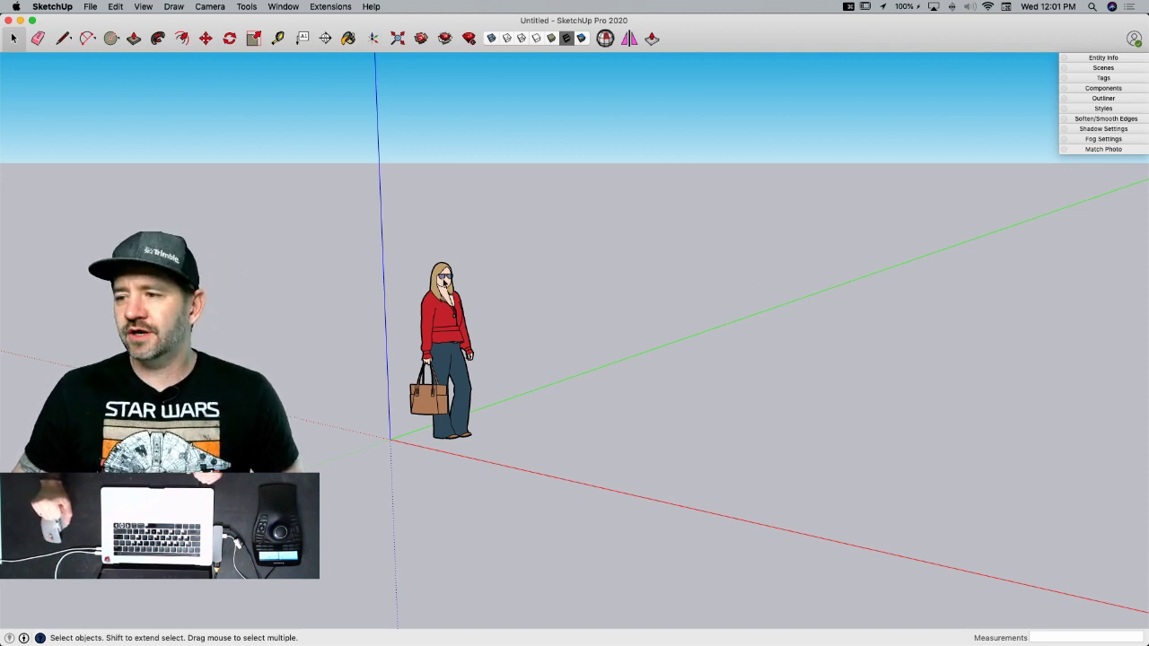
# - Switch to Chrome's "Let's Model LEGO Together!" forum thread and read down to the Bricks dimension drawing
pyautogui.moveTo(7, 269)
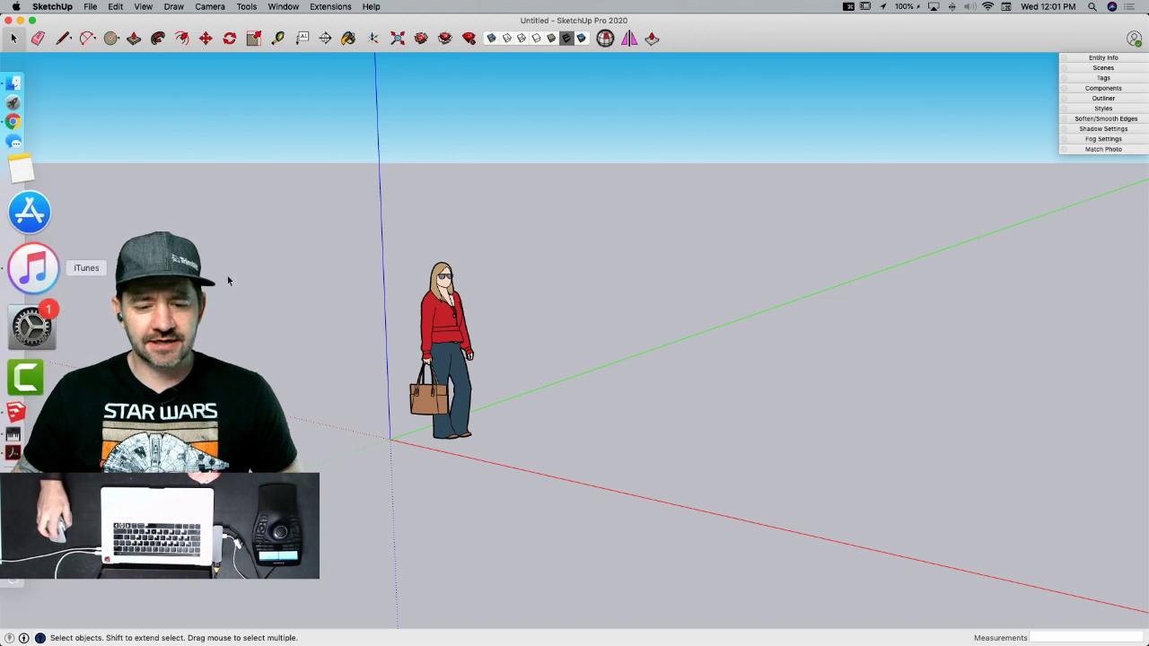
pyautogui.moveTo(2, 227)
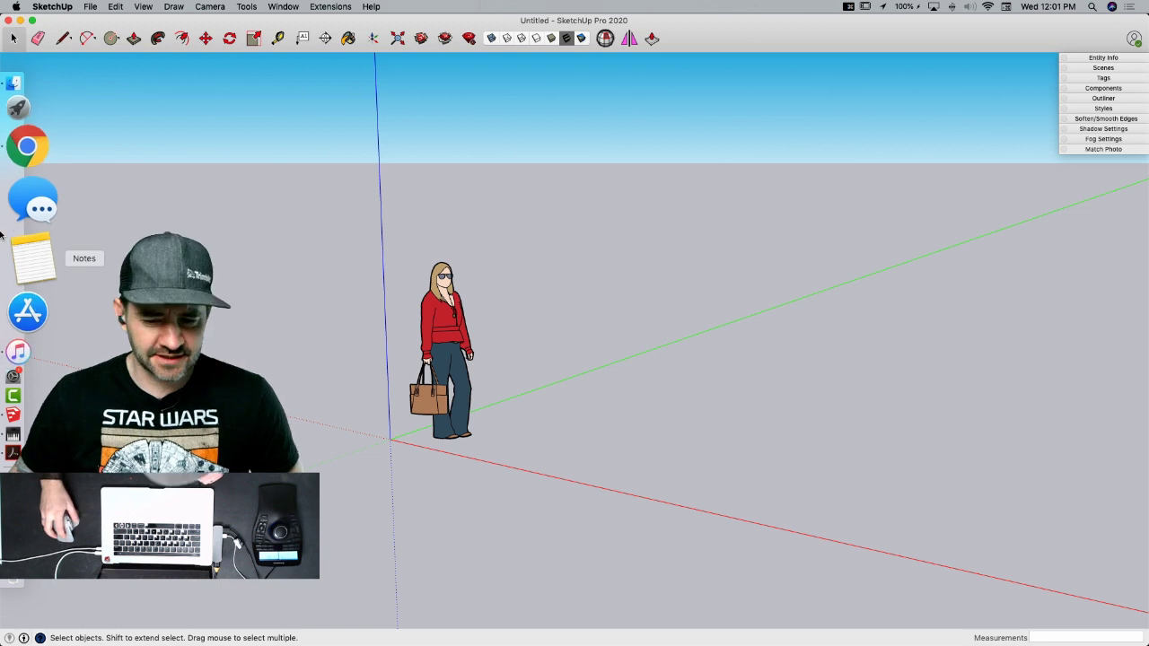
pyautogui.rightClick(29, 203)
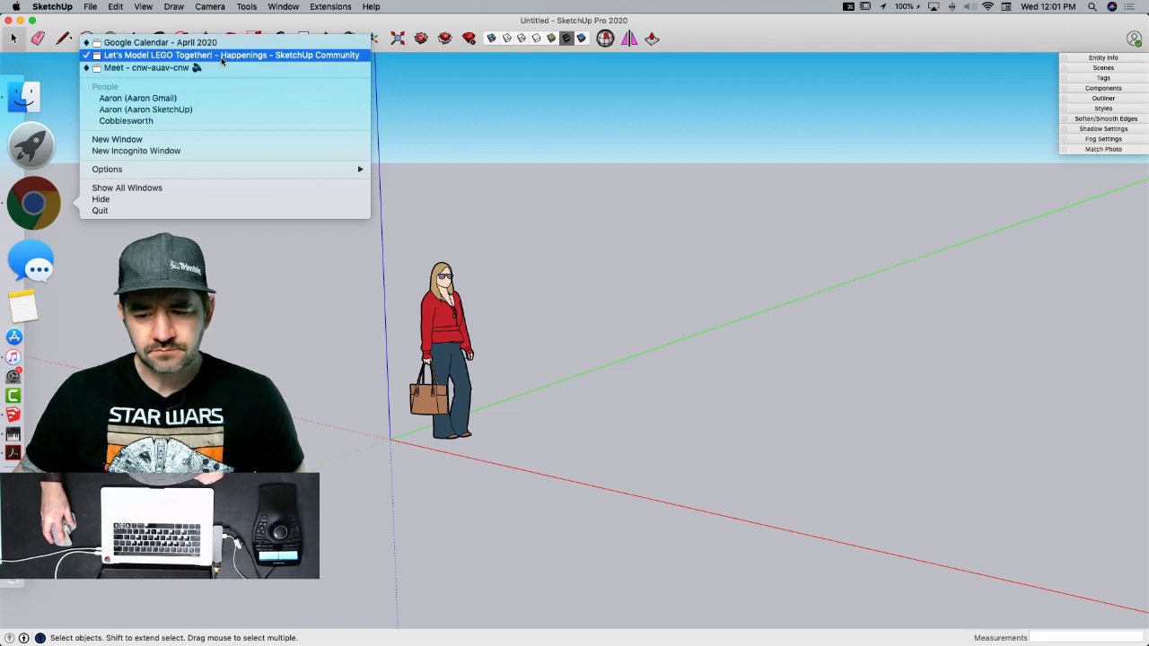
pyautogui.click(222, 56)
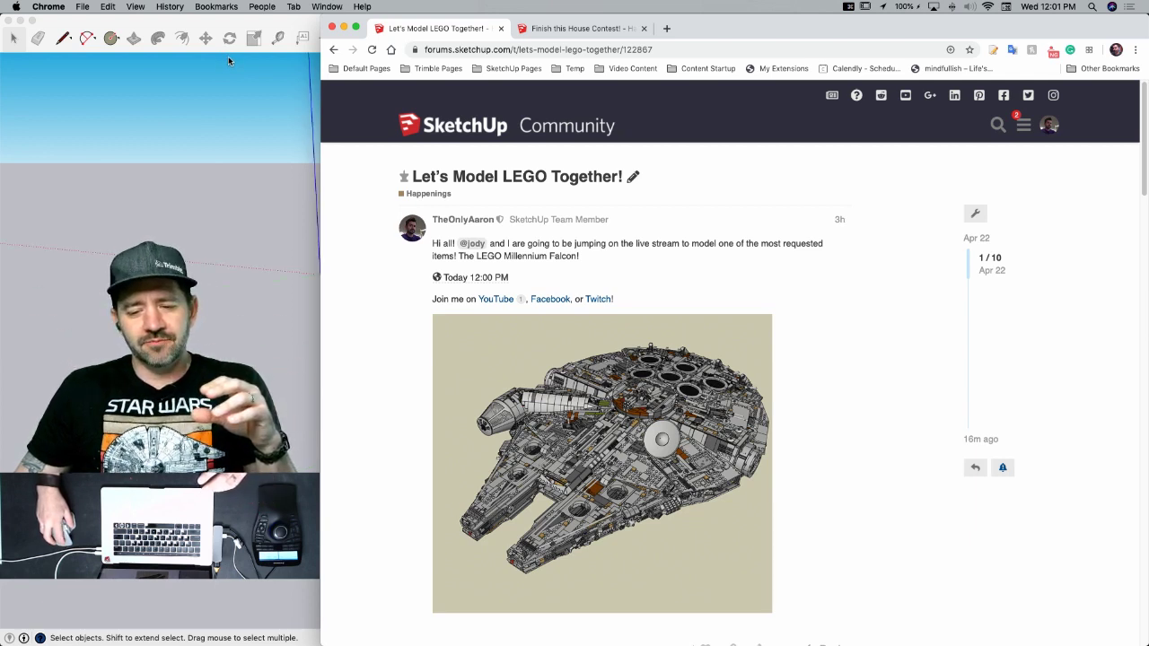
pyautogui.scroll(-2, 565, 257)
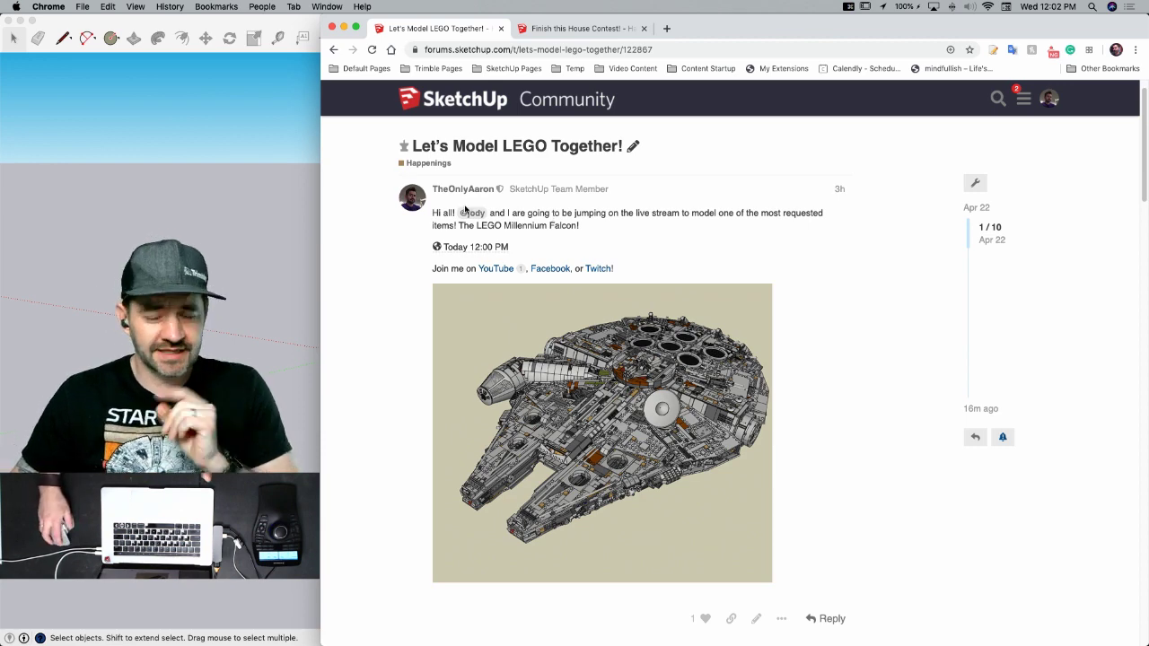
pyautogui.scroll(-5, 466, 208)
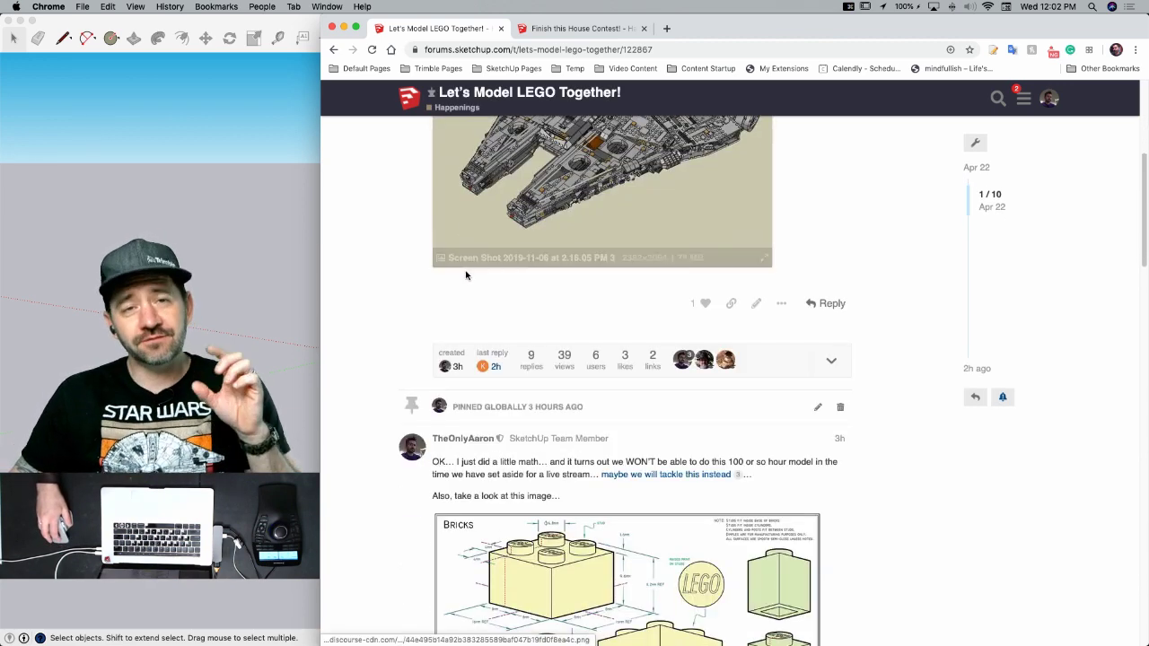
pyautogui.scroll(-1, 470, 271)
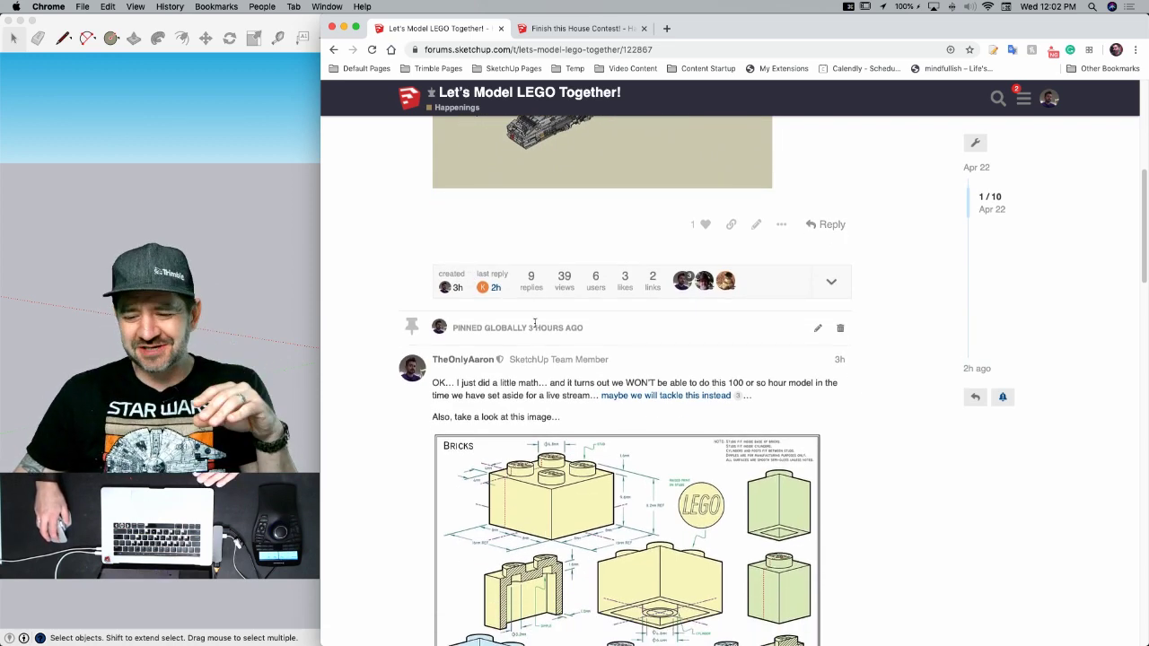
pyautogui.scroll(-4, 528, 309)
pyautogui.scroll(2, 534, 327)
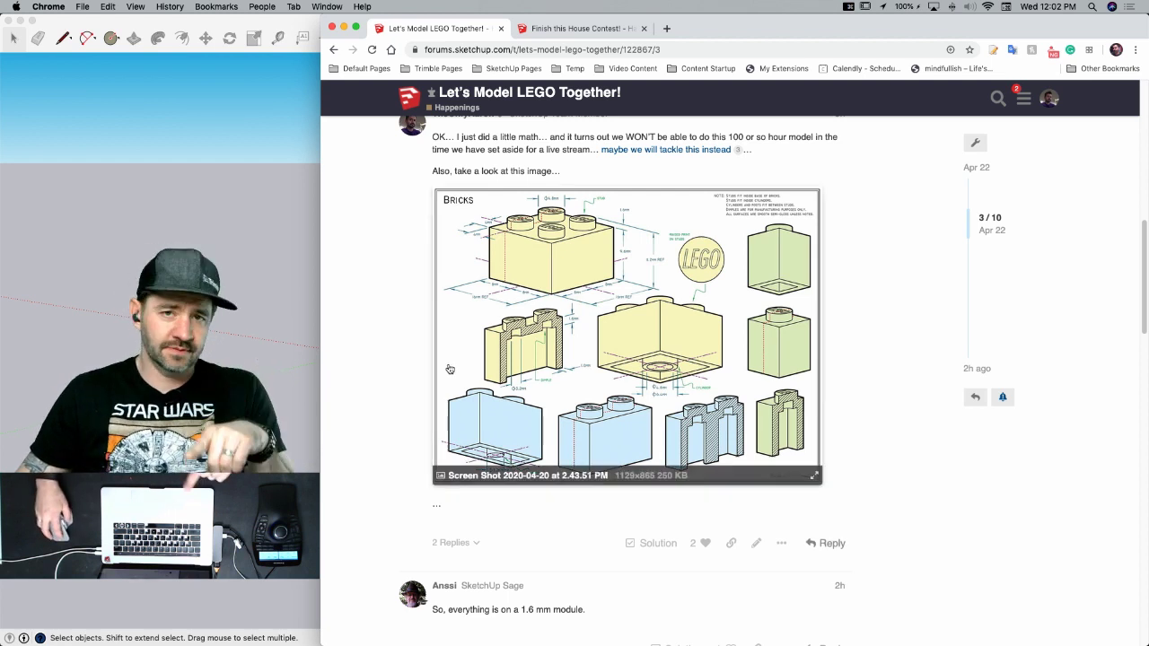
pyautogui.scroll(1, 609, 197)
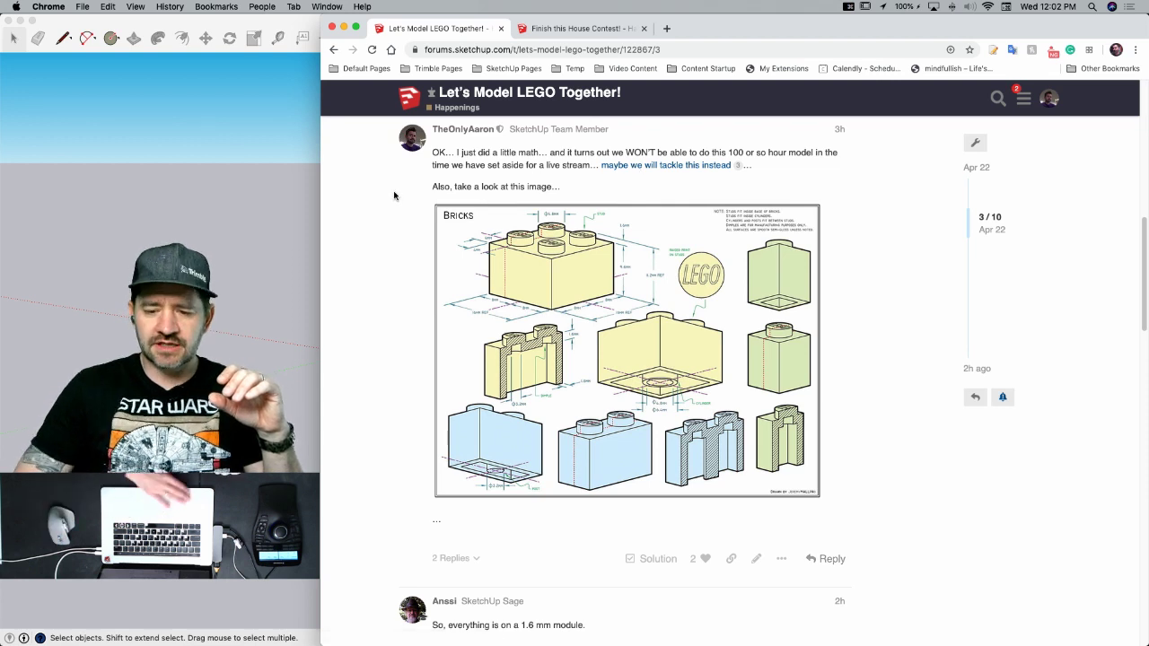
# - Switch to Acrobat and show the 6079491.pdf LEGO instructions in full screen
pyautogui.click(188, 181)
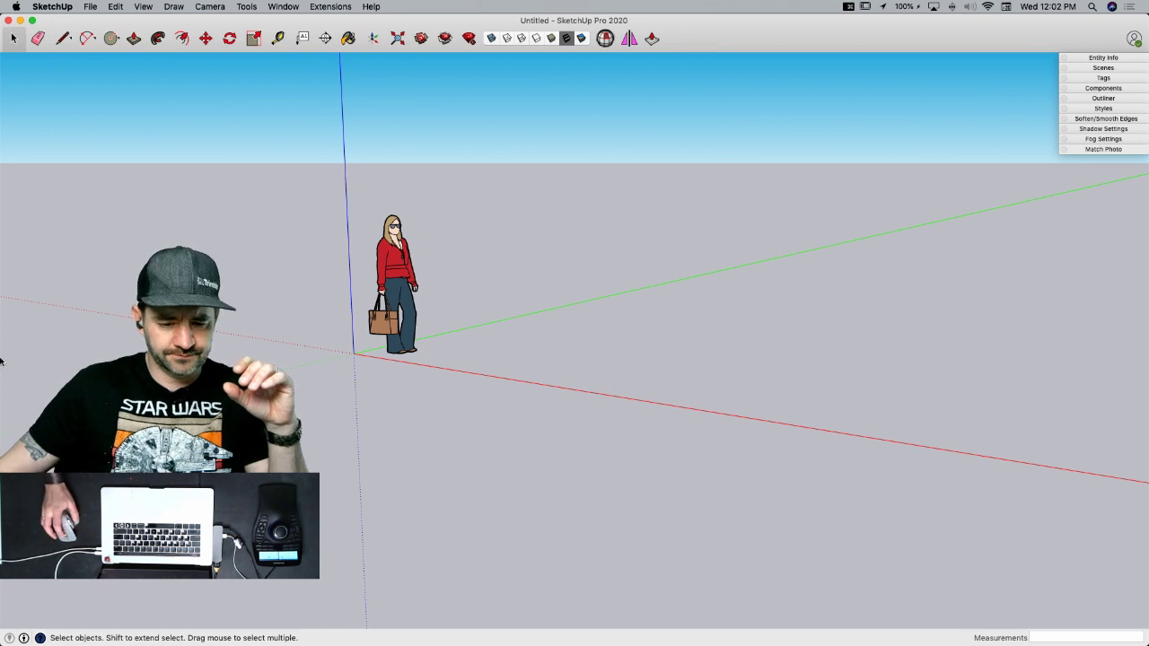
pyautogui.moveTo(3, 362)
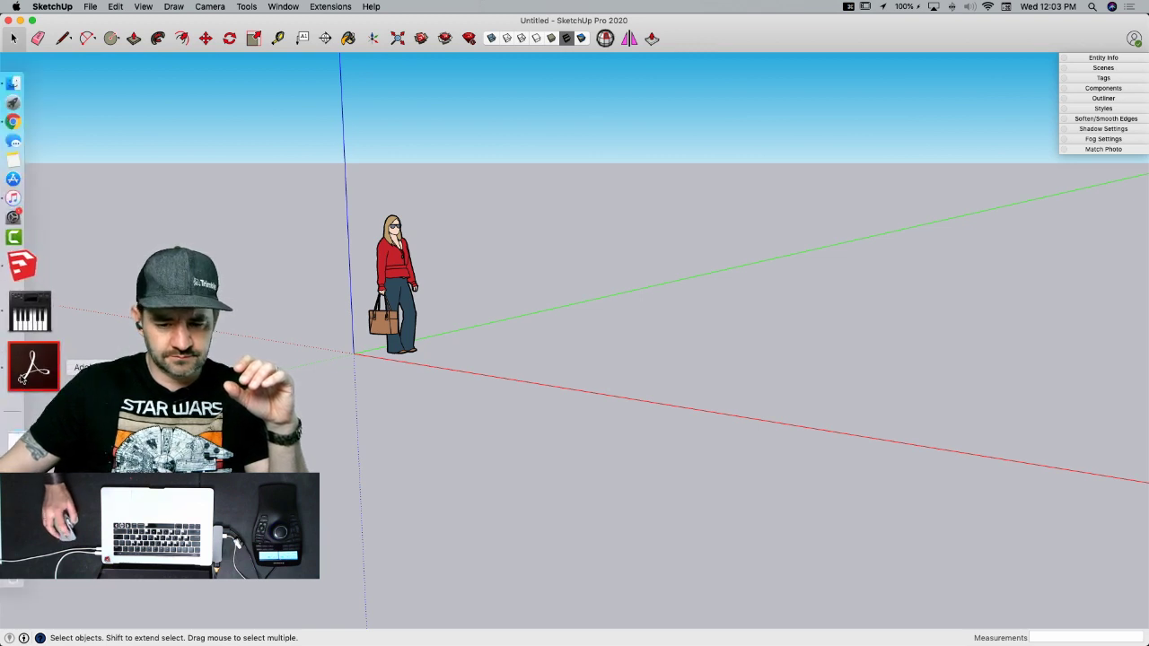
pyautogui.click(23, 377)
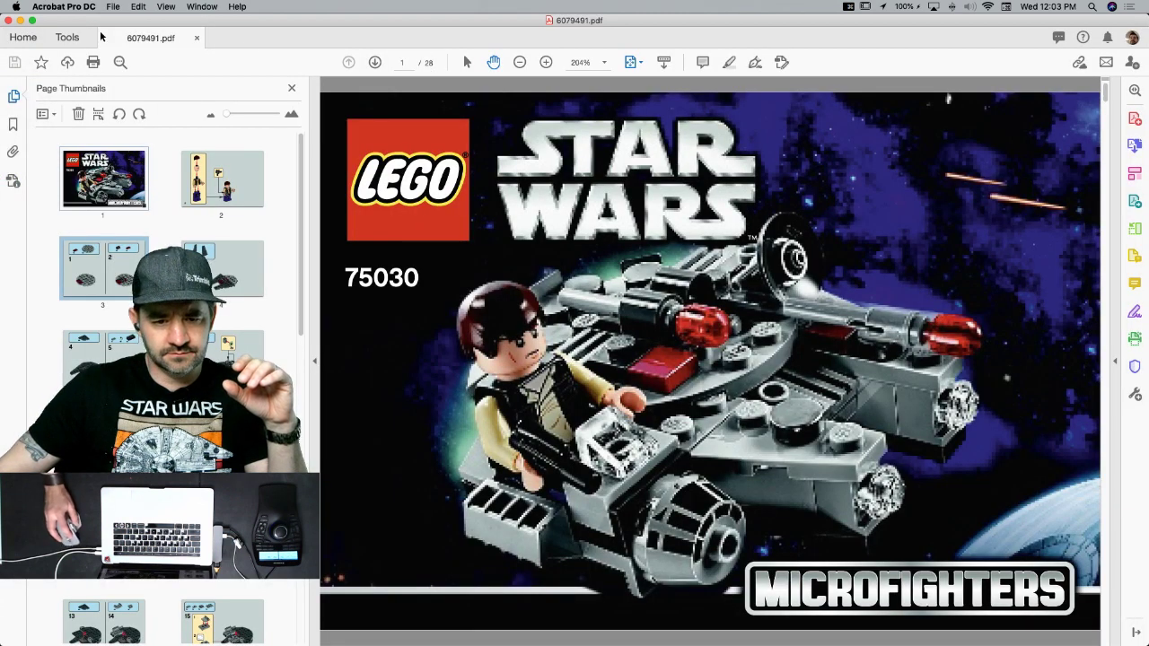
pyautogui.click(33, 20)
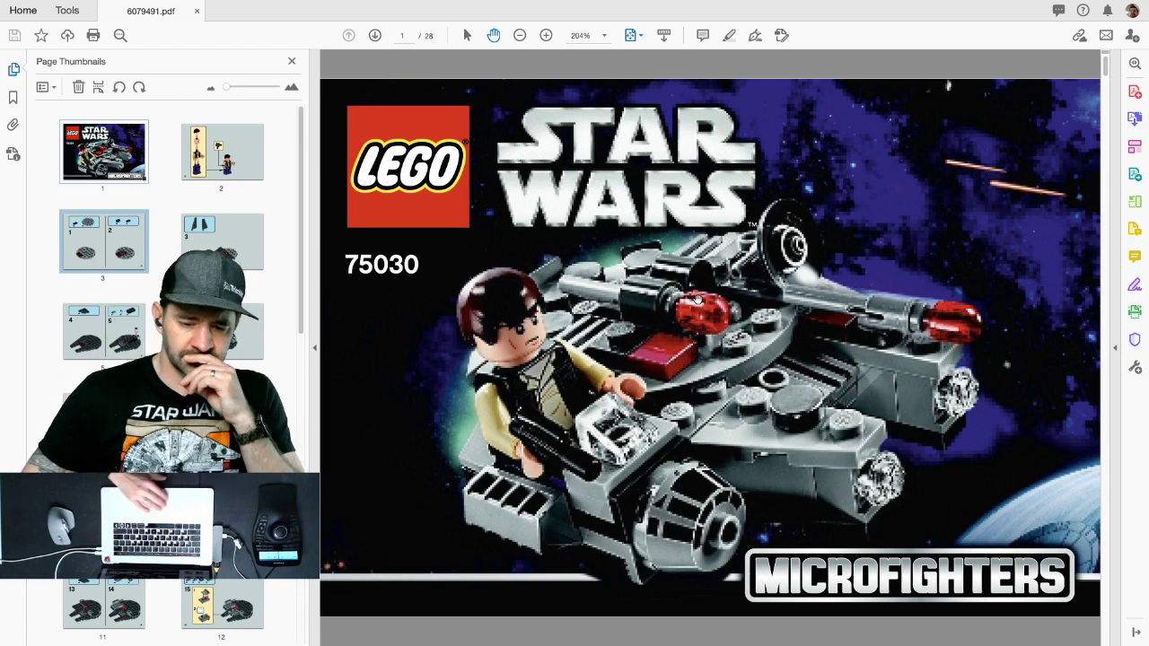
# - Switch back to Chrome and review the "Finish this House Contest!" forum thread
pyautogui.hotkey('ctrl', 'Left')
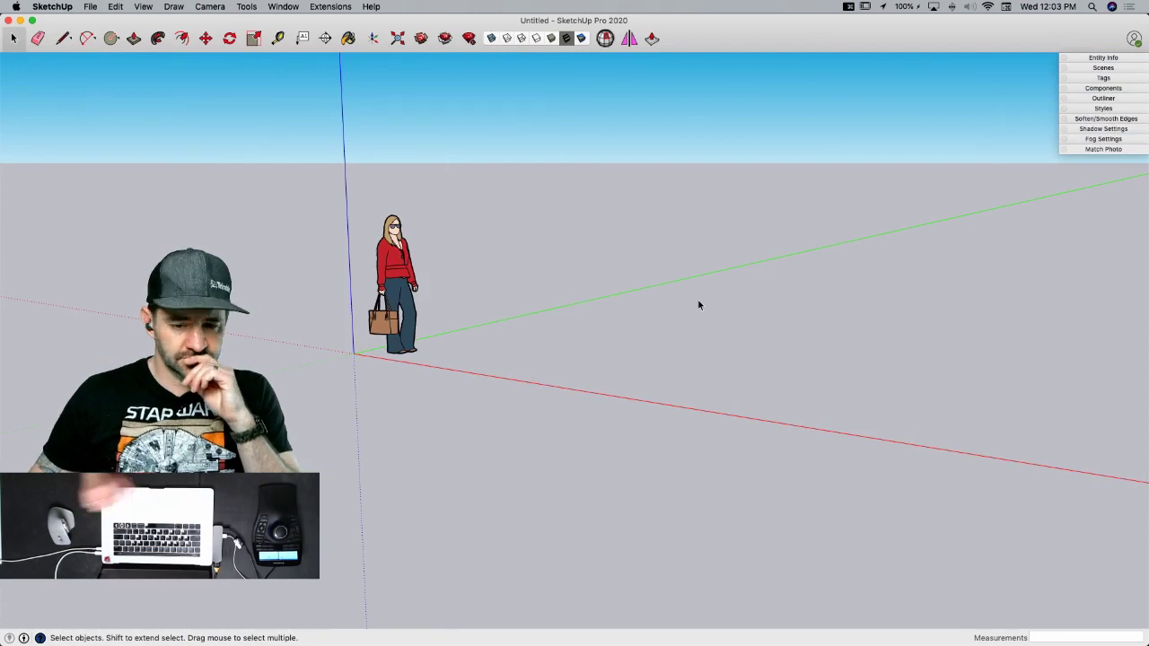
pyautogui.moveTo(1, 82)
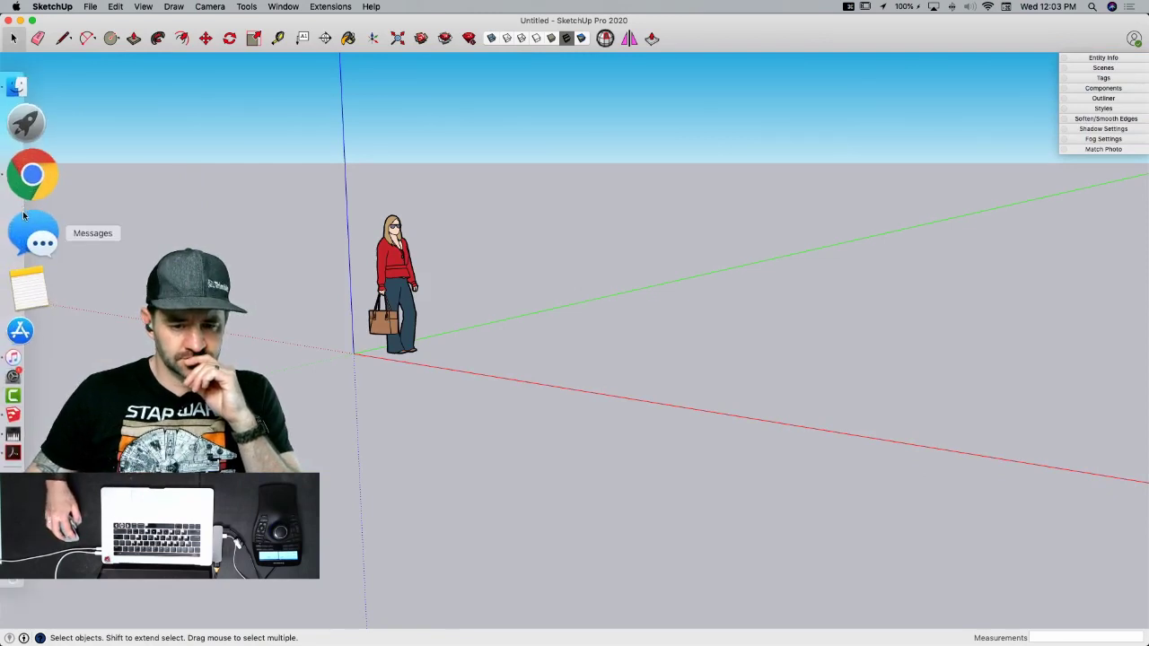
pyautogui.rightClick(31, 175)
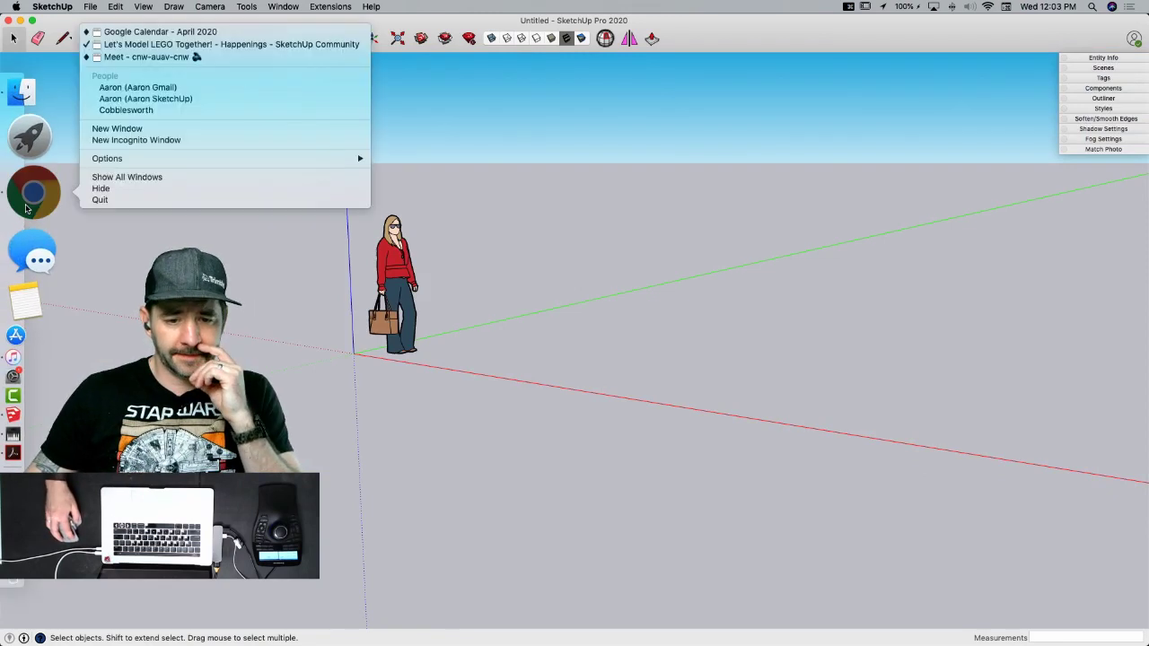
pyautogui.click(158, 45)
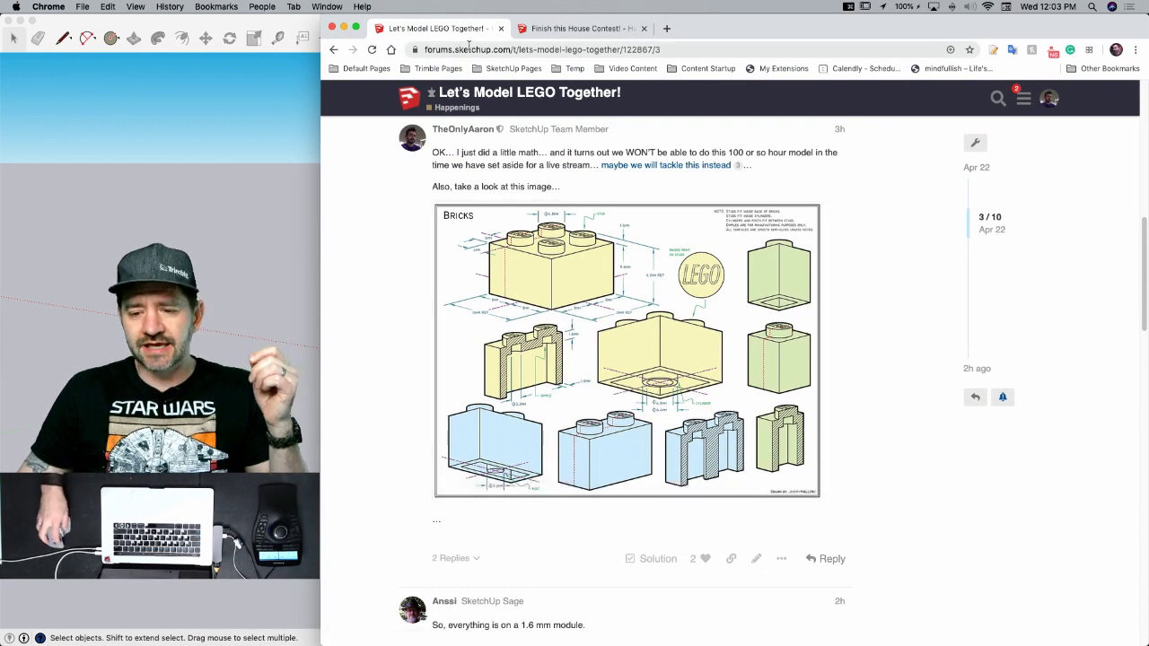
pyautogui.click(575, 28)
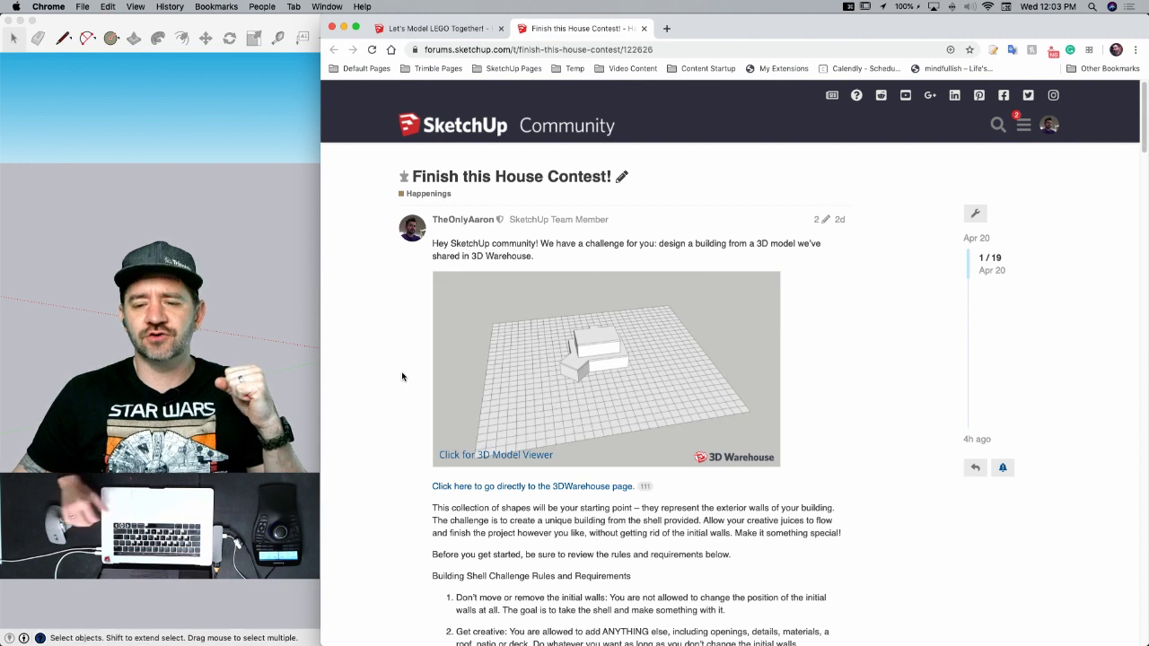
pyautogui.scroll(-2, 402, 377)
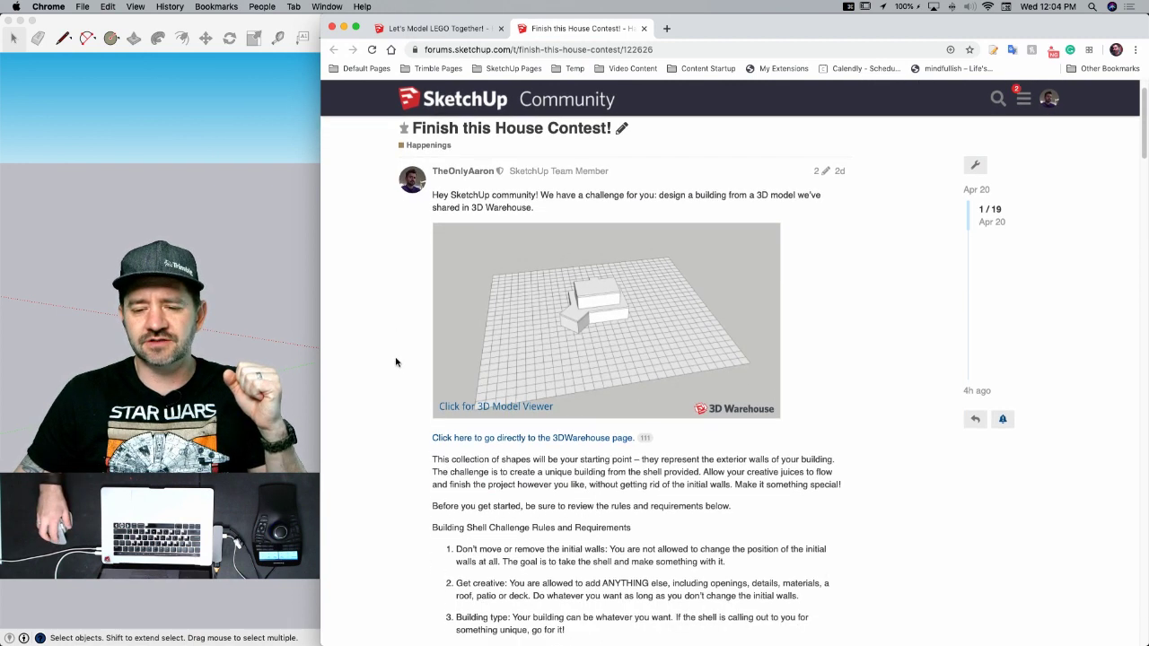
pyautogui.scroll(1, 396, 362)
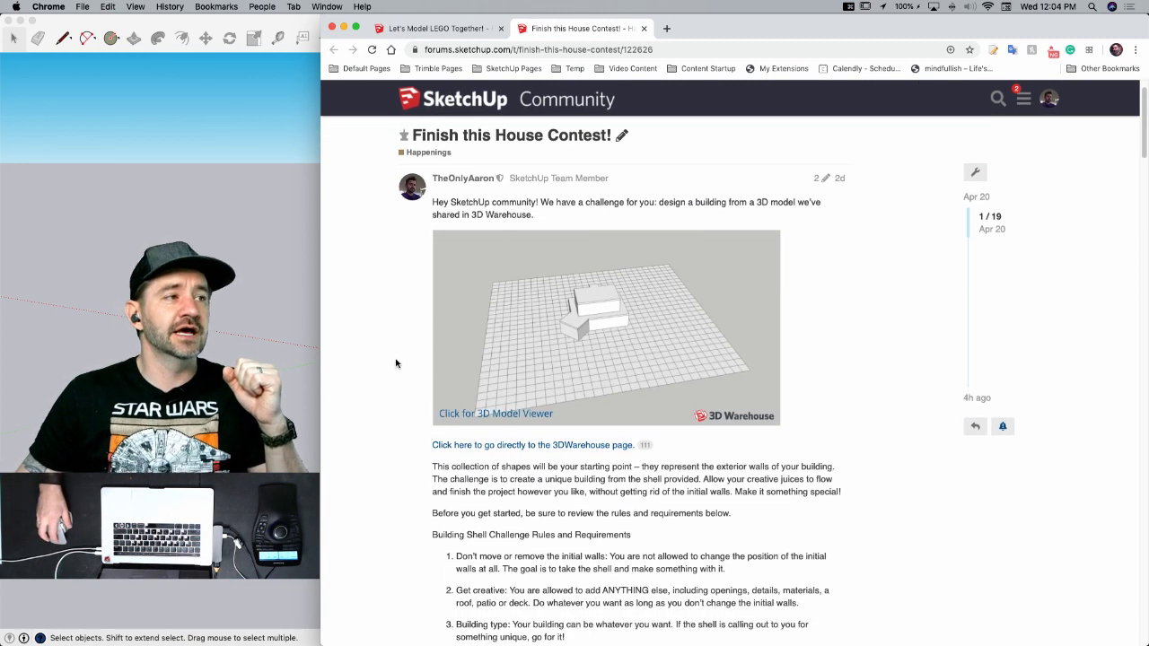
pyautogui.scroll(-1, 396, 363)
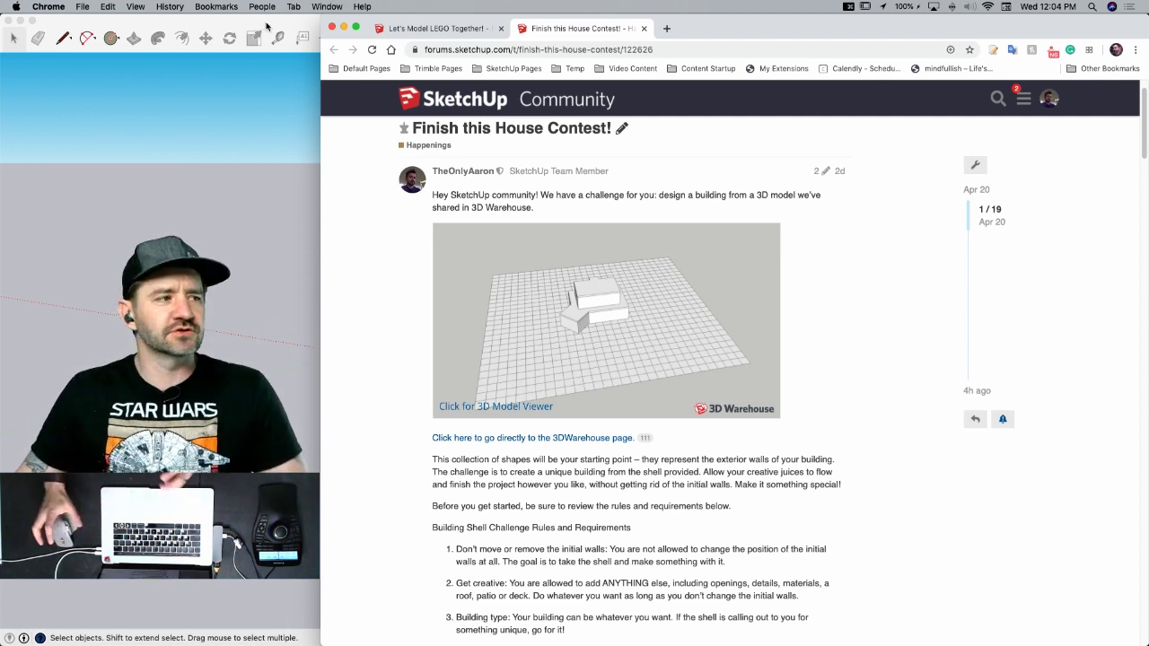
# - Return to the "Let's Model LEGO Together!" thread and set the Mac's sound output to Internal Speakers
pyautogui.click(416, 30)
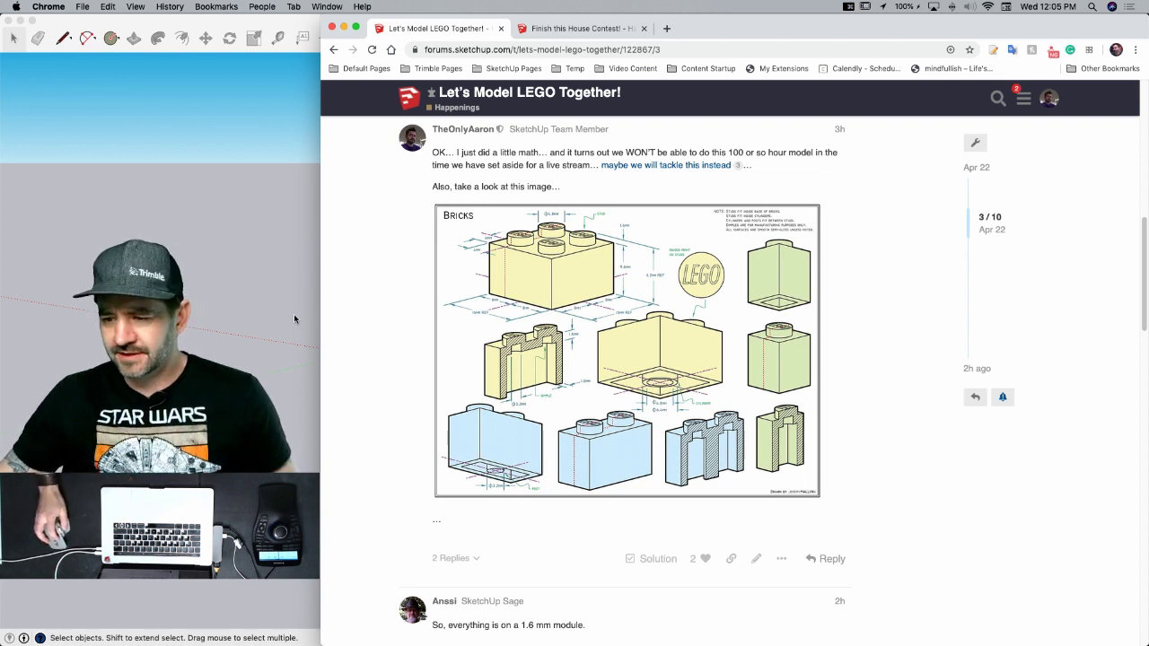
pyautogui.click(969, 7)
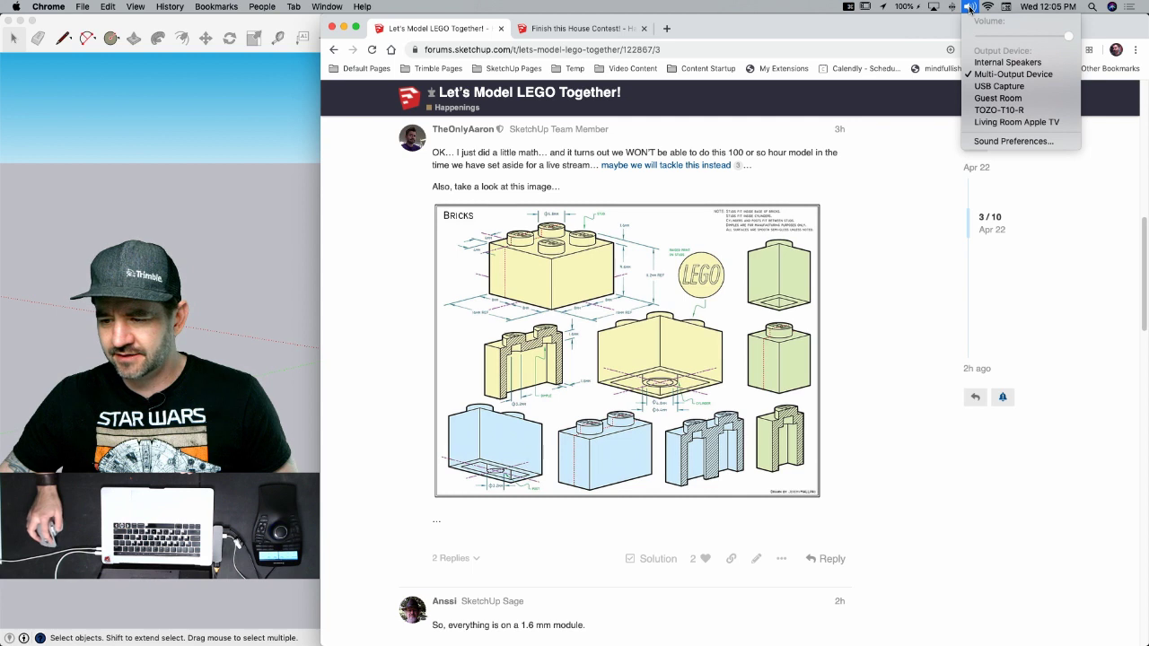
pyautogui.click(1045, 63)
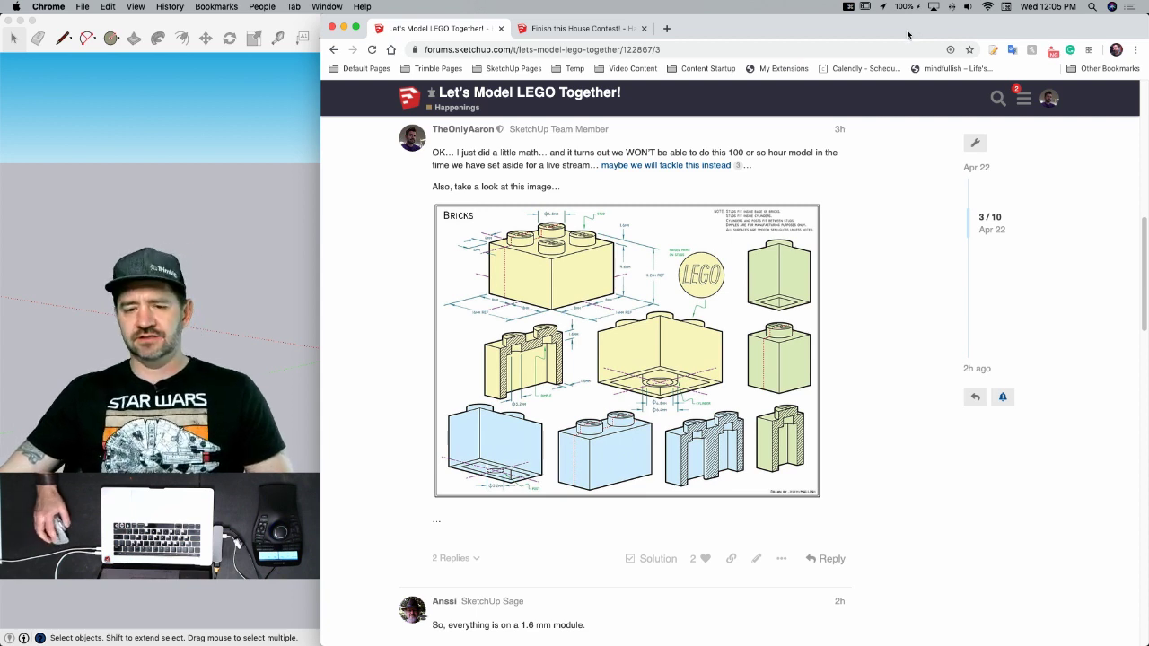
# - Look through the first three pages of the LEGO instructions in 6079491.pdf and return to the SketchUp model
pyautogui.click(289, 21)
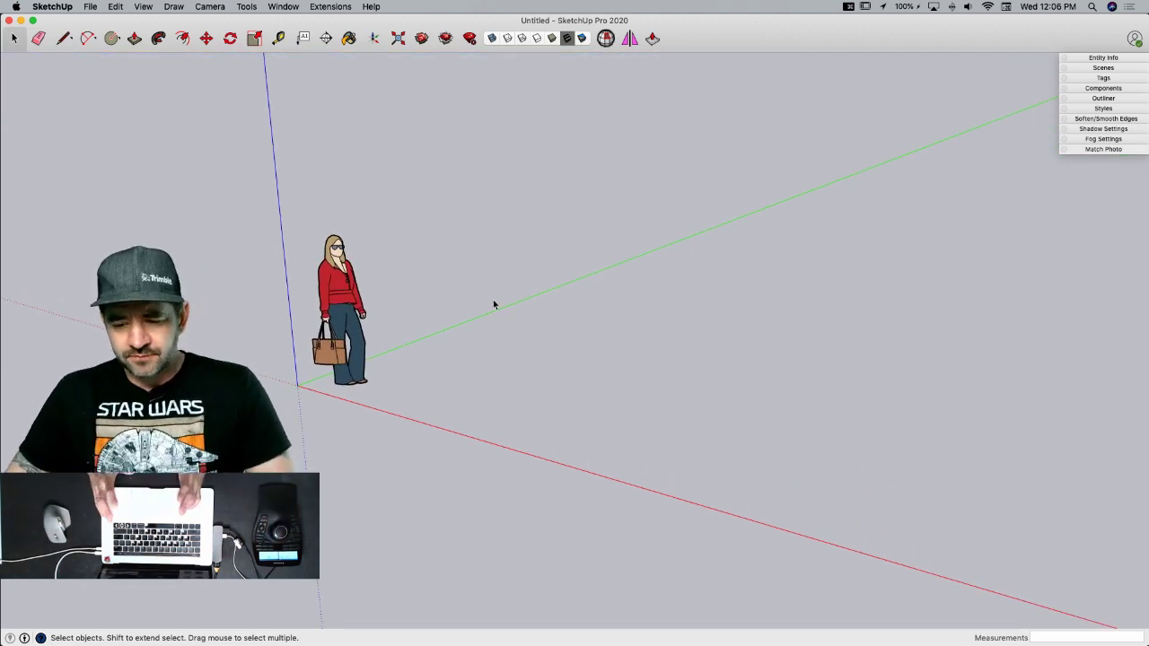
pyautogui.hotkey('ctrl', 'Right')
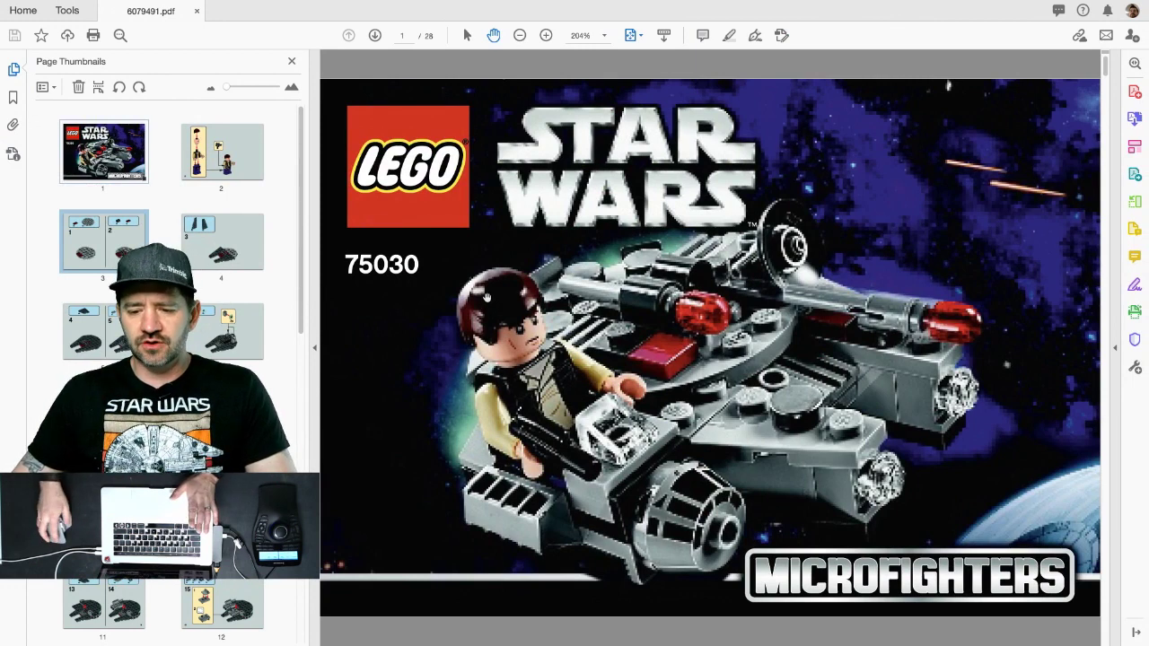
pyautogui.scroll(-3, 781, 309)
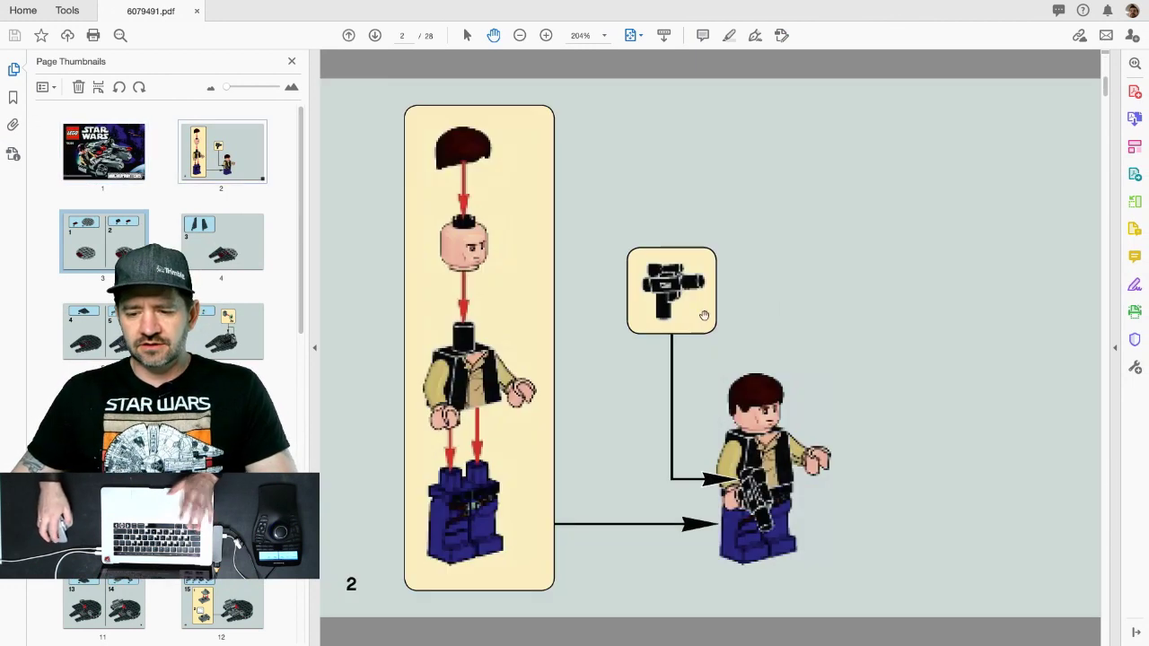
pyautogui.scroll(-3, 677, 313)
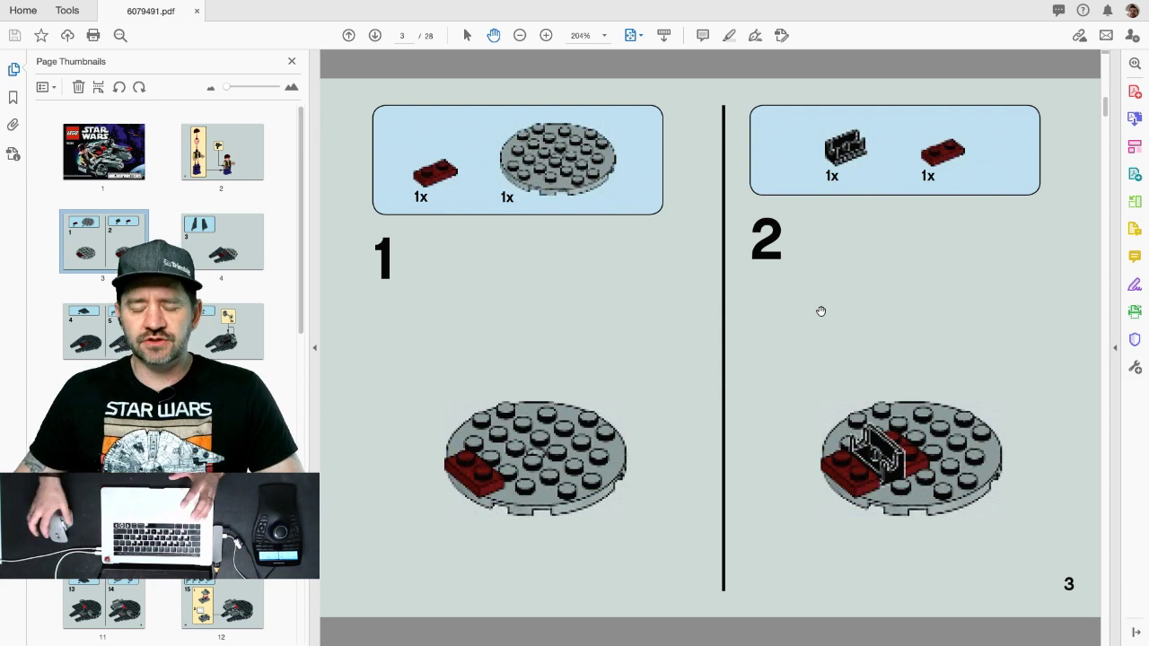
pyautogui.hotkey('ctrl', 'Right')
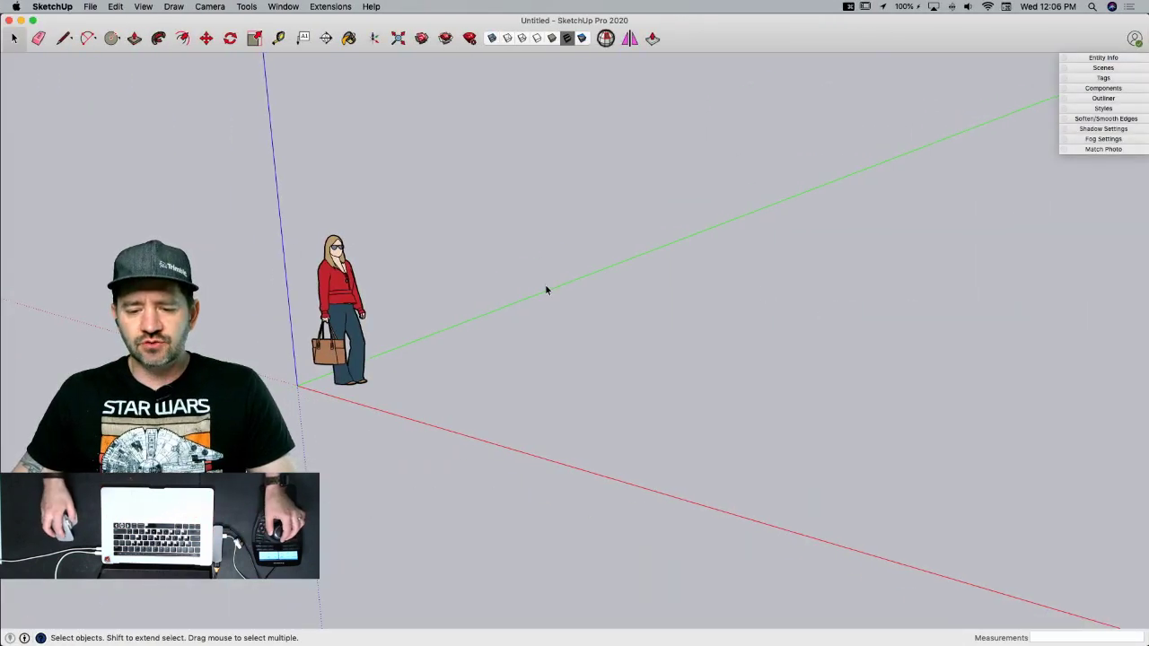
pyautogui.scroll(5, 448, 292)
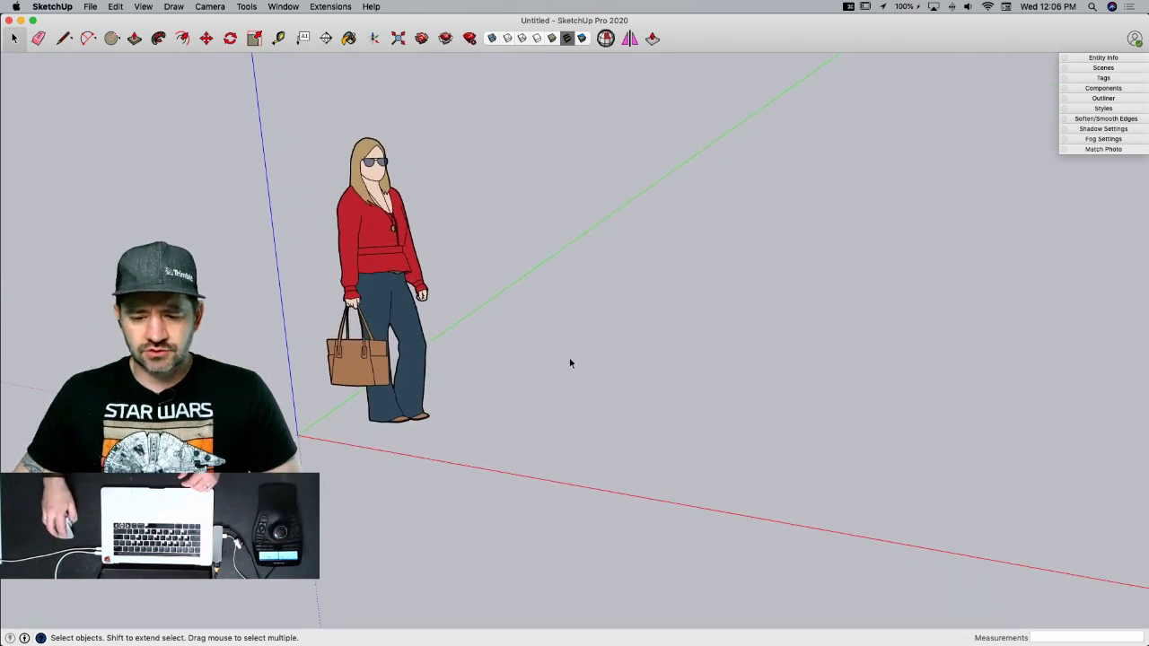
pyautogui.moveTo(352, 442); pyautogui.dragTo(368, 460, button='middle')
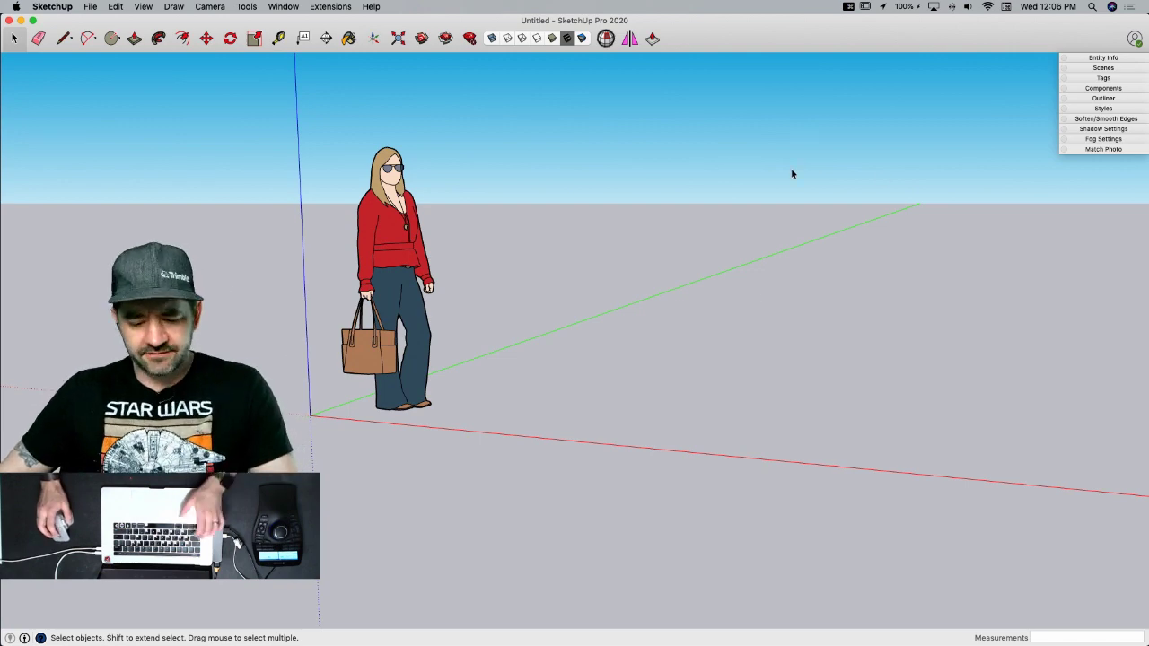
# - Minimise SketchUp and Chrome, view SmallerBrickImage.png from the desktop in Preview, and minimise the image
pyautogui.click(20, 21)
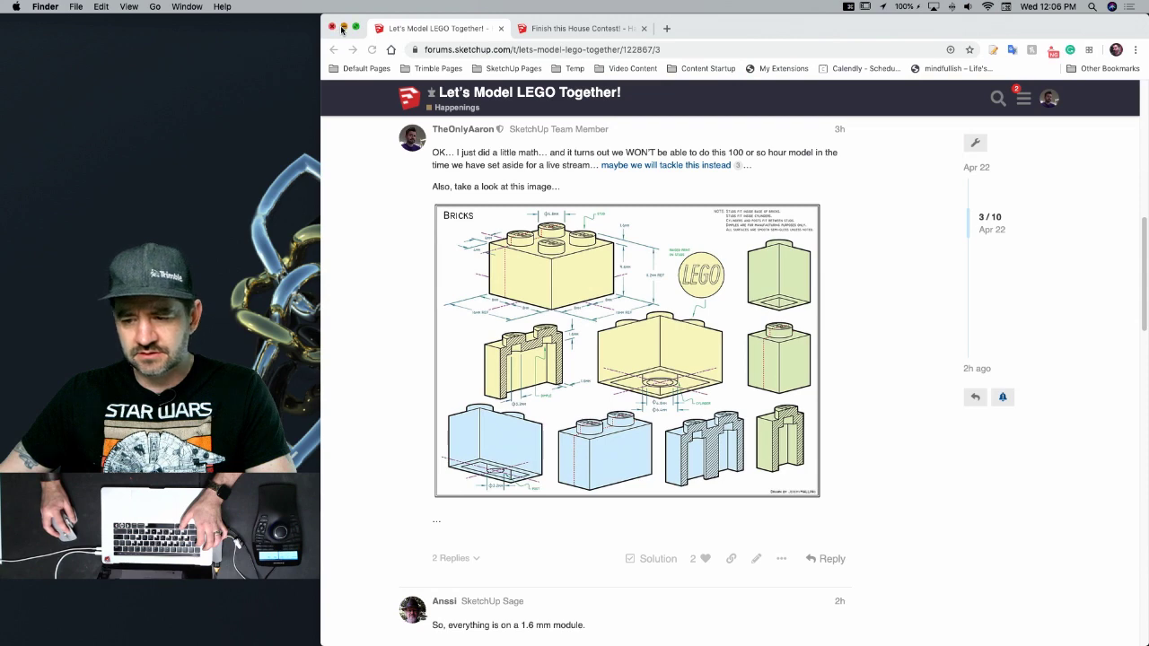
pyautogui.click(342, 29)
pyautogui.doubleClick(1106, 175)
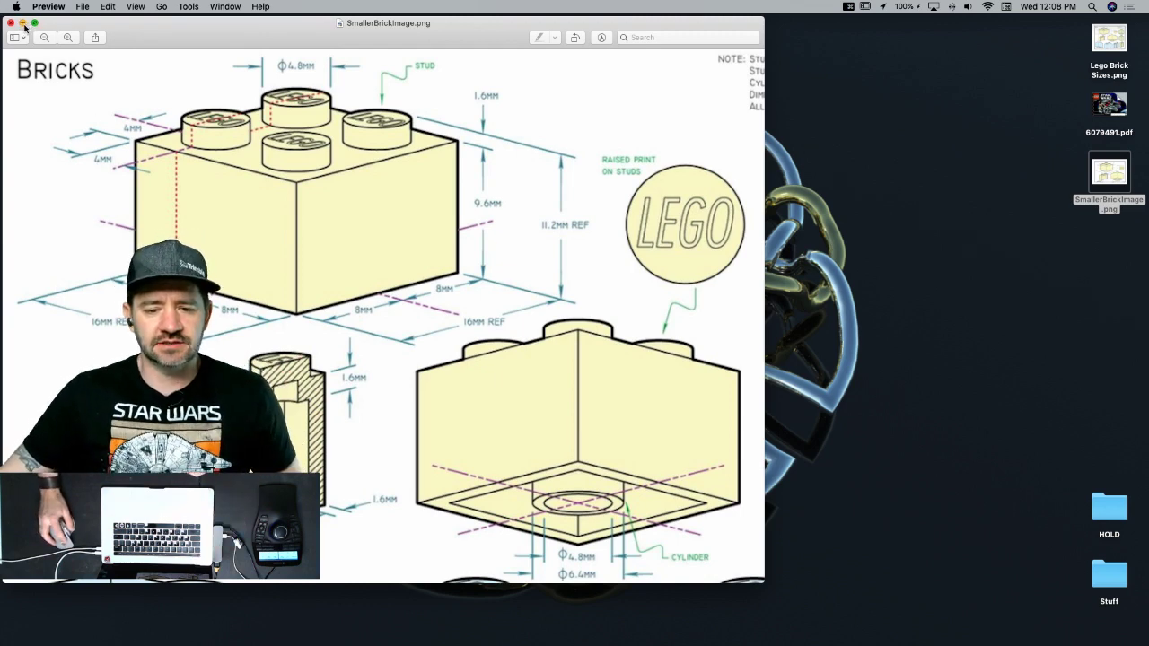
pyautogui.click(23, 26)
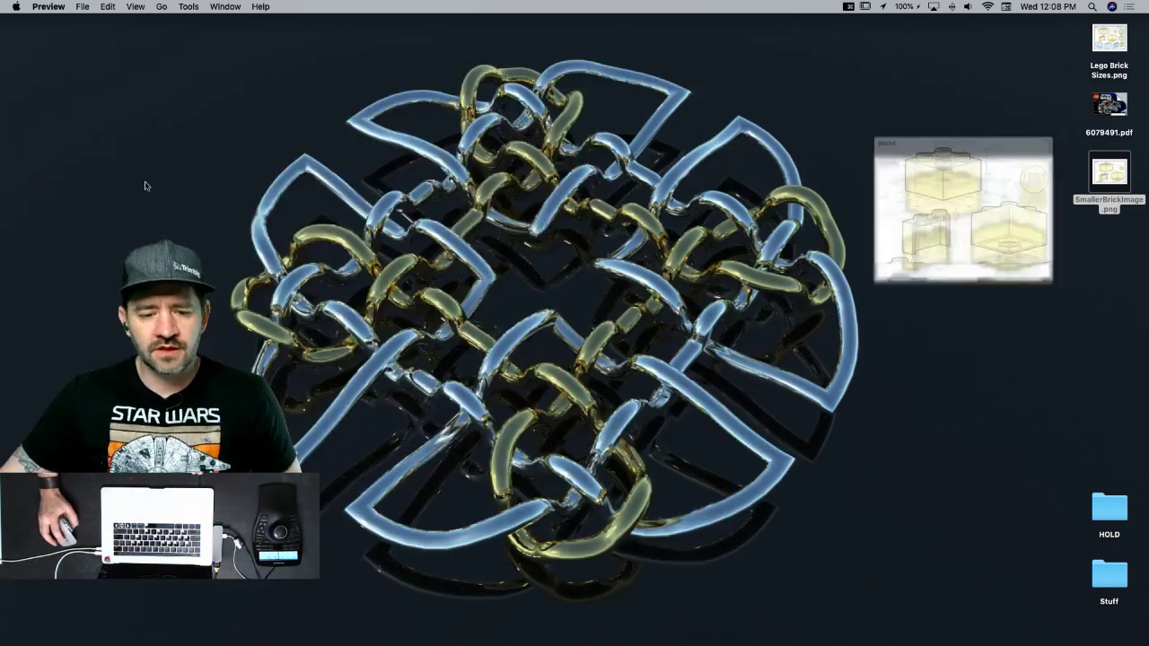
pyautogui.moveTo(3, 154)
pyautogui.rightClick(40, 172)
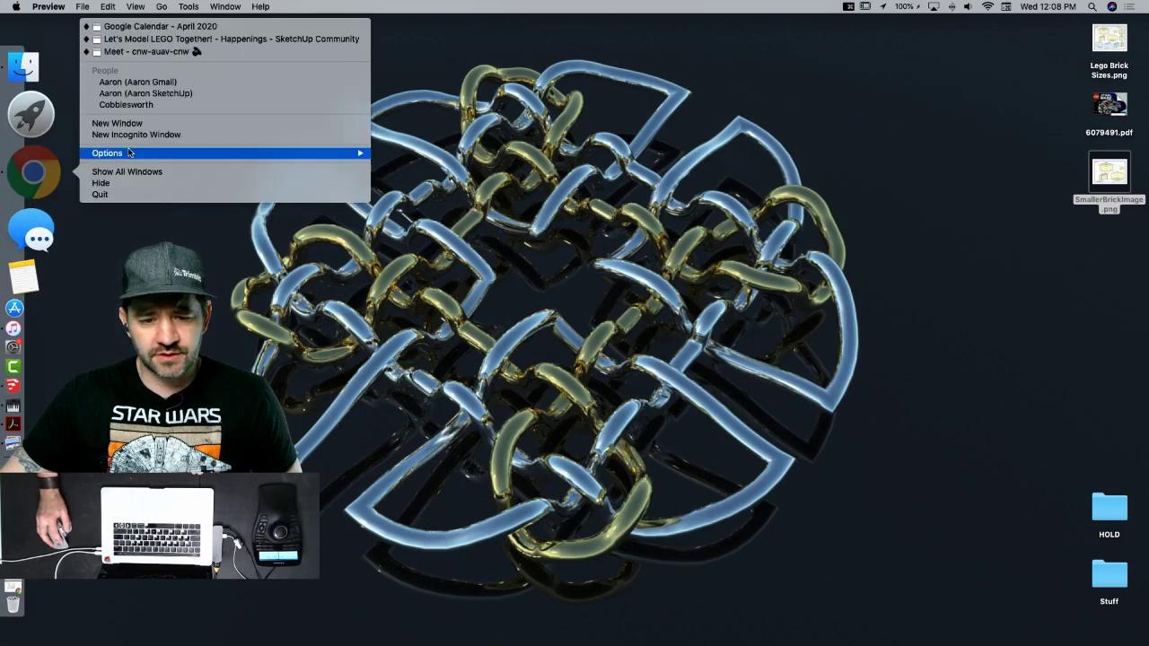
pyautogui.click(477, 126)
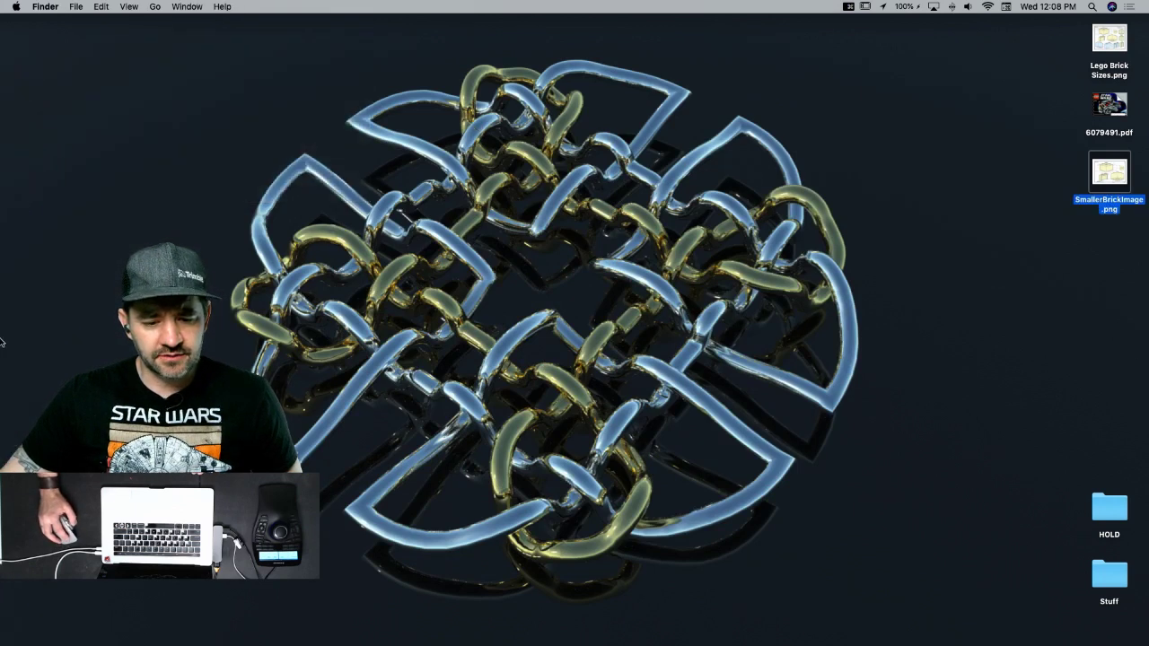
# - View Lego Brick Sizes.png and SmallerBrickImage.png from the desktop in Preview, closing each image
pyautogui.moveTo(3, 285)
pyautogui.doubleClick(1094, 51)
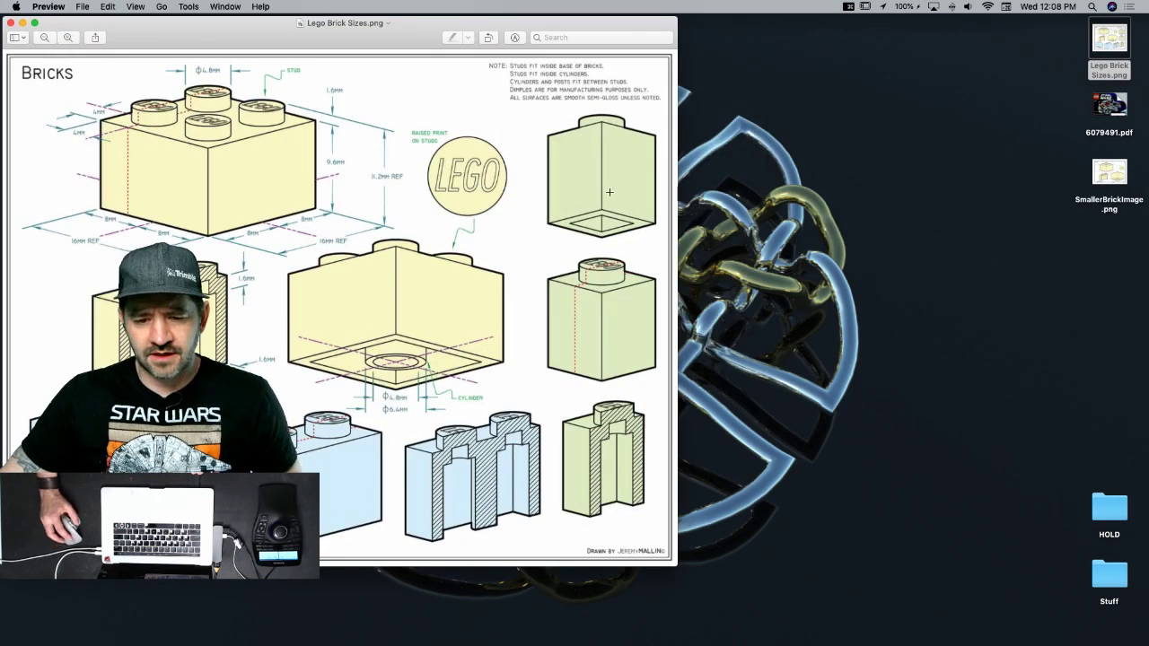
pyautogui.click(11, 22)
pyautogui.doubleClick(1110, 173)
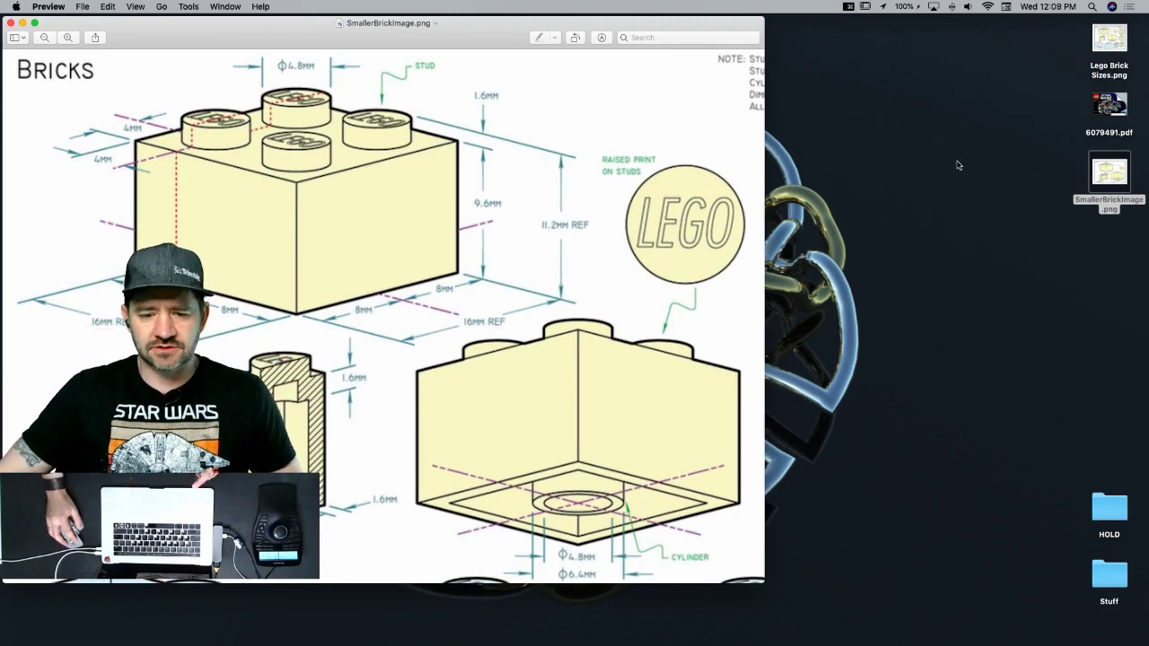
pyautogui.click(9, 23)
# - Switch to SketchUp and add SmallerBrickImage.png as a new watermark in the current style
pyautogui.moveTo(5, 225)
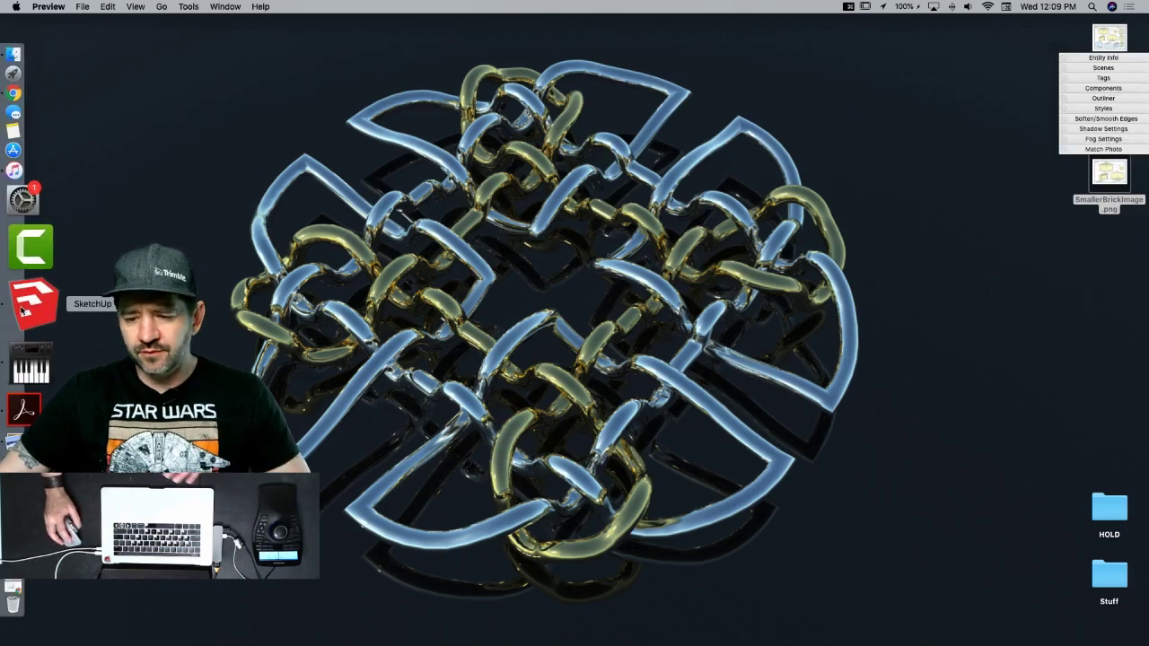
pyautogui.click(33, 272)
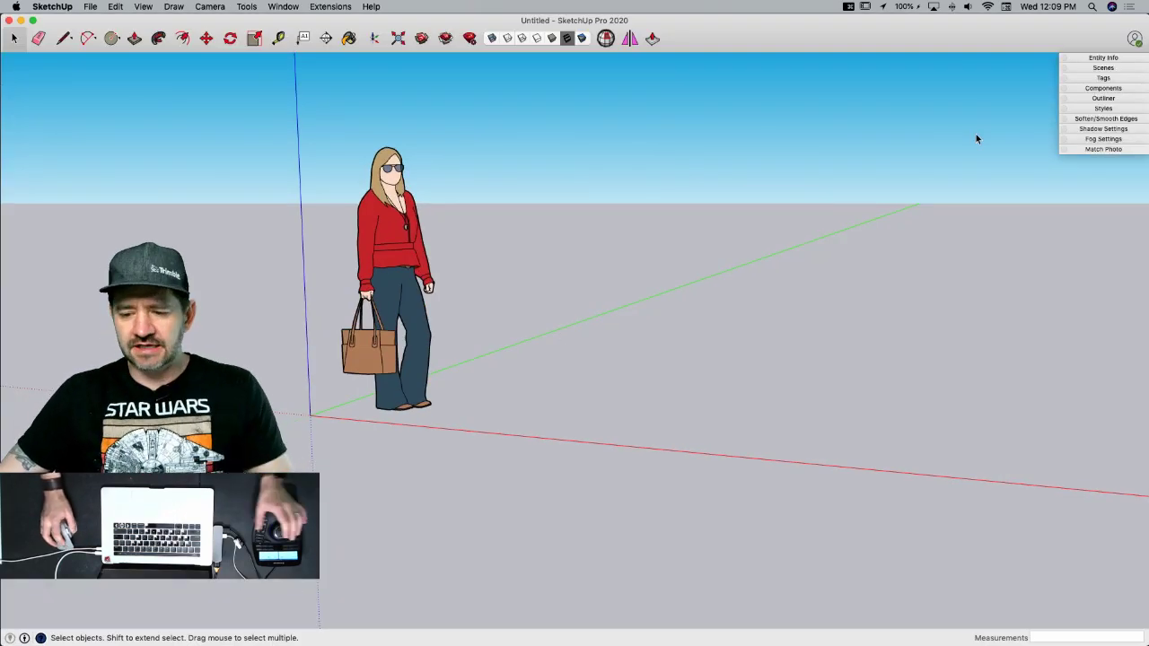
pyautogui.moveTo(932, 238); pyautogui.dragTo(815, 346, button='middle')
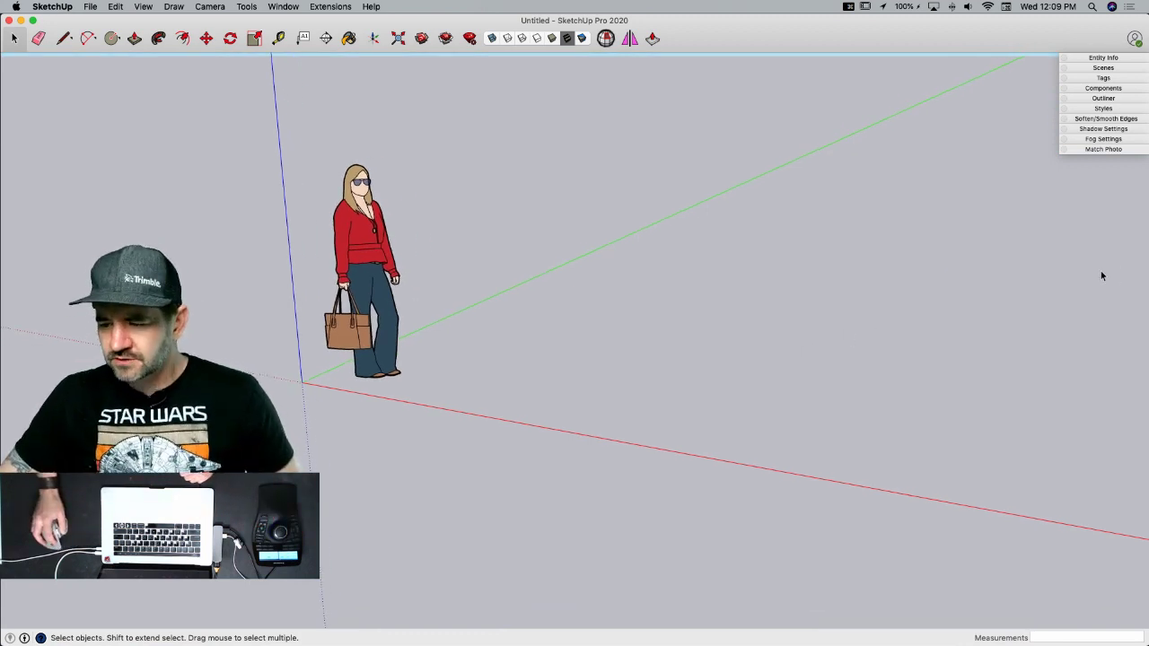
pyautogui.click(1102, 108)
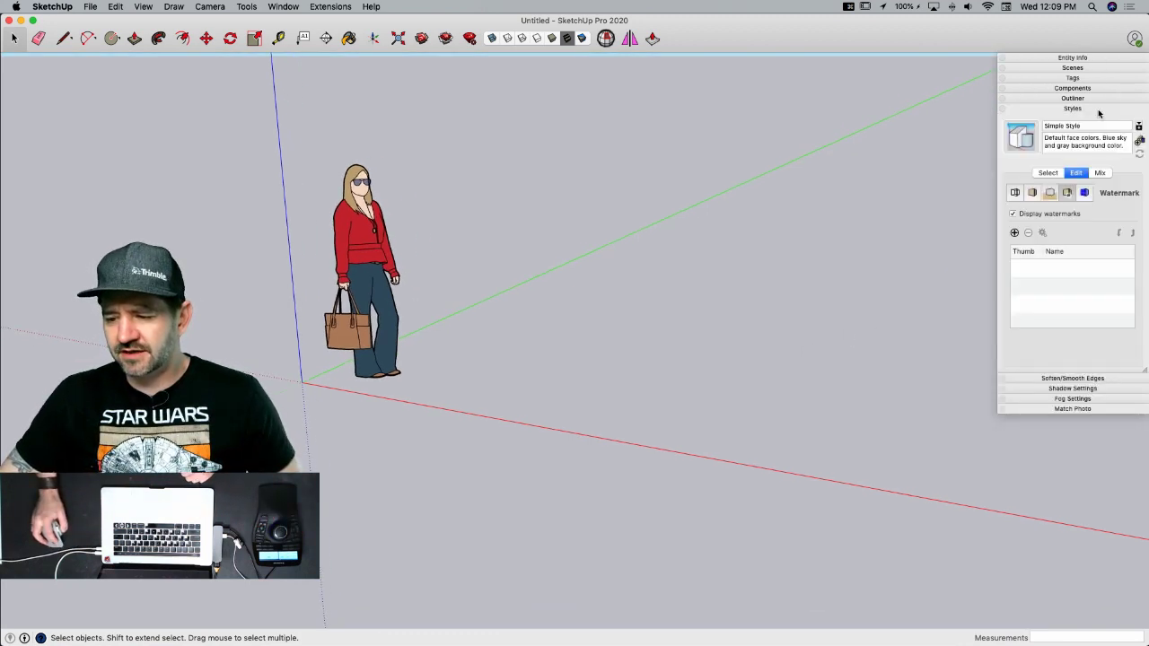
pyautogui.click(1015, 233)
pyautogui.doubleClick(401, 96)
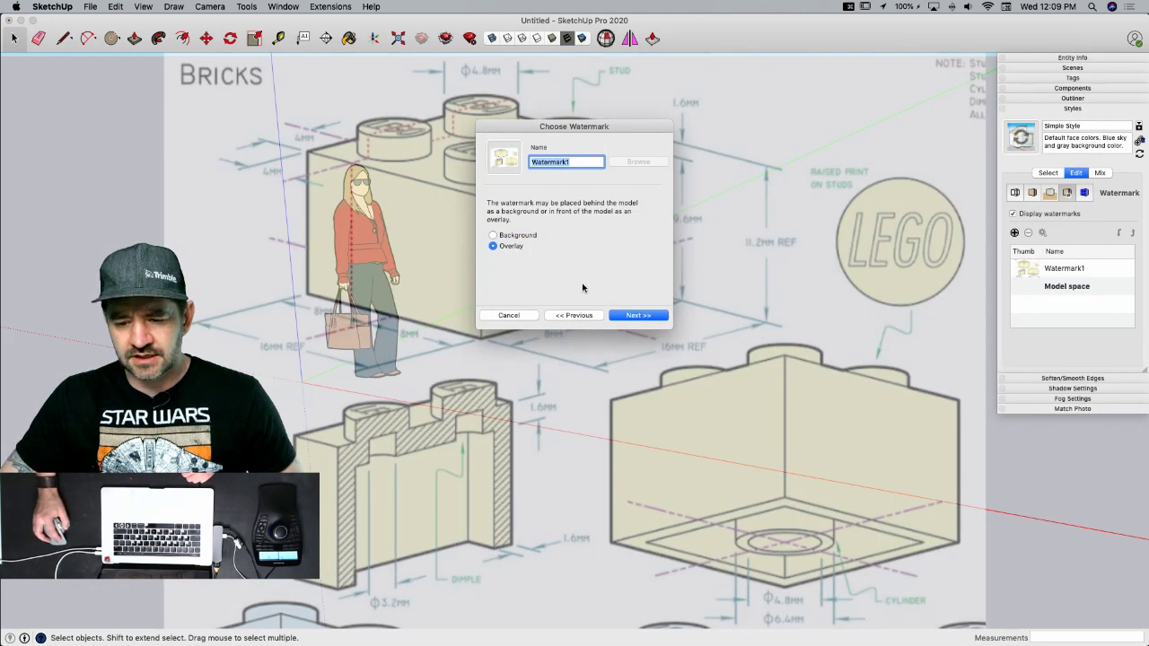
# - Make the watermark a background at full image blend, positioned in the lower-right corner of the window and scaled down slightly
pyautogui.click(493, 236)
pyautogui.click(635, 315)
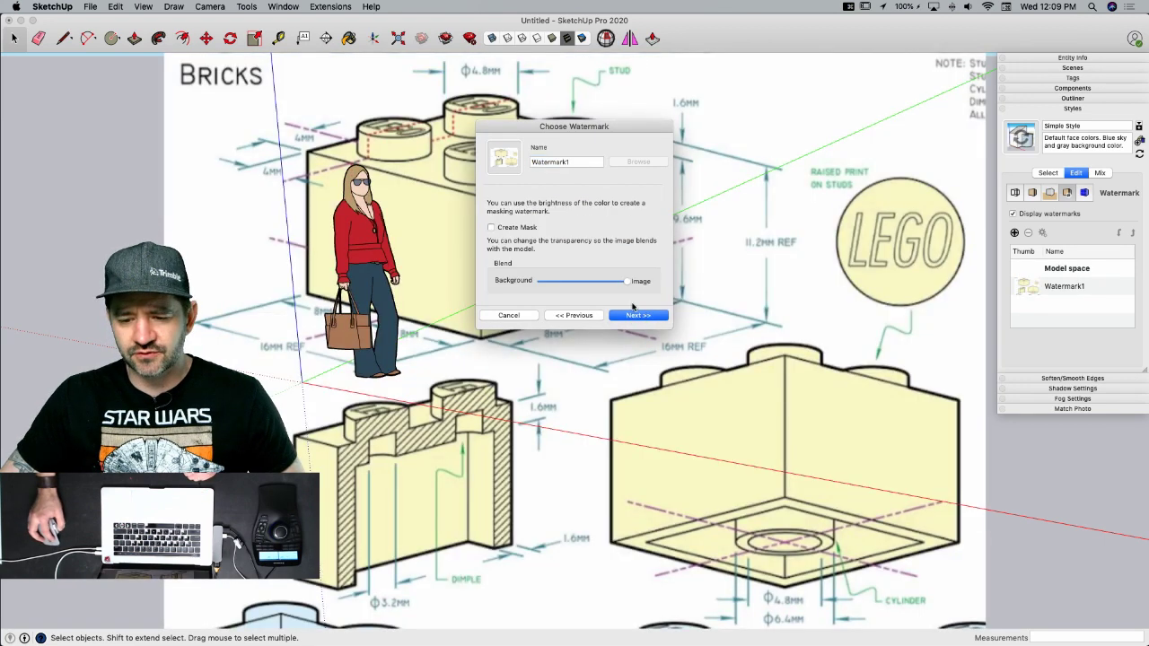
pyautogui.click(632, 316)
pyautogui.click(518, 244)
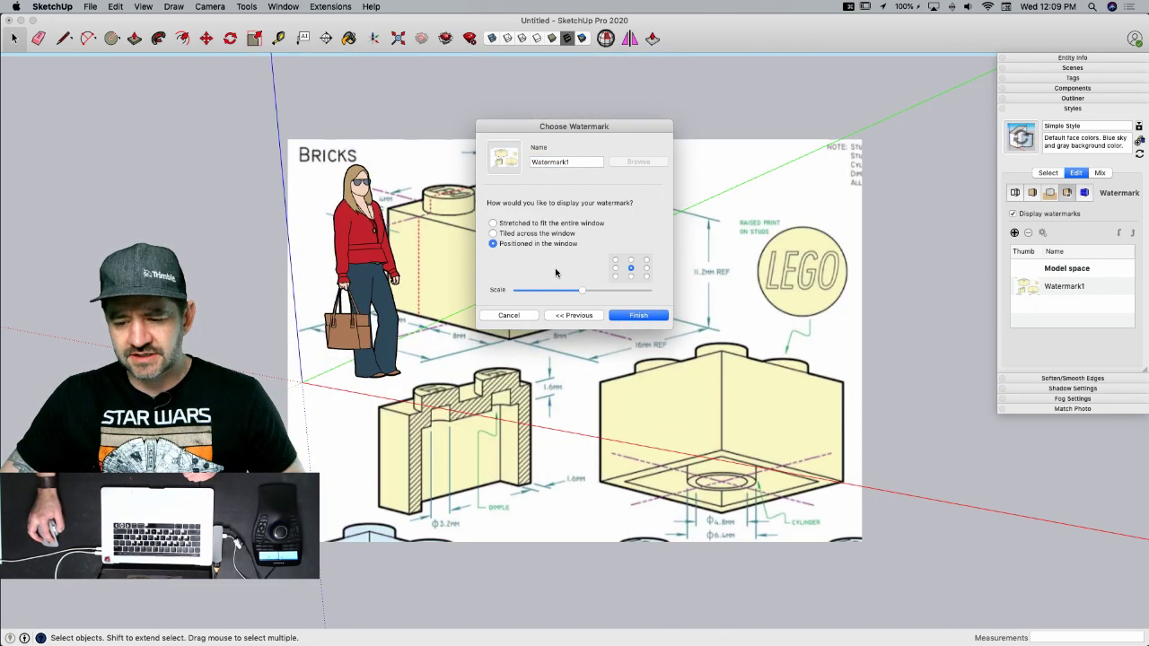
pyautogui.click(647, 277)
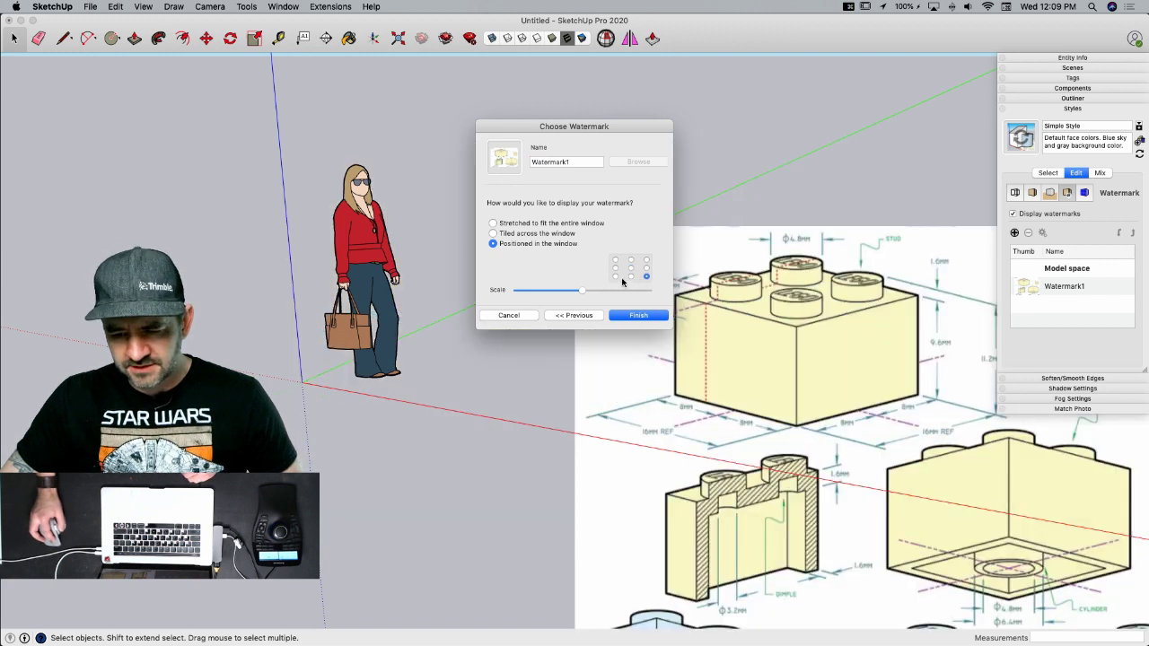
pyautogui.moveTo(582, 290); pyautogui.dragTo(564, 292)
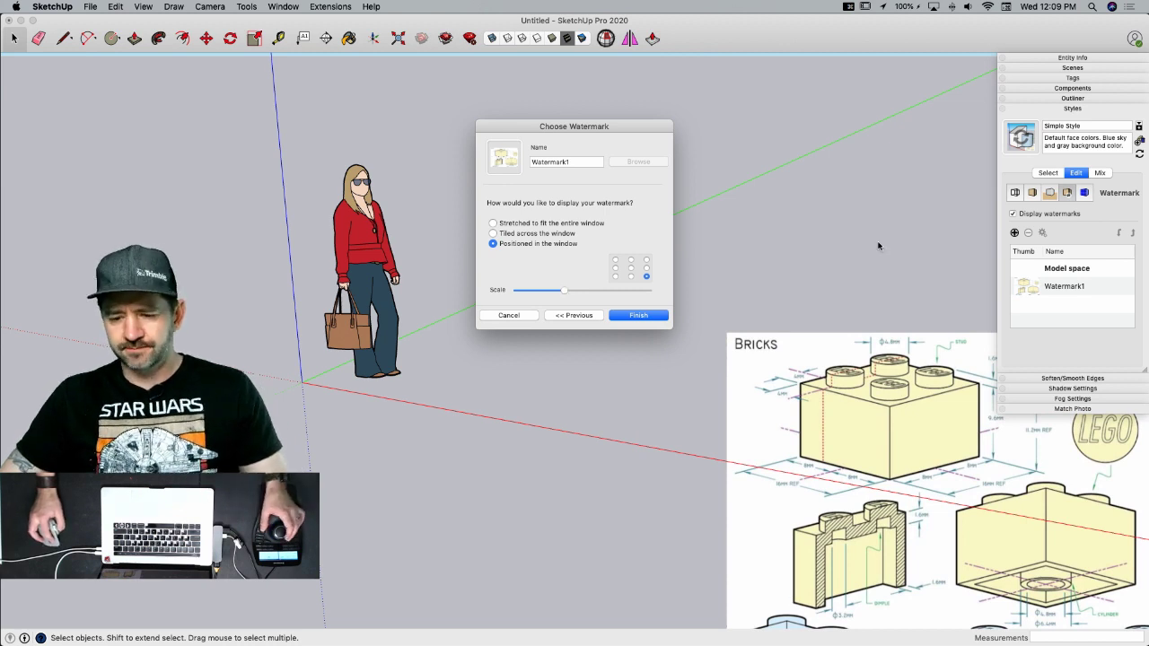
pyautogui.click(638, 315)
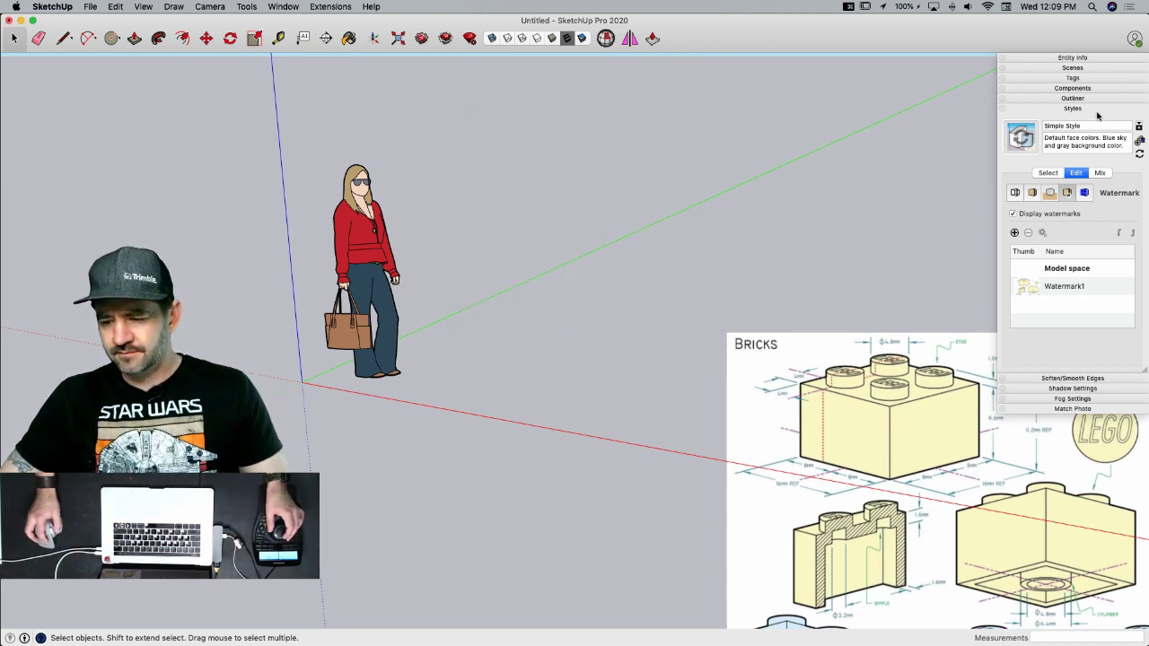
pyautogui.click(1099, 109)
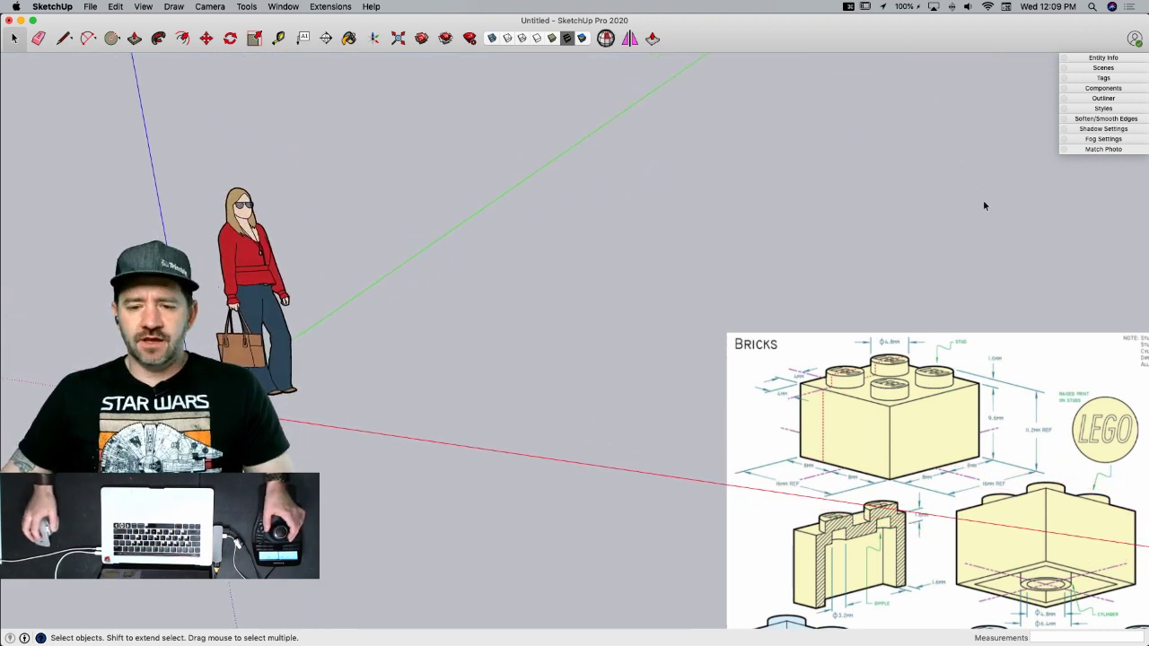
# - Set the model's unit format to Decimal and its length unit to Meters
pyautogui.click(282, 7)
pyautogui.moveTo(251, 13)
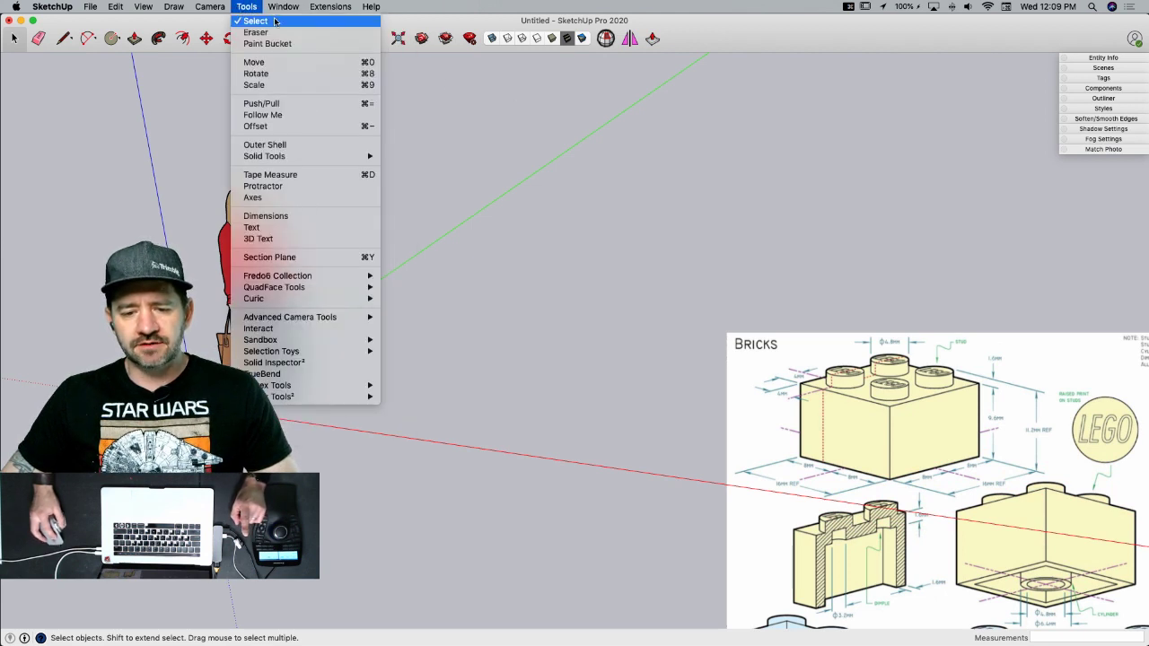
pyautogui.click(296, 104)
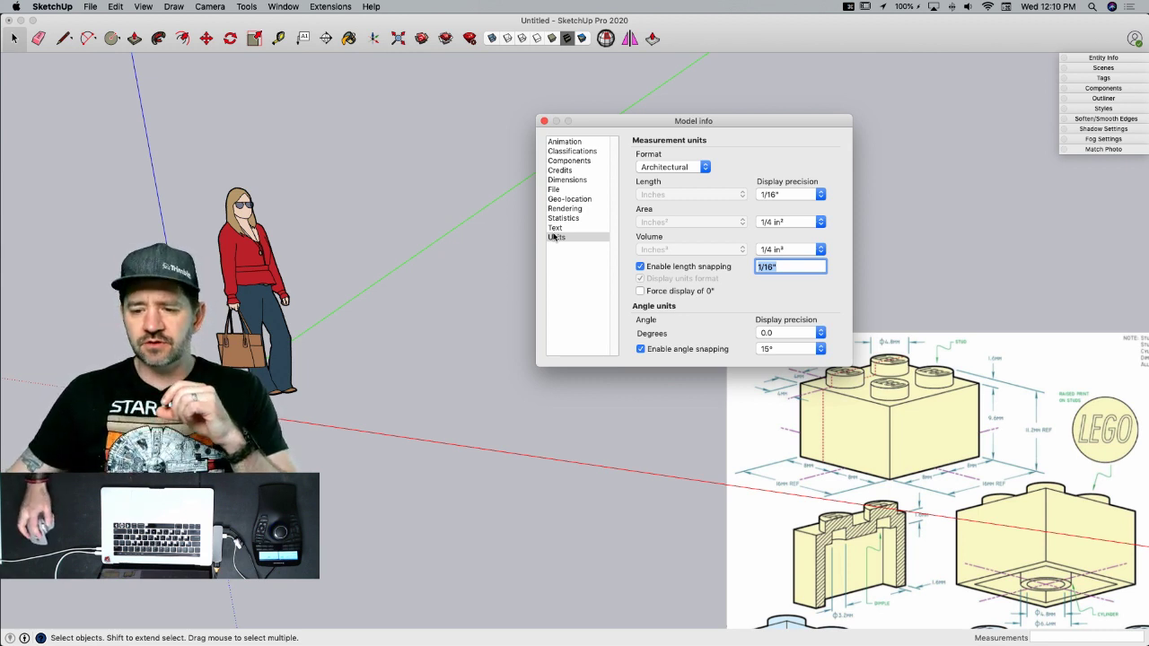
pyautogui.click(675, 166)
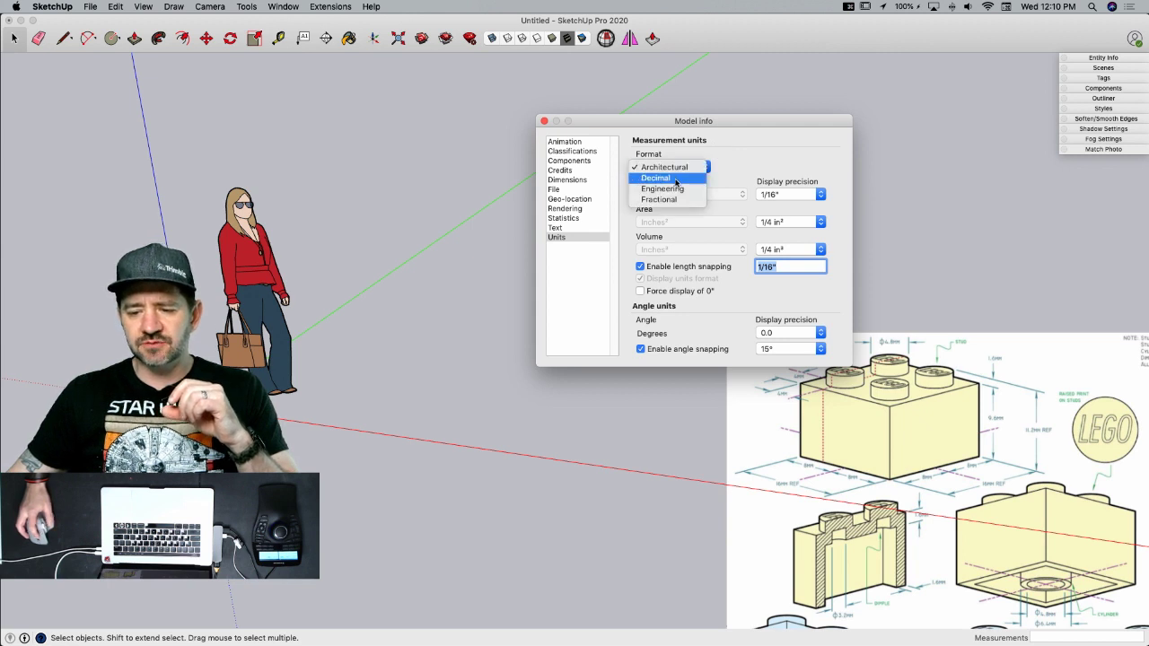
pyautogui.click(676, 178)
pyautogui.click(679, 195)
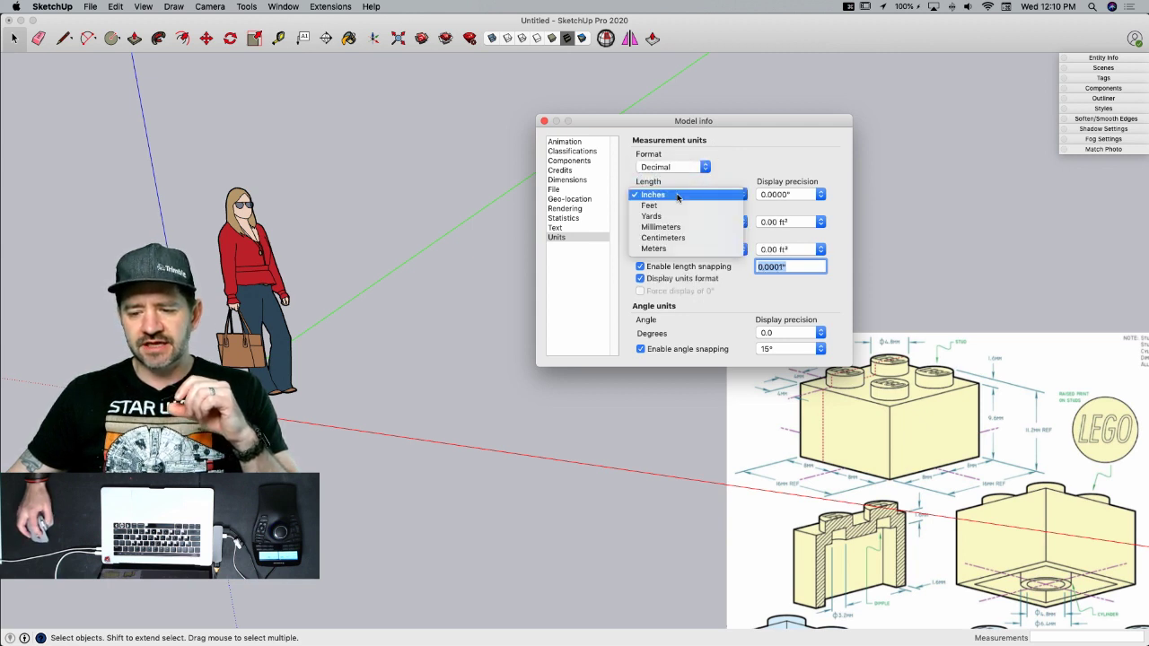
pyautogui.click(682, 248)
# - Set the length display precision to 0.00 m and disable length snapping in the model's units
pyautogui.click(796, 195)
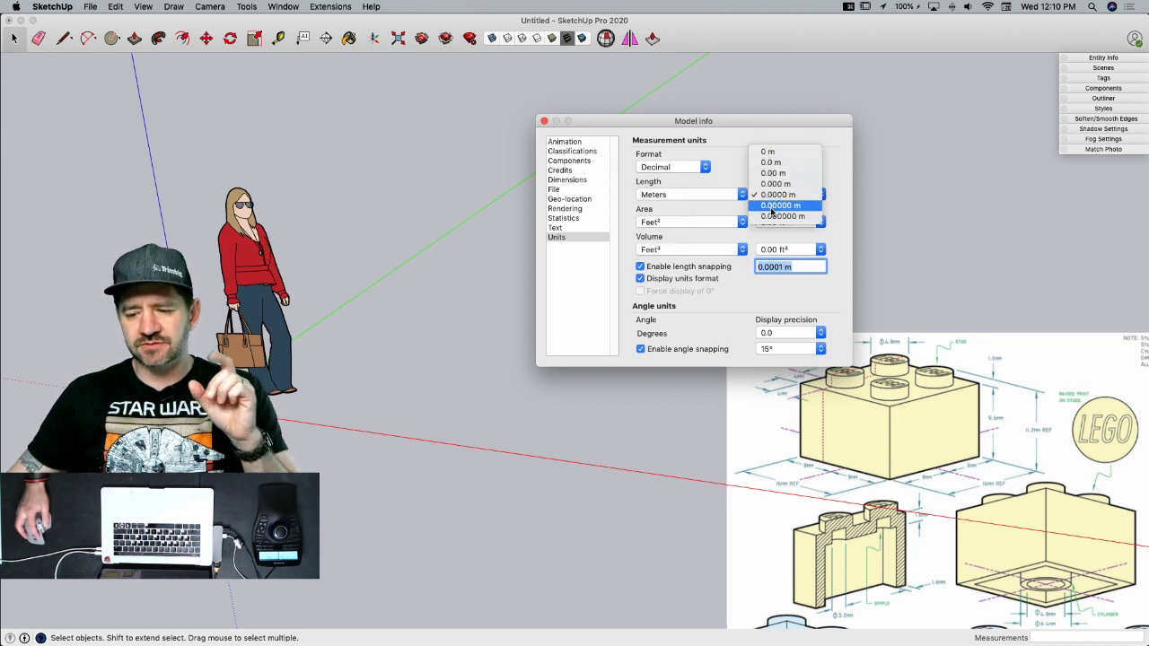
pyautogui.click(774, 173)
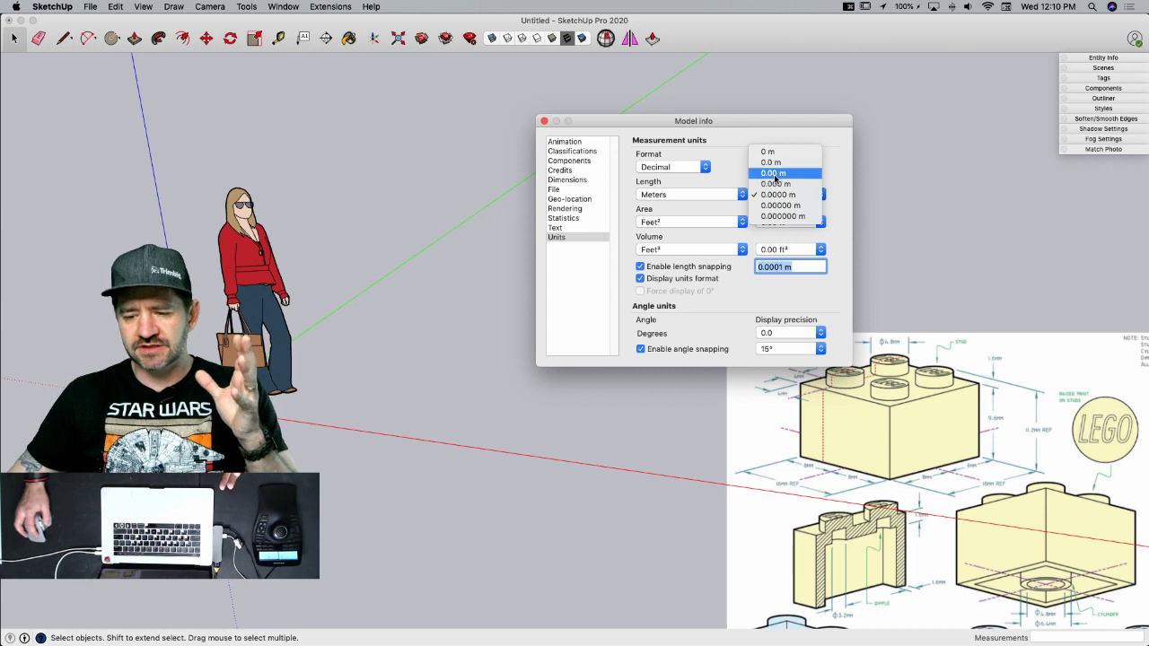
pyautogui.click(641, 266)
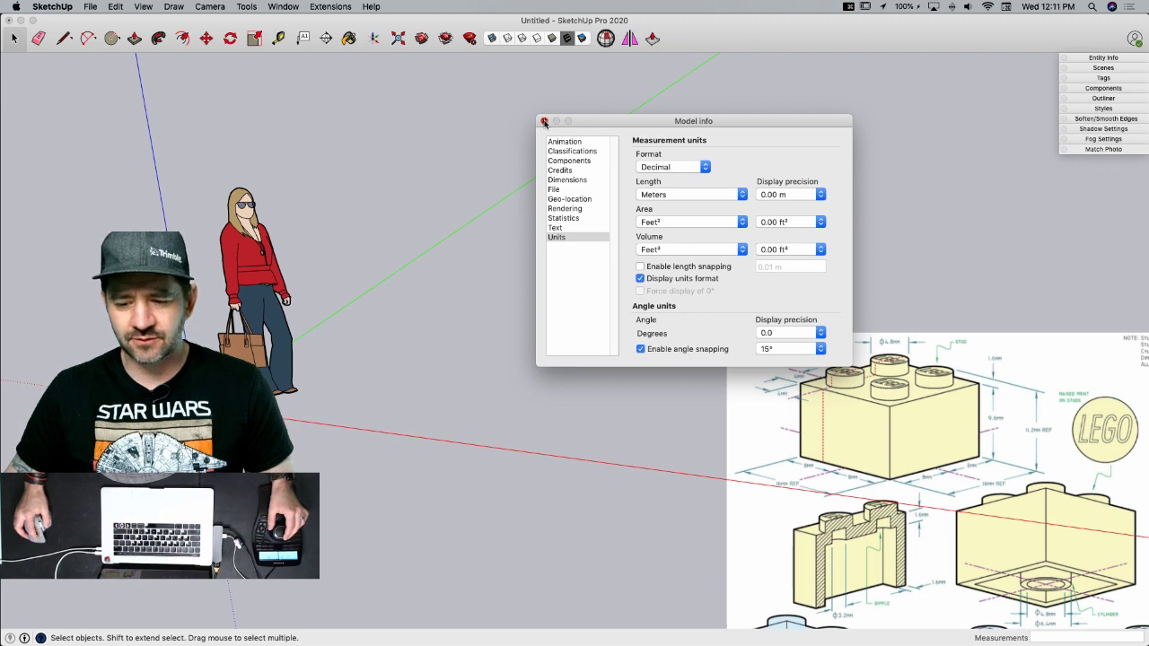
pyautogui.click(545, 122)
# - Draw a 16 by 16 m rectangle on the ground plane beside the scale figure as the brick's base
pyautogui.moveTo(482, 245); pyautogui.dragTo(351, 326, button='middle')
pyautogui.press('r')
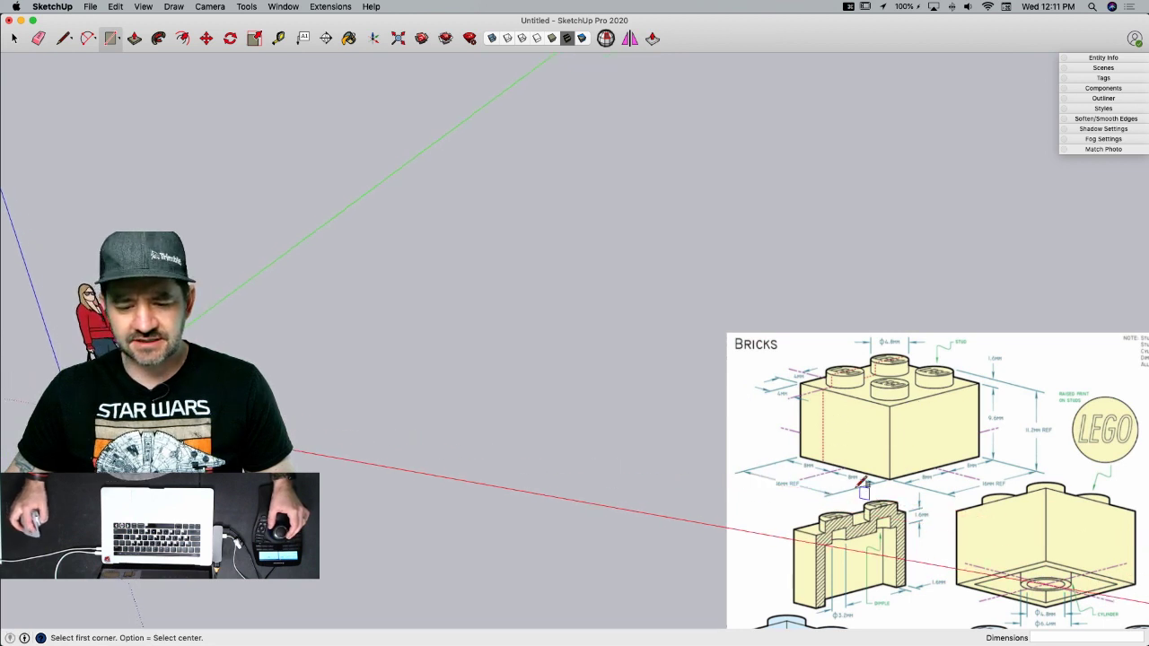
pyautogui.click(254, 355)
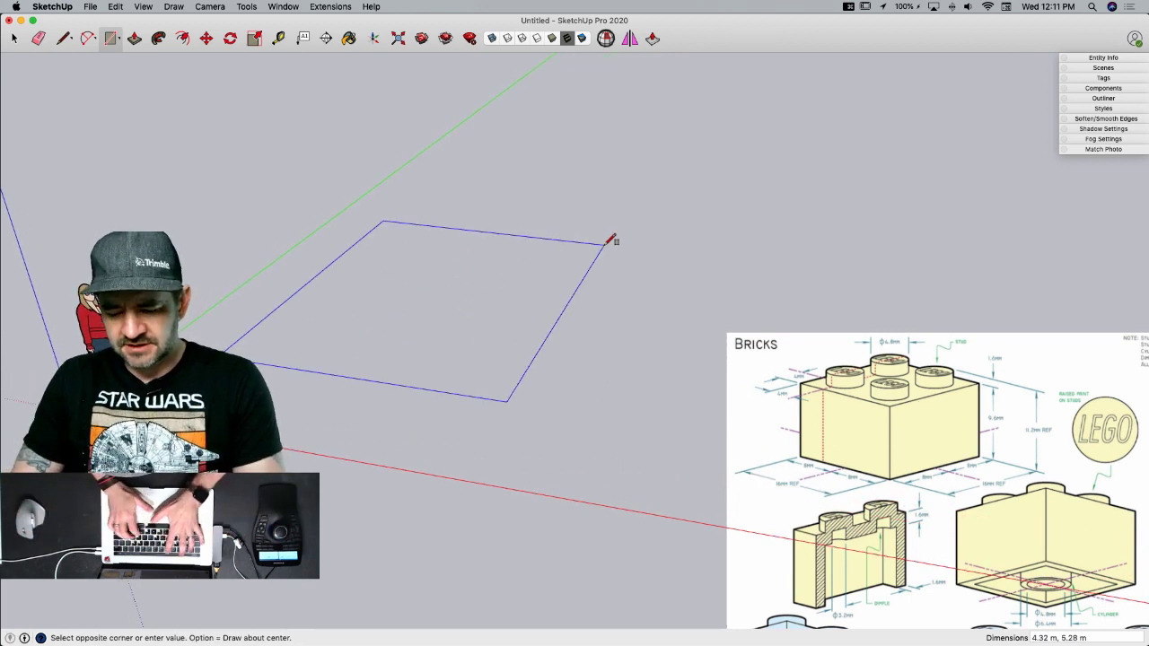
pyautogui.write('16,16')
pyautogui.press('Return')
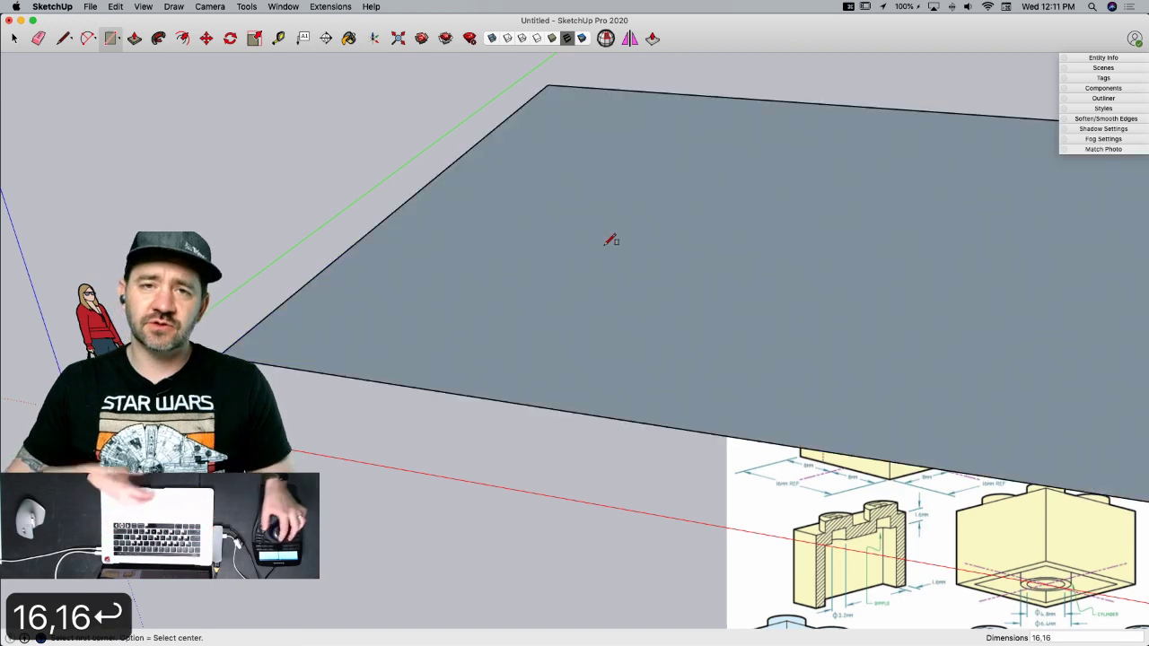
pyautogui.scroll(-5, 610, 240)
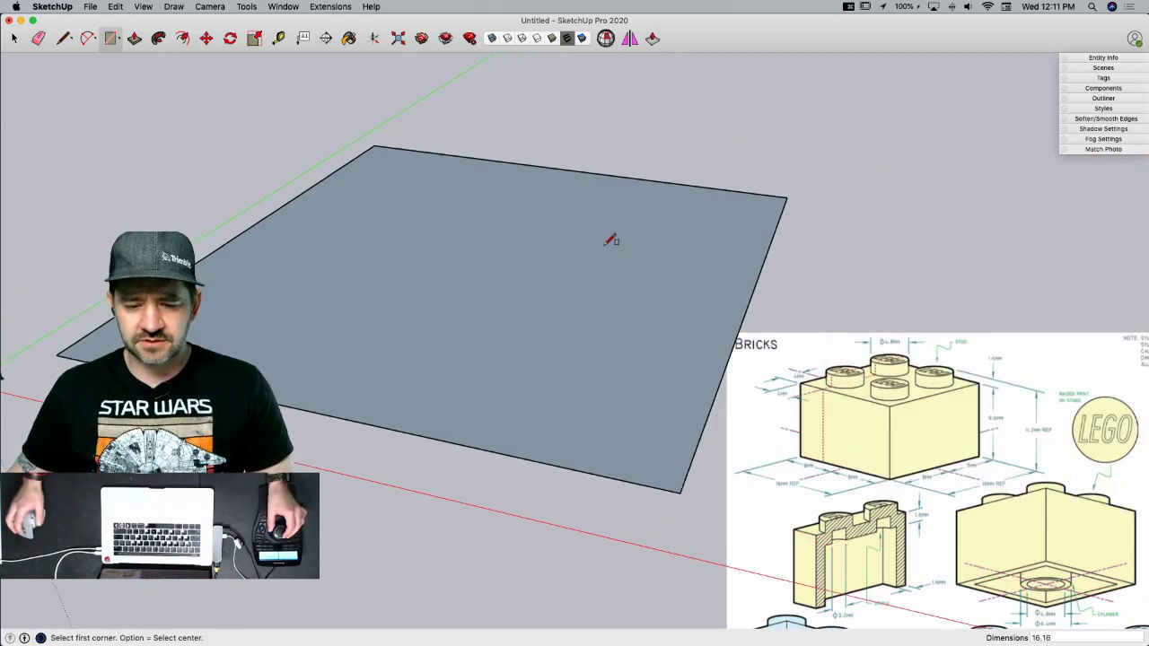
pyautogui.scroll(-2, 610, 241)
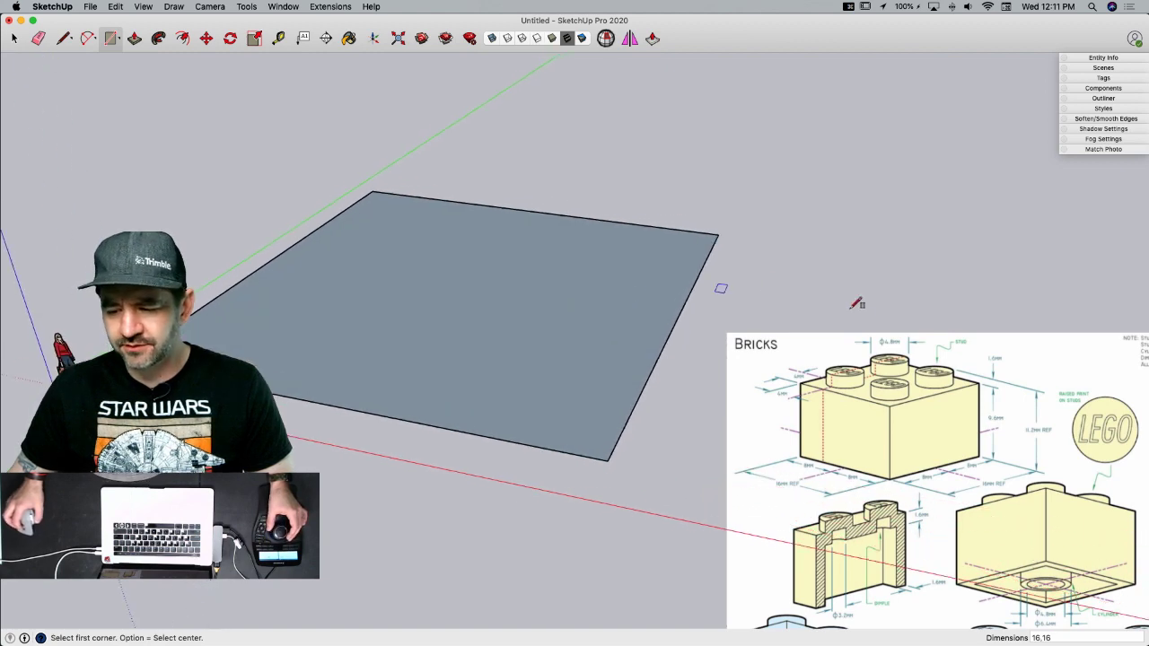
# - Push/Pull the square face up 9.6 m to form the brick's body
pyautogui.press('p')
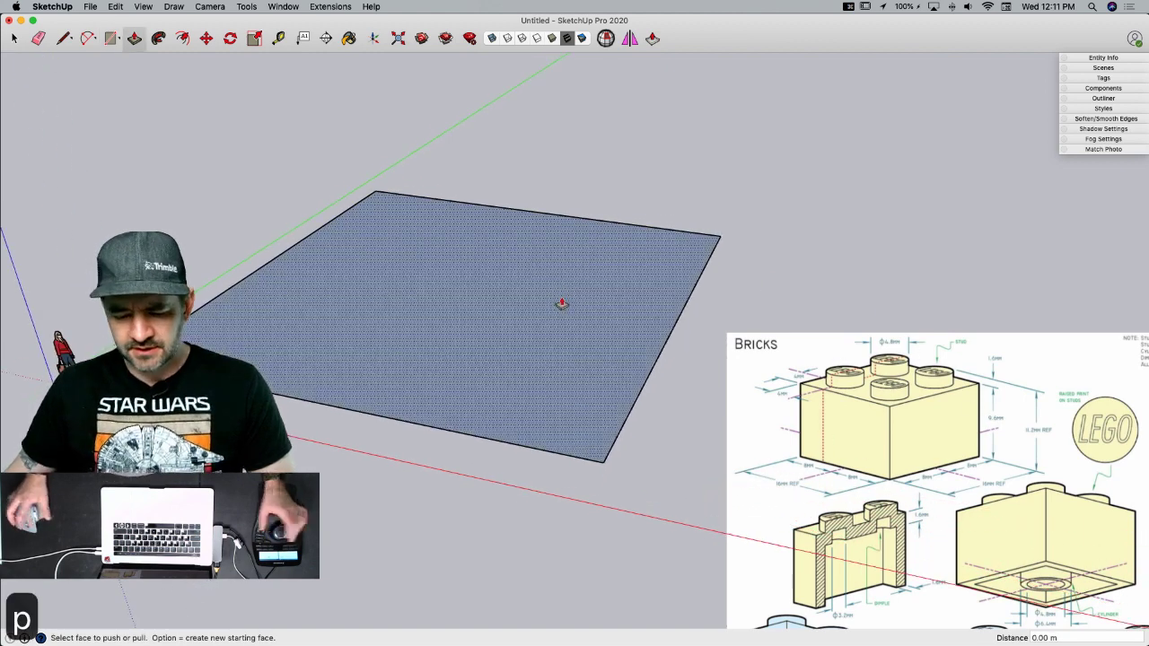
pyautogui.click(562, 303)
pyautogui.click(552, 233)
pyautogui.write('9')
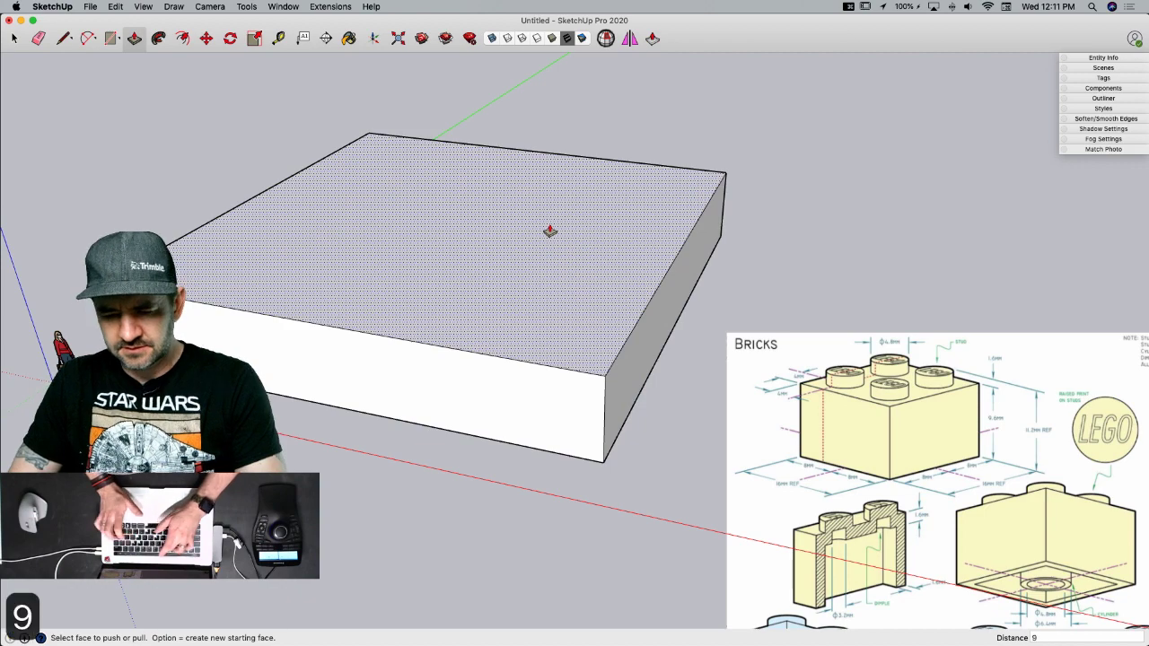
pyautogui.write('.6')
pyautogui.press('Return')
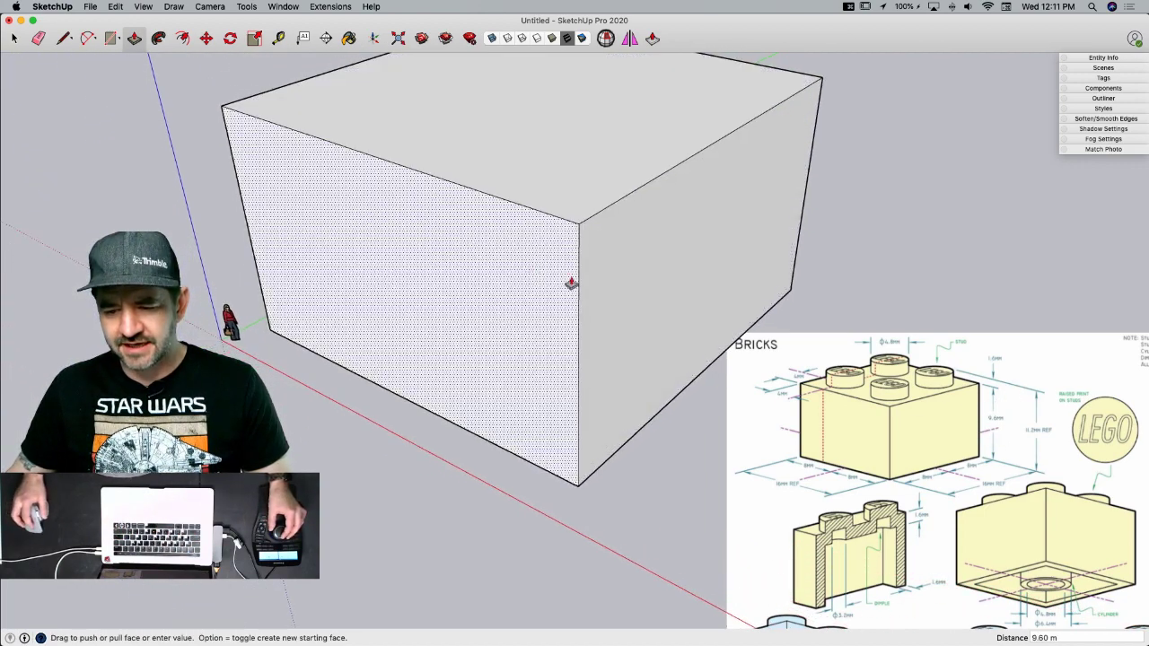
# - Offset the outline of the brick's underside inward by 1.6 m for the wall thickness
pyautogui.moveTo(618, 336); pyautogui.dragTo(911, 506, button='middle')
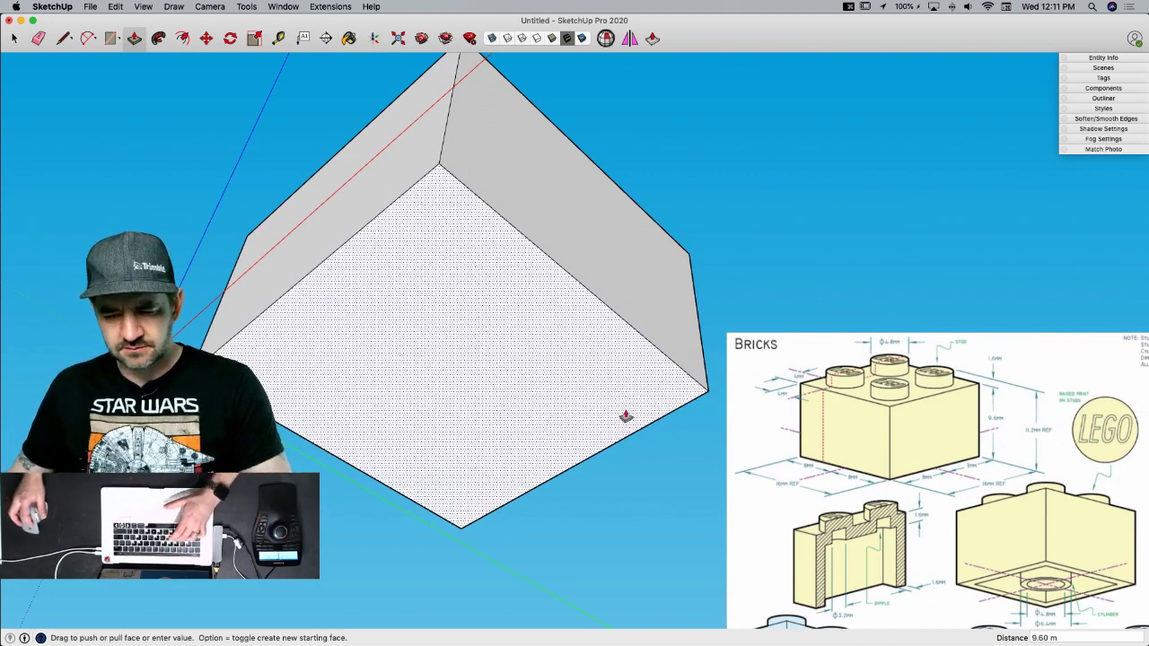
pyautogui.press('f')
pyautogui.click(528, 274)
pyautogui.write('1')
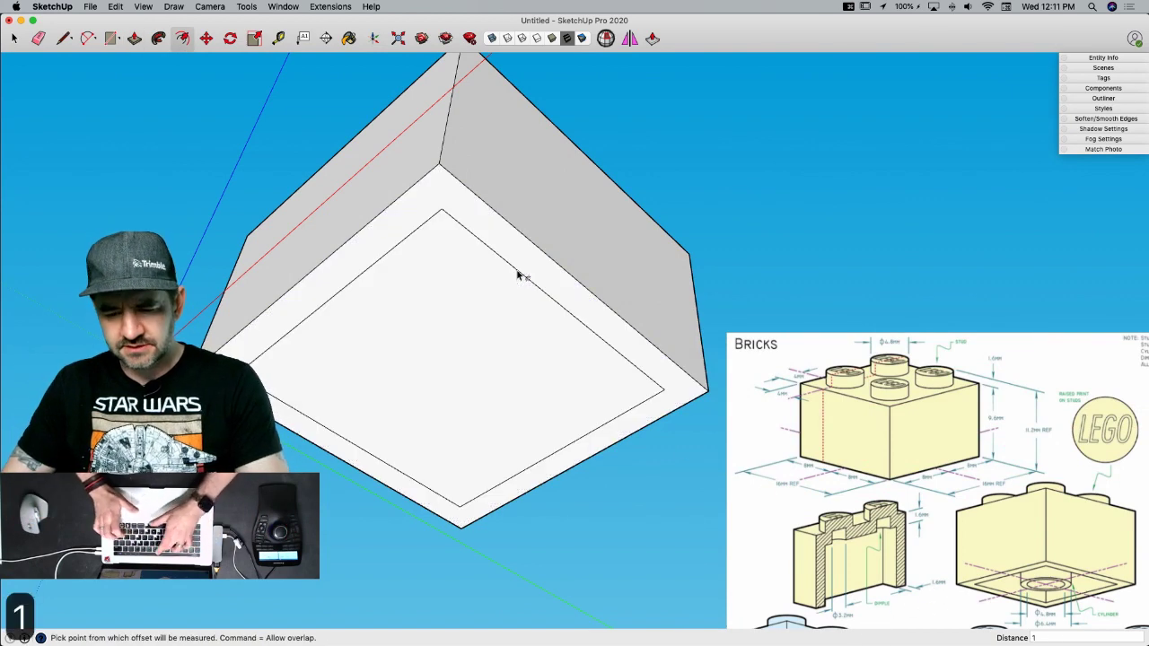
pyautogui.write('.6')
pyautogui.press('Return')
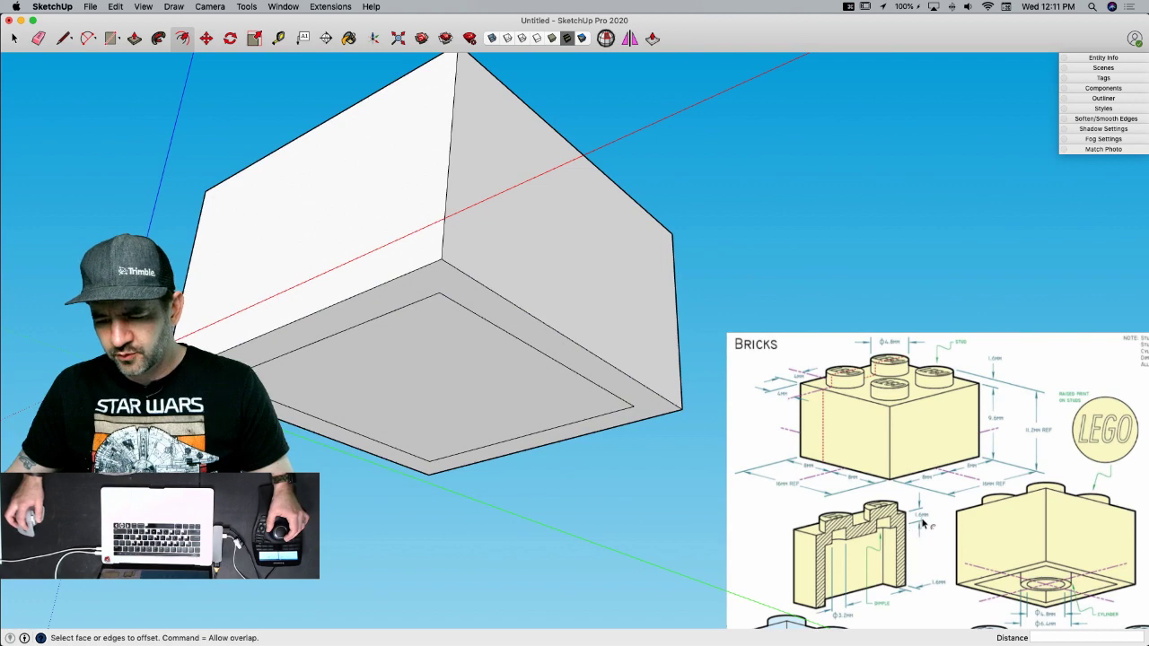
# - Draw a 1.6 m vertical marker line down the brick's side face from its top edge for the roof thickness
pyautogui.moveTo(898, 519)
pyautogui.mouseDown(button='middle')
pyautogui.moveTo(749, 315)
pyautogui.moveTo(674, 259)
pyautogui.mouseUp(button='middle')
pyautogui.press('l')
pyautogui.click(593, 192)
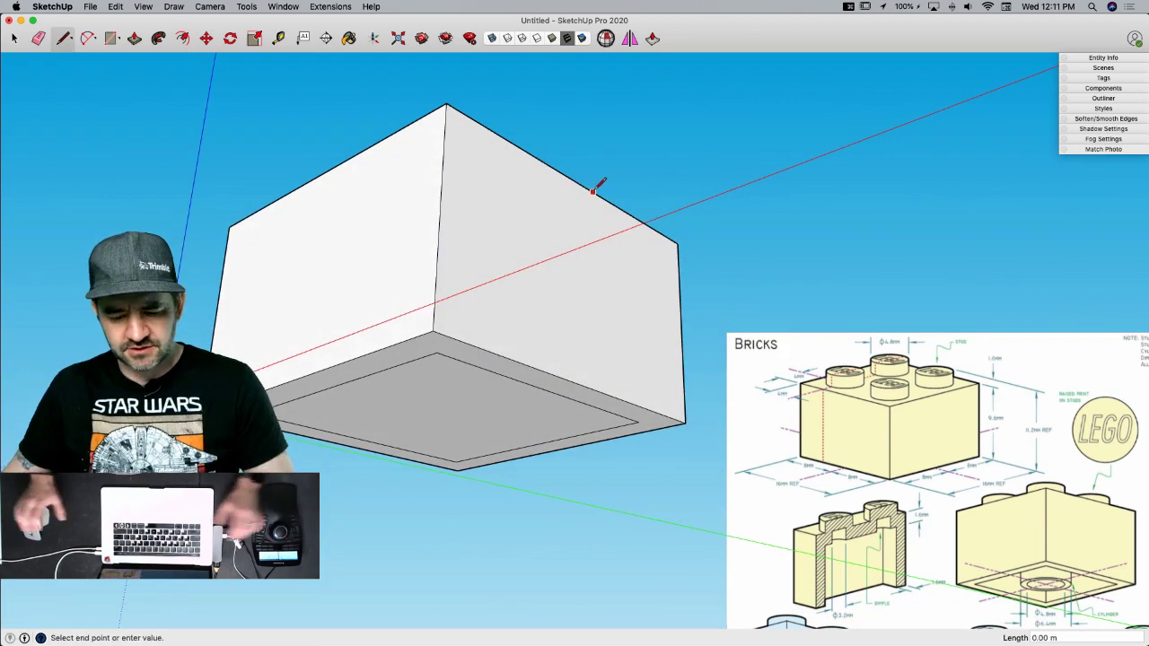
pyautogui.write('1.6')
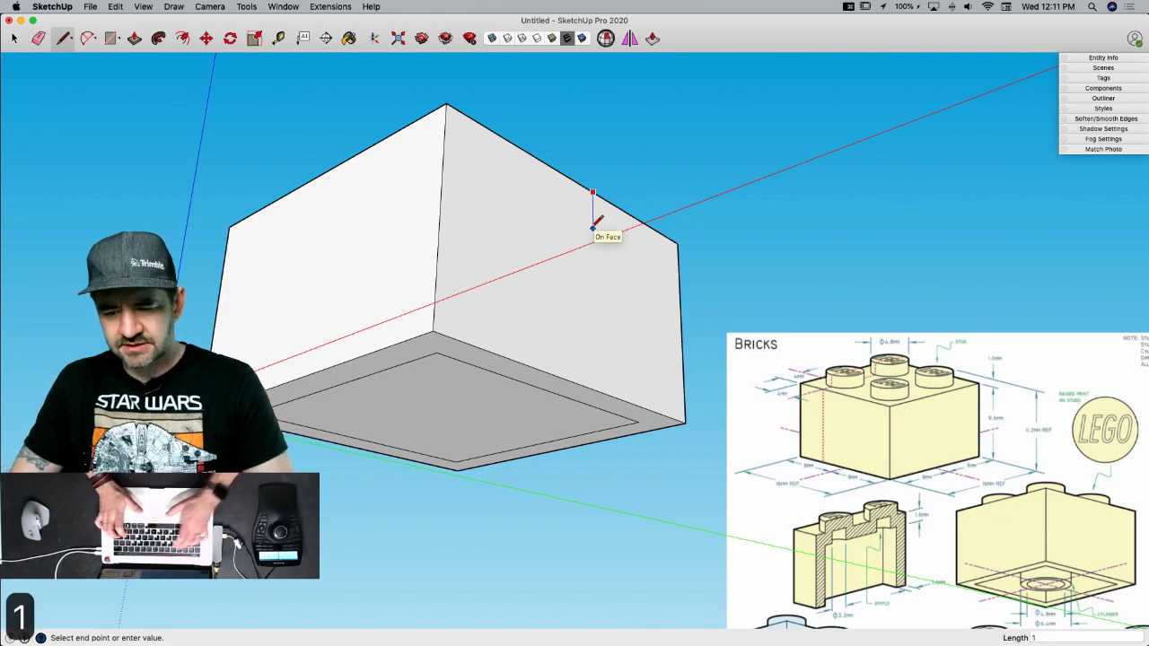
pyautogui.press('Return')
# - Push/Pull the inner underside face up to the lower end of the marker line and erase that line
pyautogui.moveTo(594, 220); pyautogui.dragTo(564, 198, button='middle')
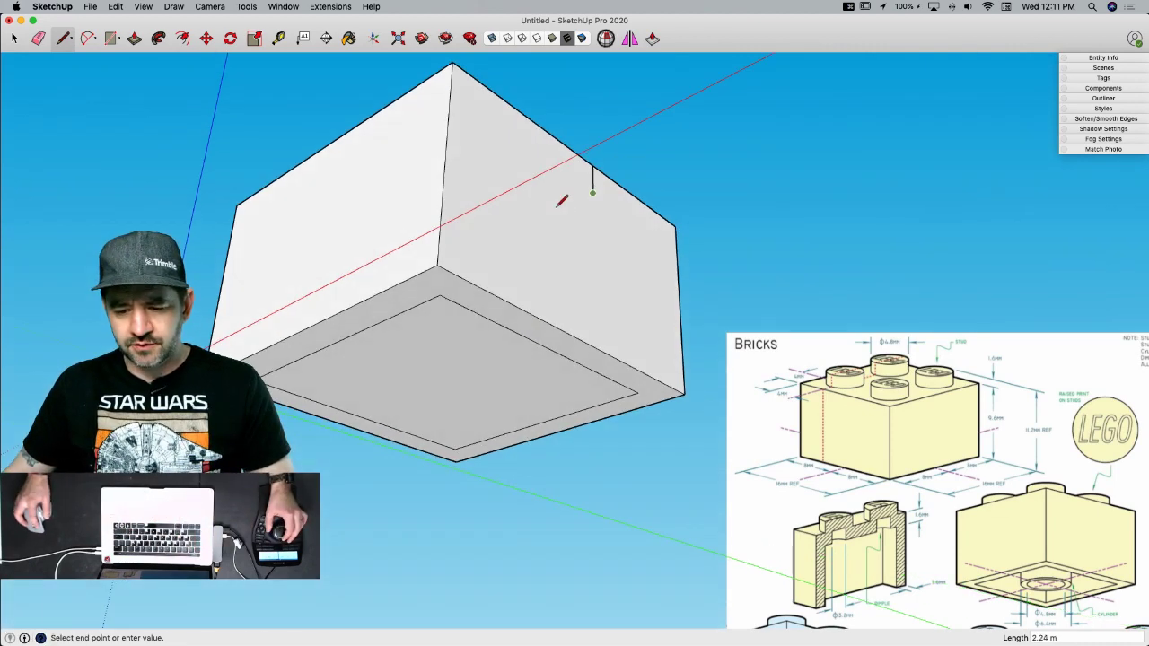
pyautogui.press('p')
pyautogui.click(503, 404)
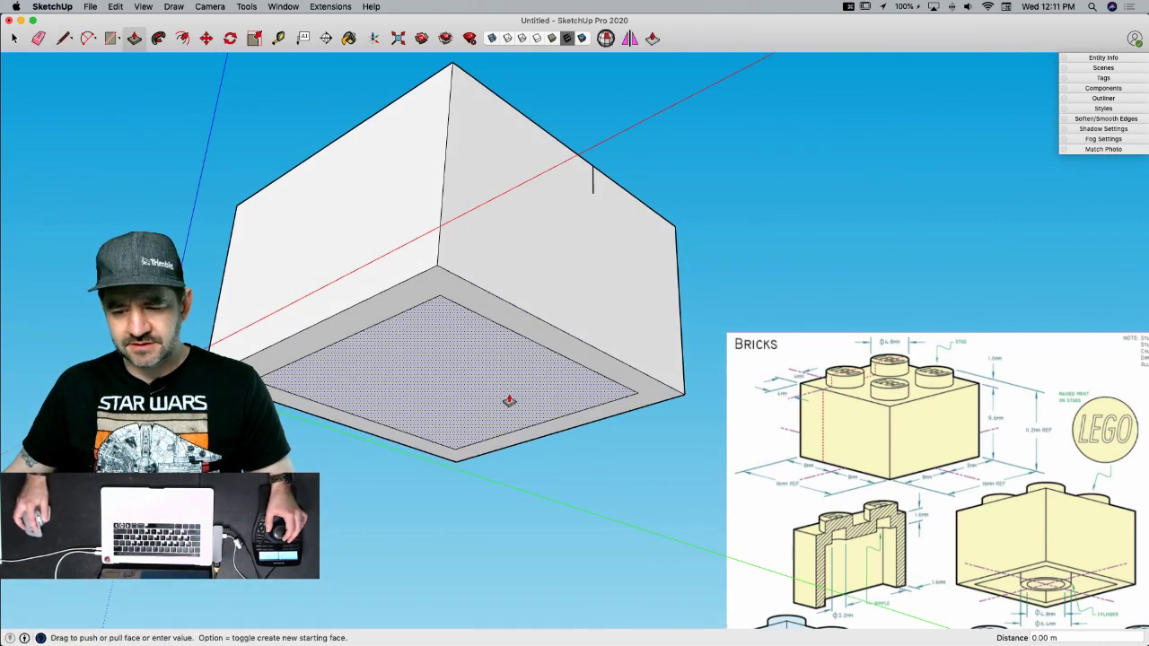
pyautogui.click(592, 192)
pyautogui.press('e')
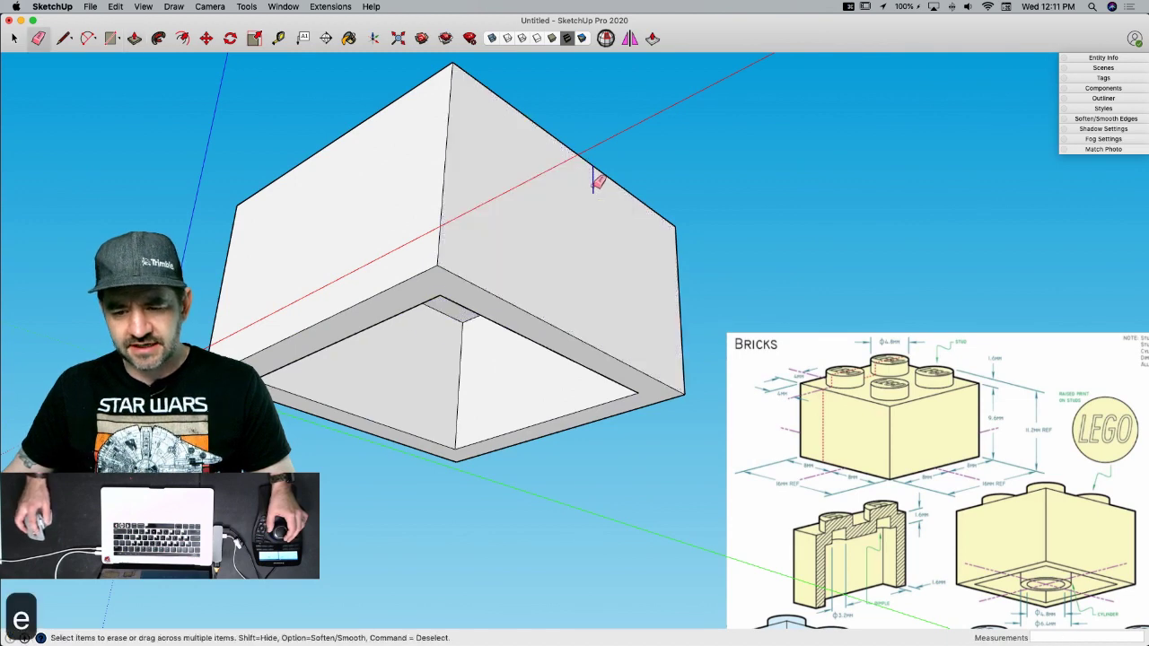
# - Inspect the hollowed body in X-ray display, restore the opaque display, and view it from below and above
pyautogui.click(492, 38)
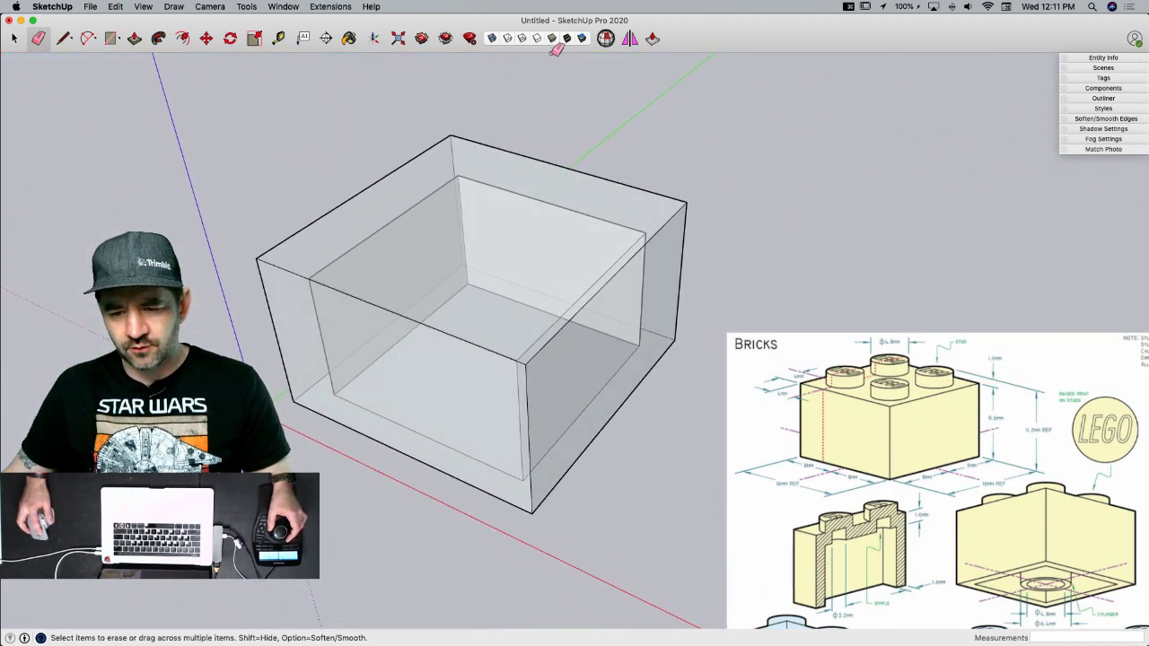
pyautogui.click(492, 40)
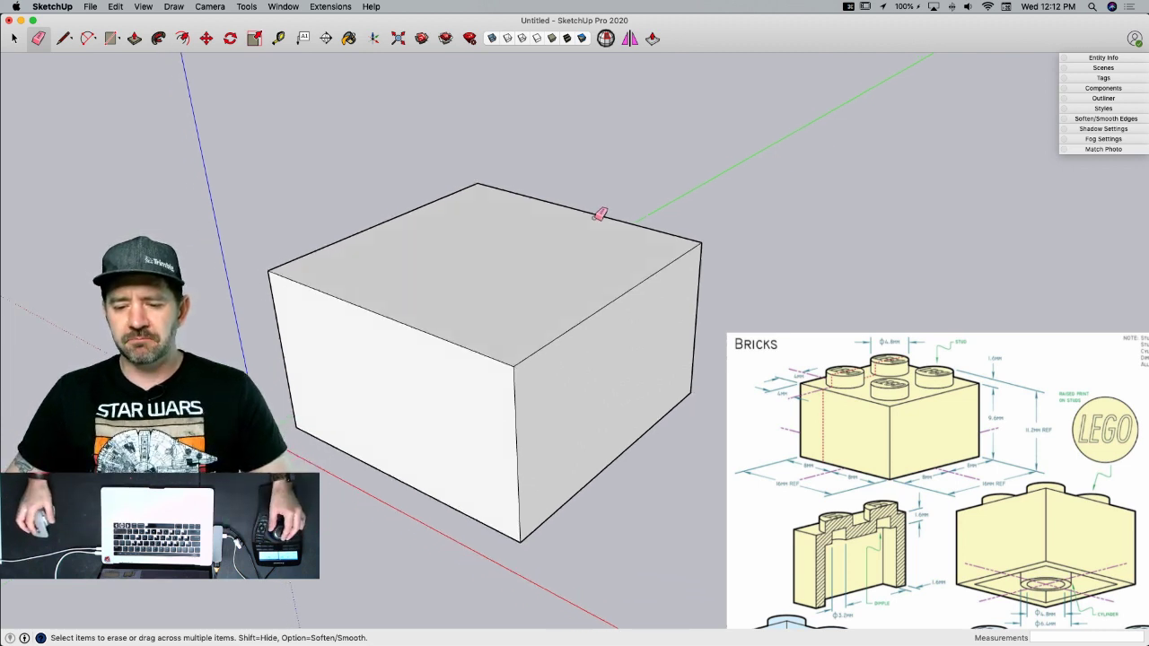
pyautogui.press('space')
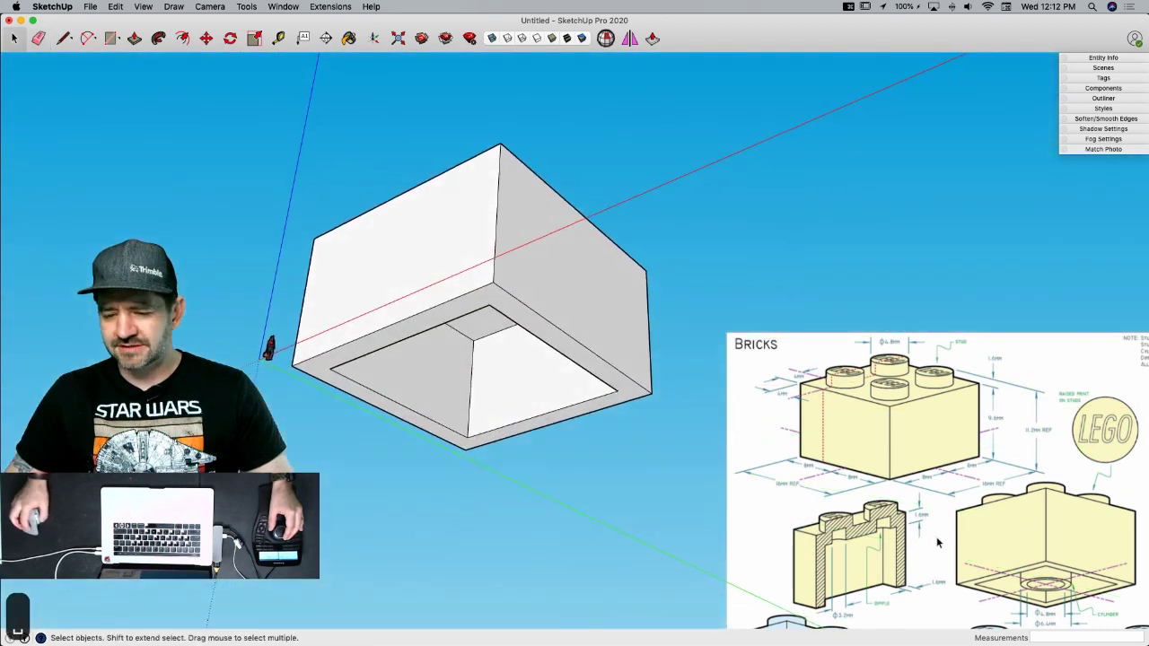
pyautogui.moveTo(445, 320); pyautogui.dragTo(366, 299, button='middle')
pyautogui.moveTo(637, 329); pyautogui.dragTo(579, 276, button='middle')
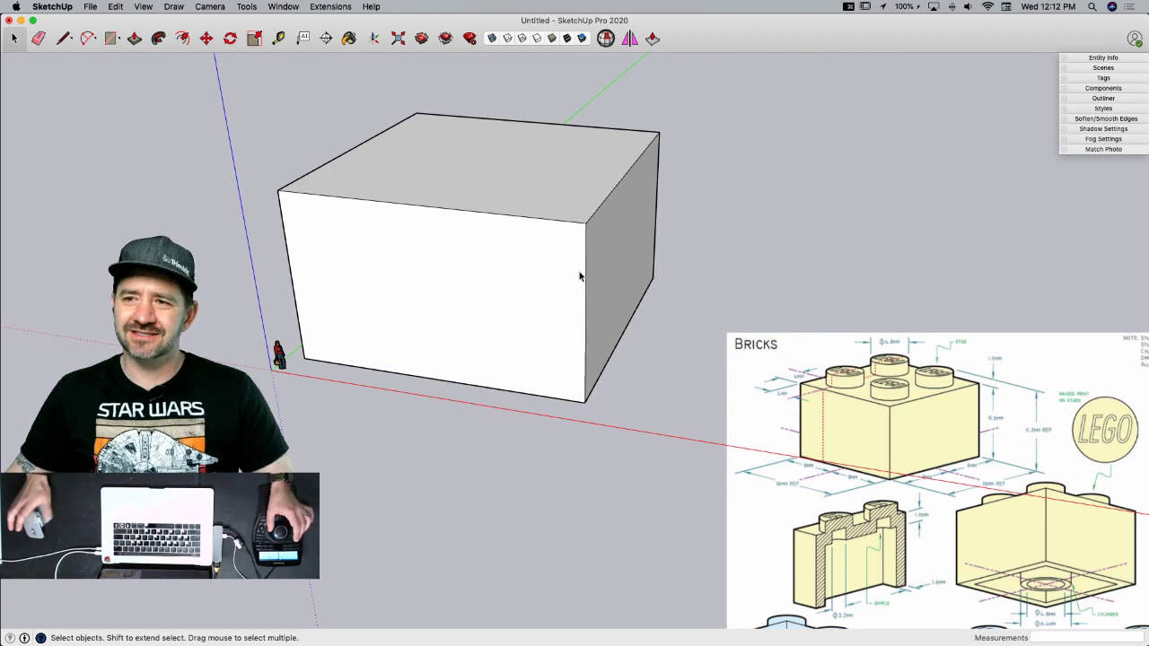
pyautogui.moveTo(600, 305); pyautogui.dragTo(235, 205, button='middle')
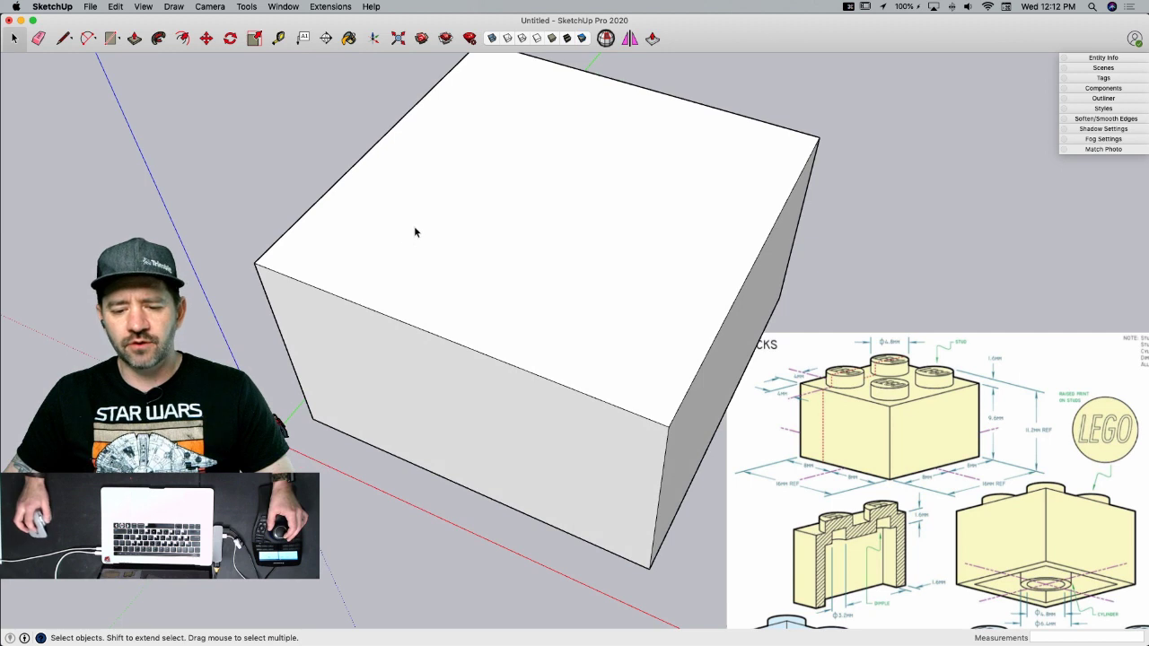
# - Draw a 4 by 4 m rectangle from a corner of the brick's top face to locate the first stud's centre
pyautogui.press('r')
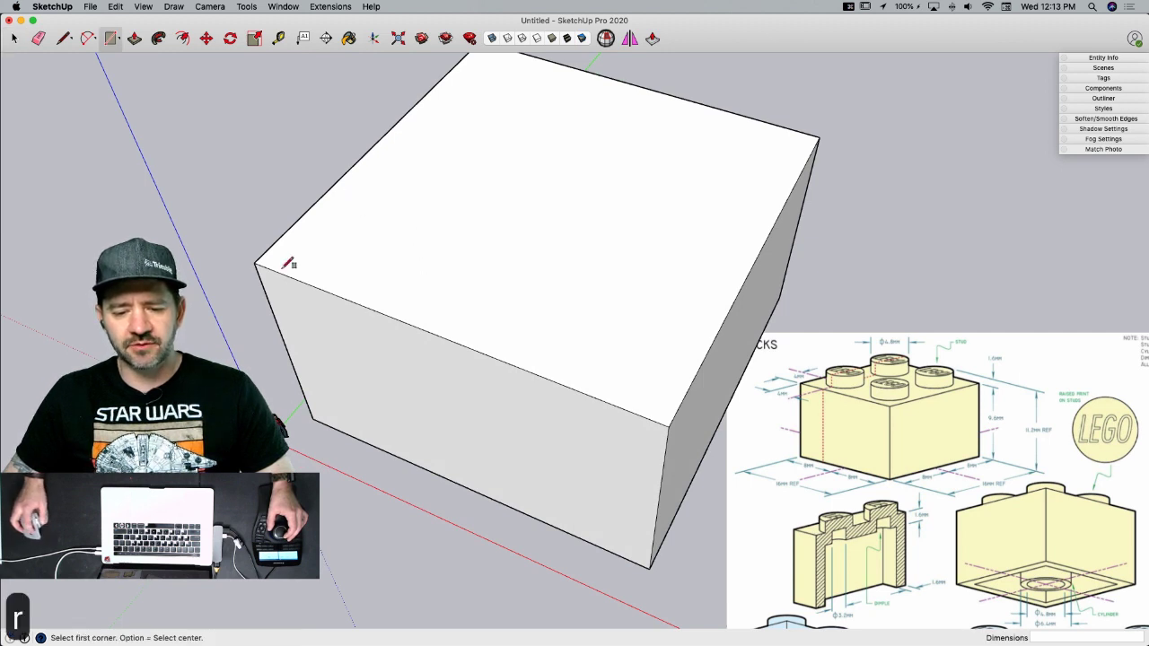
pyautogui.click(256, 262)
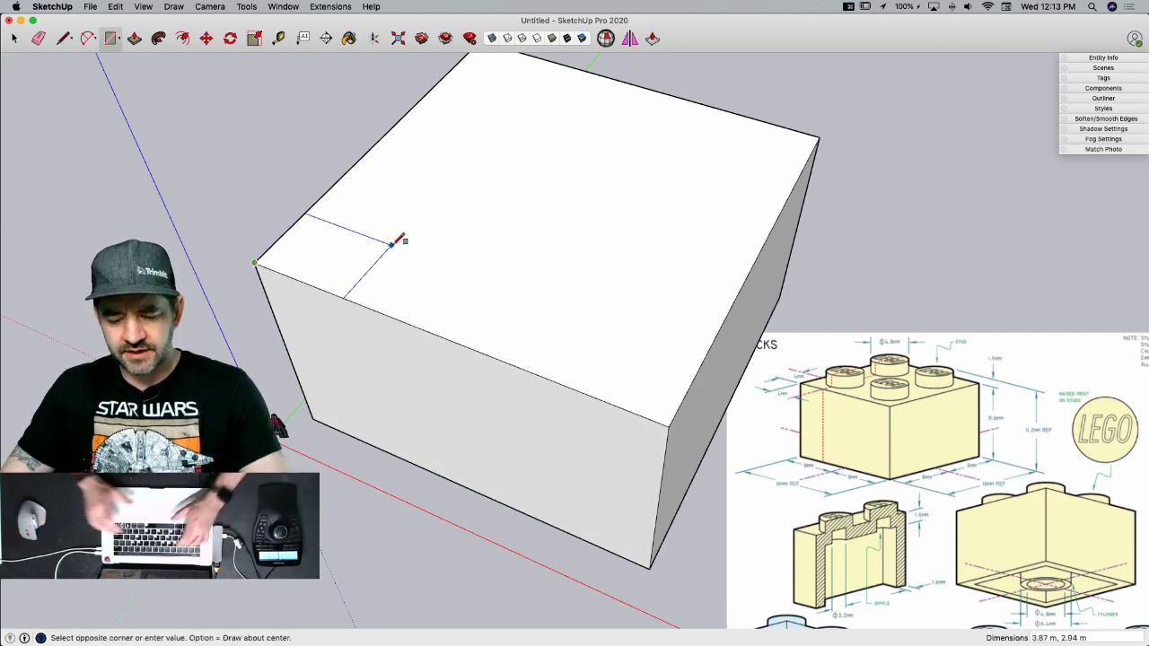
pyautogui.write('4,4')
pyautogui.press('Return')
pyautogui.press('space')
pyautogui.moveTo(433, 242); pyautogui.dragTo(400, 283, button='middle')
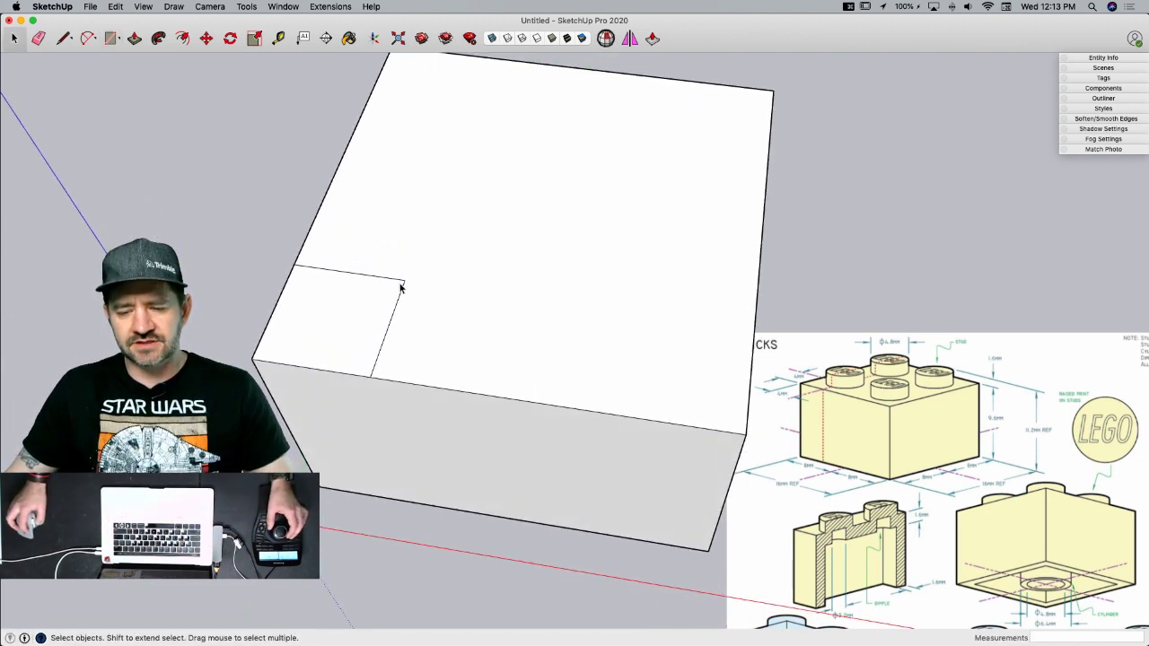
# - Draw a circle with a 2.4 m radius centred on the small rectangle's inner corner
pyautogui.press('c')
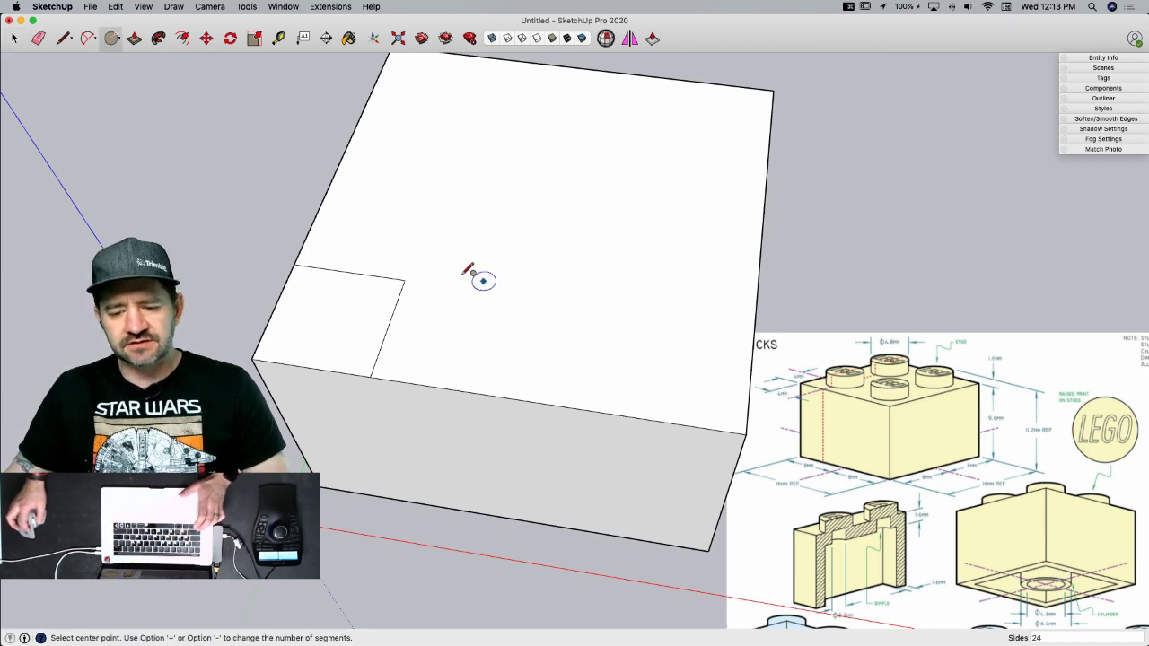
pyautogui.click(405, 279)
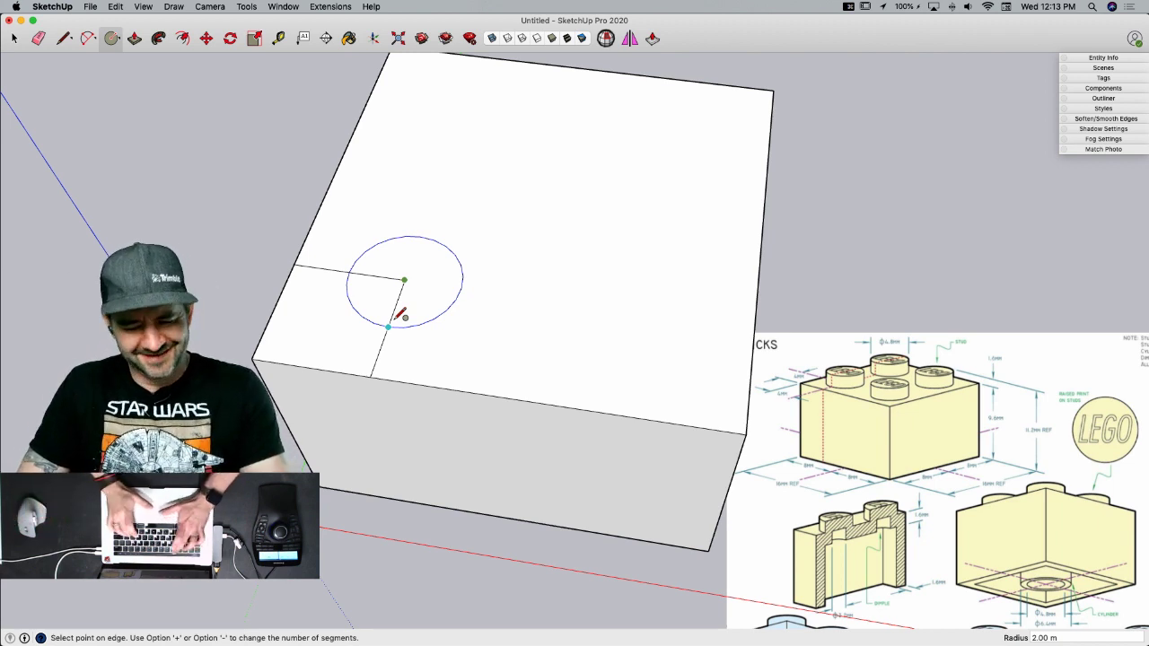
pyautogui.write('2.4')
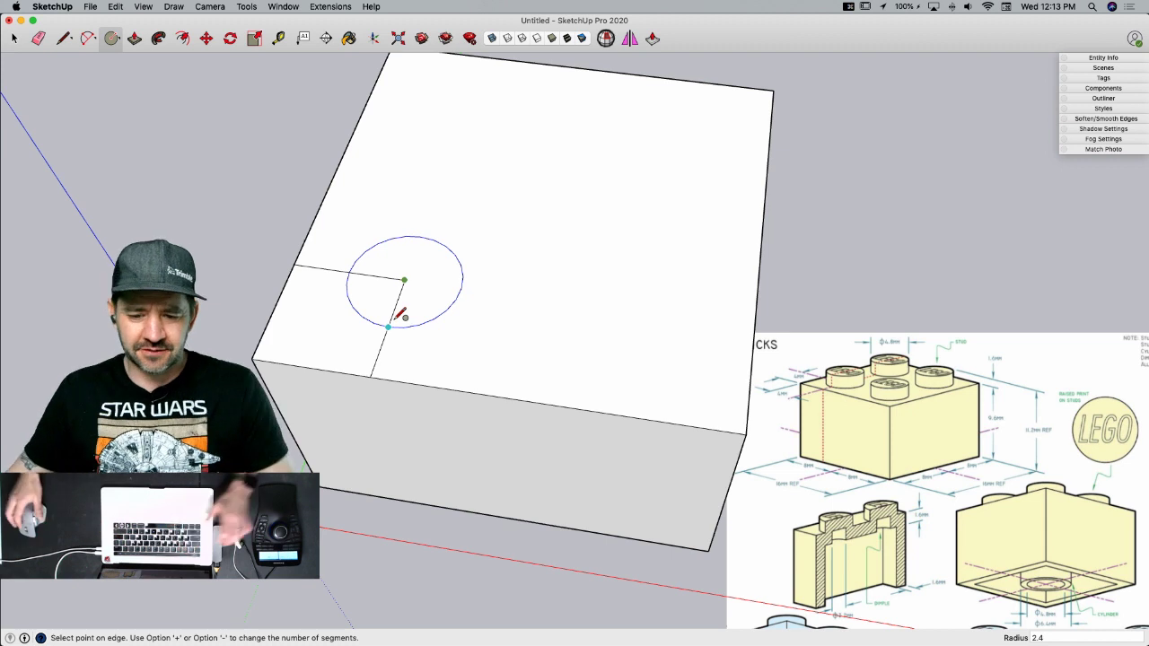
pyautogui.press('Return')
# - Erase the helper rectangle's lines inside and outside the circle on the top face
pyautogui.press('e')
pyautogui.moveTo(400, 282); pyautogui.dragTo(405, 276)
pyautogui.click(317, 268)
pyautogui.click(376, 366)
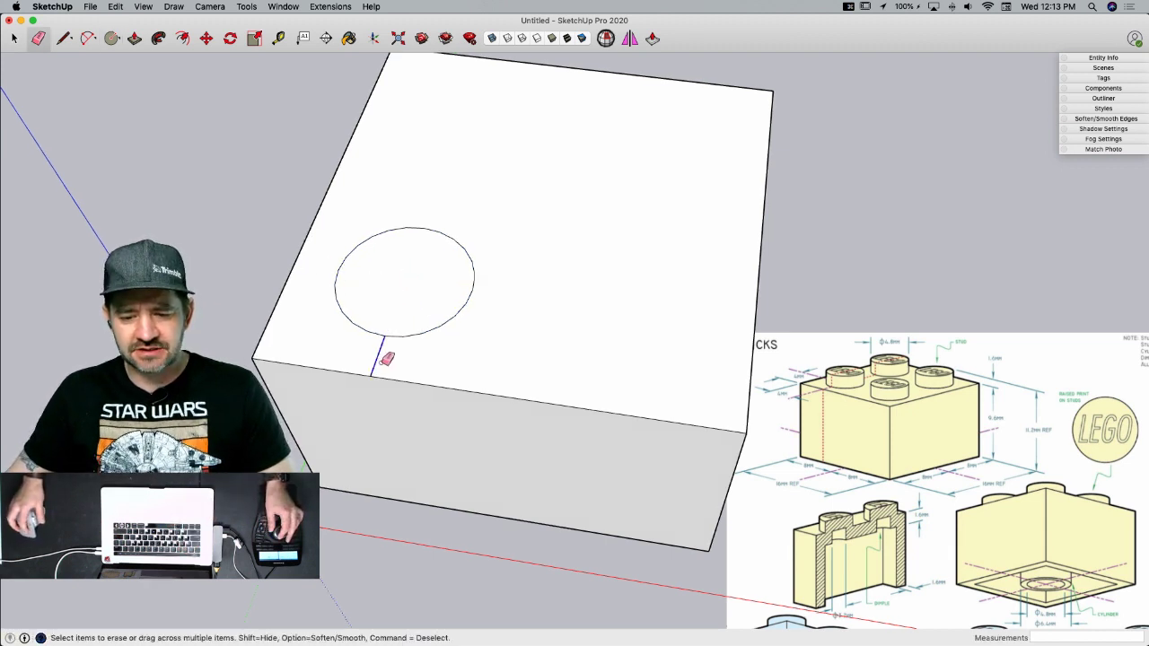
# - Push/Pull the circle up 1.6 m to form the first stud
pyautogui.press('p')
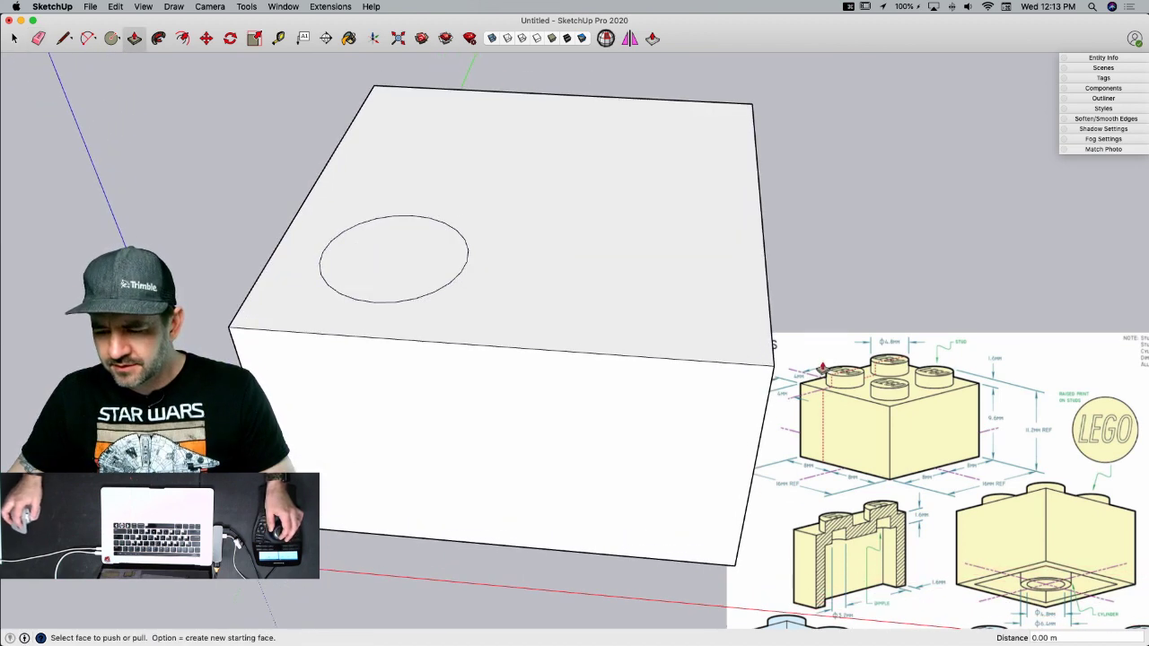
pyautogui.click(346, 231)
pyautogui.click(338, 193)
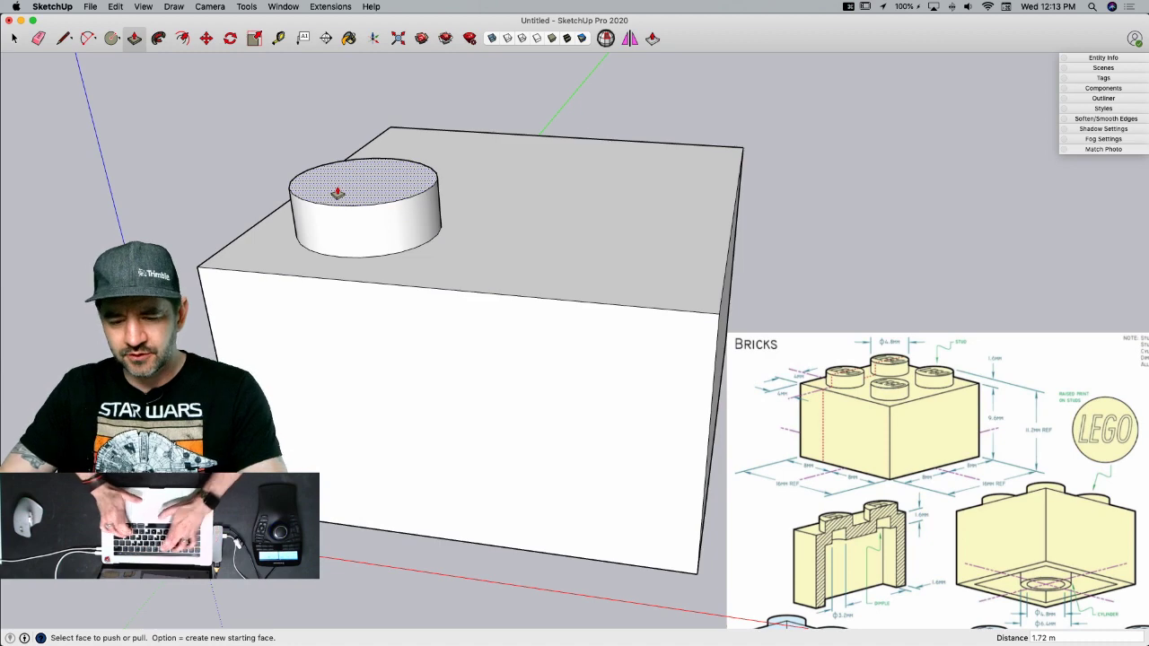
pyautogui.write('1.6')
pyautogui.press('Return')
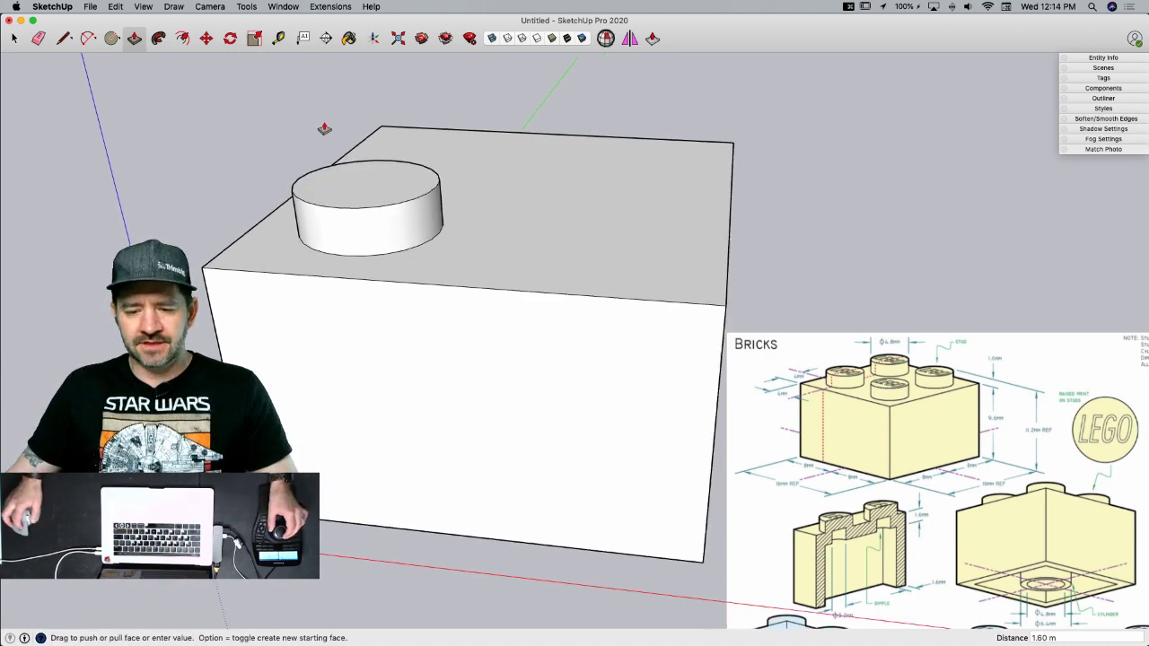
# - Select the stud's top and side faces and copy them 8 m along the green axis
pyautogui.press('space')
pyautogui.click(408, 244)
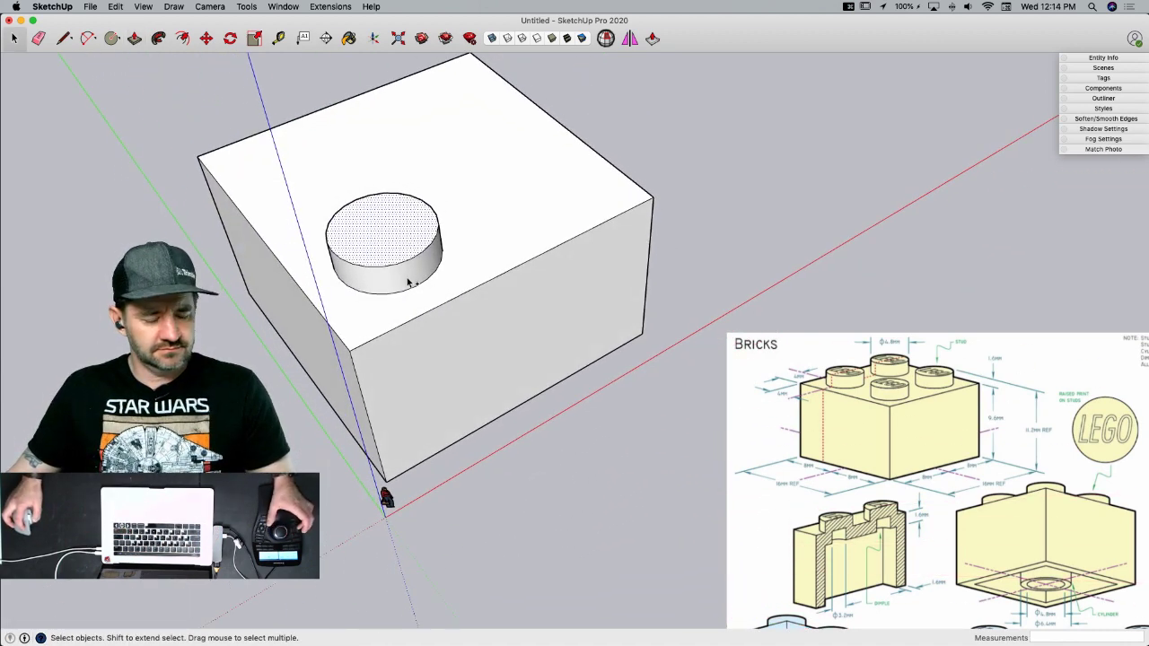
pyautogui.keyDown('shift'); pyautogui.click(406, 279); pyautogui.keyUp('shift')
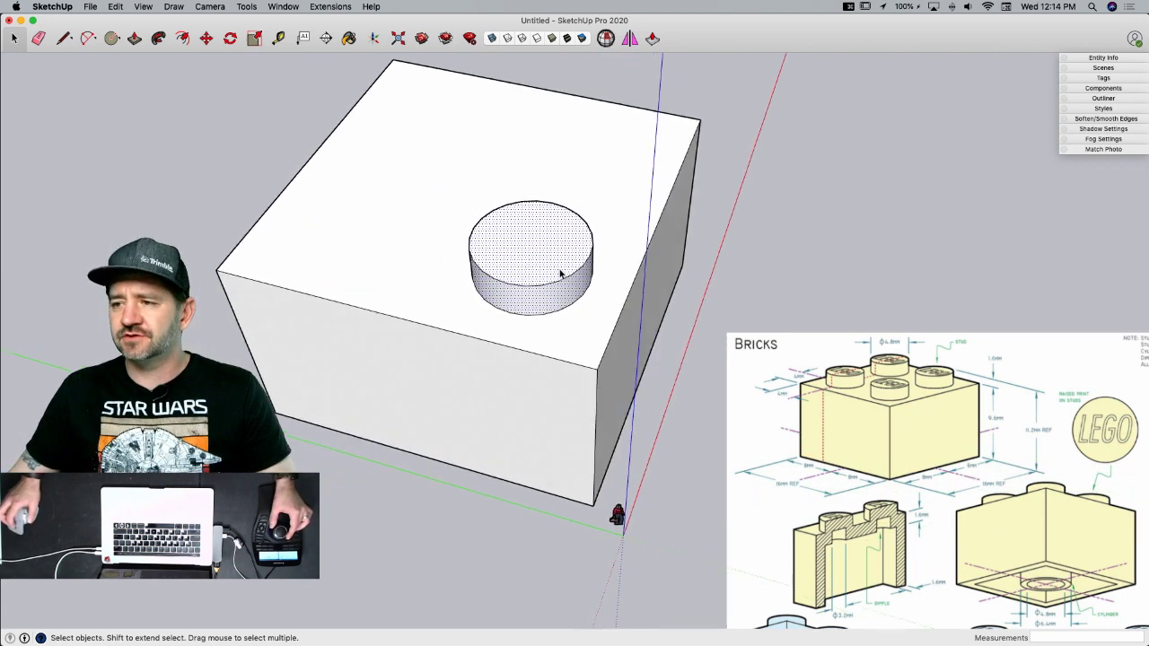
pyautogui.press('m')
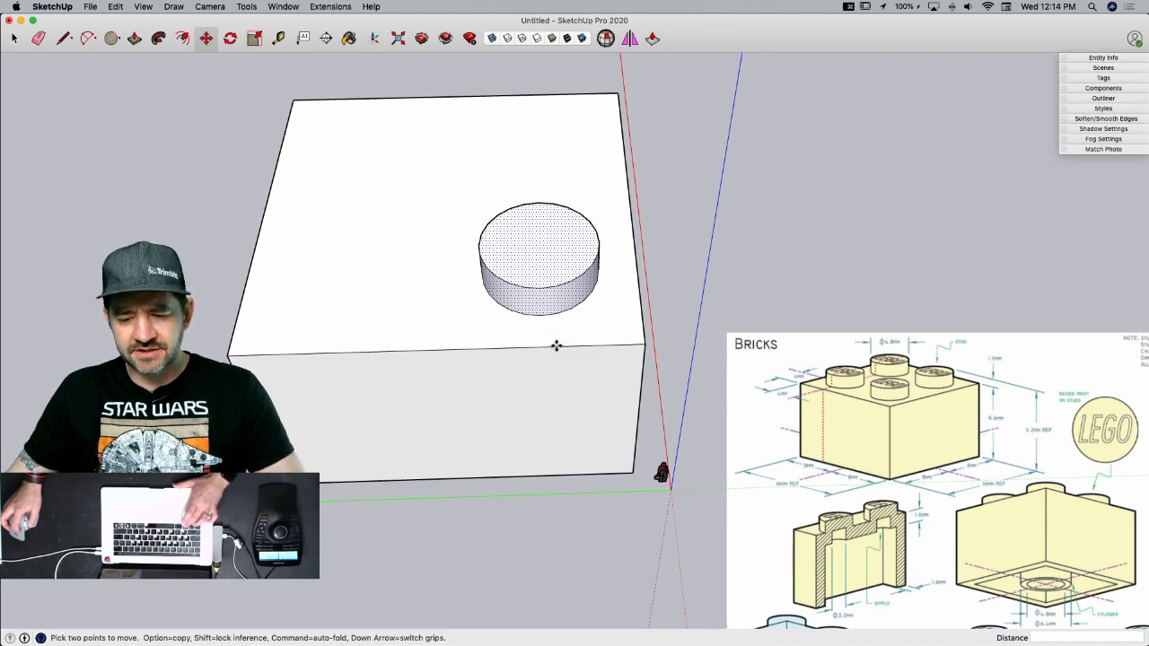
pyautogui.click(557, 346)
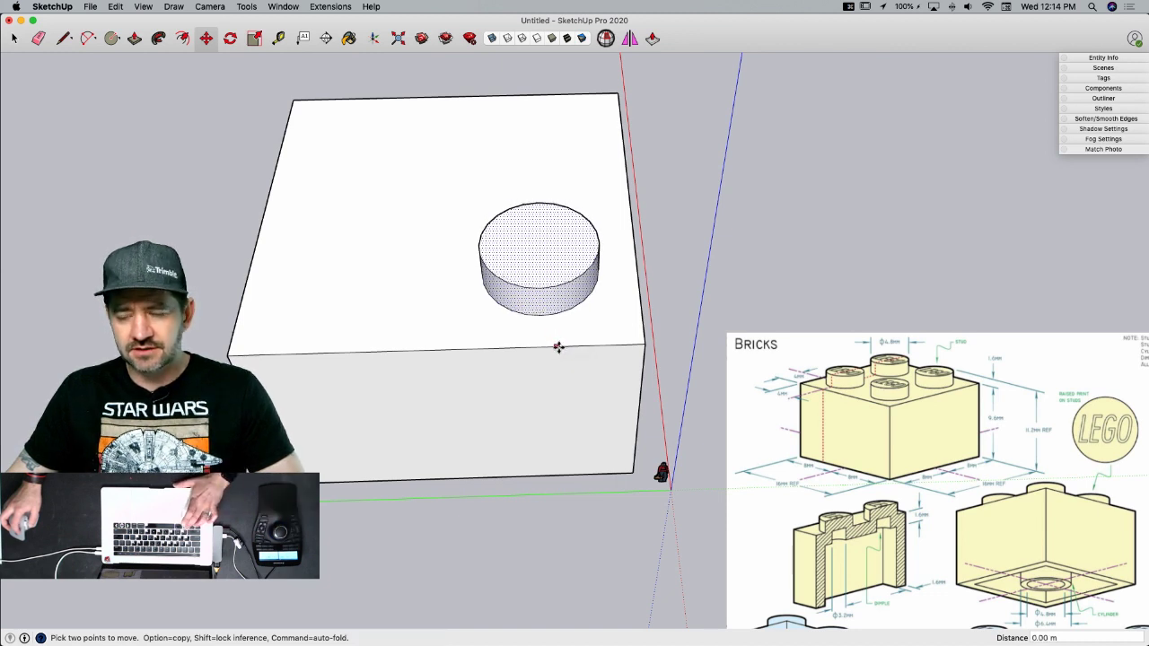
pyautogui.press('alt')
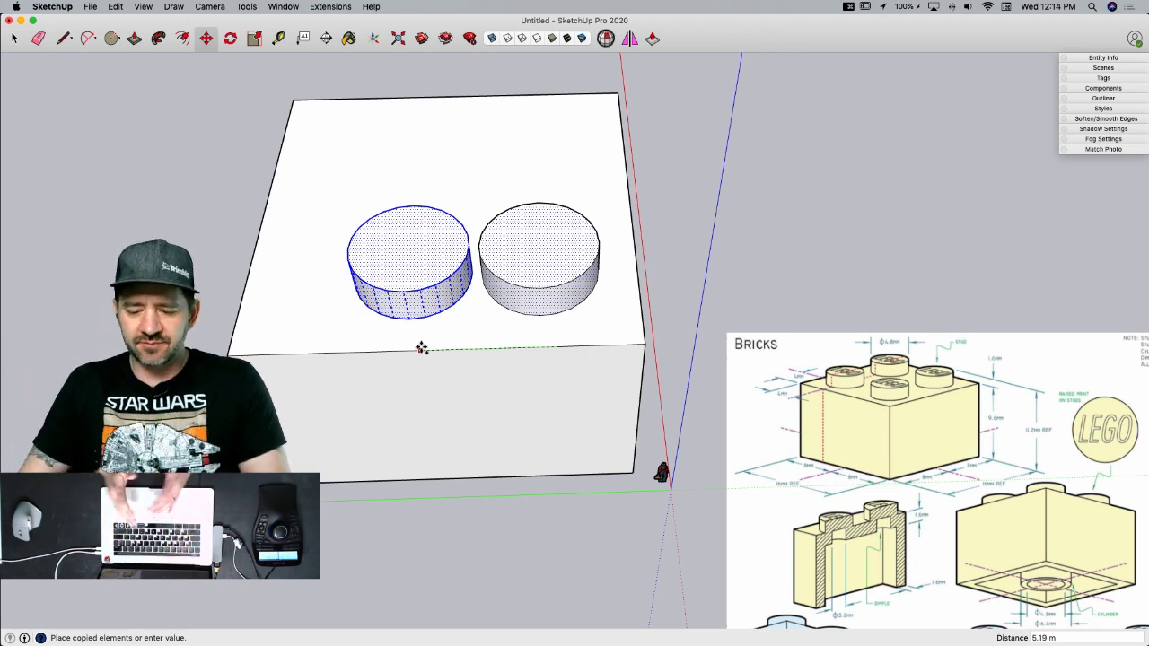
pyautogui.write('8')
pyautogui.press('Return')
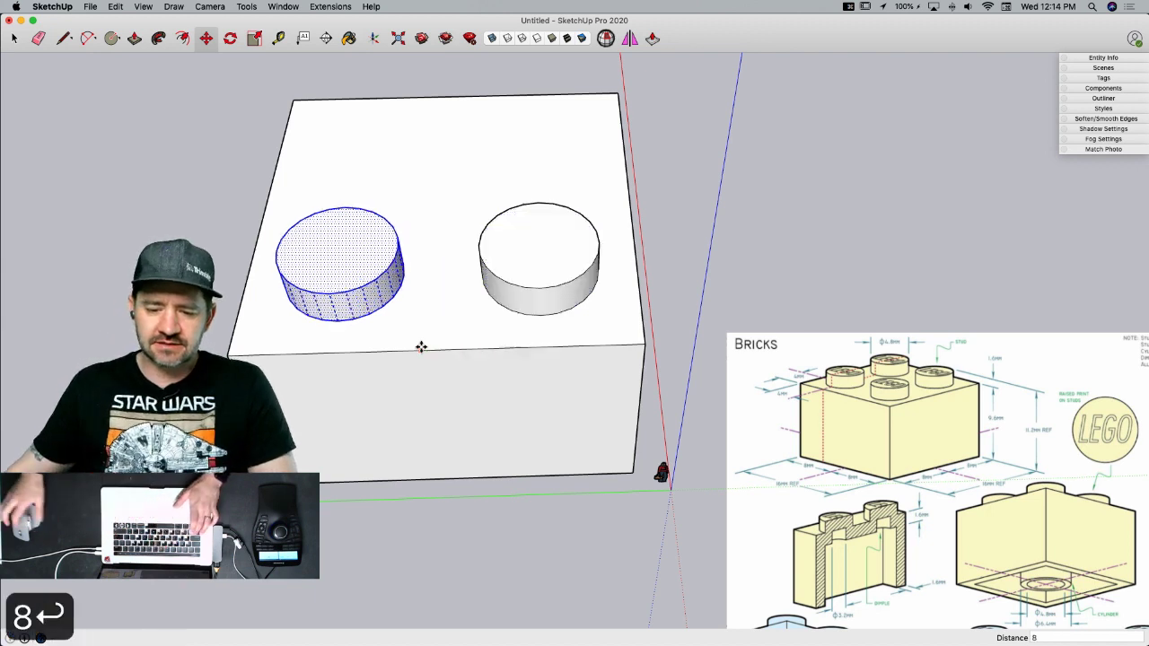
# - Add the original stud to the selection and copy both studs 8 m along the red axis
pyautogui.press('space')
pyautogui.keyDown('shift'); pyautogui.click(545, 295); pyautogui.keyUp('shift')
pyautogui.keyDown('shift'); pyautogui.click(542, 280); pyautogui.keyUp('shift')
pyautogui.press('m')
pyautogui.press('space')
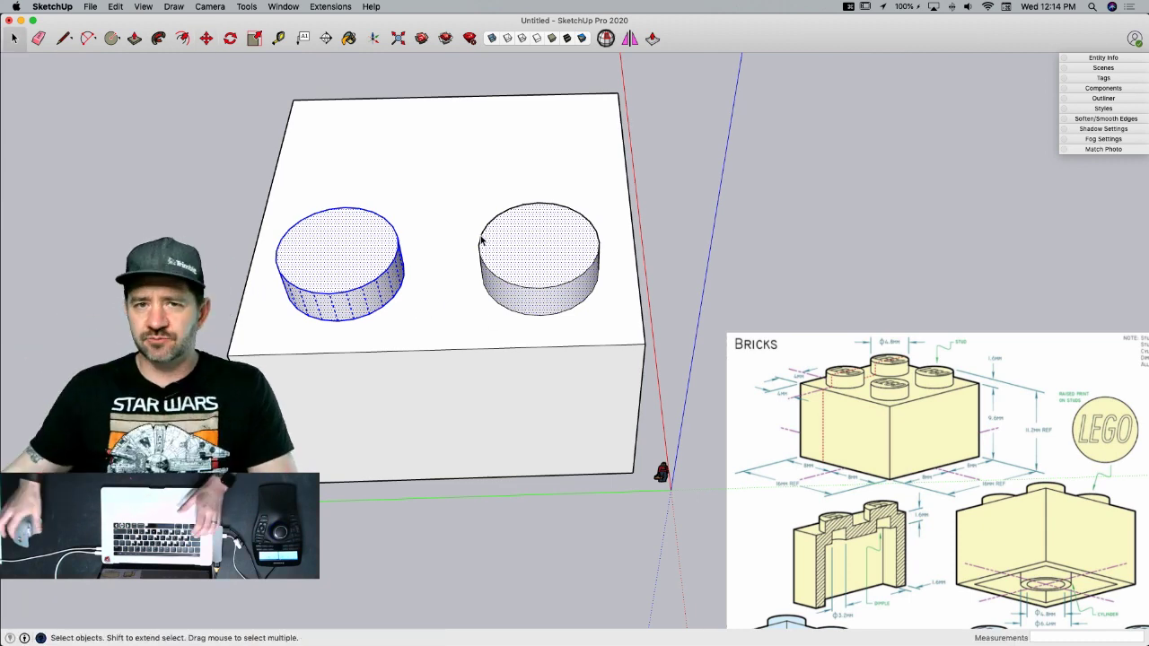
pyautogui.press('m')
pyautogui.click(454, 294)
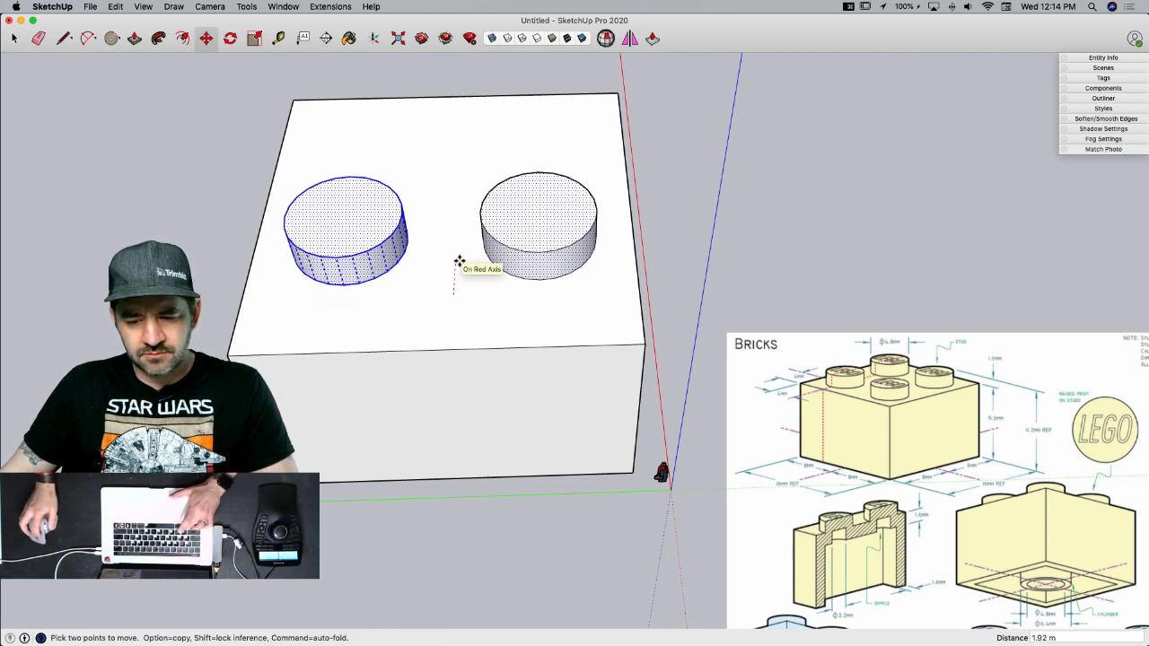
pyautogui.press('alt')
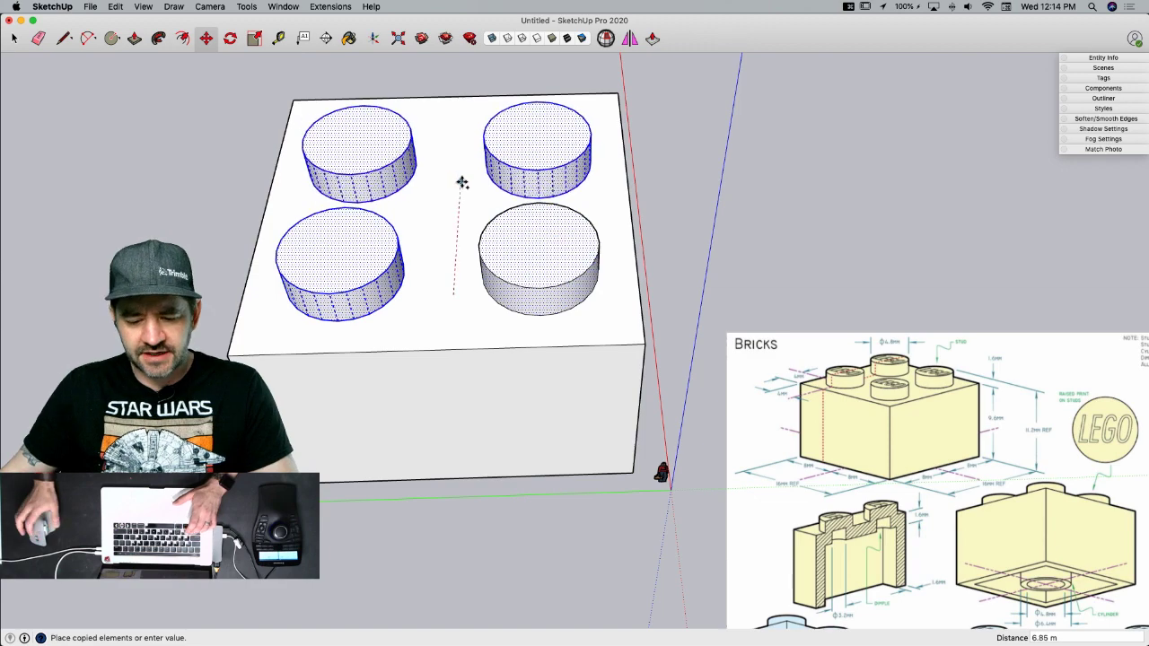
pyautogui.write('8')
pyautogui.press('Return')
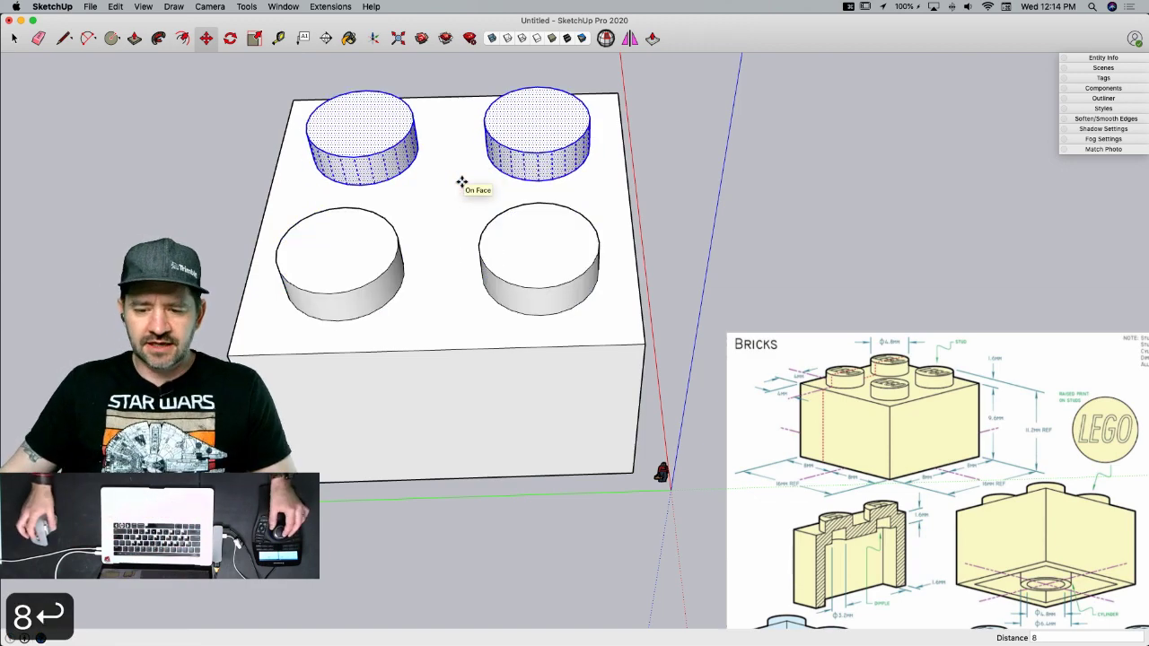
pyautogui.press('space')
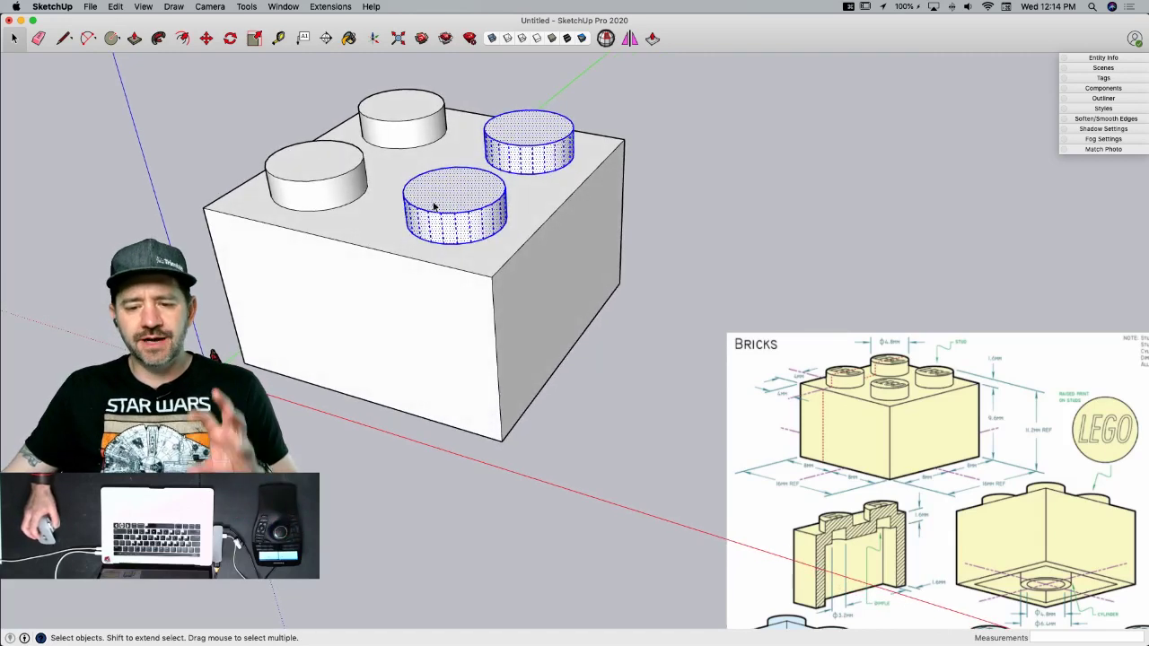
# - Turn on X-ray display to see the brick's interior beneath the studs
pyautogui.click(491, 38)
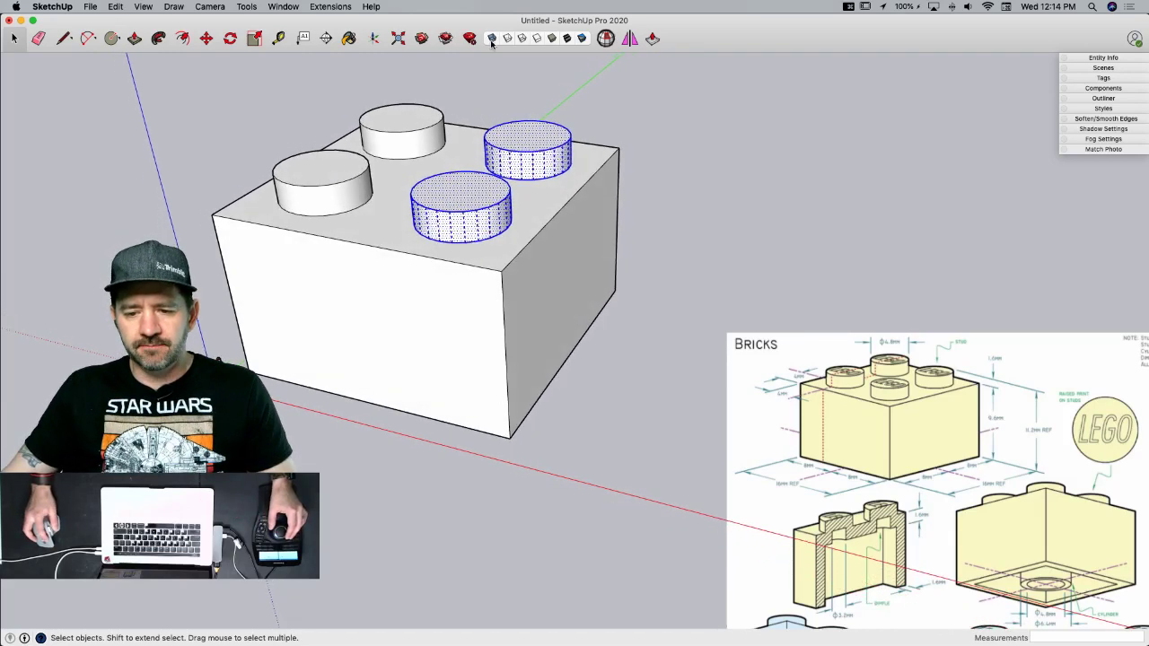
pyautogui.click(493, 41)
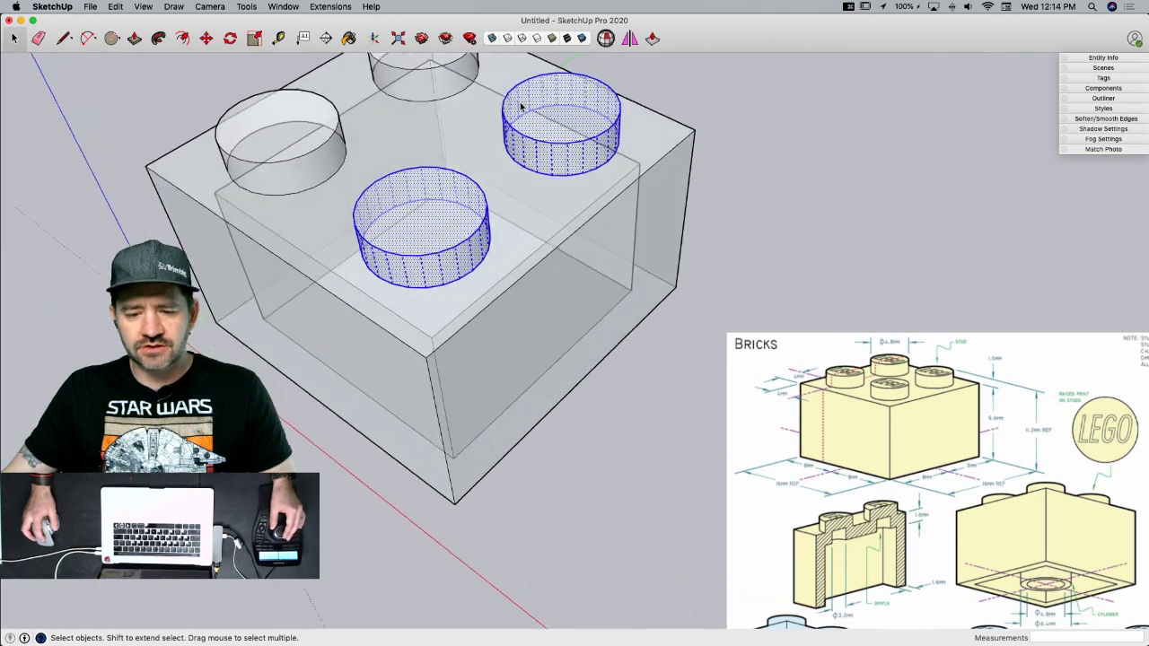
pyautogui.moveTo(682, 213); pyautogui.dragTo(688, 168, button='middle')
# - Select the entire brick with its studs and make it a component named Brick-2x2-White
pyautogui.click(688, 168)
pyautogui.tripleClick(453, 248)
pyautogui.moveTo(454, 249); pyautogui.dragTo(446, 216, button='middle')
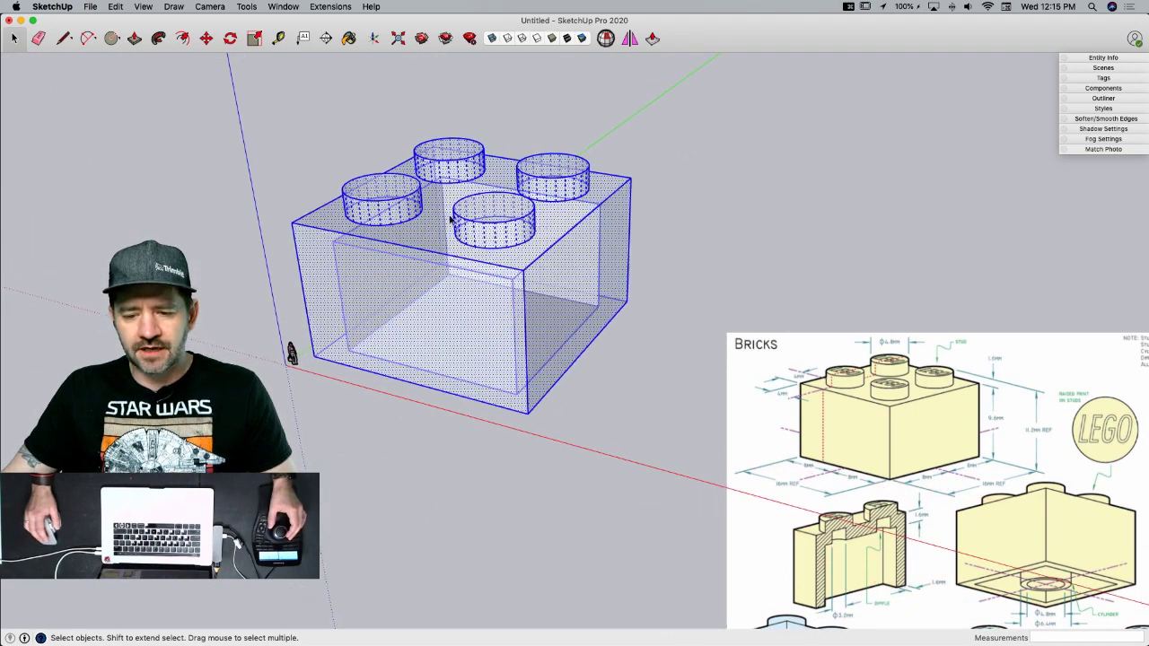
pyautogui.rightClick(447, 216)
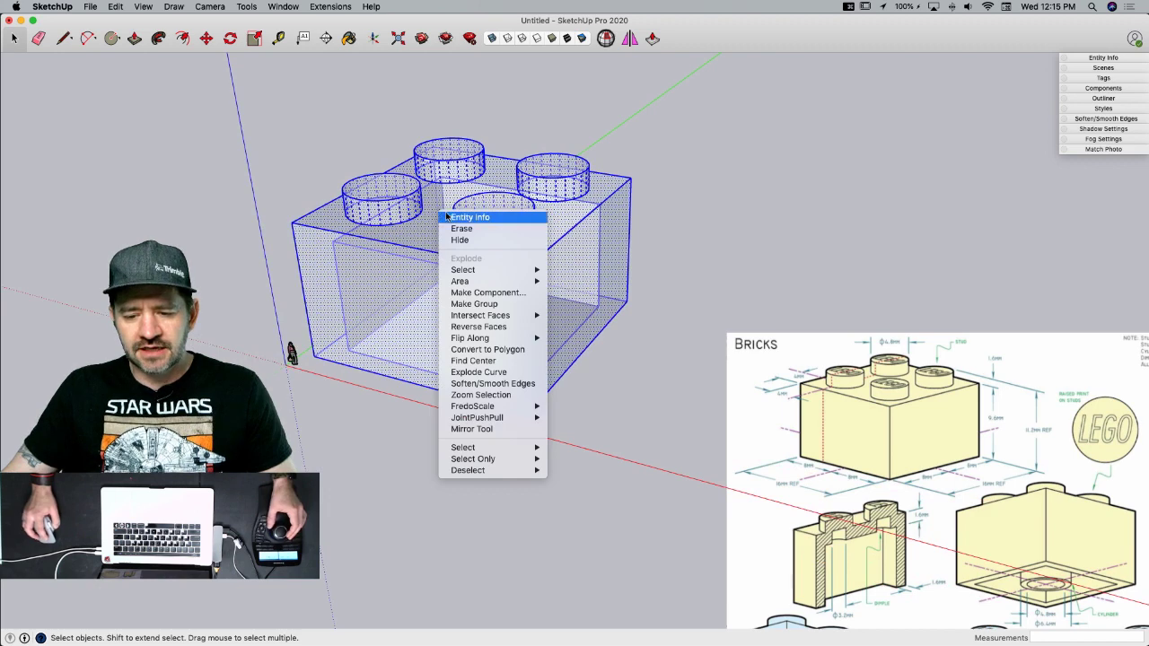
pyautogui.click(474, 293)
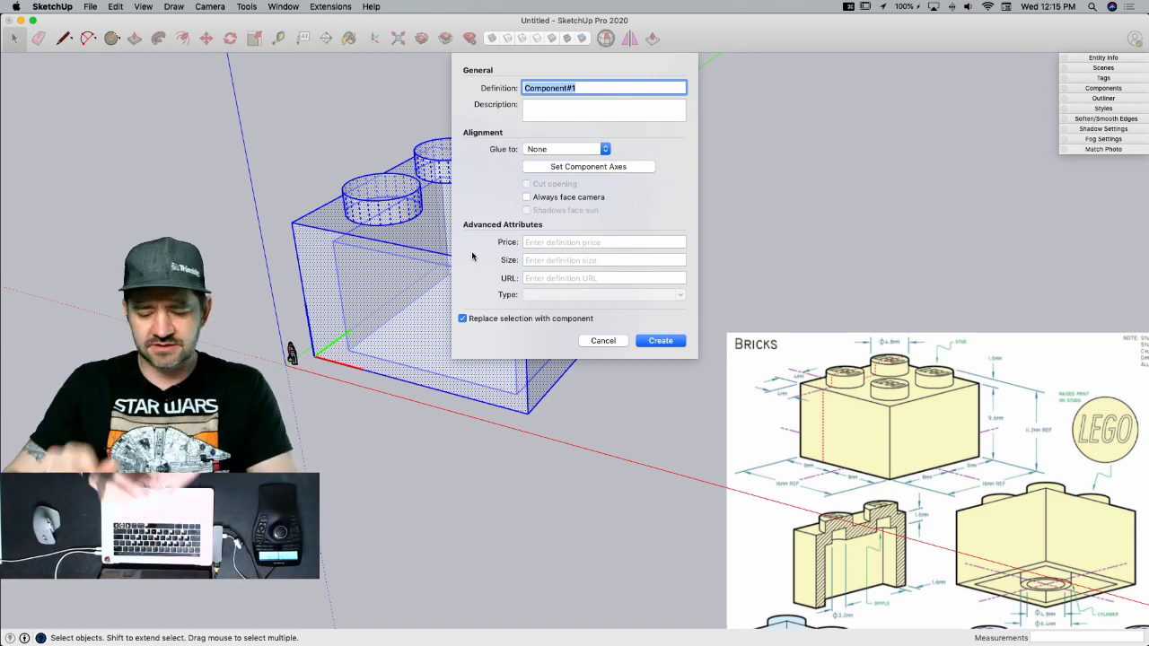
pyautogui.write('Brick')
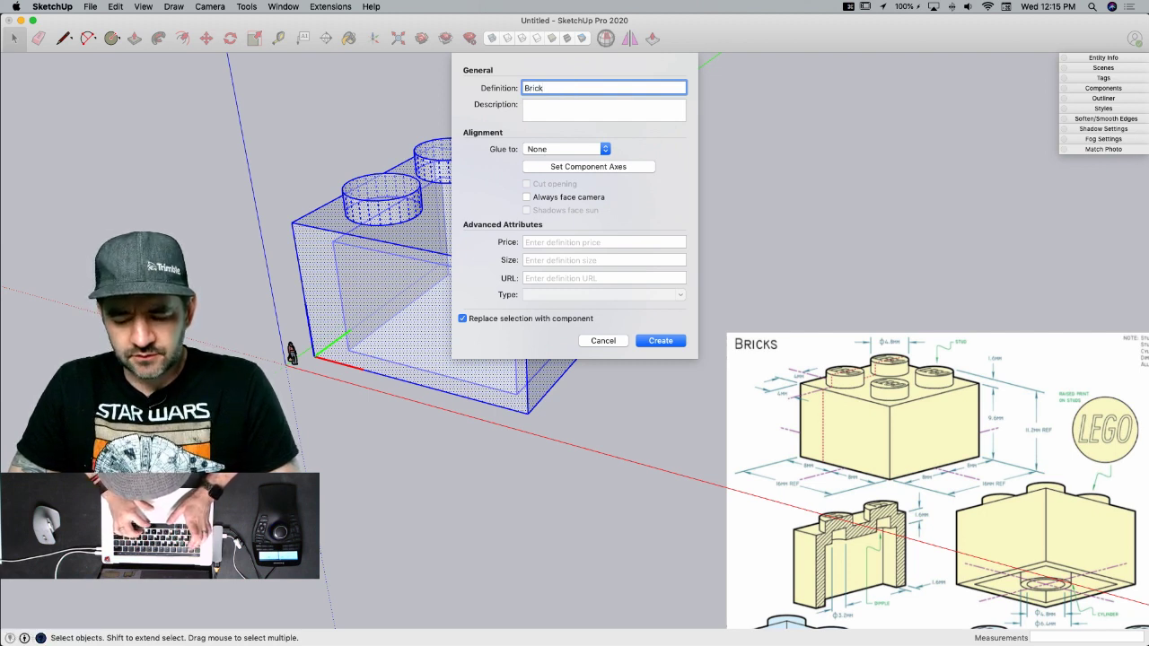
pyautogui.write('-')
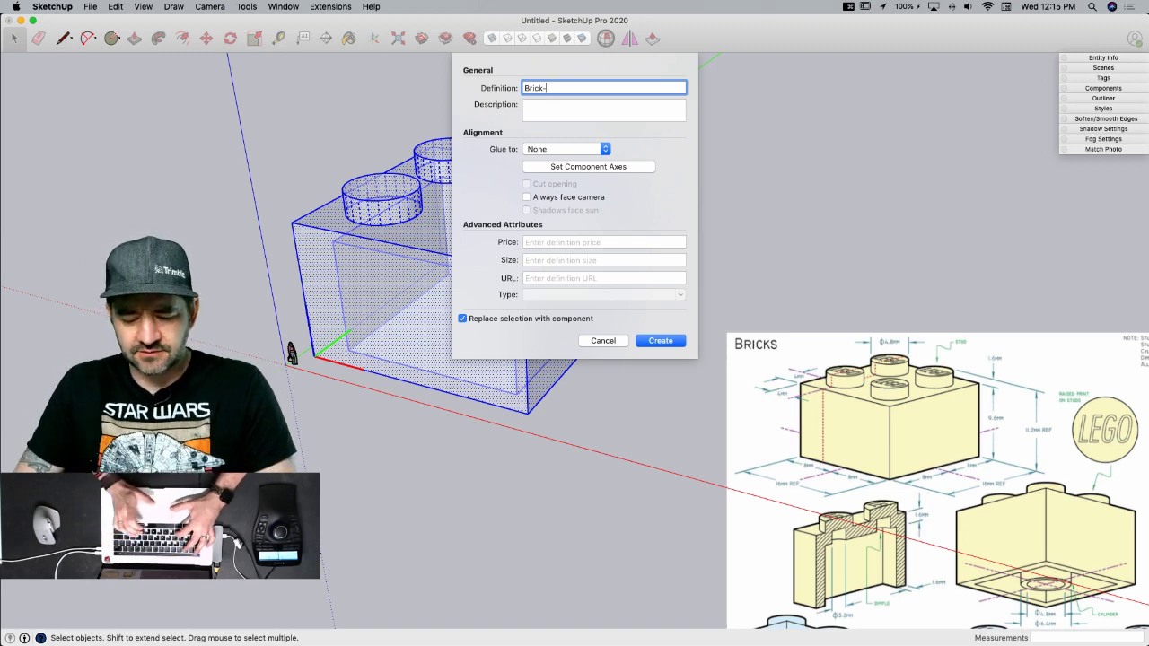
pyautogui.write('2x2')
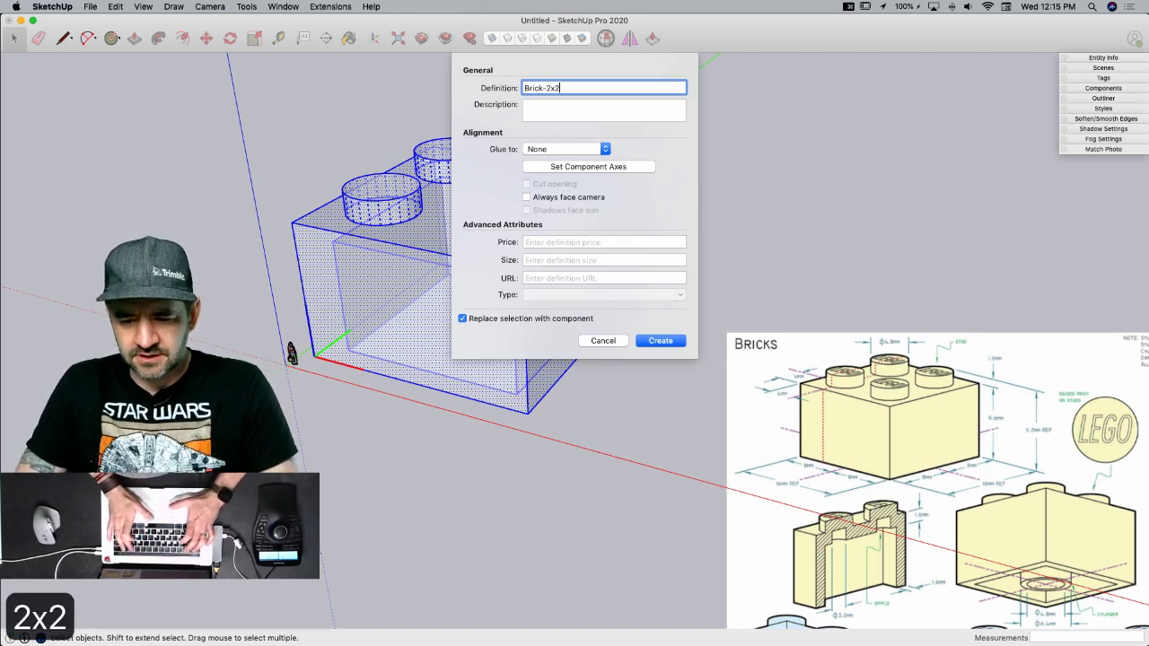
pyautogui.write('-White')
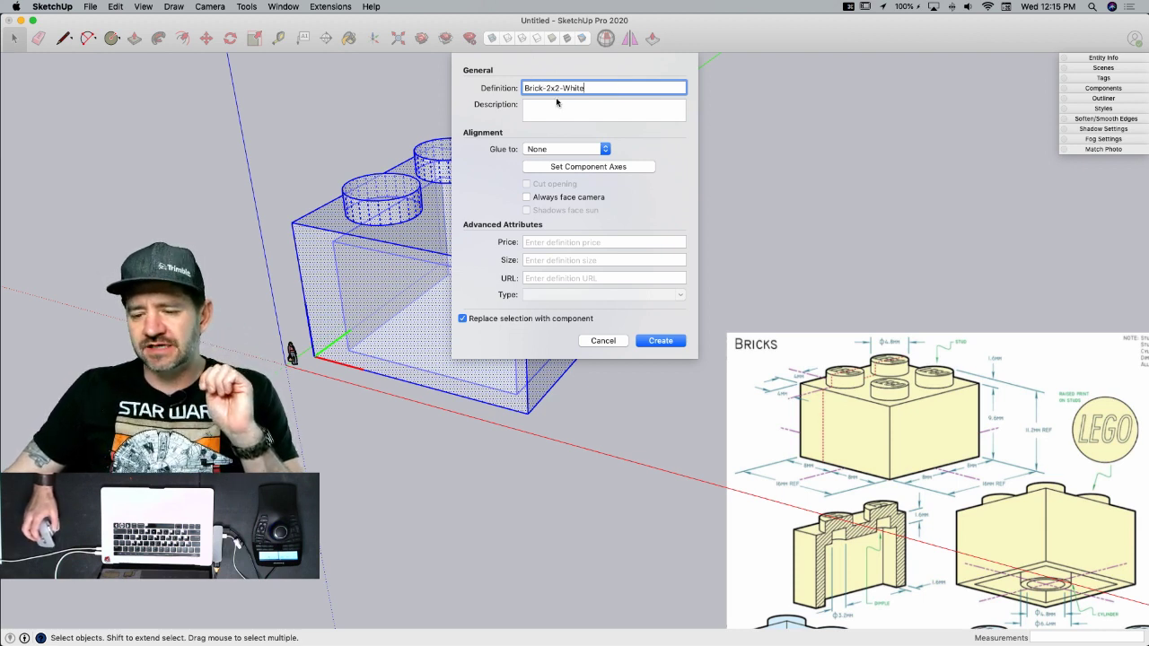
pyautogui.click(660, 342)
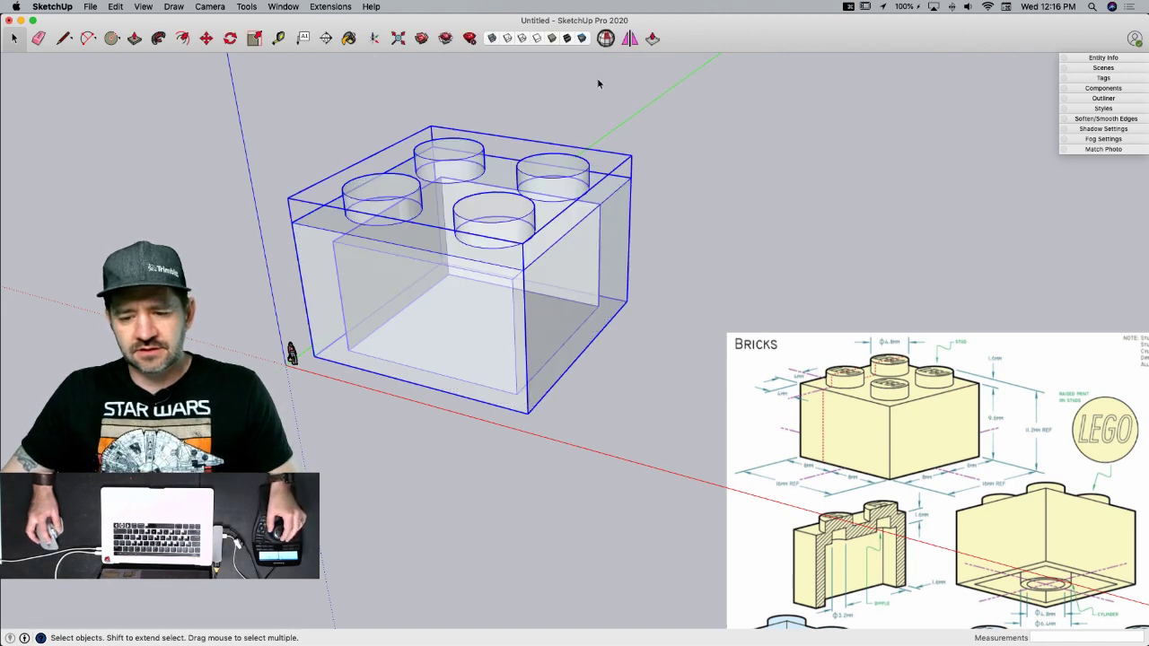
# - Turn off X-ray display so the brick shows with opaque faces
pyautogui.click(492, 38)
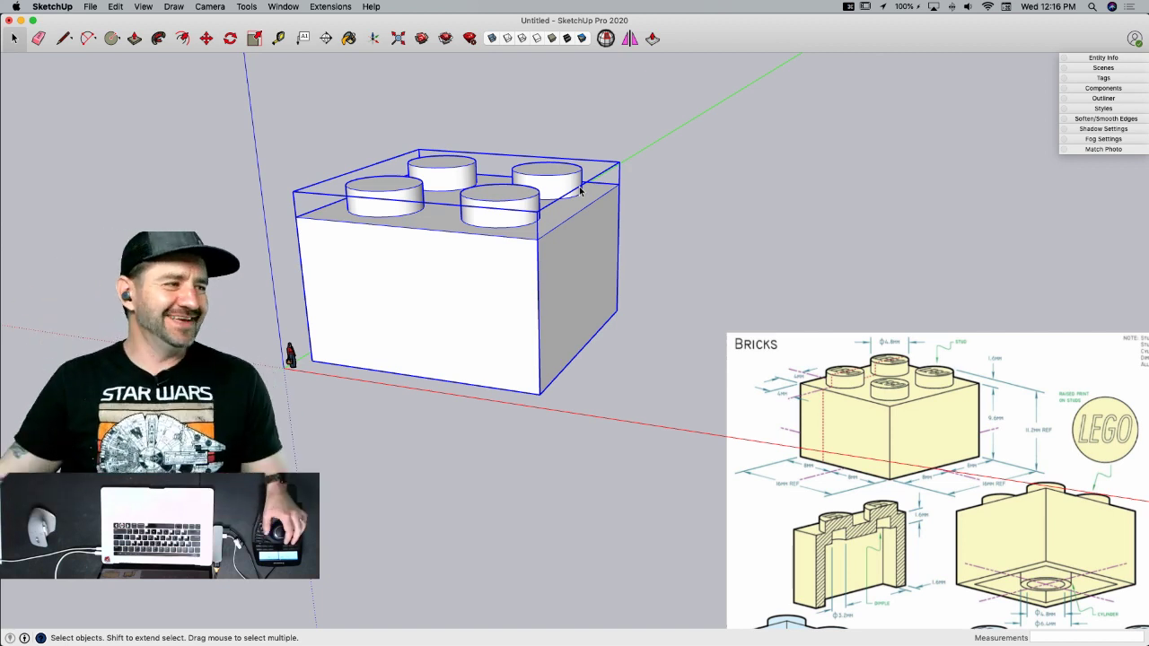
pyautogui.moveTo(580, 190); pyautogui.dragTo(537, 267, button='middle')
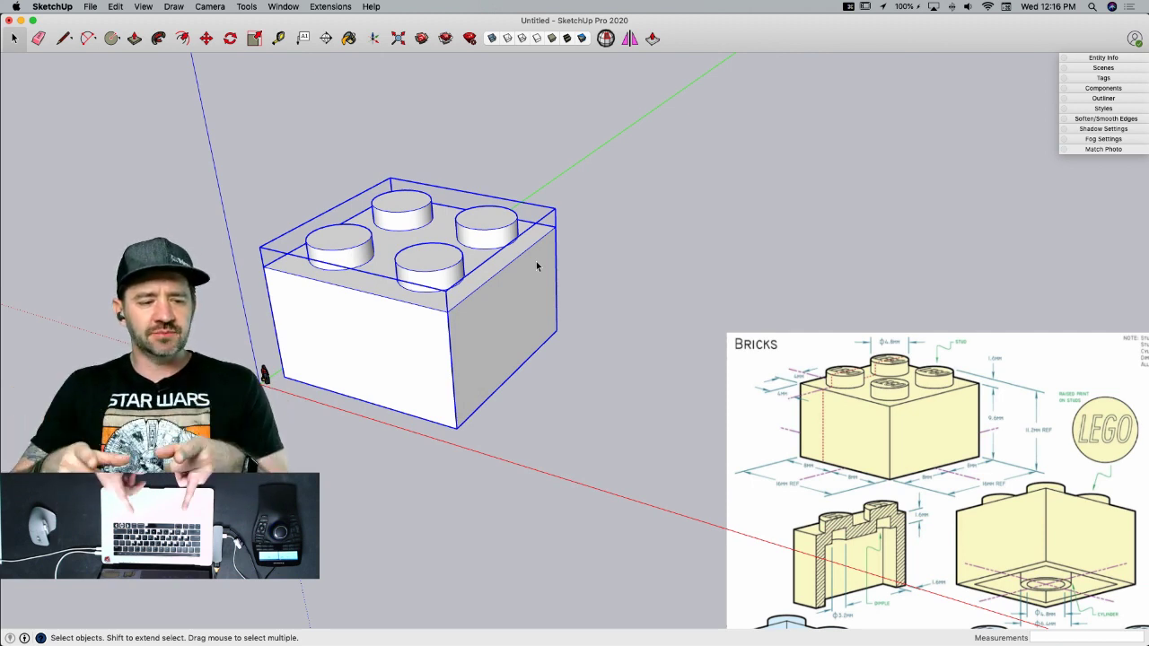
pyautogui.moveTo(275, 215); pyautogui.dragTo(299, 291, button='middle')
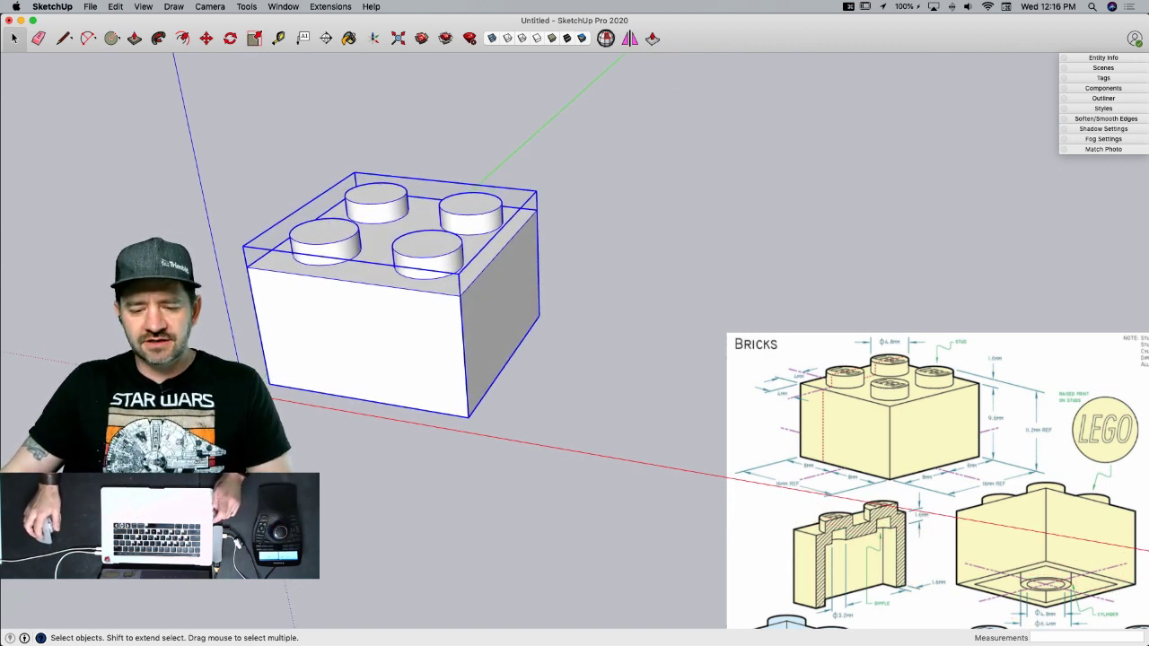
# - Copy the brick component about 19.6 m along the red axis from its lower front corner
pyautogui.press('m')
pyautogui.click(270, 384)
pyautogui.press('alt')
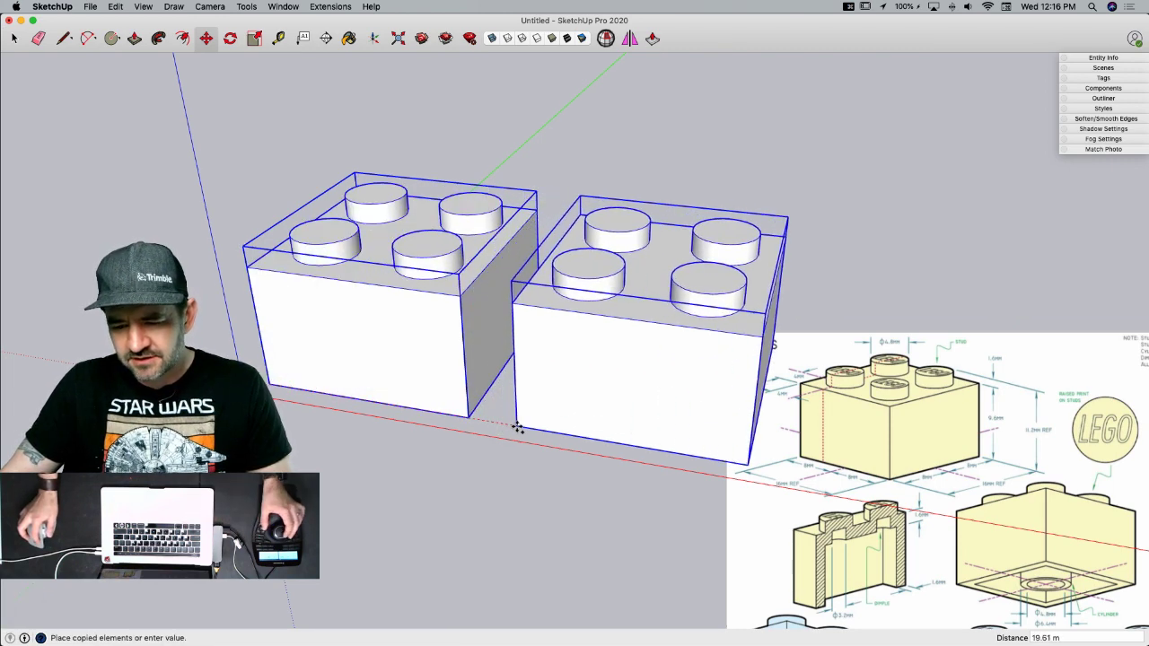
pyautogui.click(512, 424)
pyautogui.press('space')
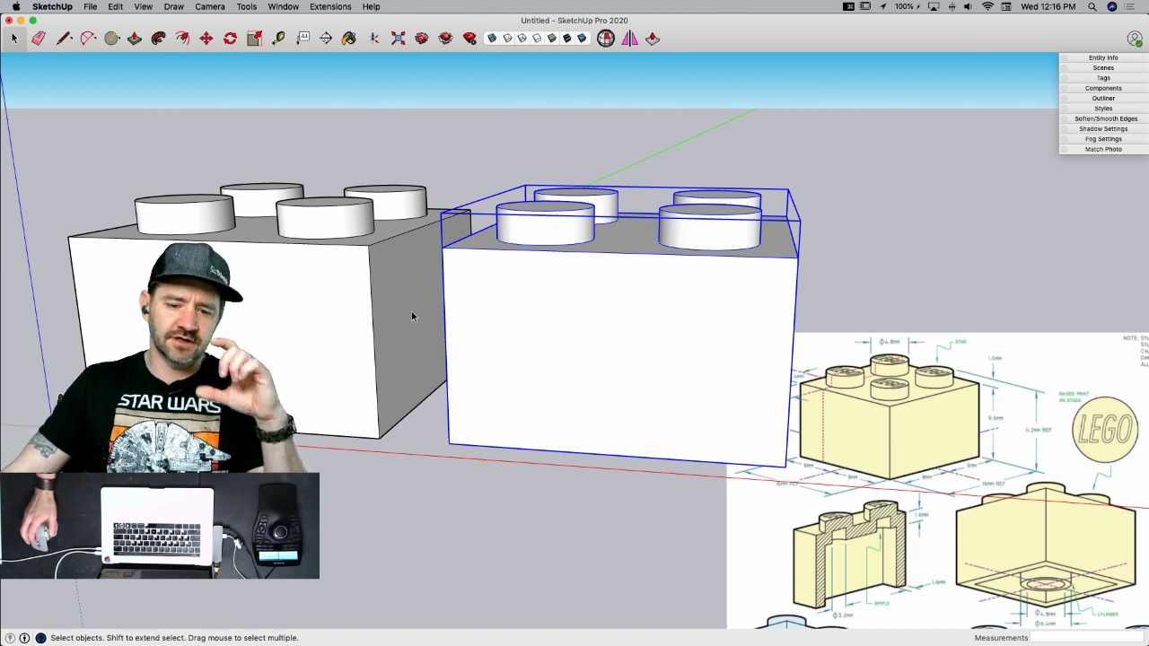
# - Draw a vertical helper line beside the original brick at its full body height, and erase the short connecting line at its base
pyautogui.press('l')
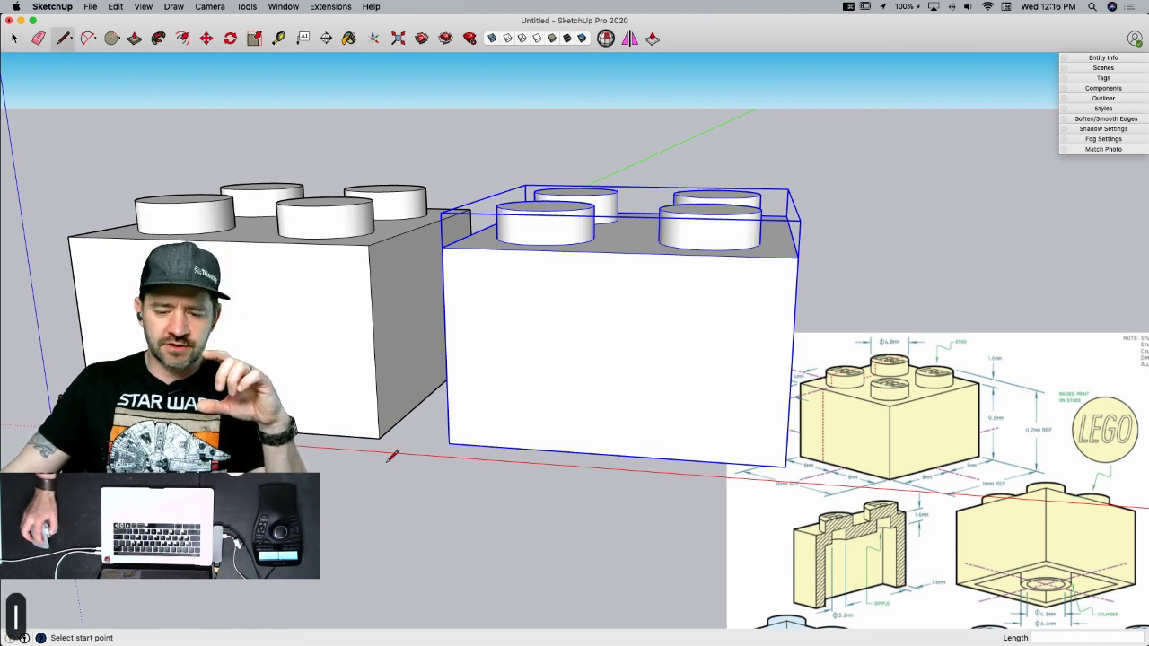
pyautogui.click(379, 438)
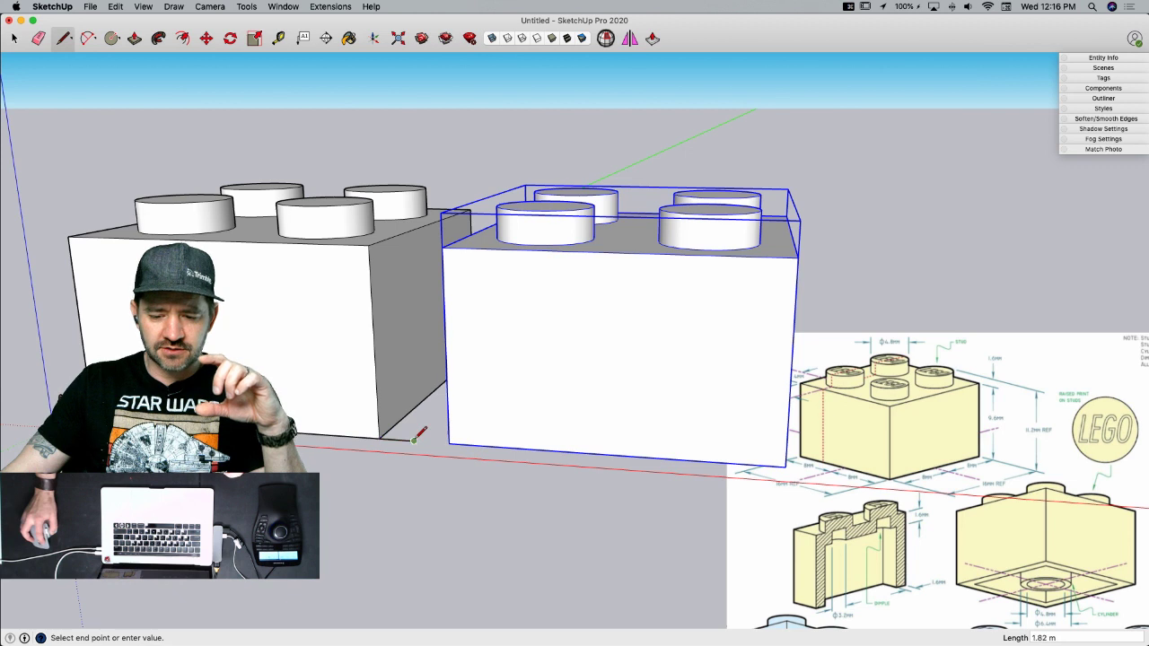
pyautogui.click(413, 440)
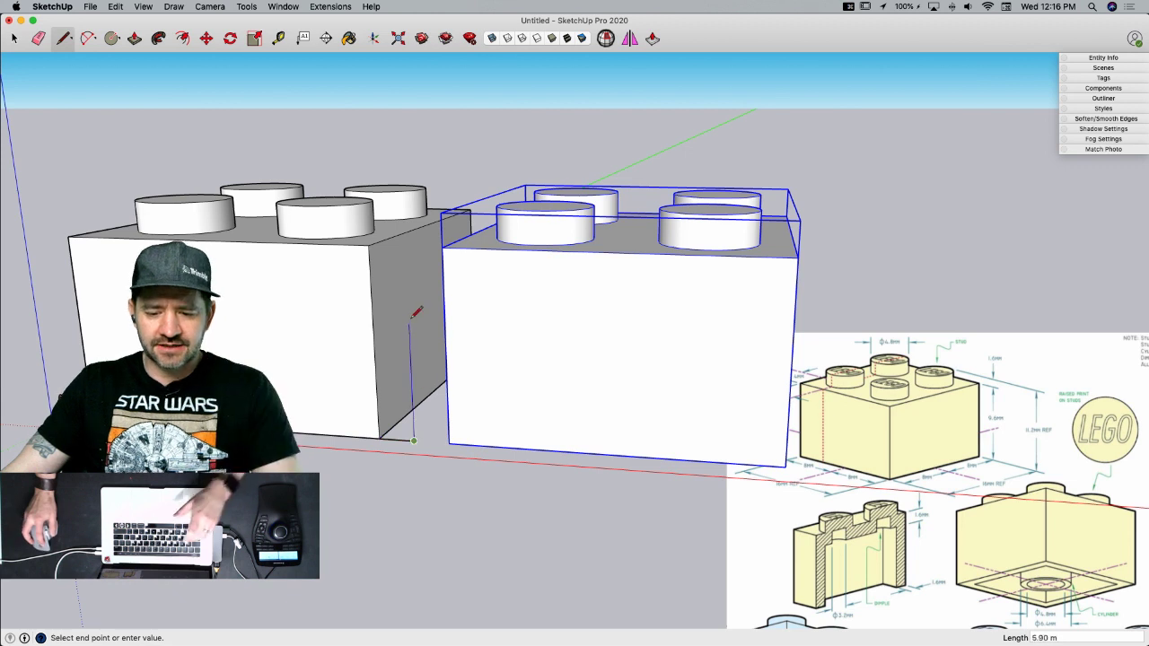
pyautogui.click(368, 245)
pyautogui.click(405, 246)
pyautogui.press('e')
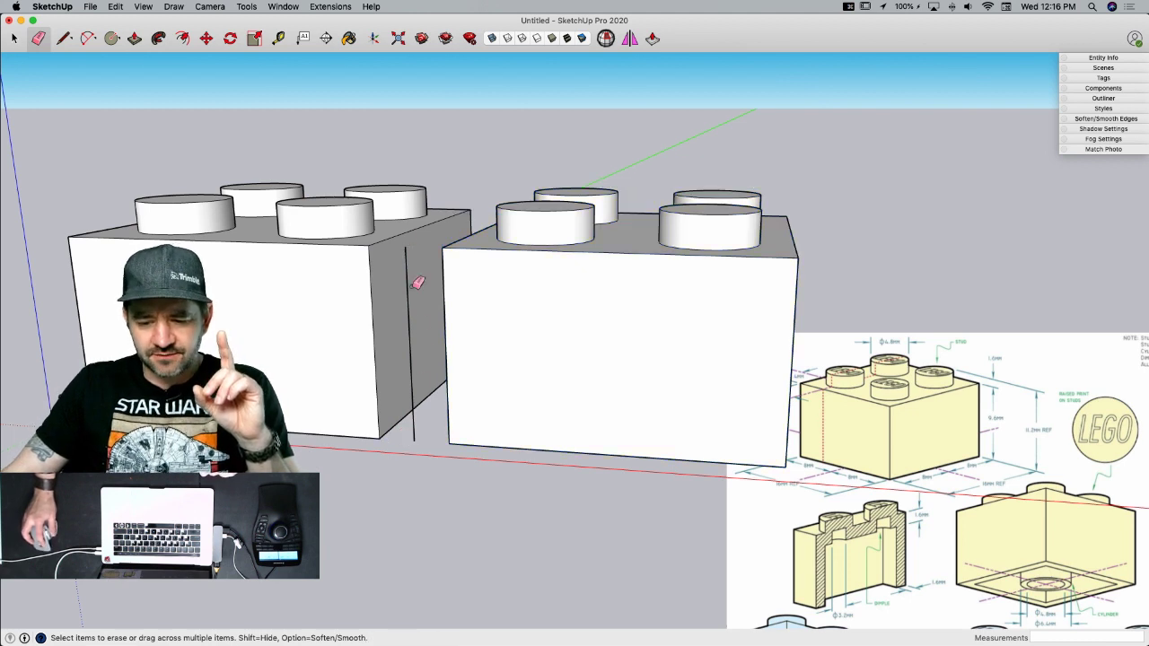
# - Divide the vertical helper line into 3 equal segments
pyautogui.press('space')
pyautogui.rightClick(411, 348)
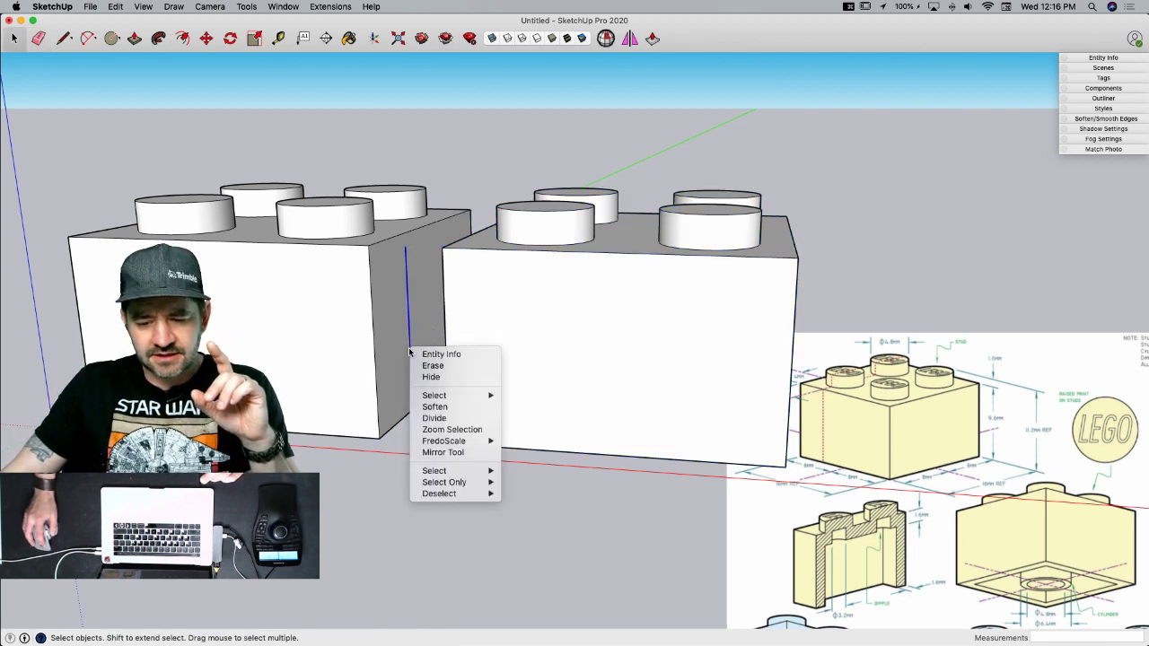
pyautogui.click(434, 418)
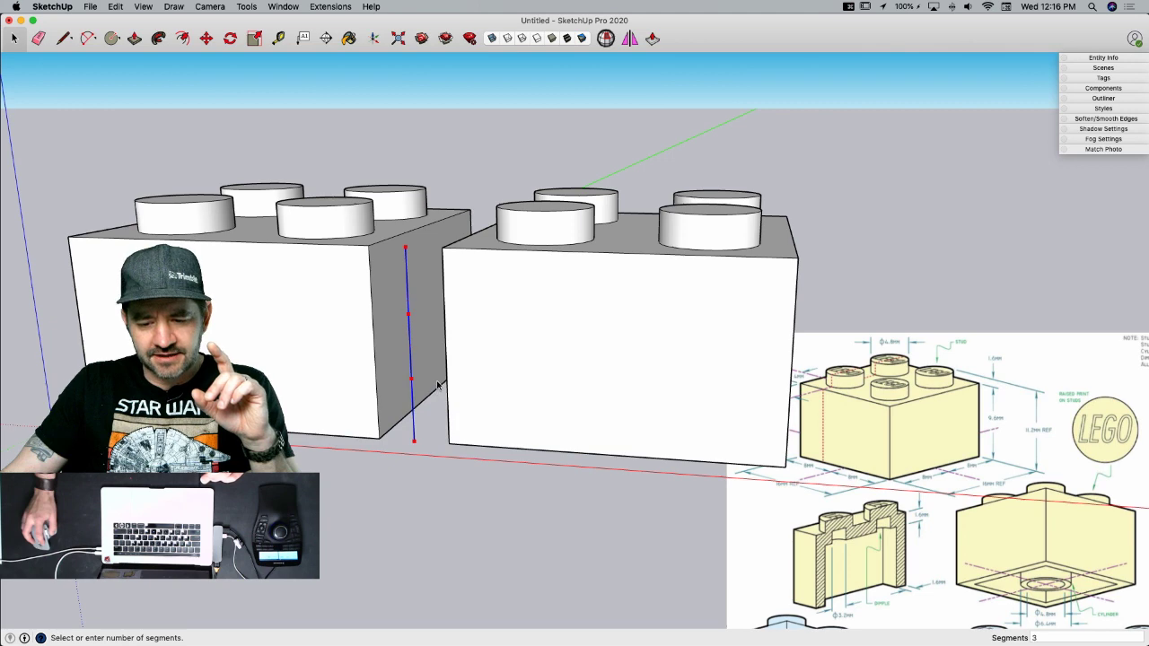
pyautogui.click(437, 384)
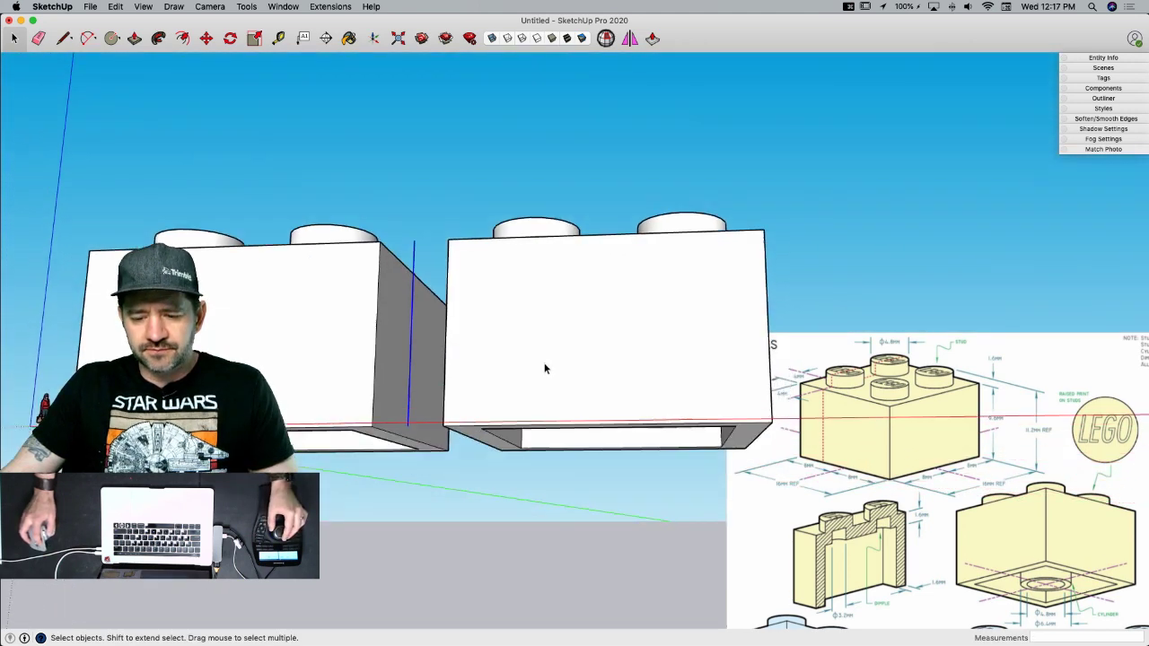
# - Explode the copied brick component into loose geometry
pyautogui.click(551, 287)
pyautogui.rightClick(547, 328)
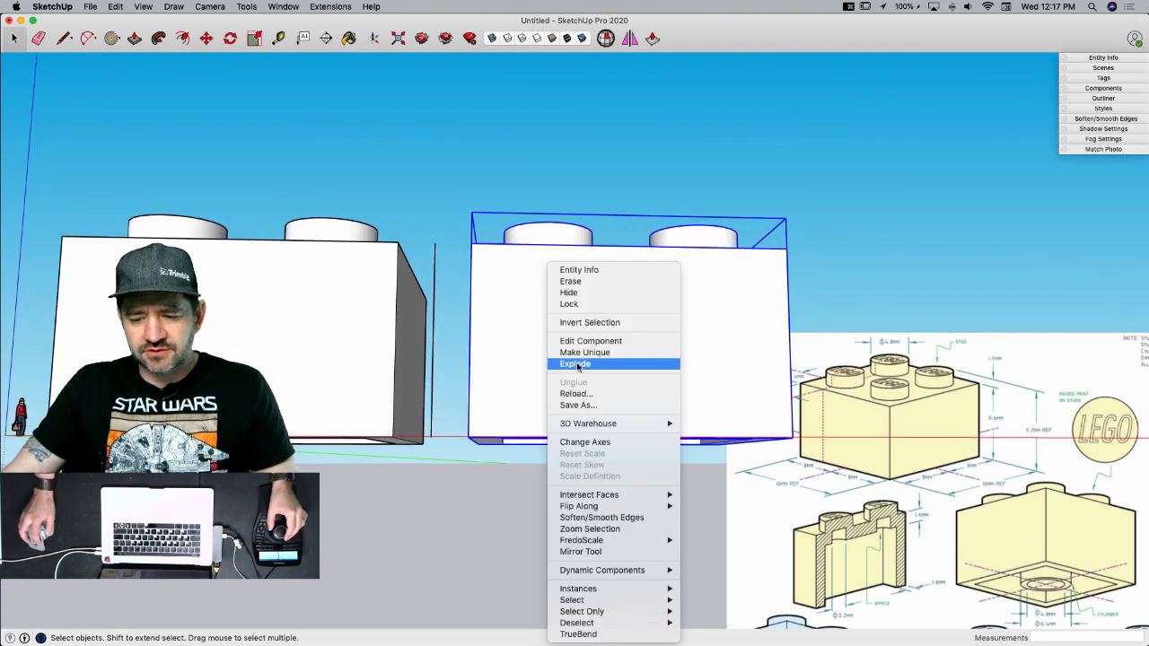
pyautogui.click(574, 364)
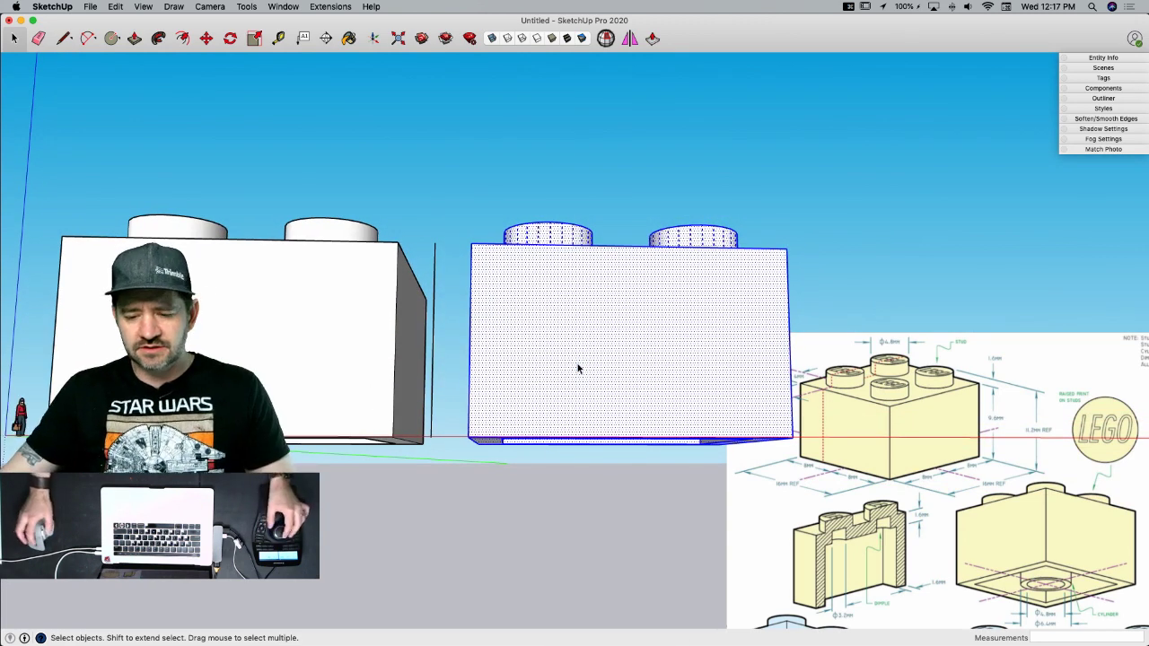
# - Select the exploded copy's bottom geometry and move it up 6.4 m to the helper line's upper division point
pyautogui.moveTo(713, 486); pyautogui.dragTo(809, 480)
pyautogui.moveTo(530, 411); pyautogui.dragTo(452, 460, button='middle')
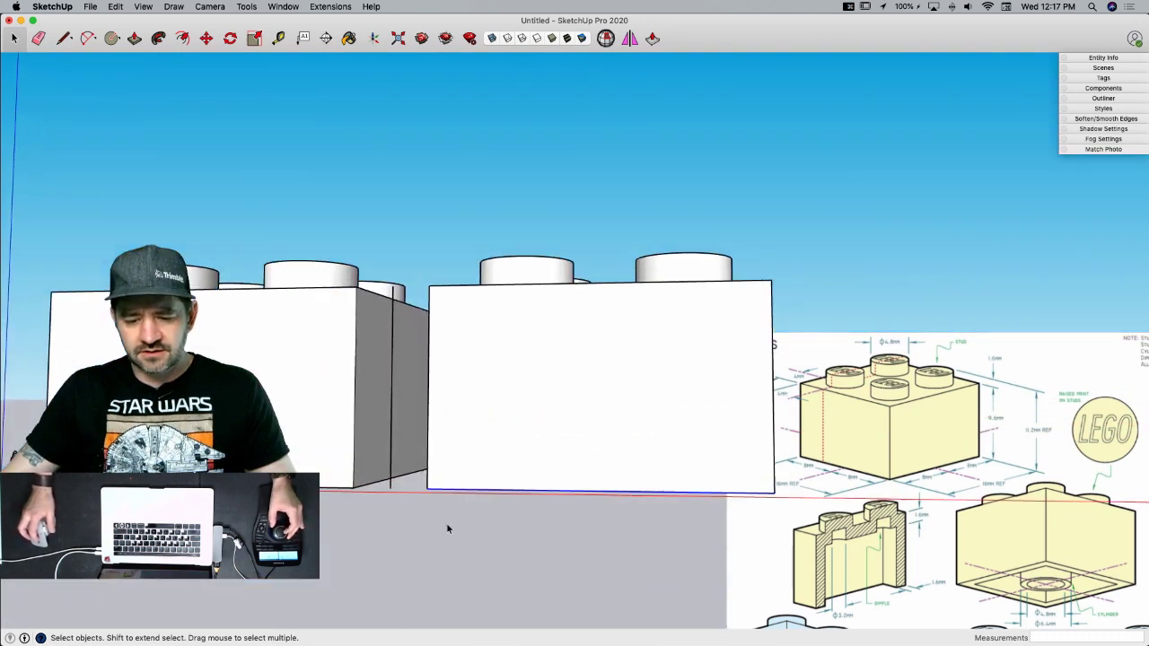
pyautogui.press('m')
pyautogui.click(433, 484)
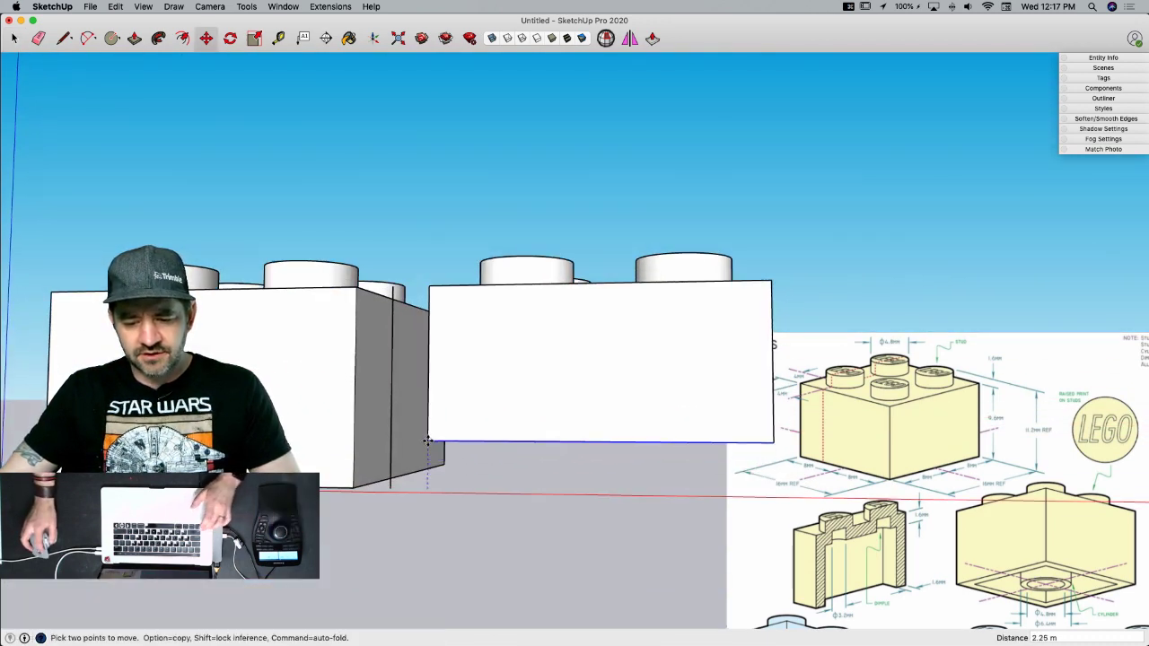
pyautogui.click(392, 351)
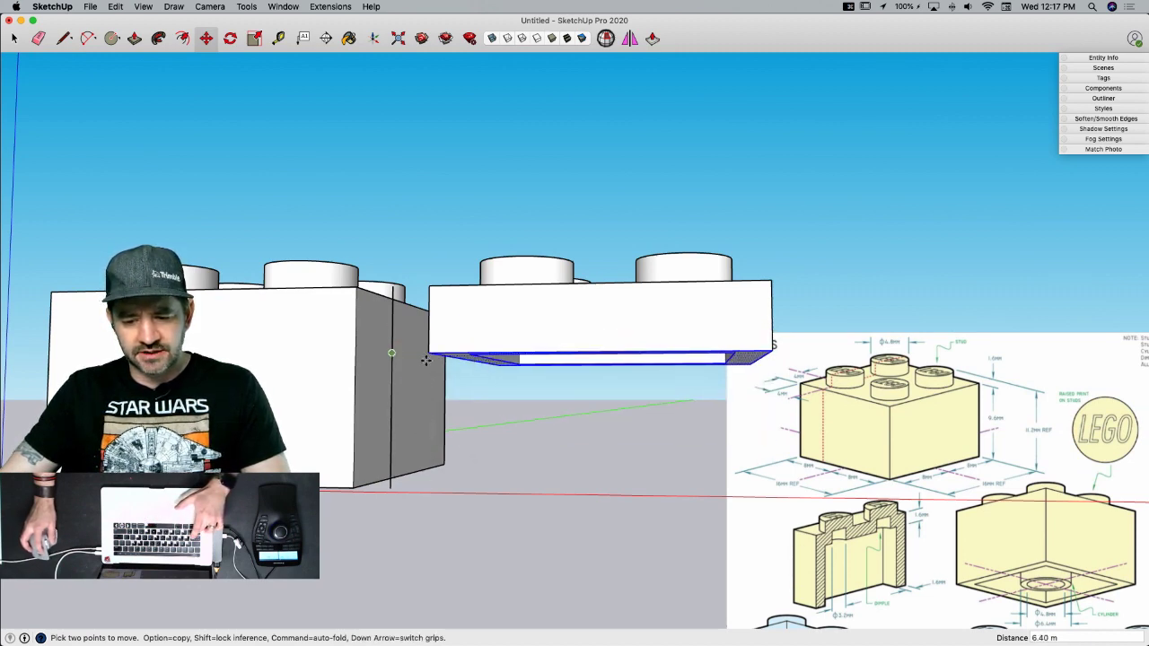
pyautogui.press('space')
# - Erase the divided helper line standing between the two pieces
pyautogui.moveTo(596, 428); pyautogui.dragTo(476, 422, button='middle')
pyautogui.press('e')
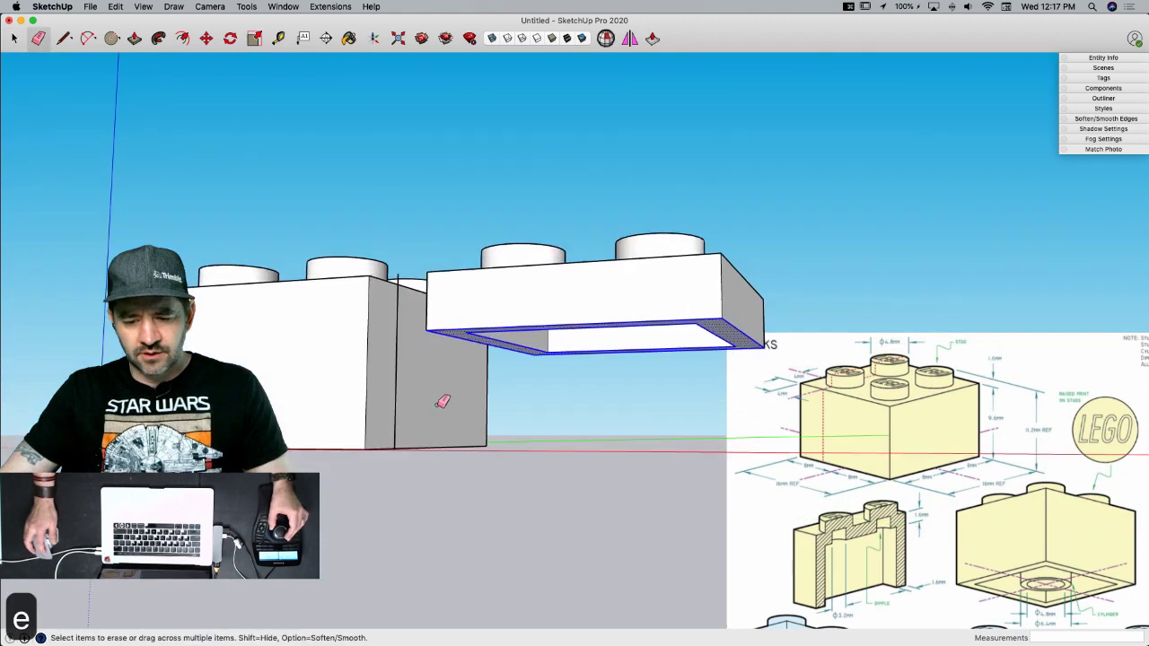
pyautogui.click(394, 422)
pyautogui.click(397, 386)
pyautogui.moveTo(402, 313); pyautogui.dragTo(437, 318, button='middle')
pyautogui.press('space')
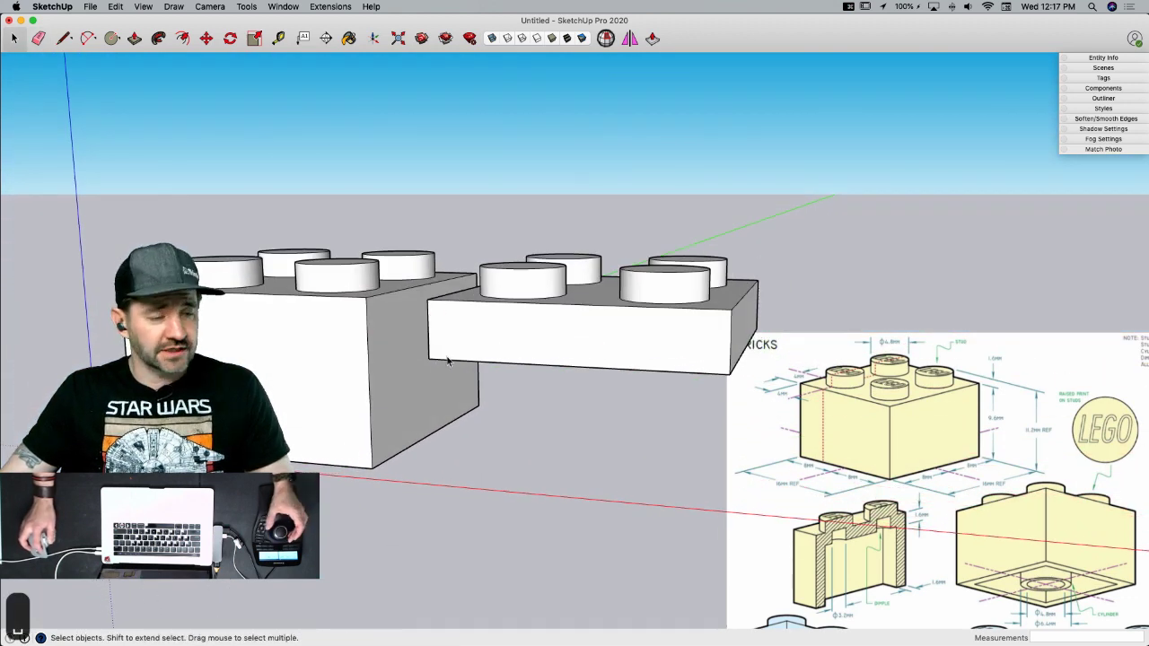
# - Select the whole thin plate and move it straight down 6.4 m, level with the original brick's base
pyautogui.tripleClick(472, 366)
pyautogui.moveTo(472, 366); pyautogui.dragTo(457, 491, button='middle')
pyautogui.press('m')
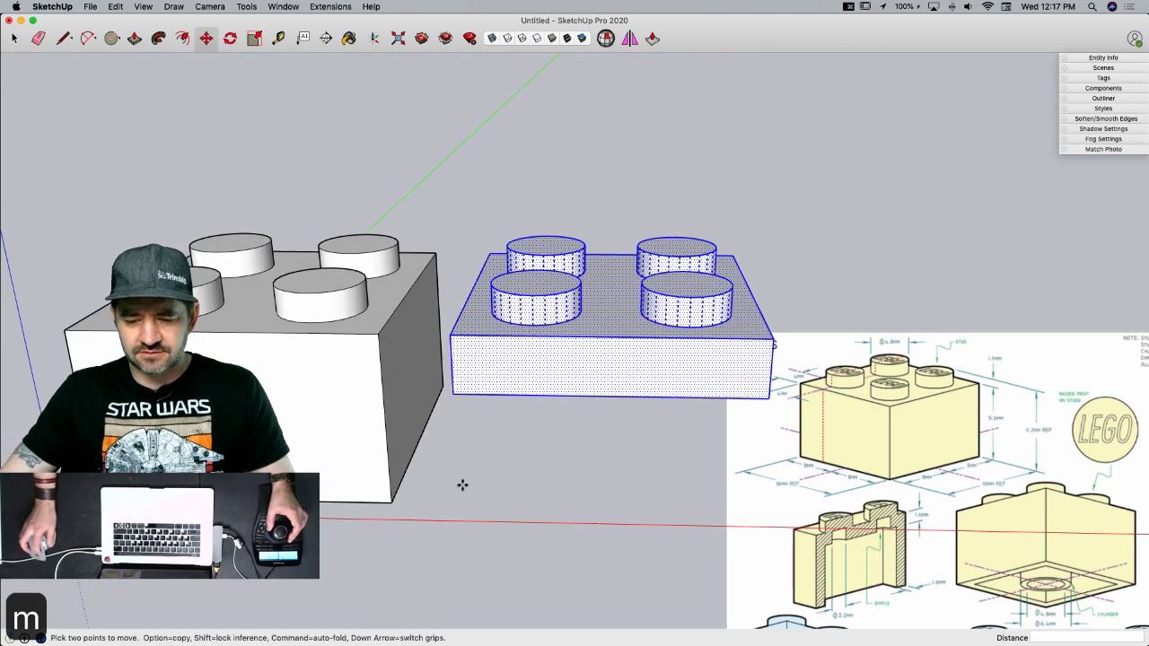
pyautogui.click(453, 396)
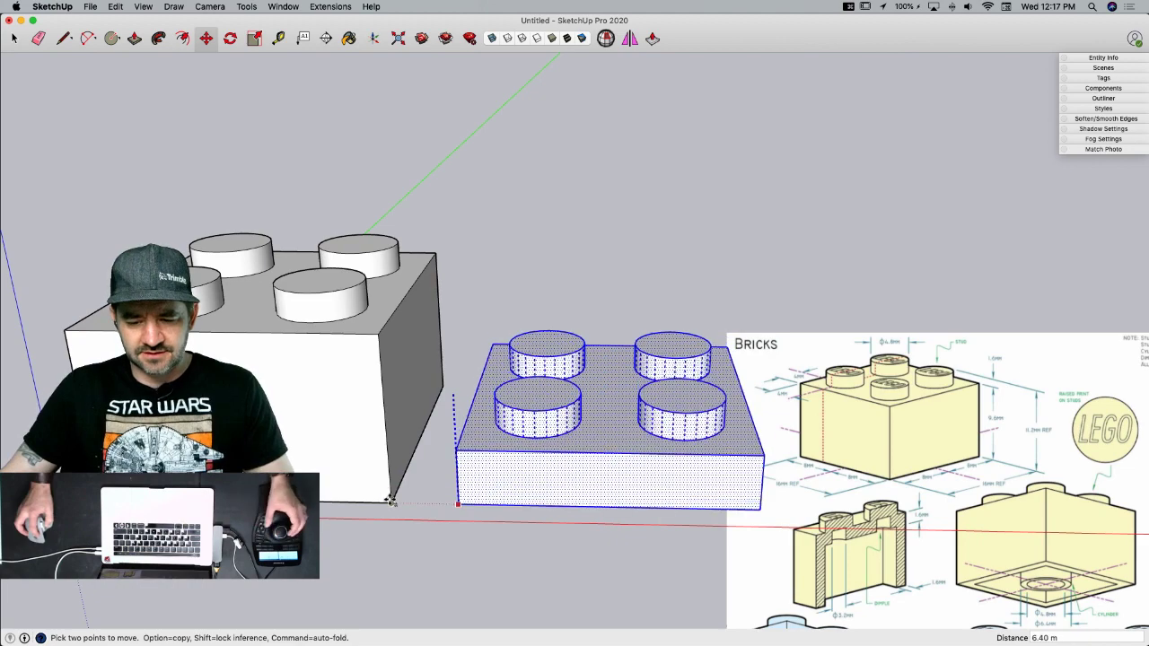
pyautogui.click(392, 501)
pyautogui.press('space')
# - Make the selected plate a component named Plate-2x2-White
pyautogui.moveTo(554, 519); pyautogui.dragTo(517, 377, button='middle')
pyautogui.rightClick(518, 371)
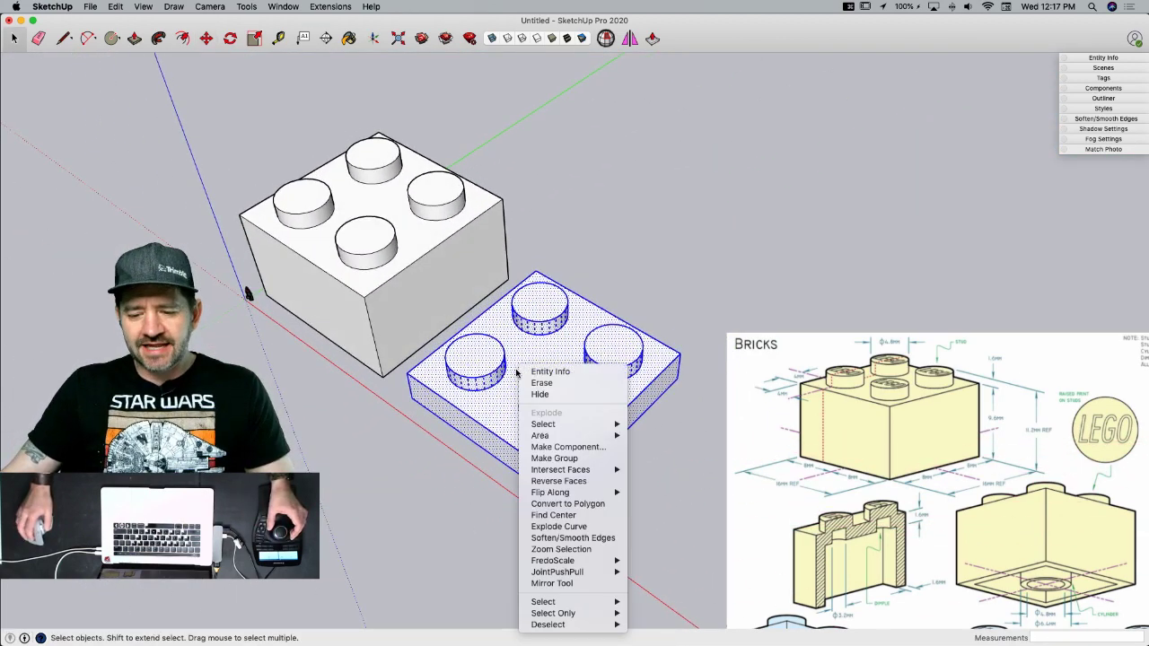
pyautogui.click(576, 448)
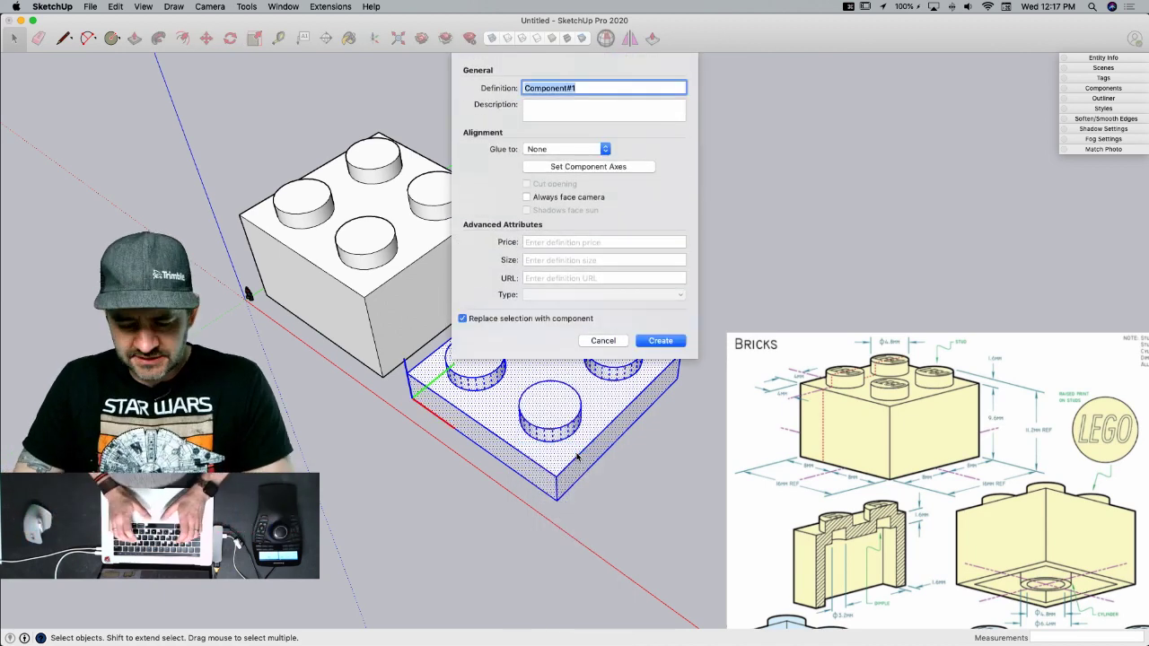
pyautogui.write('Plate-')
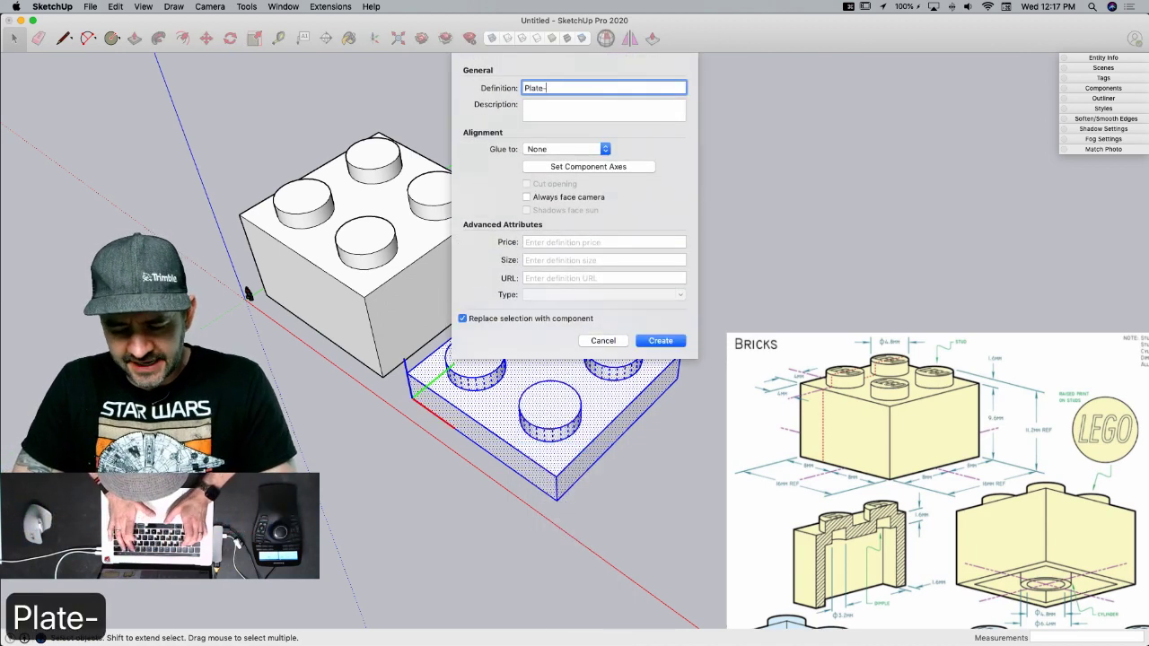
pyautogui.write('2x2')
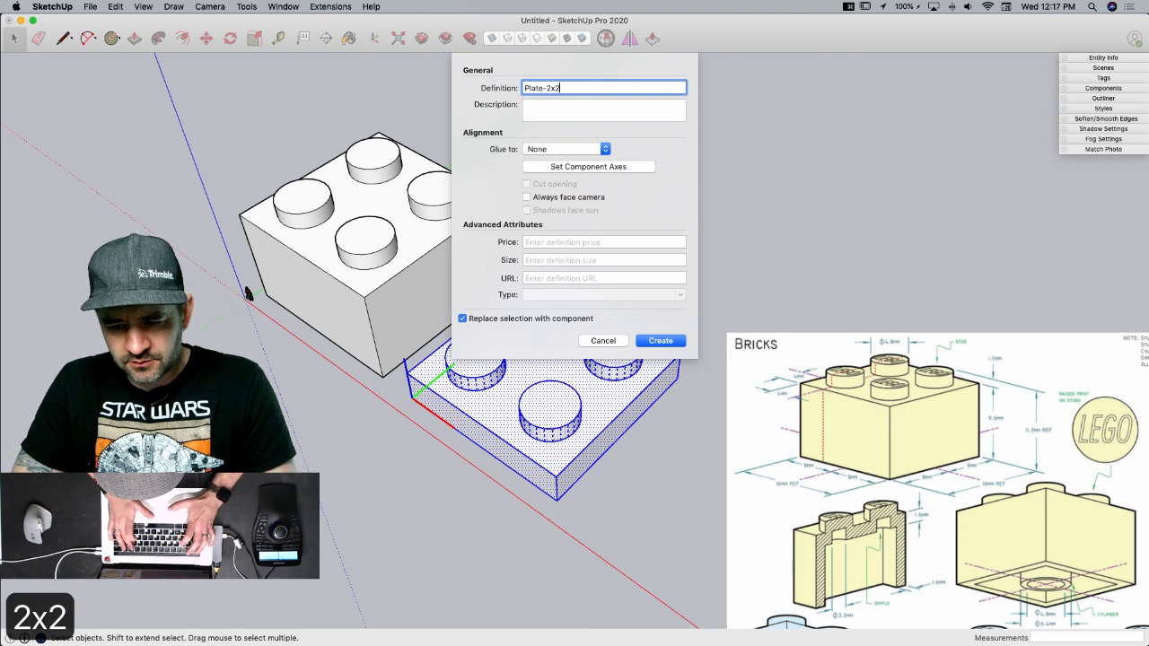
pyautogui.write('-White')
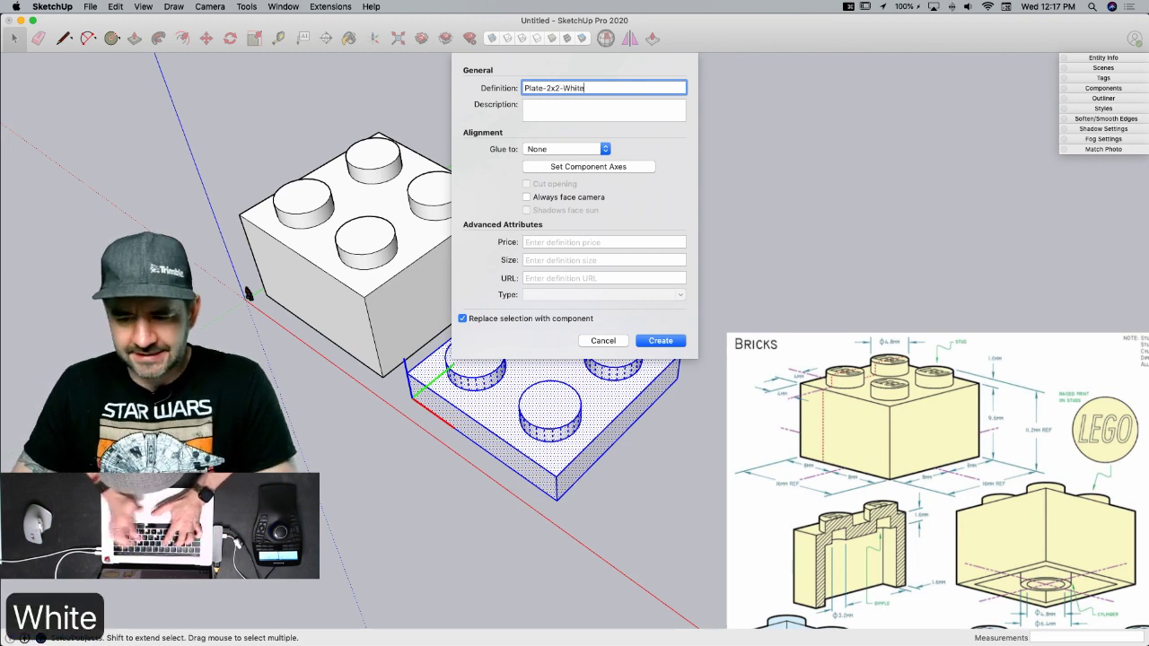
pyautogui.click(664, 341)
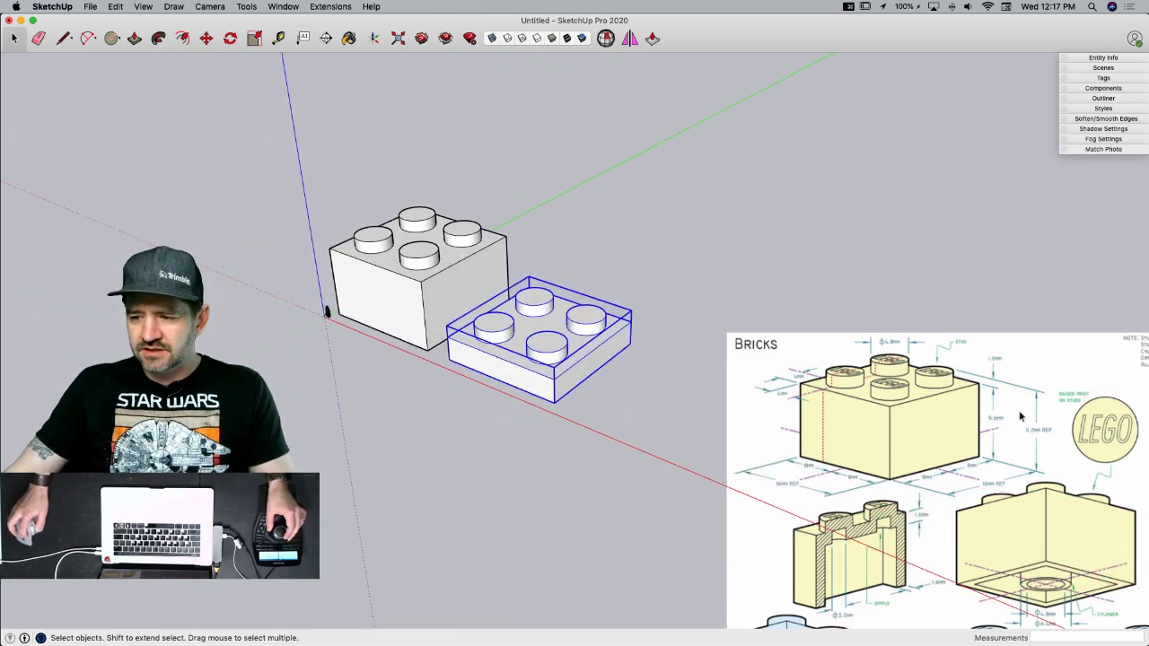
# - Remove the brick reference drawing watermark from the current style and clear the selection
pyautogui.click(1109, 108)
pyautogui.click(1029, 288)
pyautogui.click(1028, 233)
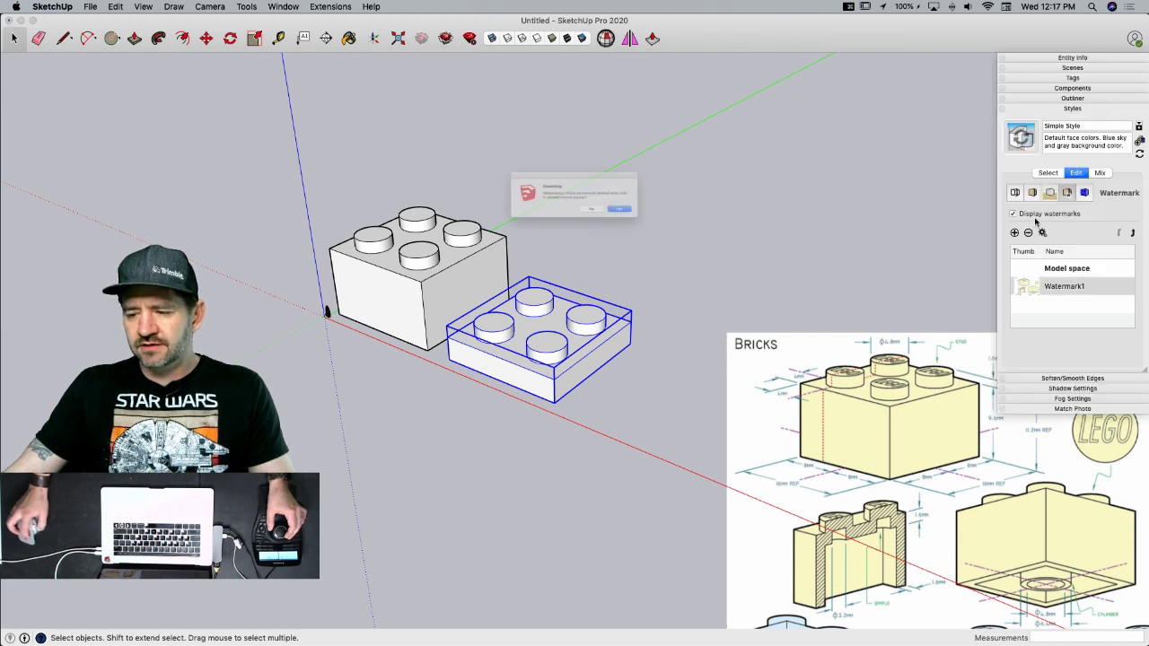
pyautogui.click(664, 222)
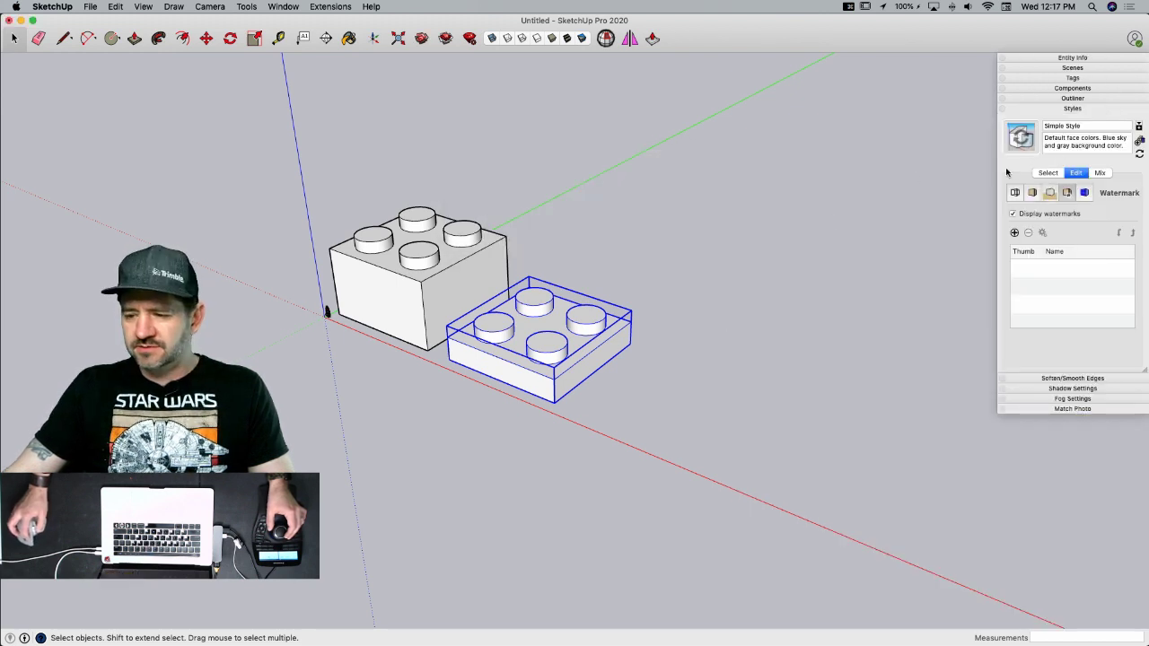
pyautogui.click(1077, 110)
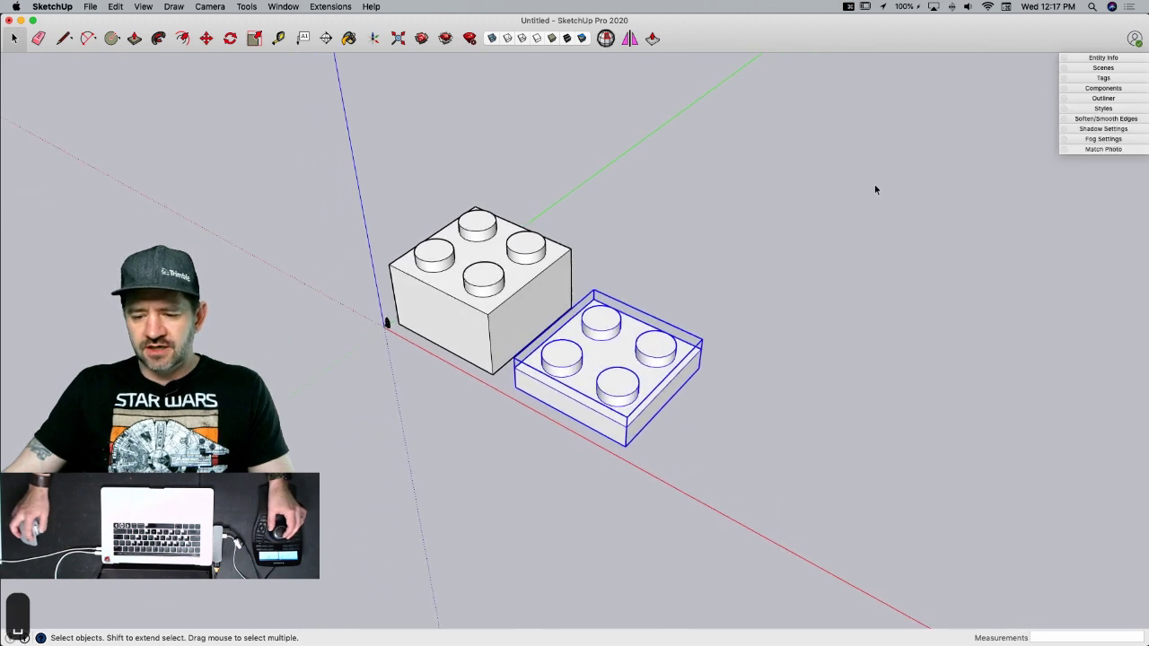
pyautogui.click(859, 220)
# - Save the model to the Desktop as LEGOMillenniumFalconMini.skp
pyautogui.click(90, 6)
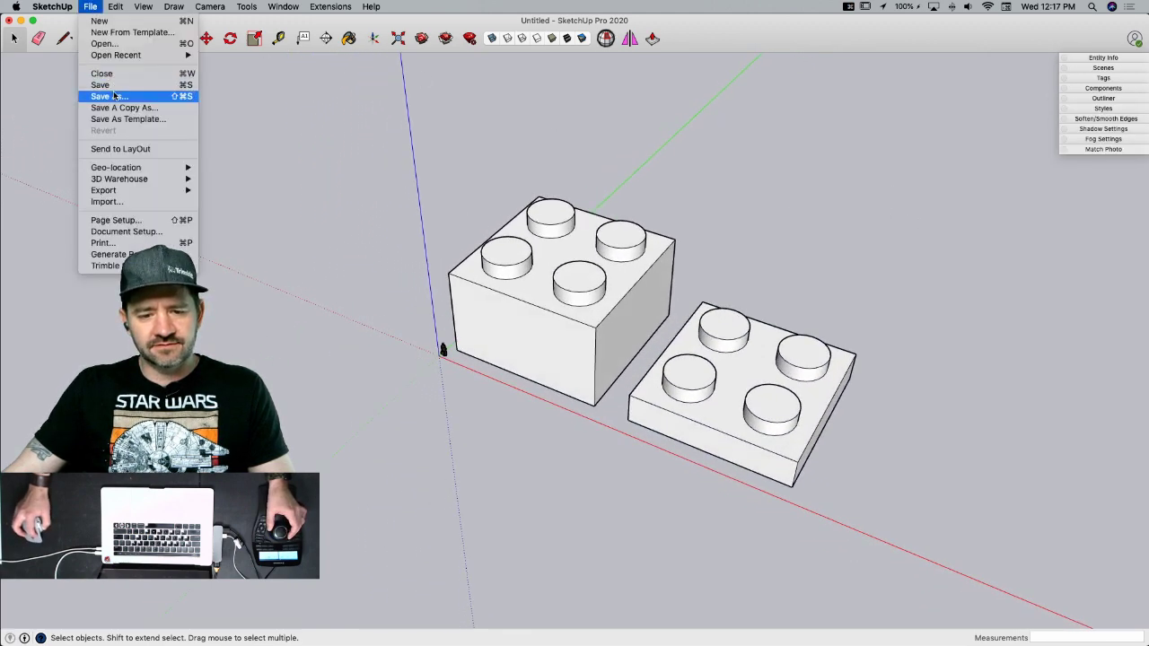
pyautogui.click(109, 96)
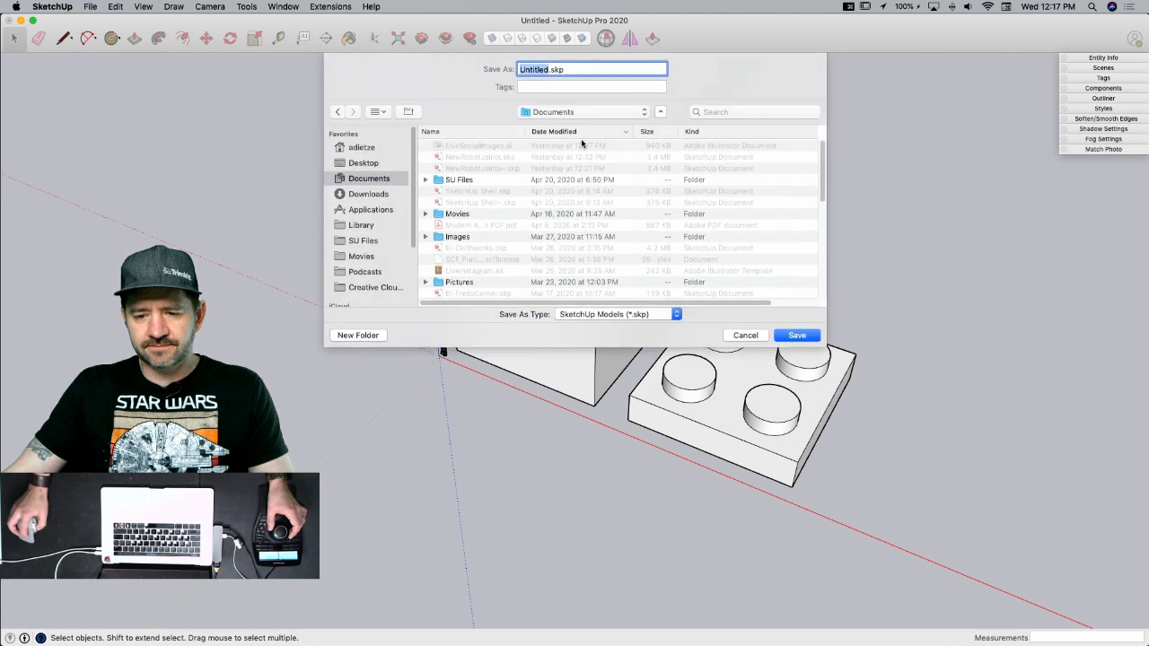
pyautogui.click(364, 163)
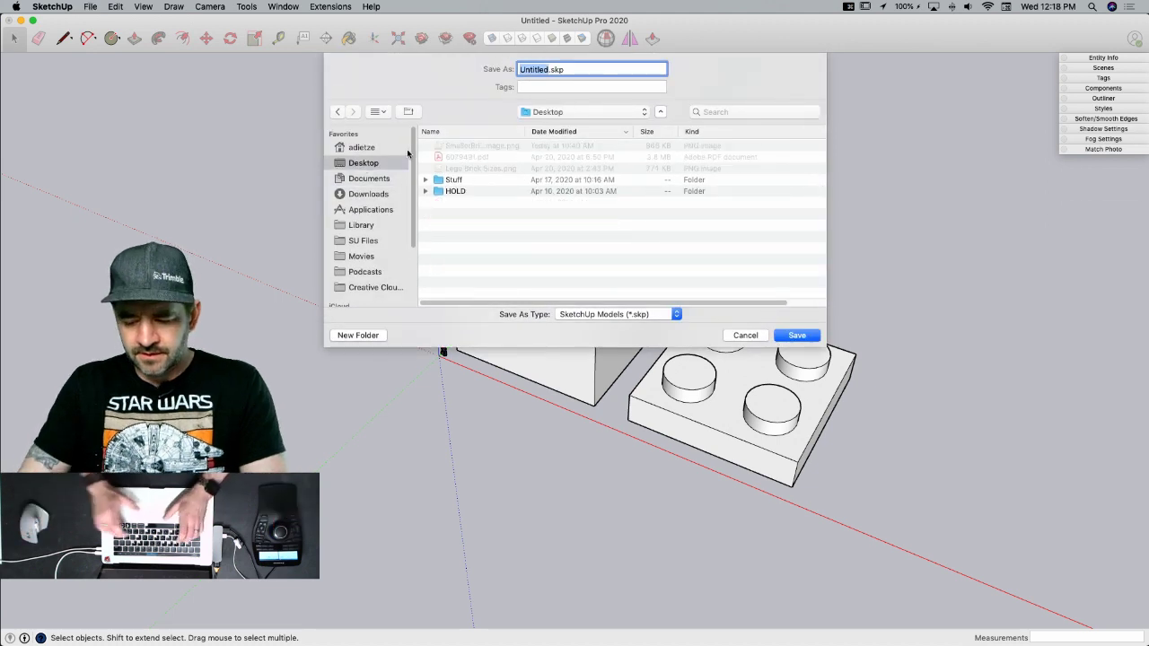
pyautogui.write('L')
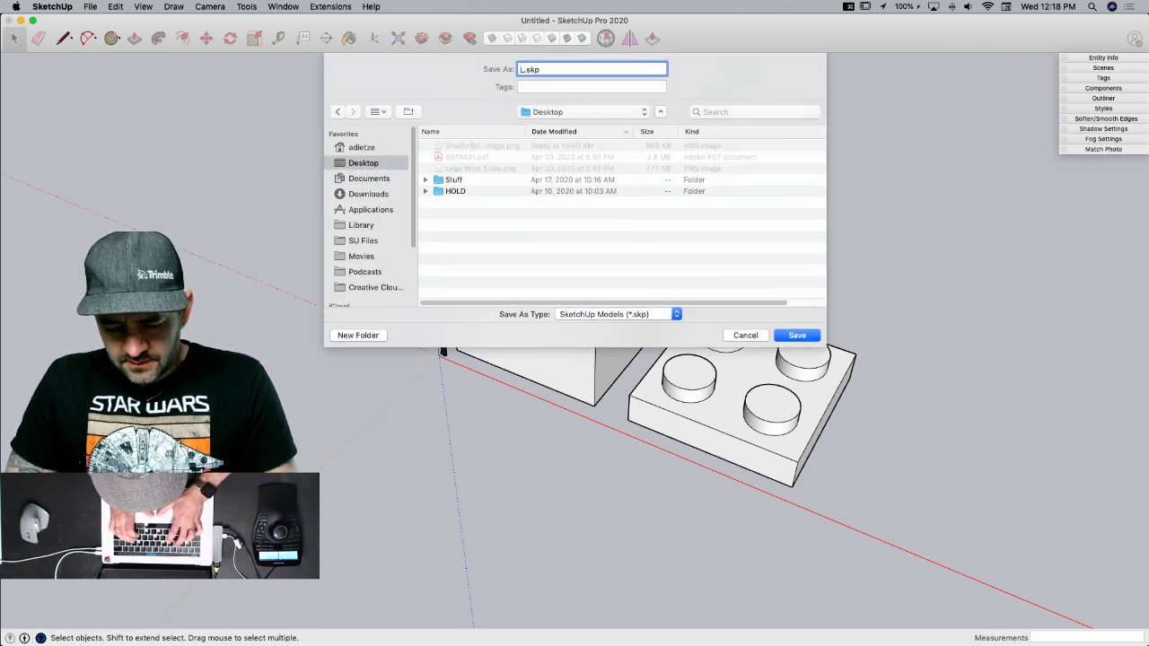
pyautogui.write('EGO')
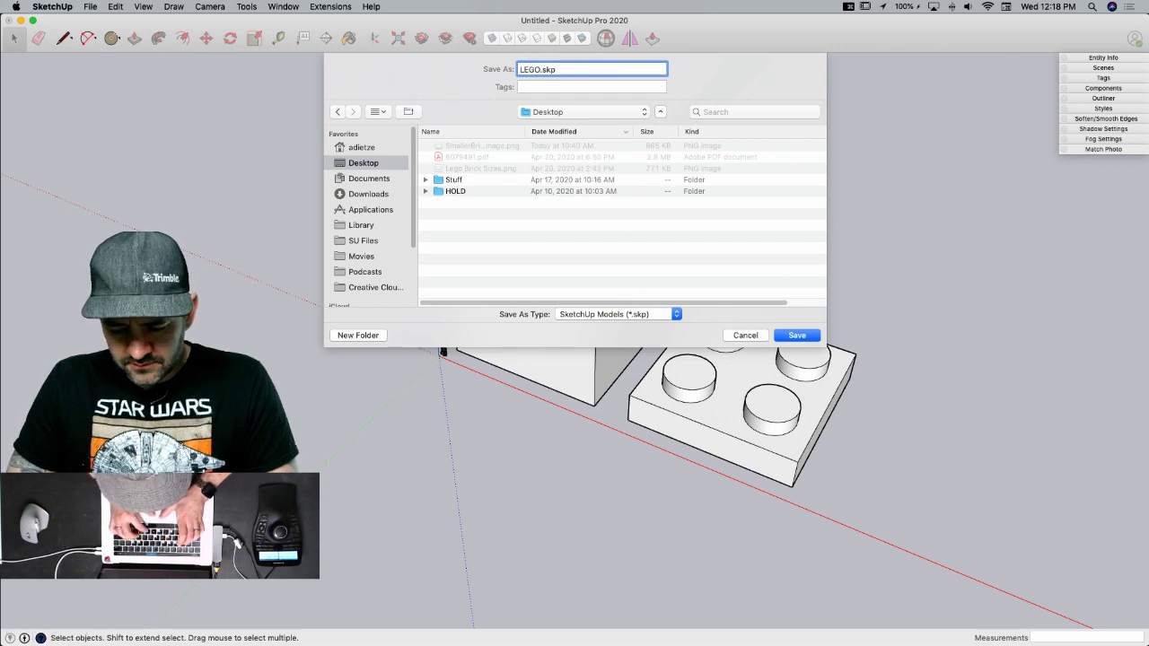
pyautogui.write('MillenniumFla')
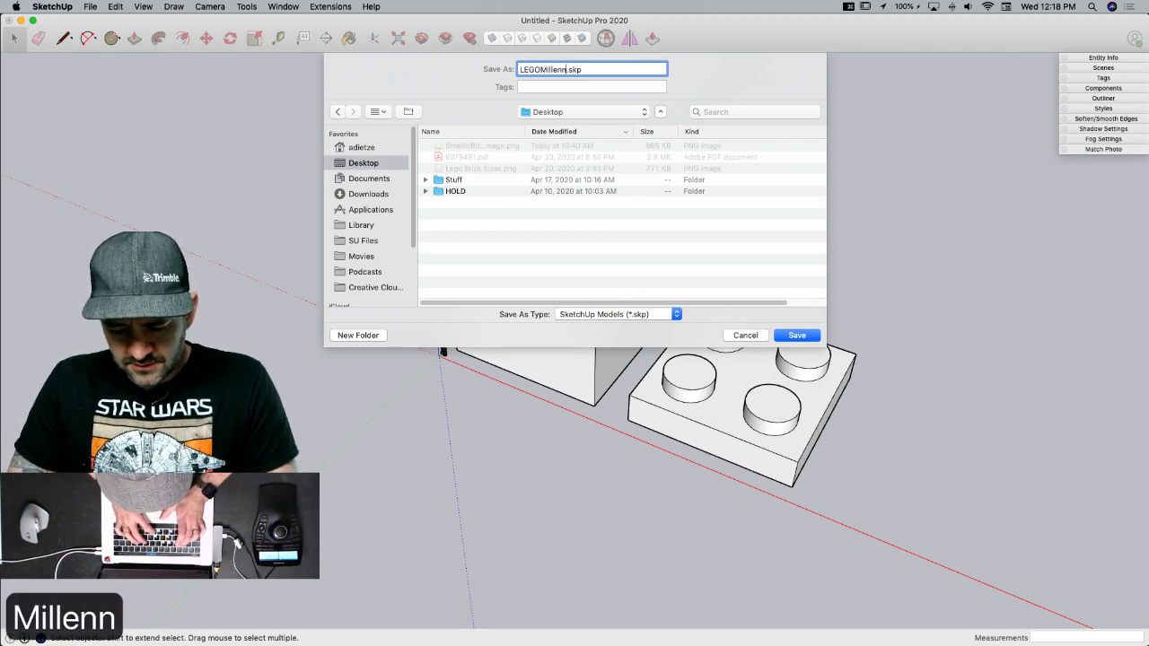
pyautogui.write('conMini')
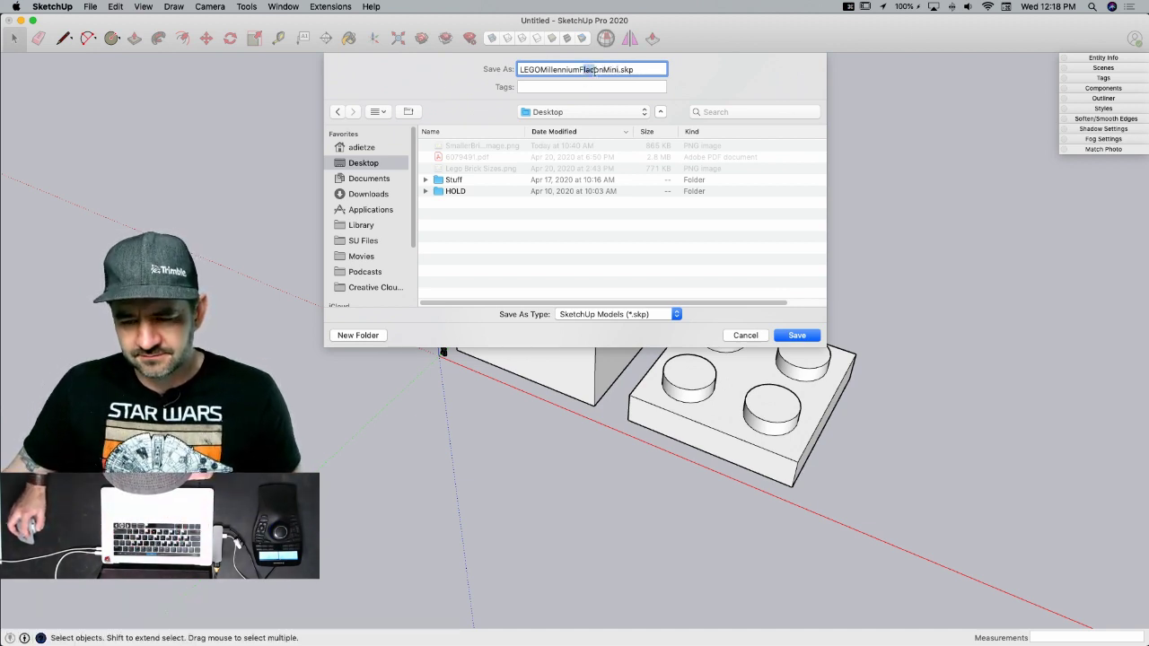
pyautogui.write('alcon')
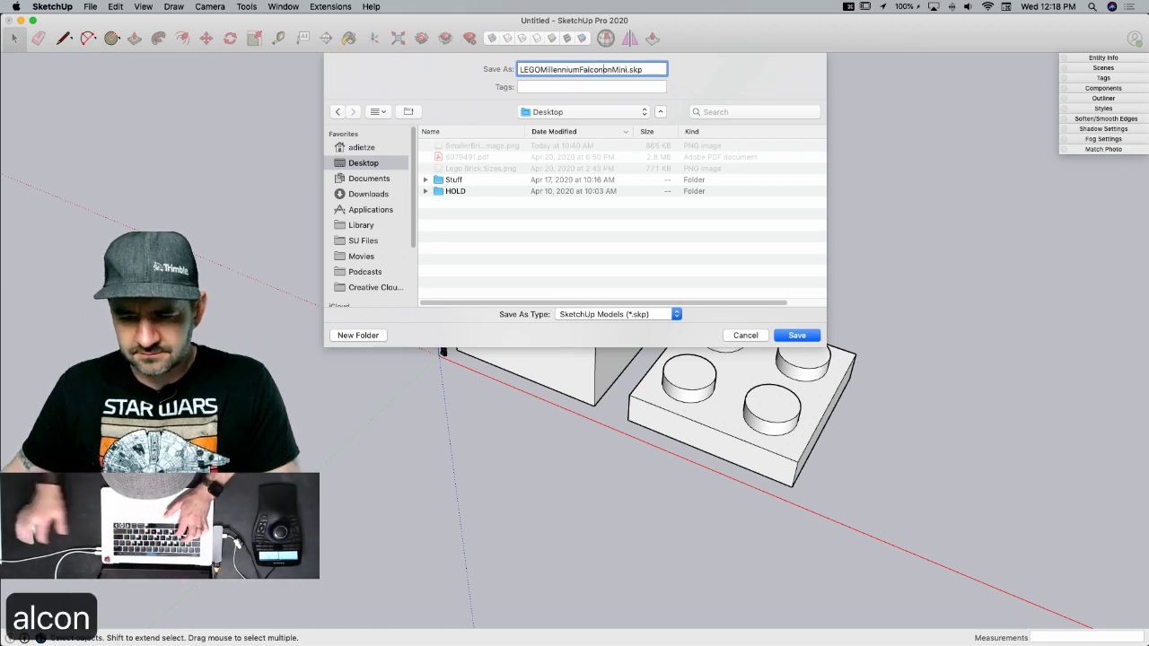
pyautogui.press('BackSpace')
pyautogui.press('BackSpace')
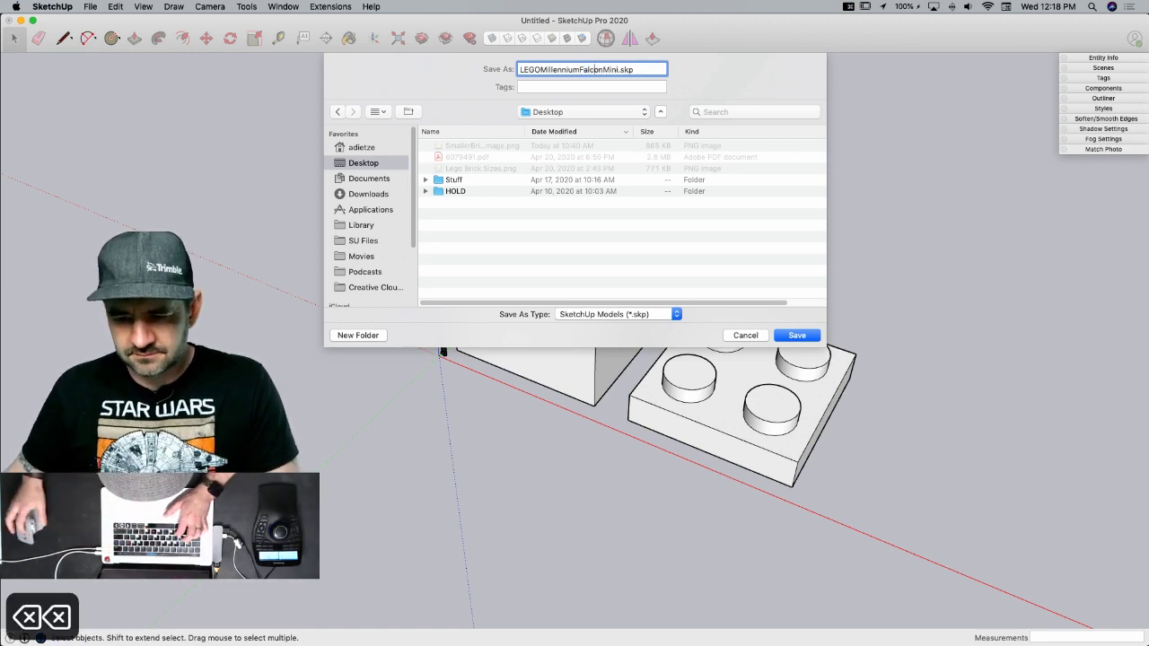
pyautogui.click(798, 335)
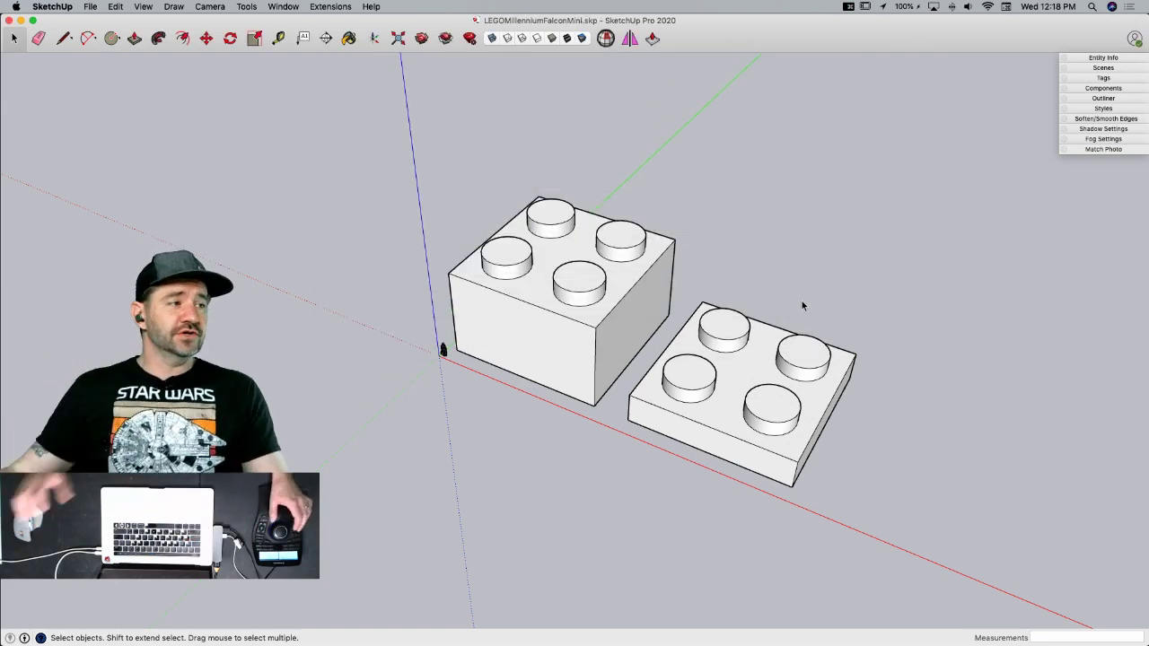
# - Check the first parts in the instructions PDF, and in SketchUp copy the 2x2 plate 18.50 m along the red axis
pyautogui.moveTo(802, 305); pyautogui.dragTo(723, 277, button='middle')
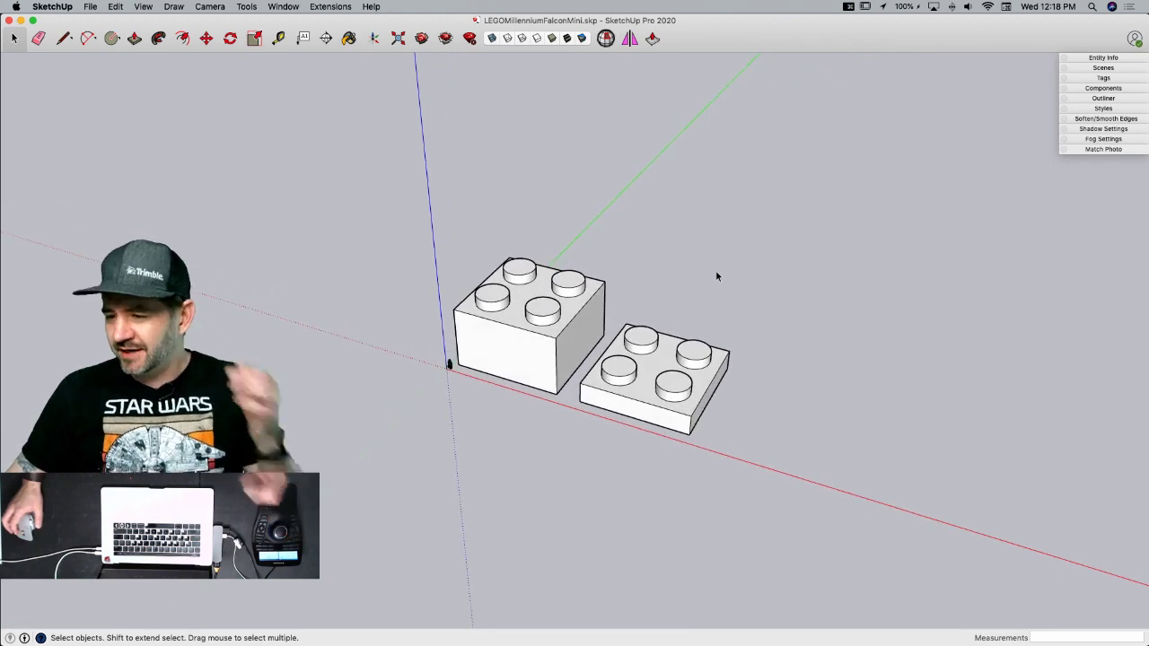
pyautogui.press('super+Tab')
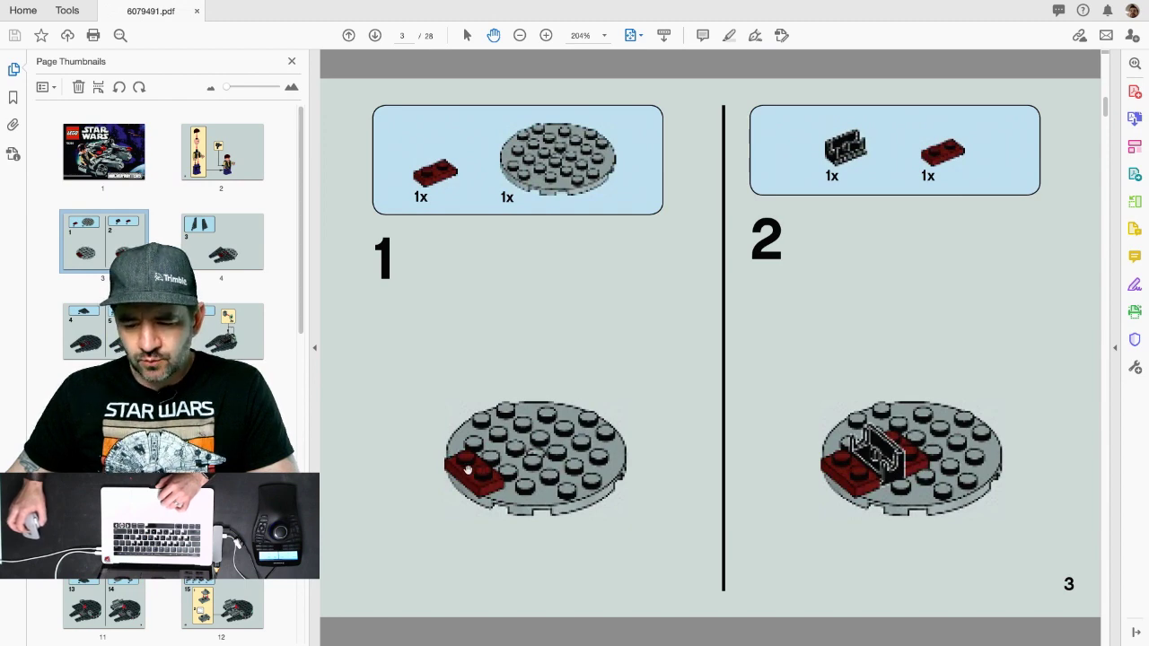
pyautogui.press('super+Tab')
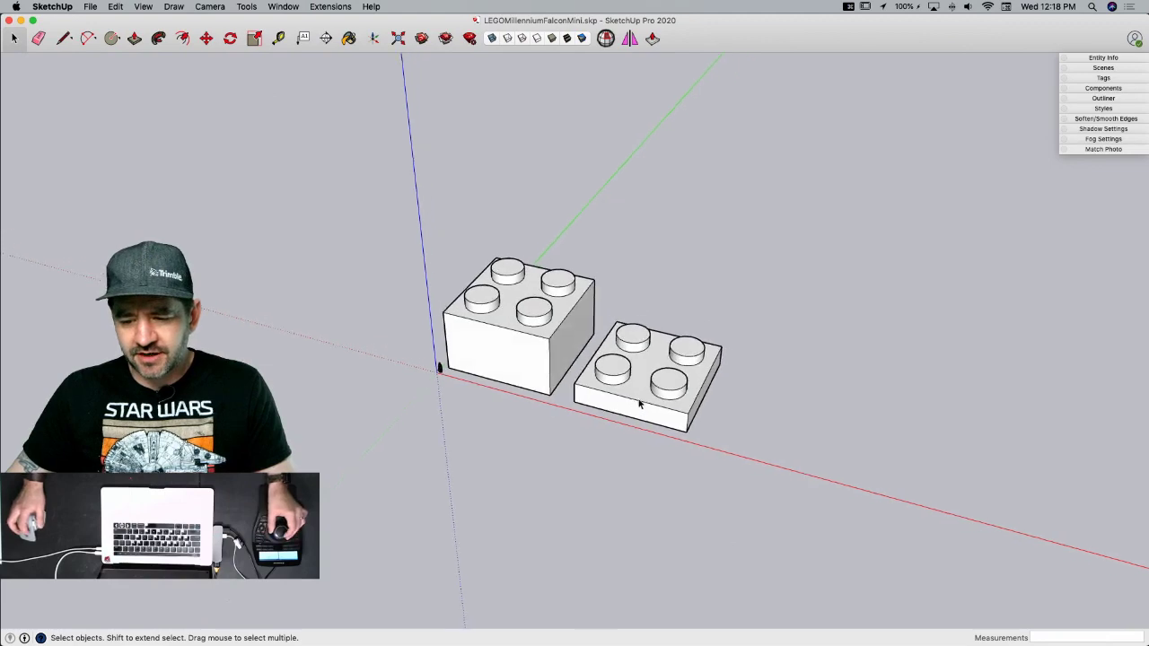
pyautogui.click(578, 392)
pyautogui.press('m')
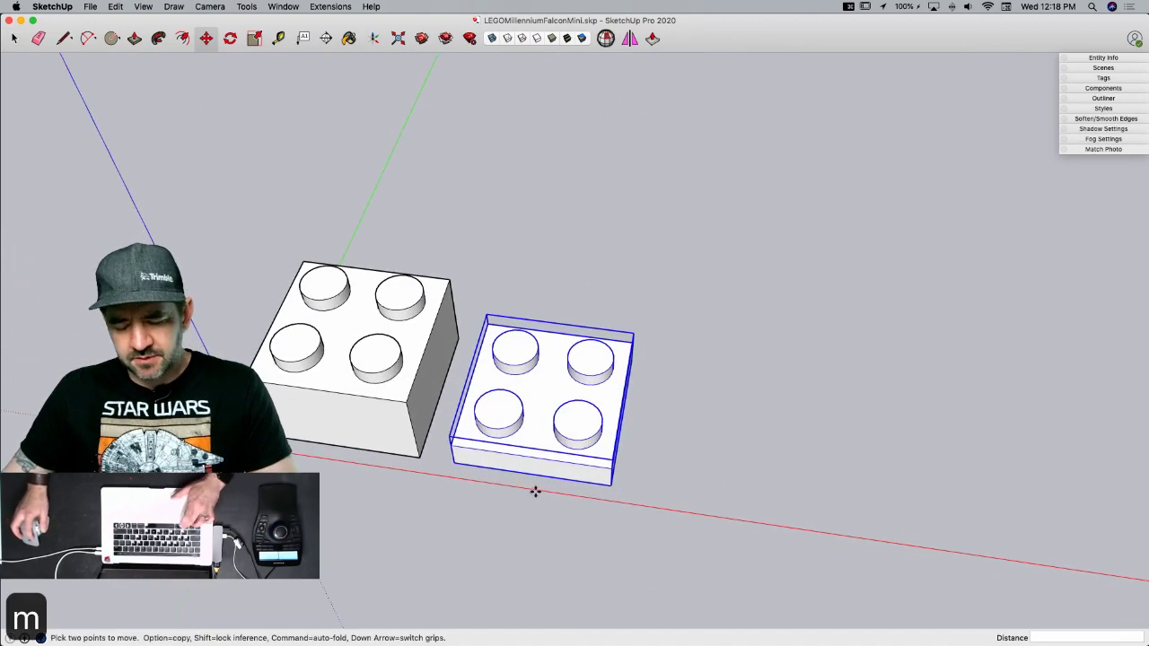
pyautogui.click(533, 487)
pyautogui.press('alt')
pyautogui.click(721, 520)
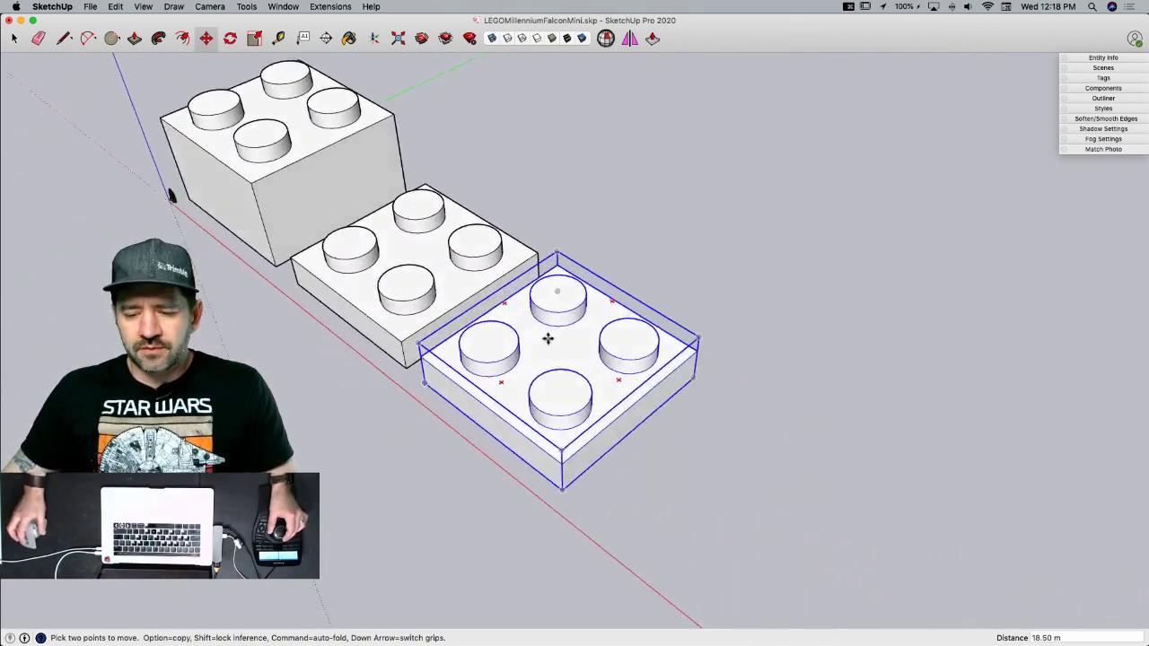
pyautogui.press('space')
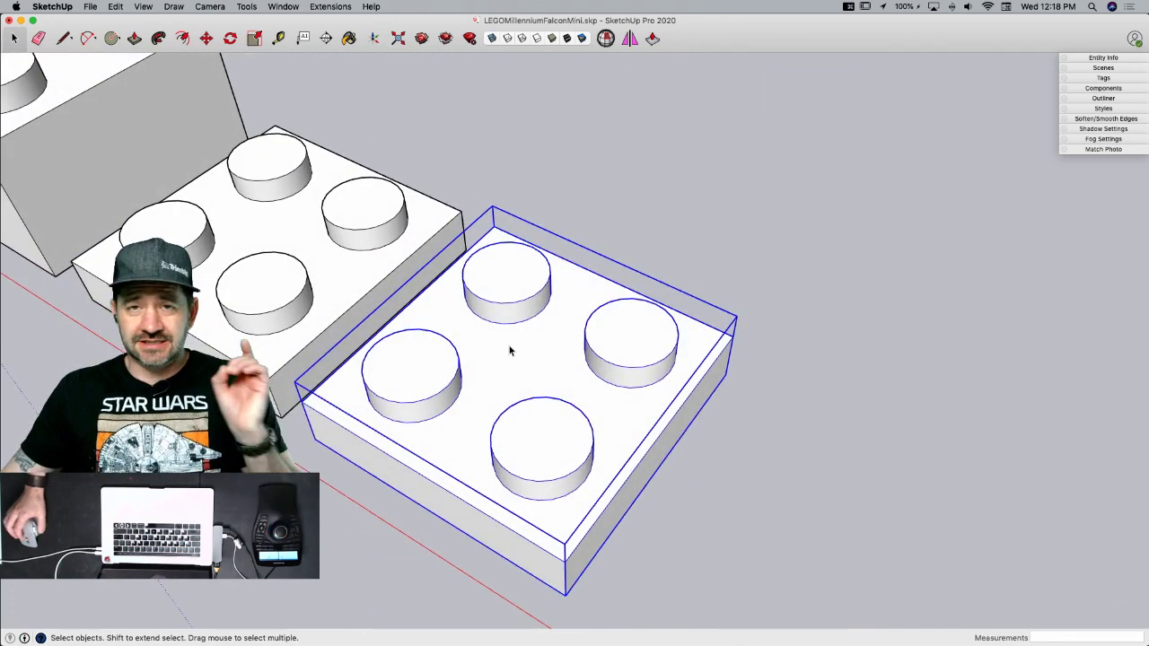
# - Display the Entity Info of the copied plate, showing its component definition
pyautogui.rightClick(507, 347)
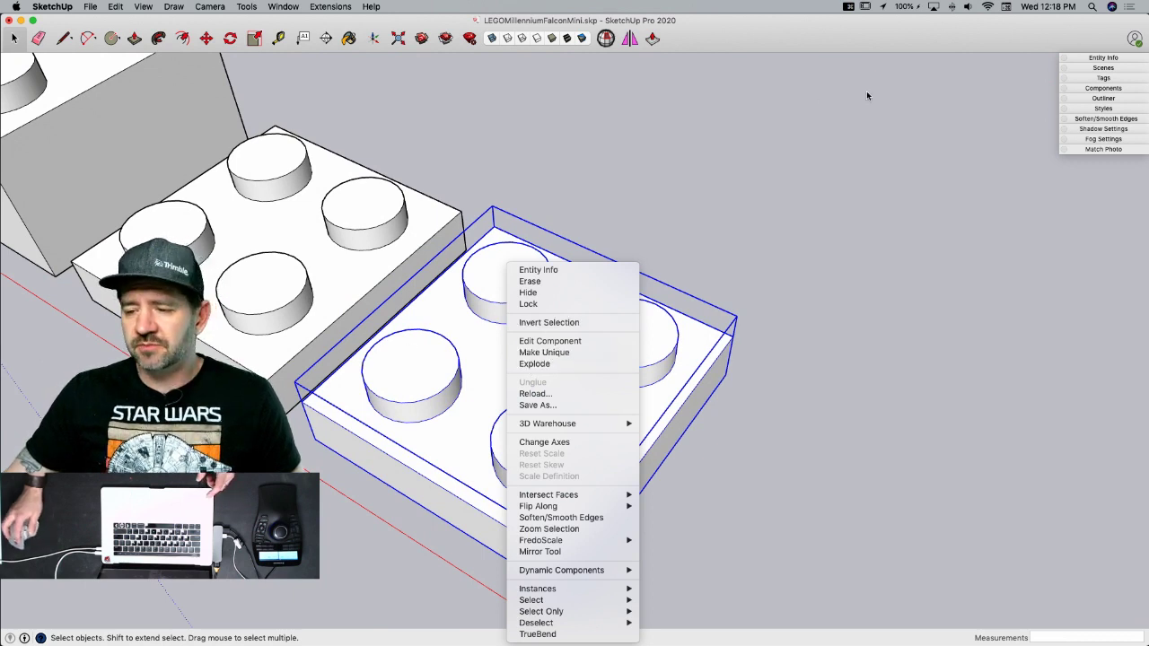
pyautogui.click(1116, 63)
pyautogui.click(1105, 59)
pyautogui.rightClick(501, 370)
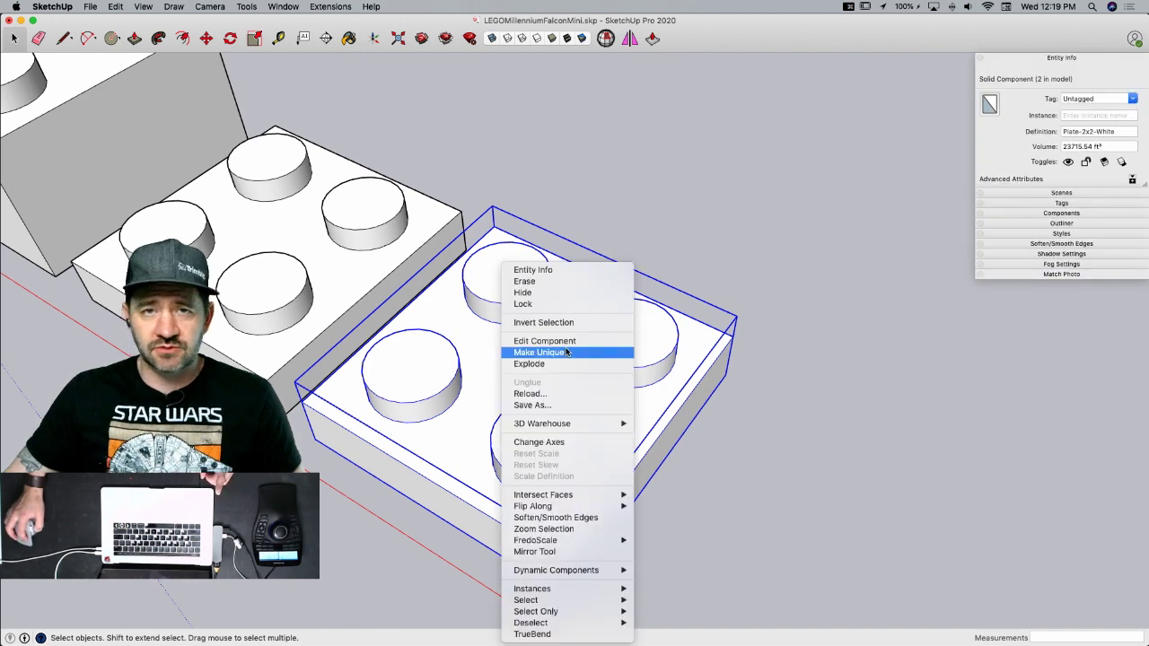
pyautogui.click(416, 353)
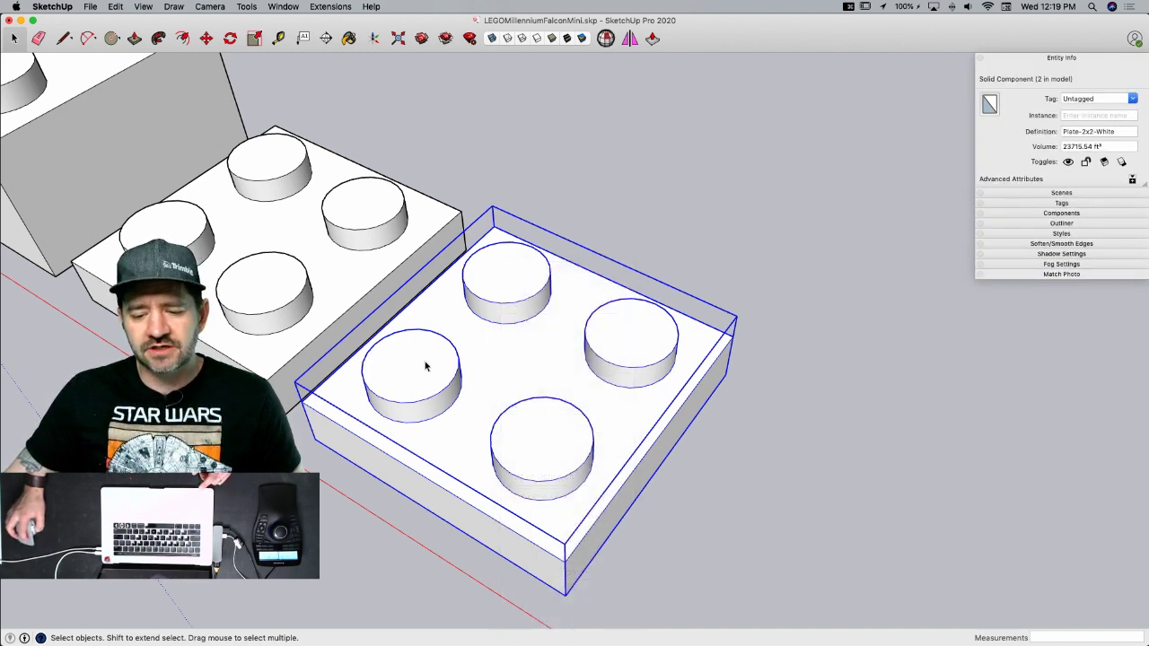
# - Try pushing one stud of the copied plate down 1.60 m, flush with the top face, and undo it
pyautogui.doubleClick(427, 367)
pyautogui.press('p')
pyautogui.click(438, 364)
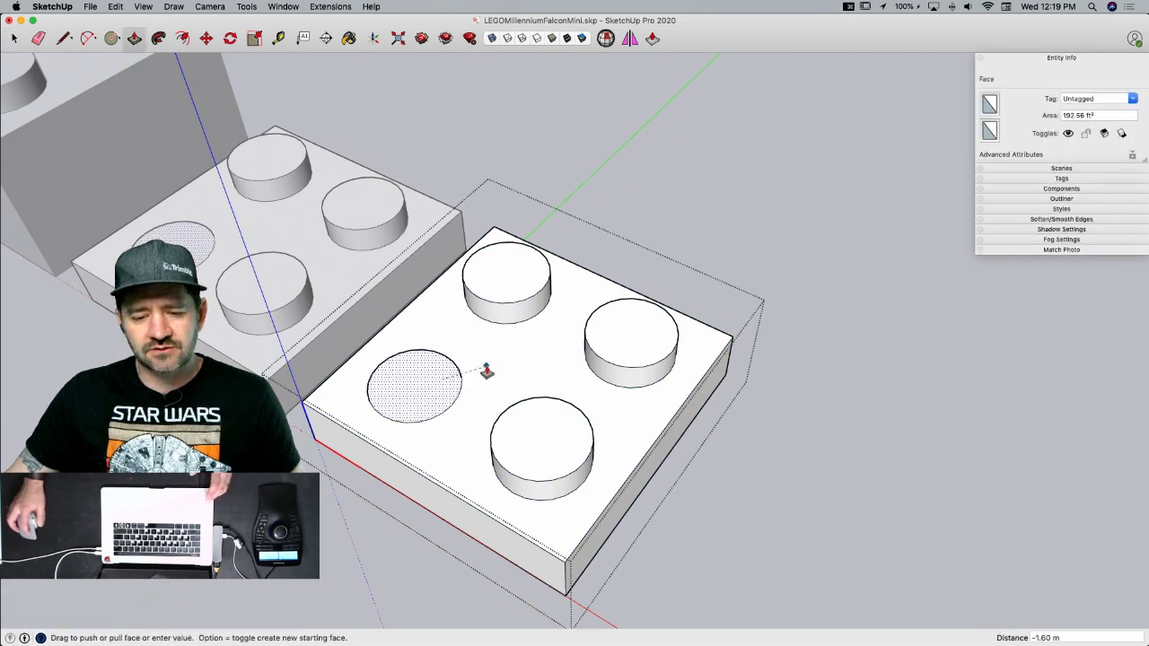
pyautogui.click(484, 372)
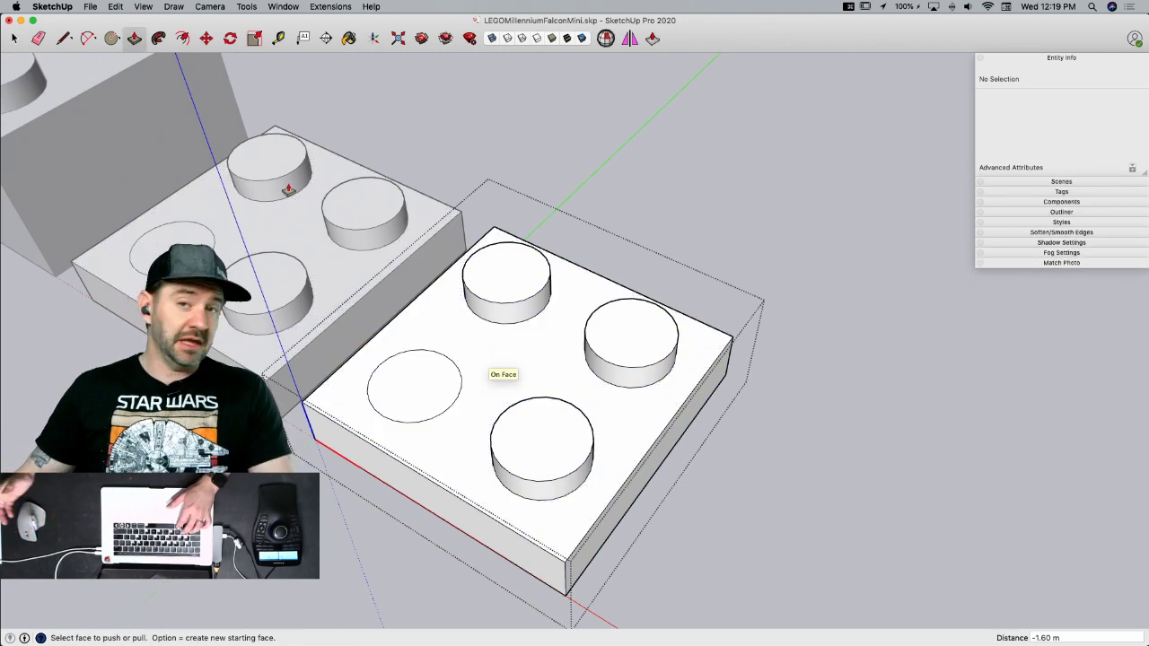
pyautogui.press('super+z')
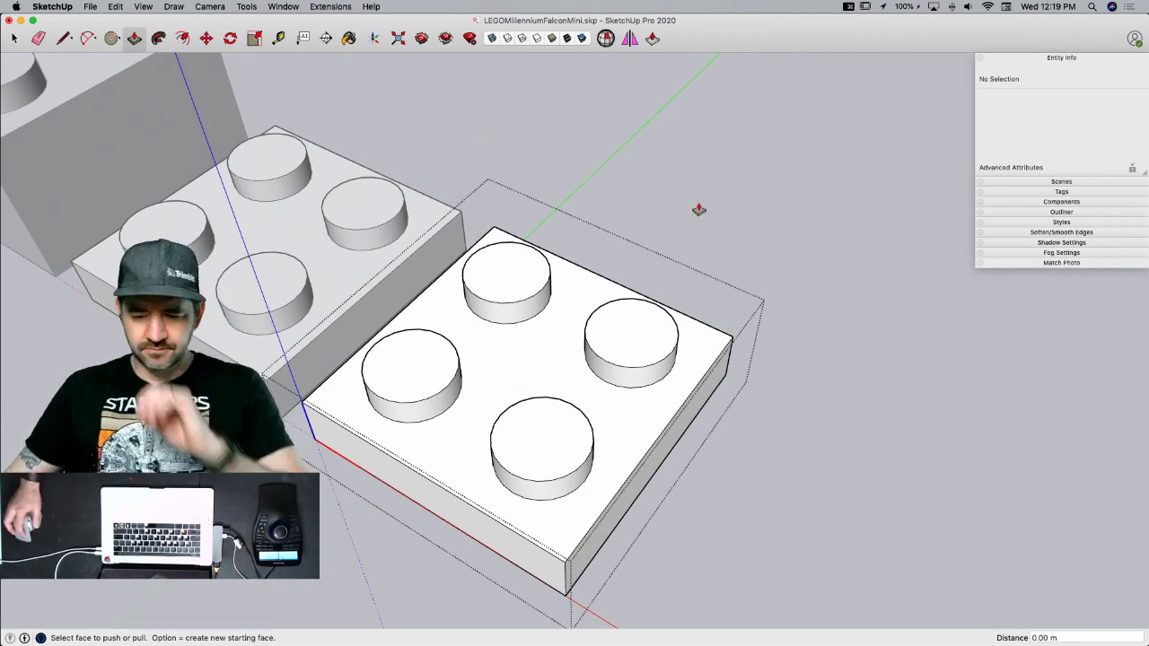
# - Leave component editing and make the copied plate unique
pyautogui.press('space')
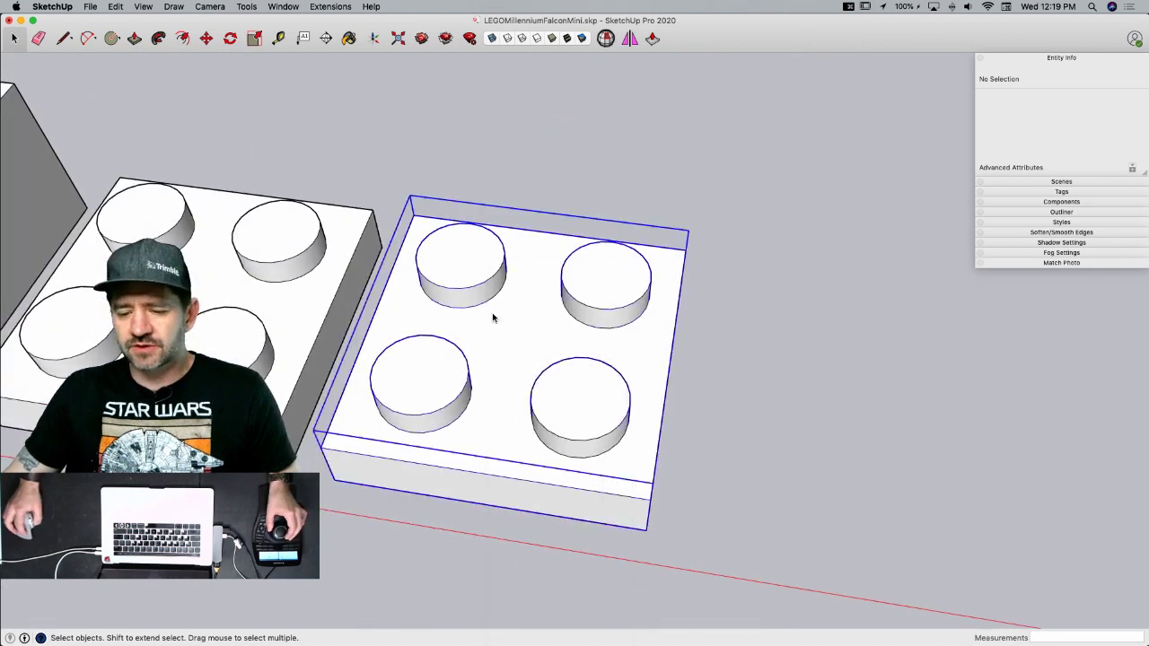
pyautogui.rightClick(494, 264)
pyautogui.click(573, 351)
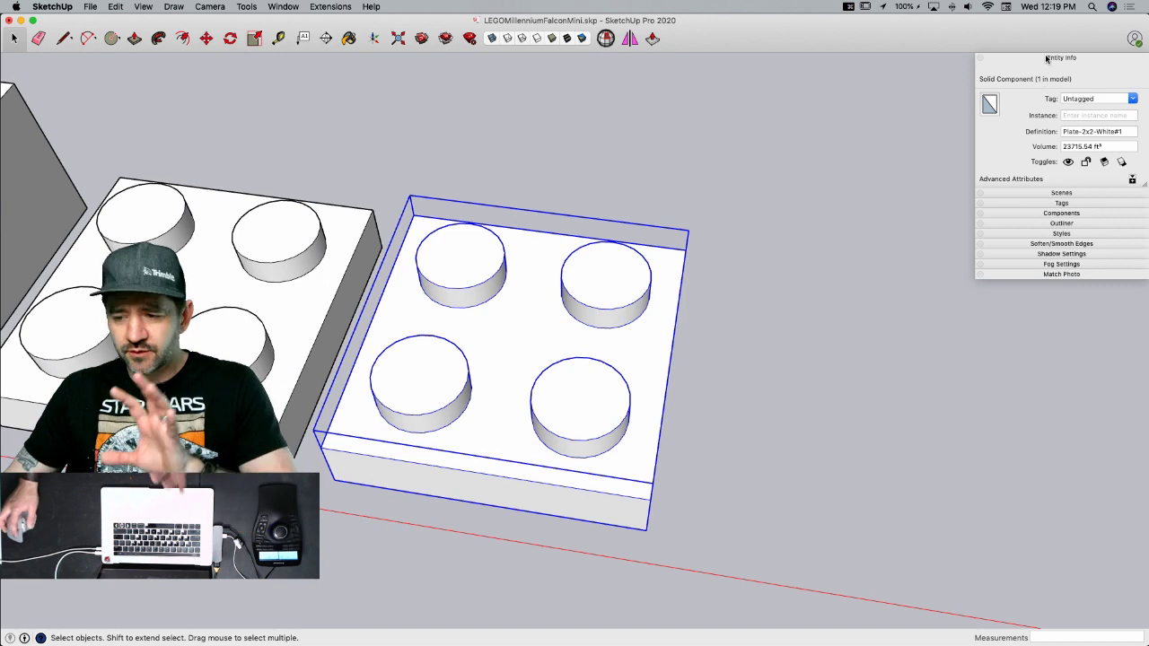
# - Rename the unique plate's component definition to Plate-1x2-Brow
pyautogui.click(1081, 132)
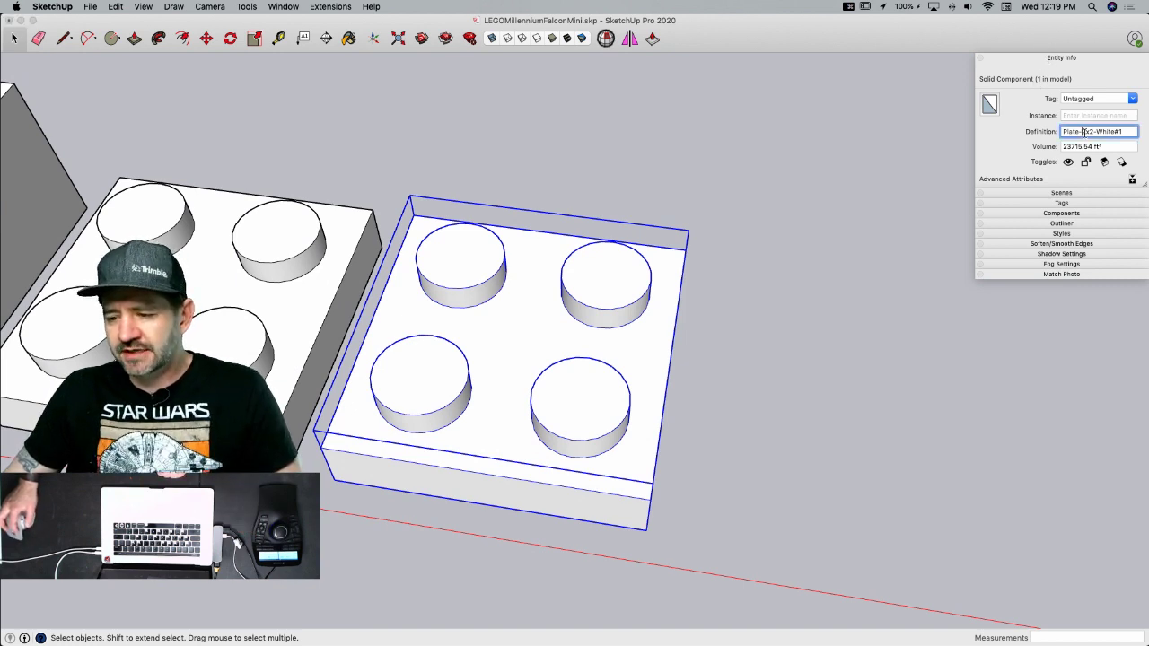
pyautogui.write('1')
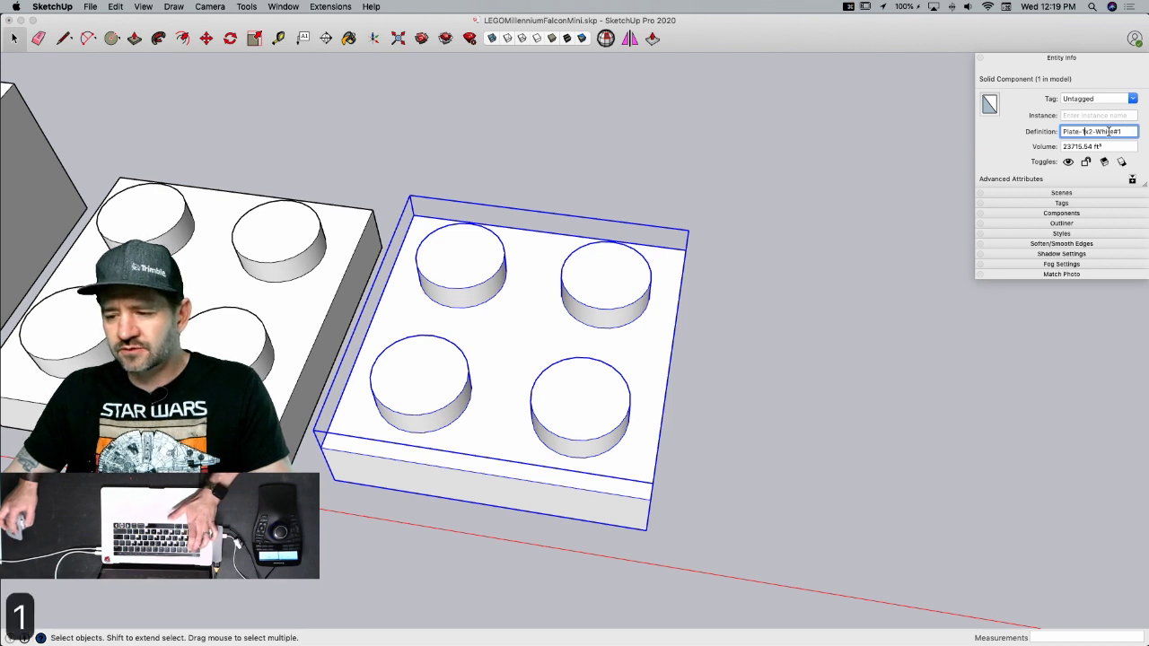
pyautogui.moveTo(1094, 132); pyautogui.dragTo(1139, 135)
pyautogui.write('Browen')
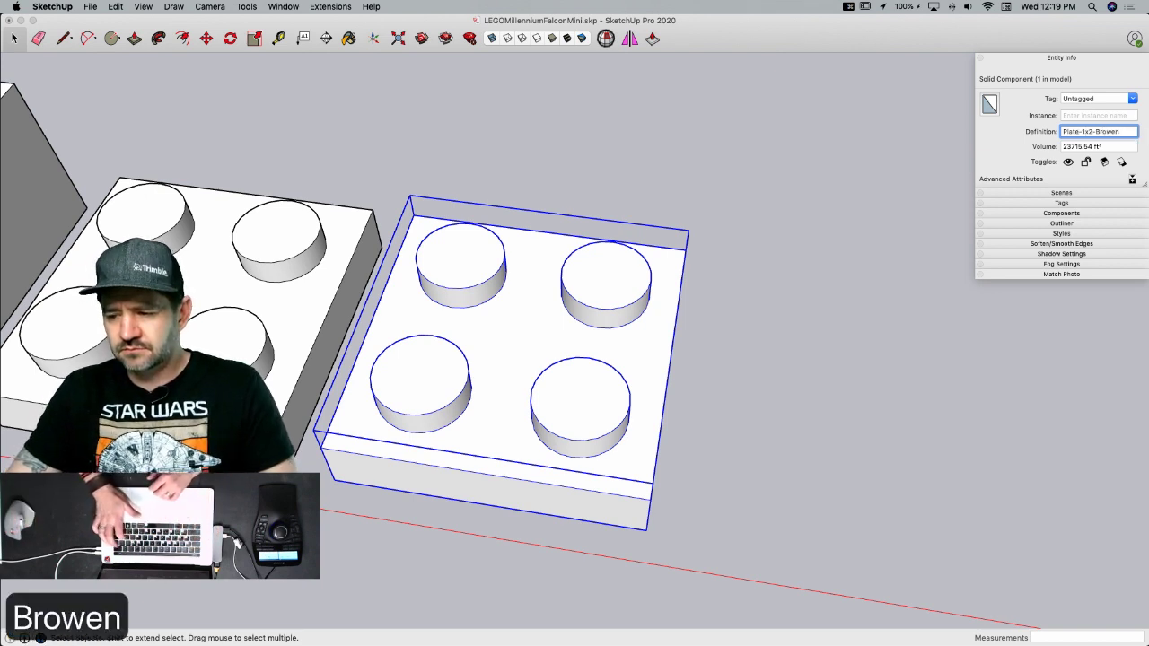
pyautogui.press('BackSpace')
pyautogui.press('BackSpace')
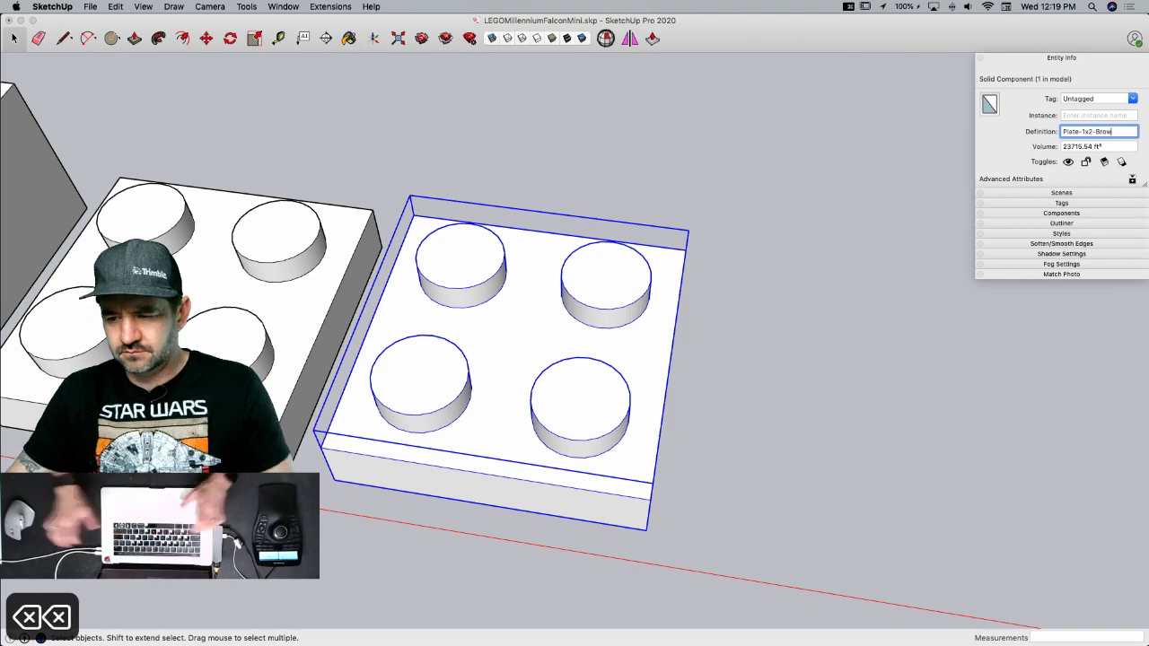
# - Open the renamed plate for editing and erase its two studs farthest from the red axis
pyautogui.doubleClick(500, 306)
pyautogui.press('e')
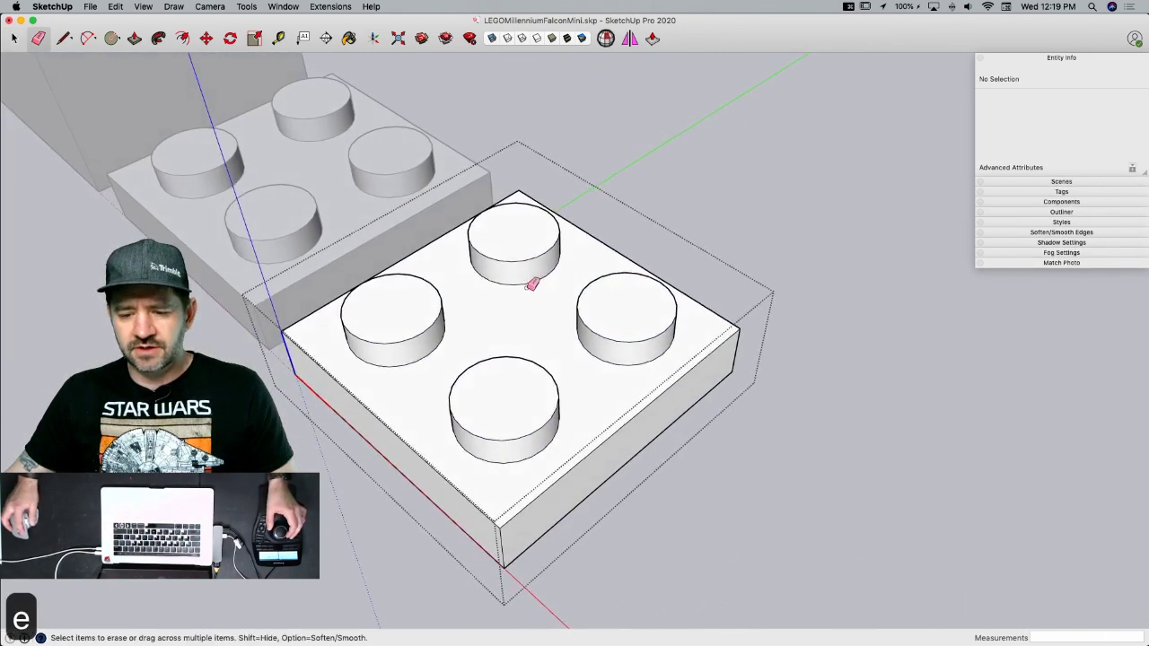
pyautogui.moveTo(530, 285); pyautogui.dragTo(529, 261)
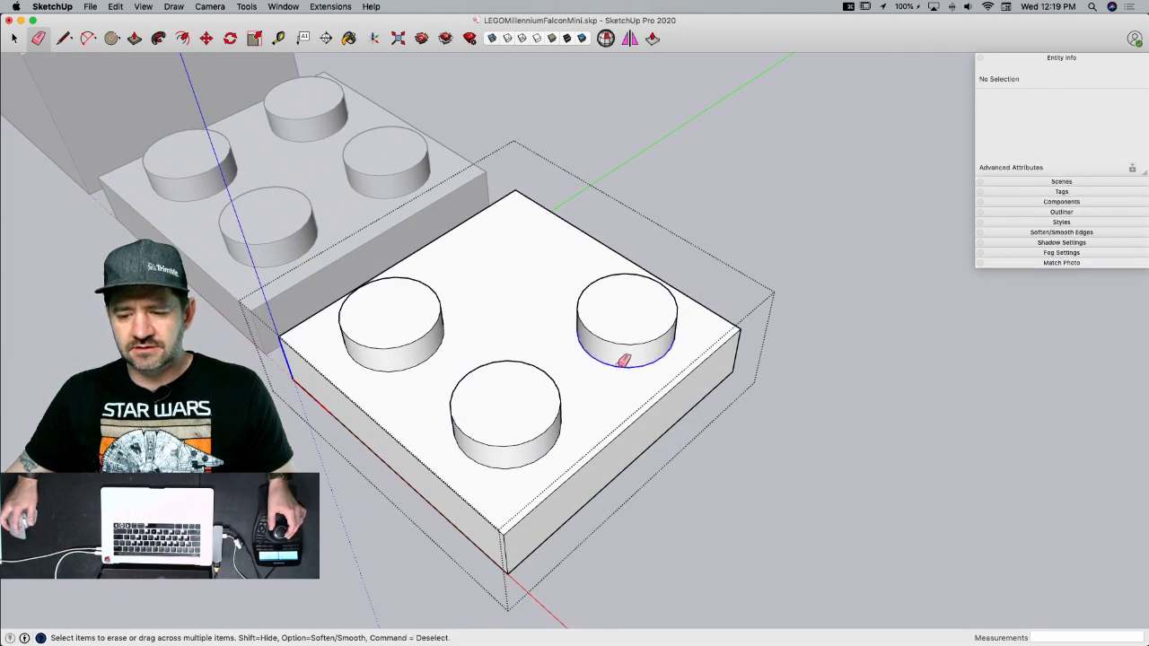
pyautogui.click(627, 337)
# - Select the plate's end geometry on the studless side and move it 4 m inward along the green axis
pyautogui.moveTo(616, 333); pyautogui.dragTo(547, 174, button='middle')
pyautogui.press('space')
pyautogui.moveTo(542, 175); pyautogui.dragTo(714, 531)
pyautogui.moveTo(714, 530); pyautogui.dragTo(683, 457, button='middle')
pyautogui.press('m')
pyautogui.click(682, 457)
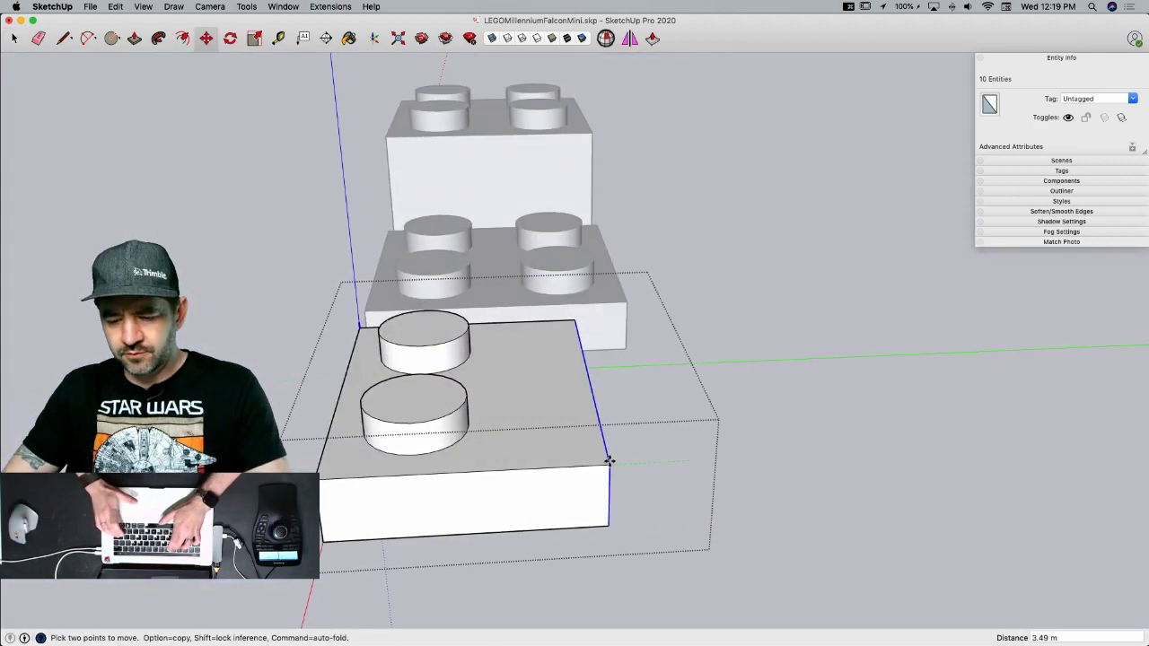
pyautogui.write('4')
pyautogui.press('Return')
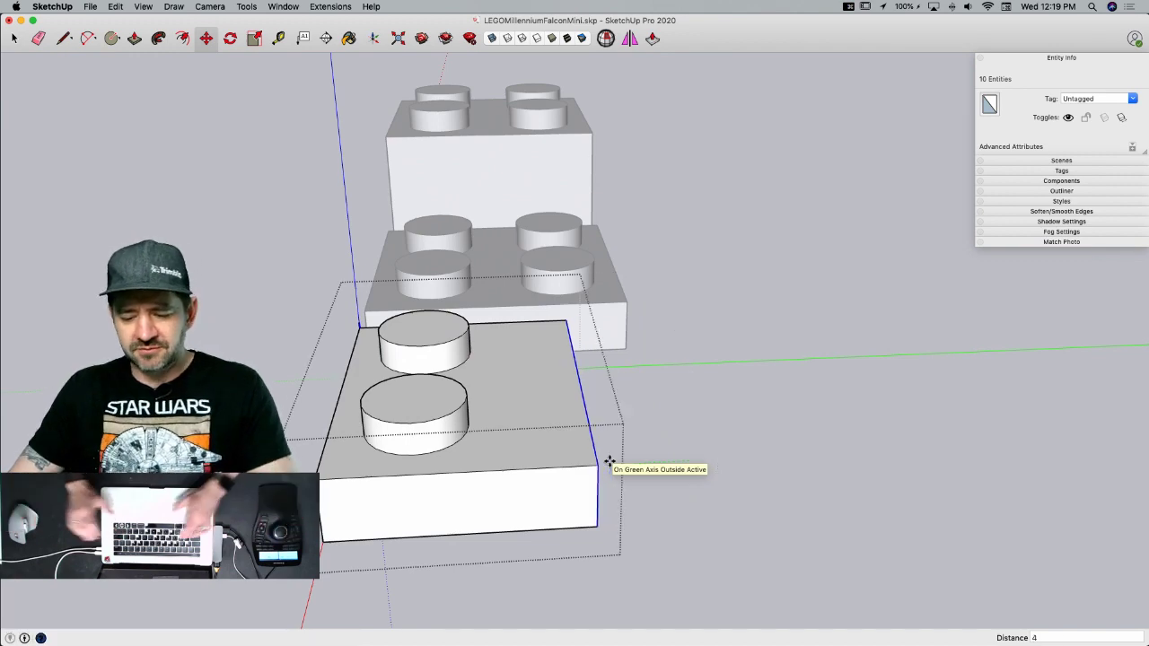
# - Set the inward move distance of the plate's studless end to 8 m and leave component editing
pyautogui.write('8')
pyautogui.press('Return')
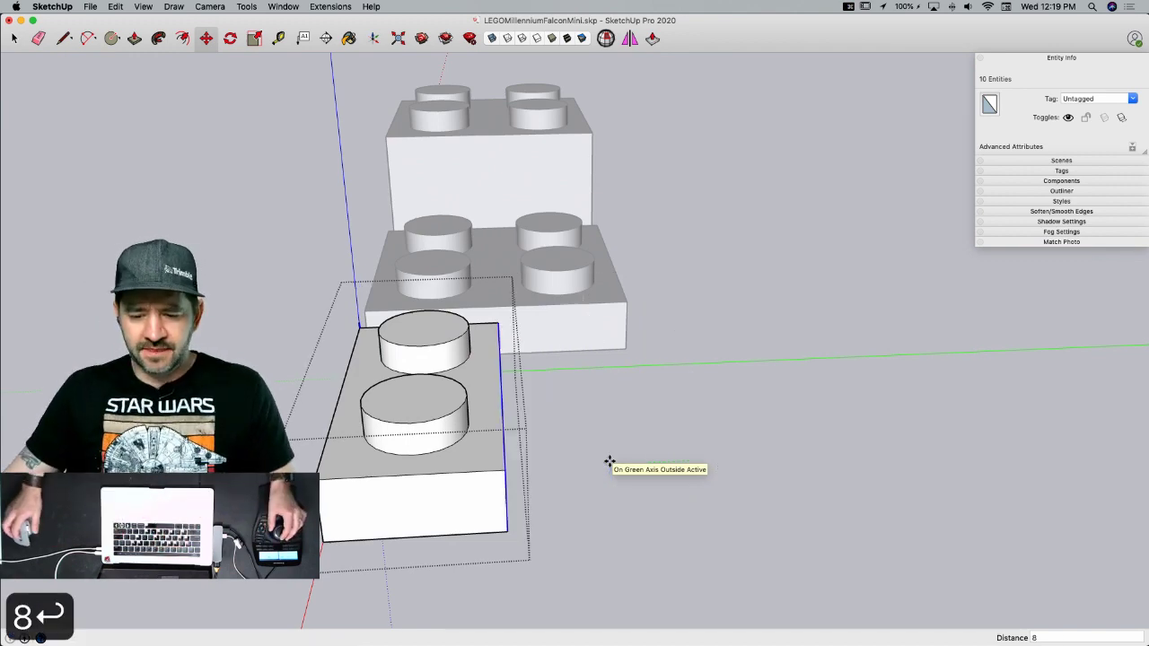
pyautogui.press('space')
pyautogui.click(635, 355)
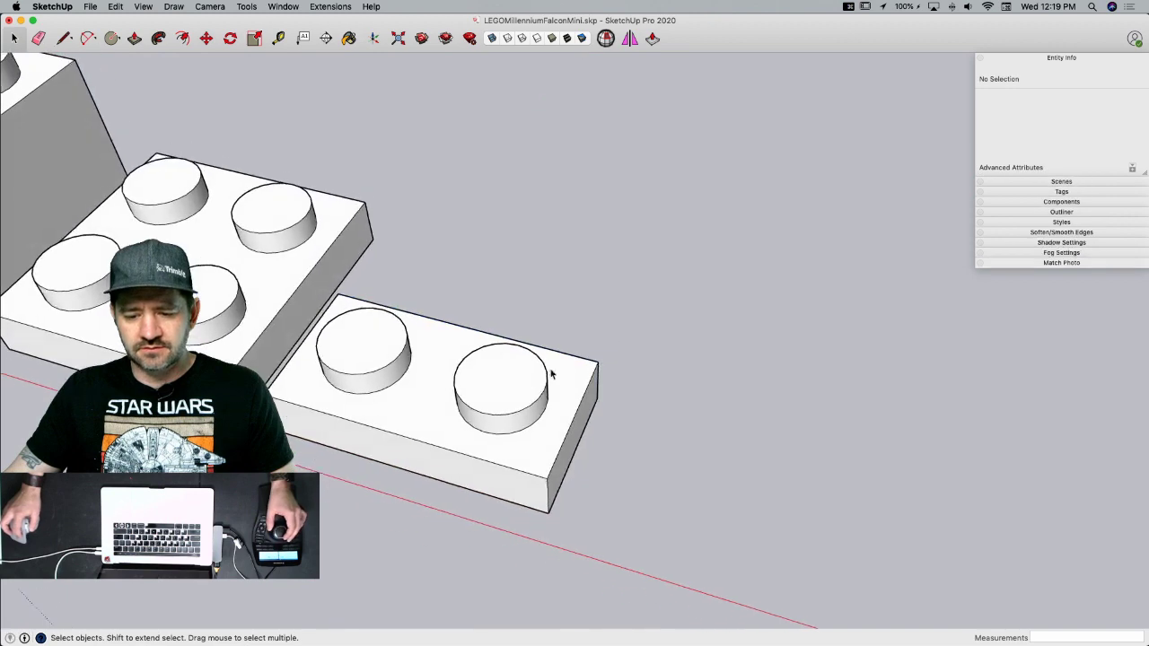
# - Open the 1x2 plate component, paint all its geometry Mocha brown, leave editing and dismiss the color palette
pyautogui.doubleClick(481, 386)
pyautogui.tripleClick(480, 386)
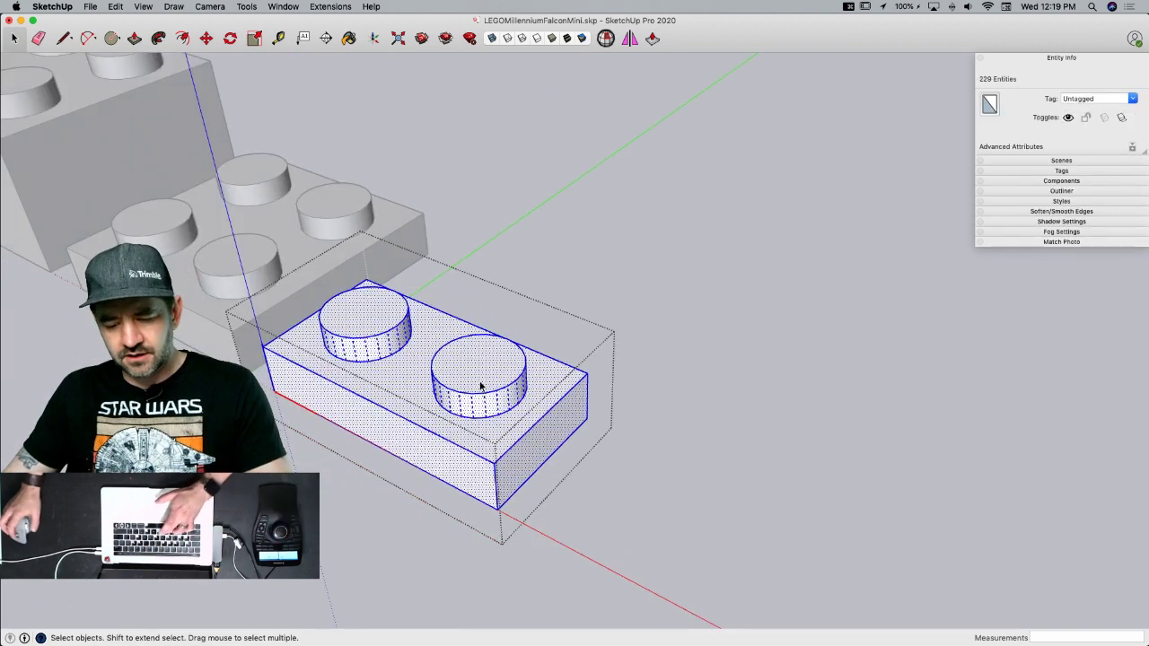
pyautogui.press('b')
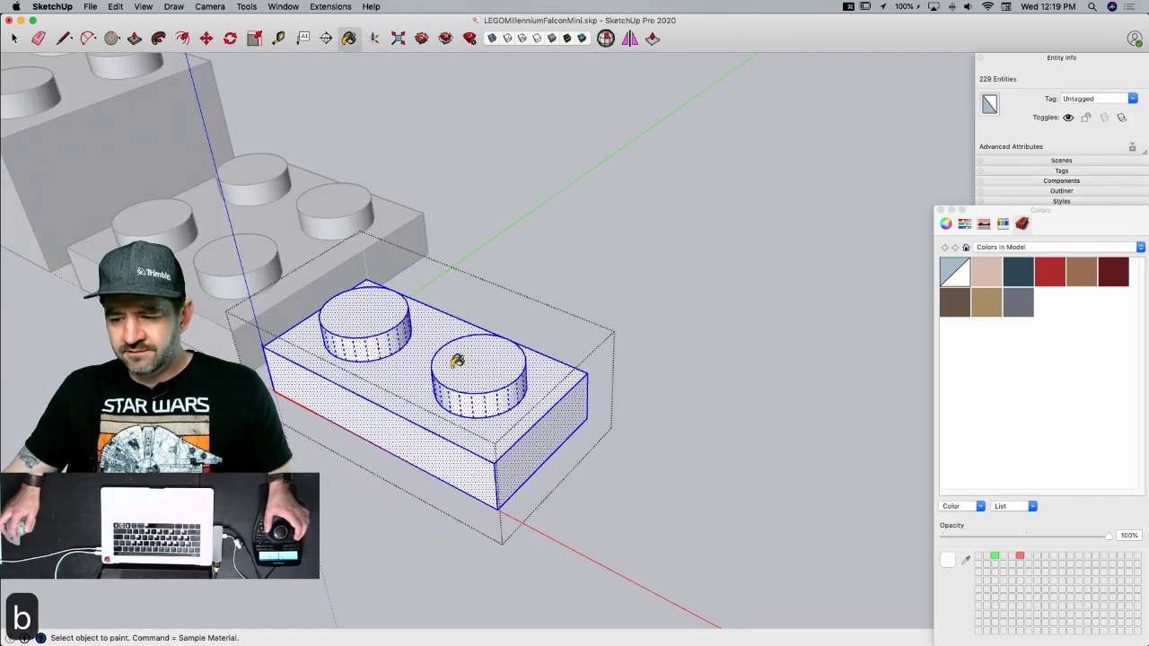
pyautogui.click(1004, 224)
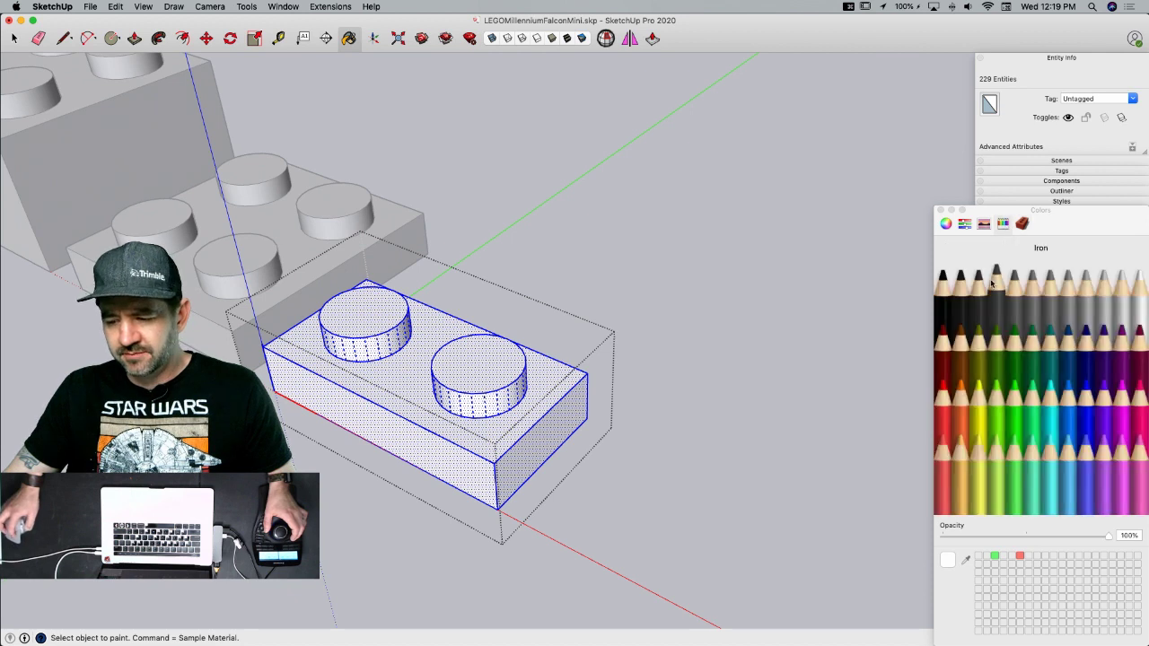
pyautogui.click(964, 362)
pyautogui.click(506, 353)
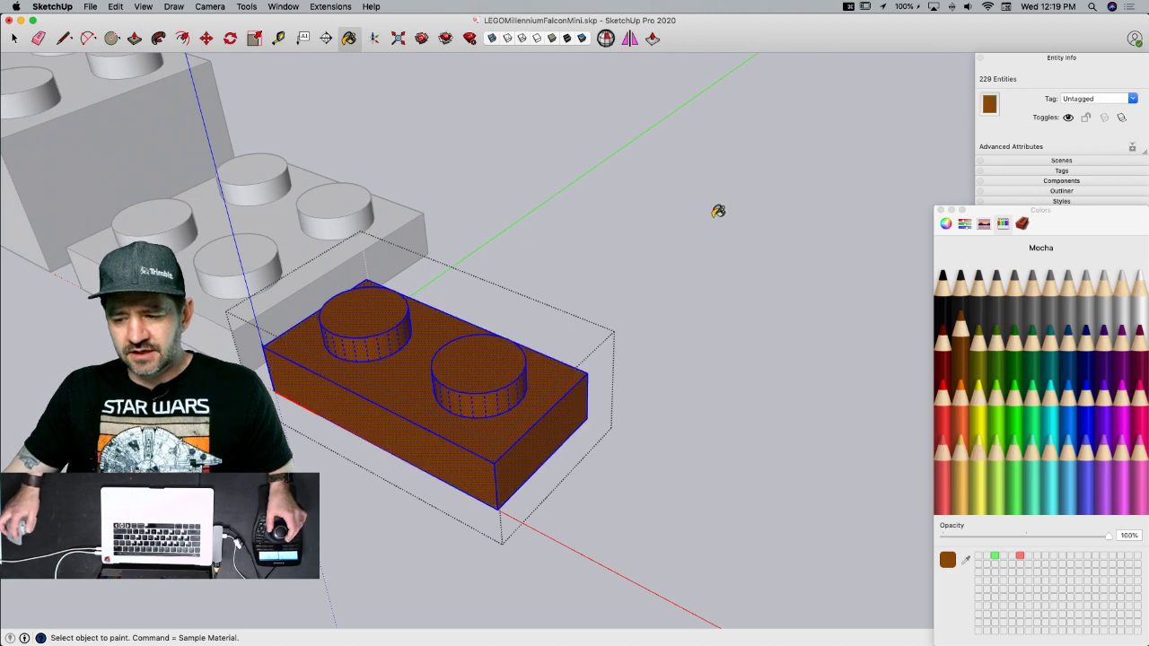
pyautogui.press('space')
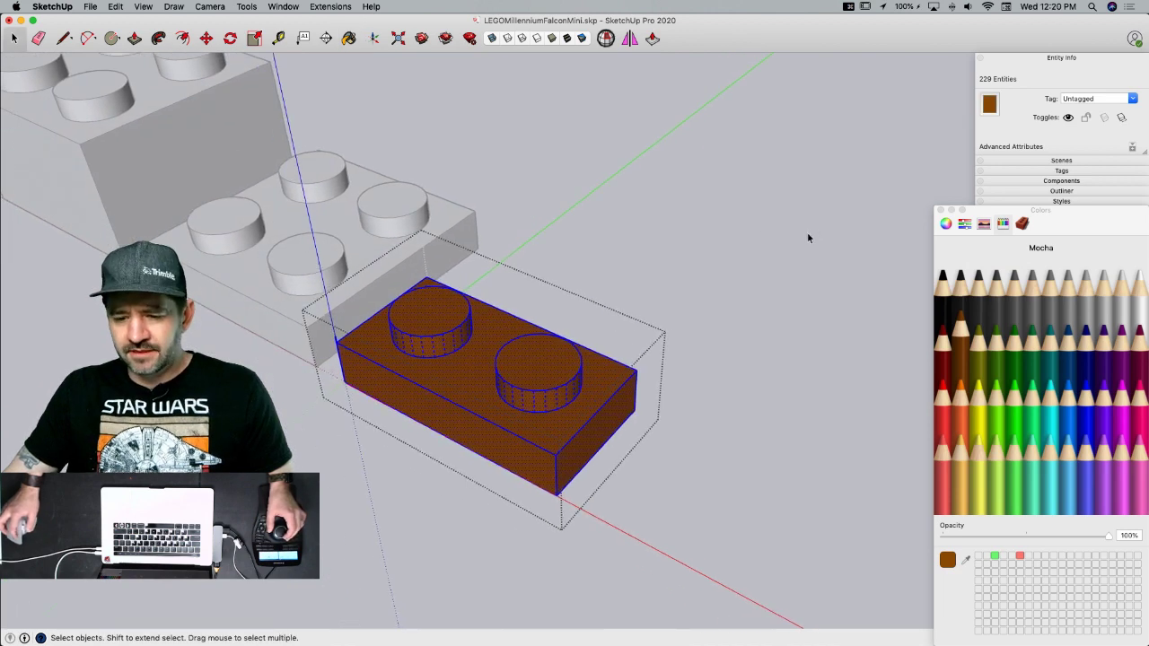
pyautogui.click(788, 269)
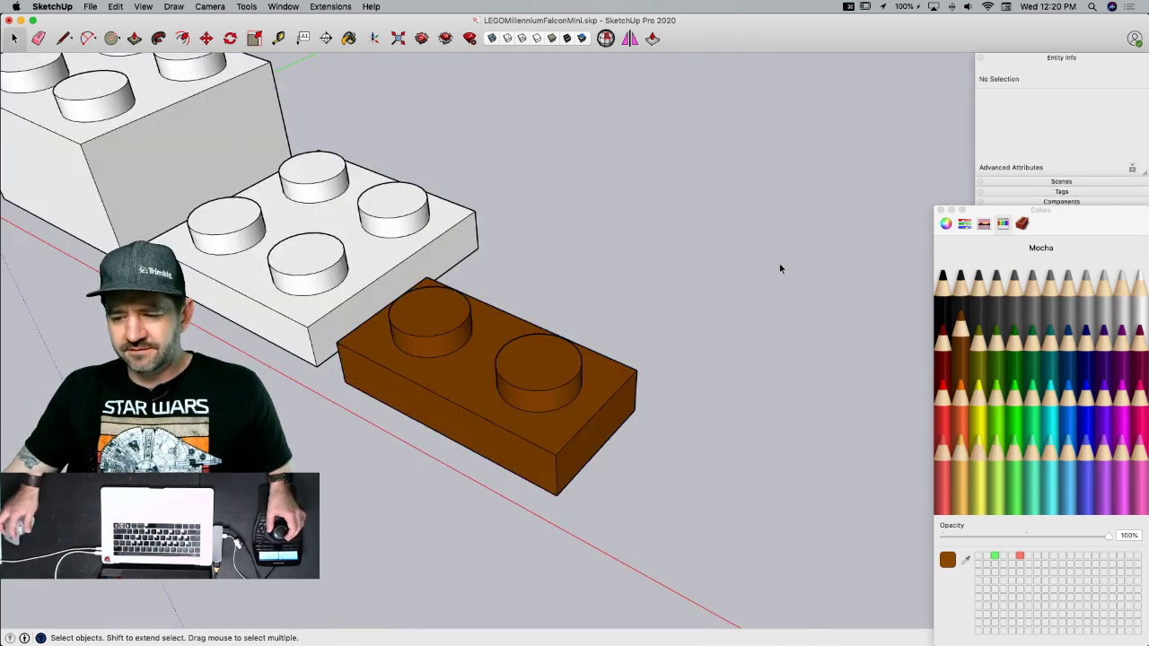
pyautogui.click(941, 212)
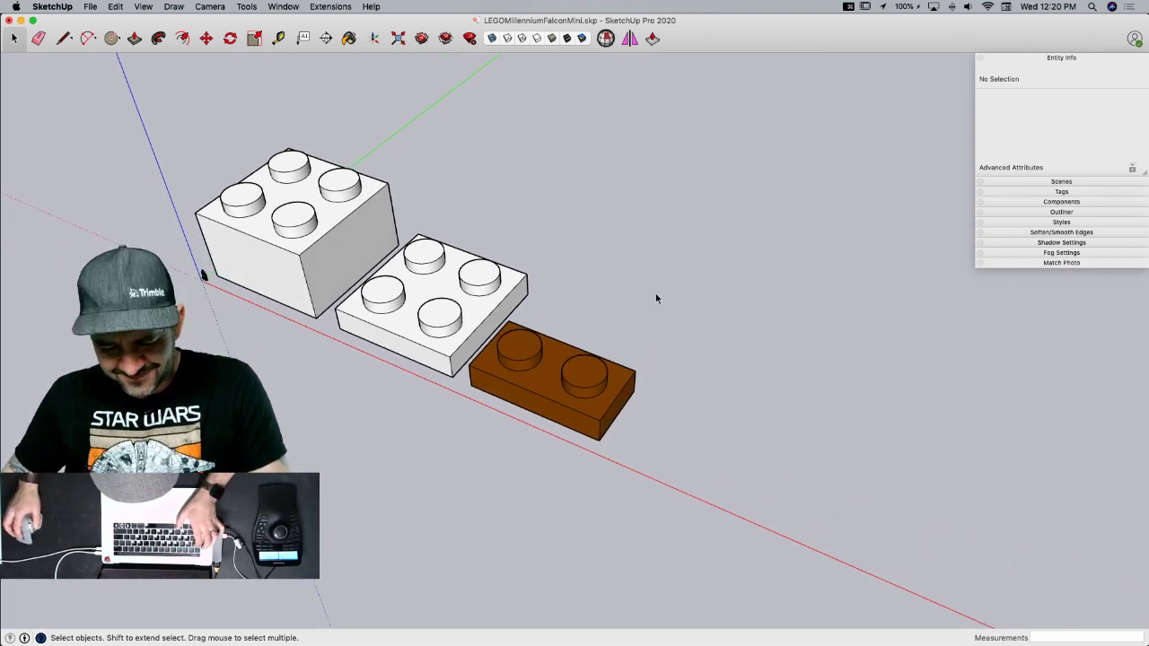
# - Switch to the instructions PDF to examine the parts for building steps 1 and 2, and return to SketchUp
pyautogui.hotkey('ctrl', 'Right')
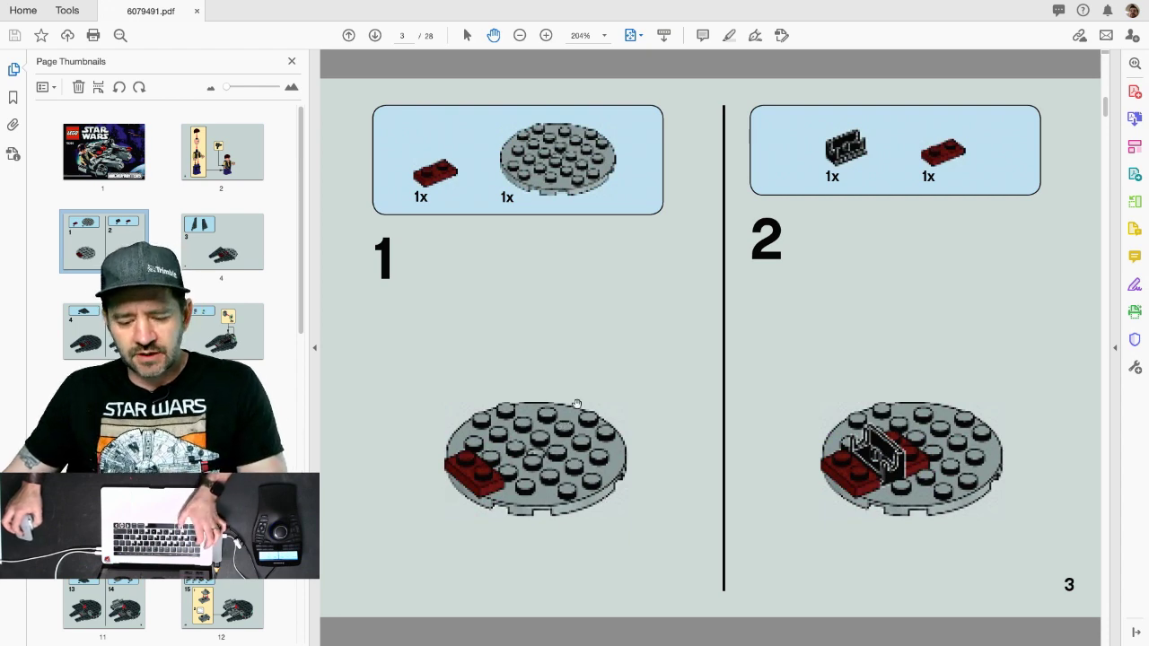
pyautogui.press('super+Tab')
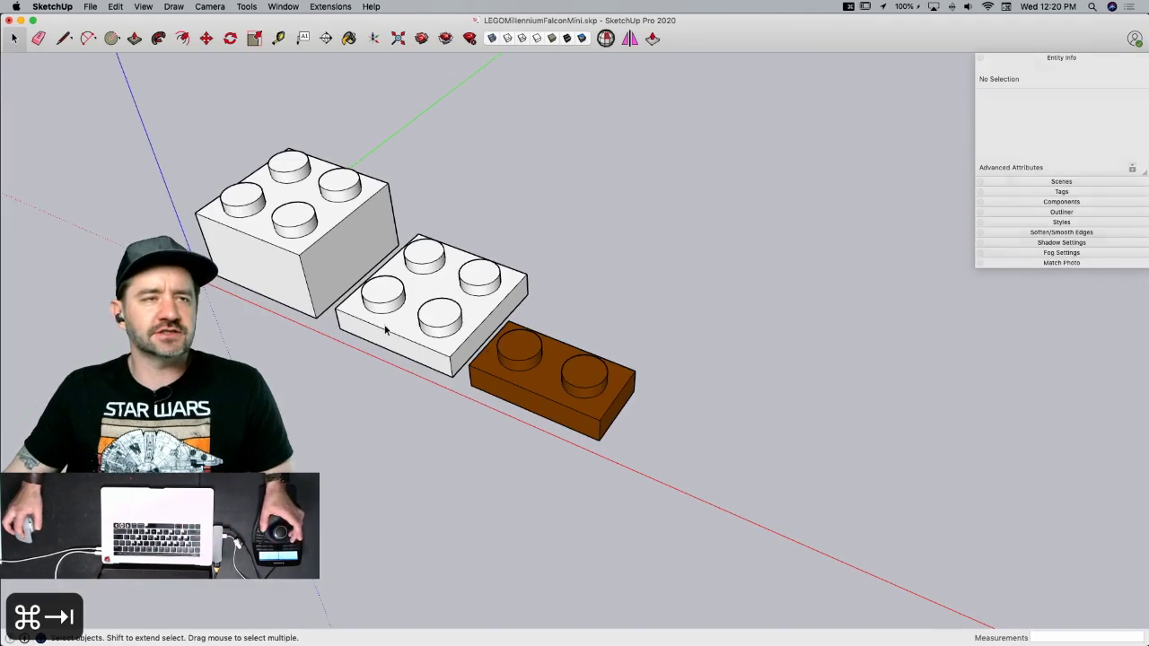
# - Copy the white 2x2 plate about 96 m away into open space
pyautogui.click(485, 321)
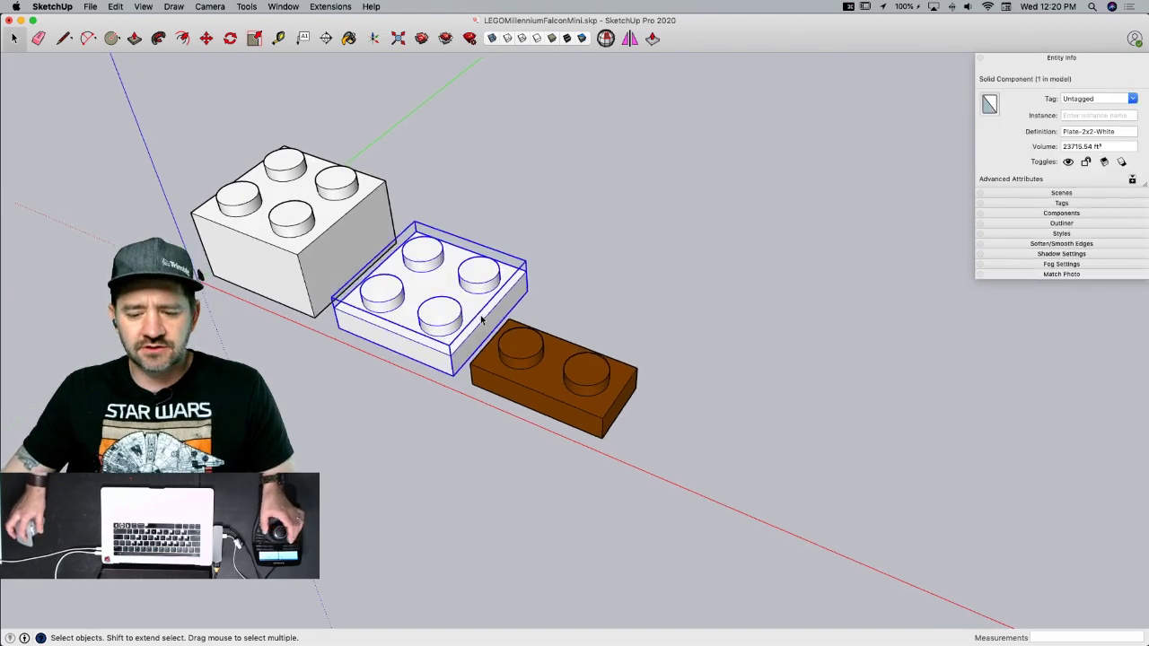
pyautogui.press('m')
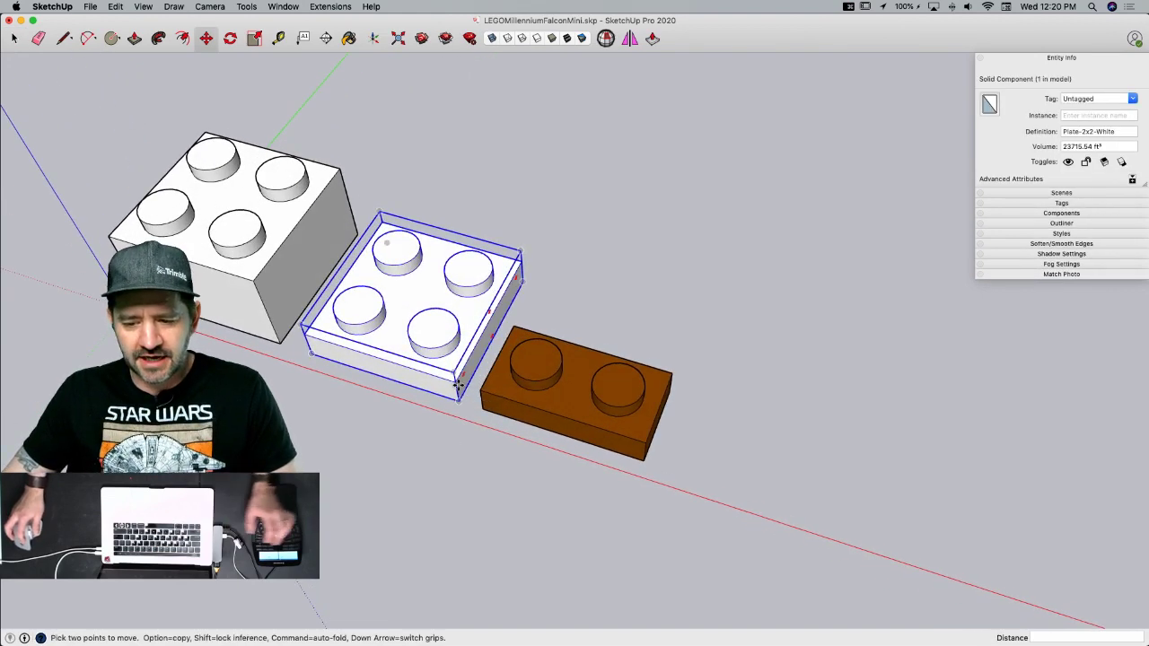
pyautogui.click(457, 385)
pyautogui.press('alt')
pyautogui.click(600, 452)
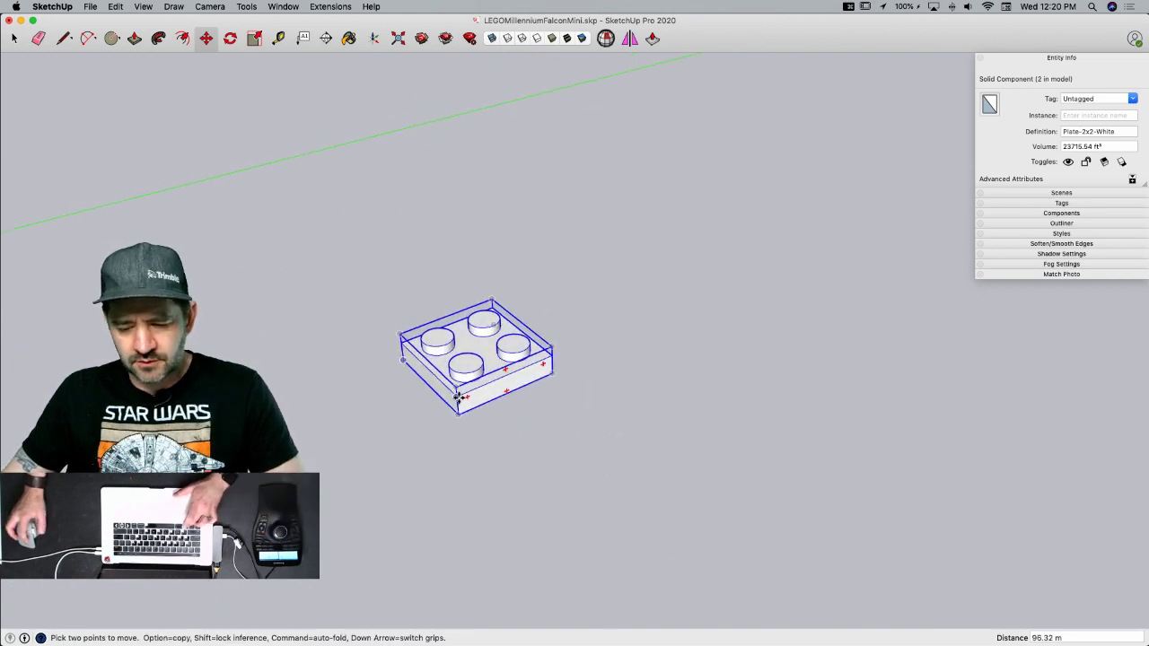
# - Copy the isolated plate edge to edge with itself and multiply the copy 2x to make a row of three
pyautogui.click(458, 396)
pyautogui.press('alt')
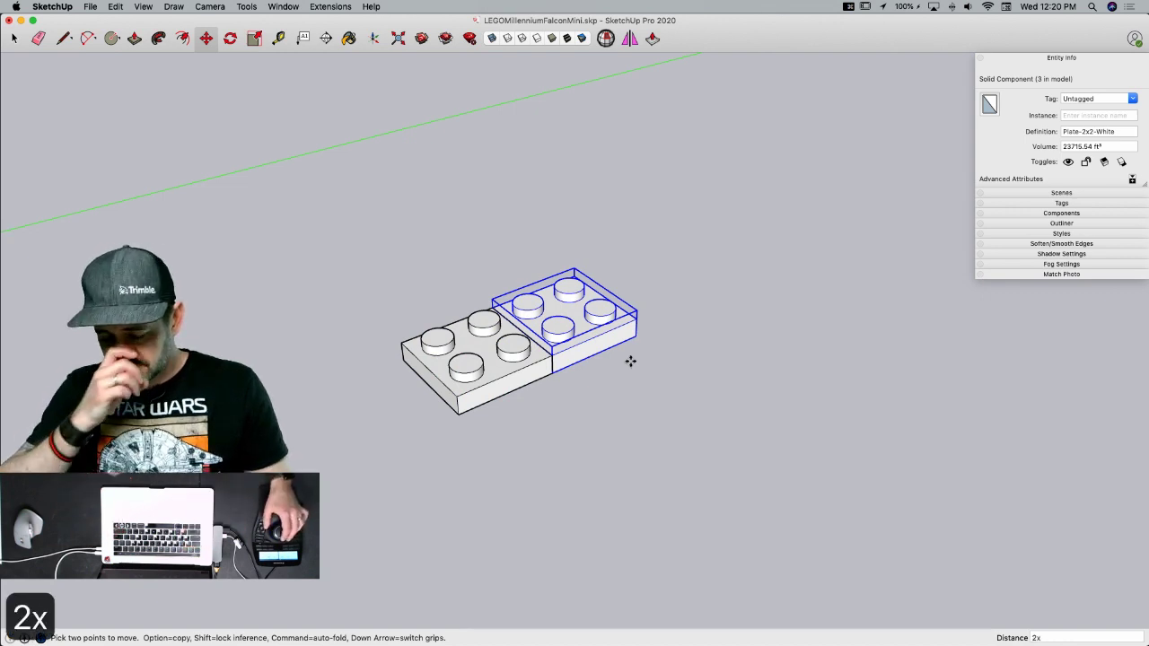
pyautogui.write('2x')
pyautogui.press('Return')
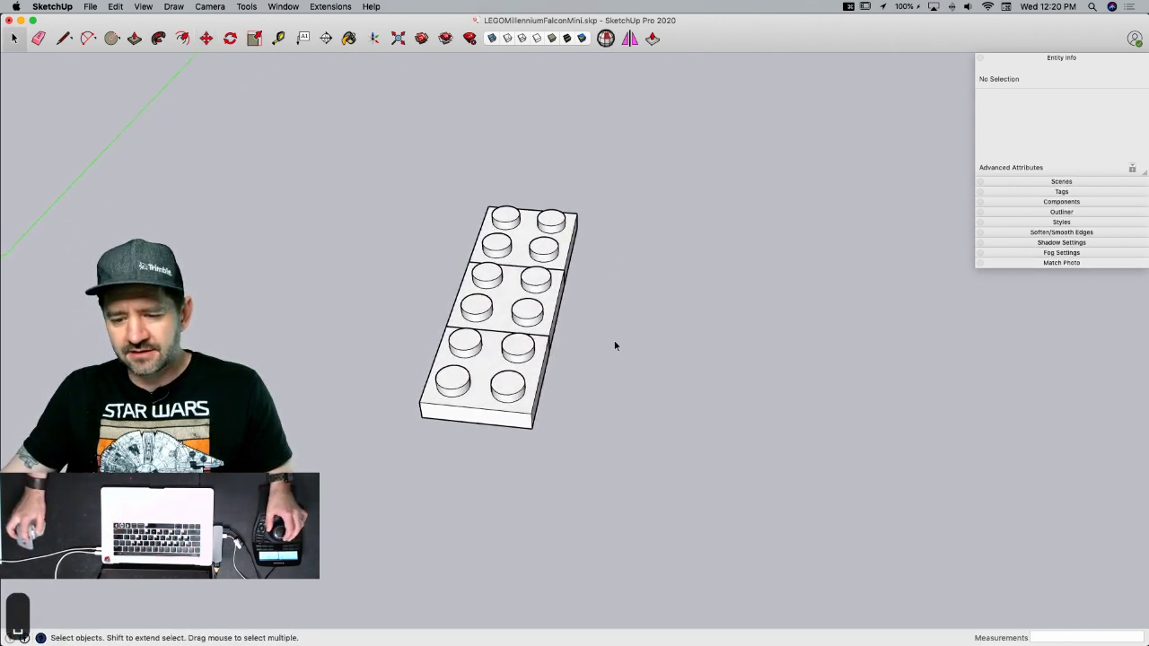
# - Select the row of three plates, copy it 16 m sideways and multiply the copy 2x to form a 3x3 plate grid
pyautogui.press('space')
pyautogui.moveTo(425, 170); pyautogui.dragTo(619, 544)
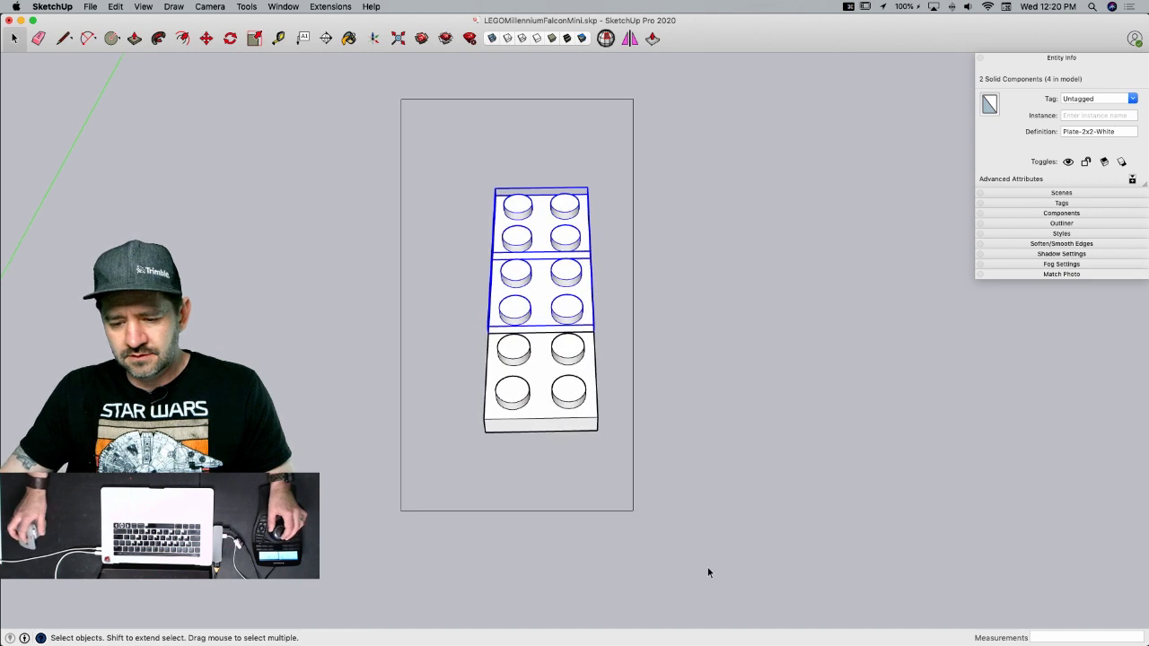
pyautogui.moveTo(684, 563); pyautogui.dragTo(706, 560)
pyautogui.press('m')
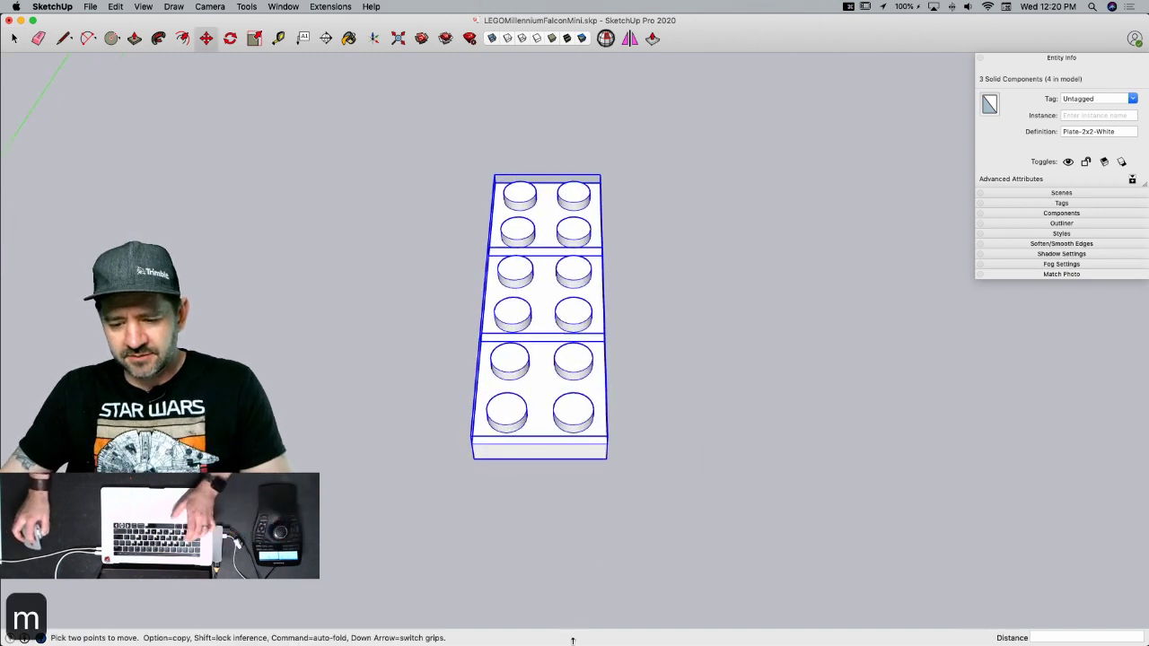
pyautogui.click(474, 442)
pyautogui.press('alt')
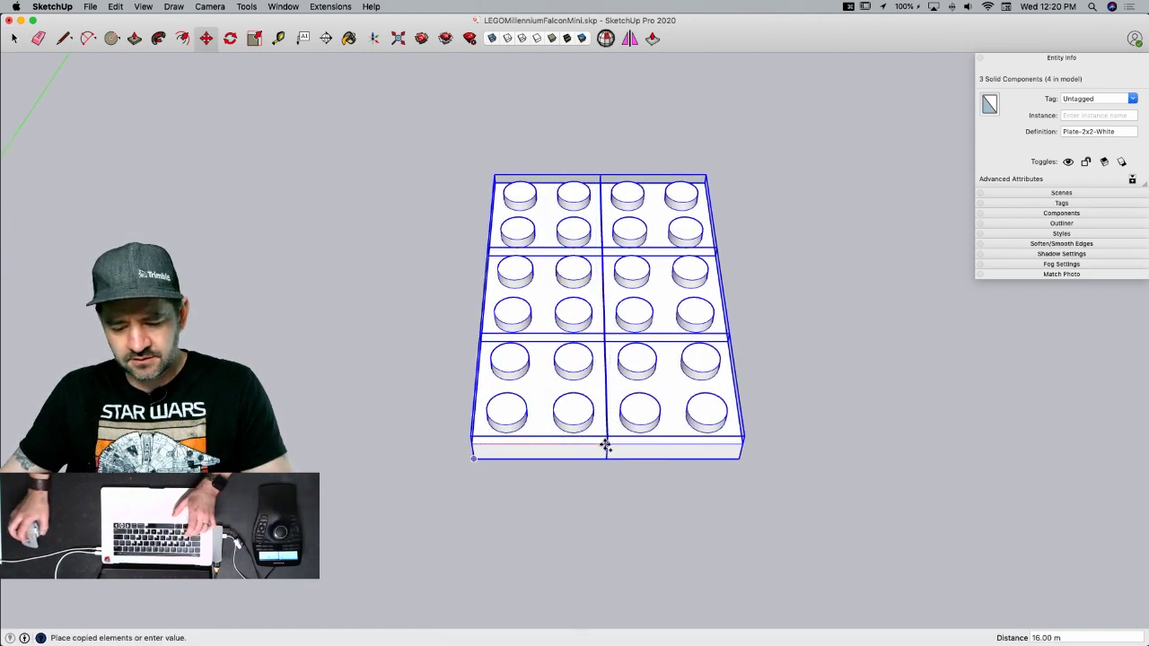
pyautogui.click(605, 444)
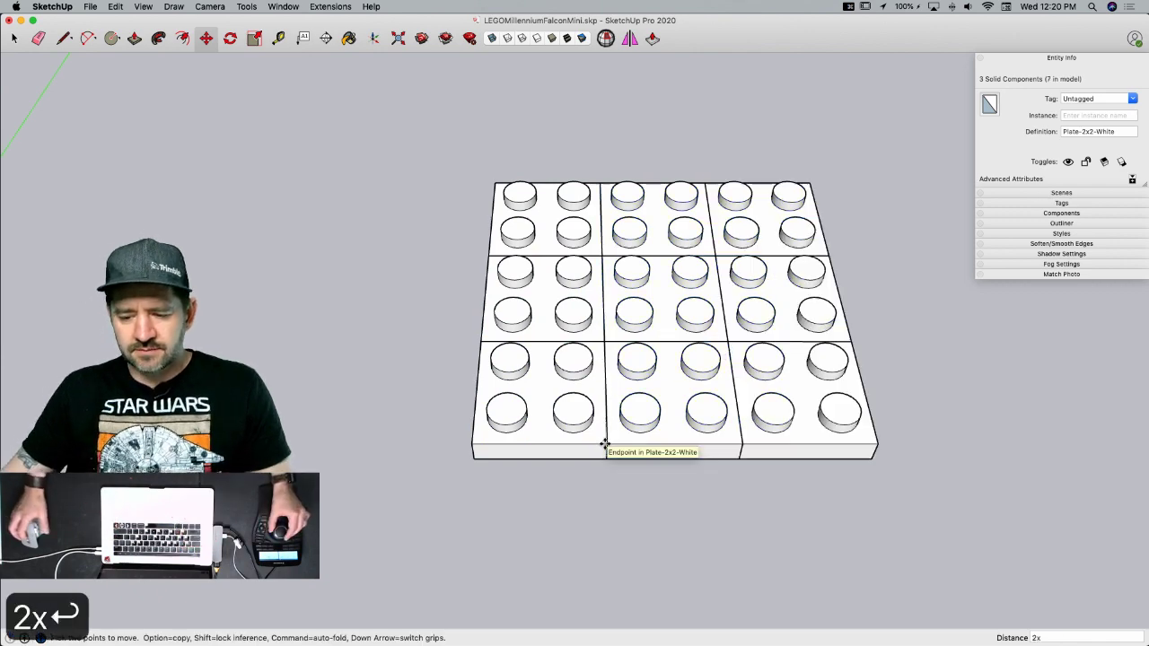
pyautogui.press('space')
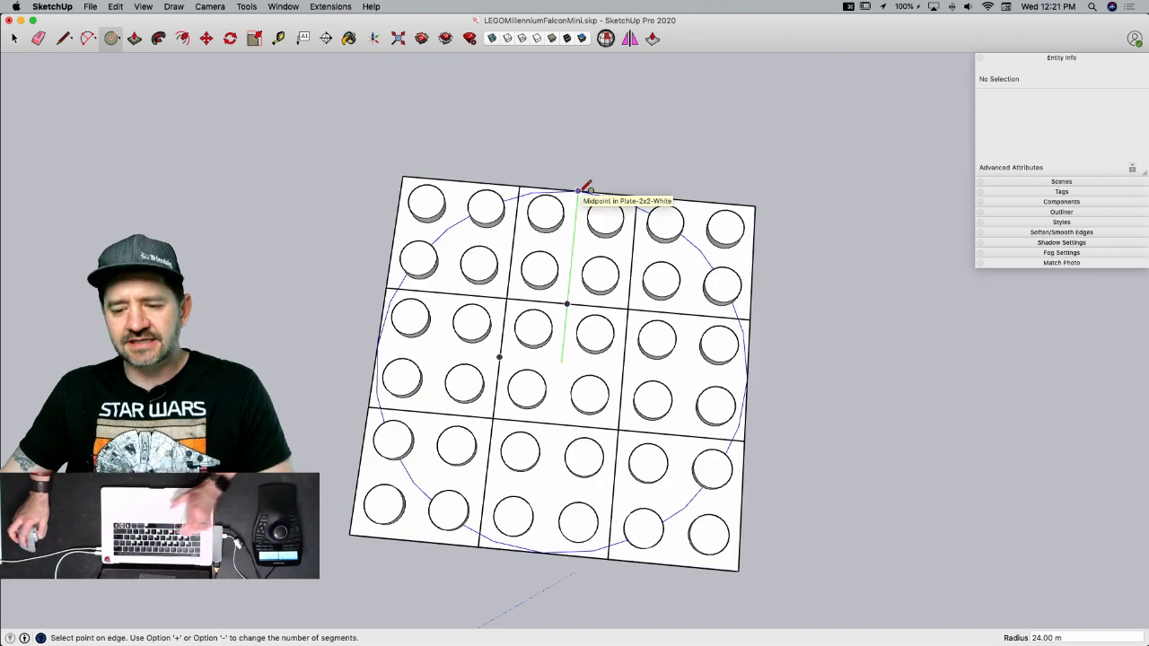
# - Finish a 24 m radius circle centred on the plate grid and push/pull it down to the plates' underside
pyautogui.click(579, 190)
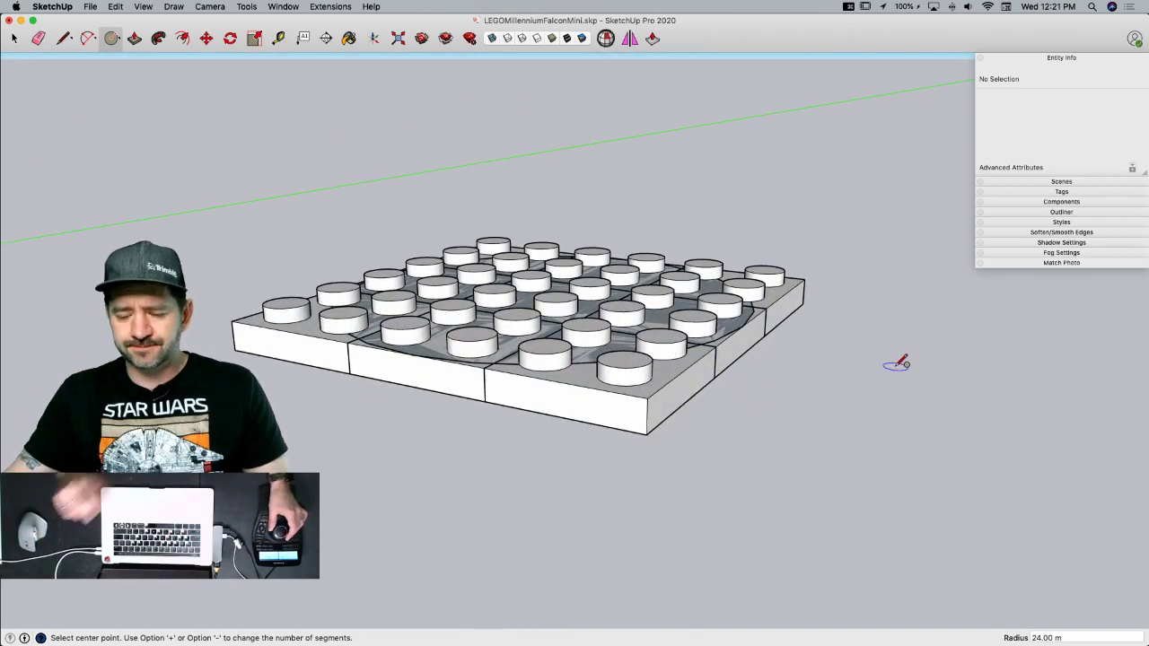
pyautogui.press('space')
pyautogui.moveTo(604, 344); pyautogui.dragTo(589, 327, button='middle')
pyautogui.click(588, 337)
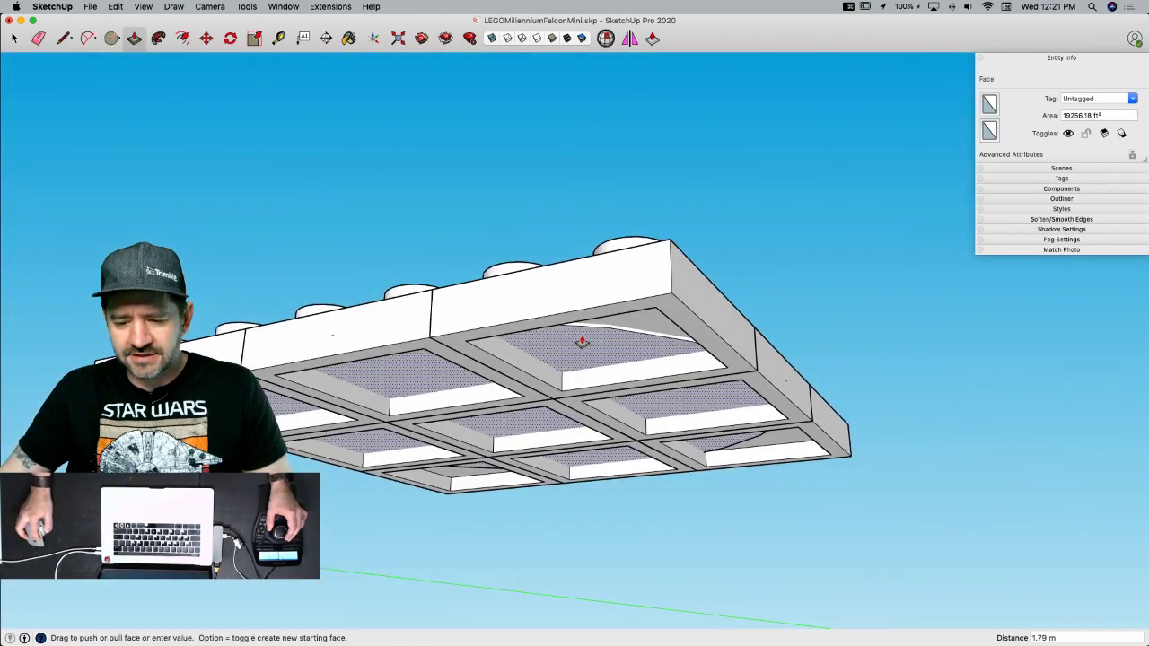
pyautogui.click(547, 315)
pyautogui.press('space')
pyautogui.moveTo(546, 314); pyautogui.dragTo(653, 199, button='middle')
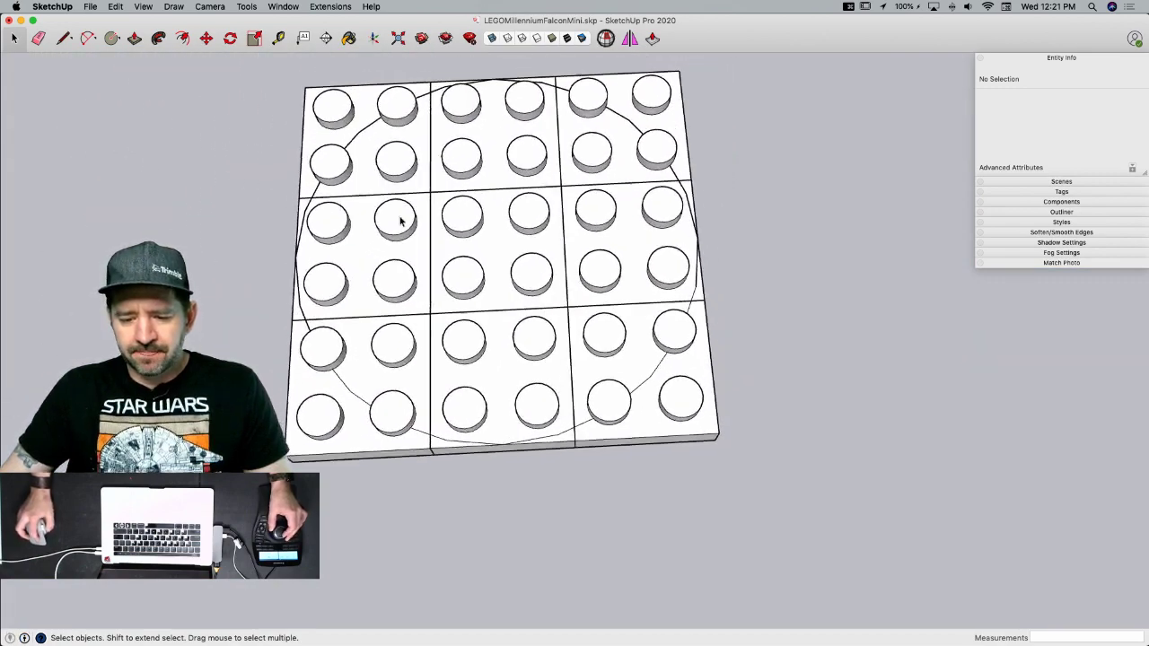
pyautogui.click(362, 398)
pyautogui.moveTo(276, 286); pyautogui.dragTo(355, 344, button='middle')
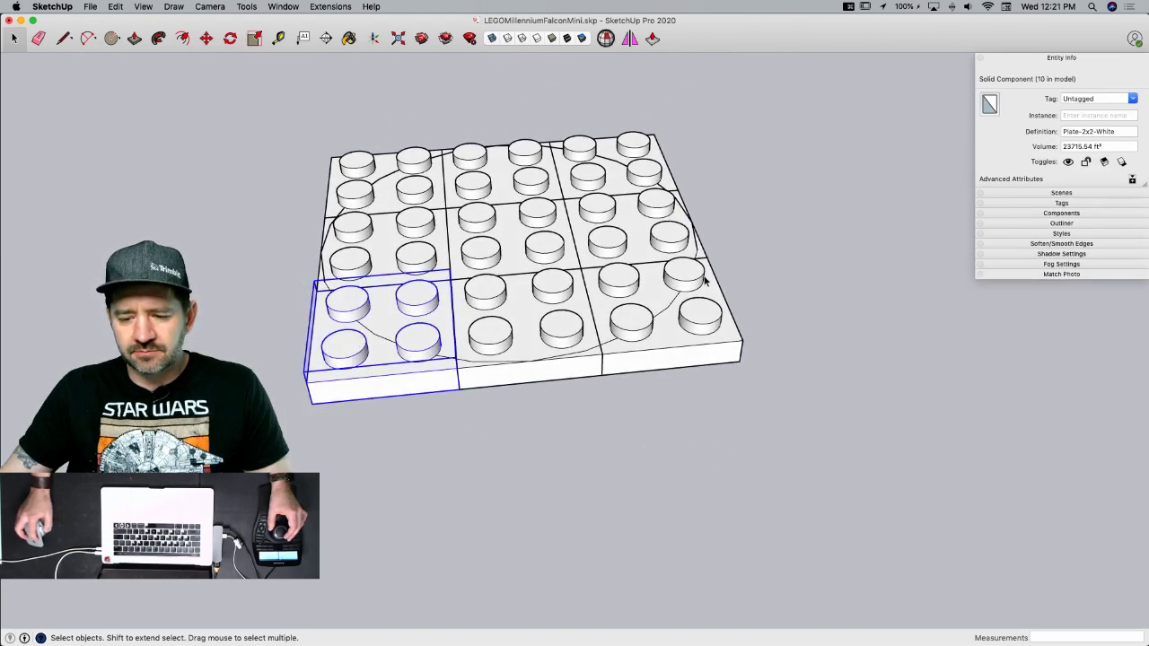
pyautogui.moveTo(694, 336); pyautogui.dragTo(531, 281, button='middle')
pyautogui.doubleClick(491, 242)
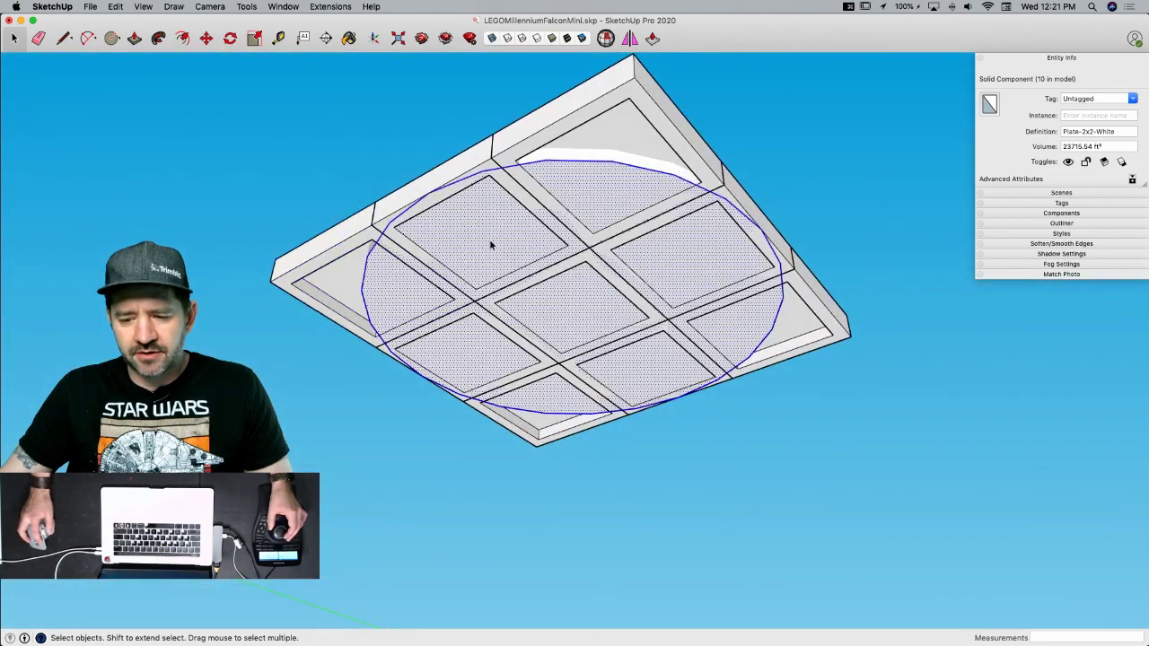
pyautogui.tripleClick(491, 243)
pyautogui.moveTo(491, 242); pyautogui.dragTo(610, 377, button='middle')
pyautogui.rightClick(611, 374)
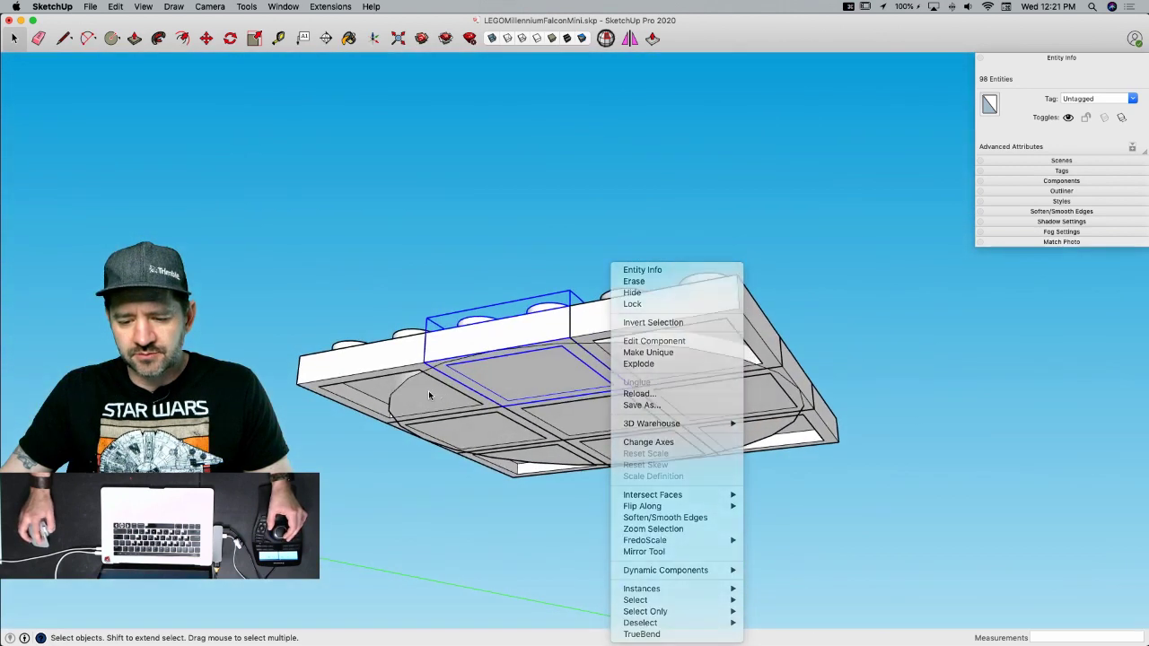
pyautogui.keyDown('shift'); pyautogui.tripleClick(429, 392); pyautogui.keyUp('shift')
pyautogui.rightClick(429, 392)
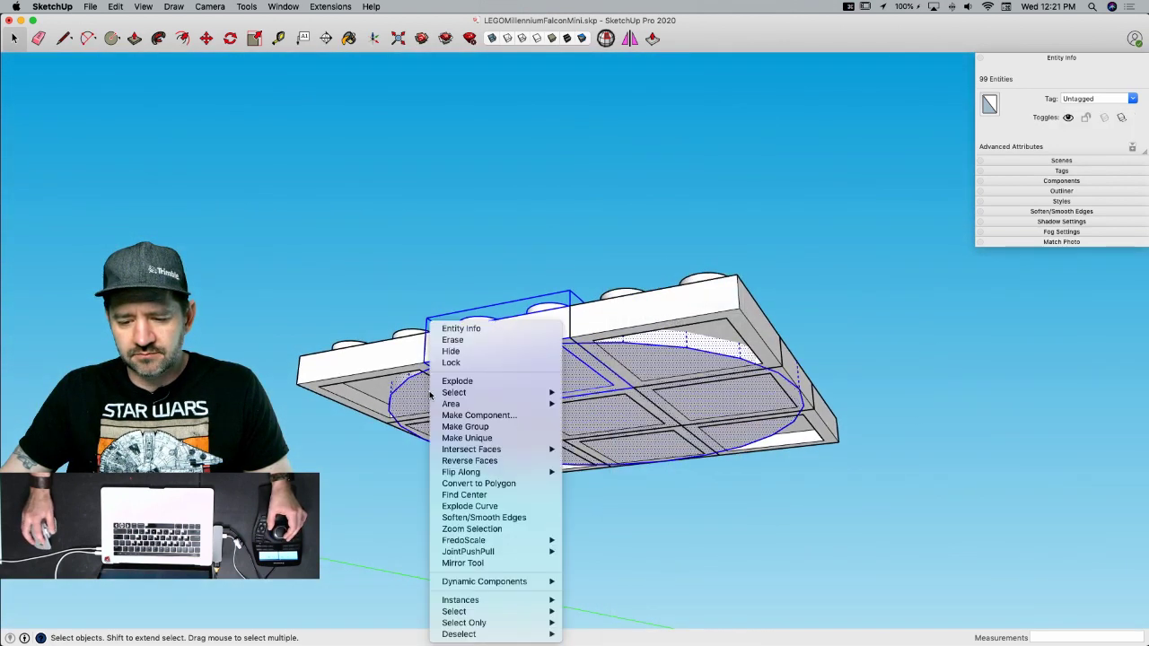
pyautogui.click(354, 191)
# - Select all the connected geometry of the extruded disc and make it a group
pyautogui.click(423, 387)
pyautogui.rightClick(424, 390)
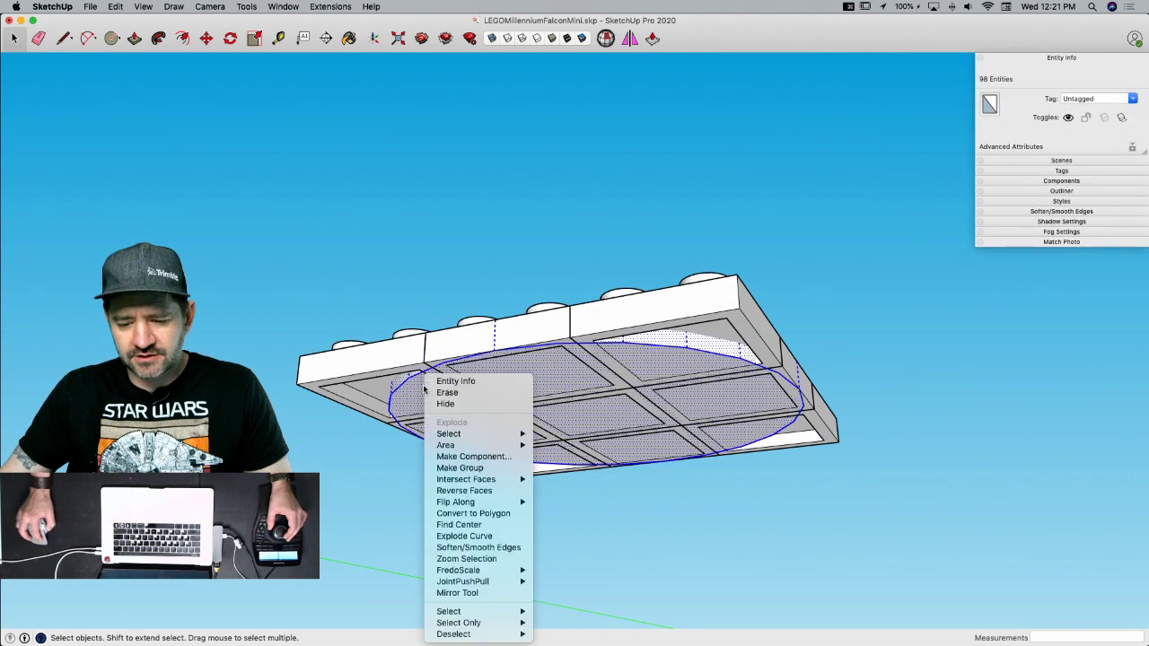
pyautogui.click(484, 468)
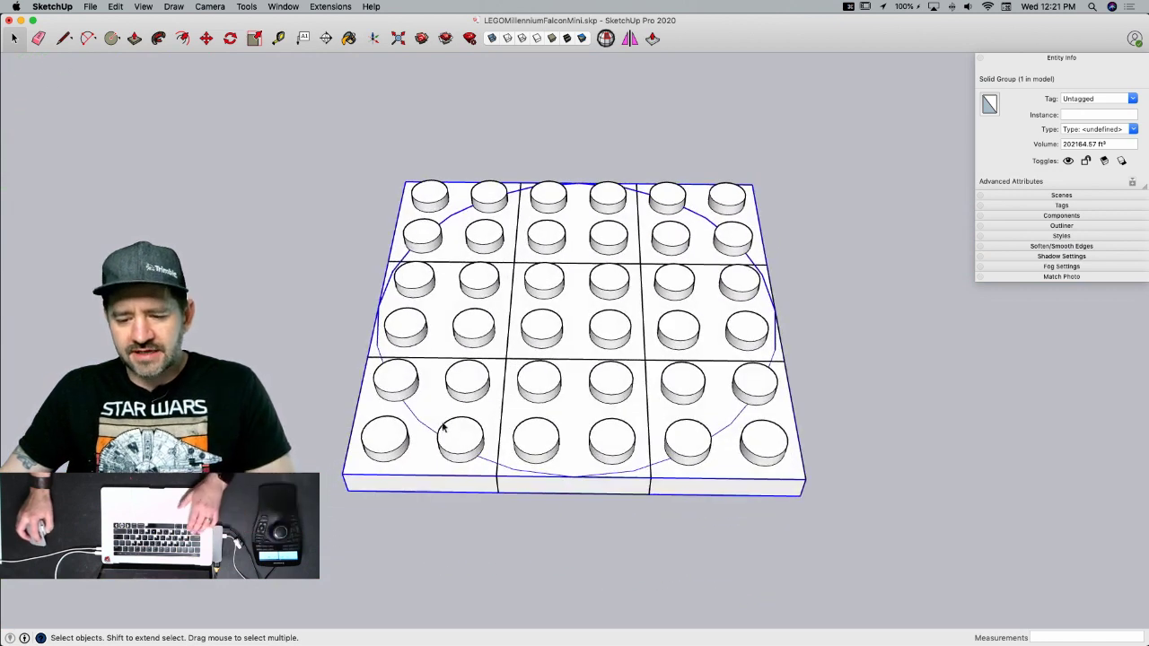
# - Select all nine white 2x2 plates of the grid and explode them into loose geometry
pyautogui.click(454, 316)
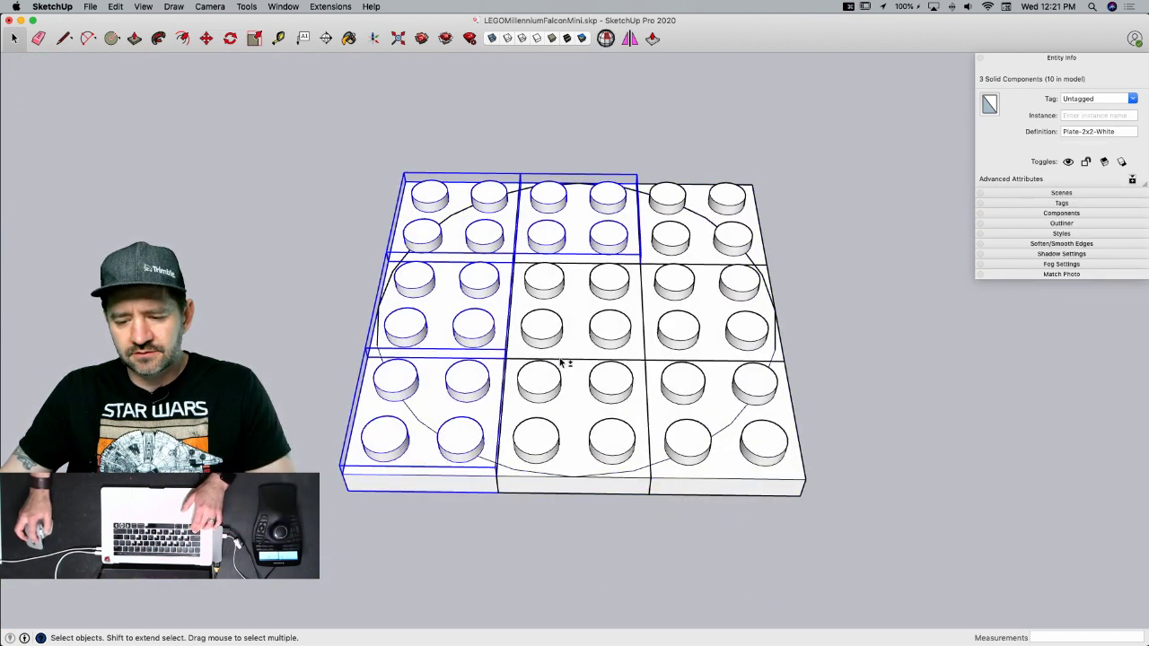
pyautogui.keyDown('shift'); pyautogui.click(705, 241); pyautogui.keyUp('shift')
pyautogui.rightClick(692, 229)
pyautogui.click(700, 238)
pyautogui.rightClick(693, 219)
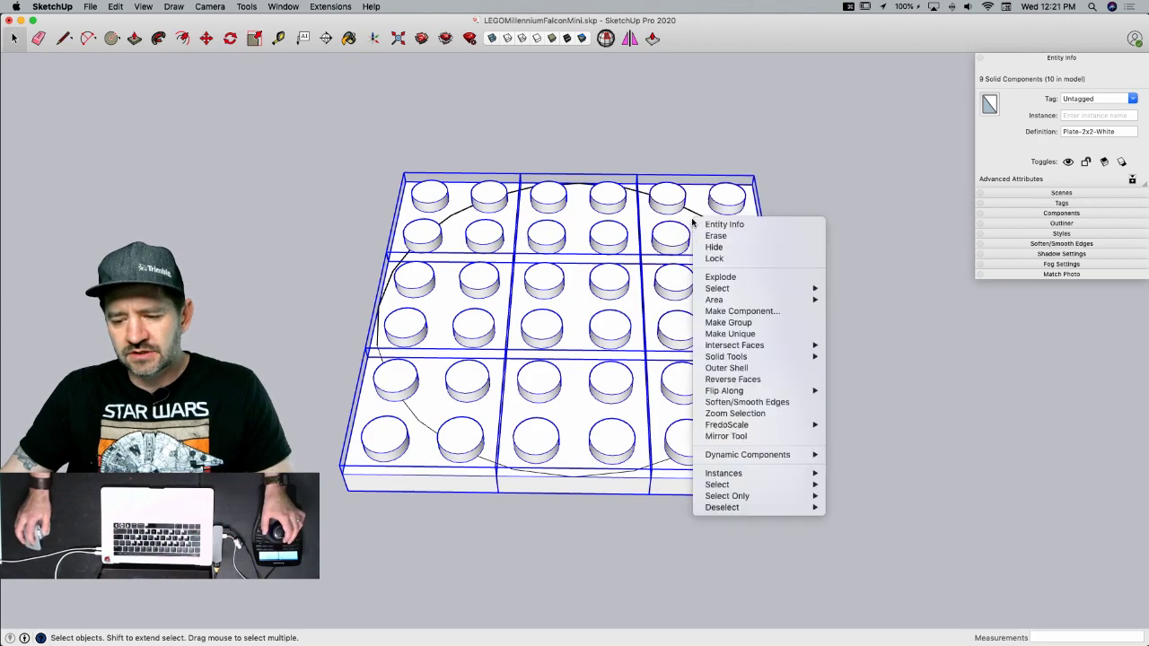
pyautogui.click(732, 279)
# - Erase the three studs crossing or outside the circle at each of two adjacent corners of the plate grid
pyautogui.moveTo(838, 259); pyautogui.dragTo(838, 278, button='middle')
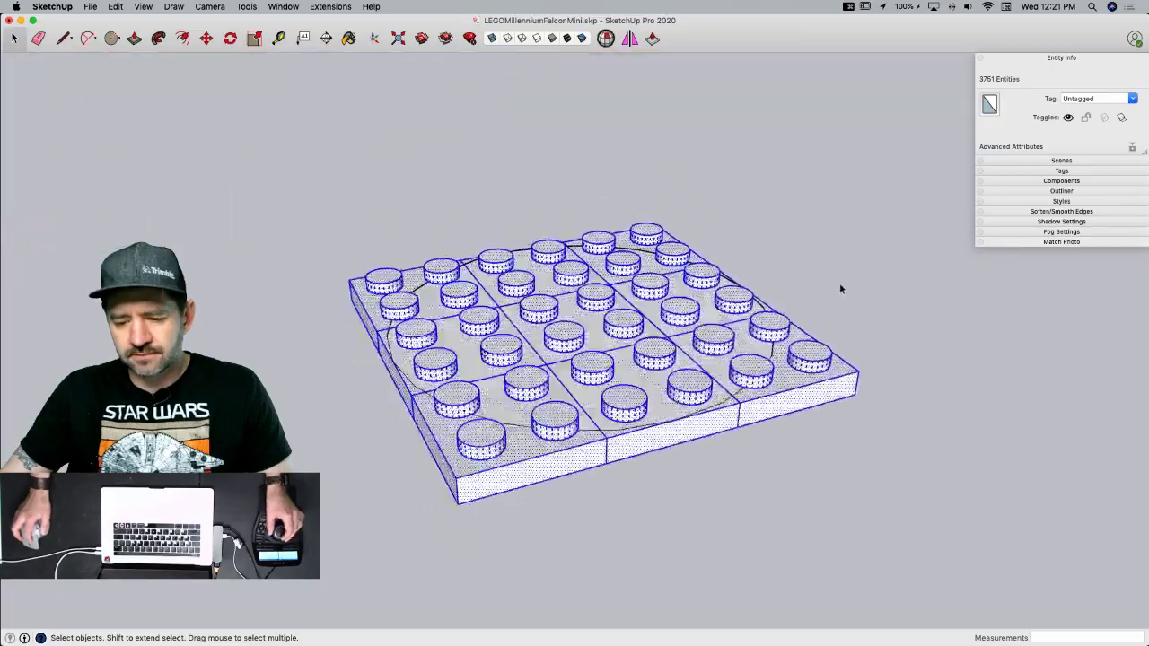
pyautogui.press('e')
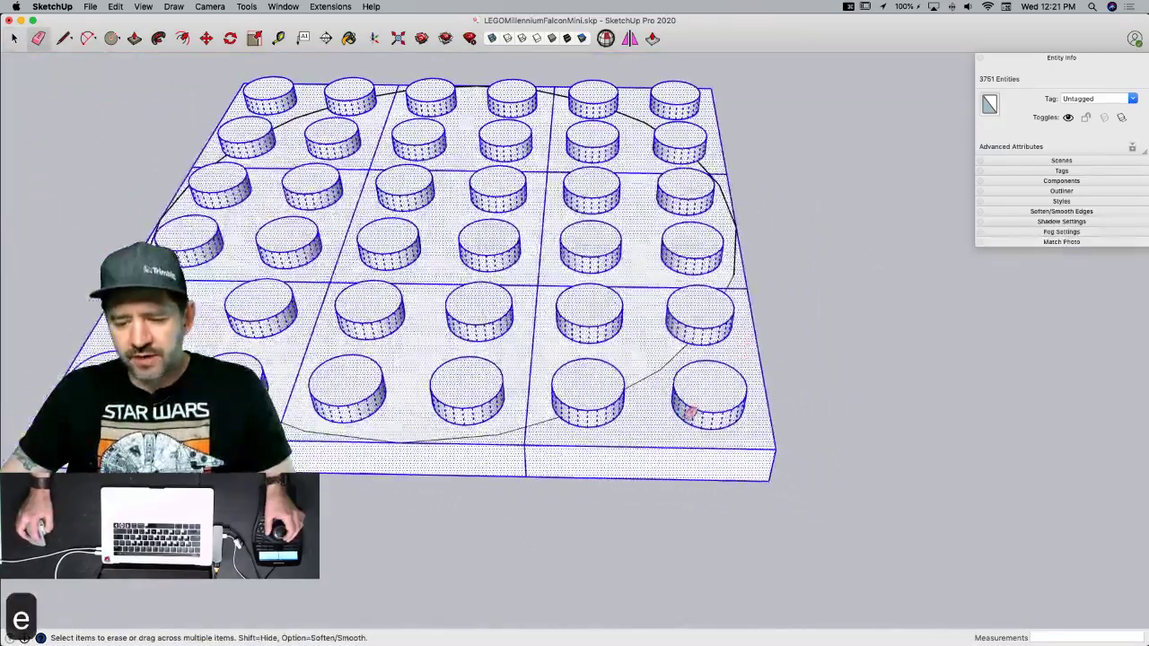
pyautogui.moveTo(612, 425); pyautogui.dragTo(611, 402)
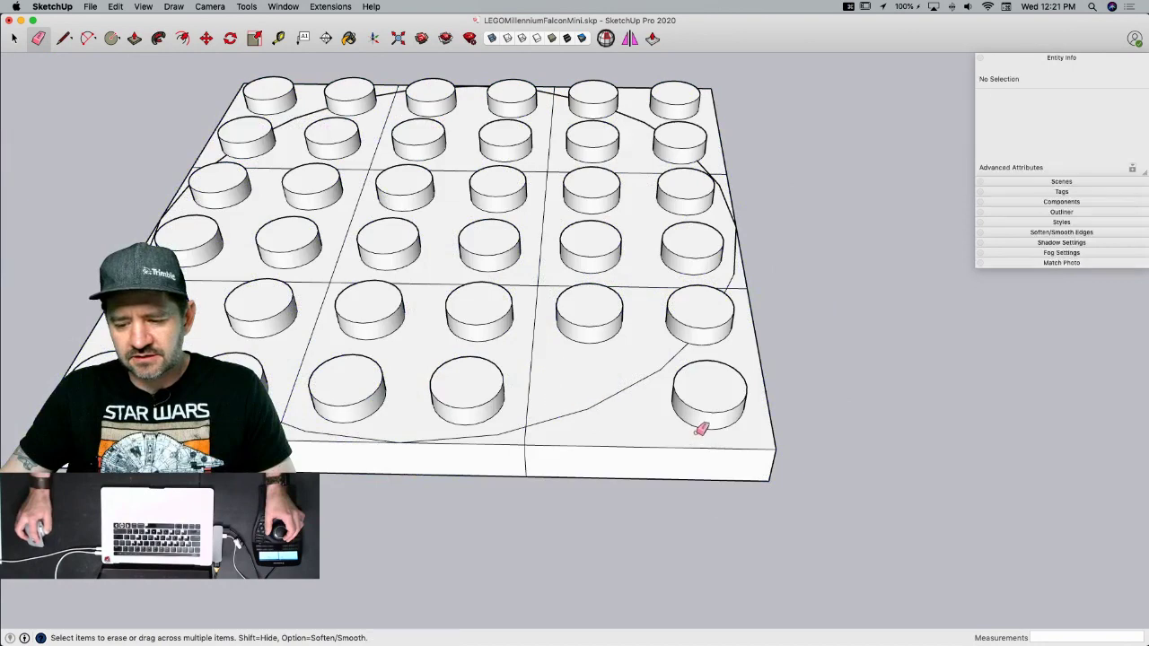
pyautogui.moveTo(718, 326); pyautogui.dragTo(716, 337)
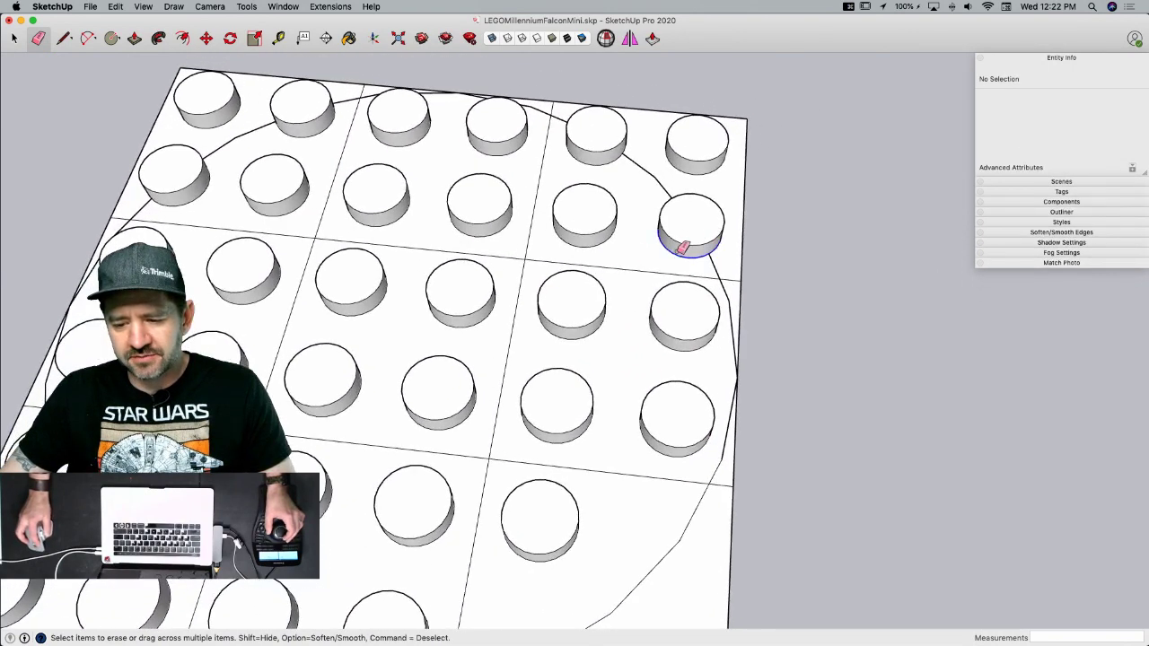
pyautogui.click(685, 235)
pyautogui.moveTo(695, 169)
pyautogui.mouseDown()
pyautogui.moveTo(687, 141)
pyautogui.moveTo(665, 144)
pyautogui.mouseUp()
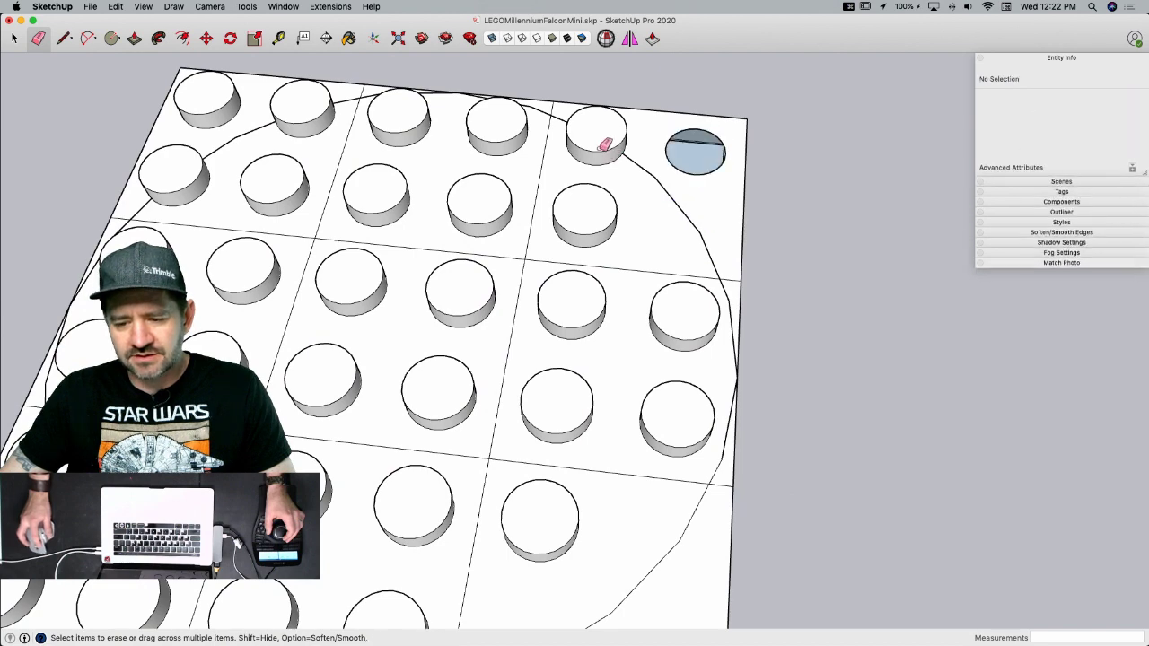
pyautogui.moveTo(599, 164); pyautogui.dragTo(603, 167)
pyautogui.click(707, 172)
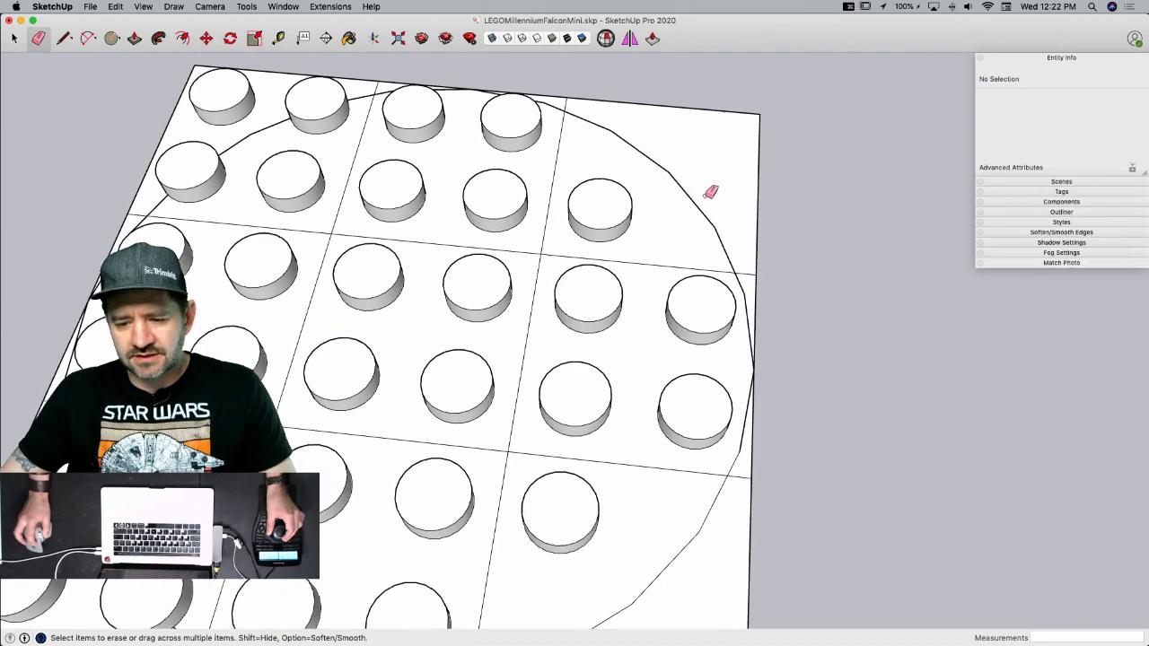
# - Erase the three studs crossing or outside the circle at each of the two remaining corners of the grid
pyautogui.click(462, 130)
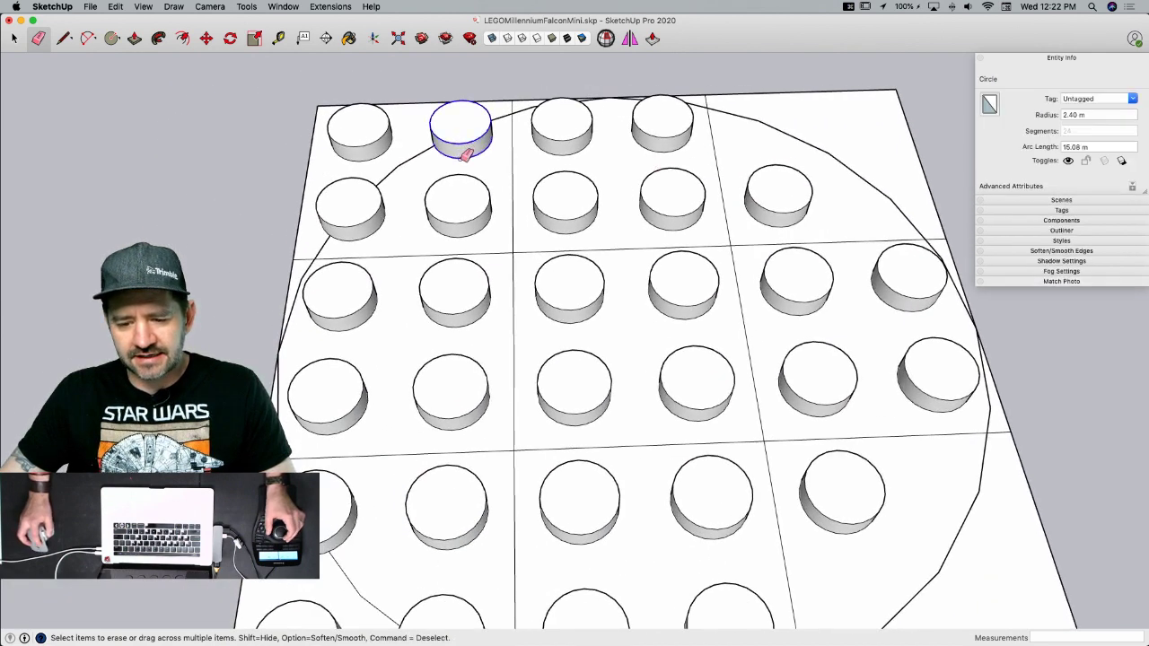
pyautogui.click(368, 226)
pyautogui.moveTo(380, 160); pyautogui.dragTo(404, 292, button='middle')
pyautogui.click(416, 306)
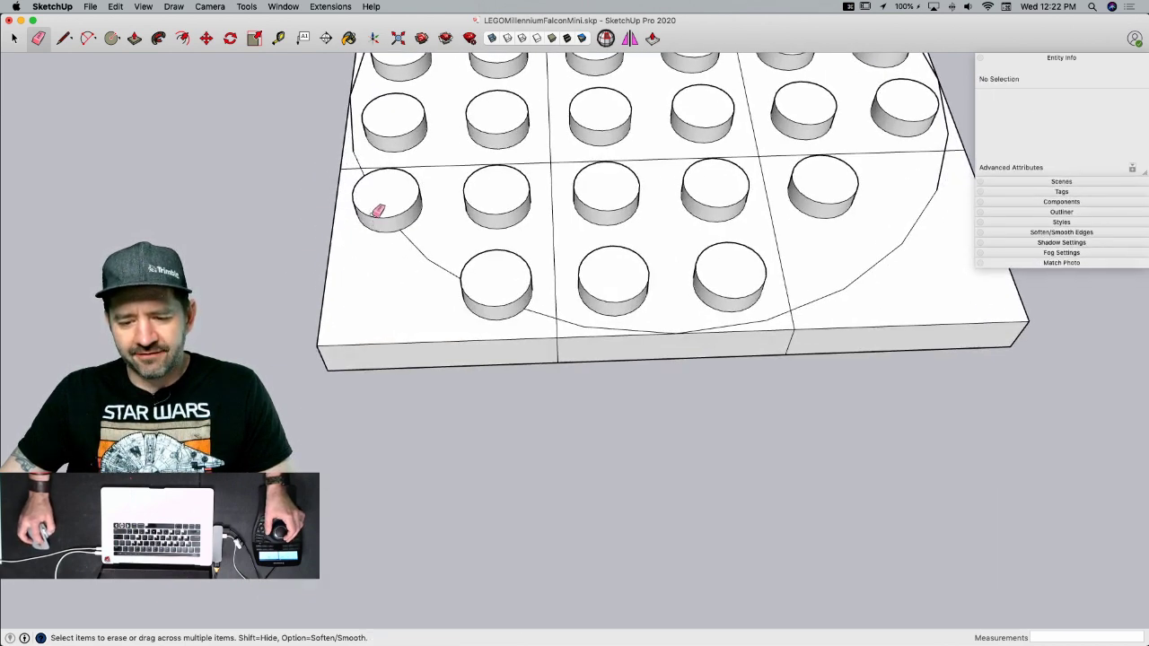
pyautogui.click(378, 227)
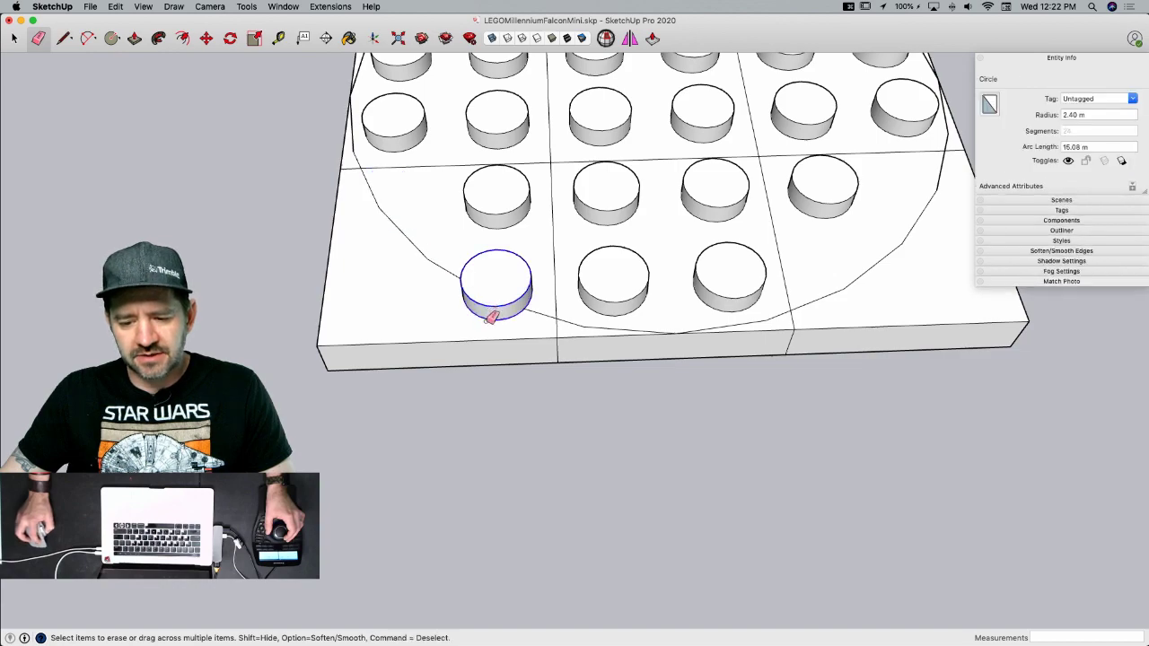
pyautogui.click(479, 294)
pyautogui.scroll(-5, 495, 315)
pyautogui.press('space')
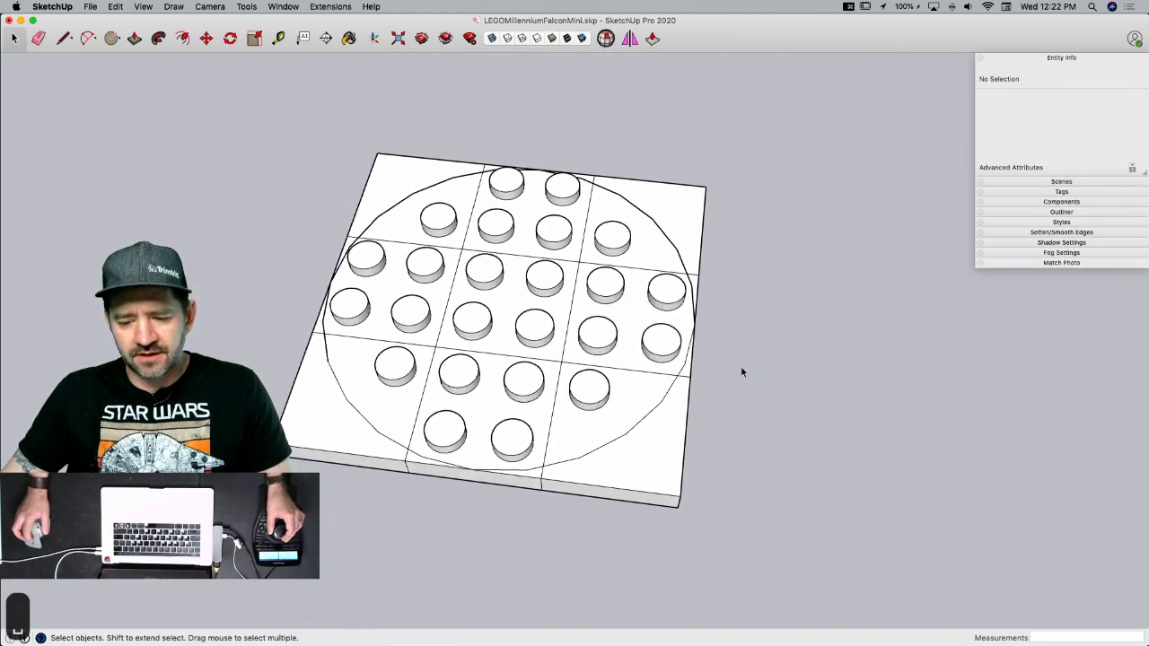
# - Push/pull the wall faces on the plates' underside inward by 1.60 m to the level of the recesses
pyautogui.moveTo(733, 363); pyautogui.dragTo(794, 328, button='middle')
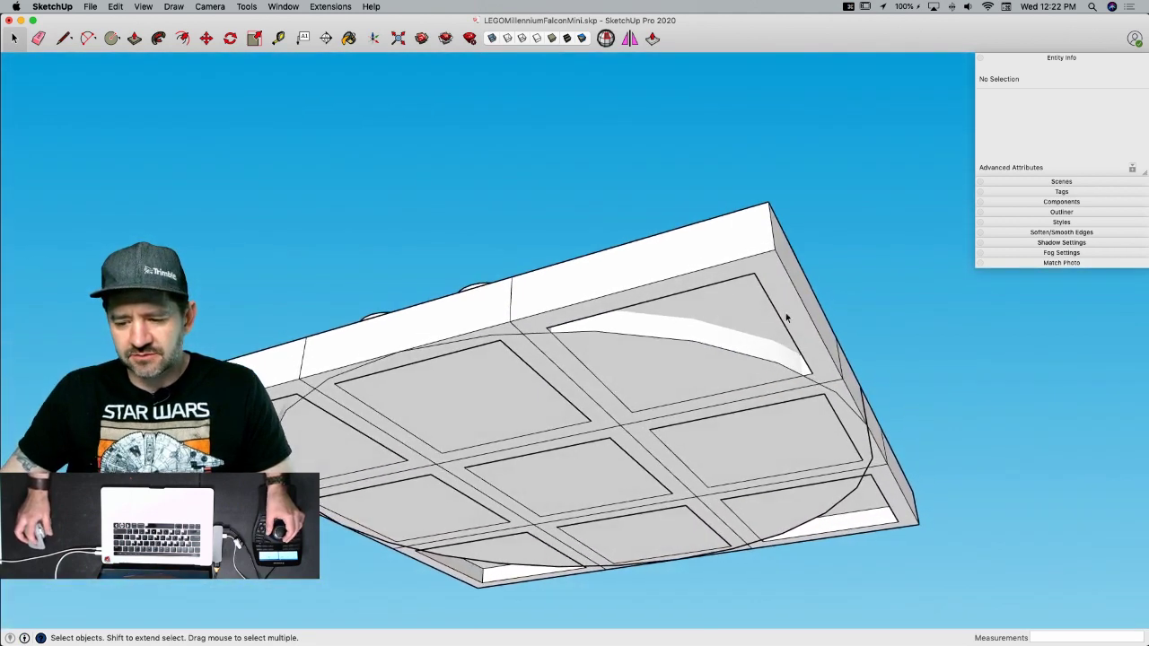
pyautogui.click(777, 299)
pyautogui.click(709, 266)
pyautogui.click(495, 333)
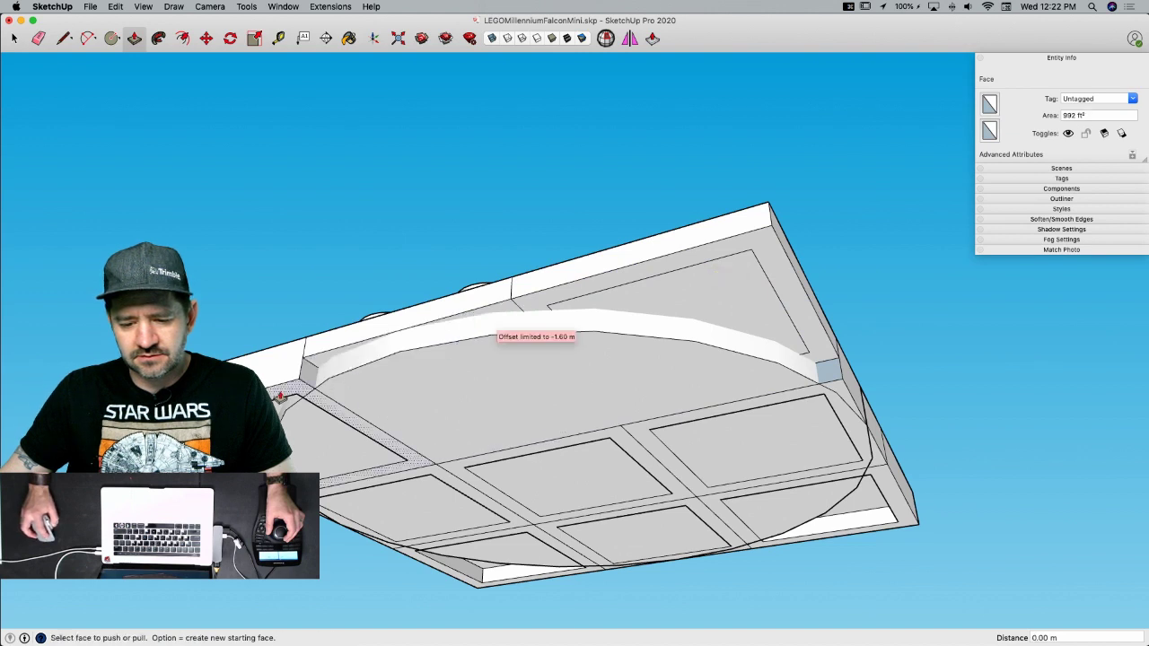
pyautogui.doubleClick(280, 396)
pyautogui.click(451, 474)
pyautogui.doubleClick(838, 400)
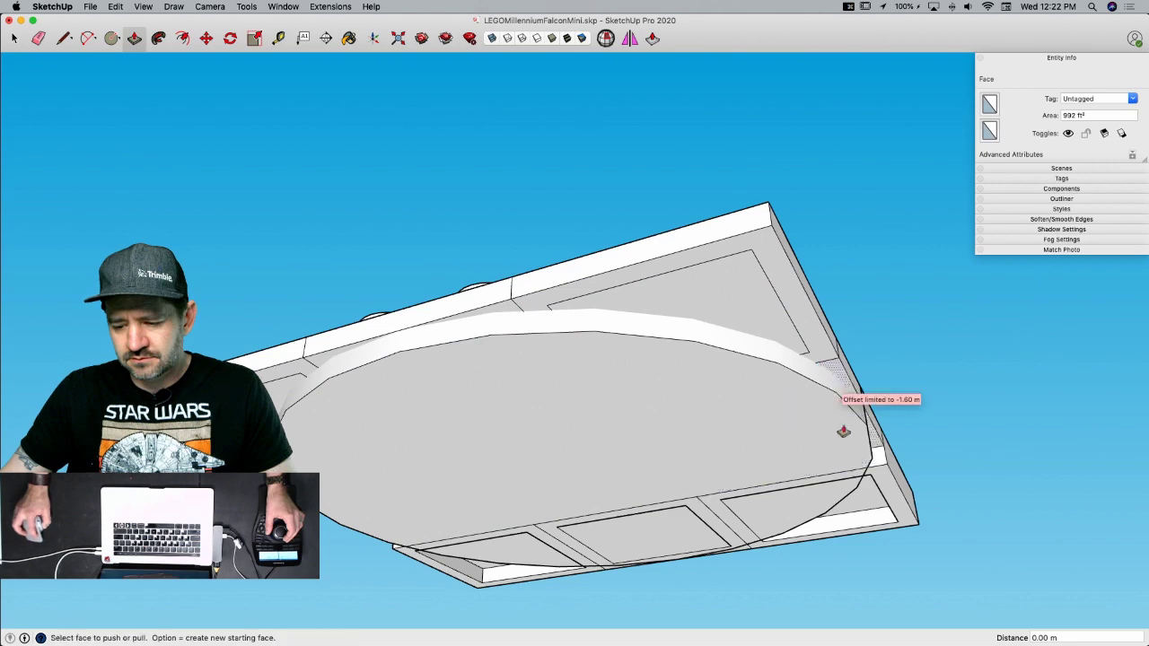
pyautogui.doubleClick(883, 499)
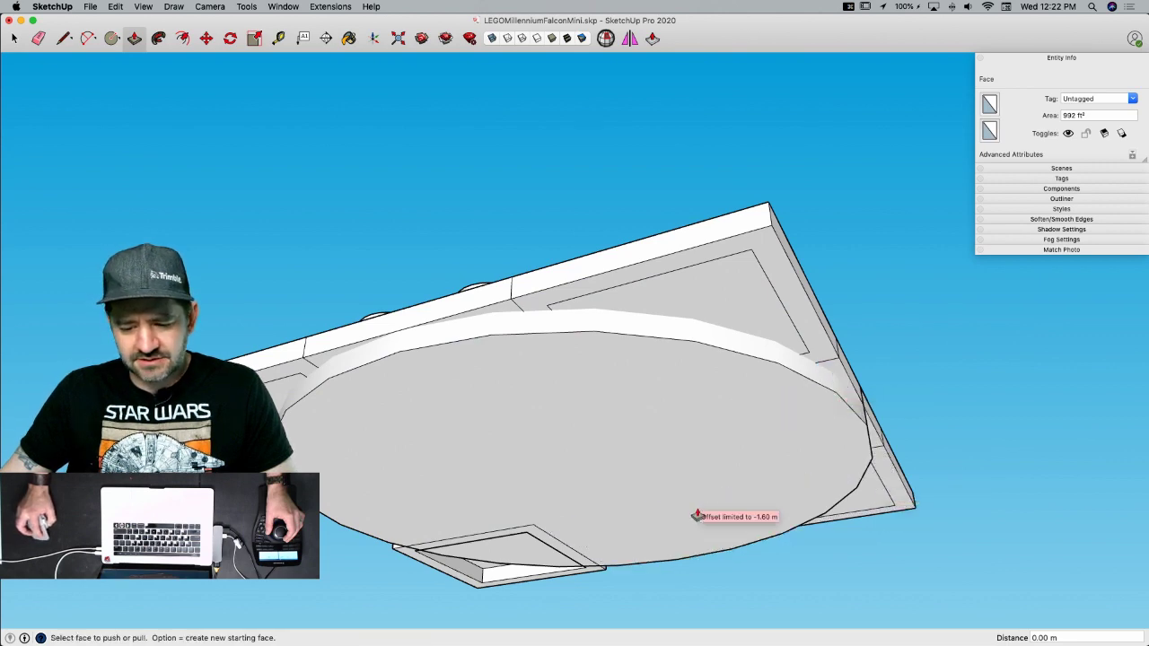
pyautogui.doubleClick(502, 586)
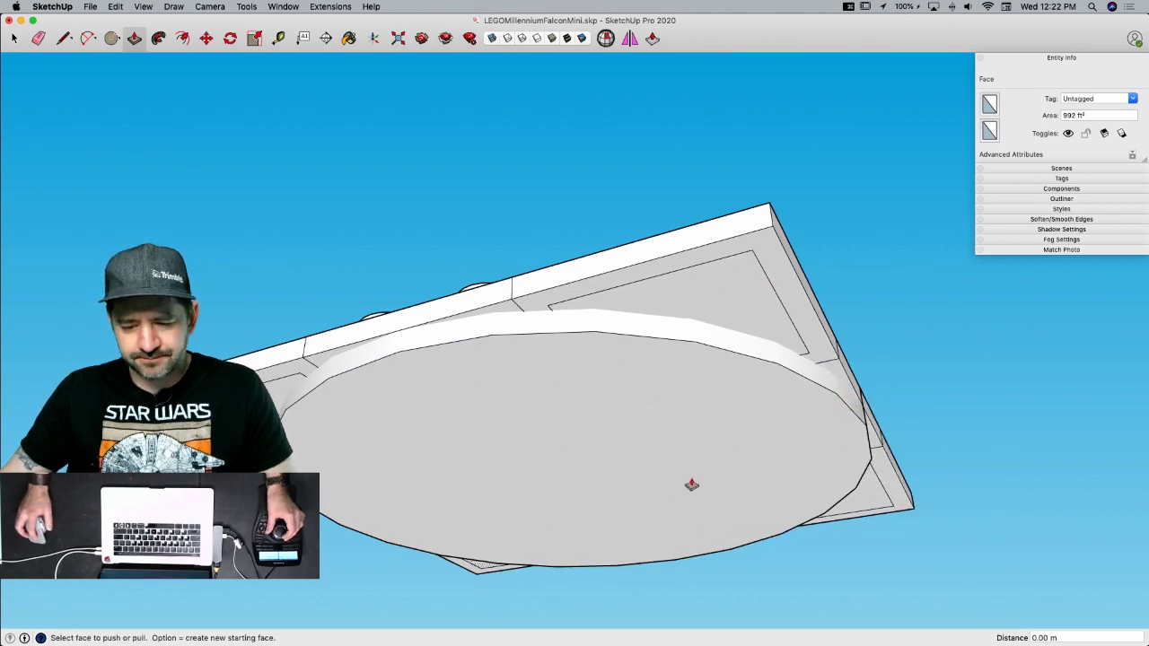
pyautogui.press('space')
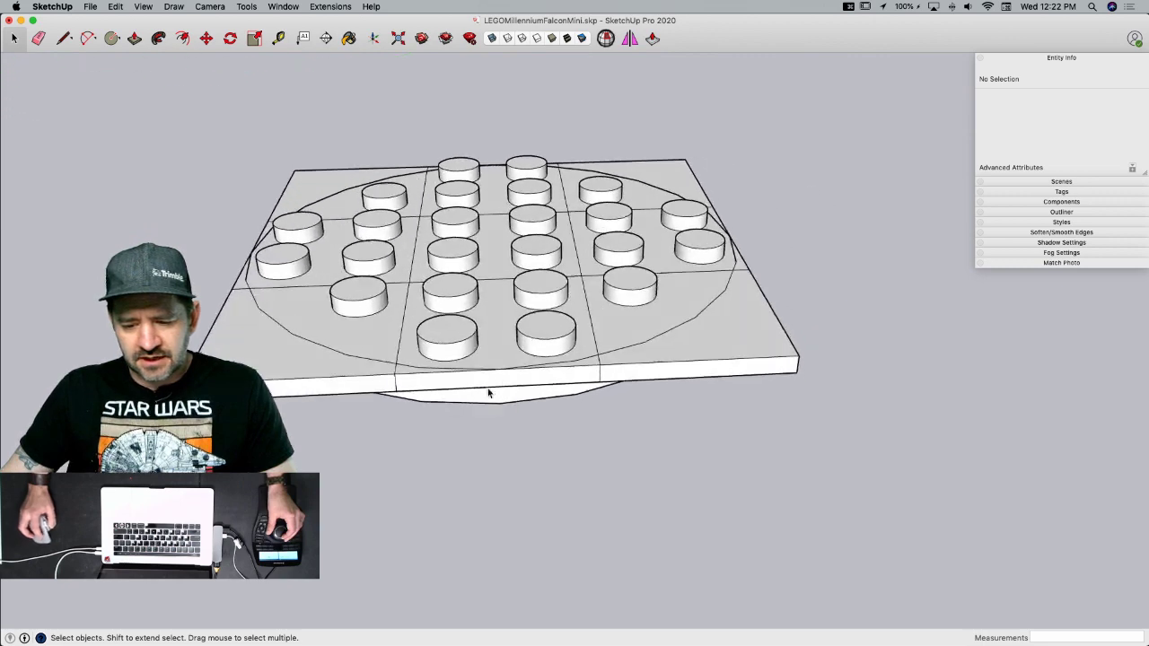
# - Try to push the plates' top faces outside the circle down 1.60 m and inspect the result in X-ray view
pyautogui.press('p')
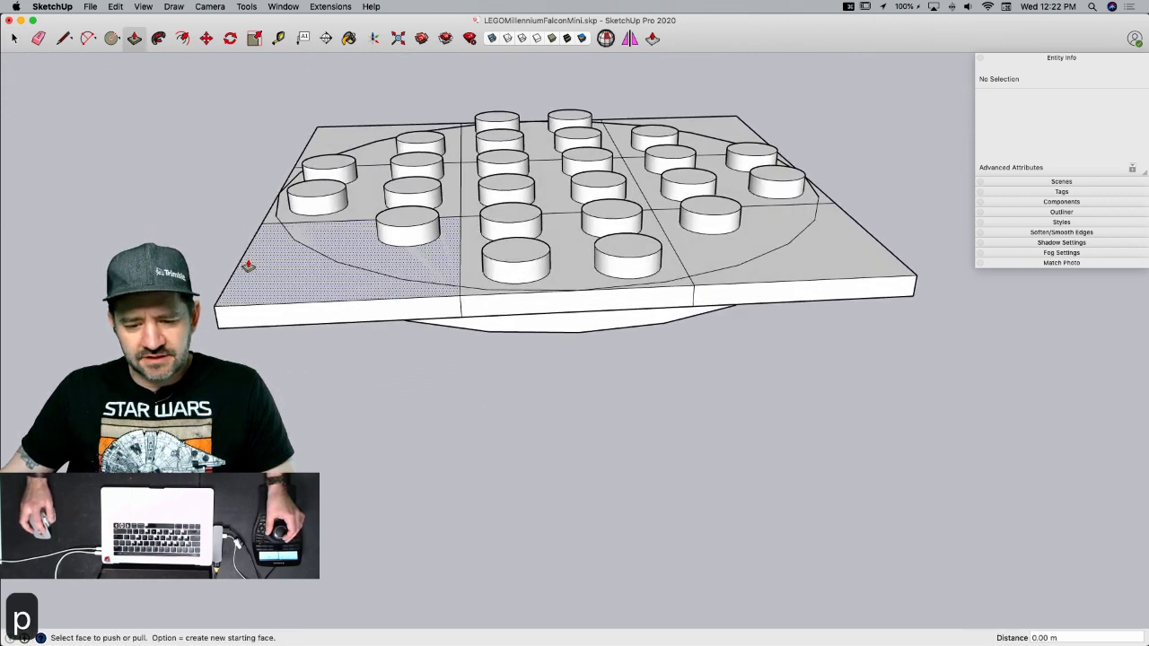
pyautogui.click(249, 263)
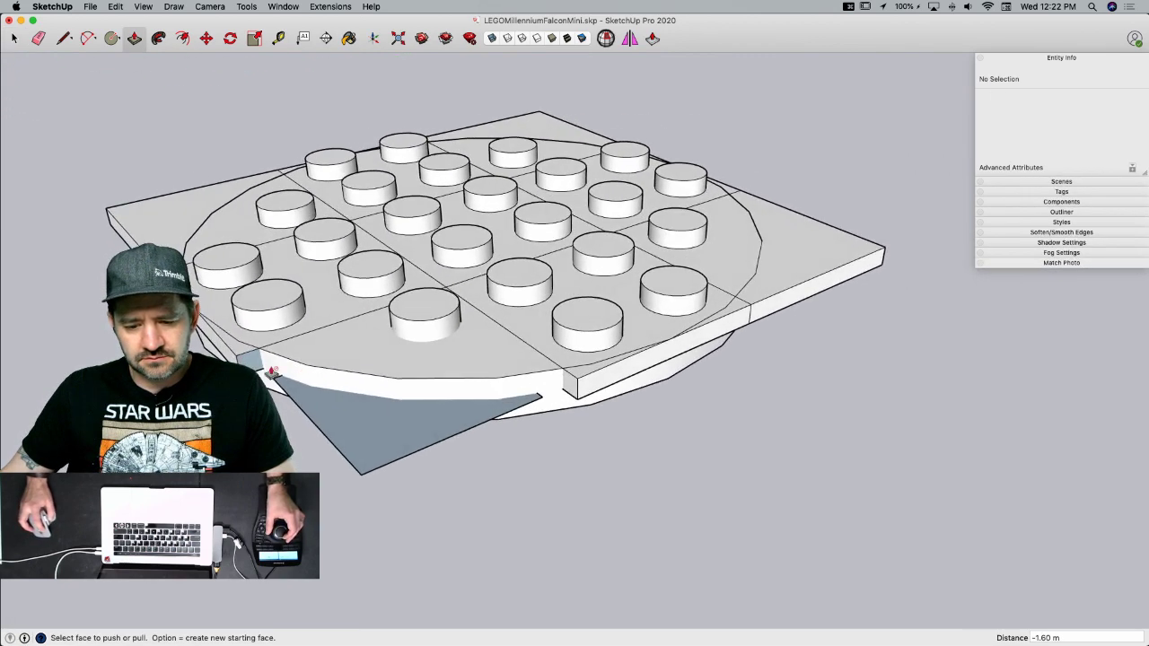
pyautogui.doubleClick(236, 357)
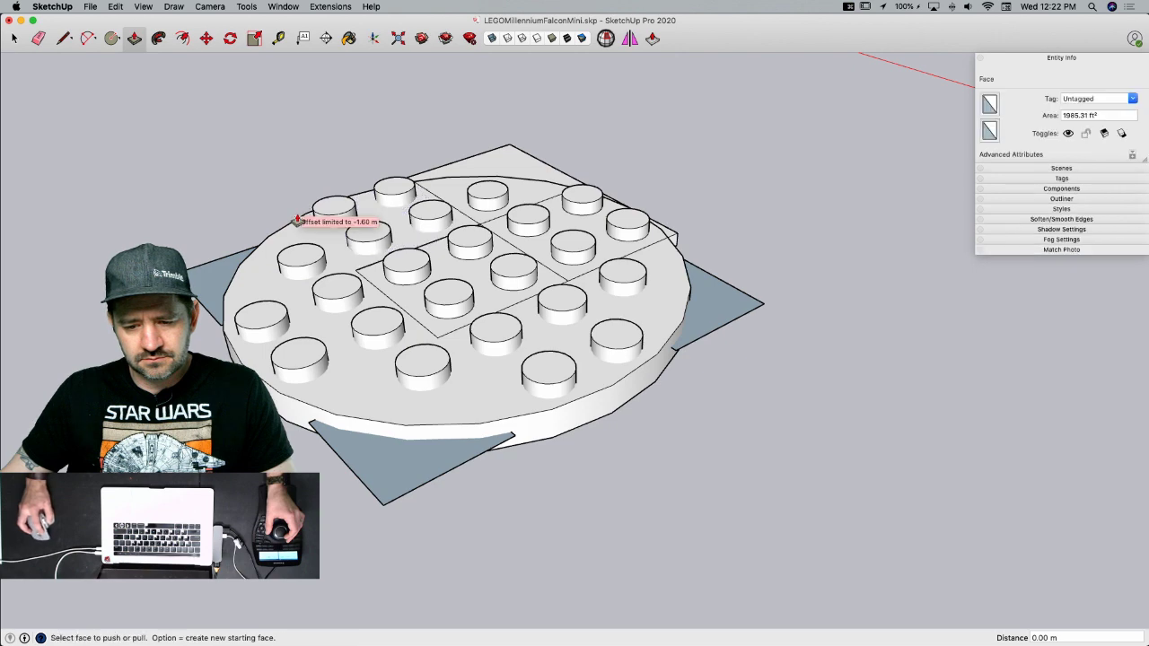
pyautogui.doubleClick(465, 172)
pyautogui.doubleClick(459, 265)
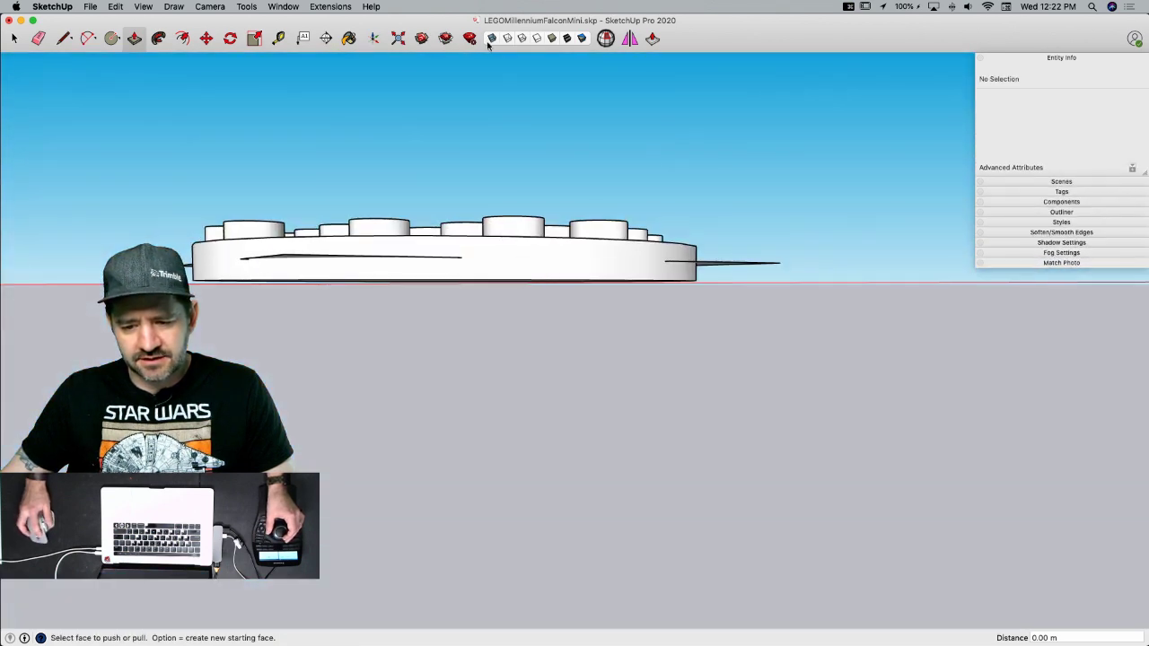
pyautogui.click(491, 38)
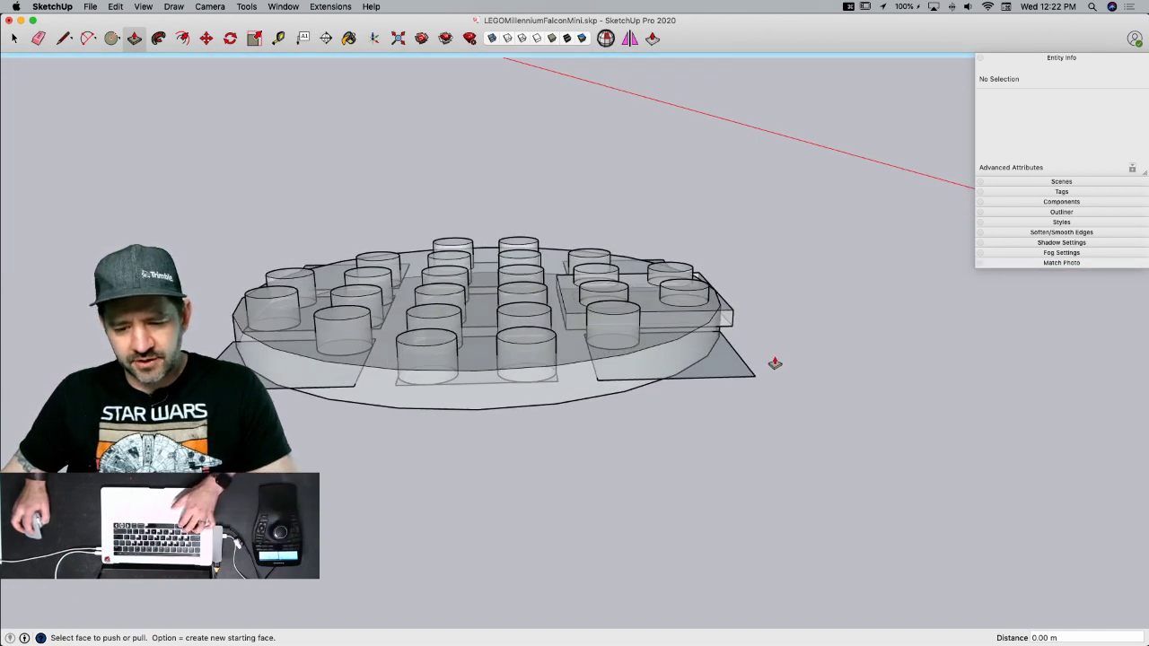
# - Undo the push/pulls on the plates' top faces and turn off the X-ray view
pyautogui.press('super+z')
pyautogui.press('super+z')
pyautogui.press('super+z')
pyautogui.press('super+z')
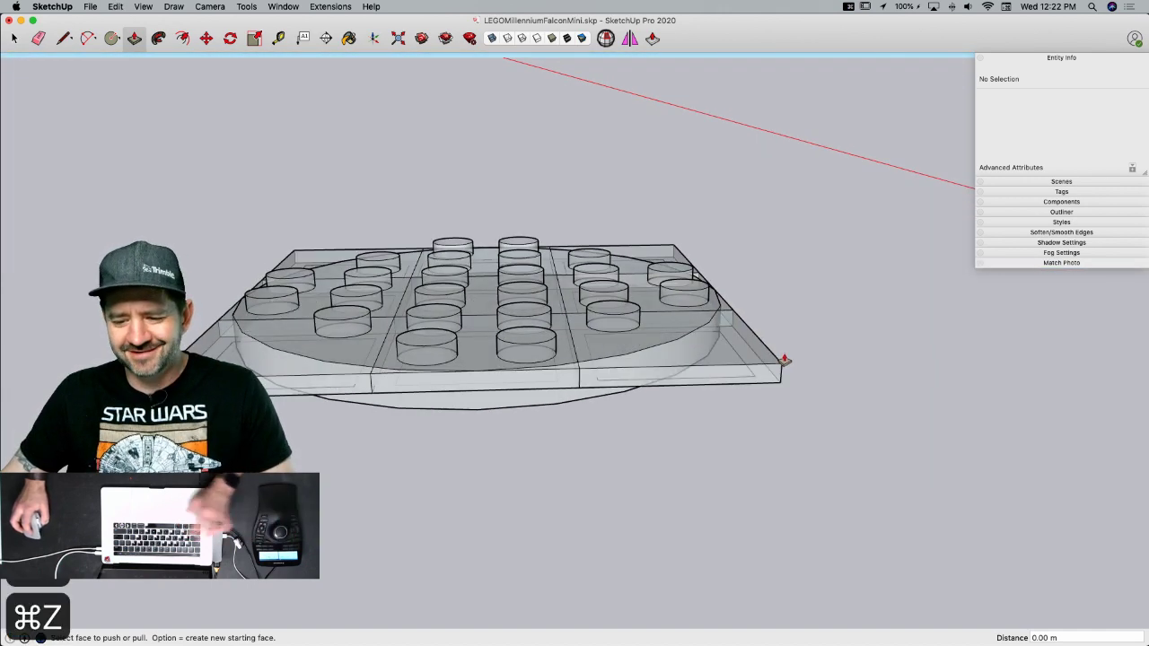
pyautogui.press('space')
pyautogui.click(493, 36)
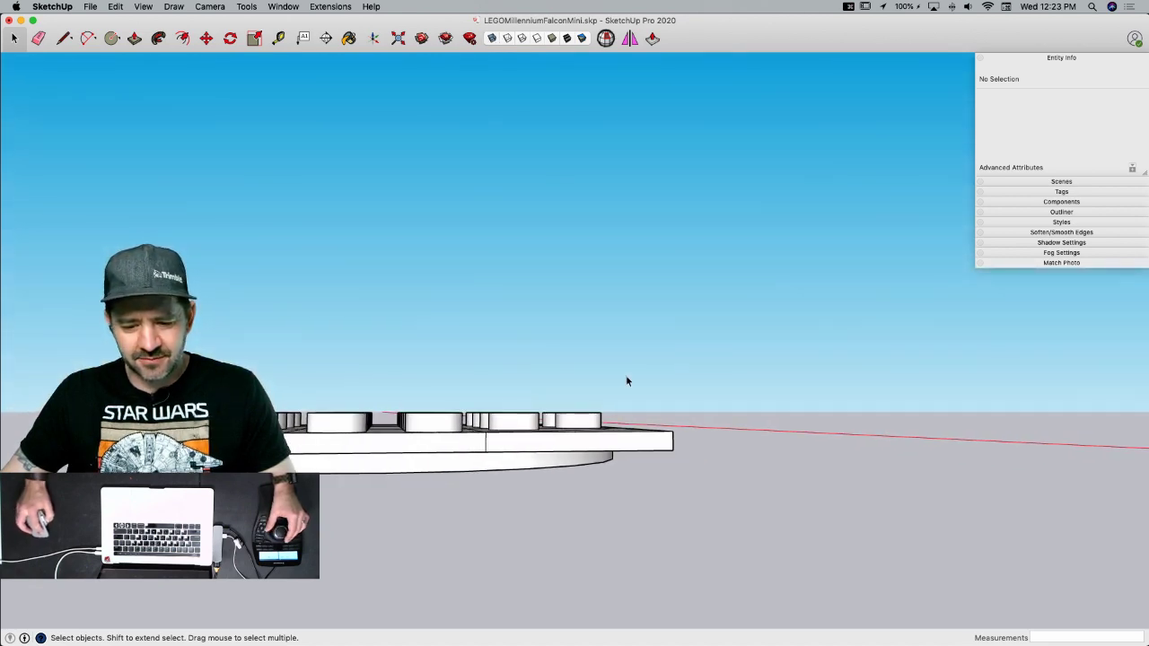
# - Select and cut all the studs, and delete the connected geometry of the square plates around the disc
pyautogui.moveTo(225, 414); pyautogui.dragTo(225, 457)
pyautogui.moveTo(224, 457); pyautogui.dragTo(774, 217, button='middle')
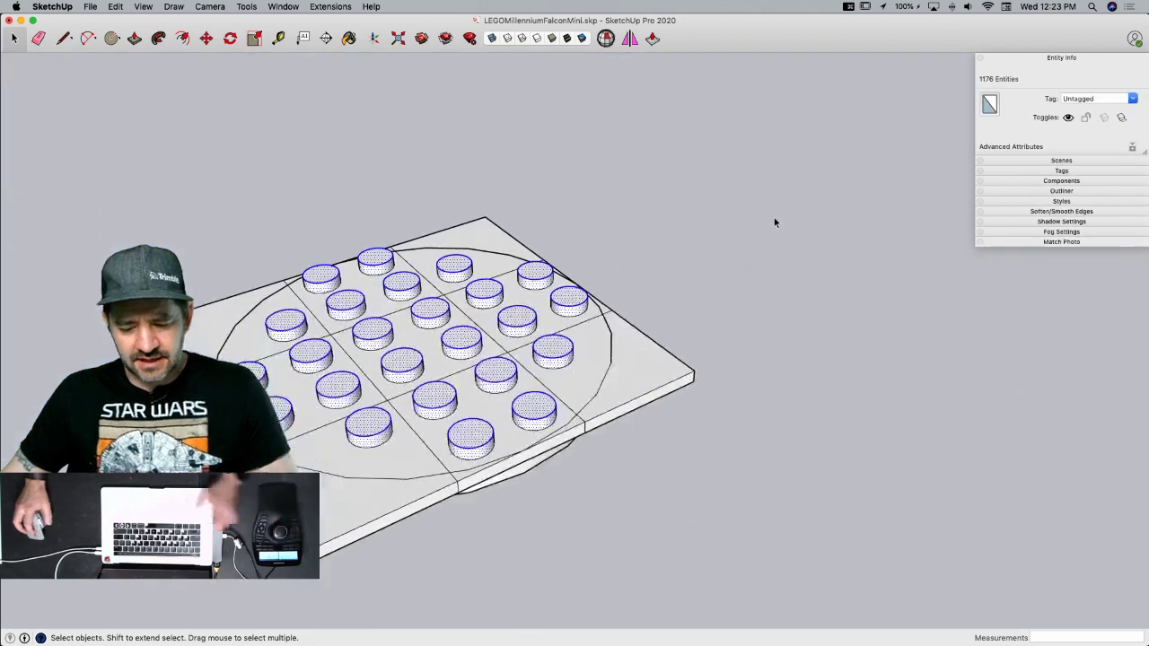
pyautogui.tripleClick(646, 372)
pyautogui.press('BackSpace')
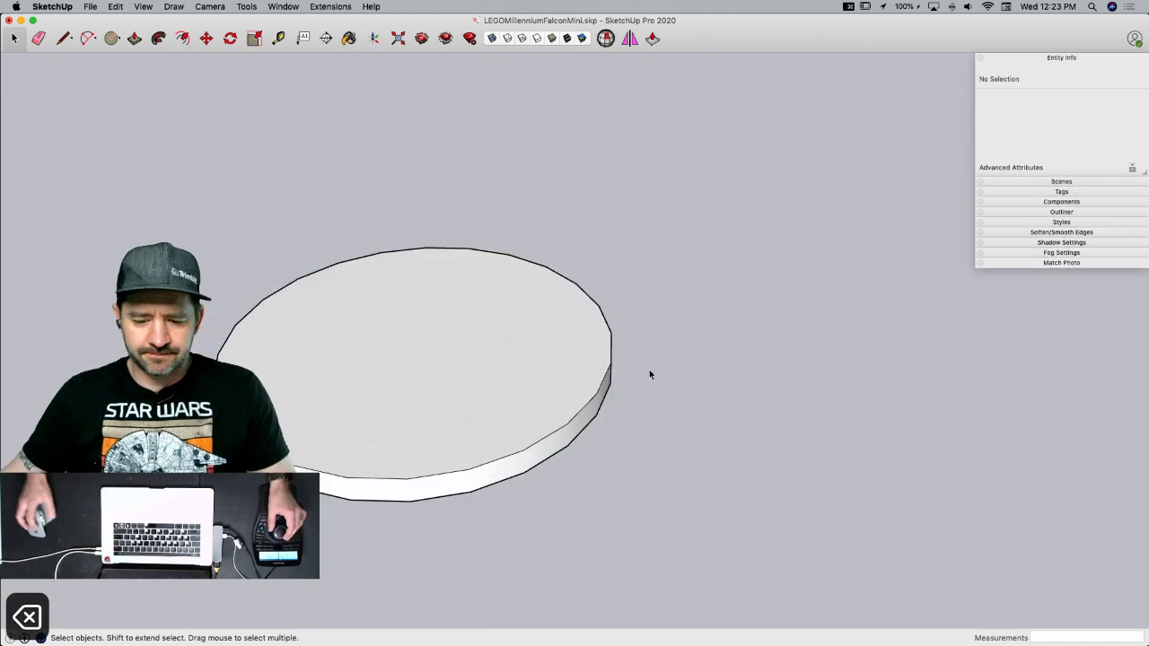
# - Open the disc group, paste the cut studs in place inside it and close the group
pyautogui.doubleClick(446, 424)
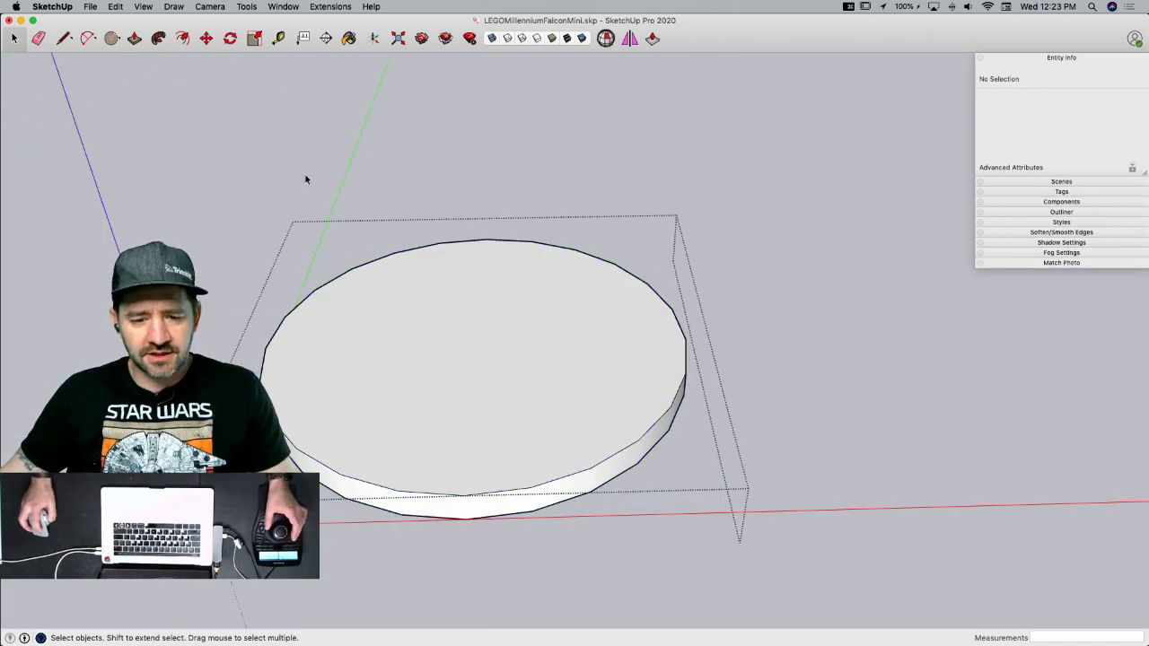
pyautogui.click(115, 7)
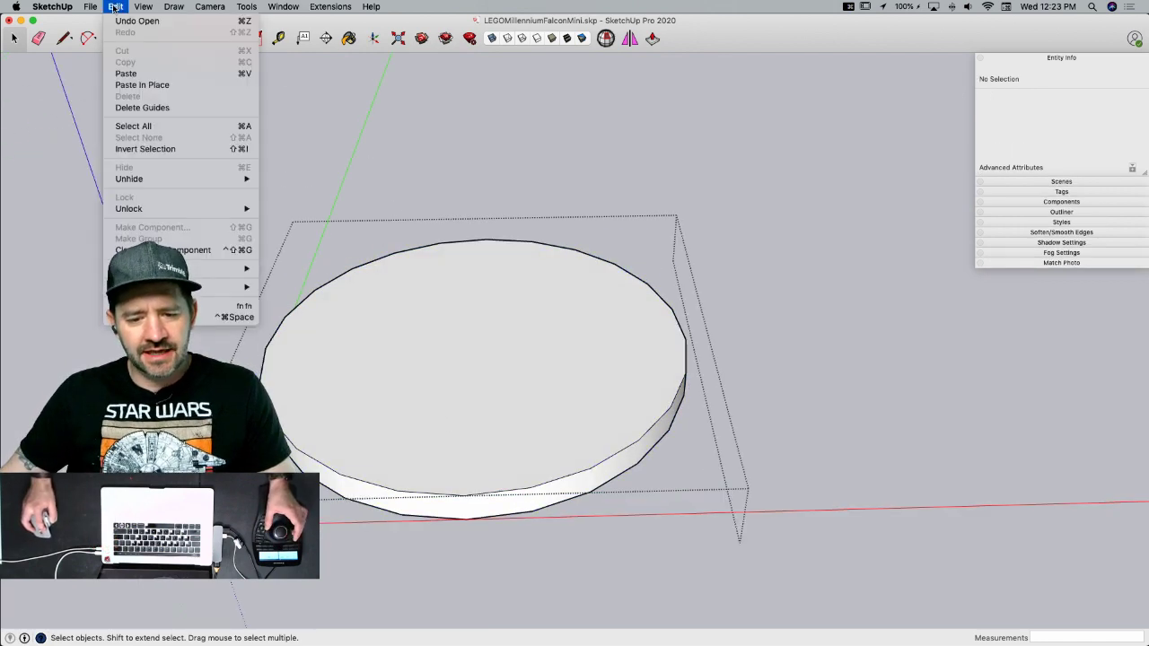
pyautogui.click(141, 85)
pyautogui.click(779, 224)
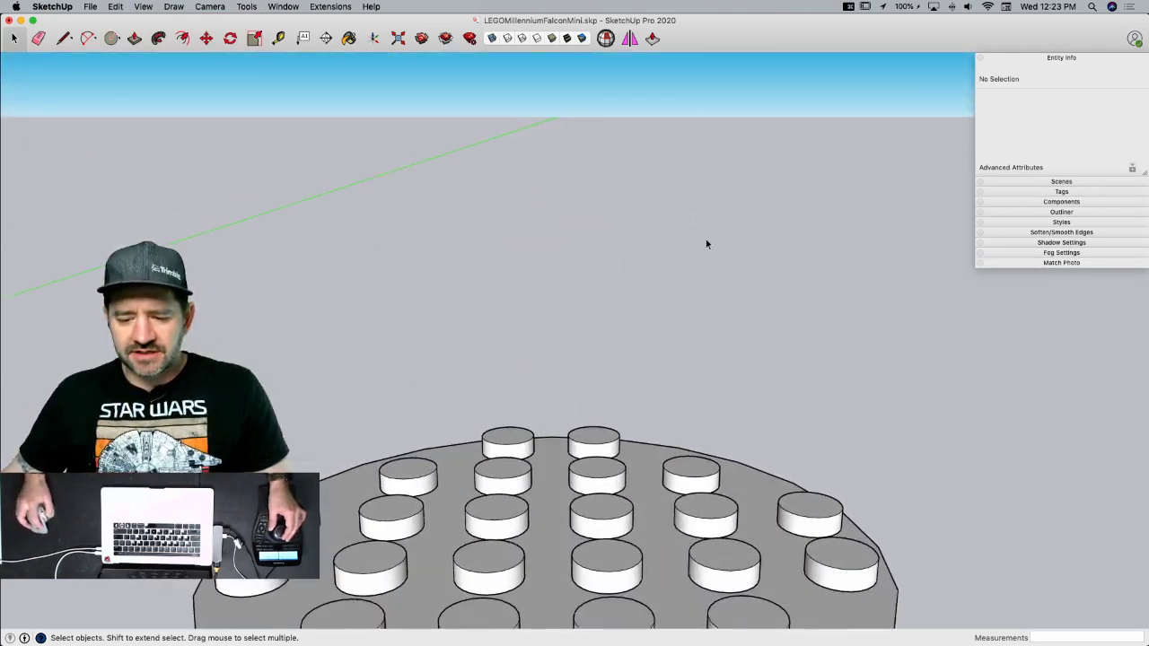
# - Reopen the disc group, select only the studs' base edges, and move them vertically to align with the disc's top rim
pyautogui.click(528, 544)
pyautogui.doubleClick(477, 482)
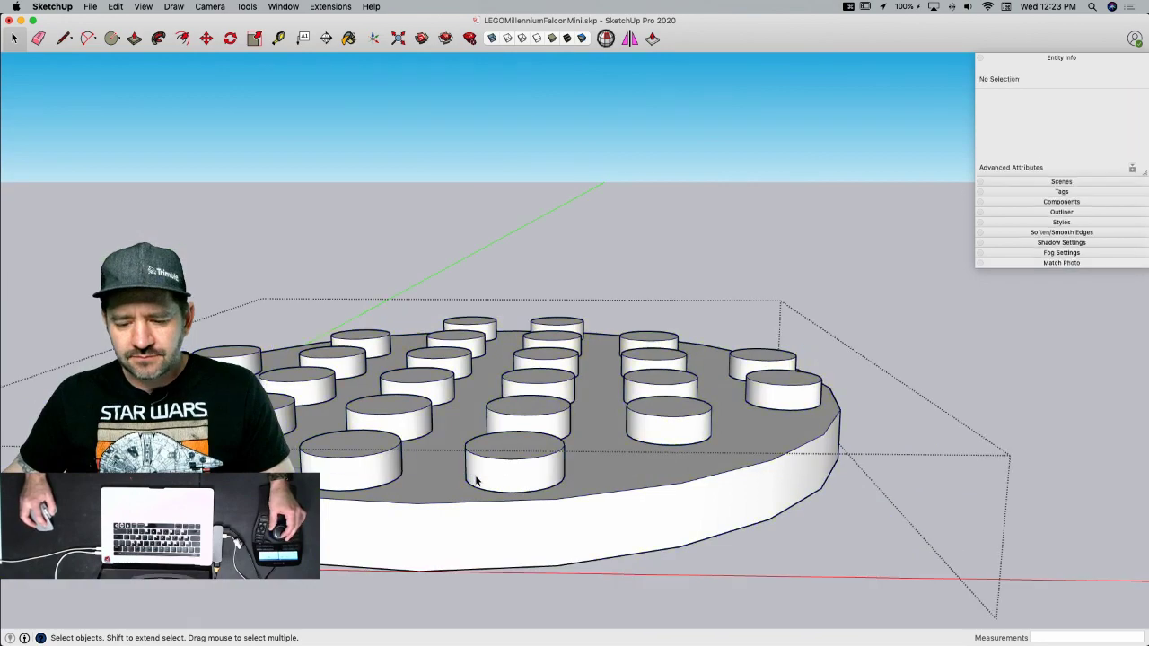
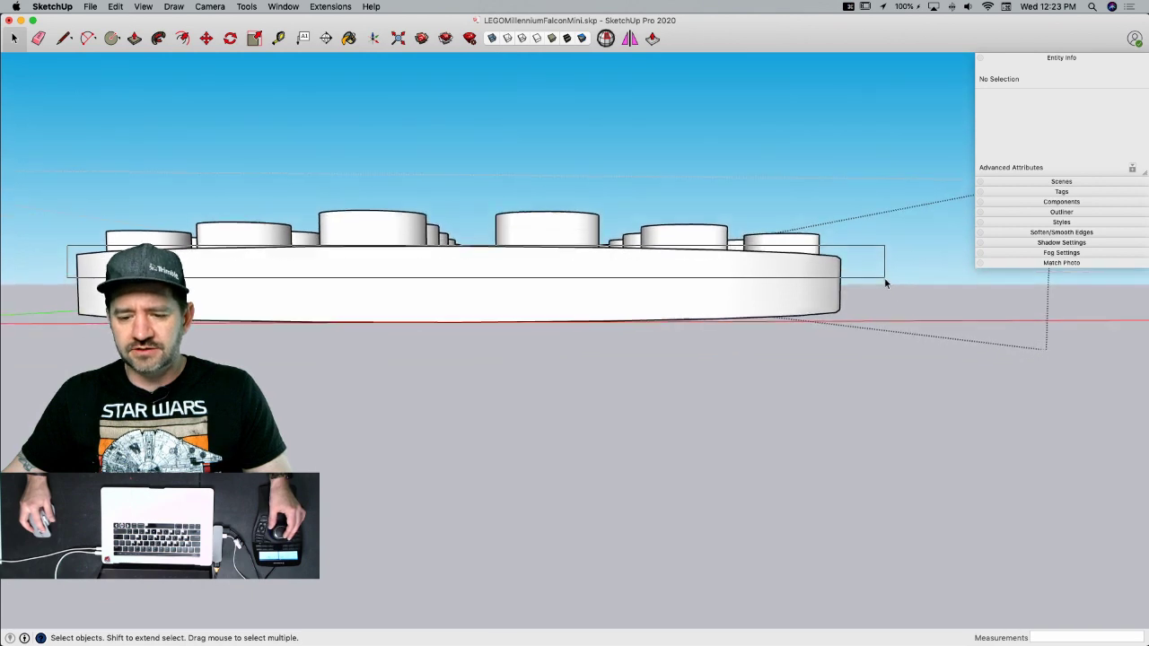
pyautogui.moveTo(884, 277); pyautogui.dragTo(883, 277)
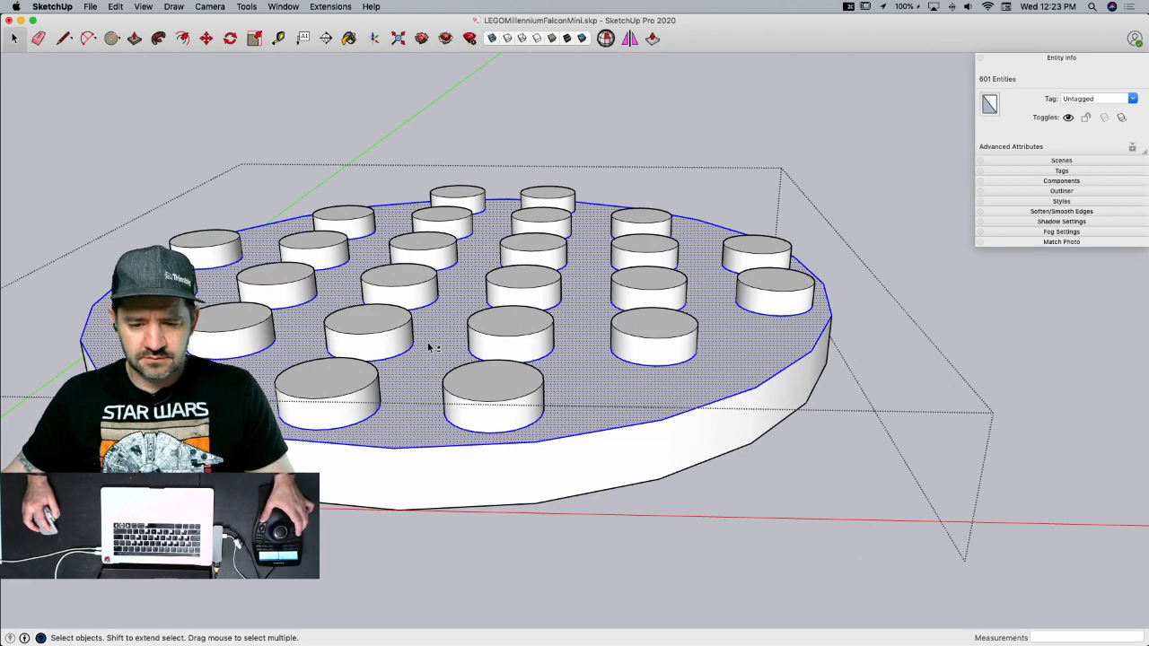
pyautogui.keyDown('shift'); pyautogui.click(429, 346); pyautogui.keyUp('shift')
pyautogui.press('m')
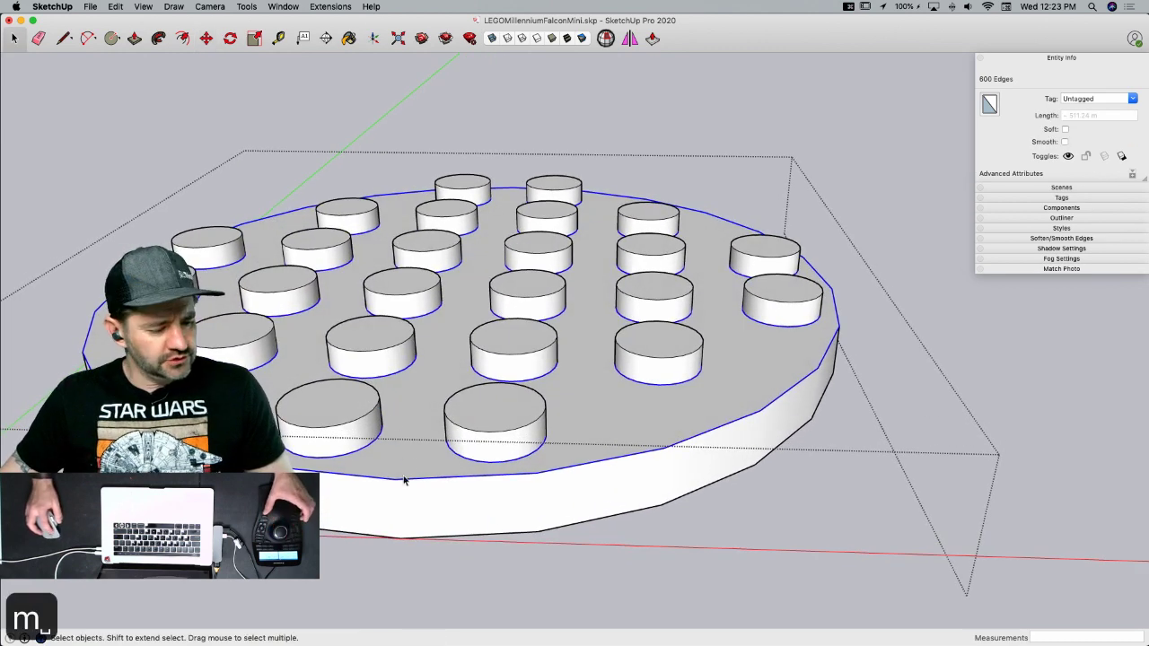
pyautogui.press('m')
pyautogui.click(359, 449)
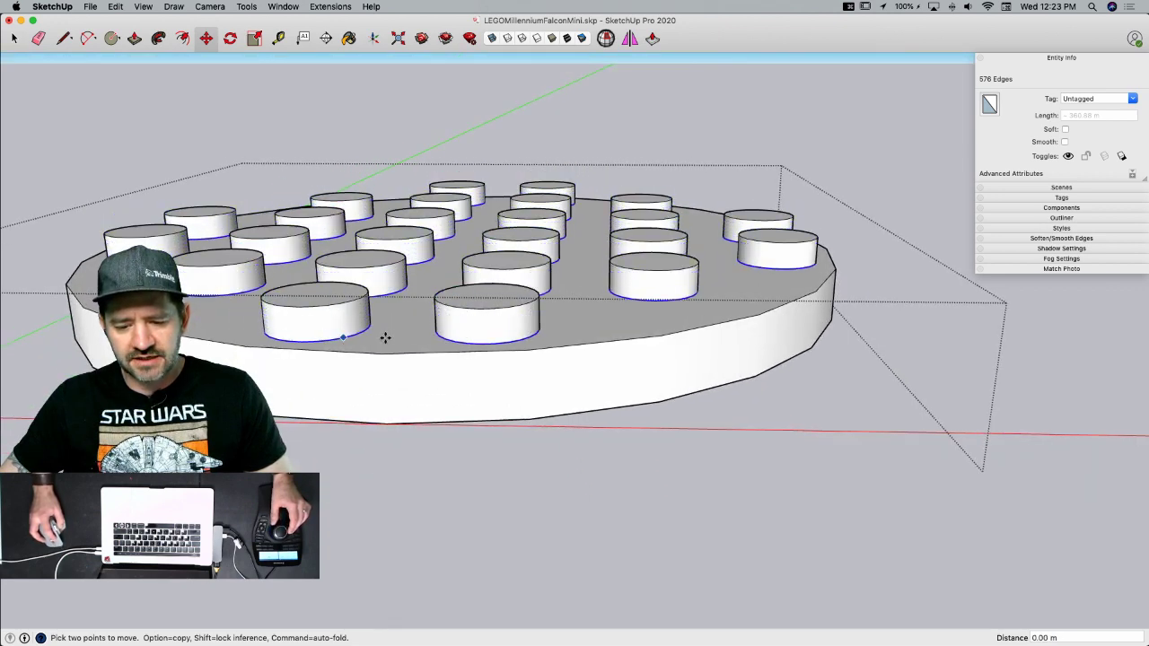
pyautogui.scroll(5, 417, 350)
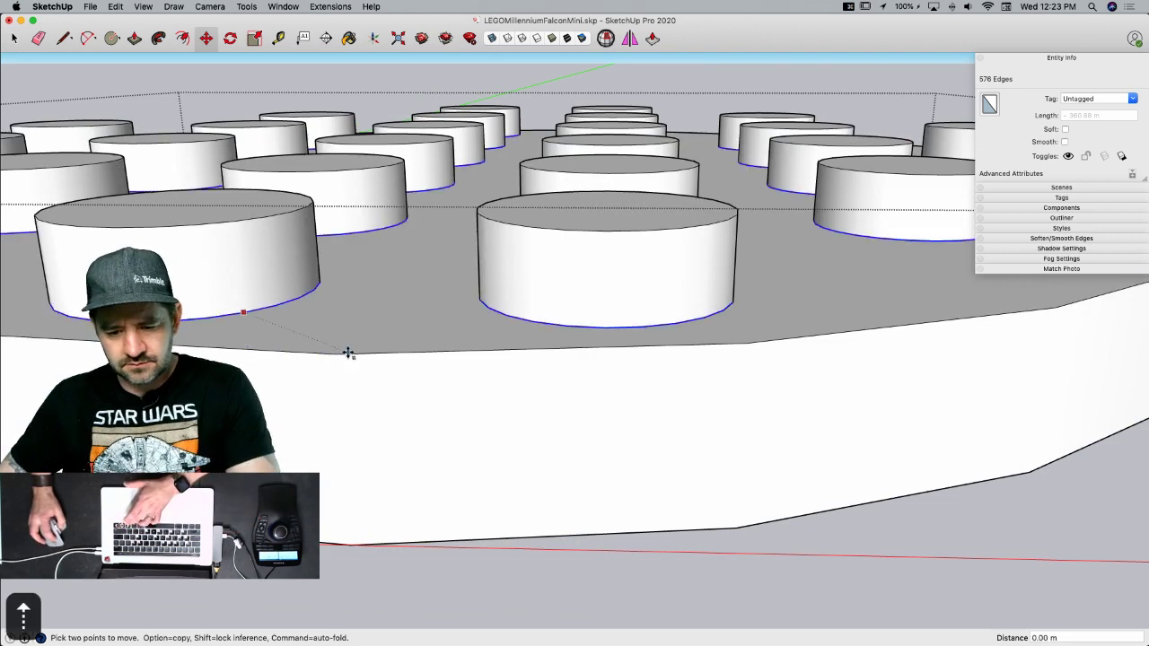
pyautogui.press('space')
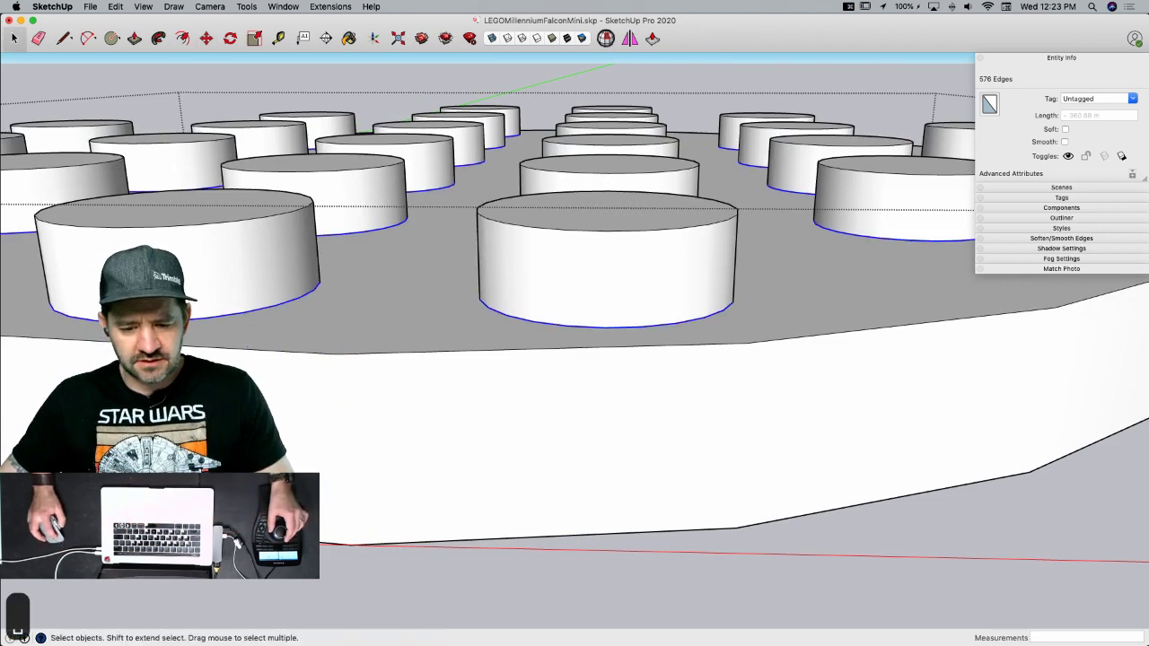
# - Move the disc's top face from its rim to the base of the nearest stud and clear the selection
pyautogui.click(321, 444)
pyautogui.scroll(-10, 320, 442)
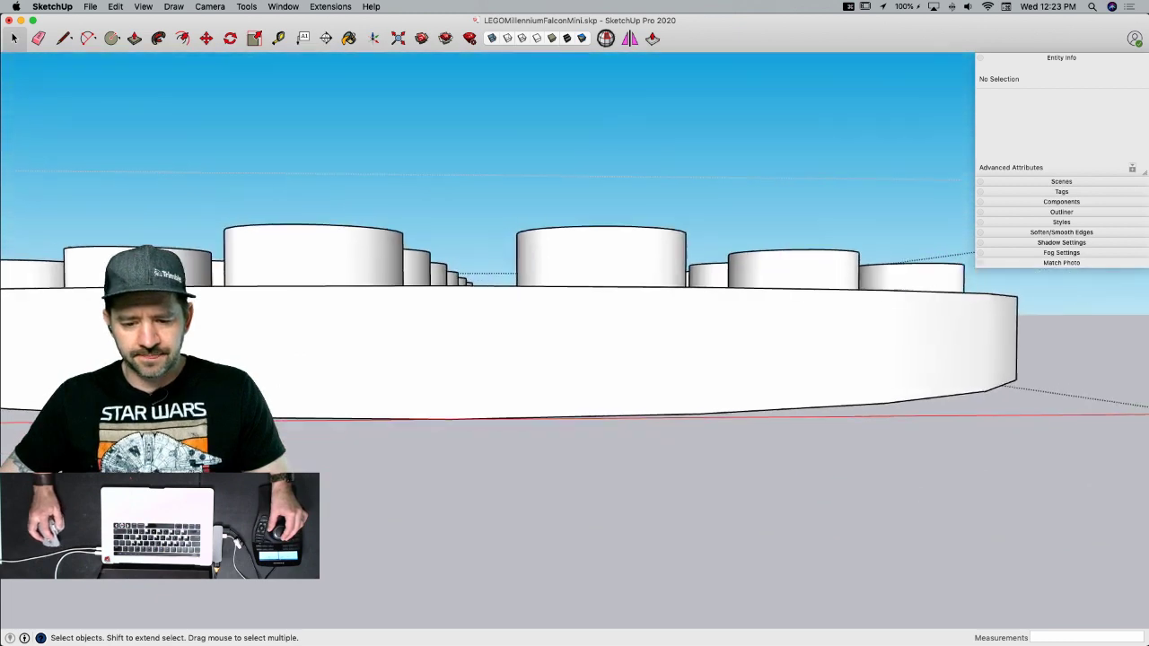
pyautogui.moveTo(574, 359); pyautogui.dragTo(574, 292, button='middle')
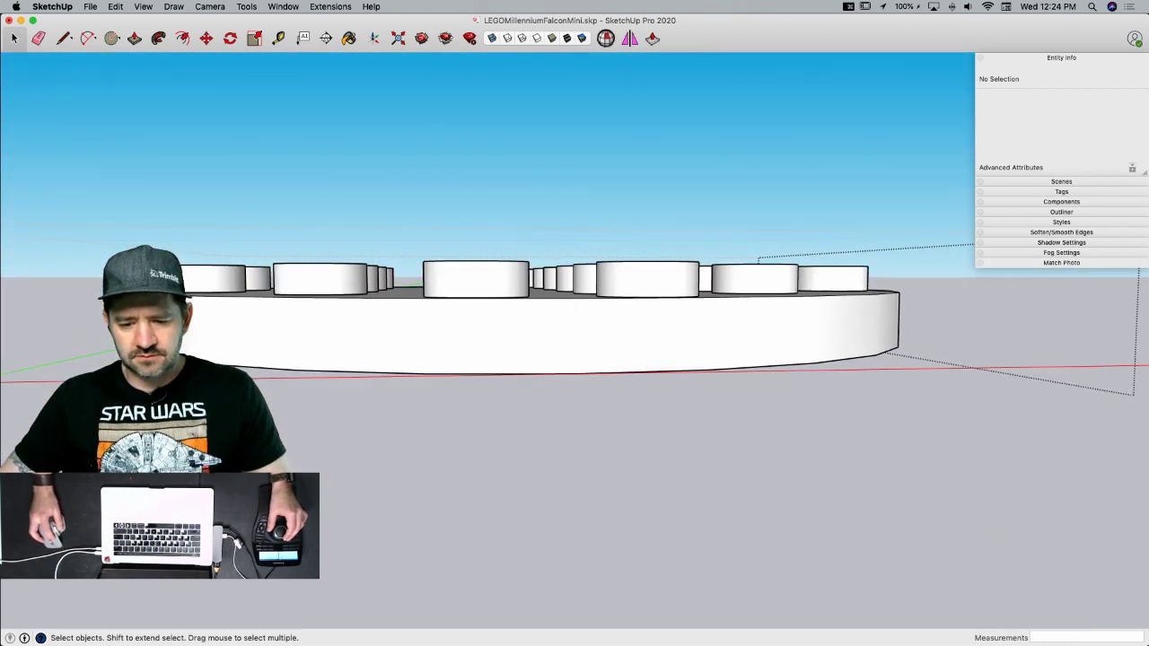
pyautogui.moveTo(662, 360); pyautogui.dragTo(351, 221)
pyautogui.click(349, 229)
pyautogui.scroll(3, 349, 229)
pyautogui.press('p')
pyautogui.moveTo(346, 266); pyautogui.dragTo(347, 286)
pyautogui.moveTo(543, 492); pyautogui.dragTo(411, 433, button='middle')
pyautogui.press('m')
pyautogui.click(412, 432)
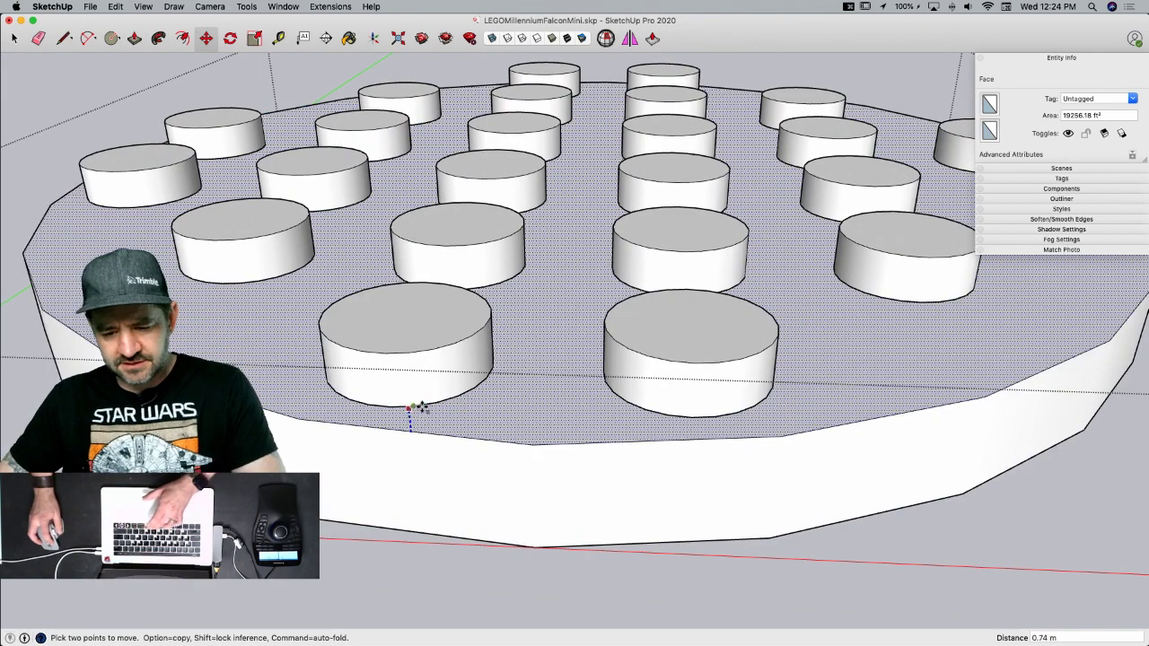
pyautogui.click(428, 406)
pyautogui.press('space')
pyautogui.click(262, 579)
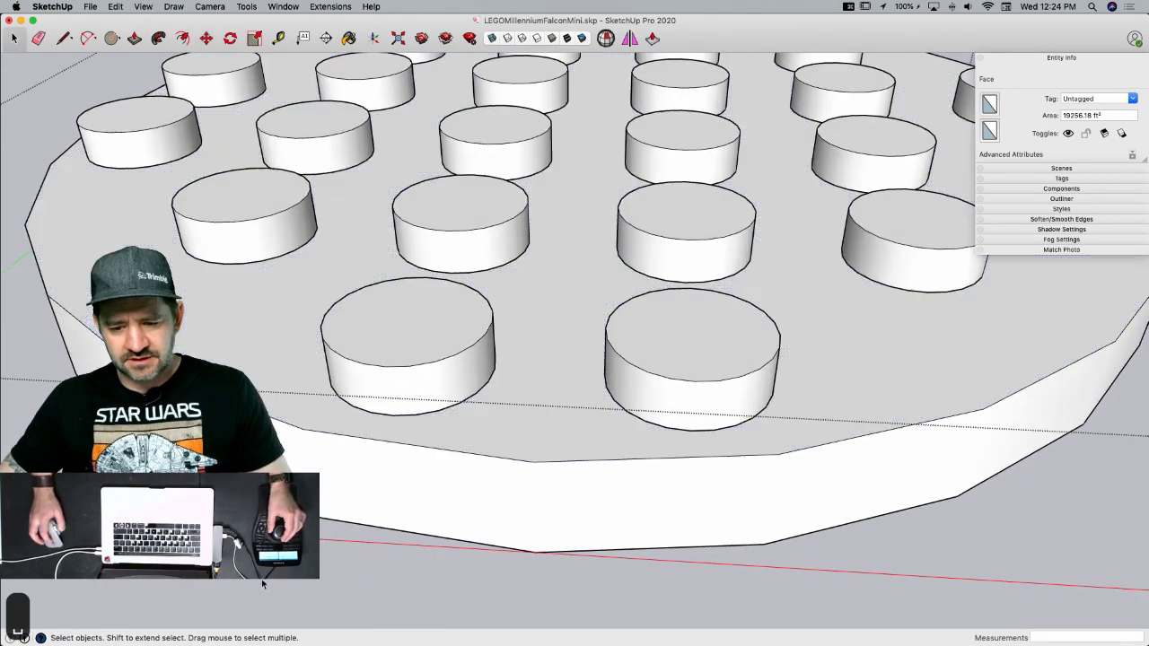
pyautogui.press('l')
pyautogui.scroll(6, 413, 431)
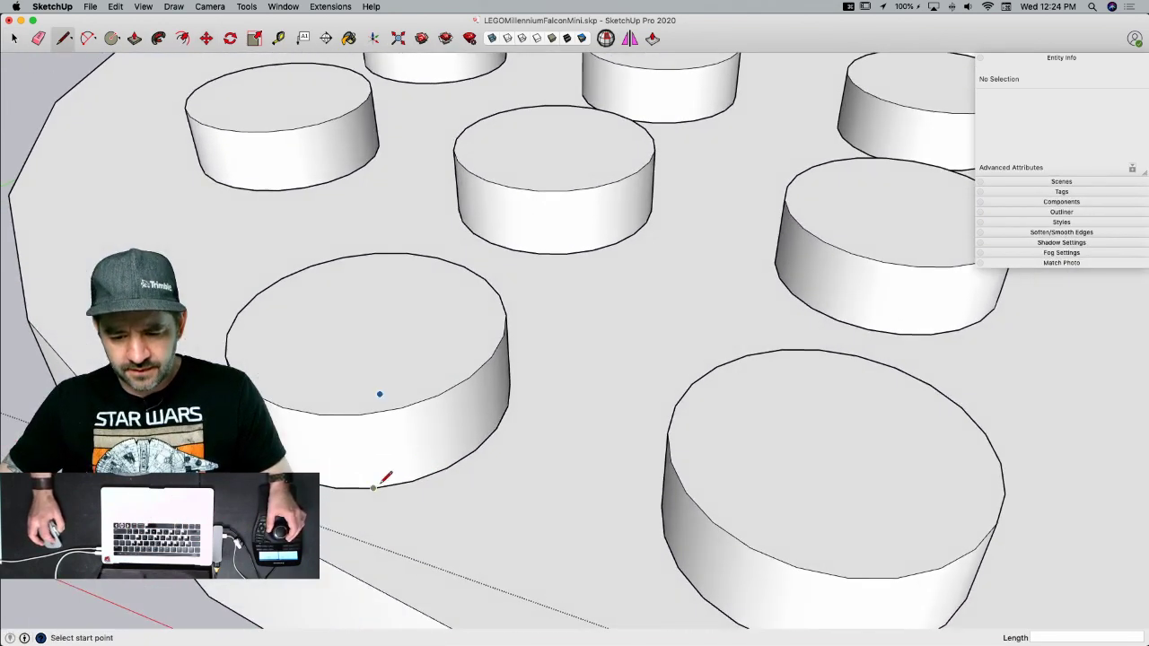
pyautogui.press('Escape')
pyautogui.scroll(-8, 543, 431)
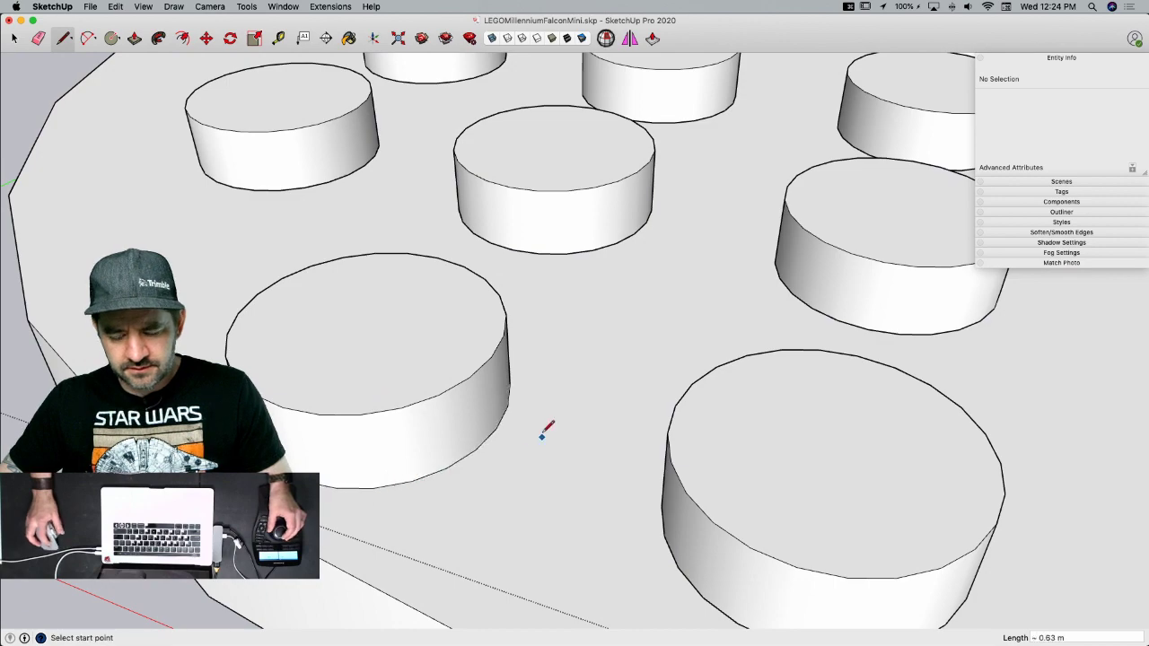
# - Erase the edges of every stud on the disc except one stud near the front rim
pyautogui.press('e')
pyautogui.moveTo(483, 413)
pyautogui.mouseDown(button='middle')
pyautogui.moveTo(463, 363)
pyautogui.moveTo(403, 371)
pyautogui.mouseUp(button='middle')
pyautogui.moveTo(401, 355)
pyautogui.mouseDown()
pyautogui.moveTo(413, 184)
pyautogui.moveTo(437, 112)
pyautogui.mouseUp()
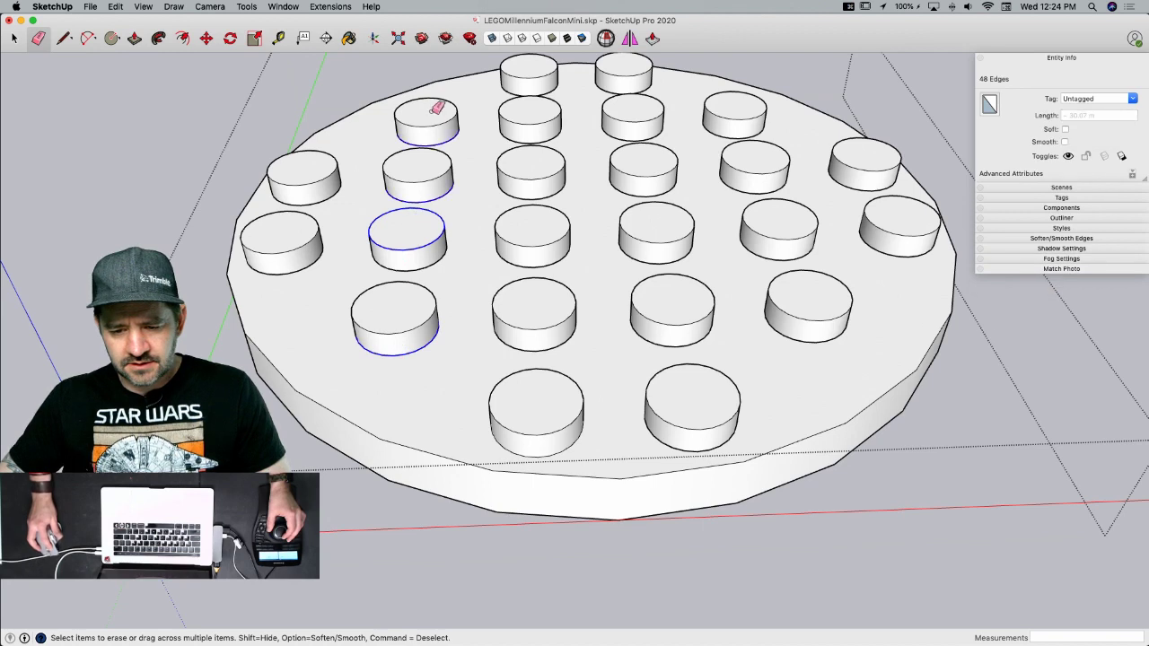
pyautogui.moveTo(408, 274)
pyautogui.mouseDown()
pyautogui.moveTo(287, 260)
pyautogui.moveTo(325, 177)
pyautogui.mouseUp()
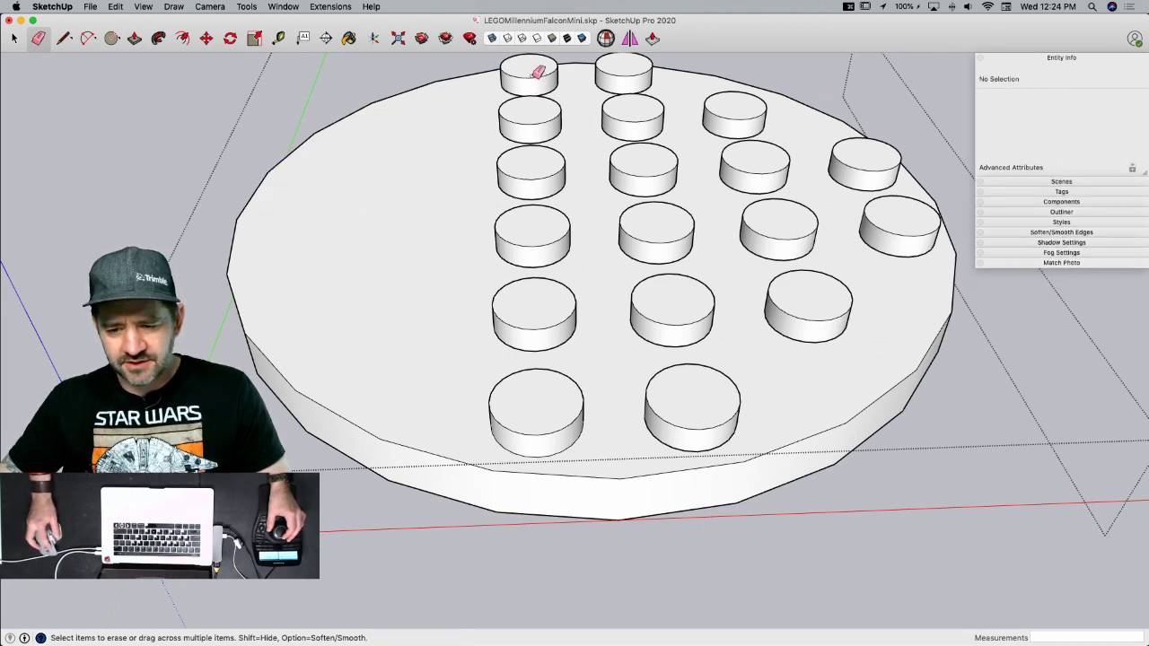
pyautogui.moveTo(536, 106); pyautogui.dragTo(545, 123)
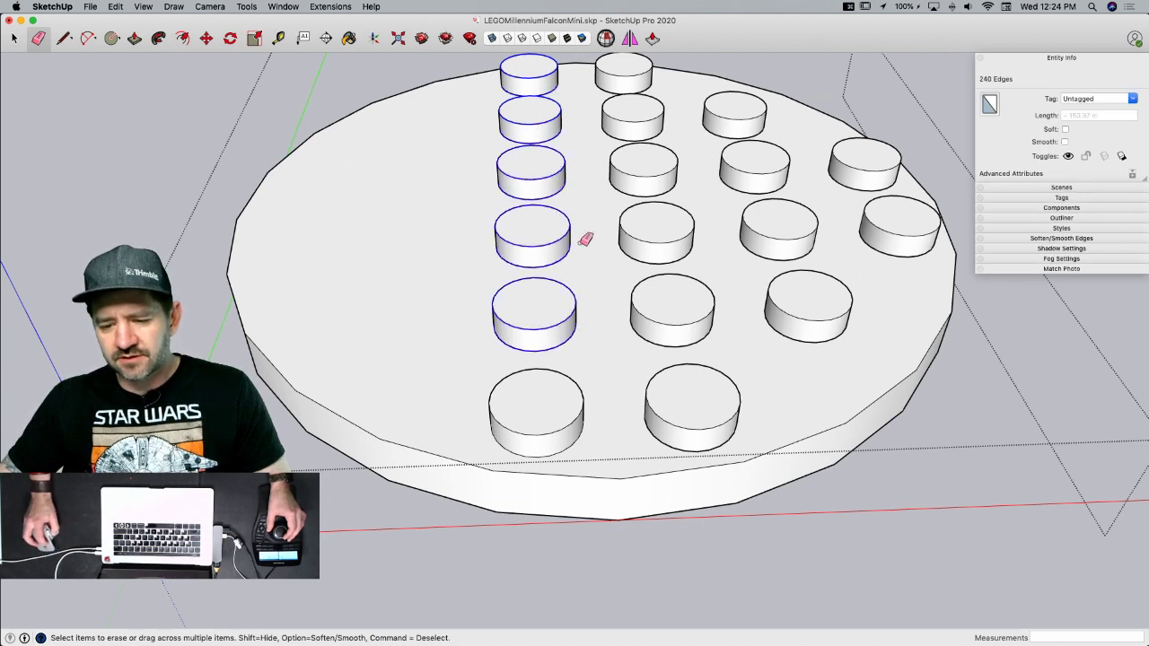
pyautogui.moveTo(584, 241); pyautogui.dragTo(584, 242)
pyautogui.moveTo(609, 75); pyautogui.dragTo(619, 153)
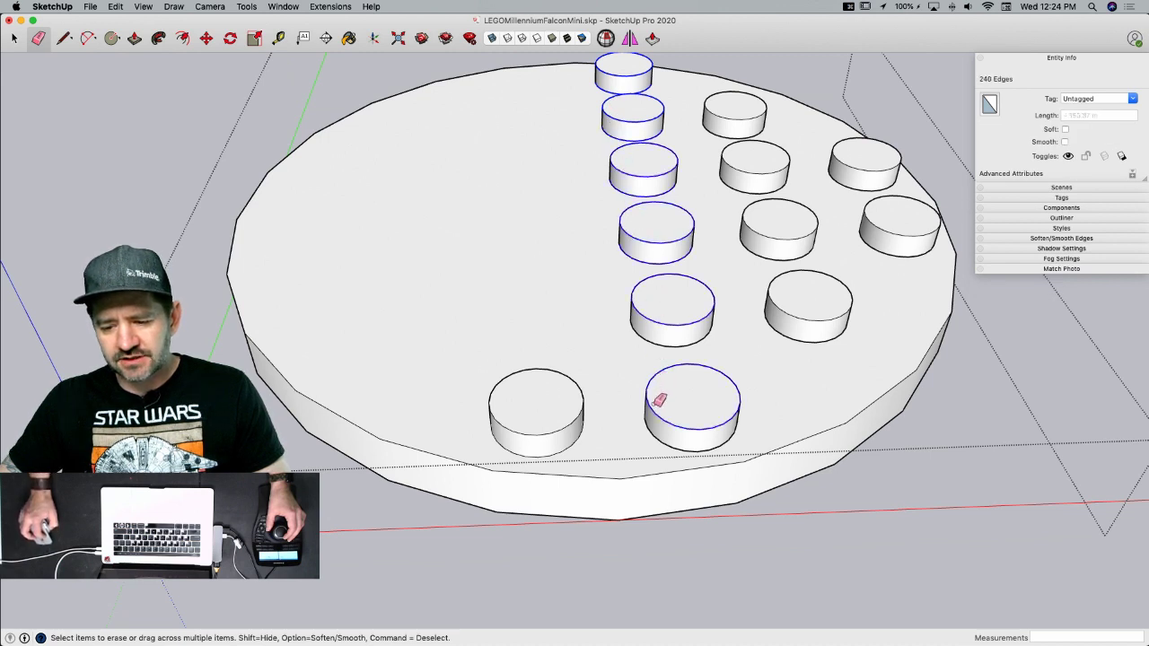
pyautogui.moveTo(649, 328); pyautogui.dragTo(655, 236)
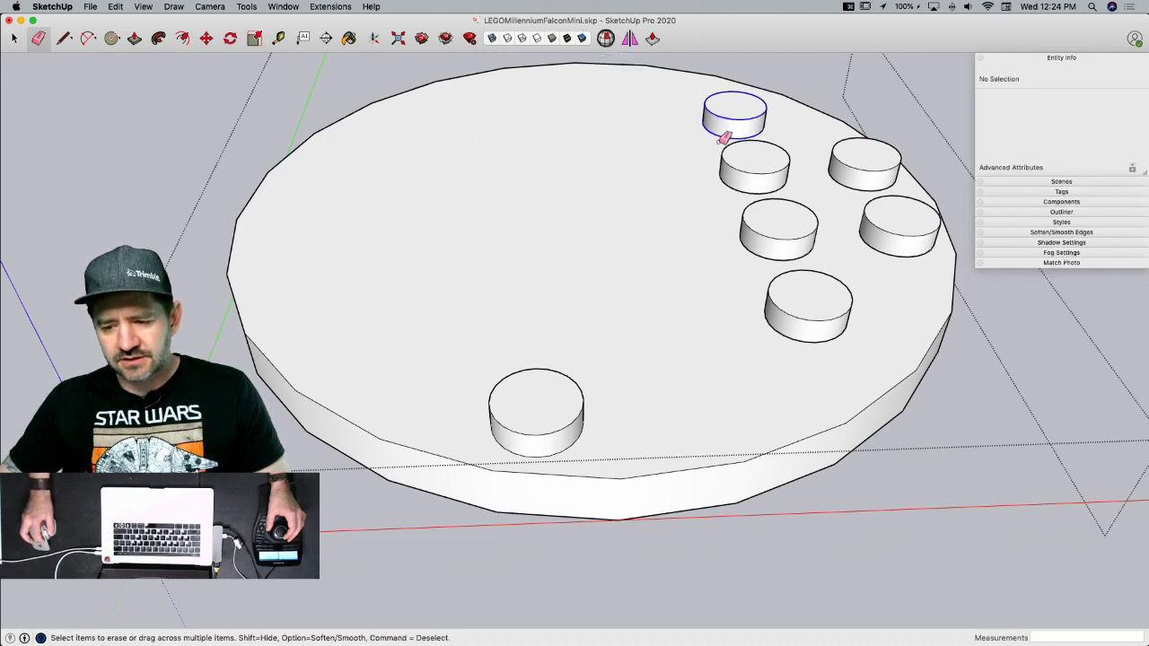
pyautogui.moveTo(724, 136); pyautogui.dragTo(746, 180)
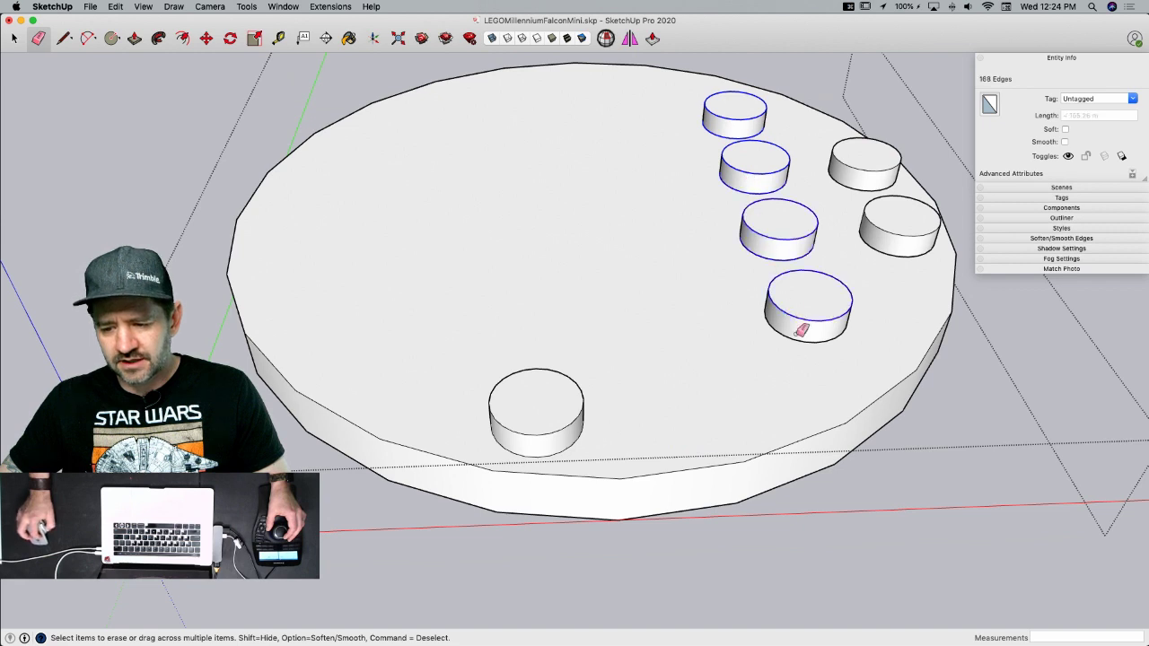
pyautogui.moveTo(801, 329); pyautogui.dragTo(808, 334)
pyautogui.moveTo(903, 305)
pyautogui.mouseDown()
pyautogui.moveTo(867, 183)
pyautogui.moveTo(835, 157)
pyautogui.mouseUp()
pyautogui.press('space')
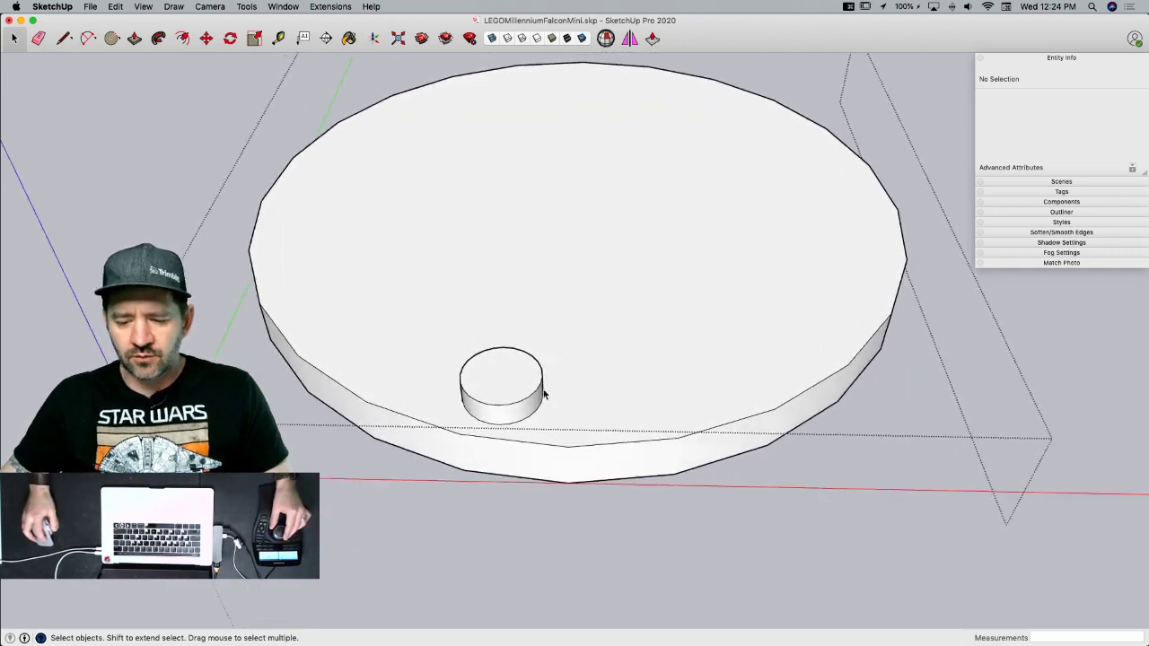
# - Select the whole remaining stud without the disc's top face and copy it 8 m along the red axis
pyautogui.scroll(6, 526, 436)
pyautogui.moveTo(538, 446); pyautogui.dragTo(483, 383, button='middle')
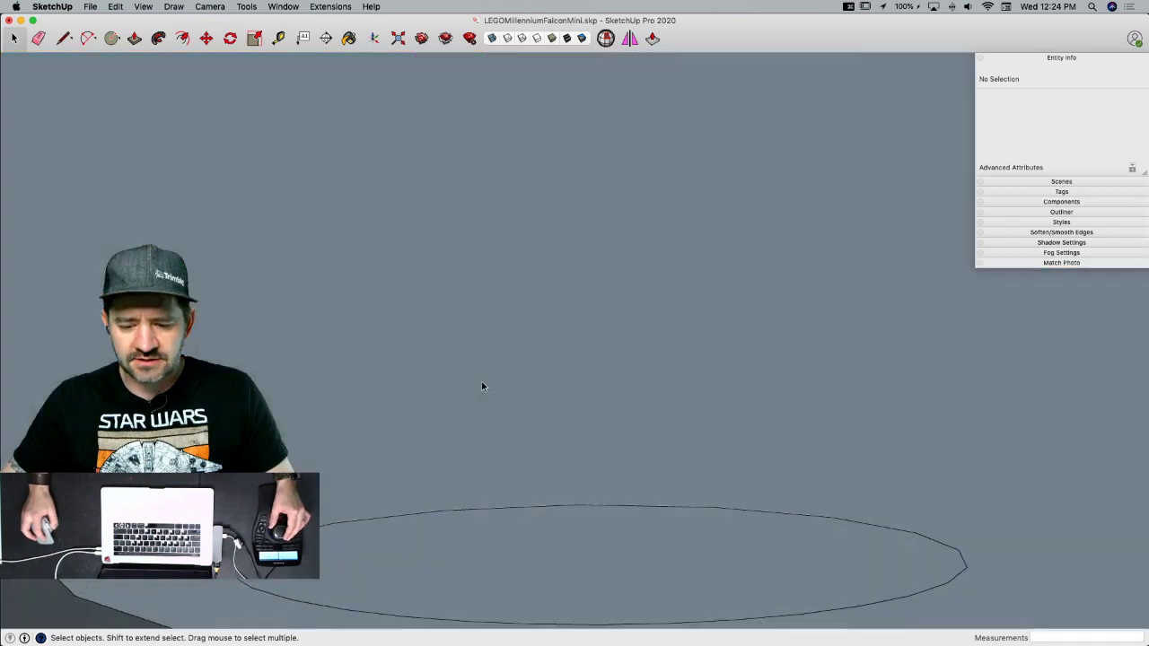
pyautogui.click(461, 373)
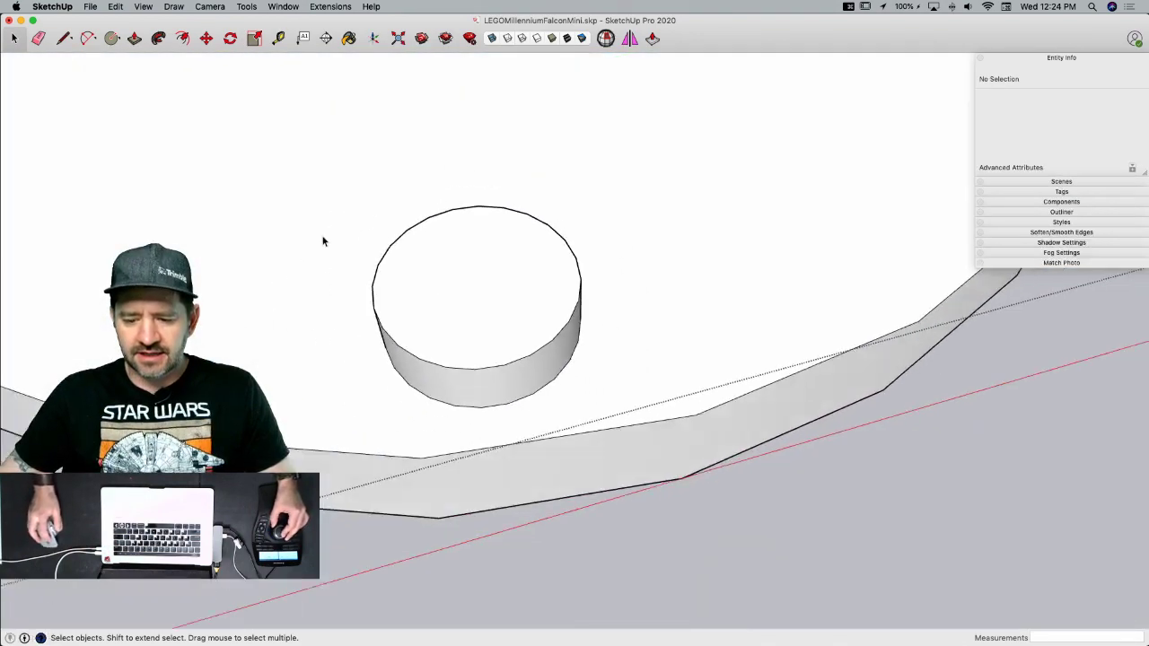
pyautogui.moveTo(446, 283); pyautogui.dragTo(574, 411)
pyautogui.doubleClick(518, 365)
pyautogui.click(500, 367)
pyautogui.keyDown('shift'); pyautogui.click(495, 341); pyautogui.keyUp('shift')
pyautogui.press('m')
pyautogui.press('alt')
pyautogui.click(544, 378)
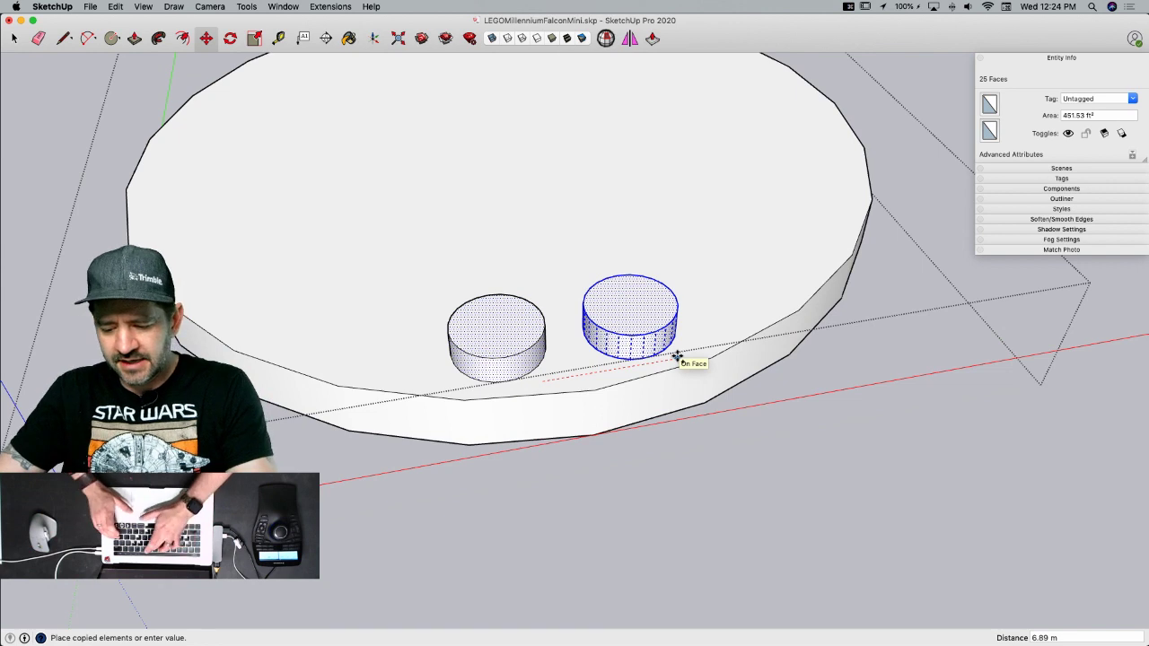
pyautogui.write('8')
pyautogui.press('Return')
pyautogui.press('space')
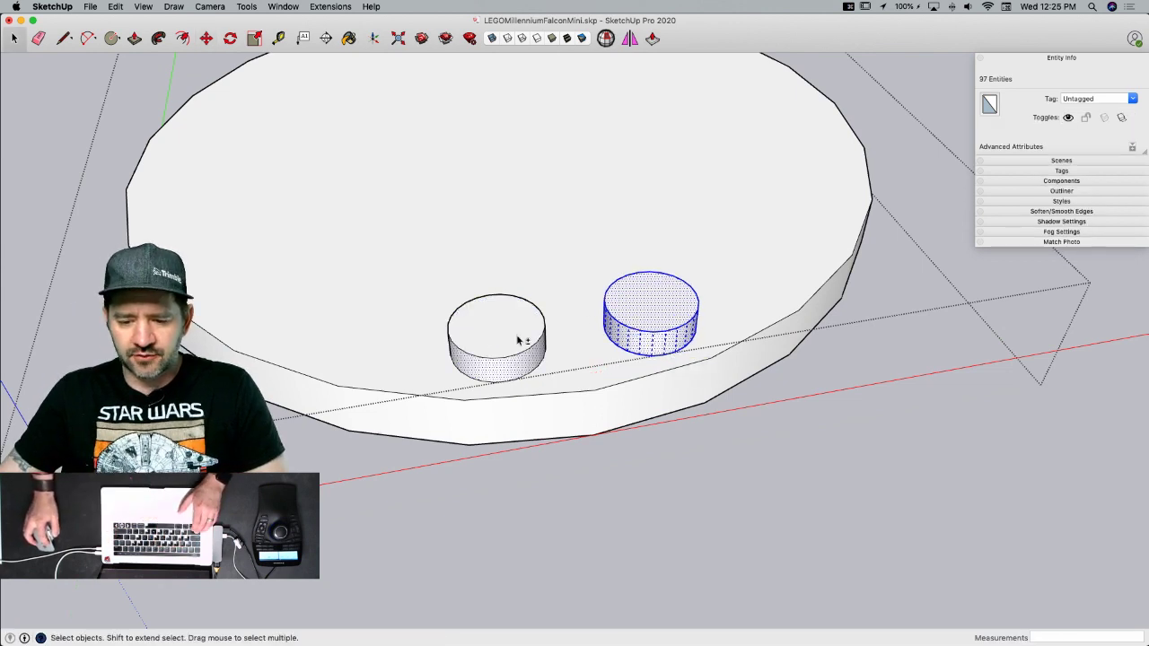
# - Copy the pair of studs along the green axis at 8 m spacing and repeat the copy as a 5x array
pyautogui.keyDown('shift'); pyautogui.tripleClick(519, 342); pyautogui.keyUp('shift')
pyautogui.press('m')
pyautogui.press('alt')
pyautogui.click(577, 365)
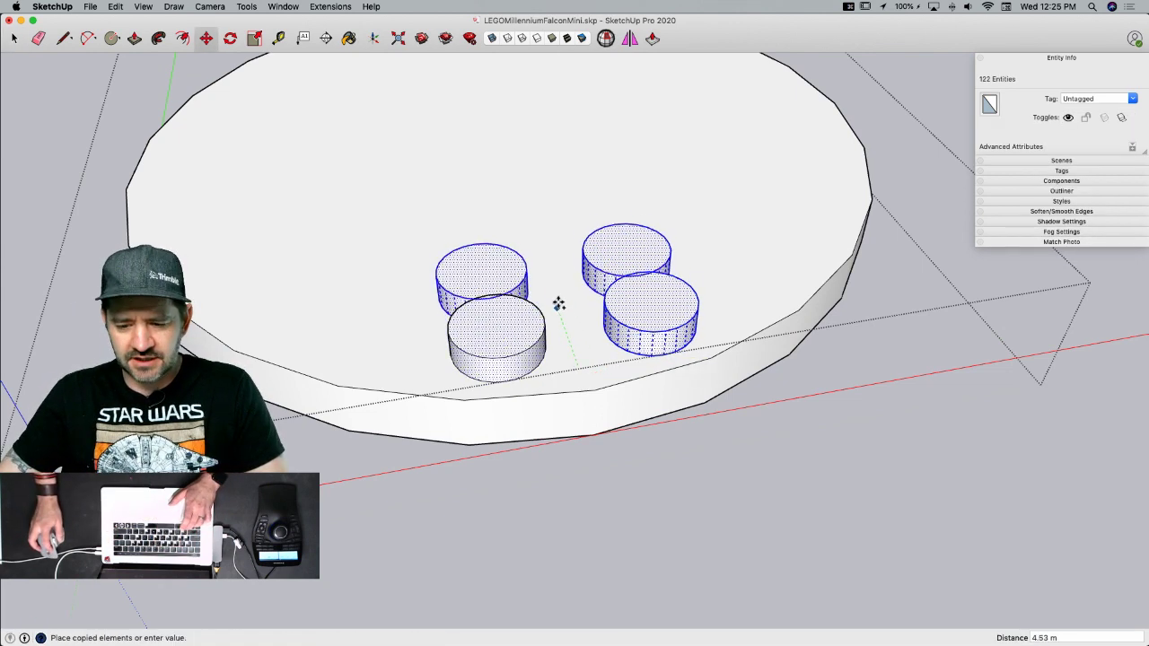
pyautogui.write('6')
pyautogui.press('Return')
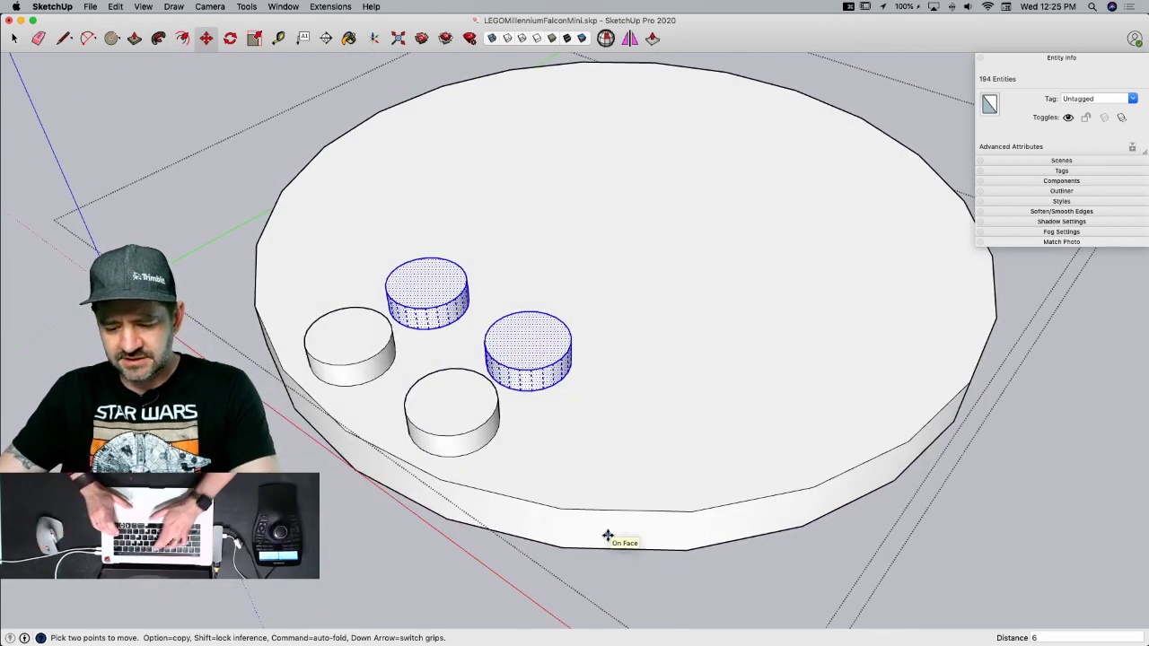
pyautogui.press('Return')
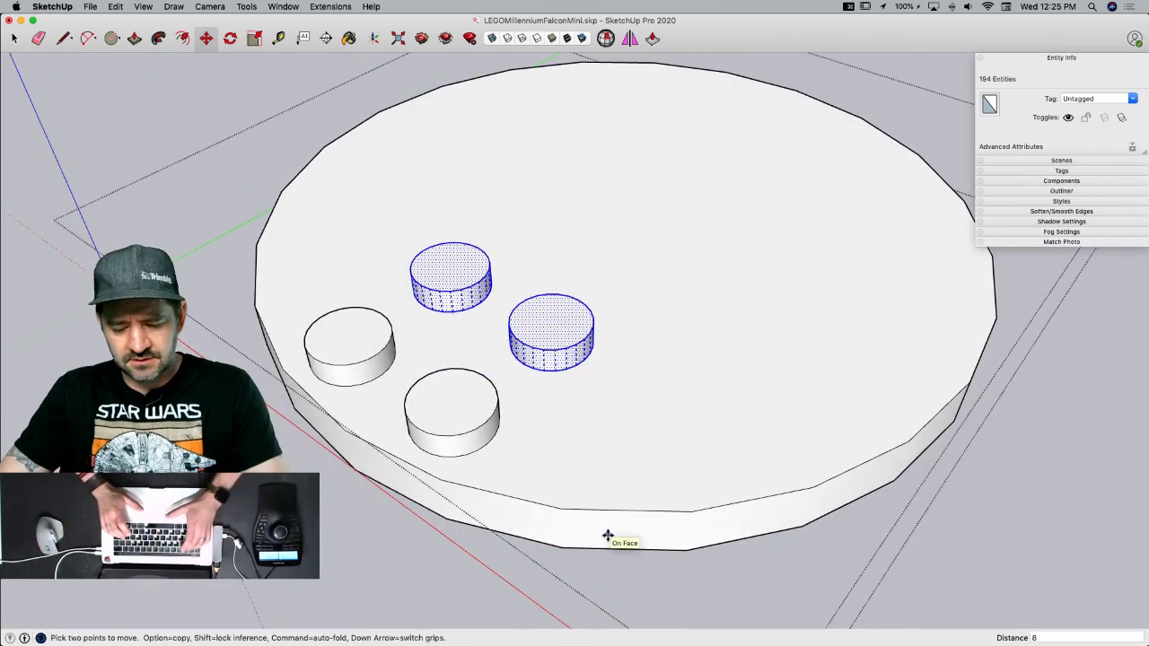
pyautogui.write('5x')
pyautogui.press('Return')
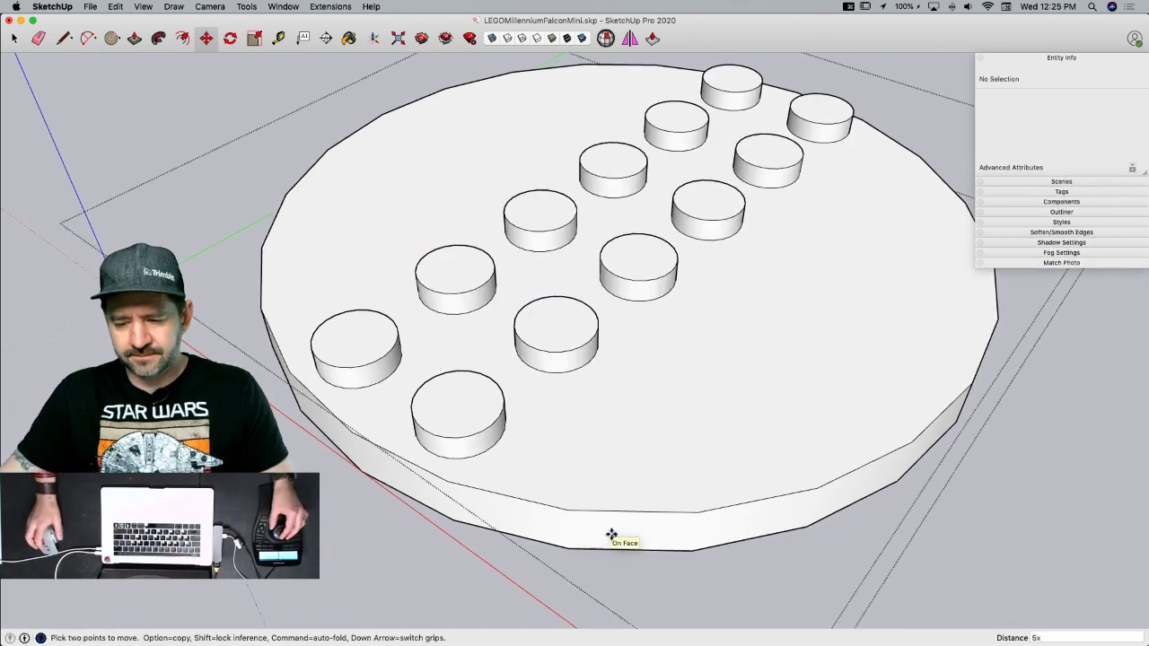
# - Copy the four middle studs of the second column 8 m outward along the red axis
pyautogui.press('space')
pyautogui.moveTo(523, 210); pyautogui.dragTo(610, 435)
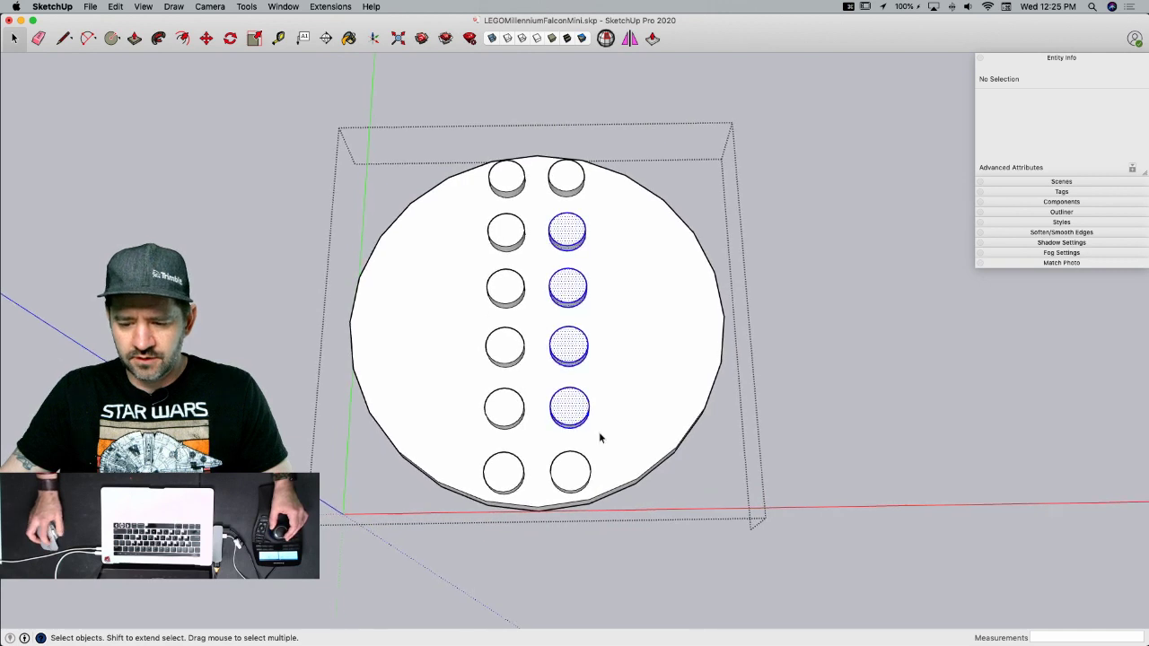
pyautogui.press('m')
pyautogui.click(582, 448)
pyautogui.press('alt')
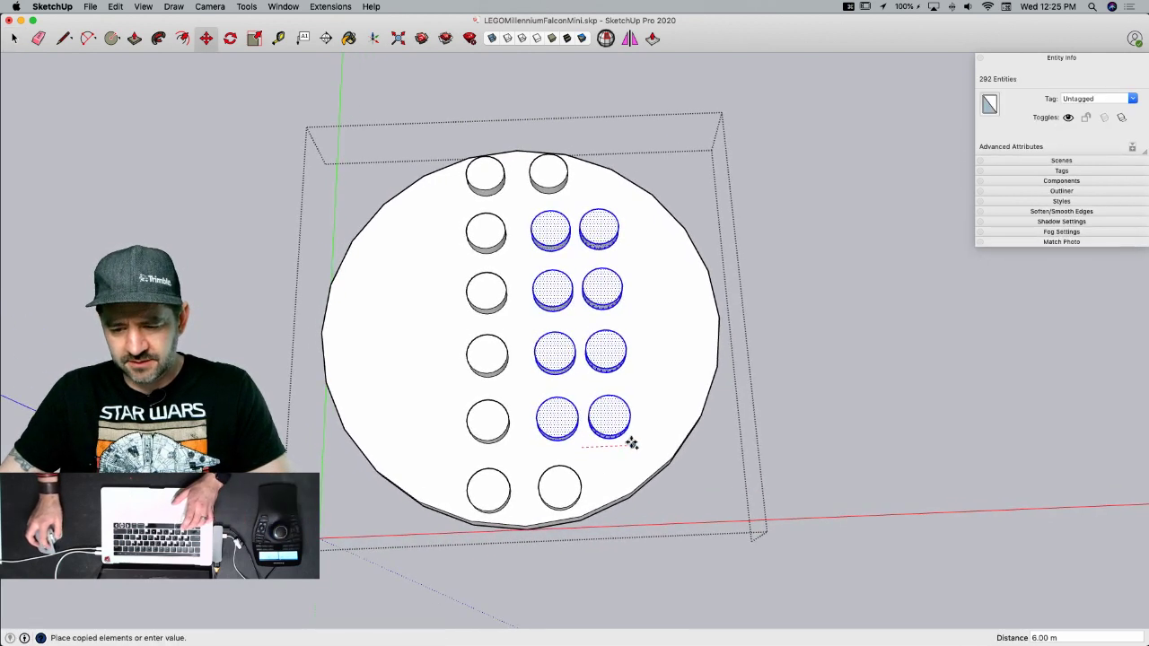
pyautogui.write('8')
pyautogui.press('Return')
pyautogui.press('space')
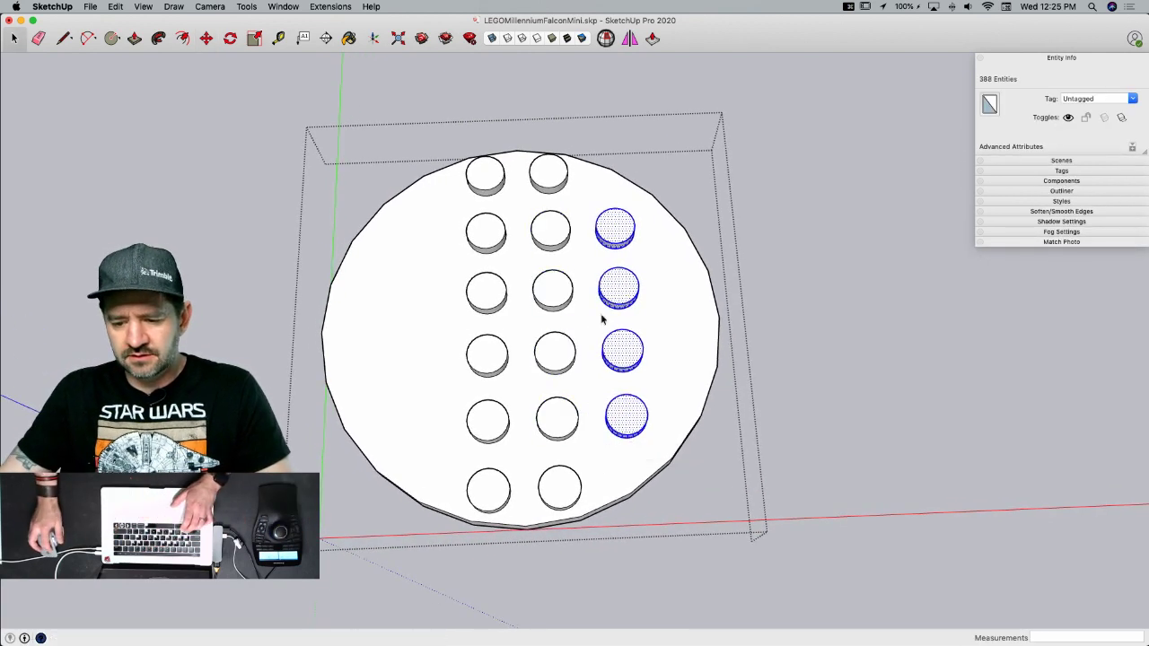
# - Copy the two middle studs of the newest column another 8 m outward along the red axis
pyautogui.moveTo(655, 387); pyautogui.dragTo(668, 389)
pyautogui.press('m')
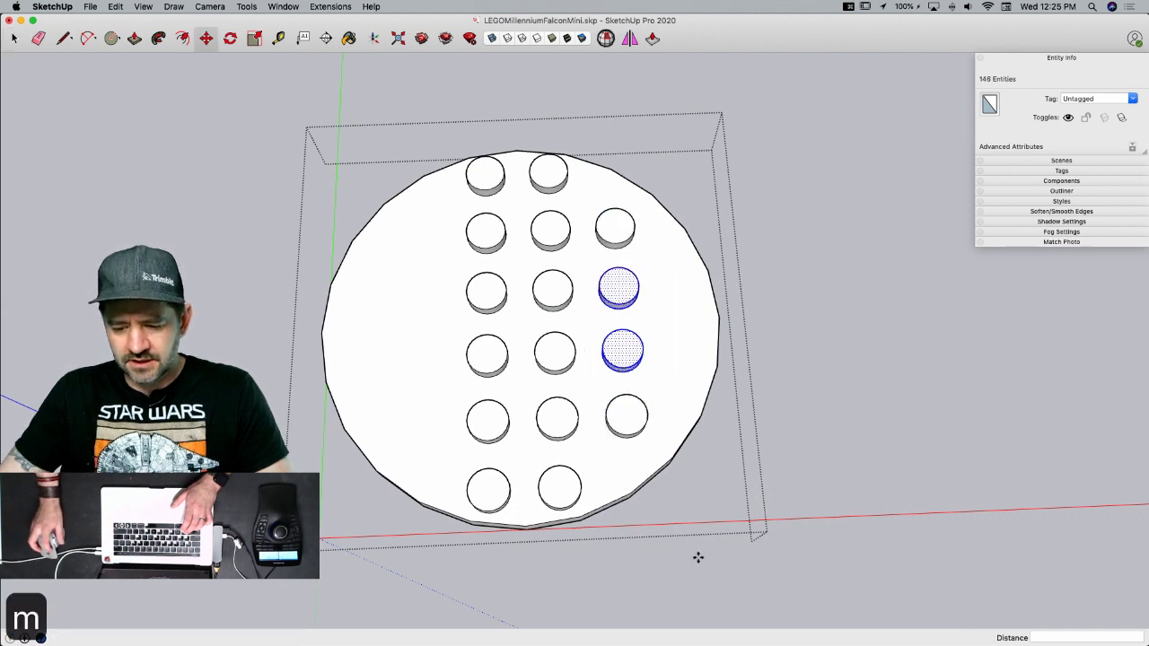
pyautogui.click(690, 556)
pyautogui.press('alt')
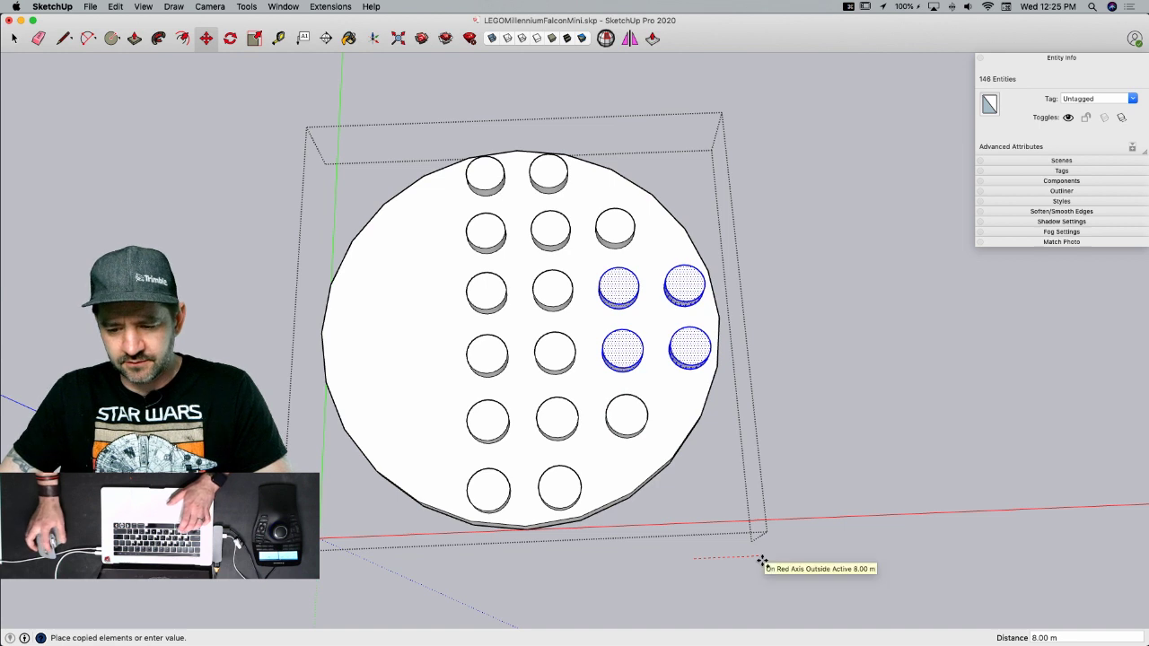
pyautogui.click(762, 562)
pyautogui.press('space')
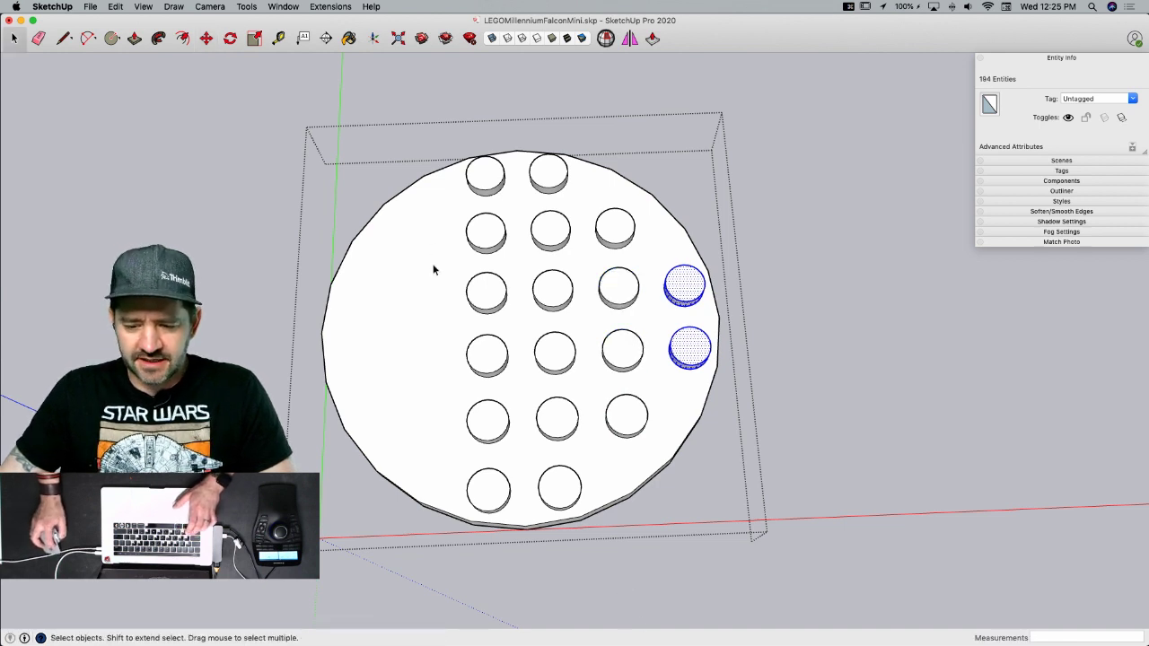
# - Copy the four central studs 16 m along the red axis onto the empty side of the disc
pyautogui.moveTo(584, 391); pyautogui.dragTo(584, 385)
pyautogui.press('m')
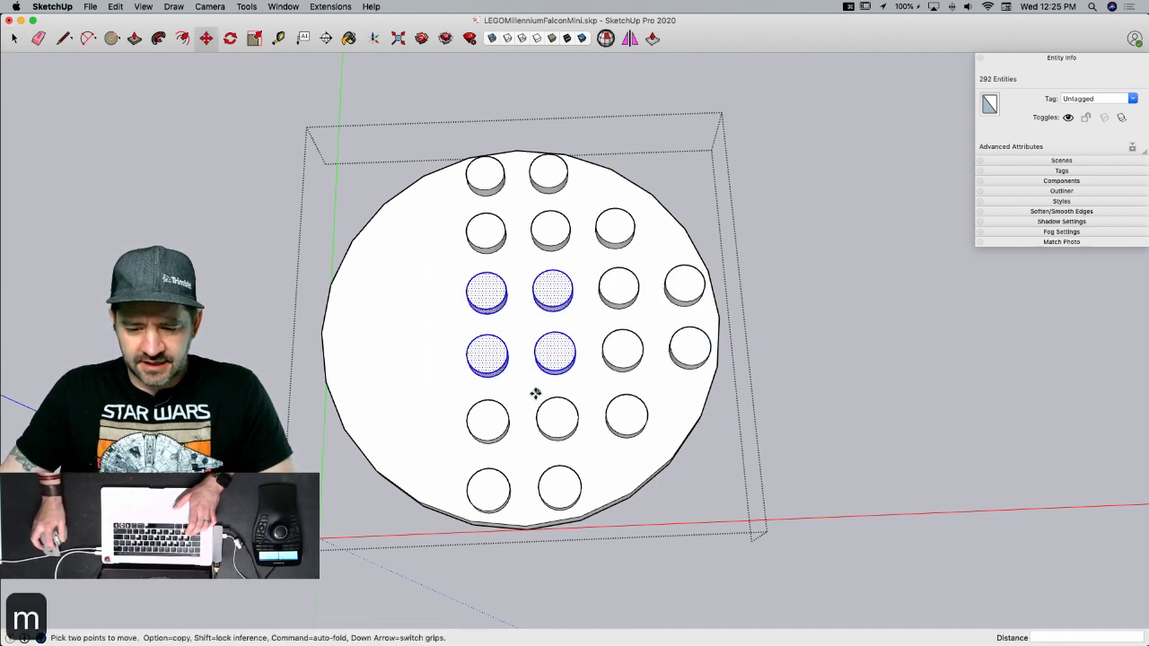
pyautogui.click(536, 393)
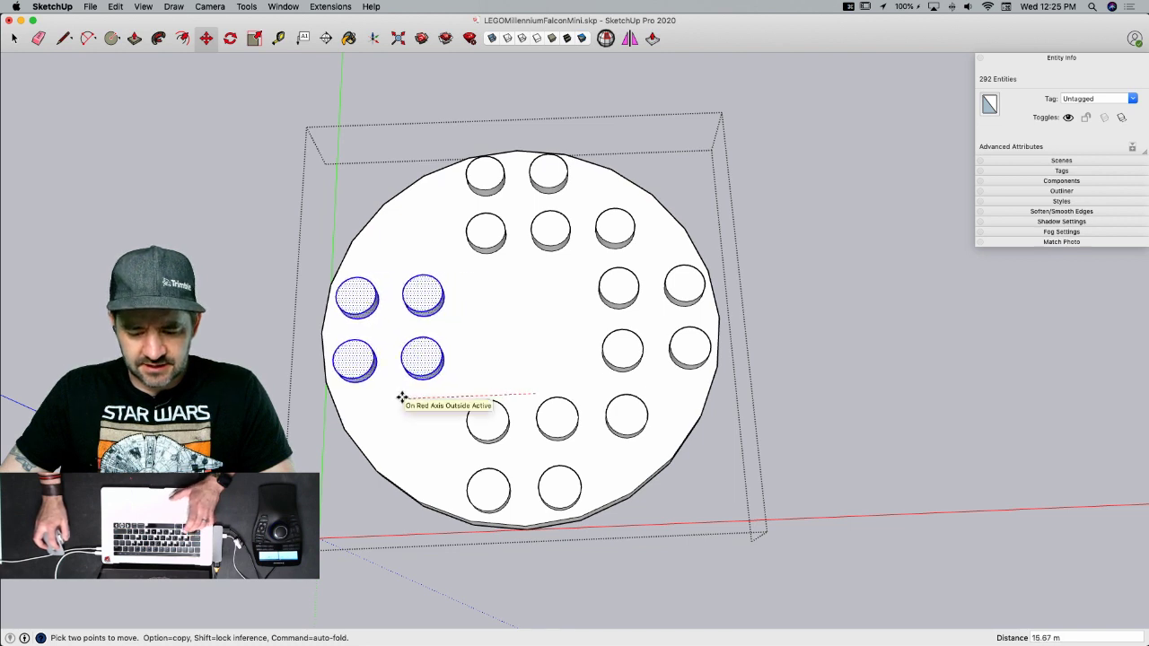
pyautogui.press('alt')
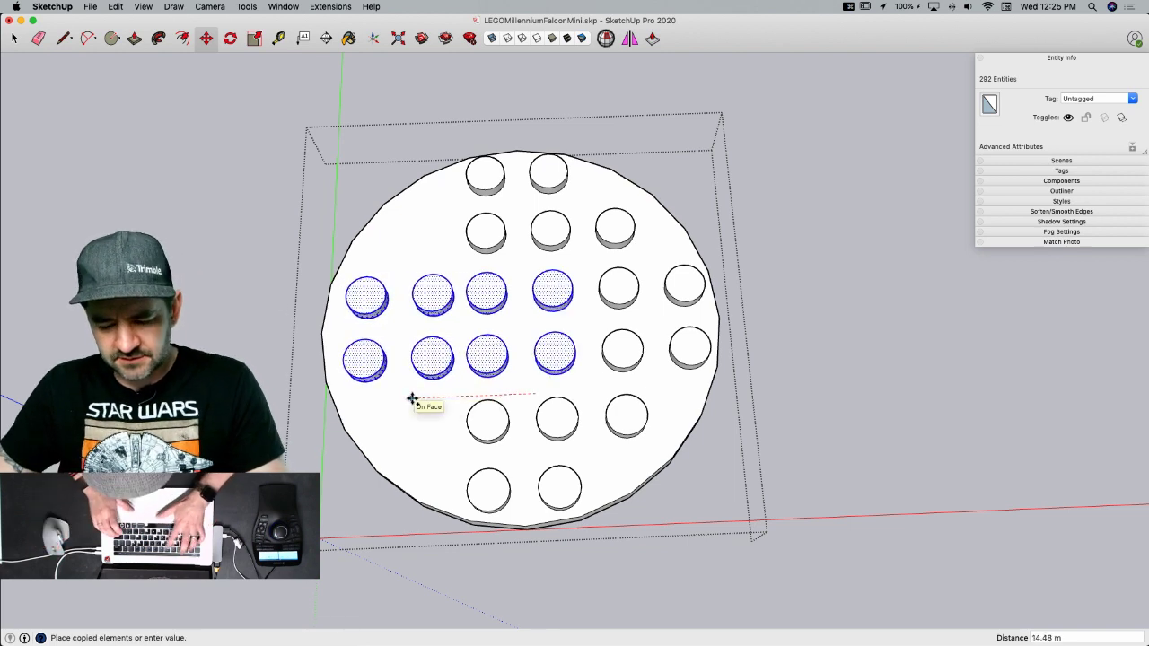
pyautogui.write('16')
pyautogui.press('Return')
pyautogui.press('space')
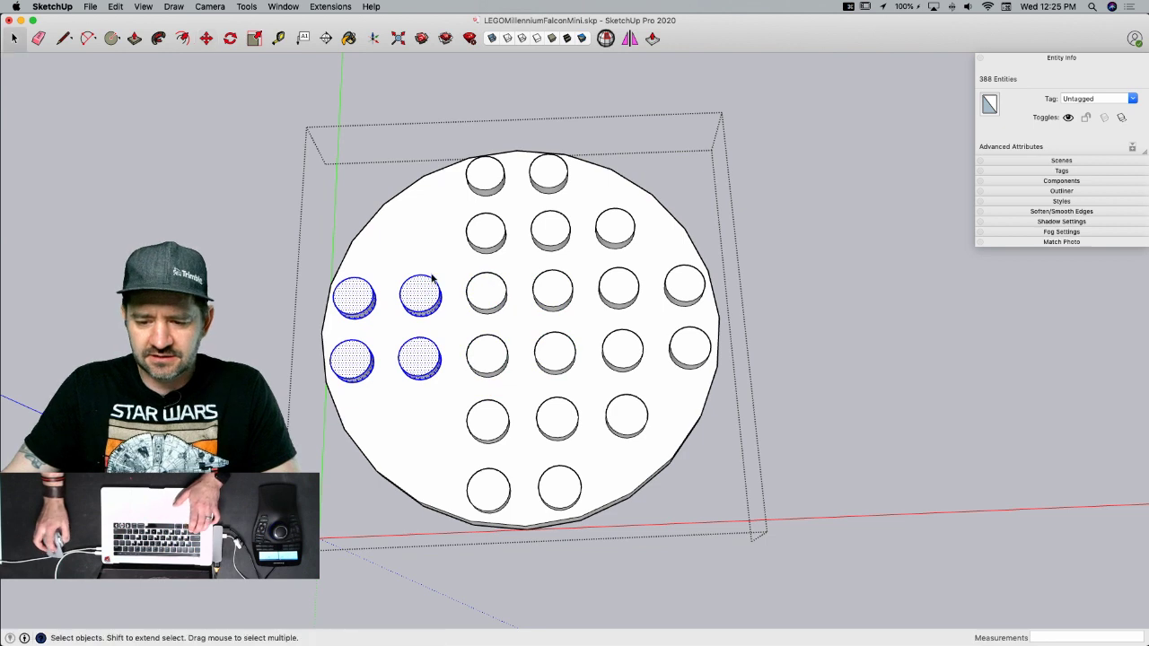
# - Copy the first column's second and fifth studs 8 m toward the empty side along the red axis, and close the group
pyautogui.click(514, 269)
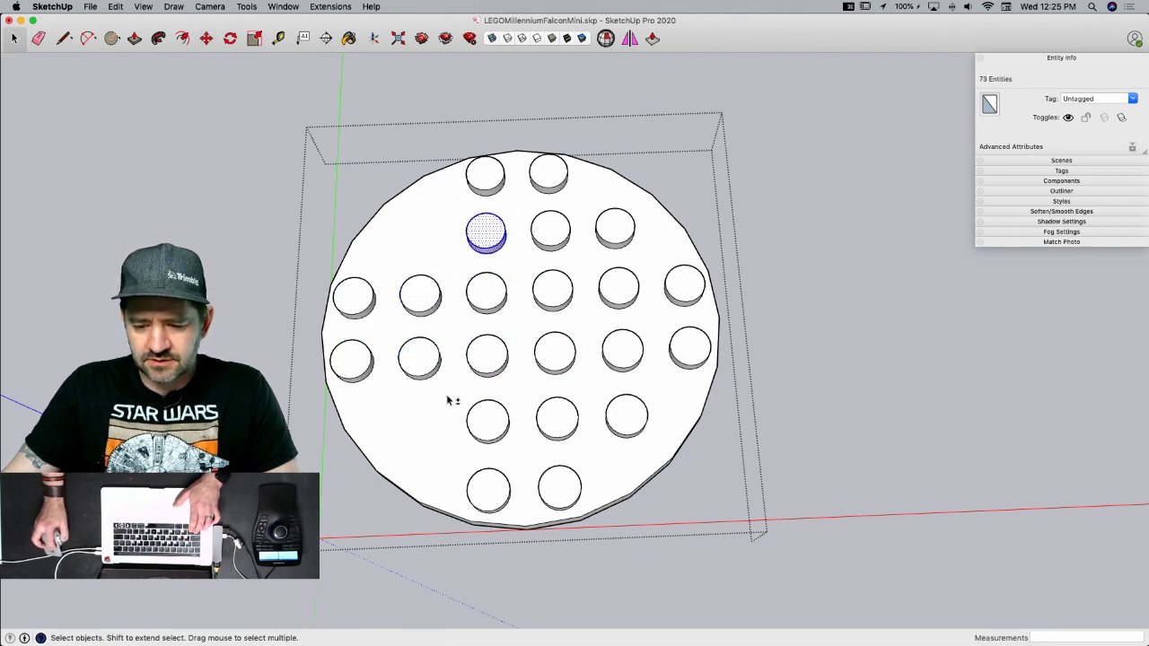
pyautogui.keyDown('shift'); pyautogui.click(513, 455); pyautogui.keyUp('shift')
pyautogui.press('m')
pyautogui.press('alt')
pyautogui.click(509, 456)
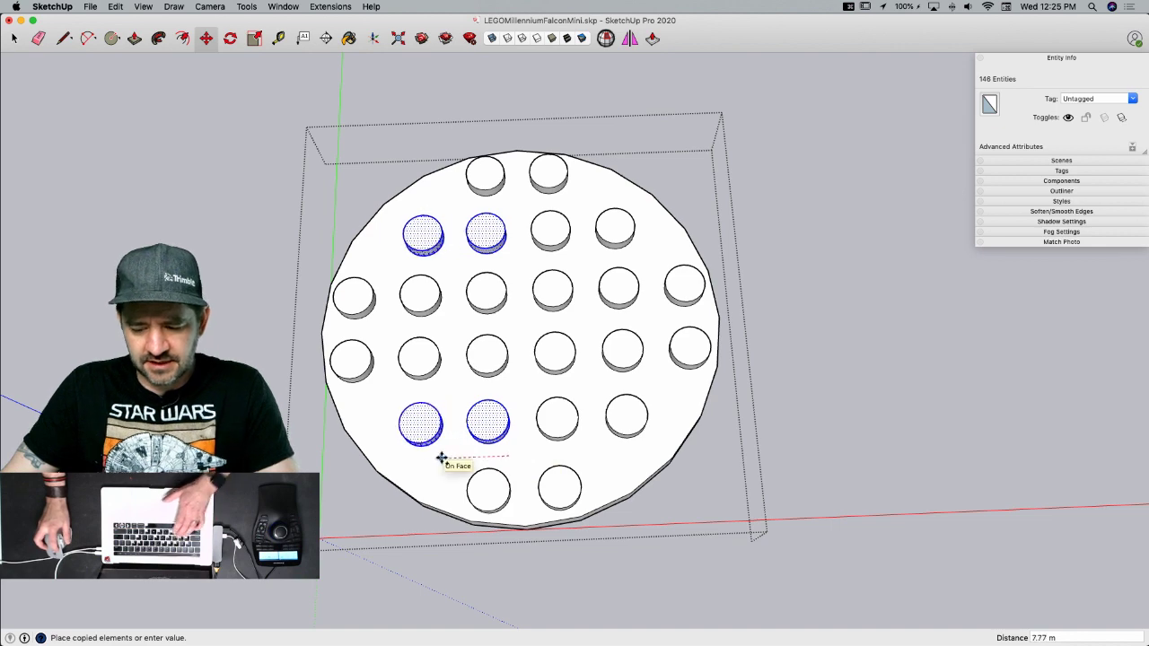
pyautogui.write('8')
pyautogui.press('Return')
pyautogui.press('space')
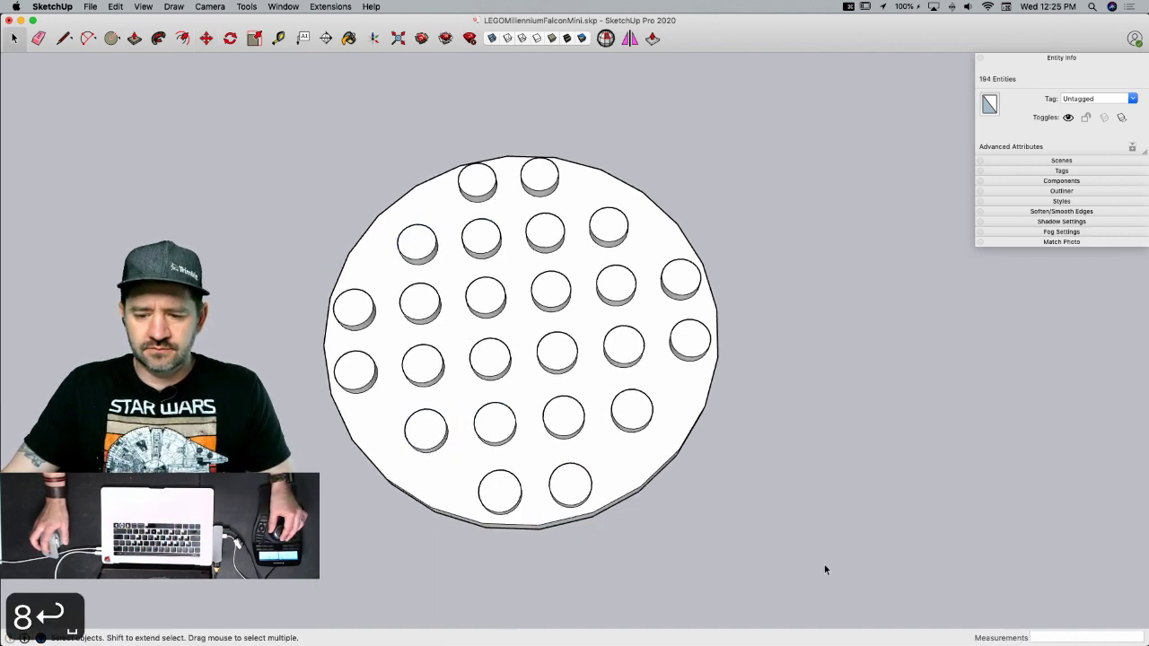
pyautogui.click(824, 564)
pyautogui.press('space')
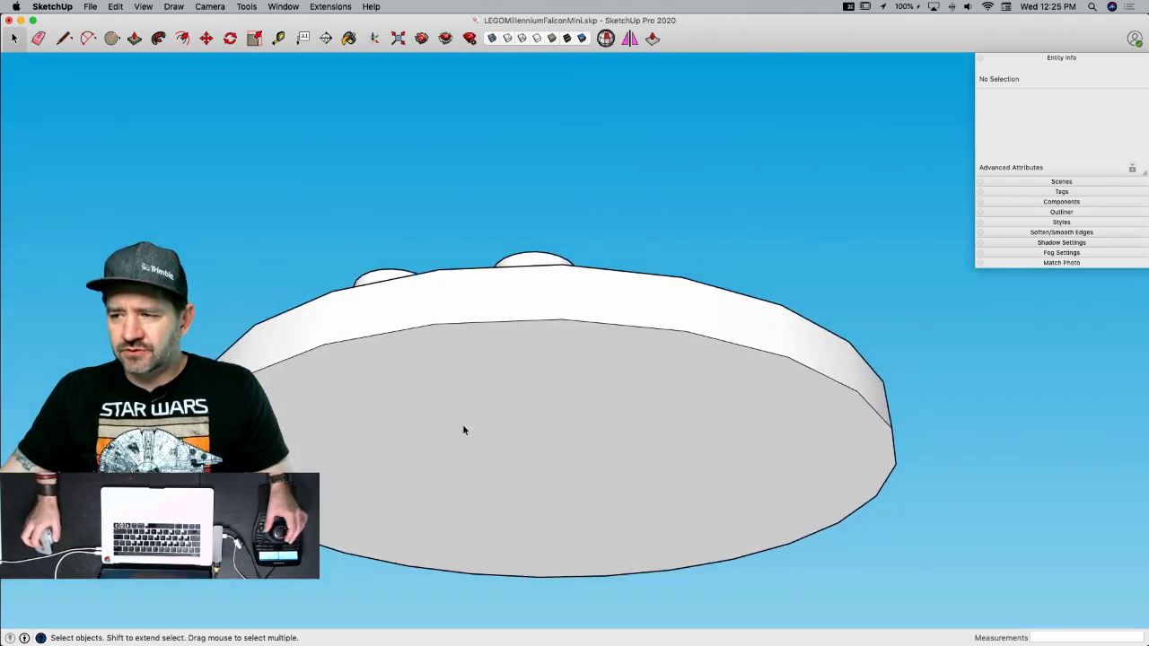
# - Offset the outer edge of the round plate's underside inward by 1.6 m inside its group
pyautogui.press('f')
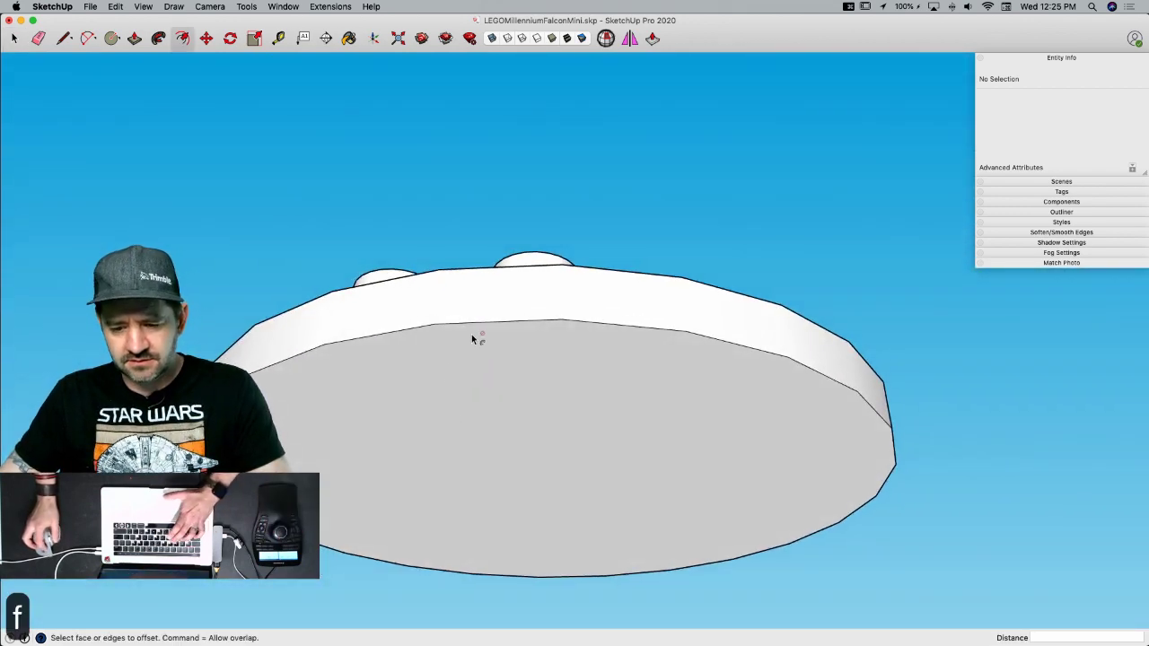
pyautogui.press('space')
pyautogui.click(471, 343)
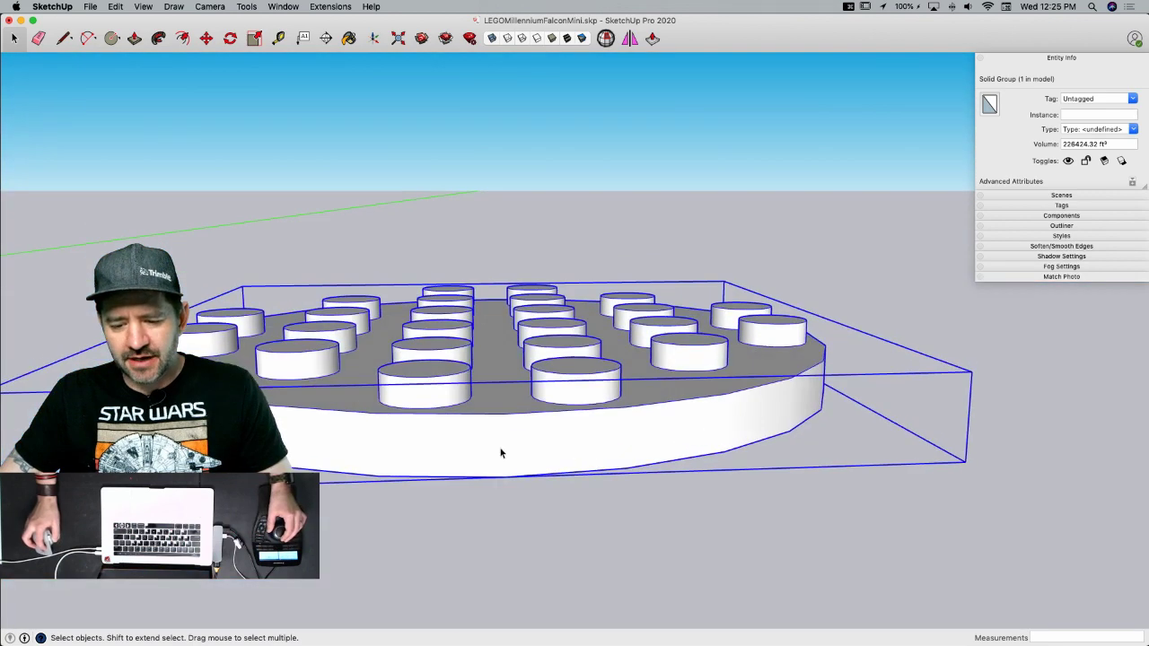
pyautogui.moveTo(501, 453); pyautogui.dragTo(472, 332, button='middle')
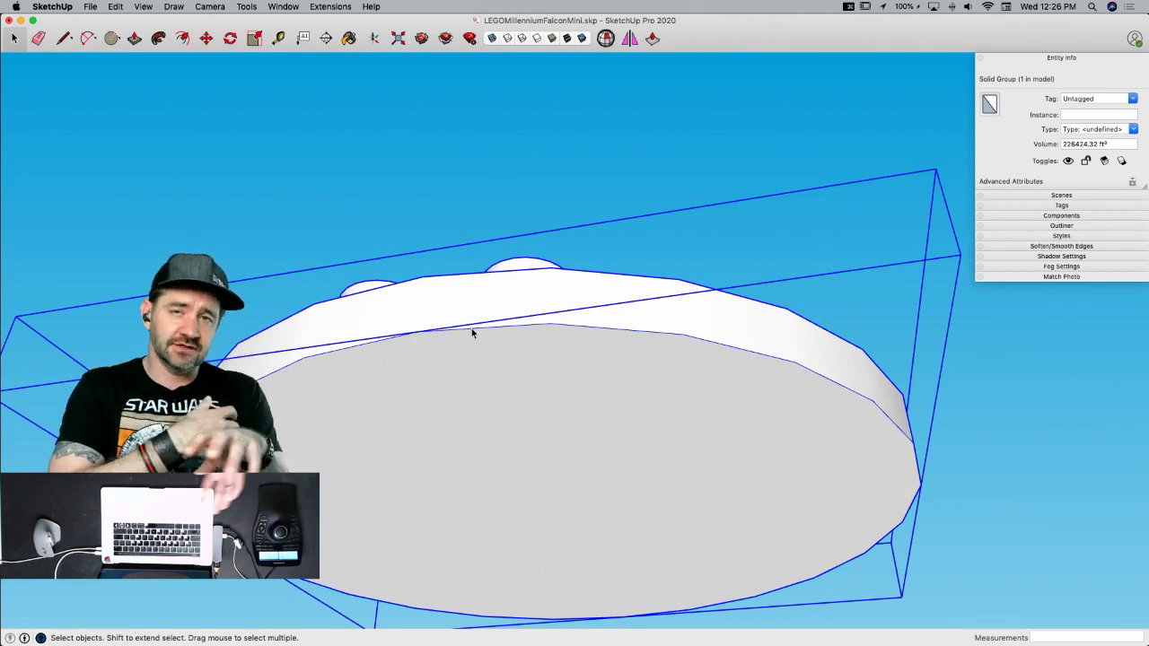
pyautogui.moveTo(471, 328); pyautogui.dragTo(429, 334, button='middle')
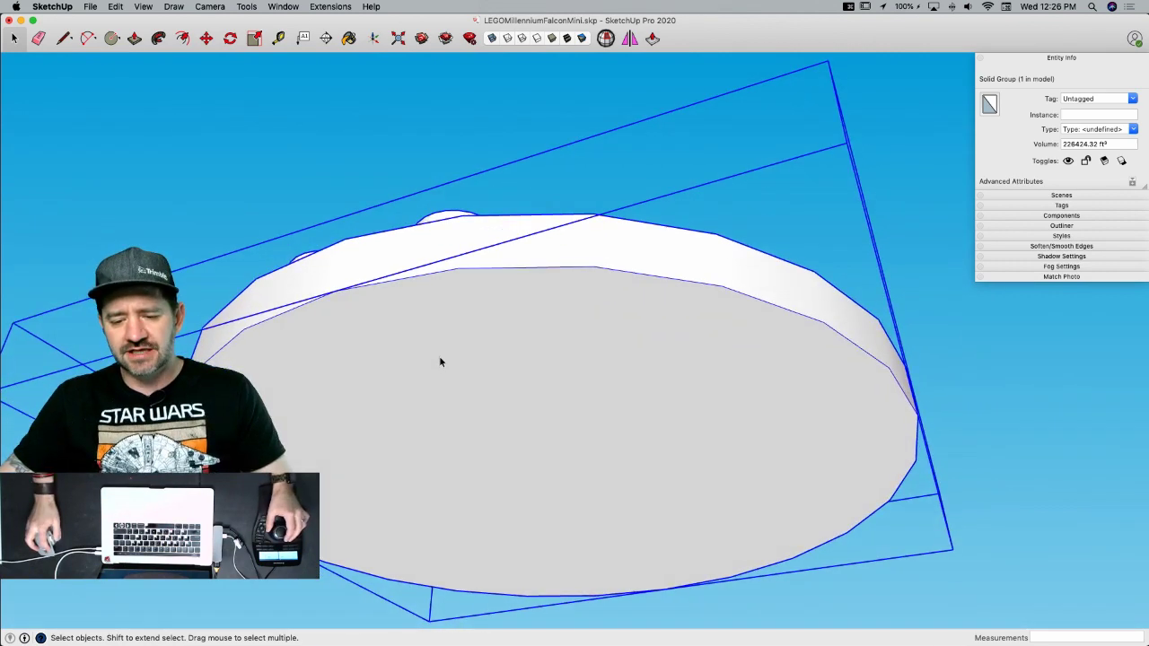
pyautogui.doubleClick(396, 323)
pyautogui.click(406, 286)
pyautogui.press('f')
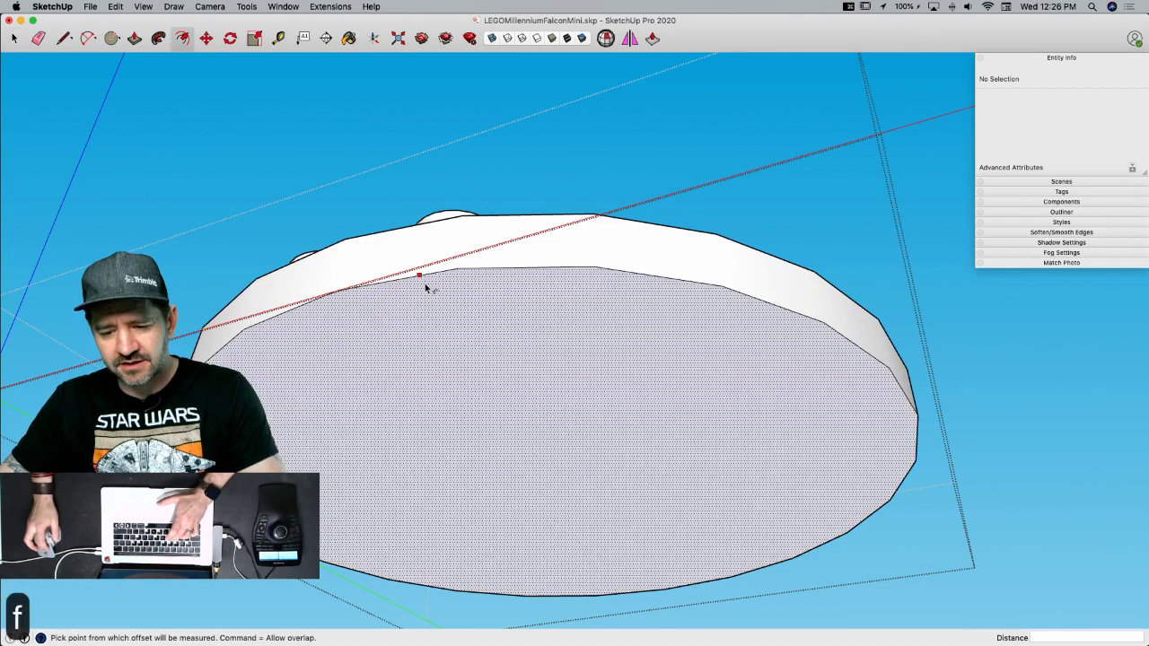
pyautogui.click(419, 276)
pyautogui.click(427, 296)
pyautogui.write('1.6')
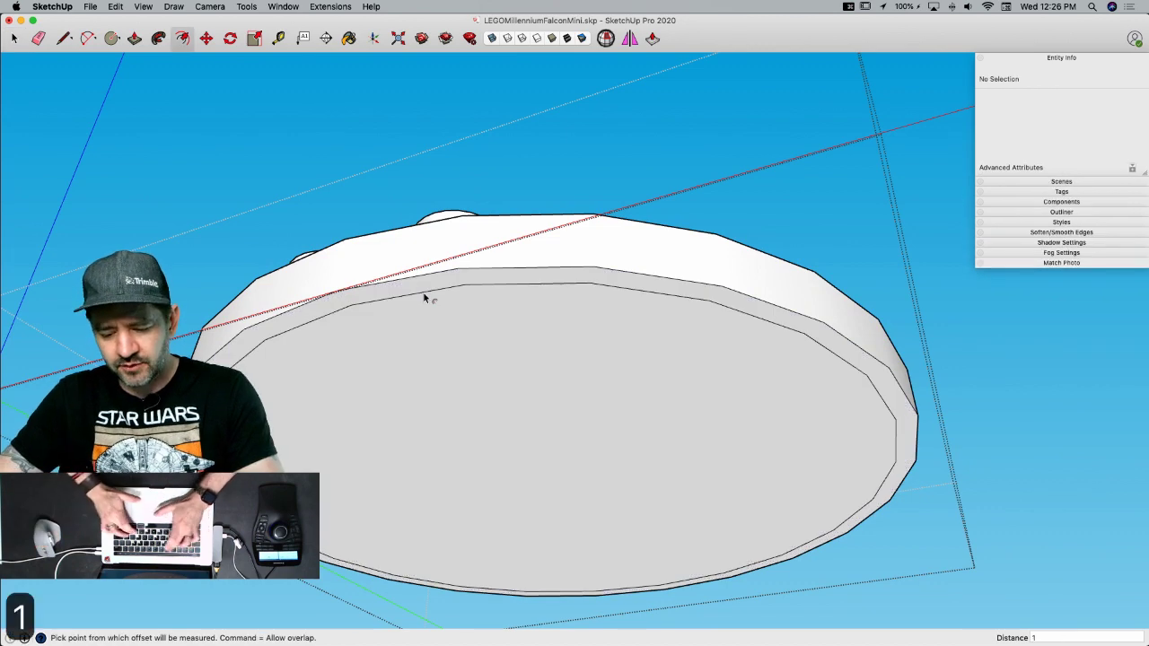
pyautogui.press('Return')
# - Push the inner underside face into the round plate to match the brown plate's recess depth, and close the group
pyautogui.press('p')
pyautogui.moveTo(419, 308); pyautogui.dragTo(420, 339, button='middle')
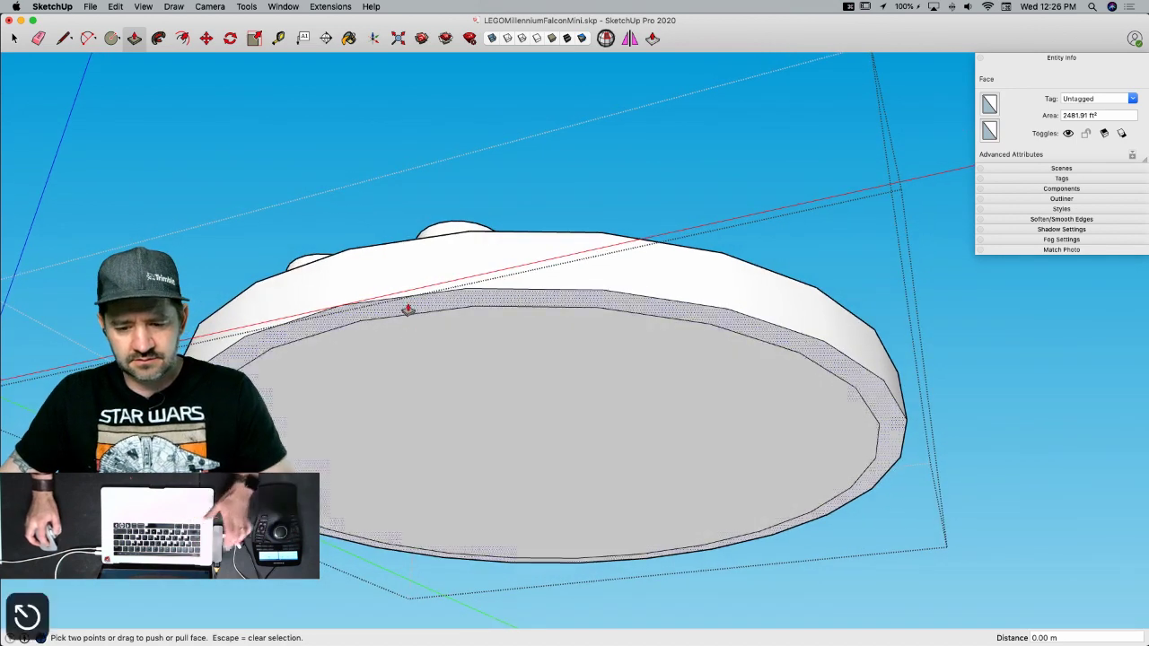
pyautogui.press('Escape')
pyautogui.press('l')
pyautogui.press('p')
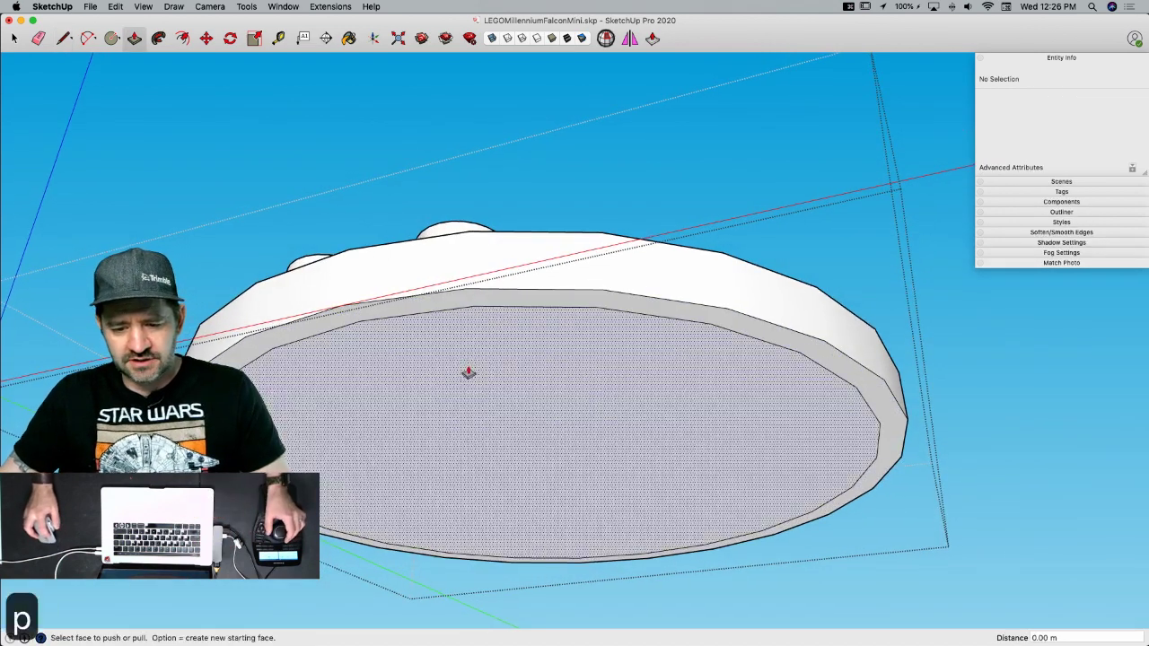
pyautogui.click(457, 349)
pyautogui.scroll(-10, 455, 353)
pyautogui.moveTo(592, 314); pyautogui.dragTo(910, 381, button='middle')
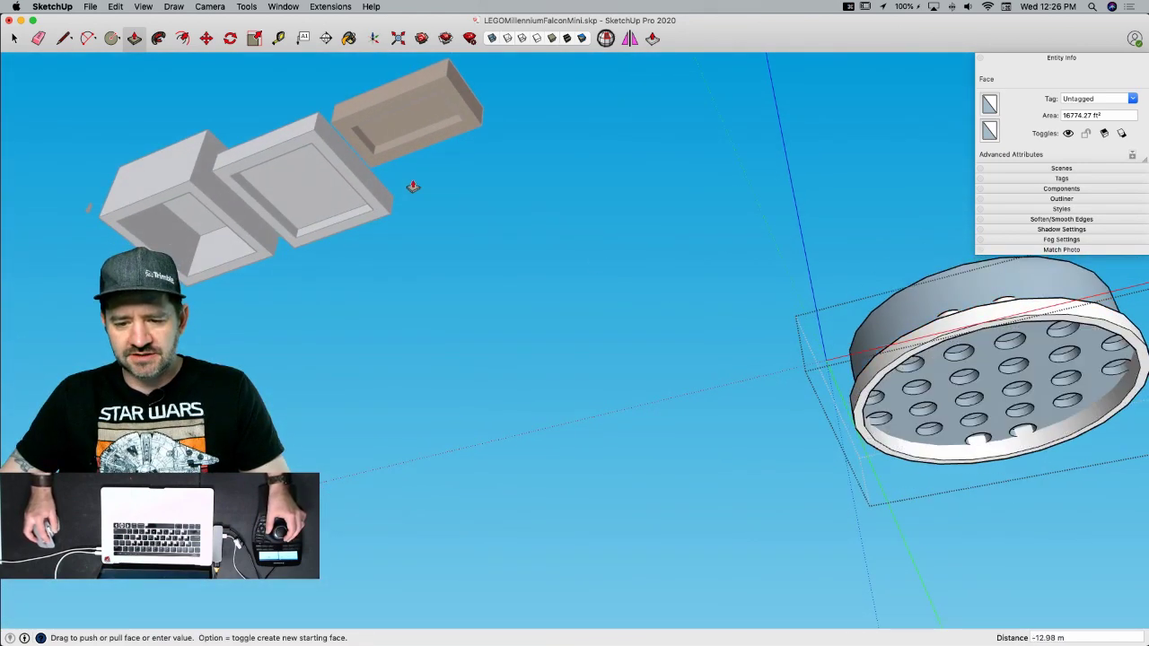
pyautogui.click(378, 148)
pyautogui.scroll(-3, 688, 406)
pyautogui.press('space')
pyautogui.click(829, 380)
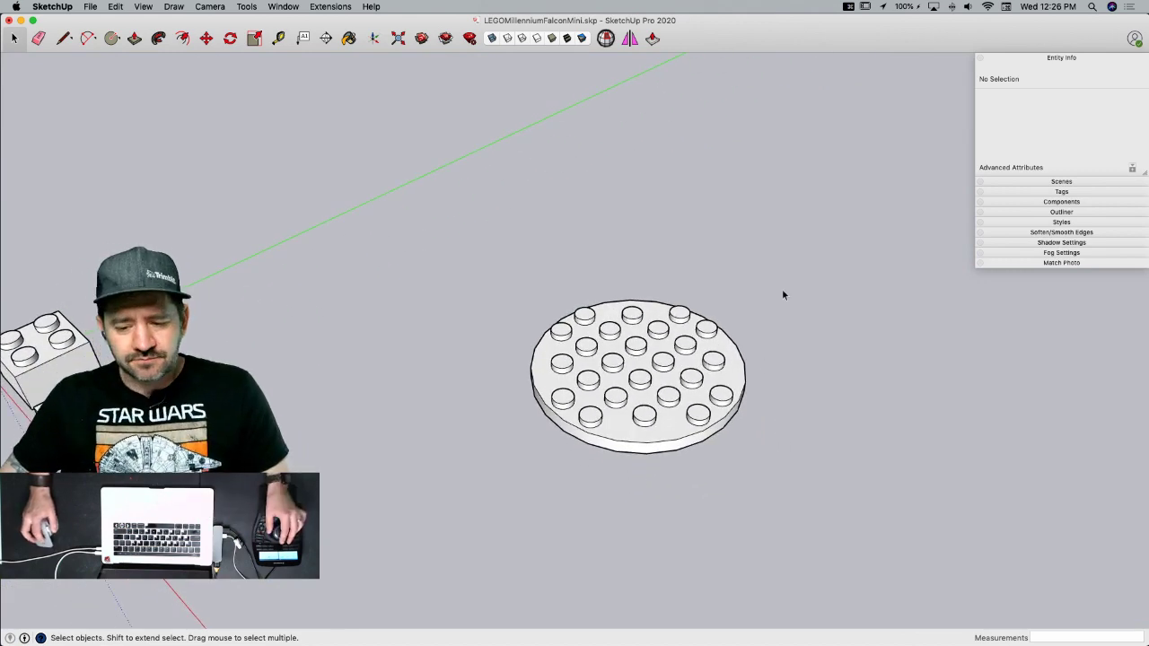
pyautogui.click(665, 380)
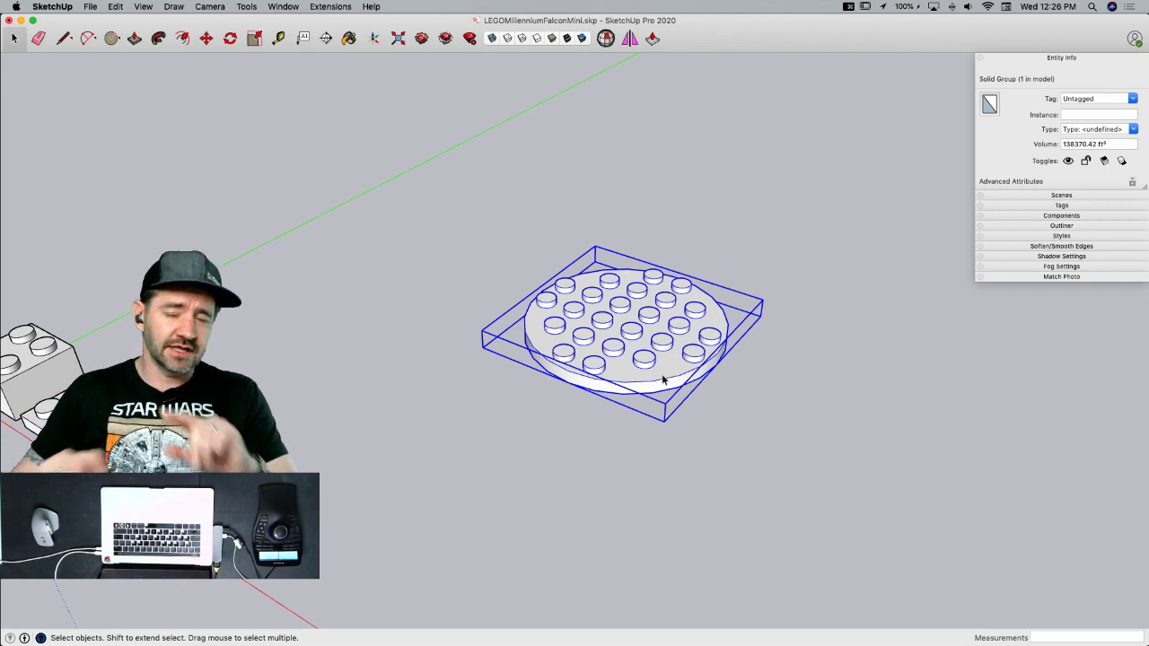
pyautogui.scroll(5, 665, 381)
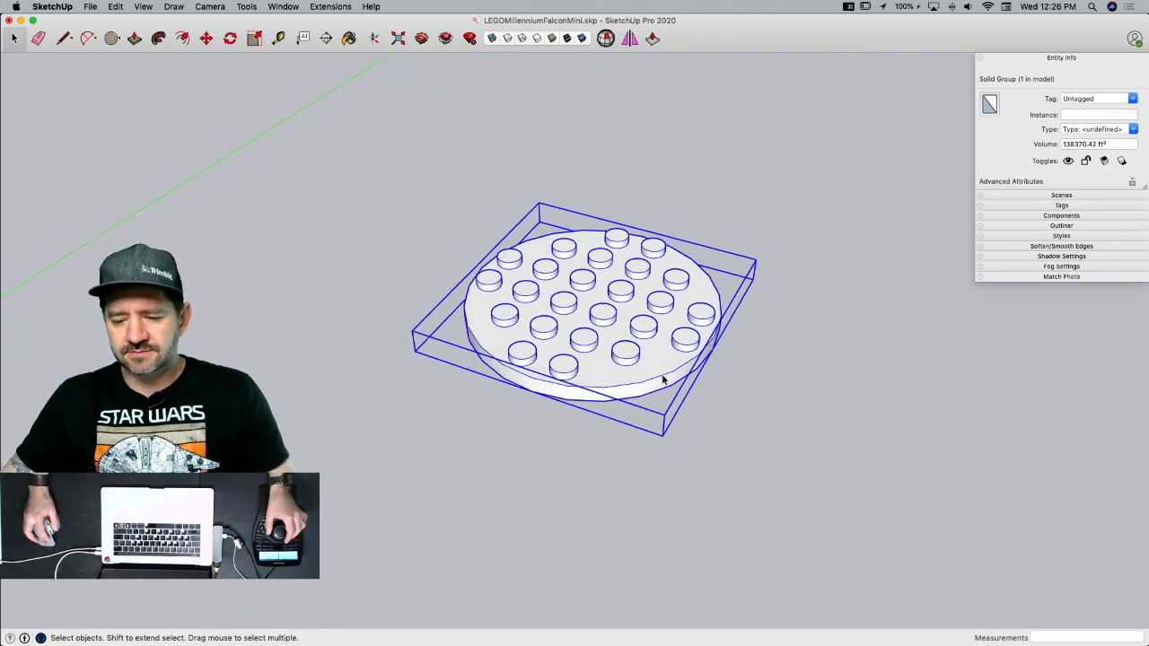
pyautogui.doubleClick(618, 369)
pyautogui.click(833, 374)
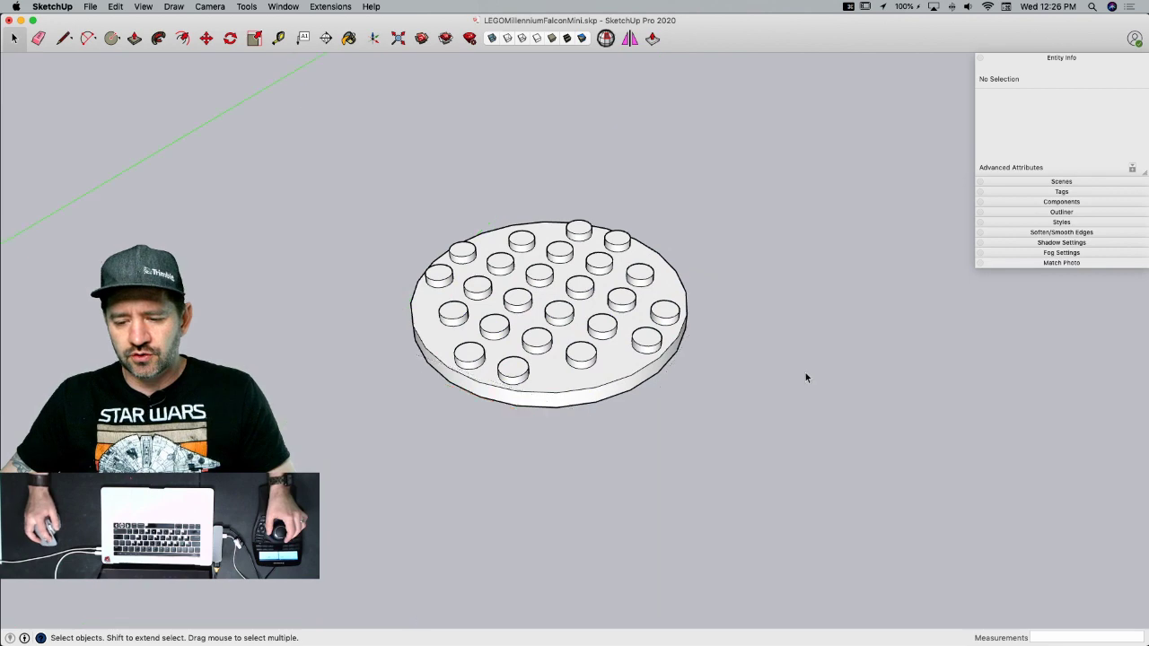
pyautogui.tripleClick(577, 352)
pyautogui.click(893, 362)
# - Turn the round plate group into a component with the definition name Plate-Round-6x6-LGray
pyautogui.rightClick(558, 334)
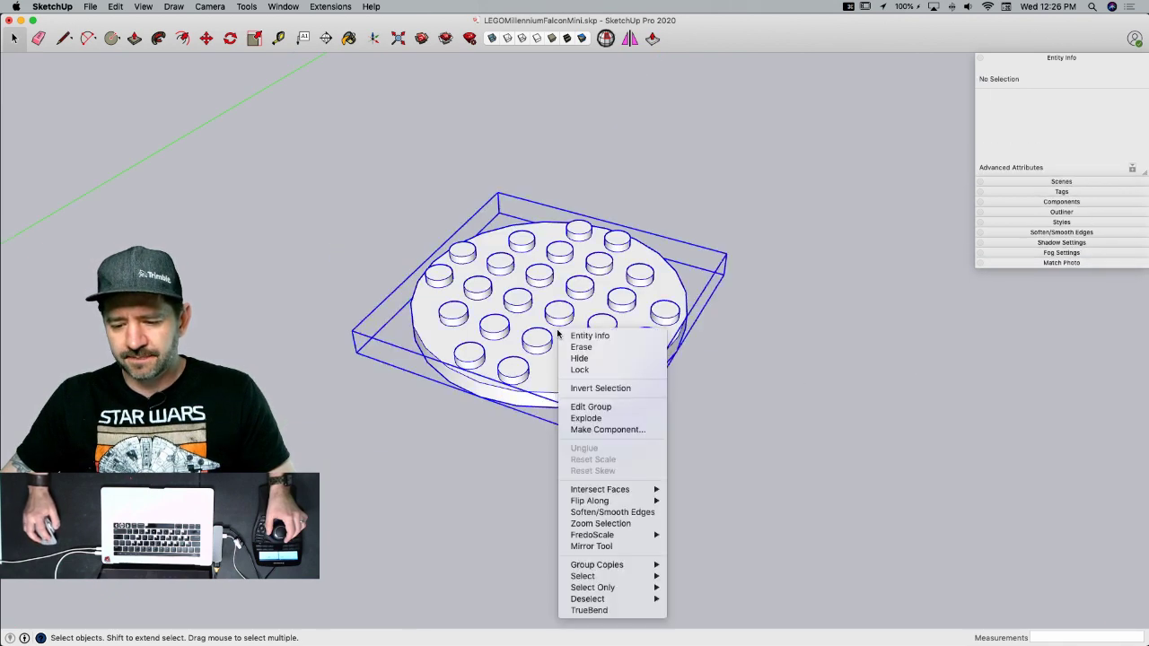
pyautogui.click(606, 430)
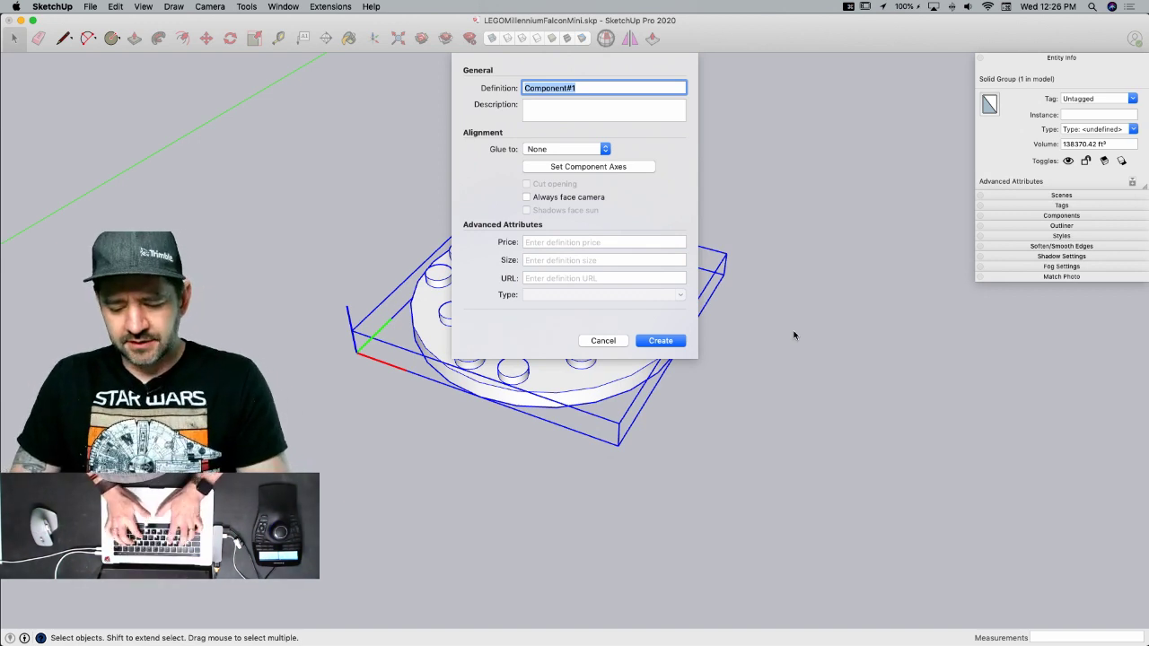
pyautogui.write('Plate-Round-')
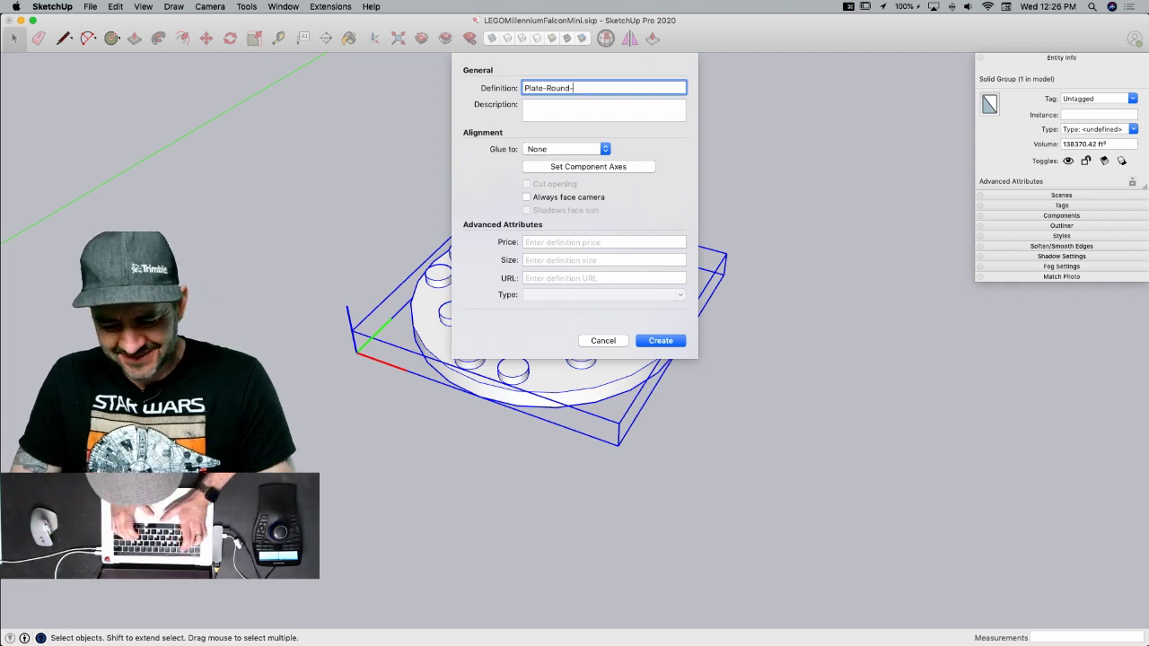
pyautogui.write('6x6')
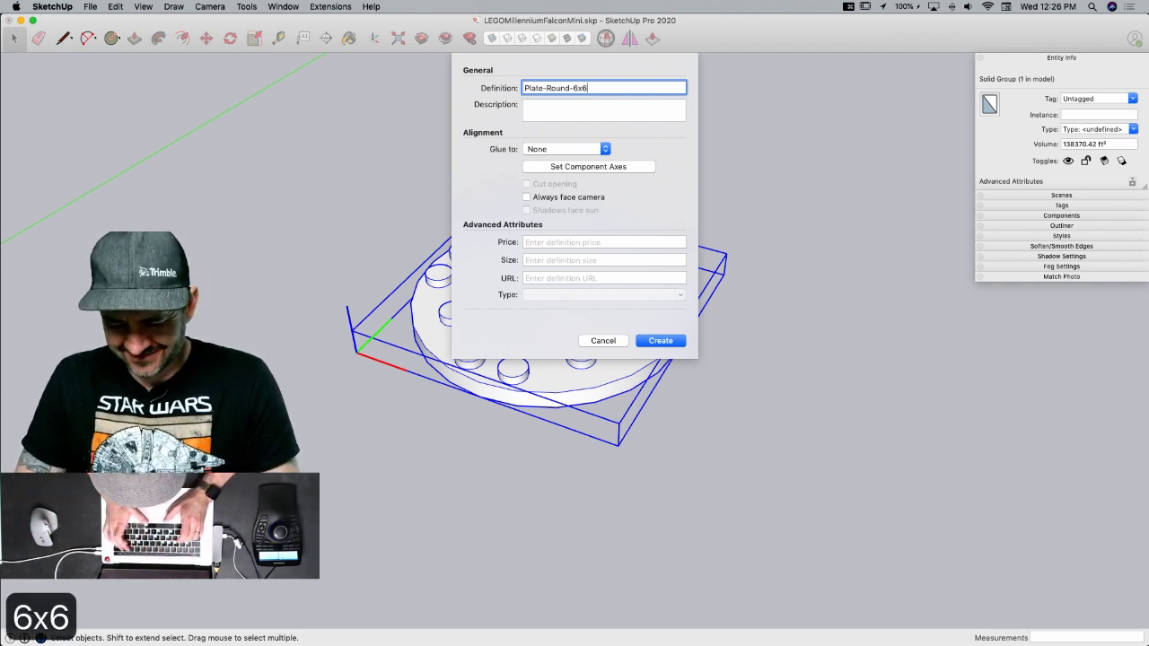
pyautogui.write('-Gr')
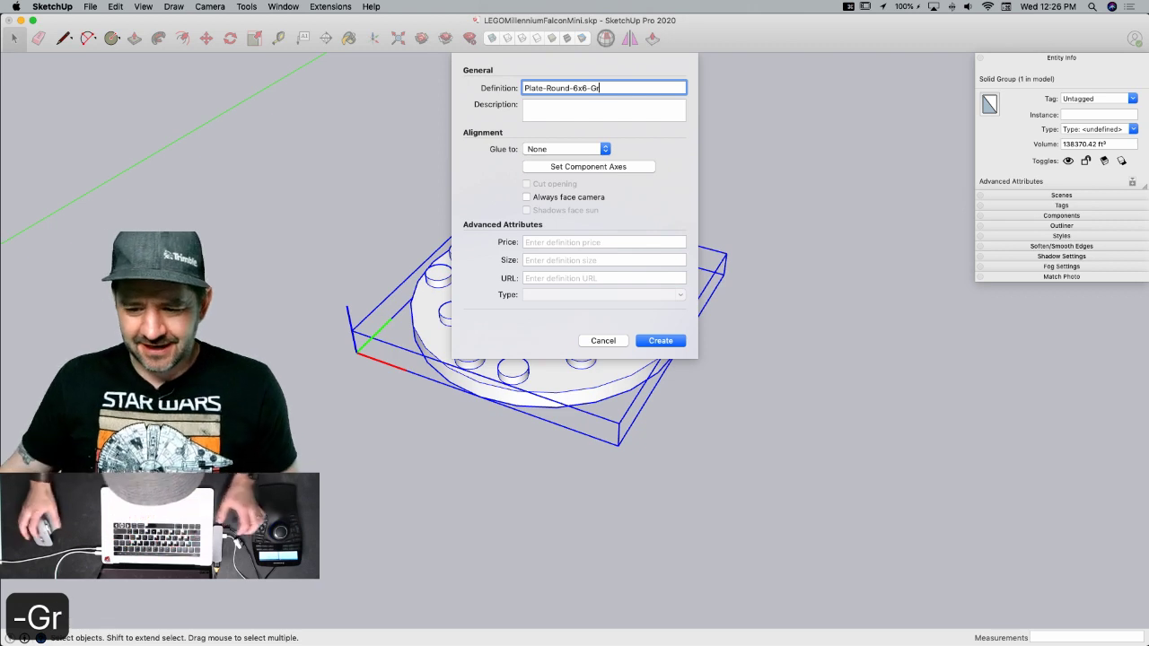
pyautogui.write('ay')
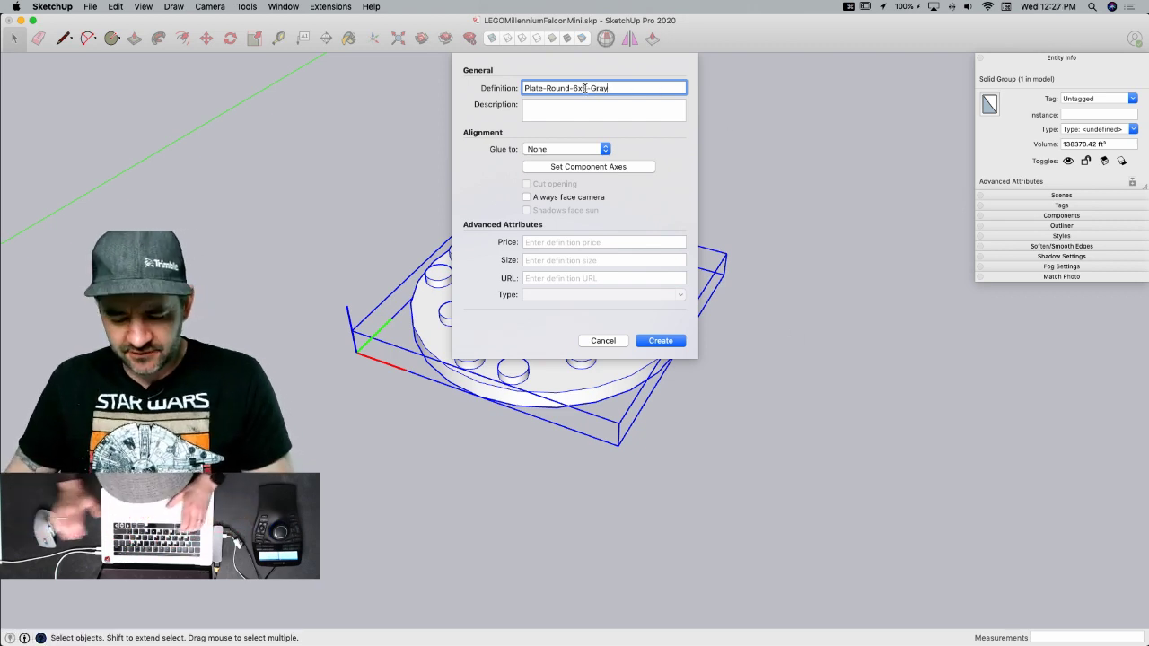
pyautogui.click(591, 88)
pyautogui.write('L')
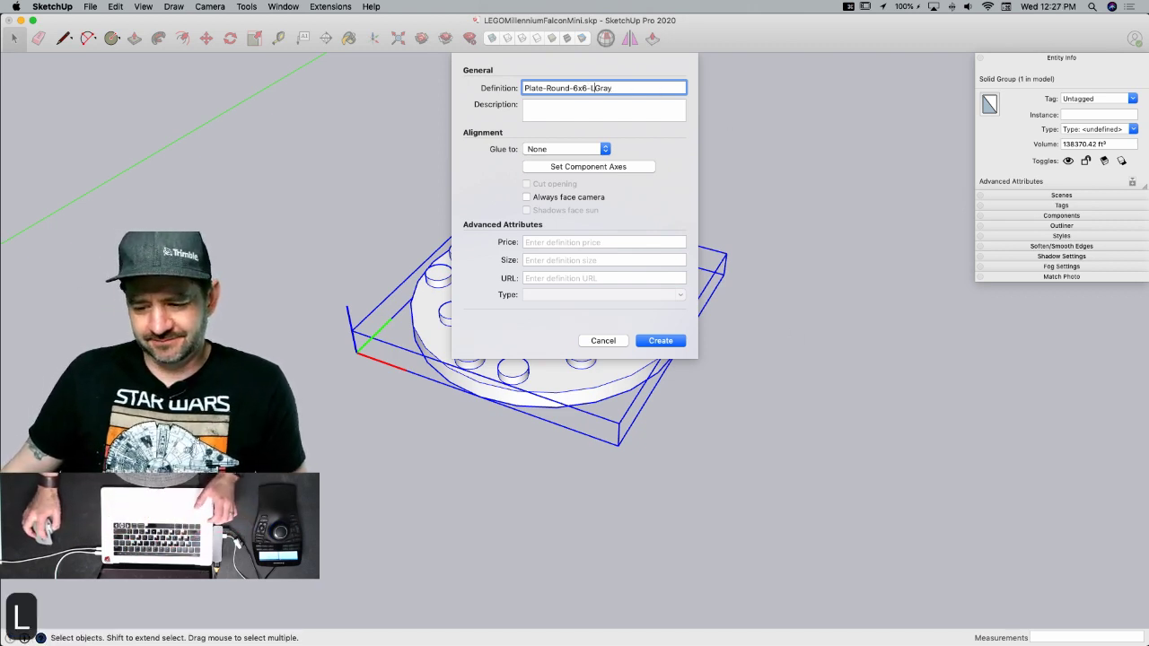
pyautogui.click(661, 341)
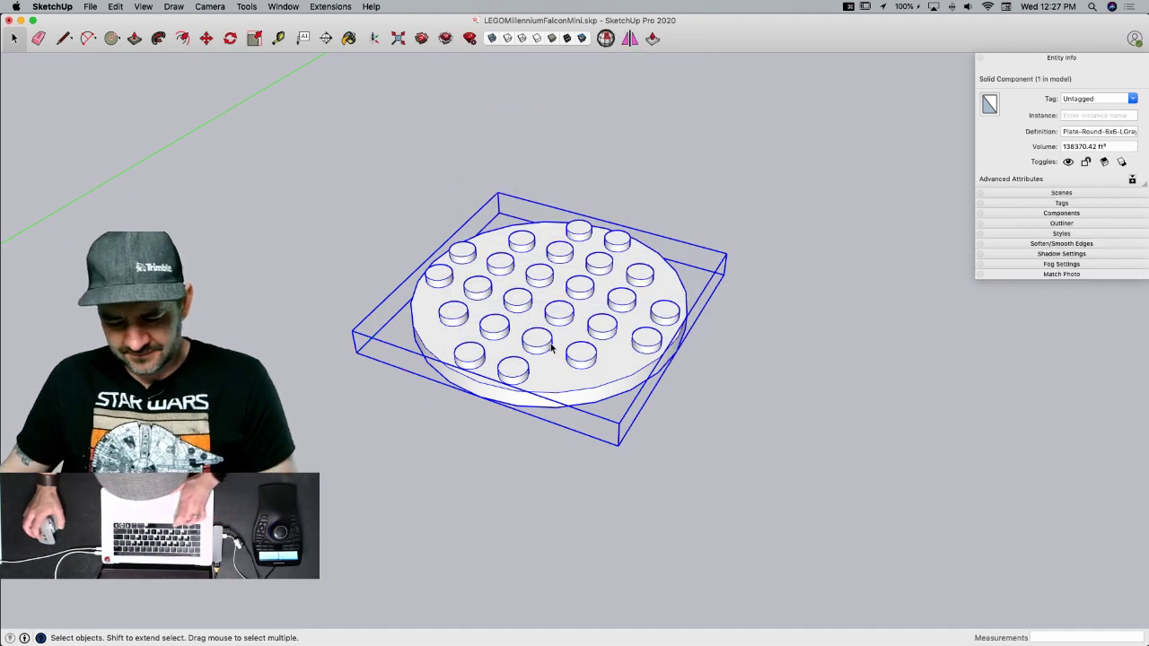
# - Paint all geometry inside the round plate component with the Silver pencil color, and close the component
pyautogui.tripleClick(552, 348)
pyautogui.press('b')
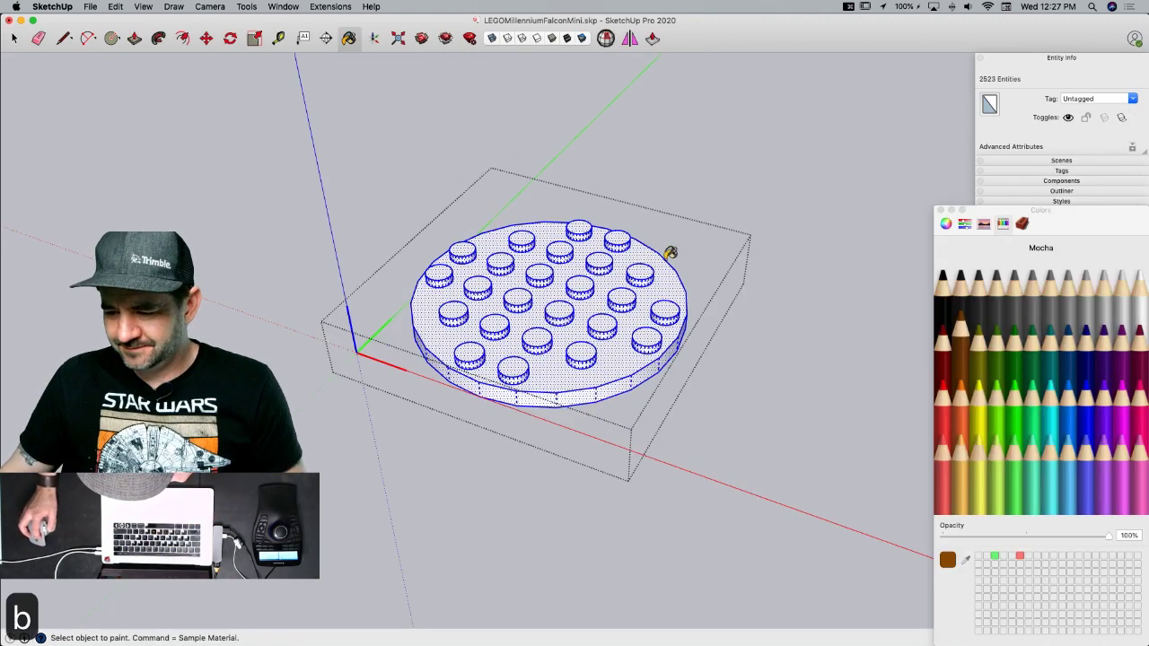
pyautogui.click(1101, 297)
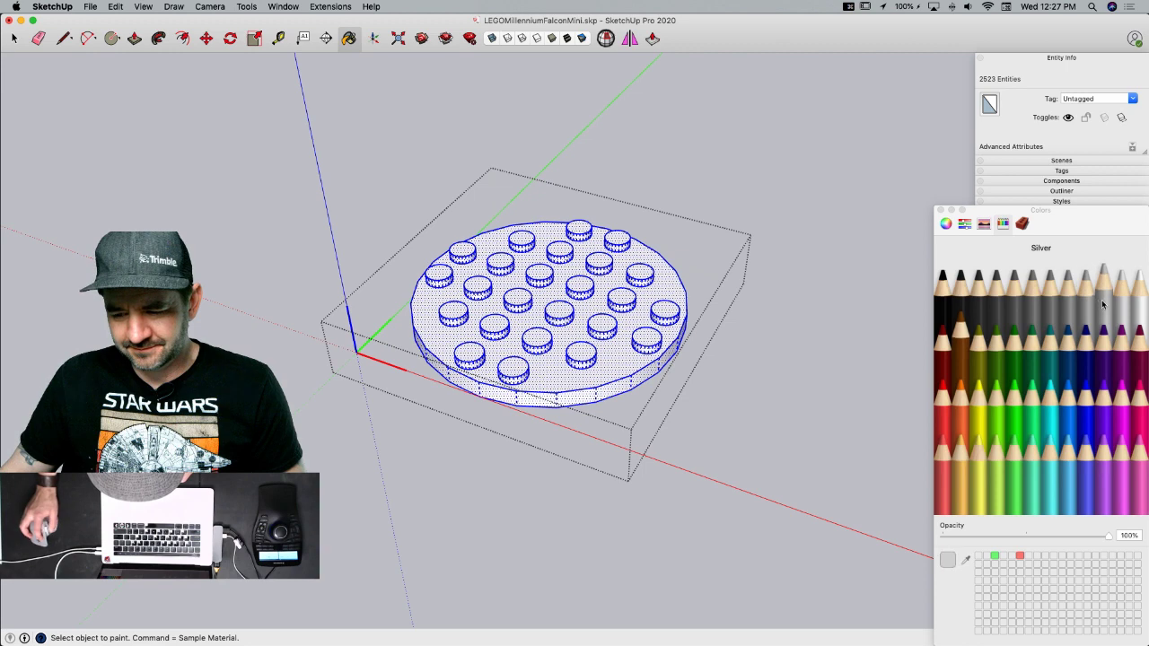
pyautogui.click(596, 359)
pyautogui.click(941, 210)
pyautogui.press('space')
pyautogui.click(840, 247)
# - Move the round plate onto the red axis directly beside the brown plate, and save the model
pyautogui.scroll(-6, 840, 247)
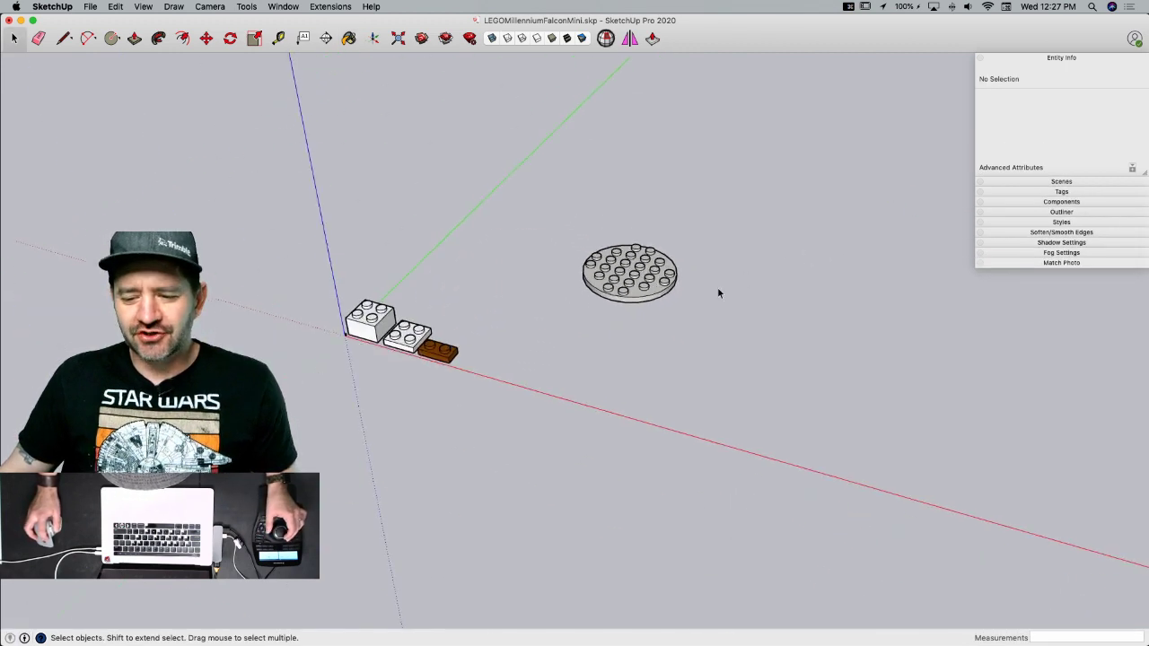
pyautogui.click(626, 248)
pyautogui.press('m')
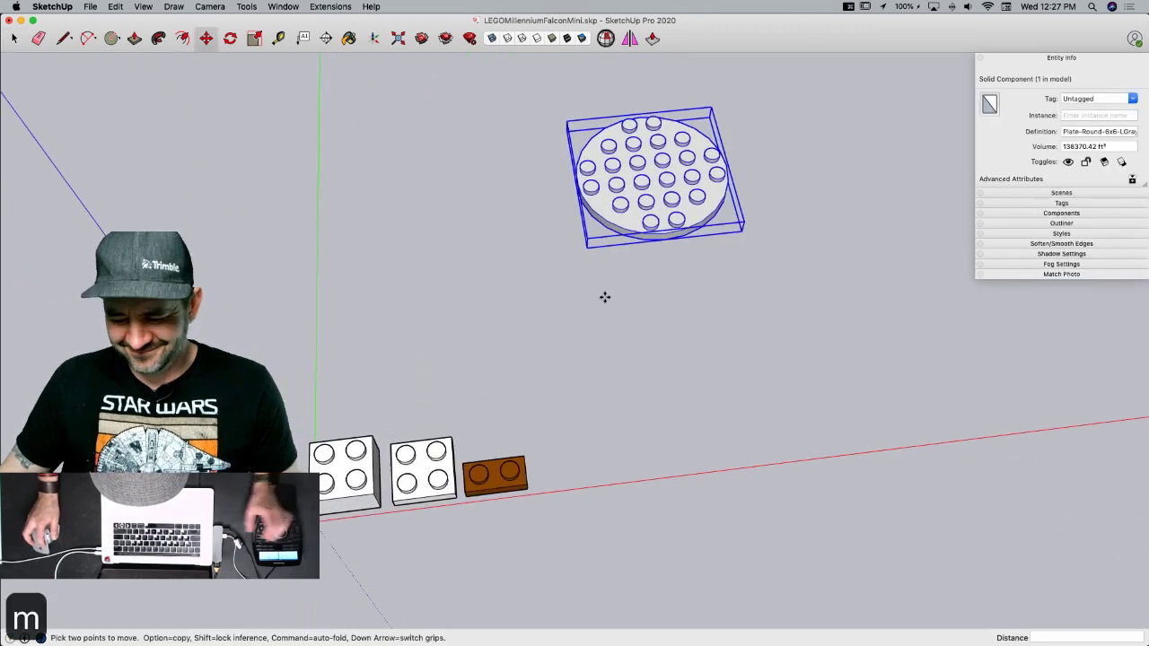
pyautogui.click(665, 243)
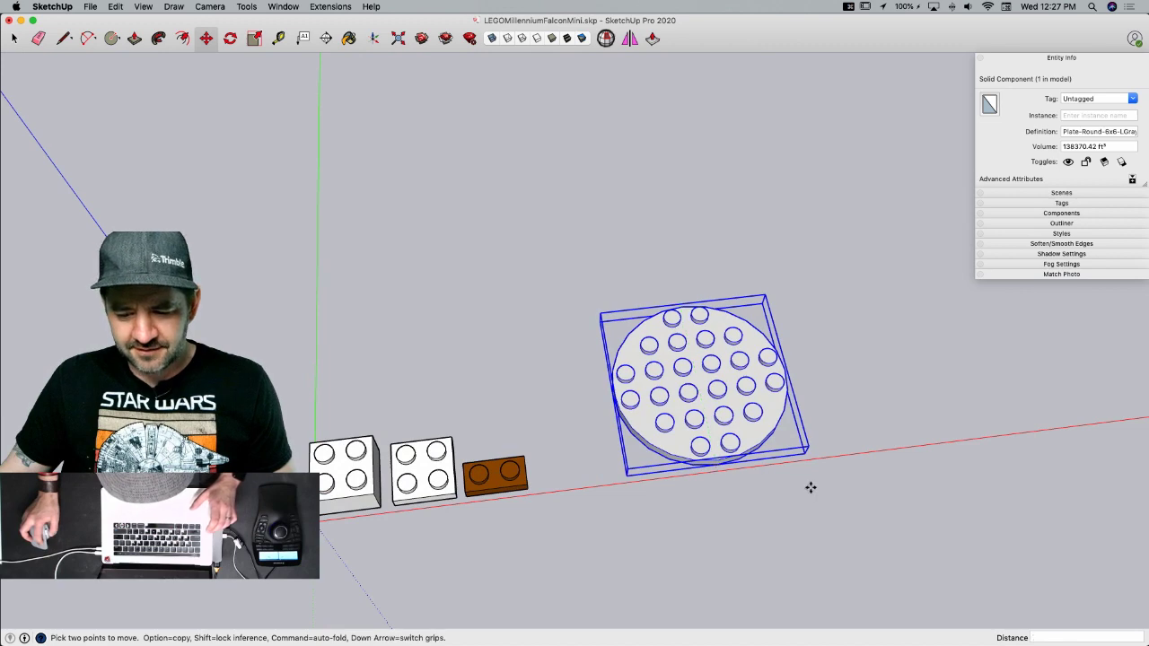
pyautogui.click(716, 505)
pyautogui.press('space')
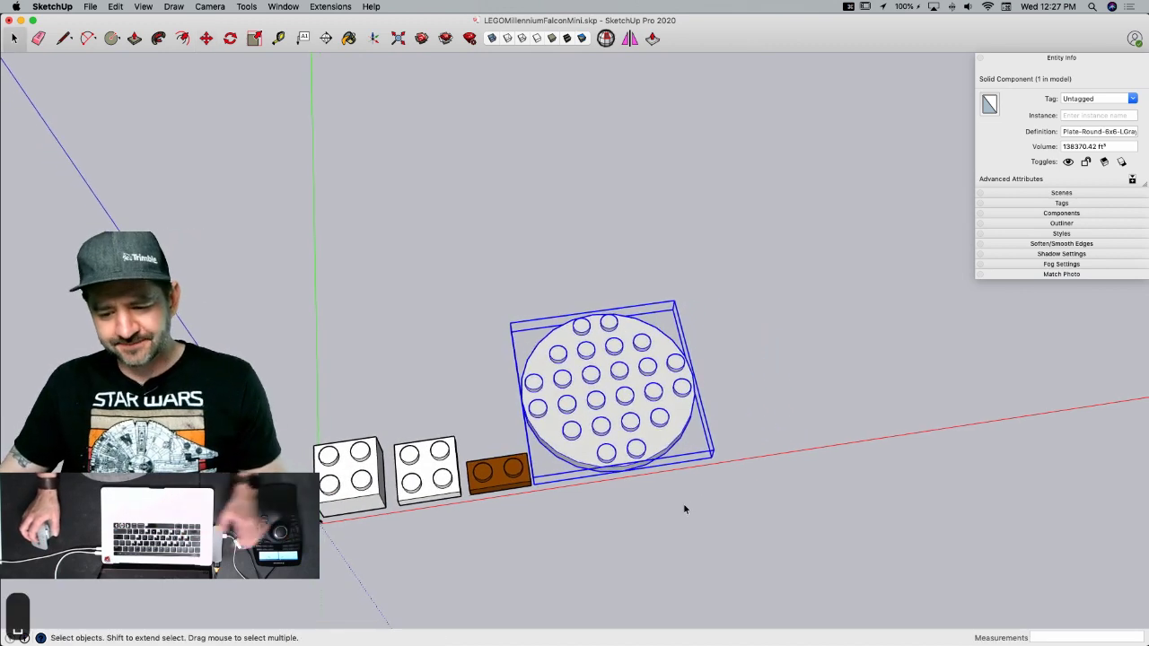
pyautogui.press('super+s')
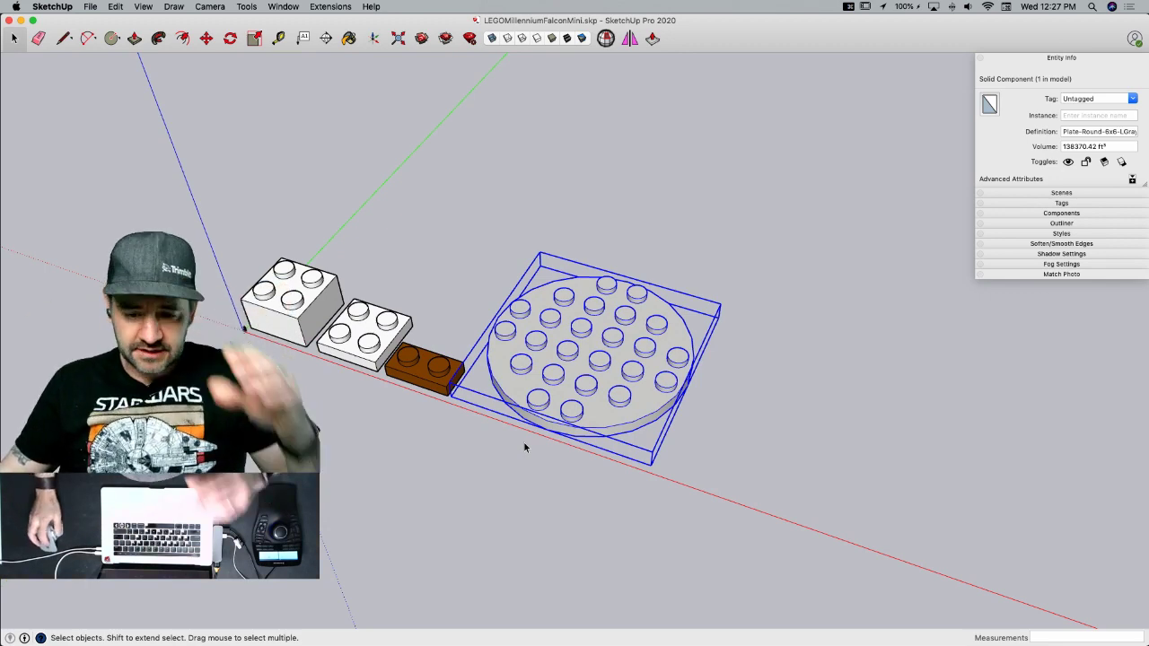
# - Select all four LEGO parts and move them together away from the origin and axes
pyautogui.moveTo(657, 272); pyautogui.dragTo(306, 385)
pyautogui.press('m')
pyautogui.click(693, 461)
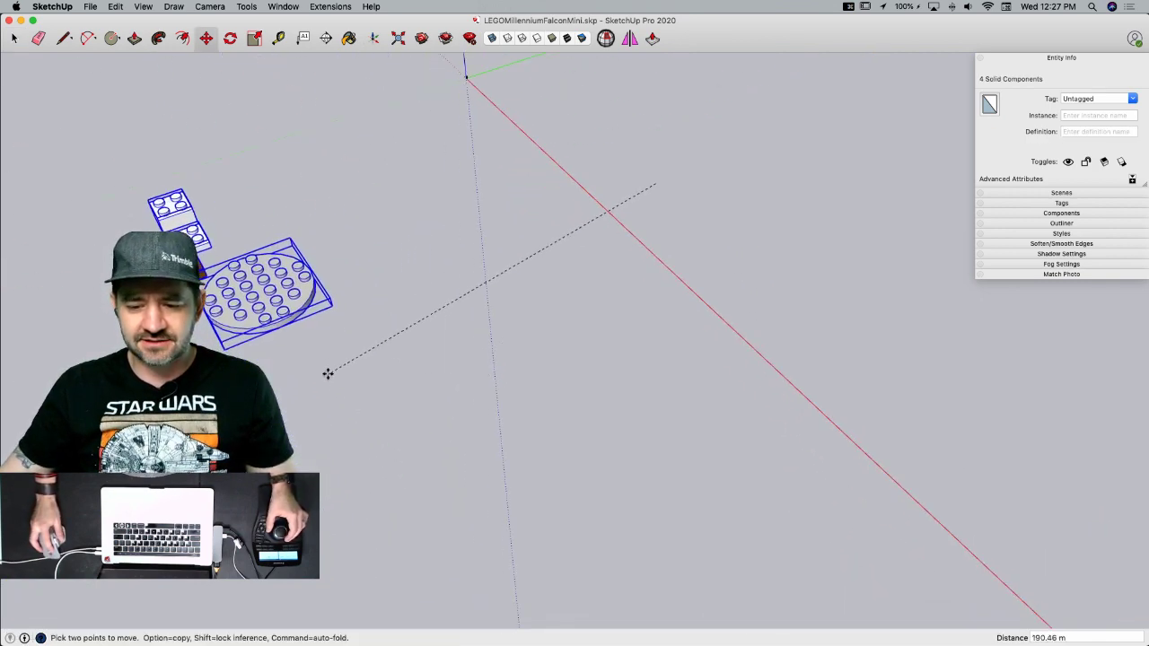
pyautogui.click(331, 303)
pyautogui.press('space')
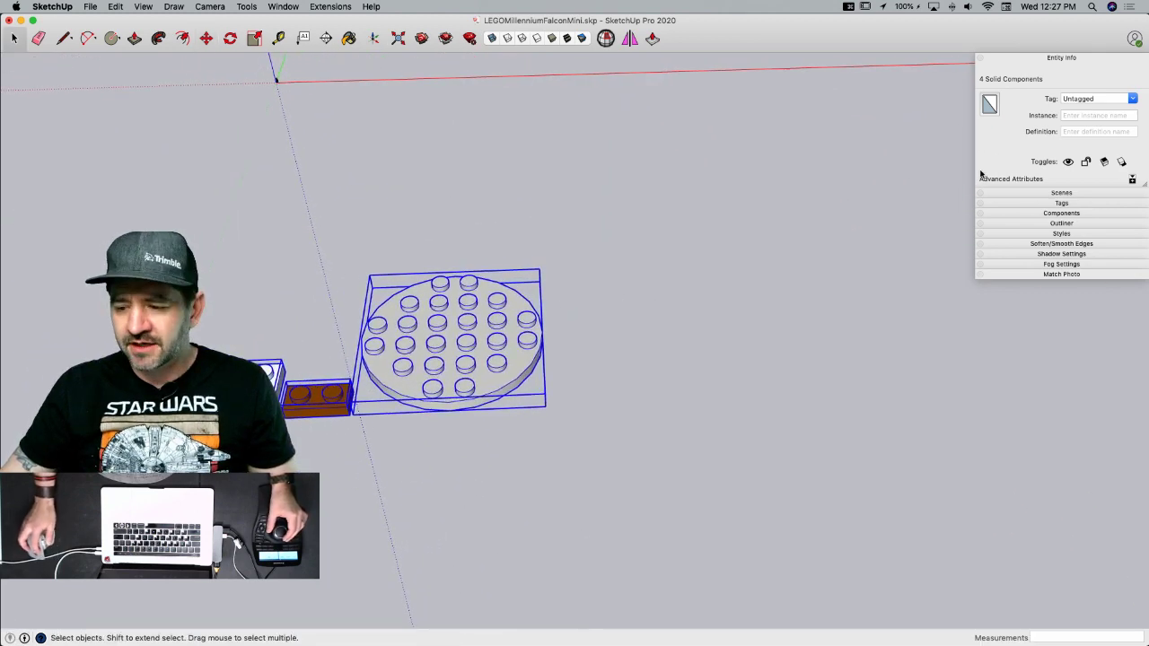
# - Show the In Model component collection and look over the four LEGO parts
pyautogui.click(1061, 212)
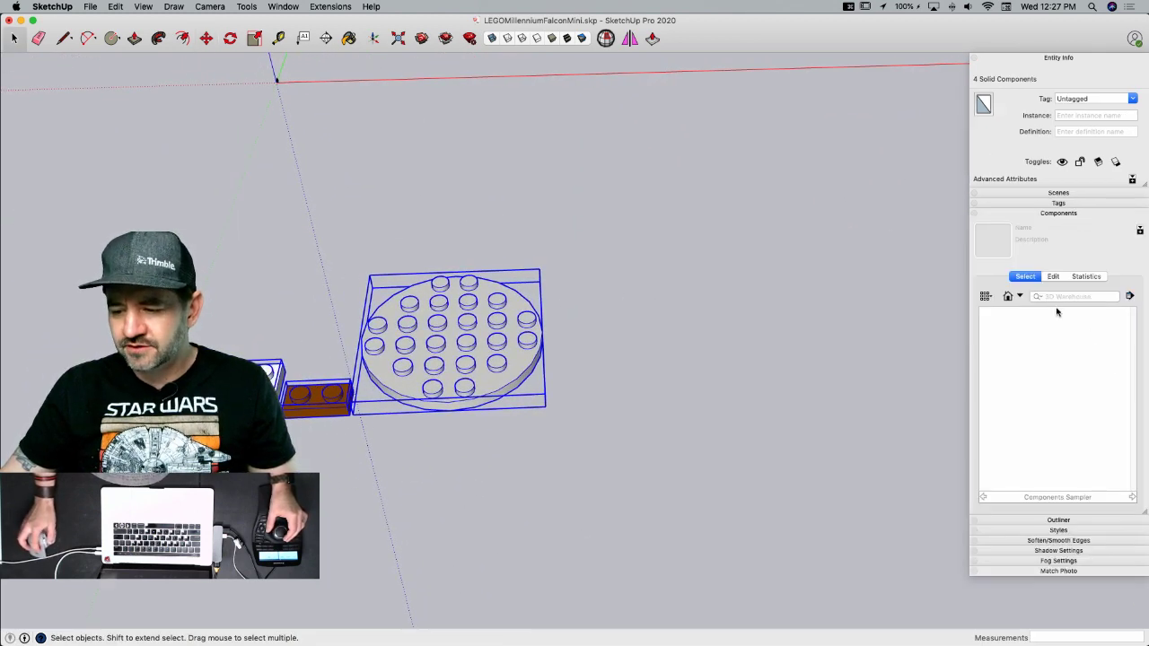
pyautogui.click(1008, 297)
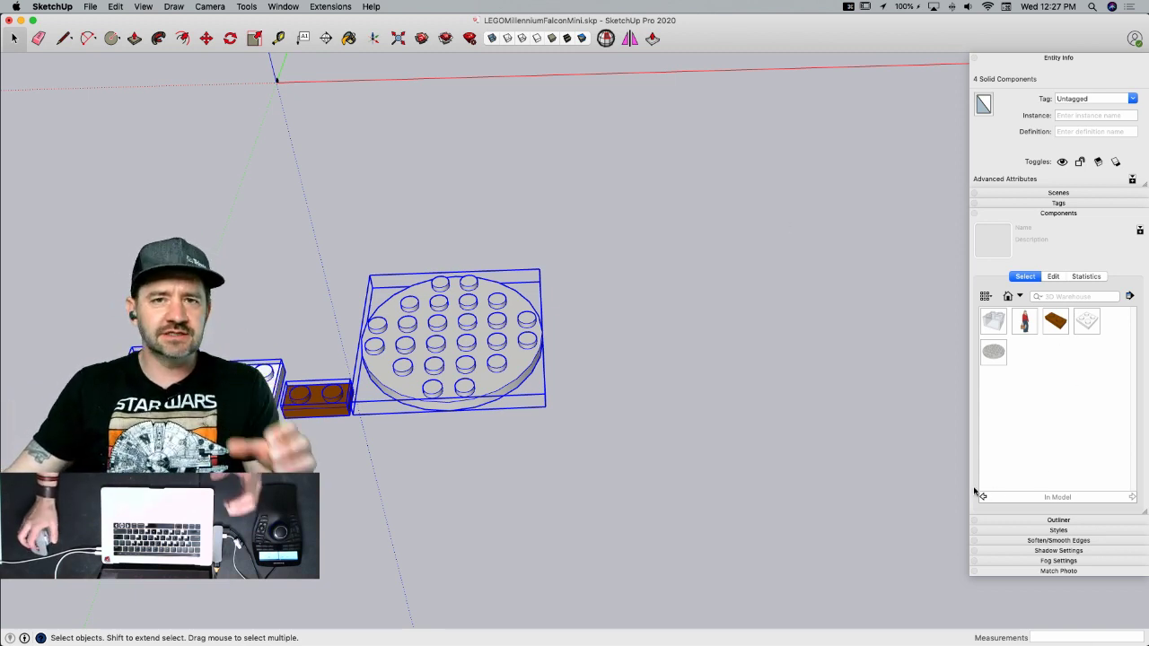
pyautogui.scroll(-5, 864, 485)
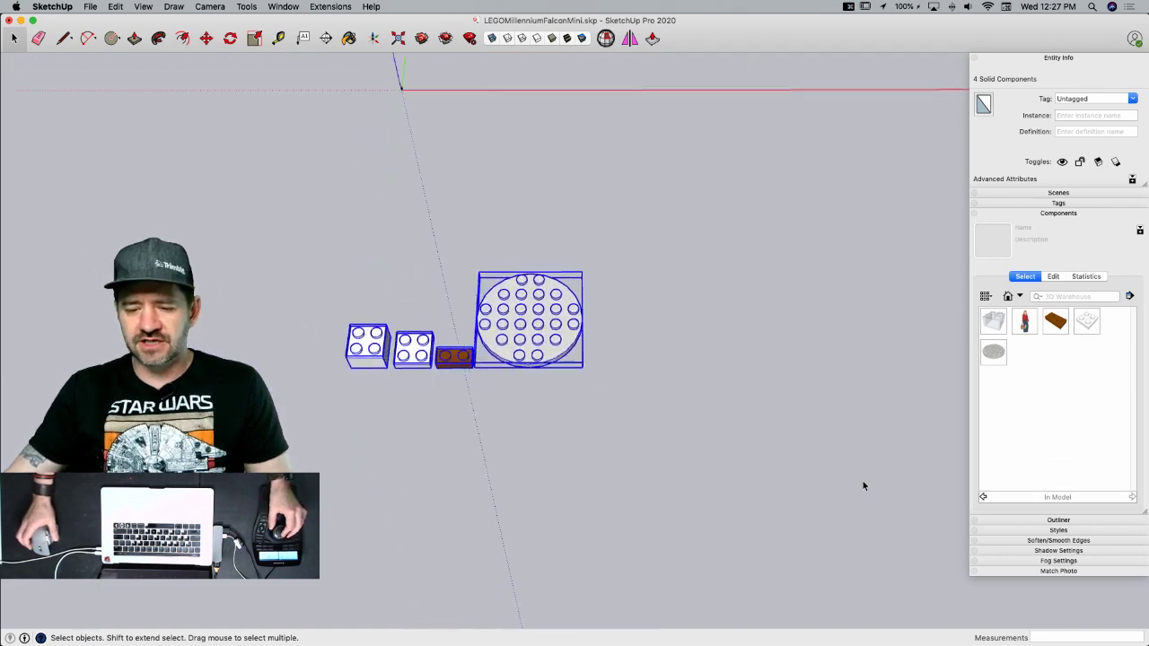
pyautogui.scroll(5, 666, 372)
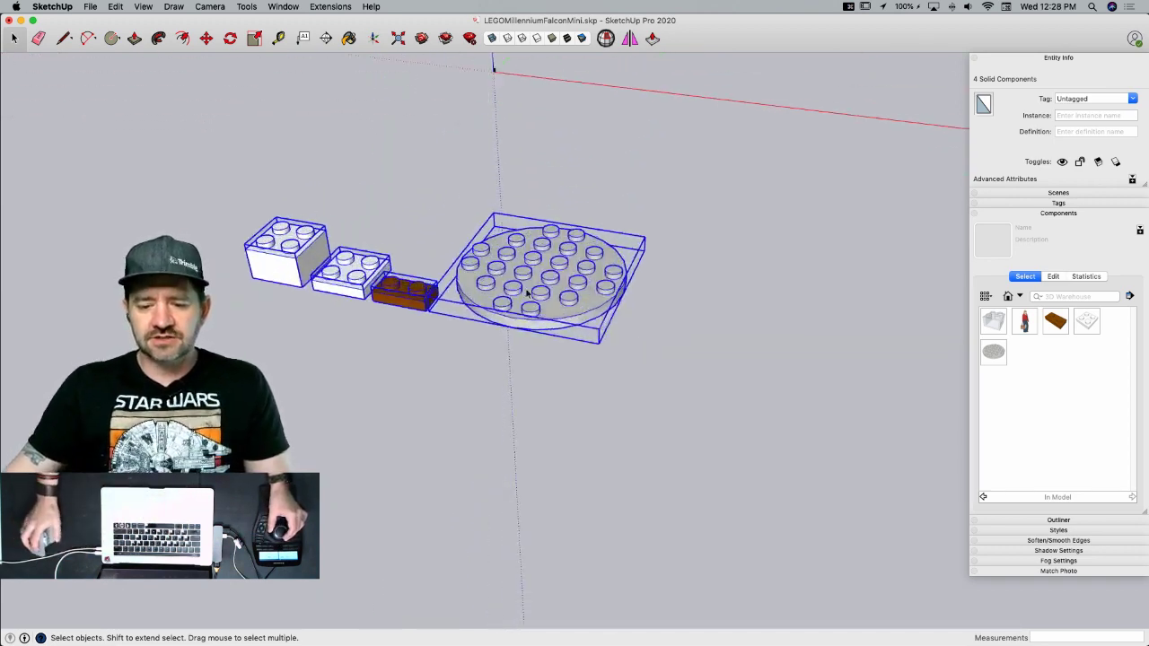
pyautogui.moveTo(340, 281); pyautogui.dragTo(492, 319, button='middle')
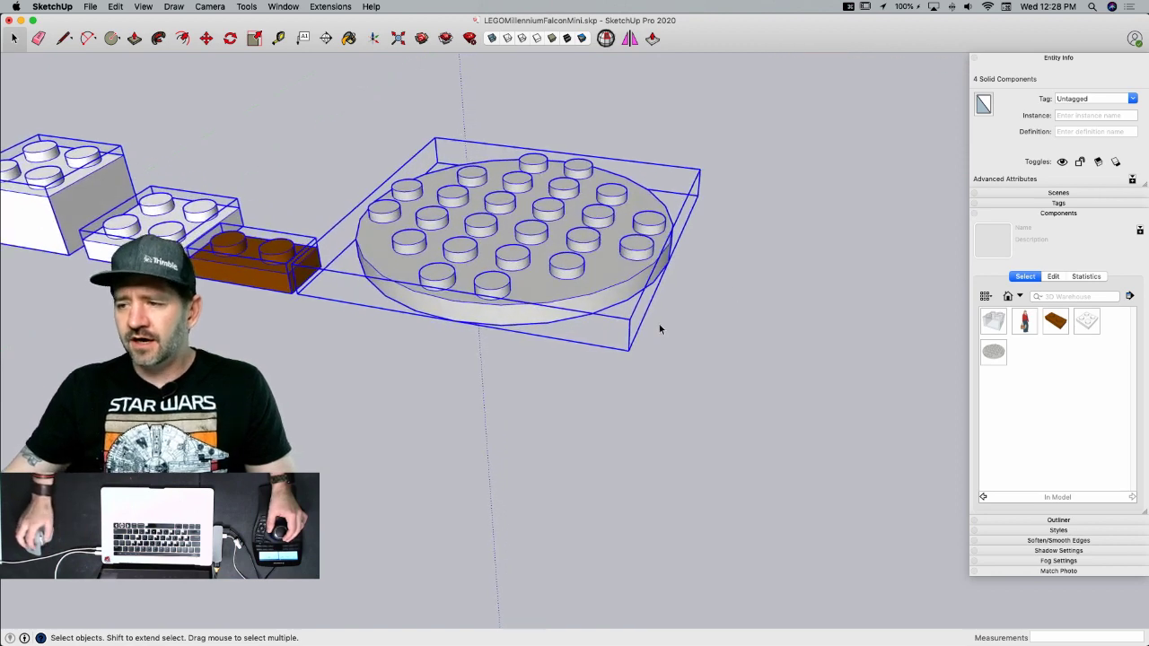
# - Open the round plate component, select all its connected geometry to inspect it, and close the component again
pyautogui.moveTo(530, 306); pyautogui.dragTo(458, 308, button='middle')
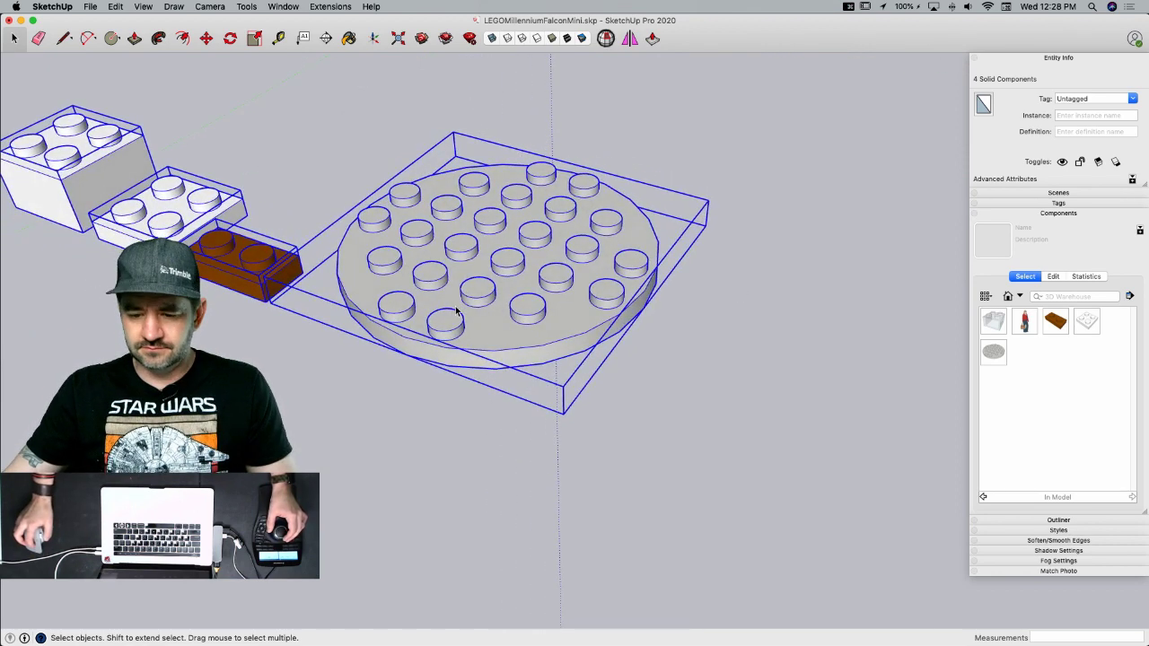
pyautogui.doubleClick(477, 308)
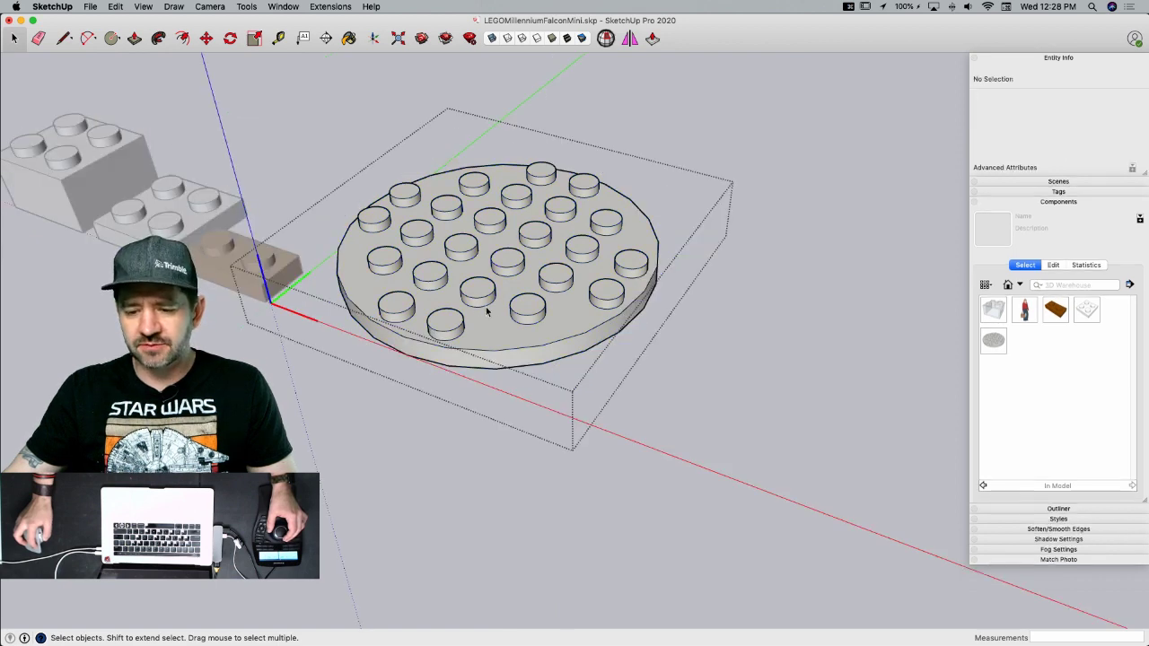
pyautogui.tripleClick(478, 326)
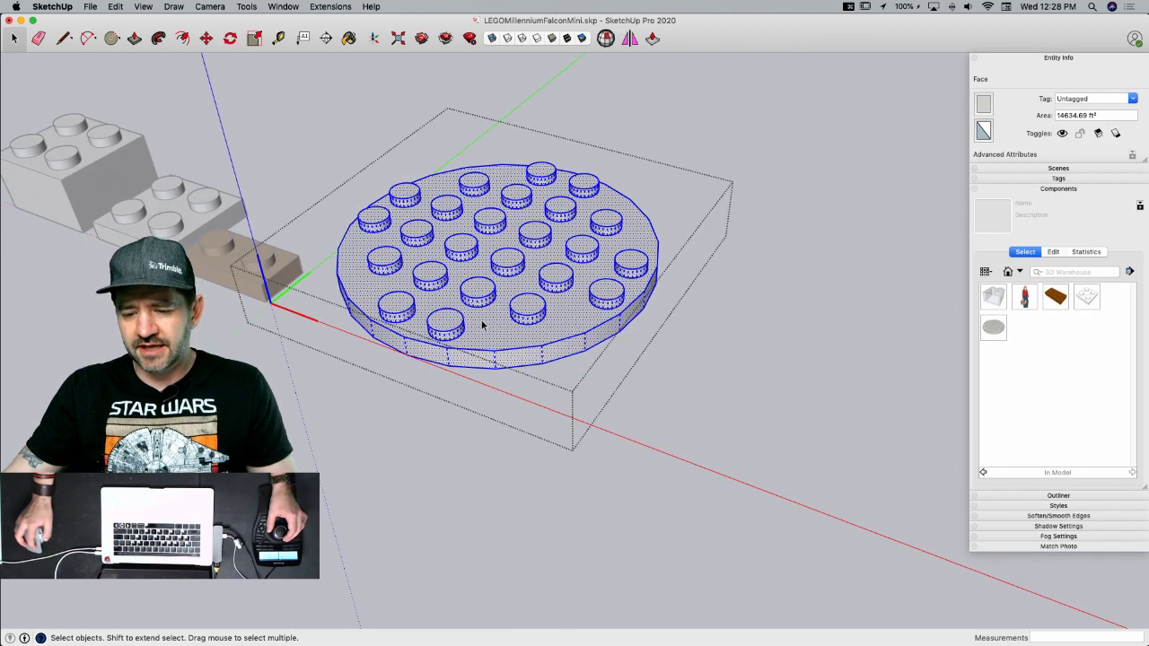
pyautogui.click(546, 393)
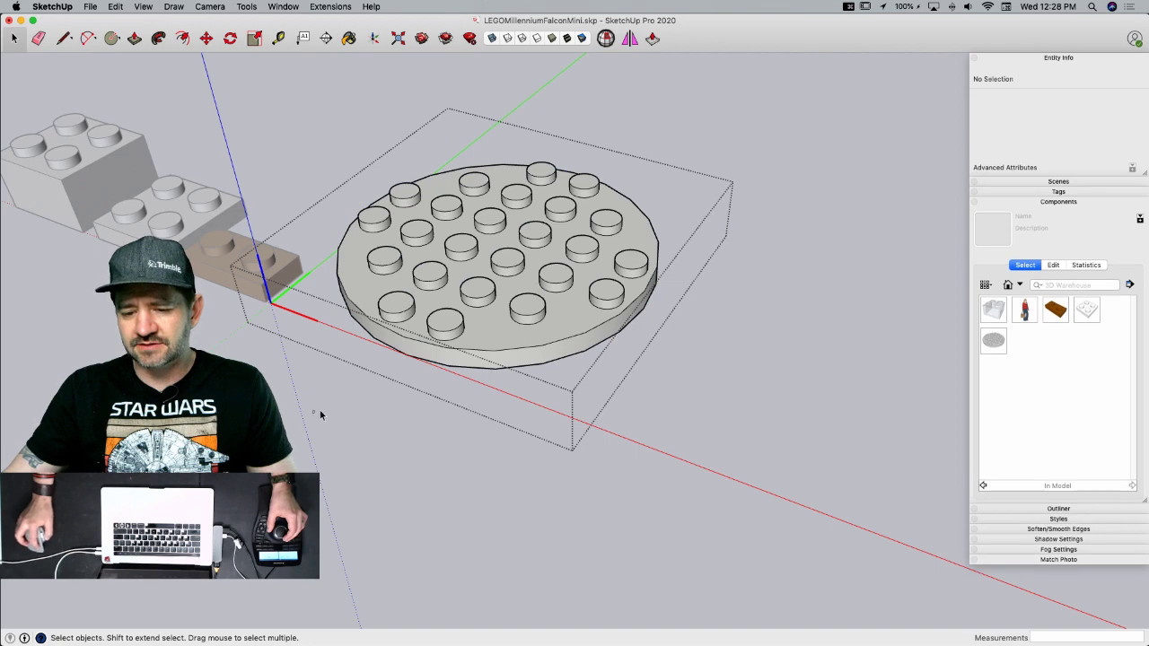
pyautogui.click(347, 405)
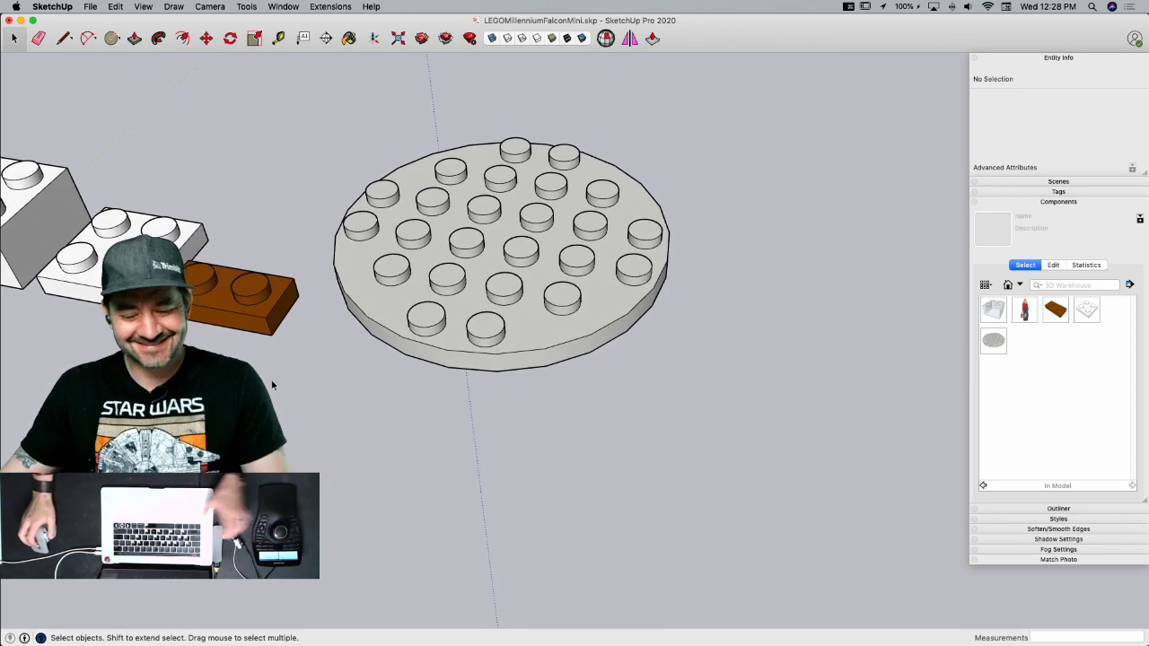
# - Check assembly step 1 in the instructions PDF and copy the brown 1x2 plate and round plate together to clear space in SketchUp
pyautogui.press('super+Tab')
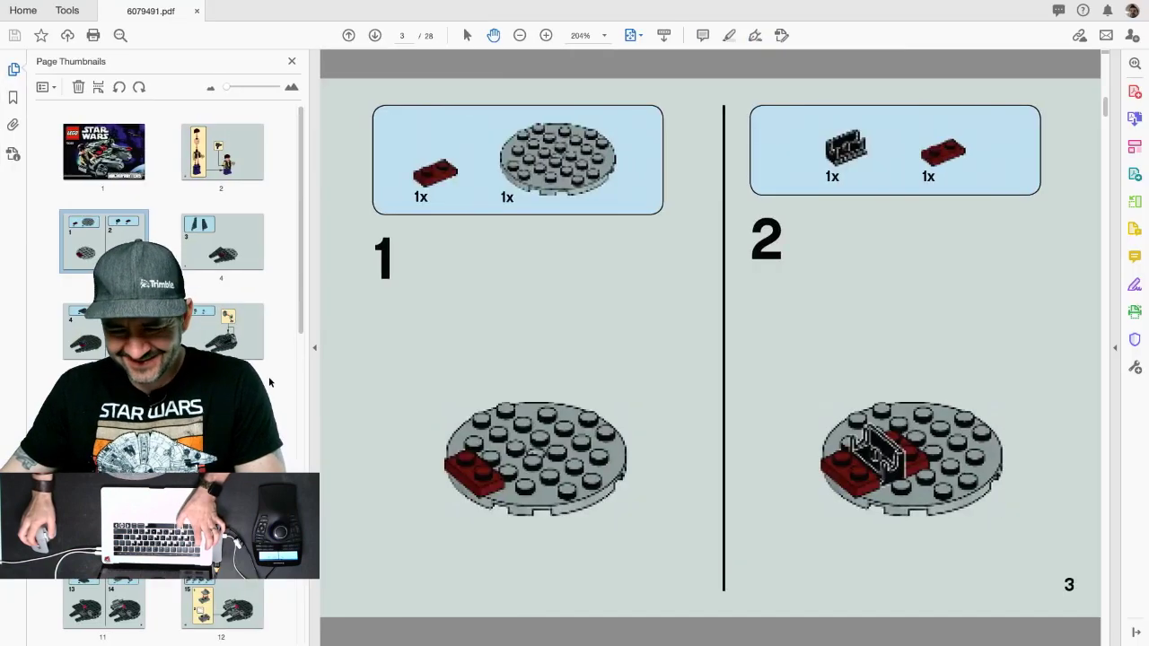
pyautogui.press('super+Tab')
pyautogui.moveTo(516, 469); pyautogui.dragTo(298, 338)
pyautogui.press('m')
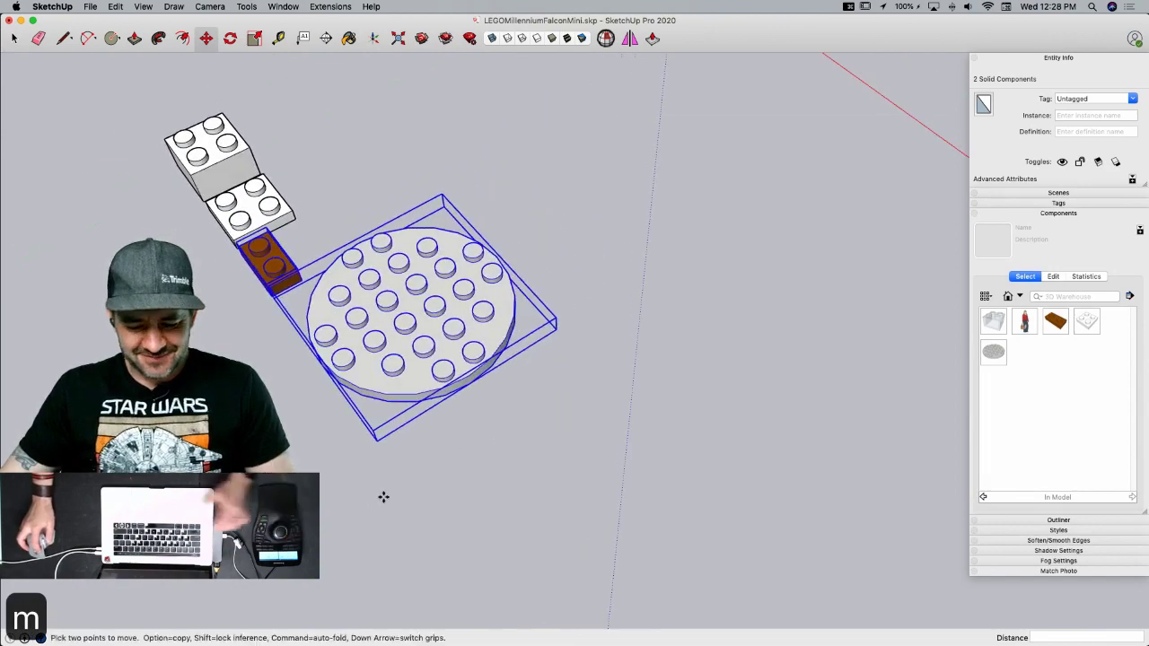
pyautogui.click(385, 495)
pyautogui.press('alt')
pyautogui.click(787, 360)
# - Move the copied brown 1x2 plate onto the two outermost studs at the round plate's edge
pyautogui.press('space')
pyautogui.click(457, 422)
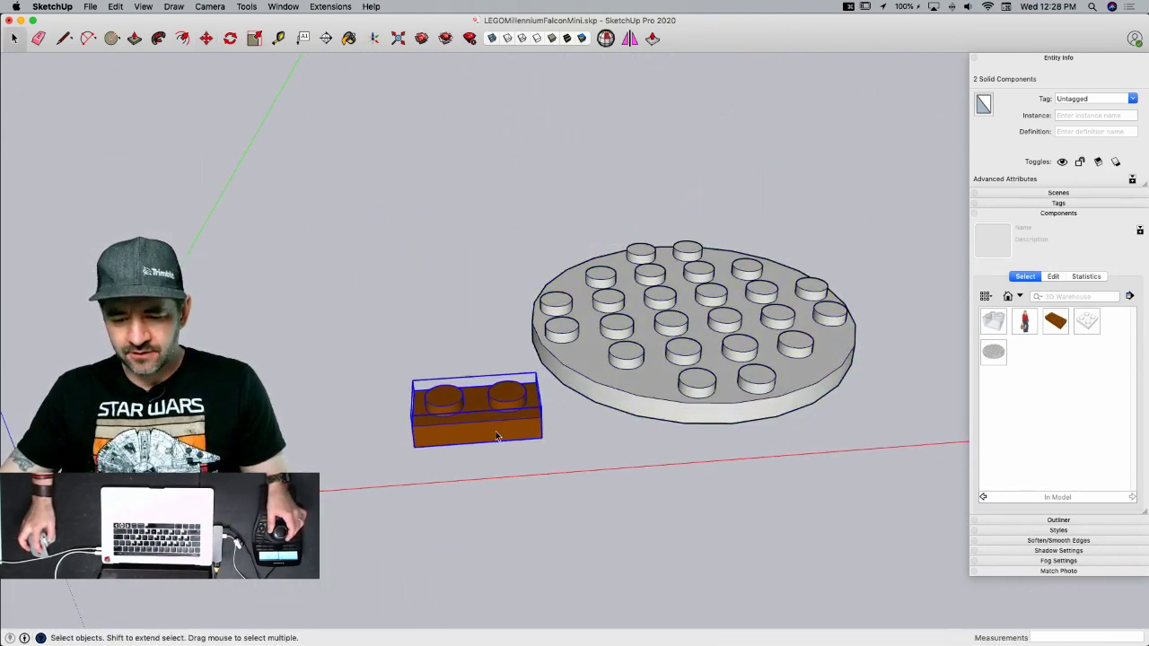
pyautogui.press('m')
pyautogui.click(450, 462)
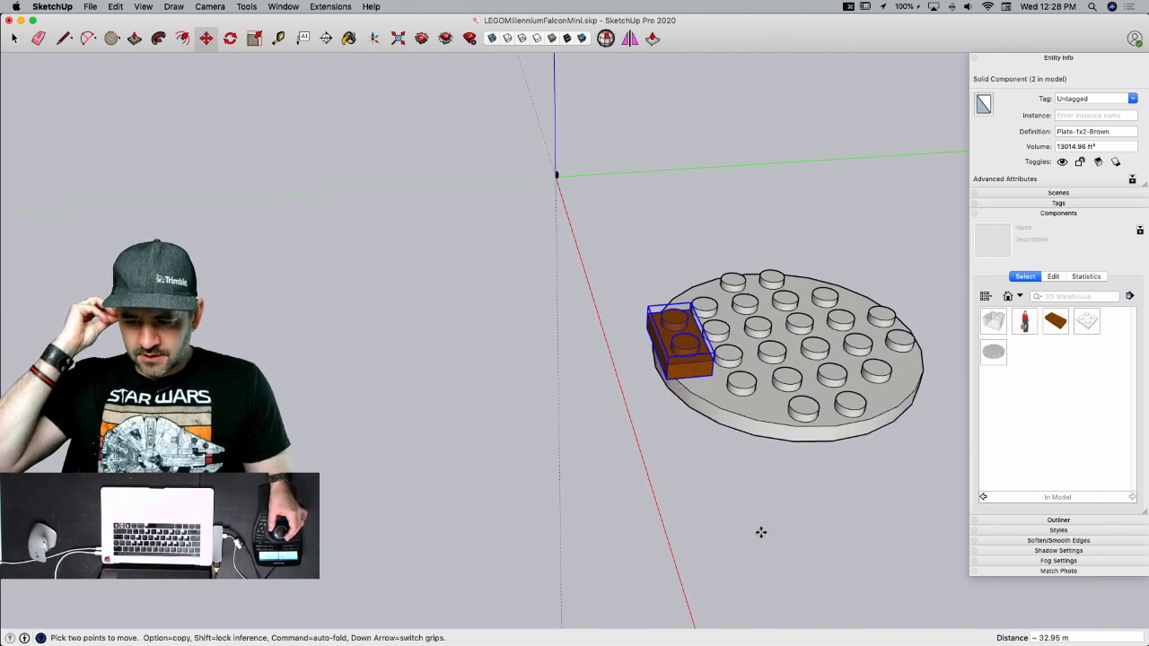
# - Check assembly step 2 in the PDF and copy the brown plate 16 m along the green axis in SketchUp
pyautogui.press('super+Tab')
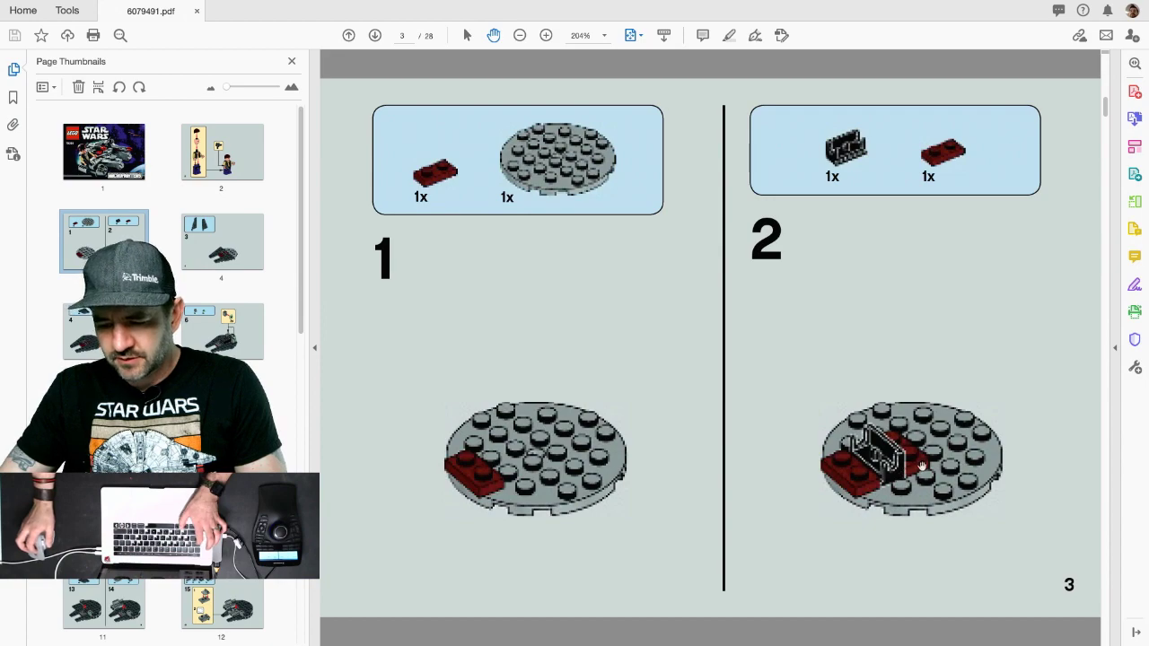
pyautogui.press('super+Tab')
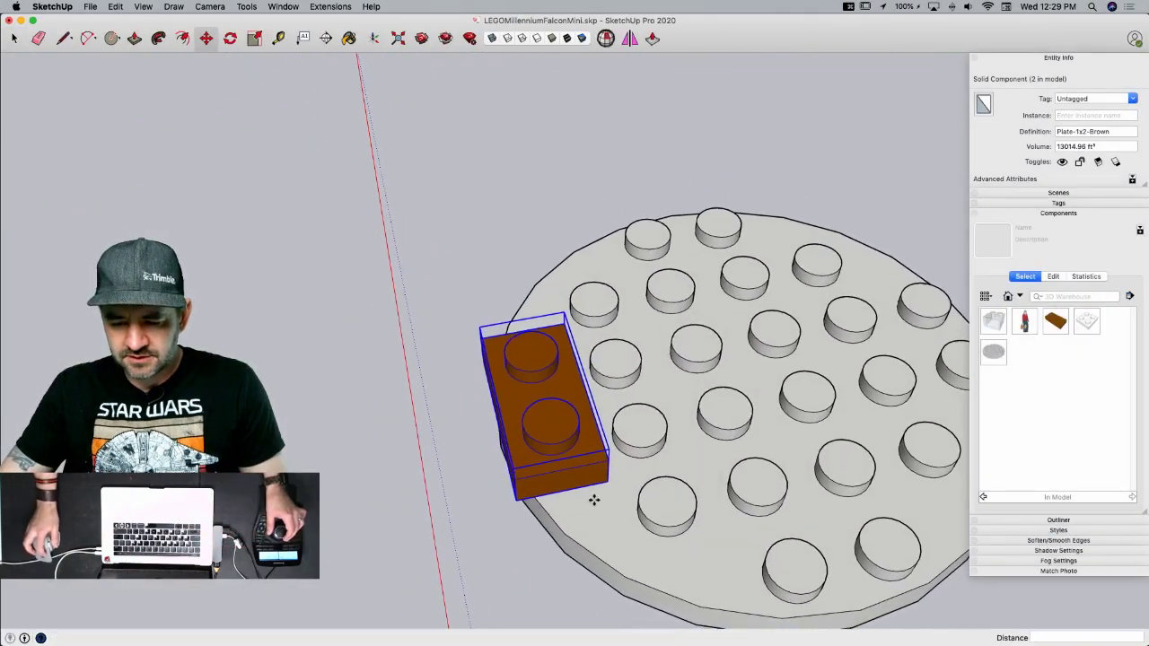
pyautogui.press('alt')
pyautogui.click(532, 566)
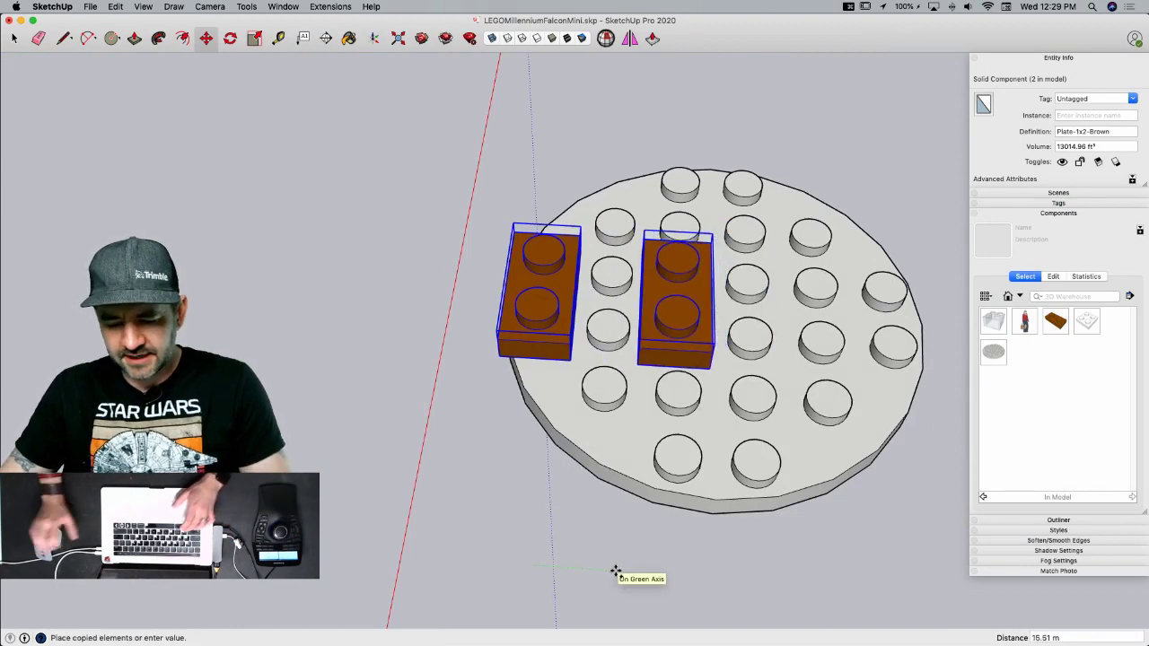
pyautogui.write('16')
pyautogui.press('Return')
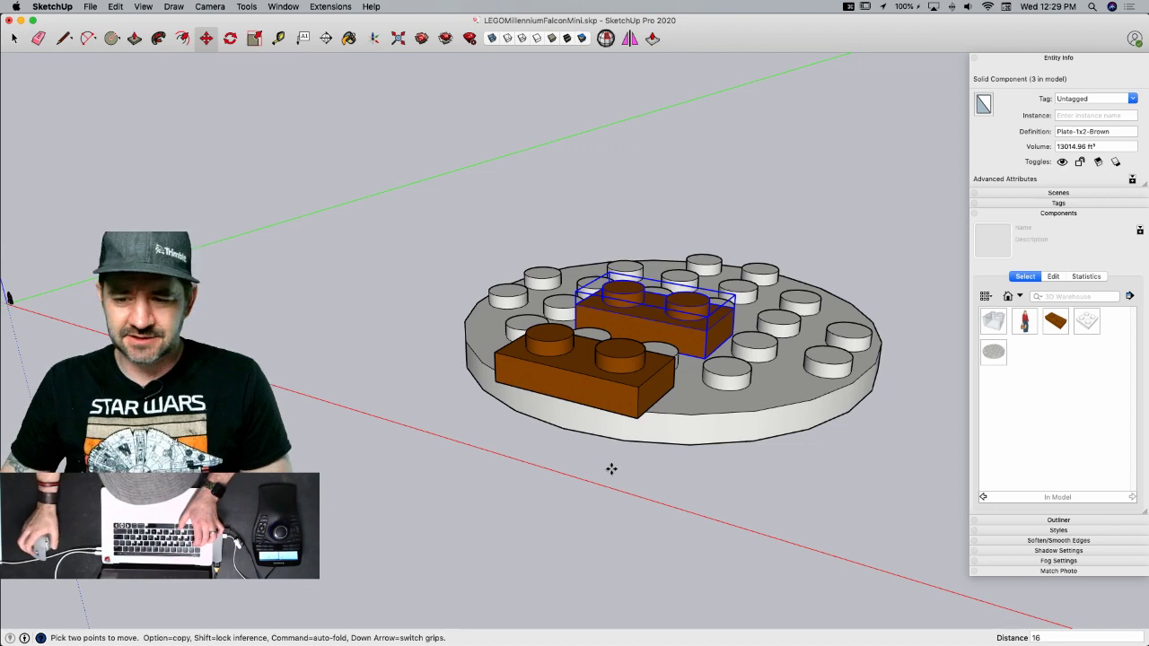
# - Recheck step 2 in the PDF and copy the inner brown plate 8 m back in SketchUp, filling the gap between both plates
pyautogui.press('super+Tab')
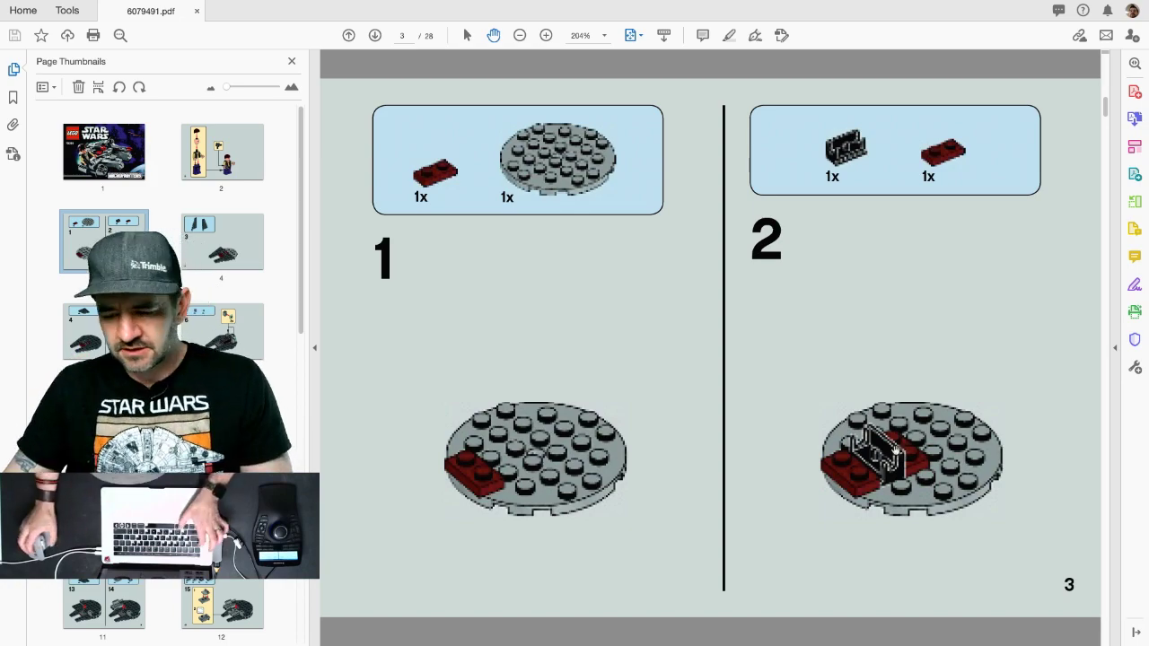
pyautogui.press('super+Tab')
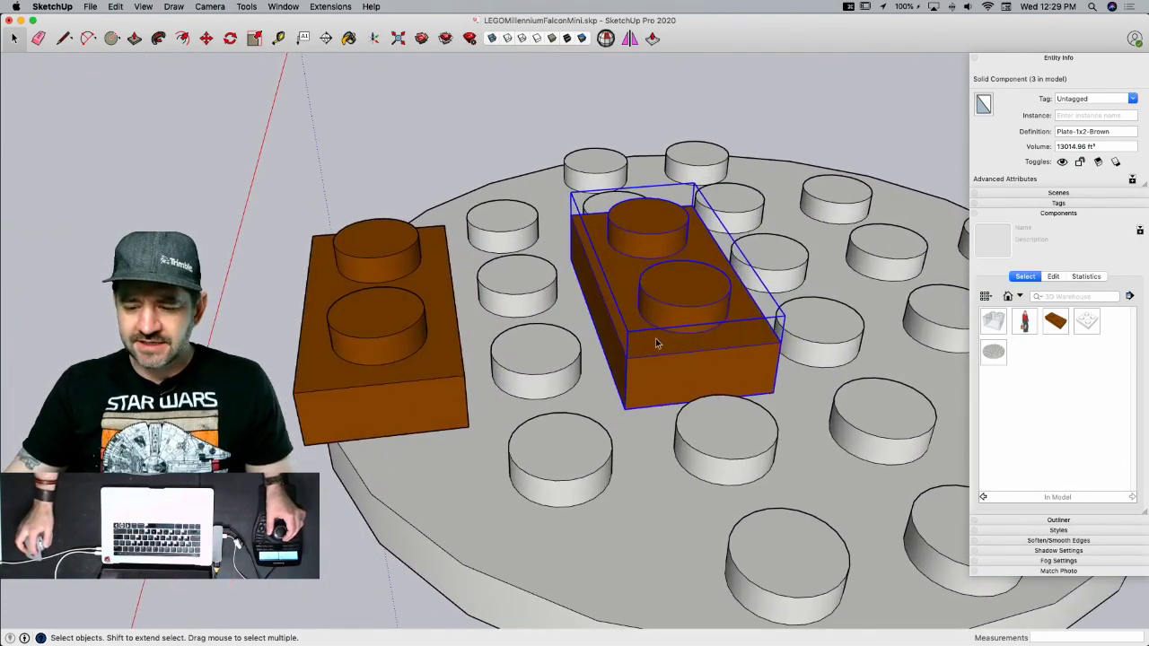
pyautogui.press('m')
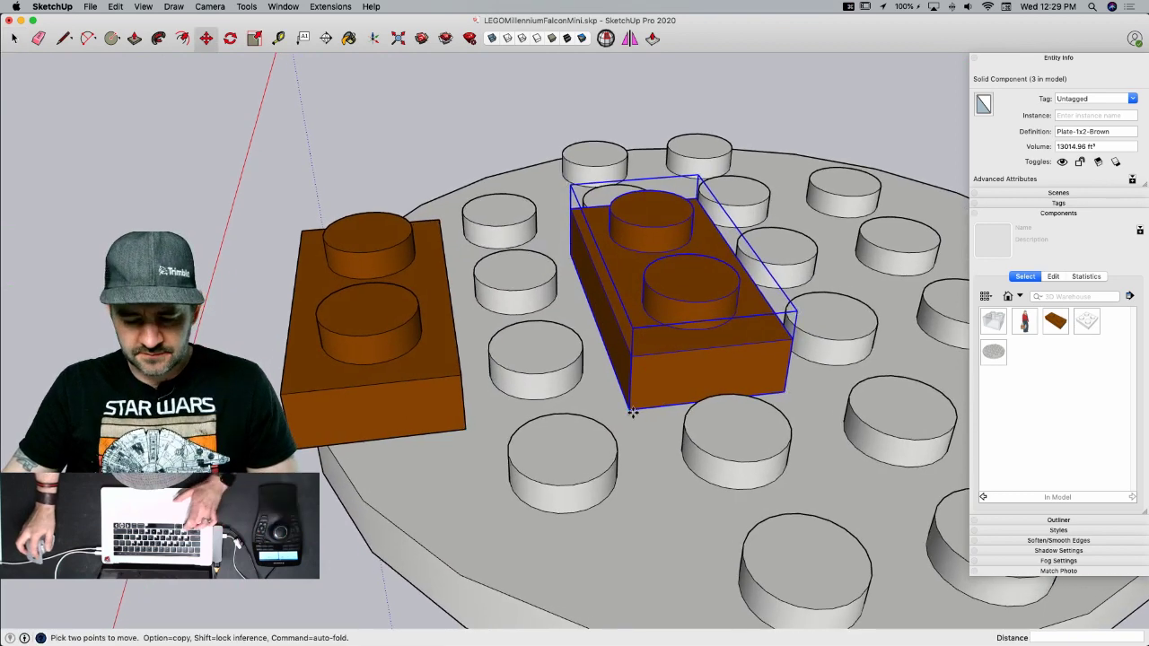
pyautogui.click(634, 412)
pyautogui.press('alt')
pyautogui.click(466, 430)
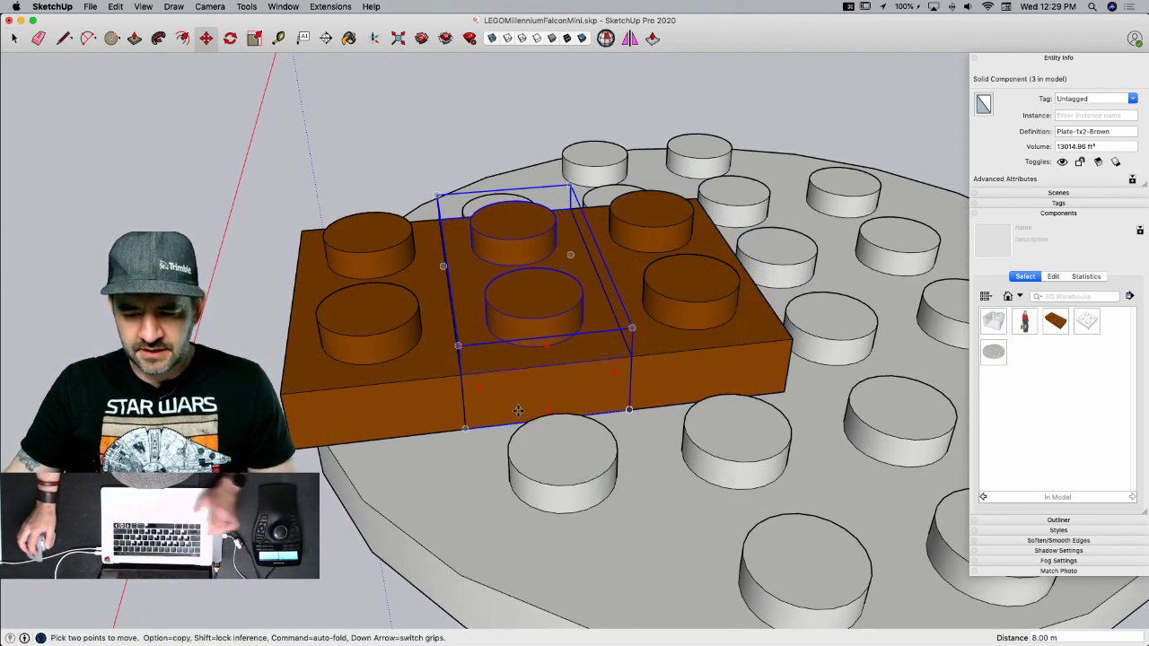
# - Make the middle brown plate a unique component and rename its definition HingeBottom-1x2-Black
pyautogui.rightClick(532, 370)
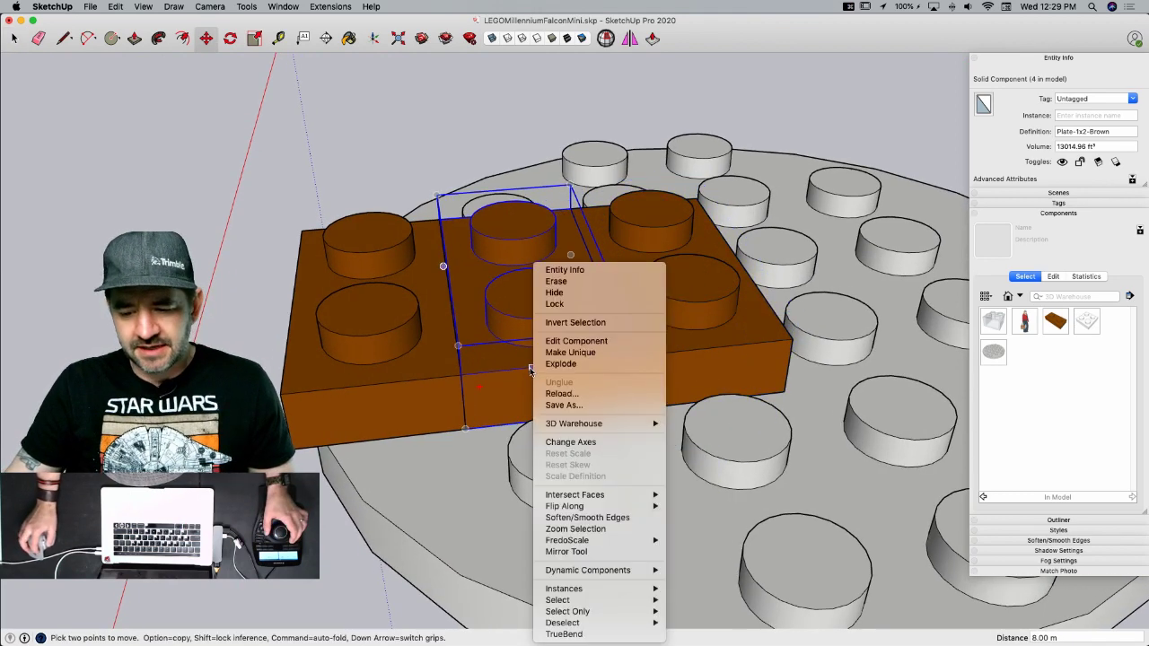
pyautogui.click(582, 352)
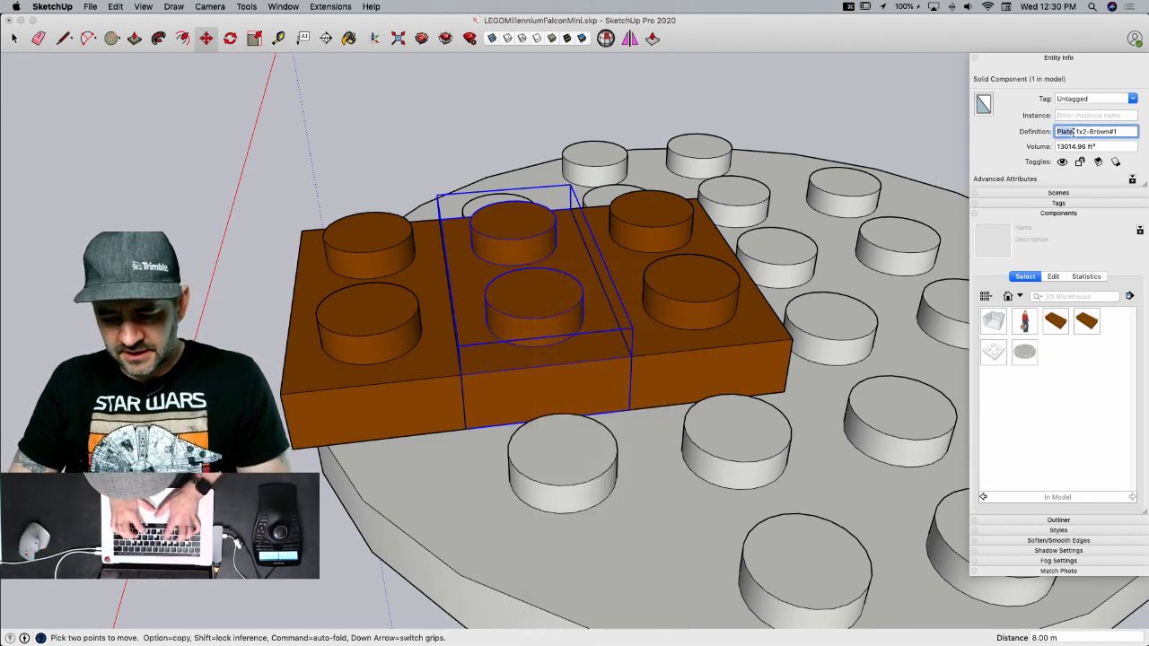
pyautogui.write('HingeBo')
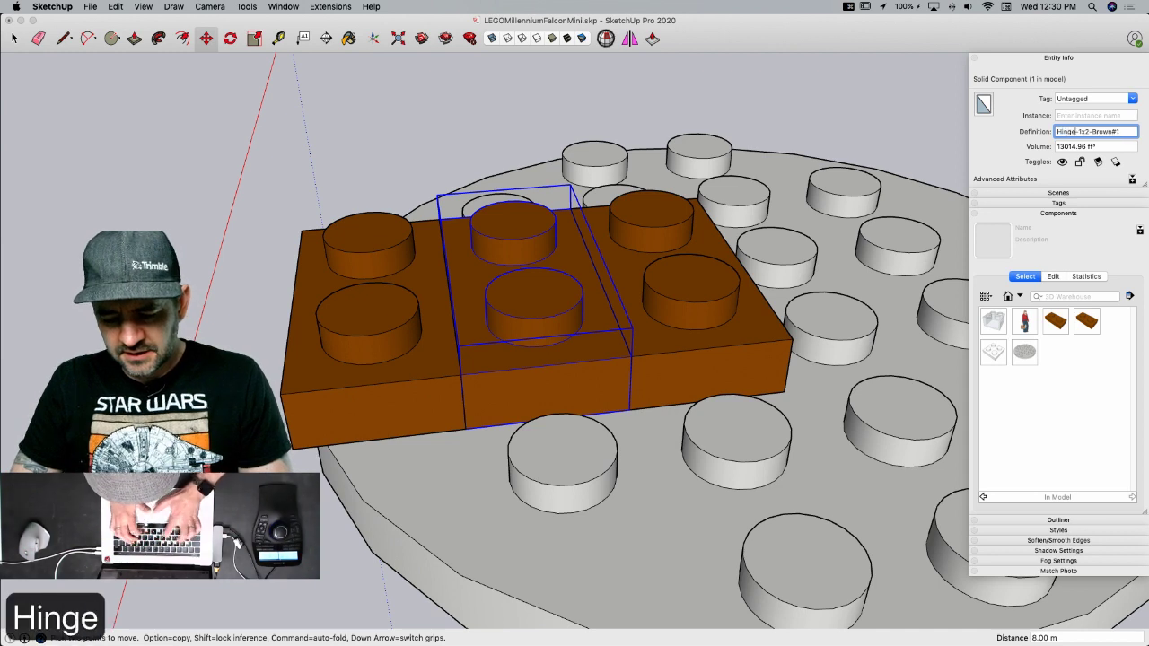
pyautogui.write('ttom')
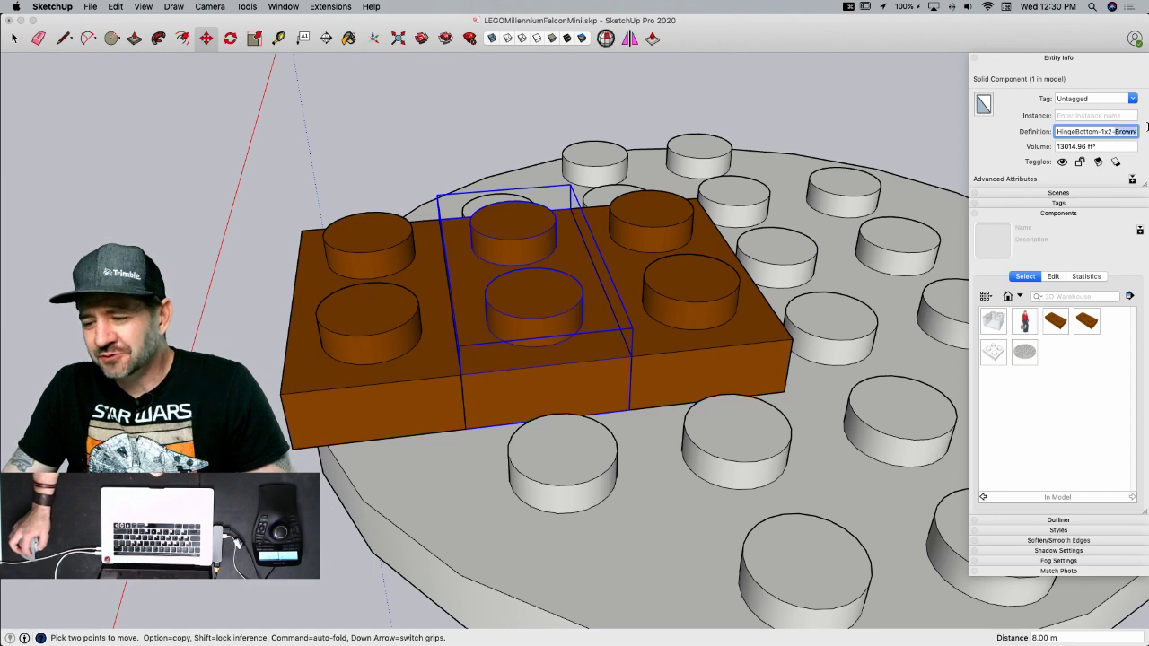
pyautogui.write('Black')
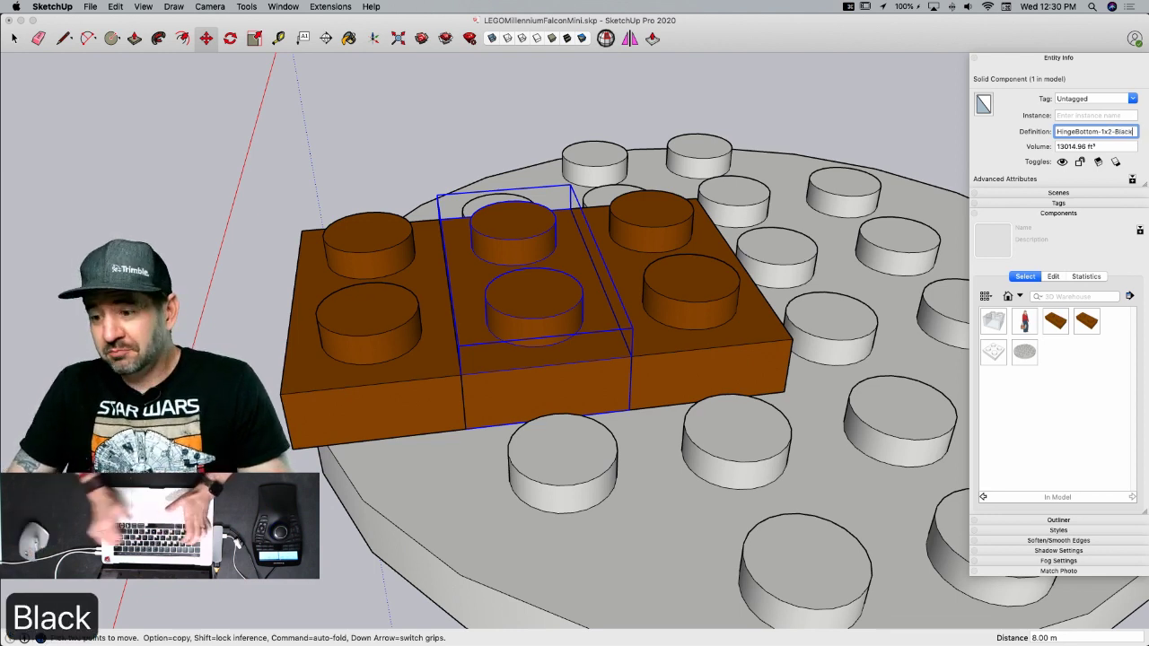
pyautogui.click(402, 171)
# - Open the HingeBottom-1x2-Black component and erase both of its studs
pyautogui.press('space')
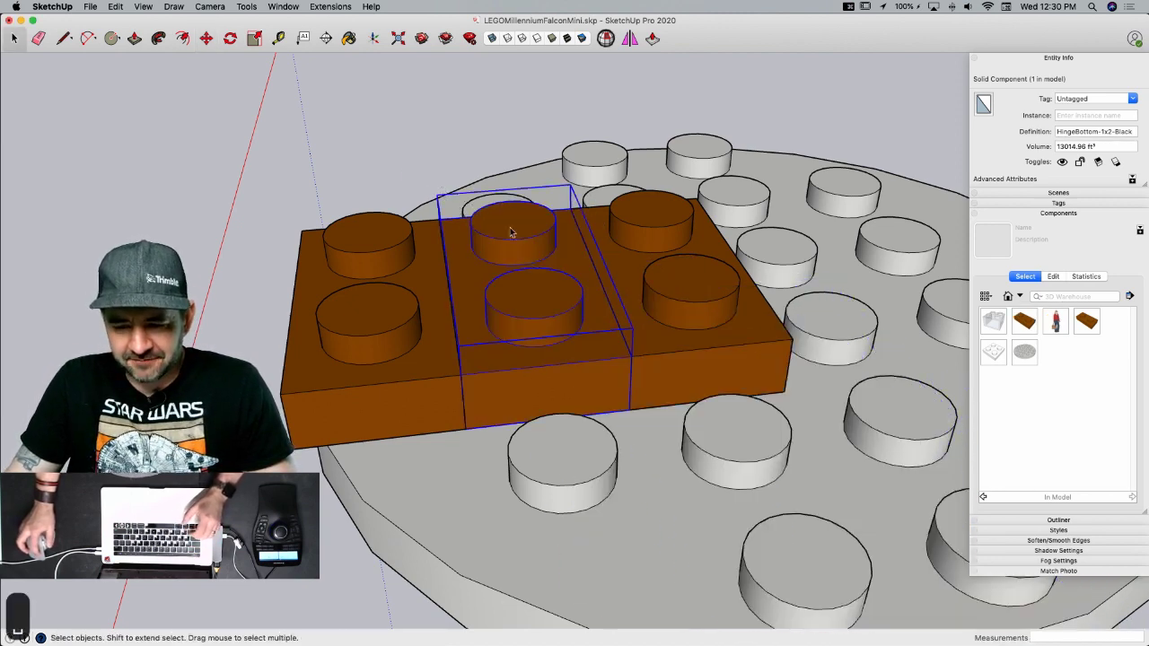
pyautogui.doubleClick(535, 273)
pyautogui.press('e')
pyautogui.moveTo(507, 336); pyautogui.dragTo(477, 226)
pyautogui.scroll(5, 449, 275)
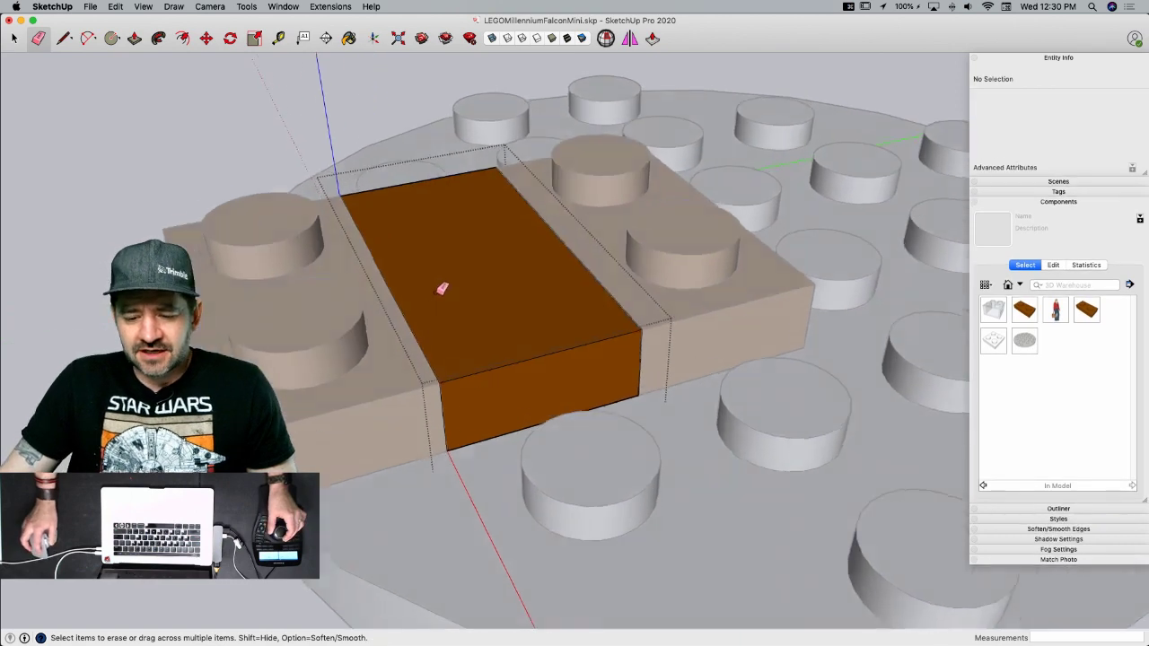
# - Close the hinge component and measure the height of the 2x2 brick with the Line tool
pyautogui.press('space')
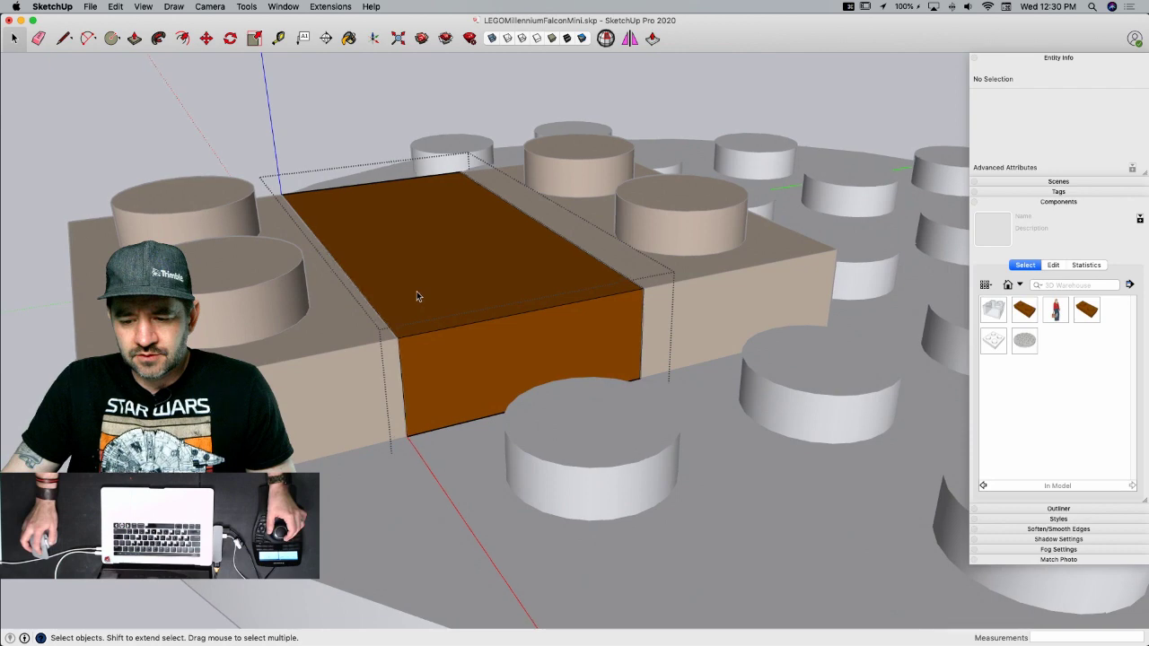
pyautogui.press('l')
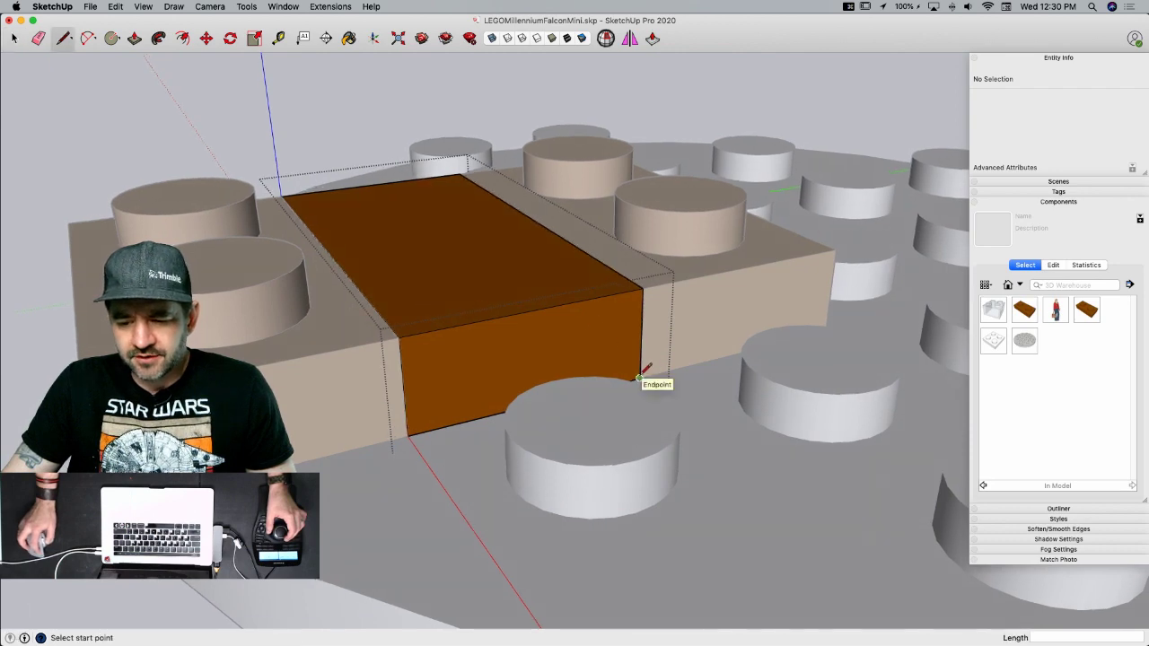
pyautogui.scroll(-5, 640, 378)
pyautogui.press('space')
pyautogui.click(428, 335)
pyautogui.press('l')
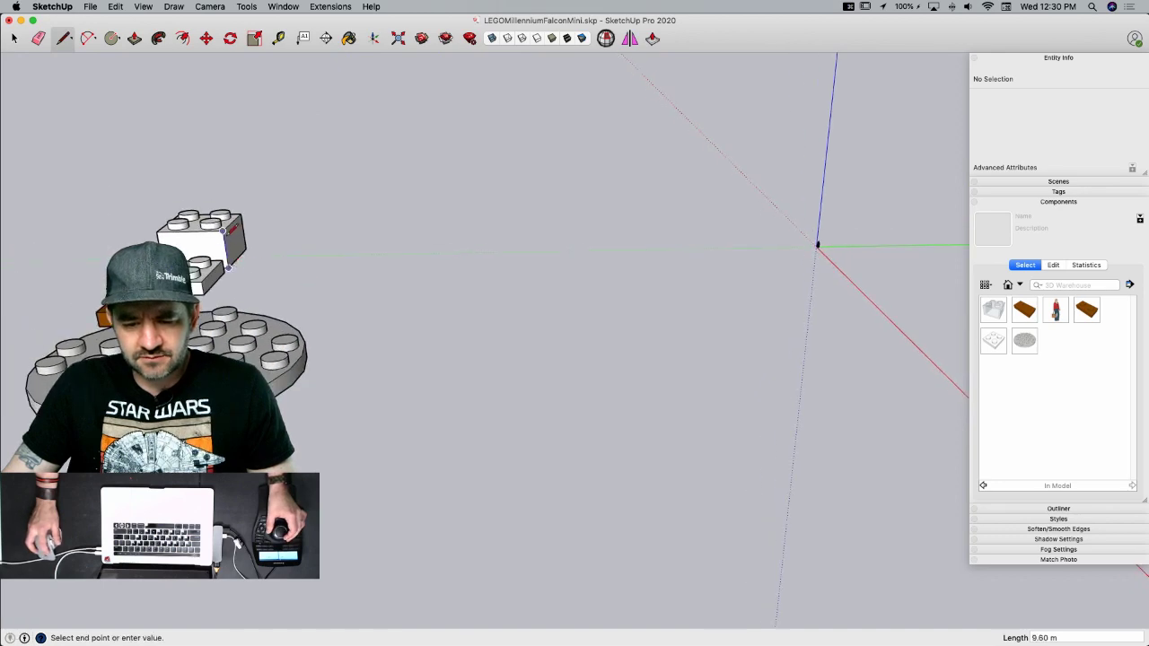
pyautogui.press('space')
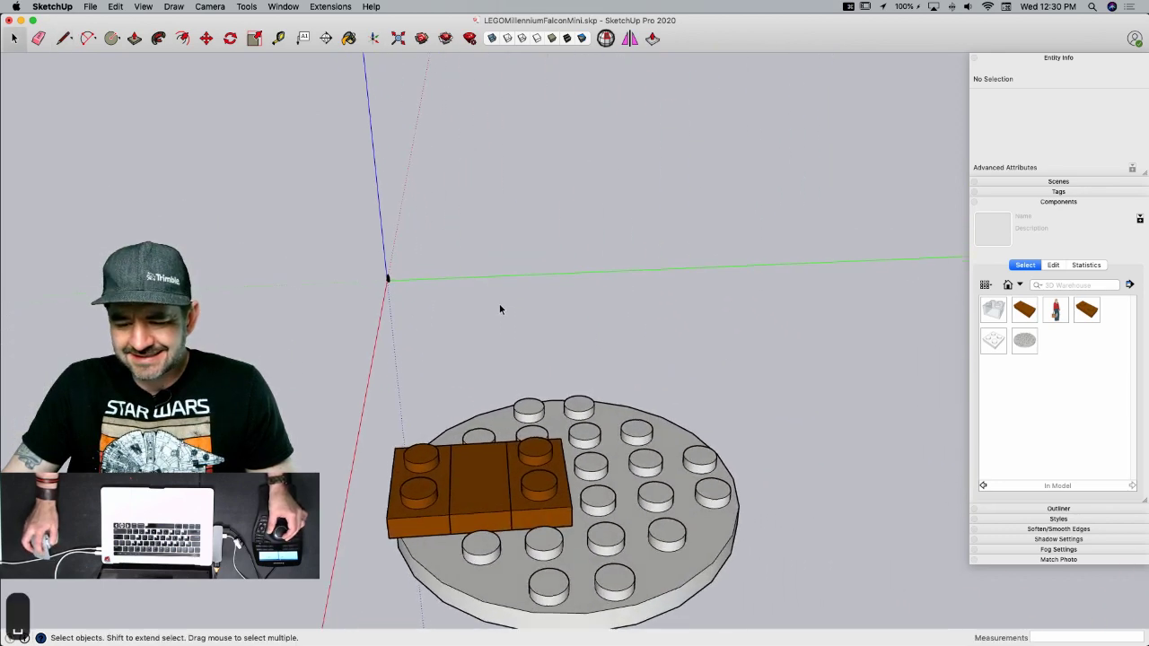
# - Draw a 9.6 m vertical line up the blue axis from the hinge base's lower front corner
pyautogui.press('l')
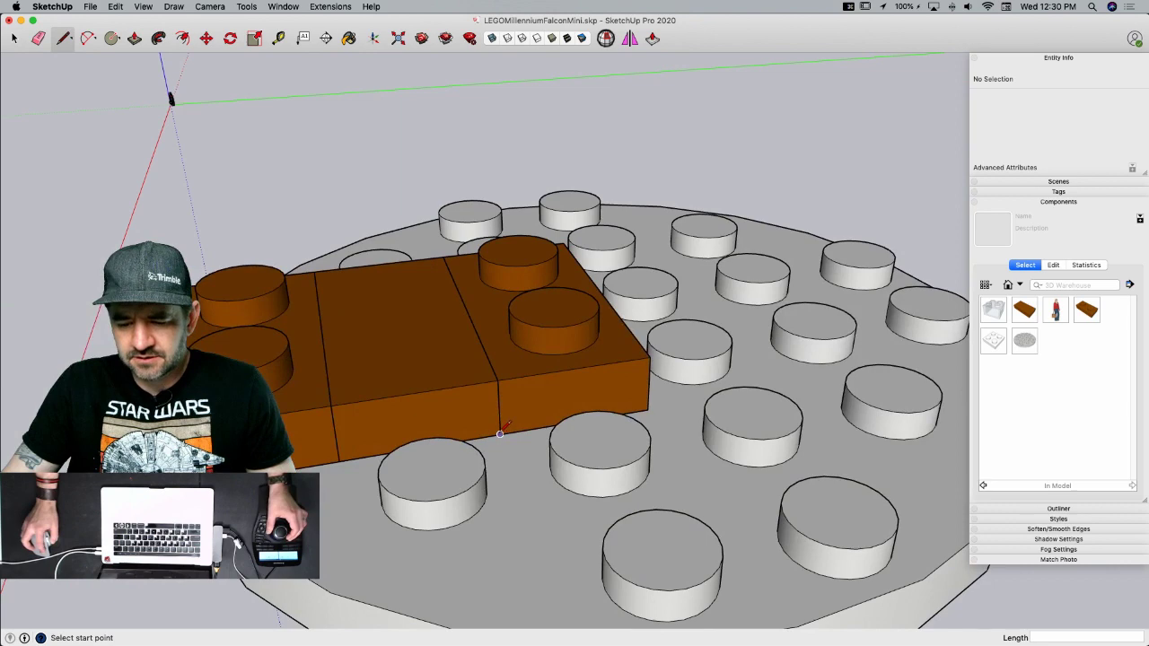
pyautogui.press('space')
pyautogui.press('l')
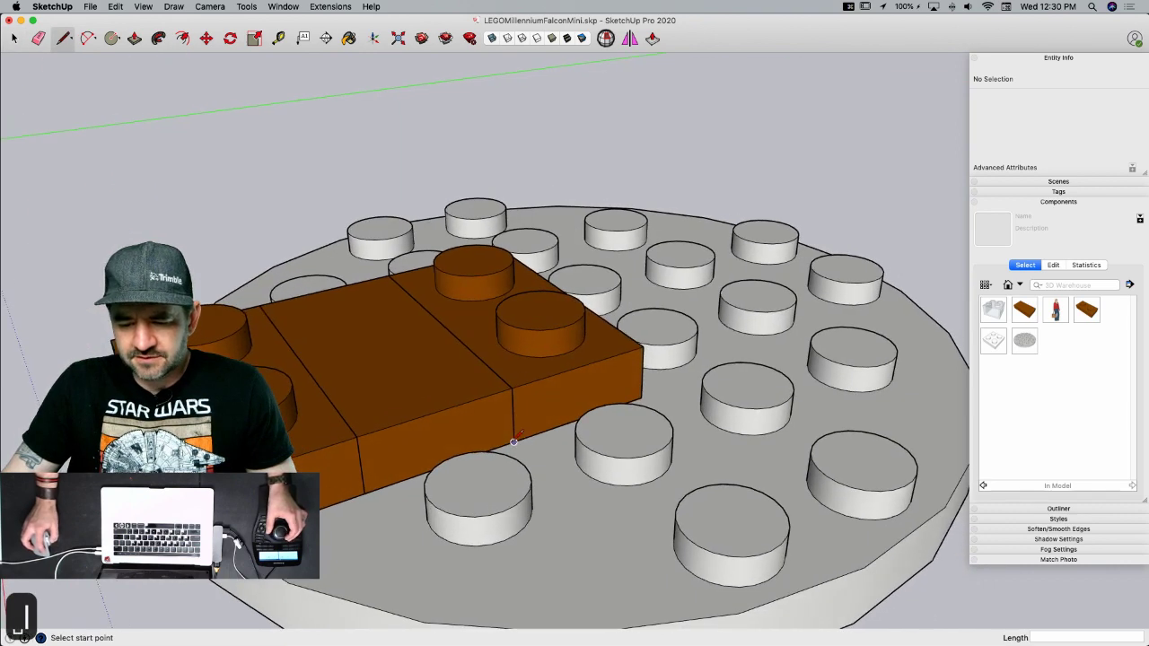
pyautogui.click(514, 441)
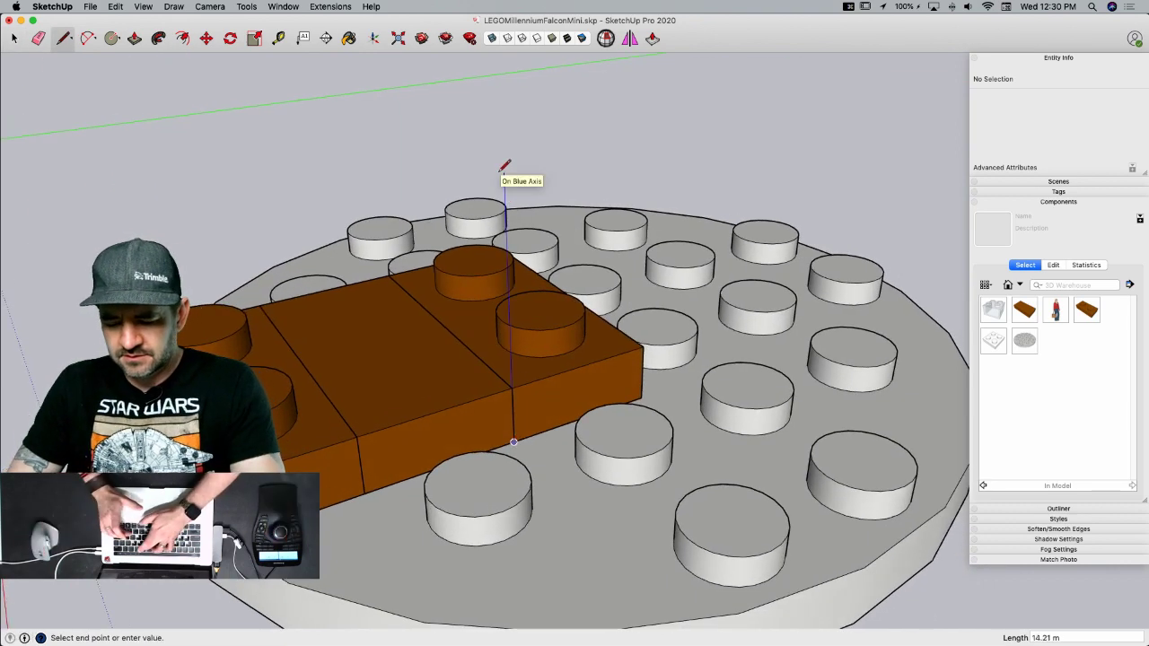
pyautogui.write('9.6')
pyautogui.press('Return')
pyautogui.press('space')
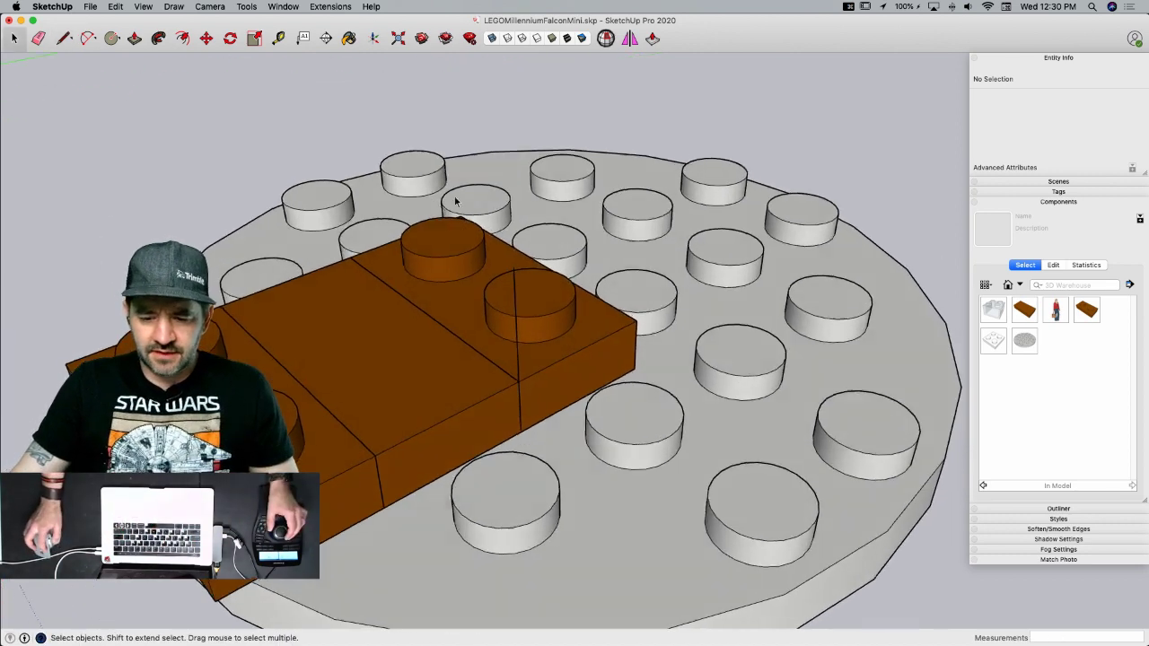
# - Open the hinge component and try moving its top face and inner recess face up to the vertical line's end, undoing the move
pyautogui.click(351, 390)
pyautogui.doubleClick(366, 370)
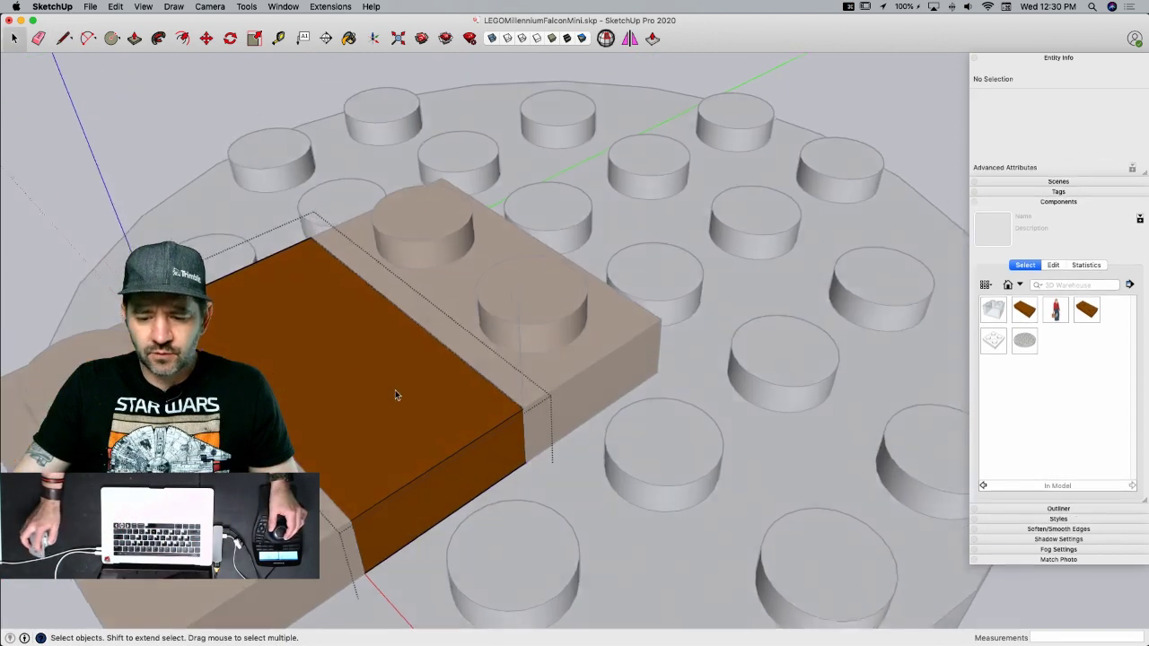
pyautogui.click(340, 354)
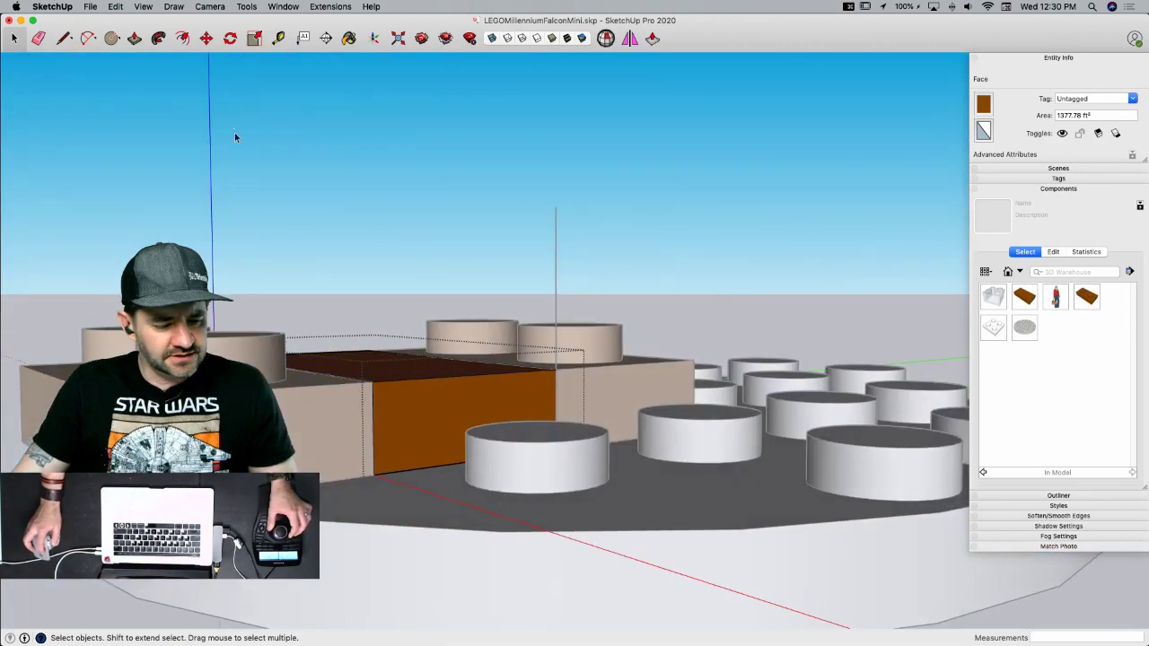
pyautogui.press('q')
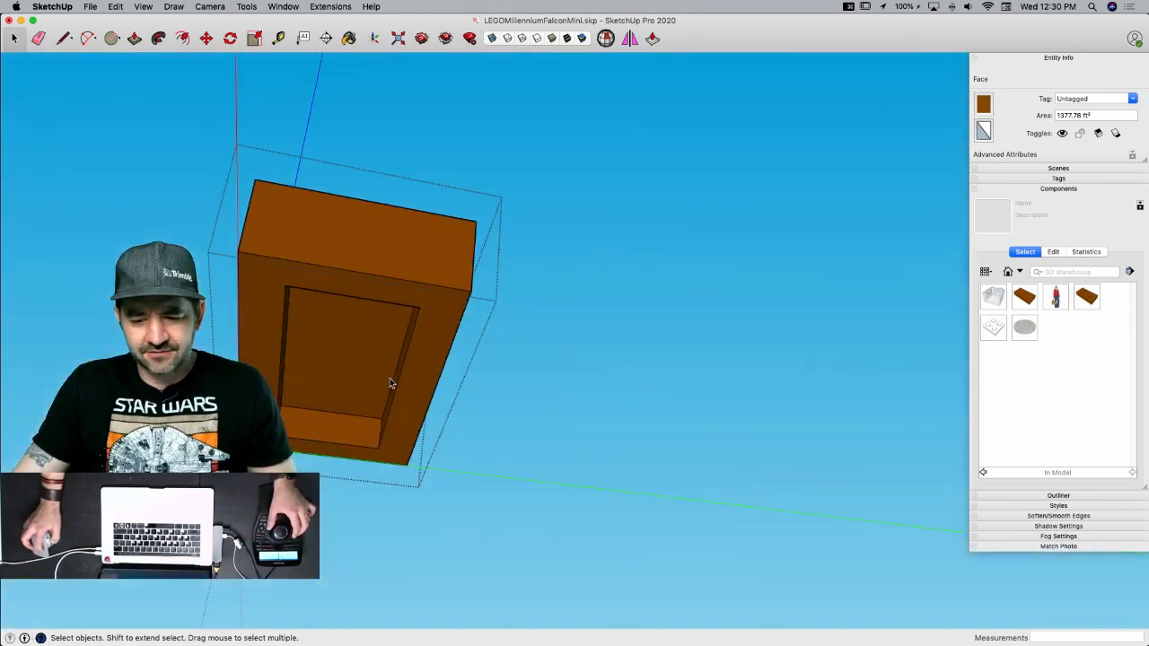
pyautogui.keyDown('shift'); pyautogui.click(396, 340); pyautogui.keyUp('shift')
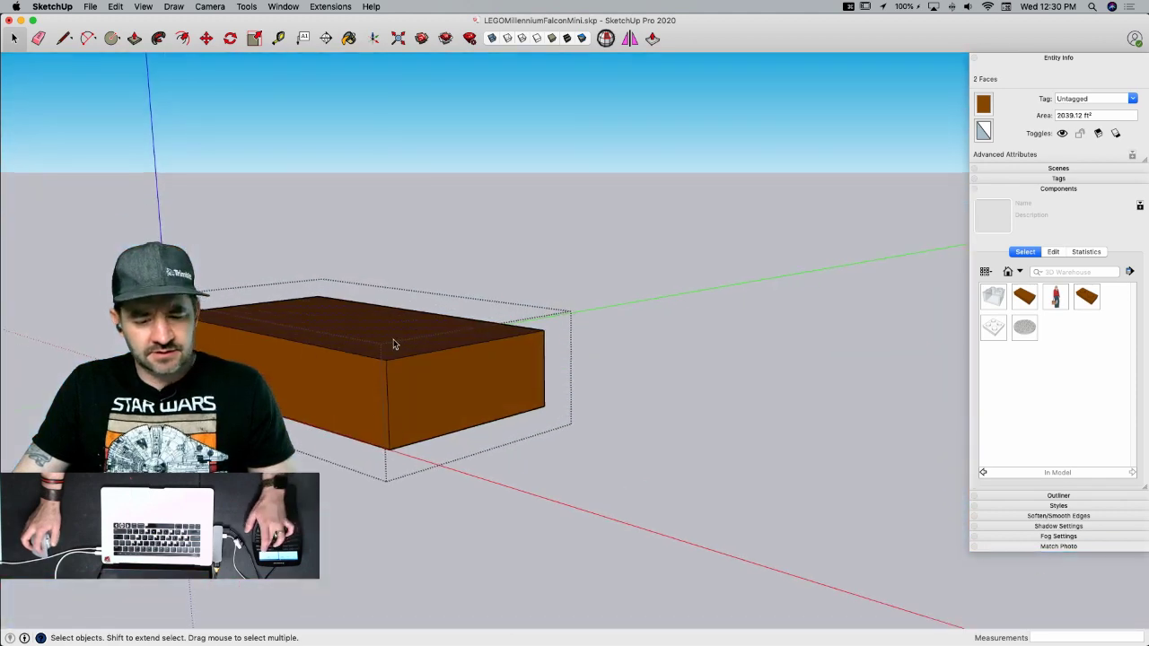
pyautogui.press('q')
pyautogui.press('m')
pyautogui.click(462, 361)
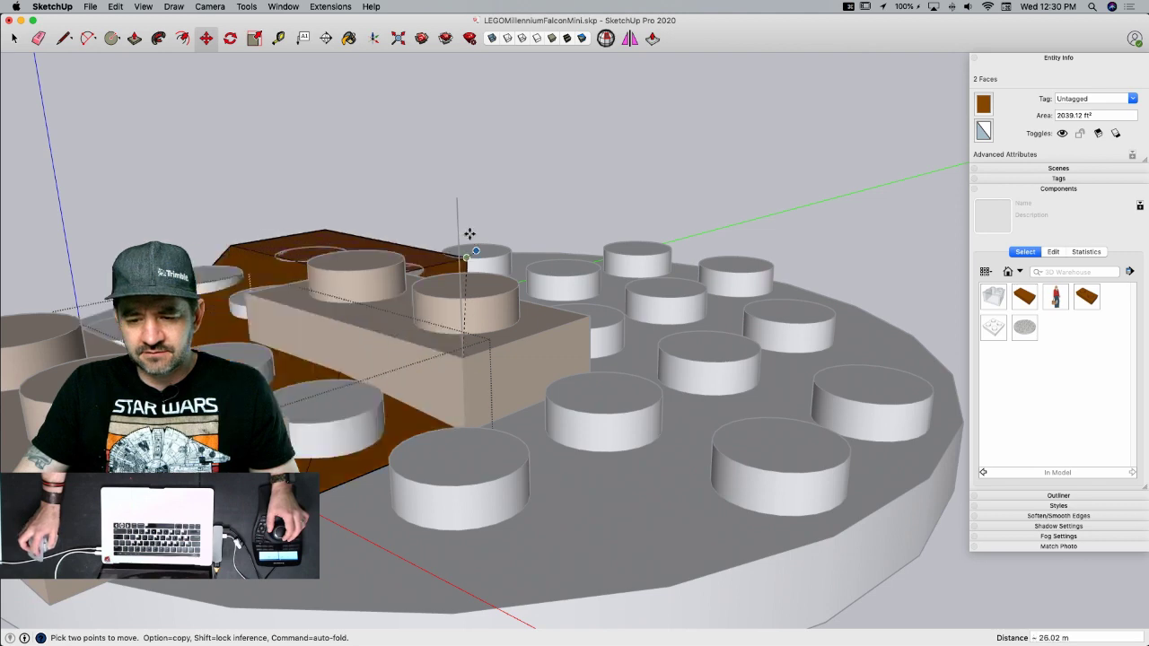
pyautogui.click(459, 199)
pyautogui.press('space')
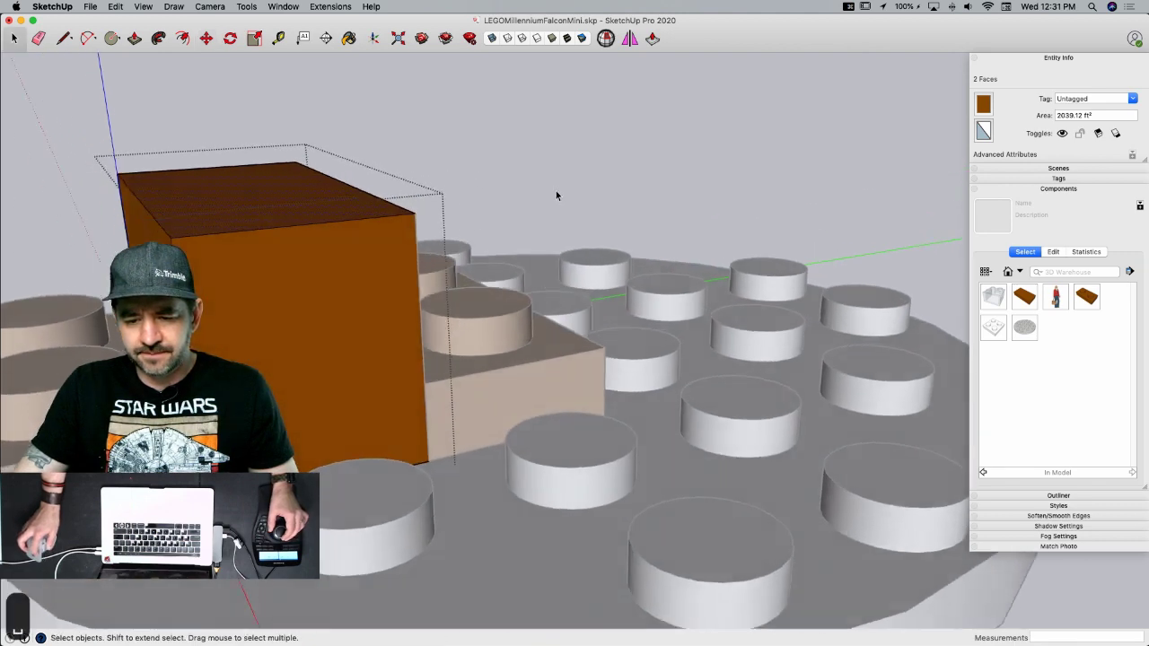
pyautogui.click(556, 190)
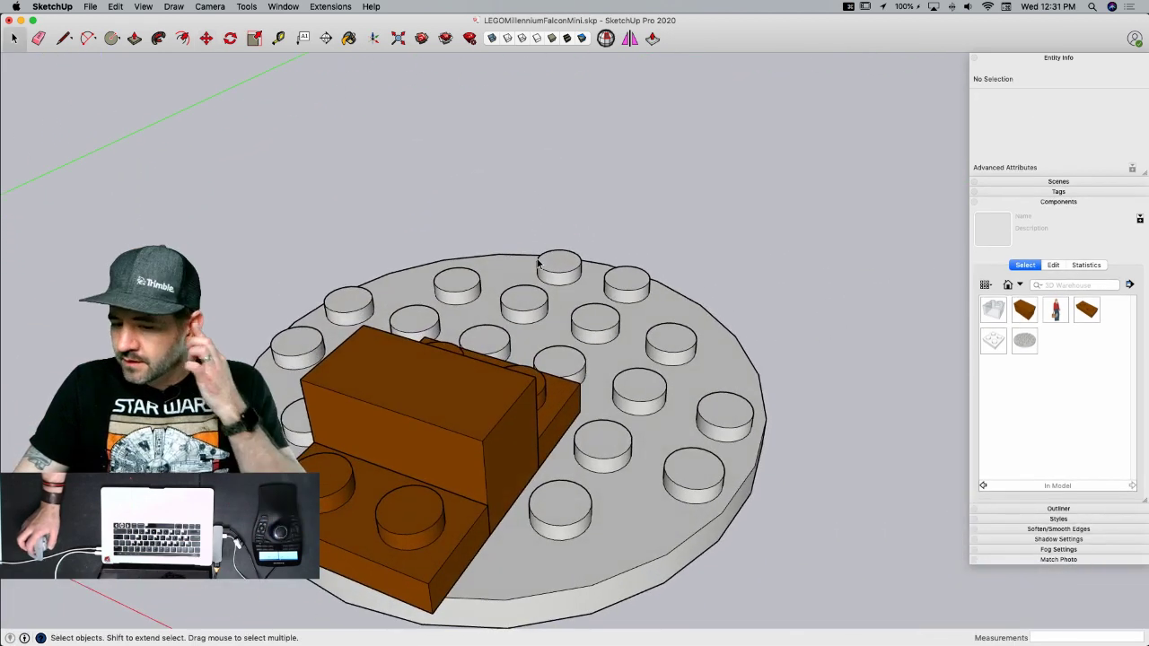
pyautogui.press('super+z')
pyautogui.press('super+z')
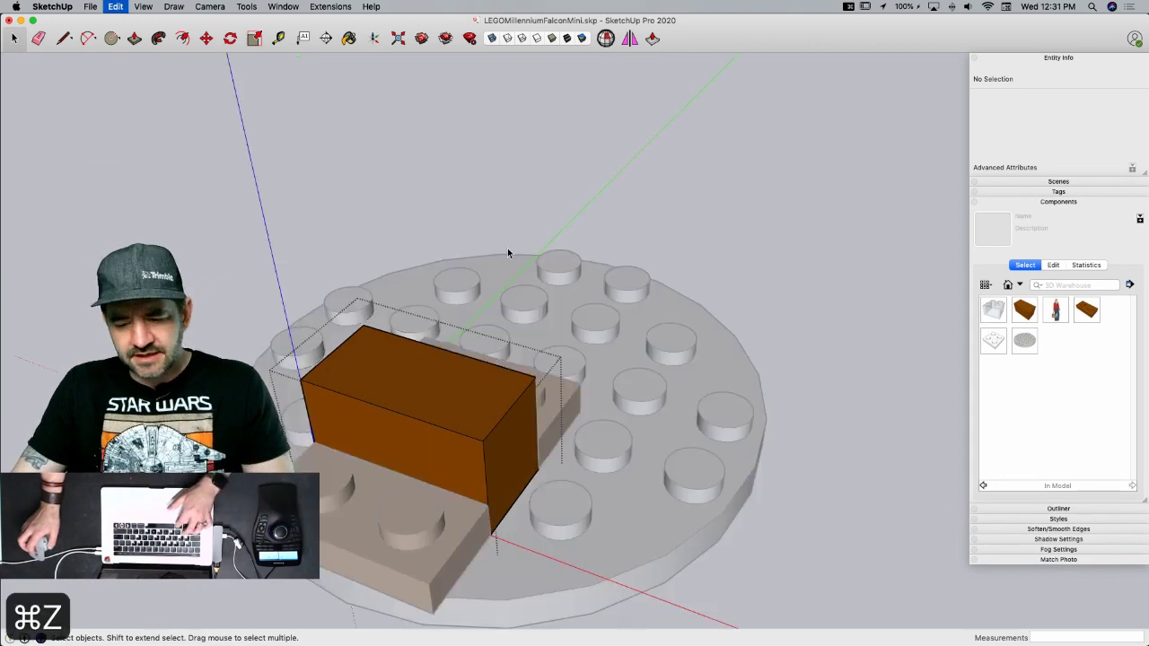
# - Move only the hinge block's top face straight up to the upper end of the vertical line
pyautogui.click(468, 428)
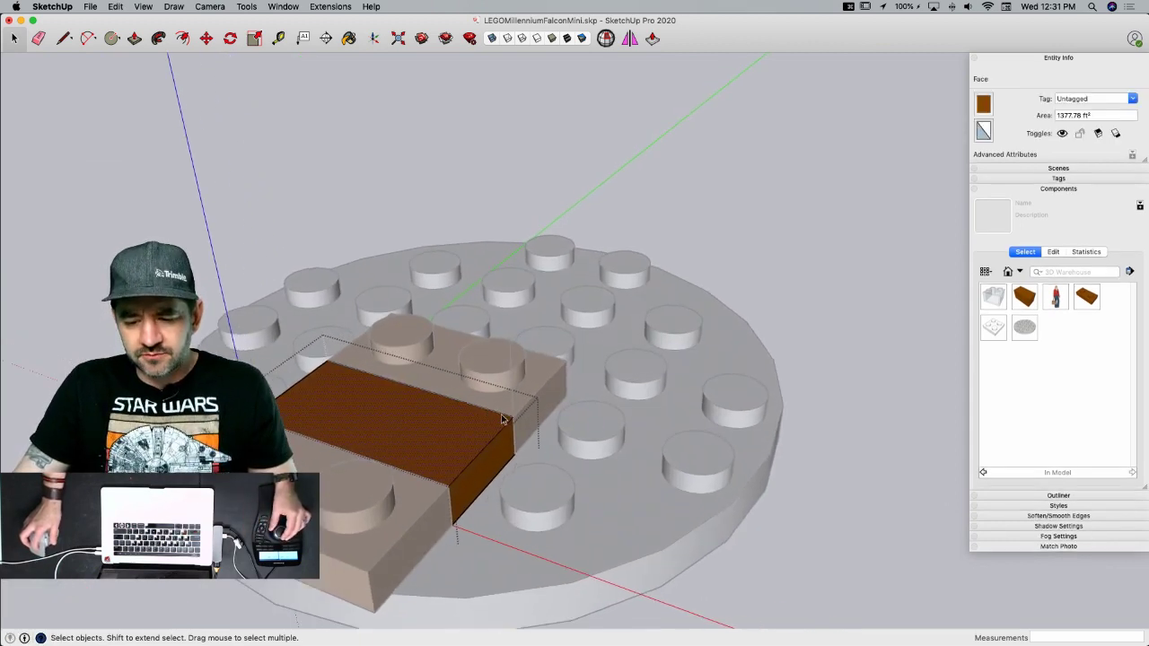
pyautogui.press('m')
pyautogui.press('alt')
pyautogui.click(466, 464)
pyautogui.press('alt')
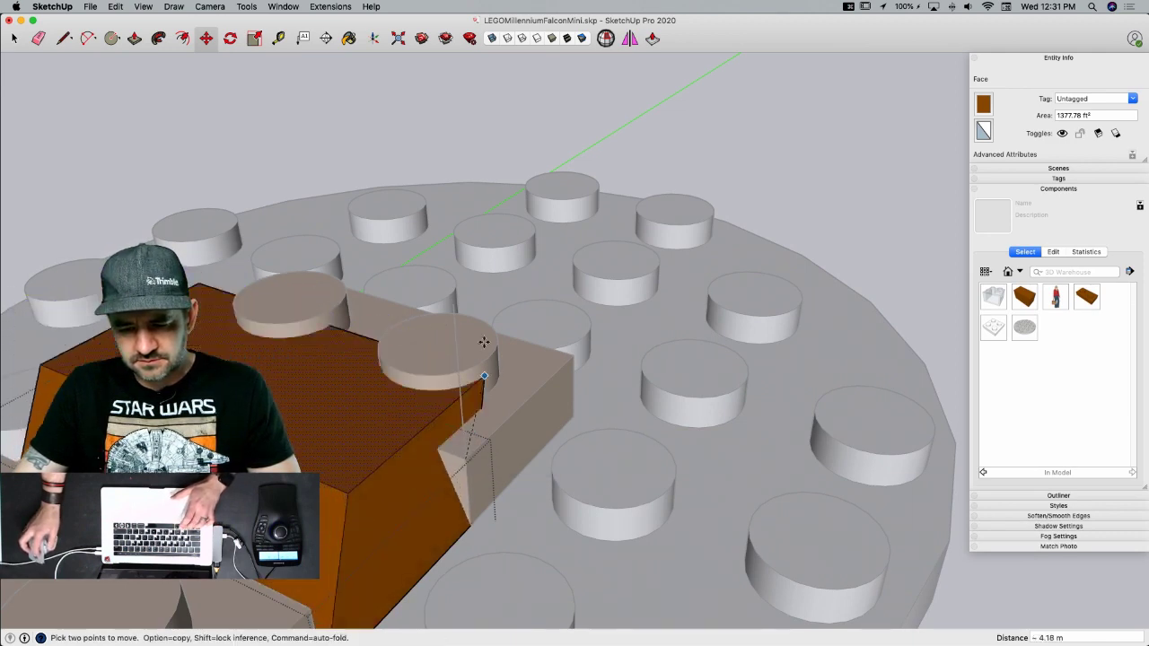
pyautogui.click(452, 303)
pyautogui.scroll(-4, 451, 303)
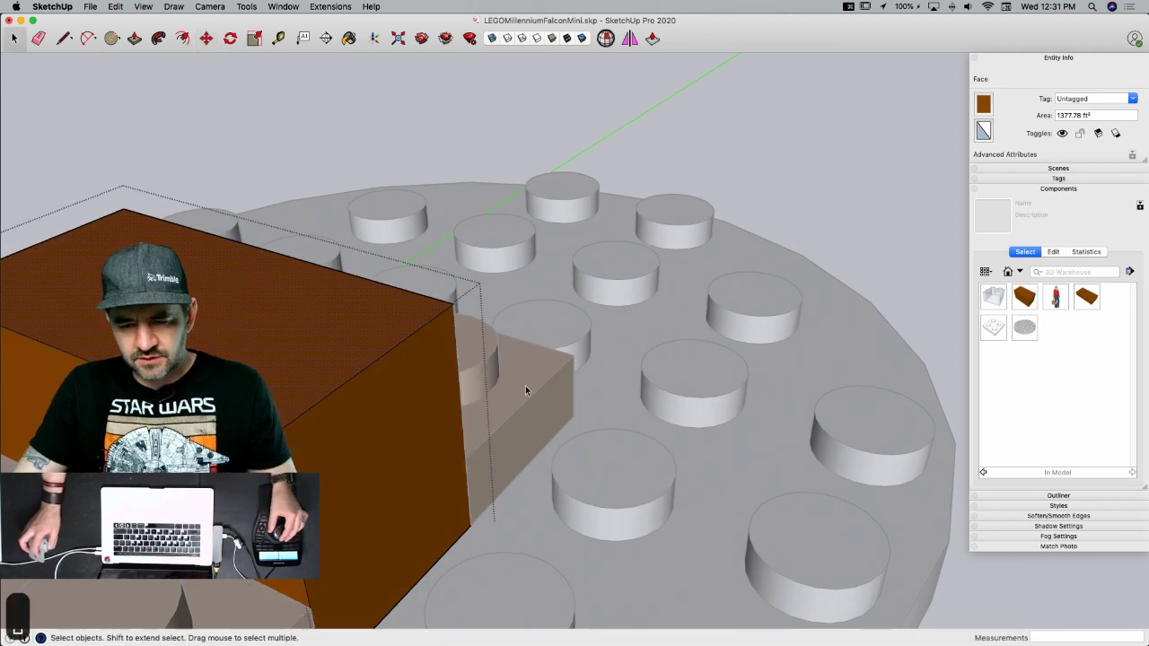
pyautogui.press('space')
# - Inspect the hollow inside the raised hinge block in X-ray view and restore the opaque display
pyautogui.click(491, 37)
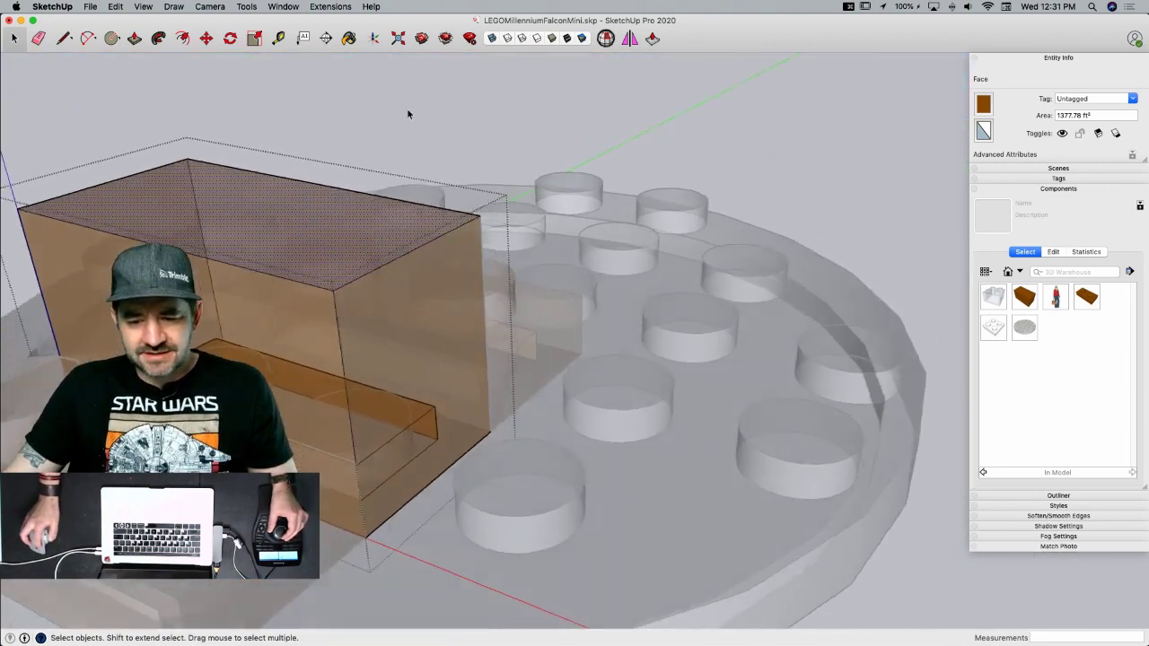
pyautogui.click(431, 107)
pyautogui.doubleClick(198, 187)
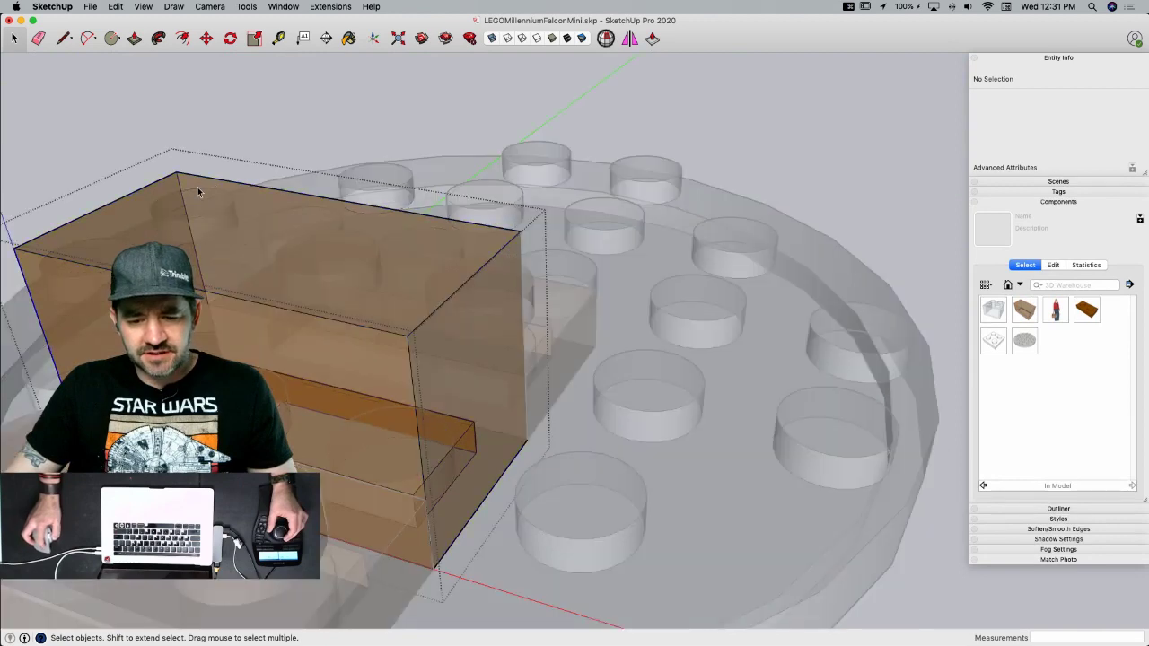
pyautogui.click(505, 39)
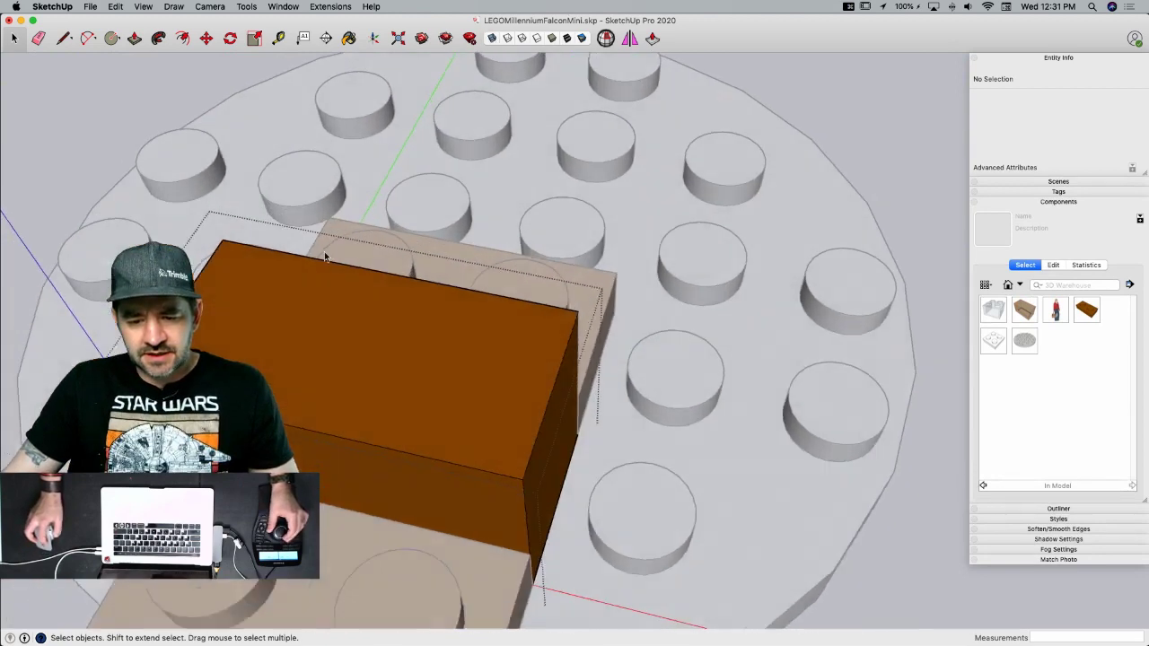
# - Offset the top face's back edge and two end edges 1.6 m inward and push the inner area down 6.4 m
pyautogui.click(312, 275)
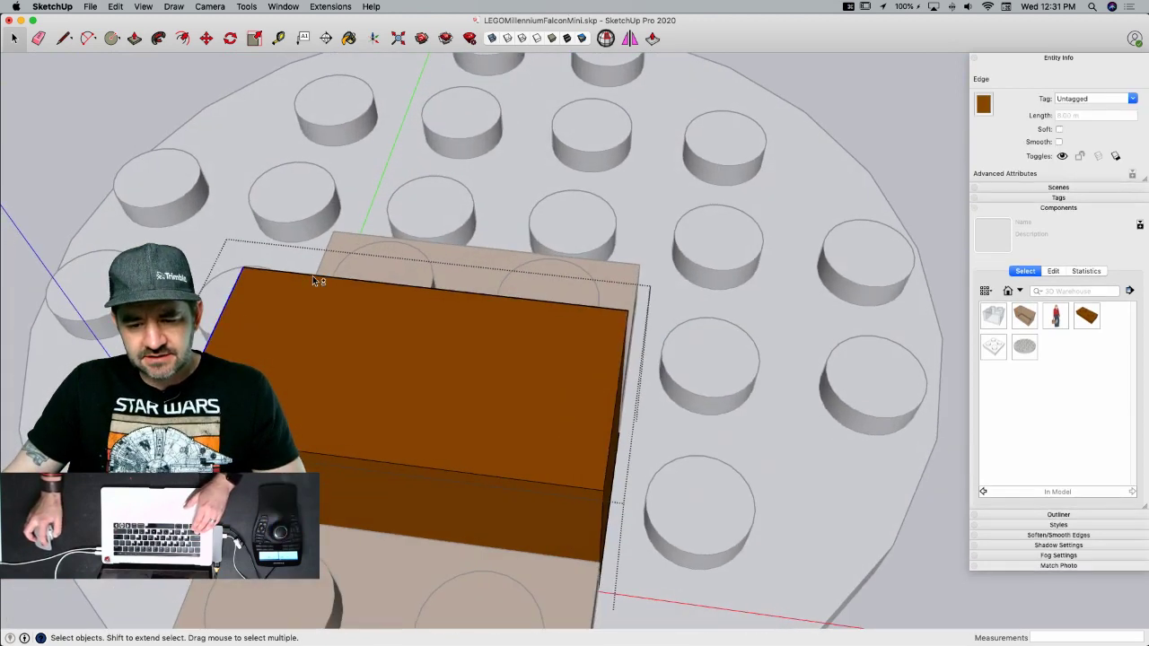
pyautogui.keyDown('shift'); pyautogui.click(623, 393); pyautogui.keyUp('shift')
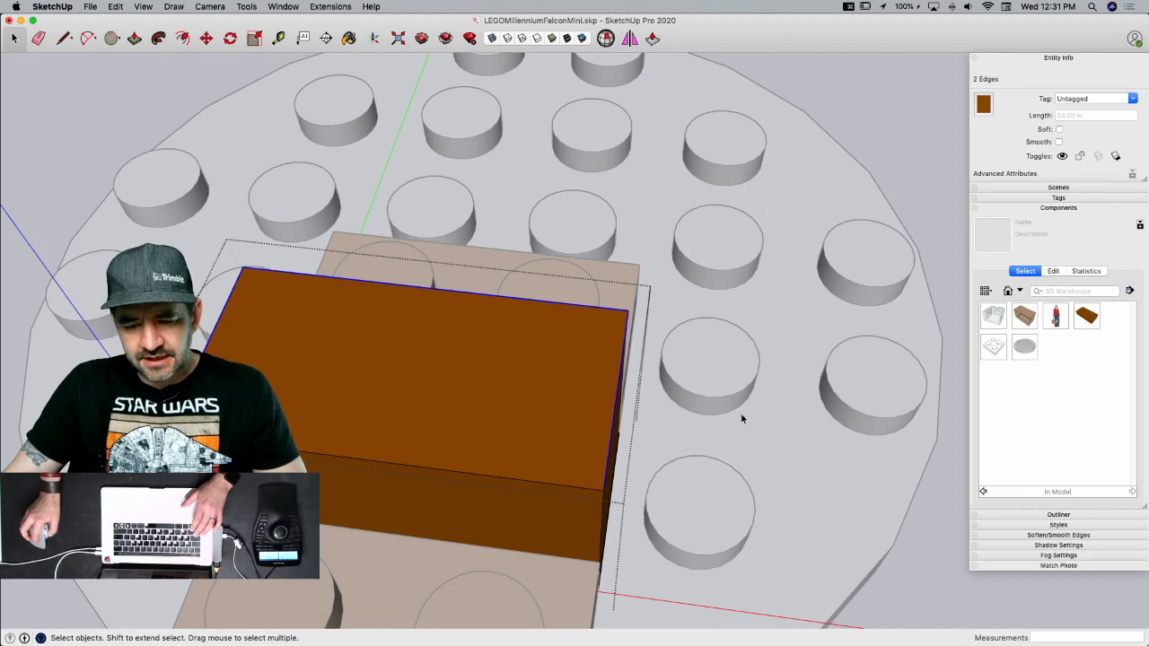
pyautogui.press('f')
pyautogui.click(563, 357)
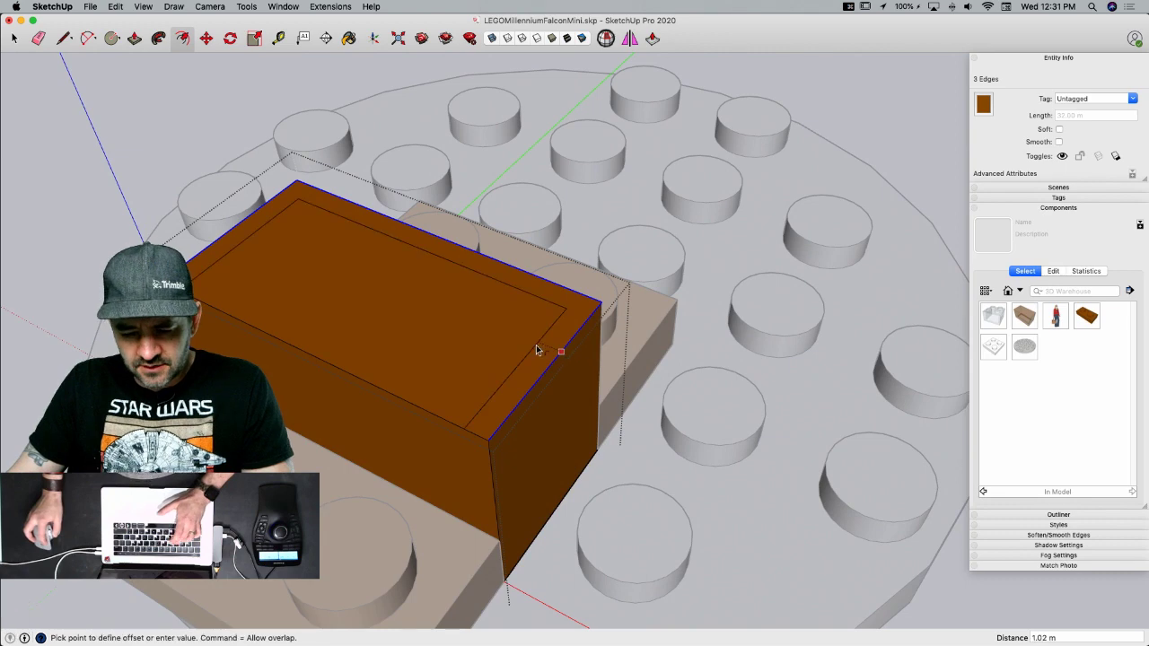
pyautogui.write('1.6')
pyautogui.press('Return')
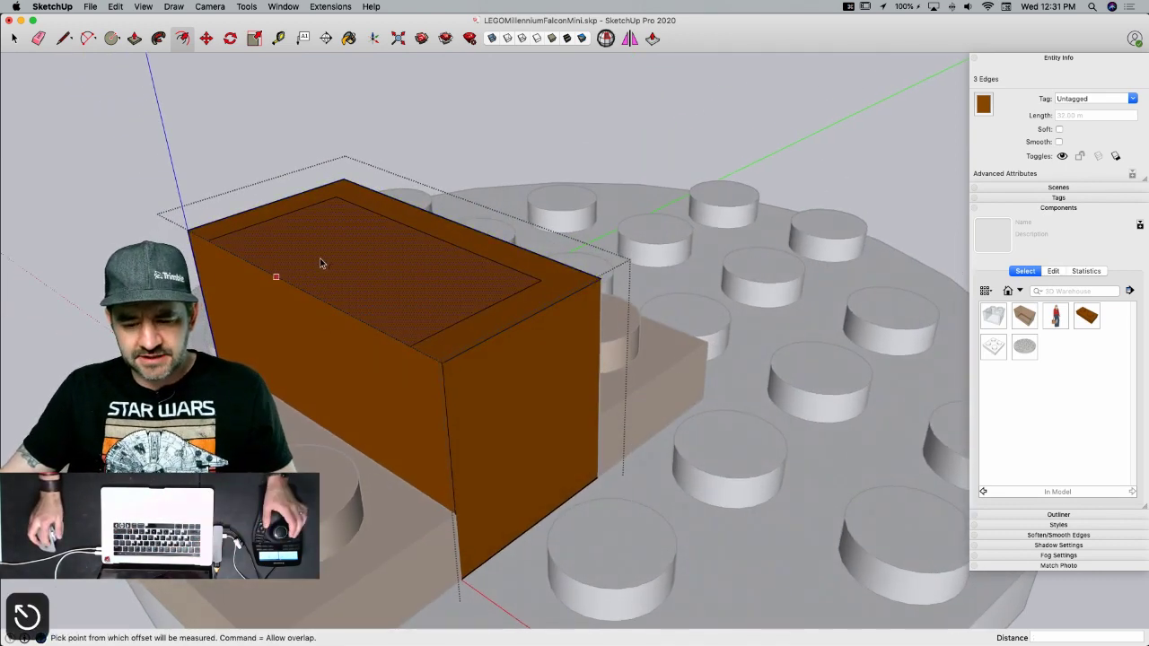
pyautogui.press('p')
pyautogui.click(338, 268)
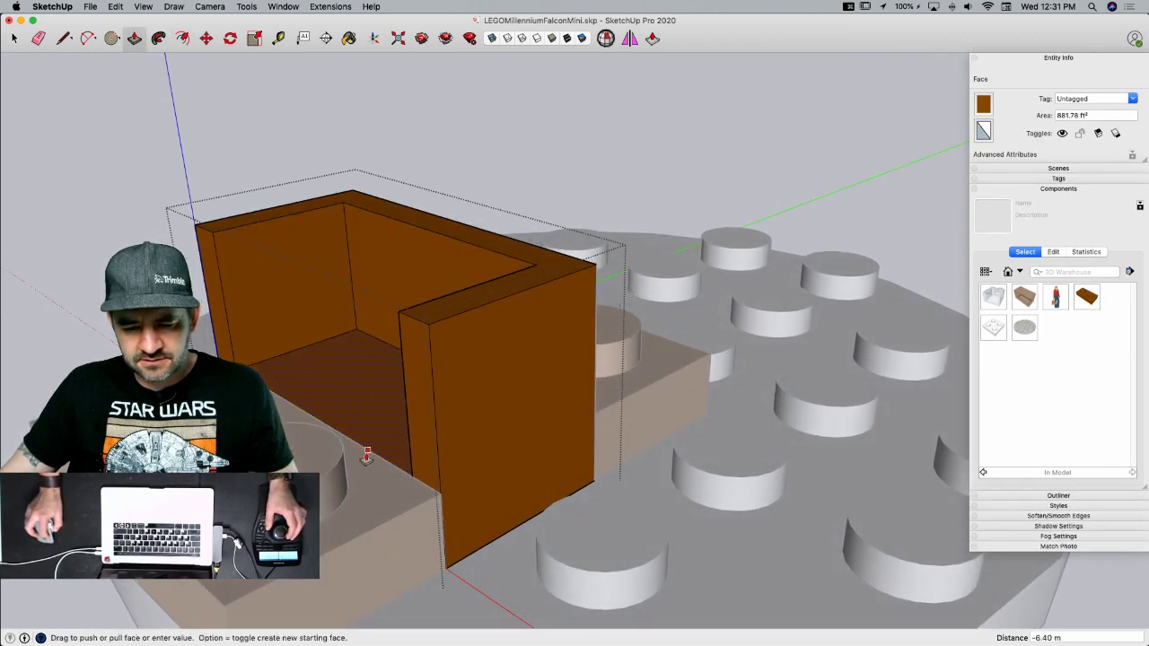
# - Check step 2 in the PDF instructions and draw midpoint lines on the hinge's outer end face, horizontally from the back edge and 4.8 m down from the top edge
pyautogui.press('super+Tab')
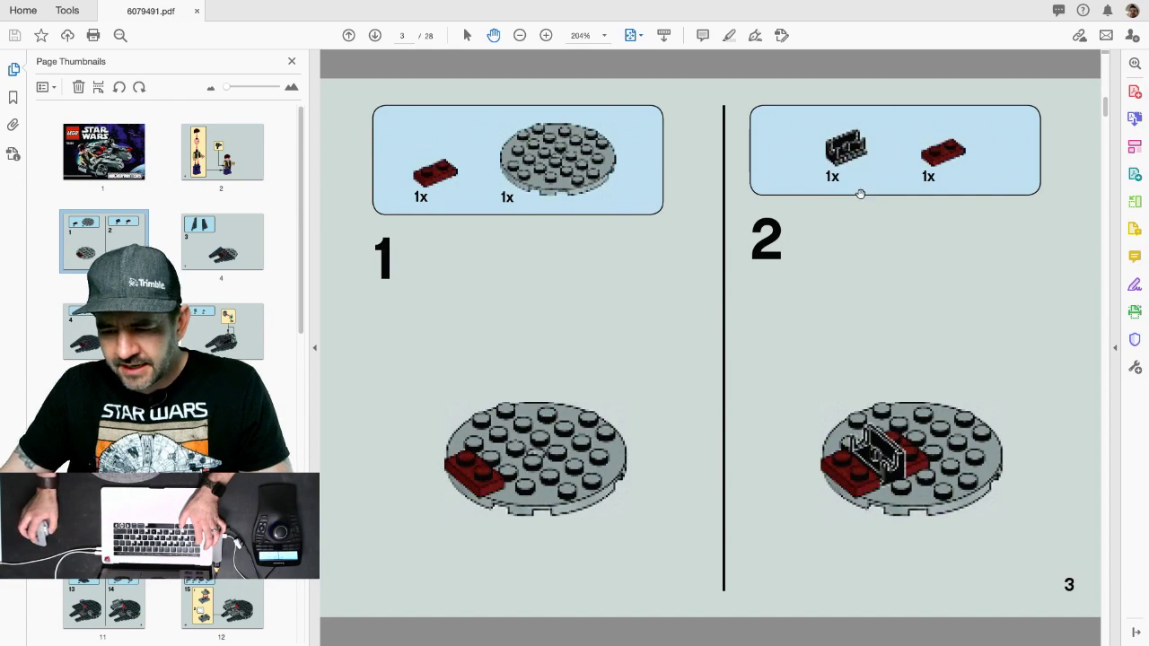
pyautogui.press('super+Tab')
pyautogui.press('l')
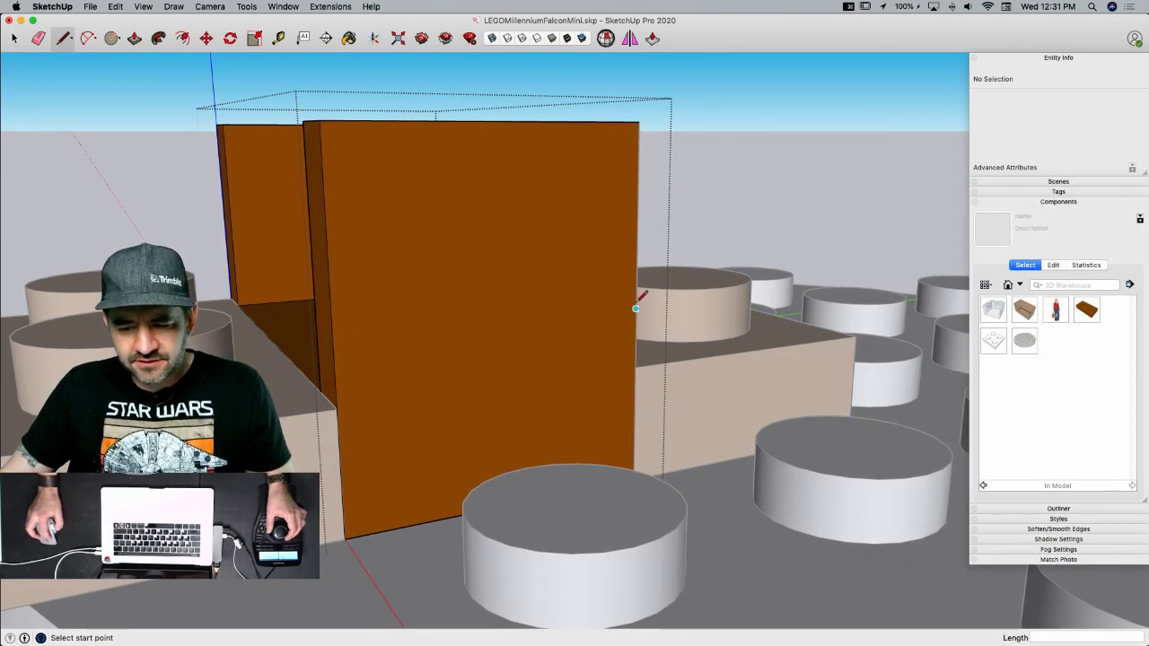
pyautogui.click(415, 331)
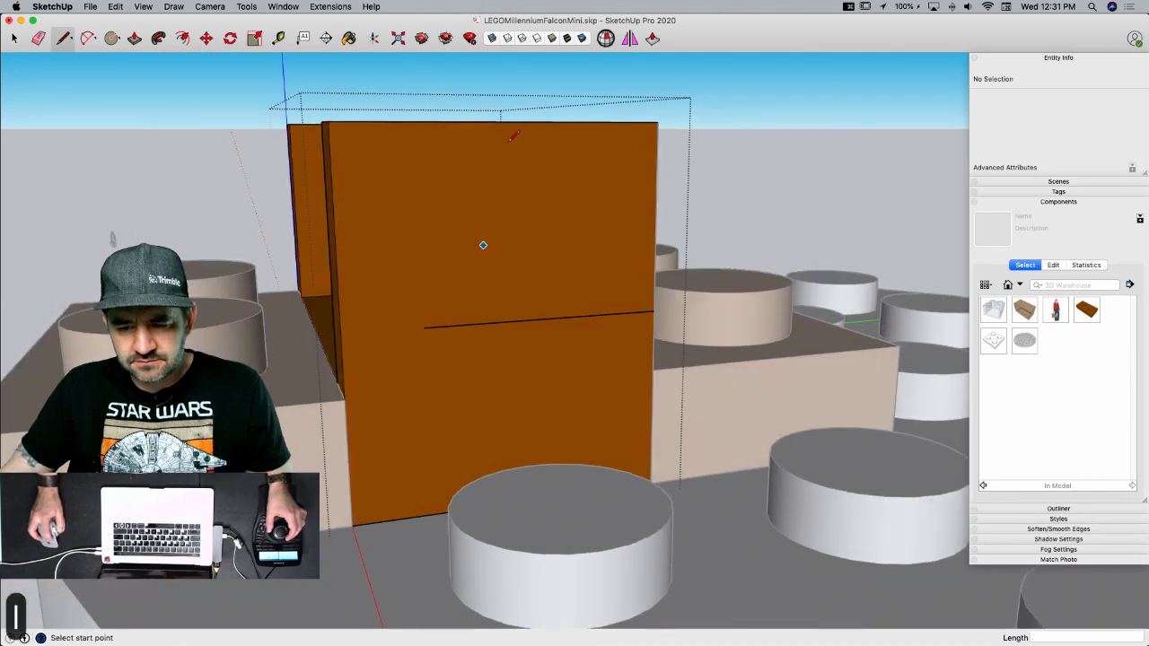
pyautogui.click(516, 322)
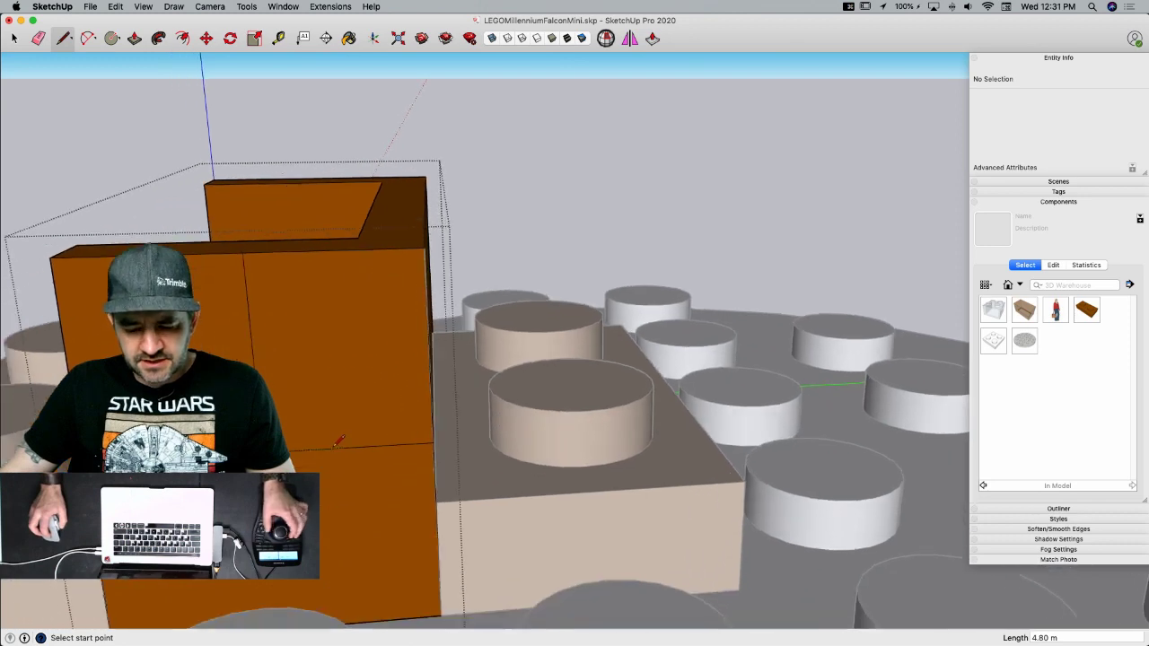
# - Outline a U-shaped slot on the part's end face using a 1.2 m radius circle and vertical lines to the top edge, erasing leftover edges
pyautogui.press('c')
pyautogui.click(344, 412)
pyautogui.write('1.2')
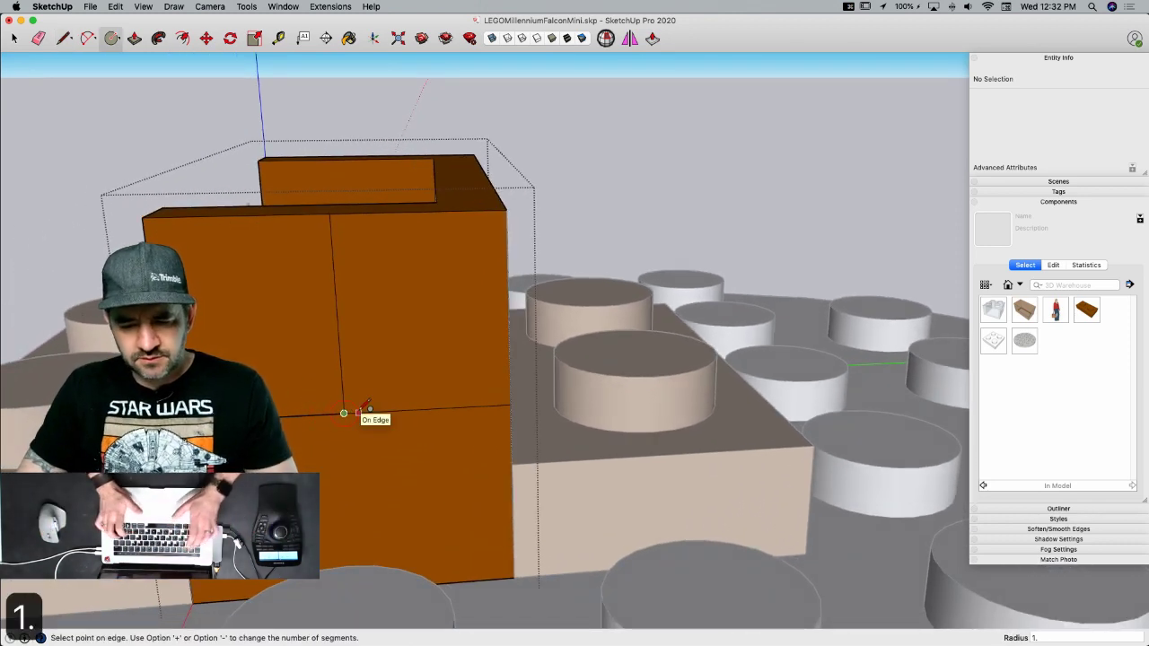
pyautogui.press('Return')
pyautogui.press('l')
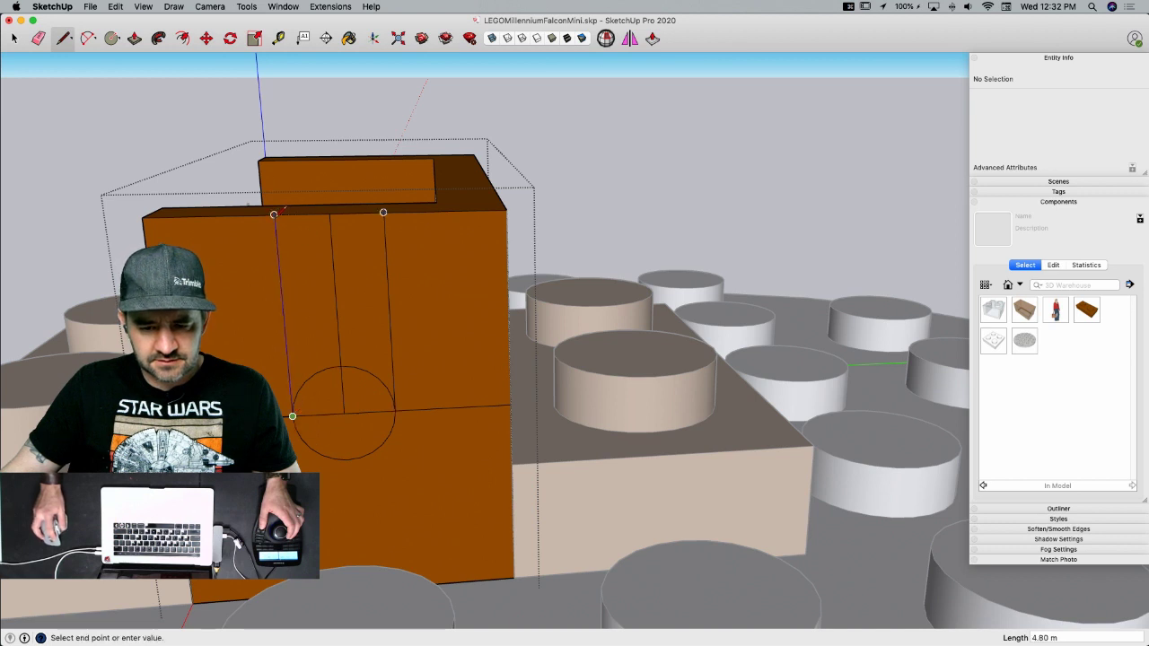
pyautogui.press('e')
pyautogui.moveTo(316, 404)
pyautogui.mouseDown()
pyautogui.moveTo(346, 415)
pyautogui.moveTo(354, 367)
pyautogui.moveTo(434, 406)
pyautogui.mouseUp()
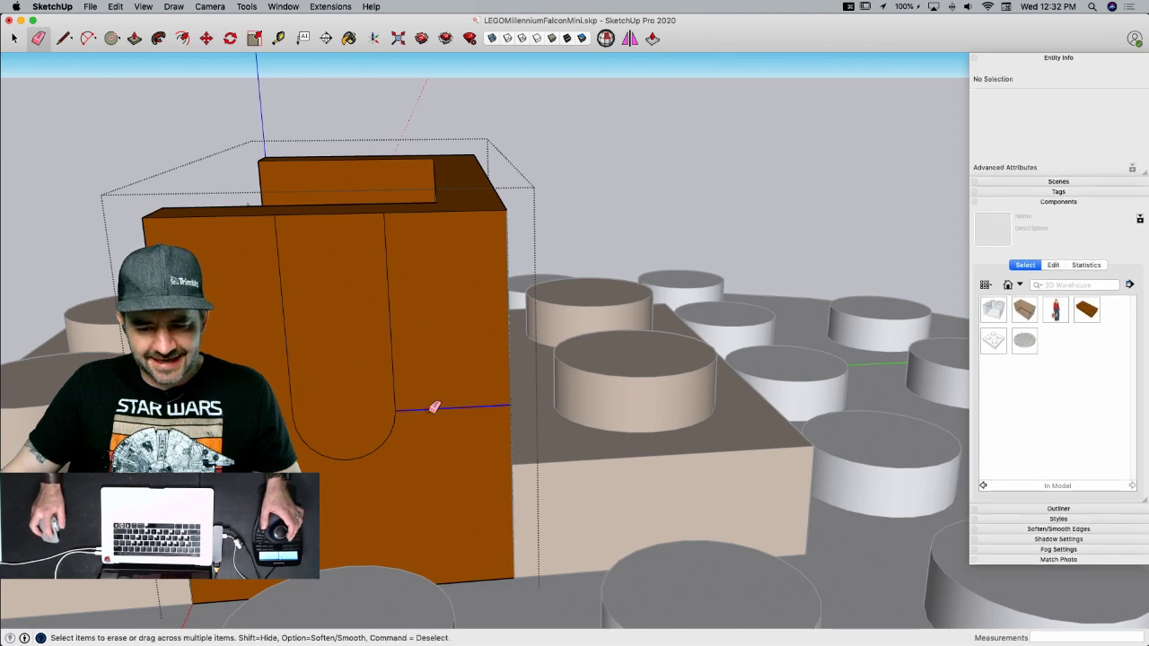
# - Copy the U-shaped slot face 14.4 m across to the opposite end wall
pyautogui.press('space')
pyautogui.click(364, 381)
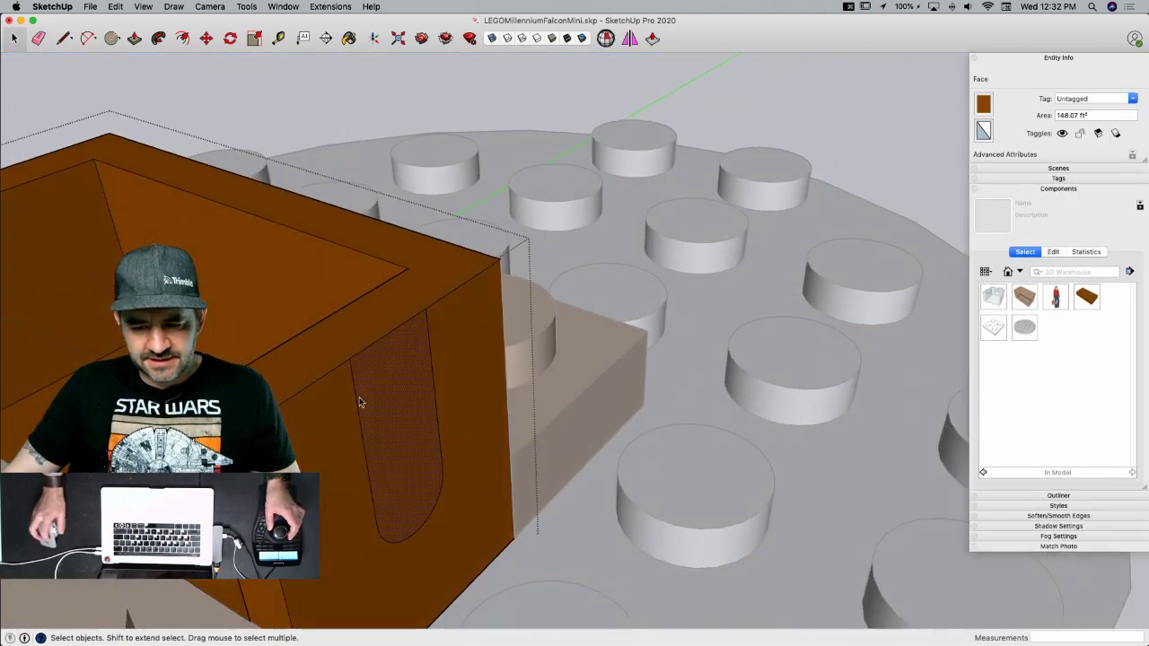
pyautogui.press('m')
pyautogui.click(392, 359)
pyautogui.press('alt')
pyautogui.click(25, 224)
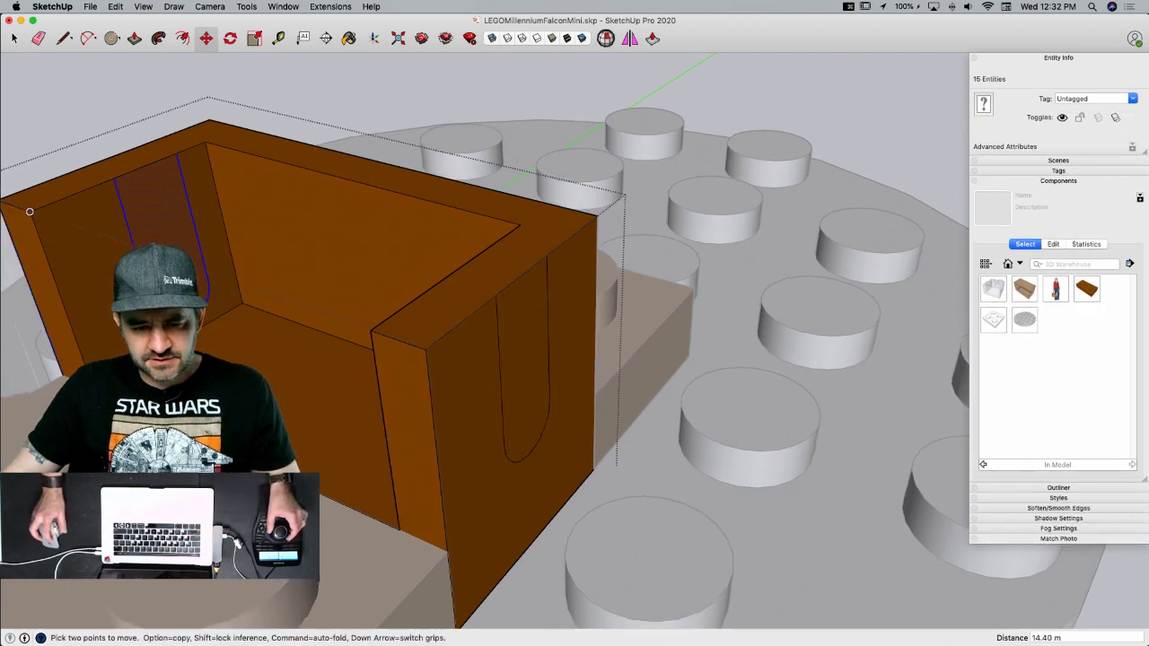
# - Push both U-shaped faces 1.6 m through their end walls to cut open slots
pyautogui.press('p')
pyautogui.click(175, 233)
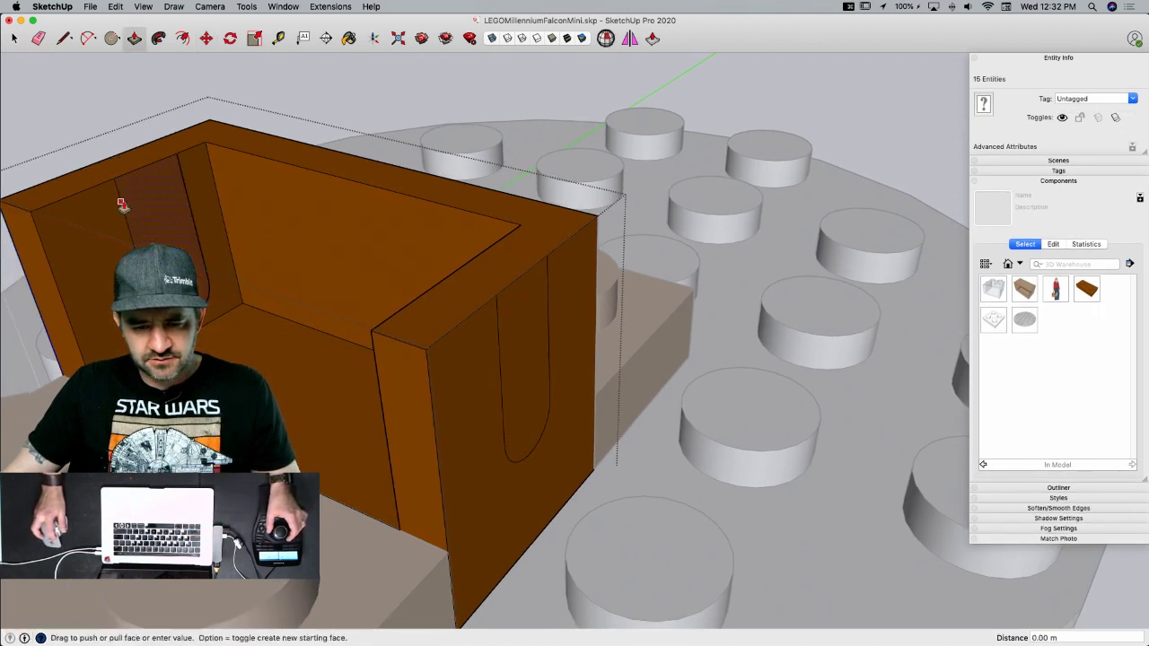
pyautogui.click(55, 194)
pyautogui.click(527, 401)
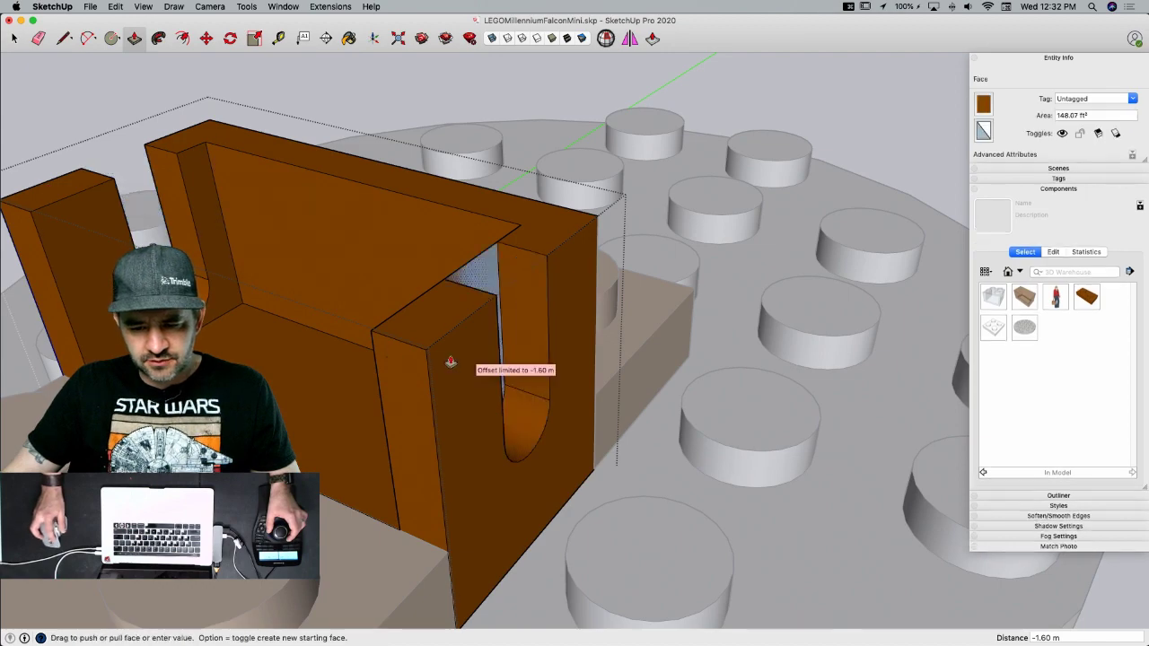
pyautogui.click(379, 325)
pyautogui.press('space')
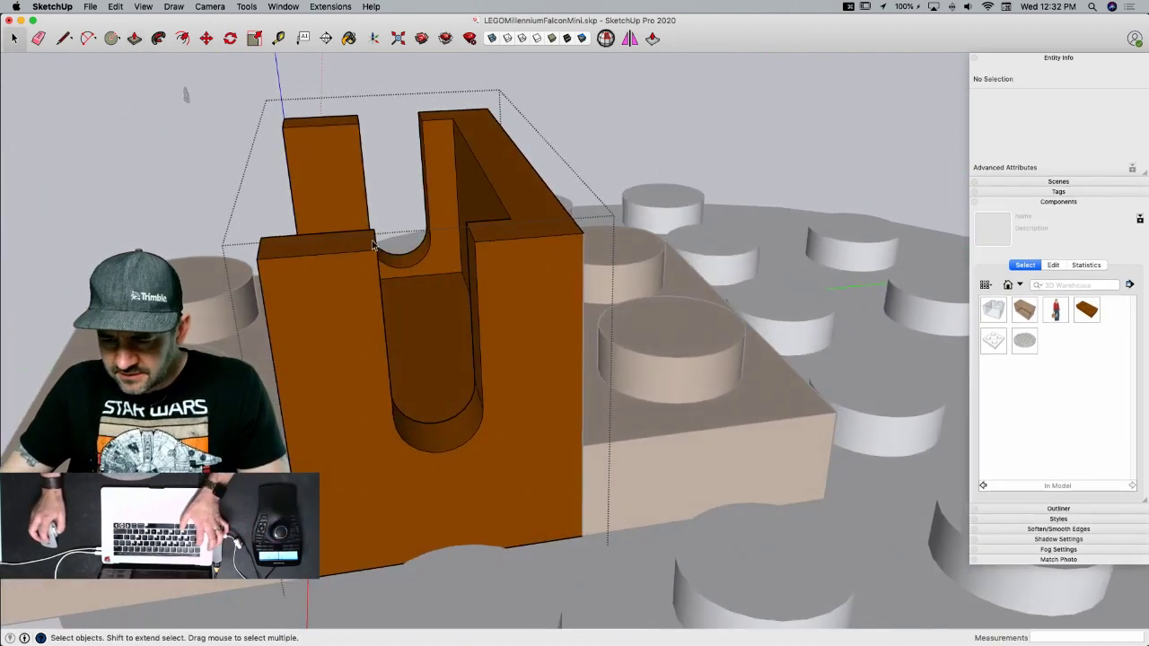
# - Check the part in the instructions PDF and push the top faces of both front posts beside the slots down 2.4 m
pyautogui.press('super+Tab')
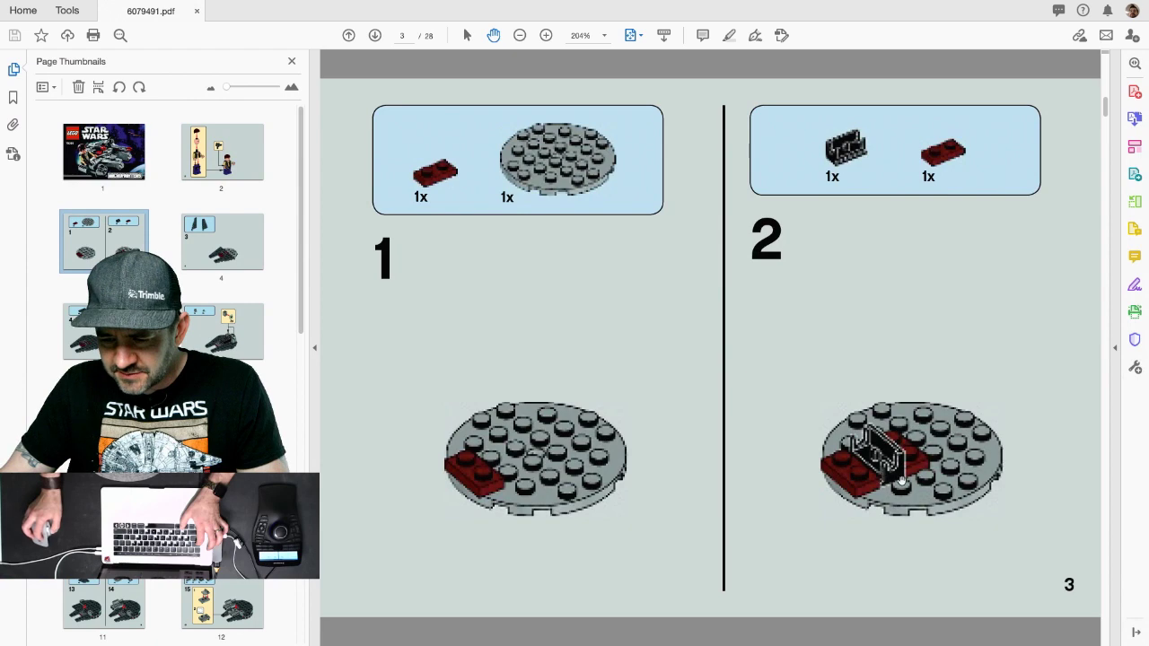
pyautogui.press('super+Right')
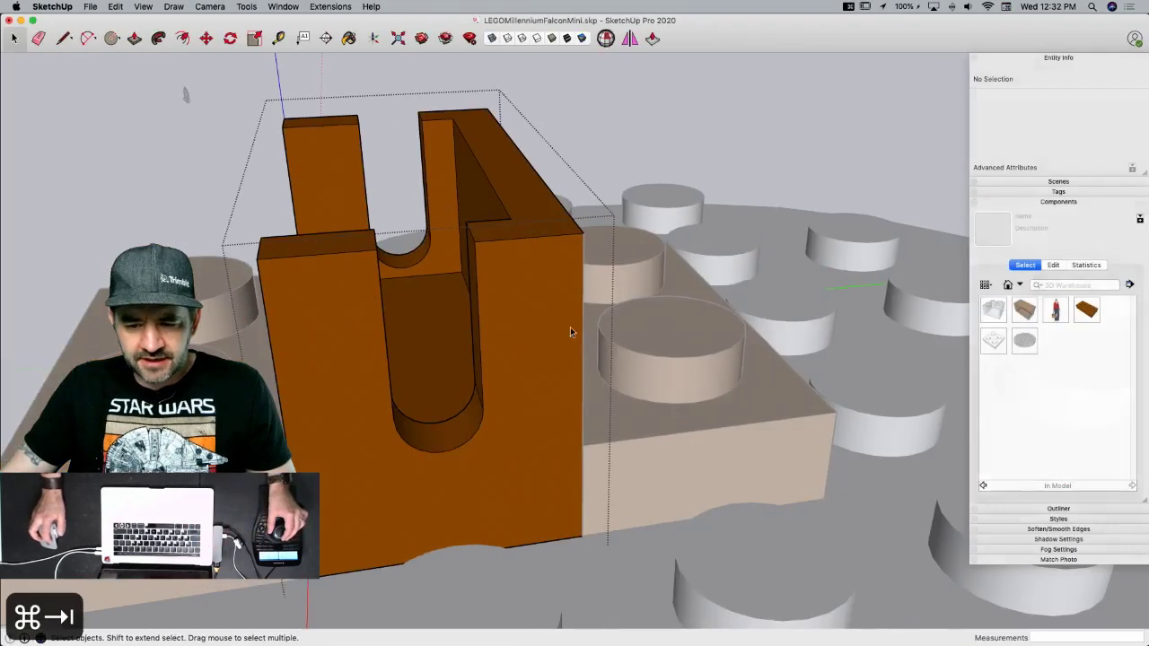
pyautogui.press('p')
pyautogui.click(601, 287)
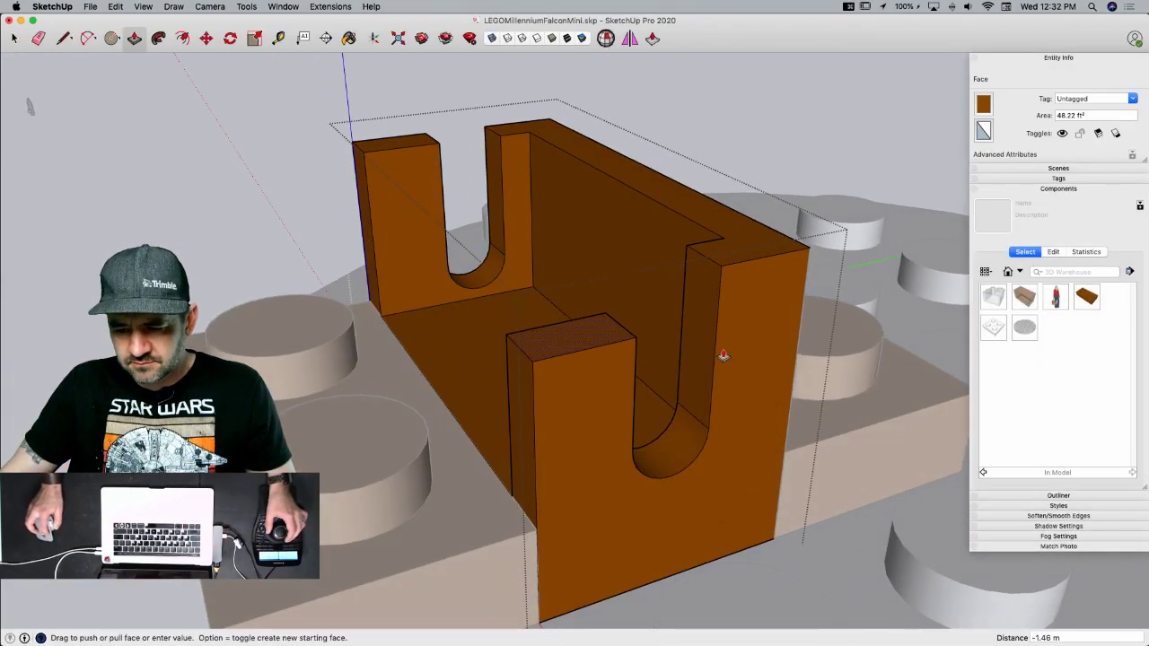
pyautogui.click(713, 356)
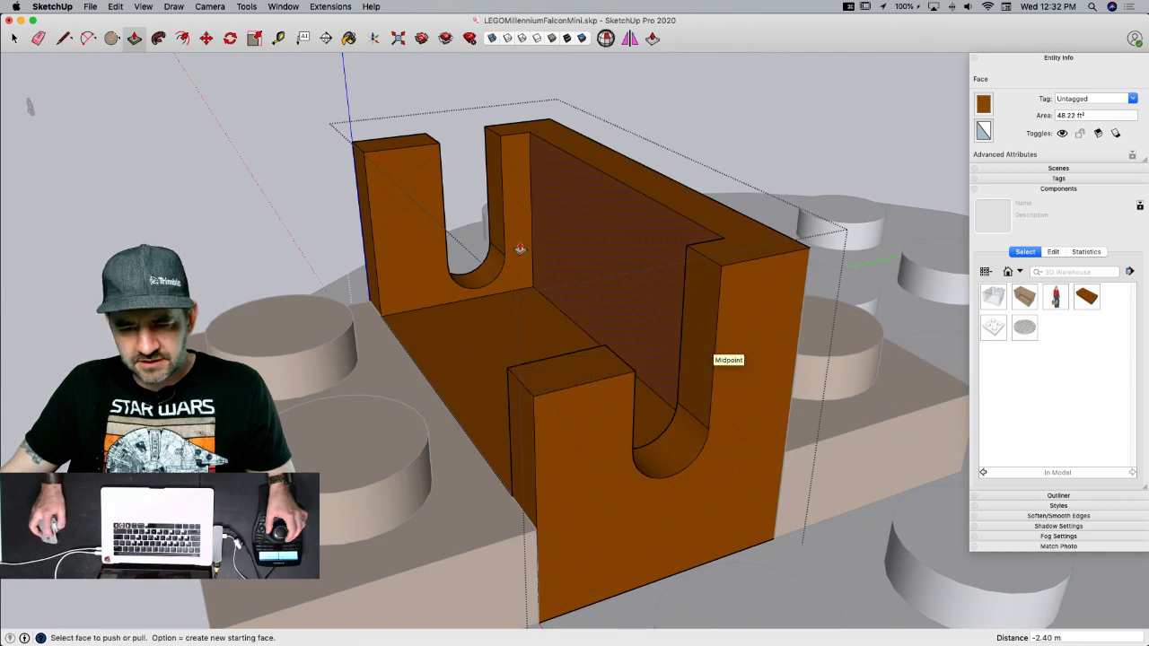
pyautogui.doubleClick(392, 147)
pyautogui.press('space')
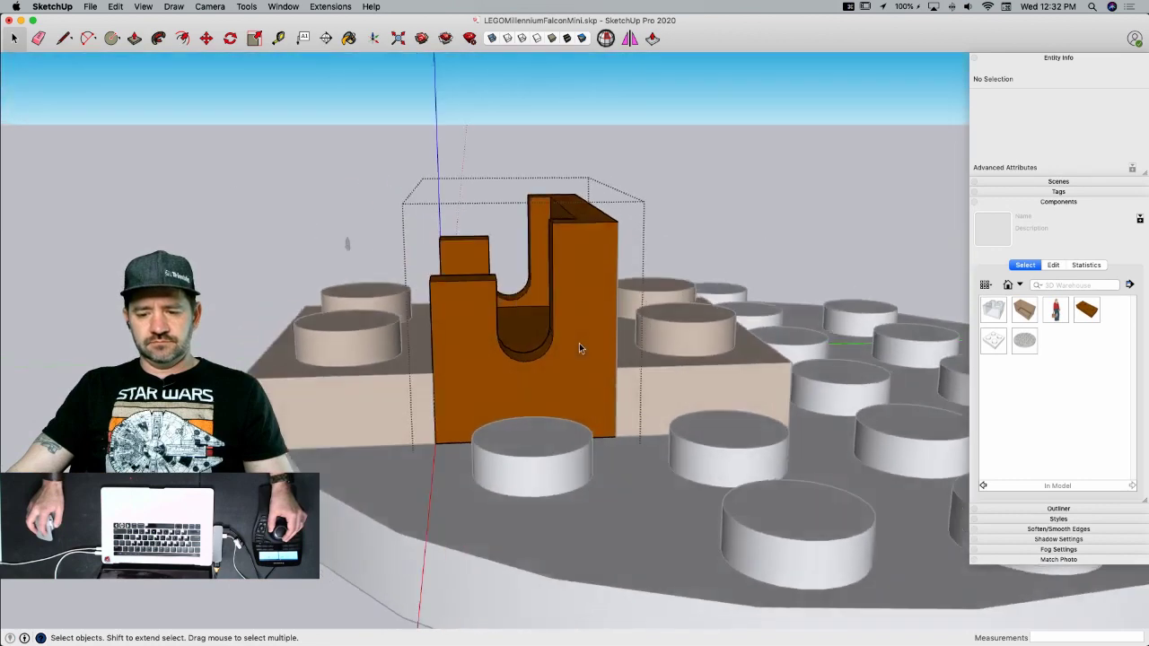
# - Examine the black bracket in build step 2 on page 3 of the instructions PDF, and return to the SketchUp model
pyautogui.press('super+Tab')
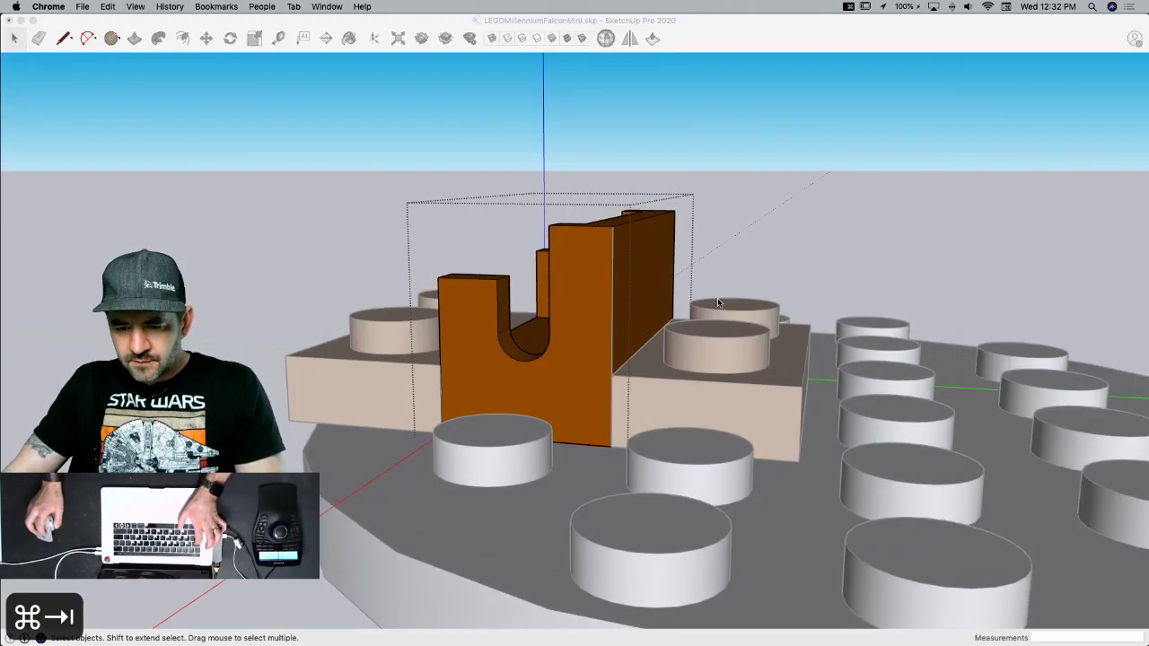
pyautogui.press('super+Tab')
pyautogui.press('Tab')
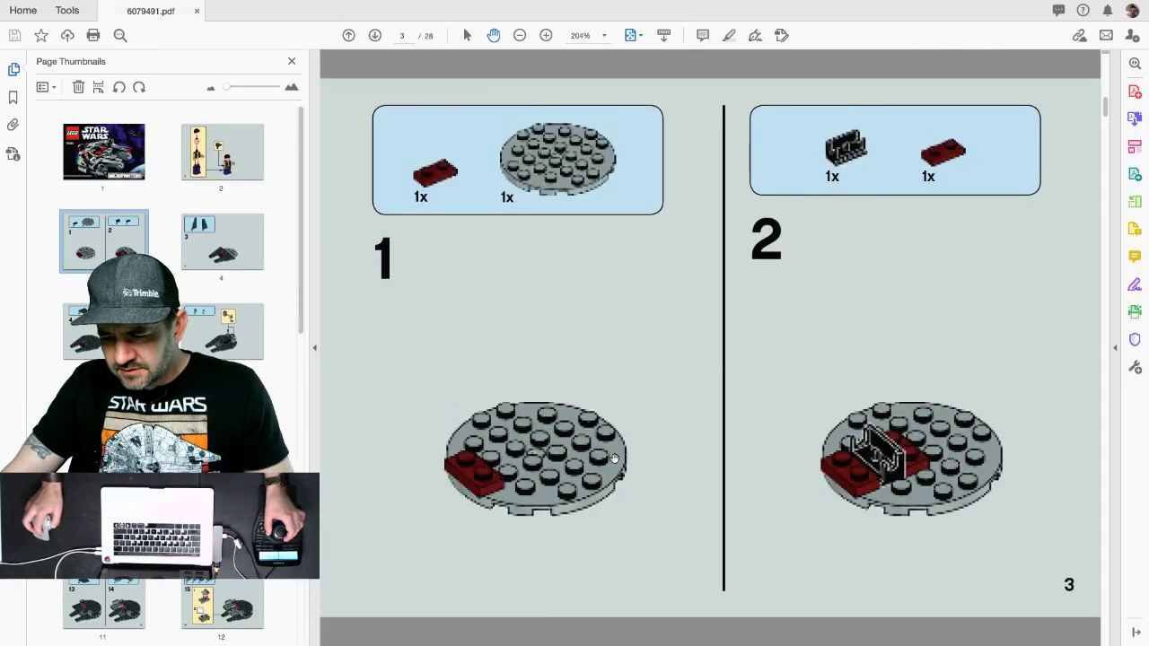
pyautogui.scroll(-1, 854, 469)
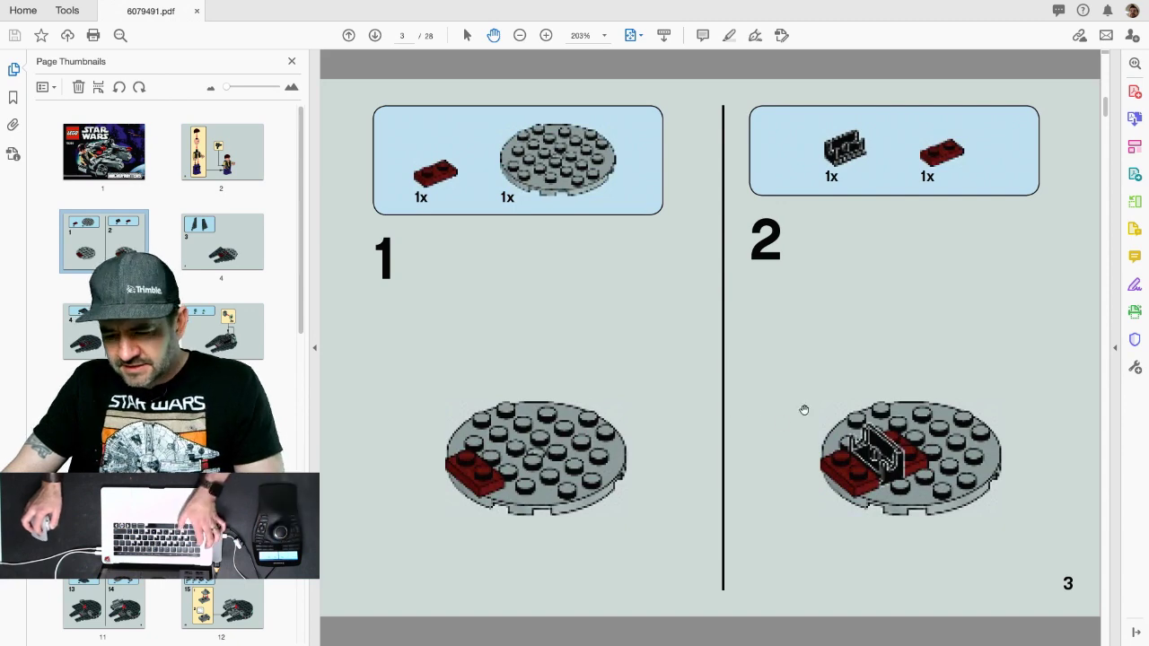
pyautogui.hotkey('ctrl', 'Left')
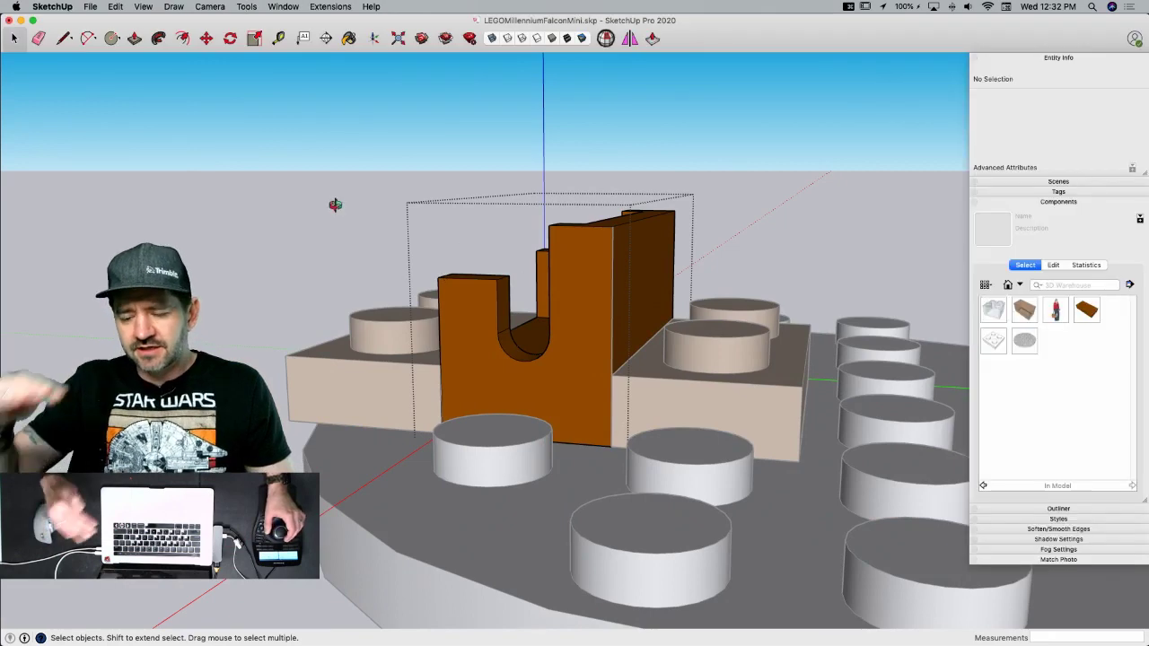
# - Thin both end walls and the back wall by pushing each inner face 0.8 m toward the outside
pyautogui.moveTo(329, 201); pyautogui.dragTo(427, 252, button='middle')
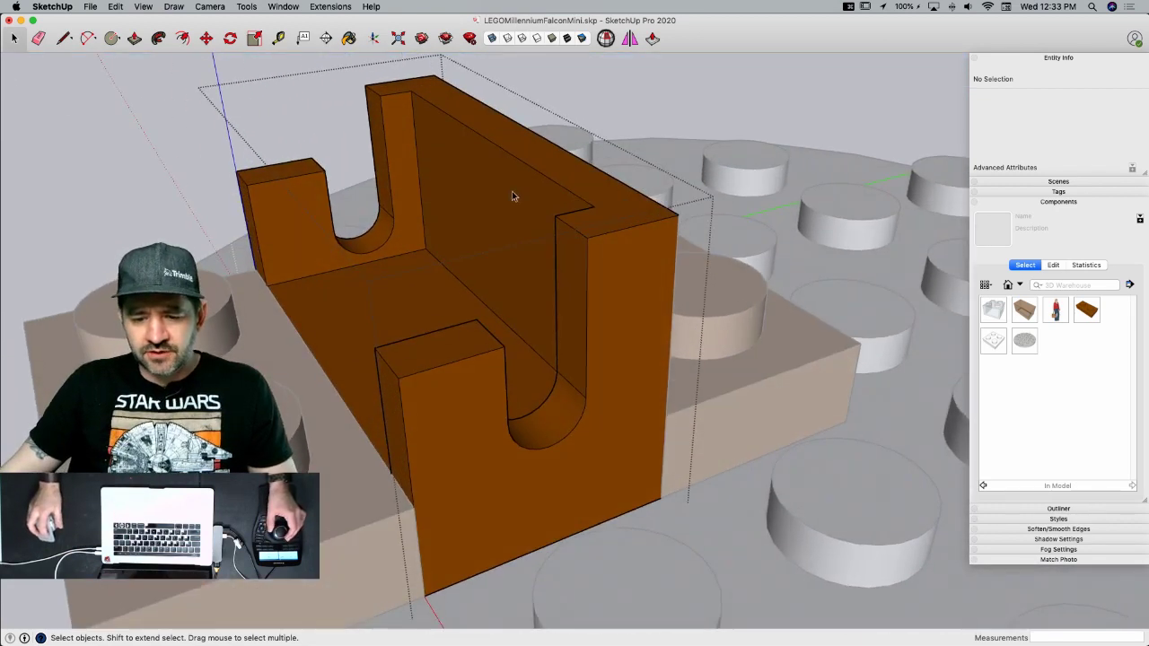
pyautogui.press('p')
pyautogui.click(366, 293)
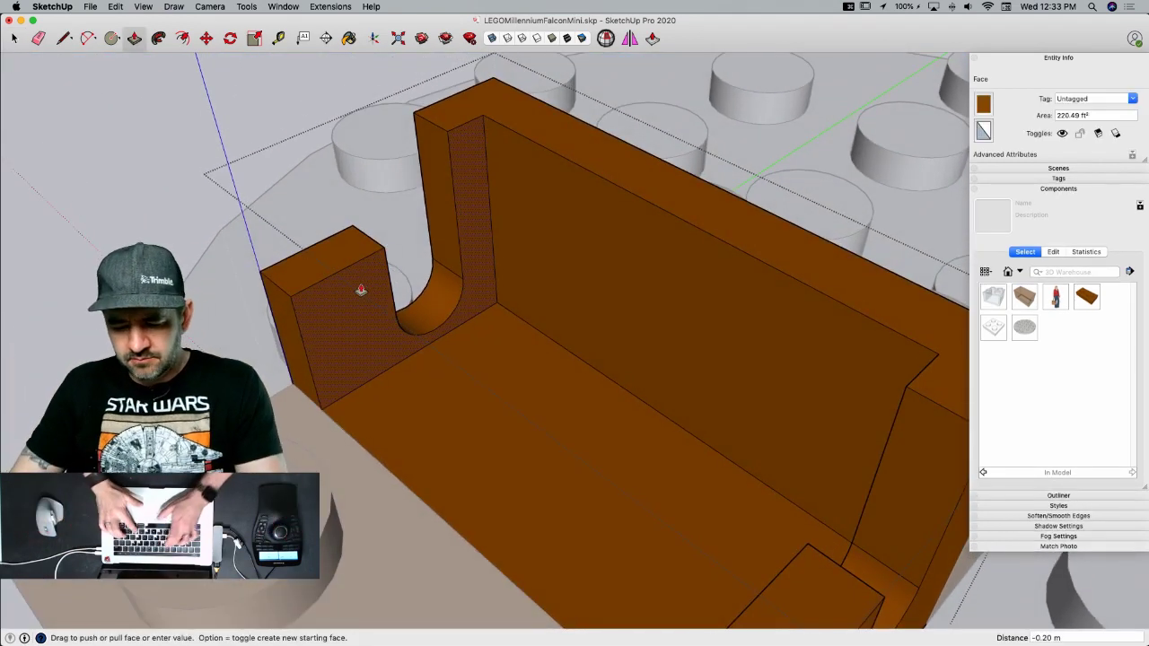
pyautogui.write('.8')
pyautogui.press('Return')
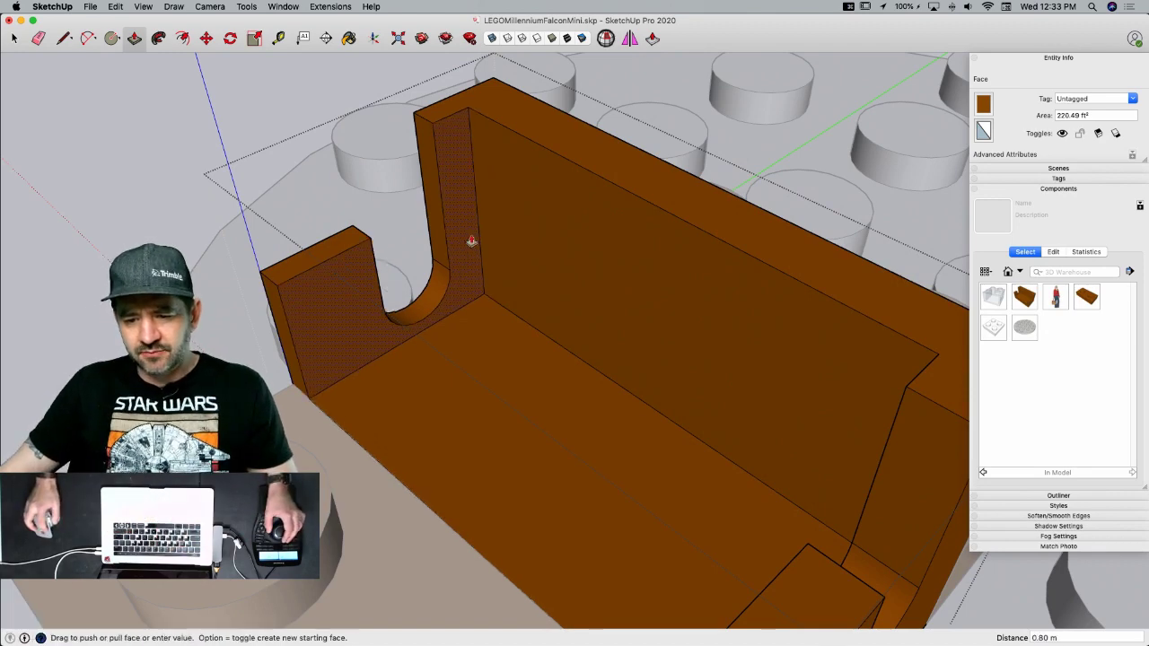
pyautogui.doubleClick(591, 211)
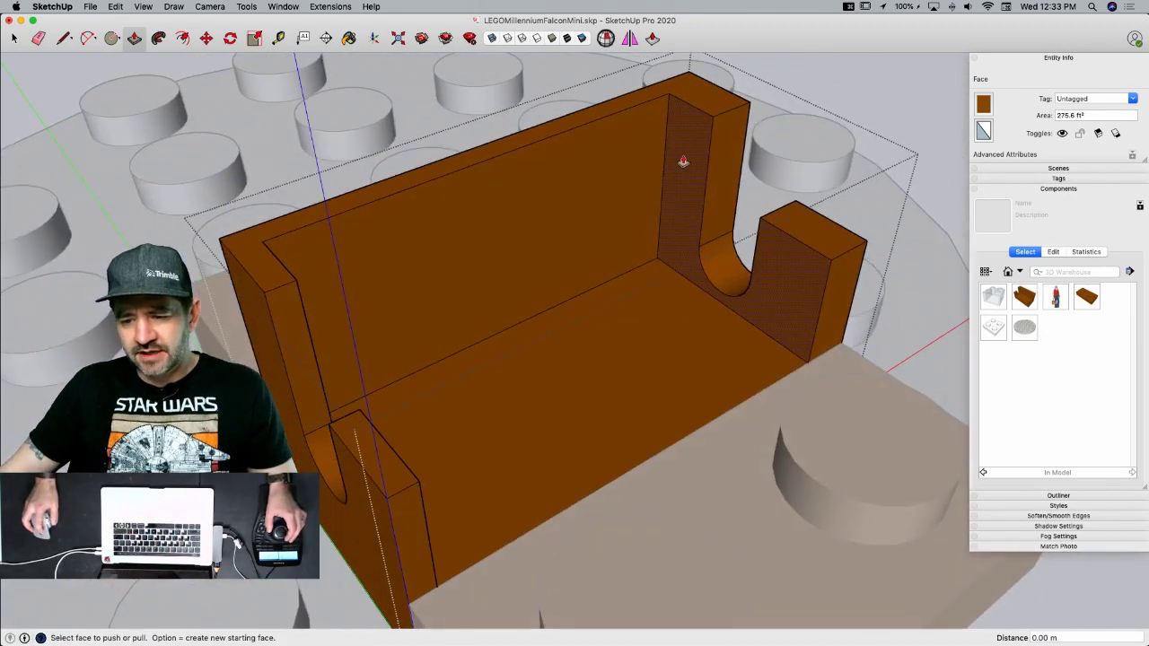
pyautogui.doubleClick(683, 162)
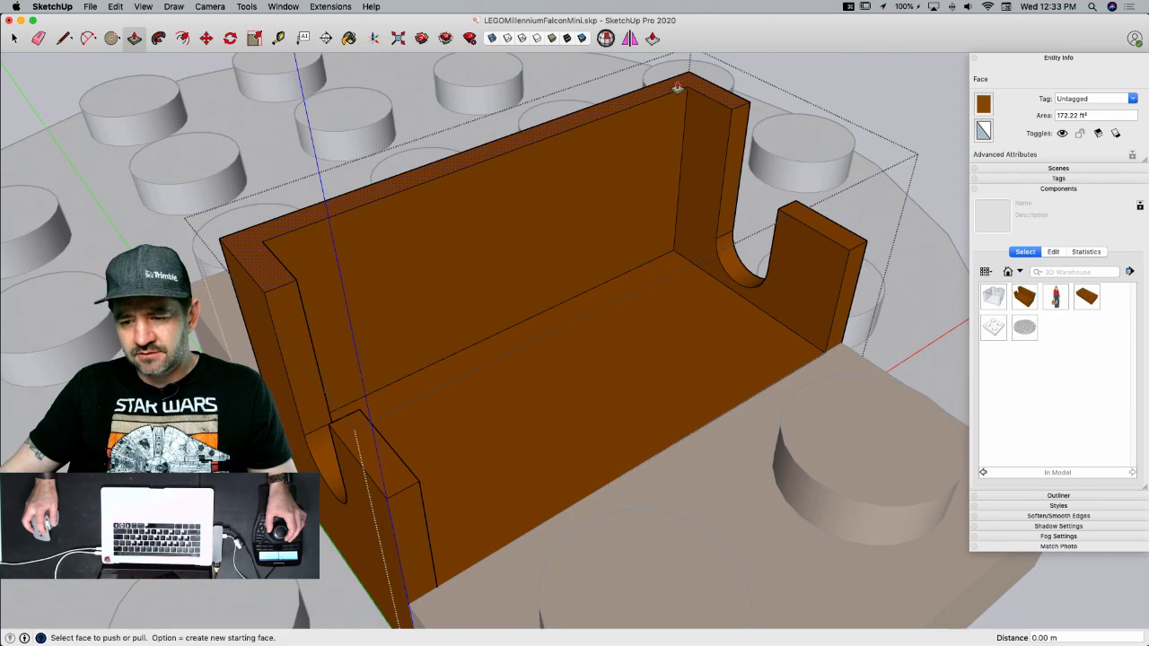
pyautogui.press('space')
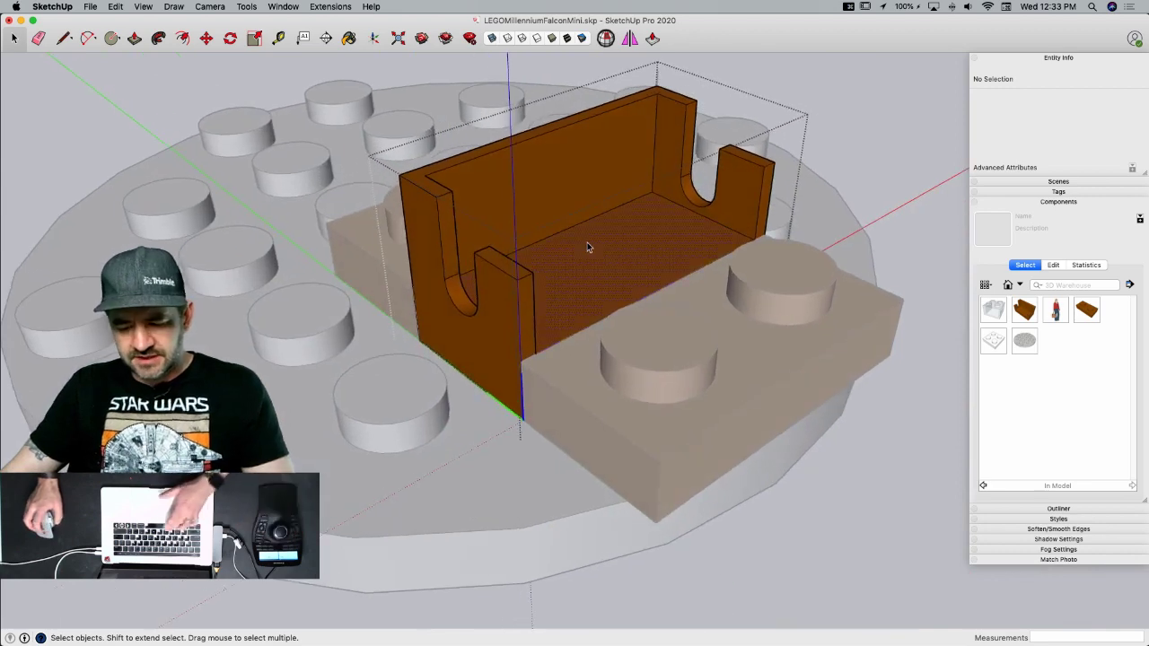
# - Paint all of the slotted bracket's geometry with the Licorice colour and leave its editing context
pyautogui.tripleClick(584, 248)
pyautogui.press('b')
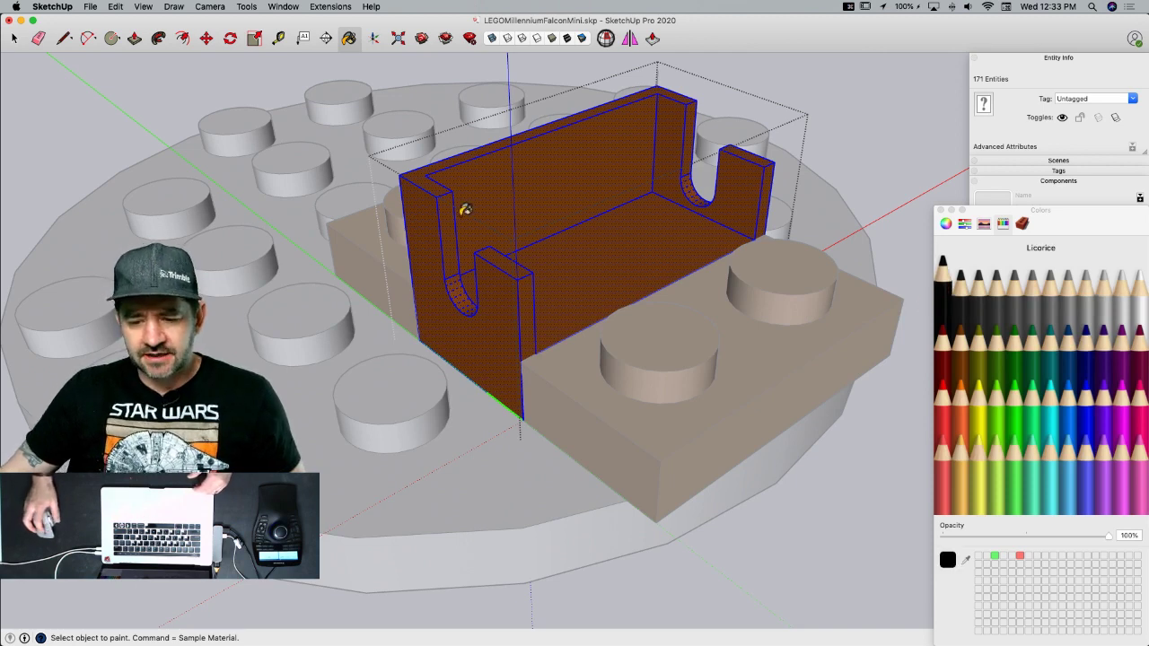
pyautogui.click(512, 225)
pyautogui.press('space')
pyautogui.click(831, 456)
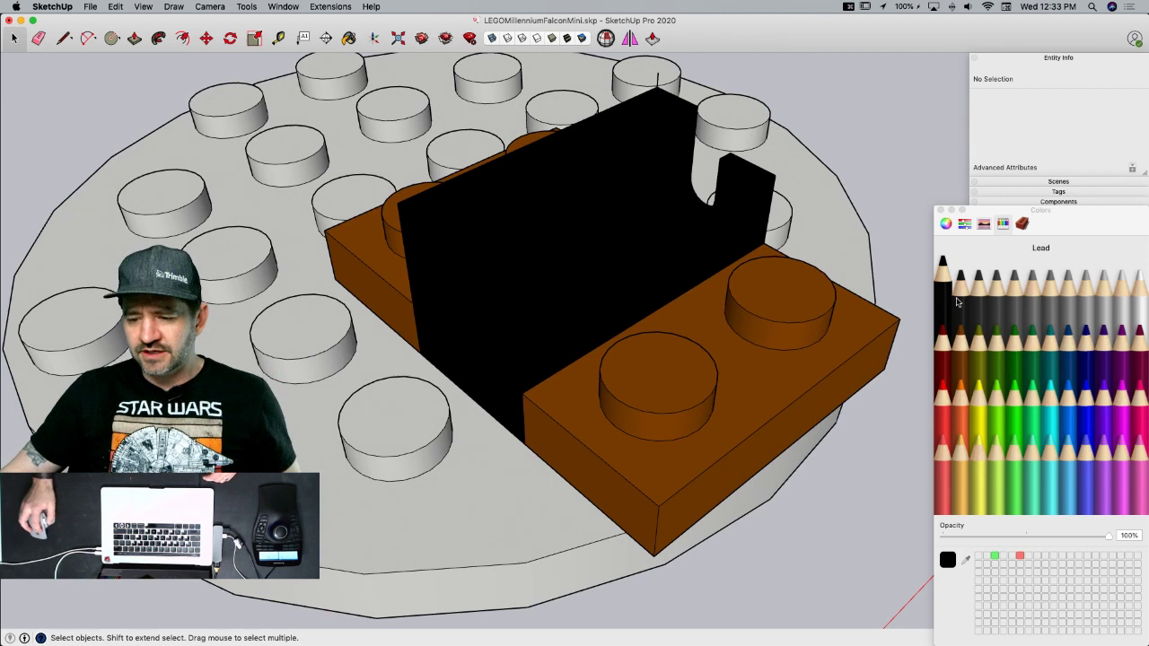
# - Recolour the entire black bracket with Tungsten and leave its editing context
pyautogui.tripleClick(638, 264)
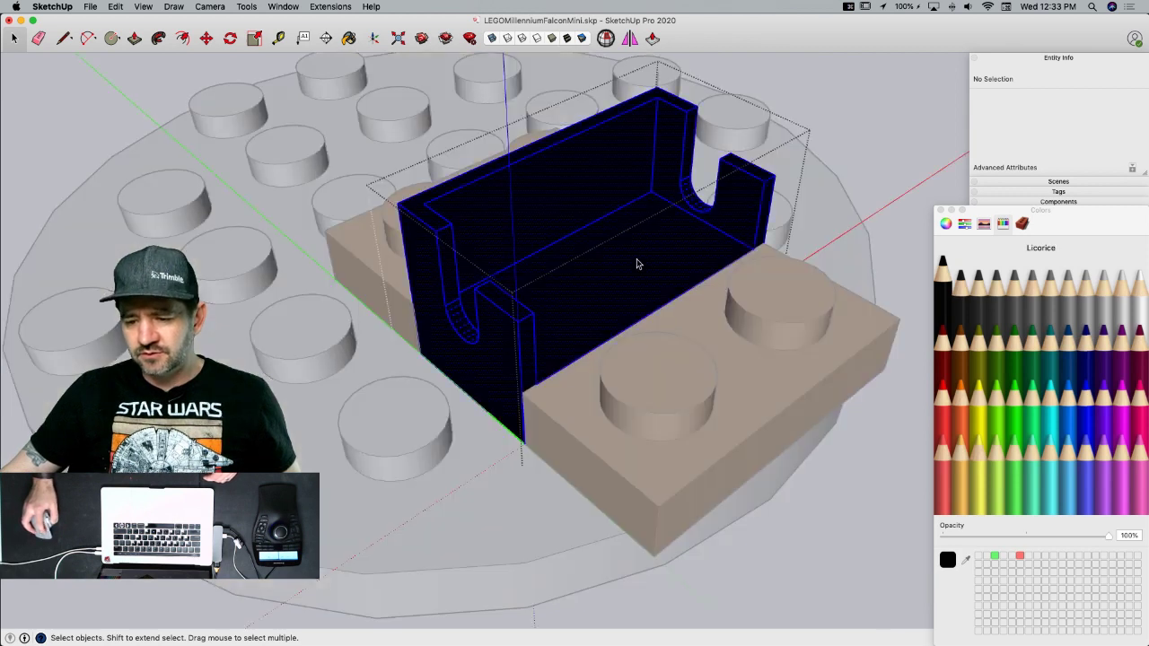
pyautogui.click(978, 301)
pyautogui.click(569, 251)
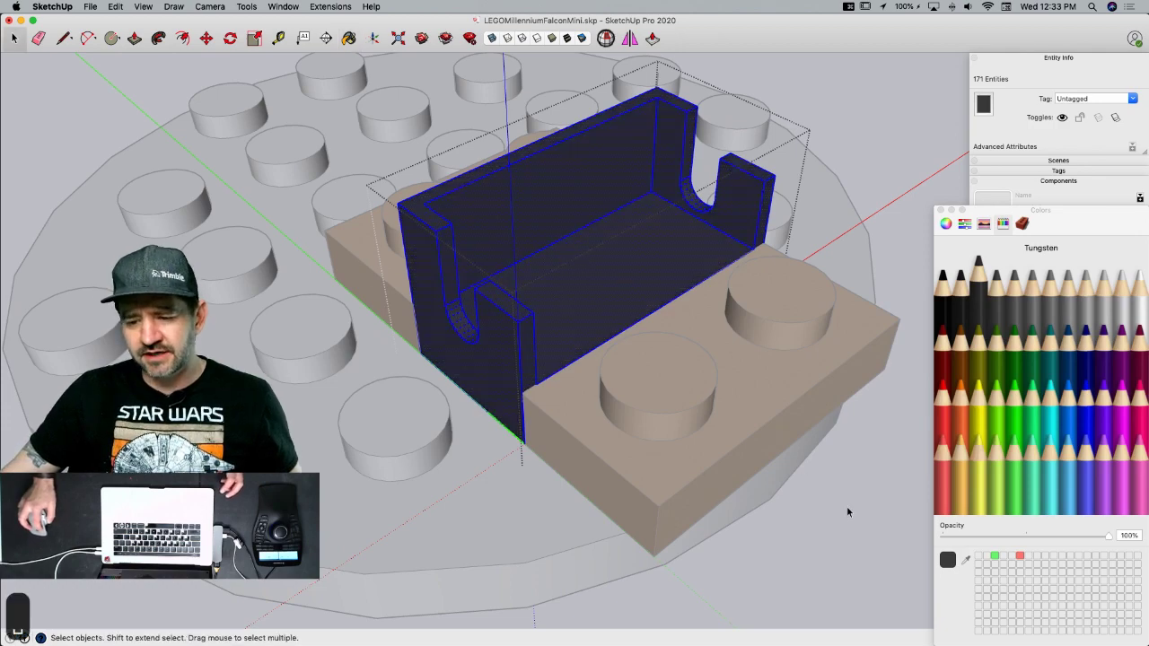
pyautogui.click(847, 512)
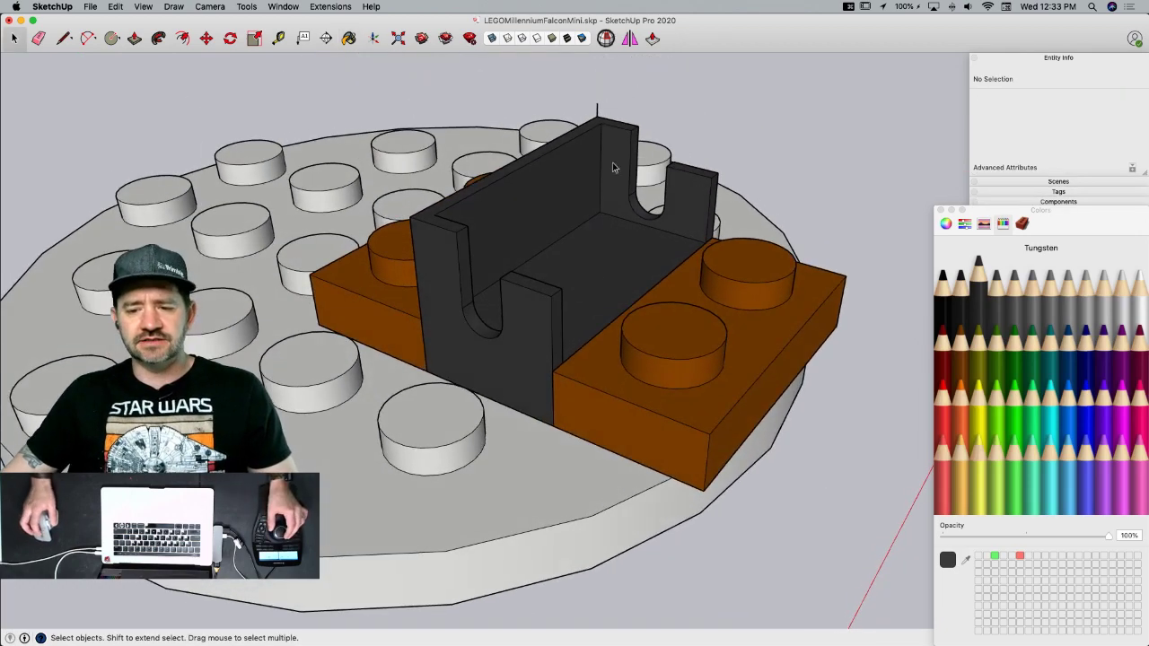
# - Try the darker Lead colour on all of the bracket's geometry
pyautogui.press('e')
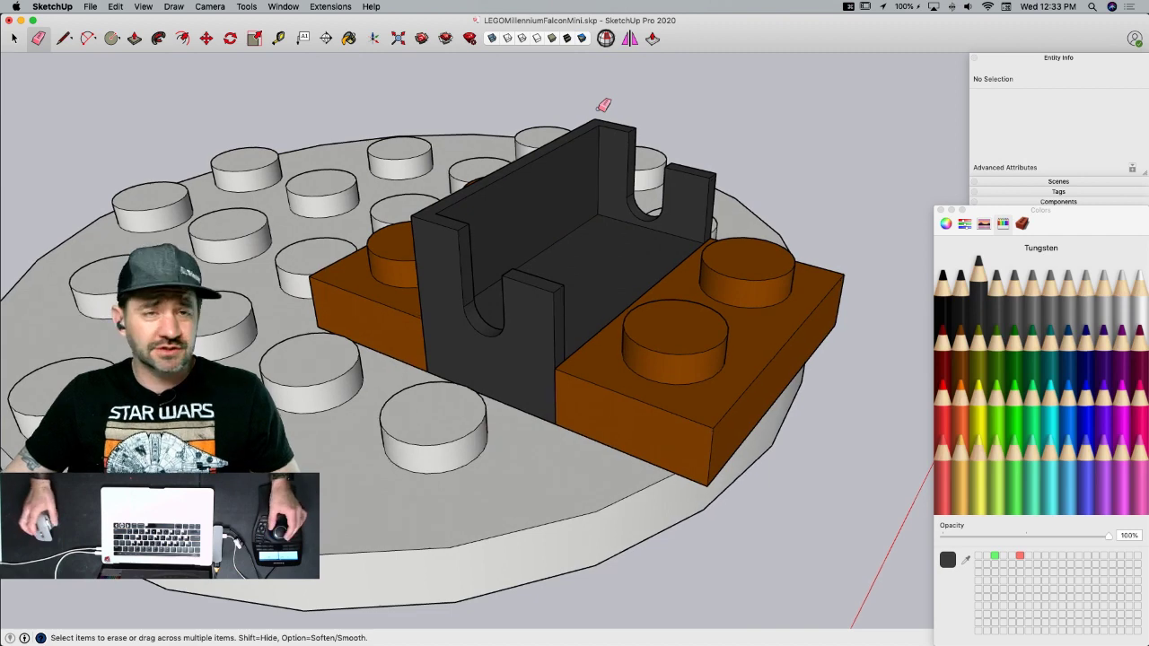
pyautogui.press('space')
pyautogui.doubleClick(617, 279)
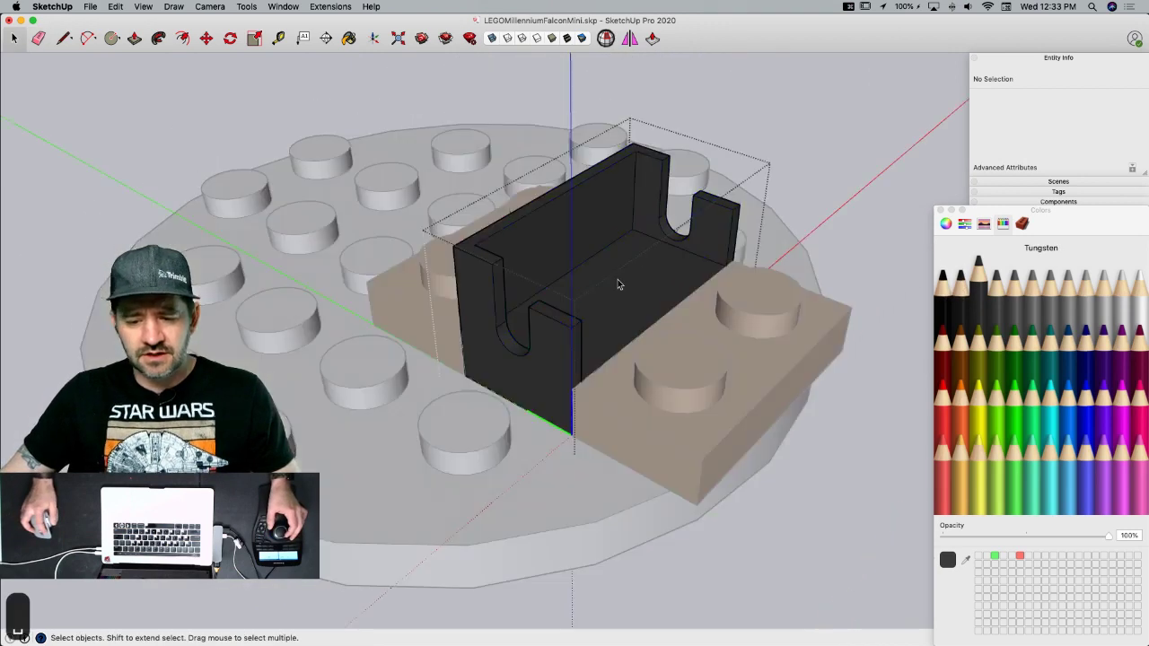
pyautogui.tripleClick(617, 280)
pyautogui.press('b')
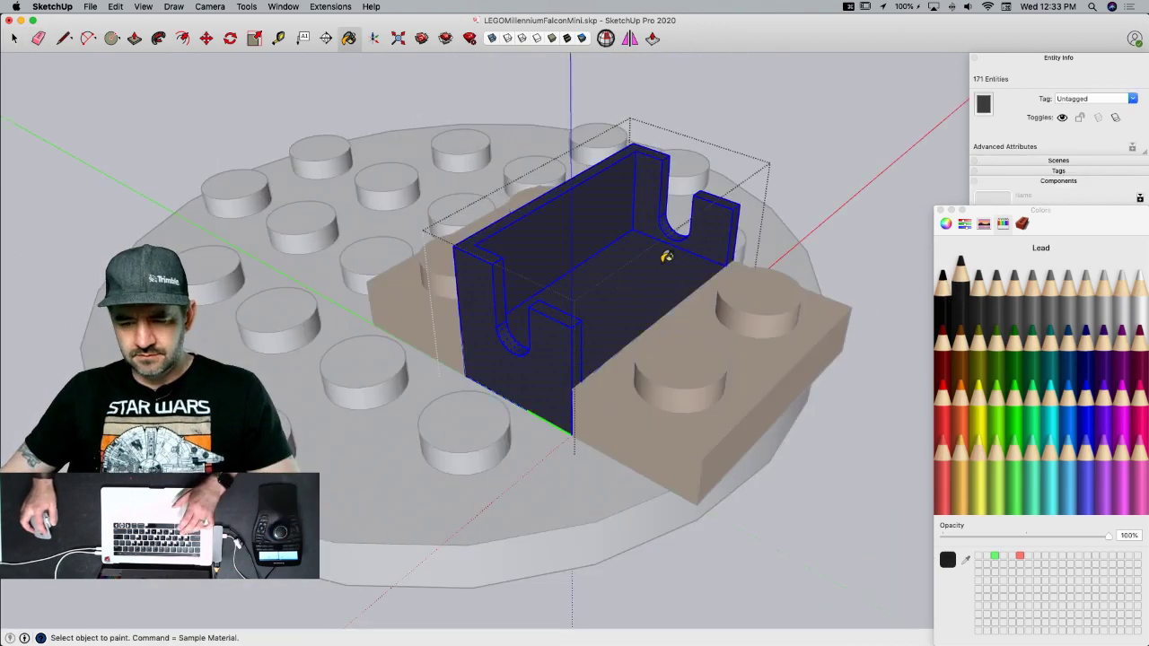
pyautogui.click(662, 257)
pyautogui.press('space')
pyautogui.click(830, 144)
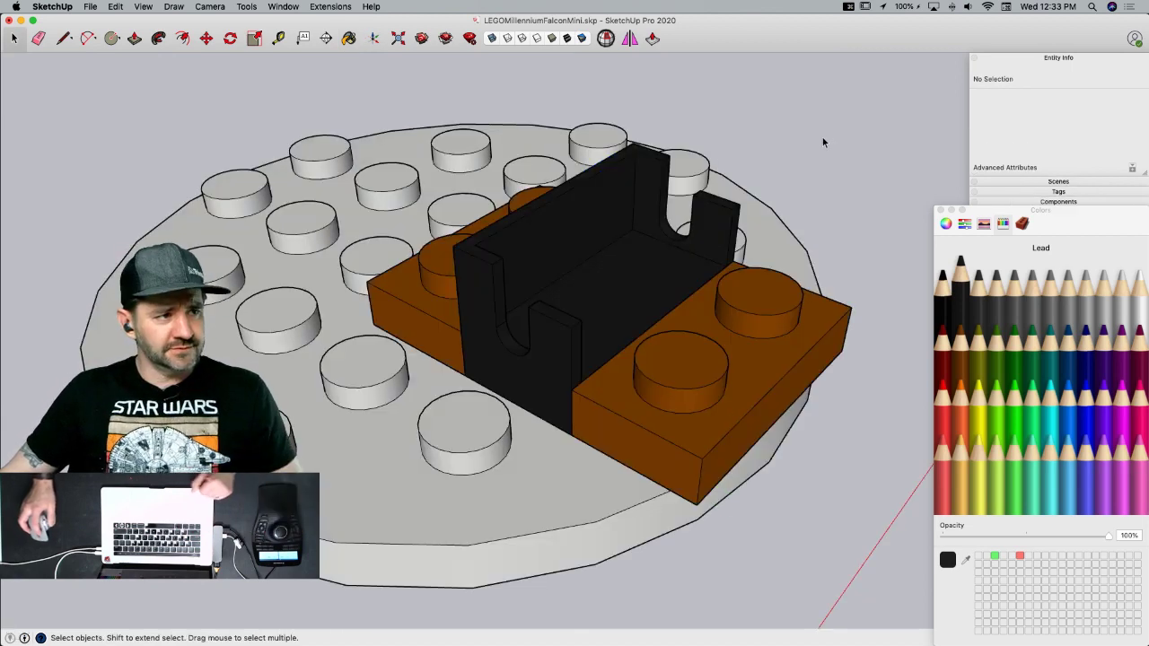
# - Repaint the whole bracket from Lead to Tungsten and close it for editing
pyautogui.tripleClick(617, 297)
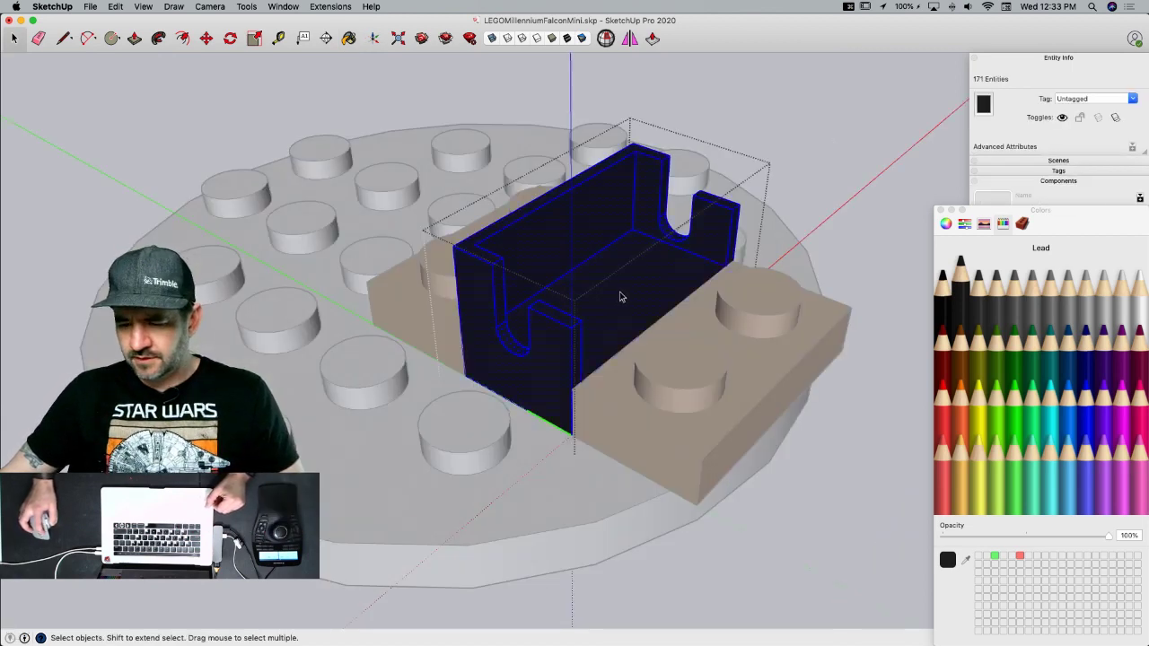
pyautogui.press('b')
pyautogui.click(668, 254)
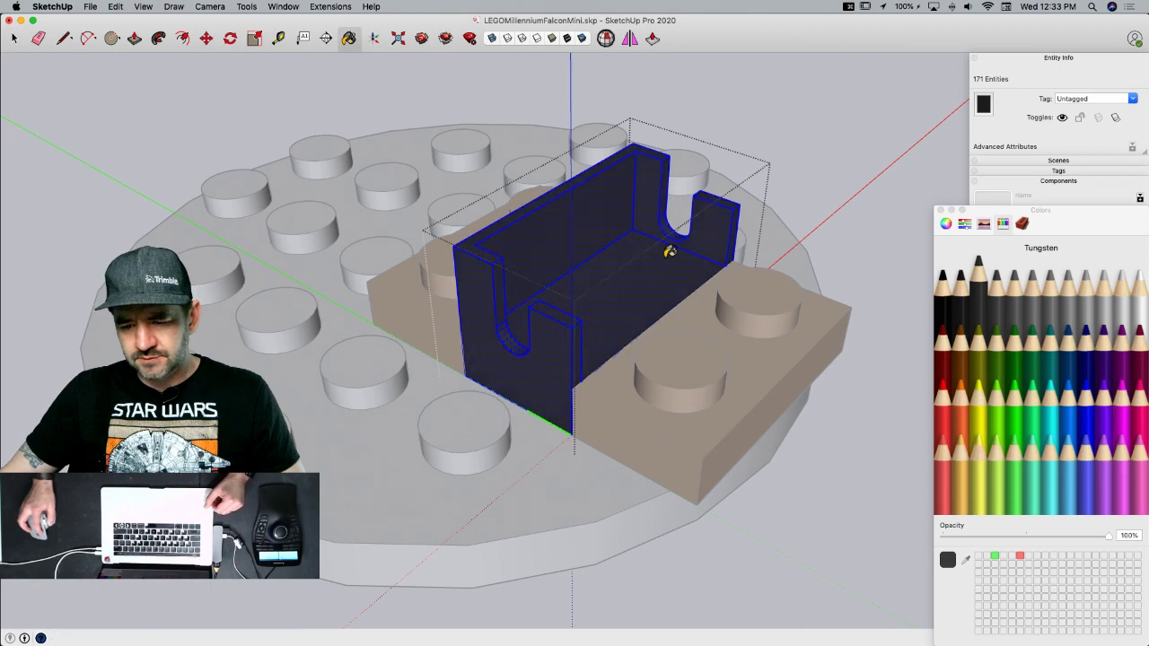
pyautogui.press('space')
pyautogui.click(809, 213)
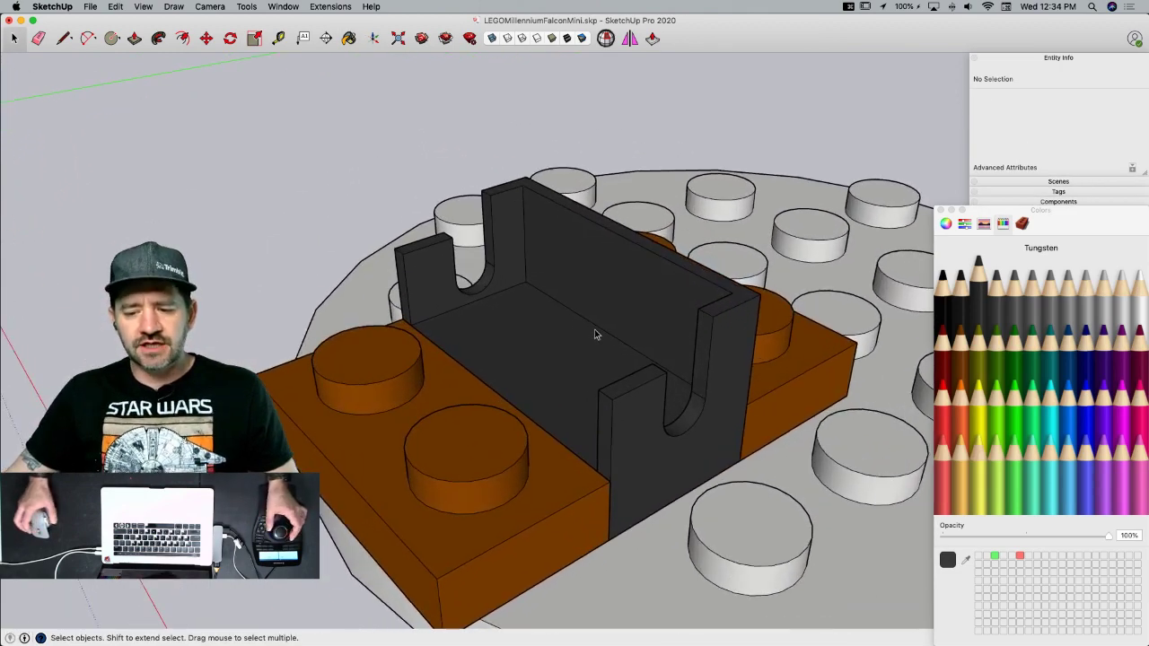
# - Try the Licorice colour on all of the slotted bracket's geometry and close the colour picker
pyautogui.scroll(-2, 594, 334)
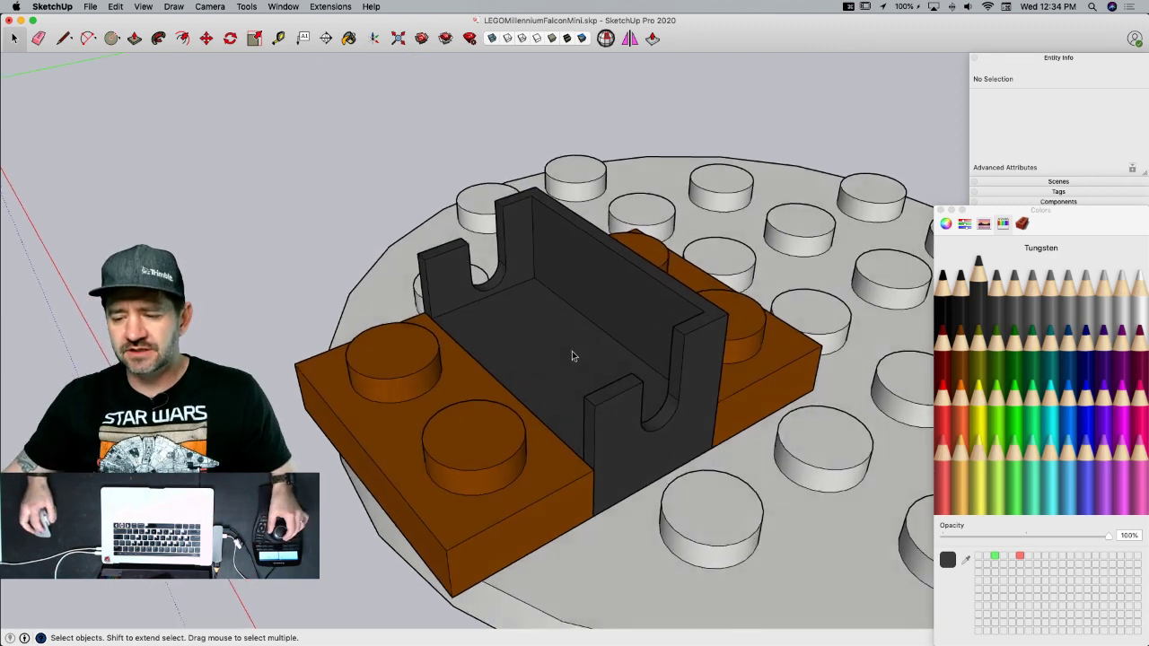
pyautogui.press('b')
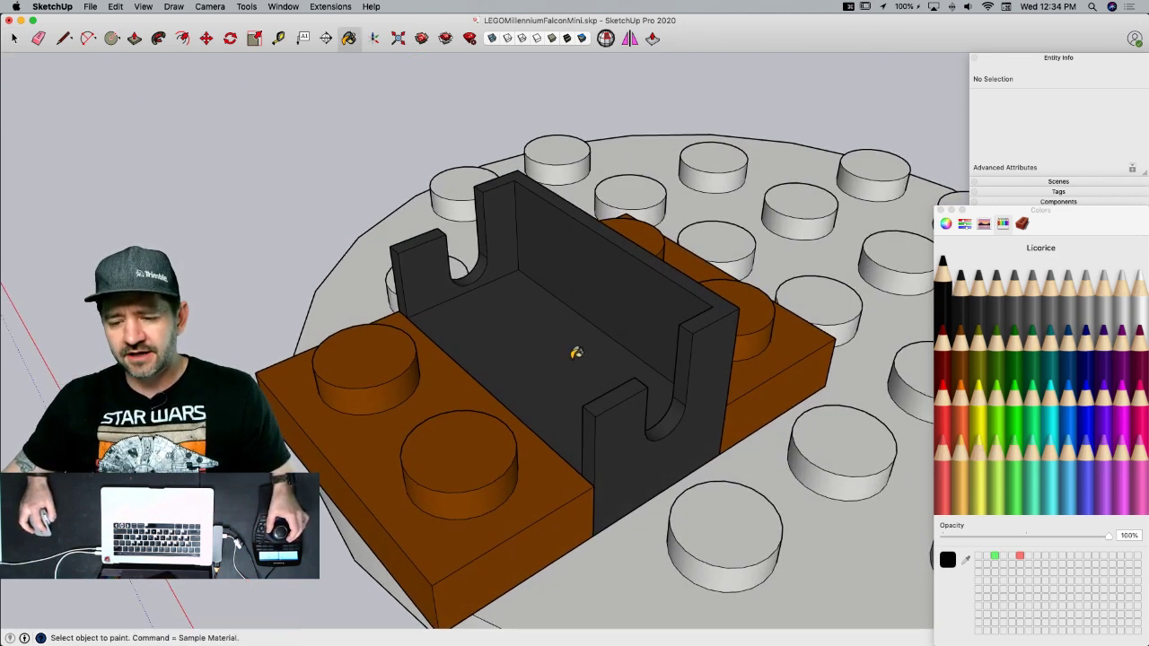
pyautogui.press('space')
pyautogui.doubleClick(572, 359)
pyautogui.tripleClick(572, 358)
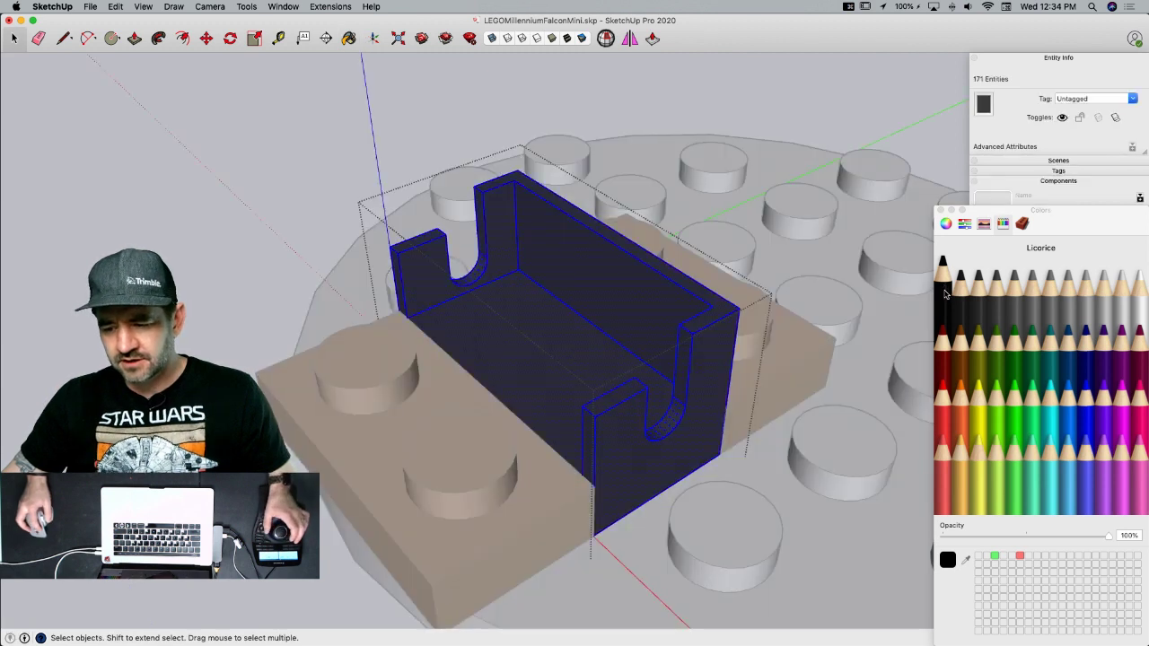
pyautogui.press('b')
pyautogui.click(561, 323)
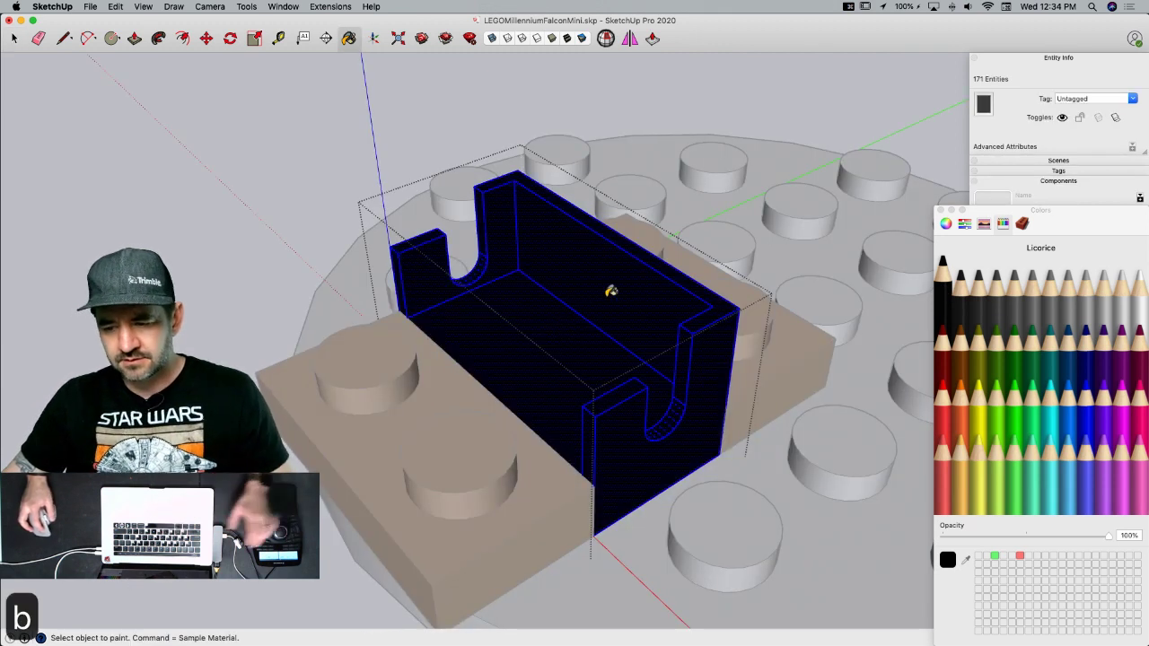
pyautogui.click(940, 211)
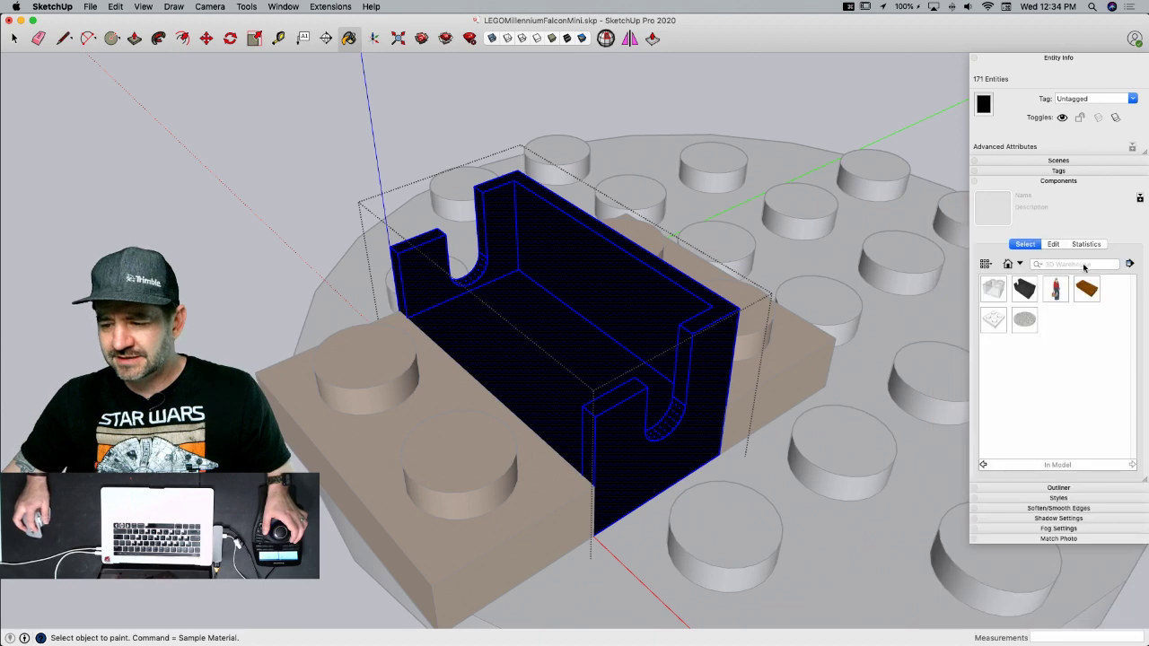
# - Set the style's edge colour to By material and leave the bracket's editing context
pyautogui.click(1059, 182)
pyautogui.click(1059, 201)
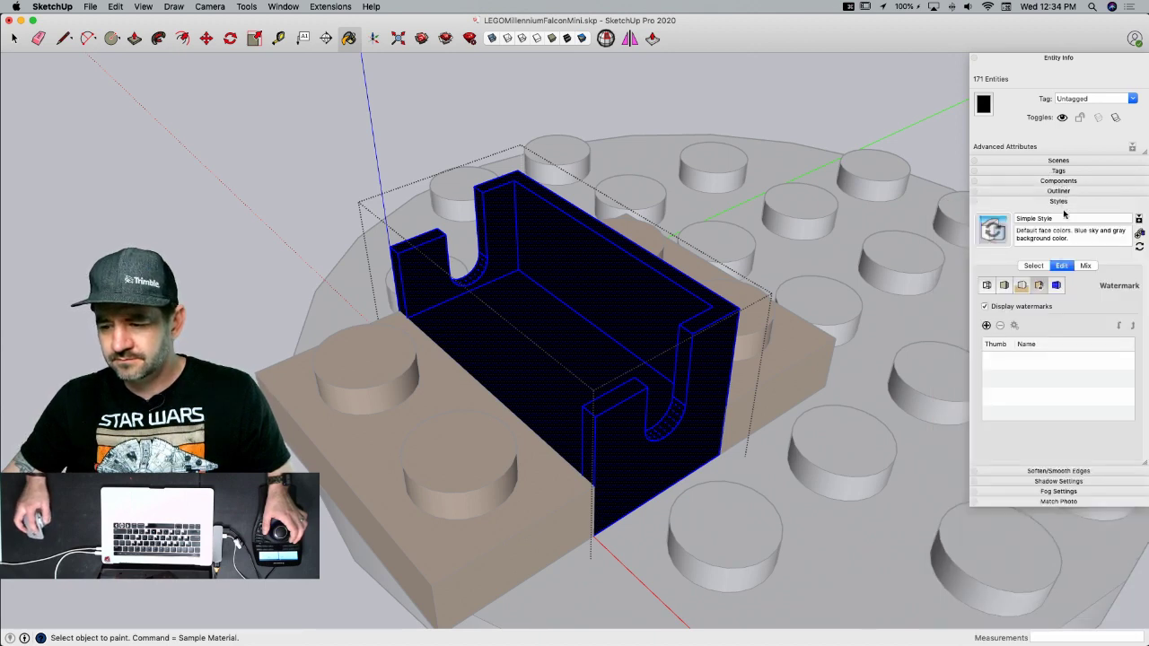
pyautogui.click(986, 286)
pyautogui.click(1111, 410)
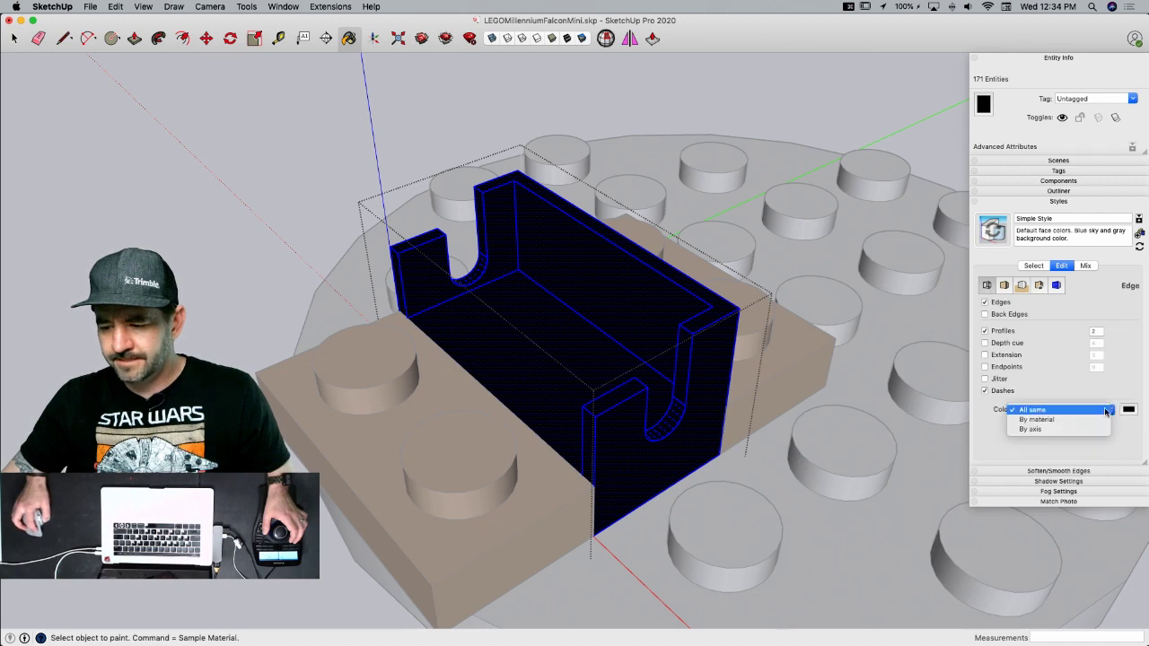
pyautogui.click(1037, 419)
pyautogui.press('space')
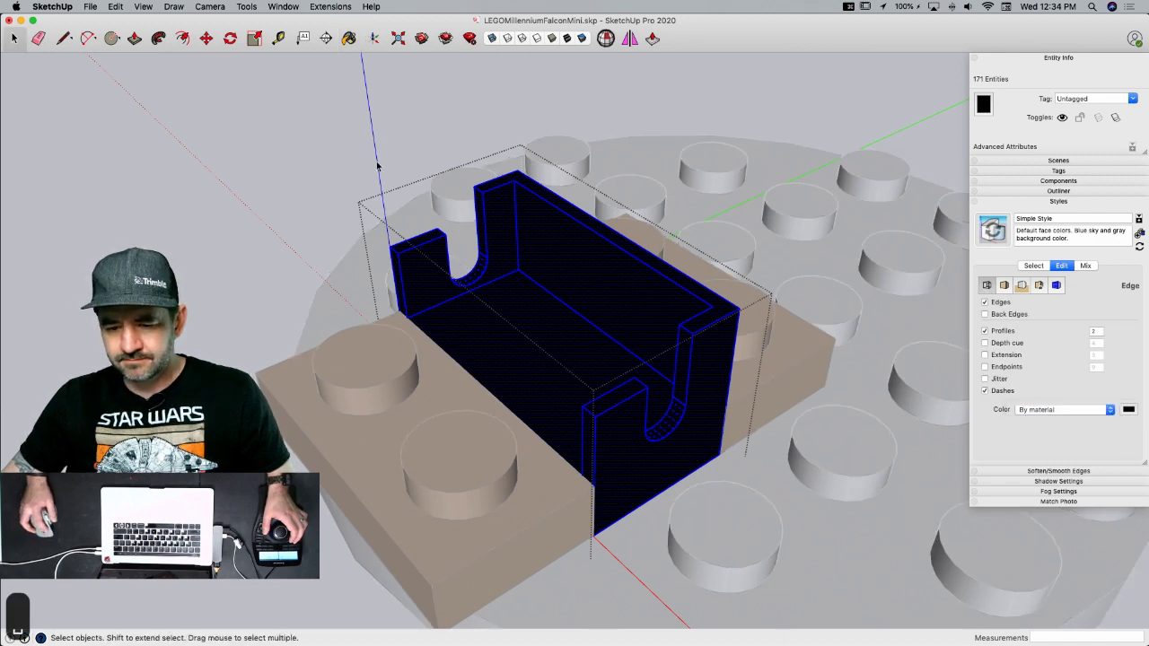
pyautogui.click(671, 113)
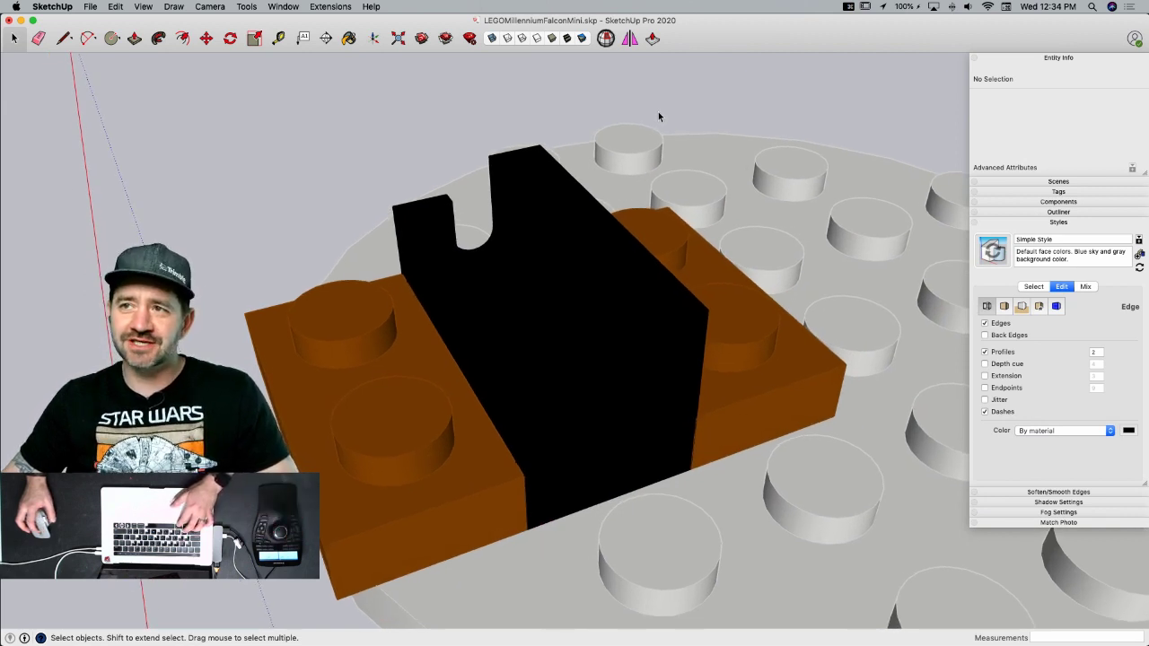
# - Undo the bracket's Licorice repaint and set the style's edge colour to All same
pyautogui.press('super+z')
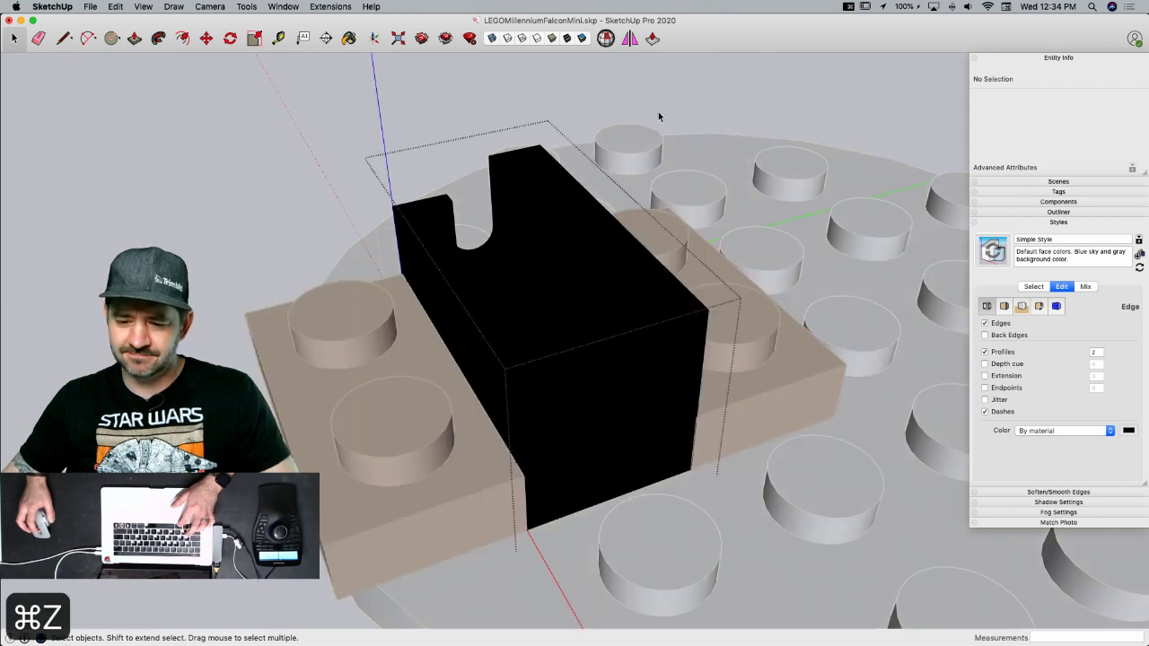
pyautogui.press('super+z')
pyautogui.press('super+z')
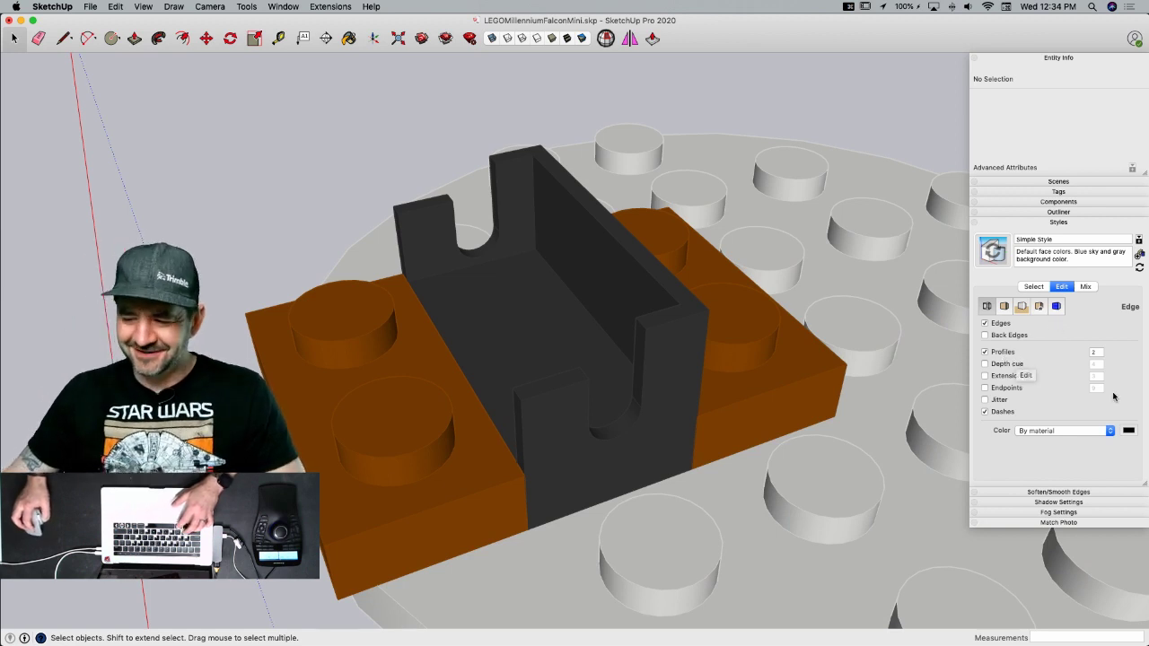
pyautogui.click(1068, 431)
pyautogui.click(1032, 421)
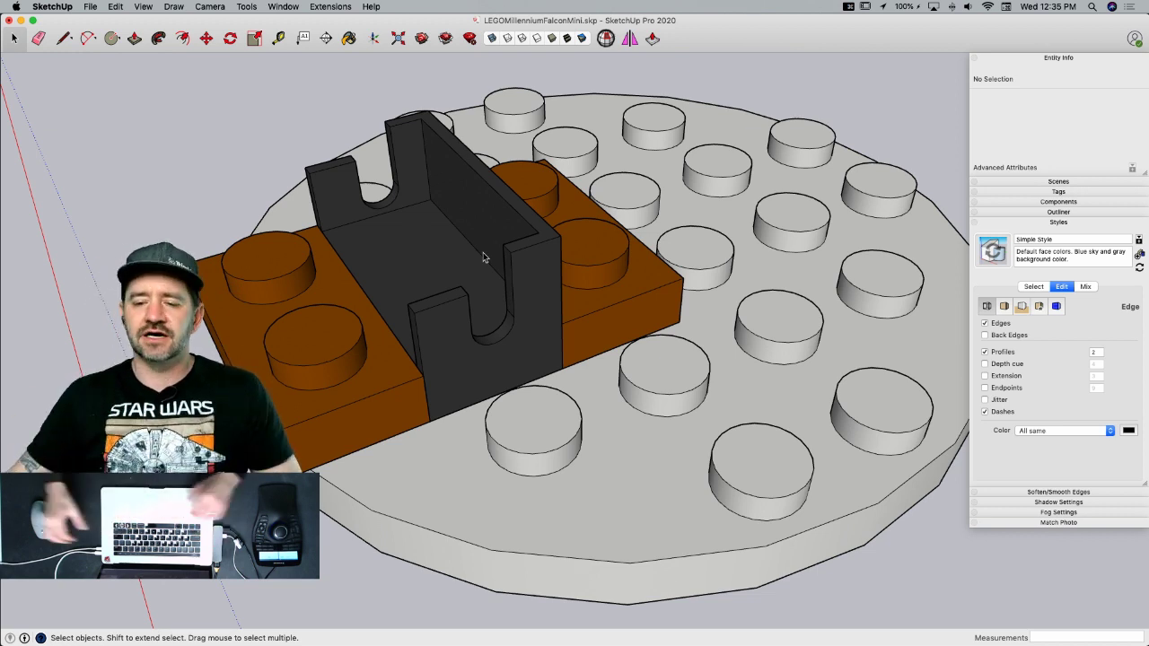
# - Copy the dark grey bracket from the assembly to about 179 m away beside the spare round plate, and save the model
pyautogui.moveTo(290, 273); pyautogui.dragTo(249, 267, button='middle')
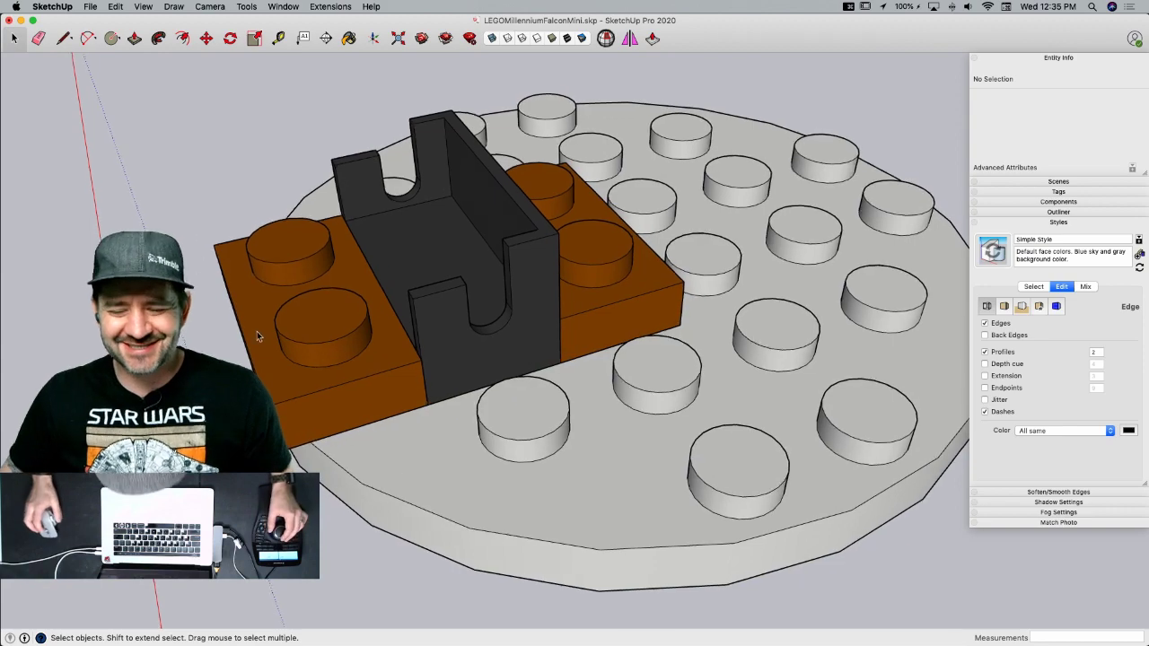
pyautogui.scroll(-10, 249, 306)
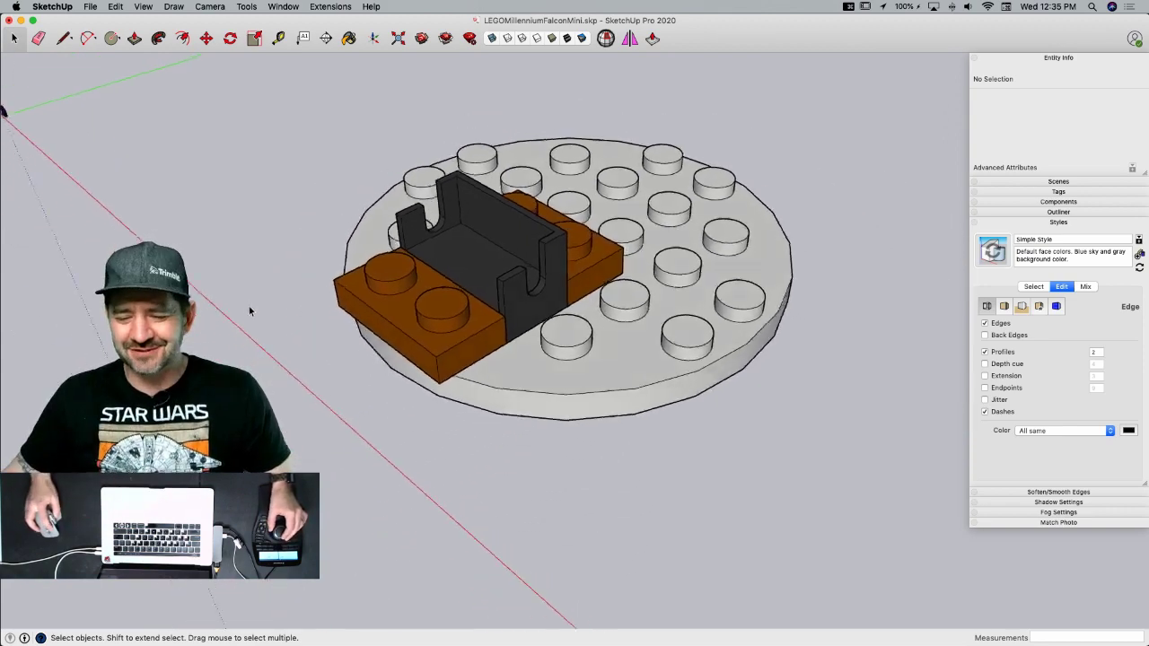
pyautogui.click(529, 301)
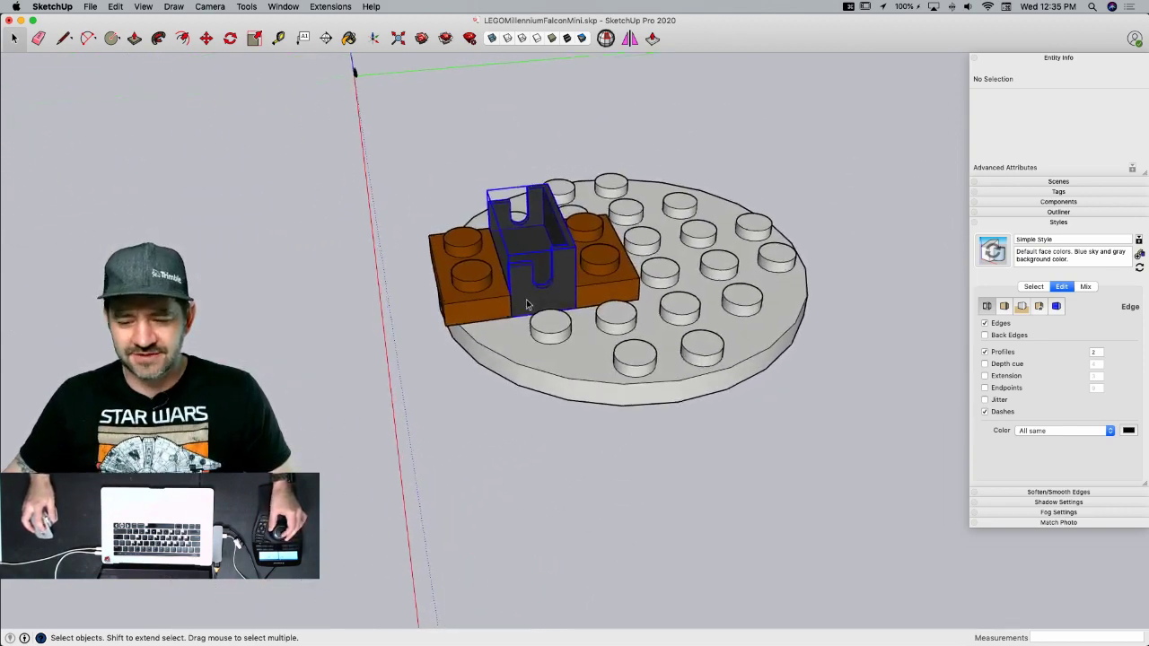
pyautogui.scroll(3, 528, 301)
pyautogui.press('m')
pyautogui.click(505, 318)
pyautogui.press('alt')
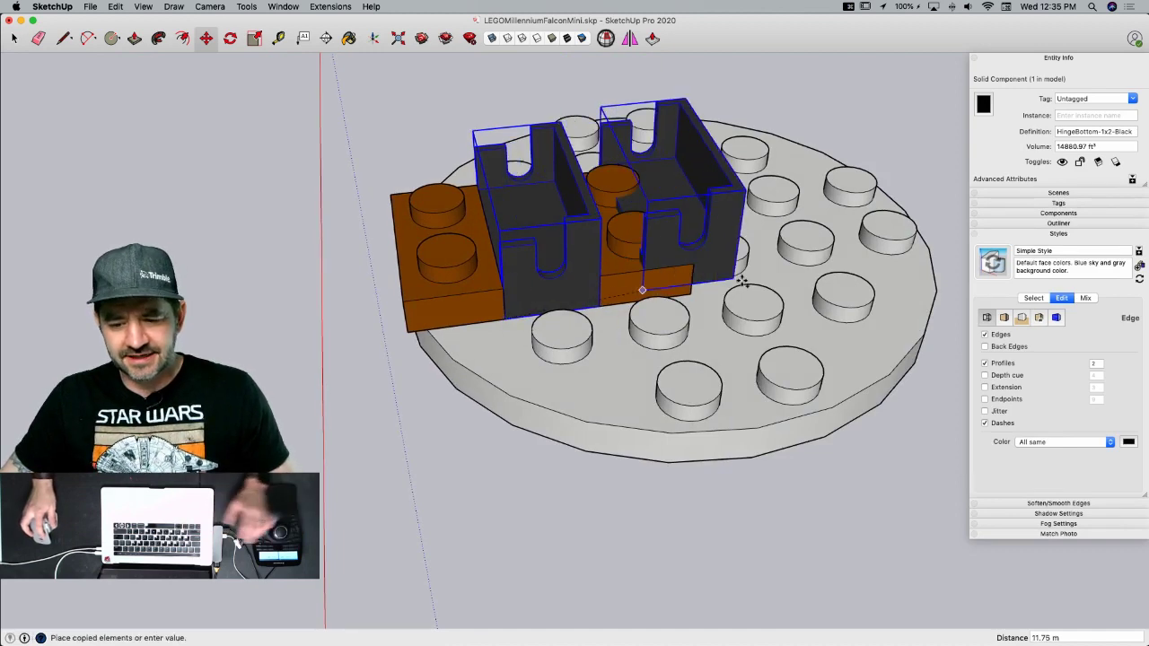
pyautogui.scroll(-8, 705, 272)
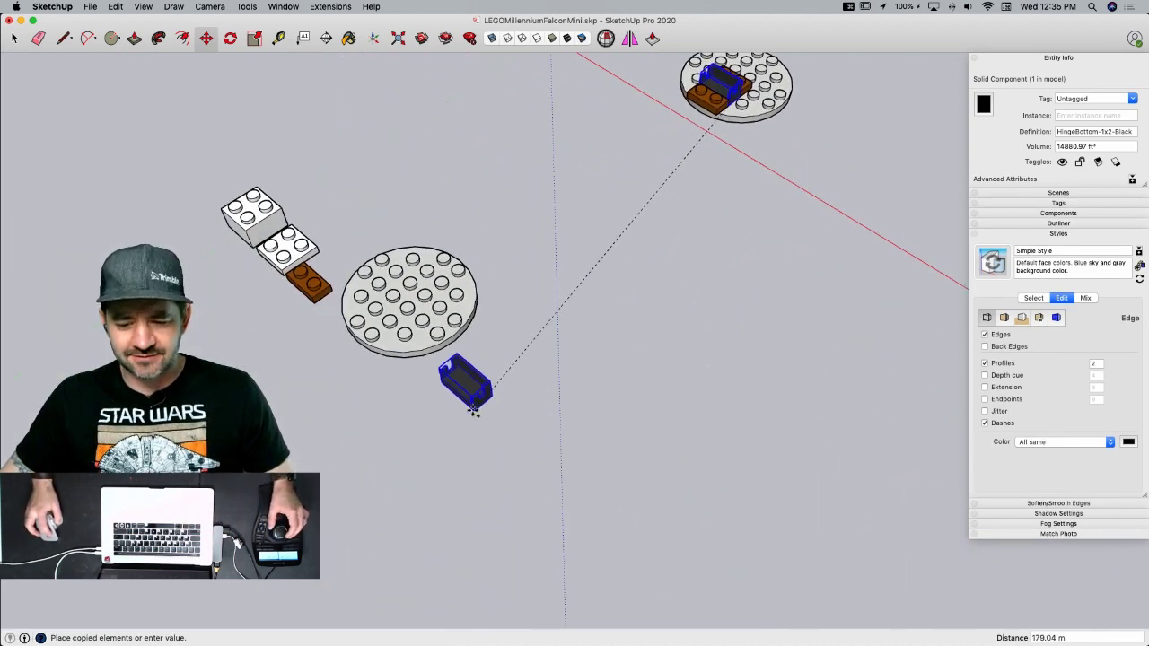
pyautogui.click(475, 406)
pyautogui.press('super+s')
# - Switch to the building instructions PDF, examine the two wedge plates in build step 3, and return to SketchUp
pyautogui.hotkey('ctrl', 'Right')
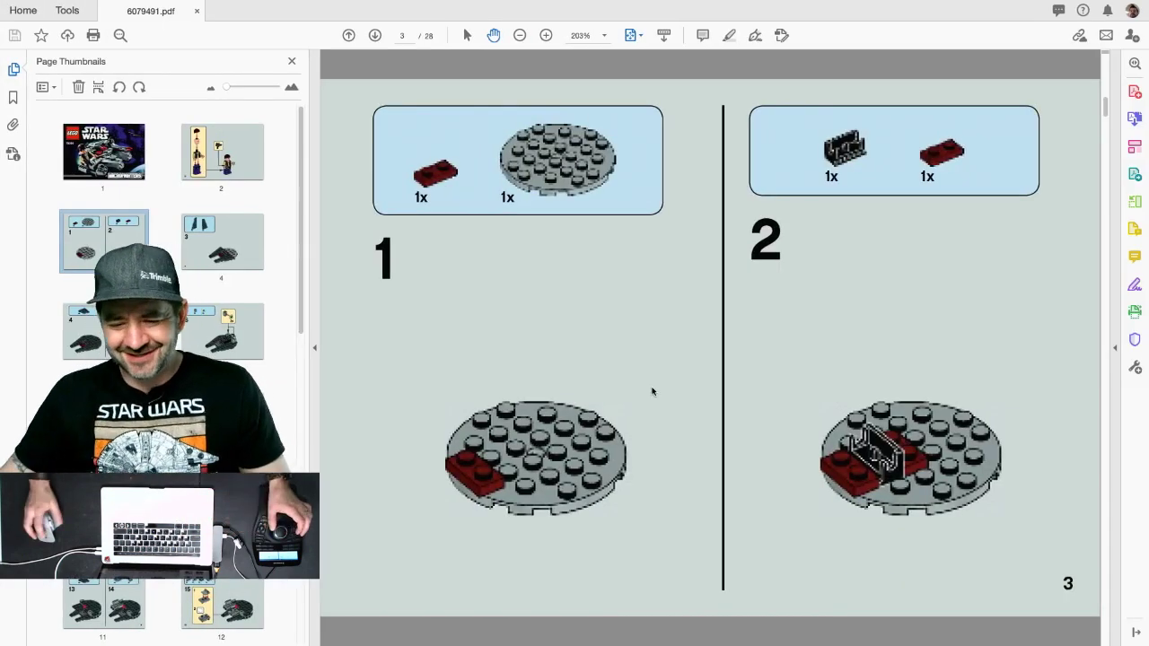
pyautogui.scroll(-2, 639, 361)
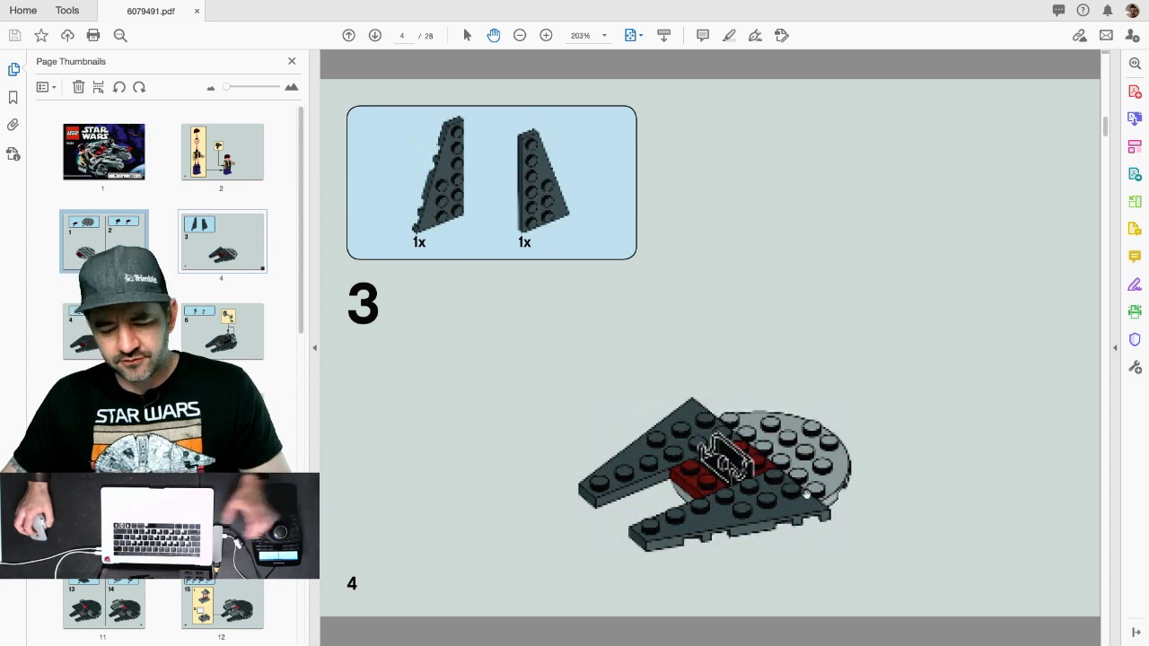
pyautogui.press('super+Tab')
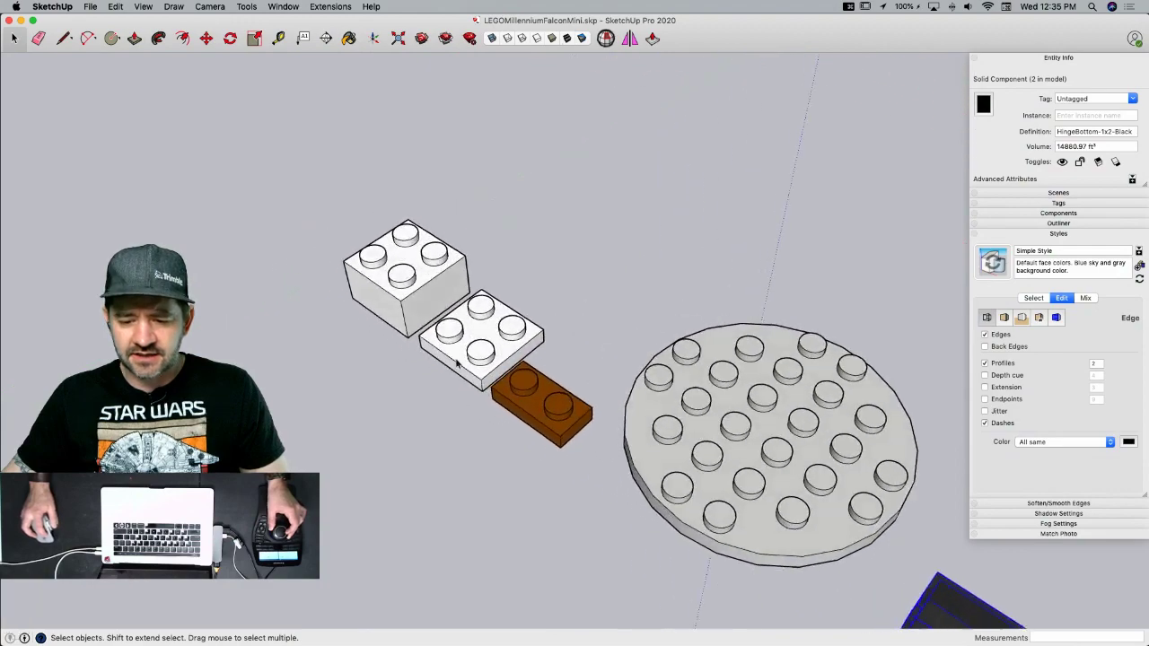
# - Copy the white 2x2 plate from the row of spare parts to an empty area beyond the round plate
pyautogui.click(412, 454)
pyautogui.press('m')
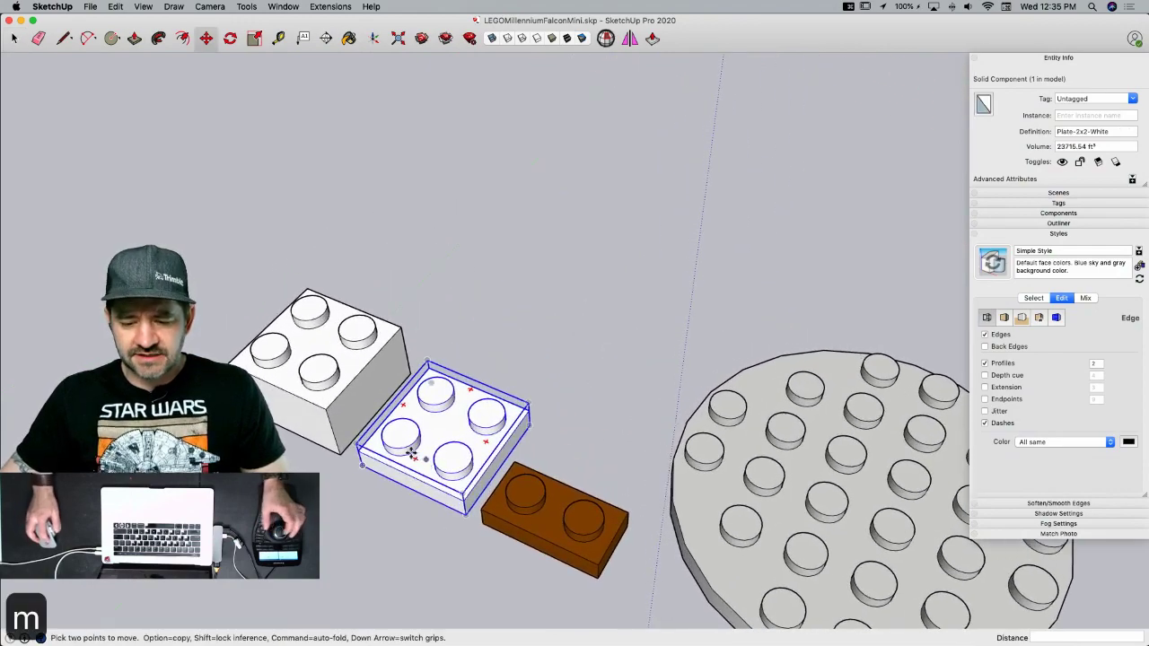
pyautogui.click(360, 453)
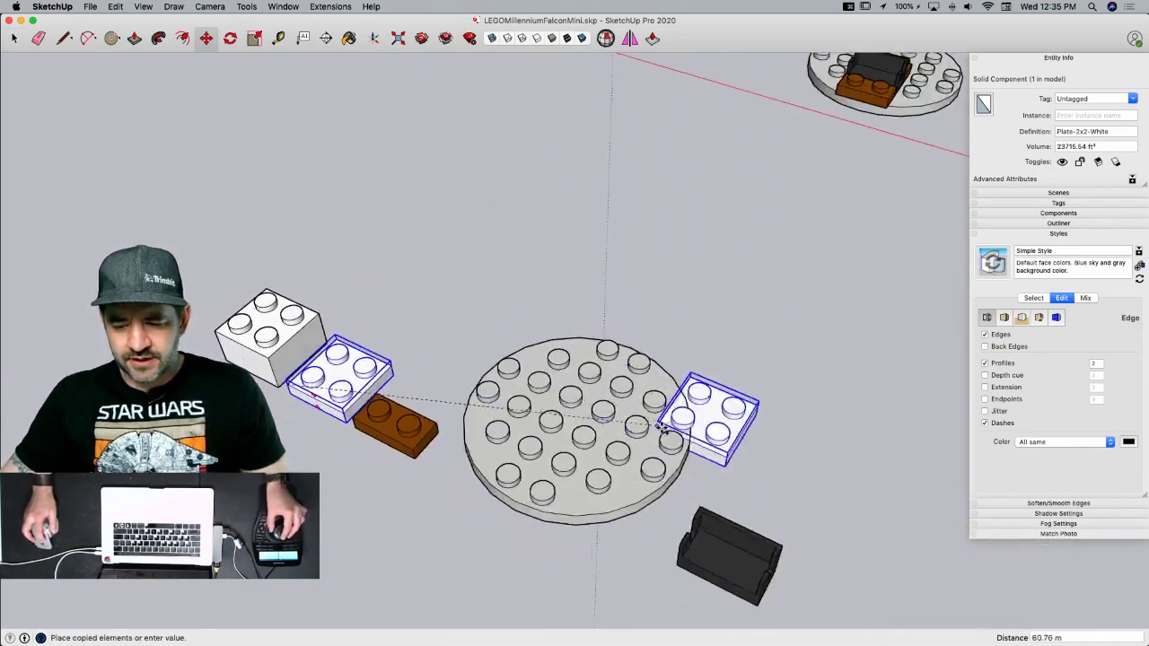
pyautogui.click(654, 454)
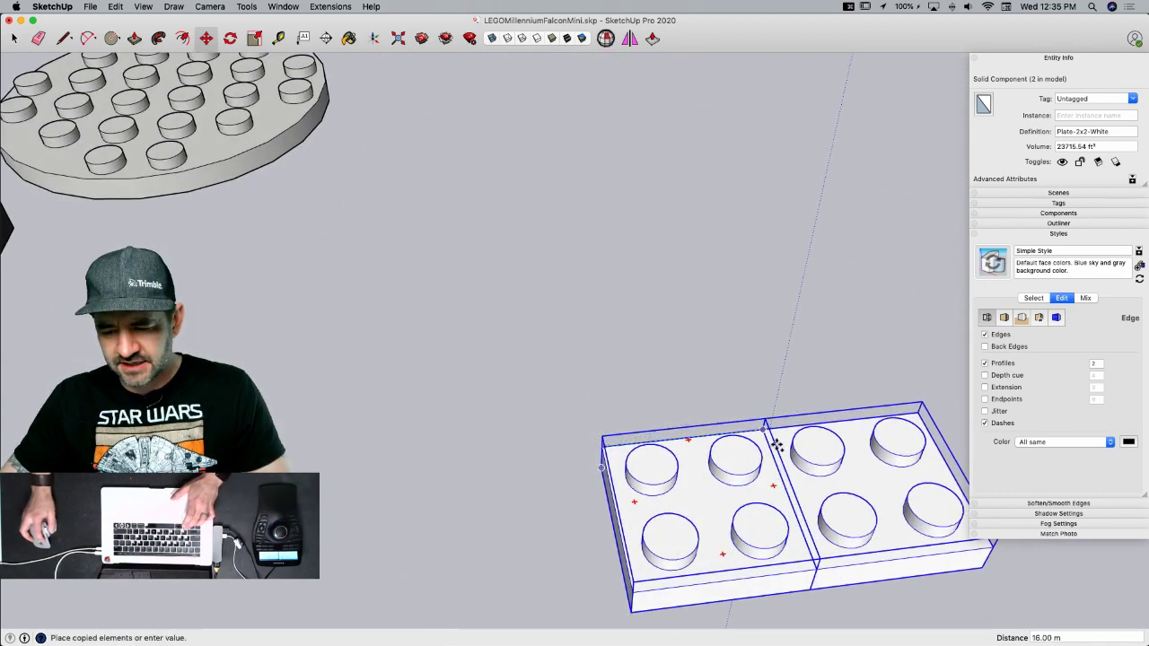
# - Array the copied 2x2 plate end to end with two further copies at 16 m spacing
pyautogui.click(763, 431)
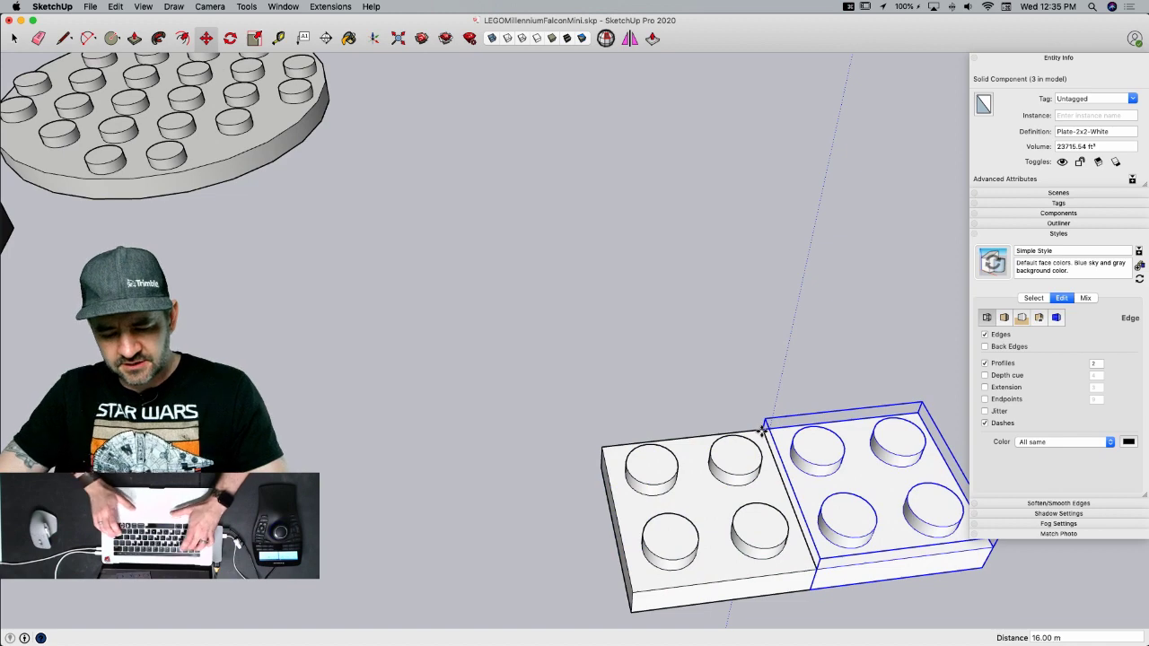
pyautogui.write('2x')
pyautogui.press('Return')
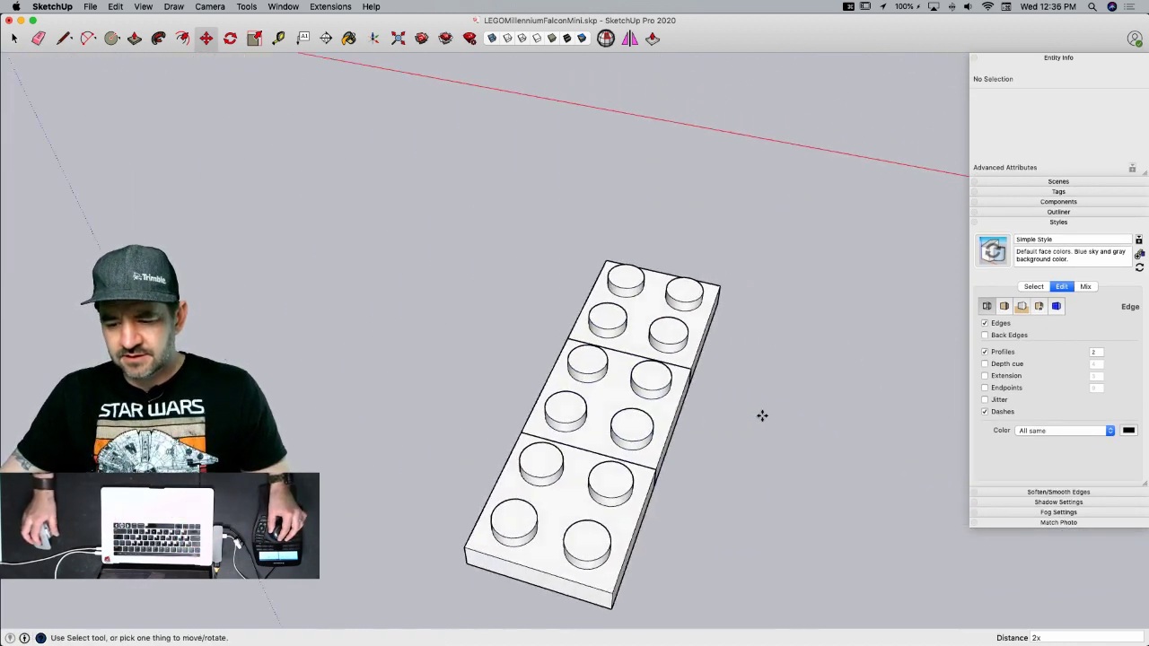
# - Copy the row of three 2x2 plates directly alongside itself to form a four-by-six-stud block
pyautogui.press('space')
pyautogui.click(562, 300)
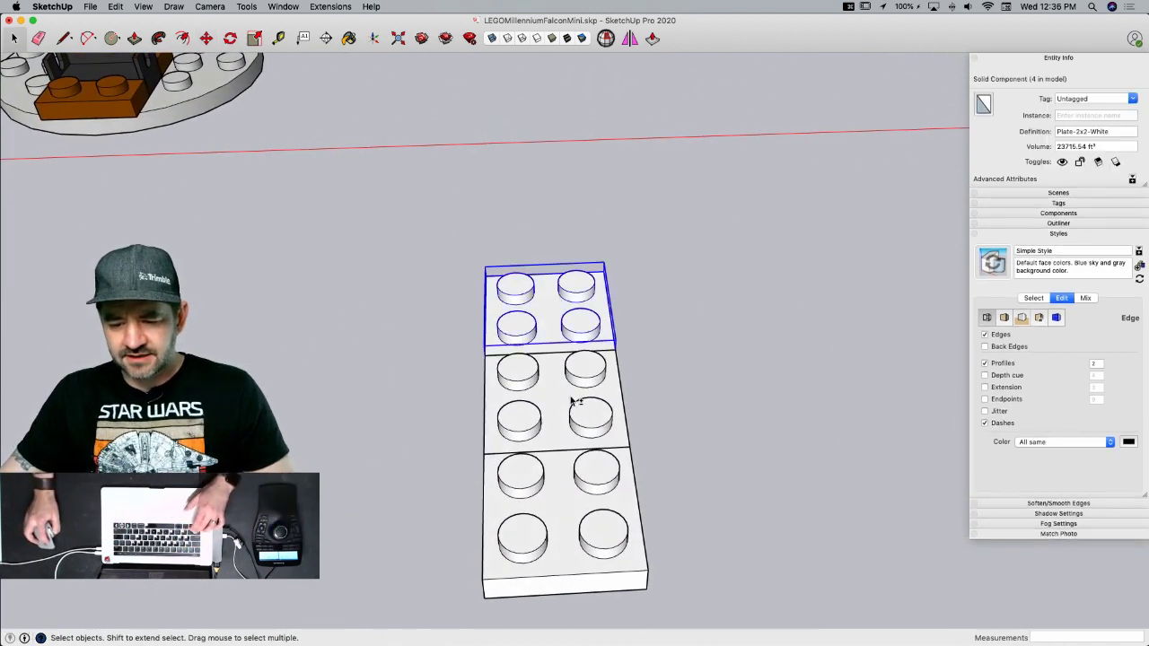
pyautogui.keyDown('shift'); pyautogui.click(584, 503); pyautogui.keyUp('shift')
pyautogui.press('m')
pyautogui.click(483, 581)
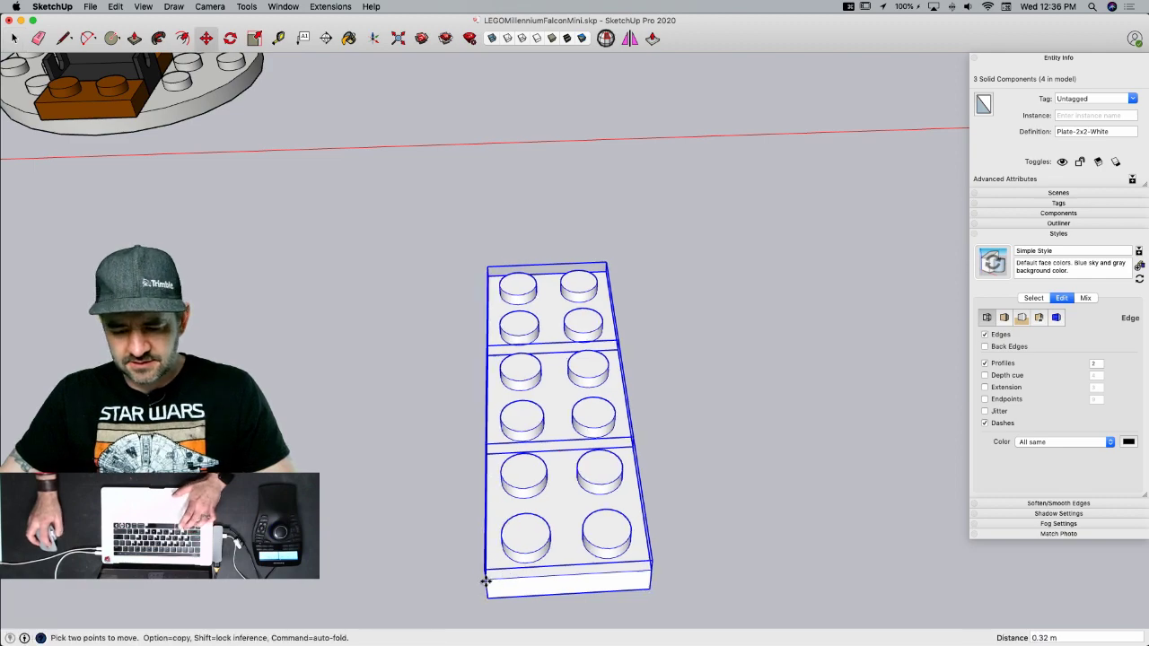
pyautogui.press('alt')
pyautogui.click(646, 576)
pyautogui.press('space')
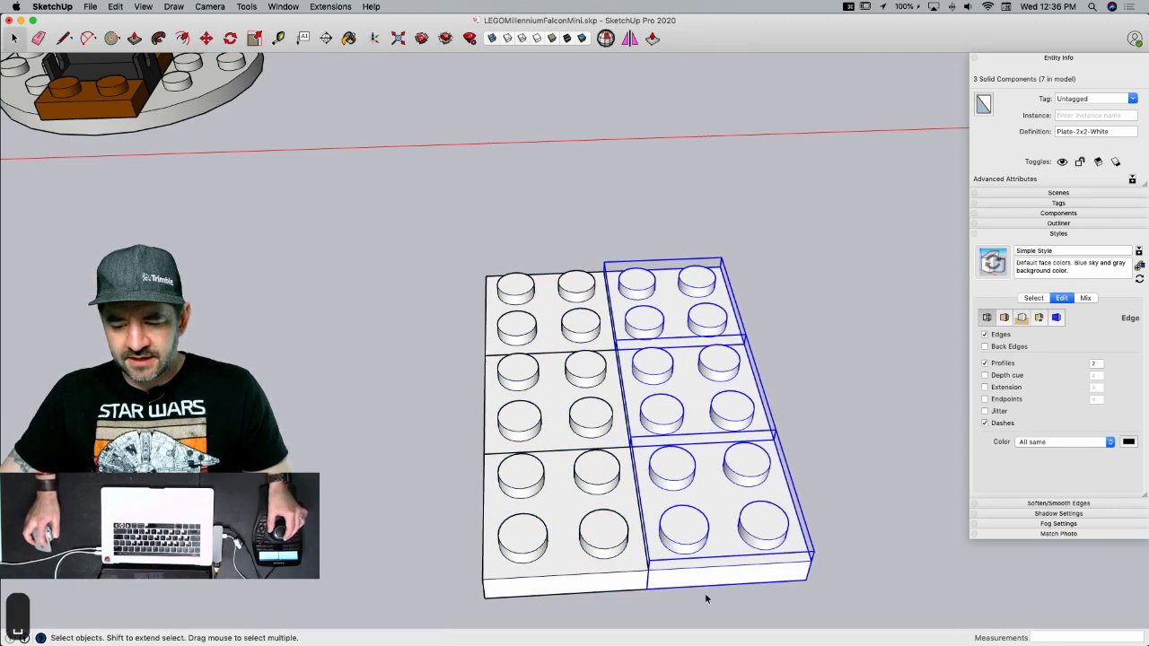
pyautogui.click(639, 614)
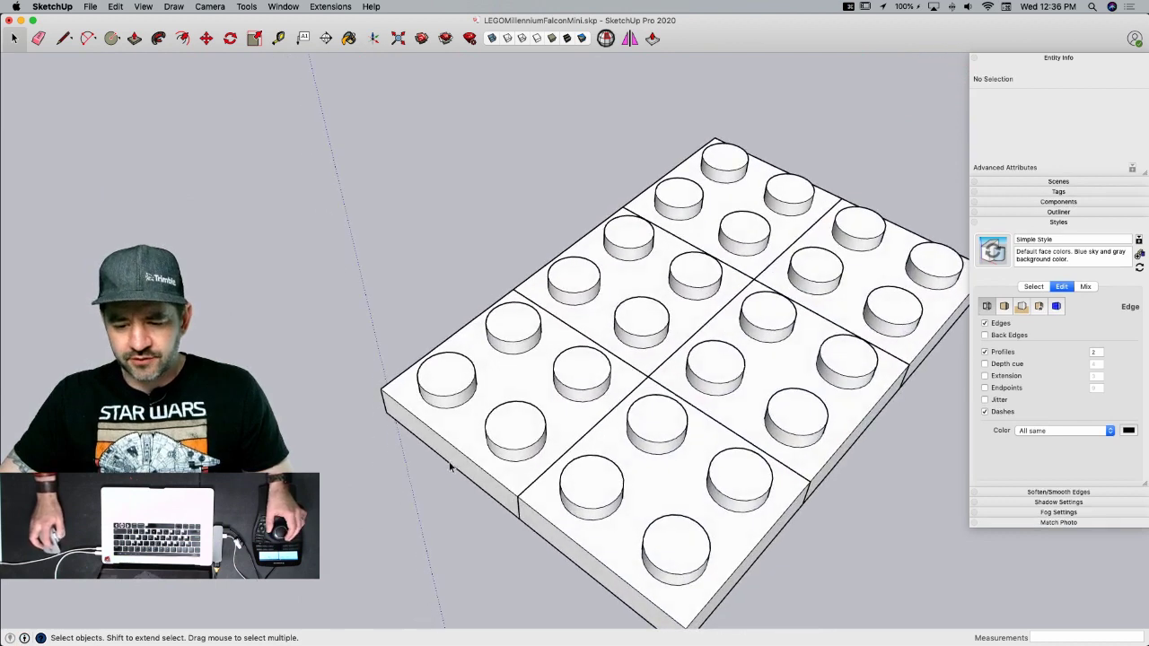
# - Trace a closed wedge outline on the plate block, its slanted side joining edge midpoints of diagonally opposite end plates
pyautogui.press('l')
pyautogui.click(445, 438)
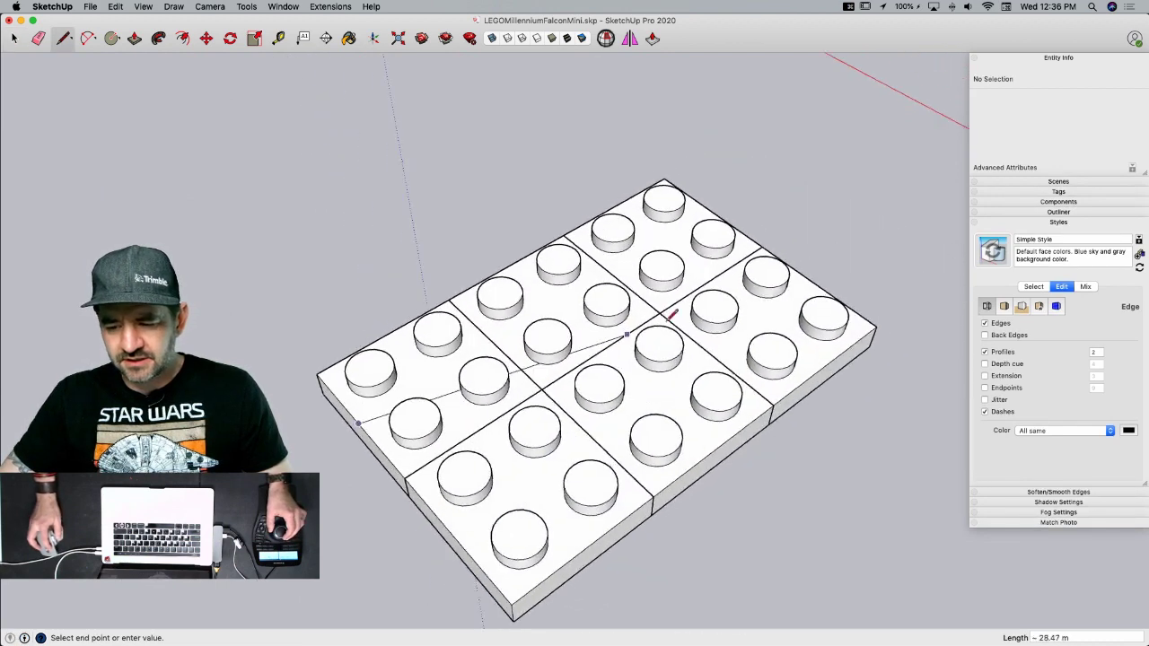
pyautogui.click(780, 323)
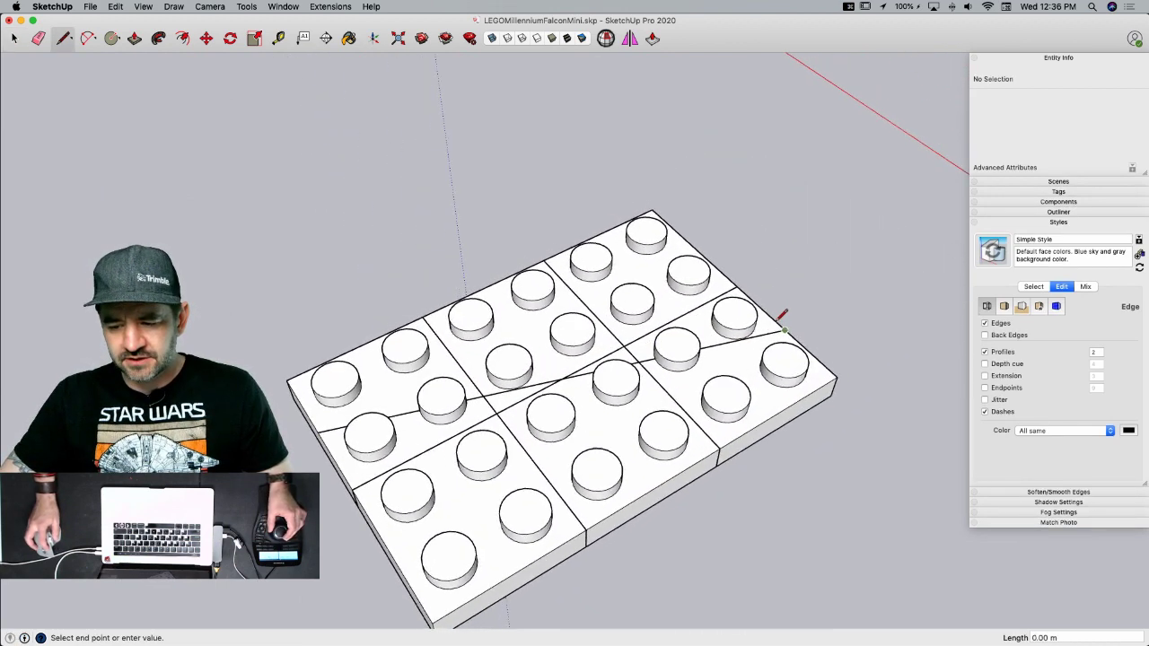
pyautogui.moveTo(717, 414); pyautogui.dragTo(636, 301, button='middle')
pyautogui.press('space')
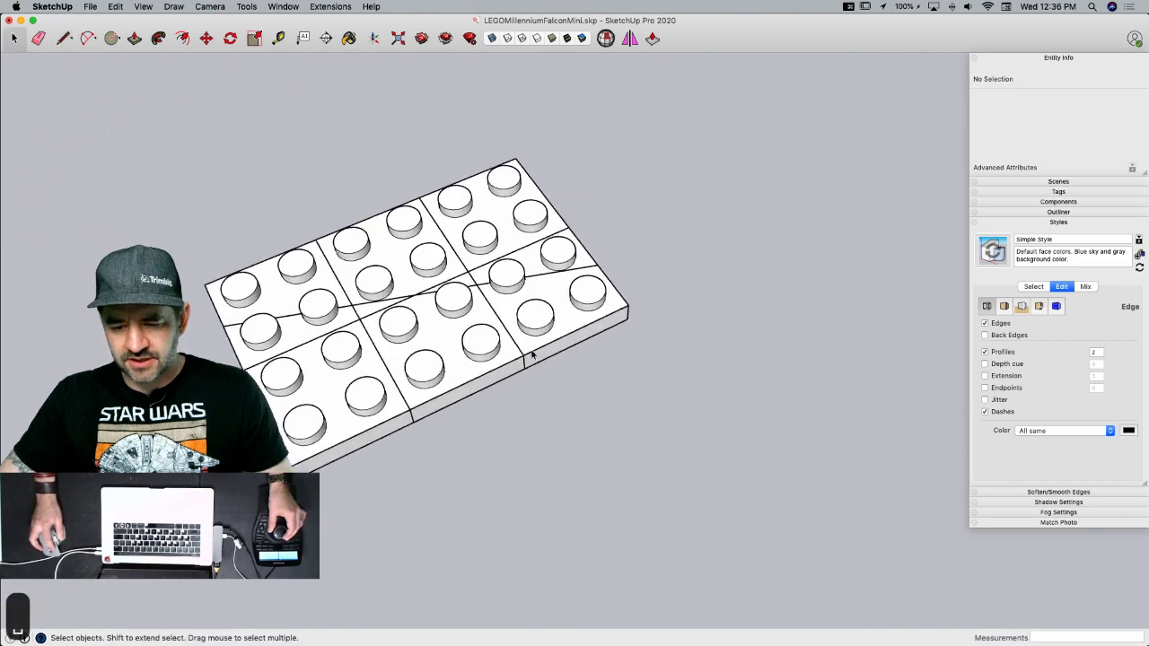
# - Erase the 2x2 template plates around the wedge face, except the one at its narrow end
pyautogui.click(531, 344)
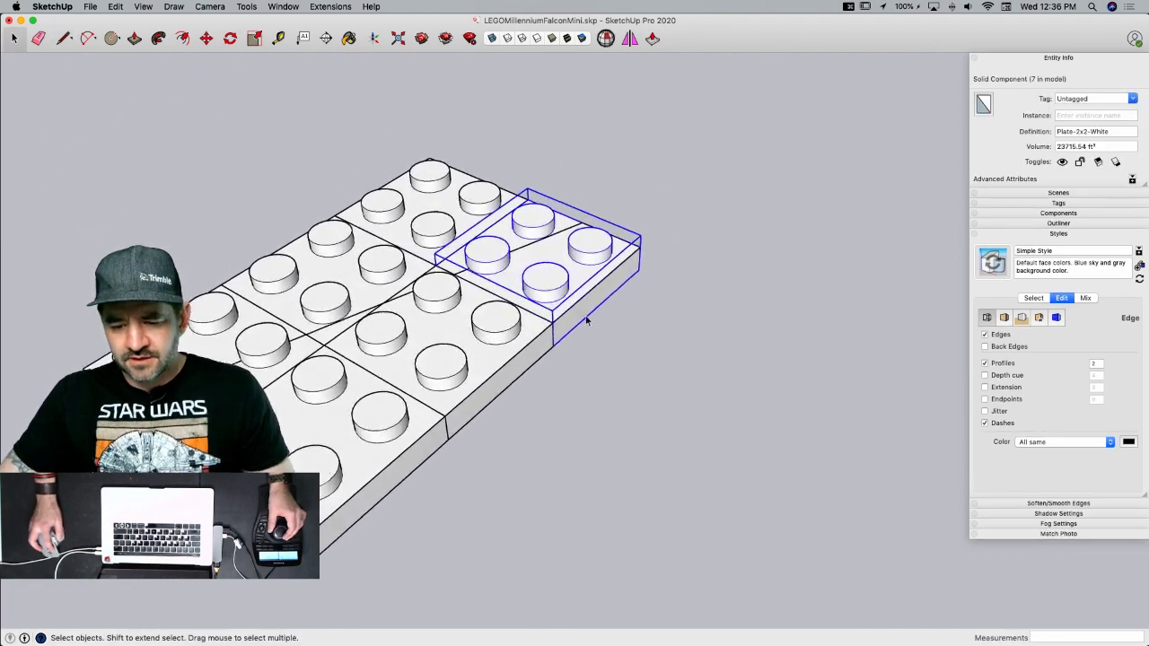
pyautogui.moveTo(605, 332); pyautogui.dragTo(503, 296, button='middle')
pyautogui.press('e')
pyautogui.moveTo(379, 257); pyautogui.dragTo(312, 350)
pyautogui.moveTo(312, 467); pyautogui.dragTo(324, 485)
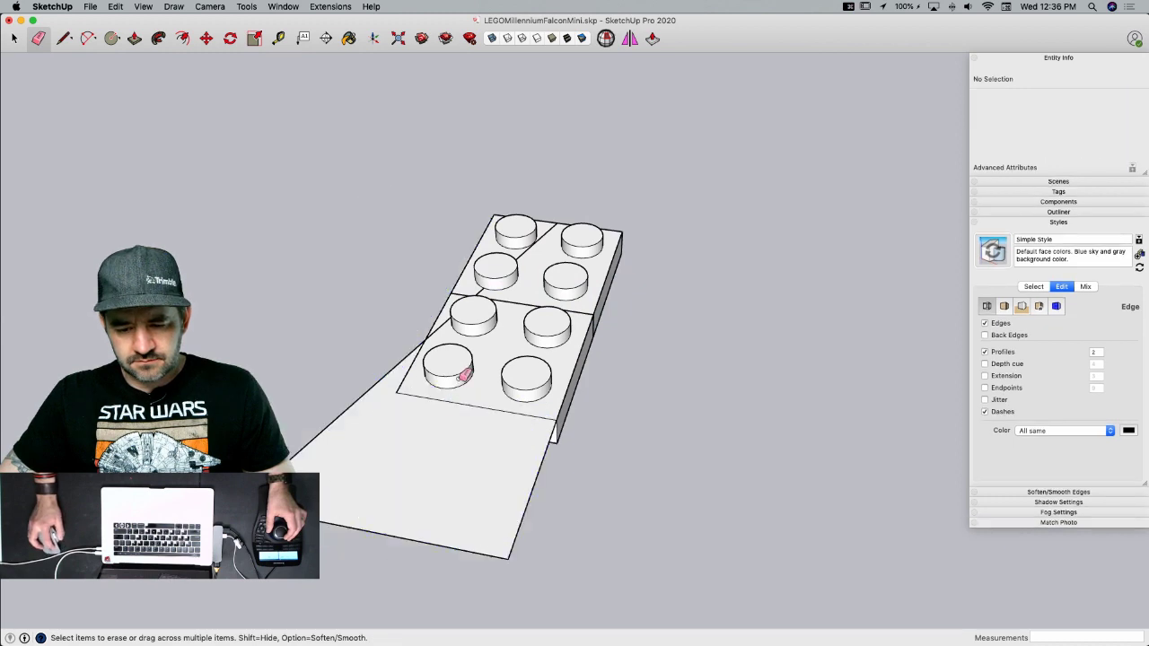
pyautogui.click(461, 369)
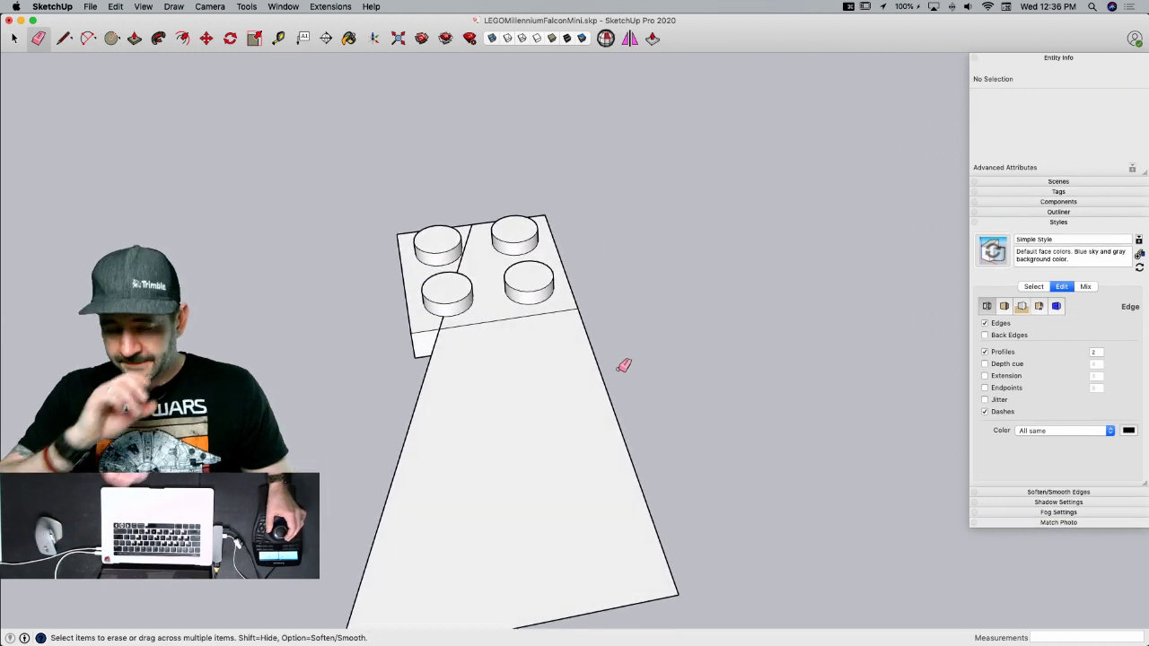
pyautogui.press('space')
pyautogui.moveTo(480, 281); pyautogui.dragTo(605, 261, button='middle')
pyautogui.doubleClick(603, 266)
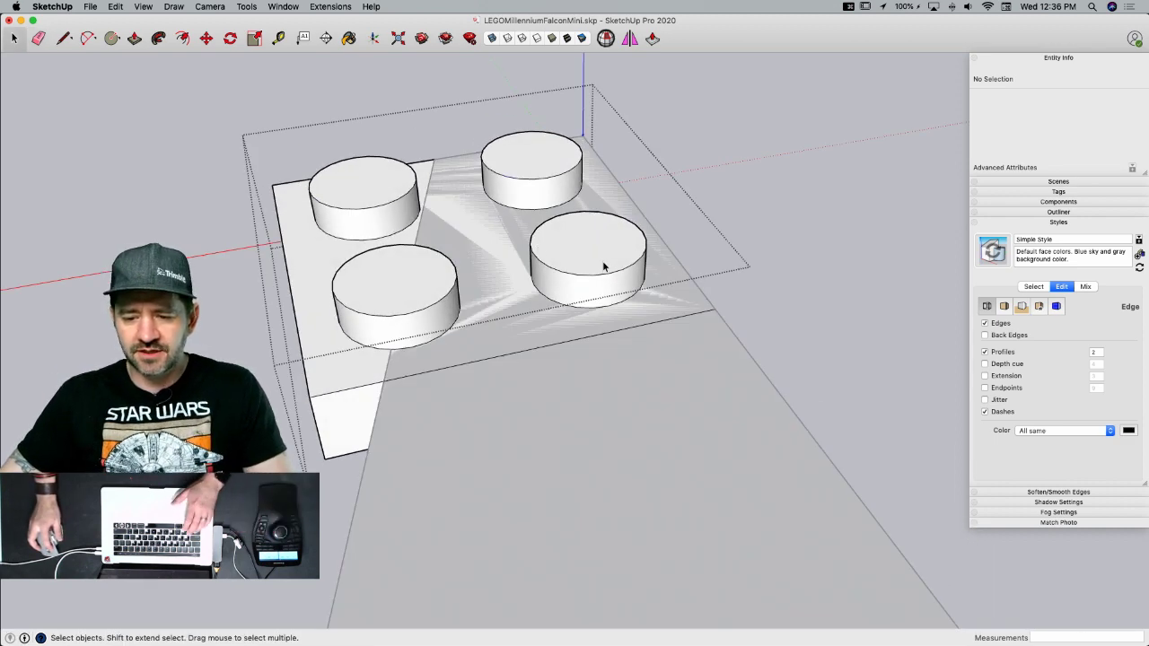
pyautogui.click(544, 172)
pyautogui.click(802, 233)
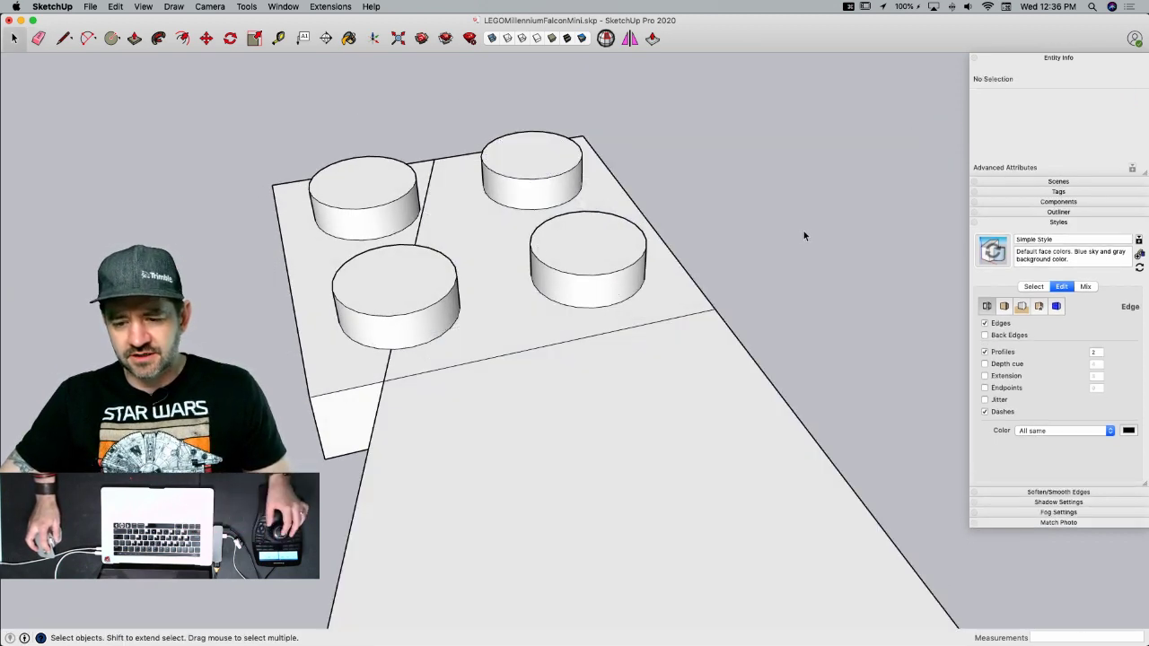
# - Push/Pull the wedge face downward 3.2 m to match the thickness of the remaining 2x2 plate
pyautogui.press('p')
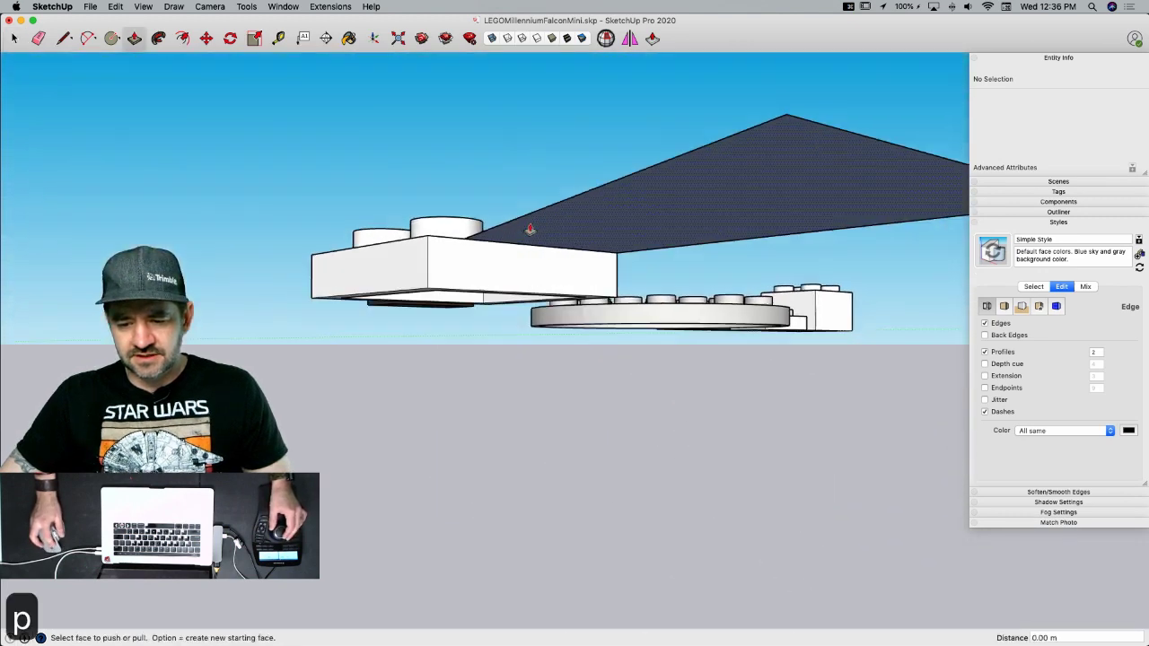
pyautogui.click(525, 234)
pyautogui.click(449, 286)
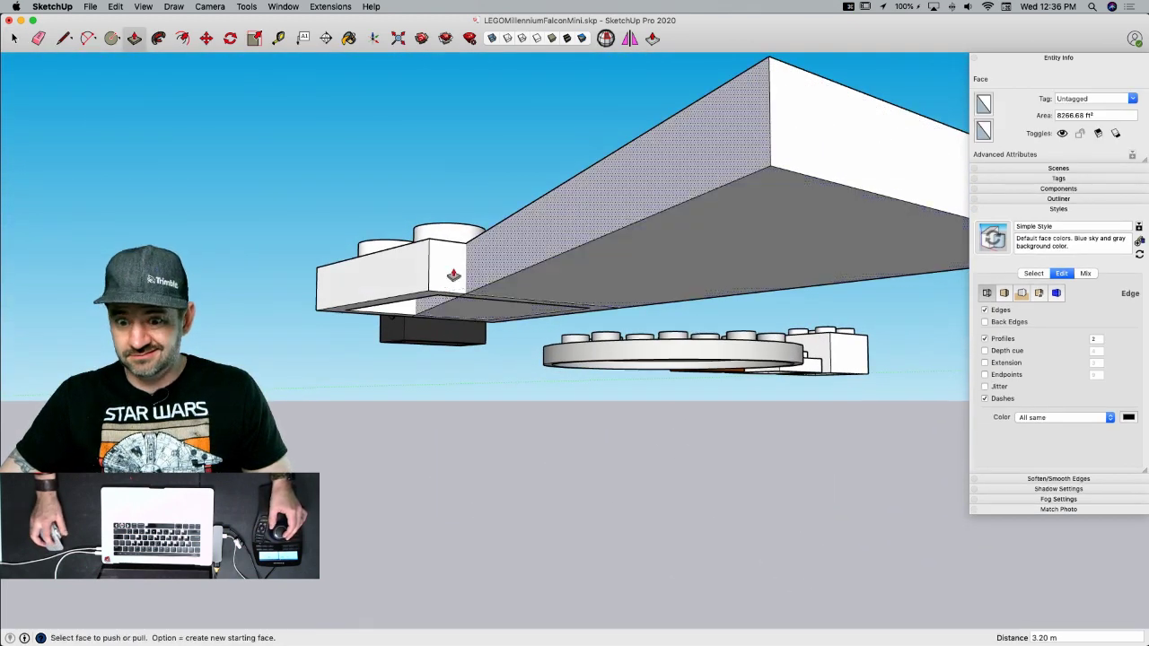
# - Copy the stud at the wedge's narrow end corner from inside the remaining 2x2 plate
pyautogui.press('space')
pyautogui.doubleClick(549, 235)
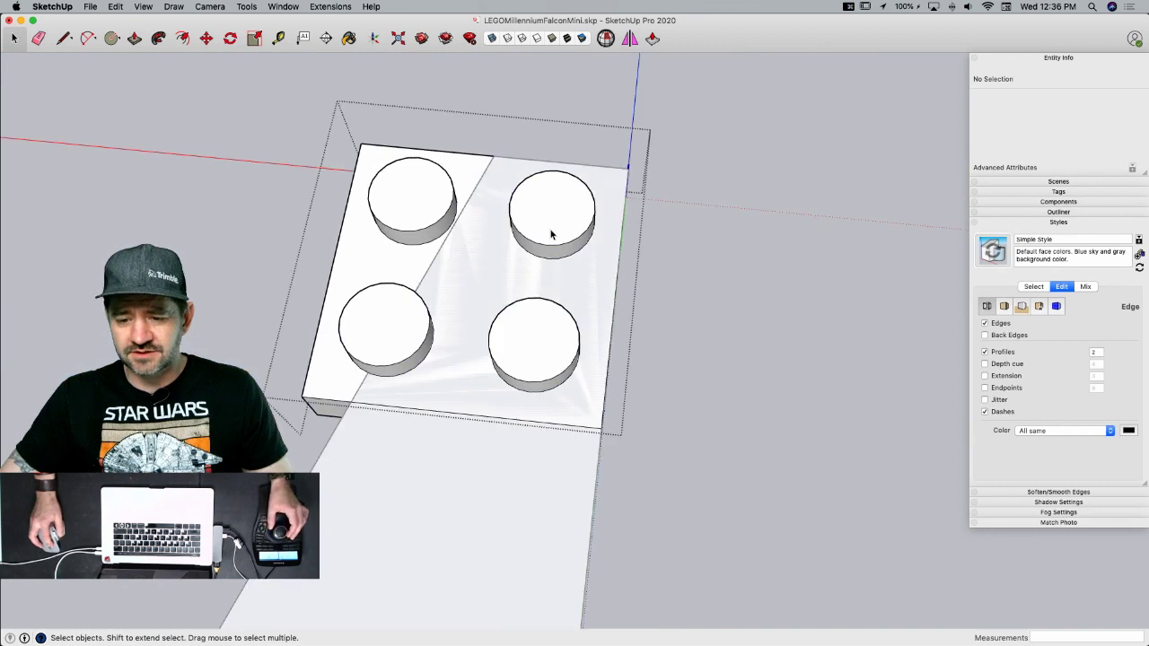
pyautogui.click(554, 256)
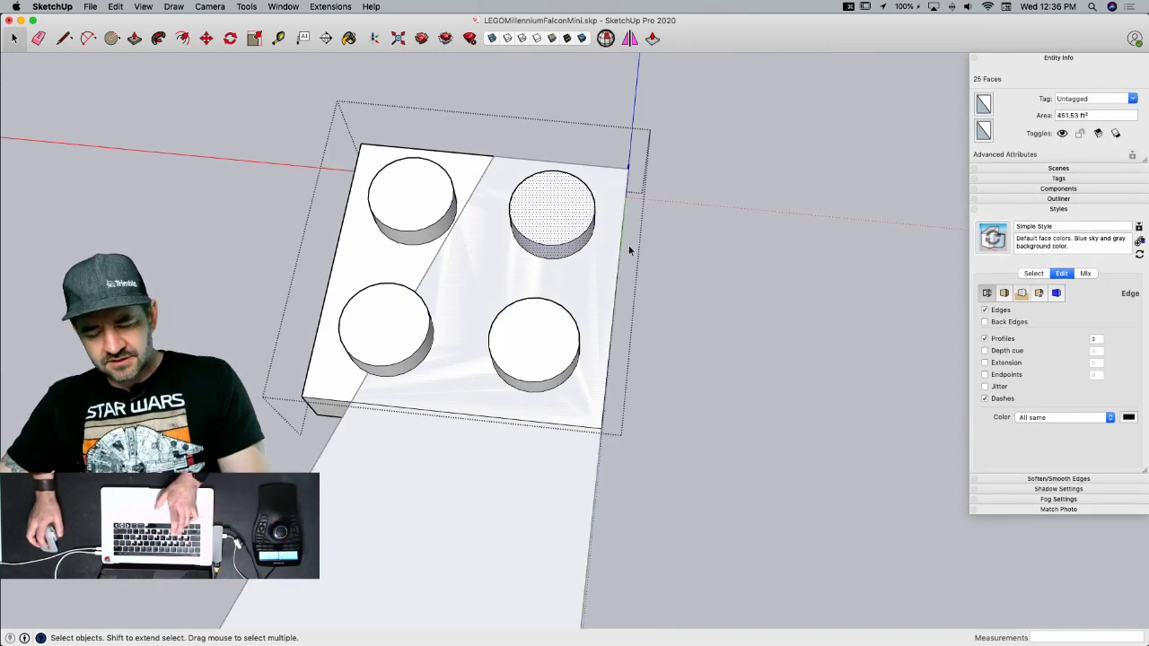
pyautogui.press('super+c')
pyautogui.click(695, 243)
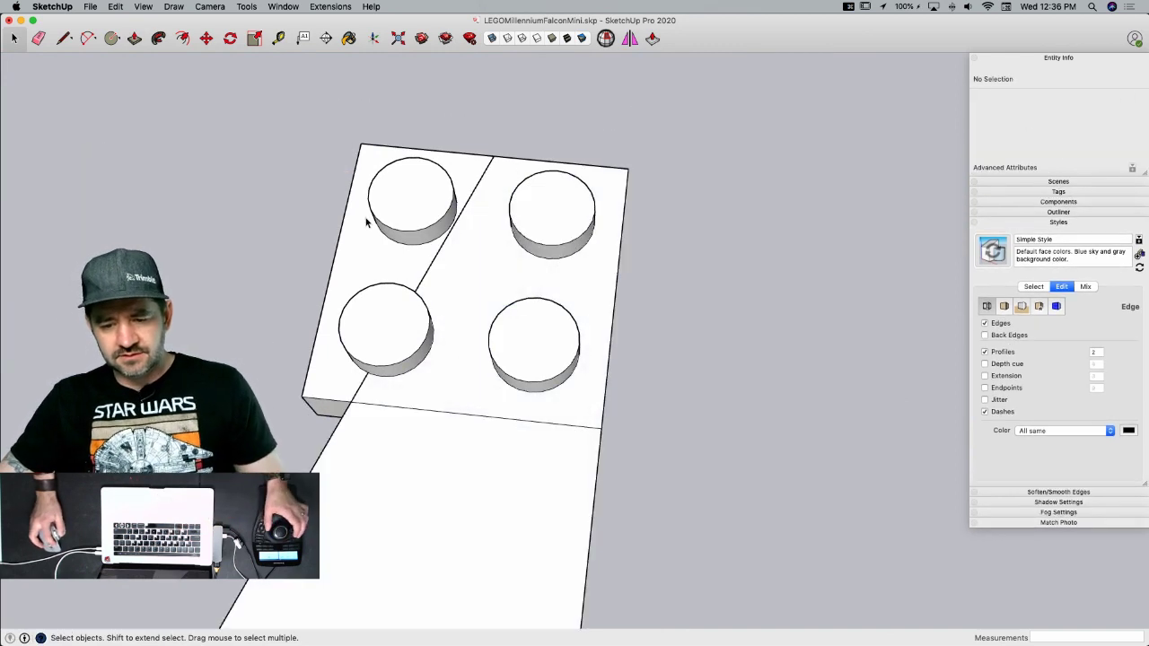
# - Delete the leftover 2x2 plate and paste the copied stud in place on the wedge
pyautogui.click(367, 223)
pyautogui.press('BackSpace')
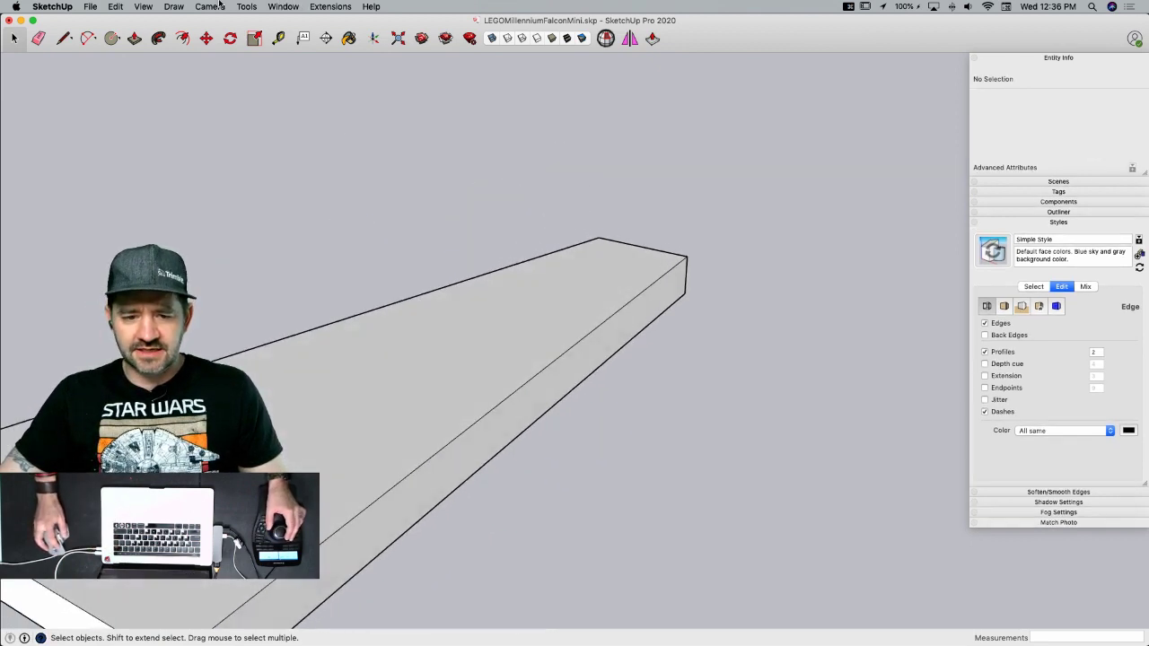
pyautogui.click(115, 6)
pyautogui.click(135, 79)
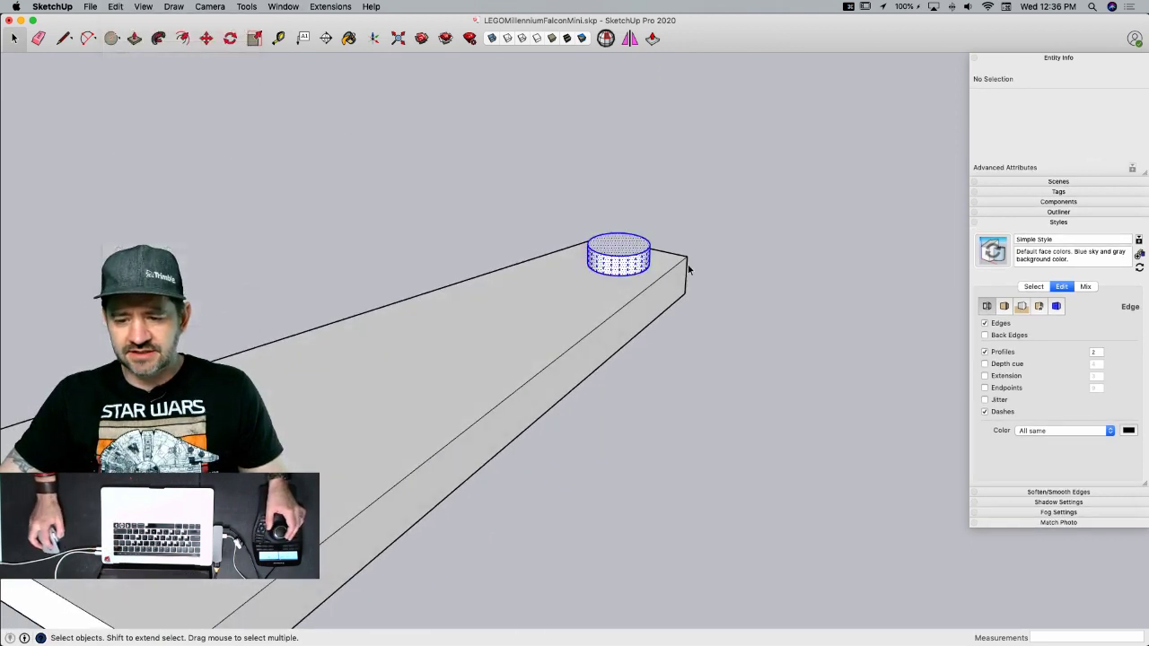
pyautogui.click(708, 347)
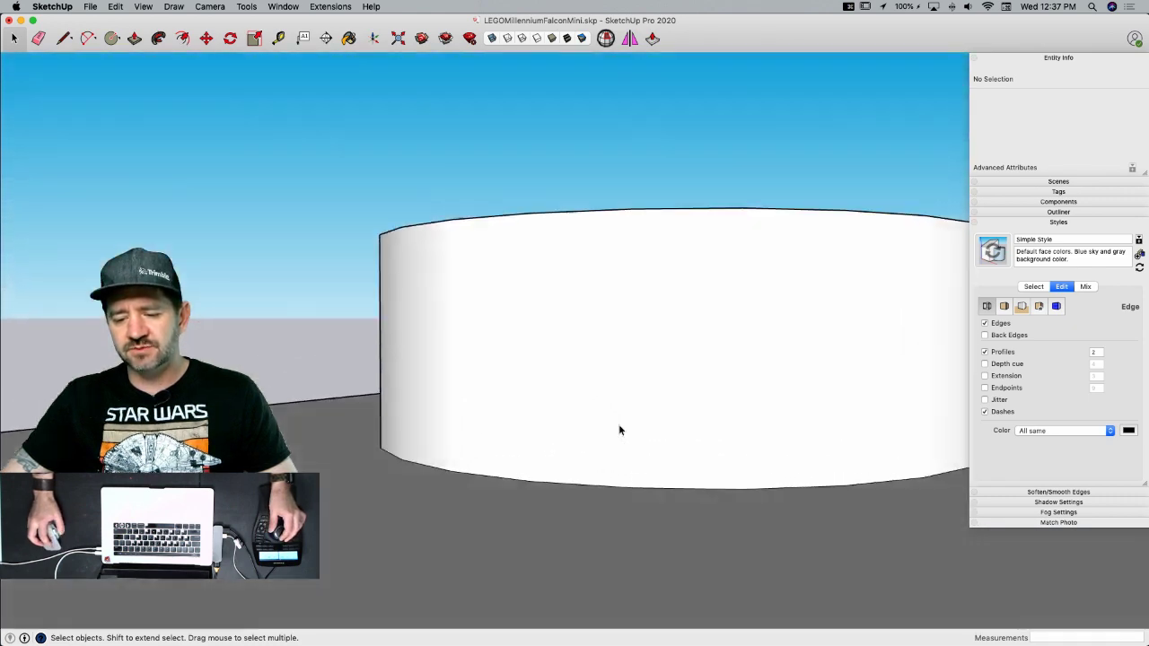
# - Array the stud along the wedge's long straight edge with five copies at 8 m spacing
pyautogui.scroll(-10, 520, 410)
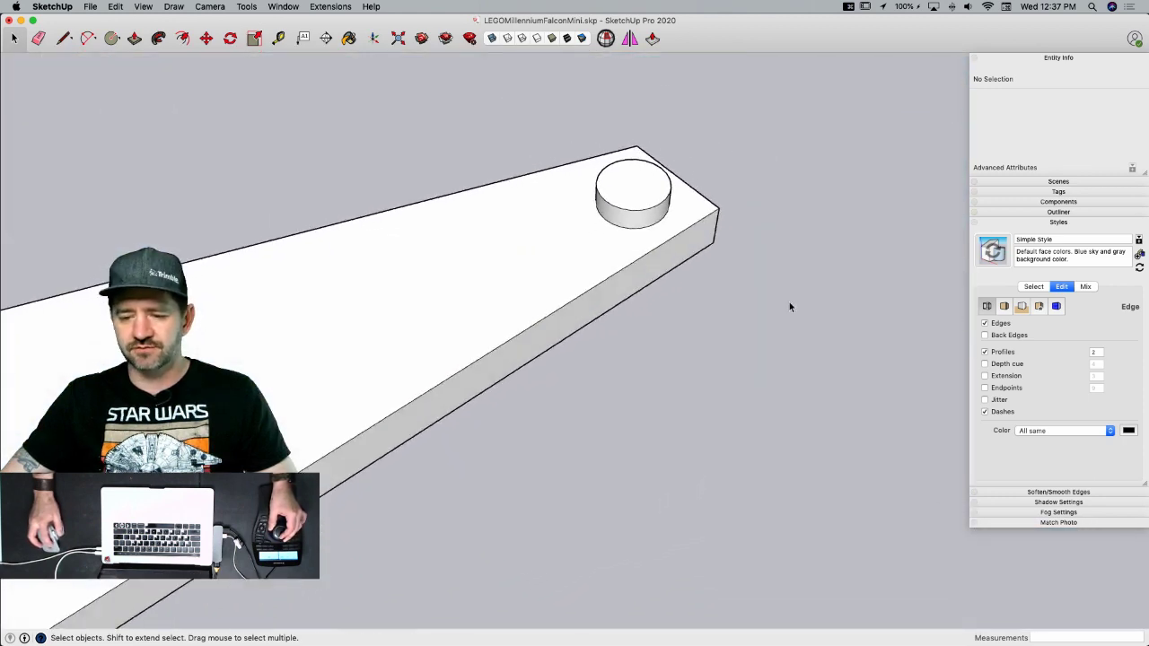
pyautogui.moveTo(790, 307); pyautogui.dragTo(800, 251, button='middle')
pyautogui.click(799, 243)
pyautogui.keyDown('shift'); pyautogui.click(799, 226); pyautogui.keyUp('shift')
pyautogui.tripleClick(792, 255)
pyautogui.press('m')
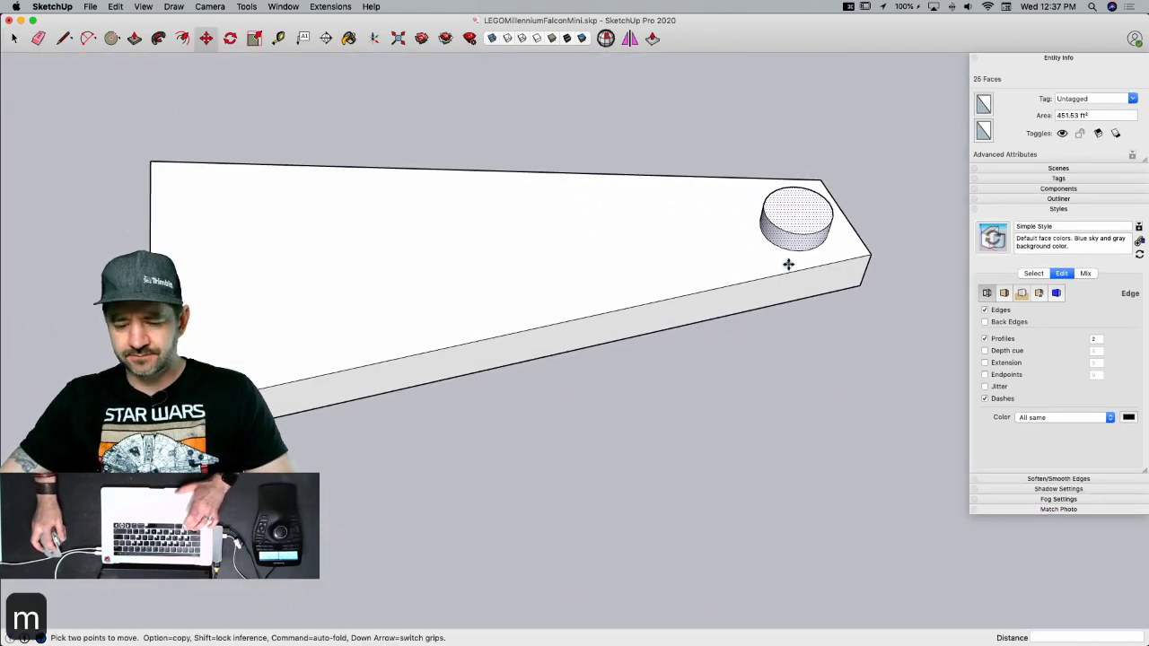
pyautogui.click(787, 261)
pyautogui.press('alt')
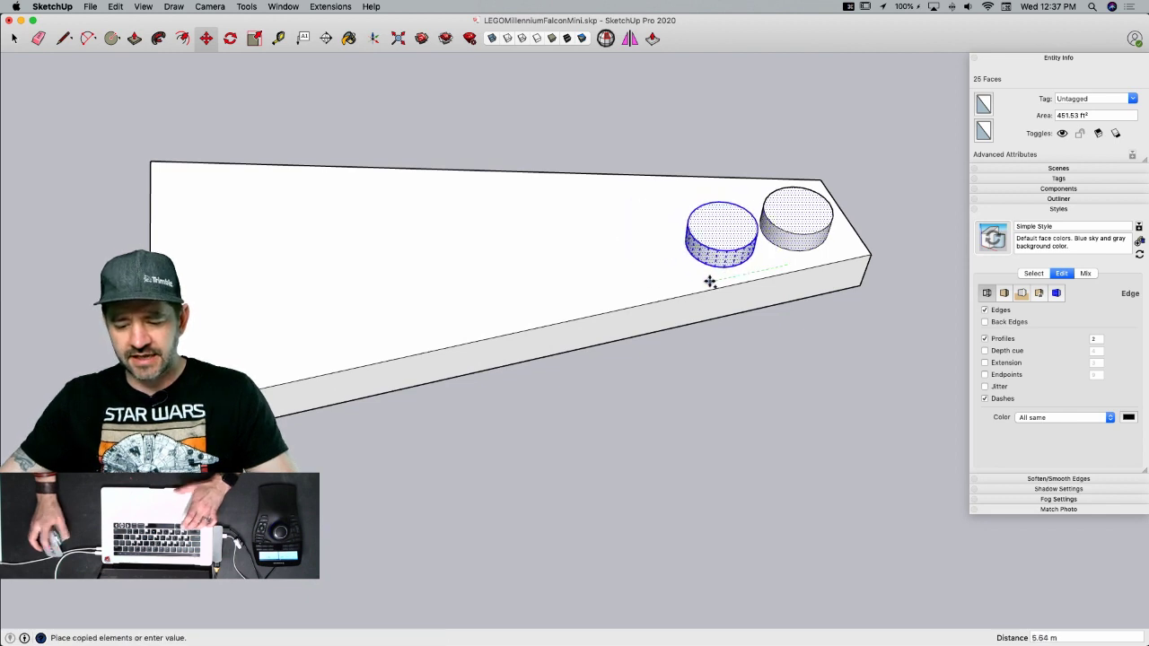
pyautogui.write('8')
pyautogui.press('Return')
pyautogui.write('5x')
pyautogui.press('Return')
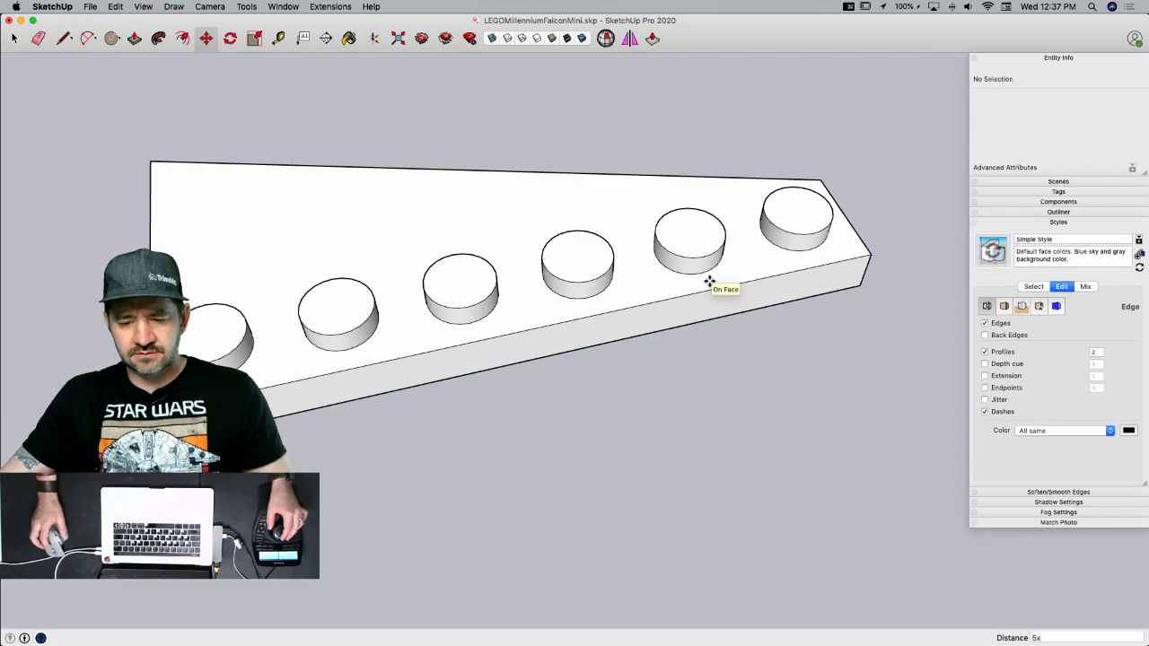
# - Check the stud layout in the Acrobat instructions and copy the three studs nearest the wide end 8 m inward
pyautogui.press('super+Tab')
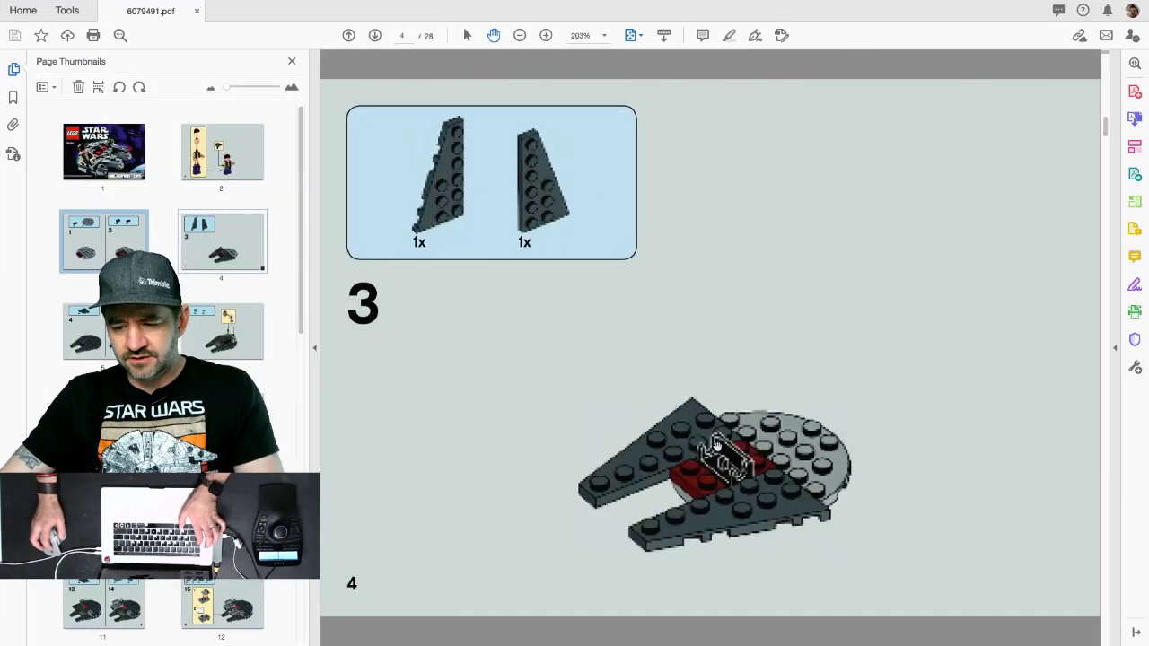
pyautogui.press('super+Tab')
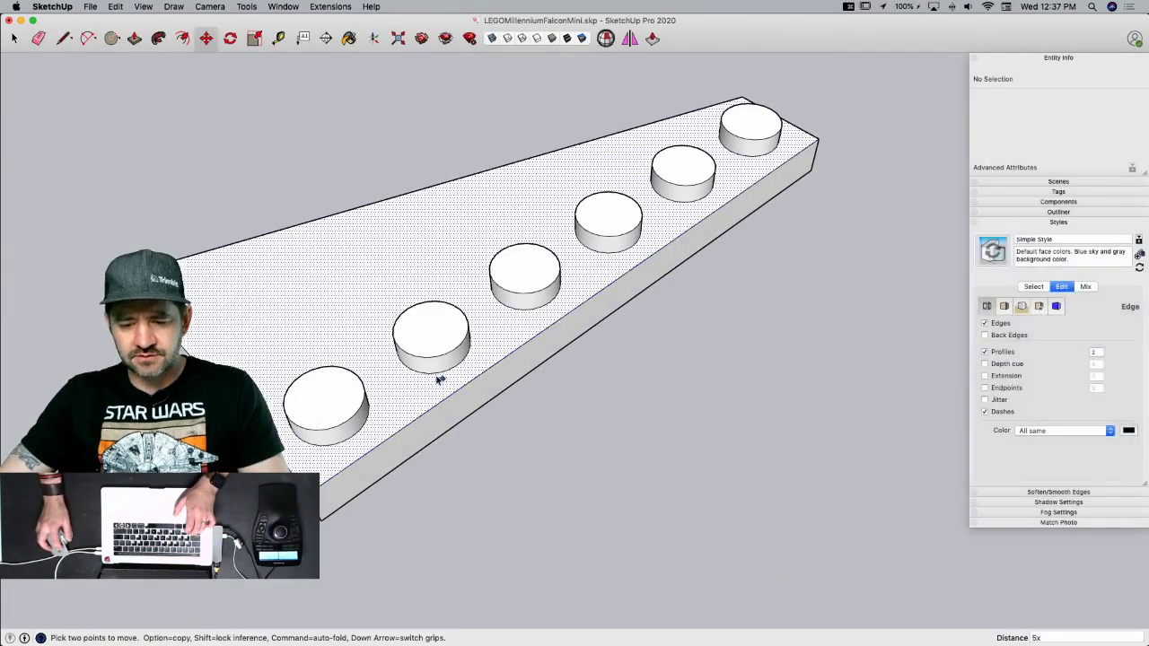
pyautogui.press('space')
pyautogui.click(345, 439)
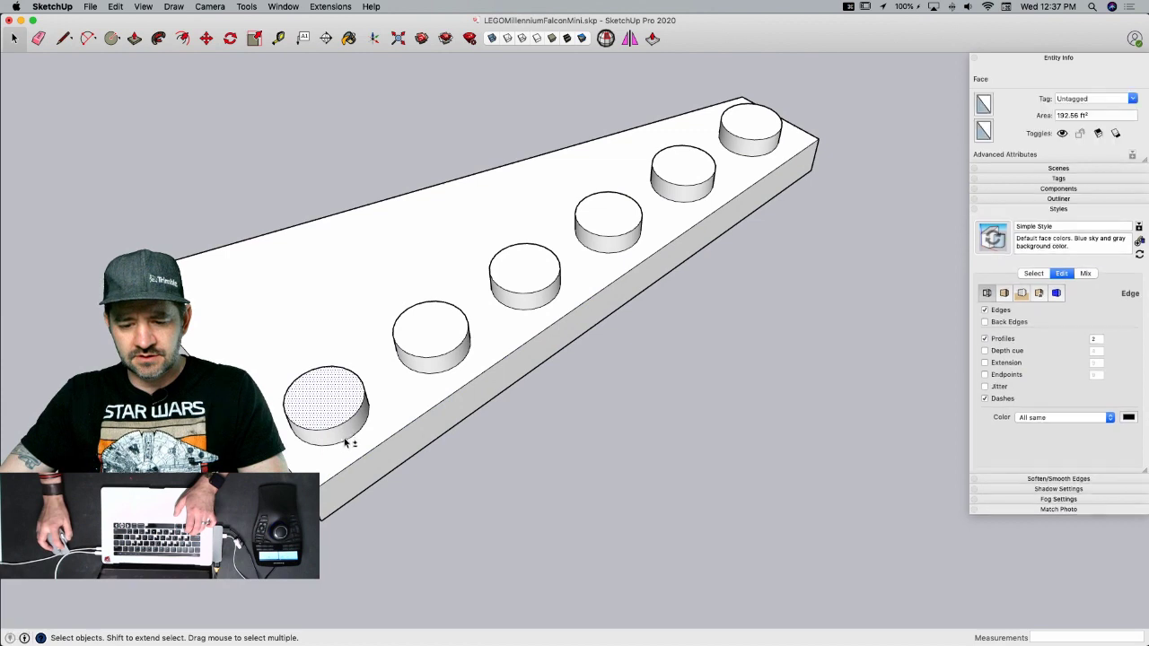
pyautogui.keyDown('shift'); pyautogui.click(430, 346); pyautogui.keyUp('shift')
pyautogui.keyDown('shift'); pyautogui.click(533, 288); pyautogui.keyUp('shift')
pyautogui.press('m')
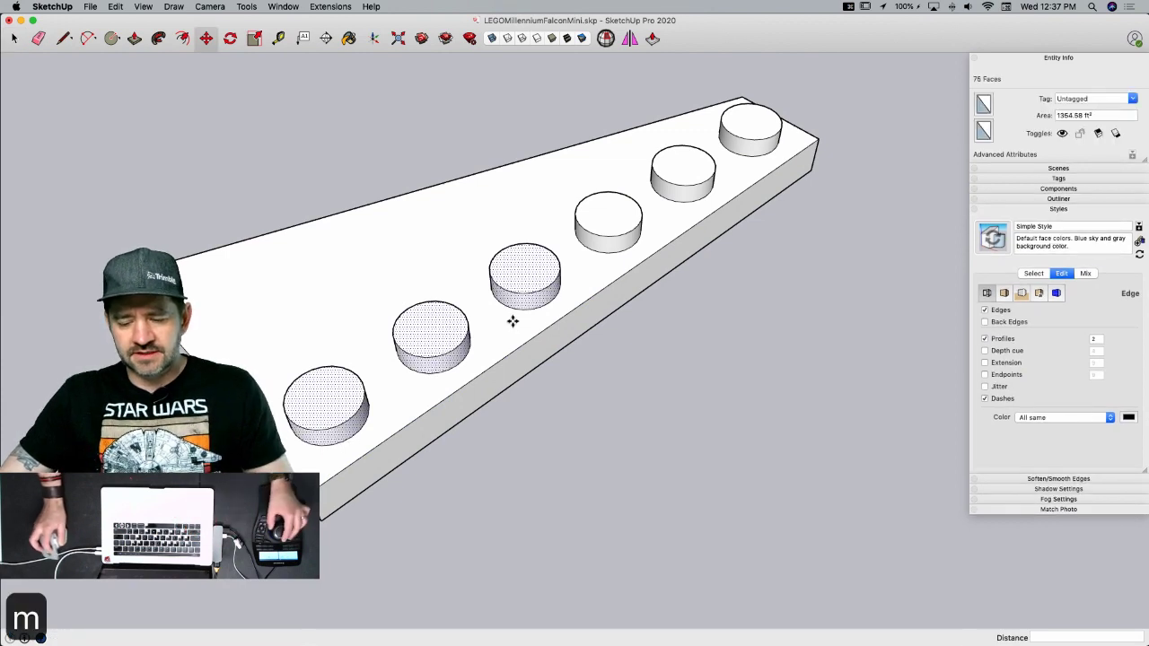
pyautogui.keyDown('alt'); pyautogui.click(411, 375); pyautogui.keyUp('alt')
pyautogui.write('8')
pyautogui.press('Return')
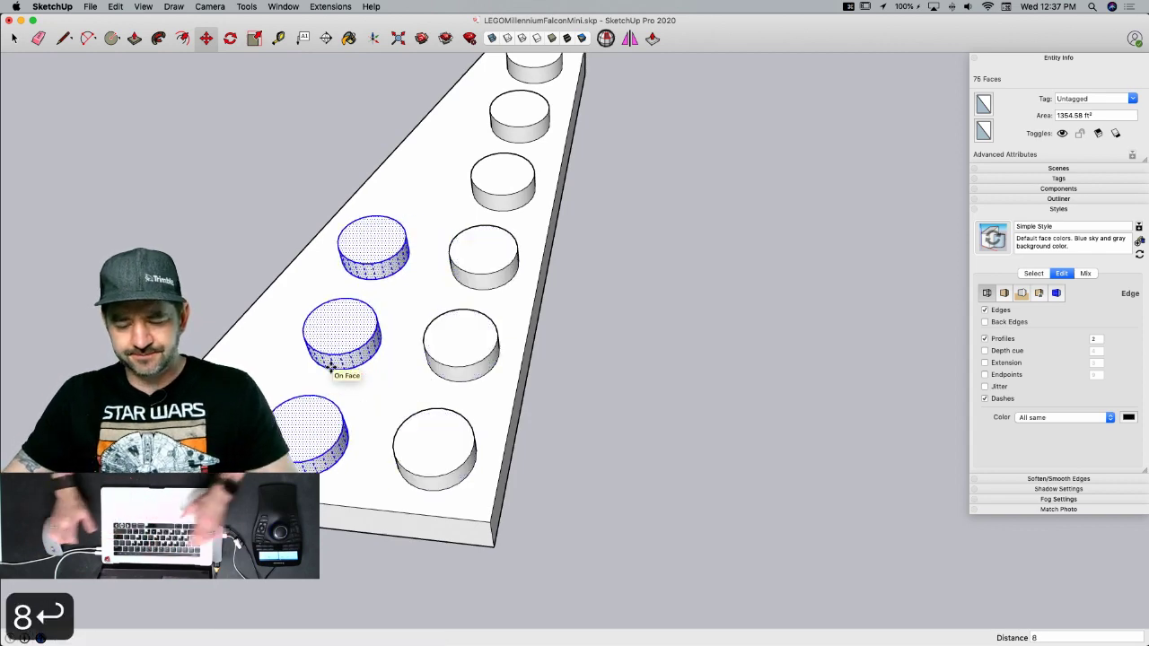
# - Offset the outline of the wedge's bottom face 1.6 m inward
pyautogui.press('space')
pyautogui.moveTo(551, 377); pyautogui.dragTo(577, 359, button='middle')
pyautogui.press('f')
pyautogui.click(489, 306)
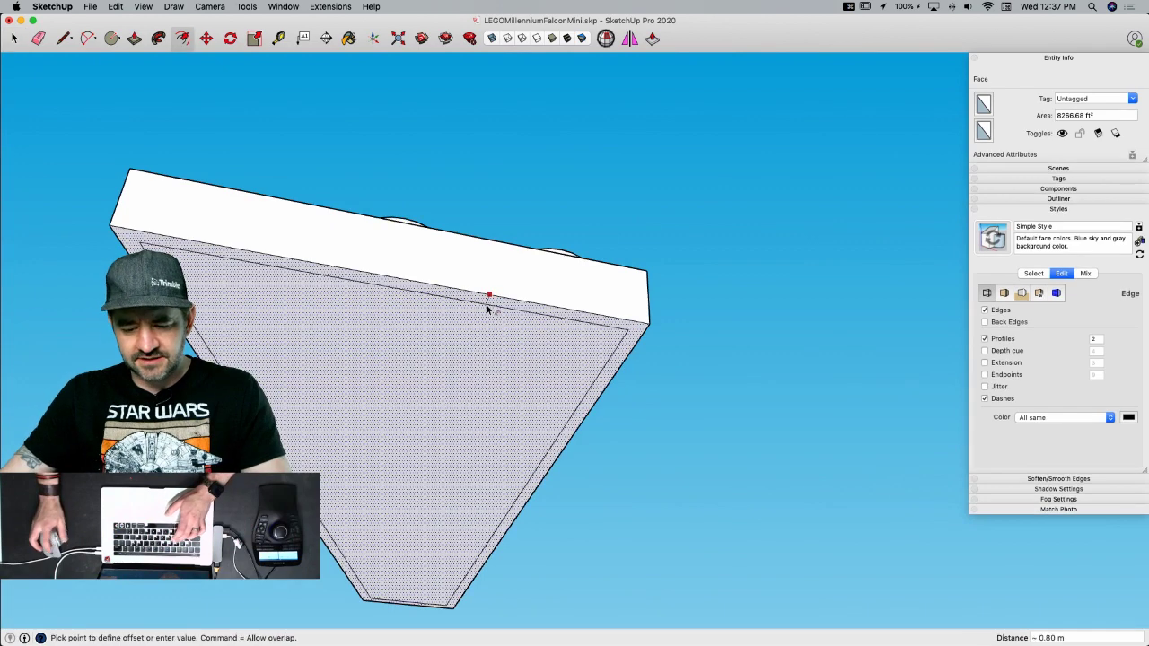
pyautogui.write('1.6')
pyautogui.press('Return')
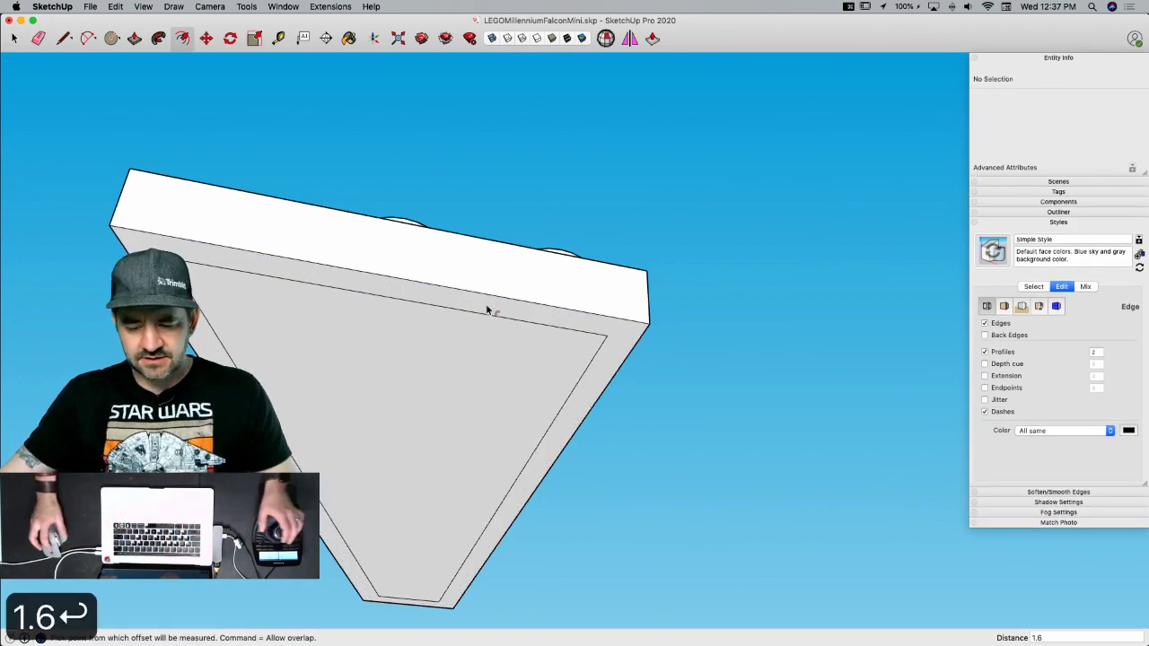
# - Try to recess the wedge's inner bottom face to the level of the cavity under the dark bracket
pyautogui.press('p')
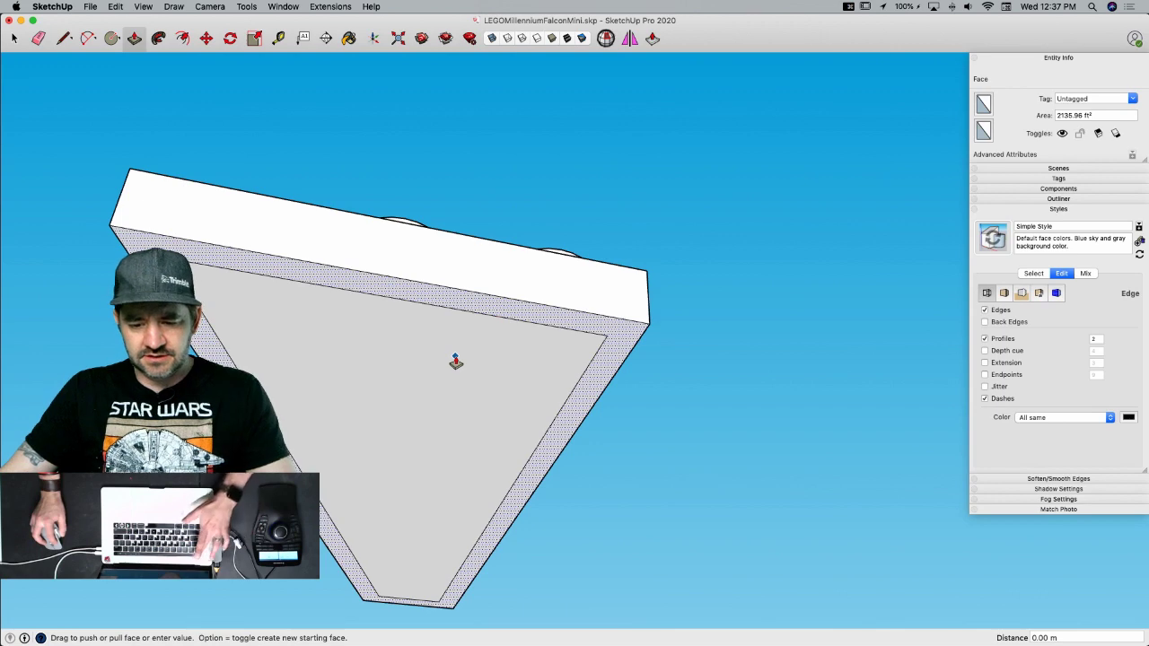
pyautogui.click(456, 355)
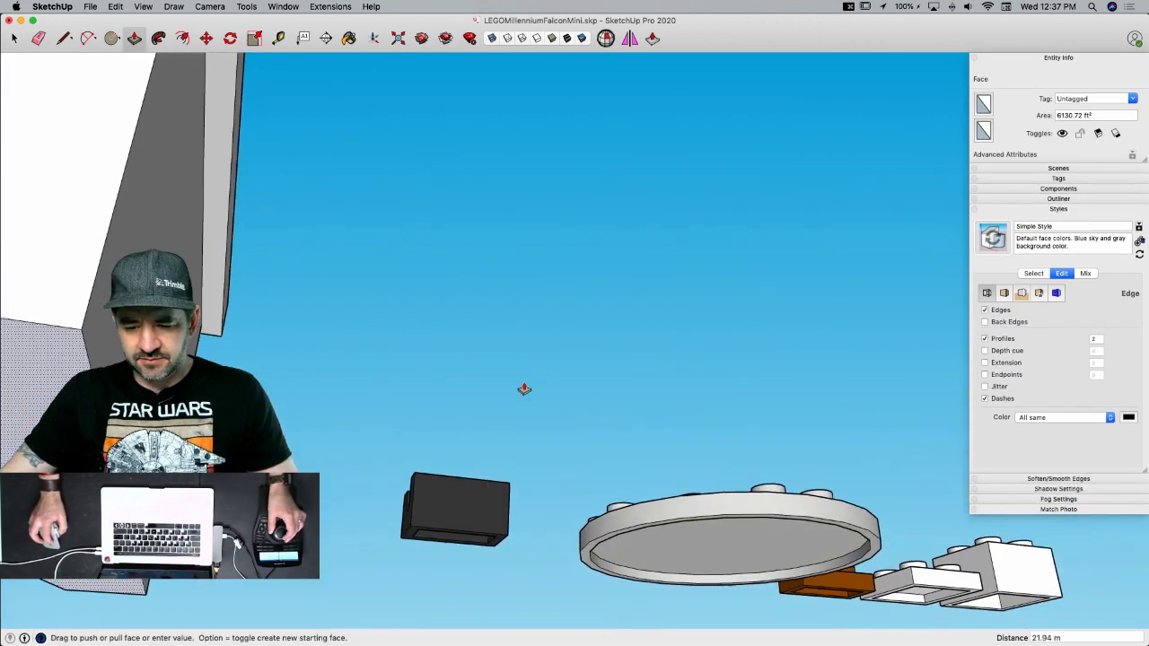
pyautogui.scroll(4, 453, 381)
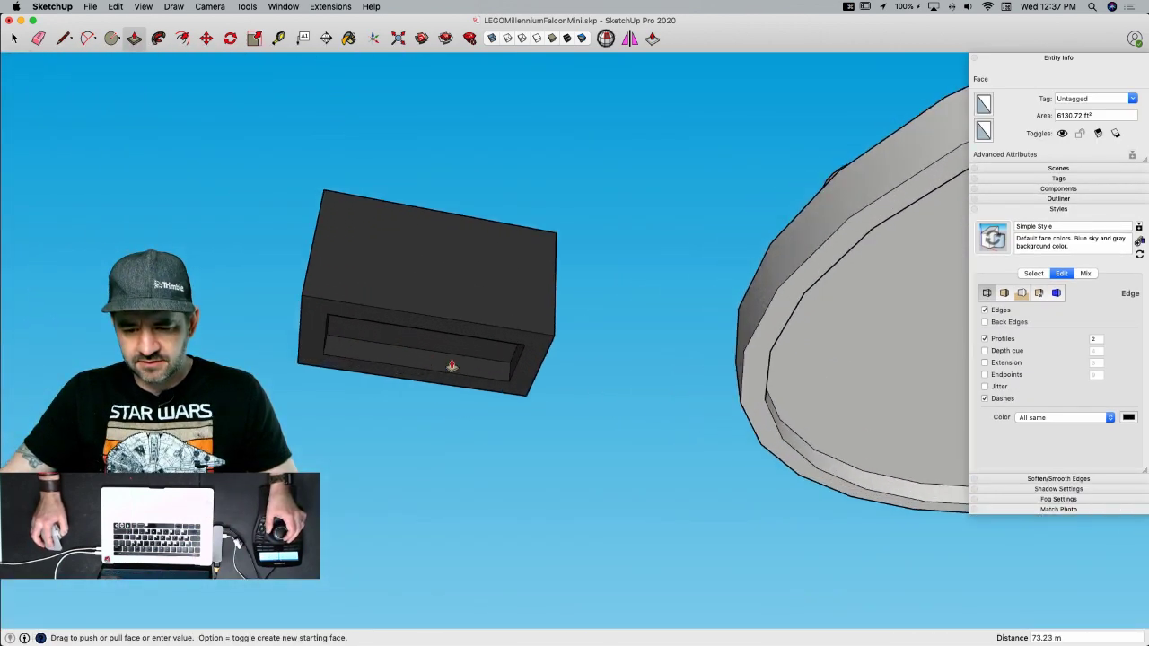
pyautogui.click(454, 357)
pyautogui.scroll(-5, 623, 447)
pyautogui.scroll(-3, 695, 400)
pyautogui.moveTo(696, 400); pyautogui.dragTo(695, 419, button='middle')
pyautogui.press('super+z')
pyautogui.press('super+z')
pyautogui.press('super+z')
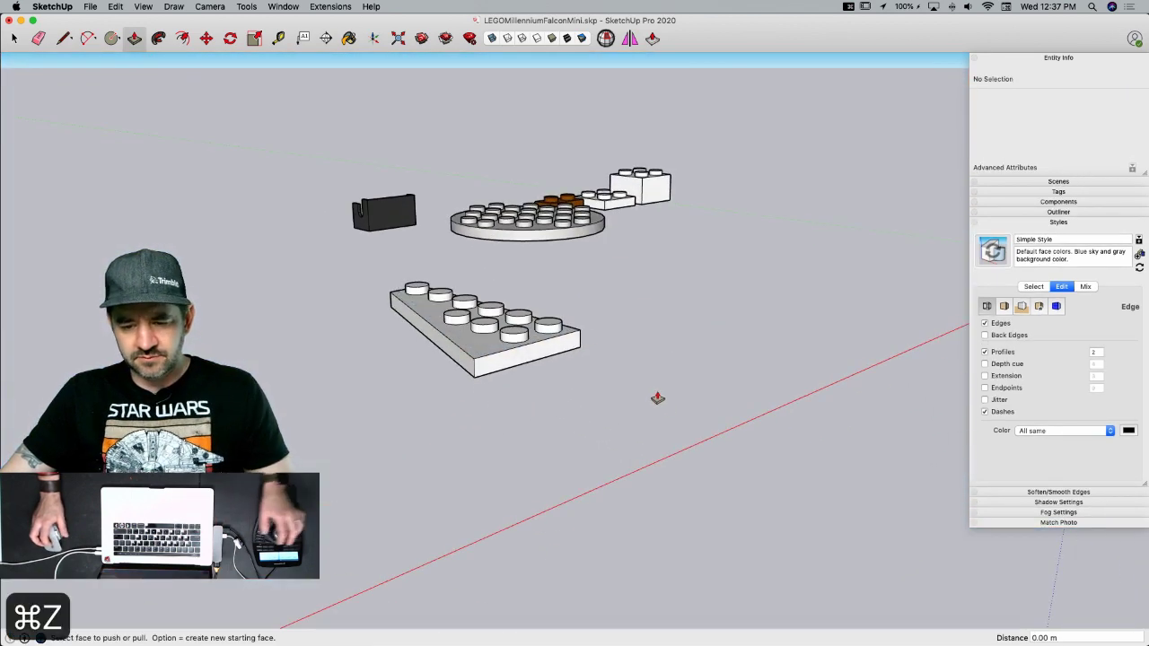
# - Move the dark hinge bracket vertically down to the level of the round plate
pyautogui.scroll(-2, 557, 188)
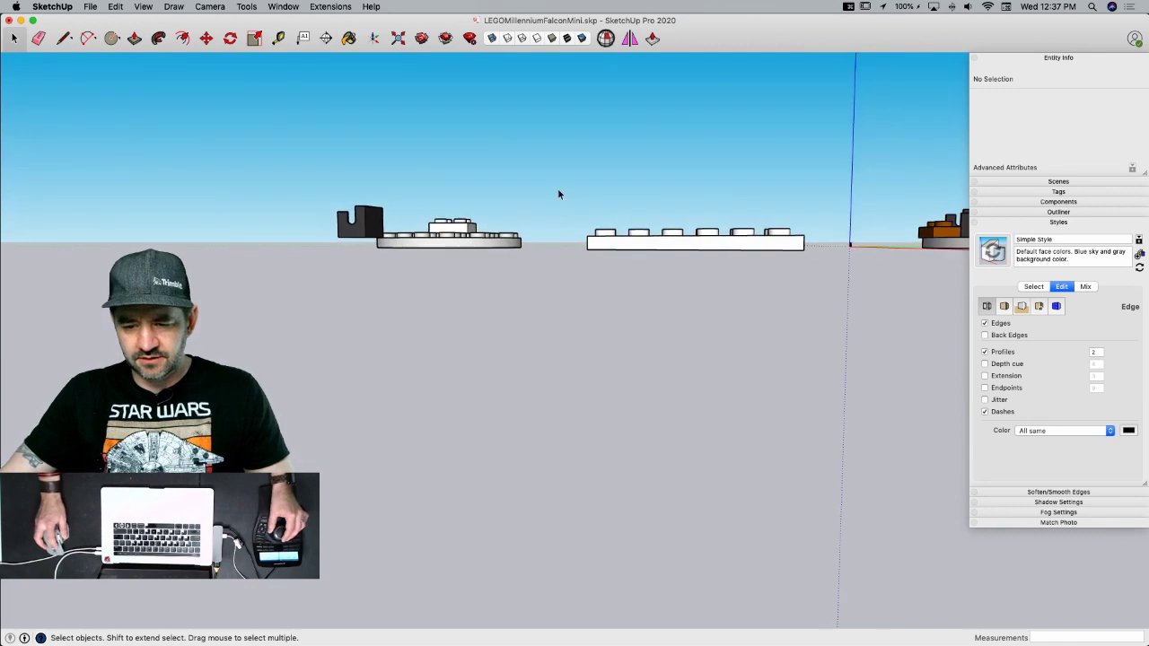
pyautogui.scroll(4, 451, 244)
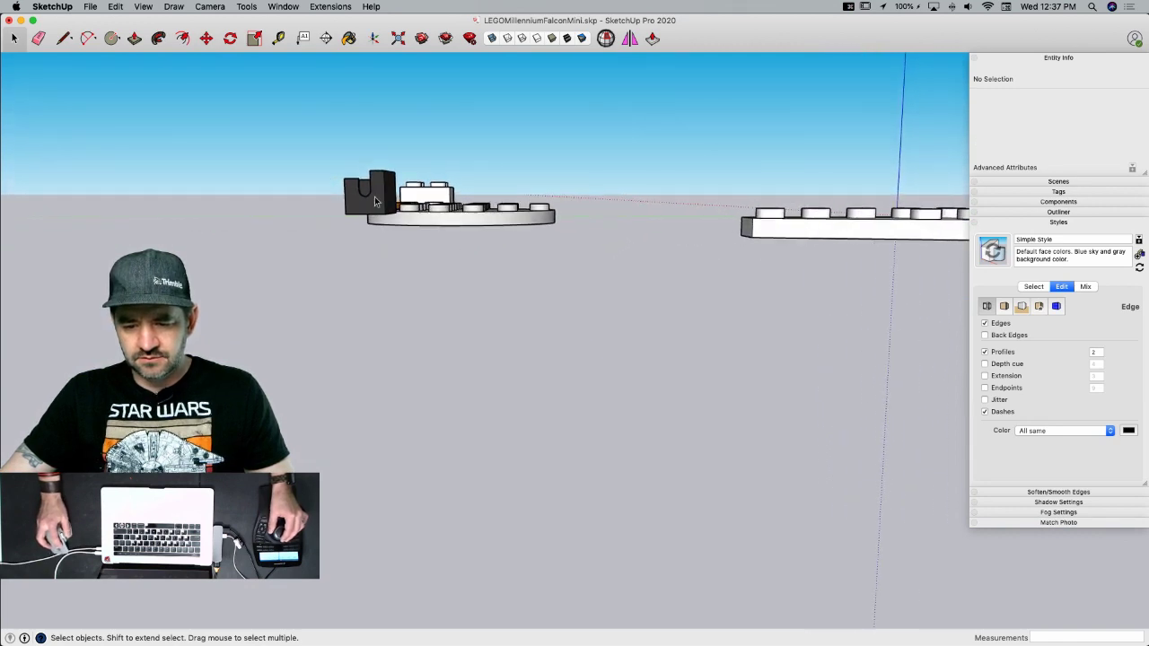
pyautogui.click(378, 196)
pyautogui.press('m')
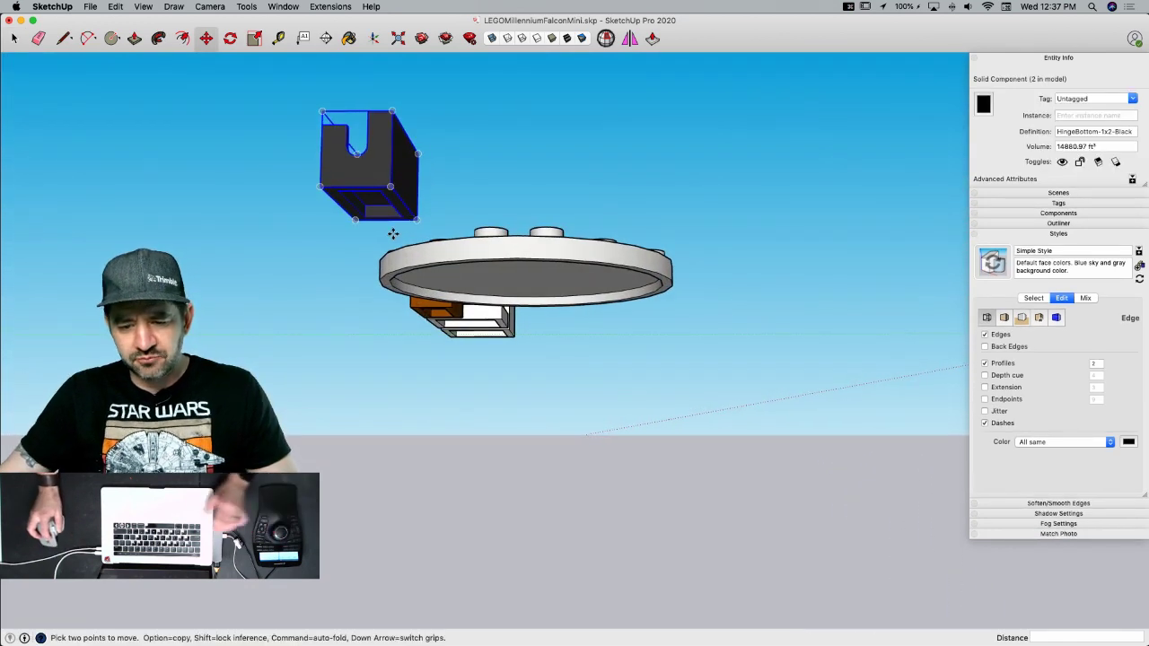
pyautogui.click(388, 184)
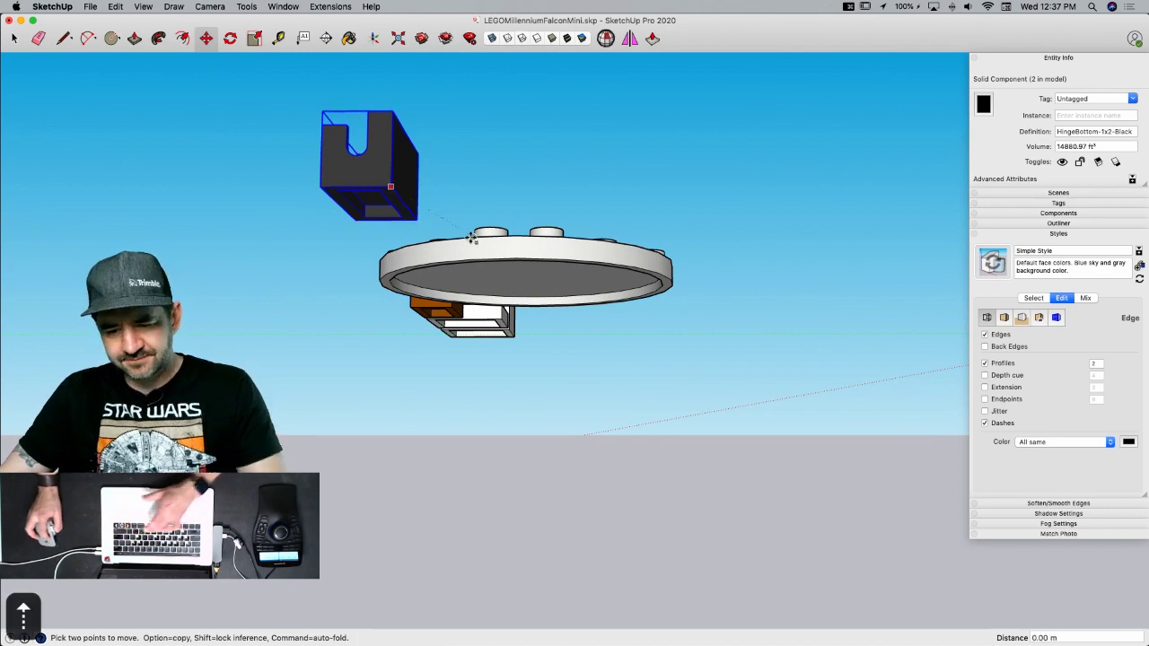
pyautogui.click(491, 256)
pyautogui.press('space')
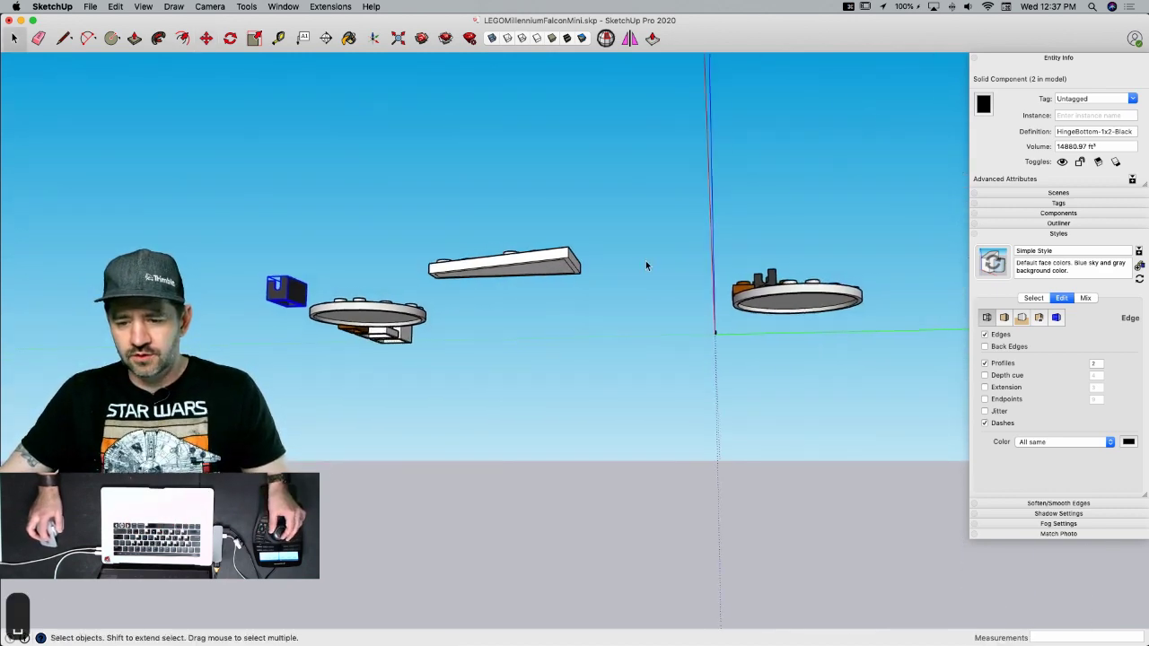
# - Push the wedge's inner bottom face in to match the recess under the round plate
pyautogui.press('p')
pyautogui.click(539, 206)
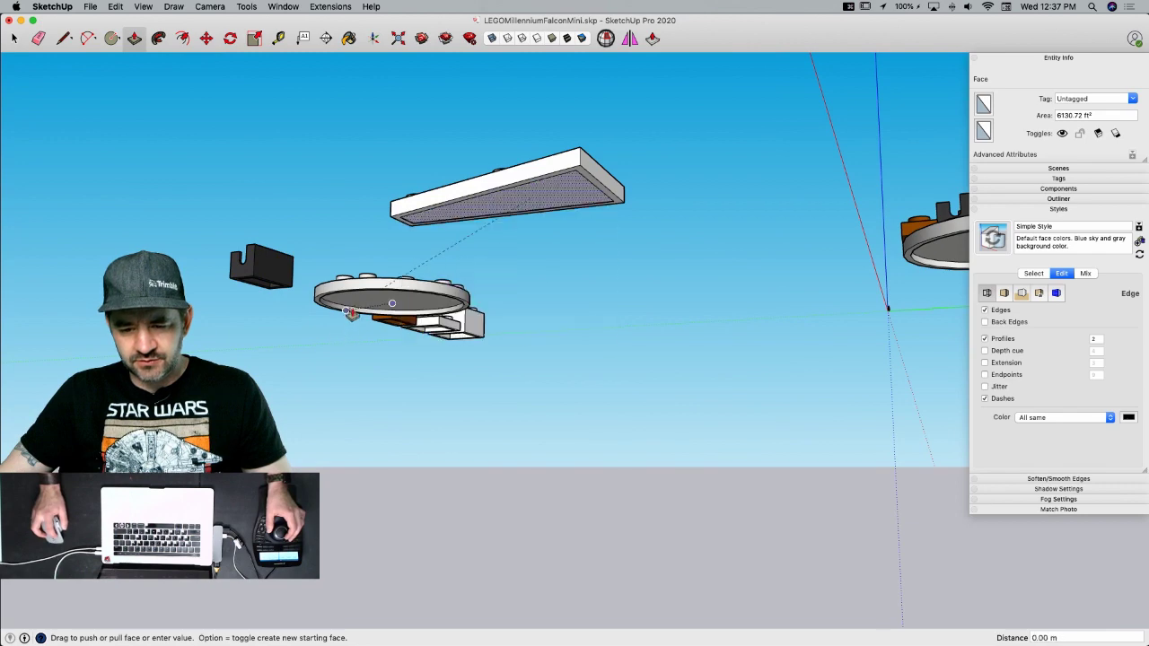
pyautogui.click(349, 304)
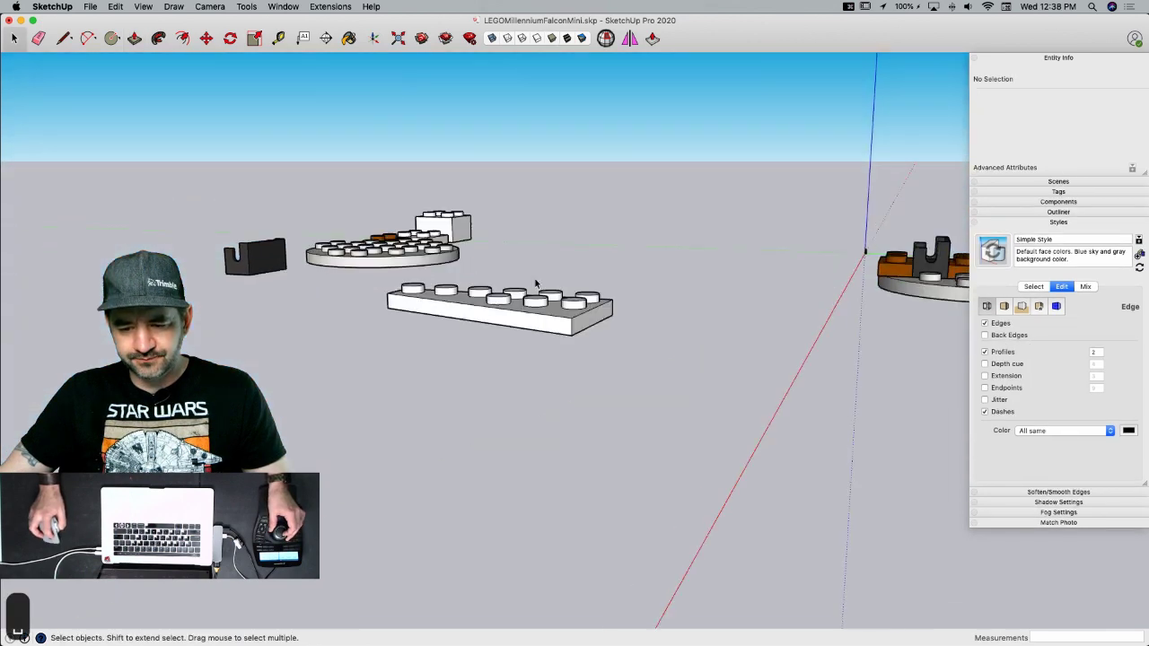
# - Paint the whole wedge plate, studs included, with the Tin gray pencil color after checking the building instructions
pyautogui.moveTo(536, 284); pyautogui.dragTo(456, 348, button='middle')
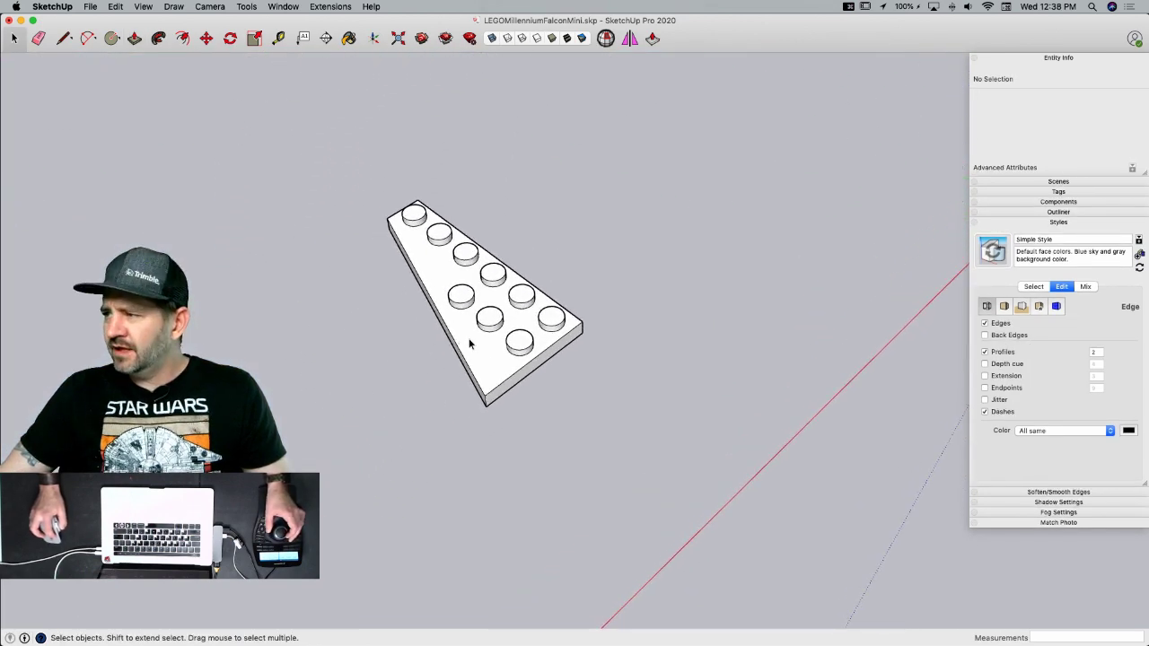
pyautogui.tripleClick(469, 343)
pyautogui.press('b')
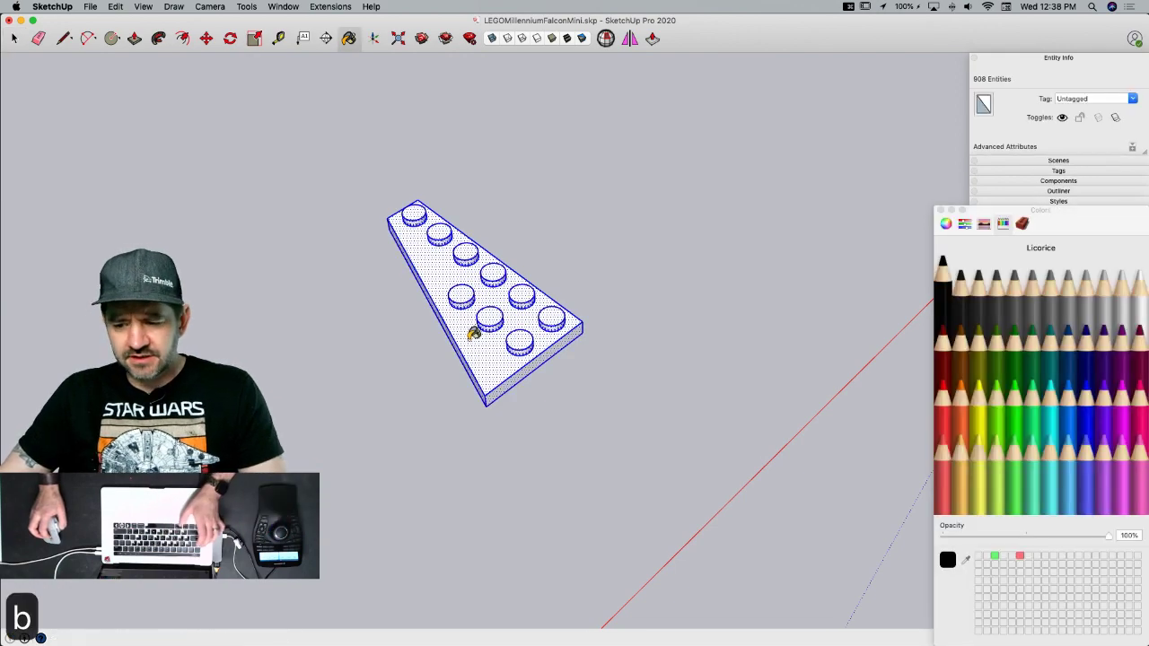
pyautogui.press('super')
pyautogui.press('super+Tab')
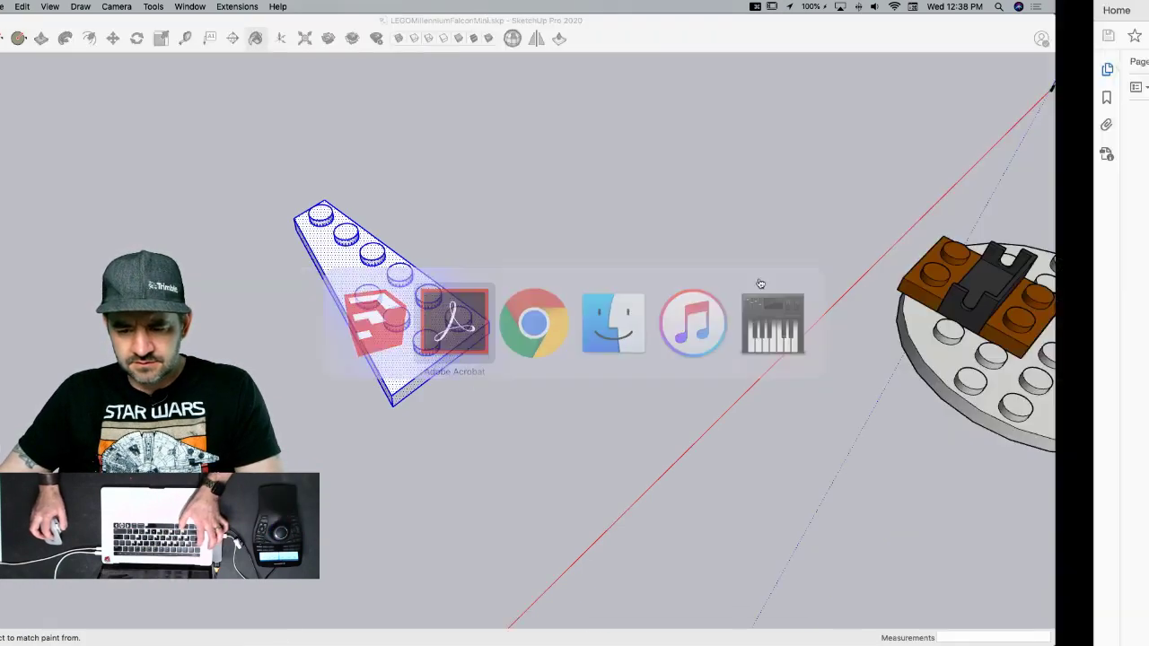
pyautogui.press('super+Tab')
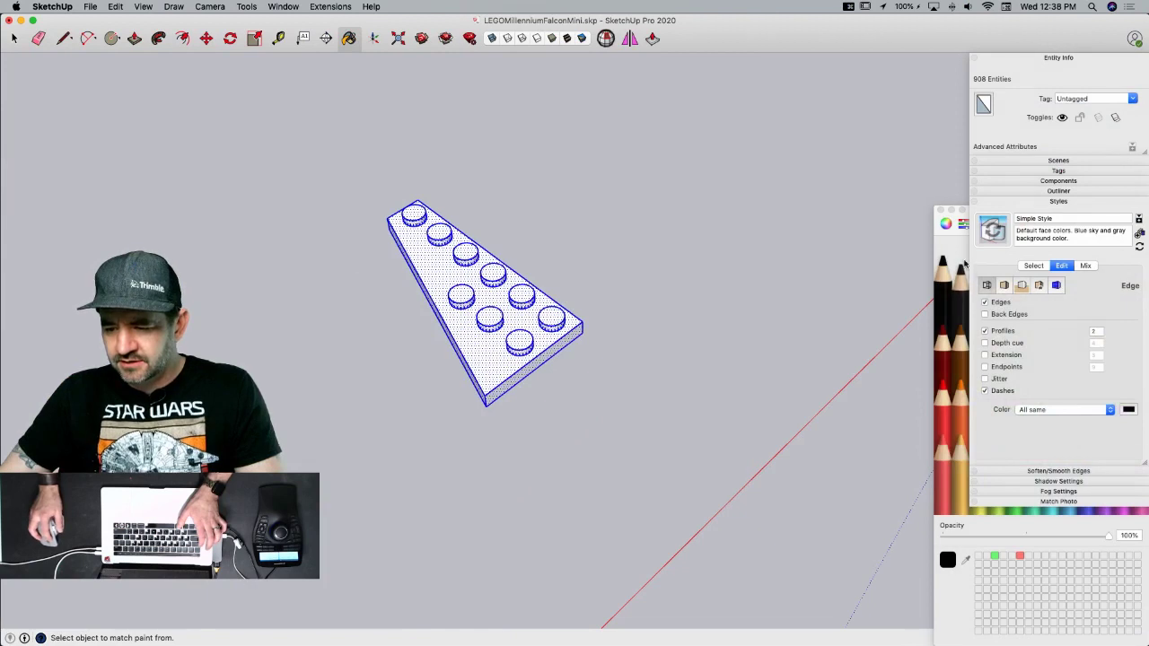
pyautogui.click(963, 224)
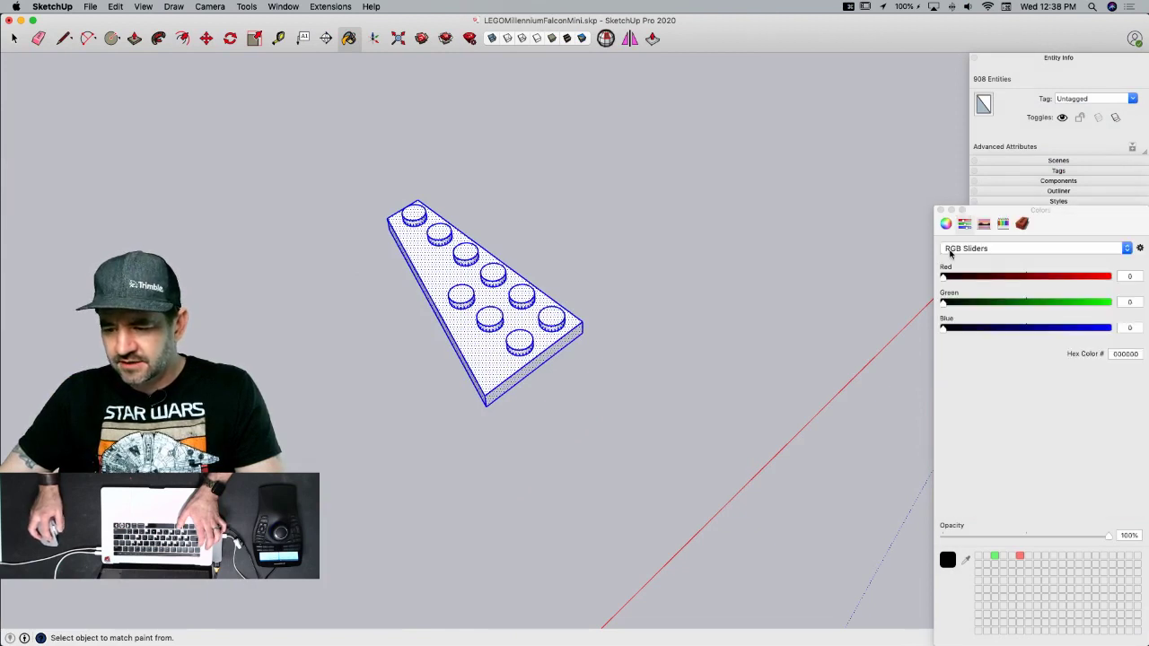
pyautogui.click(1001, 224)
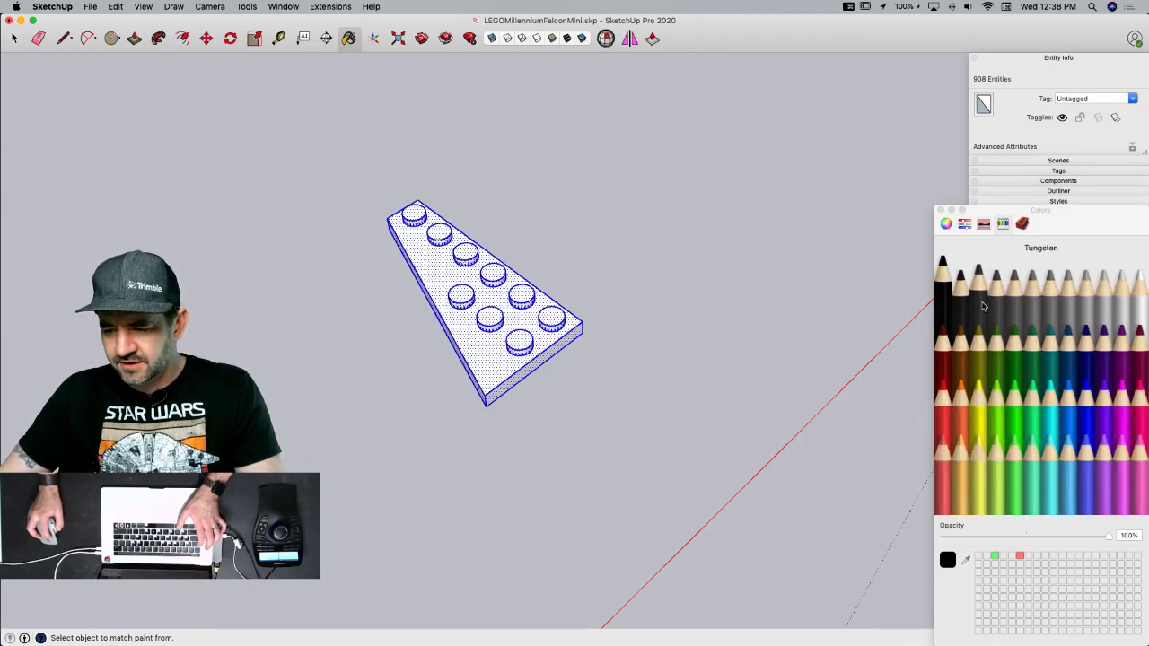
pyautogui.click(1036, 305)
pyautogui.click(486, 271)
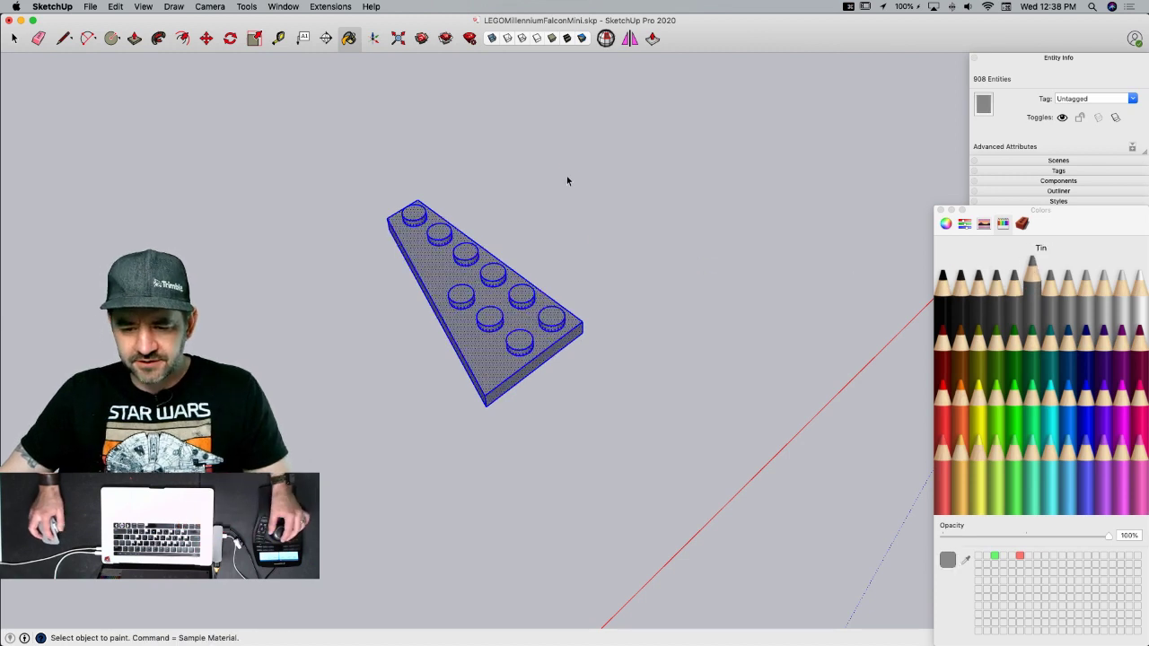
pyautogui.press('space')
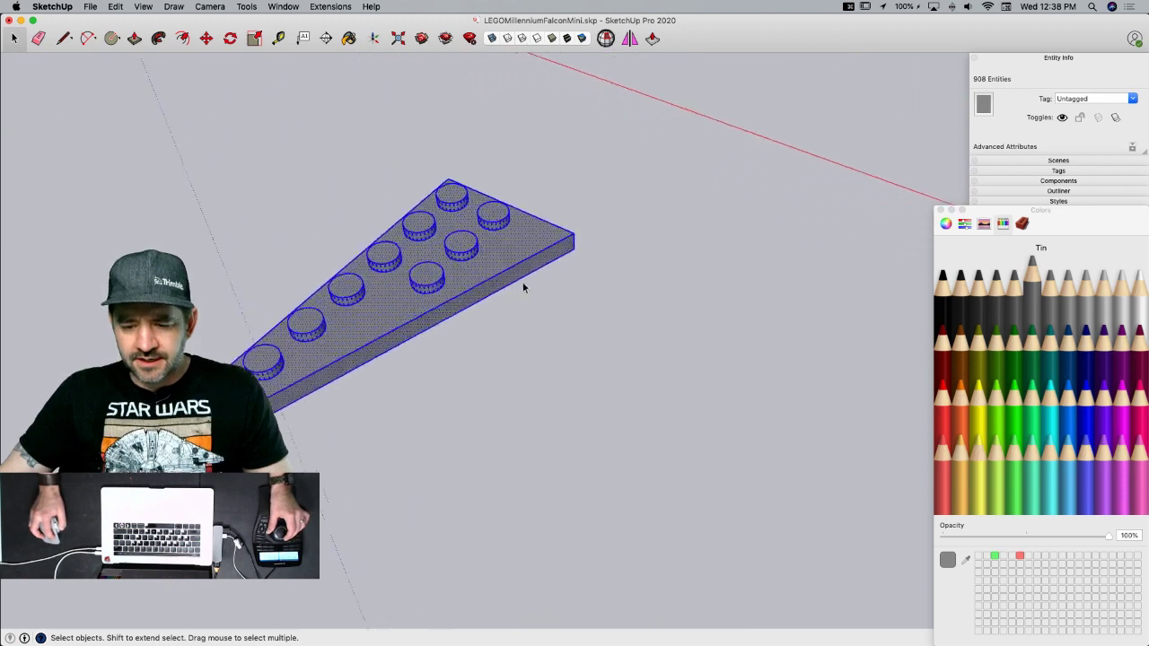
# - Copy the gray wedge plate to a spot directly beside its long straight edge
pyautogui.press('m')
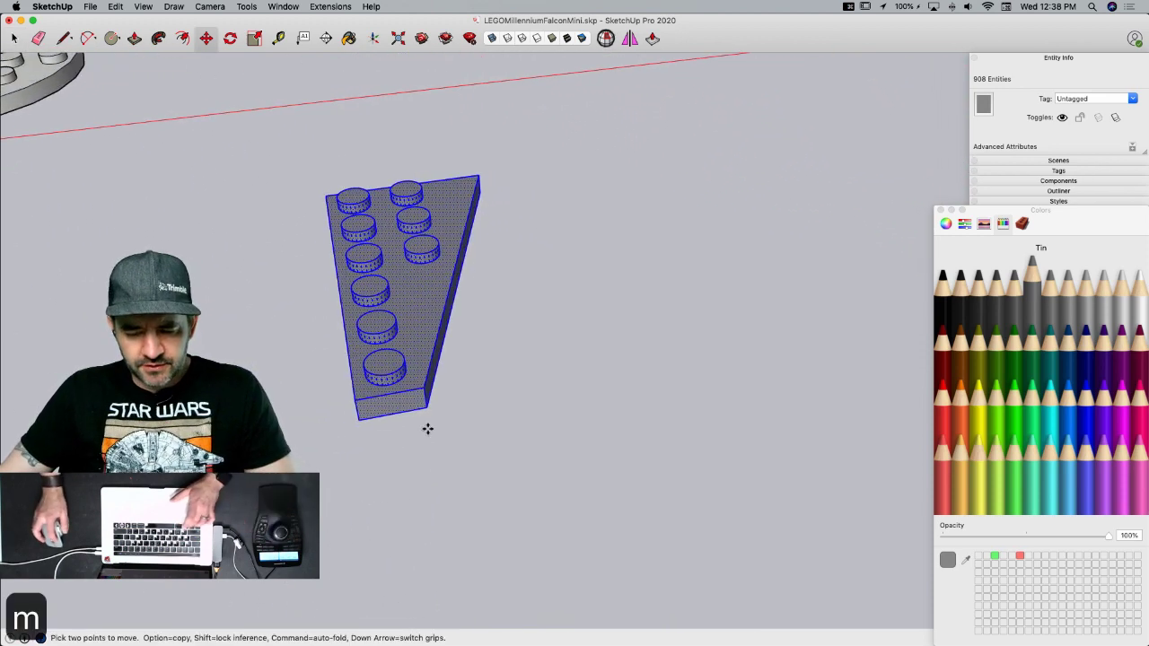
pyautogui.press('alt')
pyautogui.click(427, 429)
pyautogui.click(298, 457)
# - Mirror the copied wedge across its width with Scale so its straight edge faces the original, and close the color picker
pyautogui.press('s')
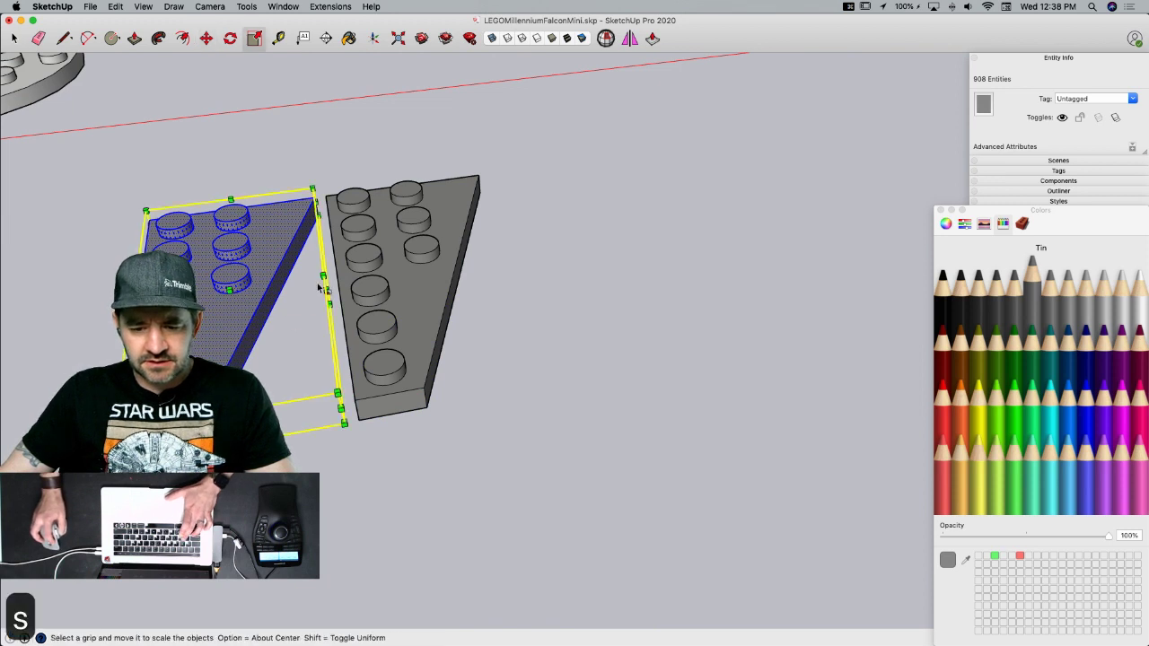
pyautogui.keyDown('alt'); pyautogui.moveTo(276, 290); pyautogui.dragTo(140, 319); pyautogui.keyUp('alt')
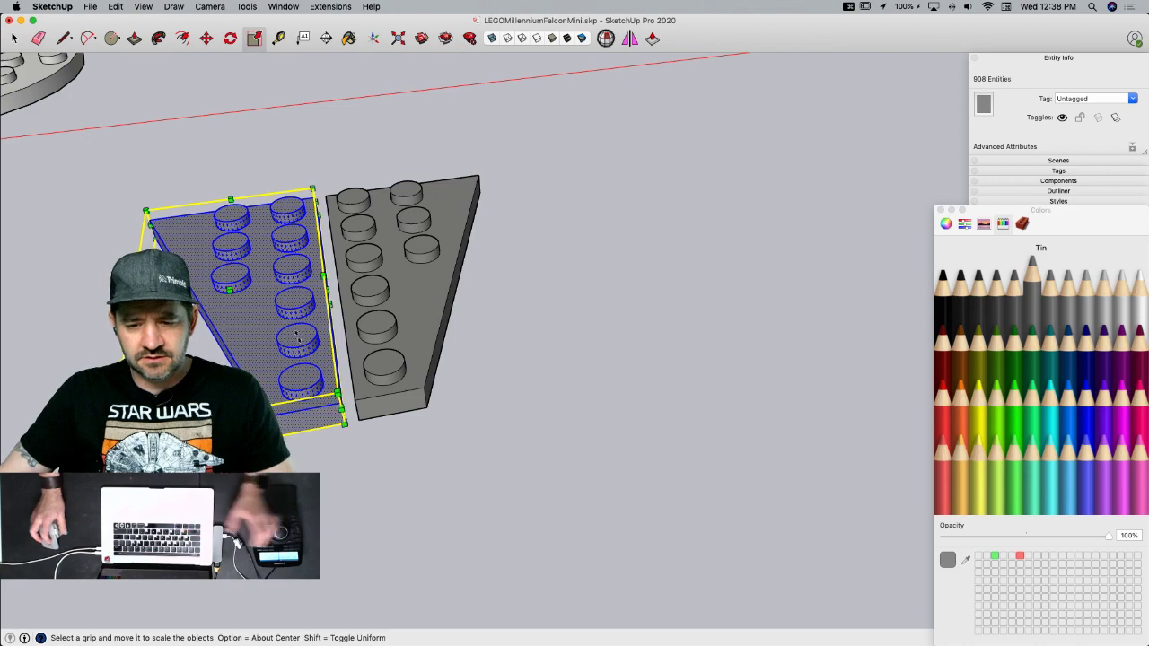
pyautogui.press('space')
pyautogui.click(542, 255)
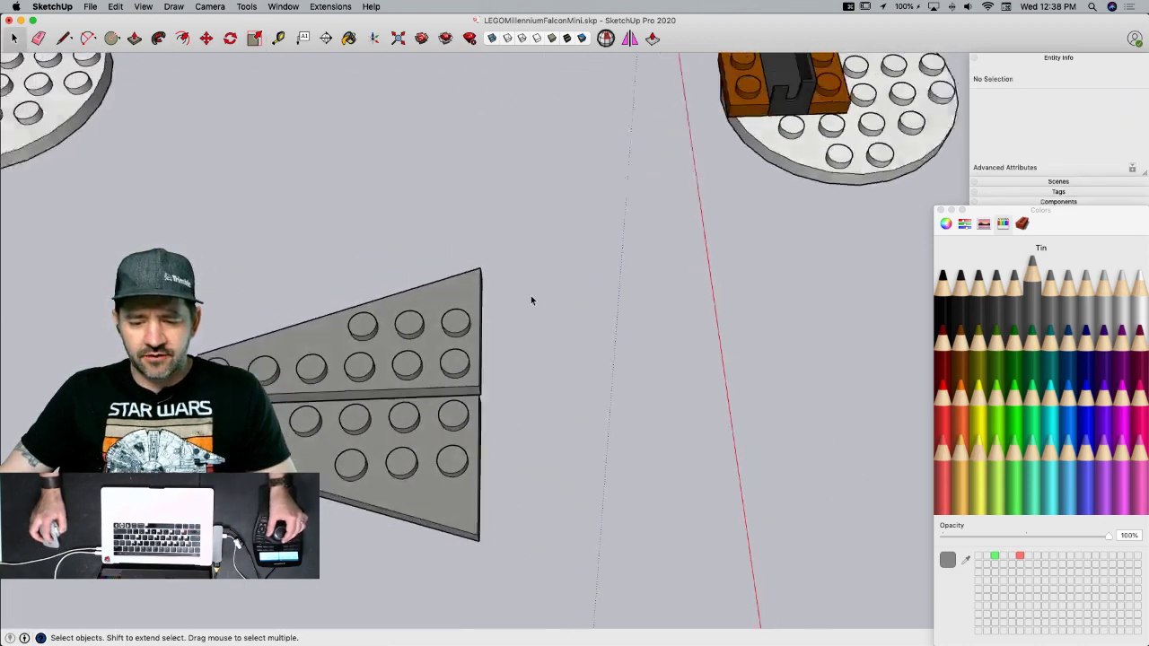
pyautogui.click(941, 210)
# - Make the original wedge plate a component named AngledPlateLeft-3x6-DGray and copy that name for reuse
pyautogui.click(496, 373)
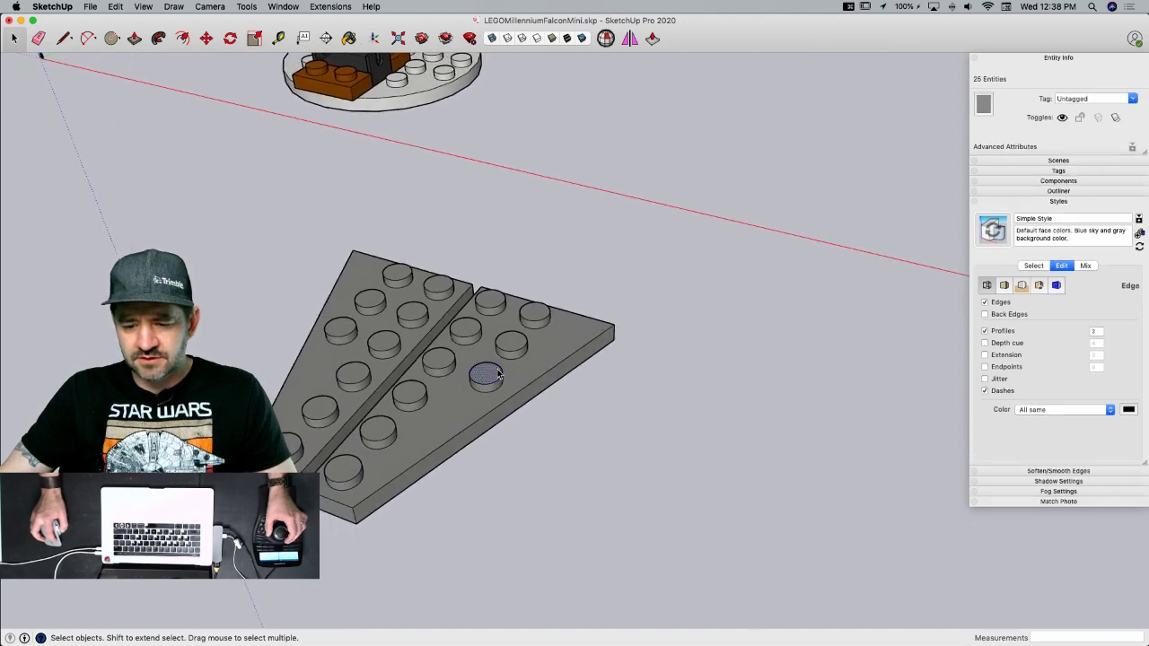
pyautogui.tripleClick(544, 367)
pyautogui.rightClick(545, 361)
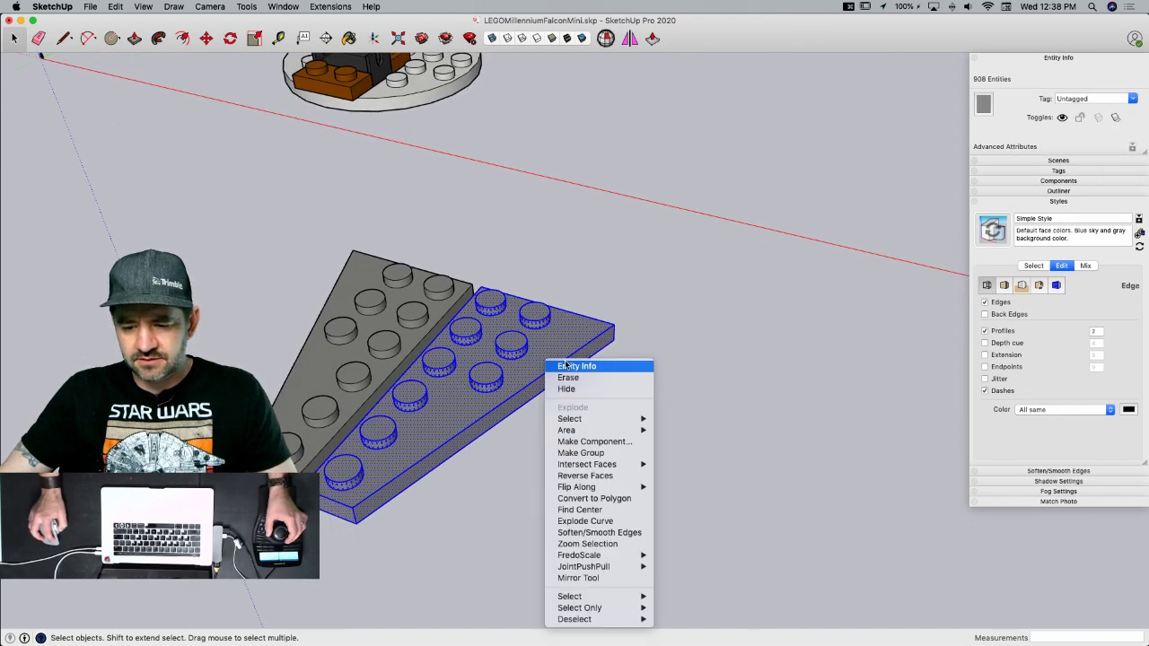
pyautogui.click(595, 442)
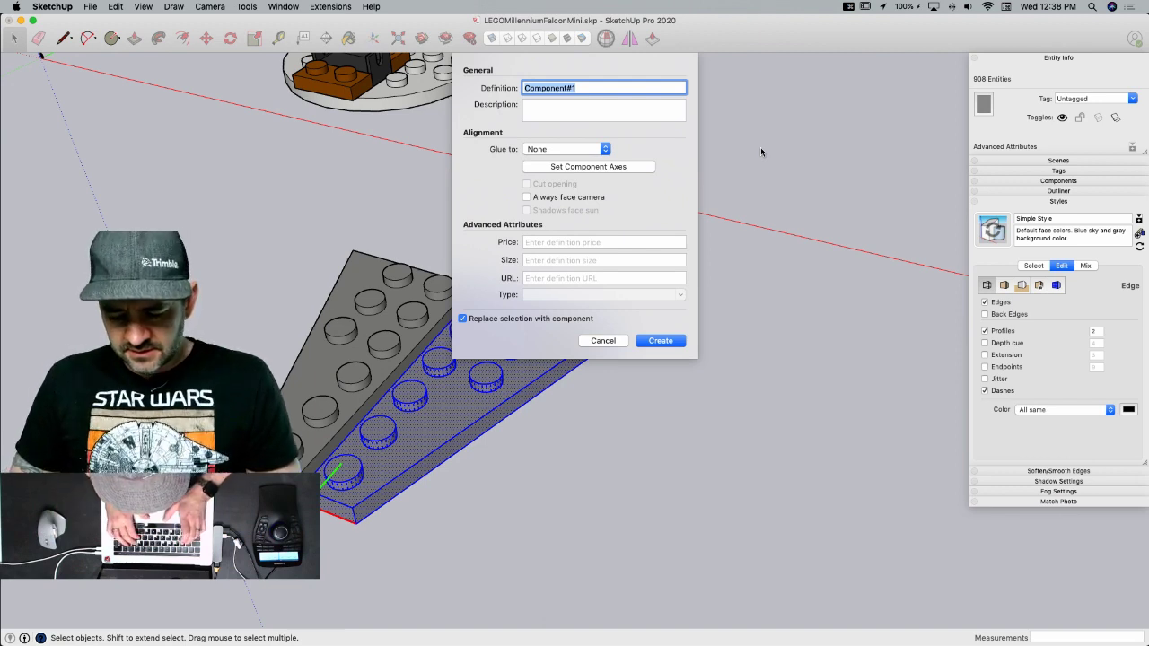
pyautogui.write('Ang')
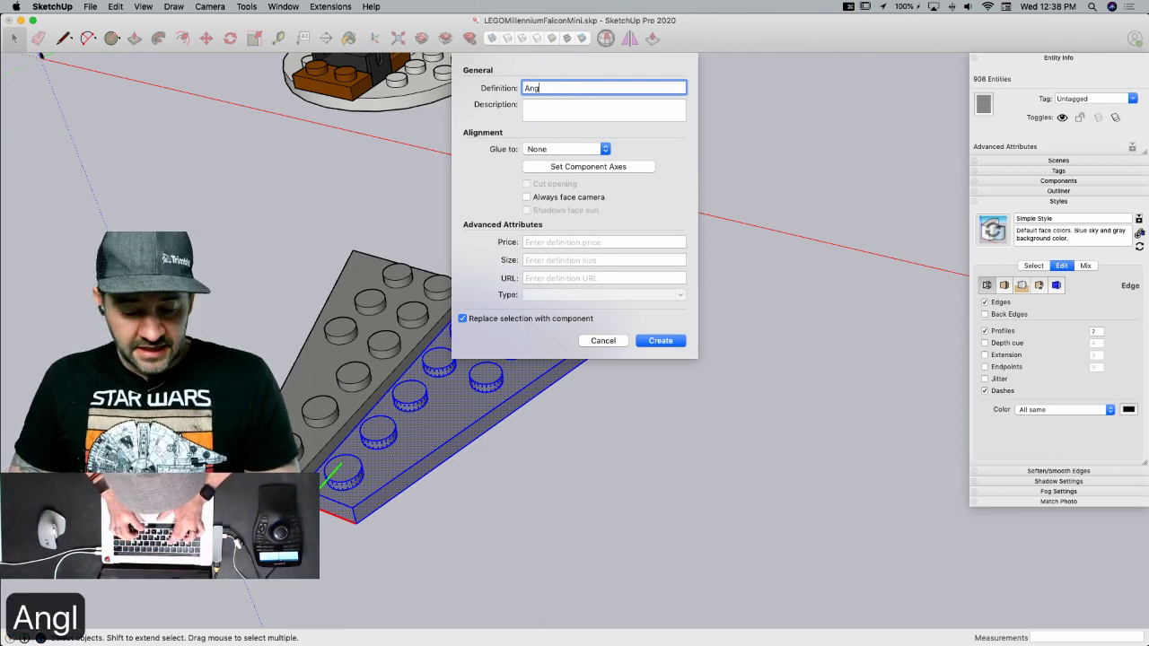
pyautogui.write('ledPlate')
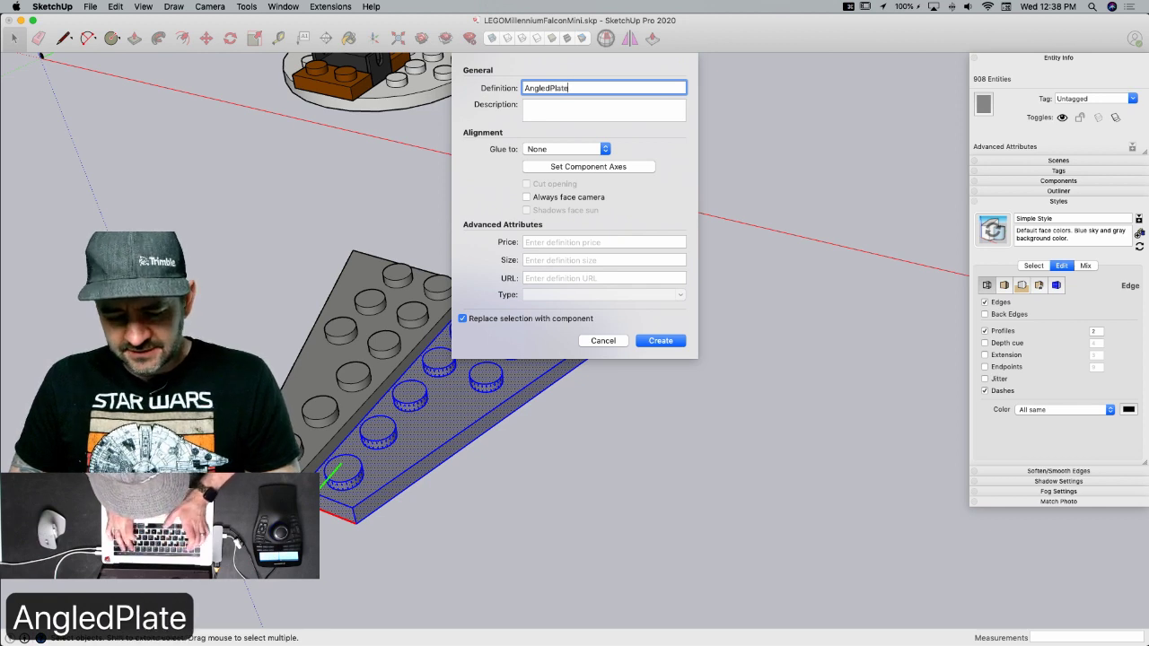
pyautogui.write('-3x6')
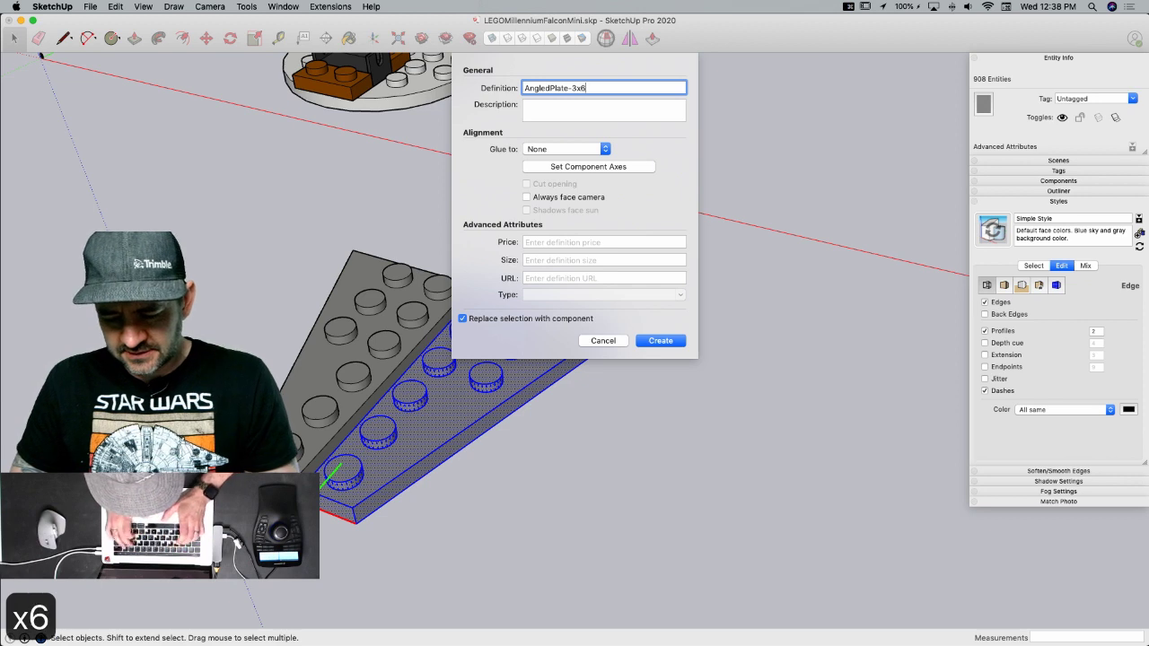
pyautogui.write('-D')
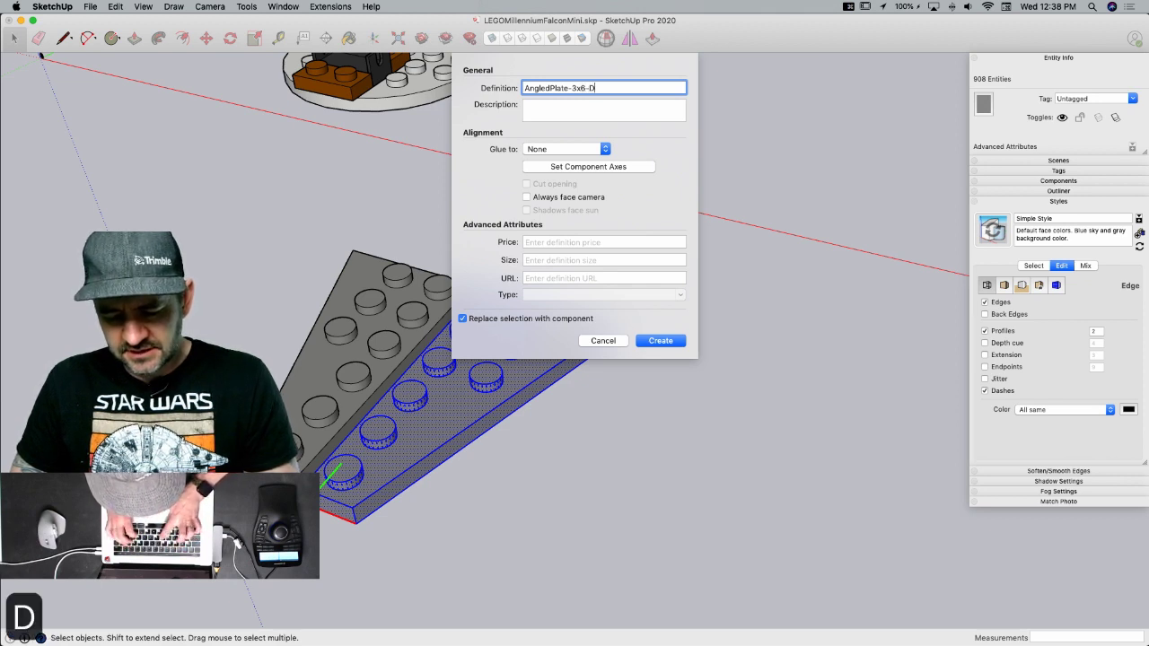
pyautogui.write('Gray')
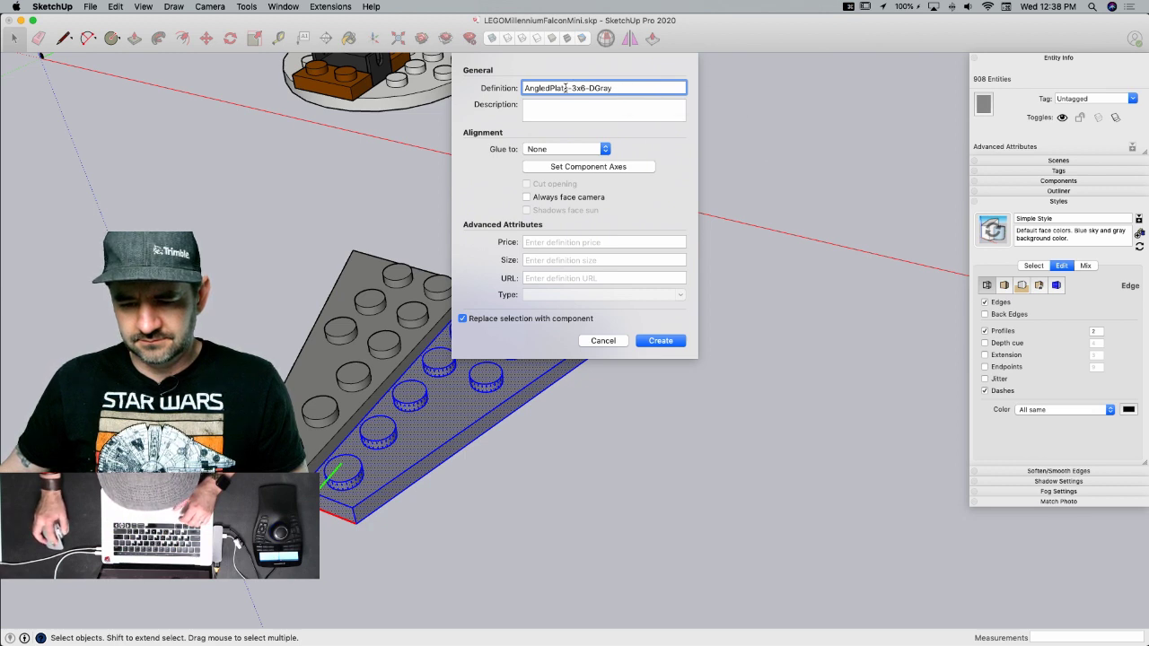
pyautogui.write('Left')
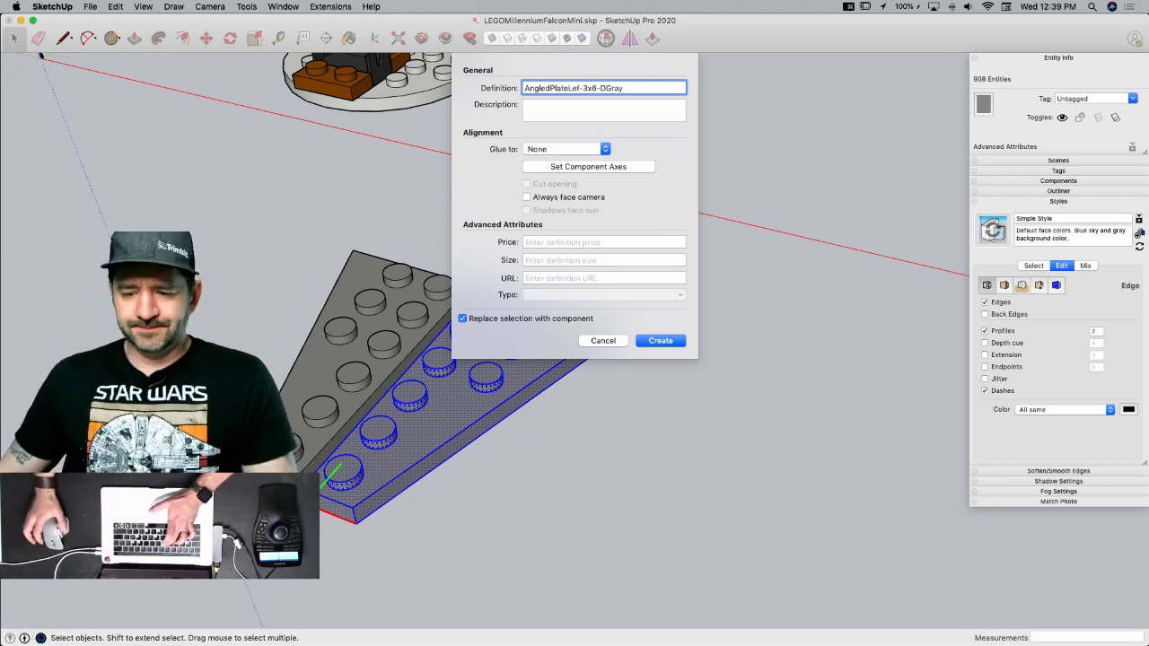
pyautogui.write('t')
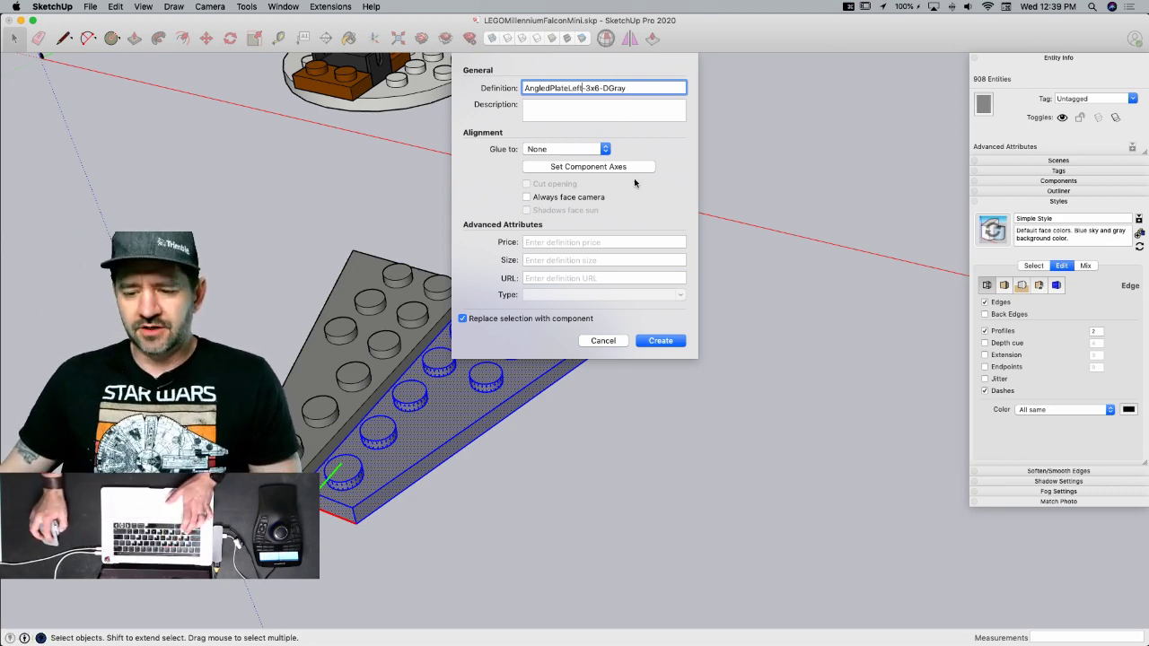
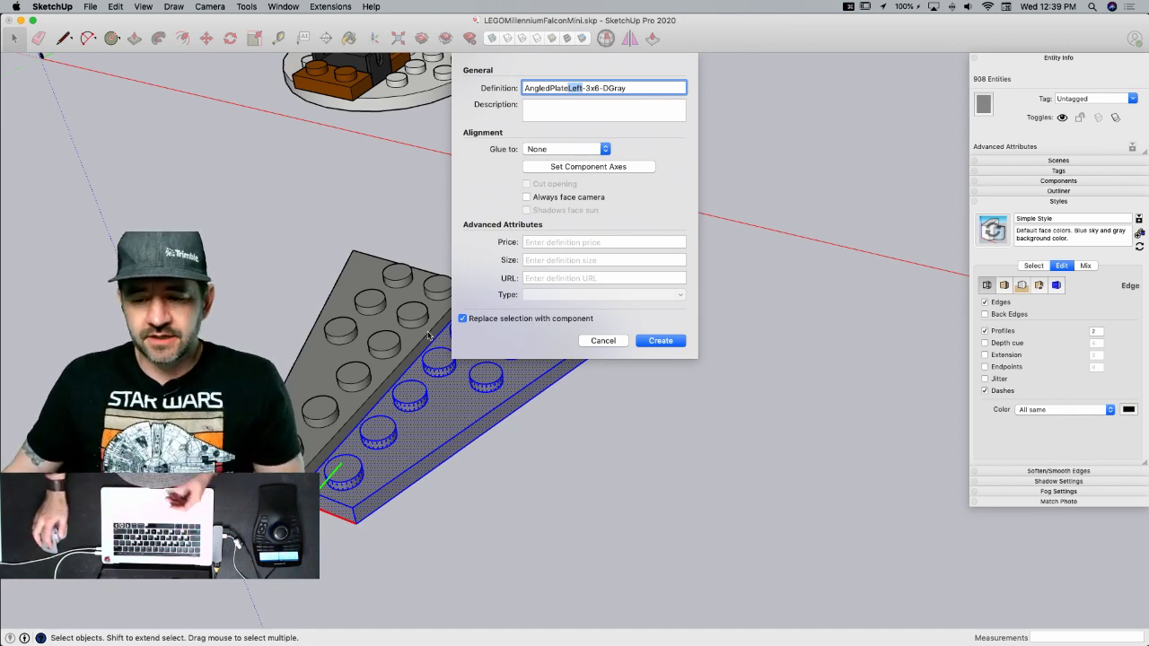
pyautogui.tripleClick(640, 86)
pyautogui.press('super+c')
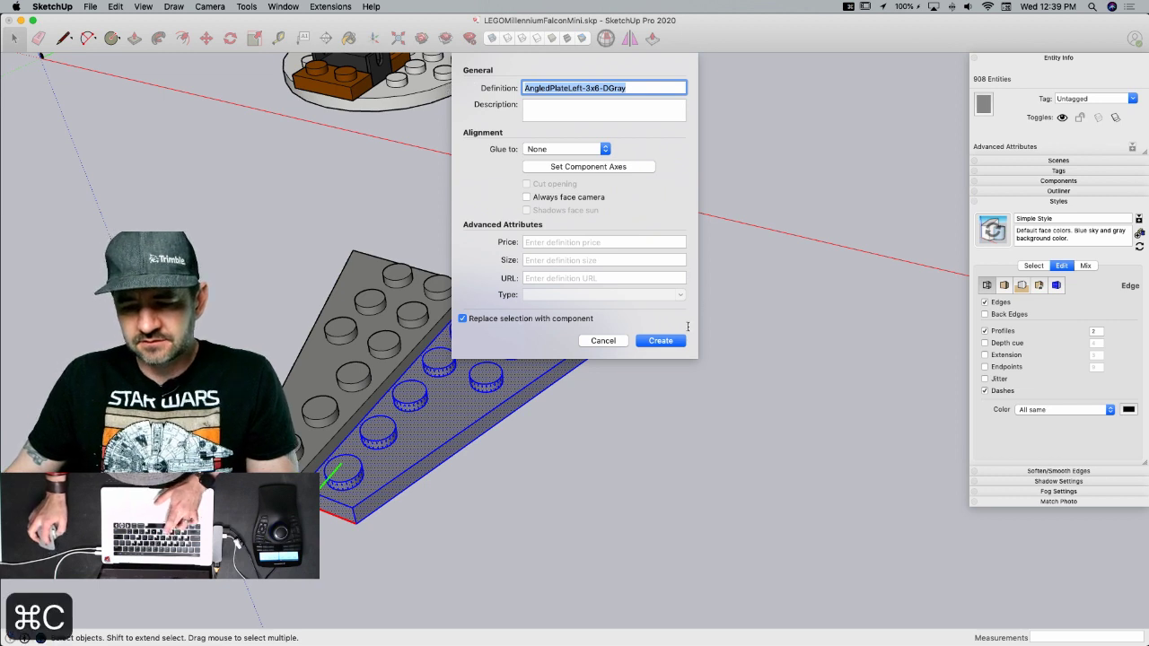
pyautogui.click(663, 342)
# - Make the mirrored wedge plate a component named AngledPlateRight-3x6-DGray
pyautogui.click(388, 331)
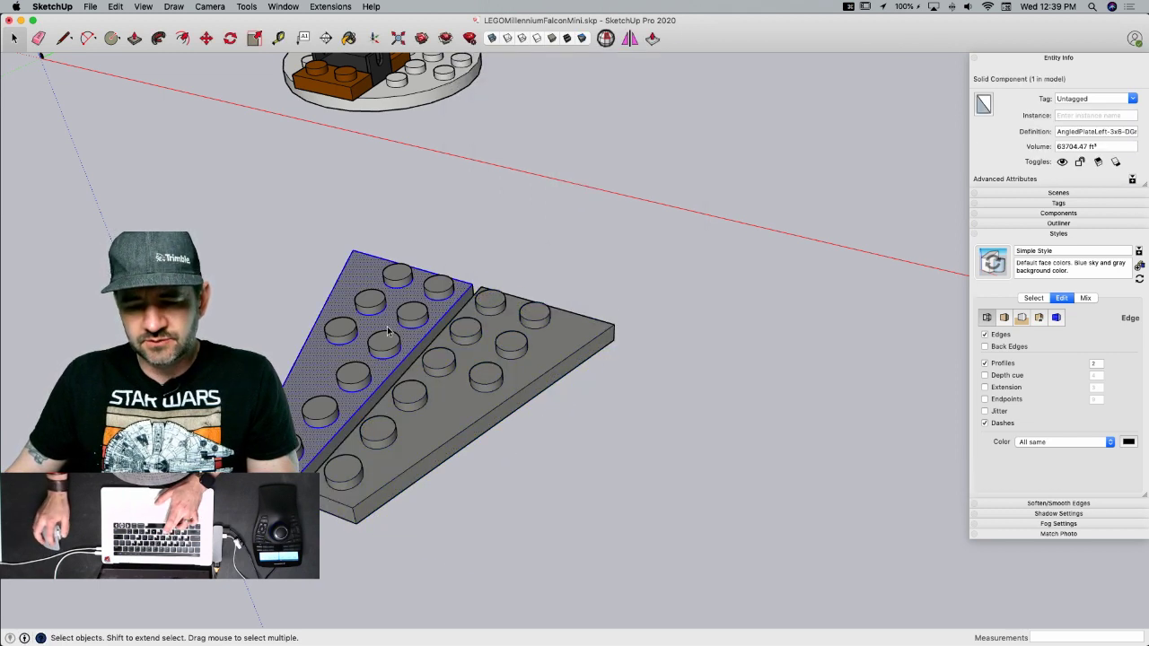
pyautogui.rightClick(387, 318)
pyautogui.click(422, 403)
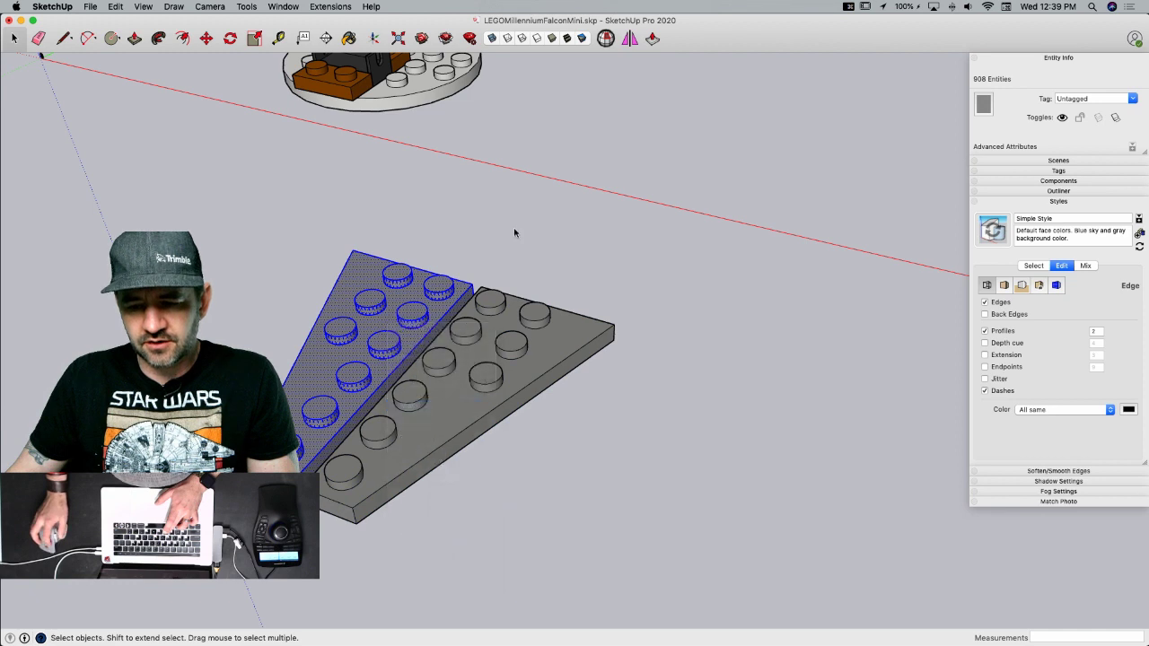
pyautogui.press('super+v')
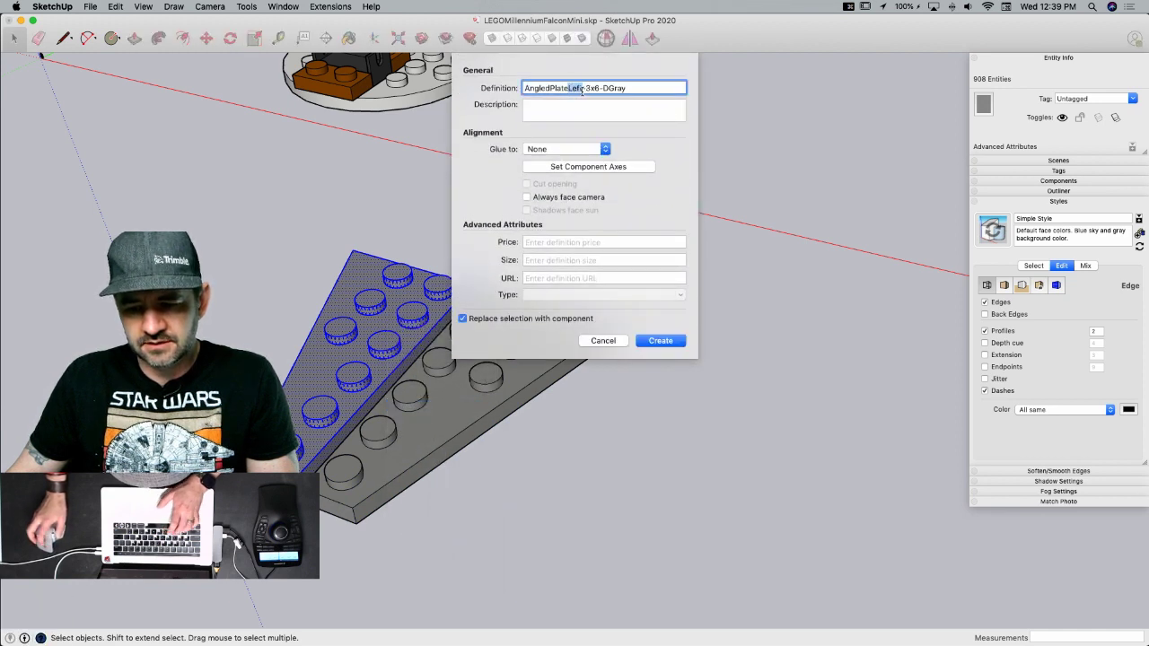
pyautogui.write('Right')
pyautogui.press('Return')
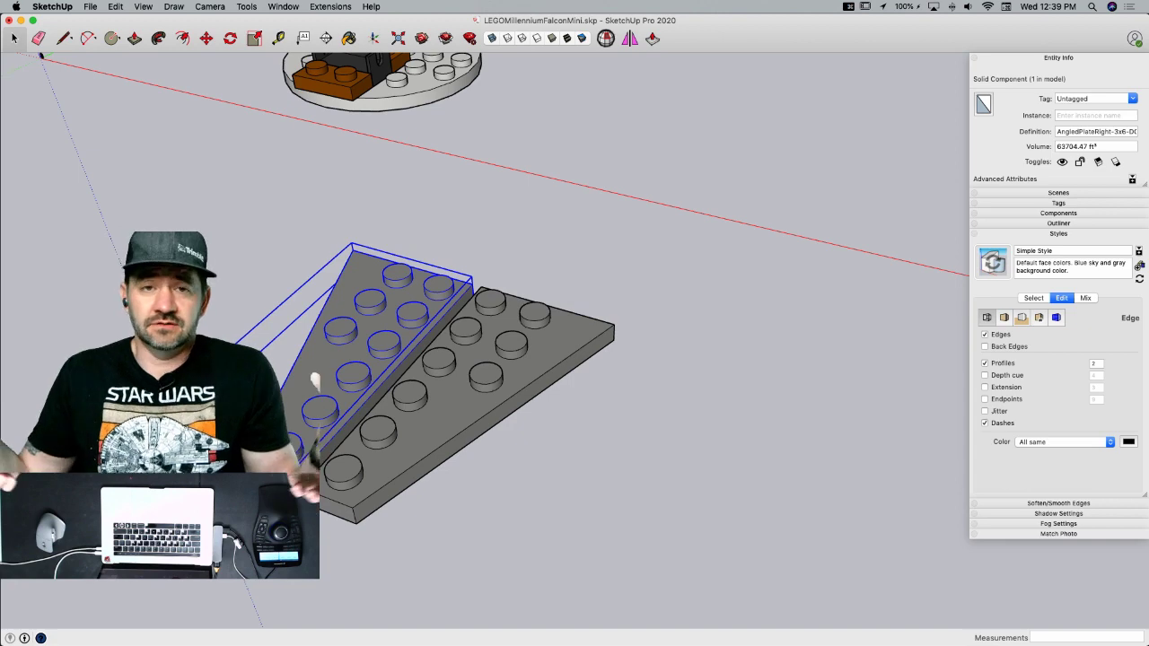
# - Insert an AngledPlateLeft-3x6-DGray component on the round plate, its corner snapped to the brown plate's lower outer corner
pyautogui.moveTo(569, 75); pyautogui.dragTo(587, 262, button='middle')
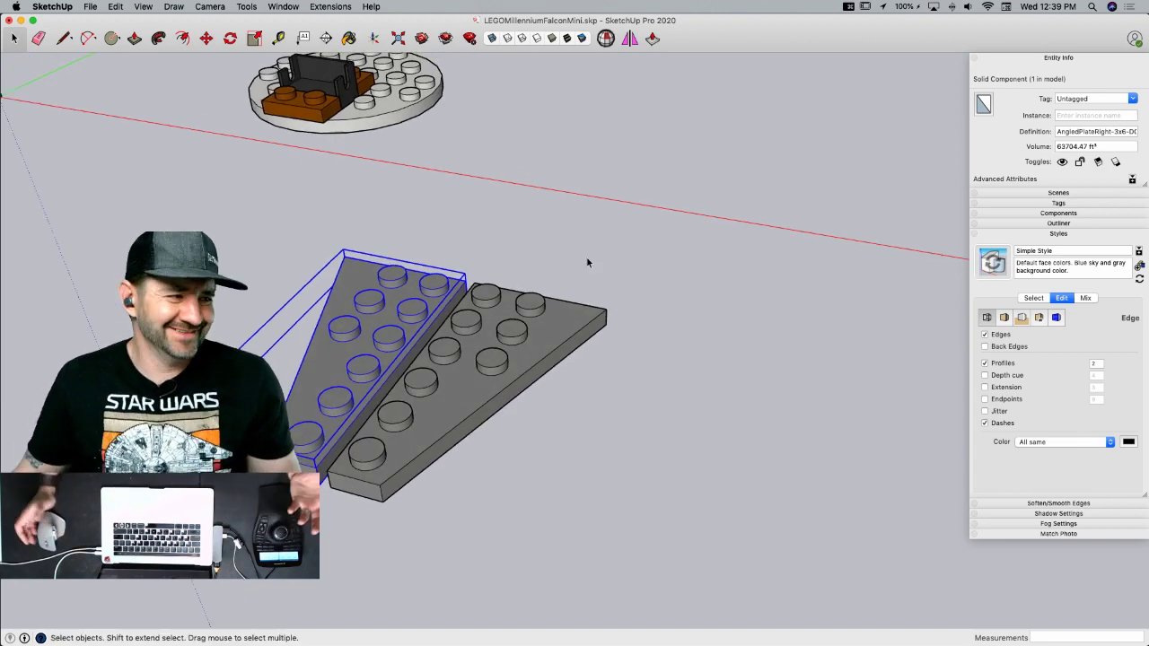
pyautogui.moveTo(485, 296); pyautogui.dragTo(405, 367, button='middle')
pyautogui.click(445, 396)
pyautogui.scroll(3, 446, 395)
pyautogui.moveTo(459, 335); pyautogui.dragTo(499, 364, button='middle')
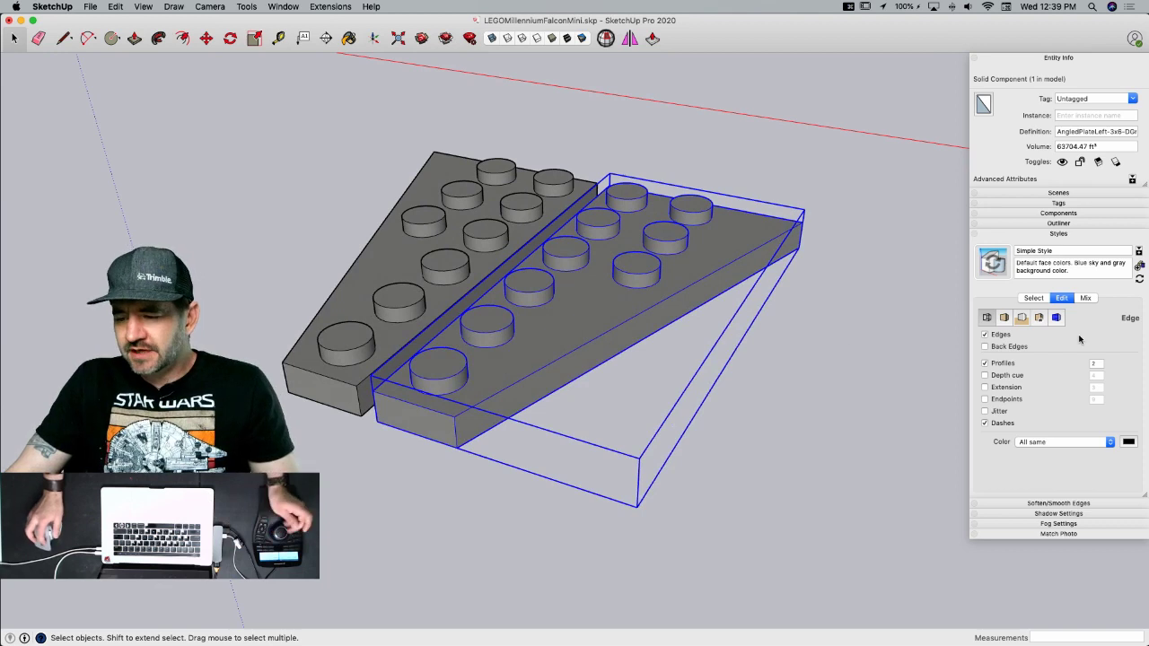
pyautogui.click(1056, 233)
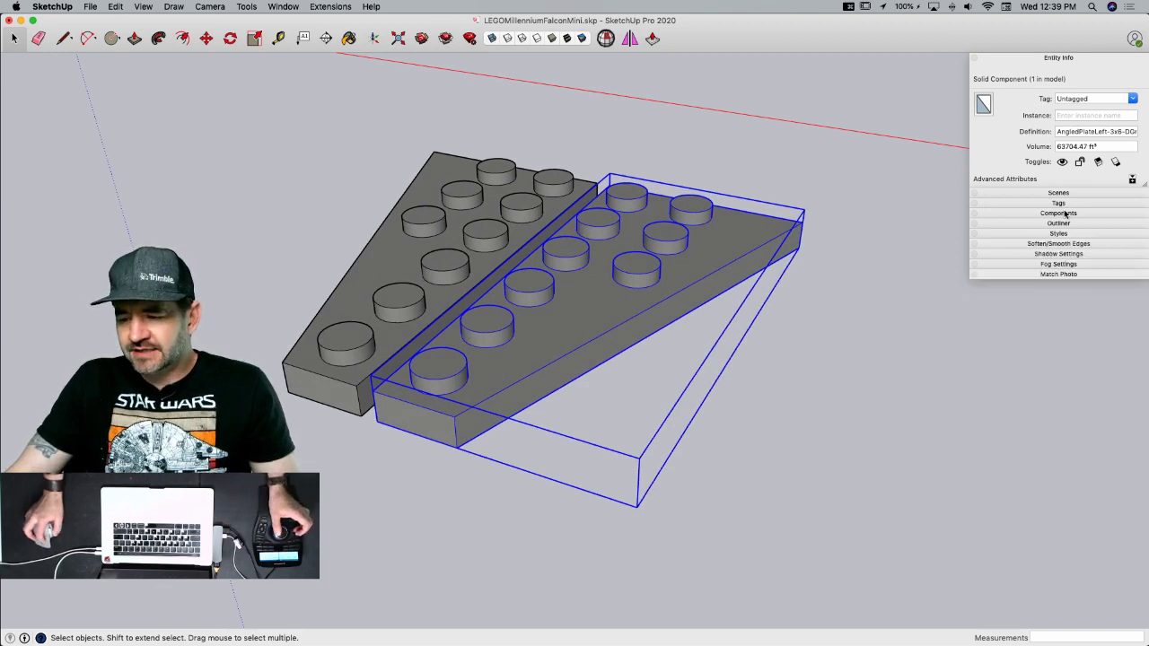
pyautogui.click(1063, 212)
pyautogui.click(1025, 322)
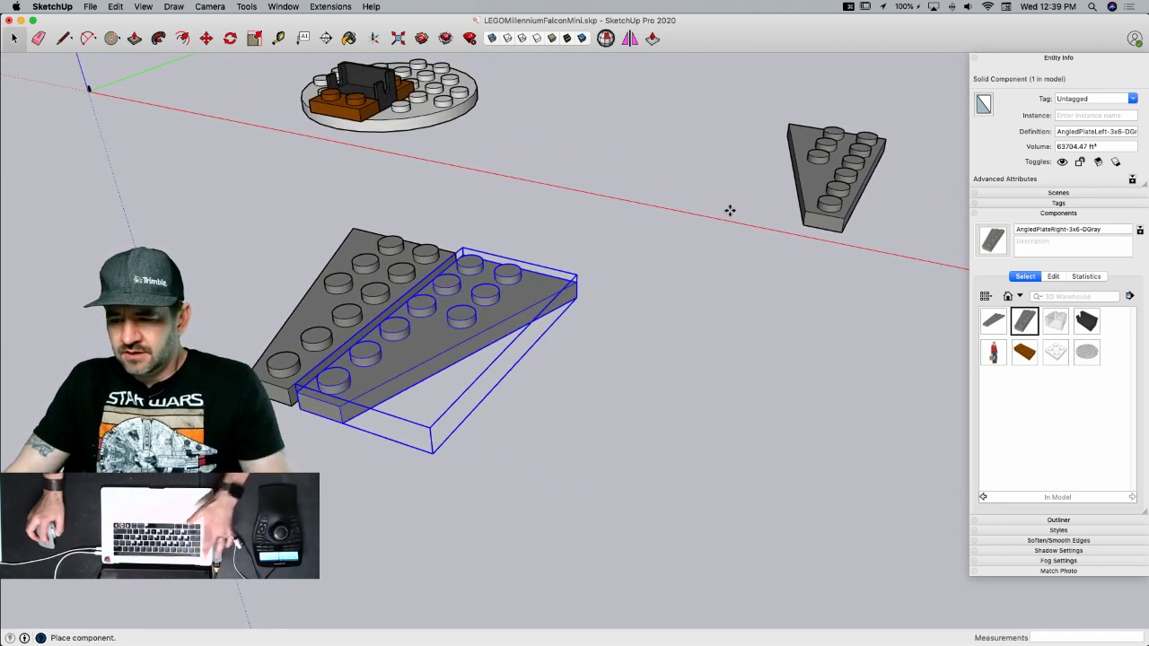
pyautogui.press('Escape')
pyautogui.click(1002, 319)
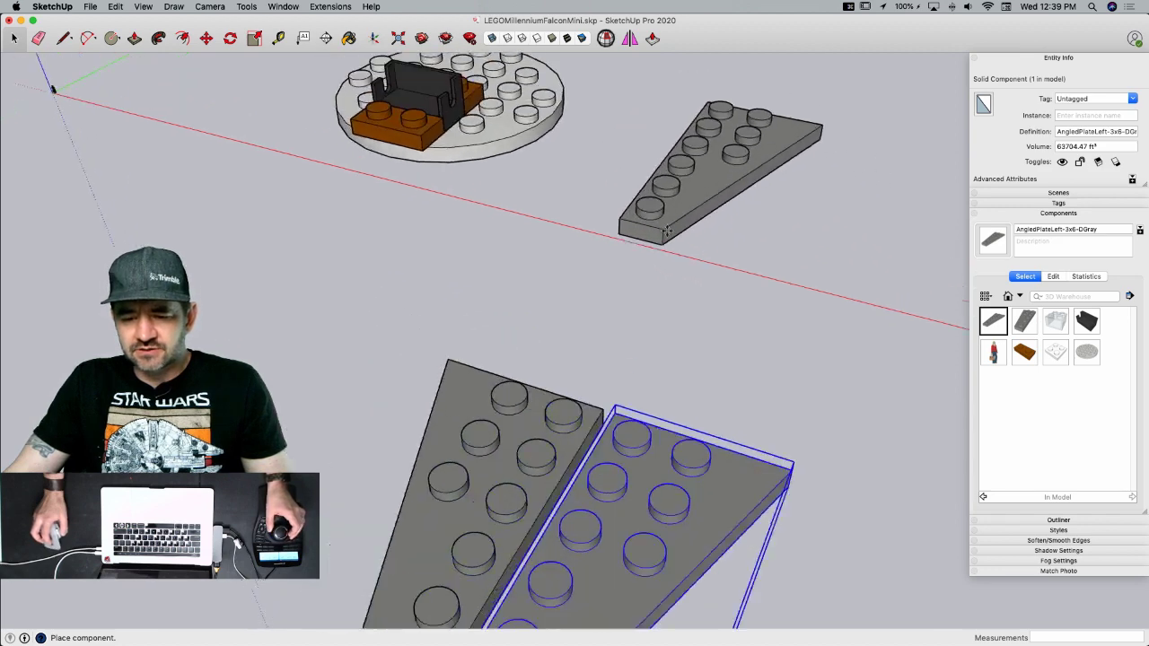
pyautogui.scroll(4, 563, 239)
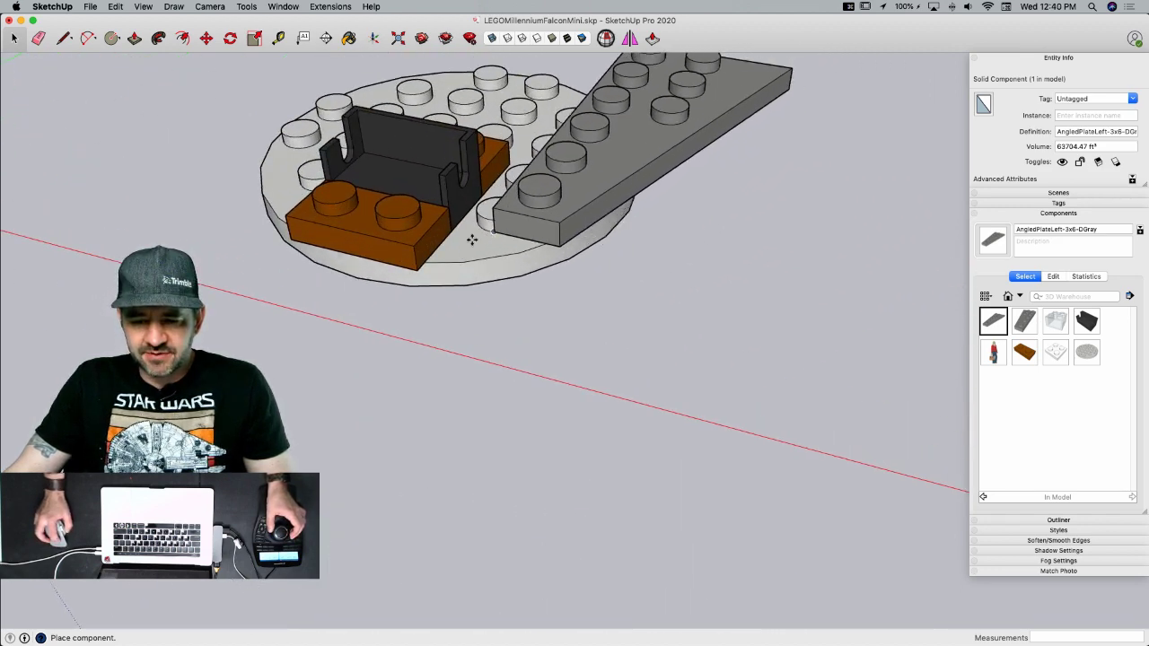
pyautogui.click(417, 268)
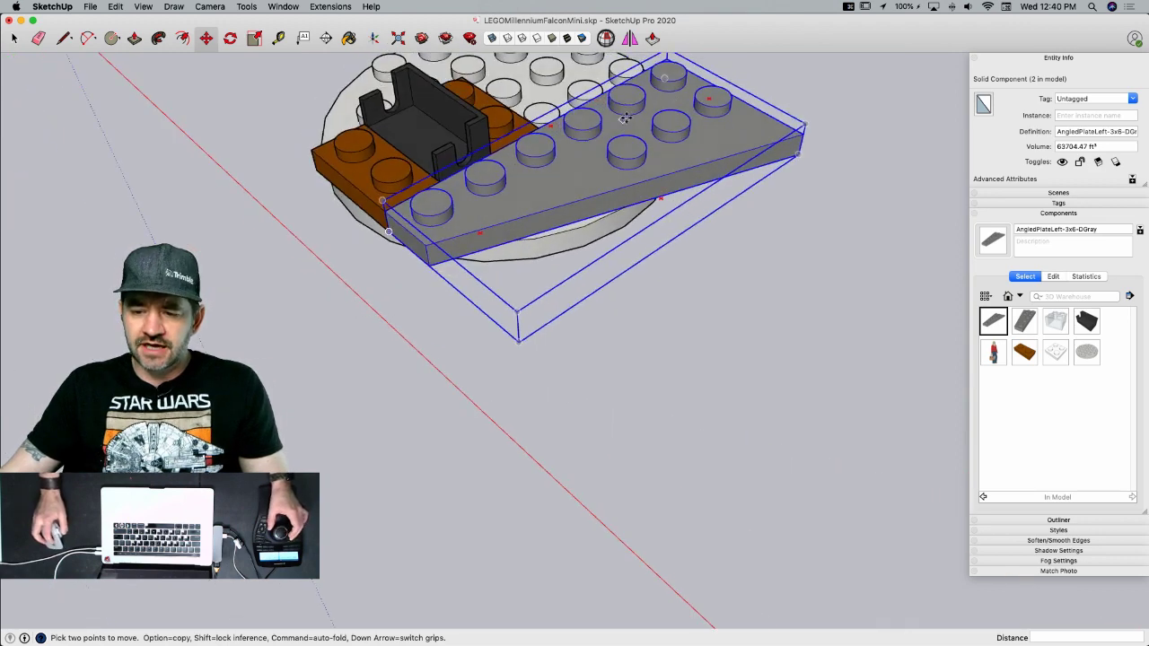
# - Move the AngledPlateLeft-3x6-DGray on the round plate 24 m forward along the brown plate's side
pyautogui.click(764, 167)
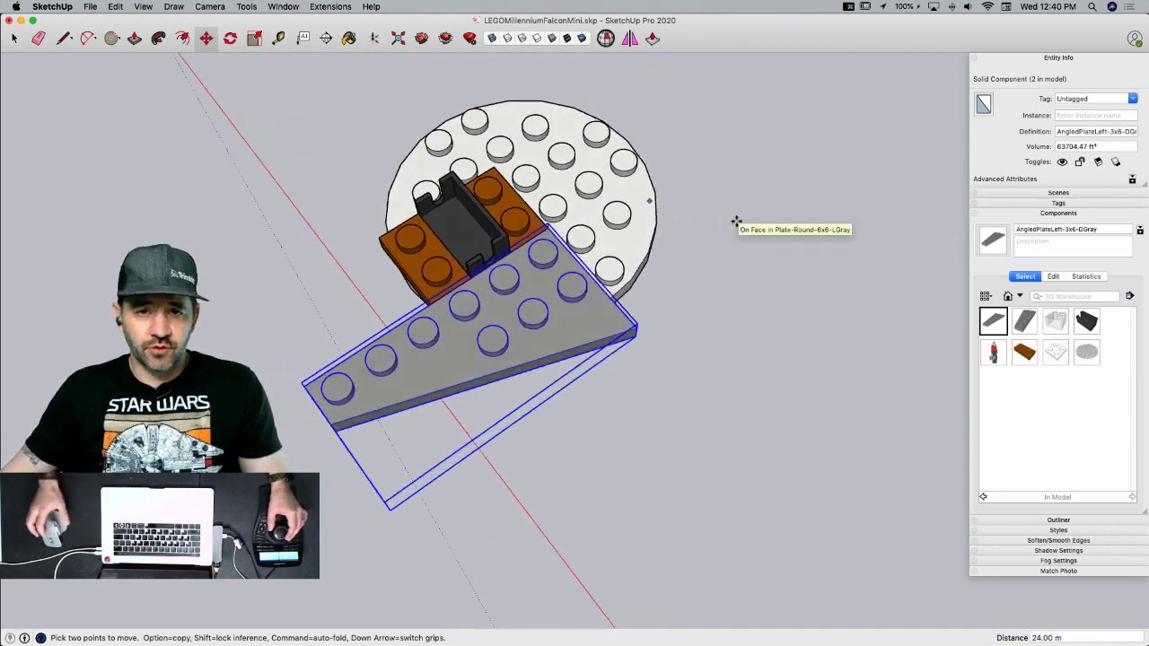
pyautogui.press('space')
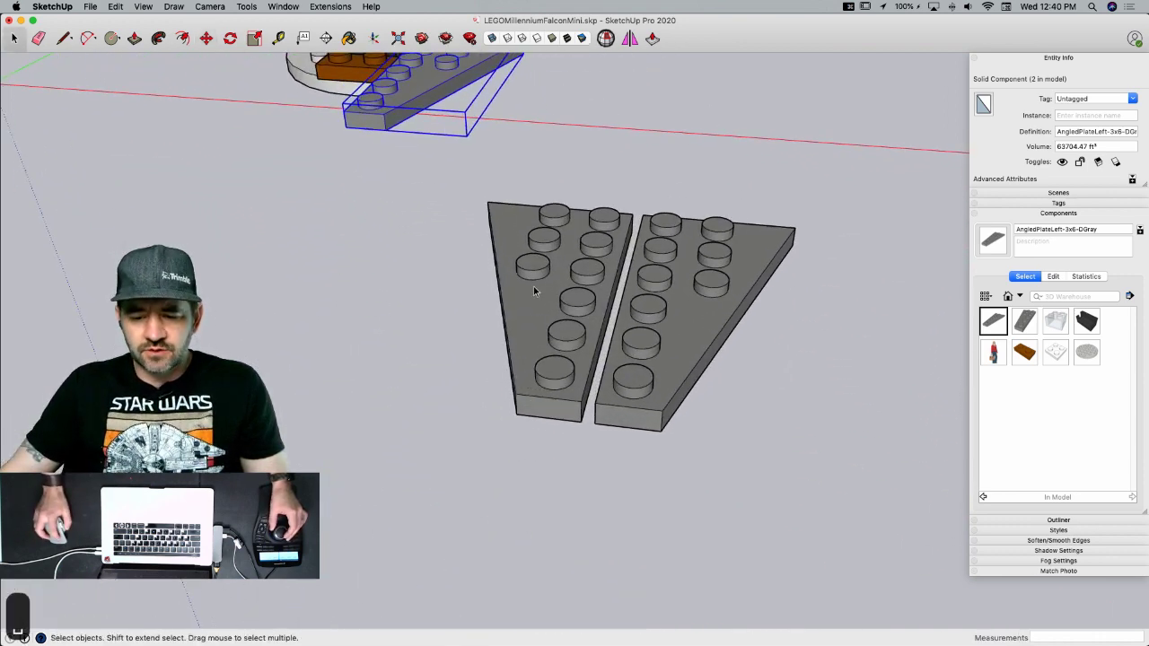
# - Open the loose AngledPlateRight-3x6-DGray component and relocate its axes to the narrow end's lower inner corner, updating the component axes
pyautogui.doubleClick(533, 287)
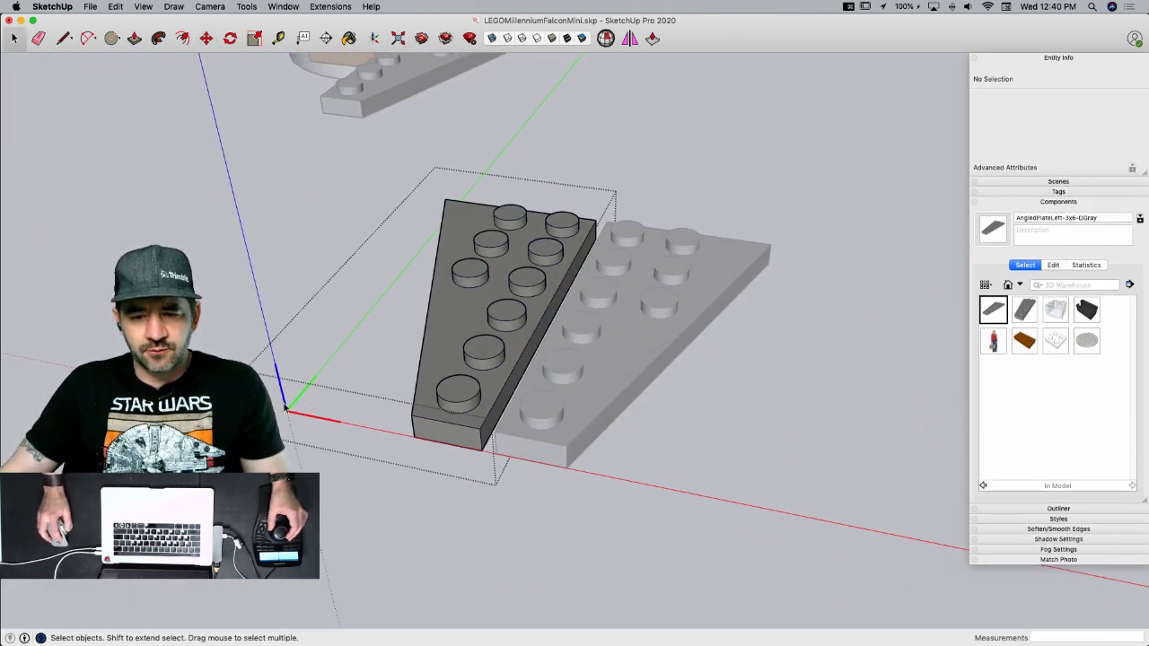
pyautogui.click(371, 40)
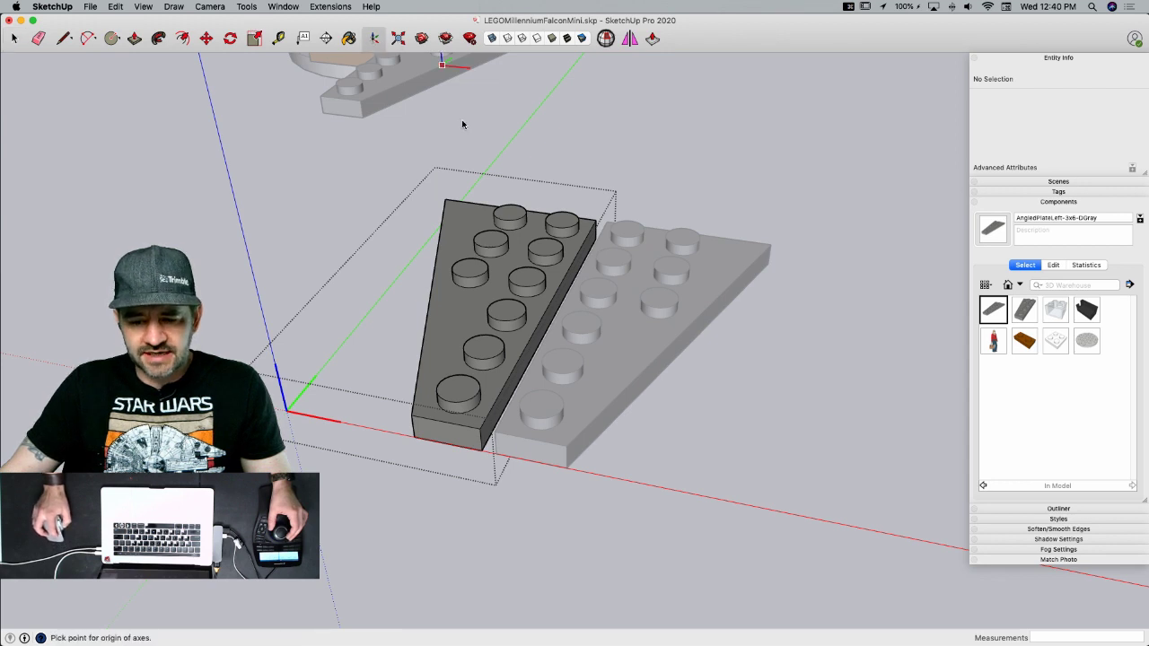
pyautogui.doubleClick(481, 452)
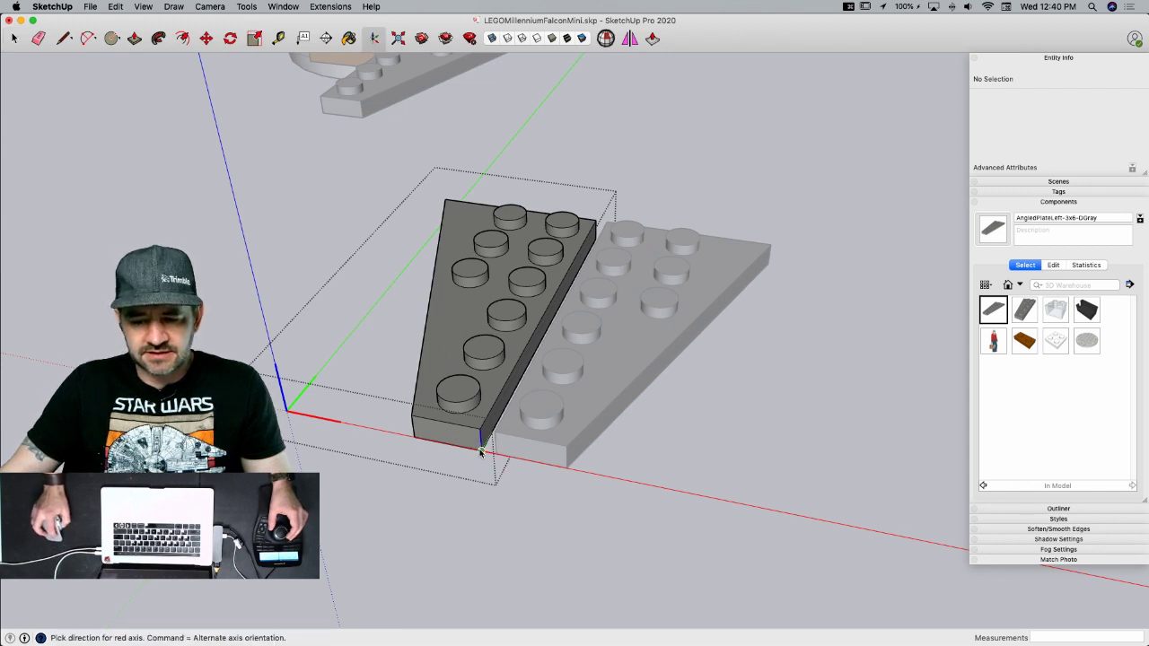
pyautogui.click(541, 518)
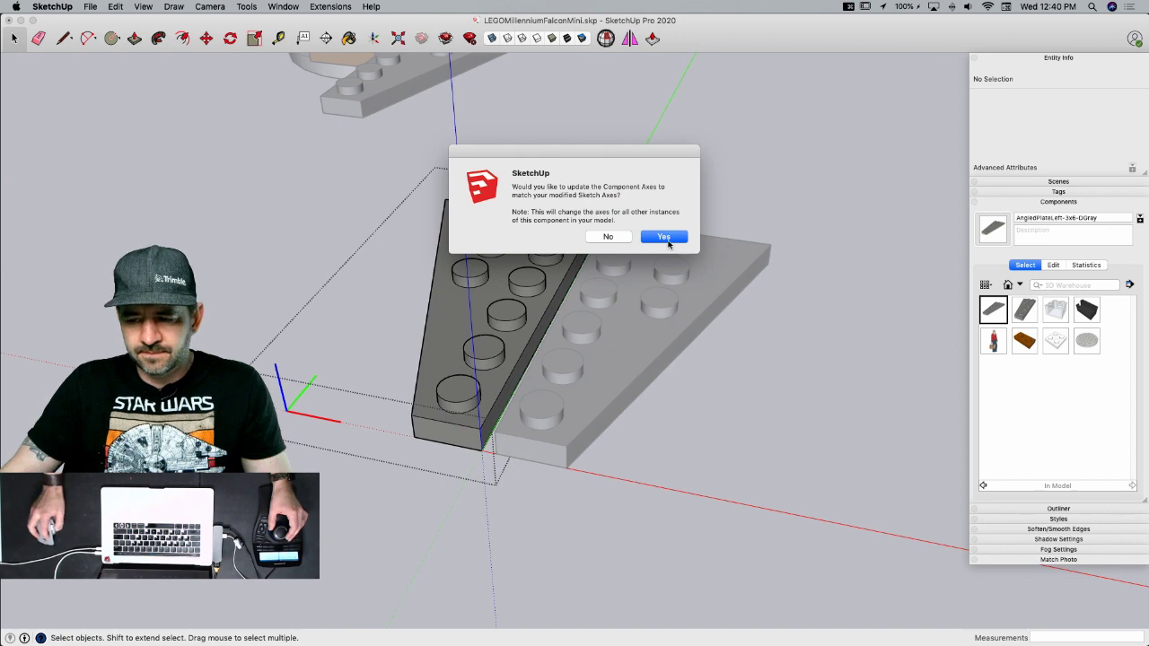
pyautogui.click(650, 230)
# - Insert an AngledPlateRight-3x6-DGray at the brown plate's outer corner and move it 24 m forward, aligning its wide end with the brown plate's back
pyautogui.click(1025, 312)
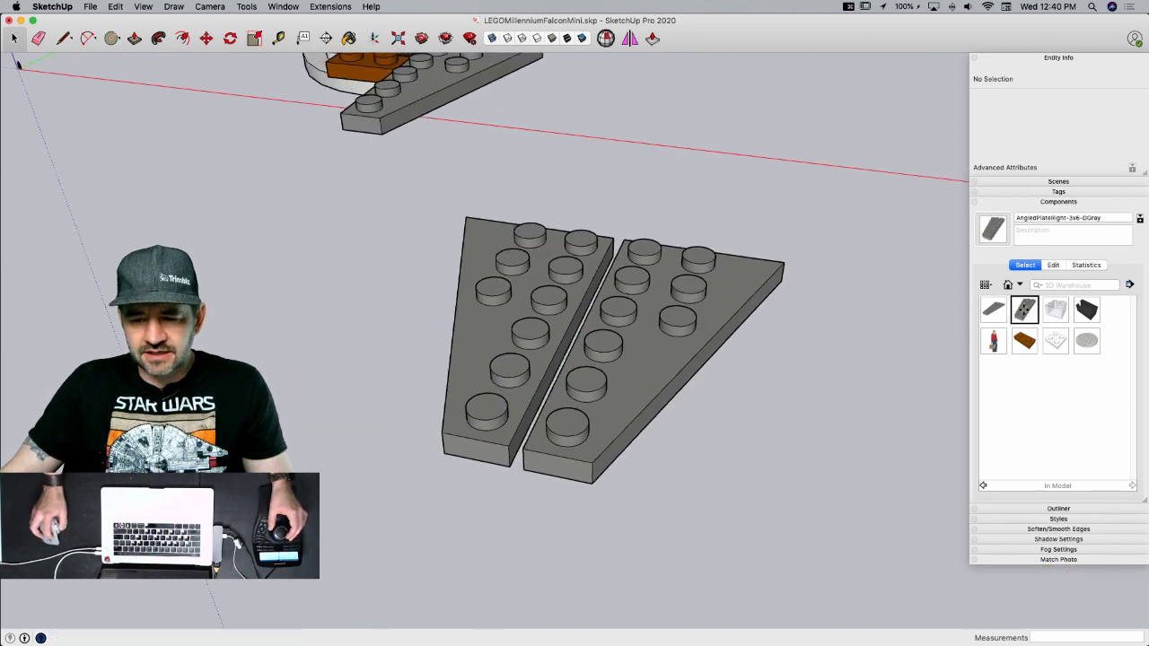
pyautogui.click(592, 356)
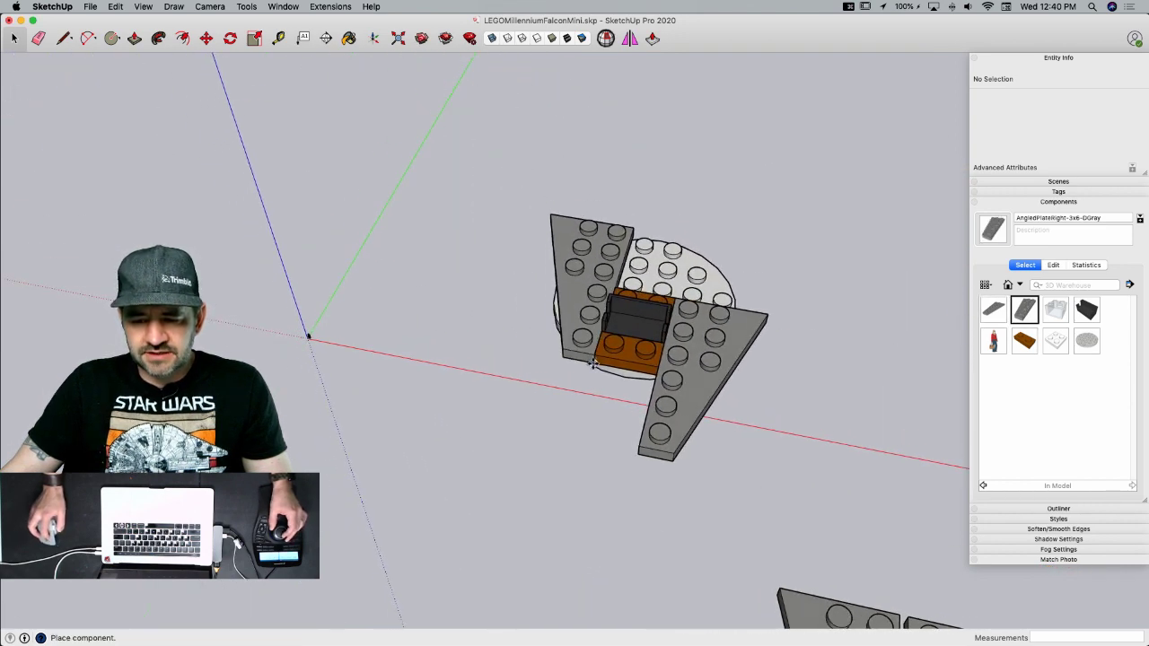
pyautogui.press('m')
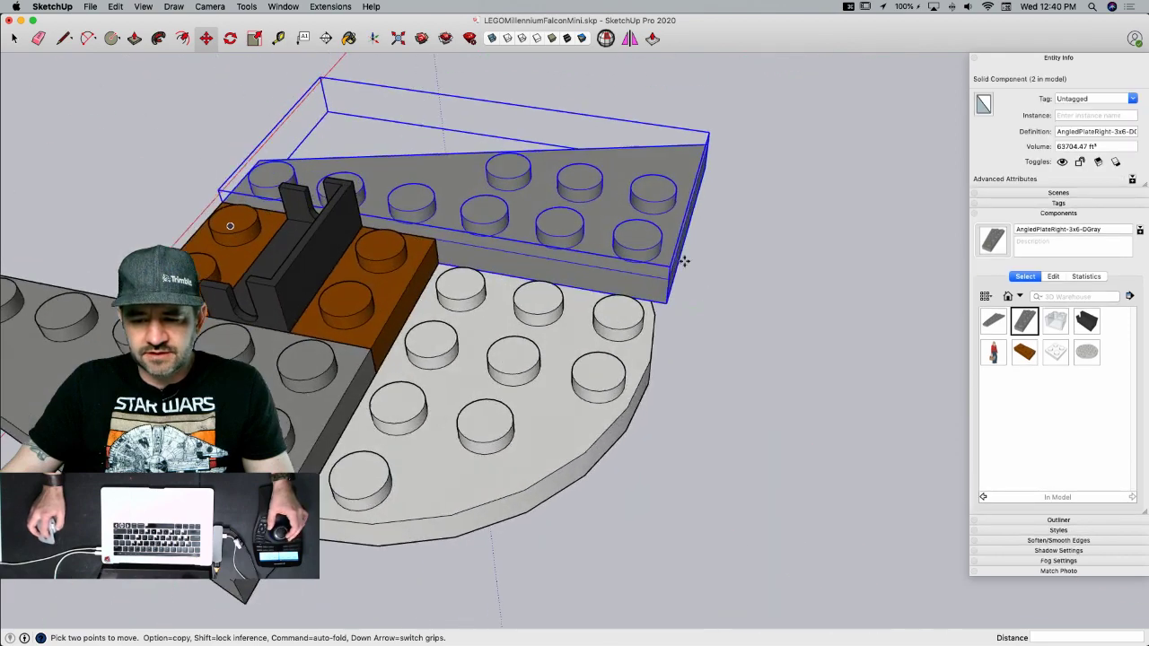
pyautogui.click(667, 270)
pyautogui.click(435, 239)
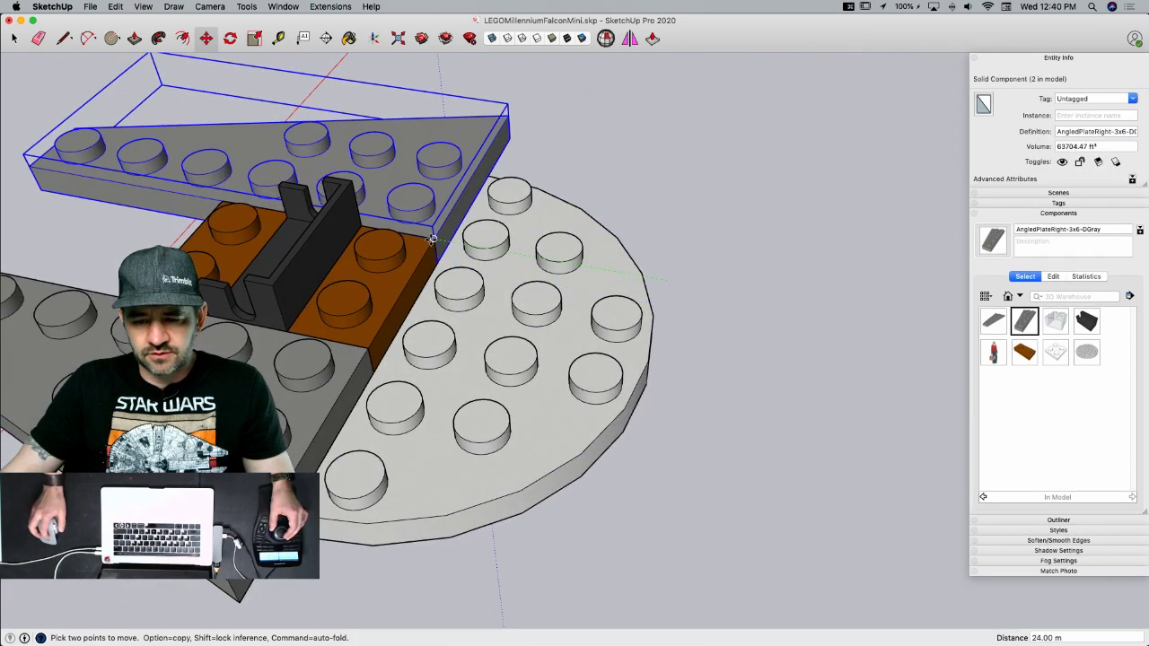
# - Move the two loose wedge plates about 75.5 m to the row of spare parts beside the black bracket, and save the model
pyautogui.moveTo(798, 236); pyautogui.dragTo(769, 231, button='middle')
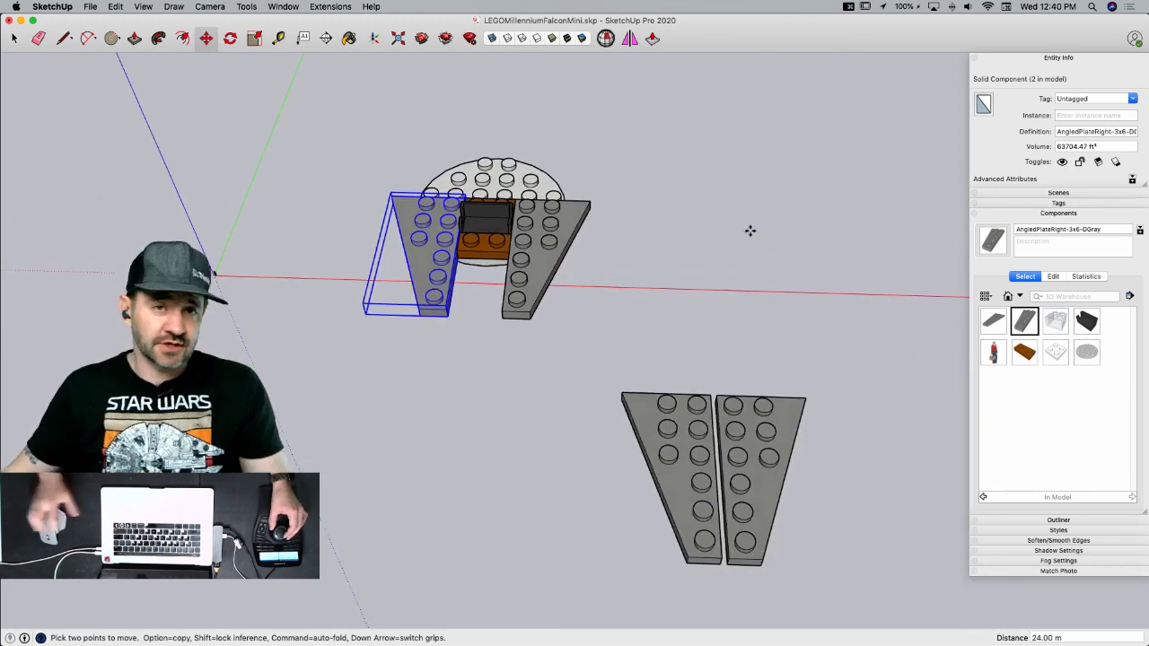
pyautogui.press('space')
pyautogui.moveTo(592, 208); pyautogui.dragTo(720, 339)
pyautogui.press('m')
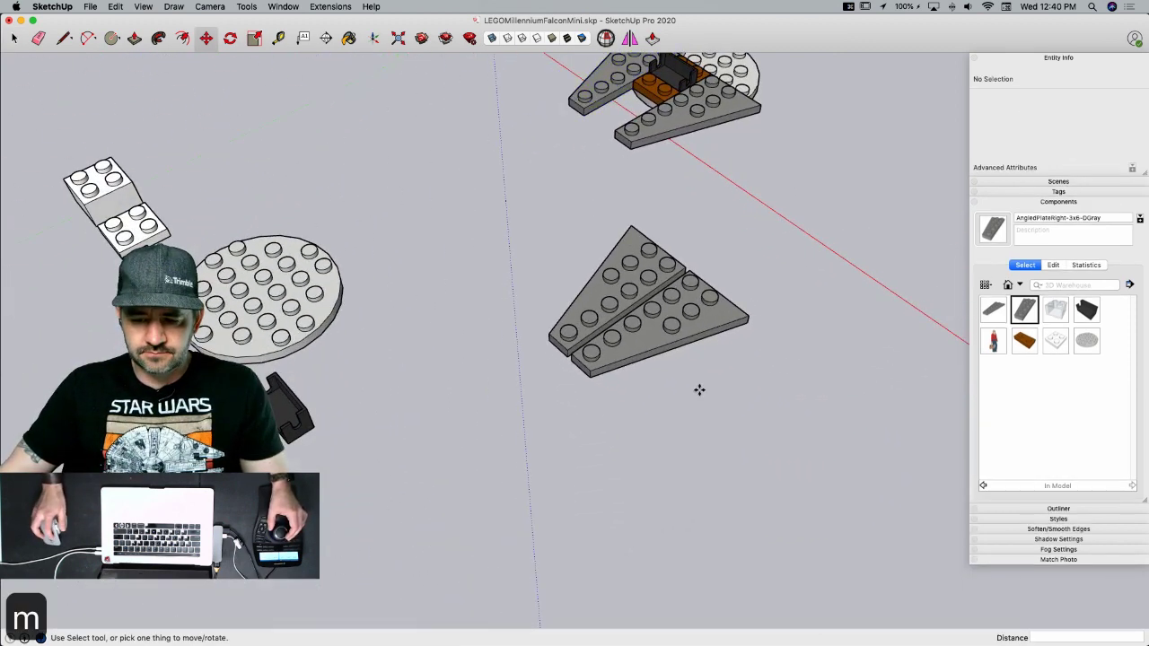
pyautogui.press('space')
pyautogui.moveTo(648, 350); pyautogui.dragTo(603, 312)
pyautogui.press('m')
pyautogui.click(699, 406)
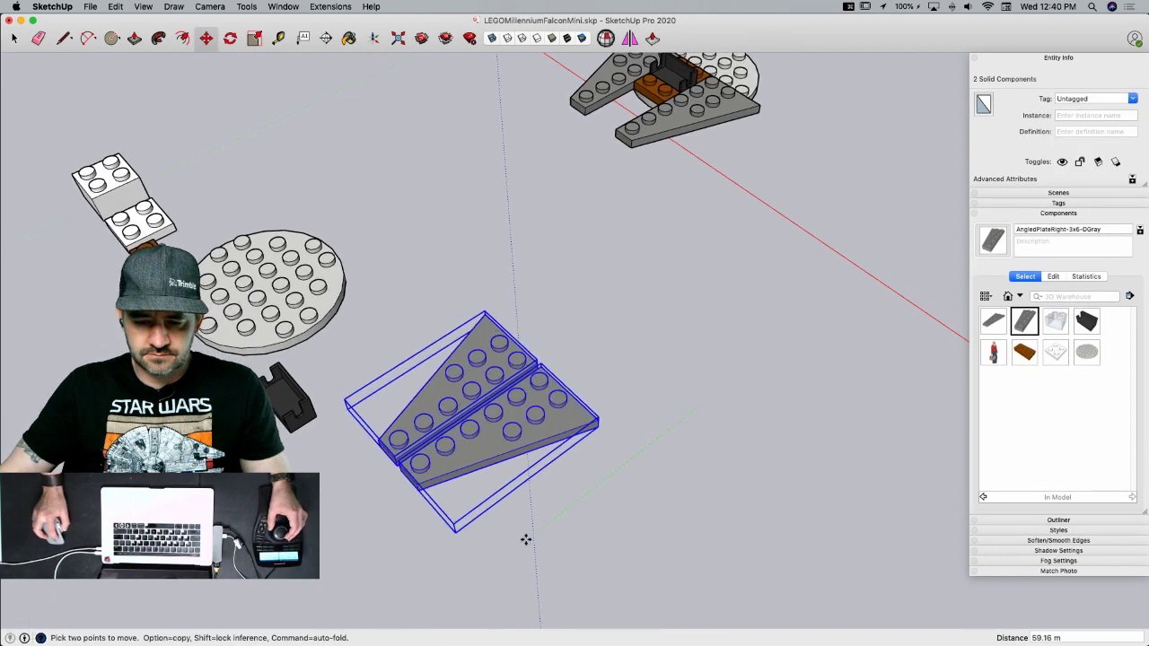
pyautogui.click(485, 575)
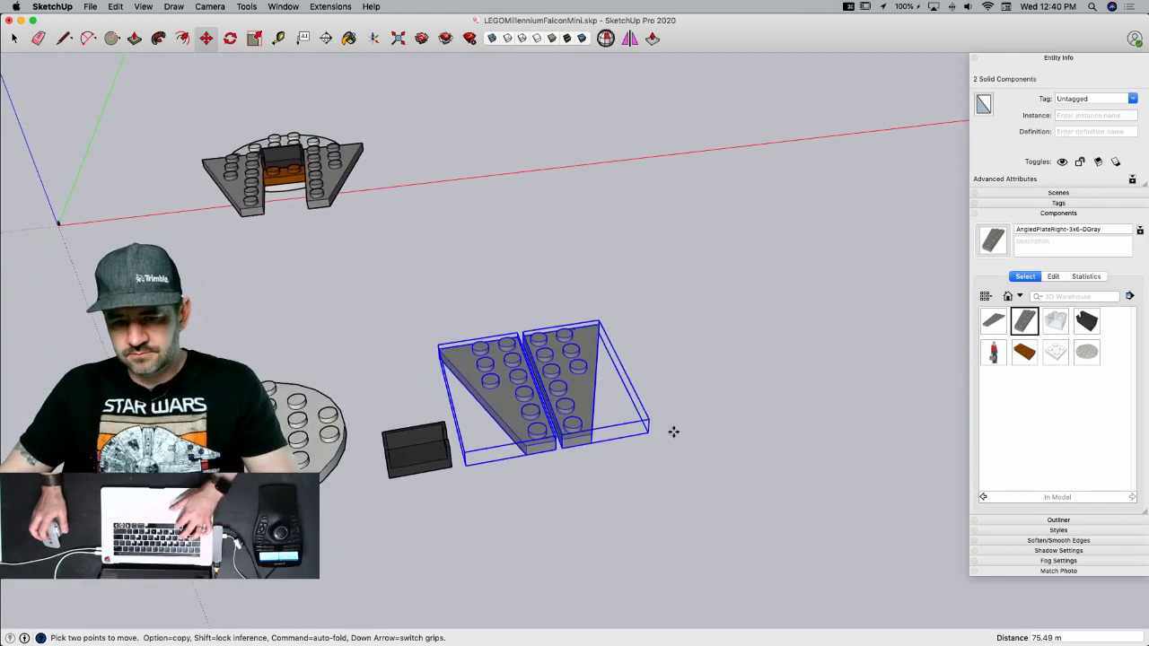
pyautogui.press('super+s')
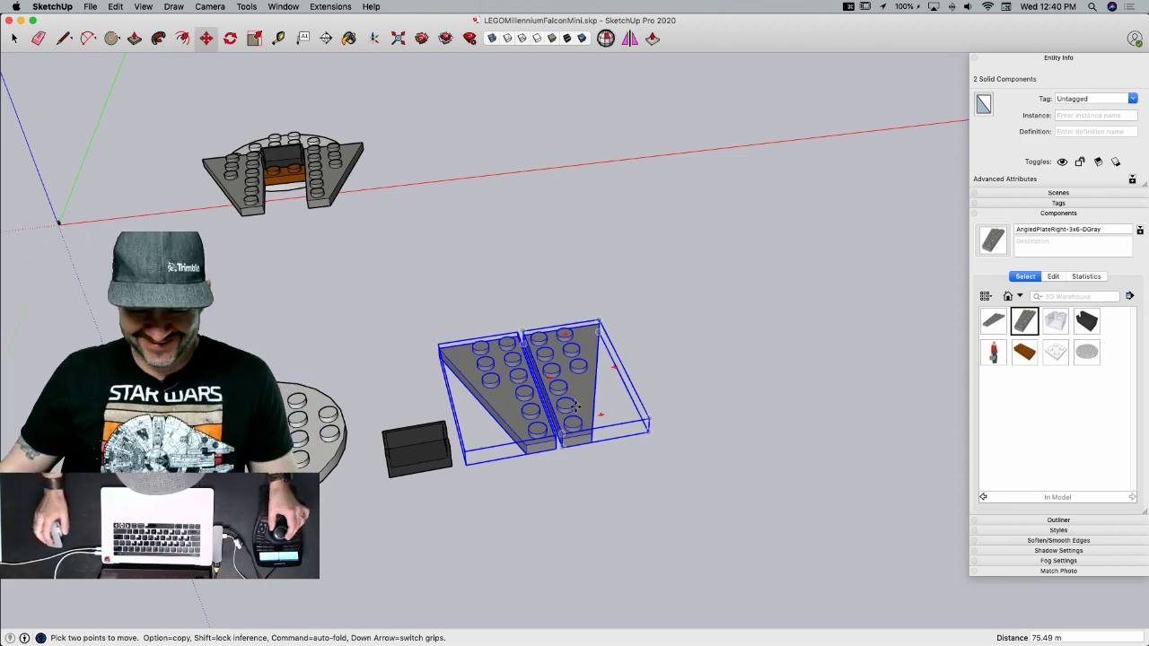
# - Move the black bracket and both loose wedge plates together about 6 m to straighten the row of spare parts
pyautogui.press('t')
pyautogui.press('space')
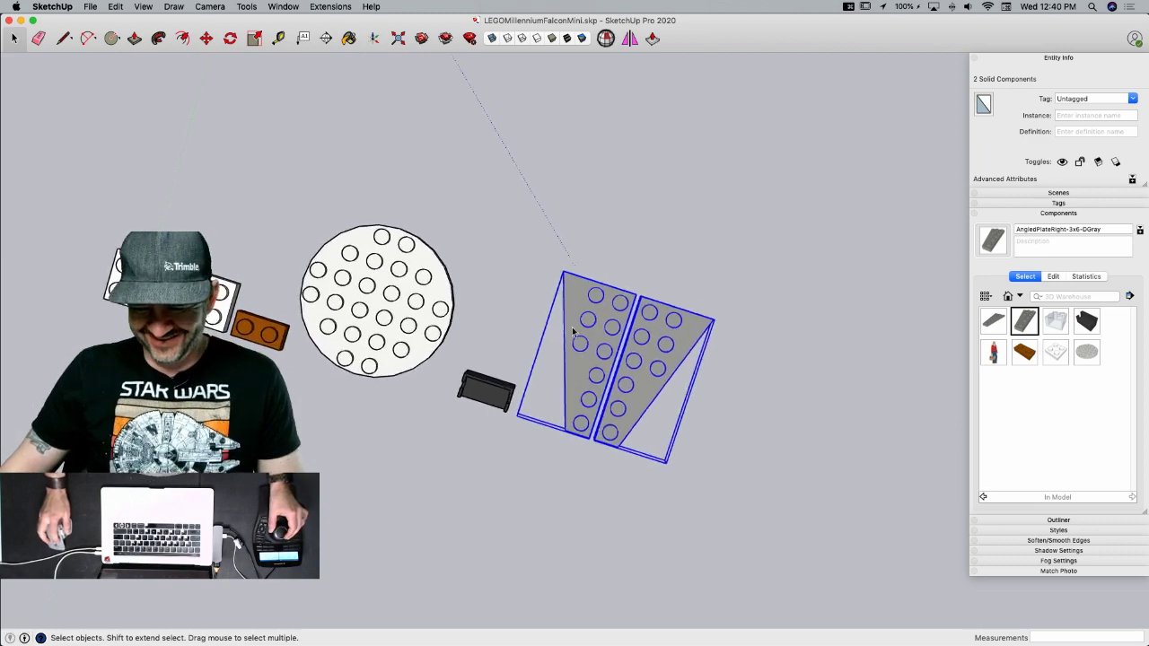
pyautogui.moveTo(680, 431); pyautogui.dragTo(680, 432)
pyautogui.moveTo(649, 493); pyautogui.dragTo(457, 310)
pyautogui.press('m')
pyautogui.click(576, 482)
pyautogui.click(580, 505)
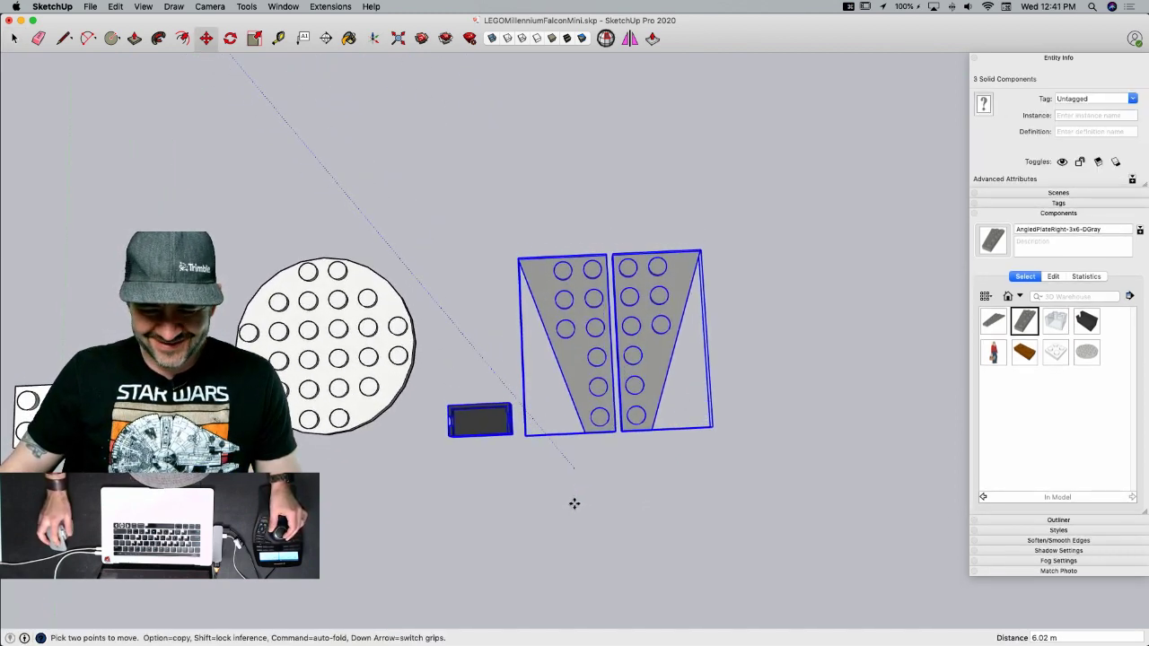
pyautogui.press('space')
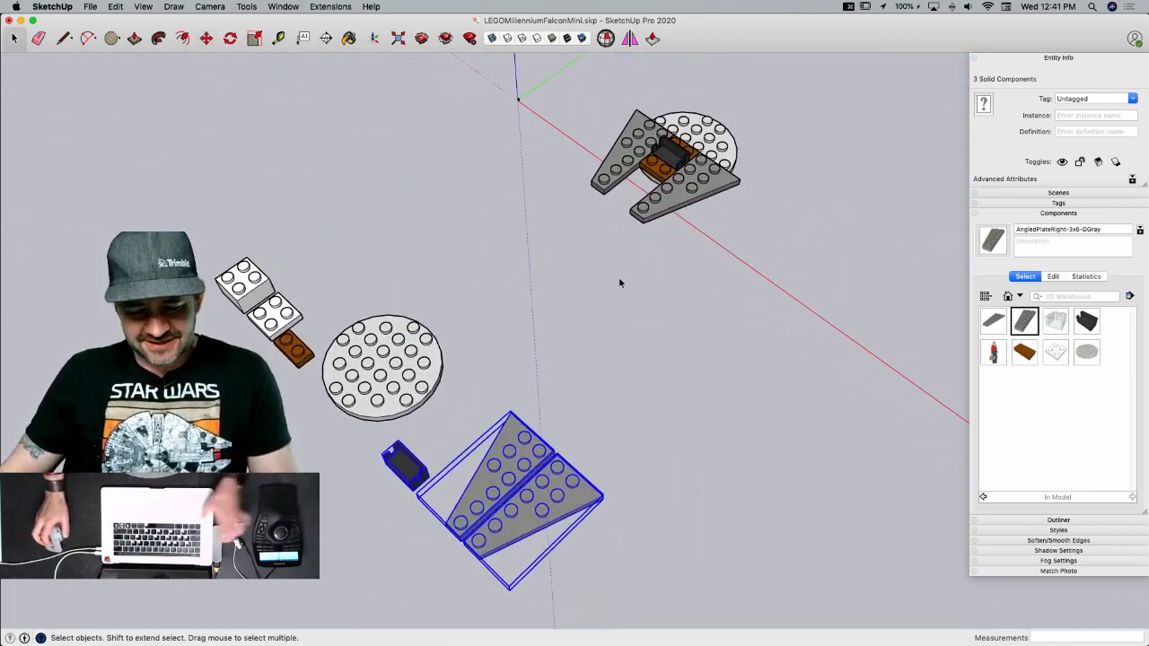
# - Switch to the 6079491.pdf instructions, check the parts for building steps 4 and 5 on page 5, and return to the model
pyautogui.hotkey('ctrl', 'Right')
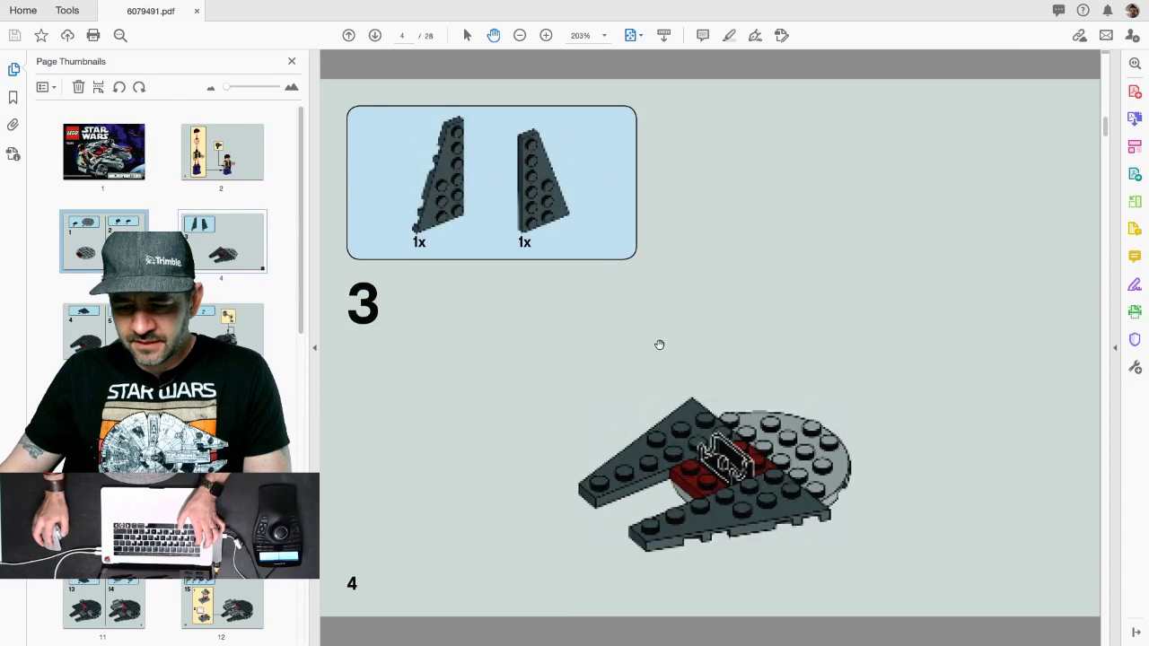
pyautogui.scroll(-1, 658, 343)
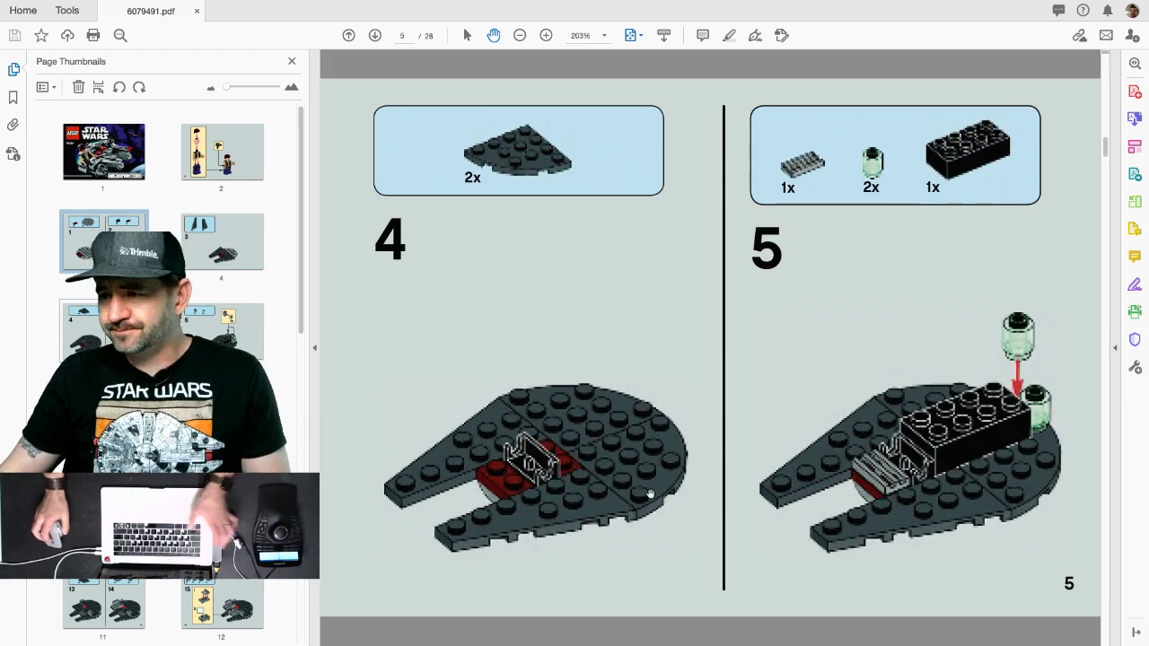
pyautogui.press('super+Tab')
# - Copy the loose Plate-2x2-White component to an empty area away from the row of spare parts
pyautogui.scroll(3, 410, 364)
pyautogui.moveTo(400, 375); pyautogui.dragTo(396, 394, button='middle')
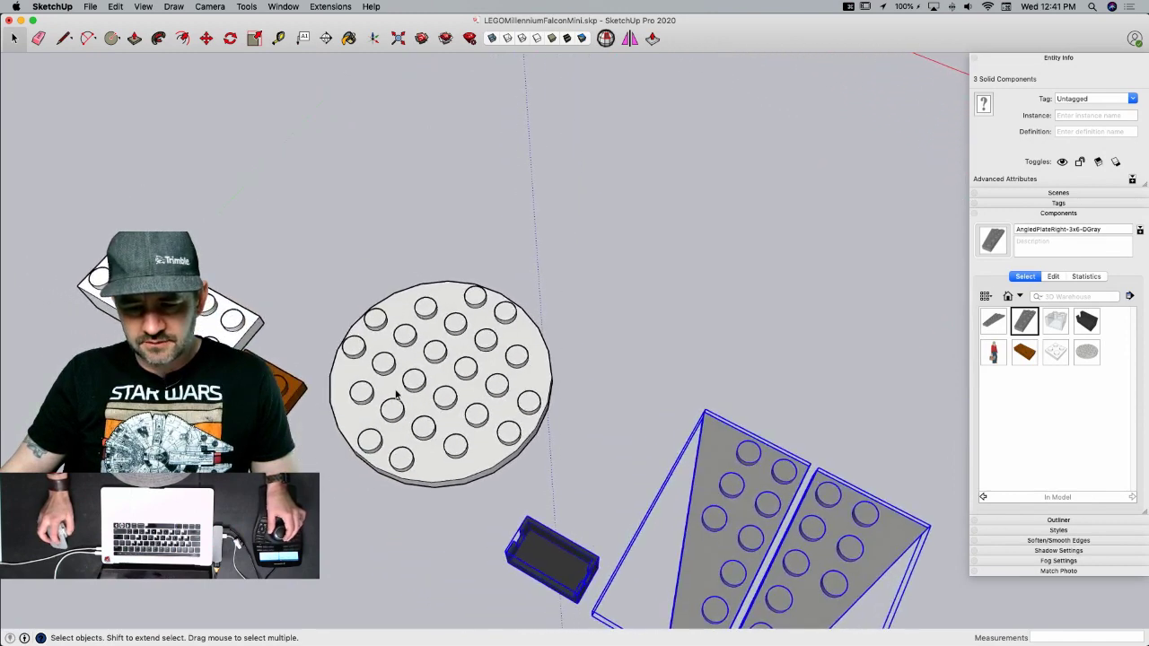
pyautogui.click(307, 423)
pyautogui.press('m')
pyautogui.click(322, 412)
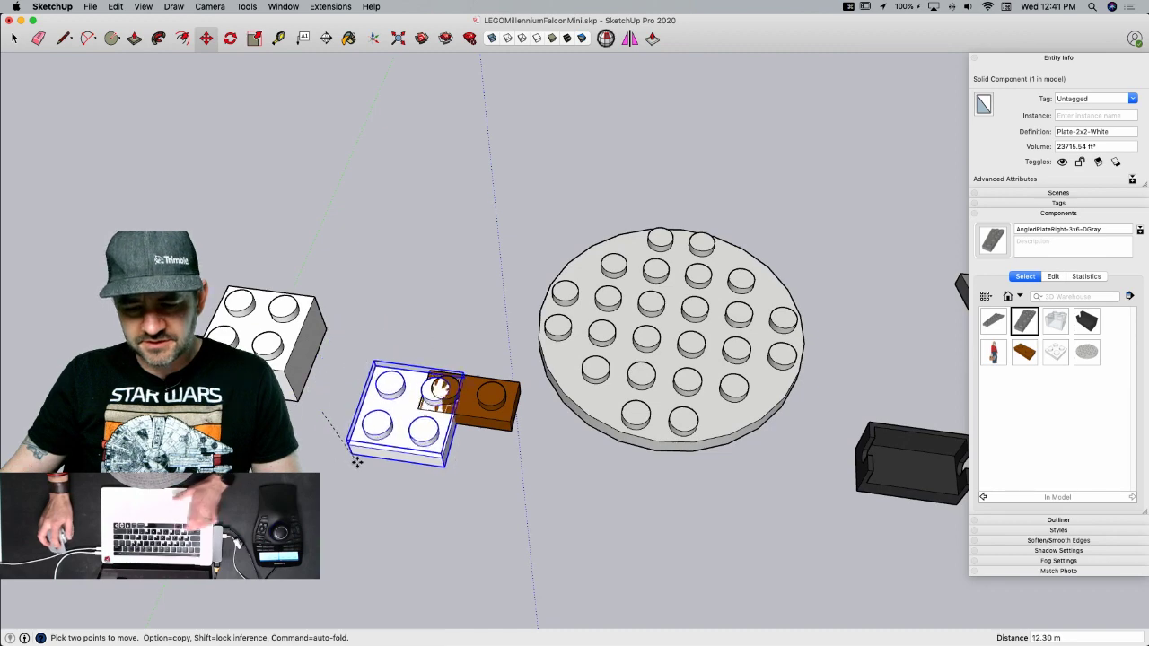
pyautogui.press('alt')
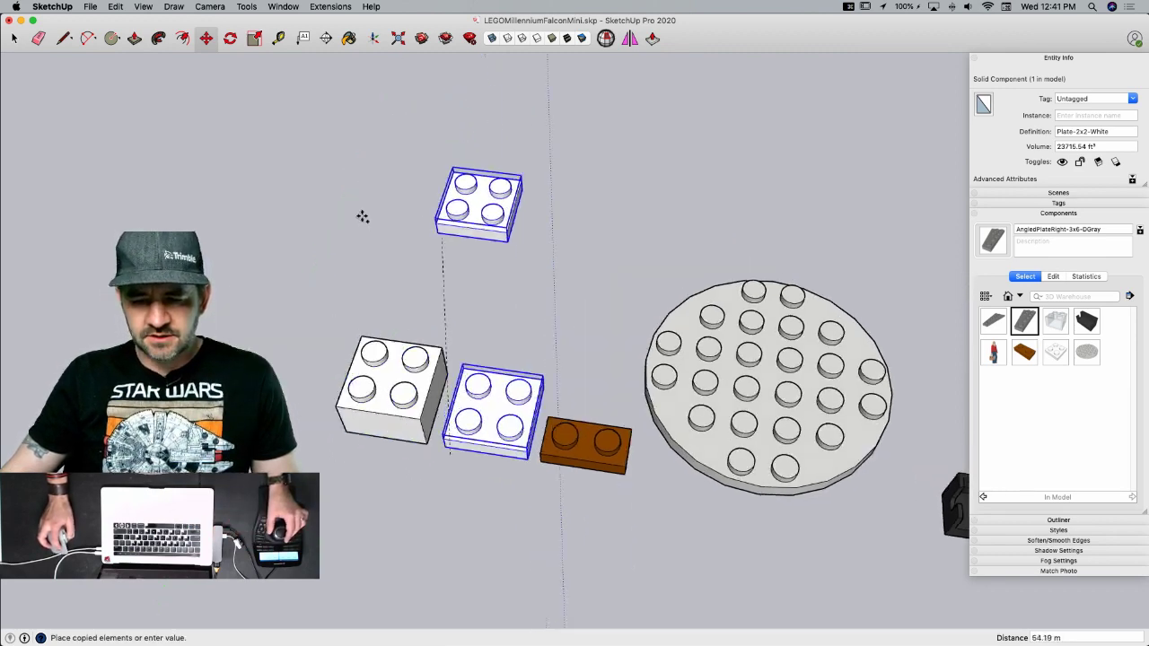
pyautogui.click(358, 287)
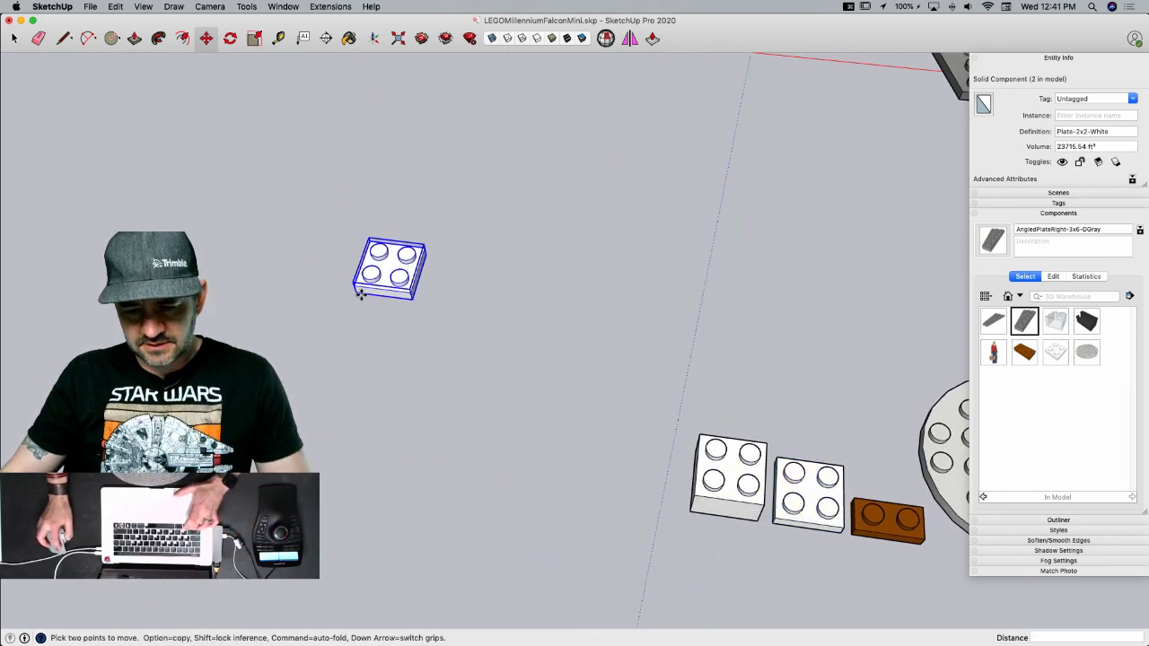
# - Copy the isolated Plate-2x2-White edge to edge, then copy the pair 16 m behind to form a 4x4-stud block
pyautogui.click(413, 300)
pyautogui.press('space')
pyautogui.keyDown('shift'); pyautogui.click(382, 274); pyautogui.keyUp('shift')
pyautogui.press('m')
pyautogui.press('alt')
pyautogui.click(471, 307)
pyautogui.click(486, 262)
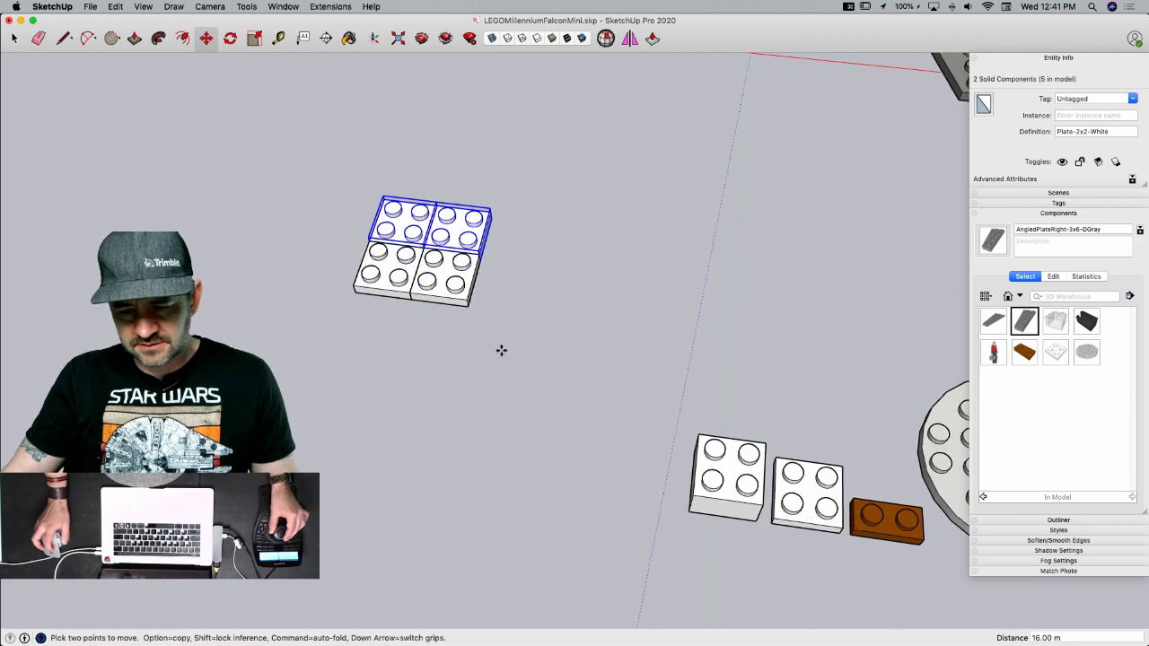
pyautogui.press('space')
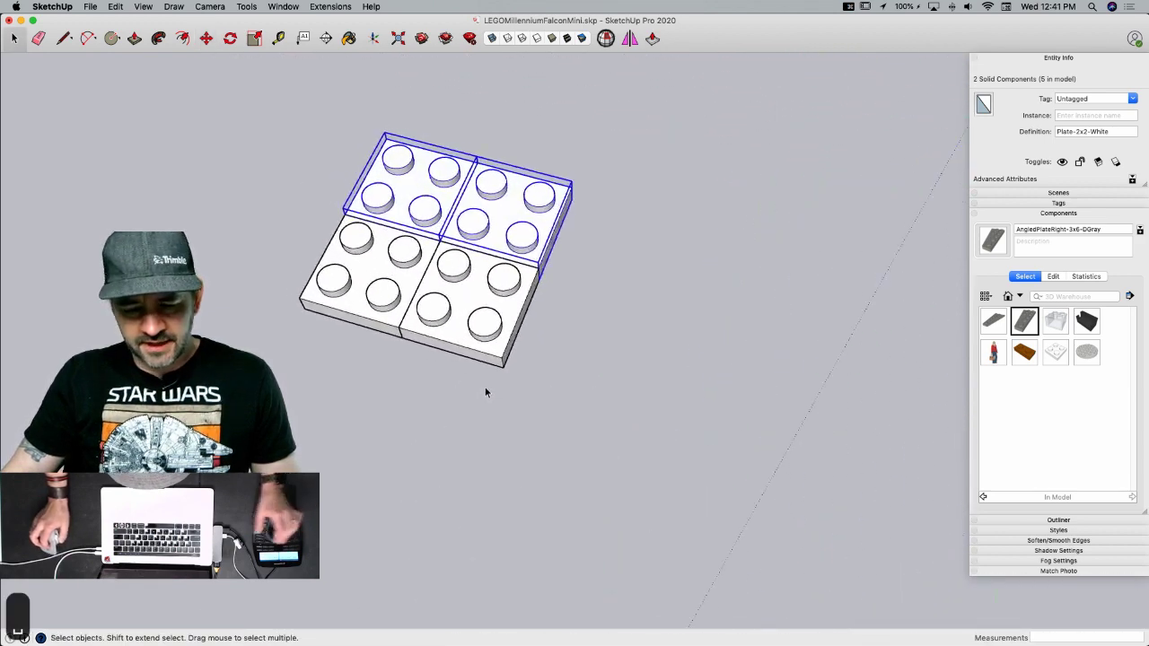
pyautogui.press('a')
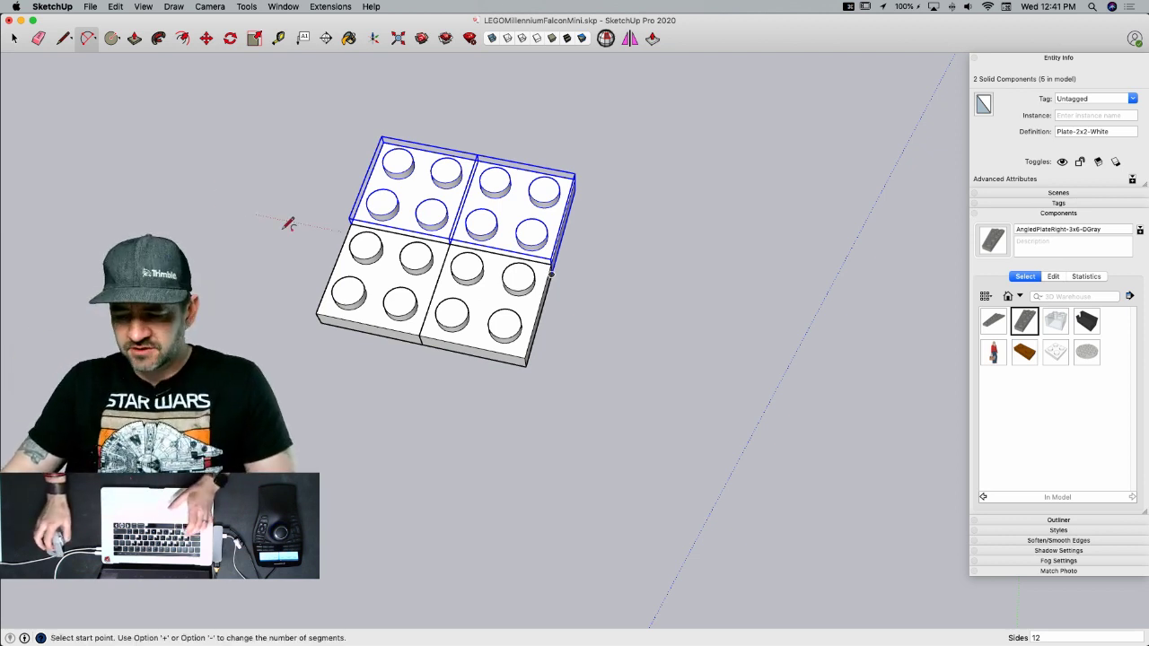
pyautogui.write('6')
pyautogui.press('Return')
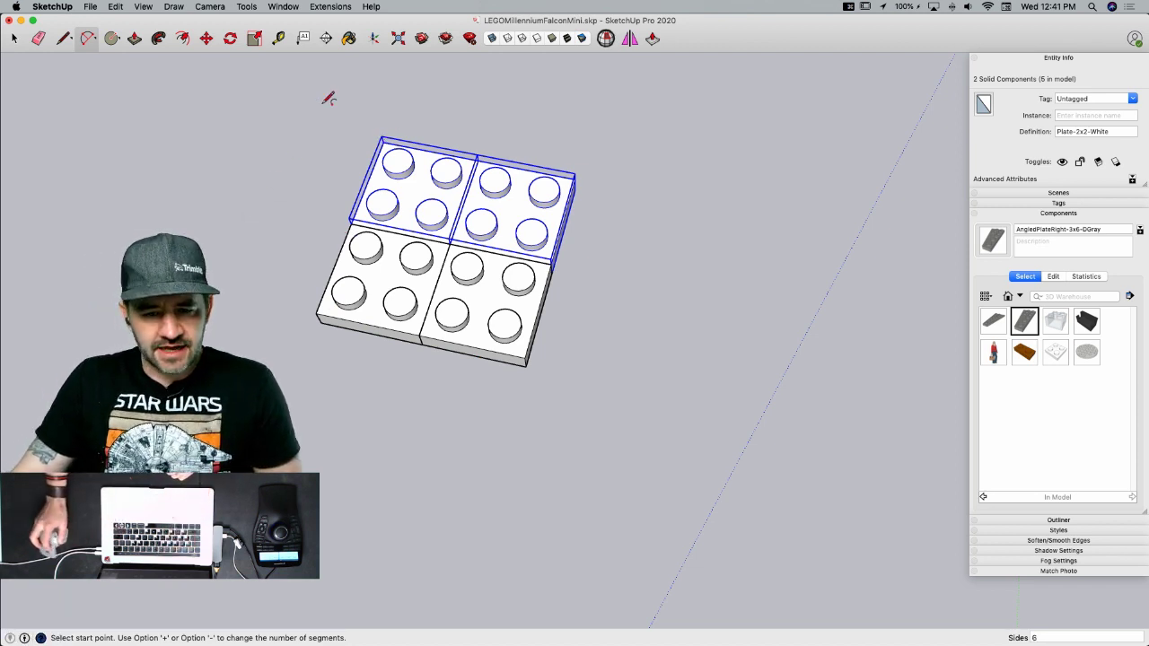
pyautogui.click(91, 50)
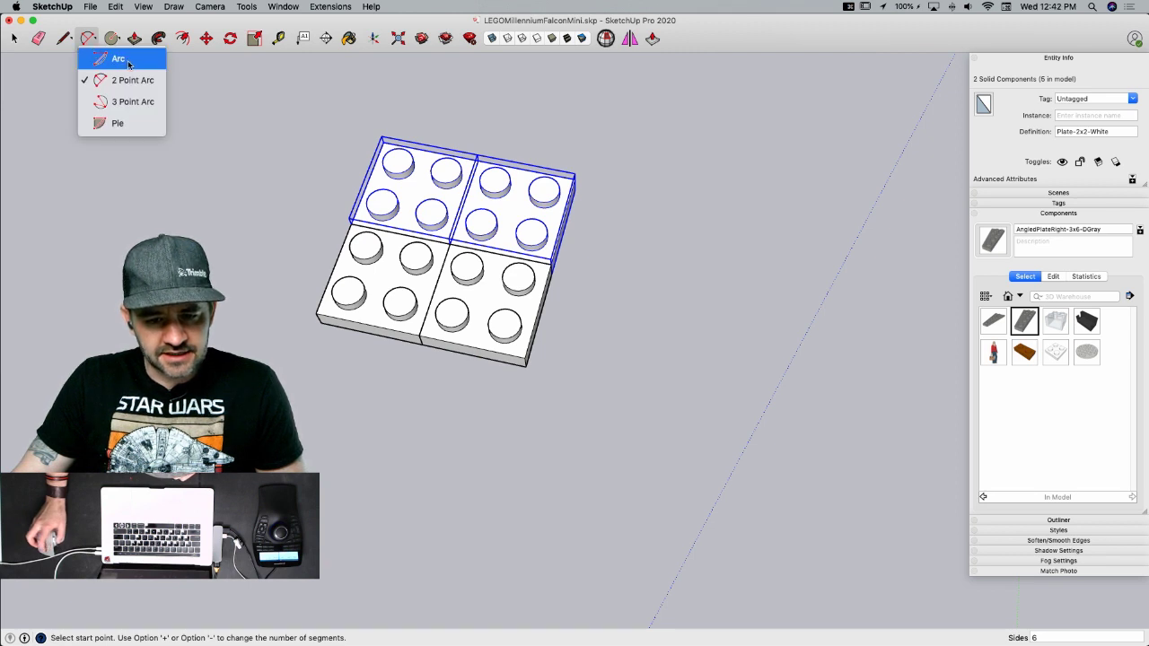
pyautogui.click(126, 60)
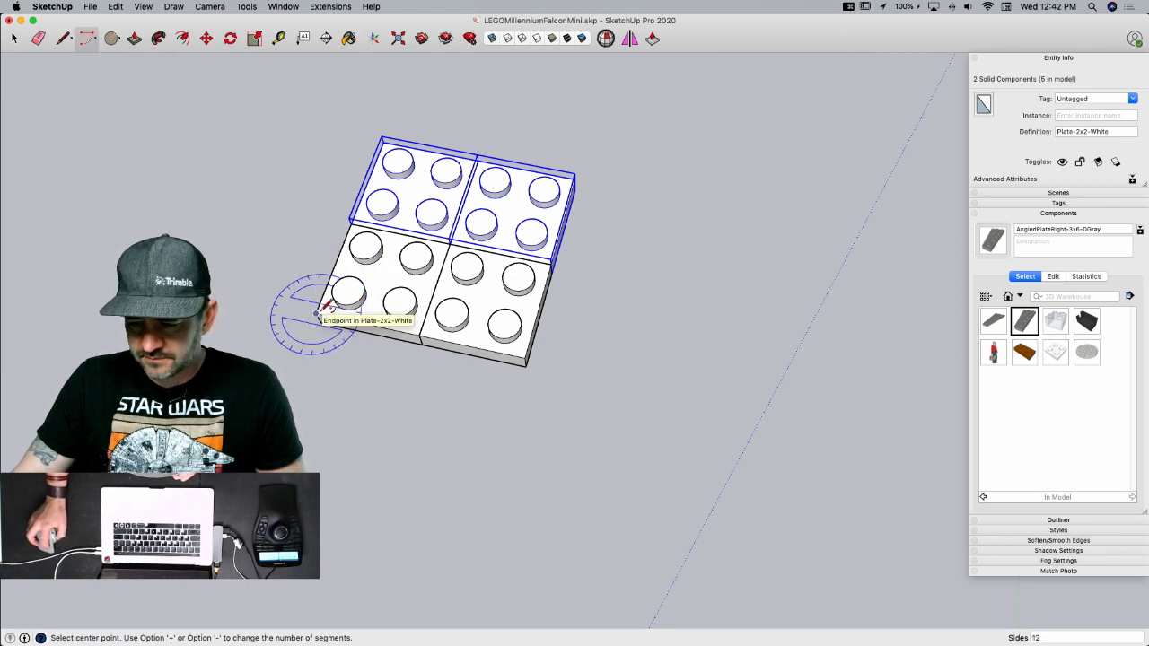
pyautogui.write('6')
pyautogui.press('Return')
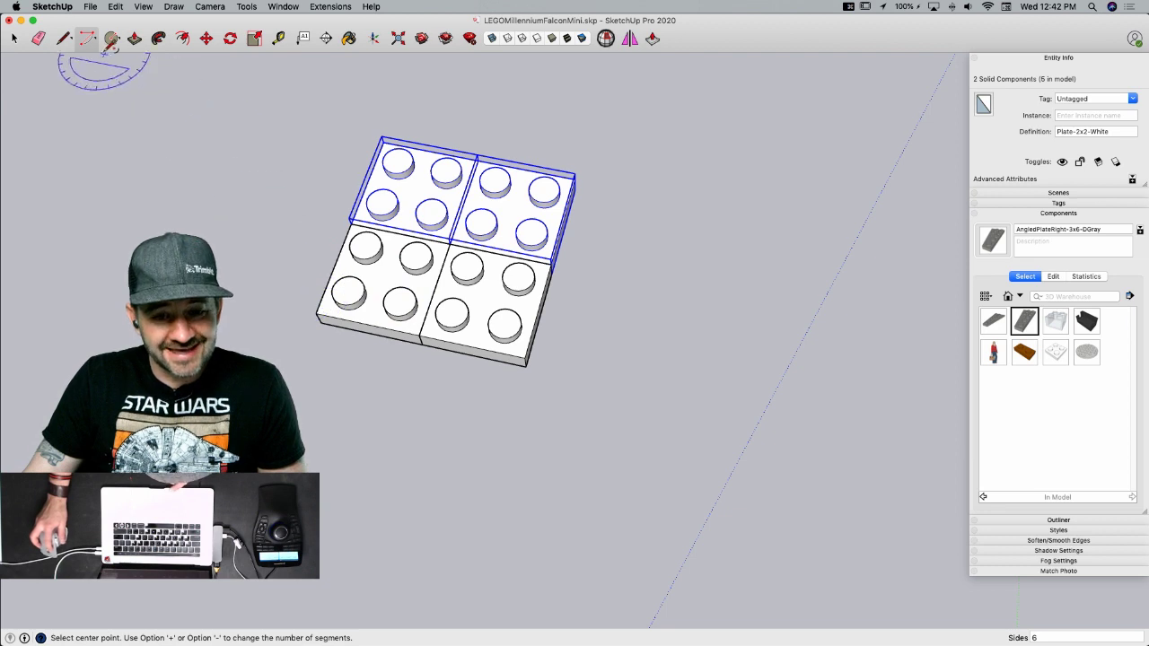
# - Draw a 6-sided quarter-circle pie over the 4x4-stud block, centred on one outer corner and spanning 90 degrees between the two adjacent corners
pyautogui.click(95, 40)
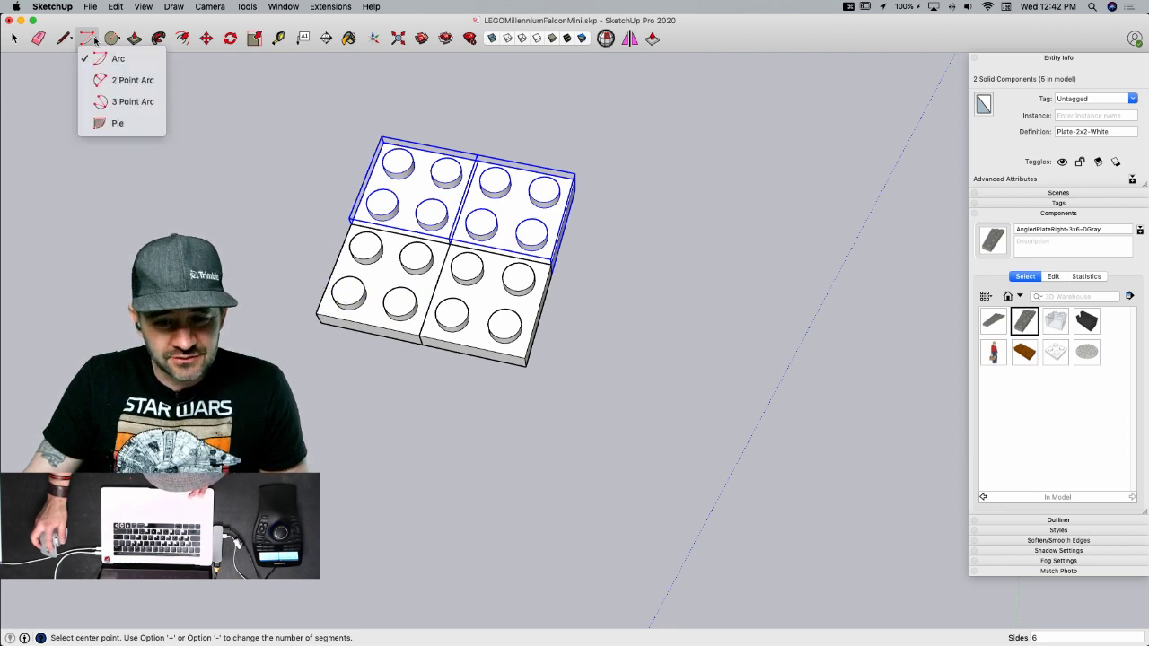
pyautogui.click(117, 125)
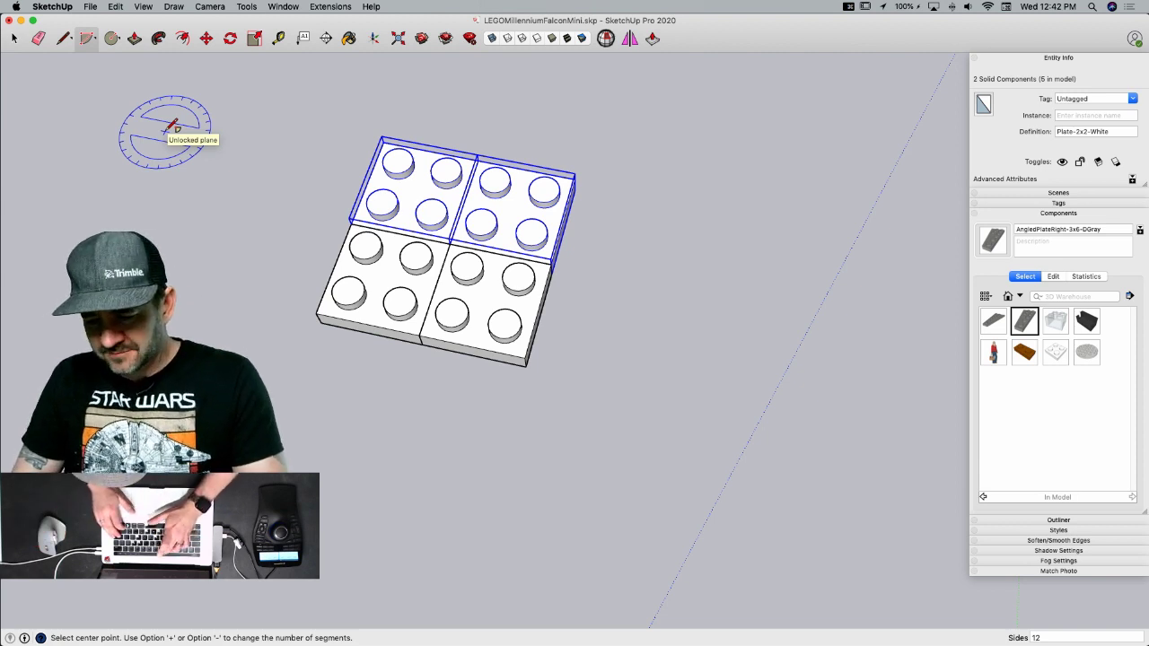
pyautogui.write('6')
pyautogui.press('Return')
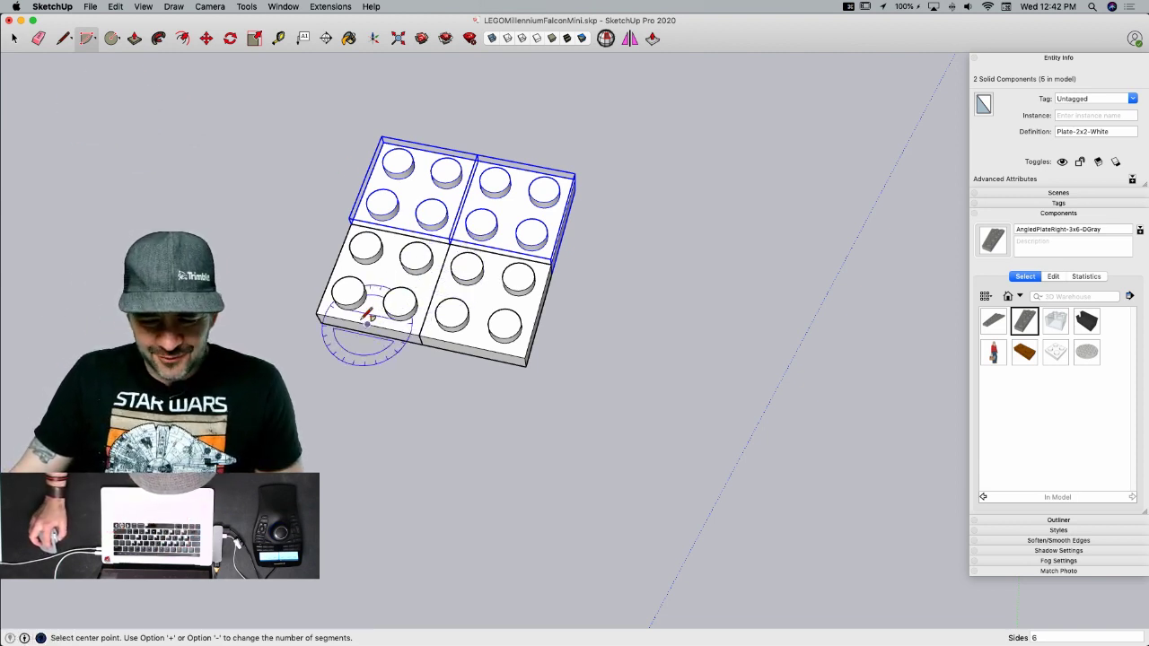
pyautogui.click(317, 313)
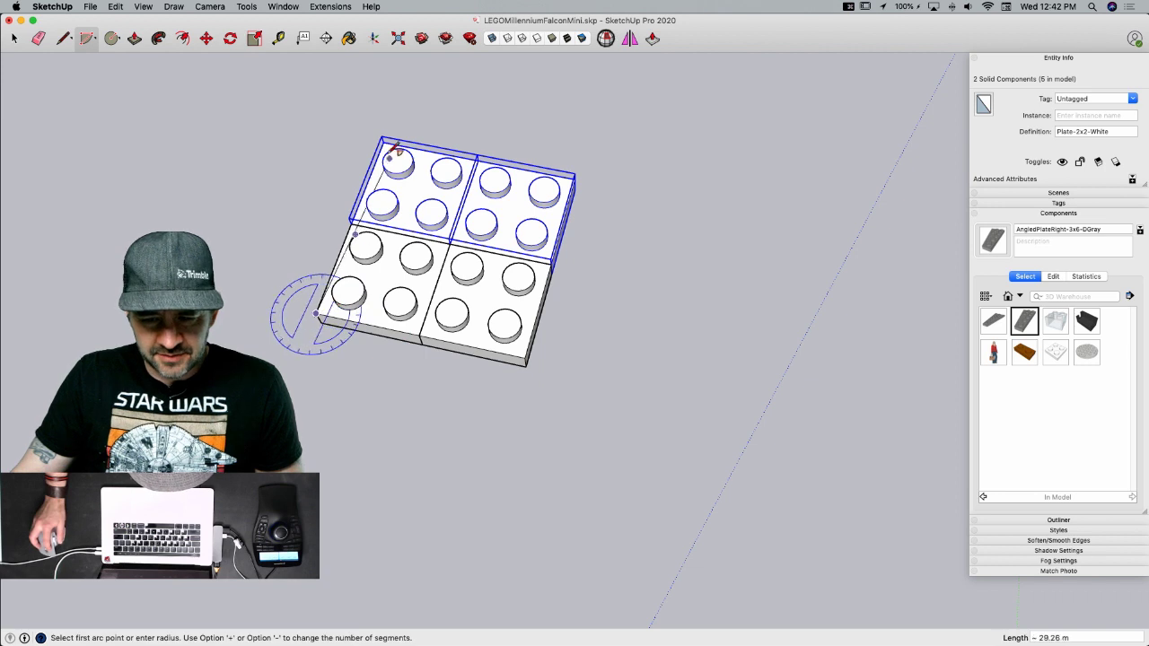
pyautogui.click(384, 141)
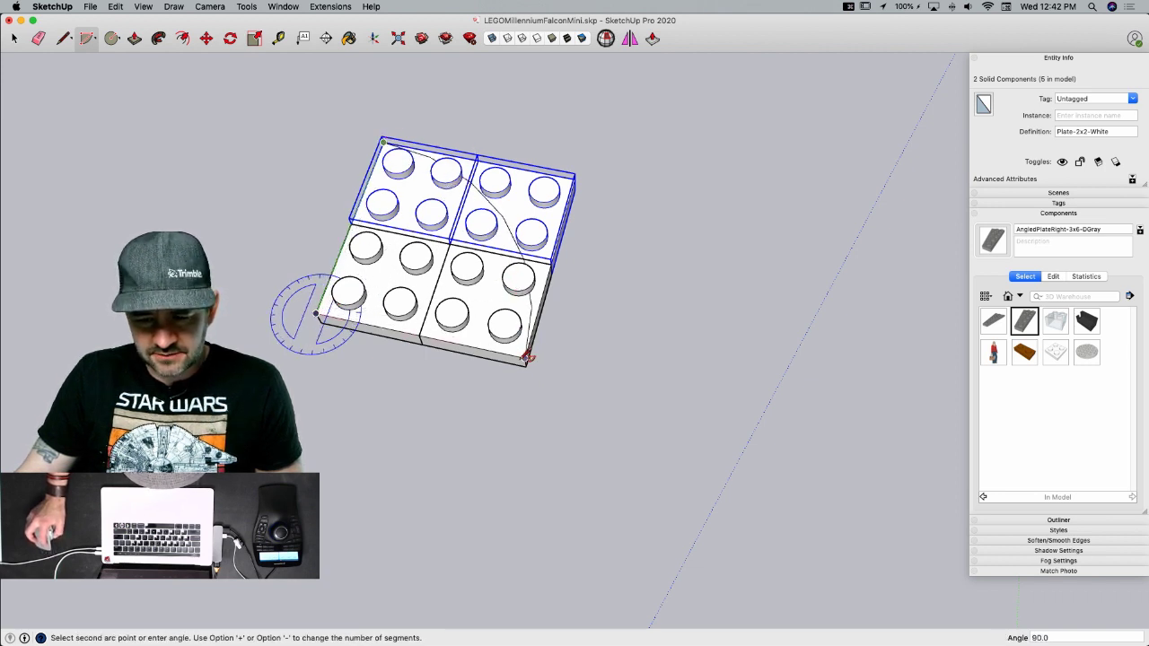
pyautogui.click(527, 358)
pyautogui.press('space')
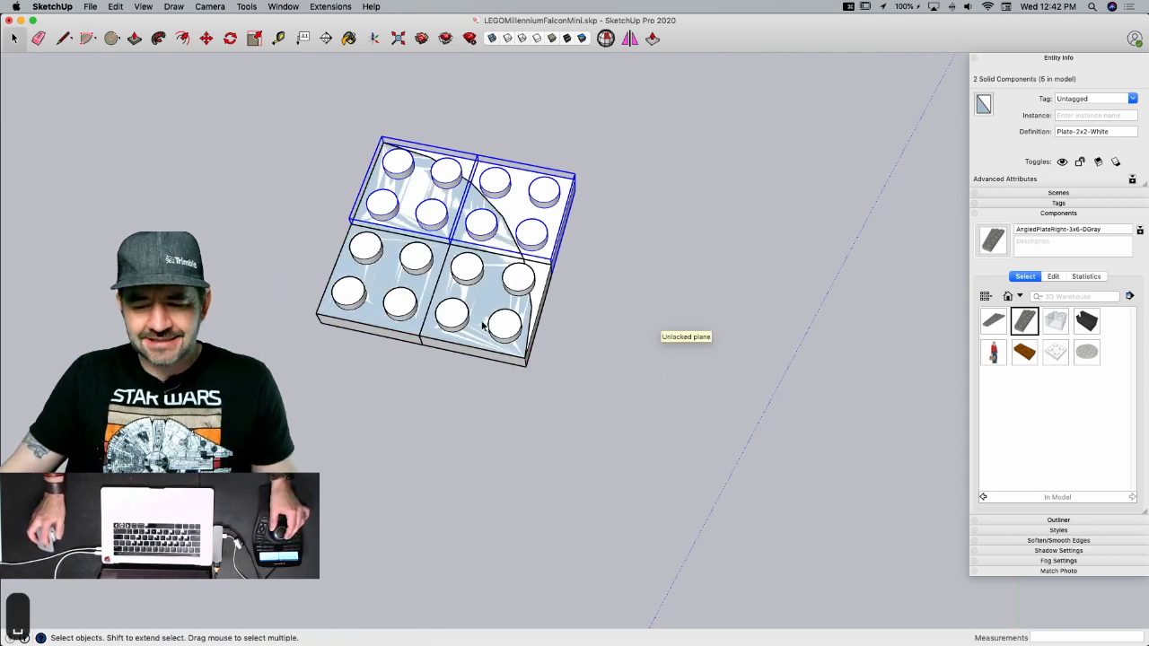
# - Push/Pull the quarter-circle face down to the underside of the plates, and check its shape against building step 4 in the PDF instructions
pyautogui.scroll(3, 404, 285)
pyautogui.press('p')
pyautogui.click(395, 251)
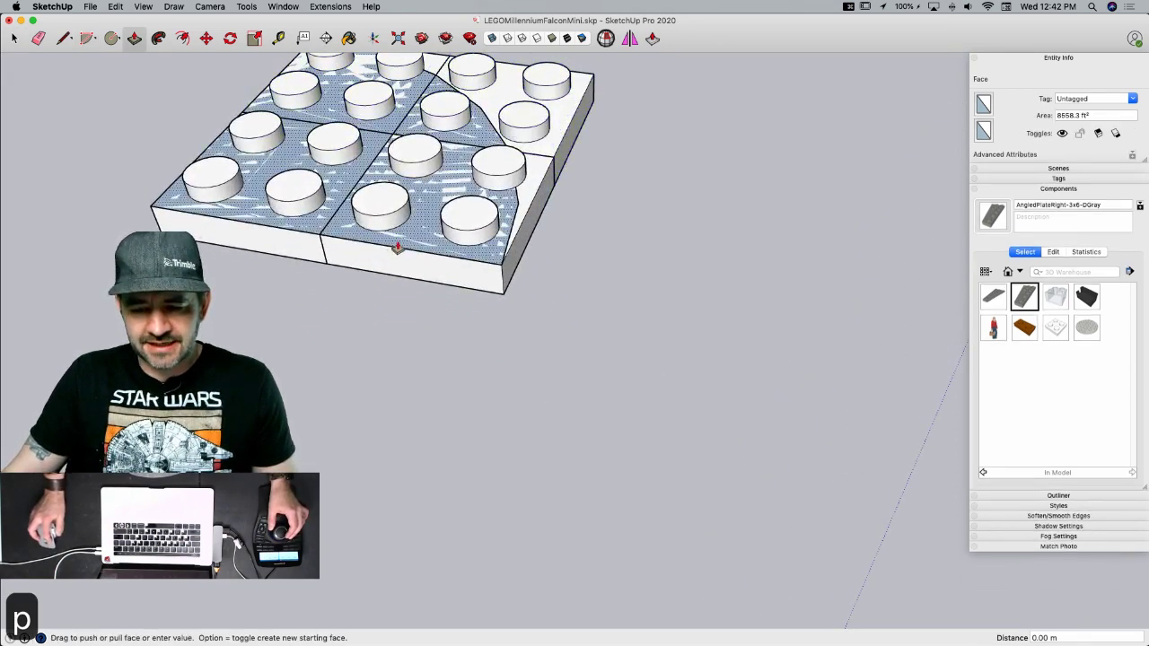
pyautogui.click(466, 289)
pyautogui.press('space')
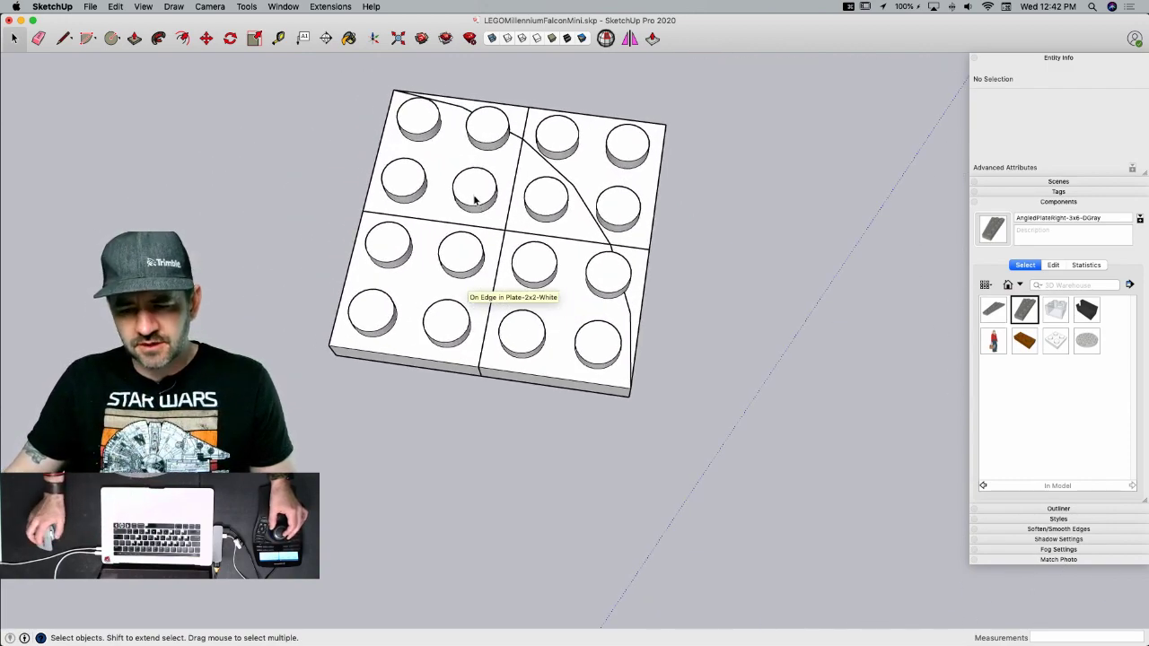
pyautogui.hotkey('ctrl', 'Right')
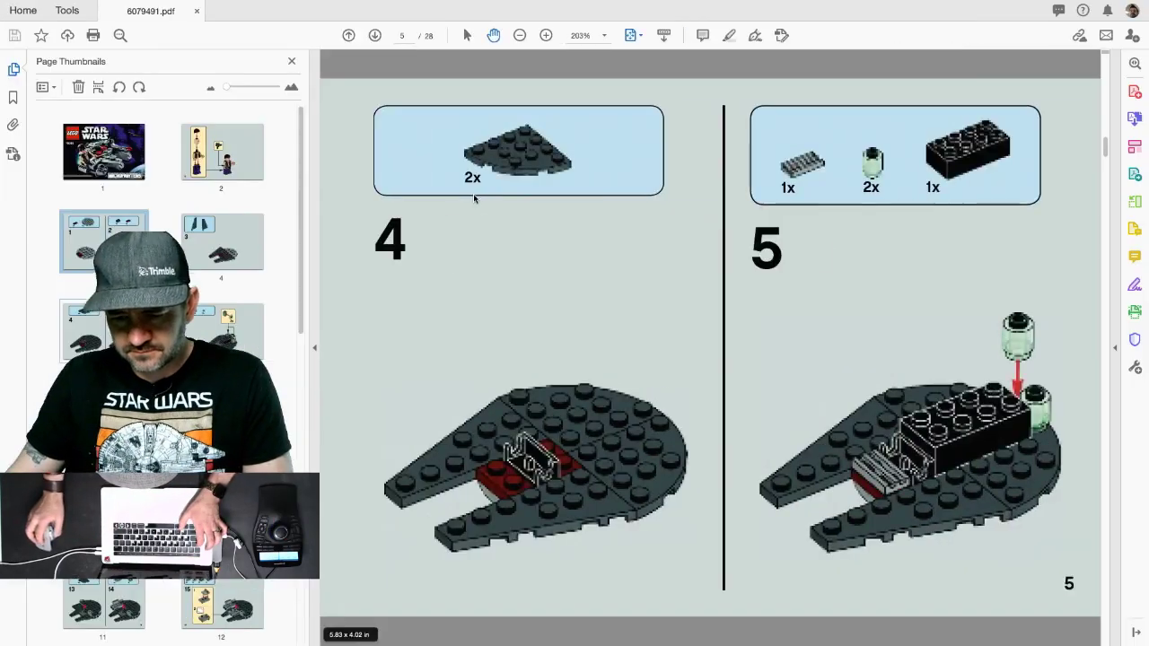
pyautogui.press('super+Tab')
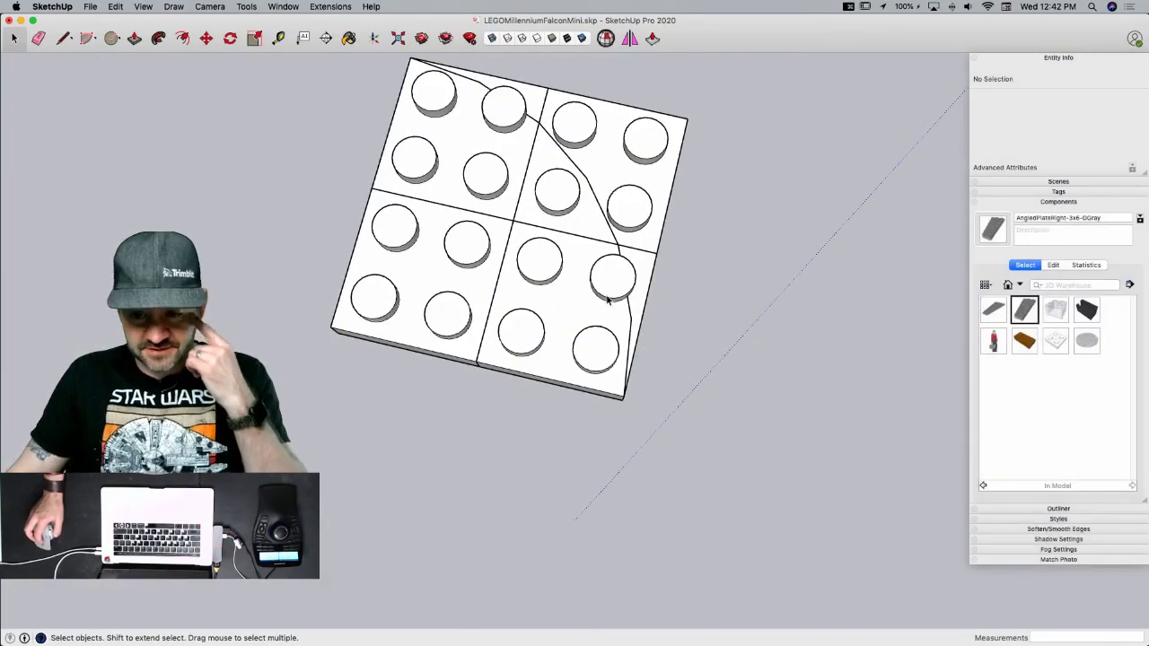
# - Copy the geometry of the corner stud from inside the Plate-2x2-White component at the pie's centre, and close the component
pyautogui.scroll(5, 384, 250)
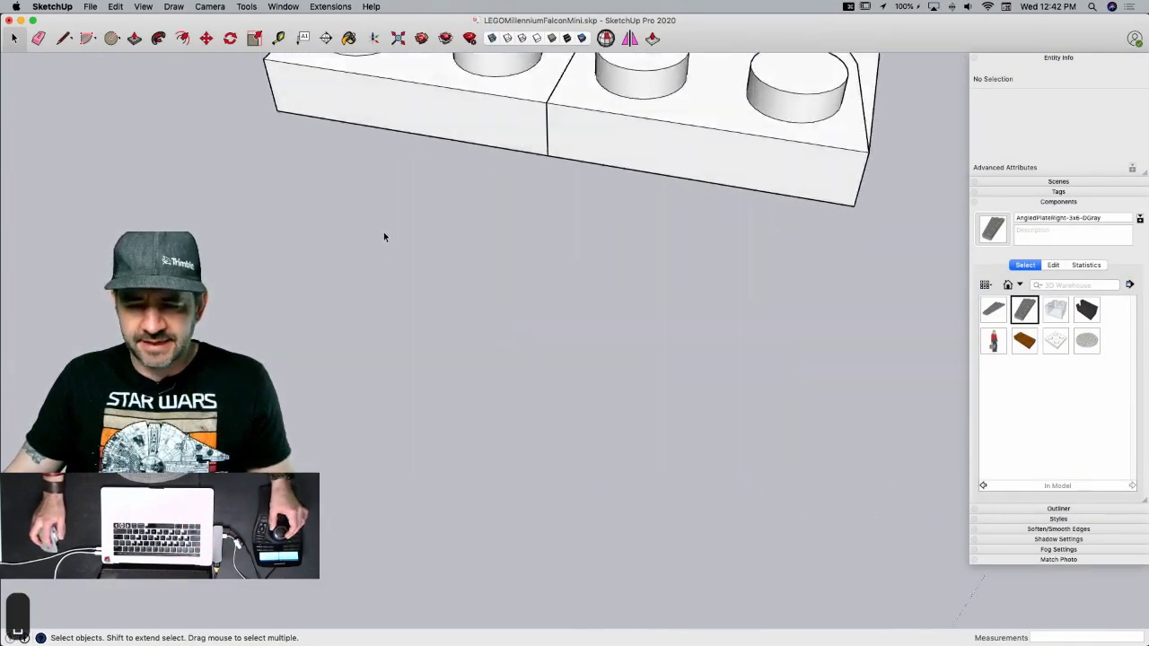
pyautogui.click(436, 135)
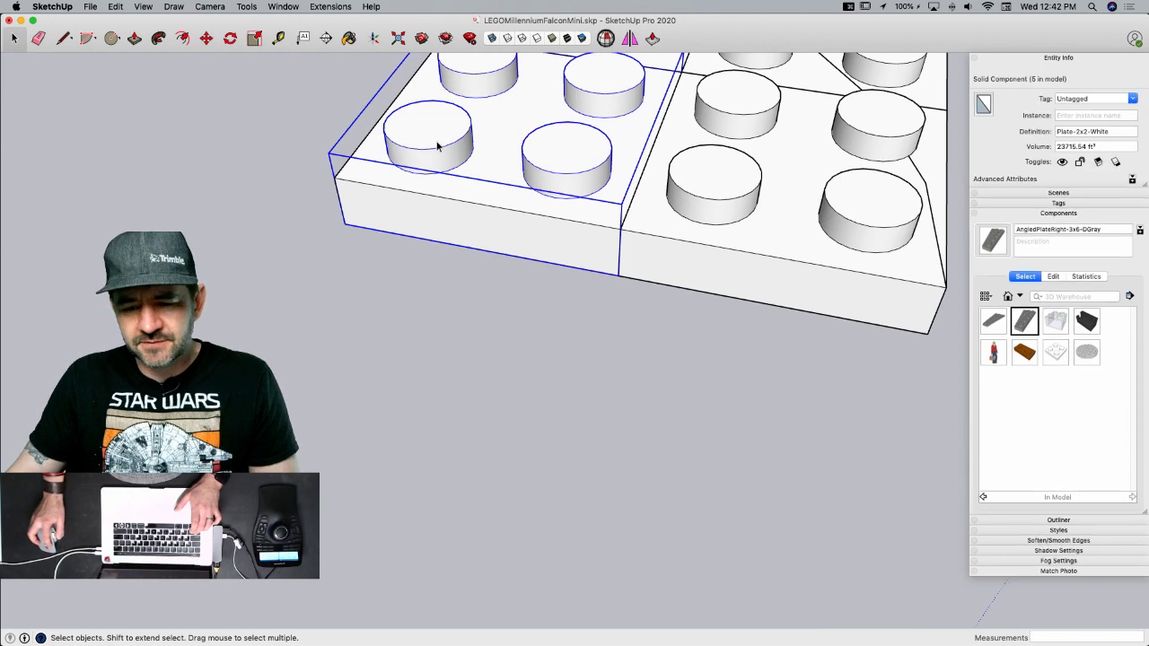
pyautogui.doubleClick(436, 144)
pyautogui.click(437, 165)
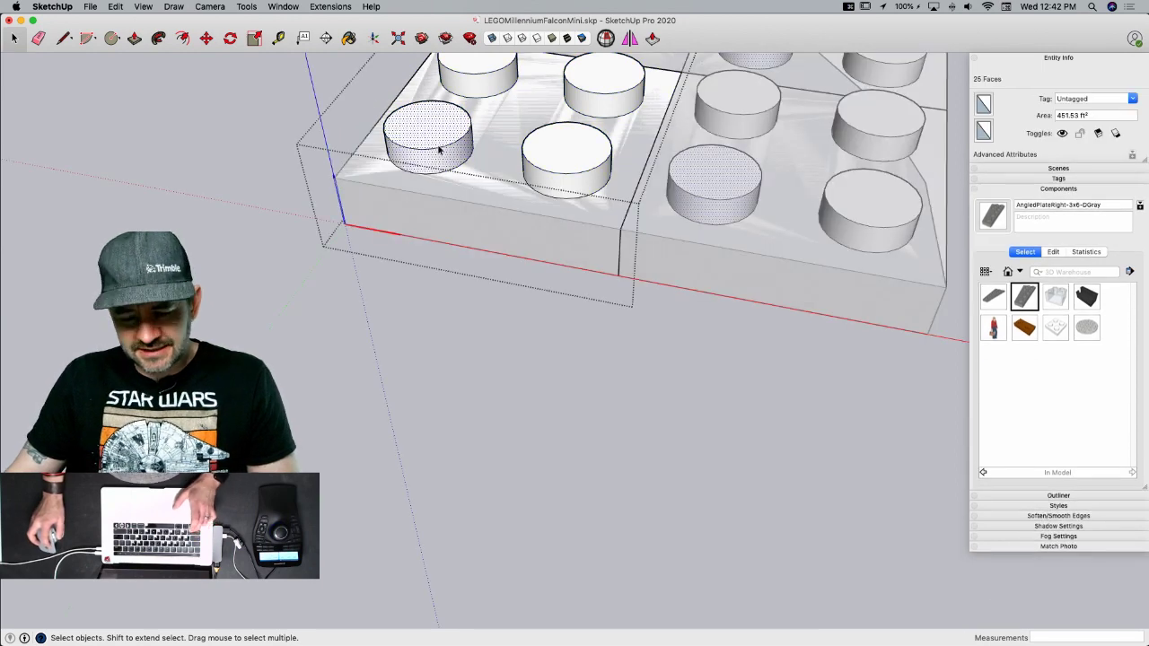
pyautogui.press('super+c')
pyautogui.click(300, 272)
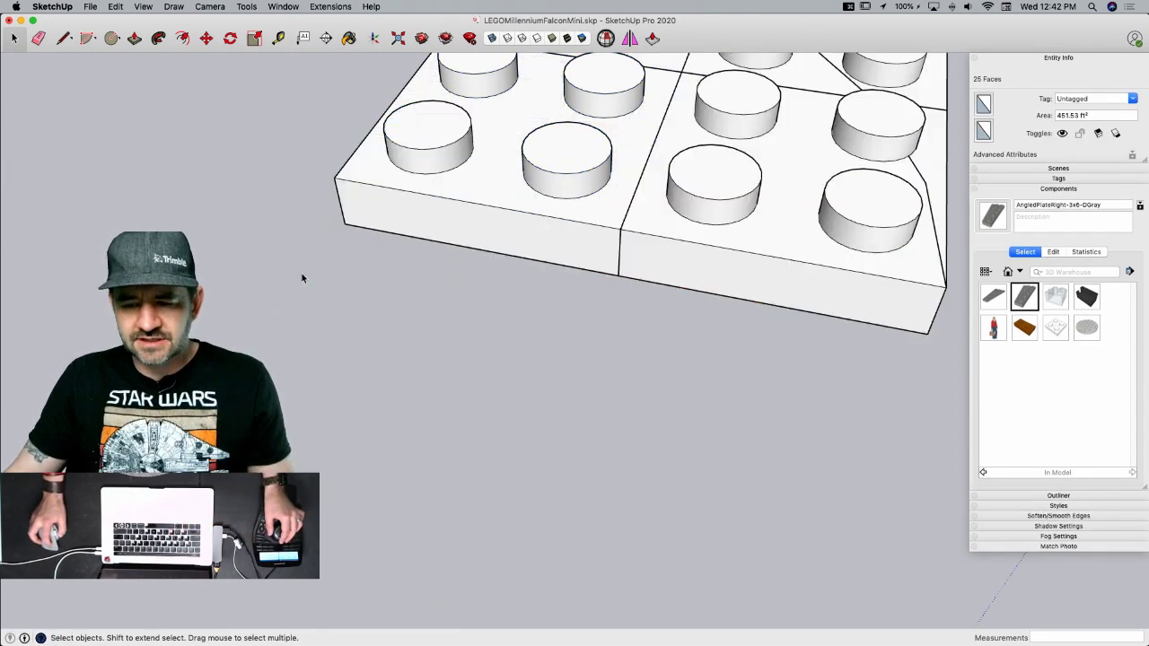
# - Erase the four 2x2 plates and paste the copied stud in place on the quarter-round plate
pyautogui.scroll(-5, 300, 272)
pyautogui.press('e')
pyautogui.moveTo(563, 217)
pyautogui.mouseDown()
pyautogui.moveTo(521, 259)
pyautogui.moveTo(575, 359)
pyautogui.moveTo(671, 298)
pyautogui.moveTo(700, 253)
pyautogui.moveTo(657, 280)
pyautogui.mouseUp()
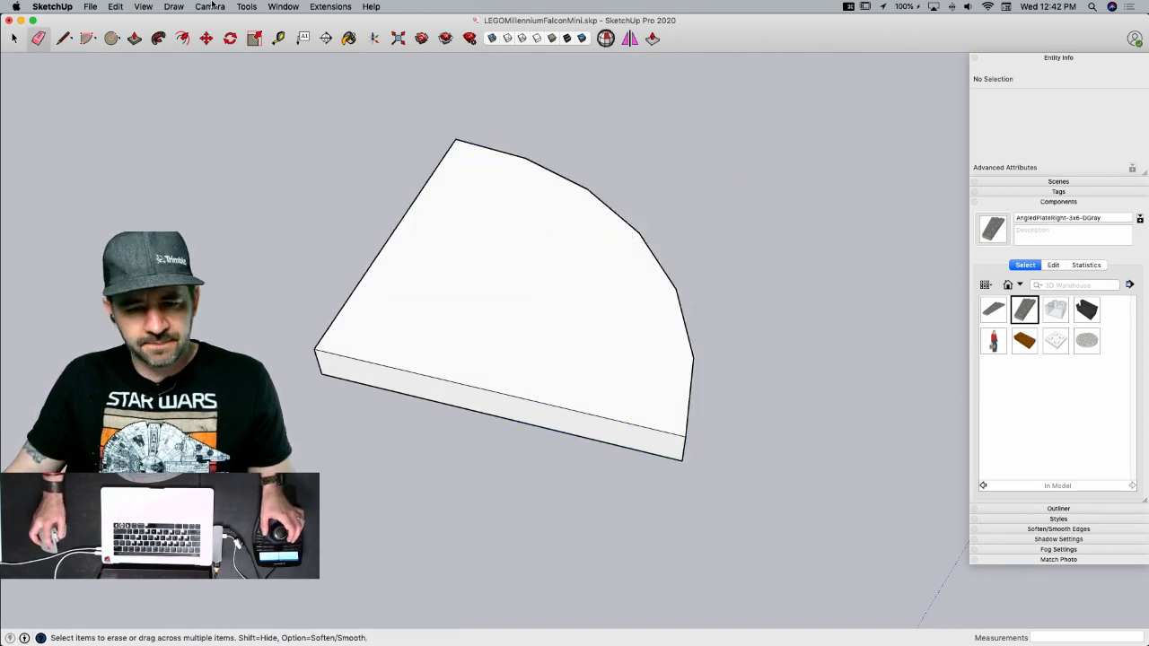
pyautogui.click(115, 7)
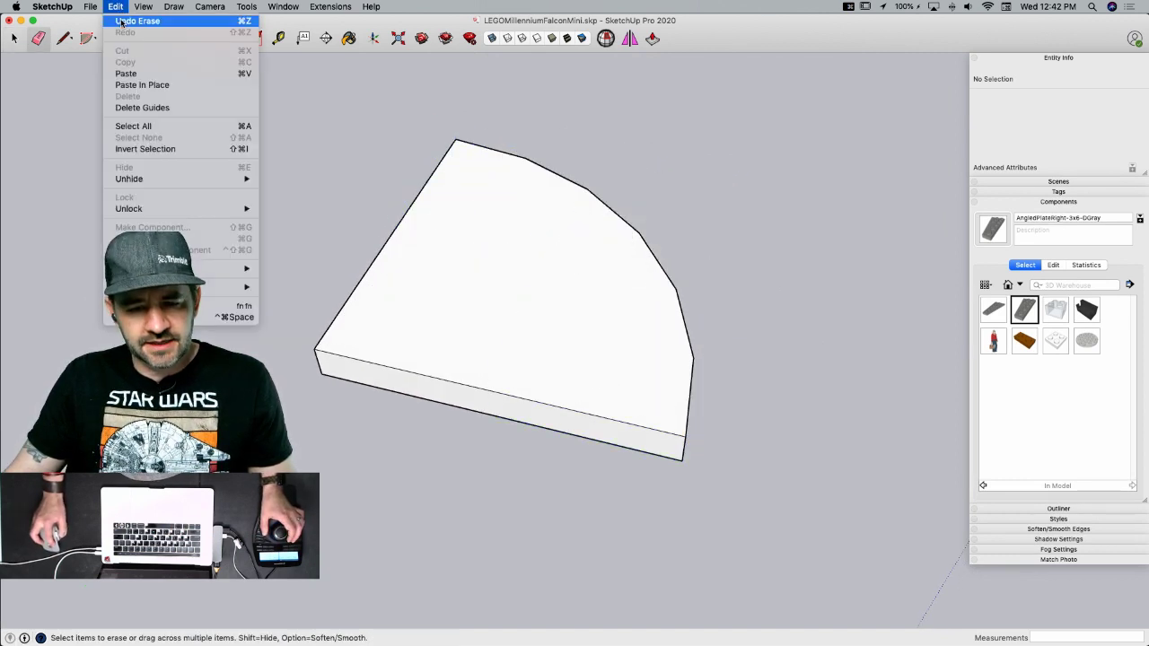
pyautogui.click(138, 87)
# - Copy the pasted stud 8 m along one straight edge of the quarter-round plate and repeat it 3x
pyautogui.press('m')
pyautogui.click(386, 377)
pyautogui.press('alt')
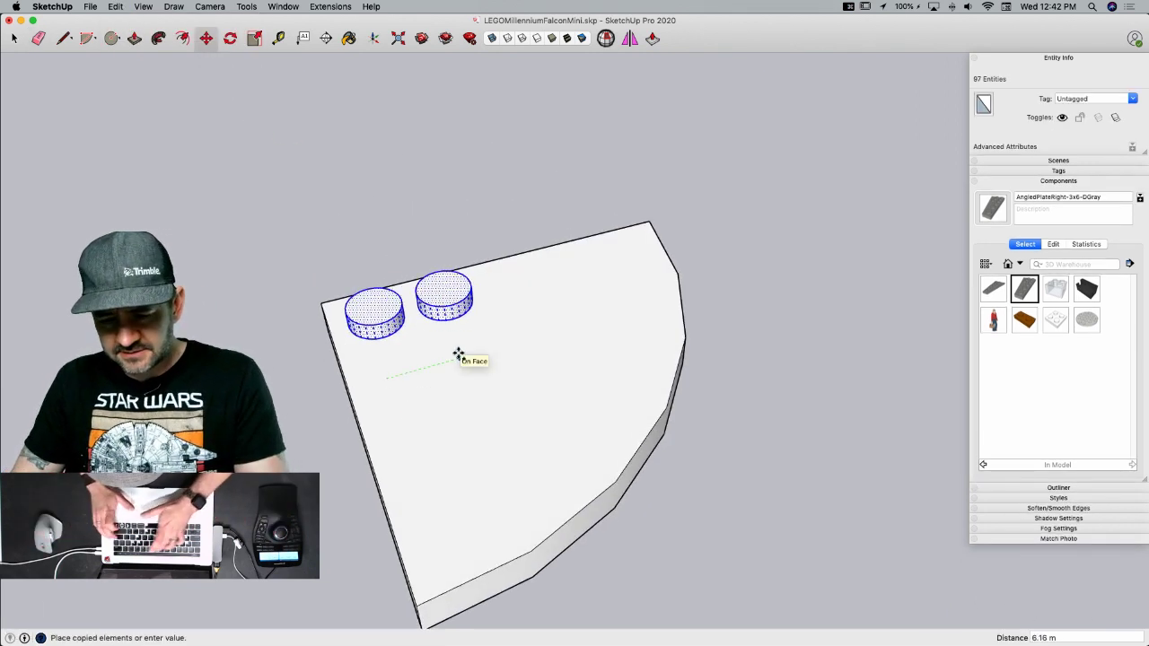
pyautogui.write('8')
pyautogui.press('Return')
pyautogui.write('3')
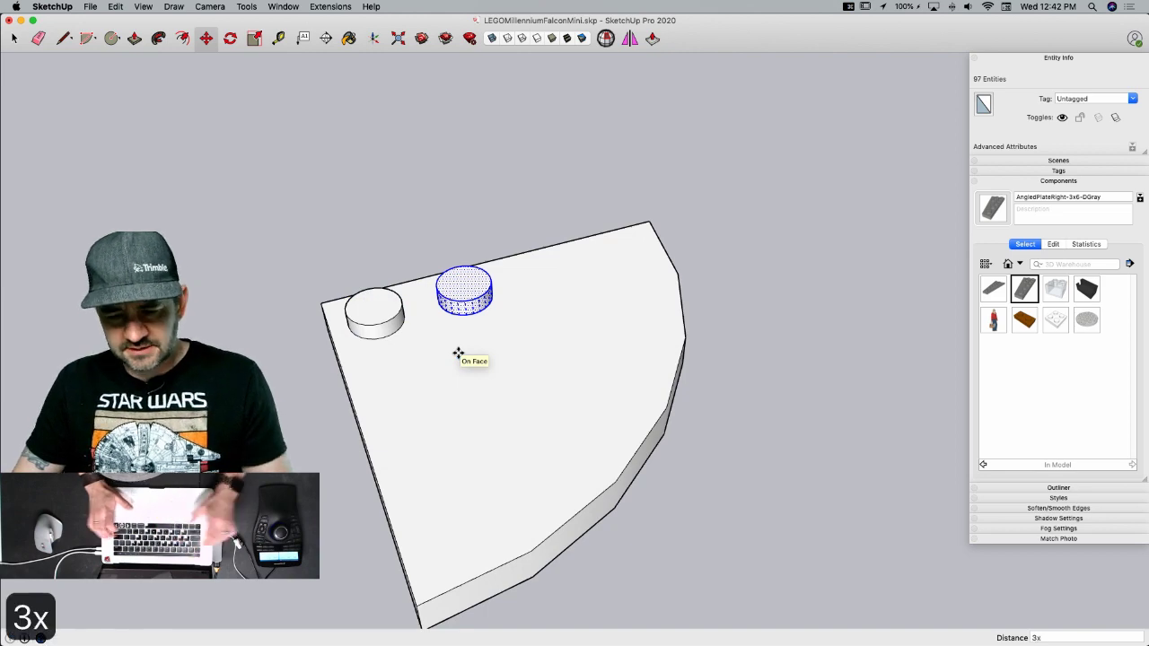
pyautogui.write('x')
pyautogui.press('Return')
pyautogui.press('space')
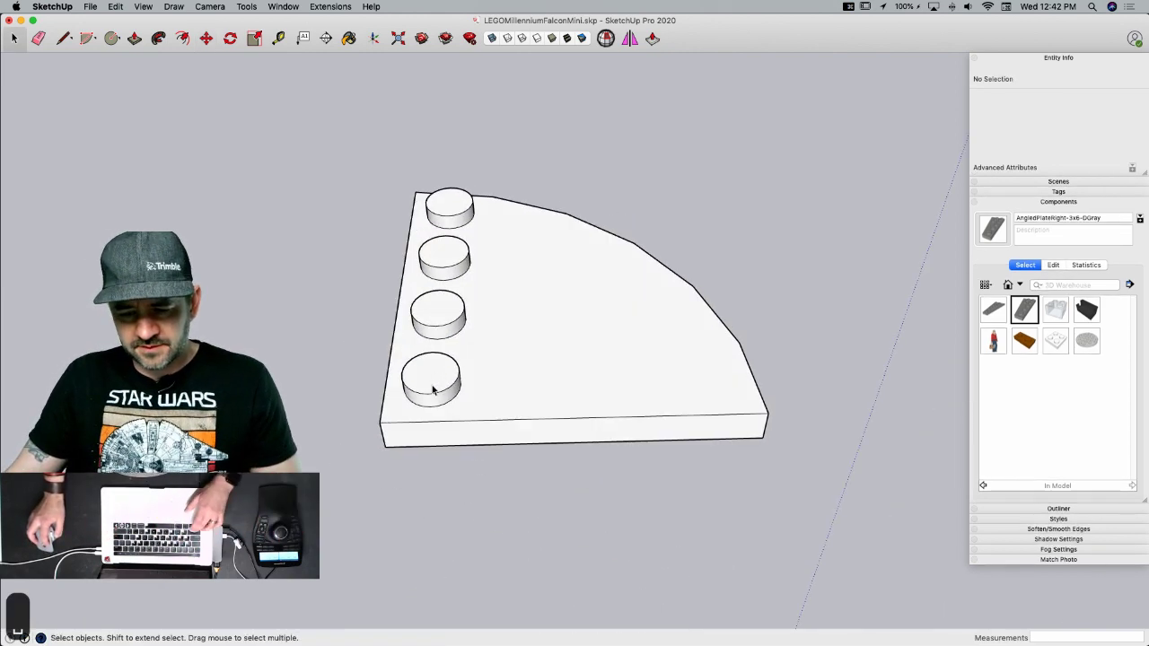
# - Copy the corner stud 8 m along the other straight edge of the quarter-round plate and repeat it 3x
pyautogui.click(434, 393)
pyautogui.press('m')
pyautogui.press('alt')
pyautogui.click(458, 413)
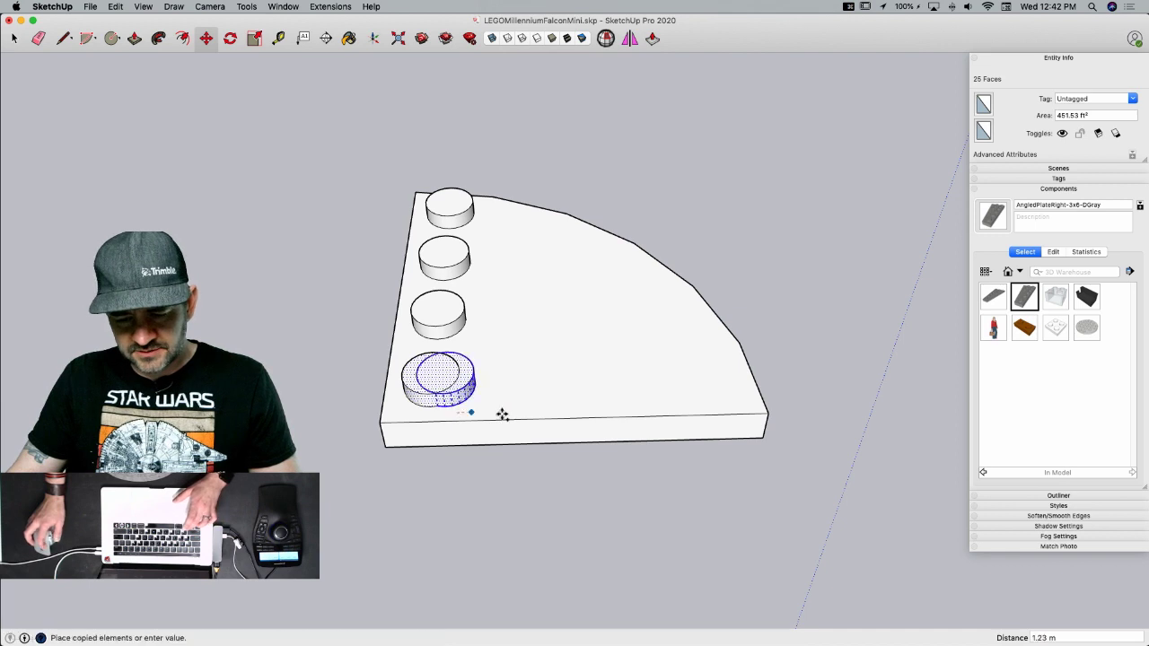
pyautogui.write('8')
pyautogui.press('Return')
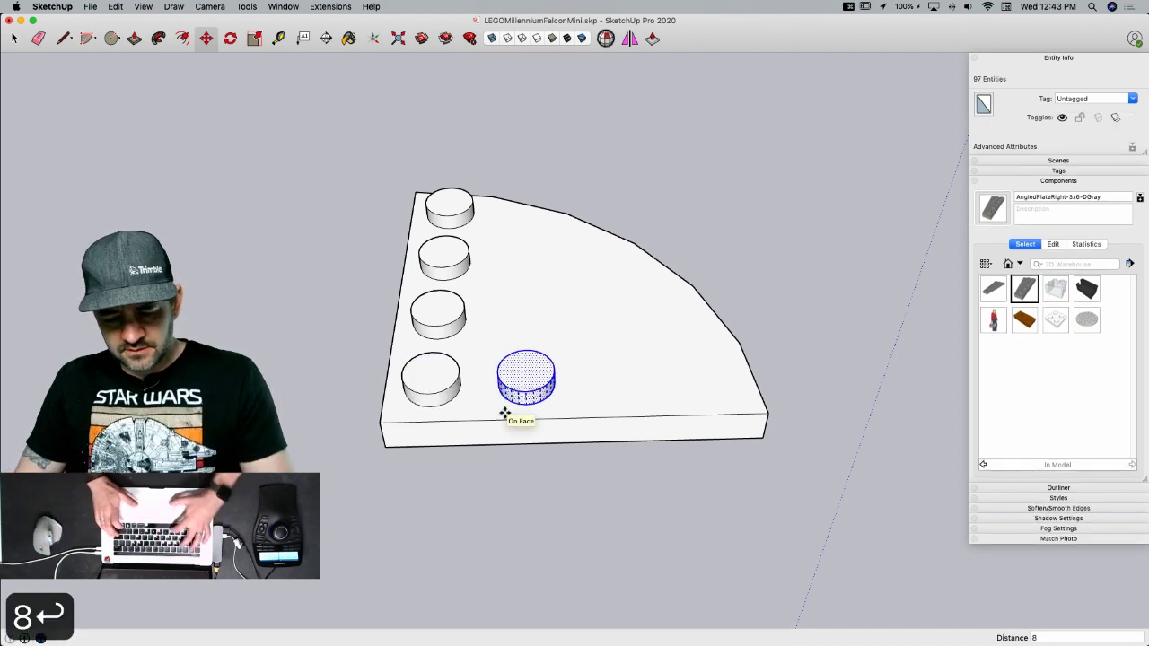
pyautogui.write('3x')
pyautogui.press('Return')
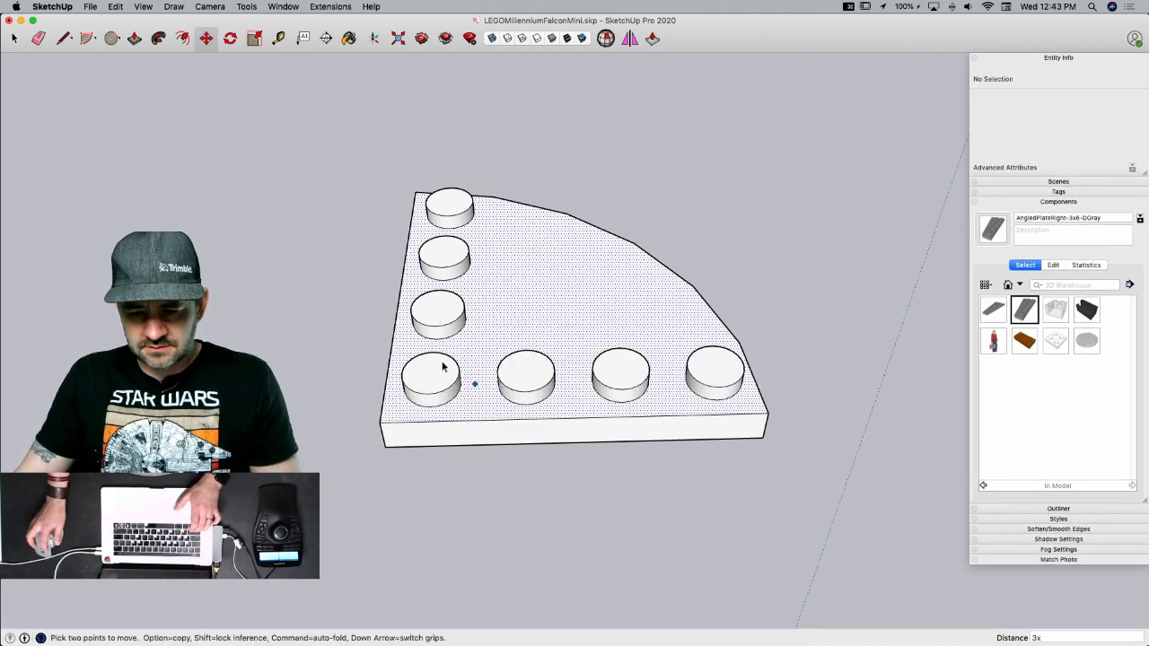
# - Copy the two middle studs of the first edge row 8 m inward to start the second row
pyautogui.press('space')
pyautogui.click(442, 320)
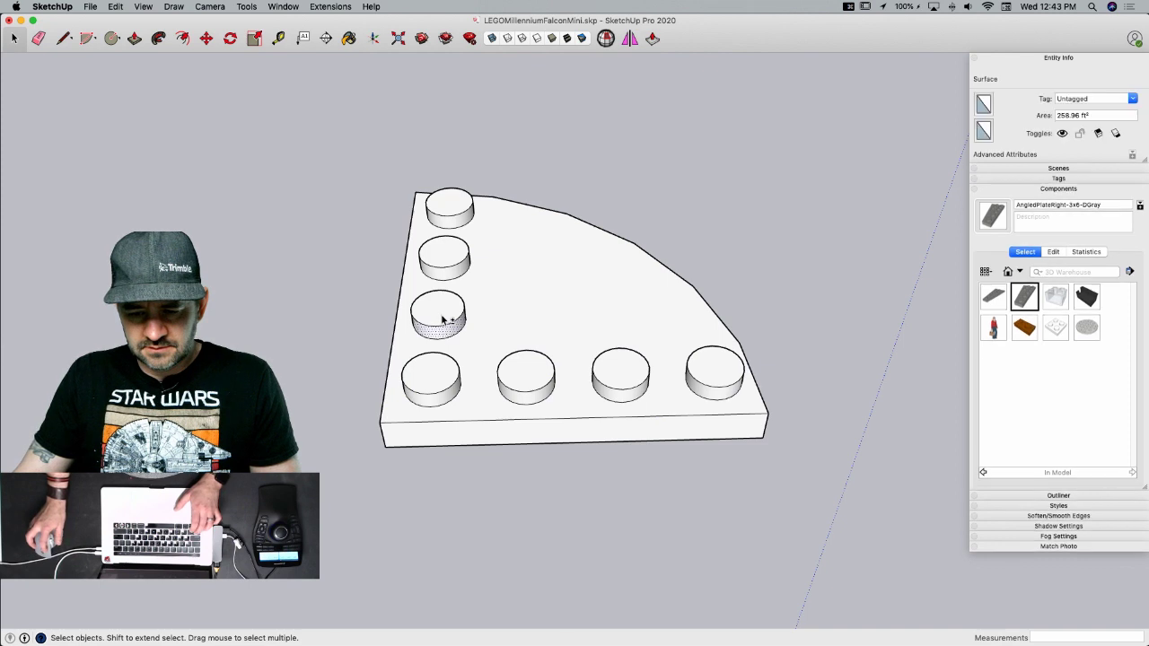
pyautogui.keyDown('shift'); pyautogui.click(454, 261); pyautogui.keyUp('shift')
pyautogui.press('m')
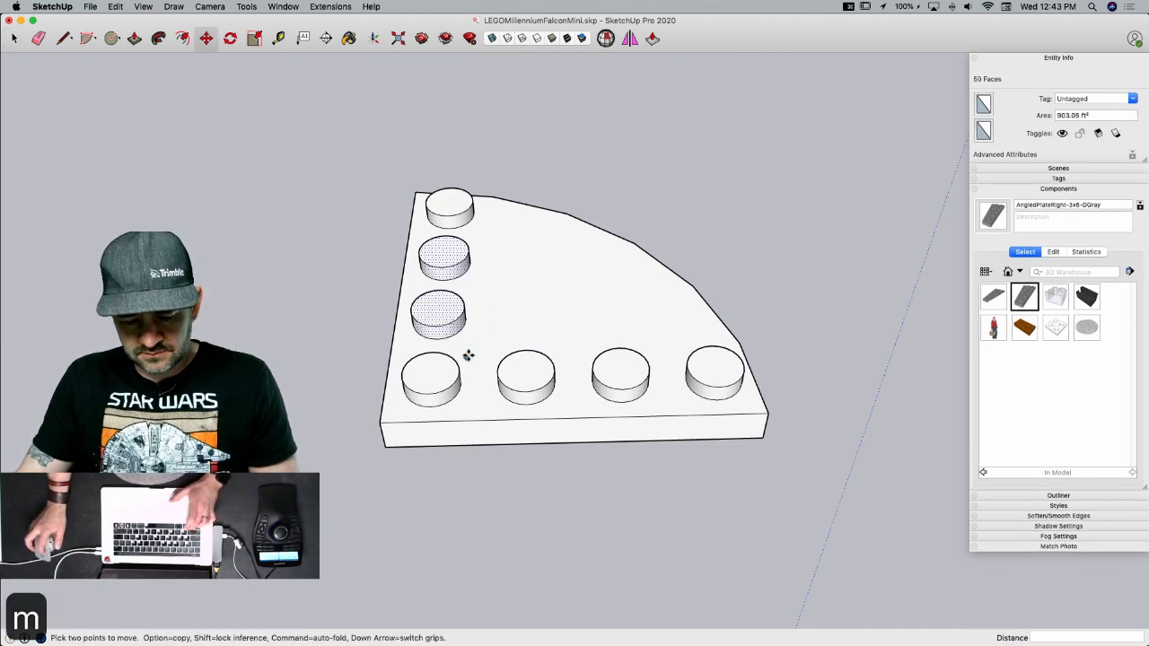
pyautogui.press('alt')
pyautogui.click(470, 348)
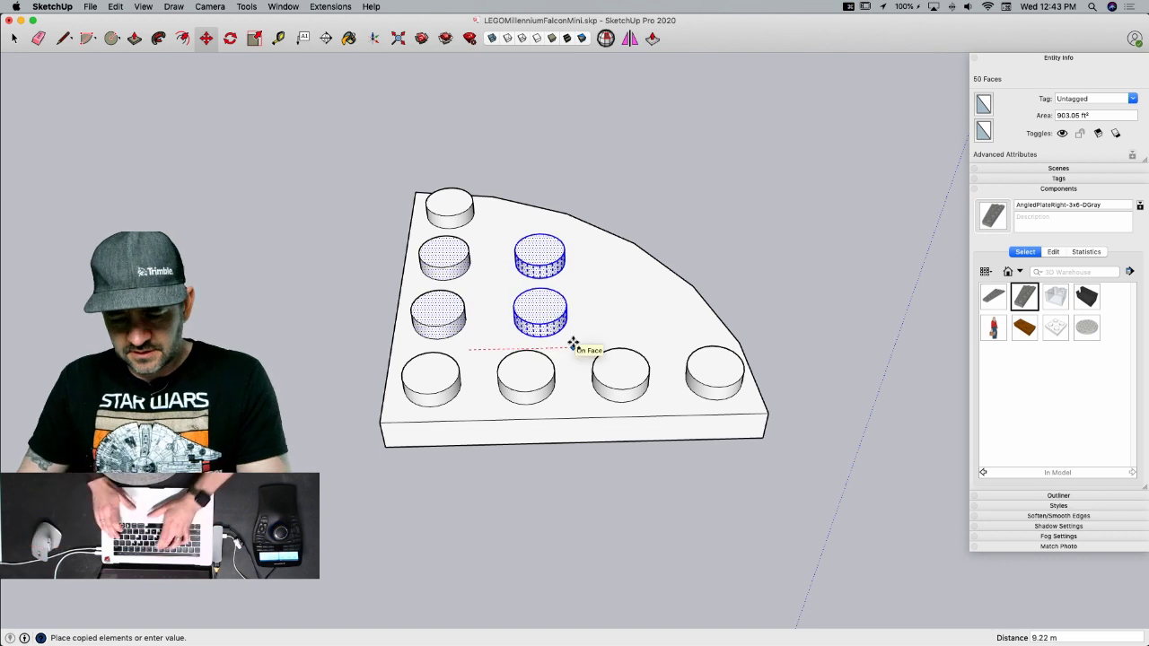
pyautogui.write('8')
pyautogui.press('Return')
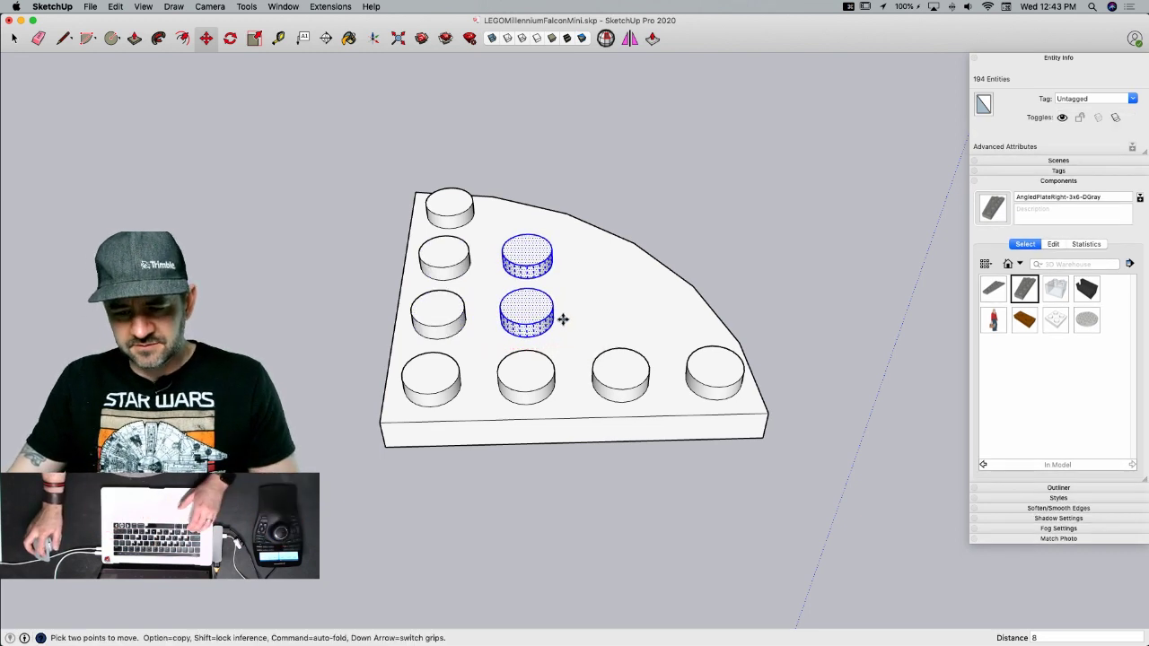
# - Copy the inner stud nearest the second edge row 8 m toward the curved side
pyautogui.press('space')
pyautogui.click(542, 314)
pyautogui.press('m')
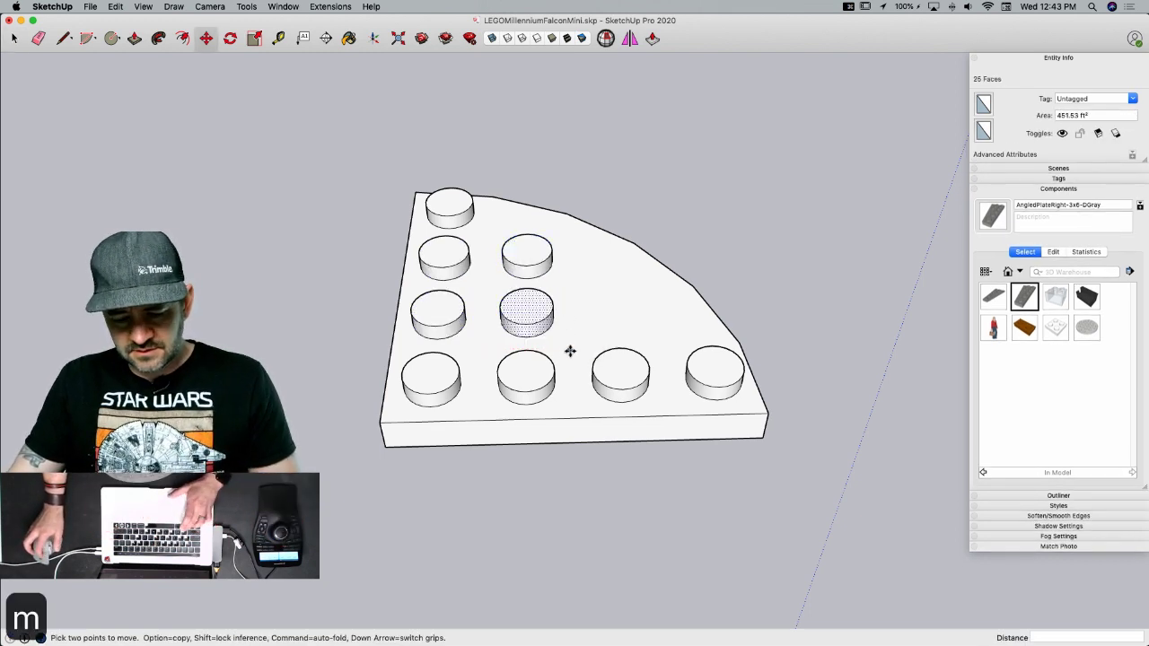
pyautogui.press('alt')
pyautogui.click(570, 352)
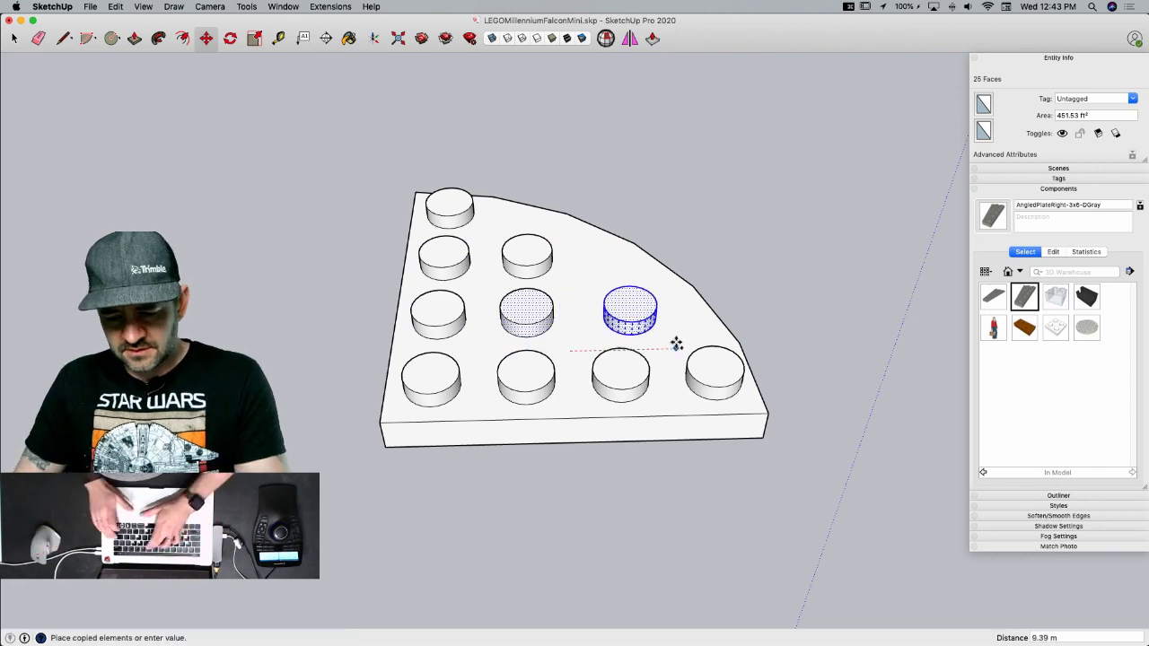
pyautogui.write('8')
pyautogui.press('Return')
# - Copy the newest inner stud 8 m away from the second edge row to fill the last spot beside the arc
pyautogui.moveTo(680, 341); pyautogui.dragTo(587, 440, button='middle')
pyautogui.press('space')
pyautogui.press('m')
pyautogui.press('alt')
pyautogui.click(593, 429)
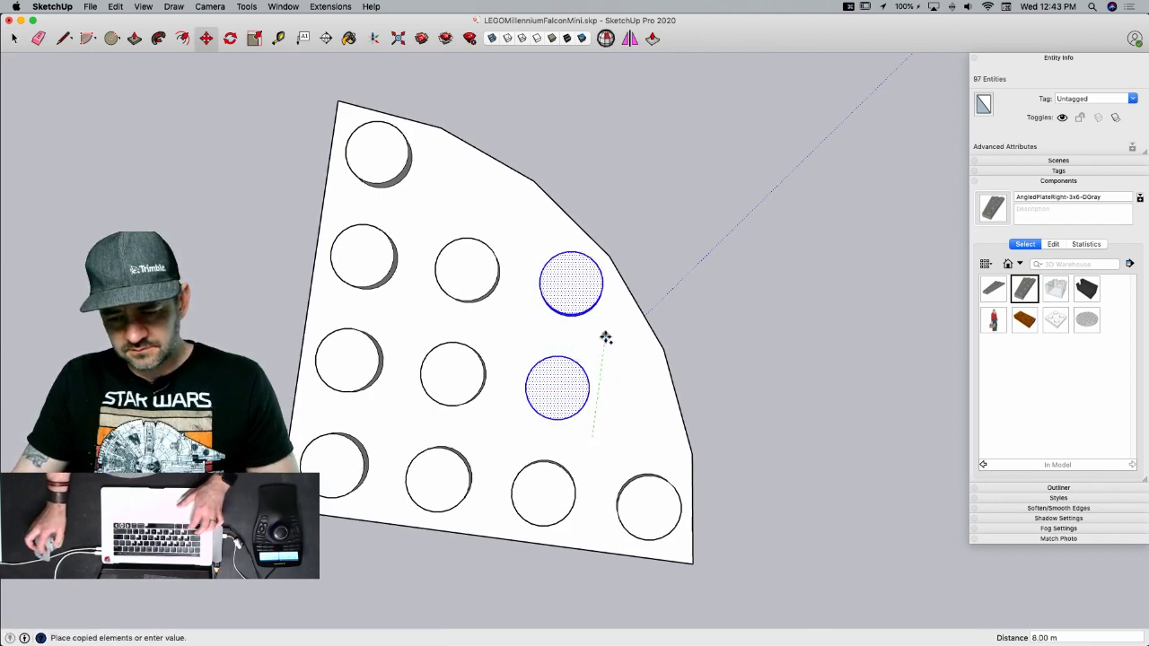
pyautogui.click(607, 336)
pyautogui.press('space')
pyautogui.moveTo(706, 389); pyautogui.dragTo(586, 344, button='middle')
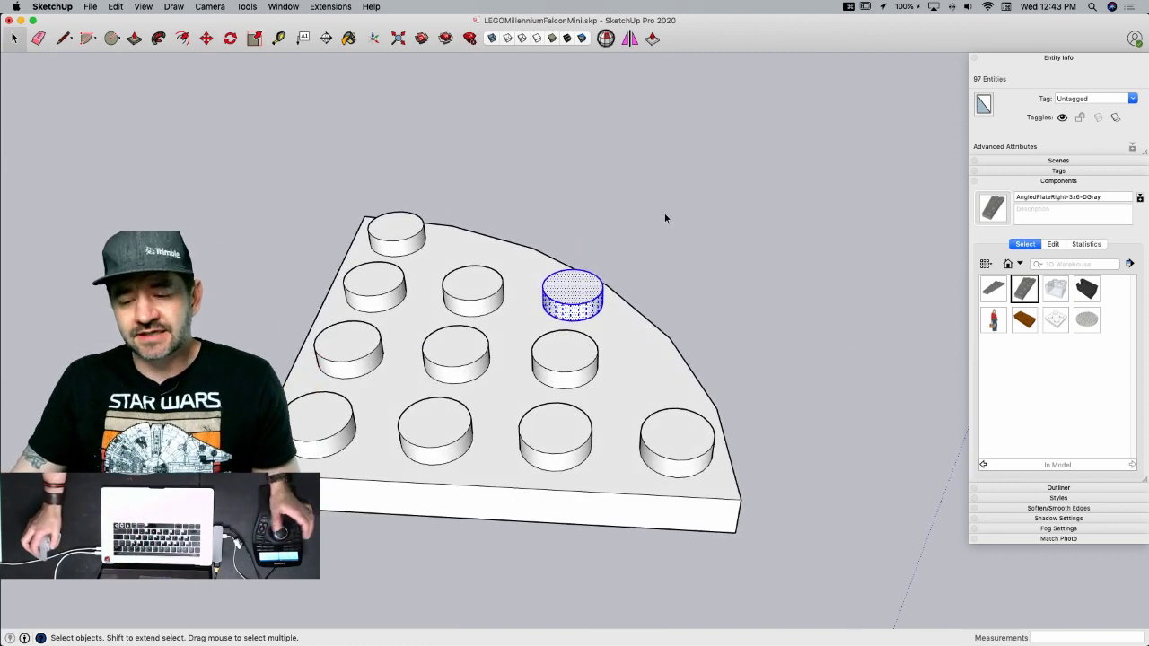
# - Offset the outline of the quarter-round plate's underside face 1.6 m inward
pyautogui.moveTo(477, 220); pyautogui.dragTo(449, 201, button='middle')
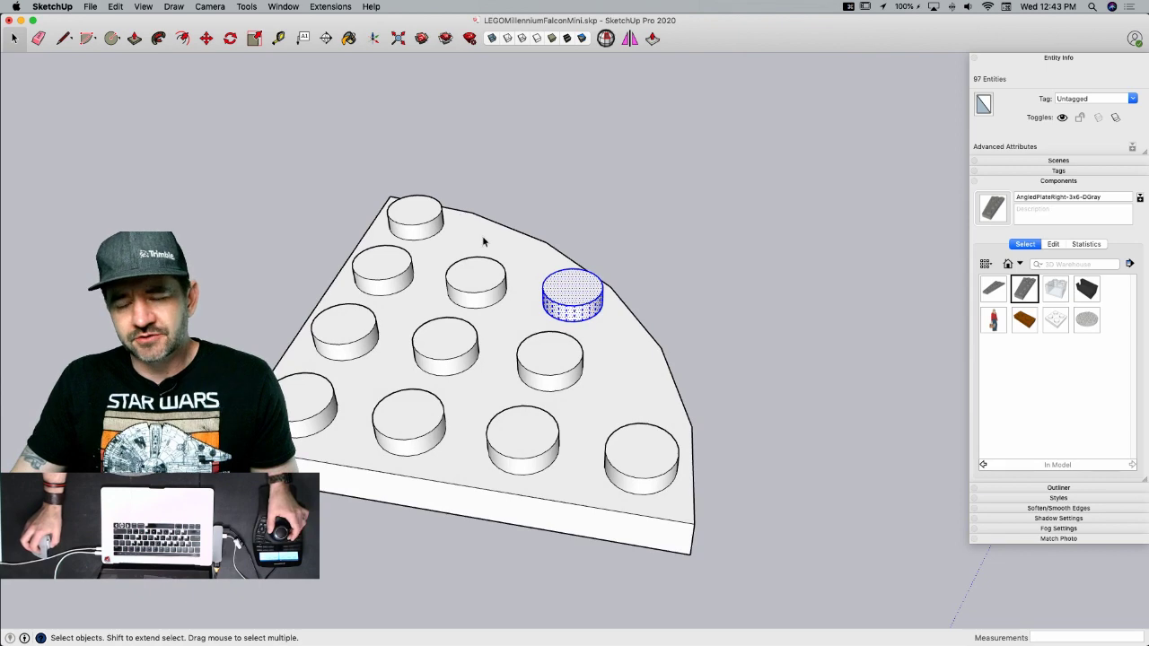
pyautogui.moveTo(511, 238); pyautogui.dragTo(503, 355, button='middle')
pyautogui.press('f')
pyautogui.click(312, 216)
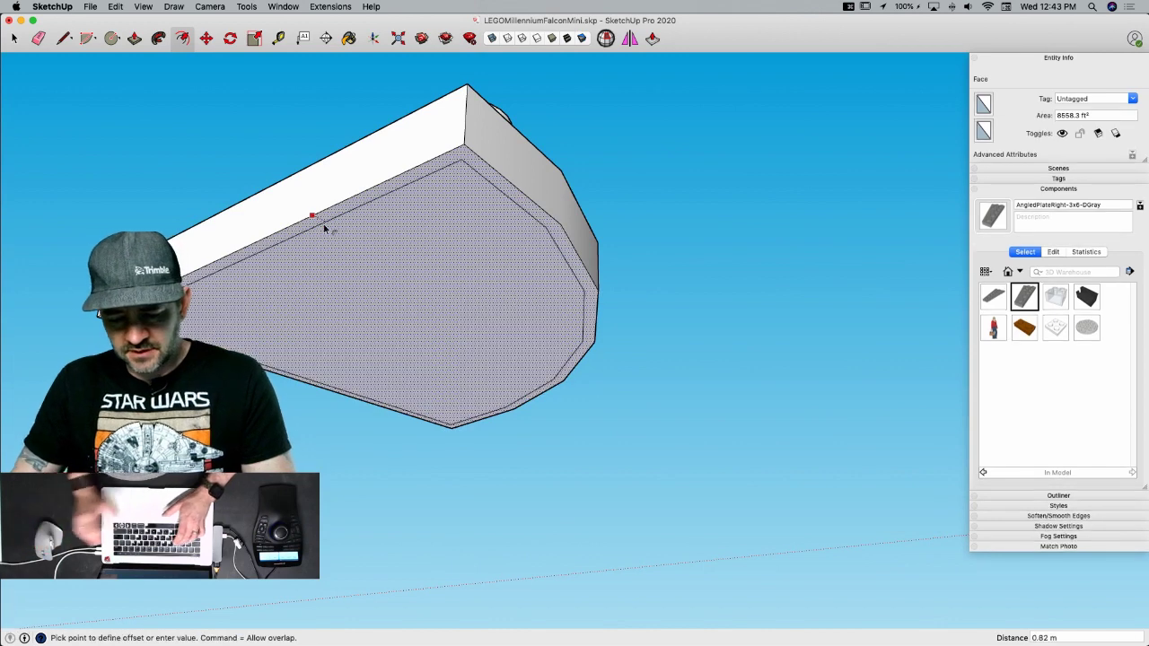
pyautogui.write('1.6')
pyautogui.press('Return')
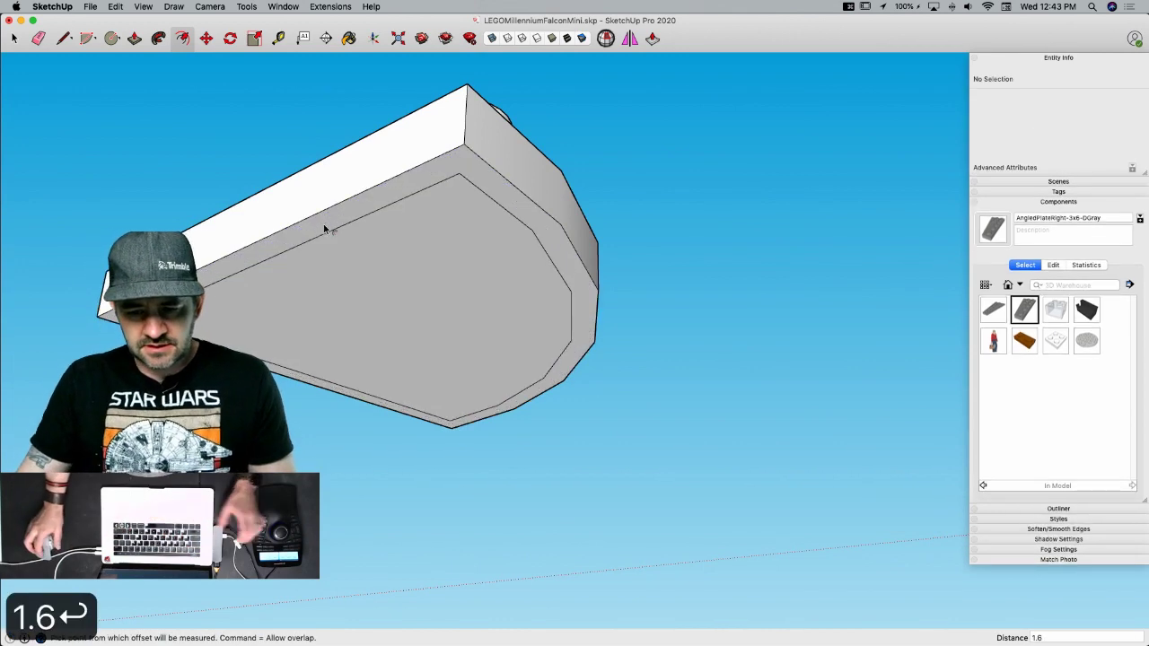
# - Push/Pull the inset underside face into the quarter-round plate, matching the recess of the loose white 2x2 plate
pyautogui.press('p')
pyautogui.click(377, 329)
pyautogui.moveTo(377, 328); pyautogui.dragTo(208, 453, button='middle')
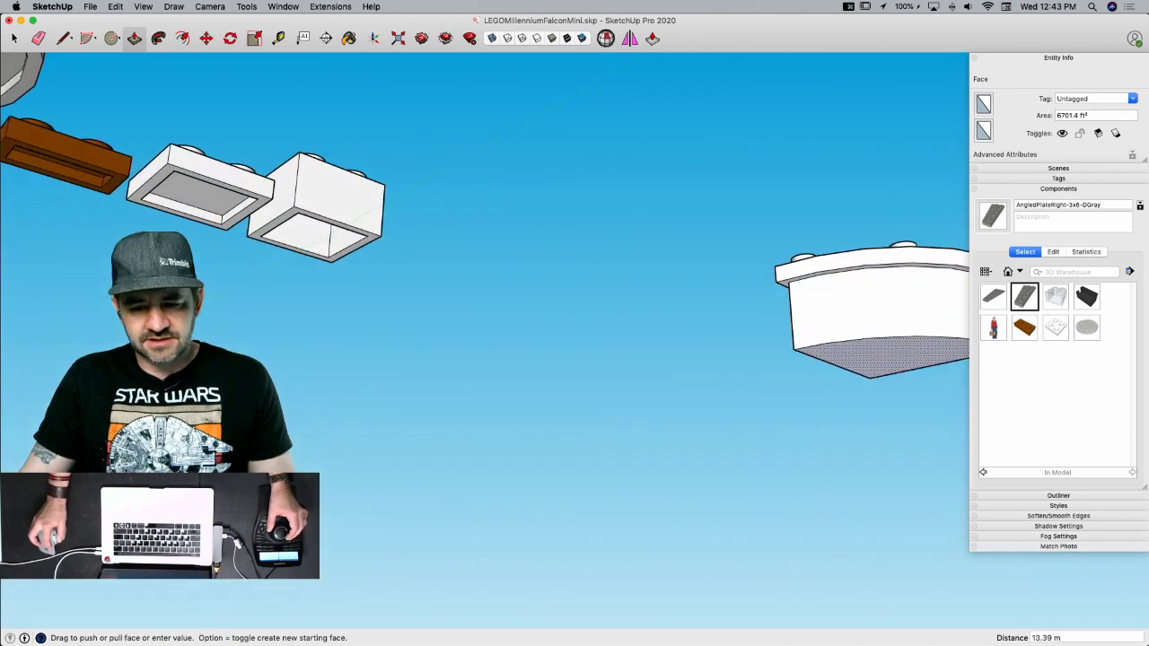
pyautogui.click(222, 219)
pyautogui.press('space')
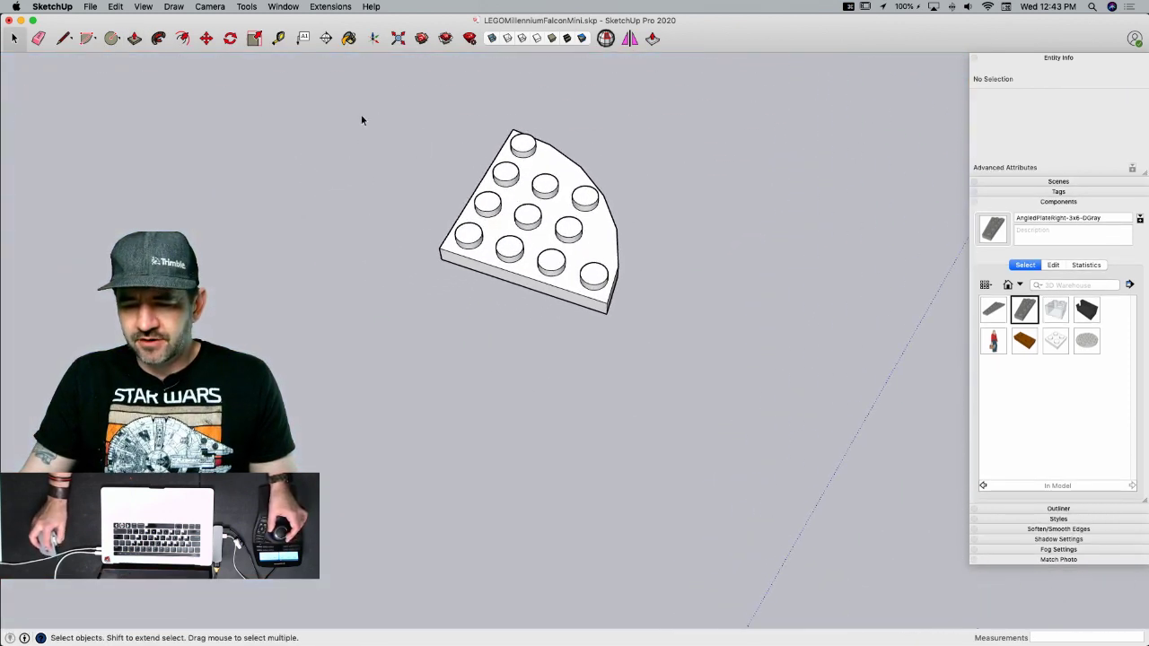
# - Make the whole quarter-round plate a component named QurterRoundPlate-4x4-DGray
pyautogui.moveTo(362, 119); pyautogui.dragTo(639, 354)
pyautogui.rightClick(461, 326)
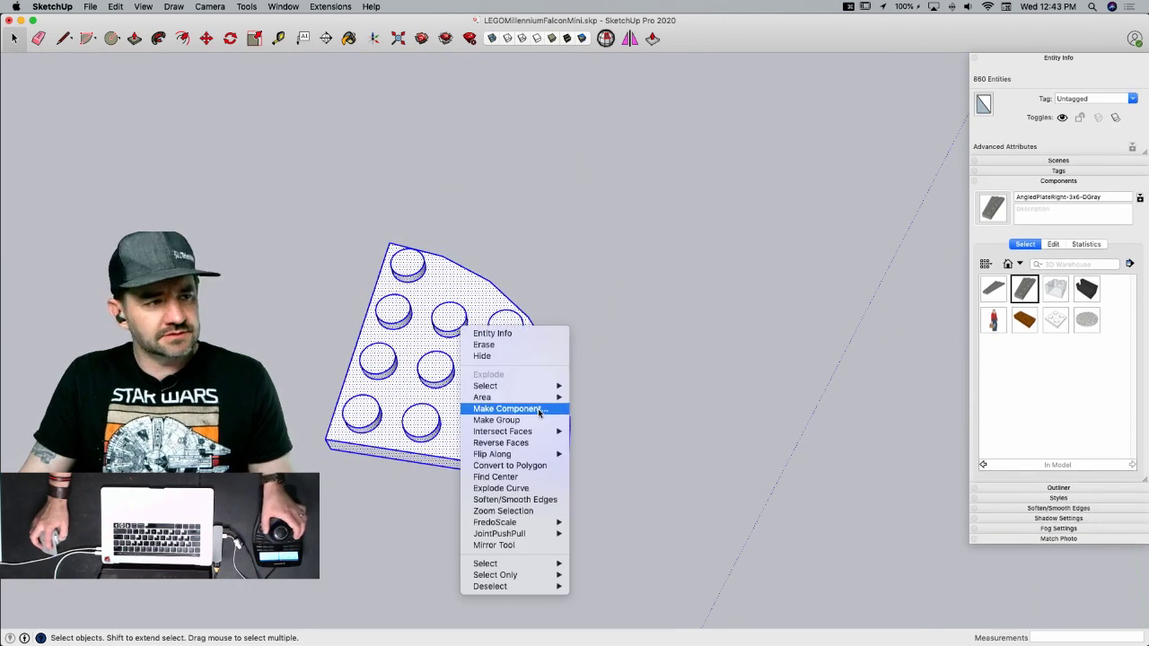
pyautogui.click(508, 408)
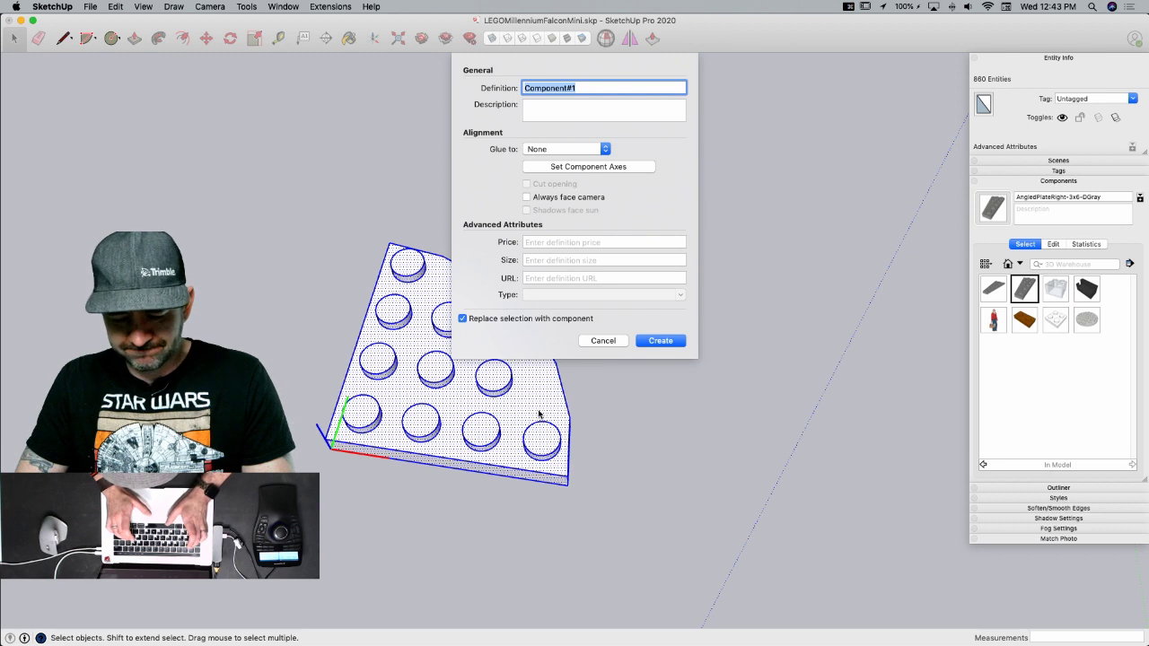
pyautogui.write('QurterRound')
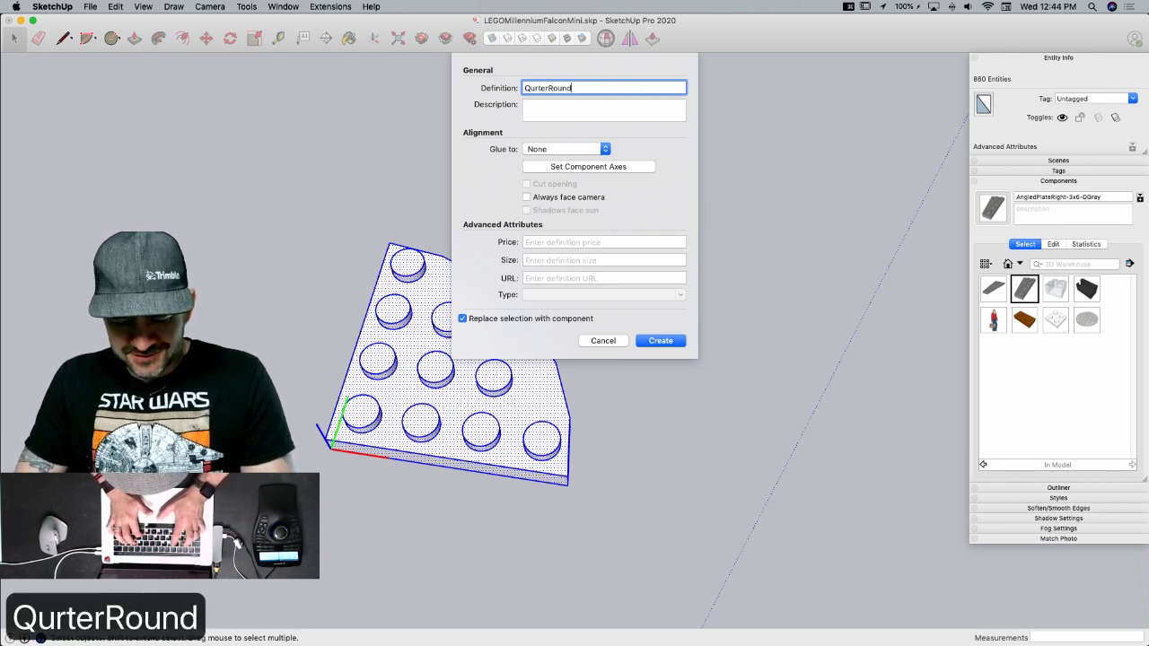
pyautogui.write('Plate-4')
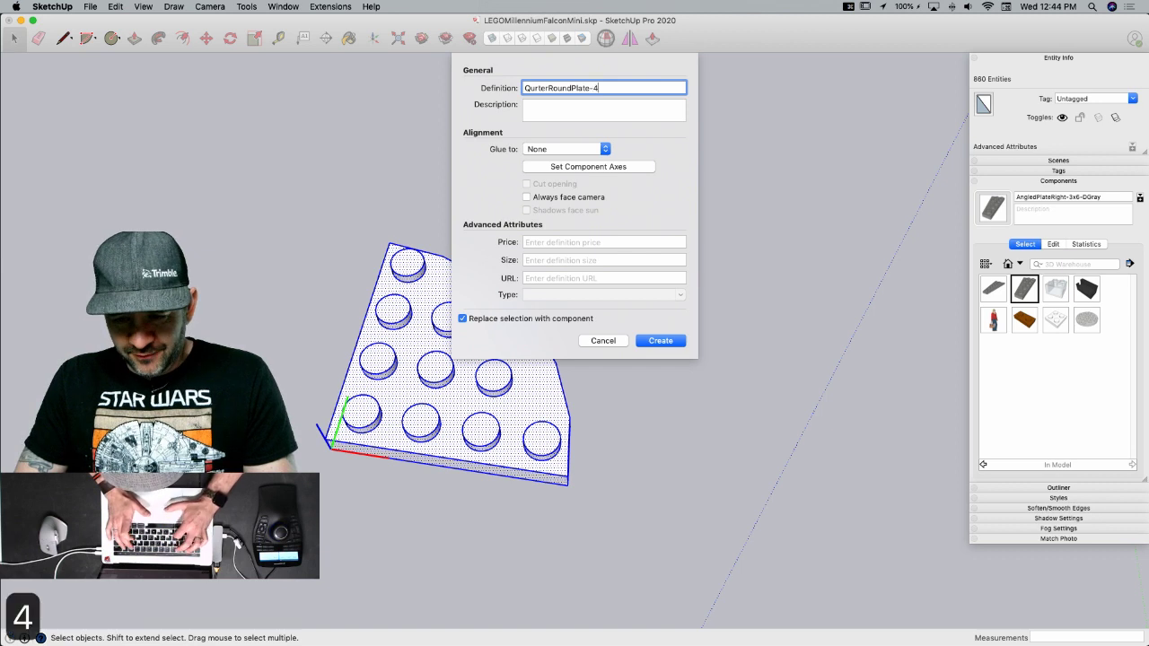
pyautogui.write('x4-DGray')
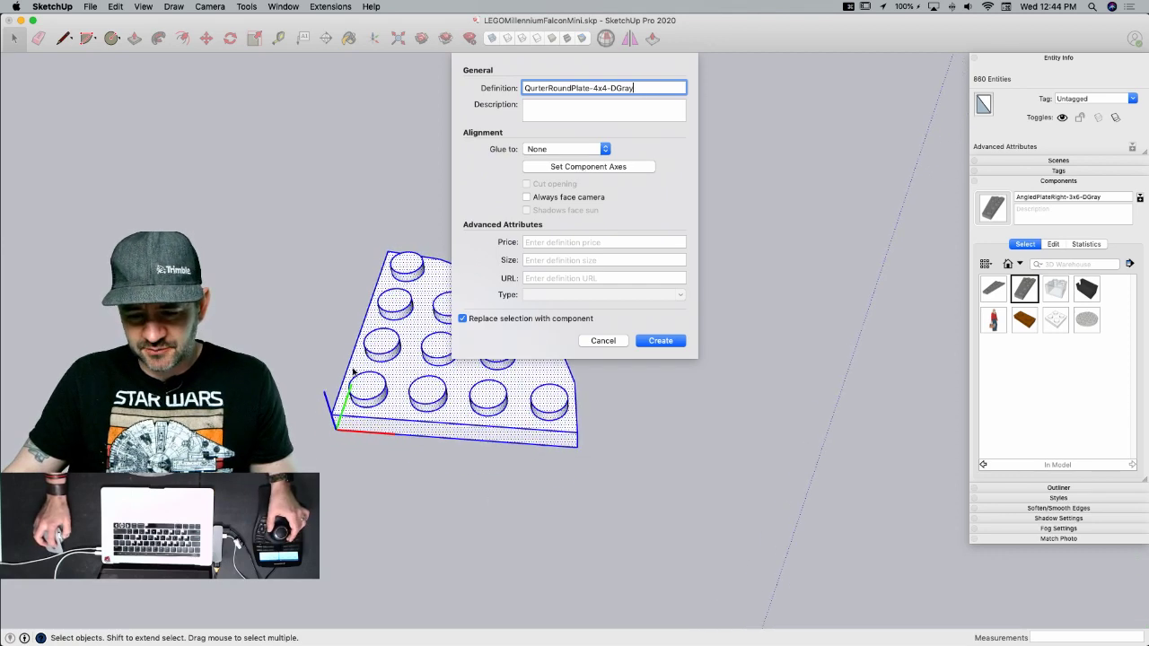
pyautogui.click(661, 341)
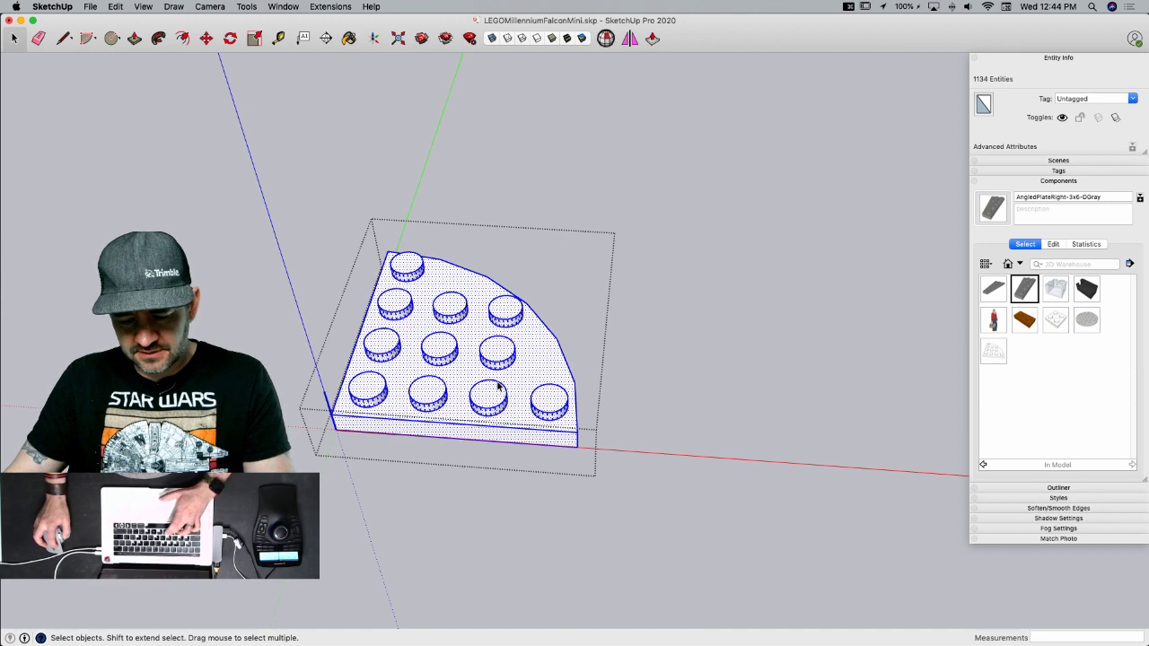
# - Paint all the geometry of the quarter-round plate component with the dark gray Tin color and close its editing
pyautogui.press('b')
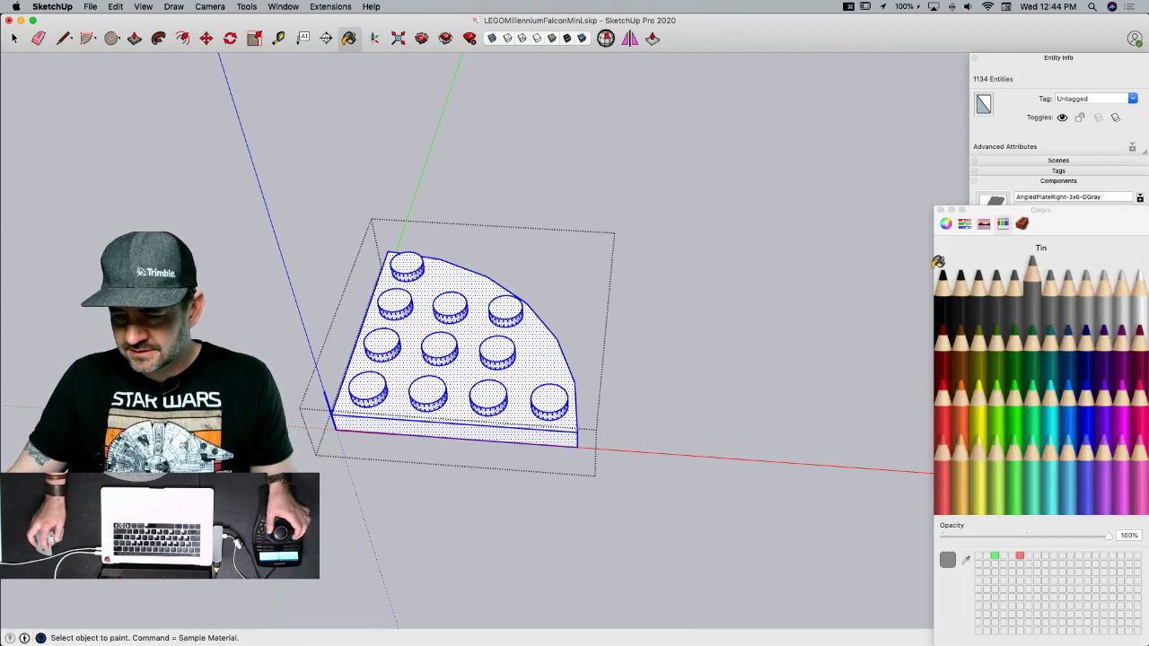
pyautogui.click(419, 308)
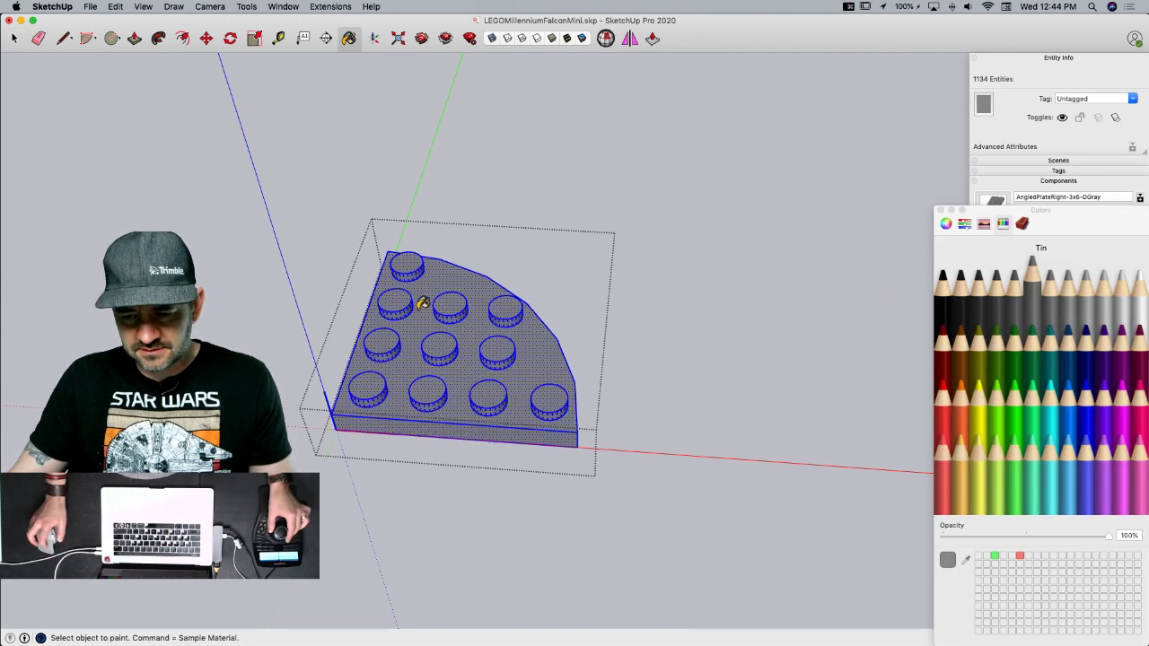
pyautogui.press('space')
pyautogui.click(721, 416)
pyautogui.moveTo(721, 417)
pyautogui.mouseDown(button='middle')
pyautogui.moveTo(792, 391)
pyautogui.moveTo(938, 227)
pyautogui.mouseUp(button='middle')
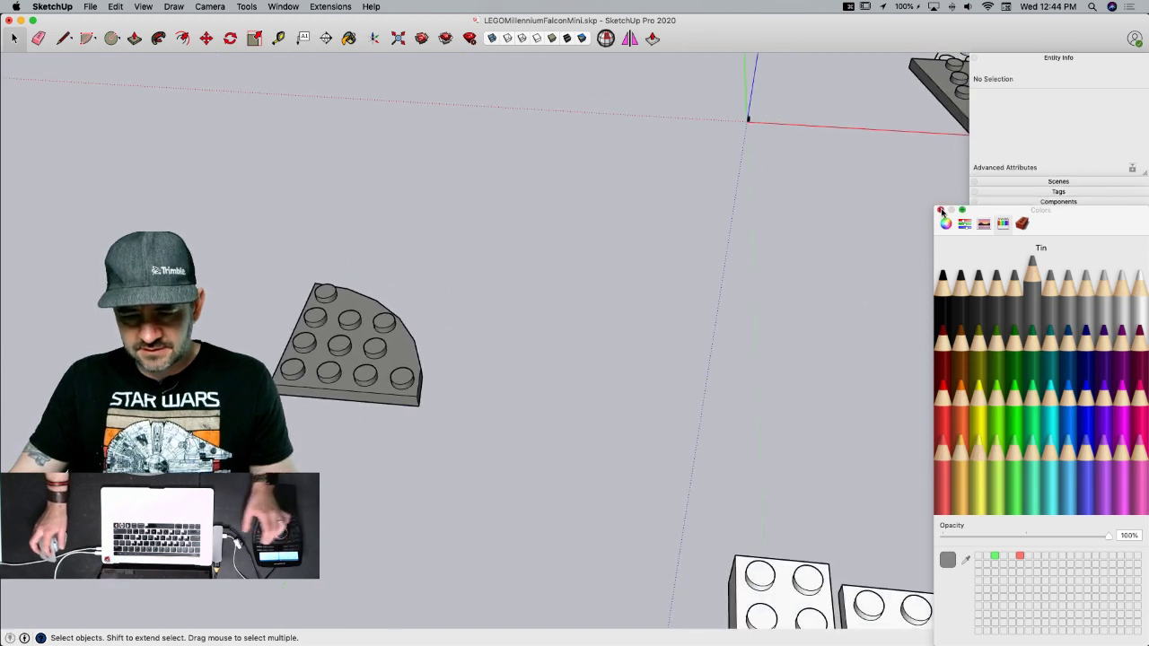
pyautogui.click(941, 210)
# - Move the gray quarter-round plate to the end of the loose parts row, beside the two angled plates
pyautogui.press('m')
pyautogui.click(335, 395)
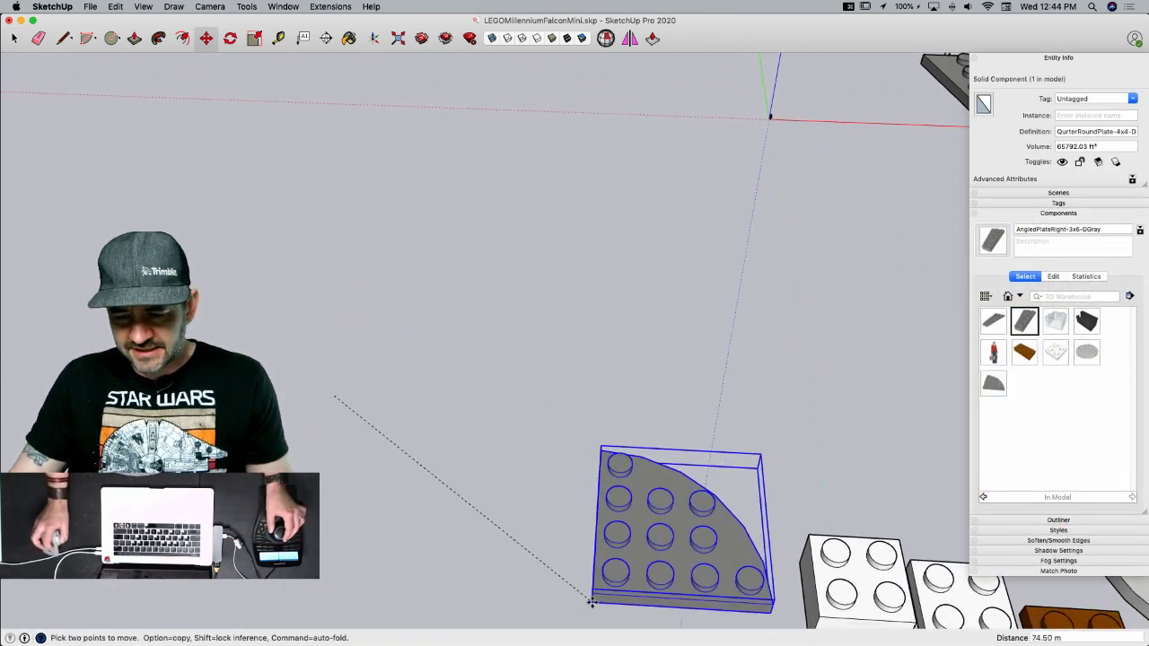
pyautogui.scroll(-5, 593, 603)
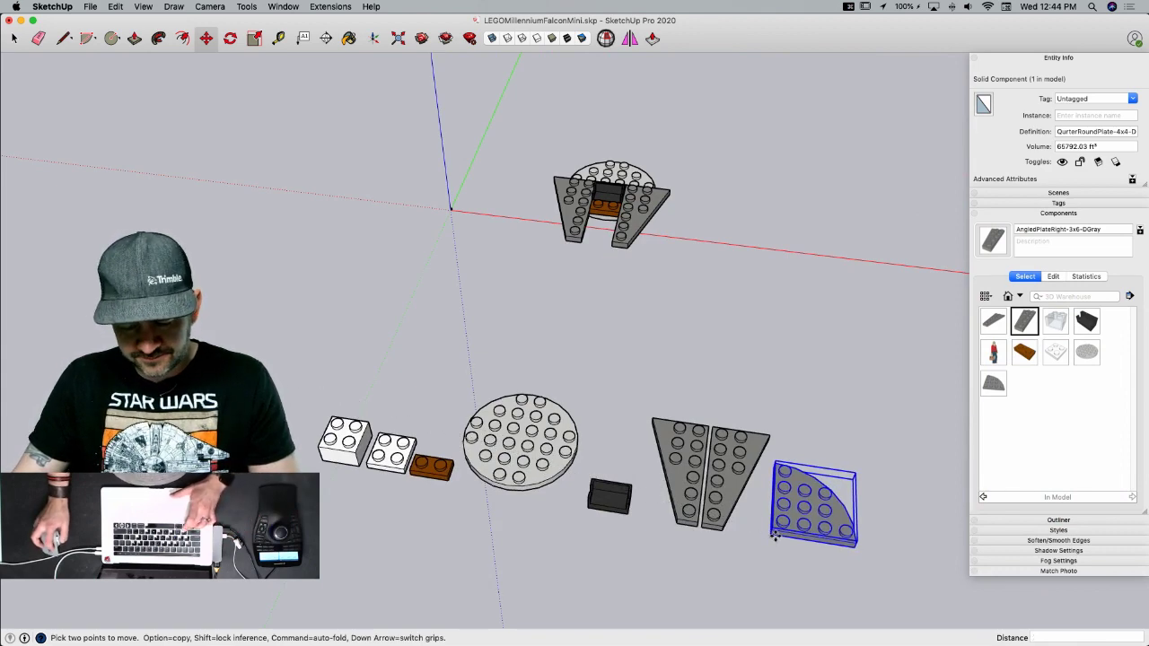
# - Copy the quarter-round plate to the assembly, snapping its square corner to the midpoint of the brown 1x2 plate's edge
pyautogui.click(775, 536)
pyautogui.press('alt')
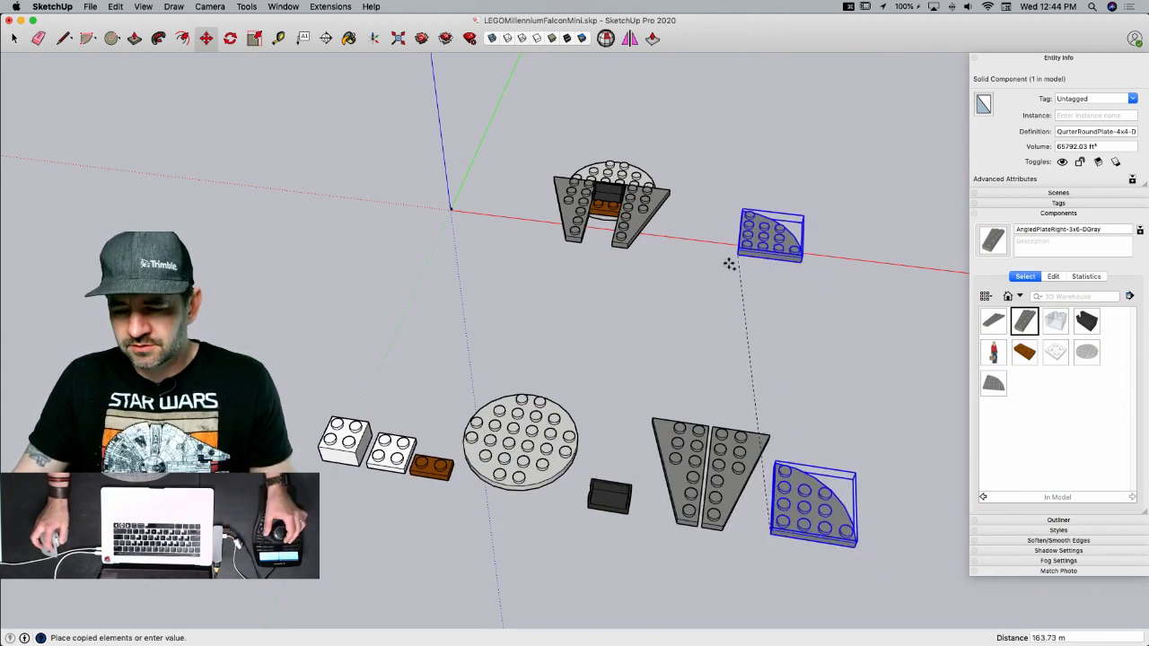
pyautogui.click(735, 258)
pyautogui.scroll(6, 735, 258)
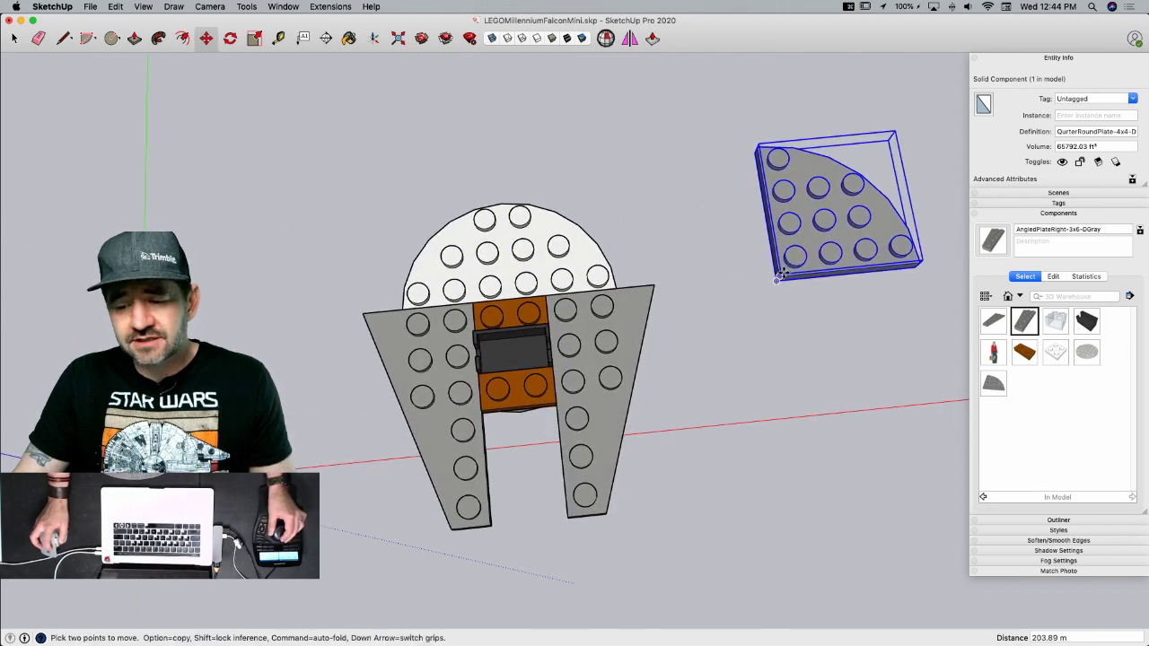
pyautogui.click(828, 202)
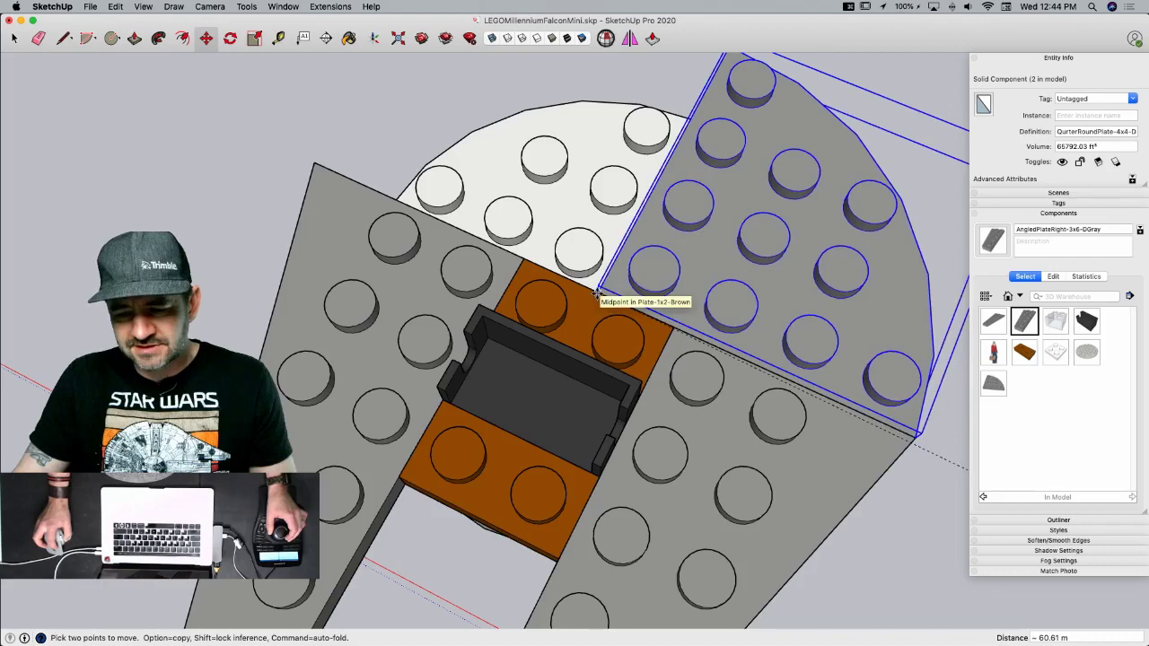
pyautogui.click(598, 292)
# - Rotate a copy of the placed quarter-round plate a quarter turn about its square corner to cover the other half of the round plate
pyautogui.press('q')
pyautogui.moveTo(622, 305); pyautogui.dragTo(633, 321, button='middle')
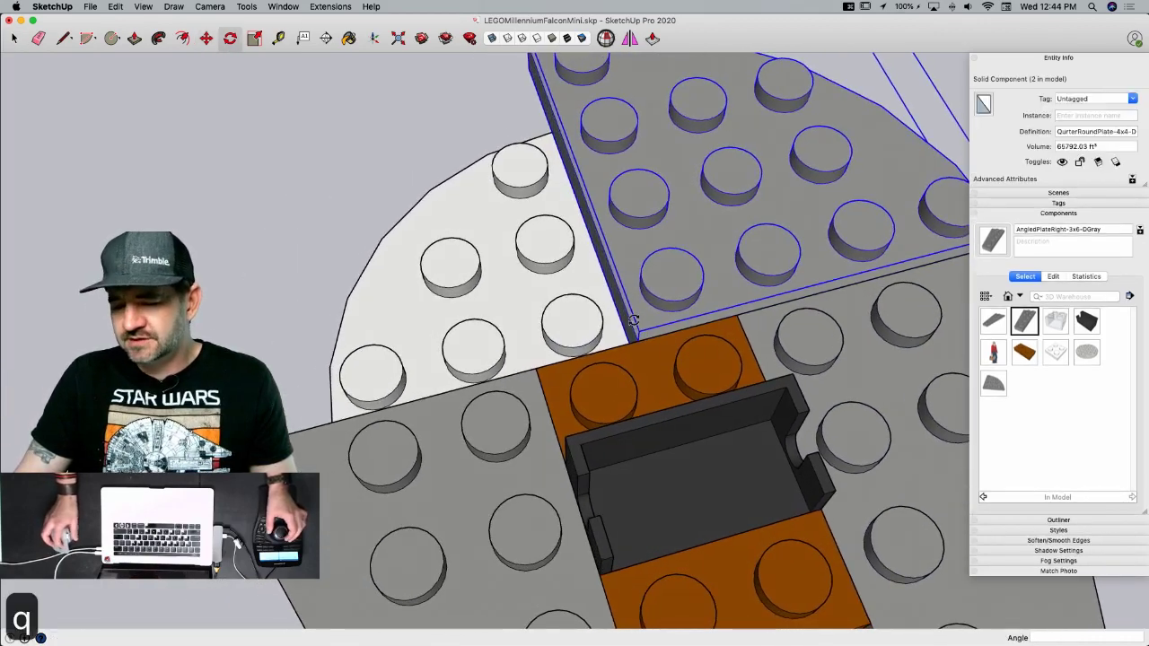
pyautogui.click(635, 340)
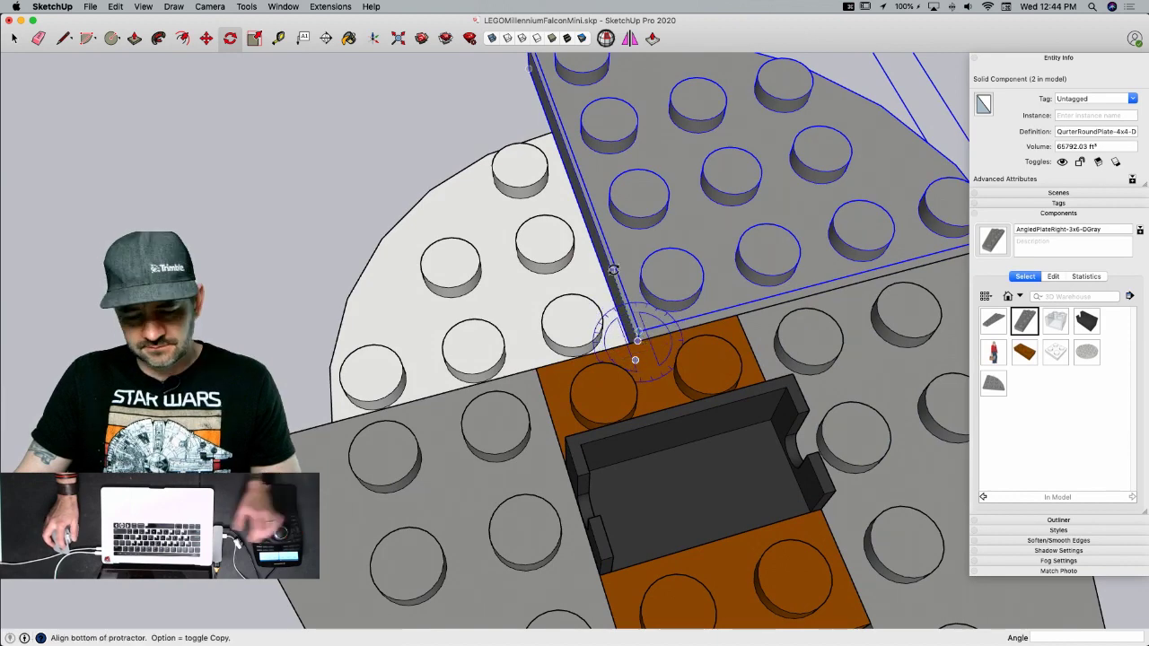
pyautogui.click(614, 271)
pyautogui.click(540, 368)
pyautogui.press('space')
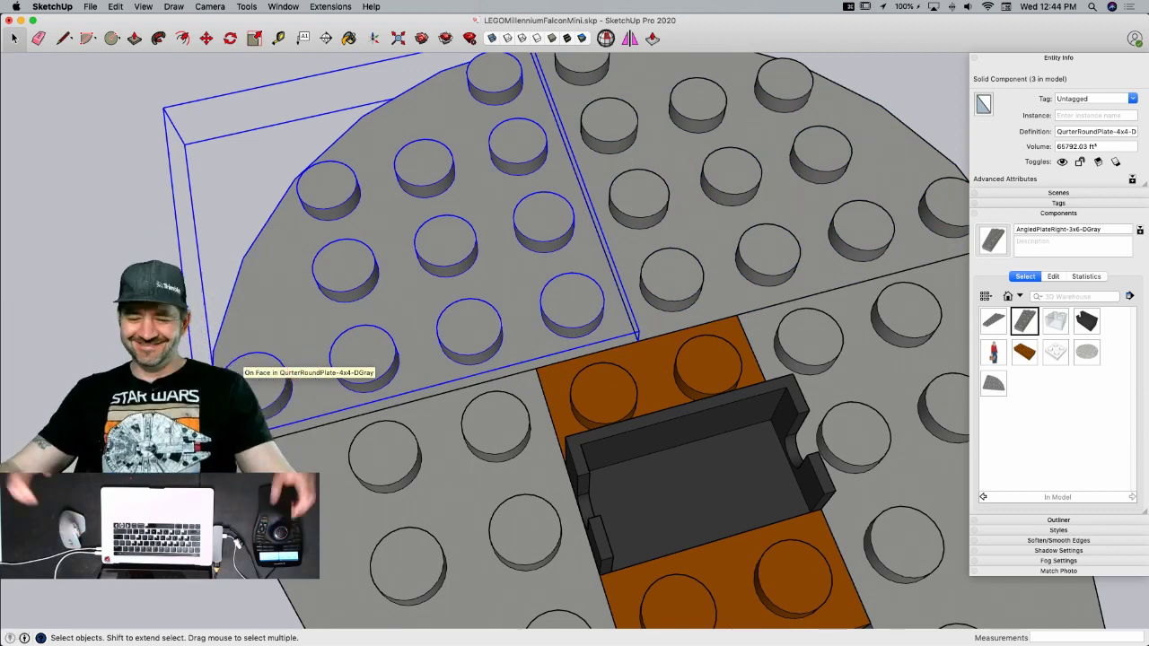
# - Save the model with both quarter-round plates in place and clear the selection
pyautogui.scroll(-10, 339, 457)
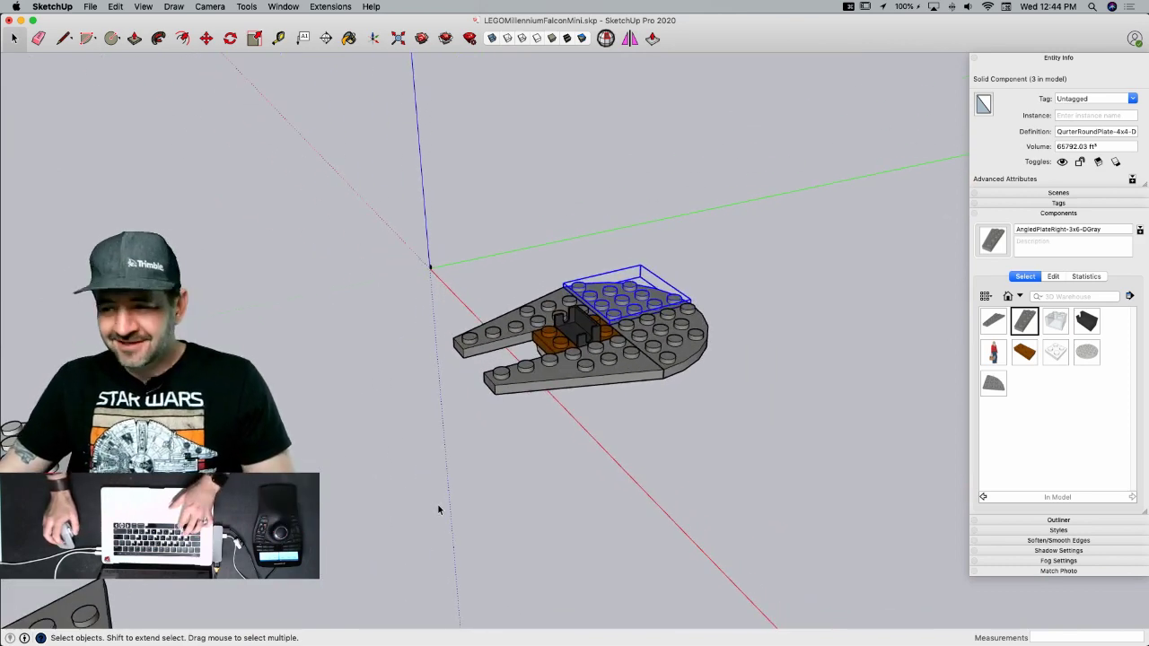
pyautogui.press('super+s')
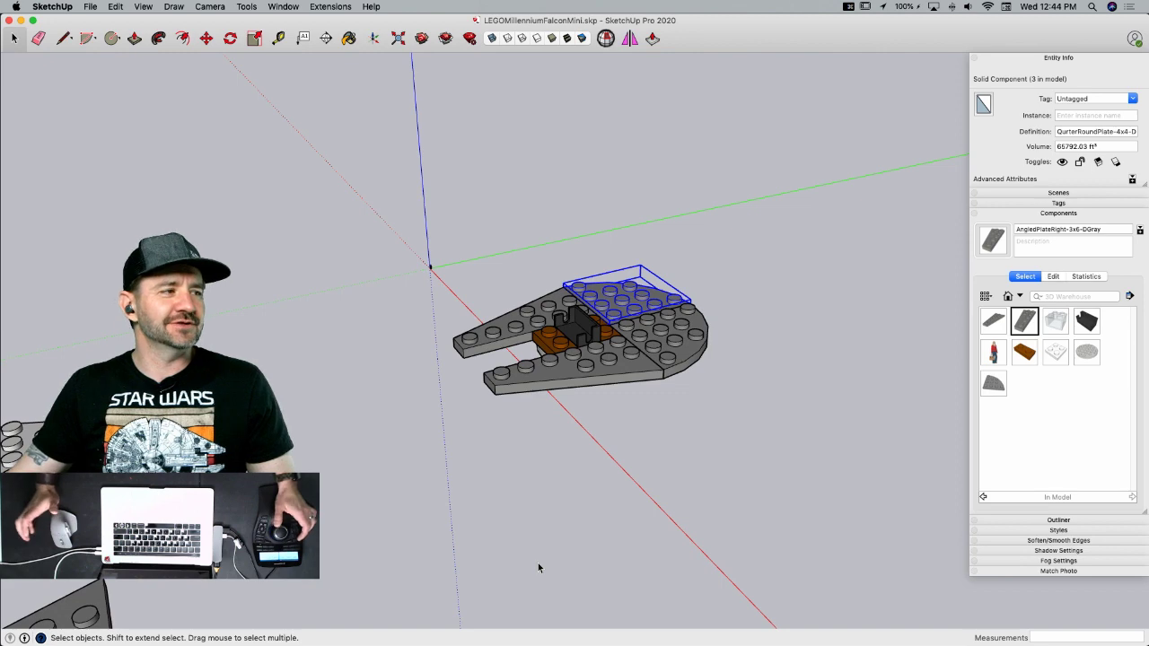
pyautogui.press('space')
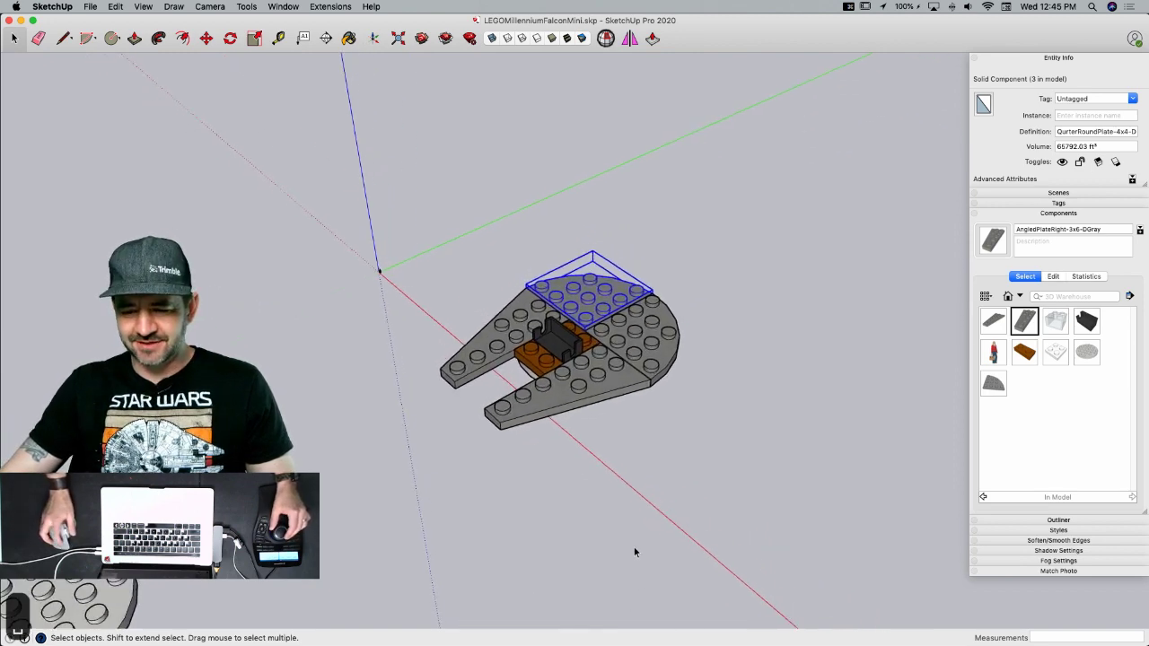
pyautogui.click(634, 547)
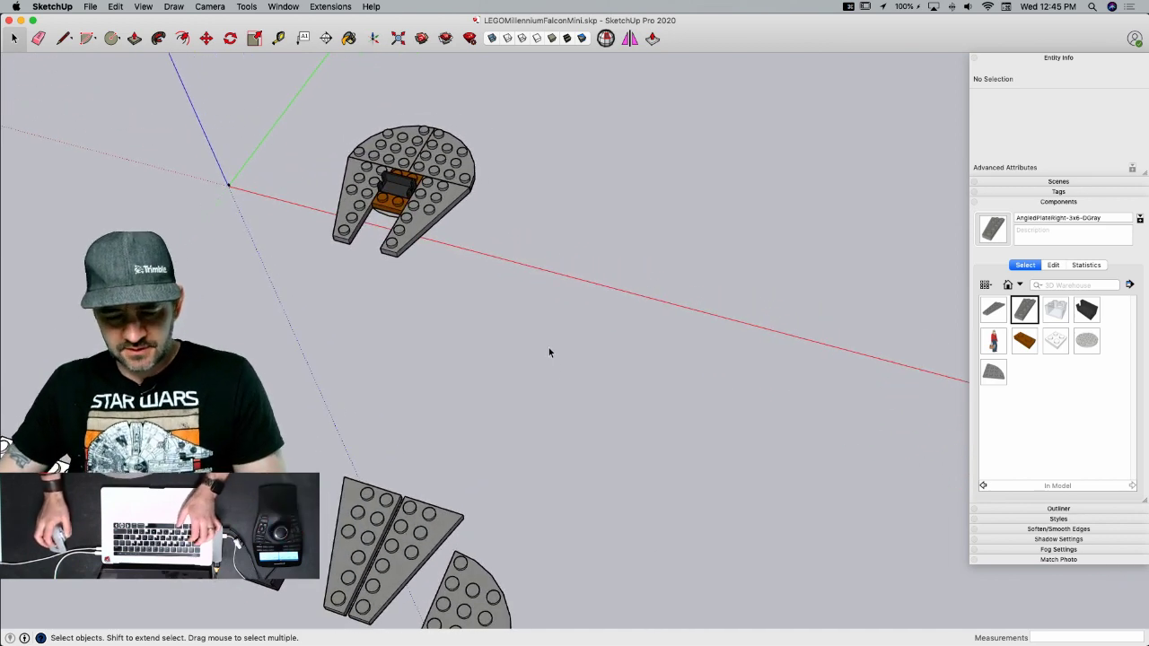
# - Check step 5 in the PDF building instructions and copy the loose white 2x2 brick into open space in SketchUp
pyautogui.press('super+Tab')
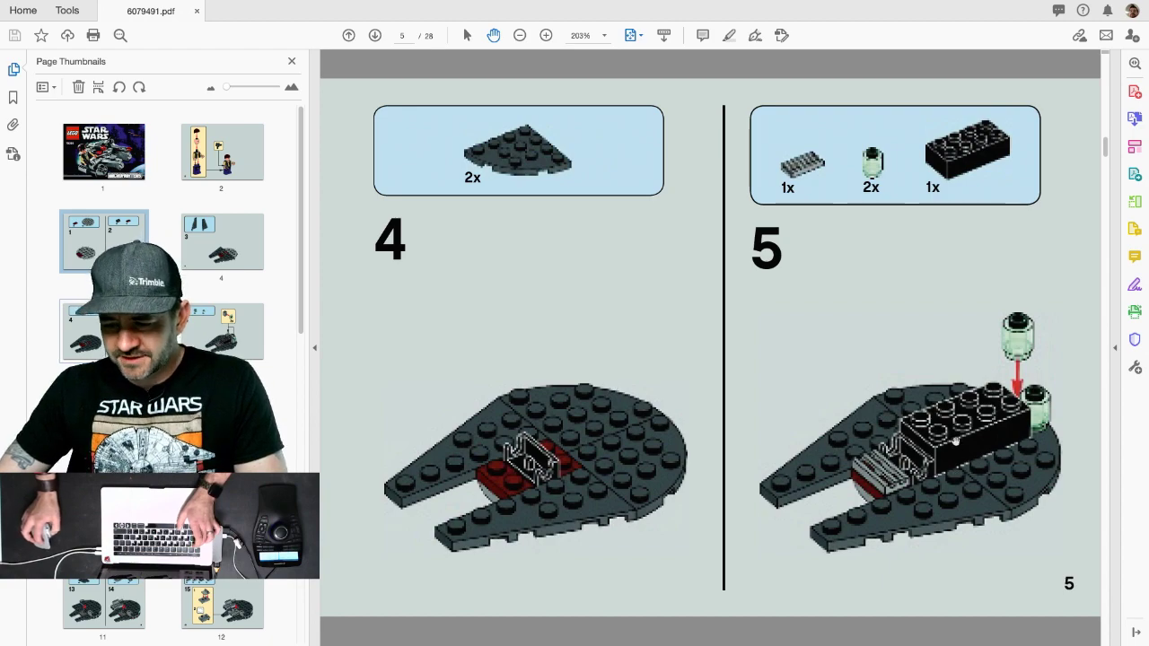
pyautogui.press('super+Tab')
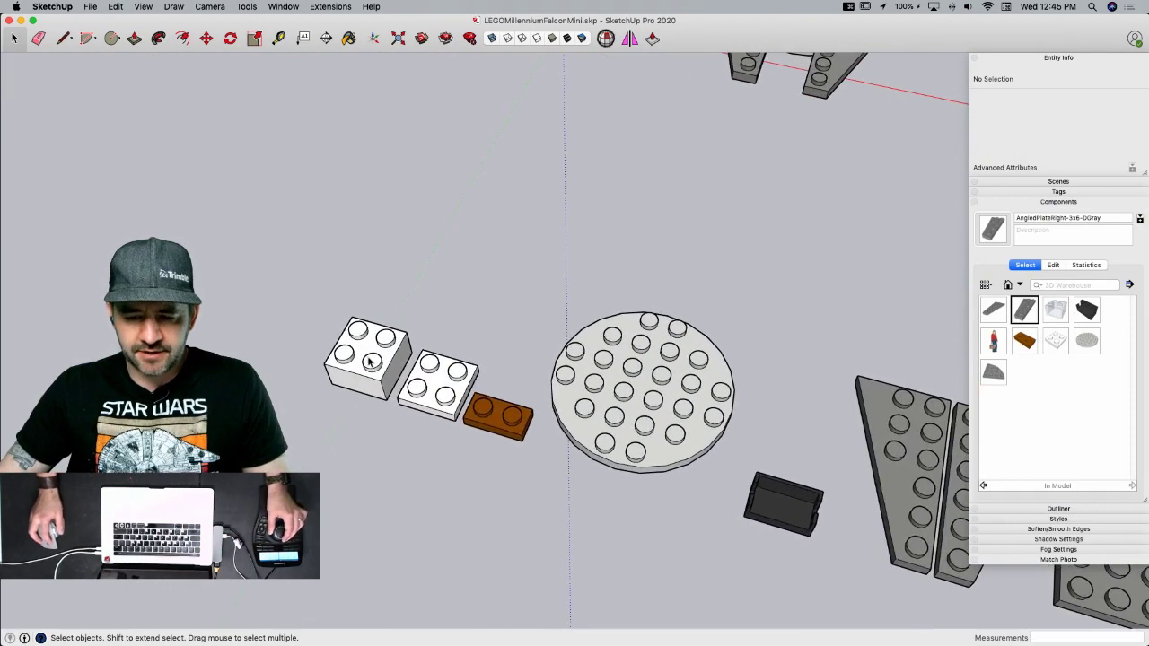
pyautogui.click(372, 362)
pyautogui.press('m')
pyautogui.click(375, 485)
pyautogui.press('alt')
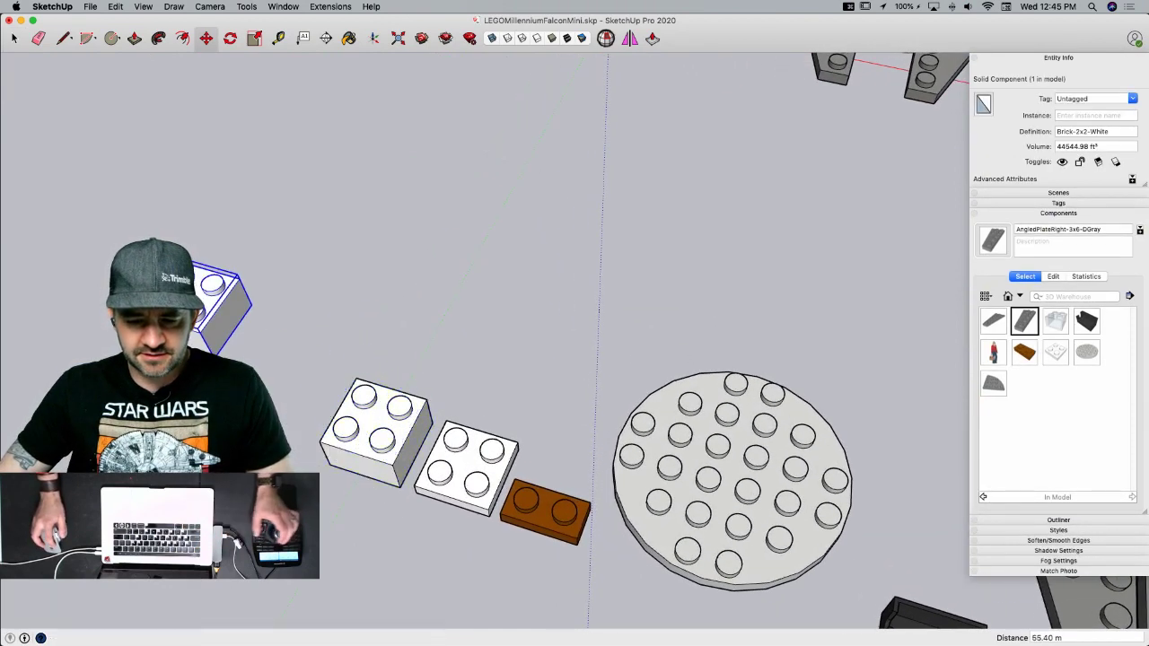
pyautogui.click(216, 353)
# - Copy the new 2x2 brick directly against its end so the pair forms a 2x4 footprint
pyautogui.click(217, 353)
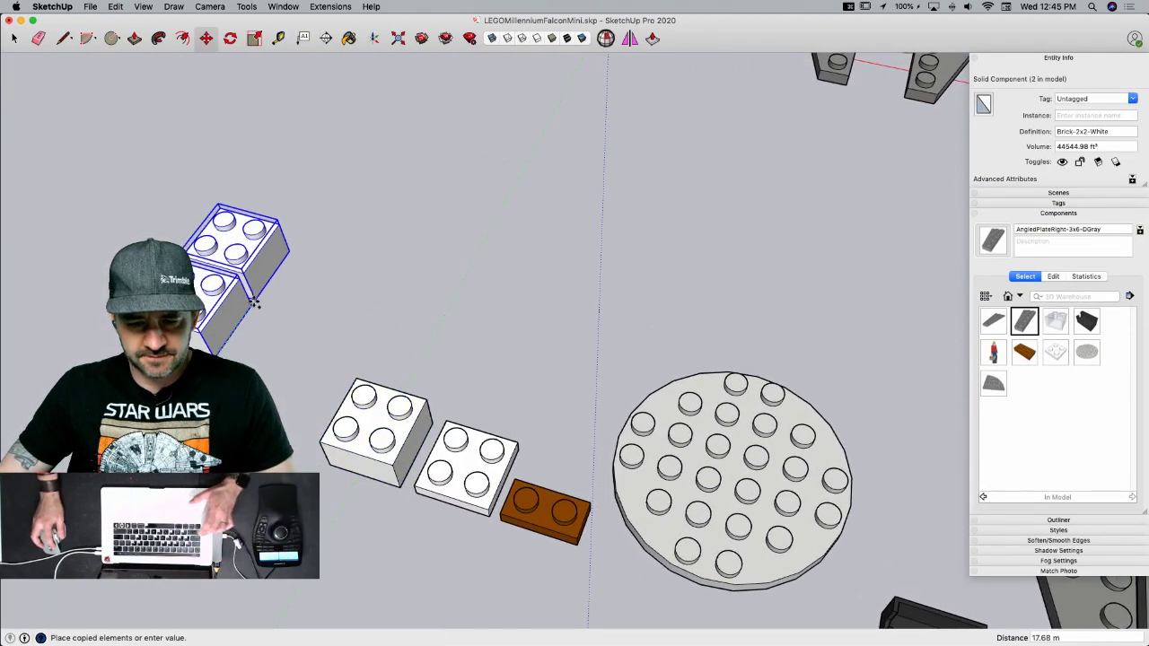
pyautogui.click(269, 329)
pyautogui.press('space')
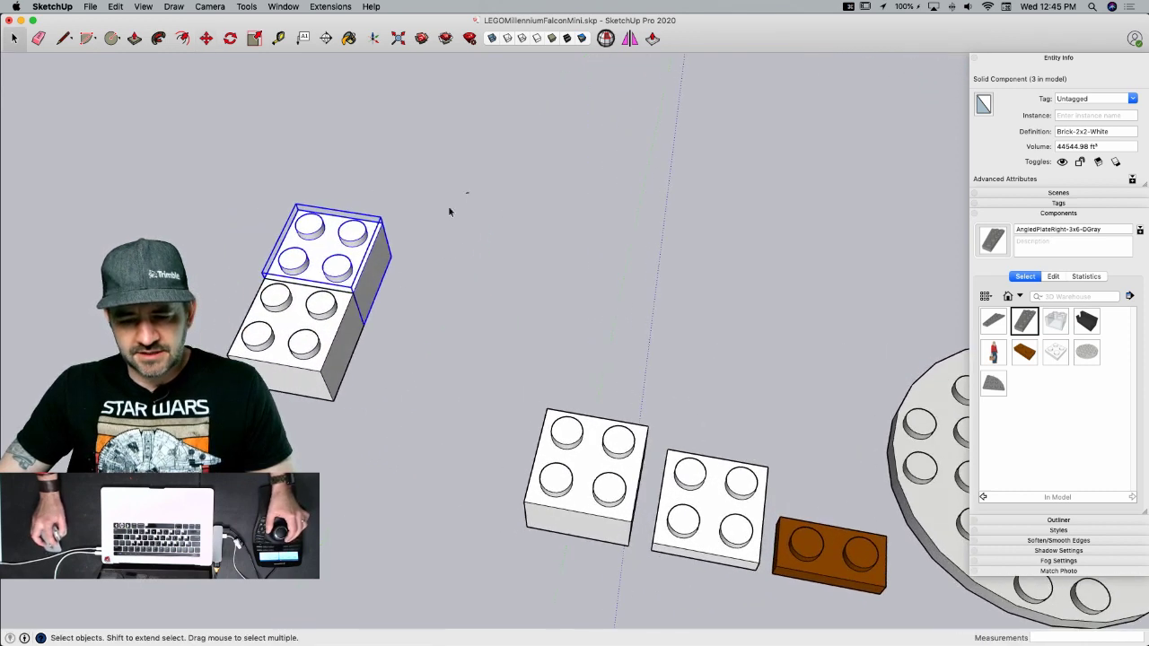
# - Make the two joined 2x2 bricks a component named Brick-2x4-Black
pyautogui.rightClick(300, 279)
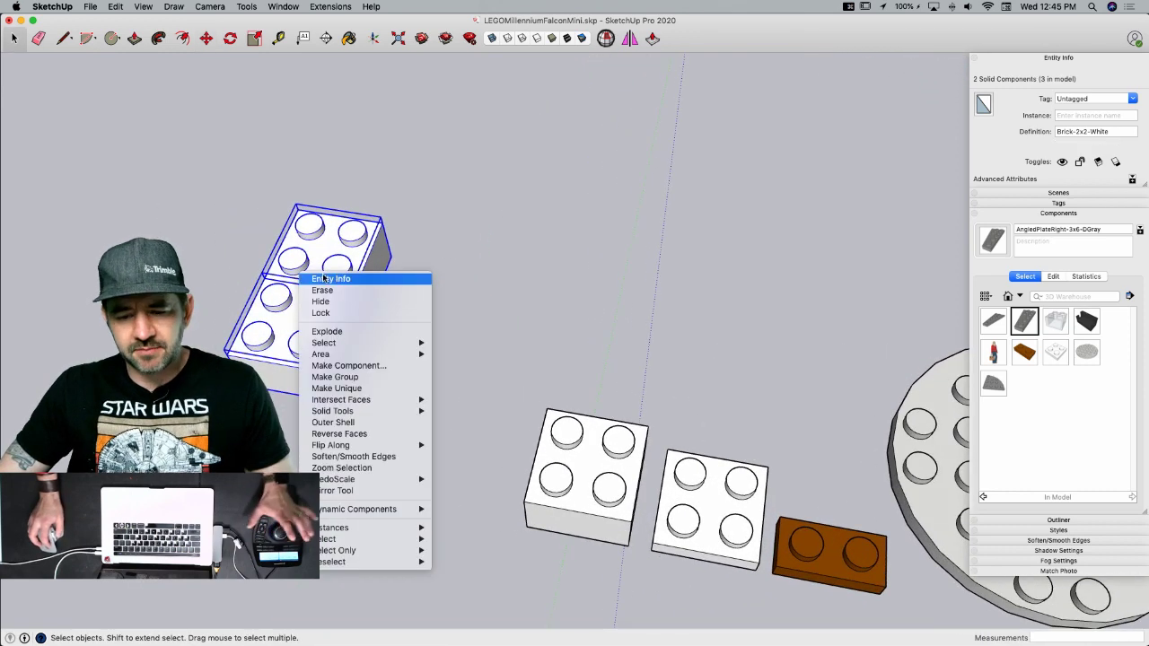
pyautogui.click(373, 366)
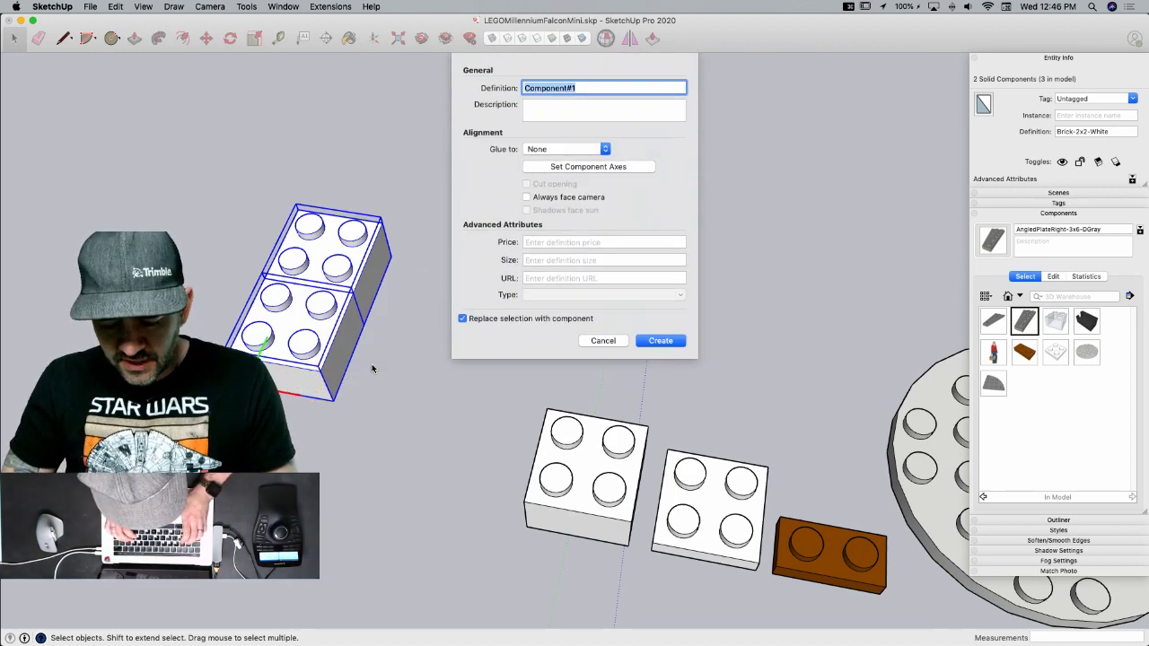
pyautogui.write('Brick-')
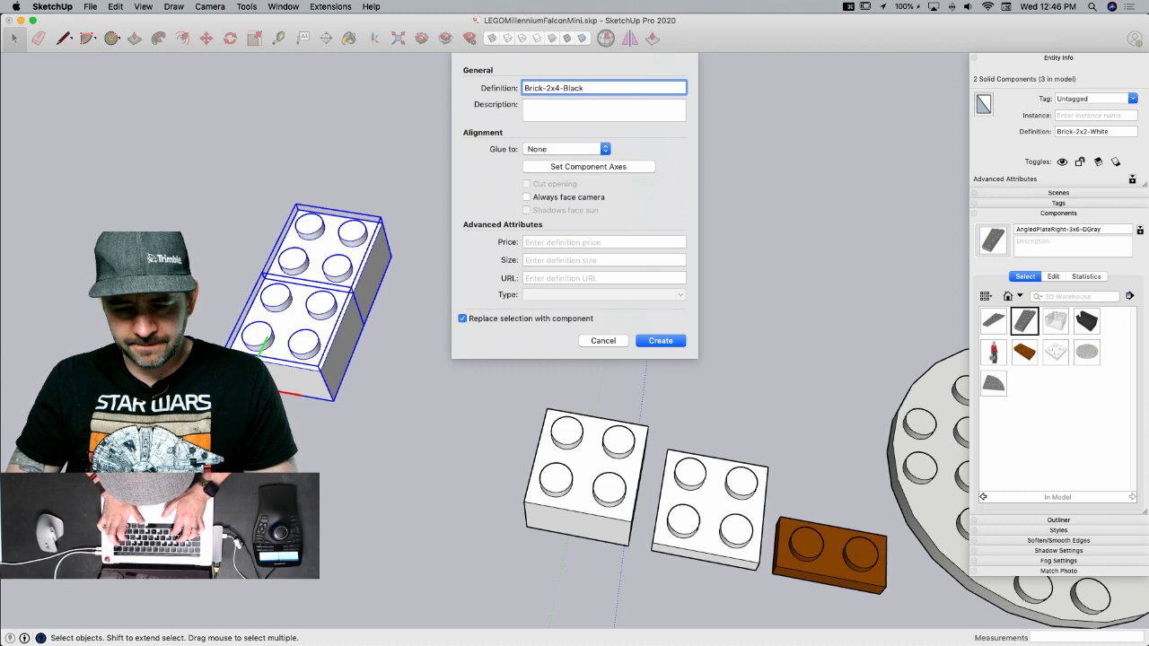
pyautogui.write('2x4-Black')
pyautogui.press('Return')
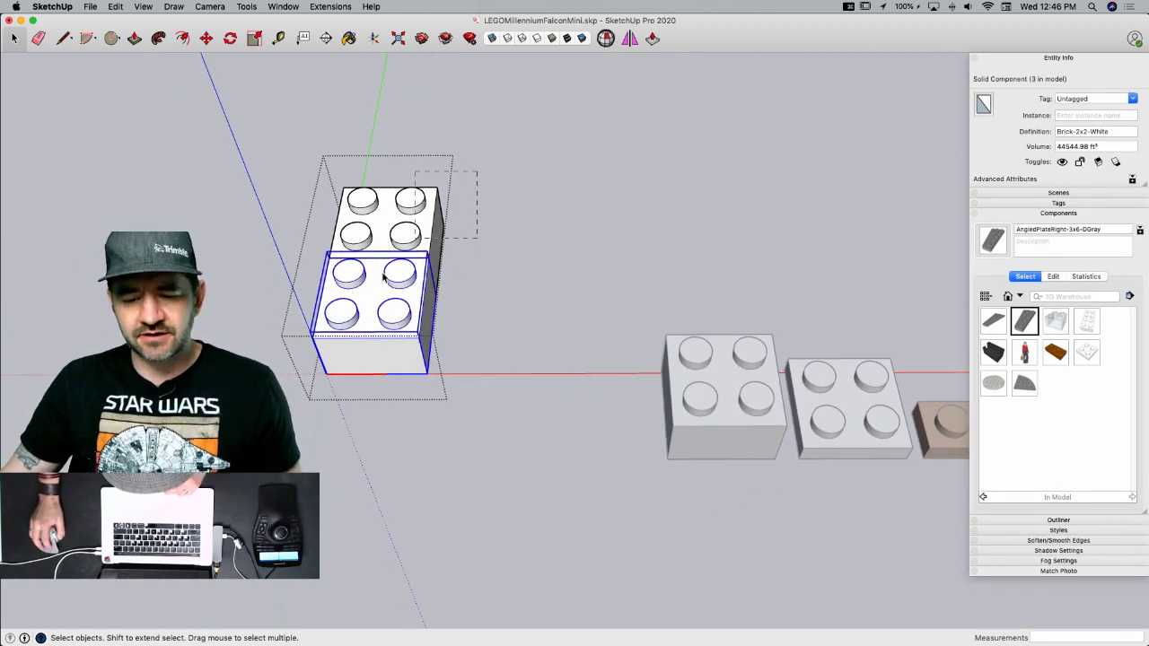
# - Explode the two nested 2x2 bricks inside the new component and erase the outer seam edges where they meet
pyautogui.rightClick(385, 245)
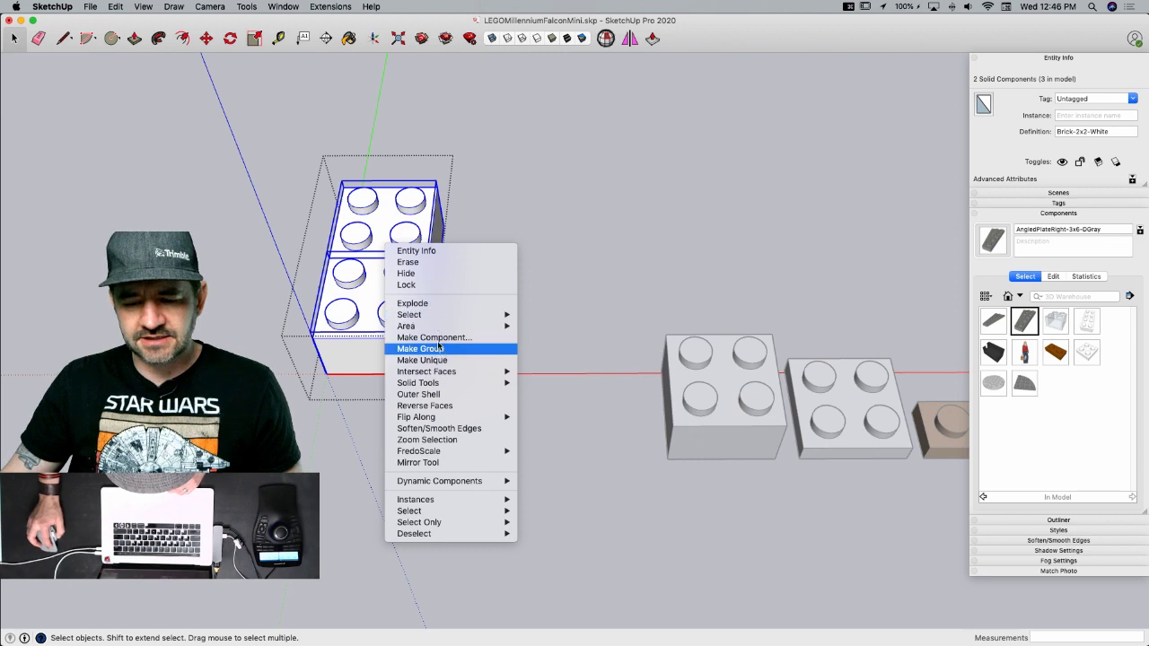
pyautogui.click(435, 303)
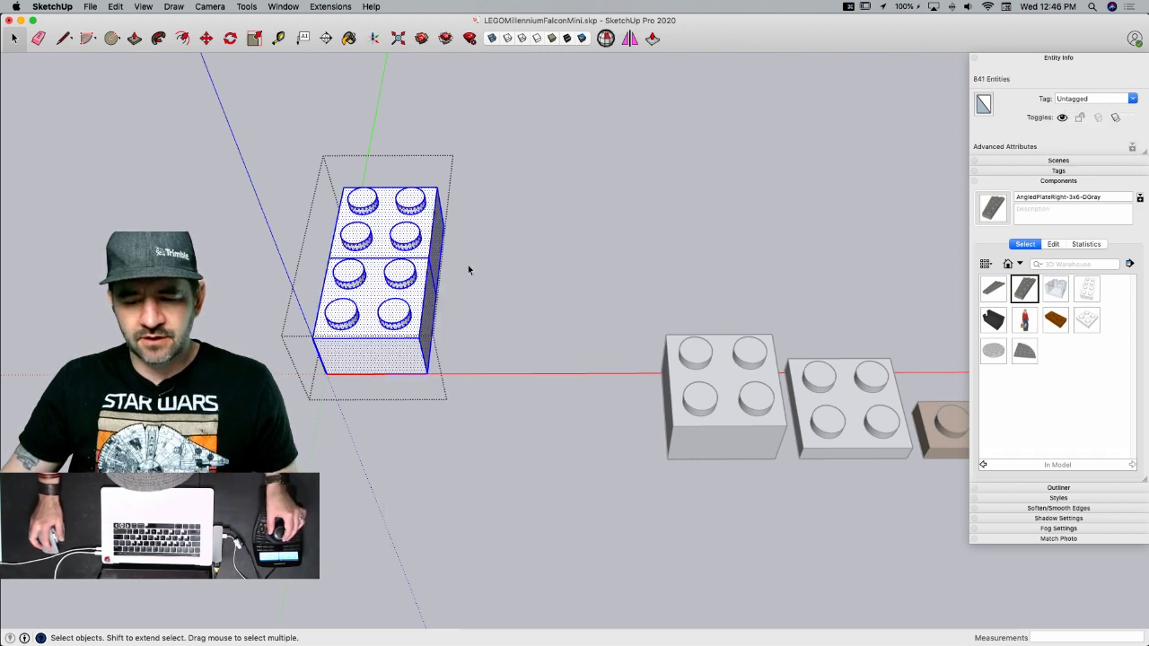
pyautogui.press('e')
pyautogui.click(405, 238)
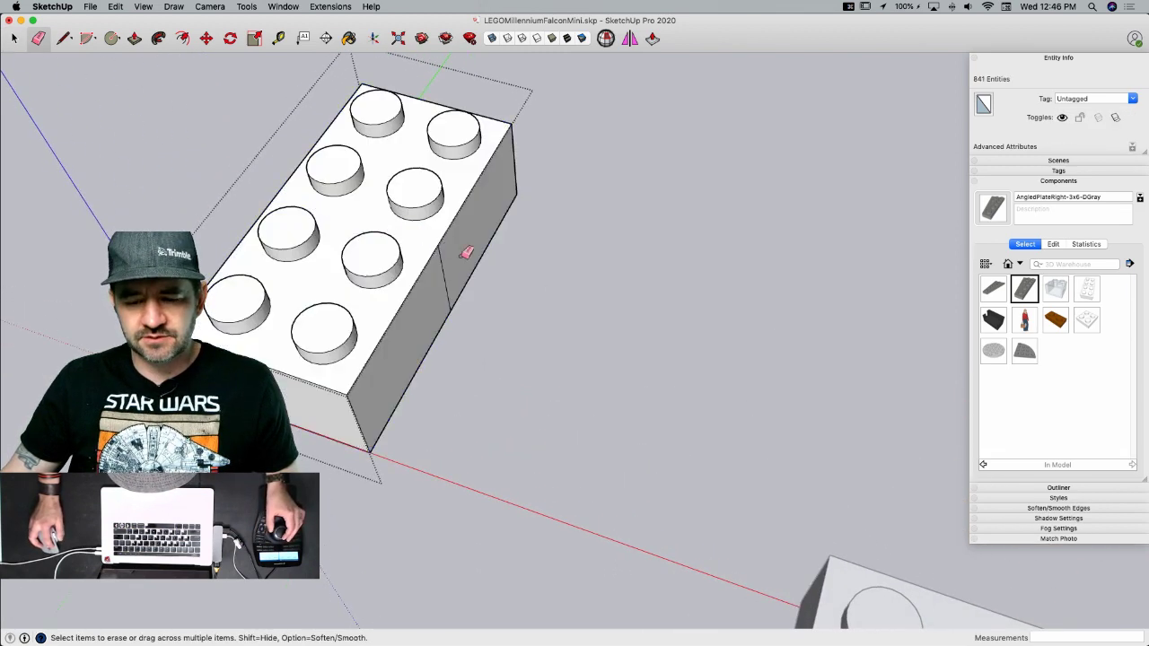
pyautogui.moveTo(452, 263); pyautogui.dragTo(400, 418, button='middle')
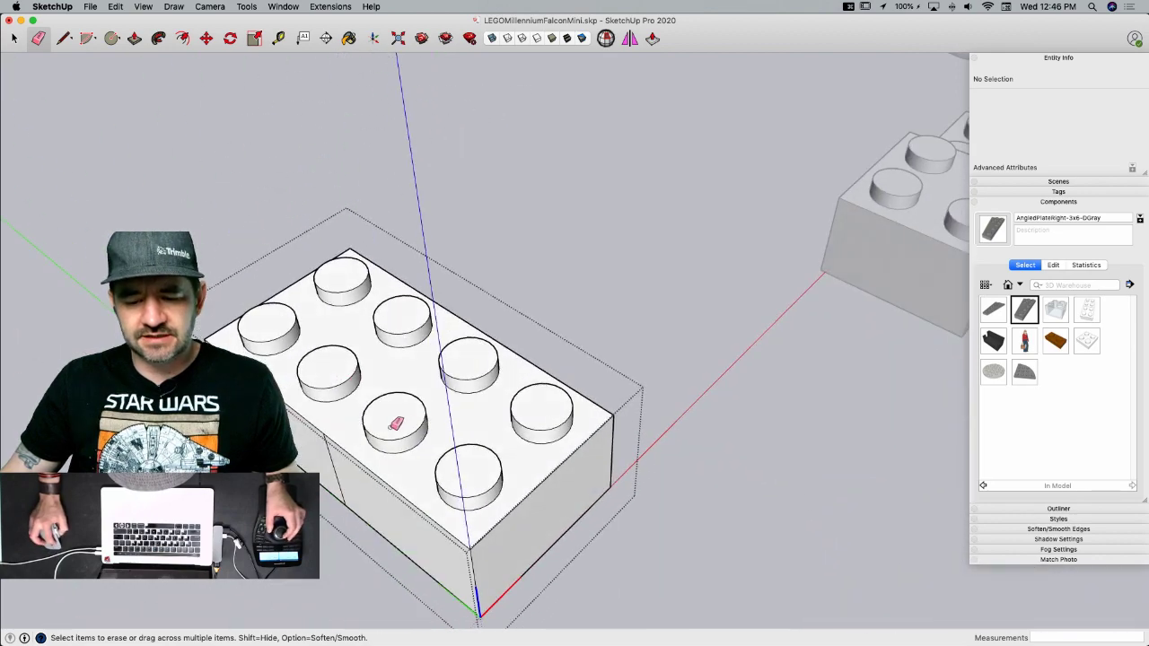
pyautogui.moveTo(345, 461); pyautogui.dragTo(199, 266, button='middle')
# - Bridge the gap in the divider on the brick's underside with a rectangle and push the cross wall 3.20 m to merge both cavities
pyautogui.press('r')
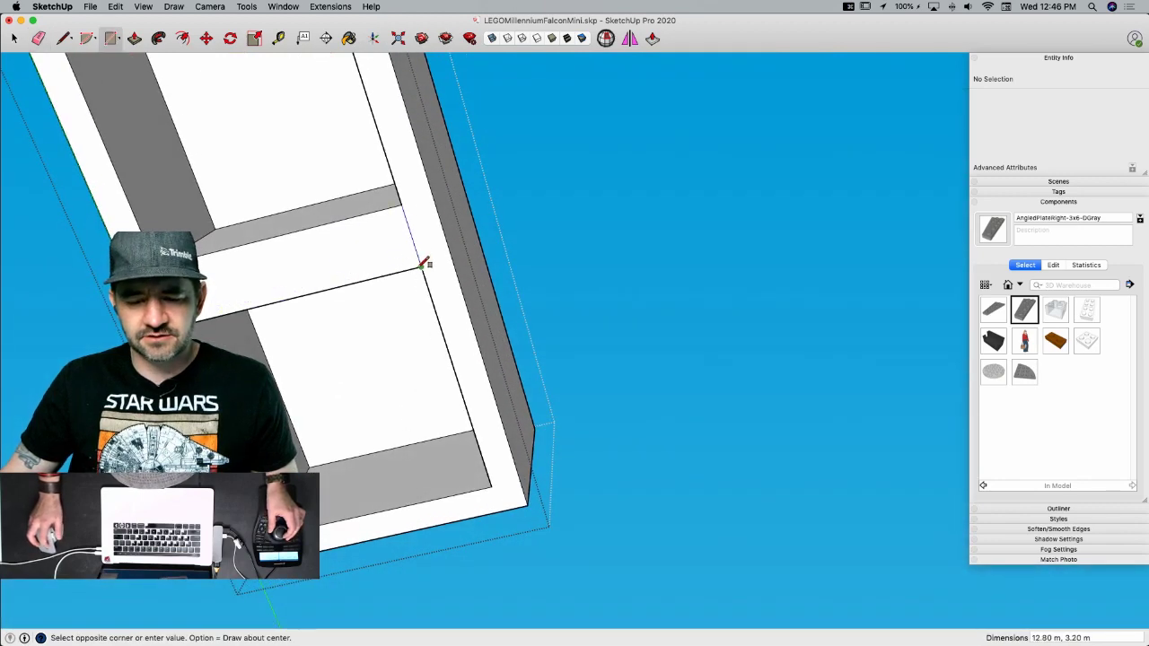
pyautogui.press('space')
pyautogui.moveTo(366, 238); pyautogui.dragTo(254, 188, button='middle')
pyautogui.press('p')
pyautogui.click(288, 213)
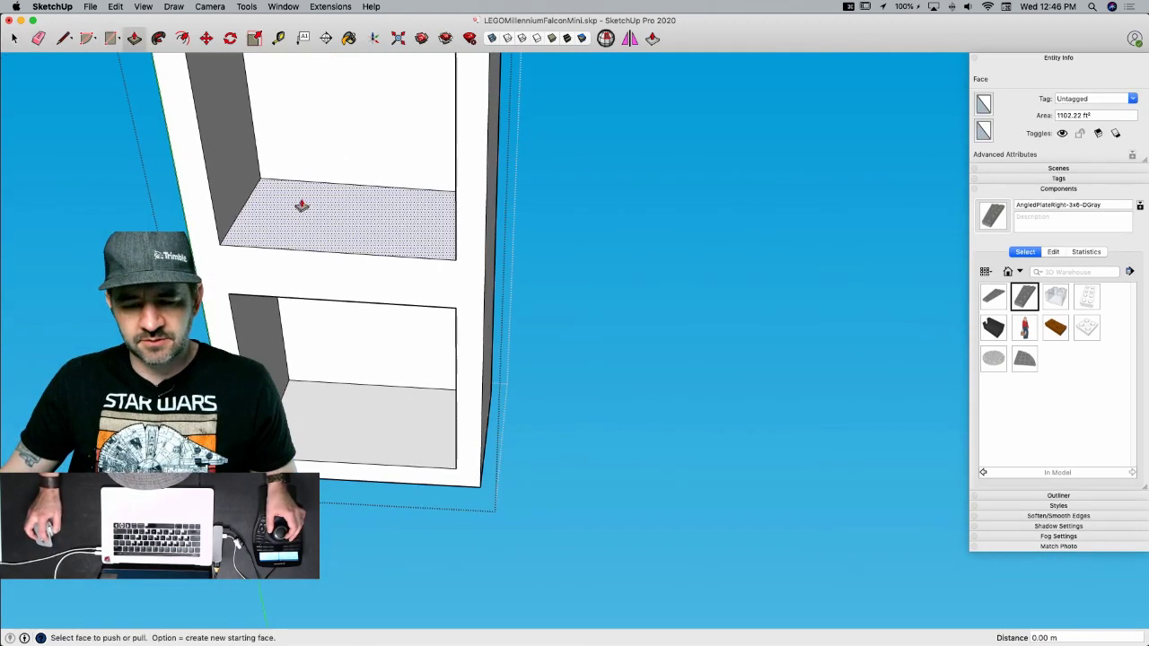
pyautogui.click(218, 272)
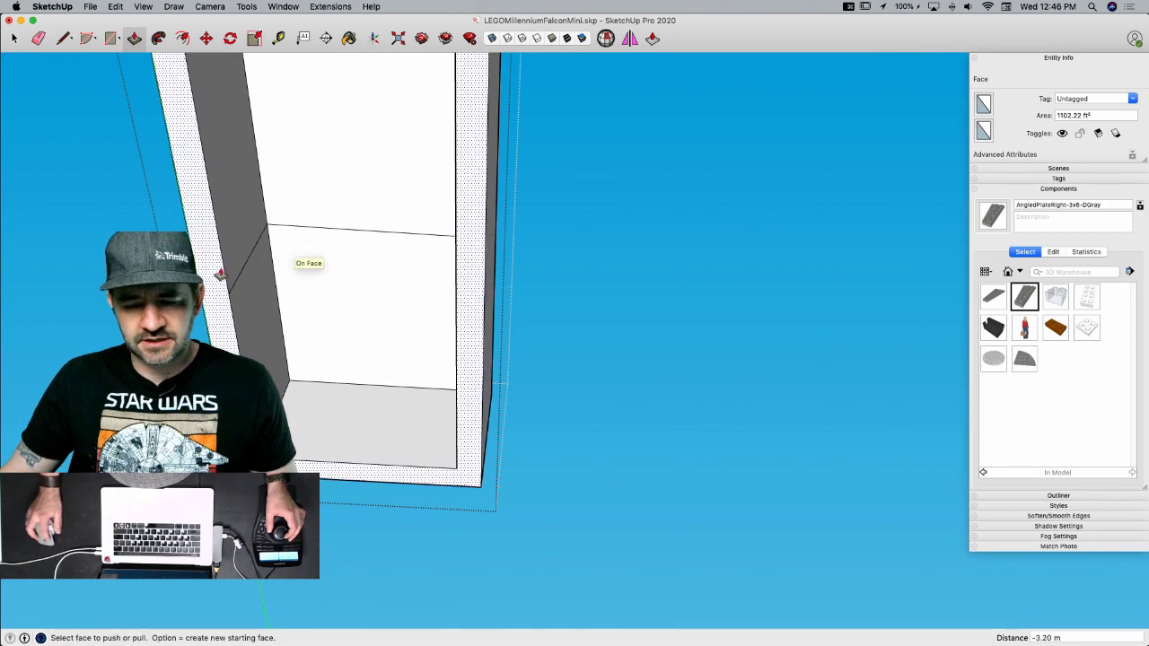
# - Erase the leftover seam edges inside the merged cavity of the 2x4 brick
pyautogui.press('e')
pyautogui.click(346, 230)
pyautogui.moveTo(346, 229)
pyautogui.mouseDown(button='middle')
pyautogui.moveTo(449, 279)
pyautogui.moveTo(394, 261)
pyautogui.mouseUp(button='middle')
pyautogui.click(427, 291)
# - Paint all the 2x4 brick's geometry with the Tungsten color and leave the component
pyautogui.press('space')
pyautogui.tripleClick(483, 269)
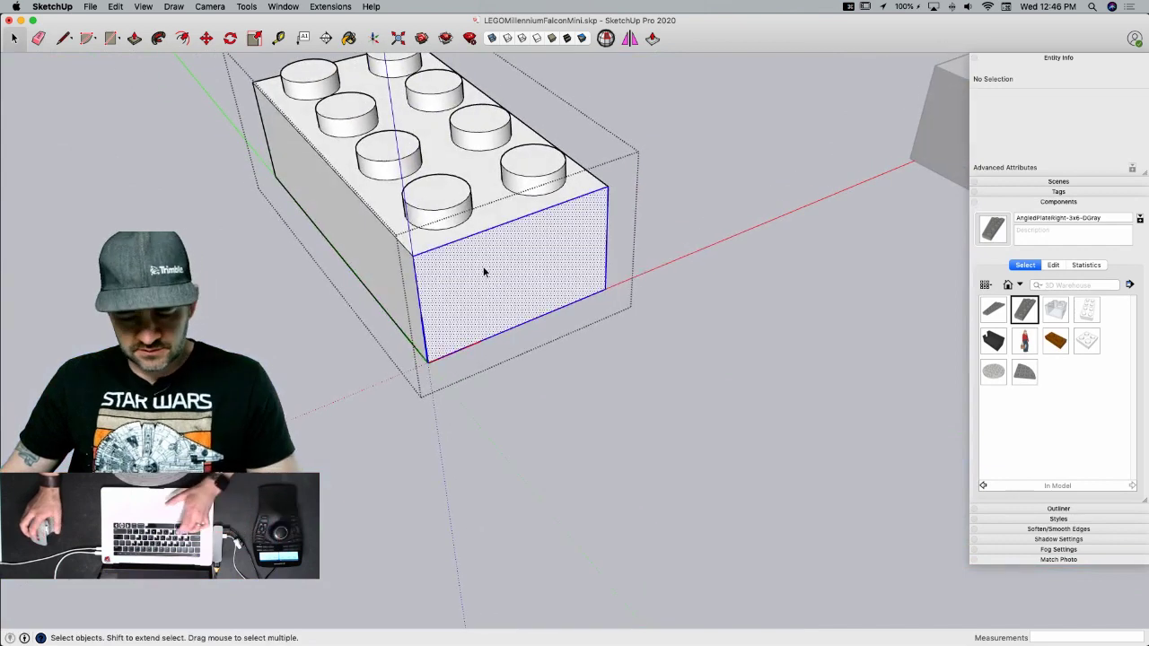
pyautogui.press('b')
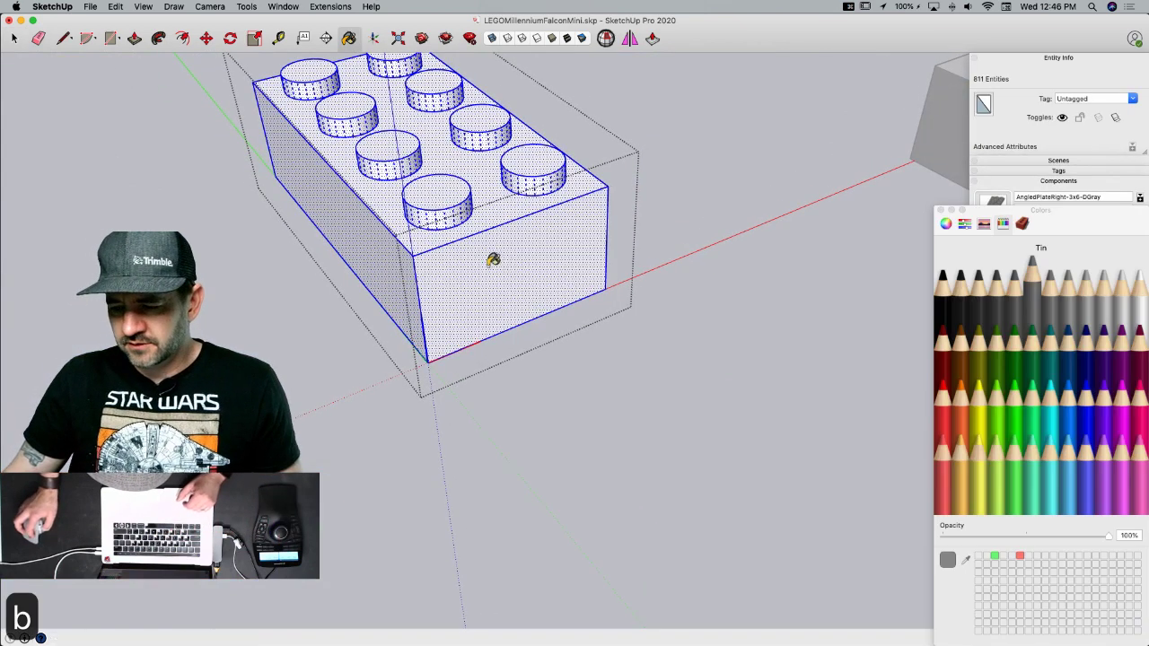
pyautogui.click(978, 305)
pyautogui.click(530, 213)
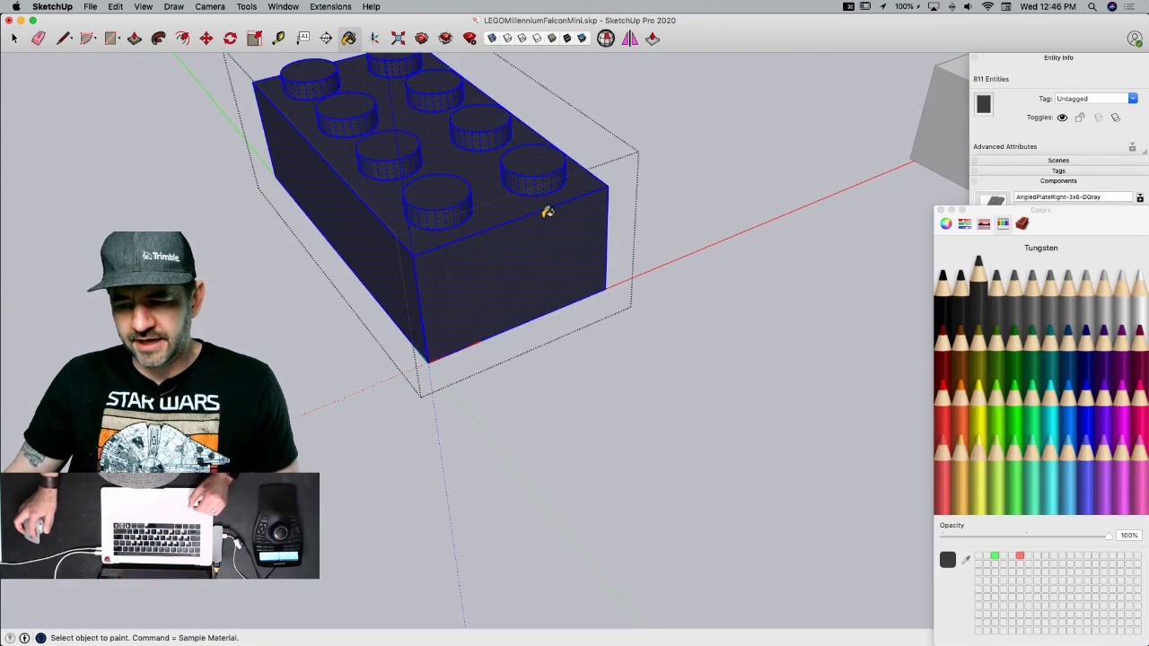
pyautogui.press('space')
pyautogui.click(797, 299)
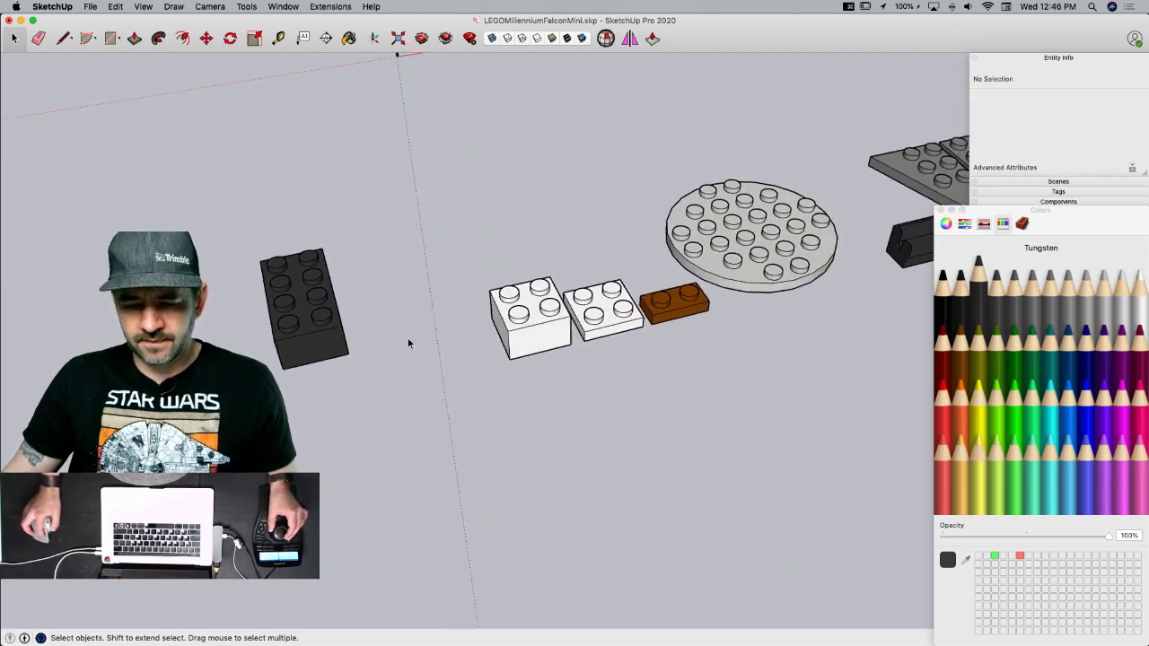
# - Move the black 2x4 brick into the row of loose parts beside the white 2x2 brick, leaving a small gap
pyautogui.click(280, 351)
pyautogui.press('m')
pyautogui.click(280, 364)
pyautogui.click(393, 410)
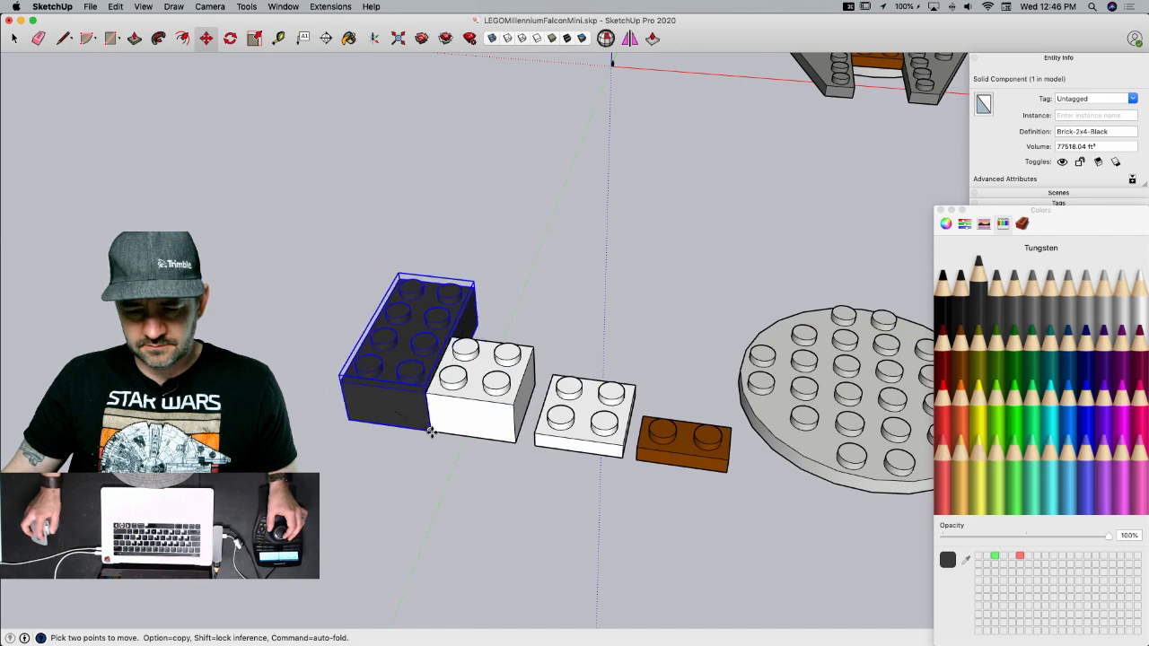
pyautogui.click(395, 432)
pyautogui.click(364, 430)
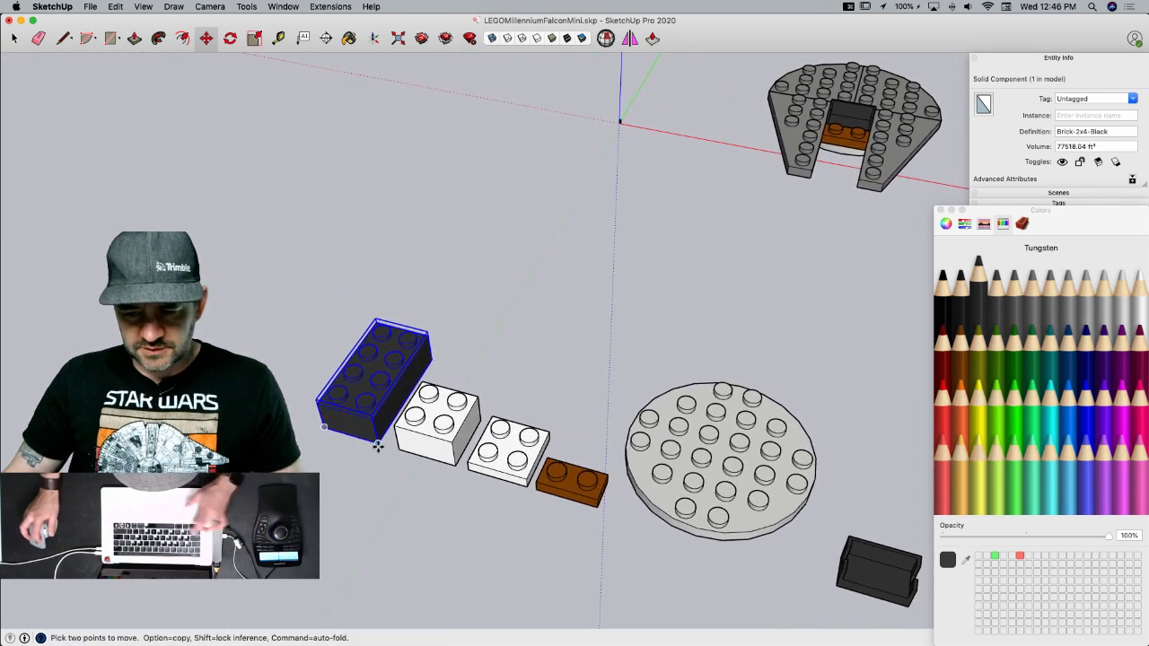
# - Copy the black 2x4 brick onto the Falcon assembly, seating it directly behind the black clip piece
pyautogui.press('alt')
pyautogui.click(377, 446)
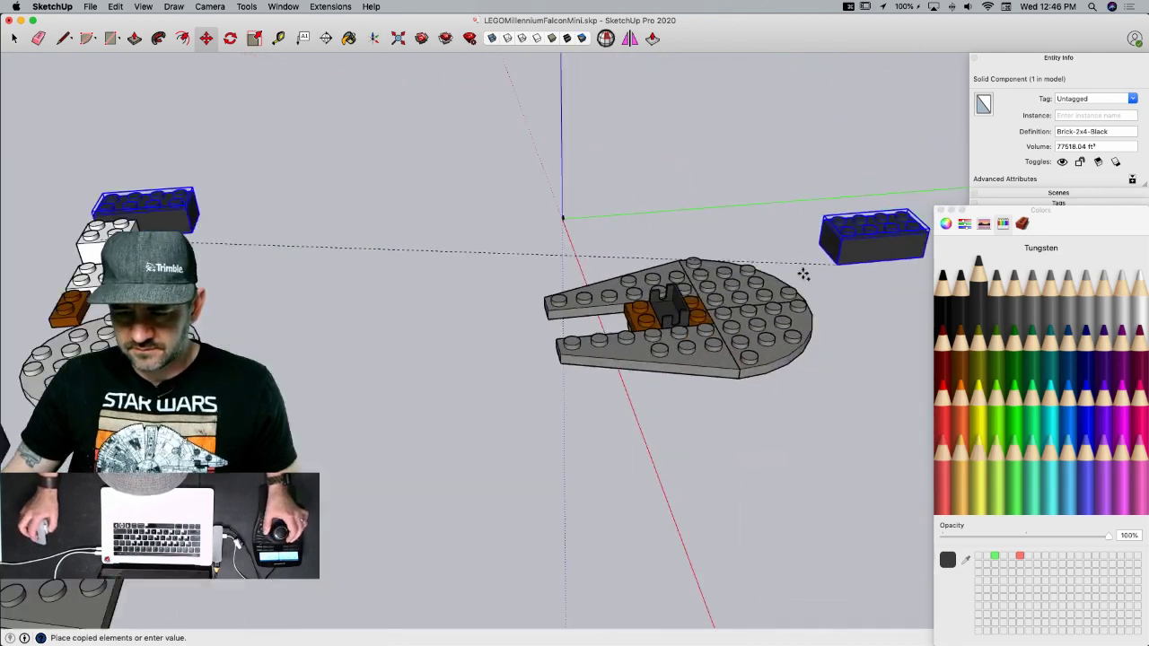
pyautogui.scroll(8, 705, 309)
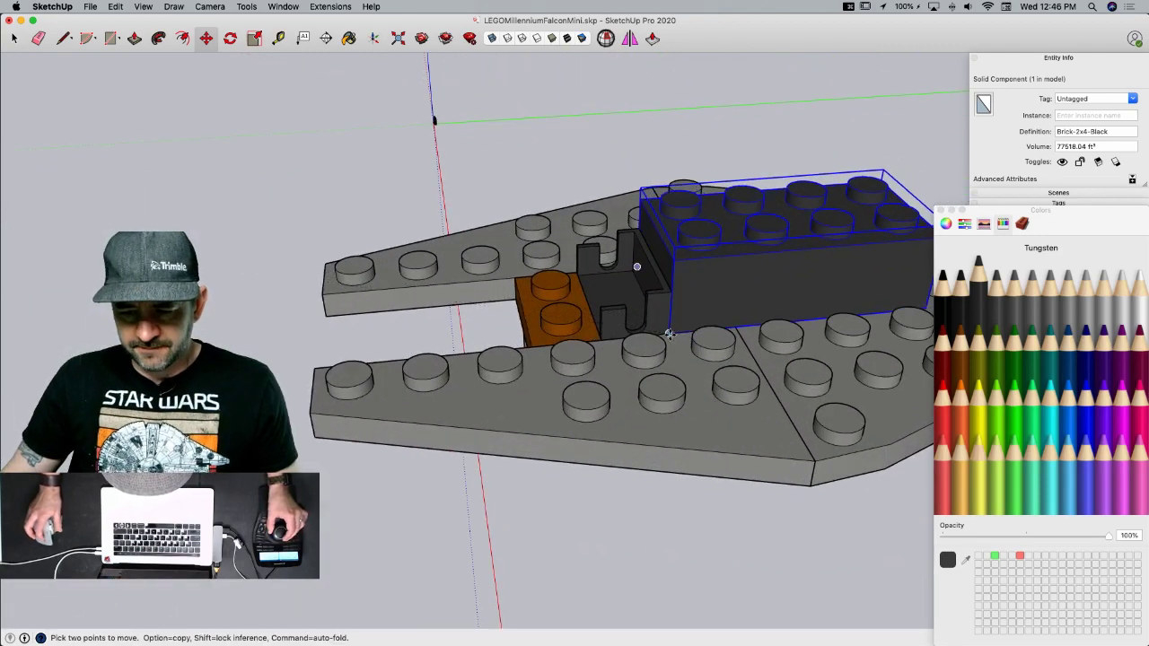
pyautogui.click(670, 335)
pyautogui.press('space')
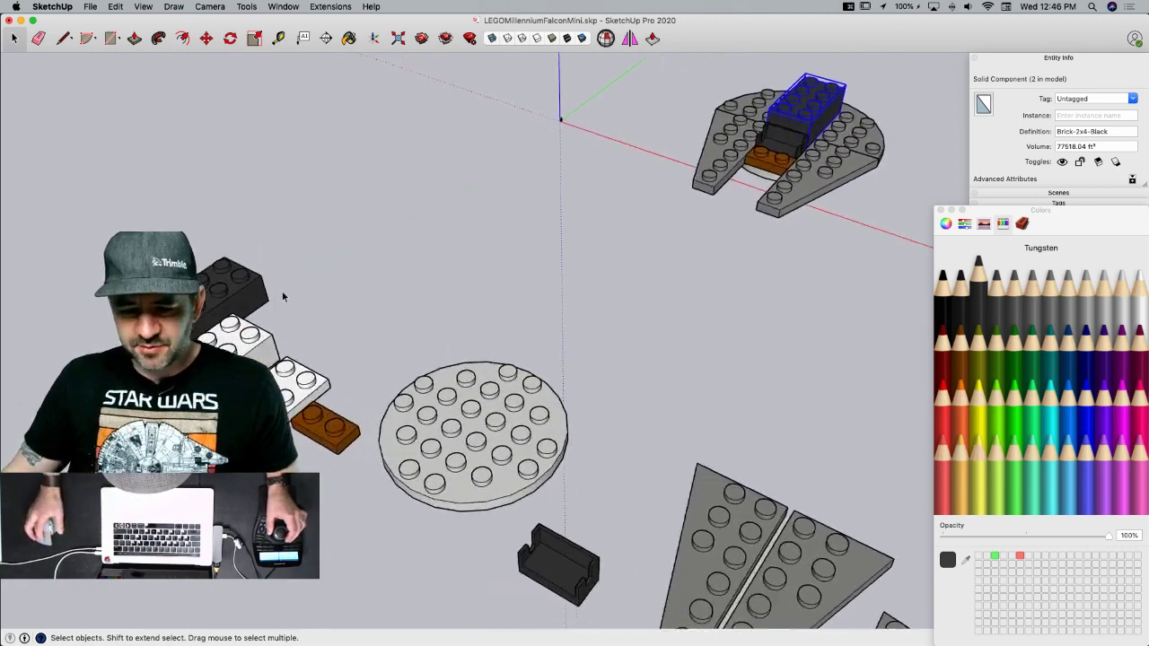
# - Copy the loose brown 1x2 plate into the open space beside the original
pyautogui.click(411, 351)
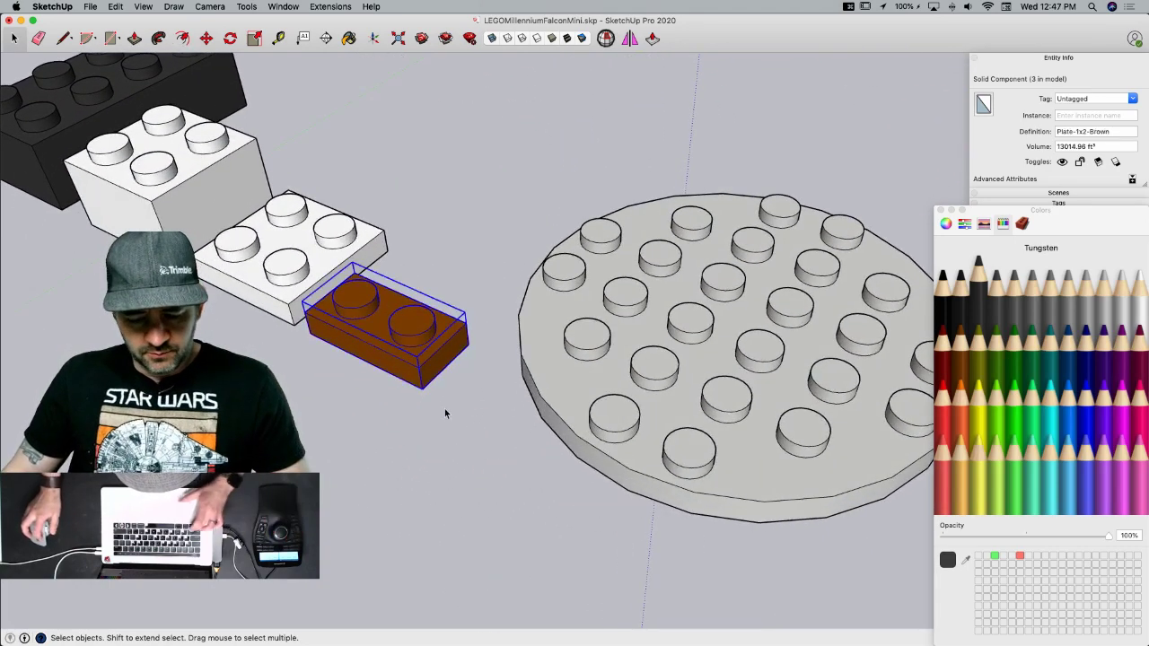
pyautogui.press('m')
pyautogui.click(446, 403)
pyautogui.press('alt')
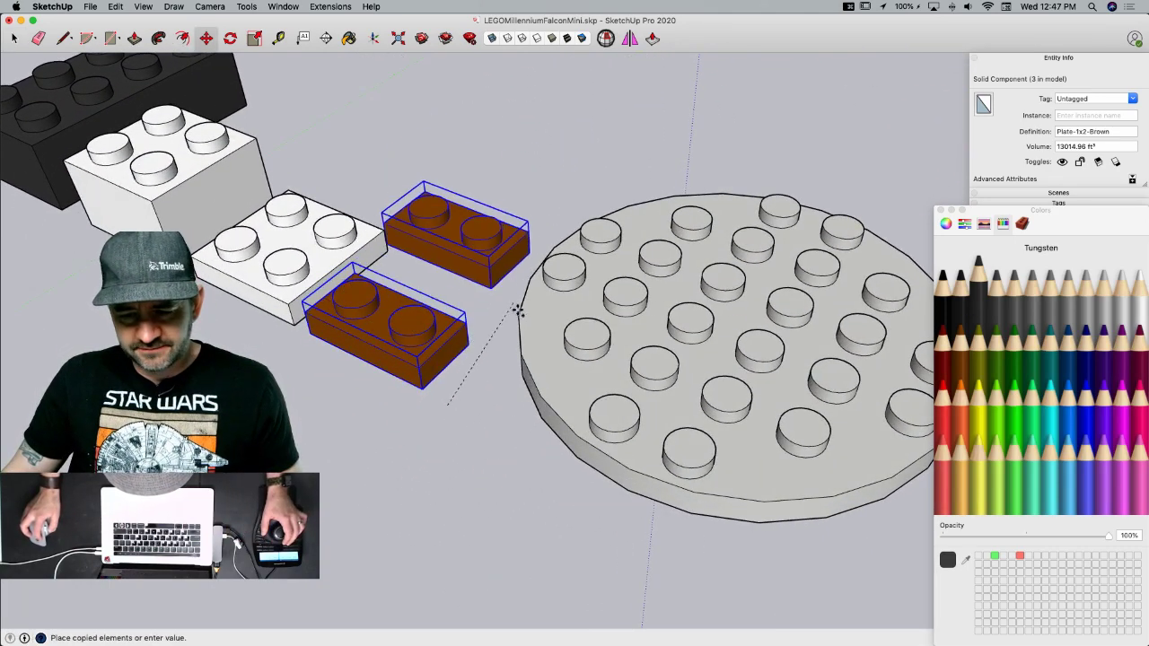
pyautogui.click(493, 331)
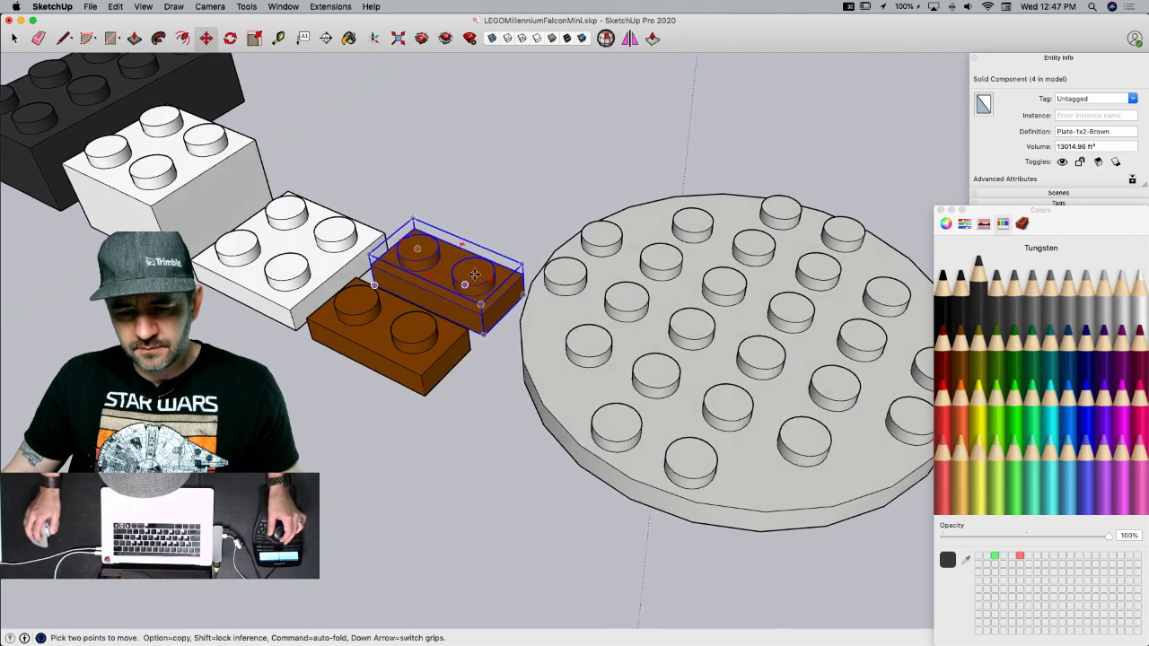
pyautogui.press('space')
# - Make the copied 1x2 plate unique and rename its definition VentPlate-1x2-LGray
pyautogui.scroll(3, 440, 276)
pyautogui.rightClick(384, 263)
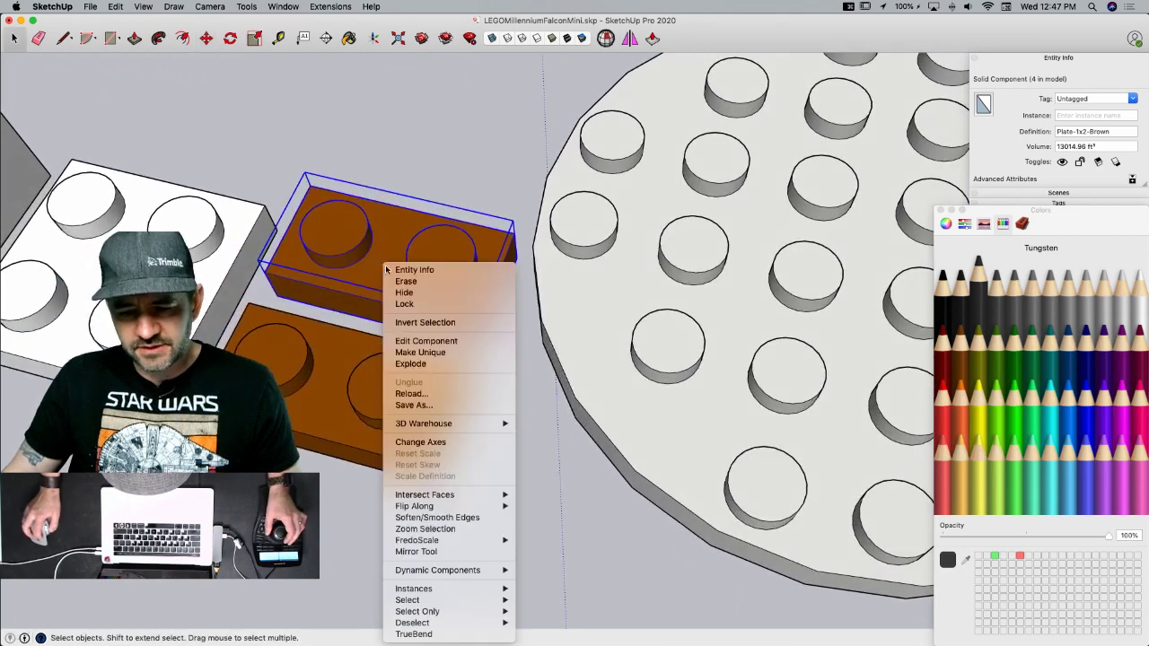
pyautogui.click(448, 353)
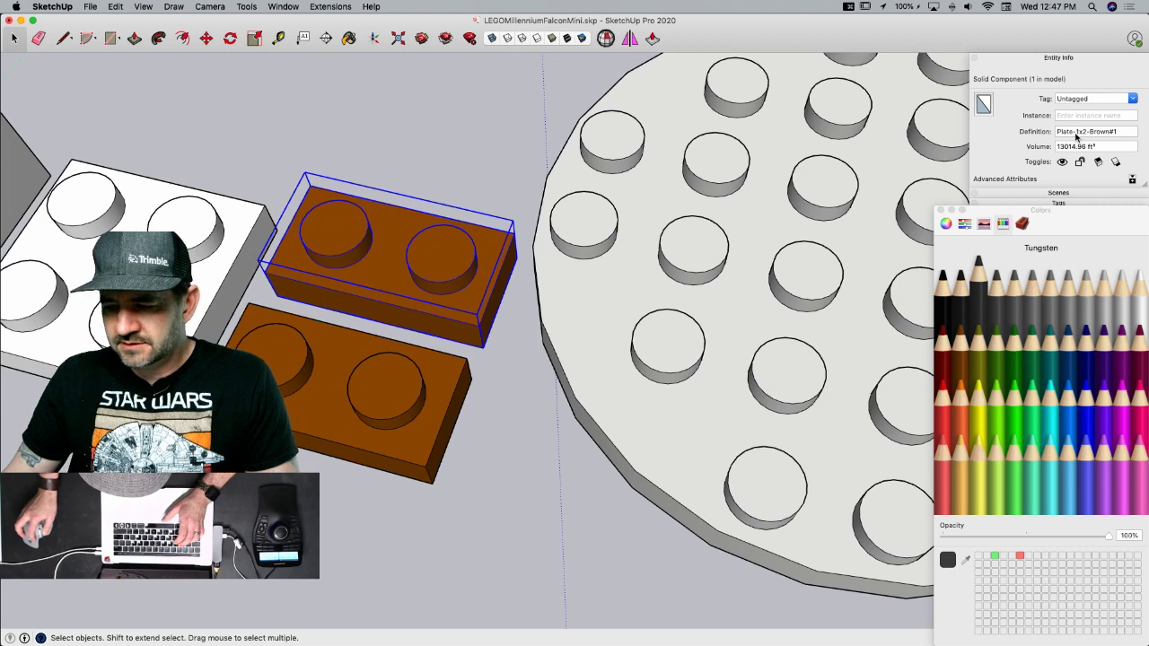
pyautogui.click(1080, 133)
pyautogui.write('Vent')
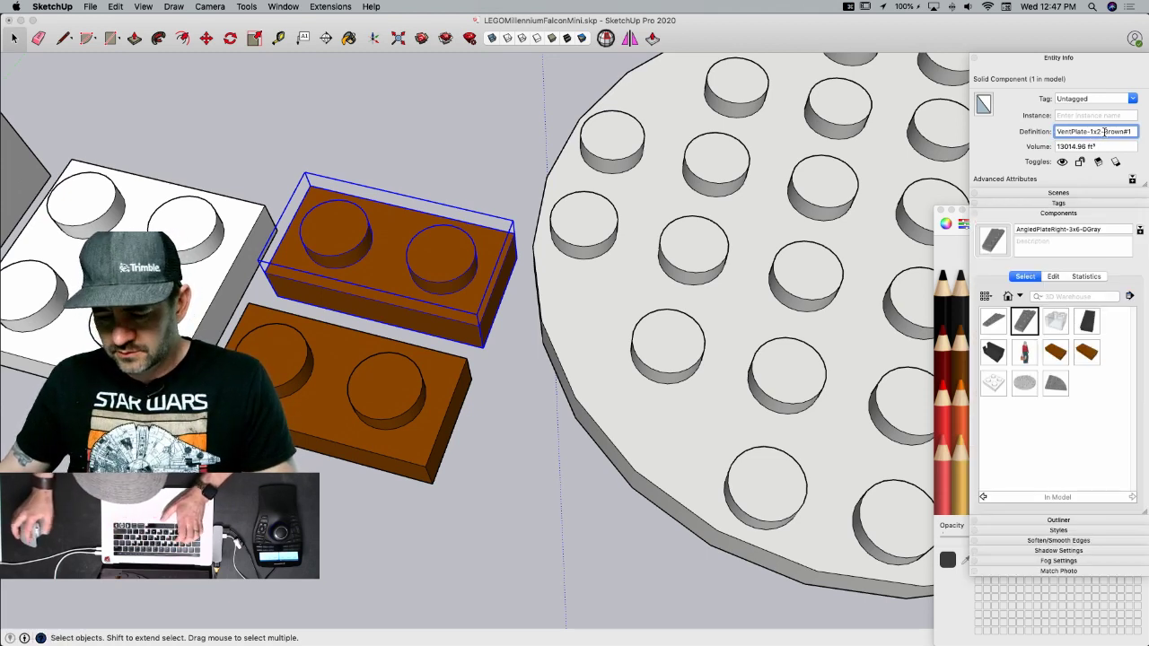
pyautogui.moveTo(1104, 132); pyautogui.dragTo(1146, 147)
pyautogui.write('LGray')
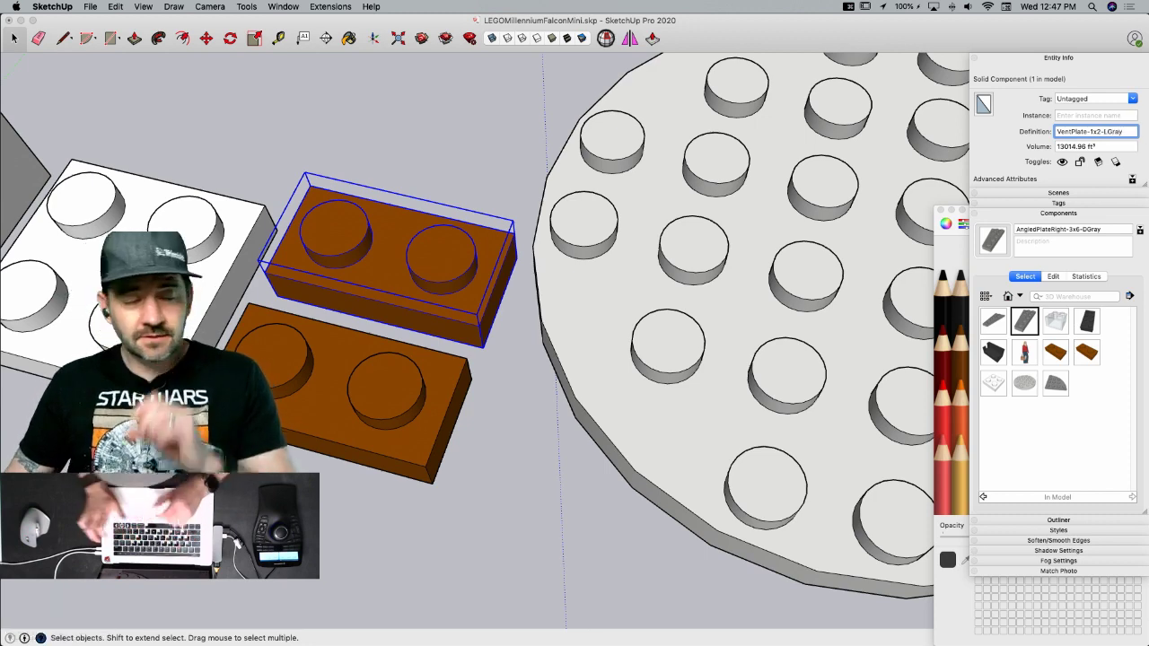
pyautogui.press('Return')
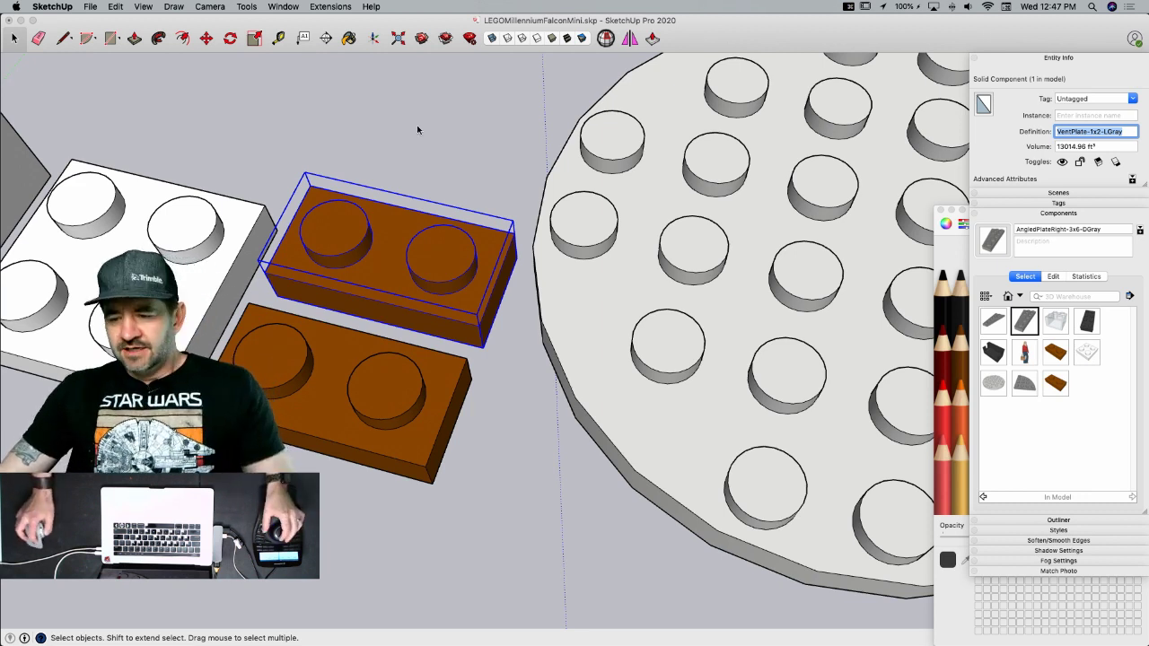
# - Move the color picker clear of the component settings and paint all the vent plate's geometry light gray
pyautogui.click(954, 232)
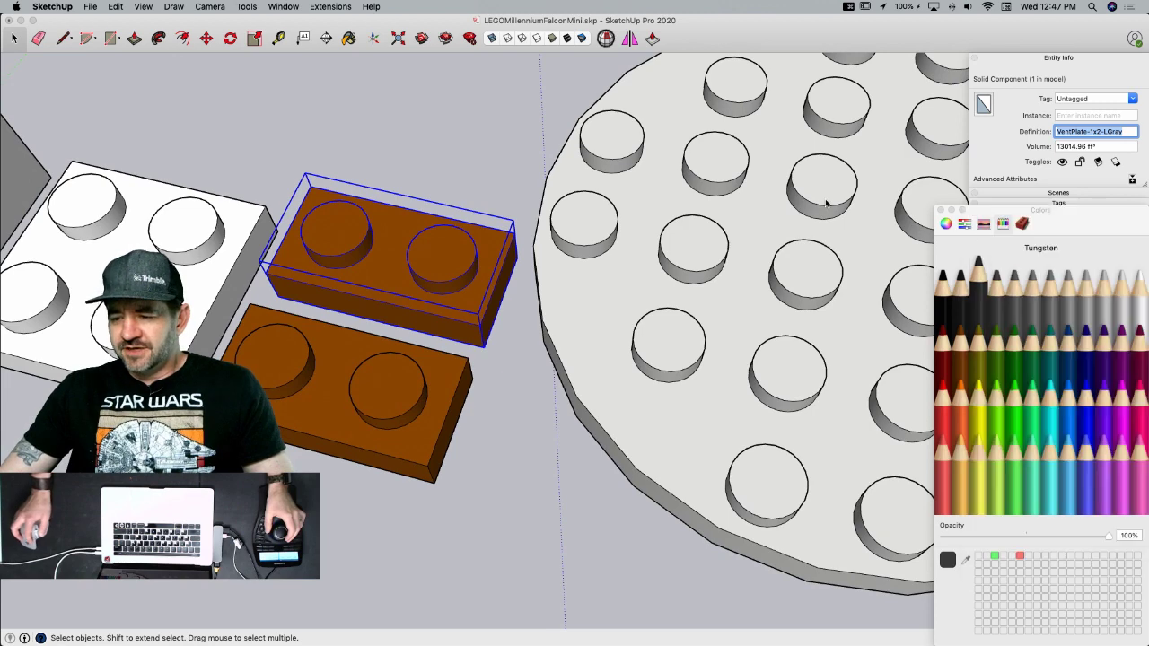
pyautogui.moveTo(1089, 214); pyautogui.dragTo(909, 61)
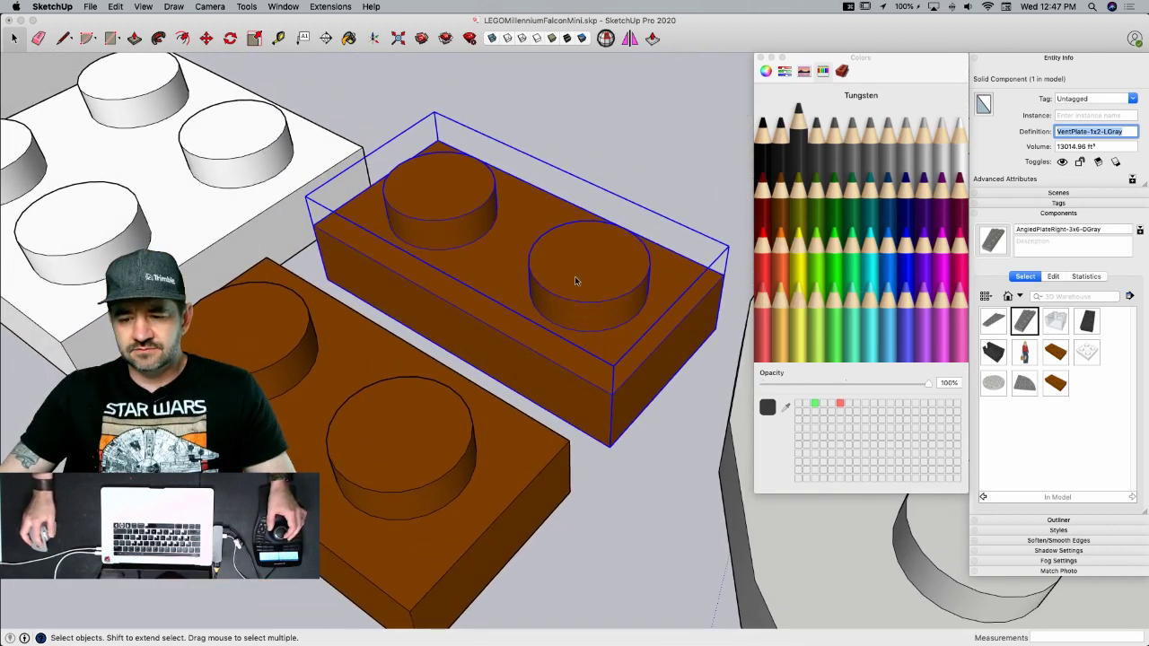
pyautogui.tripleClick(539, 307)
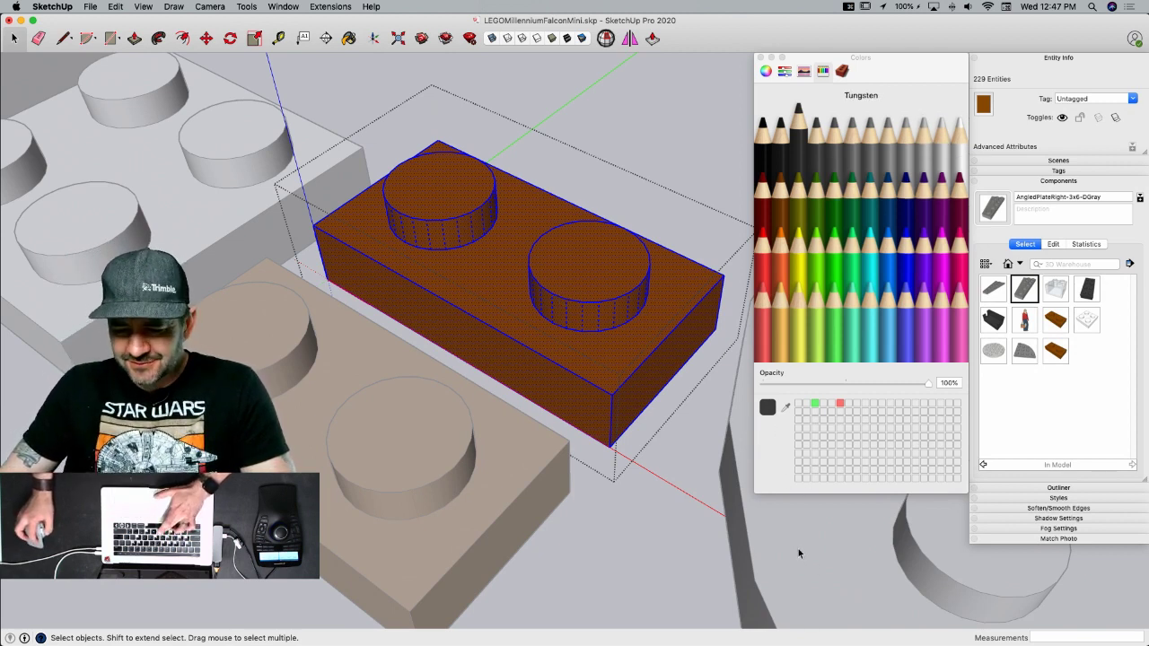
pyautogui.press('b')
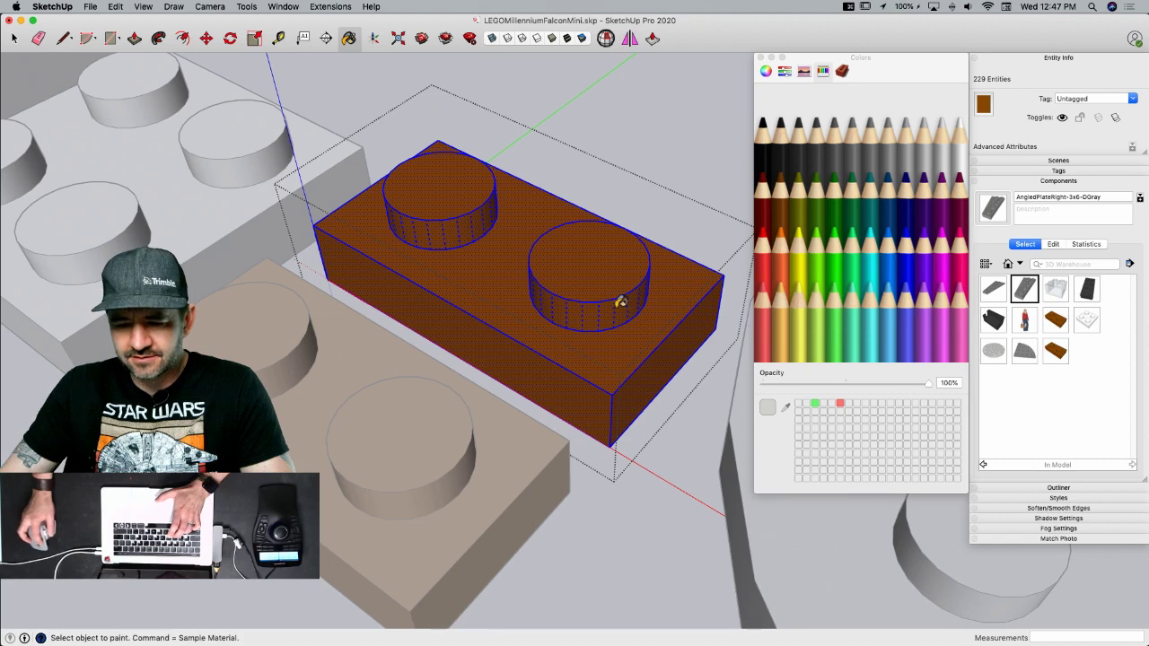
pyautogui.click(596, 306)
pyautogui.press('space')
# - Erase both studs from the vent plate, leaving a plain block
pyautogui.press('e')
pyautogui.moveTo(592, 341); pyautogui.dragTo(580, 286)
pyautogui.moveTo(451, 270); pyautogui.dragTo(445, 203)
pyautogui.moveTo(450, 198)
pyautogui.mouseDown(button='middle')
pyautogui.moveTo(698, 398)
pyautogui.moveTo(619, 405)
pyautogui.moveTo(483, 357)
pyautogui.mouseUp(button='middle')
pyautogui.press('space')
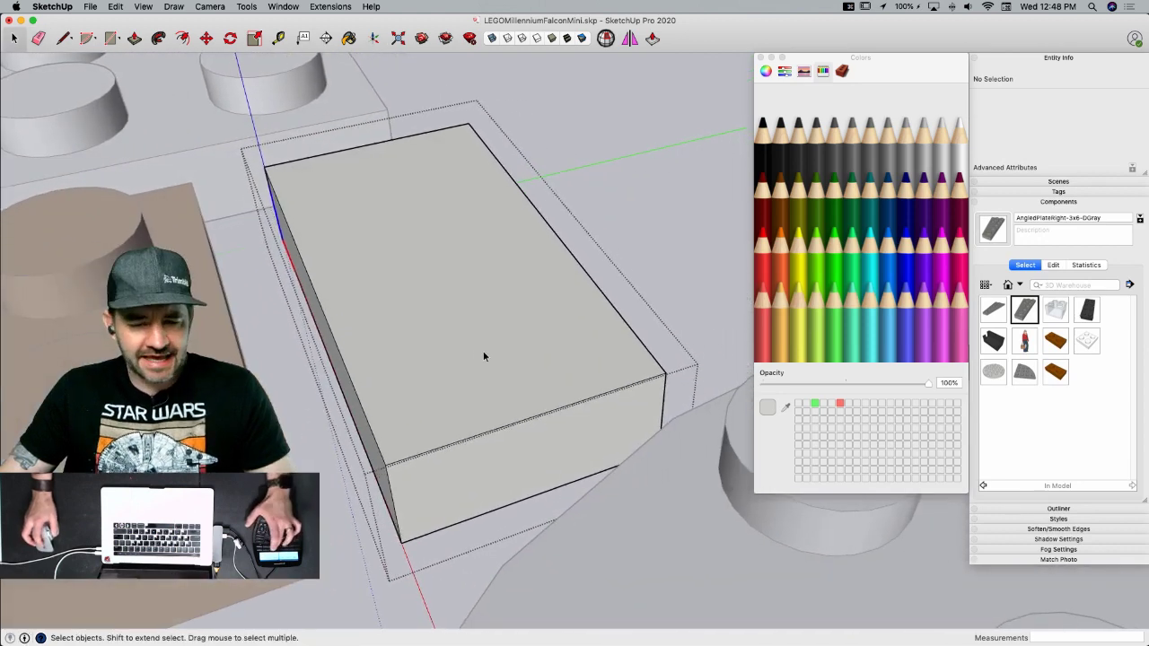
# - Check the vent plate's shape in step 5 of the PDF building instructions and return to SketchUp
pyautogui.click(142, 6)
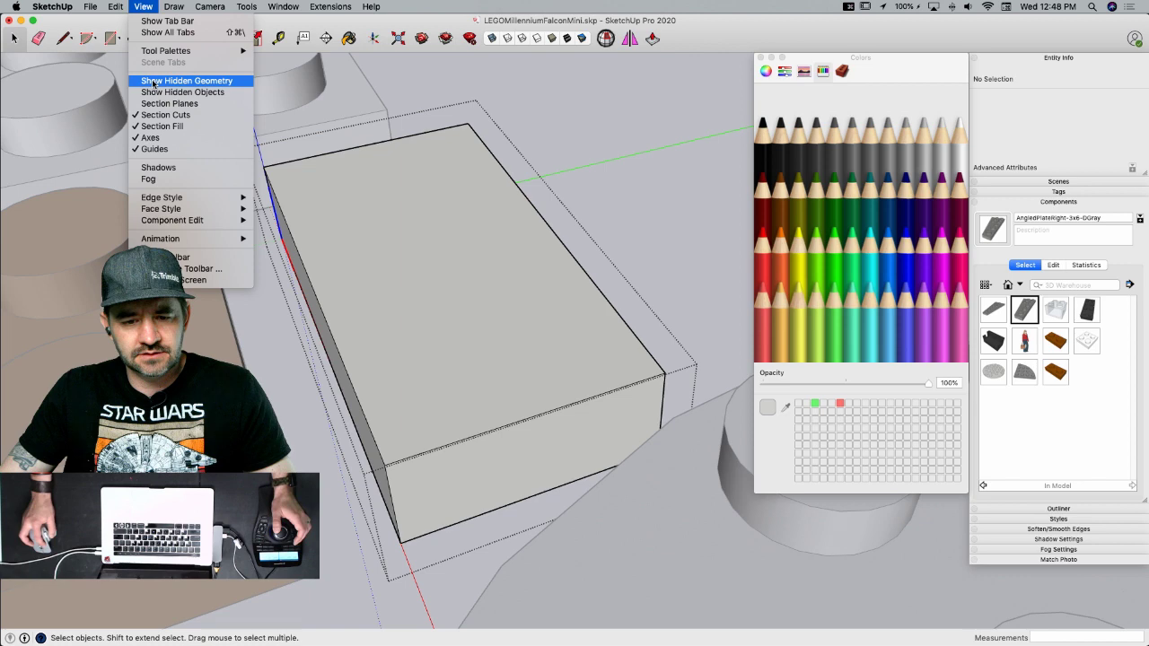
pyautogui.moveTo(437, 97); pyautogui.dragTo(419, 333, button='middle')
pyautogui.press('super+Tab')
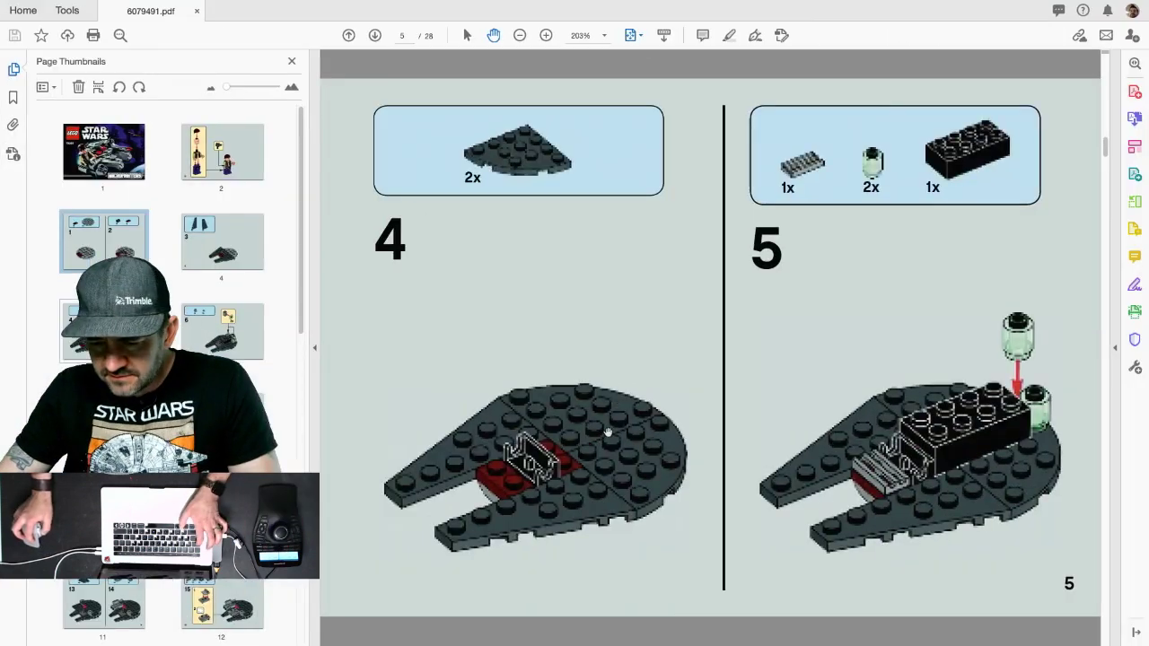
pyautogui.press('super+Tab')
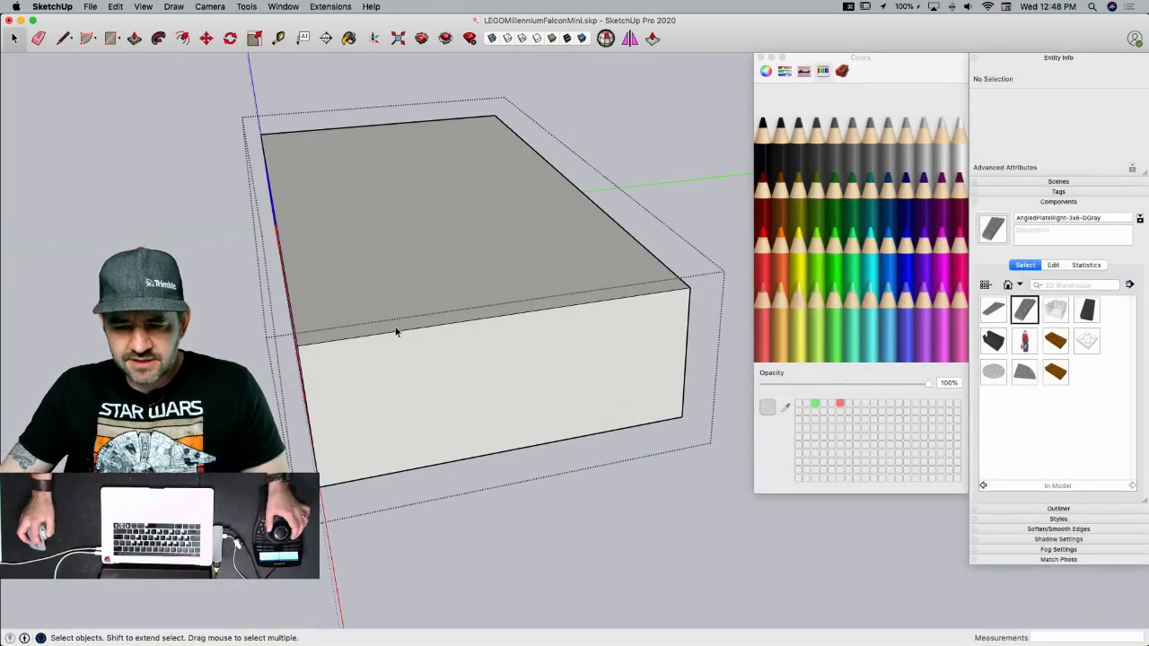
# - Divide the short upper edge at the vent plate's end into 5 equal segments
pyautogui.click(320, 342)
pyautogui.rightClick(355, 340)
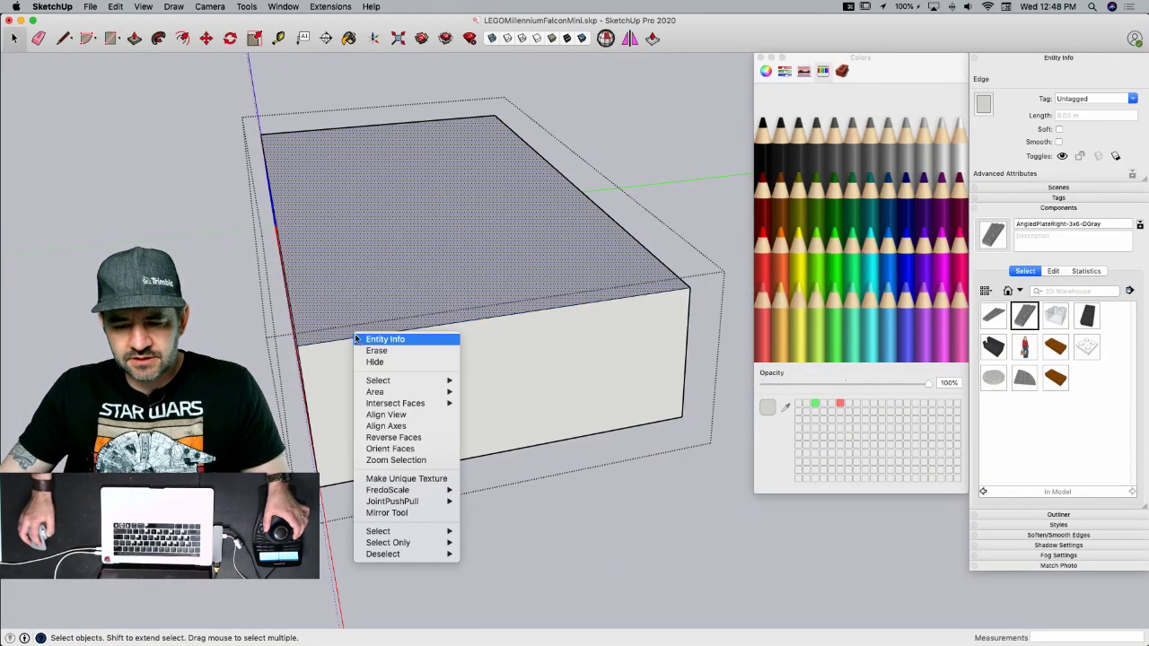
pyautogui.click(334, 347)
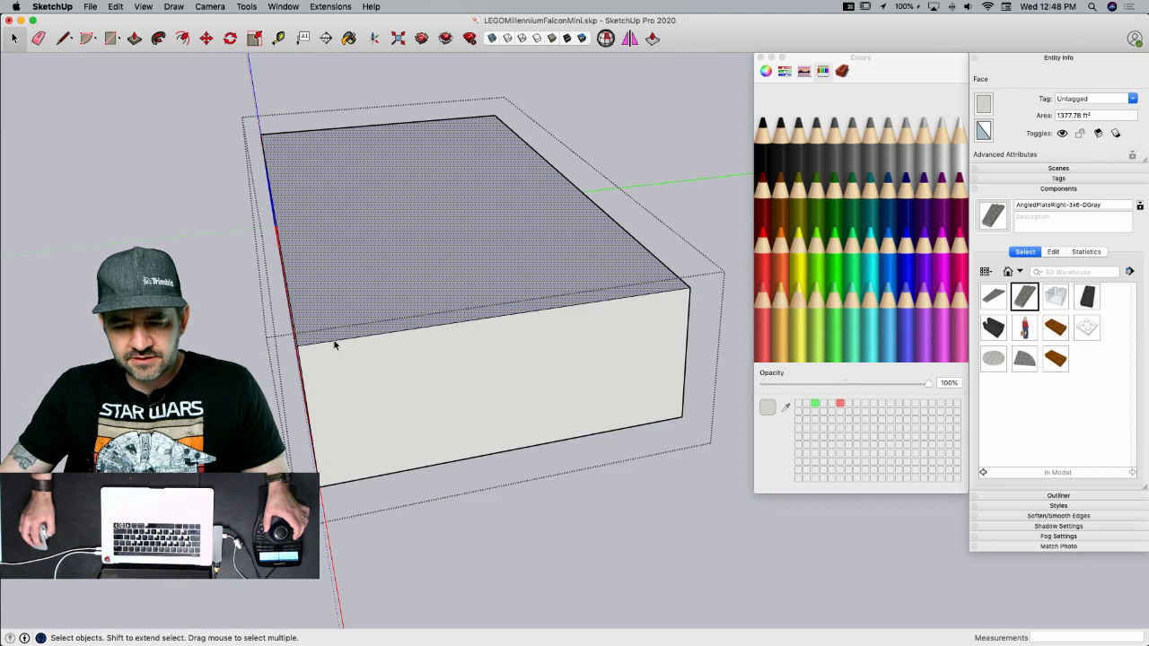
pyautogui.rightClick(334, 345)
pyautogui.click(389, 409)
pyautogui.write('5')
pyautogui.press('Return')
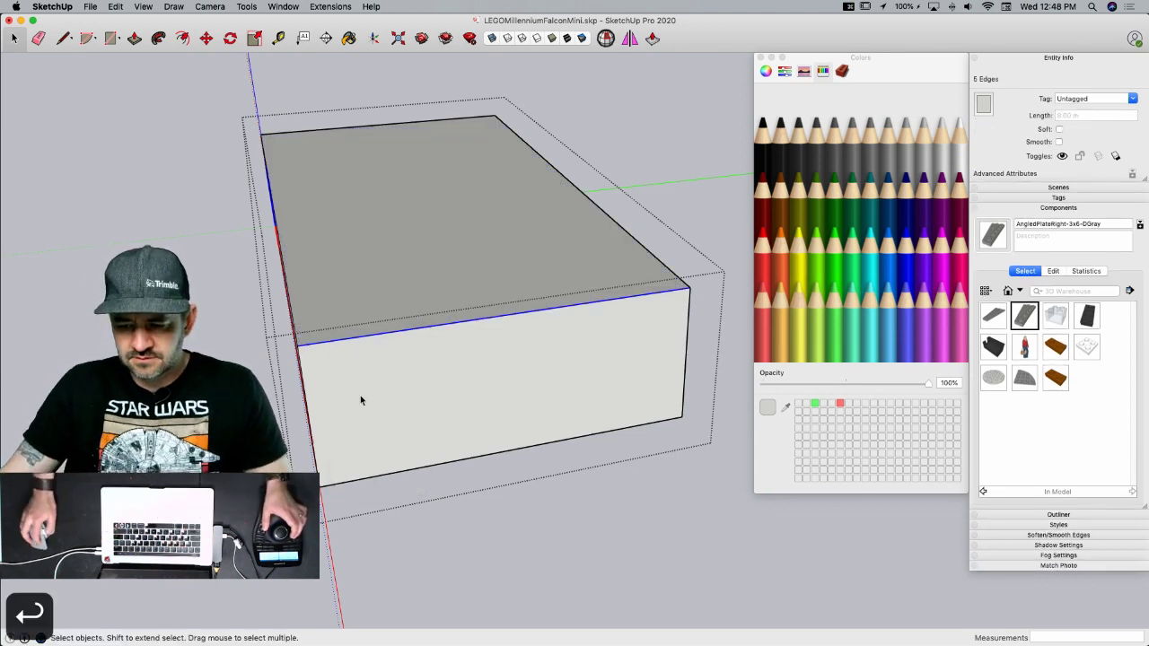
# - Draw a line lengthwise across the vent plate's top face from the first division point to the opposite edge
pyautogui.press('l')
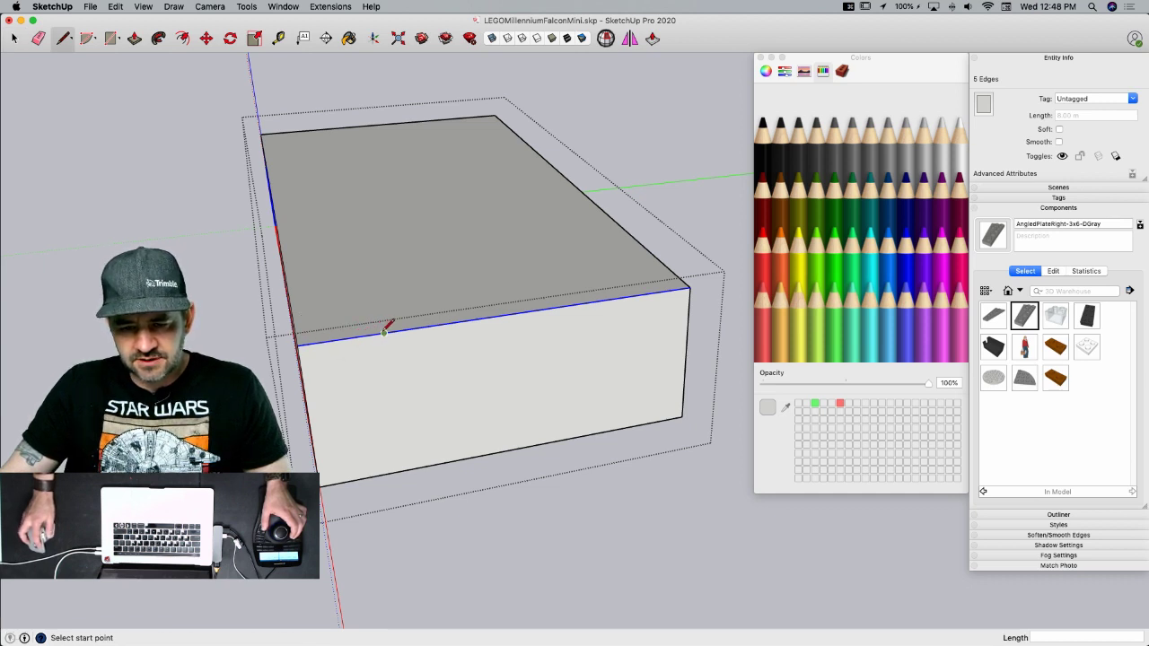
pyautogui.click(312, 129)
pyautogui.press('space')
# - Copy the lengthwise line across the vent plate's top face at the division spacing, making 3 copies that split the face into five strips
pyautogui.click(367, 290)
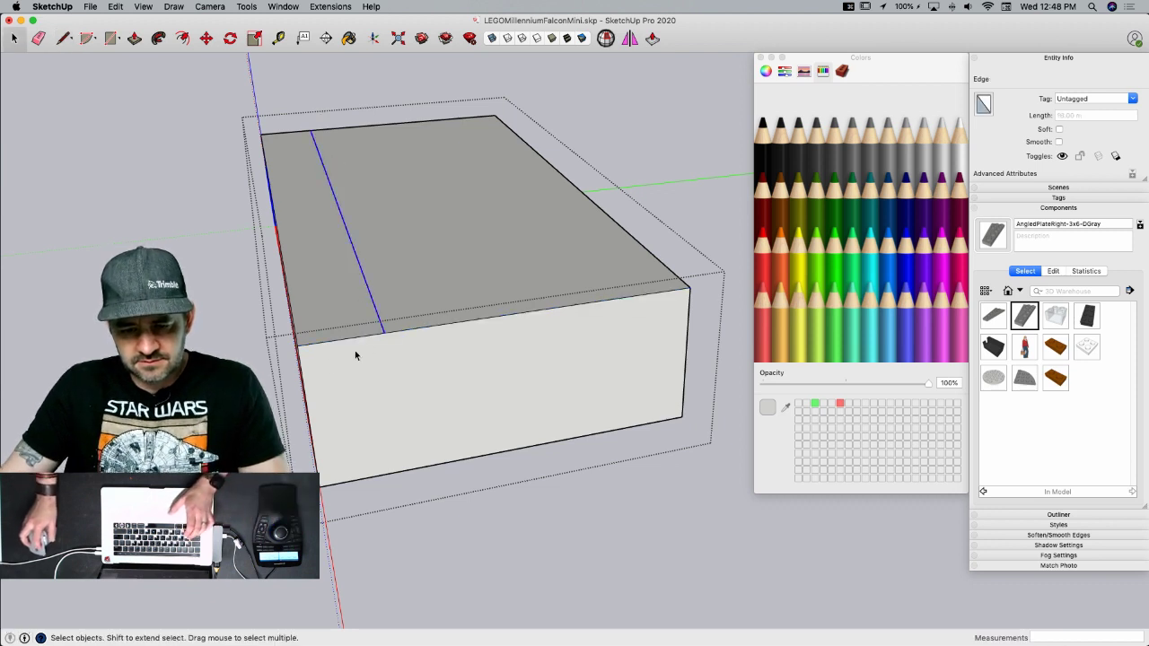
pyautogui.press('m')
pyautogui.click(297, 344)
pyautogui.press('alt')
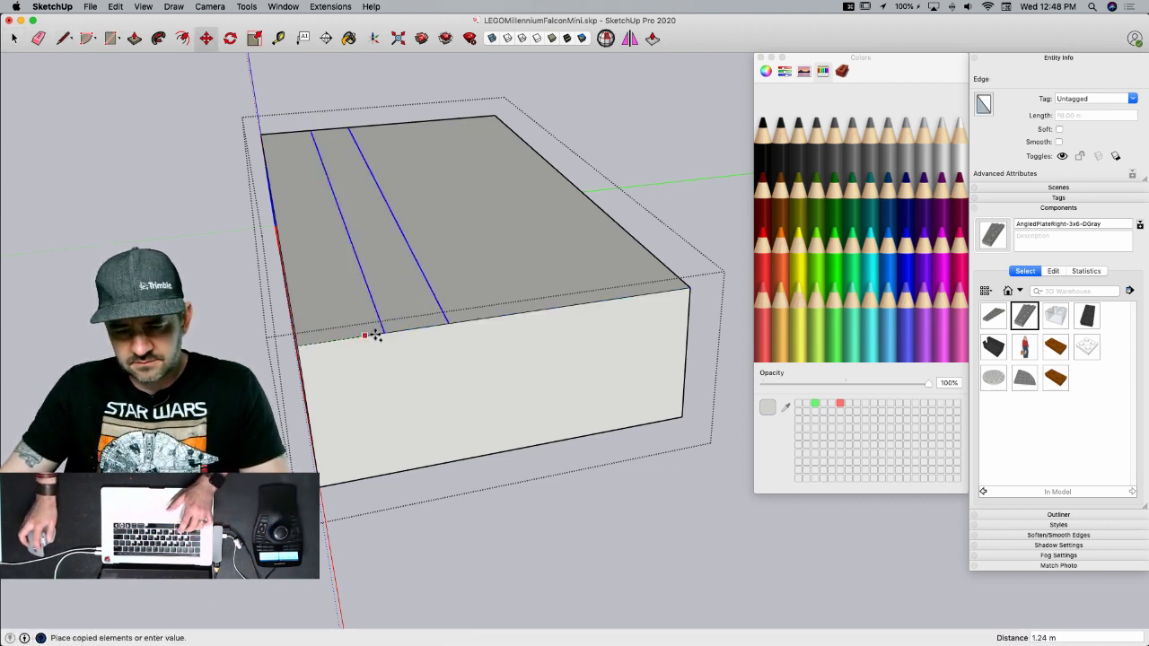
pyautogui.click(384, 332)
pyautogui.write('3x')
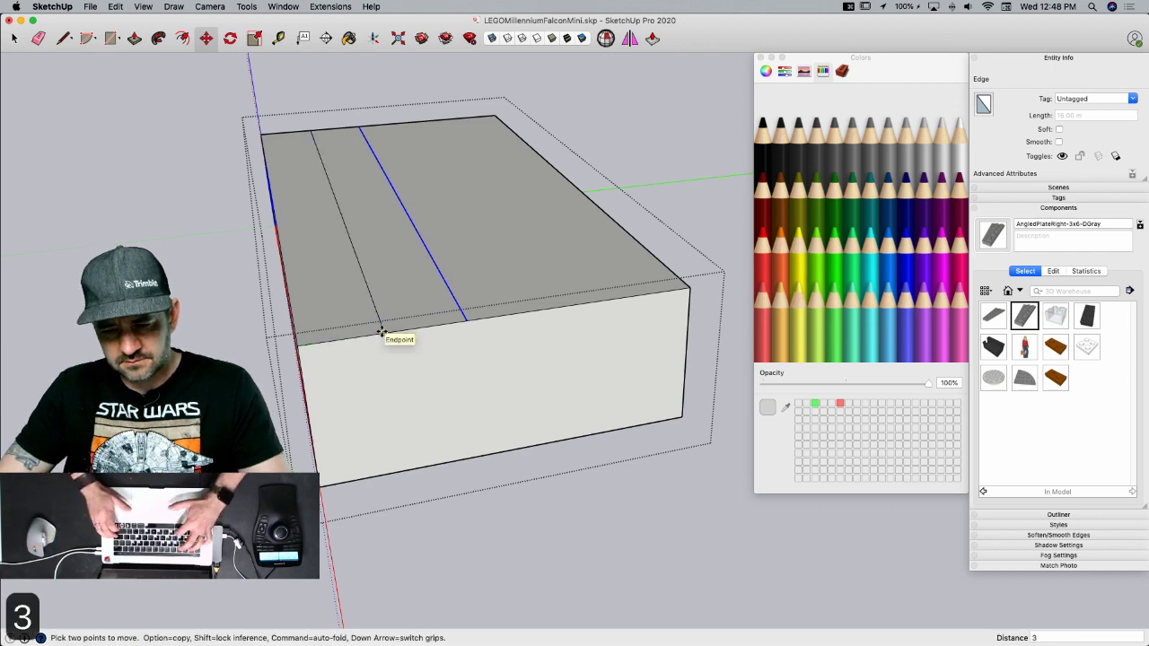
pyautogui.press('Return')
# - Push the second and fourth strips of the vent plate's top face down to form two lengthwise grooves
pyautogui.press('p')
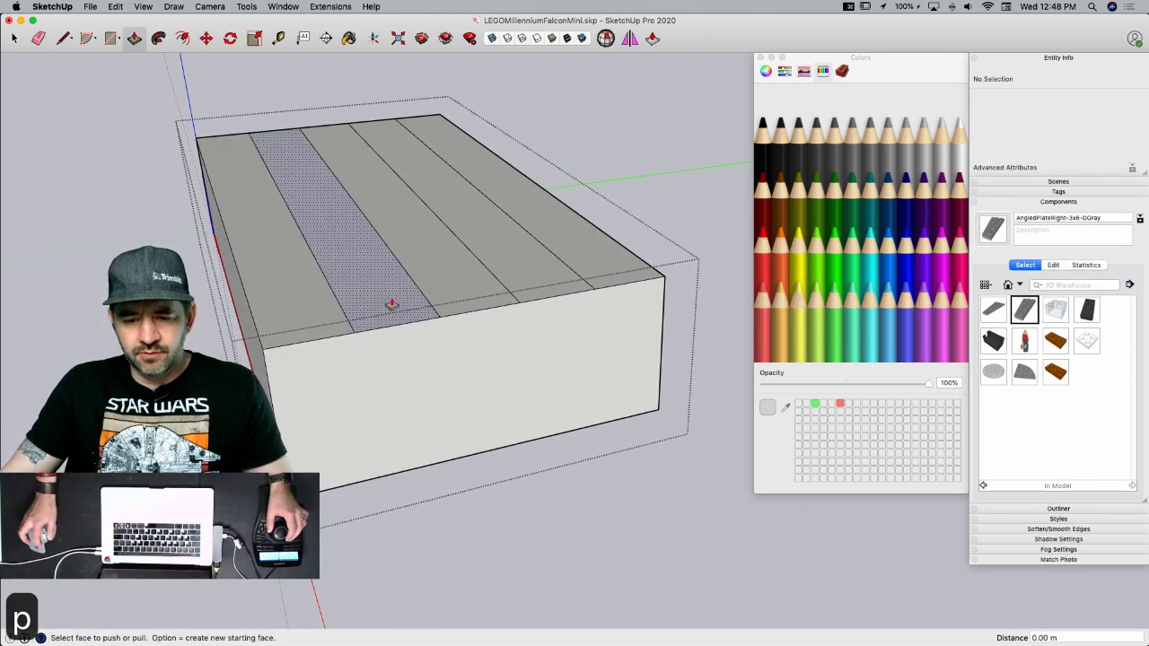
pyautogui.click(350, 263)
pyautogui.click(386, 352)
pyautogui.moveTo(386, 352)
pyautogui.mouseDown(button='middle')
pyautogui.moveTo(470, 259)
pyautogui.moveTo(345, 272)
pyautogui.mouseUp(button='middle')
pyautogui.doubleClick(443, 259)
# - Delete the floor faces of both grooves so they open through the plate, and close the vent plate component
pyautogui.press('e')
pyautogui.press('space')
pyautogui.click(306, 299)
pyautogui.press('Delete')
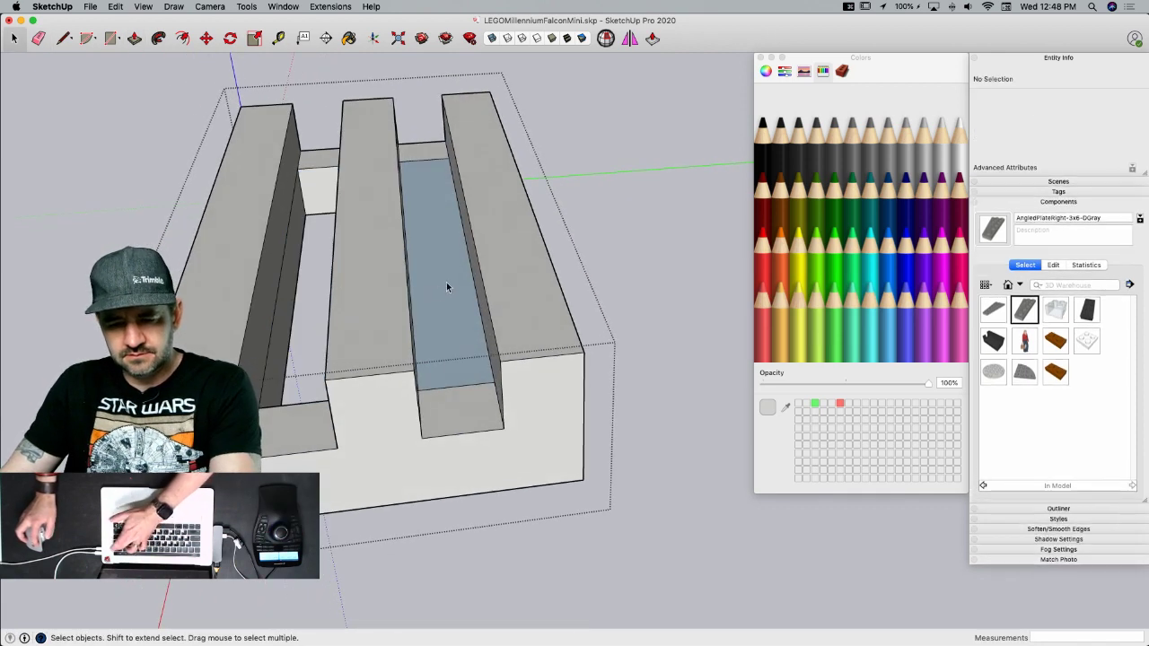
pyautogui.click(445, 284)
pyautogui.press('Delete')
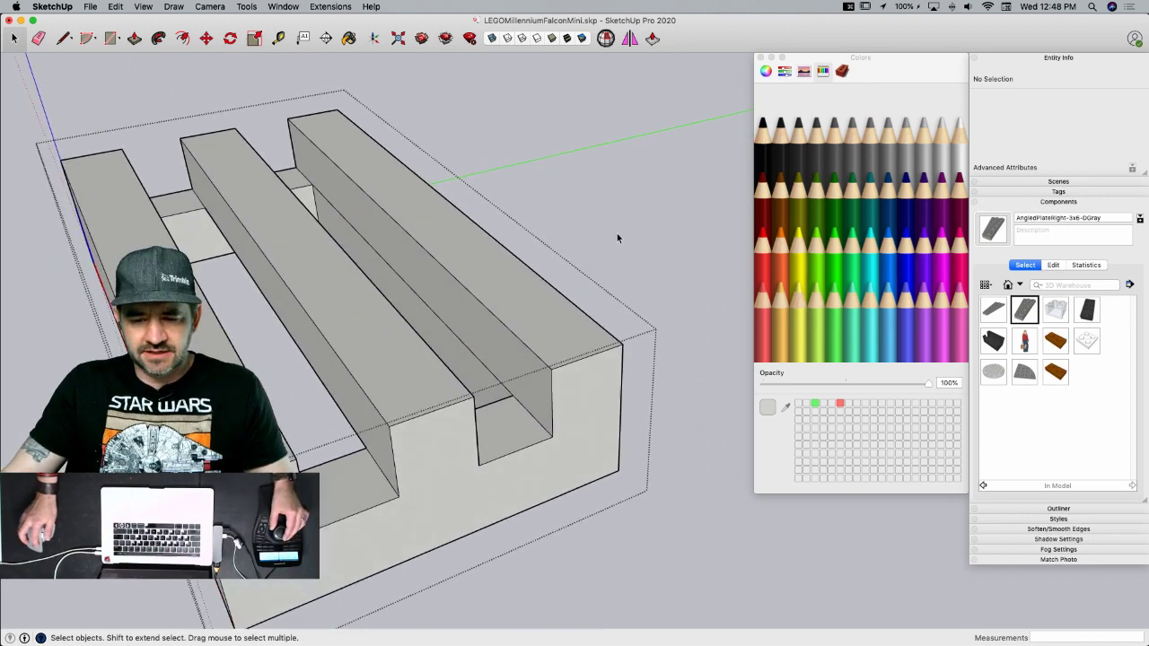
pyautogui.press('e')
pyautogui.click(438, 262)
pyautogui.moveTo(441, 270); pyautogui.dragTo(258, 250, button='middle')
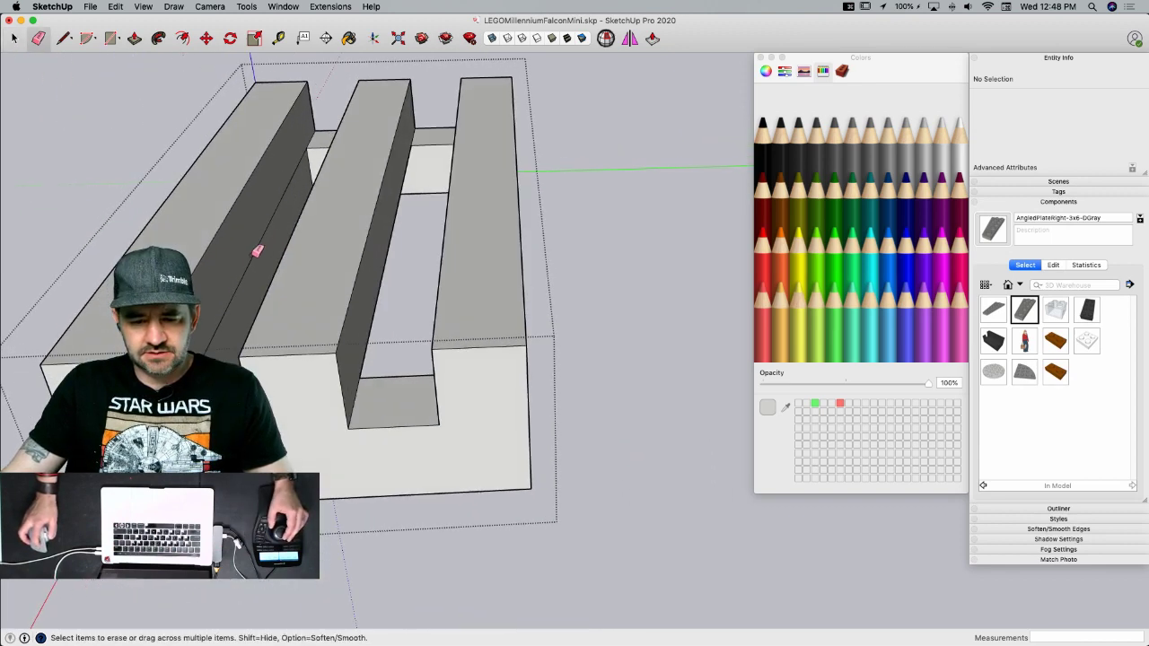
pyautogui.press('space')
pyautogui.click(525, 168)
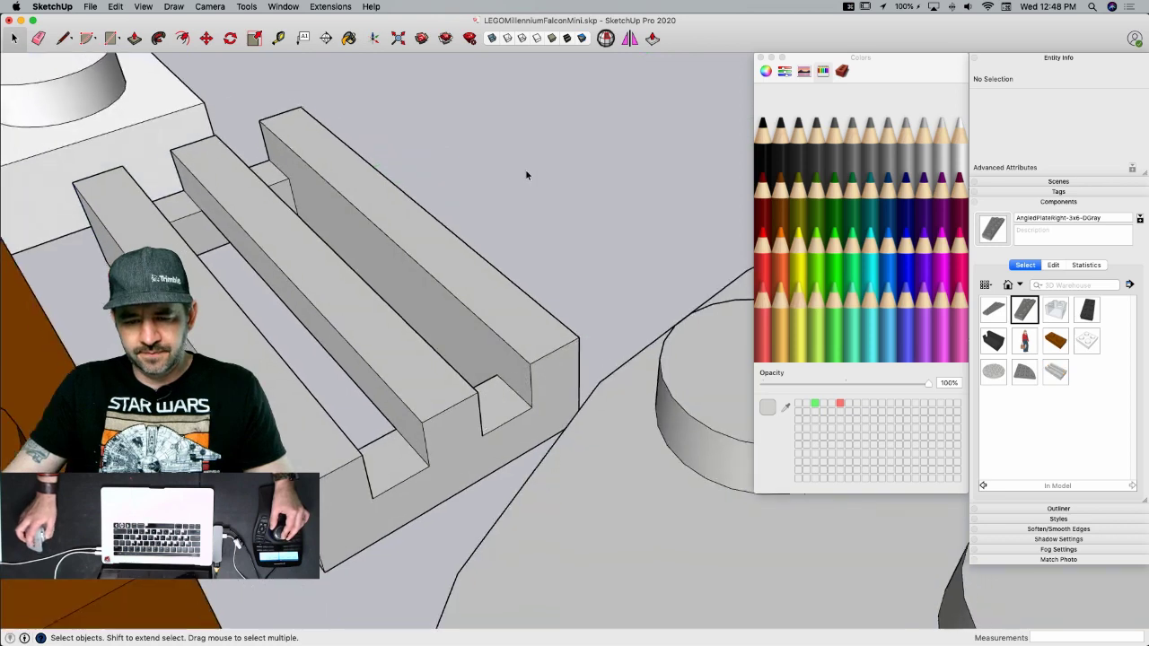
# - Copy the finished vent plate by its lower corner into the Falcon assembly, in front of the black 2x4 brick
pyautogui.click(422, 429)
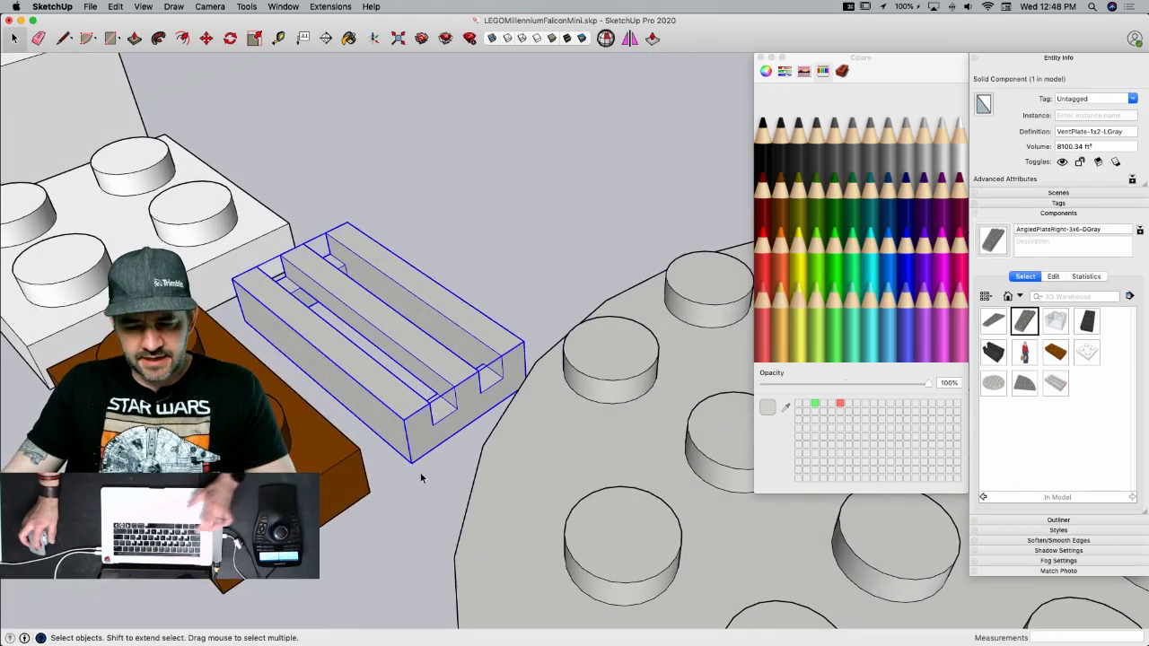
pyautogui.press('m')
pyautogui.click(412, 462)
pyautogui.press('alt')
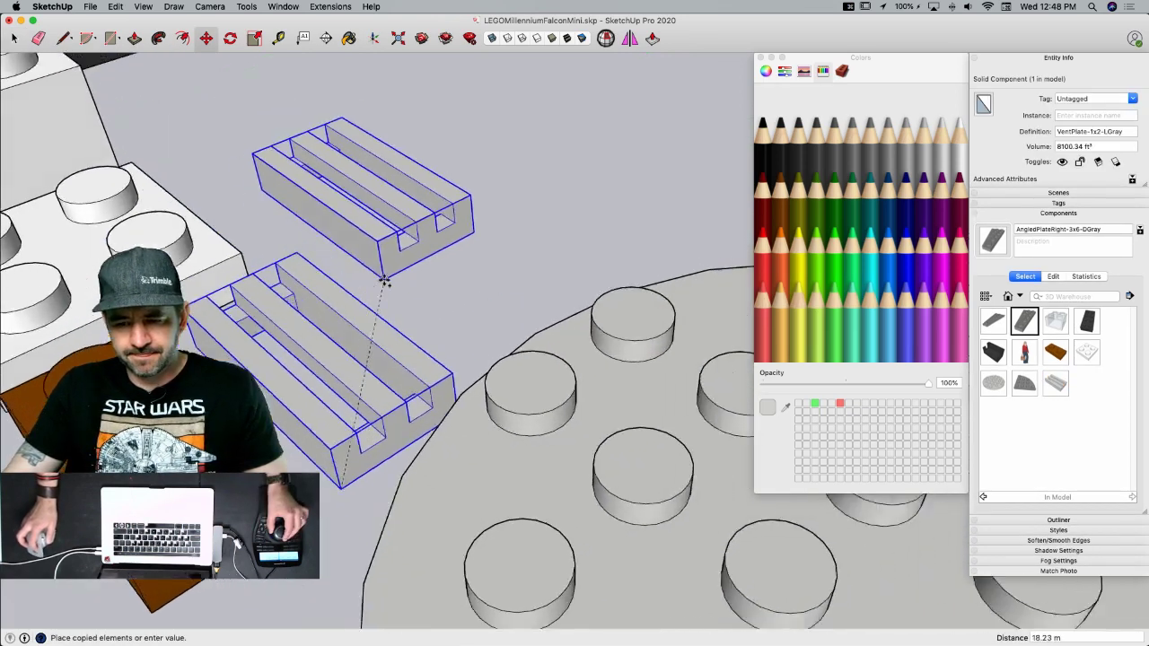
pyautogui.scroll(-8, 385, 281)
pyautogui.scroll(5, 492, 382)
pyautogui.click(316, 426)
pyautogui.scroll(-6, 316, 426)
pyautogui.press('space')
# - Move the black hinge bottom in the parts row about 9.5 m, in line with the brown plate and the vent plate
pyautogui.scroll(-3, 7, 384)
pyautogui.moveTo(7, 384); pyautogui.dragTo(409, 463, button='middle')
pyautogui.scroll(2, 421, 449)
pyautogui.click(521, 518)
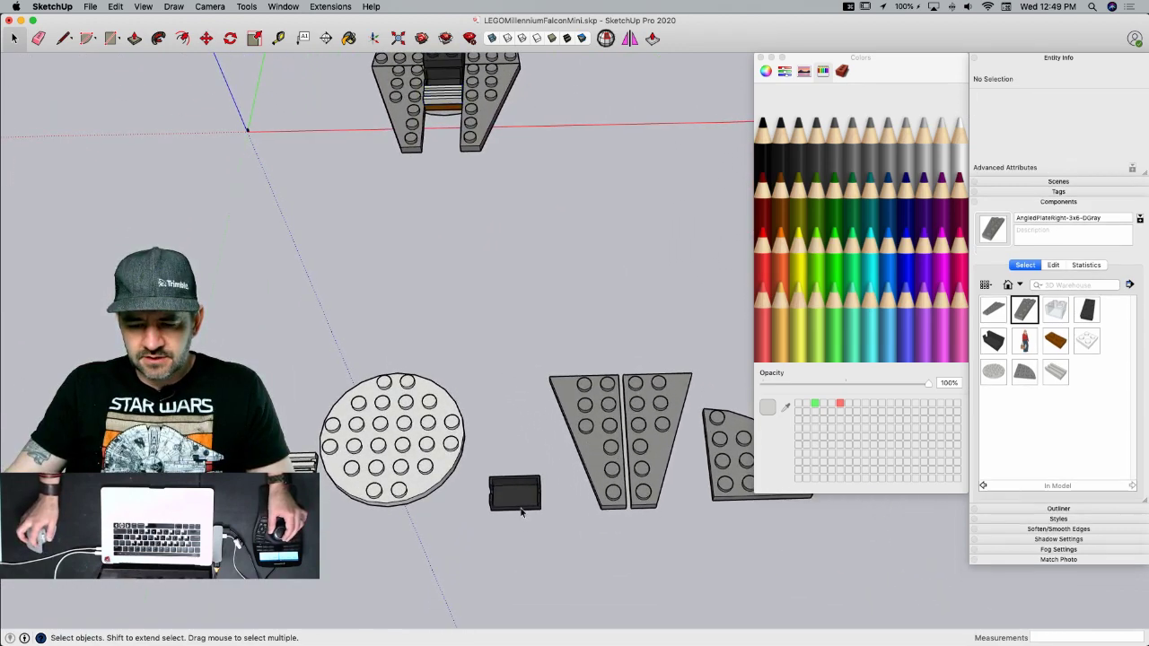
pyautogui.click(523, 509)
pyautogui.press('m')
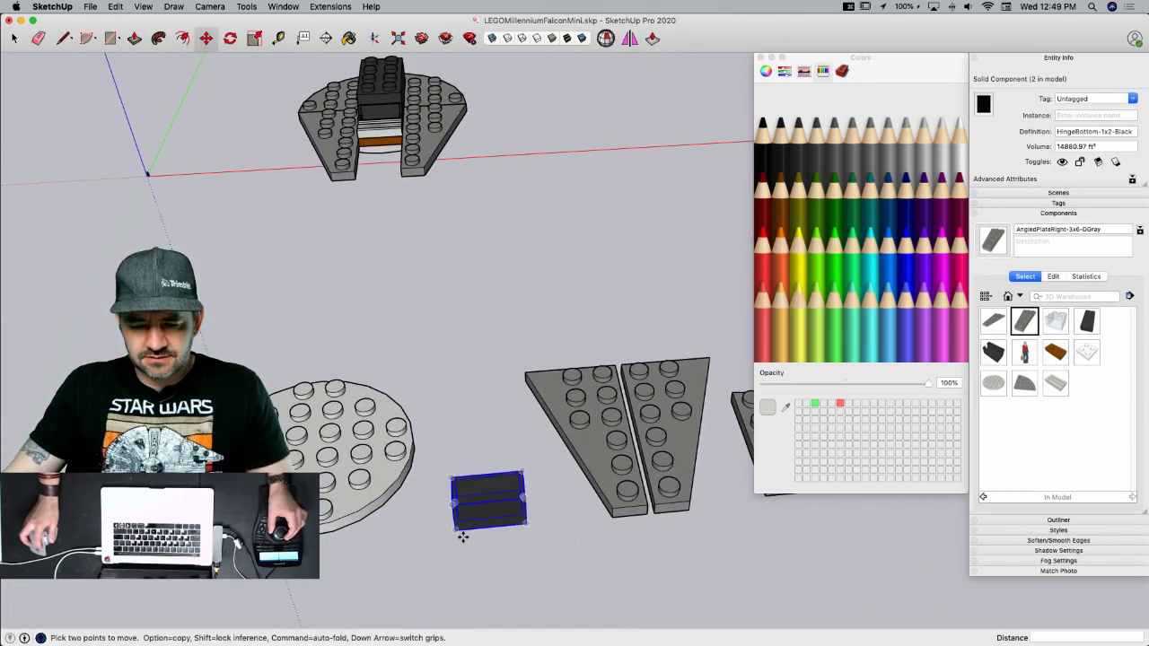
pyautogui.click(464, 537)
pyautogui.moveTo(225, 503); pyautogui.dragTo(324, 436, button='middle')
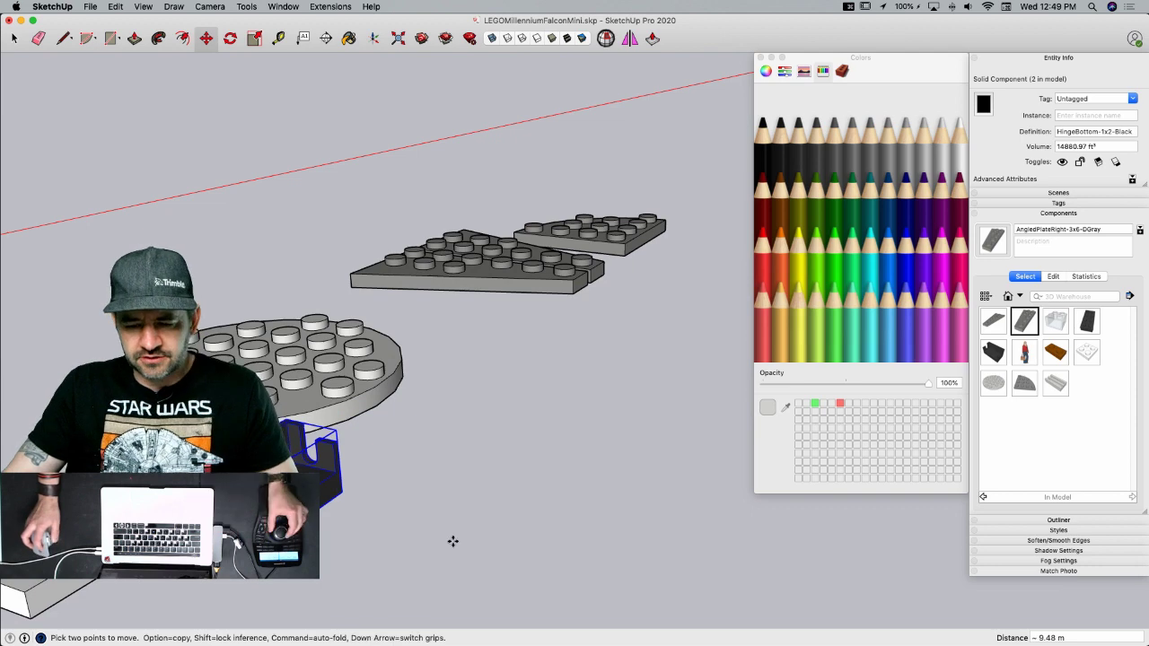
# - Move the two angled plates and the quarter-round plate together about 27.6 m, closer to the round plate
pyautogui.press('space')
pyautogui.moveTo(621, 302); pyautogui.dragTo(395, 425)
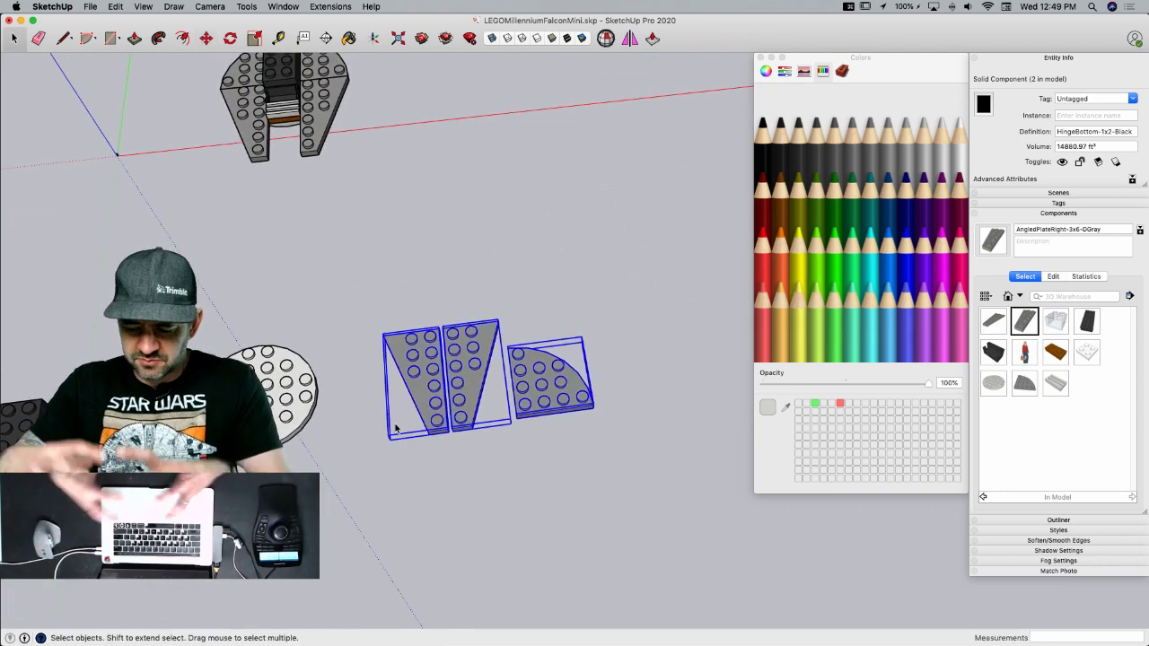
pyautogui.press('m')
pyautogui.click(535, 466)
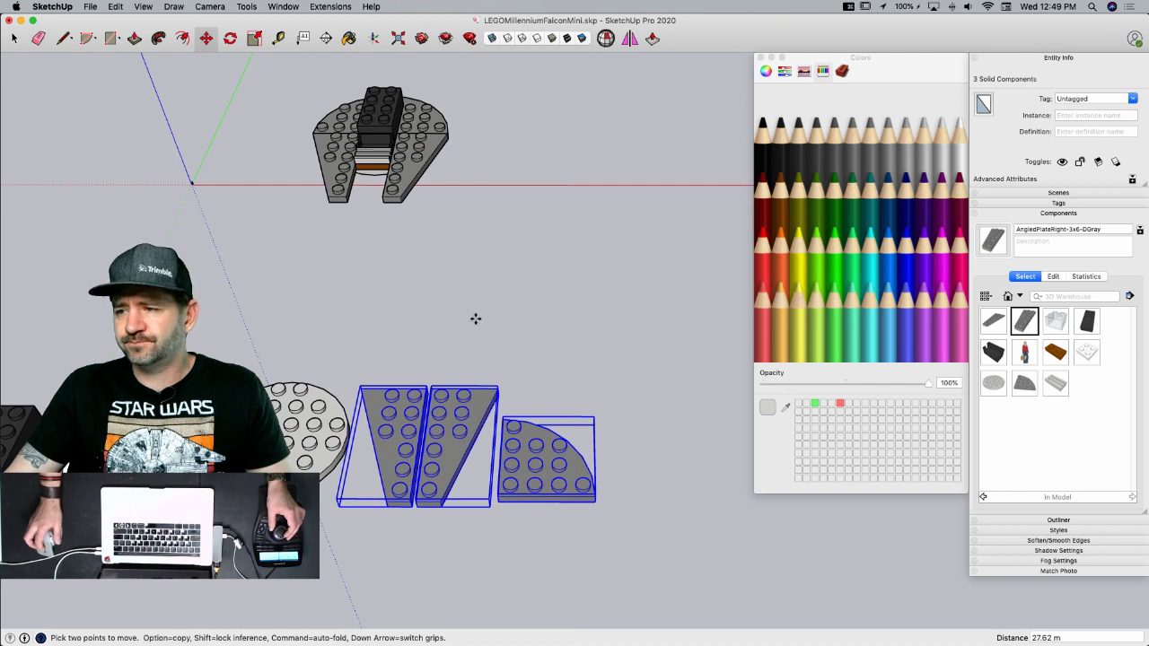
pyautogui.press('space')
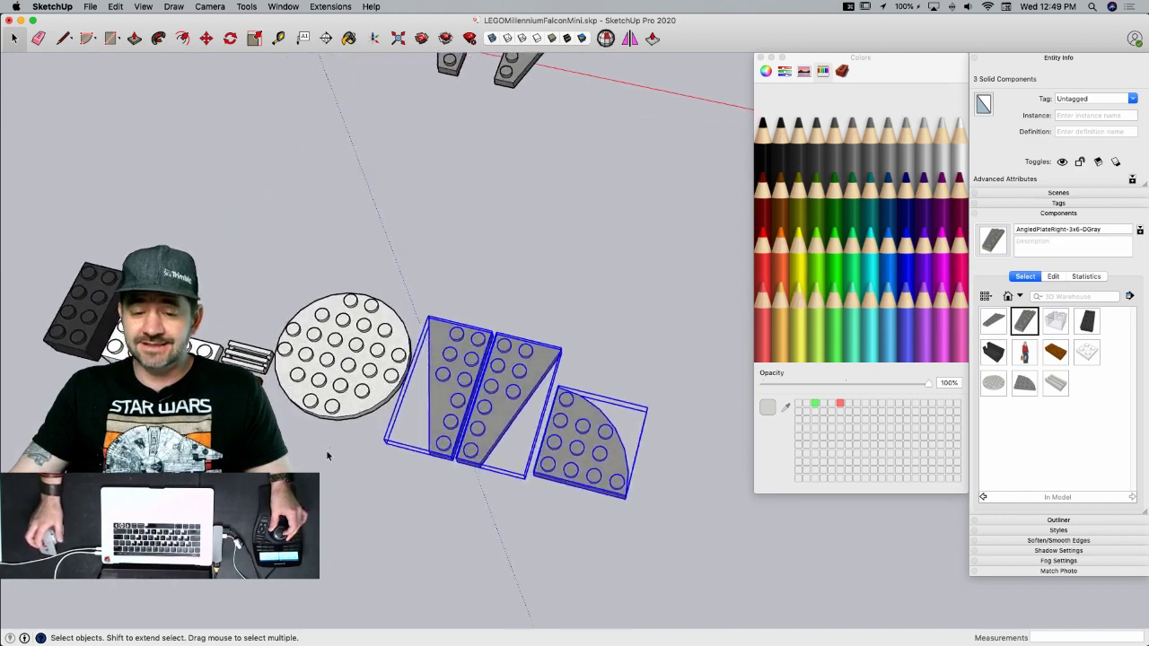
# - Move the round plate, both angled plates and the quarter-round plate together 8 m within the parts row
pyautogui.moveTo(597, 303); pyautogui.dragTo(382, 441)
pyautogui.press('m')
pyautogui.click(383, 451)
pyautogui.click(410, 456)
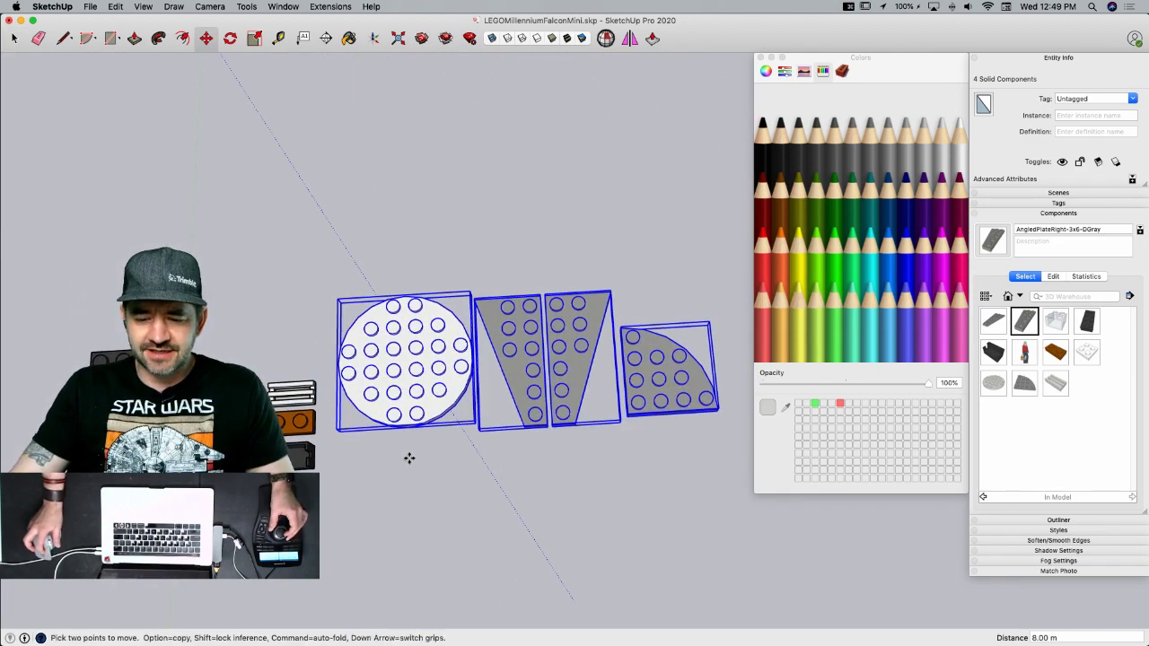
# - Move the spare vent plate, brown plate and black hinge together along the green axis to line up with the parts row
pyautogui.press('space')
pyautogui.moveTo(620, 328); pyautogui.dragTo(442, 492)
pyautogui.moveTo(539, 457); pyautogui.dragTo(616, 458)
pyautogui.click(532, 507)
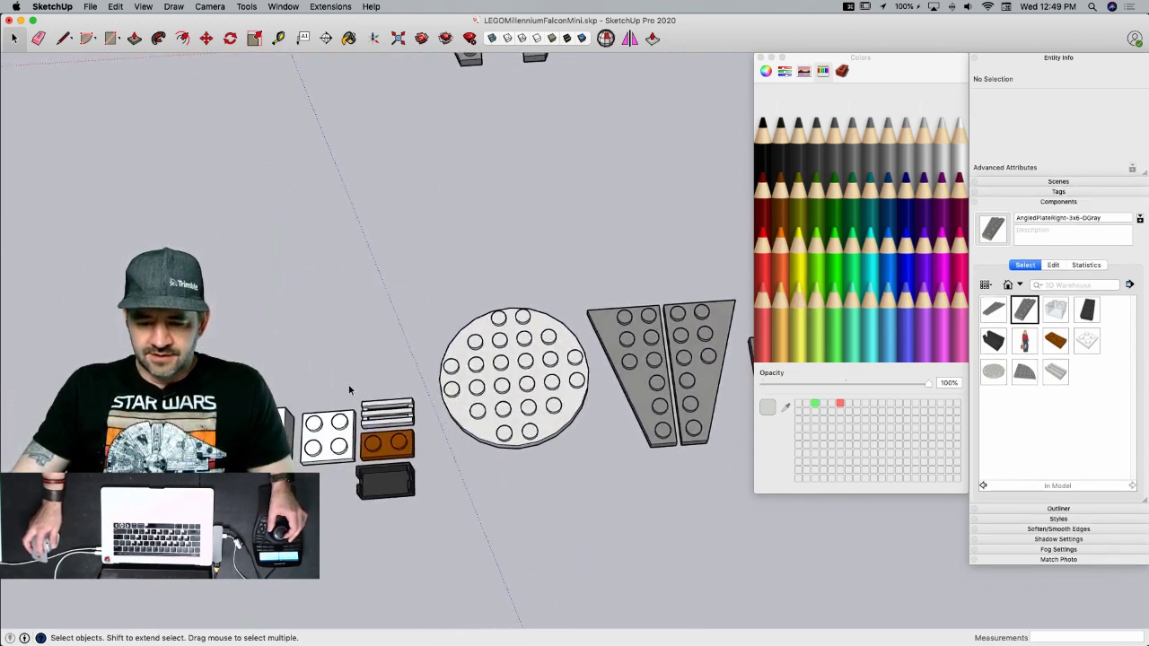
pyautogui.moveTo(401, 373); pyautogui.dragTo(376, 484)
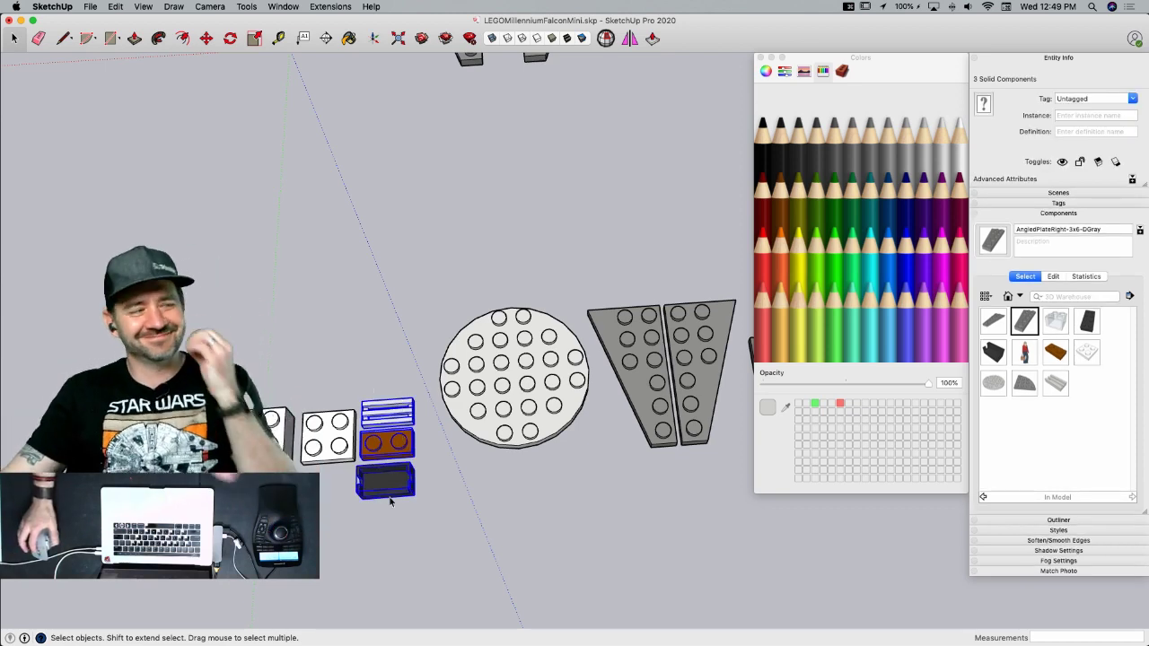
pyautogui.press('m')
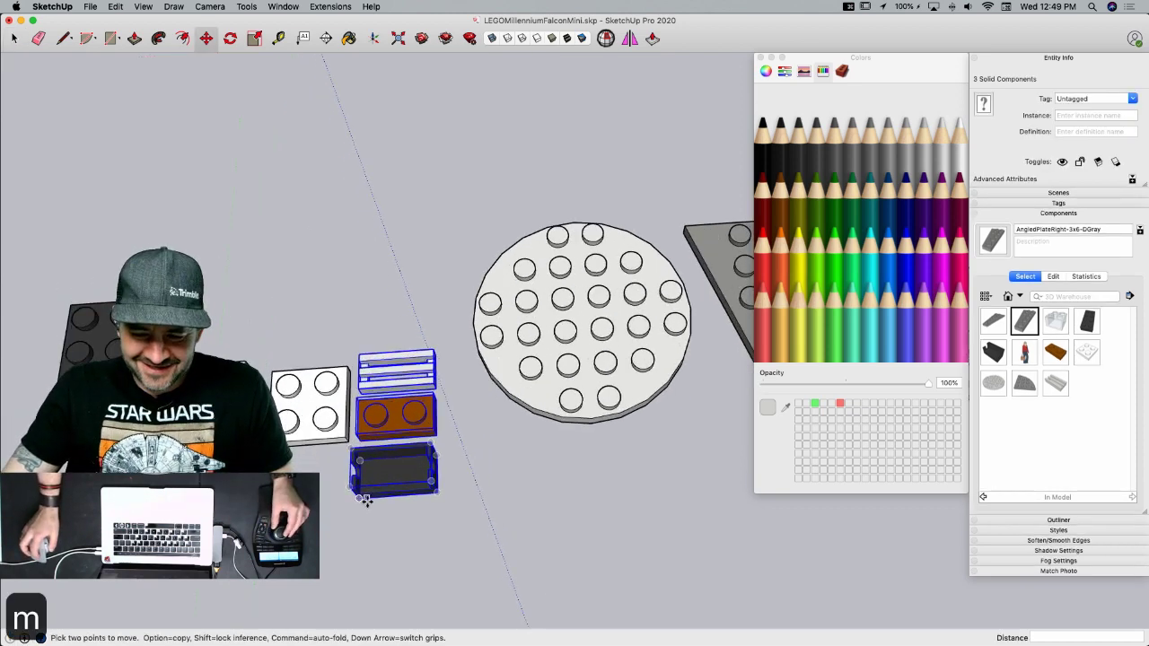
pyautogui.click(371, 474)
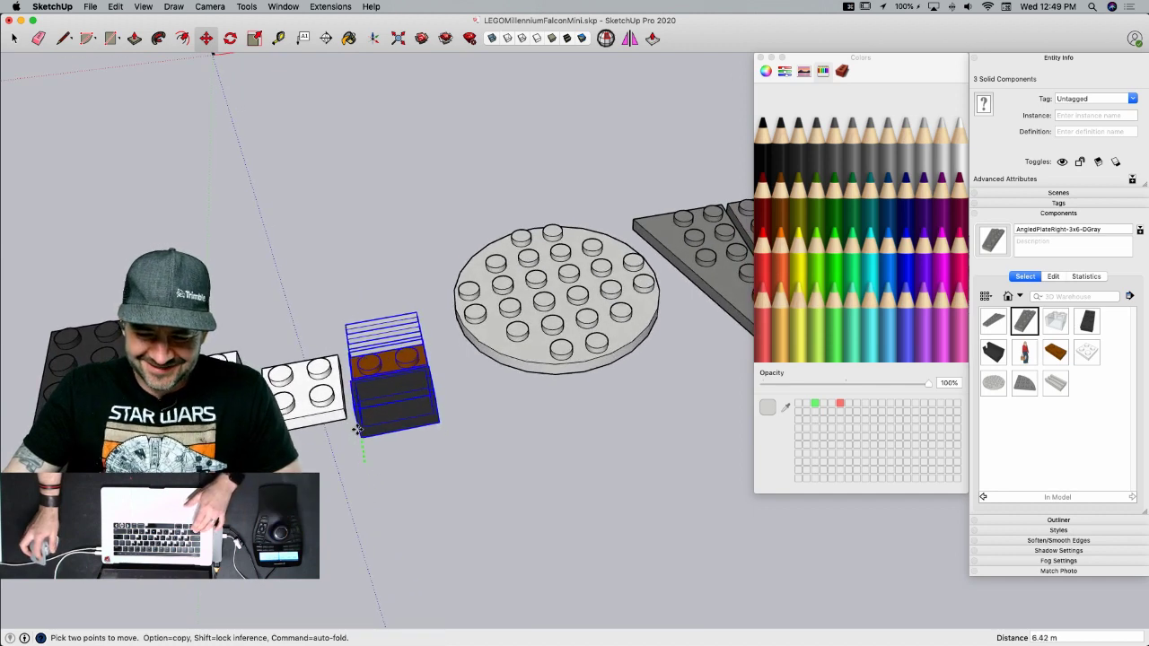
pyautogui.click(399, 480)
pyautogui.press('space')
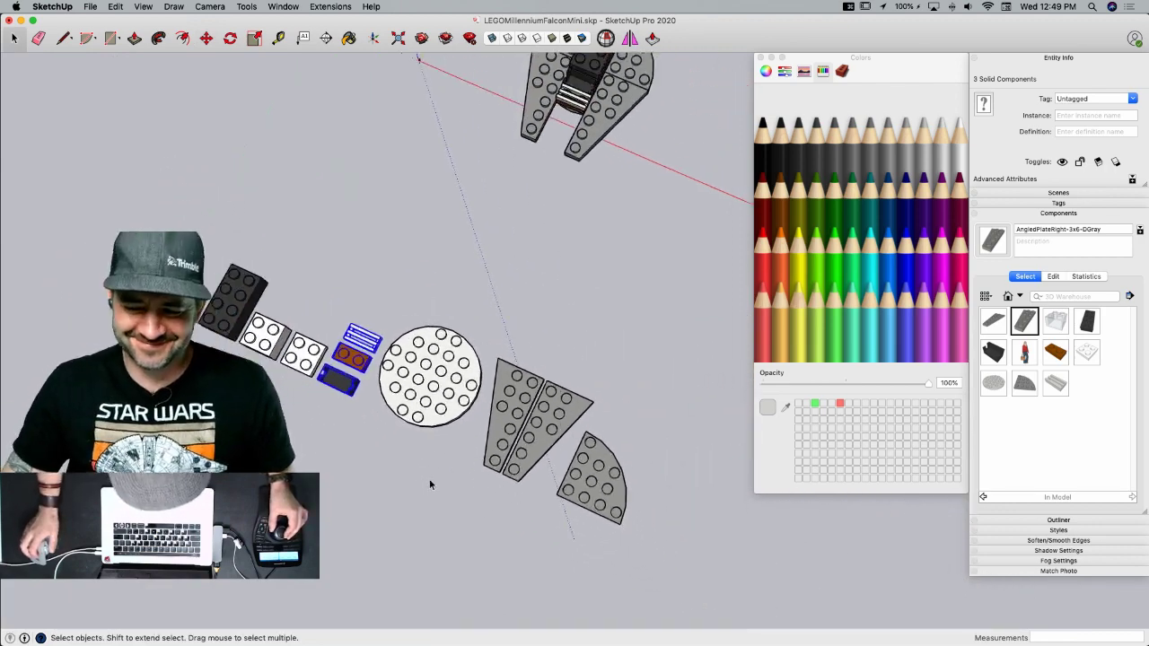
# - Check the small round brick in step 5 of the PDF instructions and draw a 4 m radius circle behind the parts row in SketchUp
pyautogui.press('super+Tab')
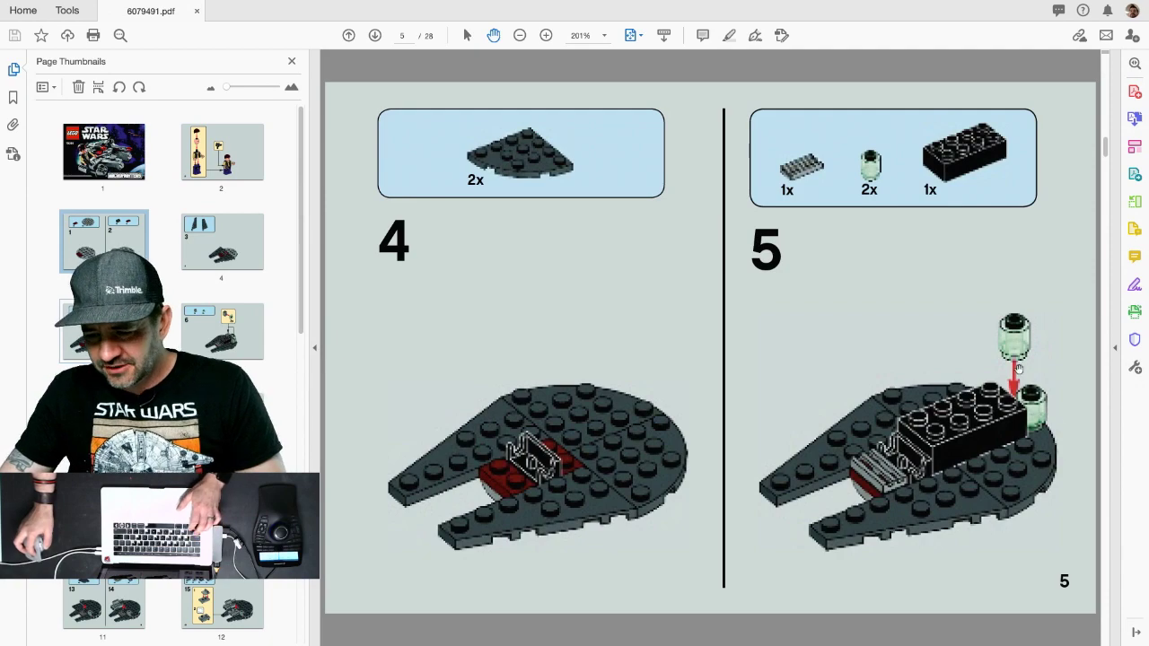
pyautogui.press('super+Tab')
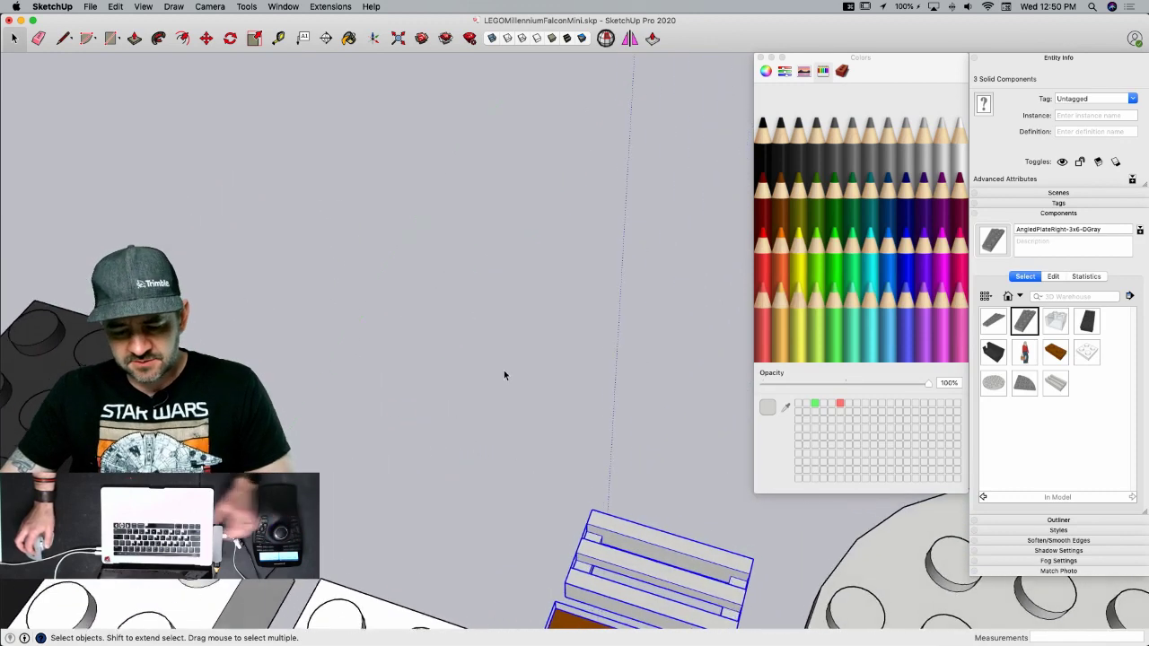
pyautogui.press('c')
pyautogui.click(491, 312)
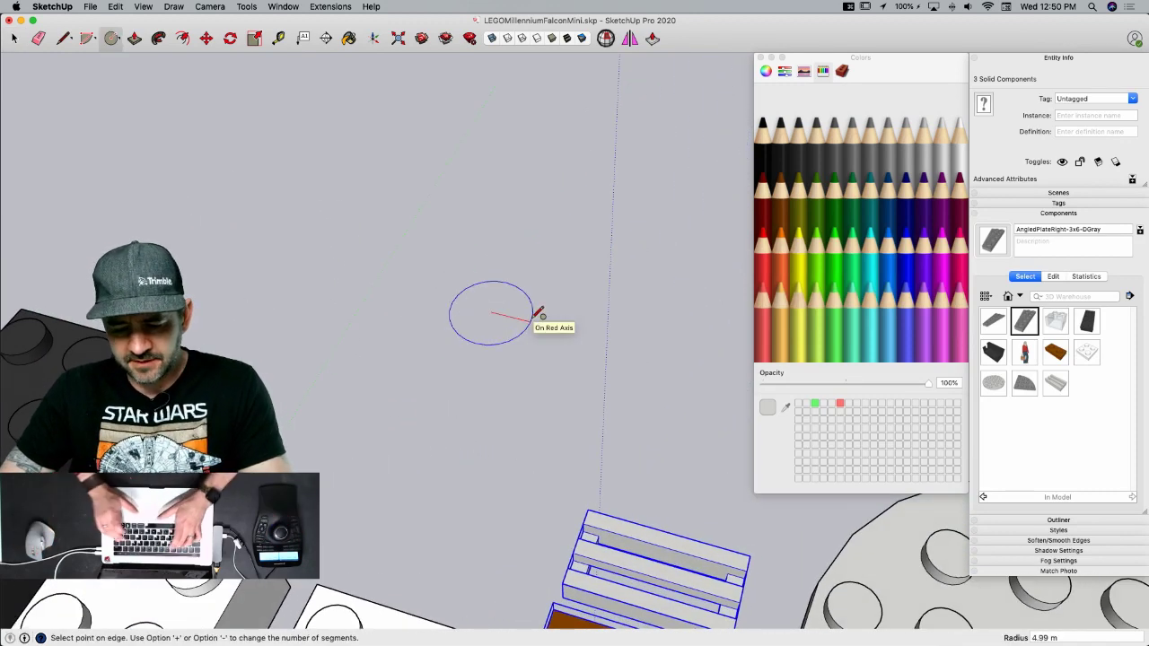
pyautogui.write('4')
pyautogui.press('Return')
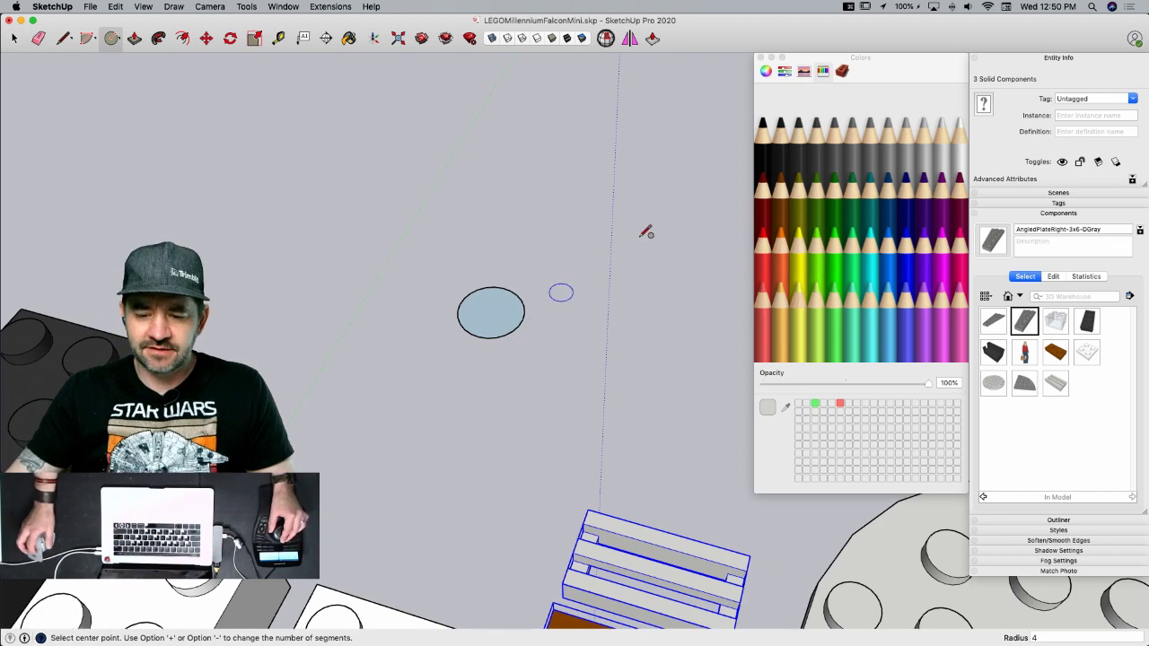
# - Pull the circle up 9.6 m into a cylinder, matching the height of the white 2x2 brick
pyautogui.press('p')
pyautogui.click(569, 476)
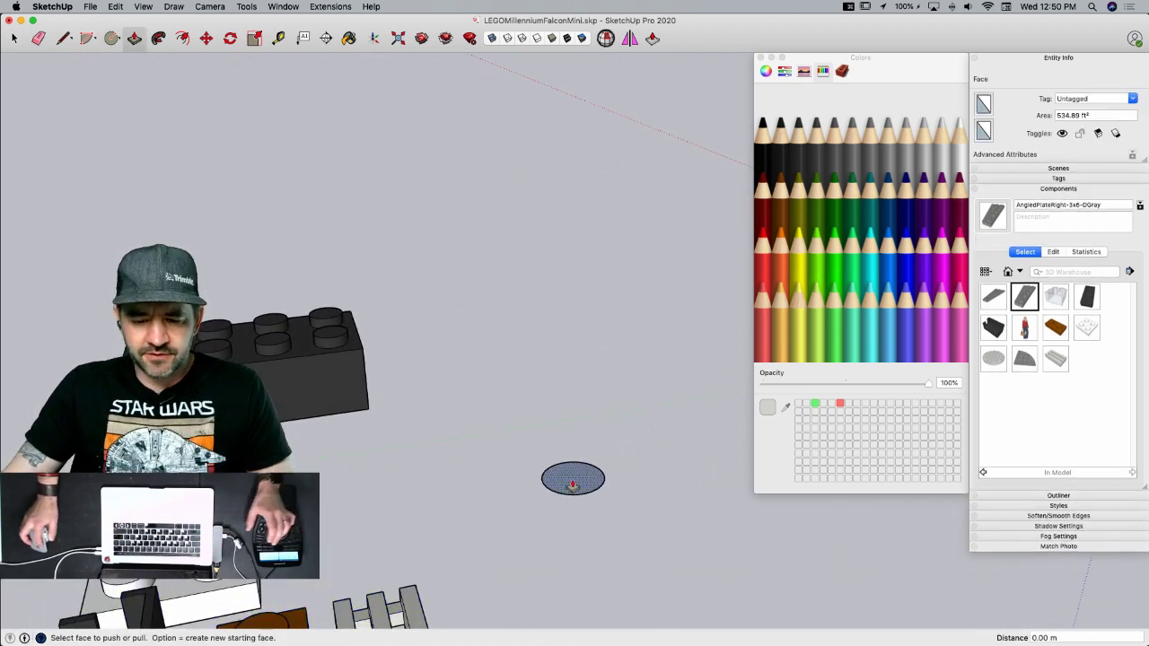
pyautogui.click(226, 437)
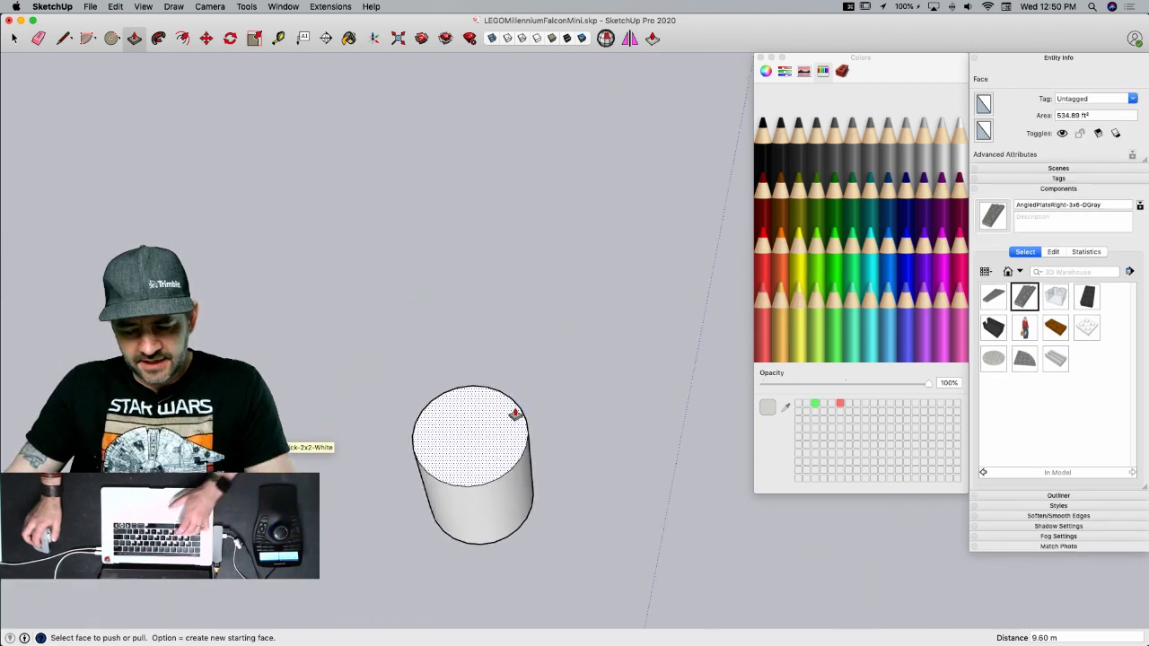
# - Draw a circle with a radius of 2.4 m at the centre of the cylinder's top face
pyautogui.press('c')
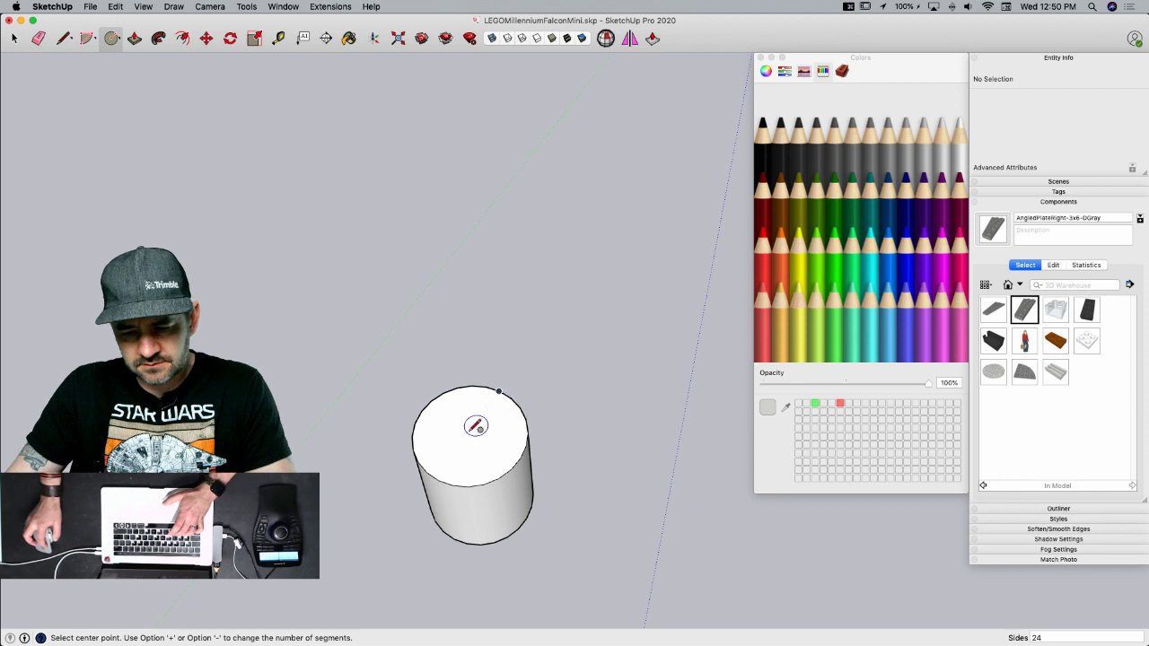
pyautogui.click(470, 435)
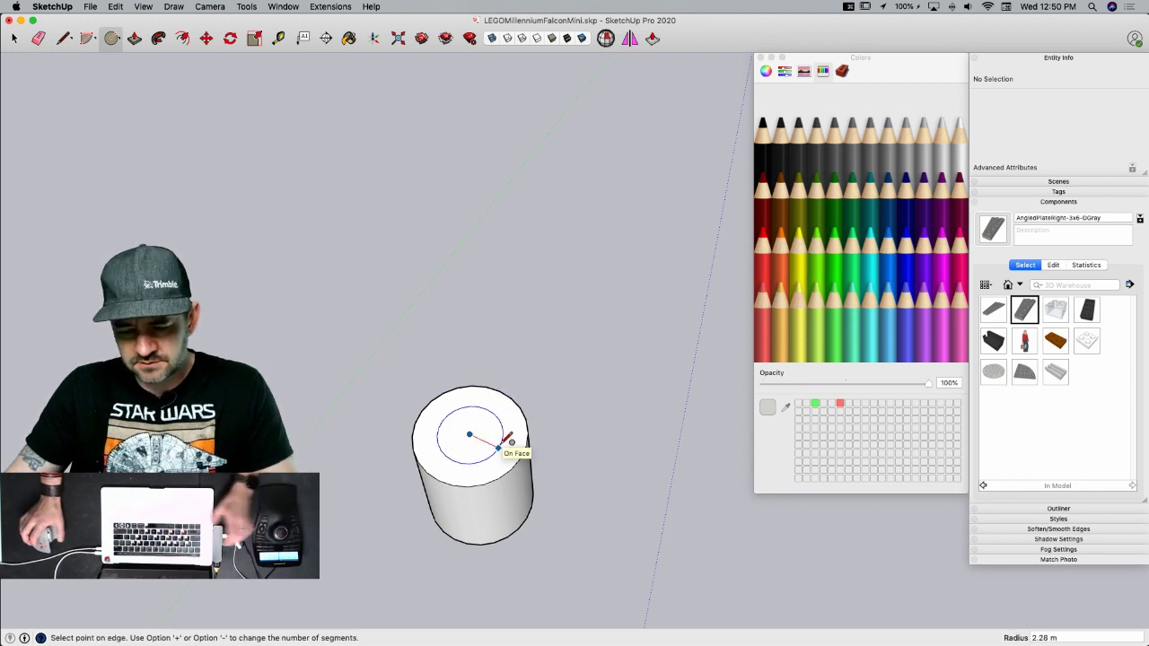
pyautogui.write('2.4')
pyautogui.press('Return')
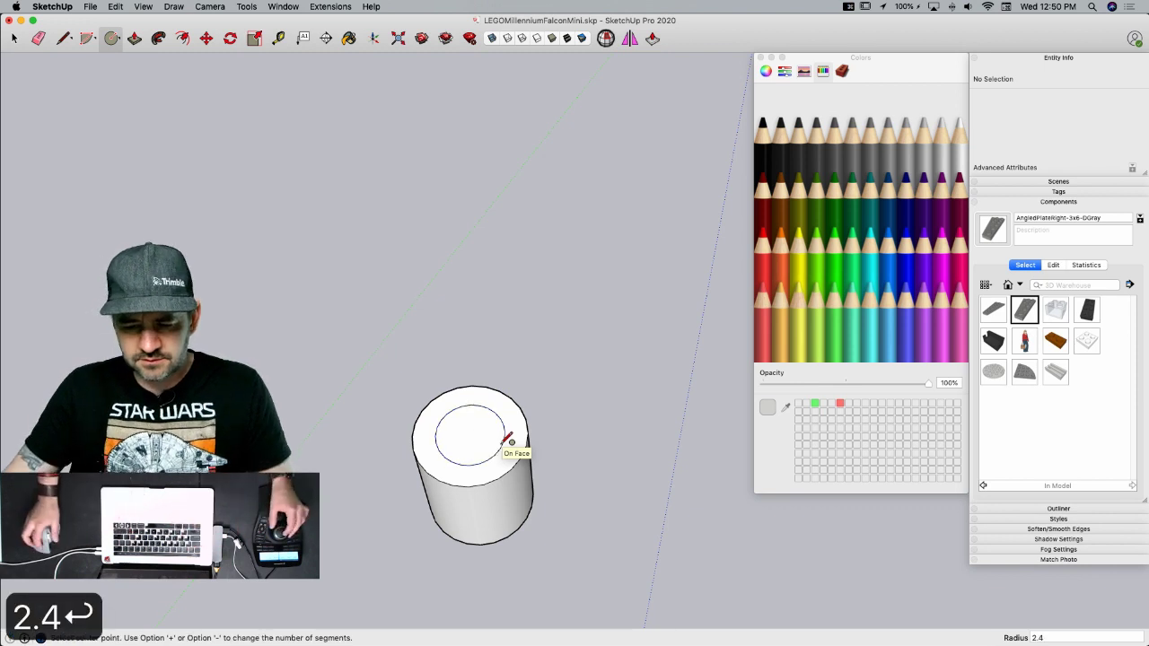
# - Pull the inner circle on the cylinder's top up 1.6 m to form the stud
pyautogui.press('p')
pyautogui.click(498, 441)
pyautogui.click(493, 427)
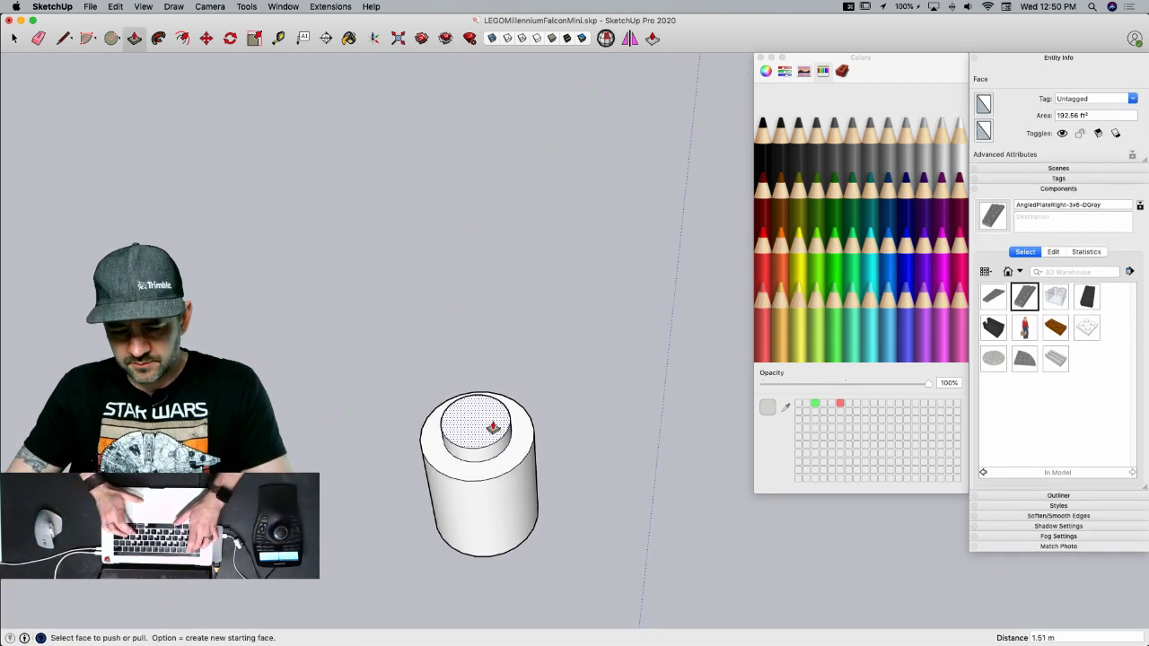
pyautogui.write('1.6')
pyautogui.press('Return')
pyautogui.press('space')
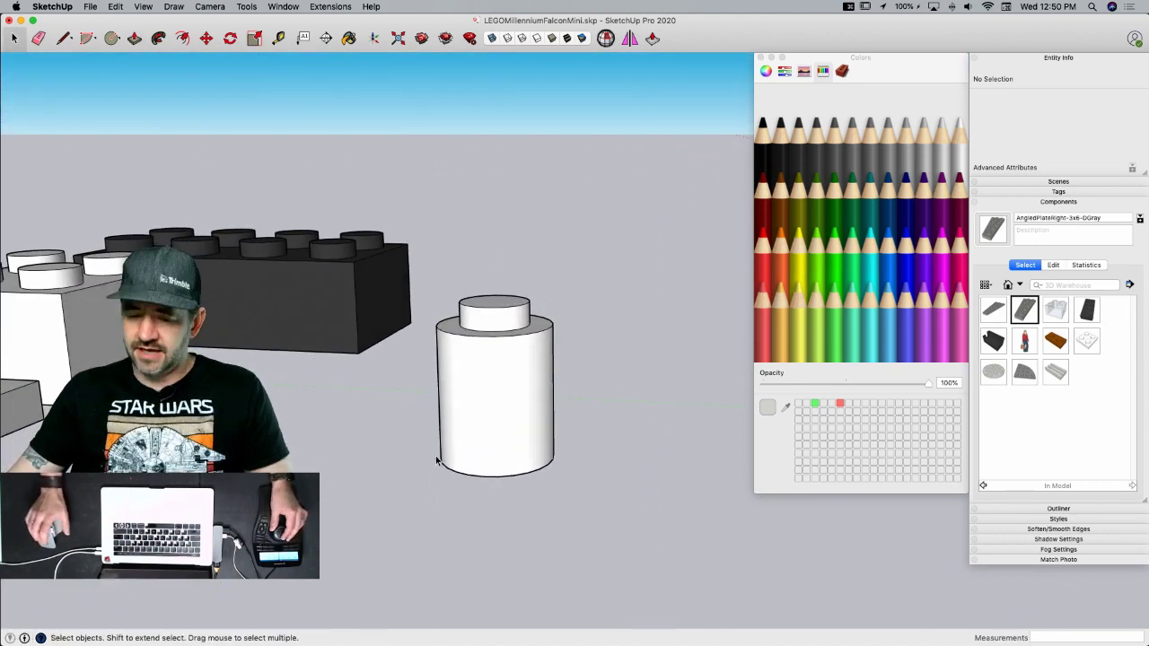
# - Offset the outer edge of the cylinder's bottom face inward by 1.6 m
pyautogui.moveTo(437, 459); pyautogui.dragTo(402, 396, button='middle')
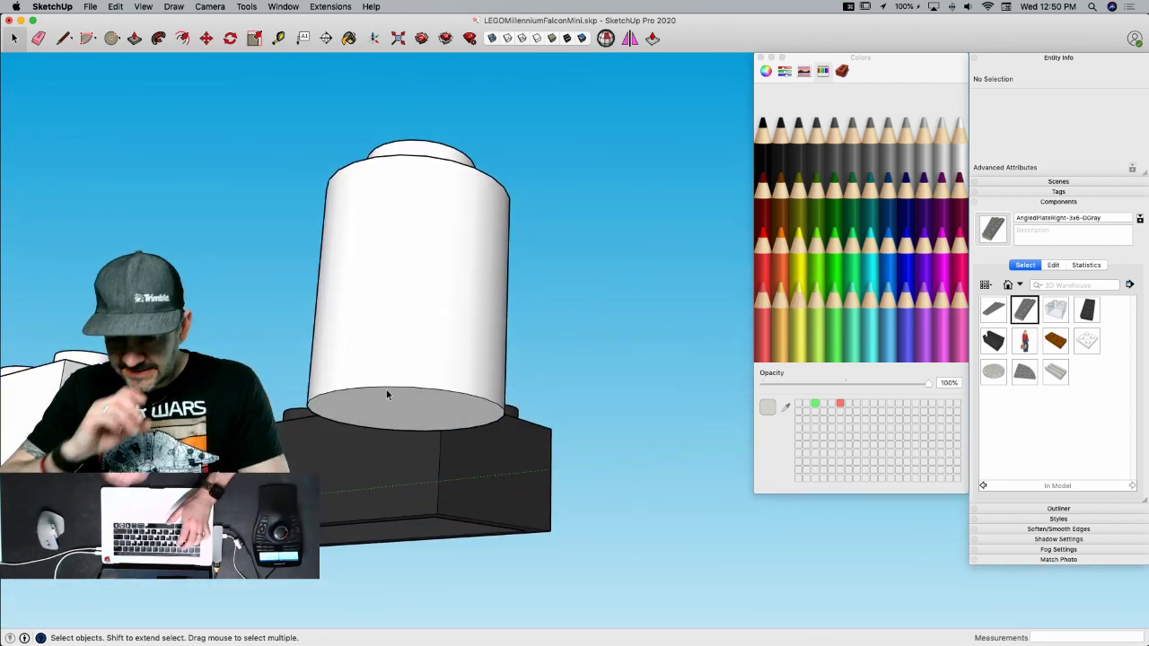
pyautogui.press('c')
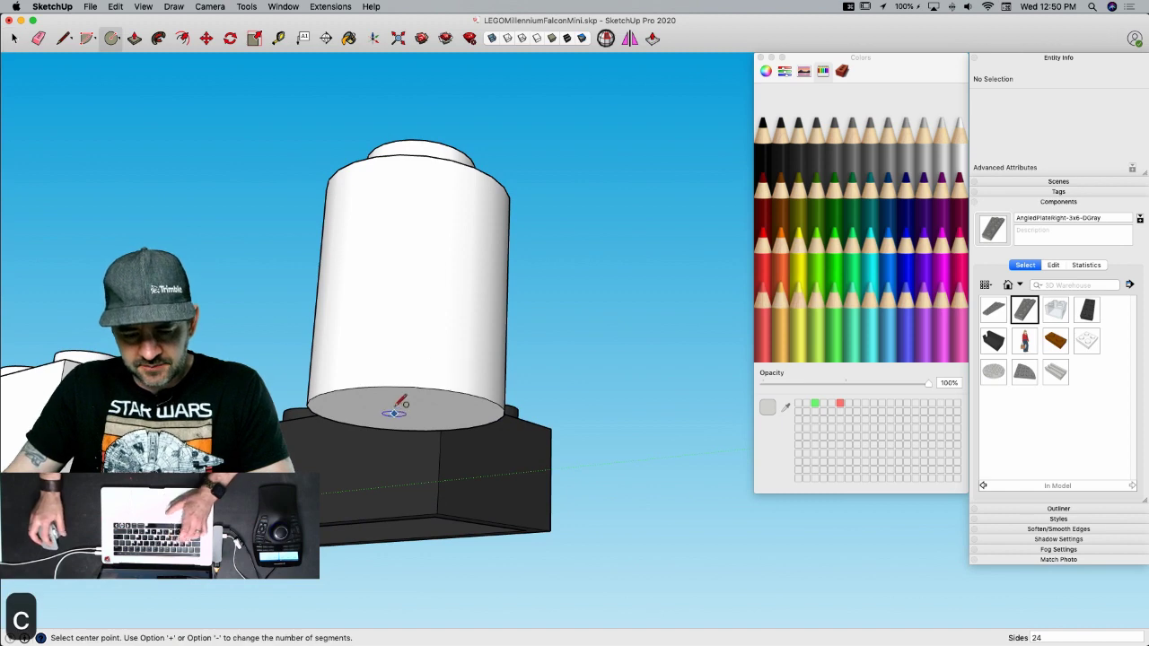
pyautogui.press('space')
pyautogui.press('p')
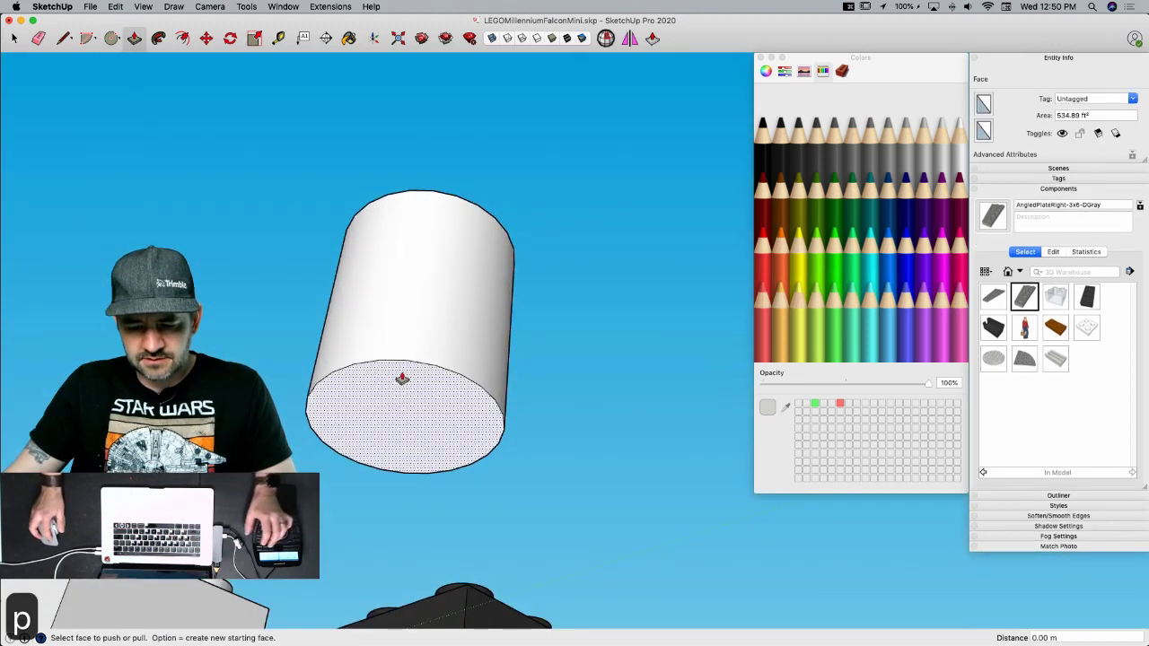
pyautogui.press('f')
pyautogui.click(403, 376)
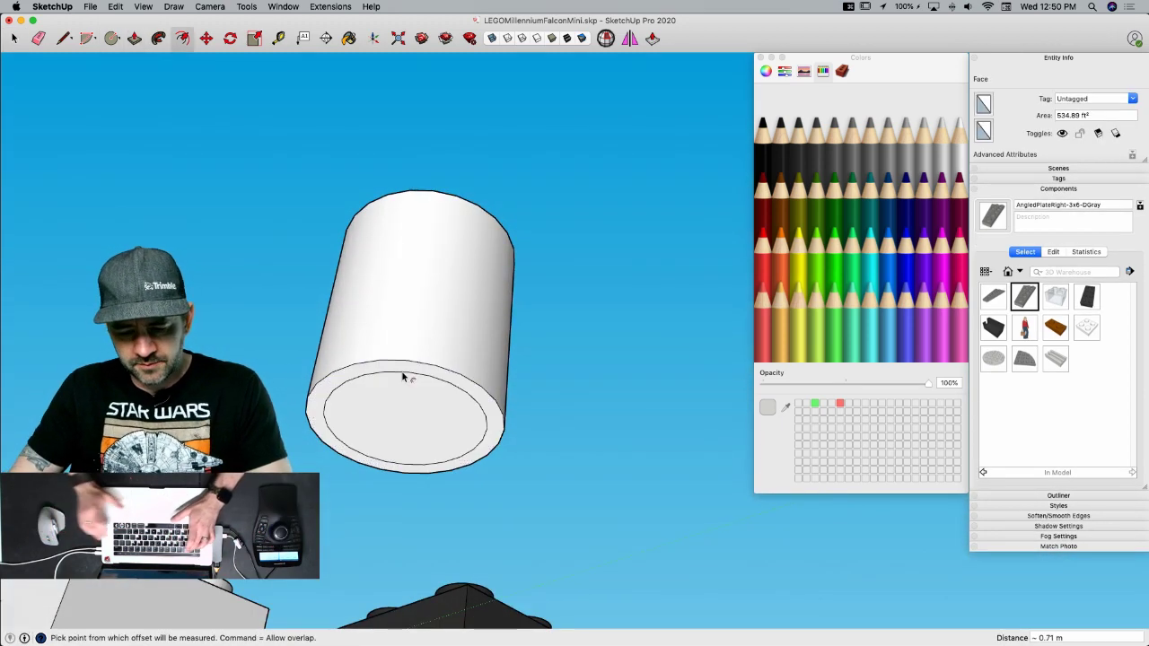
pyautogui.write('6.')
pyautogui.press('BackSpace')
pyautogui.press('BackSpace')
pyautogui.write('1.6')
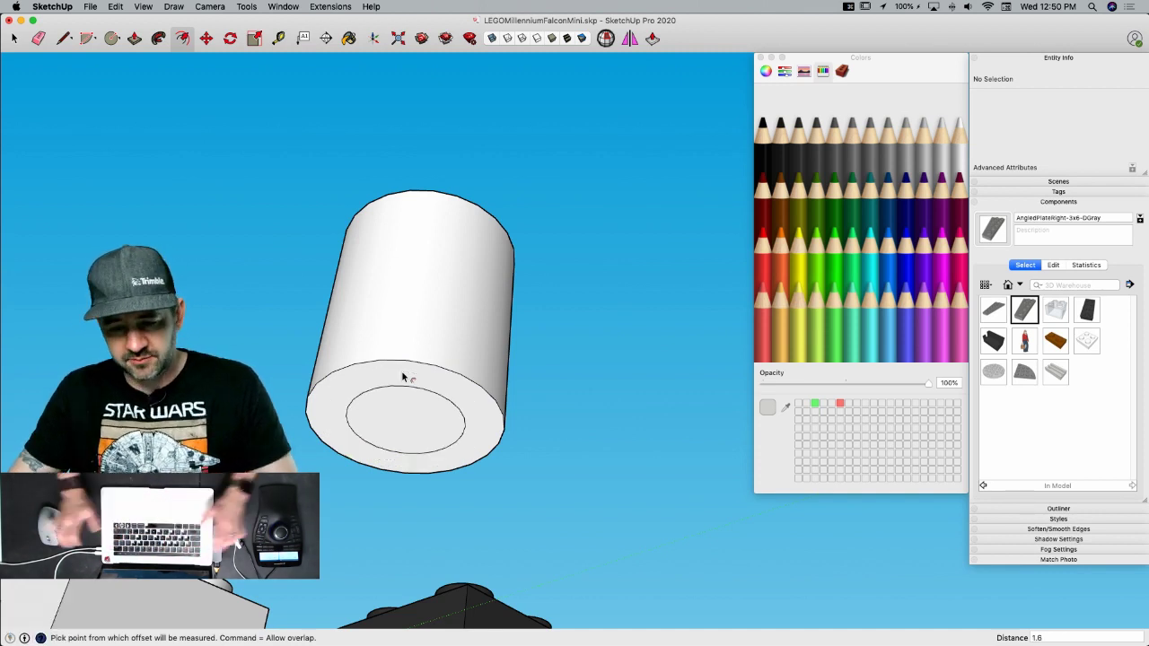
pyautogui.press('Return')
# - Push the inner circle on the cylinder's underside 8 m up into the body, matching the white 2x2 brick's interior
pyautogui.press('p')
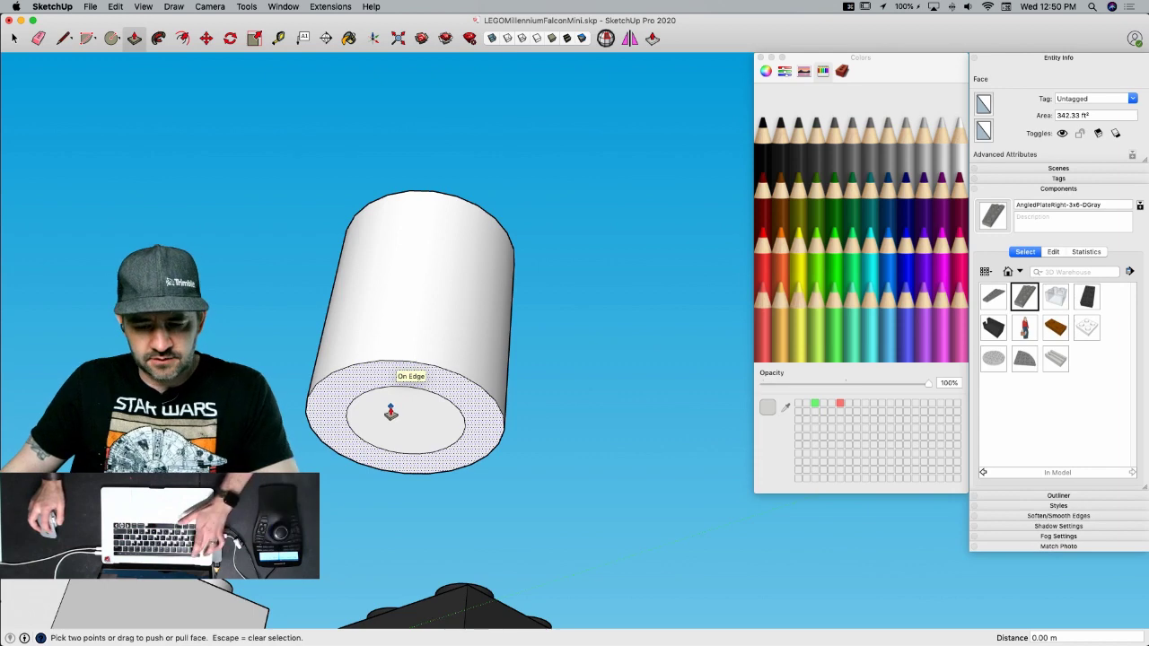
pyautogui.click(390, 410)
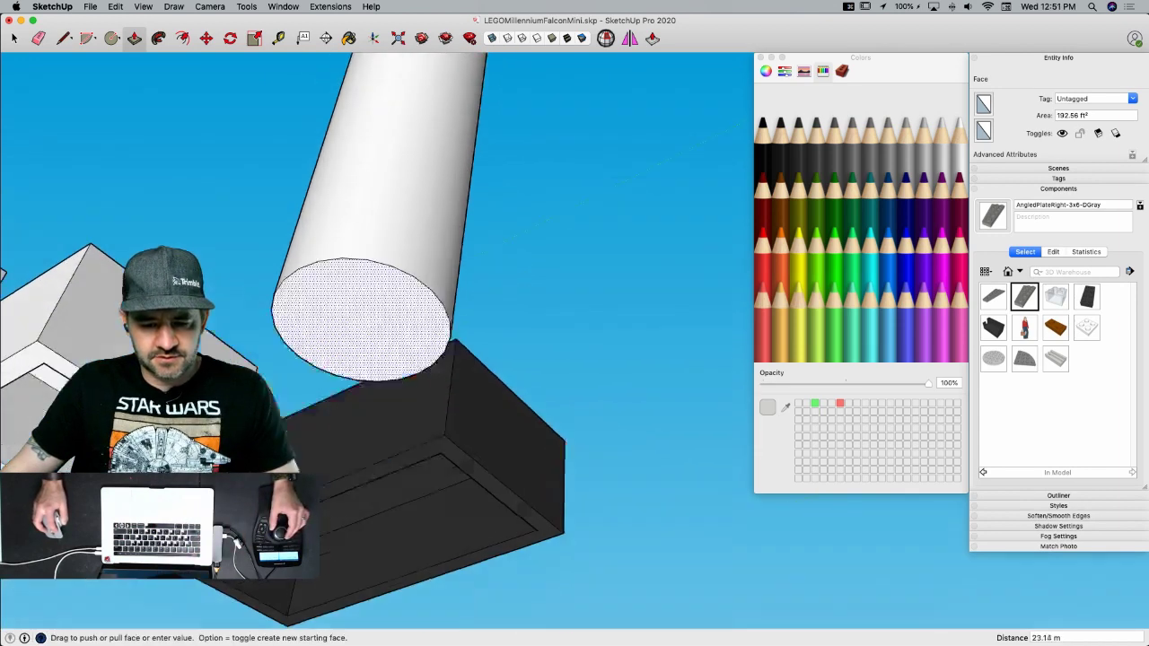
pyautogui.click(240, 363)
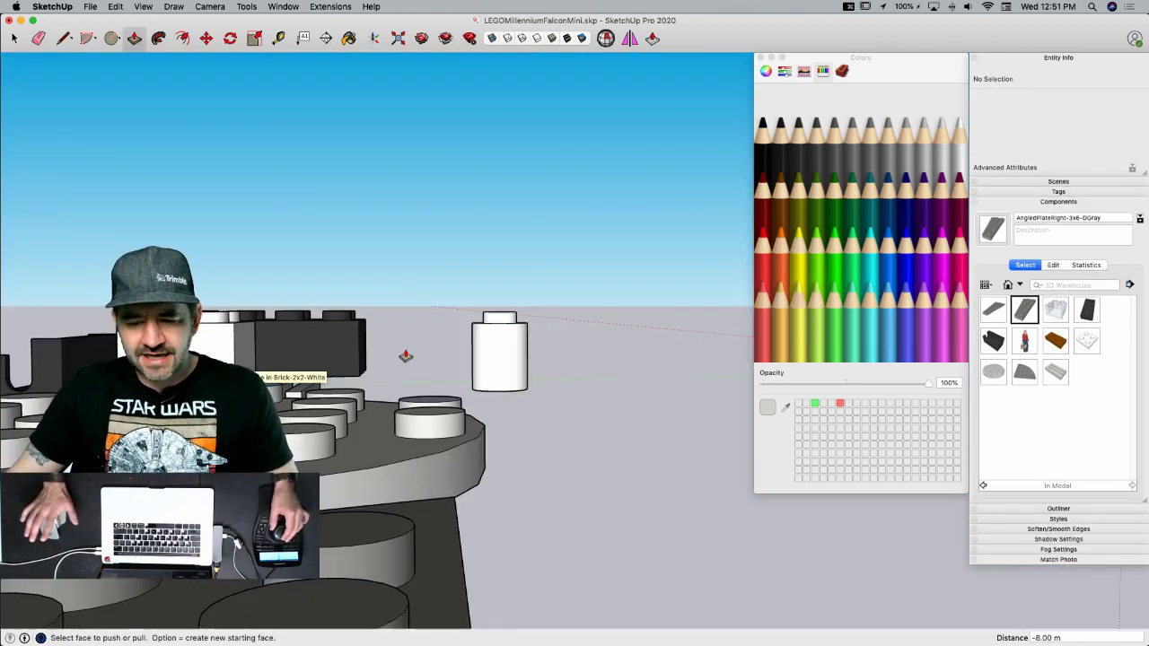
pyautogui.press('space')
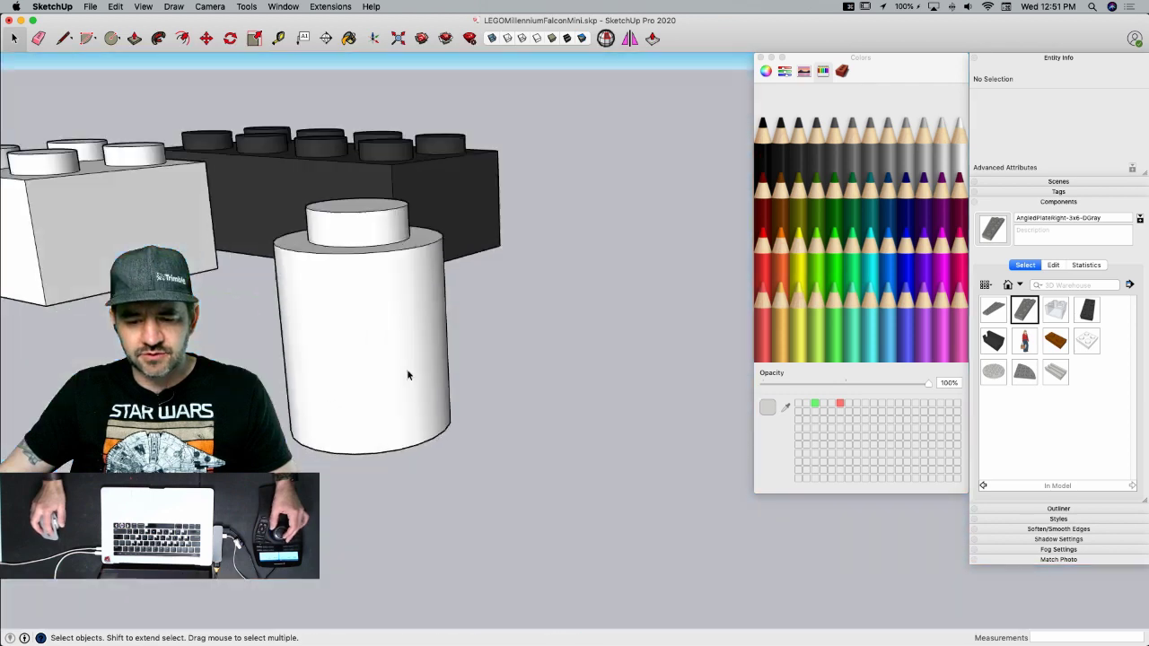
# - Check the translucent round brick in step 5 of the PDF instructions, then return to the SketchUp model
pyautogui.press('super+Tab')
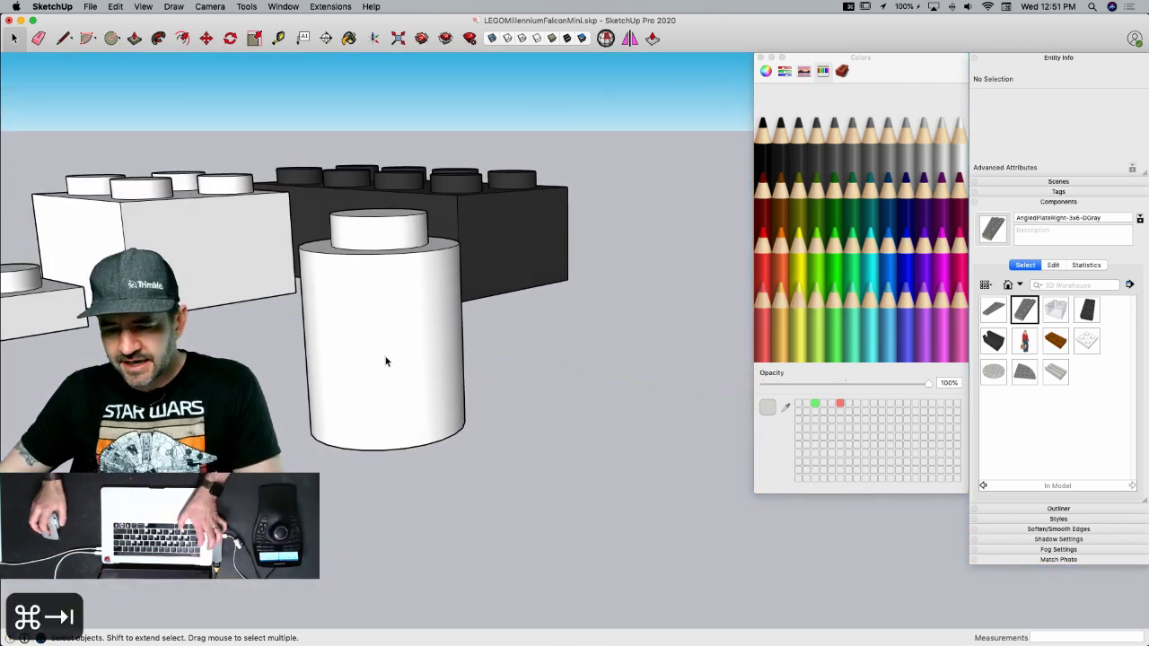
pyautogui.press('super+Tab')
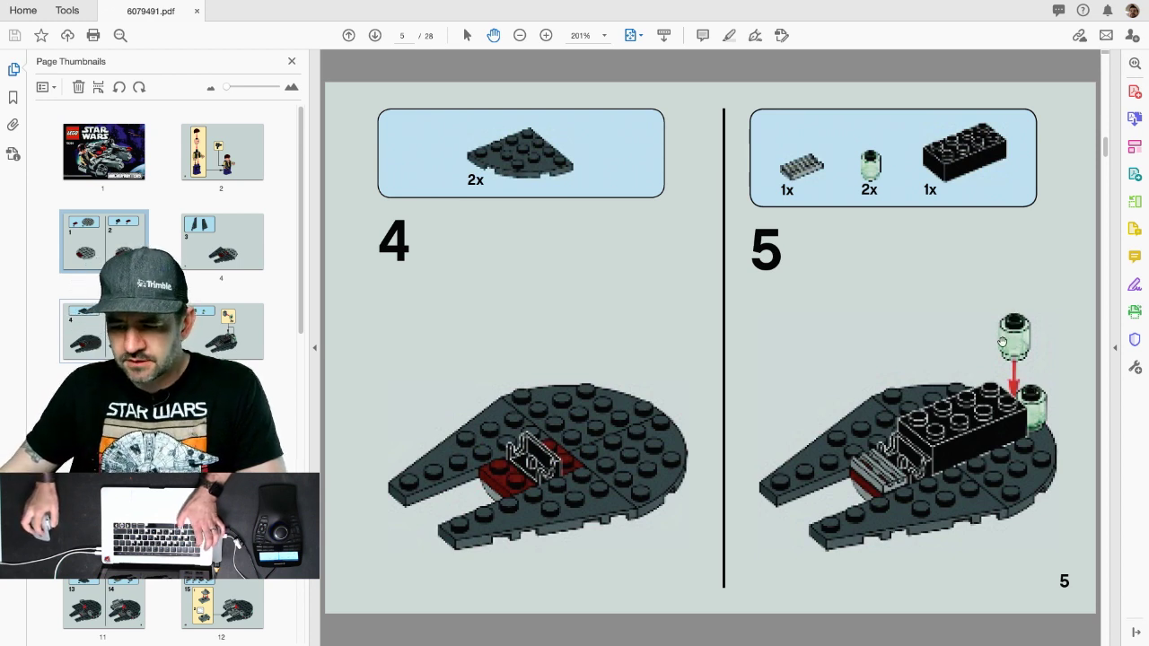
pyautogui.press('super+Tab')
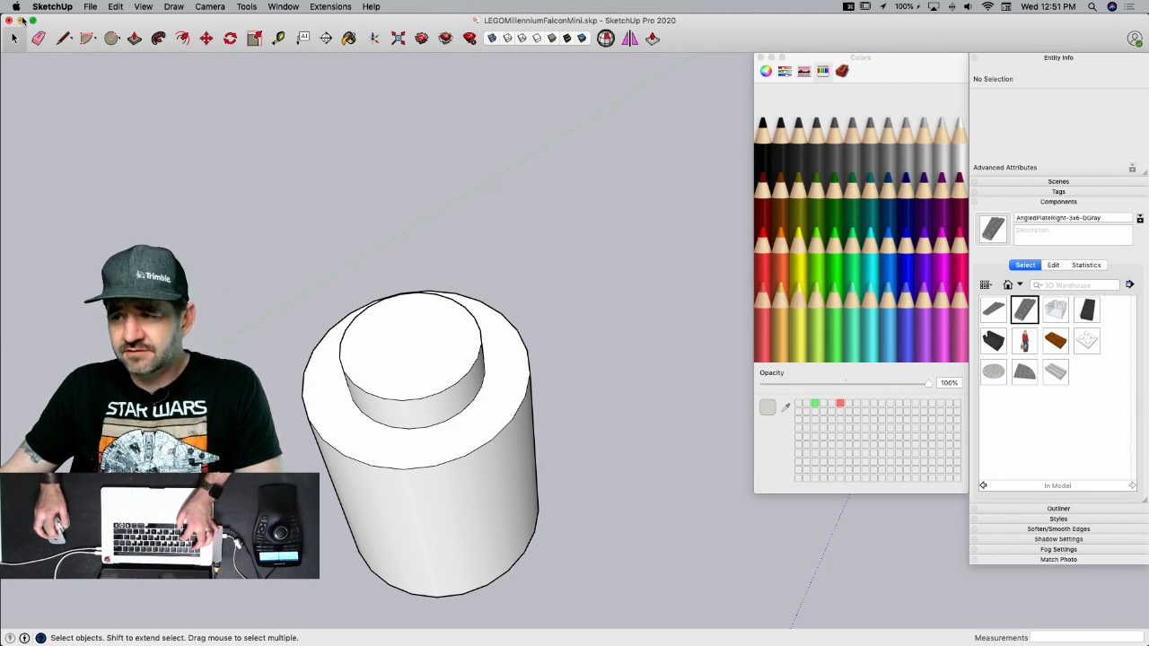
# - Save the model, examine the stud and cylinder dimensions in Lego Brick Sizes.png, and return to SketchUp
pyautogui.press('super+s')
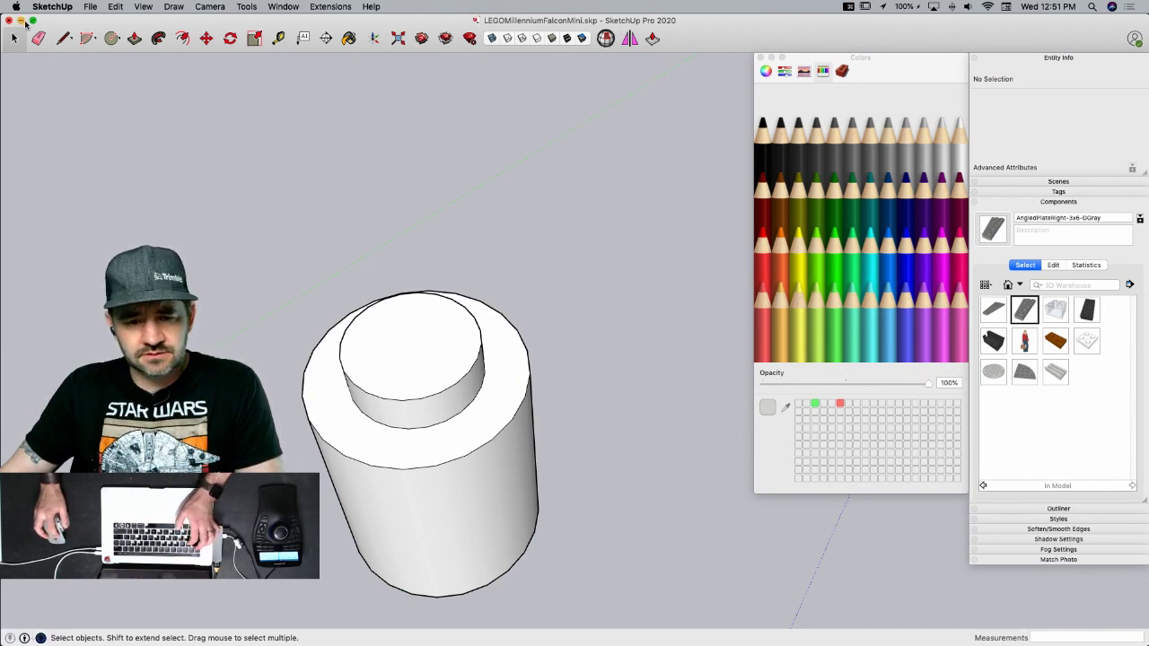
pyautogui.click(21, 20)
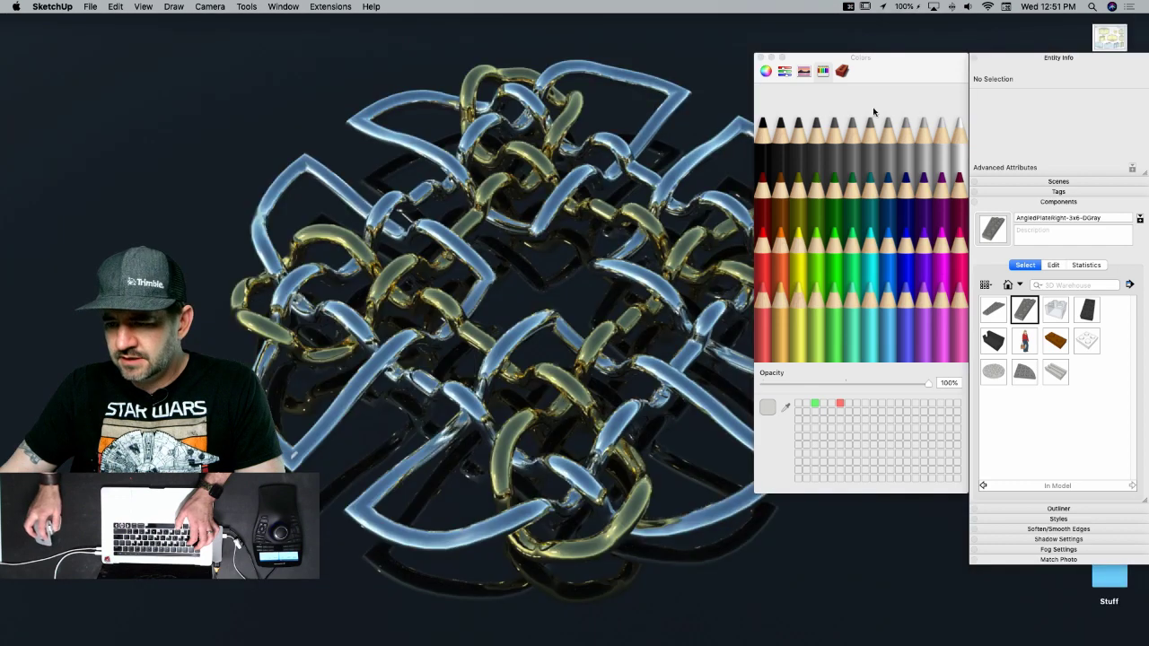
pyautogui.doubleClick(1110, 36)
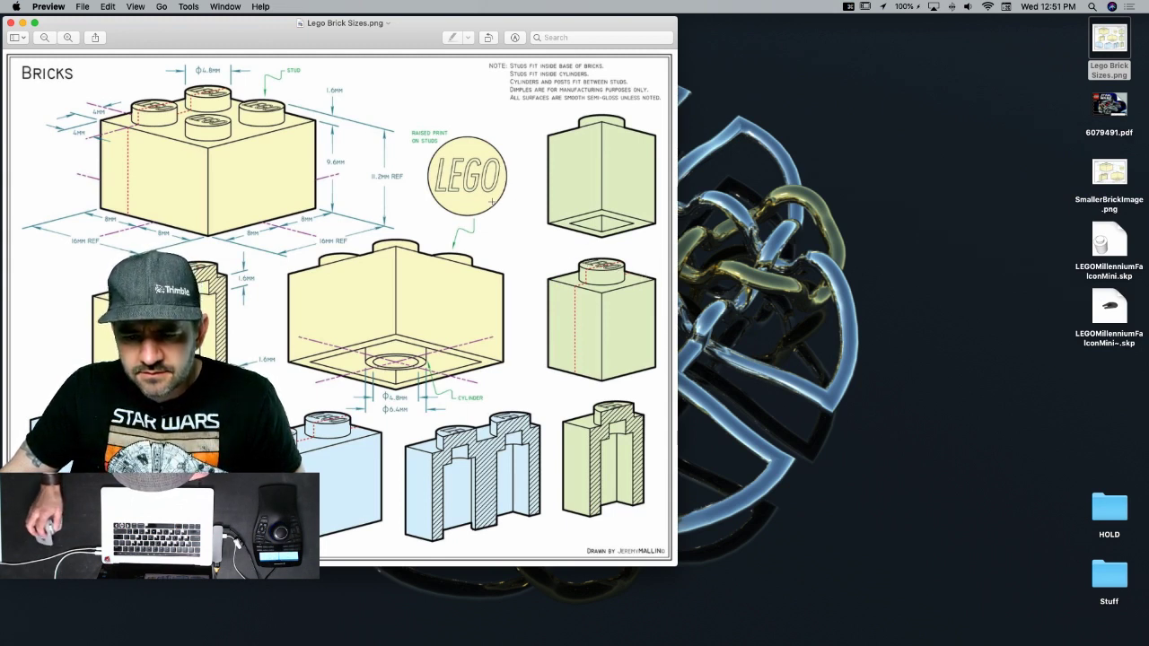
pyautogui.click(10, 22)
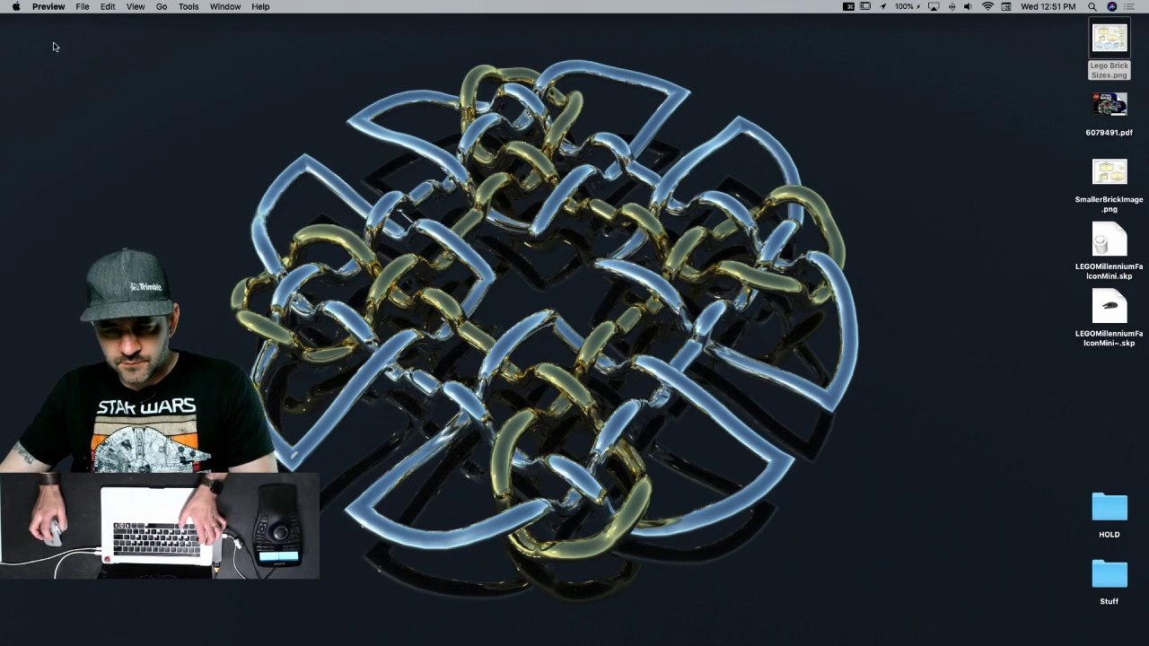
pyautogui.doubleClick(1109, 36)
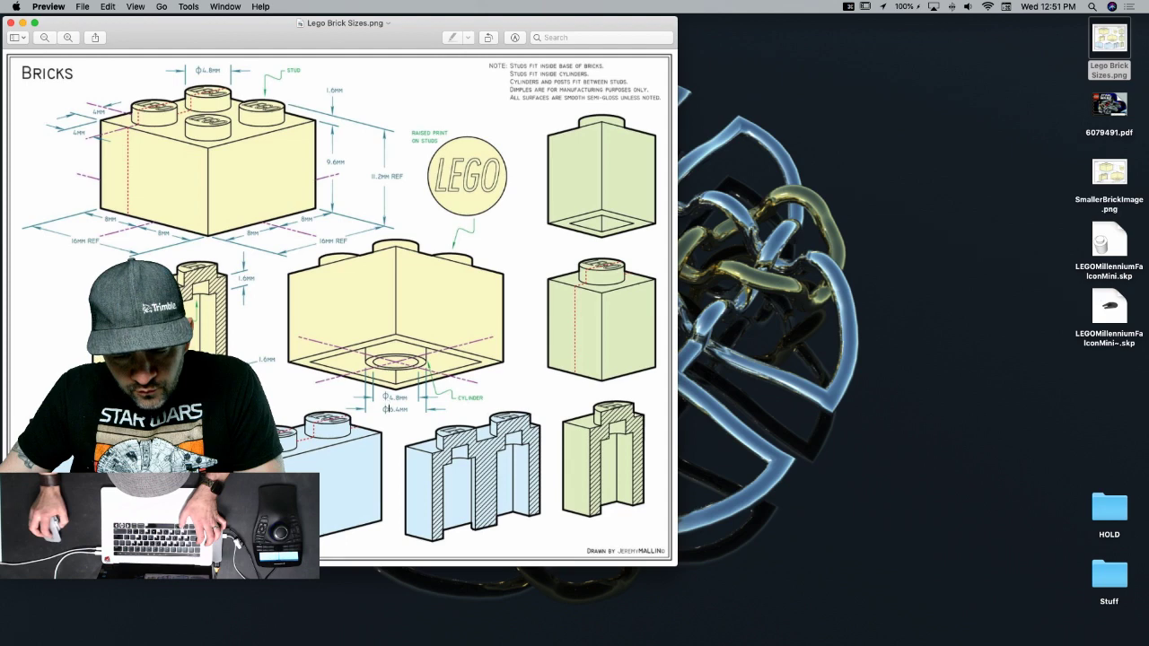
pyautogui.press('super+Tab')
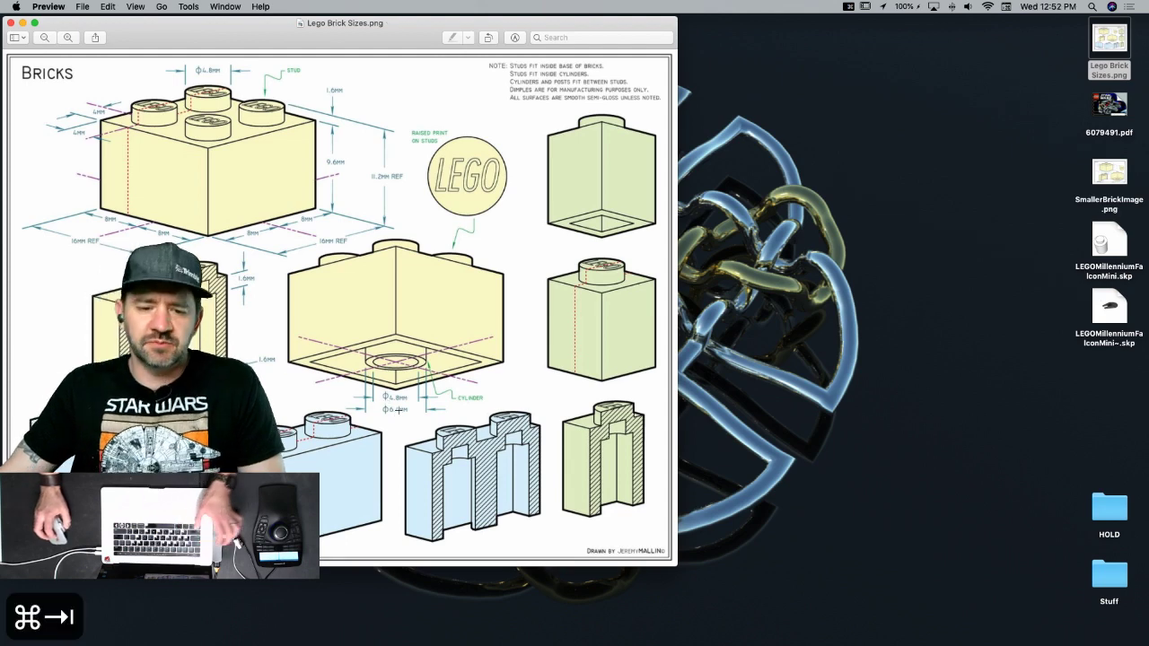
pyautogui.moveTo(11, 306)
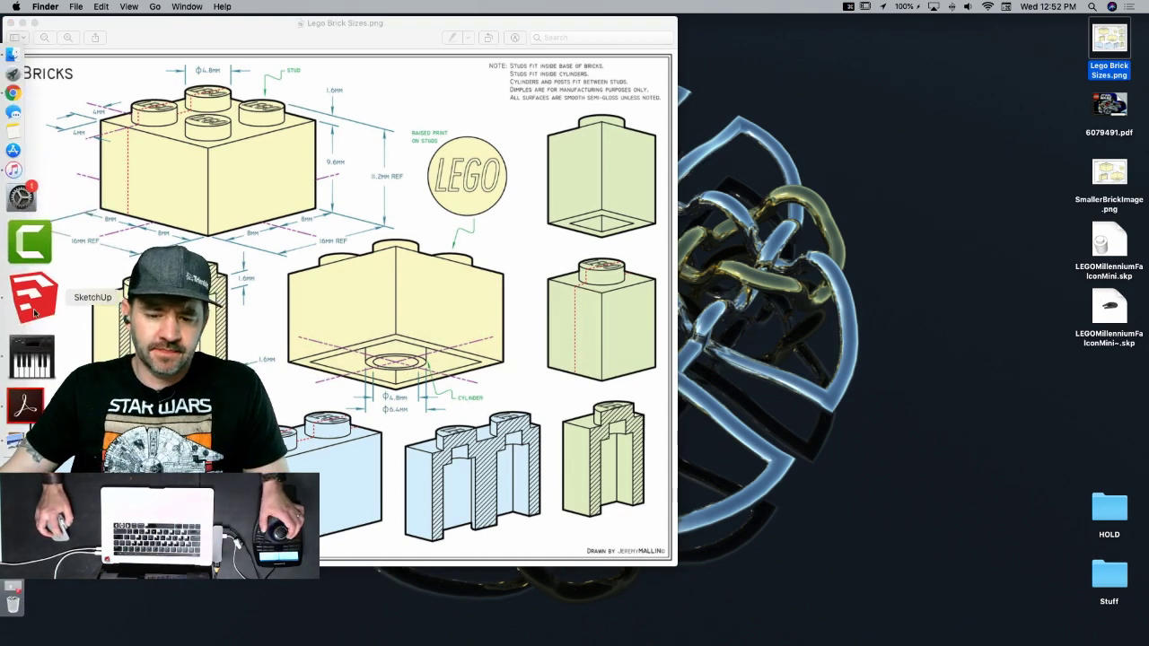
pyautogui.click(32, 323)
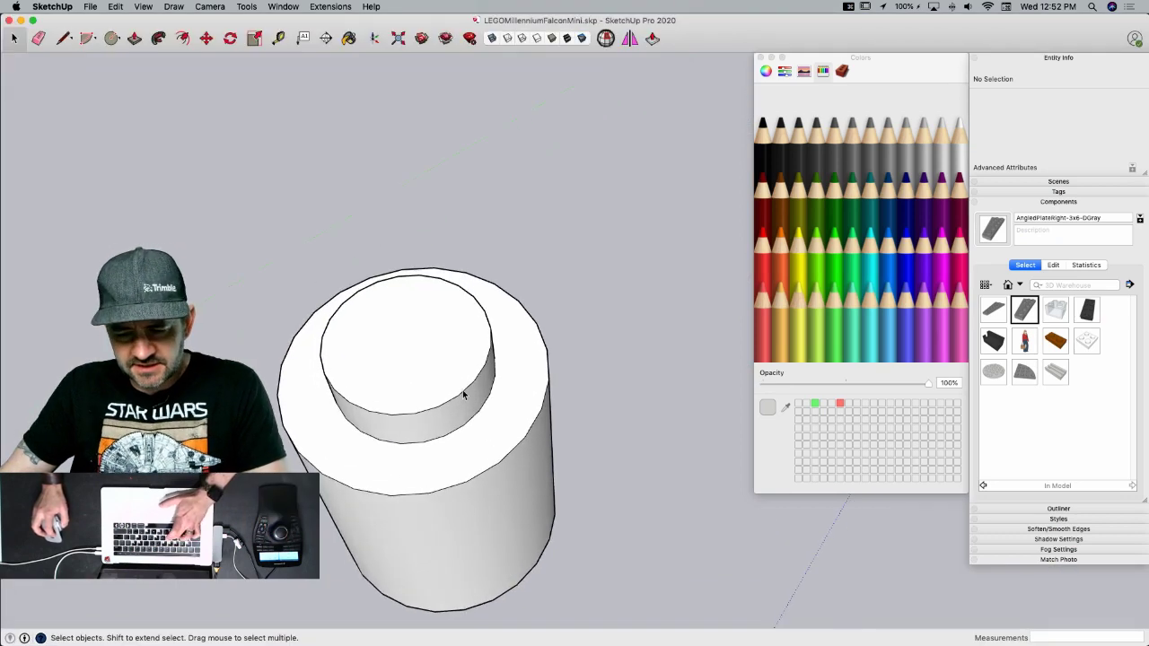
# - Offset the edge of the stud's top face inward by 0.8 m
pyautogui.press('f')
pyautogui.click(463, 383)
pyautogui.write('.8')
pyautogui.press('Return')
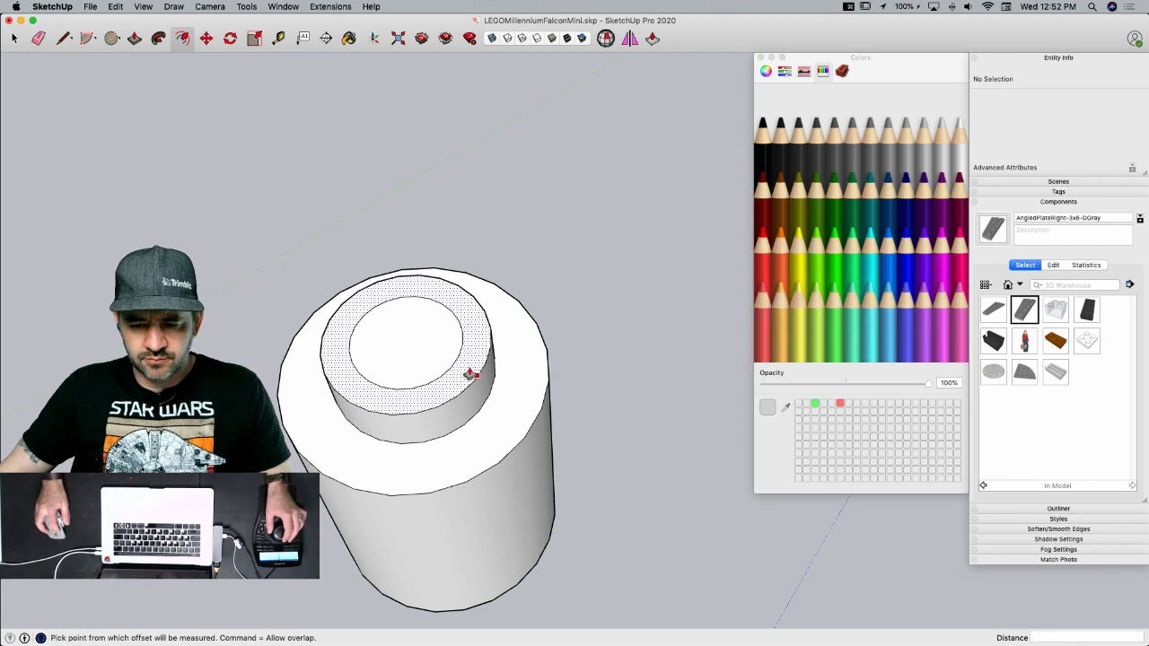
# - Push the stud's inner circle down 1.6 m, level with the top face of the cylinder, leaving a hollow stud
pyautogui.press('p')
pyautogui.moveTo(464, 398); pyautogui.dragTo(466, 413)
pyautogui.press('Escape')
pyautogui.click(395, 356)
pyautogui.click(495, 431)
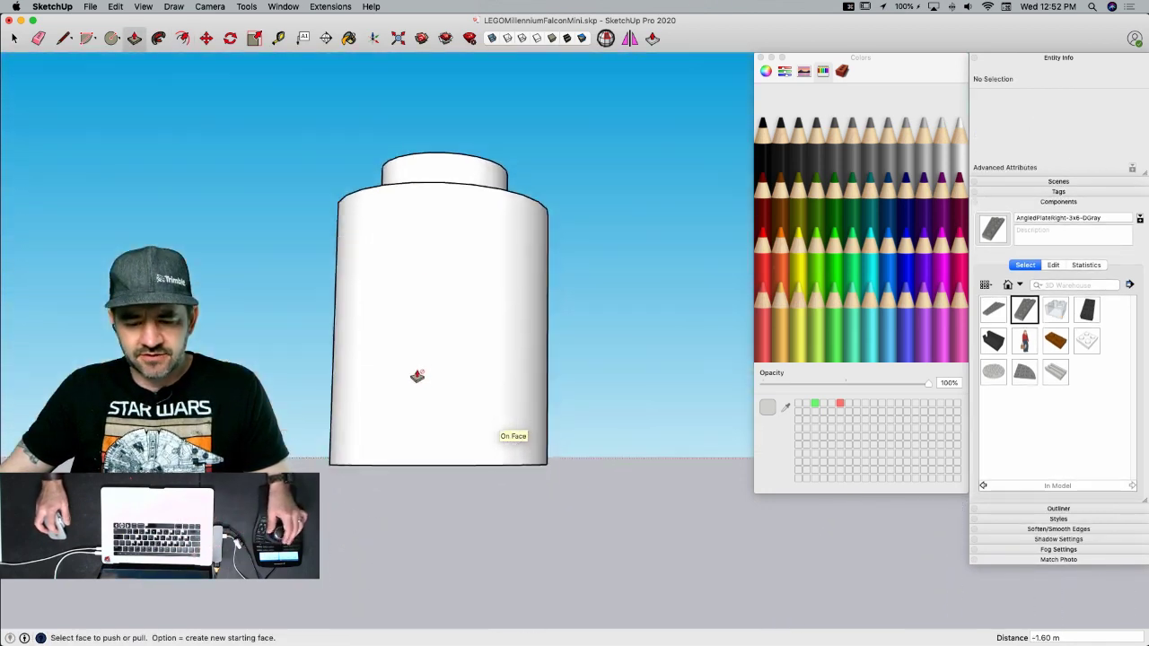
# - Offset the outer edge of the ring on the cylinder's underside inward by 0.8 m
pyautogui.press('f')
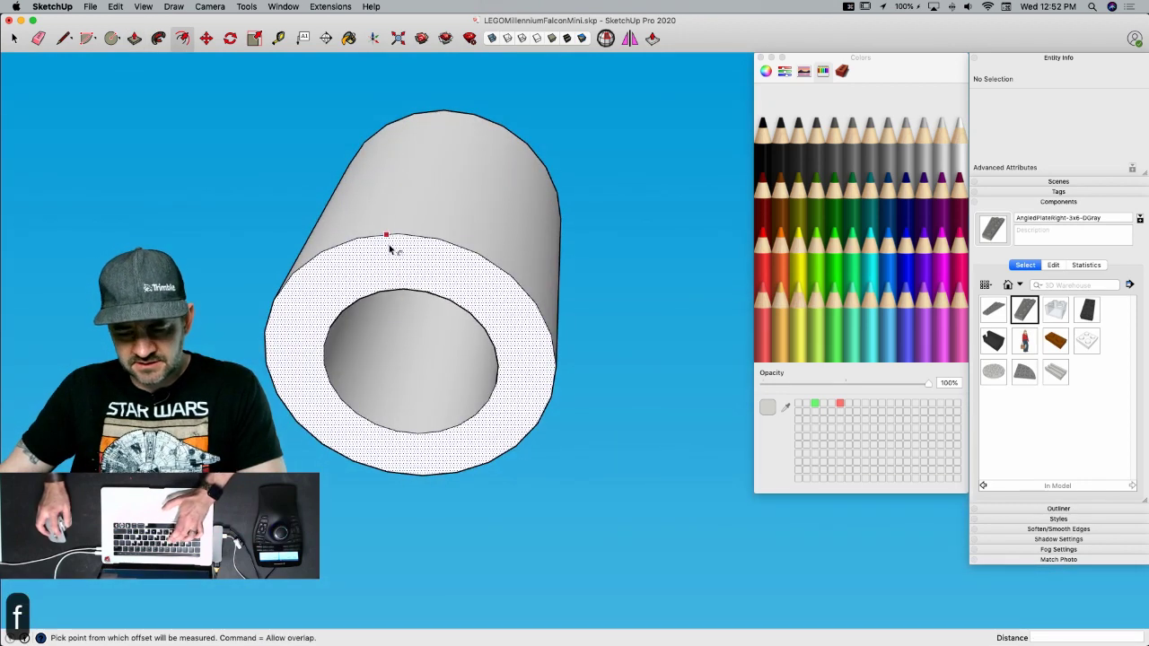
pyautogui.click(387, 244)
pyautogui.click(387, 254)
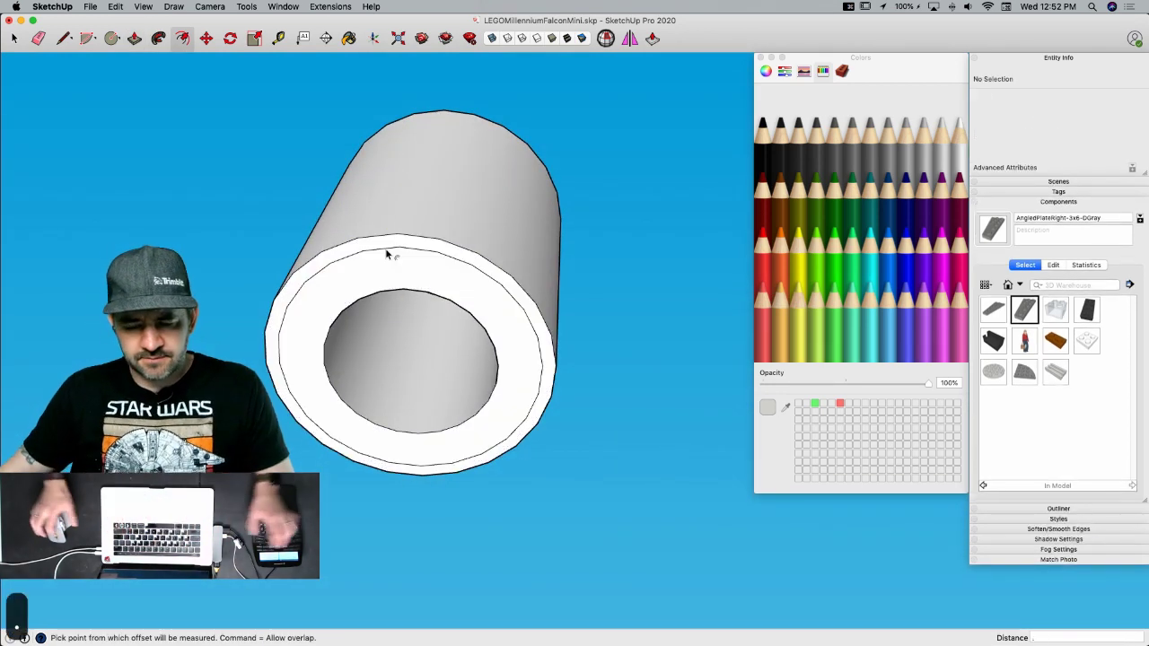
pyautogui.write('.8')
pyautogui.press('Return')
# - Push the outermost ring on the cylinder's underside up 1.6 m to form a narrower base
pyautogui.press('p')
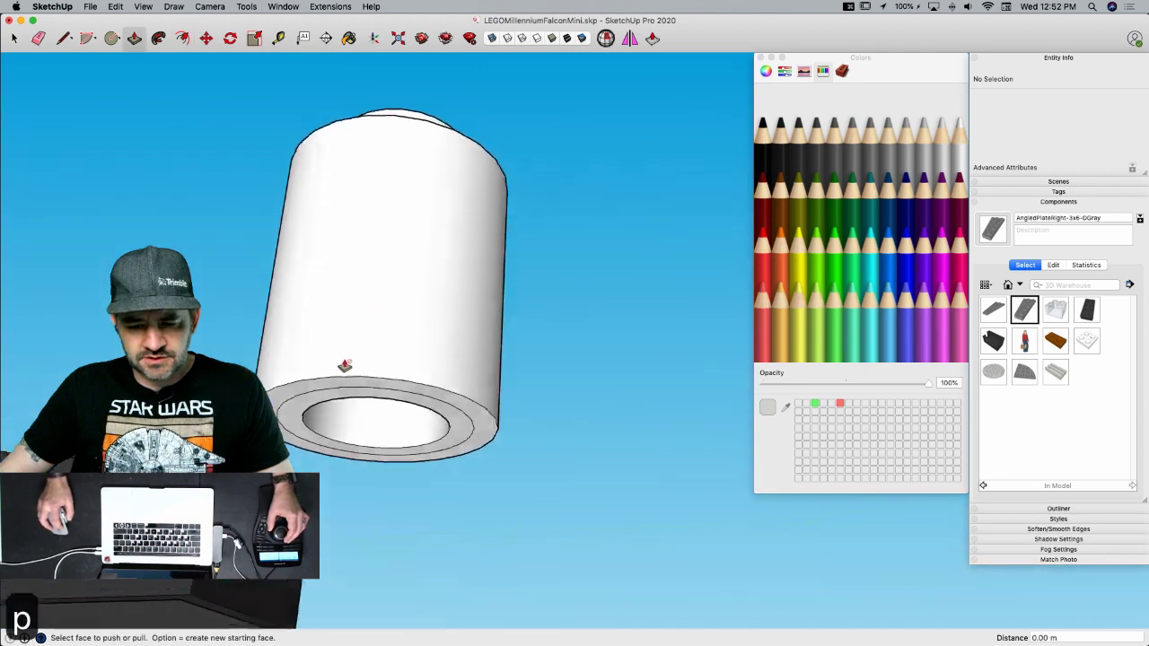
pyautogui.click(298, 383)
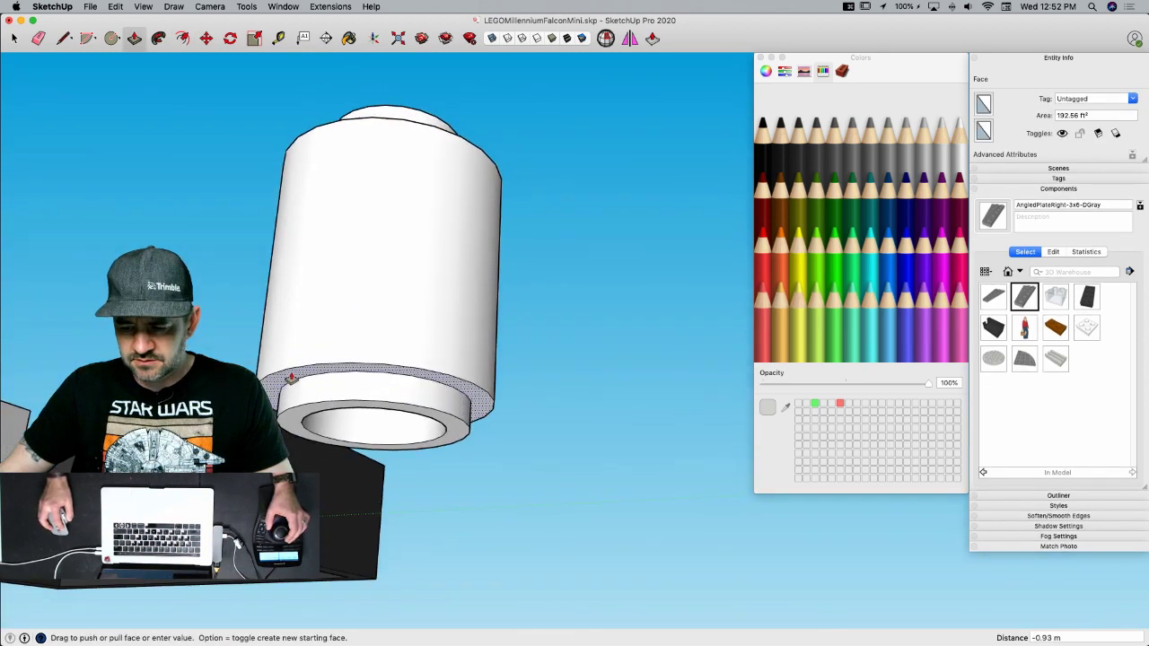
pyautogui.write('1.6')
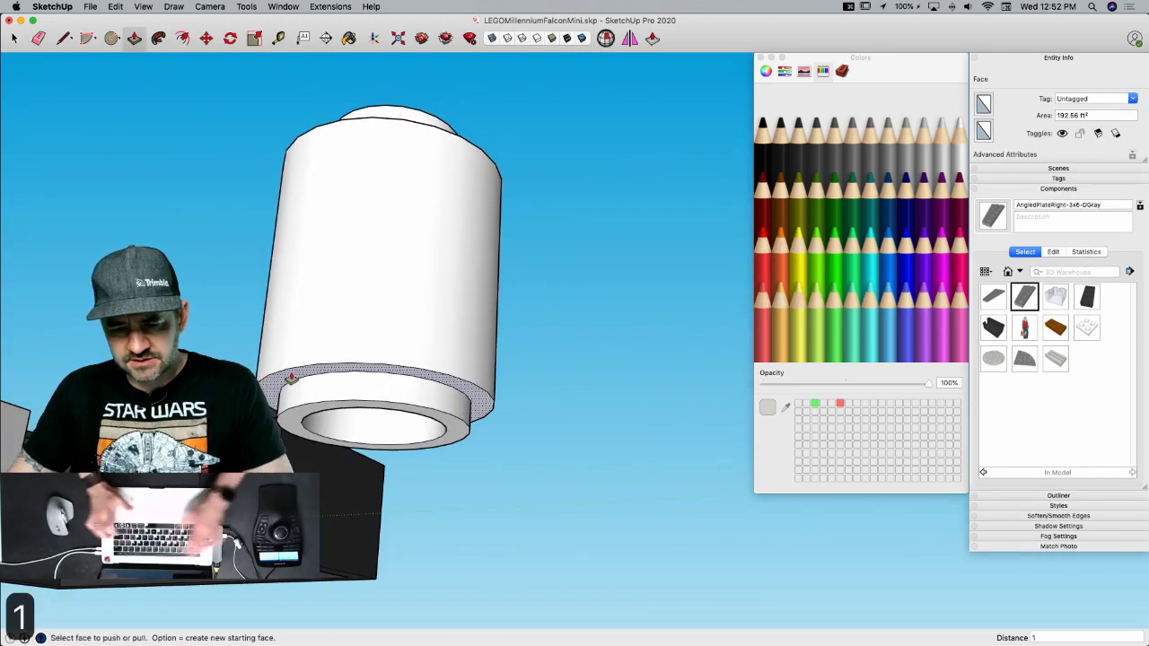
pyautogui.press('Return')
pyautogui.press('space')
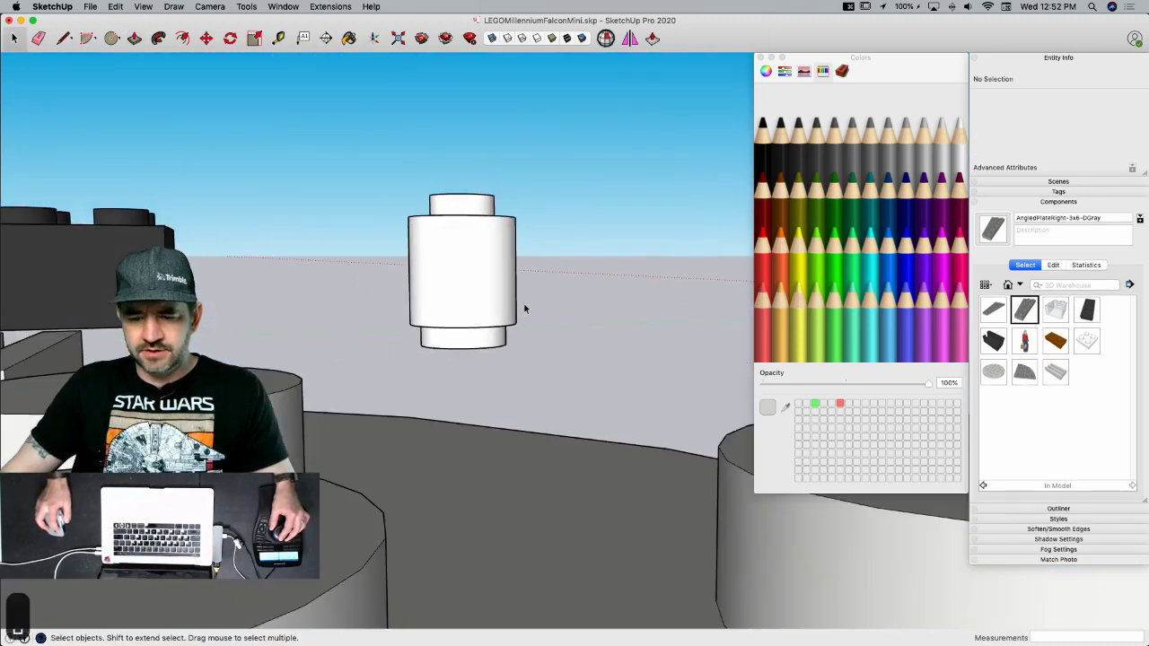
# - Select the whole round brick and paint it a pale sea-green at 50% opacity
pyautogui.tripleClick(504, 318)
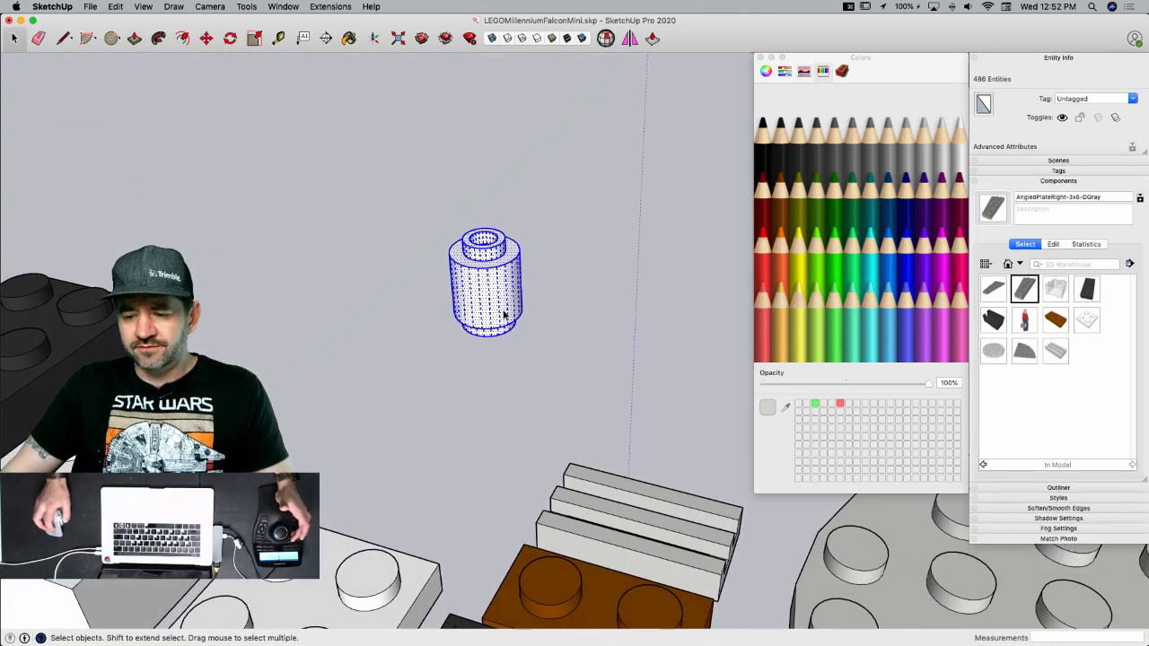
pyautogui.click(857, 322)
pyautogui.click(508, 260)
pyautogui.press('space')
pyautogui.moveTo(927, 384); pyautogui.dragTo(857, 388)
pyautogui.press('b')
pyautogui.click(419, 237)
pyautogui.press('space')
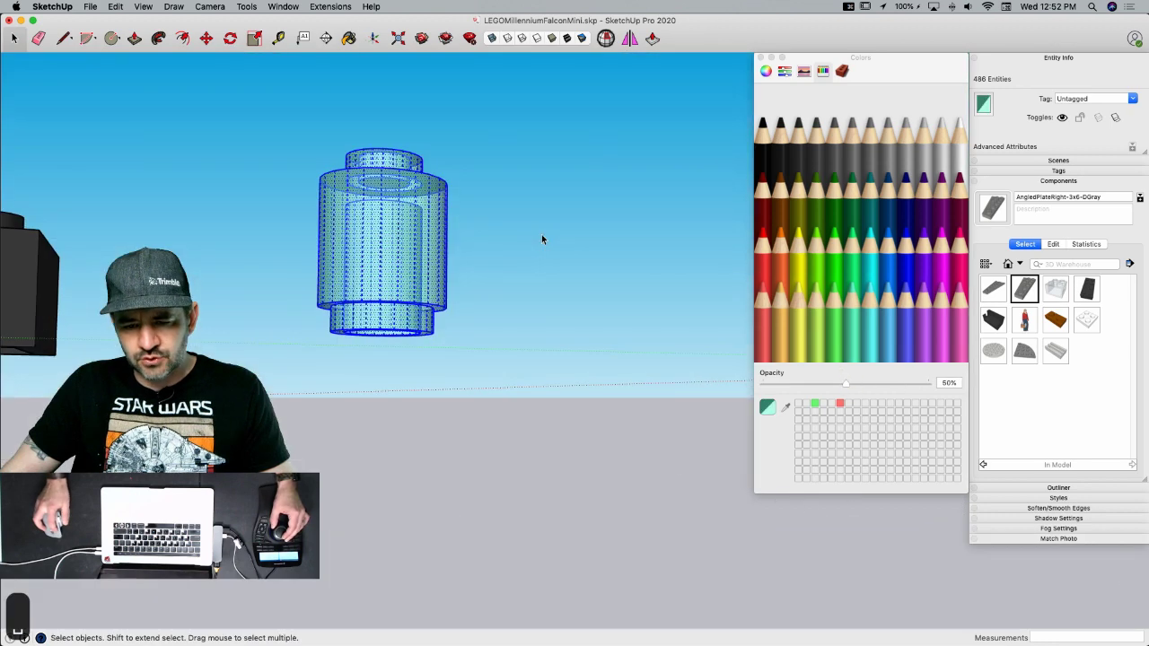
pyautogui.click(543, 237)
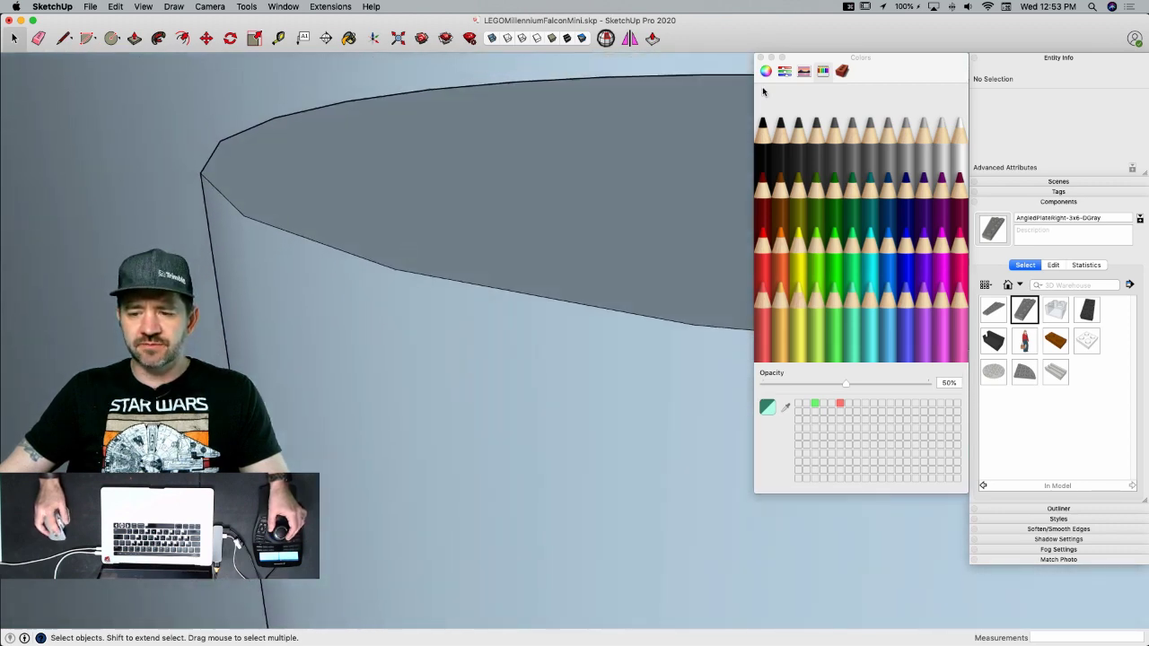
# - Select everything in the model and paint the round brick's inner back faces with the same 50% opacity sea-green
pyautogui.click(761, 57)
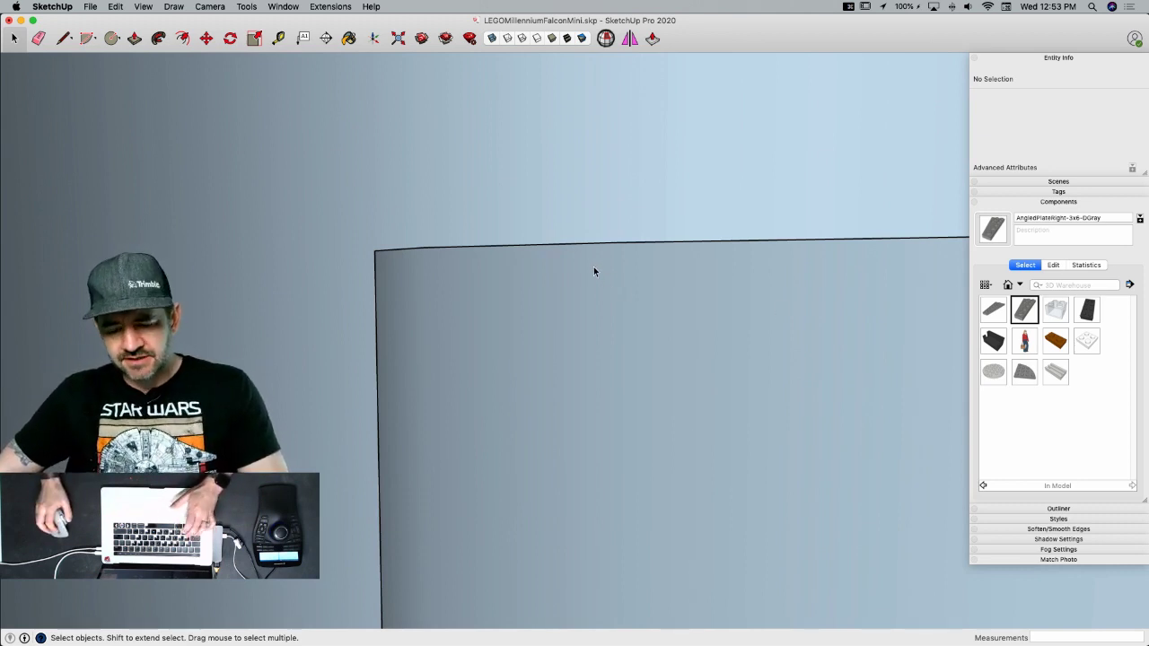
pyautogui.press('super+a')
pyautogui.press('b')
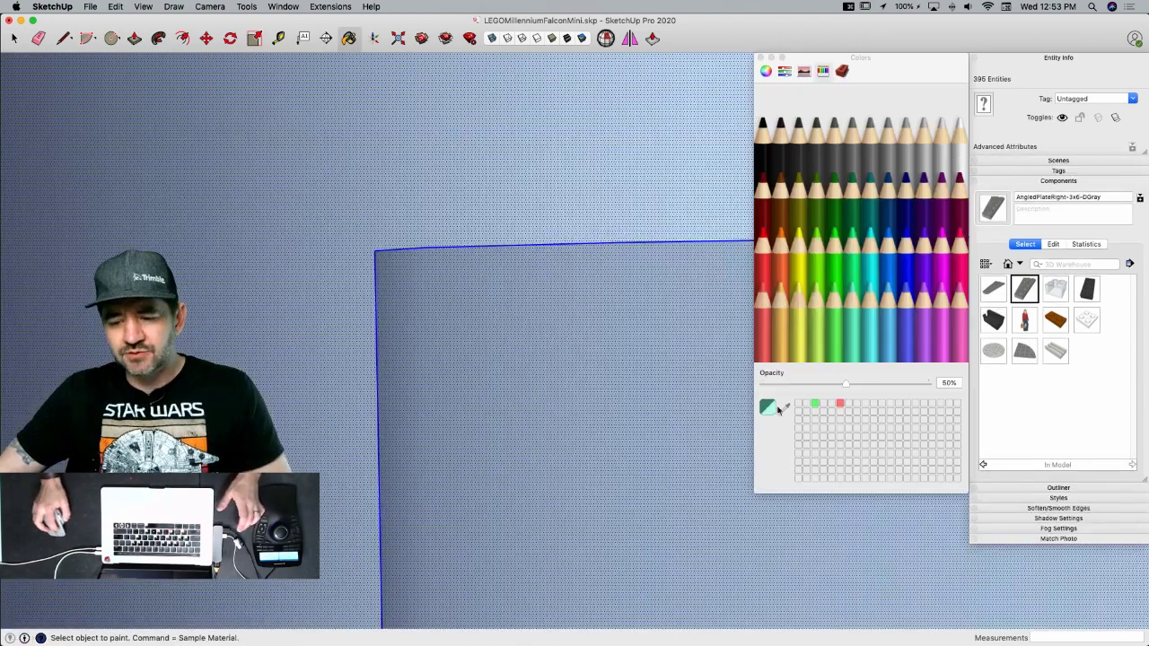
pyautogui.click(553, 255)
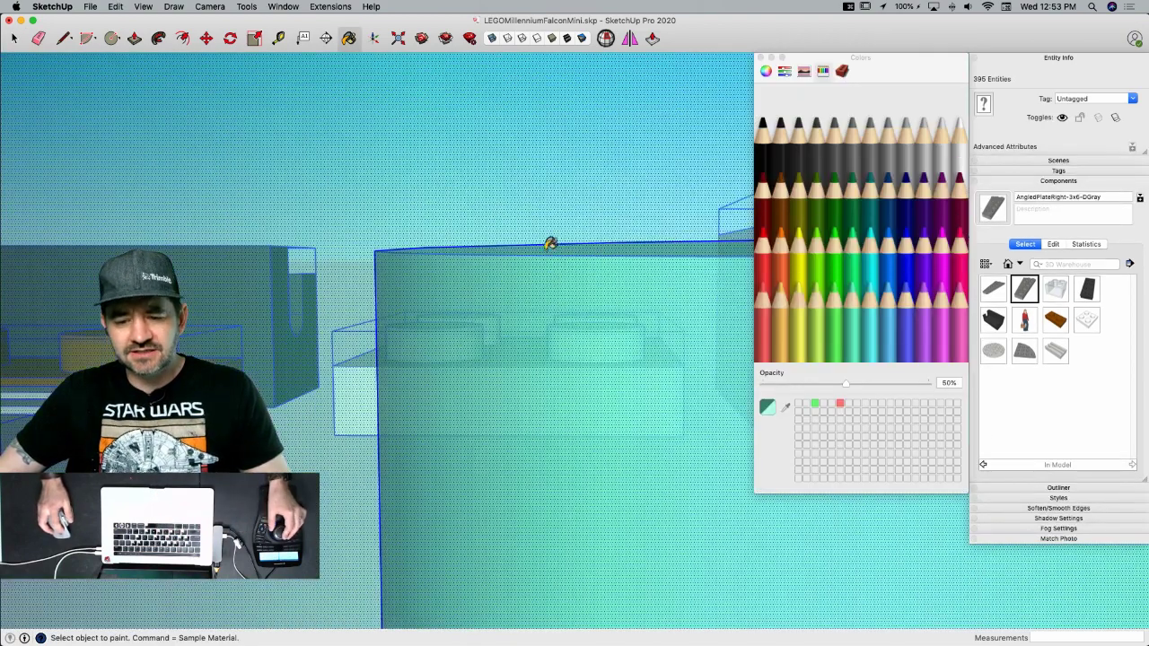
pyautogui.press('space')
pyautogui.scroll(-6, 526, 221)
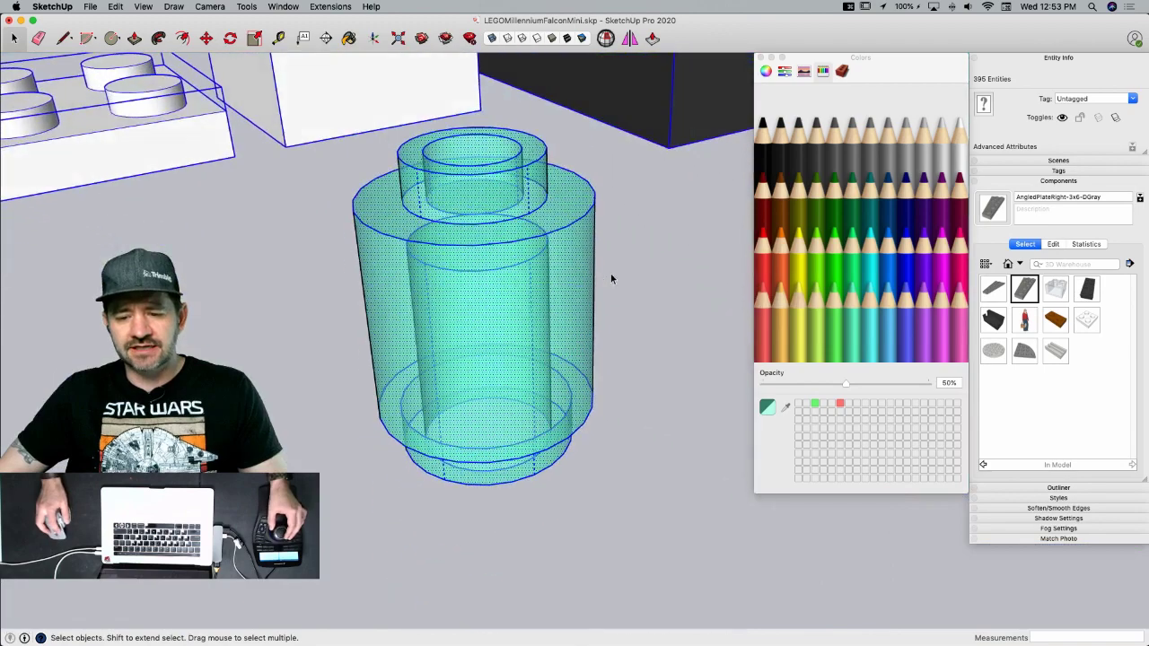
# - Make the whole teal round brick a component named RoundBrick-1x1-ClearTeal
pyautogui.click(683, 210)
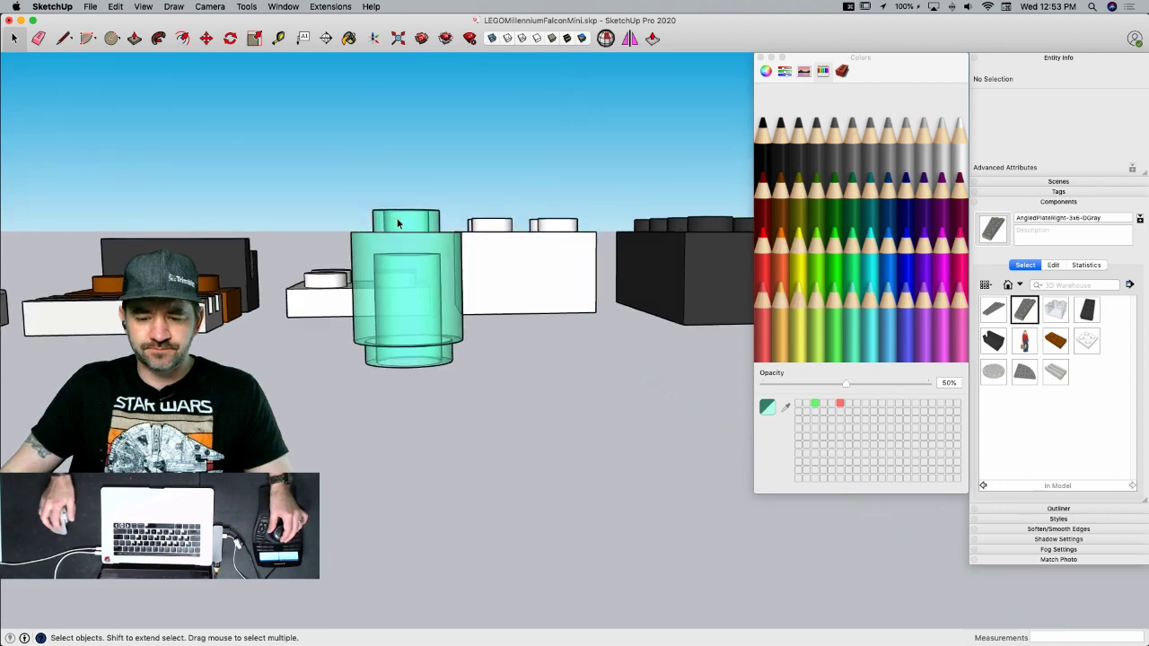
pyautogui.press('m')
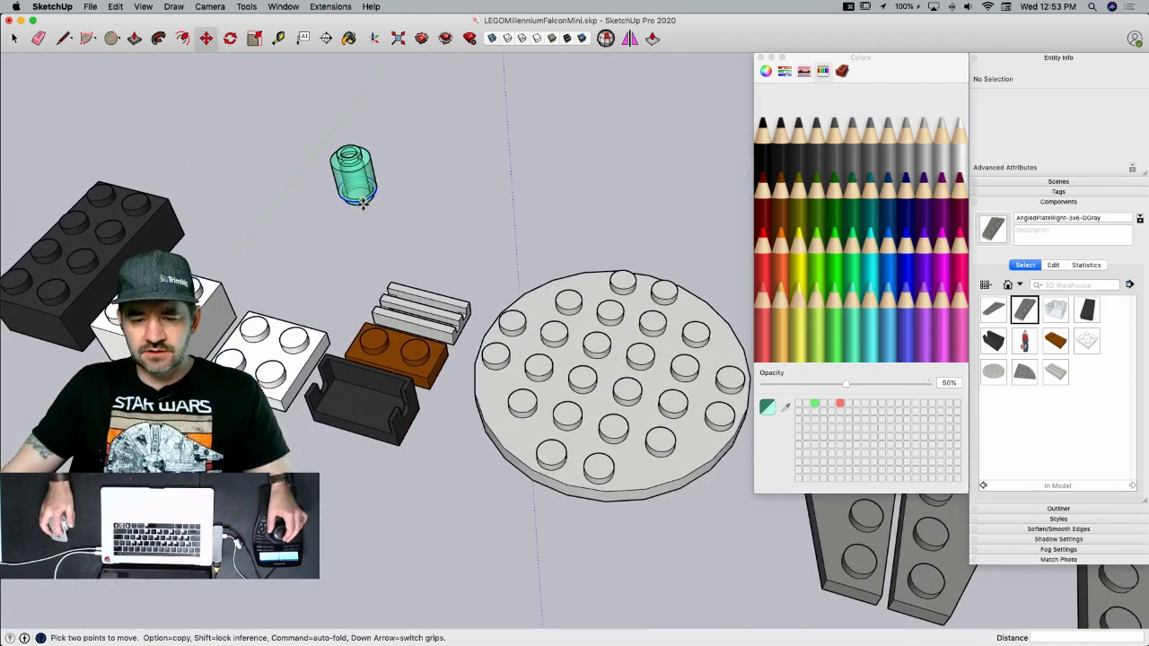
pyautogui.press('space')
pyautogui.click(352, 206)
pyautogui.rightClick(353, 207)
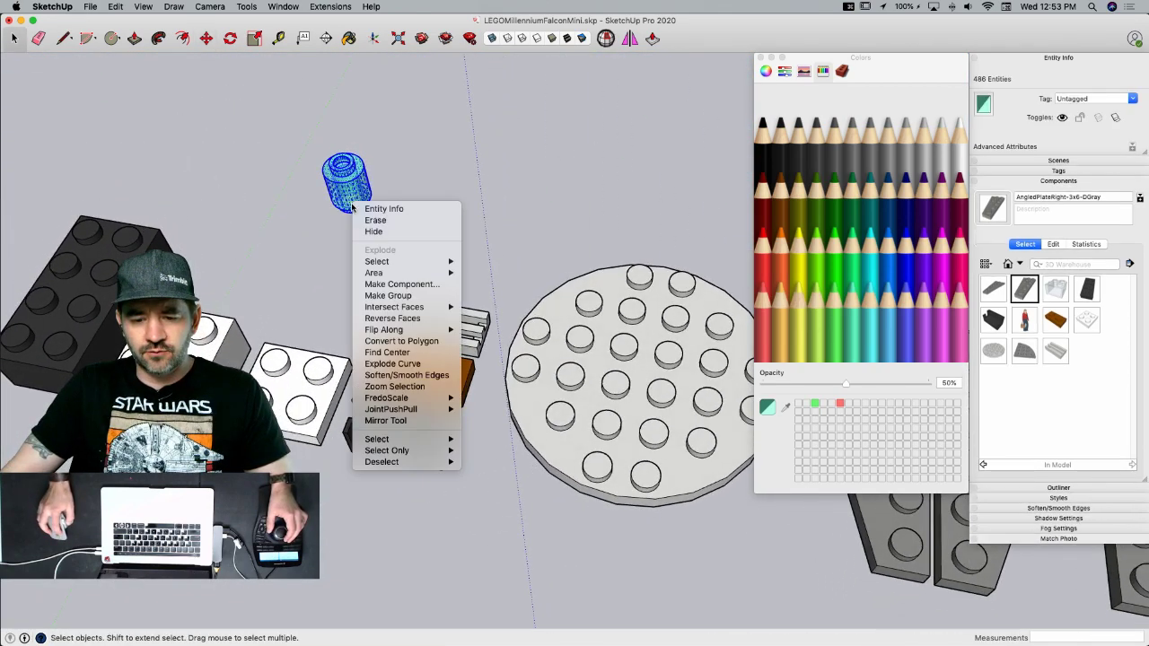
pyautogui.click(412, 285)
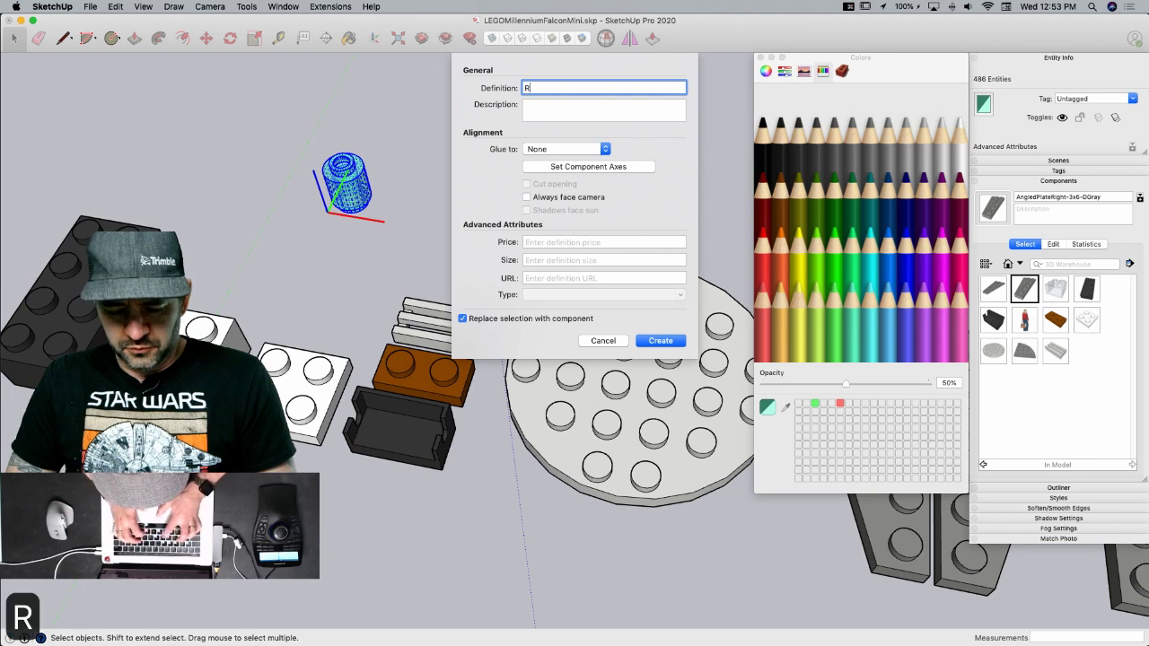
pyautogui.write('RoundBricl-1x1')
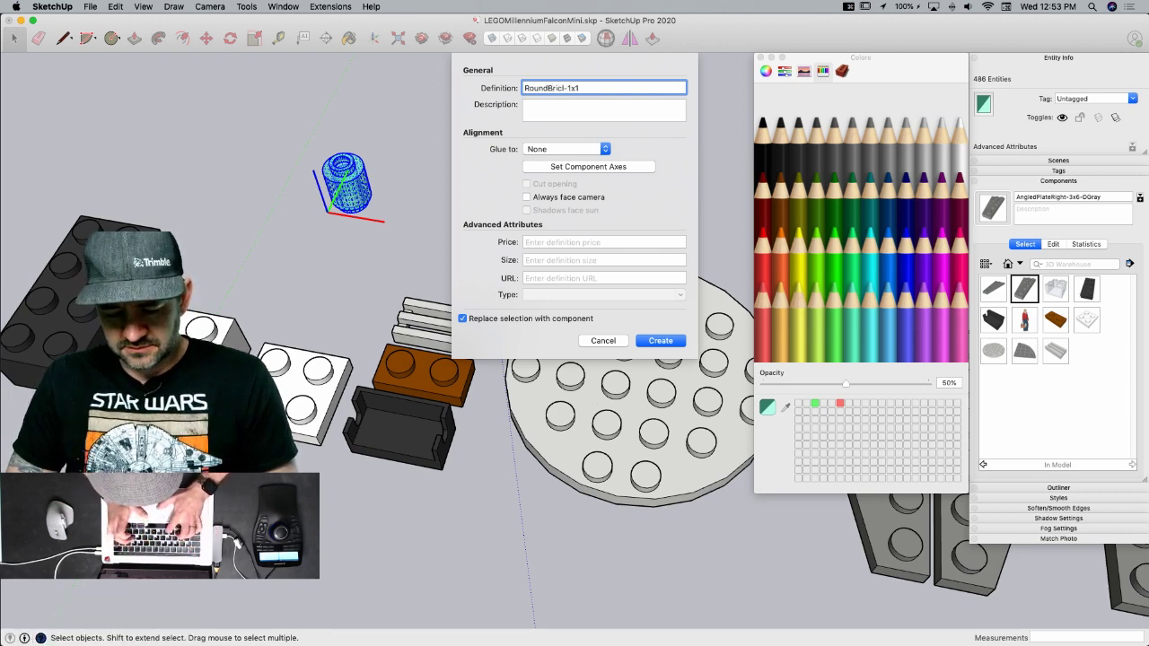
pyautogui.write('-ClearTeal')
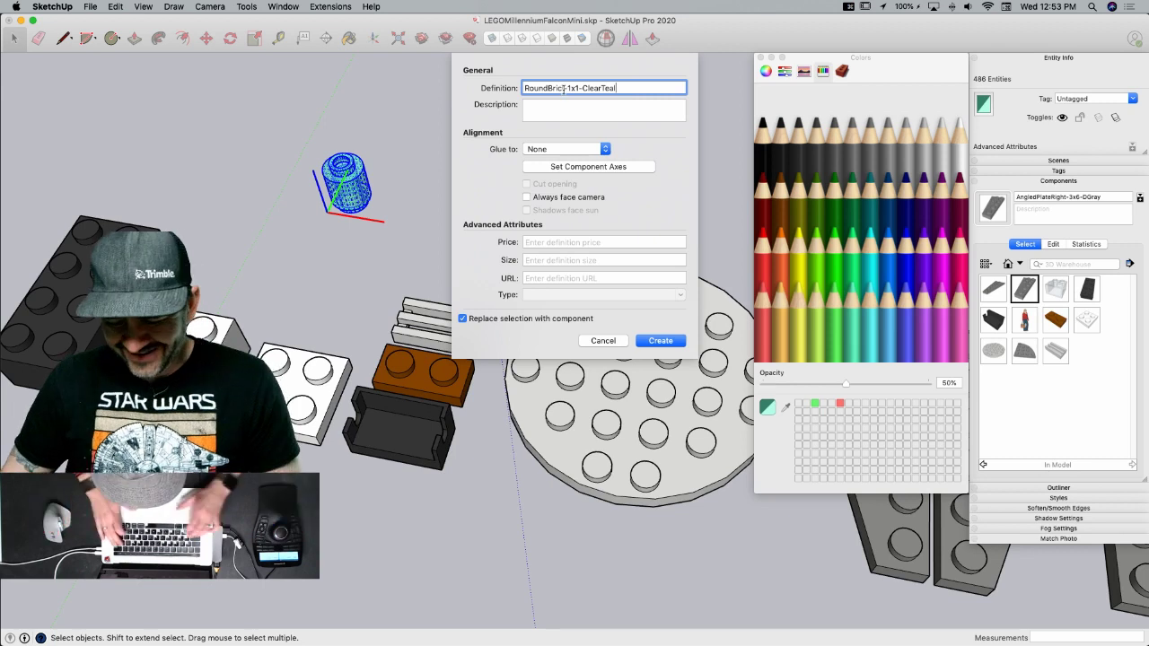
pyautogui.press('Delete')
pyautogui.write('-')
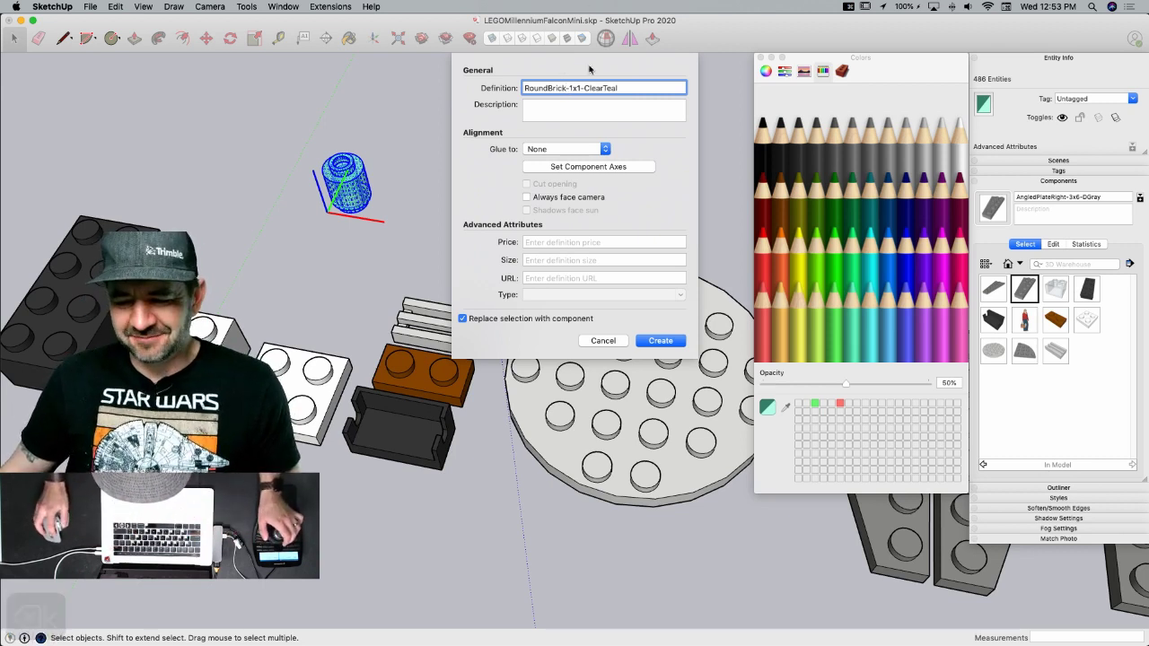
pyautogui.click(661, 340)
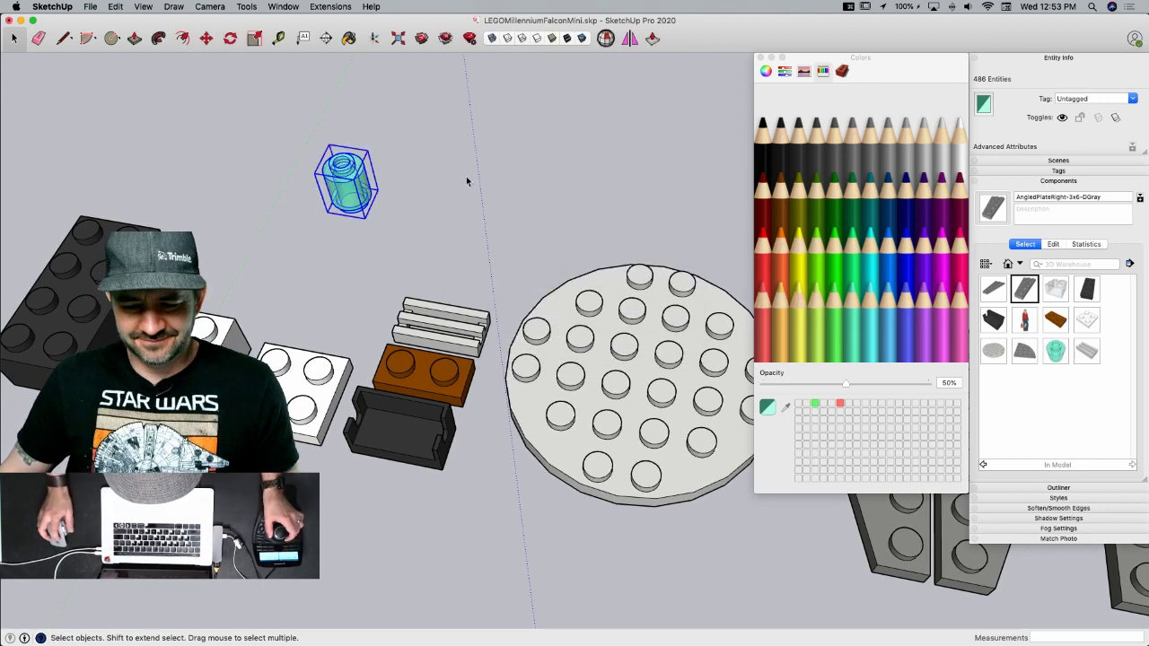
# - Move the round brick component to the end of the spare-parts row, beside the dark 2x4 brick
pyautogui.press('m')
pyautogui.click(395, 253)
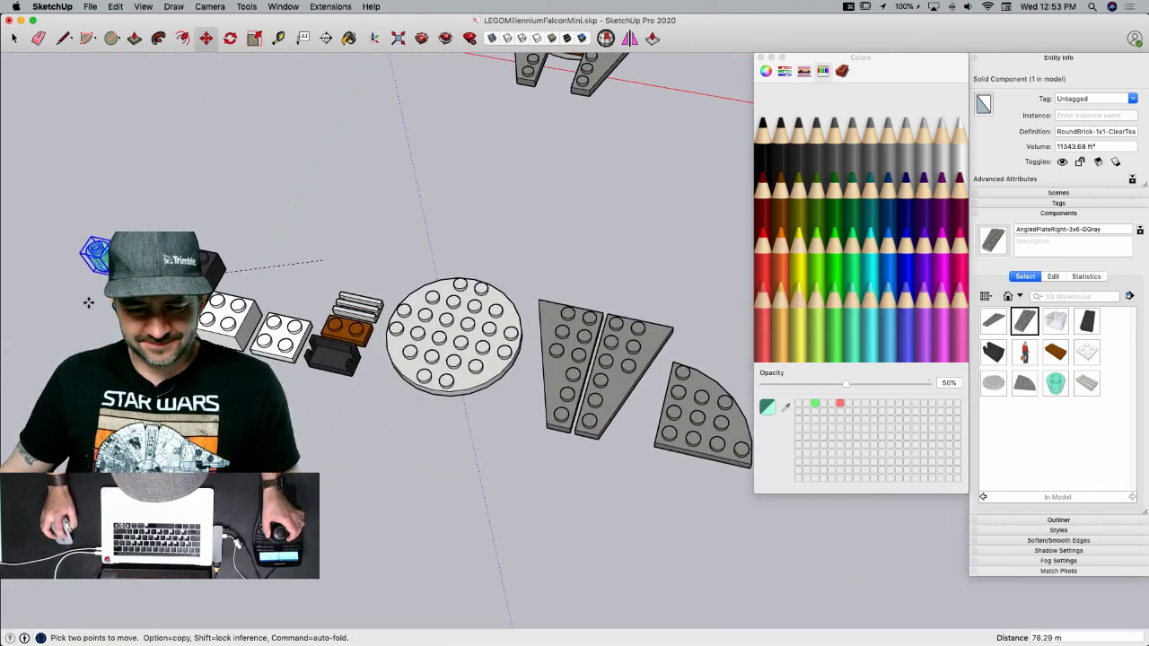
pyautogui.click(120, 337)
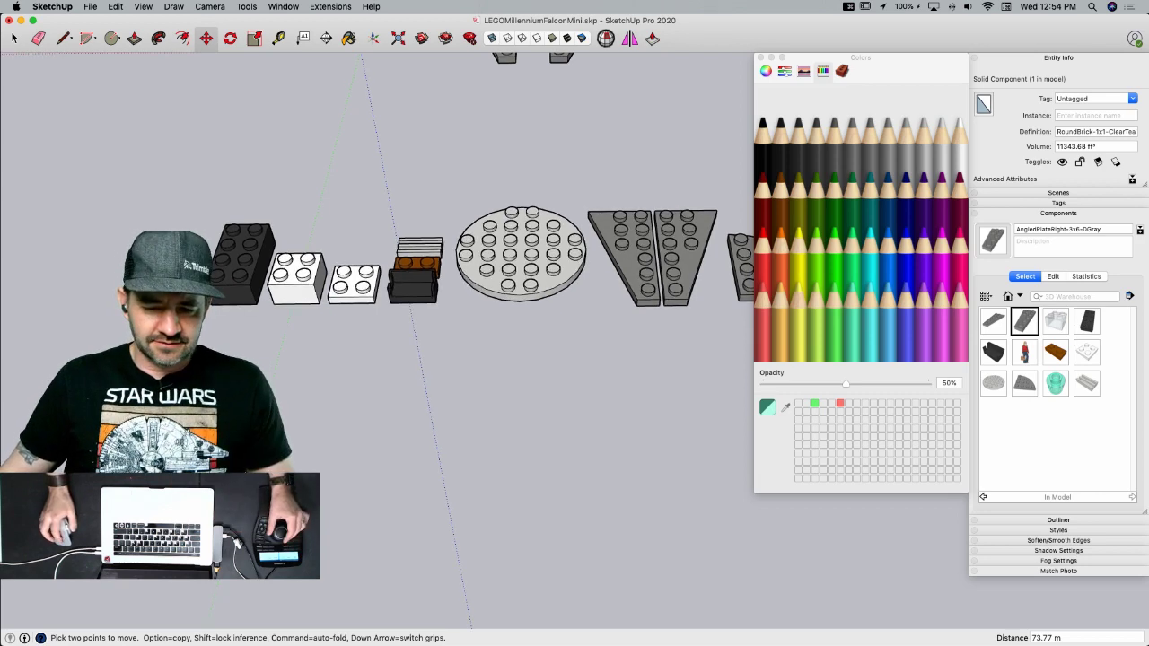
# - Copy the round brick from its underside center onto a rear stud of the ship, behind the dark 2x4 brick
pyautogui.scroll(5, 224, 312)
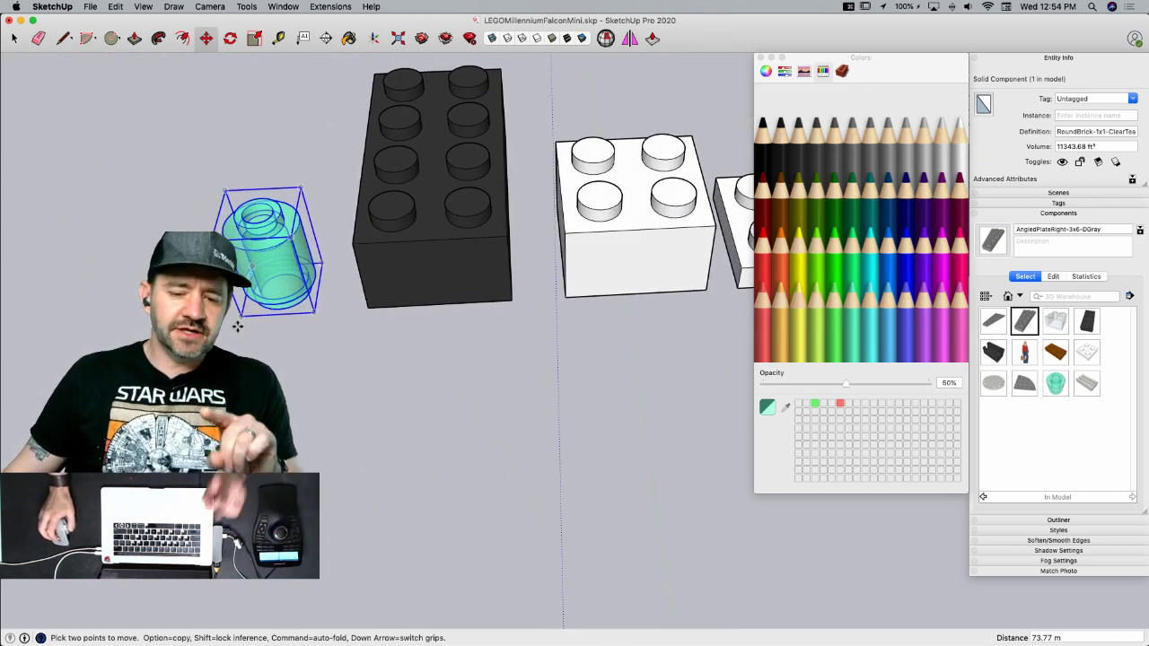
pyautogui.scroll(3, 237, 328)
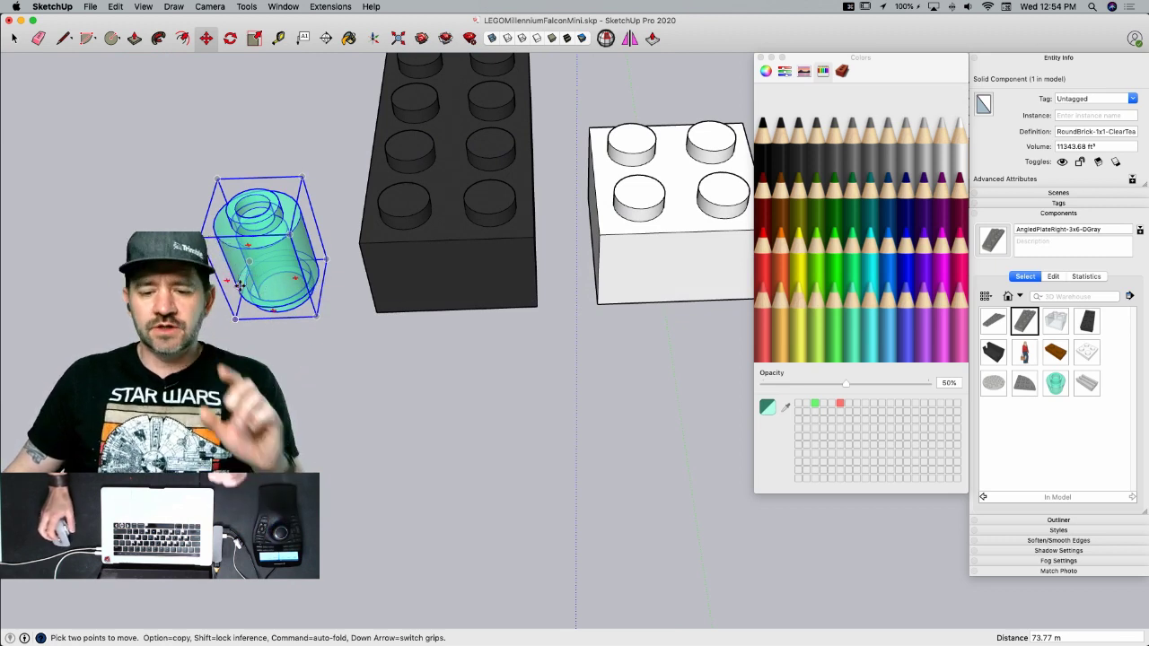
pyautogui.moveTo(282, 274); pyautogui.dragTo(275, 344, button='middle')
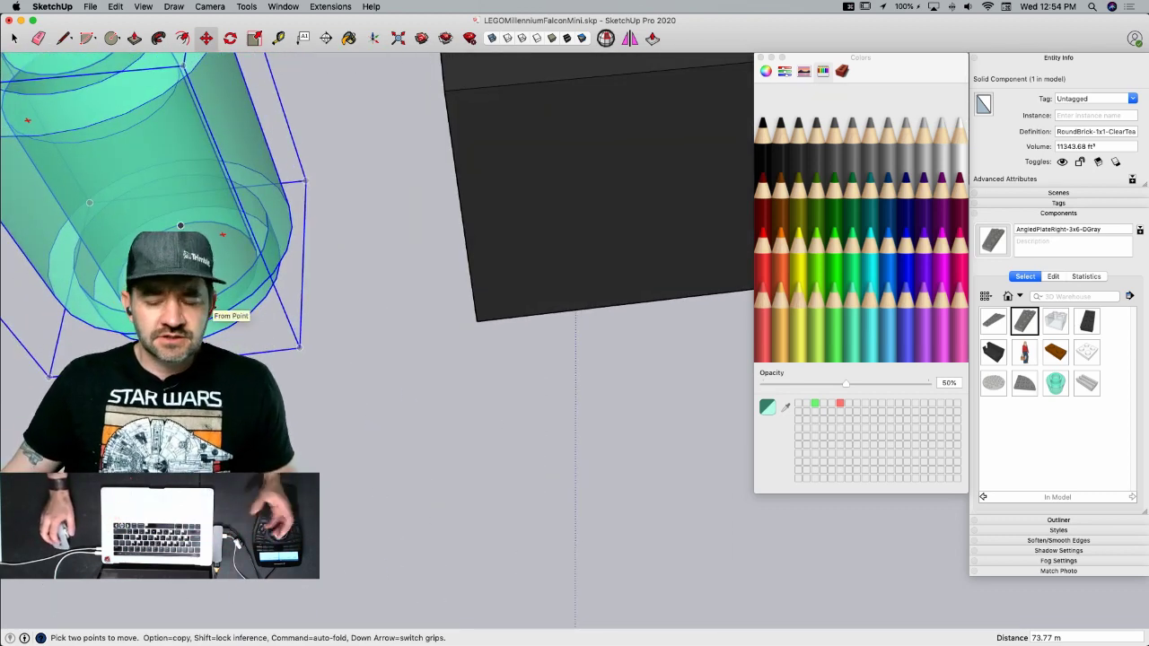
pyautogui.moveTo(252, 252)
pyautogui.mouseDown(button='middle')
pyautogui.moveTo(257, 226)
pyautogui.moveTo(286, 275)
pyautogui.moveTo(230, 318)
pyautogui.moveTo(318, 190)
pyautogui.mouseUp(button='middle')
pyautogui.press('alt')
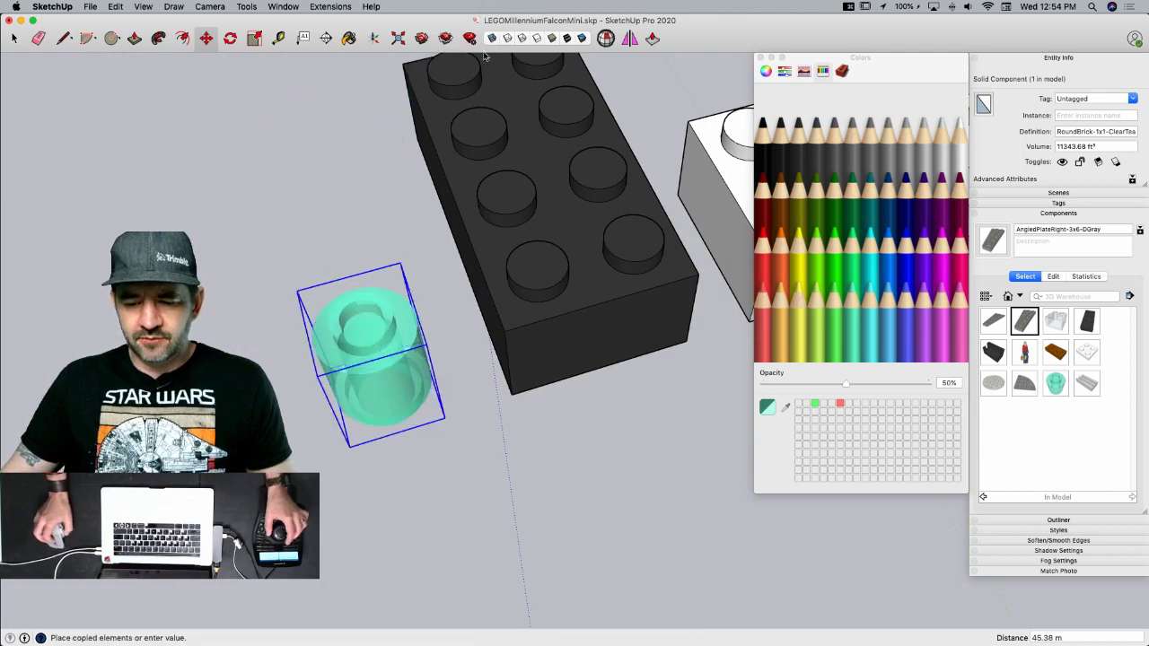
pyautogui.scroll(-8, 530, 189)
pyautogui.moveTo(620, 306); pyautogui.dragTo(665, 353, button='middle')
pyautogui.scroll(10, 666, 350)
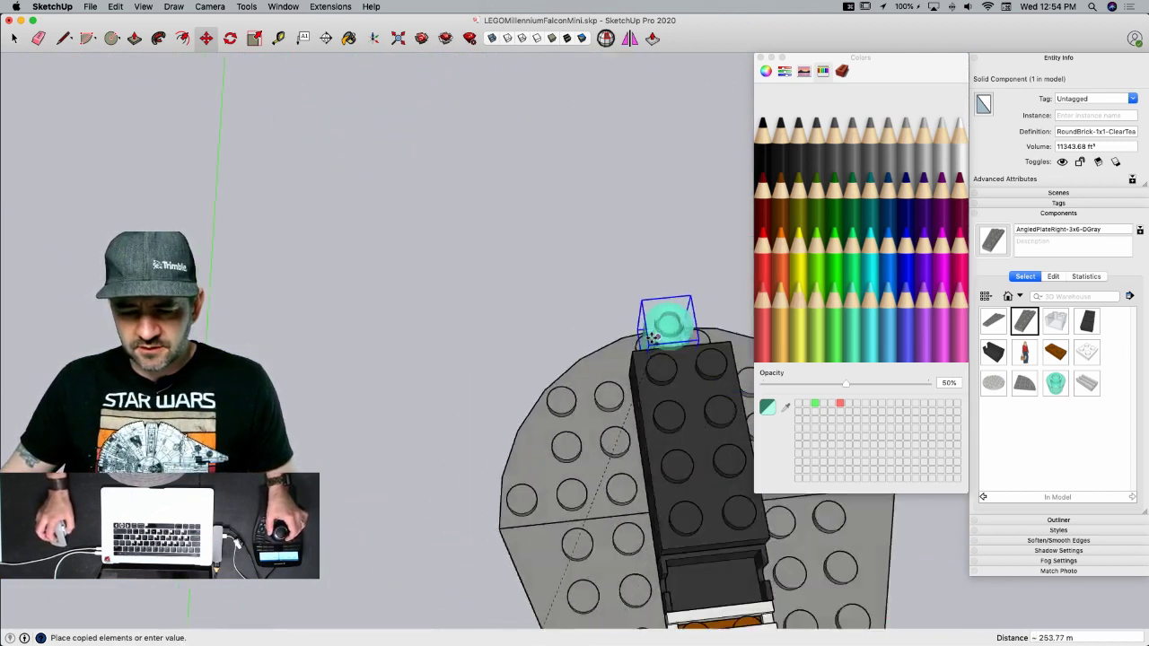
pyautogui.scroll(5, 358, 437)
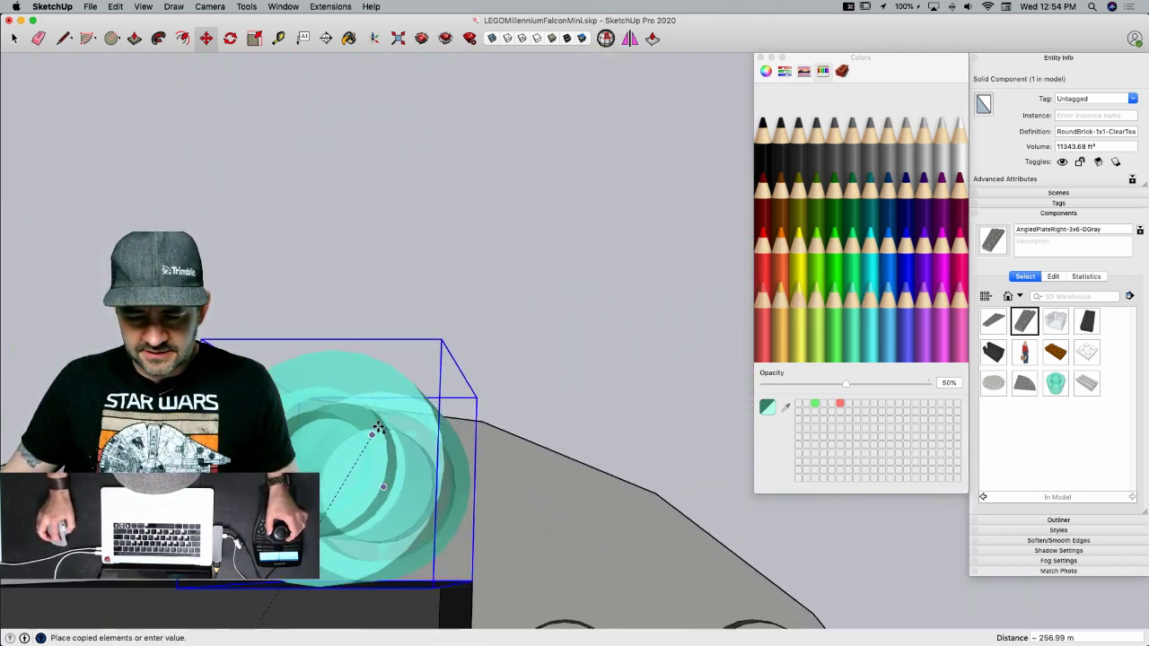
pyautogui.scroll(-5, 252, 187)
pyautogui.moveTo(251, 188)
pyautogui.mouseDown(button='middle')
pyautogui.moveTo(359, 353)
pyautogui.moveTo(534, 383)
pyautogui.moveTo(334, 226)
pyautogui.mouseUp(button='middle')
pyautogui.scroll(10, 334, 226)
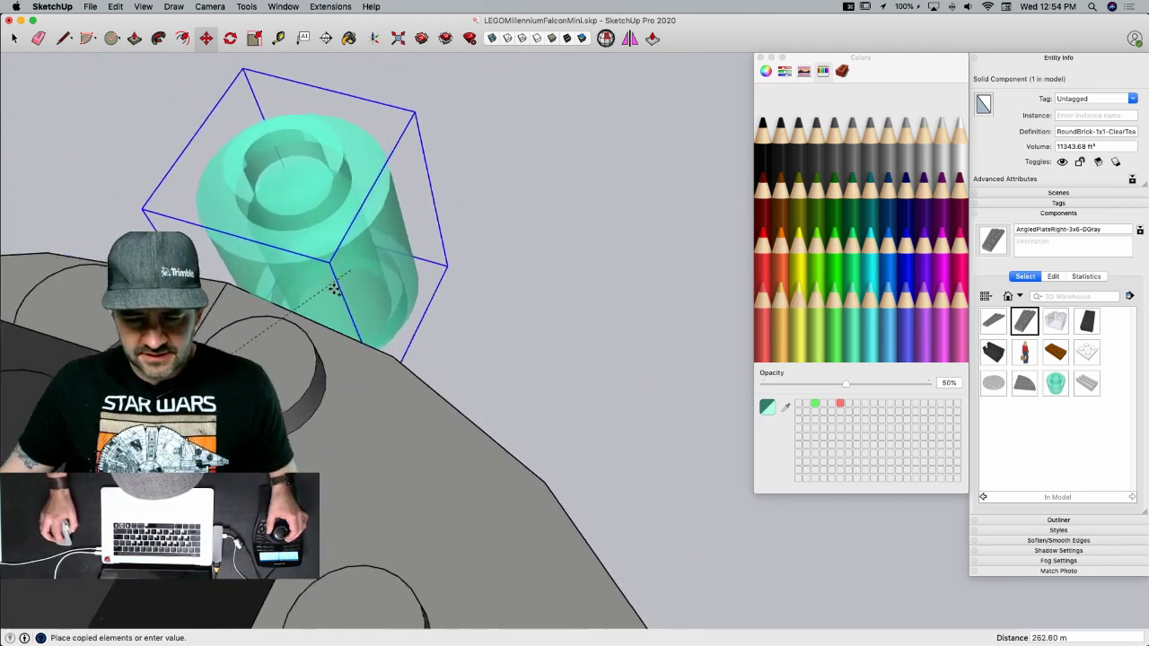
pyautogui.click(244, 358)
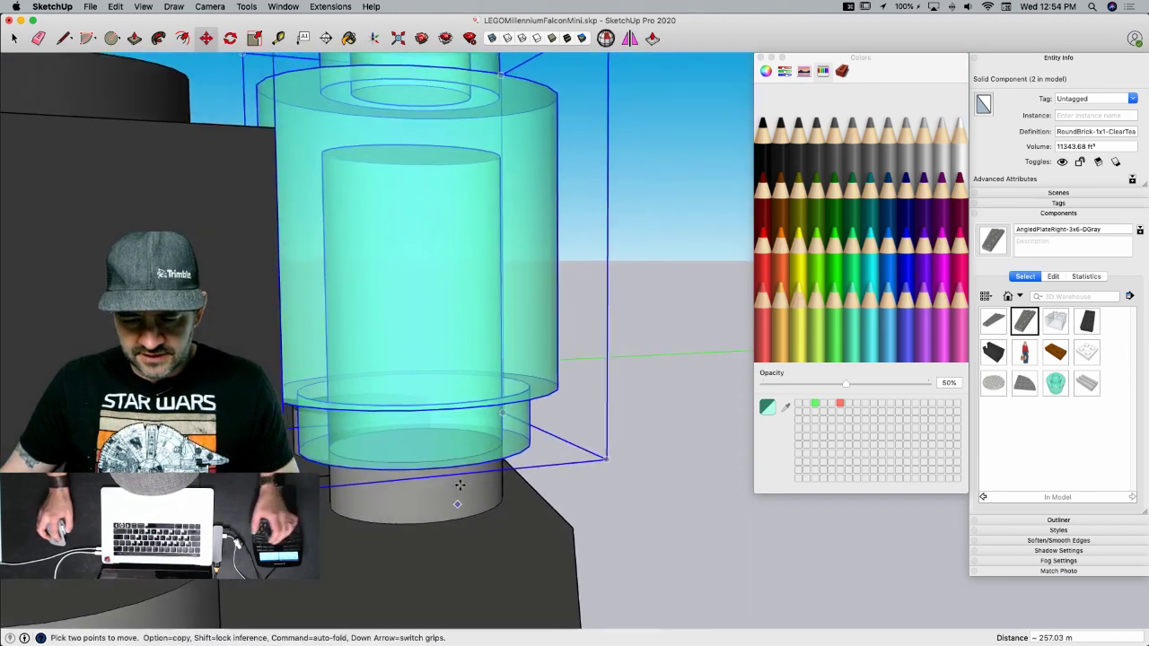
# - Lower the copied round brick 1.6 m along the vertical axis to seat its base on the gray plate
pyautogui.click(448, 464)
pyautogui.press('Up')
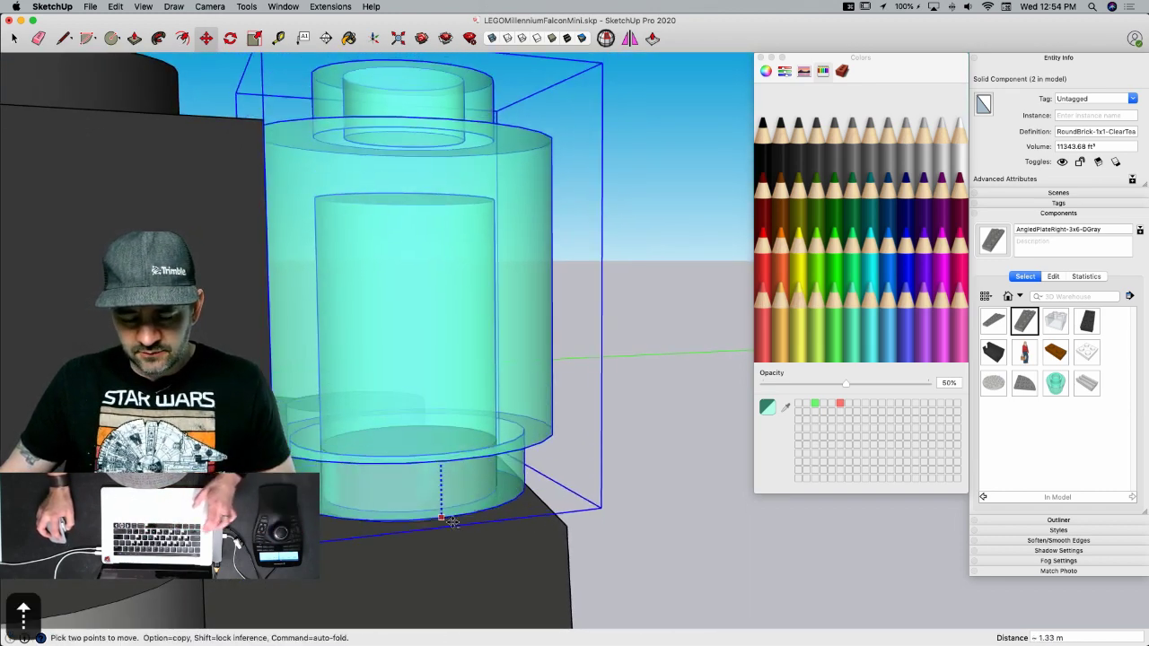
pyautogui.click(443, 539)
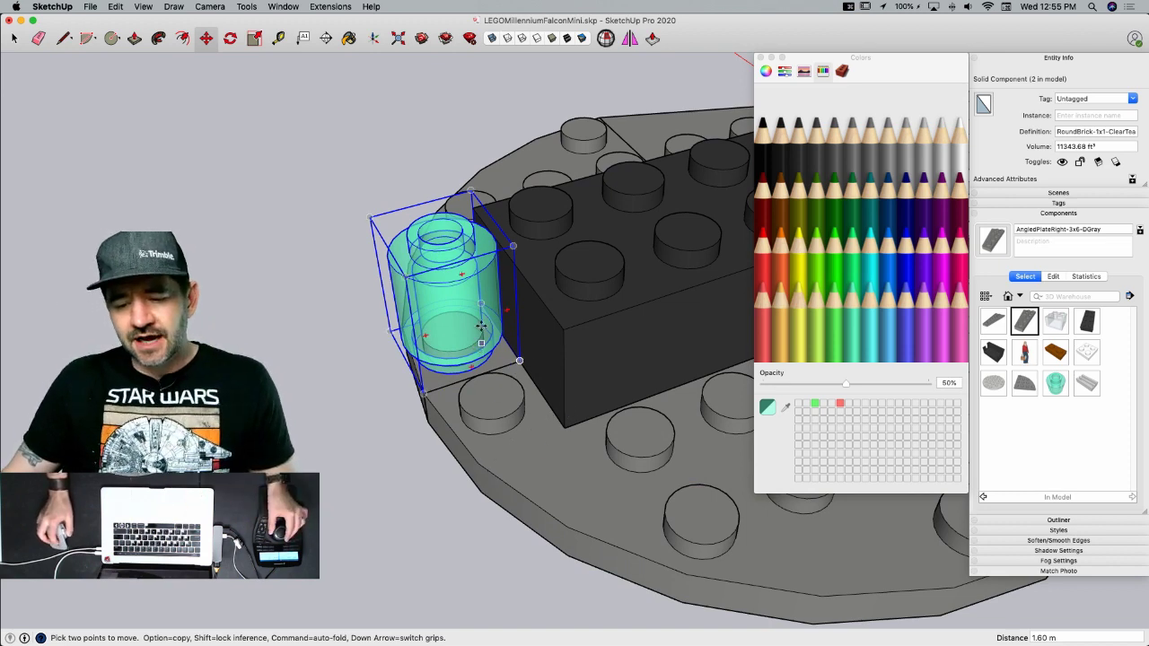
# - Copy the seated round brick onto the neighboring rear stud, aligned with the dark brick's bottom corner, and clear the selection
pyautogui.scroll(3, 466, 328)
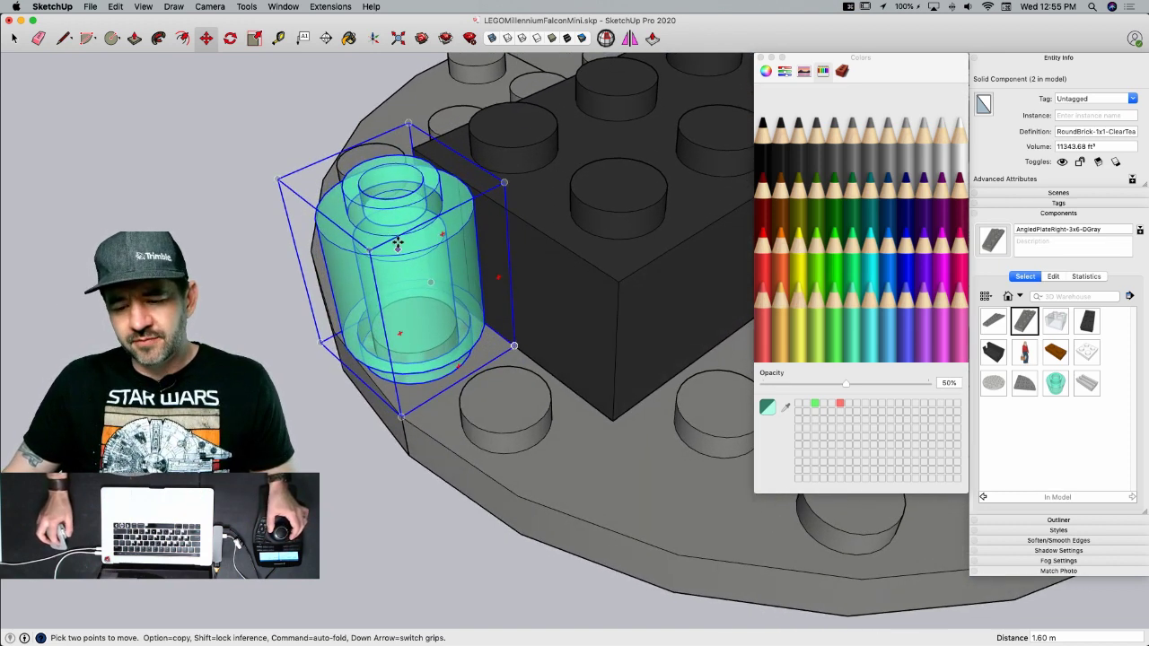
pyautogui.click(513, 346)
pyautogui.press('alt')
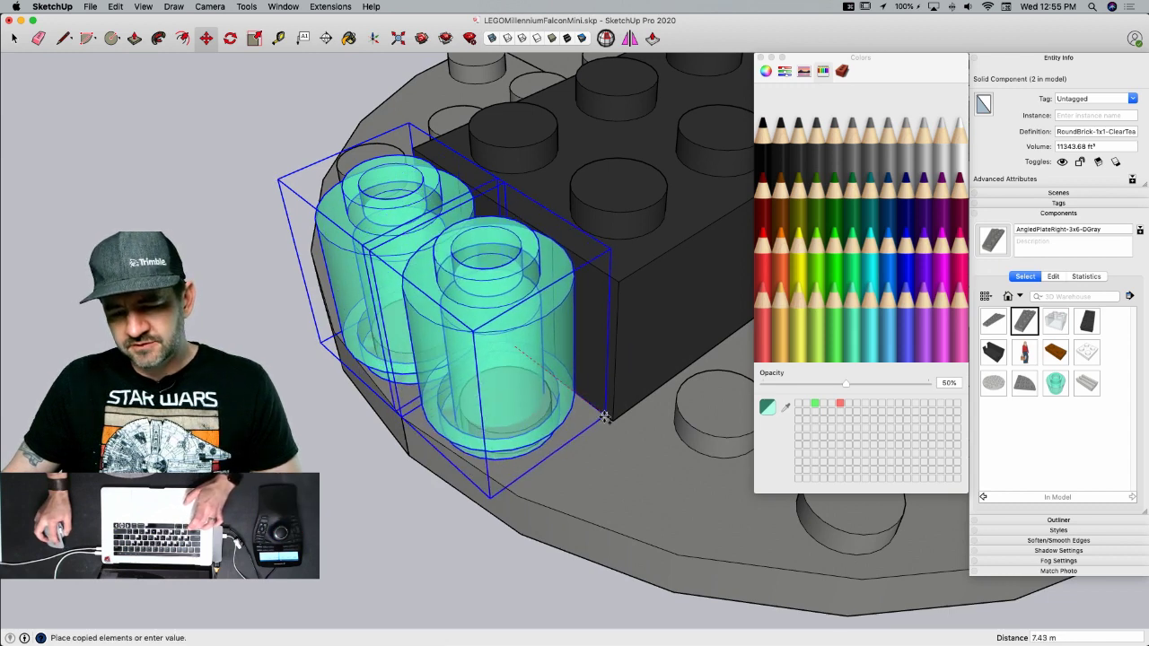
pyautogui.click(611, 421)
pyautogui.press('space')
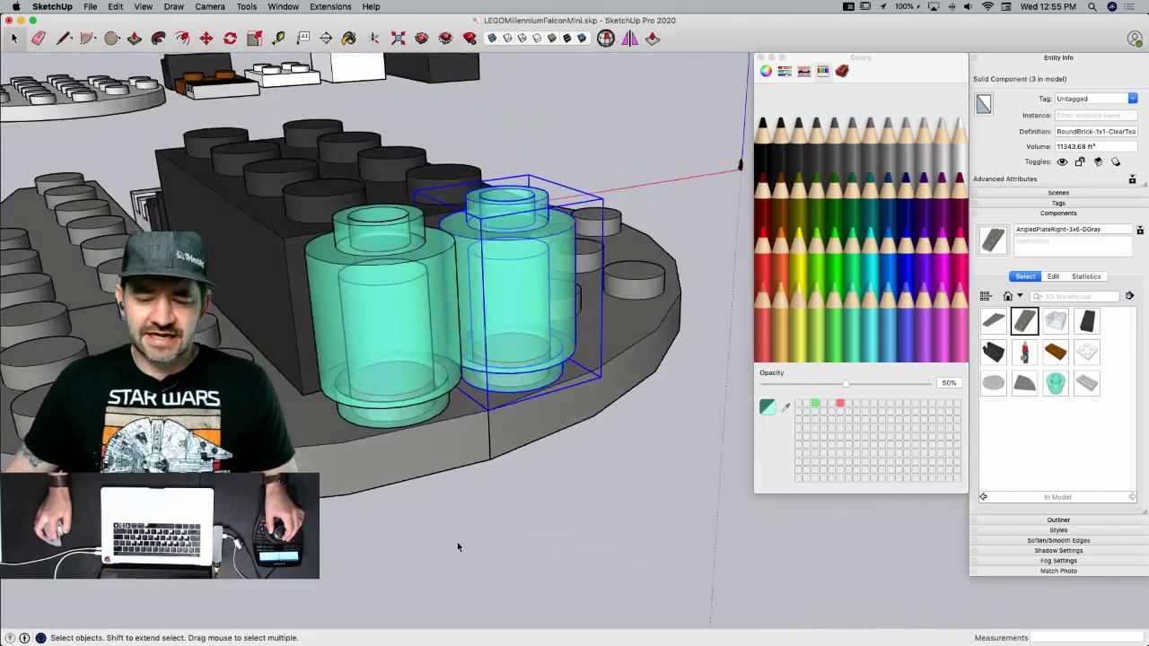
pyautogui.click(582, 503)
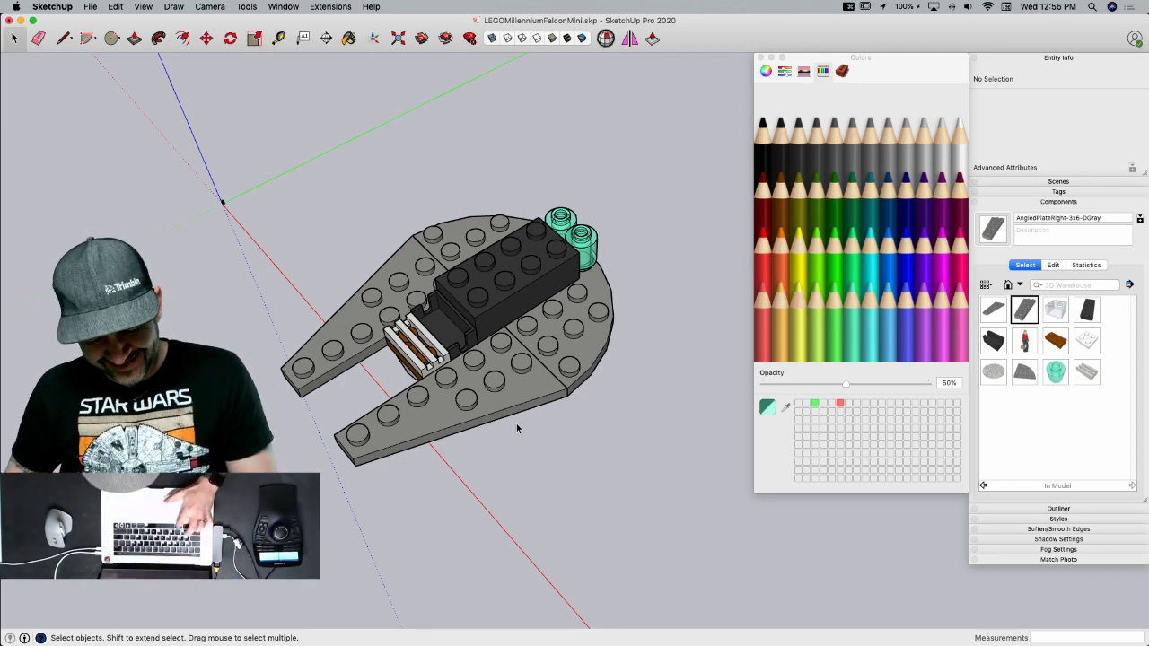
# - Save the Millennium Falcon model
pyautogui.press('super+s')
pyautogui.scroll(-5, 513, 432)
pyautogui.scroll(2, 614, 243)
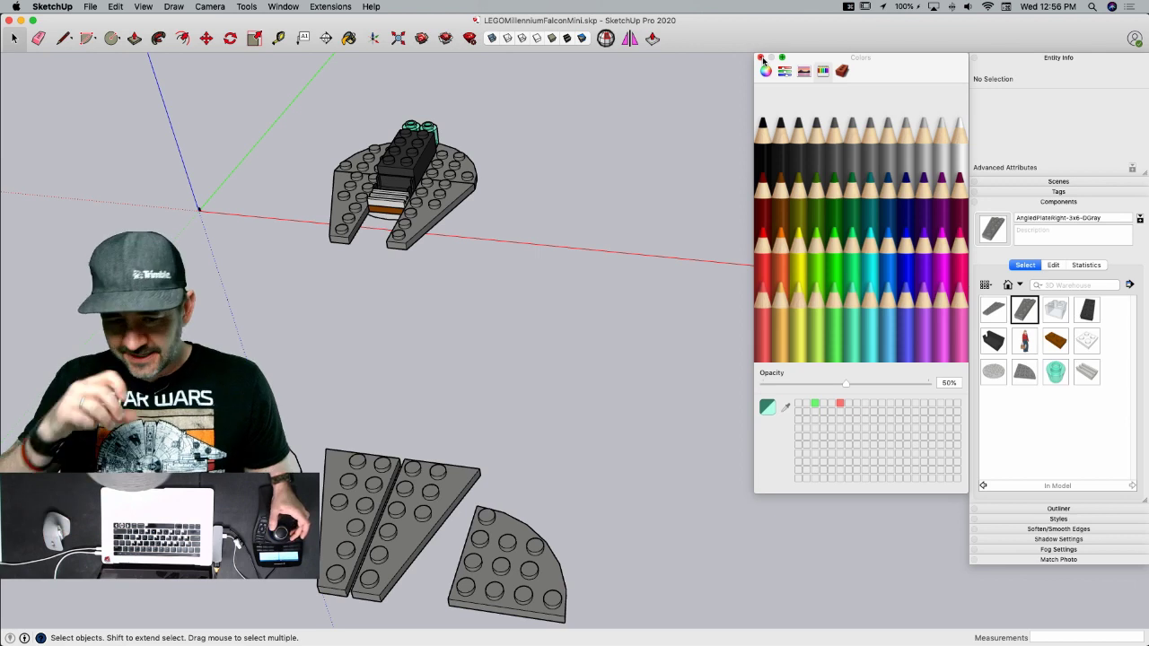
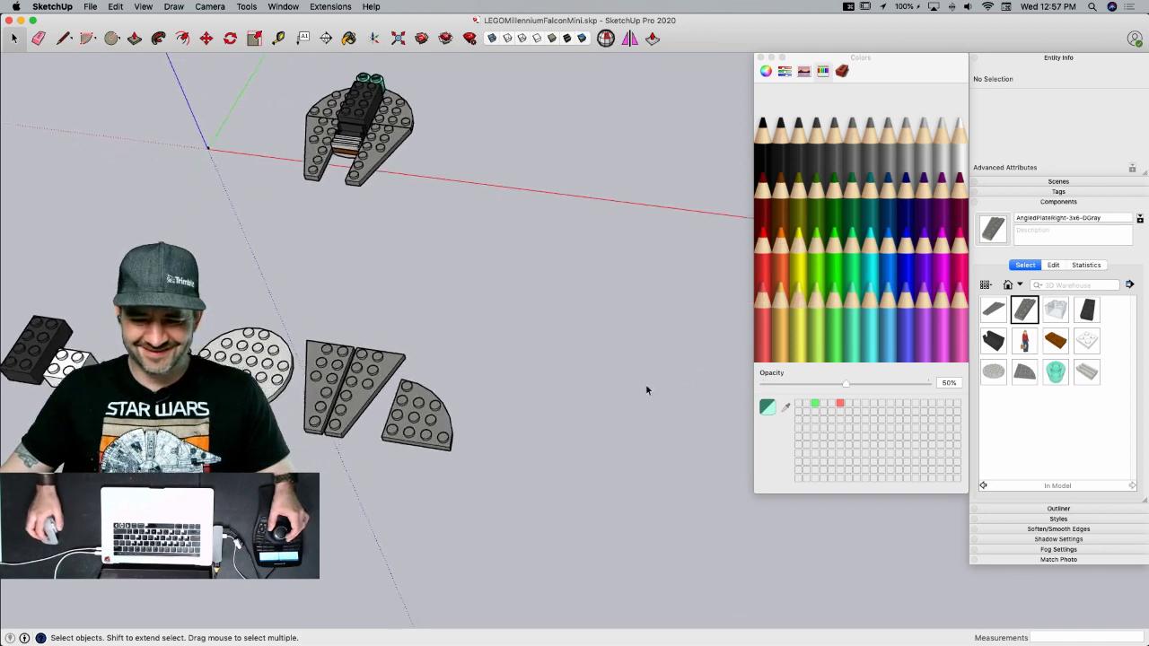
# - Move the dark gray quarter-round plate so its front edge lines up with the front edge of the angled plates
pyautogui.click(494, 364)
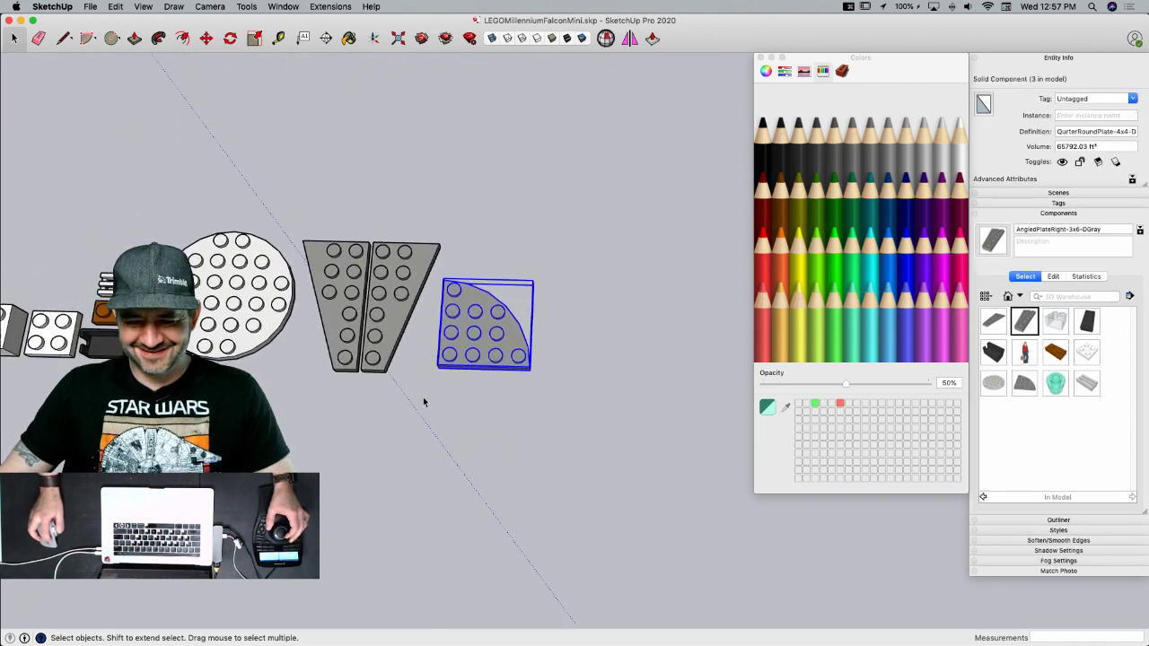
pyautogui.press('m')
pyautogui.click(501, 384)
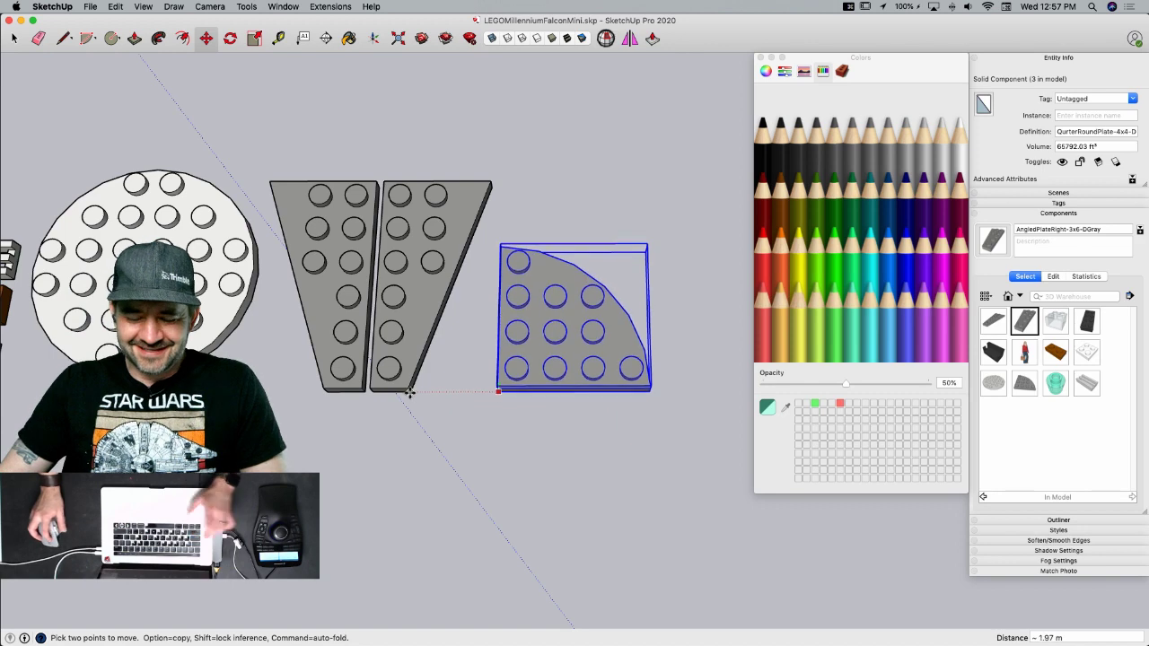
pyautogui.click(410, 393)
pyautogui.press('space')
# - Move the light gray round 6x6 plate along the green axis into line with the front edge of the angled plates
pyautogui.click(206, 322)
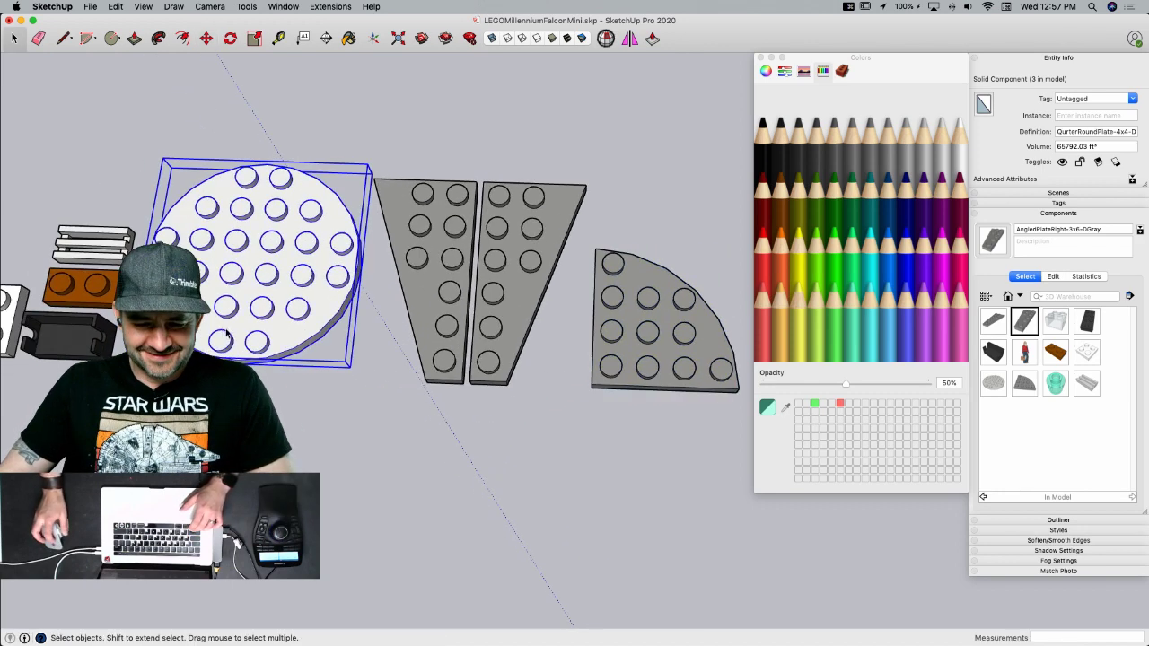
pyautogui.press('m')
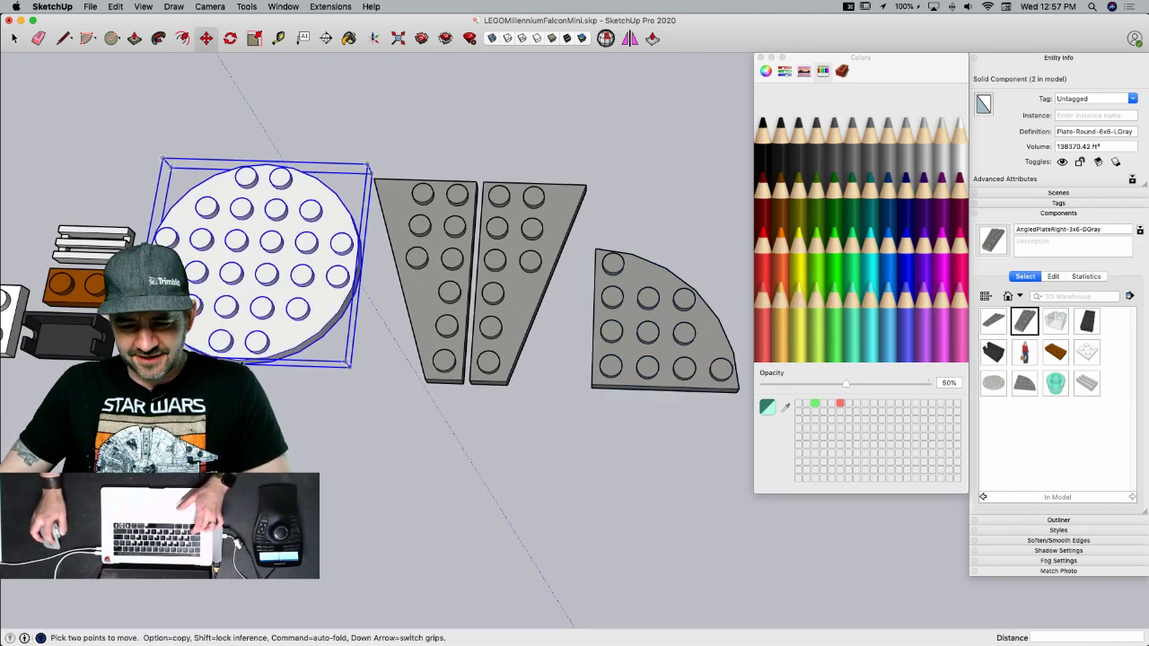
pyautogui.click(242, 363)
pyautogui.press('Left')
pyautogui.click(426, 384)
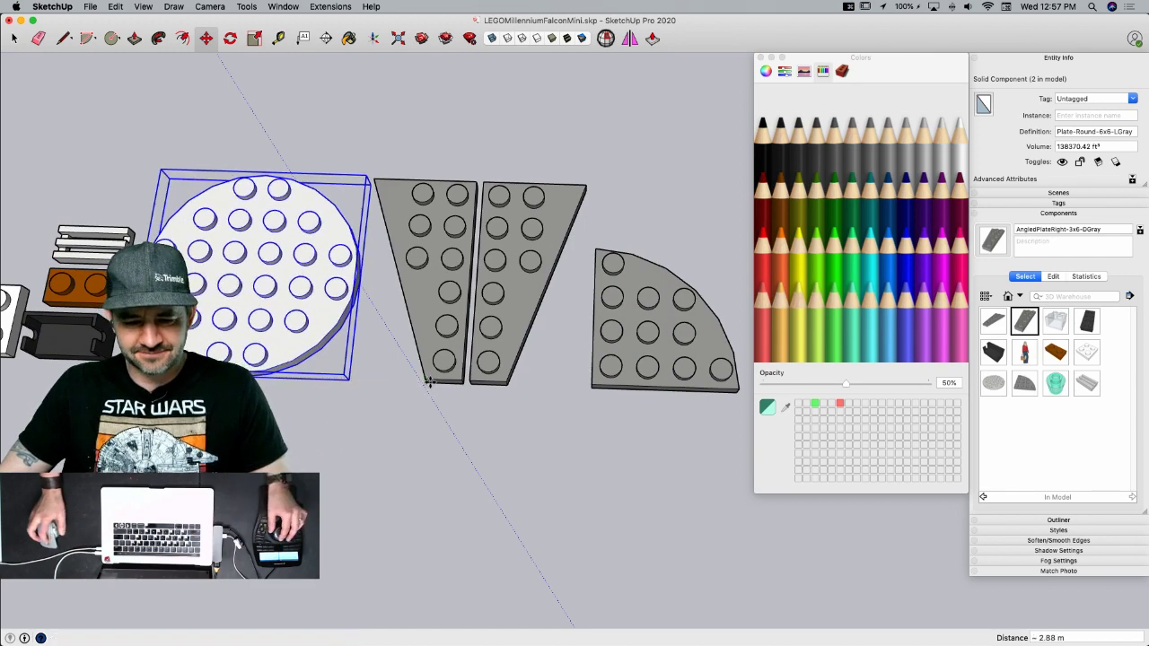
pyautogui.click(441, 425)
pyautogui.press('space')
# - Clear the selection and close the Colors window
pyautogui.click(441, 439)
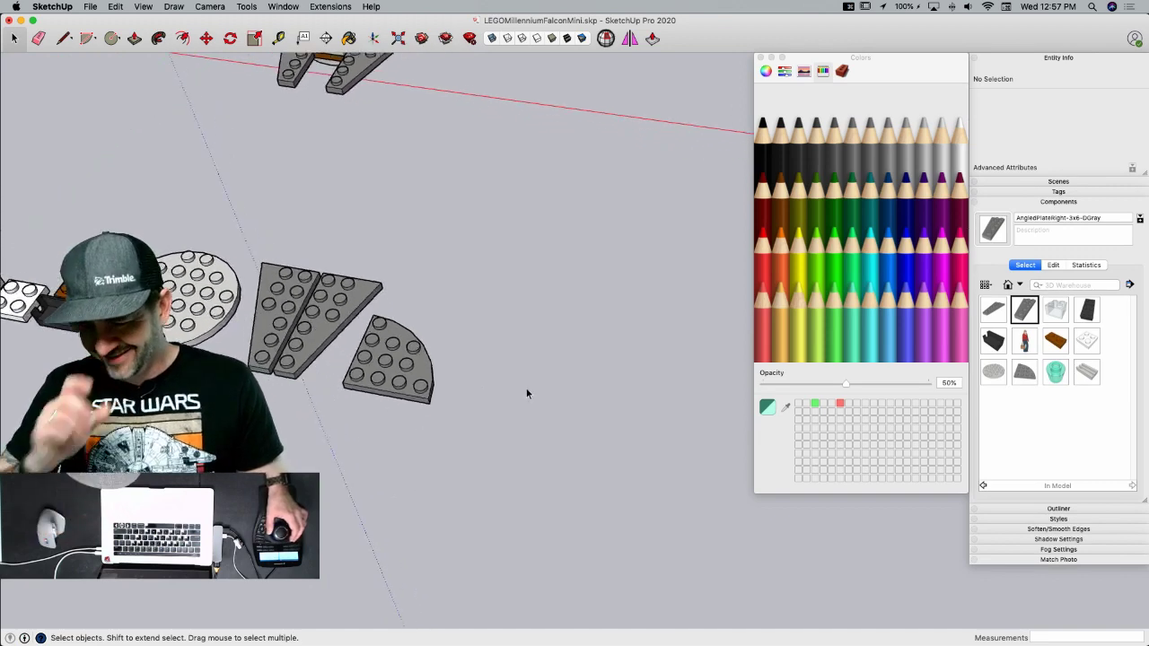
pyautogui.moveTo(527, 394); pyautogui.dragTo(529, 380, button='middle')
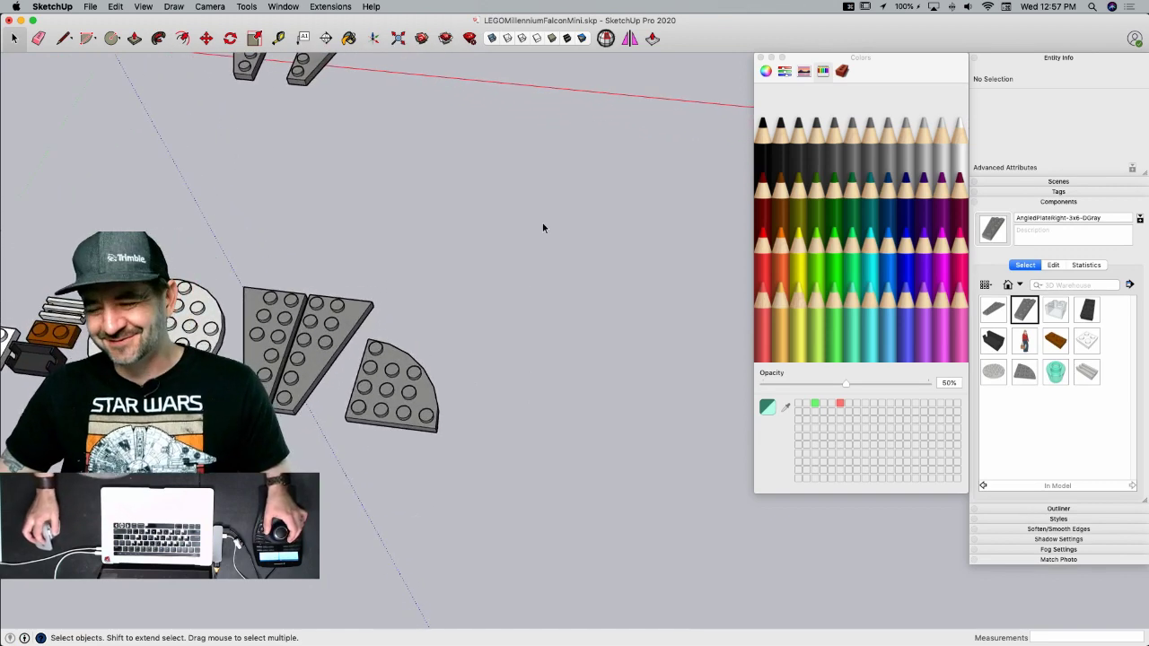
pyautogui.click(759, 60)
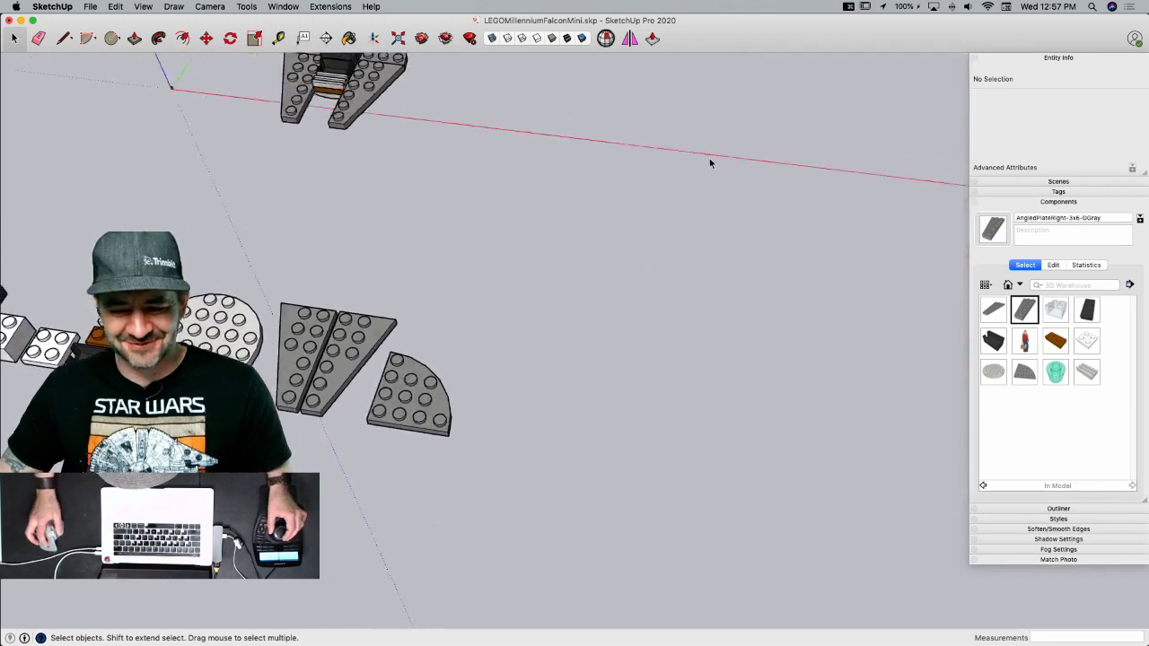
# - Switch to the building instructions 6079491.pdf in Acrobat and view build step 6 on page 6
pyautogui.press('super+Tab')
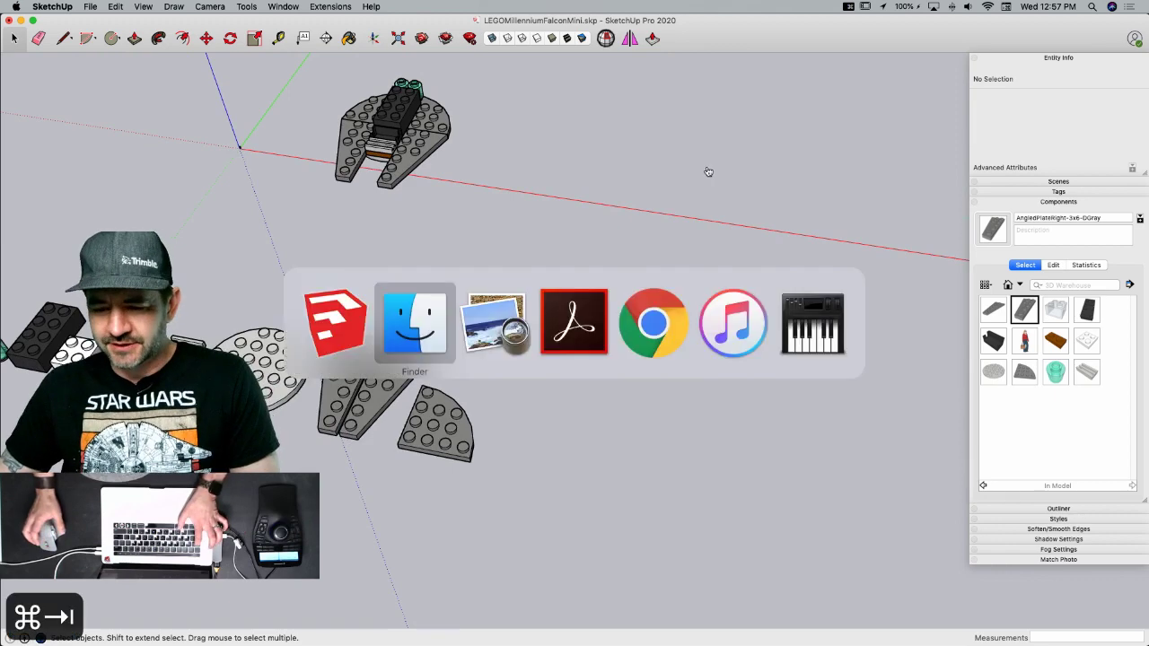
pyautogui.press('super+Tab')
pyautogui.press('super+Tab')
pyautogui.press('super+Tab')
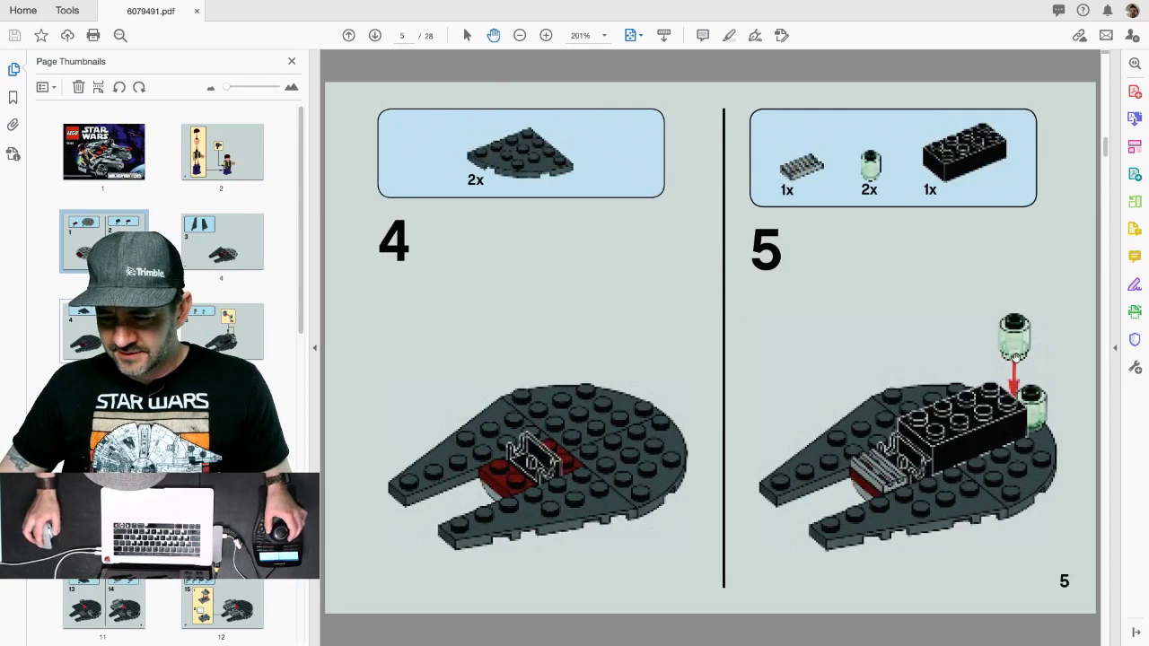
pyautogui.scroll(-1, 1015, 358)
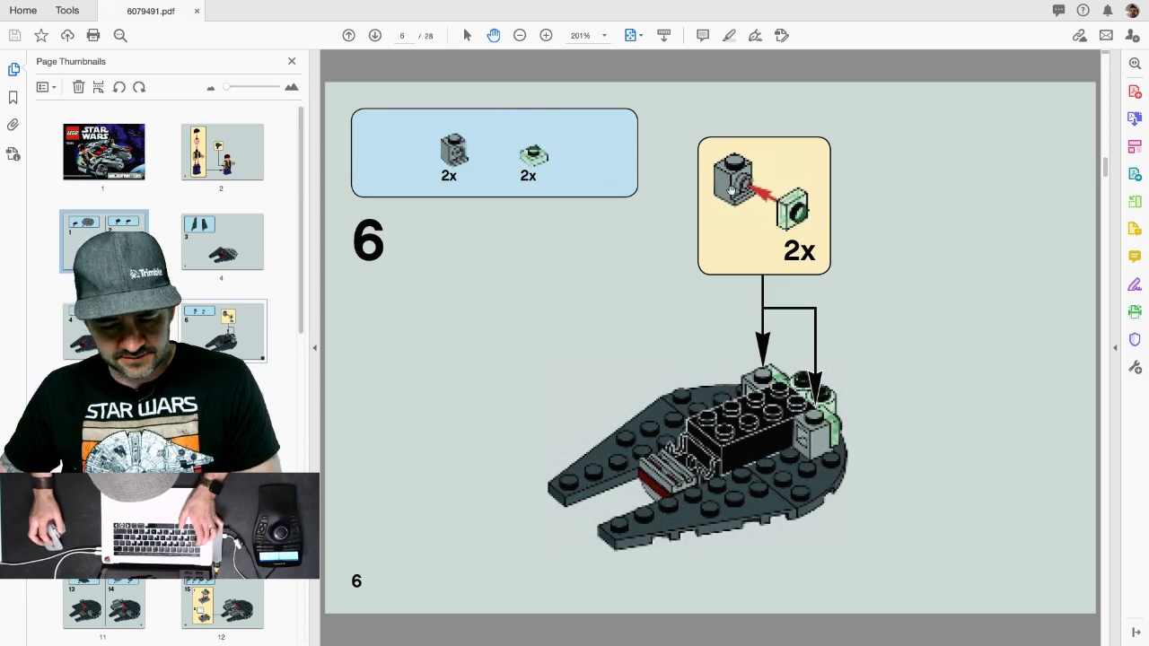
# - Switch back to the LEGO Millennium Falcon model in SketchUp and make its window active
pyautogui.press('super+Tab')
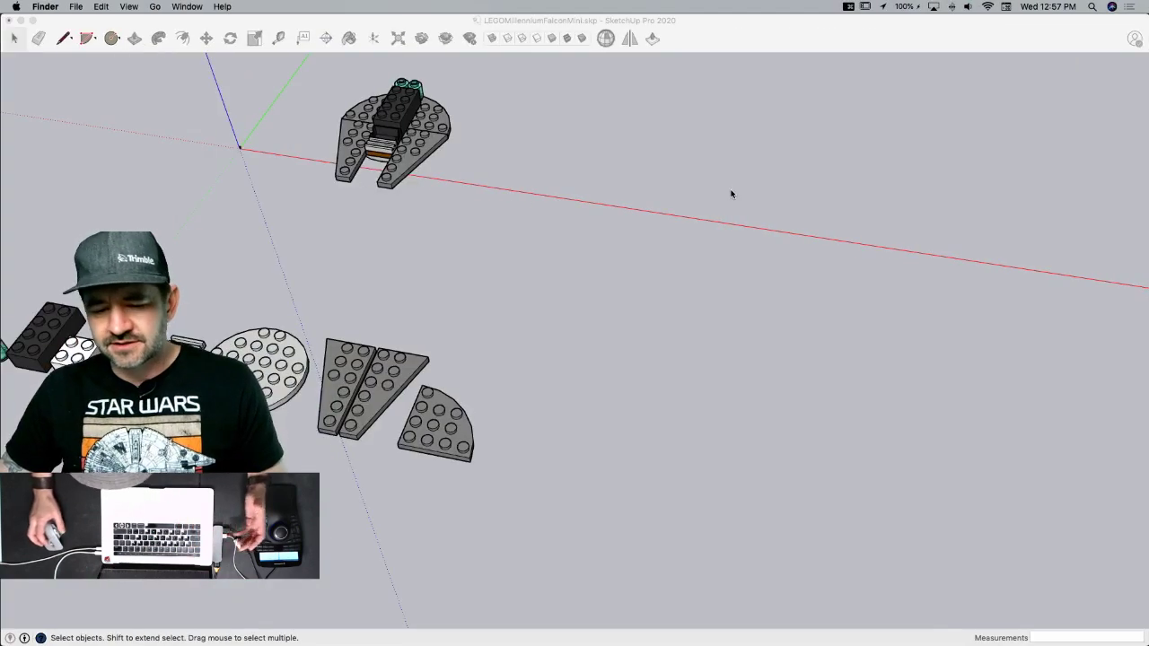
pyautogui.scroll(-2, 371, 341)
pyautogui.scroll(7, 179, 359)
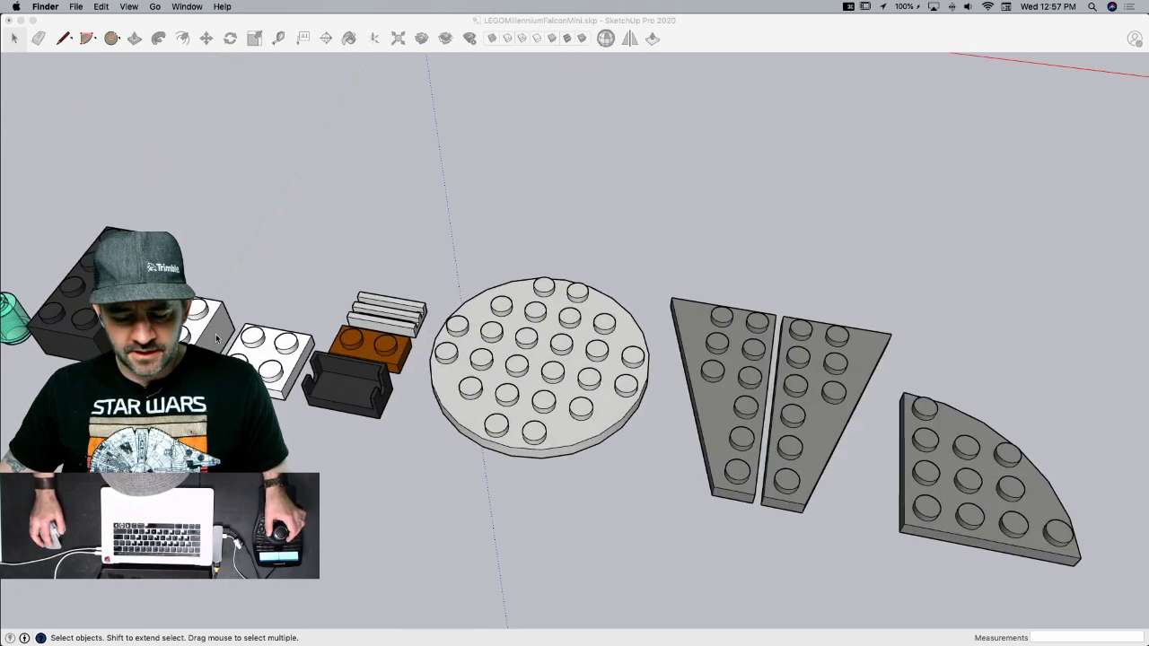
pyautogui.scroll(-3, 213, 339)
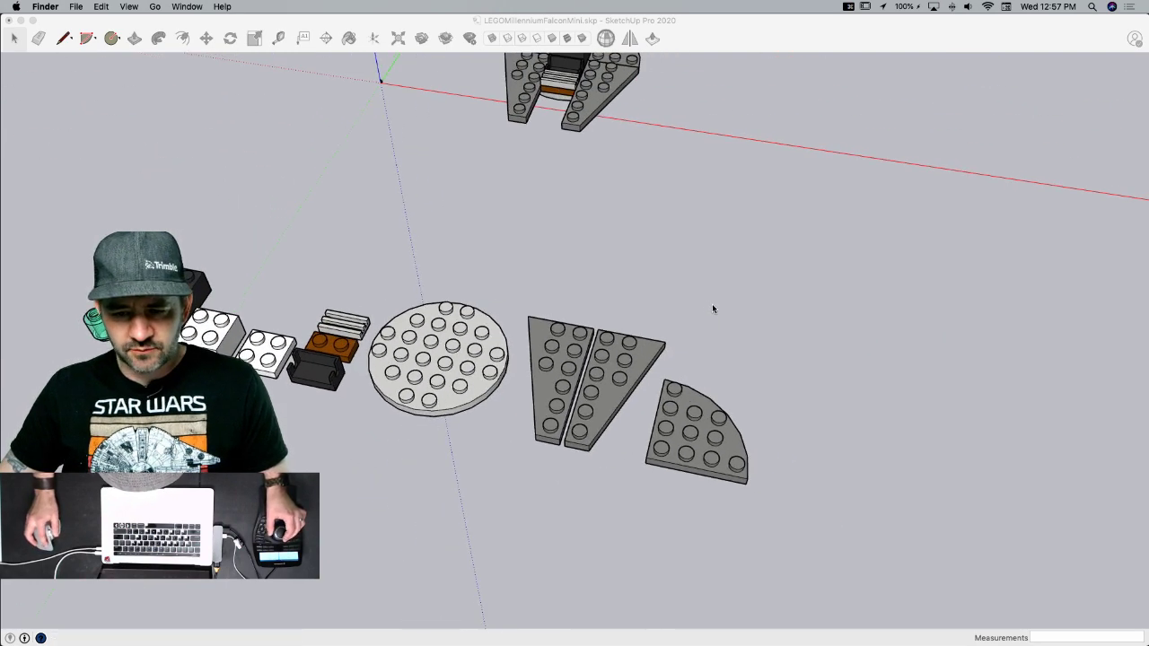
pyautogui.click(683, 27)
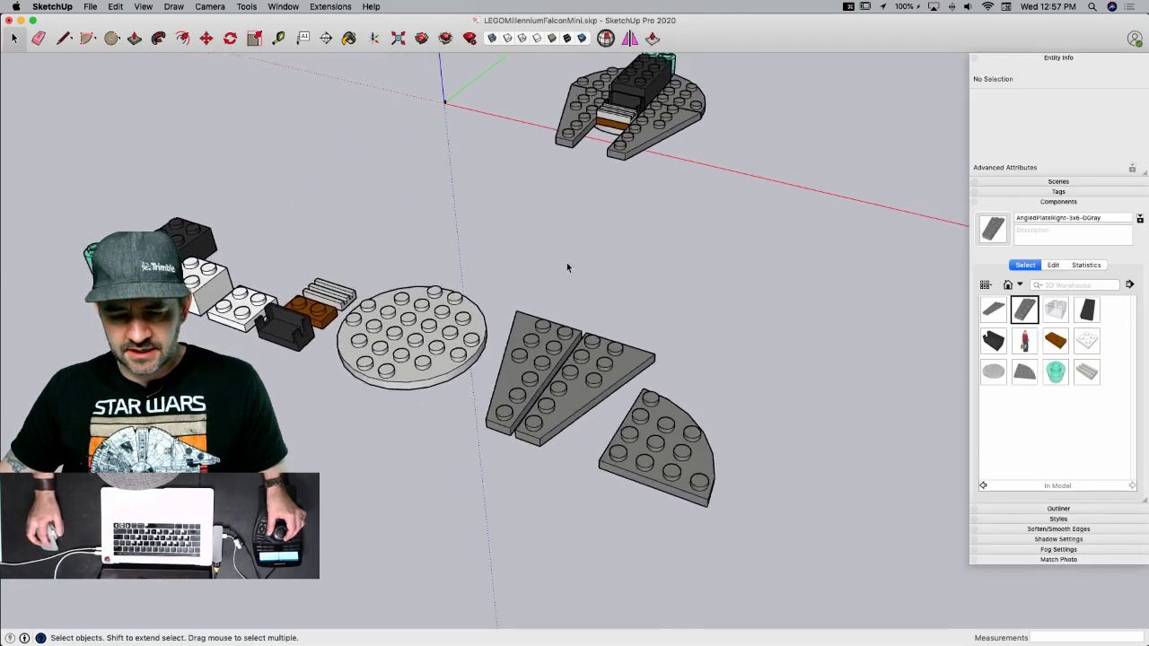
# - Draw an 8 x 8 m square on the ground behind the white bricks in the parts row
pyautogui.scroll(3, 441, 270)
pyautogui.press('r')
pyautogui.click(452, 272)
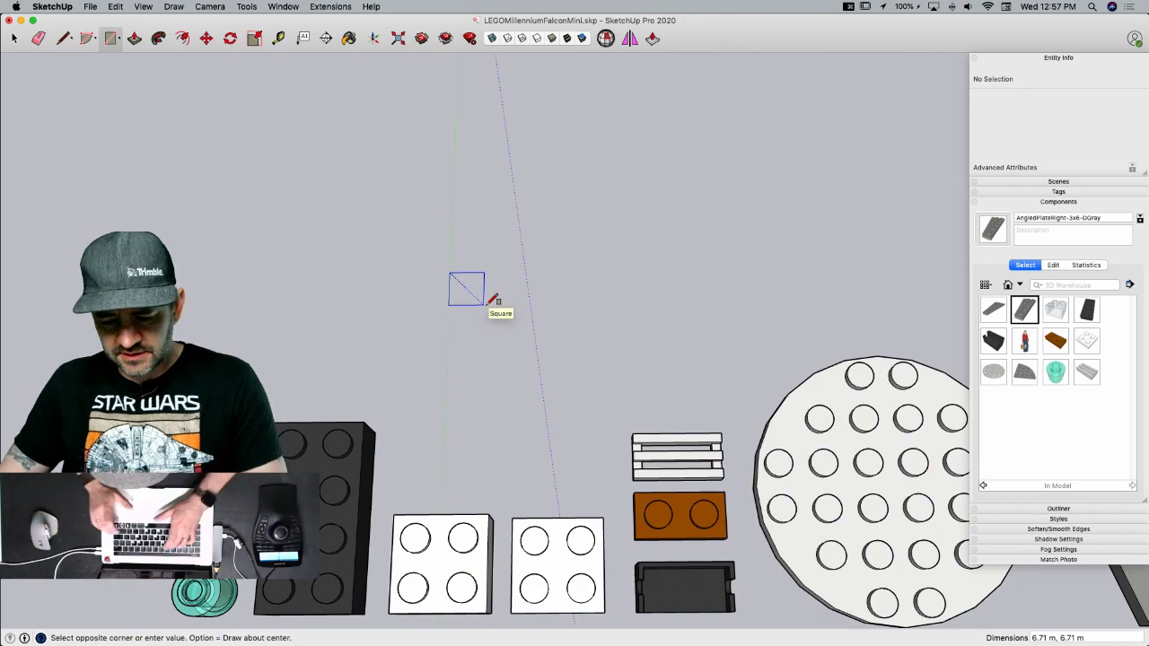
pyautogui.write('8,8')
pyautogui.press('Return')
# - Push/Pull the square up to the height of the white 2x2 brick's body
pyautogui.moveTo(495, 303); pyautogui.dragTo(498, 207, button='middle')
pyautogui.press('p')
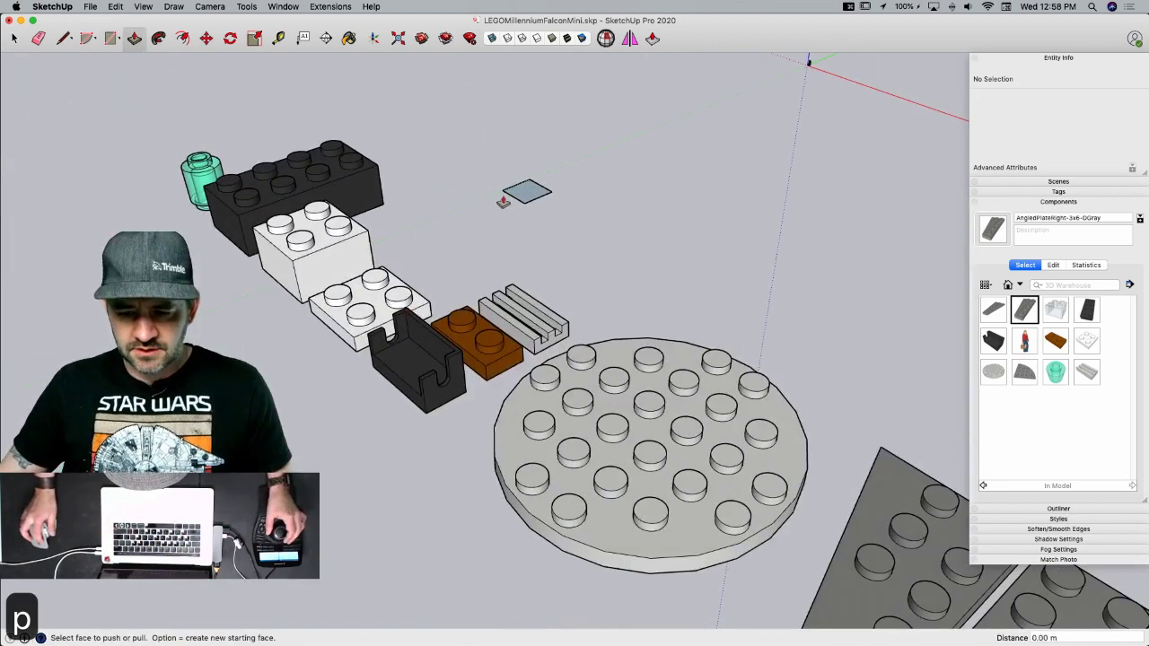
pyautogui.click(517, 194)
pyautogui.click(365, 233)
pyautogui.press('space')
pyautogui.scroll(4, 371, 226)
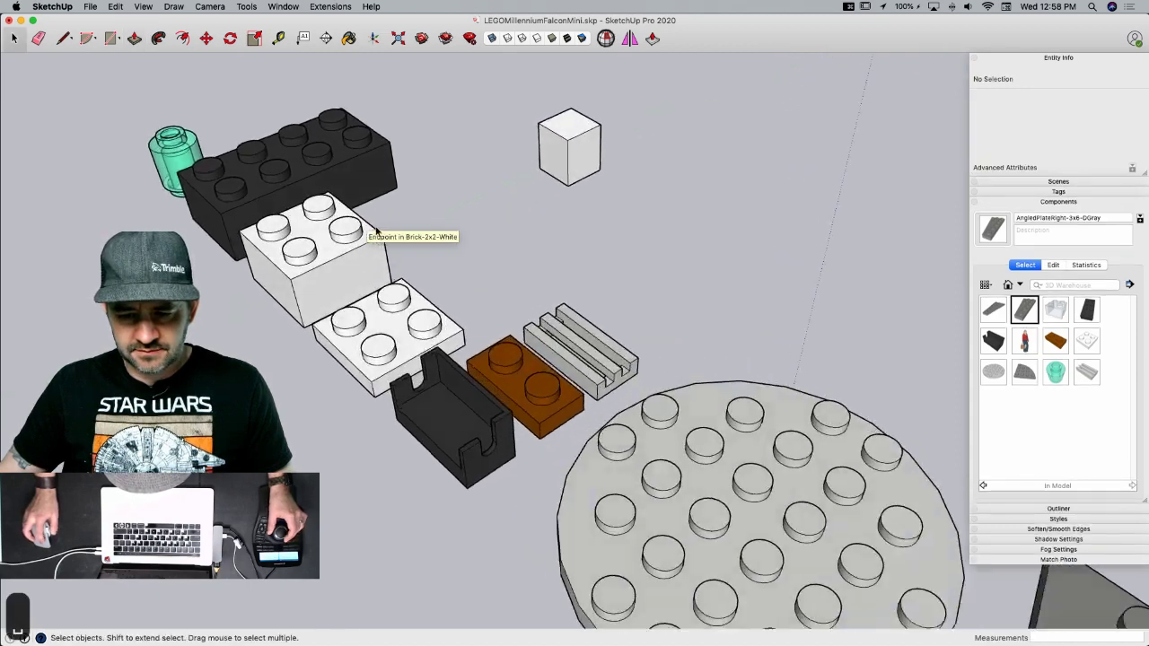
# - Draw a circle with a 2.4 m radius centered on the new block's top face
pyautogui.moveTo(561, 182); pyautogui.dragTo(470, 251, button='middle')
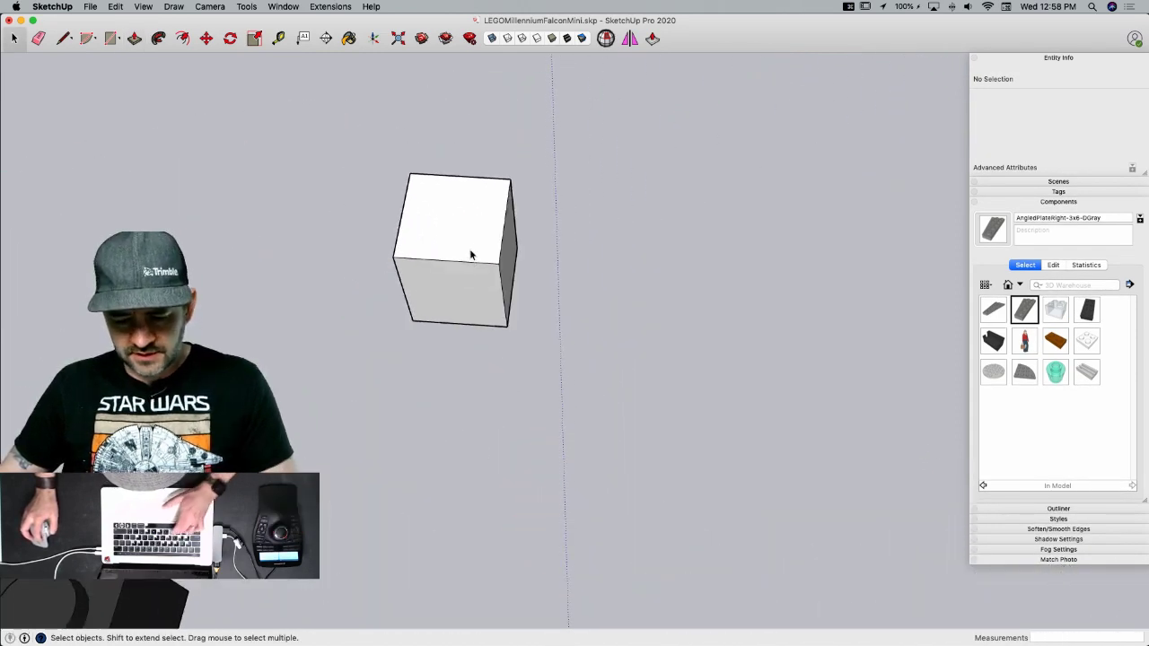
pyautogui.press('c')
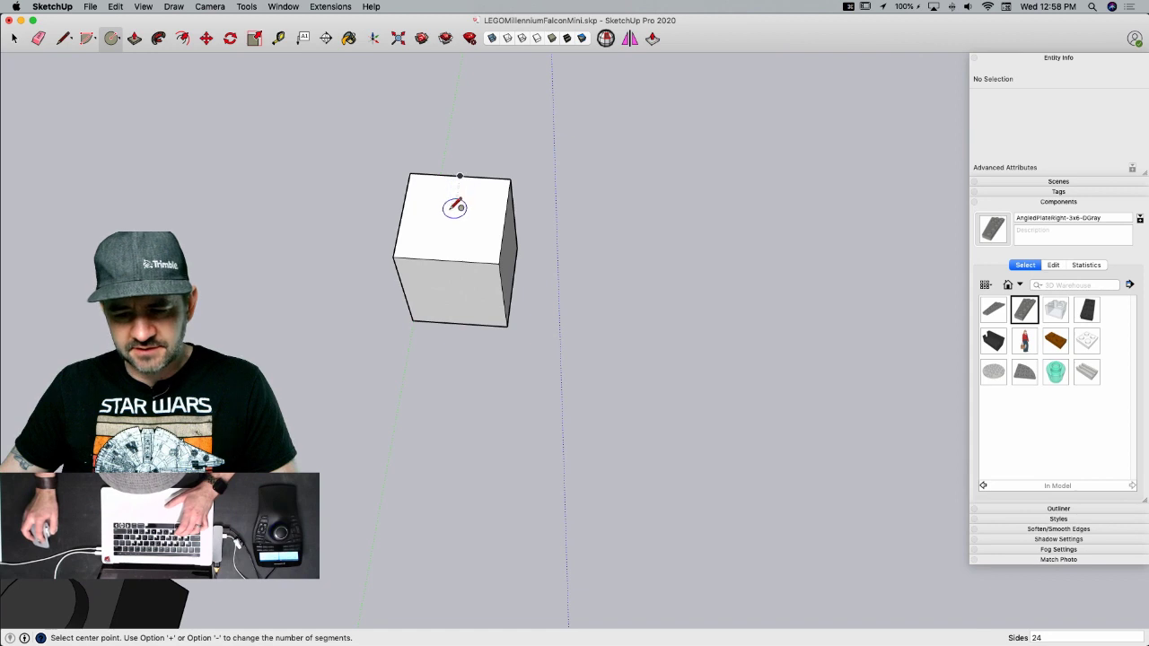
pyautogui.click(454, 217)
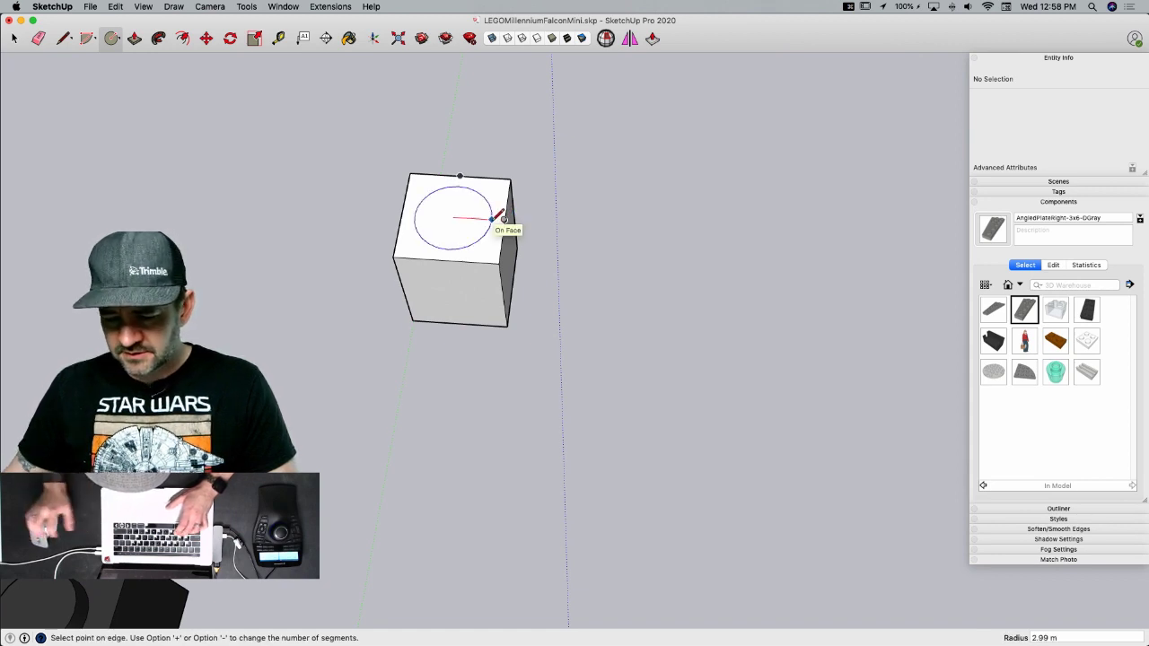
pyautogui.write('2.4')
pyautogui.press('Return')
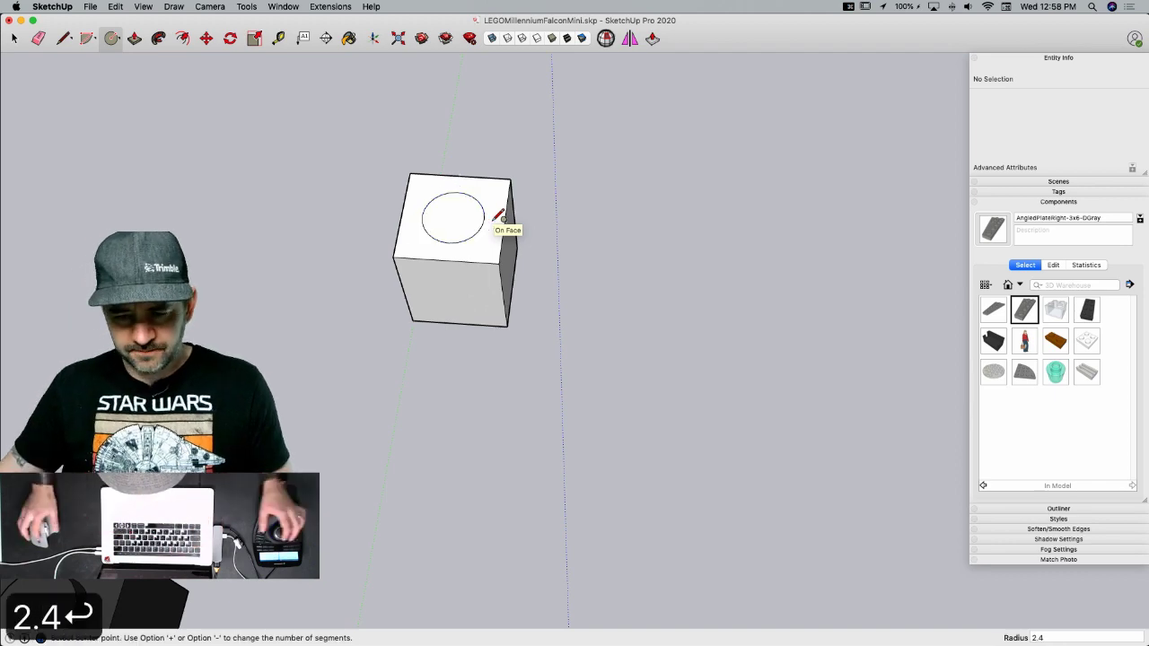
# - Push/Pull the circle up 1.6 m to form a stud, using the white 2x2 brick as the height reference
pyautogui.press('p')
pyautogui.click(453, 242)
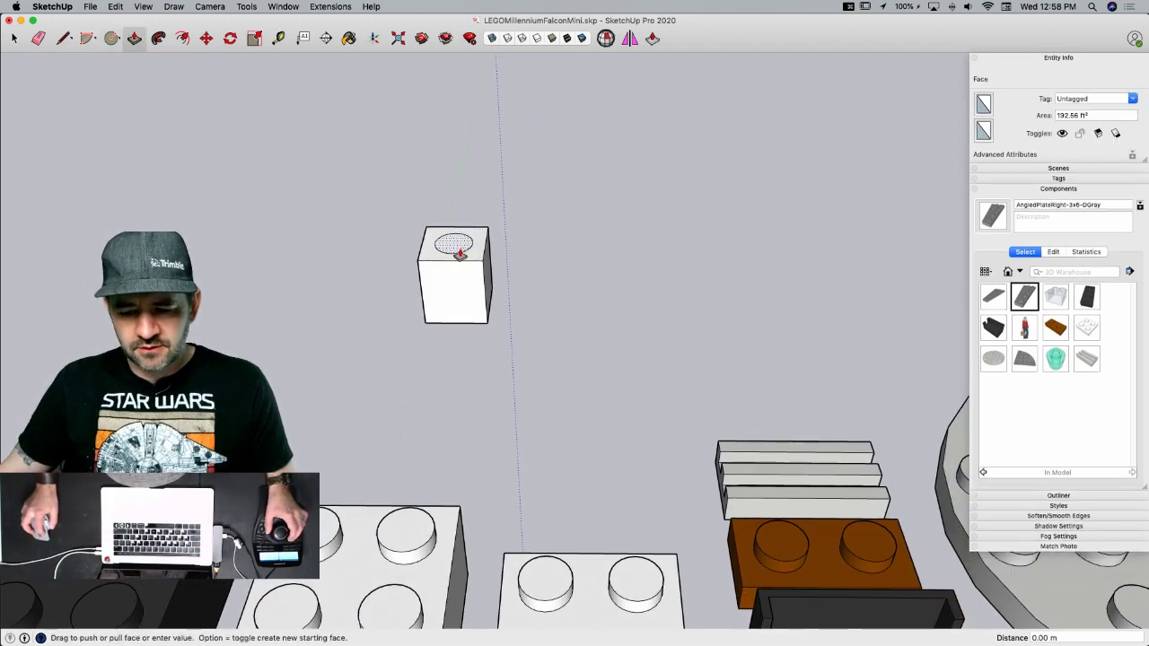
pyautogui.click(391, 552)
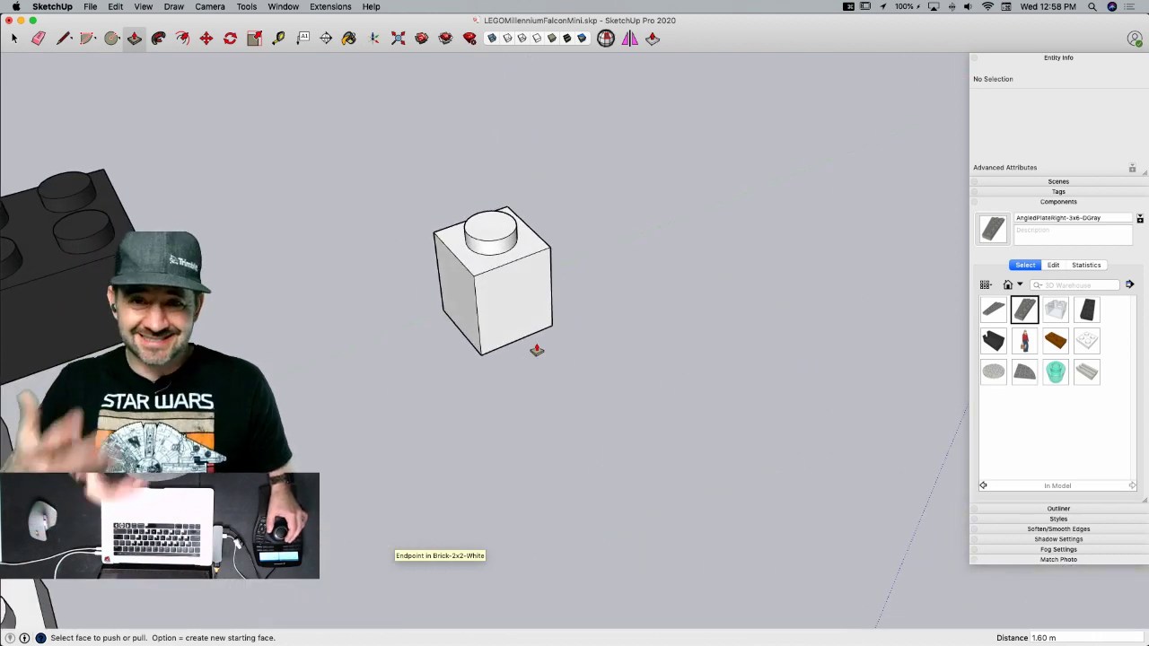
pyautogui.scroll(5, 524, 236)
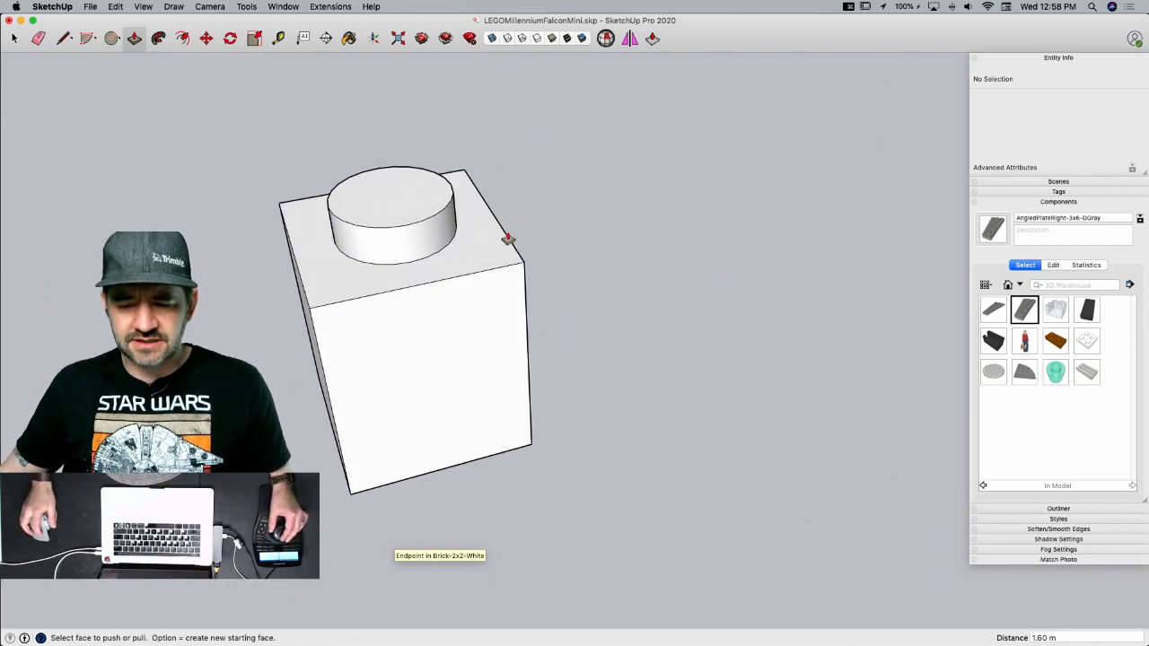
pyautogui.press('space')
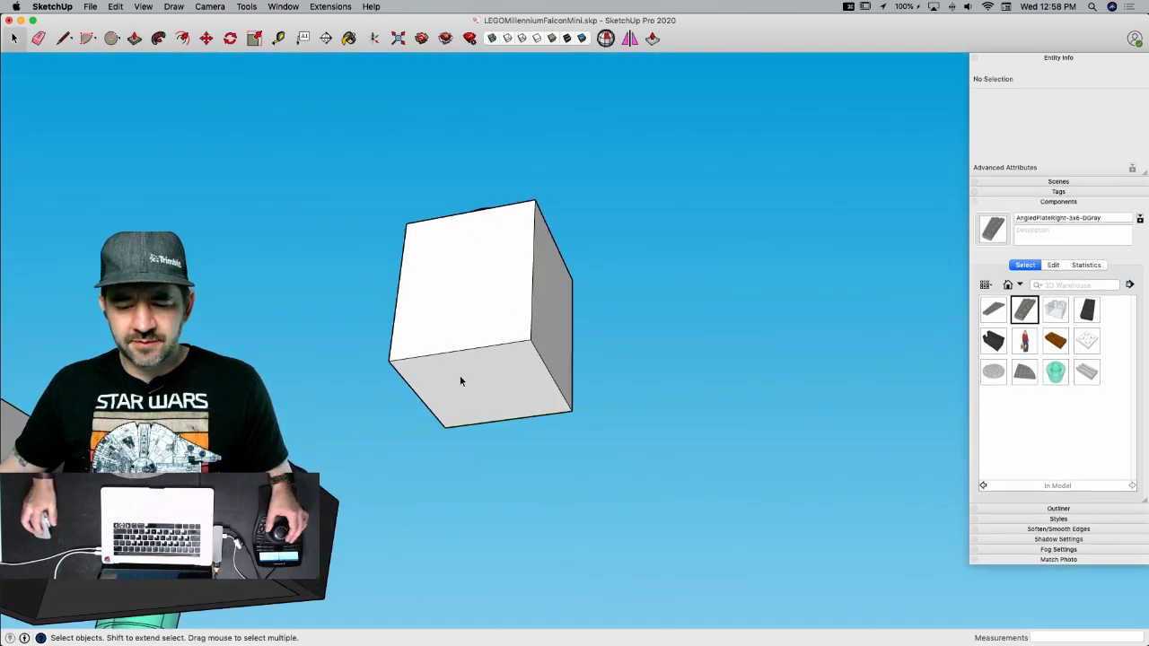
pyautogui.press('f')
pyautogui.click(456, 353)
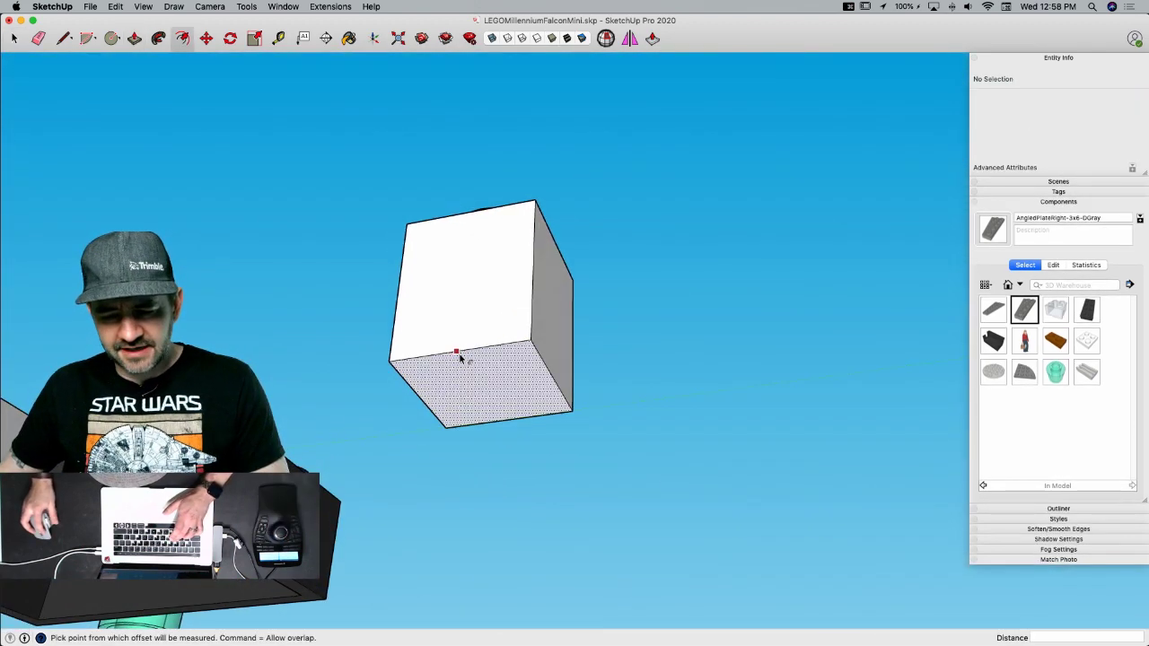
pyautogui.press('space')
pyautogui.press('p')
pyautogui.moveTo(460, 357); pyautogui.dragTo(461, 368)
pyautogui.click(461, 368)
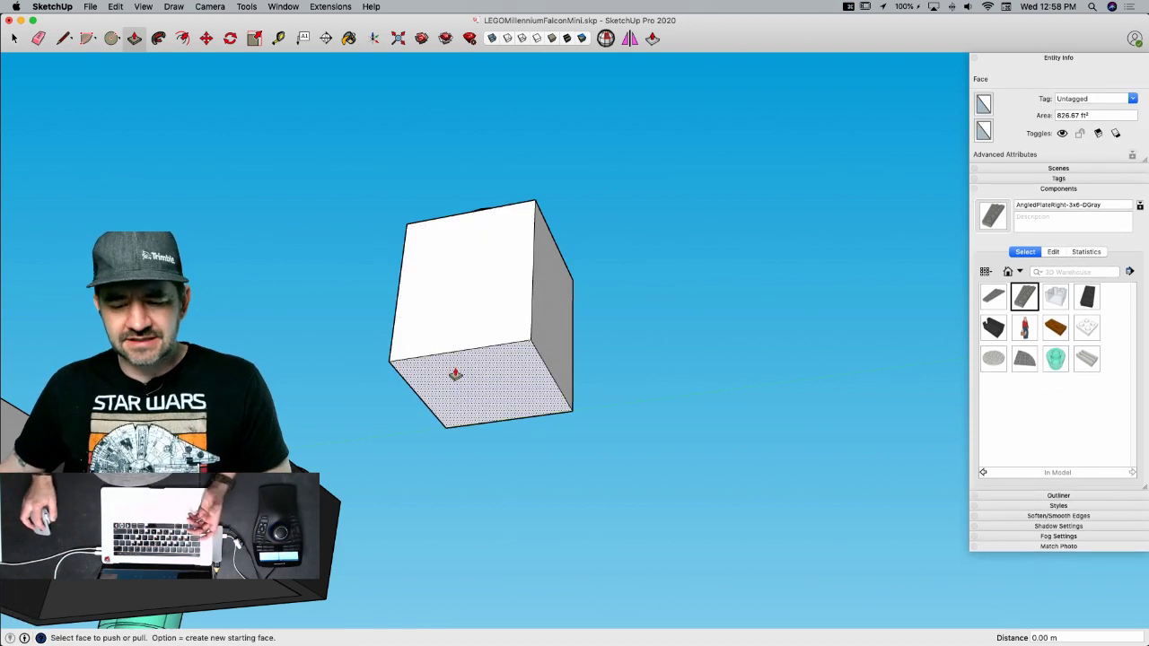
# - Offset the outline of the new brick's bottom face inward by 1.6 m
pyautogui.press('f')
pyautogui.click(455, 372)
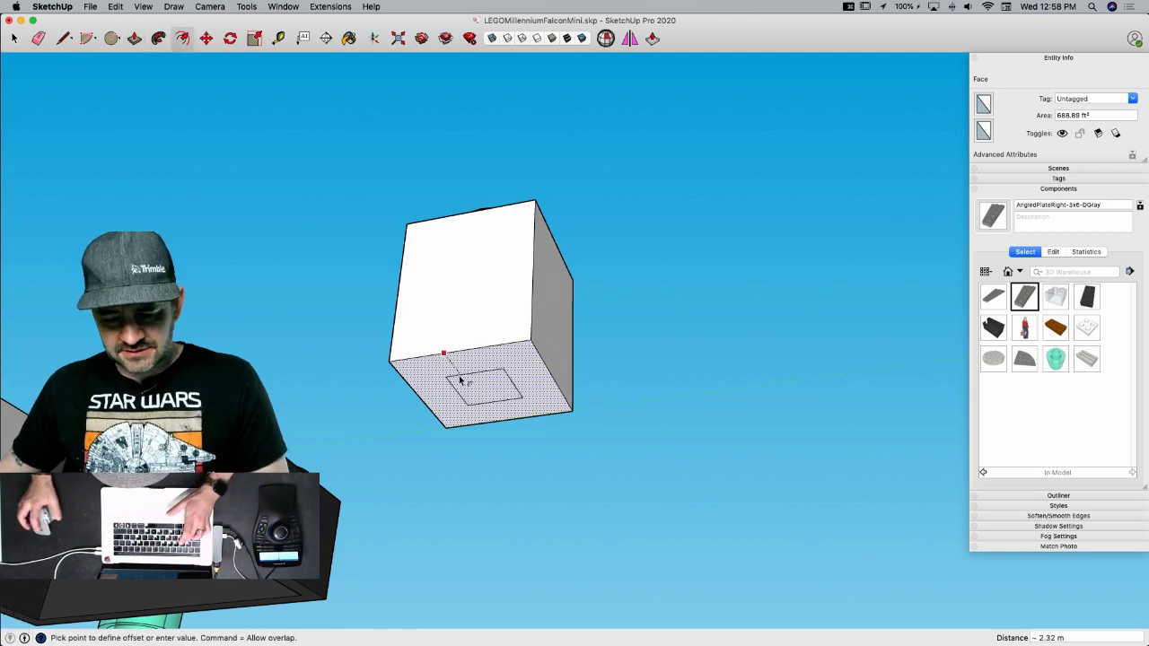
pyautogui.click(459, 380)
pyautogui.write('1.6')
pyautogui.press('Return')
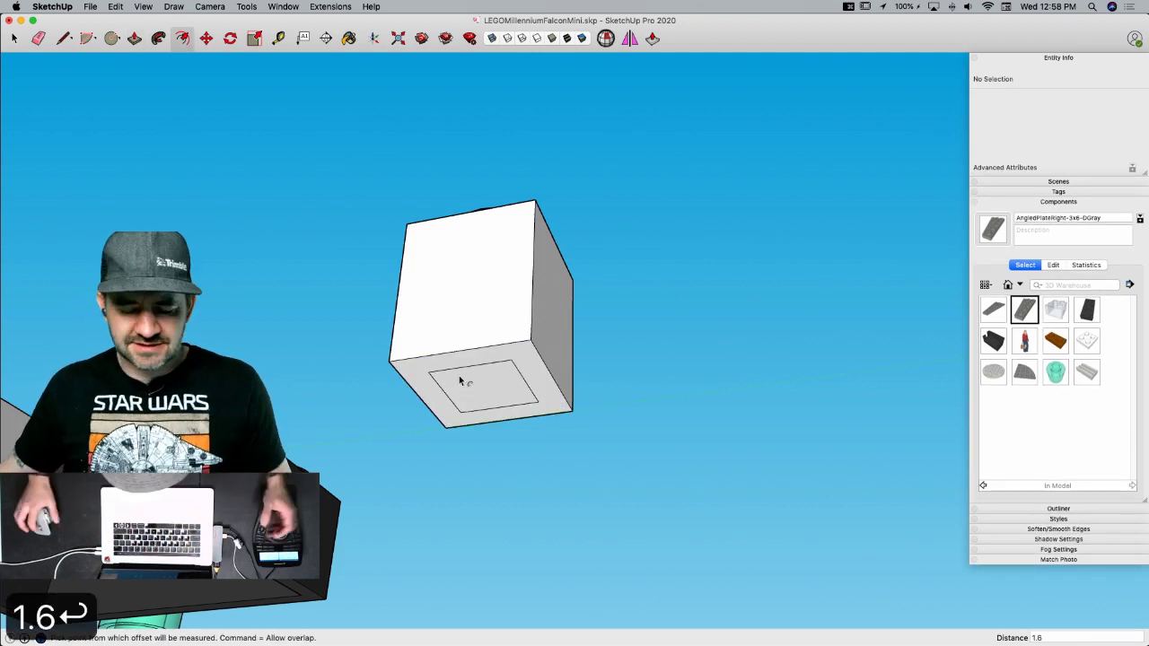
# - Push/Pull the inner square on the brick's underside 8 m into the body to hollow it out
pyautogui.press('p')
pyautogui.click(485, 395)
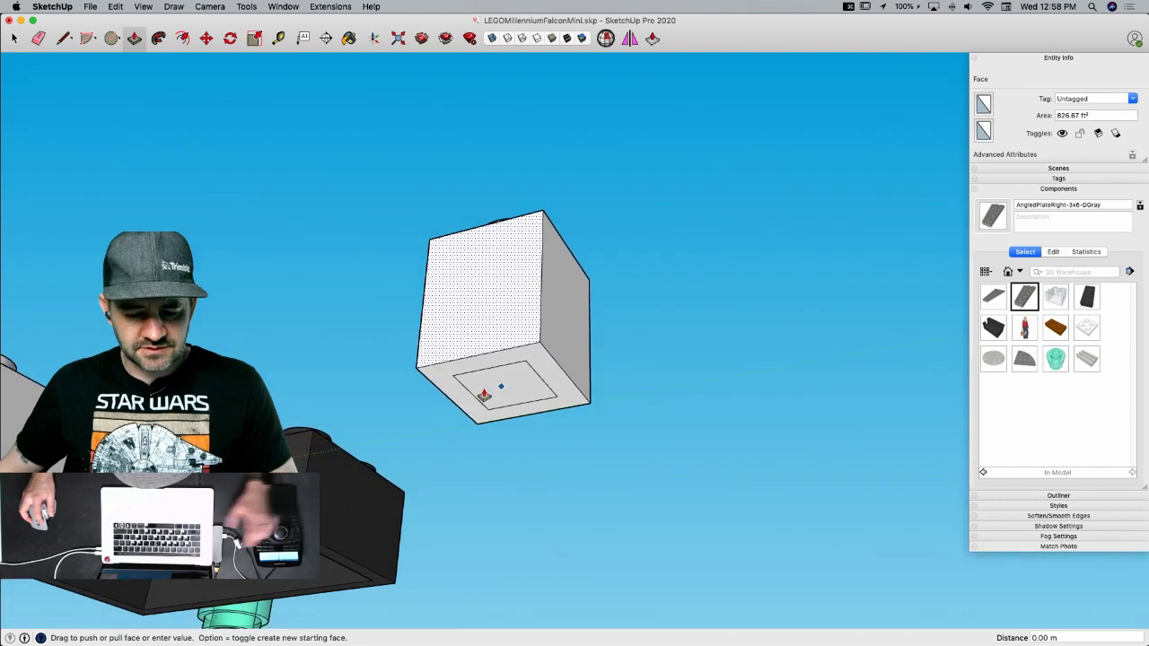
pyautogui.press('Escape')
pyautogui.click(487, 393)
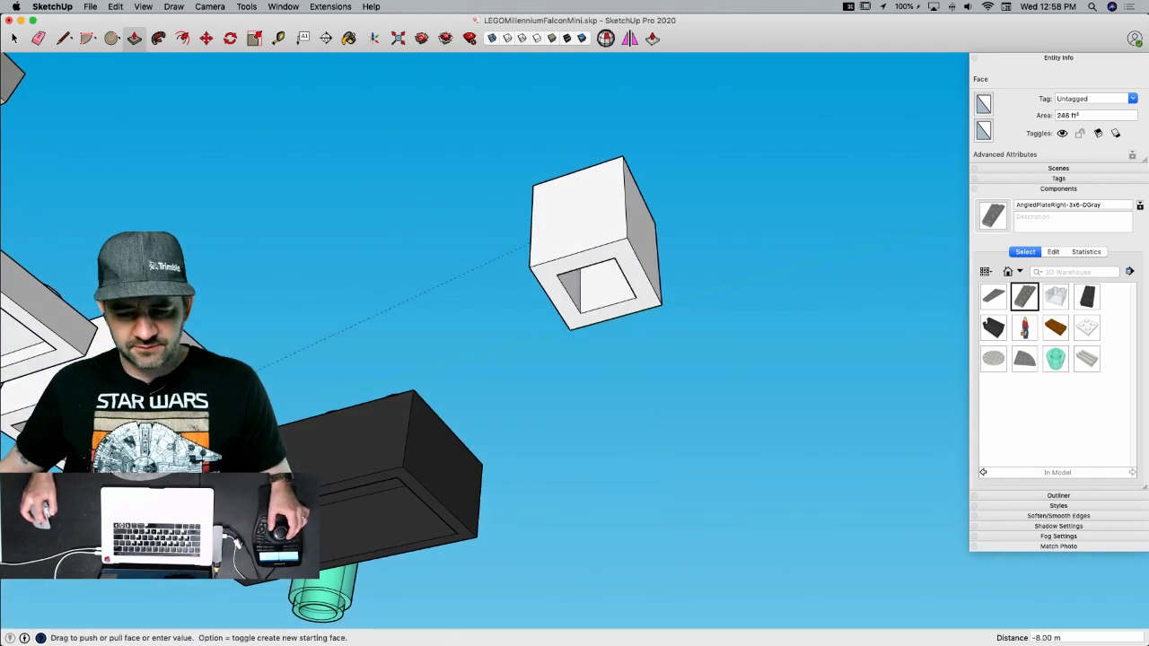
pyautogui.click(634, 427)
# - Make the finished 1x1 brick with all its connected geometry a component with the definition name Brick-1x1-White
pyautogui.press('space')
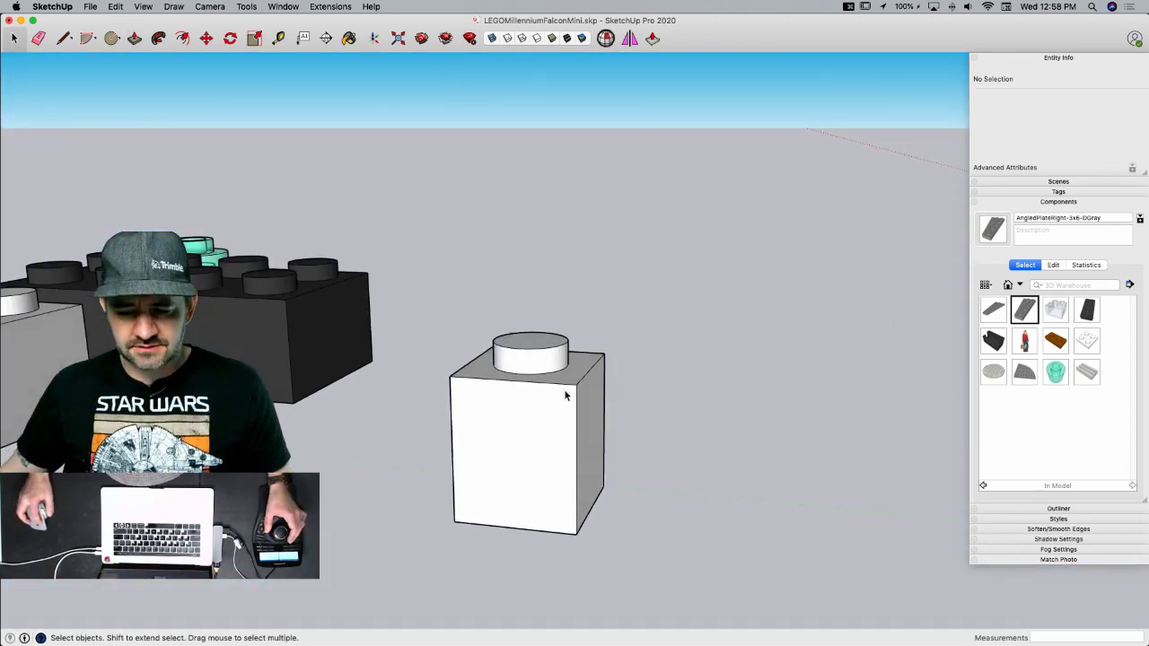
pyautogui.tripleClick(565, 395)
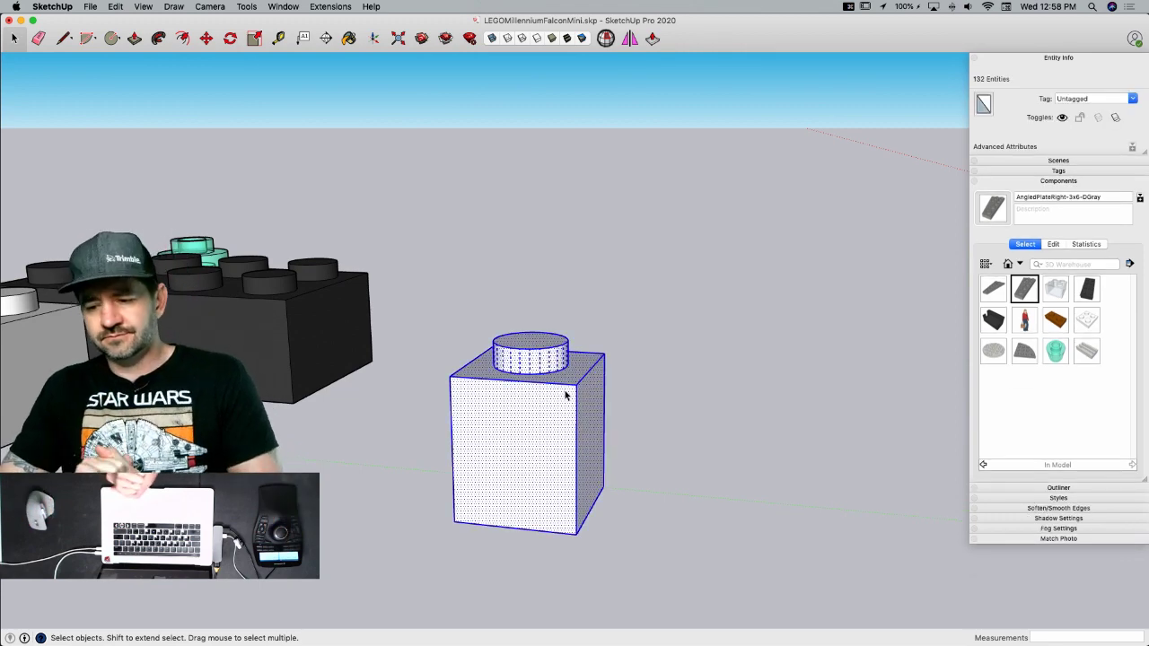
pyautogui.rightClick(521, 401)
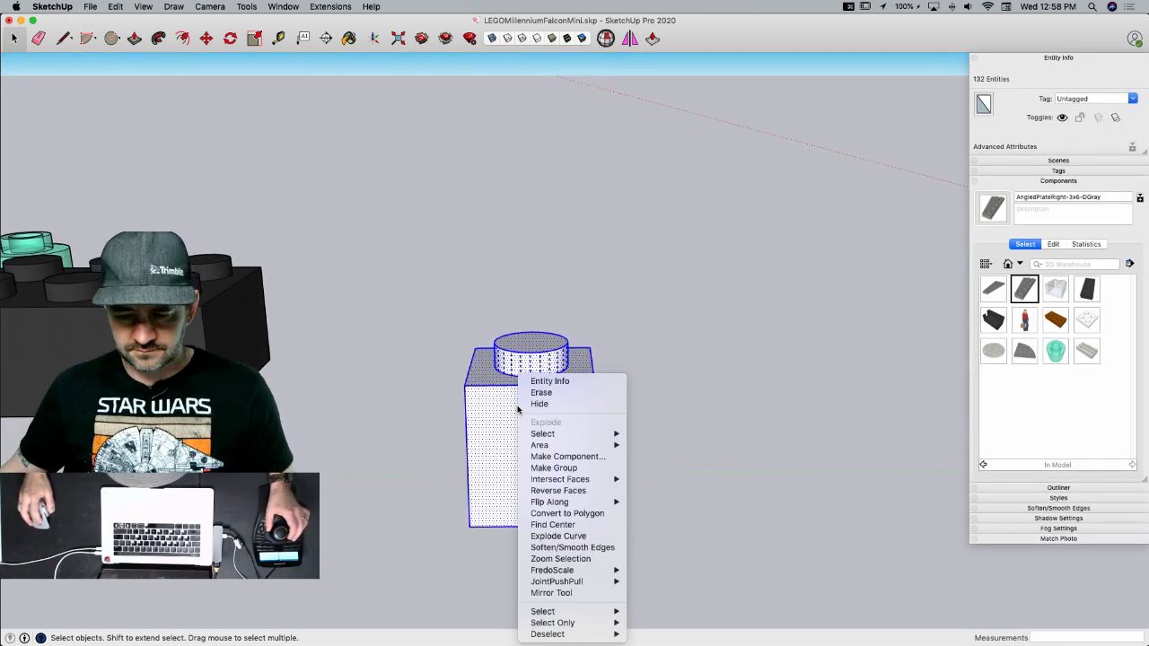
pyautogui.click(582, 456)
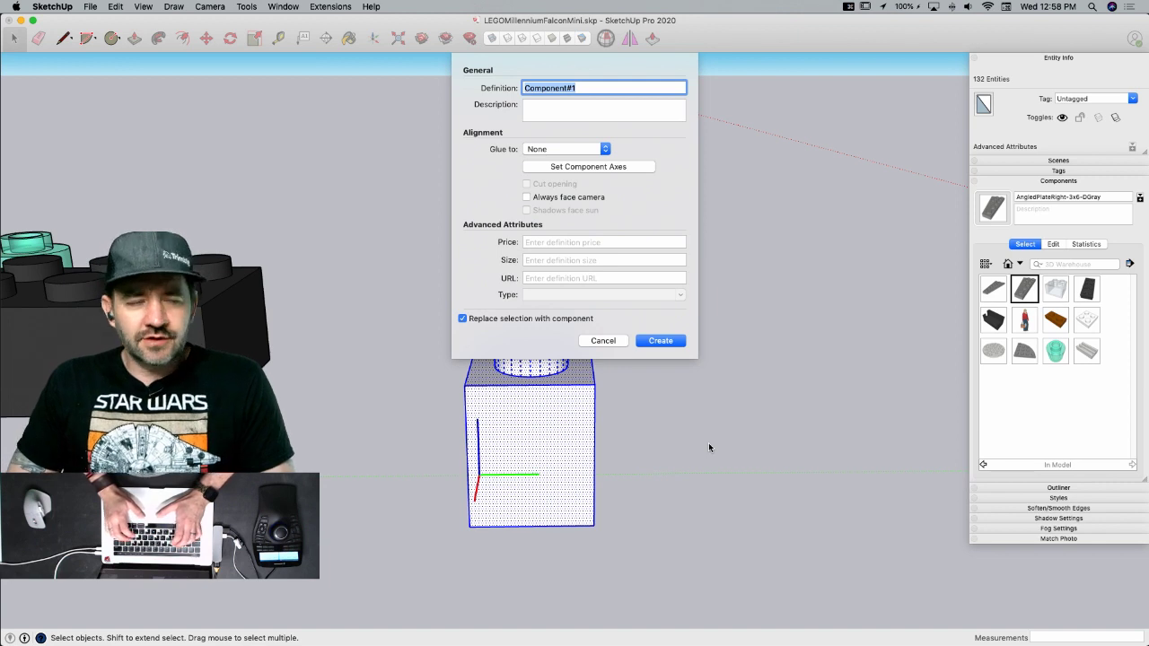
pyautogui.write('B')
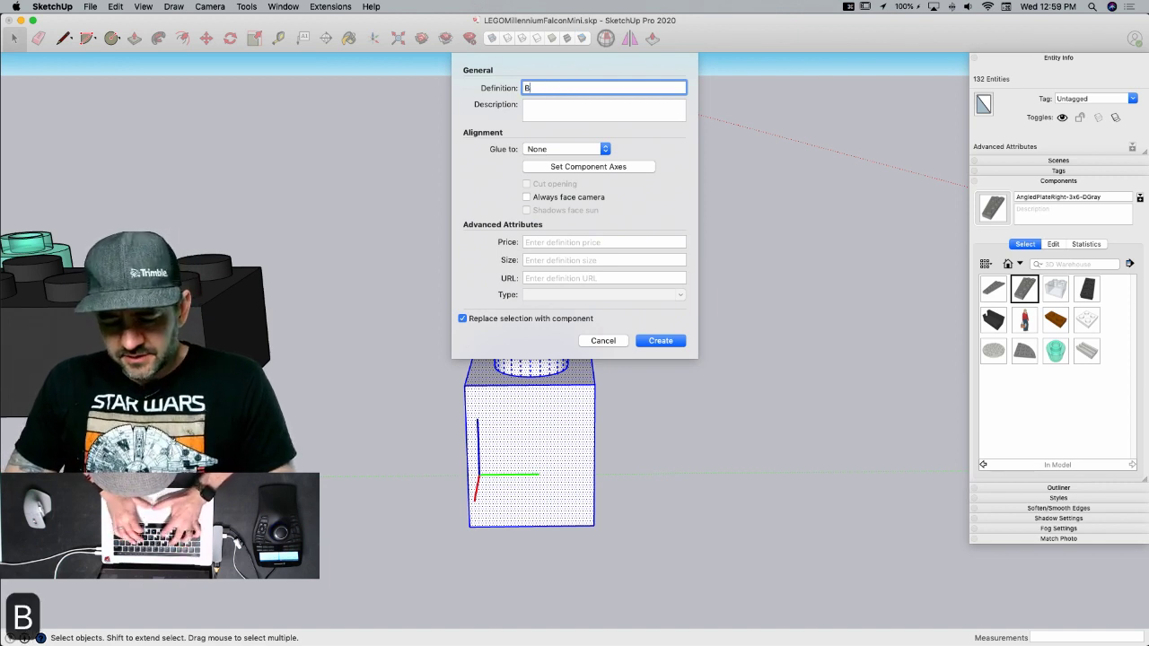
pyautogui.write('rick-1x1-')
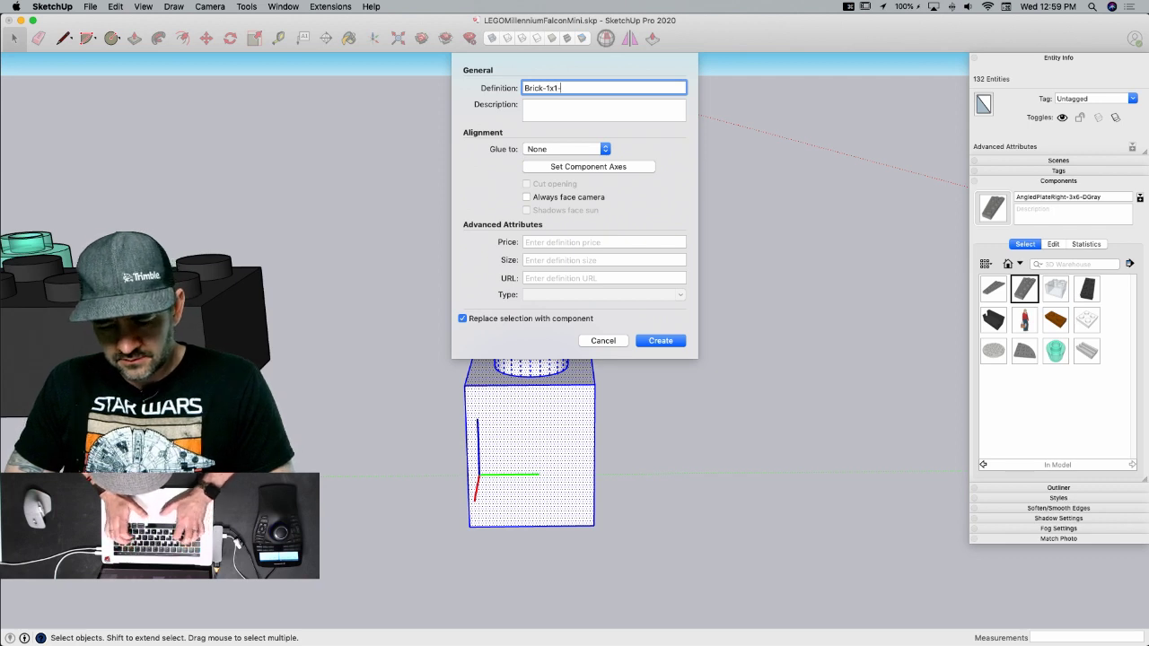
pyautogui.write('White')
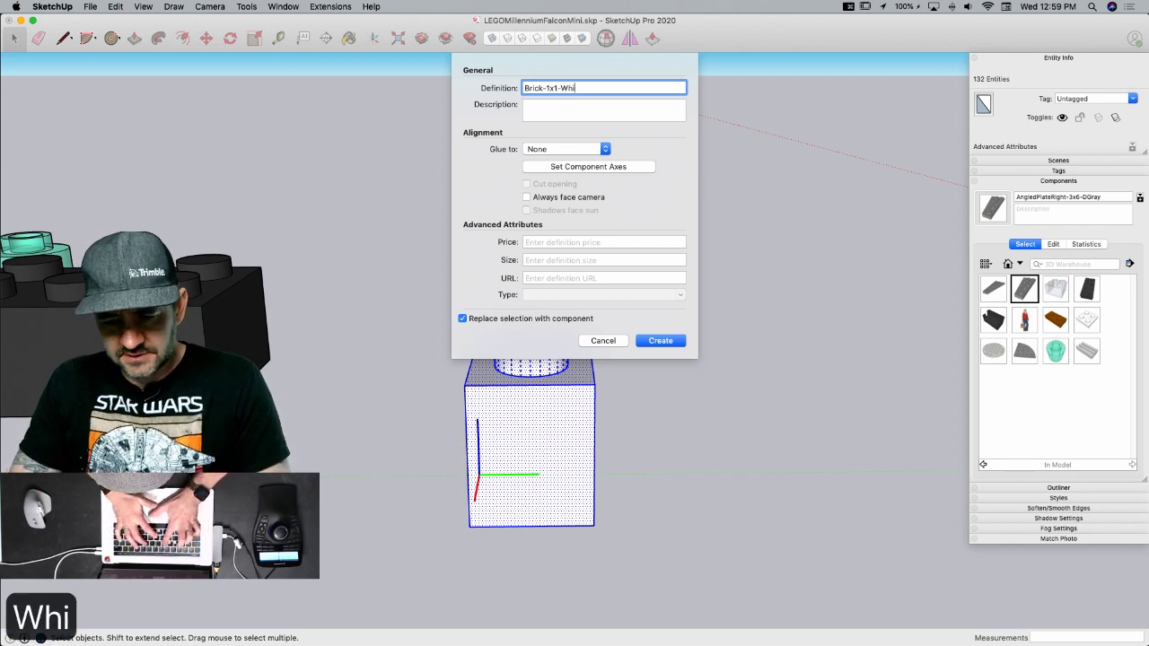
pyautogui.click(668, 345)
# - Move the white 1x1 brick across the ground to sit beside the white 2x2 parts
pyautogui.moveTo(651, 486); pyautogui.dragTo(697, 419, button='middle')
pyautogui.press('m')
pyautogui.click(699, 422)
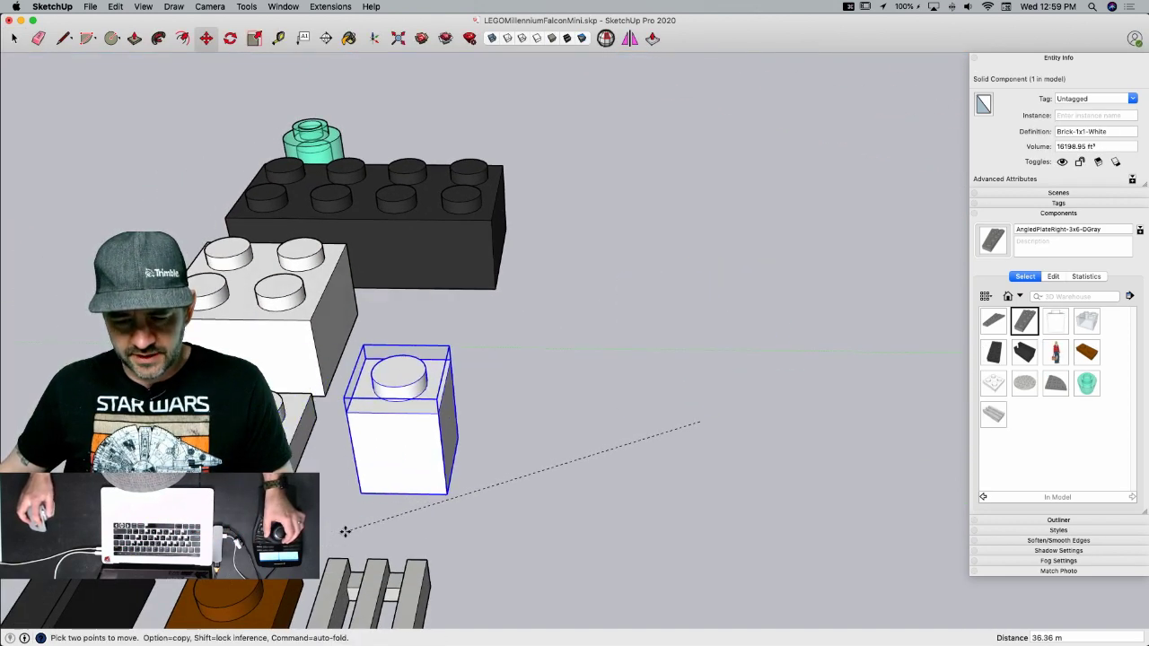
pyautogui.moveTo(485, 472); pyautogui.dragTo(500, 551, button='middle')
pyautogui.click(438, 574)
pyautogui.press('space')
# - Copy the white 1x1 brick about 11 m along the red axis
pyautogui.press('m')
pyautogui.click(458, 547)
pyautogui.press('alt')
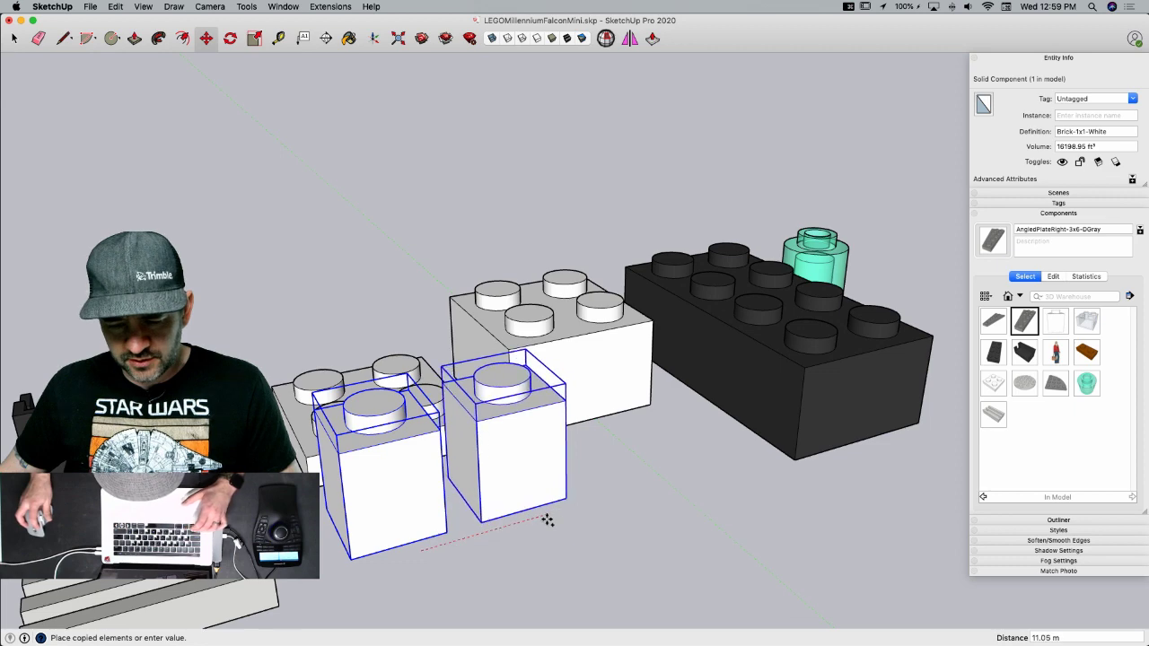
pyautogui.click(546, 520)
pyautogui.press('space')
# - Make the copied 1x1 brick unique and rename its definition Plate-1x1-White
pyautogui.scroll(3, 510, 446)
pyautogui.rightClick(503, 455)
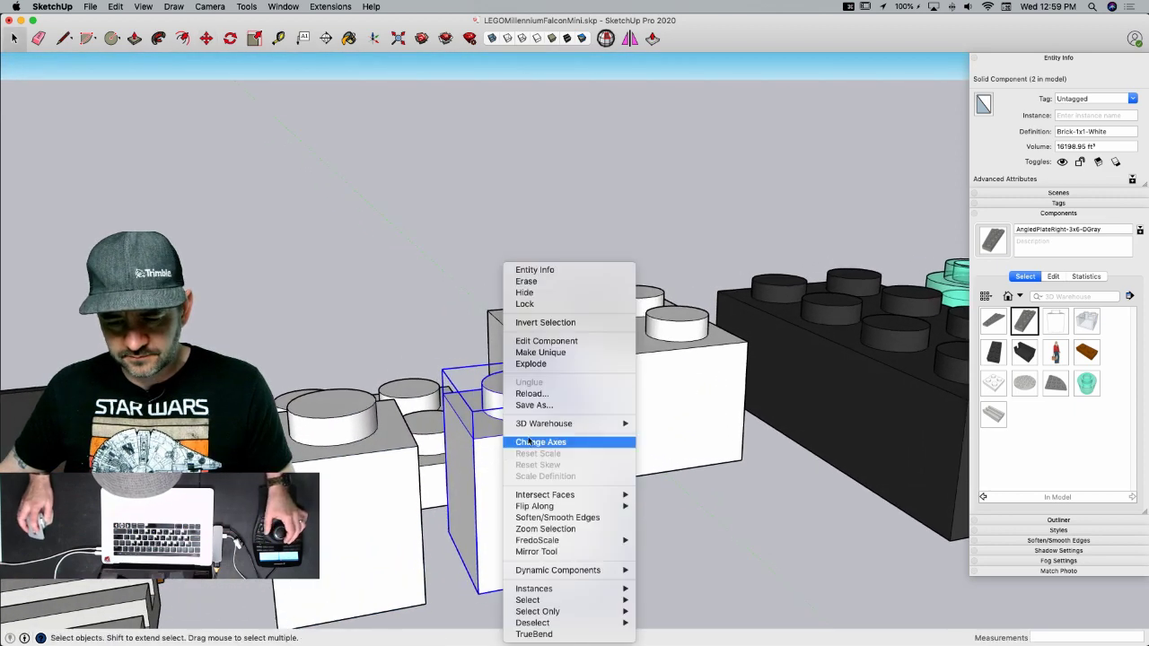
pyautogui.click(541, 352)
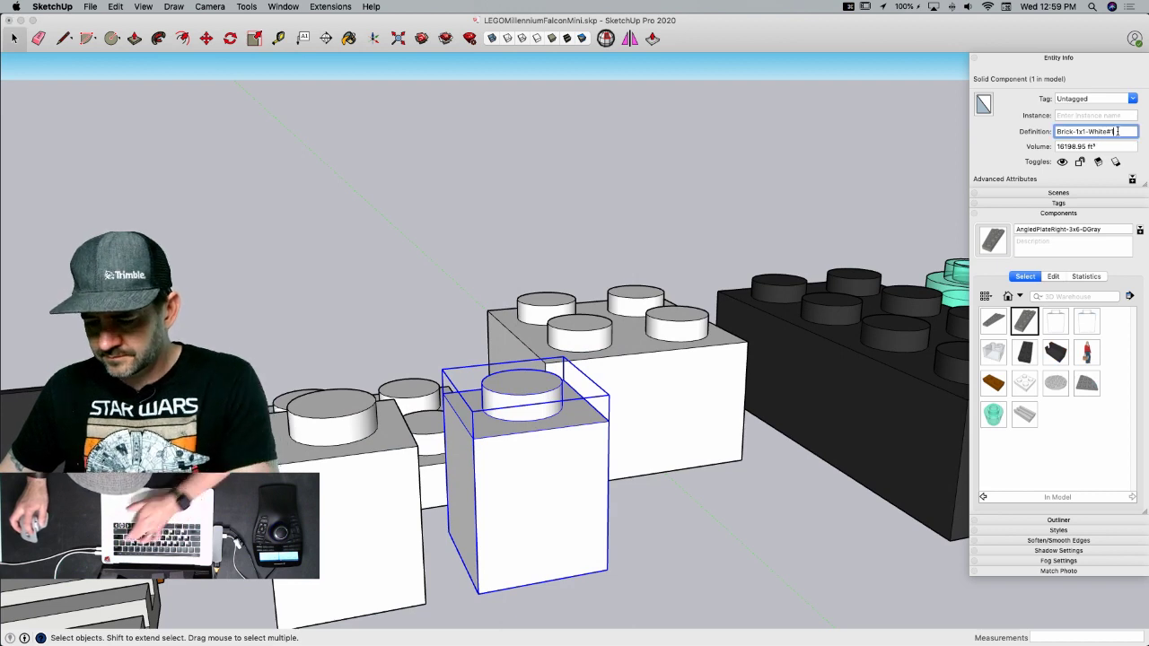
pyautogui.press('BackSpace')
pyautogui.press('BackSpace')
pyautogui.doubleClick(1066, 131)
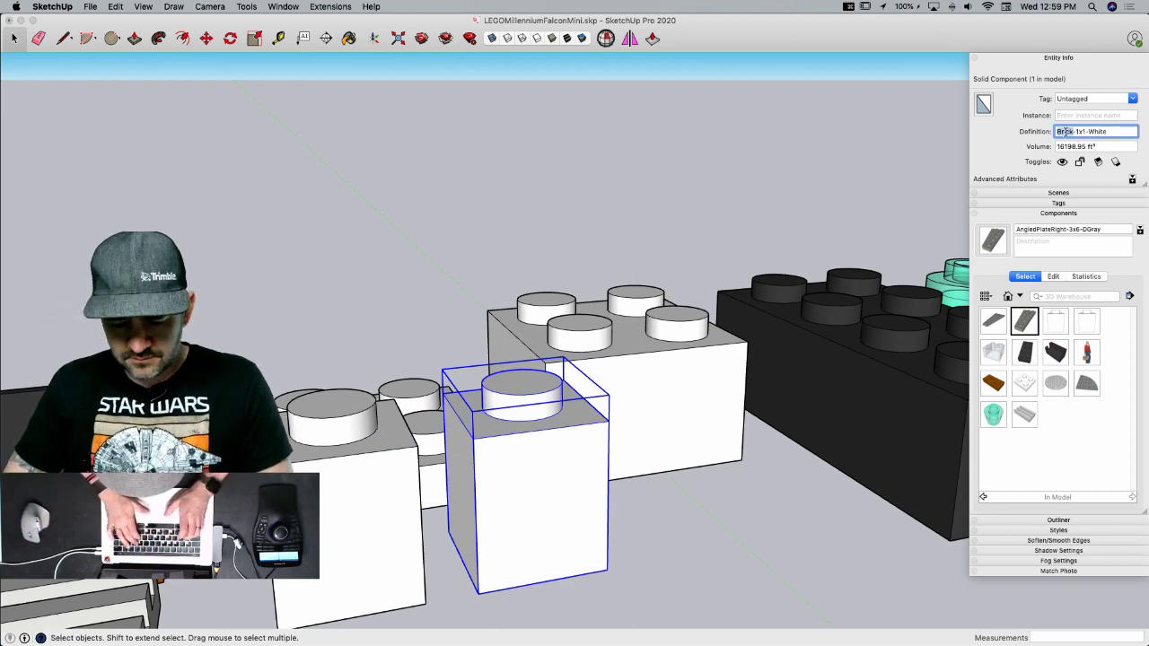
pyautogui.write('Plate')
pyautogui.click(682, 289)
# - Inside the Plate-1x1-White component, move the stud and top geometry straight down to the height of the white 2x2 plate
pyautogui.doubleClick(542, 460)
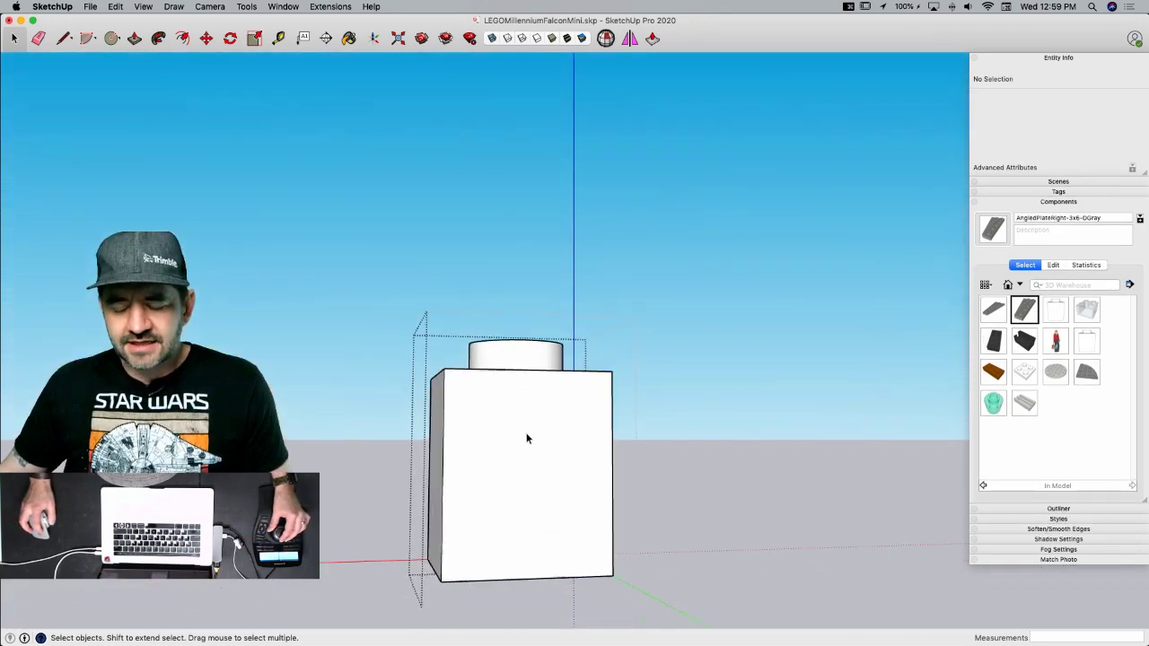
pyautogui.click(748, 509)
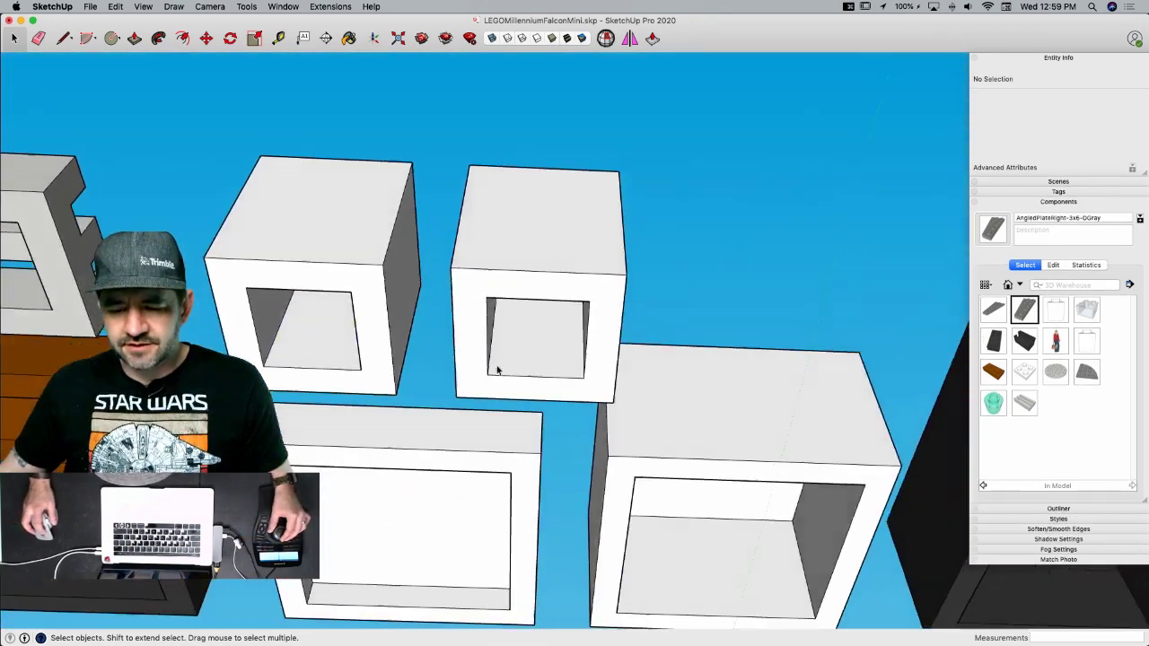
pyautogui.doubleClick(521, 342)
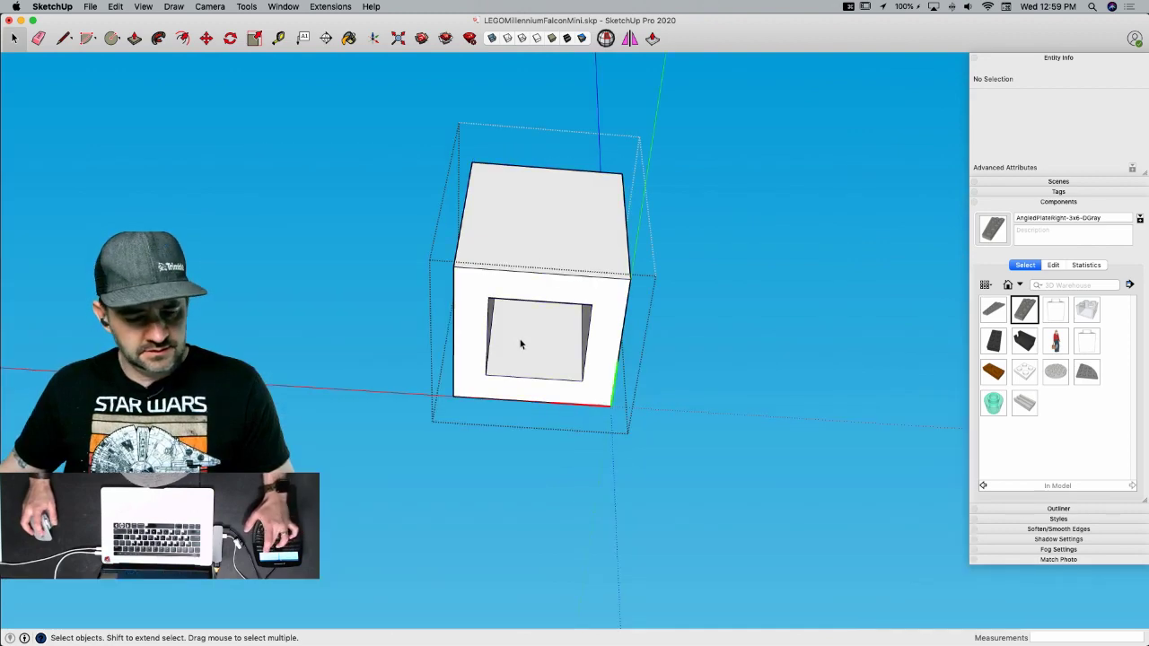
pyautogui.press('q')
pyautogui.moveTo(505, 328); pyautogui.dragTo(456, 123, button='middle')
pyautogui.moveTo(716, 237); pyautogui.dragTo(661, 231)
pyautogui.moveTo(661, 230); pyautogui.dragTo(504, 161, button='middle')
pyautogui.press('m')
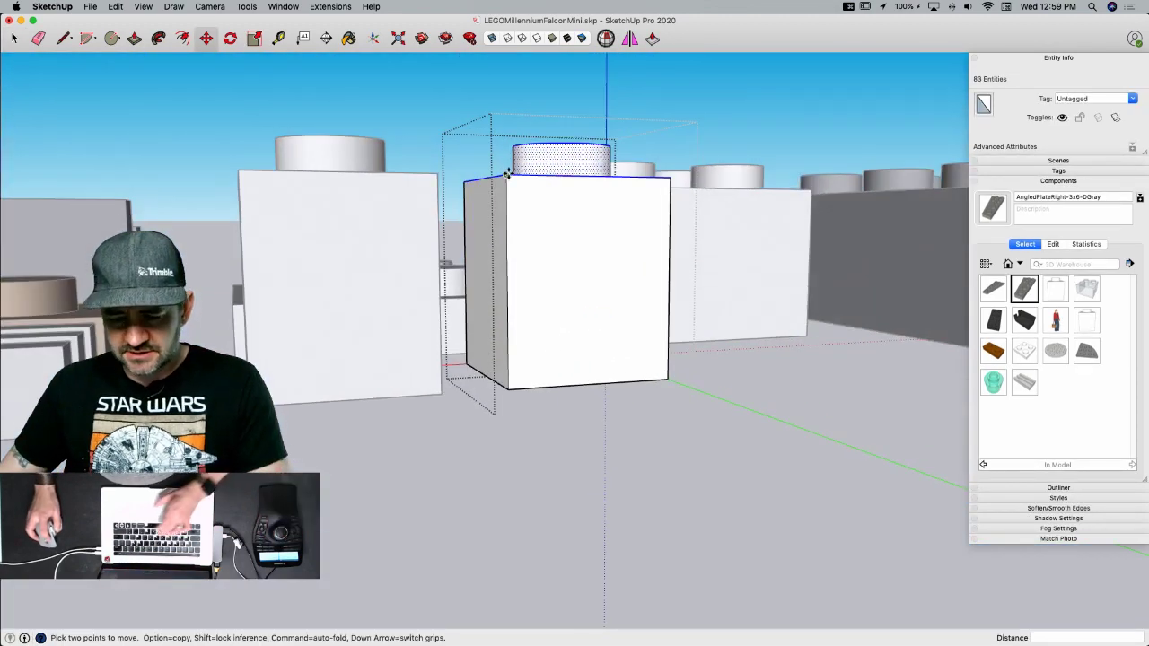
pyautogui.click(508, 173)
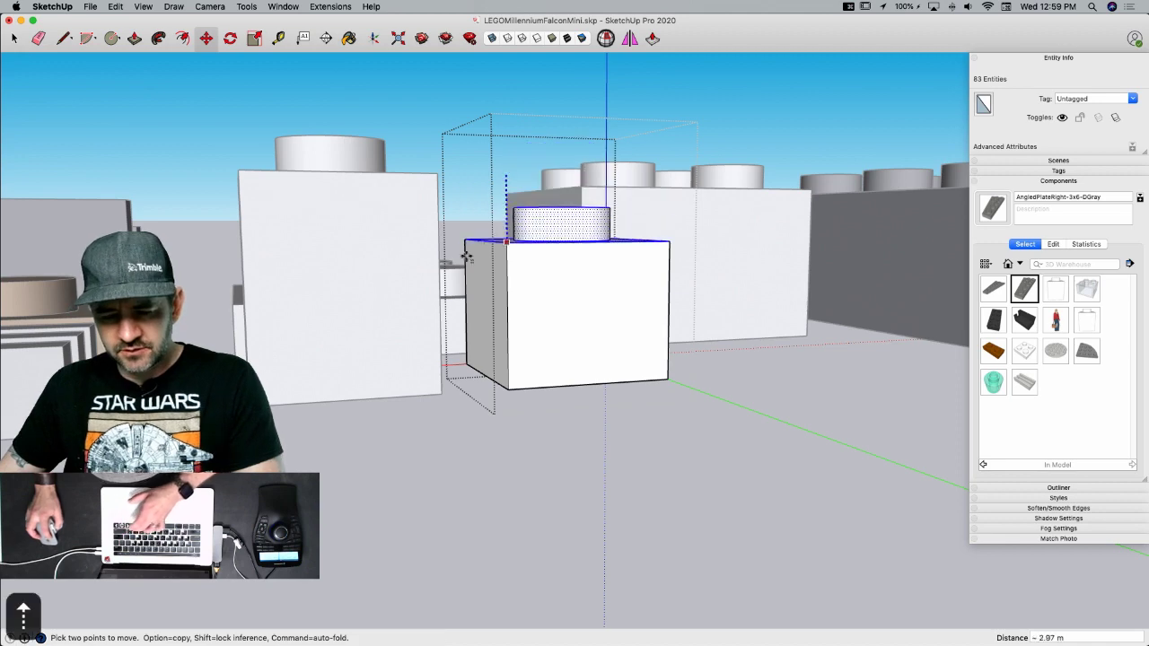
pyautogui.click(235, 306)
pyautogui.press('space')
pyautogui.click(696, 543)
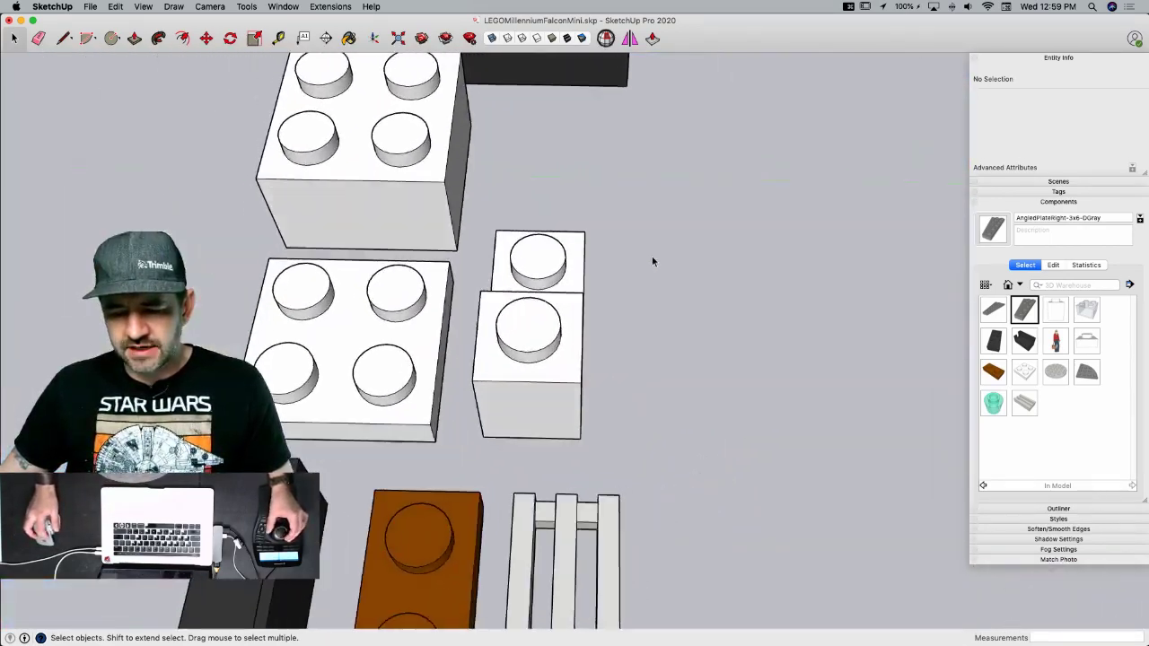
# - Copy the 1x1 brick and 1x1 plate together about 37 m away into open space and make both copies unique
pyautogui.moveTo(651, 258); pyautogui.dragTo(506, 337)
pyautogui.press('m')
pyautogui.press('alt')
pyautogui.click(490, 317)
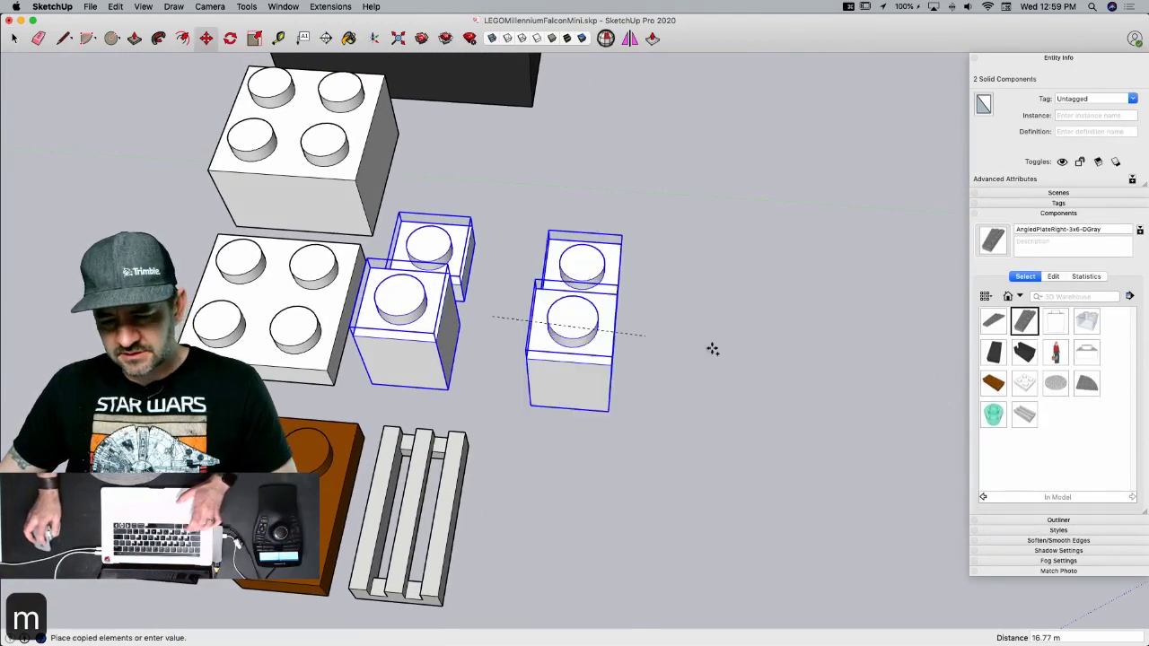
pyautogui.click(835, 342)
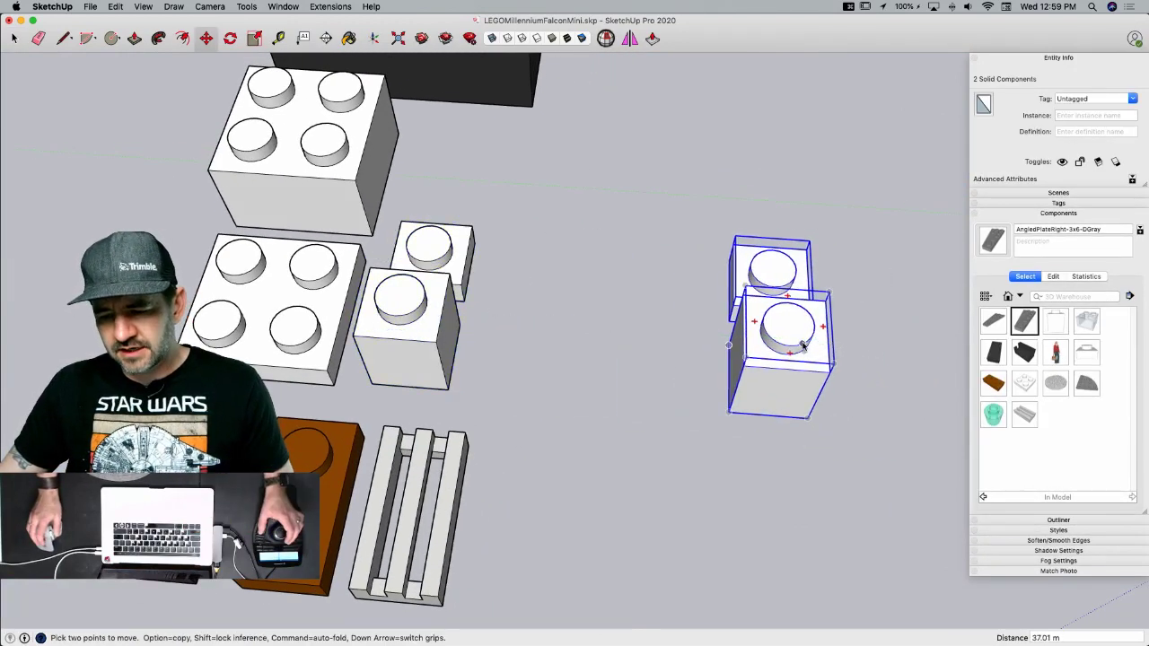
pyautogui.rightClick(803, 343)
pyautogui.click(860, 460)
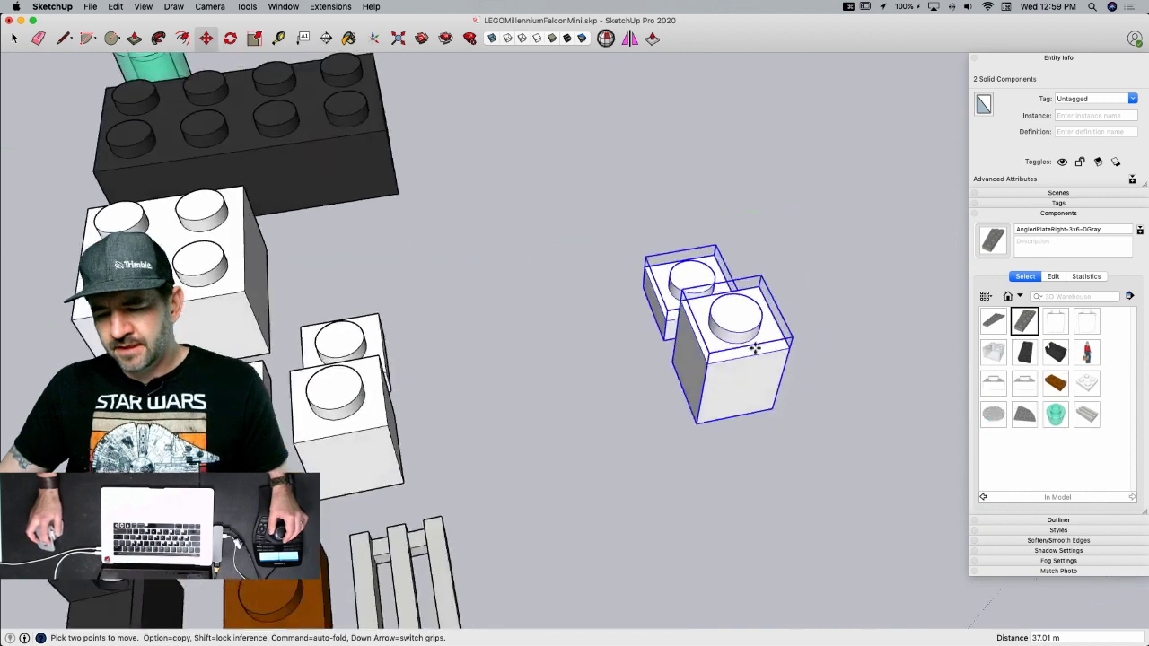
# - Rename the copied 1x1 brick's definition SideBrick-1x1-LGray
pyautogui.press('space')
pyautogui.click(693, 362)
pyautogui.click(693, 362)
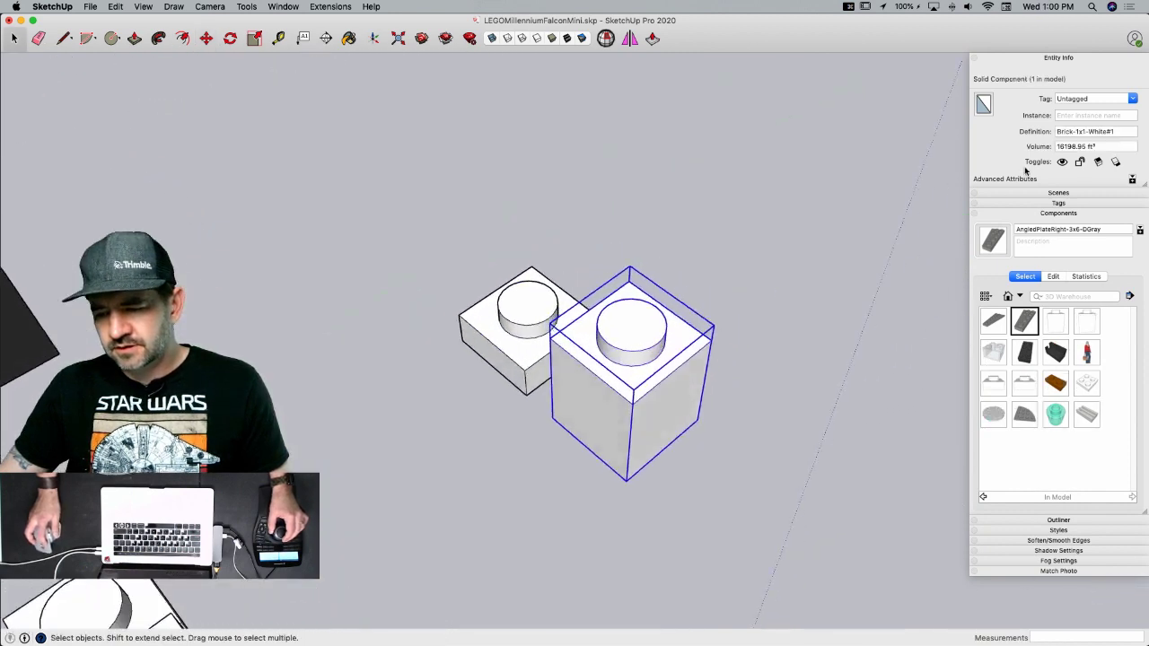
pyautogui.click(1059, 132)
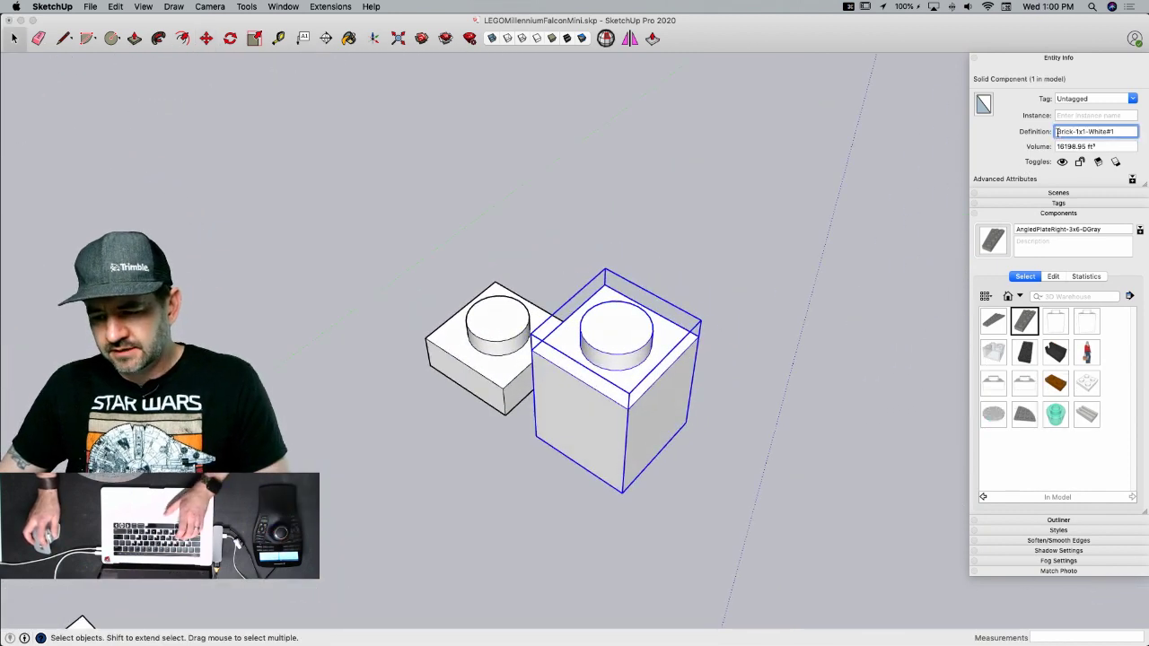
pyautogui.write('Side')
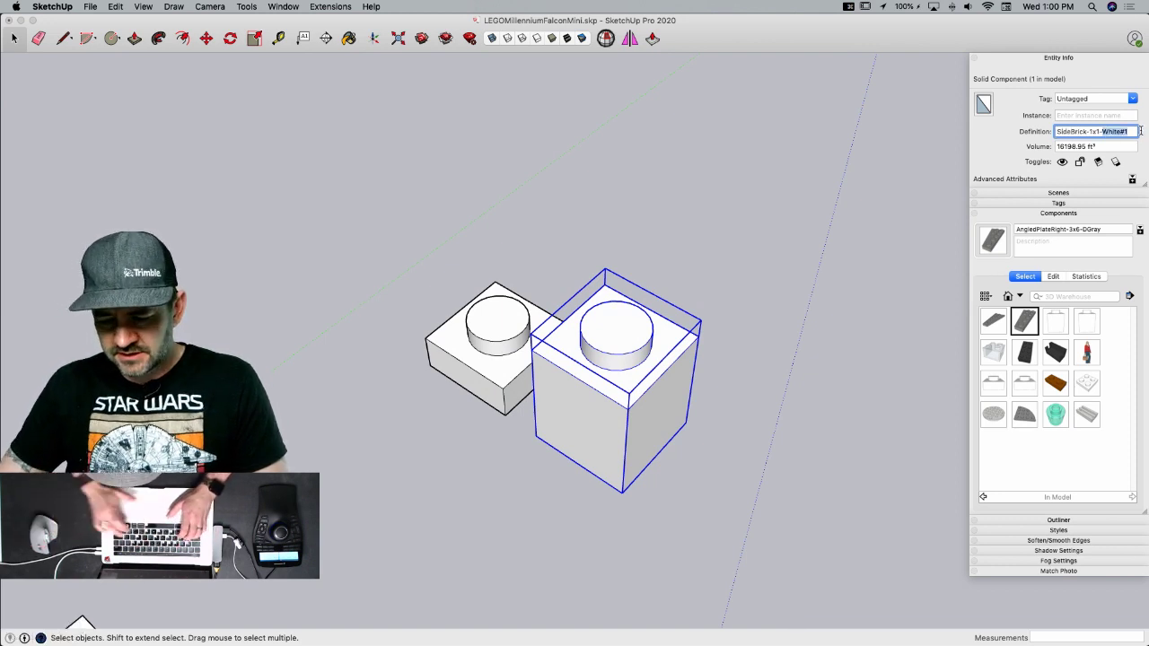
pyautogui.write('LGray')
pyautogui.press('Return')
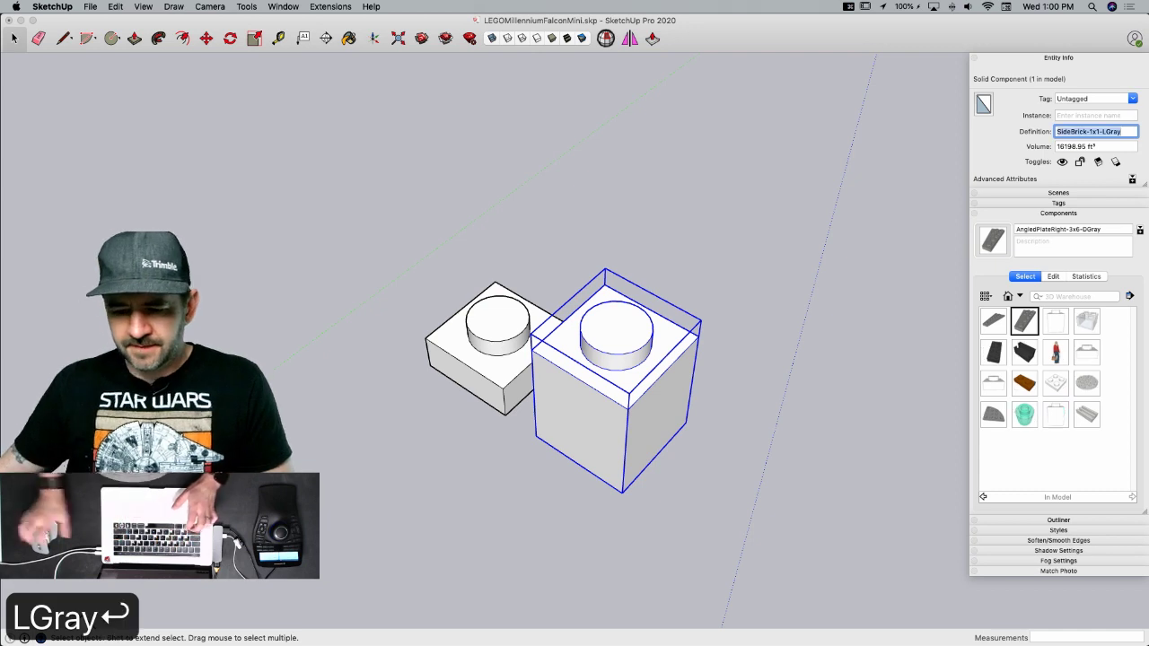
# - Rename the copied 1x1 plate's definition Plate-1x1-ClearTeal
pyautogui.click(517, 342)
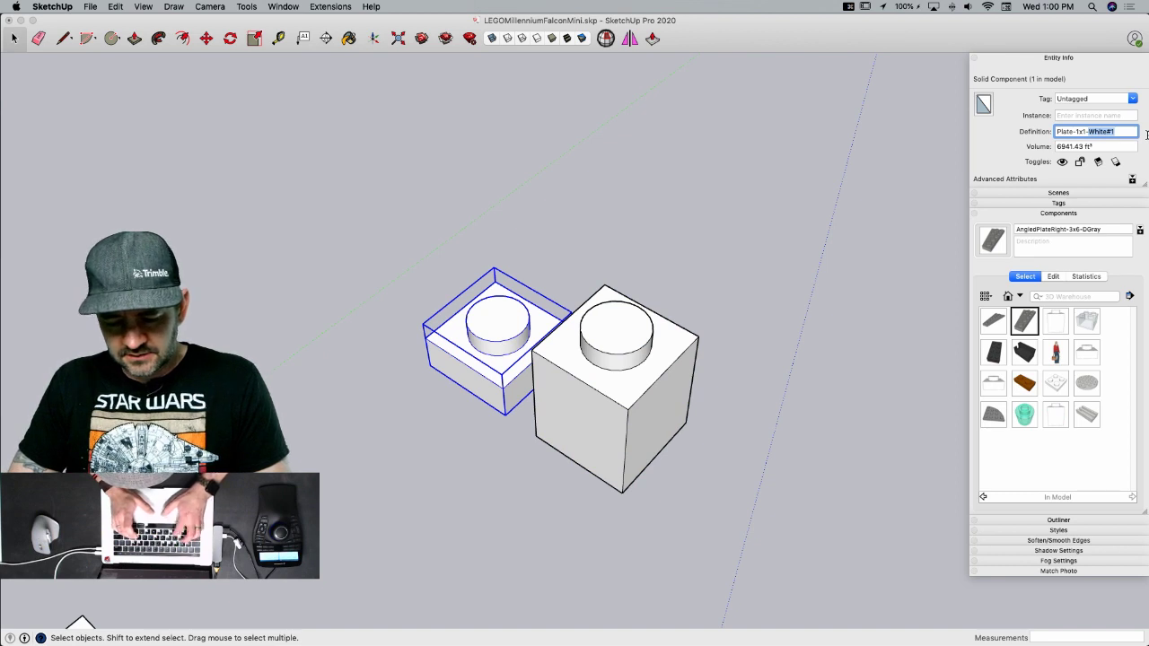
pyautogui.write('ClearTea')
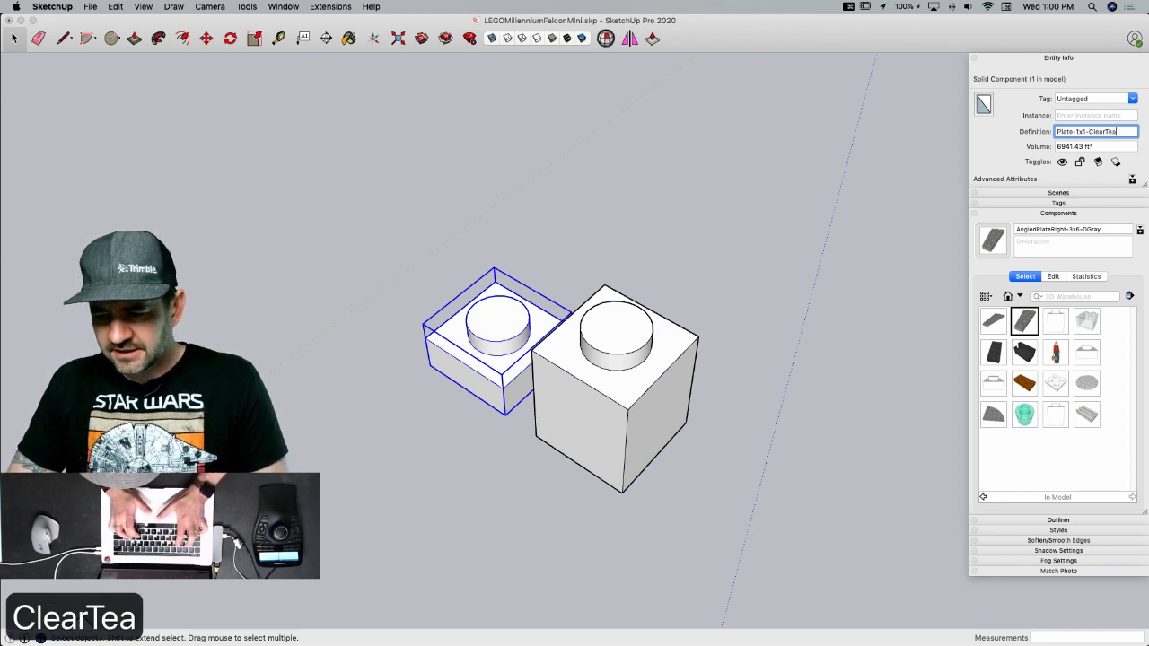
pyautogui.write('l')
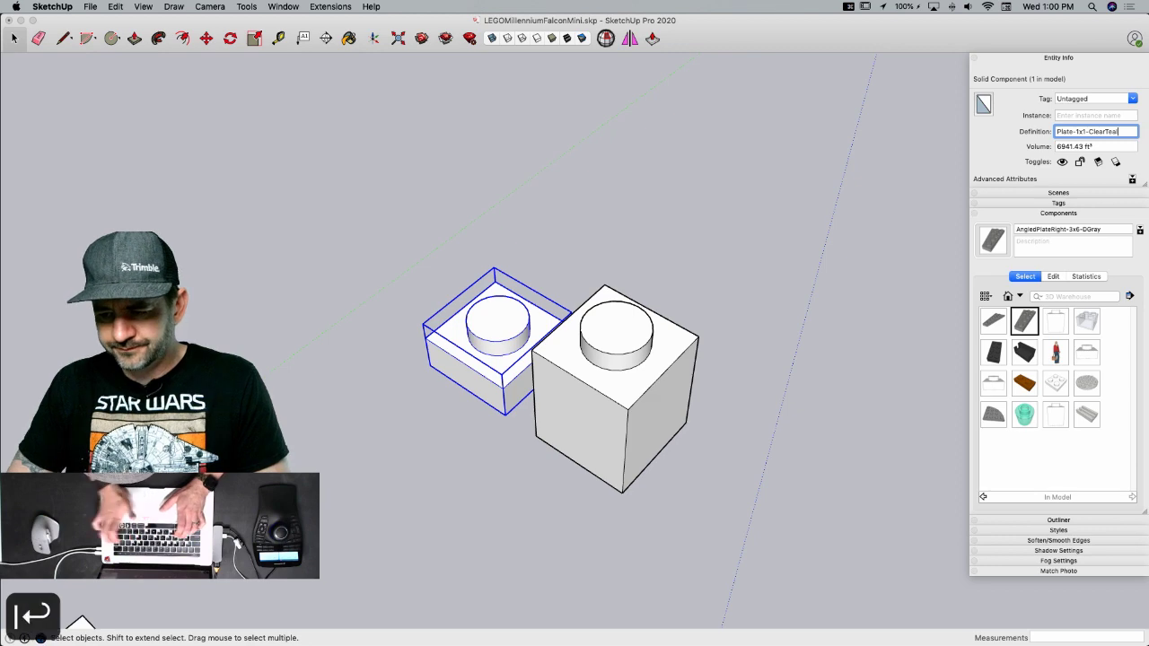
pyautogui.press('Return')
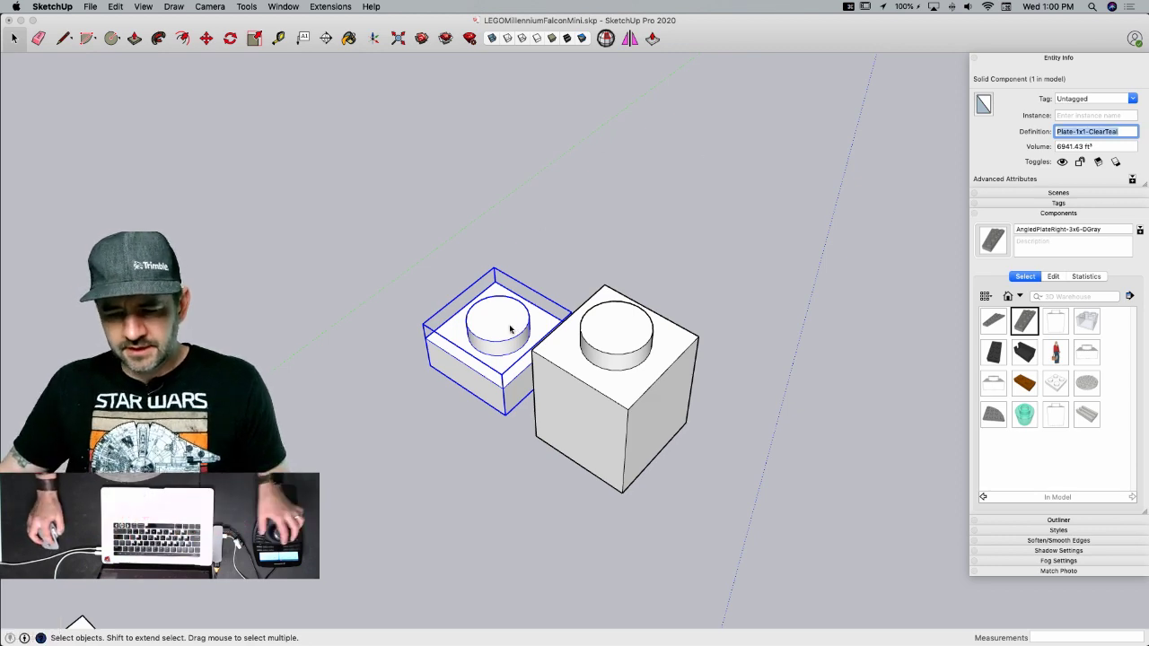
# - Paint all geometry inside the Plate-1x1-ClearTeal component with the translucent teal material sampled from the existing teal round brick
pyautogui.doubleClick(611, 312)
pyautogui.tripleClick(611, 313)
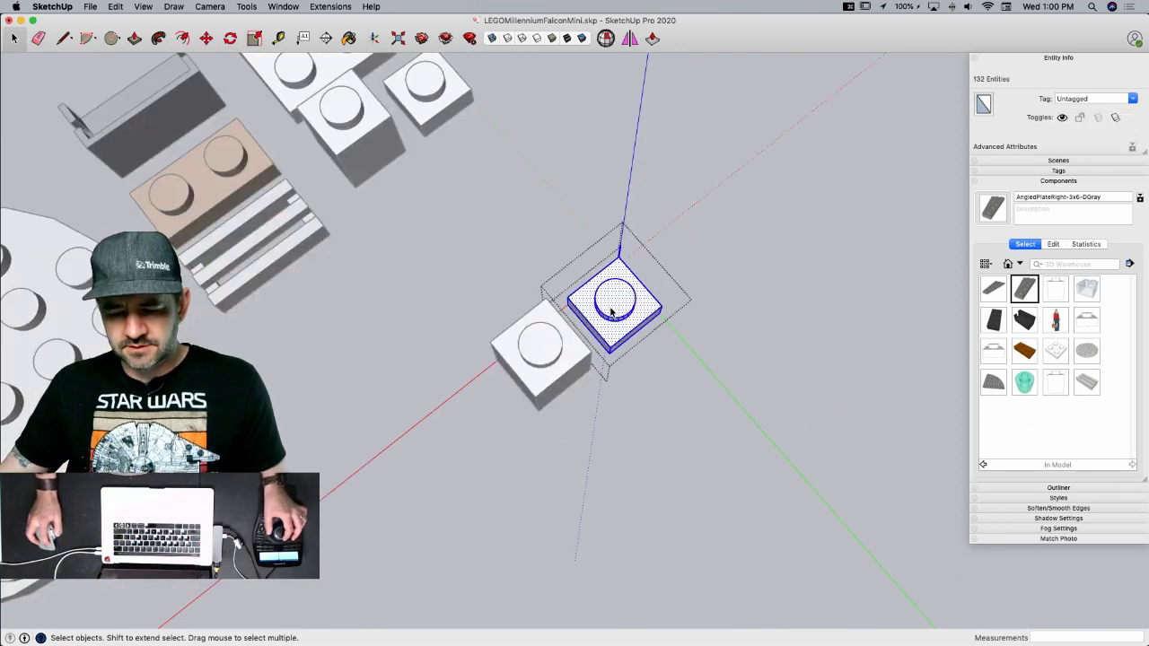
pyautogui.press('b')
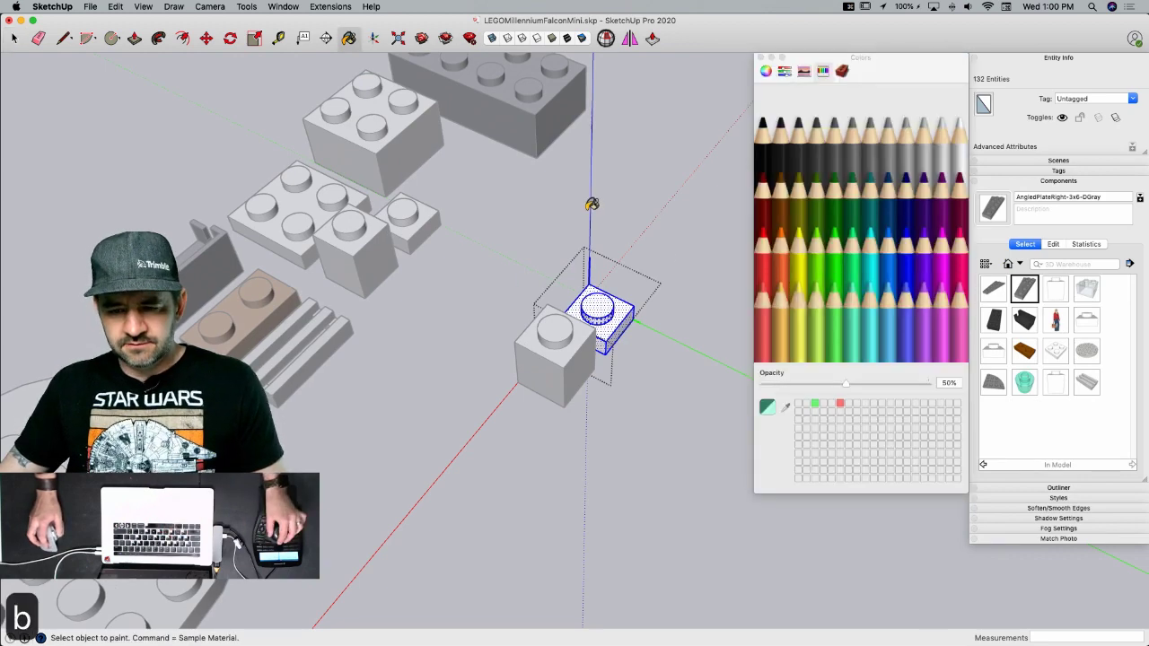
pyautogui.press('alt')
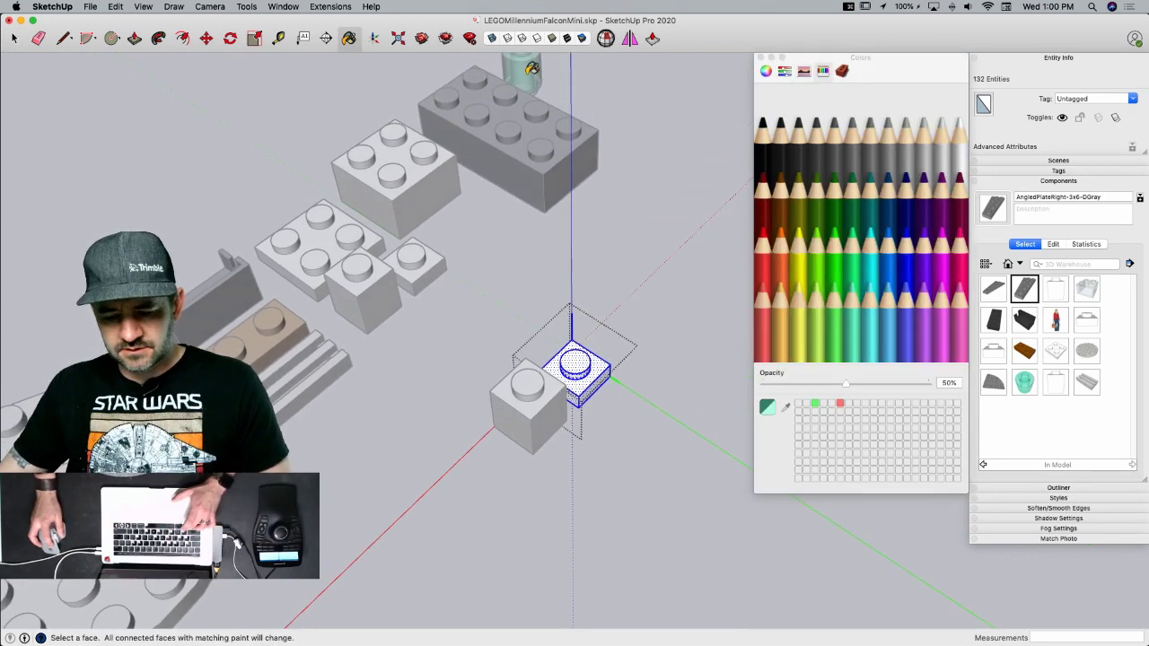
pyautogui.click(591, 361)
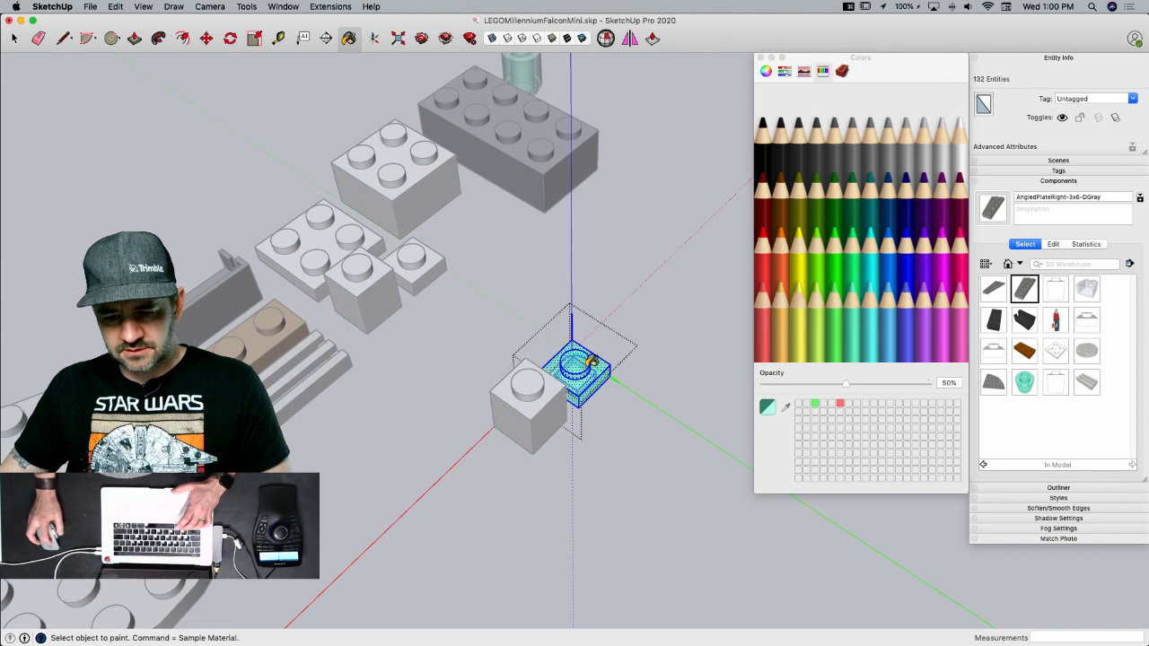
# - Paint all geometry inside the copied 1x1 brick with the light gray material sampled from the model and close the component
pyautogui.press('space')
pyautogui.click(519, 415)
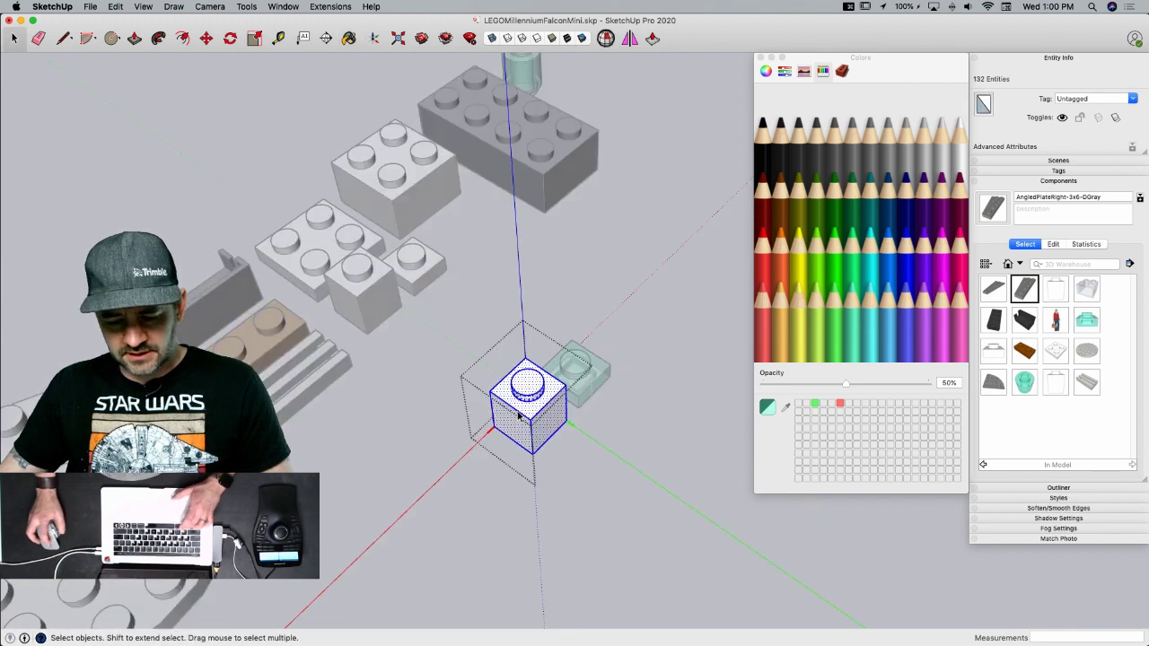
pyautogui.press('b')
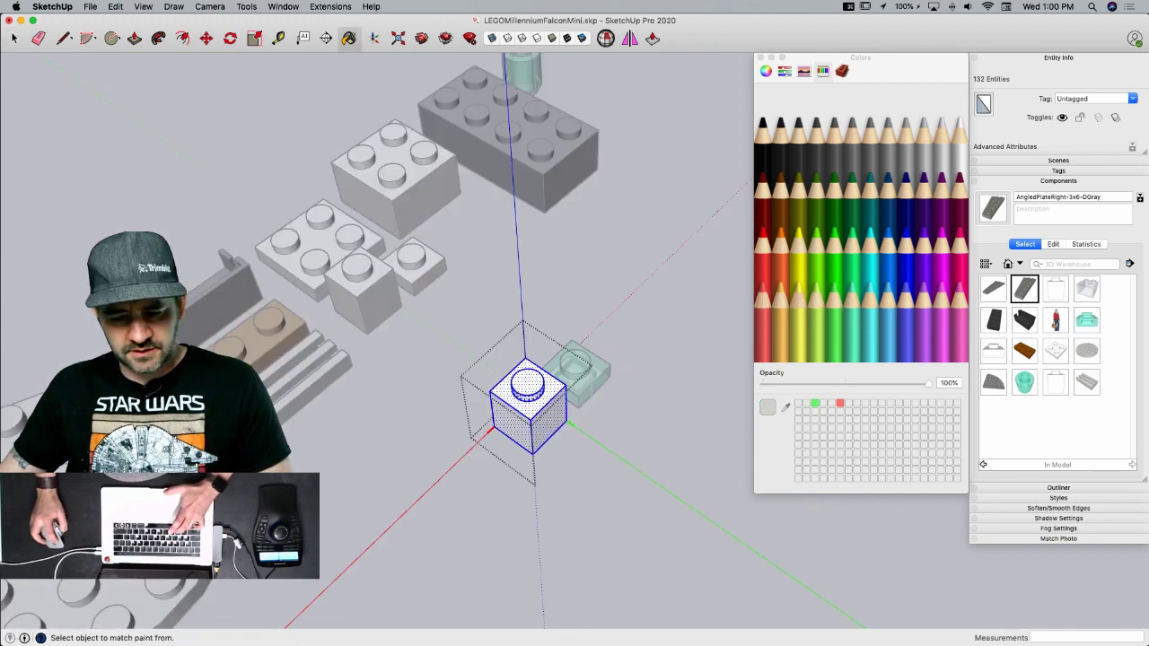
pyautogui.click(541, 400)
pyautogui.press('space')
pyautogui.click(589, 444)
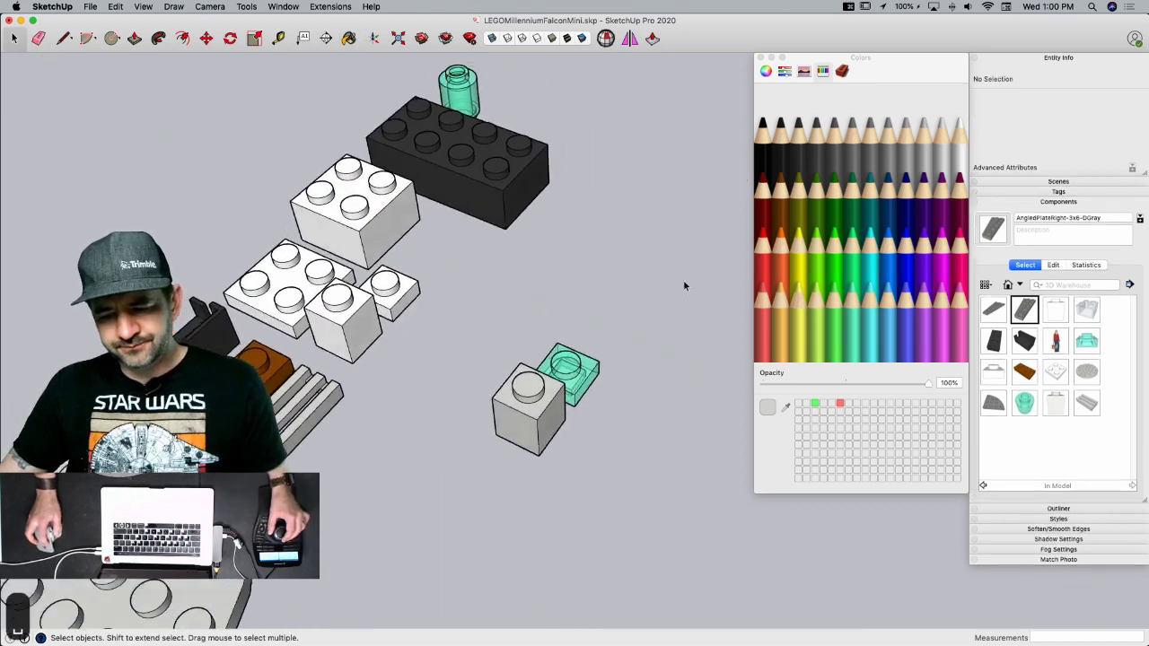
# - Copy the light gray 1x1 brick and teal 1x1 plate together to the row's end beside the teal round brick
pyautogui.doubleClick(516, 408)
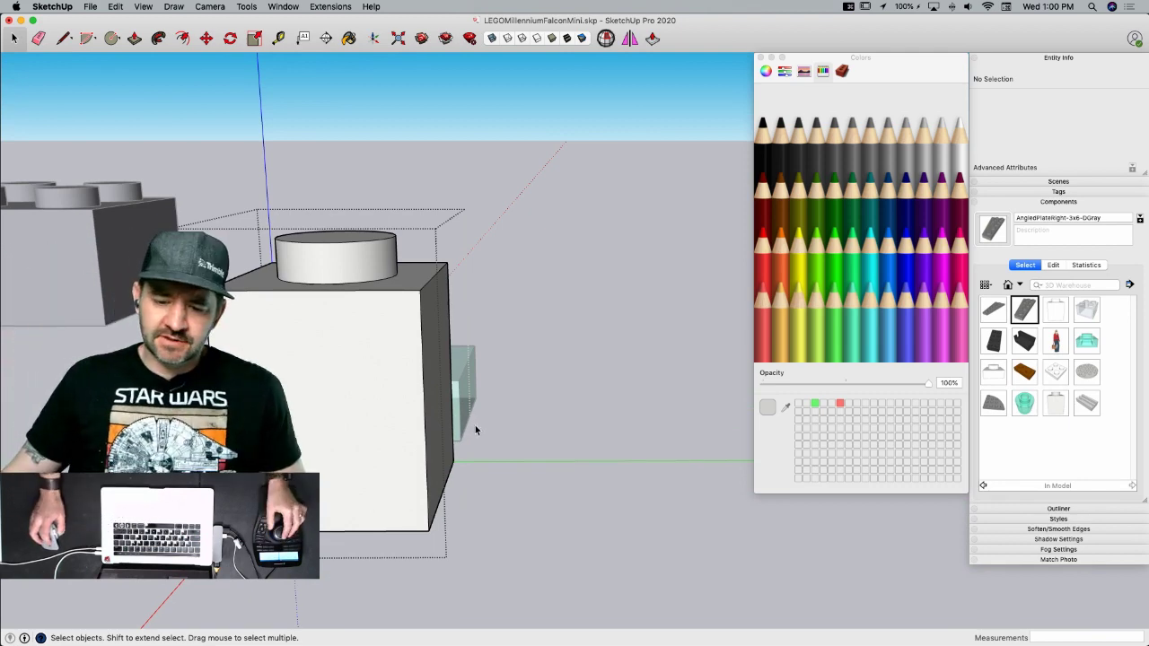
pyautogui.click(573, 403)
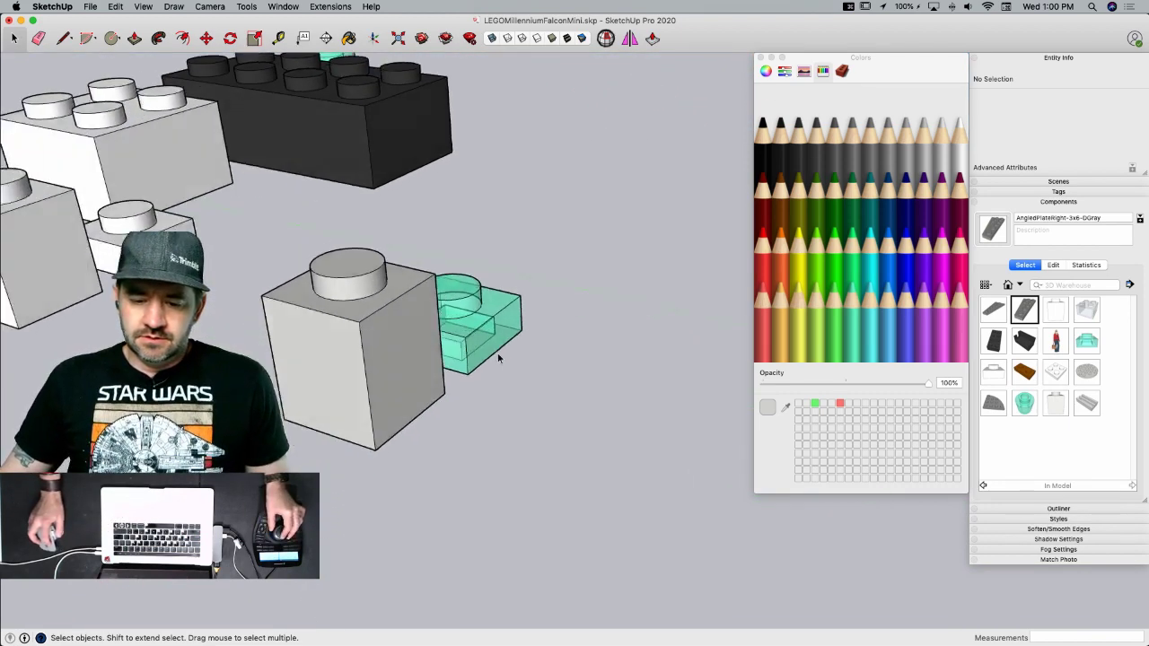
pyautogui.moveTo(610, 281); pyautogui.dragTo(359, 380)
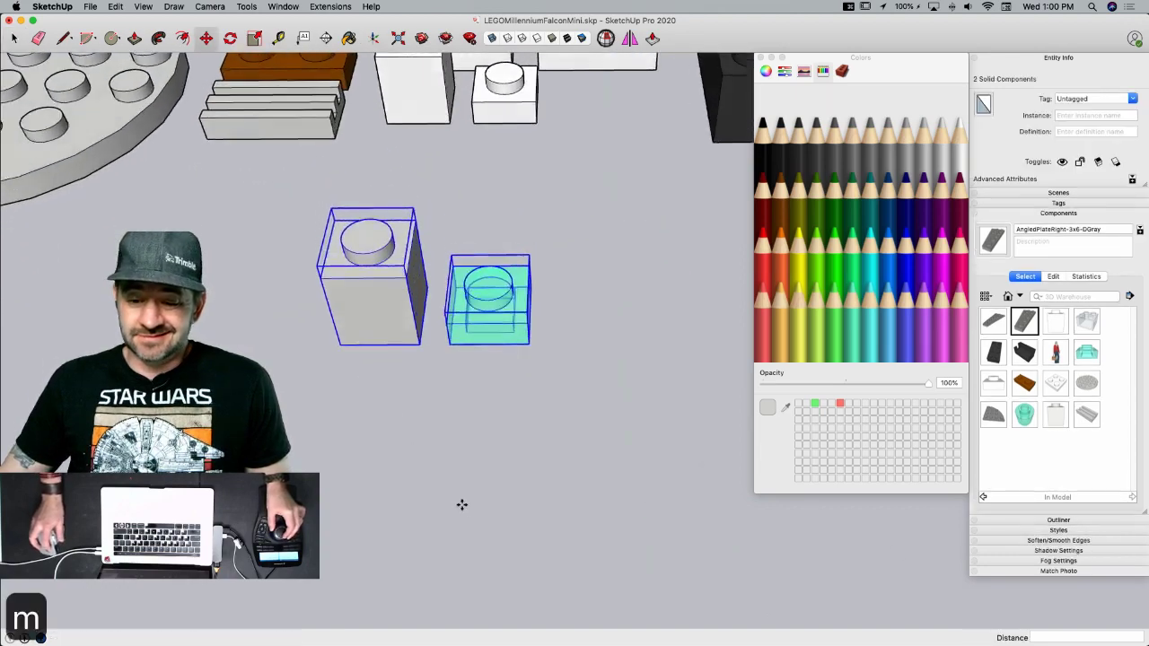
pyautogui.press('m')
pyautogui.click(412, 449)
pyautogui.press('alt')
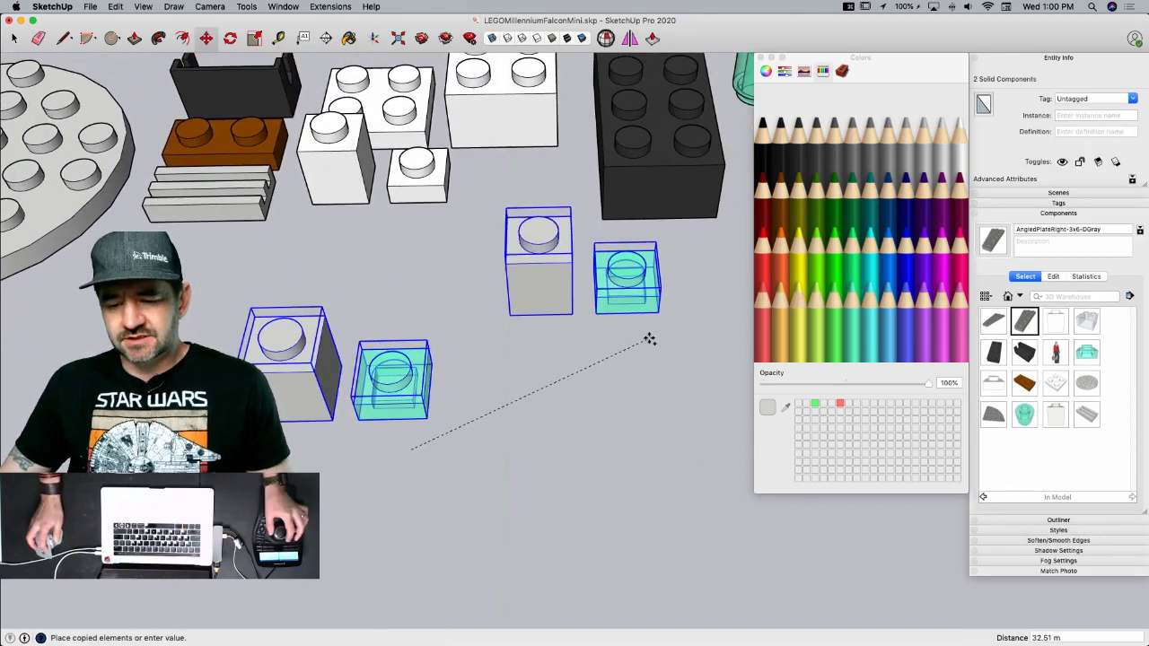
pyautogui.click(710, 289)
pyautogui.press('space')
pyautogui.click(557, 428)
# - Rotate the original teal 1x1 plate a quarter turn so it stands upright with its stud facing sideways
pyautogui.moveTo(556, 428); pyautogui.dragTo(577, 446, button='middle')
pyautogui.scroll(4, 576, 446)
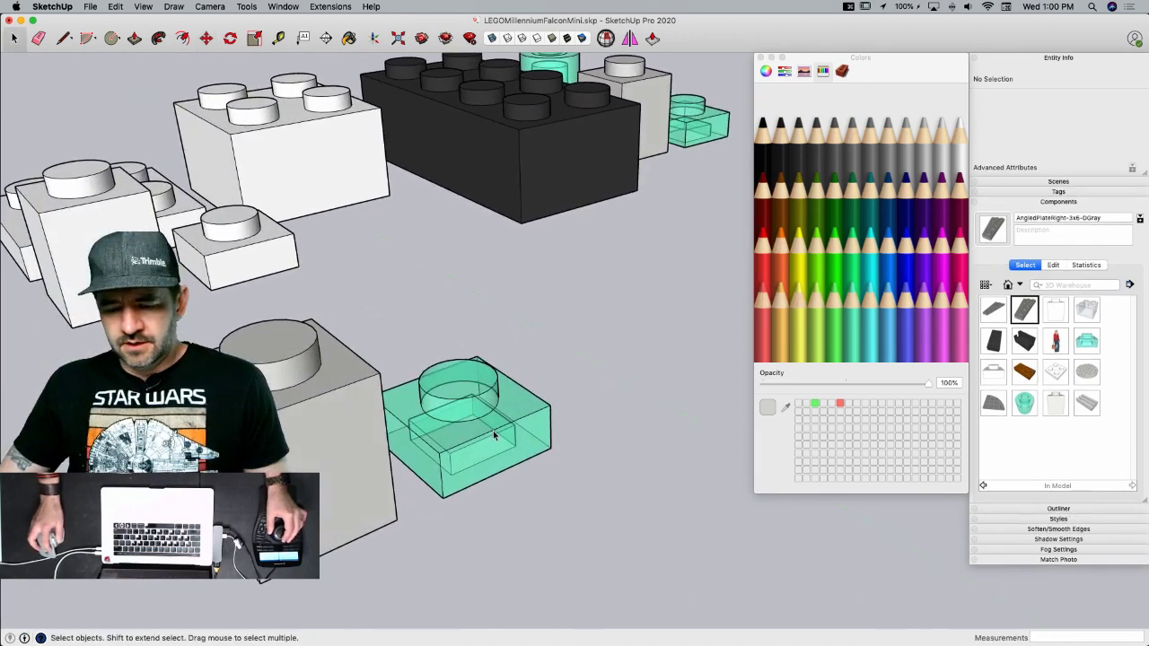
pyautogui.moveTo(493, 437); pyautogui.dragTo(478, 460, button='middle')
pyautogui.click(479, 460)
pyautogui.press('q')
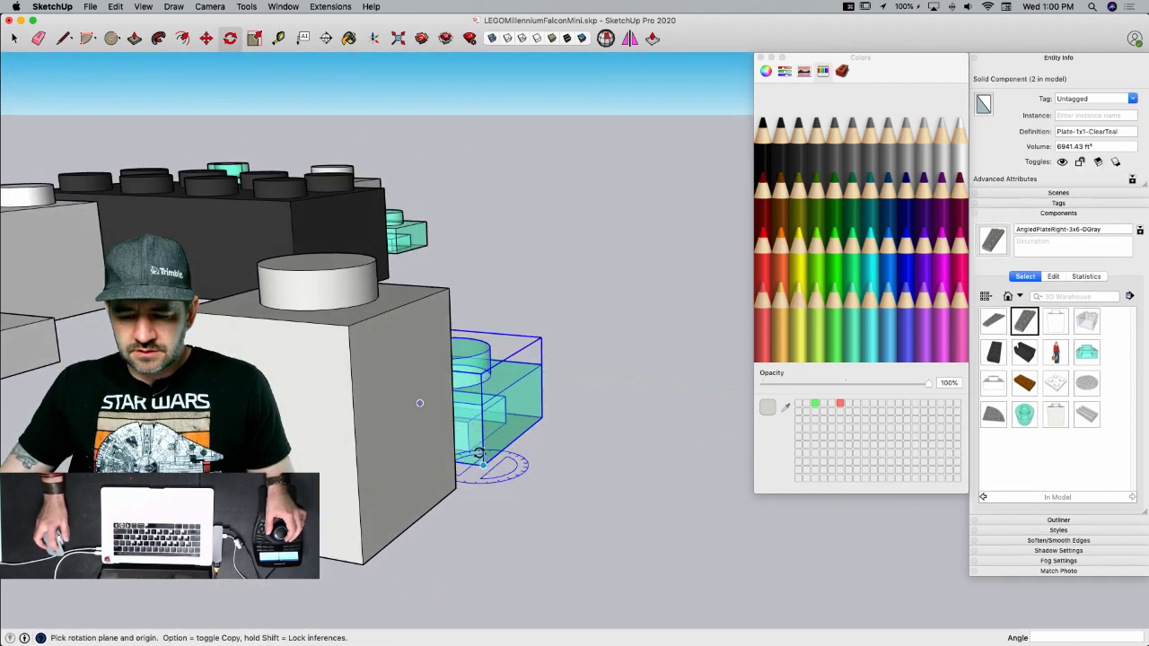
pyautogui.click(482, 465)
pyautogui.click(469, 464)
pyautogui.click(481, 447)
# - Move the upright teal plate flush against the gray brick's side, aligned with its top edge, and measure the offset below it
pyautogui.press('m')
pyautogui.click(482, 347)
pyautogui.click(330, 446)
pyautogui.press('l')
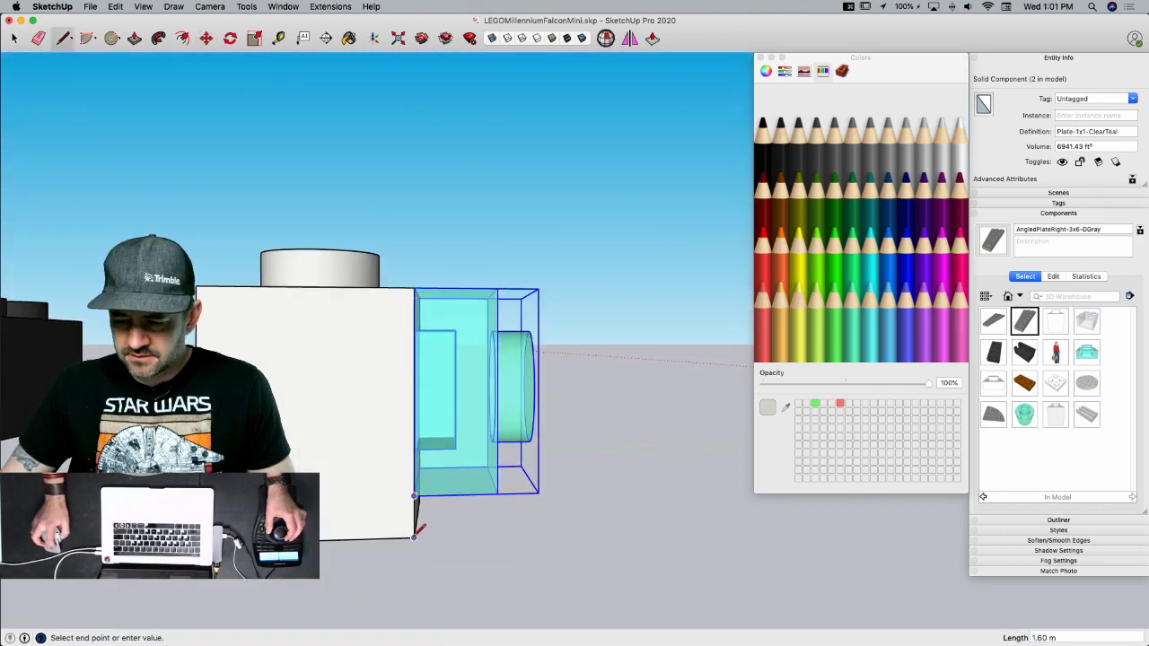
pyautogui.press('space')
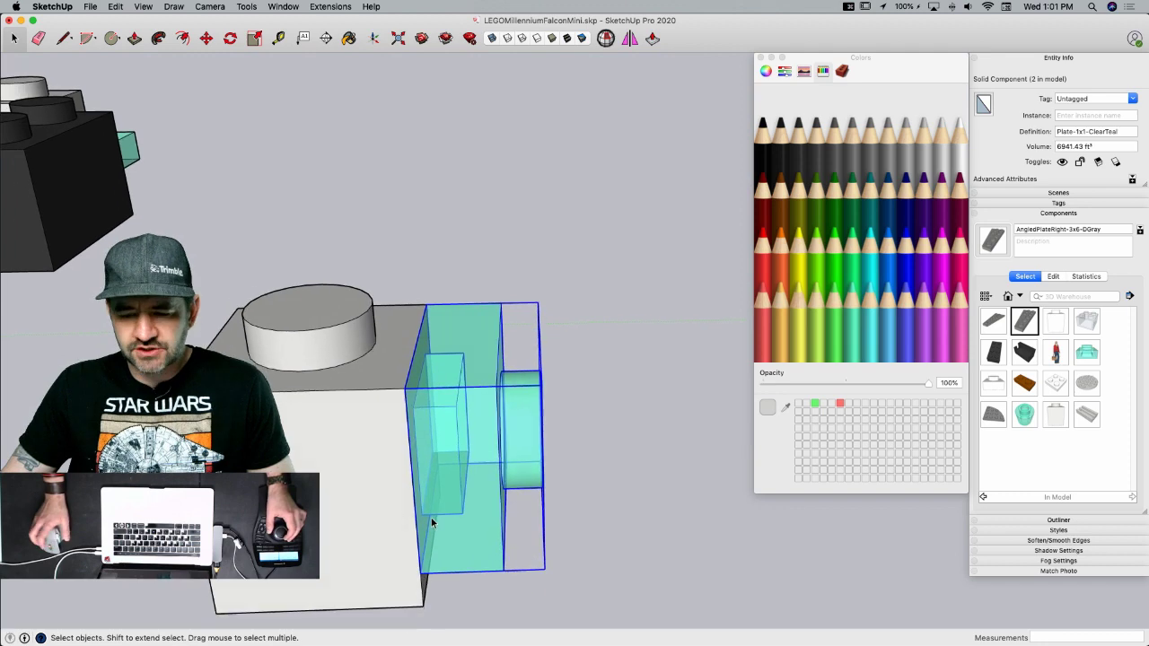
# - Check step 6 of the building instructions in Acrobat and the Lego Brick Sizes.png drawing in Finder, and return to SketchUp
pyautogui.press('super+Tab')
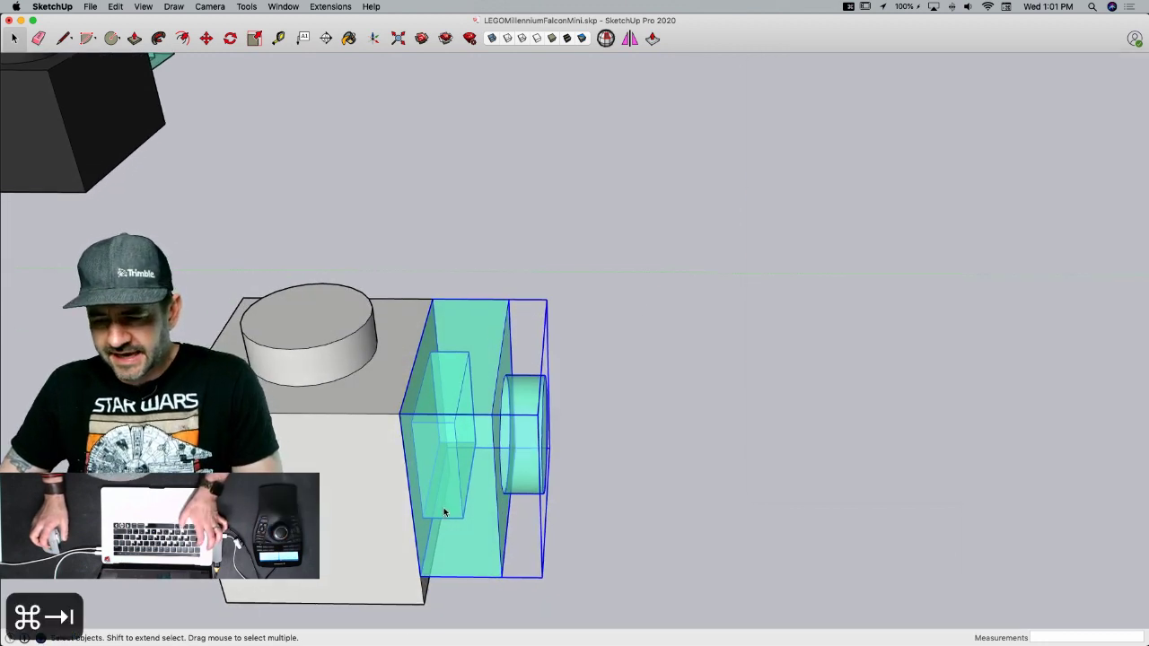
pyautogui.press('super+Tab')
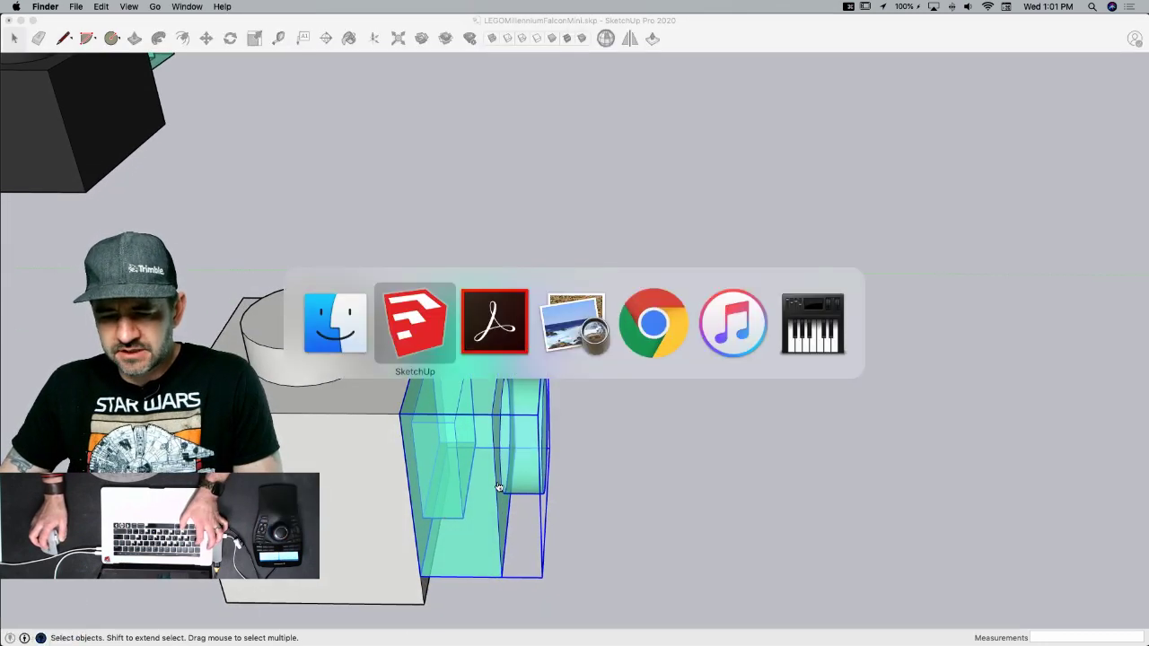
pyautogui.press('super+Tab')
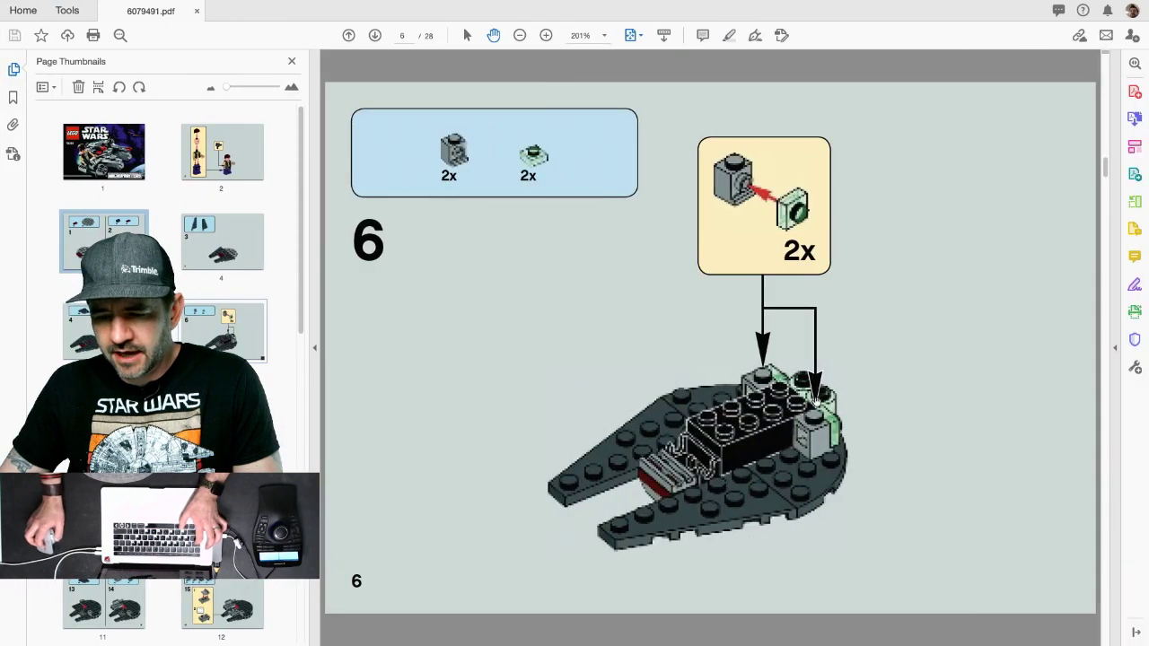
pyautogui.press('super+Tab')
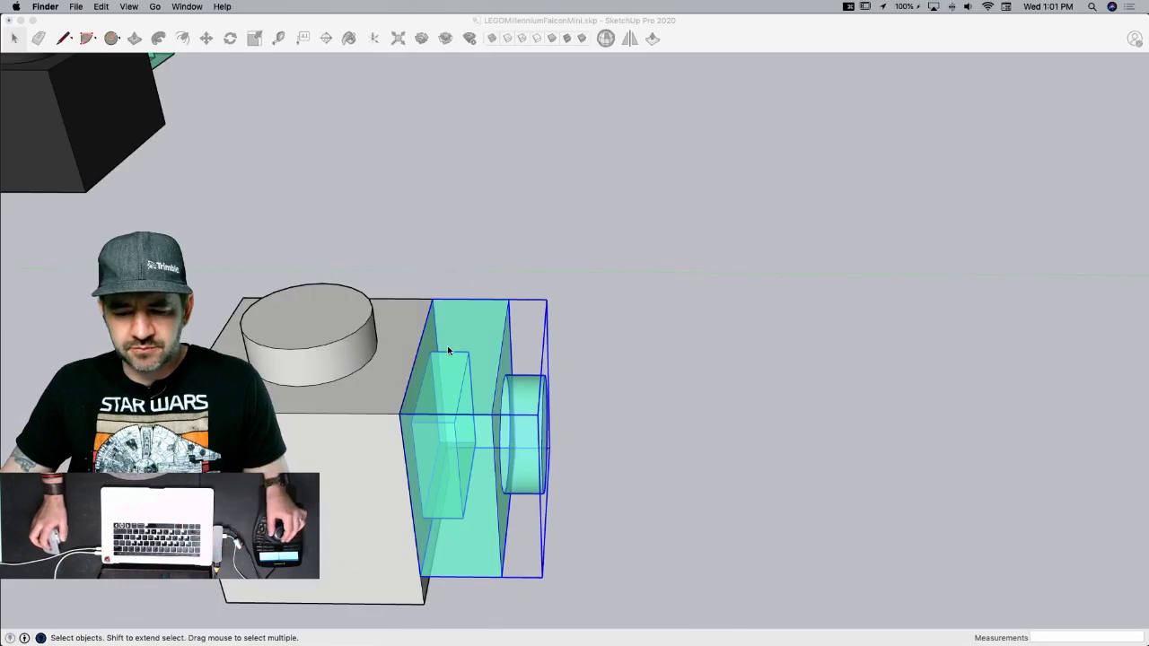
pyautogui.press('space')
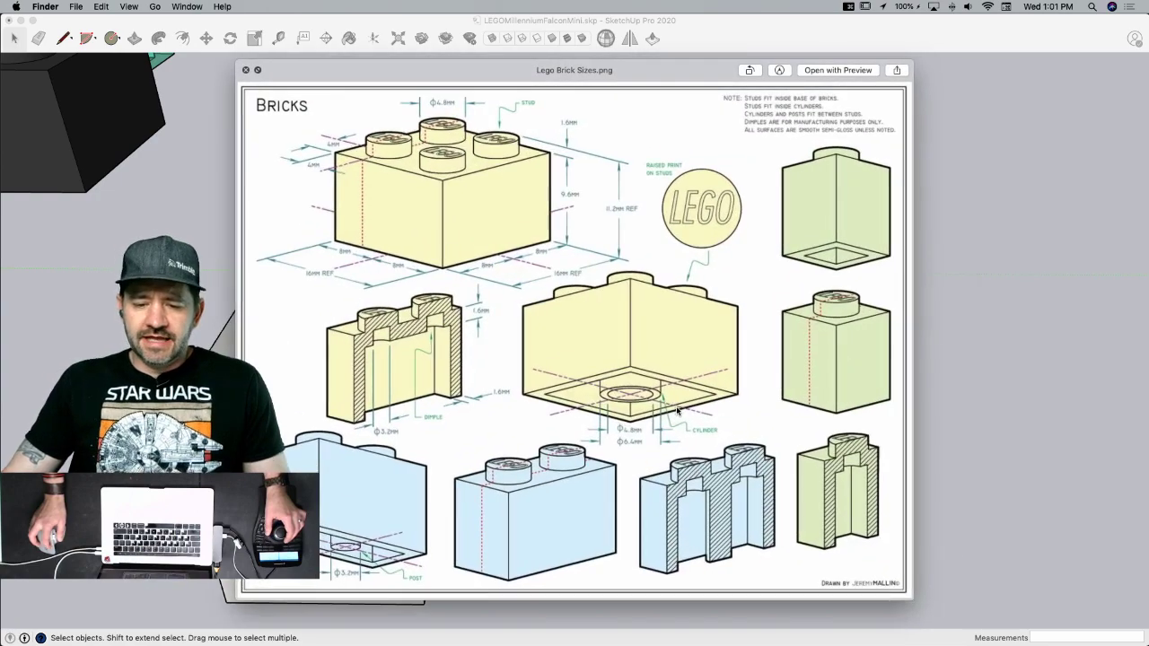
pyautogui.click(62, 237)
pyautogui.scroll(-5, 62, 237)
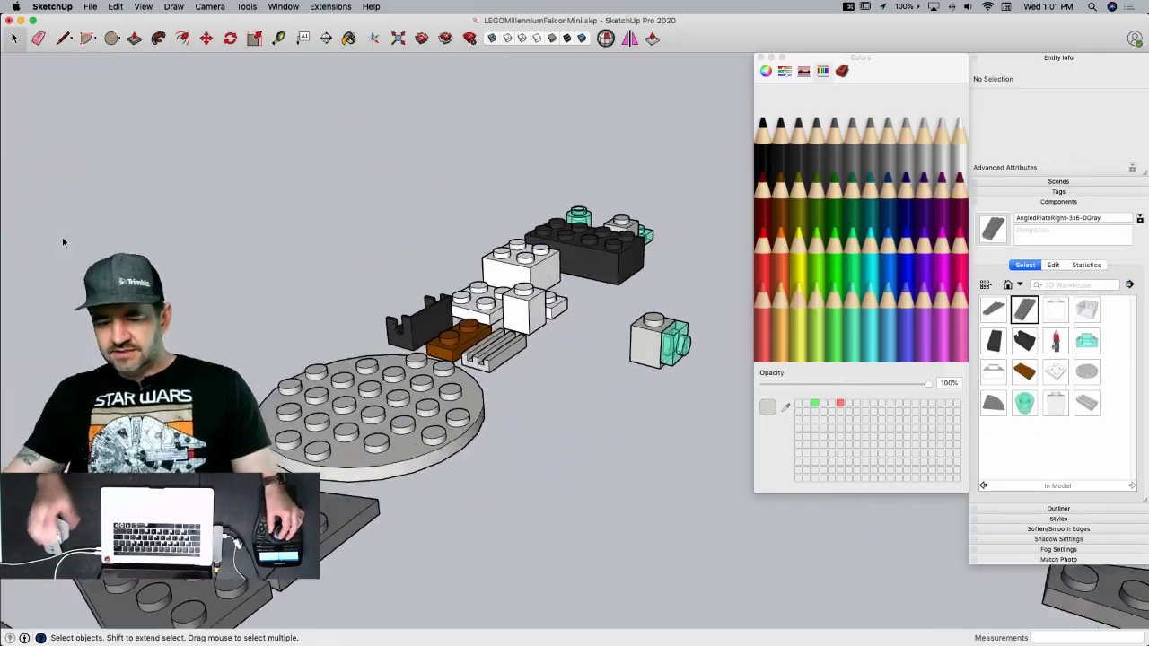
# - Examine the hollow undersides of the modeled bricks and plates
pyautogui.press('space')
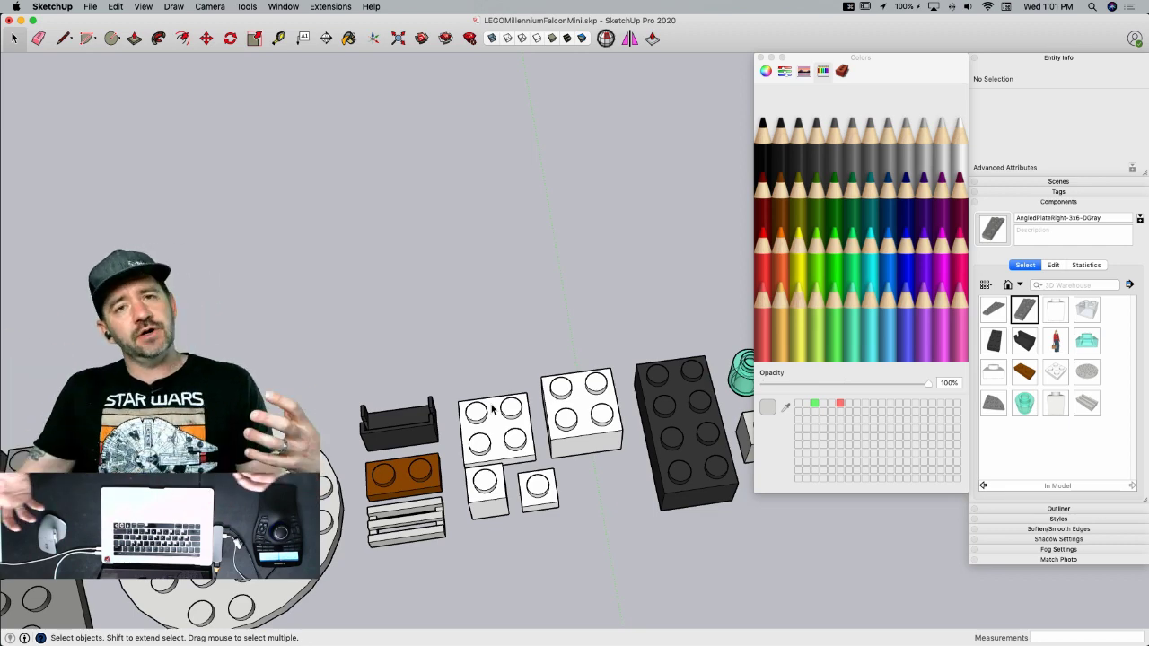
pyautogui.moveTo(493, 406); pyautogui.dragTo(550, 463, button='middle')
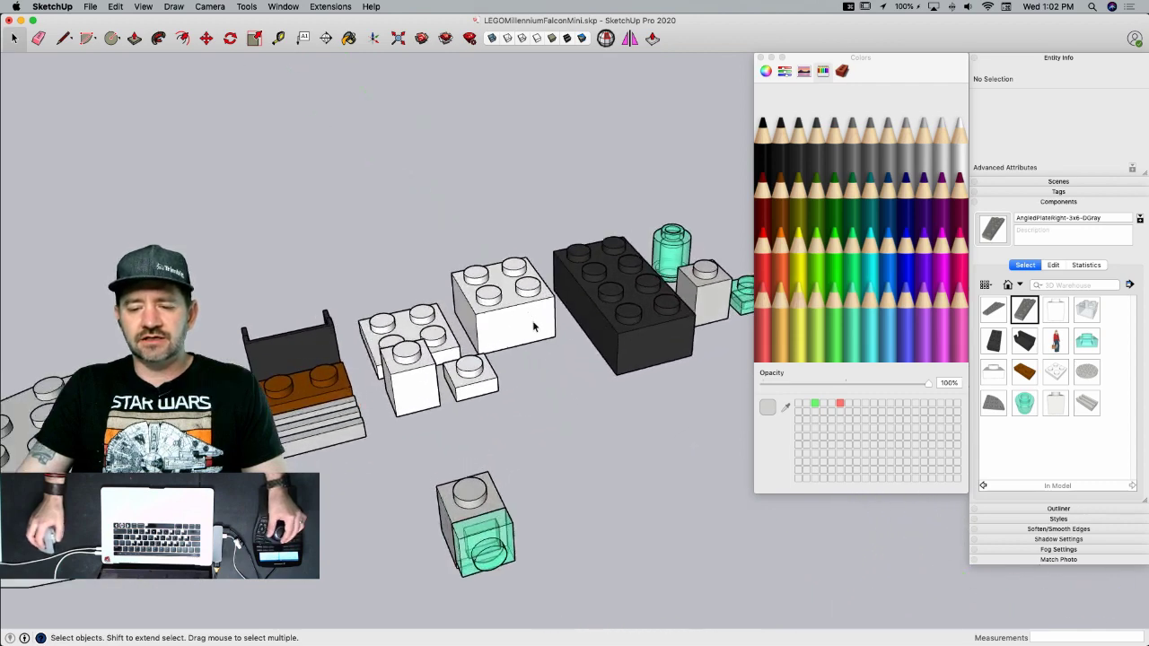
pyautogui.scroll(-3, 487, 296)
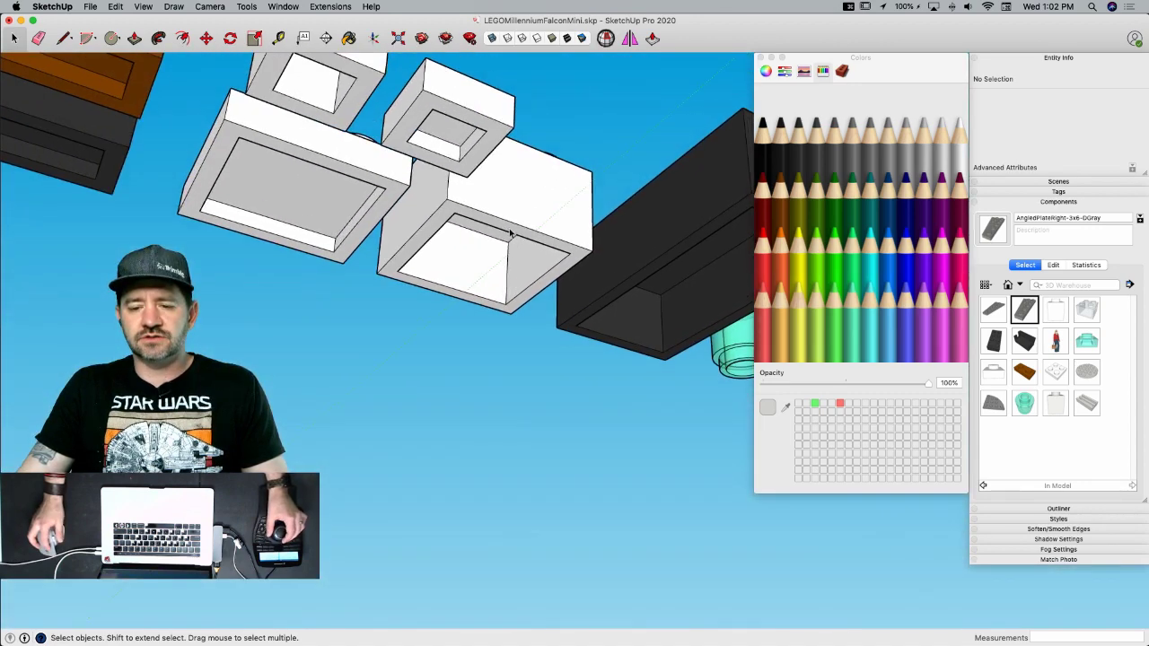
pyautogui.scroll(3, 505, 224)
pyautogui.moveTo(498, 247); pyautogui.dragTo(514, 274, button='middle')
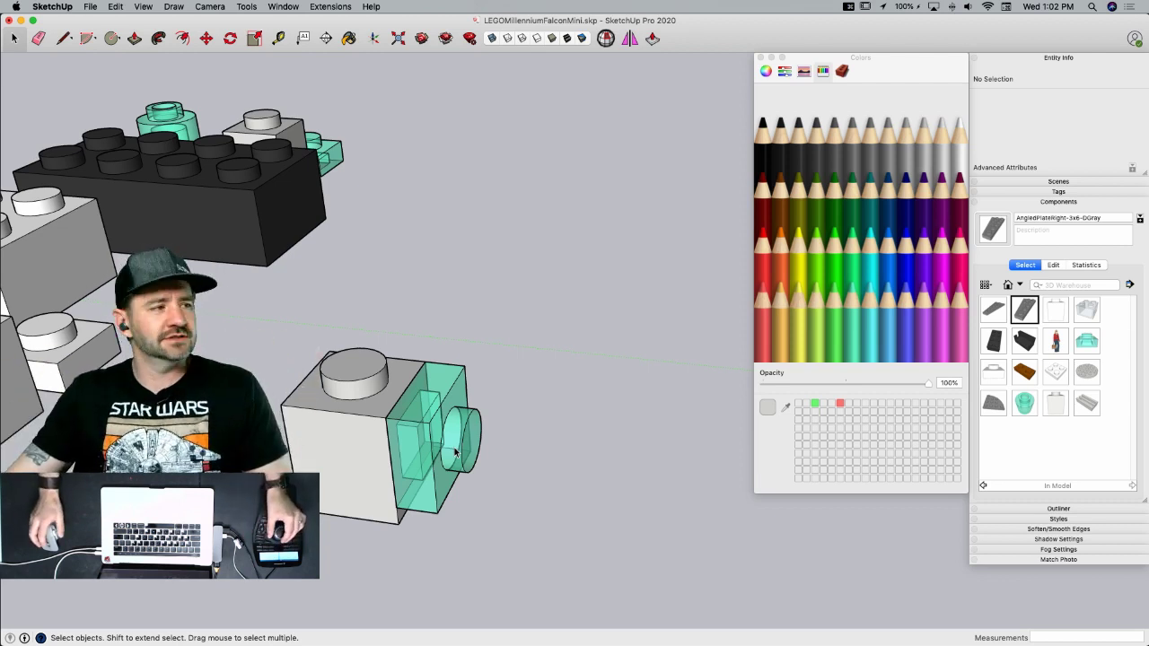
# - Move the upright teal plate straight into the gray brick's side up to the edge of the brick's top stud
pyautogui.scroll(1, 456, 452)
pyautogui.scroll(2, 377, 434)
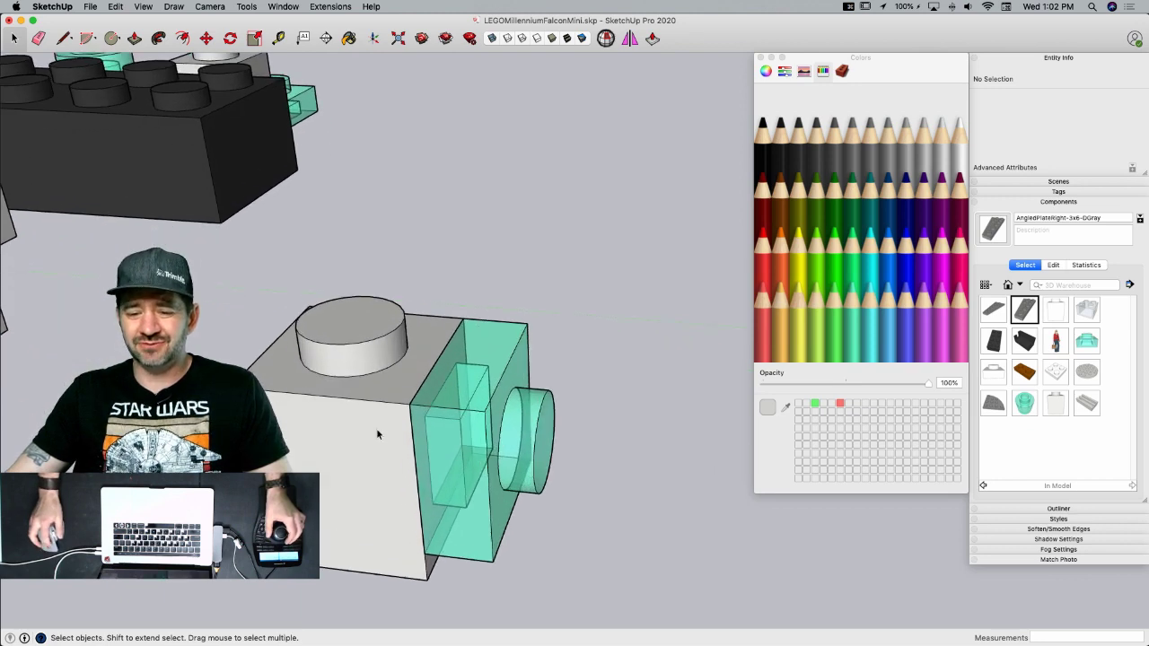
pyautogui.scroll(3, 377, 431)
pyautogui.moveTo(448, 384)
pyautogui.mouseDown(button='middle')
pyautogui.moveTo(503, 366)
pyautogui.moveTo(596, 425)
pyautogui.mouseUp(button='middle')
pyautogui.press('m')
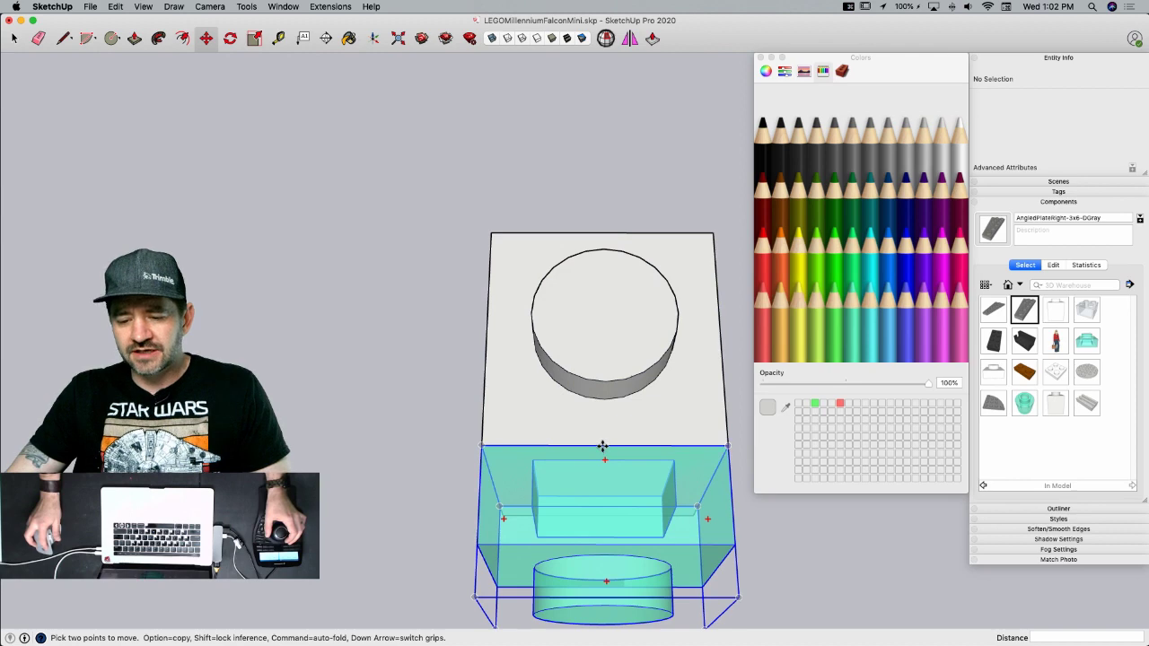
pyautogui.click(602, 446)
pyautogui.click(601, 400)
# - Draw a rectangle matching the embedded plate on the gray brick's adjoining face and push it 8 m through to cut the recess
pyautogui.moveTo(601, 401); pyautogui.dragTo(482, 427, button='middle')
pyautogui.press('space')
pyautogui.press('r')
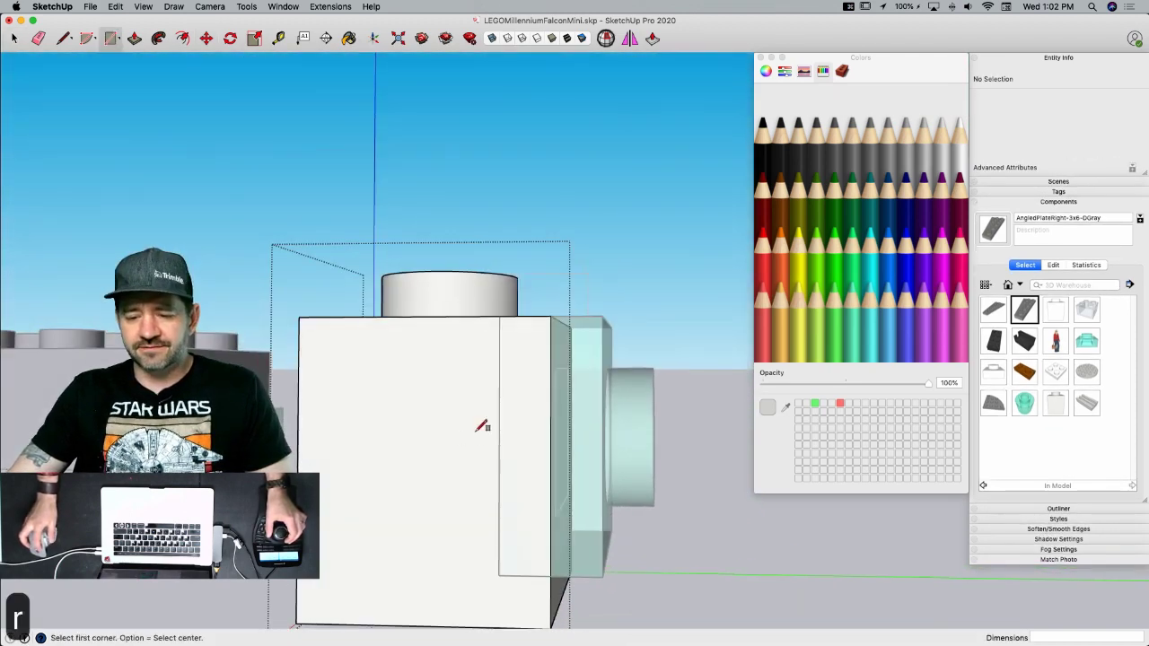
pyautogui.click(504, 316)
pyautogui.click(550, 574)
pyautogui.moveTo(550, 531); pyautogui.dragTo(527, 530, button='middle')
pyautogui.press('p')
pyautogui.moveTo(526, 531)
pyautogui.mouseDown()
pyautogui.moveTo(662, 580)
pyautogui.moveTo(675, 600)
pyautogui.mouseUp()
pyautogui.click(664, 615)
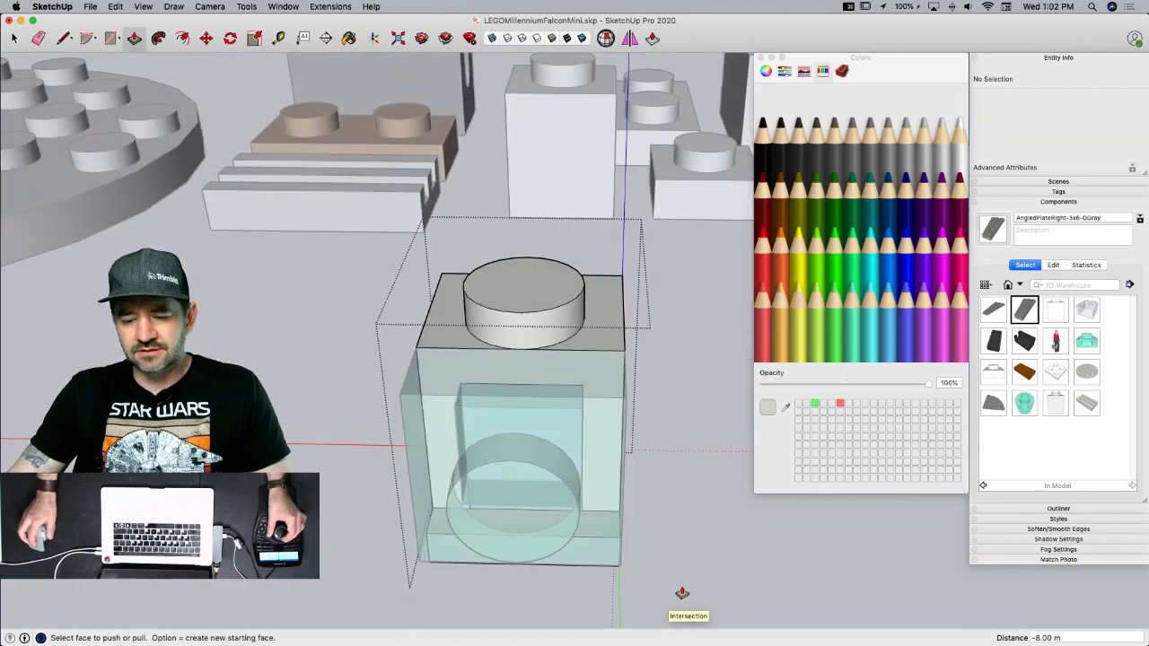
# - Hide the rest of the model while editing the gray brick to expose its recessed side face
pyautogui.moveTo(683, 594); pyautogui.dragTo(272, 349, button='middle')
pyautogui.press('space')
pyautogui.hotkey('shift', 'q')
pyautogui.moveTo(523, 360); pyautogui.dragTo(482, 364, button='middle')
# - Measure from the upper corner of the blue rectangular face to the midpoint of its top edge
pyautogui.press('c')
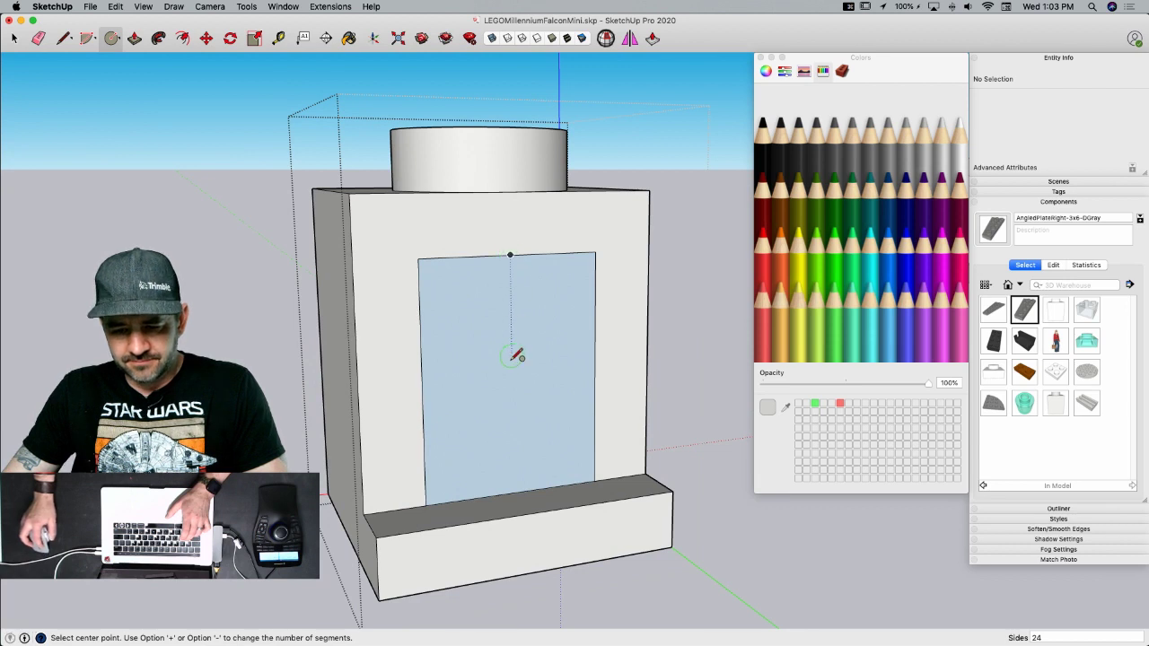
pyautogui.press('l')
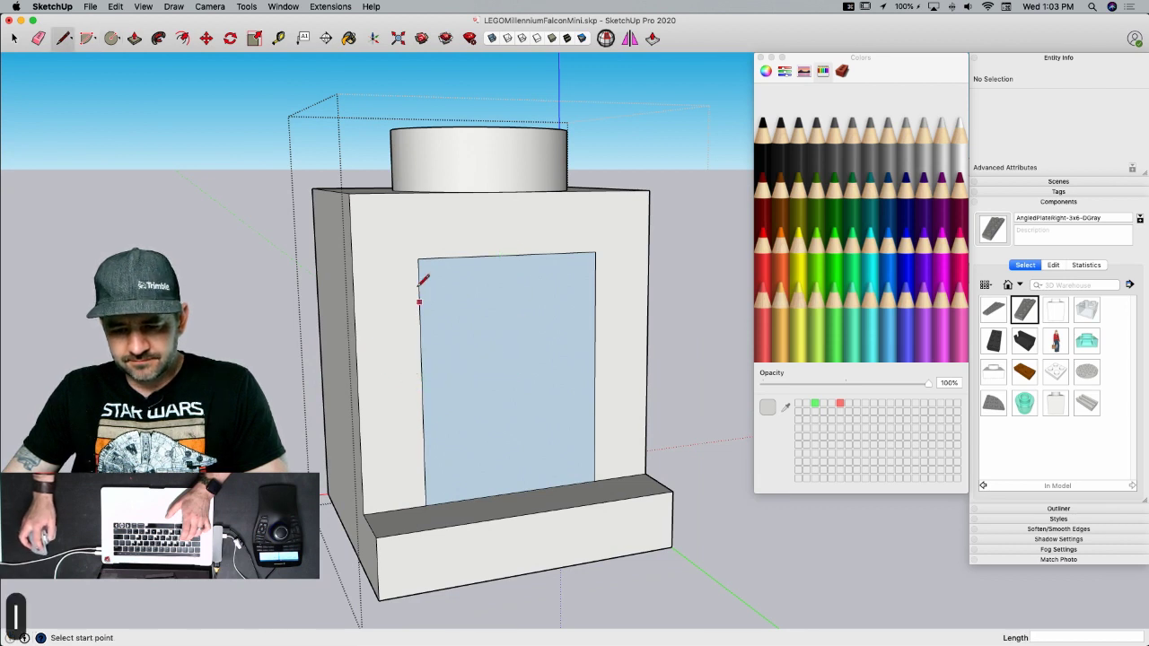
pyautogui.click(417, 258)
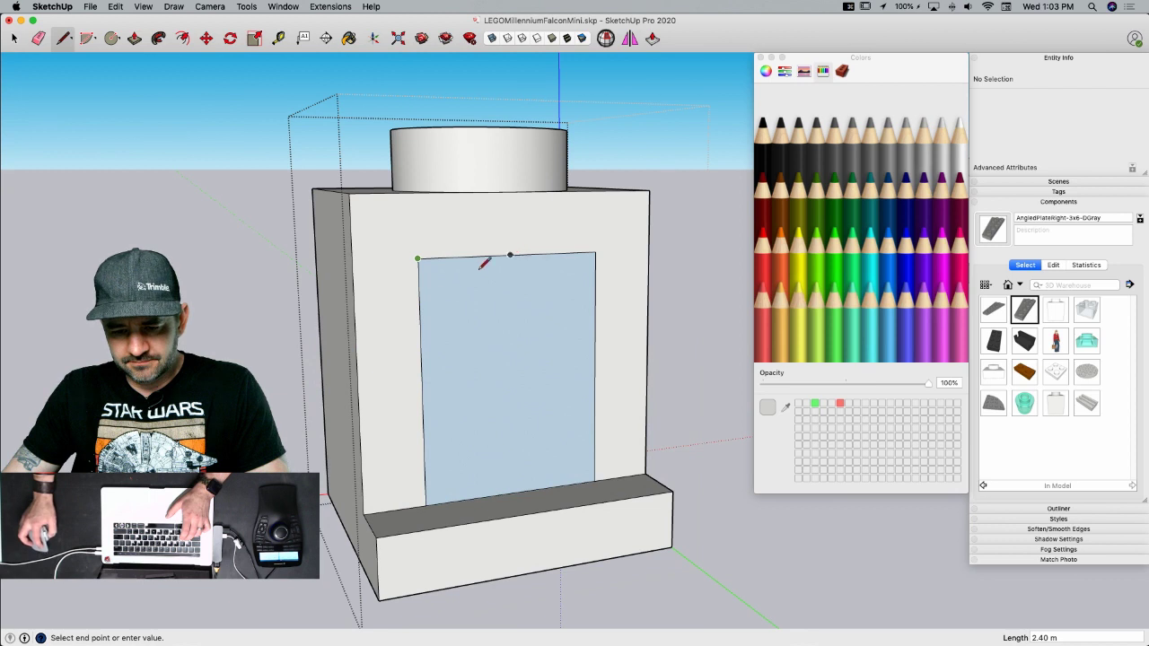
pyautogui.press('Escape')
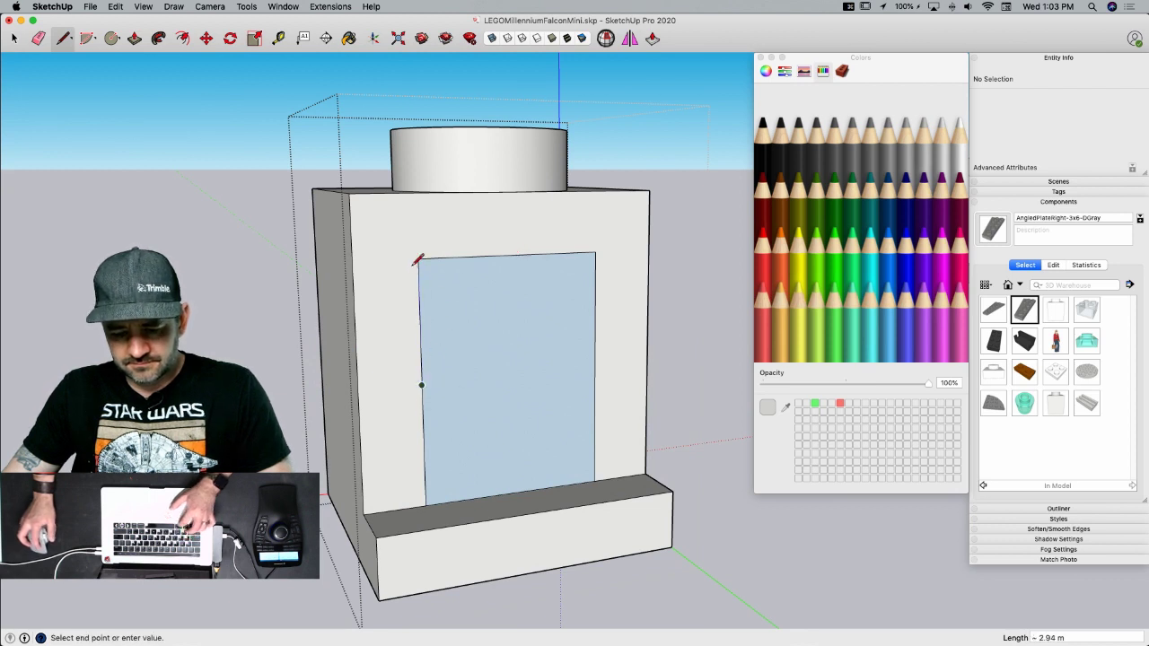
pyautogui.press('super+z')
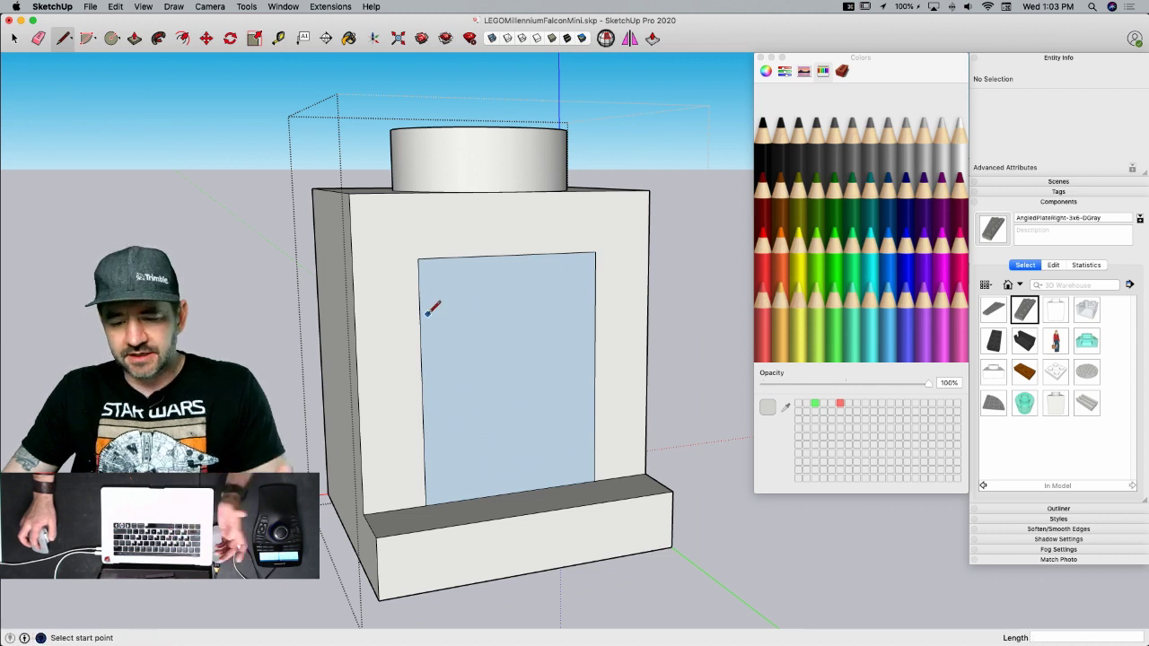
# - Draw a 2.4 m line down the blue face's vertical edge from its upper corner to mark the circle's centre height
pyautogui.click(418, 259)
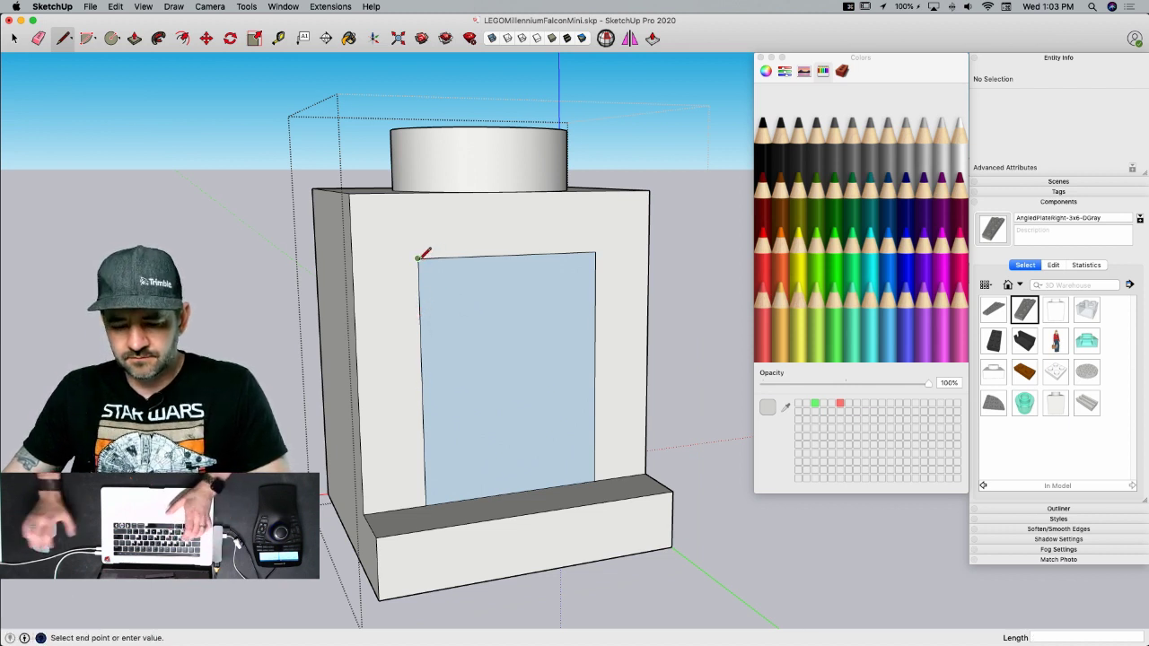
pyautogui.write('2.4')
pyautogui.press('Return')
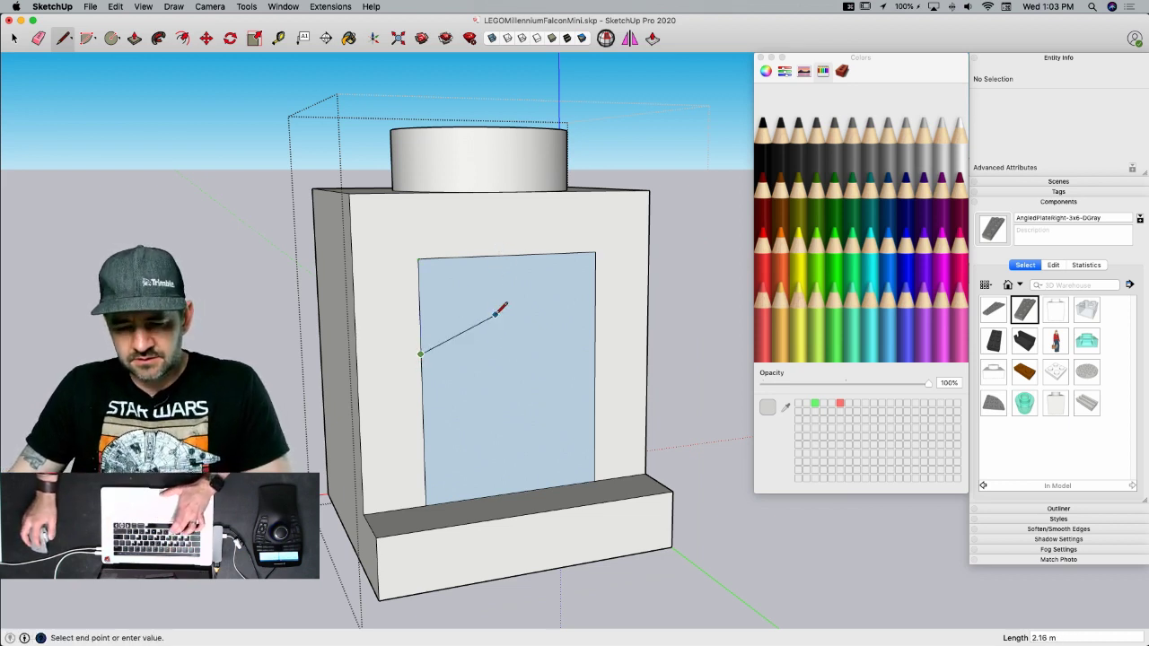
# - Draw a 24-sided circle on the blue face, centred level with the 2.4 m mark and reaching the top edge's midpoint
pyautogui.press('c')
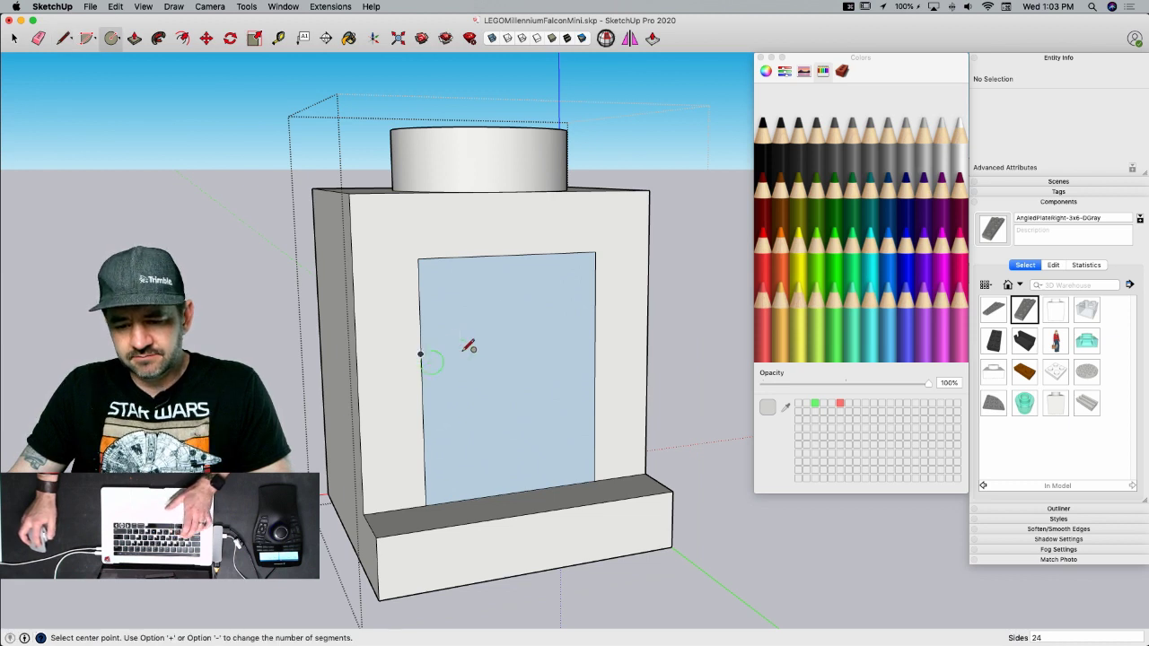
pyautogui.click(512, 346)
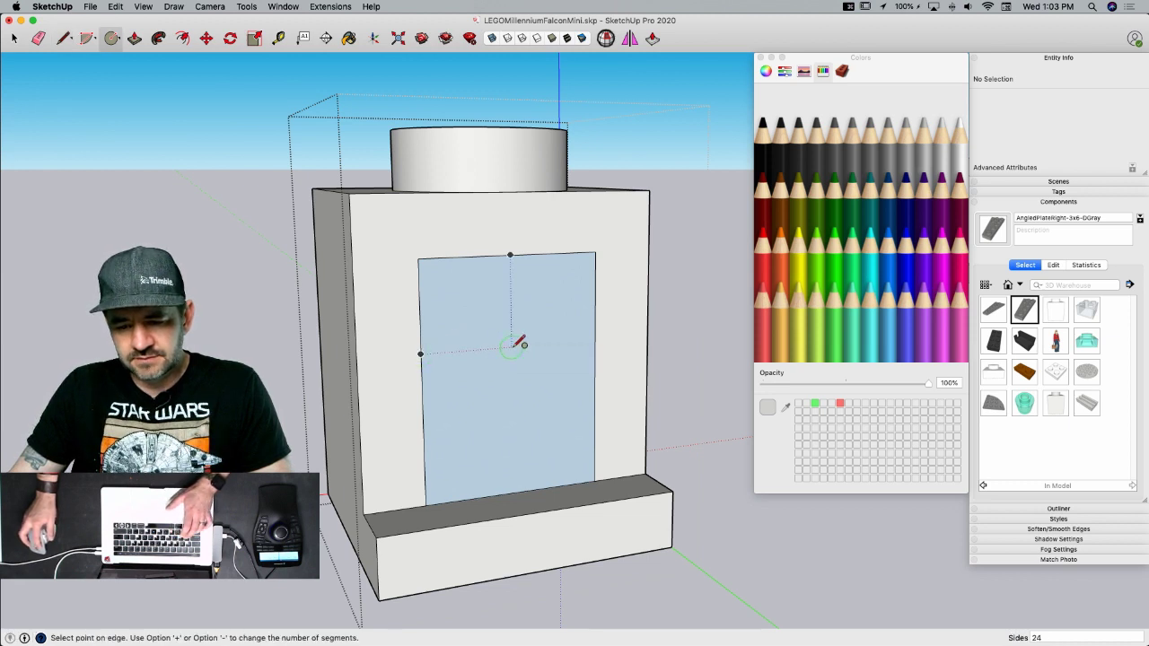
pyautogui.click(514, 255)
pyautogui.press('e')
pyautogui.press('p')
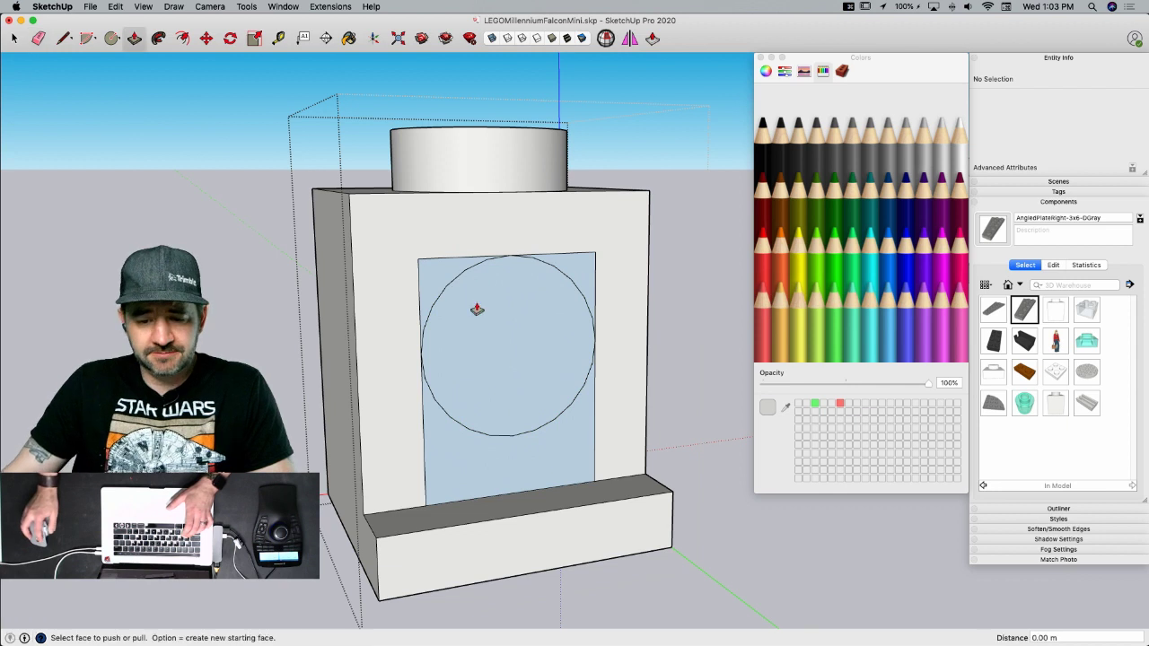
# - Extrude the circle on the gray brick's blue face 1.6 m outward into a cylinder
pyautogui.click(476, 327)
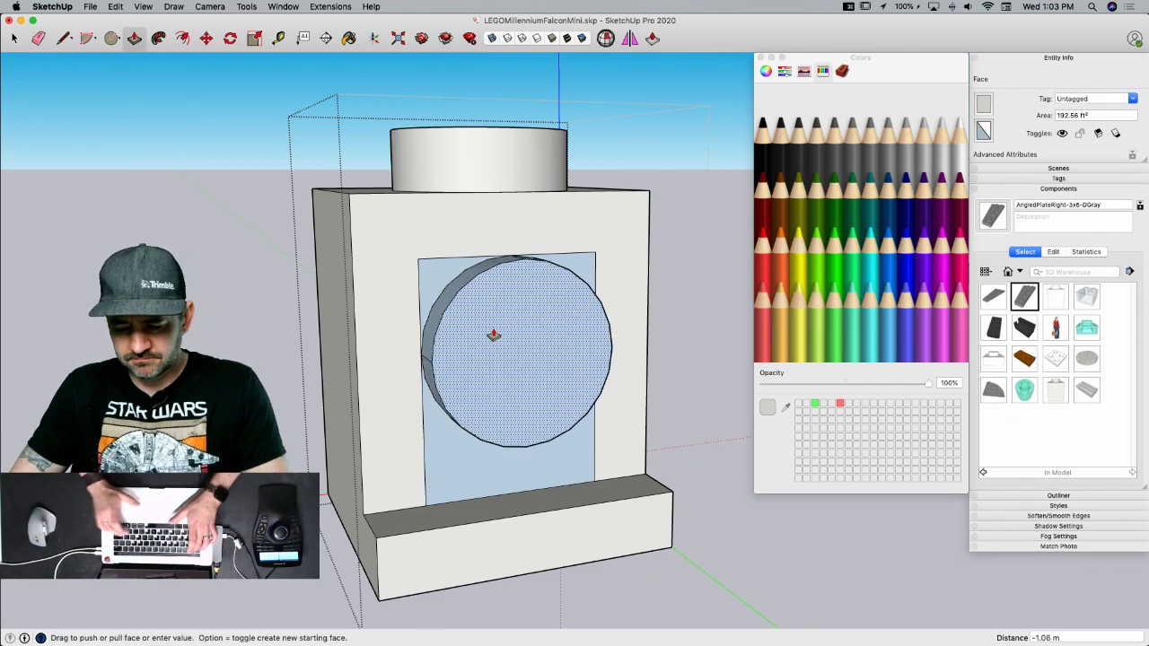
pyautogui.write('1.6')
pyautogui.press('Return')
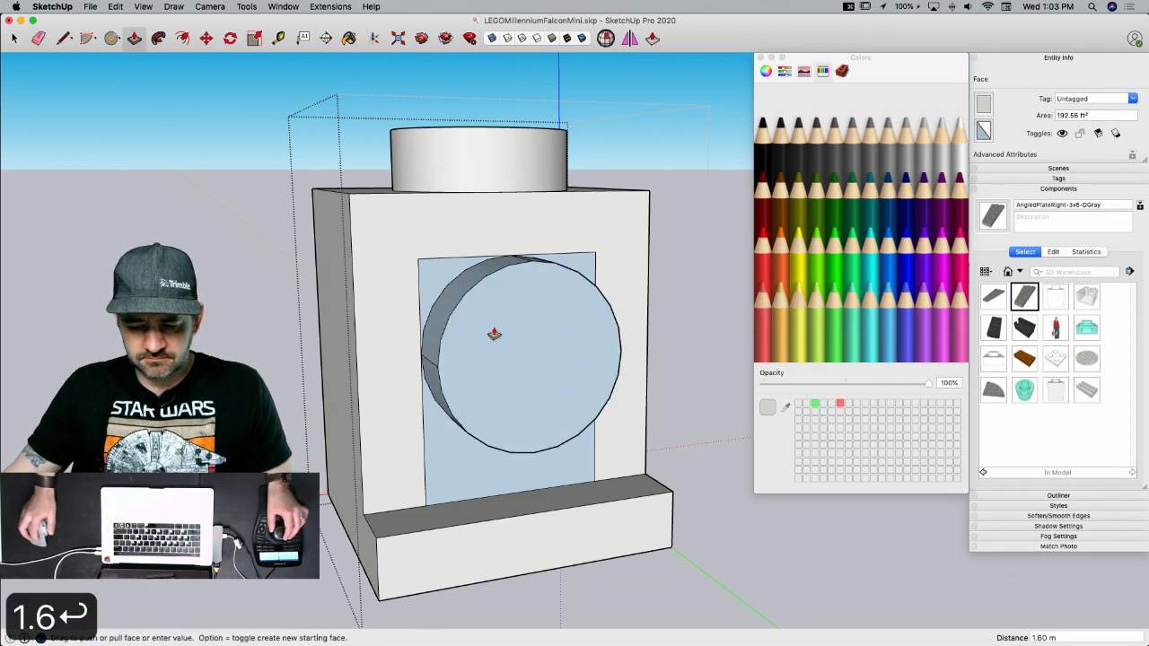
# - Offset the cylinder's front edge 0.8 m inward and push the inner circle back to hollow it into a ring
pyautogui.press('f')
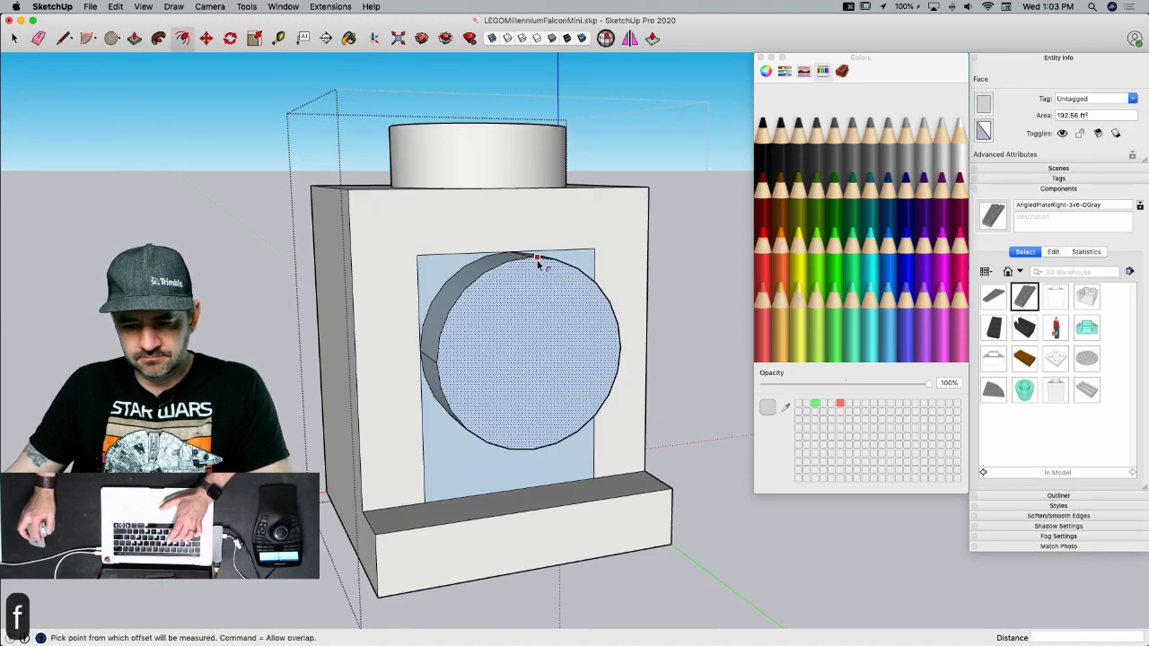
pyautogui.click(534, 258)
pyautogui.click(532, 283)
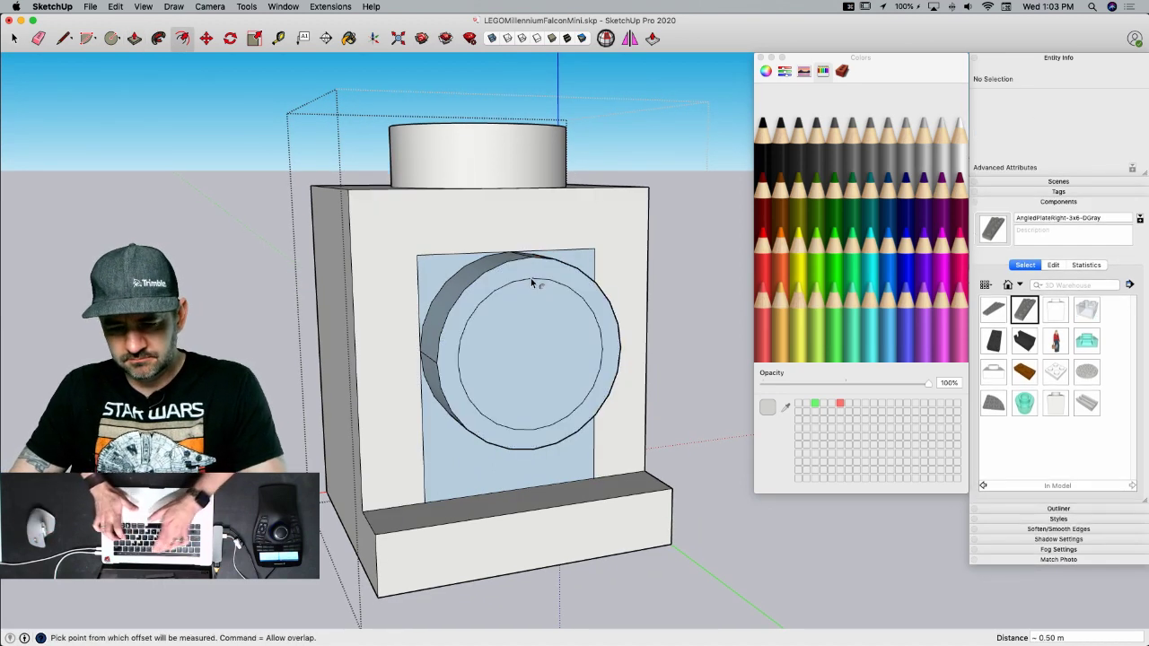
pyautogui.write('.8')
pyautogui.press('Return')
pyautogui.moveTo(525, 302); pyautogui.dragTo(523, 347, button='middle')
pyautogui.press('p')
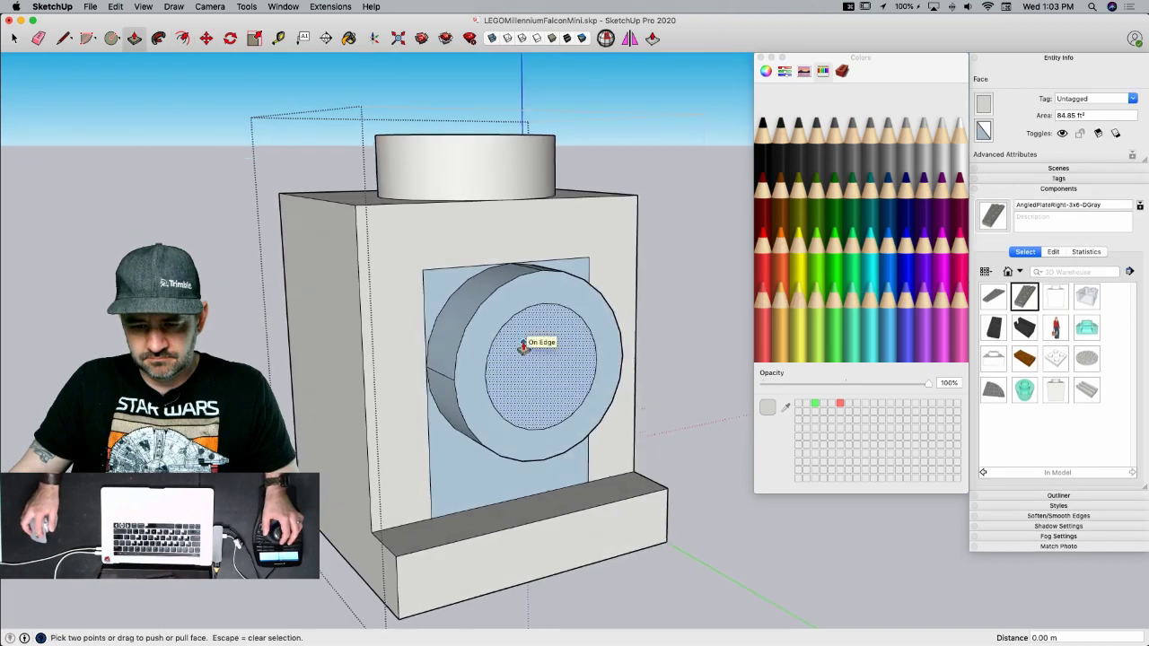
# - Soften the seam edges on the ring's outer wall and finish editing the brick
pyautogui.press('e')
pyautogui.moveTo(434, 275)
pyautogui.mouseDown(button='middle')
pyautogui.moveTo(528, 329)
pyautogui.moveTo(487, 300)
pyautogui.mouseUp(button='middle')
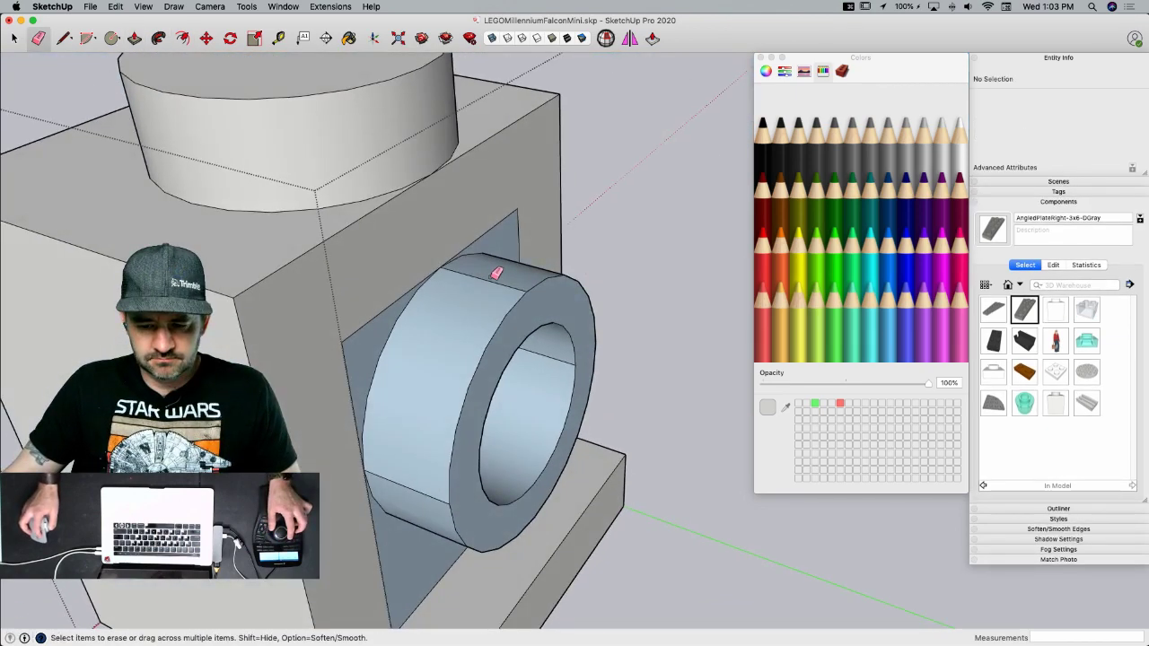
pyautogui.keyDown('alt'); pyautogui.click(398, 481); pyautogui.keyUp('alt')
pyautogui.moveTo(412, 471)
pyautogui.mouseDown(button='middle')
pyautogui.moveTo(570, 545)
pyautogui.moveTo(530, 393)
pyautogui.moveTo(457, 469)
pyautogui.moveTo(571, 461)
pyautogui.moveTo(592, 437)
pyautogui.moveTo(551, 431)
pyautogui.moveTo(560, 452)
pyautogui.moveTo(534, 423)
pyautogui.mouseUp(button='middle')
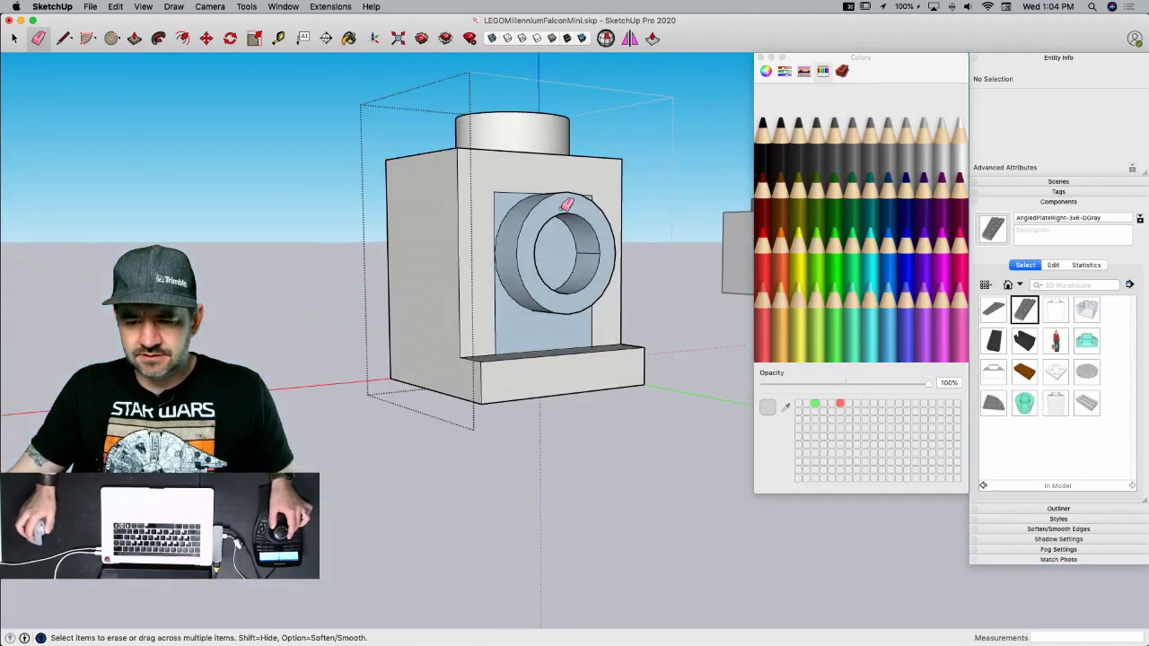
pyautogui.press('space')
pyautogui.click(572, 337)
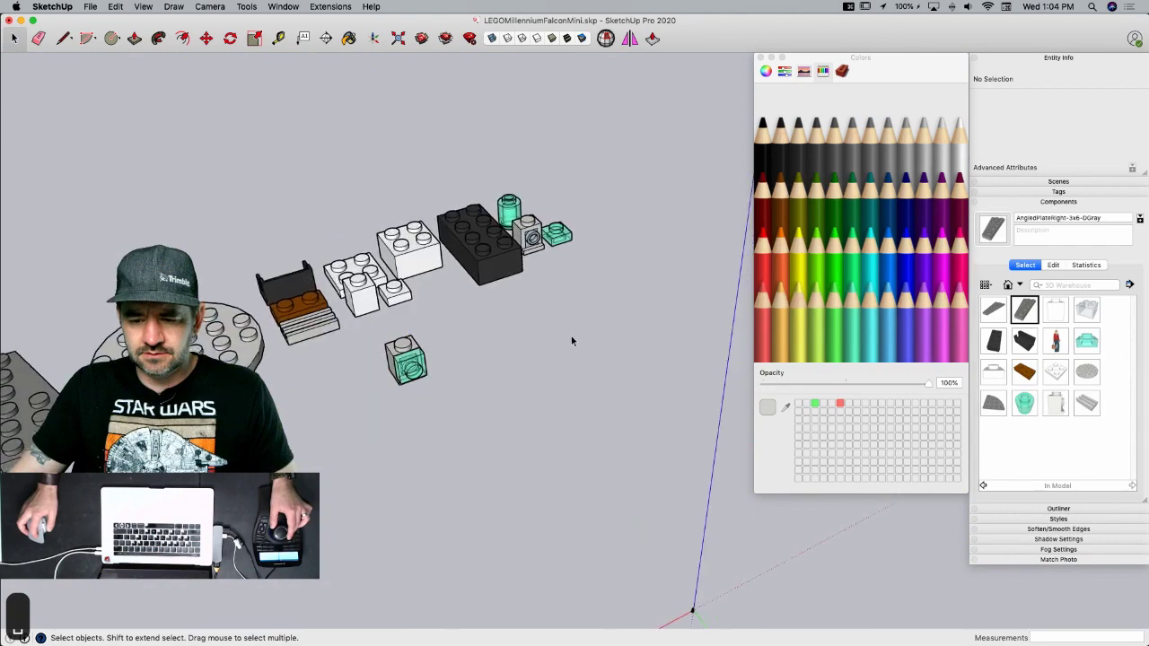
# - Check page 6 of the building instructions PDF for how the clear teal plate attaches to the gray side brick
pyautogui.moveTo(571, 336); pyautogui.dragTo(466, 270, button='middle')
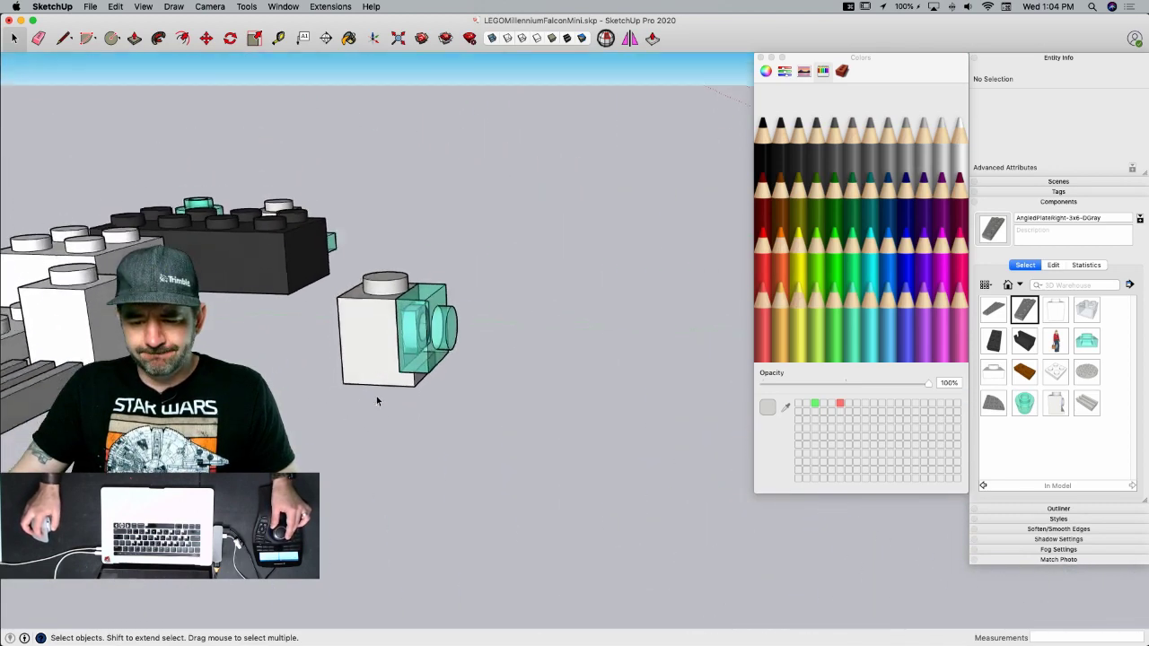
pyautogui.scroll(5, 376, 398)
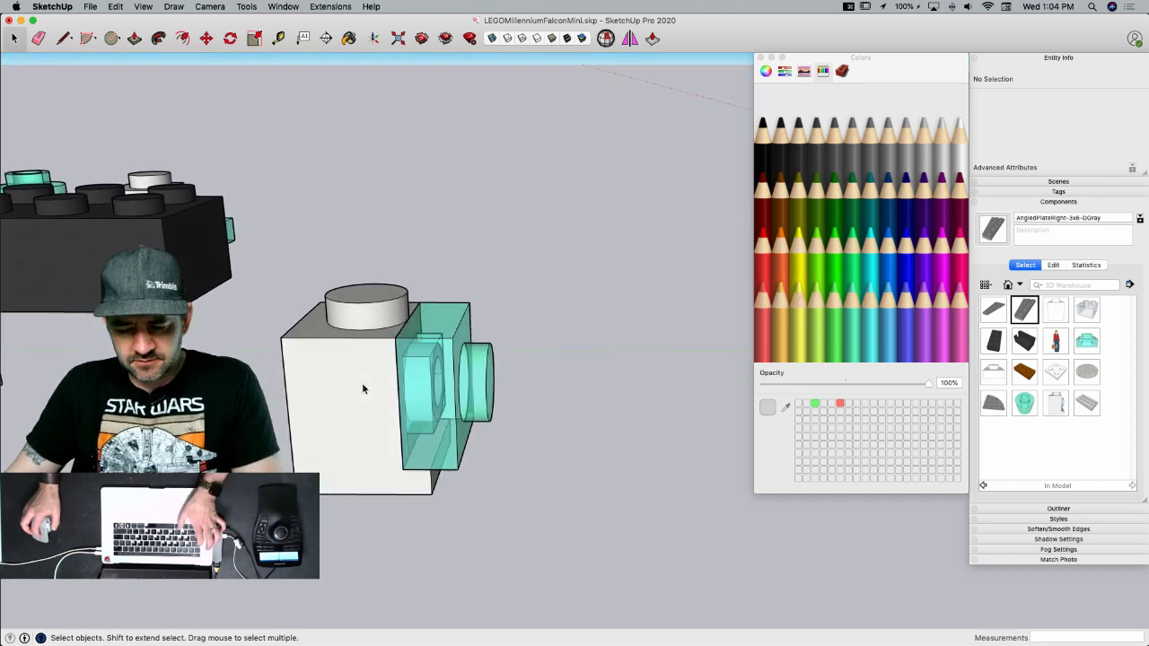
pyautogui.press('super+Tab')
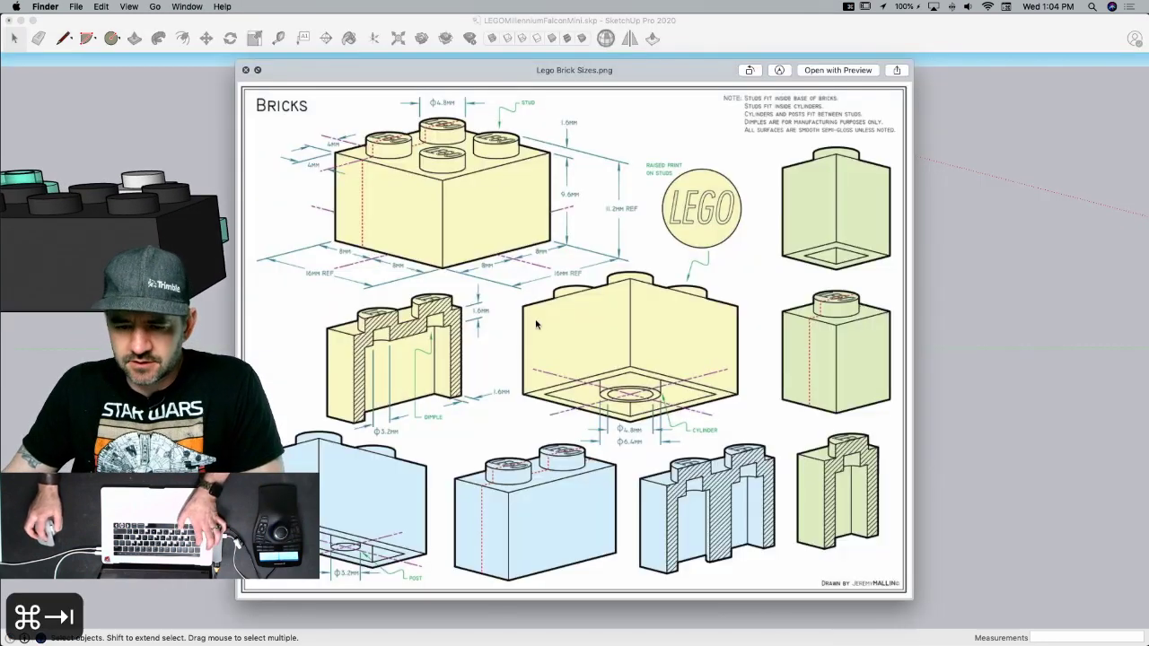
pyautogui.press('super+Tab')
pyautogui.press('super+Tab')
pyautogui.press('super+Tab')
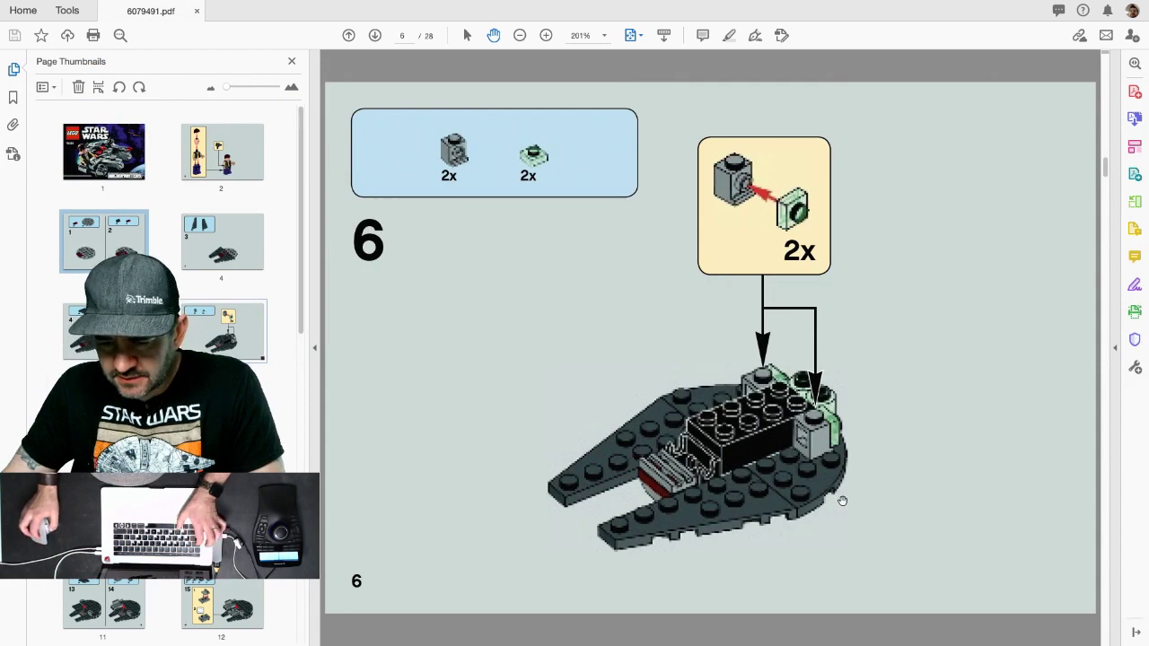
pyautogui.press('super+Tab')
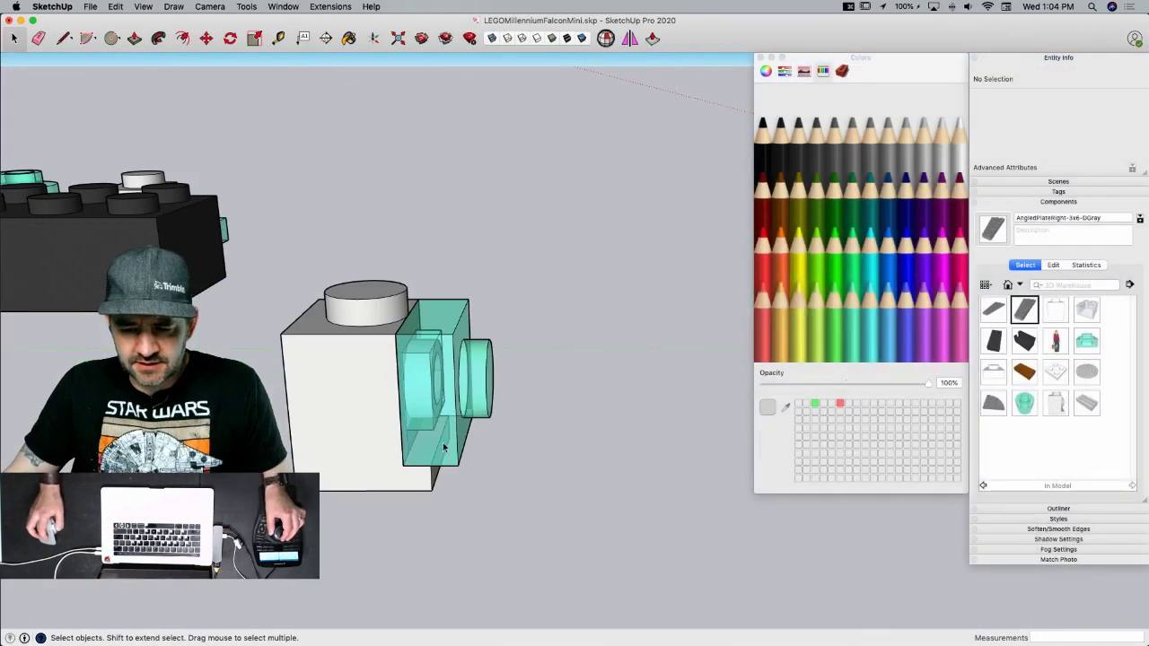
# - Move the clear teal 1x1 plate 0.8 m outward from its lower corner to the midpoint of the brick's ledge edge
pyautogui.scroll(3, 441, 429)
pyautogui.press('l')
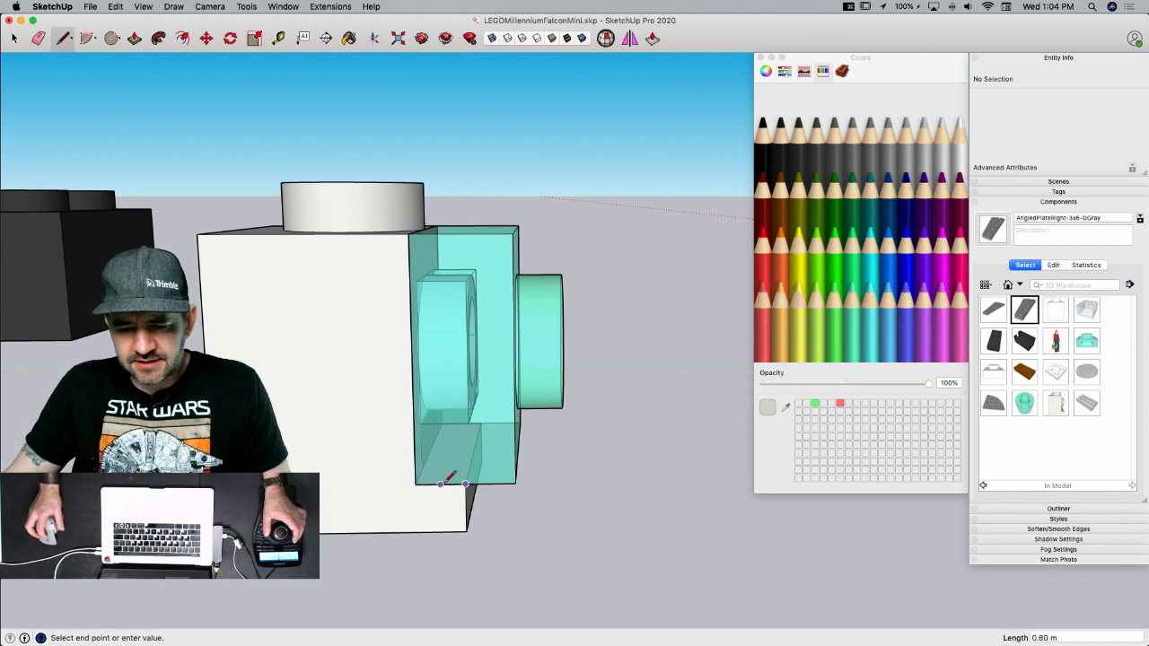
pyautogui.press('space')
pyautogui.click(480, 451)
pyautogui.press('m')
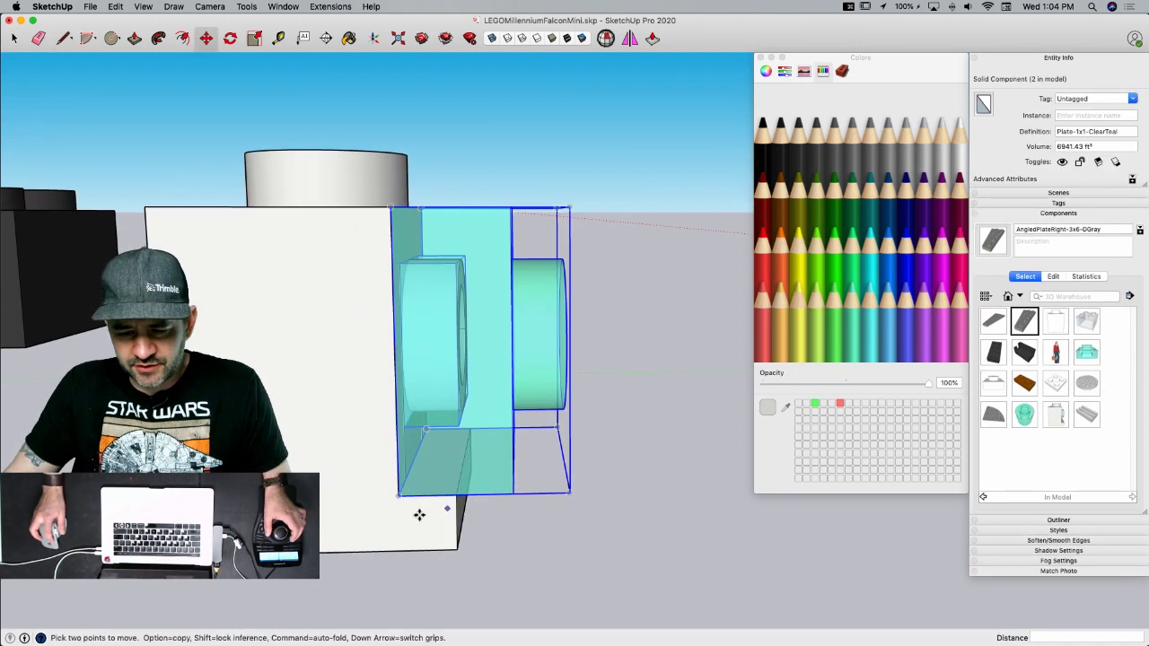
pyautogui.click(395, 500)
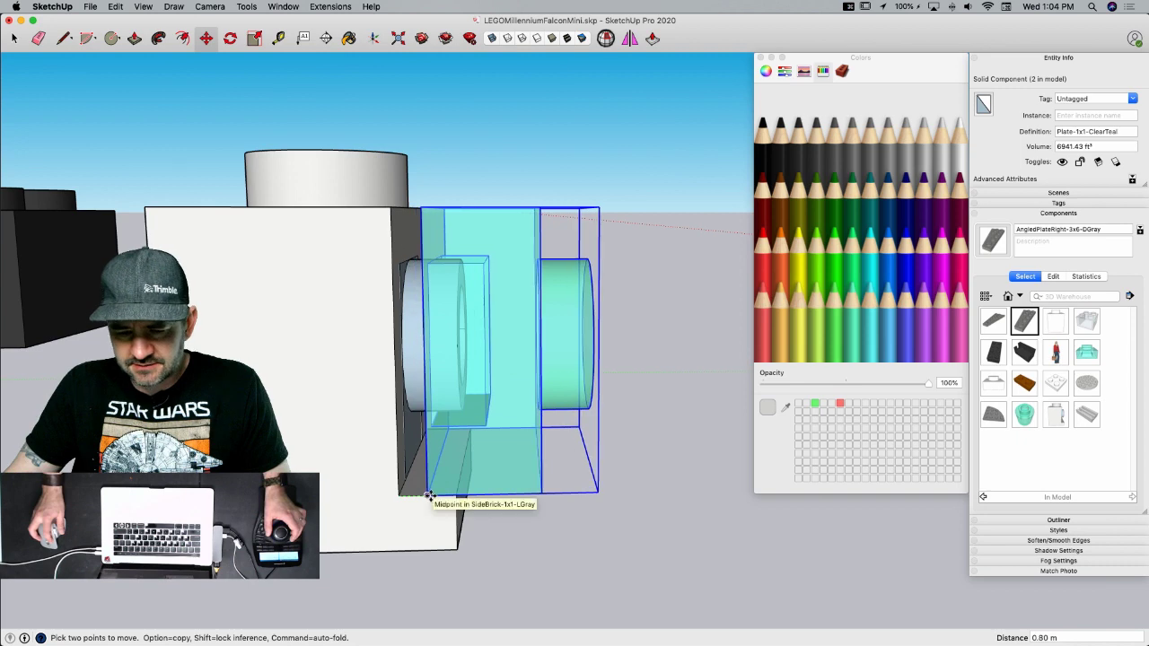
pyautogui.click(430, 497)
pyautogui.press('space')
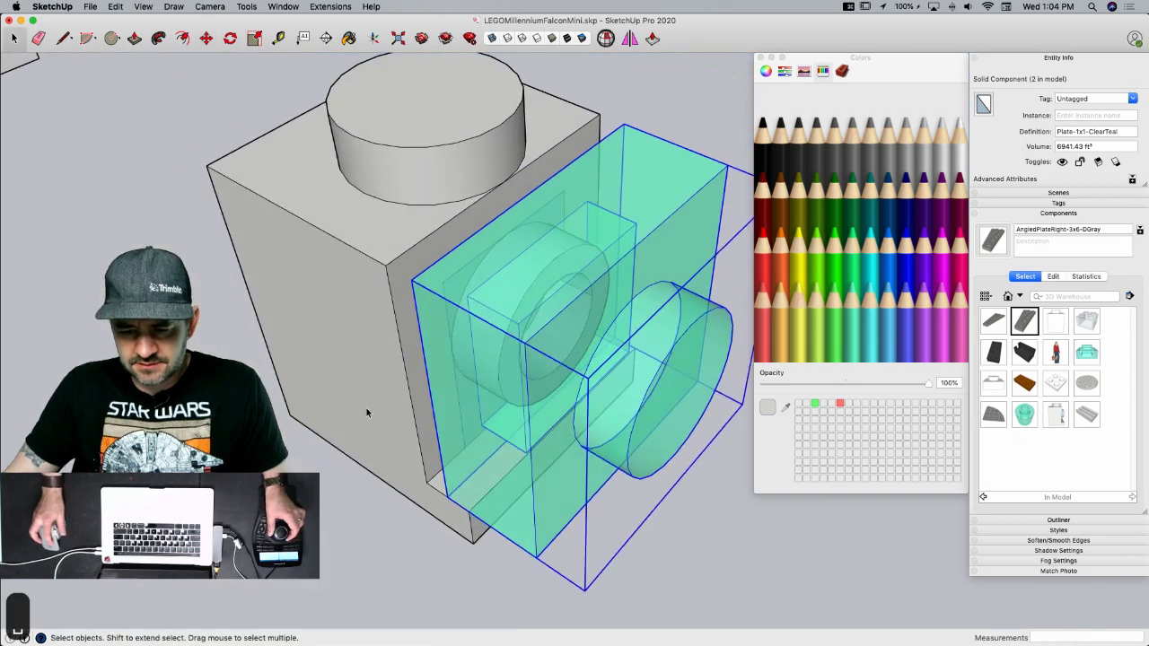
# - Open the gray side brick for editing and pull the face surrounding the recess 0.8 m outward
pyautogui.doubleClick(393, 397)
pyautogui.press('p')
pyautogui.click(421, 464)
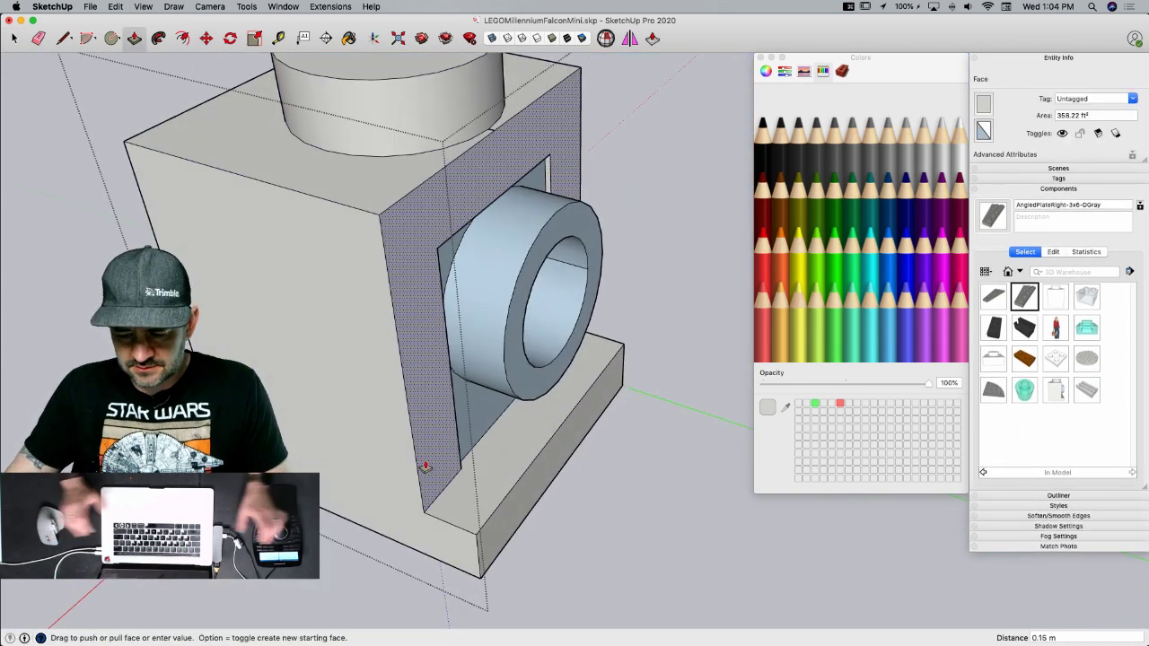
pyautogui.write('.')
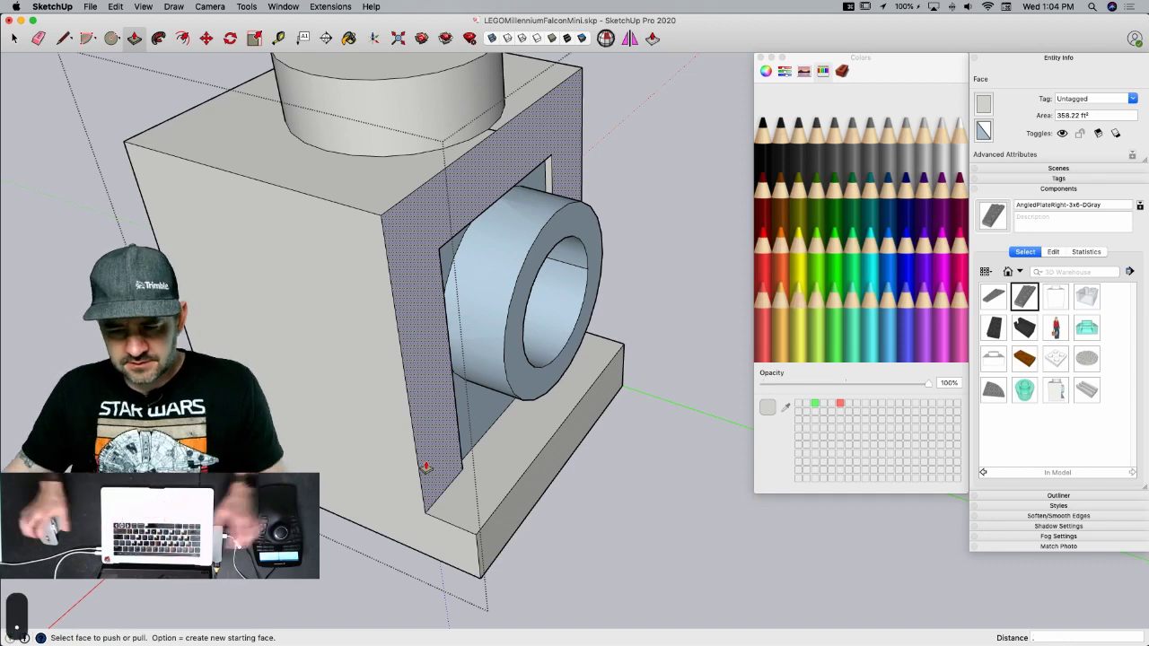
pyautogui.write('8')
pyautogui.press('Return')
pyautogui.press('space')
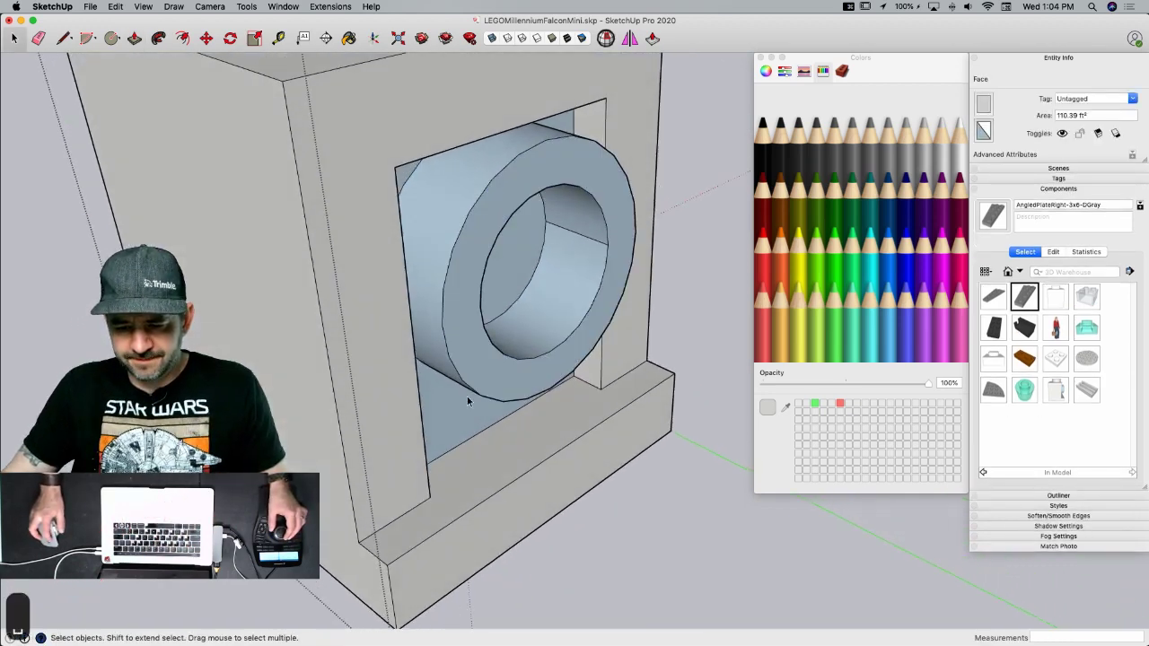
# - Pull the recessed faces around the ring outward by the same 0.8 m, both below it and in its upper corners
pyautogui.press('p')
pyautogui.doubleClick(420, 419)
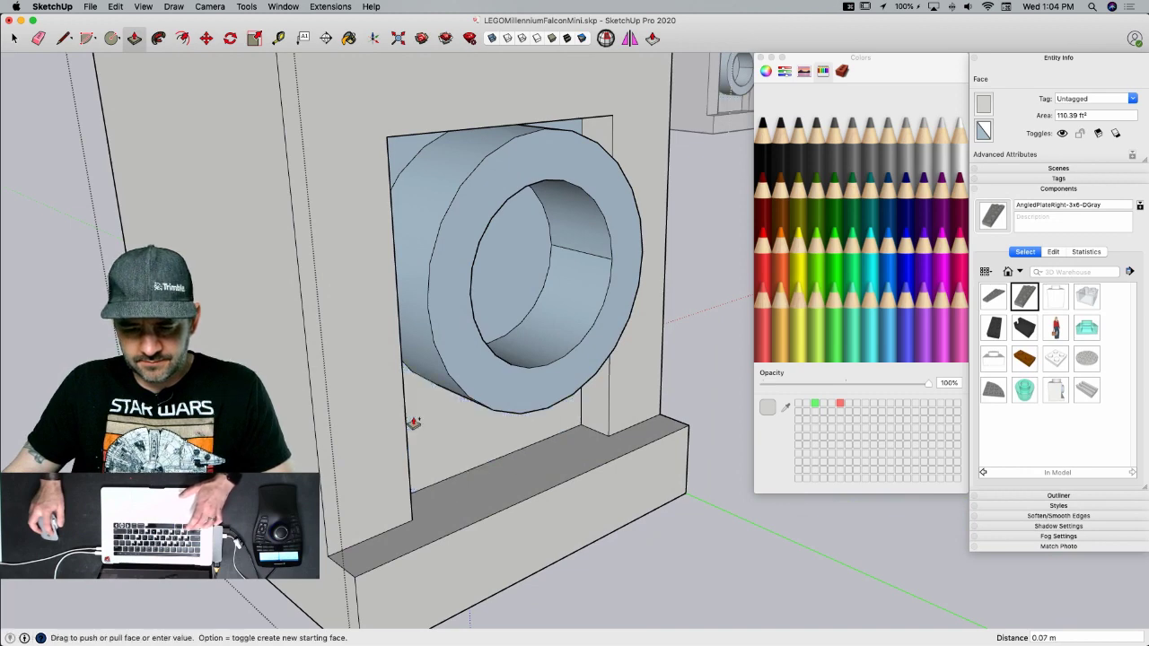
pyautogui.doubleClick(407, 154)
pyautogui.press('super+z')
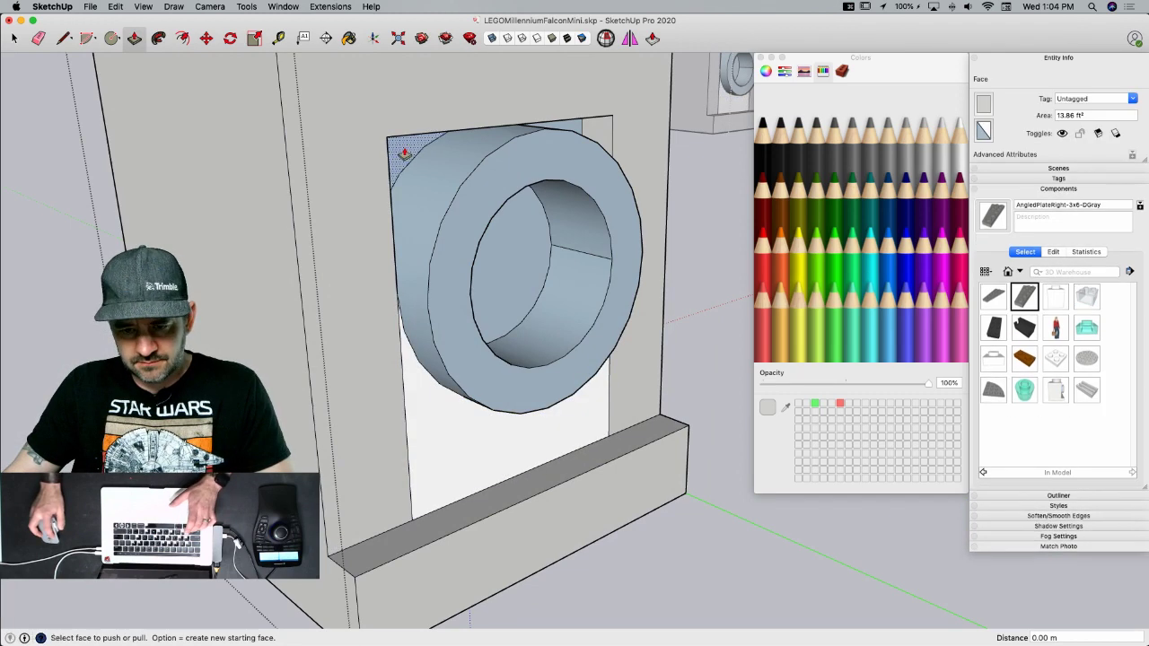
pyautogui.doubleClick(398, 145)
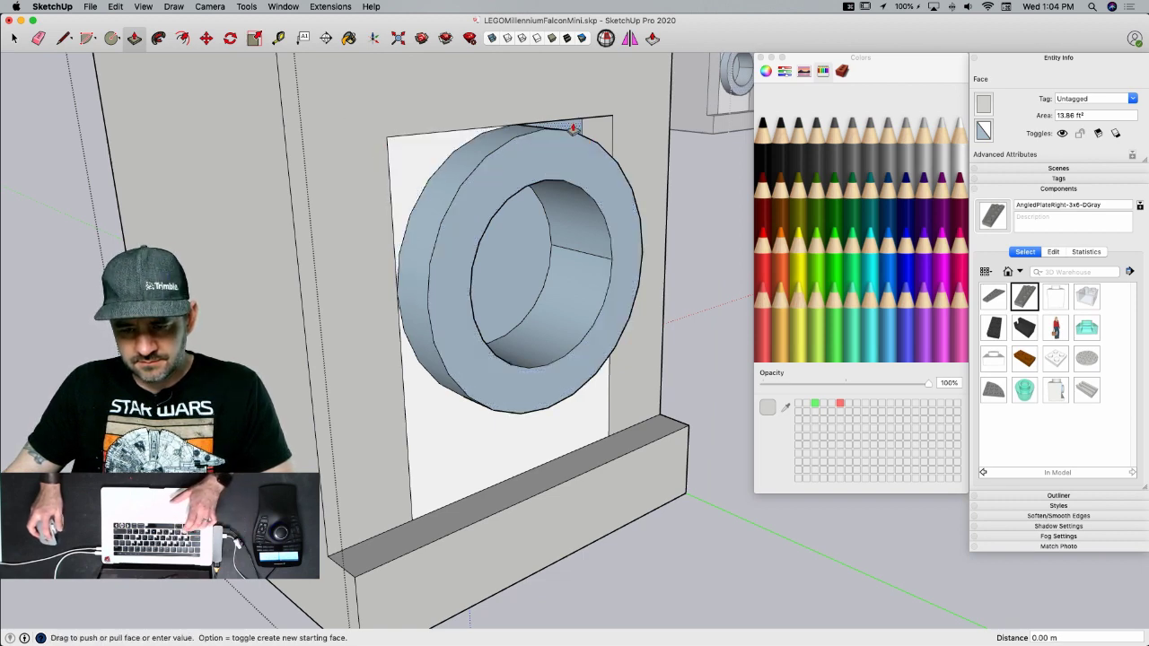
pyautogui.press('space')
# - Extrude the front face of the ring a further 0.8 m outward
pyautogui.press('p')
pyautogui.click(476, 197)
pyautogui.write('.')
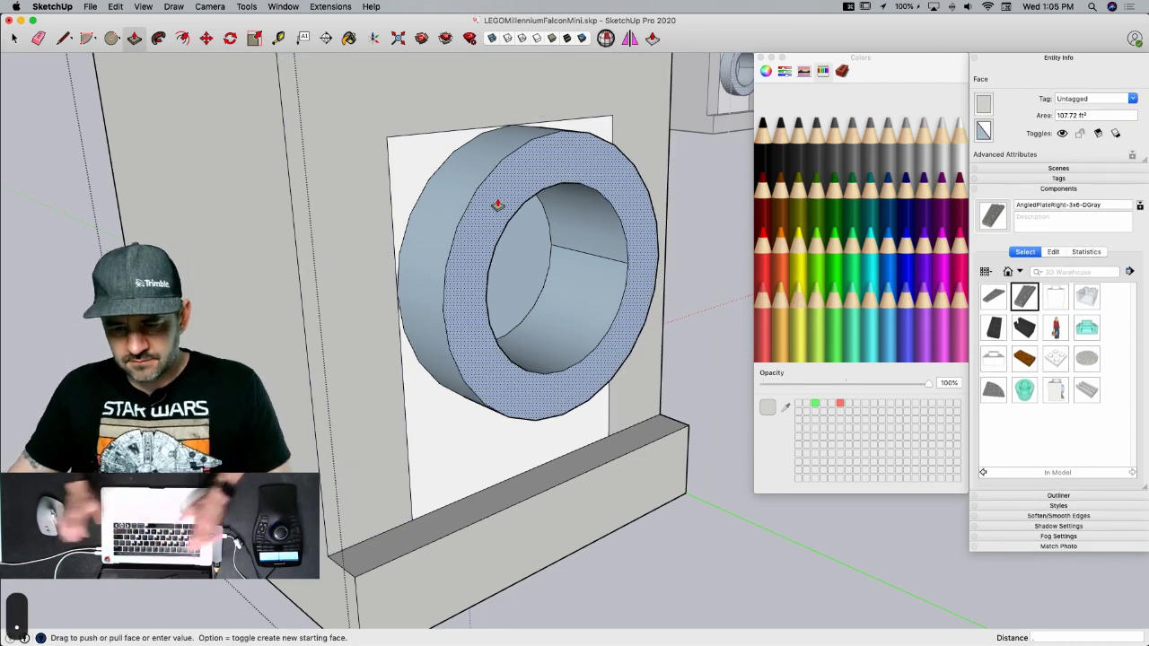
pyautogui.write('8')
pyautogui.press('Return')
# - Pull the circular floor inside the ring outward, level with the corner of the white rectangular face
pyautogui.press('p')
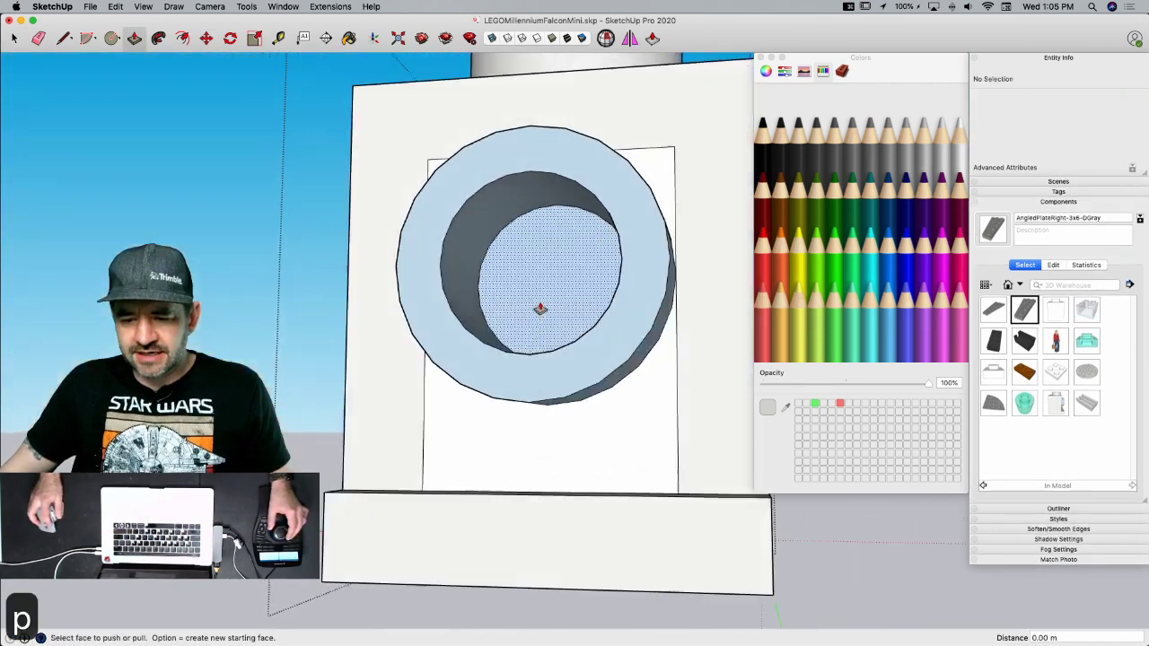
pyautogui.moveTo(540, 313); pyautogui.dragTo(562, 197, button='middle')
pyautogui.click(562, 197)
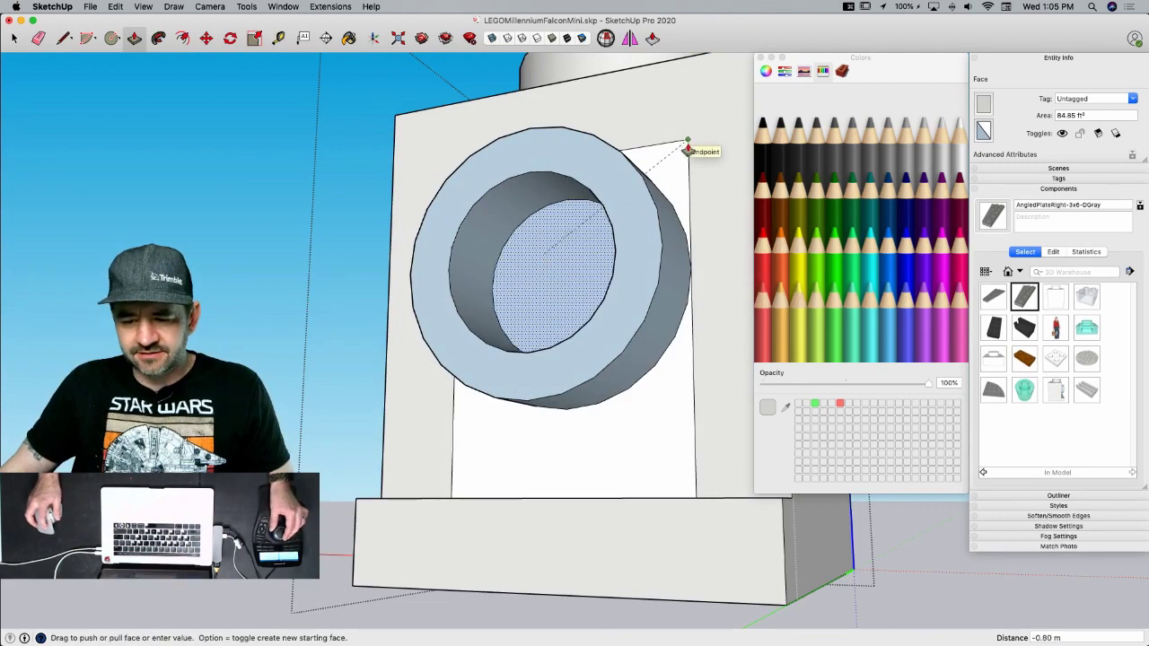
pyautogui.click(688, 148)
pyautogui.moveTo(688, 148)
pyautogui.mouseDown(button='middle')
pyautogui.moveTo(517, 310)
pyautogui.moveTo(512, 276)
pyautogui.mouseUp(button='middle')
# - Draw a short line along the circle's edge inside the brick's bottom cavity and erase the leftover edges around it
pyautogui.press('l')
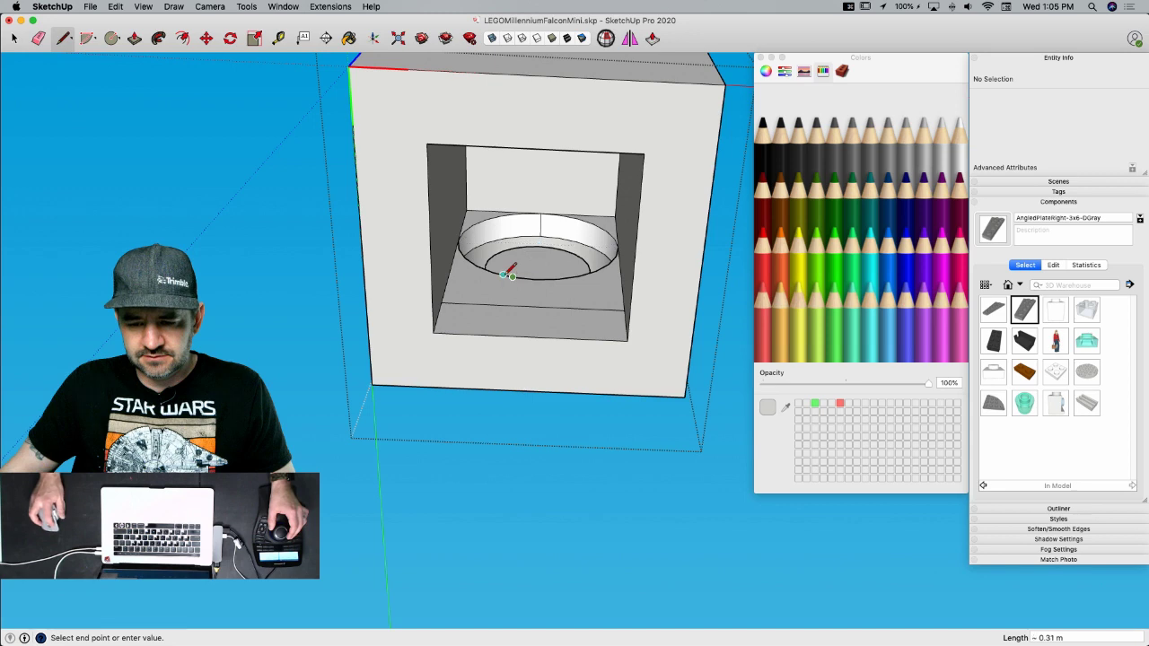
pyautogui.click(503, 275)
pyautogui.press('e')
pyautogui.click(506, 276)
pyautogui.click(492, 305)
pyautogui.moveTo(485, 262)
pyautogui.mouseDown()
pyautogui.moveTo(475, 217)
pyautogui.moveTo(617, 224)
pyautogui.mouseUp()
pyautogui.moveTo(607, 227); pyautogui.dragTo(527, 330, button='middle')
pyautogui.rightClick(526, 333)
pyautogui.click(584, 438)
pyautogui.moveTo(688, 403); pyautogui.dragTo(518, 285, button='middle')
# - Erase the rectangular outline around the ring on the brick's side and soften the seam inside its hole
pyautogui.press('e')
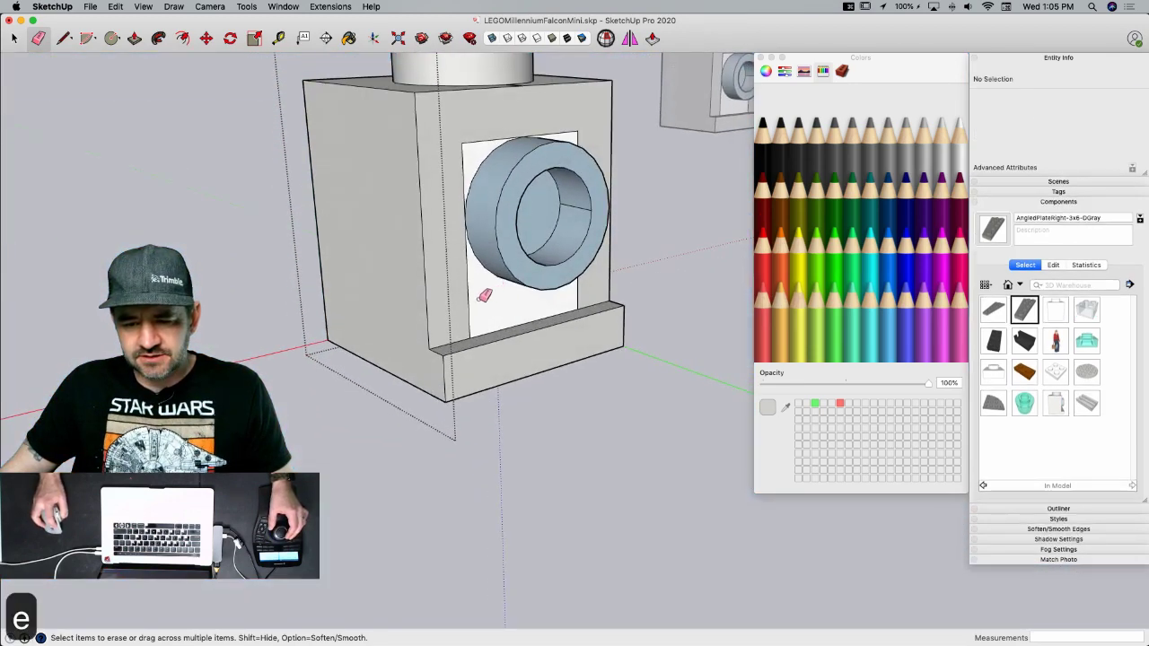
pyautogui.moveTo(485, 295); pyautogui.dragTo(458, 245)
pyautogui.moveTo(589, 131); pyautogui.dragTo(507, 128)
pyautogui.moveTo(457, 164); pyautogui.dragTo(458, 167)
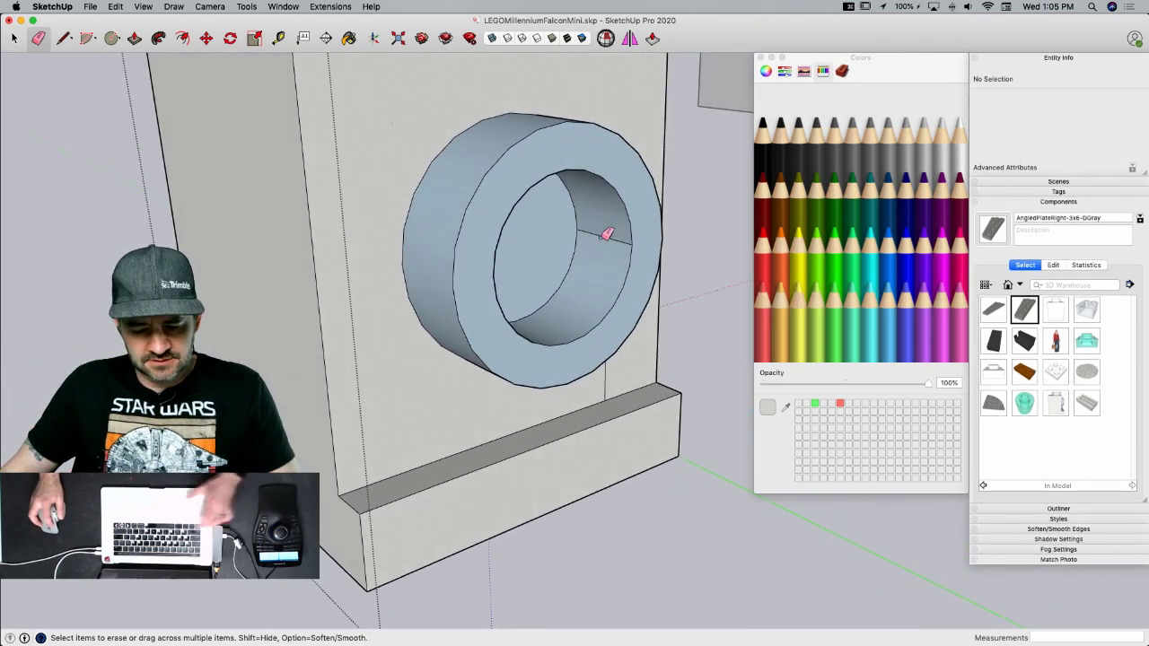
pyautogui.keyDown('alt'); pyautogui.click(603, 238); pyautogui.keyUp('alt')
pyautogui.moveTo(675, 242)
pyautogui.mouseDown(button='middle')
pyautogui.moveTo(293, 192)
pyautogui.moveTo(341, 8)
pyautogui.moveTo(626, 336)
pyautogui.moveTo(539, 285)
pyautogui.mouseUp(button='middle')
# - Reverse the faces of the ring on the brick's side, including those inside its hole
pyautogui.press('space')
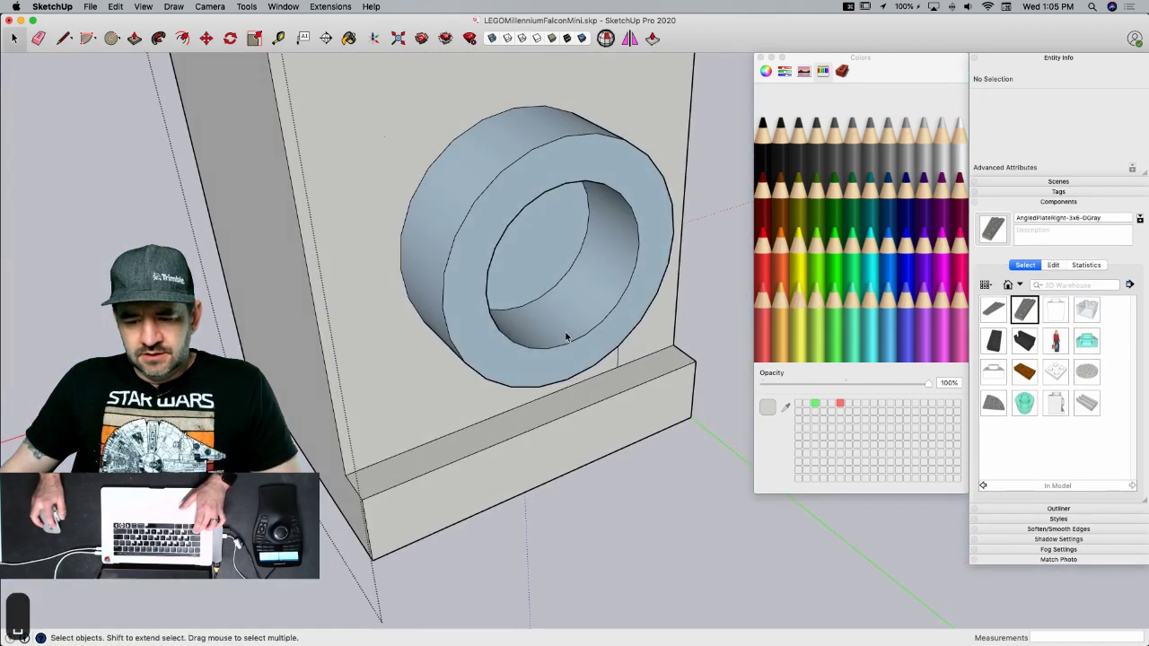
pyautogui.click(519, 267)
pyautogui.keyDown('shift'); pyautogui.click(431, 243); pyautogui.keyUp('shift')
pyautogui.rightClick(432, 239)
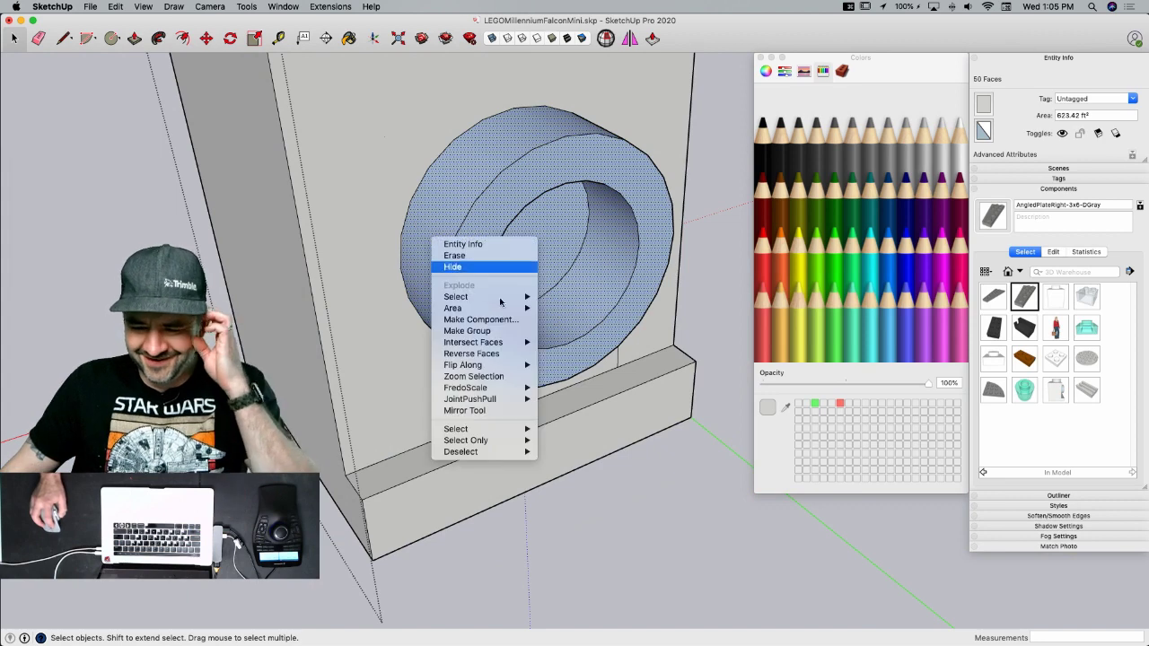
pyautogui.click(514, 354)
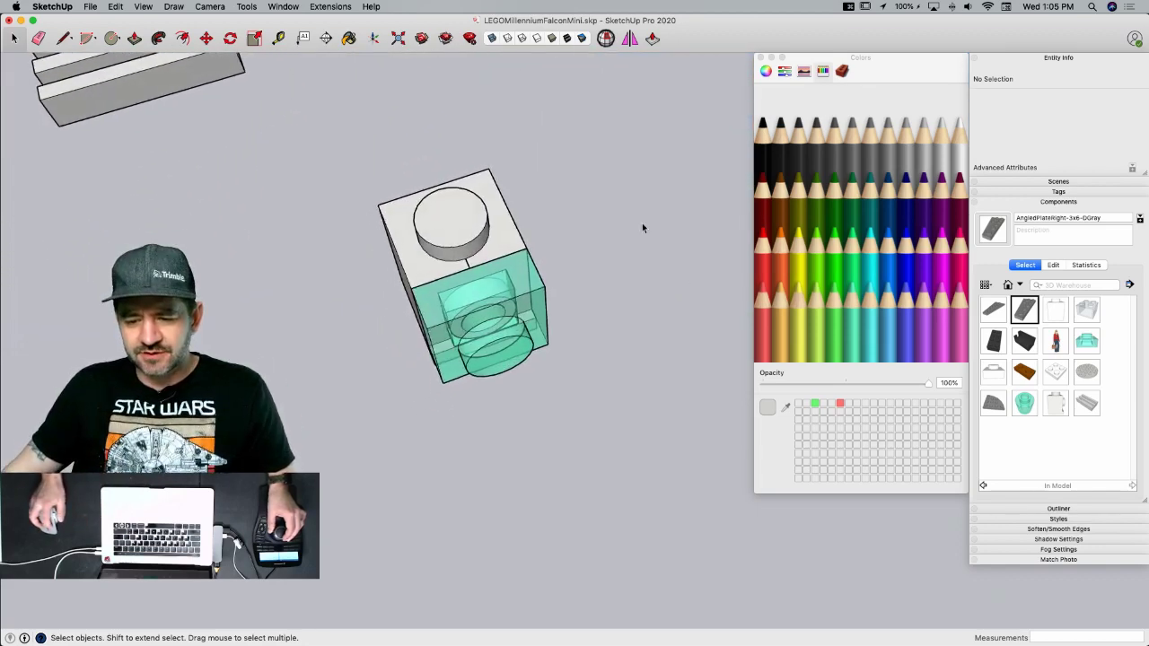
pyautogui.press('e')
pyautogui.click(582, 259)
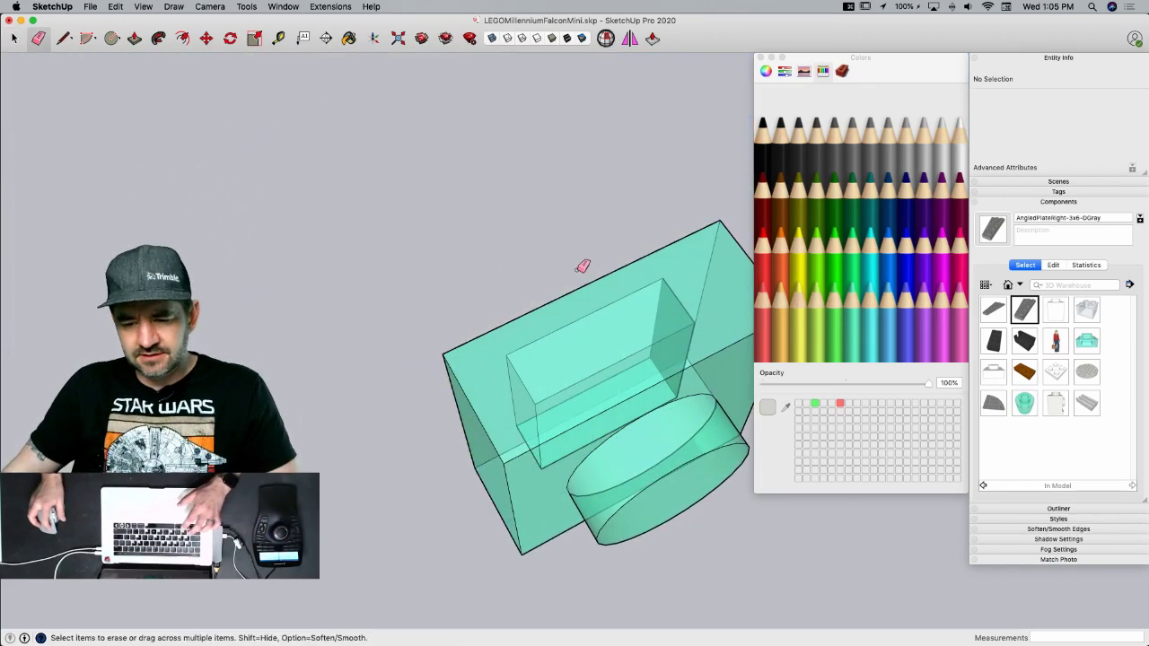
pyautogui.press('super+z')
# - Open the gray side brick for editing, erase the stray edge beside its top stud, and finish editing
pyautogui.press('space')
pyautogui.doubleClick(592, 259)
pyautogui.press('e')
pyautogui.click(584, 274)
pyautogui.press('space')
pyautogui.click(369, 465)
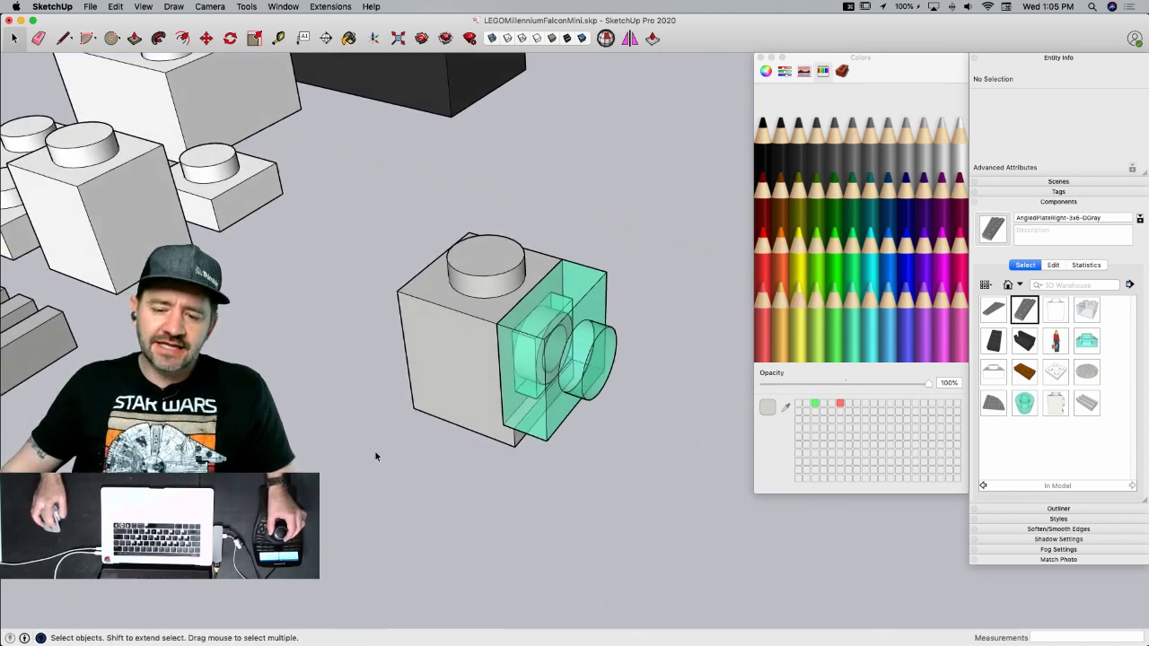
# - Move the gray side brick with its teal plate from the parts area onto the Falcon's rear plate, next to the teal round bricks
pyautogui.moveTo(336, 254); pyautogui.dragTo(713, 500)
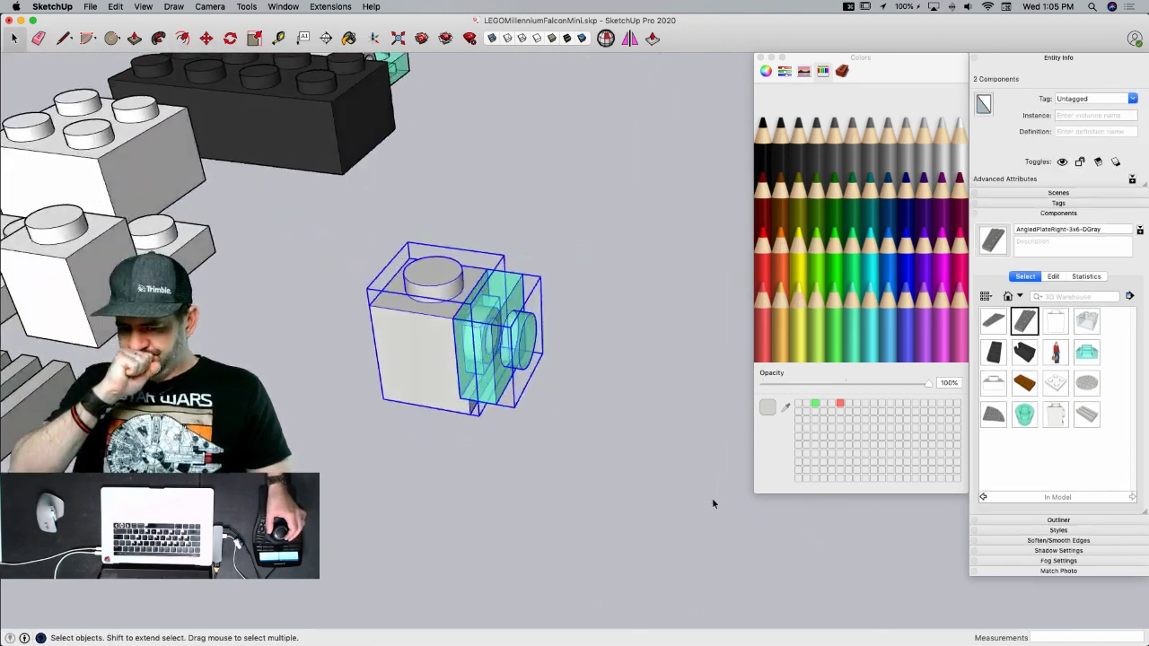
pyautogui.press('m')
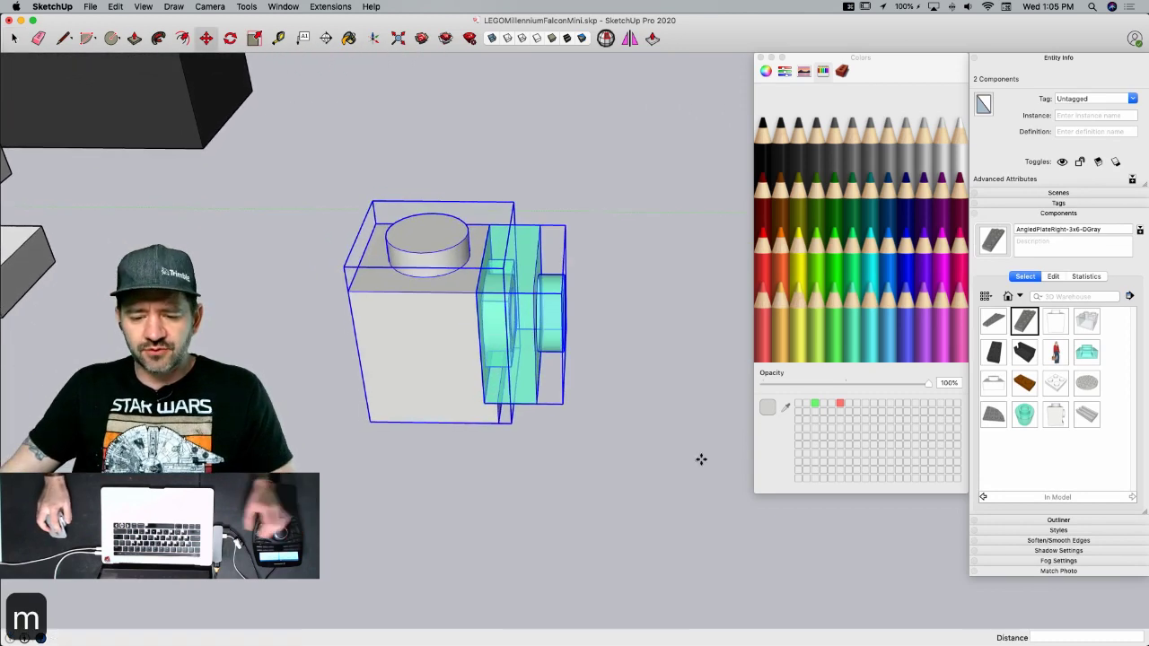
pyautogui.click(370, 420)
pyautogui.press('alt')
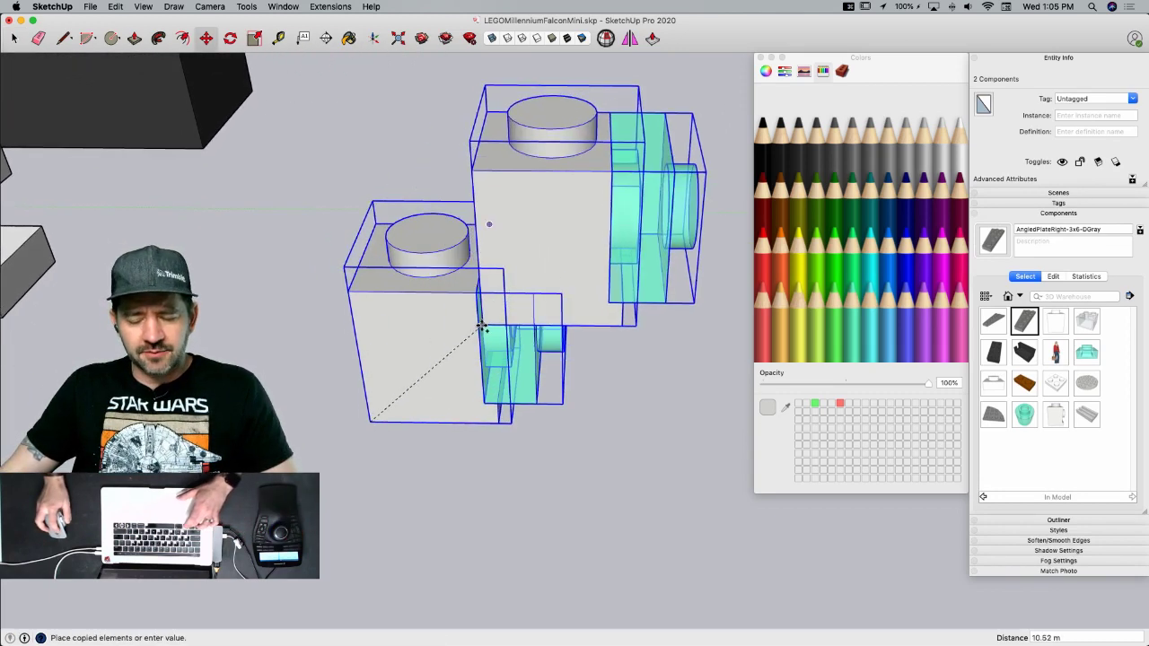
pyautogui.click(443, 360)
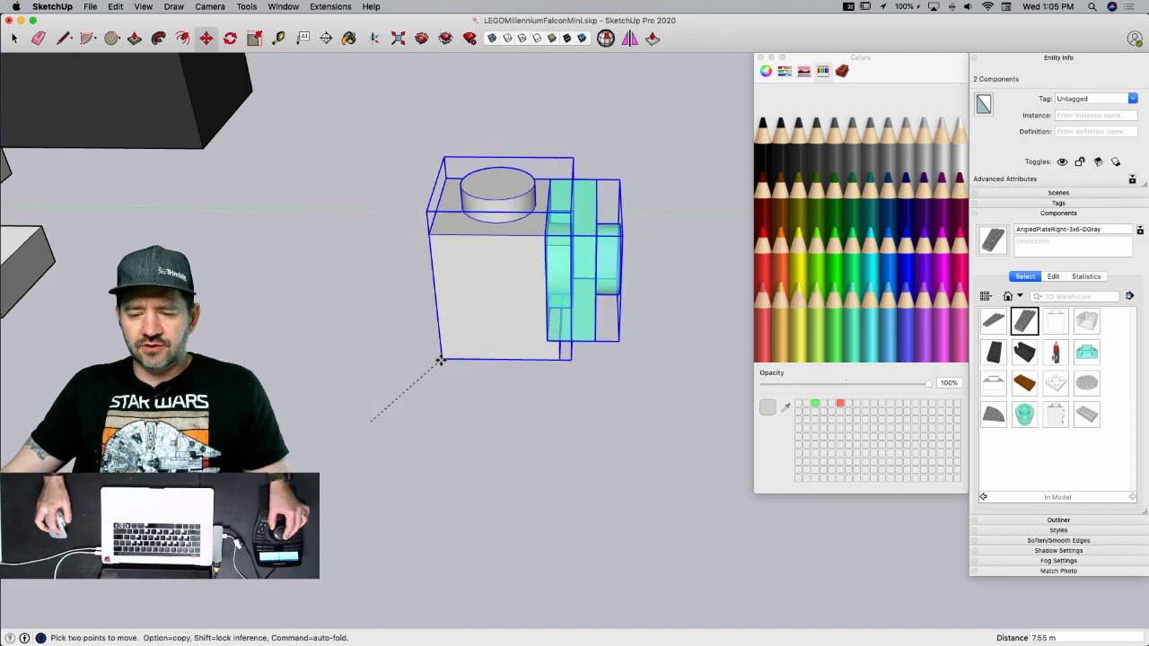
pyautogui.scroll(-10, 520, 393)
pyautogui.scroll(8, 430, 377)
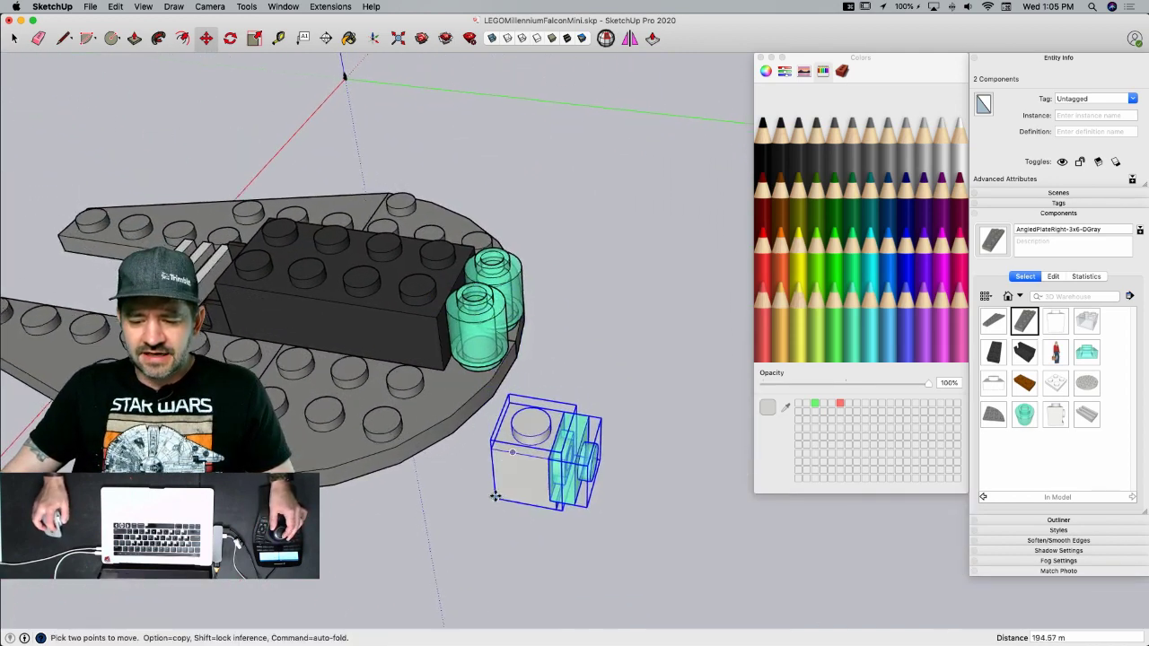
pyautogui.click(495, 497)
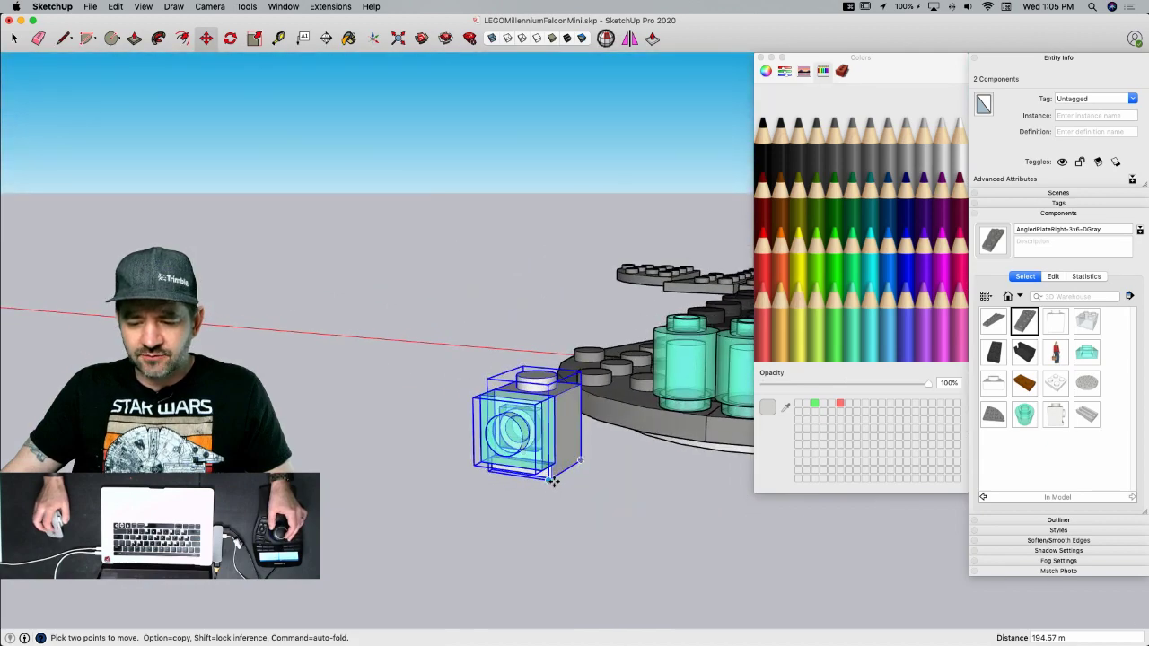
pyautogui.scroll(4, 555, 485)
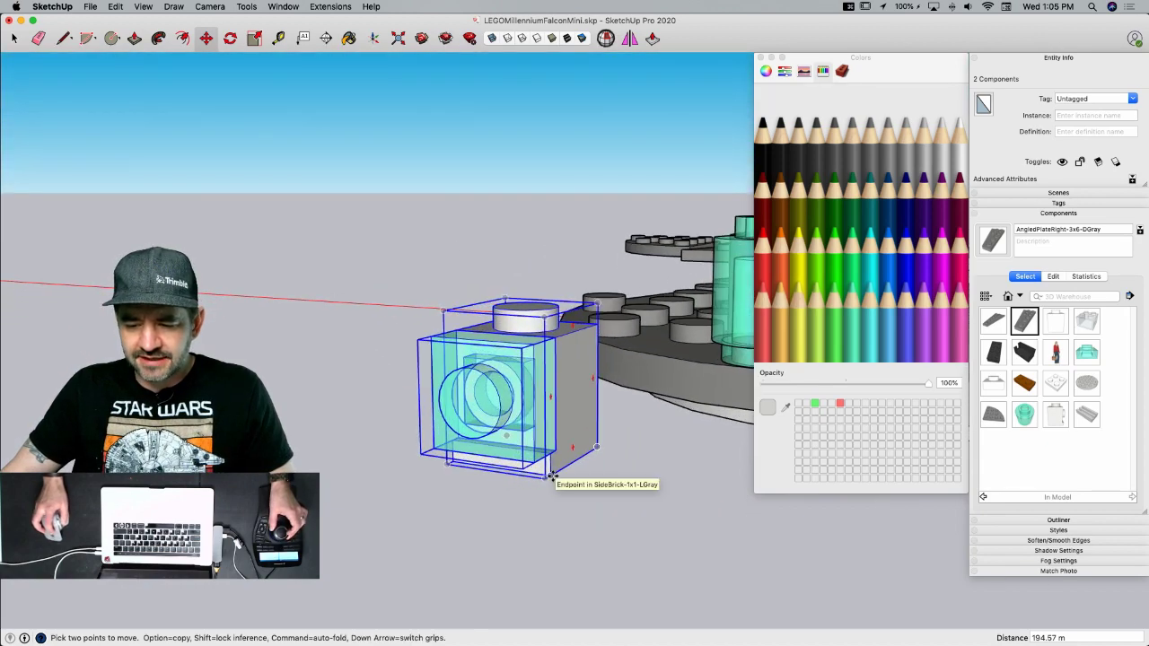
pyautogui.click(552, 477)
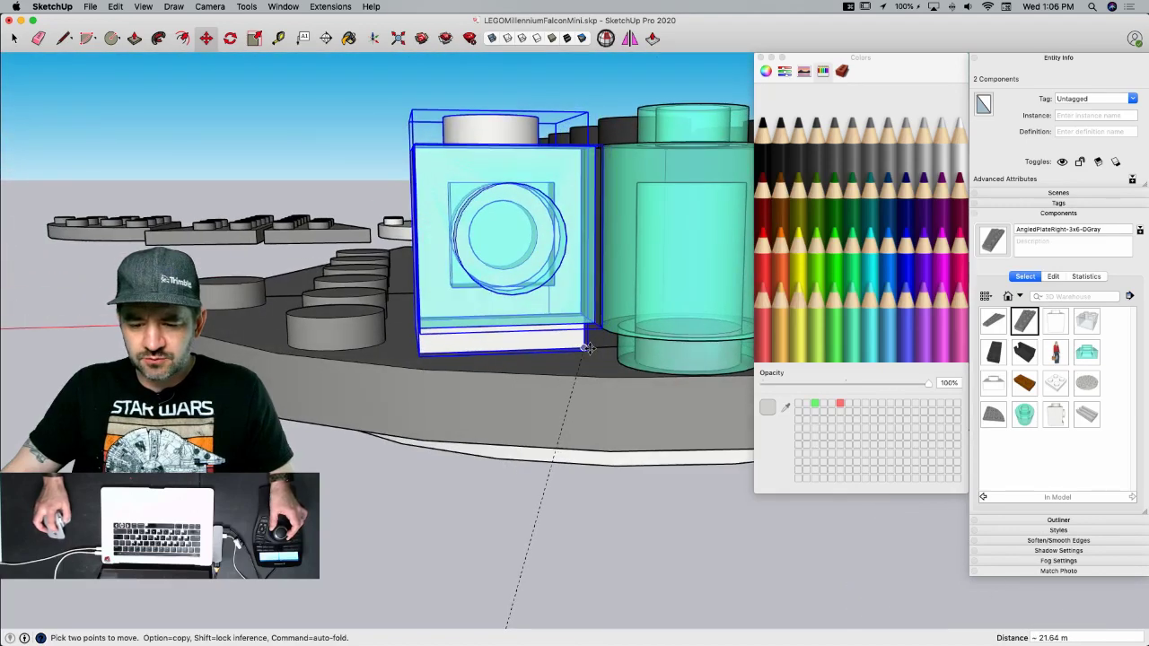
# - Copy the side brick and its teal plate 24 m across to the opposite side of the black brick
pyautogui.moveTo(579, 348); pyautogui.dragTo(495, 376, button='middle')
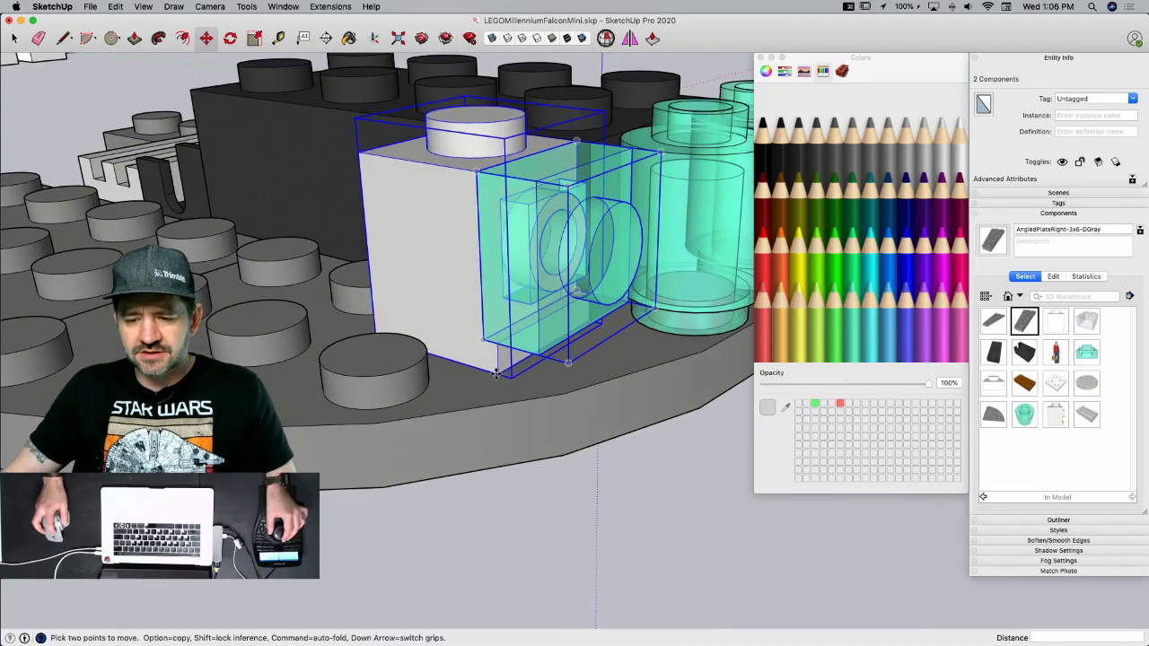
pyautogui.press('alt')
pyautogui.click(497, 373)
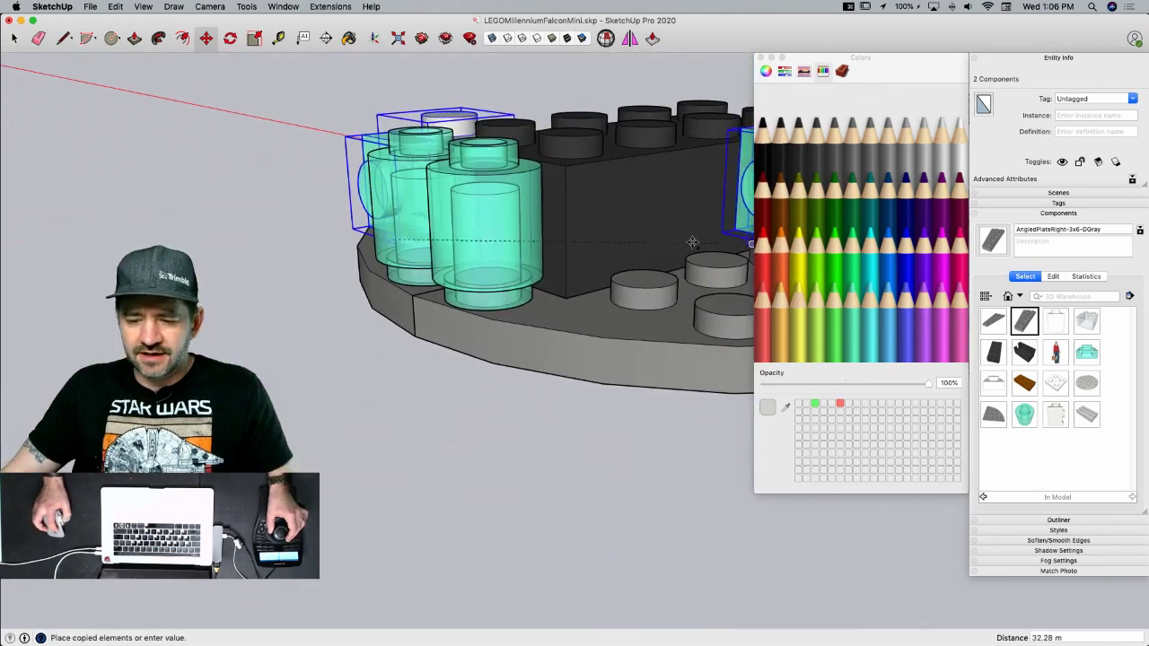
pyautogui.click(570, 297)
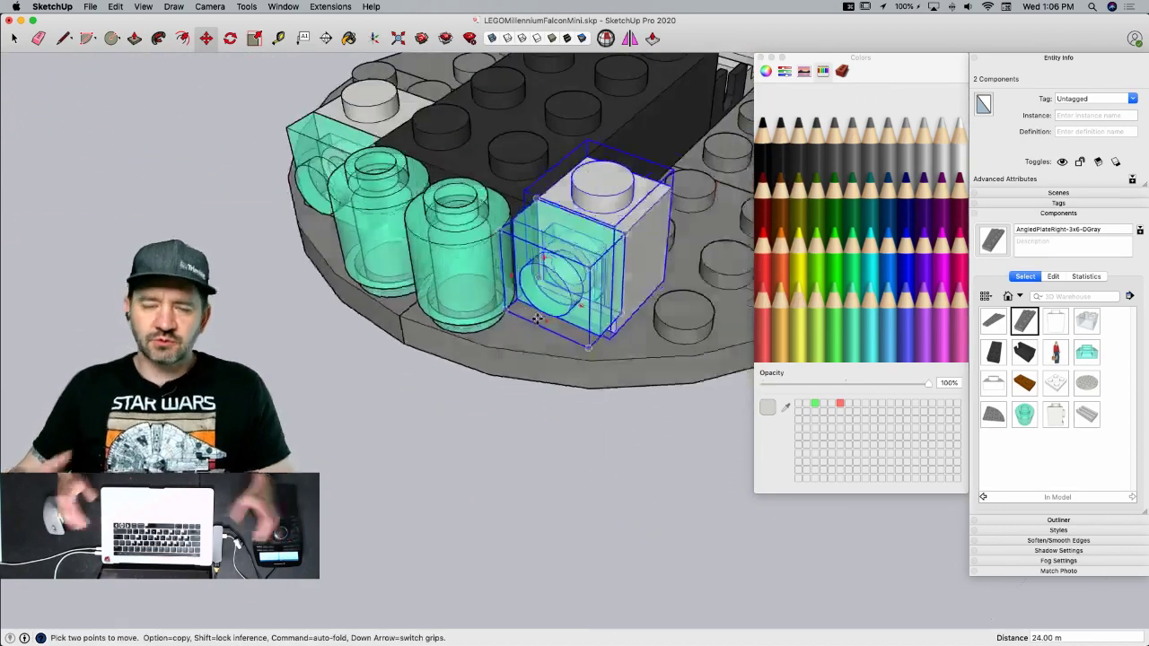
pyautogui.press('space')
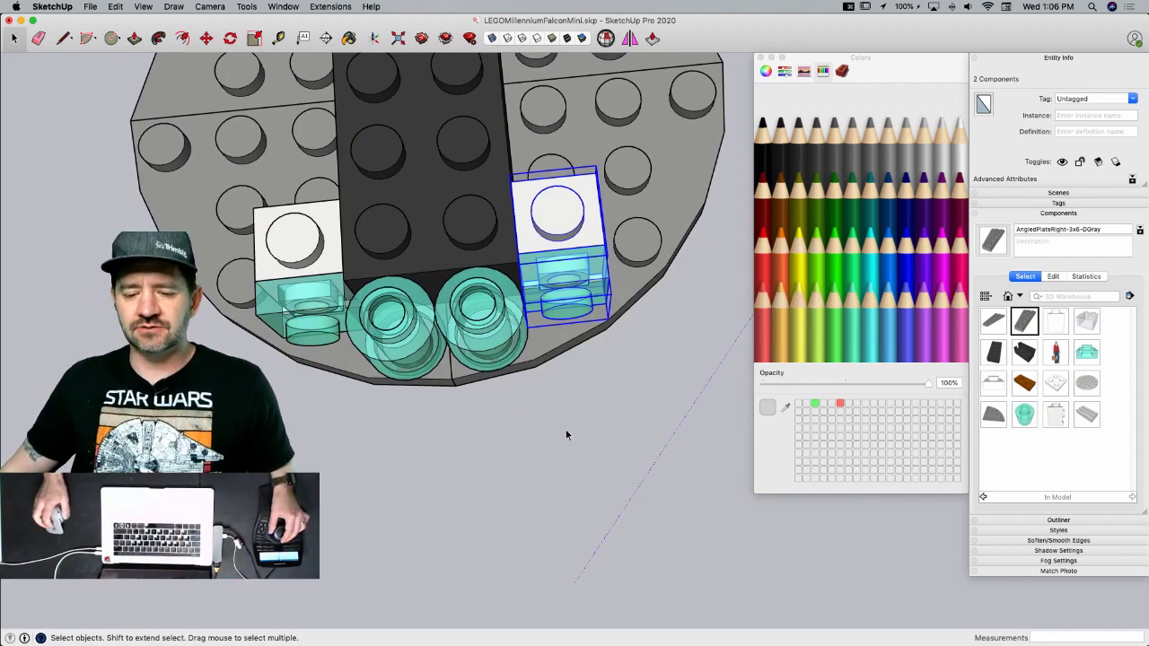
# - Inspect the placed side bricks on the Falcon and switch to the PDF instructions to read building steps 7 and 8
pyautogui.moveTo(759, 510); pyautogui.dragTo(630, 471, button='middle')
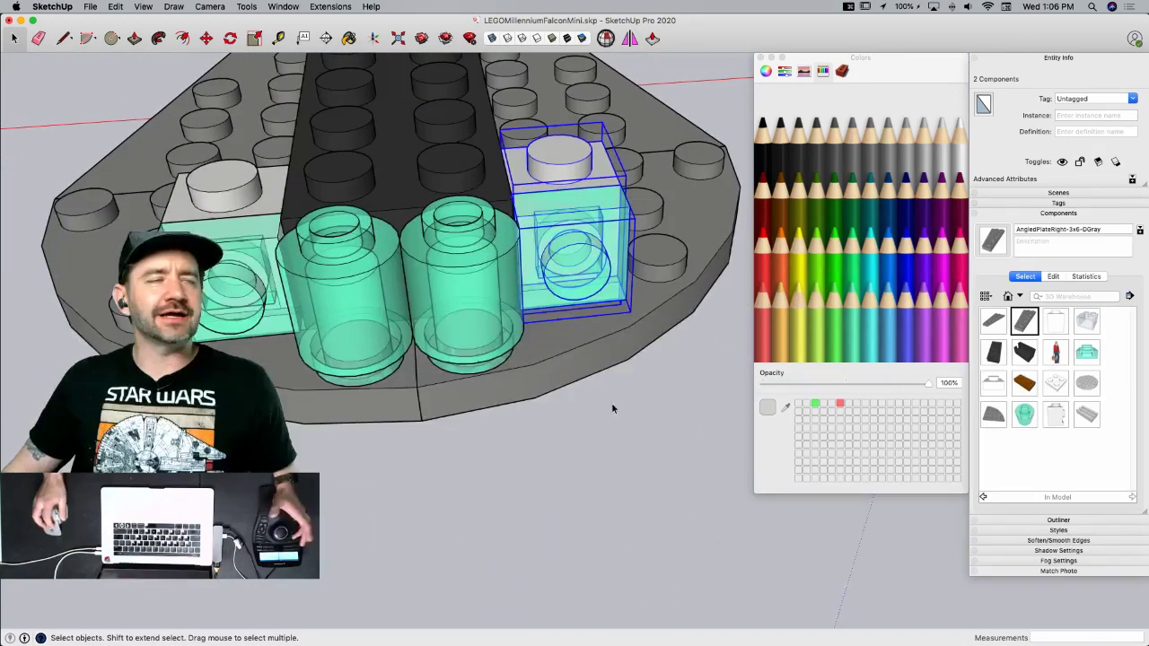
pyautogui.moveTo(527, 348); pyautogui.dragTo(542, 273, button='middle')
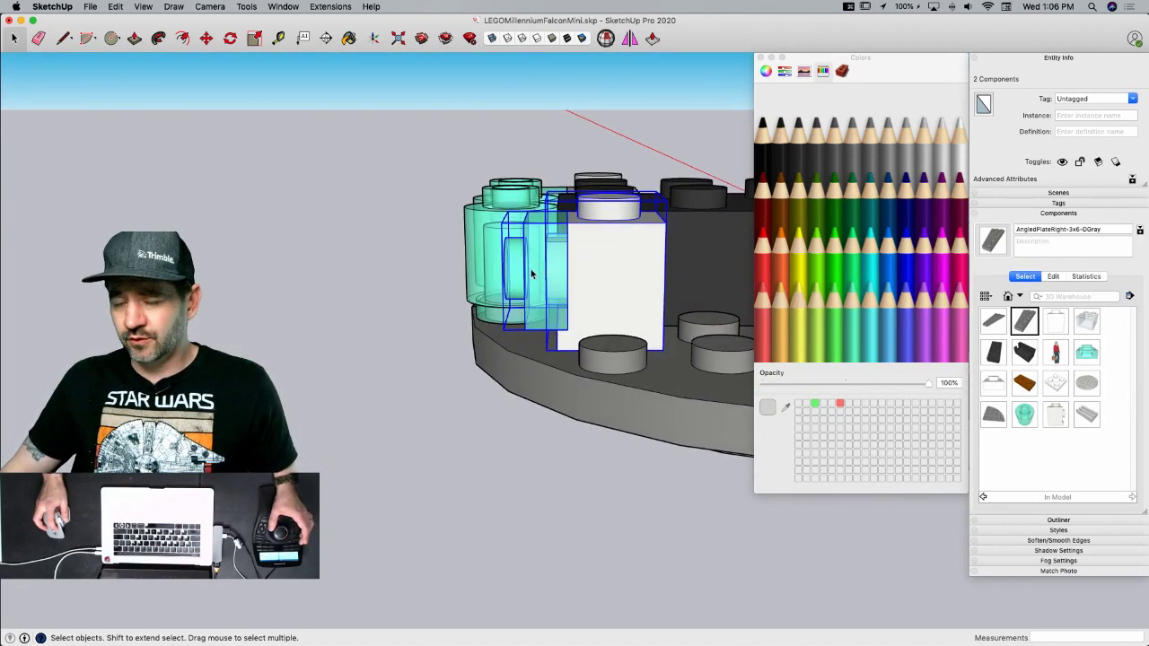
pyautogui.moveTo(555, 274); pyautogui.dragTo(569, 453, button='middle')
pyautogui.scroll(3, 473, 371)
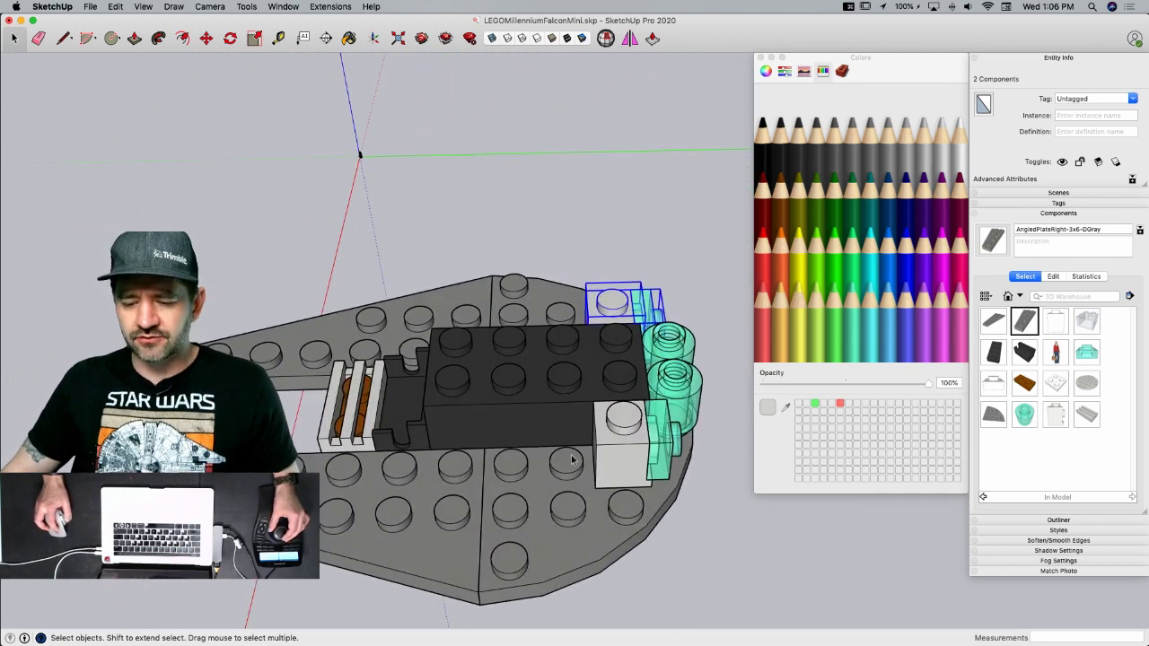
pyautogui.click(406, 431)
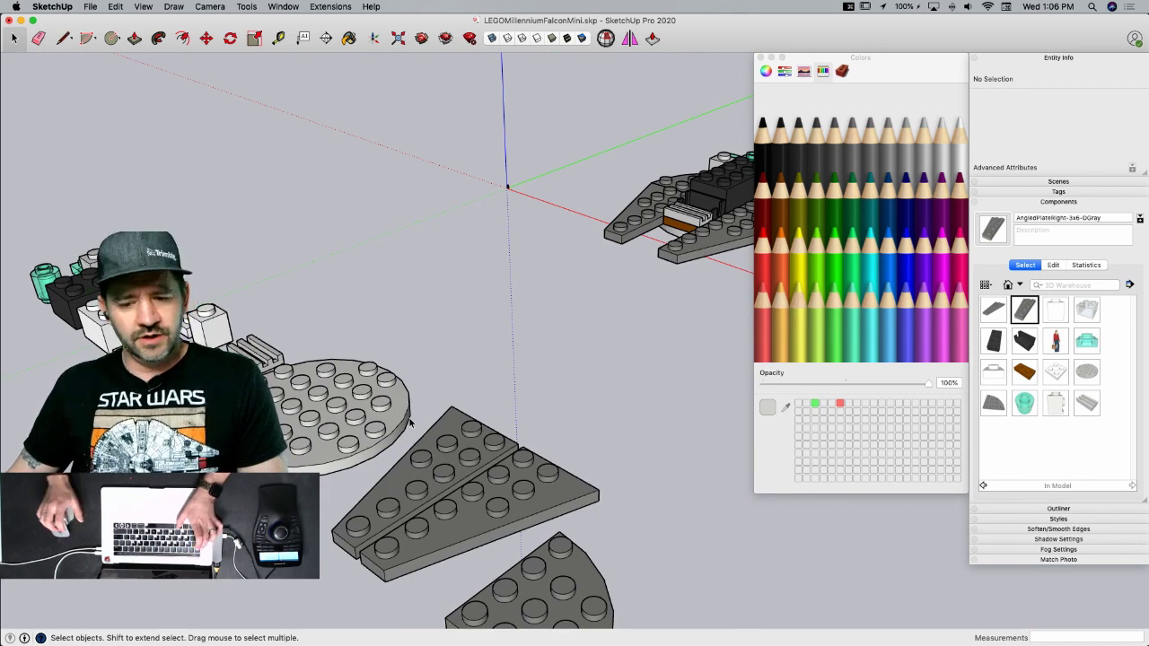
pyautogui.press('super+Tab')
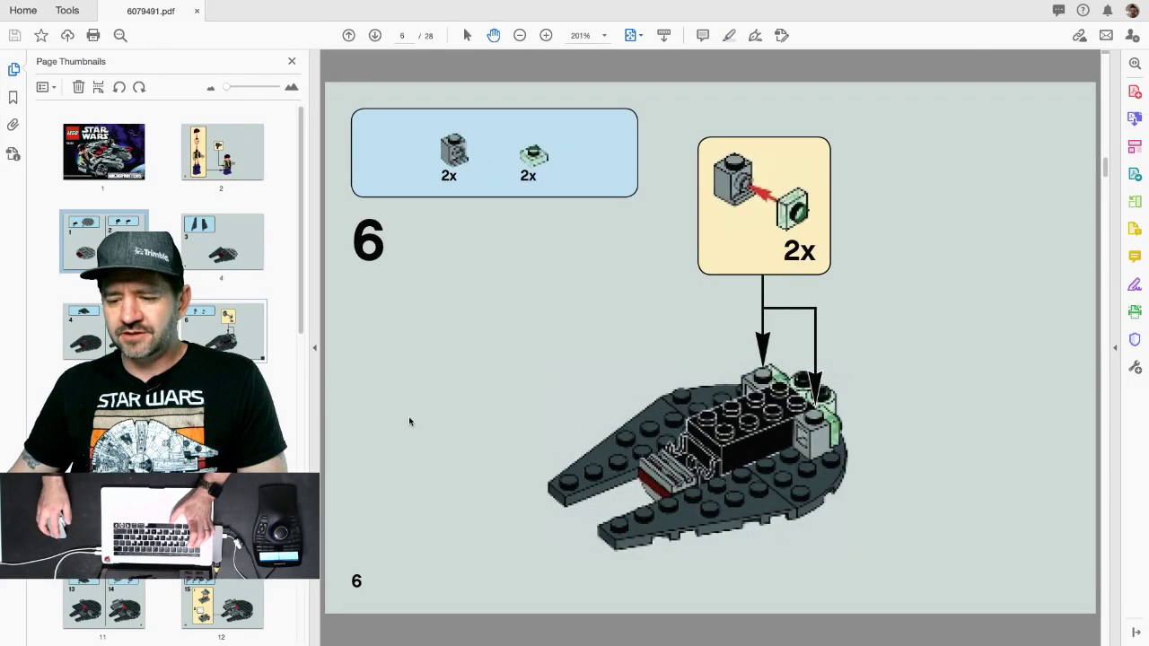
pyautogui.scroll(-1, 559, 387)
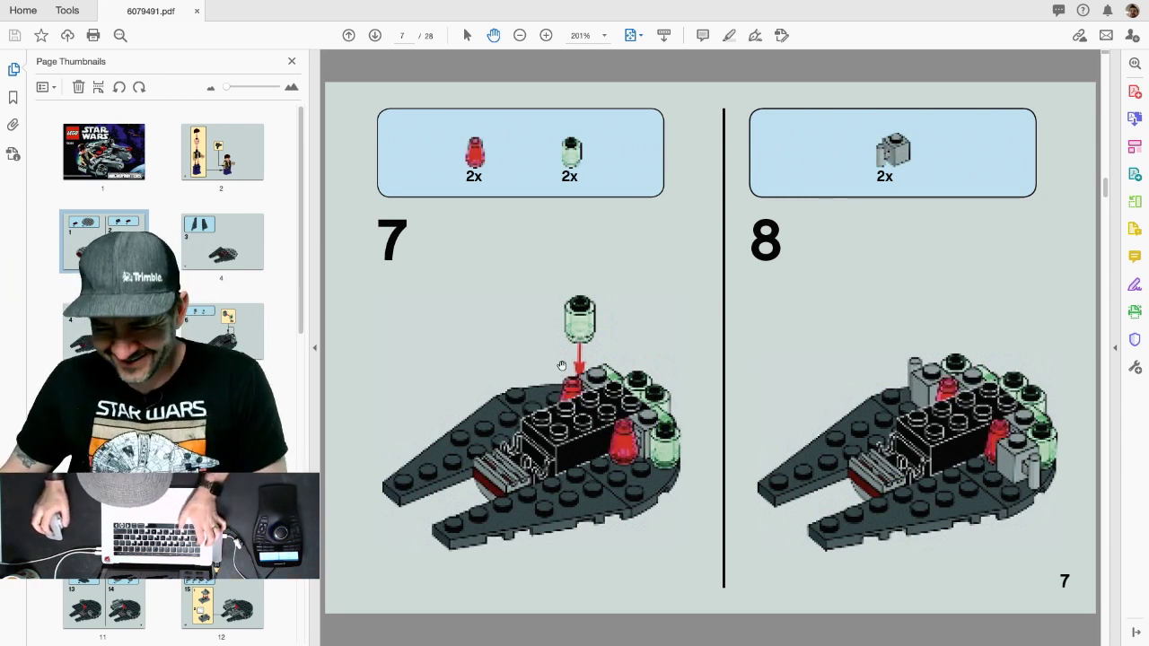
# - Switch back to SketchUp and copy a clear teal round brick to the outer side of the nearest gray side brick
pyautogui.press('super+Tab')
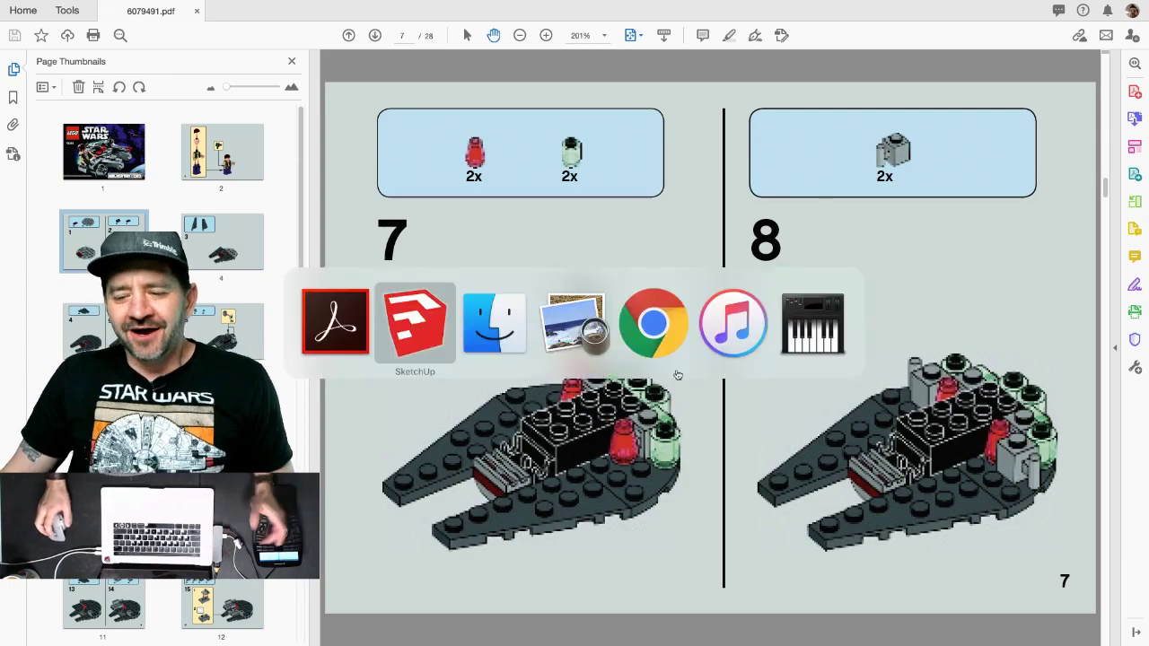
pyautogui.scroll(-3, 561, 351)
pyautogui.scroll(5, 569, 219)
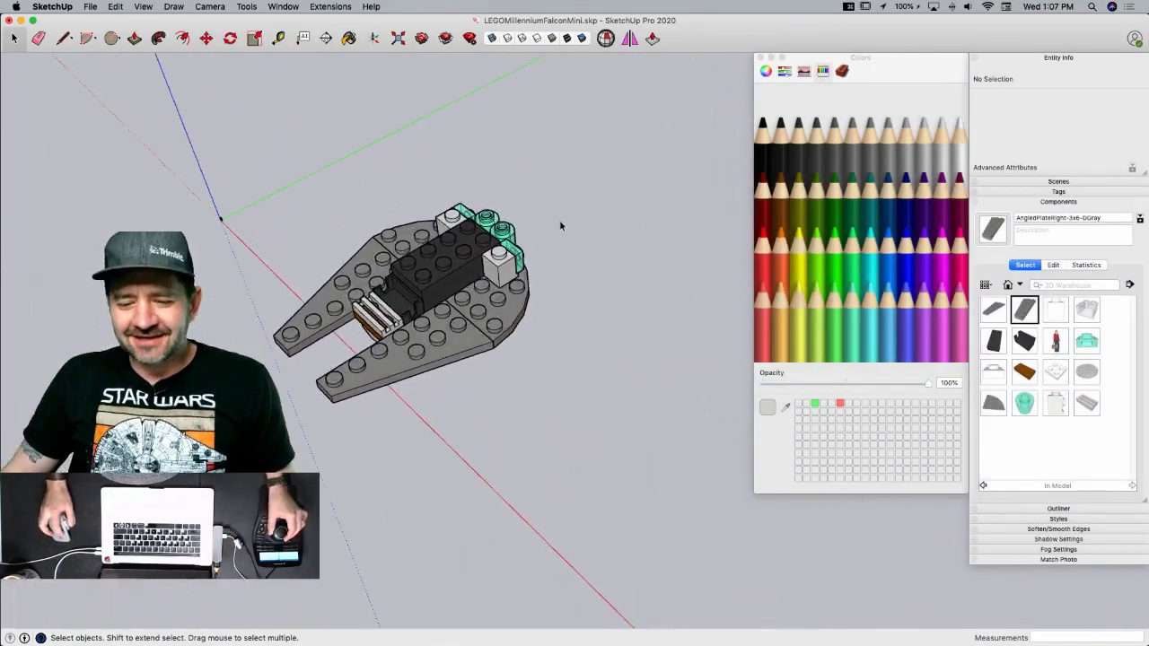
pyautogui.click(434, 194)
pyautogui.scroll(8, 469, 241)
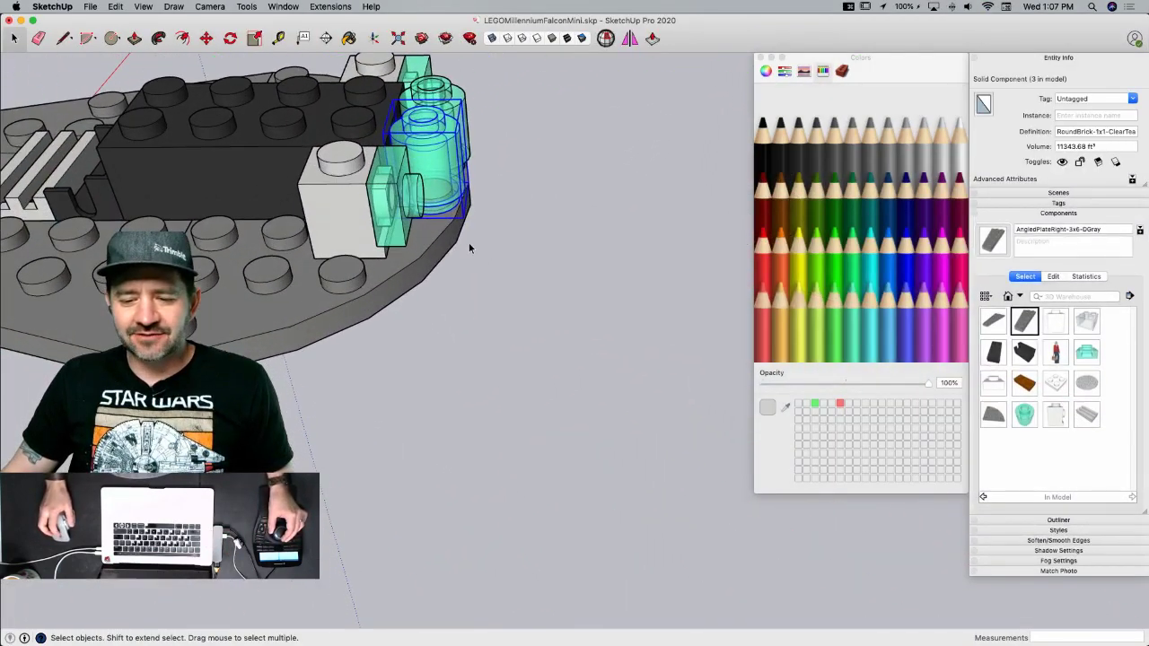
pyautogui.press('m')
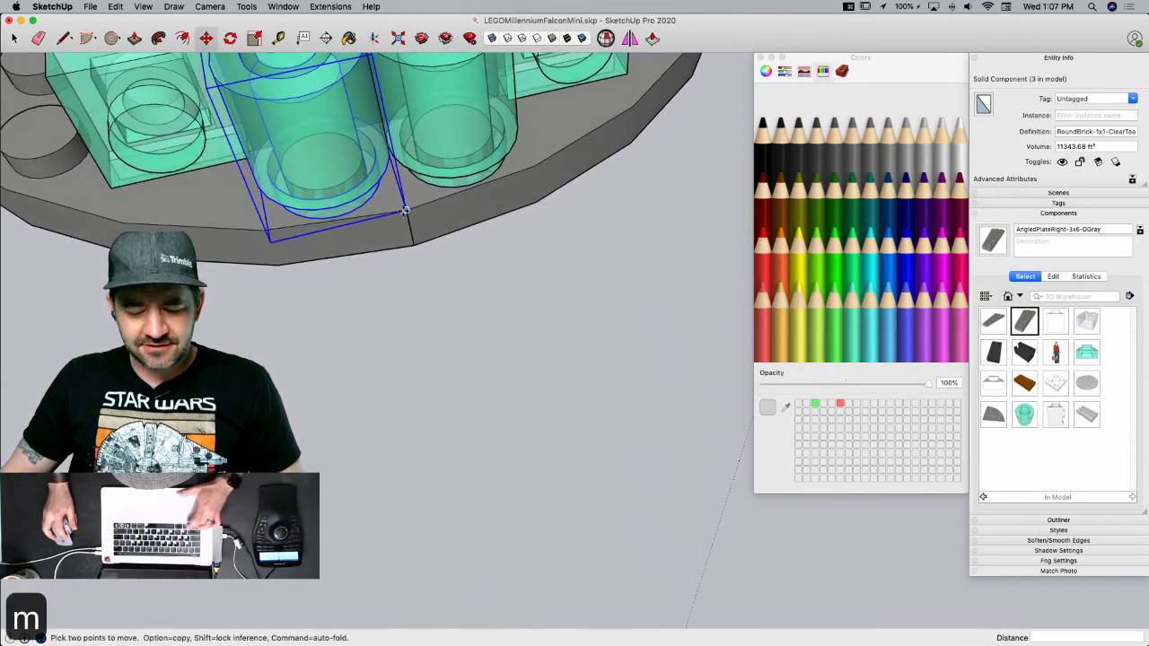
pyautogui.click(407, 210)
pyautogui.press('alt')
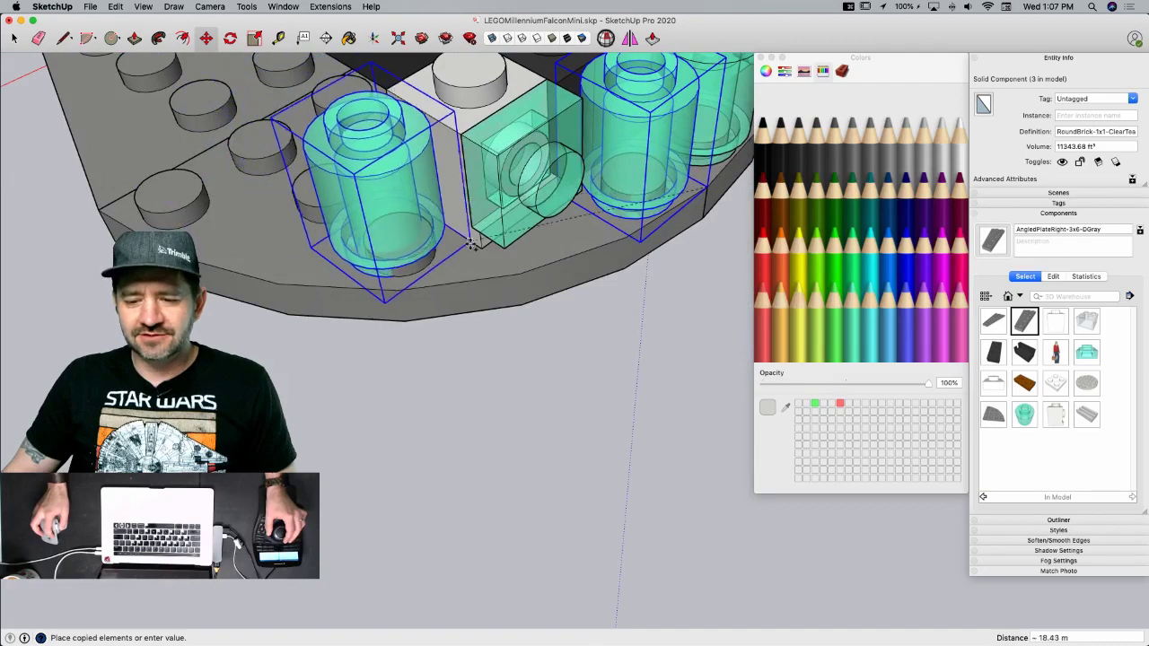
pyautogui.click(480, 247)
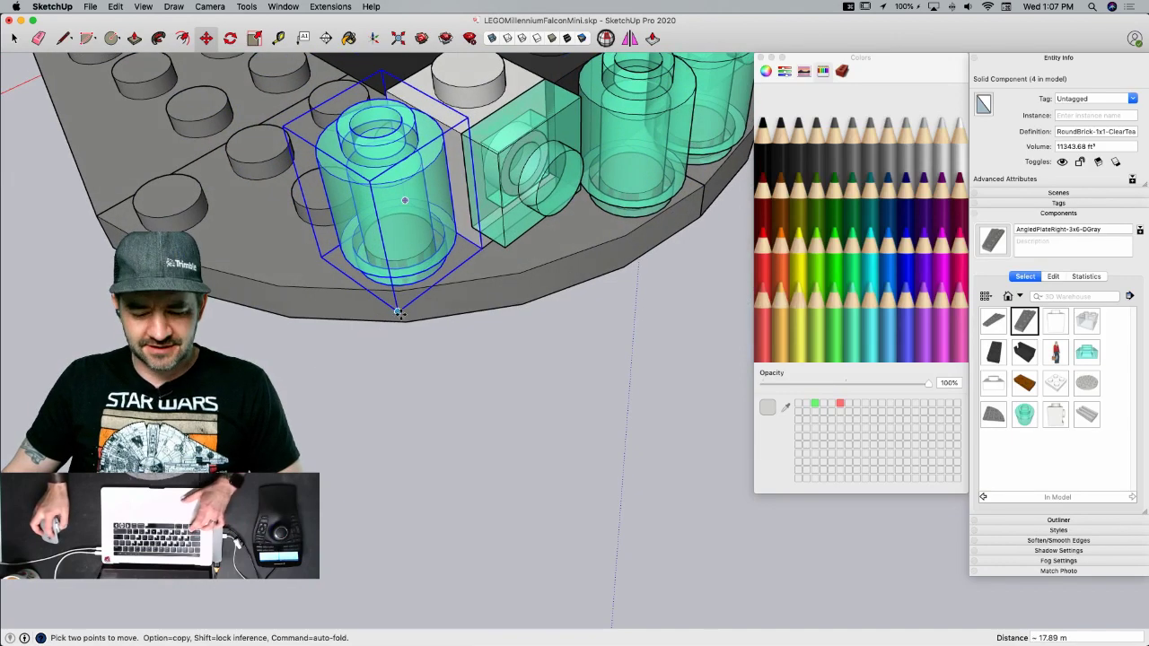
# - Copy the newly placed teal round brick across to the outer side of the other gray side brick and clear the selection
pyautogui.click(399, 311)
pyautogui.press('alt')
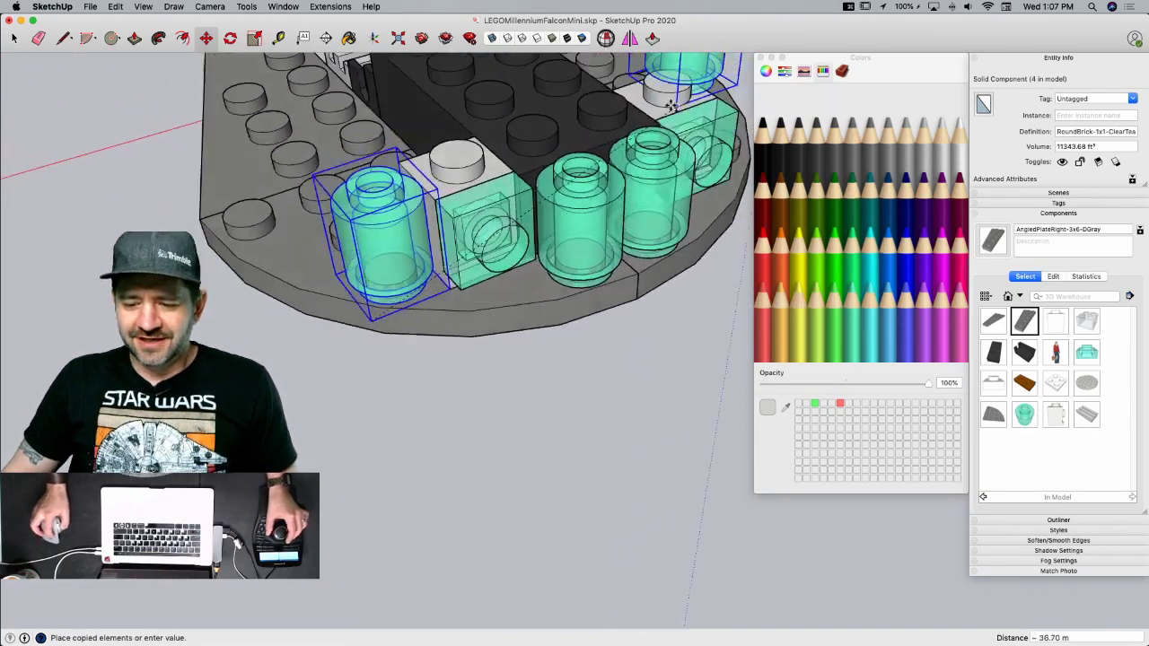
pyautogui.scroll(5, 584, 274)
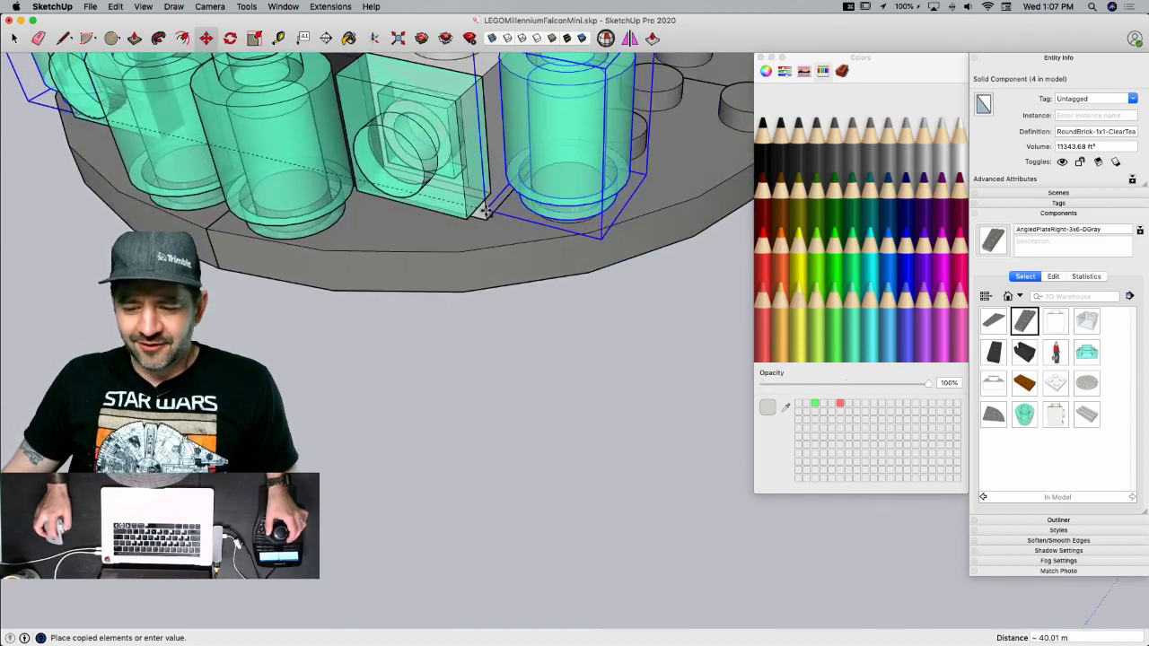
pyautogui.click(485, 218)
pyautogui.press('space')
pyautogui.click(533, 363)
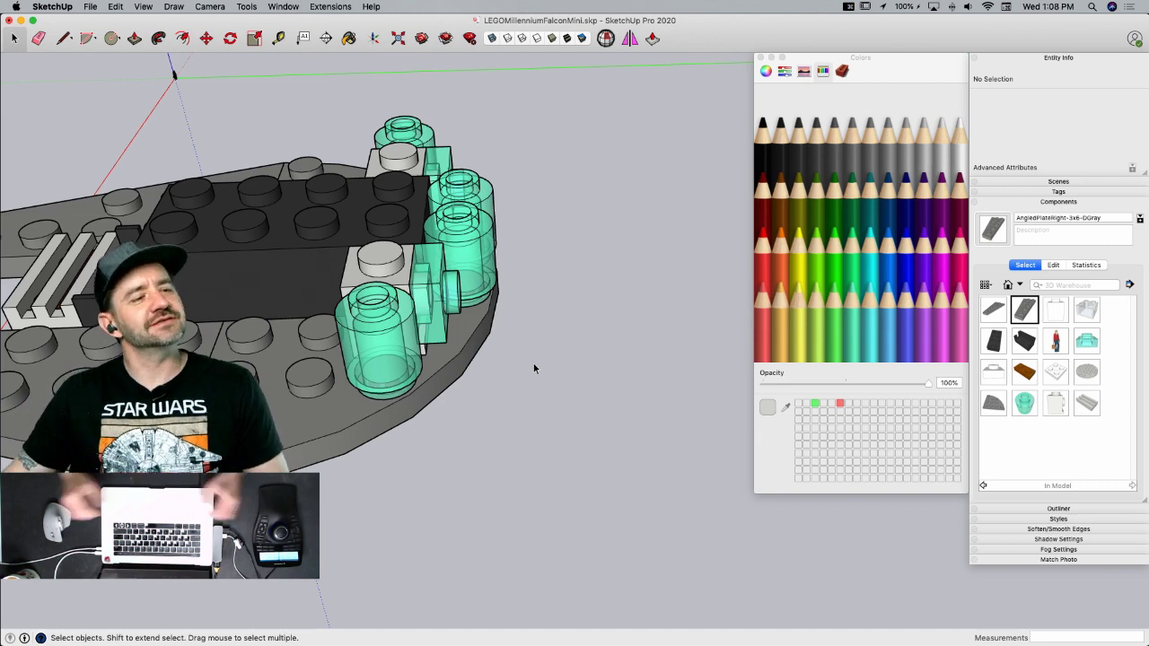
# - Look over the Falcon's rear and switch to the PDF instructions to compare it with building step 7
pyautogui.moveTo(533, 362)
pyautogui.mouseDown(button='middle')
pyautogui.moveTo(532, 331)
pyautogui.moveTo(616, 407)
pyautogui.moveTo(618, 385)
pyautogui.mouseUp(button='middle')
pyautogui.scroll(-3, 620, 407)
pyautogui.press('super+Tab')
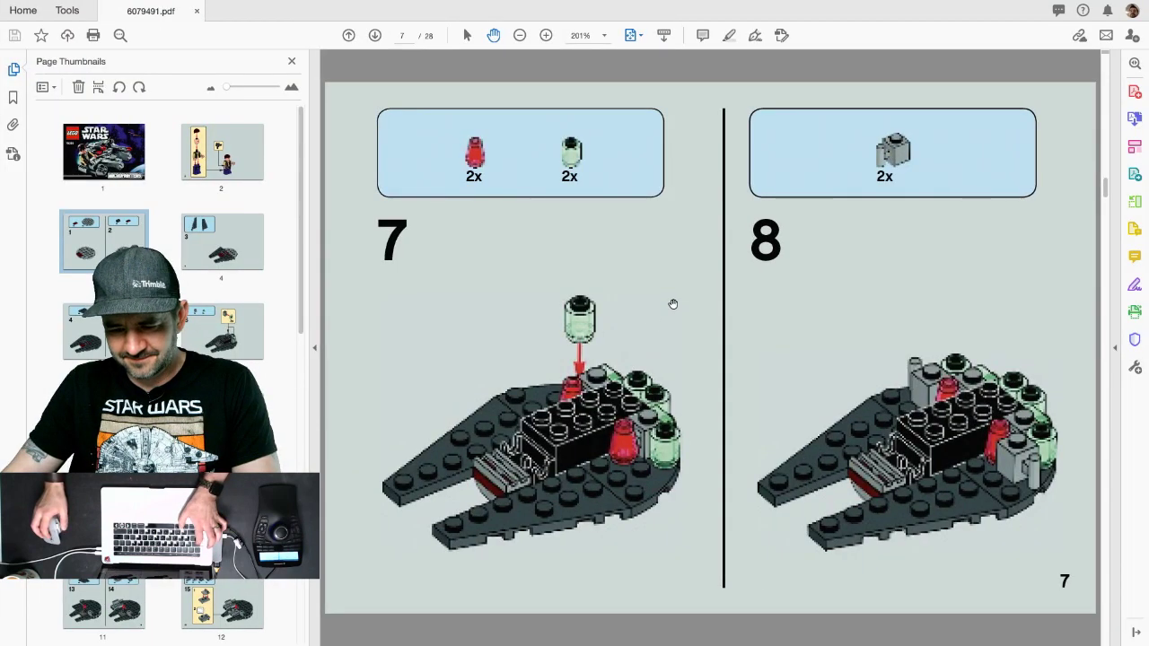
# - Return to SketchUp and copy the teal round brick in the parts area about 10 m to its side, in front of the teal plate
pyautogui.press('super+Tab')
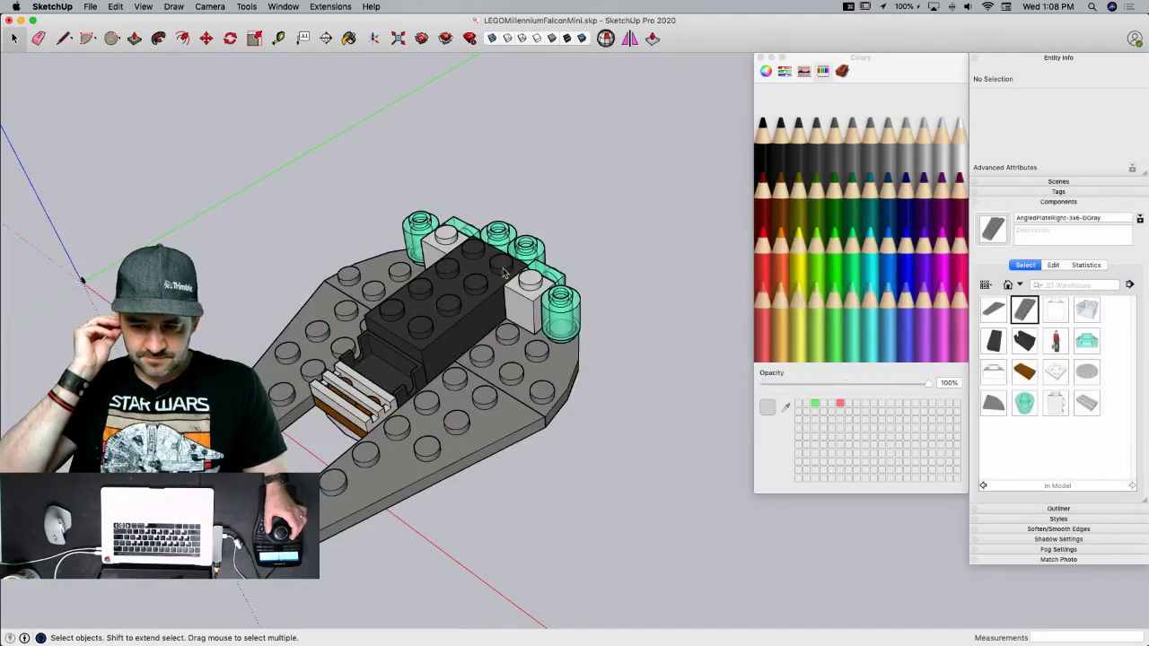
pyautogui.scroll(-2, 504, 273)
pyautogui.moveTo(503, 273)
pyautogui.keyDown('shift'); pyautogui.mouseDown(button='middle')
pyautogui.moveTo(359, 294)
pyautogui.moveTo(244, 359)
pyautogui.moveTo(364, 328)
pyautogui.moveTo(434, 467)
pyautogui.moveTo(503, 395)
pyautogui.mouseUp(button='middle'); pyautogui.keyUp('shift')
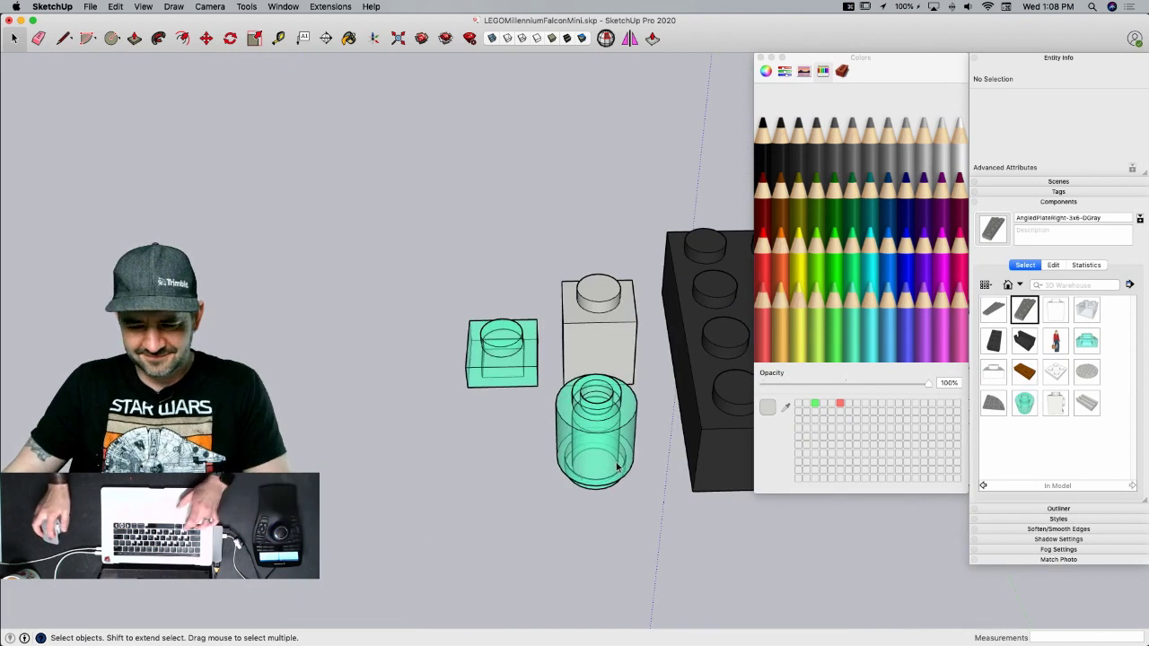
pyautogui.click(597, 431)
pyautogui.press('m')
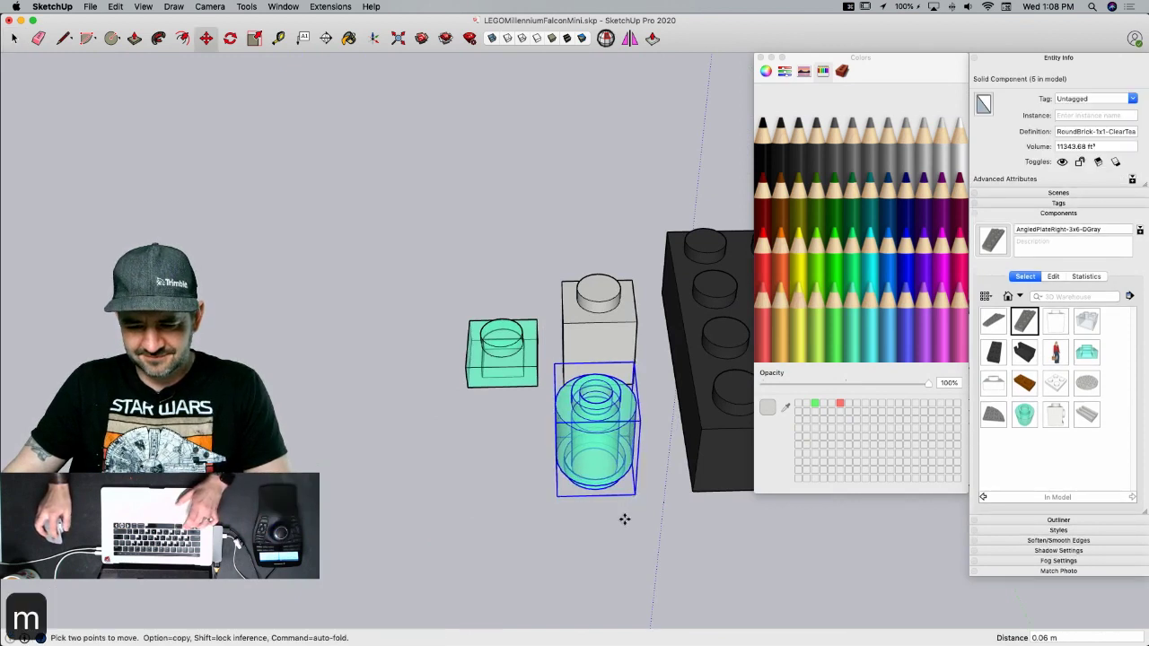
pyautogui.click(628, 518)
pyautogui.press('alt')
pyautogui.click(529, 523)
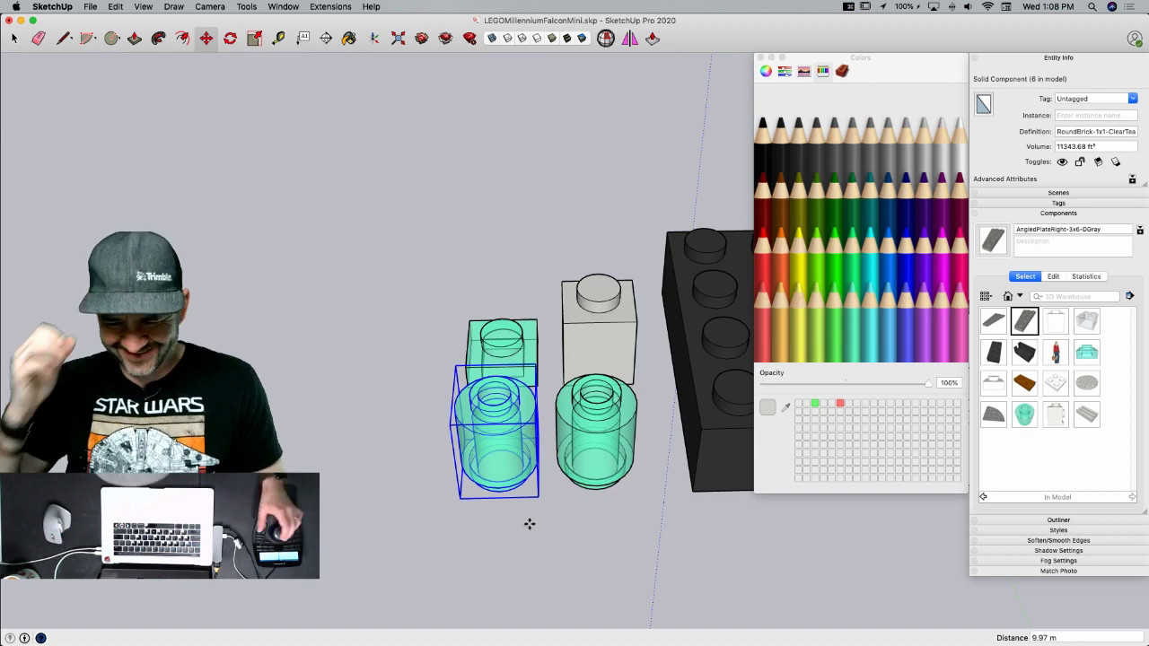
# - Make the copied teal round brick a unique component and rename its definition ConeBrick-1x1-ClearRed
pyautogui.moveTo(529, 523); pyautogui.dragTo(503, 395, button='middle')
pyautogui.rightClick(502, 395)
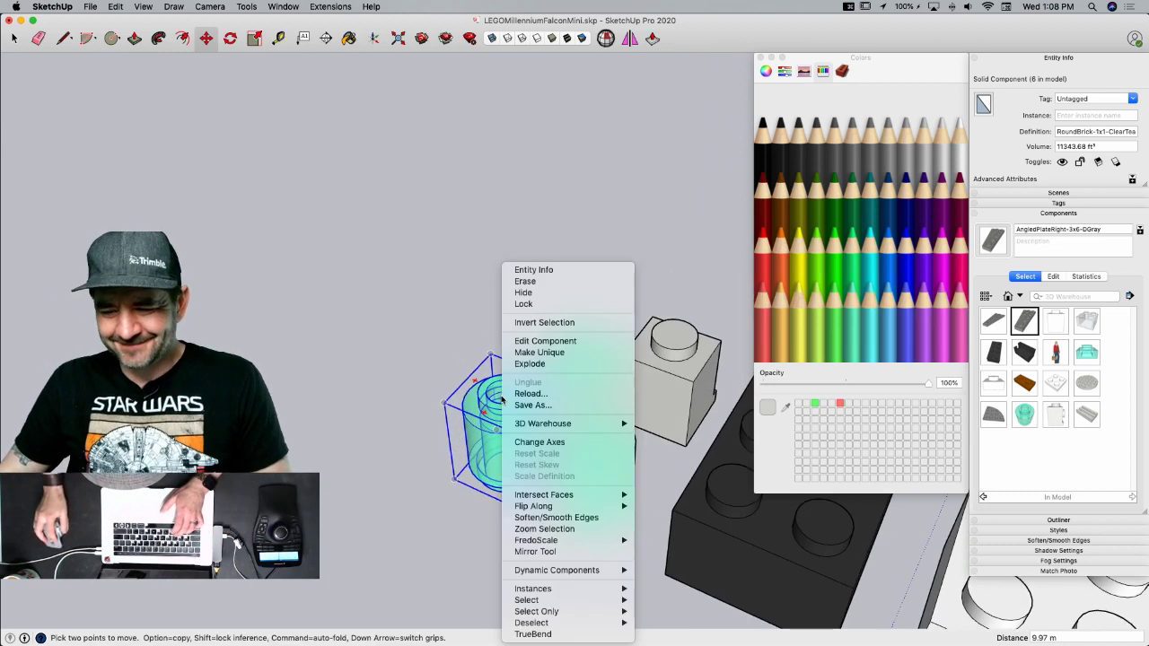
pyautogui.click(570, 352)
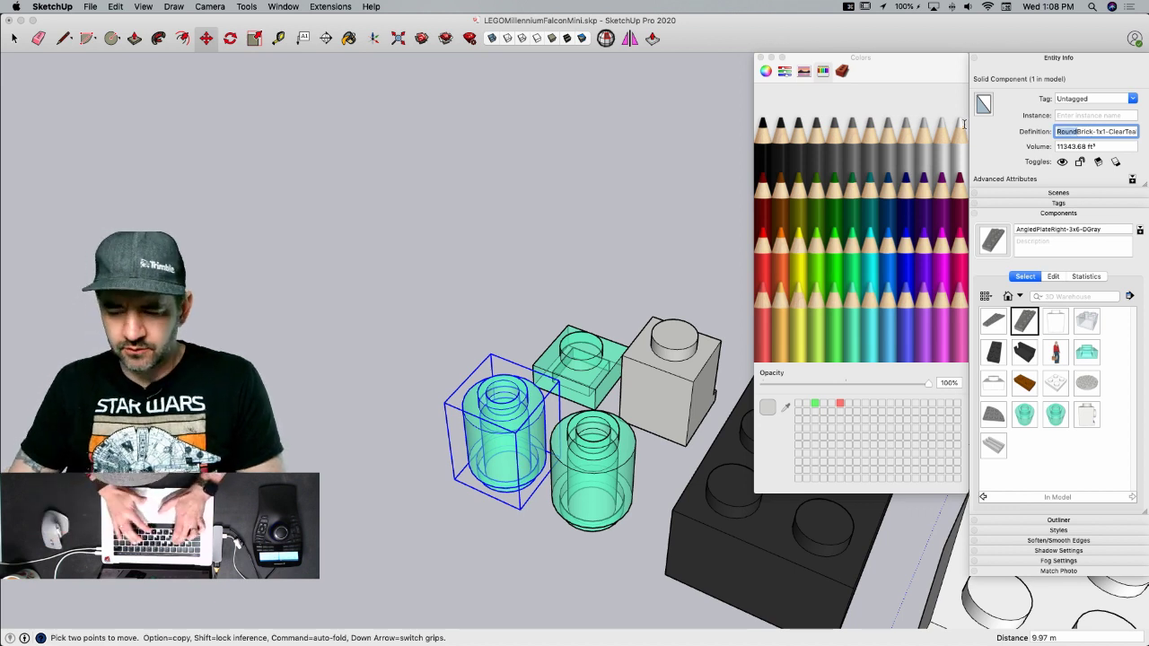
pyautogui.write('Cone')
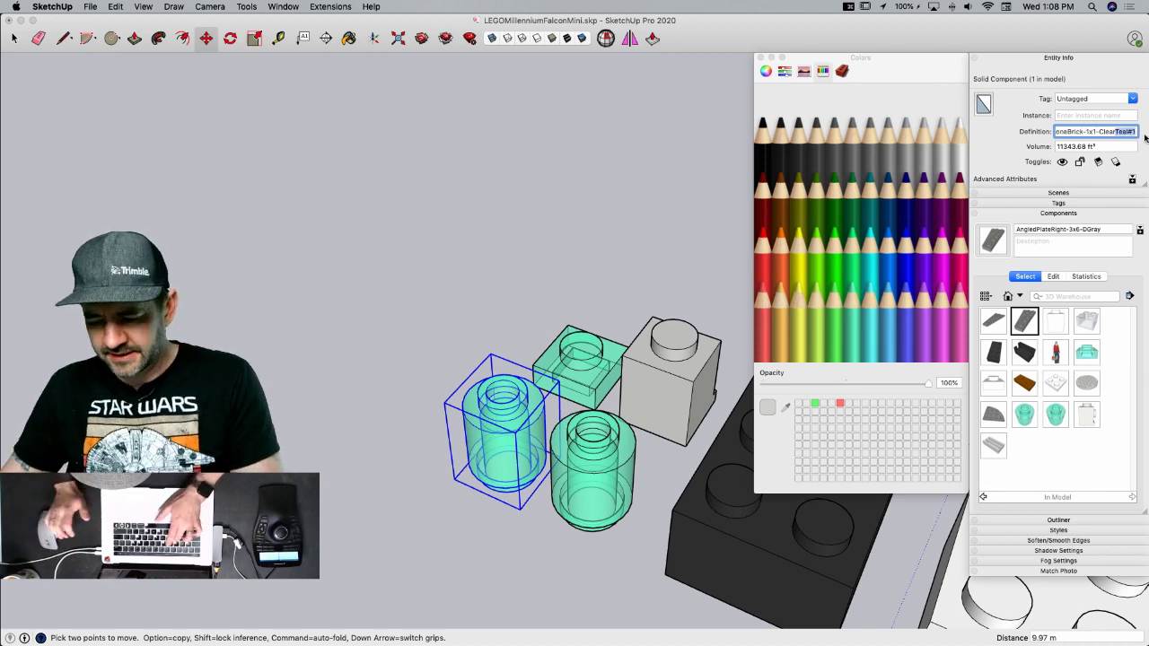
pyautogui.write('Red')
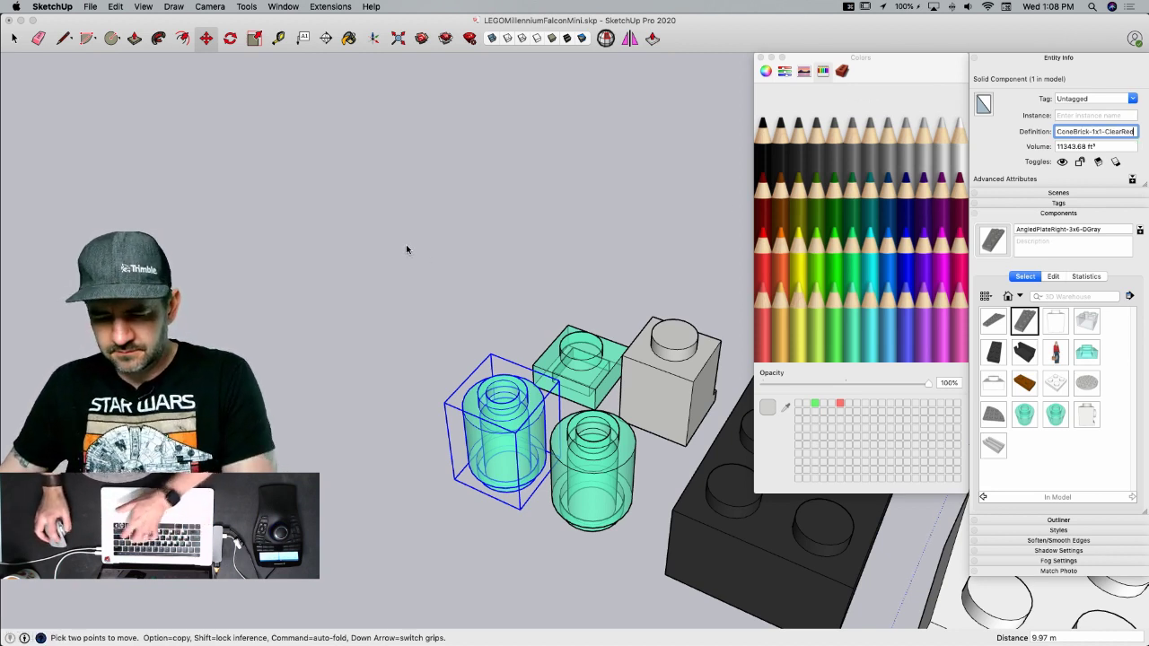
pyautogui.press('Return')
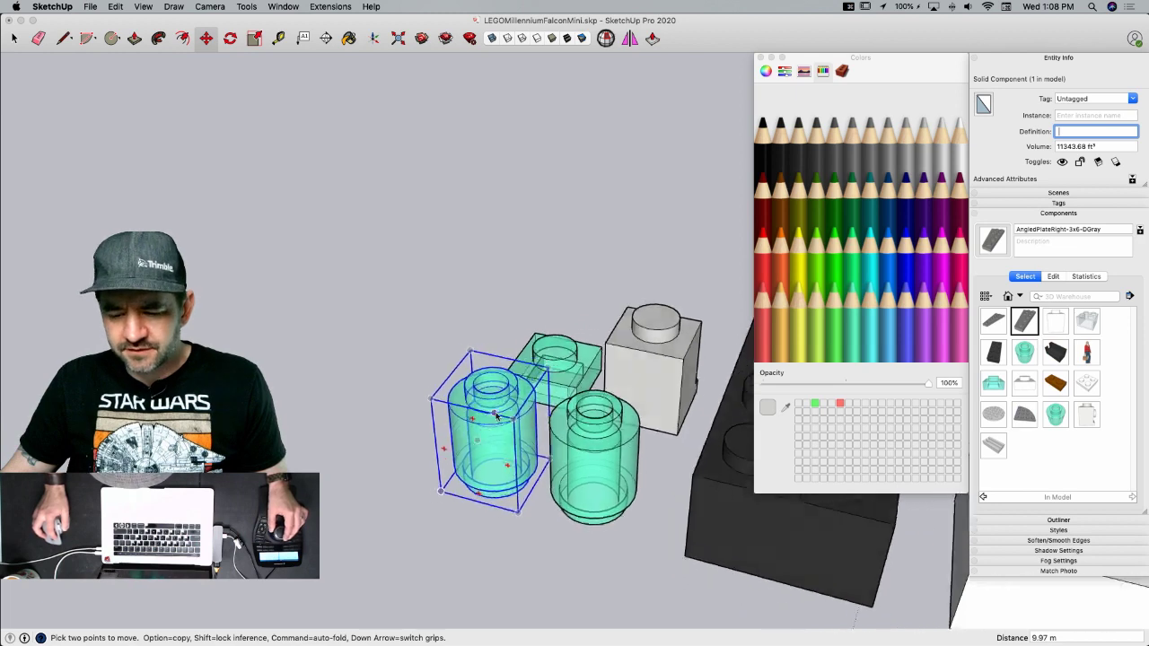
# - Open the cone brick for editing and scale the body's upper outer circle about its center to 0.70
pyautogui.scroll(6, 496, 416)
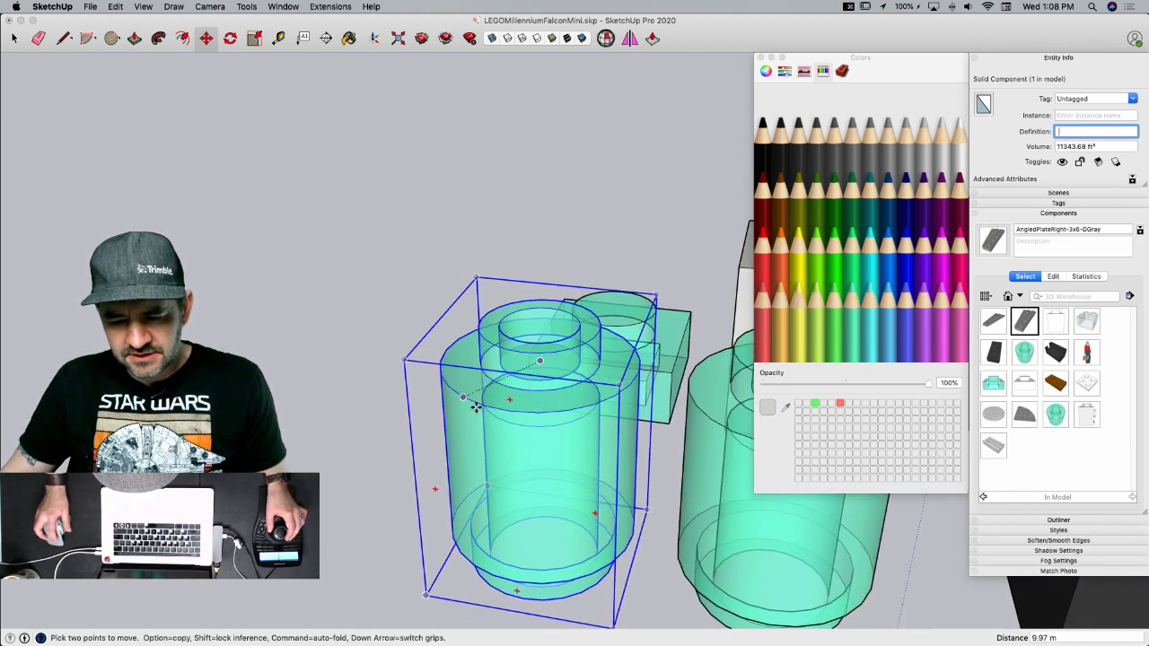
pyautogui.press('space')
pyautogui.doubleClick(468, 407)
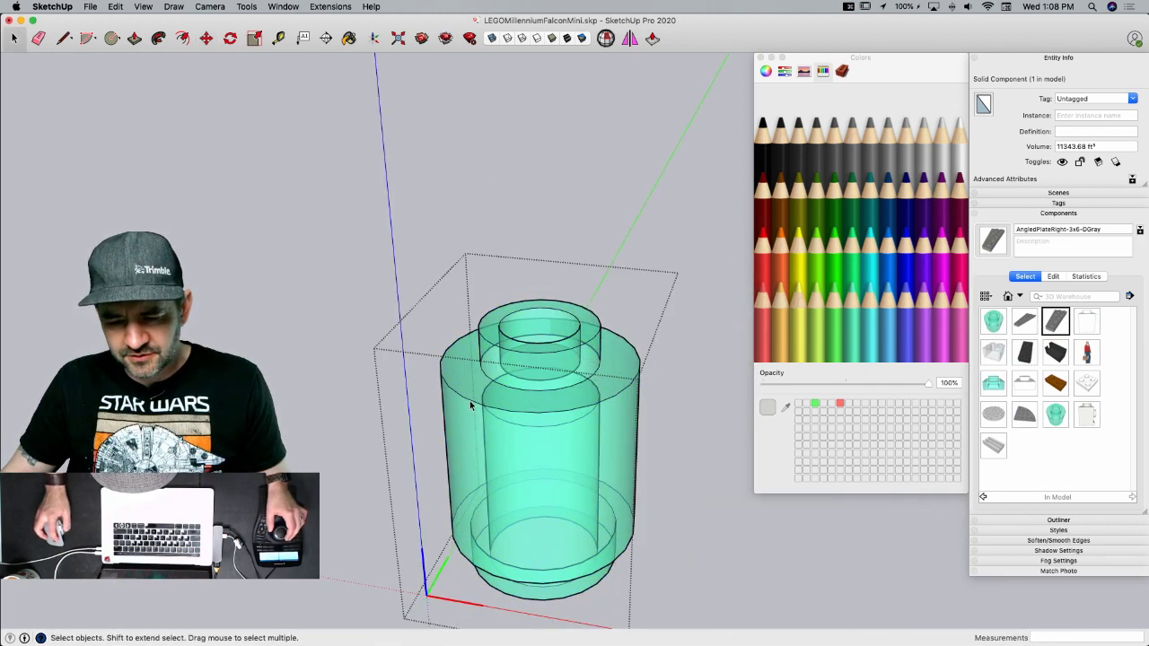
pyautogui.click(464, 417)
pyautogui.moveTo(515, 390); pyautogui.dragTo(632, 428, button='middle')
pyautogui.press('s')
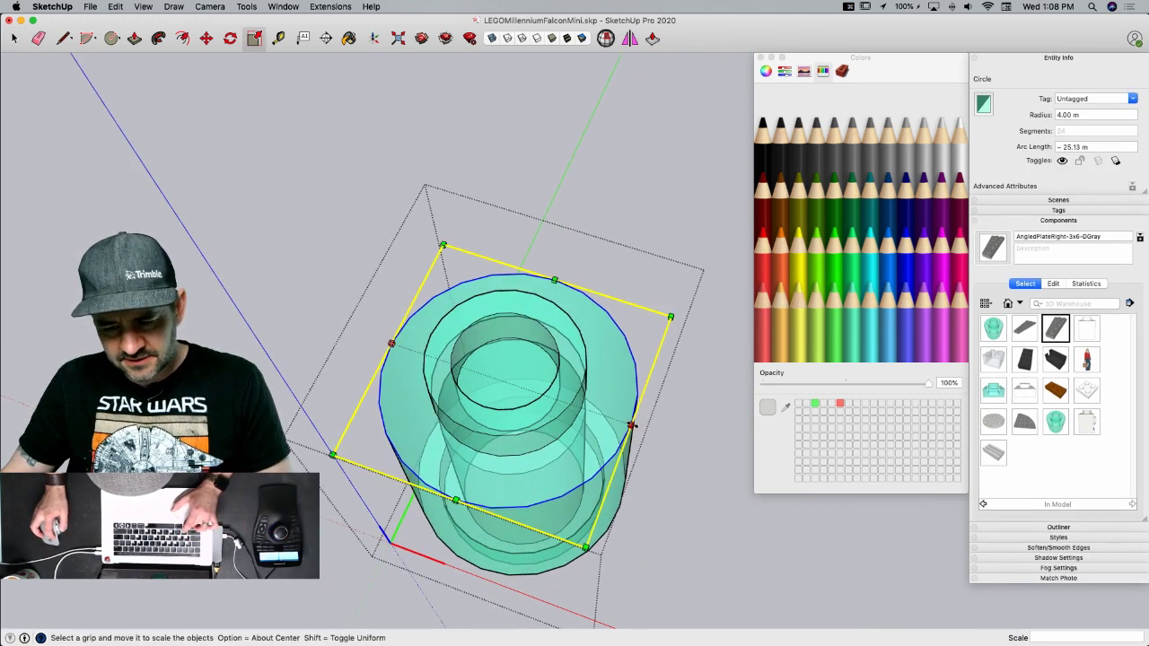
pyautogui.moveTo(632, 422); pyautogui.dragTo(594, 412)
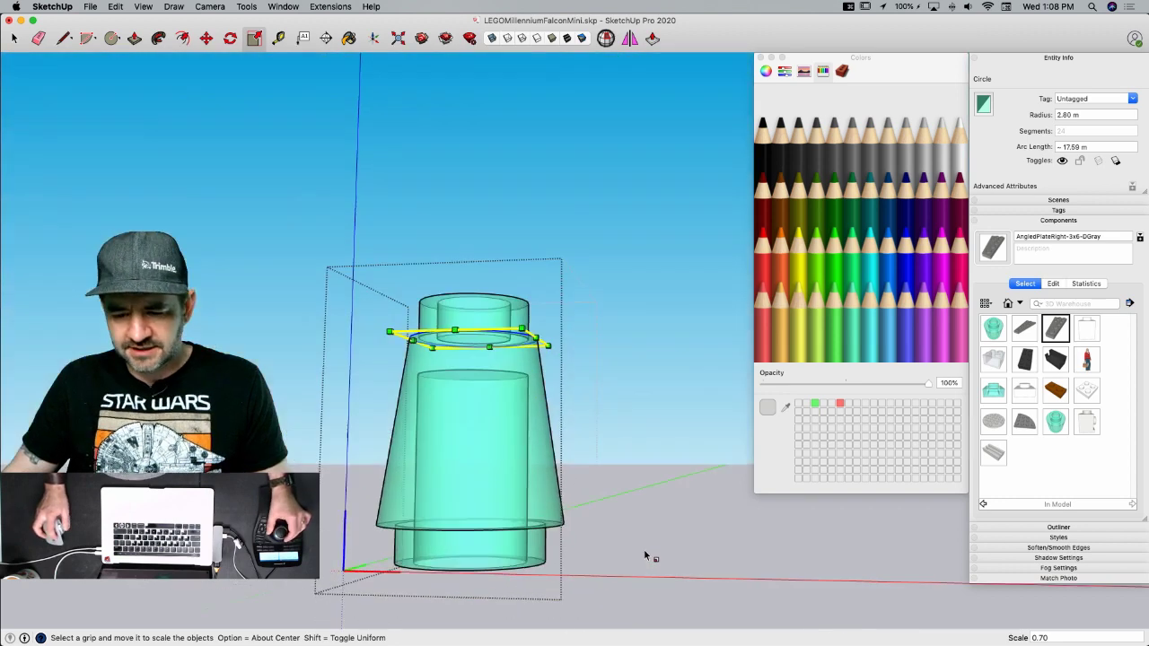
pyautogui.press('space')
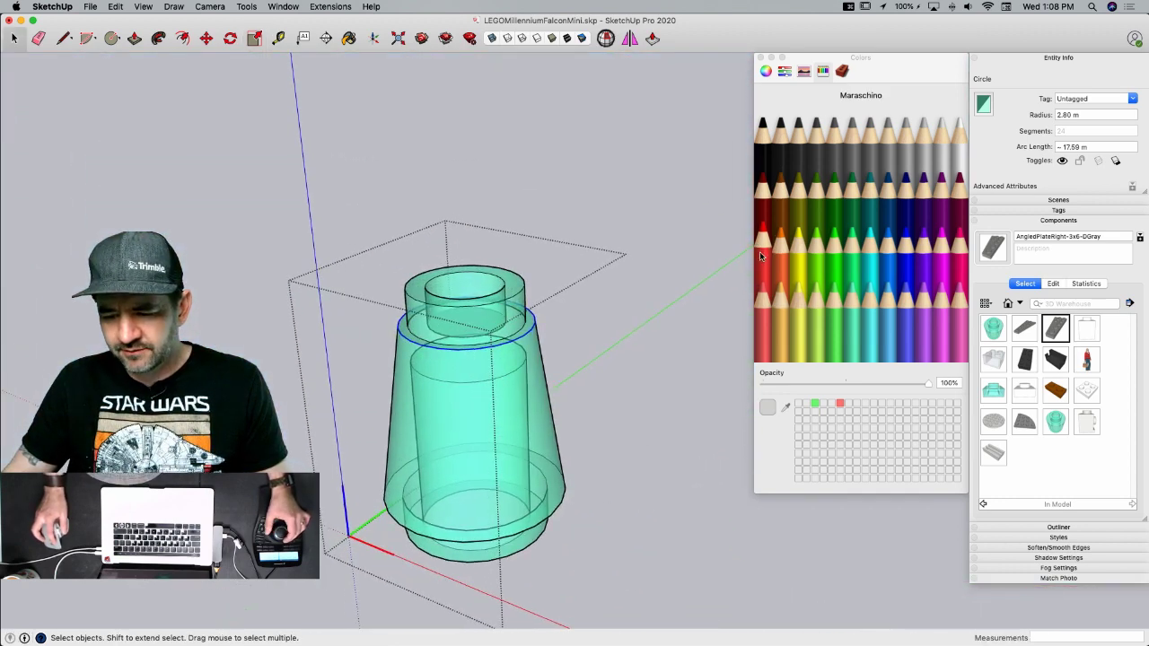
# - Select all of the cone brick's geometry and paint it Maraschino red at 50% opacity
pyautogui.click(761, 253)
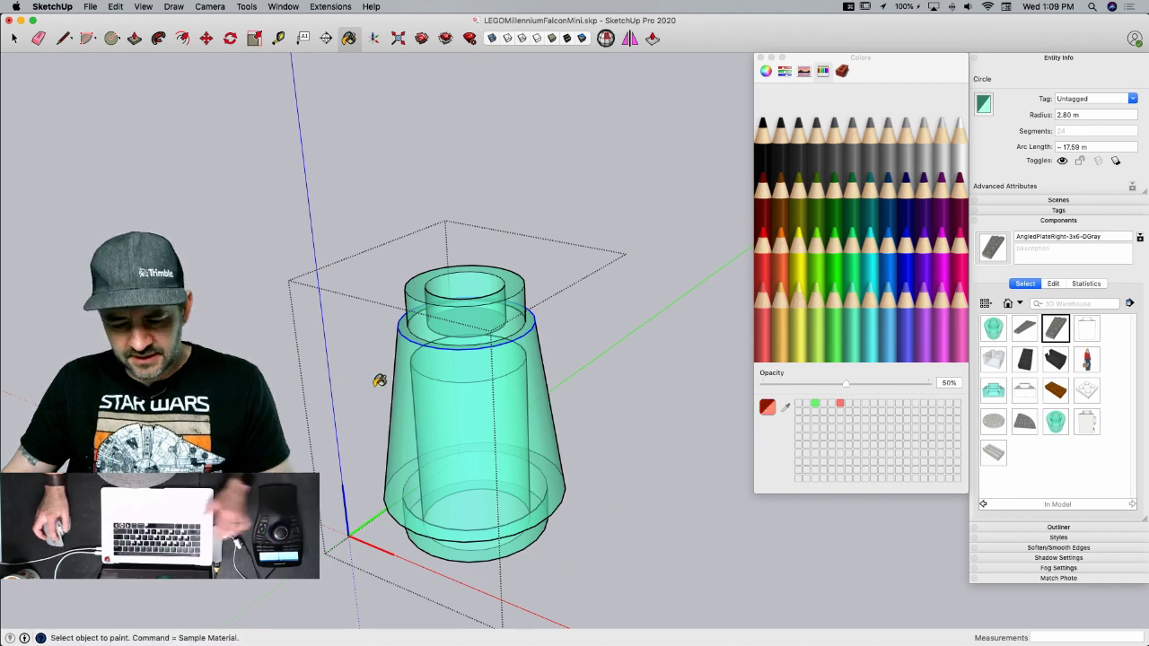
pyautogui.press('space')
pyautogui.tripleClick(437, 383)
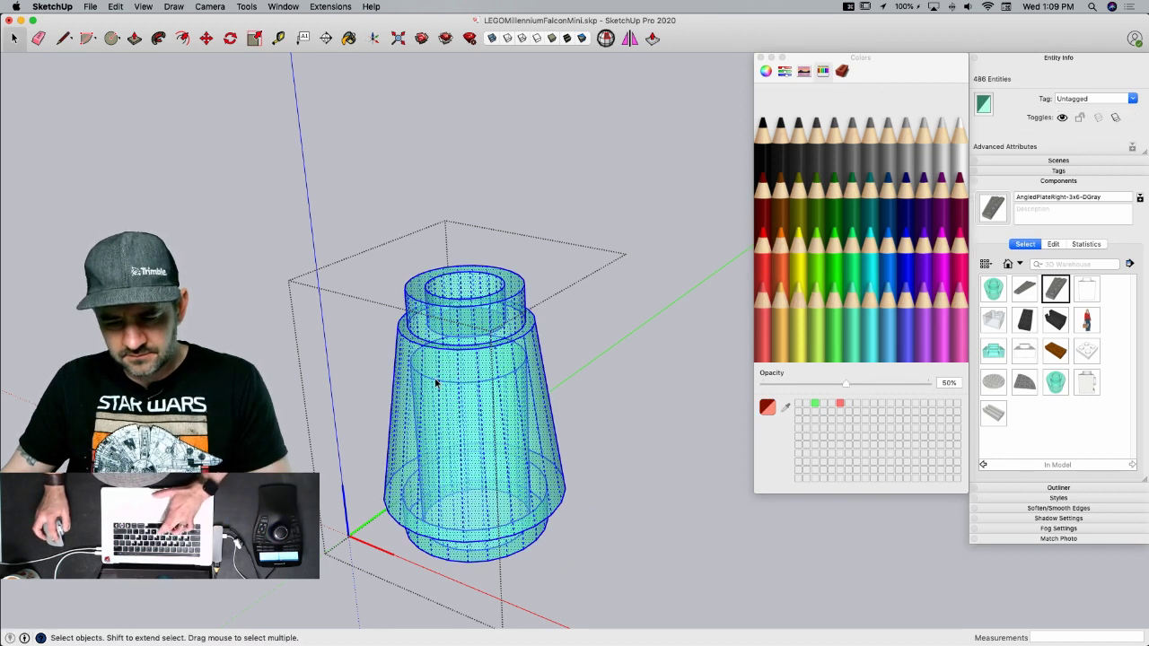
pyautogui.press('b')
pyautogui.click(438, 376)
# - Paint the remaining teal faces inside the cone brick clear red and leave the component
pyautogui.scroll(10, 555, 413)
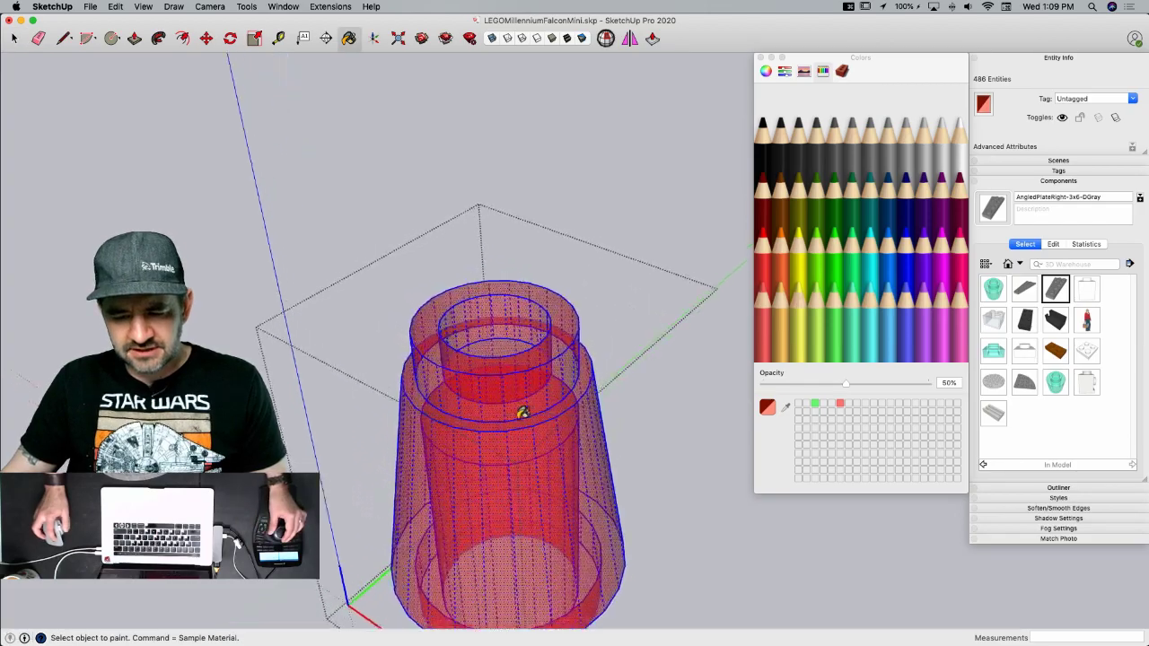
pyautogui.scroll(6, 505, 407)
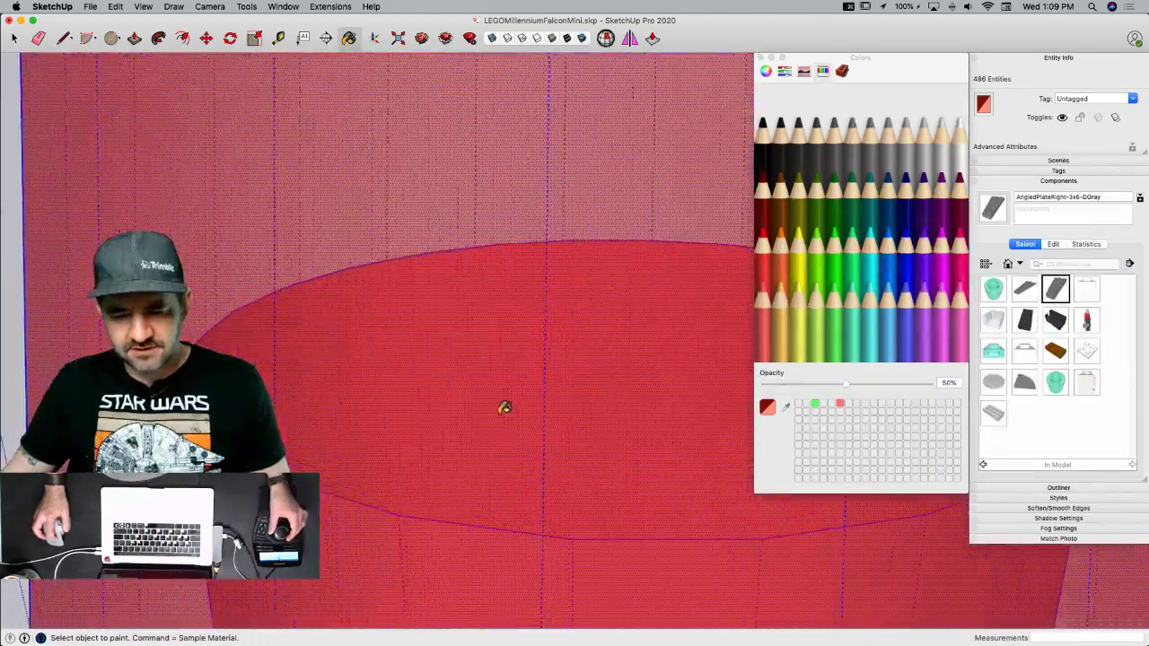
pyautogui.scroll(6, 503, 408)
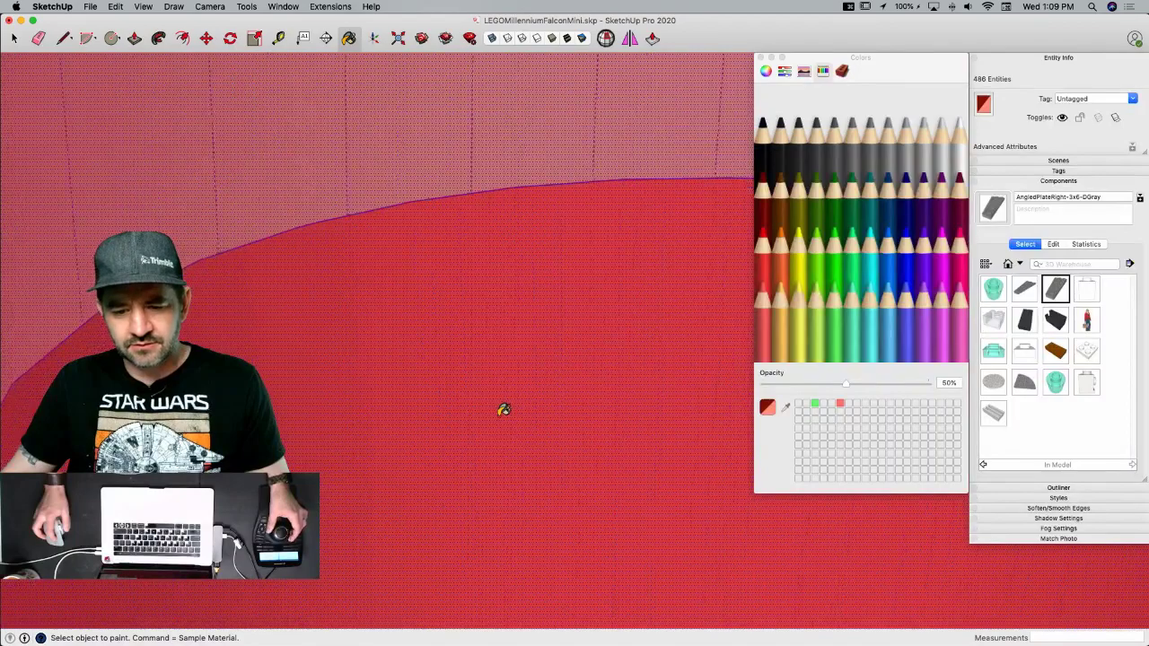
pyautogui.scroll(3, 329, 203)
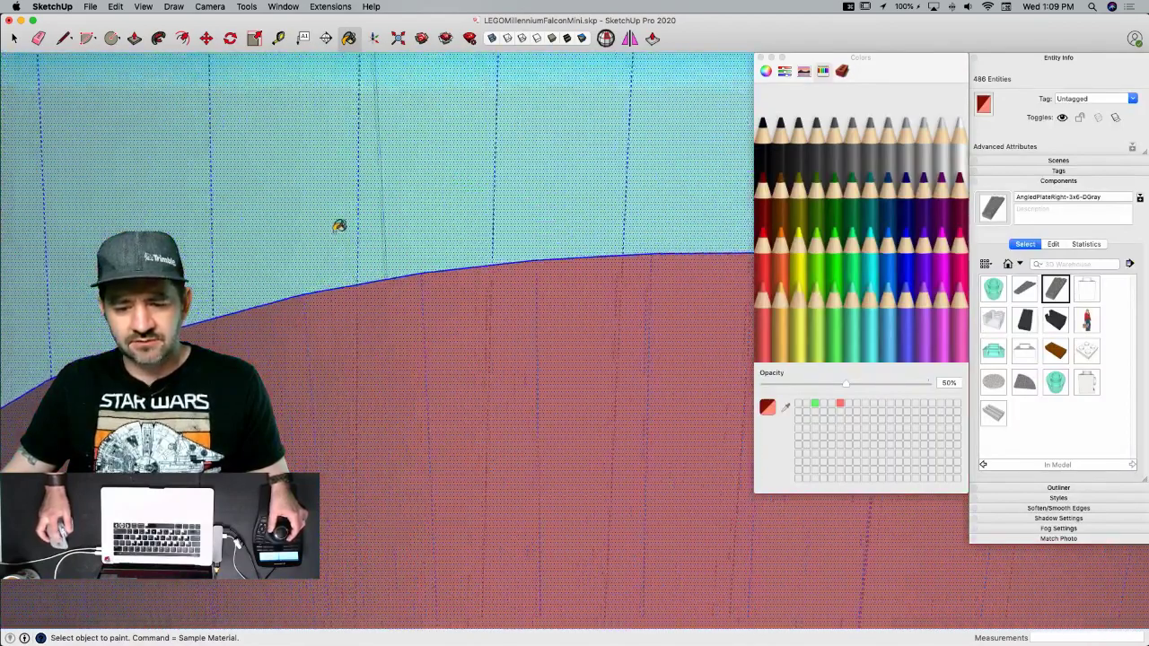
pyautogui.click(341, 194)
pyautogui.press('space')
pyautogui.scroll(-10, 328, 287)
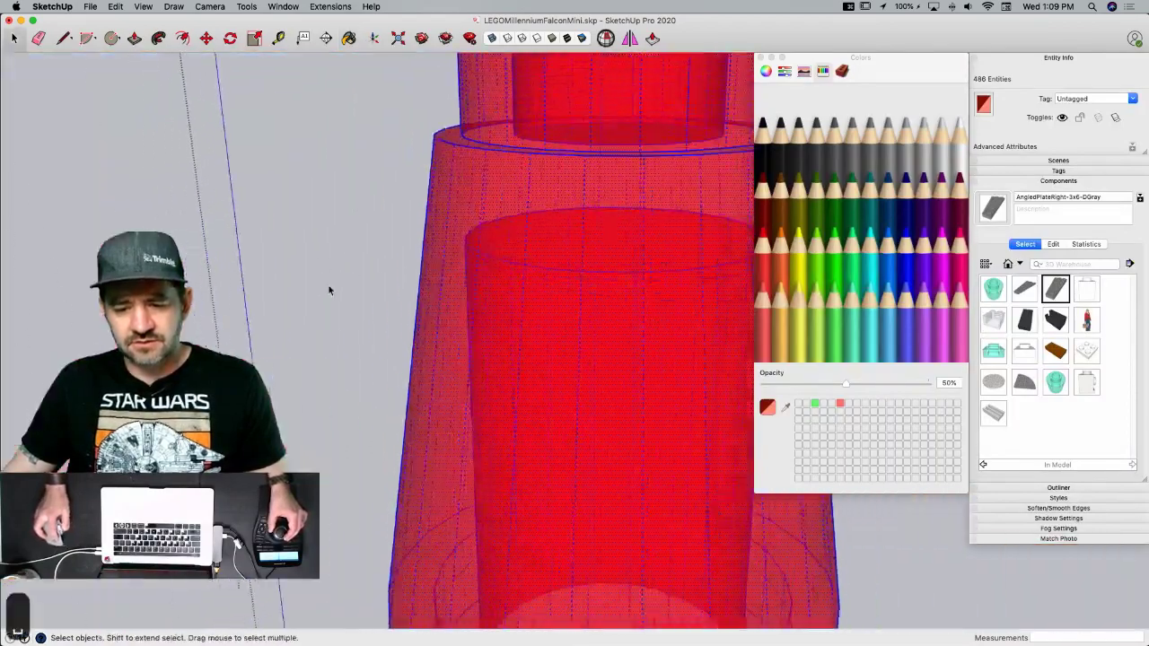
pyautogui.click(595, 388)
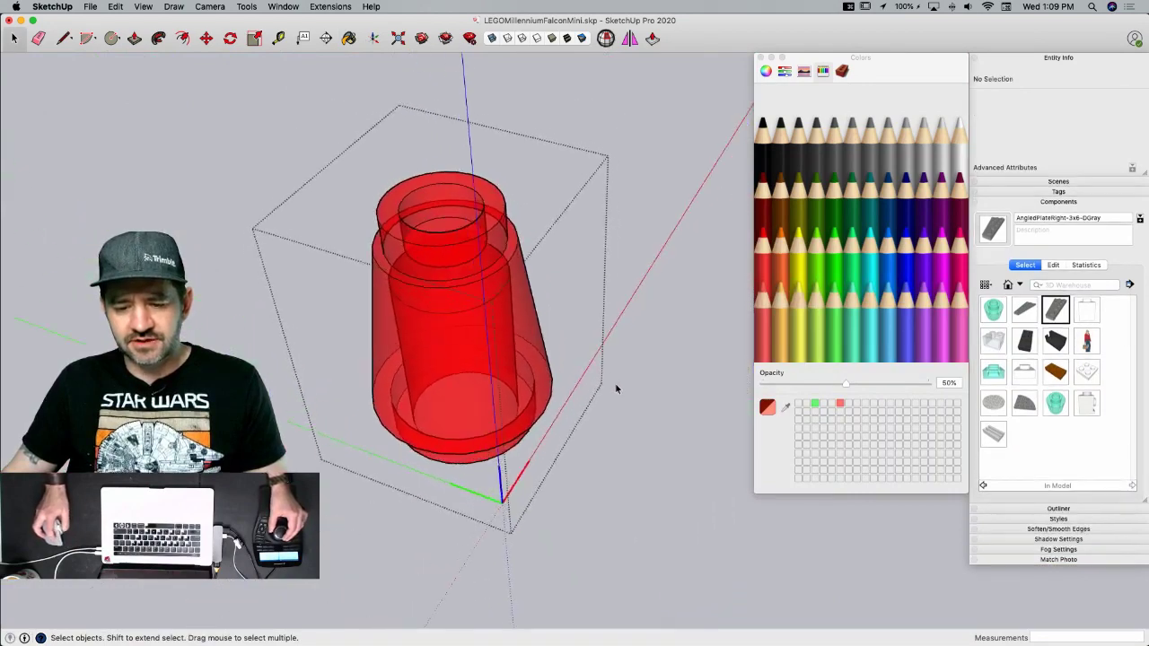
pyautogui.click(620, 417)
# - Check the red cone brick for errors with Solid Inspector², close the report and clear the selection
pyautogui.click(410, 338)
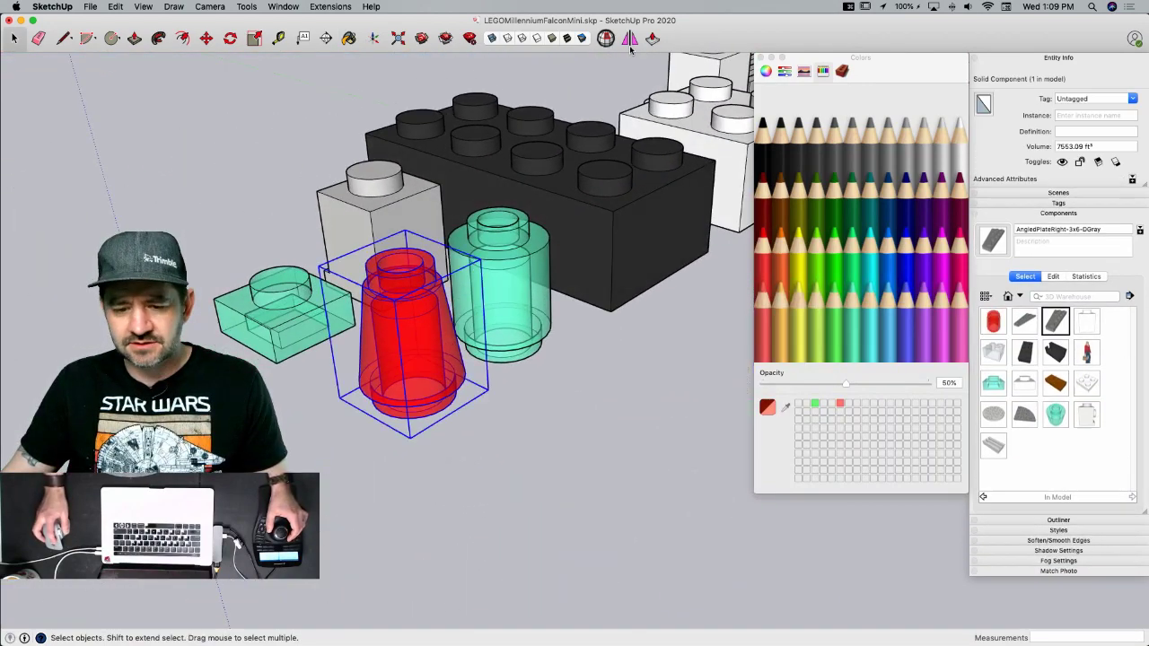
pyautogui.click(608, 38)
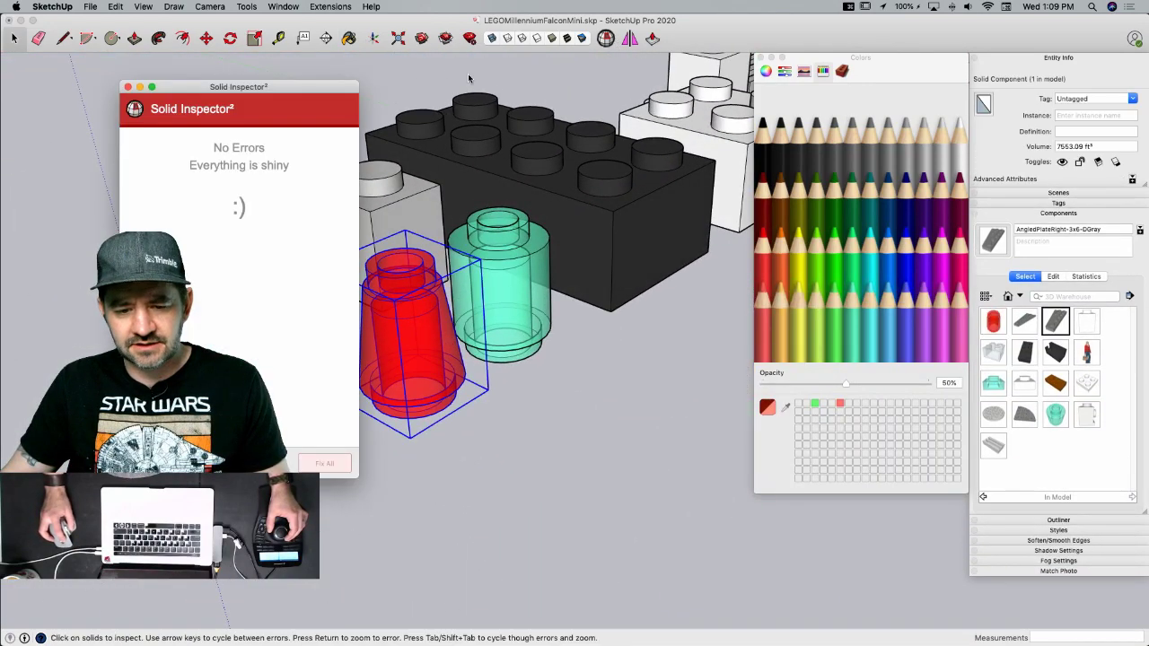
pyautogui.click(129, 87)
pyautogui.click(539, 442)
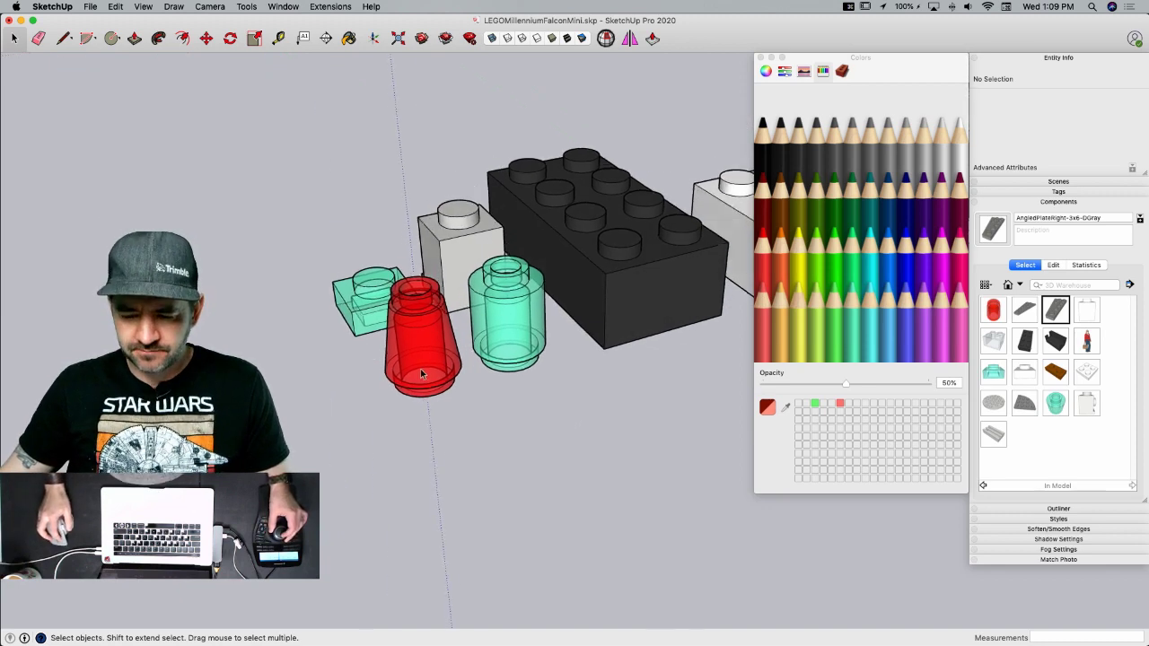
# - Copy the red cone brick from the parts area onto the Falcon, directly in front of the nearest light gray side brick
pyautogui.click(434, 396)
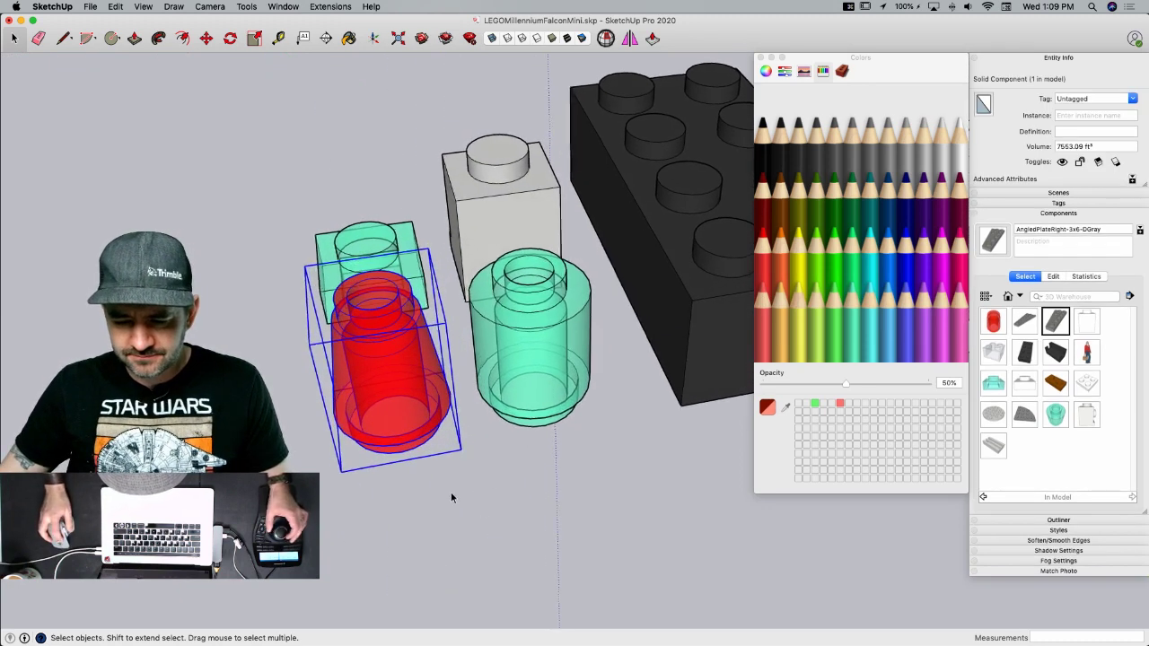
pyautogui.press('m')
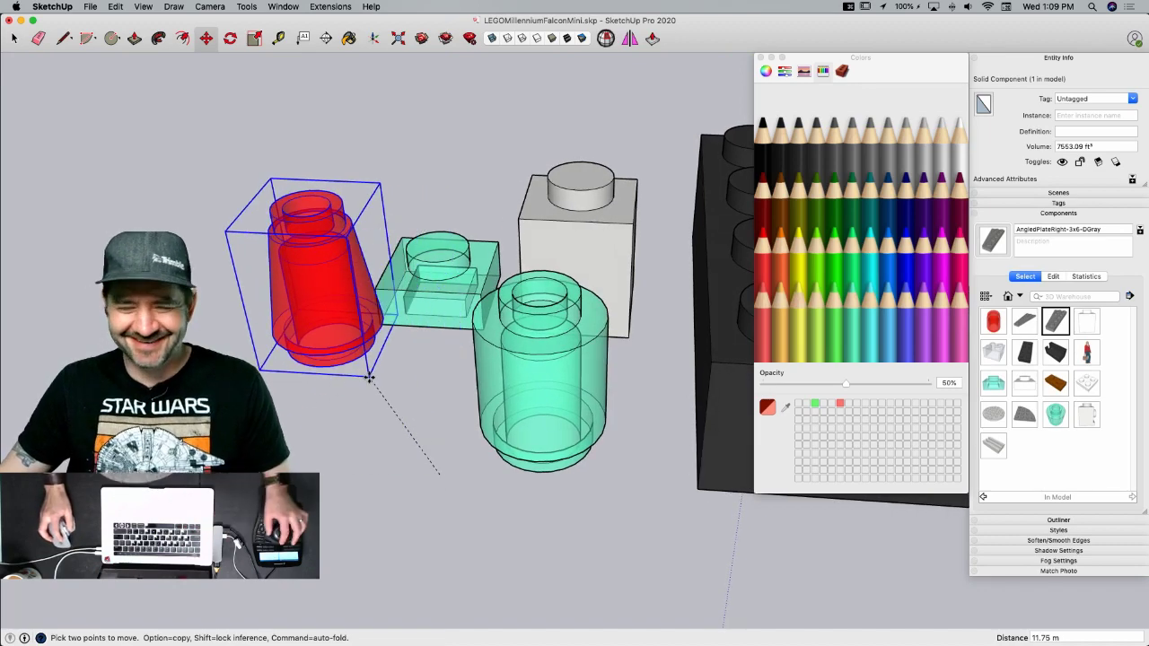
pyautogui.click(439, 473)
pyautogui.press('alt')
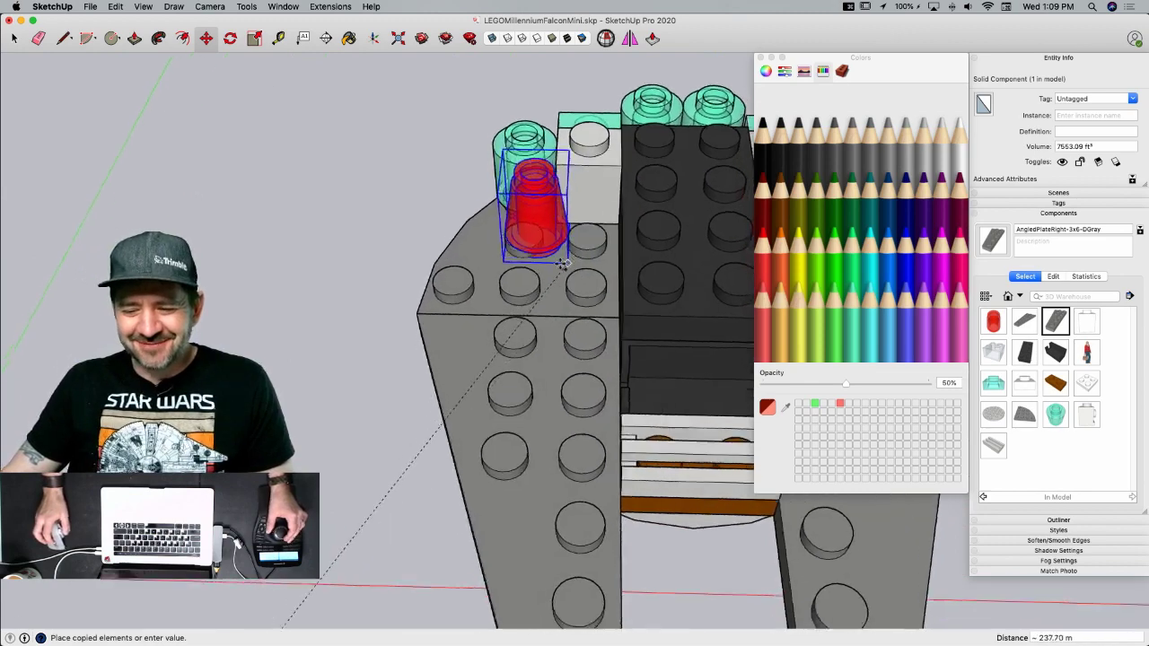
pyautogui.click(540, 389)
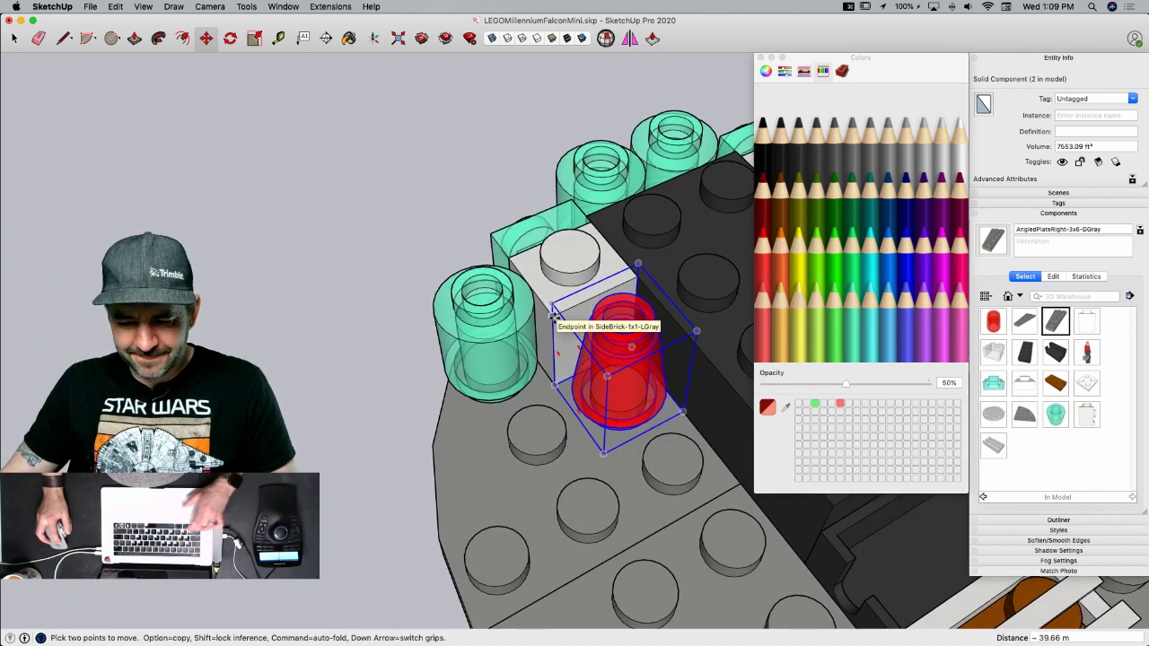
pyautogui.click(554, 317)
pyautogui.press('space')
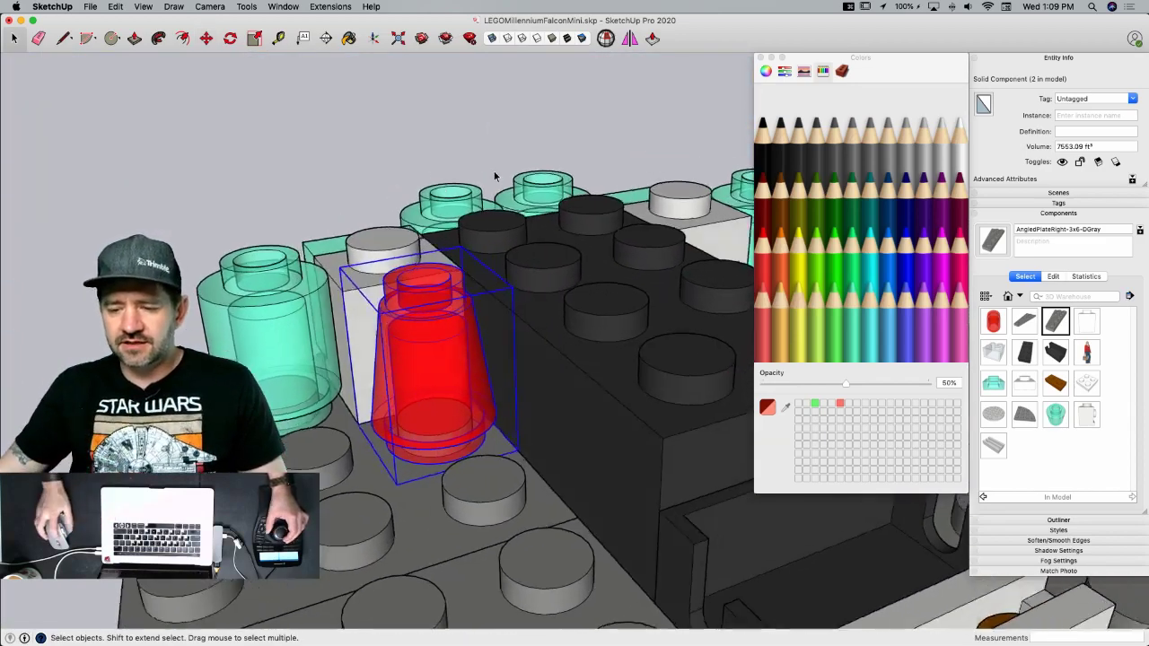
# - Close the Colors window and check the placed cone brick against the building instructions
pyautogui.click(760, 57)
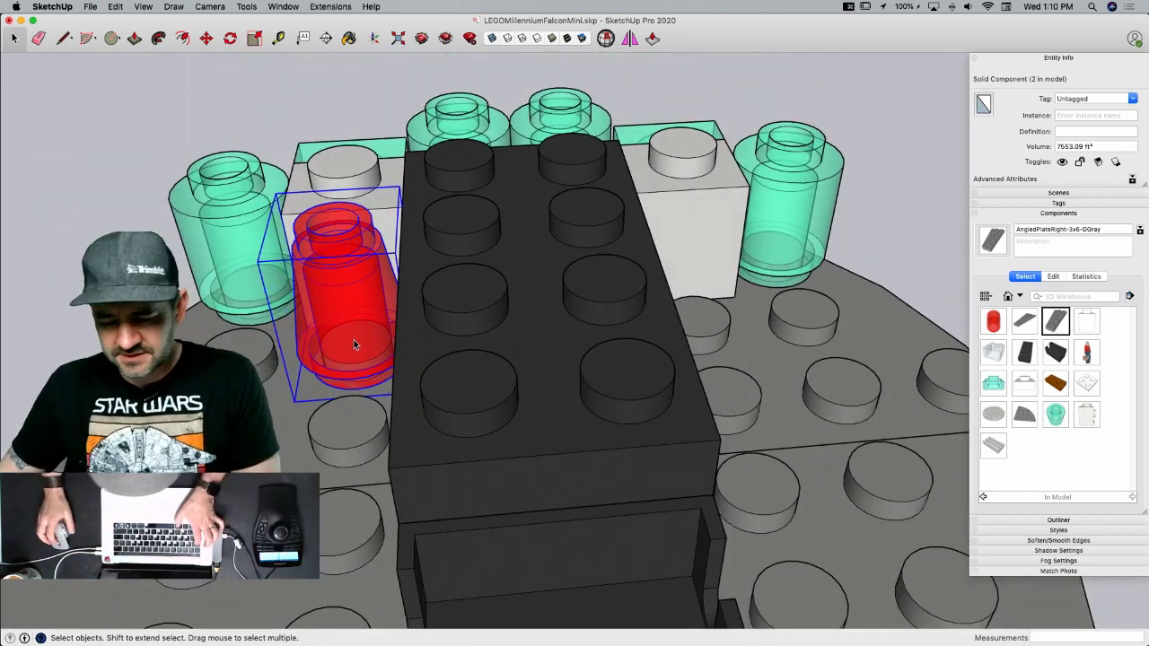
pyautogui.press('super+Tab')
pyautogui.press('super+Tab')
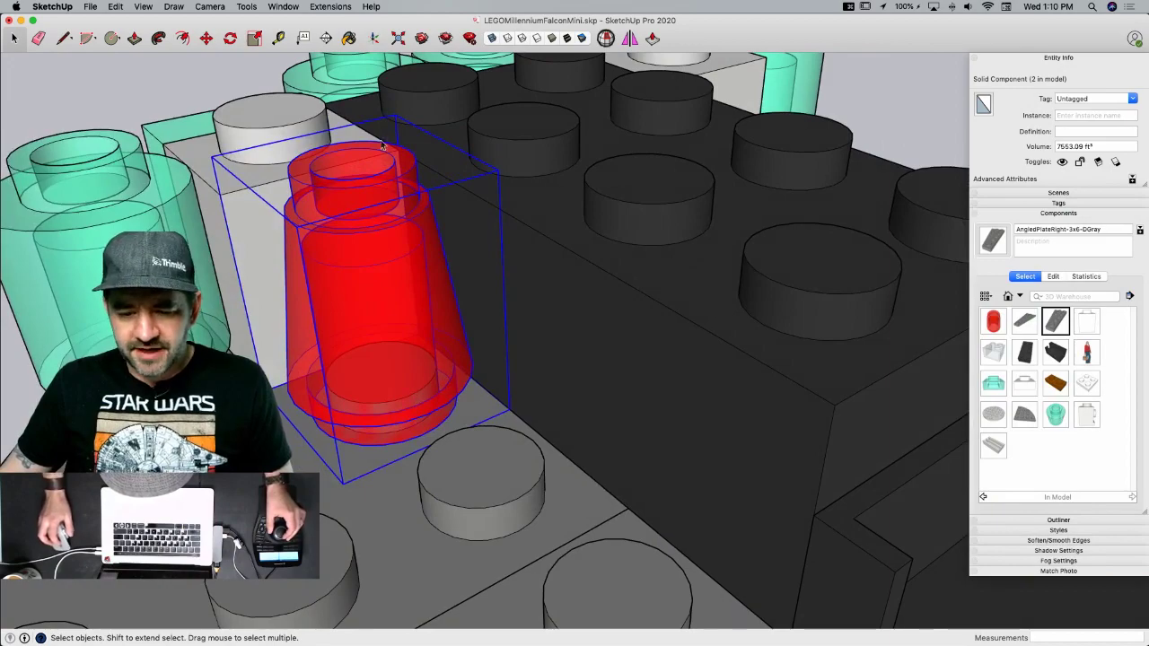
# - Copy the placed red cone brick 24 m across the dark center brick, in front of the other gray side brick
pyautogui.moveTo(383, 145); pyautogui.dragTo(428, 198, button='middle')
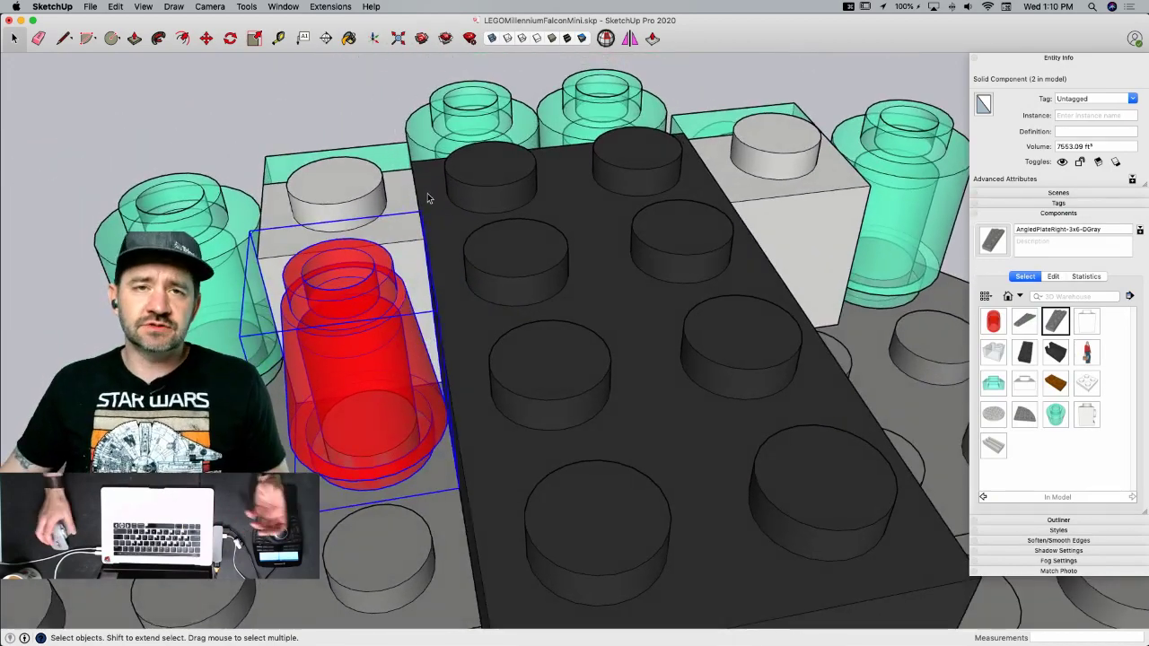
pyautogui.press('m')
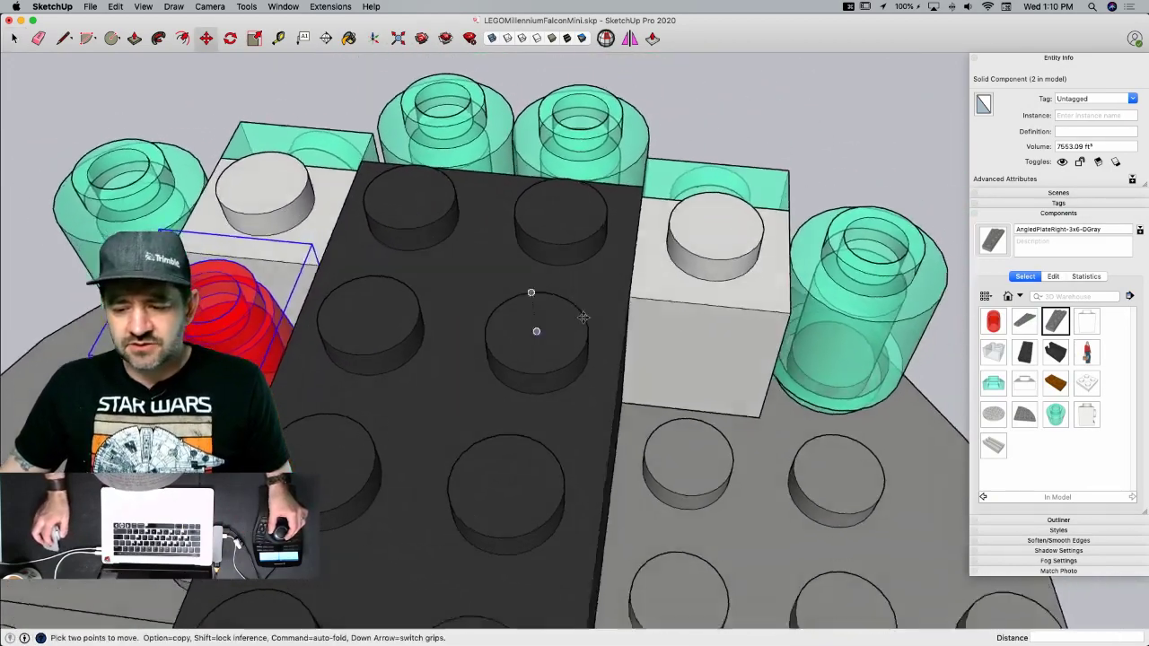
pyautogui.click(207, 249)
pyautogui.press('alt')
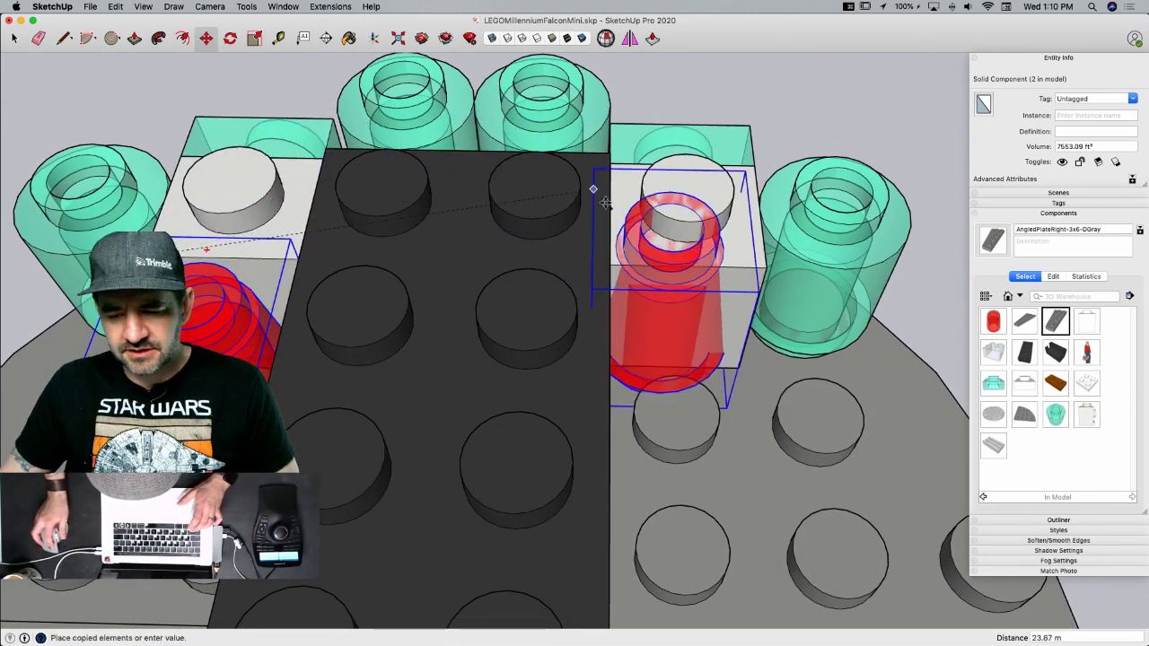
pyautogui.click(609, 262)
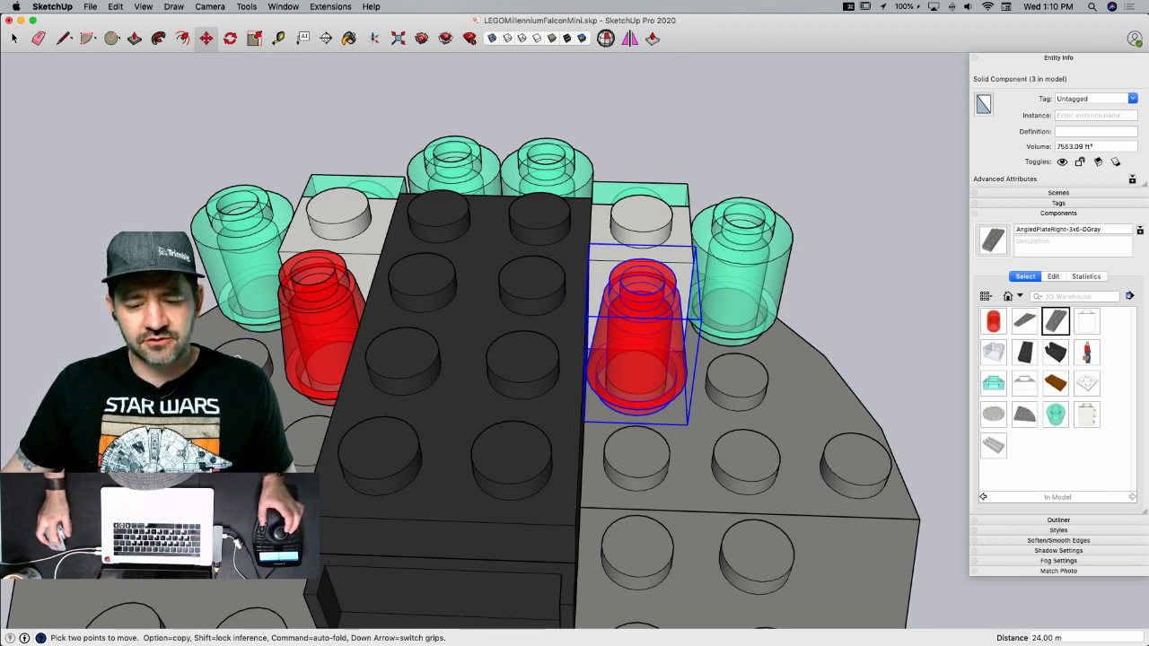
pyautogui.moveTo(246, 349); pyautogui.dragTo(297, 346, button='middle')
pyautogui.press('space')
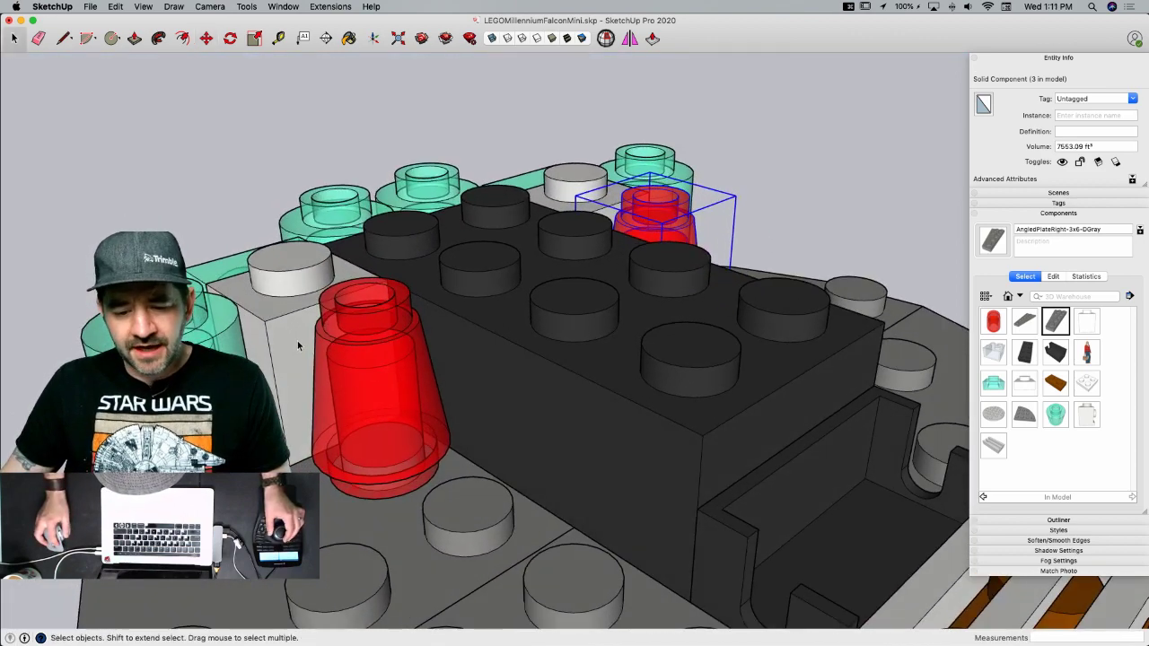
# - Open the light gray side brick for editing and erase the stray edge on it
pyautogui.click(298, 343)
pyautogui.doubleClick(298, 343)
pyautogui.moveTo(297, 339)
pyautogui.mouseDown(button='middle')
pyautogui.moveTo(328, 398)
pyautogui.moveTo(399, 305)
pyautogui.moveTo(449, 359)
pyautogui.moveTo(485, 372)
pyautogui.moveTo(469, 344)
pyautogui.moveTo(713, 344)
pyautogui.moveTo(733, 332)
pyautogui.mouseUp(button='middle')
pyautogui.press('e')
pyautogui.click(503, 395)
pyautogui.press('space')
# - Draw a closed rectangle, 4.8 m high, on the plain side face of the light gray side brick
pyautogui.moveTo(790, 440); pyautogui.dragTo(660, 378, button='middle')
pyautogui.press('l')
pyautogui.click(446, 328)
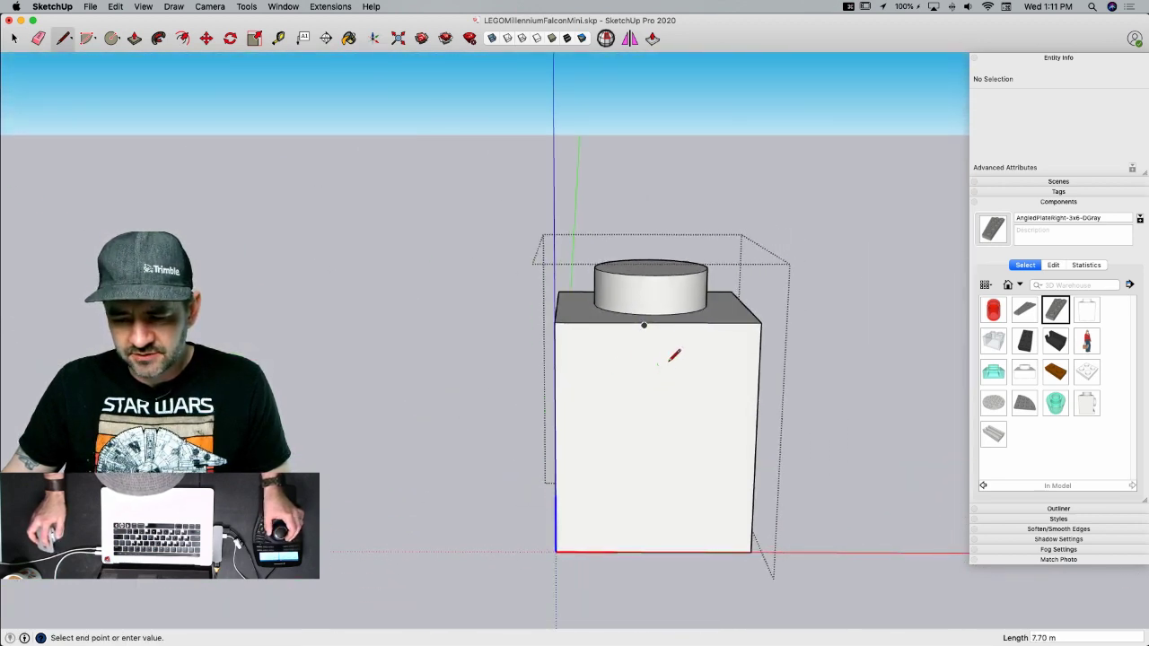
pyautogui.moveTo(677, 362); pyautogui.dragTo(694, 469, button='middle')
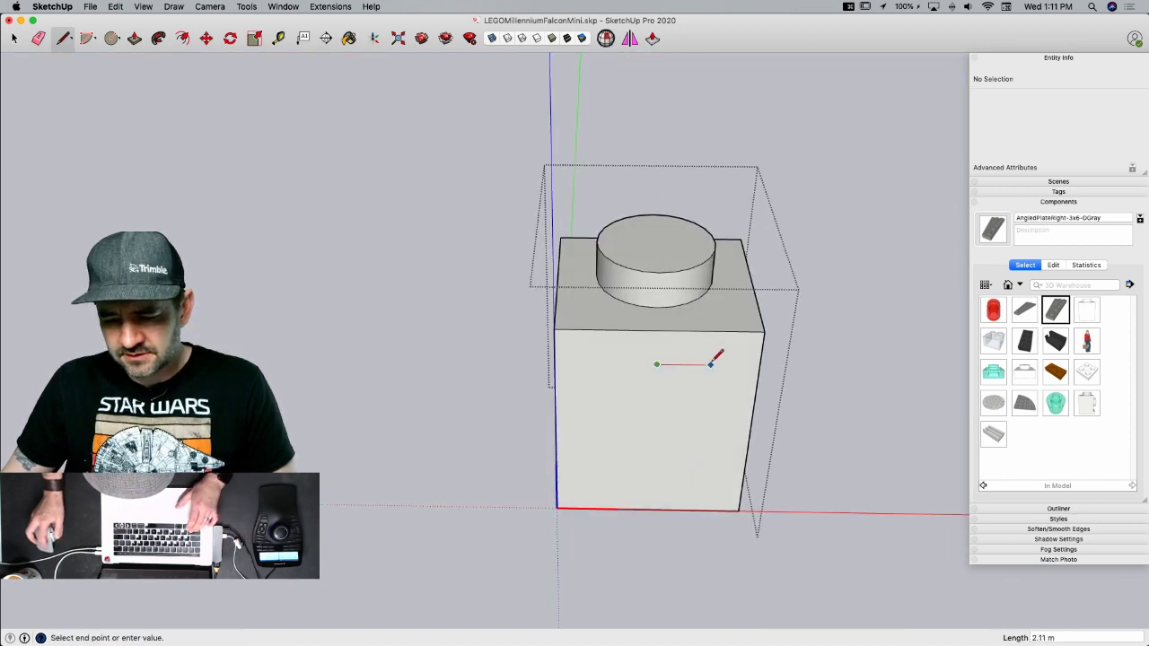
pyautogui.press('Right')
pyautogui.click(720, 235)
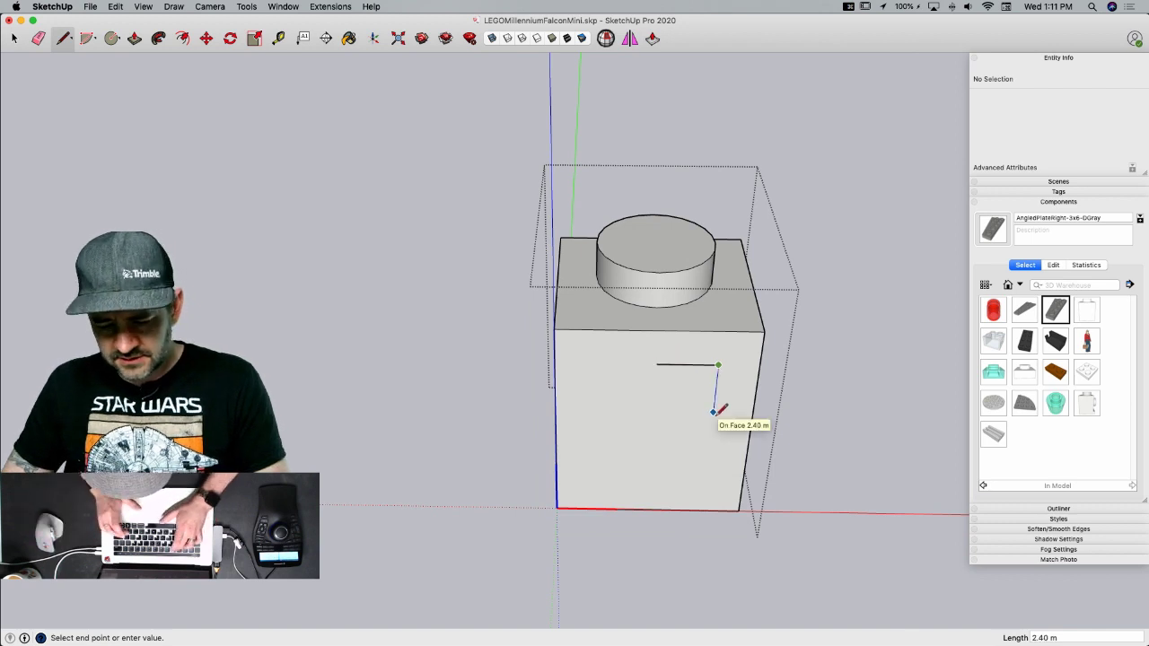
pyautogui.write('4.8')
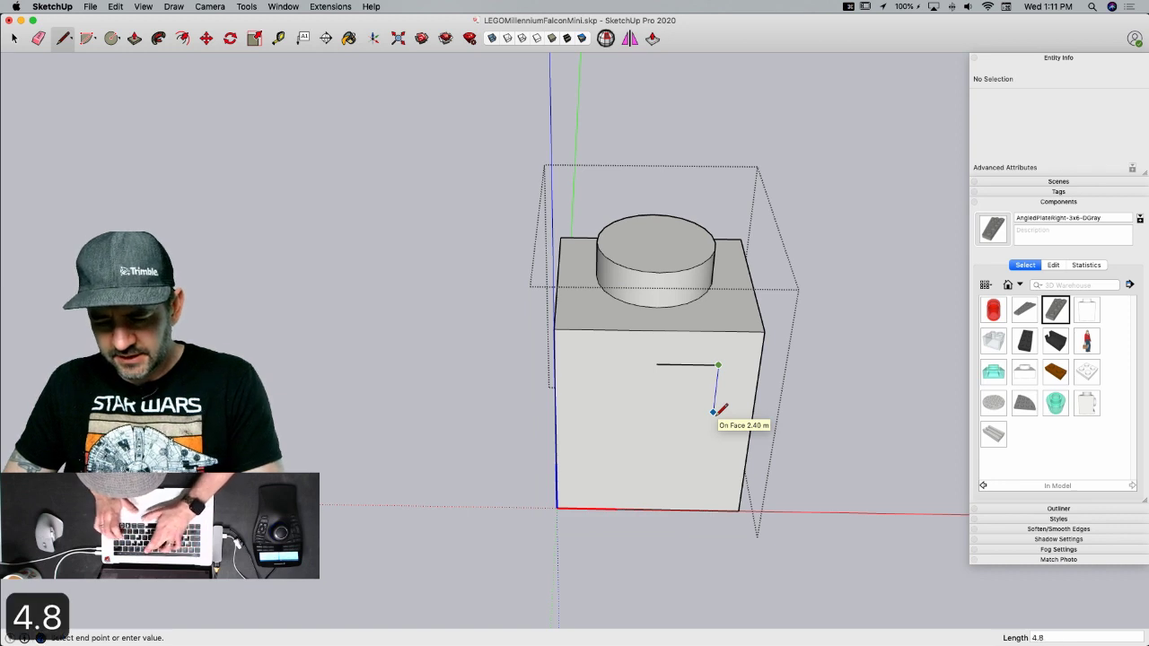
pyautogui.press('Return')
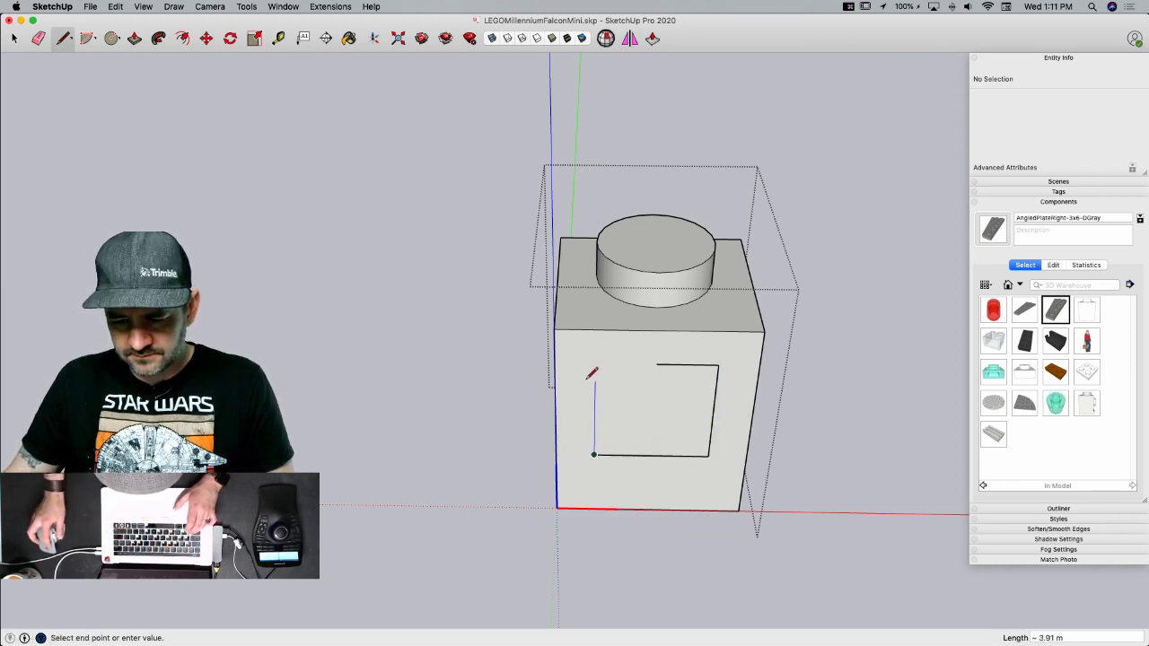
pyautogui.click(663, 363)
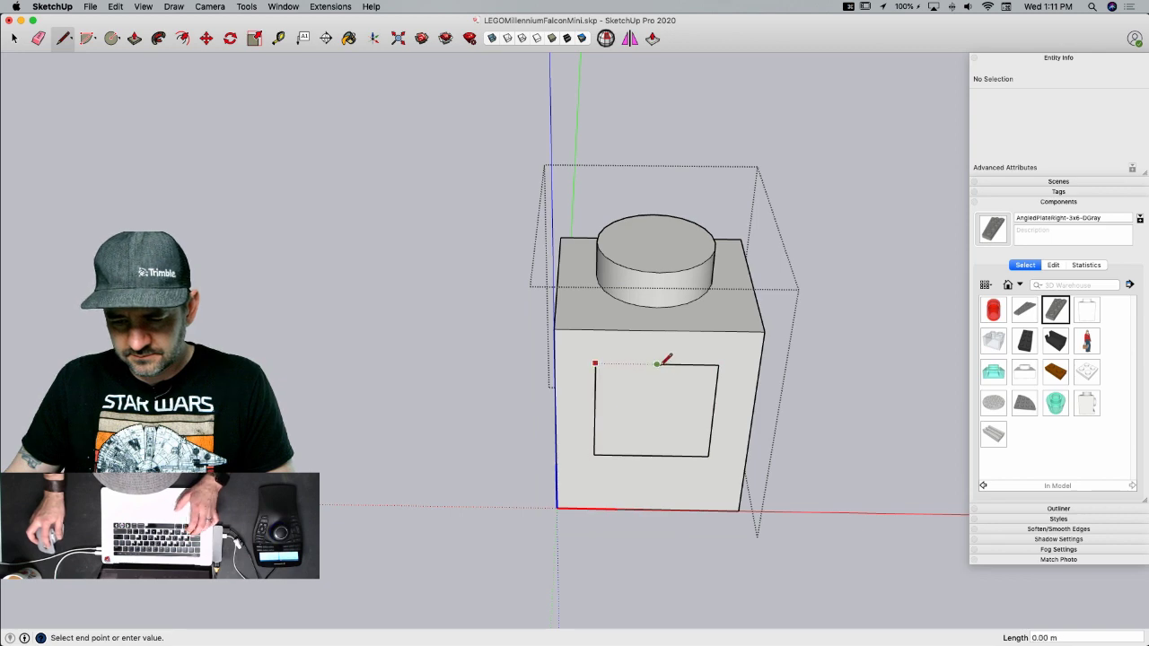
pyautogui.click(658, 364)
# - Push the rectangle 1.6 m inward to open the wall into the brick's hollow interior
pyautogui.press('p')
pyautogui.moveTo(642, 374); pyautogui.dragTo(618, 390, button='middle')
pyautogui.click(618, 390)
pyautogui.click(595, 405)
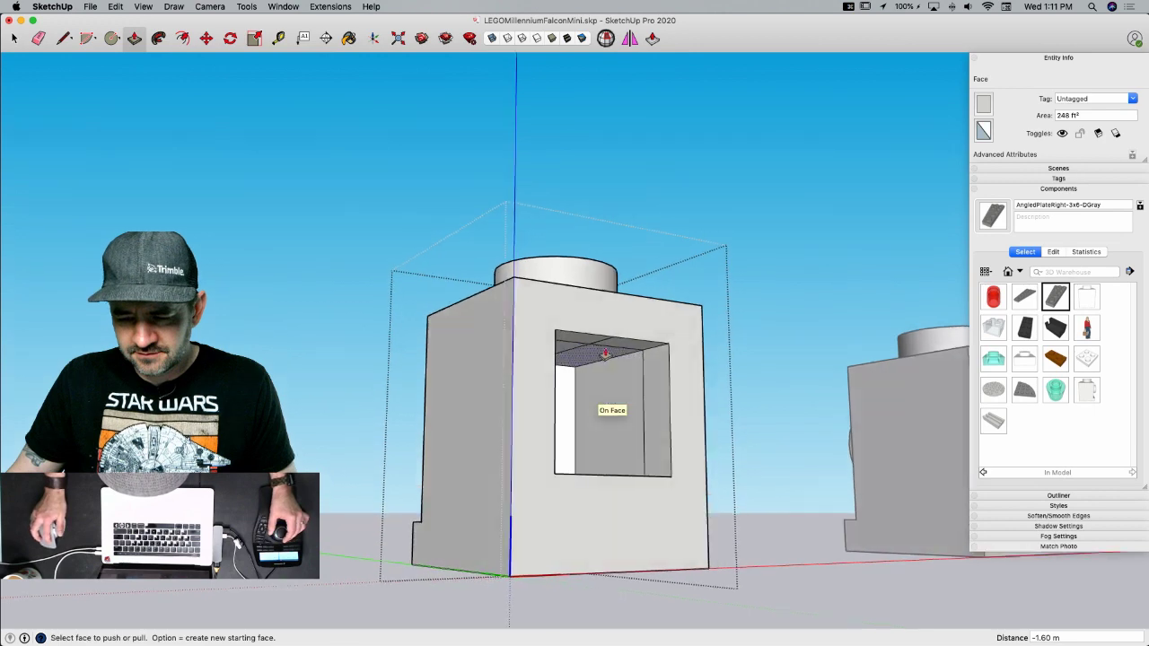
# - Erase the leftover edges inside the side brick's rectangular opening
pyautogui.press('e')
pyautogui.moveTo(567, 331); pyautogui.dragTo(544, 349)
pyautogui.click(466, 420)
pyautogui.click(558, 412)
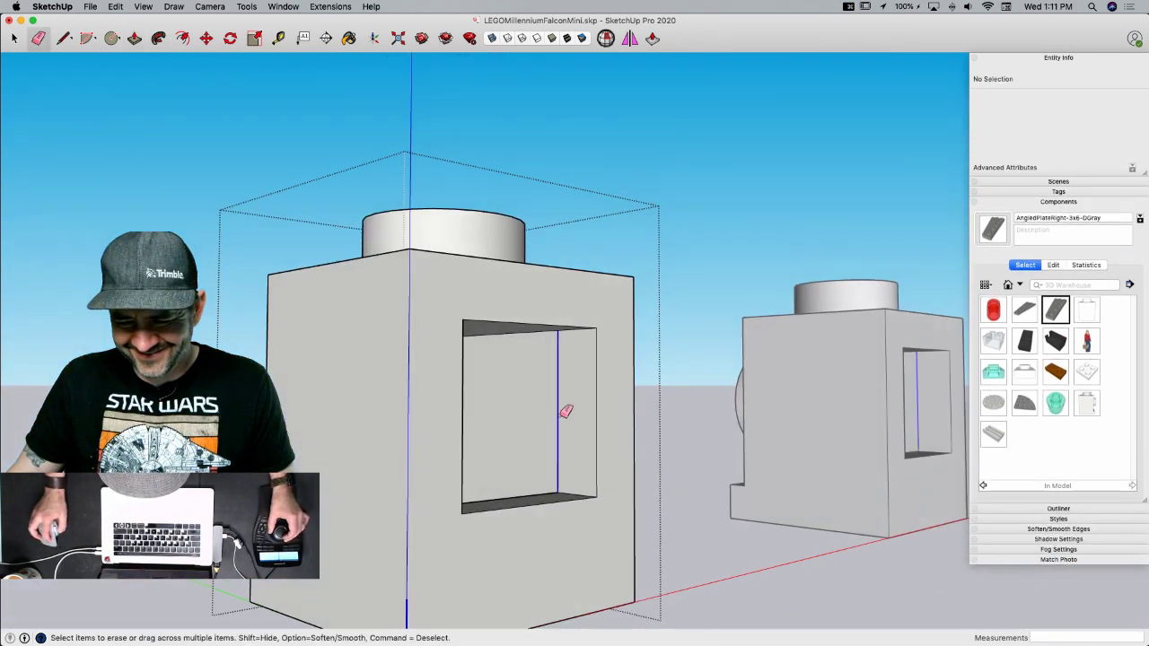
# - Paint the side brick's white interior faces light gray, finish editing it and close the Colors window
pyautogui.press('space')
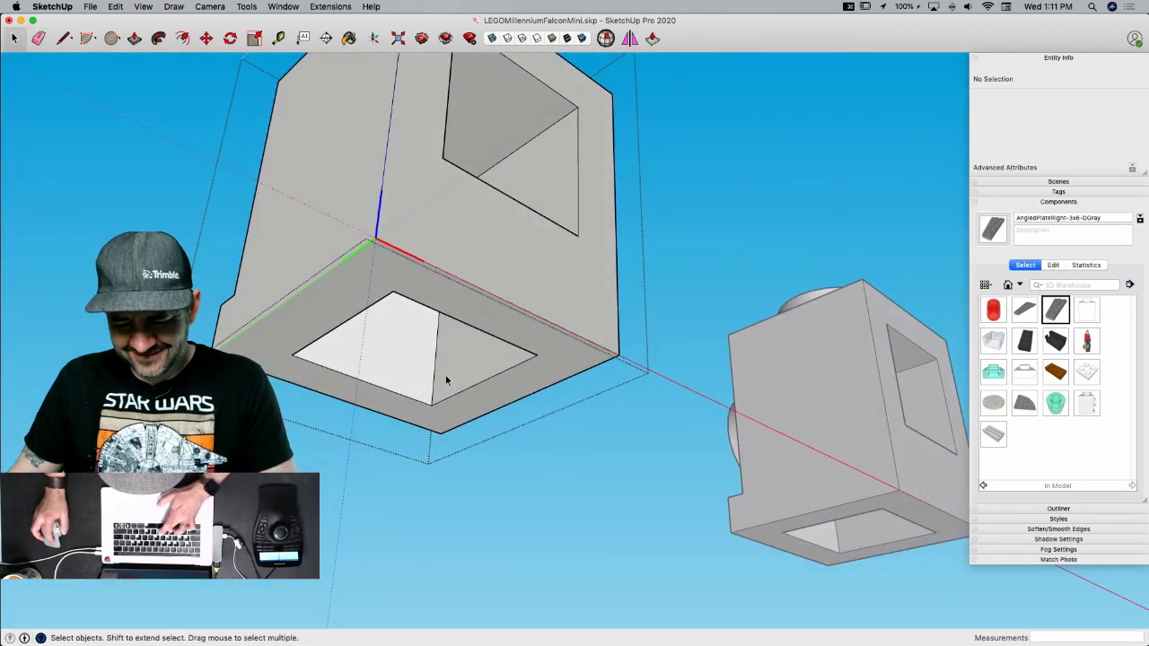
pyautogui.press('b')
pyautogui.click(399, 359)
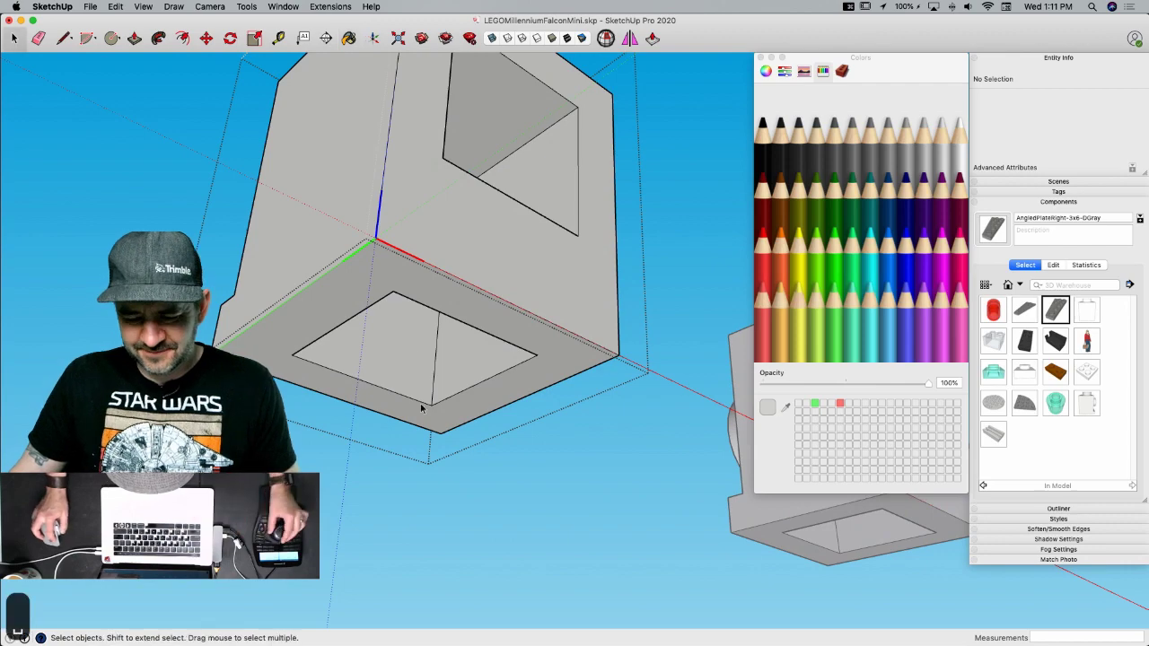
pyautogui.press('space')
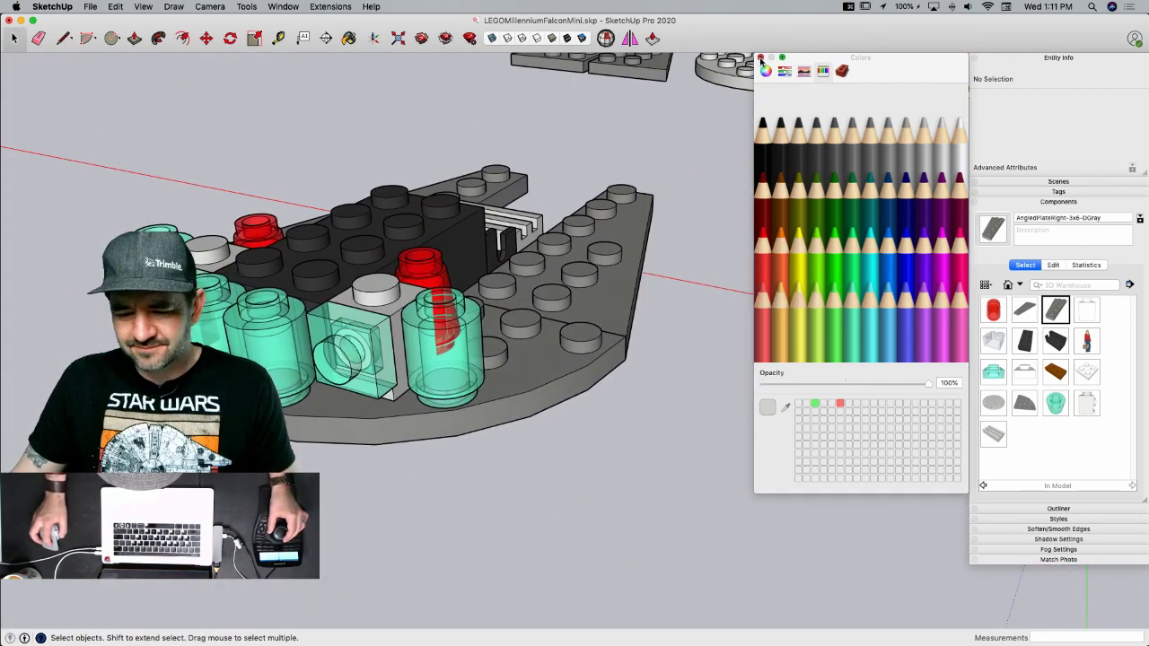
pyautogui.click(760, 57)
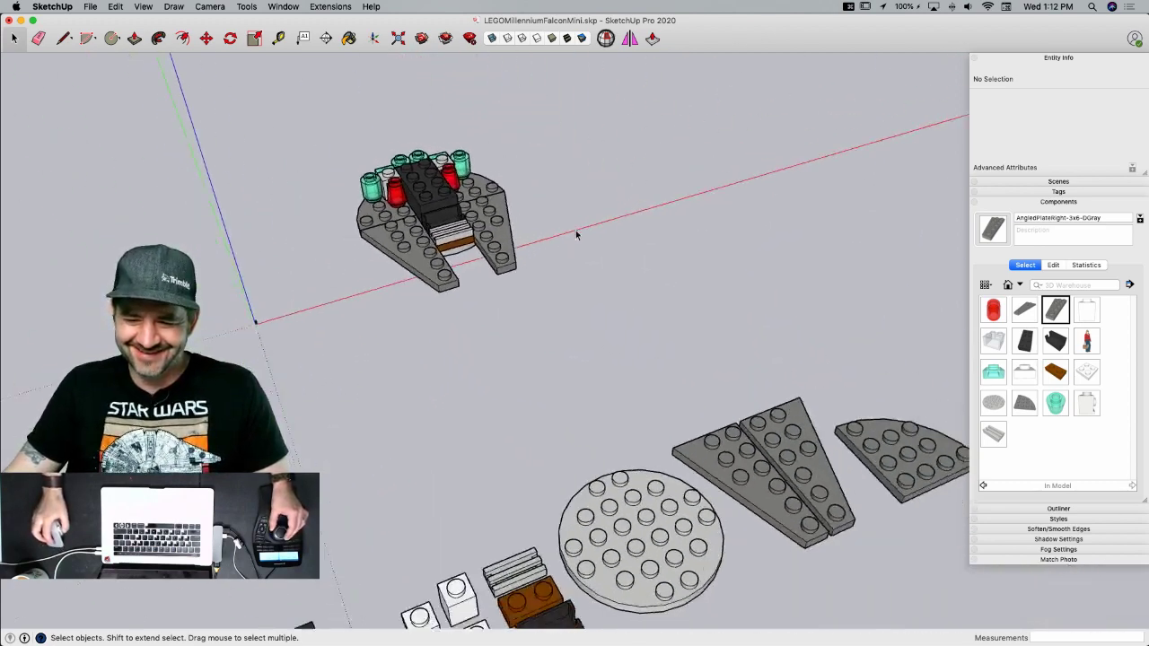
# - Look through the building instructions and their parts list for the step 8 brick, and return to SketchUp
pyautogui.hotkey('ctrl', 'Right')
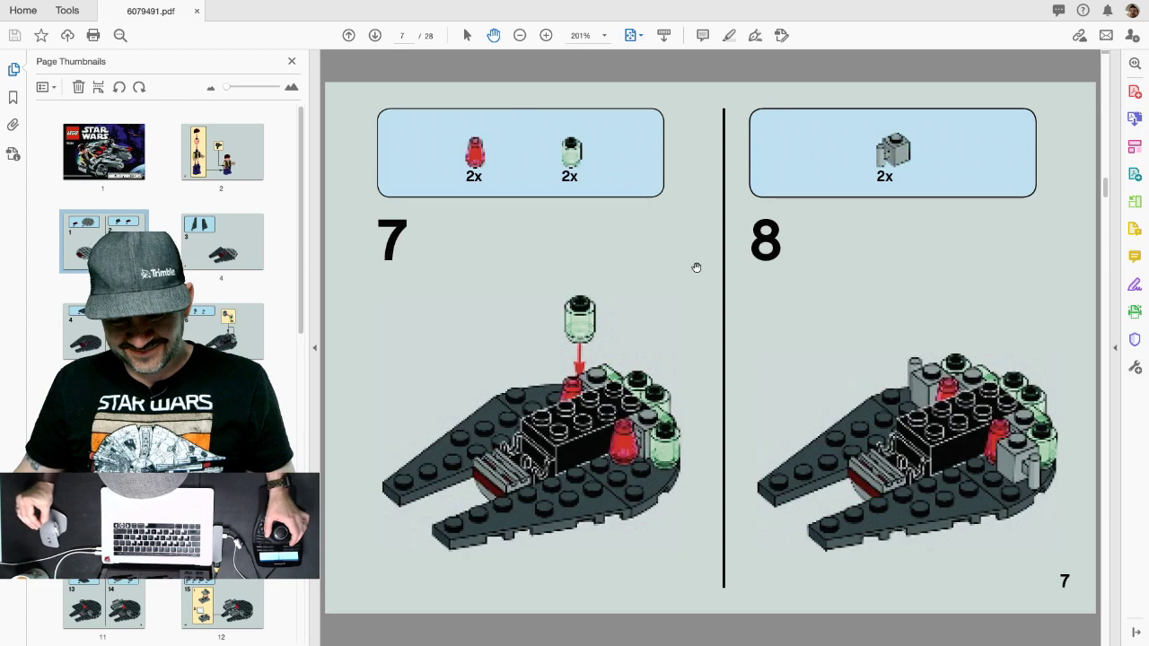
pyautogui.scroll(-20, 668, 292)
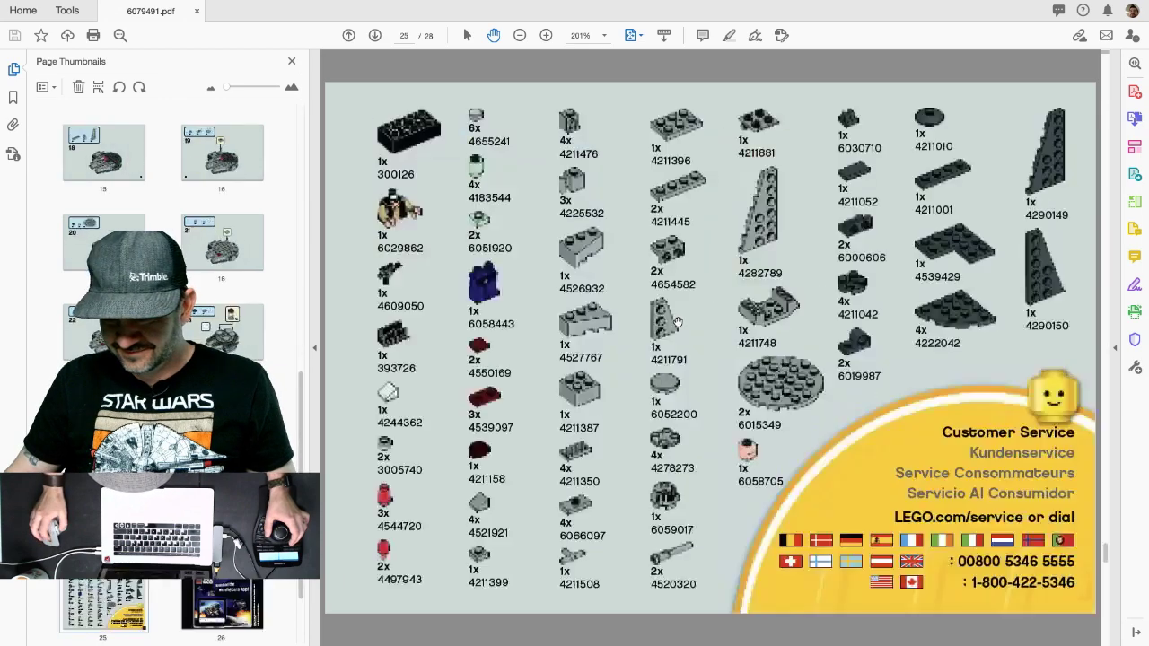
pyautogui.scroll(5, 679, 321)
pyautogui.scroll(11, 679, 322)
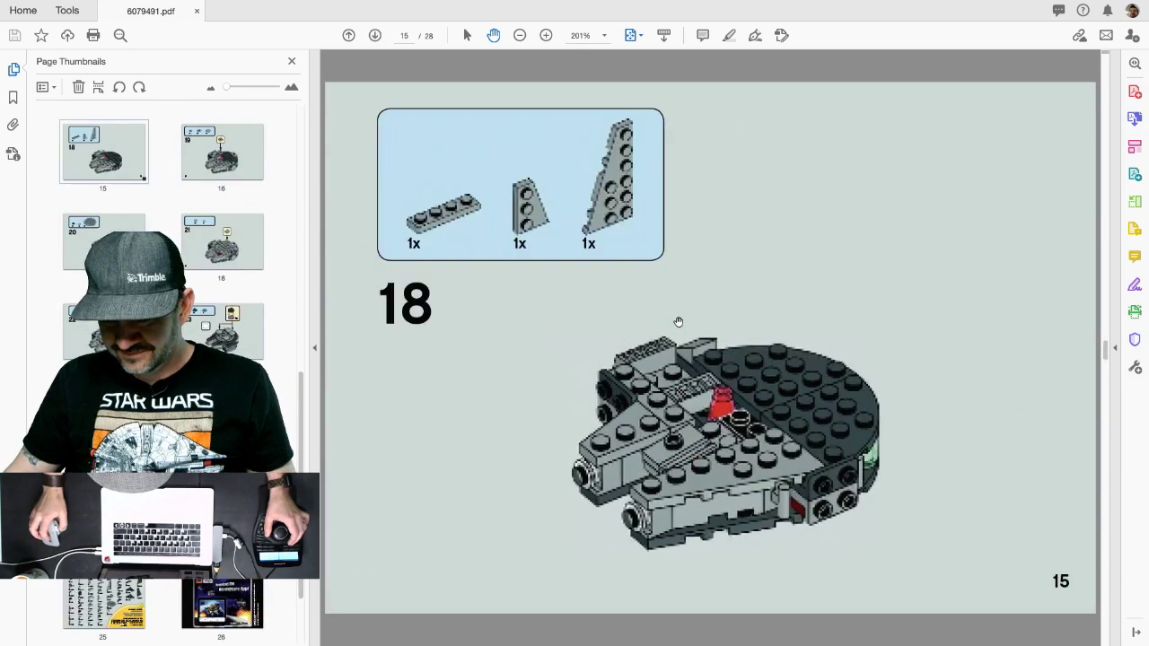
pyautogui.scroll(6, 678, 321)
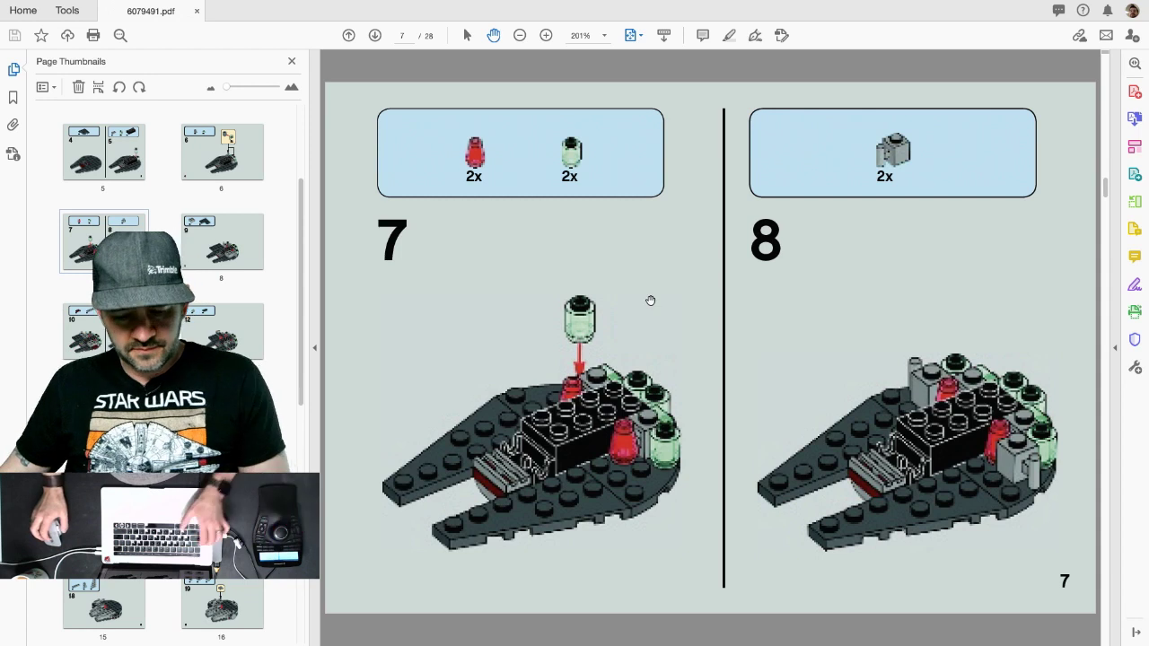
pyautogui.press('super+Tab')
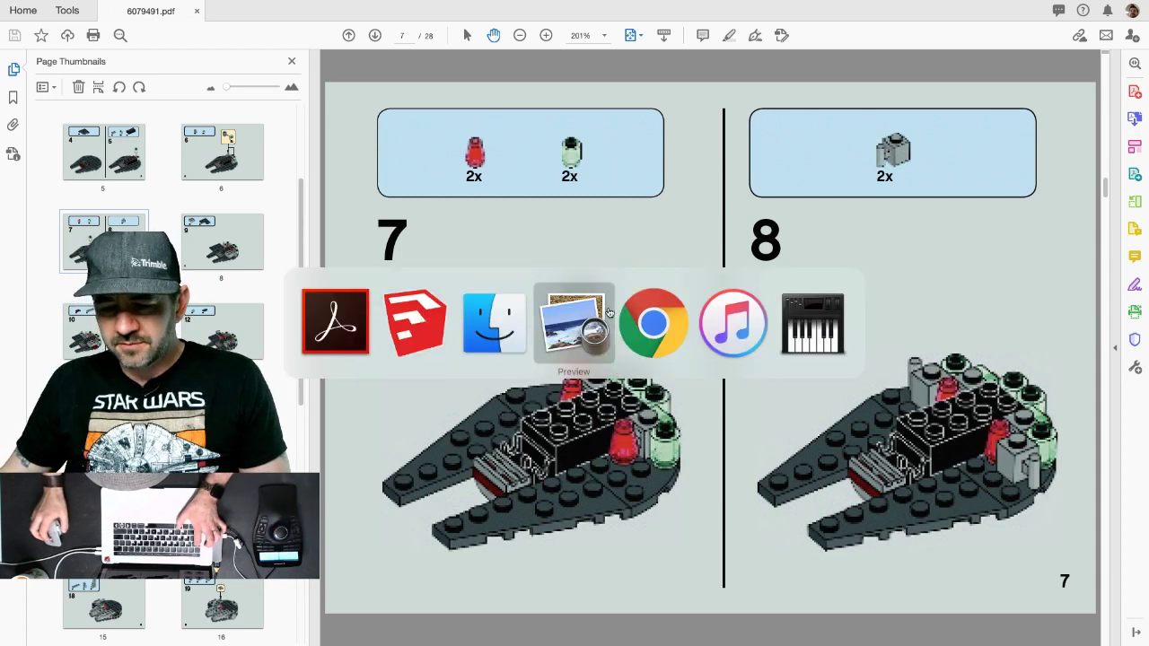
pyautogui.press('super+Tab')
pyautogui.press('super+Tab')
pyautogui.press('super+Tab')
pyautogui.press('super+Tab')
pyautogui.press('super+Tab')
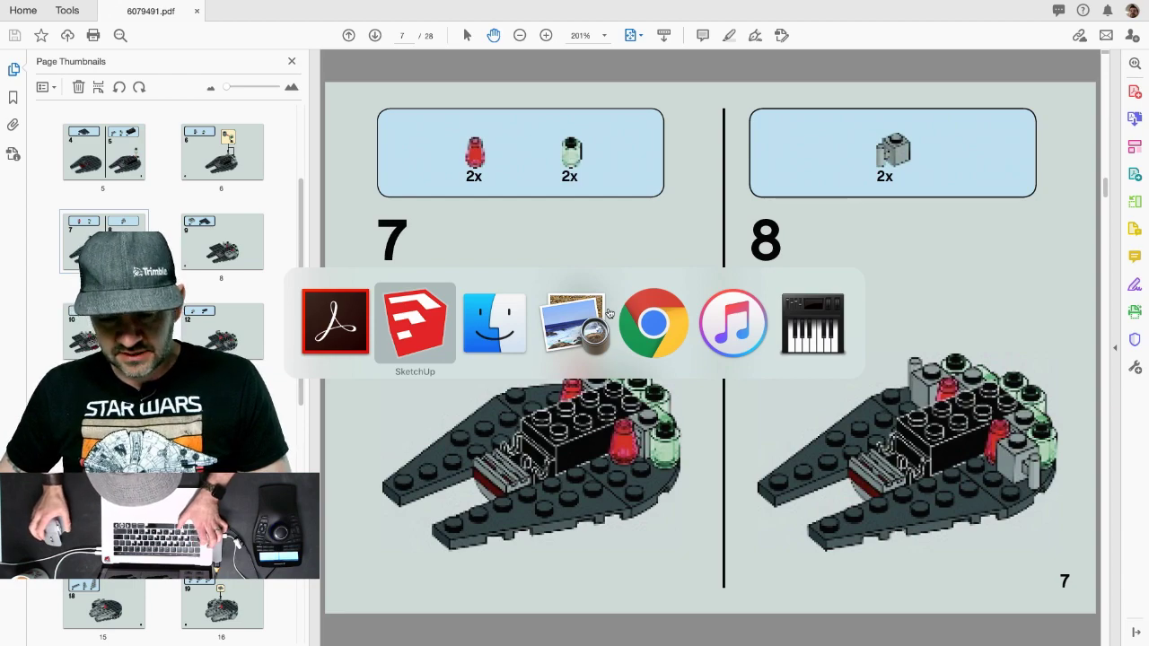
pyautogui.press('super+Tab')
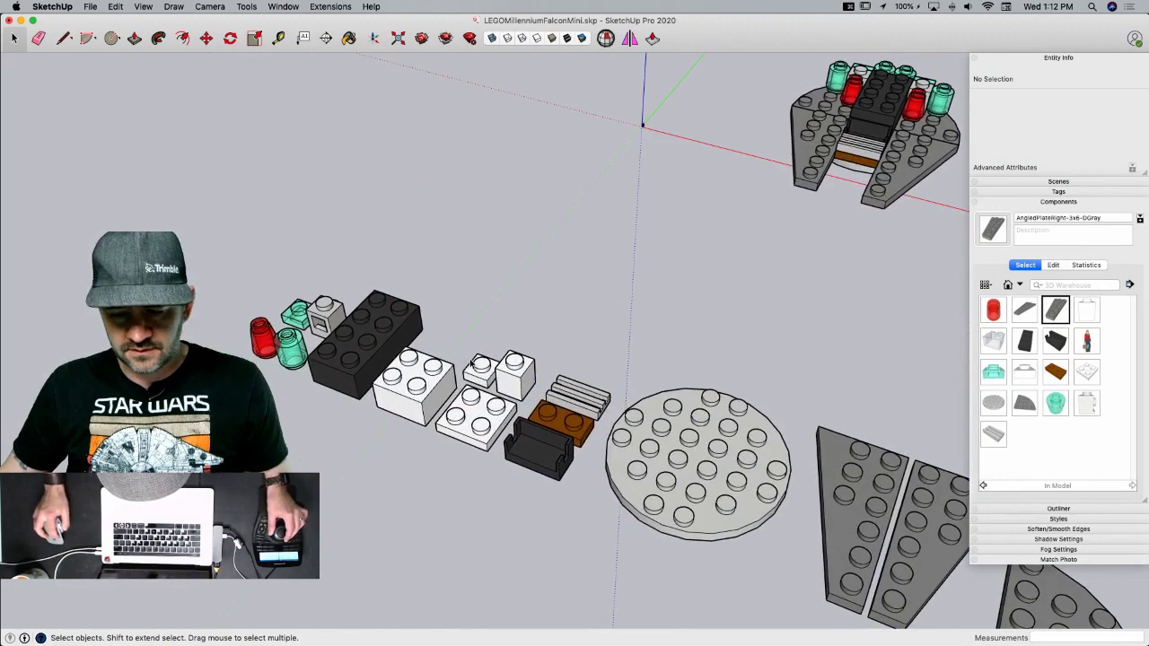
# - Copy the white 1x1 brick to empty space beside the parts and check step 8 of the instructions
pyautogui.click(532, 438)
pyautogui.press('m')
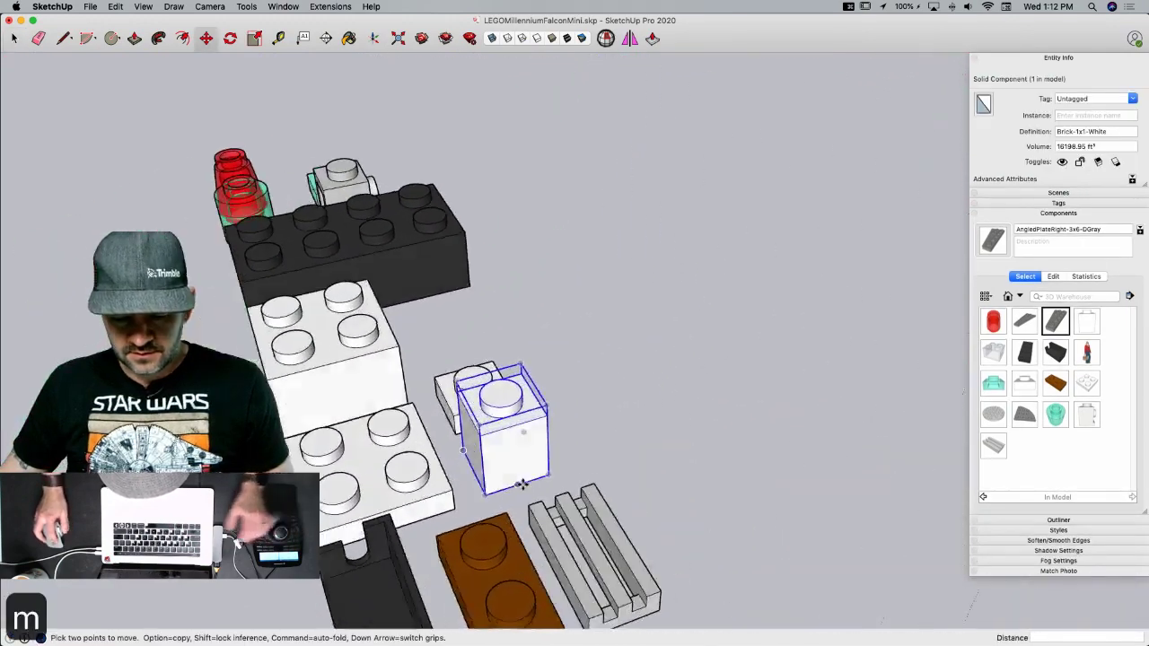
pyautogui.press('alt')
pyautogui.click(518, 481)
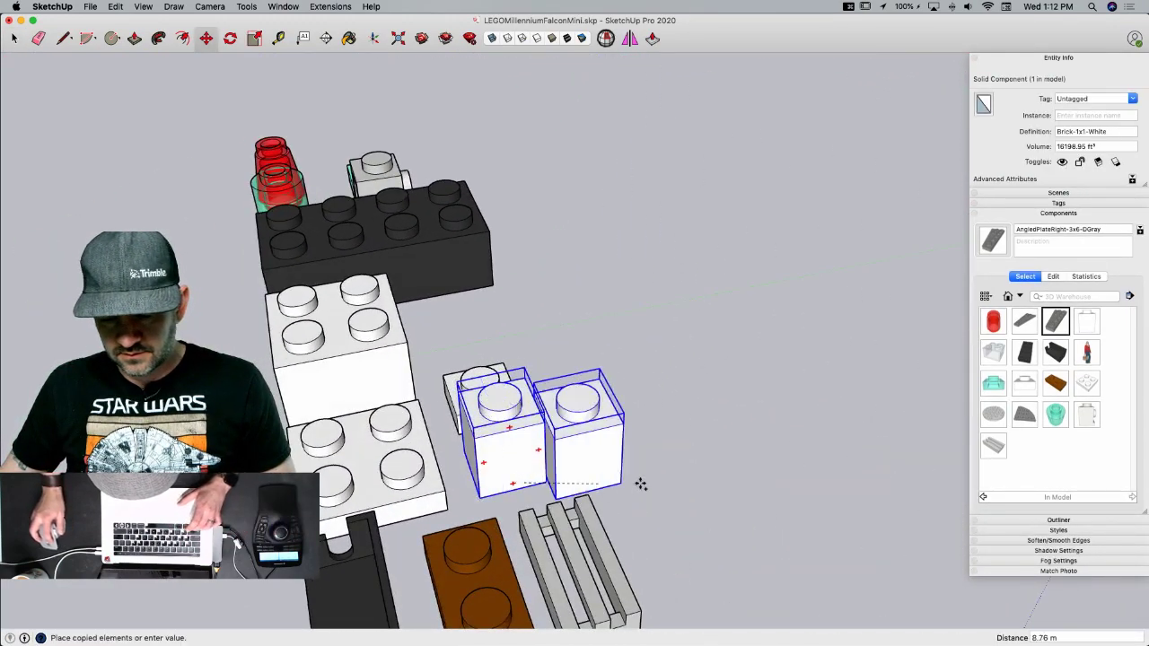
pyautogui.click(797, 411)
pyautogui.press('space')
pyautogui.press('super+Tab')
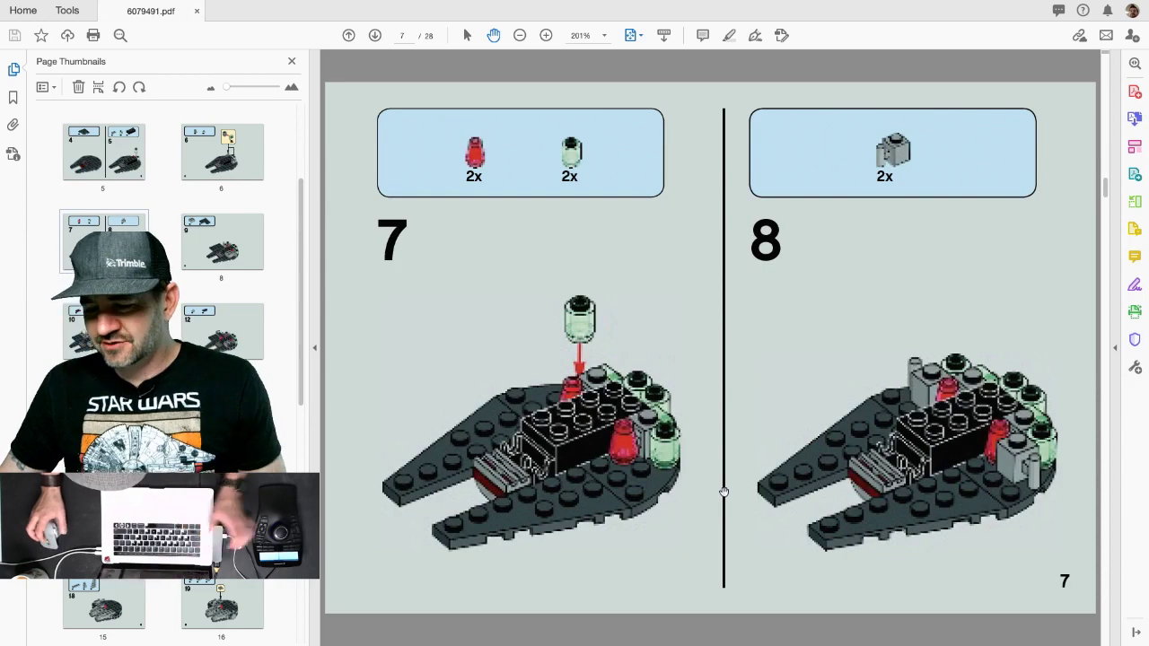
pyautogui.press('super+Tab')
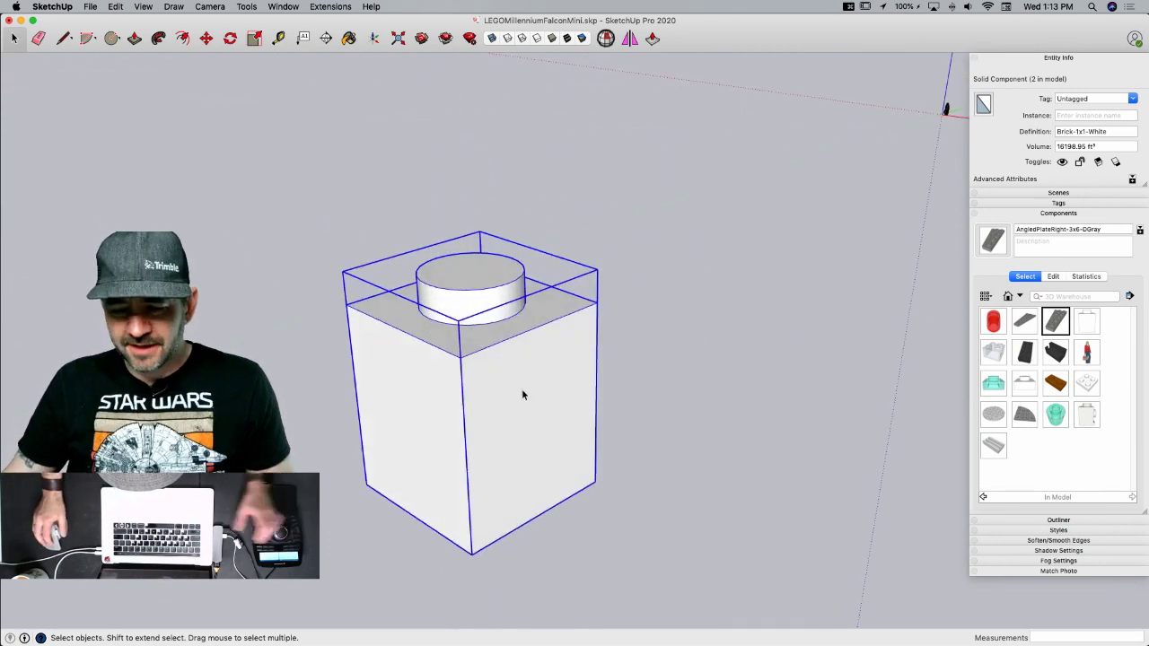
# - Make the copied 1x1 brick unique and rename its definition BrickWHandle-1x1-LGray
pyautogui.rightClick(499, 367)
pyautogui.click(544, 353)
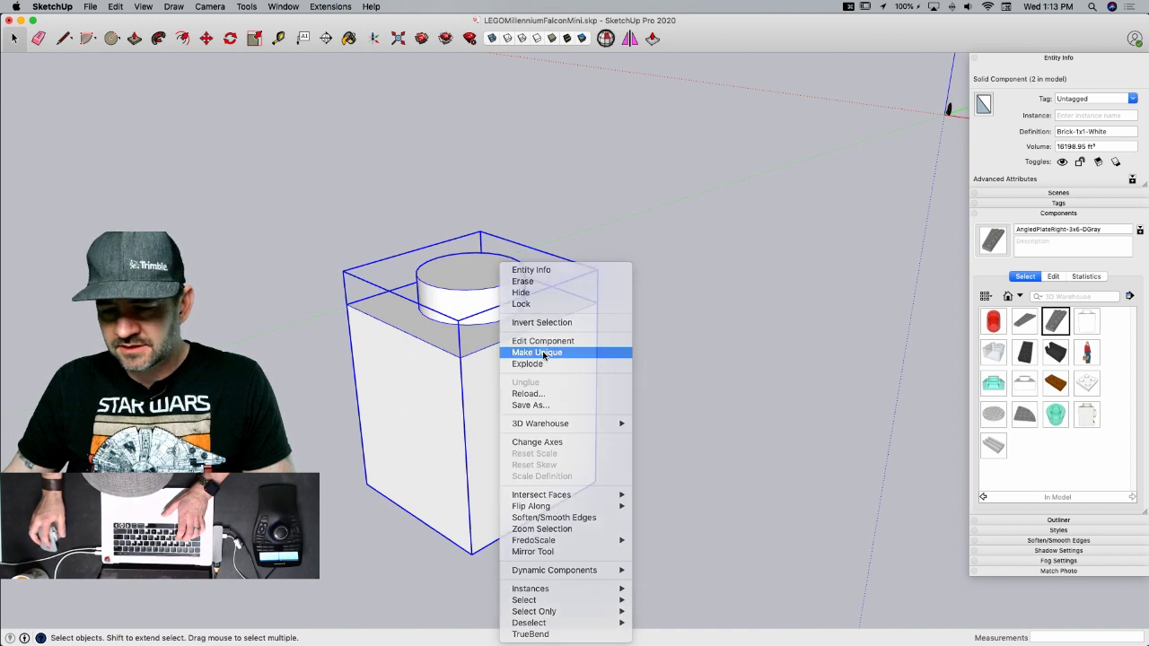
pyautogui.click(1071, 132)
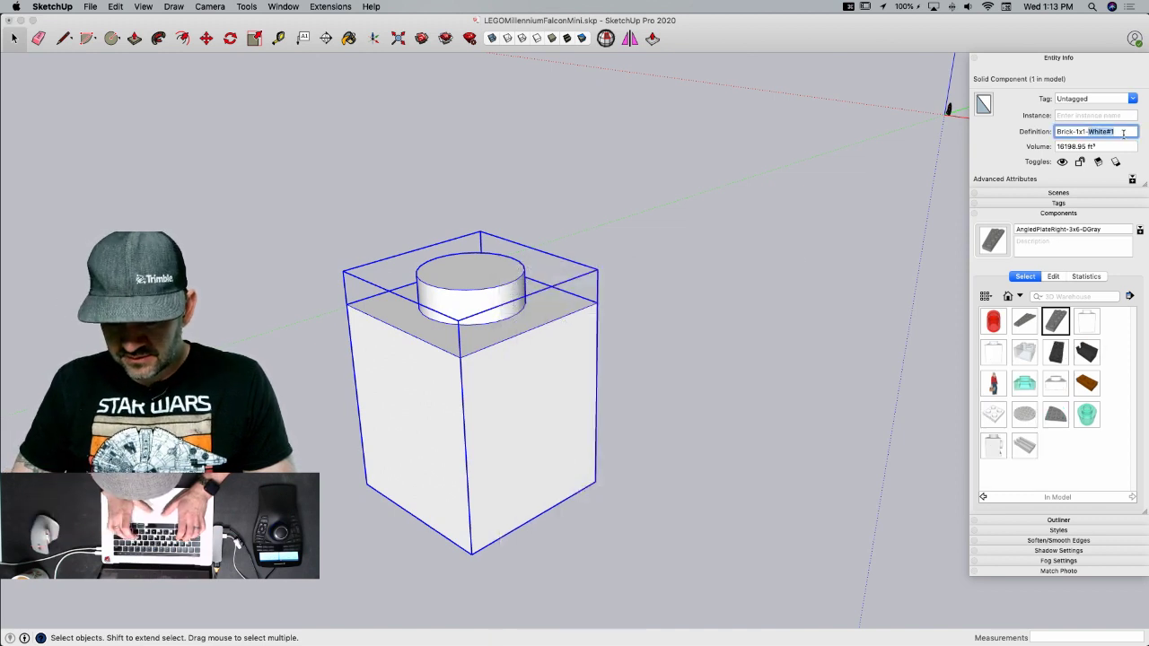
pyautogui.write('LGray')
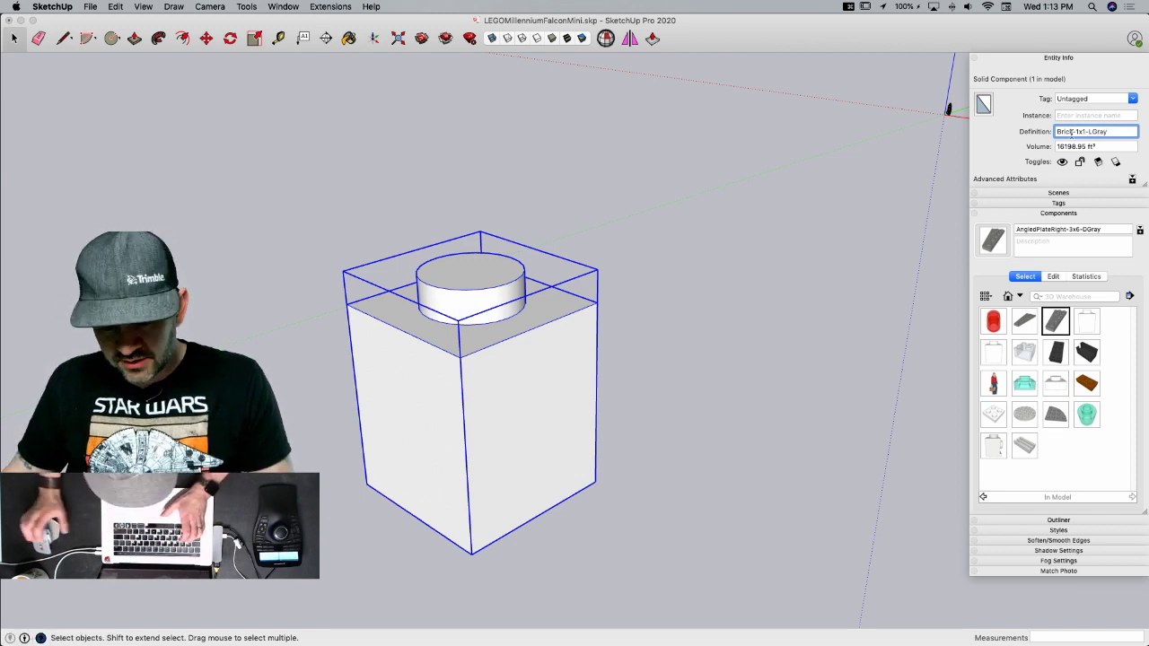
pyautogui.write('WHandle')
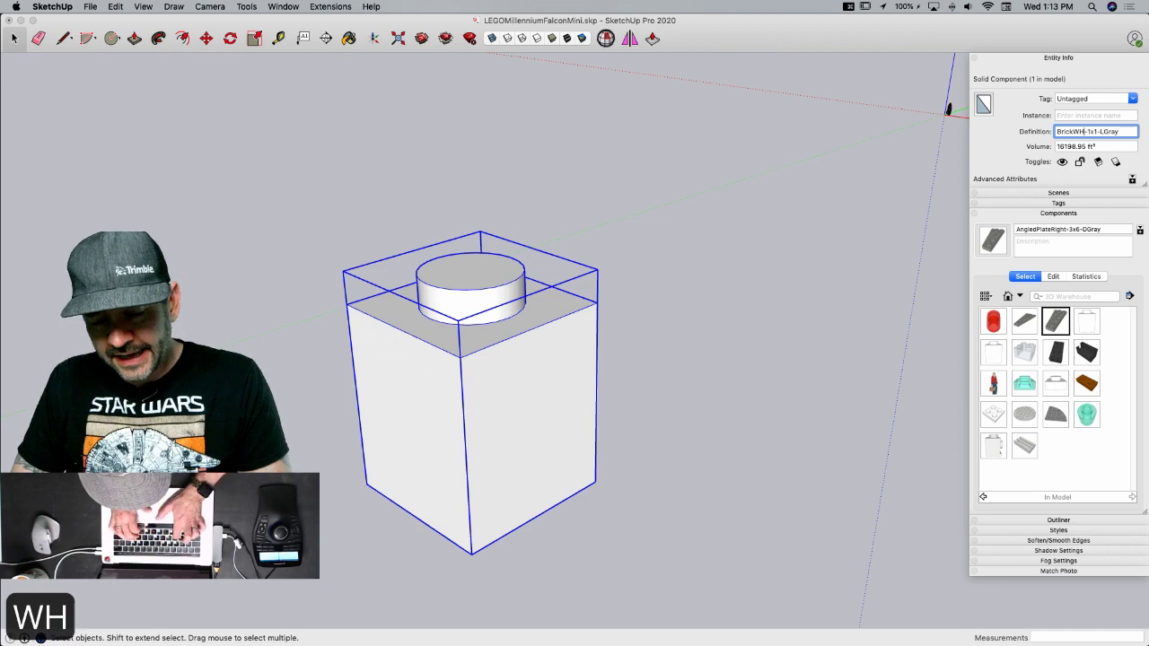
pyautogui.click(944, 208)
pyautogui.click(551, 380)
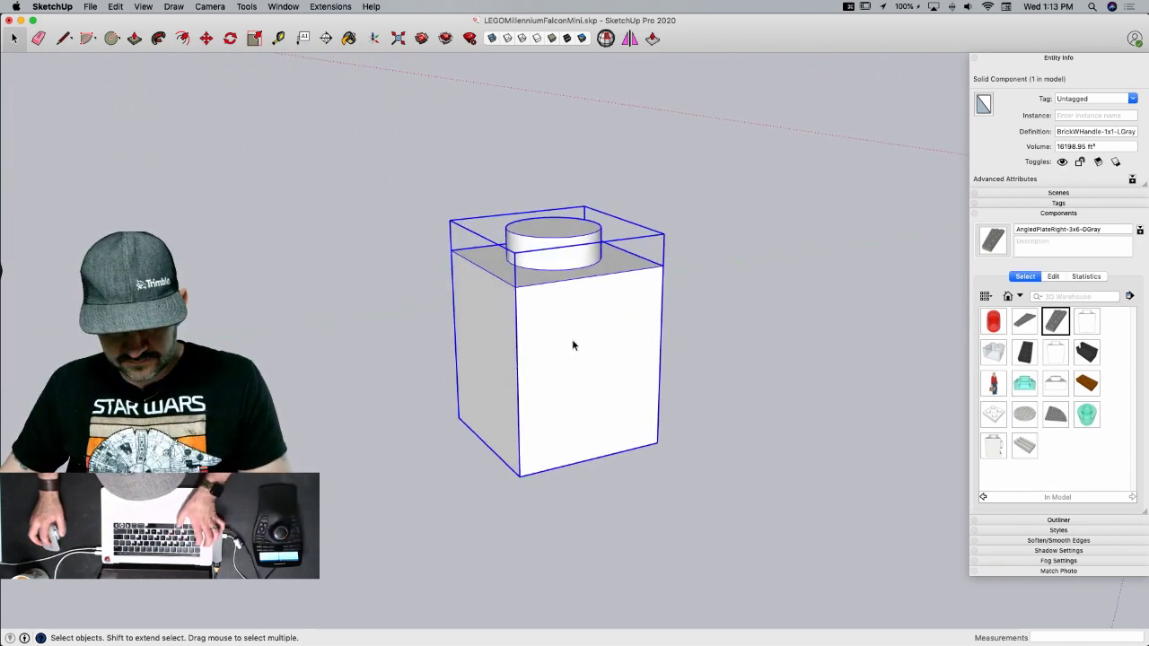
# - Examine the handle brick in step 8 of the instructions and the dark gray slotted part in the model
pyautogui.press('super+Tab')
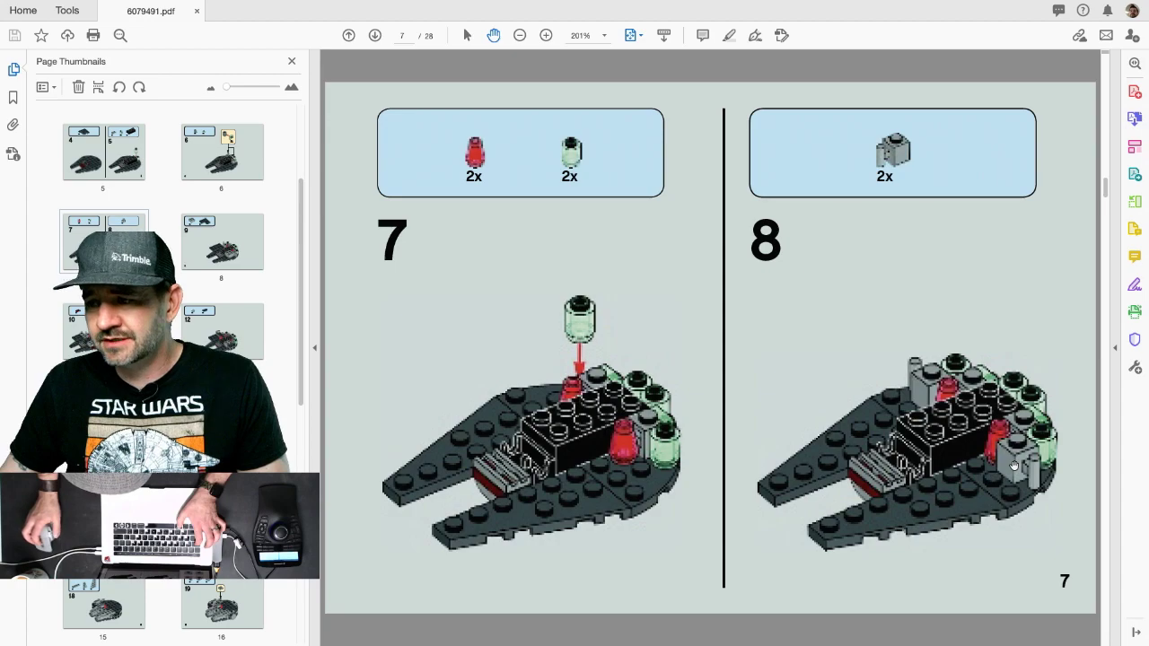
pyautogui.press('super+Tab')
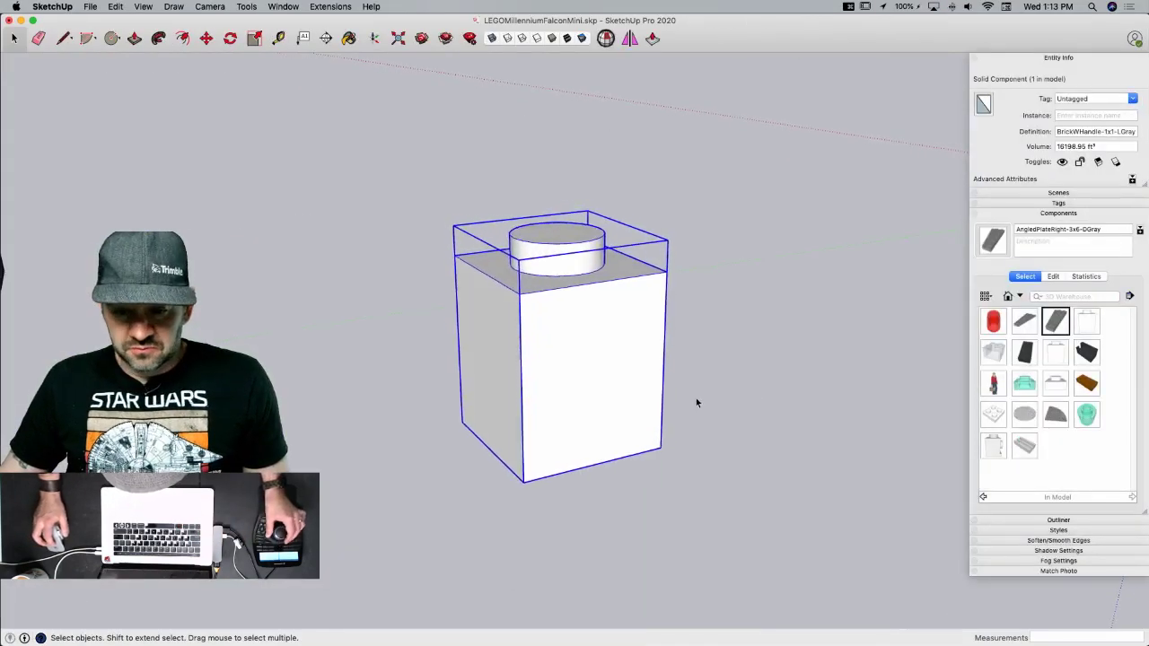
pyautogui.scroll(-5, 697, 398)
pyautogui.scroll(3, 447, 346)
pyautogui.press('l')
pyautogui.scroll(10, 385, 264)
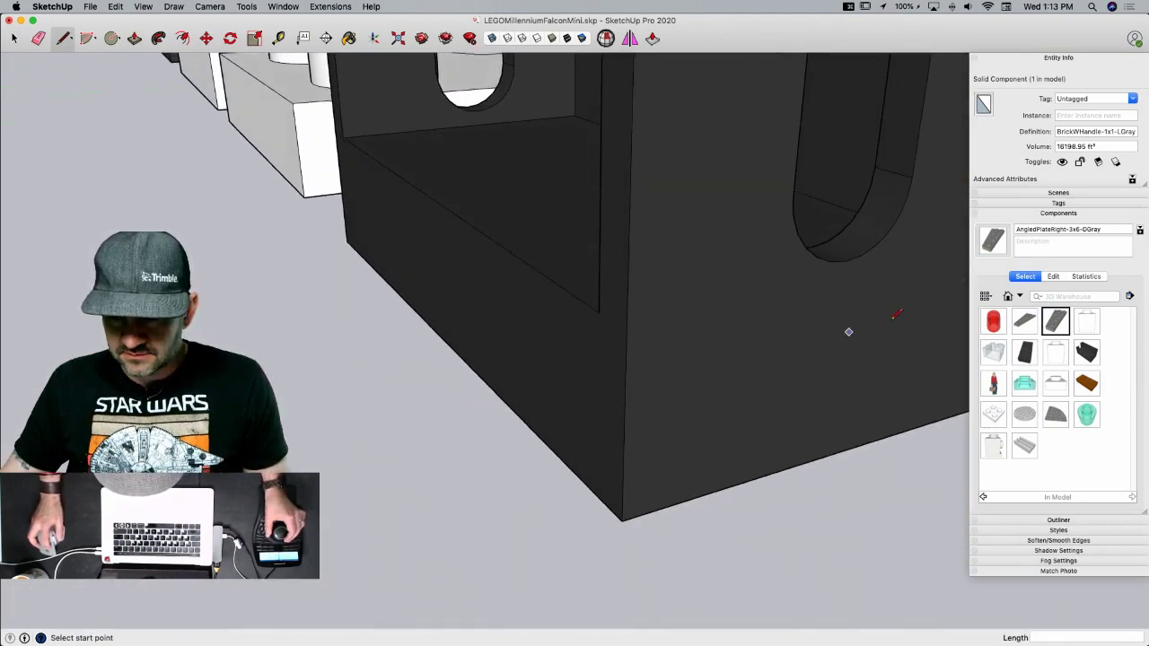
pyautogui.moveTo(892, 316); pyautogui.dragTo(898, 175, button='middle')
pyautogui.click(860, 211)
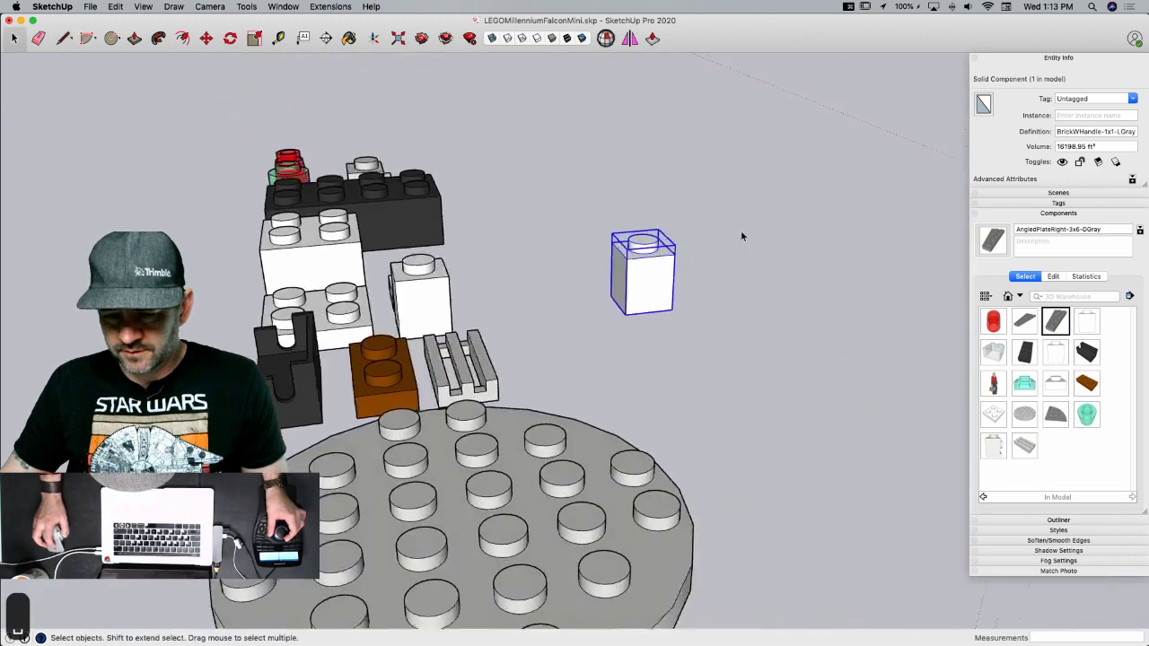
# - Open the copied brick for editing and draw a vertical centre line on its front face plus a 1.2 m horizontal line from its midpoint
pyautogui.scroll(10, 552, 311)
pyautogui.press('l')
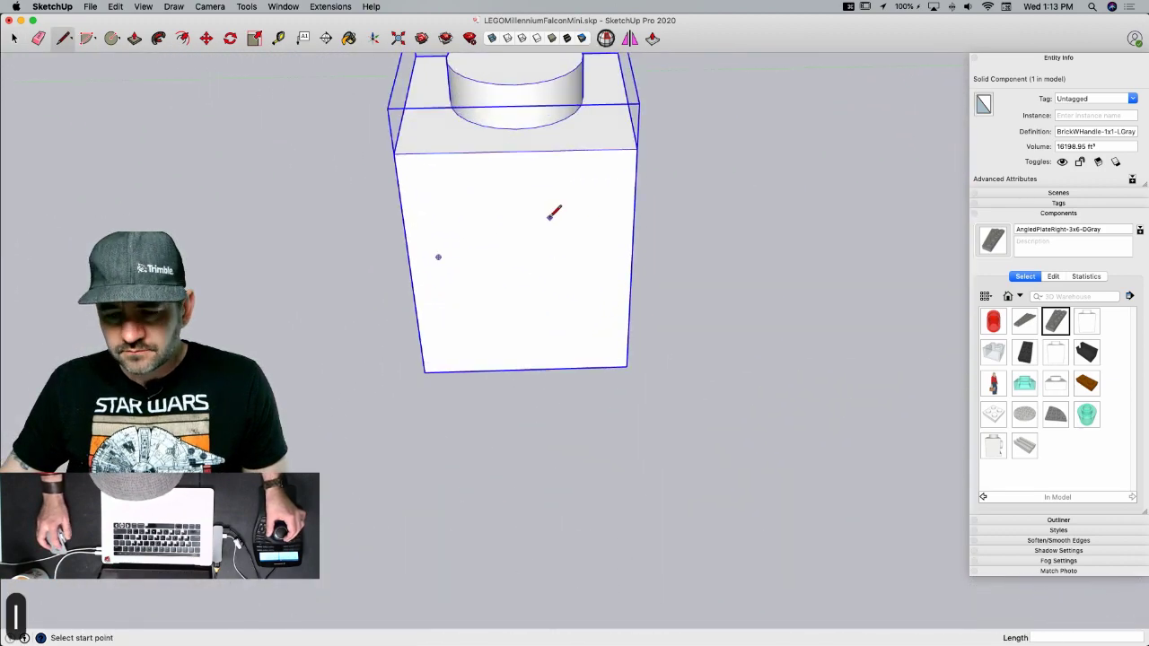
pyautogui.press('space')
pyautogui.doubleClick(544, 177)
pyautogui.press('l')
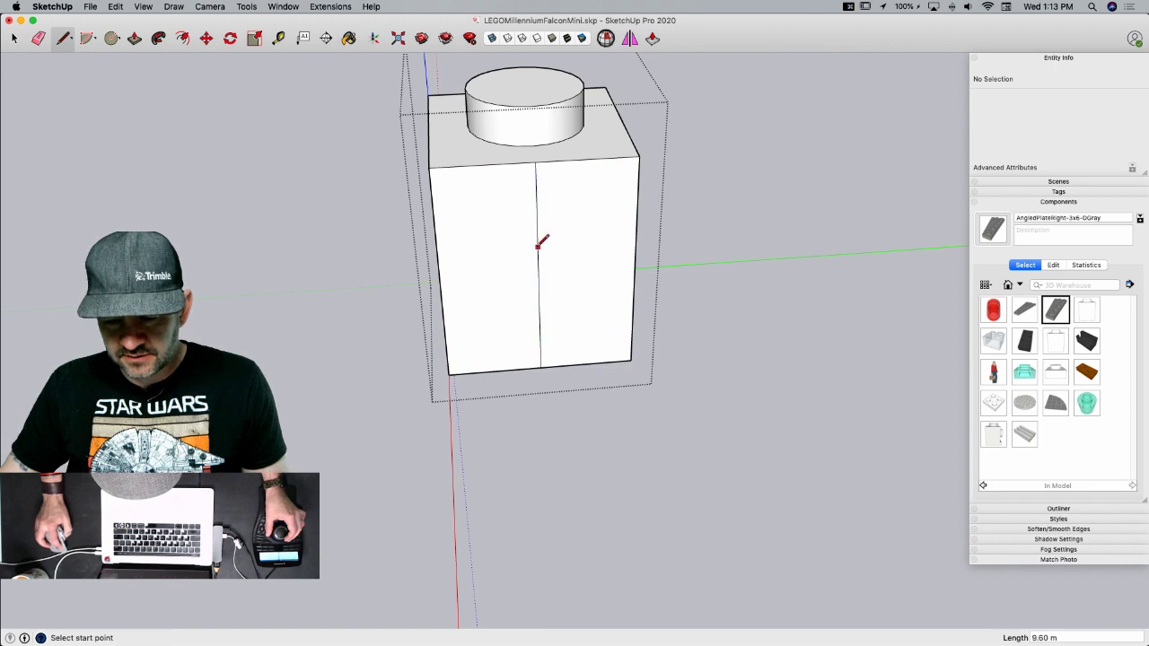
pyautogui.click(540, 271)
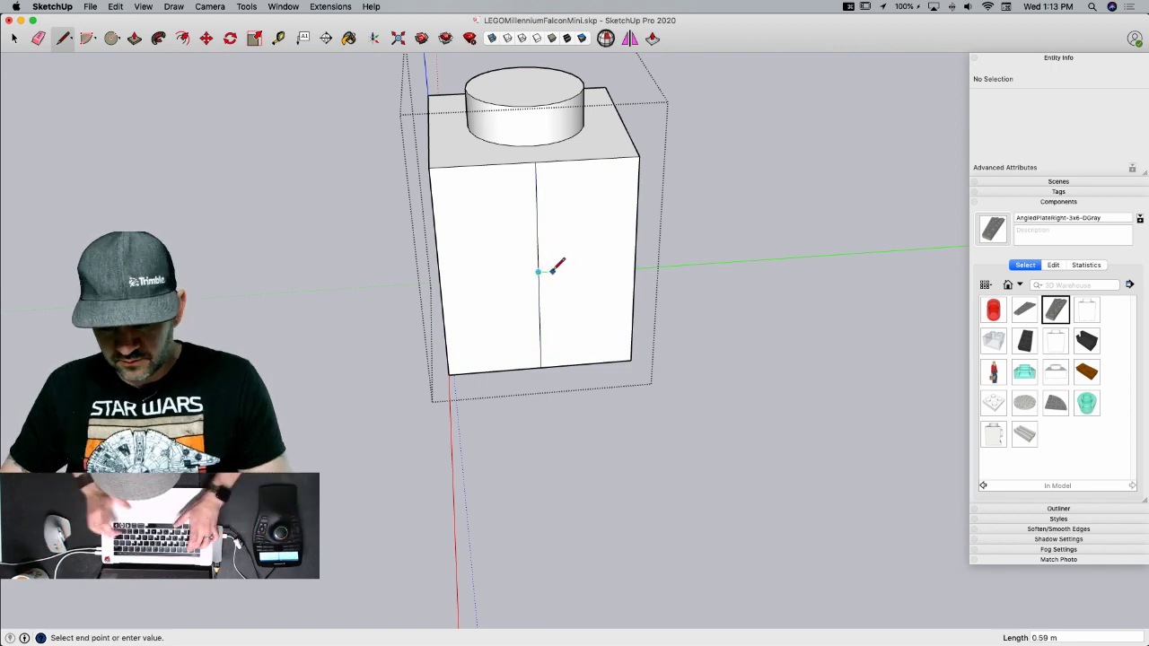
pyautogui.write('1.2')
pyautogui.press('Return')
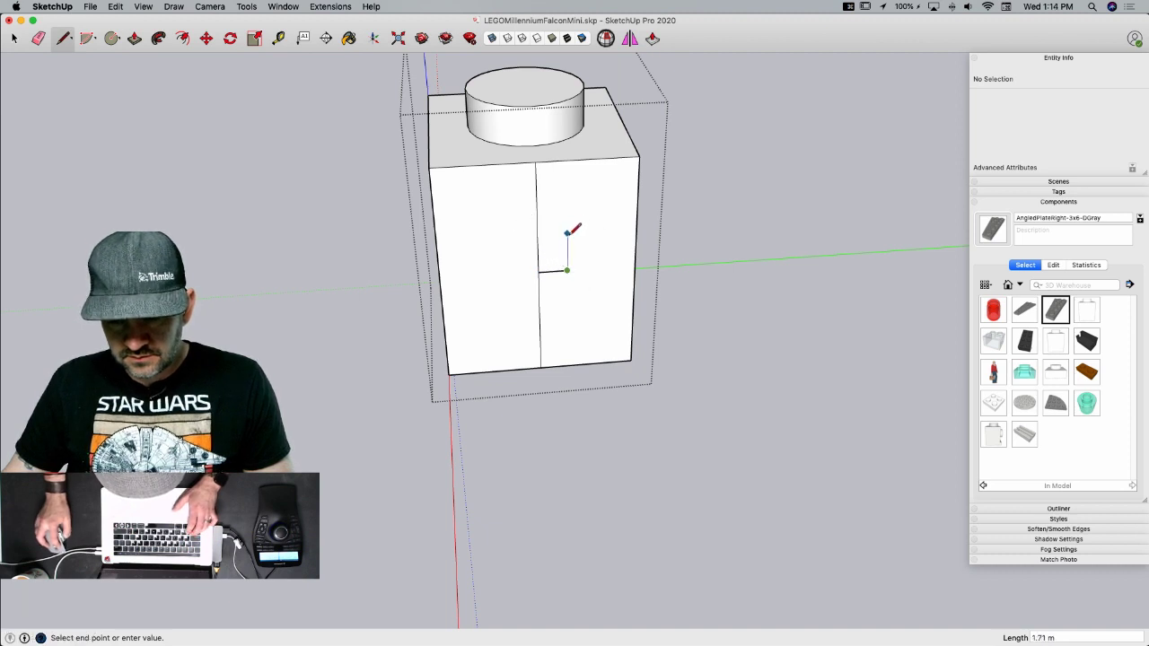
# - Draw a square above the 1.2 m line, bounded by the centre line, and copy it 1.20 m straight down
pyautogui.press('r')
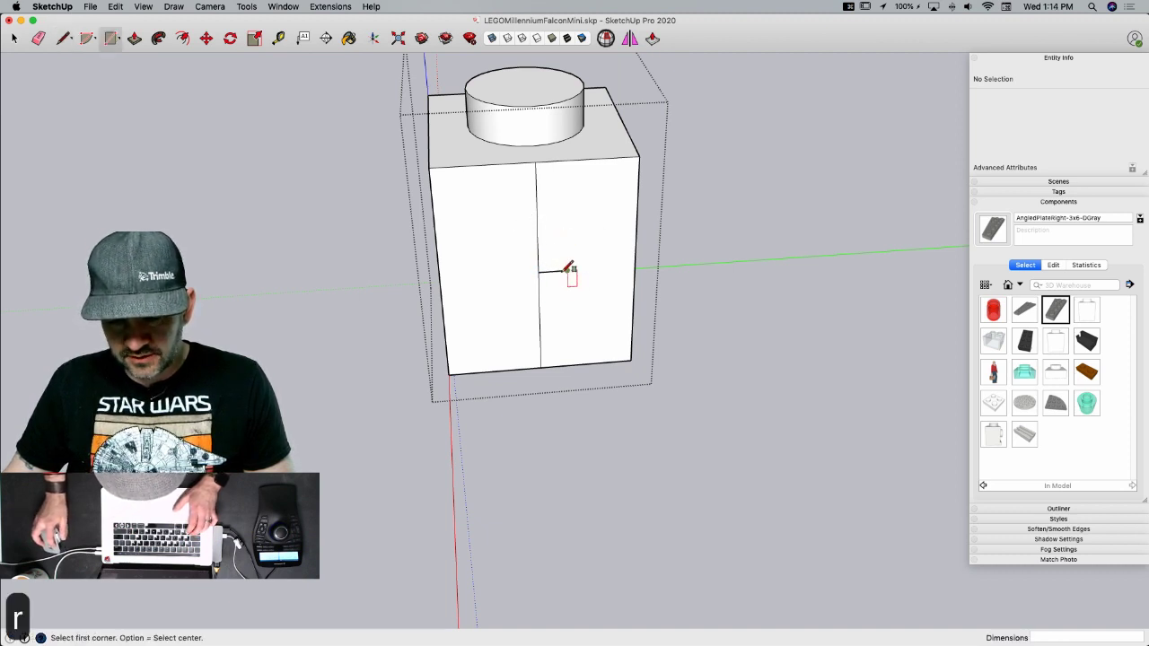
pyautogui.click(567, 270)
pyautogui.click(538, 244)
pyautogui.press('space')
pyautogui.click(549, 258)
pyautogui.press('m')
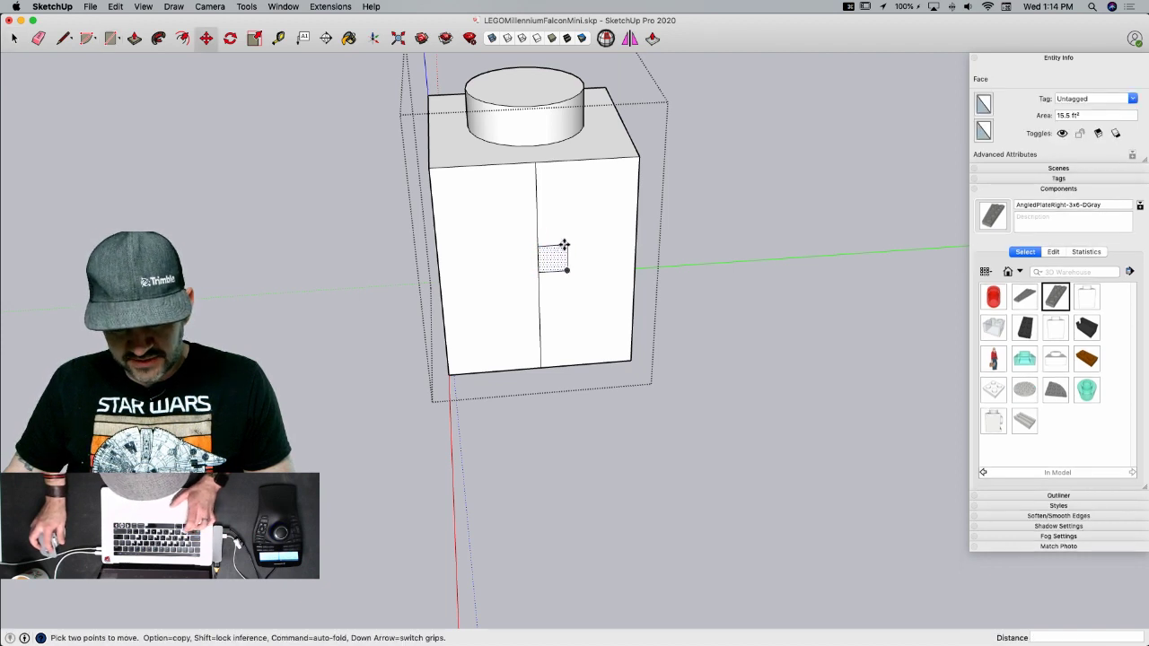
pyautogui.click(564, 244)
pyautogui.press('alt')
pyautogui.click(564, 270)
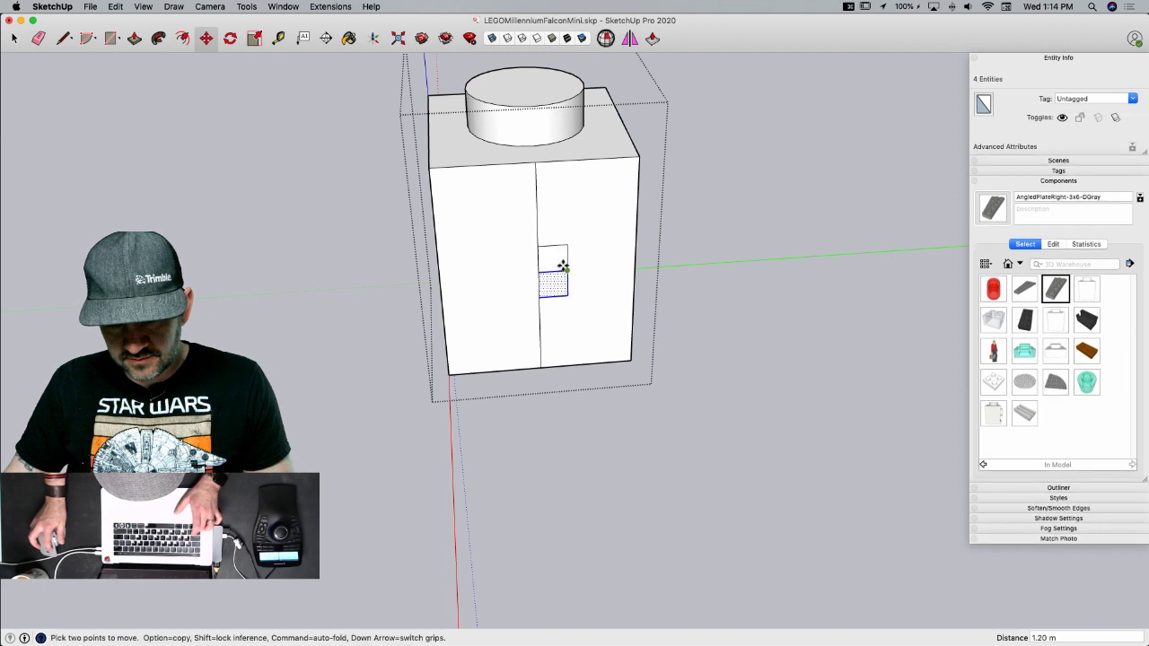
# - Copy the square outlines to the other side of the centre line and erase all inner lines, leaving one centred square
pyautogui.press('space')
pyautogui.press('m')
pyautogui.click(567, 270)
pyautogui.press('alt')
pyautogui.click(539, 271)
pyautogui.press('e')
pyautogui.click(541, 273)
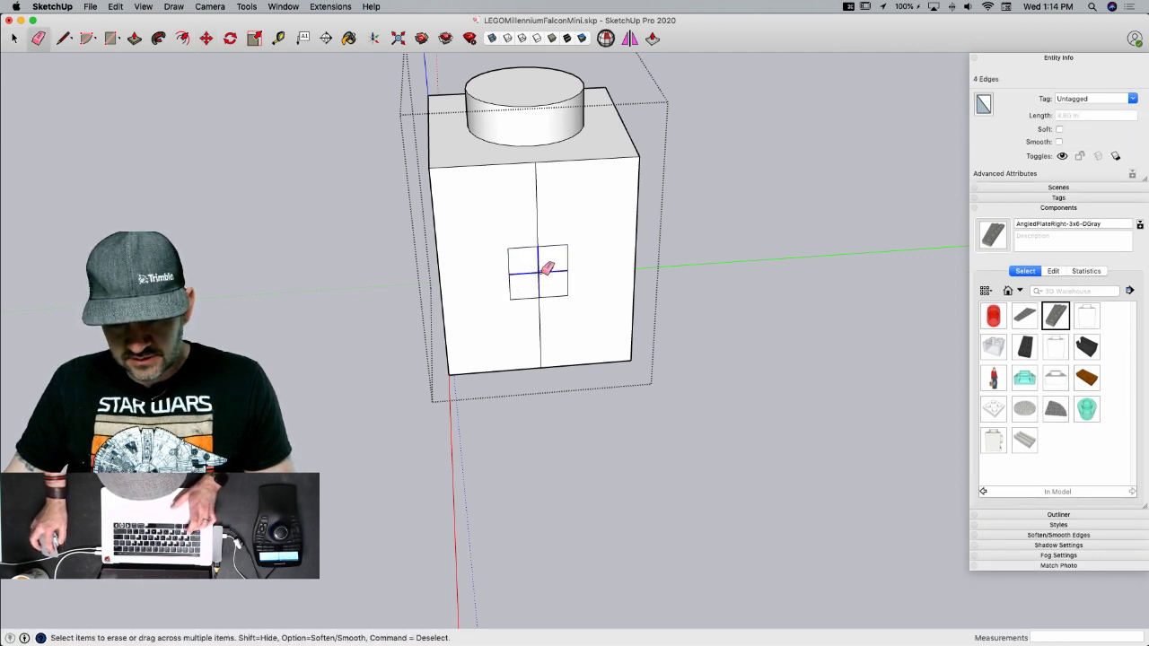
pyautogui.click(543, 316)
pyautogui.click(542, 212)
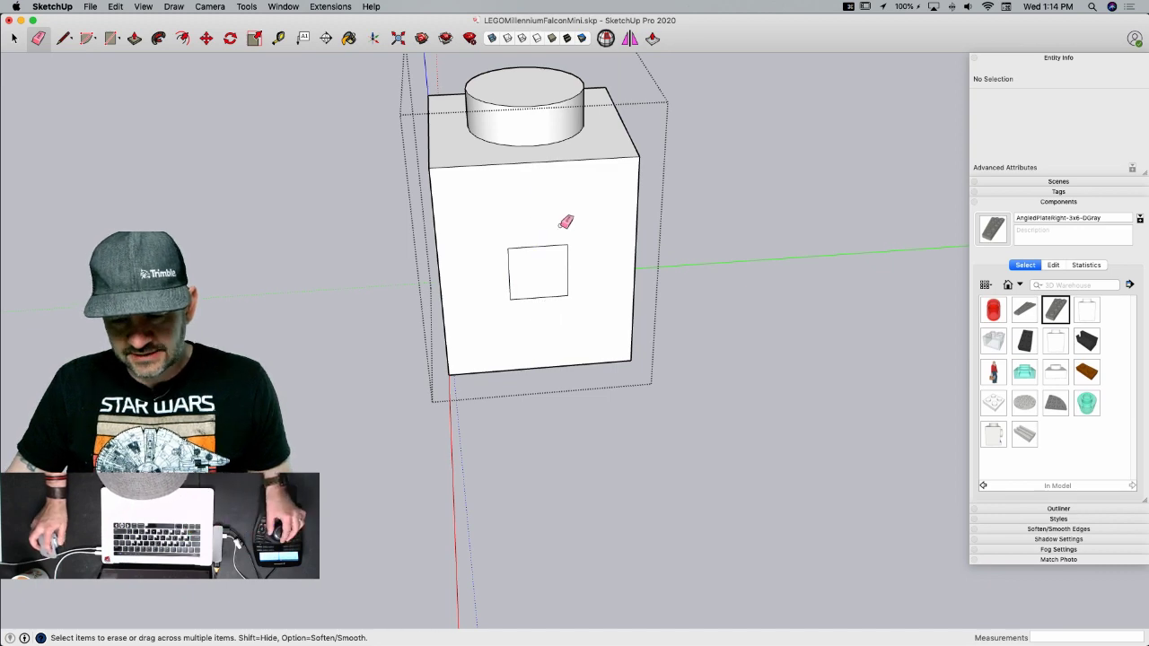
# - Check the handle brick in step 8 of the instructions and measure the gap between the stud and the brick's edge
pyautogui.press('space')
pyautogui.moveTo(558, 238); pyautogui.dragTo(481, 274, button='middle')
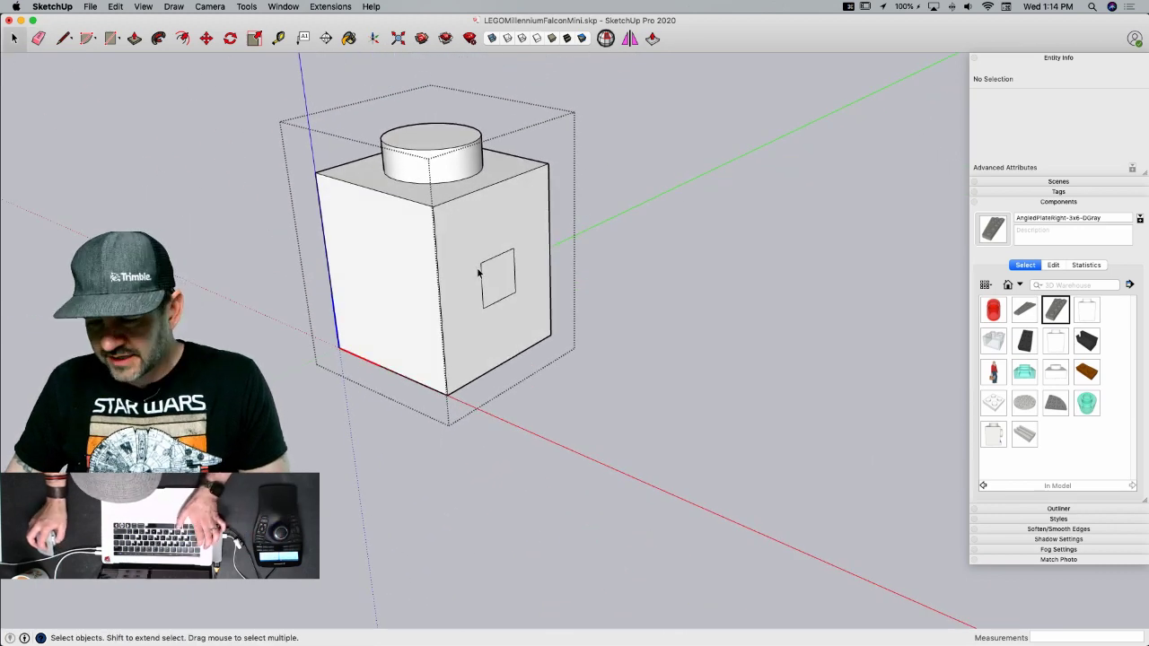
pyautogui.press('super+Tab')
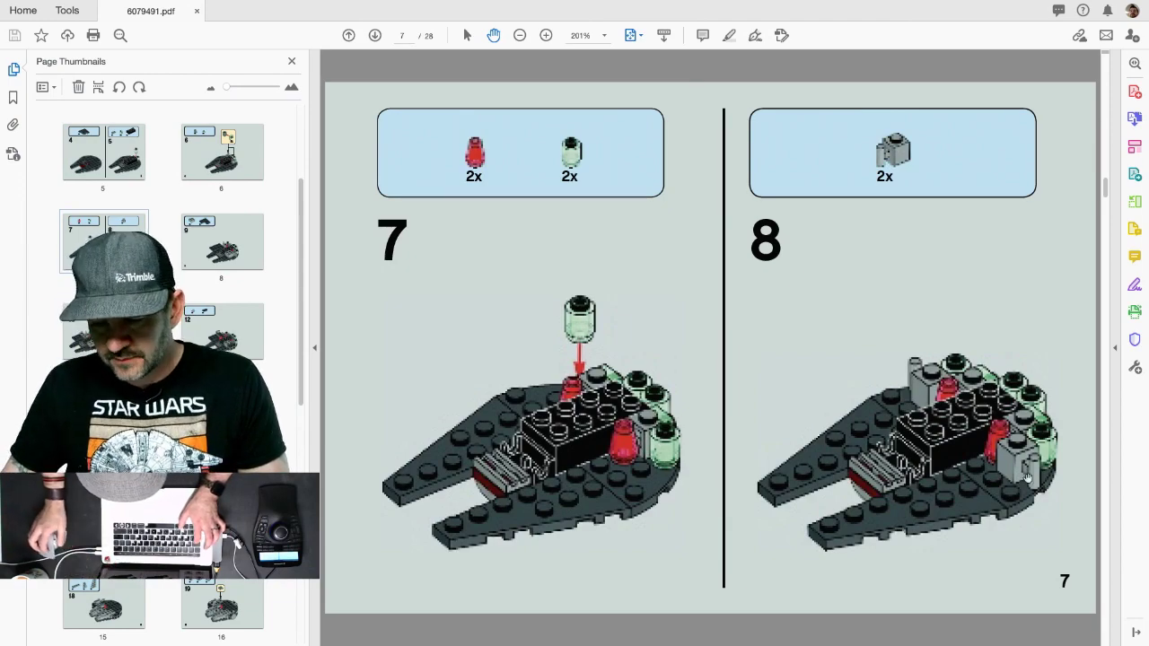
pyautogui.press('super+Tab')
pyautogui.moveTo(475, 282)
pyautogui.mouseDown(button='middle')
pyautogui.moveTo(544, 300)
pyautogui.moveTo(476, 231)
pyautogui.mouseUp(button='middle')
pyautogui.press('l')
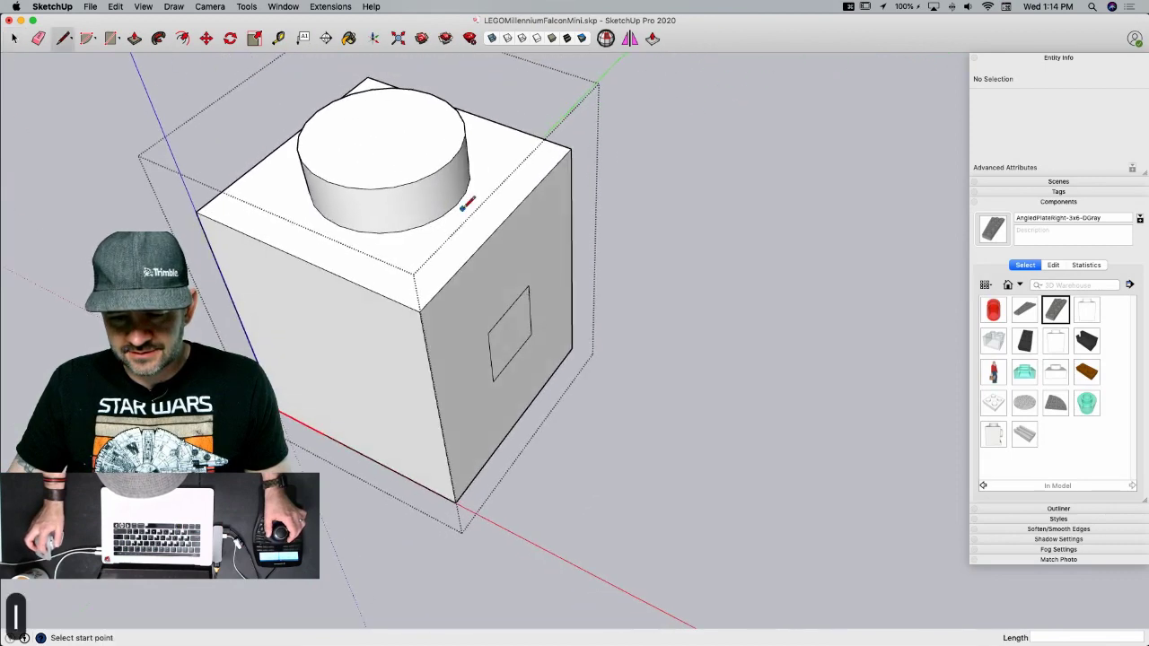
pyautogui.press('Escape')
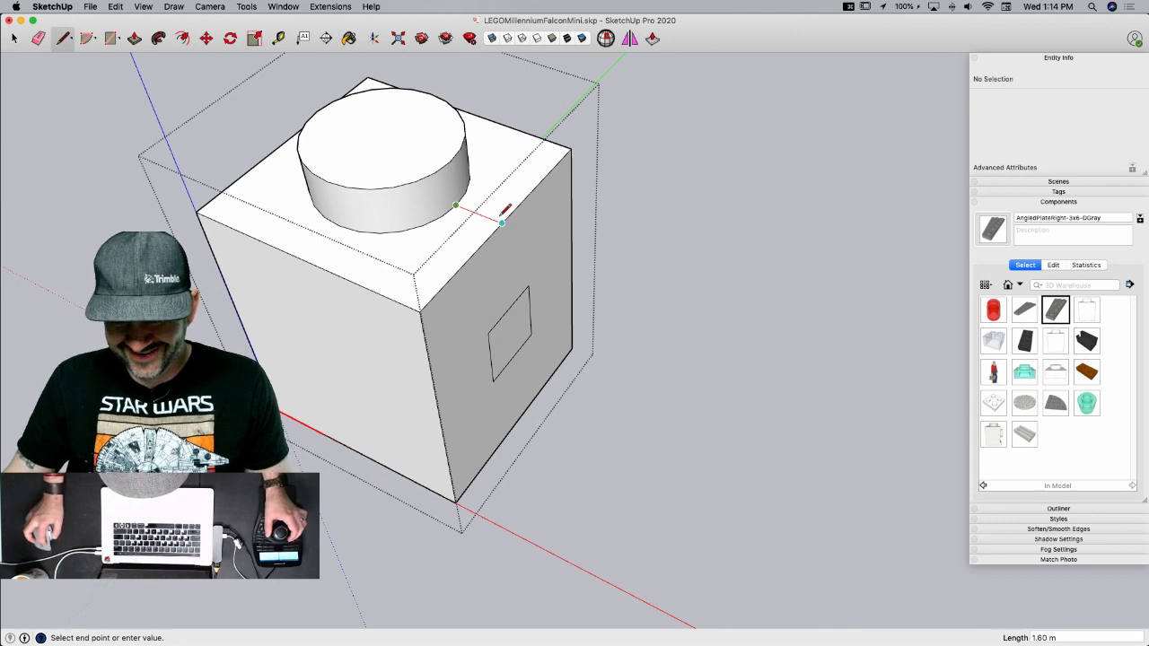
# - Push/Pull the centred square 1.6 m outward from the brick's face
pyautogui.press('p')
pyautogui.click(528, 334)
pyautogui.click(540, 338)
pyautogui.write('1.6')
pyautogui.press('Return')
# - Draw a guide line about 3.6 m outward from the midpoint of the block's upper outer edge and check that edge's length
pyautogui.moveTo(539, 337)
pyautogui.mouseDown(button='middle')
pyautogui.moveTo(560, 313)
pyautogui.moveTo(544, 302)
pyautogui.moveTo(580, 310)
pyautogui.moveTo(549, 318)
pyautogui.moveTo(554, 333)
pyautogui.mouseUp(button='middle')
pyautogui.press('l')
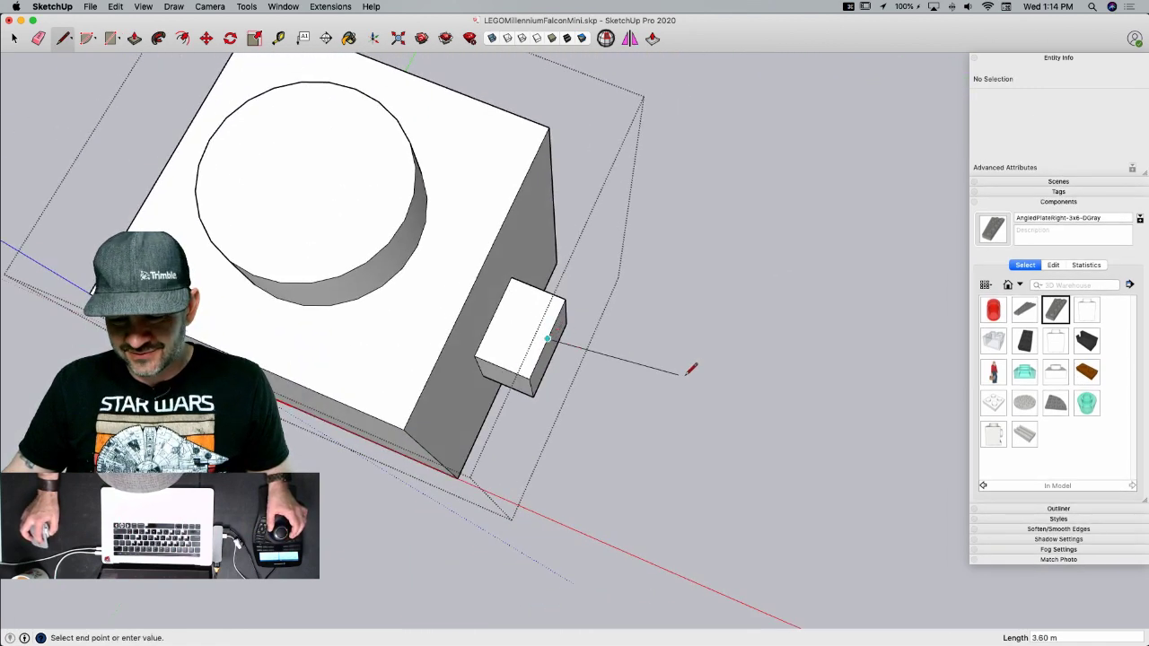
pyautogui.click(682, 392)
pyautogui.press('l')
pyautogui.press('e')
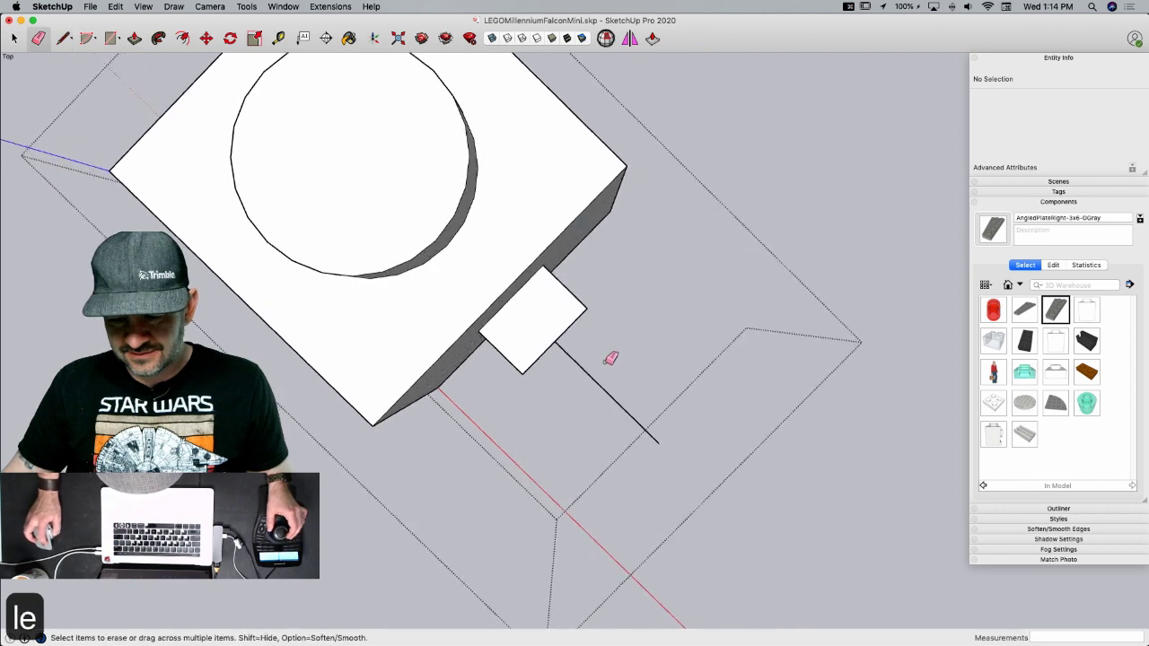
pyautogui.moveTo(611, 358); pyautogui.dragTo(545, 325, button='middle')
pyautogui.press('l')
pyautogui.click(537, 322)
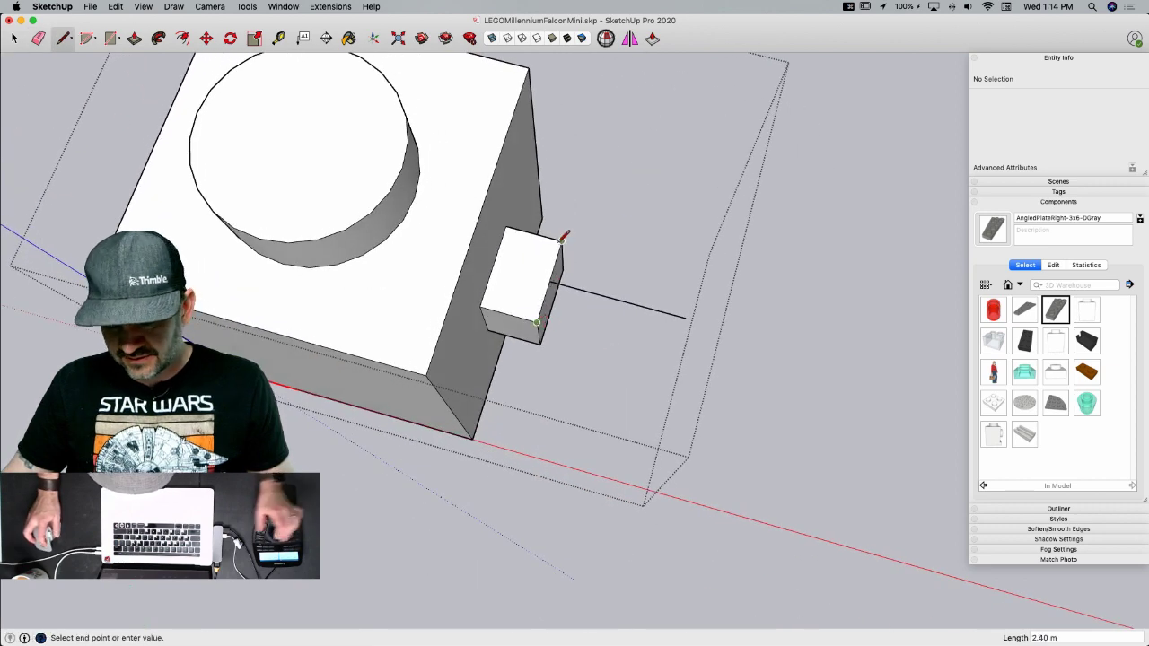
pyautogui.click(564, 237)
pyautogui.press('space')
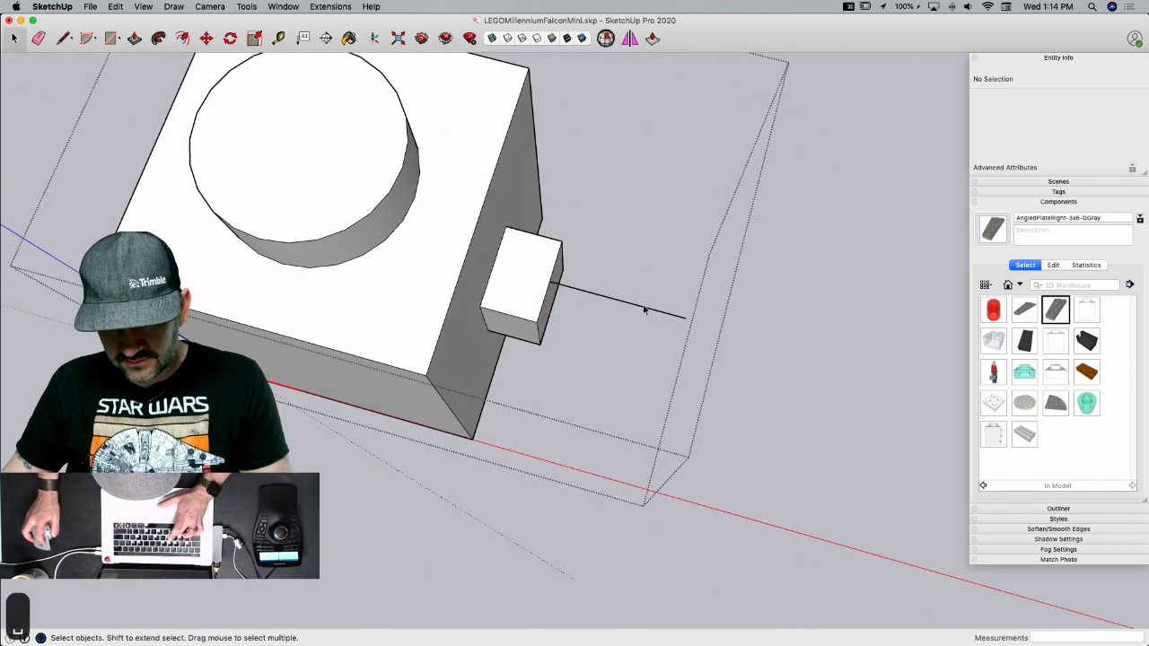
# - Draw a horizontal circle of radius 1.2 m centred on the guide line, and erase the guide line
pyautogui.press('c')
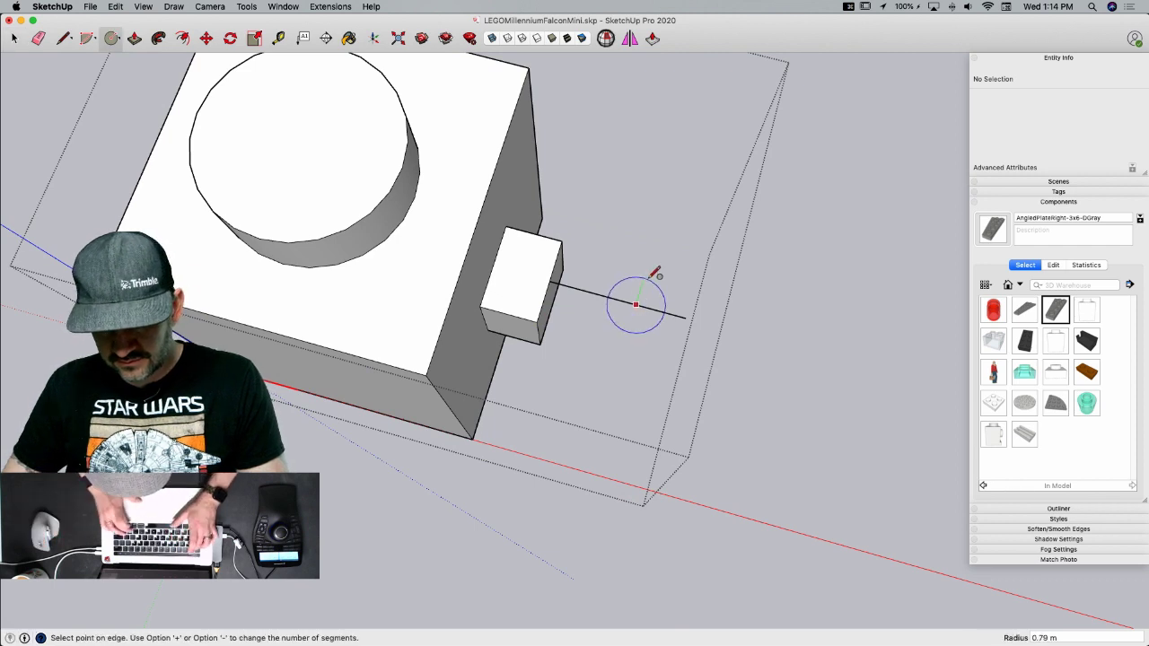
pyautogui.write('1.2')
pyautogui.press('Return')
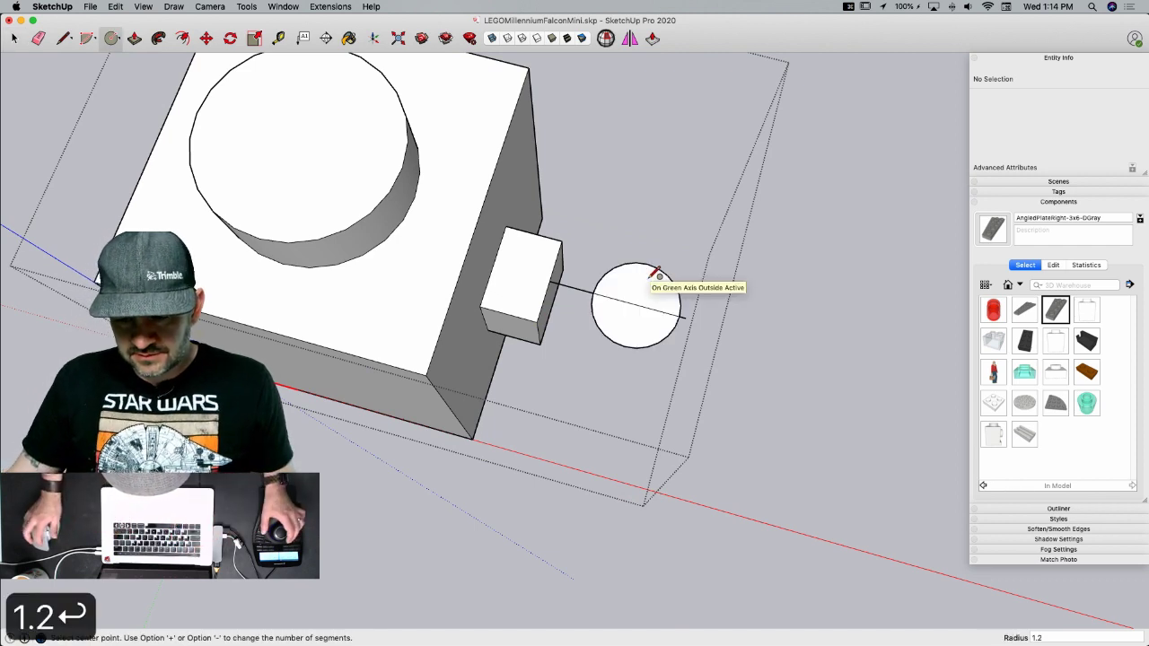
pyautogui.press('space')
pyautogui.press('e')
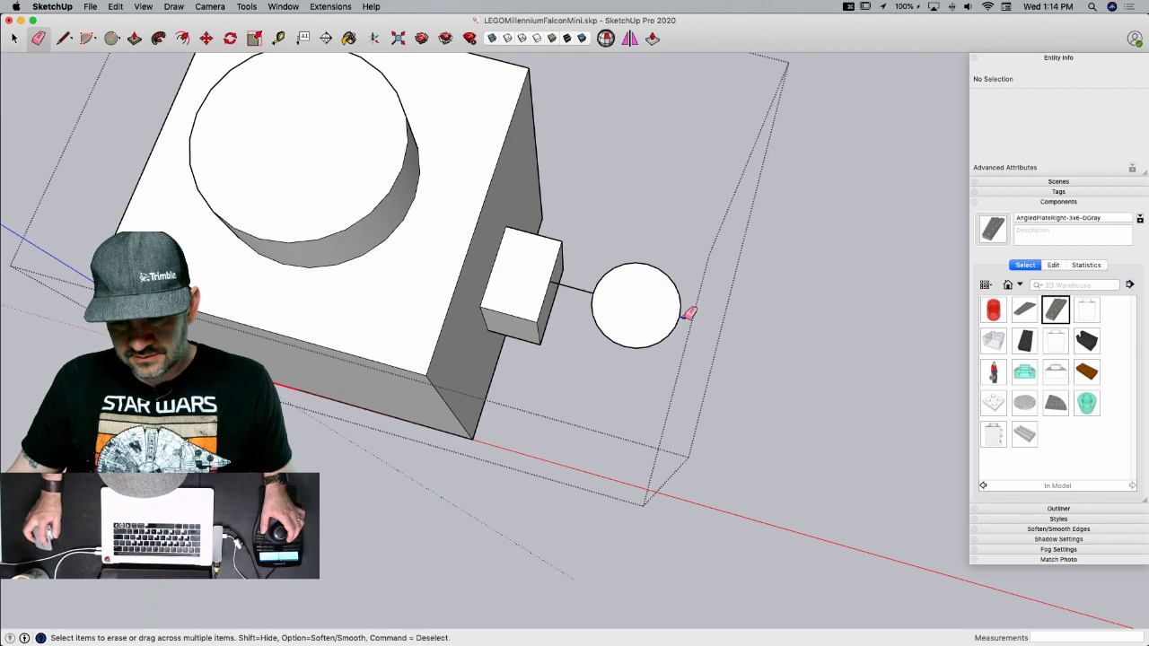
pyautogui.click(580, 289)
# - Move the circle toward the brick until its edge touches the outer face of the small block
pyautogui.press('m')
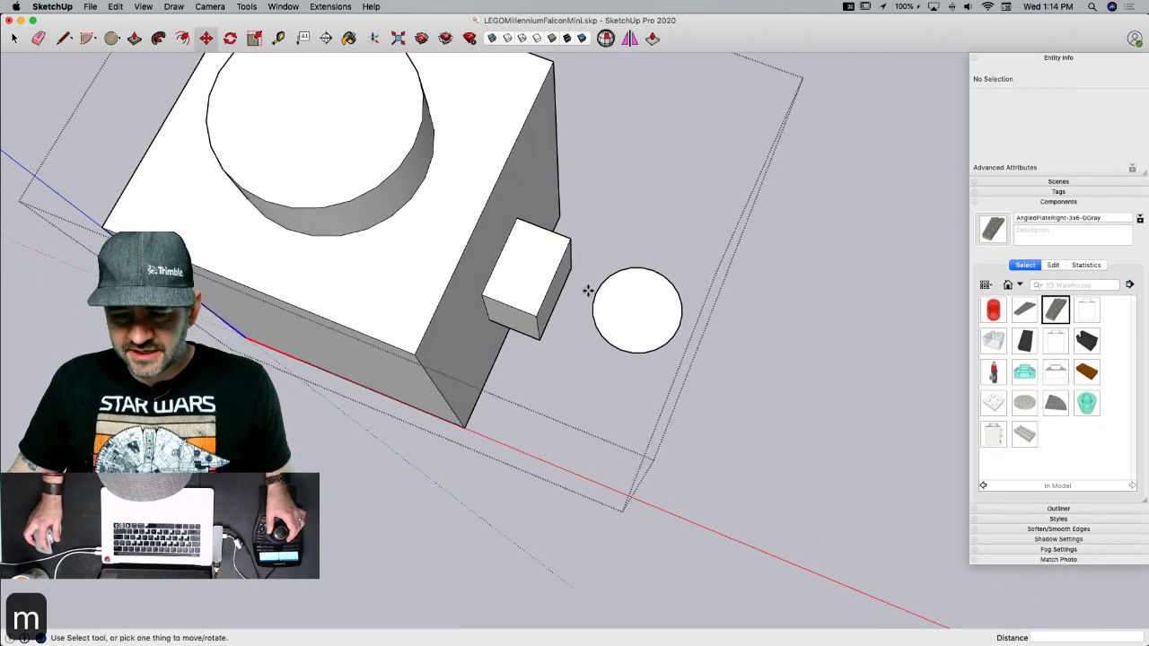
pyautogui.press('space')
pyautogui.click(603, 288)
pyautogui.press('m')
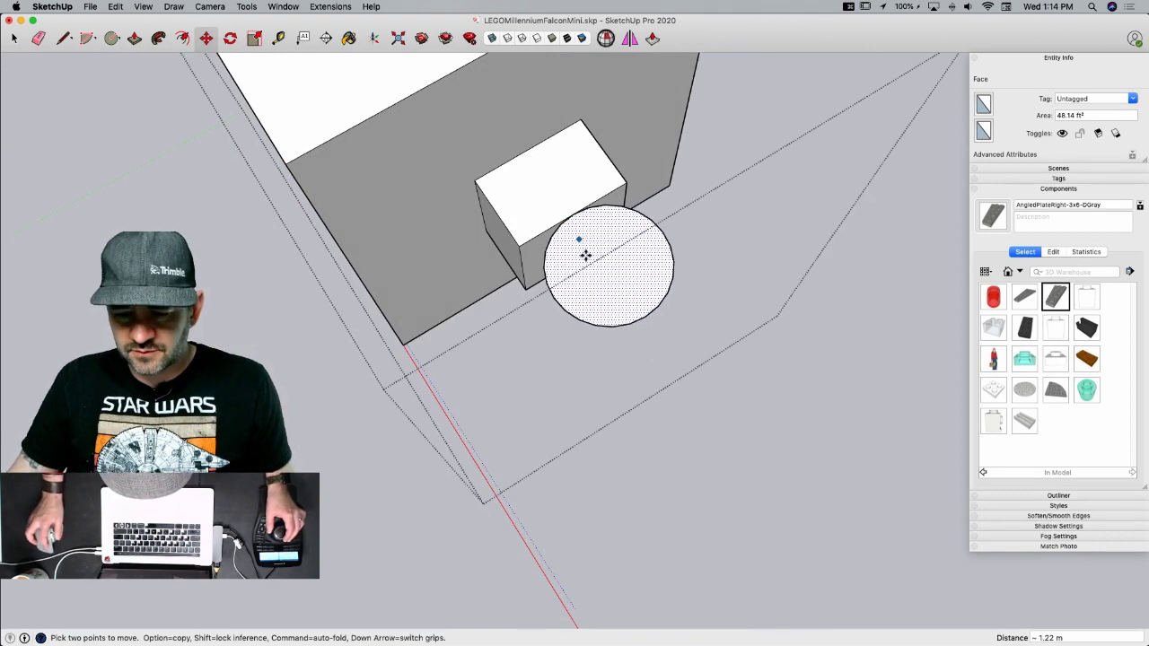
# - Push/Pull the circle down to the brick's base and up to the level of the brick's top face to form the handle
pyautogui.press('p')
pyautogui.click(573, 222)
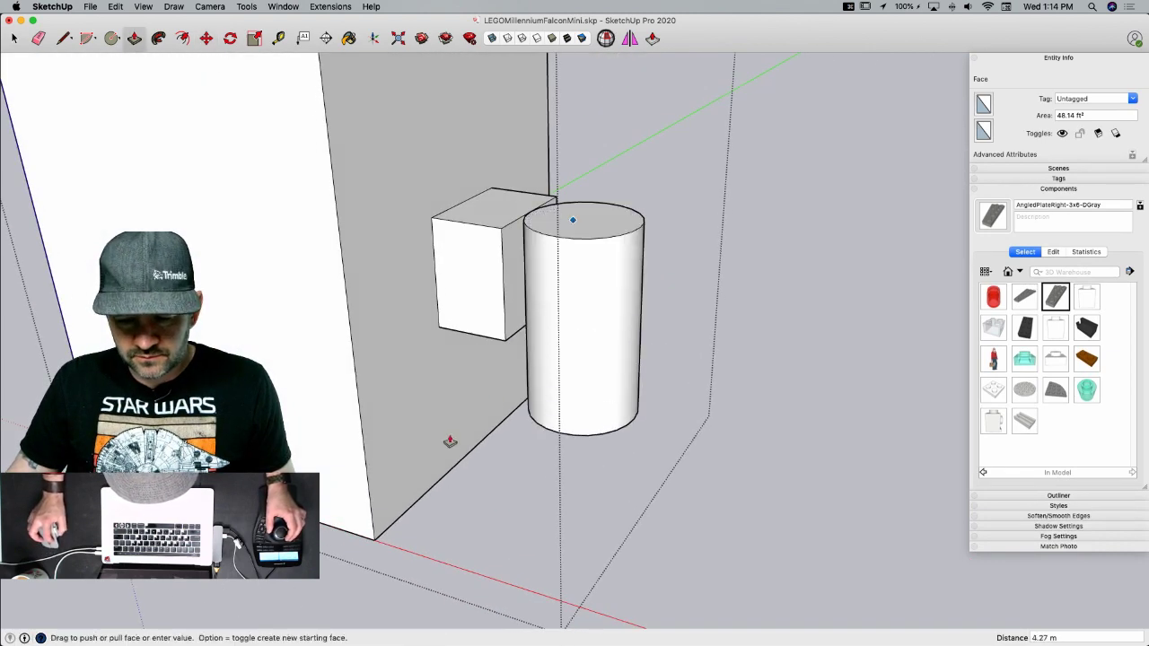
pyautogui.click(377, 543)
pyautogui.click(584, 343)
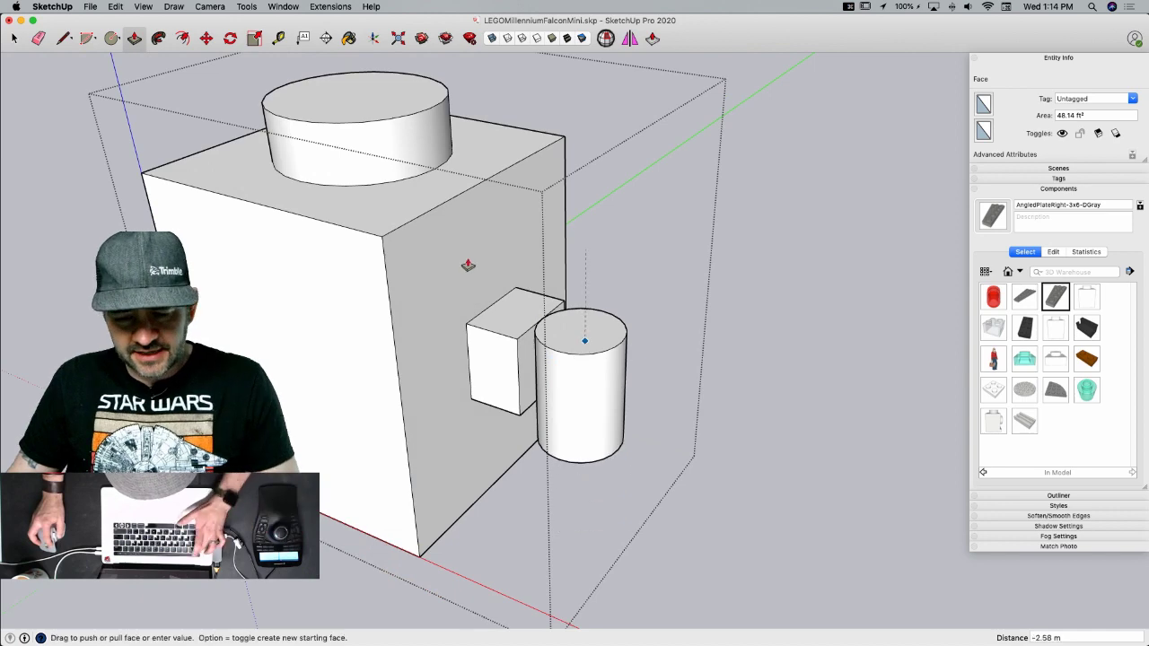
pyautogui.click(381, 242)
# - Outline 1.20 m extensions of both side faces of the connecting block, reaching into the handle cylinder
pyautogui.press('l')
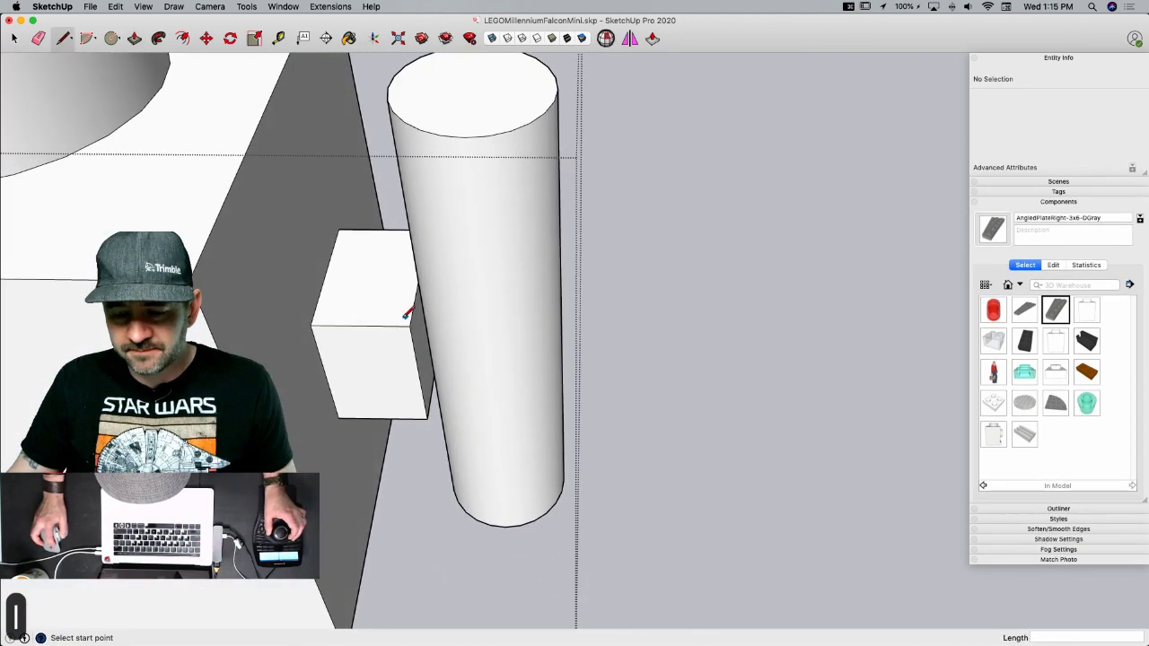
pyautogui.click(484, 327)
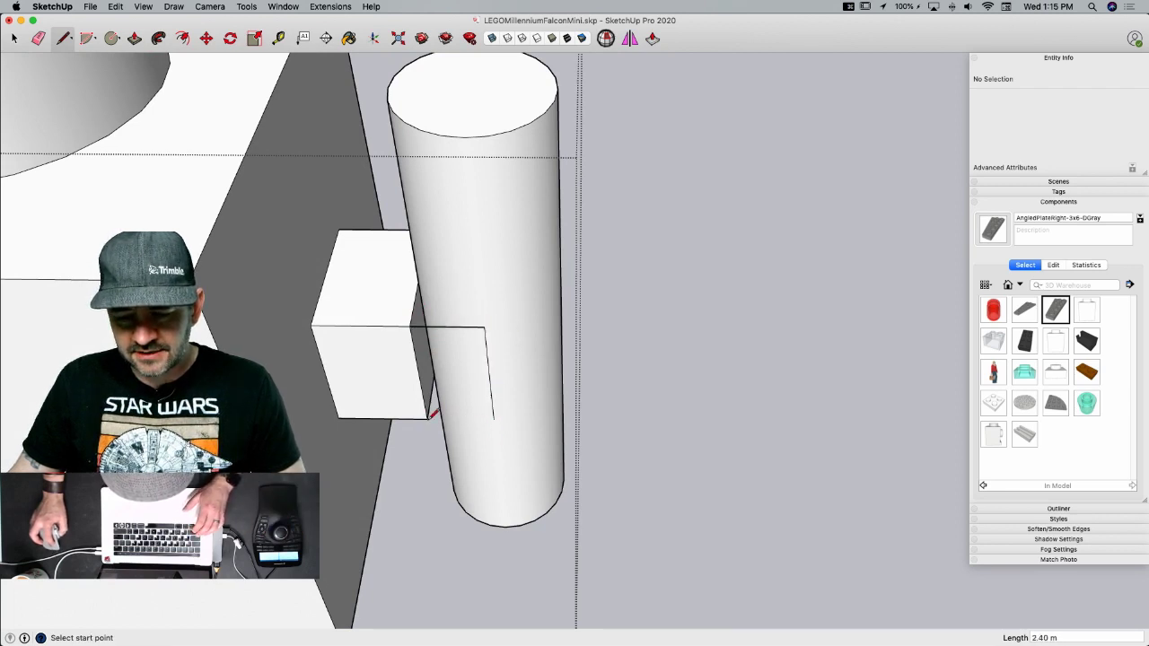
pyautogui.click(492, 418)
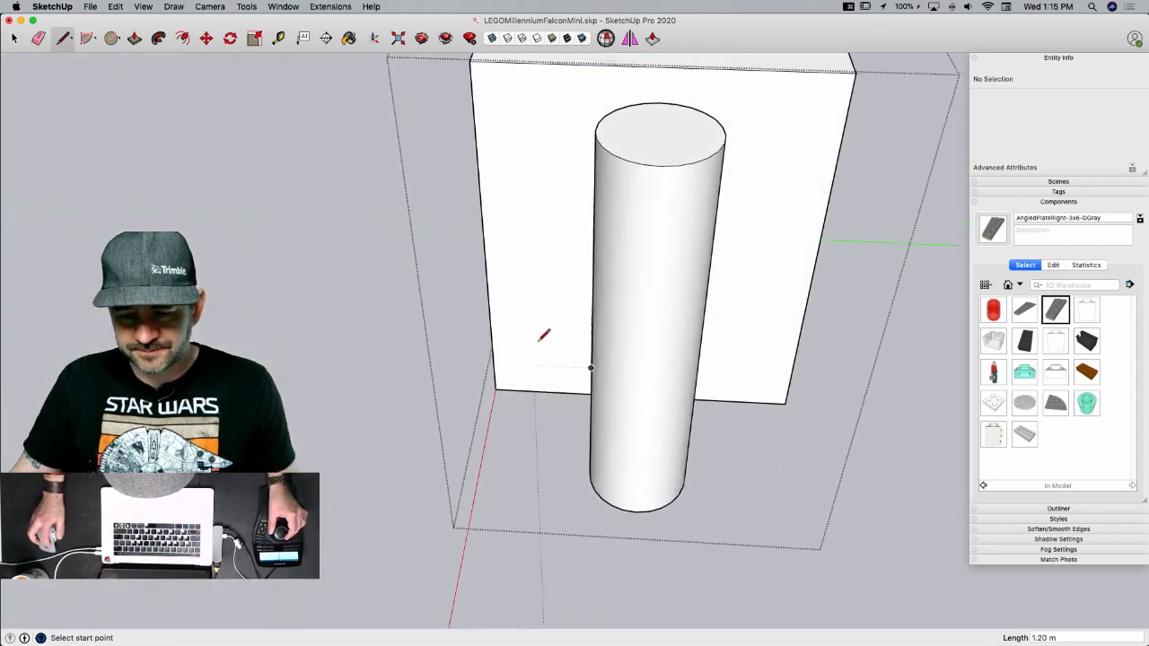
pyautogui.press('space')
pyautogui.press('l')
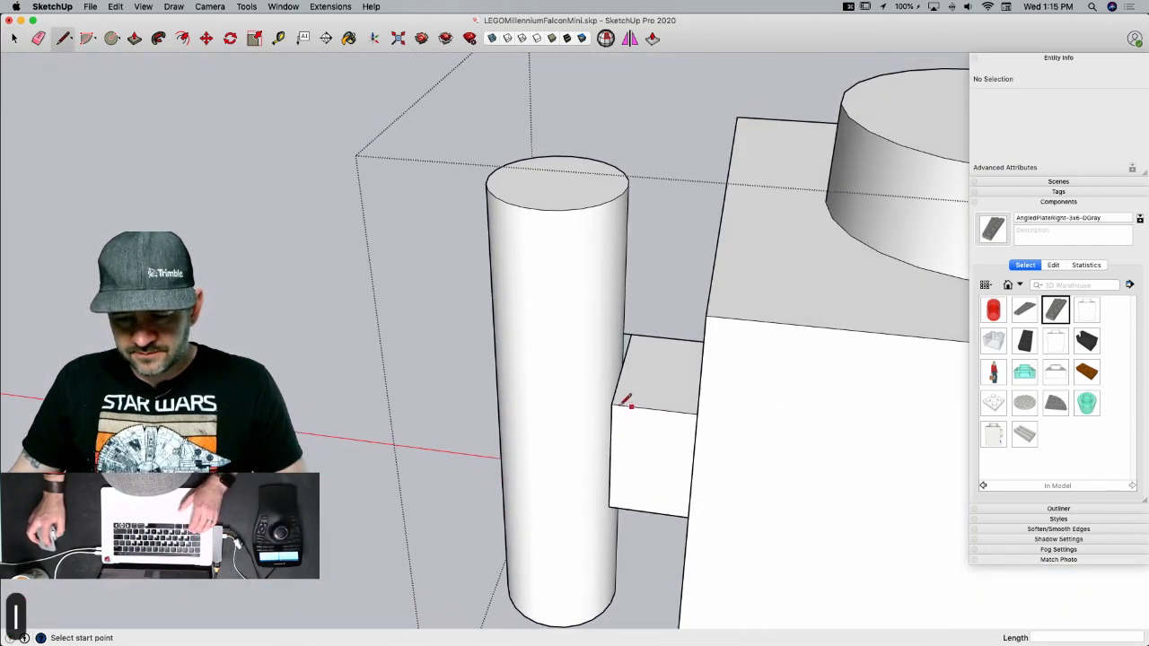
pyautogui.click(611, 405)
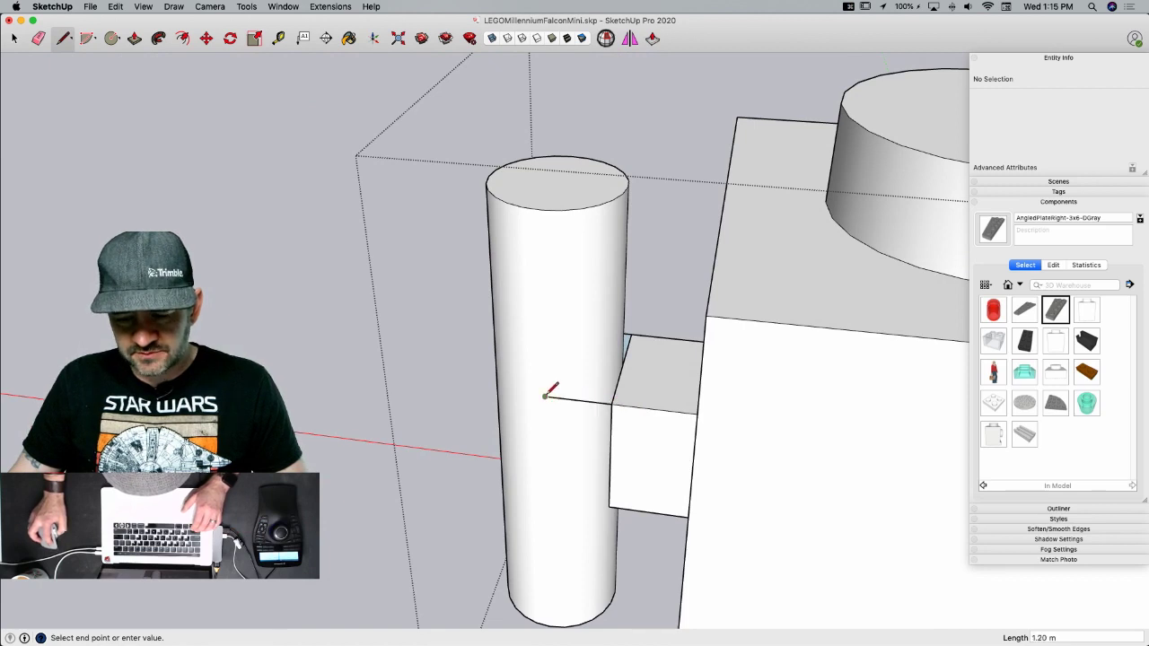
pyautogui.click(611, 506)
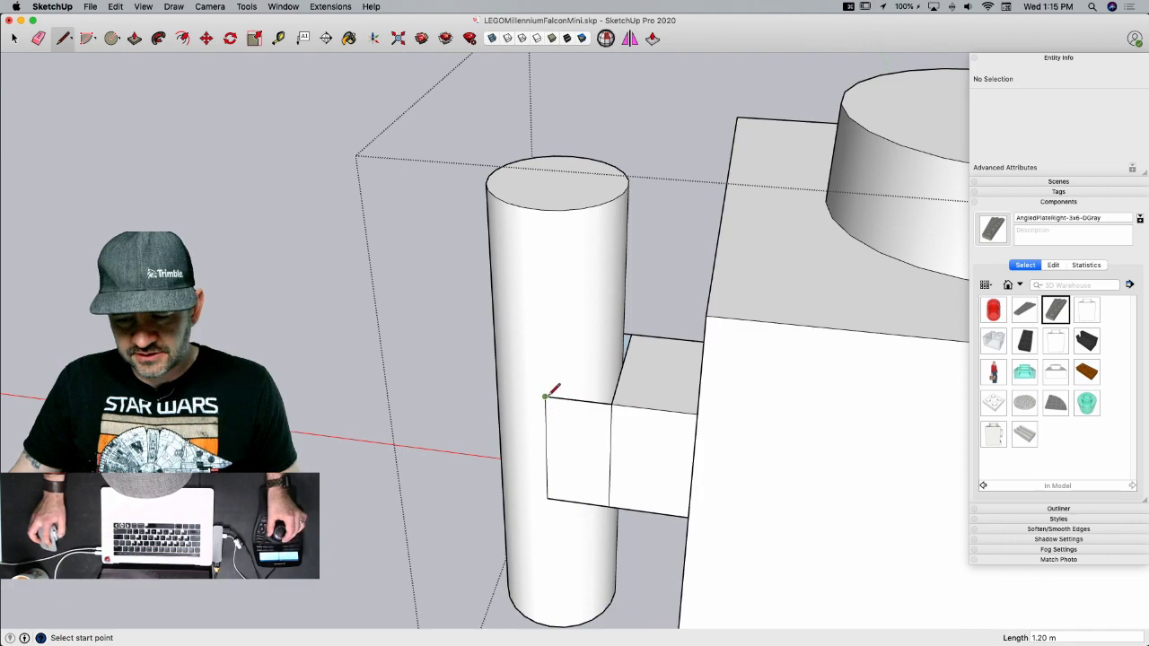
# - Draw the closing lines between the ends of the two side extensions to form the connecting block's upper and lower faces
pyautogui.click(545, 396)
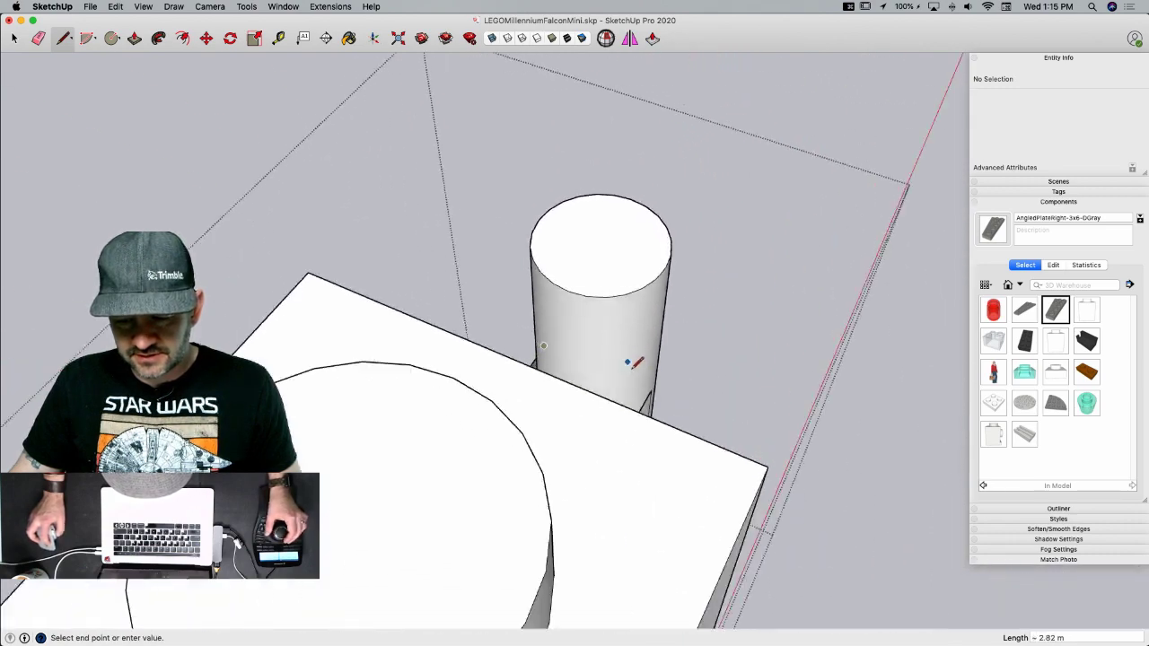
pyautogui.click(610, 443)
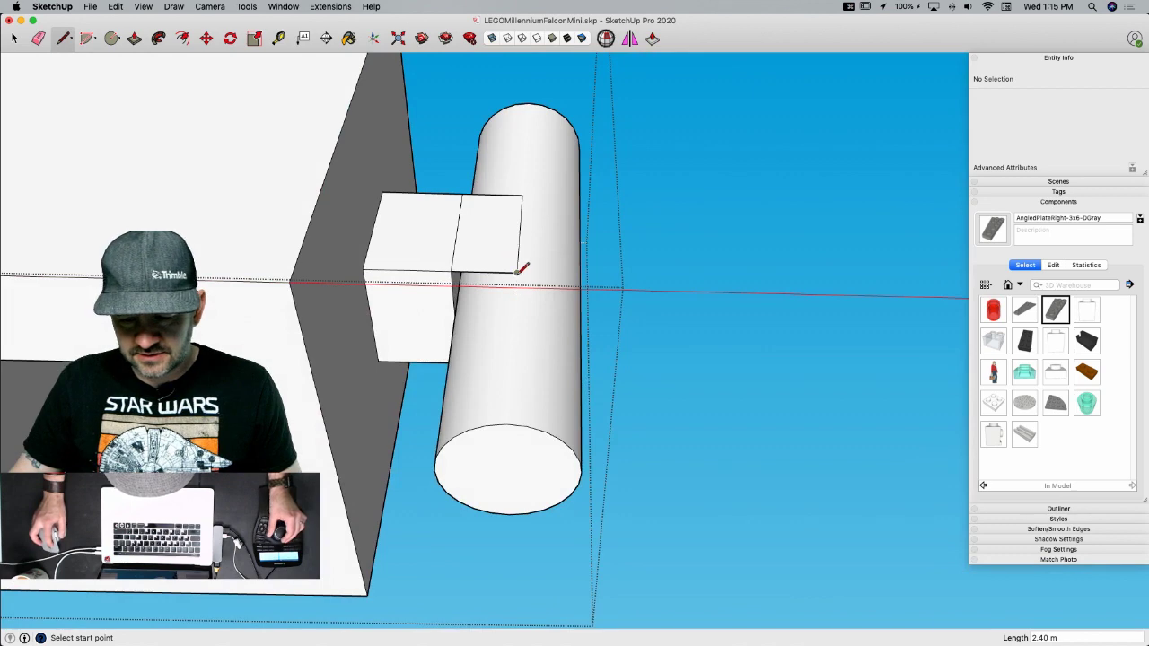
pyautogui.click(519, 270)
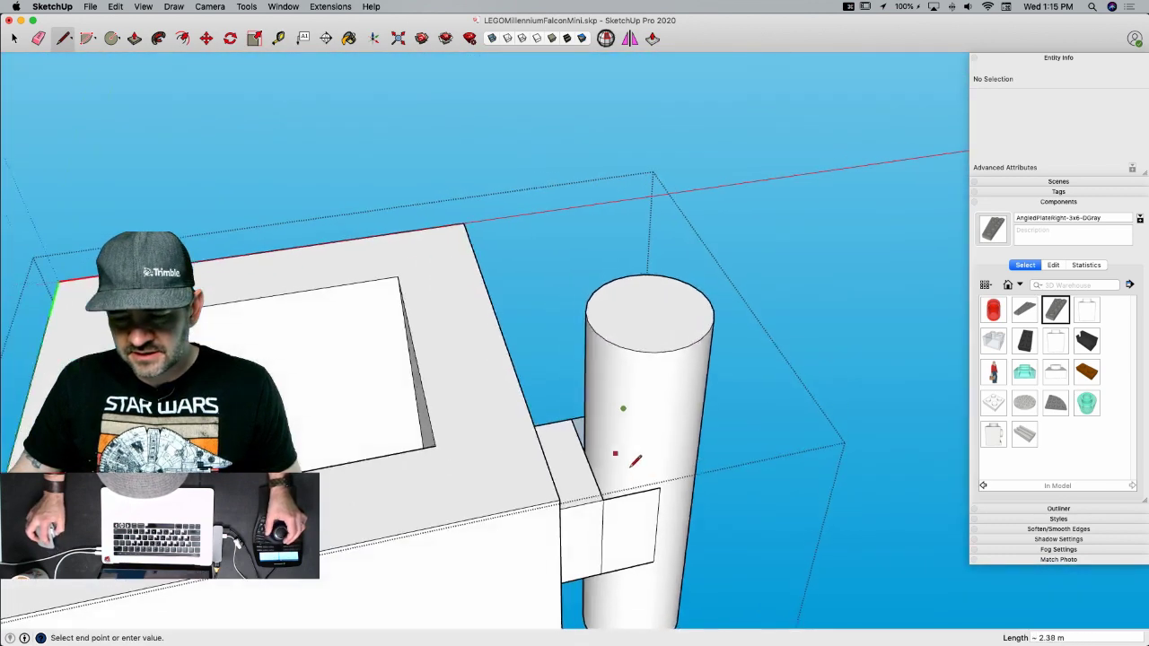
pyautogui.click(605, 462)
# - Erase the seam edges between the original connecting block and its extension into the handle cylinder
pyautogui.press('e')
pyautogui.click(579, 436)
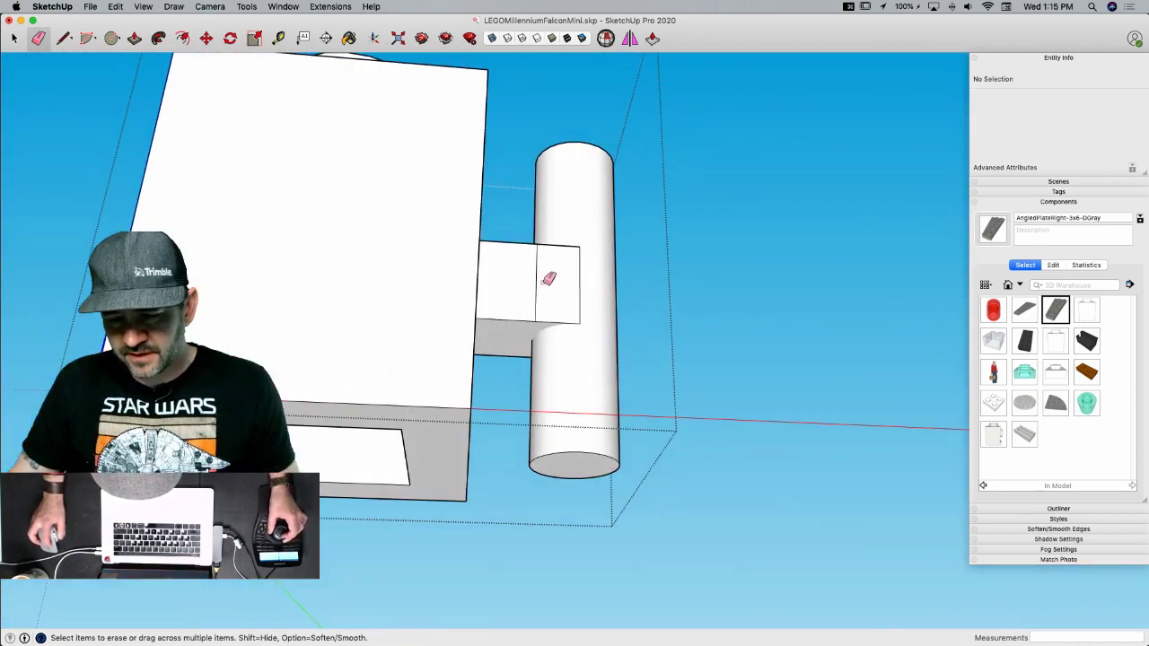
pyautogui.click(540, 281)
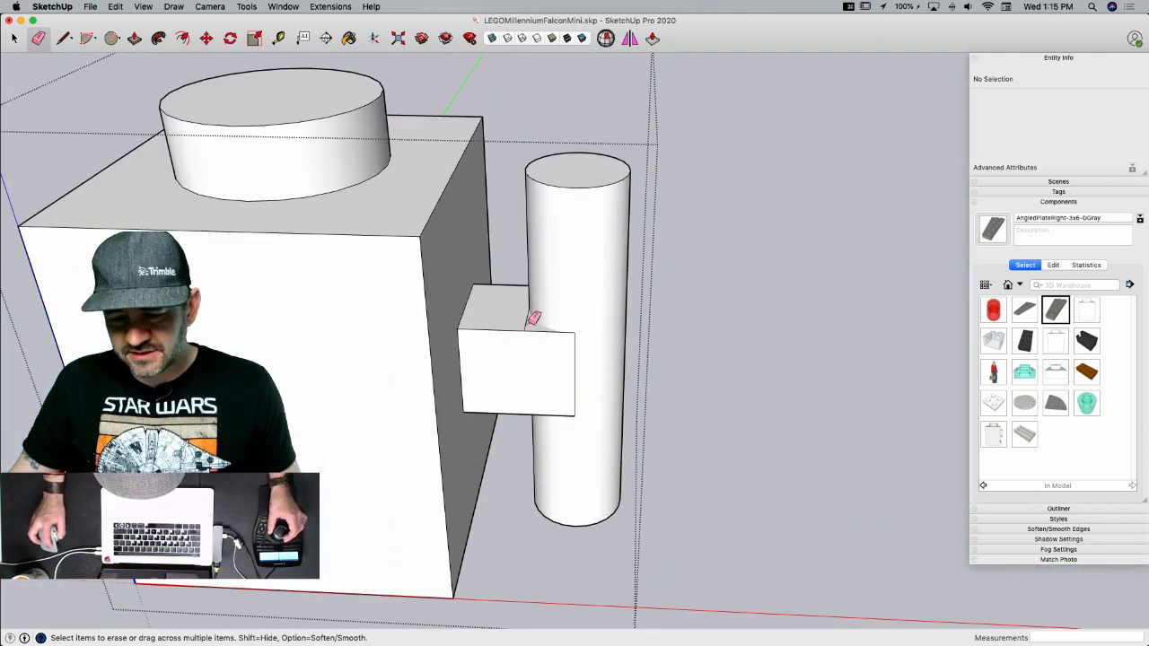
pyautogui.click(527, 323)
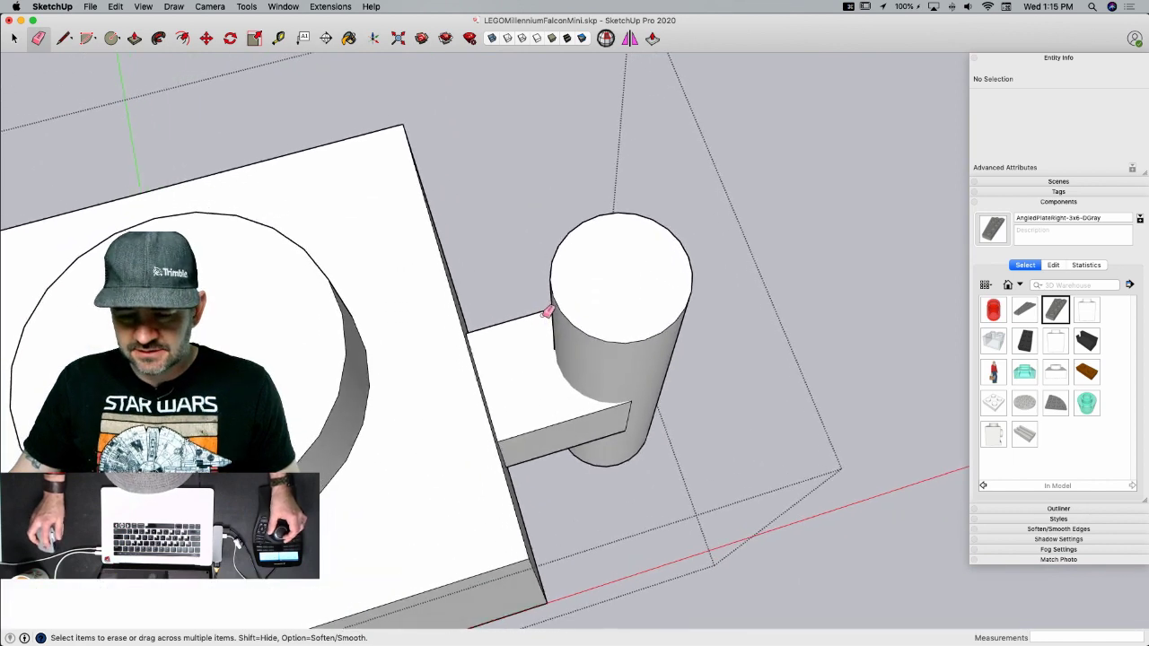
# - Select the handle cylinder and connecting block, and intersect their faces with the selection
pyautogui.press('space')
pyautogui.moveTo(690, 237); pyautogui.dragTo(500, 480)
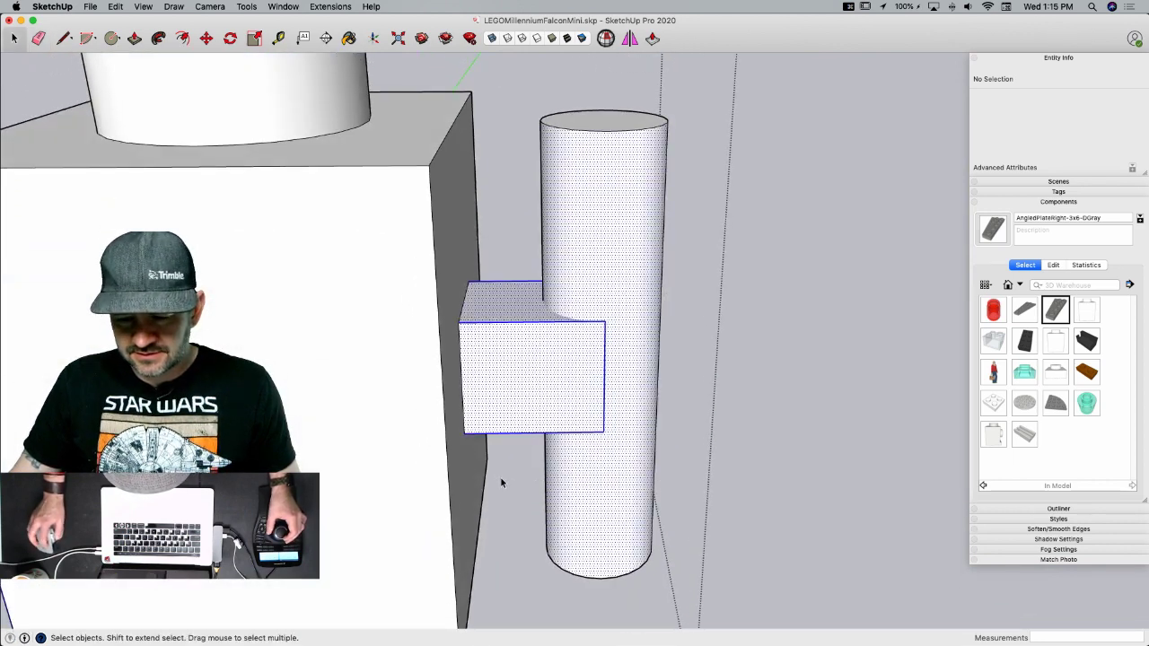
pyautogui.rightClick(566, 365)
pyautogui.moveTo(626, 468)
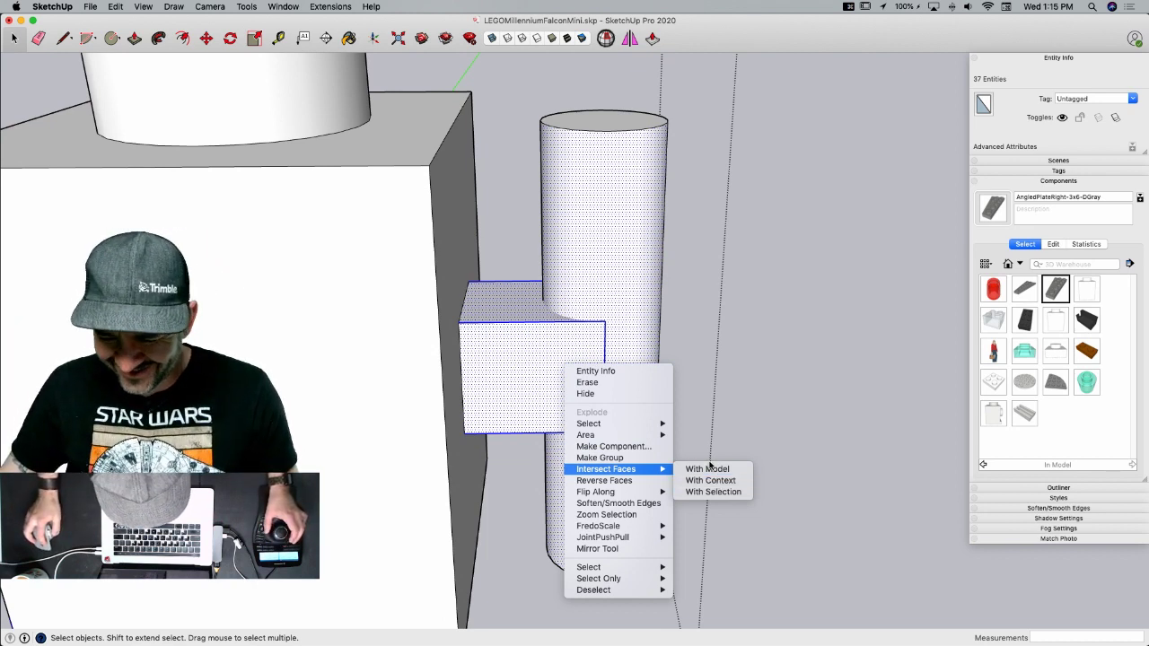
pyautogui.click(733, 493)
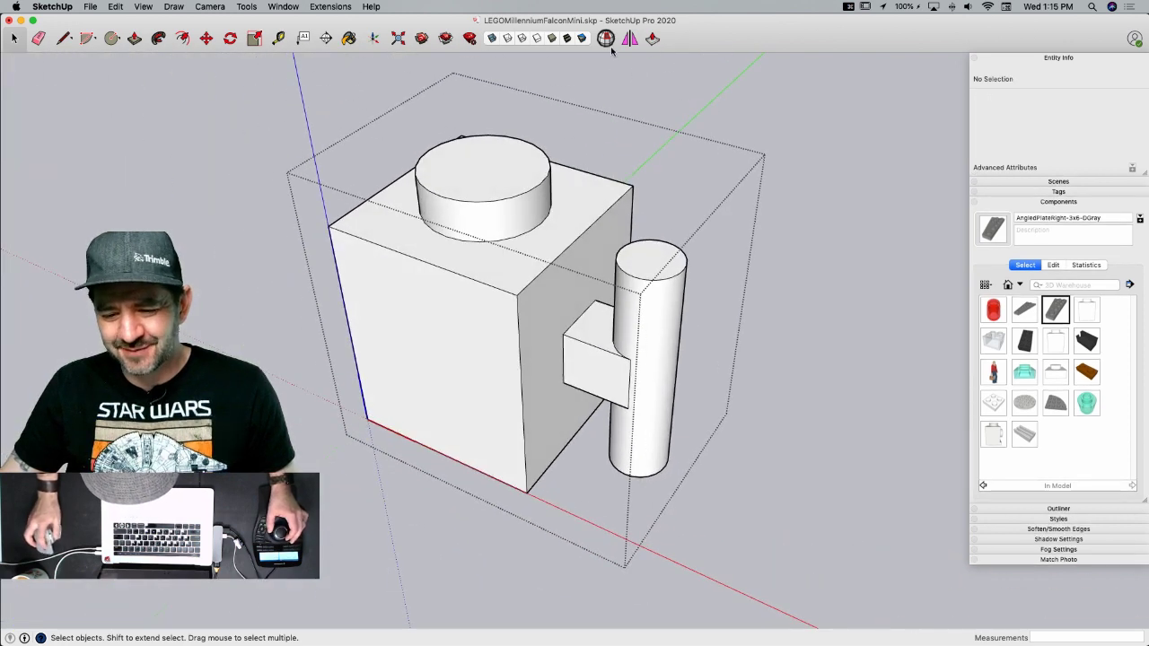
# - Check the handle brick for solid errors with Solid Inspector² and close the report
pyautogui.click(606, 38)
pyautogui.click(330, 145)
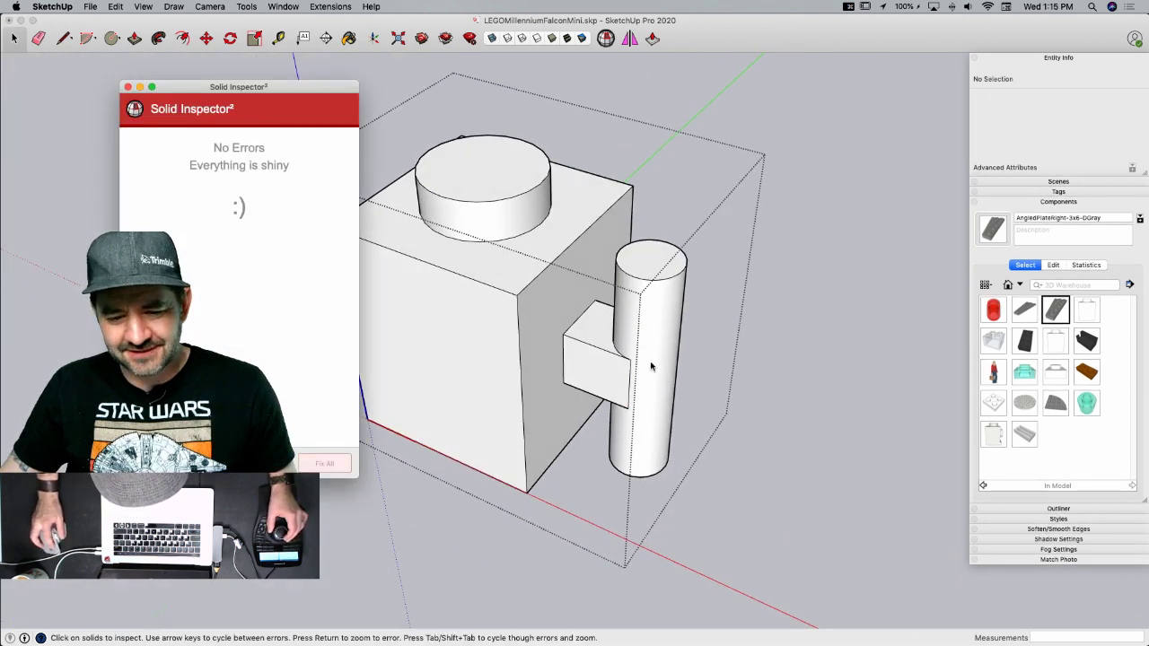
pyautogui.click(128, 87)
# - Erase the leftover vertical edge where the connecting block meets the handle cylinder and leave the component
pyautogui.press('e')
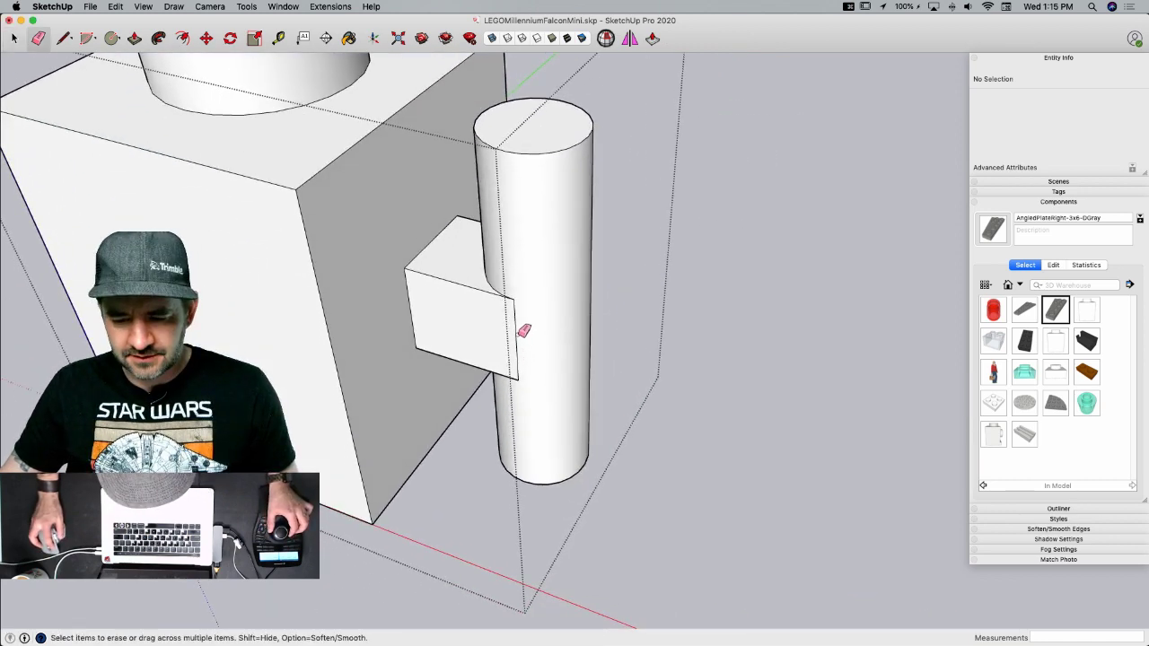
pyautogui.click(515, 334)
pyautogui.click(673, 355)
pyautogui.press('space')
pyautogui.click(420, 405)
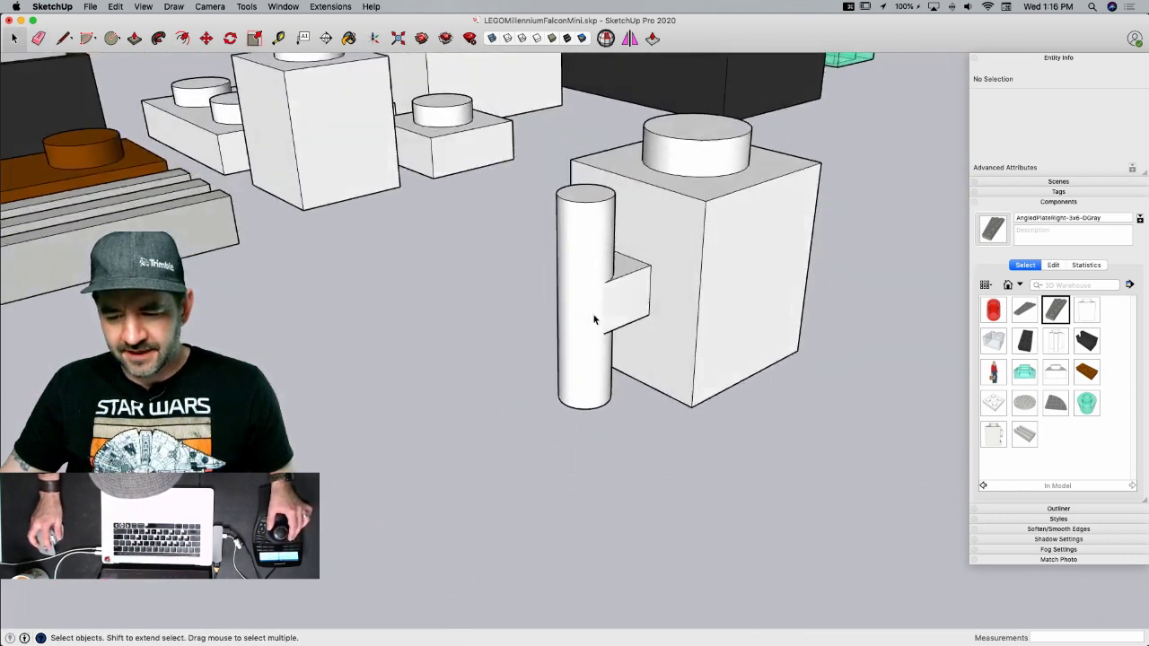
# - Paint all geometry inside the handle brick component with the model's light gray color and leave the component
pyautogui.doubleClick(616, 300)
pyautogui.tripleClick(616, 300)
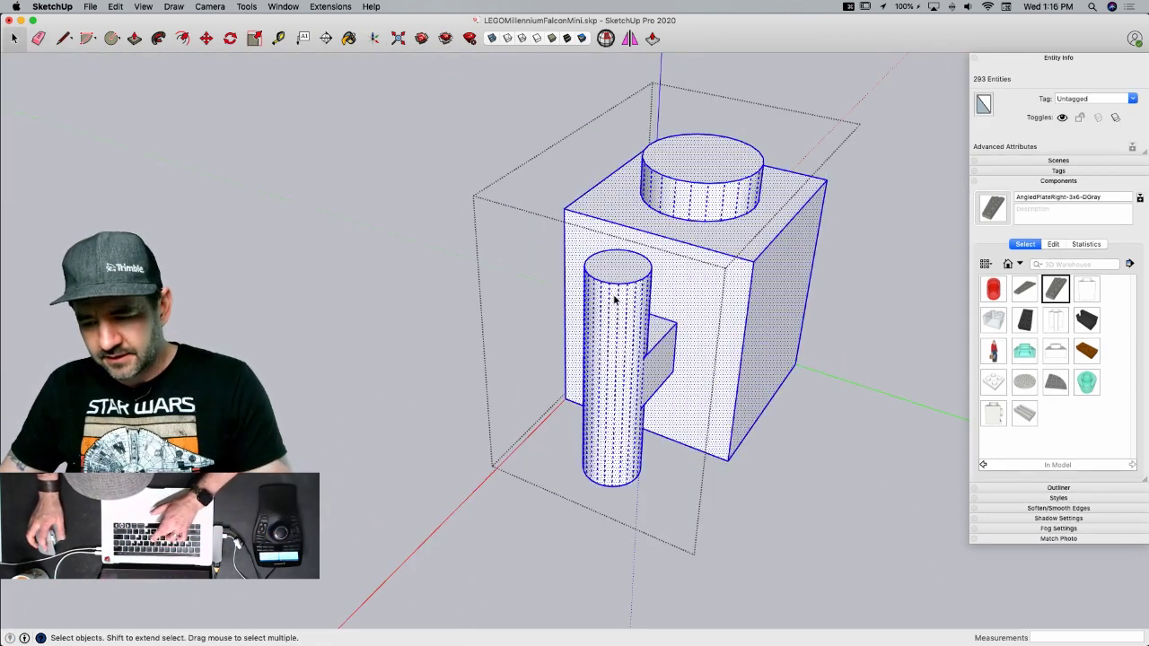
pyautogui.press('b')
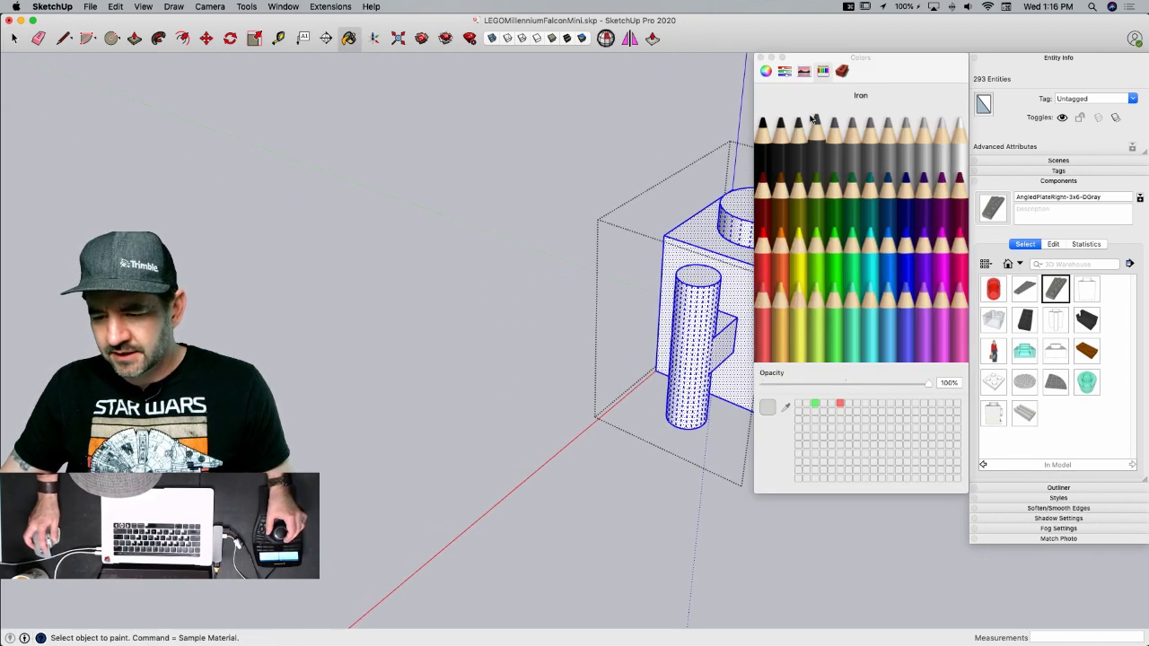
pyautogui.click(842, 72)
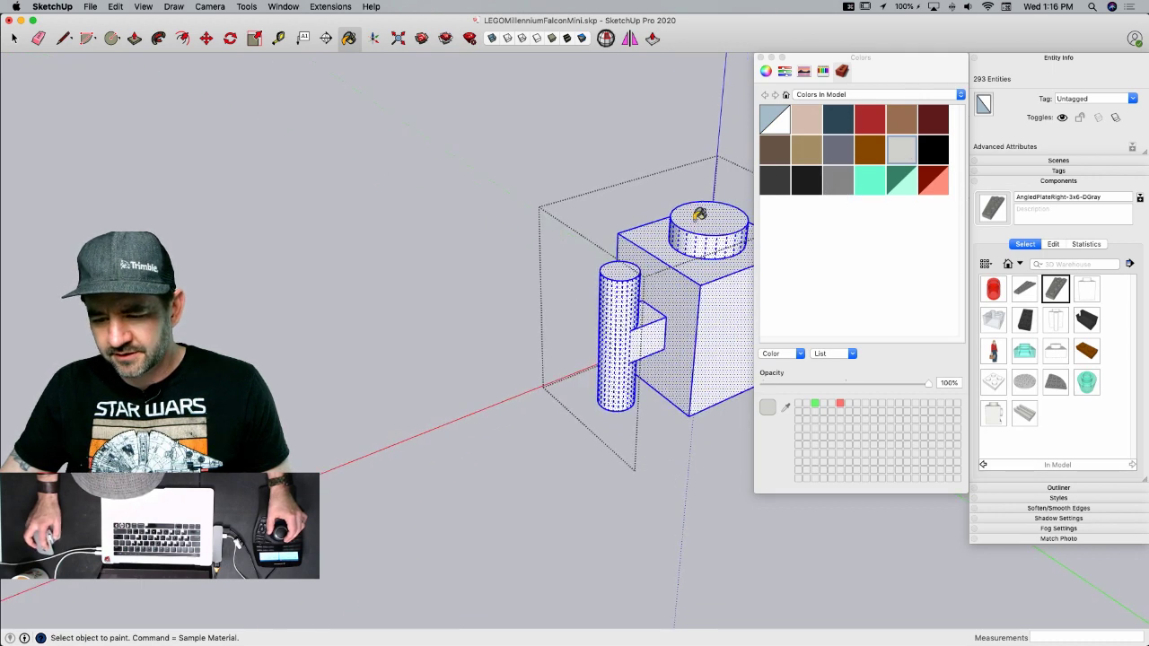
pyautogui.press('space')
pyautogui.click(385, 193)
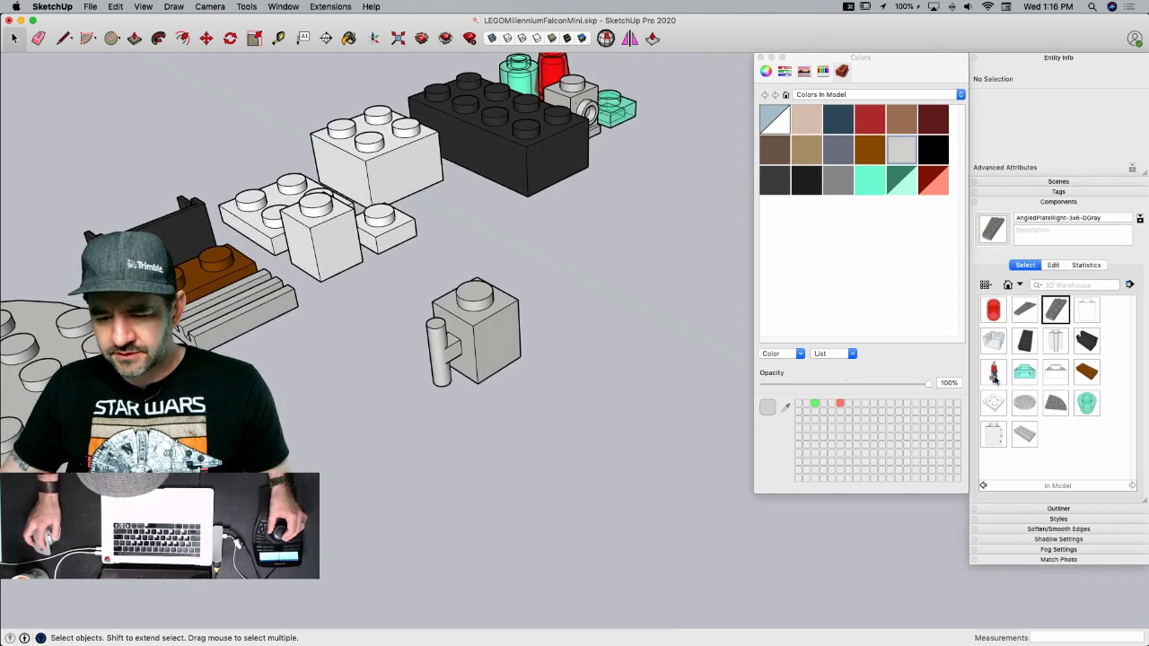
# - Erase the tiny leftover object at the model origin and save the model
pyautogui.press('e')
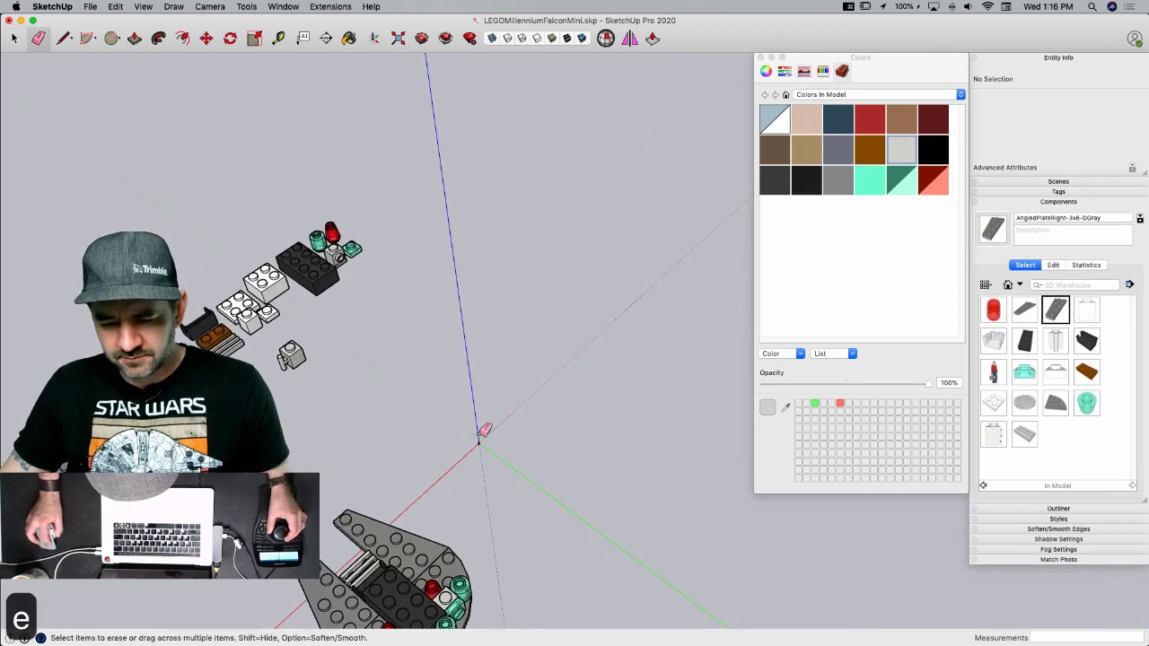
pyautogui.click(479, 440)
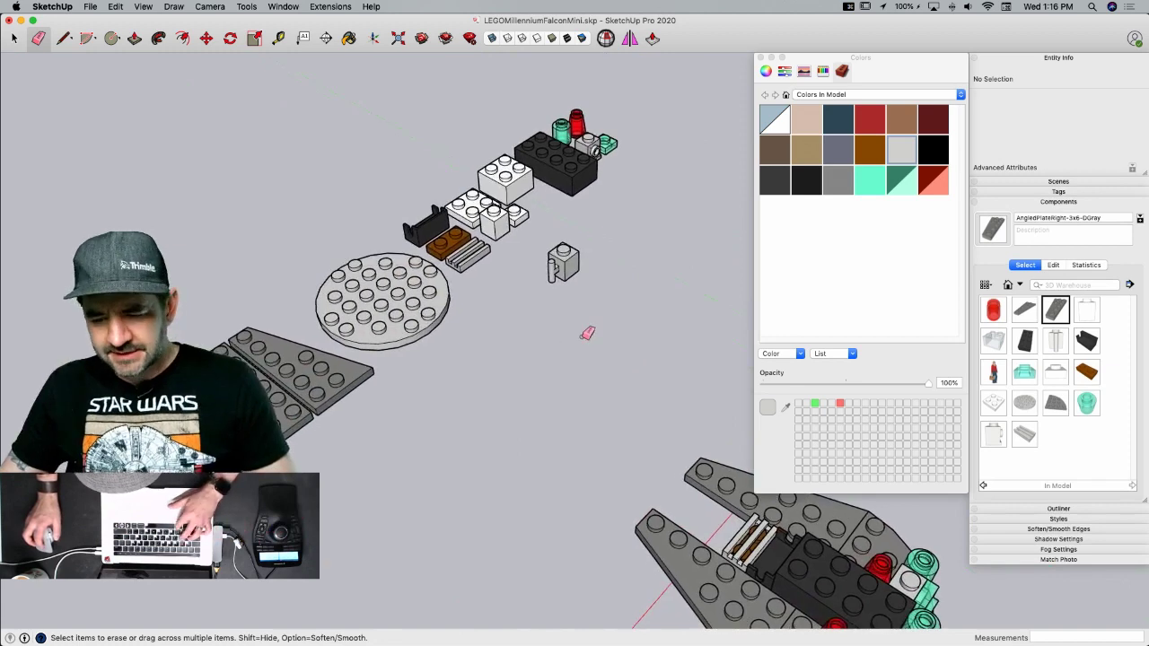
pyautogui.press('super+s')
# - Purge all unused items from the entire model through the Model Info statistics
pyautogui.click(283, 7)
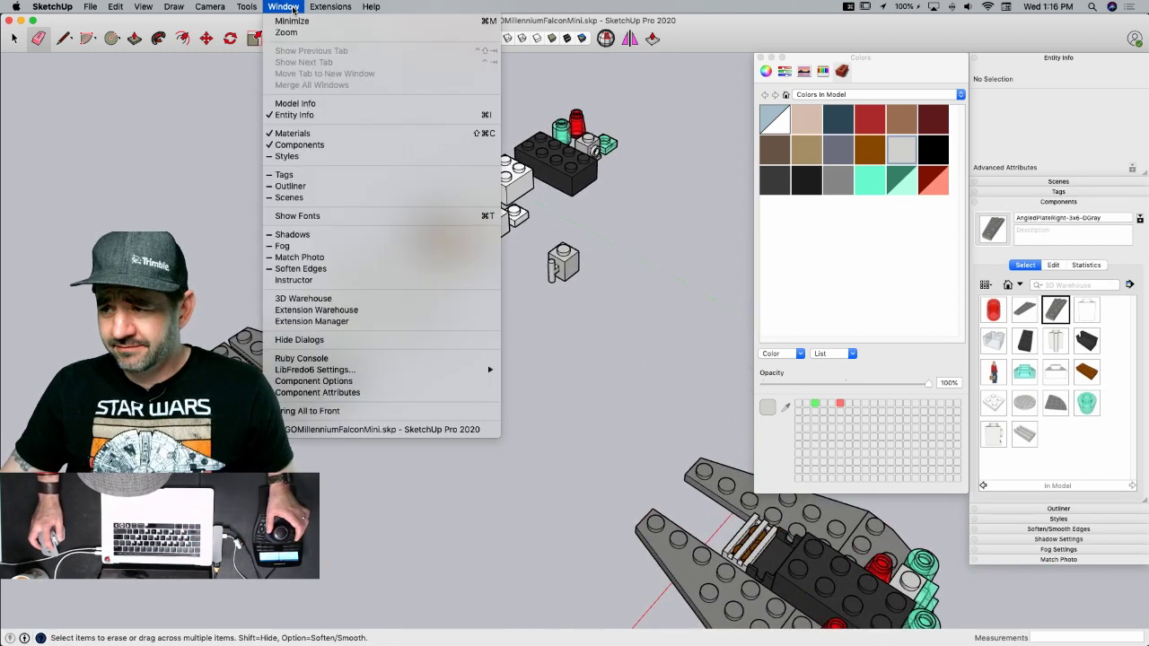
pyautogui.moveTo(314, 7)
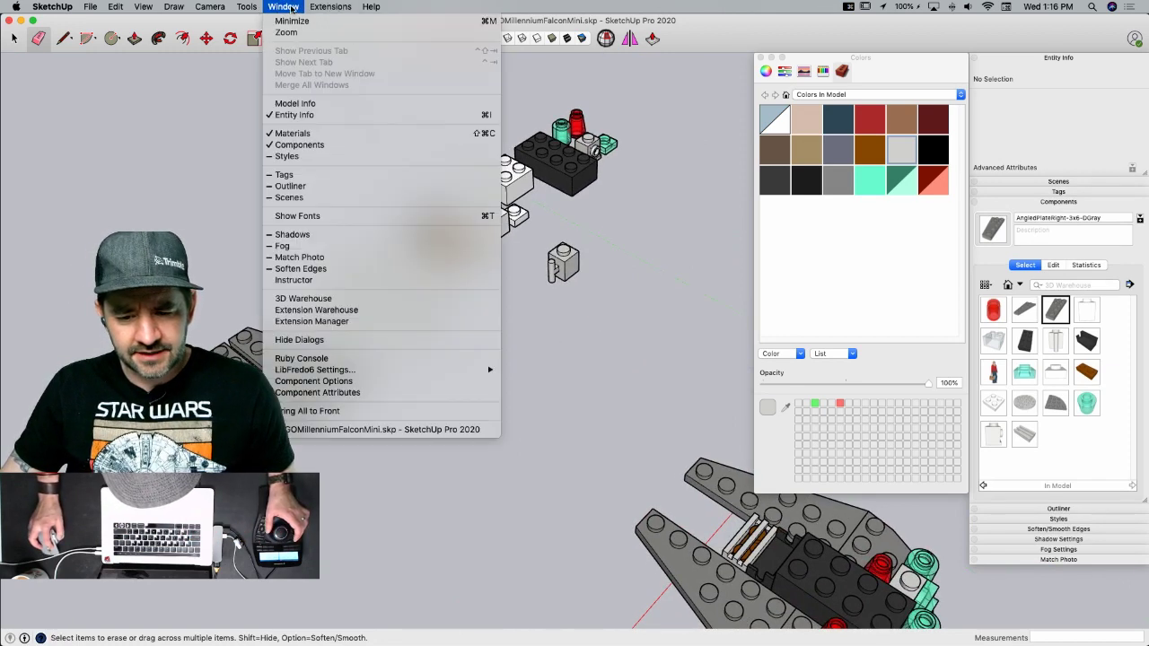
pyautogui.click(294, 103)
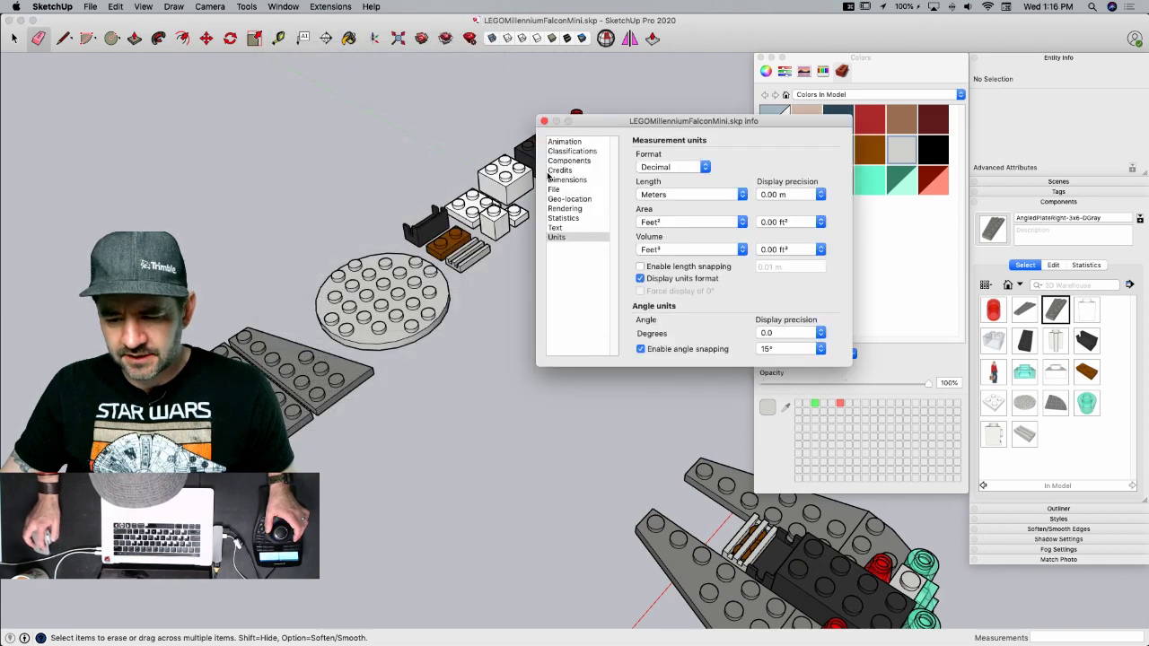
pyautogui.click(563, 218)
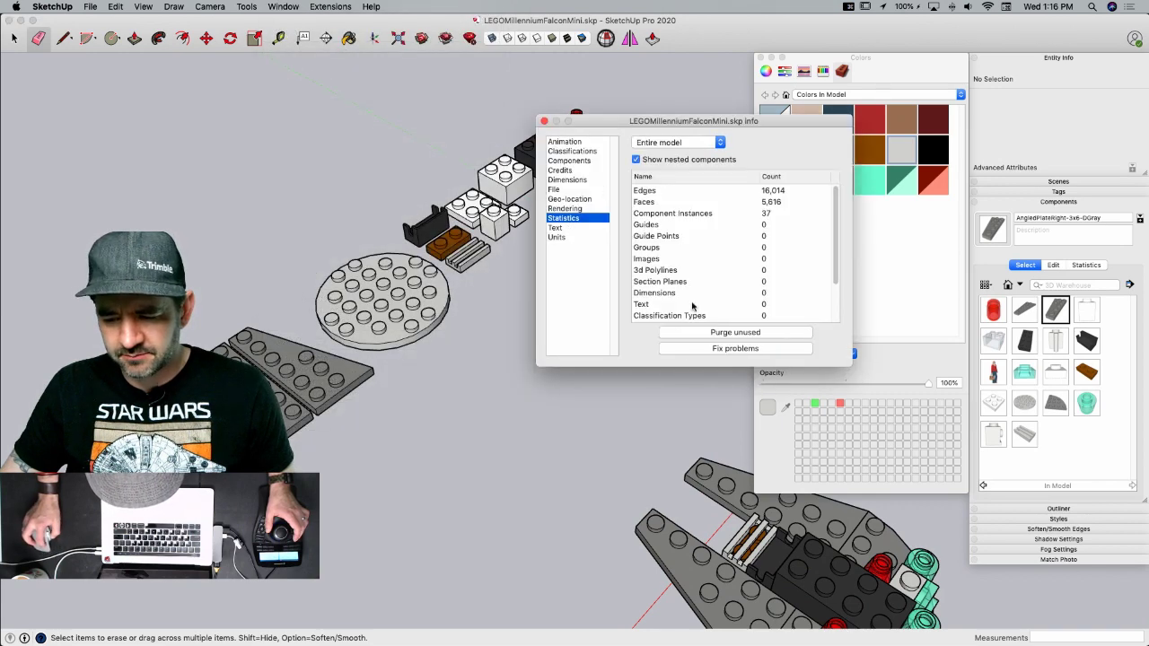
pyautogui.click(711, 334)
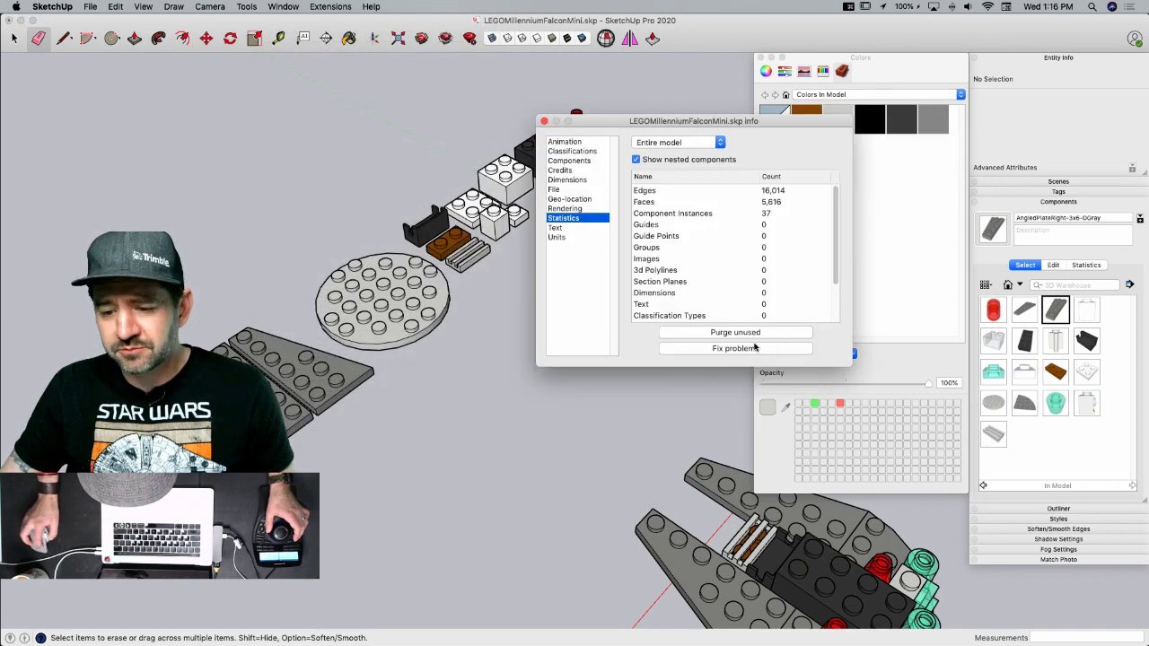
pyautogui.click(544, 121)
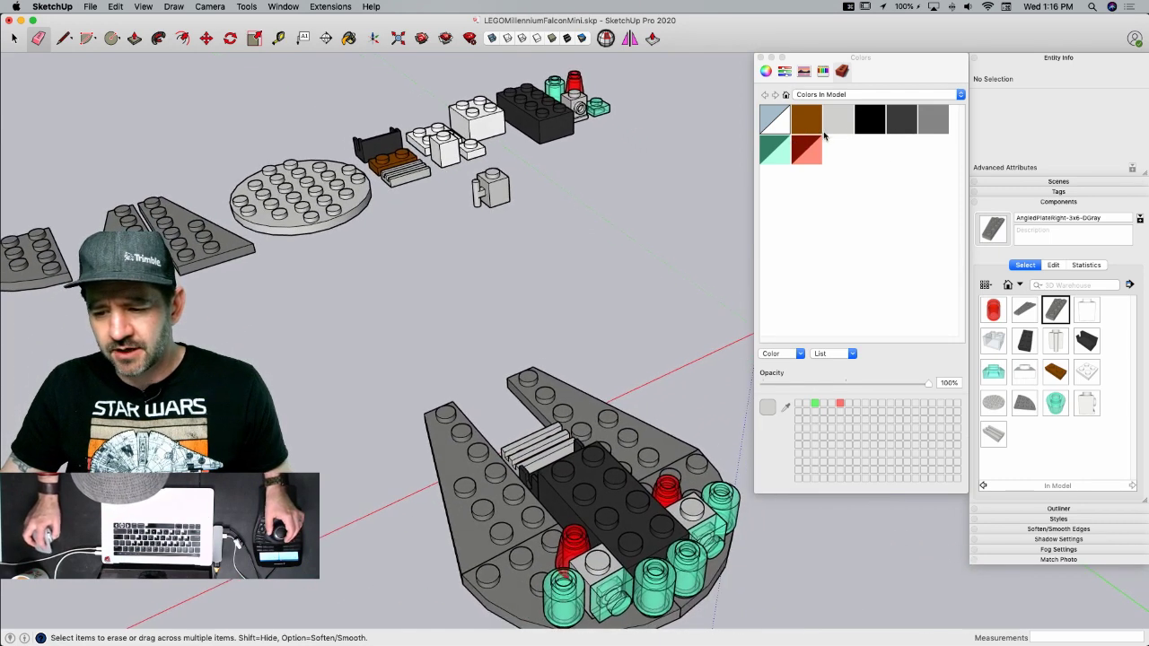
# - Move the handle brick to the end of the parts row, beside the teal plate and the small light gray brick
pyautogui.press('space')
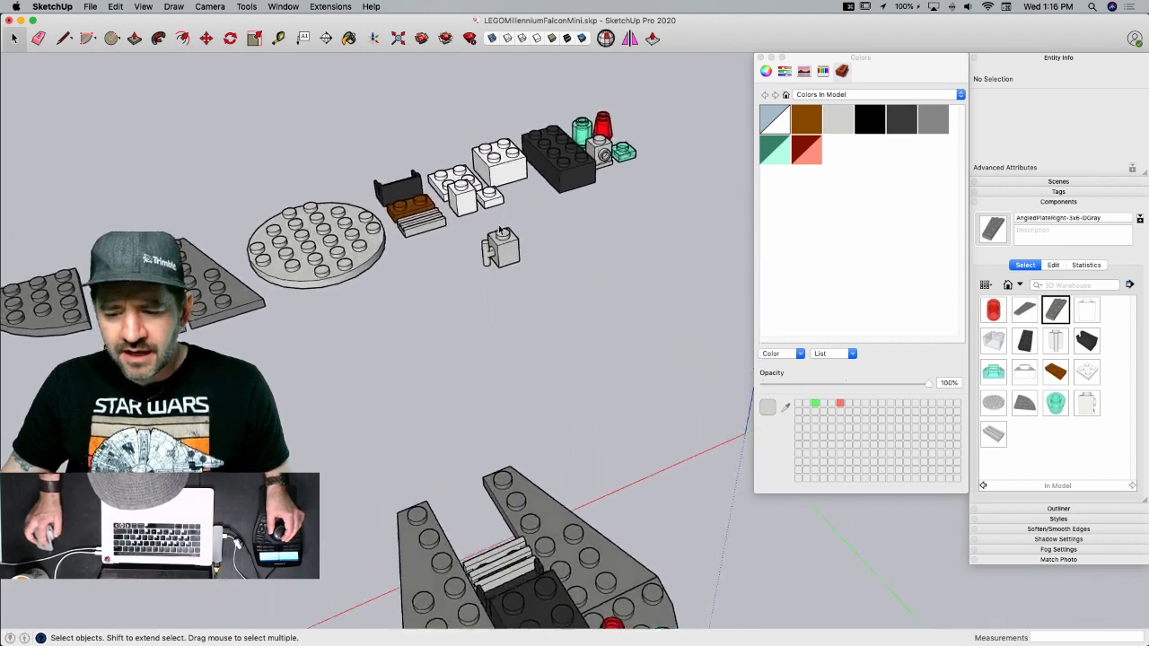
pyautogui.click(464, 331)
pyautogui.press('m')
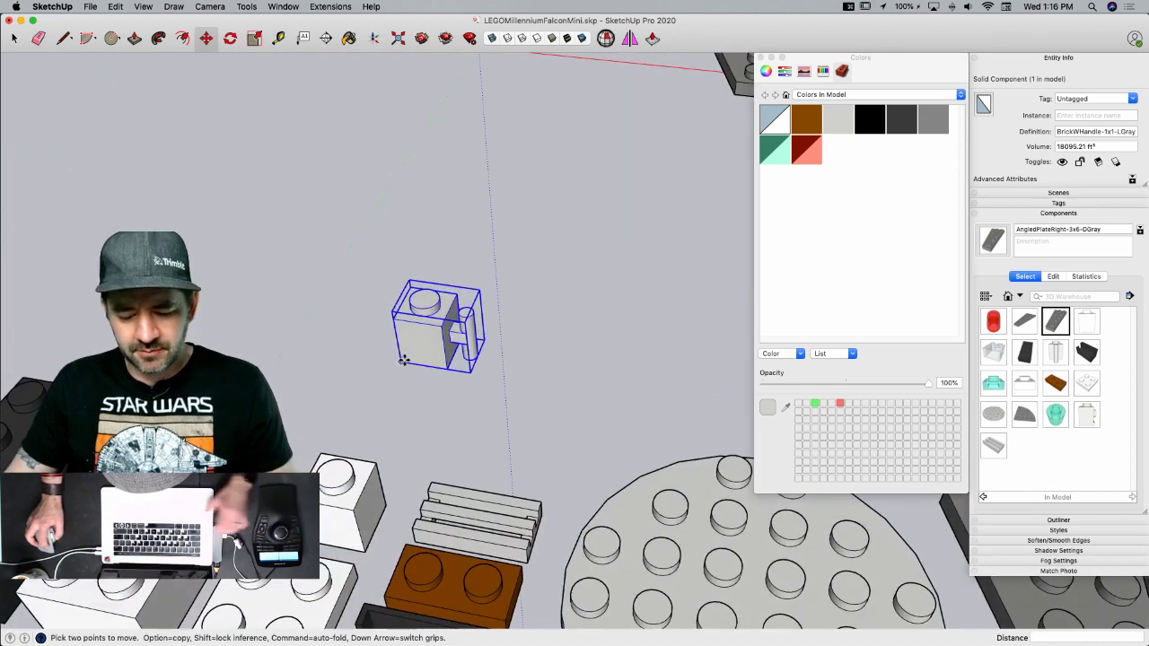
pyautogui.click(399, 360)
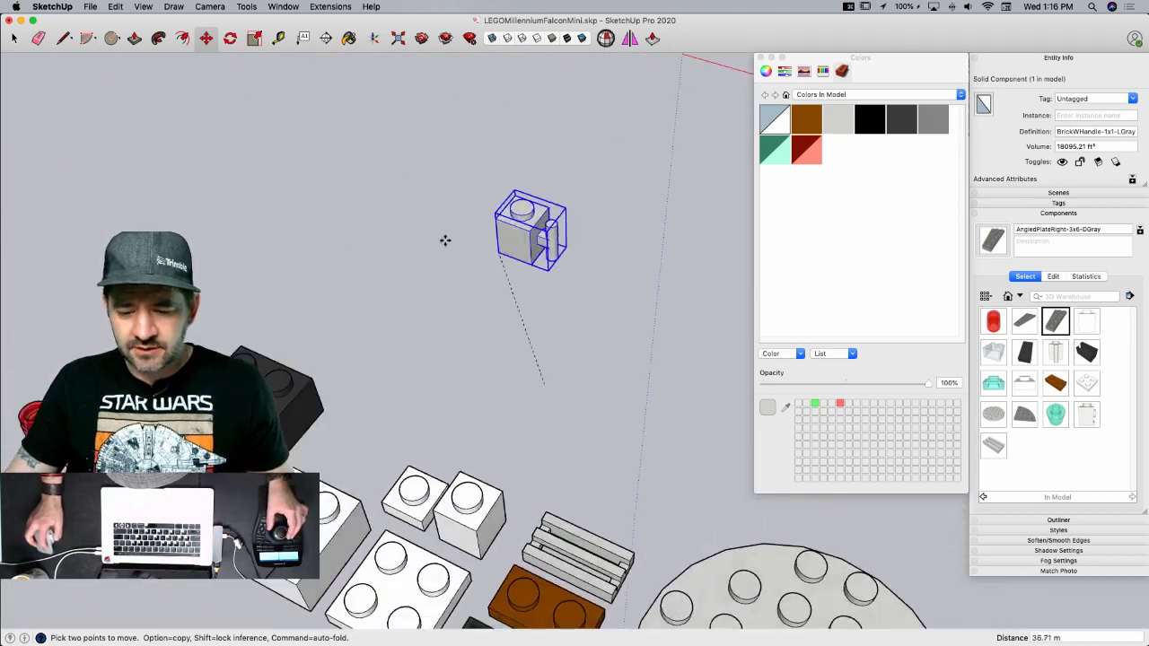
pyautogui.click(454, 336)
# - Copy the handle brick onto the ship's dark gray plate, beside the red cone and against the teal round brick
pyautogui.click(452, 338)
pyautogui.press('alt')
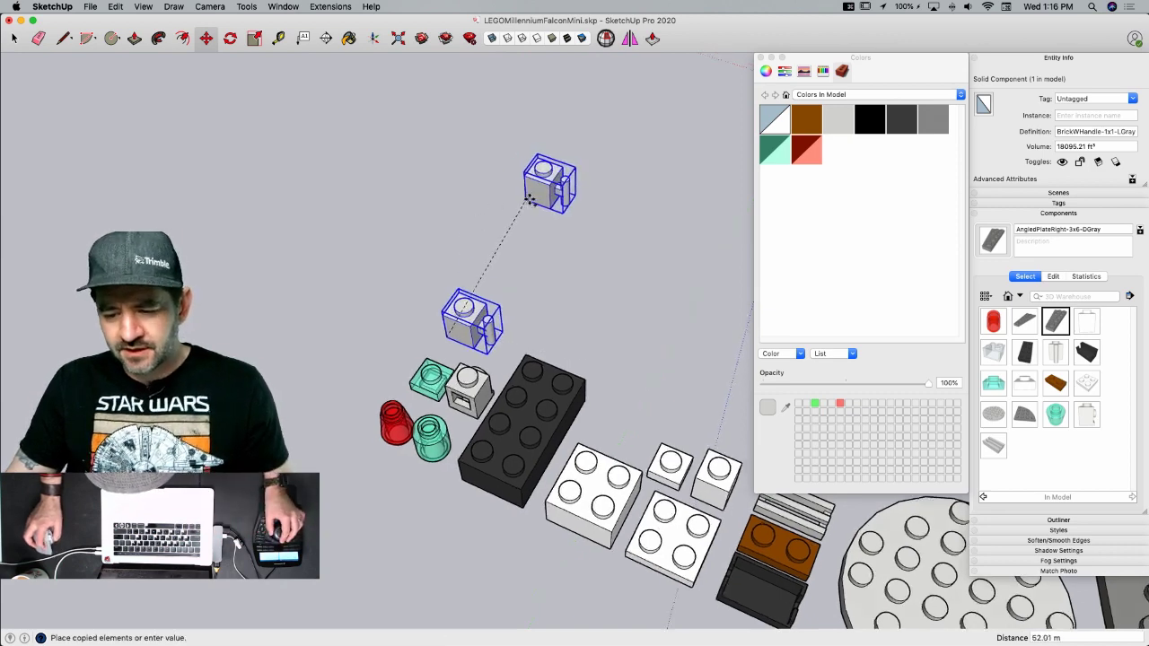
pyautogui.scroll(10, 420, 348)
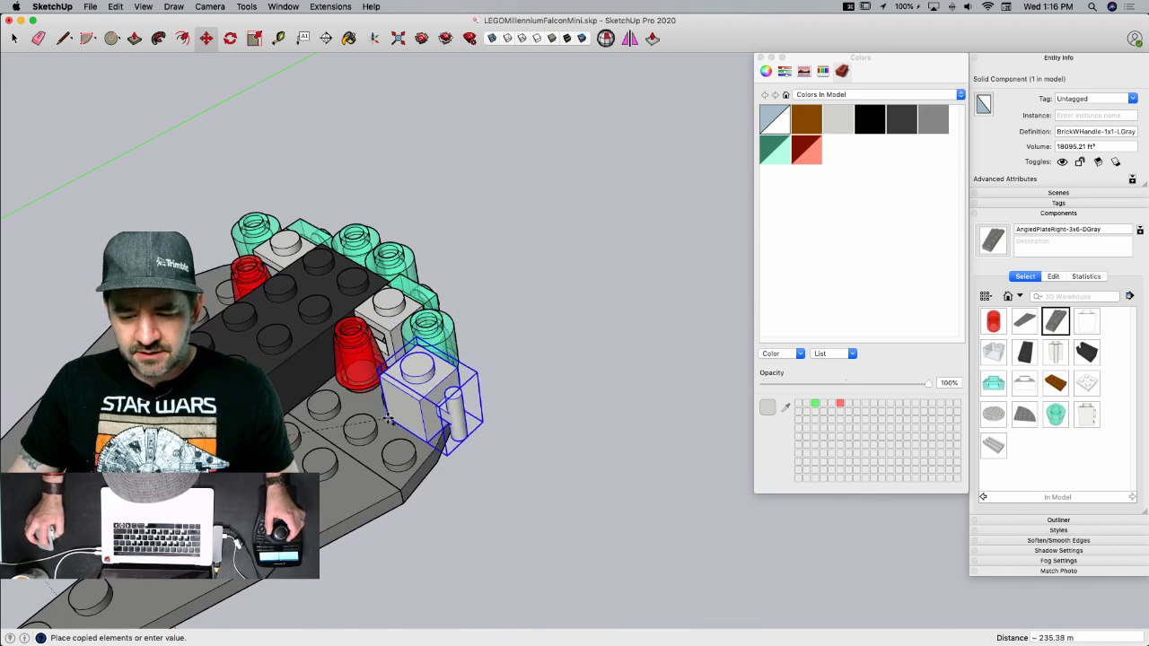
pyautogui.click(384, 379)
pyautogui.click(401, 343)
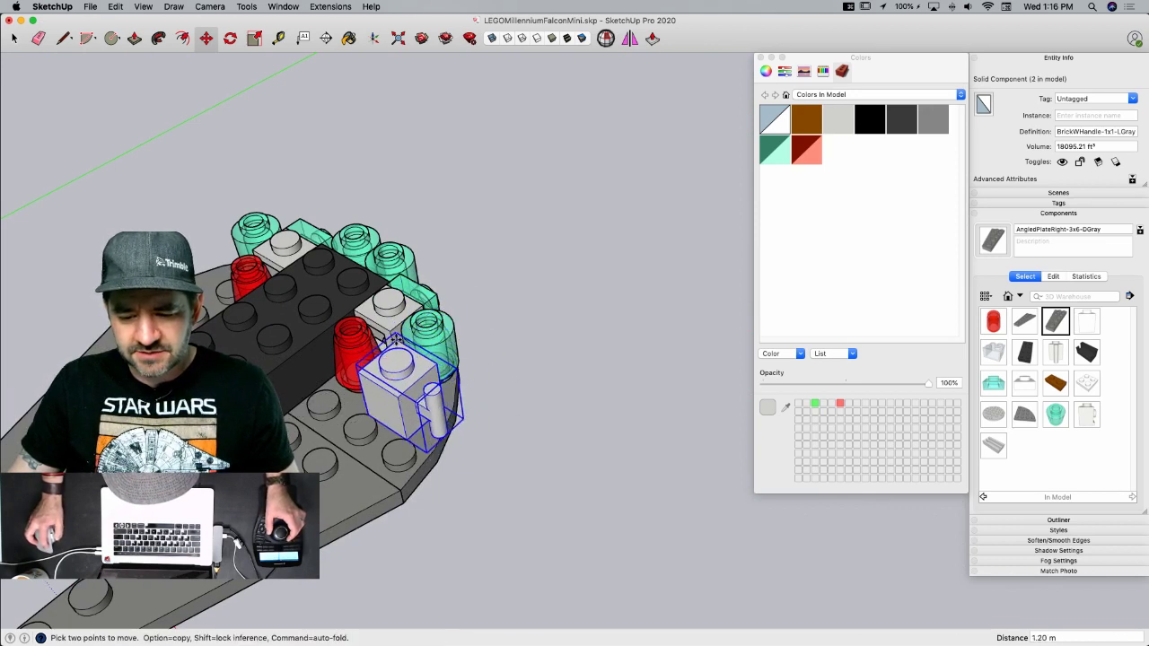
pyautogui.click(390, 332)
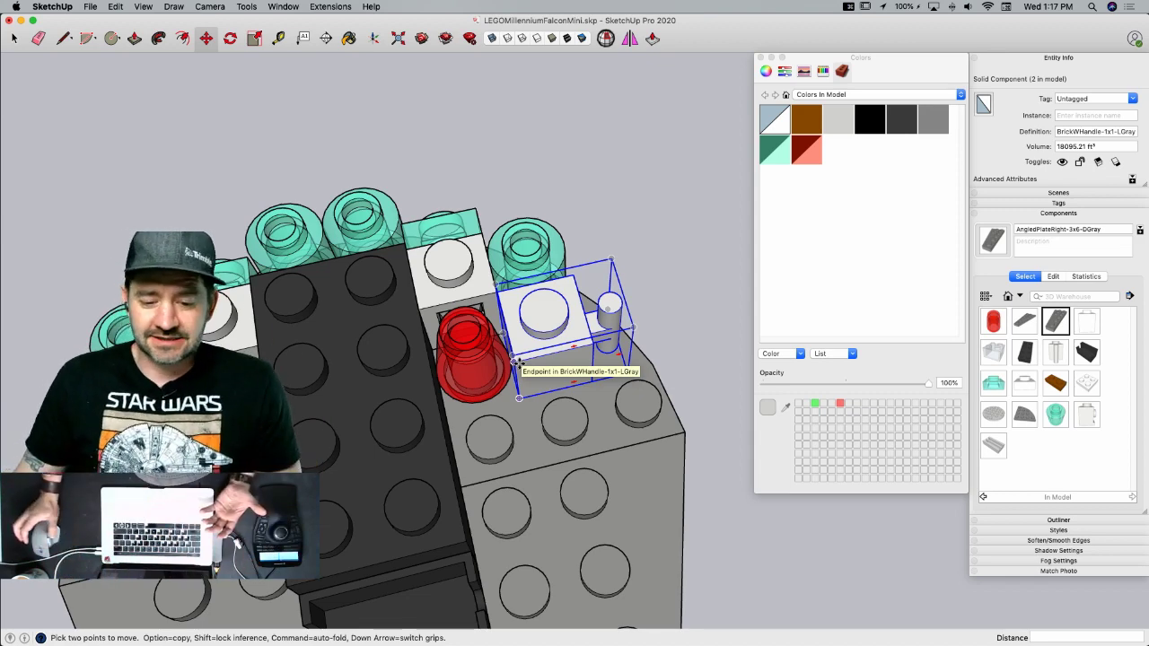
# - Copy the handle brick across the ship to the matching corner beside the other red cone and light gray brick
pyautogui.click(518, 361)
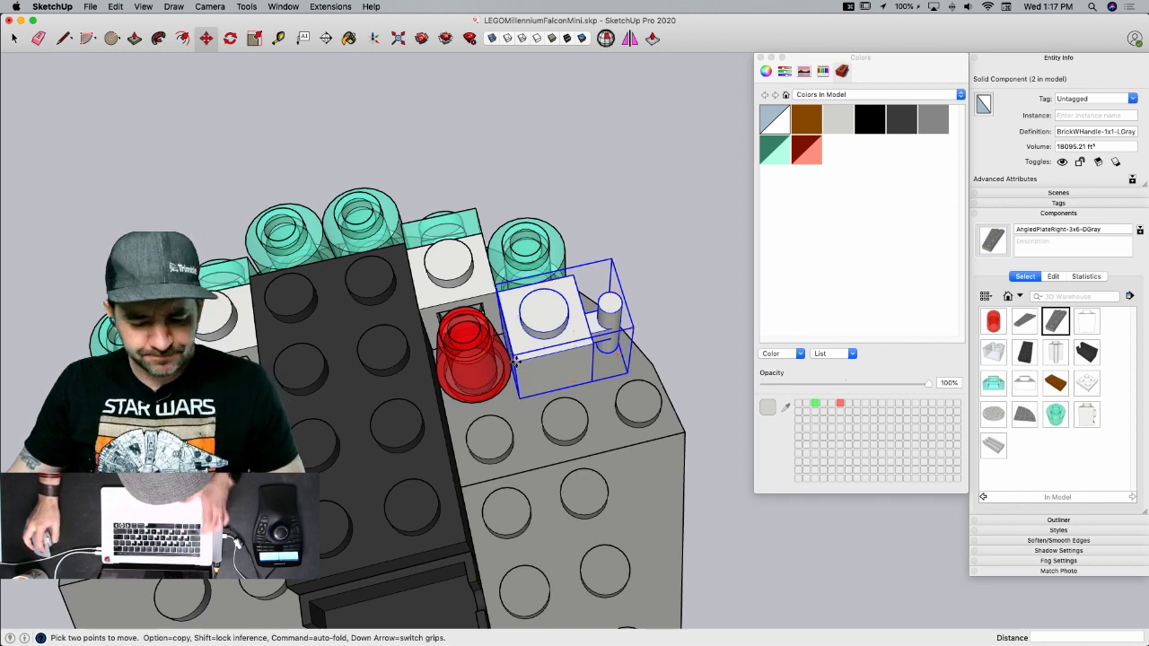
pyautogui.click(519, 366)
pyautogui.click(530, 366)
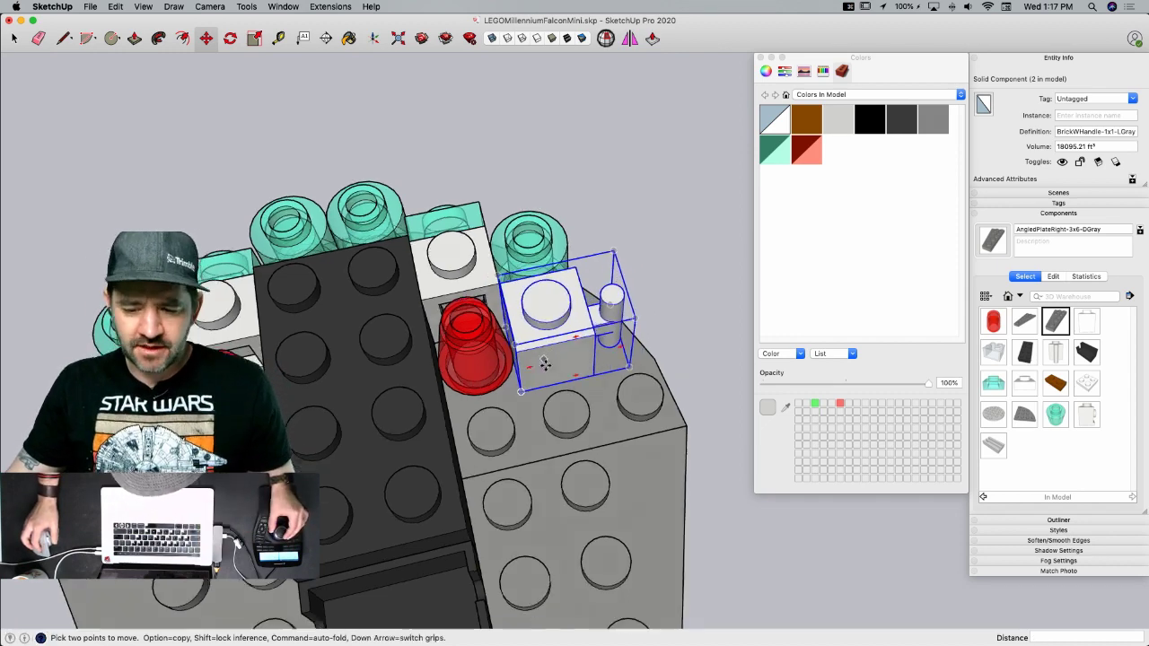
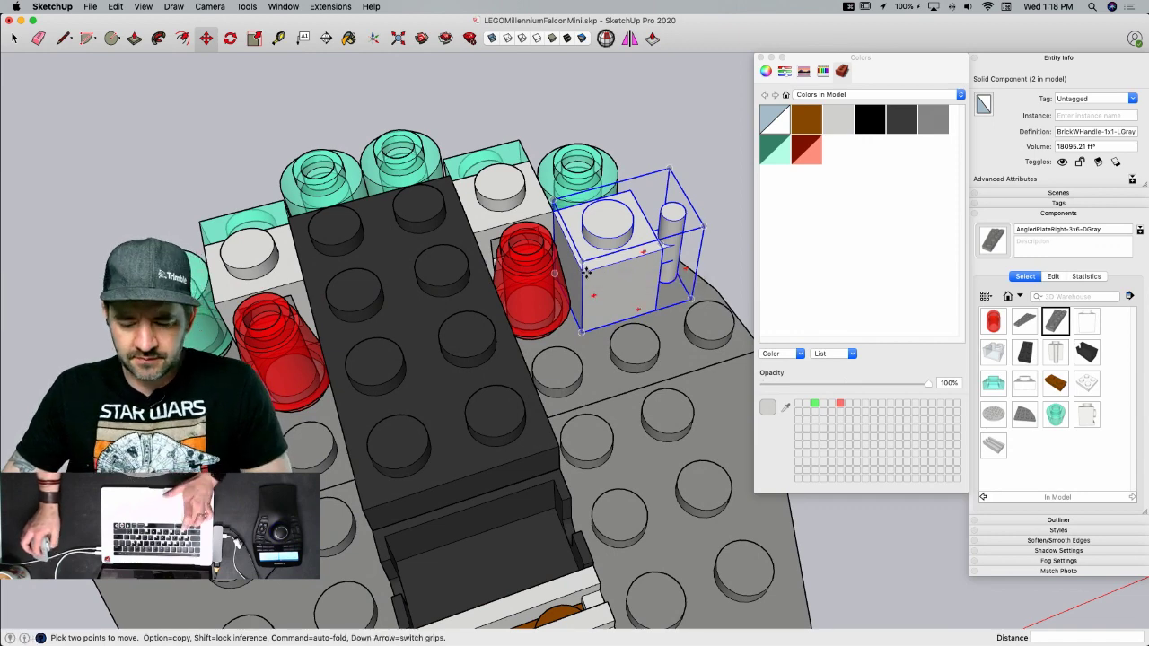
pyautogui.click(582, 271)
pyautogui.press('alt')
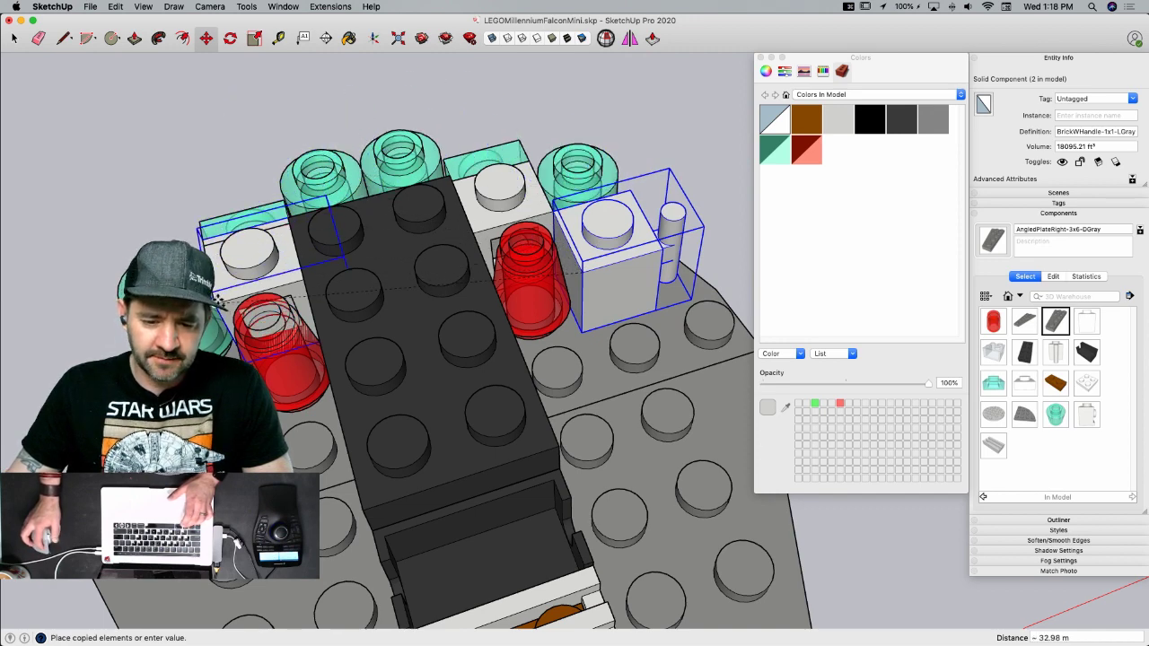
pyautogui.click(218, 299)
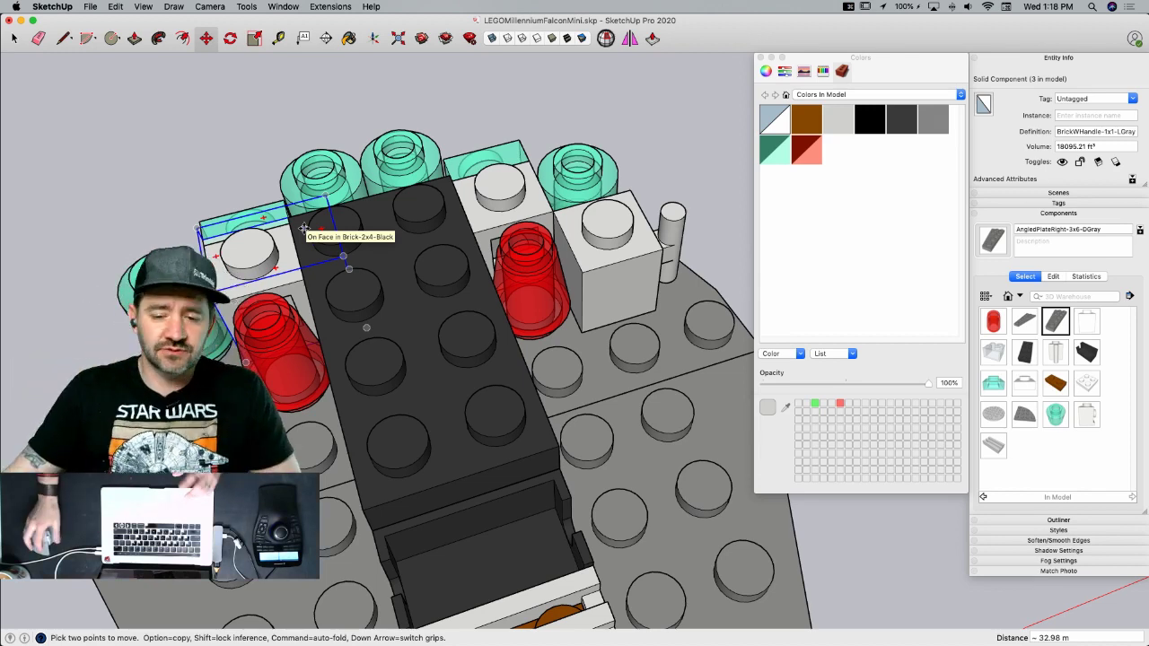
# - Rotate the copied handle brick so its handle points outward from the ship, and save the model
pyautogui.press('q')
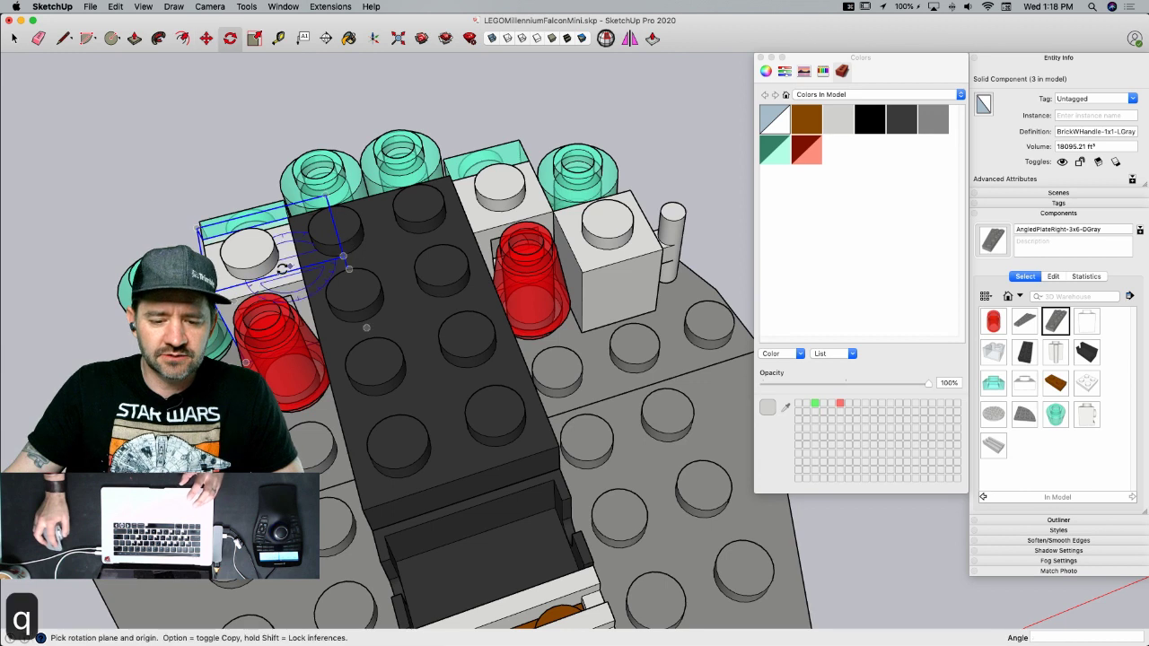
pyautogui.click(252, 299)
pyautogui.click(275, 286)
pyautogui.click(60, 346)
pyautogui.press('space')
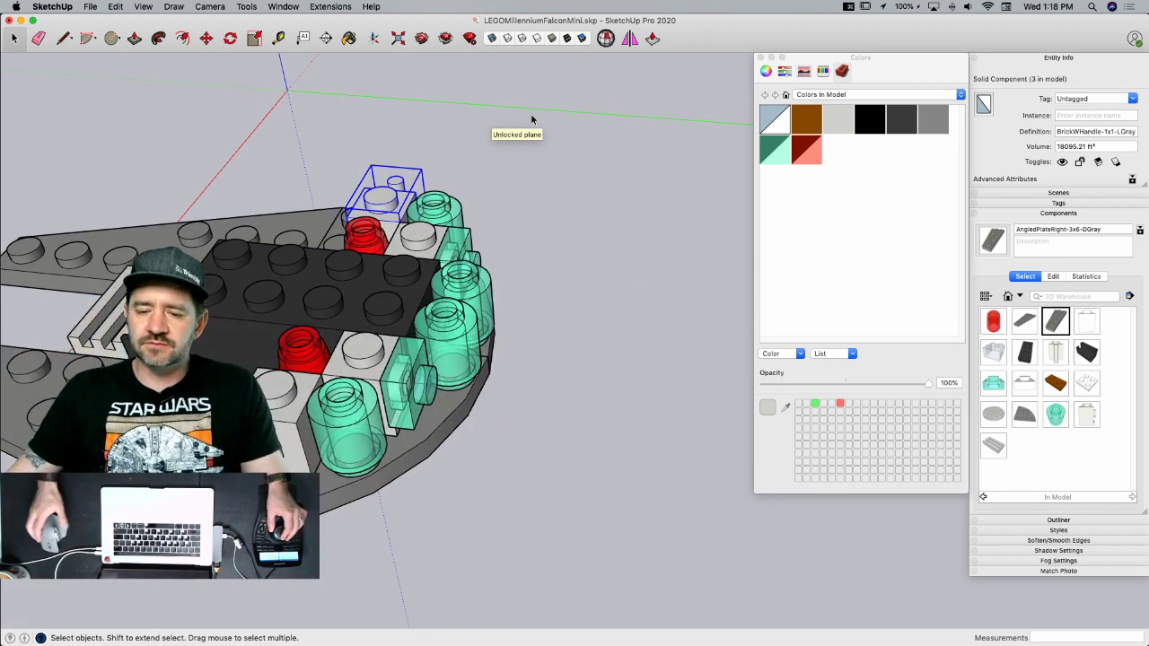
pyautogui.moveTo(531, 113); pyautogui.dragTo(531, 113, button='middle')
pyautogui.moveTo(221, 313); pyautogui.dragTo(356, 365, button='middle')
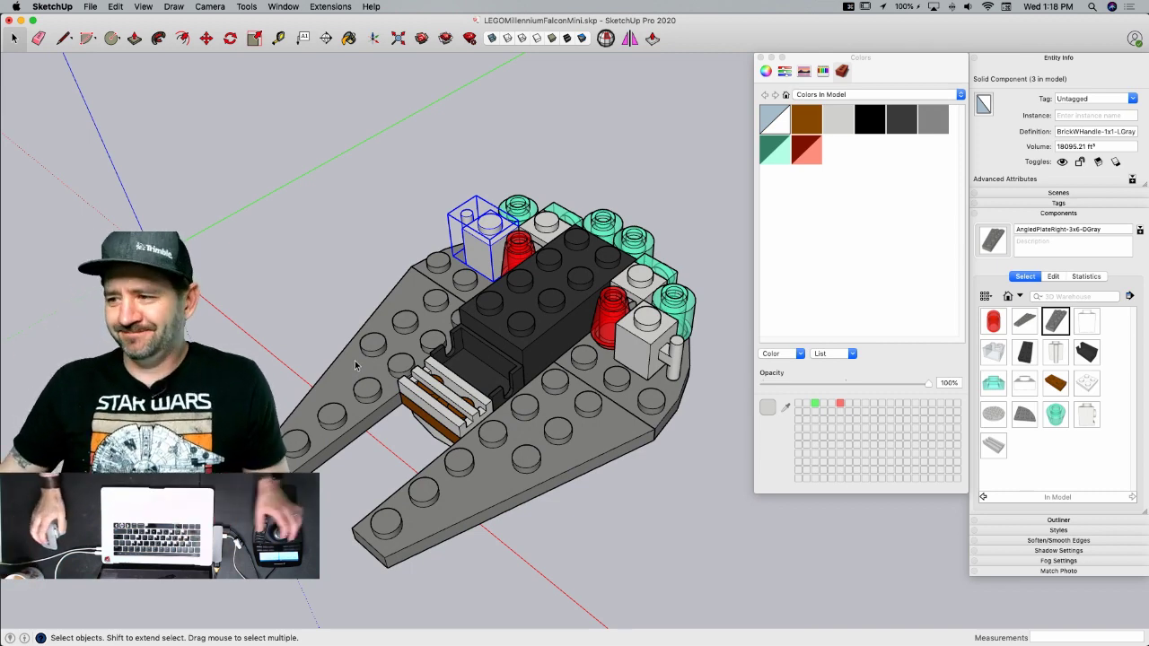
pyautogui.press('super+s')
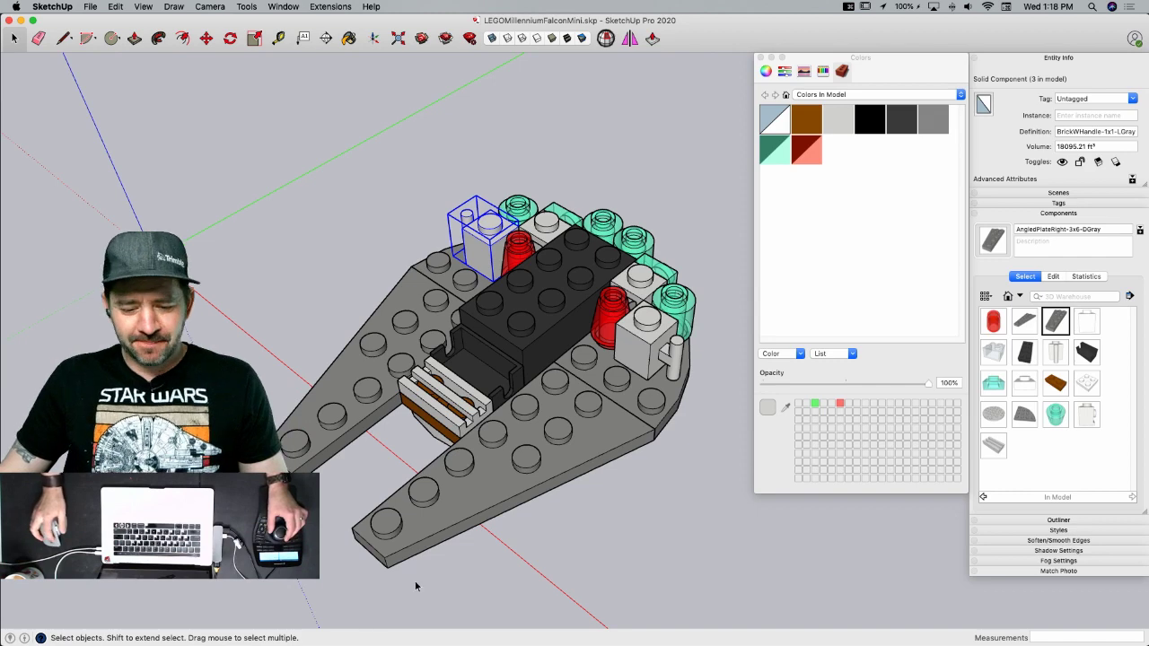
# - Switch to the instructions PDF in Adobe Acrobat, check the parts and placement for building step 9, and return to SketchUp
pyautogui.press('super+Tab')
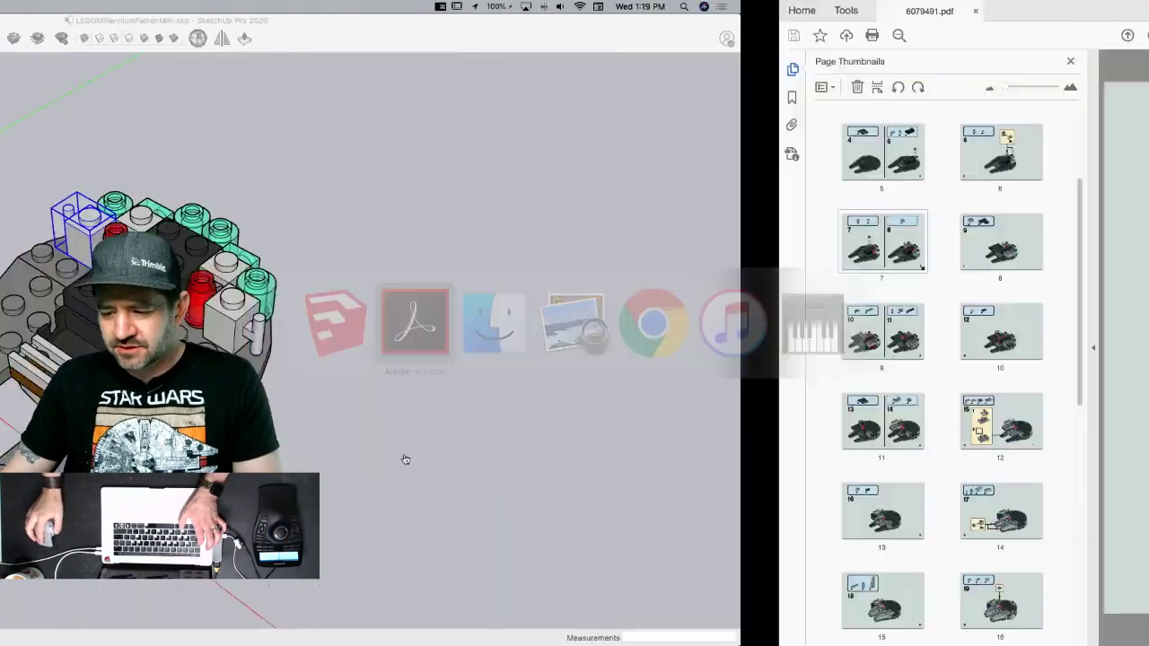
pyautogui.scroll(-1, 646, 492)
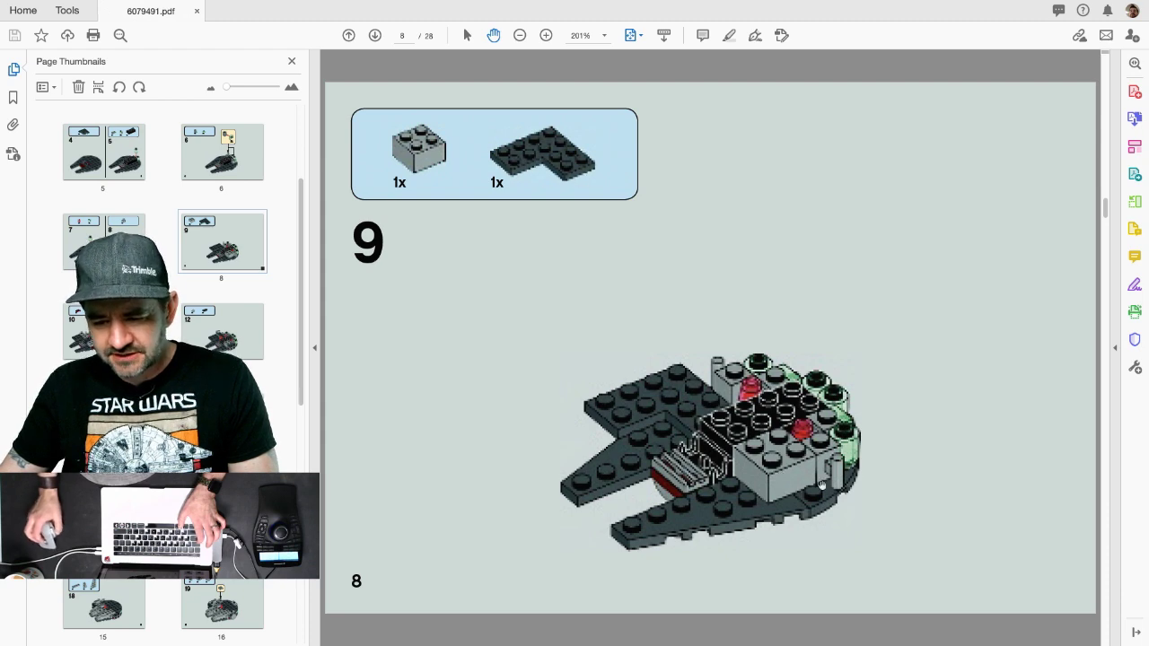
pyautogui.press('super+Tab')
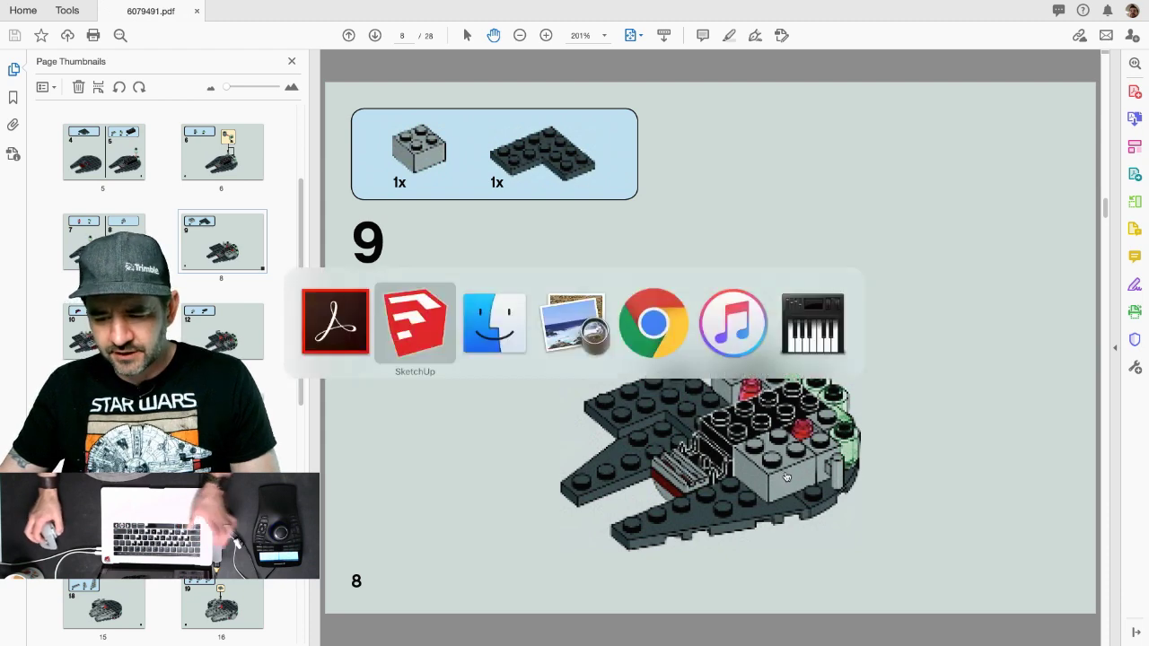
# - Copy the white 2x2 brick from the parts row to the free spot beside the black 2x4 brick
pyautogui.scroll(5, 534, 372)
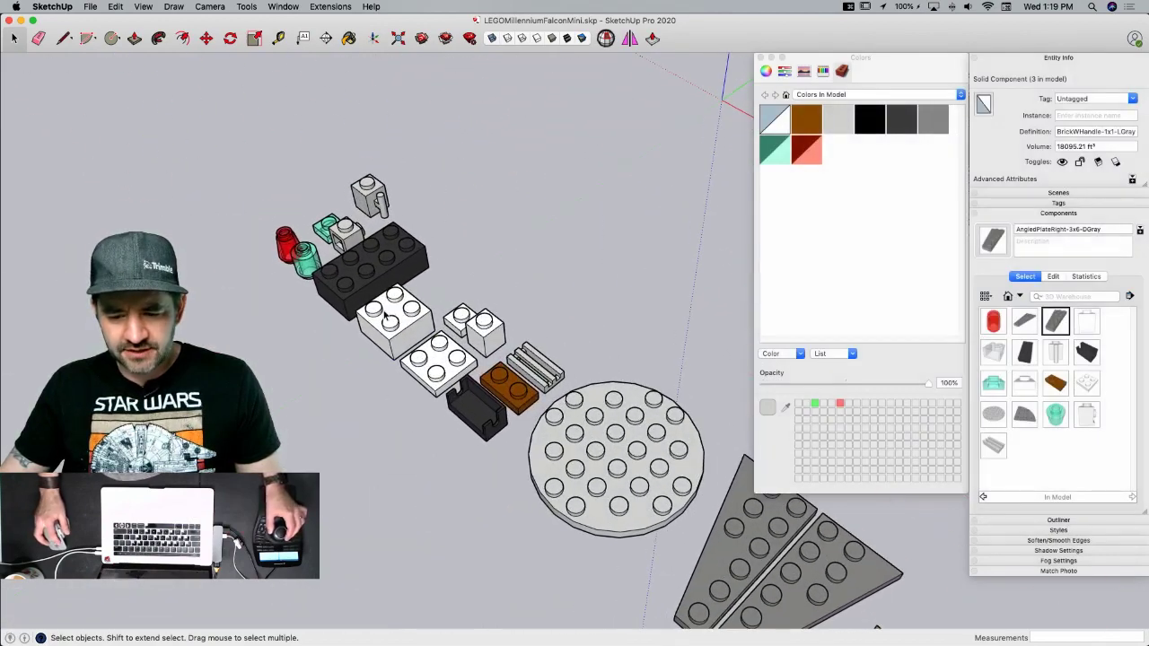
pyautogui.click(429, 305)
pyautogui.press('m')
pyautogui.press('alt')
pyautogui.click(392, 566)
pyautogui.click(494, 486)
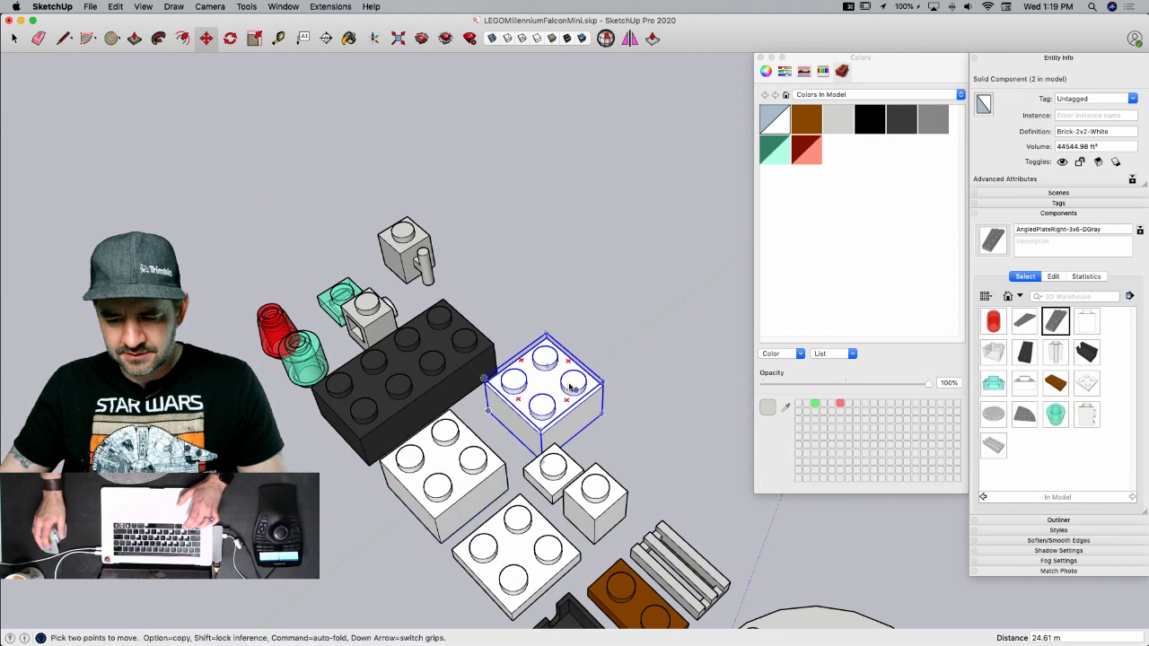
# - Make the copied 2x2 brick a unique component and name its definition Brick-2x2-LGray
pyautogui.rightClick(579, 377)
pyautogui.click(628, 356)
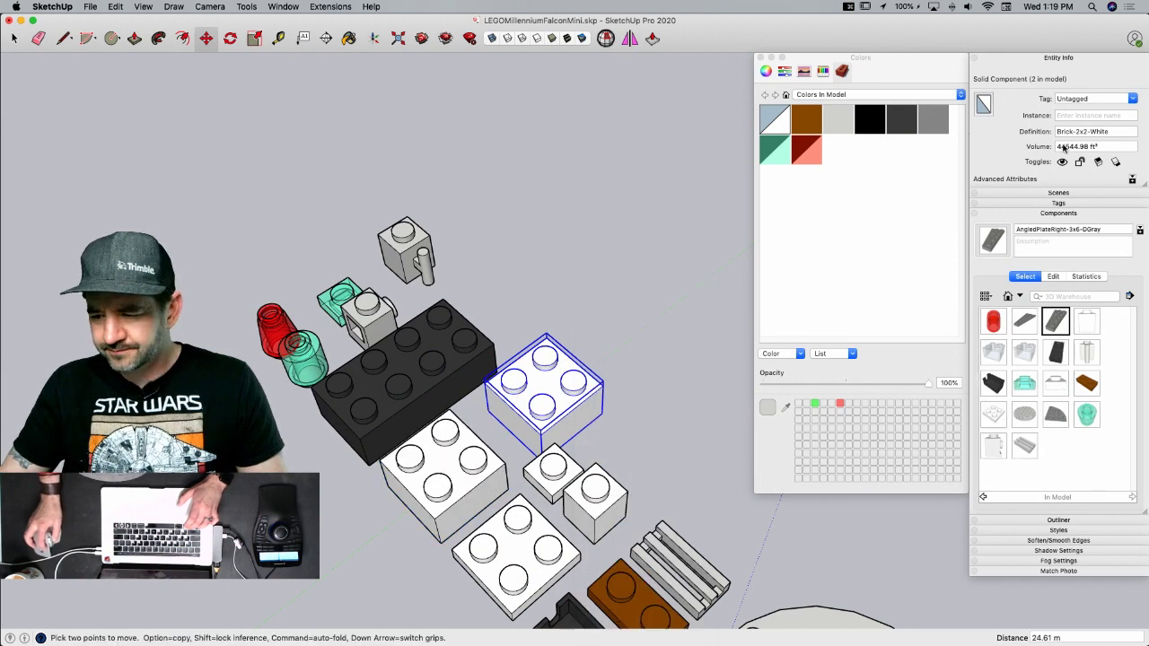
pyautogui.click(1088, 132)
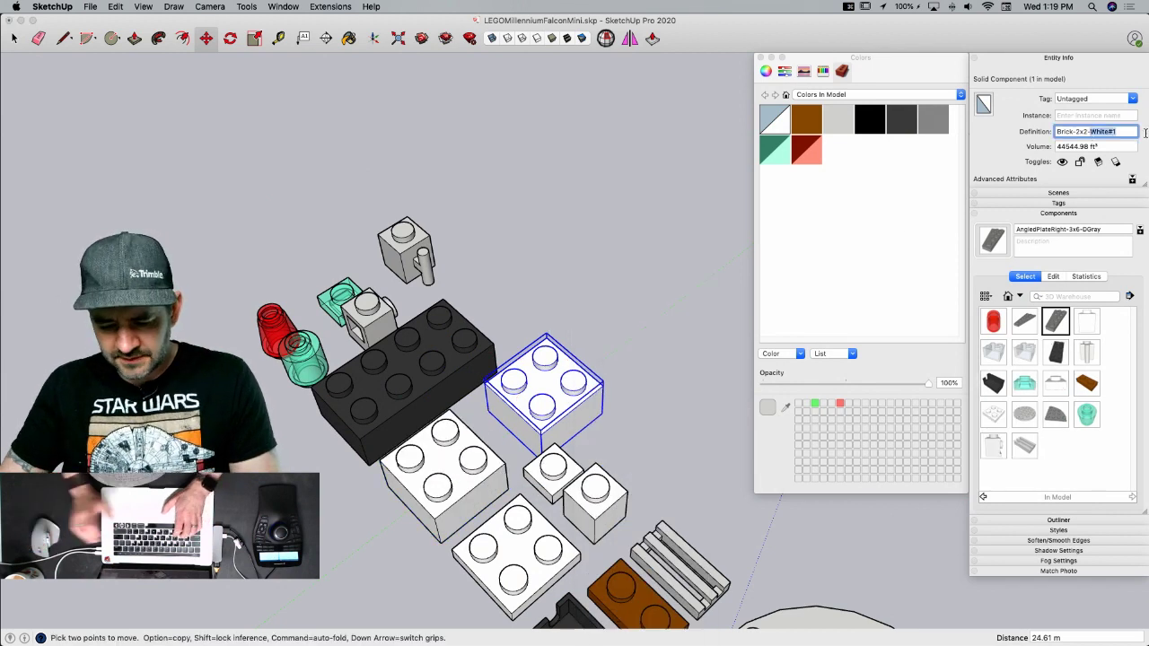
pyautogui.write('LGray')
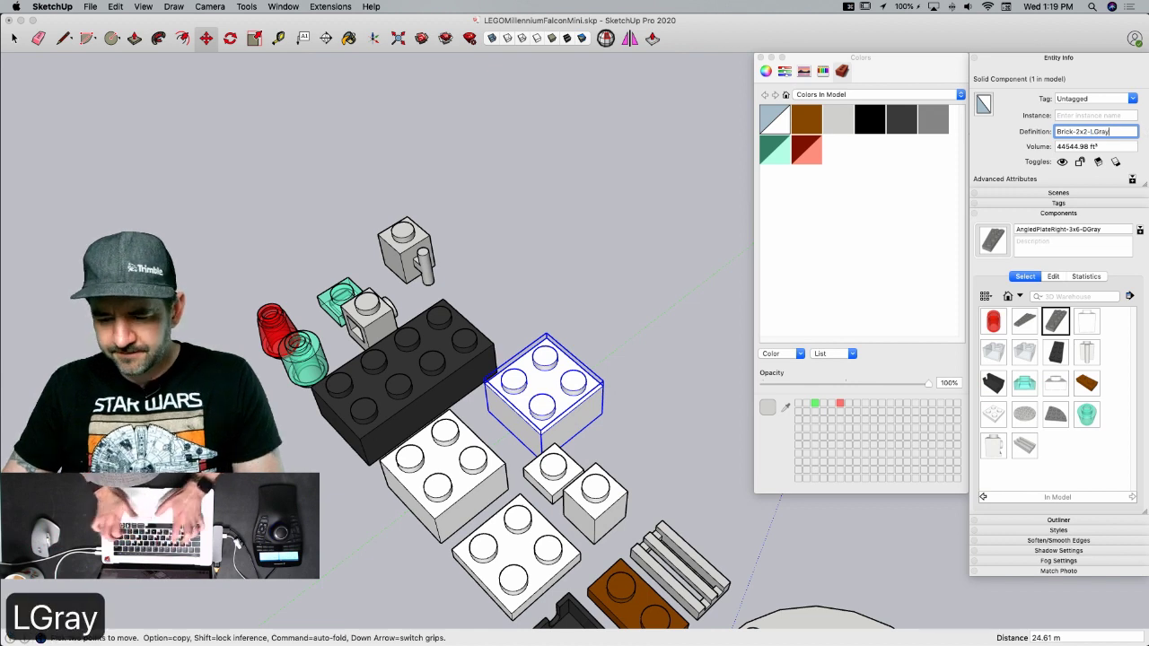
pyautogui.press('Return')
pyautogui.click(551, 403)
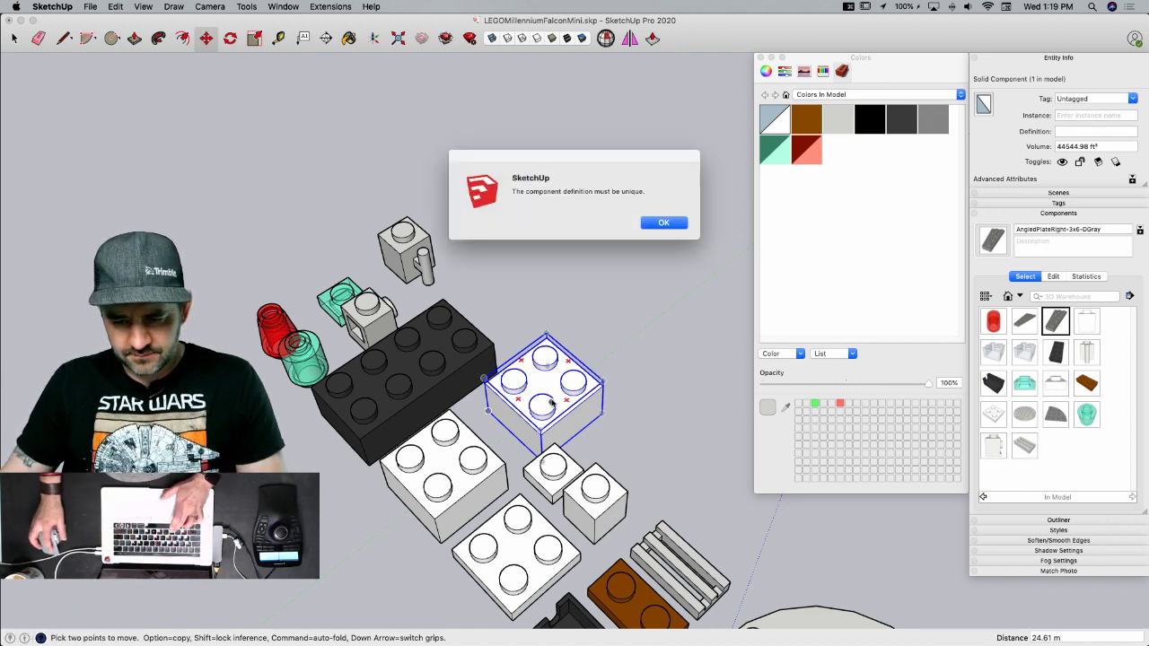
pyautogui.press('space')
pyautogui.click(676, 221)
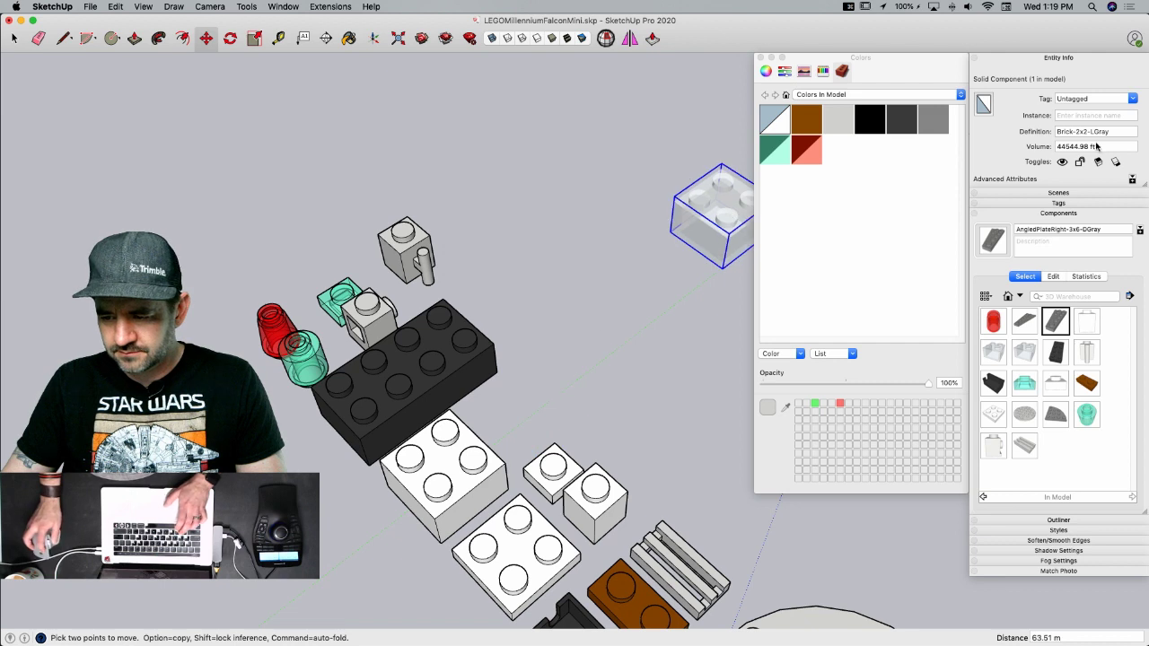
pyautogui.click(588, 350)
pyautogui.press('space')
# - Paint all geometry inside the new 2x2 brick with the light gray sampled from the handle brick
pyautogui.doubleClick(552, 404)
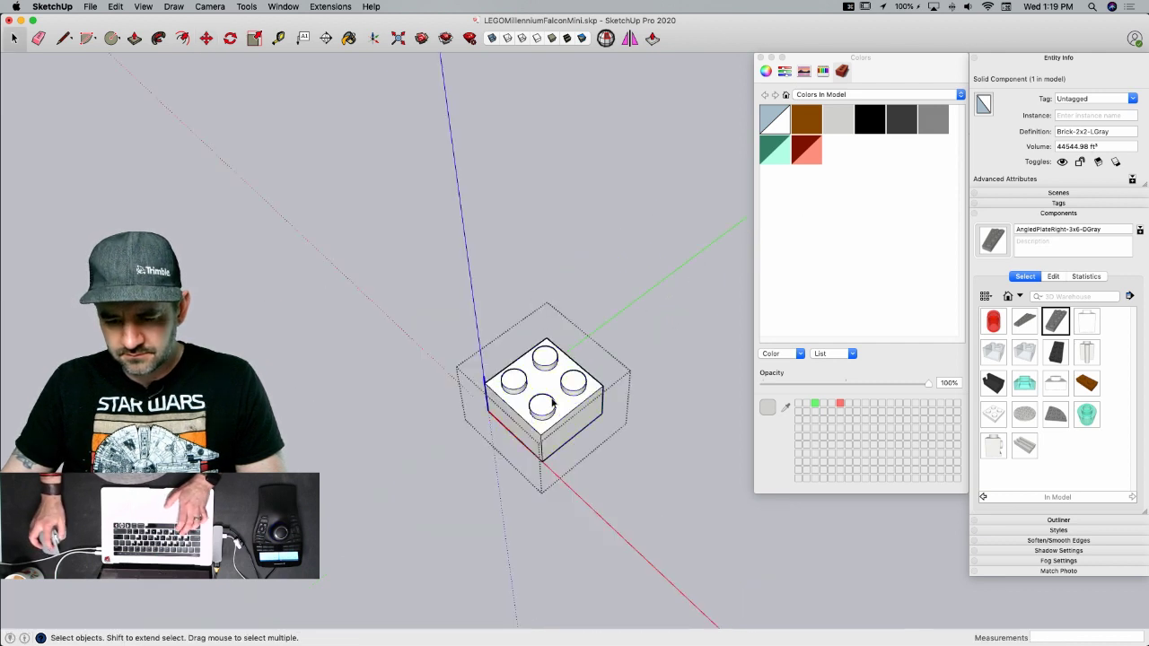
pyautogui.press('super+a')
pyautogui.press('b')
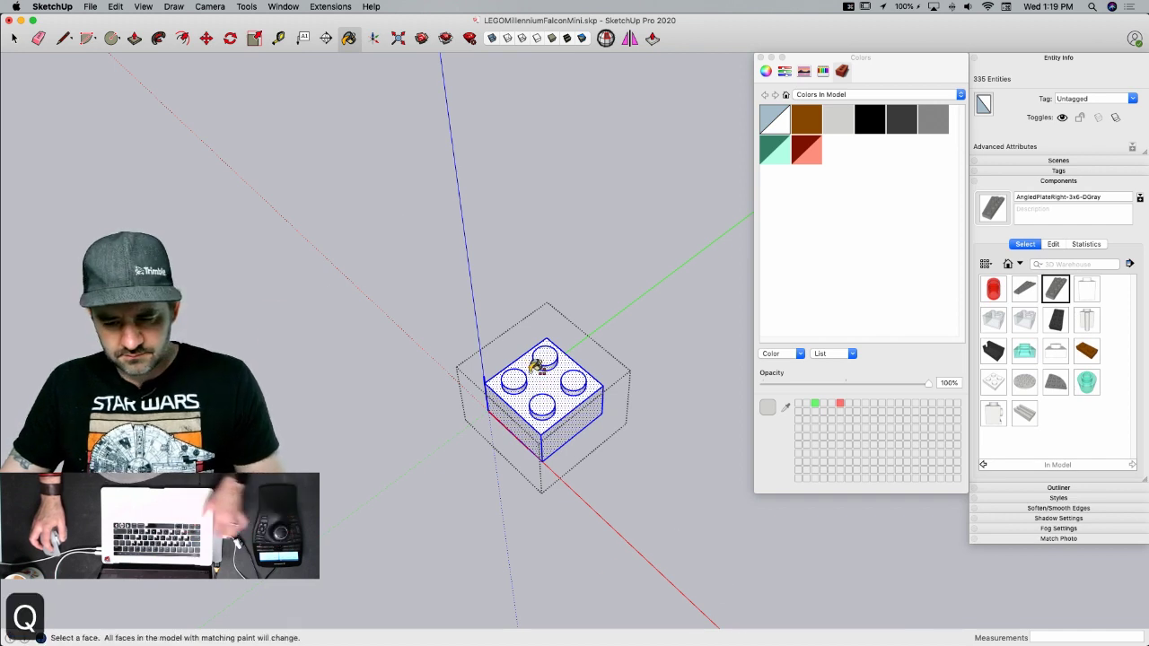
pyautogui.press('q')
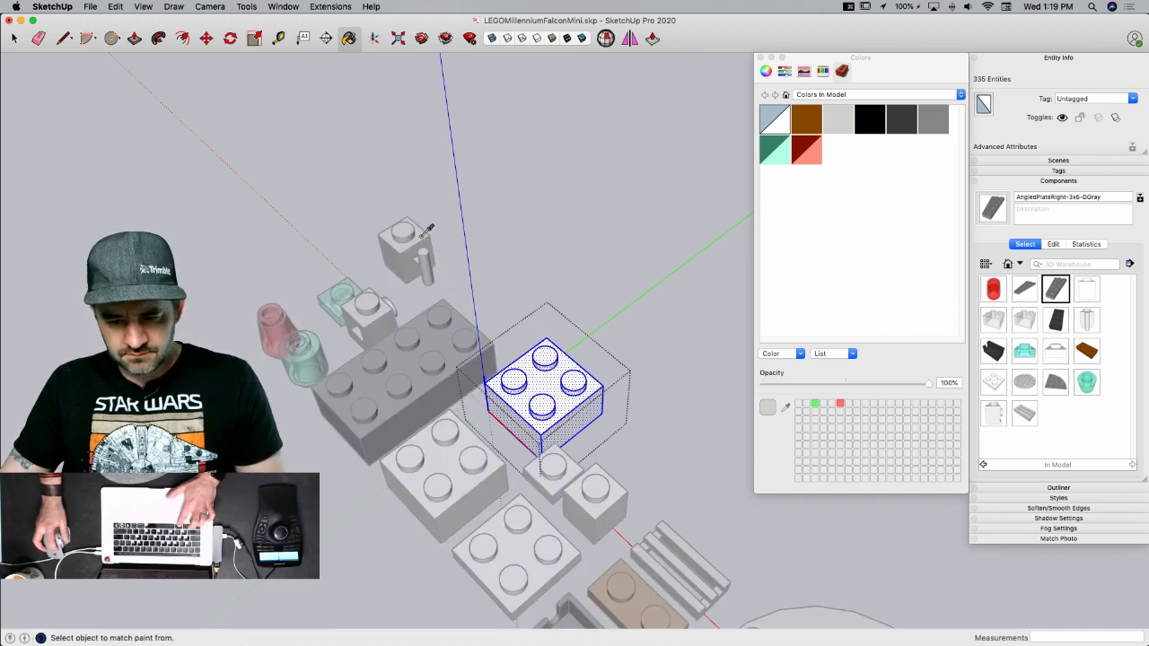
pyautogui.press('space')
pyautogui.click(648, 435)
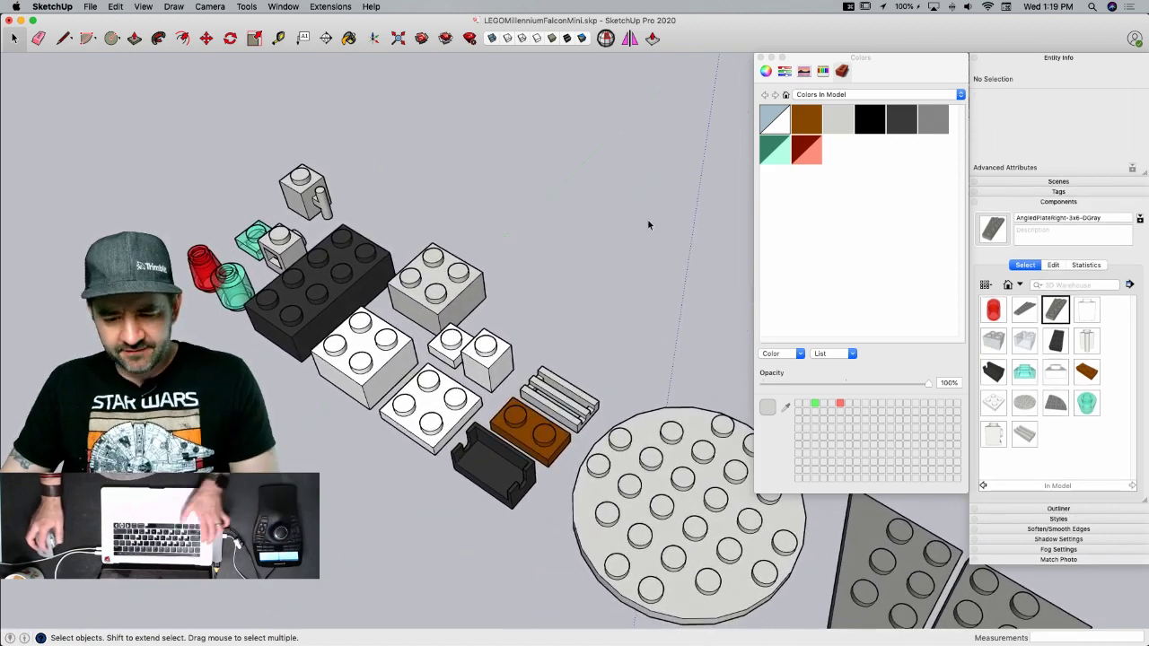
# - Recheck step 9 in the instructions PDF and copy the white 2x2 plate to the open area beyond the light gray brick
pyautogui.press('super+Tab')
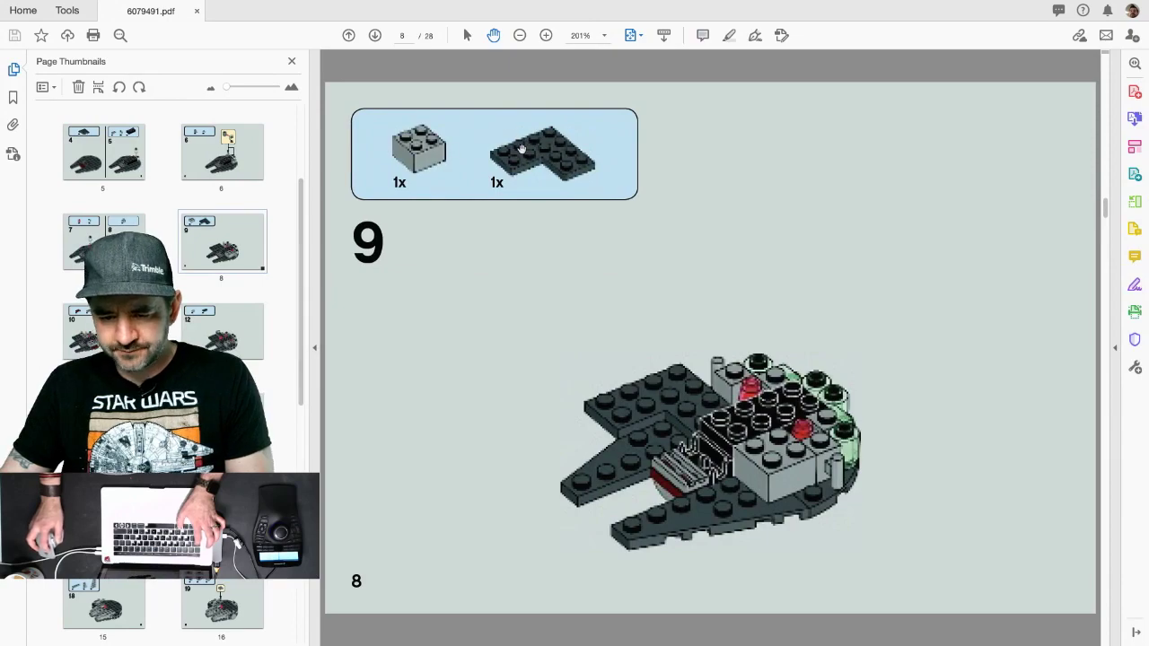
pyautogui.press('super+Tab')
pyautogui.click(408, 436)
pyautogui.press('m')
pyautogui.press('alt')
pyautogui.click(410, 437)
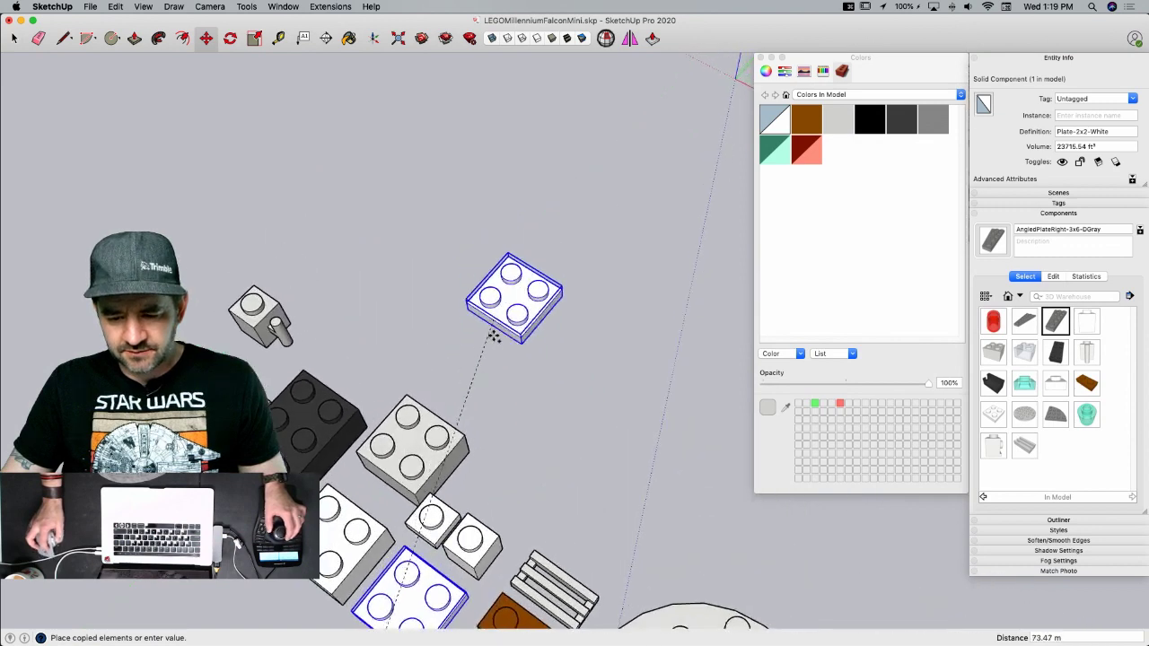
pyautogui.click(489, 414)
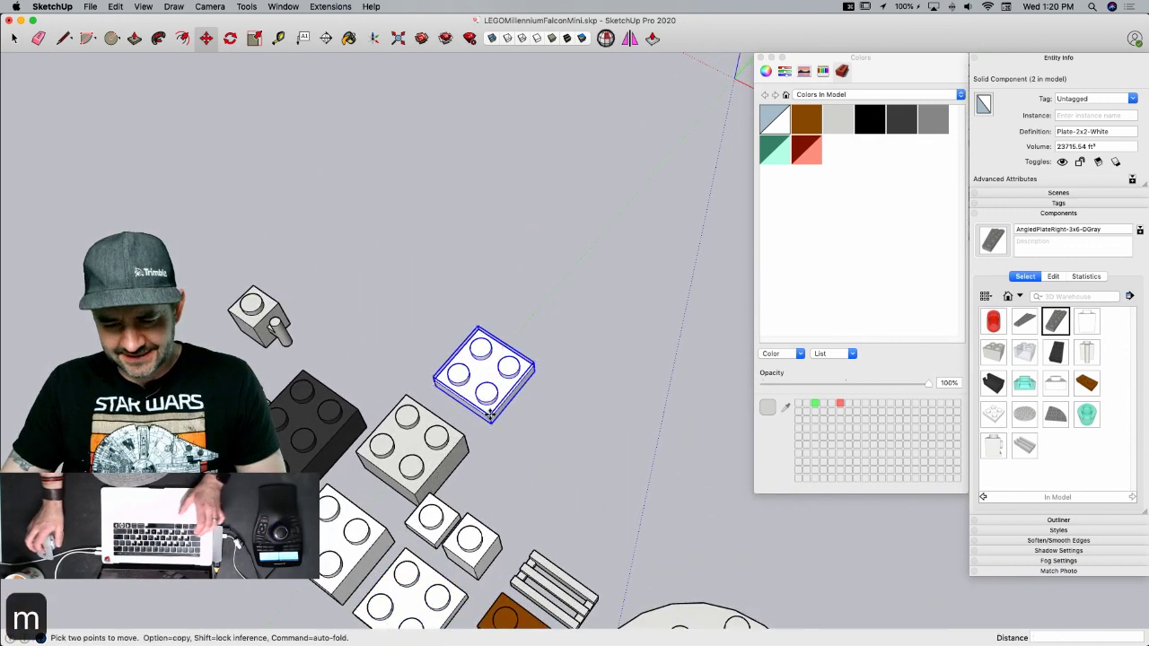
# - Copy the 2x2 plate twice, corner to corner, so that three adjoining plates form an L shape
pyautogui.click(491, 418)
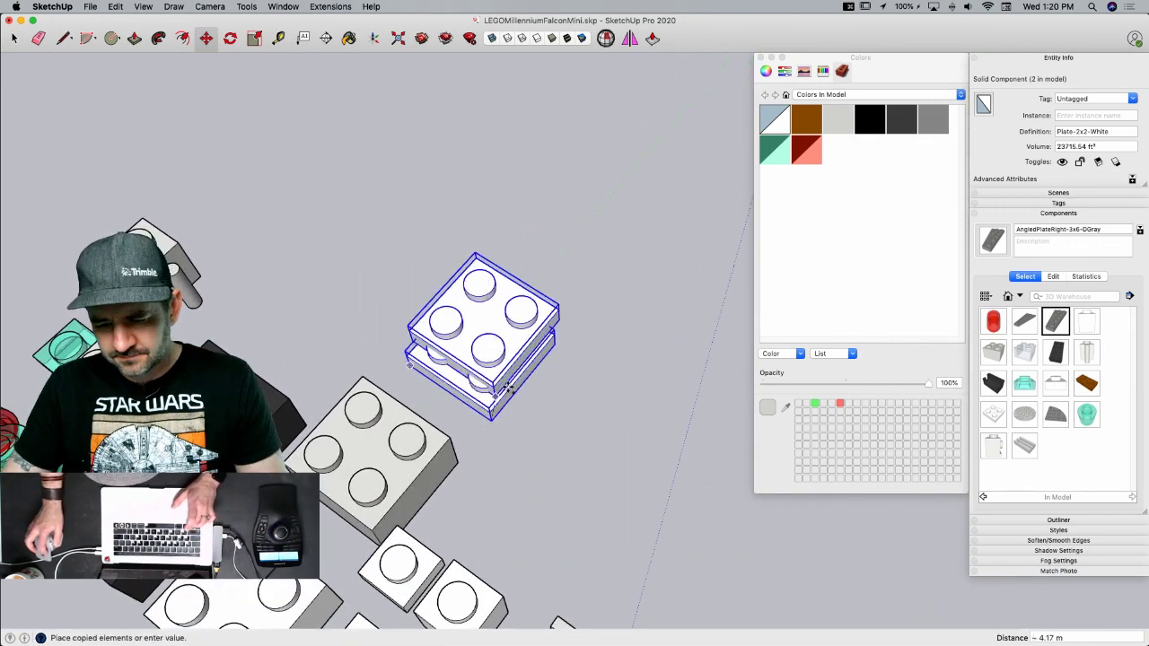
pyautogui.click(554, 341)
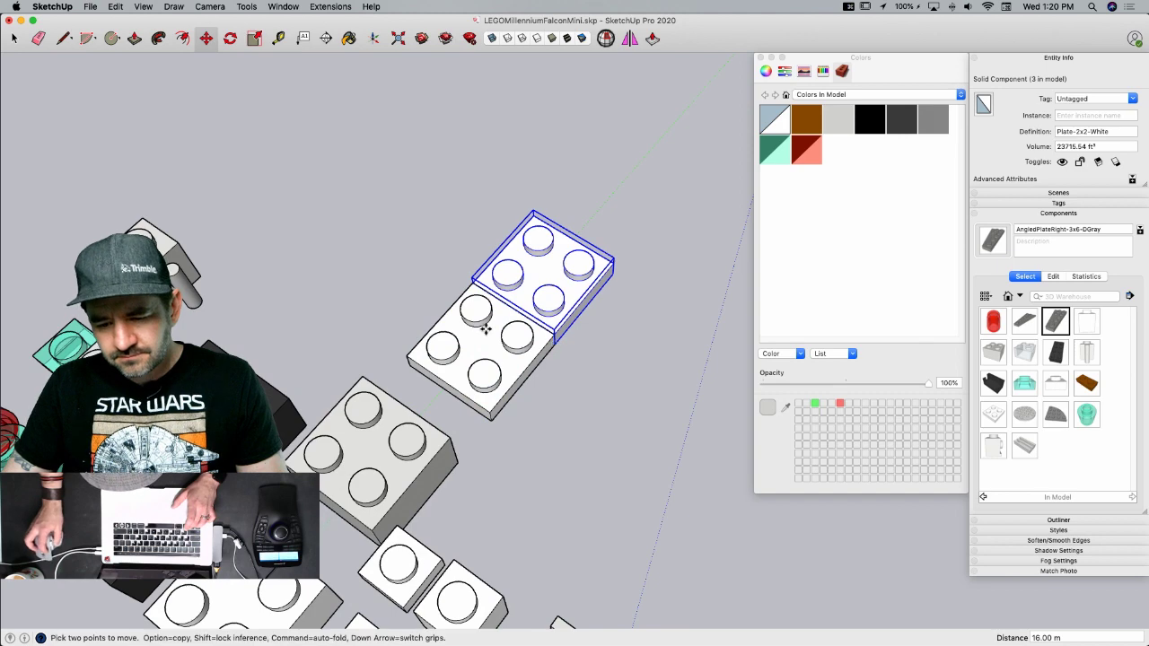
pyautogui.click(473, 282)
pyautogui.click(555, 333)
# - Combine the three 2x2 plates into one component with the definition name LPlate-4x4-DGray
pyautogui.press('space')
pyautogui.moveTo(579, 218); pyautogui.dragTo(514, 281)
pyautogui.rightClick(567, 296)
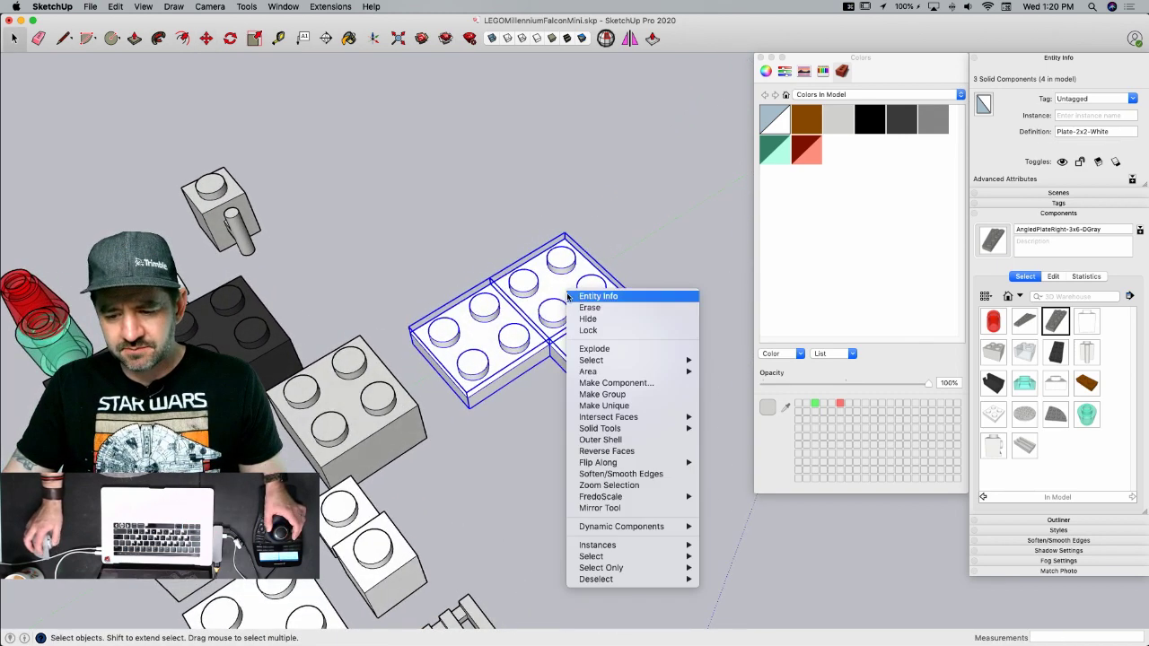
pyautogui.click(616, 383)
pyautogui.write('L')
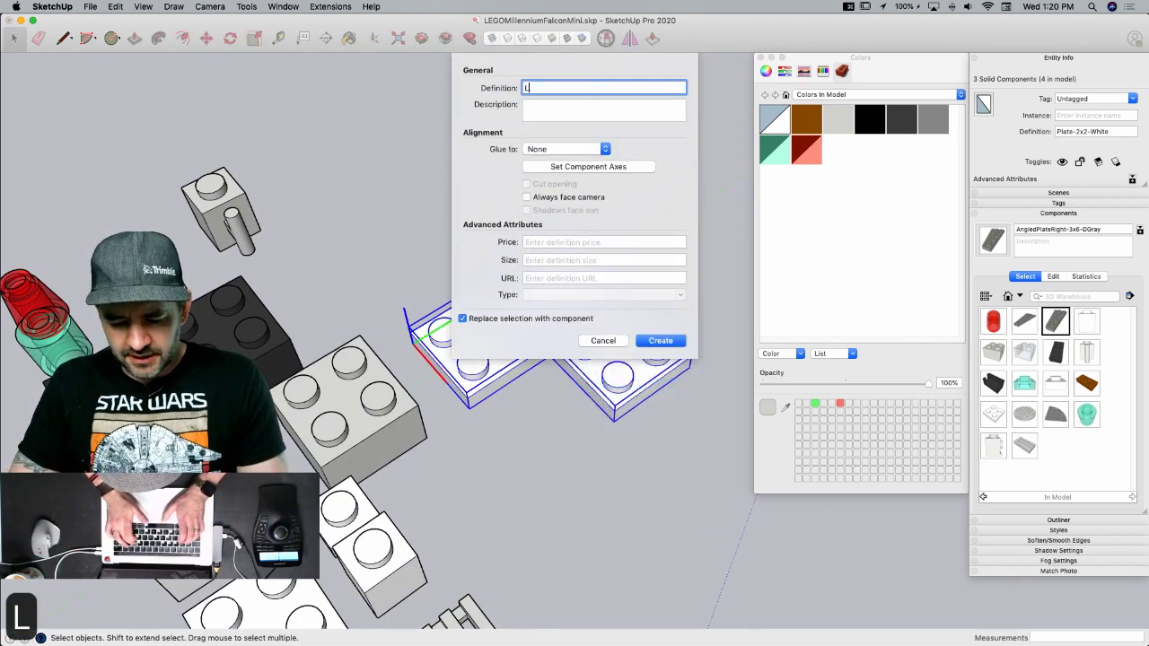
pyautogui.write('Plate-')
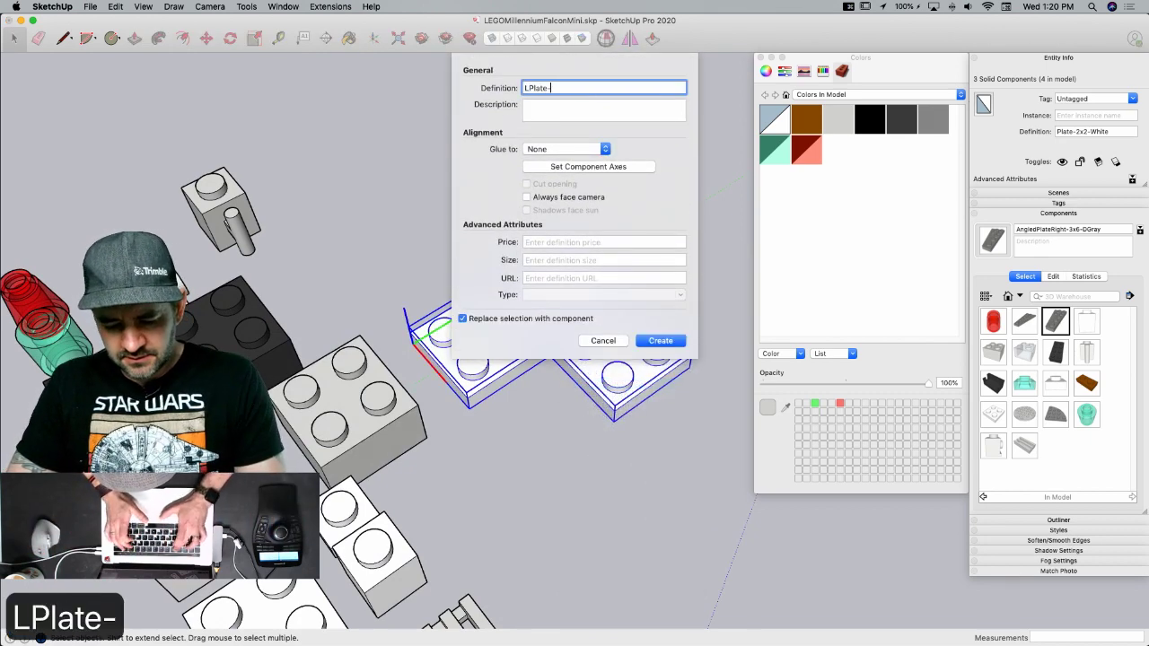
pyautogui.write('4x4-')
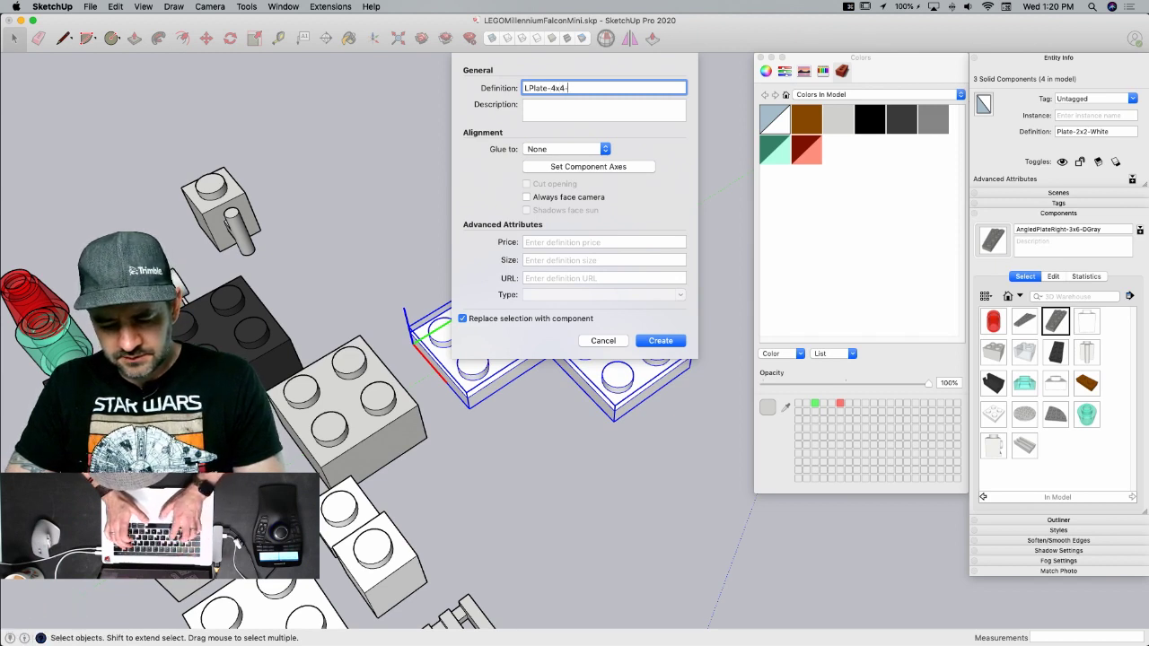
pyautogui.write('DGray')
pyautogui.press('Return')
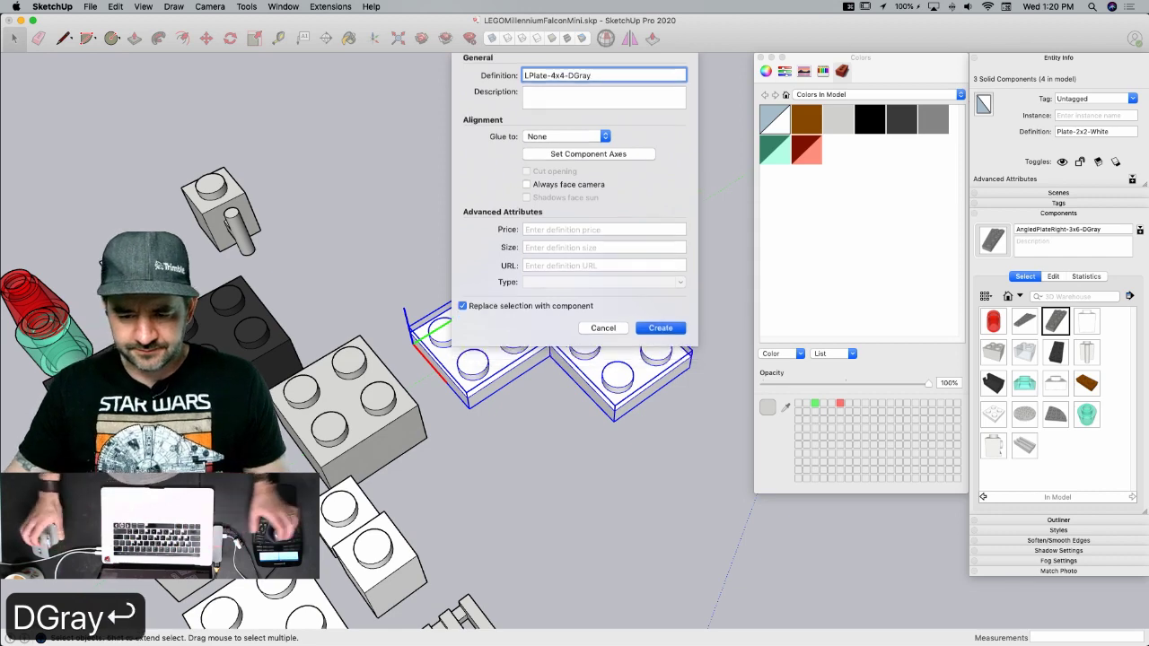
pyautogui.press('space')
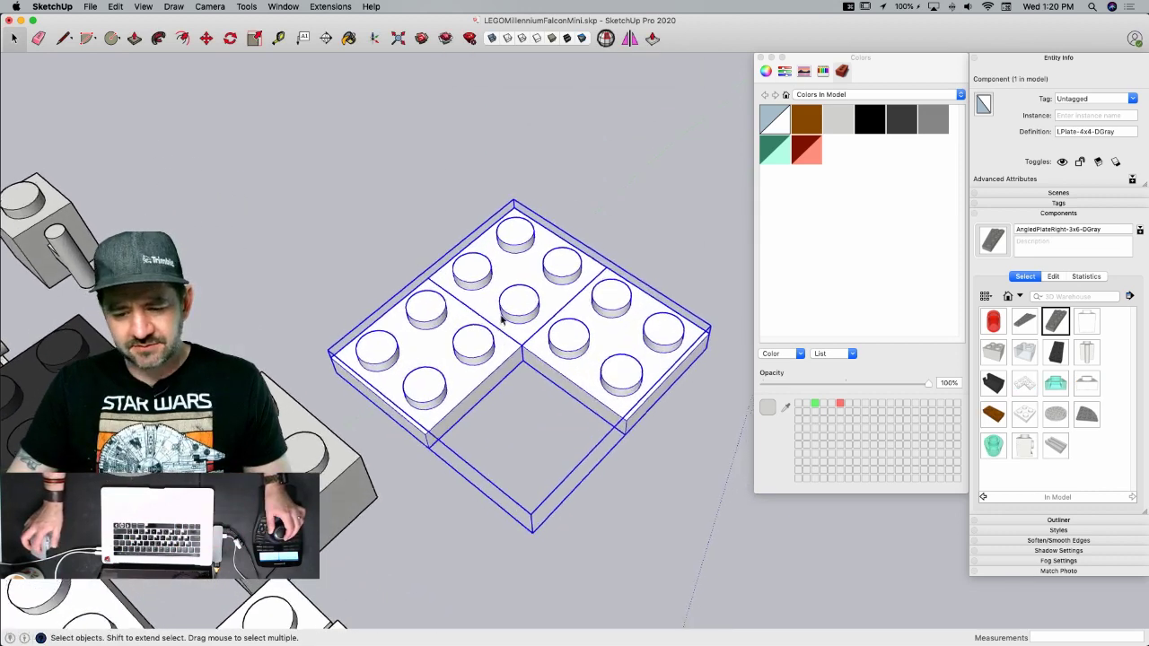
pyautogui.moveTo(499, 329); pyautogui.dragTo(509, 293, button='middle')
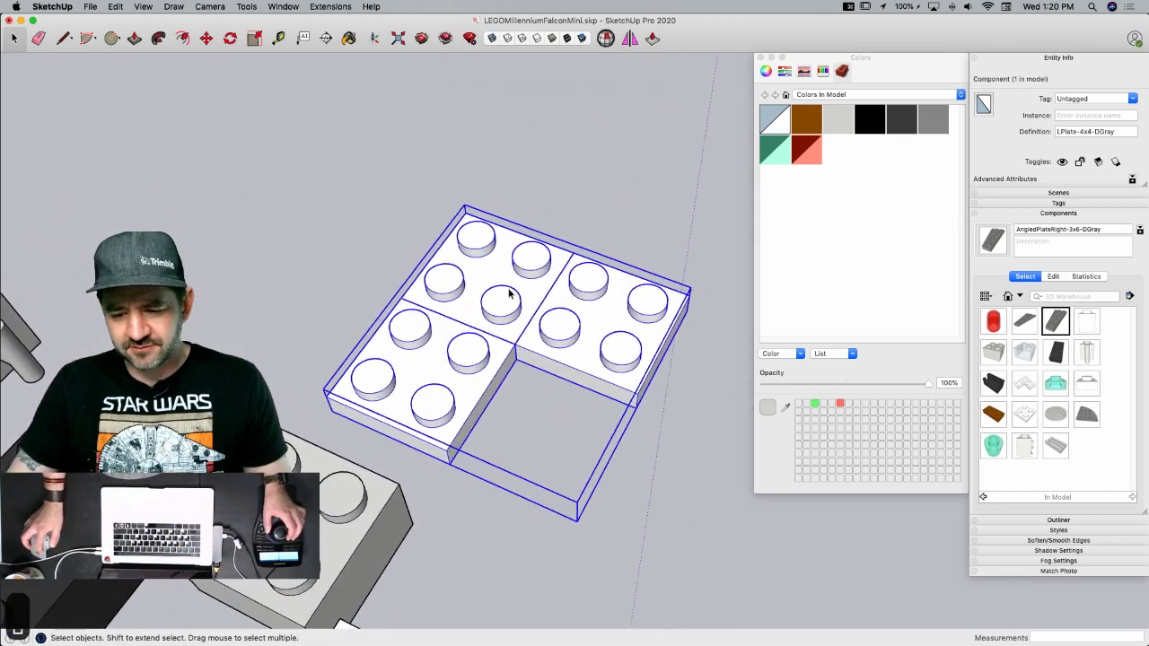
# - Explode the three 2x2 plates inside the L-plate component and erase the seam lines between them
pyautogui.doubleClick(556, 322)
pyautogui.rightClick(469, 360)
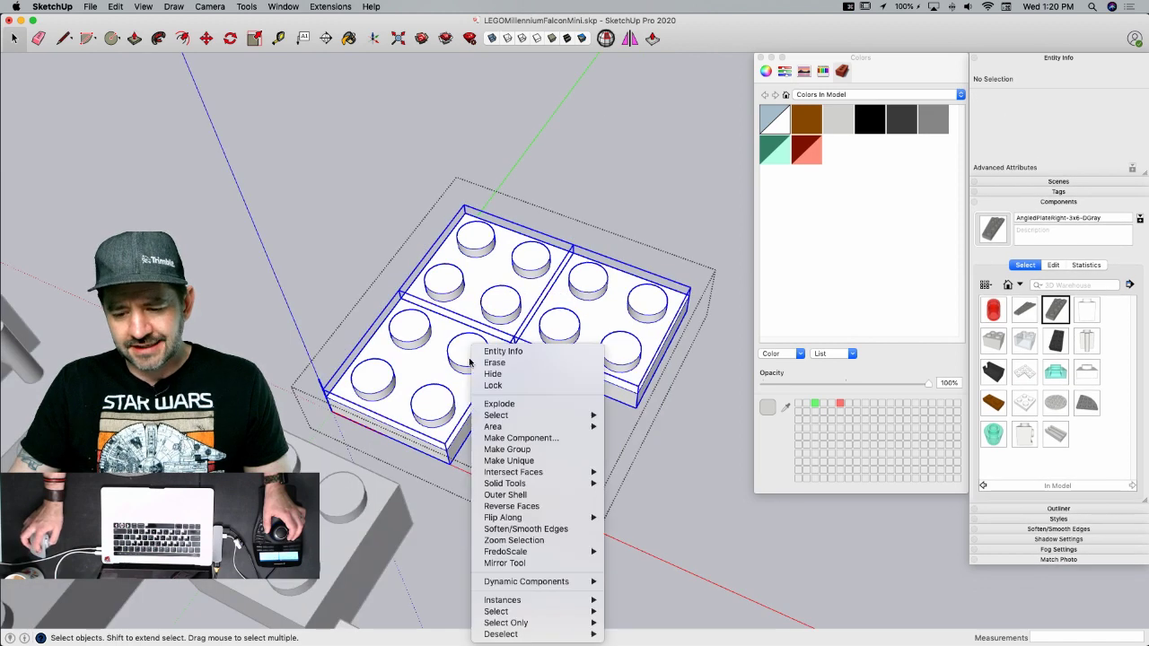
pyautogui.click(499, 404)
pyautogui.press('e')
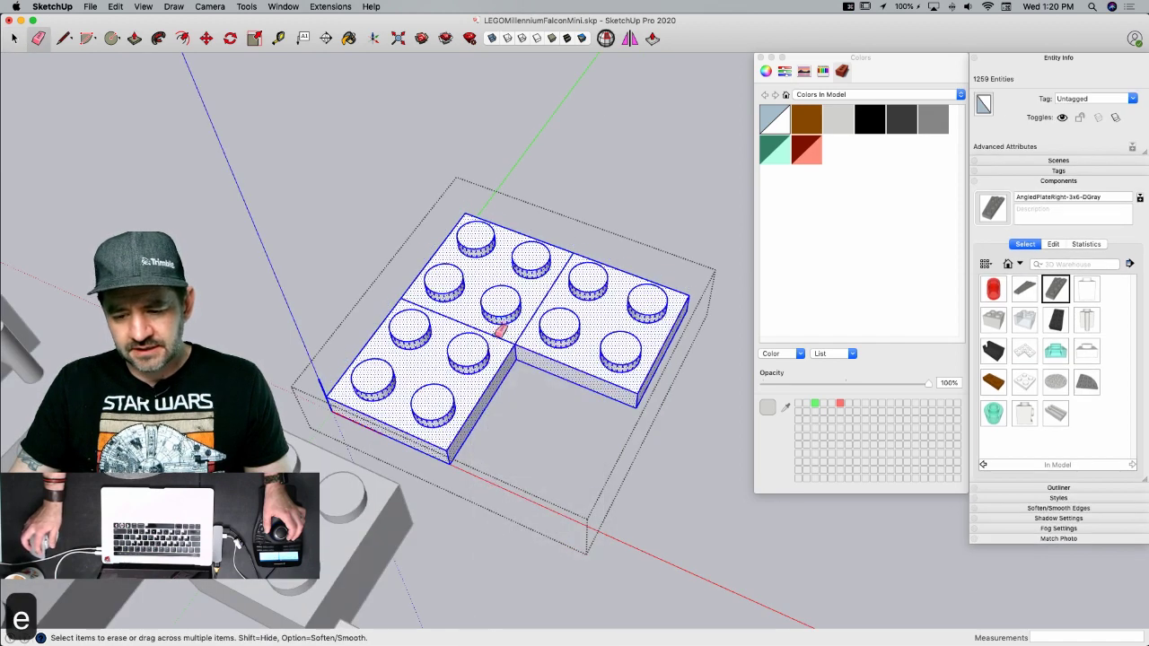
pyautogui.moveTo(537, 318); pyautogui.dragTo(530, 321)
pyautogui.moveTo(481, 389); pyautogui.dragTo(453, 431, button='middle')
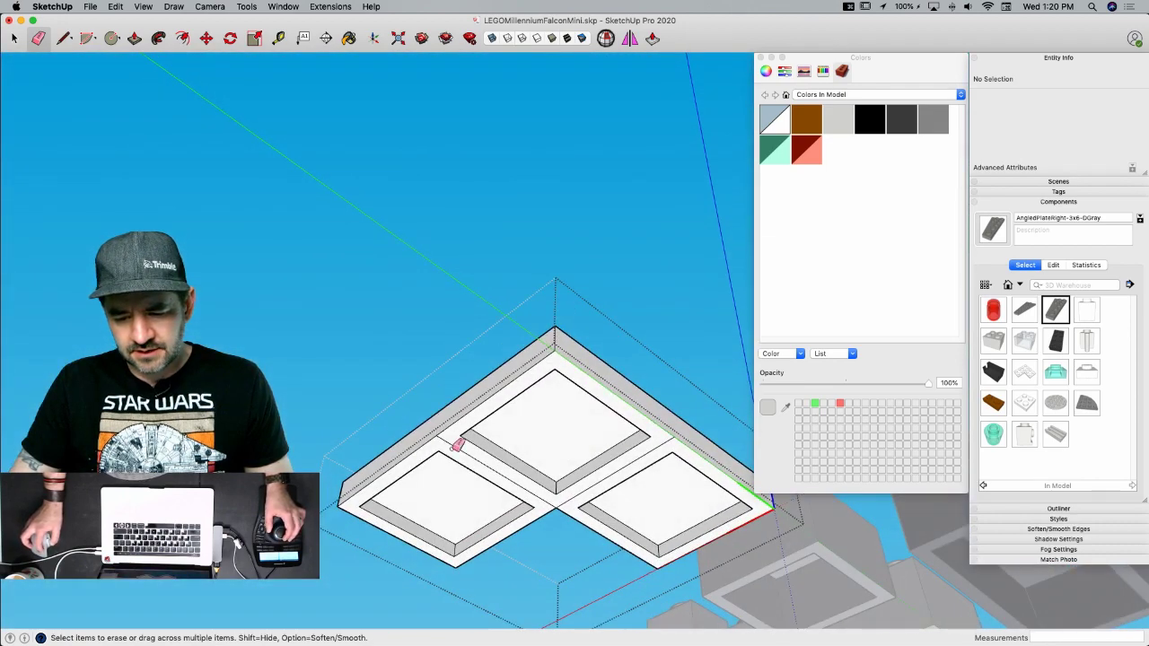
pyautogui.press('space')
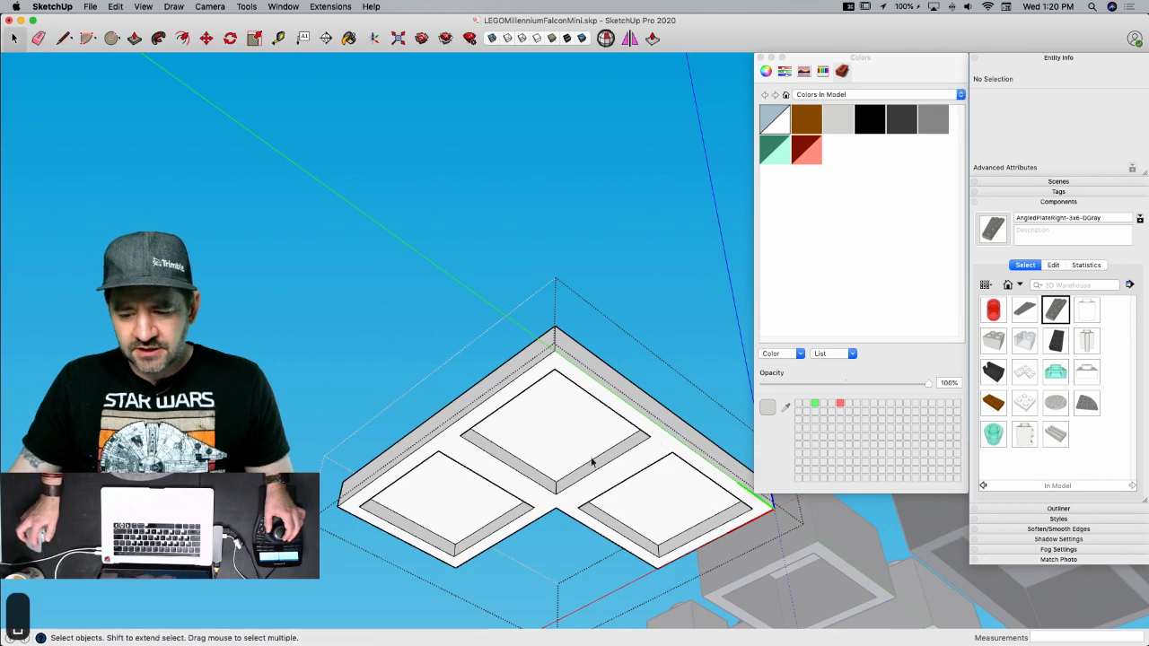
# - Push the dividing walls on the L-plate's underside in by 3.20 m to the recess floor
pyautogui.press('p')
pyautogui.click(608, 470)
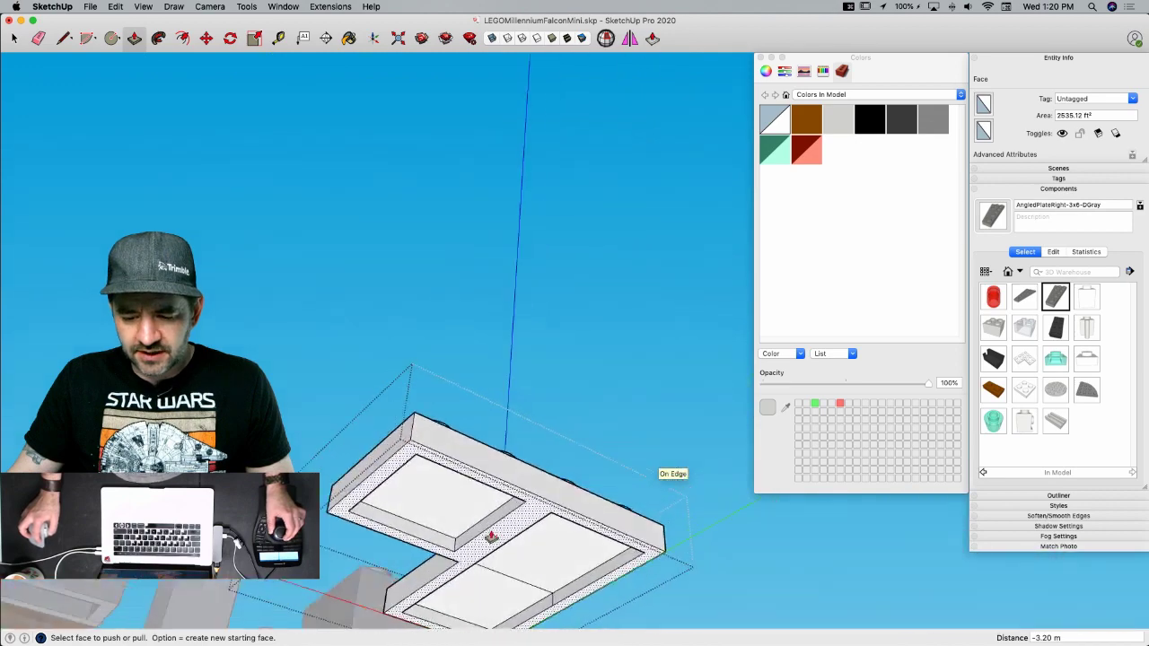
pyautogui.click(464, 539)
pyautogui.click(477, 566)
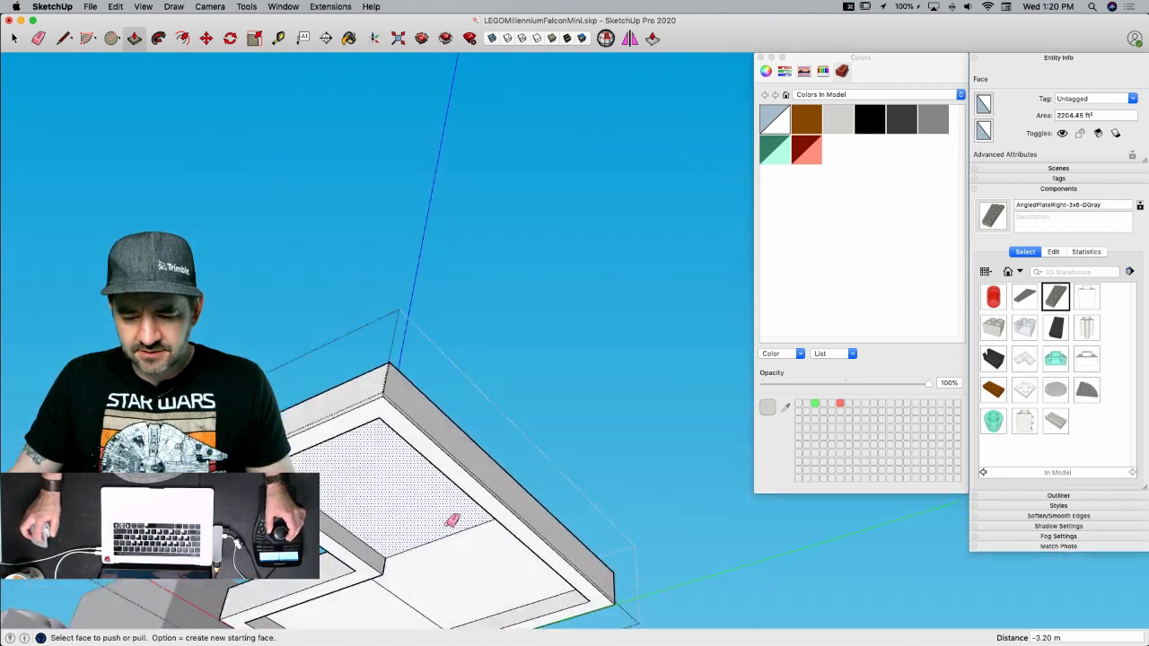
# - Erase the leftover lines on the underside so the recess becomes one continuous L-shaped face
pyautogui.press('e')
pyautogui.moveTo(359, 487); pyautogui.dragTo(381, 462)
pyautogui.moveTo(332, 509); pyautogui.dragTo(639, 348, button='middle')
pyautogui.moveTo(531, 402)
pyautogui.mouseDown(button='middle')
pyautogui.moveTo(539, 385)
pyautogui.moveTo(523, 380)
pyautogui.moveTo(619, 325)
pyautogui.mouseUp(button='middle')
pyautogui.moveTo(634, 352); pyautogui.dragTo(636, 340)
pyautogui.press('space')
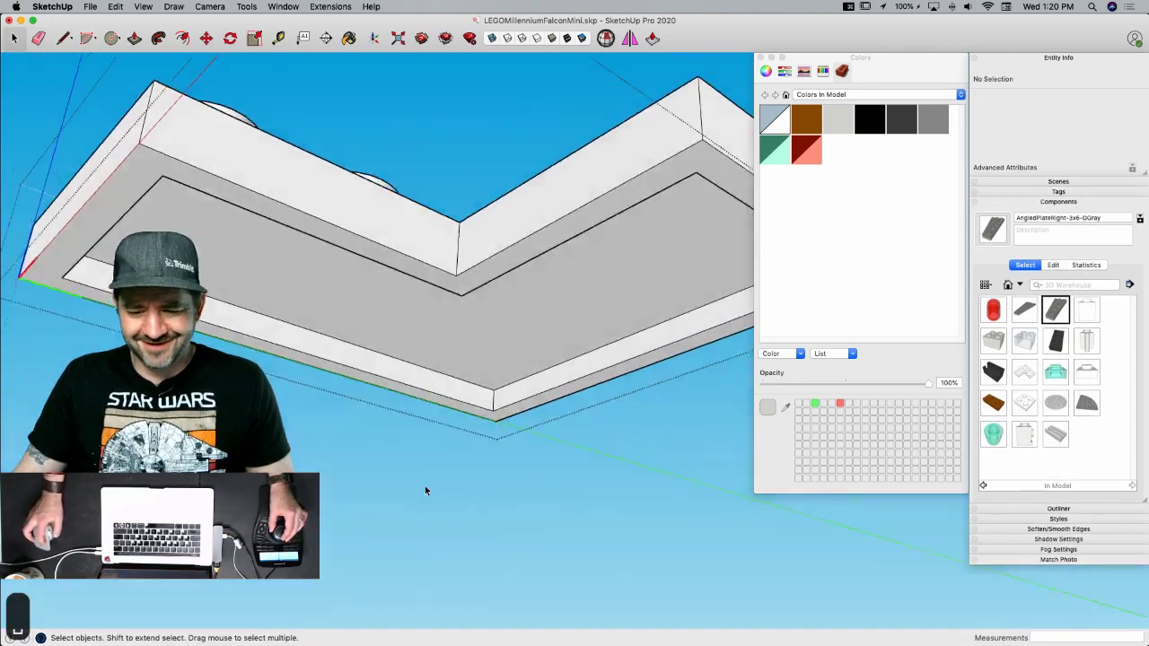
# - Paint all geometry of the L-plate with the plates' dark gray from the model's colors
pyautogui.doubleClick(470, 327)
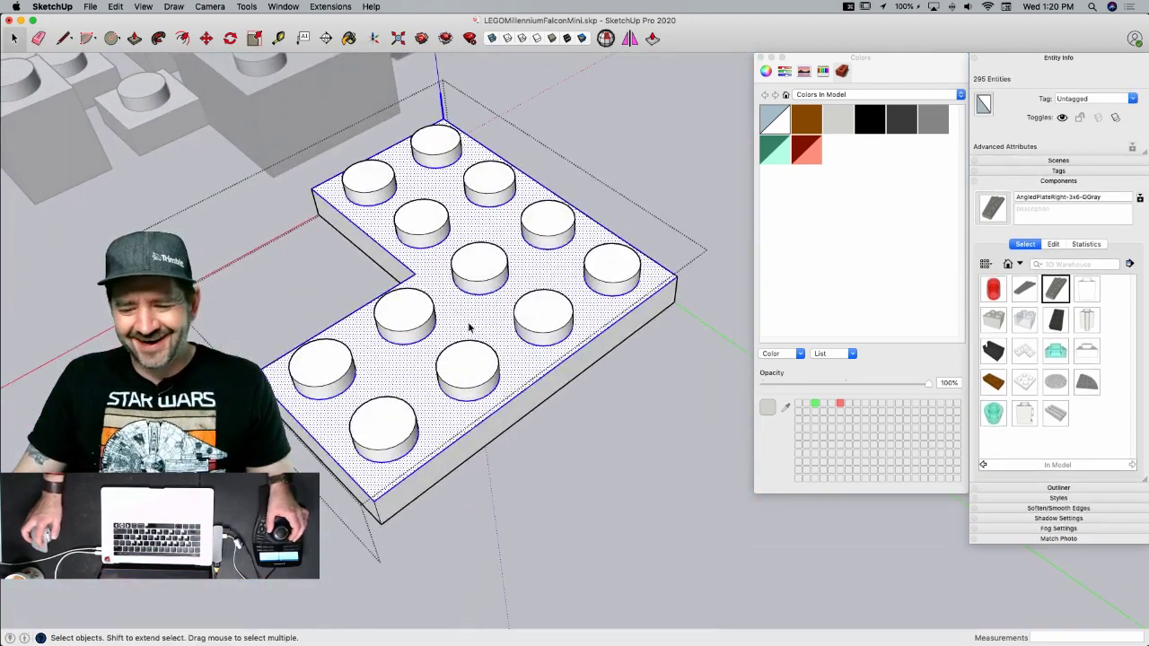
pyautogui.tripleClick(468, 328)
pyautogui.press('b')
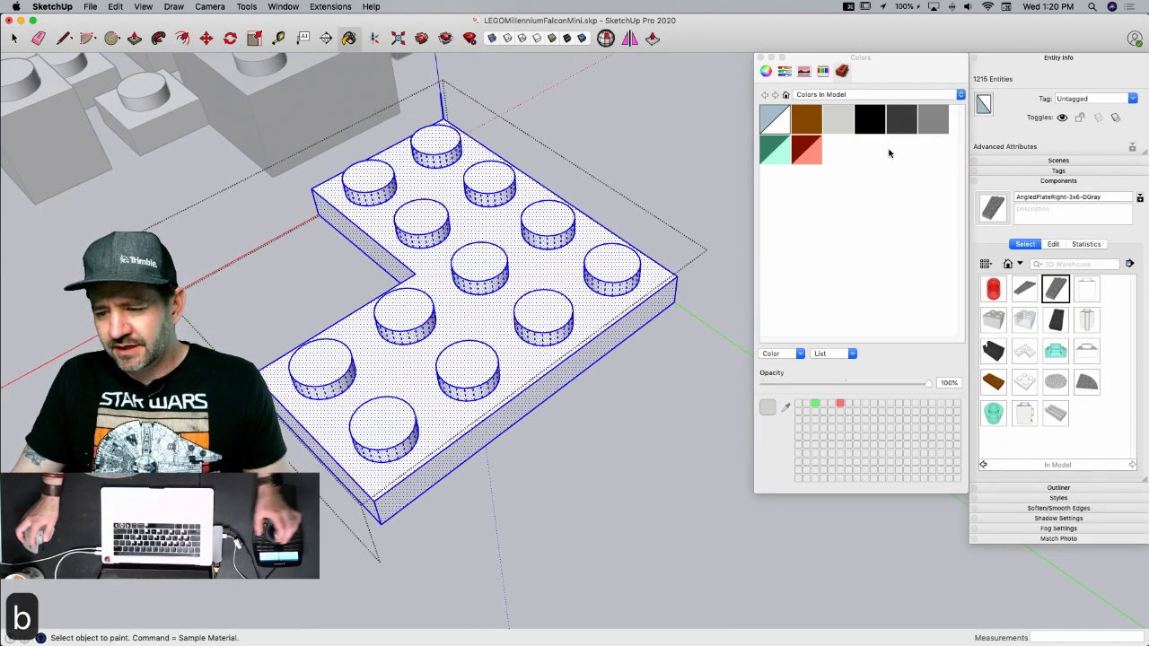
pyautogui.click(528, 241)
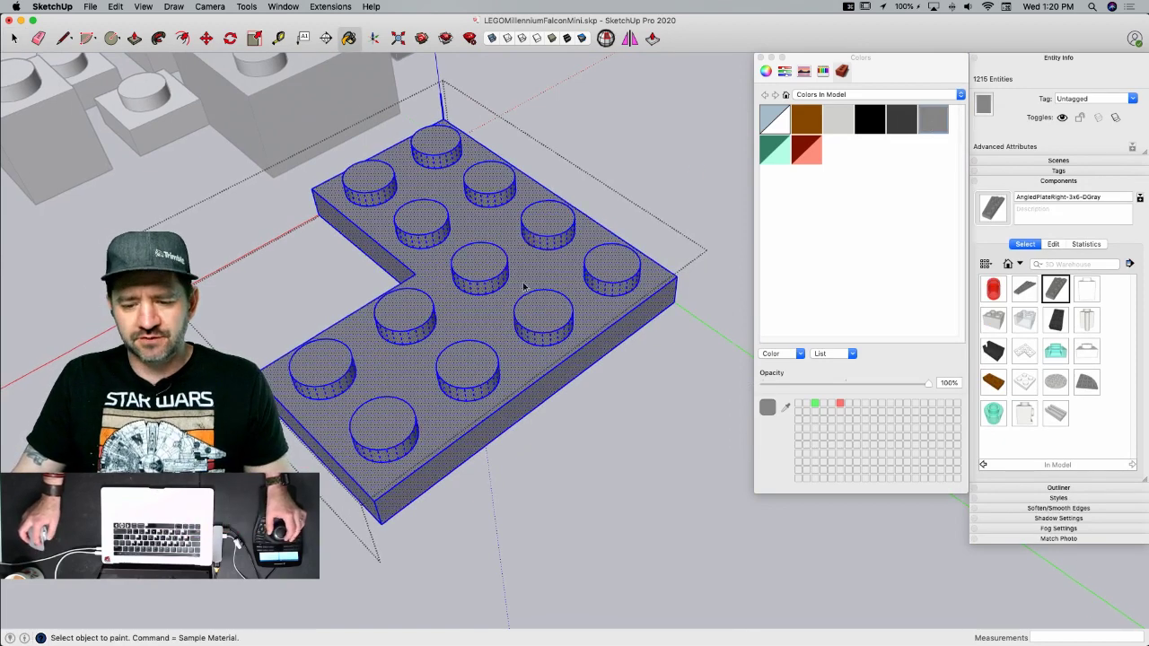
pyautogui.press('space')
pyautogui.scroll(-5, 579, 230)
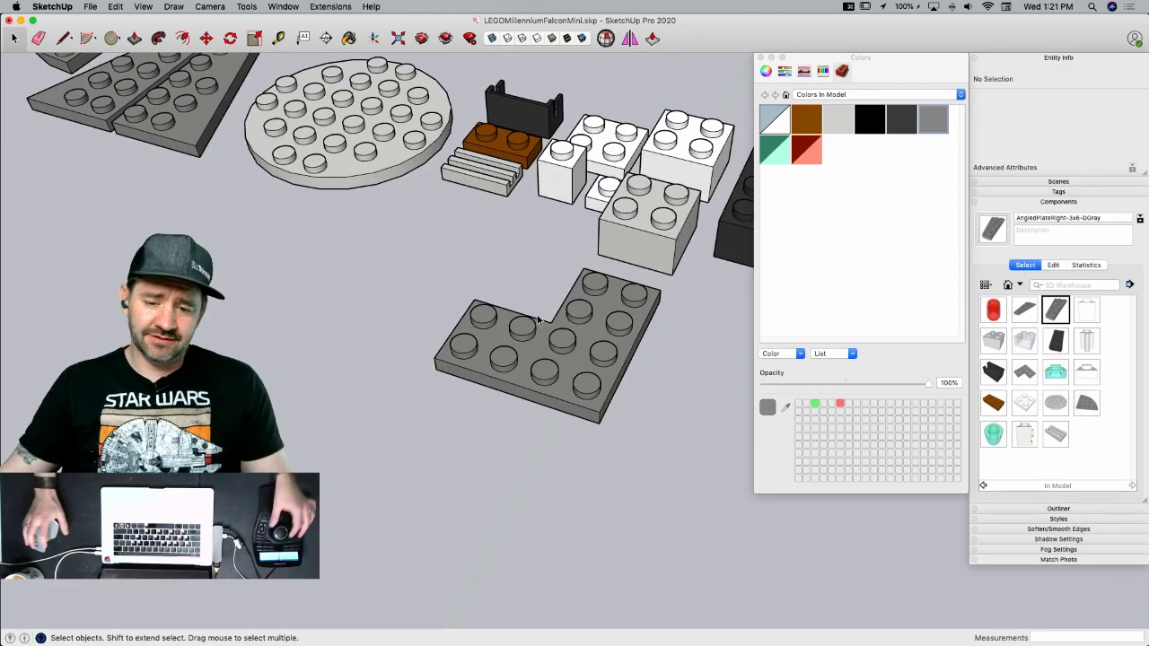
# - Copy the dark gray L-plate onto the Falcon assembly, fitted beside the black brick and over the angled plate
pyautogui.moveTo(538, 318); pyautogui.dragTo(535, 402, button='middle')
pyautogui.moveTo(601, 422); pyautogui.dragTo(657, 469, button='middle')
pyautogui.press('m')
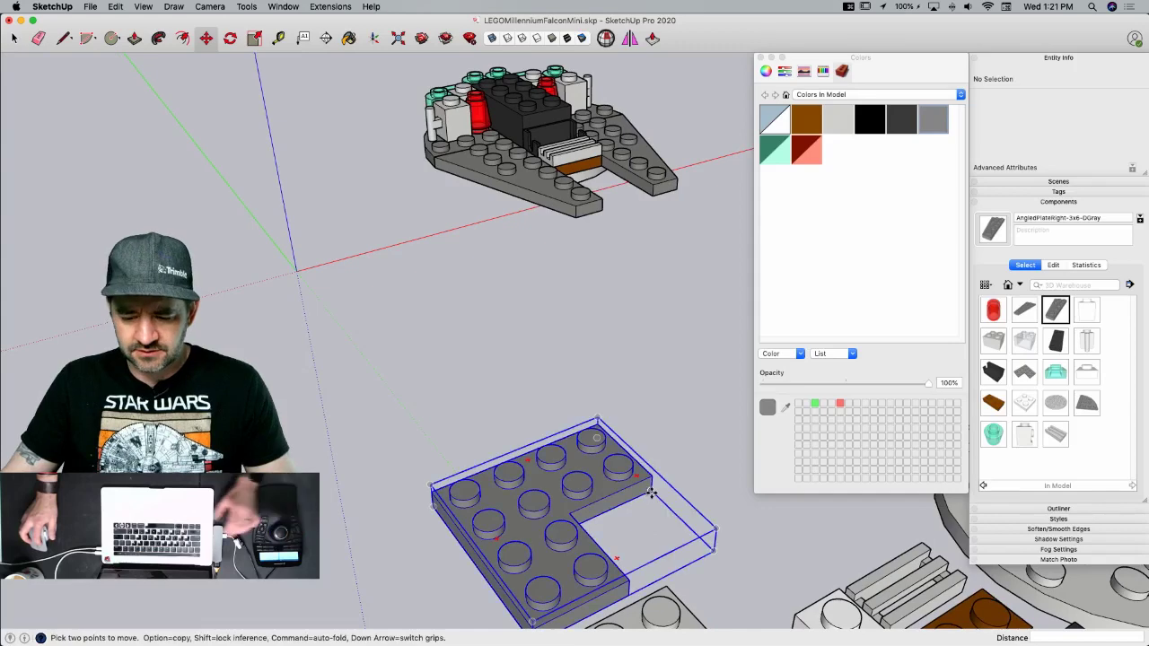
pyautogui.click(644, 471)
pyautogui.press('alt')
pyautogui.scroll(6, 539, 189)
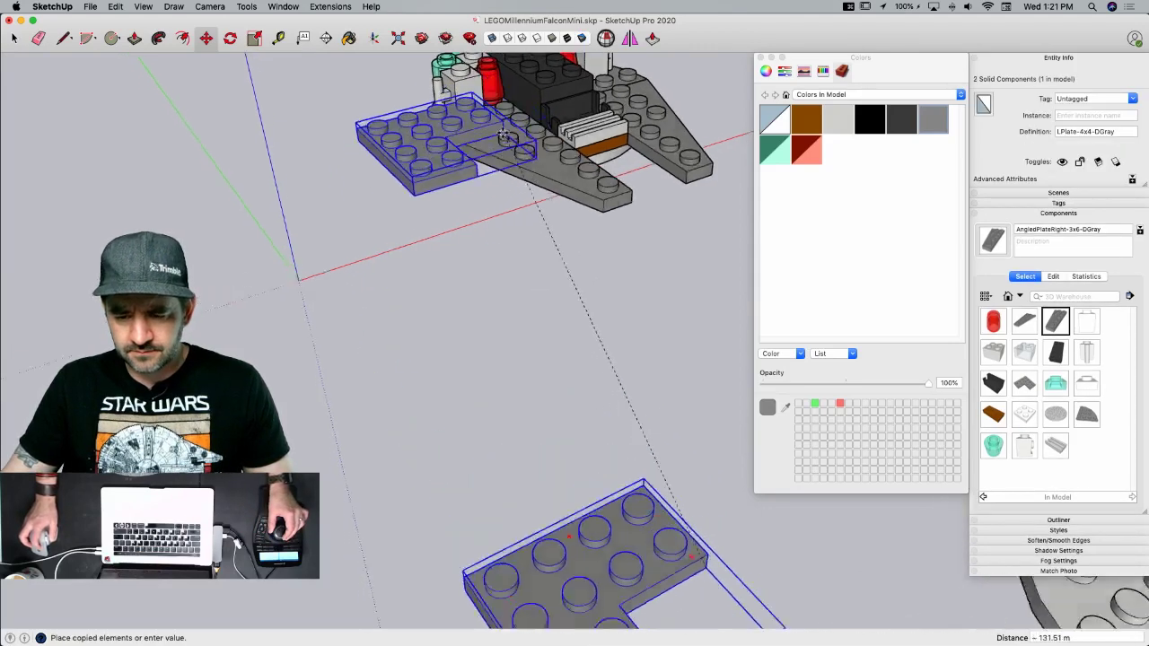
pyautogui.scroll(-3, 565, 234)
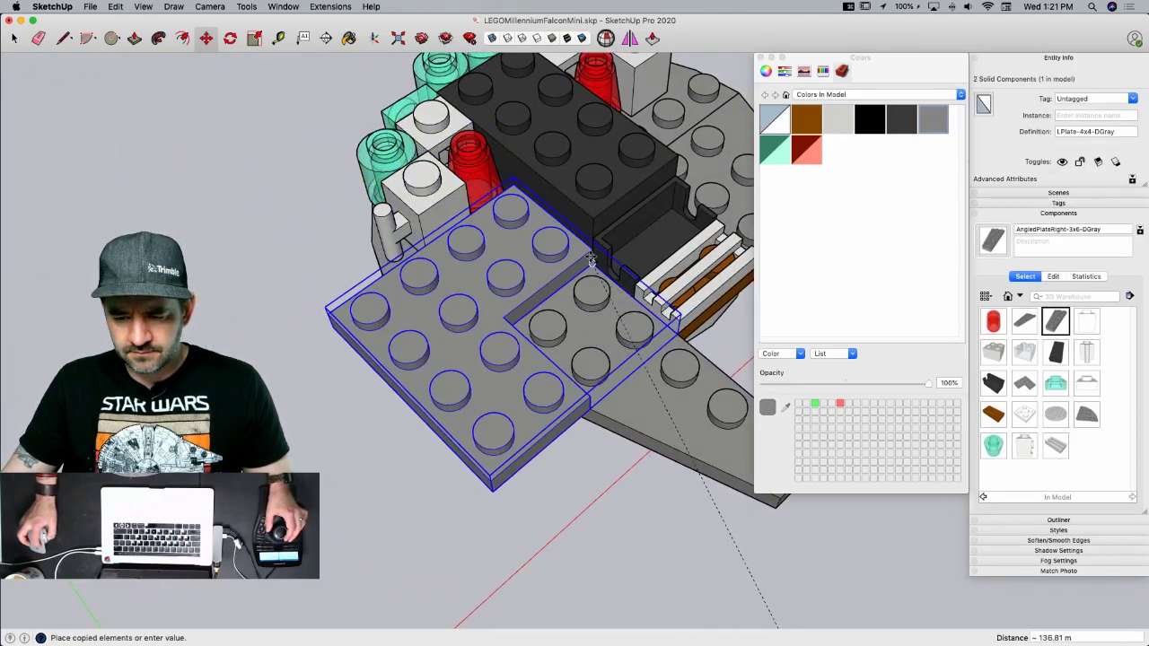
pyautogui.click(591, 257)
pyautogui.scroll(-4, 556, 407)
pyautogui.press('space')
pyautogui.click(561, 415)
# - Copy the light gray 2x2 brick onto the assembly, against the side of the black brick opposite the L-plate
pyautogui.scroll(-4, 562, 415)
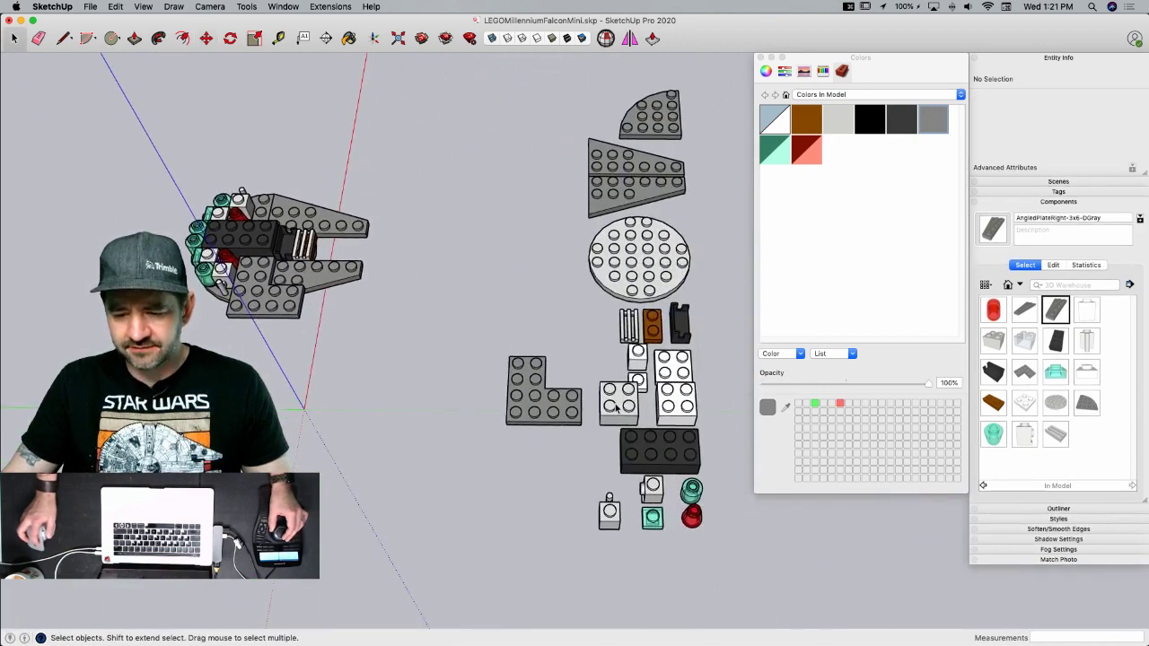
pyautogui.click(615, 406)
pyautogui.moveTo(600, 409); pyautogui.dragTo(593, 440, button='middle')
pyautogui.scroll(2, 593, 440)
pyautogui.press('m')
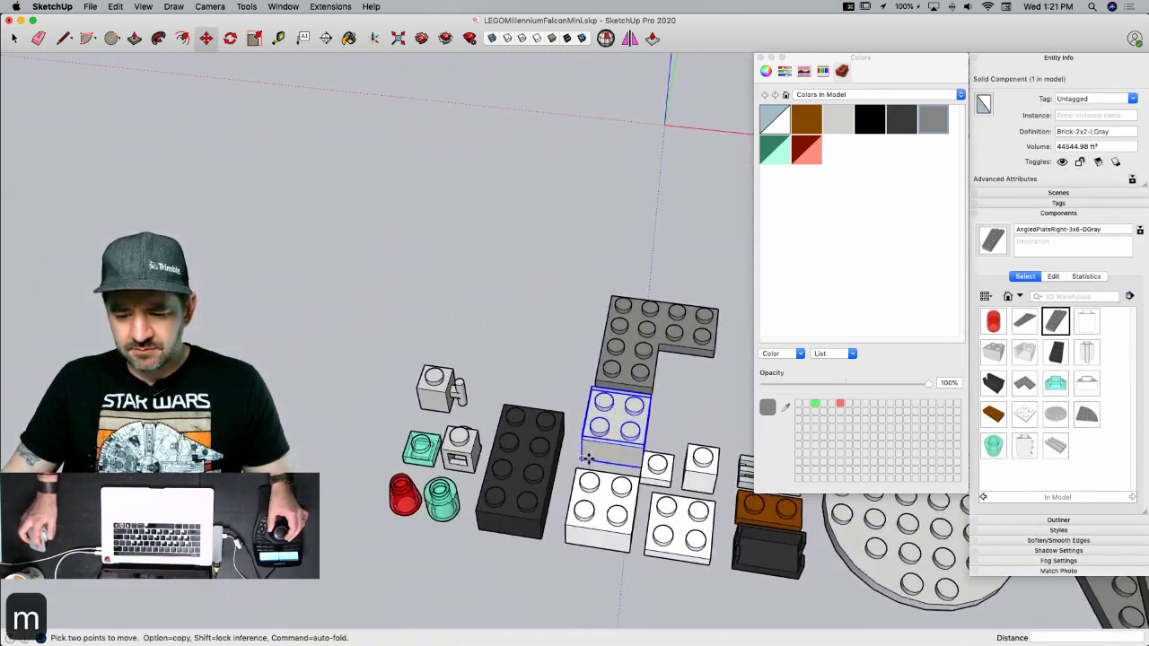
pyautogui.click(584, 460)
pyautogui.press('alt')
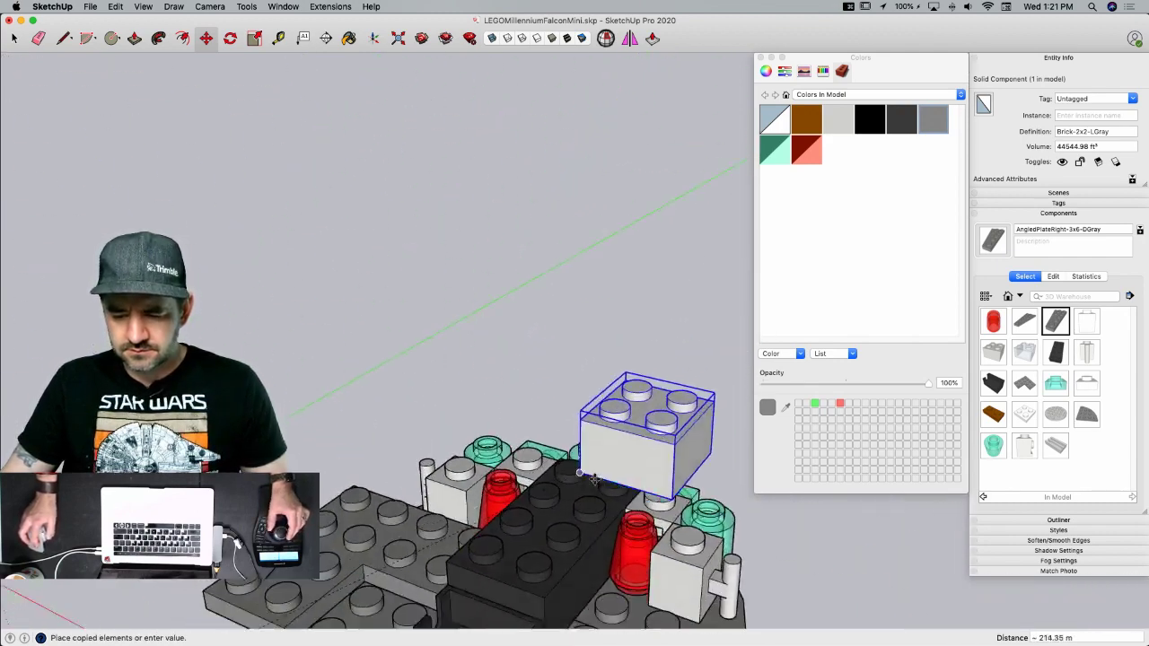
pyautogui.scroll(2, 565, 431)
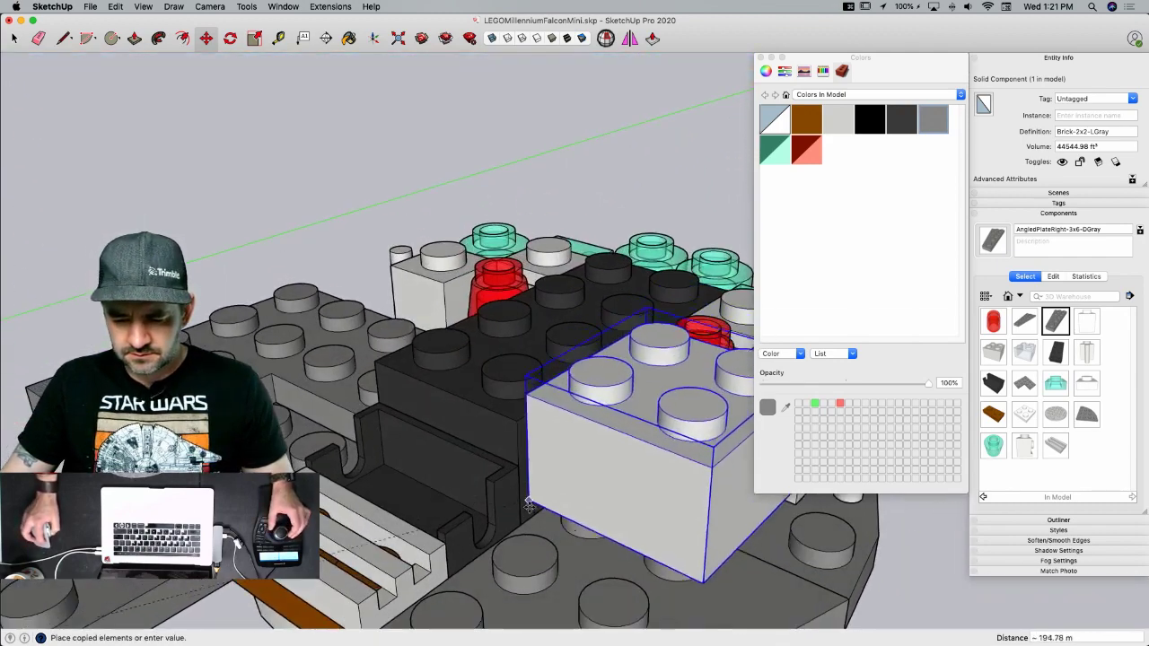
pyautogui.click(529, 522)
pyautogui.scroll(-5, 708, 359)
pyautogui.press('space')
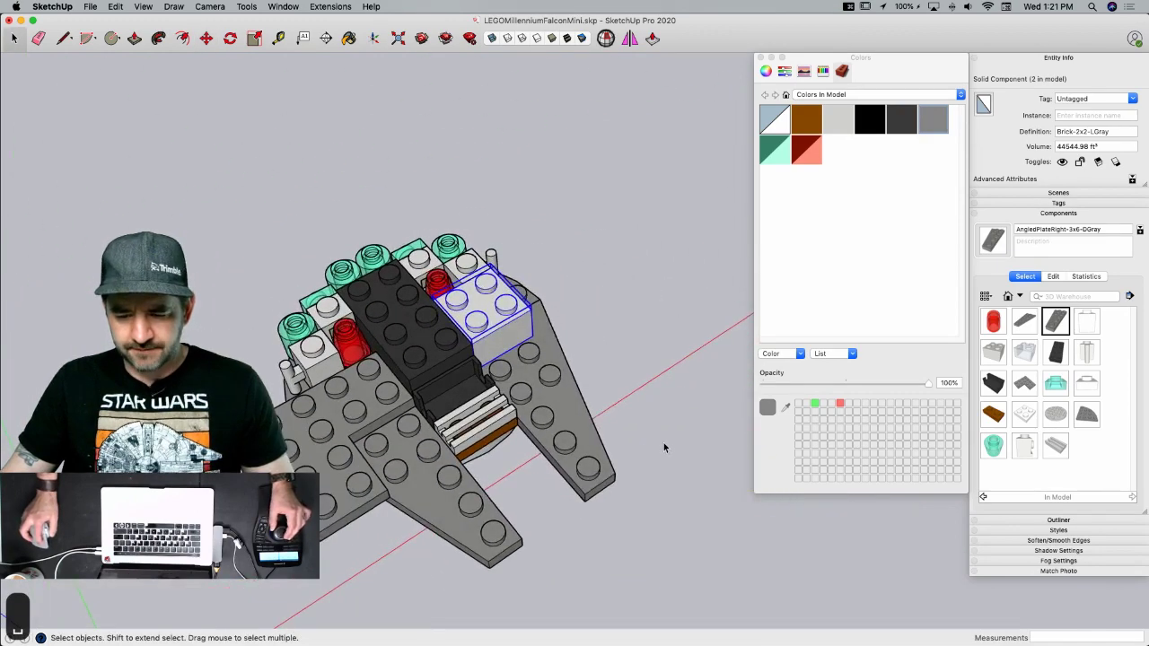
# - Compare the assembly with step 9 in the instructions PDF and review the parts for steps 10 and 11
pyautogui.press('super+Tab')
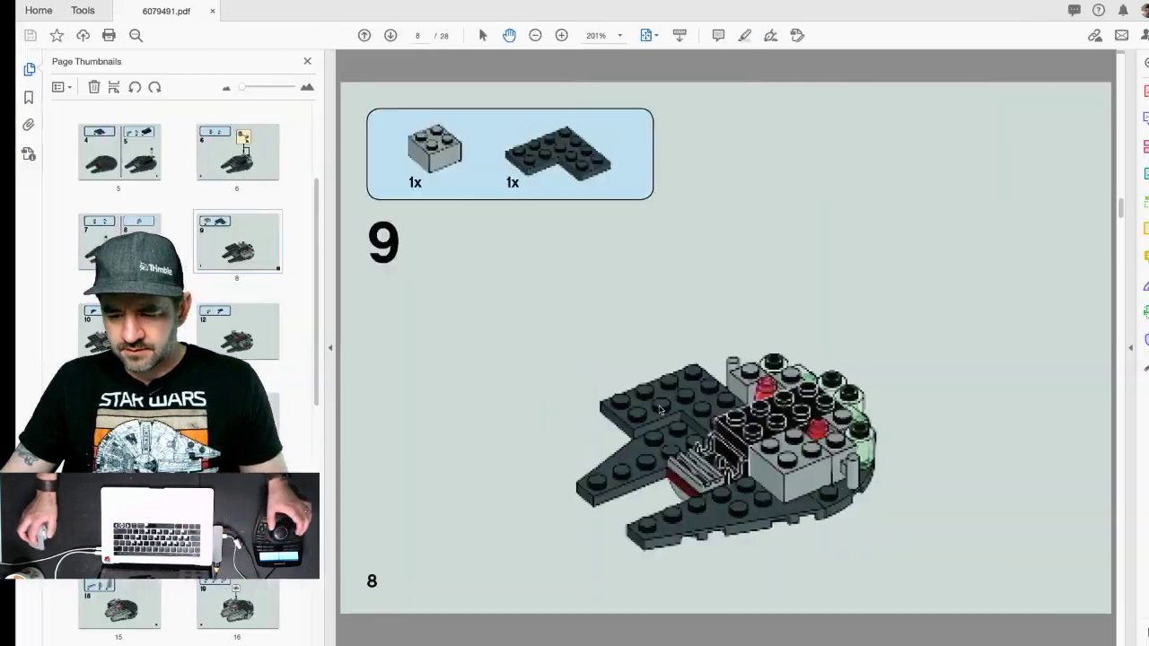
pyautogui.scroll(-1, 878, 410)
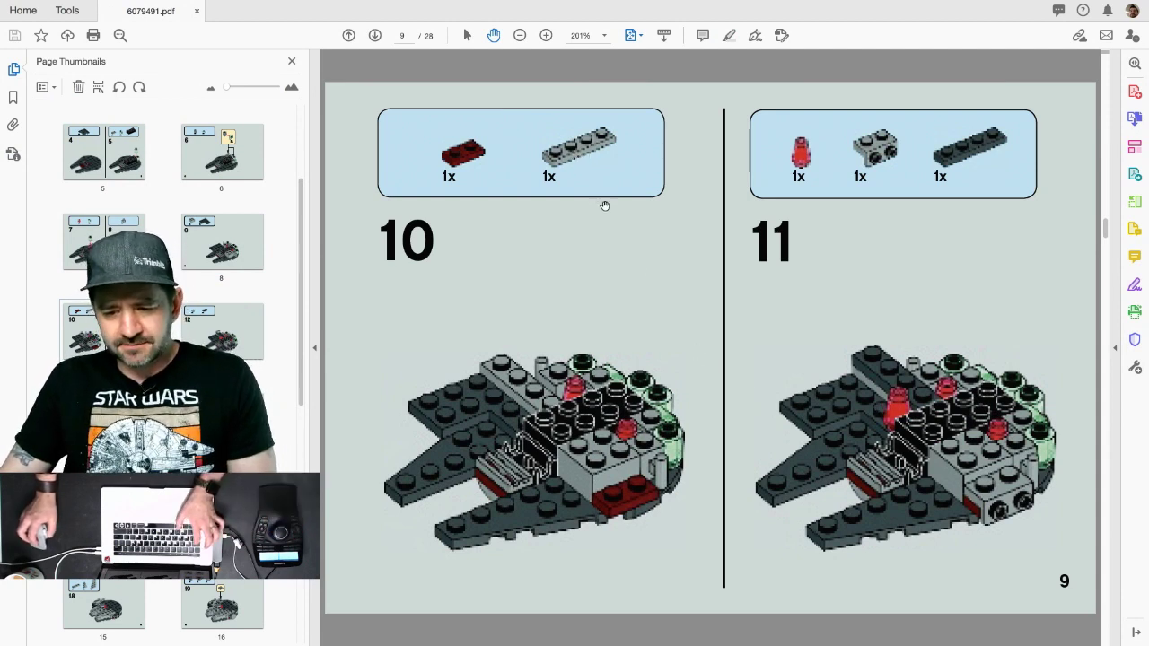
pyautogui.press('super+Tab')
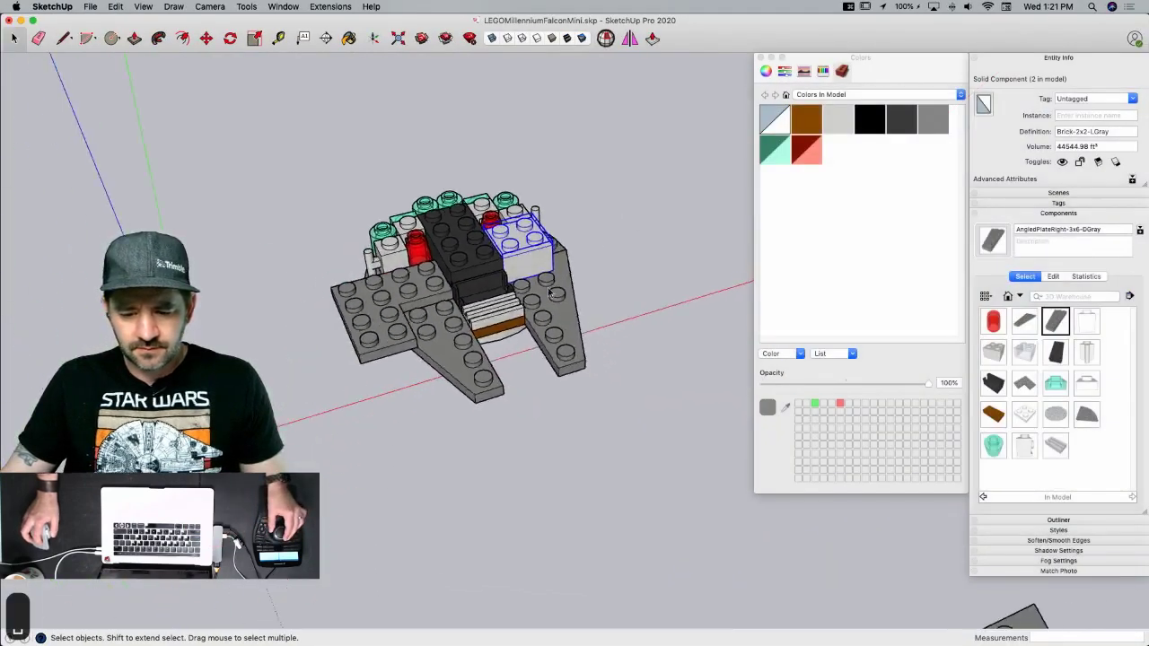
# - Copy the brown 1x2 plate from the parts layout onto the assembly, against the light gray 2x2 brick
pyautogui.scroll(5, 445, 355)
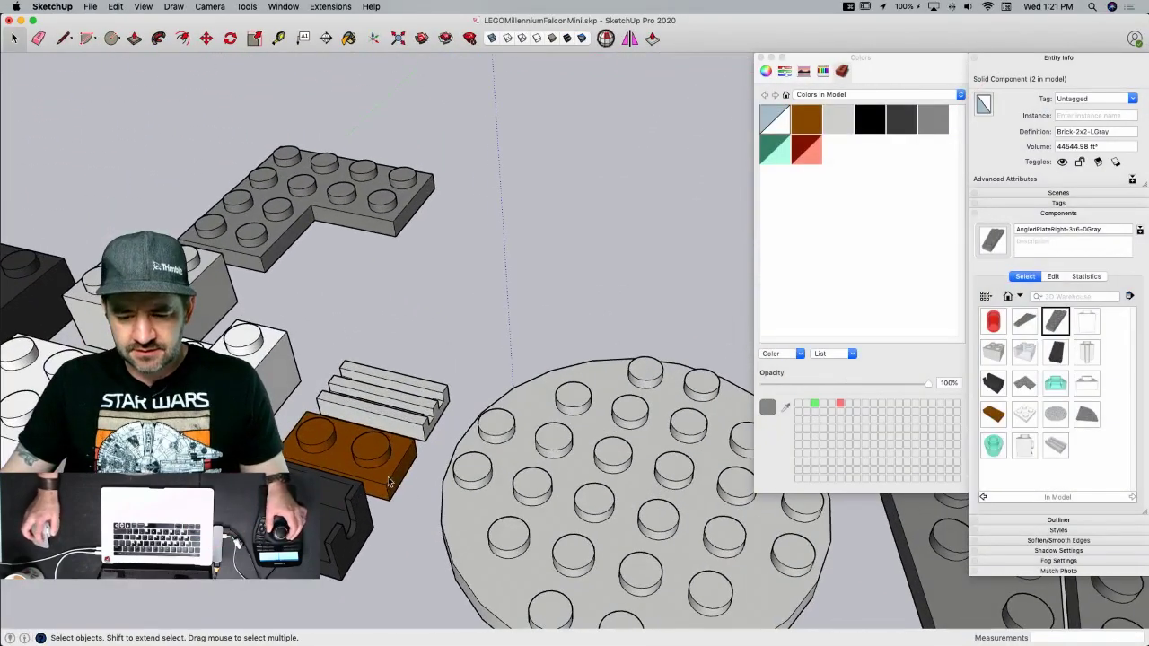
pyautogui.press('m')
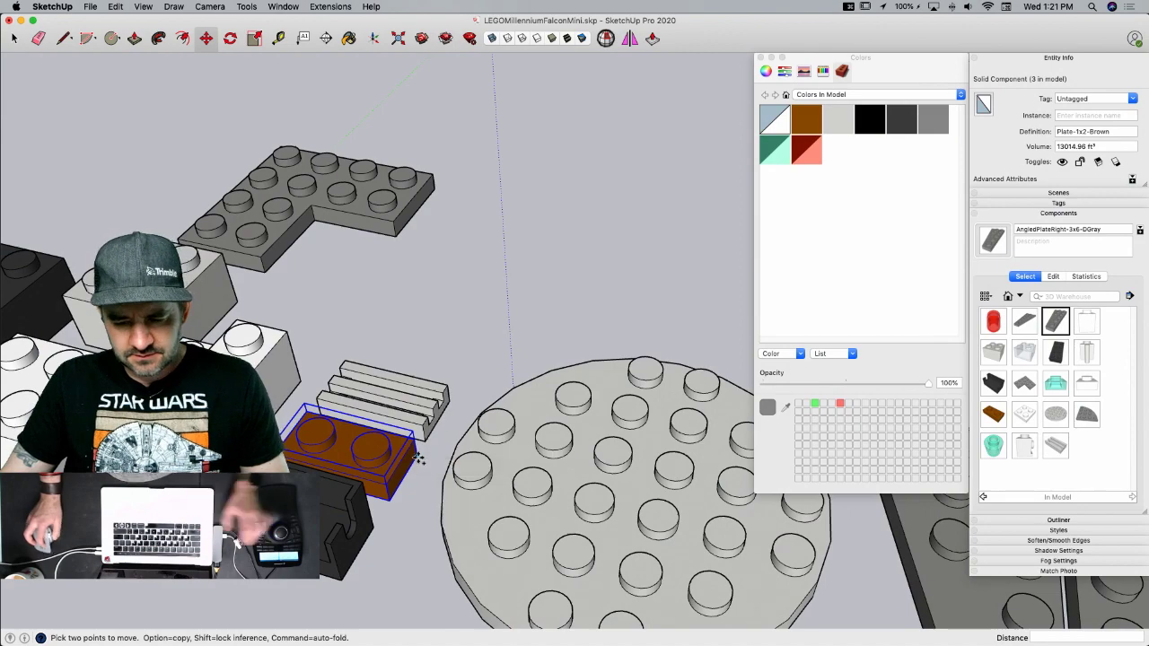
pyautogui.click(416, 458)
pyautogui.press('alt')
pyautogui.scroll(2, 597, 377)
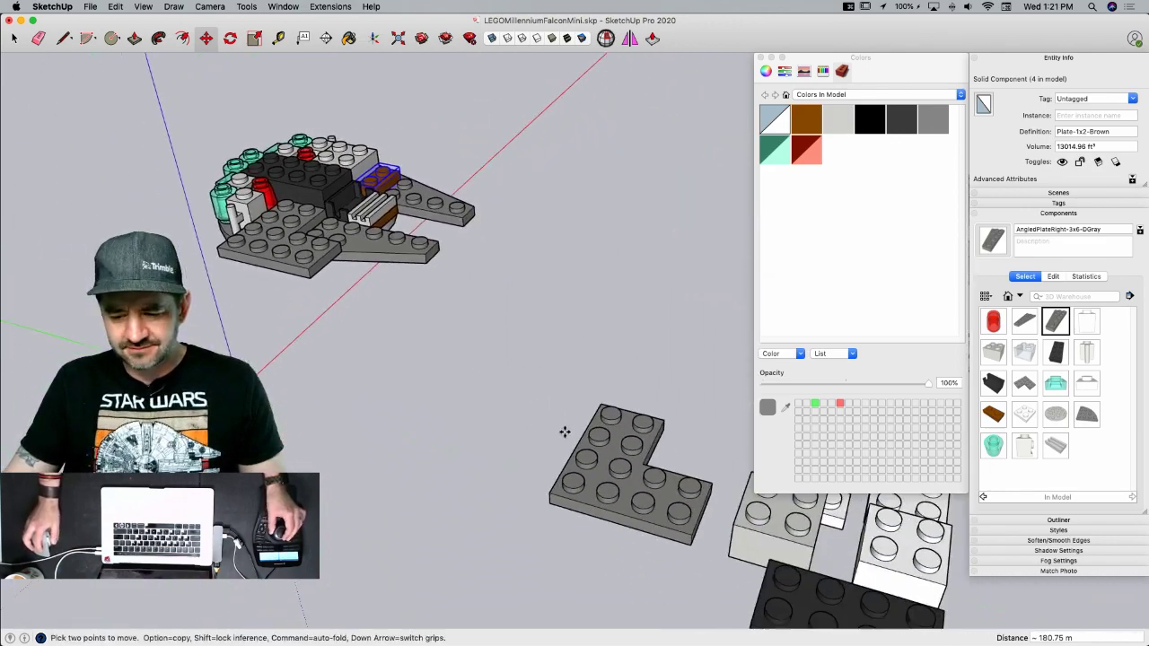
pyautogui.press('space')
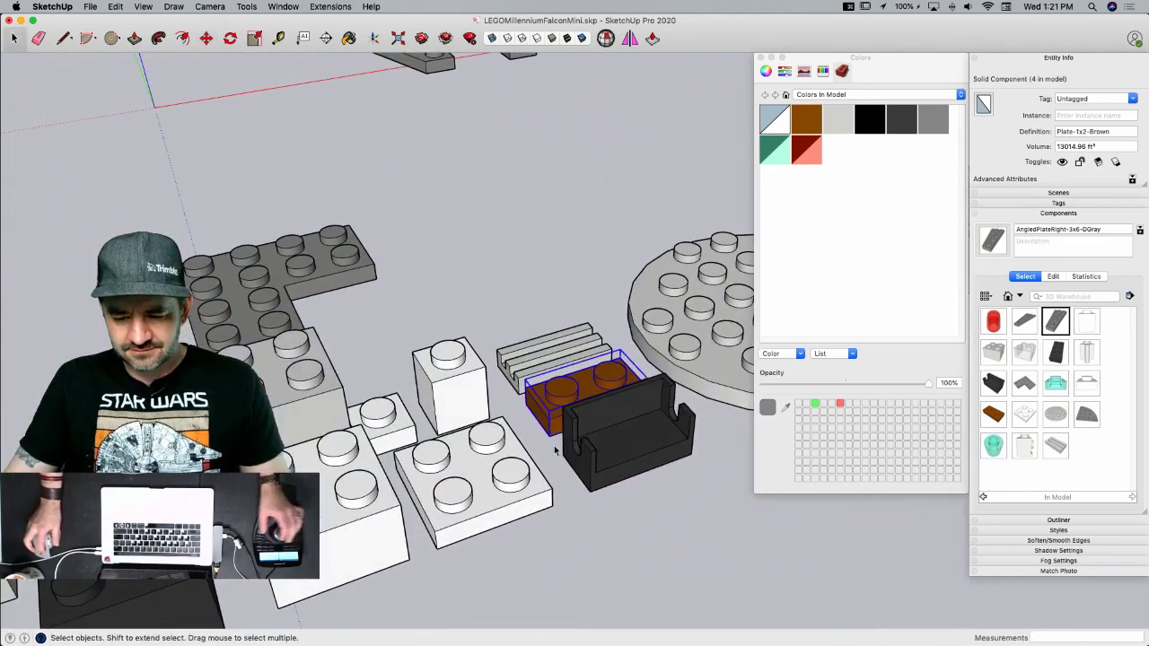
# - Copy the brown 1x2 plate to the open area beyond the grille tile in the parts layout
pyautogui.press('m')
pyautogui.press('alt')
pyautogui.click(555, 454)
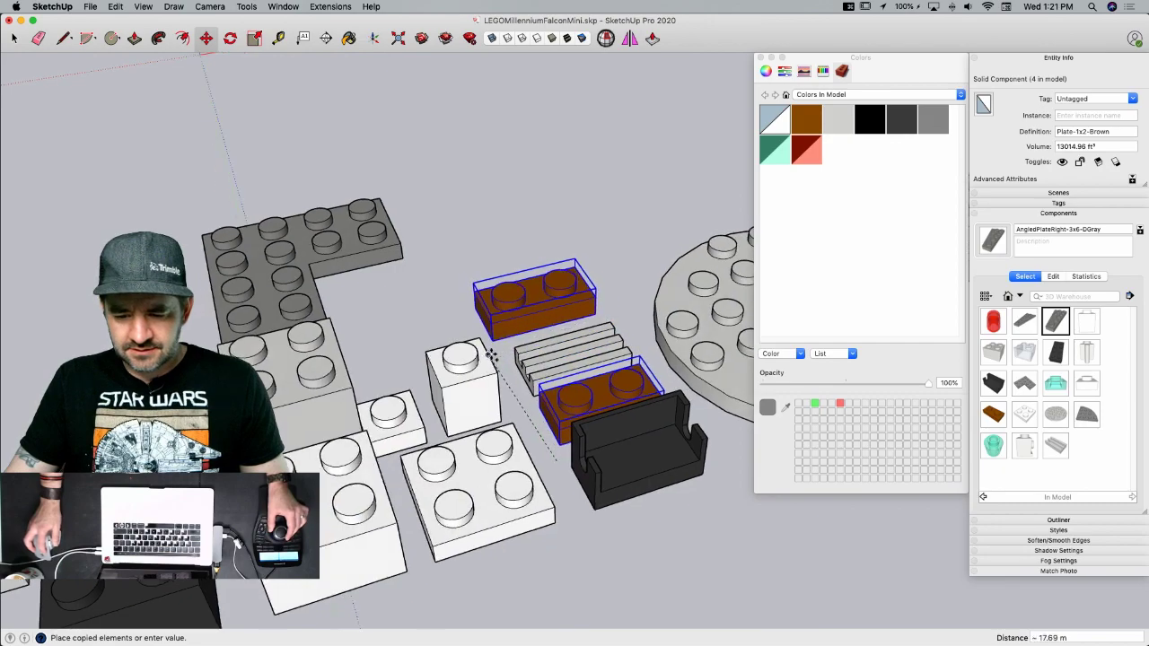
pyautogui.click(526, 359)
pyautogui.press('space')
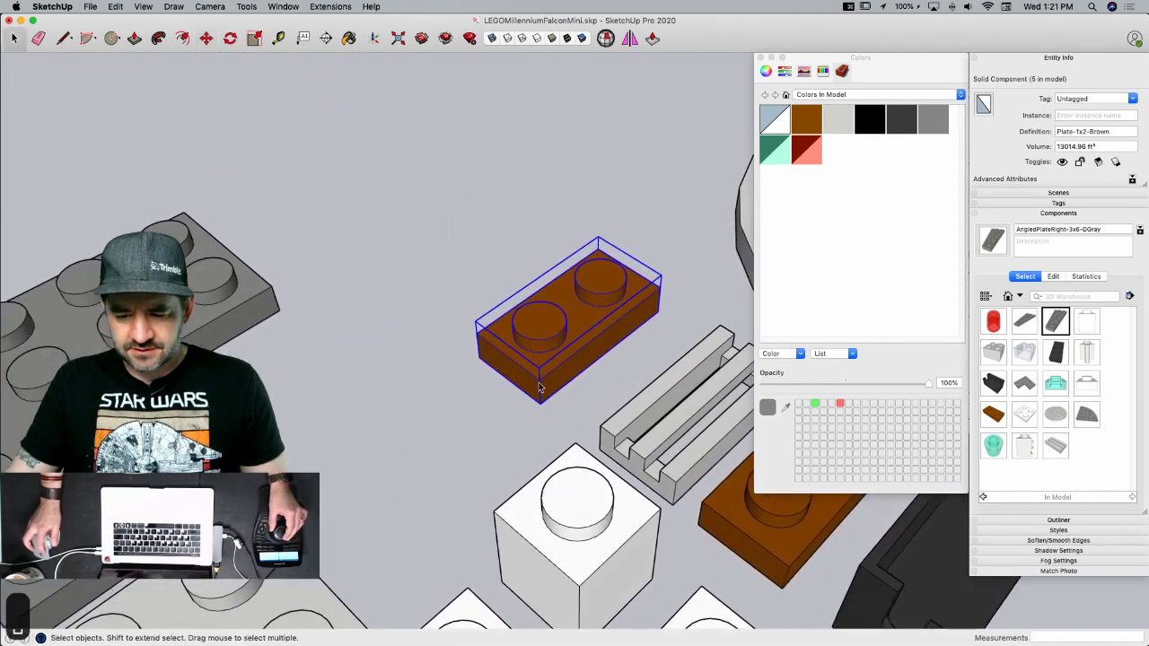
# - Copy the new brown 1x2 plate end to end so that the two form a 1x4 strip
pyautogui.press('m')
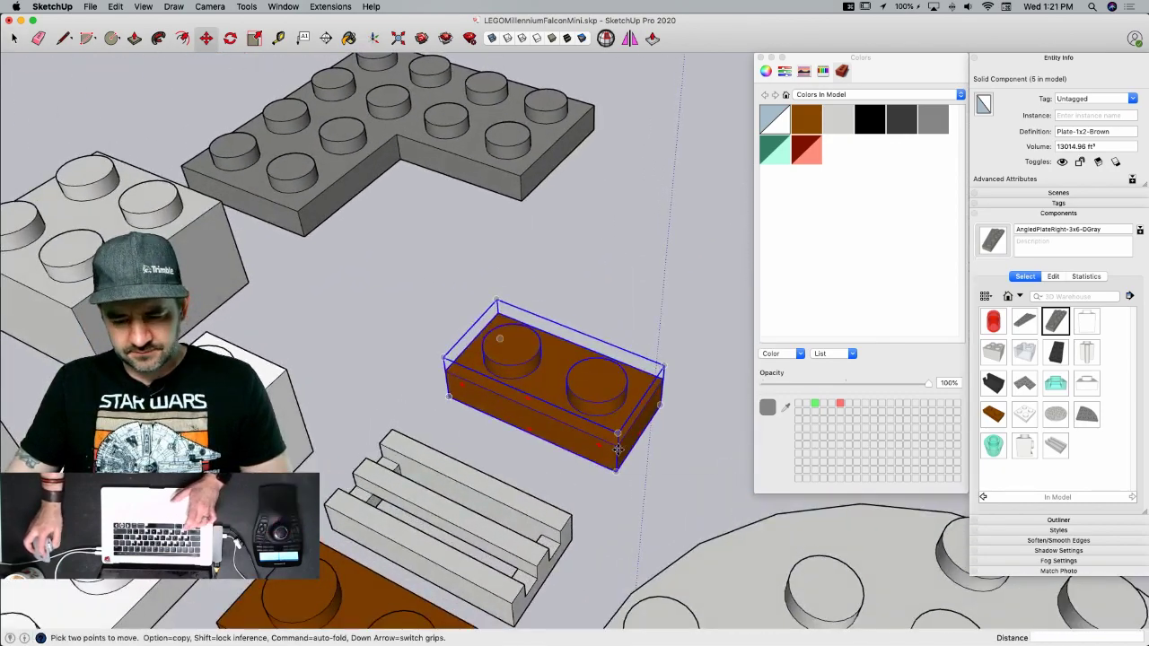
pyautogui.press('alt')
pyautogui.click(617, 447)
pyautogui.click(448, 372)
pyautogui.rightClick(455, 377)
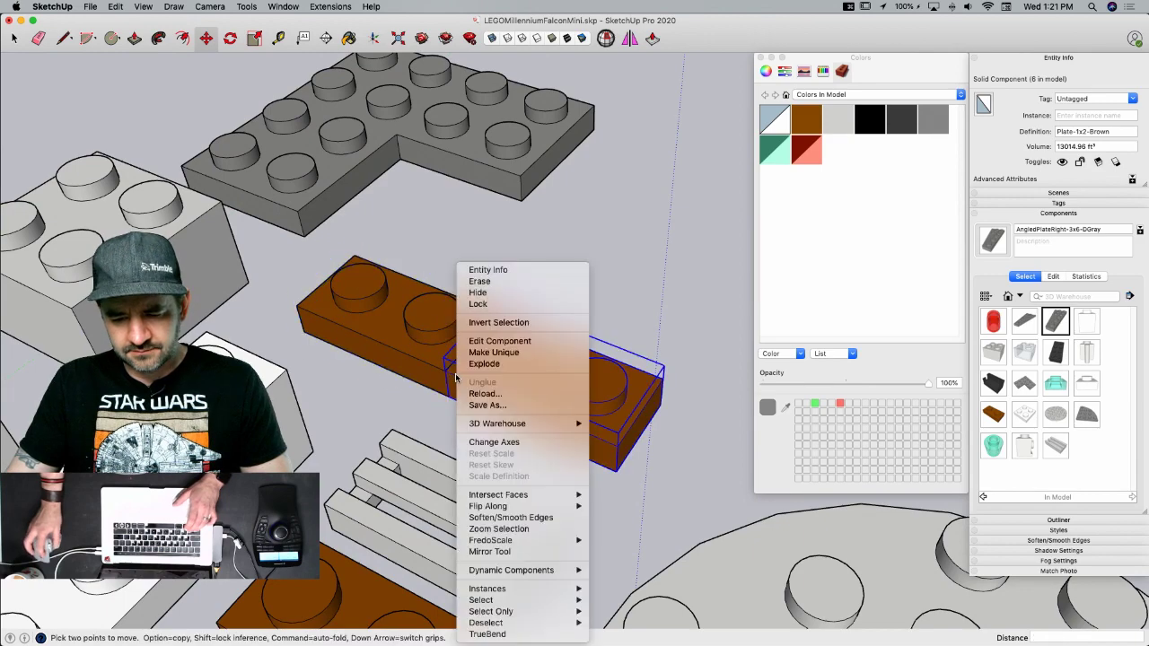
pyautogui.press('Escape')
pyautogui.press('space')
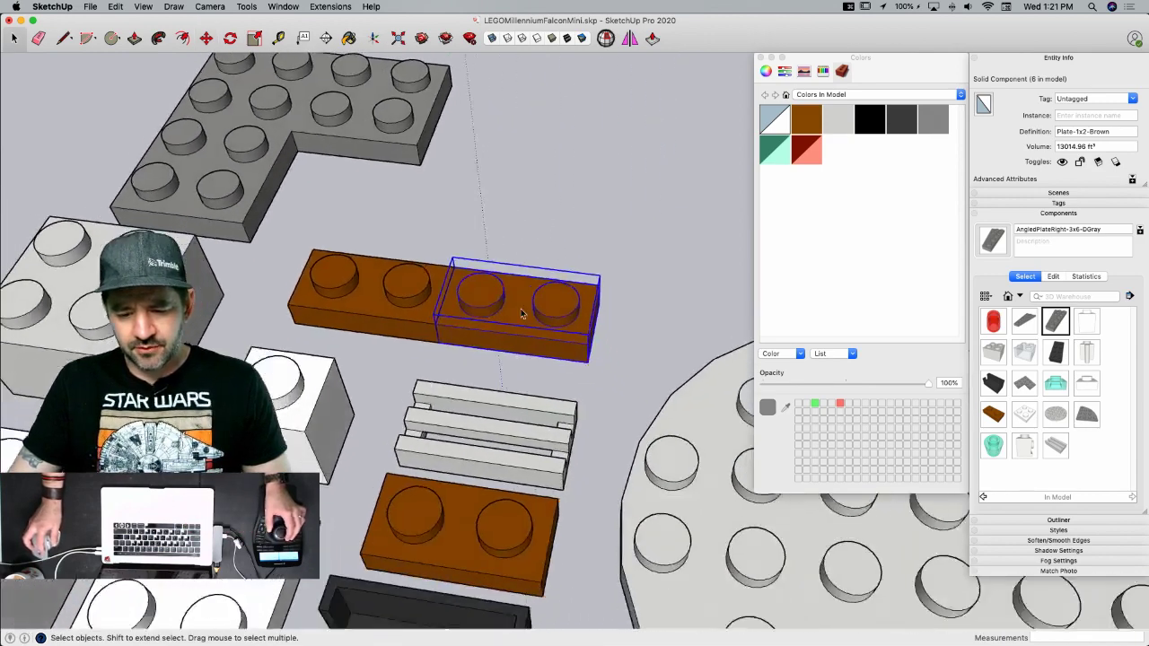
# - Make one component from the two adjoining brown plates, starting its definition name with Pla
pyautogui.rightClick(408, 296)
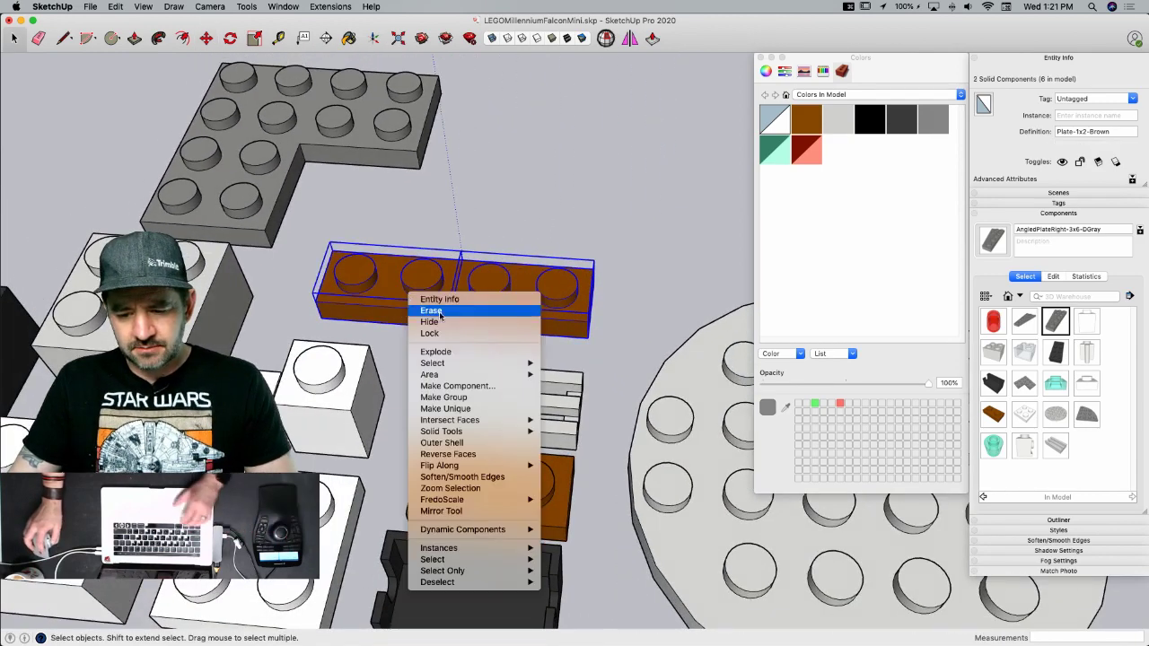
pyautogui.click(458, 386)
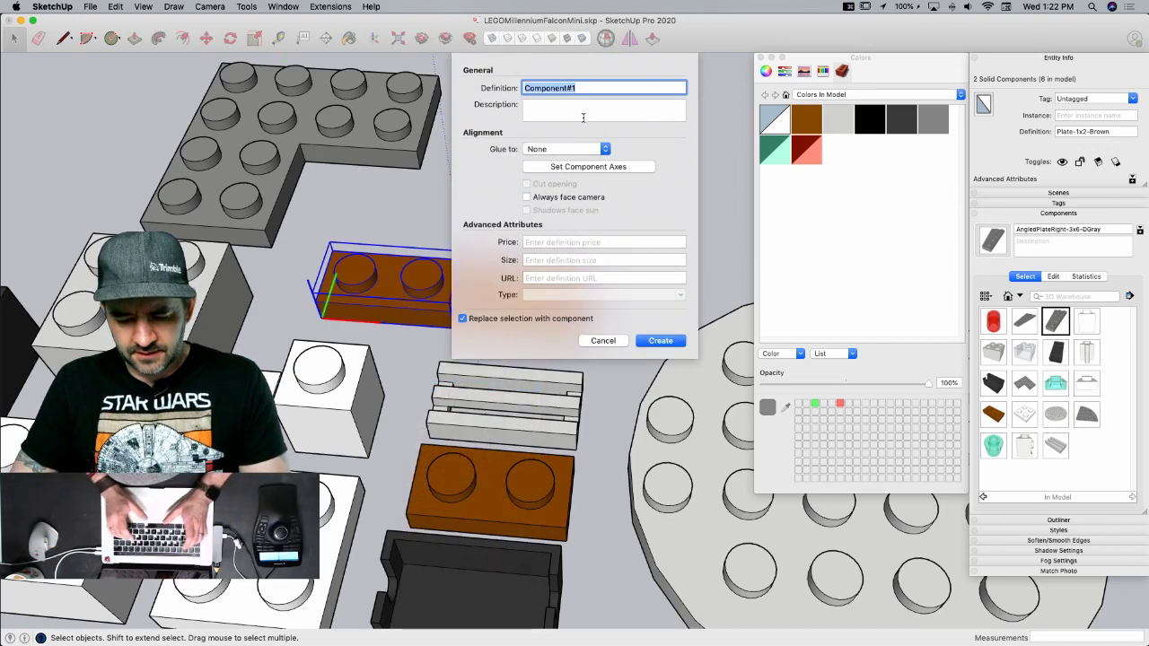
pyautogui.write('Pla')
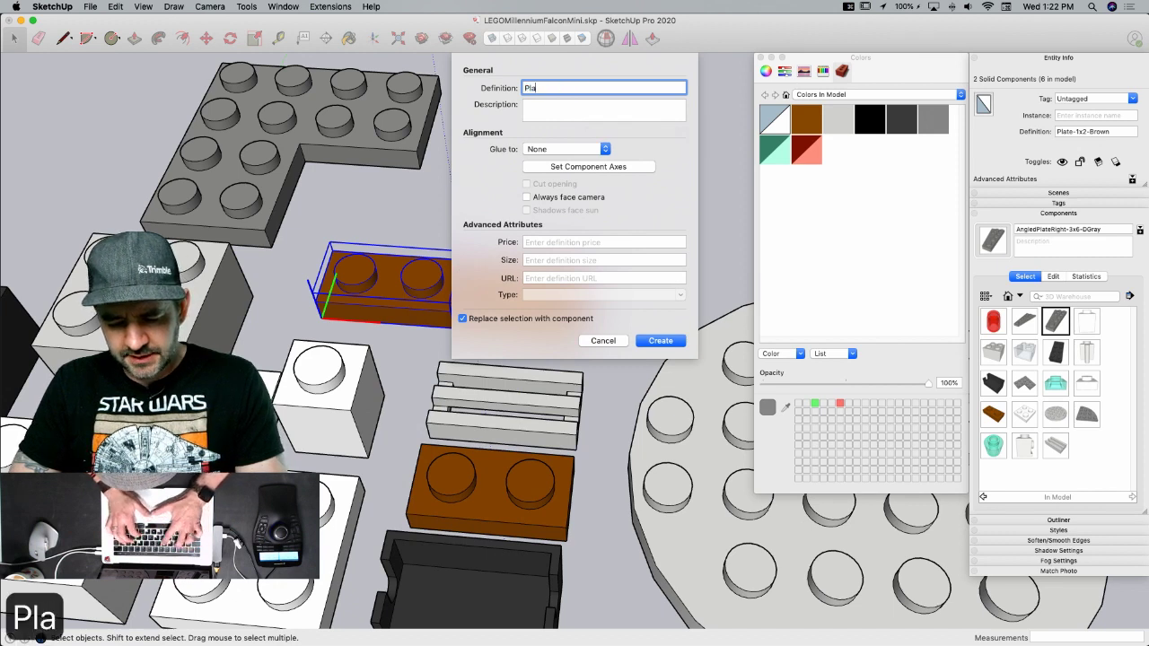
# - Create a component from the two joined brown 1x2 plates with the definition name Plate-1x4-LGray
pyautogui.write('te-1')
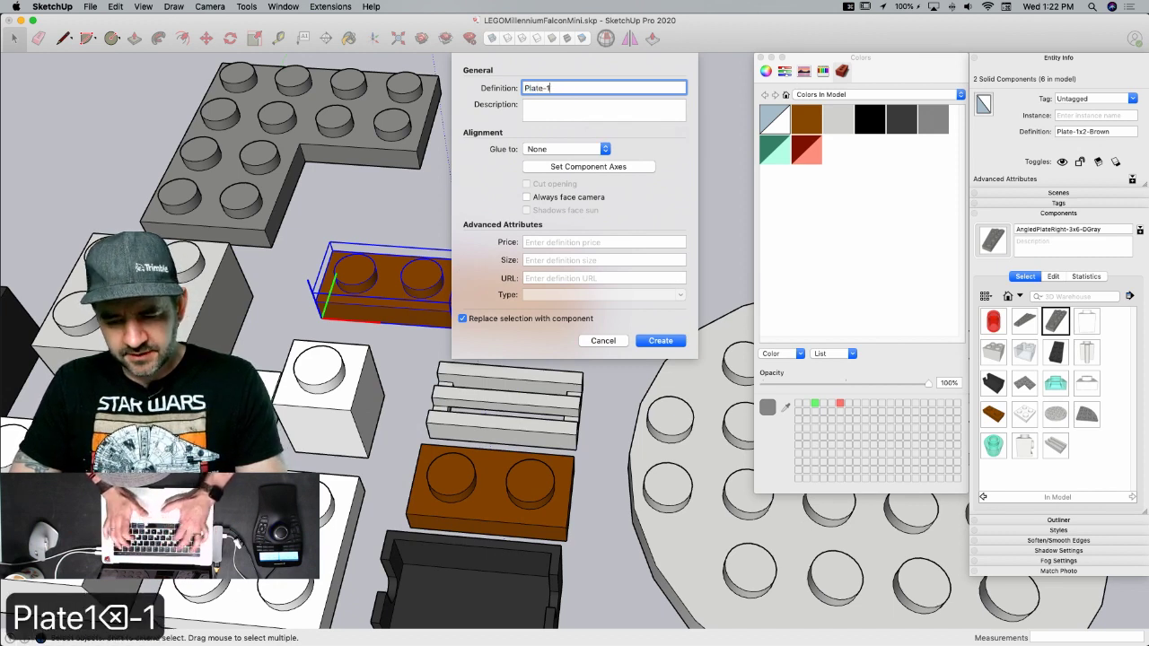
pyautogui.write('x4-')
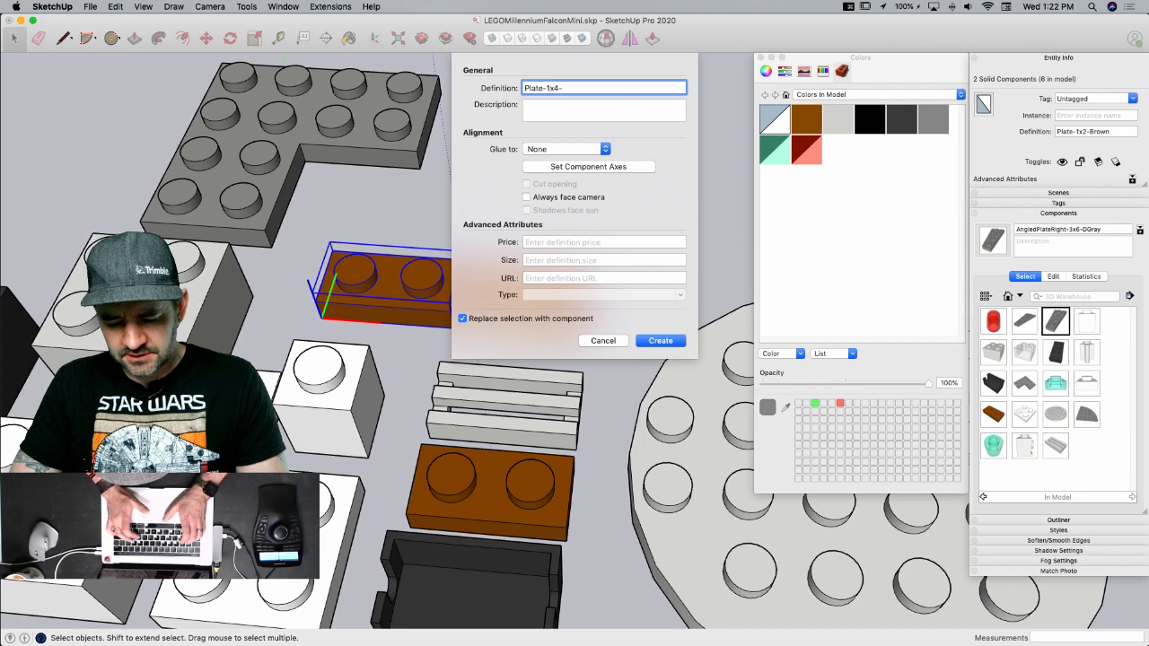
pyautogui.write('LGray')
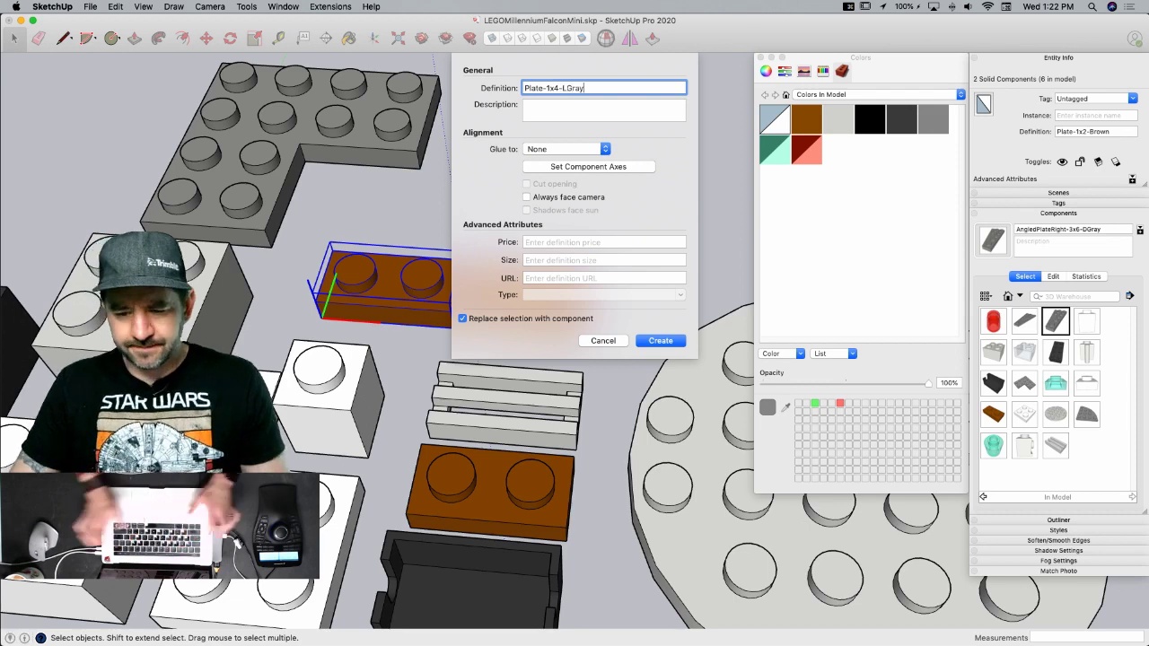
pyautogui.press('Return')
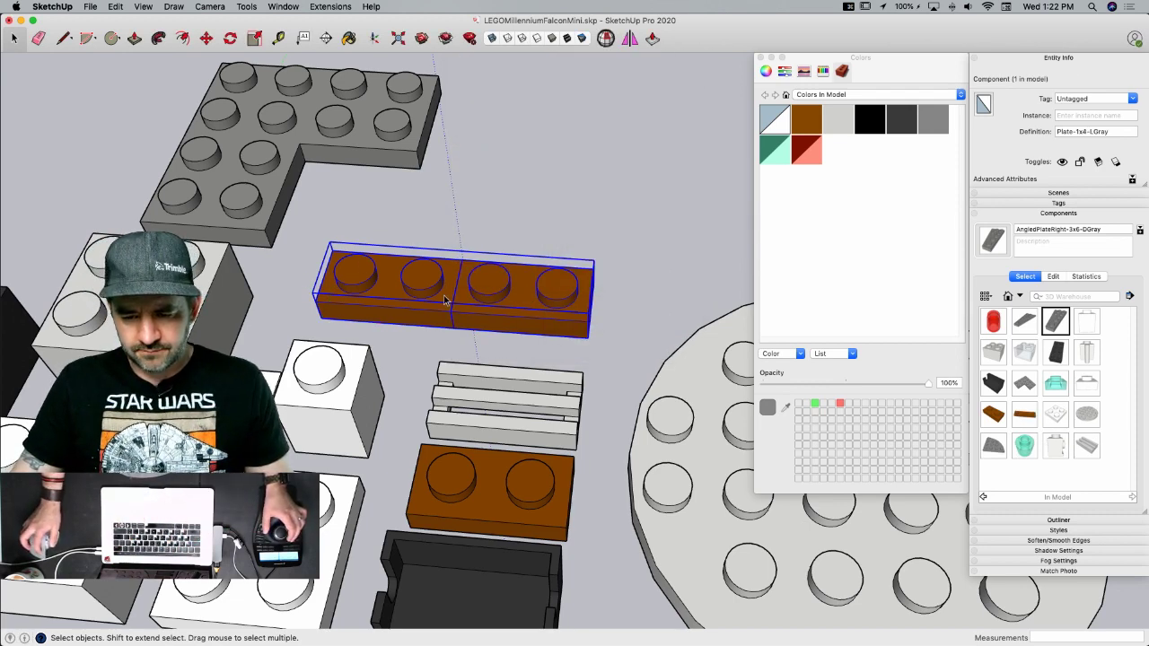
# - Explode the two 1x2 plates inside the new component and erase the seam edge between them
pyautogui.doubleClick(445, 300)
pyautogui.press('super+a')
pyautogui.rightClick(420, 311)
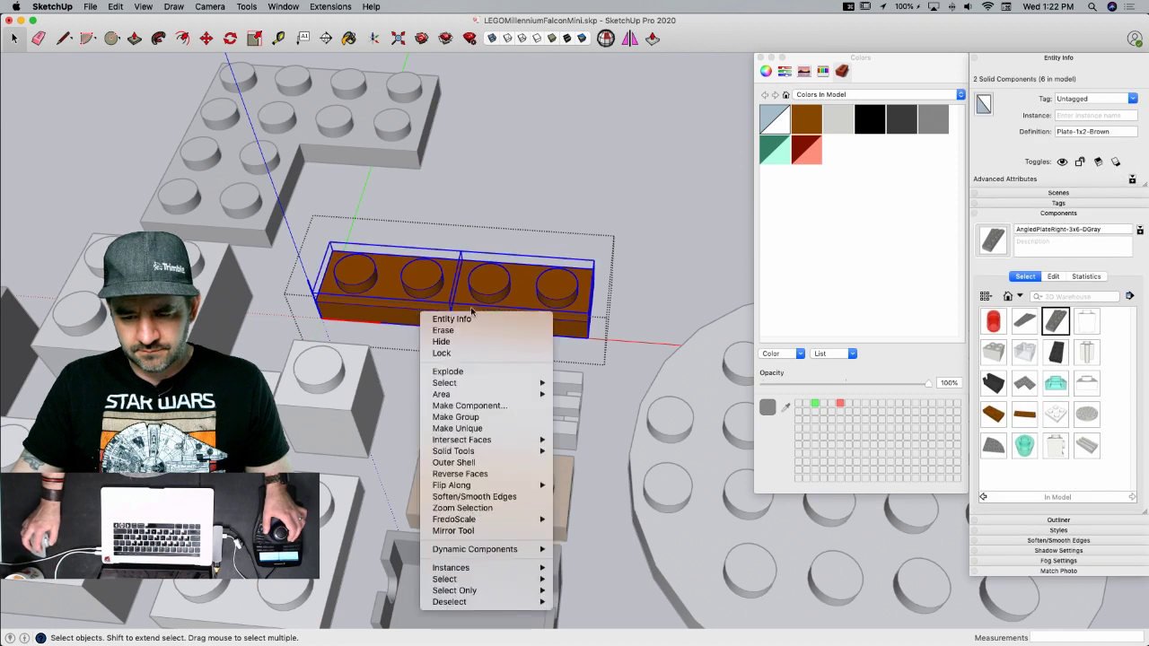
pyautogui.click(465, 371)
pyautogui.press('e')
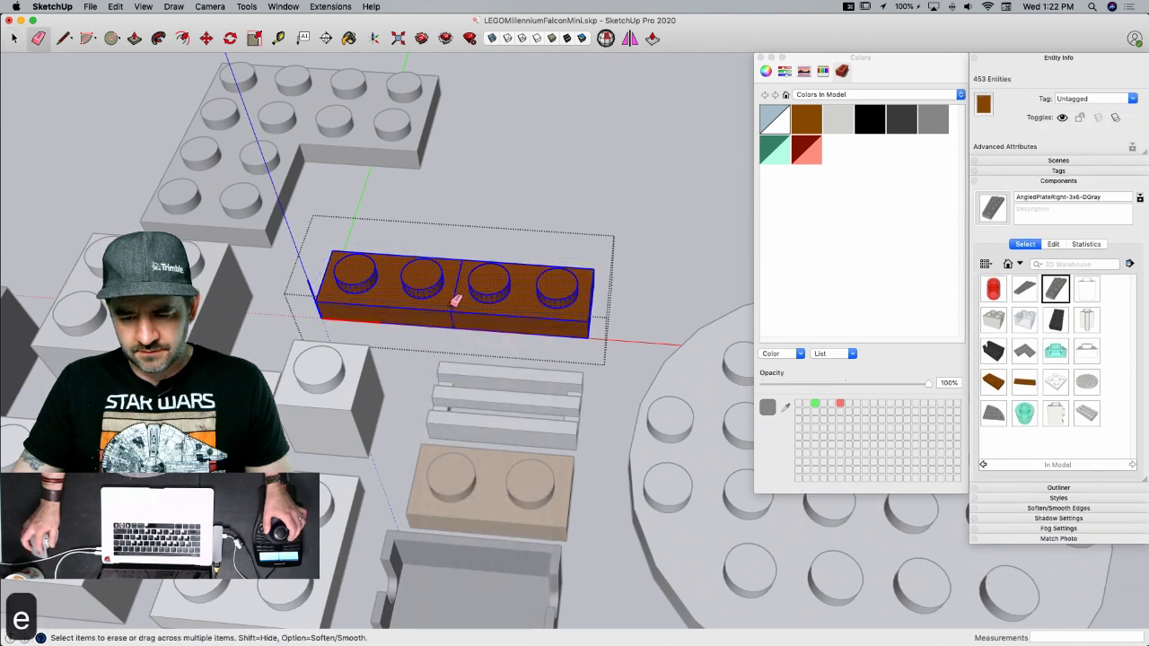
pyautogui.click(456, 305)
# - Push the divider on the plate's underside 1.60 m to the pocket floor and erase the leftover seam edges
pyautogui.moveTo(465, 318)
pyautogui.mouseDown(button='middle')
pyautogui.moveTo(511, 278)
pyautogui.moveTo(590, 297)
pyautogui.moveTo(607, 314)
pyautogui.moveTo(459, 305)
pyautogui.mouseUp(button='middle')
pyautogui.press('p')
pyautogui.click(442, 305)
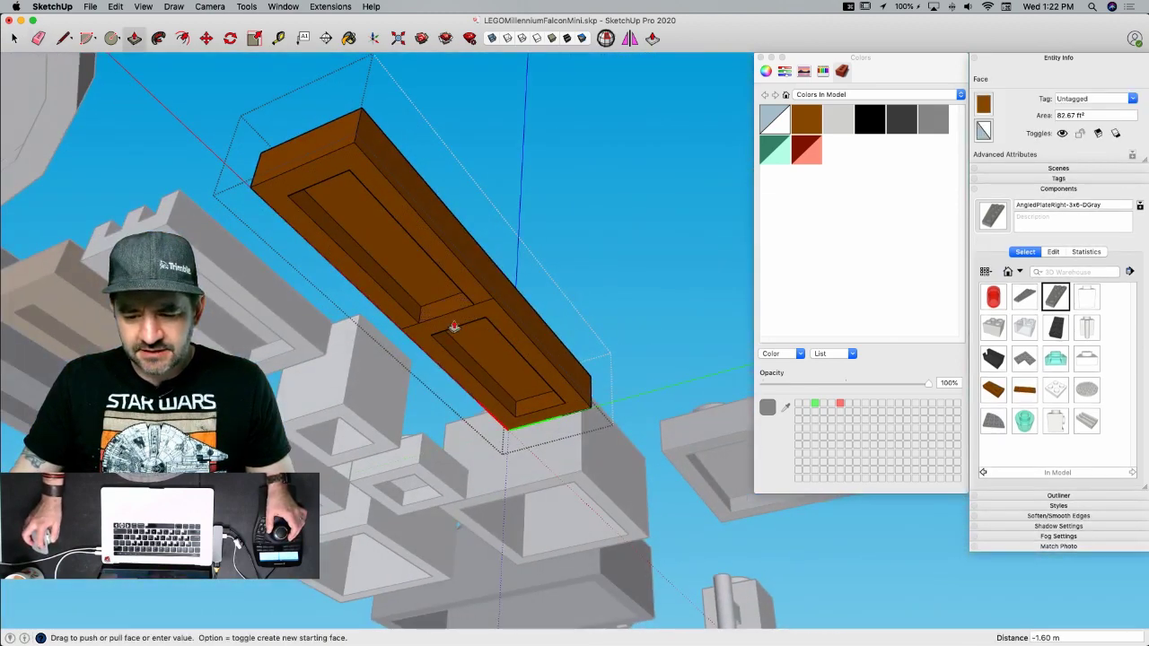
pyautogui.click(447, 314)
pyautogui.press('e')
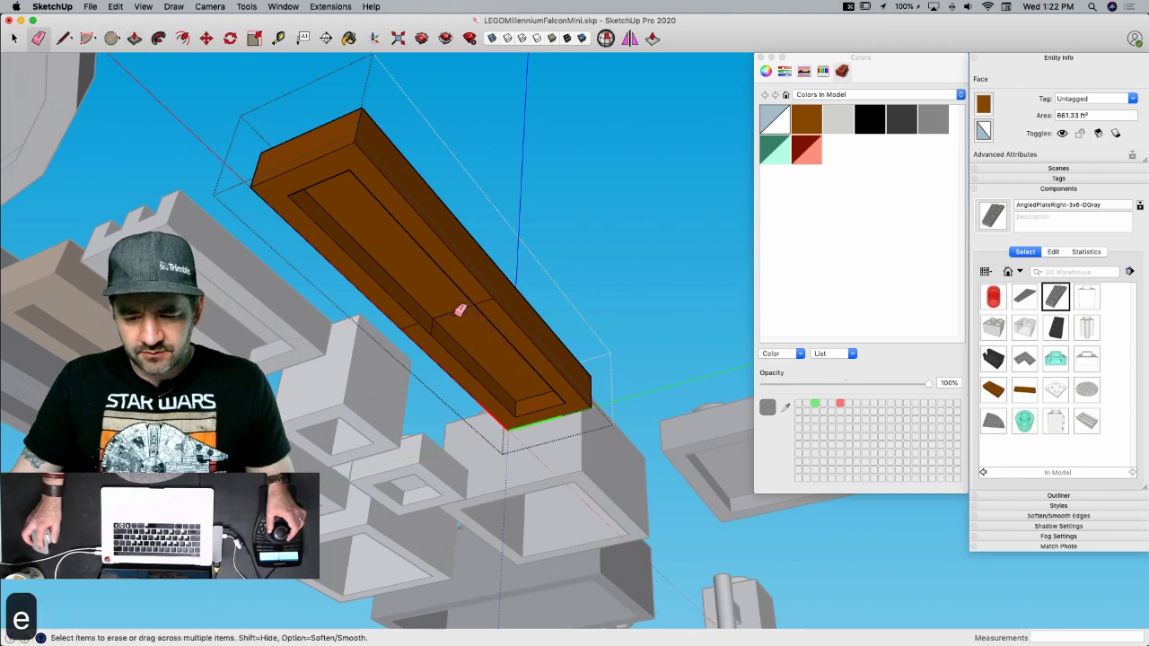
pyautogui.scroll(4, 435, 317)
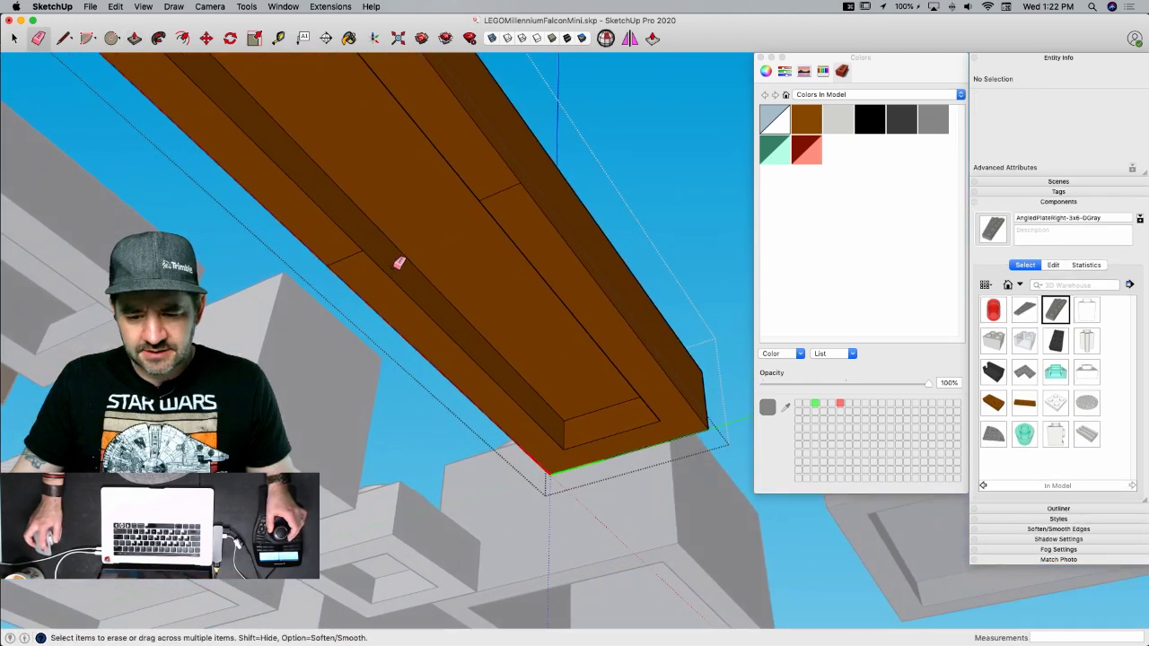
pyautogui.moveTo(341, 250); pyautogui.dragTo(612, 202, button='middle')
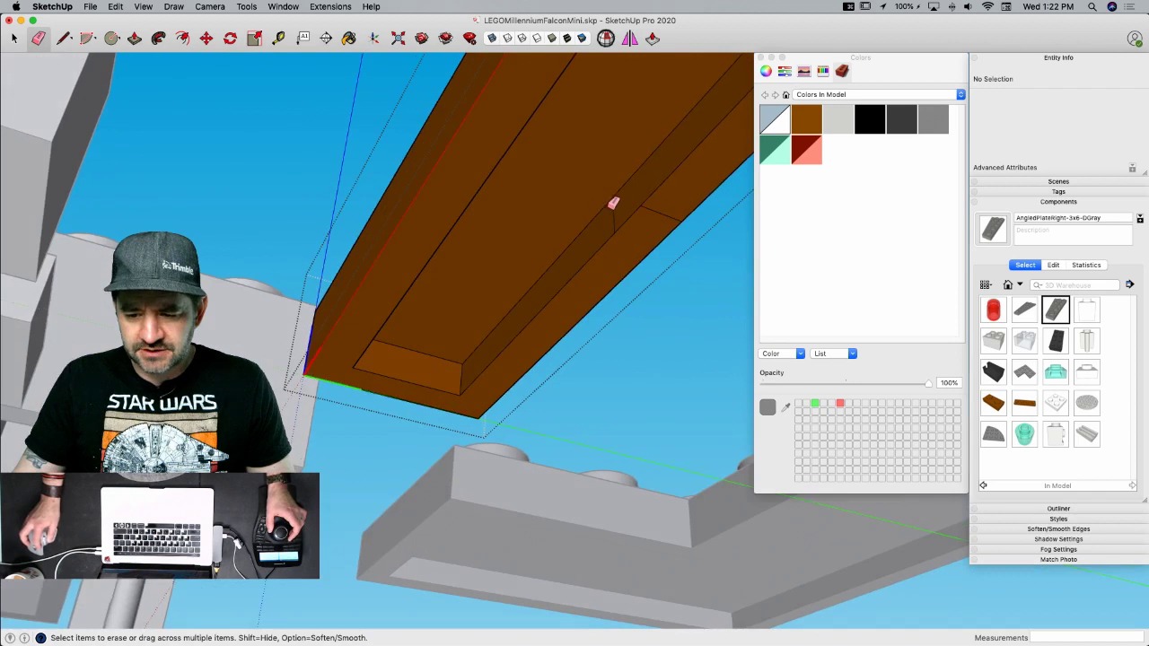
pyautogui.press('space')
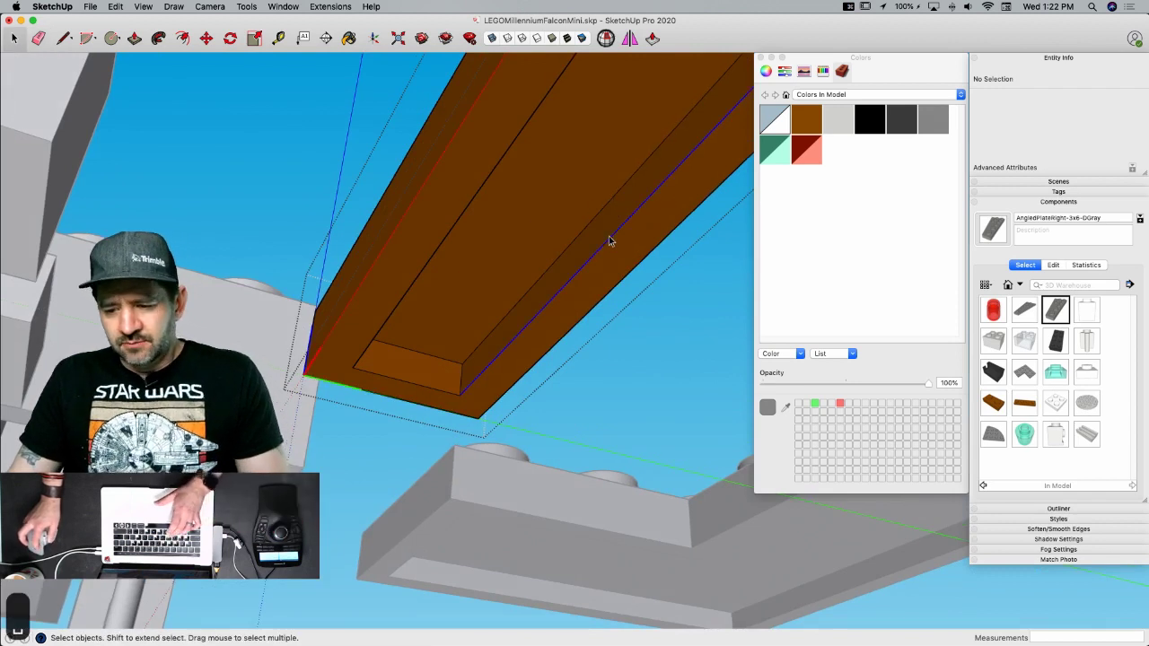
# - Paint all the geometry of the 1x4 plate with the light gray model color and close the component
pyautogui.doubleClick(608, 241)
pyautogui.tripleClick(560, 181)
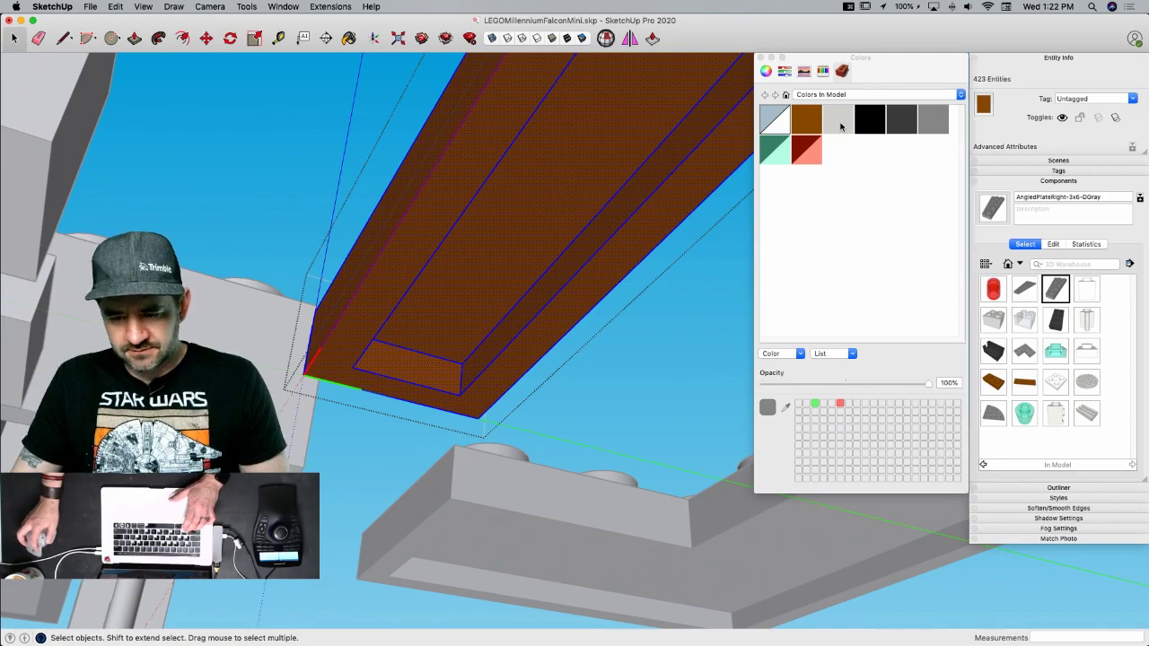
pyautogui.press('b')
pyautogui.click(585, 170)
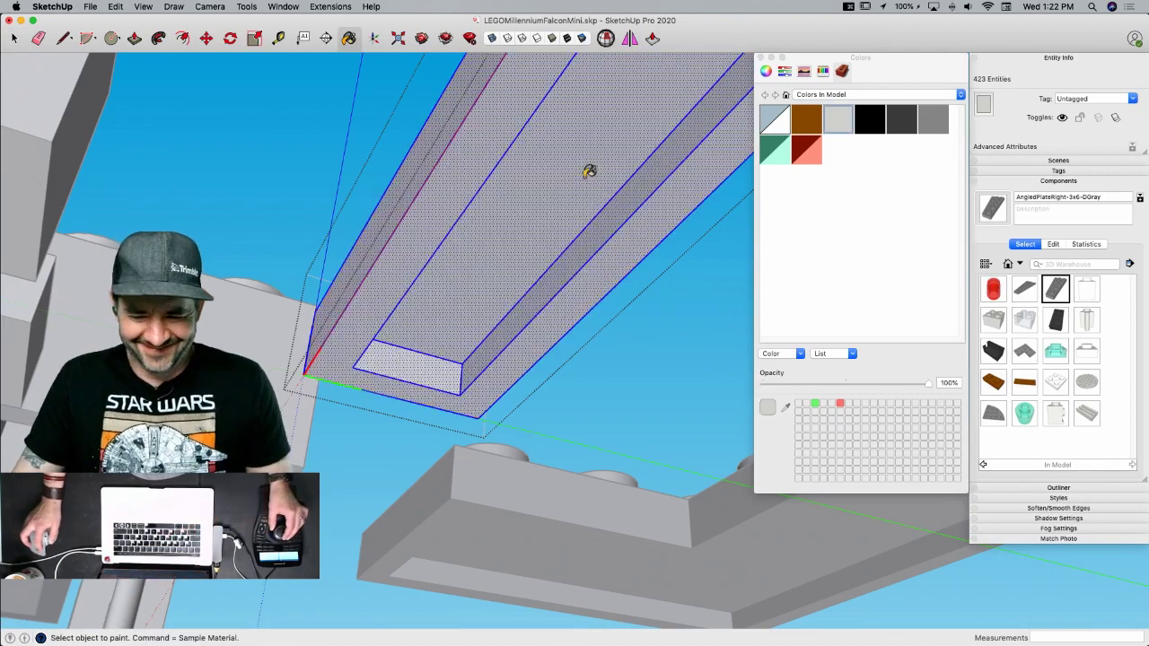
pyautogui.press('space')
pyautogui.click(566, 350)
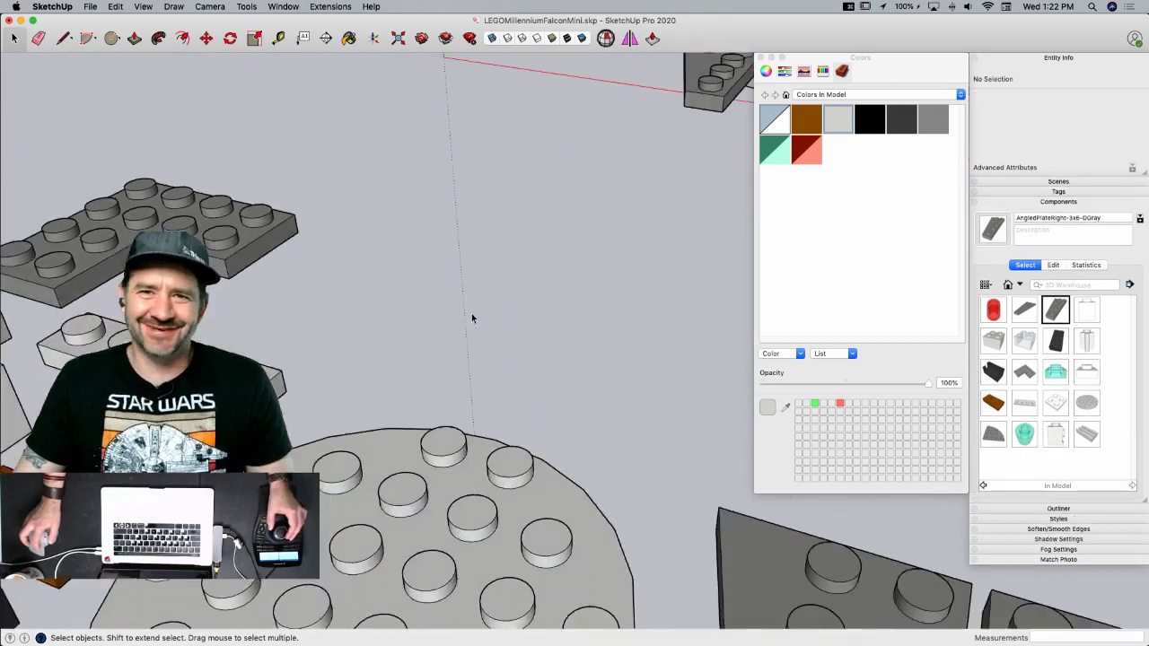
# - Copy the light gray 1x4 plate from the parts area onto the Falcon model
pyautogui.click(266, 384)
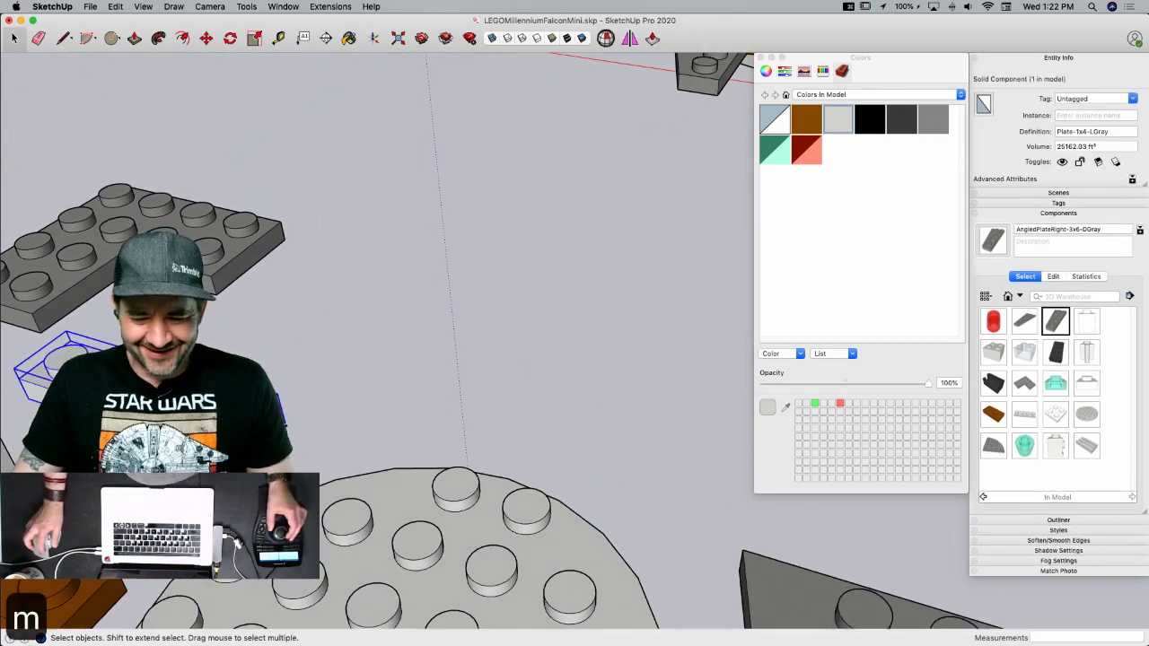
pyautogui.press('m')
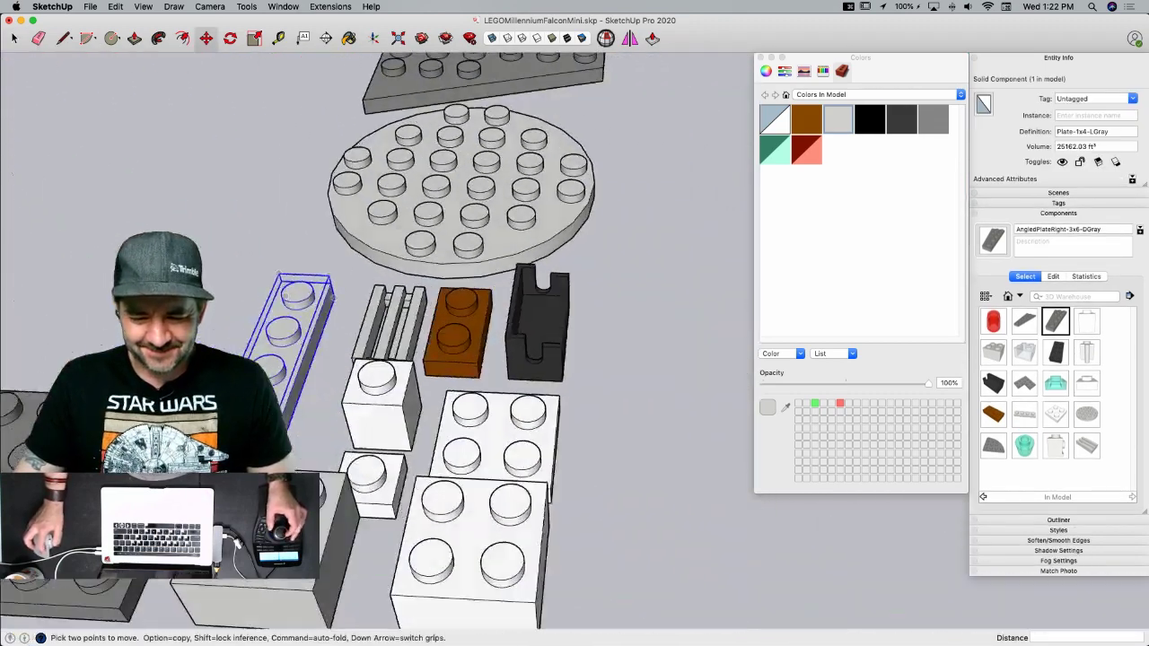
pyautogui.click(286, 450)
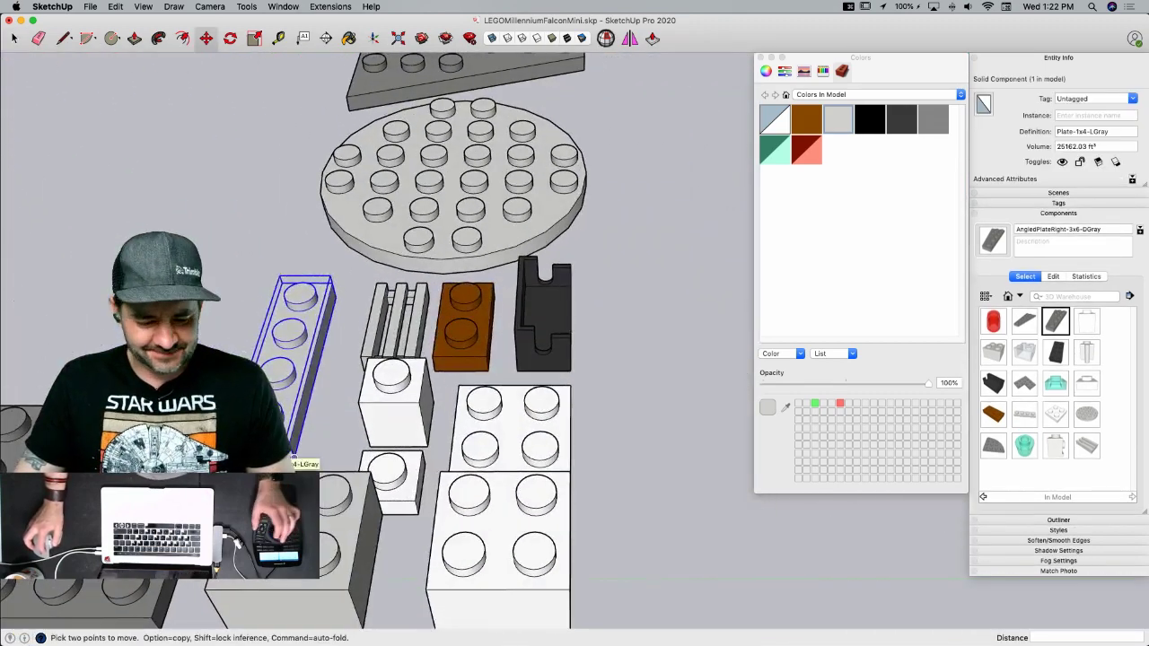
pyautogui.press('alt')
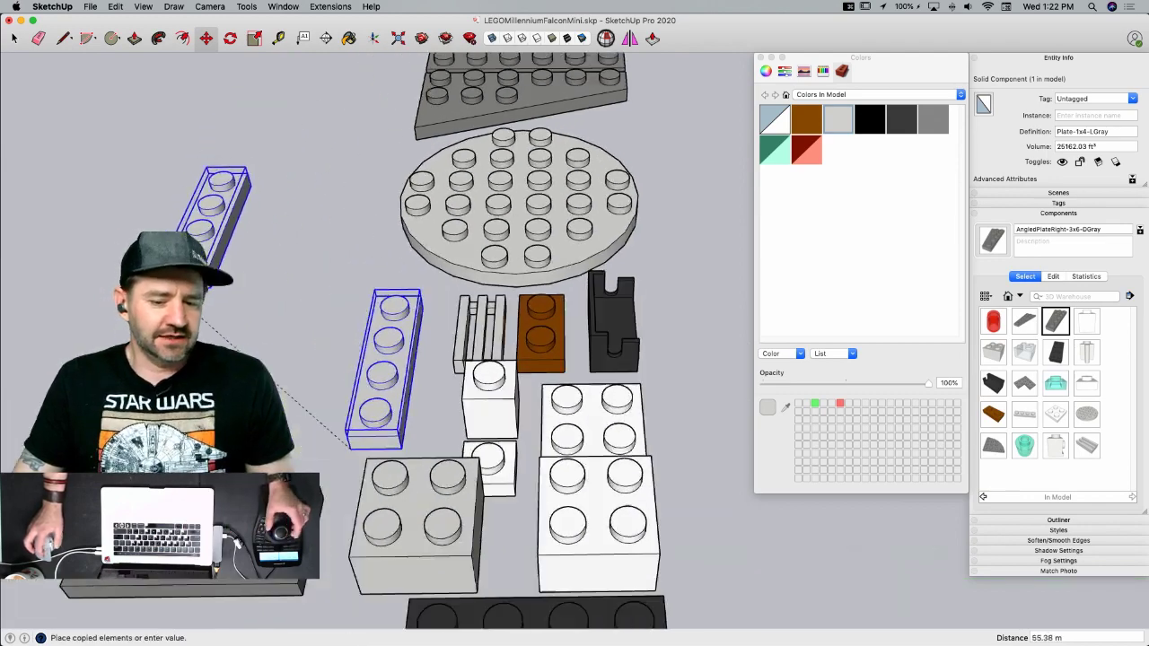
pyautogui.click(267, 383)
pyautogui.press('space')
pyautogui.click(413, 215)
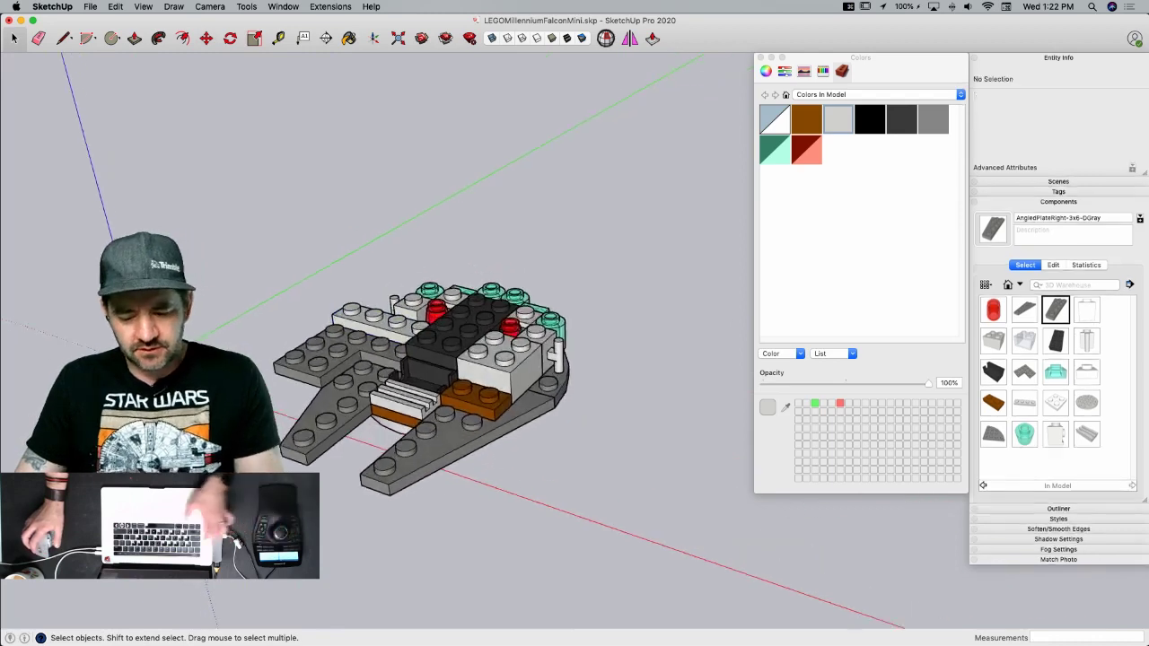
# - Switch to the instruction PDF, check the parts for steps 10 and 11 on page 9, and return to SketchUp
pyautogui.press('super+Tab')
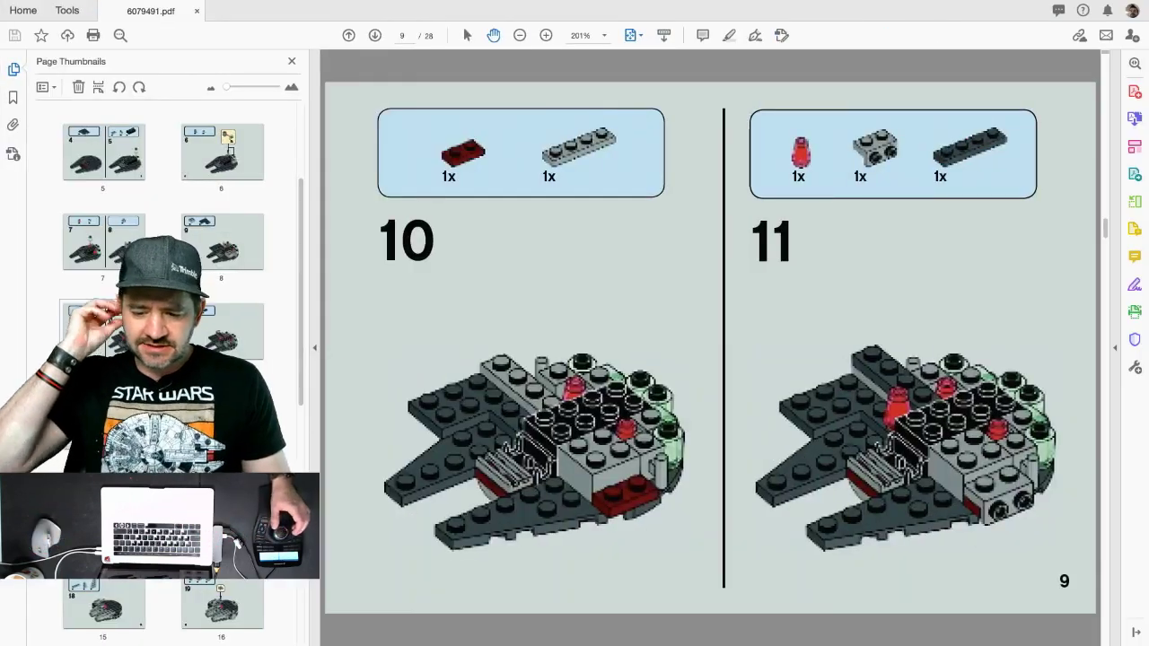
pyautogui.keyDown('ctrl'); pyautogui.scroll(-1, 710, 349); pyautogui.keyUp('ctrl')
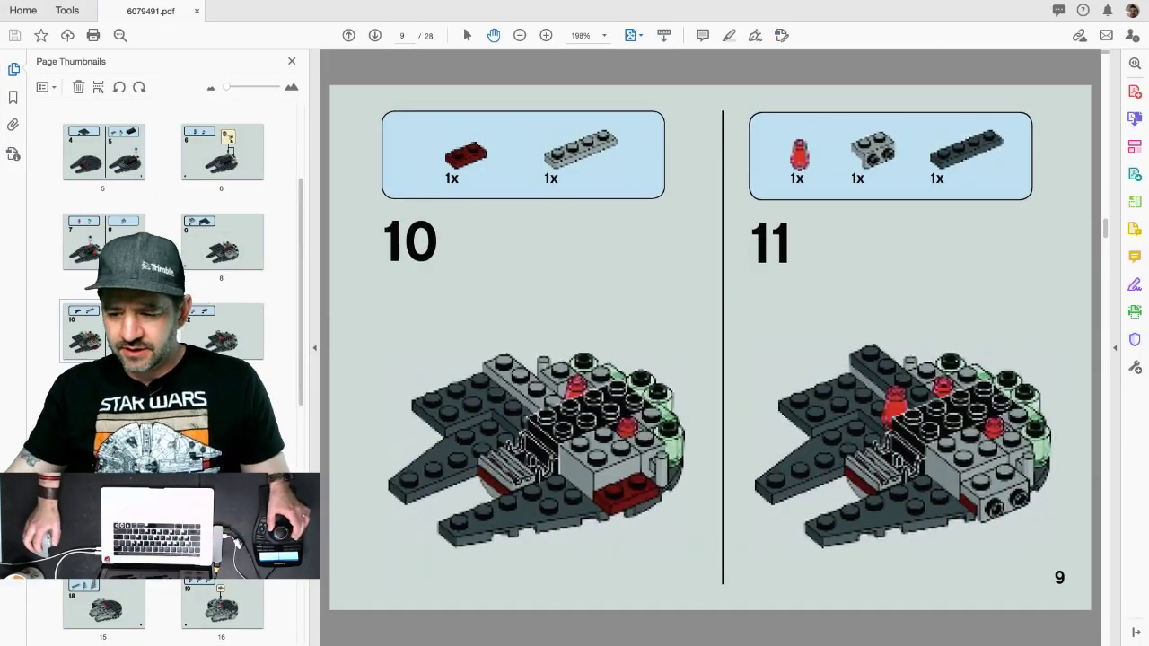
pyautogui.press('super+Tab')
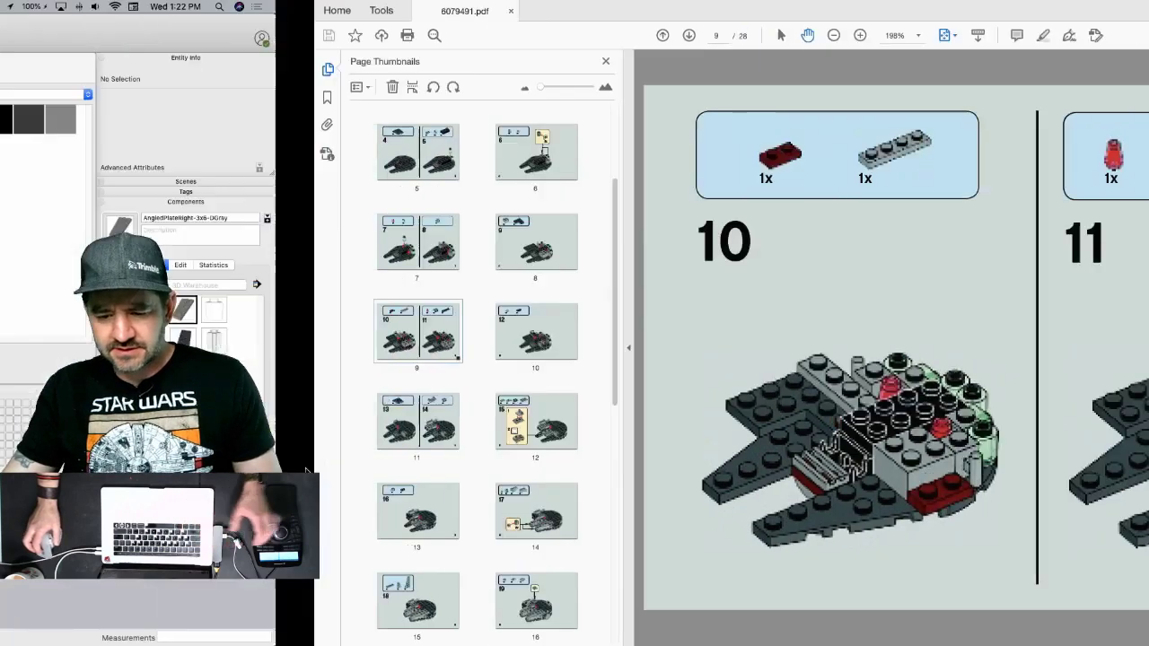
# - Copy the light gray 1x4 plate within the parts area, placing it beside the dark gray L-shaped plate
pyautogui.scroll(-3, 502, 359)
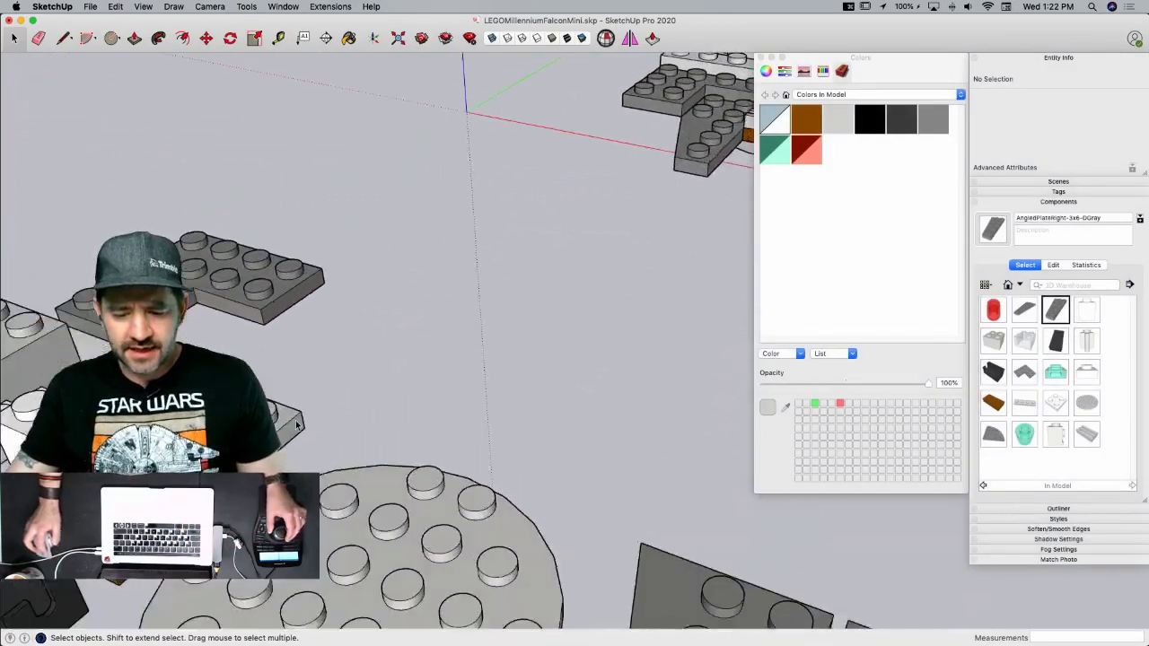
pyautogui.press('m')
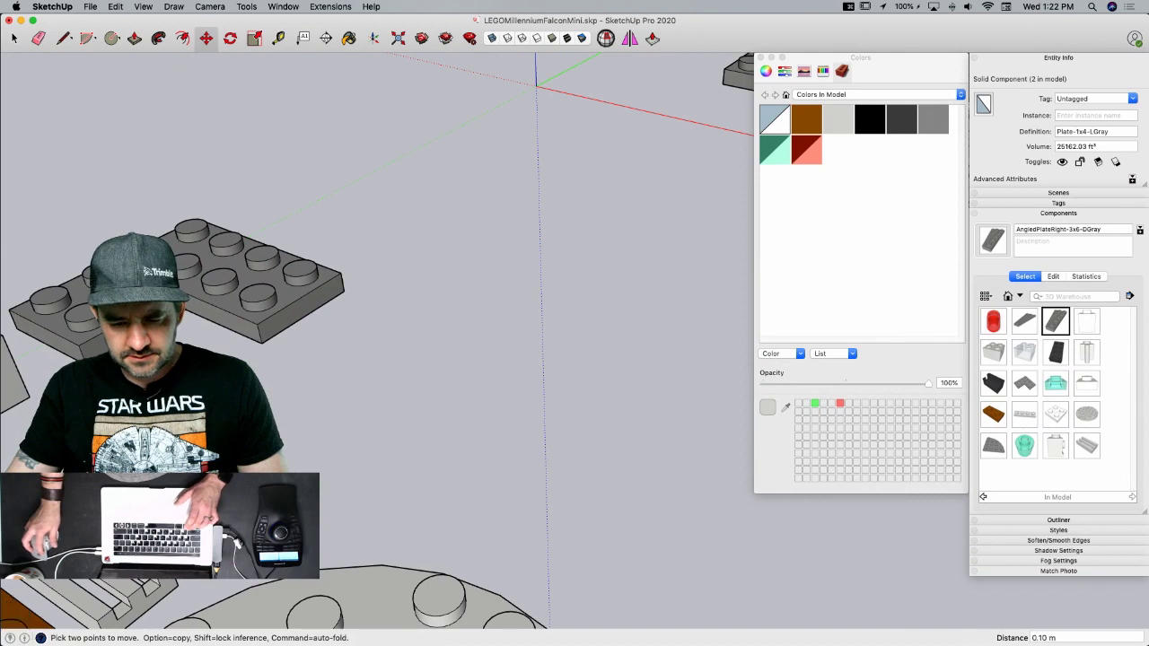
pyautogui.press('alt')
pyautogui.click(347, 470)
pyautogui.press('super+Tab')
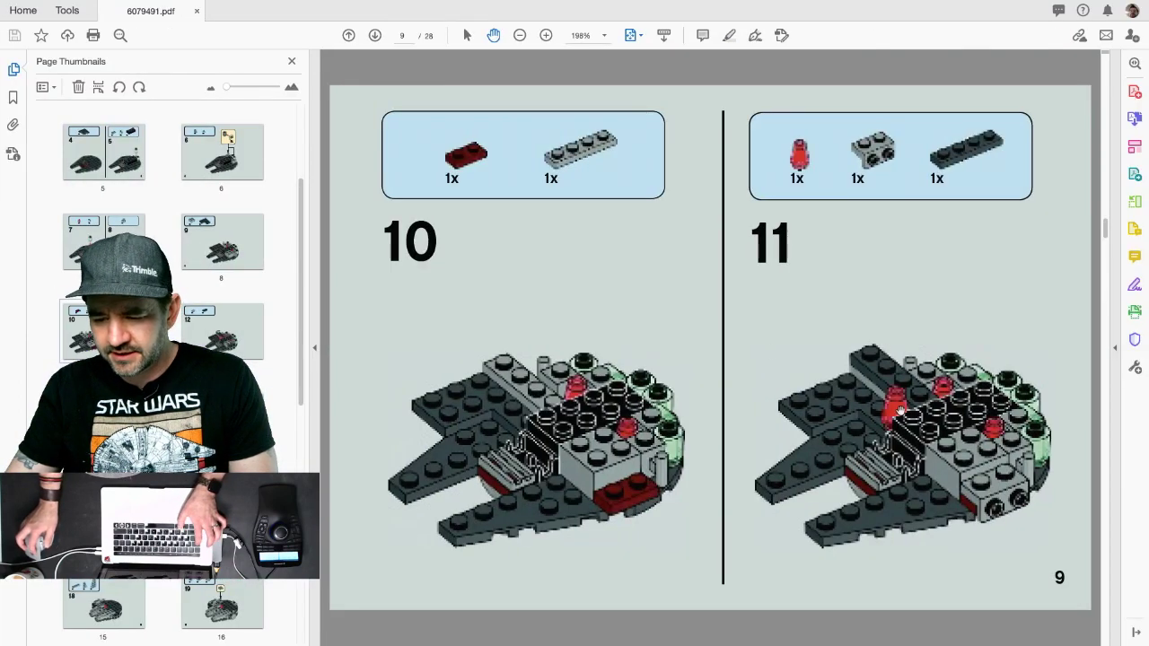
pyautogui.press('super+Tab')
pyautogui.press('space')
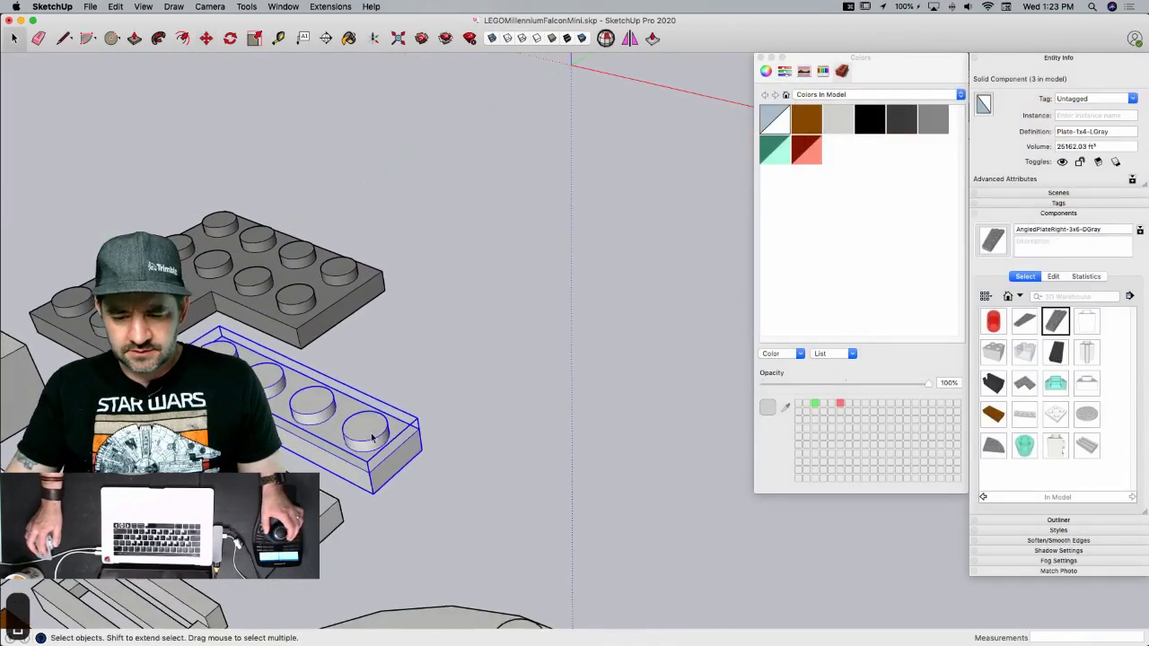
# - Make the copied 1x4 plate unique and rename its definition Plate-1x4-DGray
pyautogui.rightClick(365, 436)
pyautogui.click(433, 353)
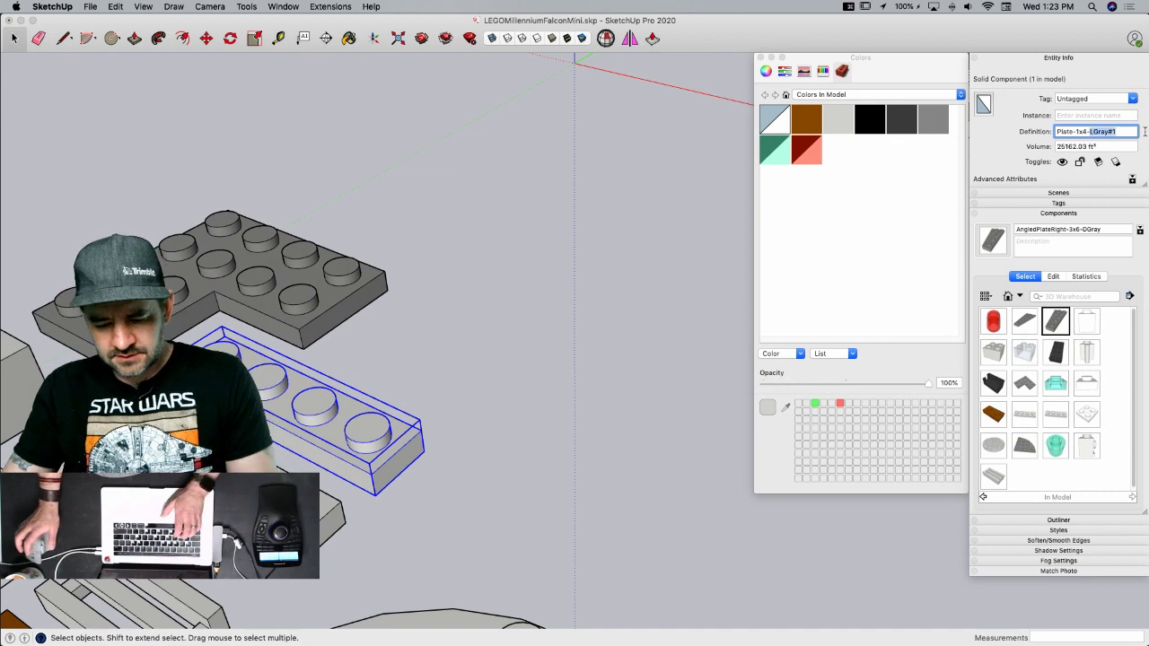
pyautogui.write('DGray')
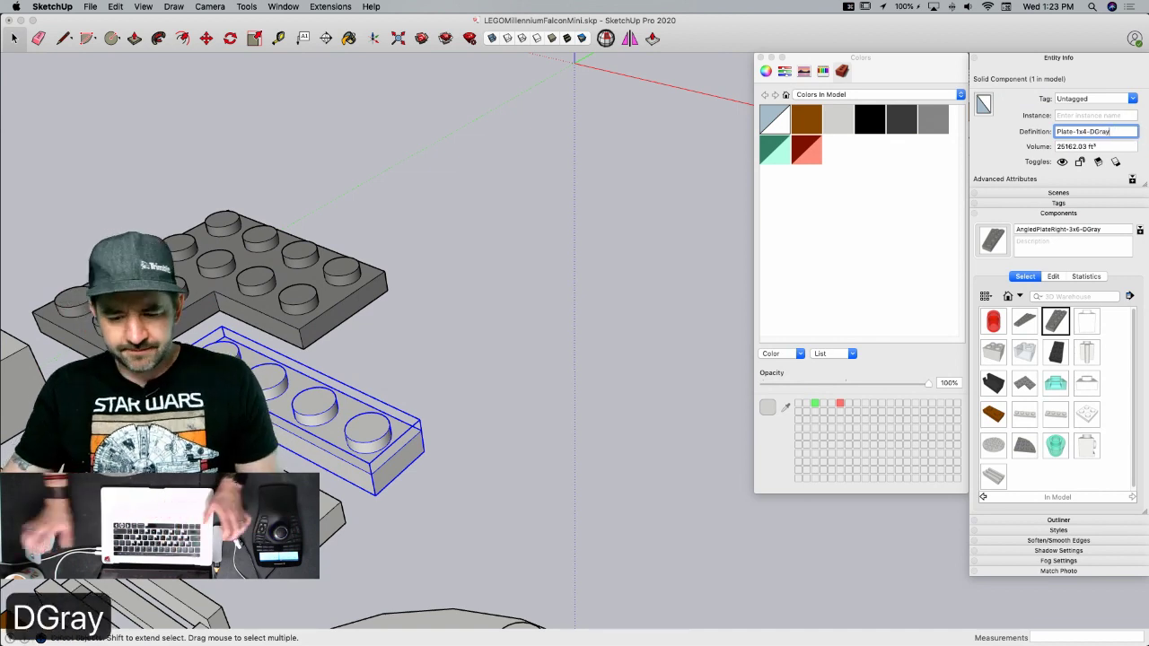
pyautogui.press('Return')
# - Paint all the geometry of the unique 1x4 plate with the gray sampled from the L-shaped plate, and close the component
pyautogui.doubleClick(344, 422)
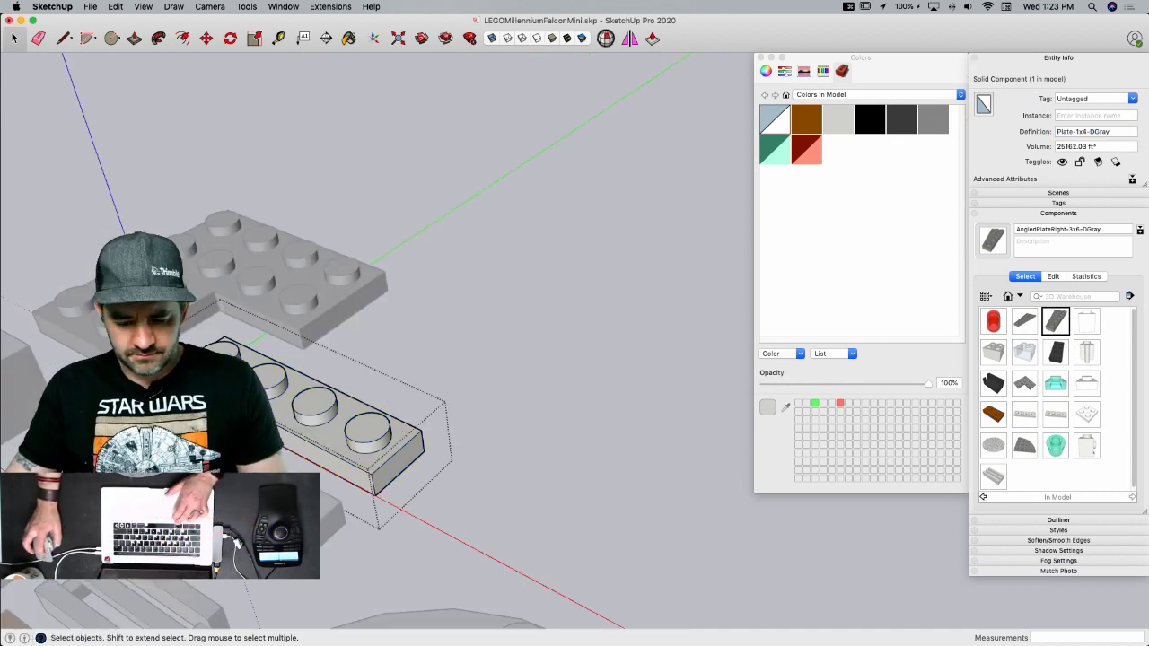
pyautogui.press('super+a')
pyautogui.press('b')
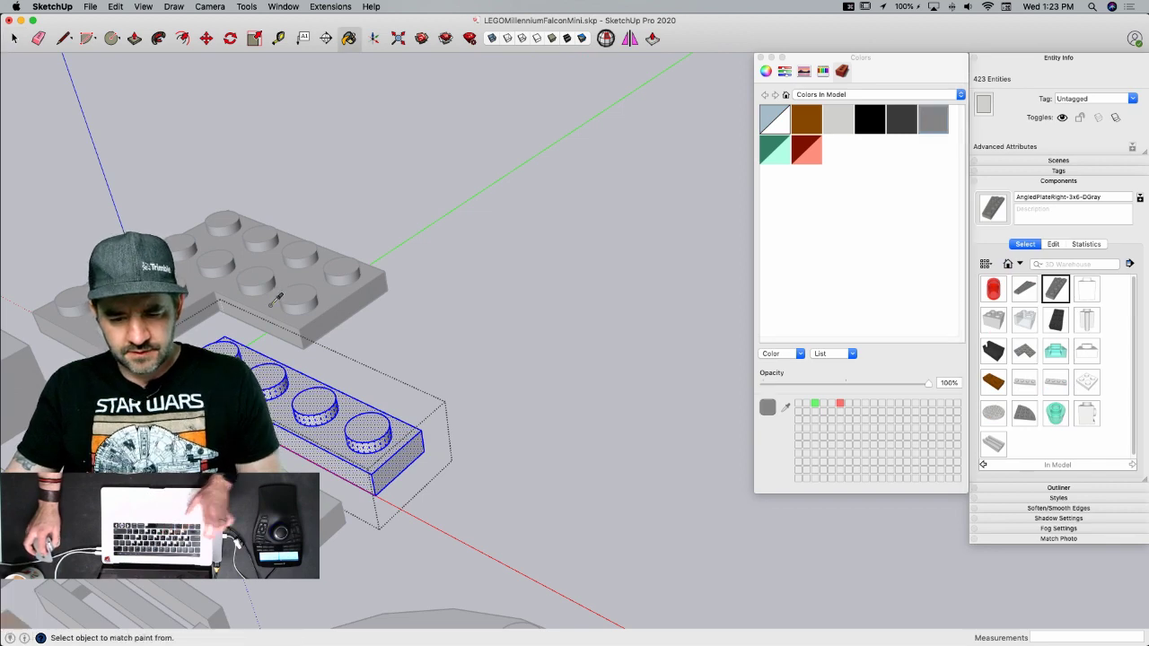
pyautogui.keyDown('super'); pyautogui.click(276, 298); pyautogui.keyUp('super')
pyautogui.click(409, 467)
pyautogui.press('space')
pyautogui.click(435, 482)
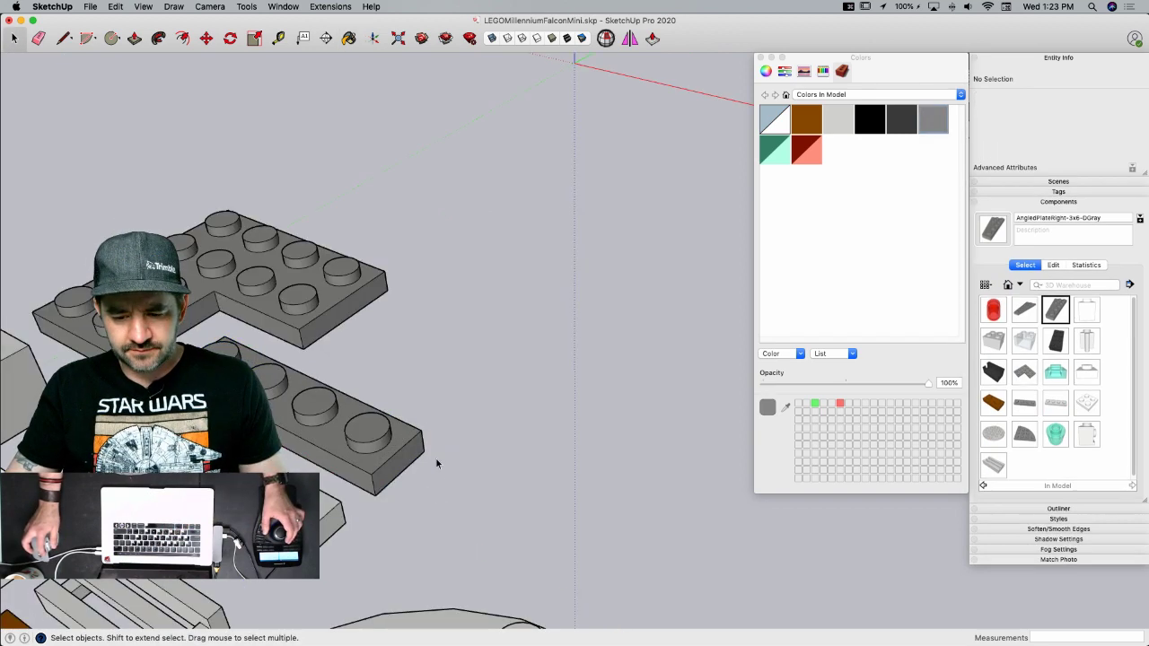
# - Copy the dark gray 1x4 plate onto the Falcon, directly on top of the light gray 1x4 plate
pyautogui.click(429, 521)
pyautogui.press('m')
pyautogui.click(417, 536)
pyautogui.press('alt')
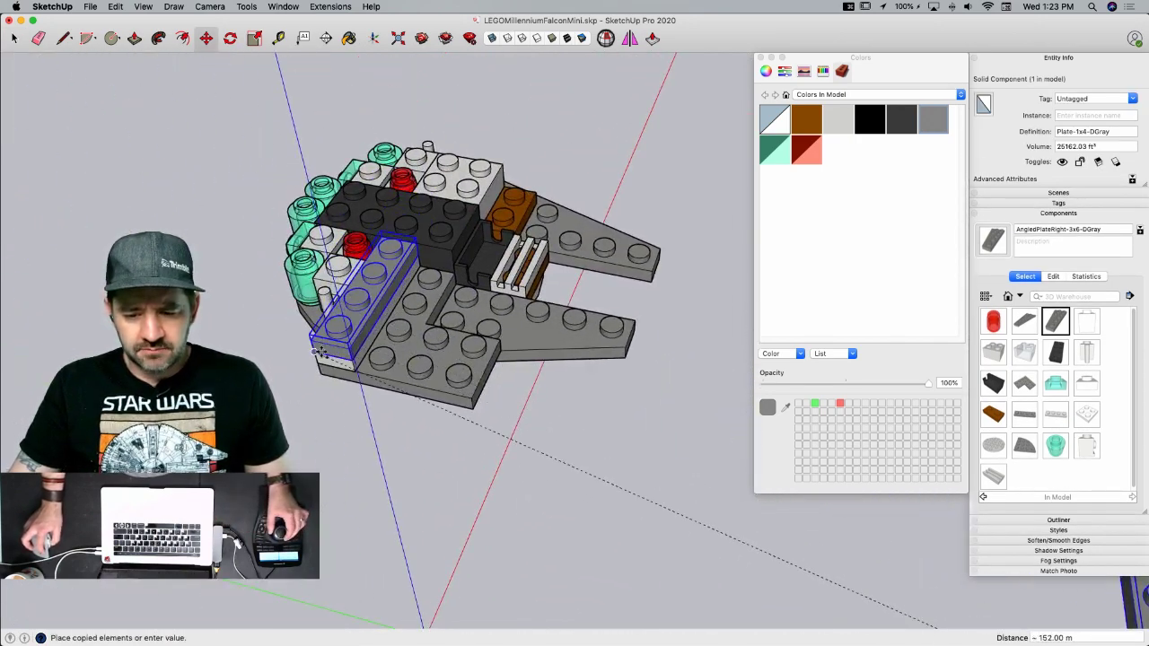
pyautogui.press('space')
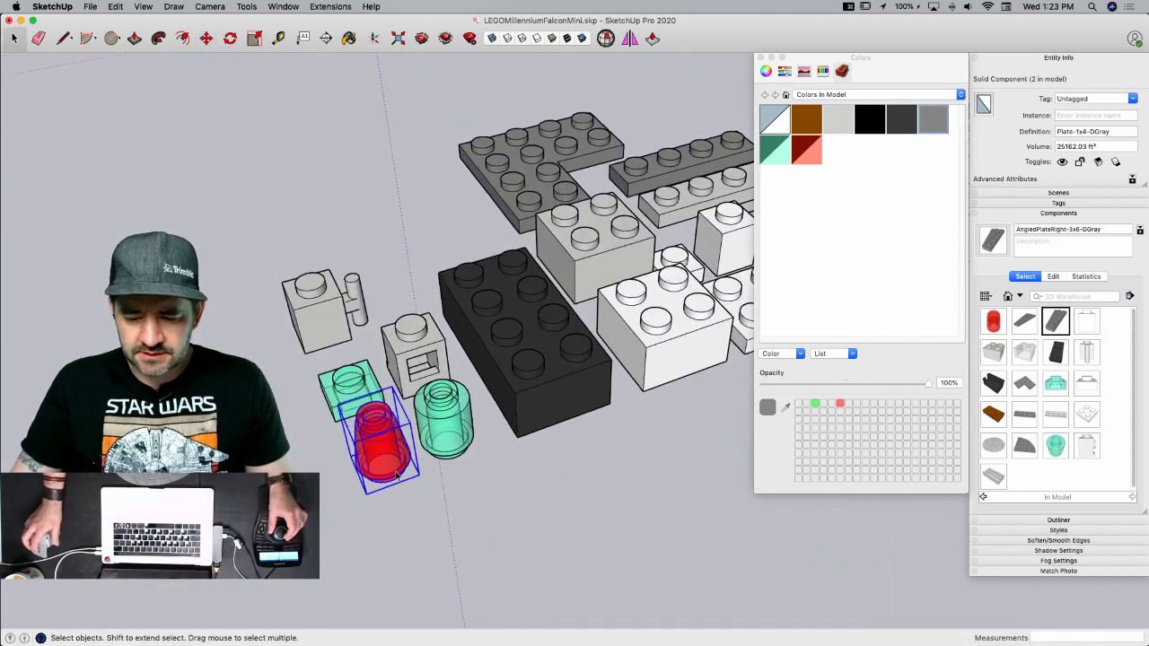
# - Copy the transparent red cone from the parts area onto the Falcon, between the dark gray 1x4 plate and the black brick
pyautogui.press('m')
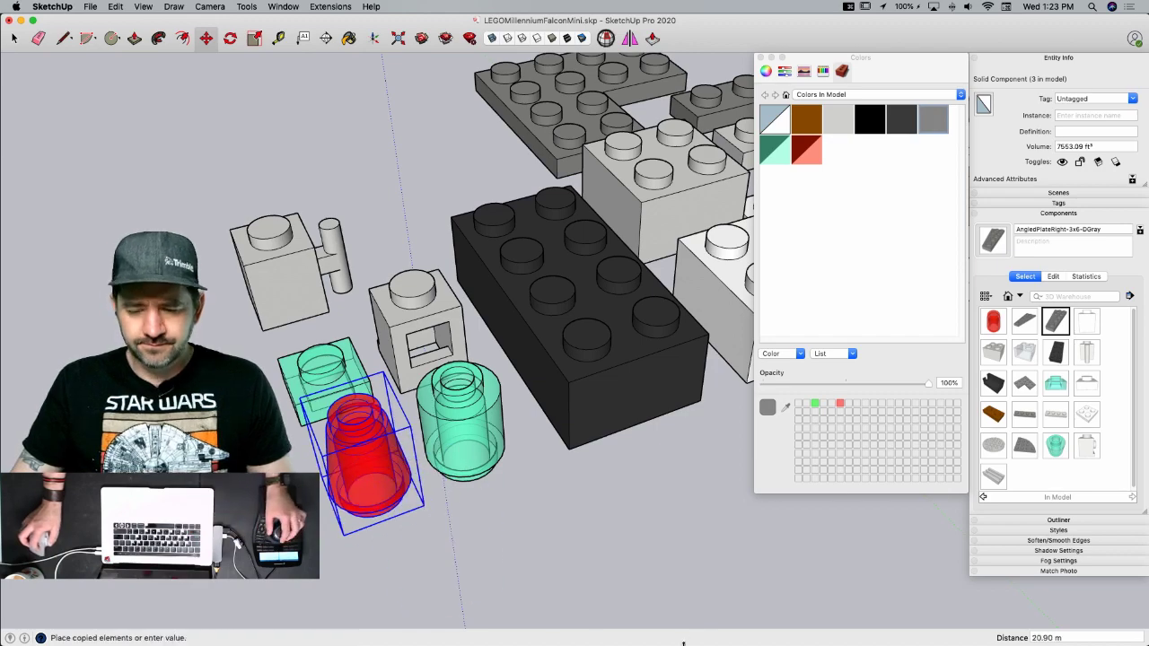
pyautogui.scroll(3, 645, 351)
pyautogui.click(670, 271)
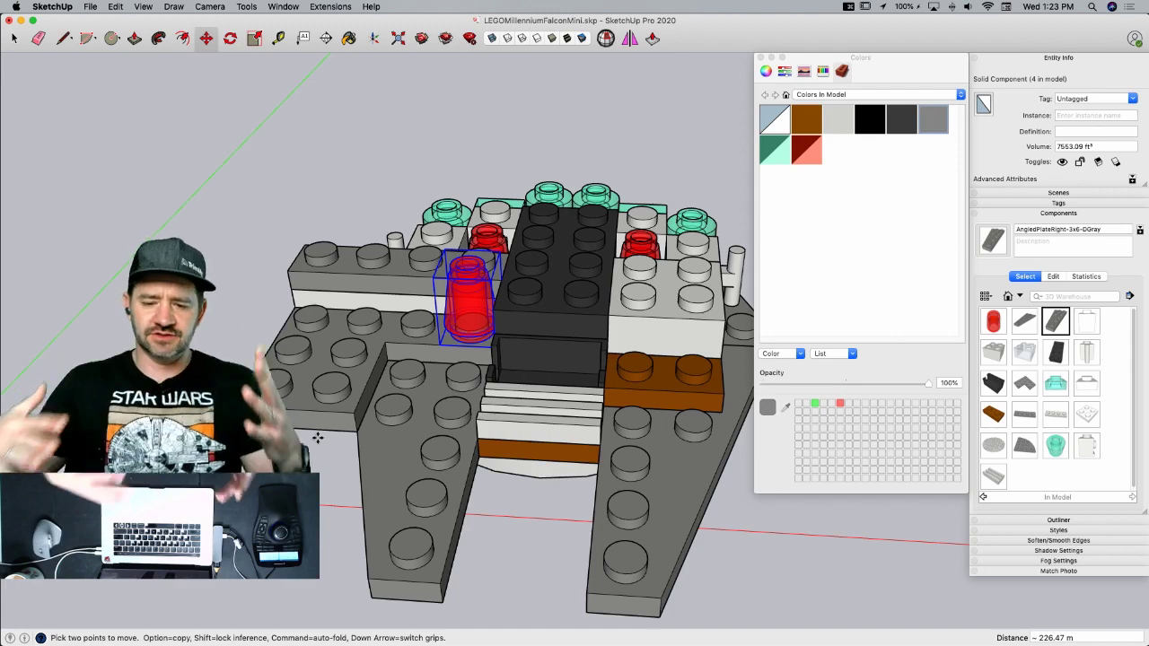
# - Consult building step 11 in the PDF instructions and copy the brown 1x2 plate from the parts area to open space beside the Falcon
pyautogui.moveTo(318, 438); pyautogui.dragTo(194, 404, button='middle')
pyautogui.moveTo(530, 288); pyautogui.dragTo(509, 300, button='middle')
pyautogui.moveTo(505, 215); pyautogui.dragTo(549, 118, button='middle')
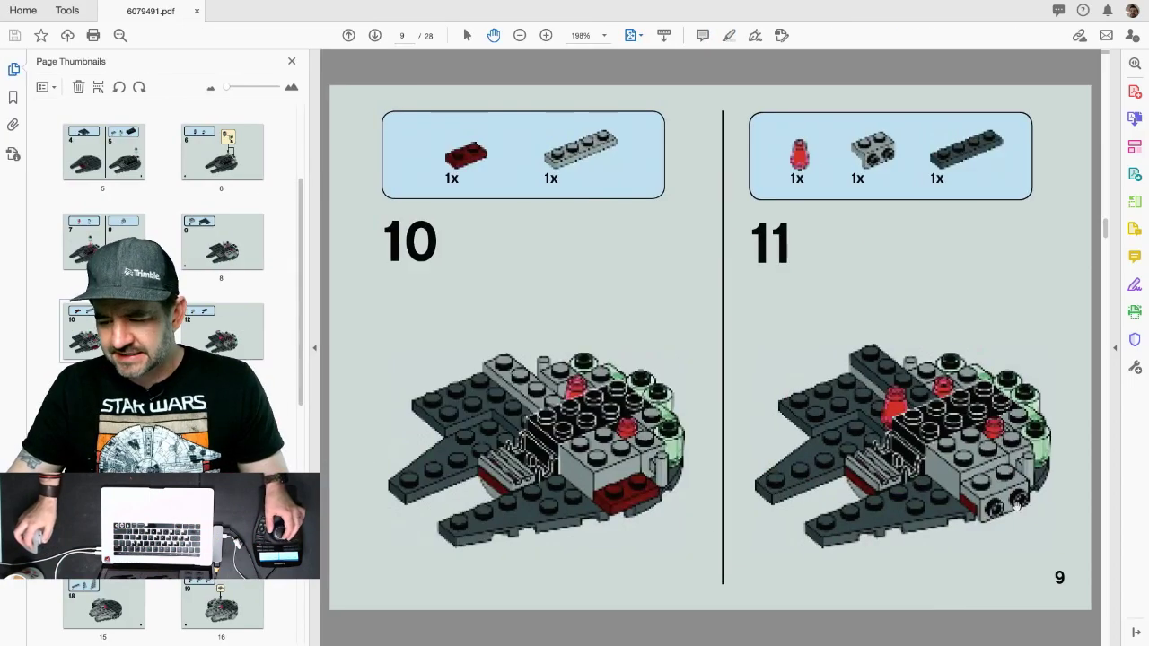
pyautogui.keyDown('ctrl'); pyautogui.scroll(-1, 991, 514); pyautogui.keyUp('ctrl')
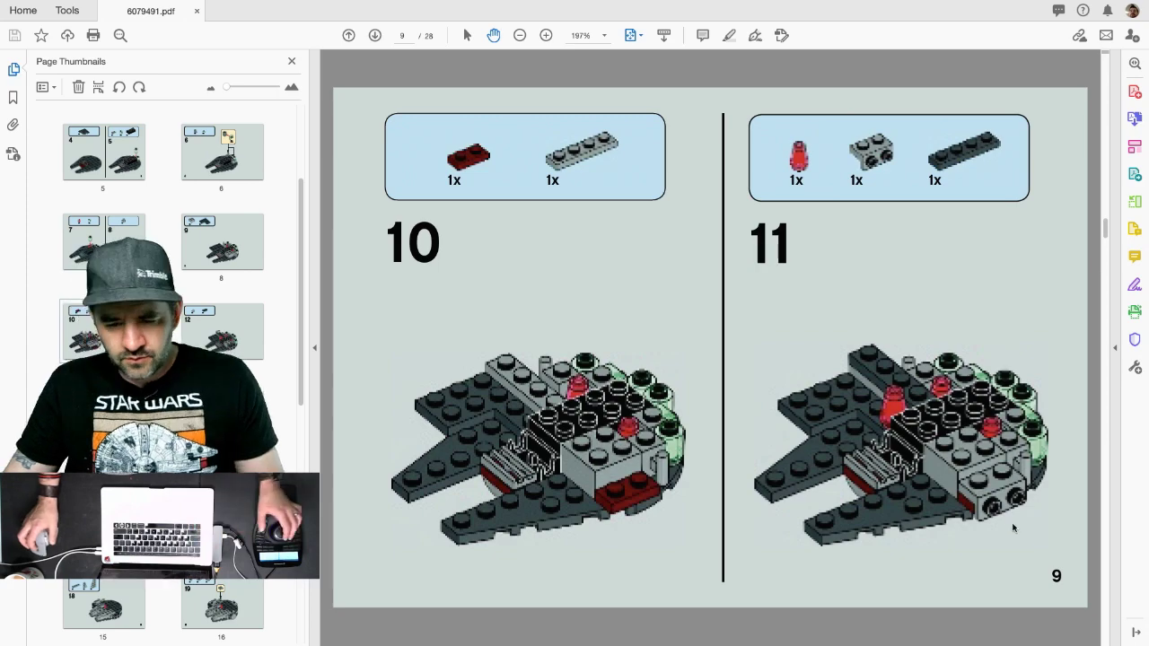
pyautogui.press('super+Tab')
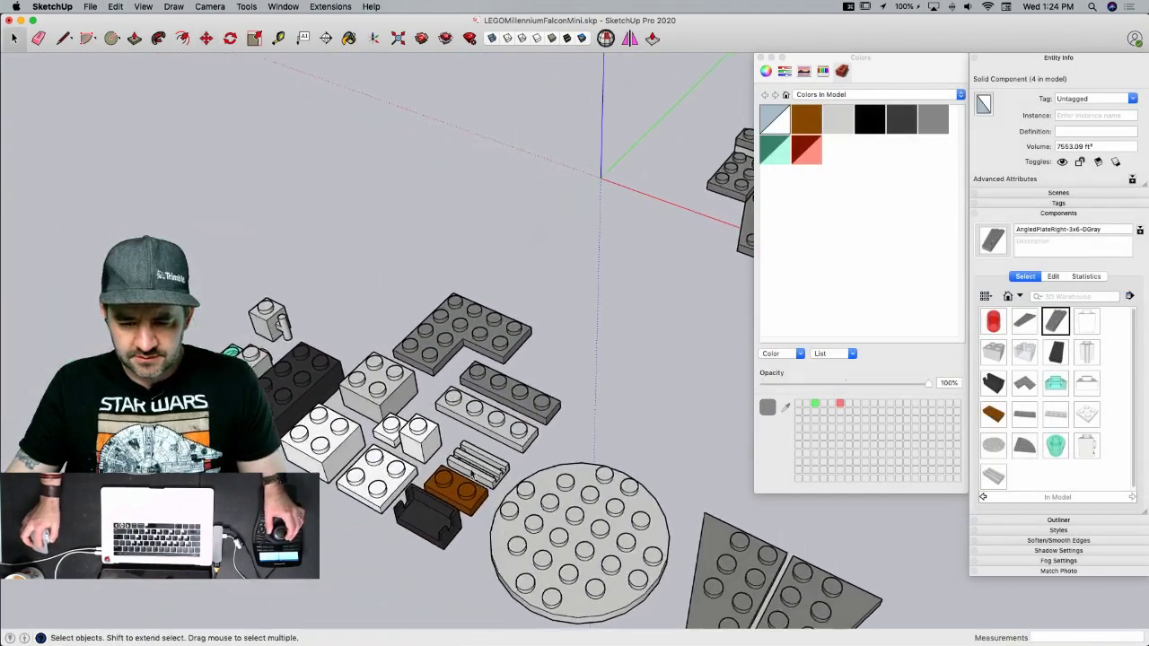
pyautogui.click(458, 503)
pyautogui.press('m')
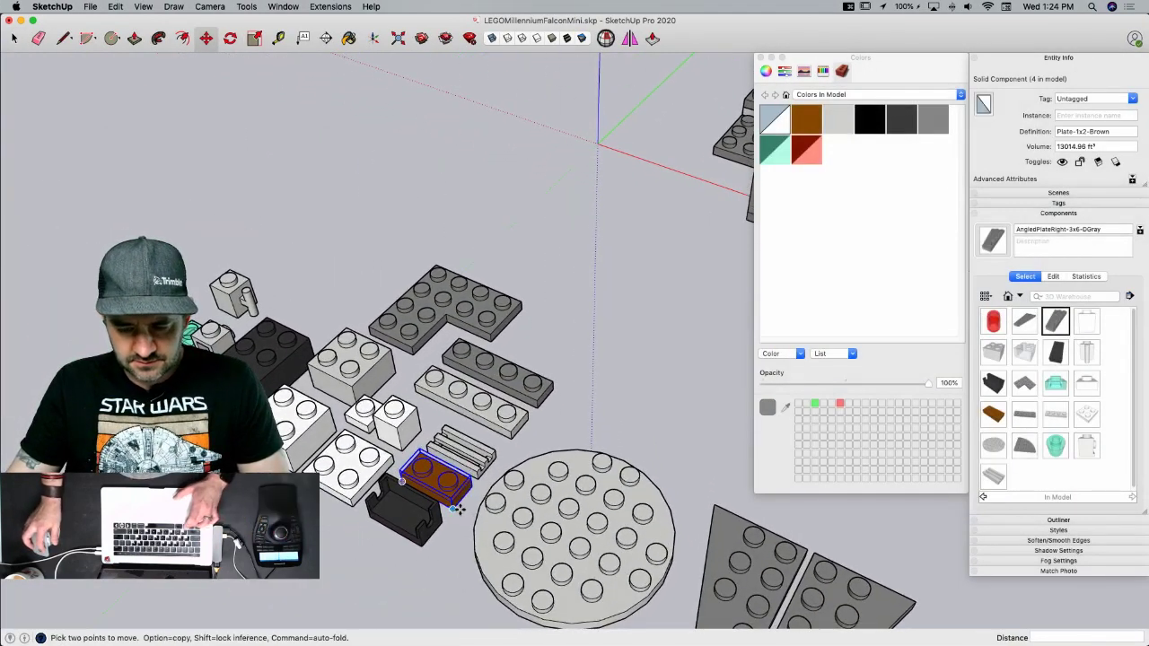
pyautogui.click(457, 507)
pyautogui.press('alt')
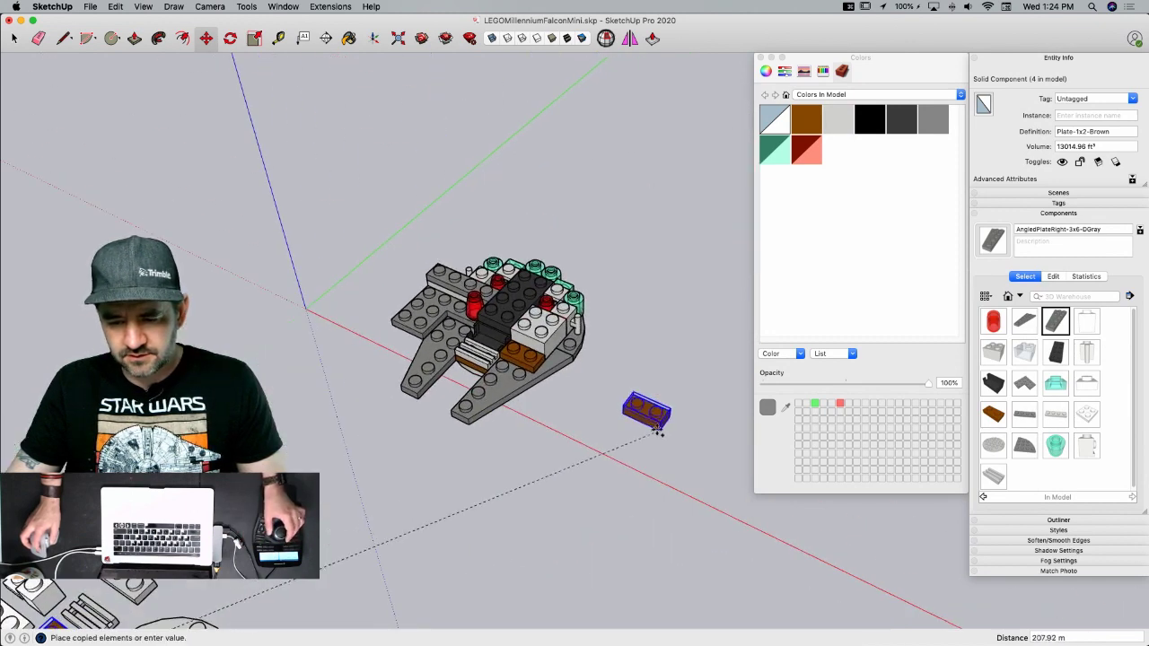
pyautogui.click(632, 420)
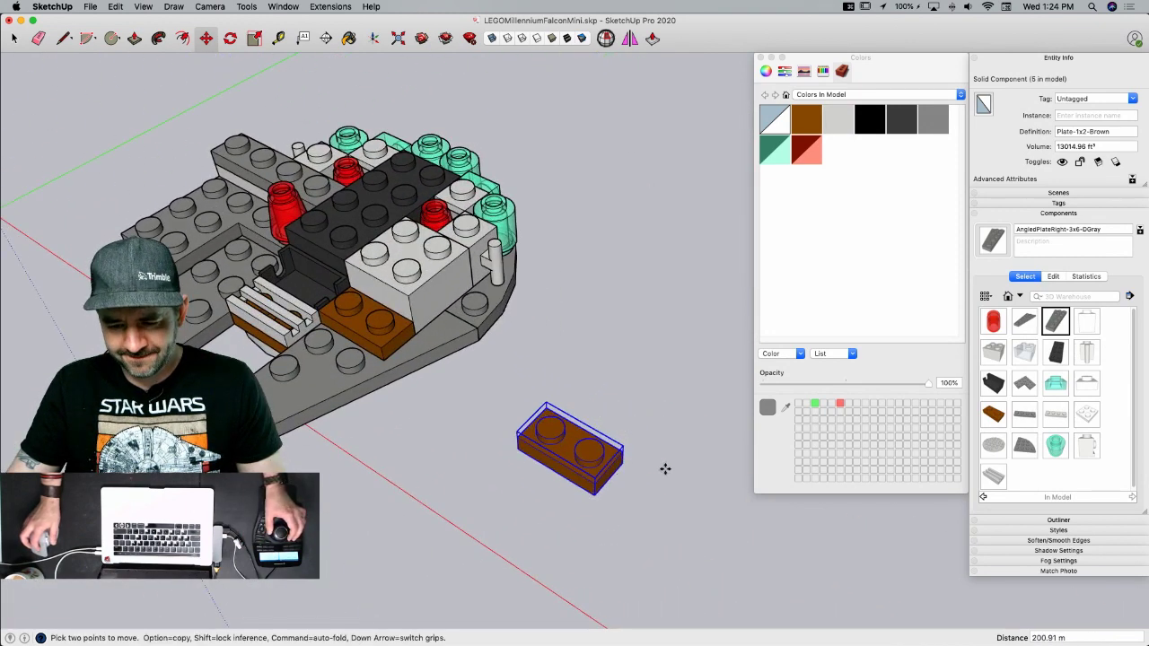
# - Rotate the copied brown 1x2 plate a quarter turn and place it on the outer stud row of the light gray brick
pyautogui.press('q')
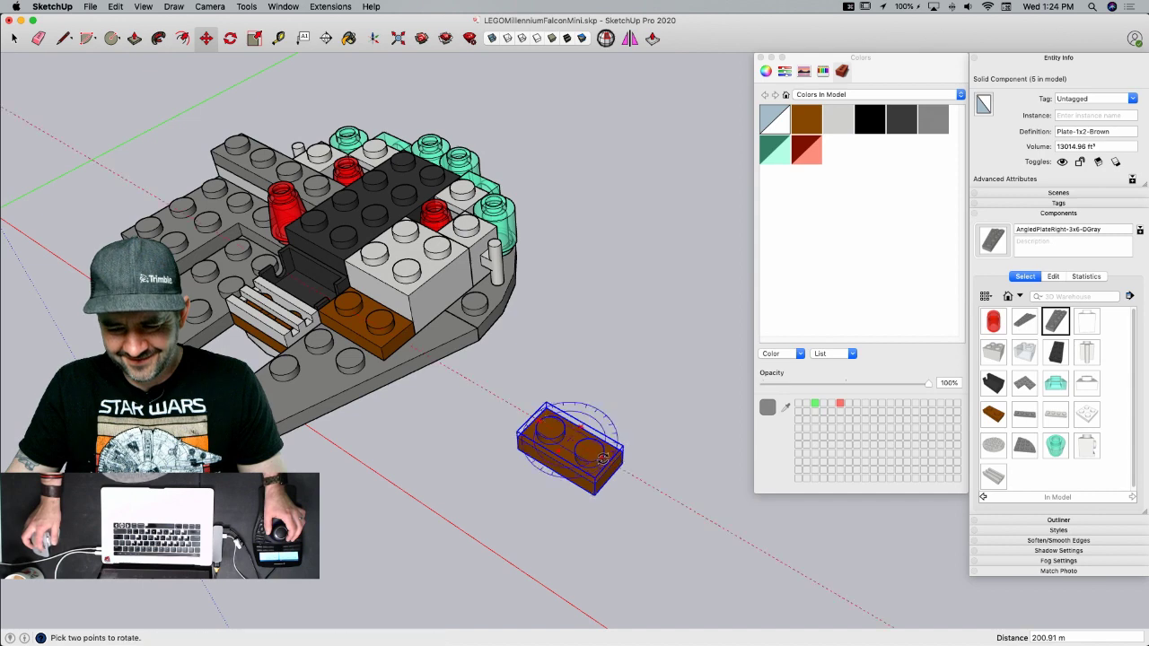
pyautogui.click(602, 456)
pyautogui.click(530, 503)
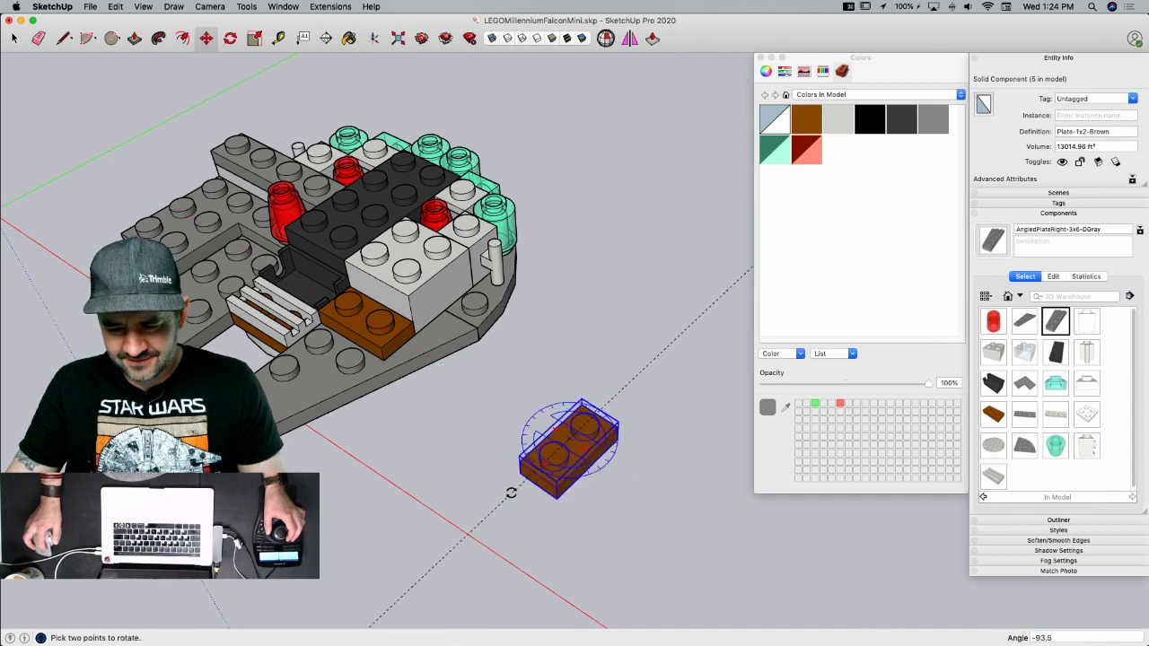
pyautogui.press('m')
pyautogui.scroll(4, 530, 507)
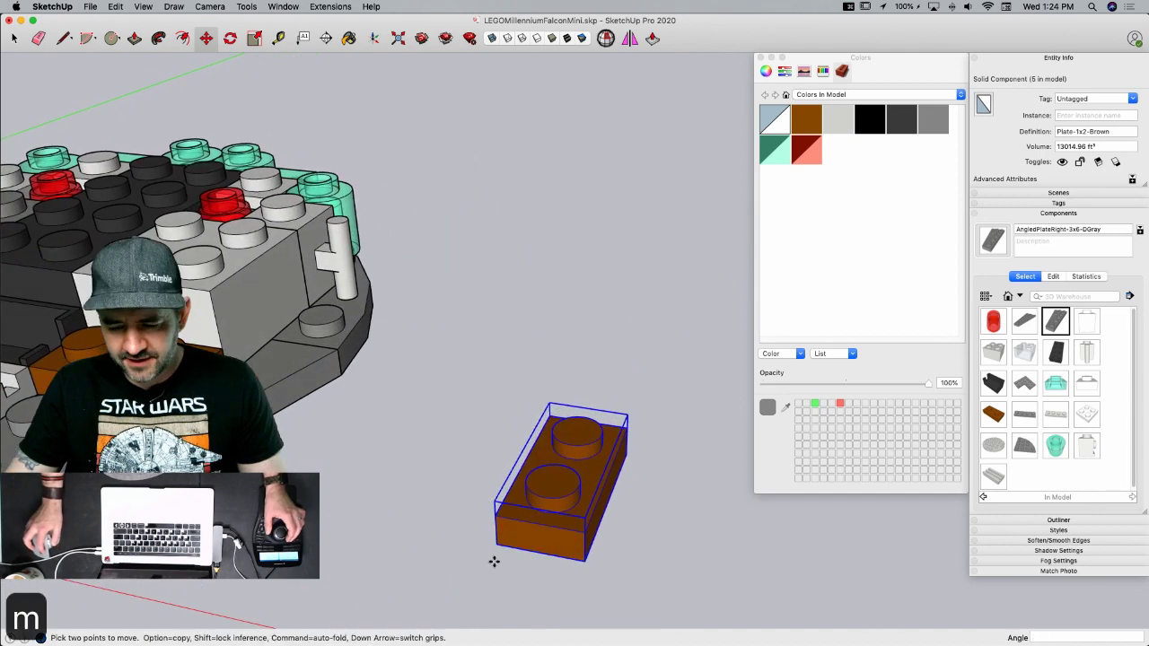
pyautogui.click(585, 563)
pyautogui.scroll(3, 386, 377)
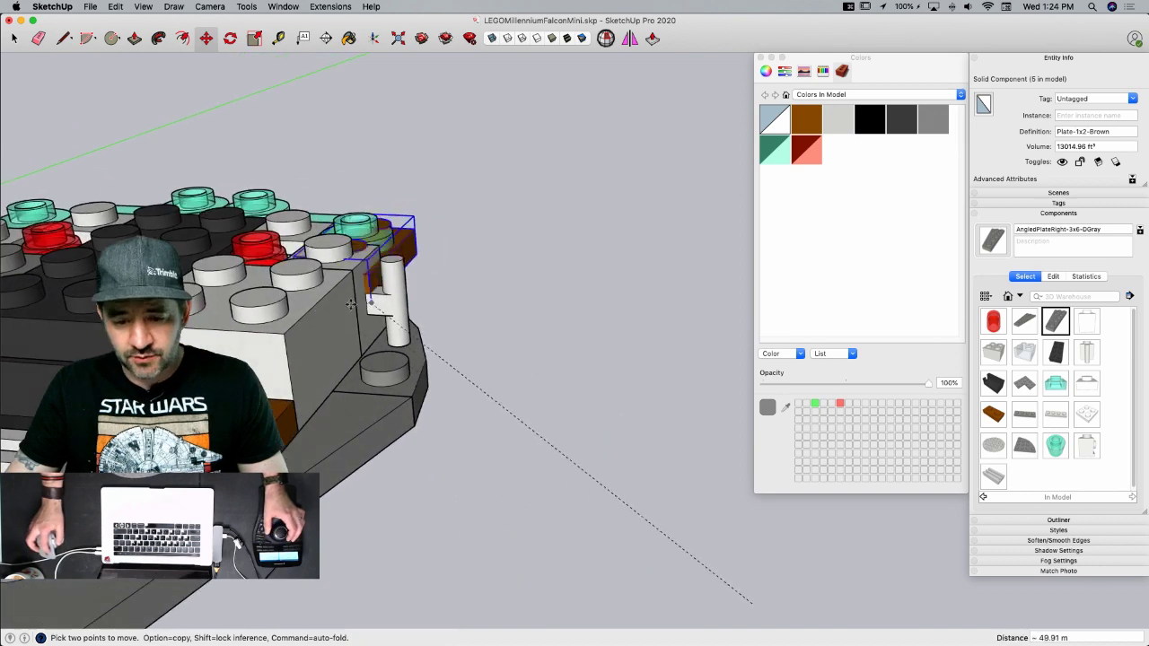
pyautogui.click(283, 334)
pyautogui.scroll(3, 297, 337)
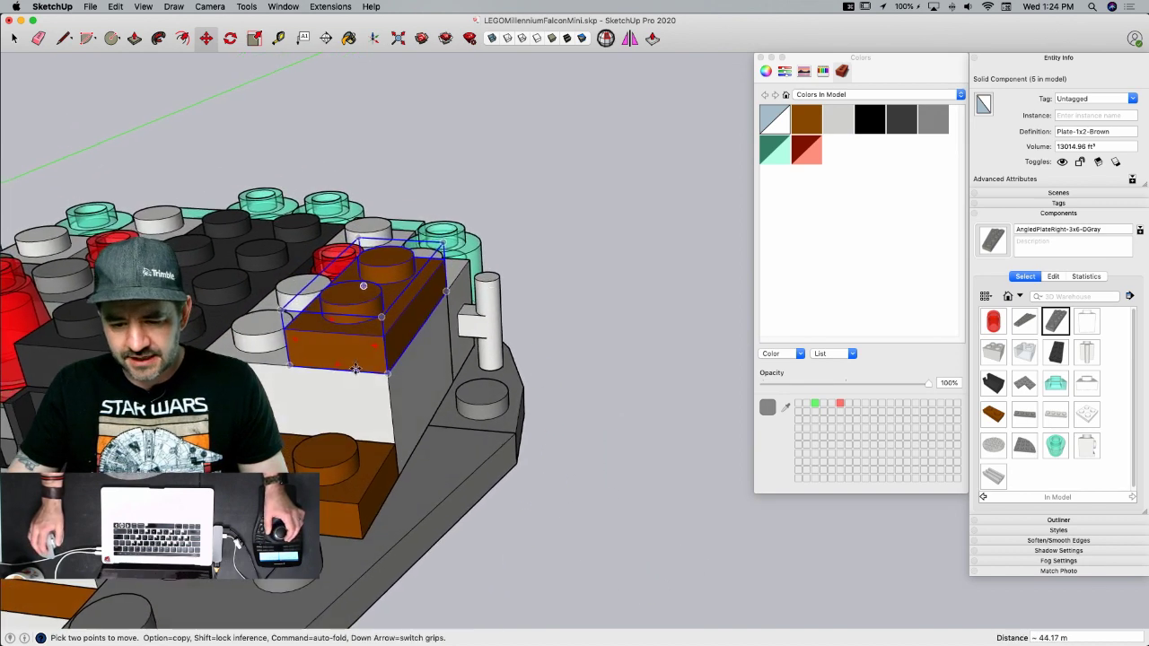
pyautogui.rightClick(345, 263)
pyautogui.click(368, 344)
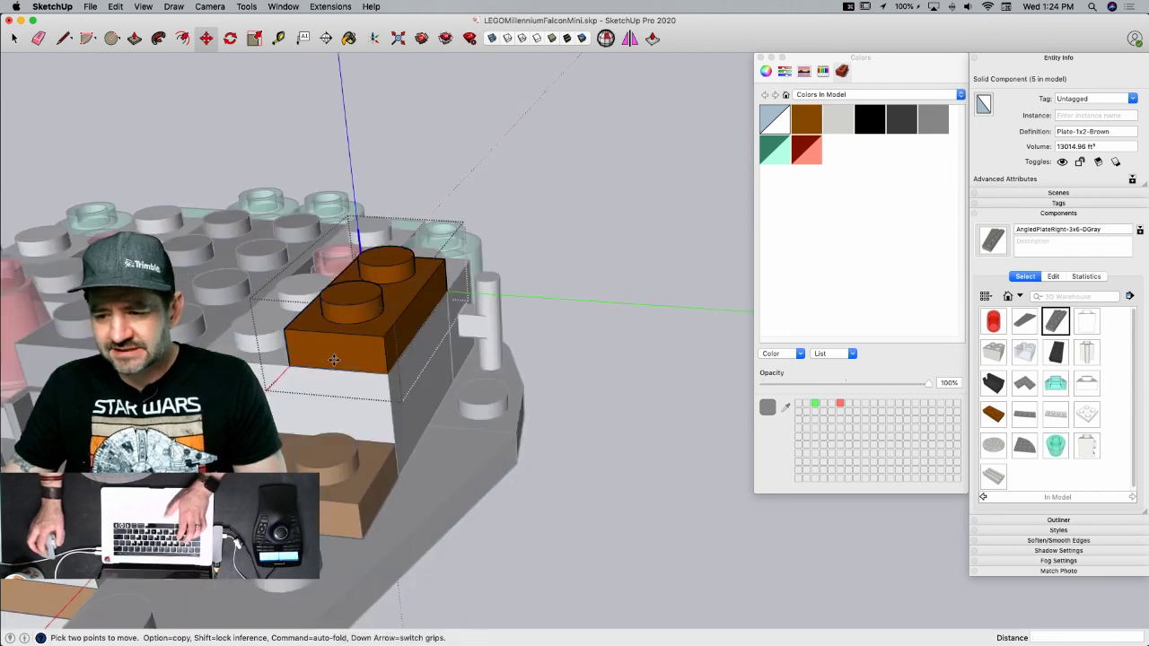
pyautogui.press('space')
pyautogui.click(605, 206)
# - Make the copied brown 1x2 plate unique and rename its definition SidePlate-1x2-LGray
pyautogui.click(380, 327)
pyautogui.rightClick(383, 331)
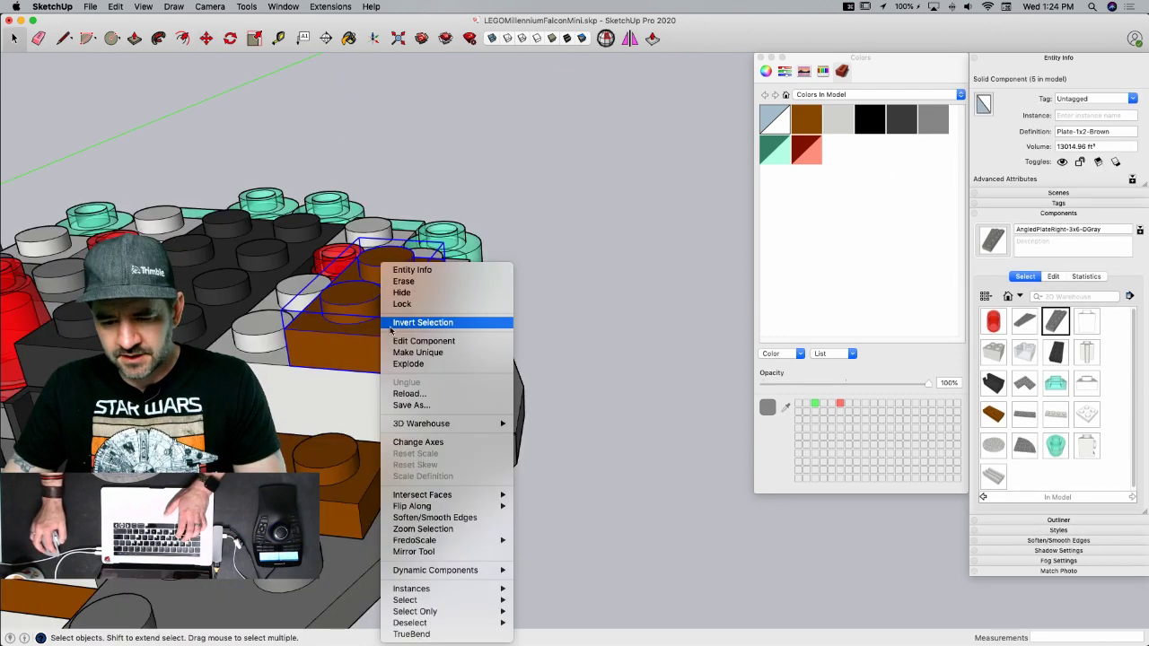
pyautogui.click(418, 352)
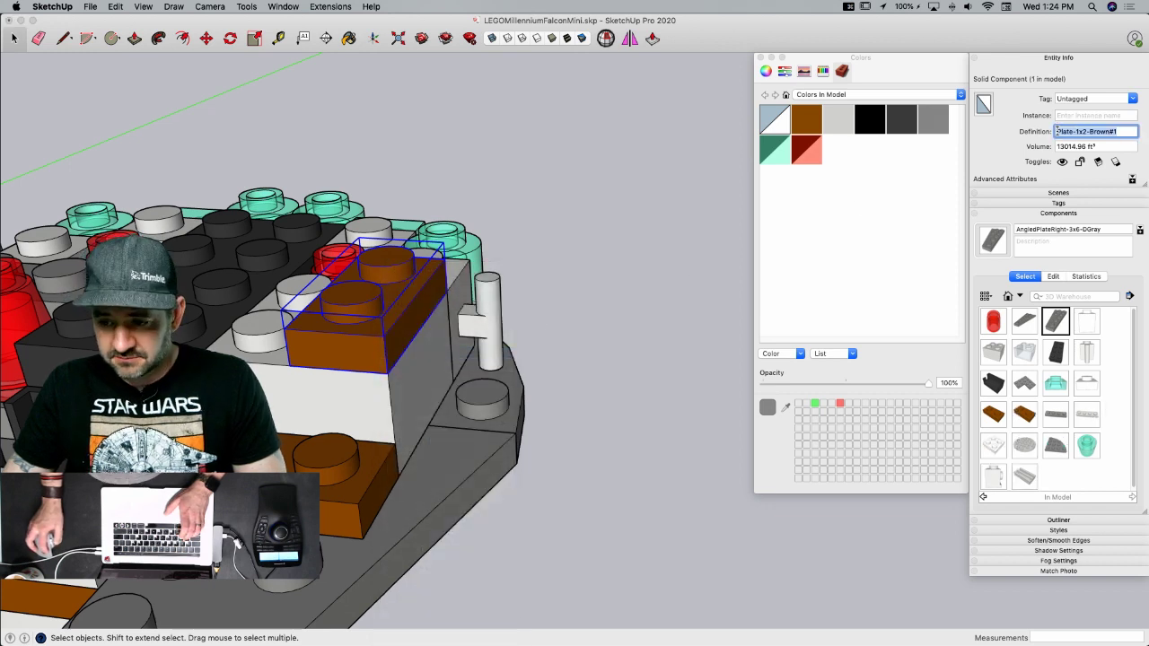
pyautogui.write('Side')
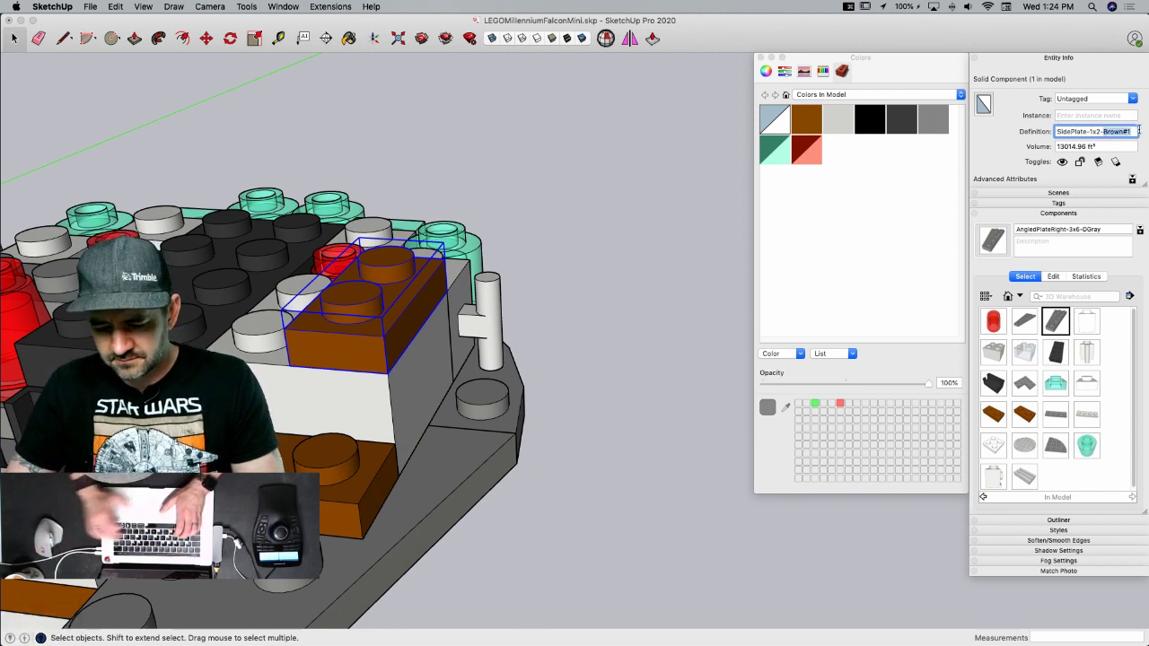
pyautogui.write('LGeray')
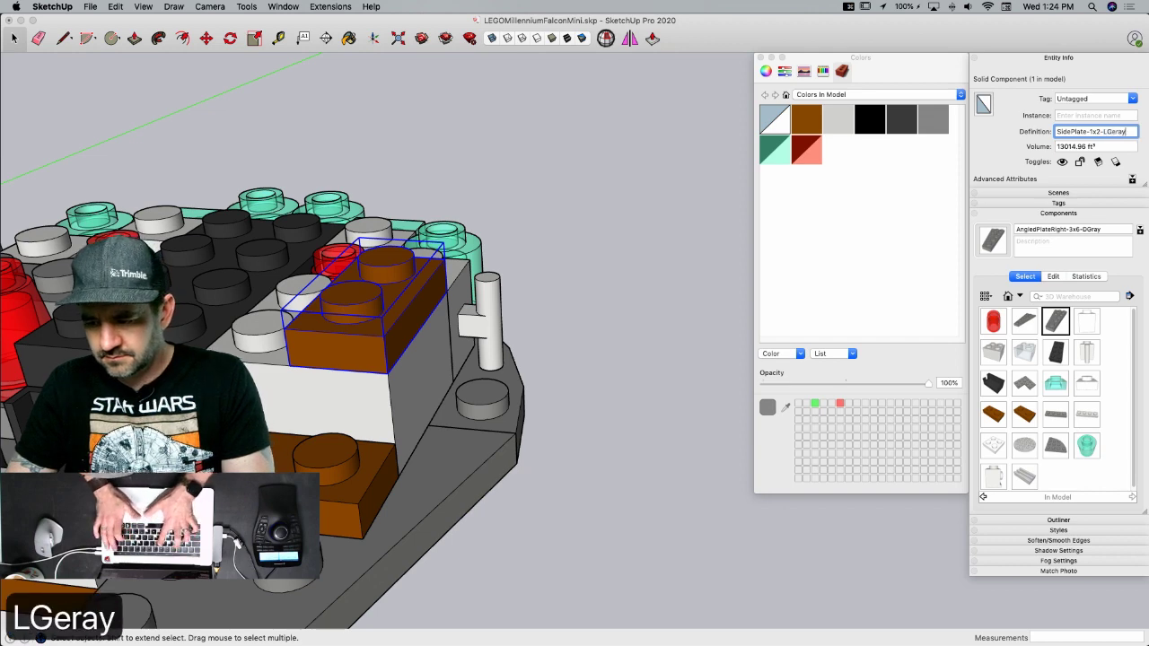
pyautogui.press('BackSpace')
pyautogui.press('BackSpace')
pyautogui.press('BackSpace')
pyautogui.press('BackSpace')
pyautogui.write('ray')
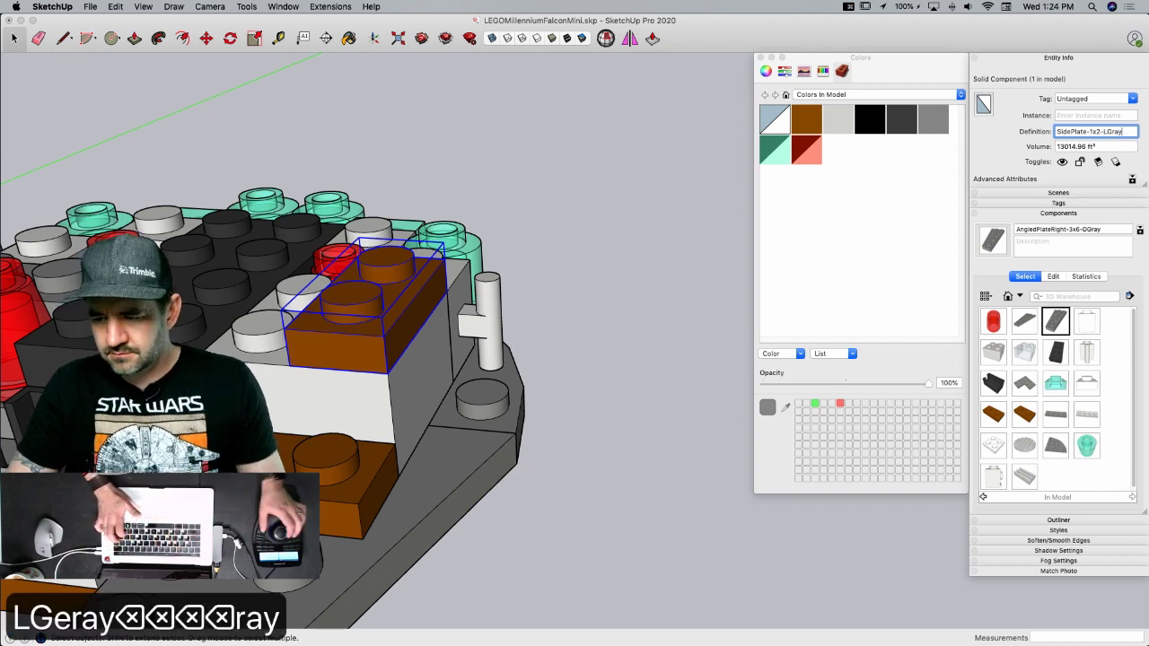
pyautogui.press('Return')
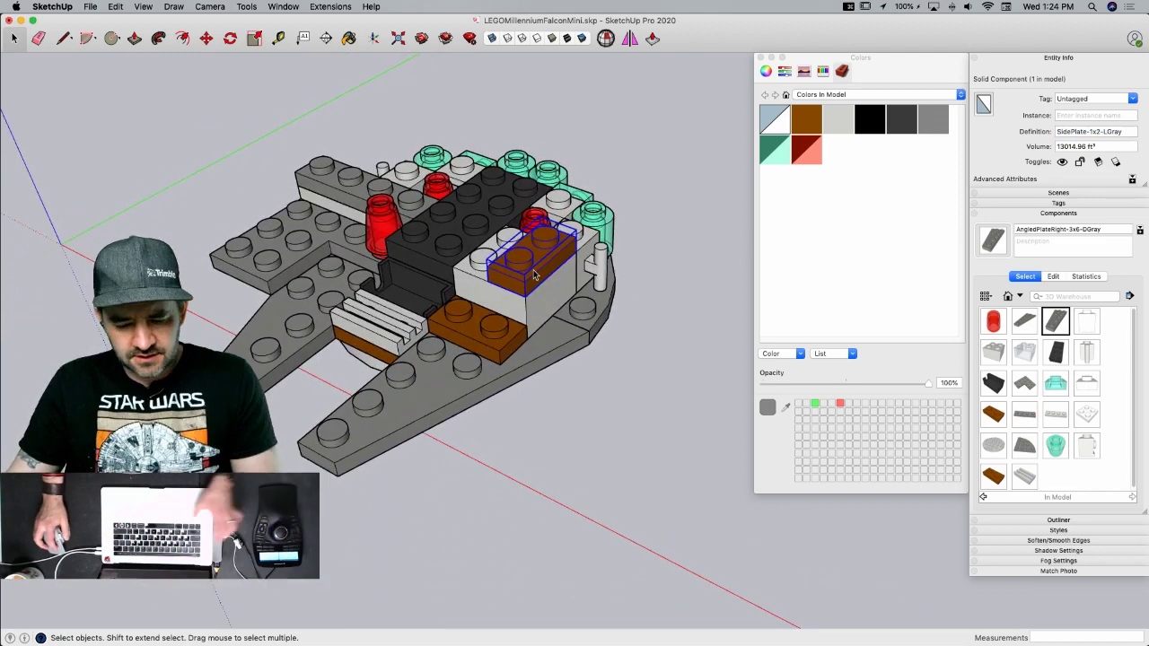
# - Check building step 10 in the PDF instructions and move the Falcon's brown 1x2 plate along the red axis to the light gray brick's outer corner
pyautogui.press('super+Tab')
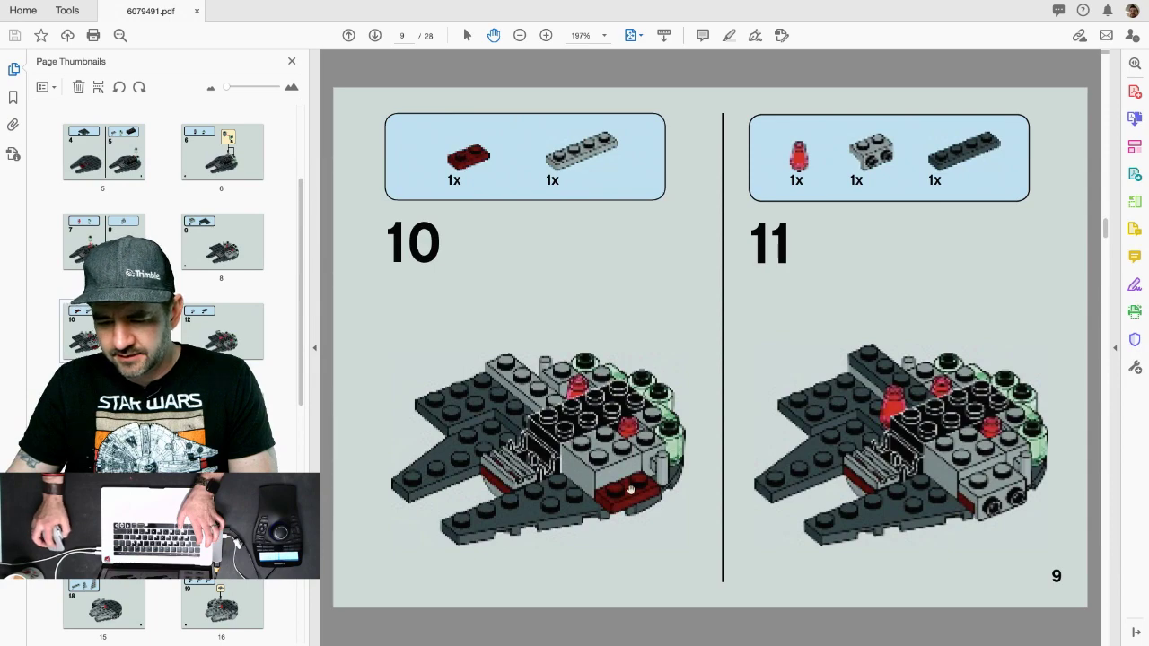
pyautogui.press('super+Tab')
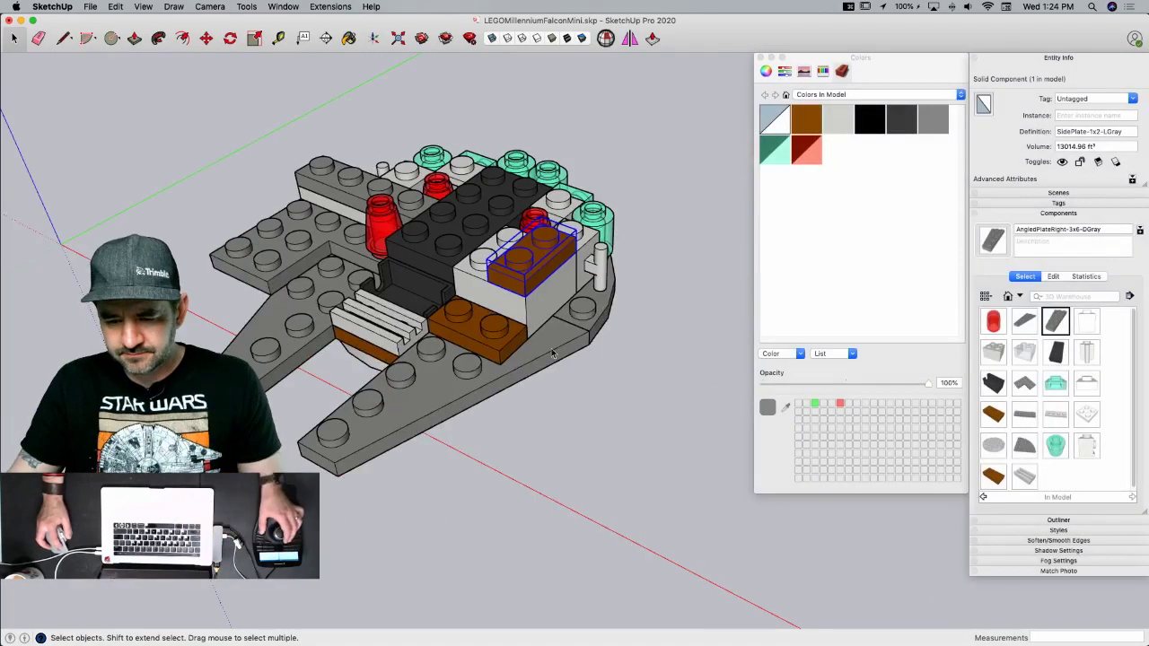
pyautogui.click(476, 332)
pyautogui.press('m')
pyautogui.scroll(5, 476, 335)
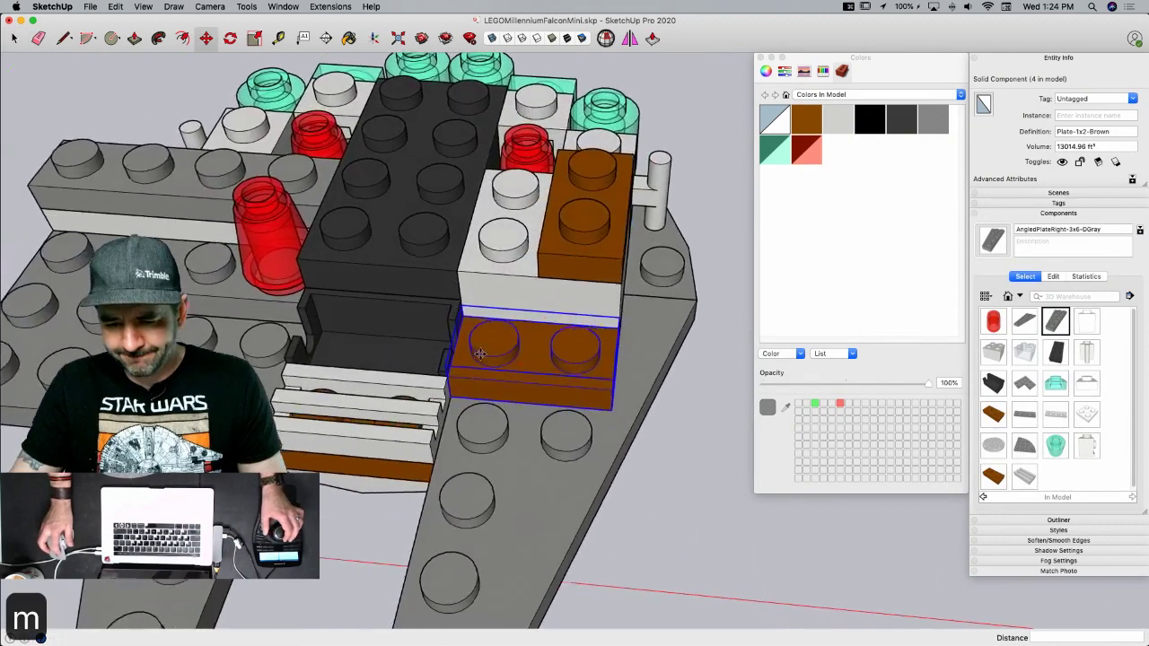
pyautogui.press('e')
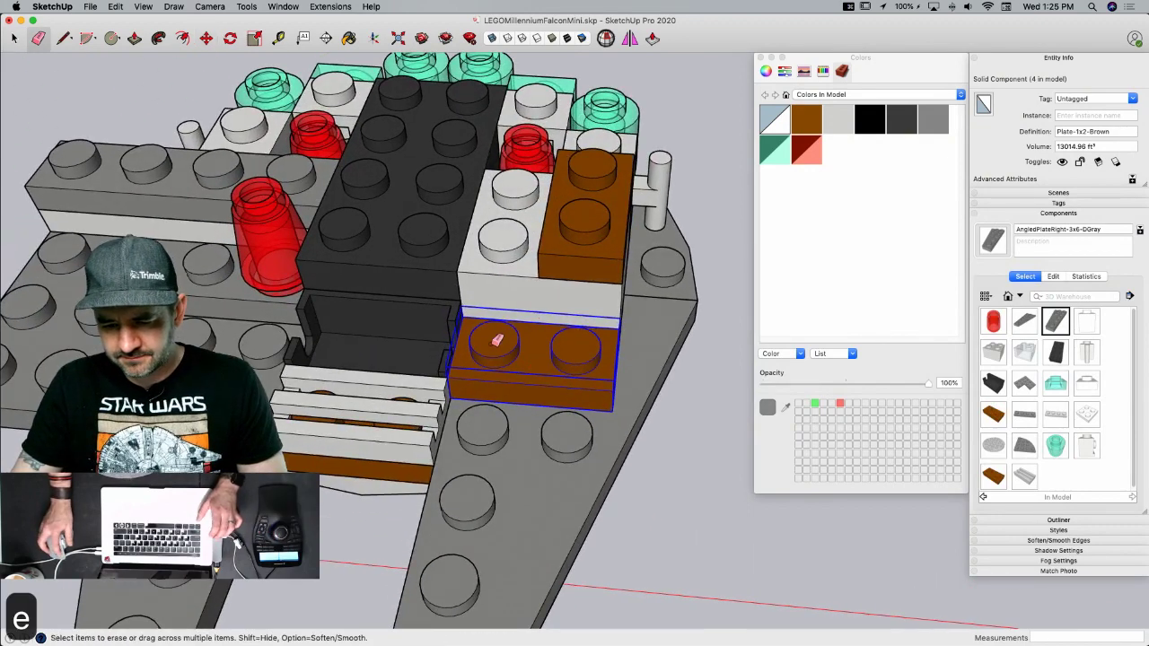
pyautogui.press('m')
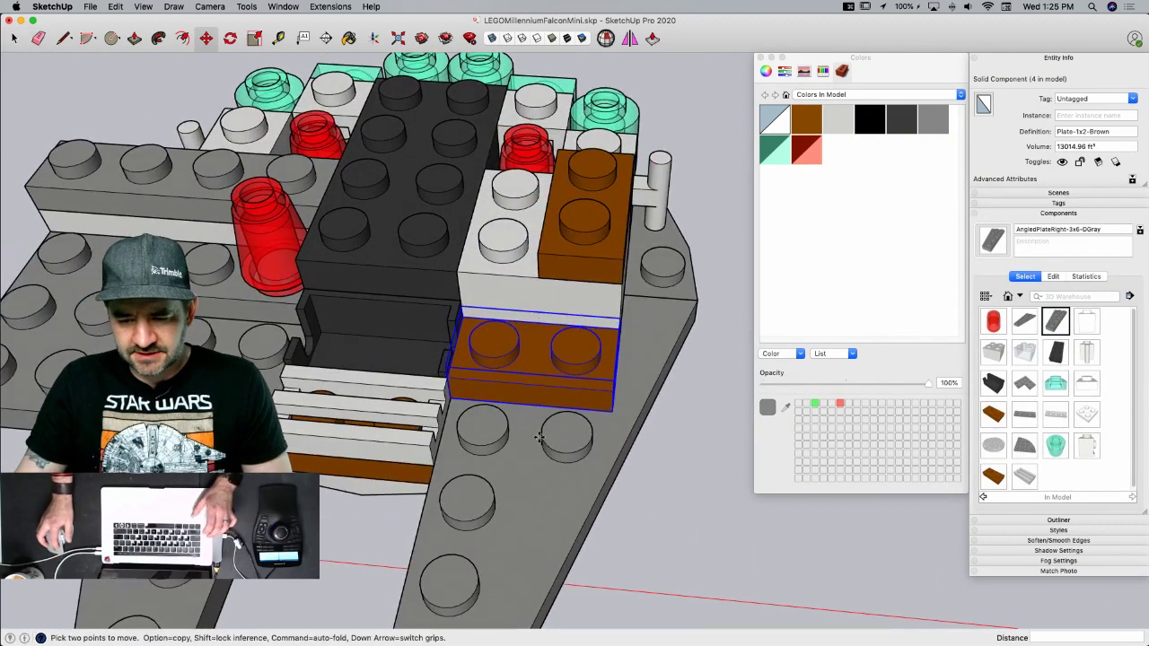
pyautogui.click(461, 317)
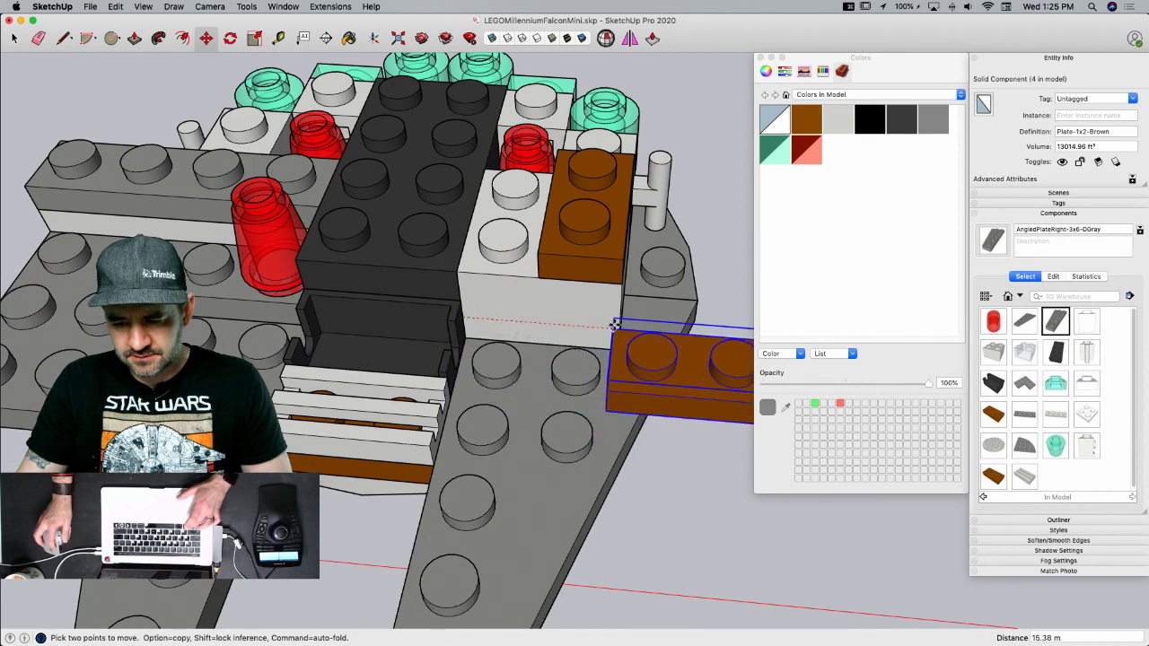
# - Rotate the moved brown 1x2 plate 90 degrees about its corner so it lies along the light gray brick's outer side
pyautogui.press('q')
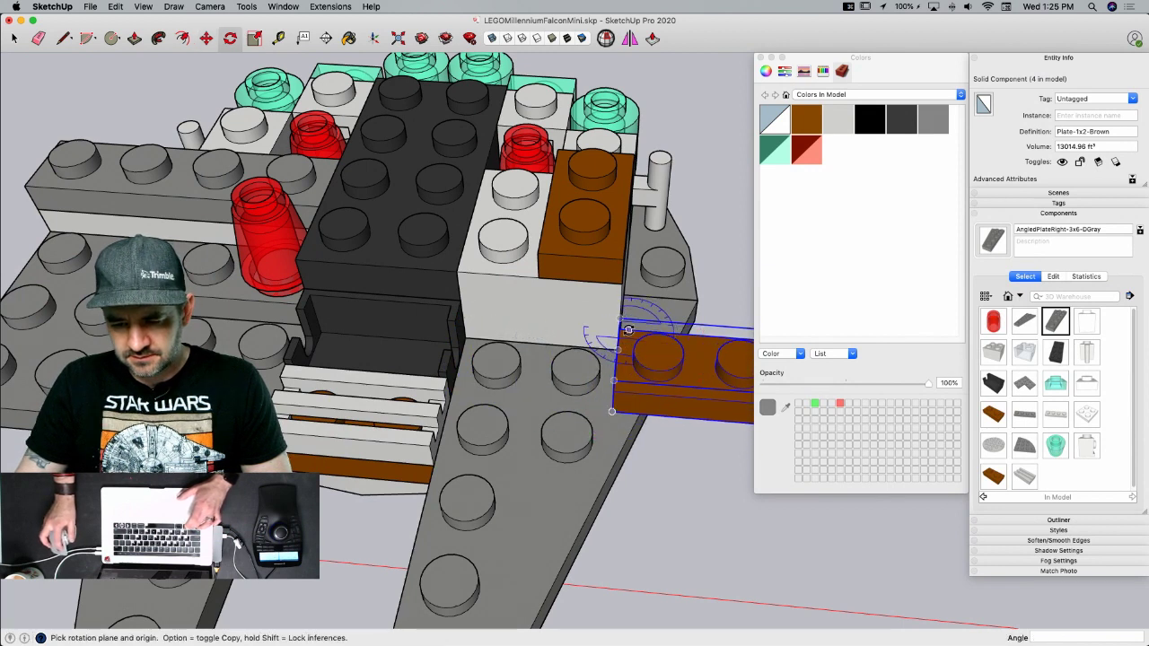
pyautogui.click(621, 328)
pyautogui.click(635, 328)
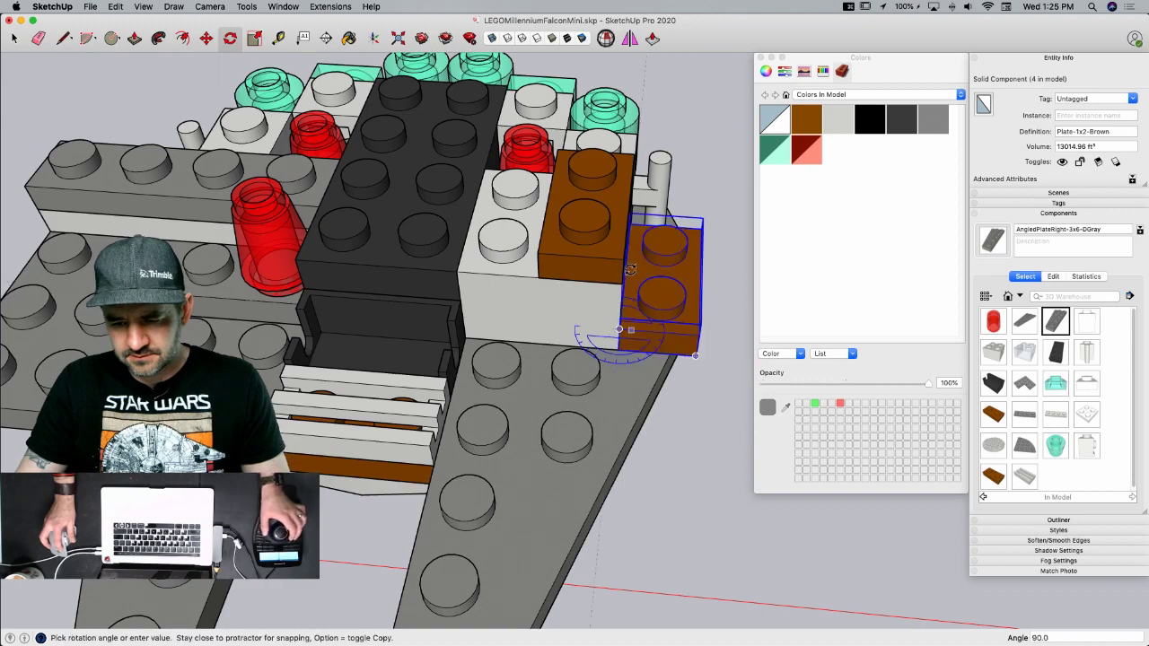
pyautogui.click(629, 271)
pyautogui.press('space')
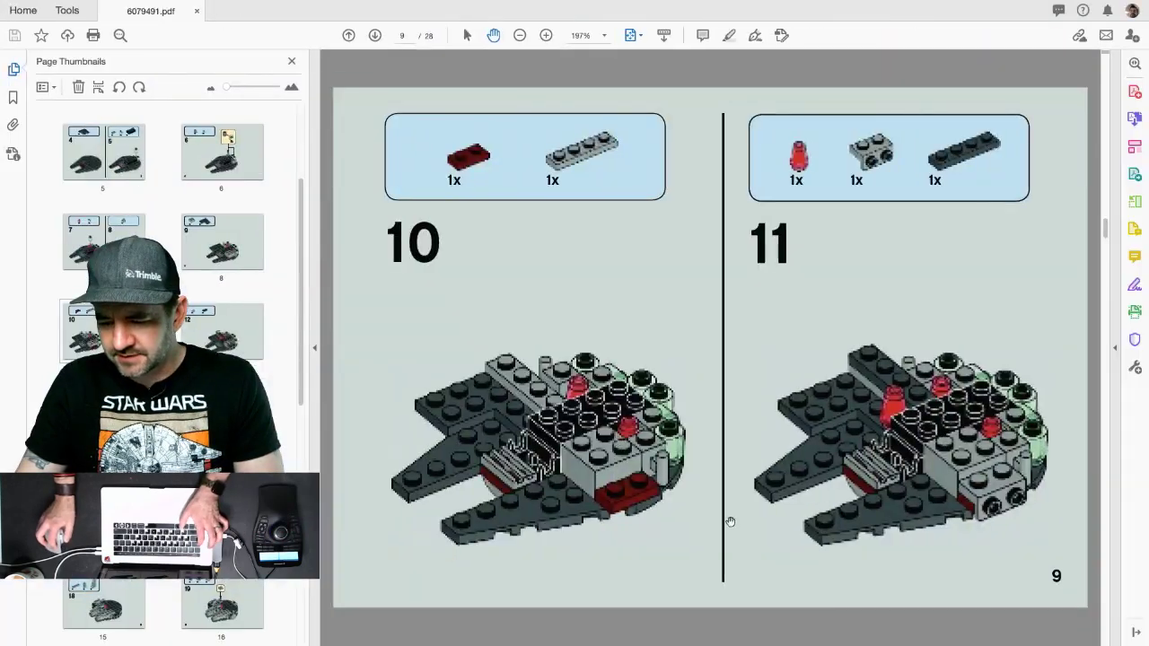
# - Paint the SidePlate-1x2-LGray geometry with the light gray sampled from the brick below it, and close the component
pyautogui.press('super+Tab')
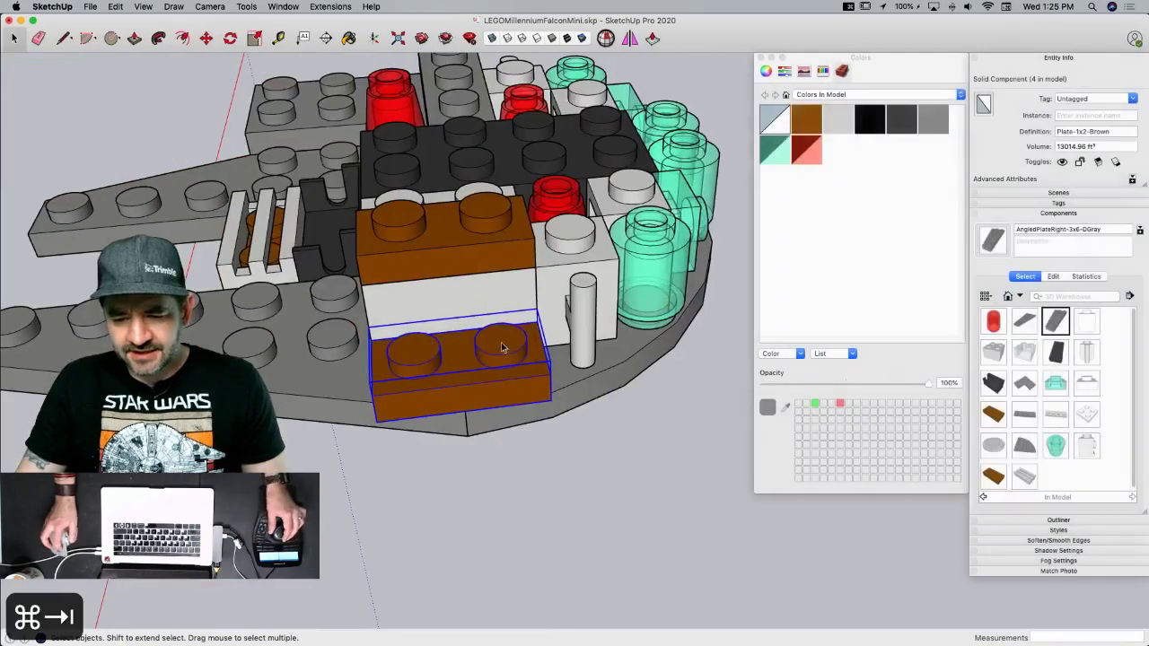
pyautogui.click(369, 289)
pyautogui.doubleClick(369, 291)
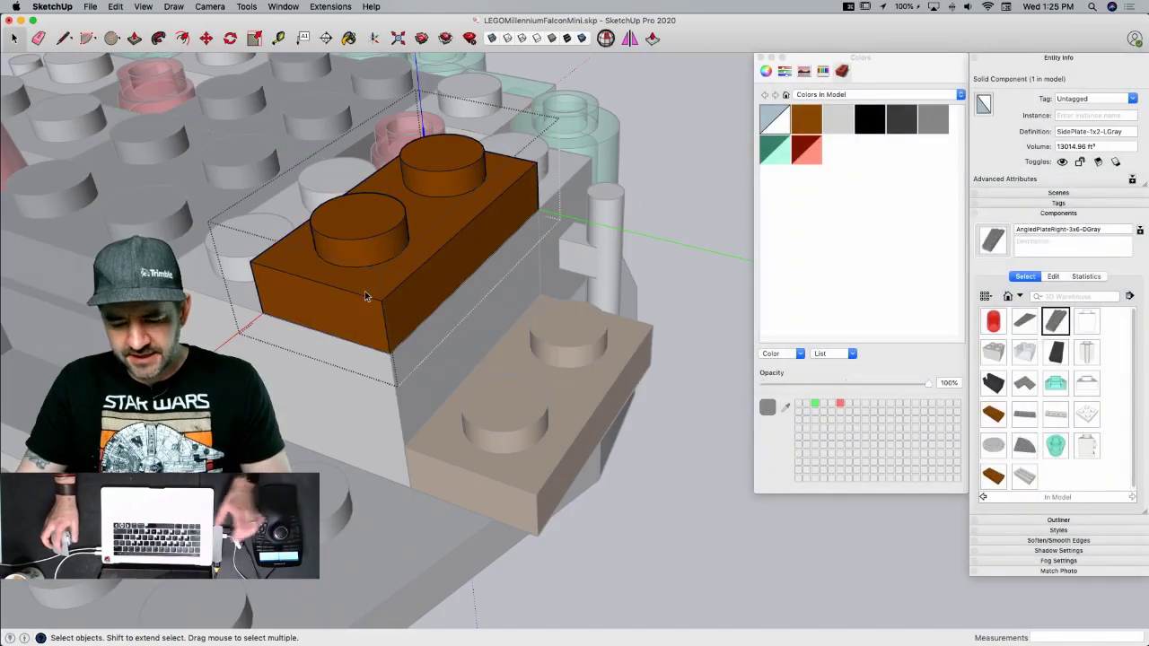
pyautogui.press('b')
pyautogui.keyDown('super'); pyautogui.click(299, 356); pyautogui.keyUp('super')
pyautogui.click(341, 287)
pyautogui.press('space')
pyautogui.click(341, 321)
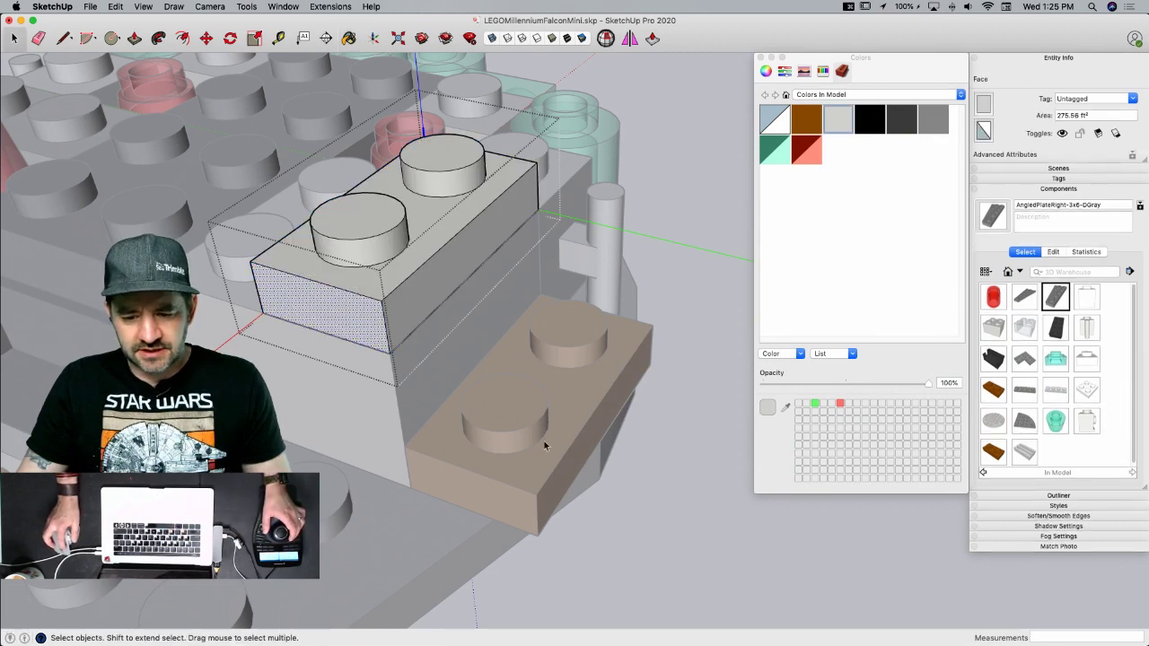
pyautogui.click(509, 410)
# - Move the light gray side plate off the brick onto the top of the brown 1x2 plate, aligning their corners
pyautogui.click(314, 313)
pyautogui.press('m')
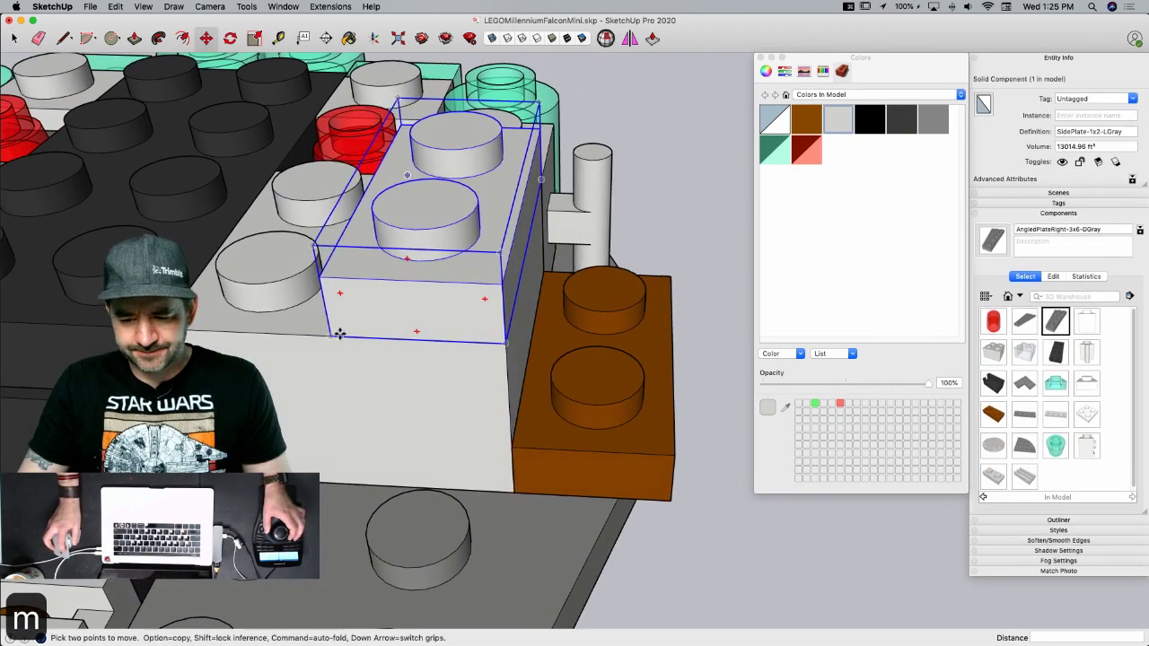
pyautogui.click(340, 335)
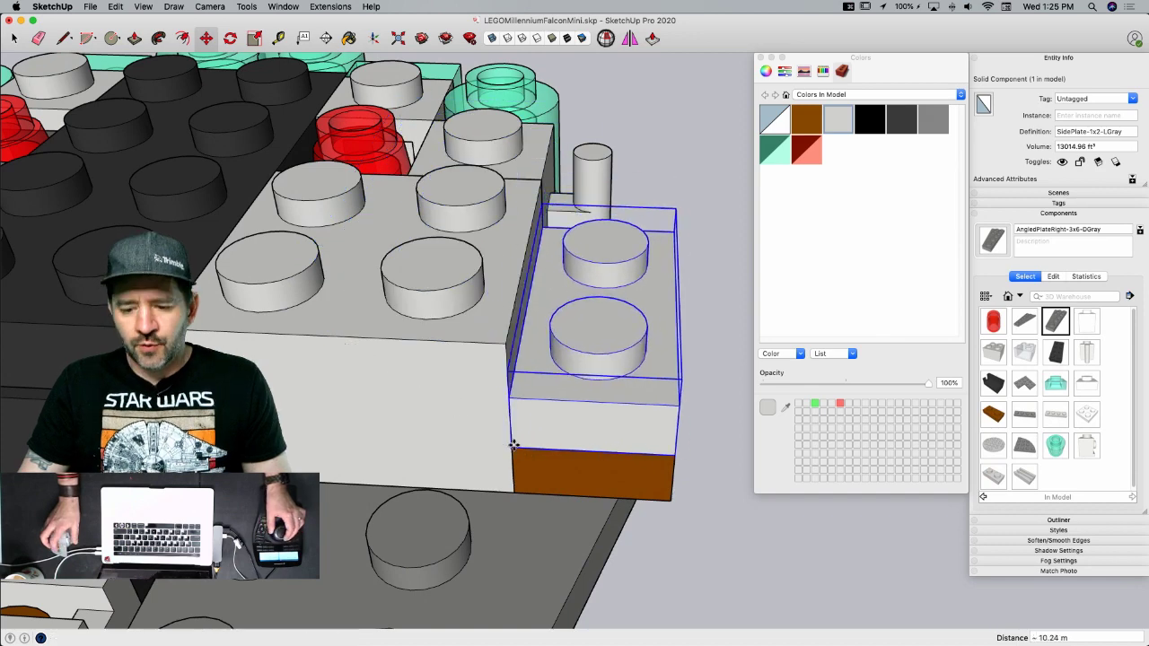
pyautogui.click(514, 445)
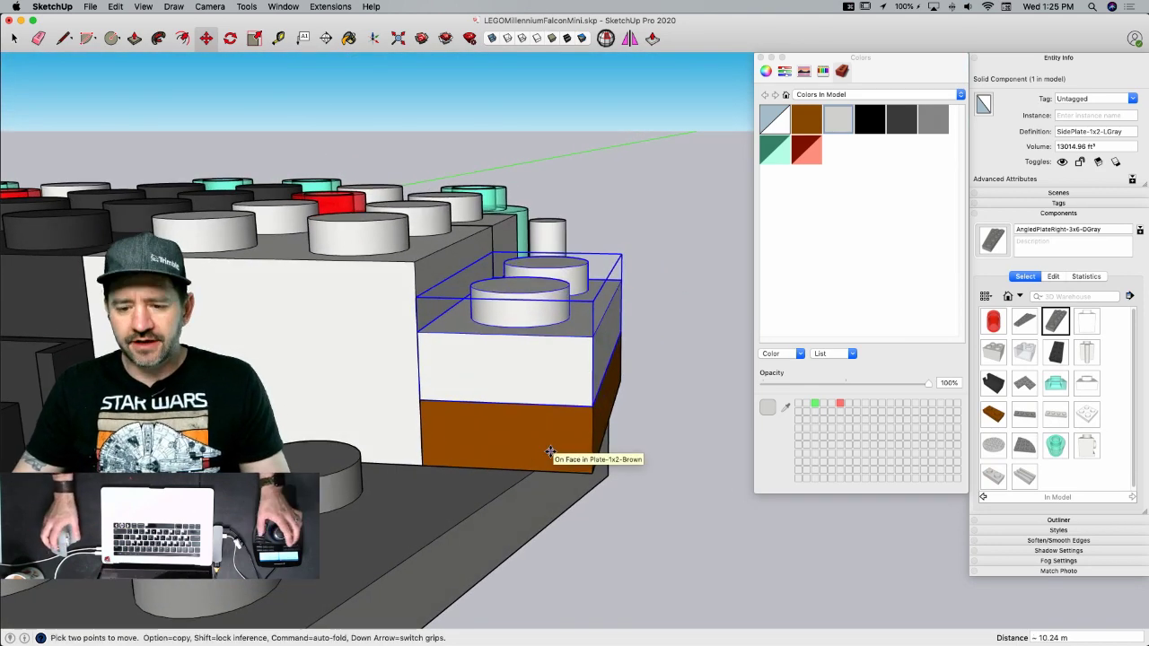
pyautogui.click(550, 452)
pyautogui.scroll(5, 551, 410)
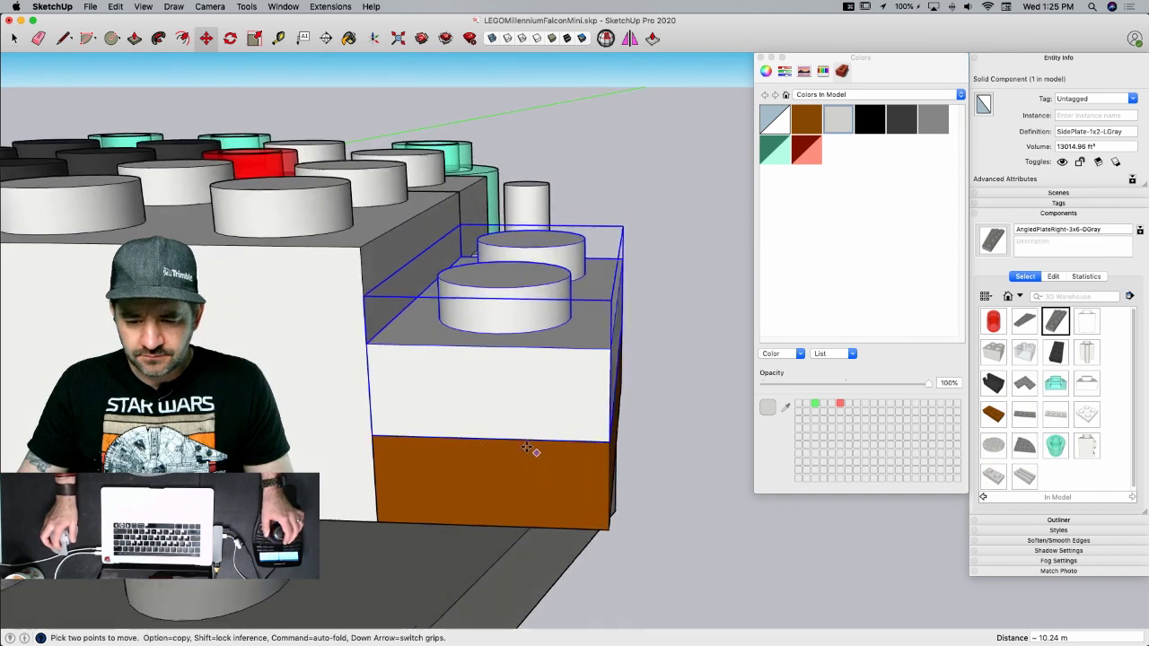
# - Open the light gray side plate component and copy all its geometry outward along the green axis, clear of the original
pyautogui.press('space')
pyautogui.doubleClick(419, 408)
pyautogui.tripleClick(419, 408)
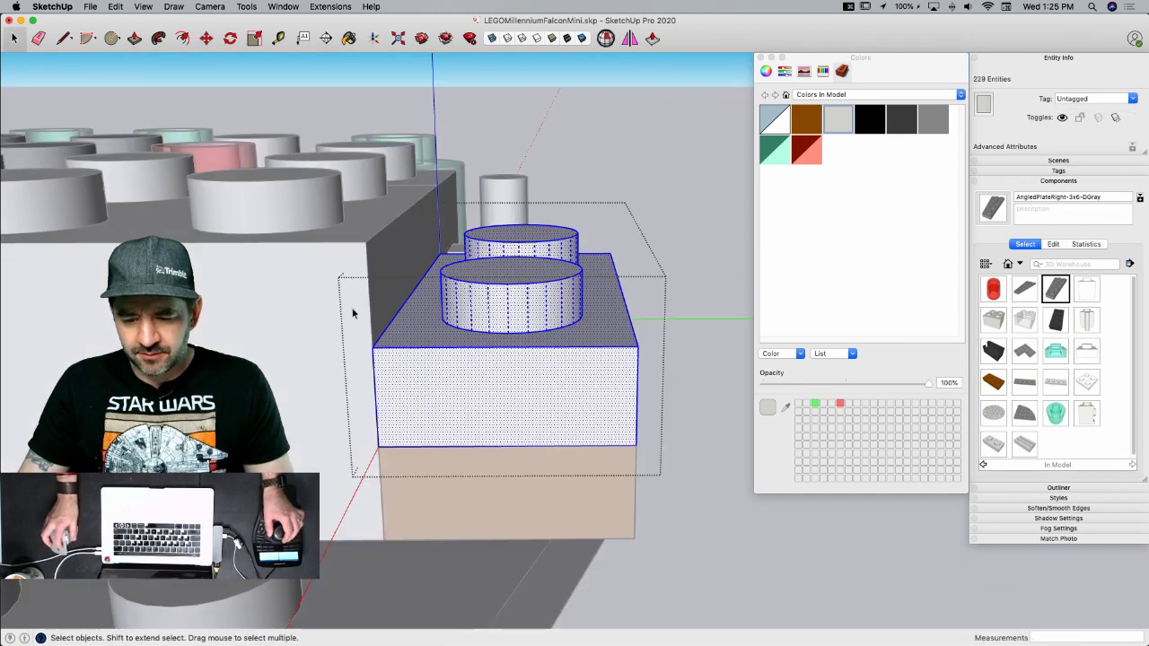
pyautogui.press('m')
pyautogui.click(394, 416)
pyautogui.press('alt')
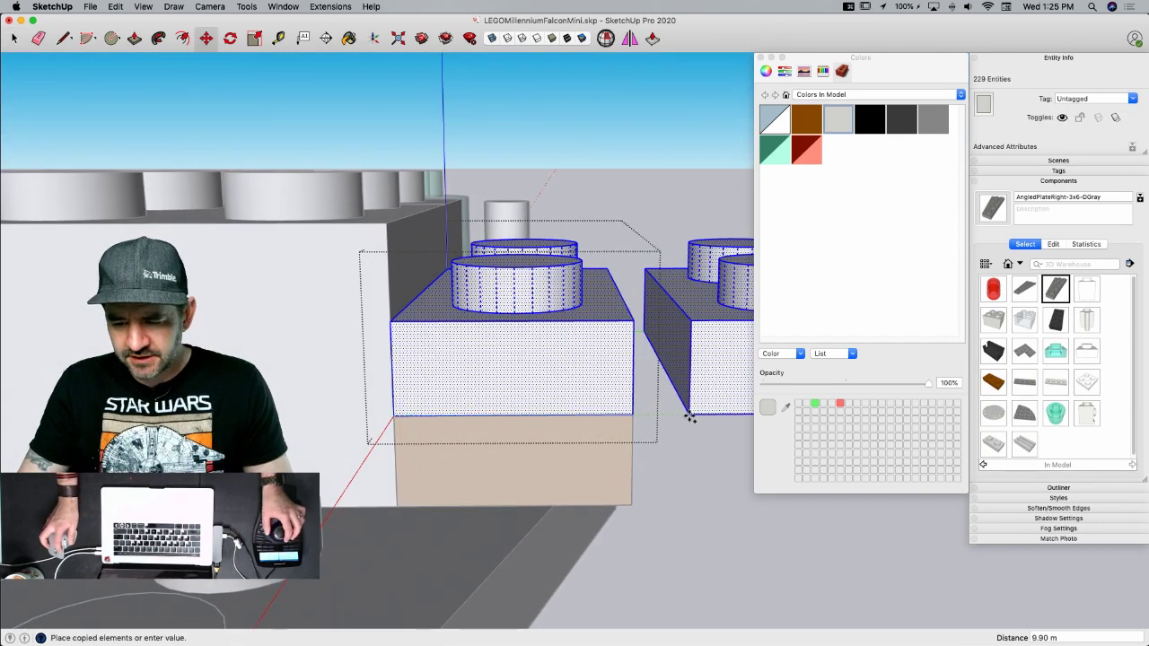
pyautogui.click(672, 414)
# - Rotate the copied plate geometry 90 degrees about its lower inner corner so its studs face outward from the ship
pyautogui.moveTo(654, 441); pyautogui.dragTo(623, 403, button='middle')
pyautogui.press('q')
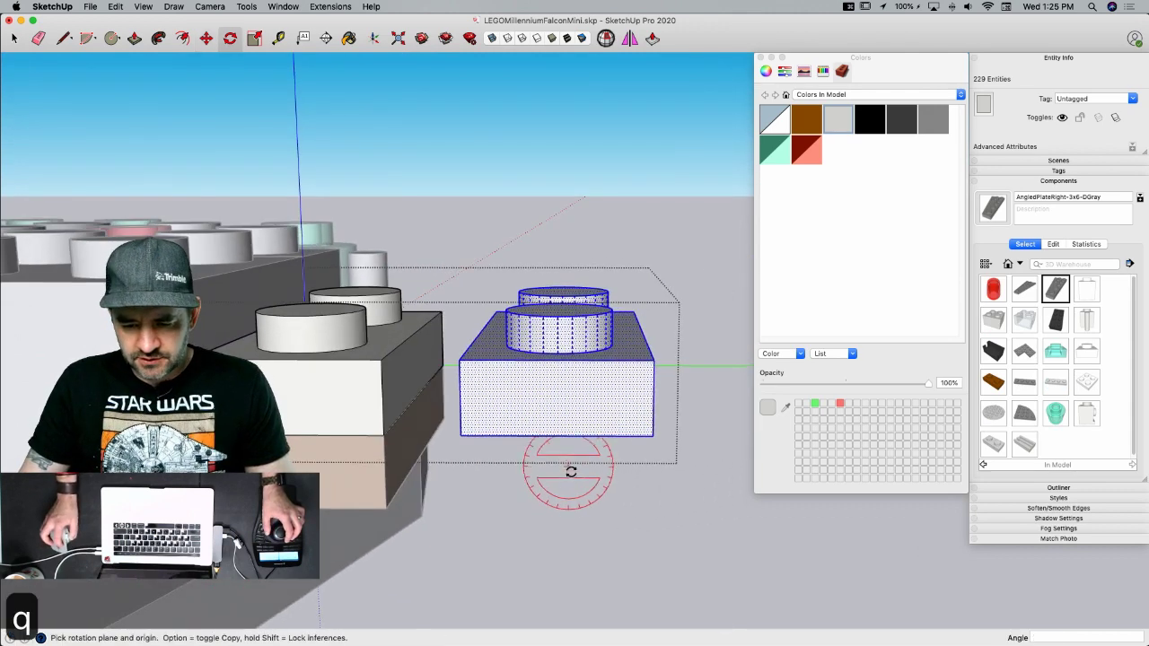
pyautogui.click(510, 435)
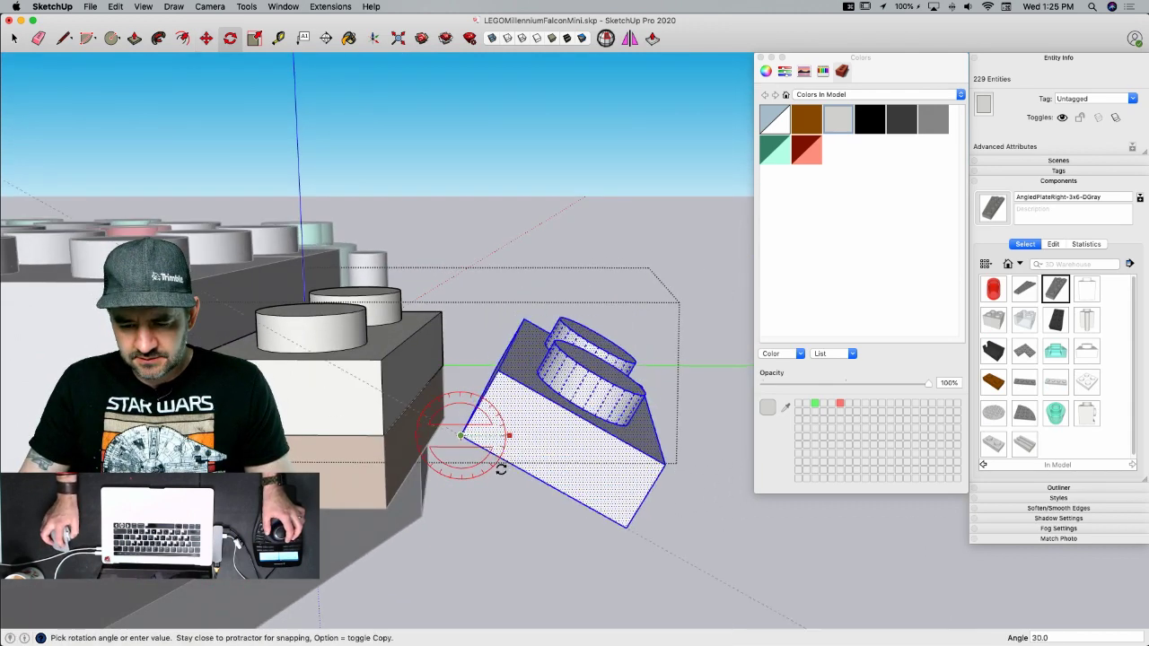
pyautogui.click(463, 487)
pyautogui.moveTo(490, 466); pyautogui.dragTo(488, 465, button='middle')
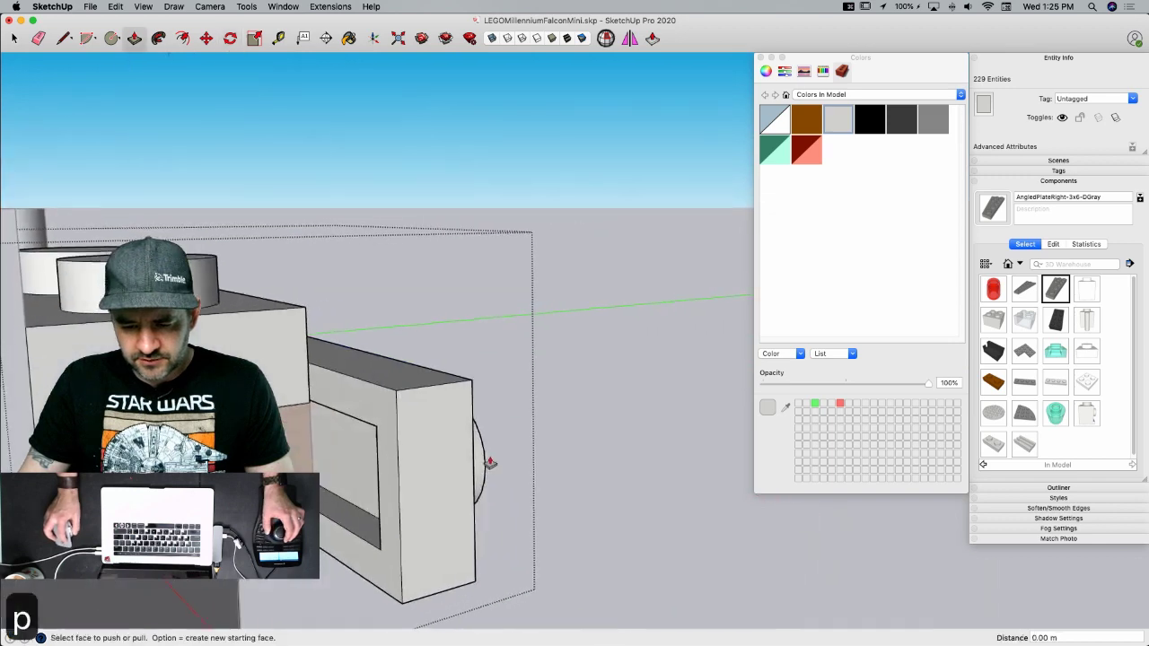
# - Push the copied plate's underside rim in flush with its recess and erase the leftover recess edges
pyautogui.press('p')
pyautogui.click(367, 457)
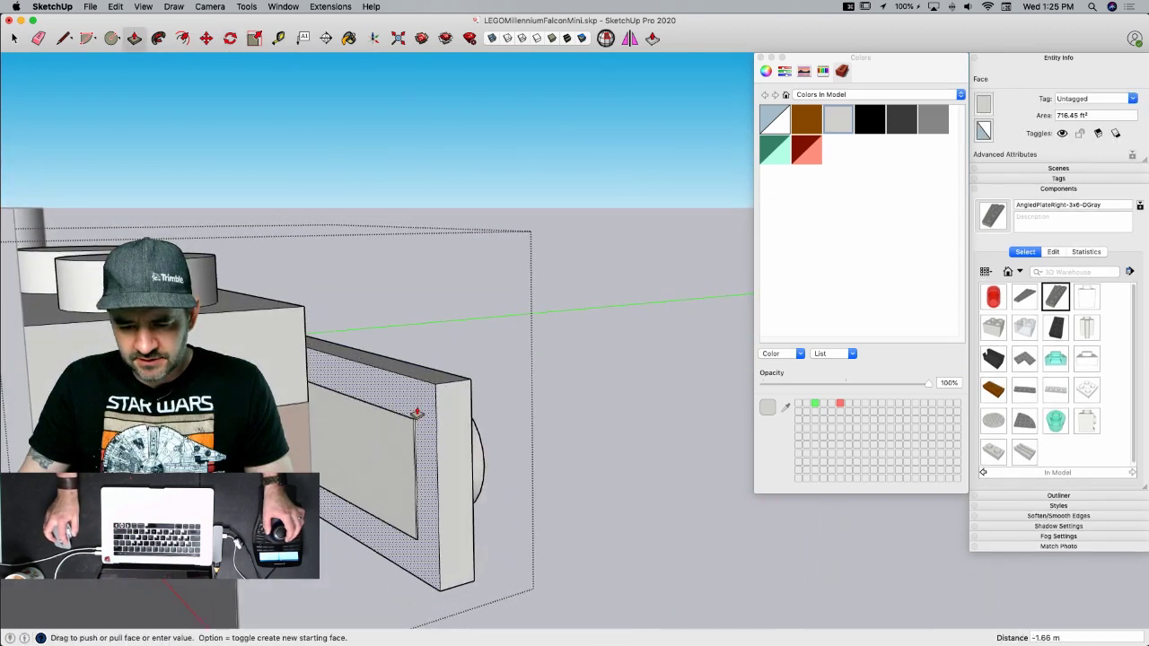
pyautogui.click(416, 428)
pyautogui.press('e')
pyautogui.click(414, 421)
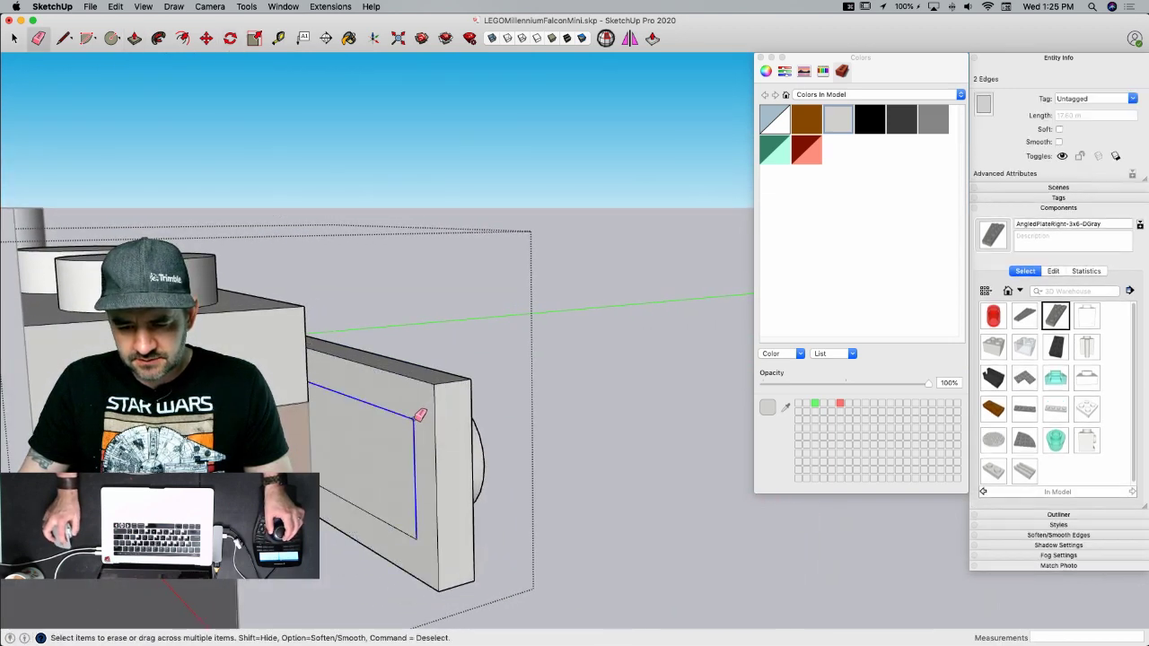
pyautogui.click(418, 450)
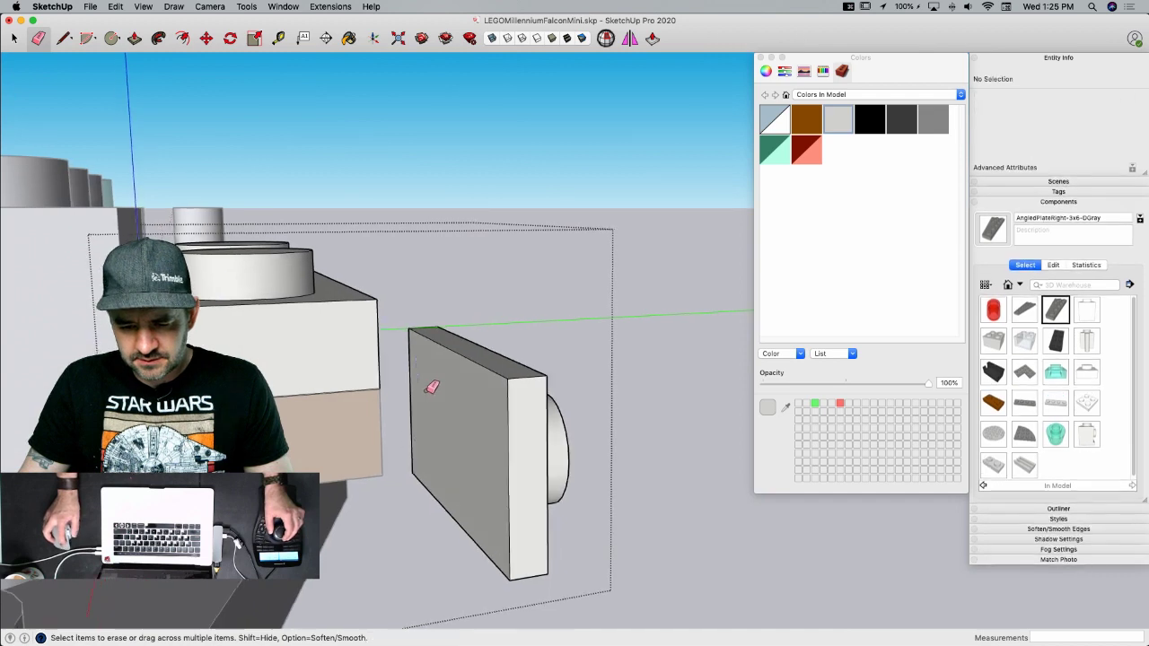
# - Move the thin vertical plate against the side plate's outer face, aligning their top corners, and erase the seam edges
pyautogui.press('space')
pyautogui.click(432, 429)
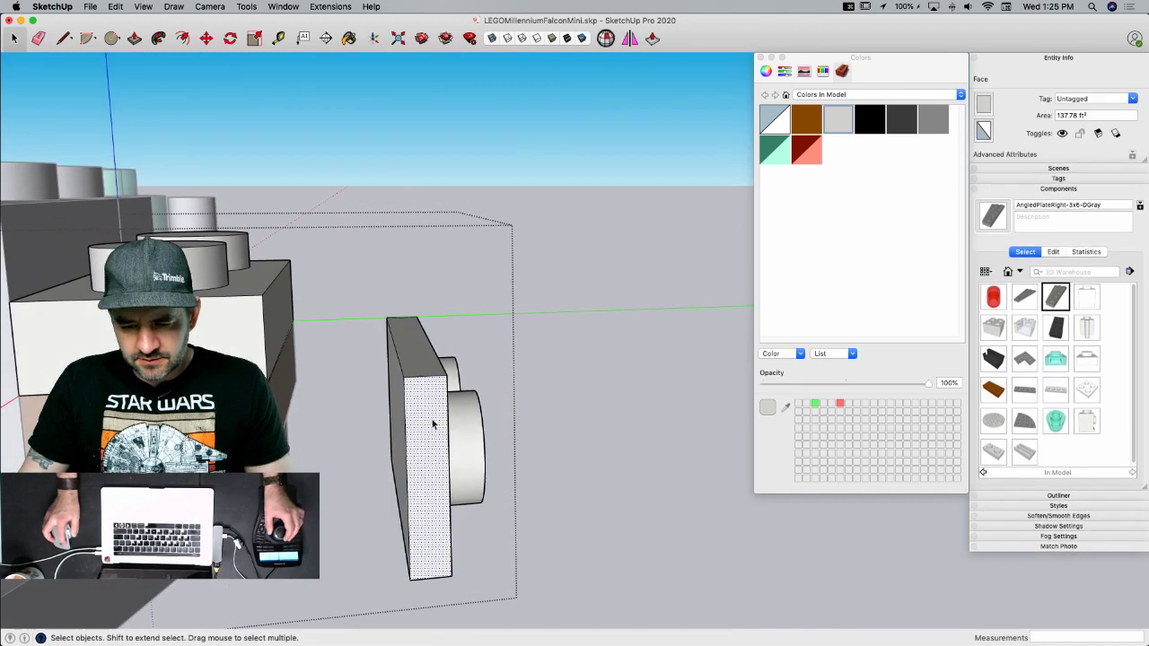
pyautogui.tripleClick(432, 426)
pyautogui.press('m')
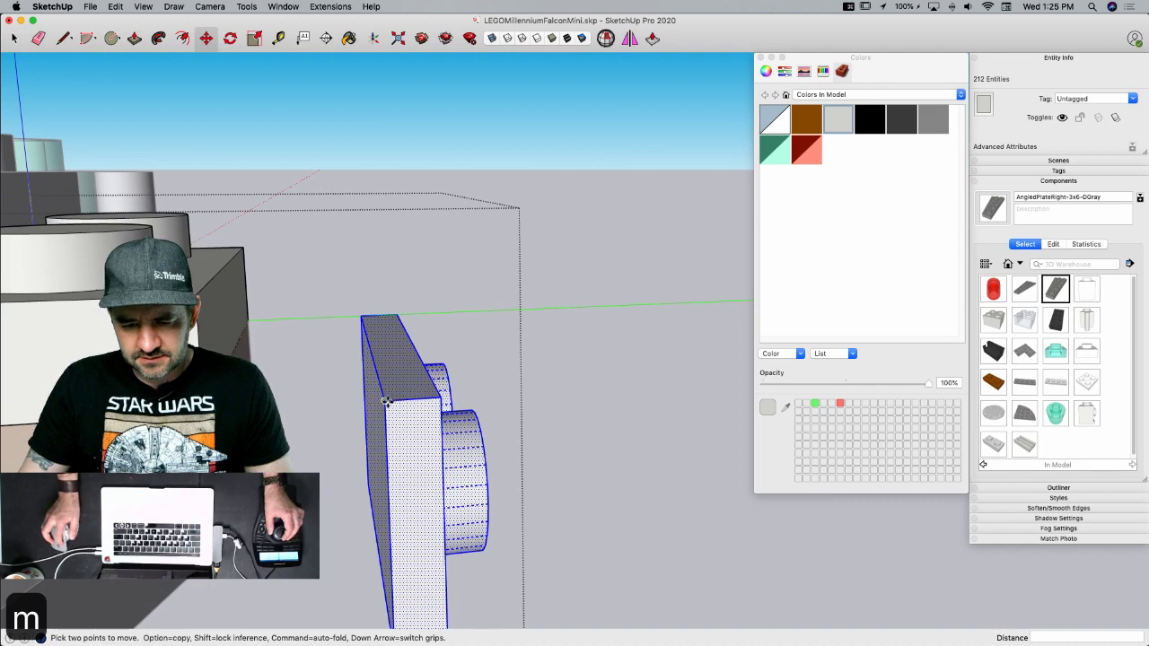
pyautogui.click(386, 402)
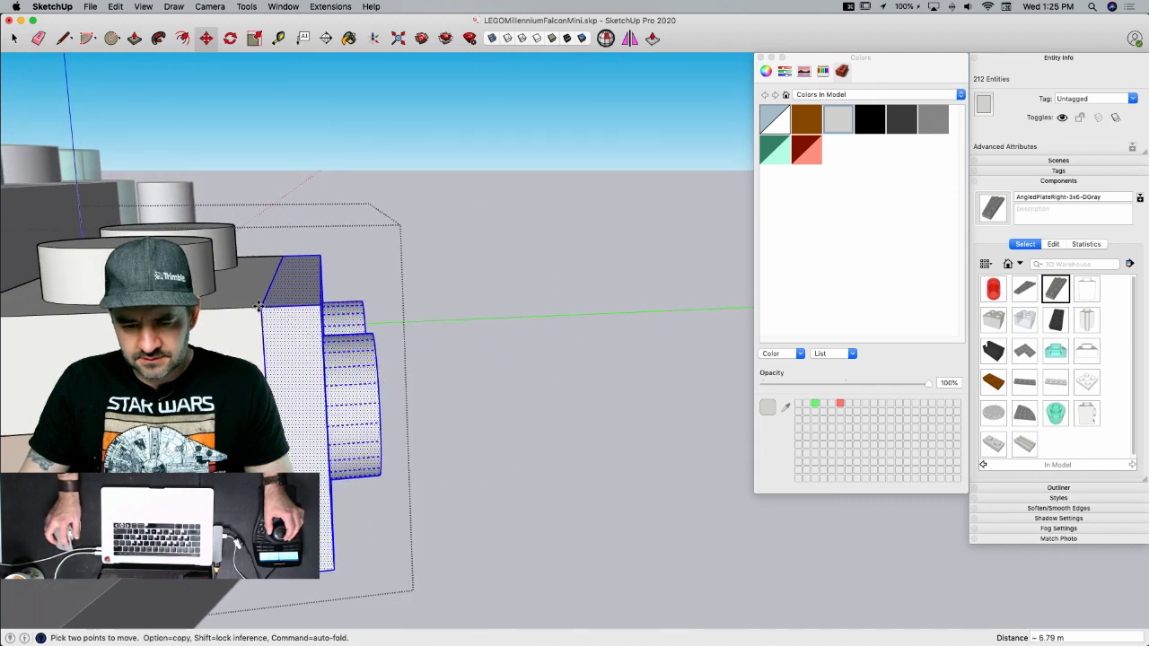
pyautogui.press('e')
pyautogui.moveTo(275, 321)
pyautogui.mouseDown(button='middle')
pyautogui.moveTo(350, 316)
pyautogui.moveTo(538, 367)
pyautogui.moveTo(588, 398)
pyautogui.moveTo(543, 388)
pyautogui.moveTo(473, 410)
pyautogui.mouseUp(button='middle')
pyautogui.scroll(2, 473, 411)
# - Offset both side studs' circles inward by .8, push the inner faces in to hollow the studs, and leave the component
pyautogui.press('f')
pyautogui.click(422, 381)
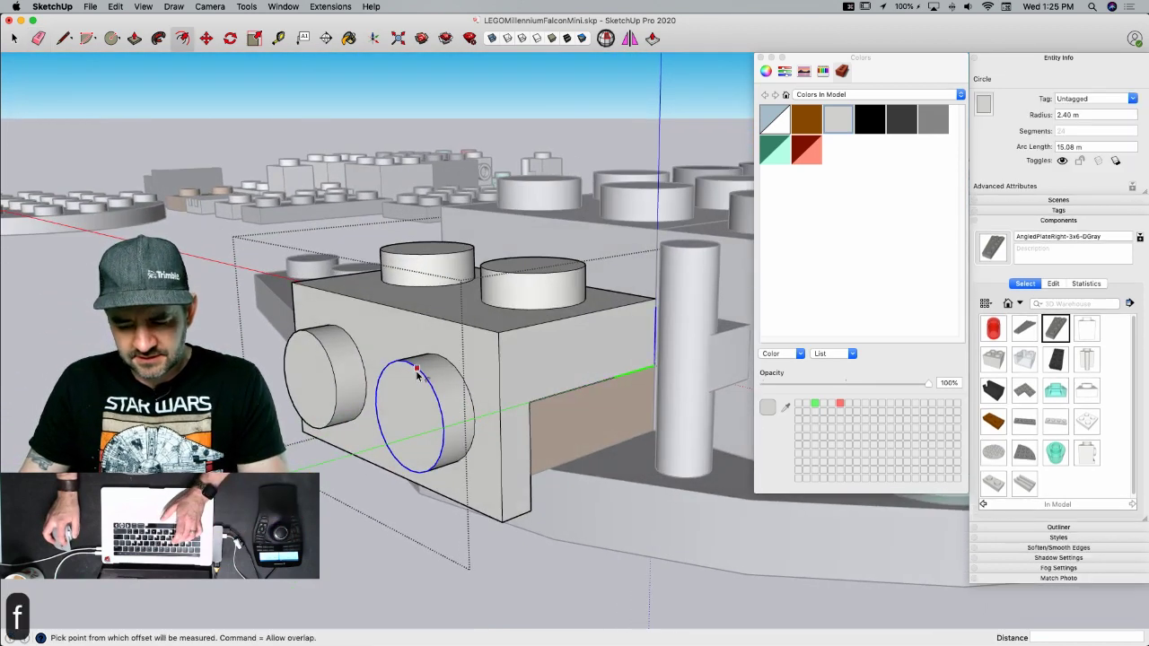
pyautogui.write('.8')
pyautogui.press('Return')
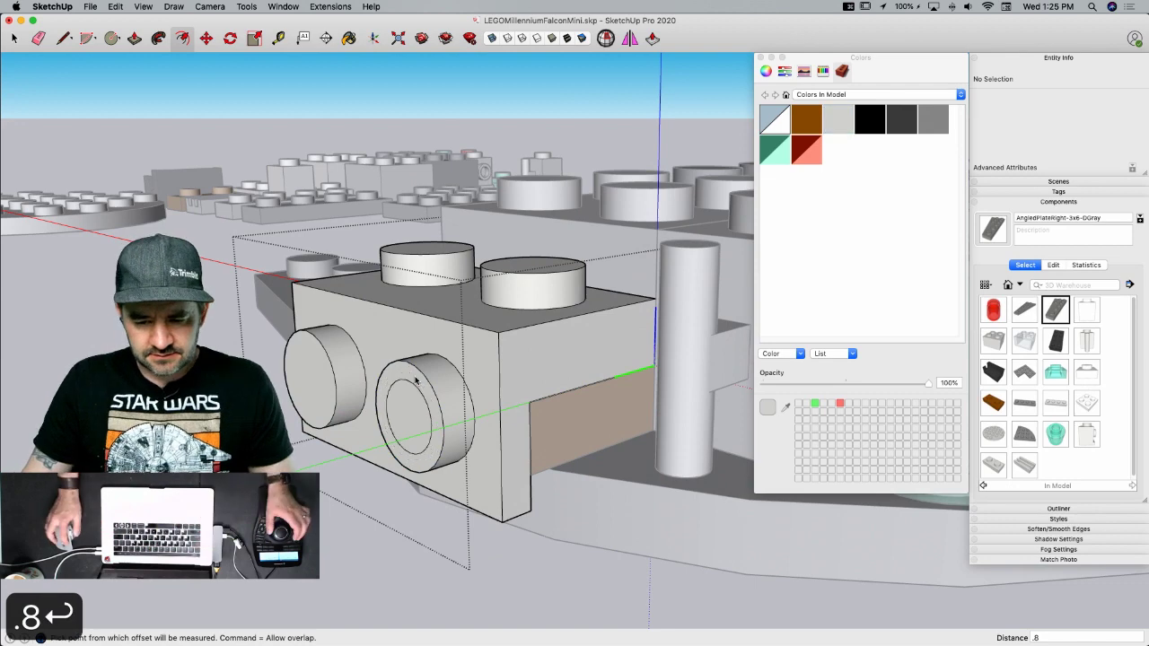
pyautogui.press('p')
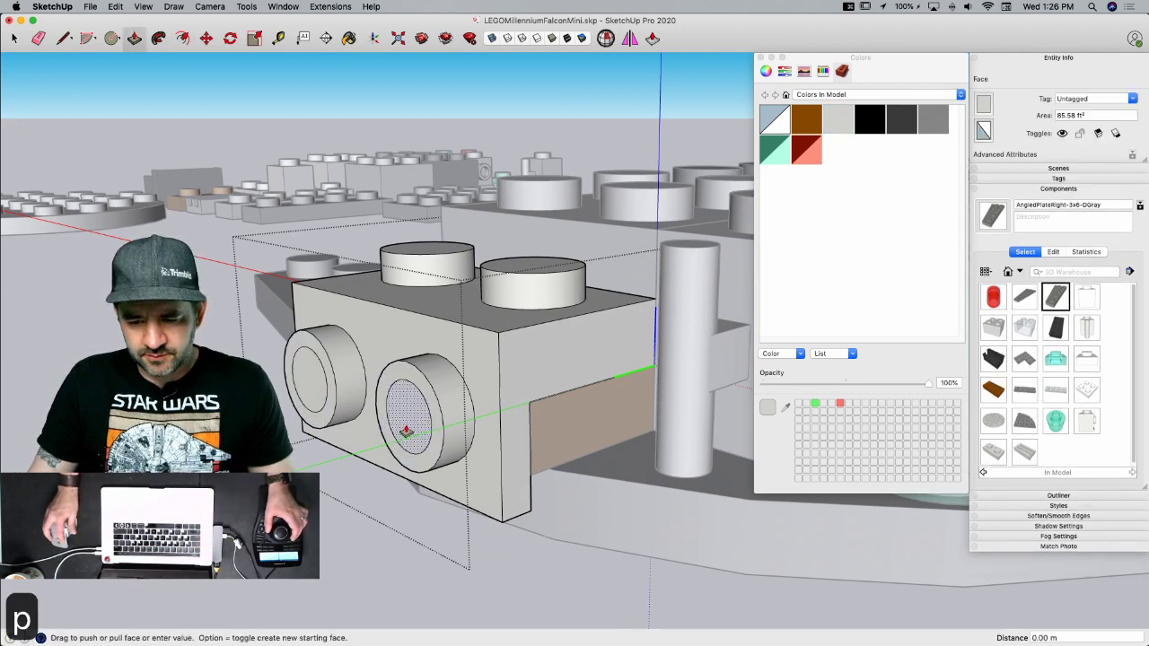
pyautogui.click(494, 350)
pyautogui.doubleClick(311, 388)
pyautogui.press('space')
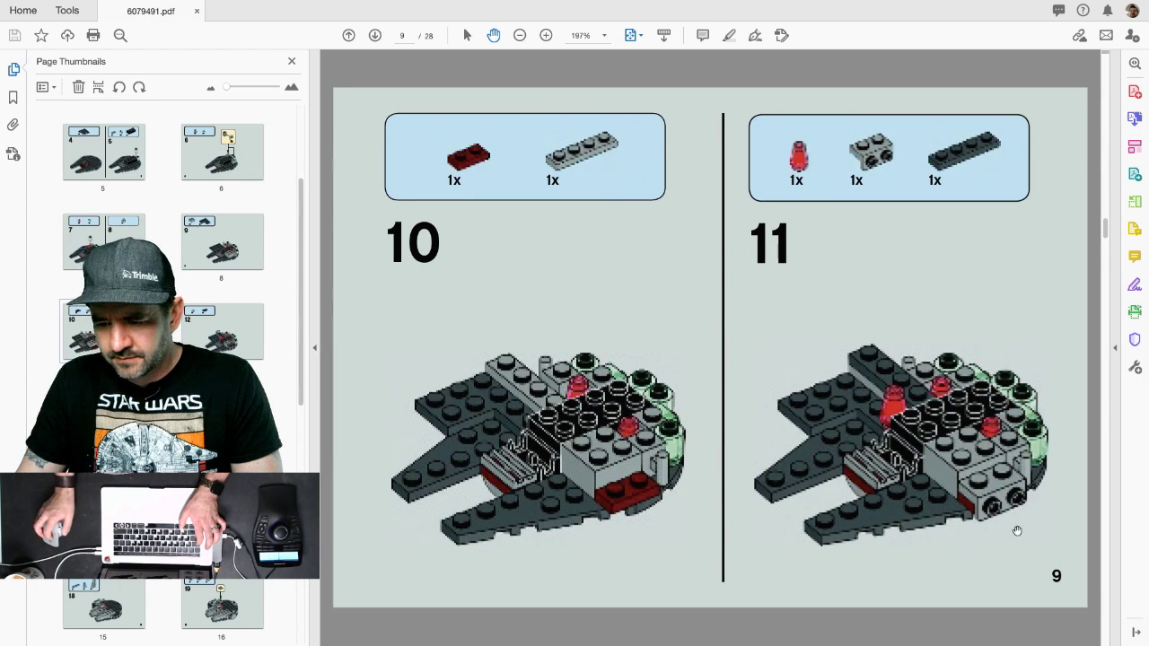
# - Check building step 12 in the PDF instructions and copy the brown 1x2 plate up onto the light gray side plate, aligning corners
pyautogui.click(1108, 506)
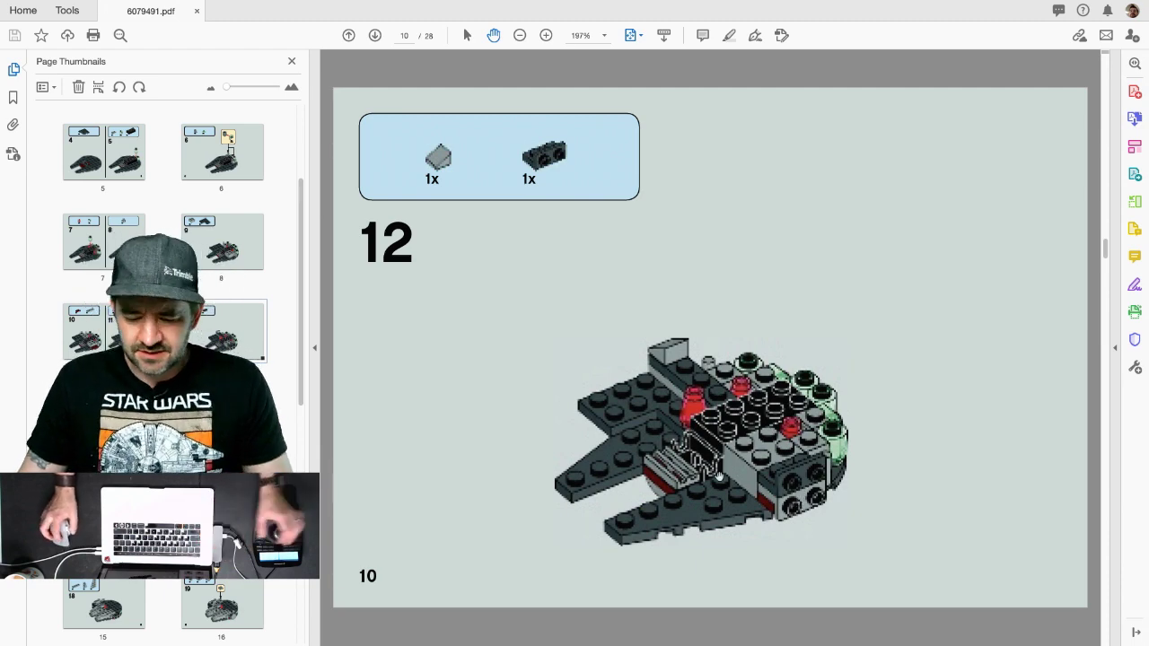
pyautogui.hotkey('ctrl', 'Left')
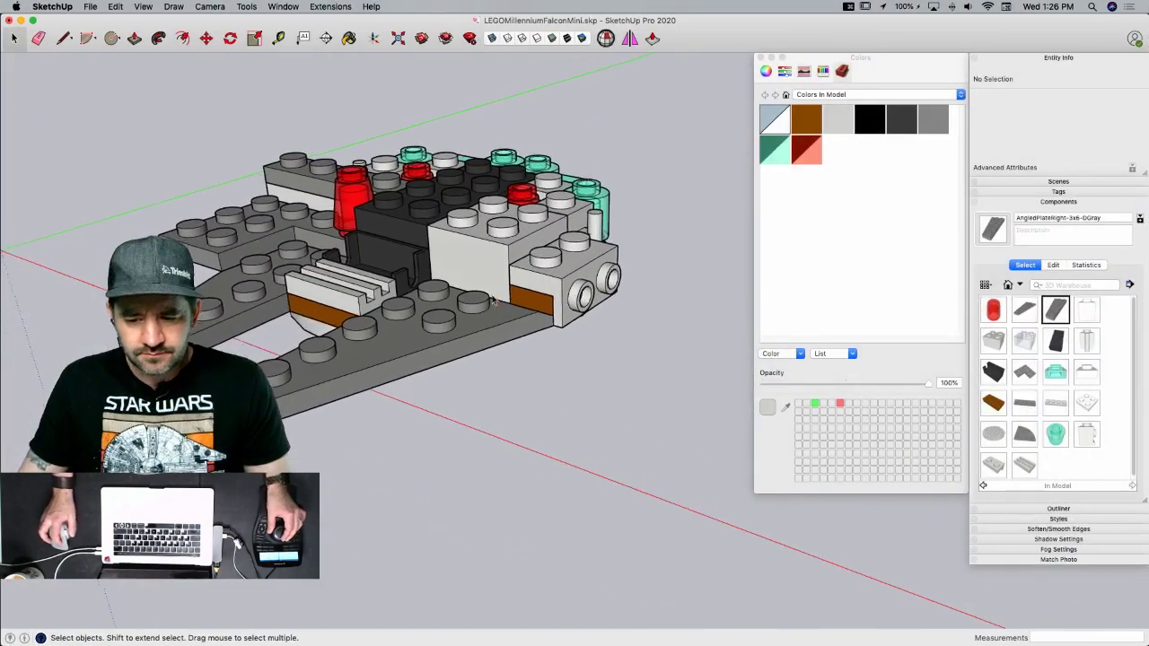
pyautogui.scroll(5, 367, 299)
pyautogui.scroll(-6, 431, 309)
pyautogui.scroll(4, 465, 319)
pyautogui.scroll(3, 465, 319)
pyautogui.press('m')
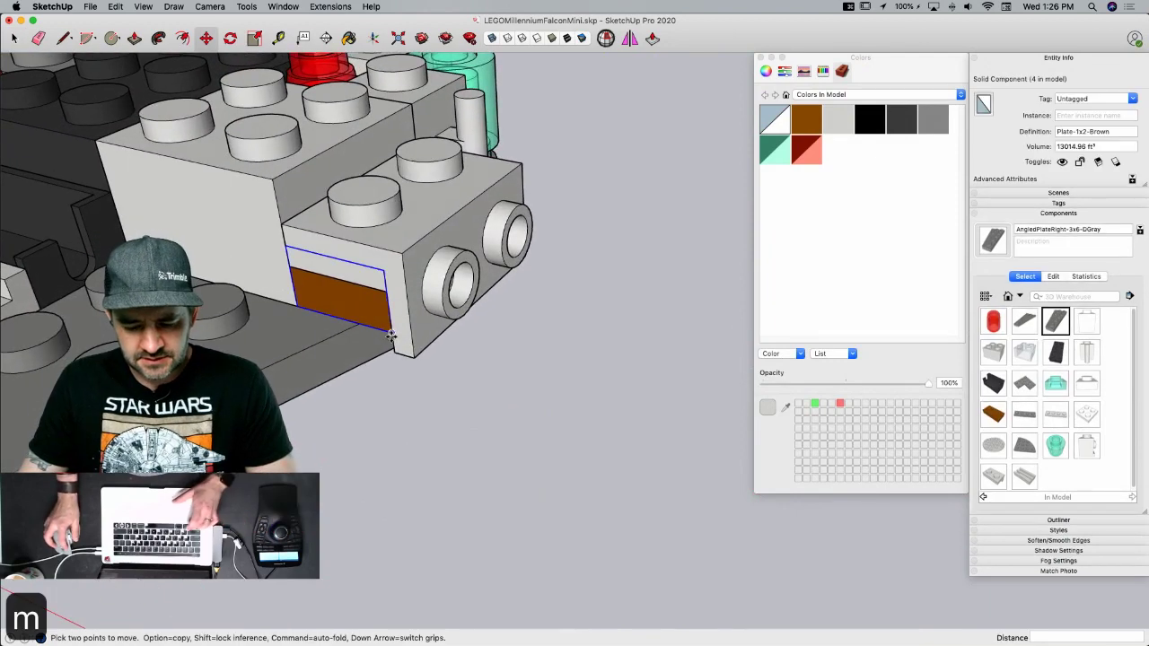
pyautogui.press('alt')
pyautogui.click(391, 333)
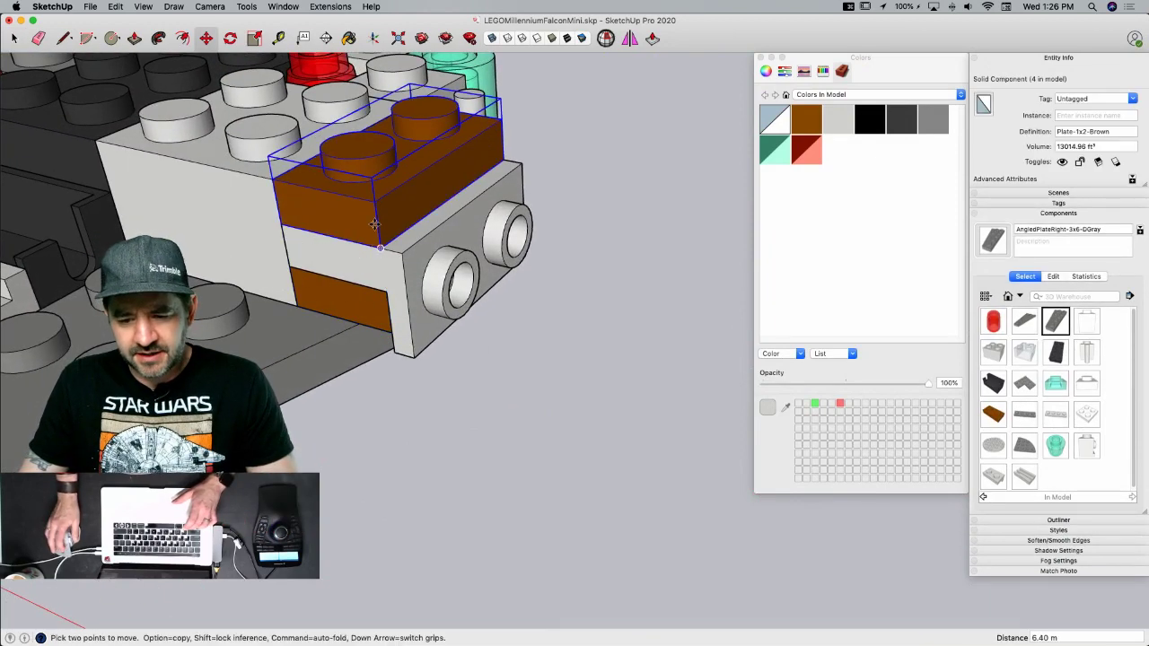
# - Make the copied brown plate unique and rename its definition SidePlateUp-1x2-DGray
pyautogui.click(374, 212)
pyautogui.rightClick(374, 212)
pyautogui.click(409, 299)
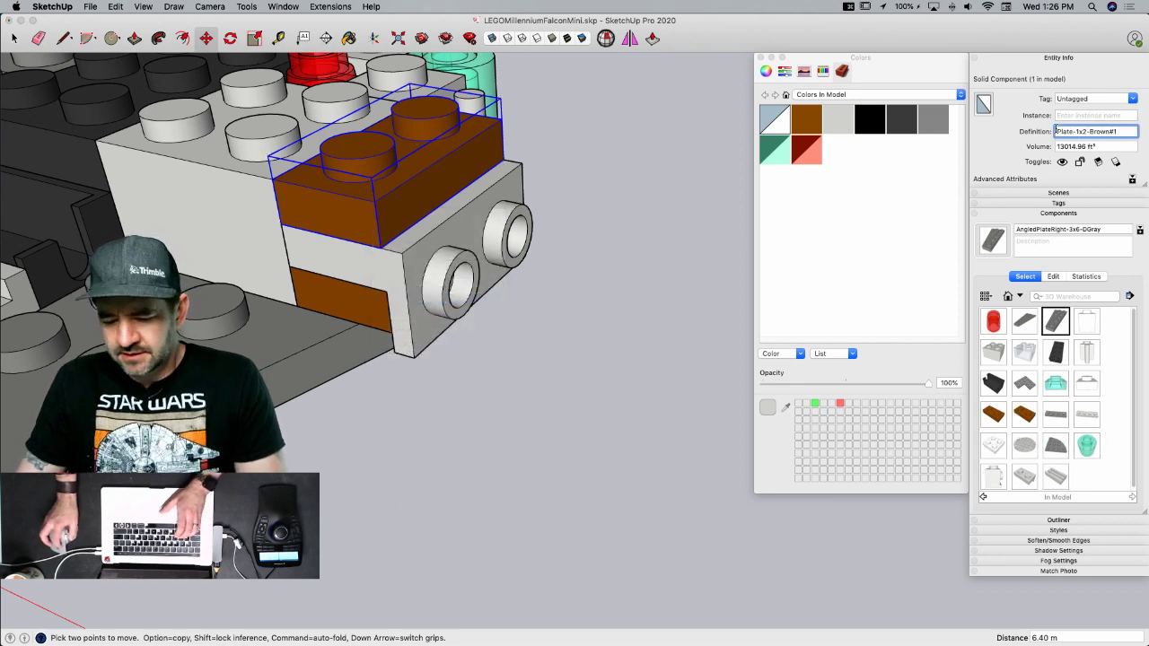
pyautogui.write('Side')
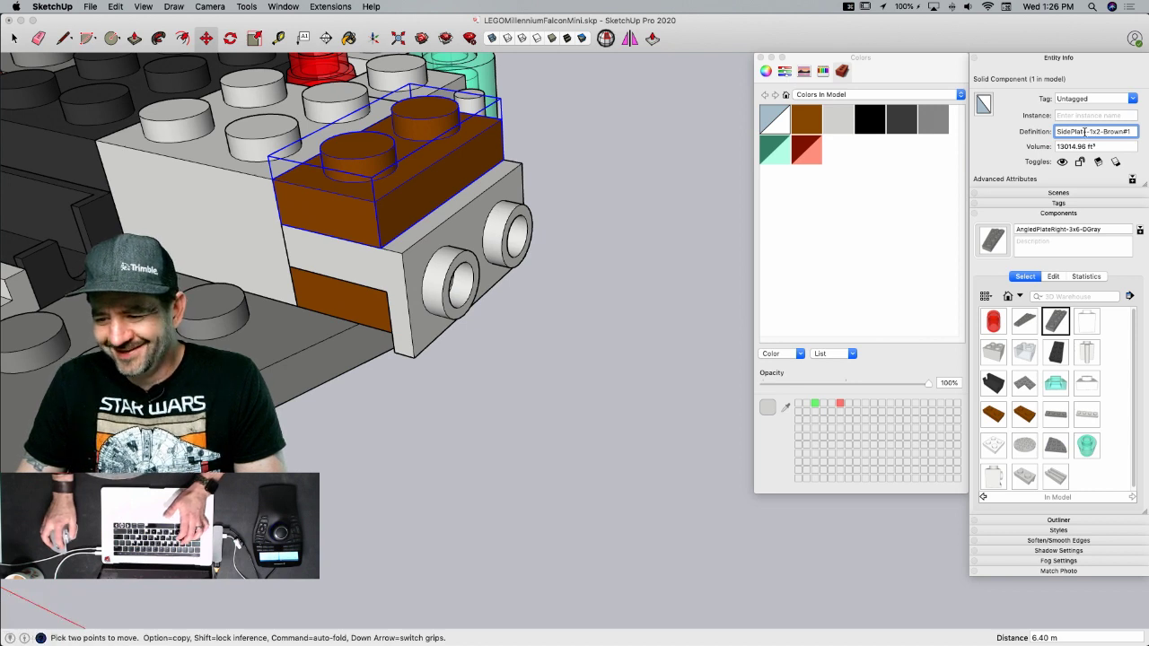
pyautogui.write('Up')
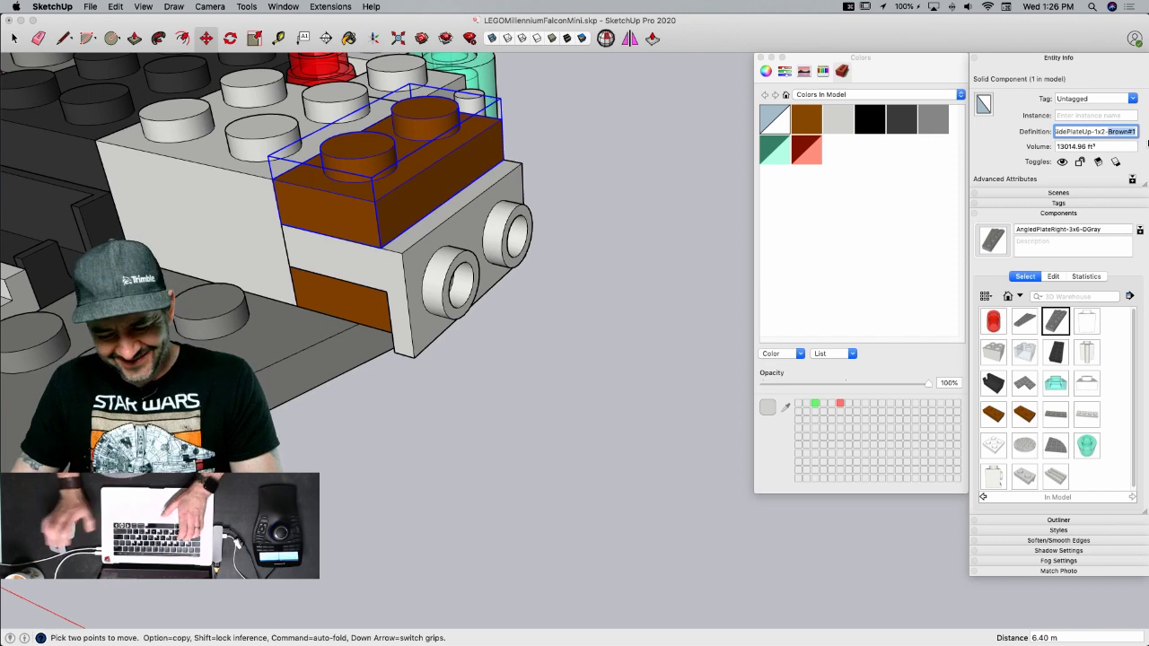
pyautogui.write('DGray')
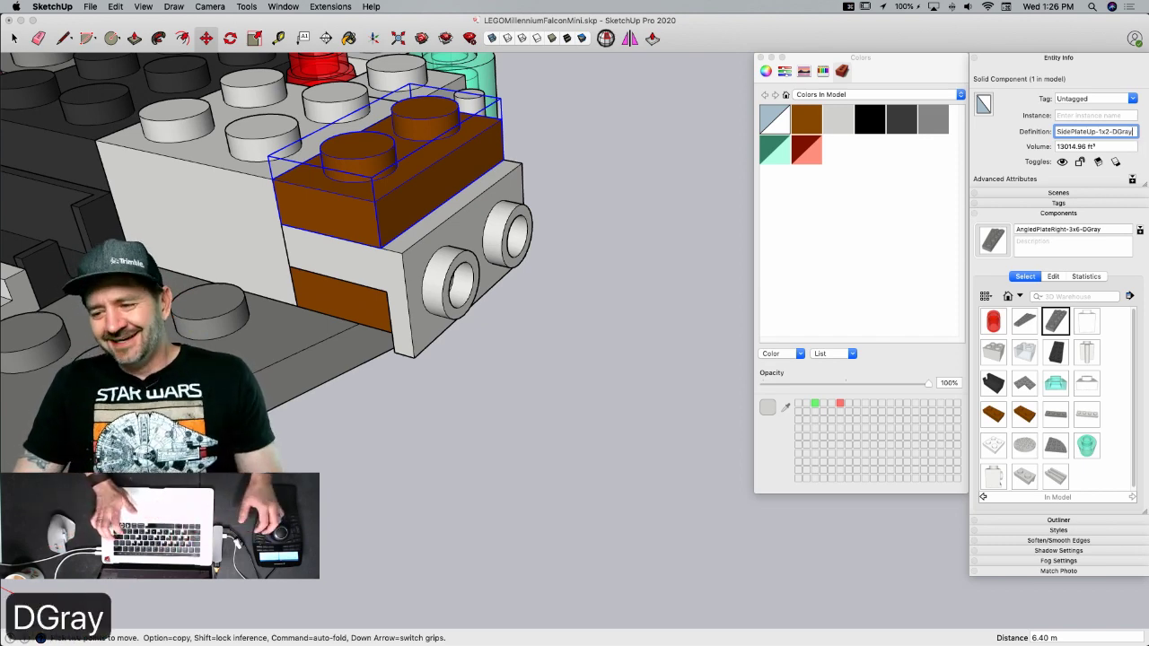
pyautogui.press('Return')
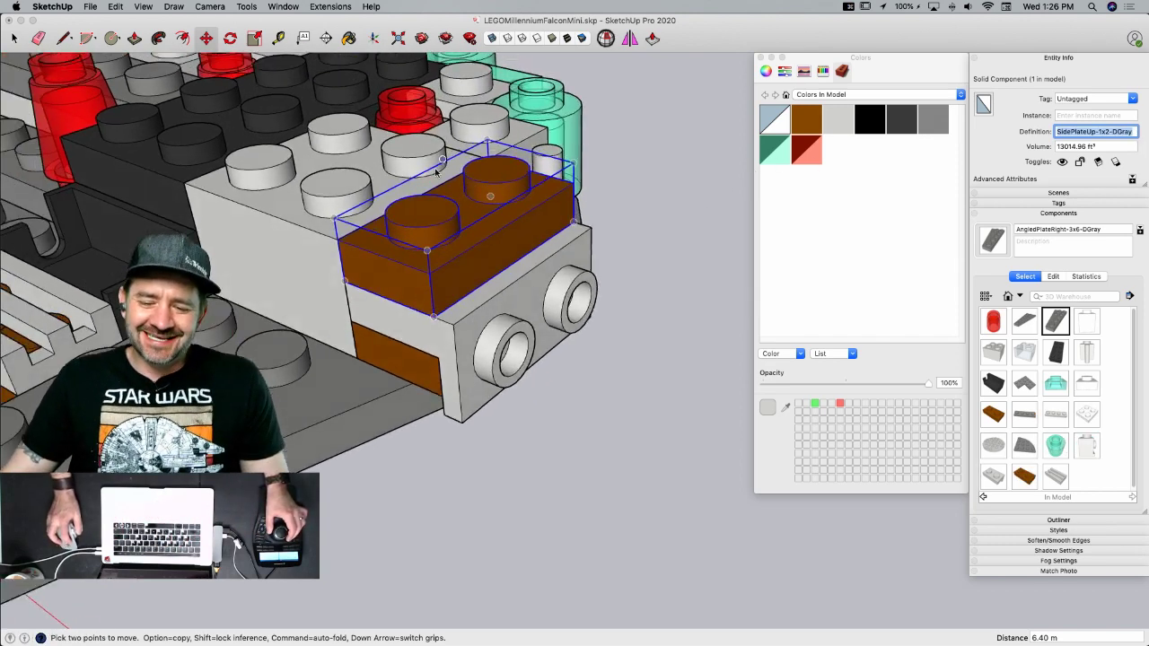
pyautogui.press('BackSpace')
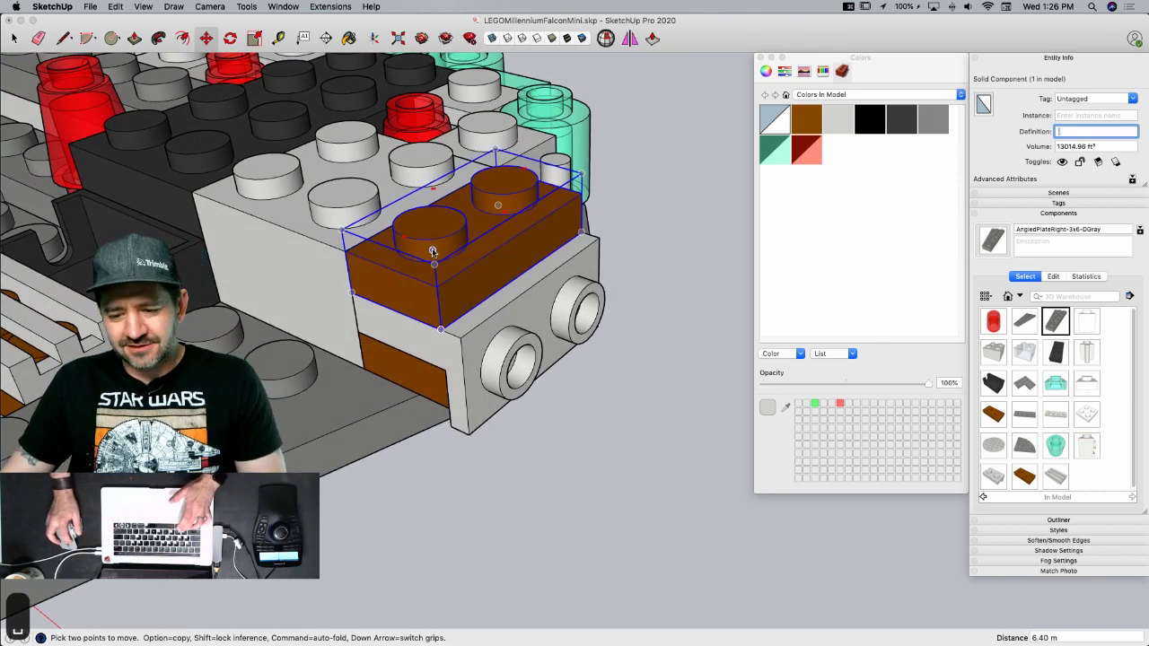
pyautogui.click(659, 227)
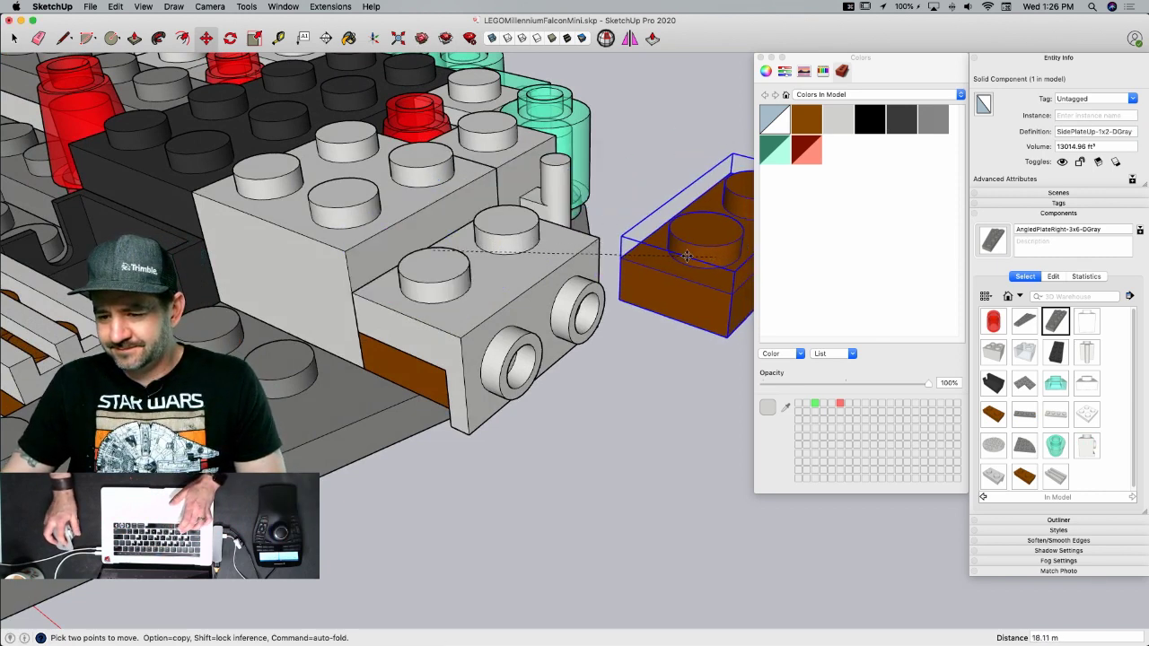
pyautogui.press('space')
# - Open the SidePlateUp-1x2-DGray component and paint all its geometry with the gray Material5
pyautogui.click(592, 350)
pyautogui.tripleClick(459, 296)
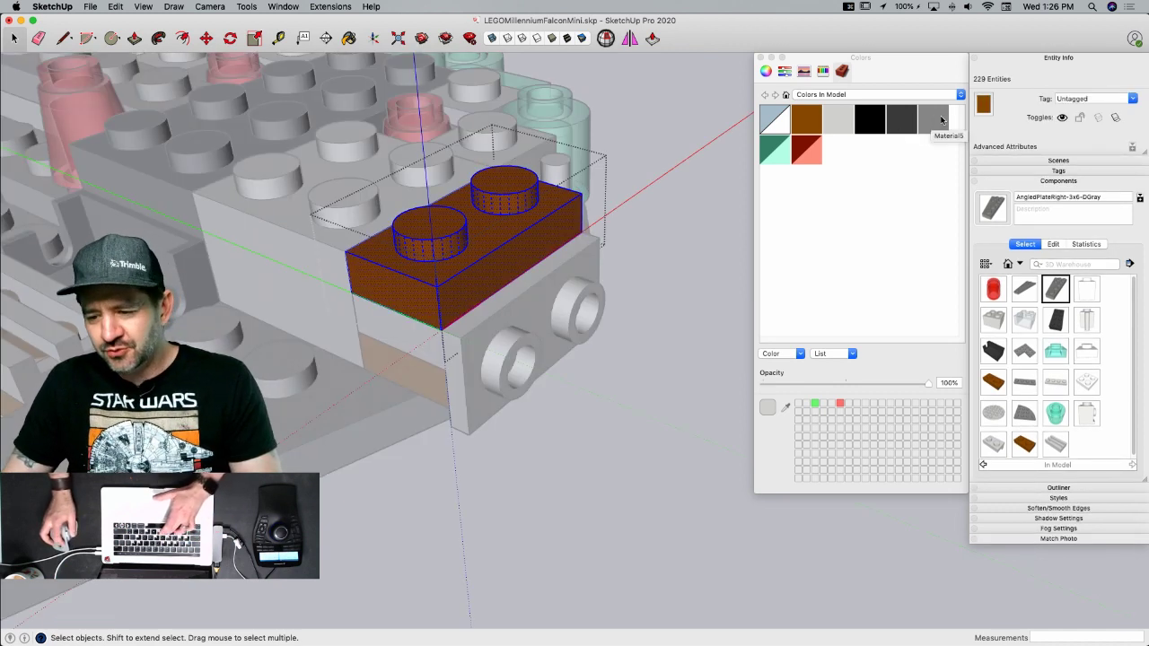
pyautogui.press('b')
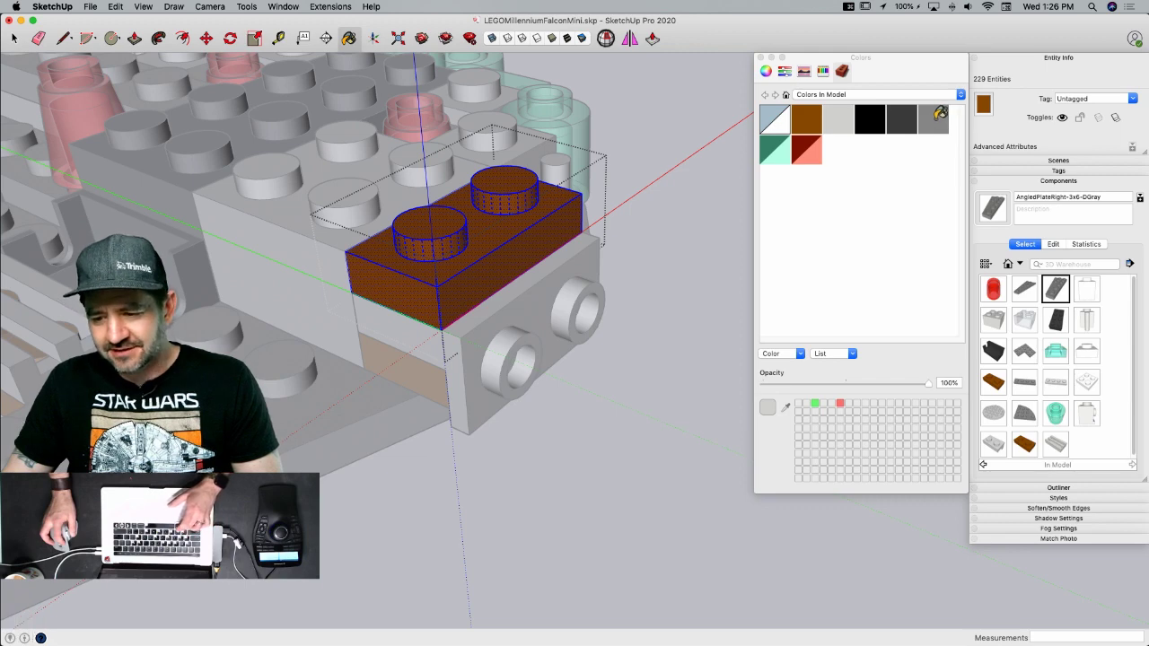
pyautogui.click(485, 177)
pyautogui.press('space')
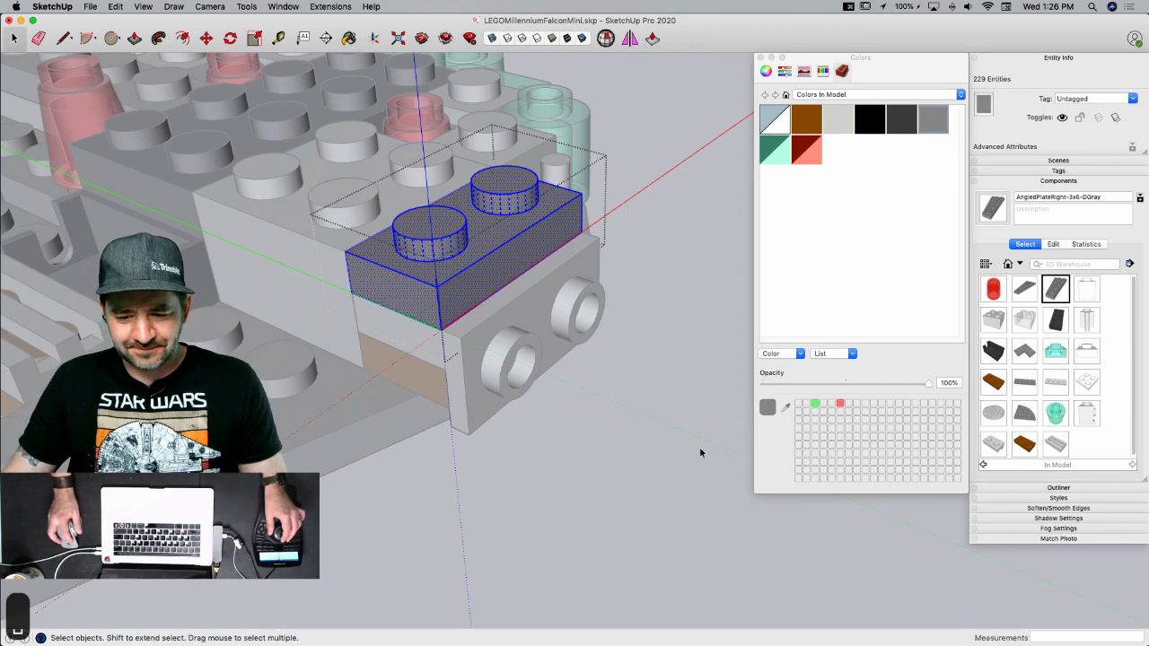
# - Copy all of the gray plate's geometry outward along the green axis within the component
pyautogui.click(699, 447)
pyautogui.tripleClick(399, 299)
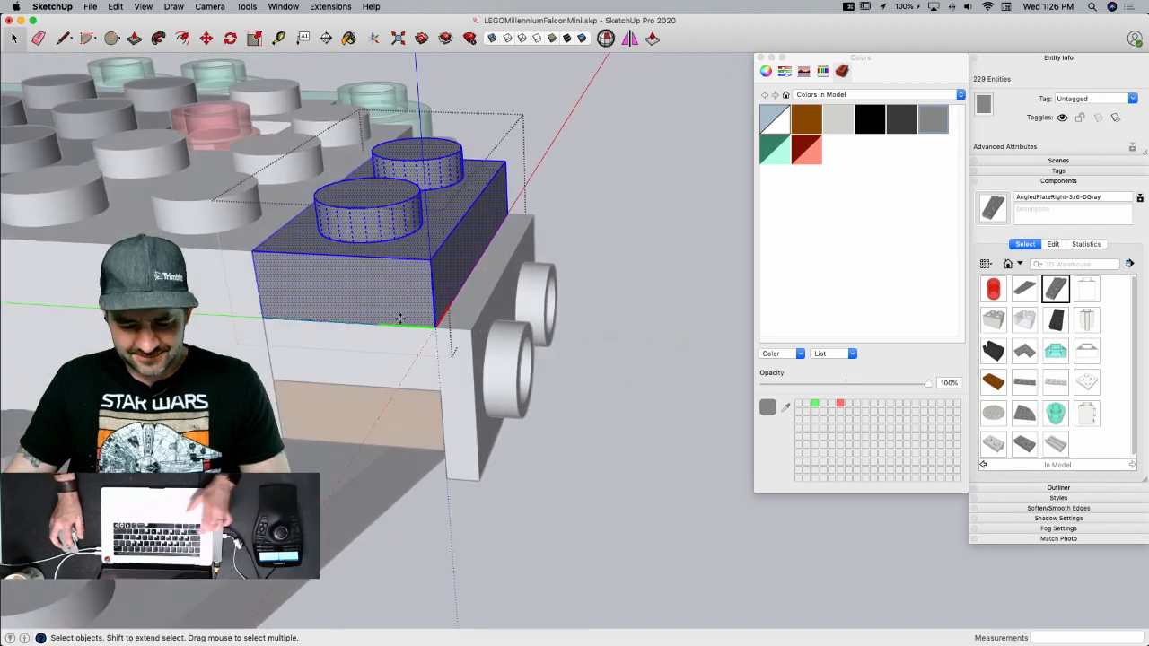
pyautogui.press('m')
pyautogui.click(394, 318)
pyautogui.press('alt')
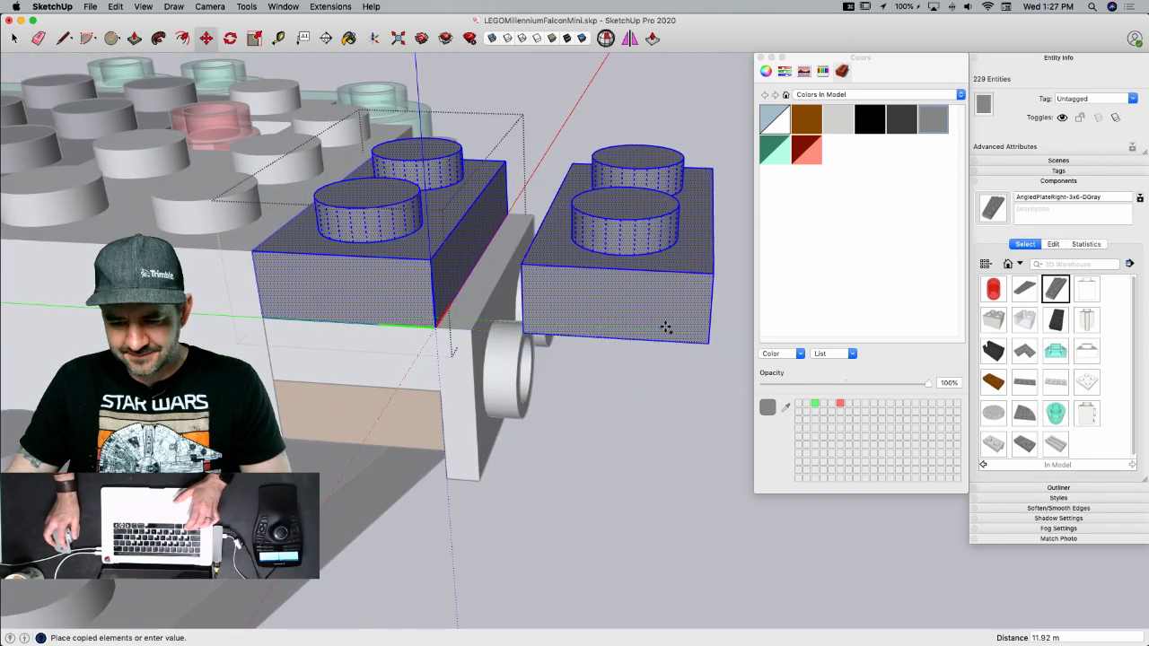
pyautogui.click(669, 329)
# - Rotate the gray plate copy 90 degrees about its lower outer corner so its studs point outward
pyautogui.press('q')
pyautogui.click(707, 342)
pyautogui.click(679, 342)
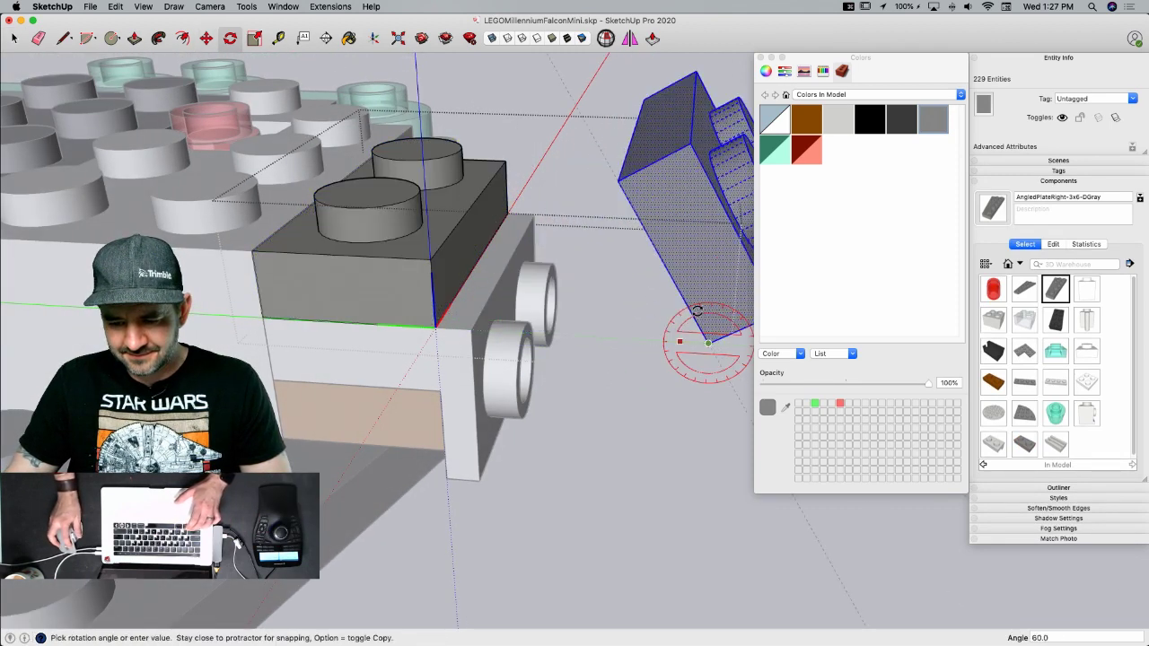
pyautogui.click(709, 319)
# - Push the gray copy's underside rim in flush with its recess and erase the leftover recess edges
pyautogui.press('p')
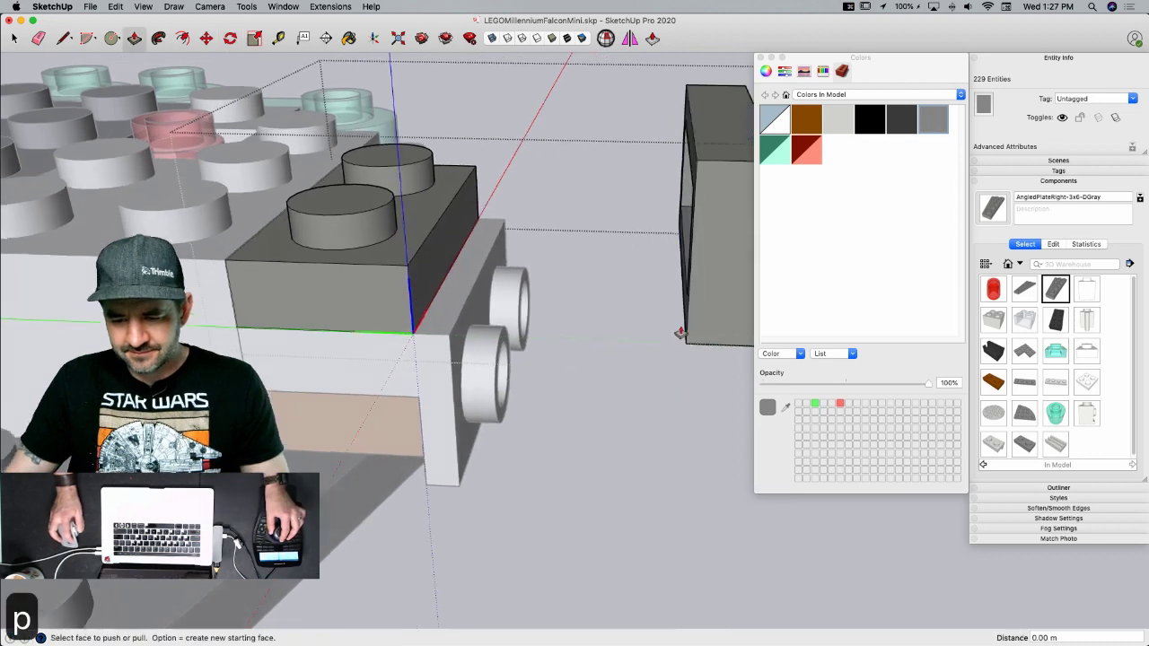
pyautogui.click(561, 225)
pyautogui.click(575, 259)
pyautogui.press('e')
pyautogui.moveTo(590, 235); pyautogui.dragTo(607, 234)
pyautogui.moveTo(491, 244); pyautogui.dragTo(505, 241)
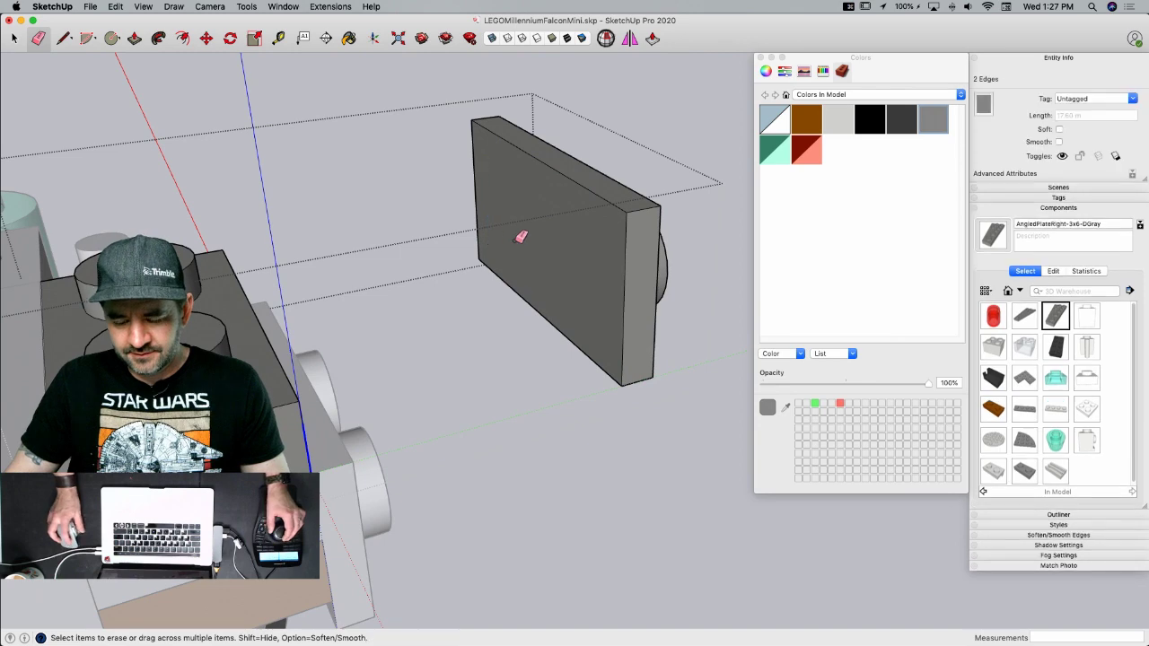
pyautogui.press('space')
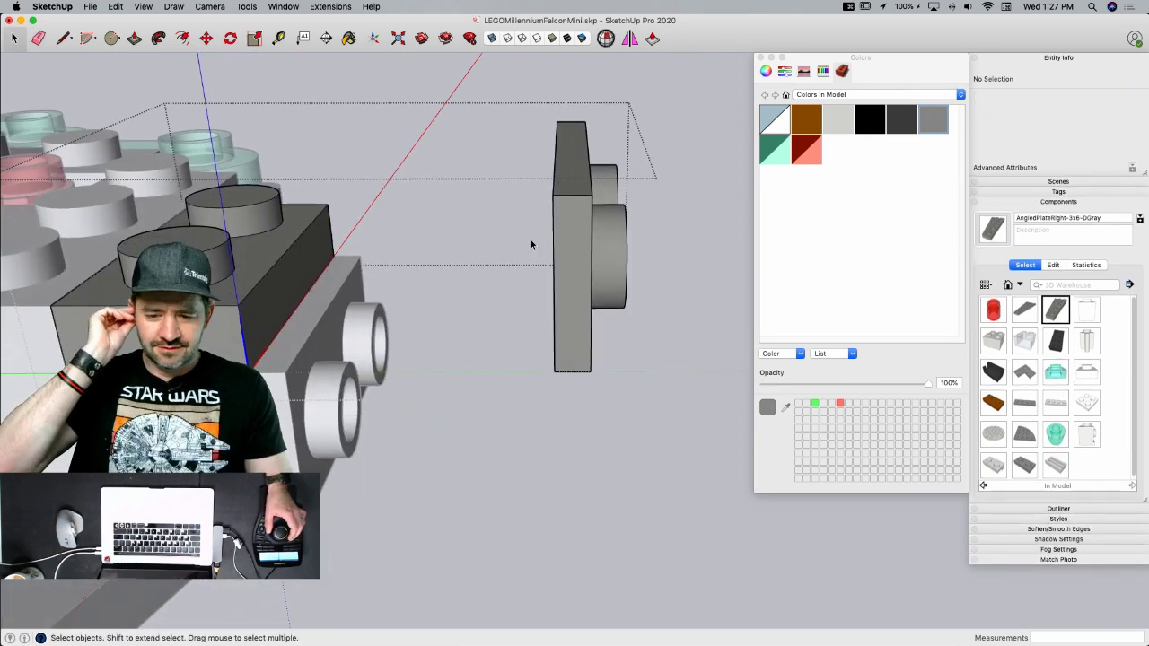
pyautogui.click(490, 313)
pyautogui.press('f')
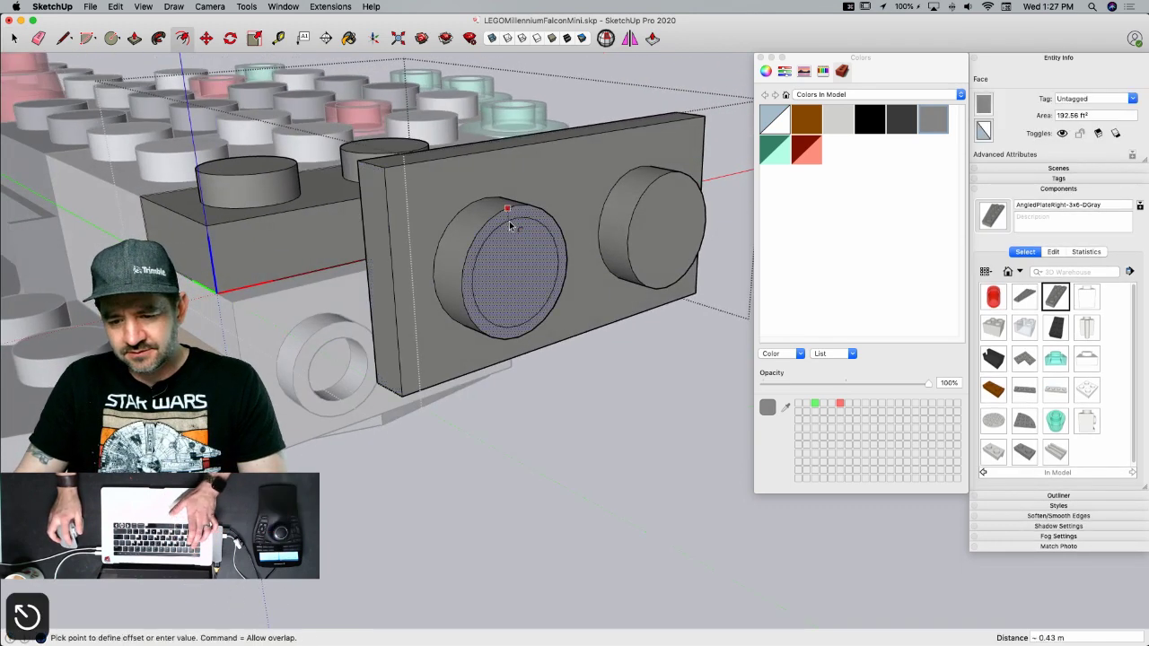
pyautogui.click(509, 226)
pyautogui.click(521, 224)
pyautogui.press('super+z')
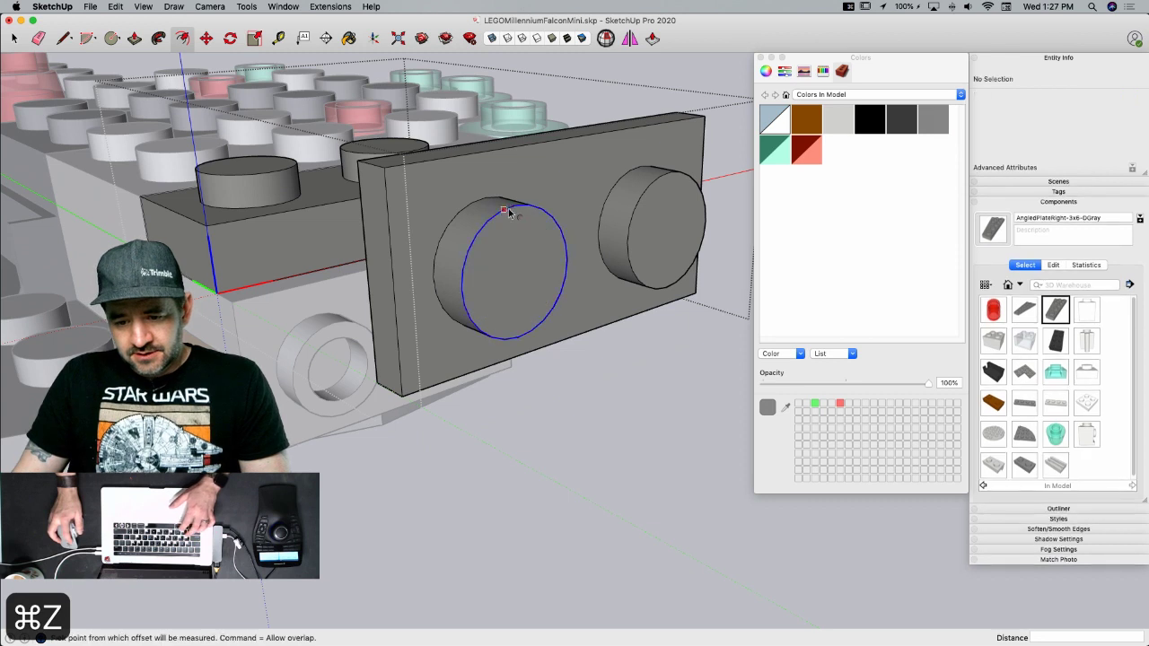
# - Offset the end faces of both outward-pointing studs inward by 0.8 m and push their inner circles in 1.6 m
pyautogui.click(509, 216)
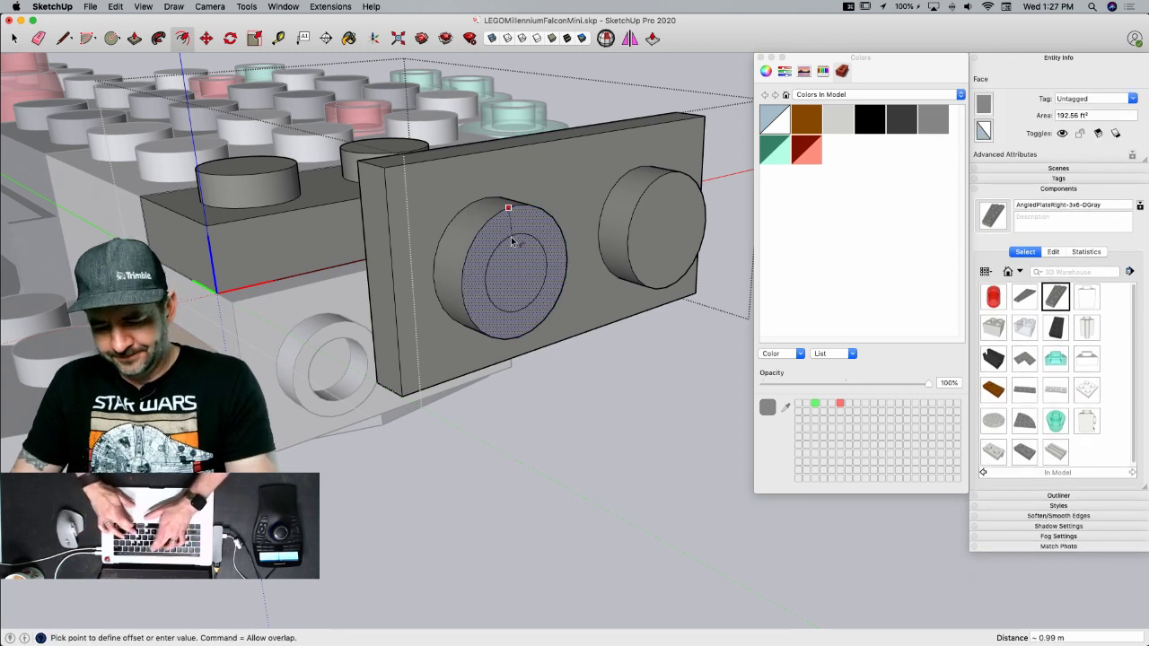
pyautogui.write('.8')
pyautogui.press('Return')
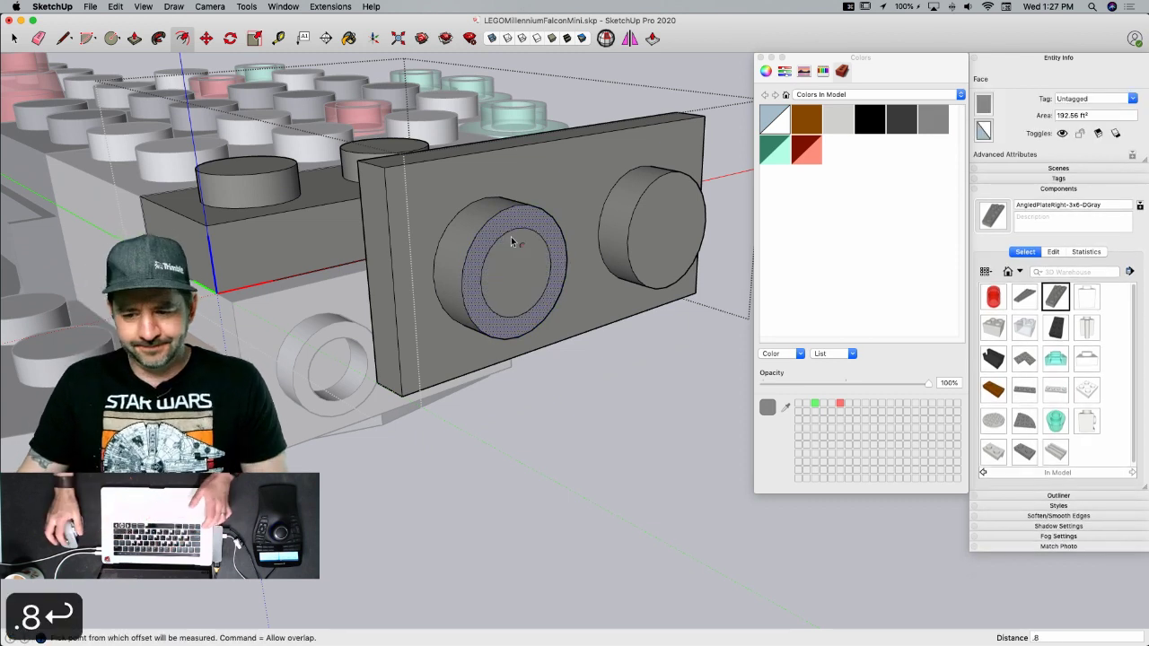
pyautogui.press('p')
pyautogui.click(678, 235)
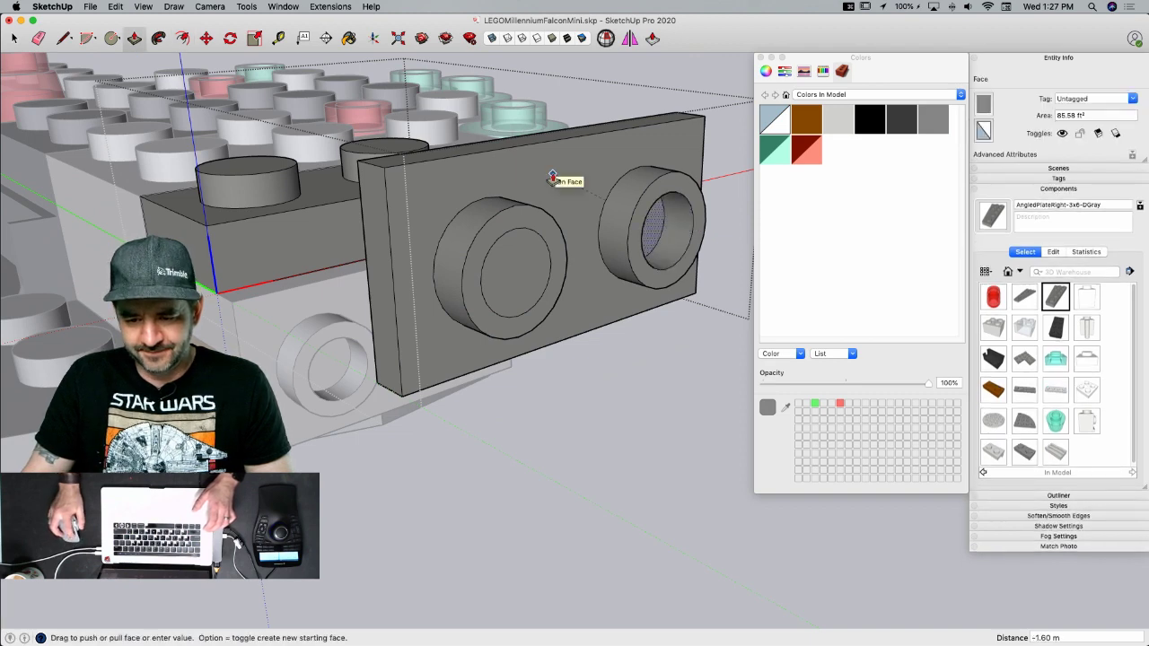
pyautogui.click(519, 264)
pyautogui.click(387, 202)
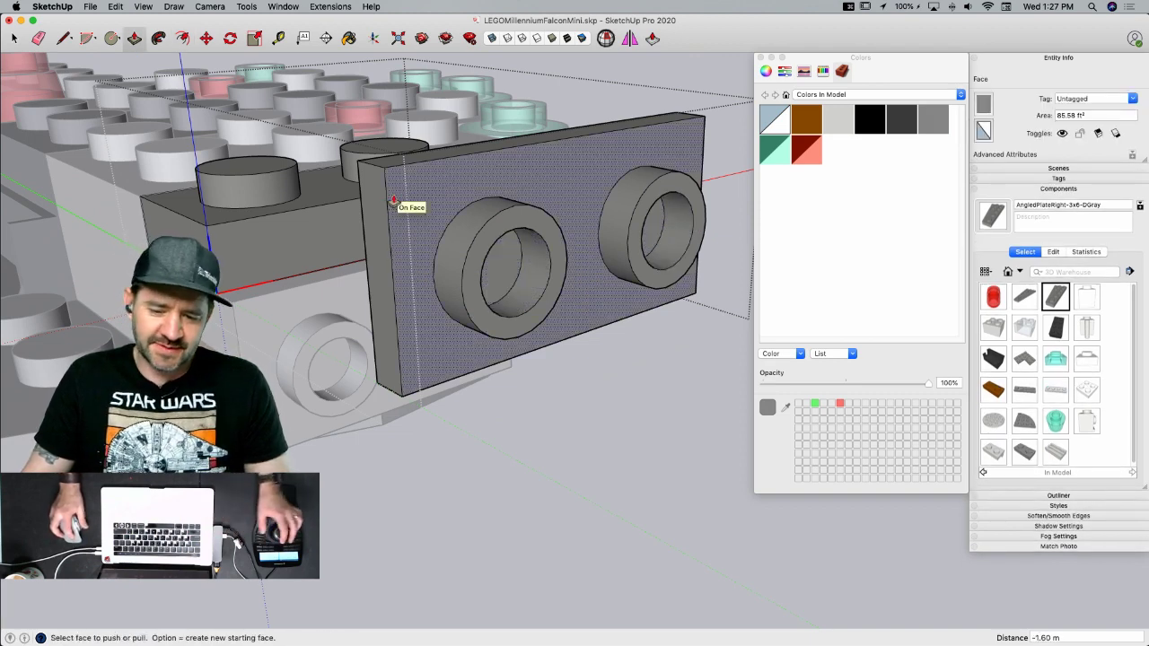
# - Select the whole upright gray stud plate and move it by its lower corner onto the front lower corner of the horizontal plate
pyautogui.press('space')
pyautogui.moveTo(371, 98); pyautogui.dragTo(625, 560)
pyautogui.moveTo(625, 560); pyautogui.dragTo(586, 443, button='middle')
pyautogui.press('m')
pyautogui.click(554, 418)
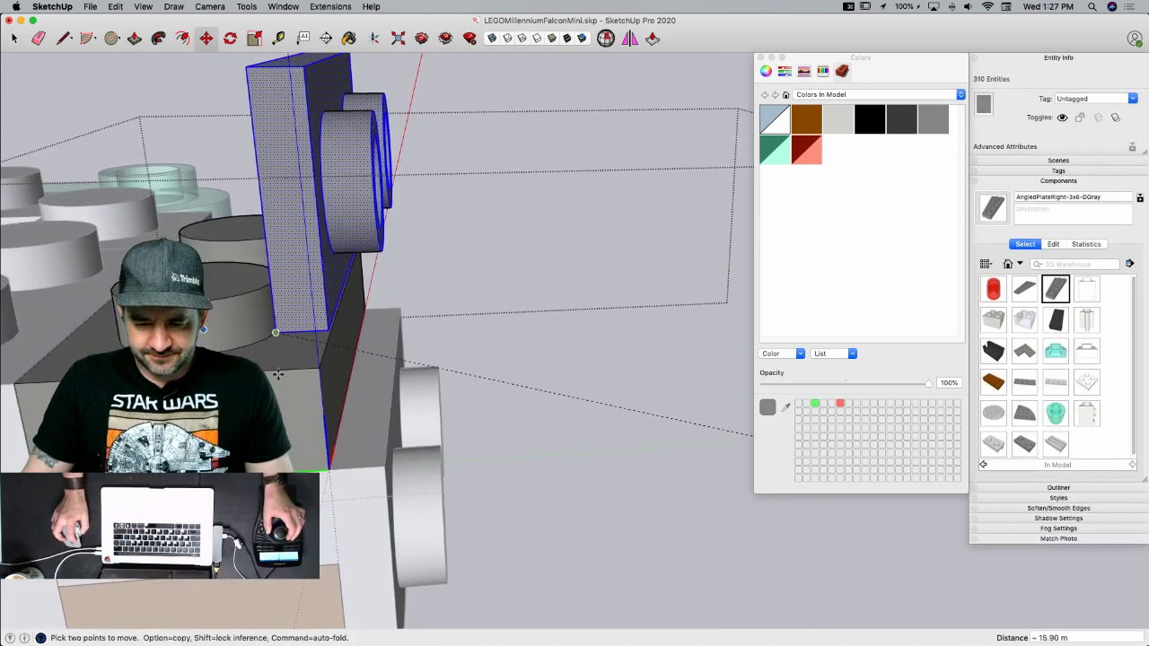
pyautogui.click(330, 477)
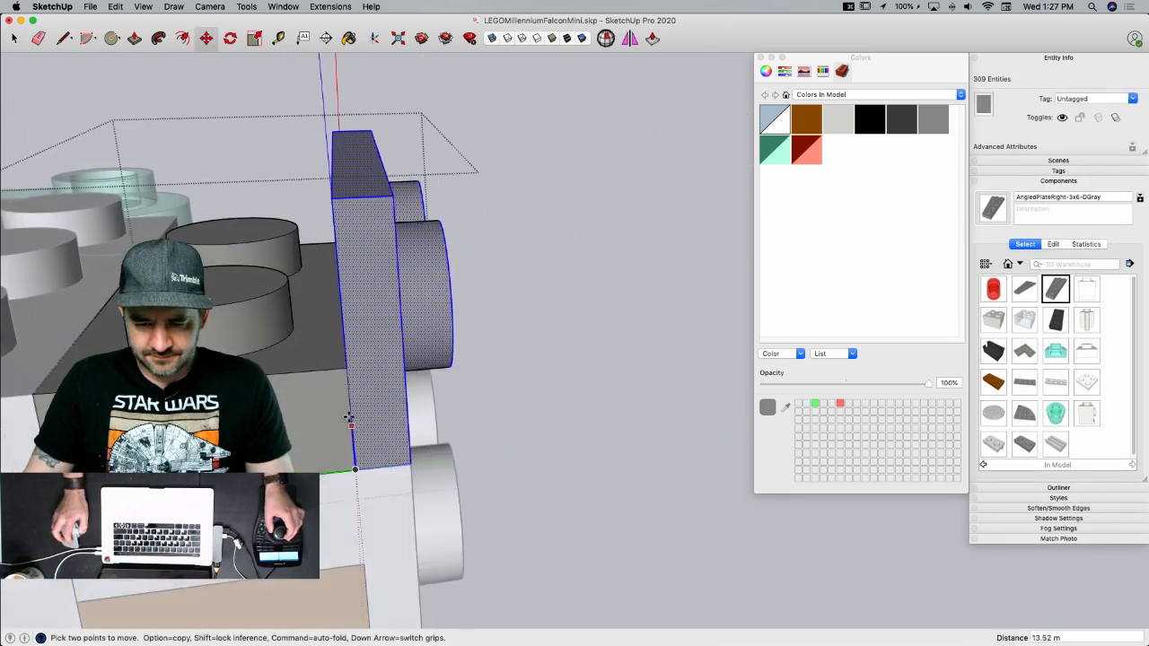
# - Erase the leftover edge where the upright plate meets the horizontal plate and close the component
pyautogui.press('l')
pyautogui.press('e')
pyautogui.click(413, 407)
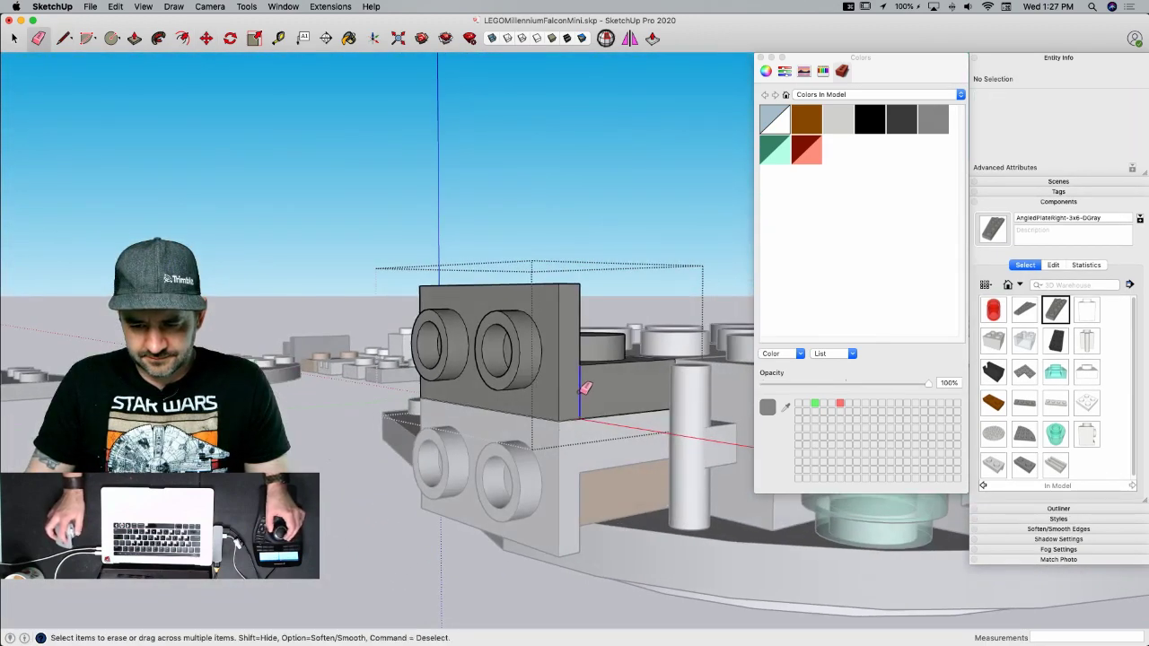
pyautogui.press('space')
pyautogui.click(381, 492)
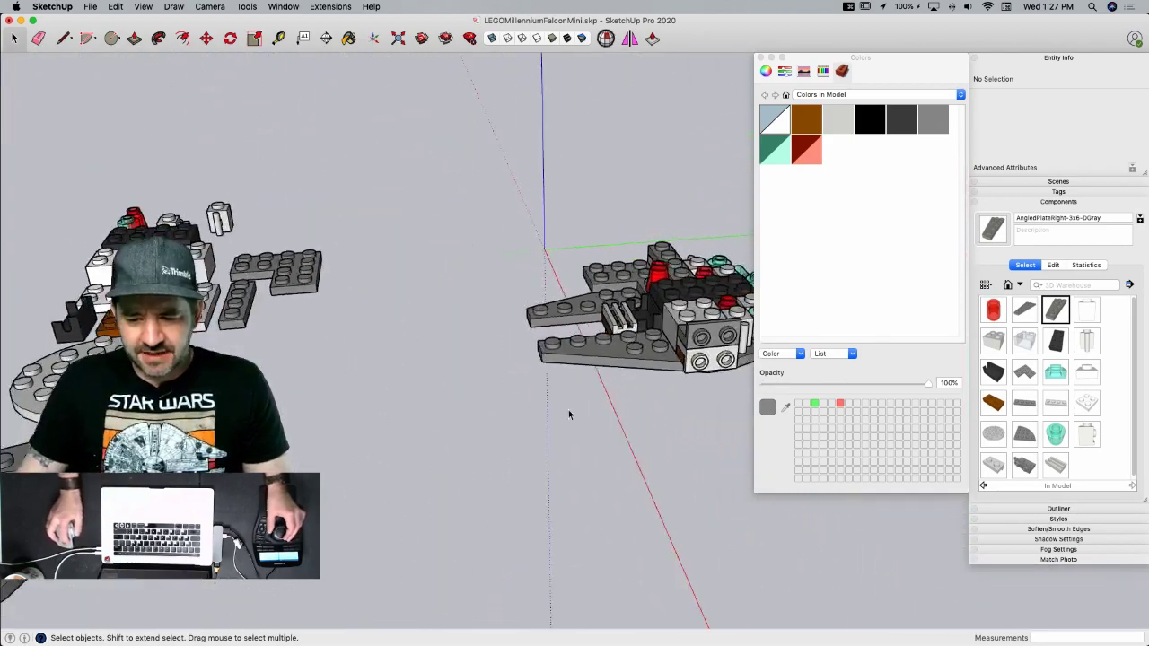
# - Copy the SidePlate-1x2-LGray component from the assembled ship out to the loose parts layout
pyautogui.click(569, 400)
pyautogui.scroll(5, 569, 401)
pyautogui.press('m')
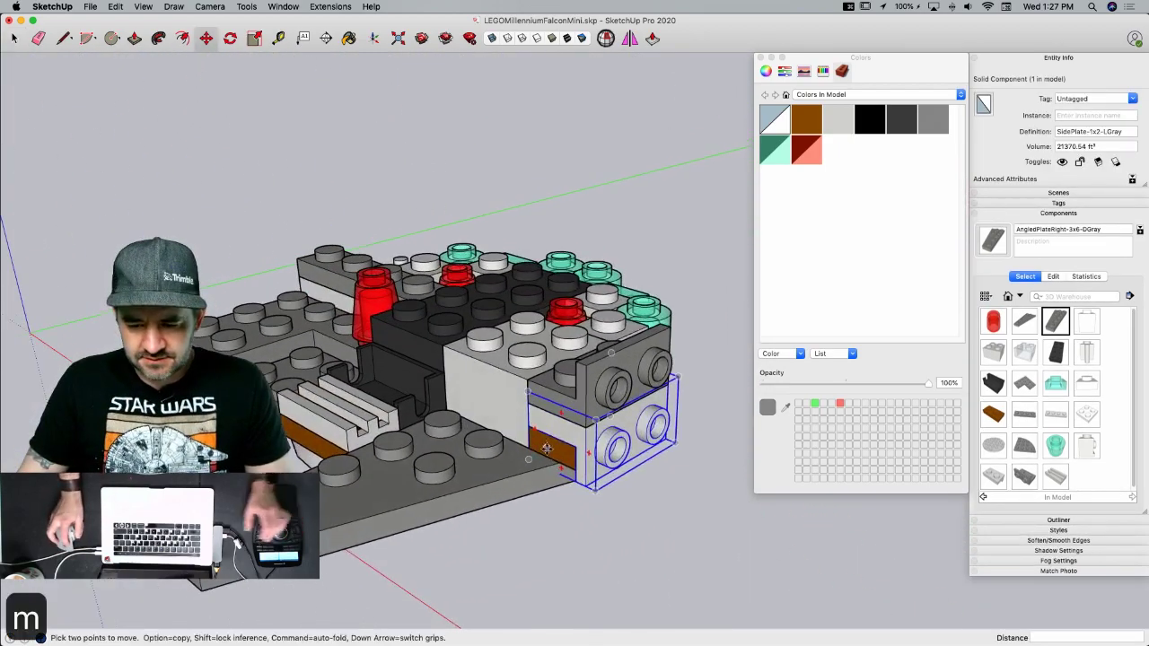
pyautogui.click(526, 429)
pyautogui.press('alt')
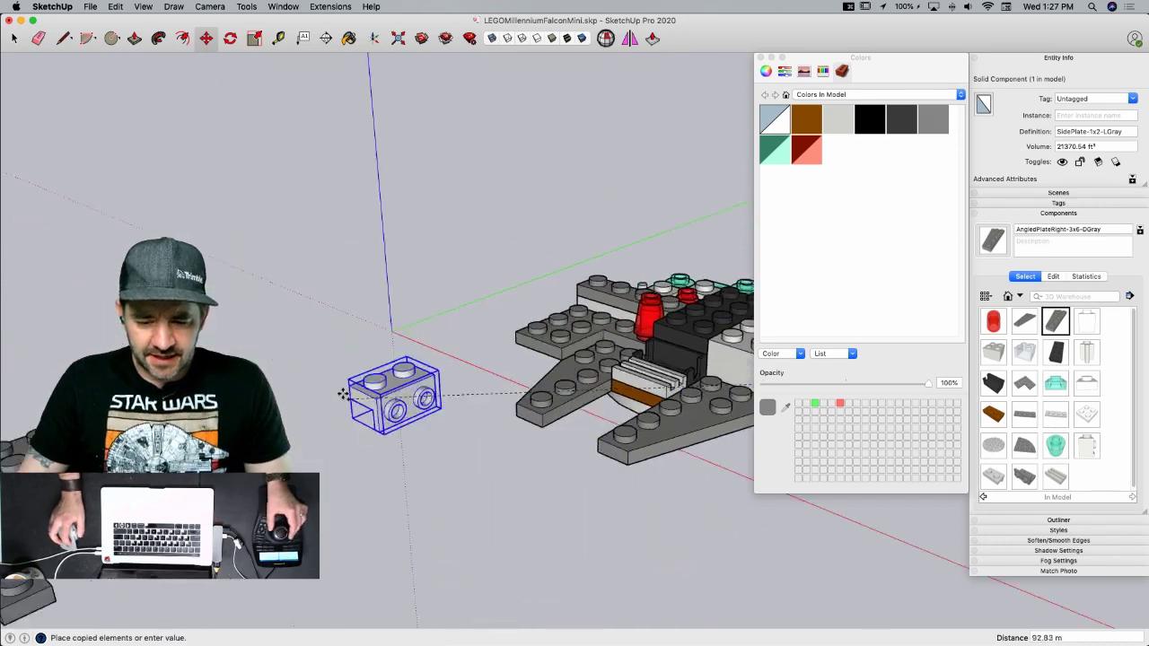
pyautogui.click(331, 408)
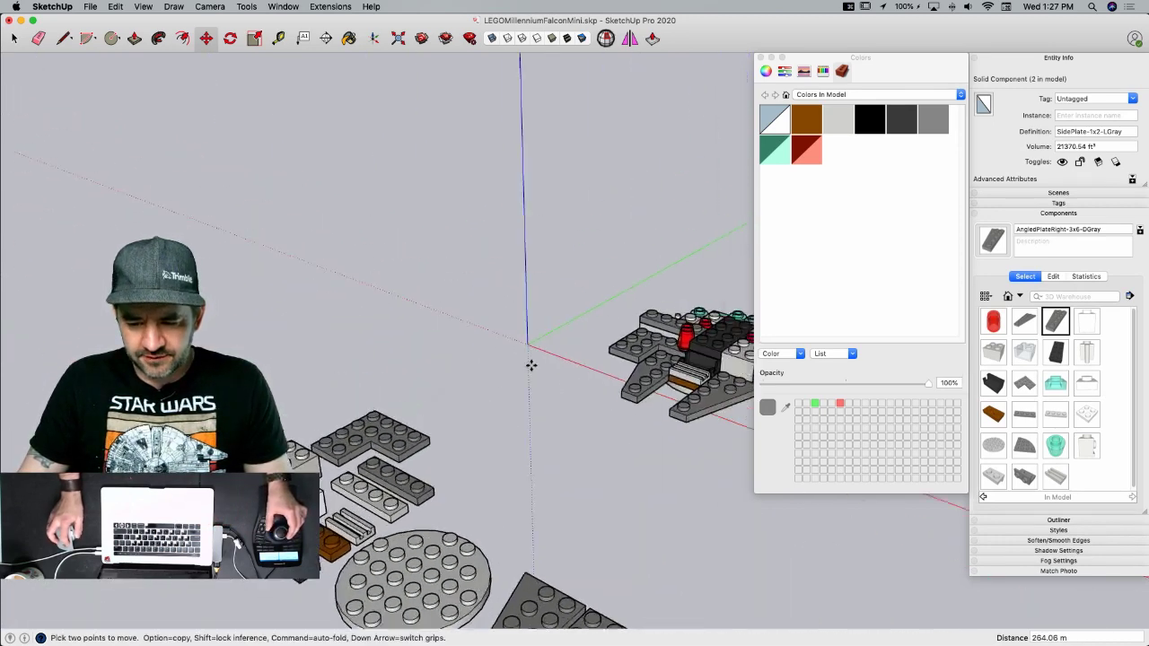
# - Copy the SidePlateUp-1x2-DGray component from the ship to the loose parts layout and save the model
pyautogui.press('space')
pyautogui.click(599, 374)
pyautogui.press('m')
pyautogui.scroll(5, 610, 404)
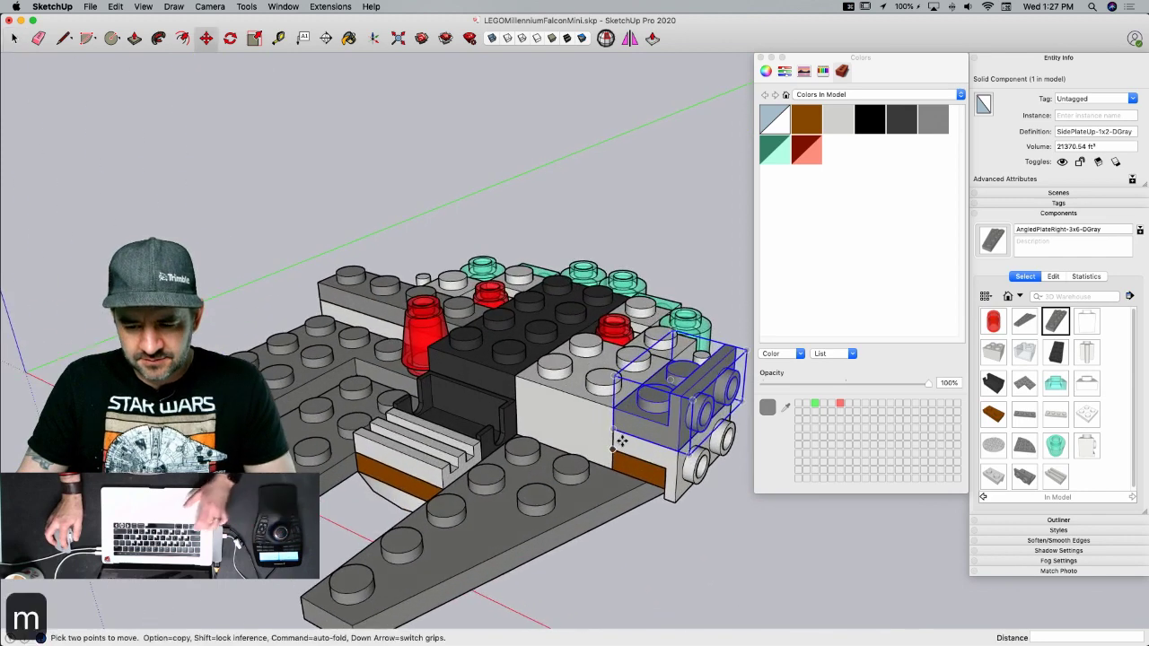
pyautogui.keyDown('alt'); pyautogui.click(619, 433); pyautogui.keyUp('alt')
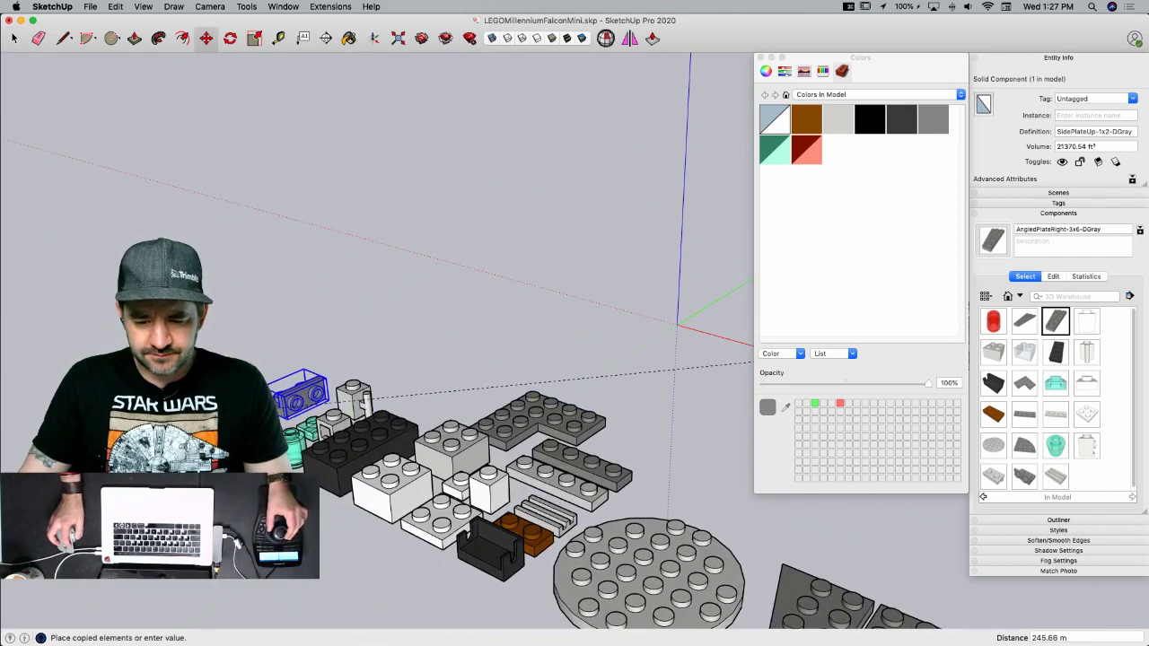
pyautogui.click(316, 404)
pyautogui.press('space')
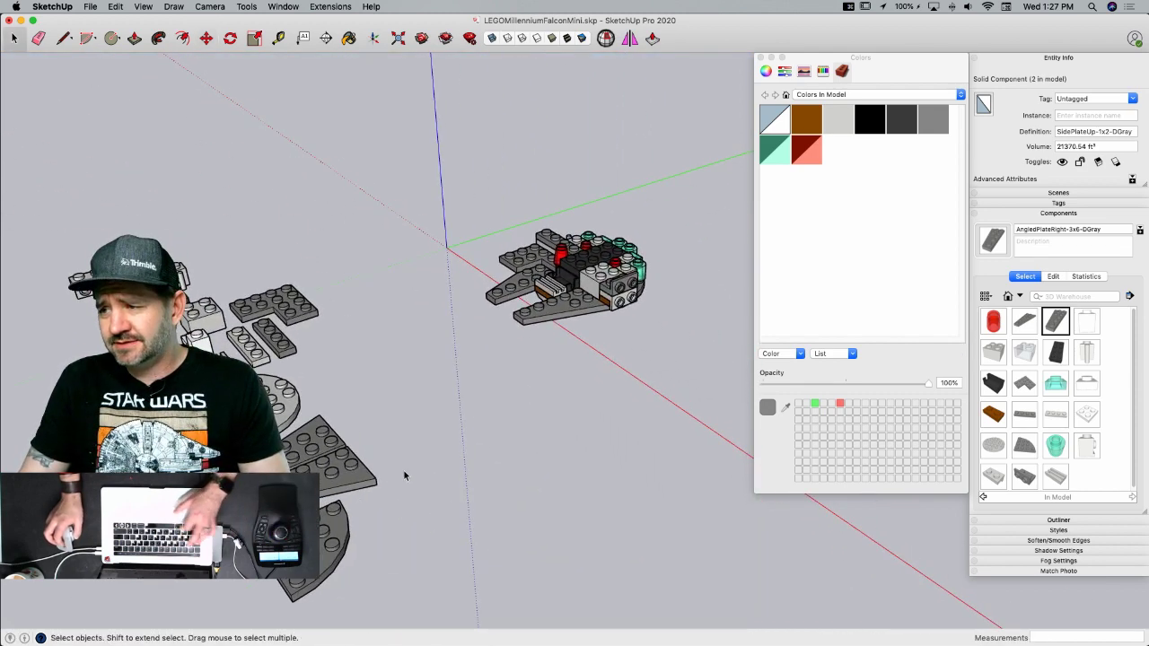
pyautogui.press('super+s')
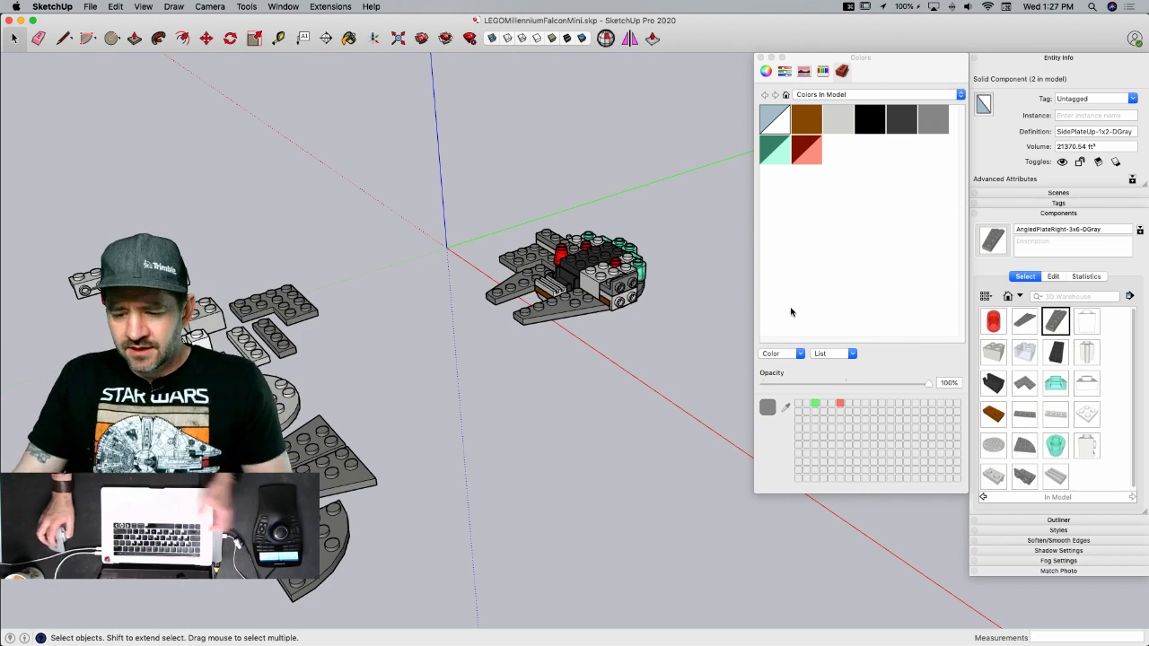
# - Check building step 12 in the PDF instructions, return to SketchUp and reposition the selected SidePlateUp-1x2-DGray copy among the loose parts
pyautogui.press('super+Tab')
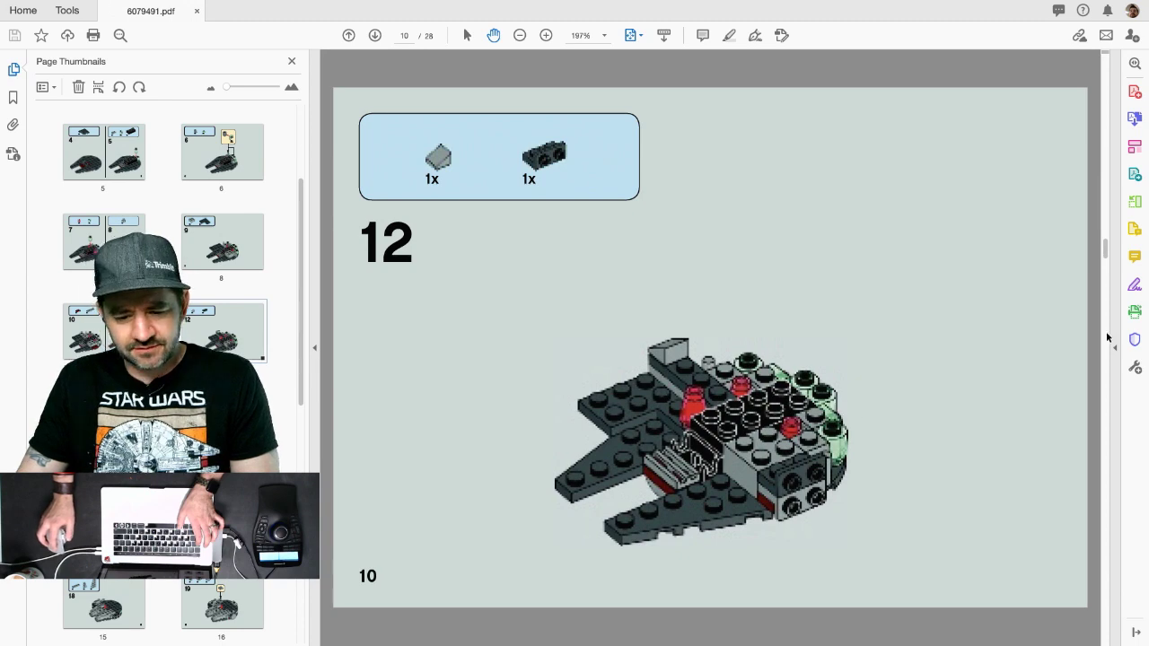
pyautogui.press('super+Tab')
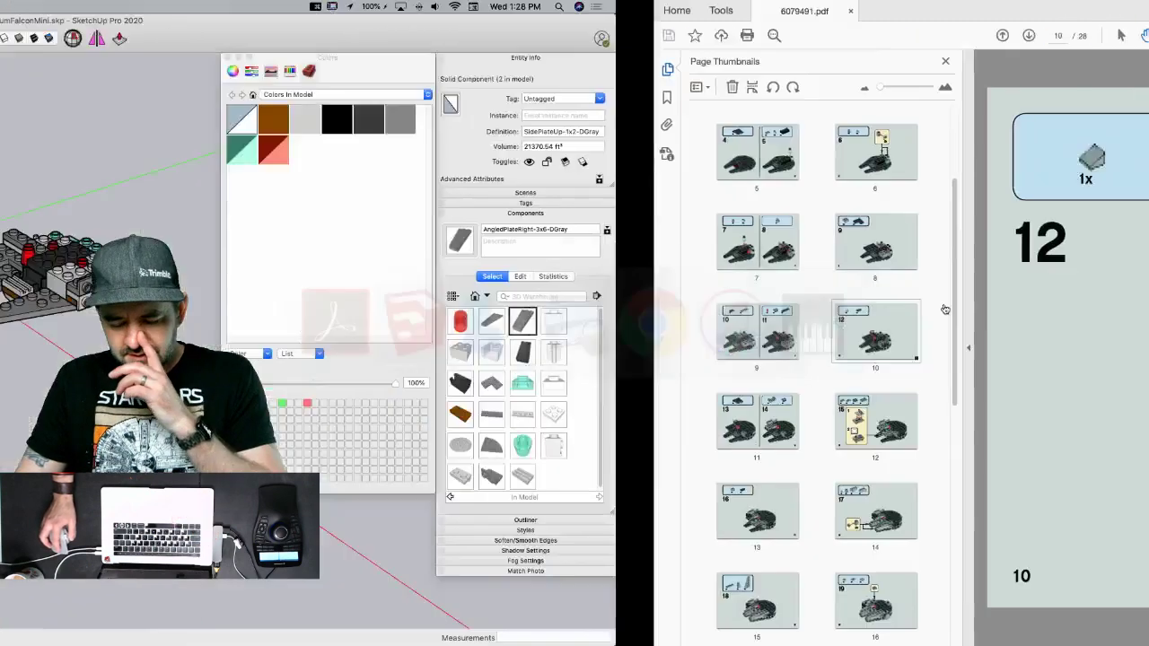
pyautogui.moveTo(330, 292)
pyautogui.mouseDown(button='middle')
pyautogui.moveTo(342, 298)
pyautogui.moveTo(239, 292)
pyautogui.moveTo(276, 315)
pyautogui.moveTo(305, 236)
pyautogui.moveTo(480, 465)
pyautogui.moveTo(374, 487)
pyautogui.moveTo(359, 476)
pyautogui.moveTo(406, 431)
pyautogui.moveTo(360, 474)
pyautogui.moveTo(353, 620)
pyautogui.mouseUp(button='middle')
pyautogui.press('m')
pyautogui.click(515, 465)
pyautogui.click(441, 452)
# - Copy the loose Plate-1x1-White component out to open space beside the other parts
pyautogui.press('space')
pyautogui.click(405, 431)
pyautogui.press('m')
pyautogui.click(335, 585)
pyautogui.press('alt')
pyautogui.moveTo(550, 524); pyautogui.dragTo(573, 452, button='middle')
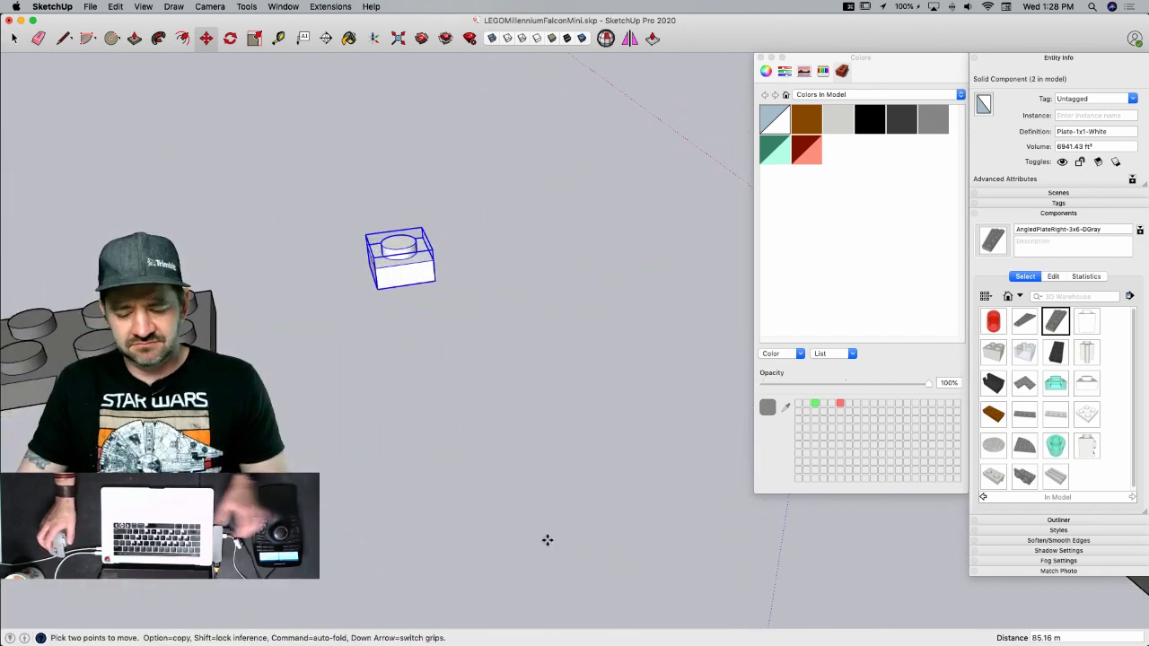
# - Recheck the slope piece of step 12 in the PDF and stack a copy of the white 1x1 plate 3.2 m above the first
pyautogui.hotkey('ctrl', 'Right')
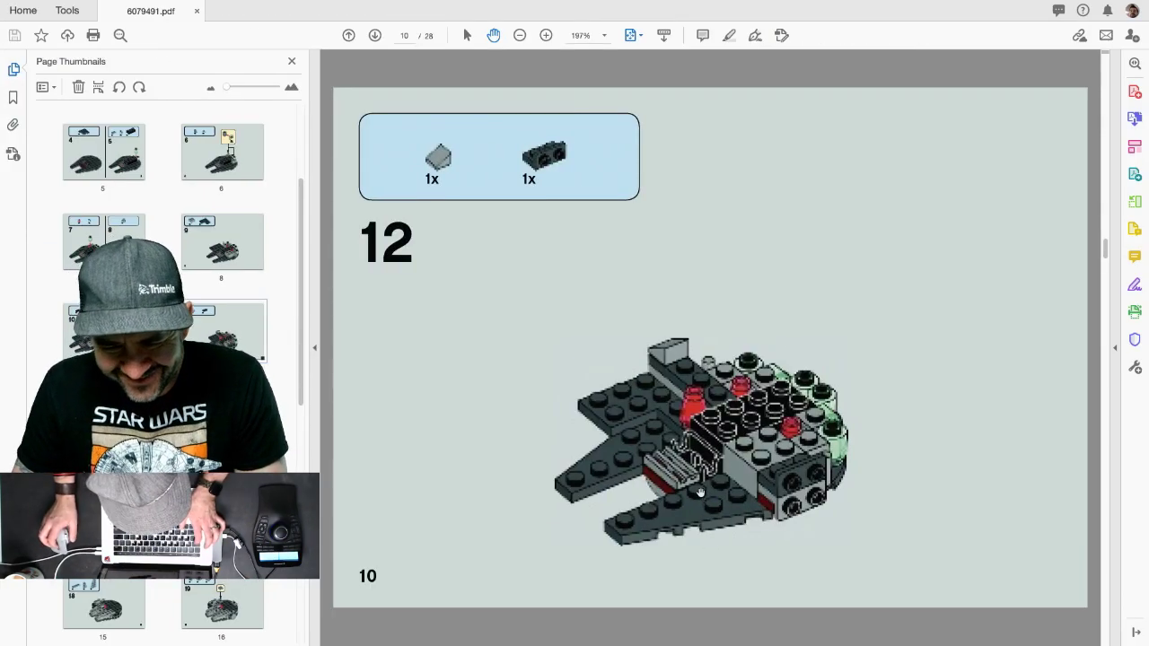
pyautogui.hotkey('ctrl', 'Left')
pyautogui.press('space')
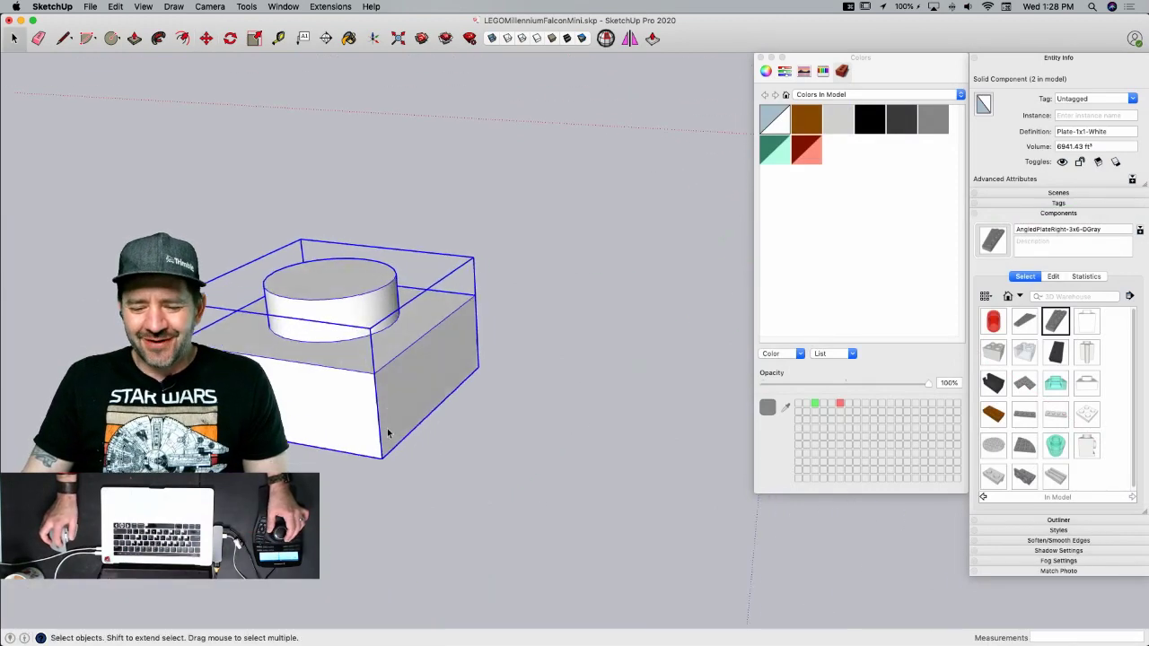
pyautogui.press('m')
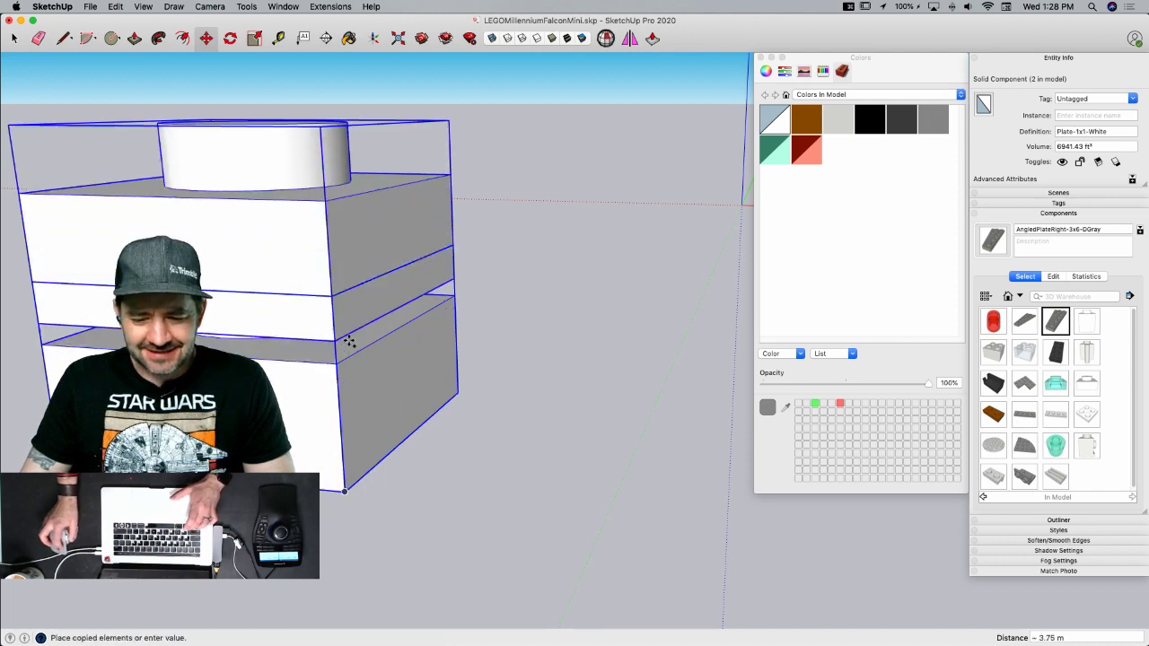
pyautogui.click(337, 364)
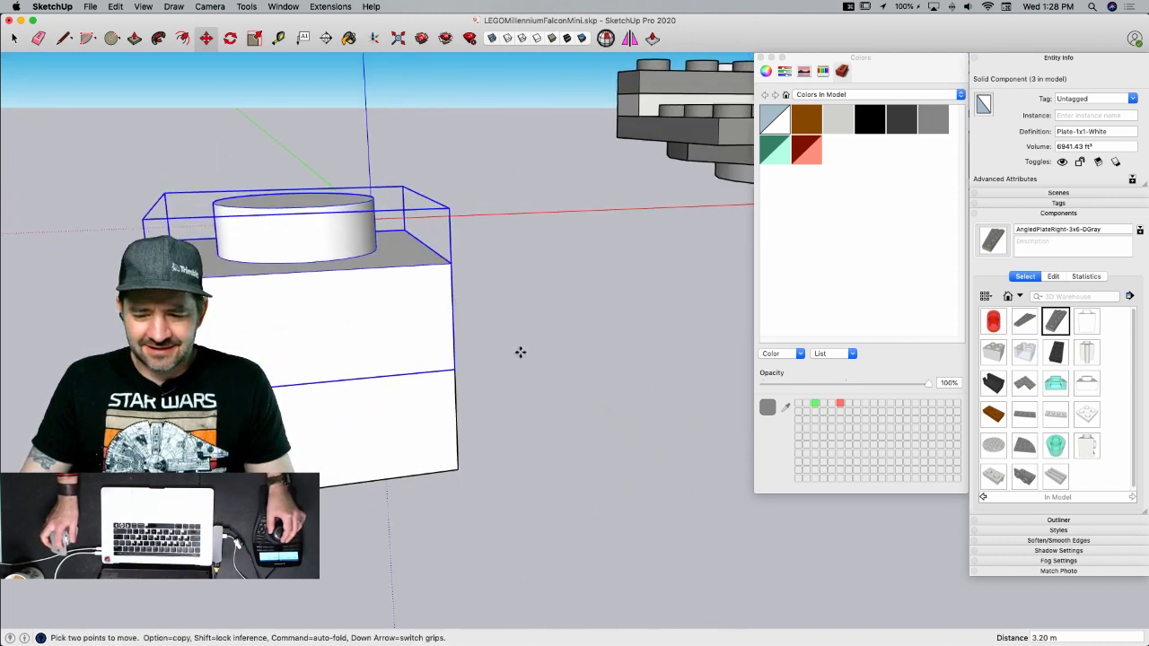
# - Make a component named Ramp-1x1-LGray from the two stacked white 1x1 plates
pyautogui.press('space')
pyautogui.rightClick(351, 415)
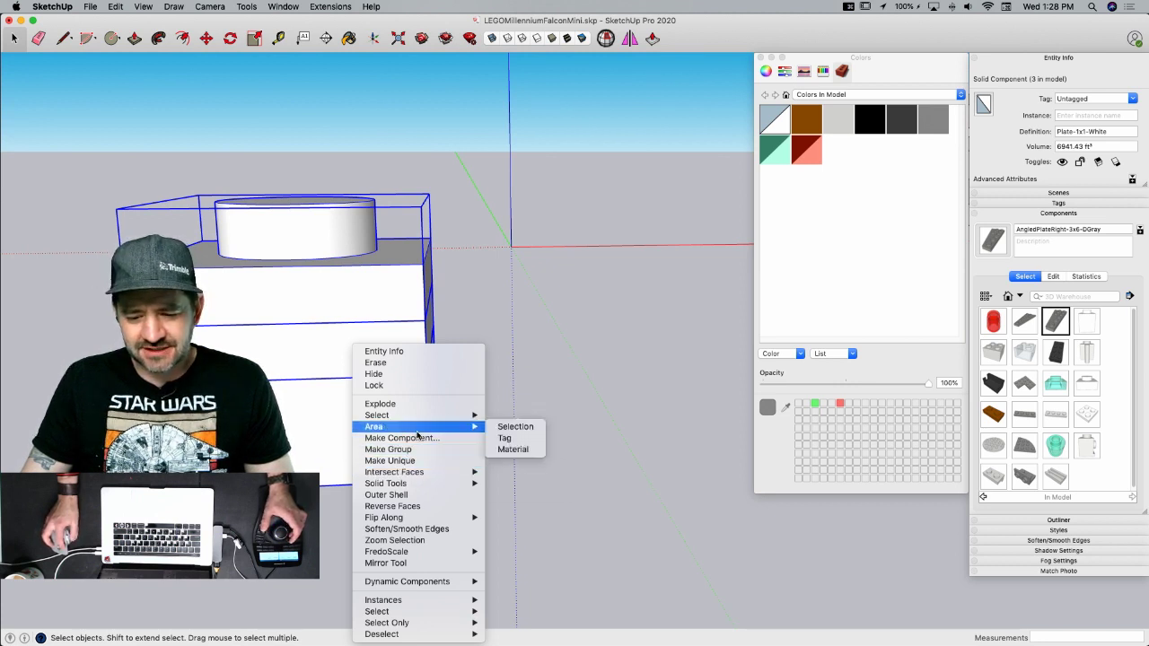
pyautogui.click(416, 438)
pyautogui.write('Ra')
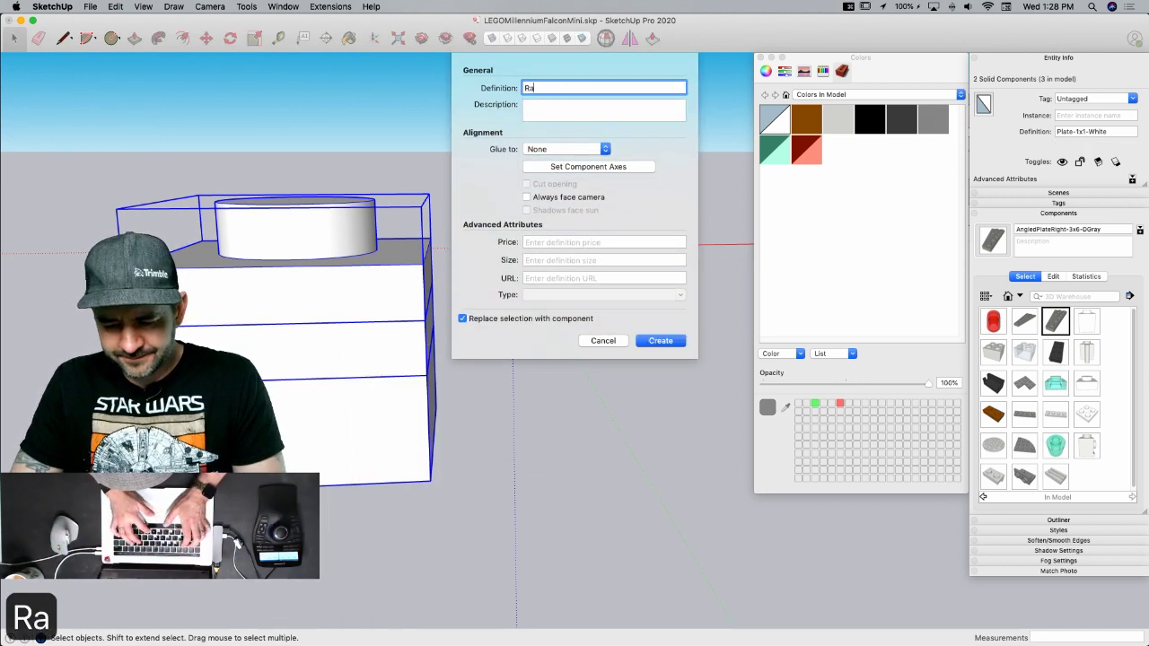
pyautogui.write('mp ')
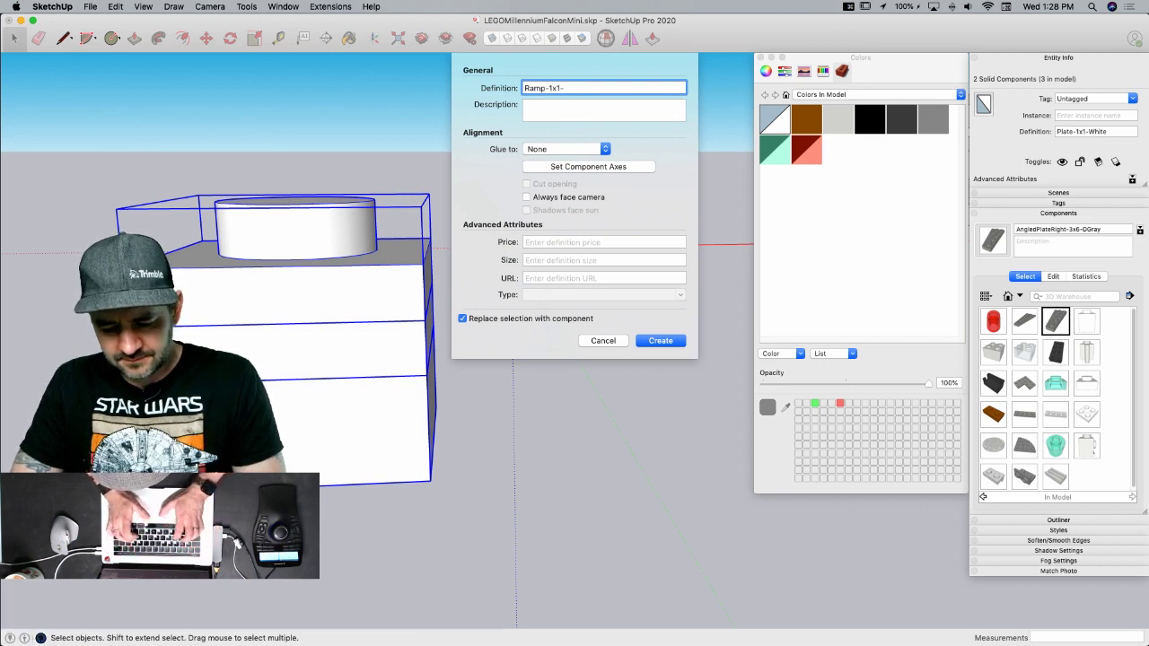
pyautogui.write('1x1-LGray')
pyautogui.press('Return')
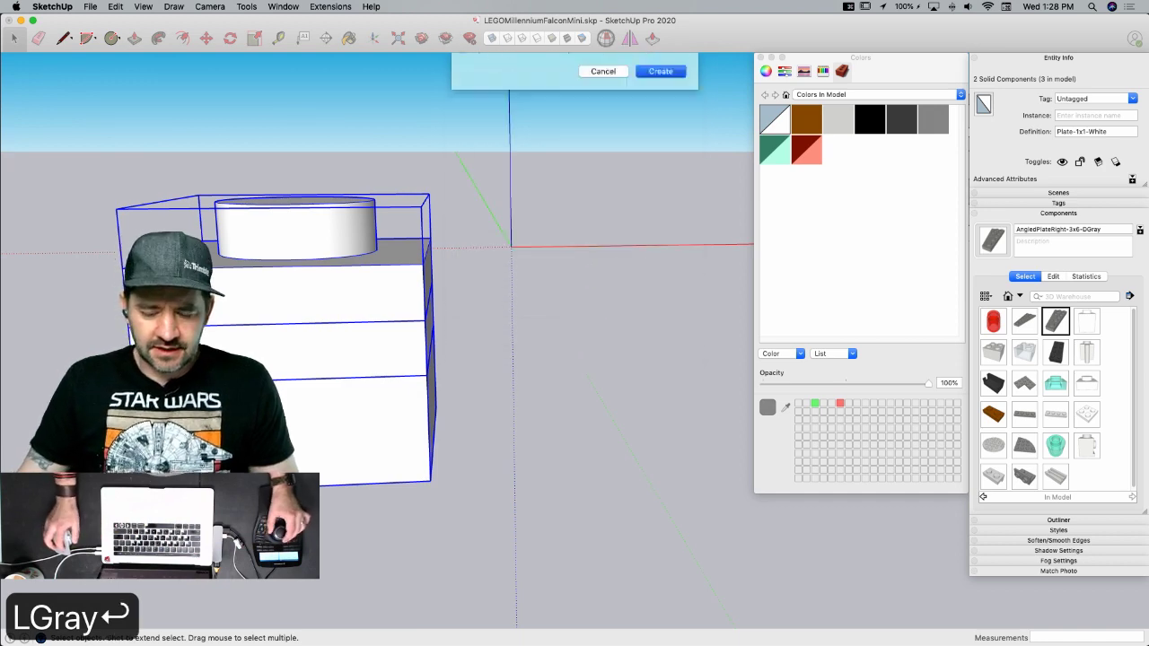
# - Open the Ramp-1x1-LGray component for editing and explode the nested white plate inside it
pyautogui.doubleClick(341, 349)
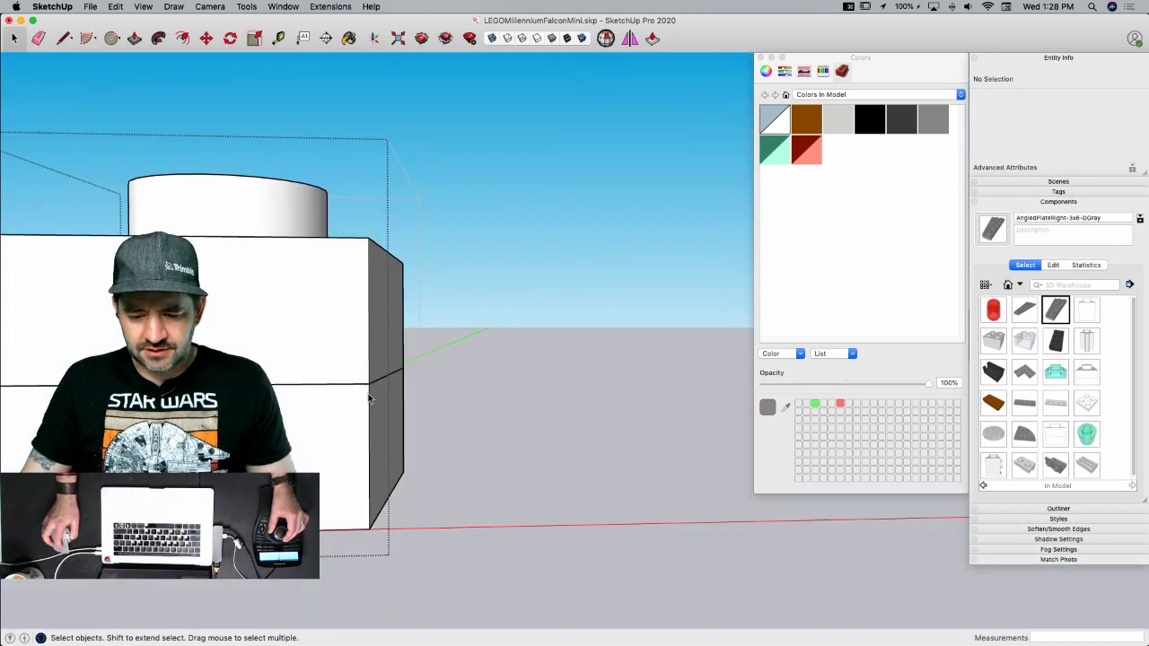
pyautogui.press('l')
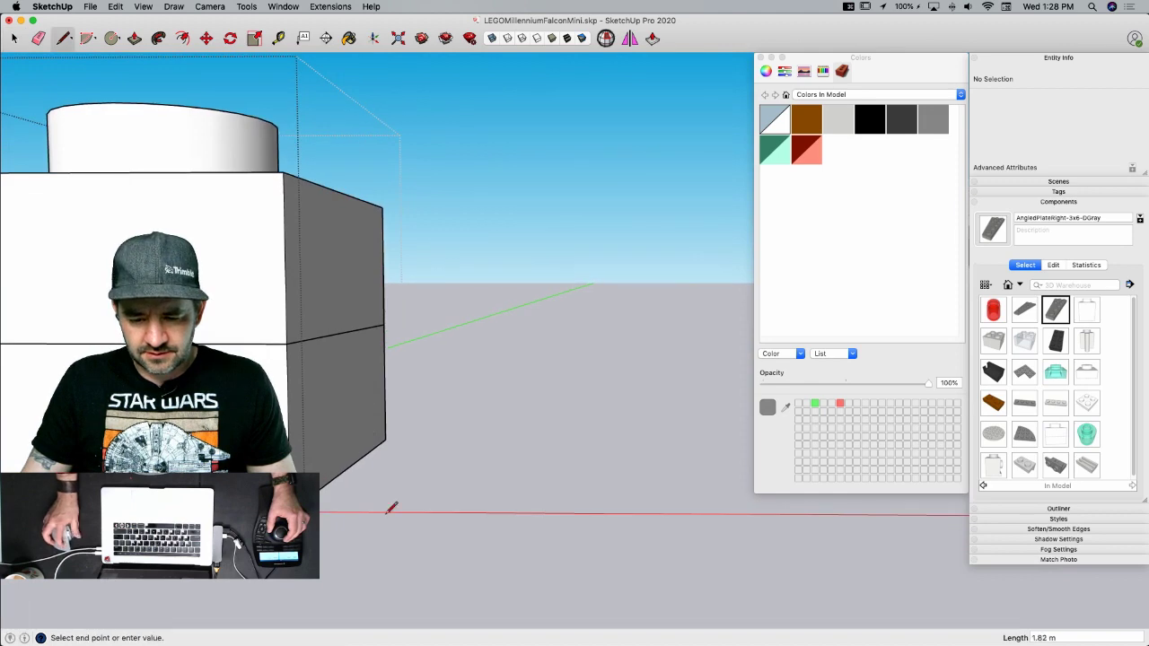
pyautogui.press('space')
pyautogui.press('l')
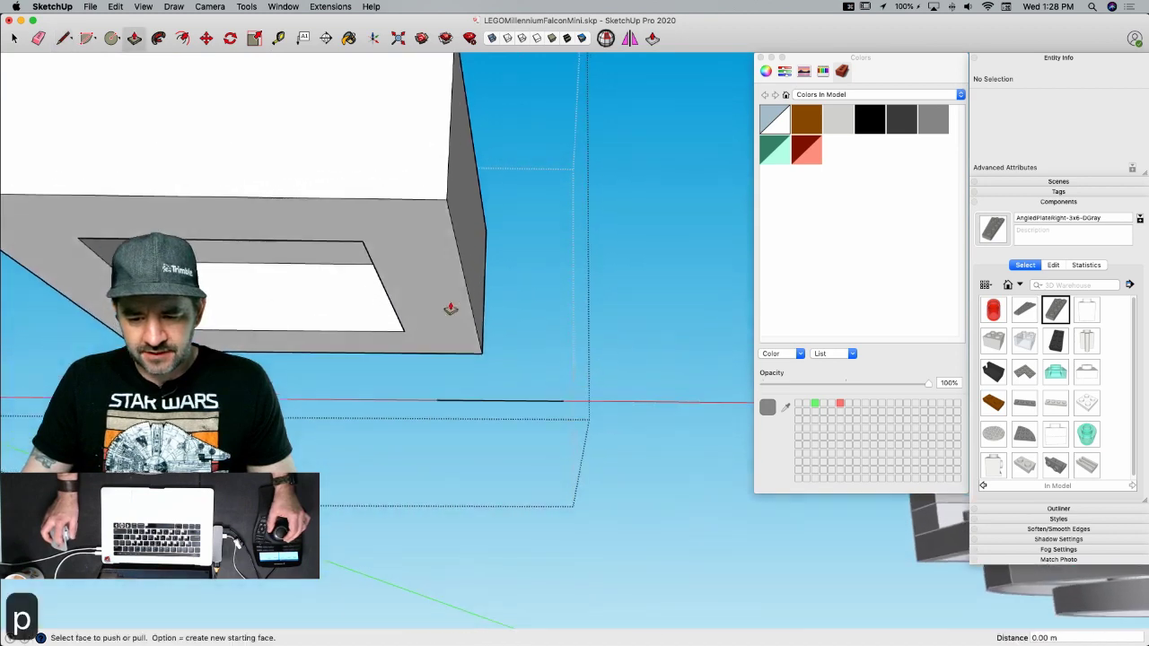
pyautogui.press('p')
pyautogui.press('space')
pyautogui.rightClick(438, 289)
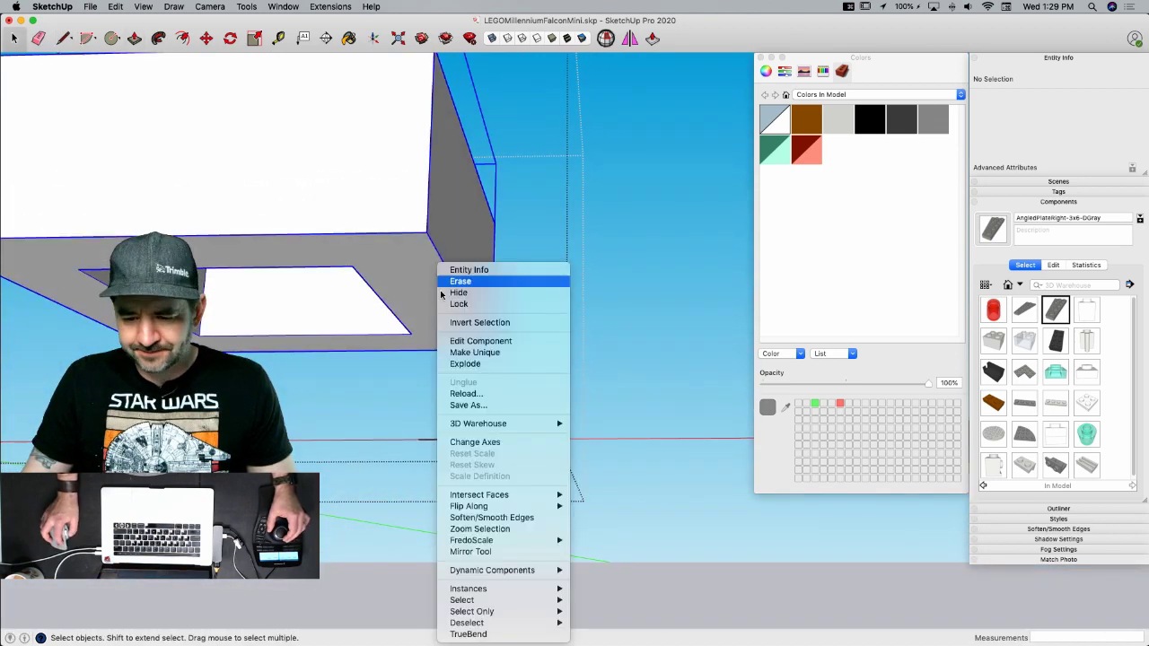
pyautogui.click(466, 363)
# - Move the exploded plate geometry and push or pull its underside to form one seamless block beneath the stud
pyautogui.press('m')
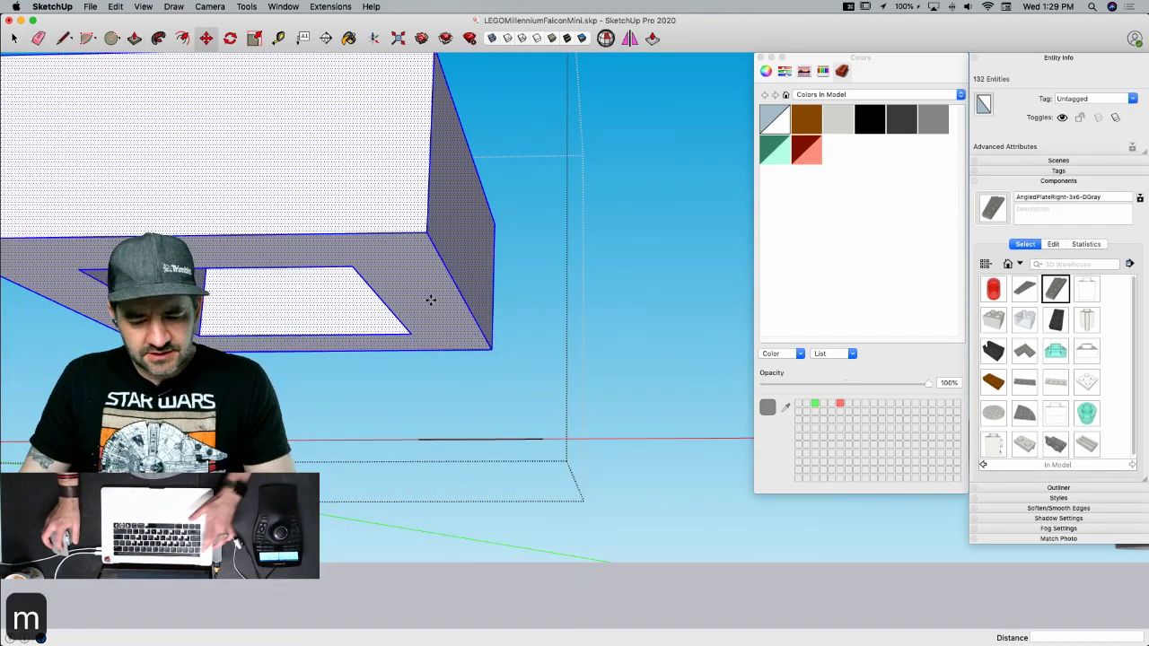
pyautogui.click(432, 270)
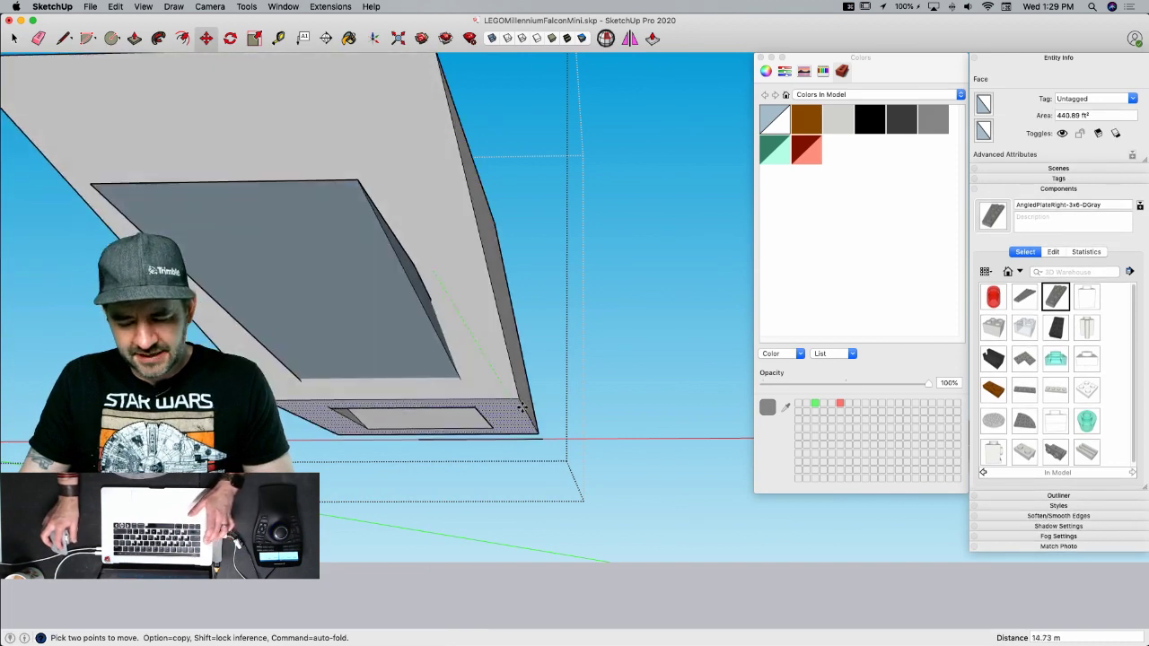
pyautogui.press('space')
pyautogui.press('p')
pyautogui.click(423, 332)
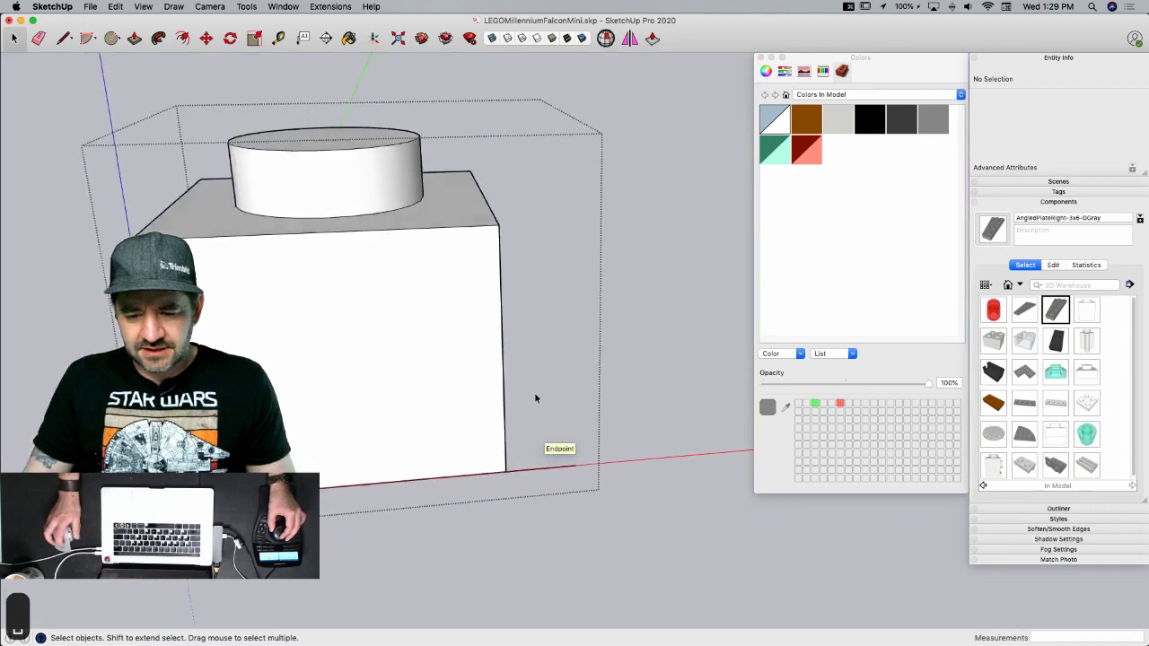
# - Flatten the stud into the block's top face with Push/Pull and erase its leftover circle edge
pyautogui.press('p')
pyautogui.click(429, 205)
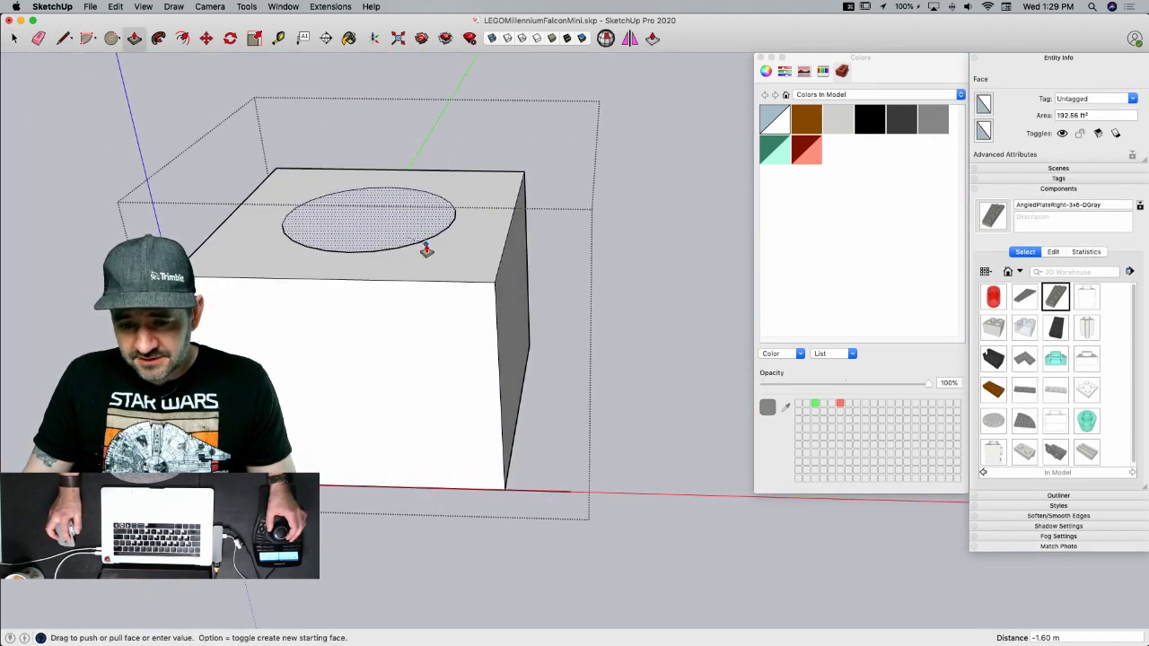
pyautogui.click(423, 254)
pyautogui.press('e')
pyautogui.click(429, 236)
pyautogui.press('space')
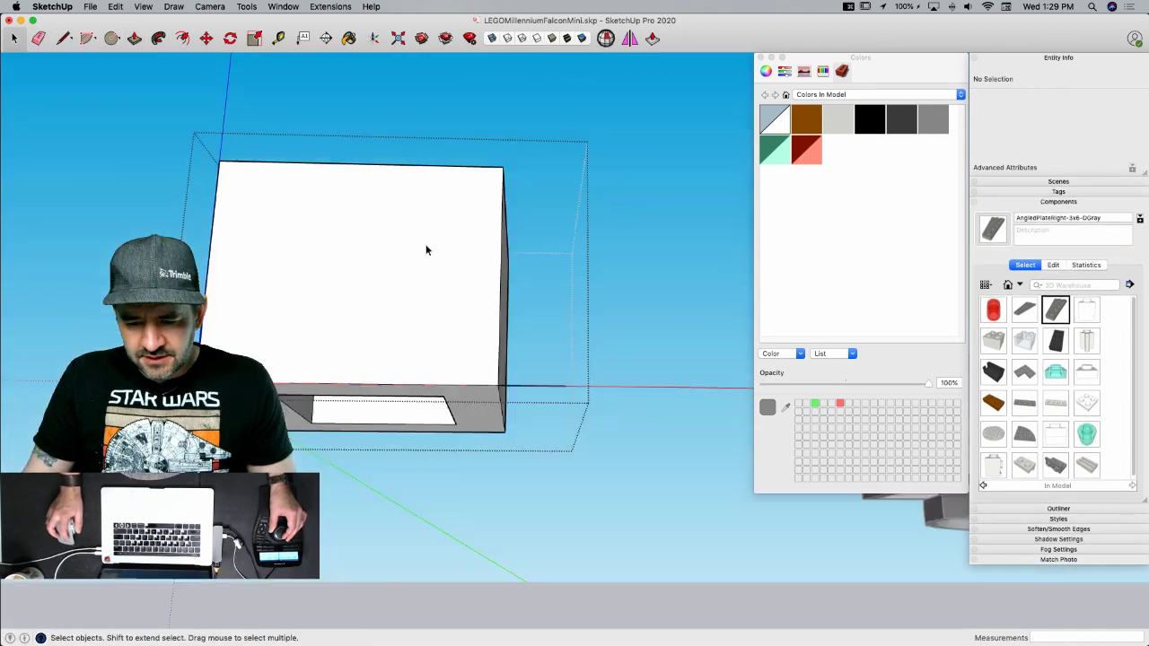
# - Pull the underside recess flush with the block's bottom and push its face back in 1.6 m
pyautogui.moveTo(380, 377); pyautogui.dragTo(347, 239, button='middle')
pyautogui.press('p')
pyautogui.click(346, 236)
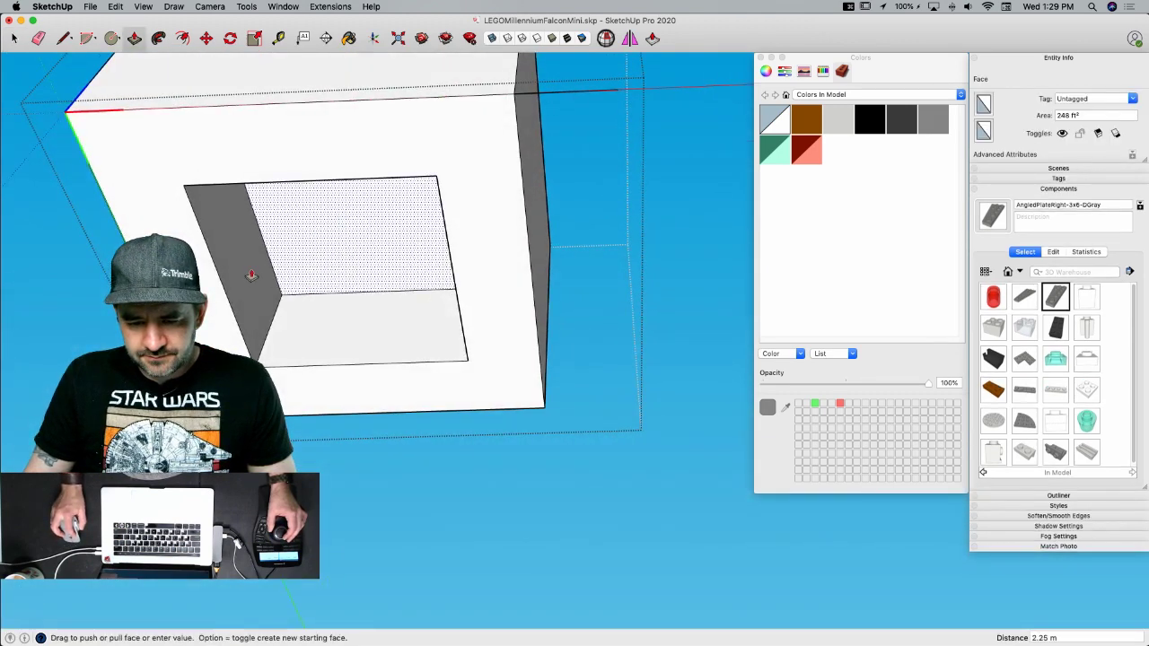
pyautogui.click(243, 313)
pyautogui.moveTo(243, 313); pyautogui.dragTo(318, 297, button='middle')
pyautogui.click(318, 297)
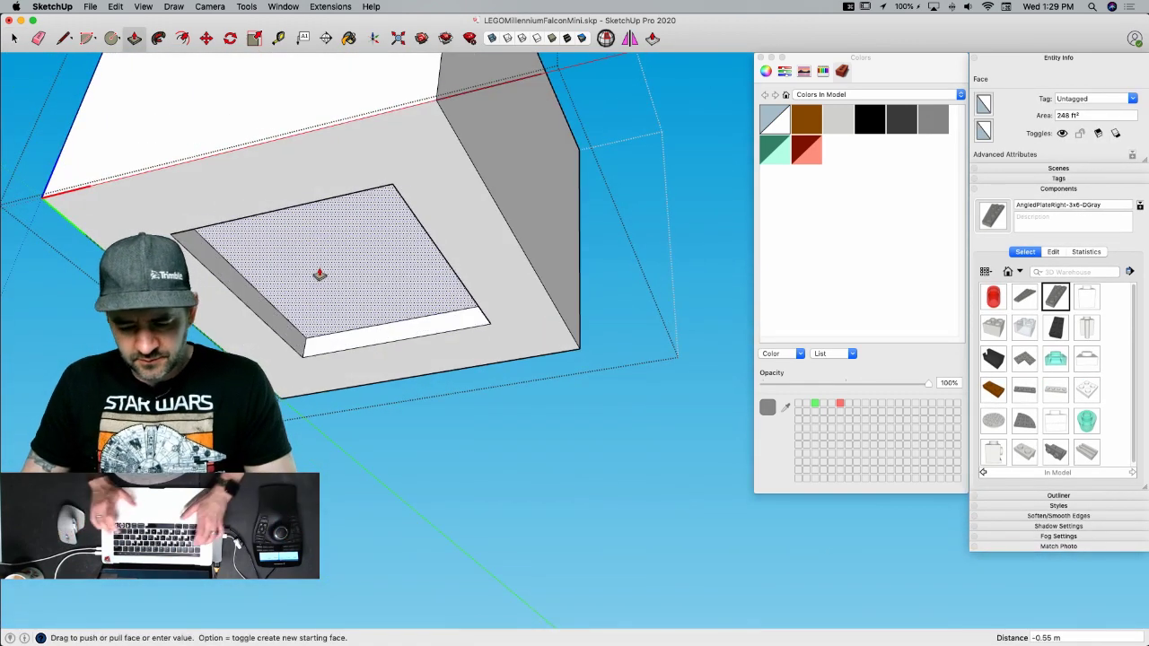
pyautogui.write('1.6')
pyautogui.press('Return')
# - Draw a diagonal from 1.6 m up one side edge to the opposite top corner and push away the wedge above it
pyautogui.moveTo(317, 275); pyautogui.dragTo(432, 203, button='middle')
pyautogui.press('l')
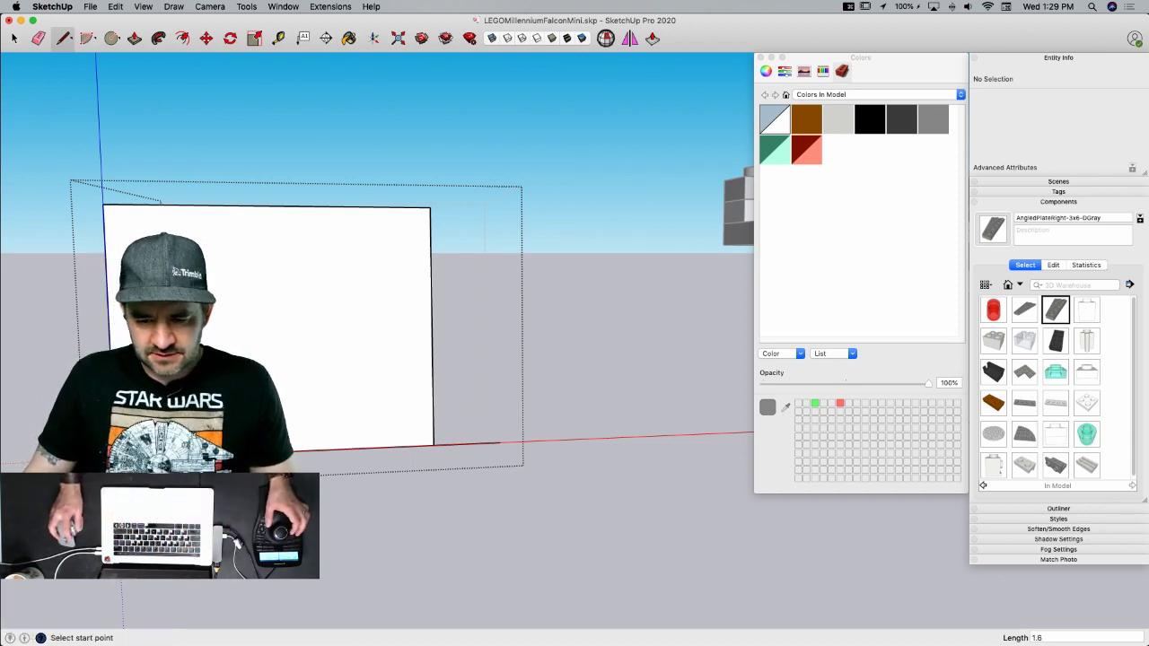
pyautogui.click(430, 208)
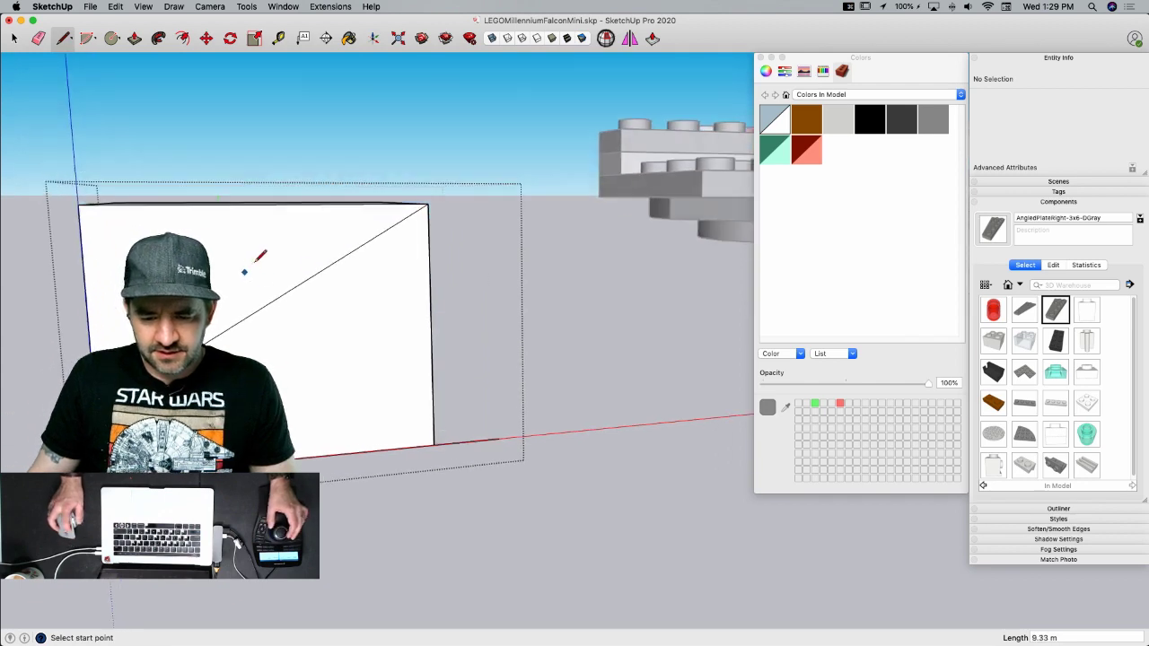
pyautogui.press('p')
pyautogui.click(261, 301)
pyautogui.click(18, 226)
pyautogui.press('space')
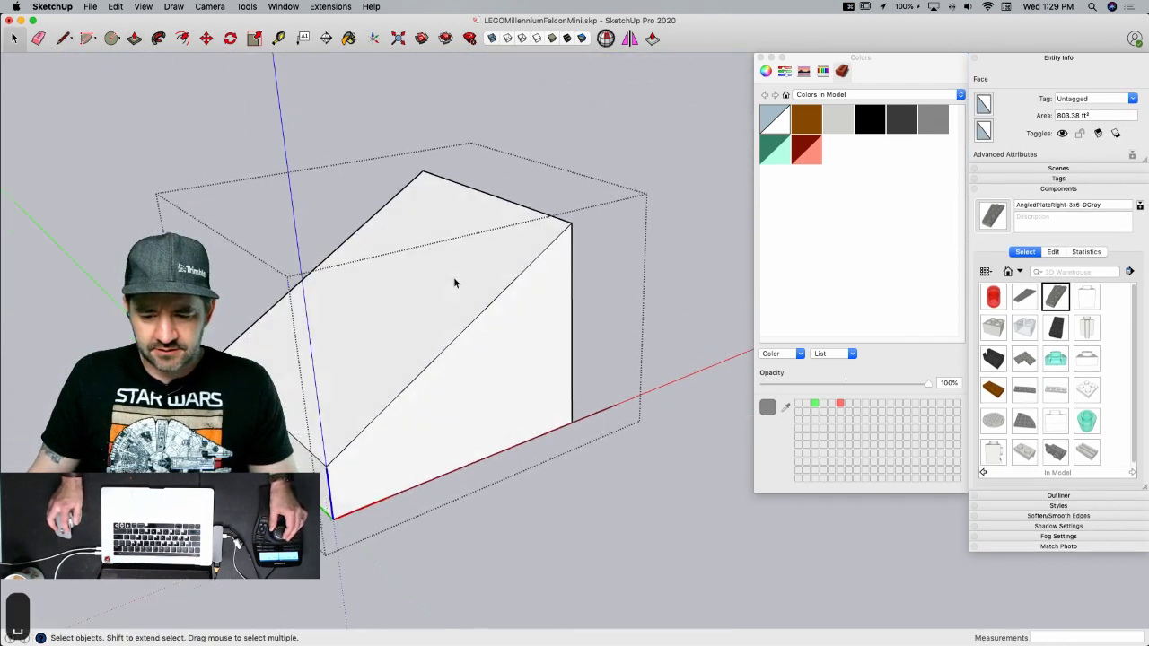
pyautogui.click(587, 324)
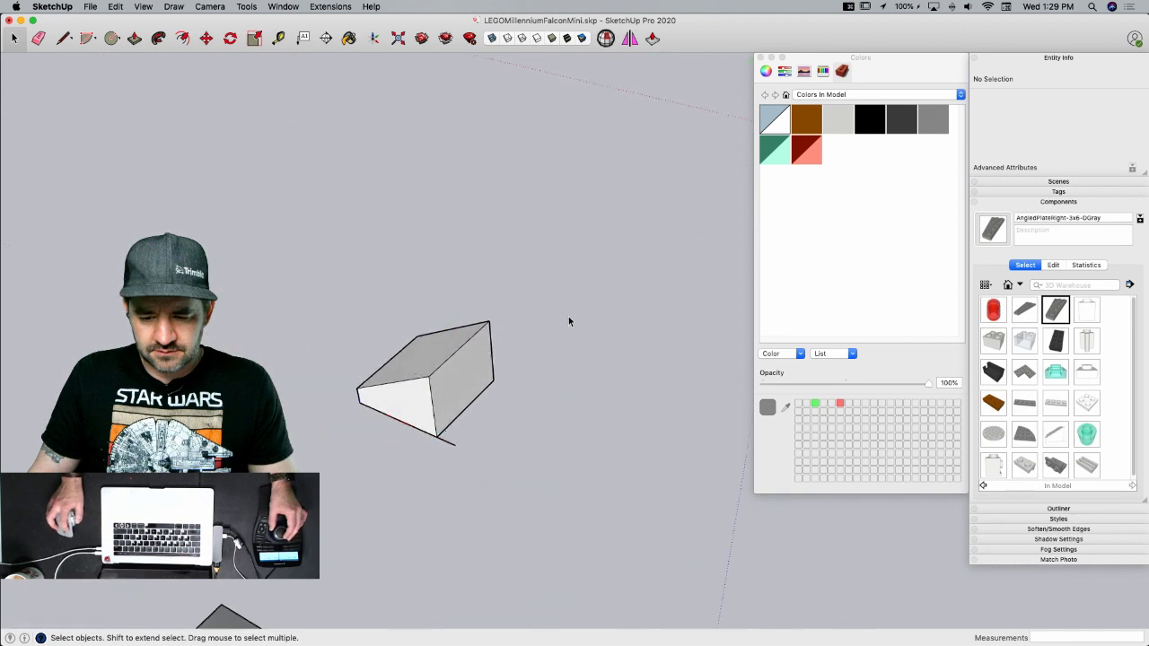
# - Reopen the ramp component for editing and erase the stray edge sticking out at its base
pyautogui.click(567, 321)
pyautogui.doubleClick(447, 401)
pyautogui.press('e')
pyautogui.click(471, 411)
pyautogui.press('space')
# - Paint all of the ramp's geometry with the model's light gray color and close the component
pyautogui.press('super+a')
pyautogui.press('b')
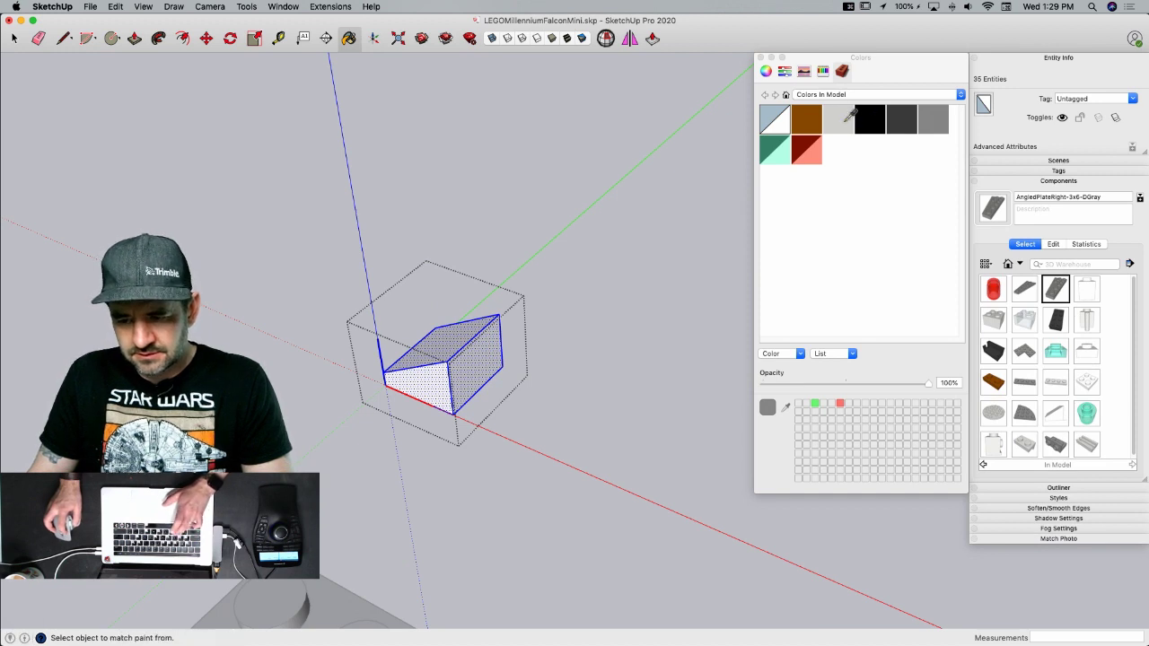
pyautogui.click(470, 365)
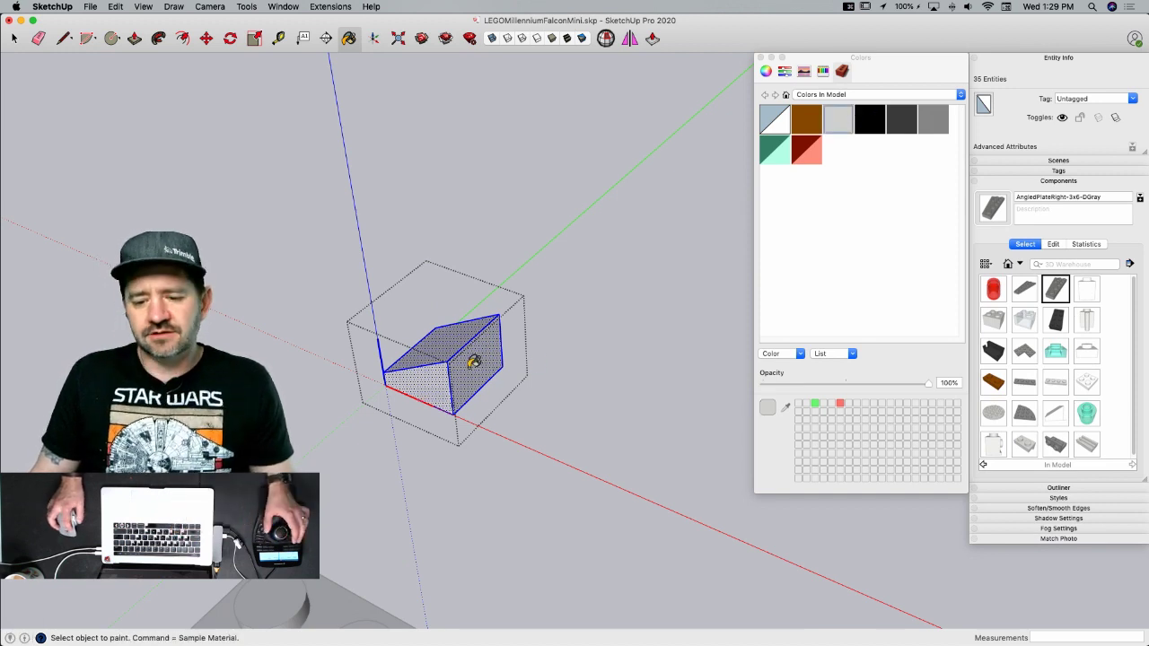
pyautogui.click(540, 493)
pyautogui.click(528, 452)
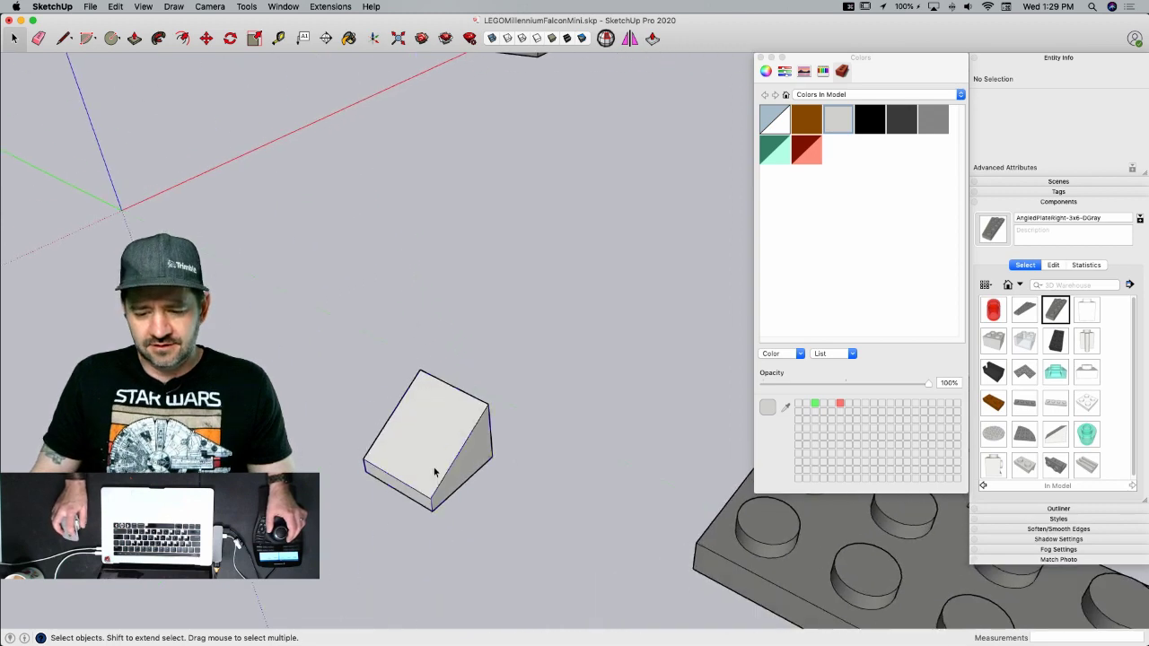
# - Place a copy of the Ramp-1x1-LGray brick on the ship, at the end of the dark gray 1x4 plate
pyautogui.click(434, 472)
pyautogui.press('m')
pyautogui.click(442, 505)
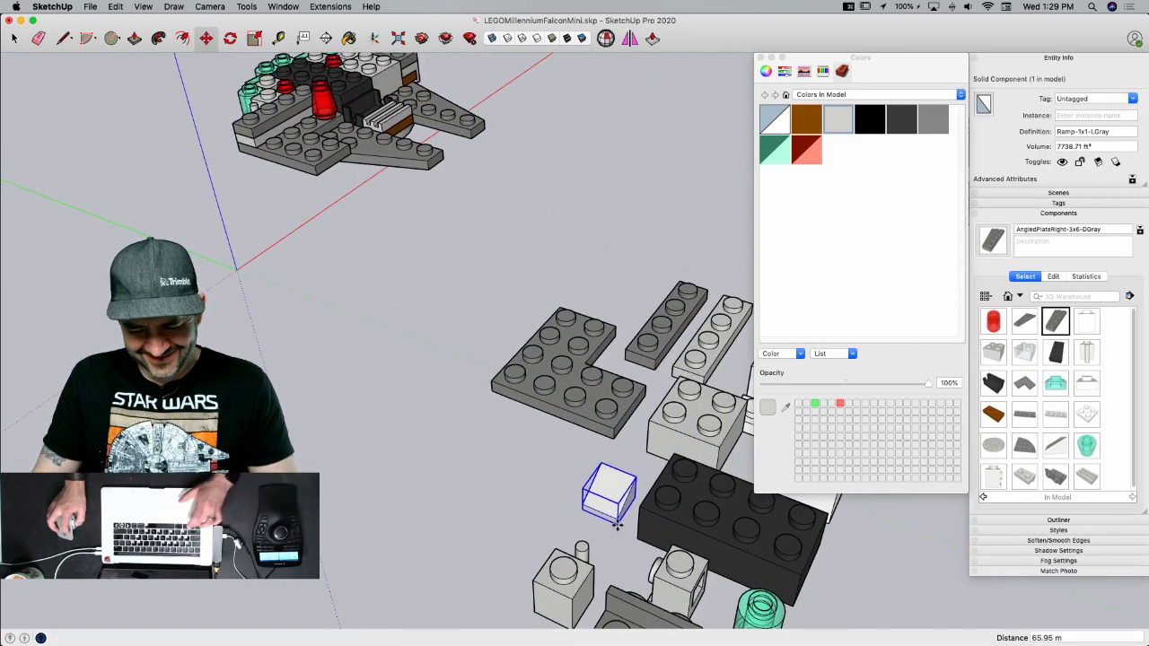
pyautogui.press('alt')
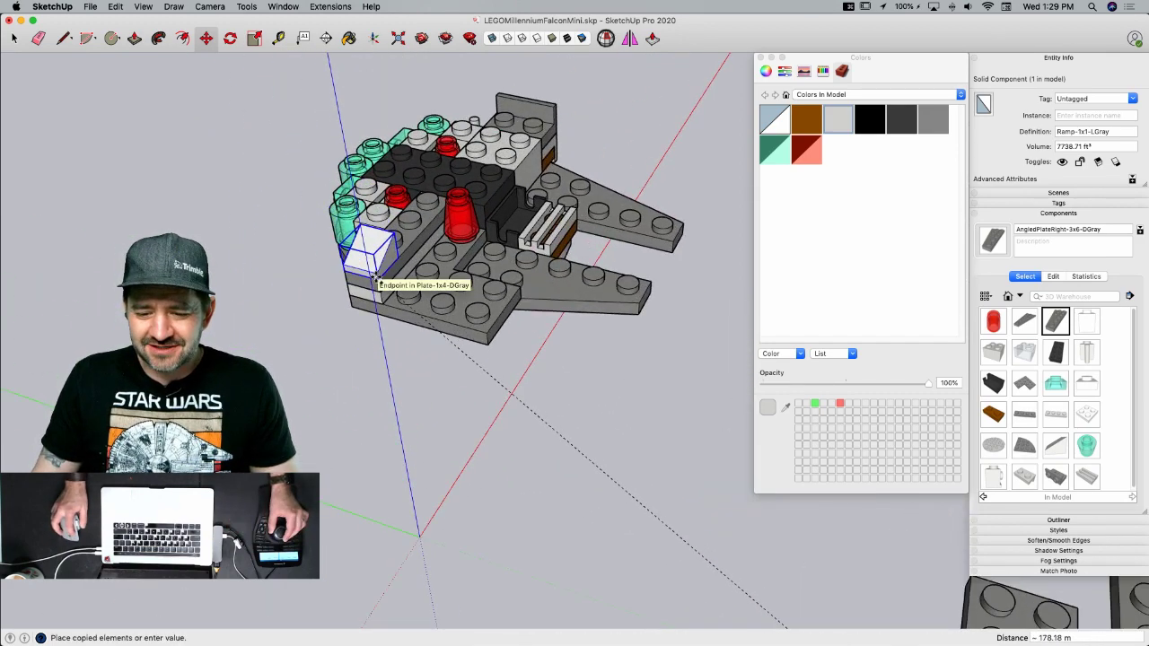
pyautogui.click(375, 266)
pyautogui.press('space')
pyautogui.click(266, 360)
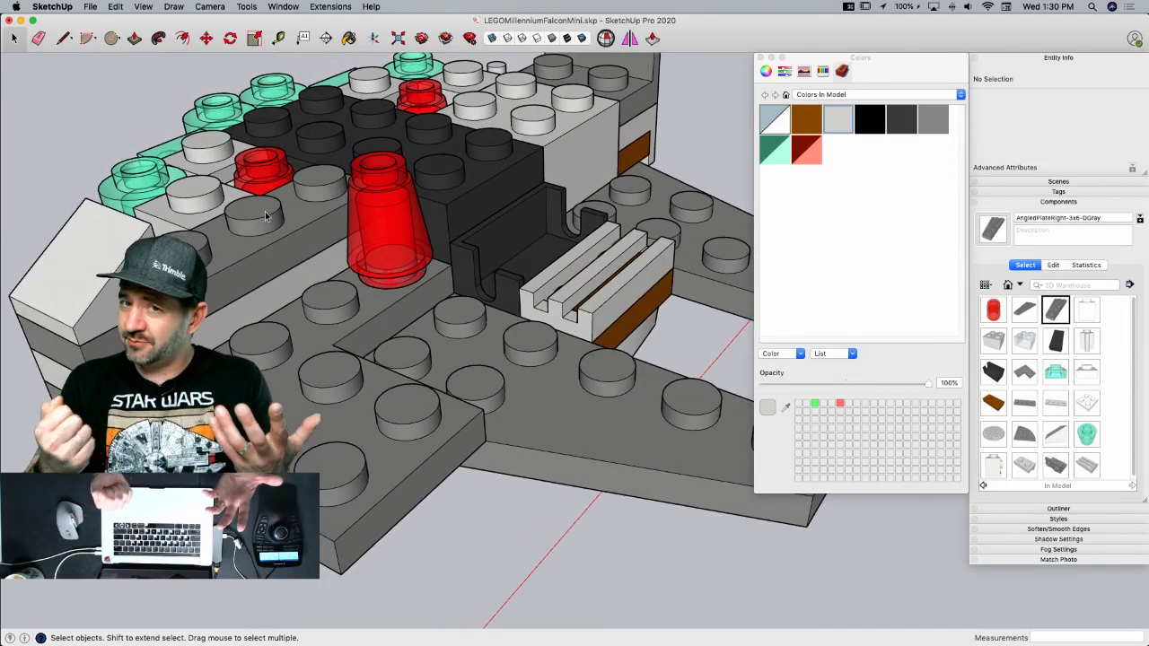
# - Compare the model with step 12 in the PDF instructions and view steps 13 and 14
pyautogui.moveTo(270, 120); pyautogui.dragTo(404, 70, button='middle')
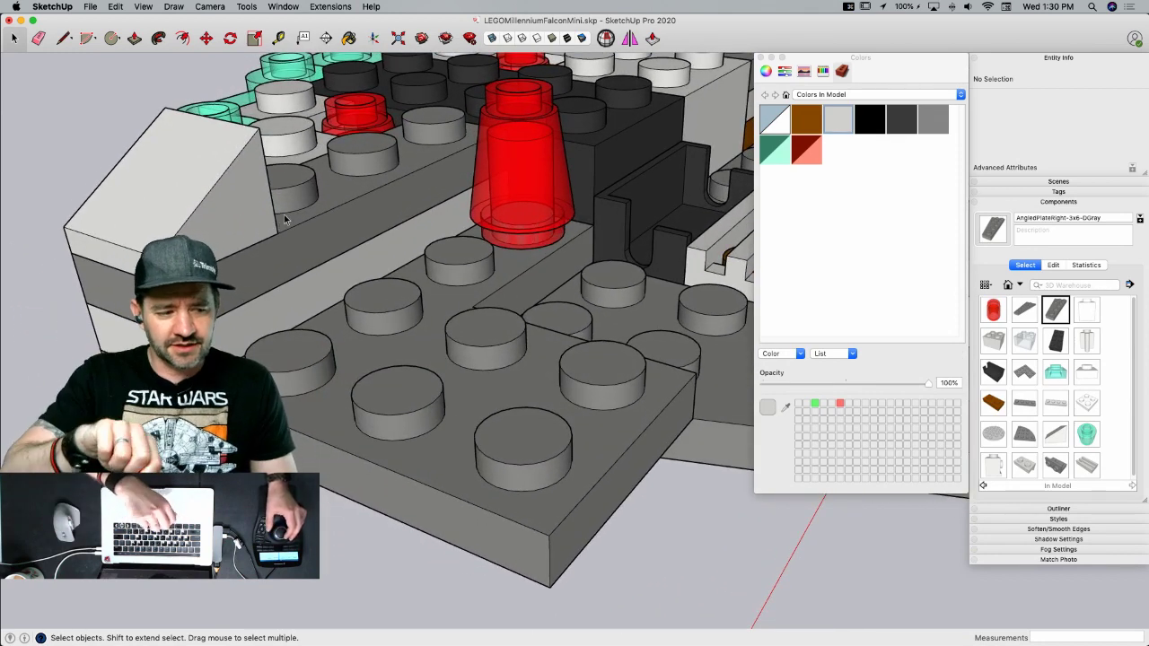
pyautogui.scroll(-10, 285, 219)
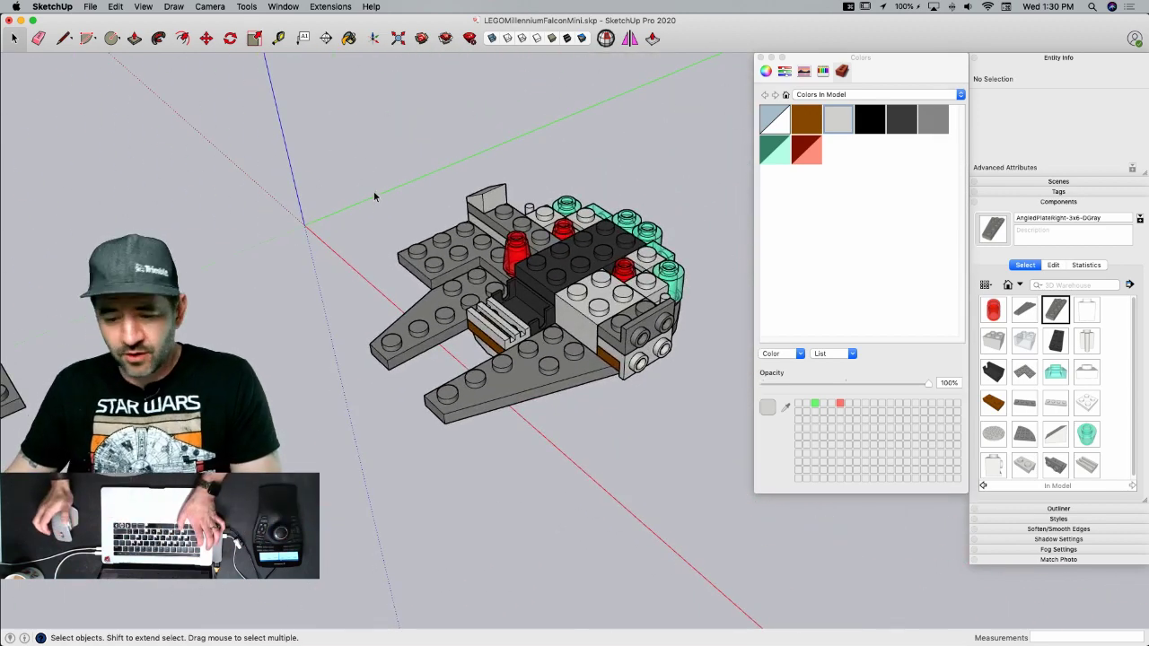
pyautogui.press('super+Tab')
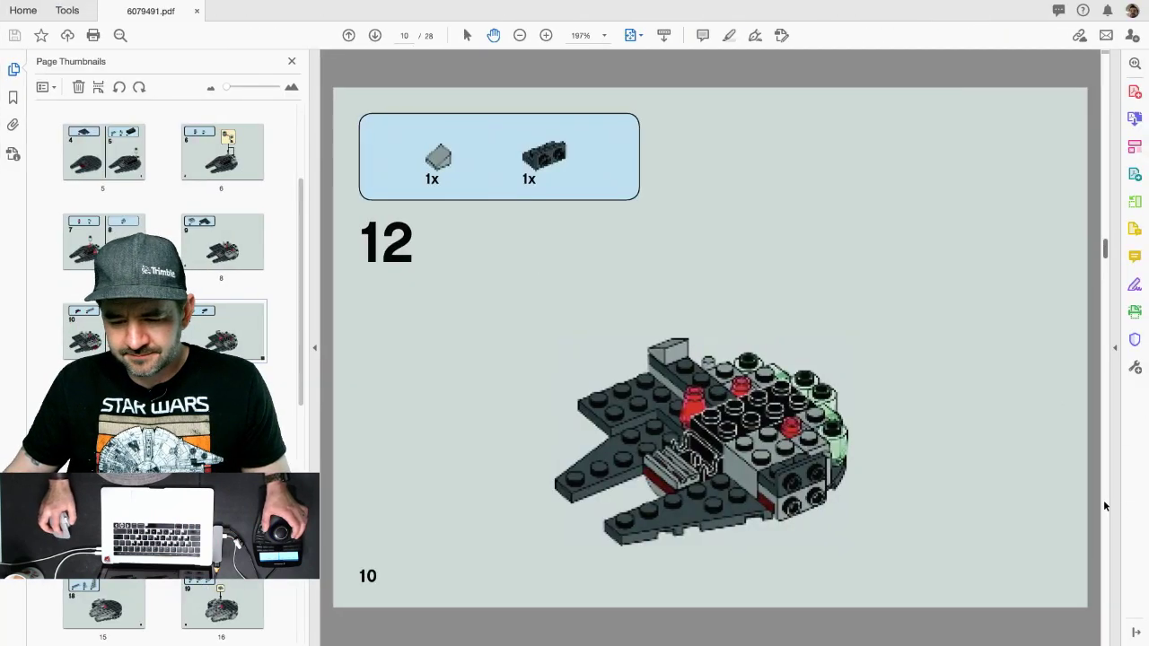
pyautogui.scroll(-2, 1033, 479)
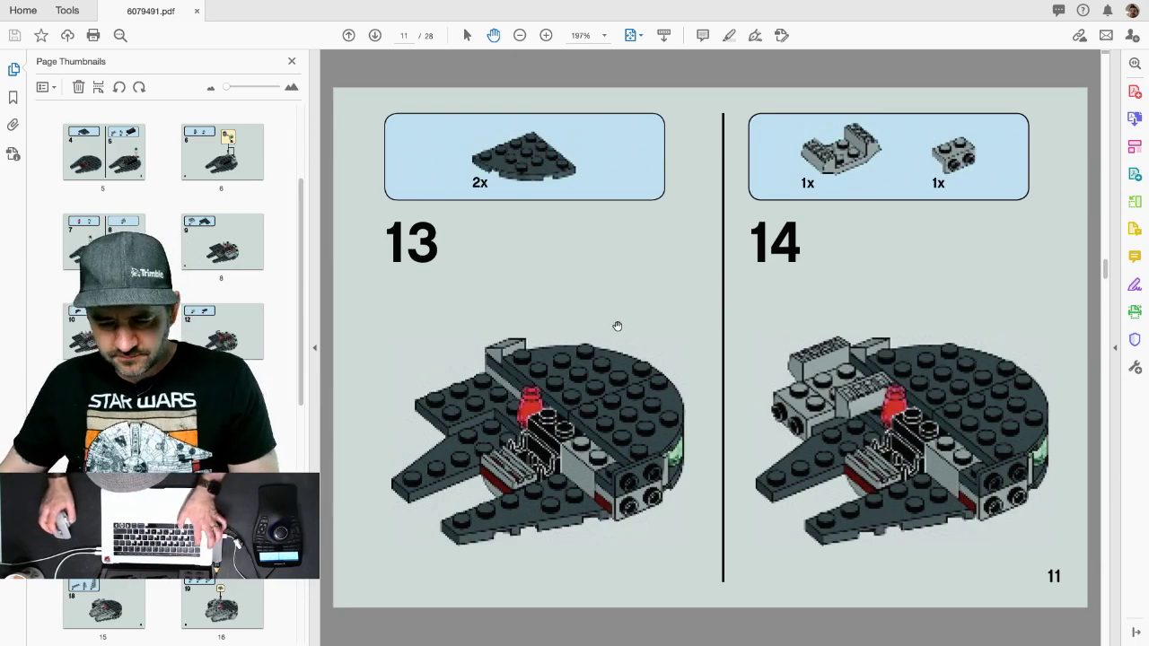
# - Copy the two dark gray quarter-round 4x4 plates from the ship's base 12.8 m straight up onto its top
pyautogui.press('super+Tab')
pyautogui.moveTo(582, 368); pyautogui.dragTo(487, 430, button='middle')
pyautogui.click(487, 431)
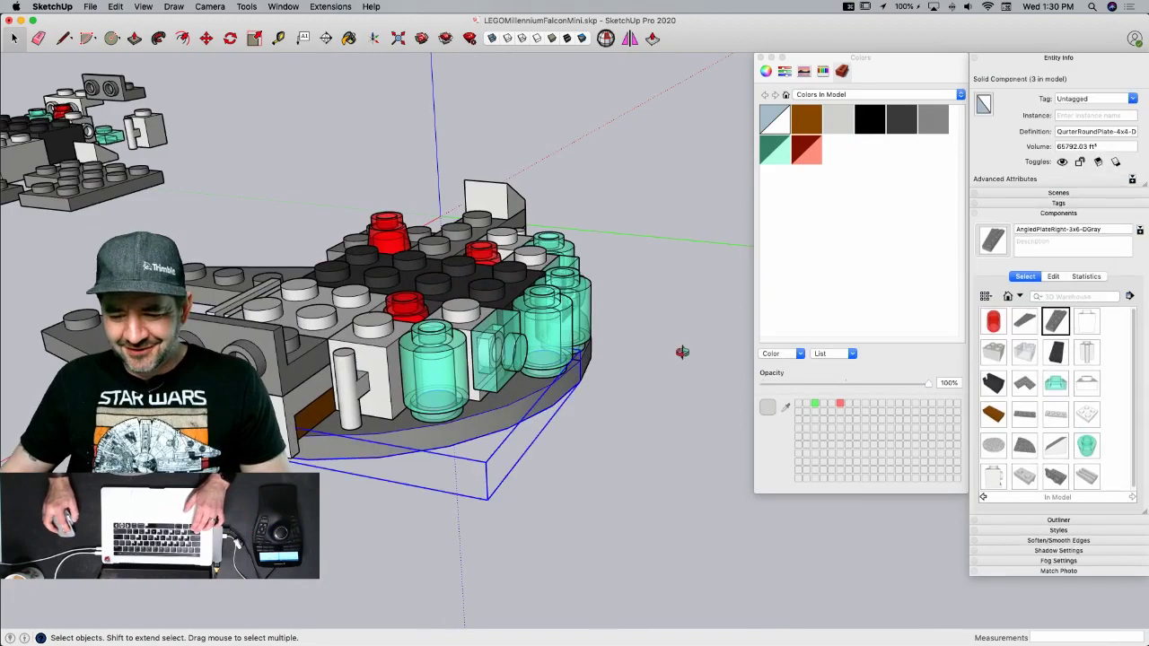
pyautogui.moveTo(713, 354); pyautogui.dragTo(551, 397, button='middle')
pyautogui.keyDown('shift'); pyautogui.click(559, 374); pyautogui.keyUp('shift')
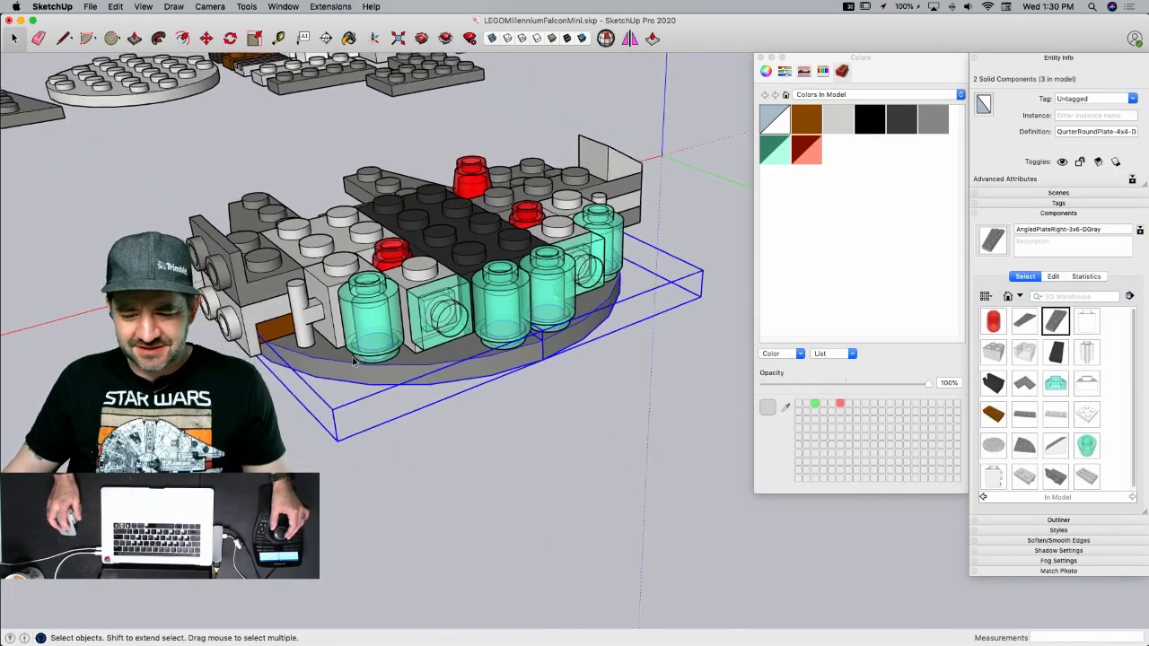
pyautogui.press('m')
pyautogui.moveTo(458, 430); pyautogui.dragTo(473, 410, button='middle')
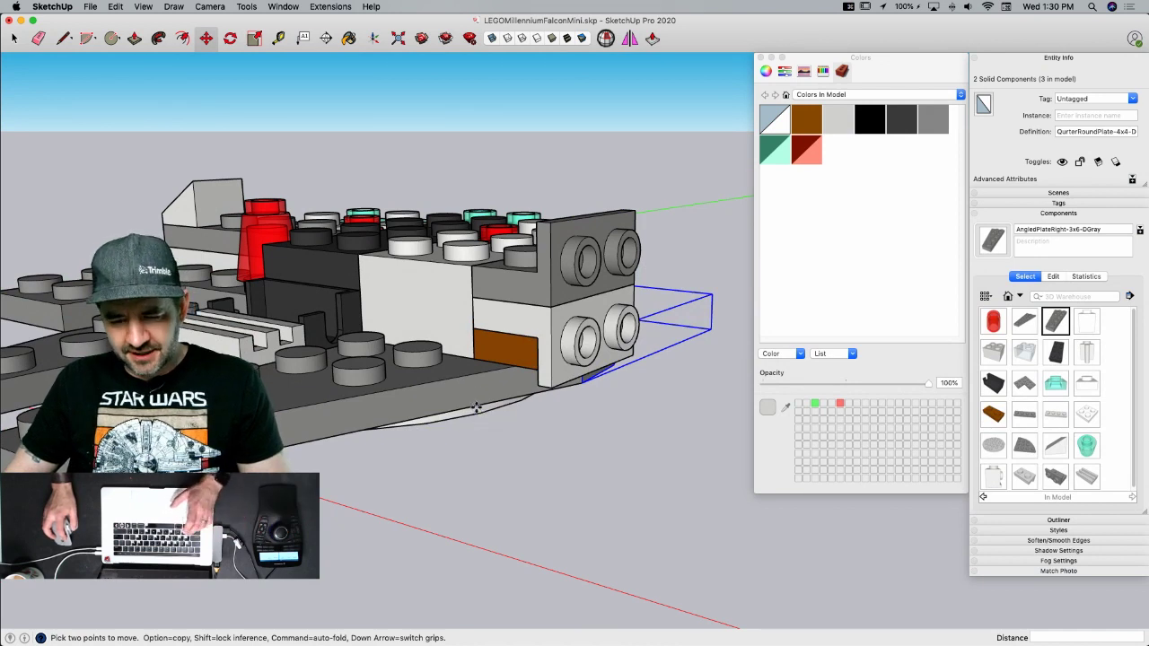
pyautogui.click(476, 409)
pyautogui.press('alt')
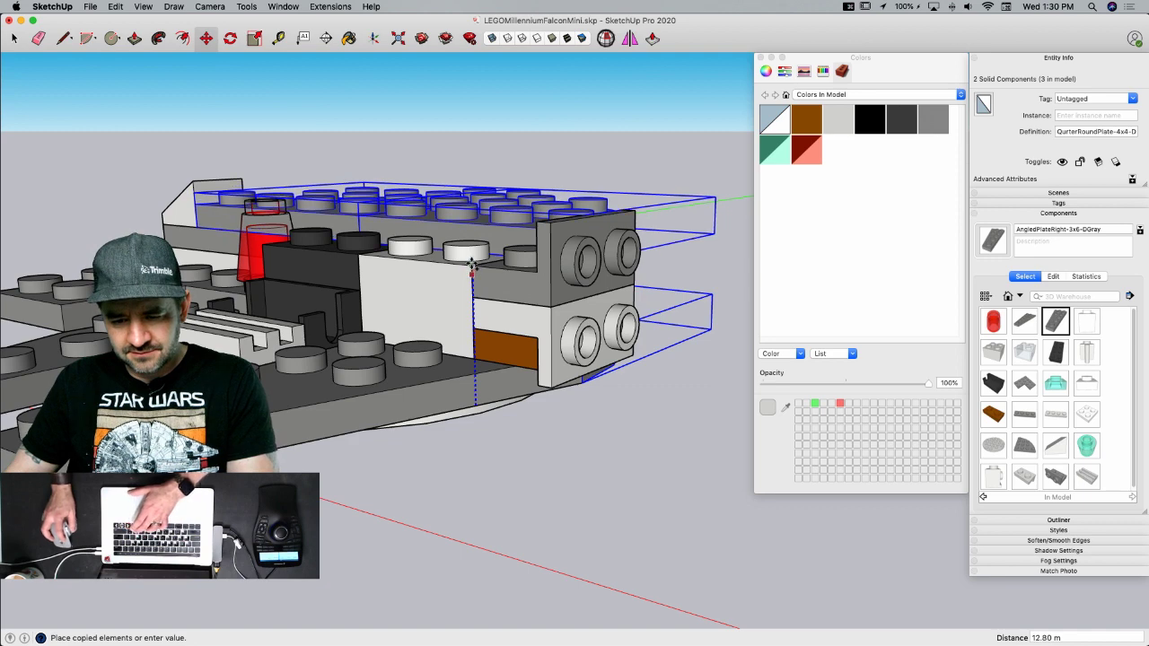
pyautogui.click(539, 274)
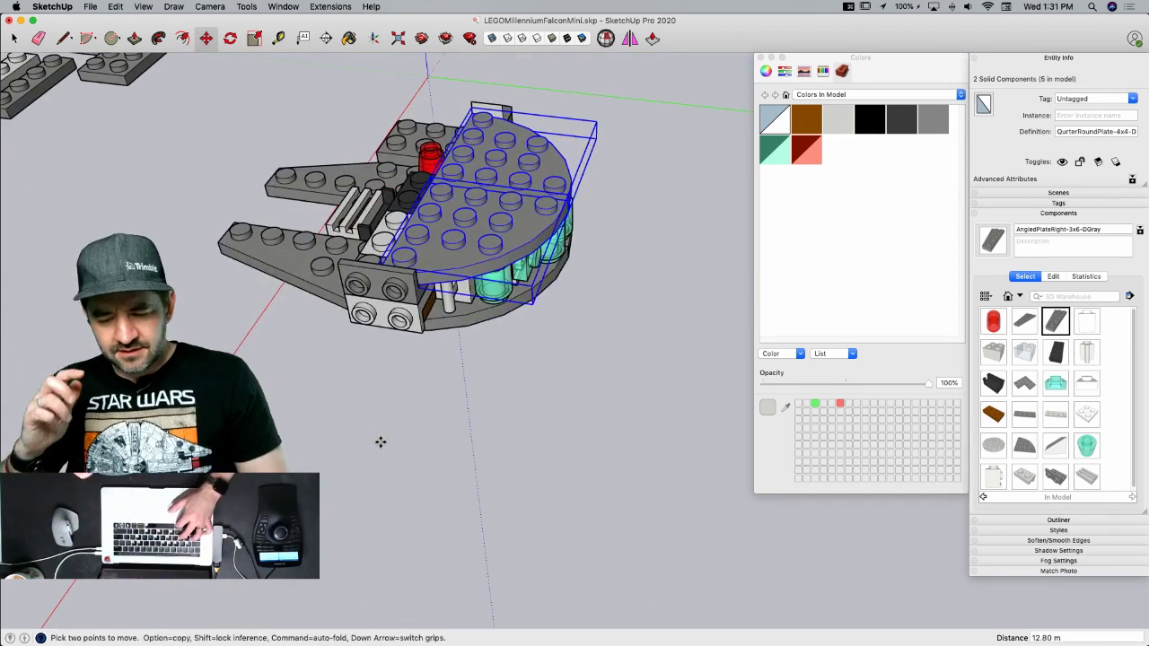
# - Save the model and check the step 14 parts in the PDF instructions
pyautogui.press('super+s')
pyautogui.moveTo(381, 440); pyautogui.dragTo(447, 439, button='middle')
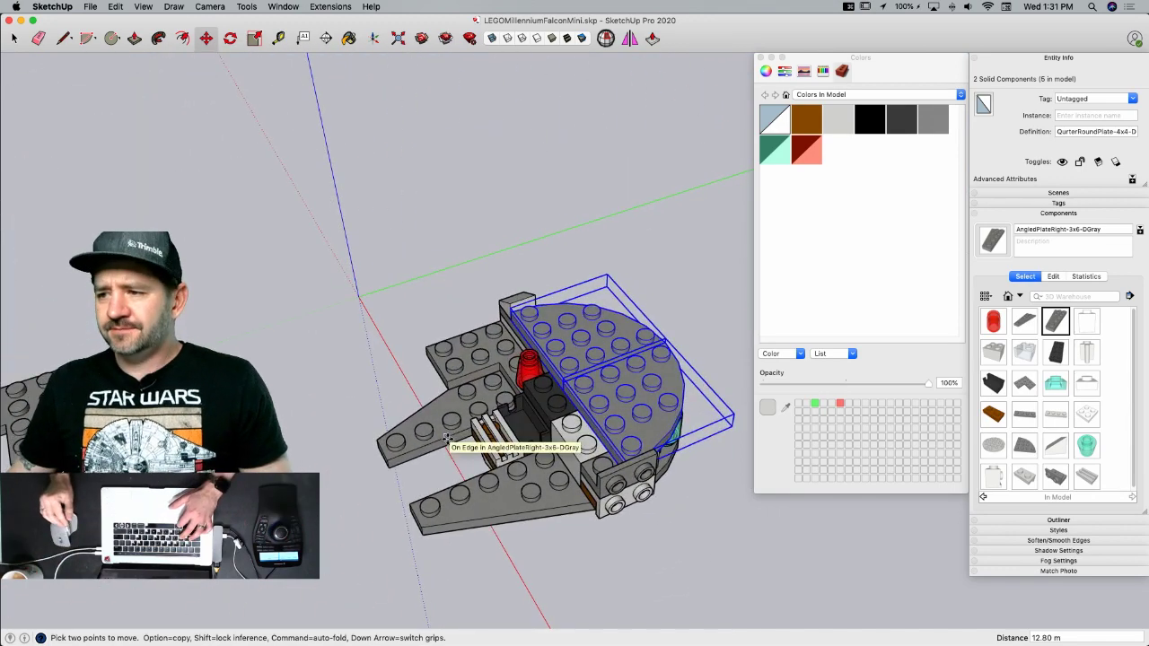
pyautogui.press('super+s')
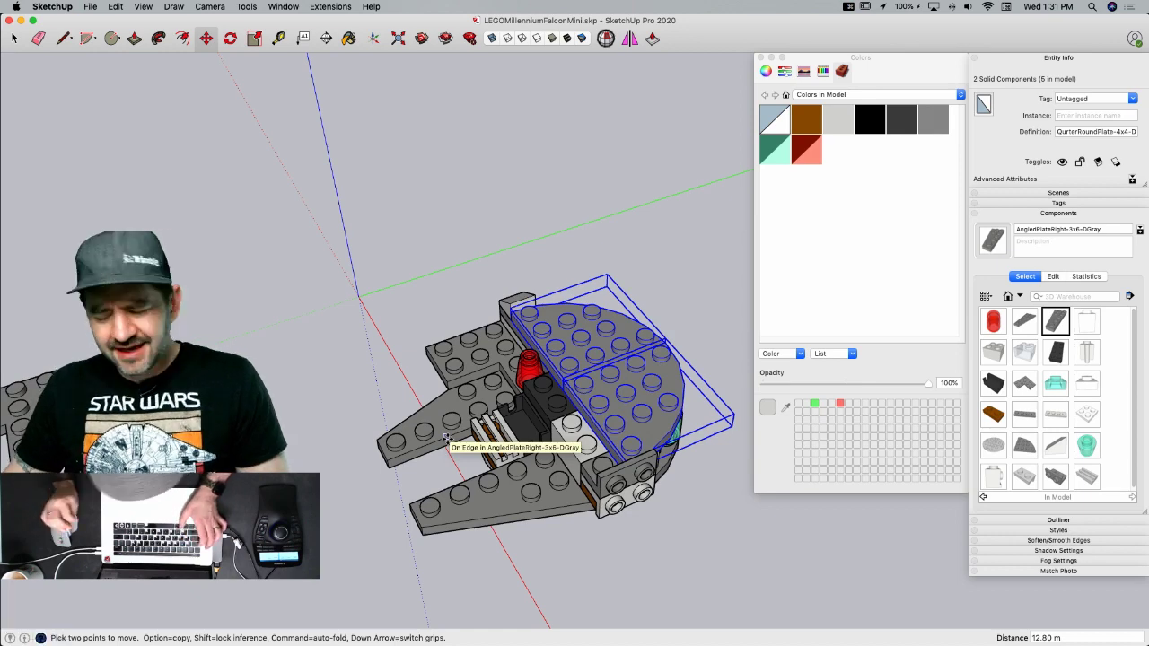
pyautogui.press('super+Tab')
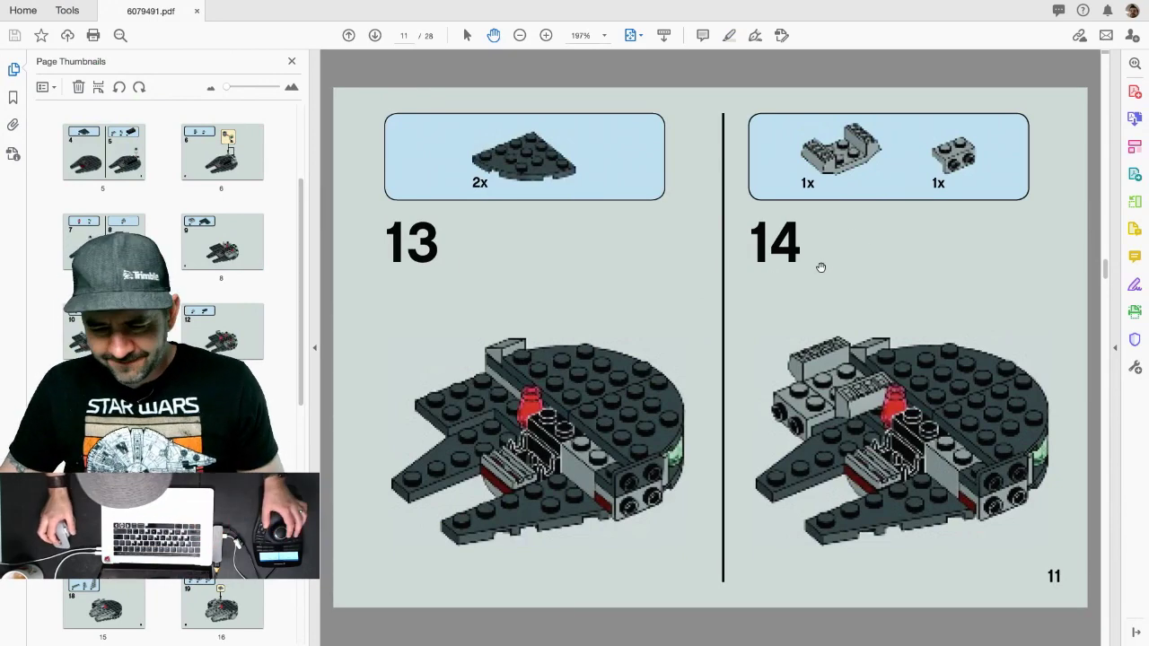
# - Return to SketchUp and copy the lower SidePlate-1x2-LGray to the front corner of the dark gray plate on the ship's opposite side
pyautogui.press('super+Tab')
pyautogui.press('space')
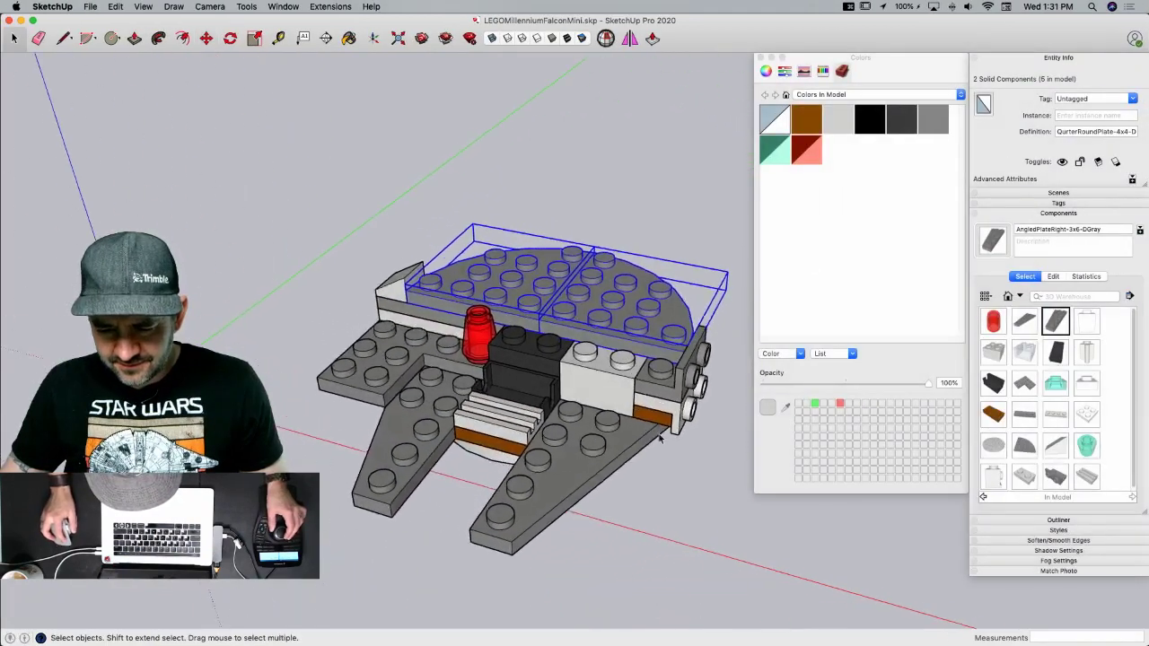
pyautogui.click(660, 432)
pyautogui.press('m')
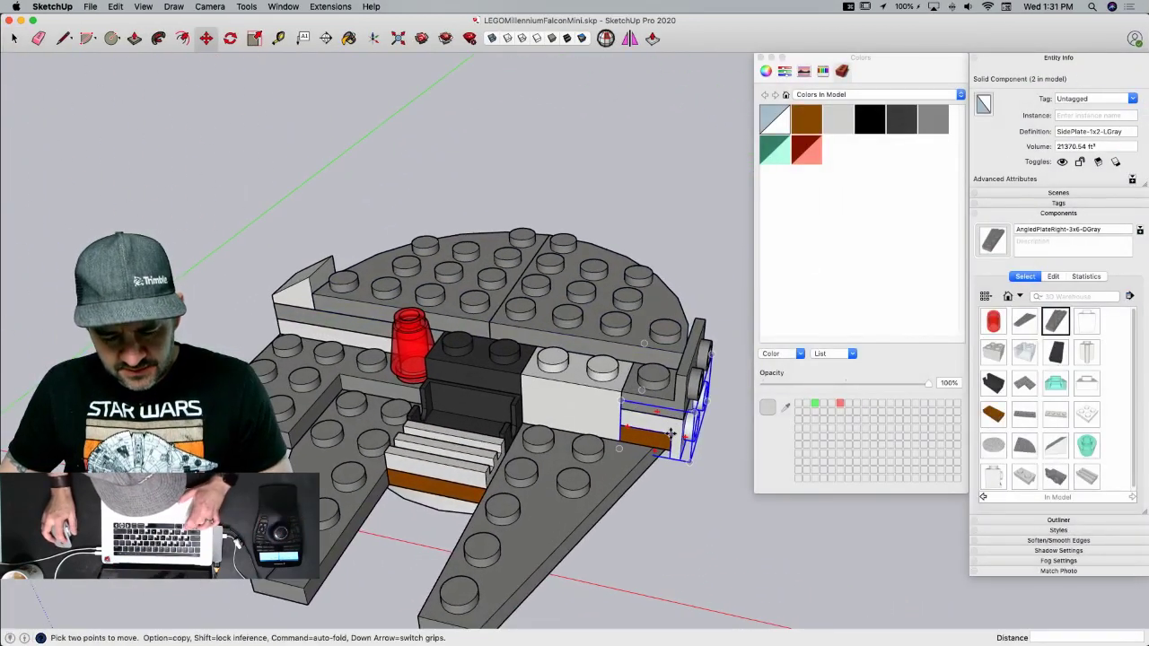
pyautogui.click(670, 434)
pyautogui.press('alt')
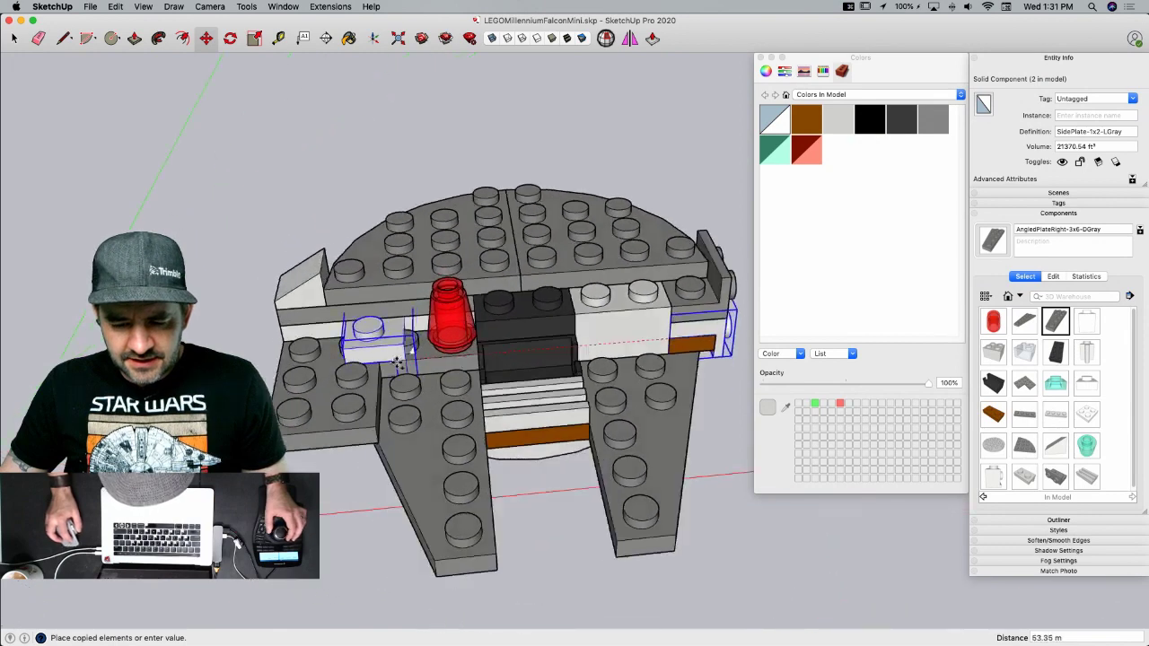
pyautogui.click(339, 408)
# - Rotate the copied side plate 90 degrees about its corner so its side studs face the ship's front
pyautogui.press('q')
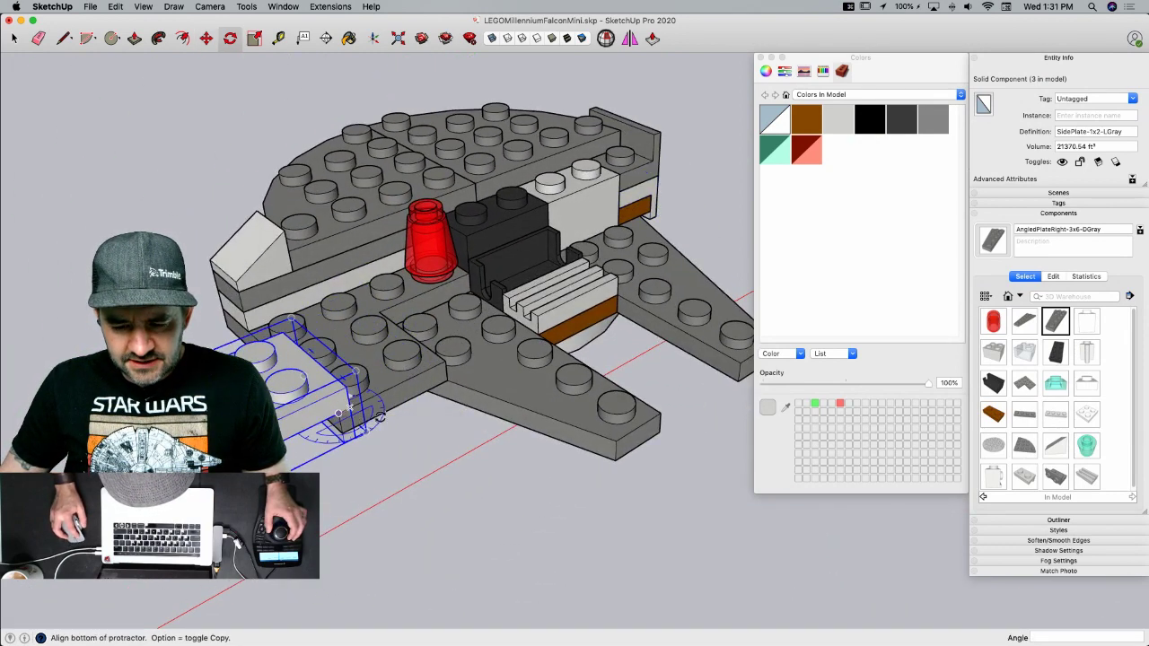
pyautogui.click(366, 411)
pyautogui.click(389, 454)
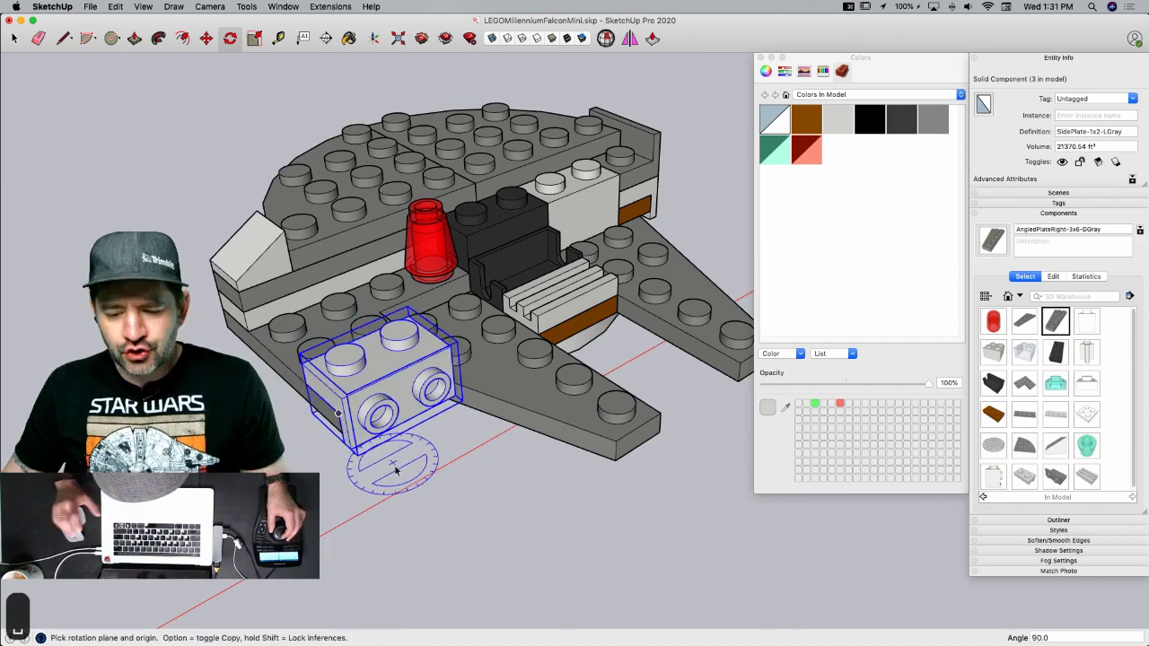
pyautogui.press('space')
pyautogui.click(409, 483)
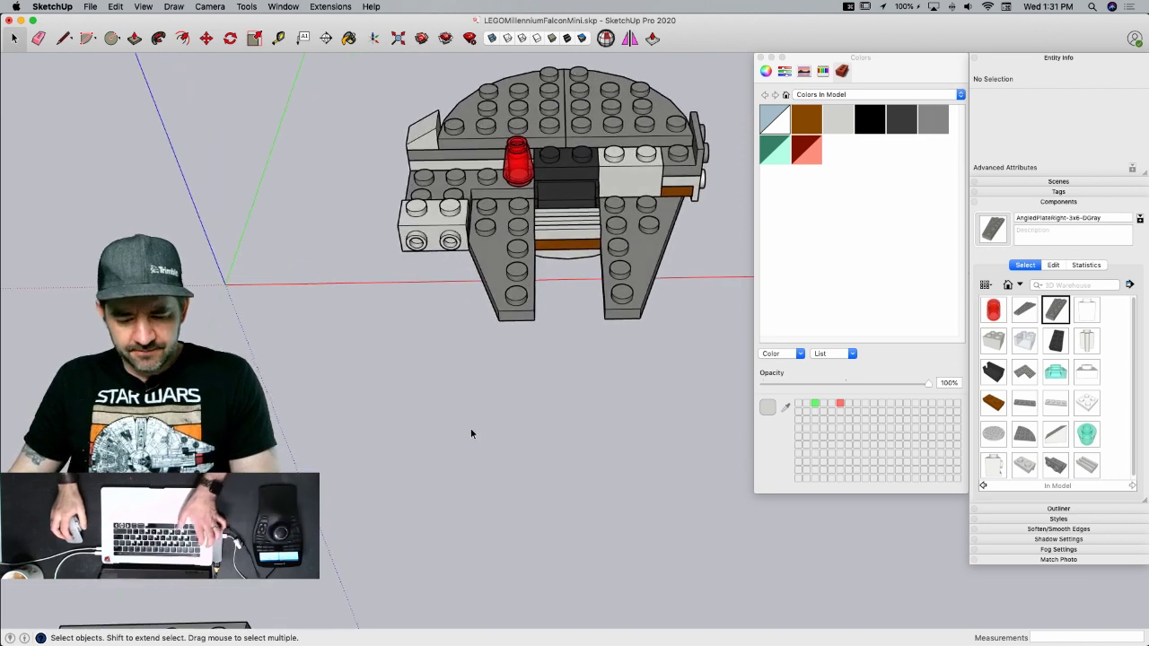
# - Recheck step 14 in the PDF, save the model and return to the instructions
pyautogui.press('super+Tab')
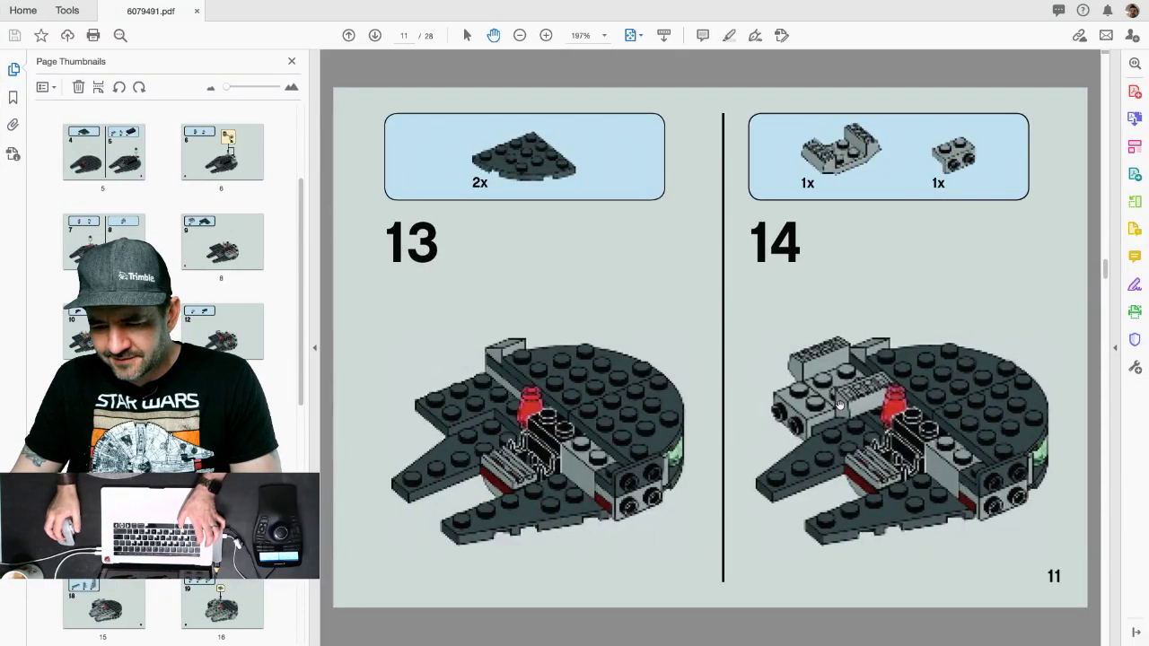
pyautogui.press('super+Tab')
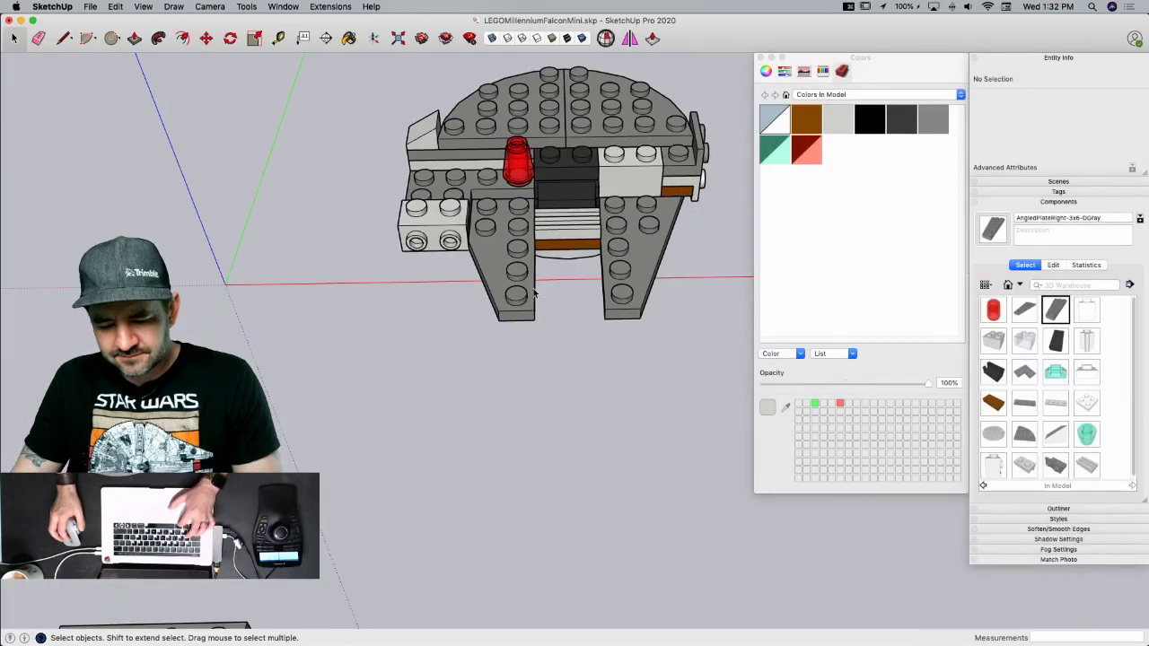
pyautogui.press('super+s')
pyautogui.press('super+Tab')
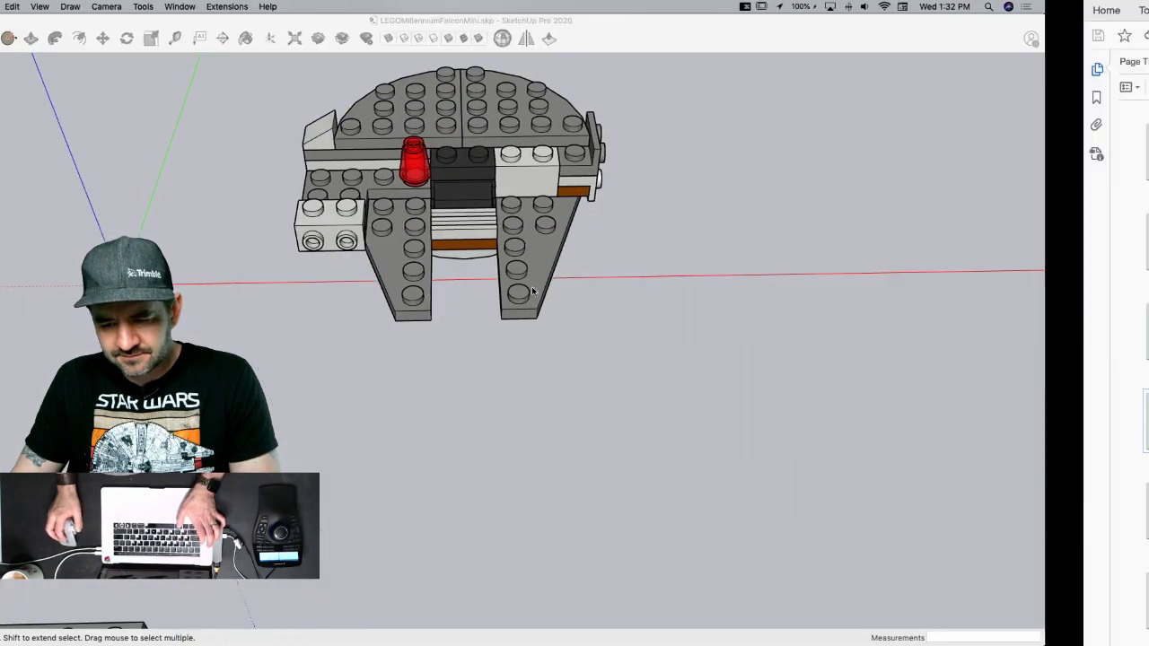
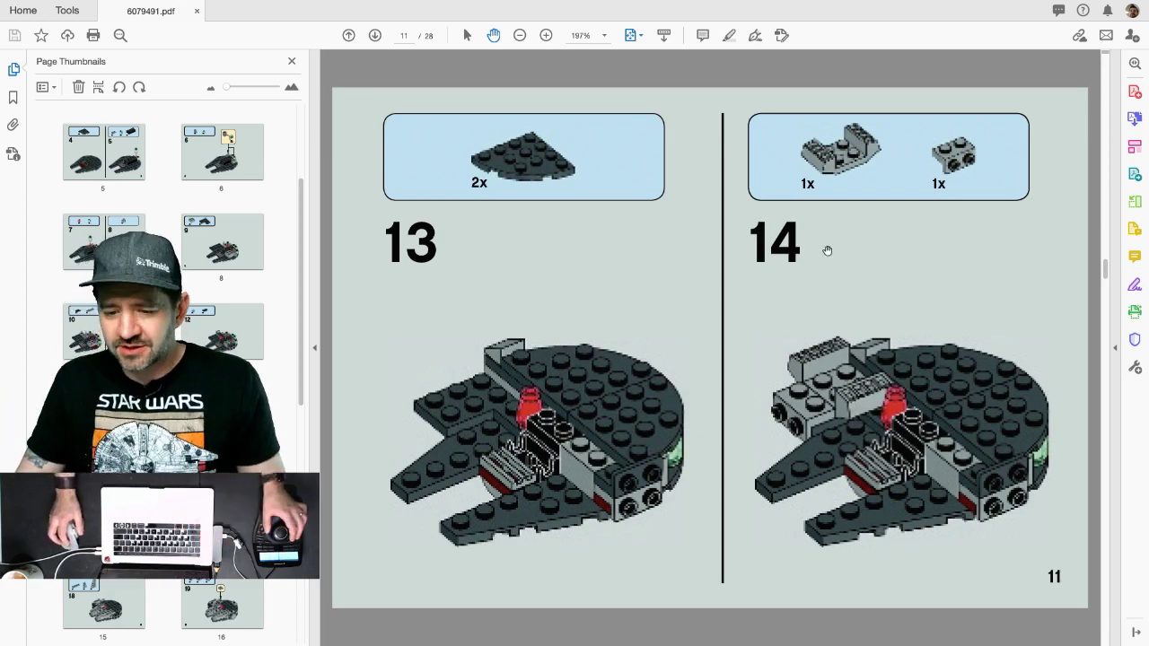
# - Return to SketchUp, copy Plate-2x2-White onto the dark gray plate behind the light gray side plate, and make the copy unique
pyautogui.press('super+Tab')
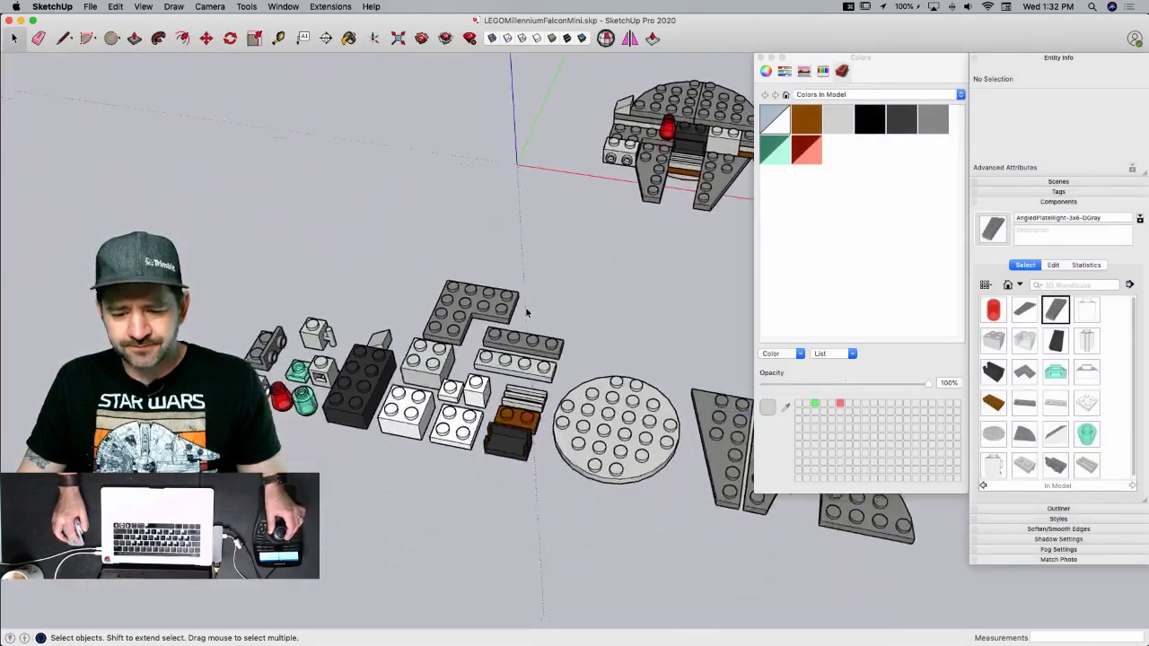
pyautogui.click(464, 398)
pyautogui.press('m')
pyautogui.press('alt')
pyautogui.click(350, 433)
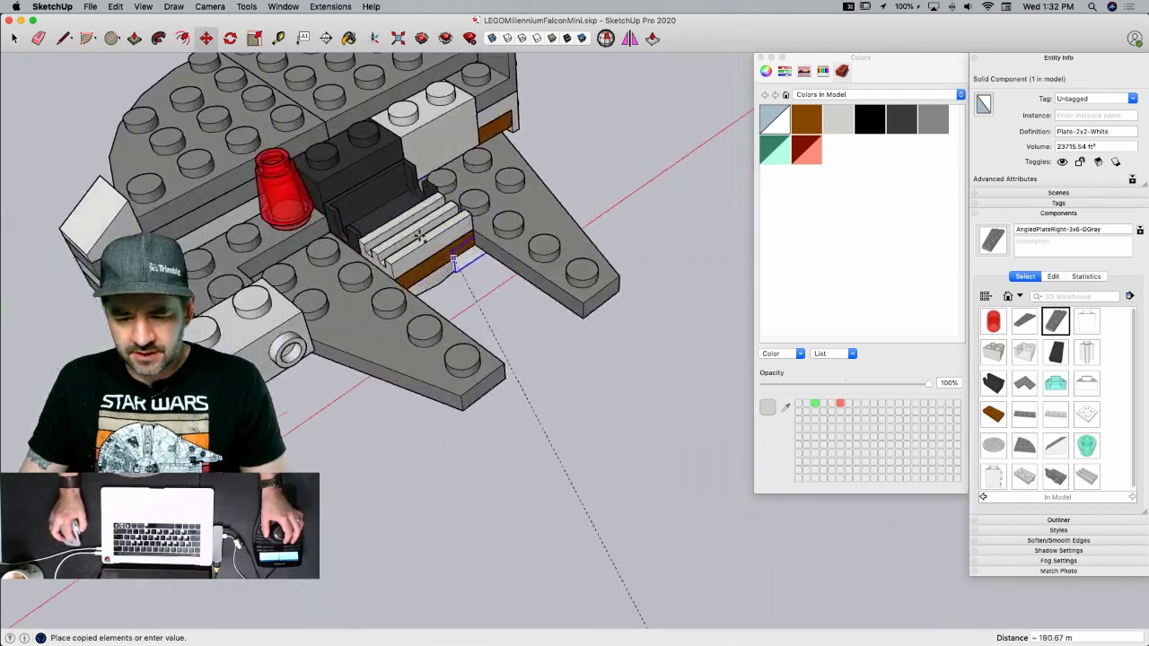
pyautogui.click(241, 280)
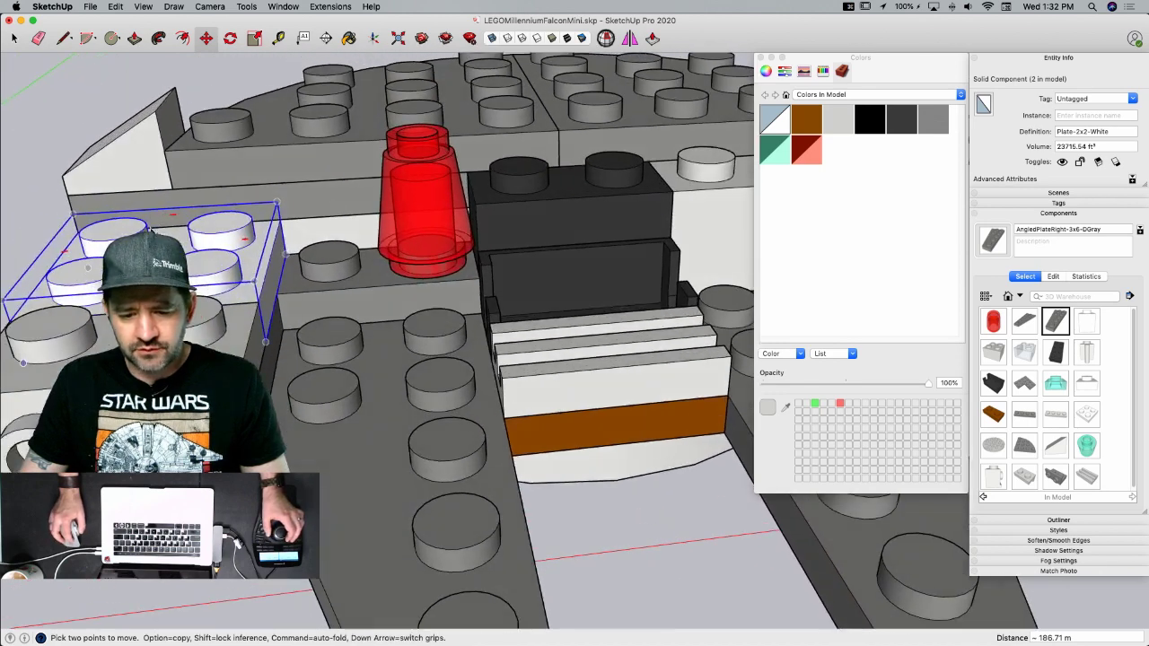
pyautogui.rightClick(164, 237)
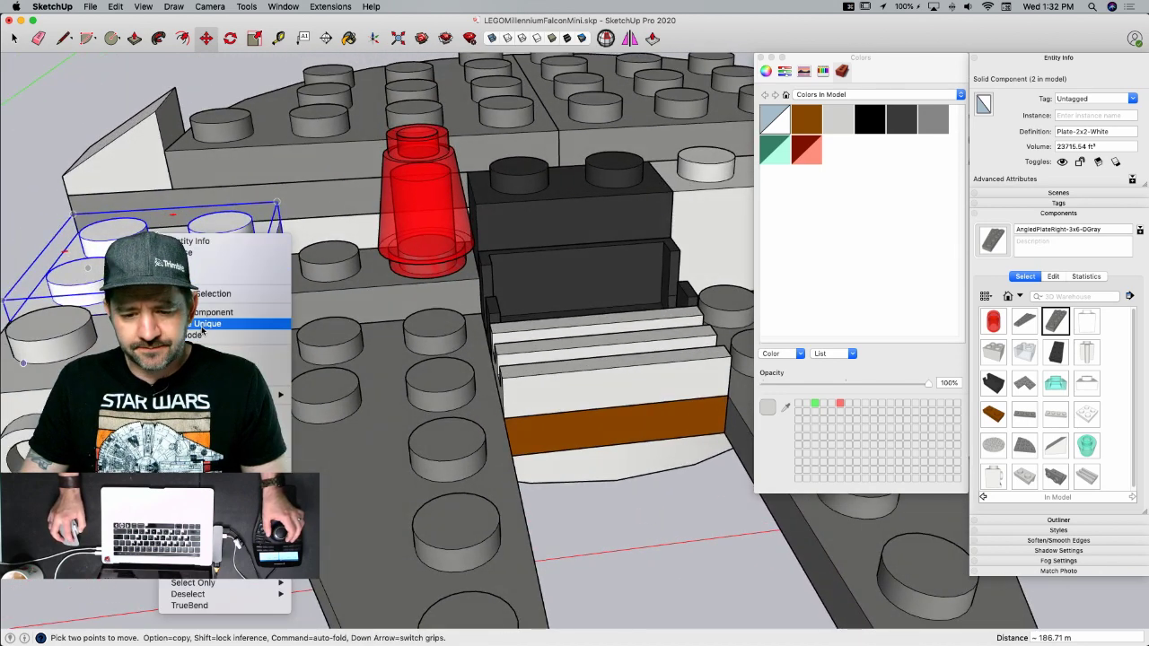
pyautogui.click(207, 323)
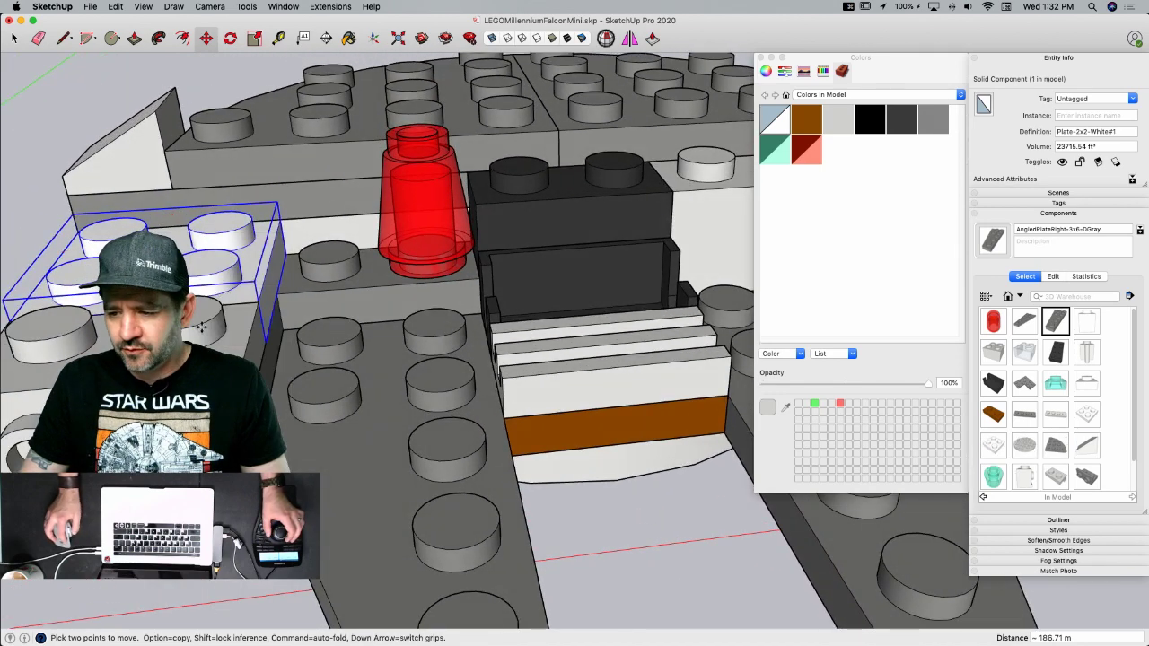
# - Try to rename the unique plate copy's definition to Thingy-2x4-LGray
pyautogui.doubleClick(1071, 131)
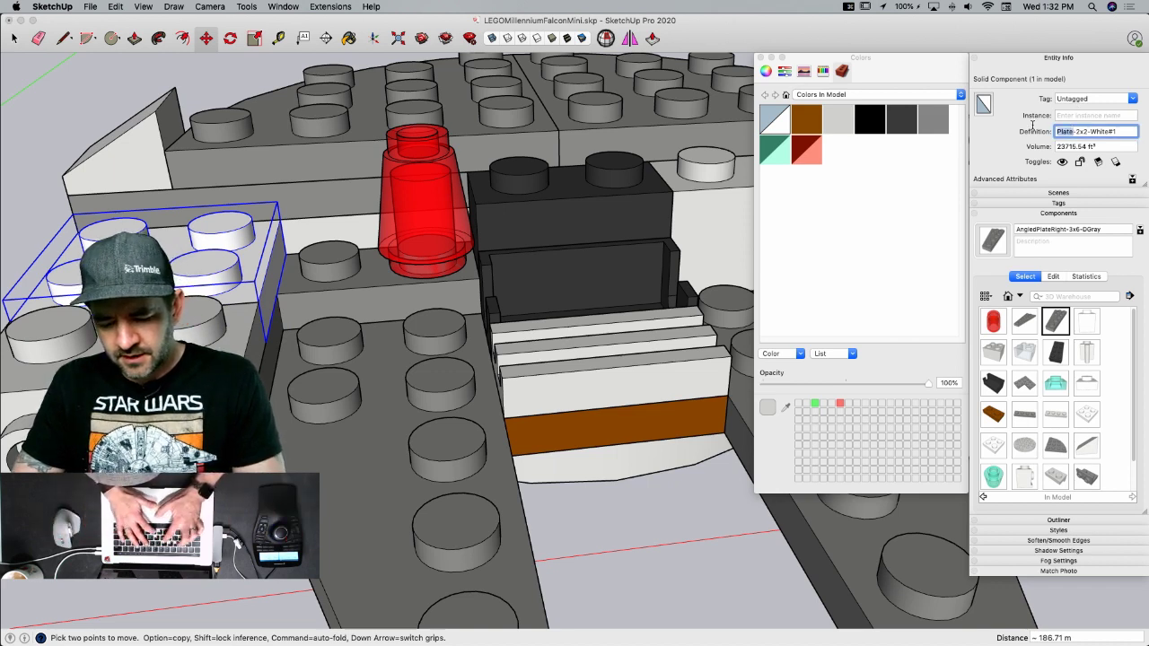
pyautogui.write('THingy')
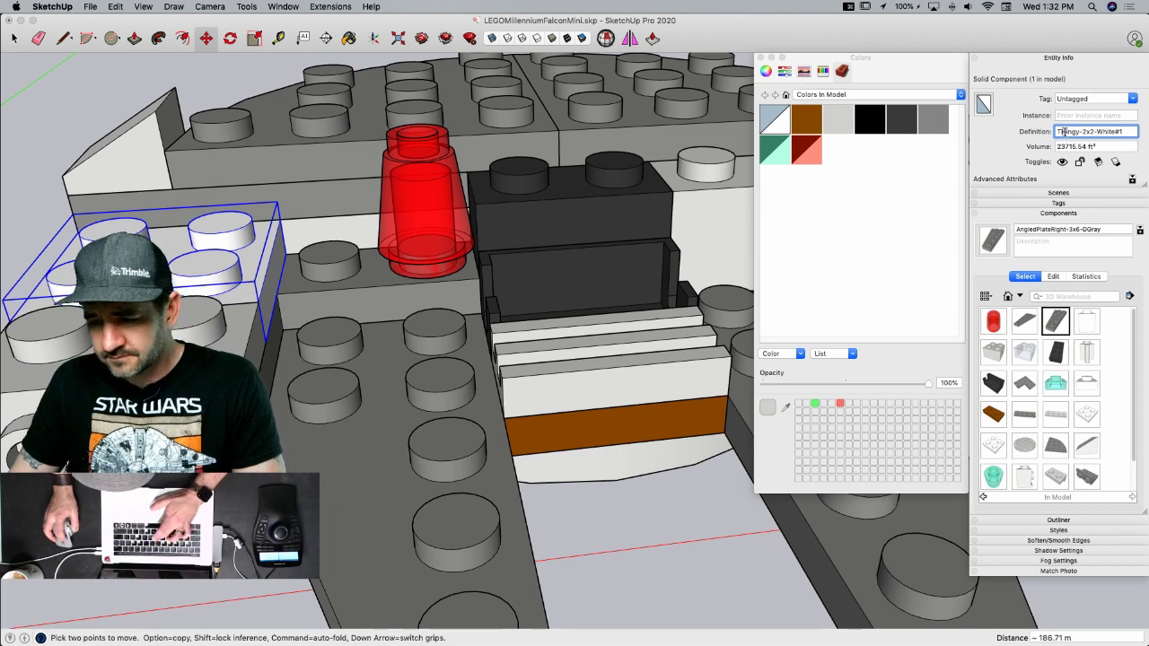
pyautogui.moveTo(1063, 131); pyautogui.dragTo(1069, 131)
pyautogui.write('h')
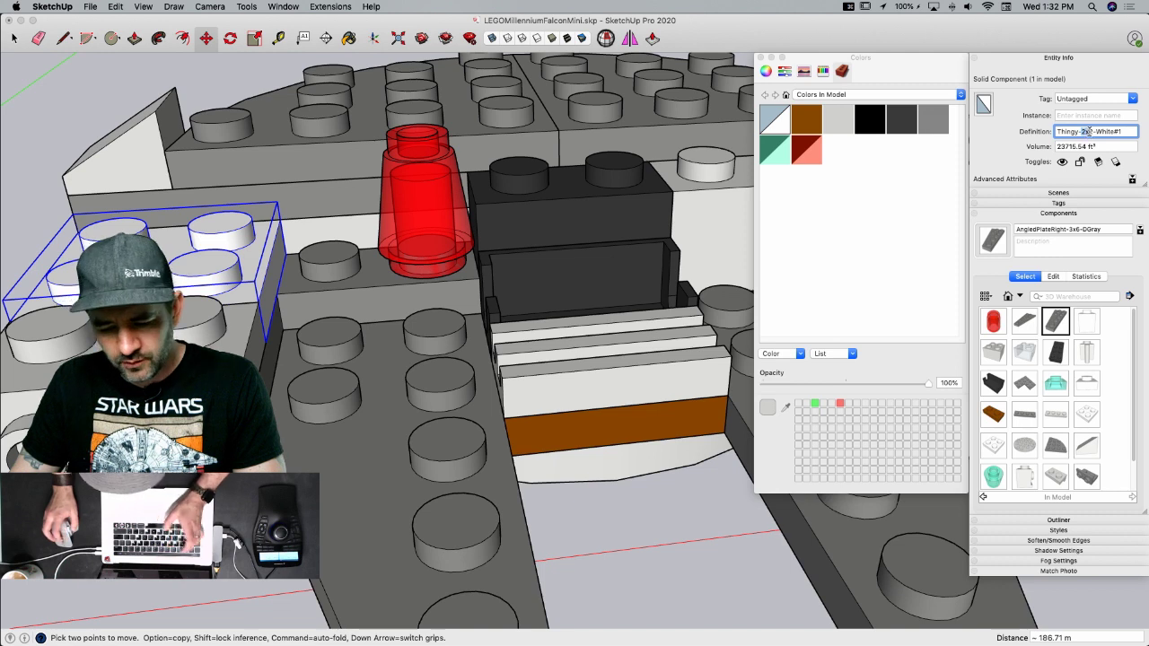
pyautogui.write('4')
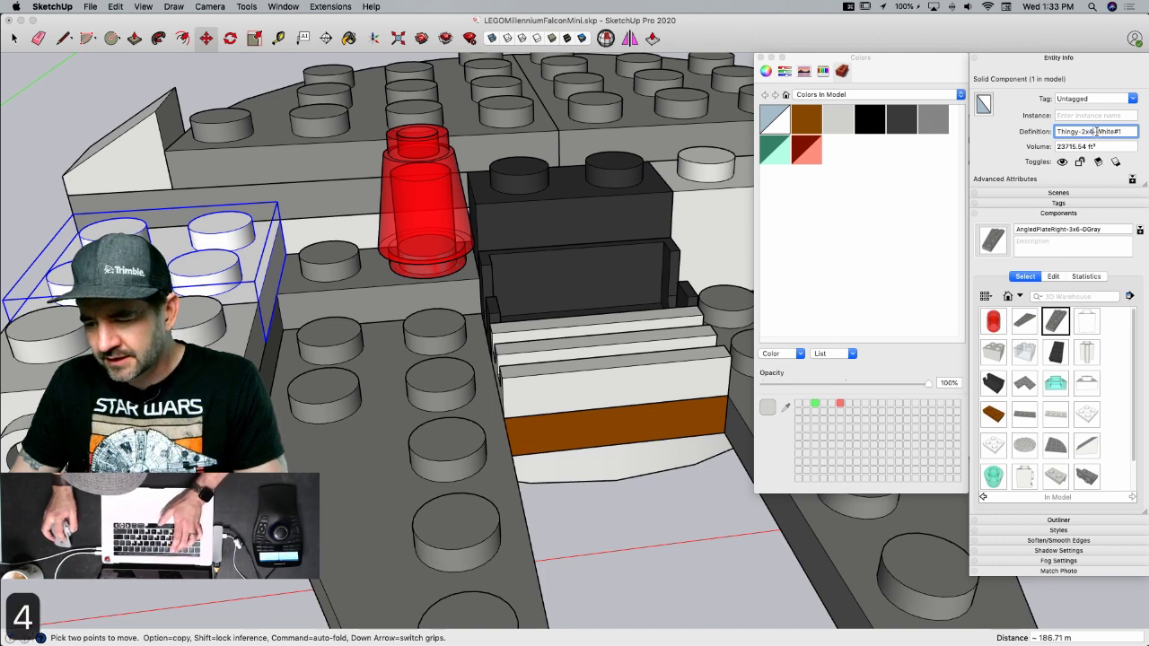
pyautogui.write('LGray')
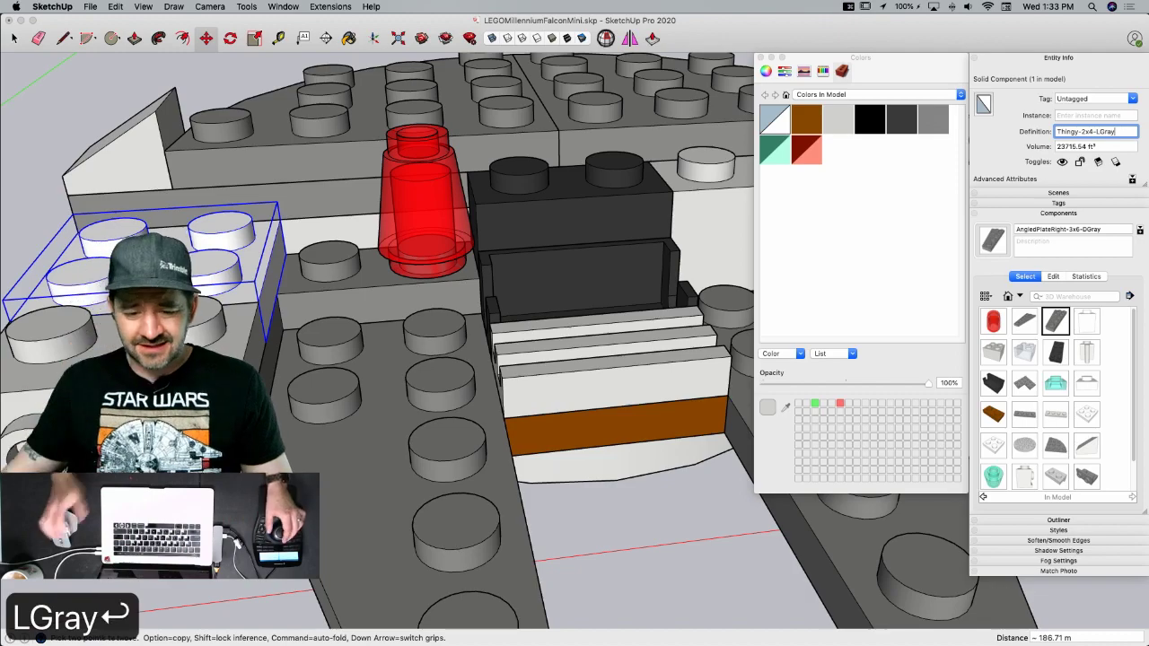
pyautogui.press('Return')
pyautogui.scroll(5, 409, 238)
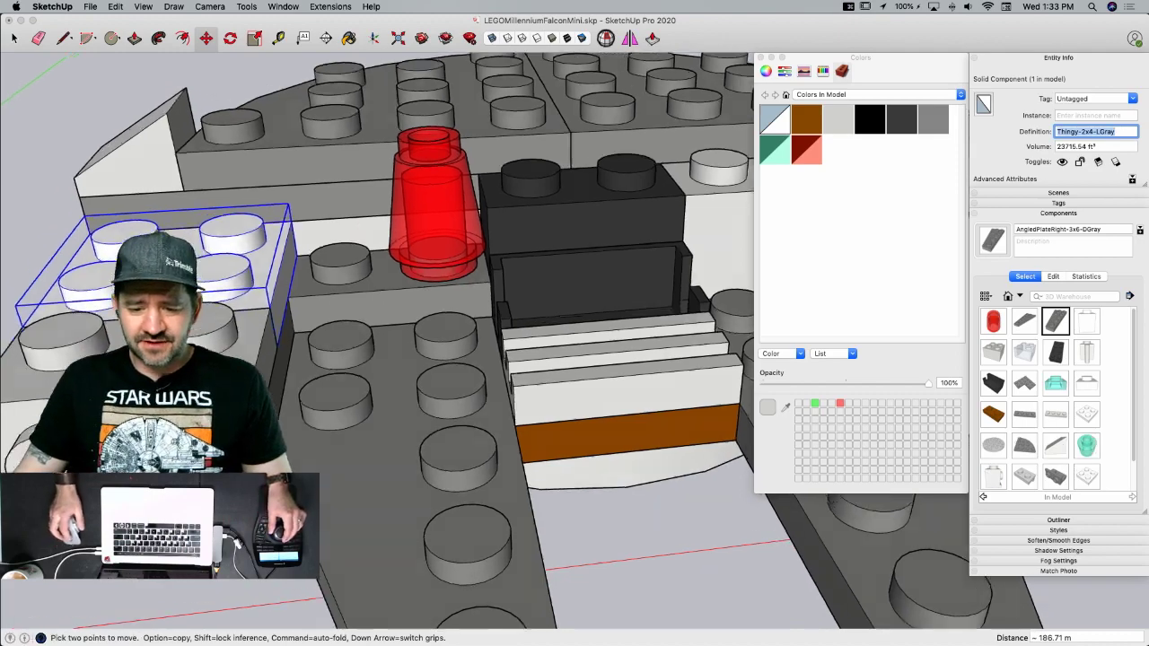
pyautogui.scroll(5, 408, 238)
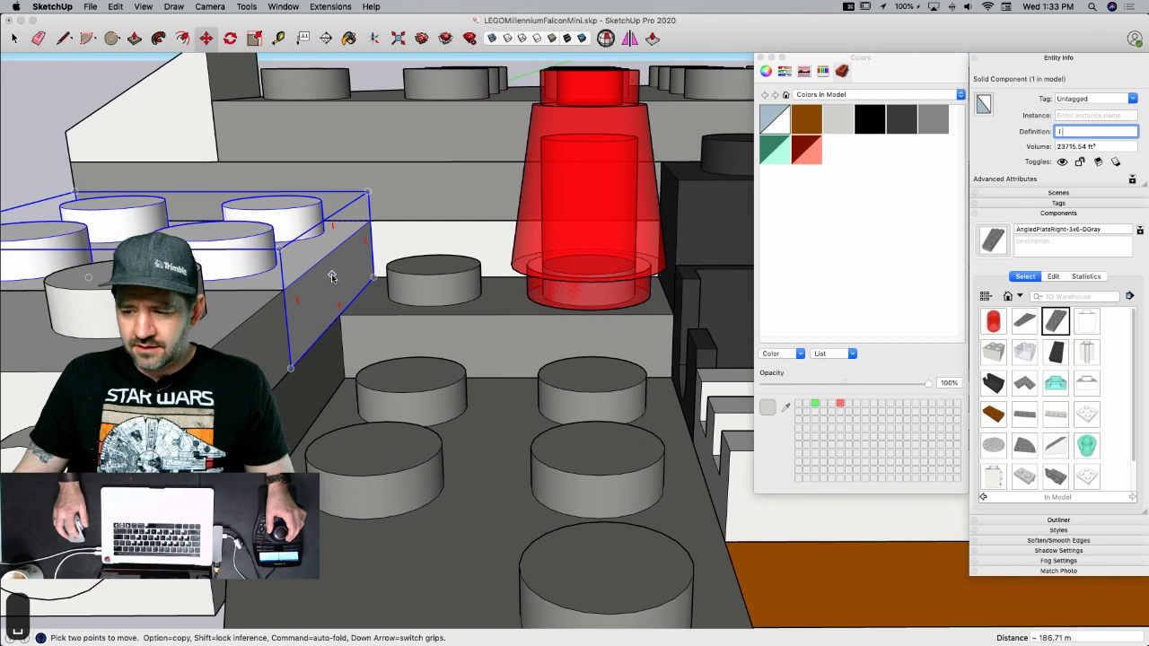
pyautogui.press('Escape')
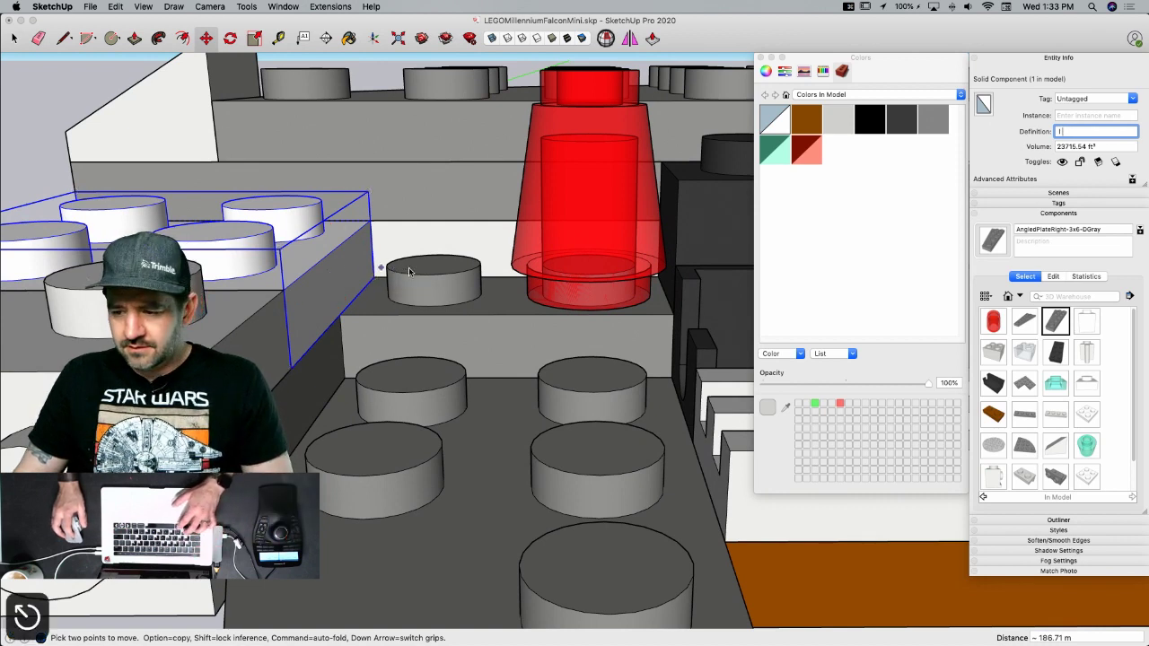
pyautogui.press('super+z')
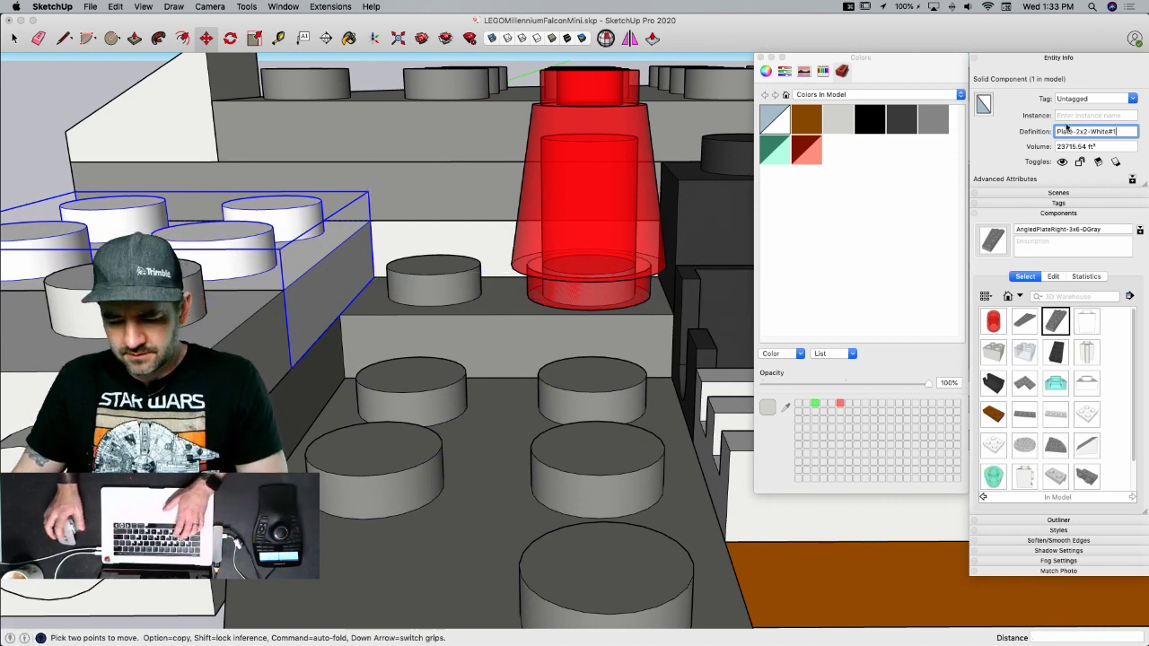
# - Name the selected 2x2 plate copy's component definition Thingy-2x4-LGray
pyautogui.write('Thingy-2x')
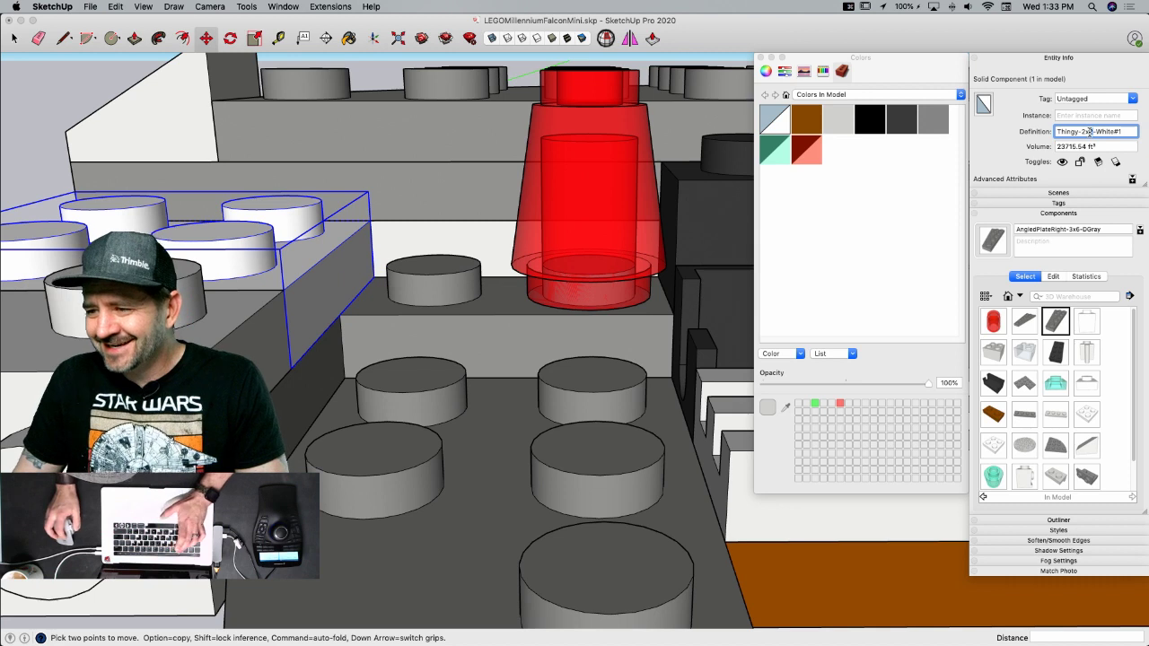
pyautogui.write('4')
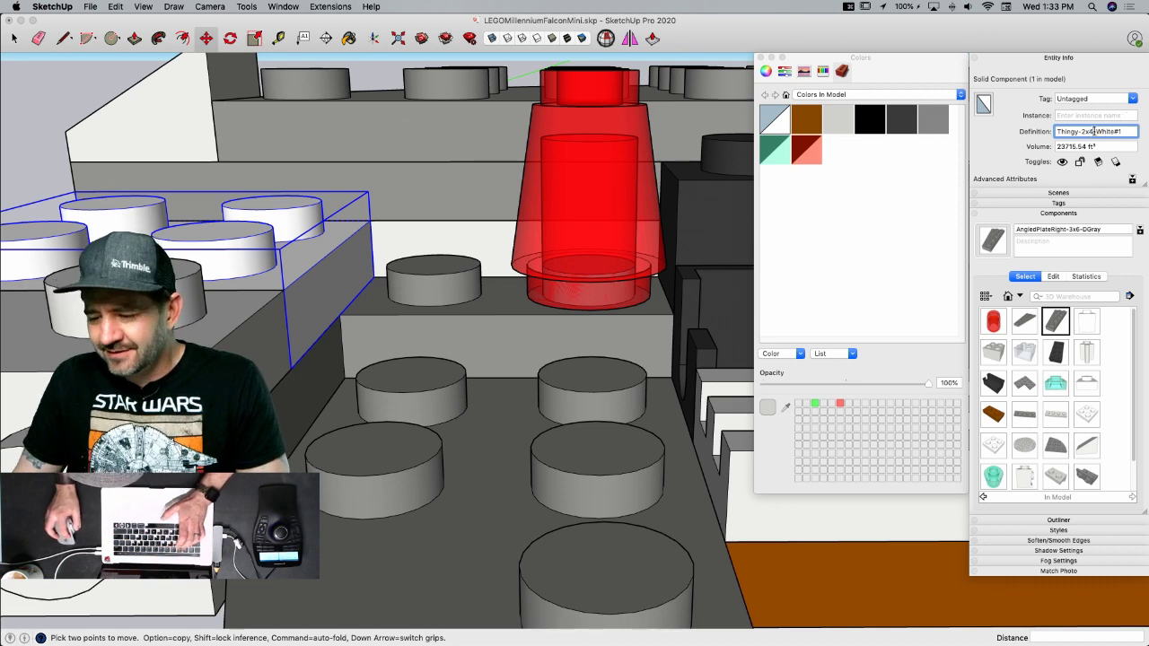
pyautogui.moveTo(1096, 131); pyautogui.dragTo(1124, 131)
pyautogui.write('LGray')
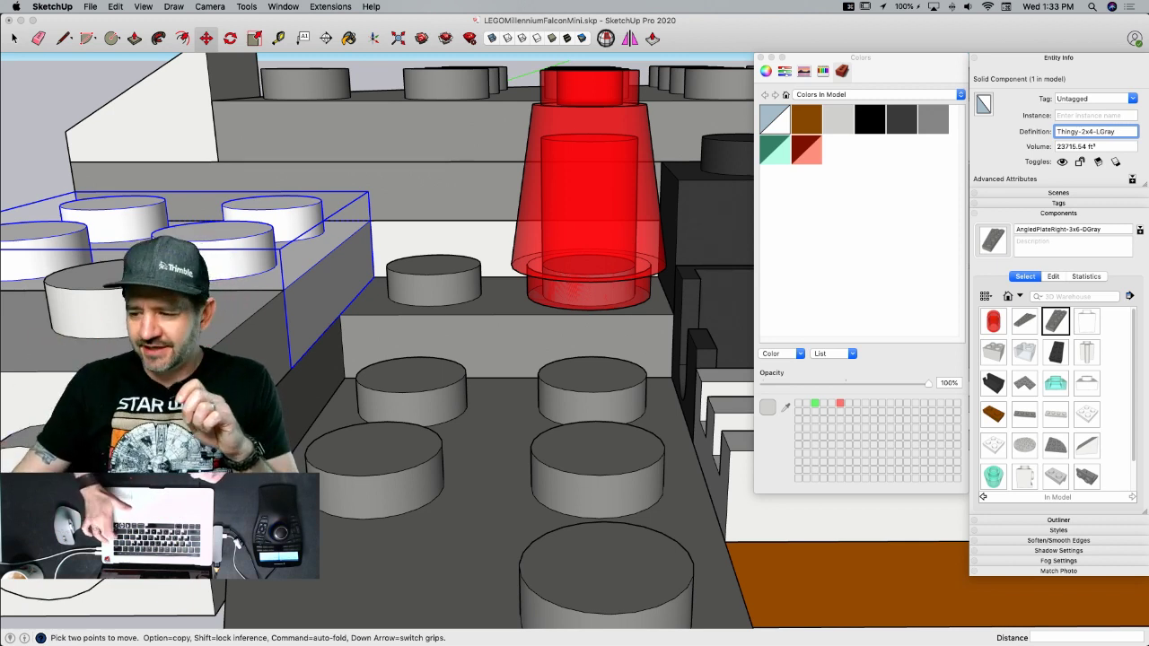
pyautogui.press('Return')
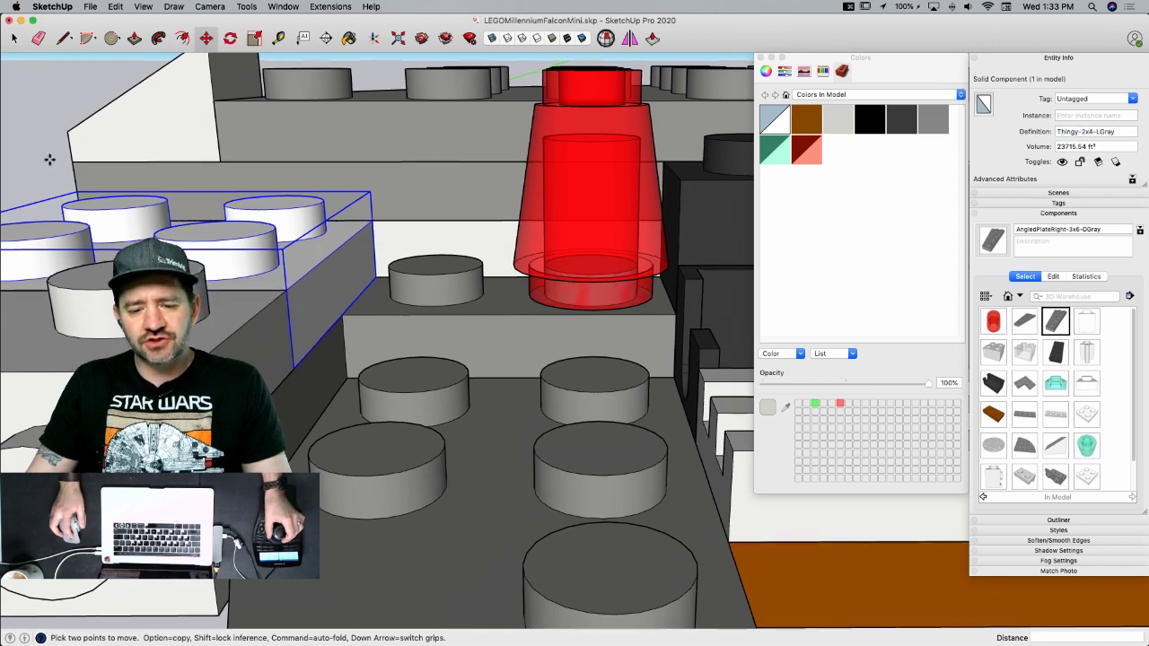
pyautogui.click(49, 160)
pyautogui.press('space')
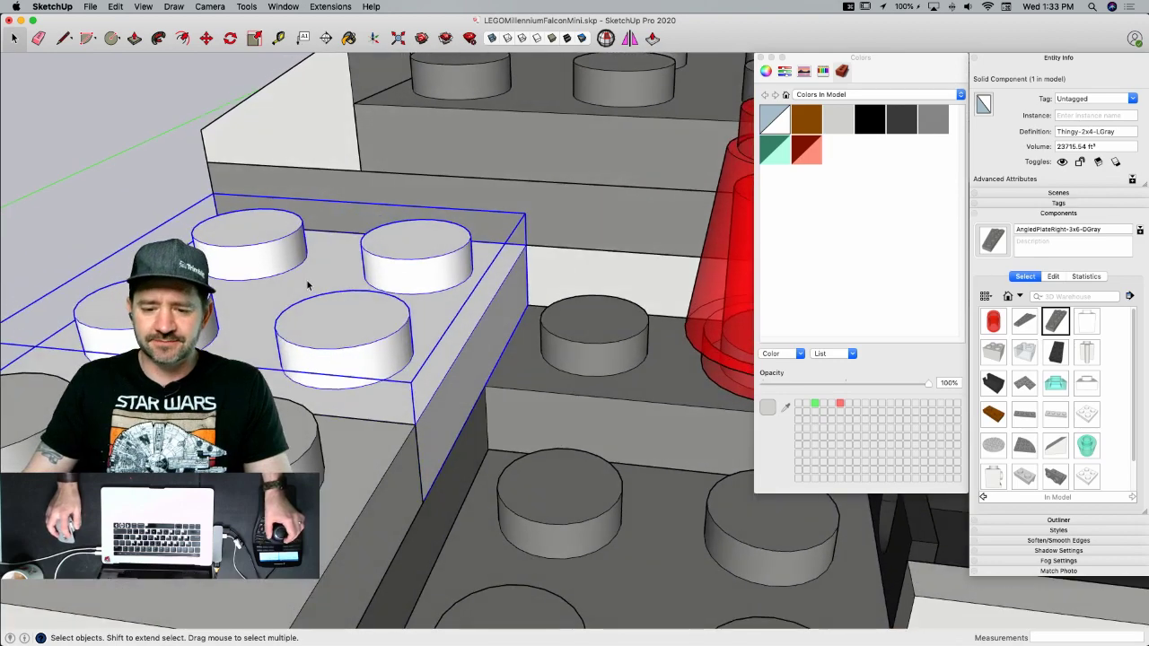
pyautogui.doubleClick(303, 251)
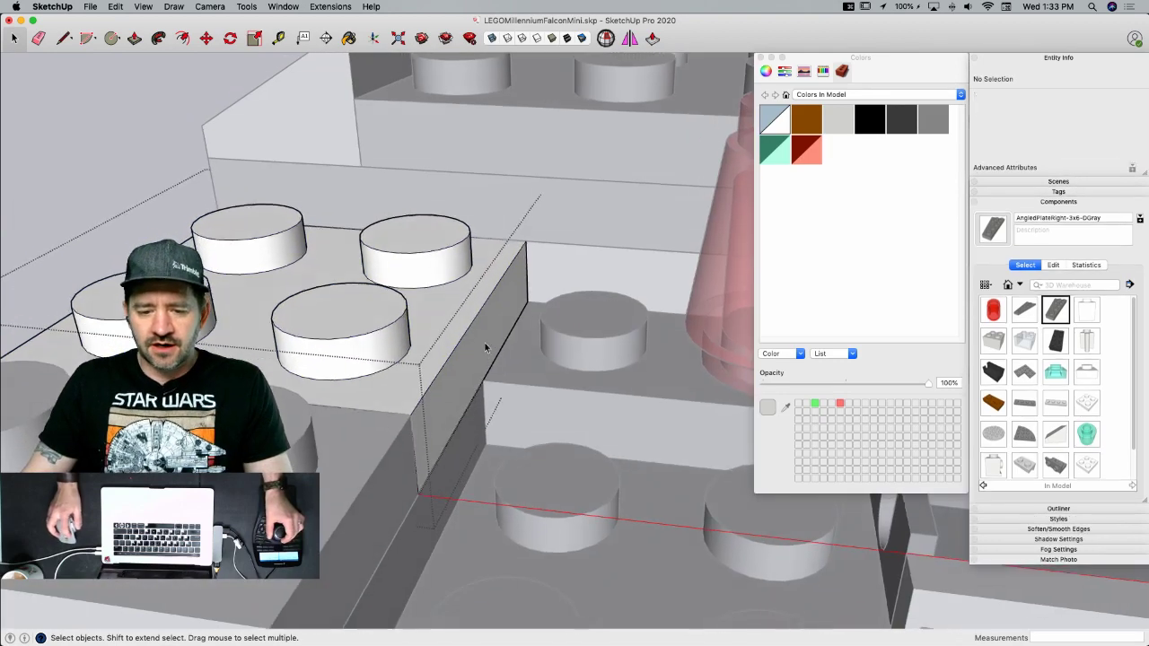
pyautogui.press('Escape')
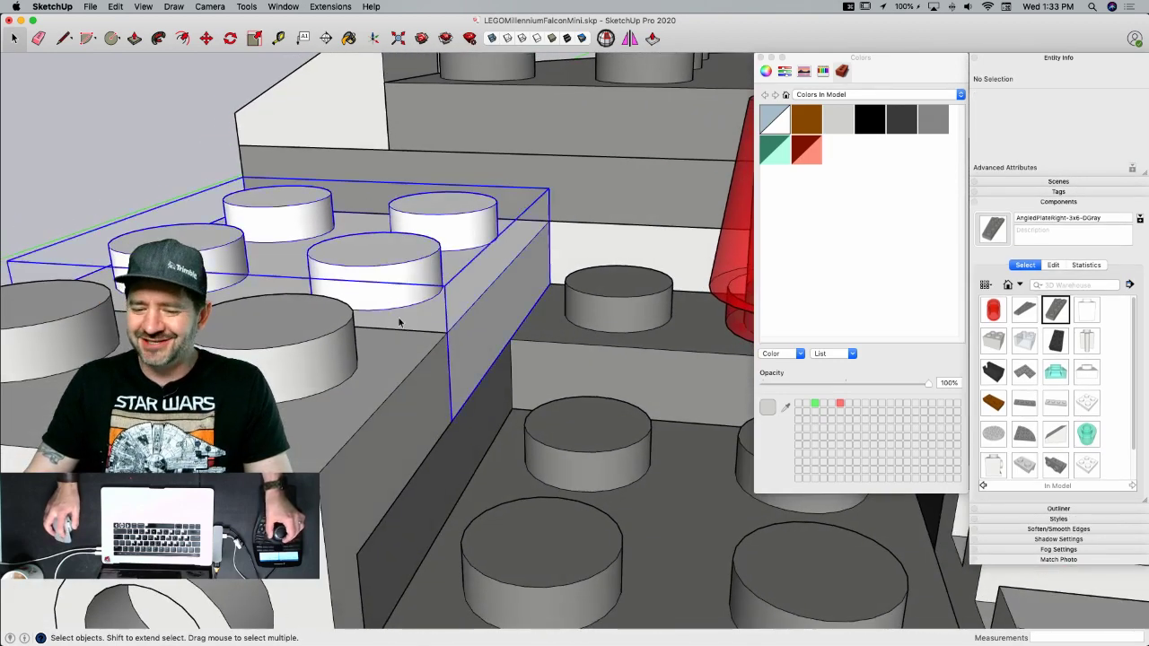
# - Draw the edges of a 9.6 m high rectangle against the stacked plates, between the new plate's corner and the red cone
pyautogui.press('l')
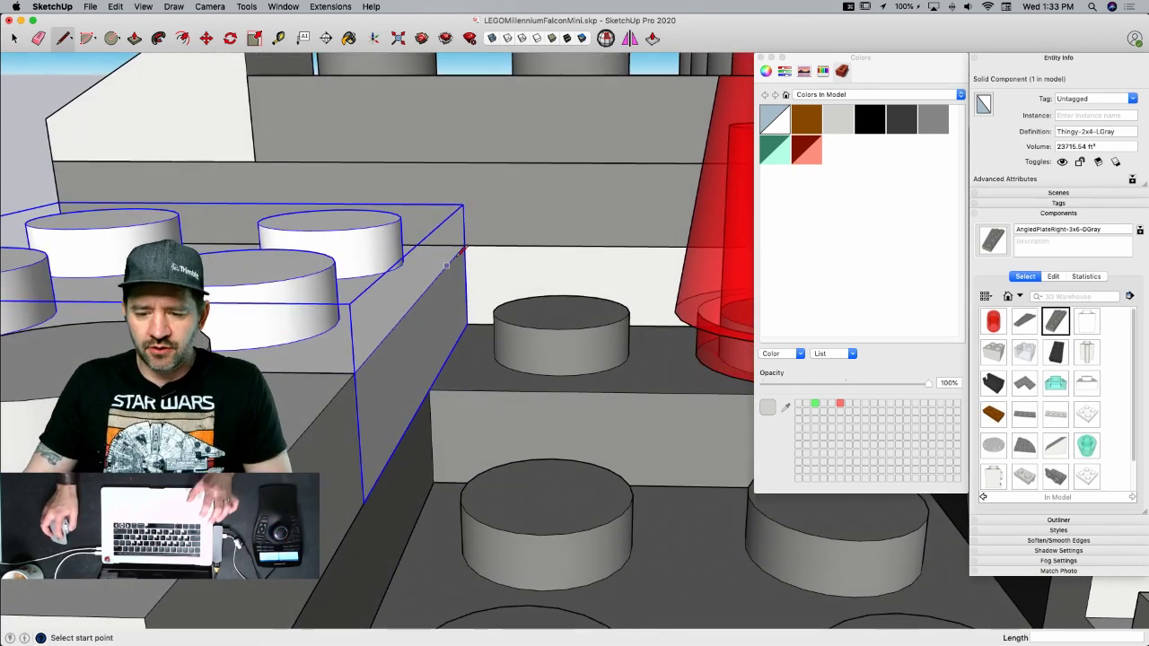
pyautogui.click(461, 76)
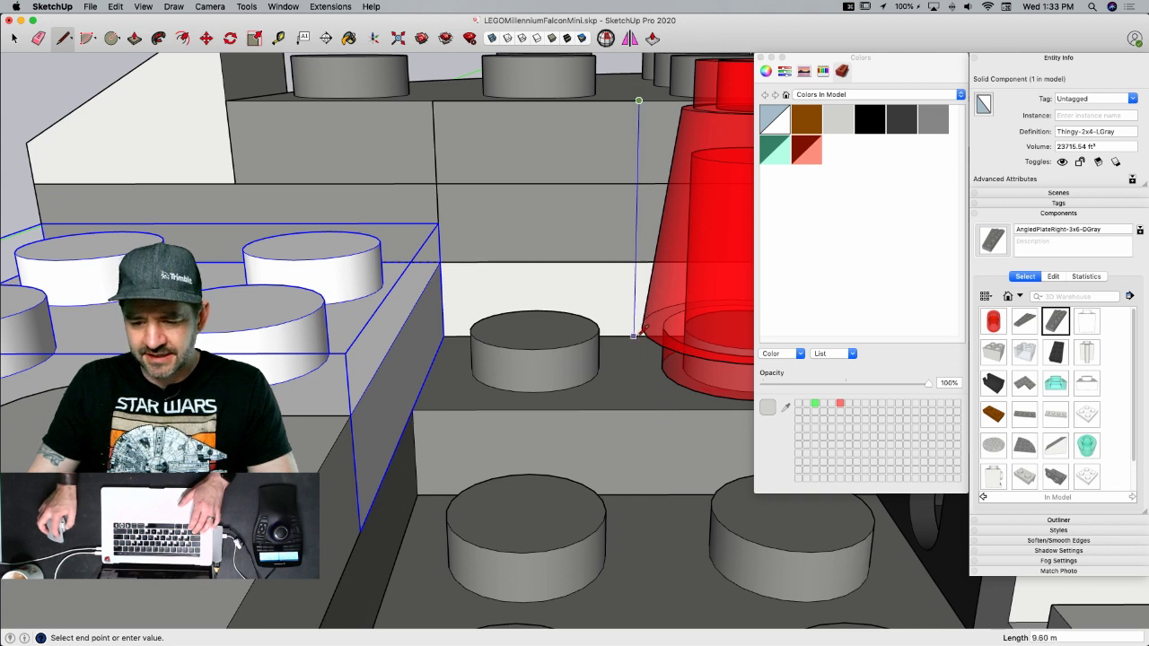
pyautogui.press('space')
pyautogui.click(506, 196)
pyautogui.moveTo(436, 125); pyautogui.dragTo(415, 269, button='middle')
pyautogui.press('l')
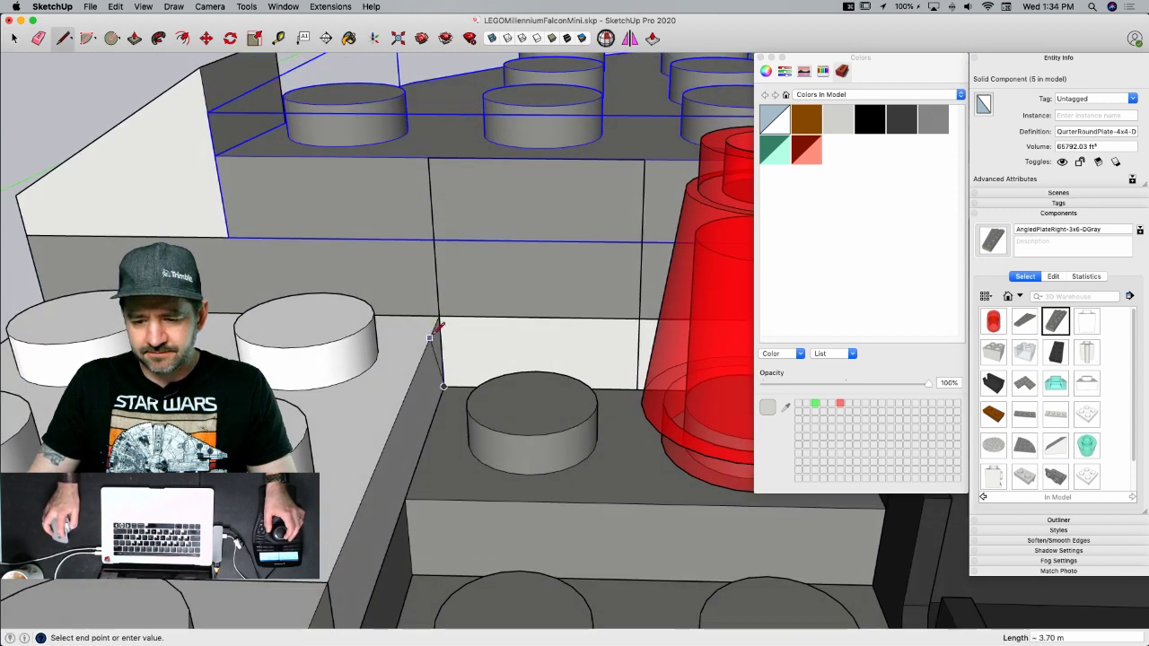
pyautogui.press('space')
pyautogui.moveTo(439, 312); pyautogui.dragTo(548, 323, button='middle')
# - Draw a rectangle corner to corner over the outlined edges to create a filled face beside the red cone
pyautogui.click(446, 265)
pyautogui.click(376, 132)
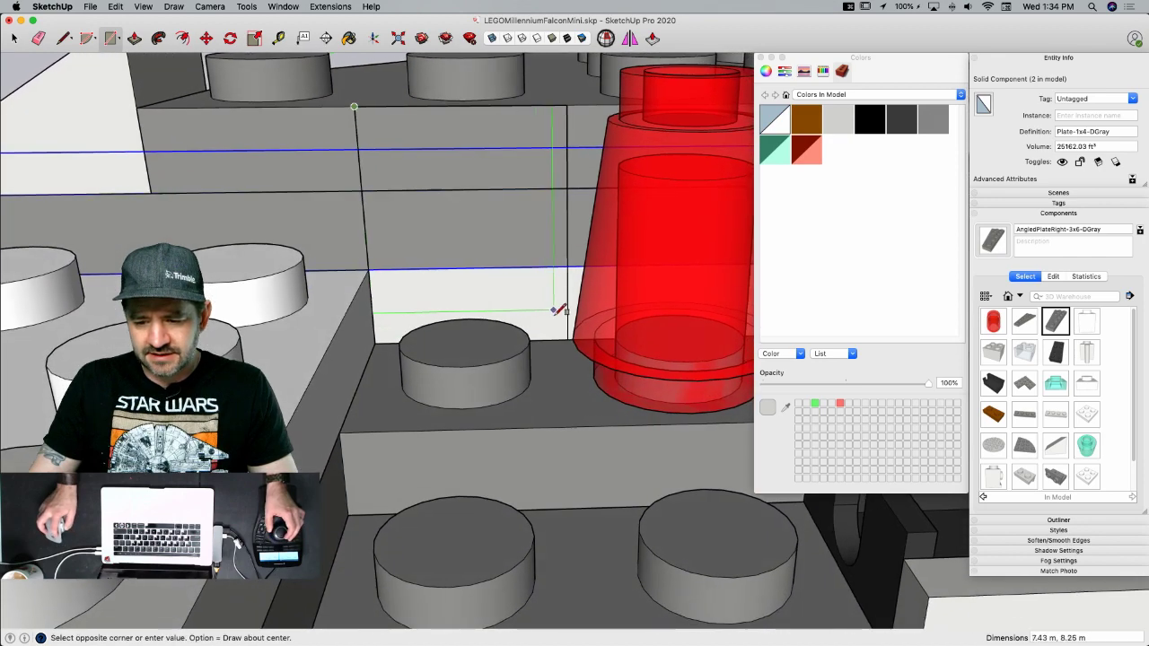
pyautogui.click(569, 334)
pyautogui.press('space')
pyautogui.moveTo(495, 246); pyautogui.dragTo(427, 188, button='middle')
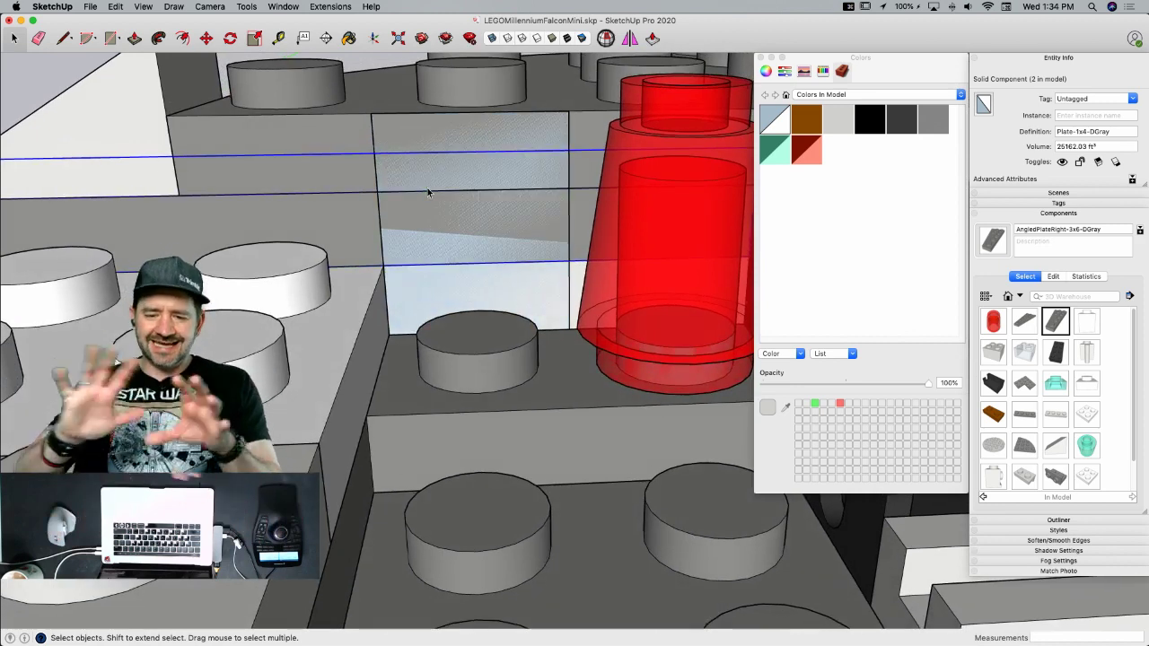
# - Draw two sloping lines across the face from its plate-side corners, converging toward the edge next to the red cone
pyautogui.press('l')
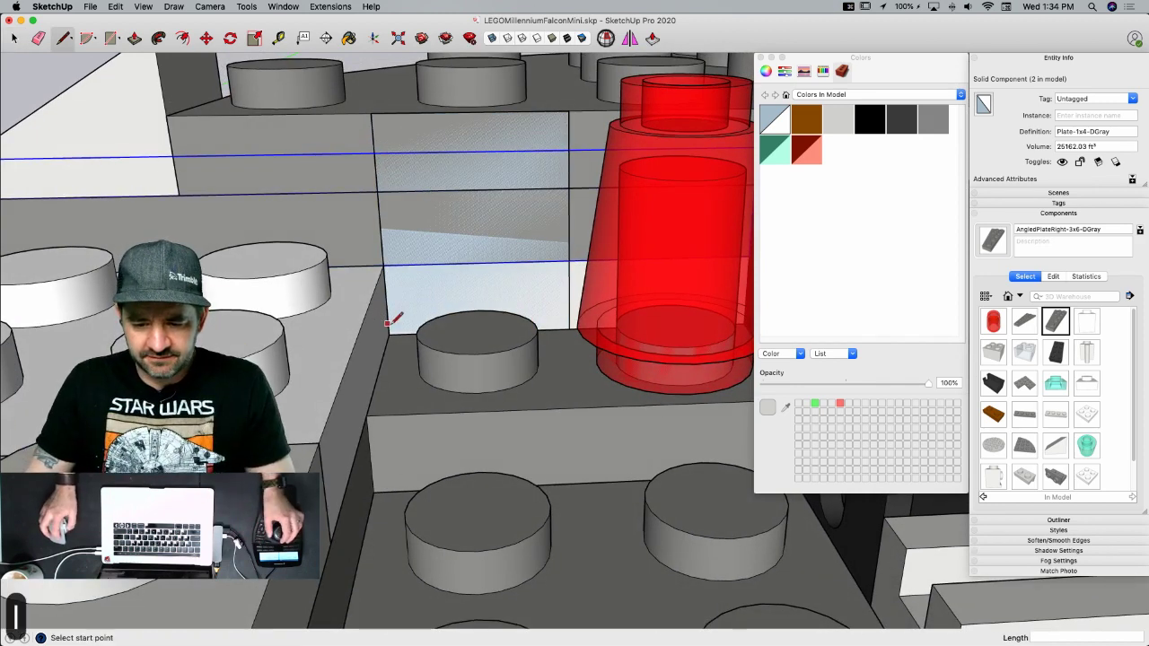
pyautogui.moveTo(376, 314); pyautogui.dragTo(388, 333, button='middle')
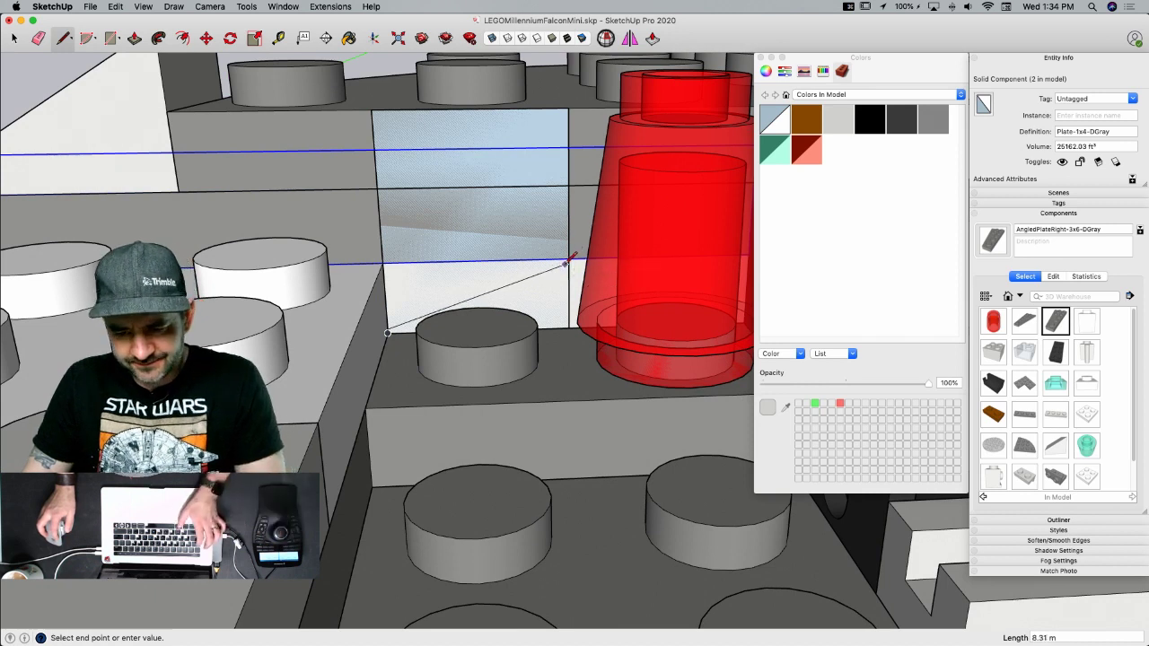
pyautogui.click(568, 259)
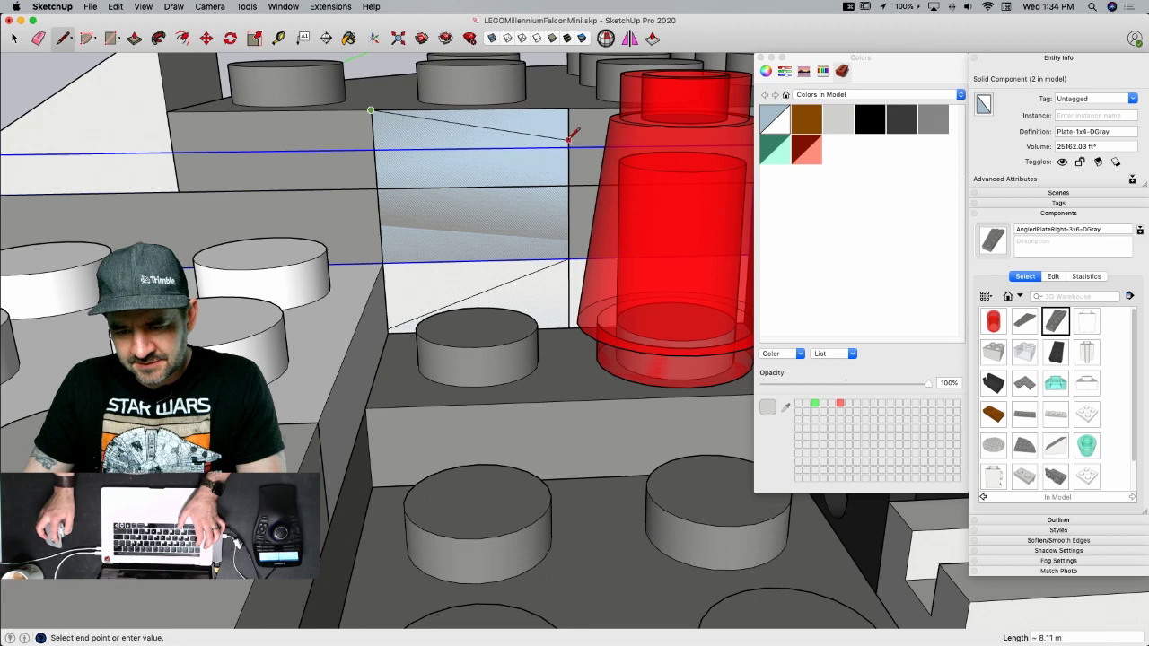
pyautogui.click(569, 140)
# - Erase the leftover edges above and below the sloping lines so that only the tapered profile remains
pyautogui.press('e')
pyautogui.click(560, 109)
pyautogui.press('space')
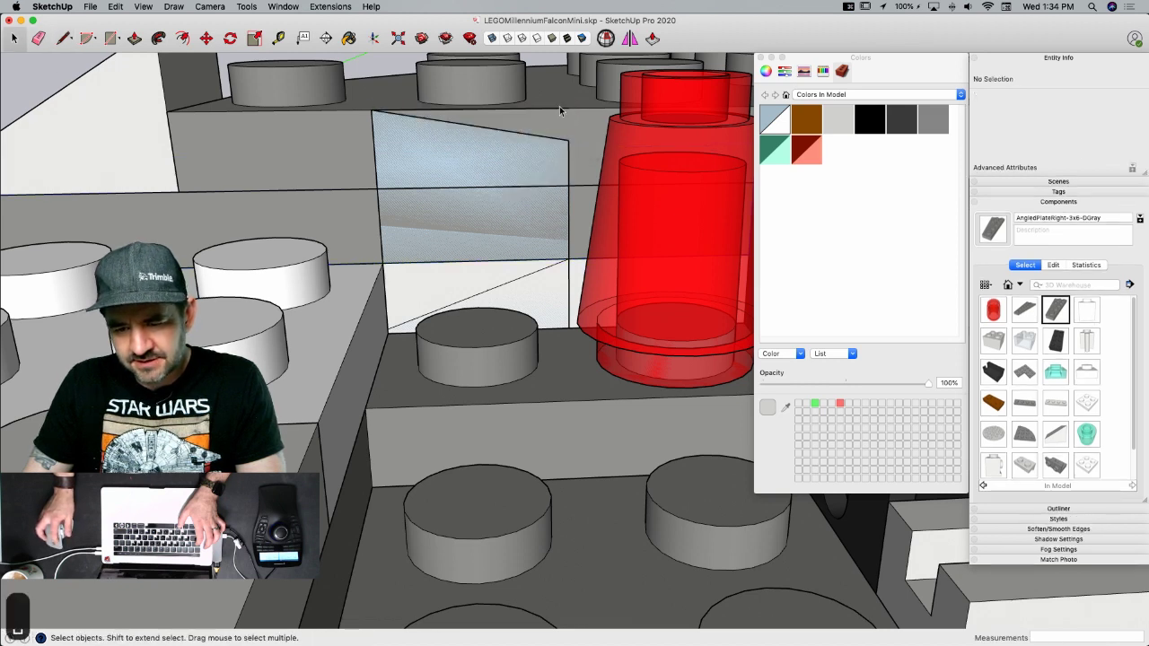
pyautogui.click(560, 110)
pyautogui.press('BackSpace')
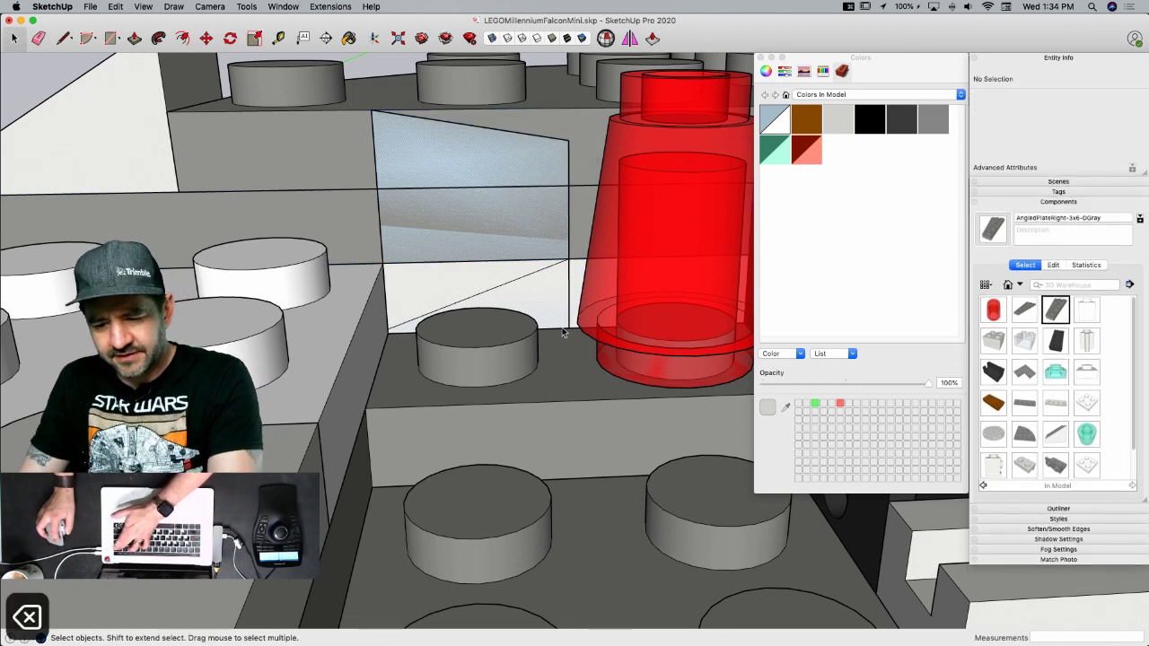
pyautogui.click(563, 331)
pyautogui.press('BackSpace')
pyautogui.click(568, 319)
pyautogui.press('BackSpace')
pyautogui.click(556, 329)
# - Push/Pull the tapered profile 16 m outward into a solid block beside the 2x2 plate
pyautogui.press('p')
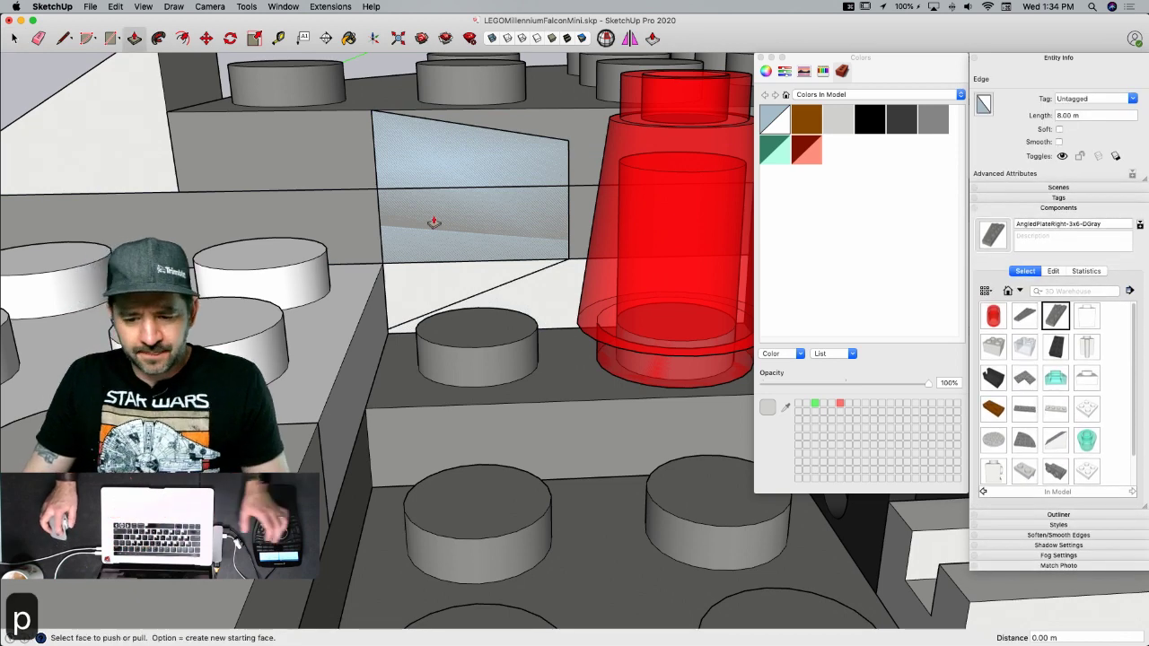
pyautogui.moveTo(421, 283); pyautogui.dragTo(307, 427)
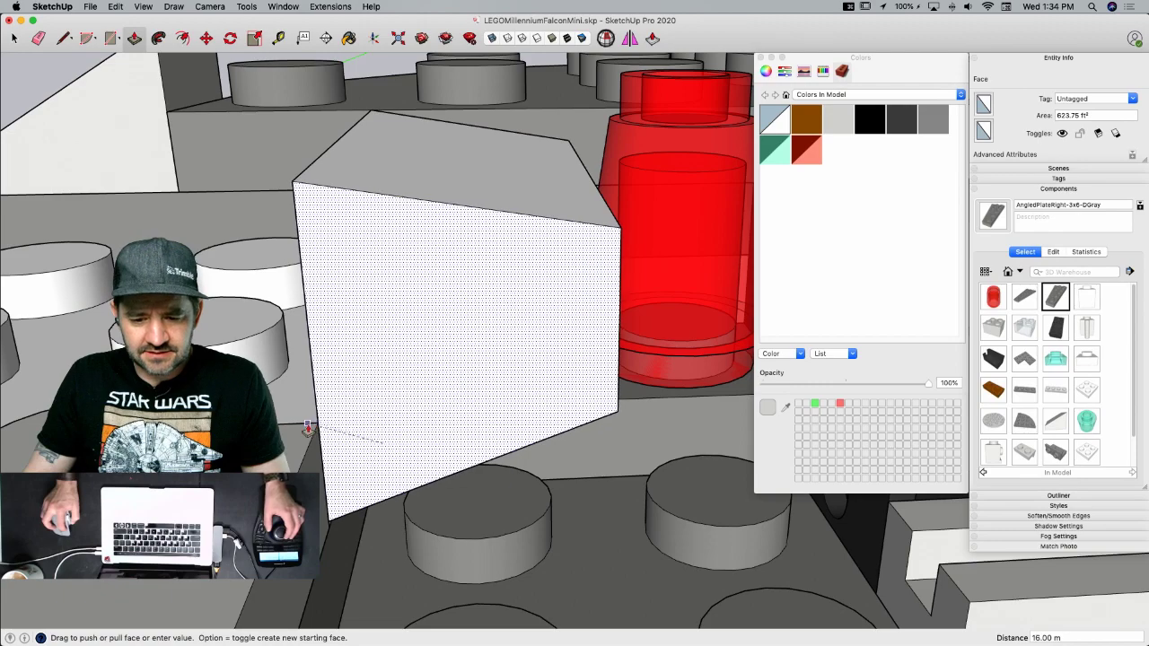
pyautogui.click(307, 431)
pyautogui.press('space')
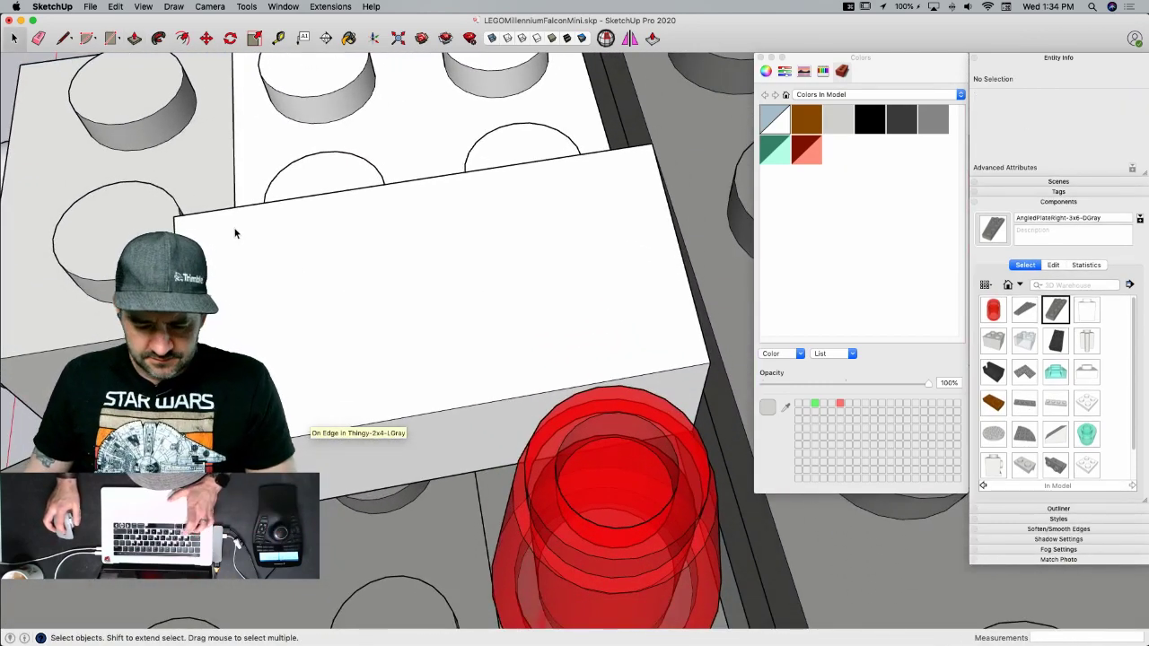
# - Offset the outline of the block's large upper face inward by 0.8 m
pyautogui.press('f')
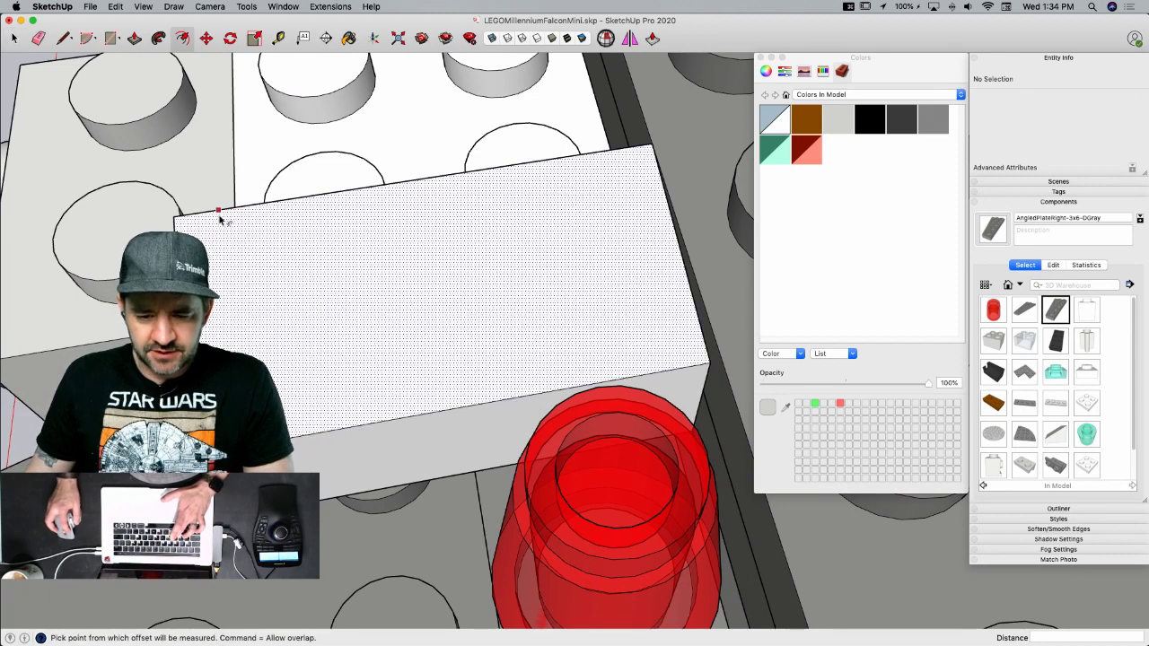
pyautogui.click(220, 219)
pyautogui.click(227, 237)
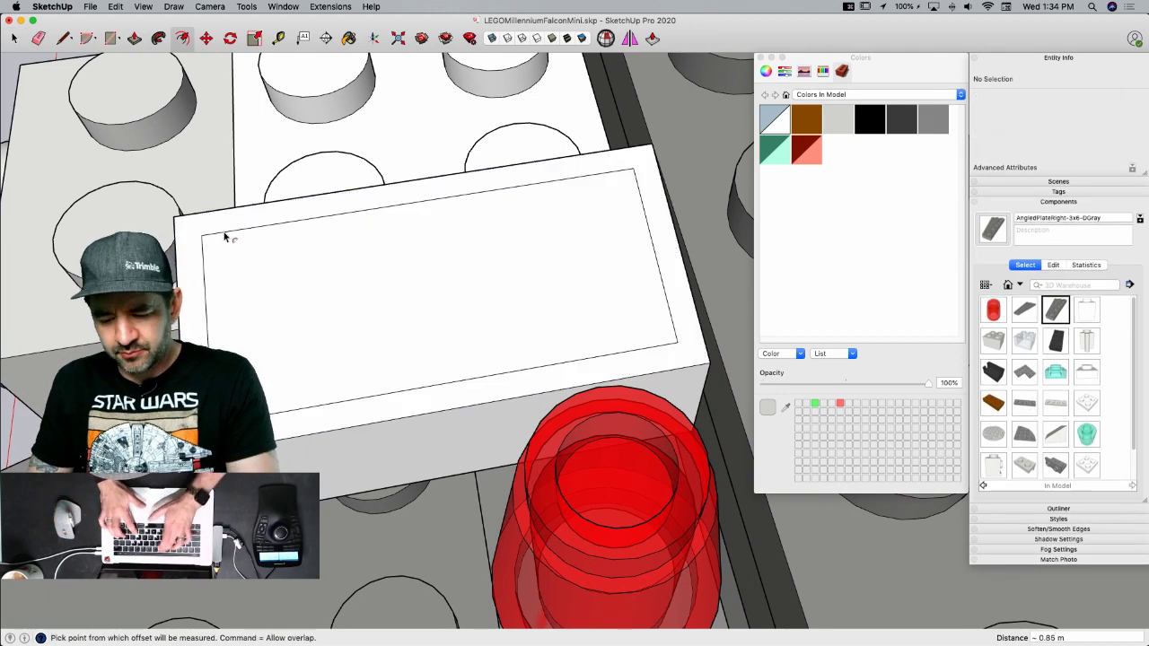
pyautogui.write('.8')
pyautogui.press('Return')
pyautogui.press('space')
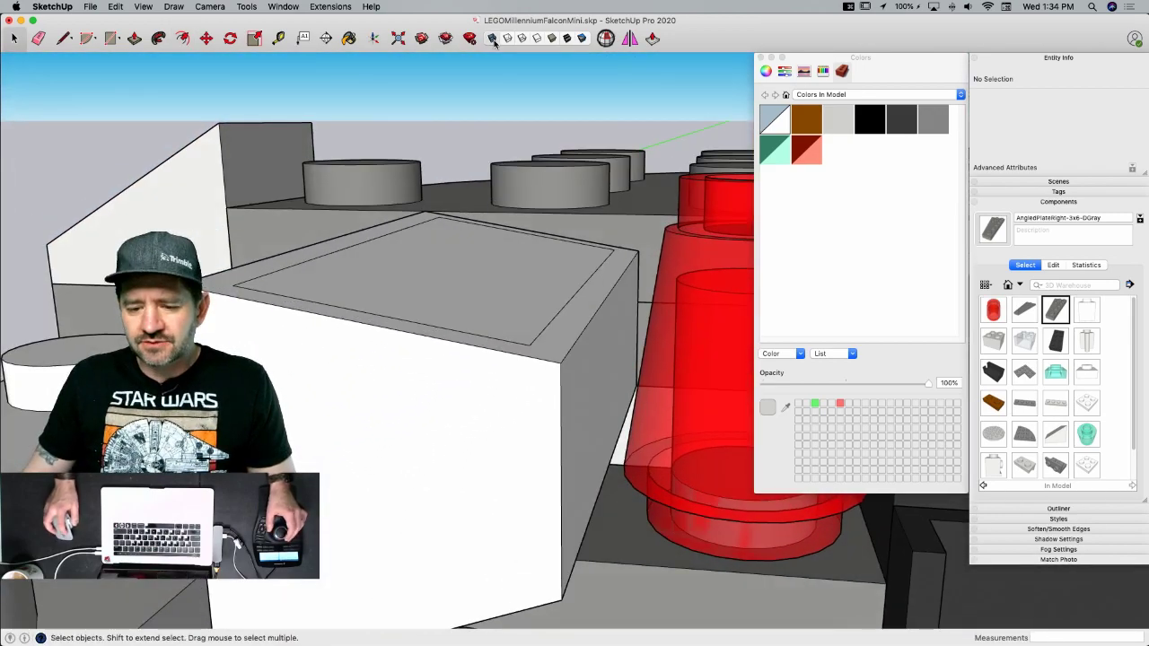
# - Turn on X-ray view and copy the inner offset face 1.6 m straight down into the block
pyautogui.click(492, 38)
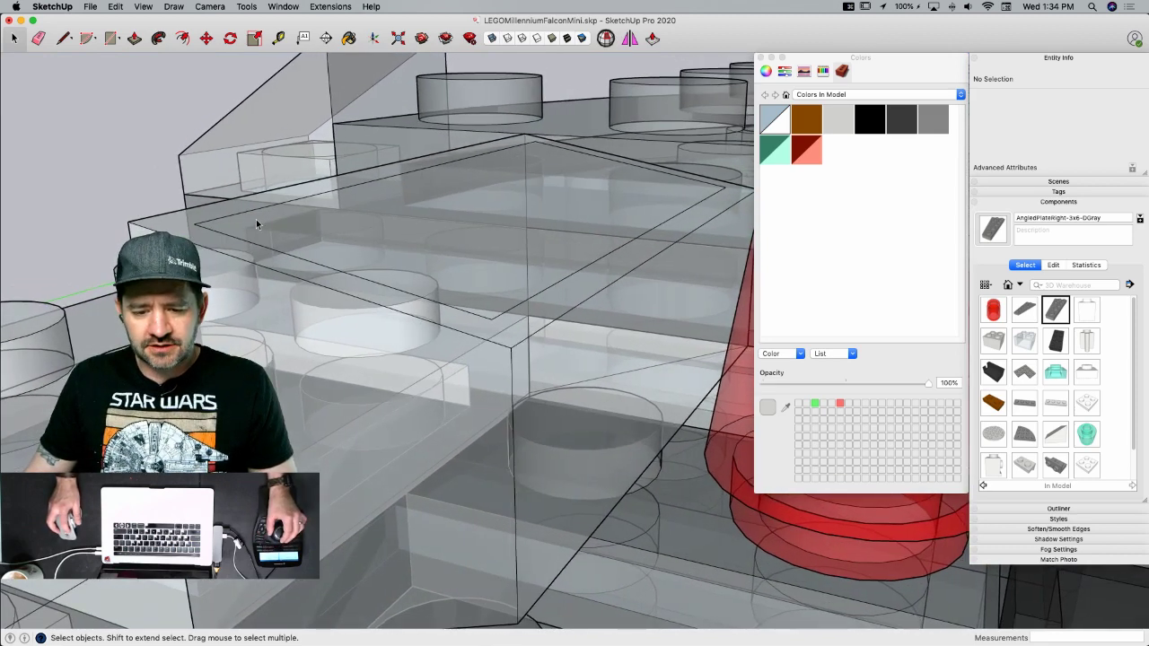
pyautogui.click(256, 219)
pyautogui.press('m')
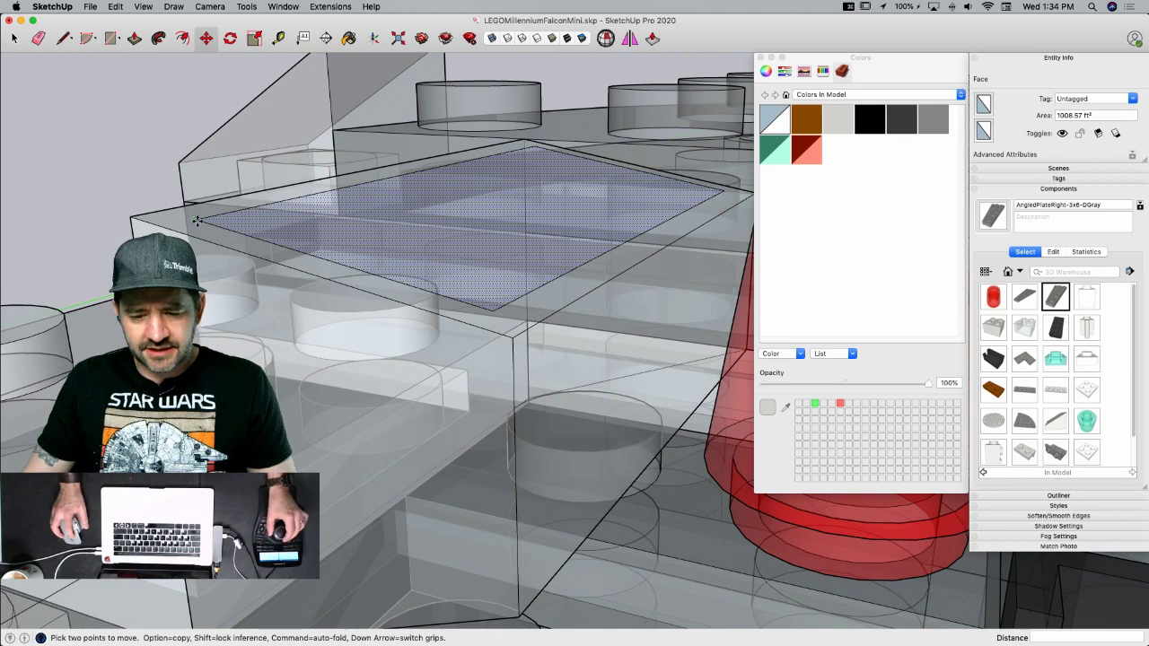
pyautogui.click(196, 215)
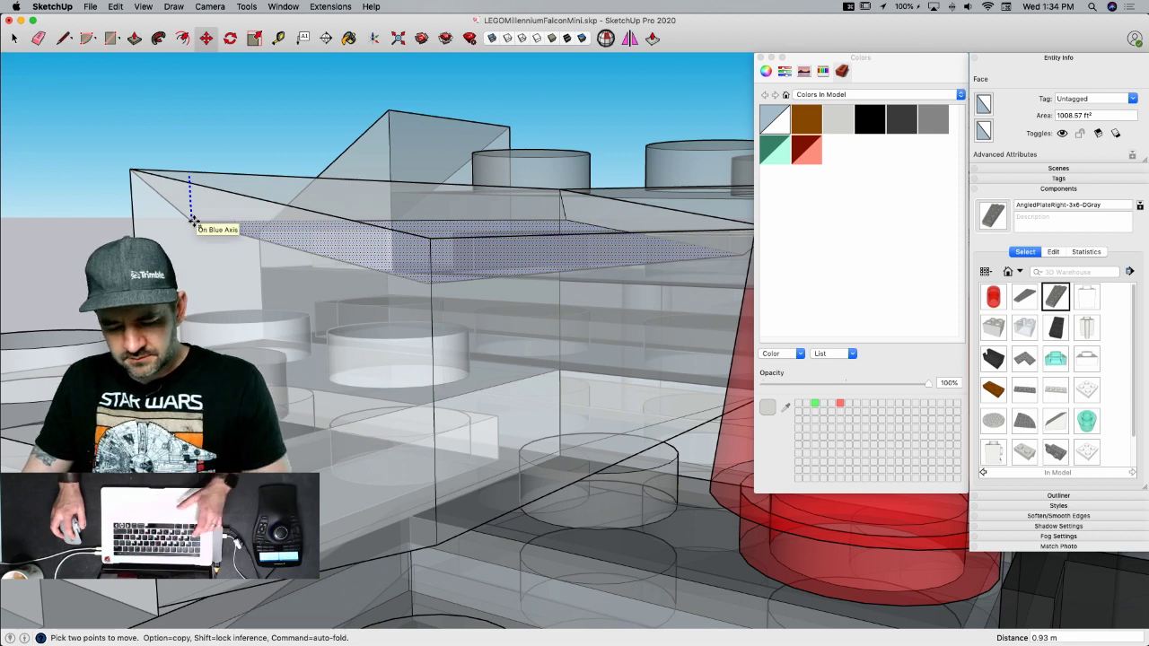
pyautogui.press('alt')
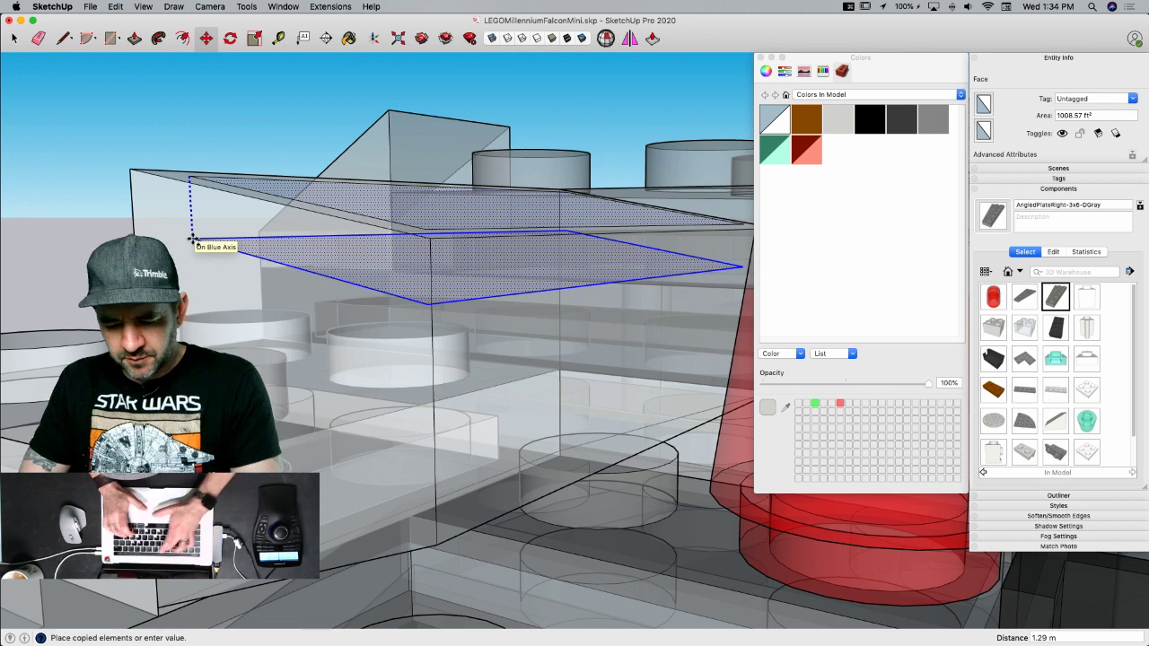
pyautogui.write('1.6')
pyautogui.press('Return')
# - Draw vertical lines joining the corners of the upper inset rectangle to the copied face below, forming the pocket walls
pyautogui.press('l')
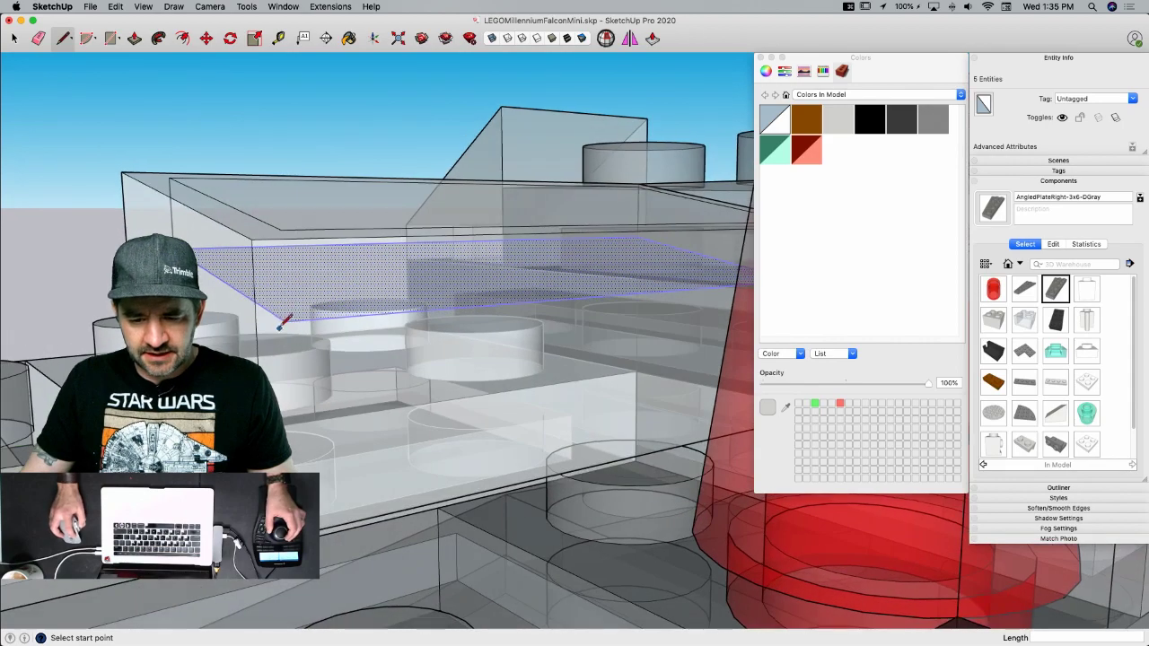
pyautogui.click(281, 228)
pyautogui.scroll(5, 359, 233)
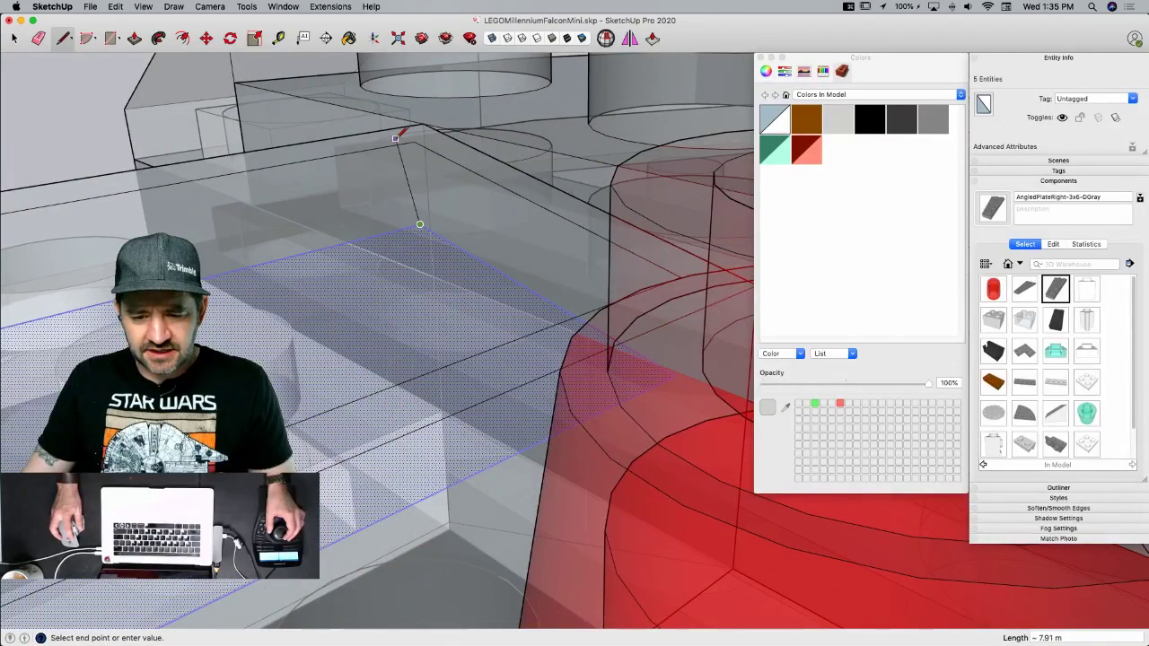
pyautogui.click(414, 141)
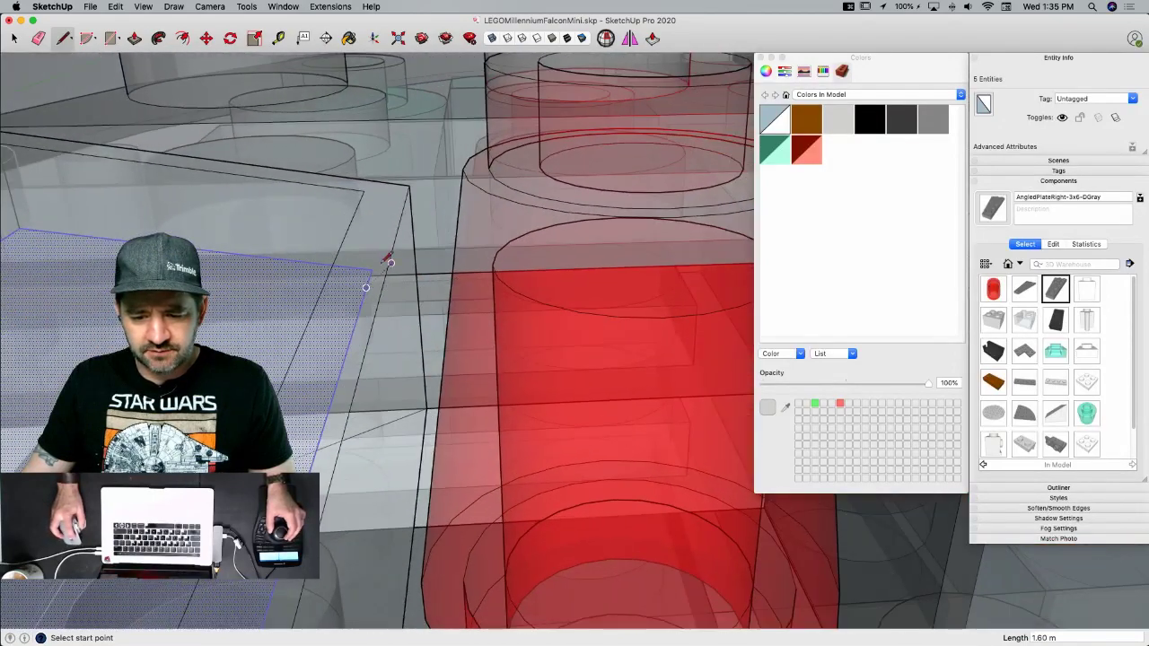
pyautogui.click(364, 191)
pyautogui.press('space')
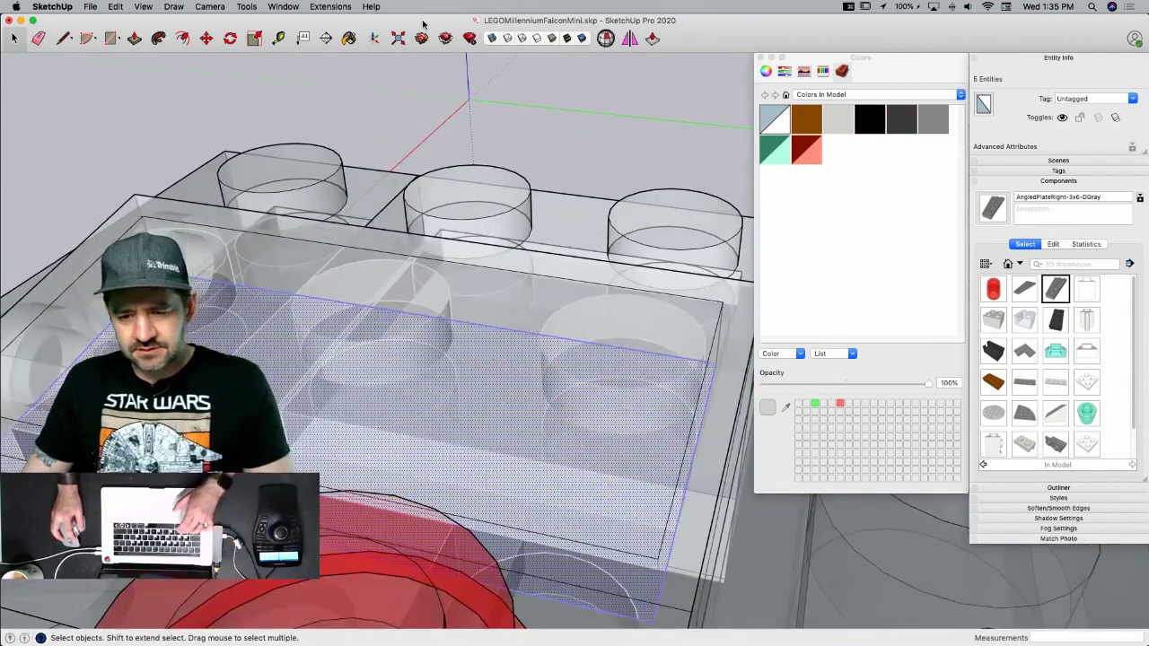
# - Turn off X-ray view and delete the inset face covering the pocket
pyautogui.click(491, 39)
pyautogui.click(282, 290)
pyautogui.press('BackSpace')
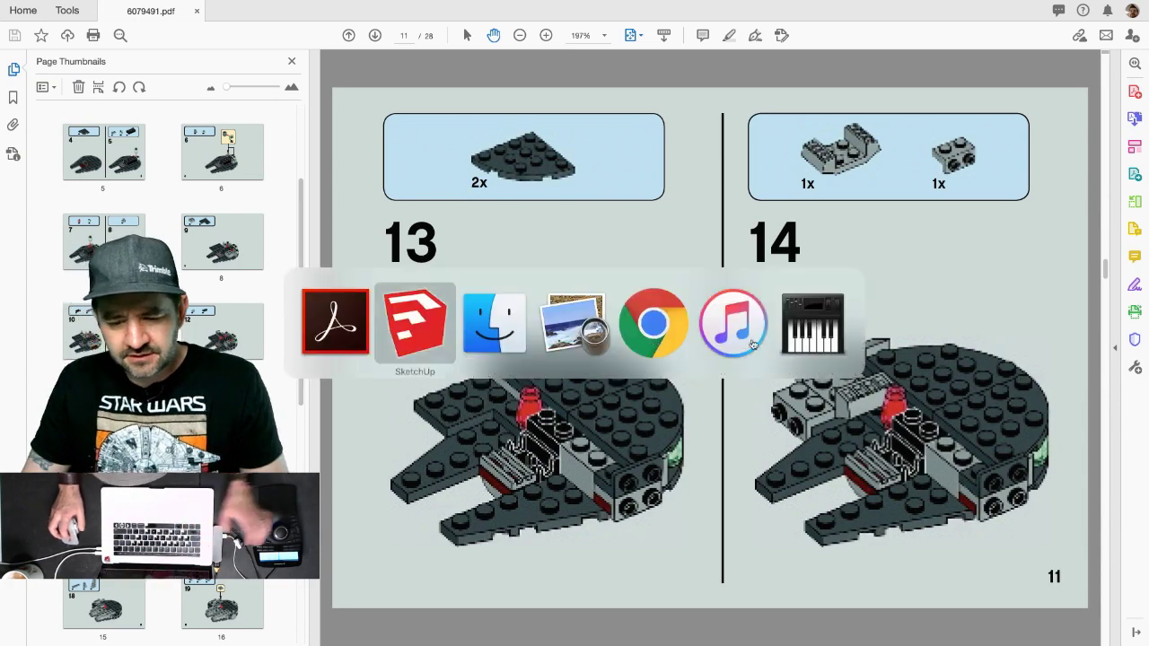
# - Return to SketchUp from the PDF and select the long edge of the pocket floor on the side near the studs
pyautogui.press('super+Tab')
pyautogui.click(323, 269)
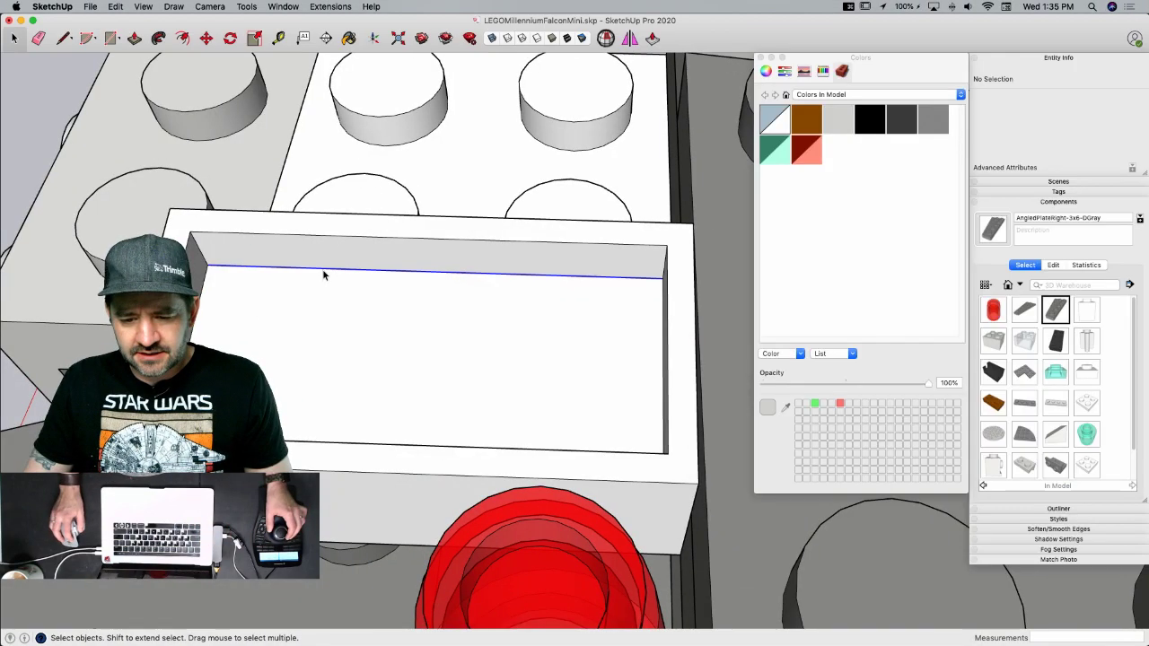
pyautogui.rightClick(324, 271)
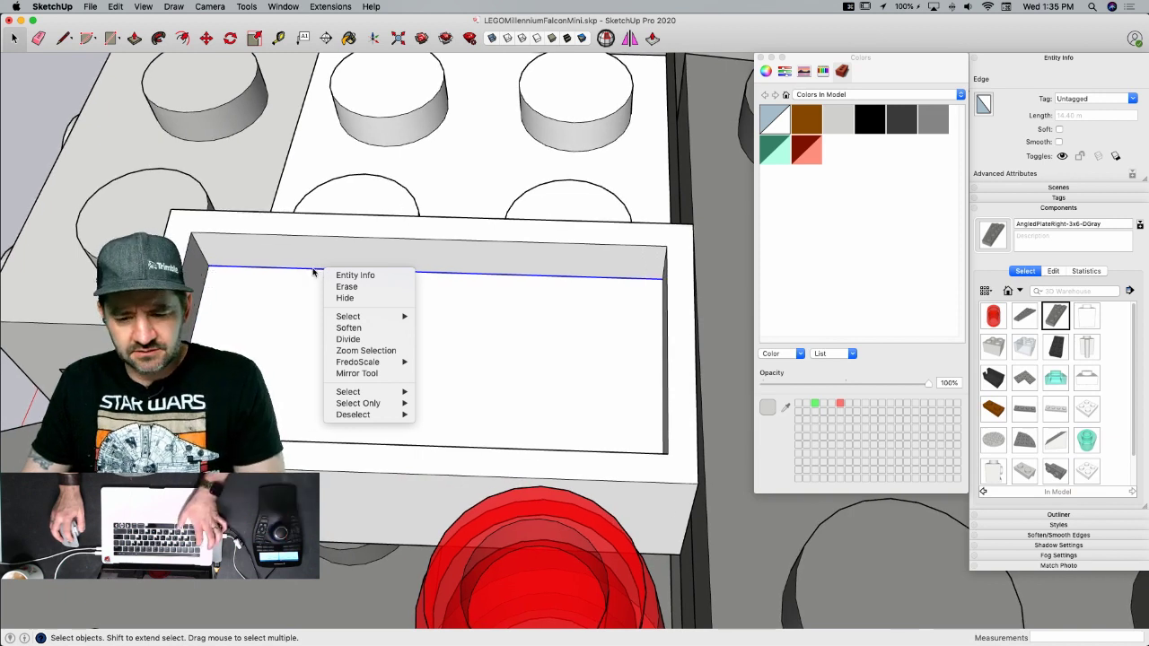
# - Quit iTunes and return to the SketchUp model
pyautogui.press('super+Tab')
pyautogui.press('super+Tab')
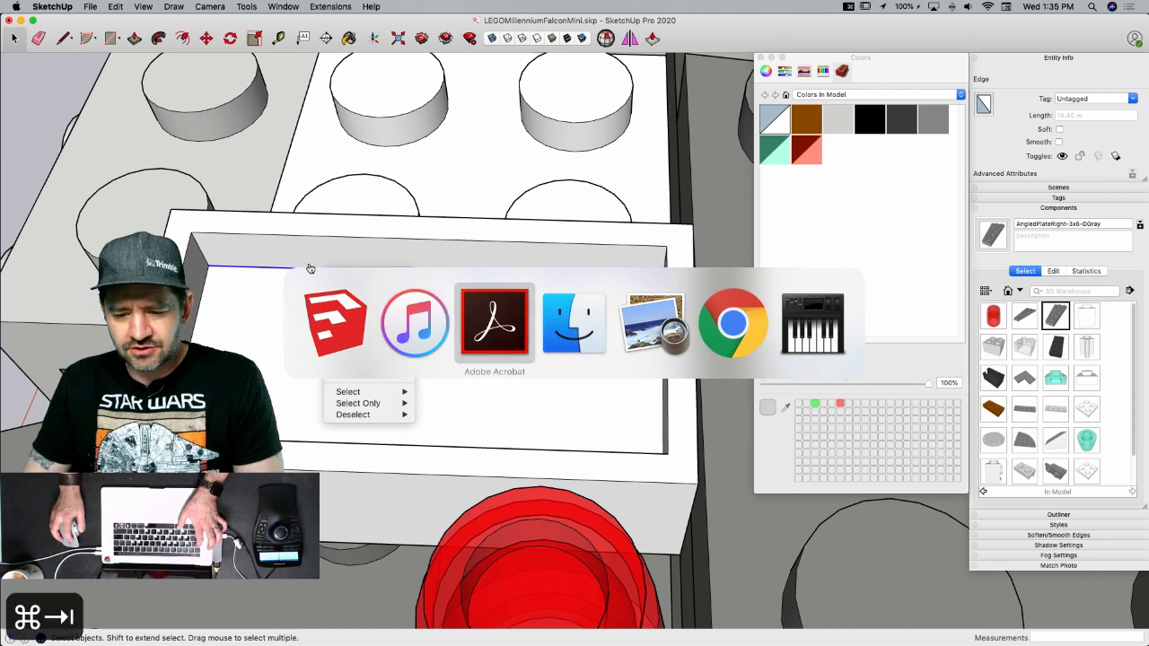
pyautogui.press('super+Tab')
pyautogui.press('super+Tab')
pyautogui.press('super+Tab')
pyautogui.press('super+Tab')
pyautogui.press('super+Tab')
pyautogui.press('super+Tab')
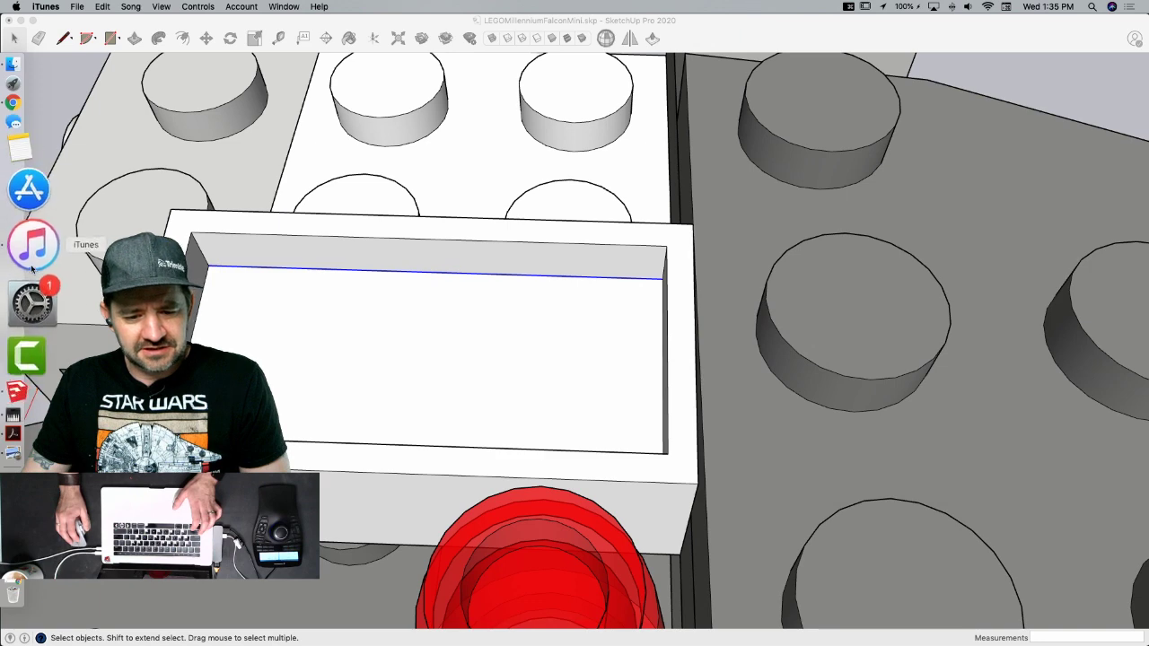
pyautogui.rightClick(31, 266)
pyautogui.click(99, 251)
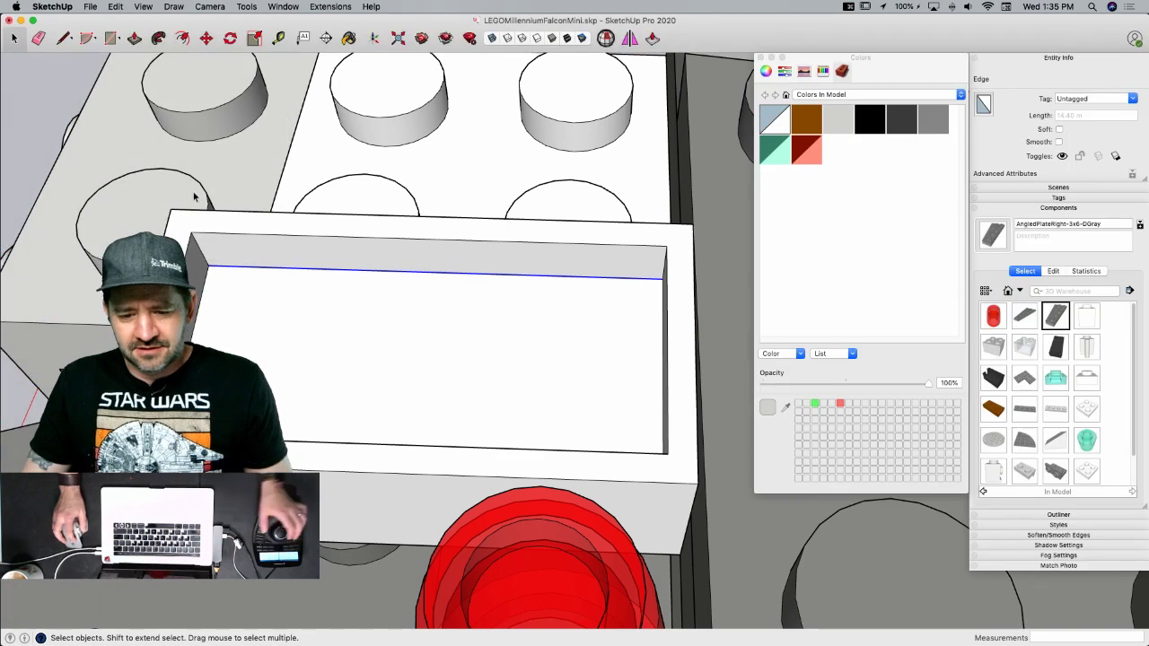
pyautogui.rightClick(321, 271)
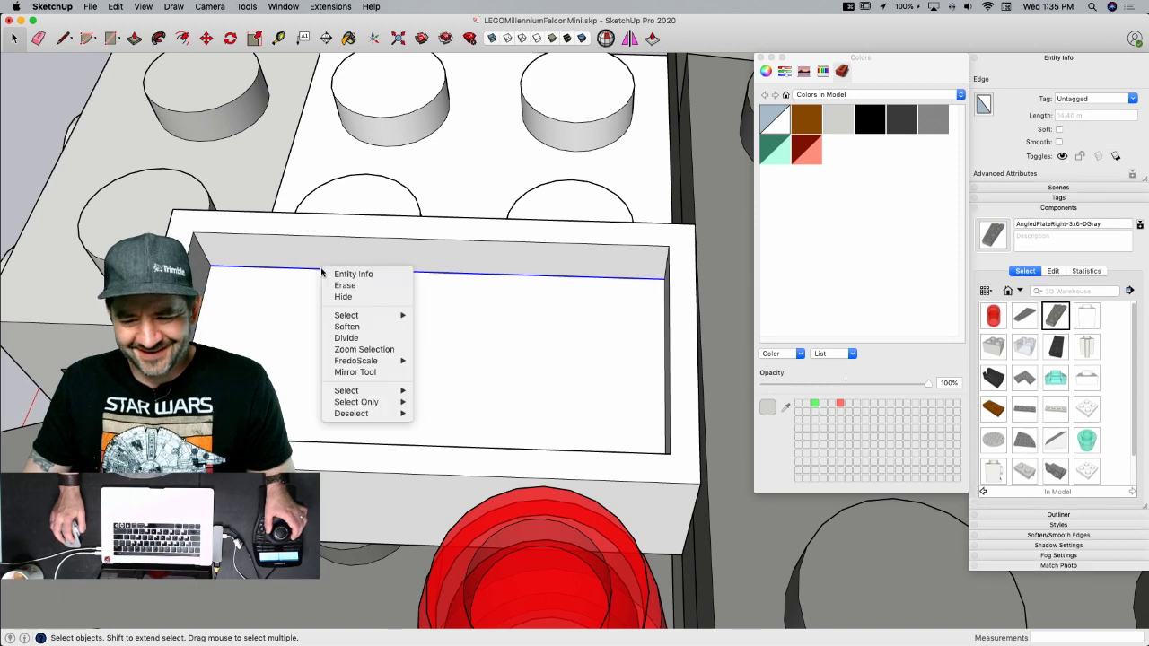
pyautogui.click(350, 338)
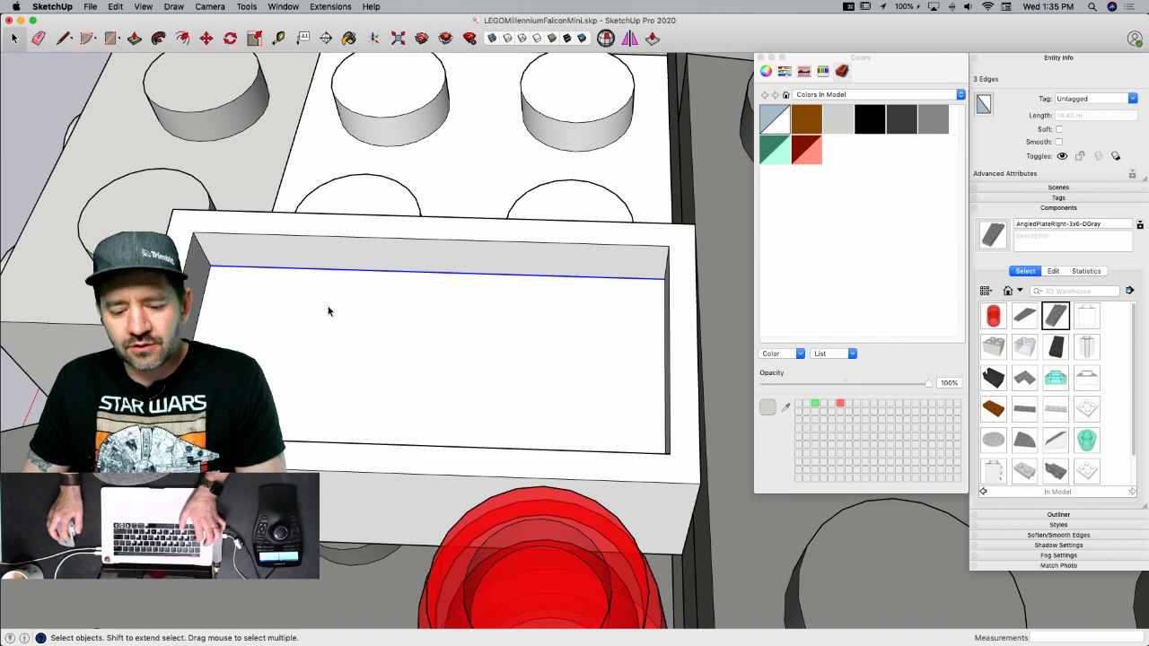
pyautogui.rightClick(344, 272)
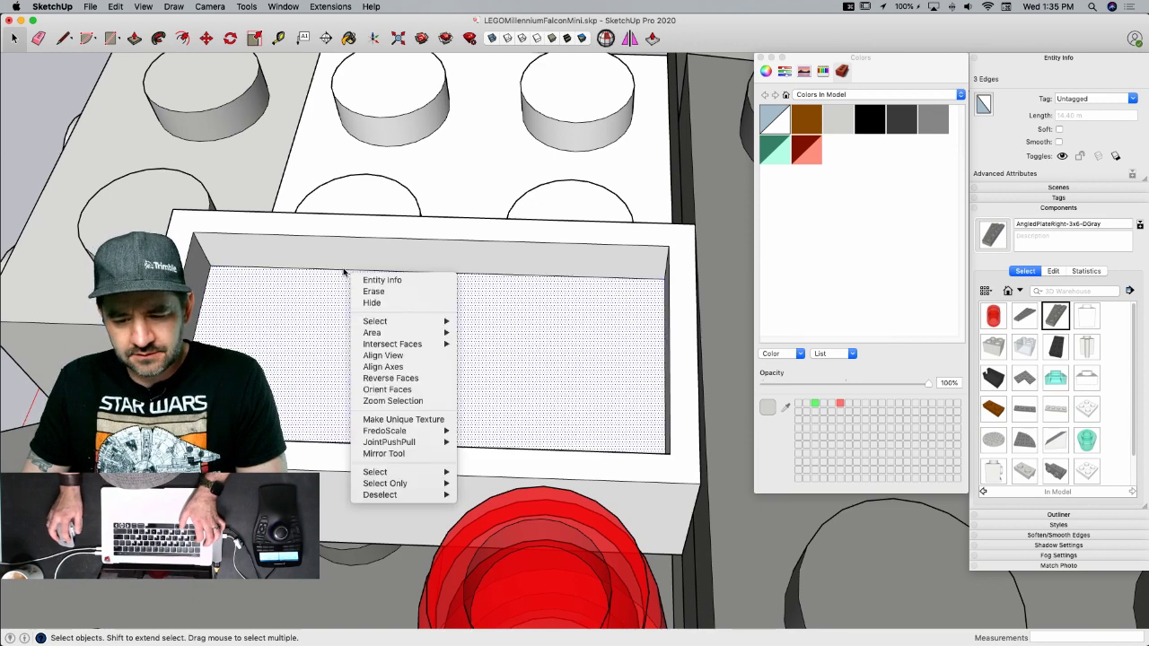
pyautogui.click(343, 271)
pyautogui.click(344, 271)
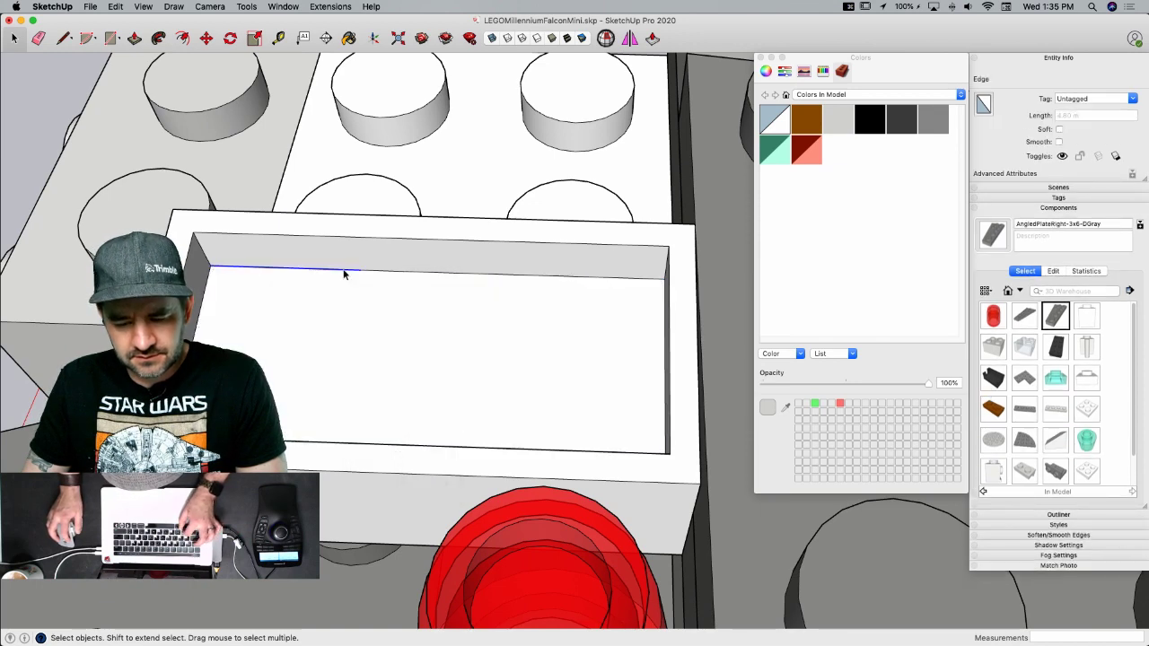
pyautogui.press('super+z')
pyautogui.press('super+z')
# - Divide the pocket's long floor edge into four equal segments and array three copies of the short end wall at the division points
pyautogui.rightClick(344, 271)
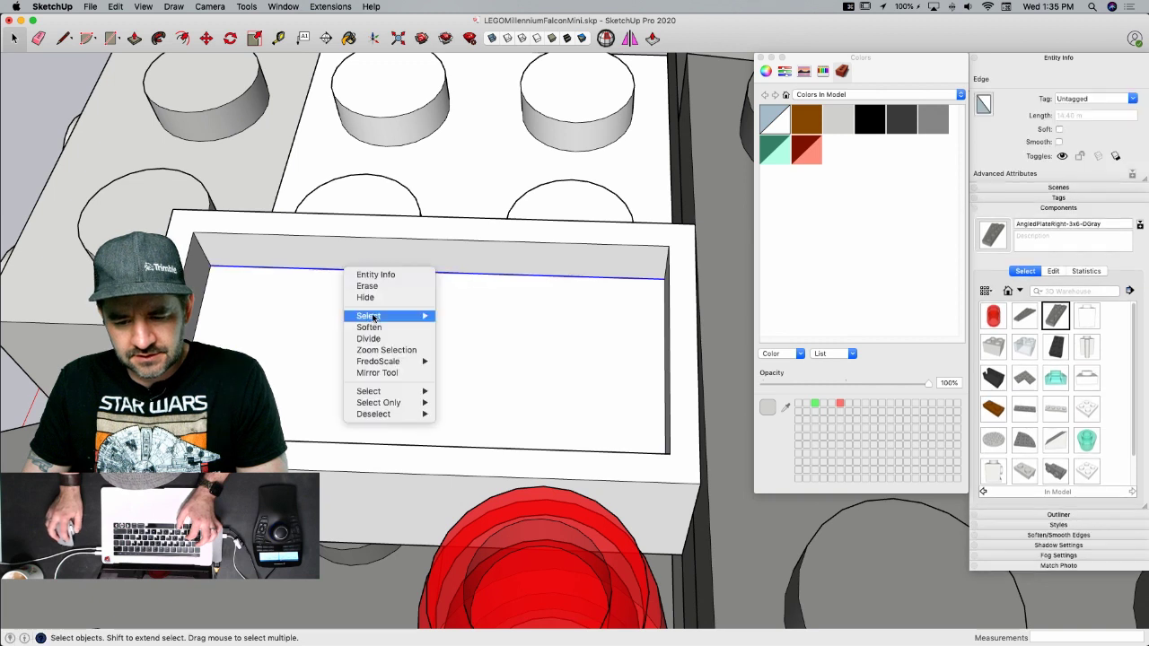
pyautogui.click(379, 339)
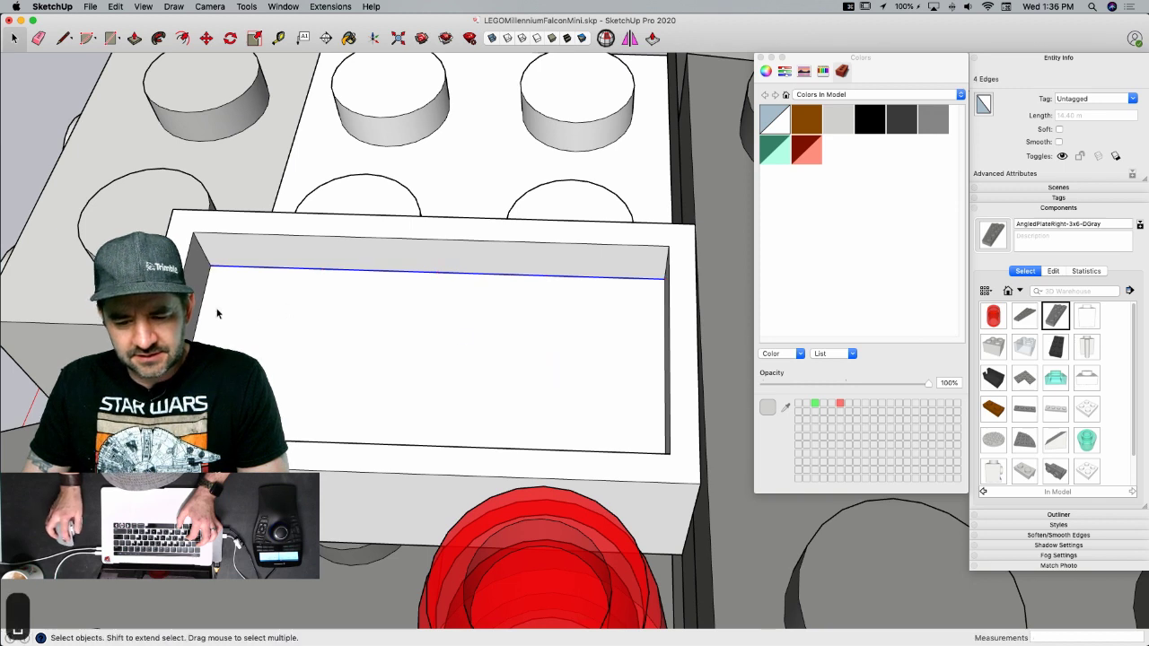
pyautogui.click(201, 269)
pyautogui.press('m')
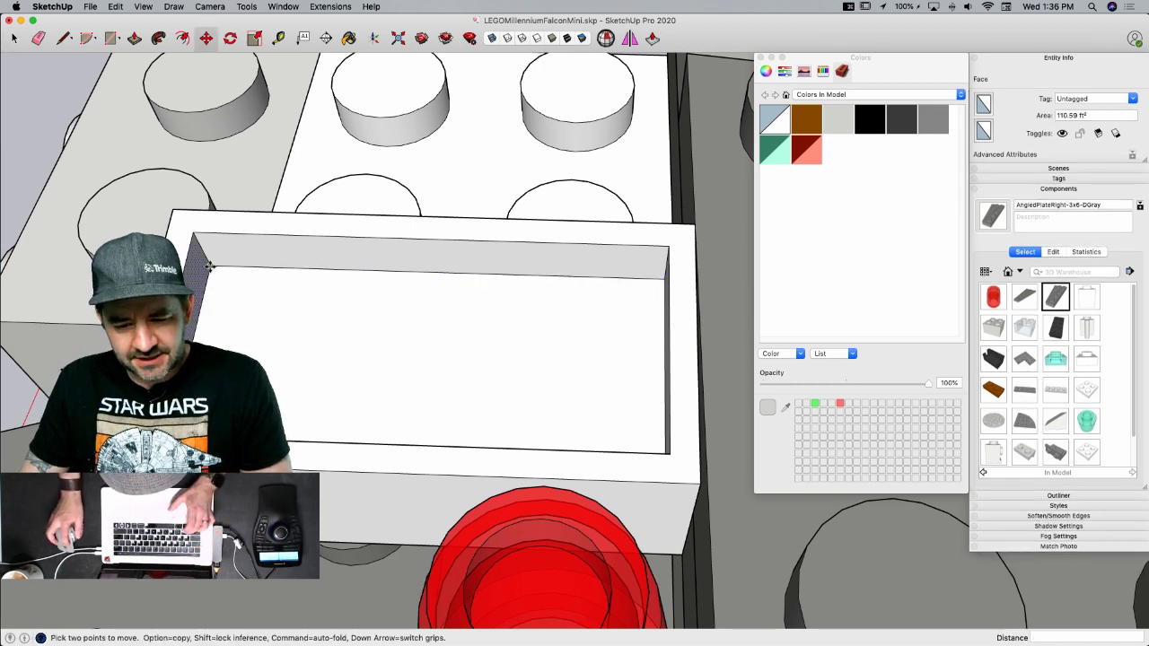
pyautogui.press('alt')
pyautogui.click(208, 265)
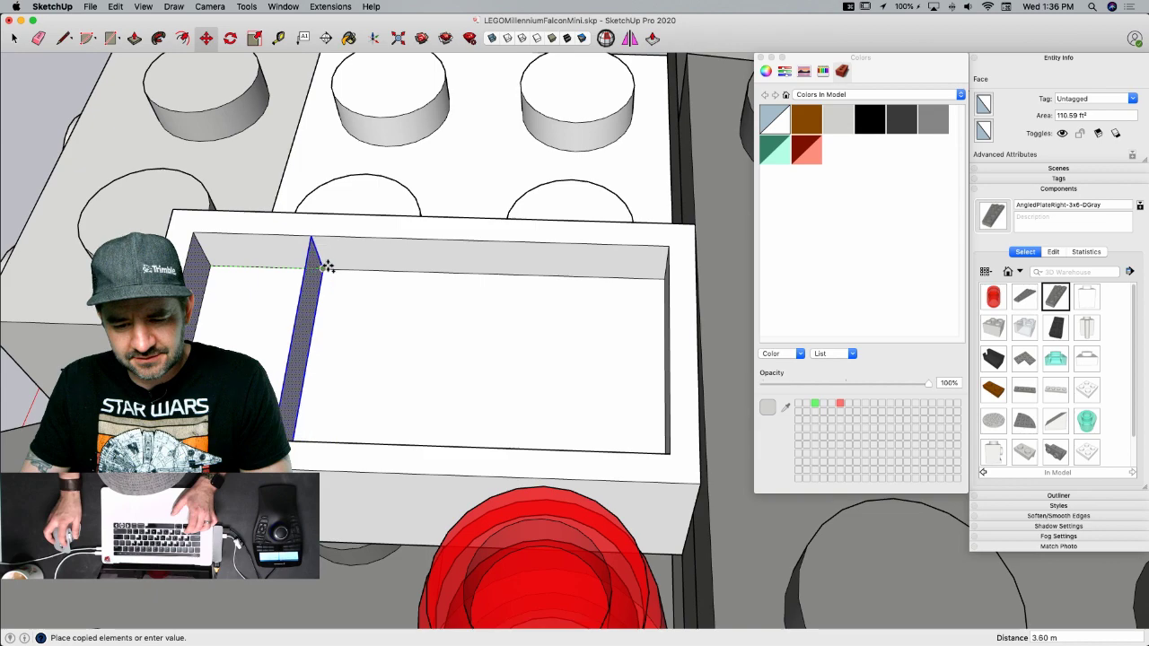
pyautogui.click(326, 266)
pyautogui.write('3x')
pyautogui.press('Return')
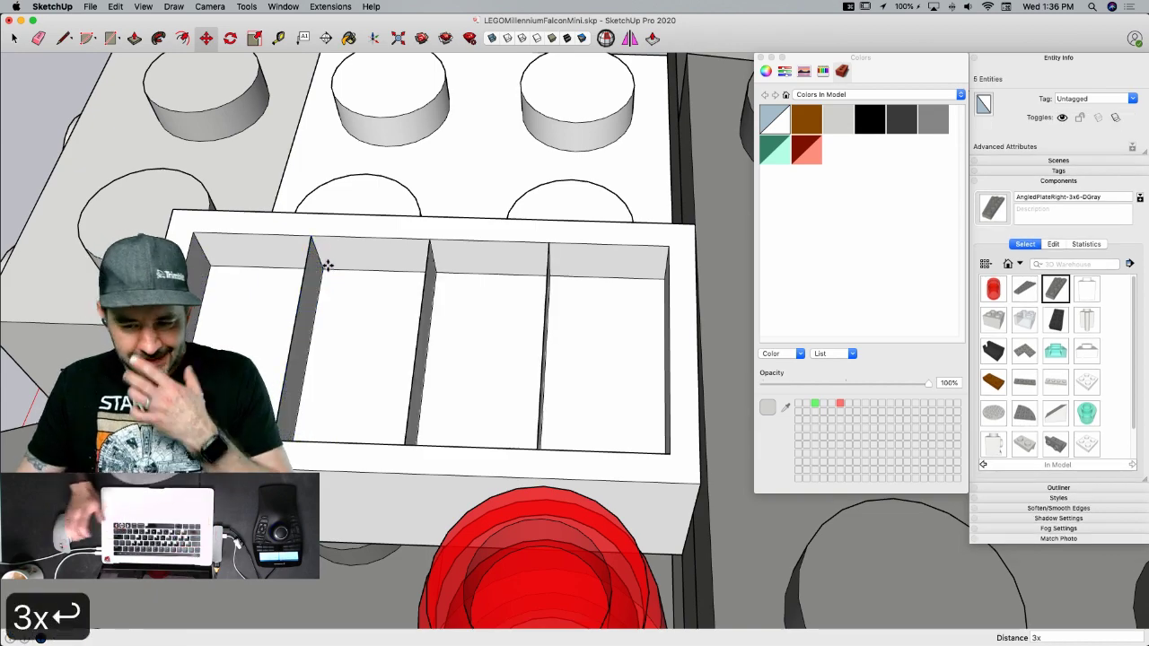
pyautogui.press('space')
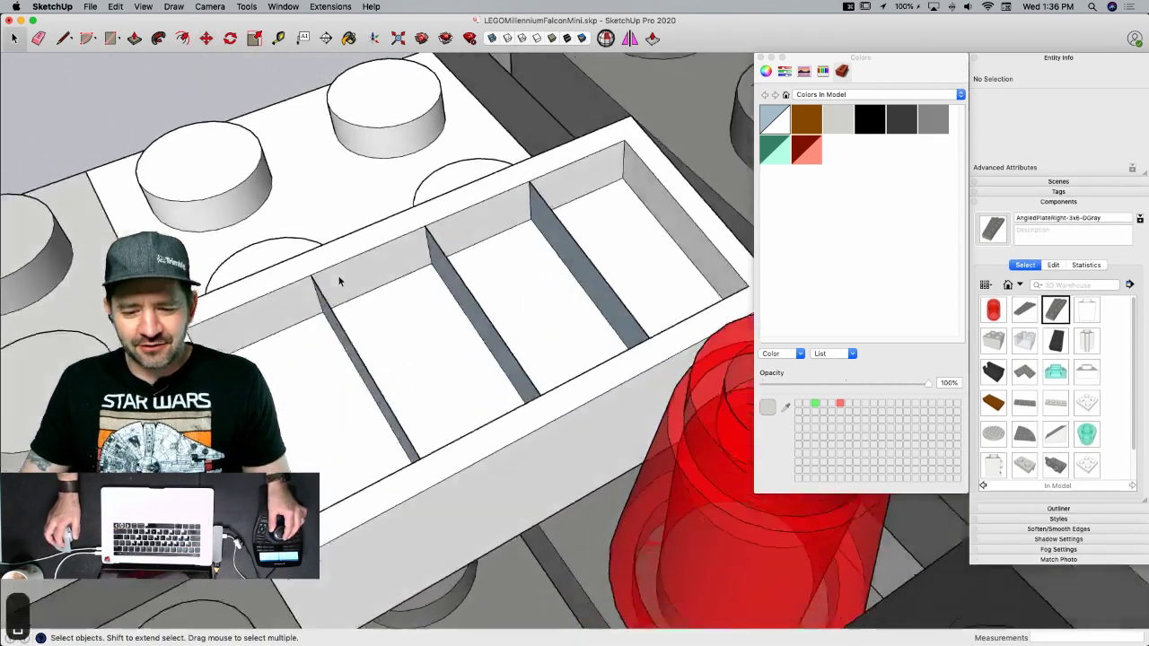
# - Push/Pull both sides of the first divider wall outward by 0.4 m each to thicken it
pyautogui.press('p')
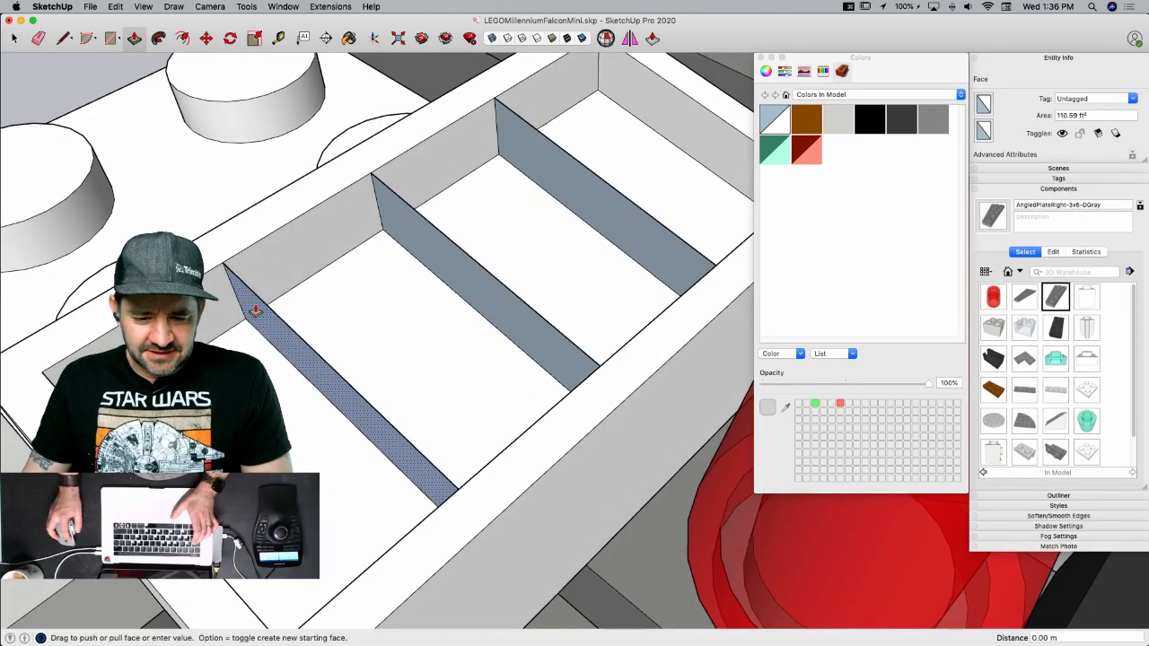
pyautogui.click(256, 310)
pyautogui.click(246, 317)
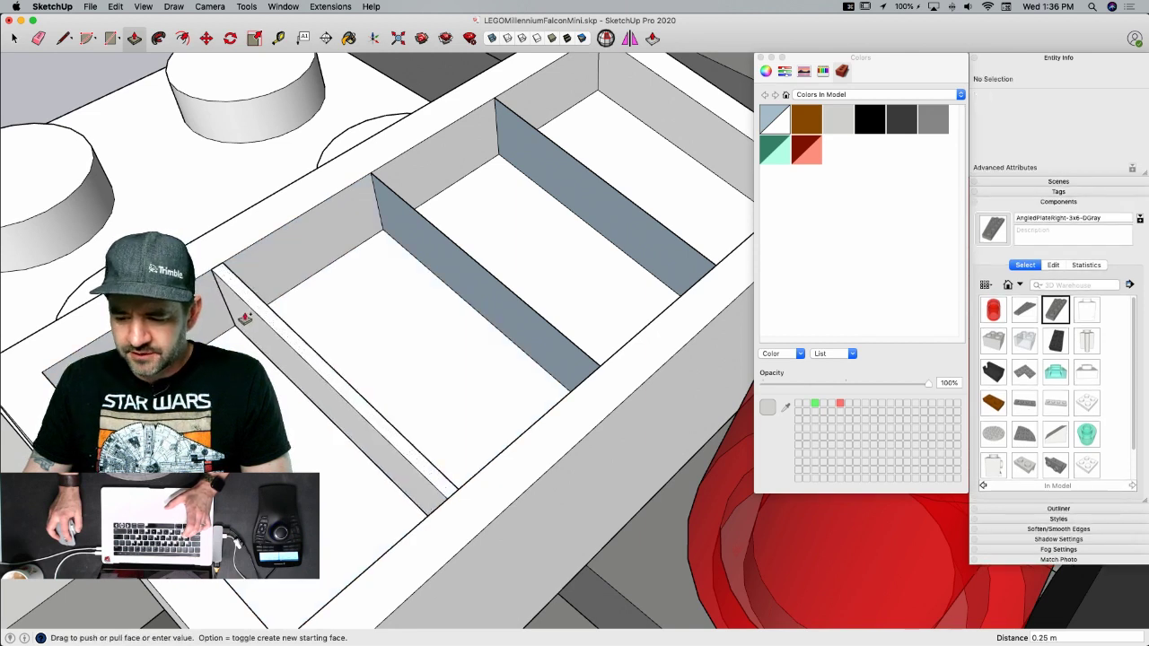
pyautogui.write('.')
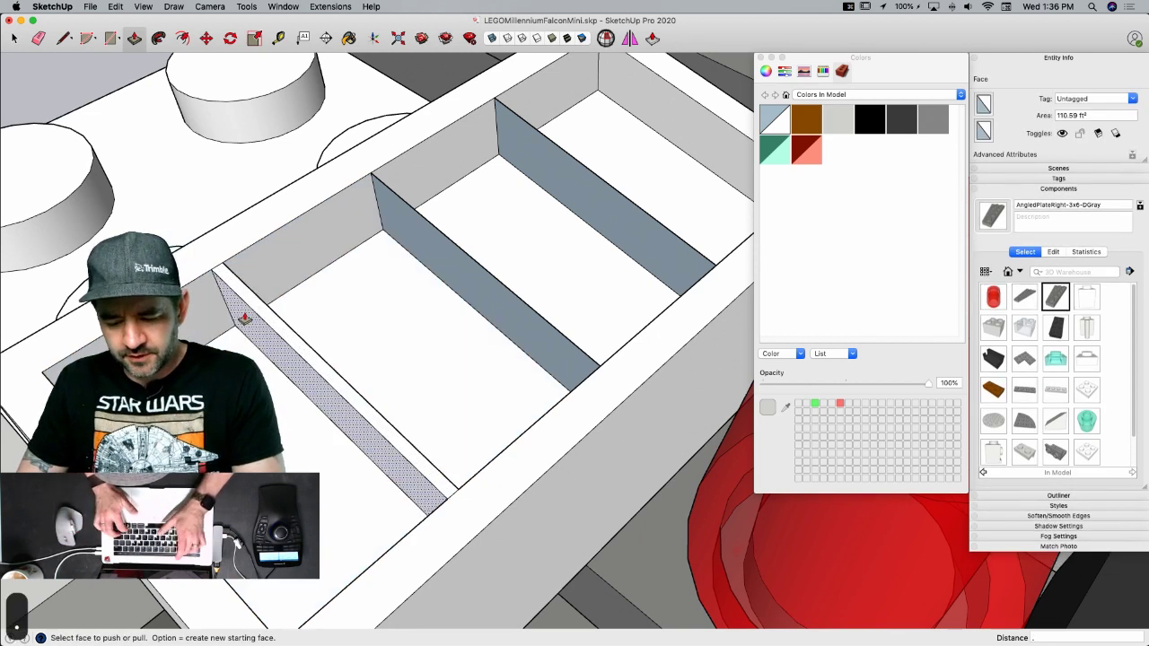
pyautogui.write('4')
pyautogui.press('Return')
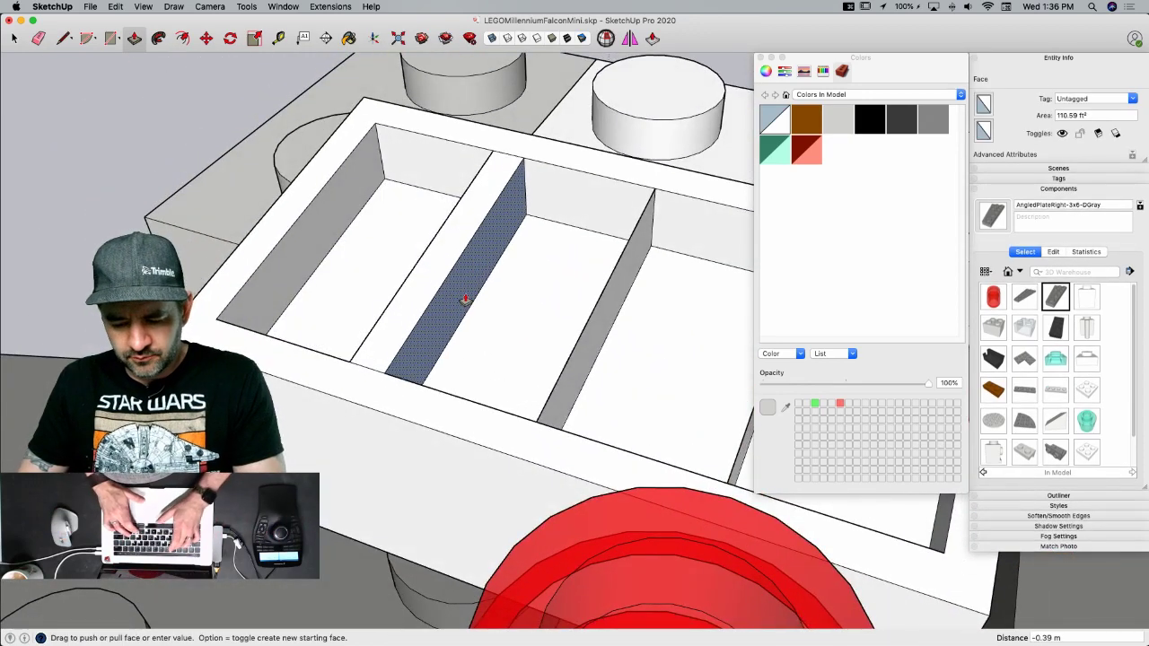
pyautogui.write('.4')
pyautogui.press('Return')
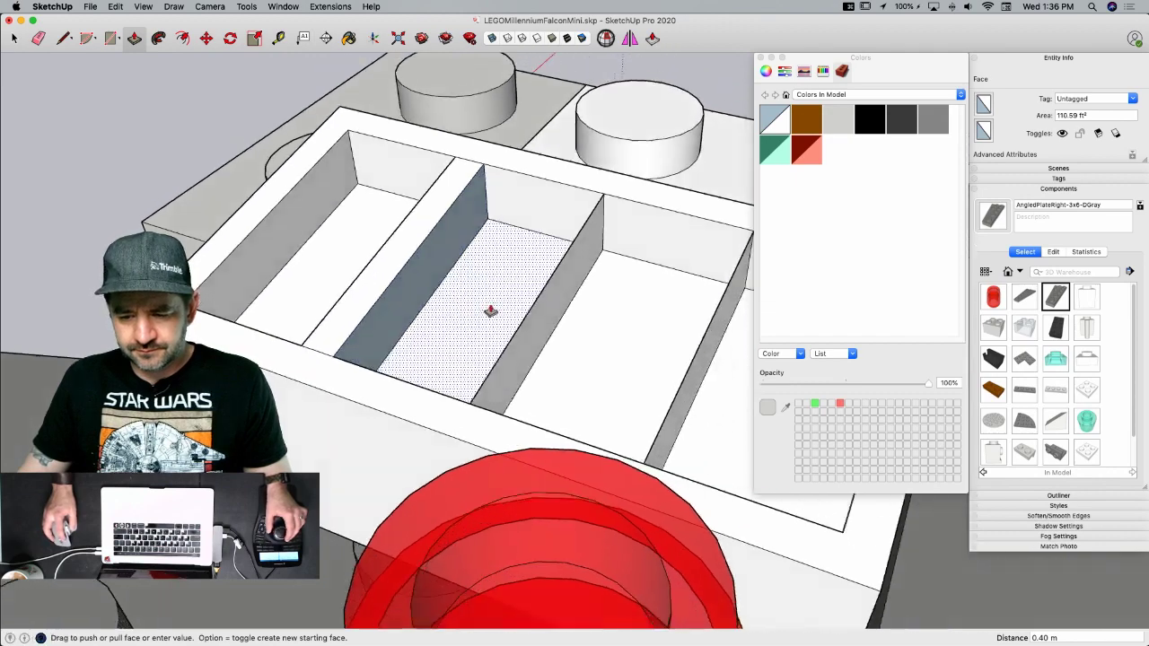
# - Thicken the other two divider walls by the same 0.4 m on each side
pyautogui.doubleClick(530, 306)
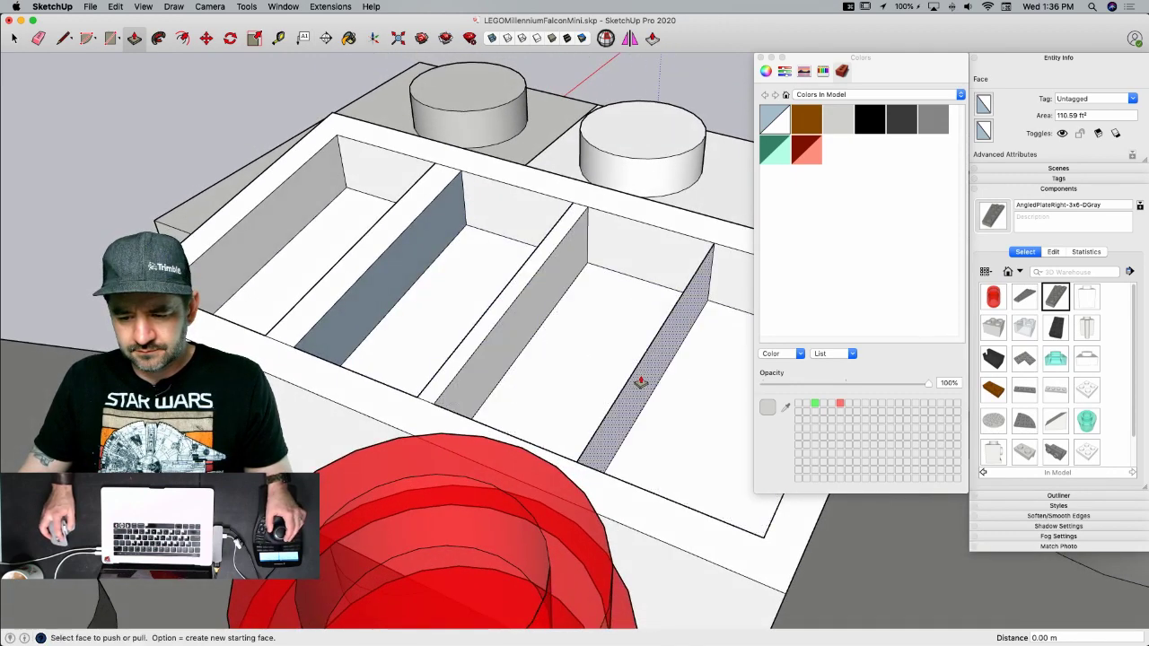
pyautogui.doubleClick(641, 384)
pyautogui.doubleClick(605, 326)
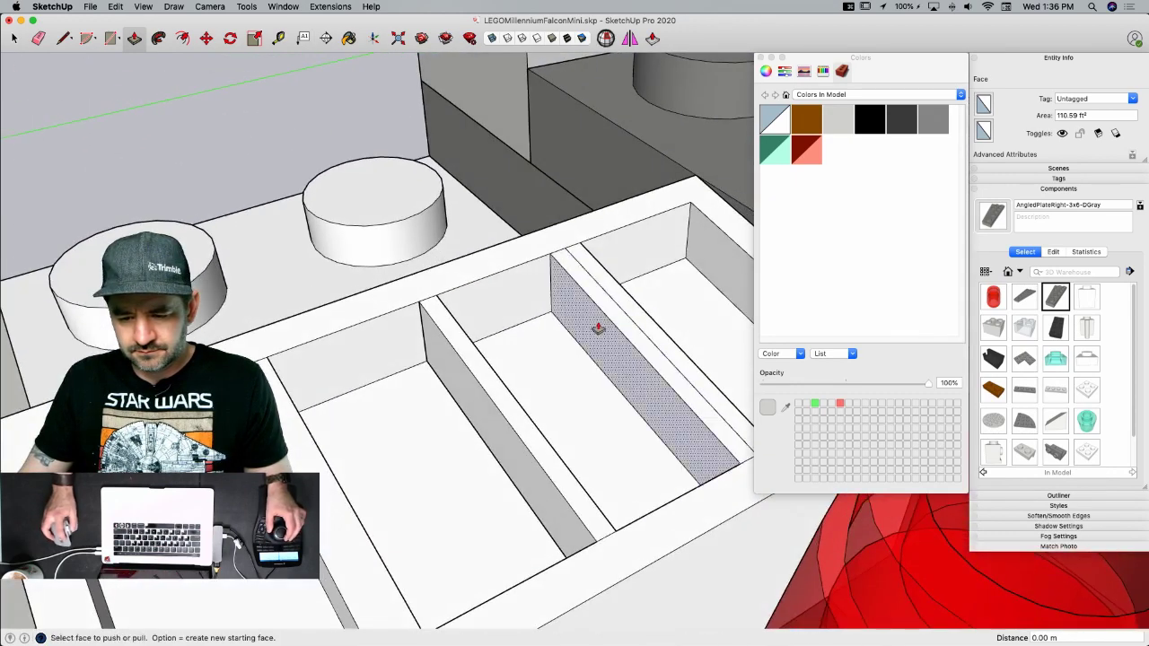
pyautogui.doubleClick(465, 395)
# - Erase the leftover edges on top of the thickened dividers so they merge with the surrounding rim
pyautogui.press('e')
pyautogui.moveTo(408, 291); pyautogui.dragTo(426, 303)
pyautogui.moveTo(570, 254); pyautogui.dragTo(571, 247)
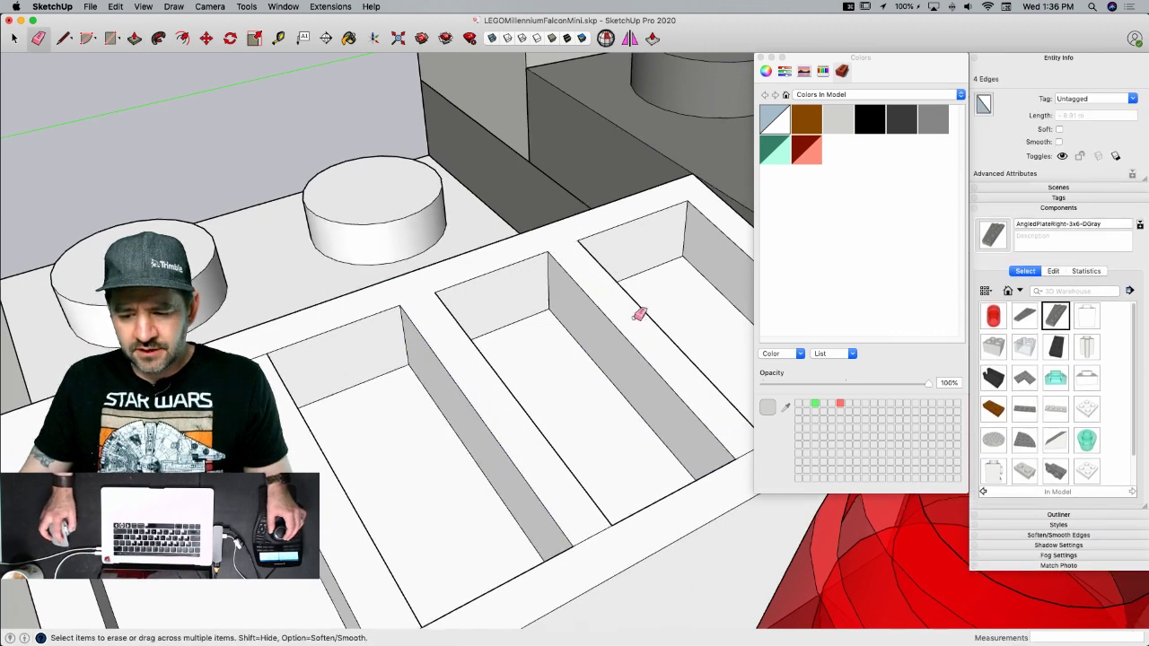
# - Erase the remaining stray edges where the divider tops meet the outer long side of the pocket rim
pyautogui.moveTo(635, 302); pyautogui.dragTo(629, 364, button='middle')
pyautogui.moveTo(628, 365); pyautogui.dragTo(636, 360)
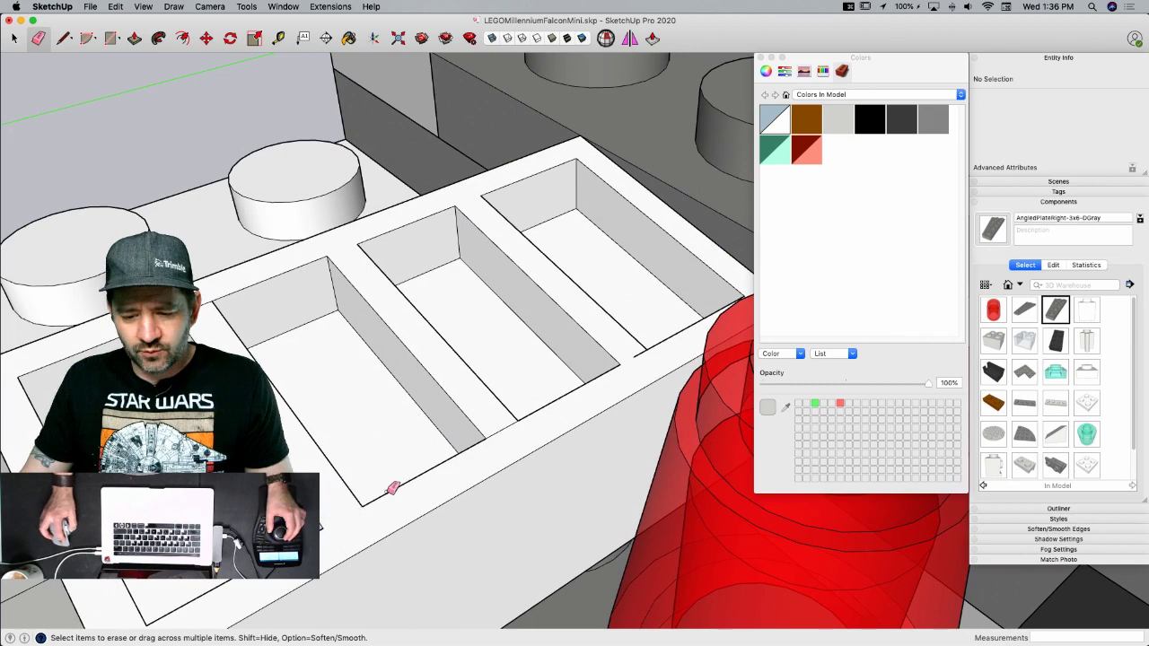
pyautogui.moveTo(508, 431); pyautogui.dragTo(556, 328, button='middle')
pyautogui.press('e')
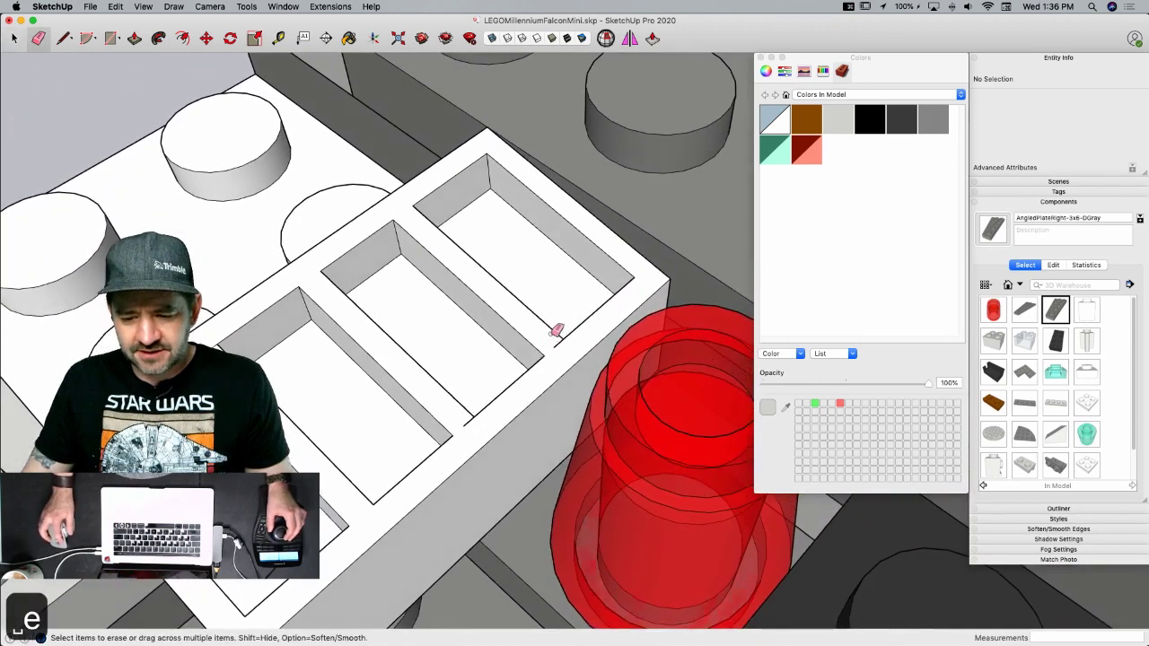
pyautogui.moveTo(466, 426); pyautogui.dragTo(504, 382)
pyautogui.moveTo(555, 347); pyautogui.dragTo(543, 337)
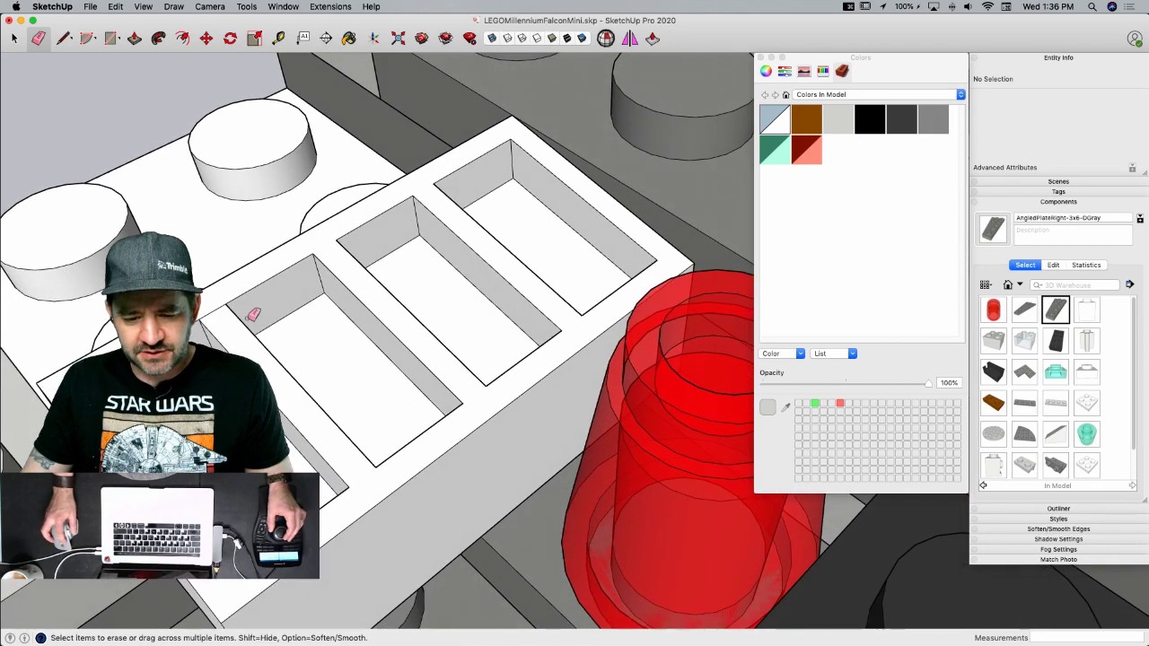
# - Rotate a copy of the entire grilled block about the plate's centre between the four studs onto the plate's opposite side
pyautogui.moveTo(248, 323)
pyautogui.mouseDown(button='middle')
pyautogui.moveTo(501, 460)
pyautogui.moveTo(413, 366)
pyautogui.mouseUp(button='middle')
pyautogui.press('space')
pyautogui.click(411, 368)
pyautogui.tripleClick(411, 368)
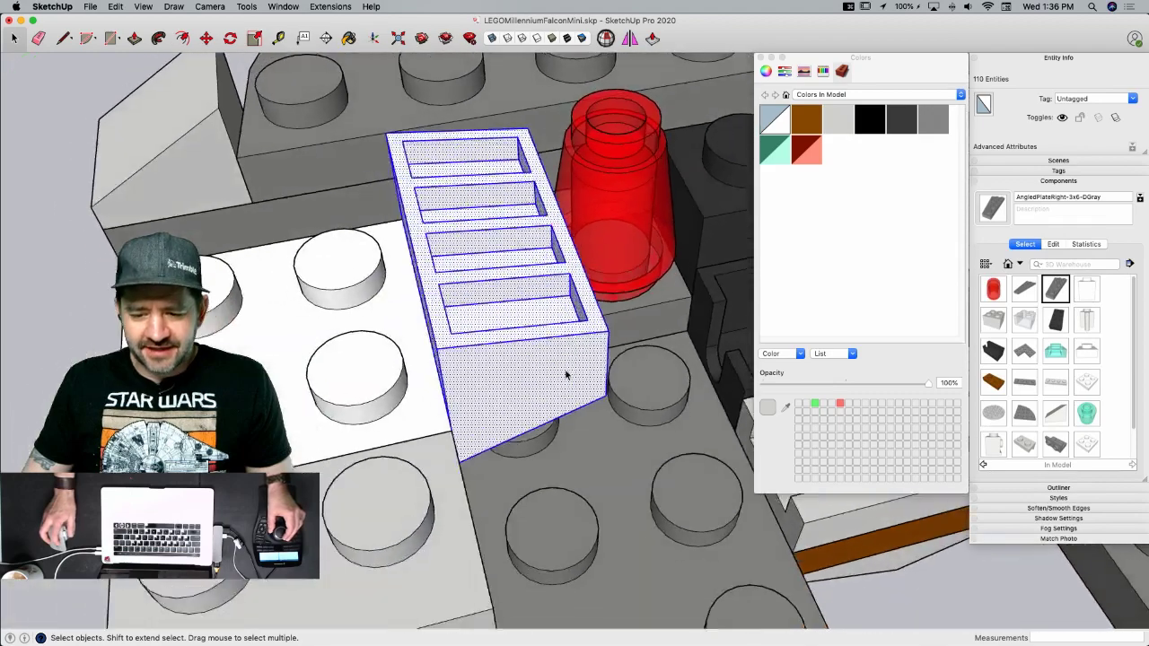
pyautogui.moveTo(478, 362); pyautogui.dragTo(503, 328, button='middle')
pyautogui.press('q')
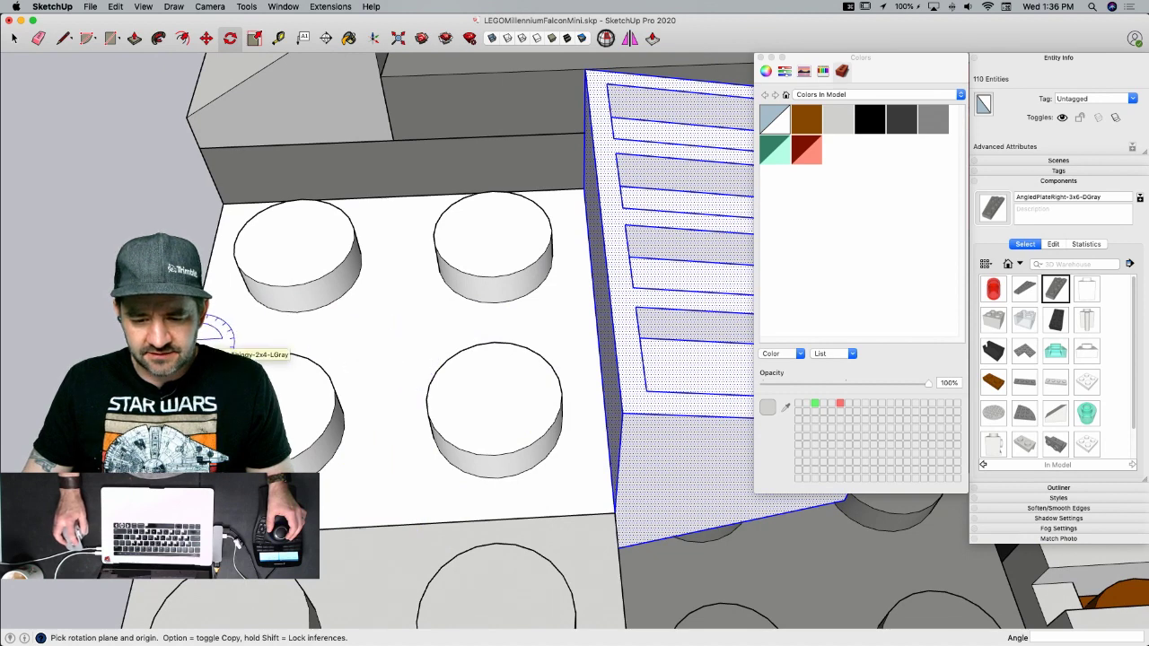
pyautogui.click(395, 339)
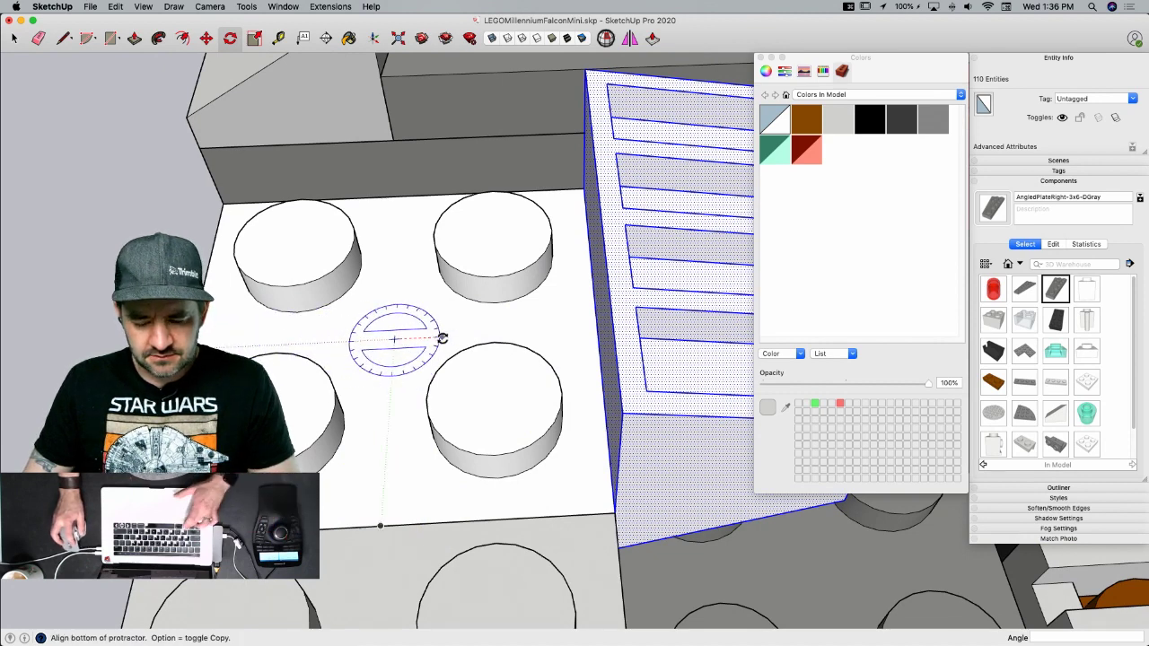
pyautogui.click(442, 338)
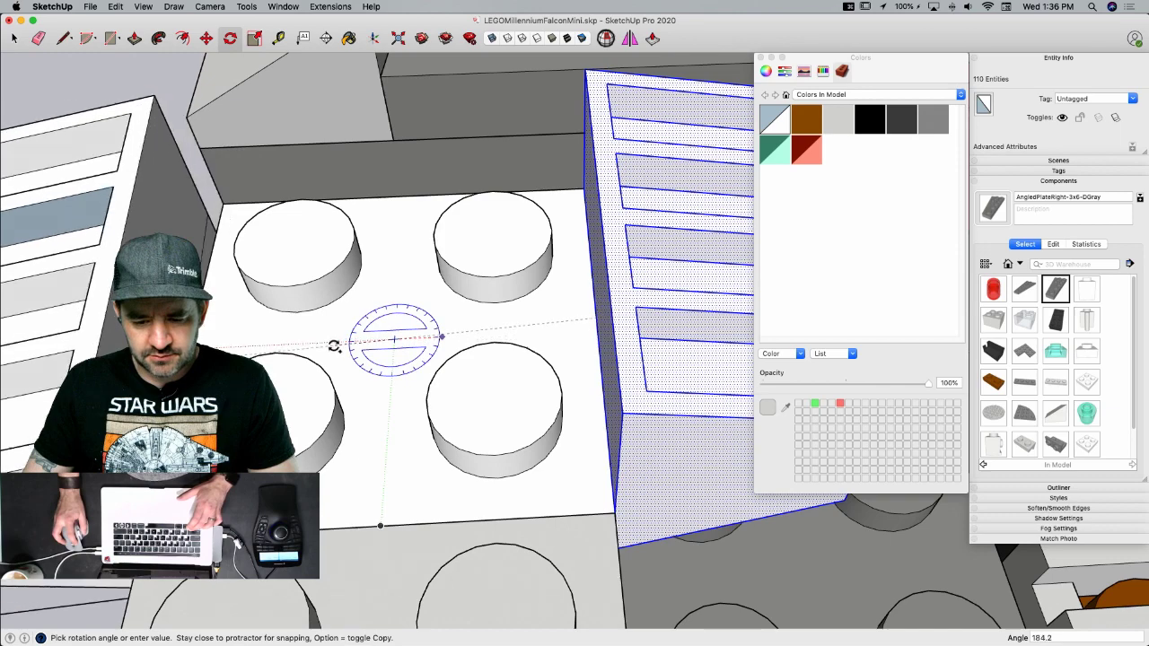
pyautogui.click(335, 341)
pyautogui.press('space')
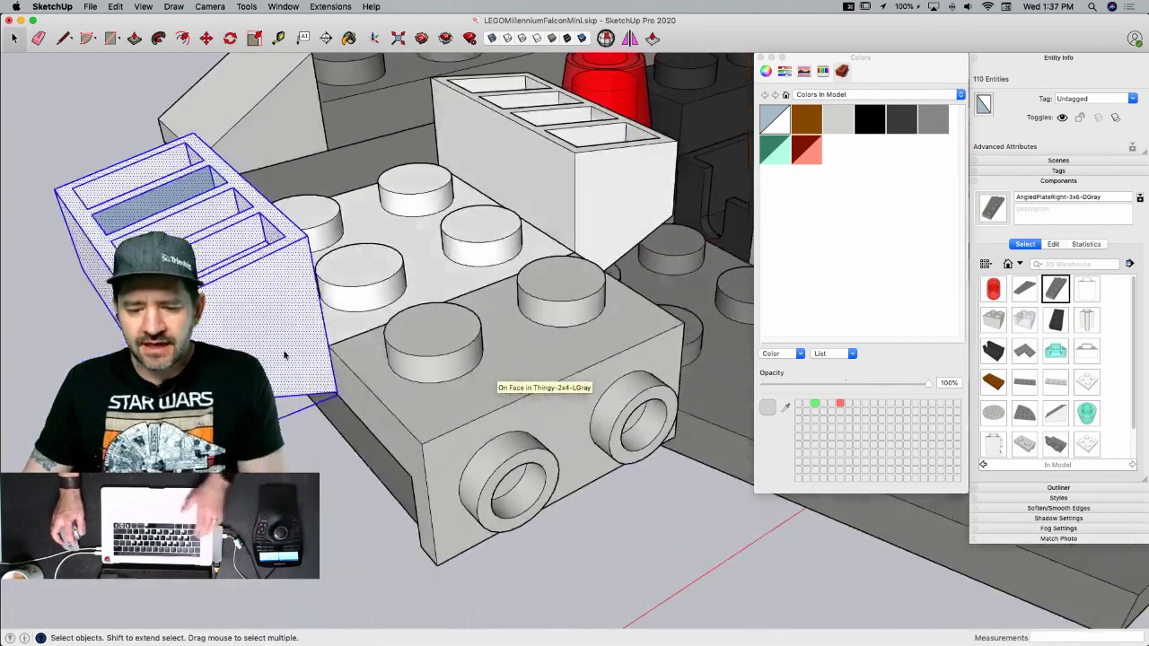
# - Cut both grilled blocks and paste them in place inside the Thingy-2x4-LGray component
pyautogui.click(277, 350)
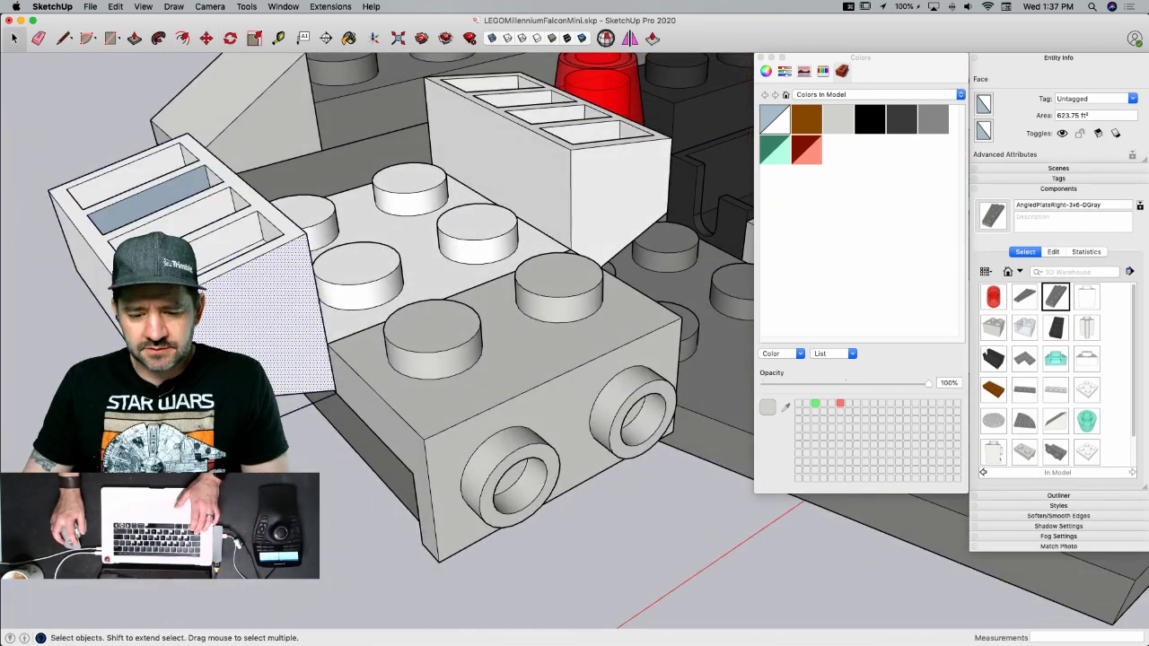
pyautogui.tripleClick(269, 337)
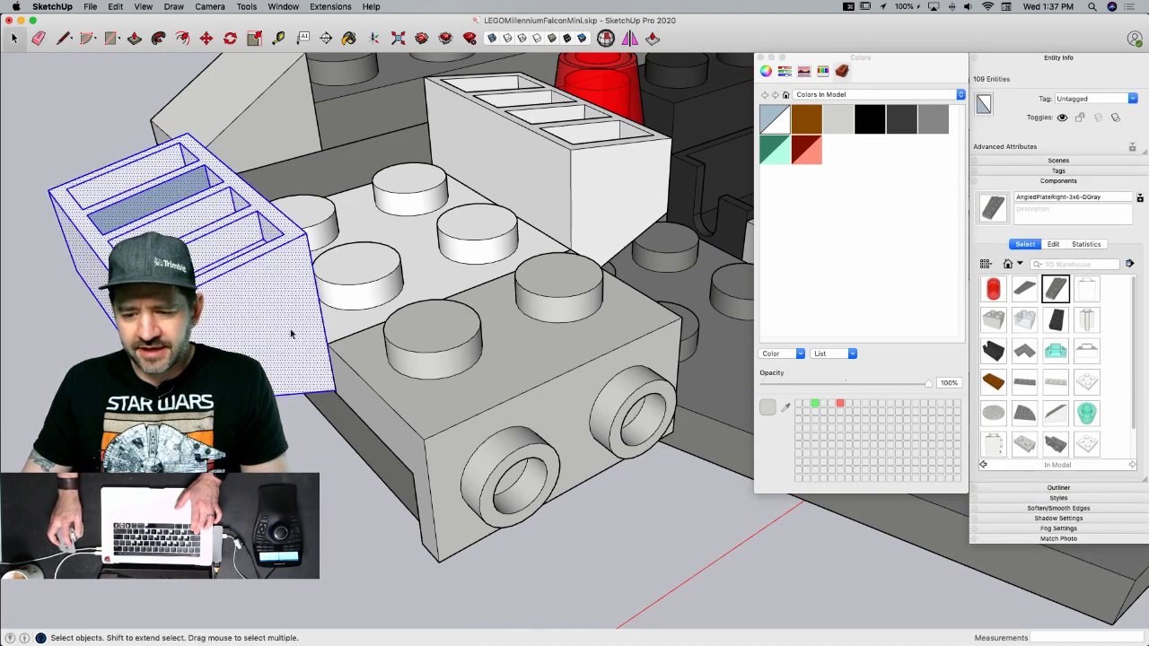
pyautogui.keyDown('shift'); pyautogui.tripleClick(619, 208); pyautogui.keyUp('shift')
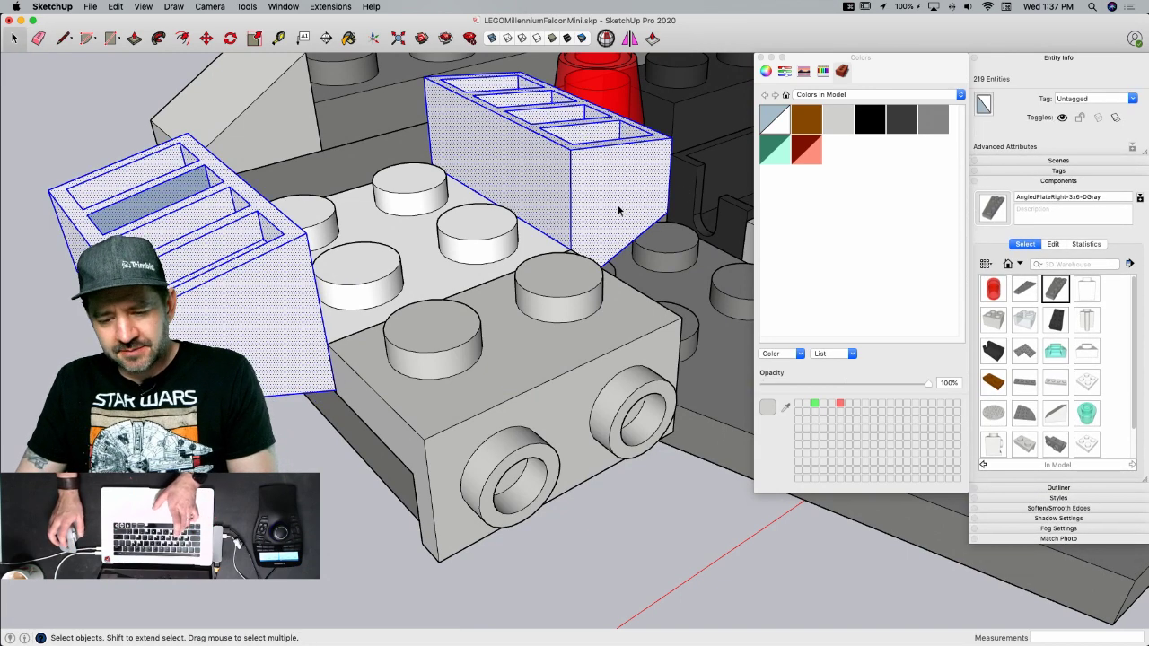
pyautogui.press('super+x')
pyautogui.doubleClick(413, 257)
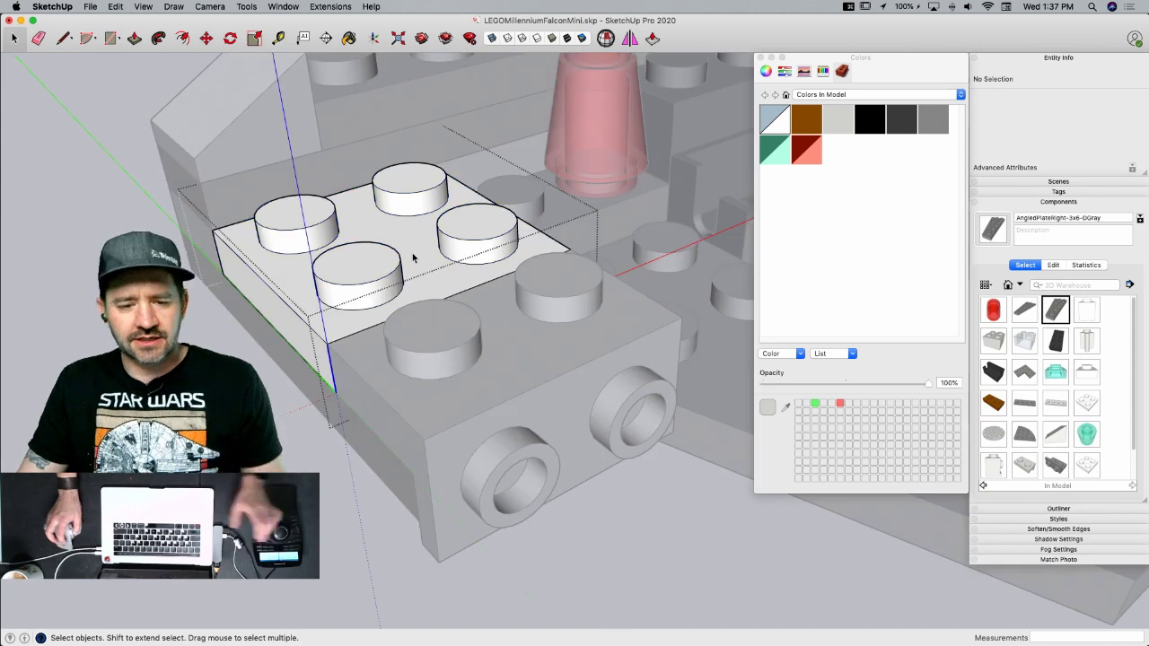
pyautogui.click(115, 6)
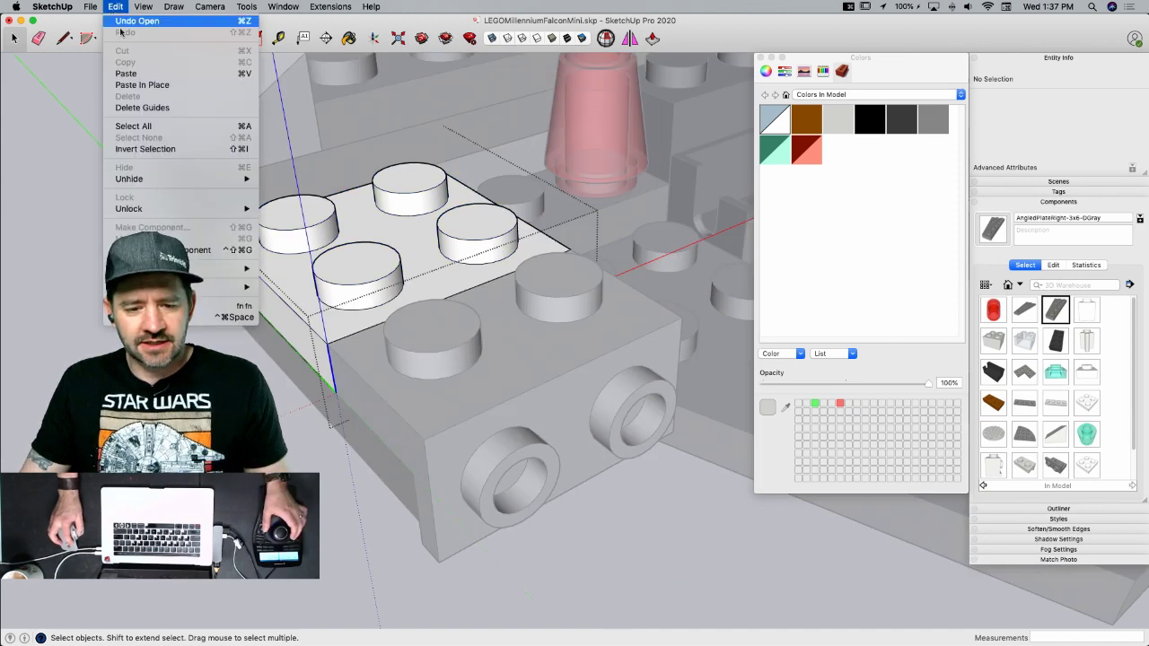
pyautogui.click(140, 86)
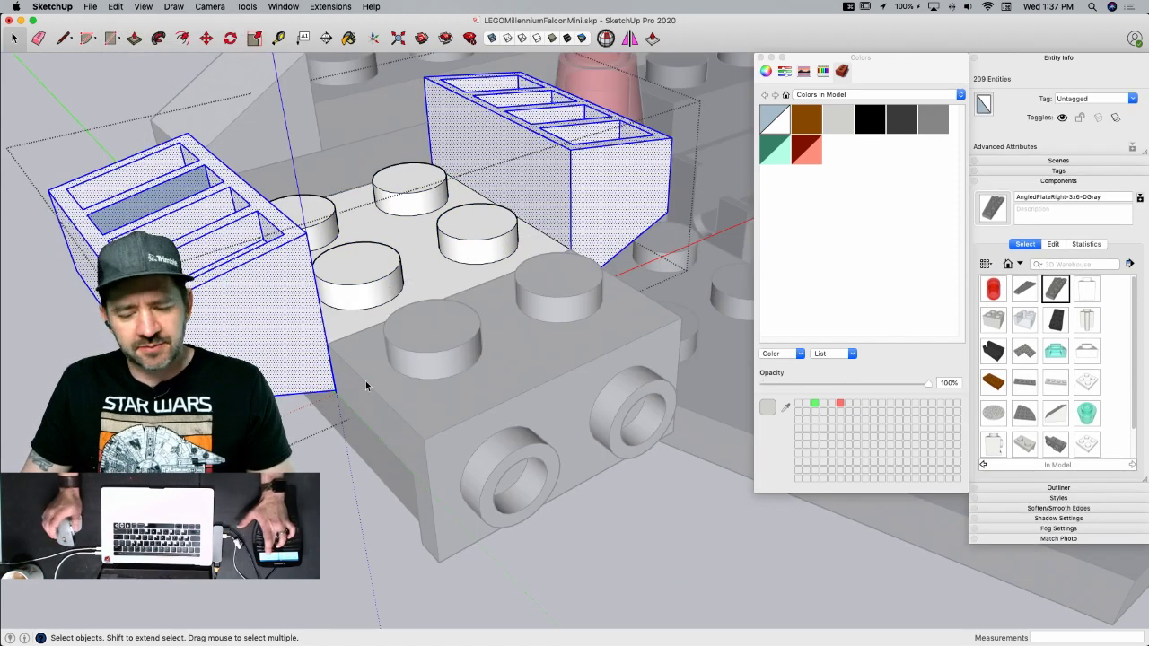
# - Erase the seam edges on the component's sides where the grilled blocks meet the studded plate
pyautogui.press('q')
pyautogui.press('e')
pyautogui.scroll(5, 242, 332)
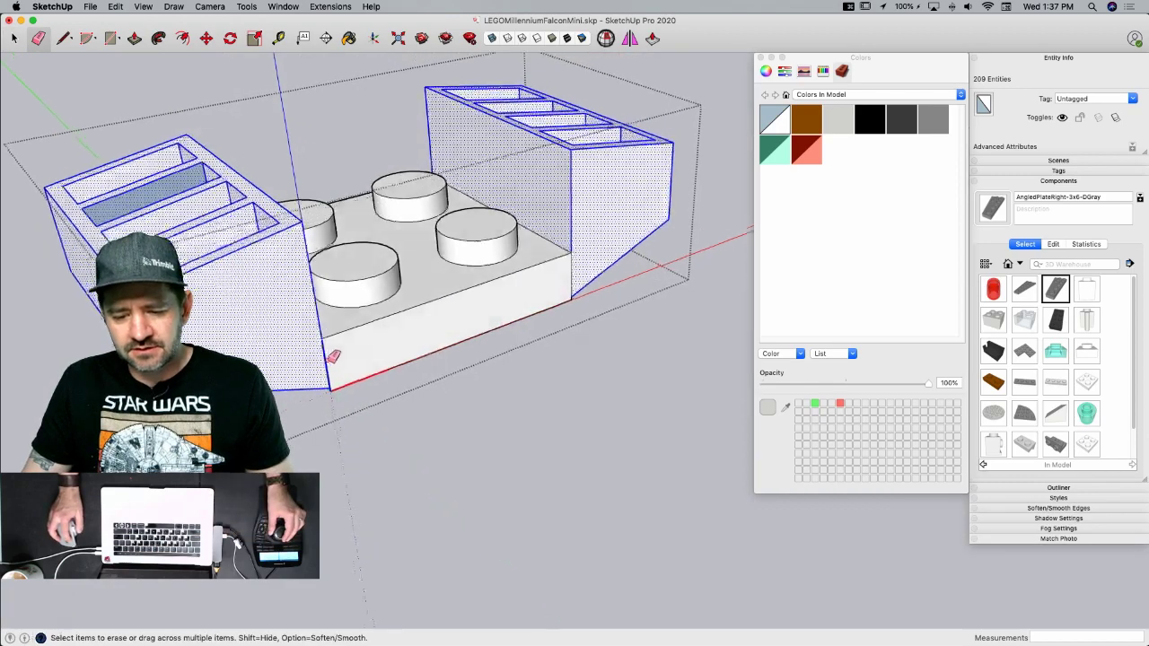
pyautogui.click(209, 328)
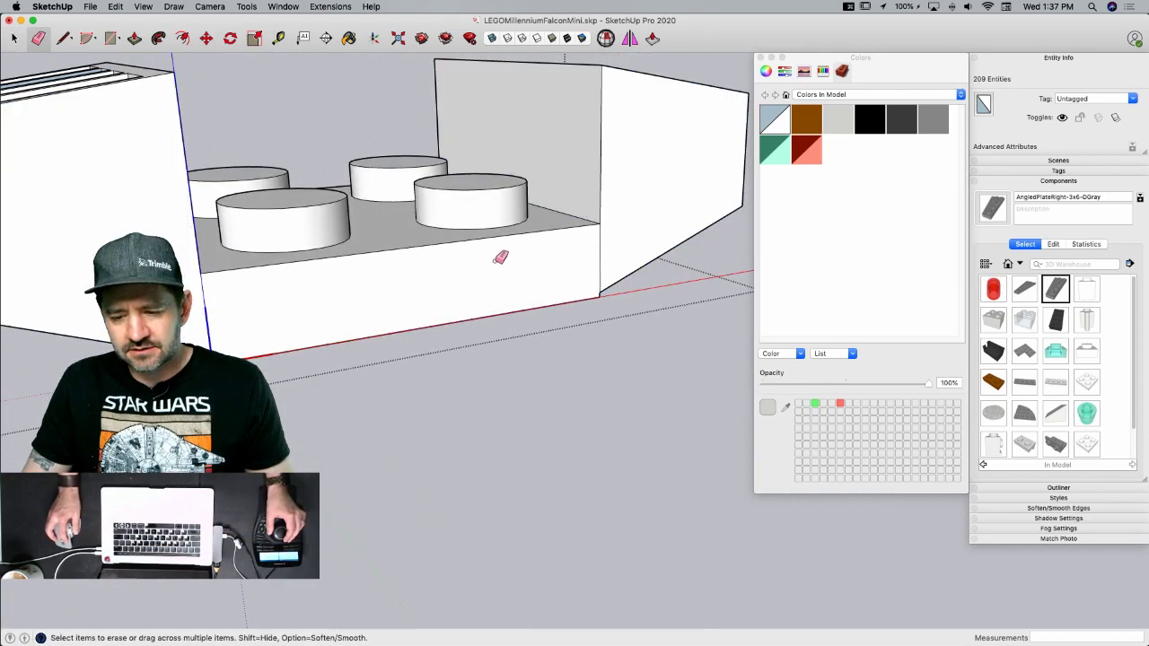
pyautogui.click(600, 258)
pyautogui.moveTo(600, 257); pyautogui.dragTo(580, 372, button='middle')
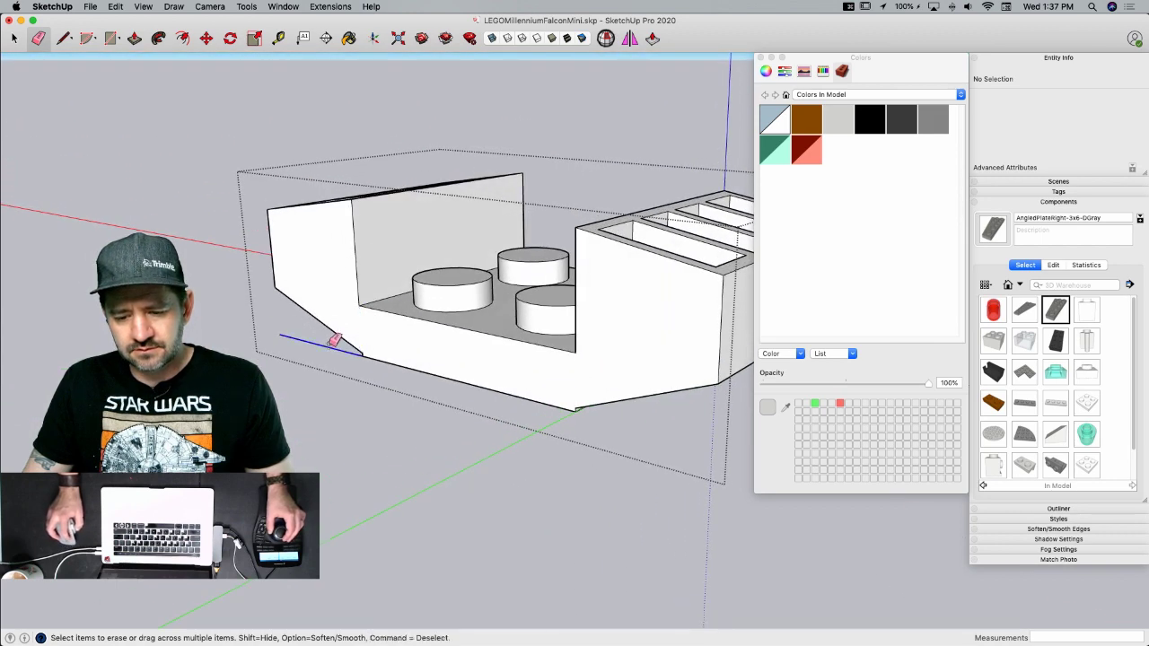
# - Orient the component's faces consistently from the inner block wall and check the geometry with Solid Inspector
pyautogui.moveTo(414, 357); pyautogui.dragTo(502, 179, button='middle')
pyautogui.rightClick(384, 256)
pyautogui.click(419, 369)
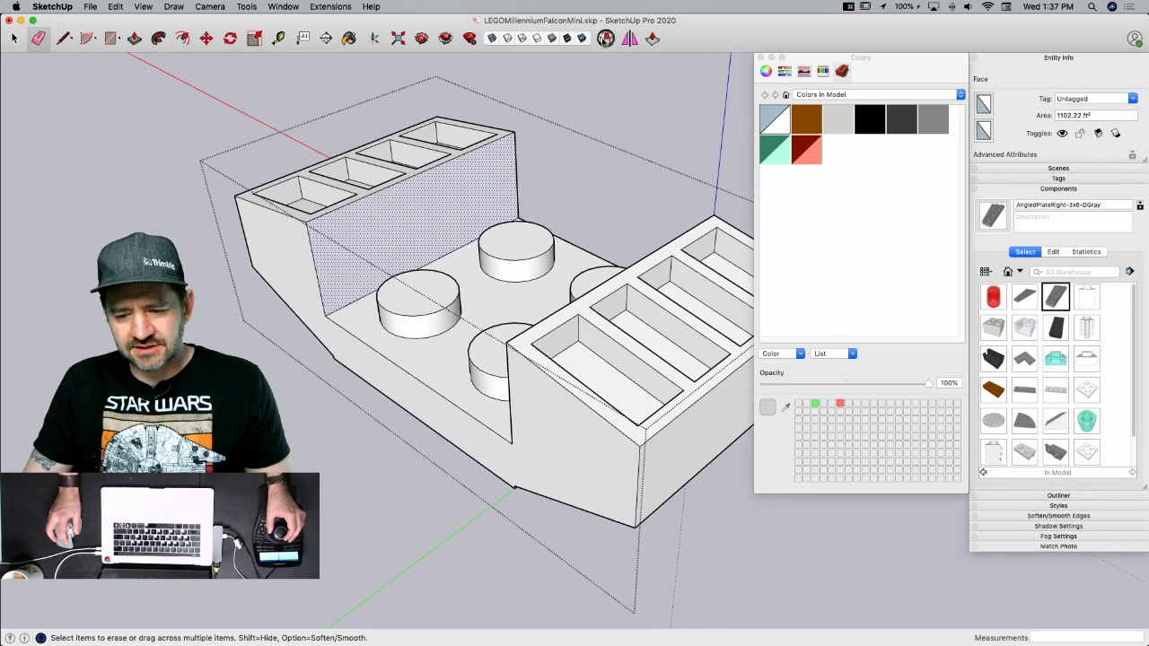
pyautogui.click(606, 38)
pyautogui.click(313, 146)
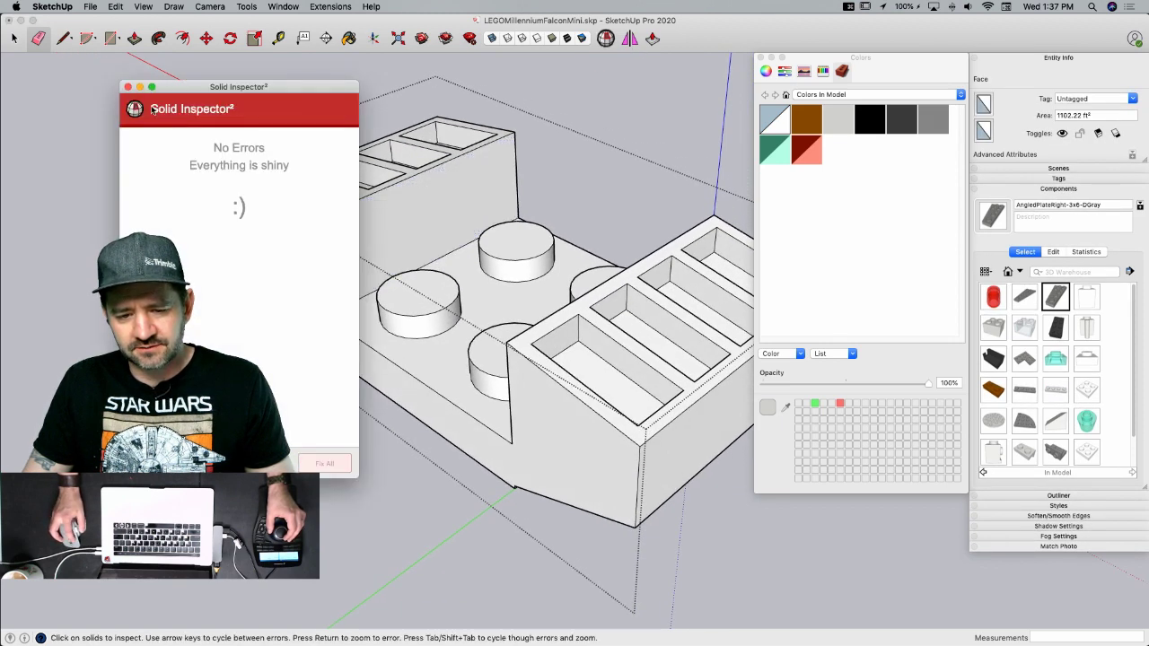
pyautogui.click(127, 87)
# - Paint all geometry of the Thingy-2x4-LGray part light gray and close the component
pyautogui.moveTo(467, 162)
pyautogui.mouseDown(button='middle')
pyautogui.moveTo(561, 136)
pyautogui.moveTo(548, 296)
pyautogui.moveTo(538, 353)
pyautogui.moveTo(526, 359)
pyautogui.mouseUp(button='middle')
pyautogui.tripleClick(526, 359)
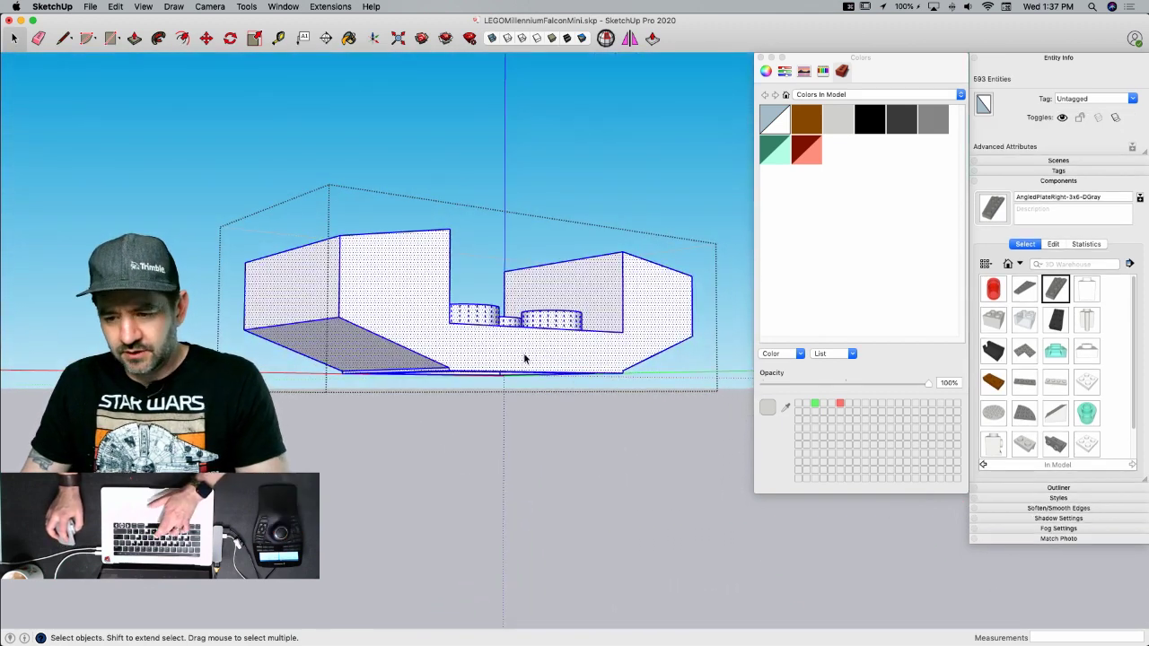
pyautogui.press('b')
pyautogui.click(664, 287)
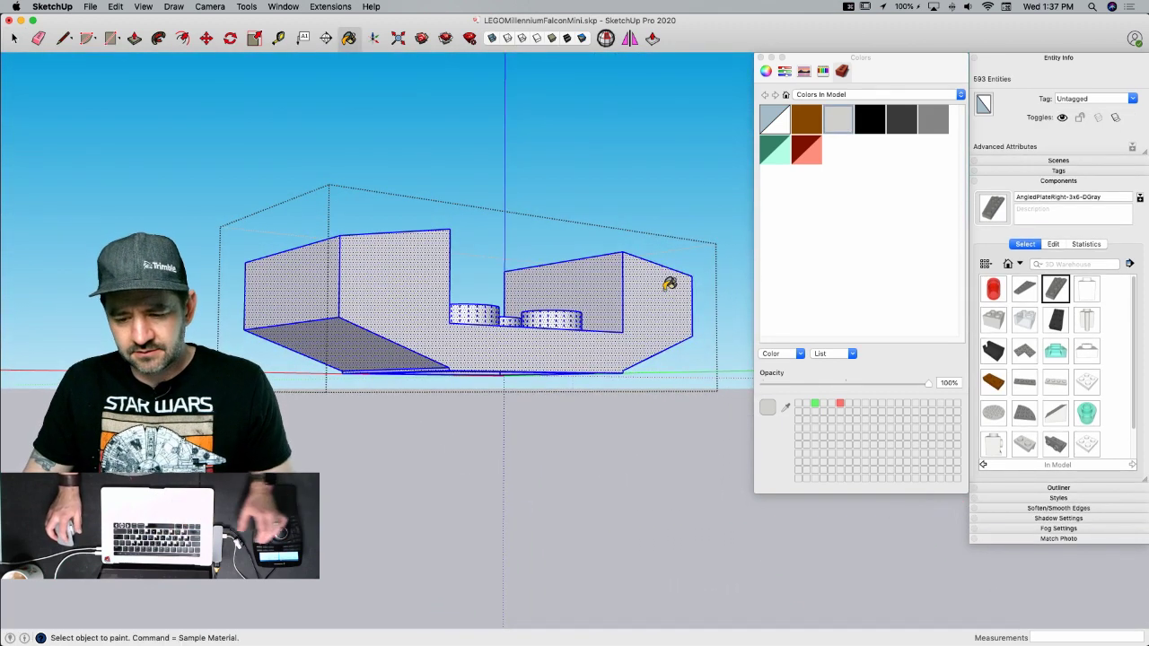
pyautogui.press('space')
pyautogui.click(635, 218)
pyautogui.moveTo(634, 217); pyautogui.dragTo(582, 158, button='middle')
pyautogui.click(582, 158)
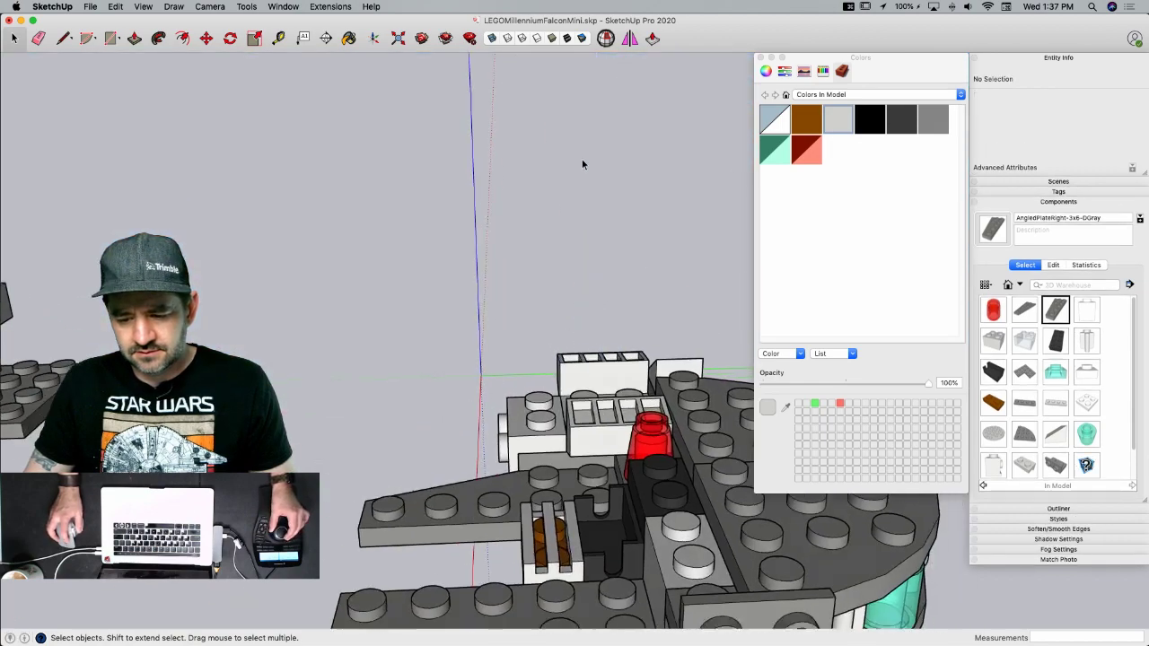
# - Copy the finished Thingy-2x4-LGray part from the ship to the end of the spare-parts layout
pyautogui.scroll(-6, 583, 219)
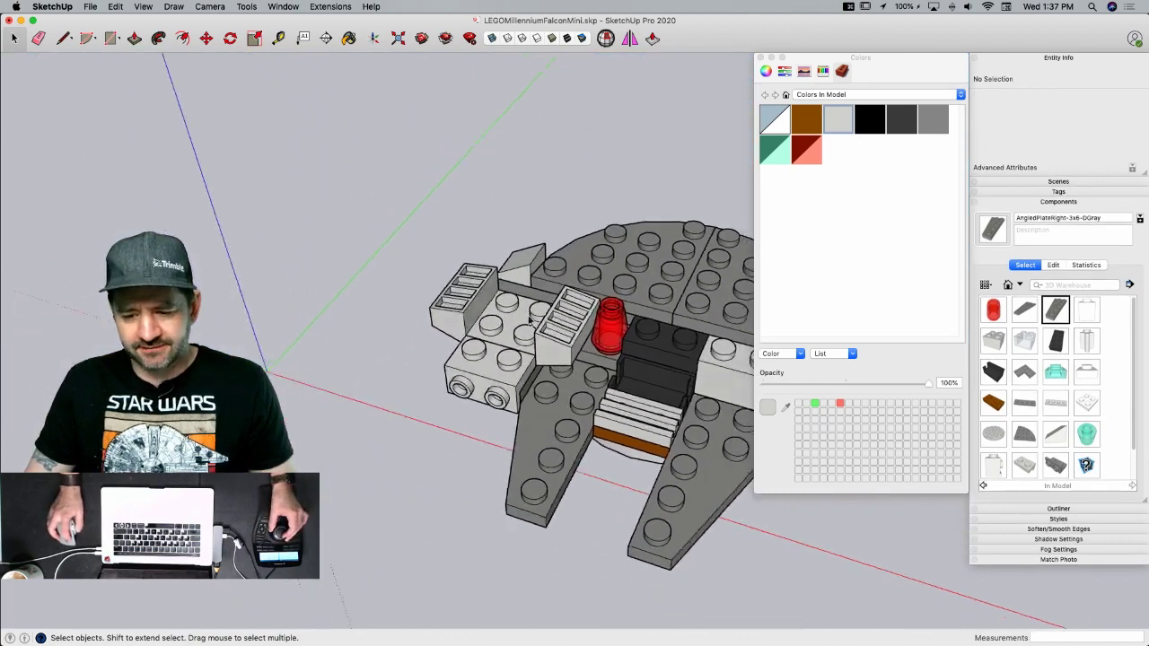
pyautogui.click(654, 276)
pyautogui.click(647, 290)
pyautogui.press('m')
pyautogui.scroll(8, 642, 274)
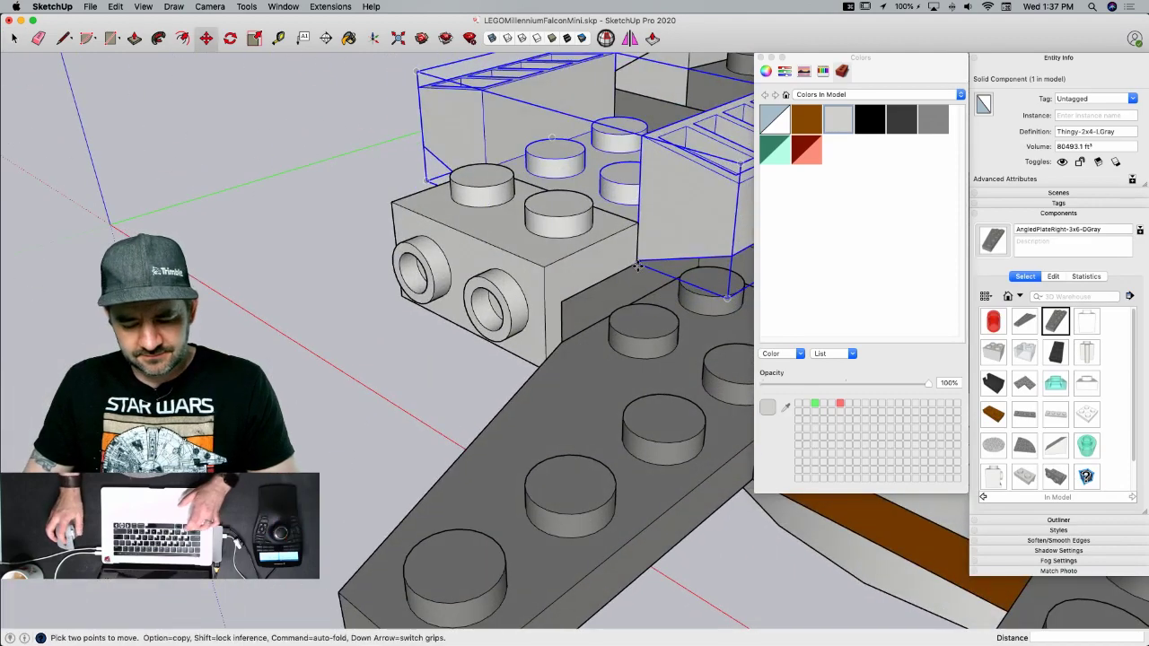
pyautogui.click(631, 260)
pyautogui.press('alt')
pyautogui.scroll(-10, 362, 192)
pyautogui.scroll(5, 503, 359)
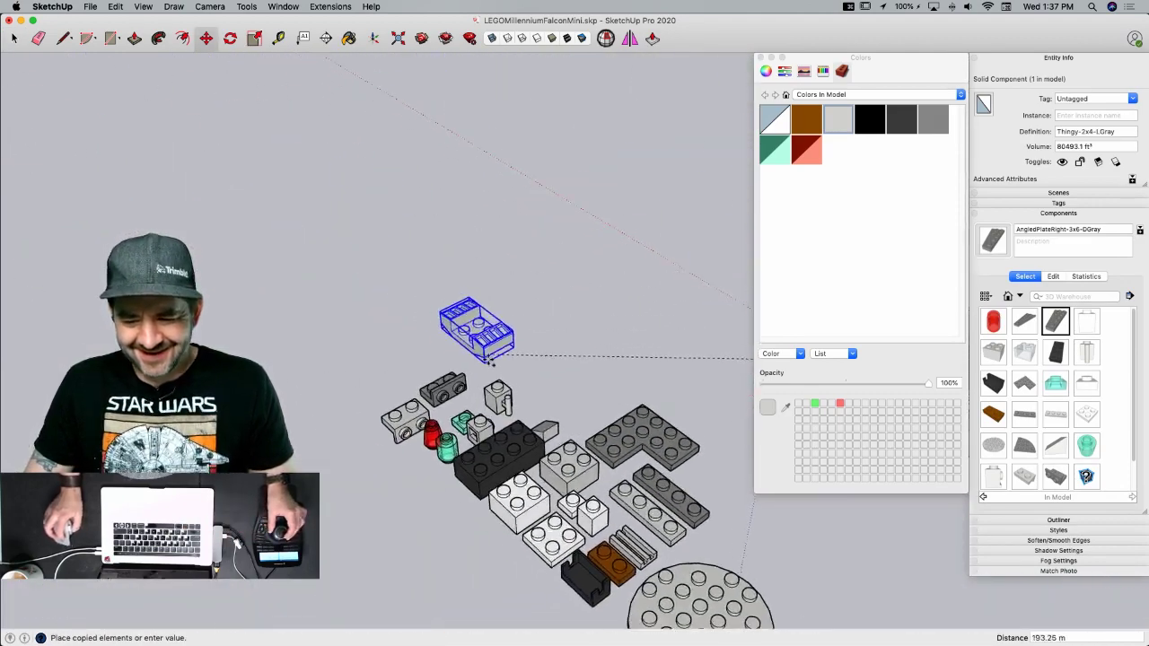
pyautogui.click(538, 269)
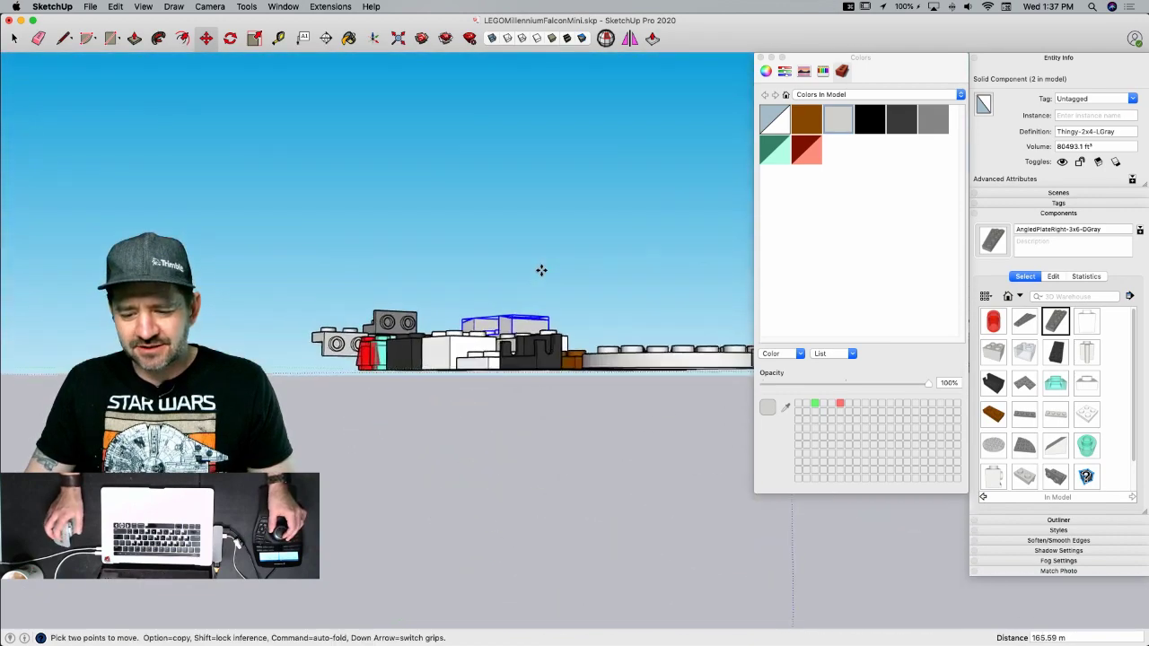
# - Lower the copied Thingy-2x4-LGray part about 12.8 m vertically to the base level of the other spare parts
pyautogui.scroll(5, 488, 391)
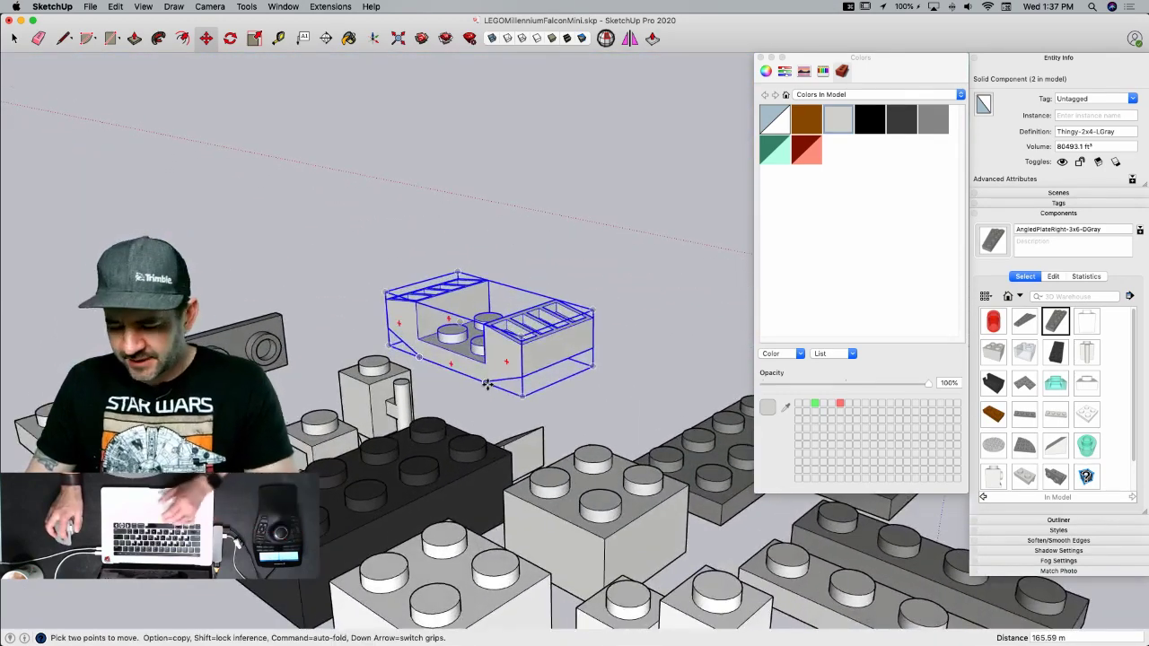
pyautogui.click(488, 384)
pyautogui.press('Up')
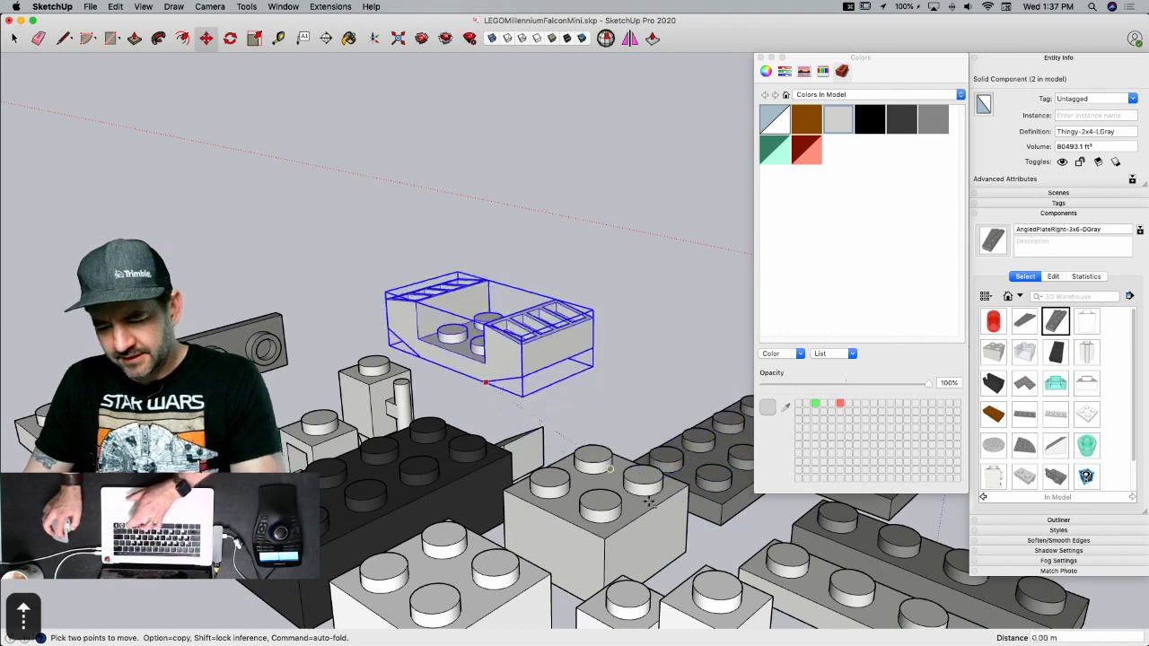
pyautogui.click(721, 526)
pyautogui.press('space')
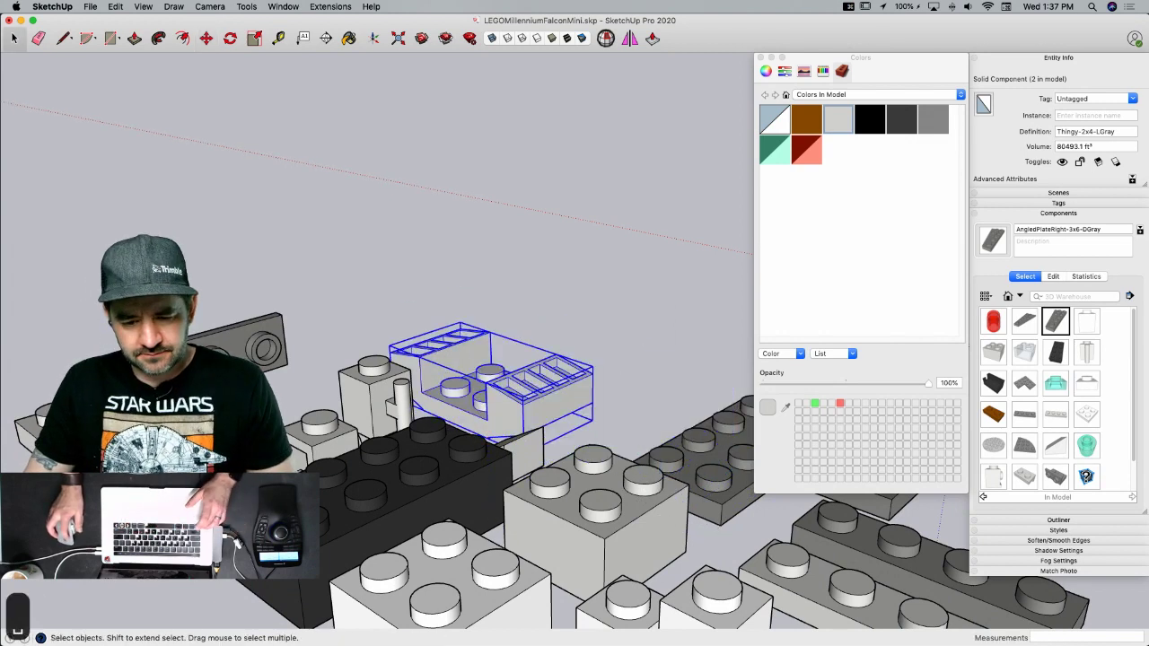
# - Lower the spare SidePlateUp-1x2-DGray part vertically to the base level of the neighbouring parts and clear the selection
pyautogui.click(261, 346)
pyautogui.press('m')
pyautogui.press('Up')
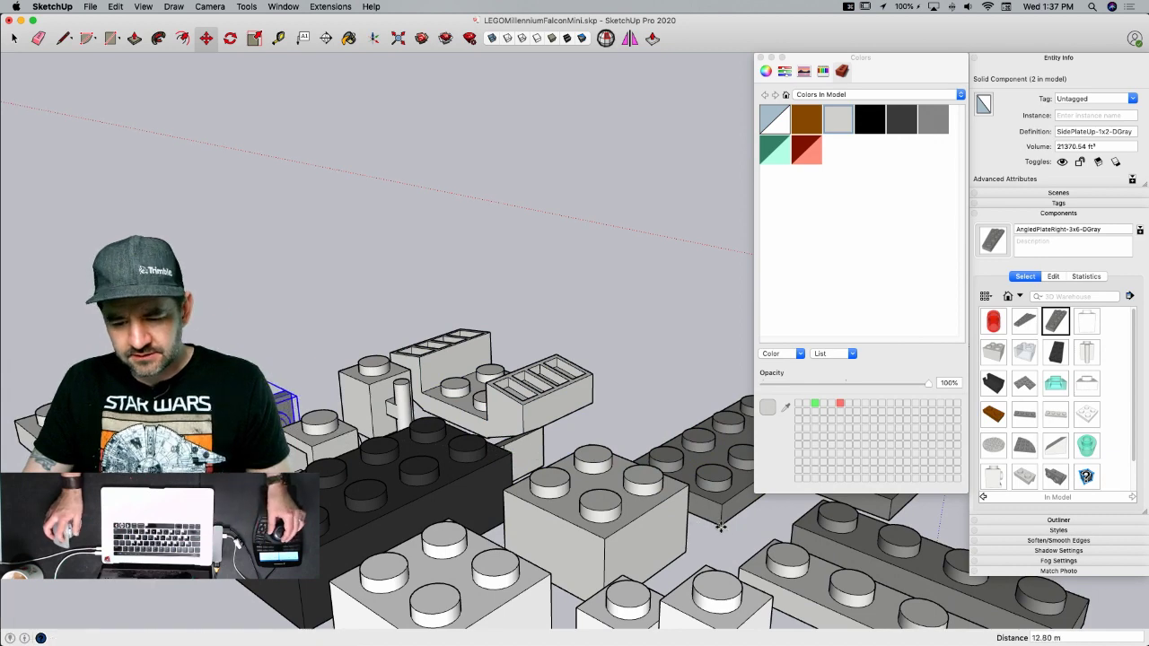
pyautogui.press('space')
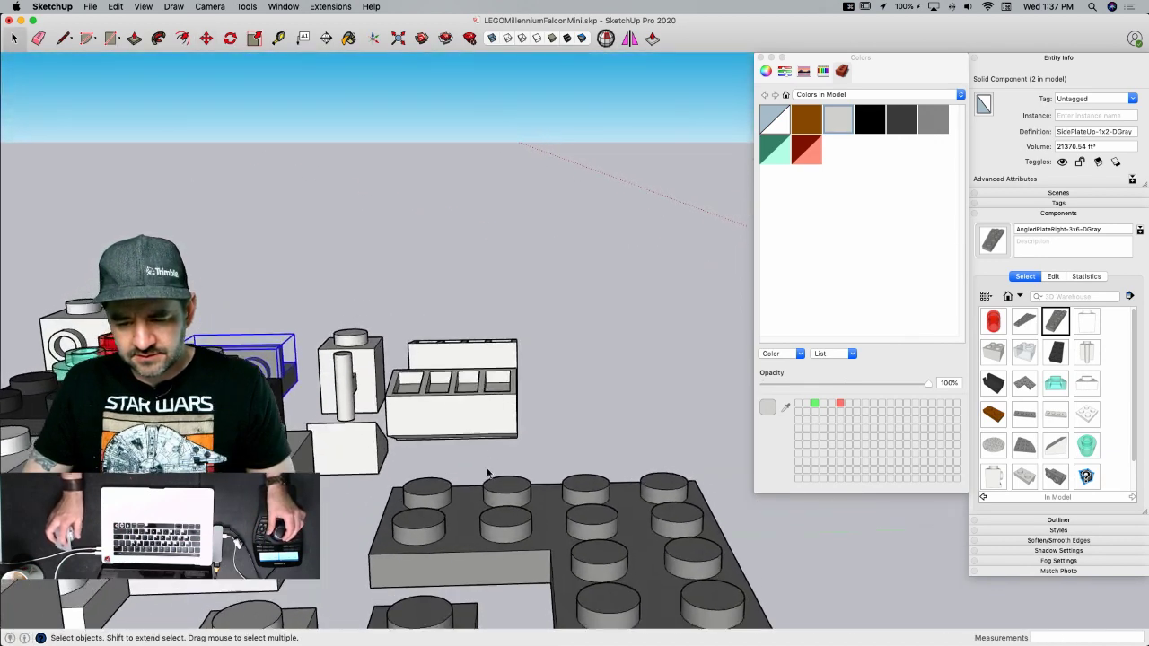
pyautogui.moveTo(489, 465); pyautogui.dragTo(482, 469, button='middle')
pyautogui.press('m')
pyautogui.click(482, 466)
pyautogui.click(525, 456)
pyautogui.press('space')
pyautogui.click(525, 458)
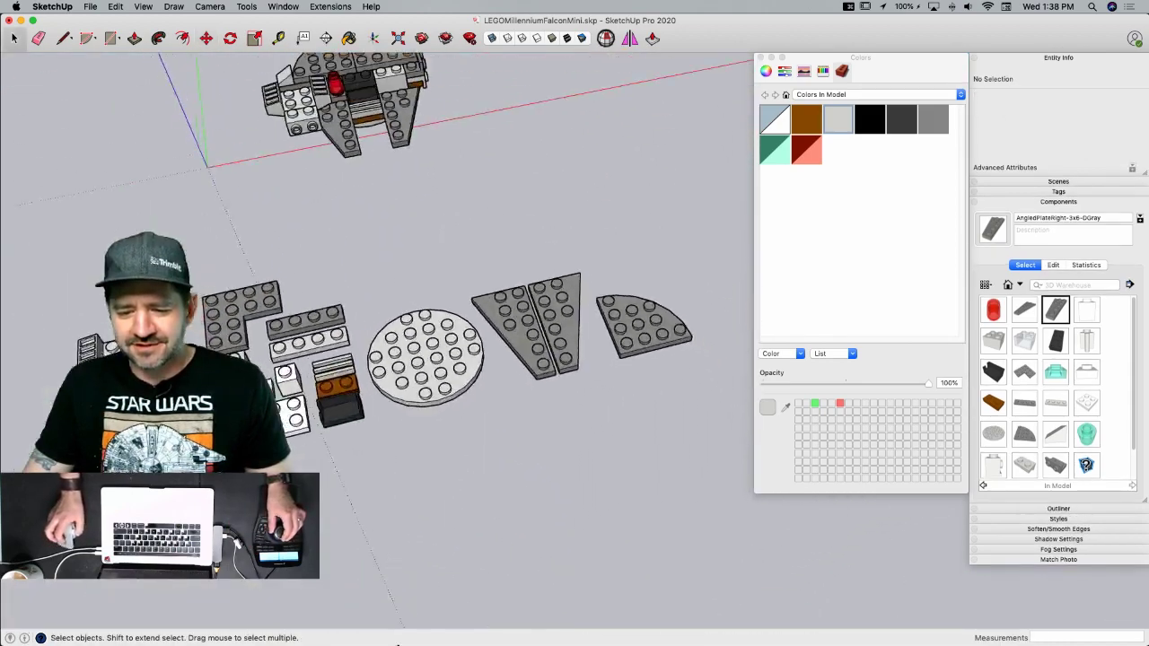
# - Save the model and compare the assembled ship with step 14 in the PDF instructions
pyautogui.press('super+s')
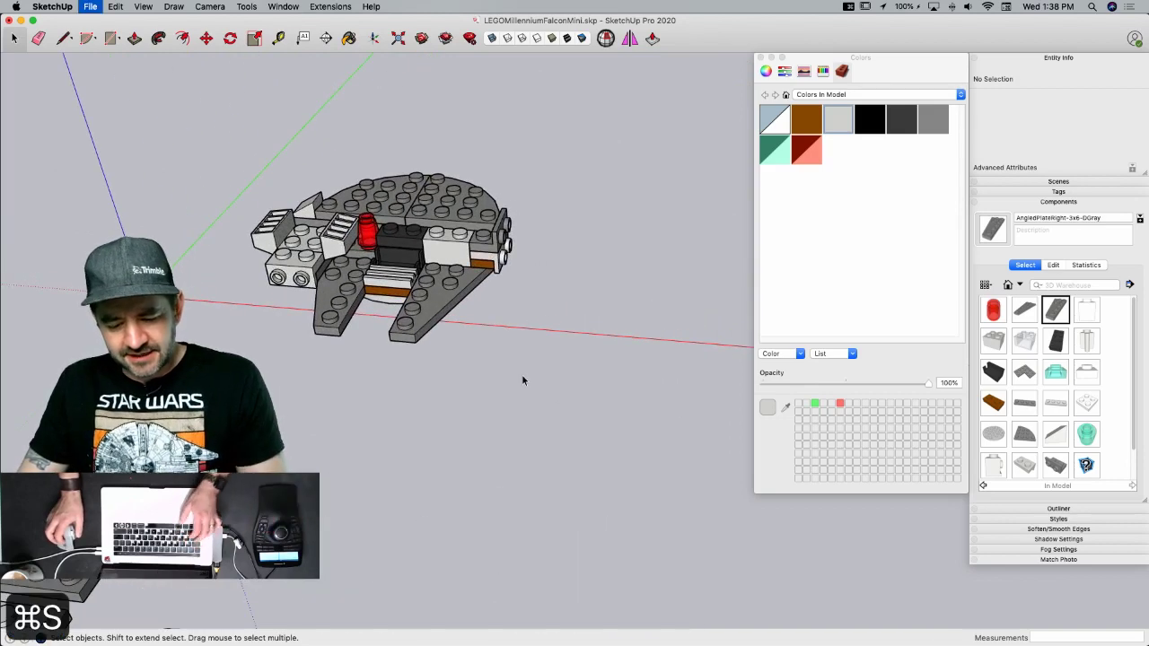
pyautogui.press('super+Tab')
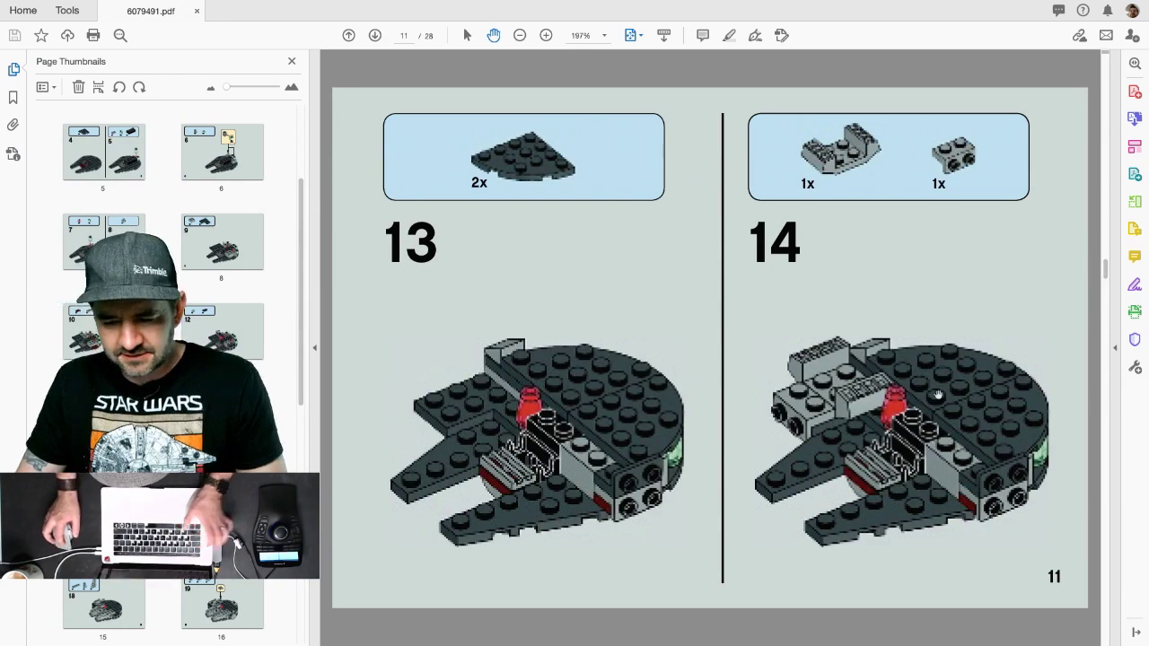
pyautogui.press('super+Tab')
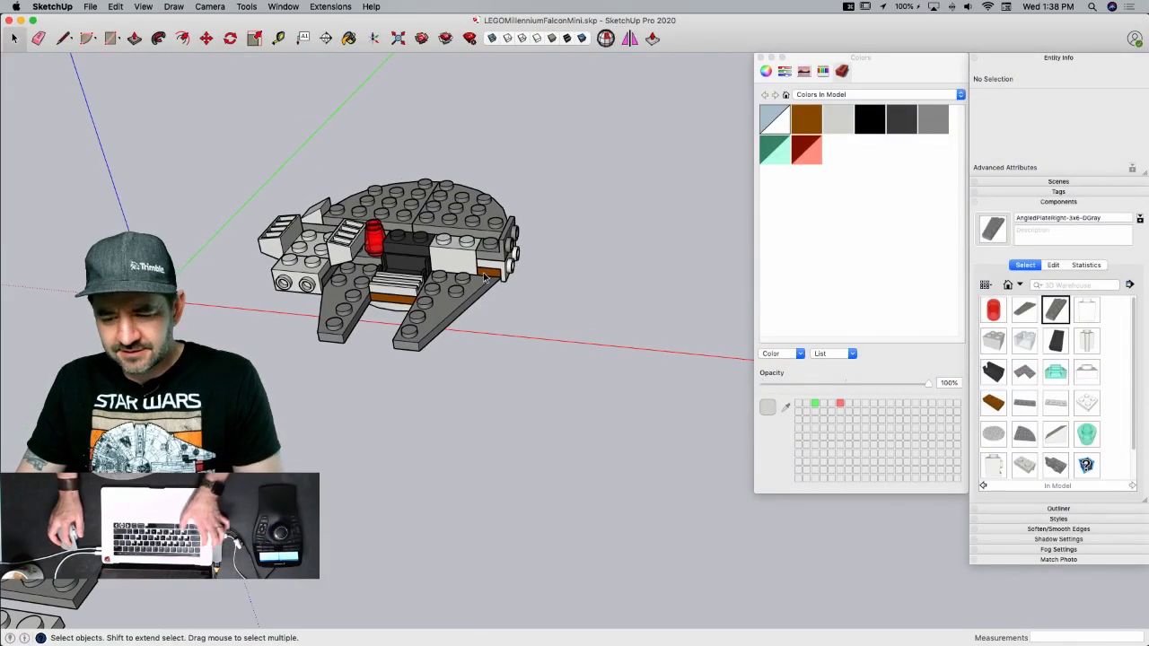
# - Look up step 15 in the PDF instructions for its parts and return to the model
pyautogui.press('super+Tab')
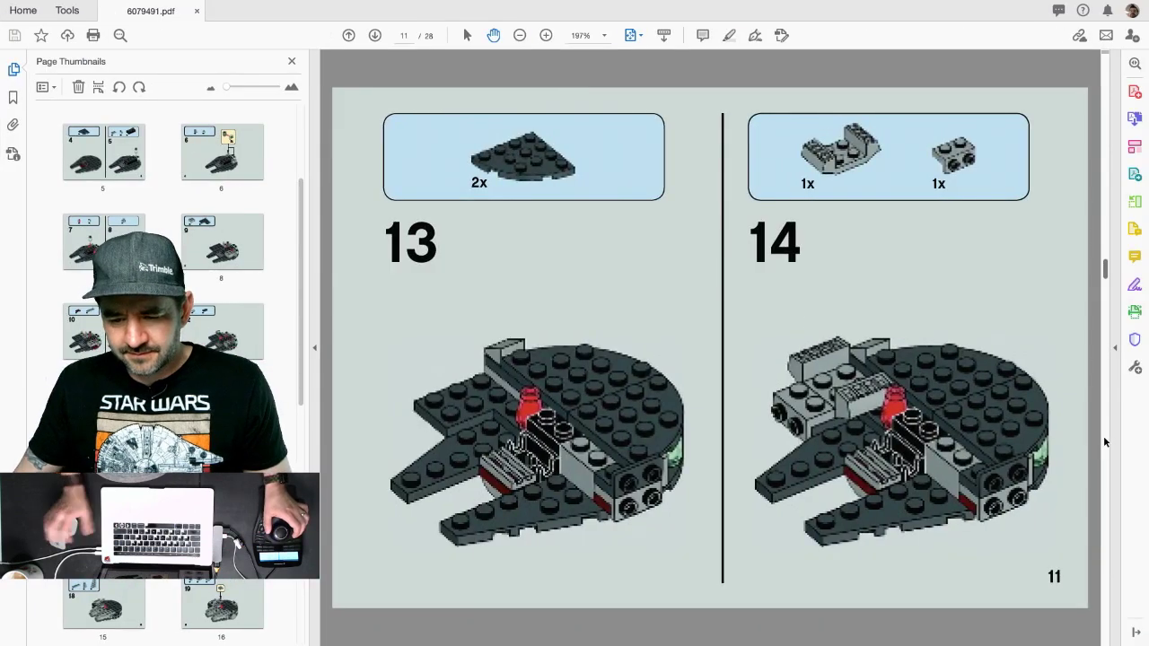
pyautogui.press('Right')
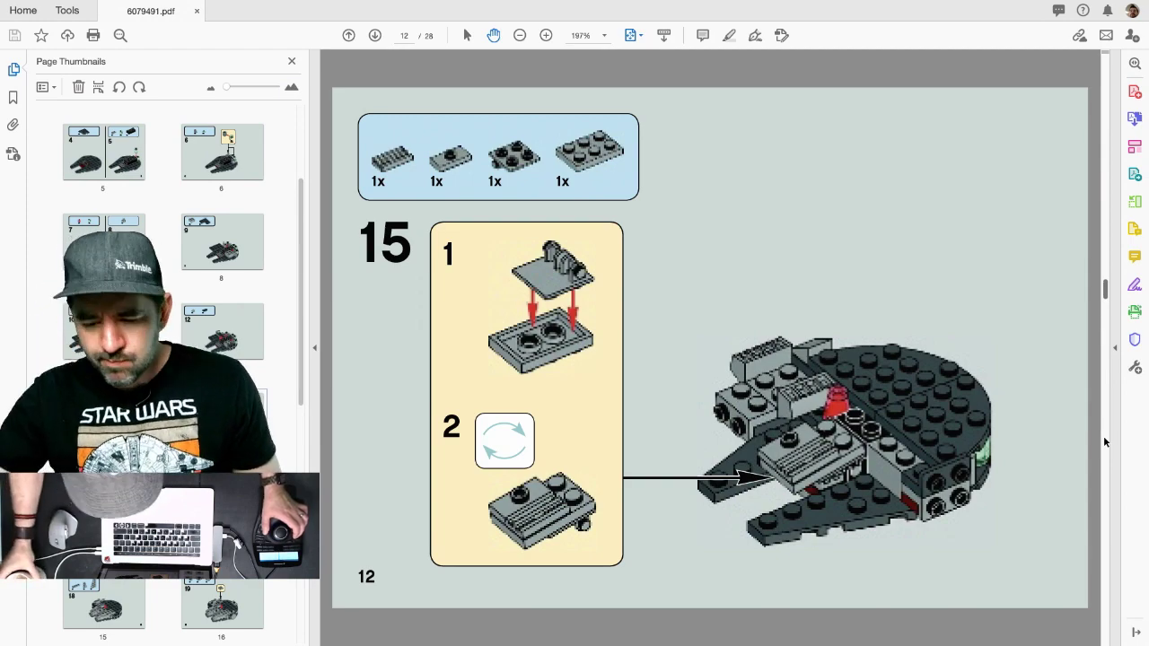
pyautogui.hotkey('ctrl', 'Left')
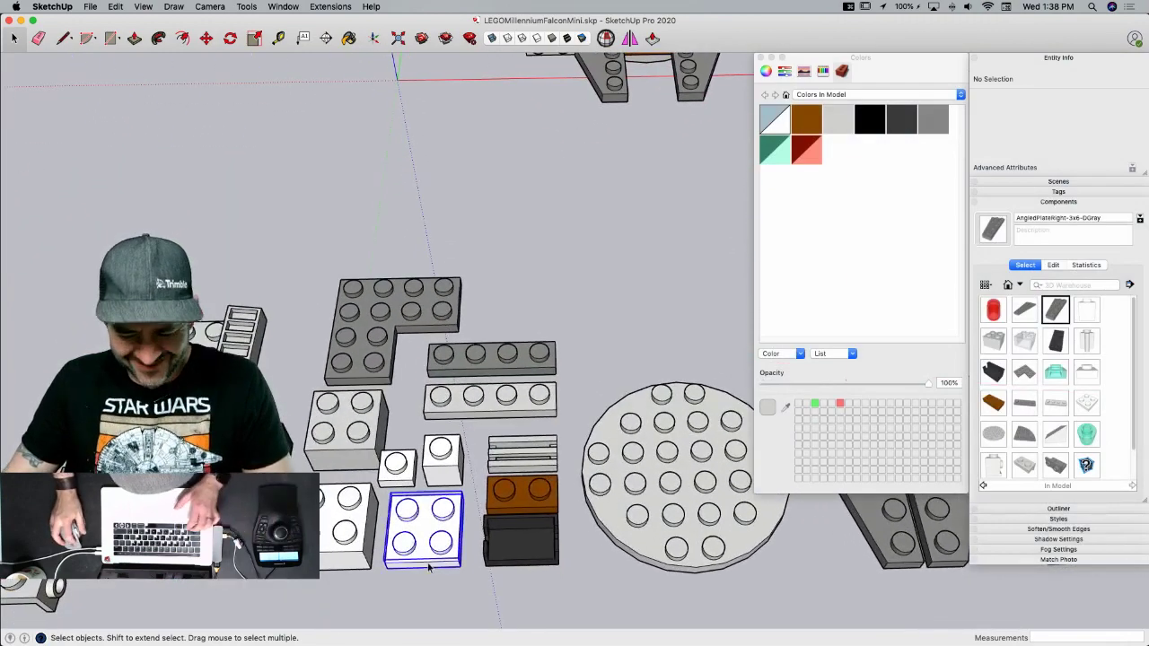
# - Copy the white 2x2 plate from the spare-parts layout to the empty area beside the ship
pyautogui.click(448, 539)
pyautogui.press('m')
pyautogui.click(433, 562)
pyautogui.press('alt')
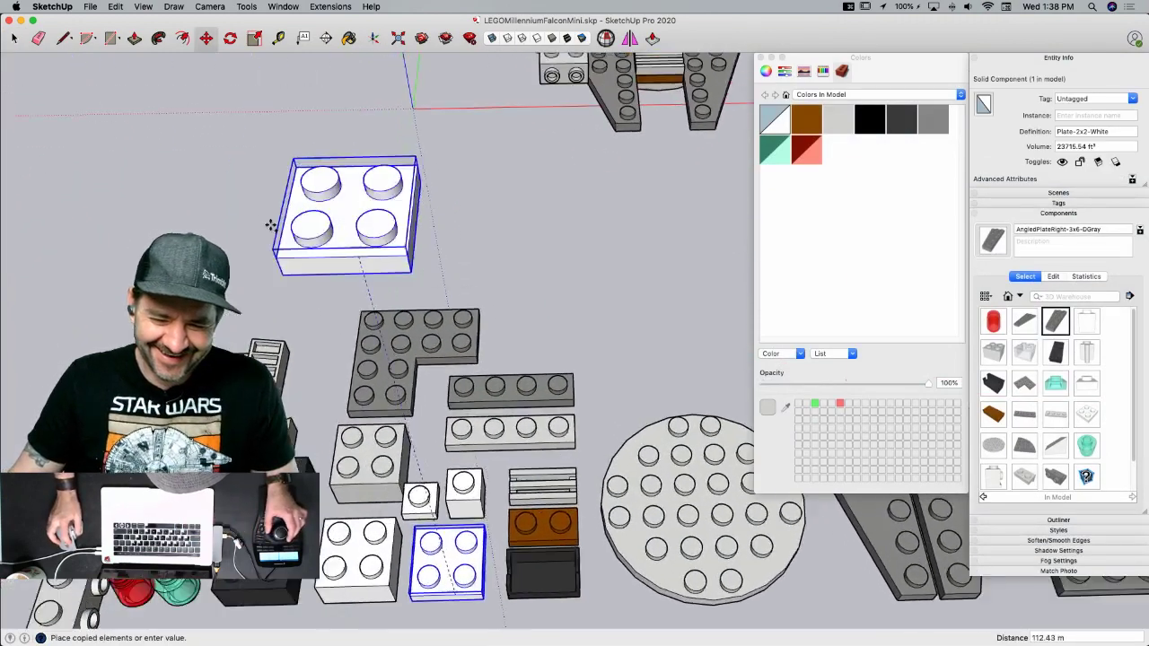
pyautogui.click(297, 250)
pyautogui.press('space')
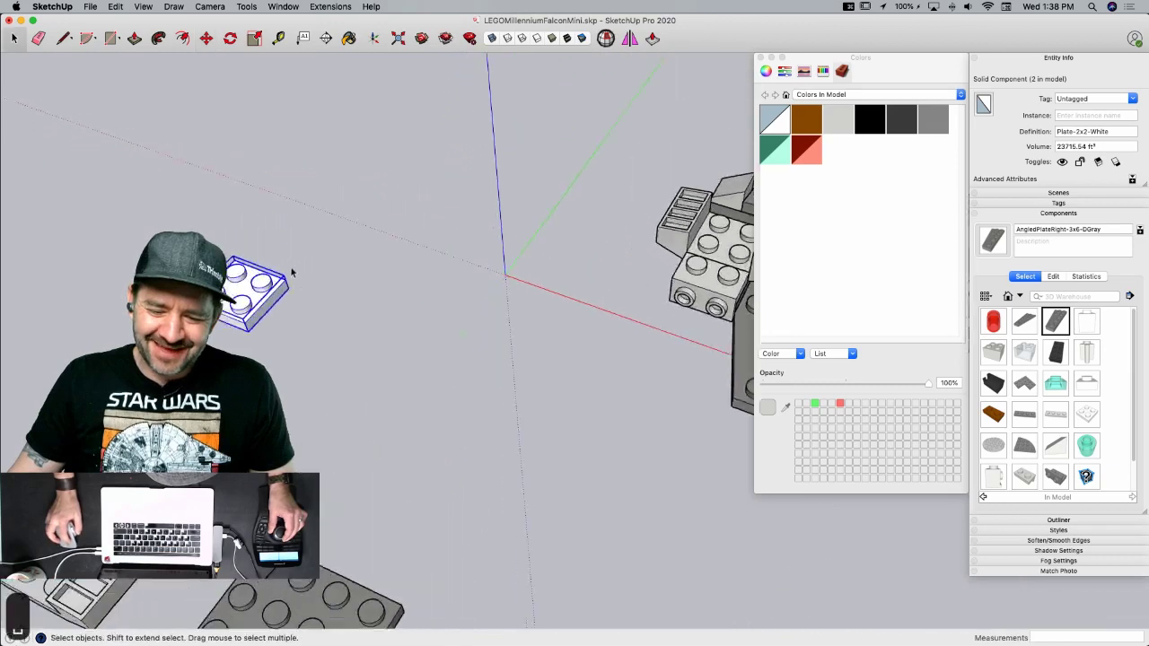
# - Copy the 2x2 plate 8 m along its edge so the two overlap by one stud row as a 2x3 plate
pyautogui.press('m')
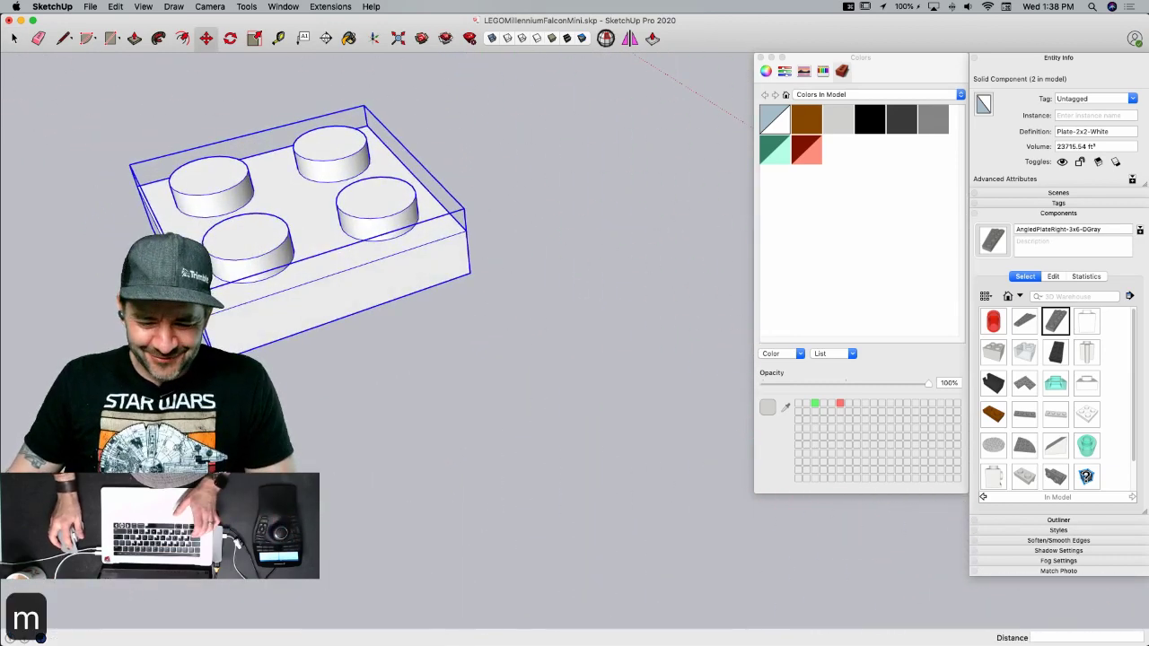
pyautogui.click(212, 354)
pyautogui.press('alt')
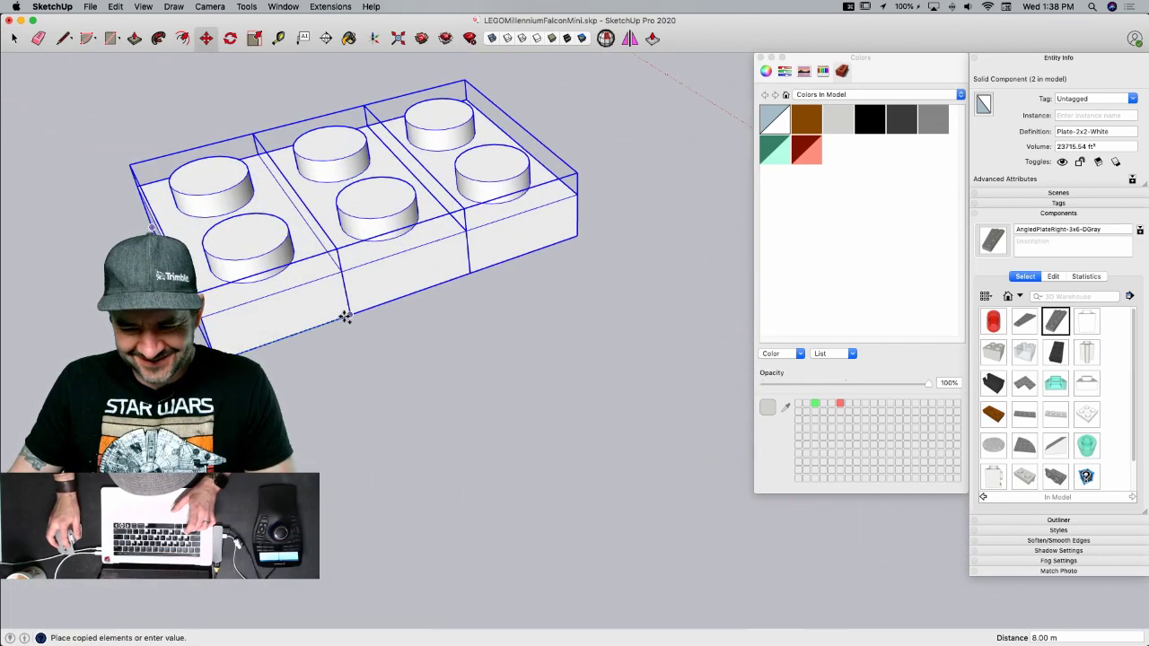
pyautogui.click(350, 316)
pyautogui.press('space')
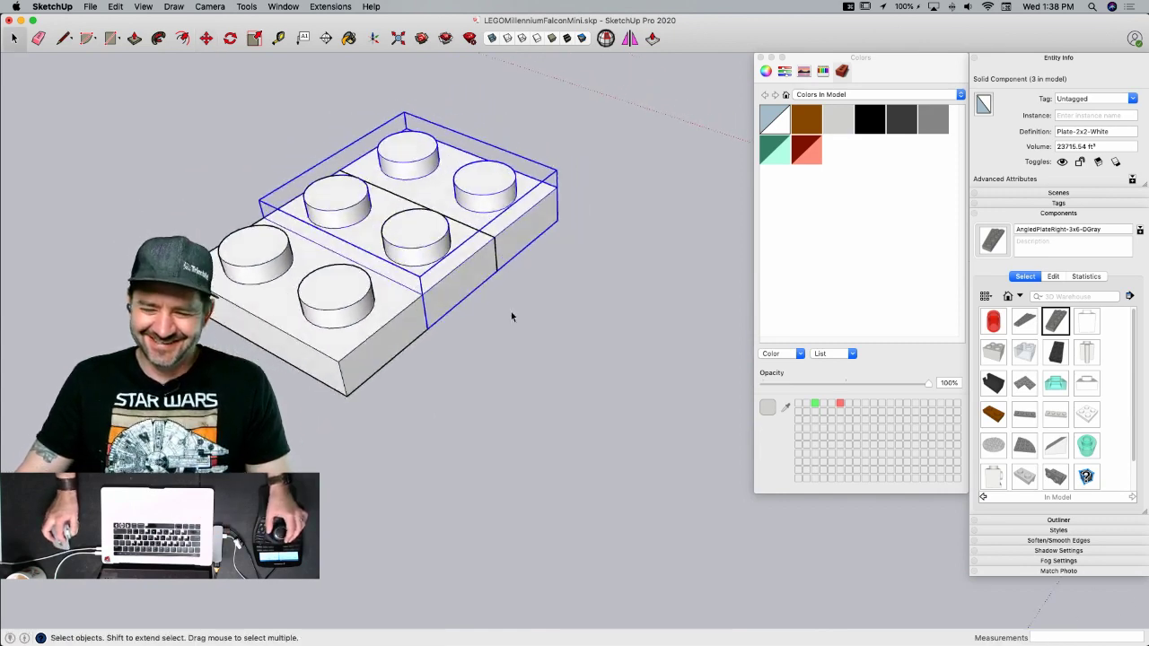
# - Combine both overlapping plates into one new component with a name starting with Plate-2x3-L
pyautogui.keyDown('shift'); pyautogui.click(375, 352); pyautogui.keyUp('shift')
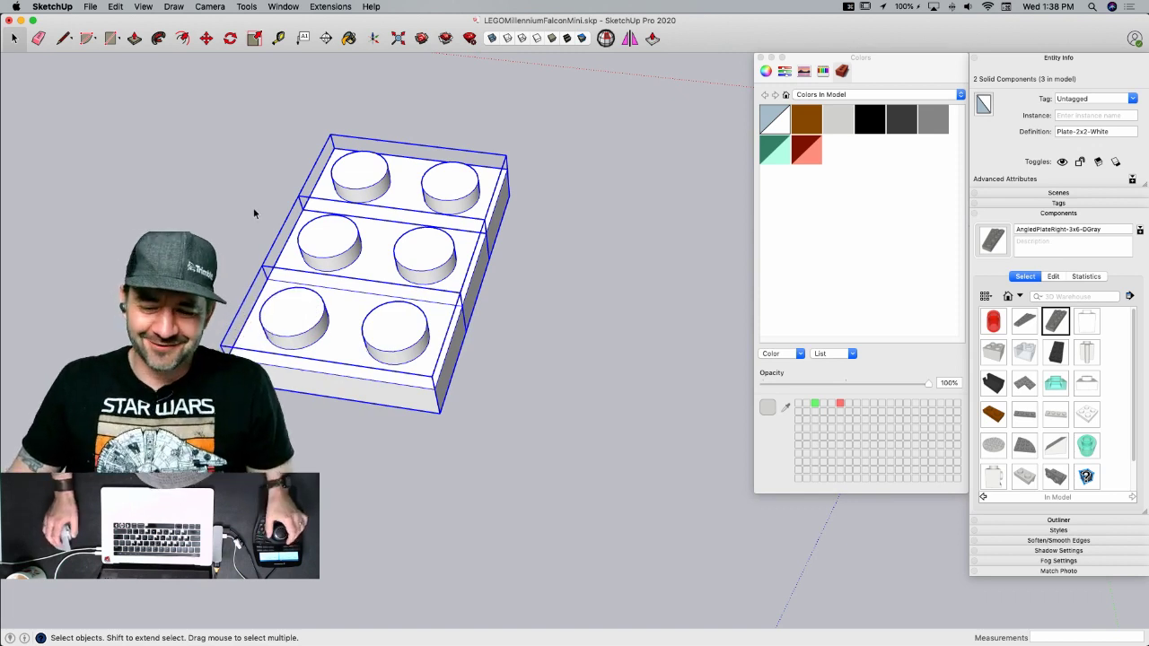
pyautogui.rightClick(373, 276)
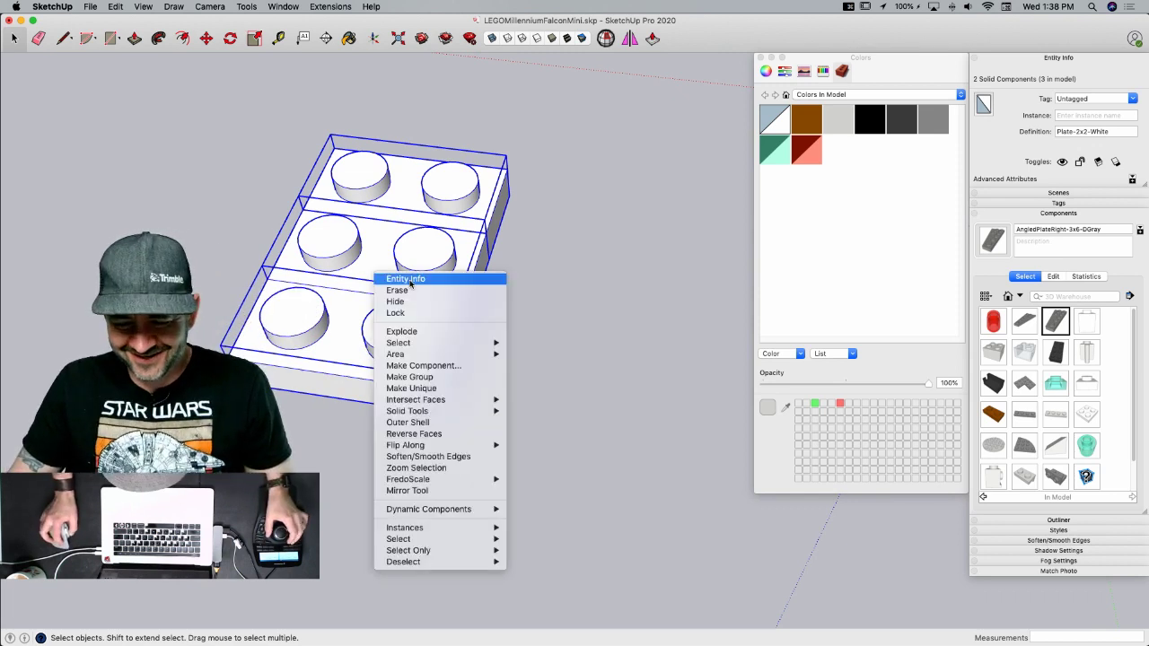
pyautogui.click(467, 365)
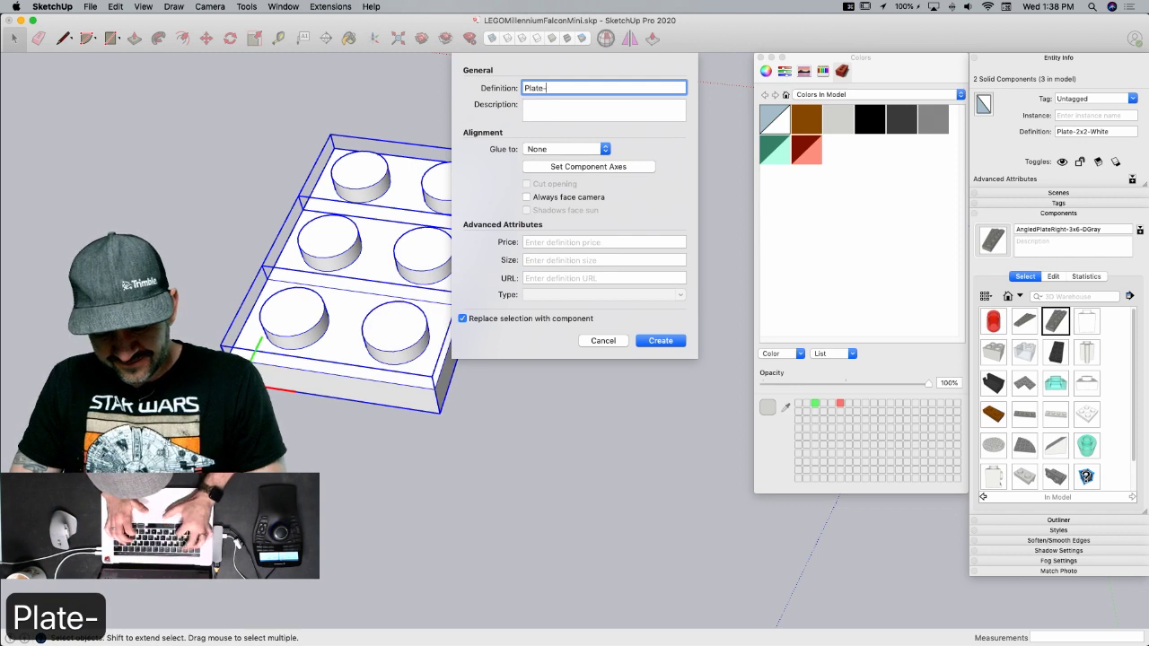
pyautogui.press('BackSpace')
pyautogui.press('BackSpace')
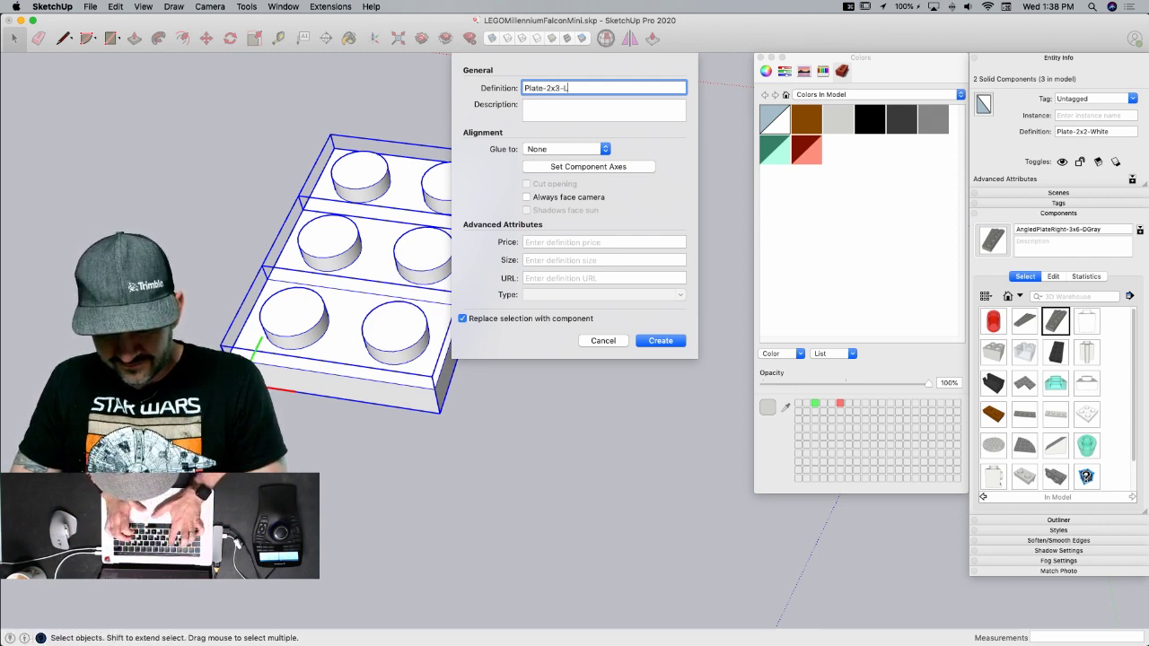
pyautogui.press('Return')
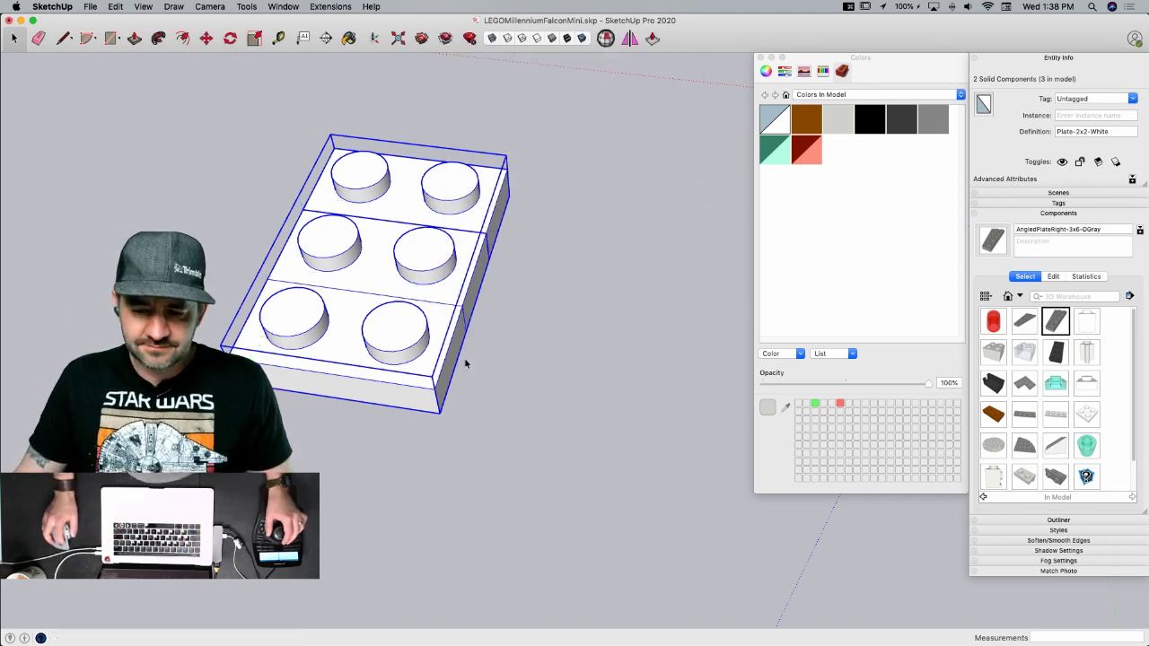
# - Open the new 2x3 plate component for editing and explode the two nested plates inside it
pyautogui.doubleClick(362, 287)
pyautogui.press('super+a')
pyautogui.rightClick(360, 324)
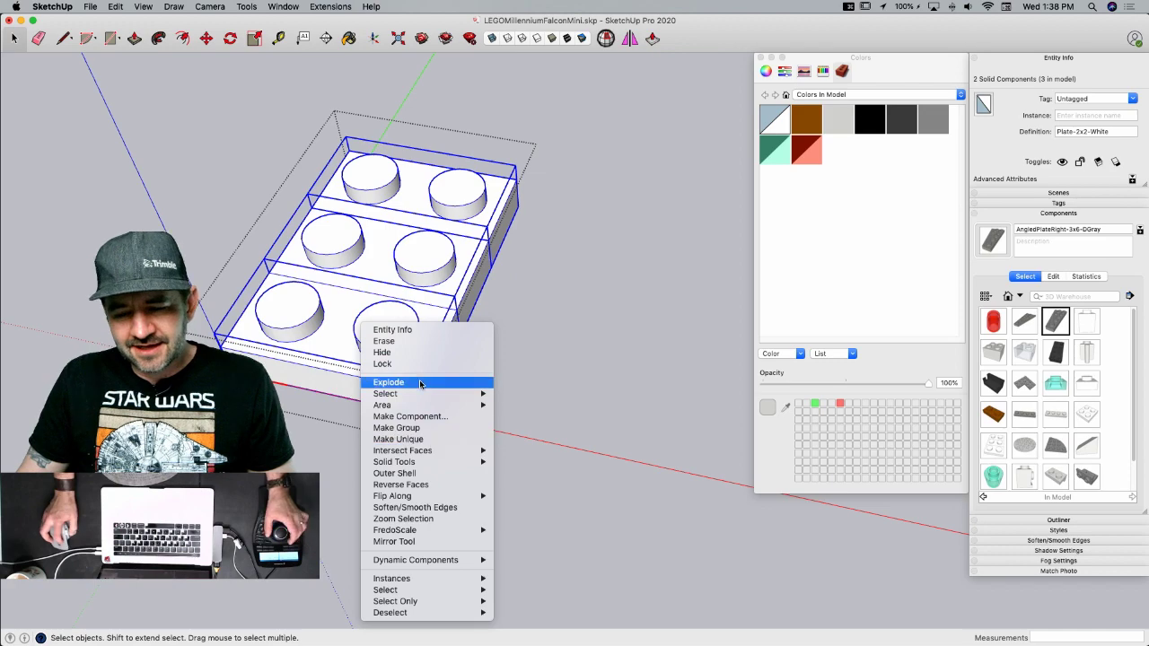
pyautogui.click(420, 385)
# - Draw a line along the open upper edge at the plate's end to close the missing top face
pyautogui.scroll(5, 448, 251)
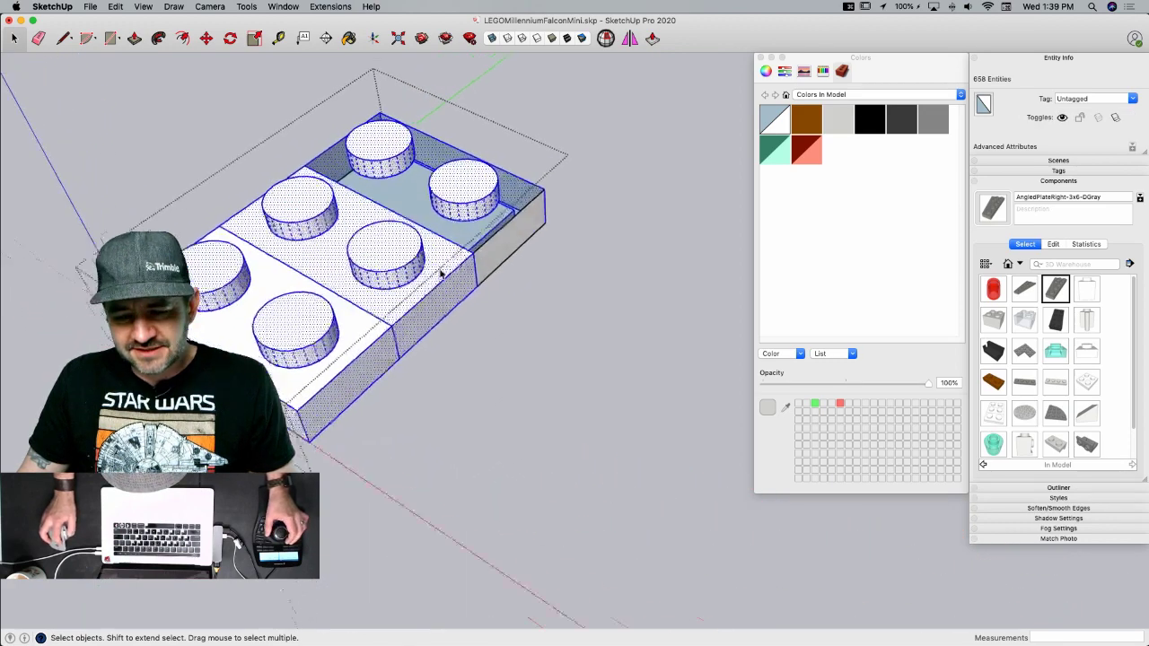
pyautogui.press('l')
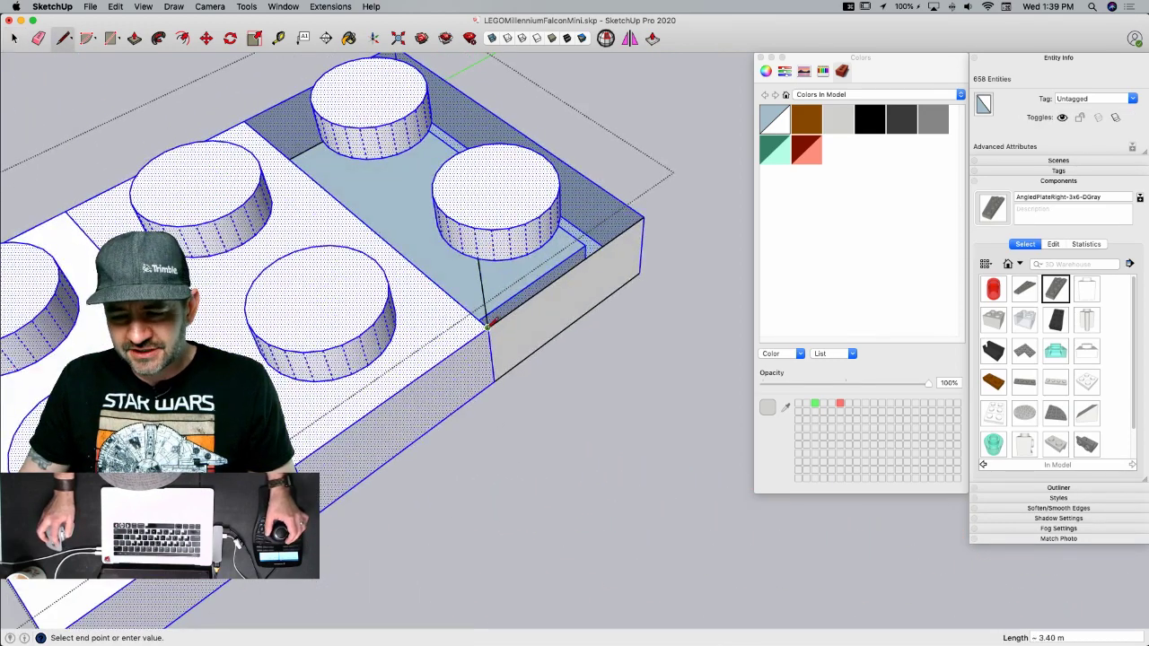
pyautogui.click(487, 327)
pyautogui.press('l')
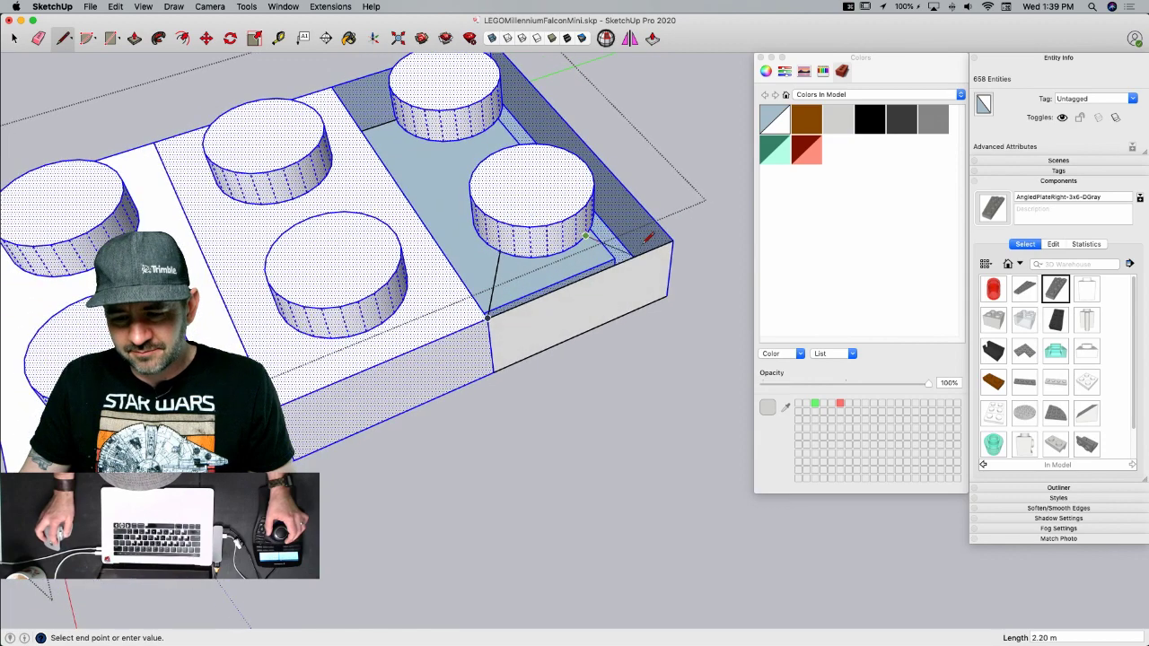
pyautogui.click(674, 241)
pyautogui.press('l')
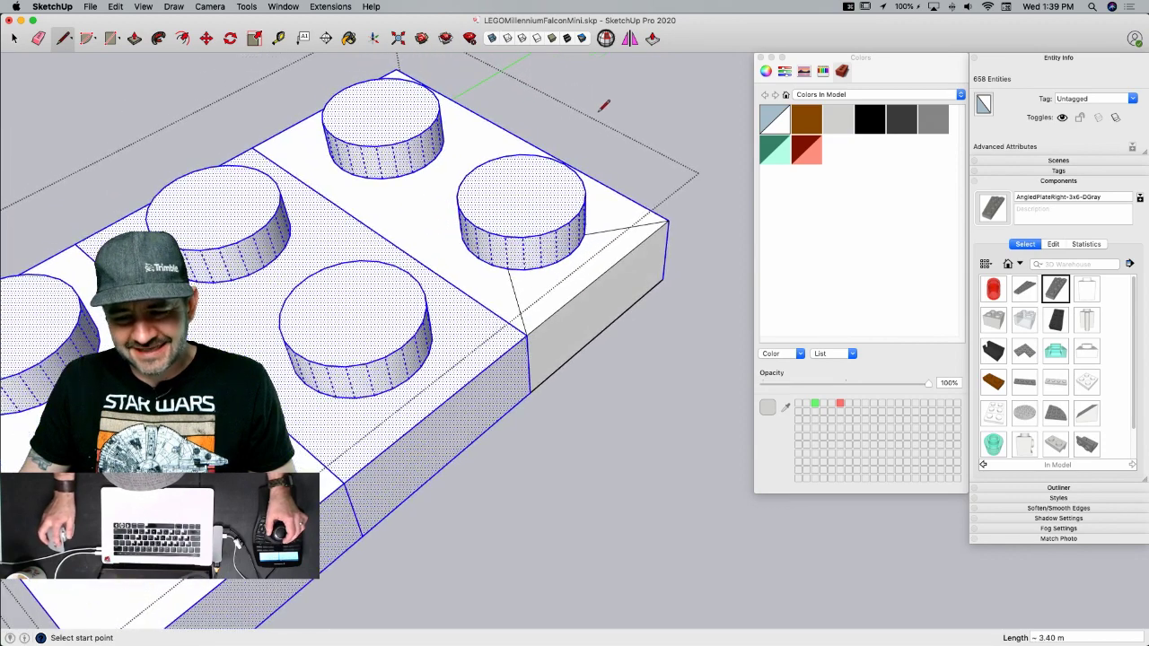
# - Erase the seam edges across the 2x3 plate's top and the vertical seams on its outer side walls
pyautogui.press('space')
pyautogui.click(575, 133)
pyautogui.press('l')
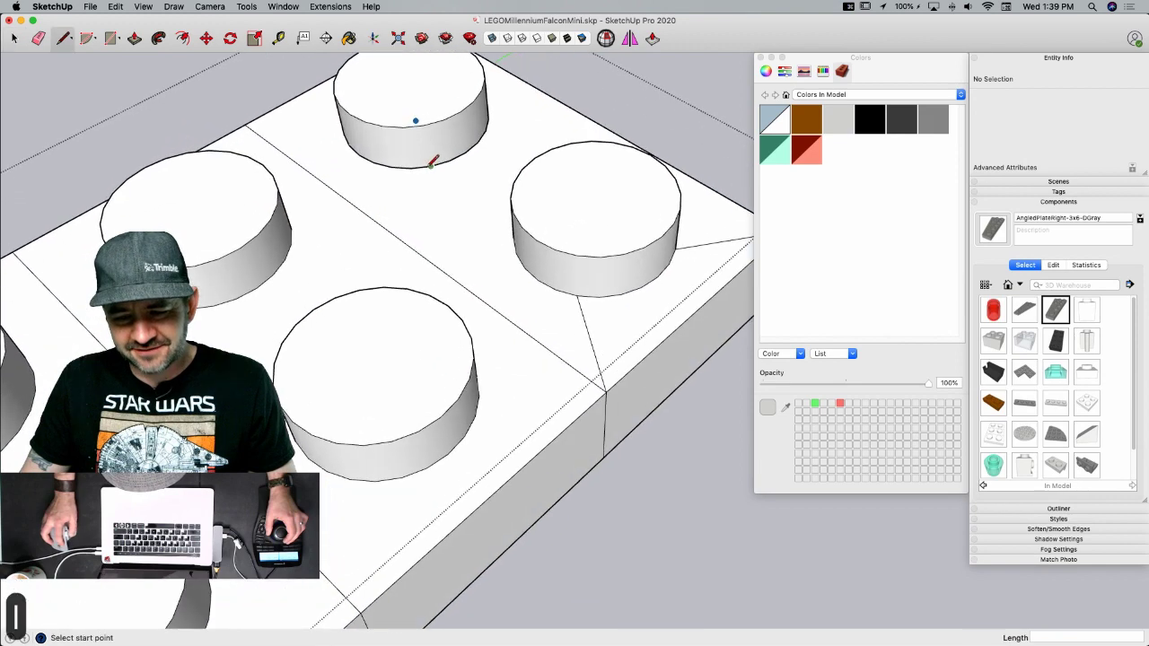
pyautogui.press('e')
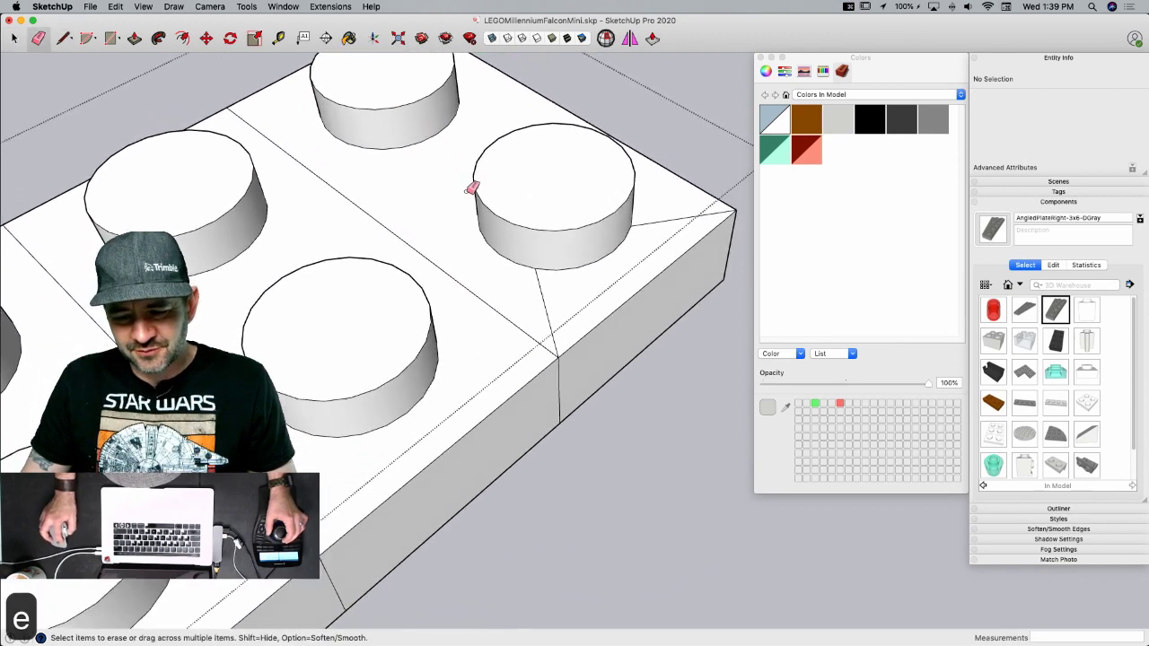
pyautogui.click(522, 332)
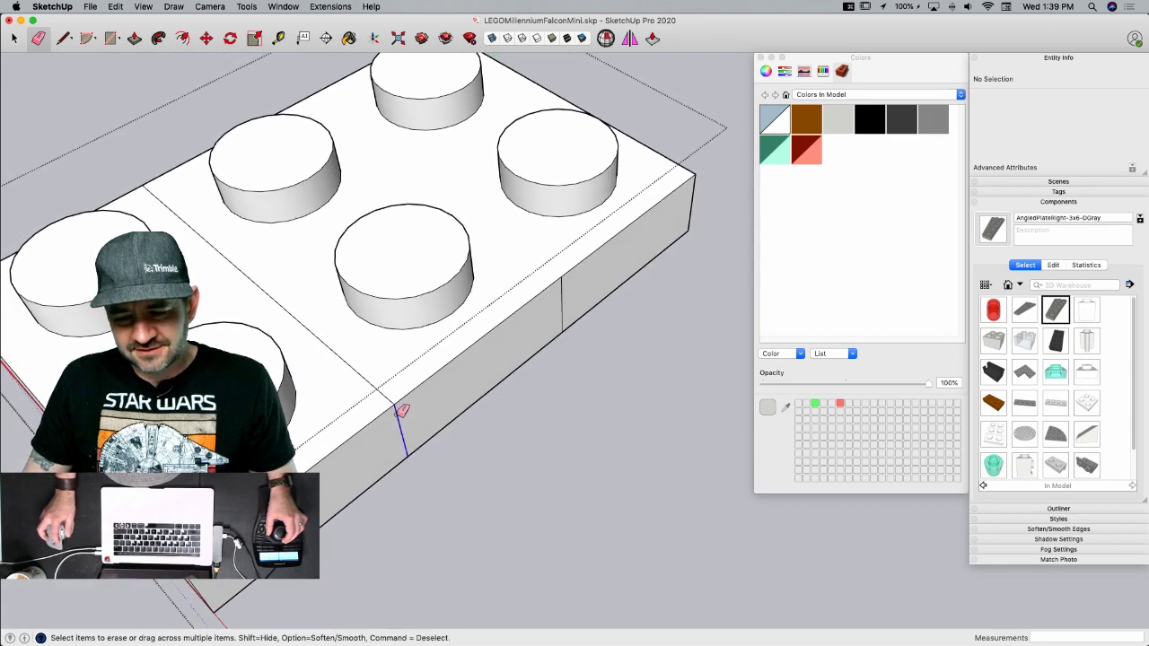
pyautogui.click(463, 485)
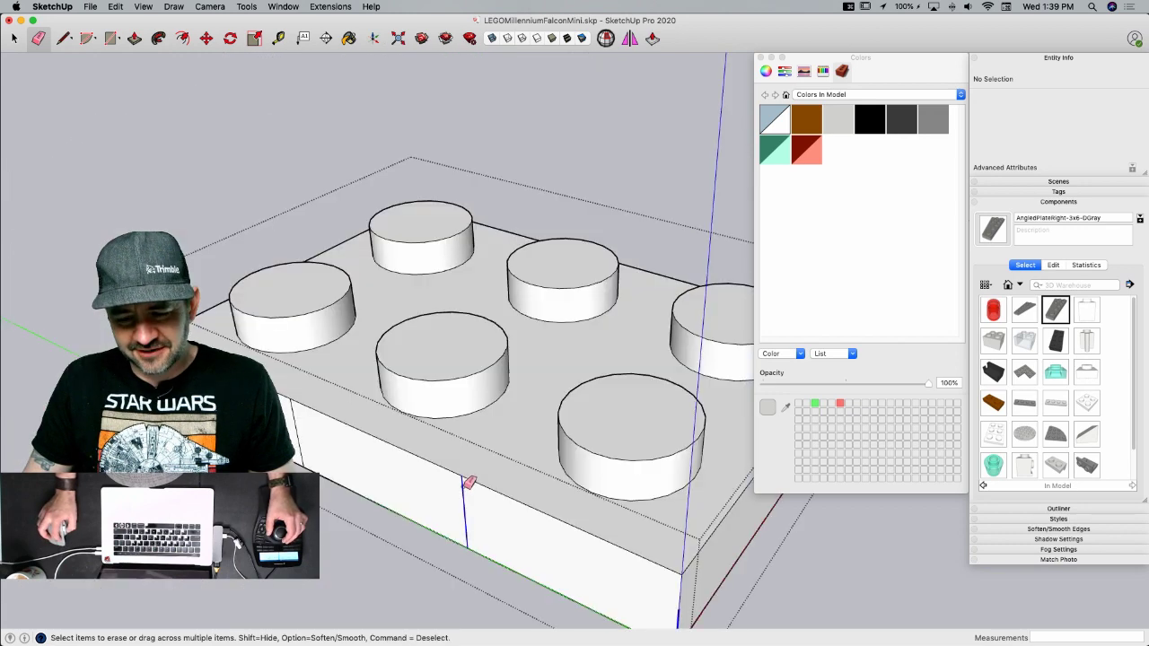
pyautogui.click(300, 436)
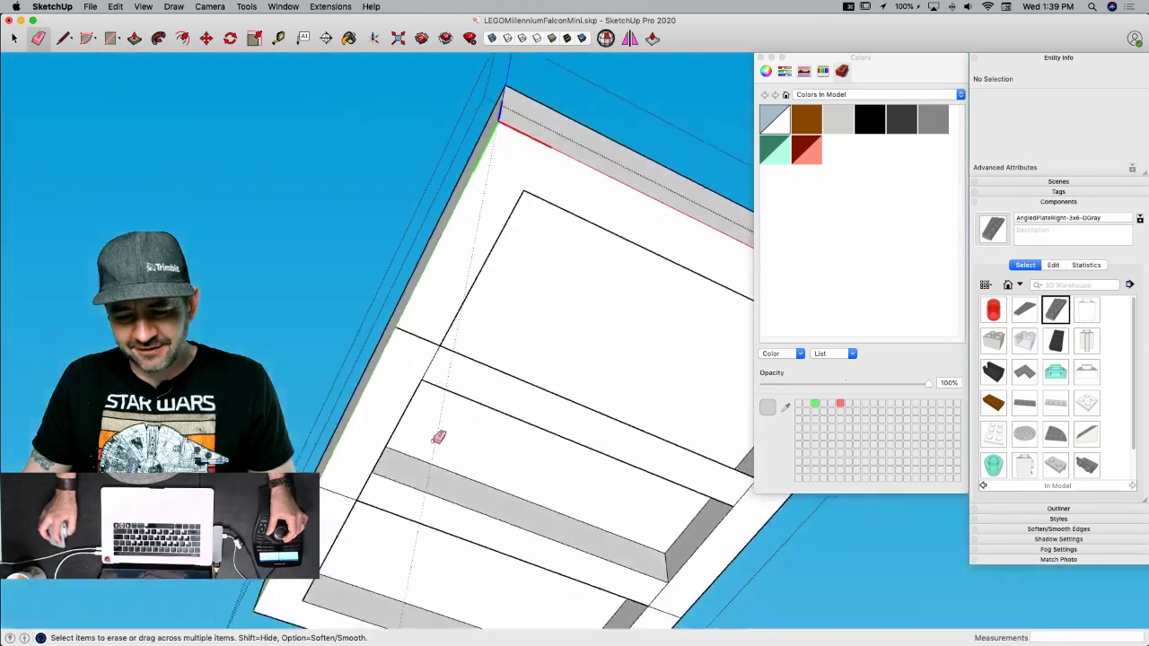
# - Push the crosswise rib faces on the plate's underside up into the cavity
pyautogui.press('p')
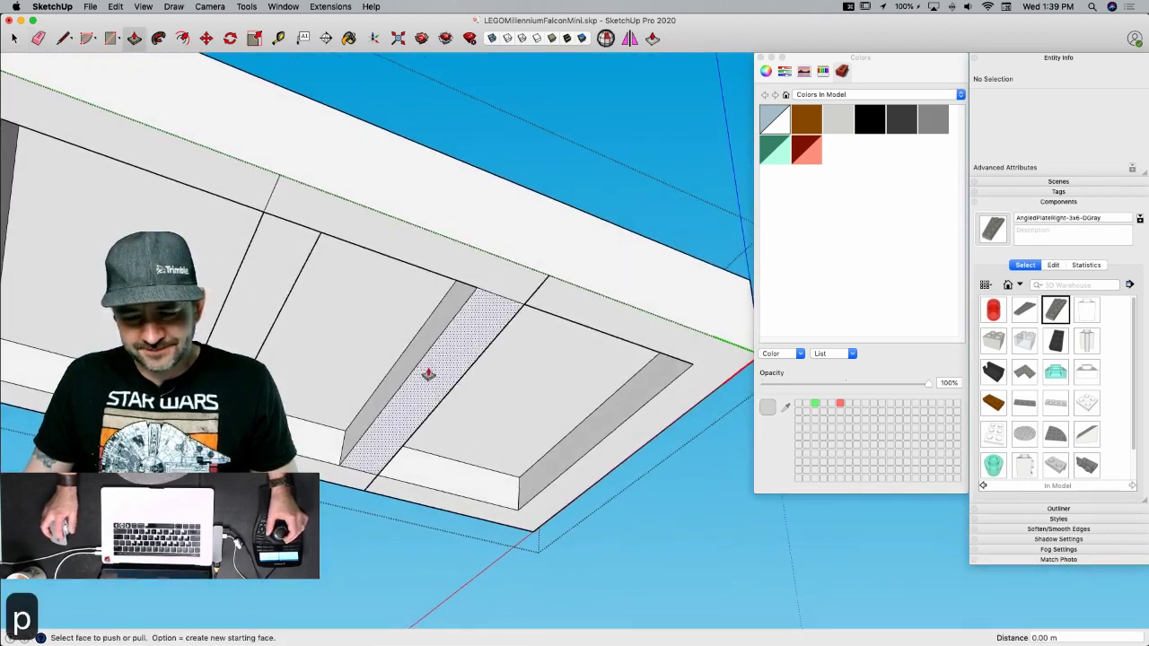
pyautogui.click(425, 374)
pyautogui.click(512, 360)
pyautogui.click(245, 344)
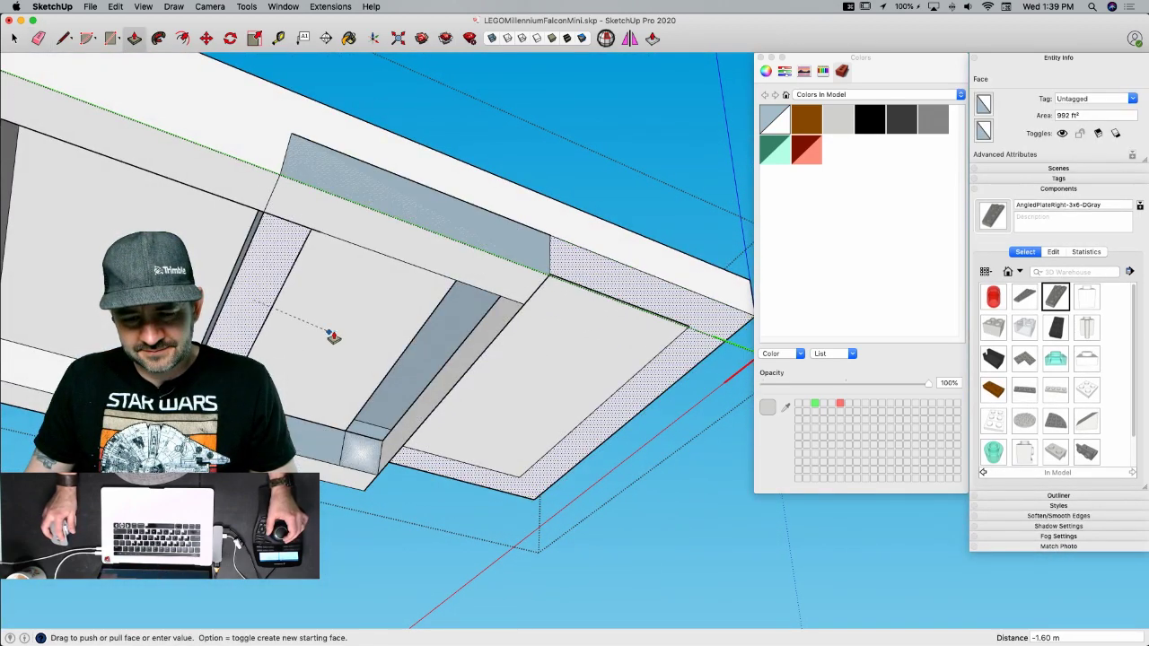
pyautogui.click(334, 338)
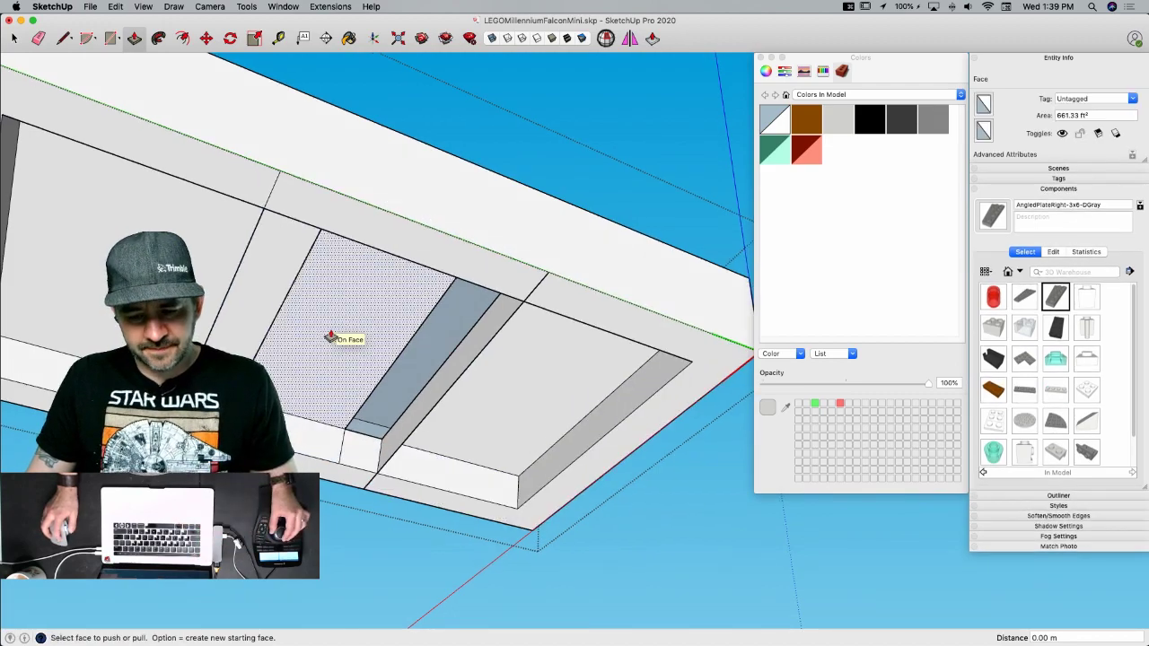
pyautogui.press('space')
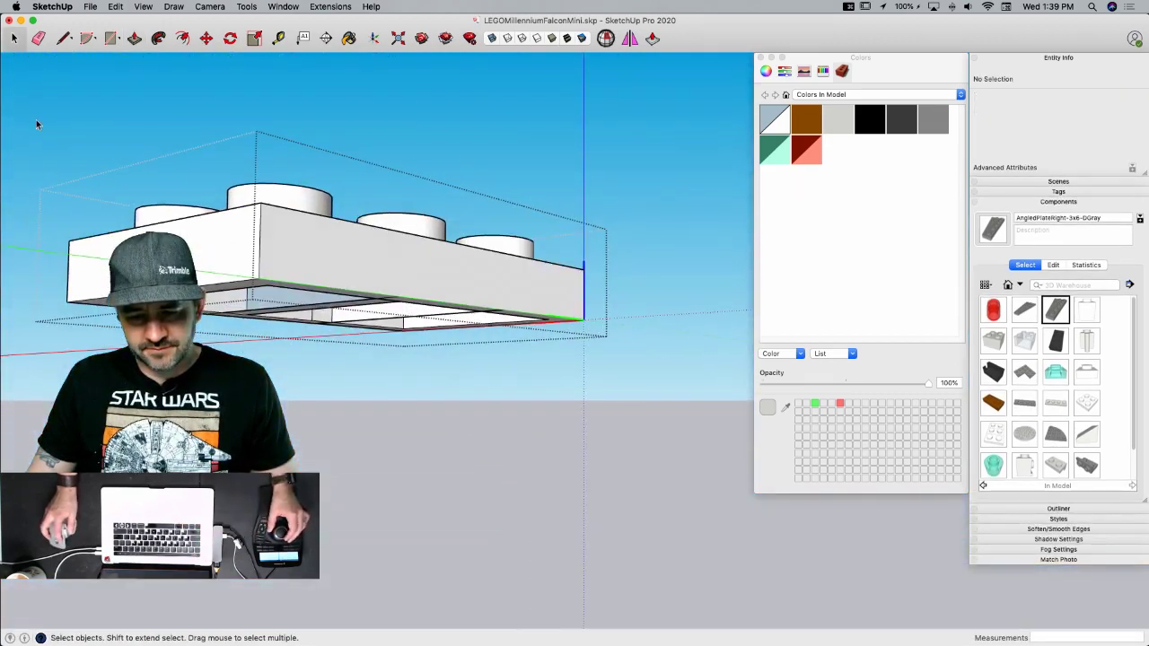
# - Erase the leftover rib walls inside the cavity and draw lines to close the gaps in its ceiling
pyautogui.press('e')
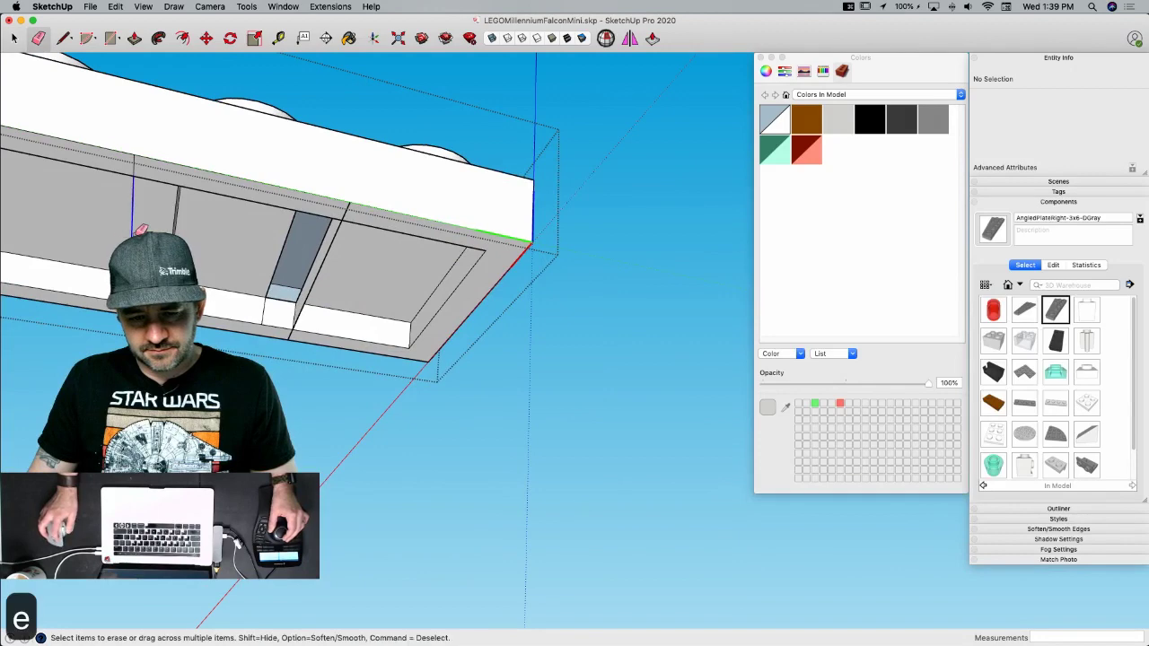
pyautogui.press('l')
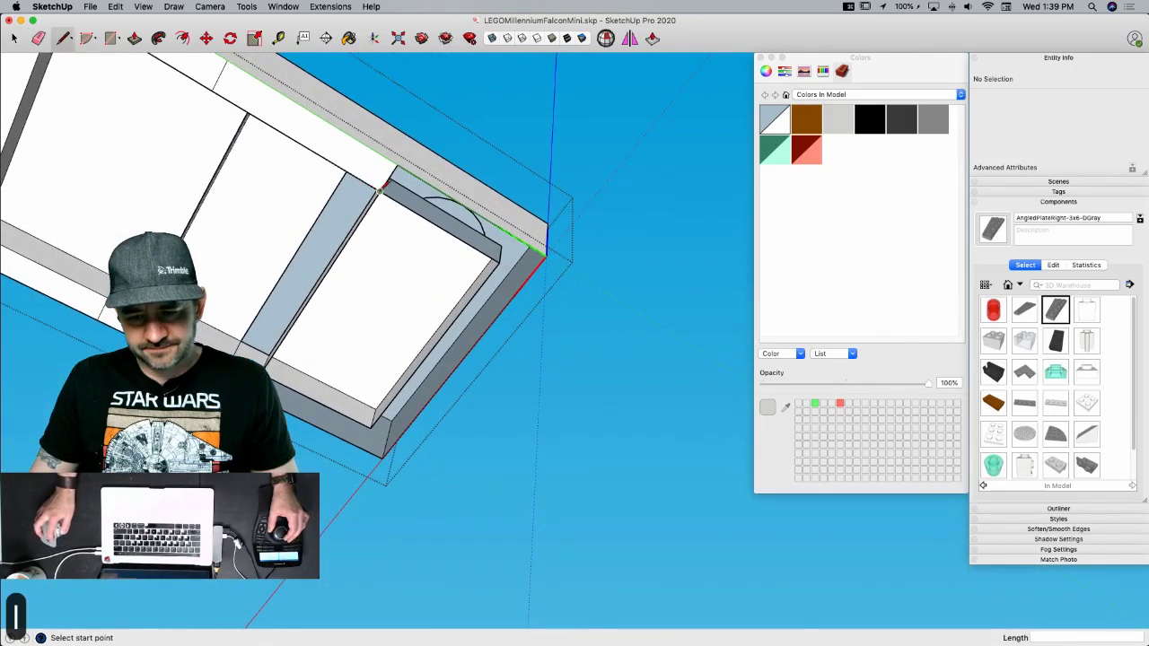
pyautogui.press('e')
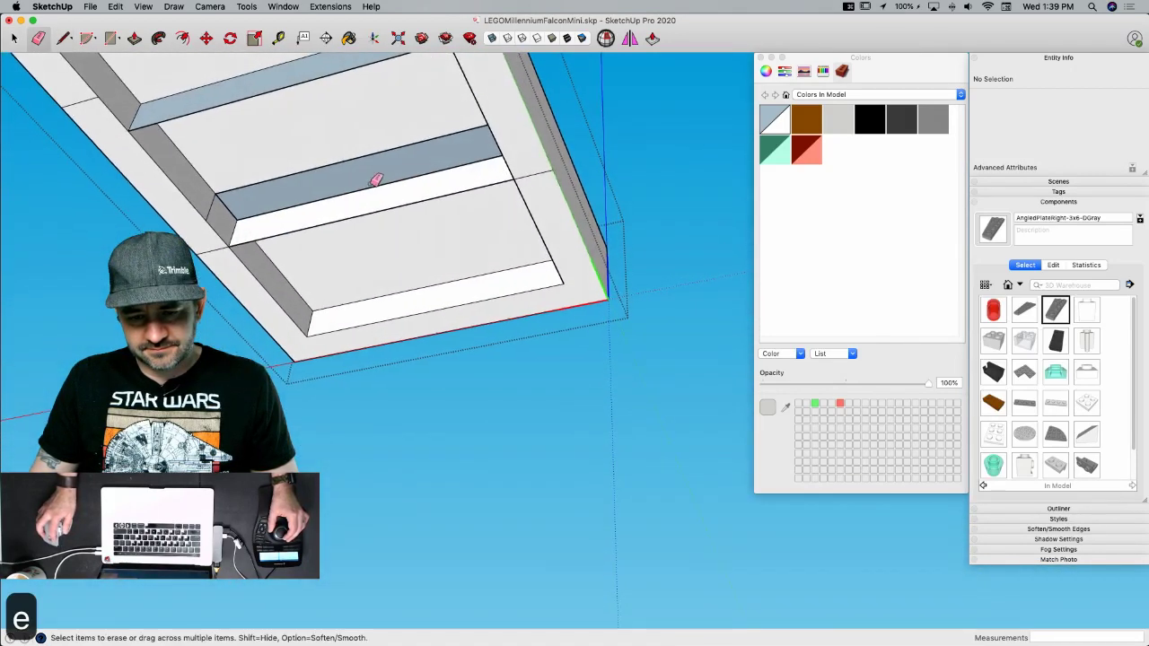
pyautogui.click(329, 222)
pyautogui.press('l')
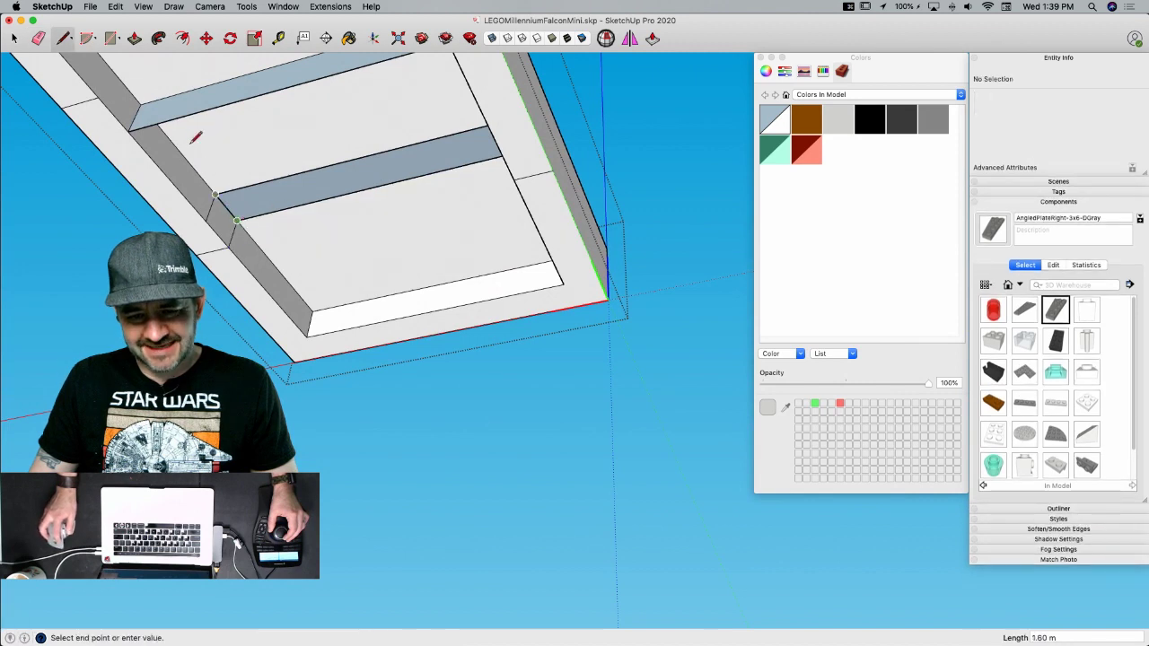
pyautogui.click(141, 105)
# - Erase the leftover edges across the 2x3 plate's cavity ceiling and the seam edges on the cavity's inner side walls
pyautogui.press('e')
pyautogui.moveTo(180, 92); pyautogui.dragTo(201, 124)
pyautogui.moveTo(254, 183)
pyautogui.mouseDown()
pyautogui.moveTo(274, 215)
pyautogui.moveTo(210, 200)
pyautogui.mouseUp()
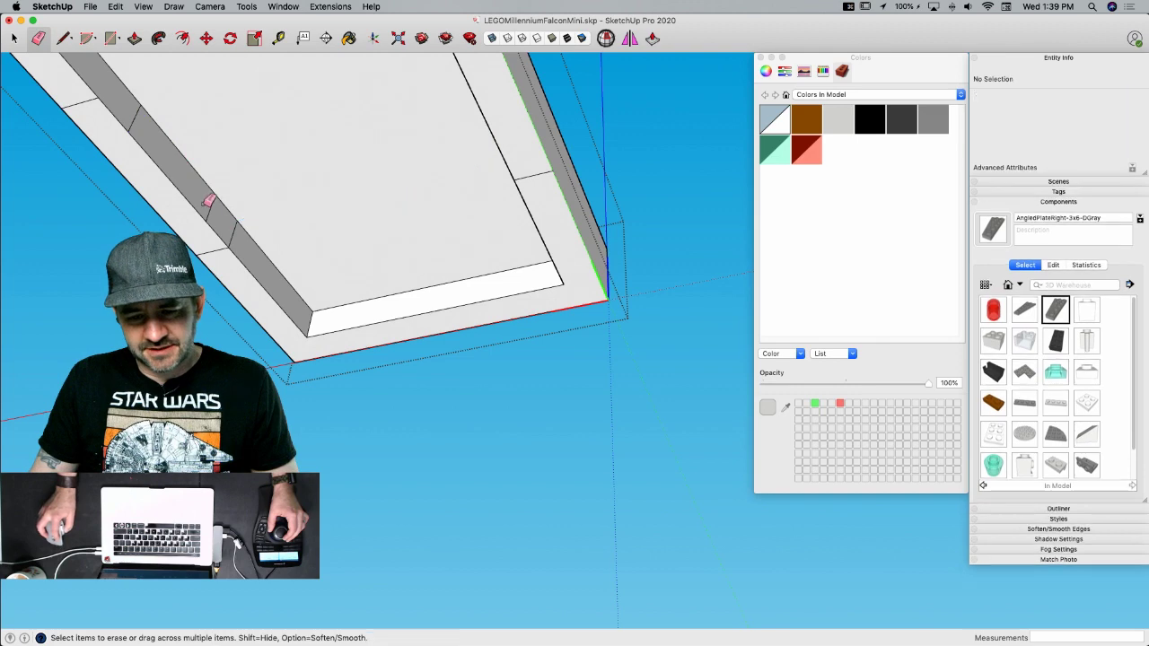
pyautogui.moveTo(224, 242); pyautogui.dragTo(210, 162, button='middle')
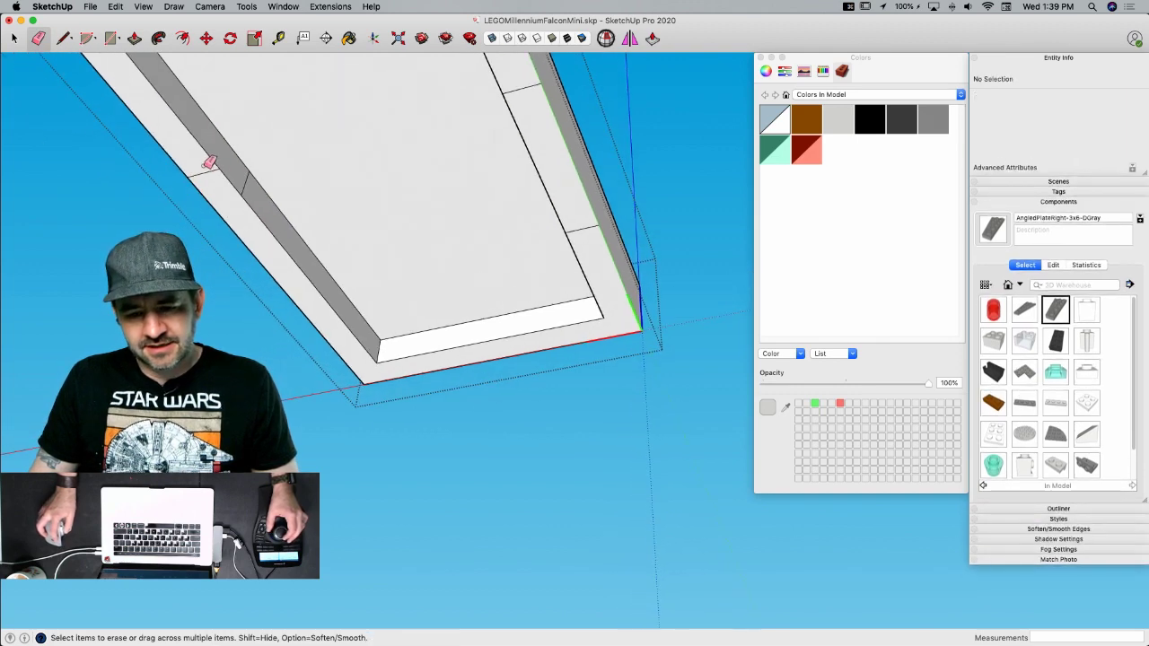
pyautogui.click(248, 183)
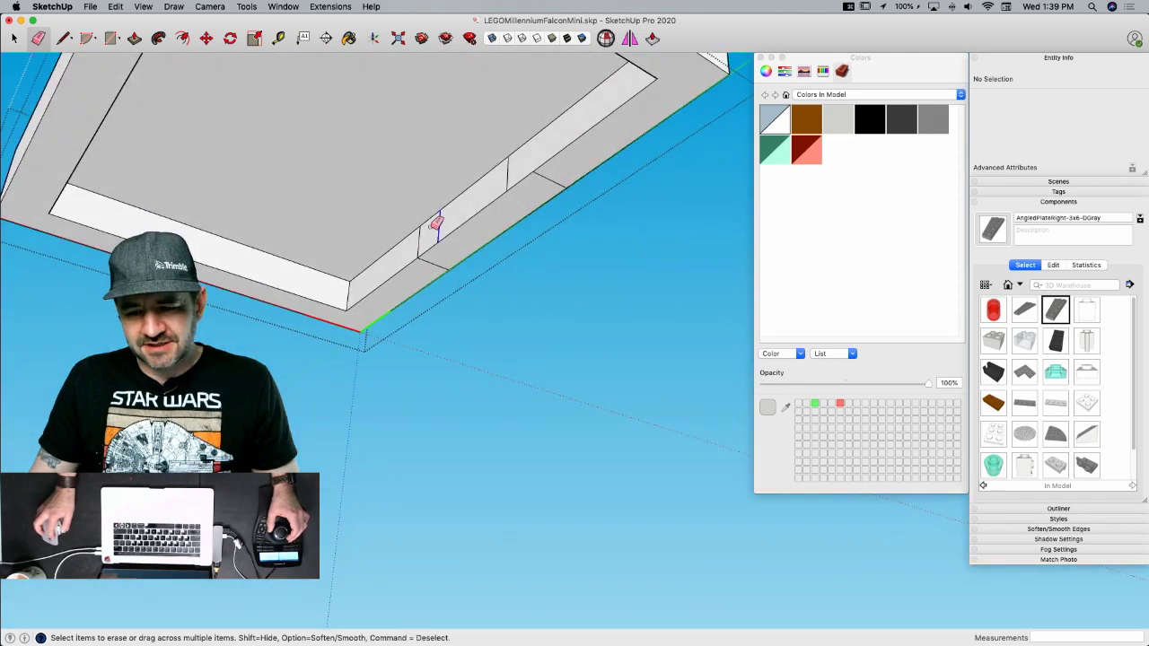
pyautogui.click(421, 228)
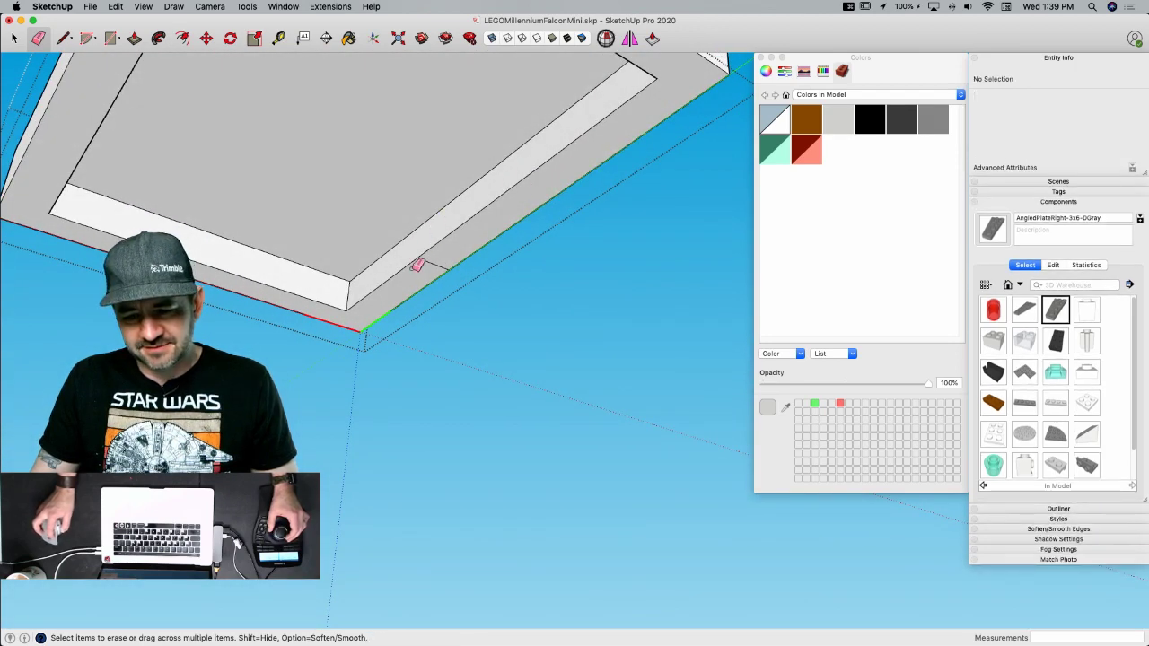
# - Paint all of the 2x3 plate's geometry light gray and close the component
pyautogui.press('space')
pyautogui.moveTo(419, 266); pyautogui.dragTo(359, 326, button='middle')
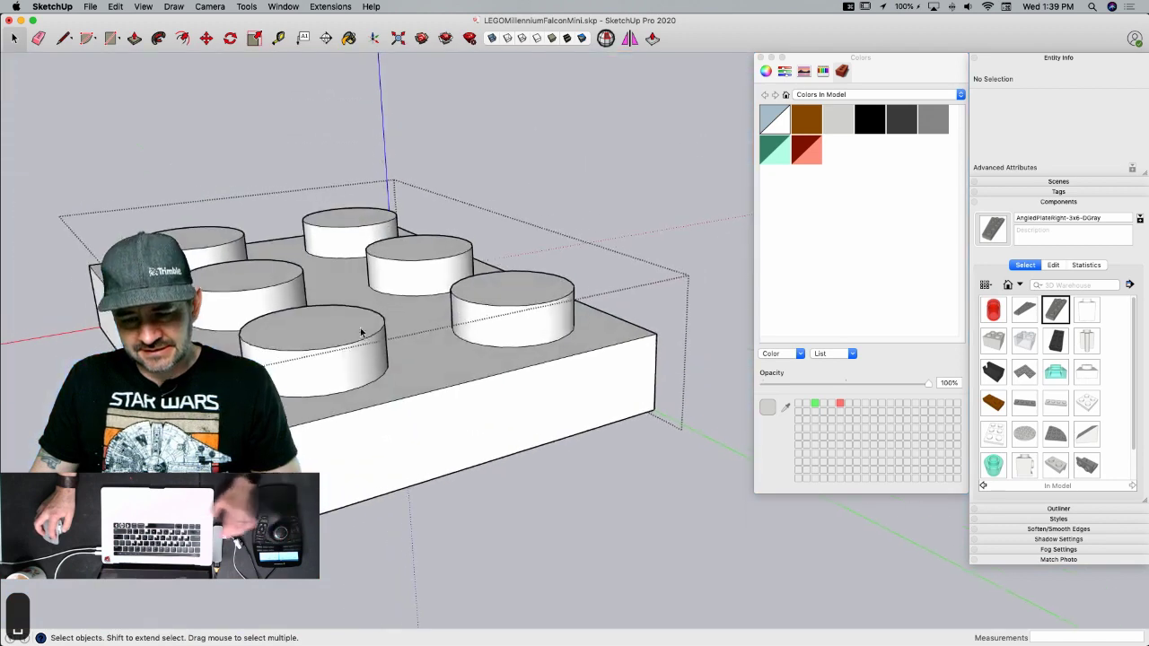
pyautogui.tripleClick(359, 326)
pyautogui.click(842, 126)
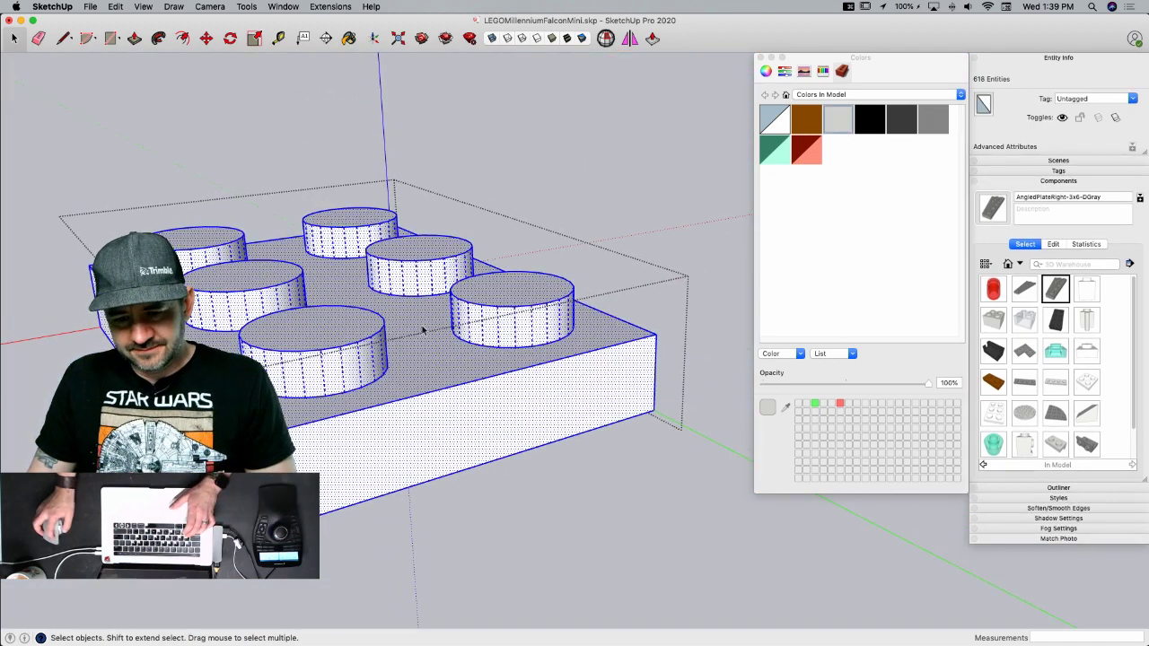
pyautogui.click(423, 321)
pyautogui.press('space')
pyautogui.click(572, 195)
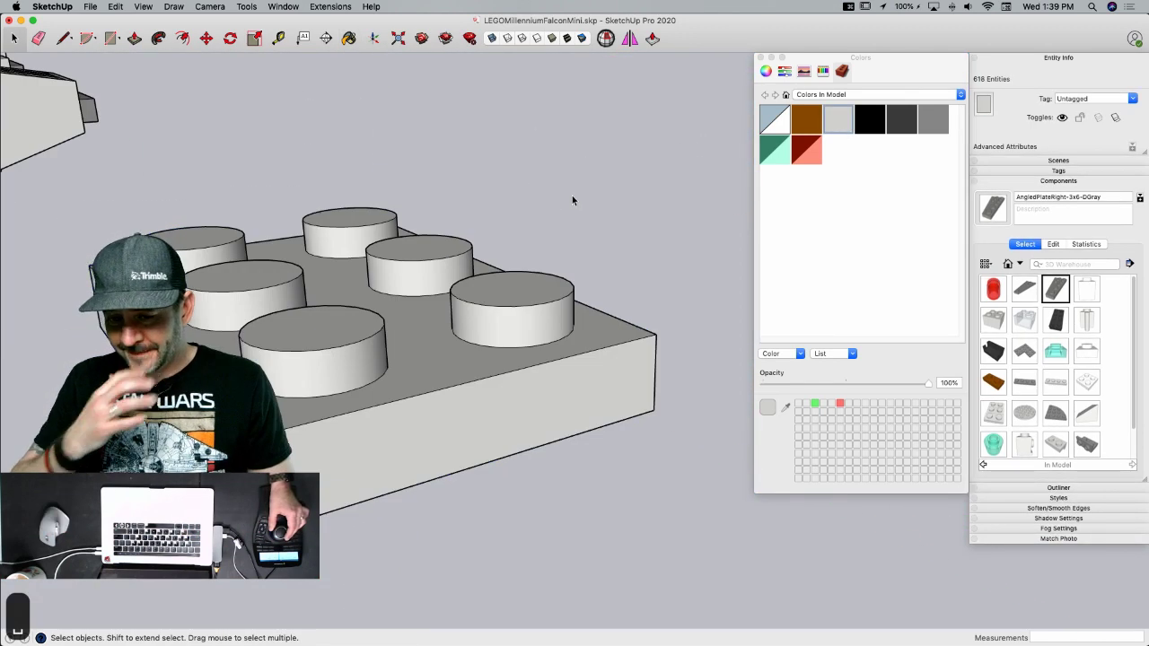
# - Move the finished 2x3 plate into the loose parts layout, beside the dark gray L-shaped plate and the grille piece
pyautogui.scroll(-8, 572, 196)
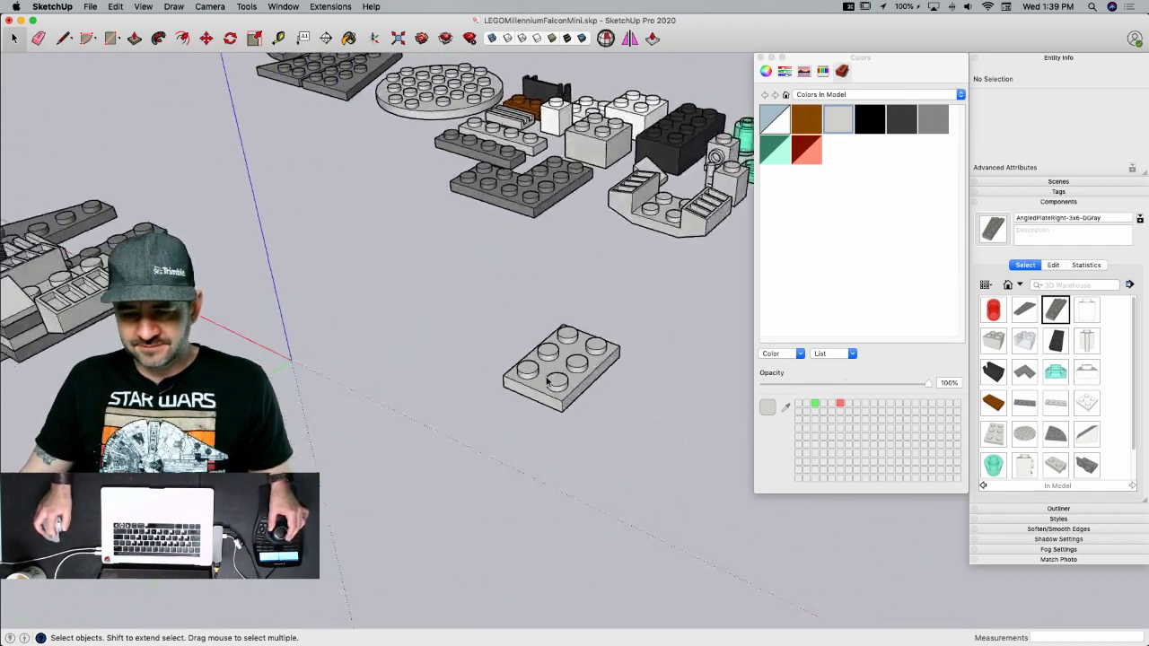
pyautogui.click(453, 377)
pyautogui.press('m')
pyautogui.click(477, 431)
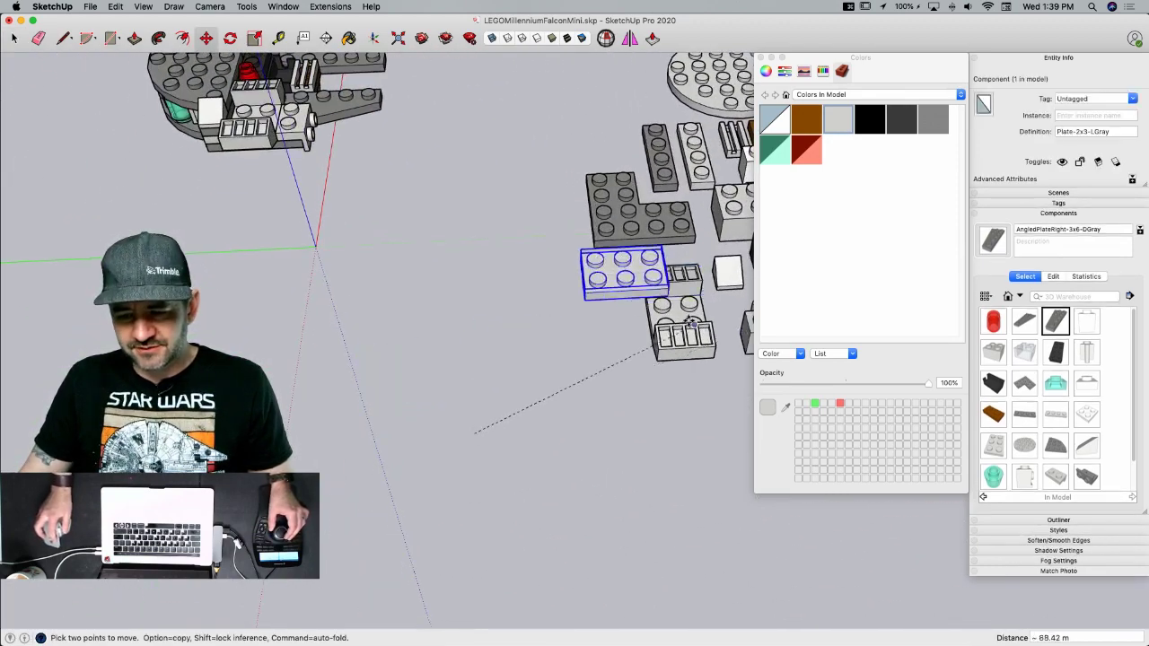
pyautogui.click(569, 361)
pyautogui.click(588, 357)
pyautogui.moveTo(639, 362); pyautogui.dragTo(571, 379, button='middle')
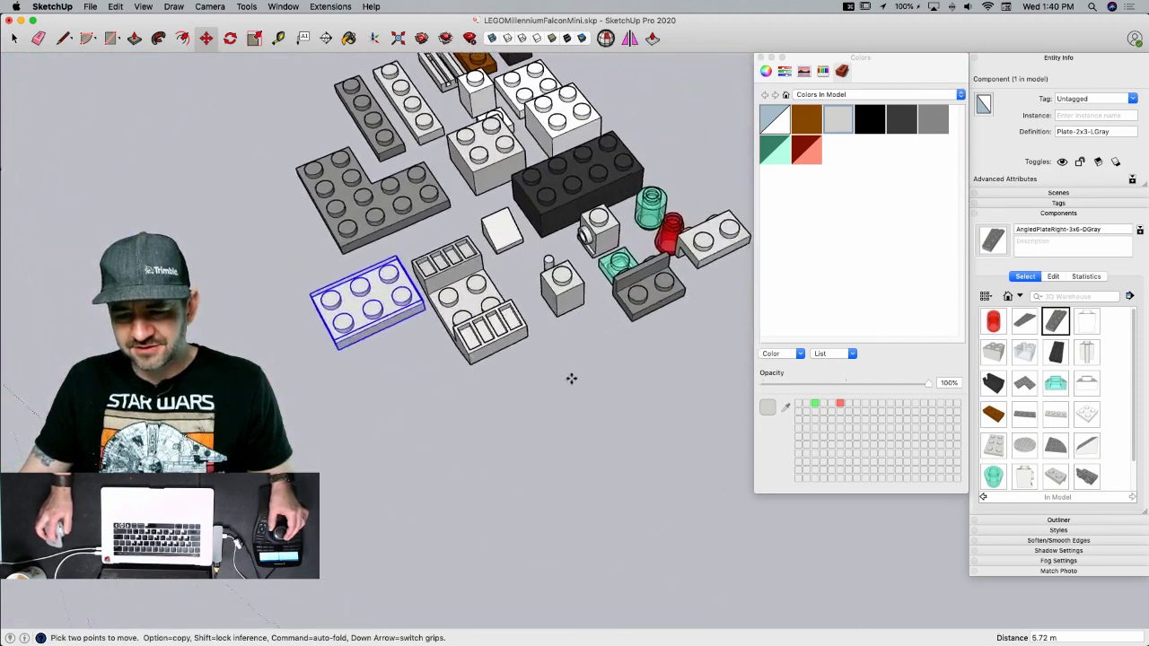
# - Check step 15 in the PDF instructions, and copy the 2x3 plate from the parts layout to the open space near the ship
pyautogui.press('space')
pyautogui.scroll(2, 530, 314)
pyautogui.press('super+Tab')
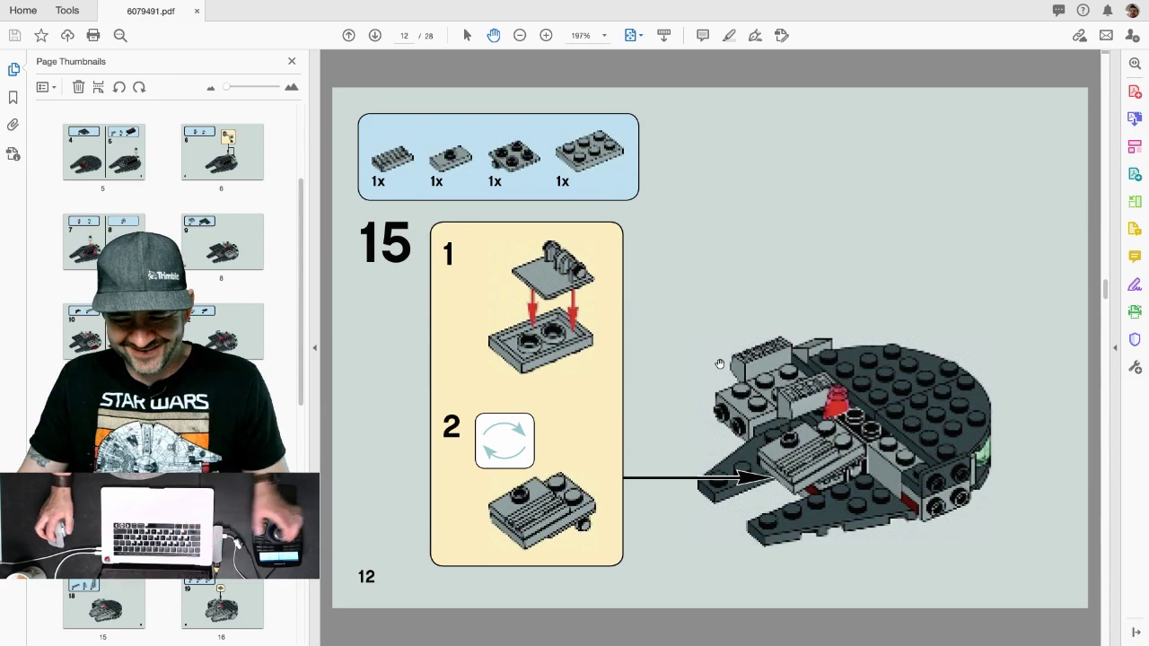
pyautogui.press('super+Tab')
pyautogui.scroll(3, 456, 516)
pyautogui.press('m')
pyautogui.click(480, 505)
pyautogui.press('alt')
pyautogui.click(236, 323)
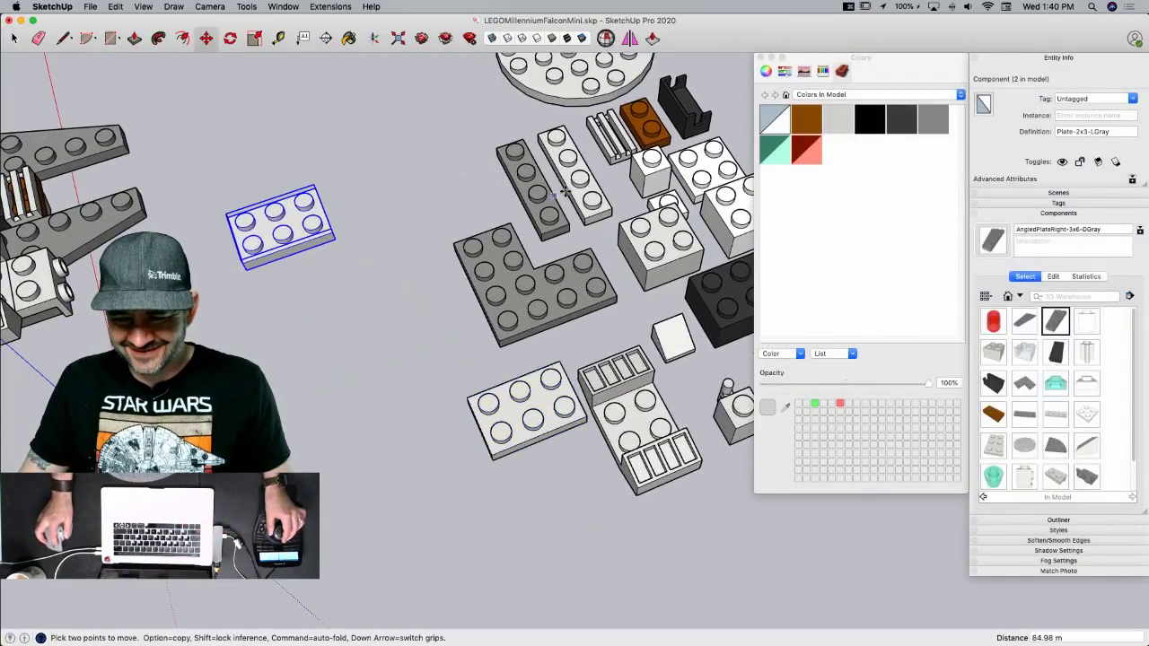
# - Move the light gray 1x2 vent plate from the parts layout to the top corner of the copied 2x3 plate
pyautogui.press('space')
pyautogui.scroll(4, 565, 193)
pyautogui.click(664, 328)
pyautogui.scroll(2, 636, 447)
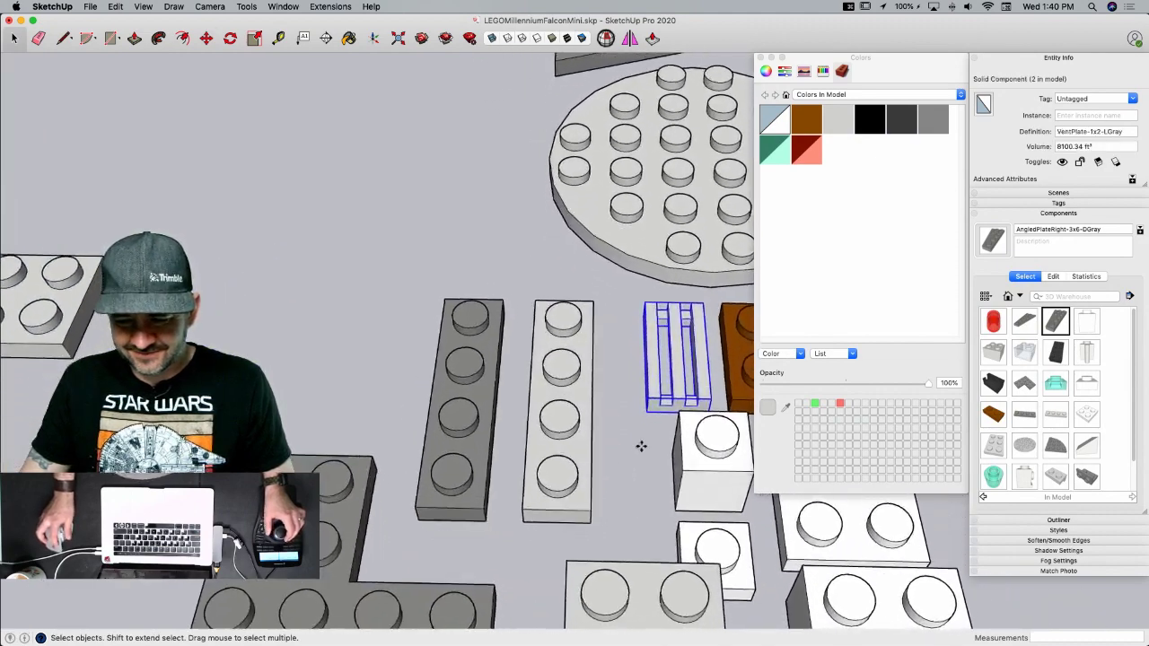
pyautogui.press('m')
pyautogui.click(645, 413)
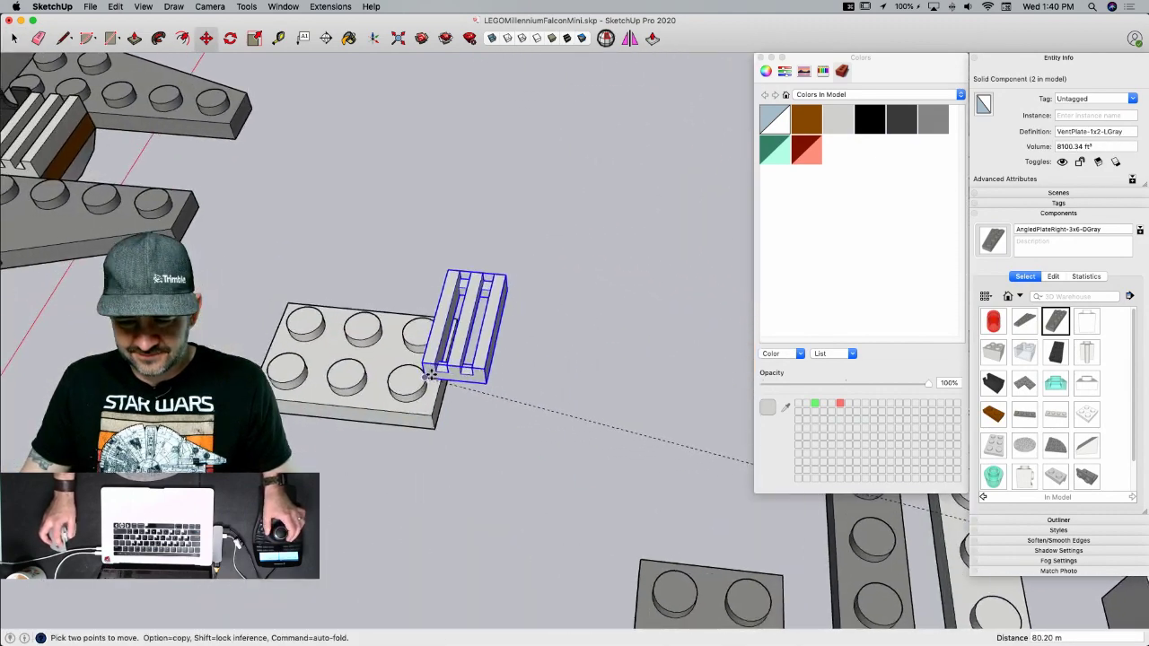
# - Rotate the vent plate about the shared corner so it lies lengthwise along the 2x3 plate's long edge
pyautogui.press('q')
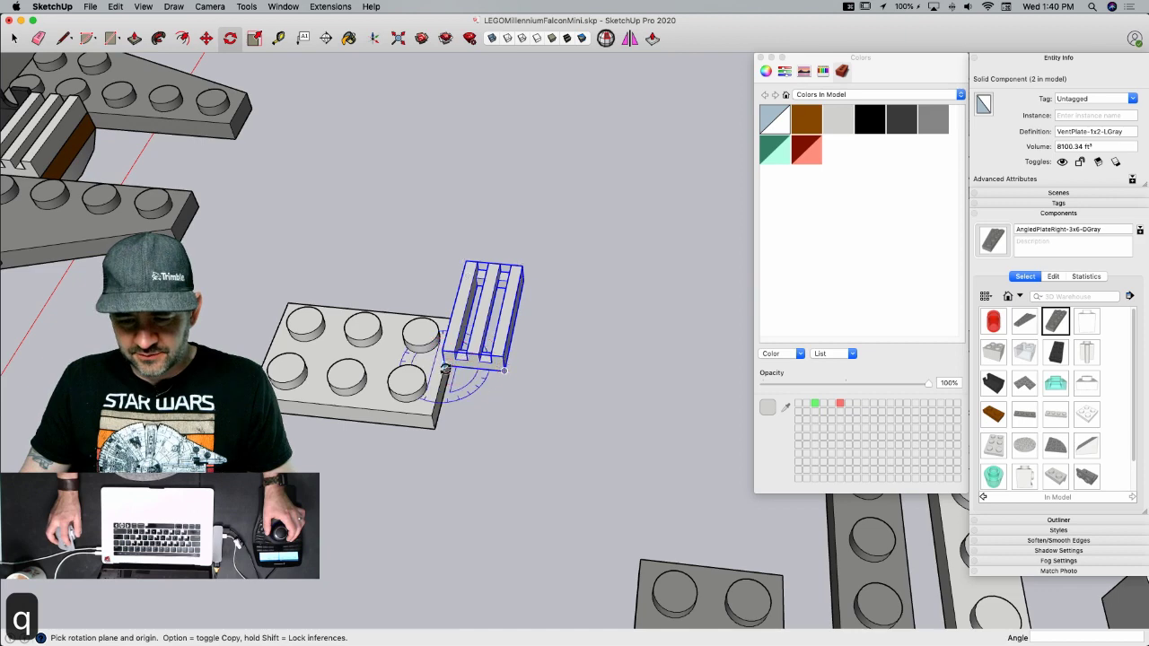
pyautogui.click(446, 368)
pyautogui.click(504, 369)
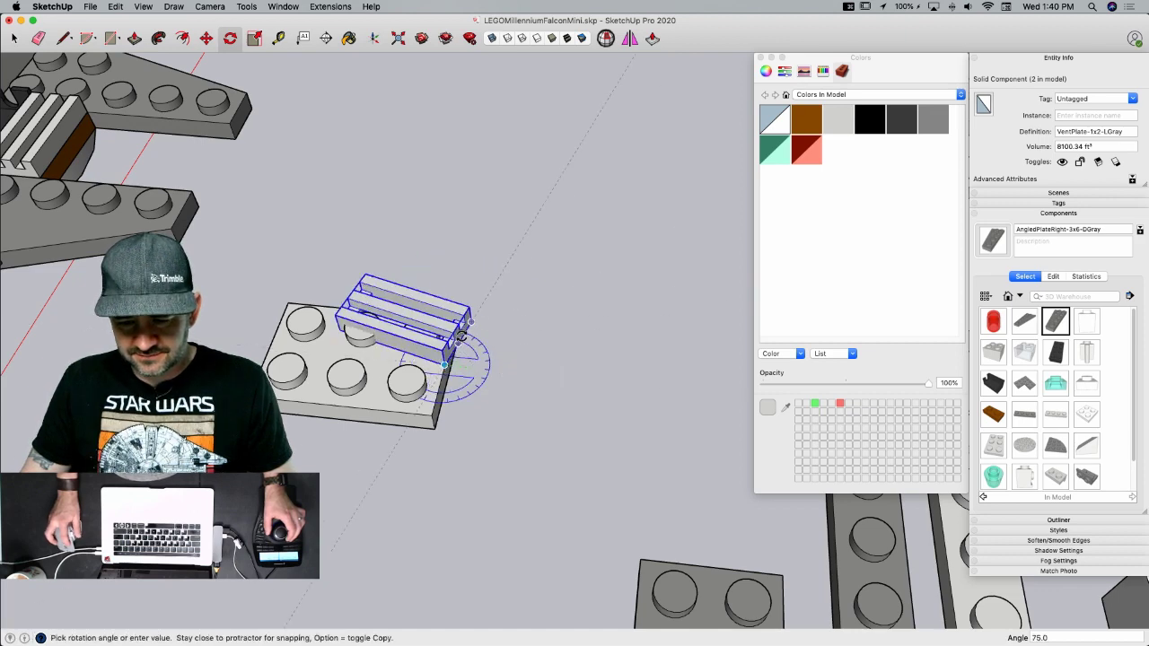
pyautogui.click(457, 331)
pyautogui.press('space')
pyautogui.scroll(-6, 635, 381)
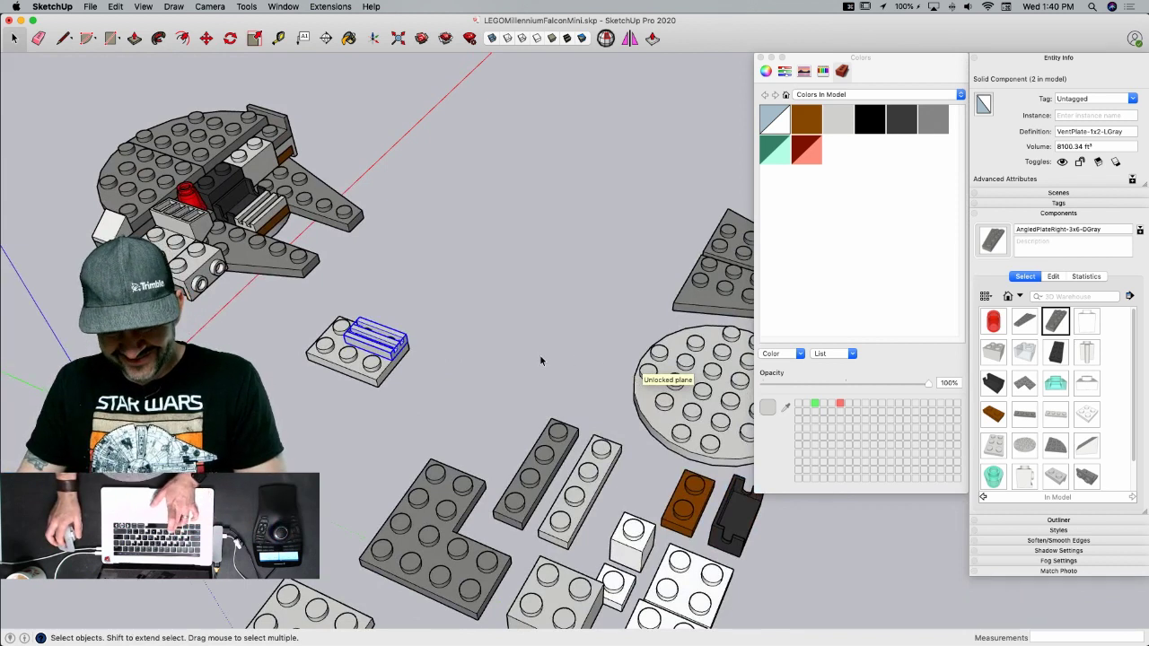
# - Copy the placed vent plate, undo its rotation and move back to the parts layout, and paste the copy in place on the 2x3 plate
pyautogui.press('super+c')
pyautogui.press('super+z')
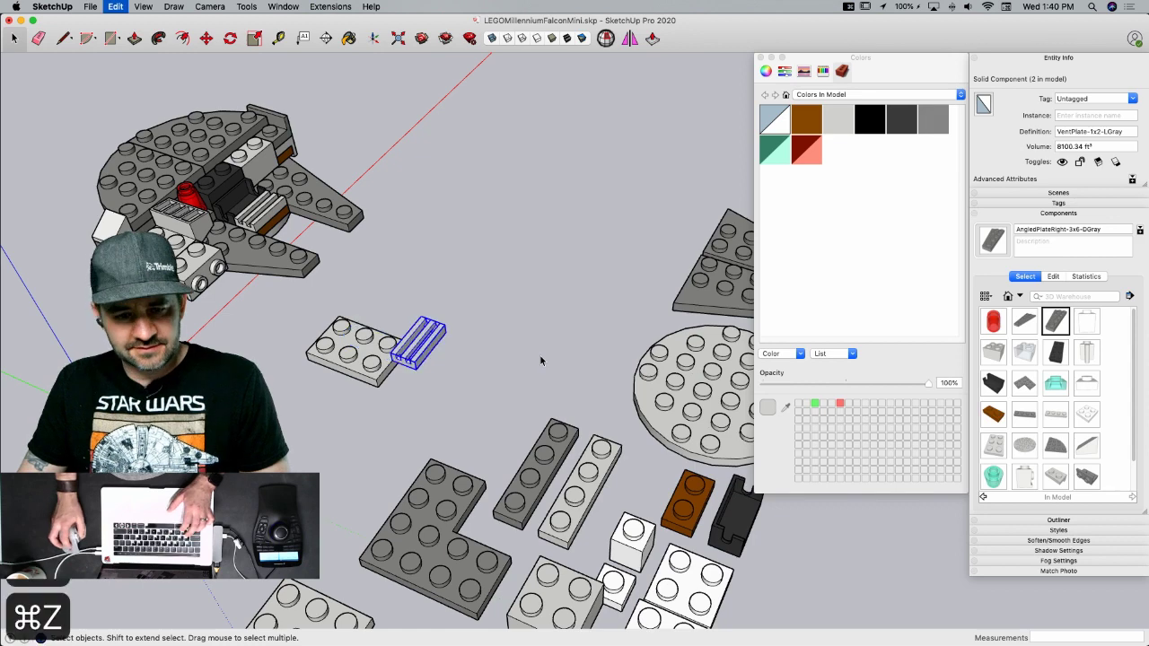
pyautogui.click(116, 6)
pyautogui.click(139, 81)
pyautogui.click(443, 254)
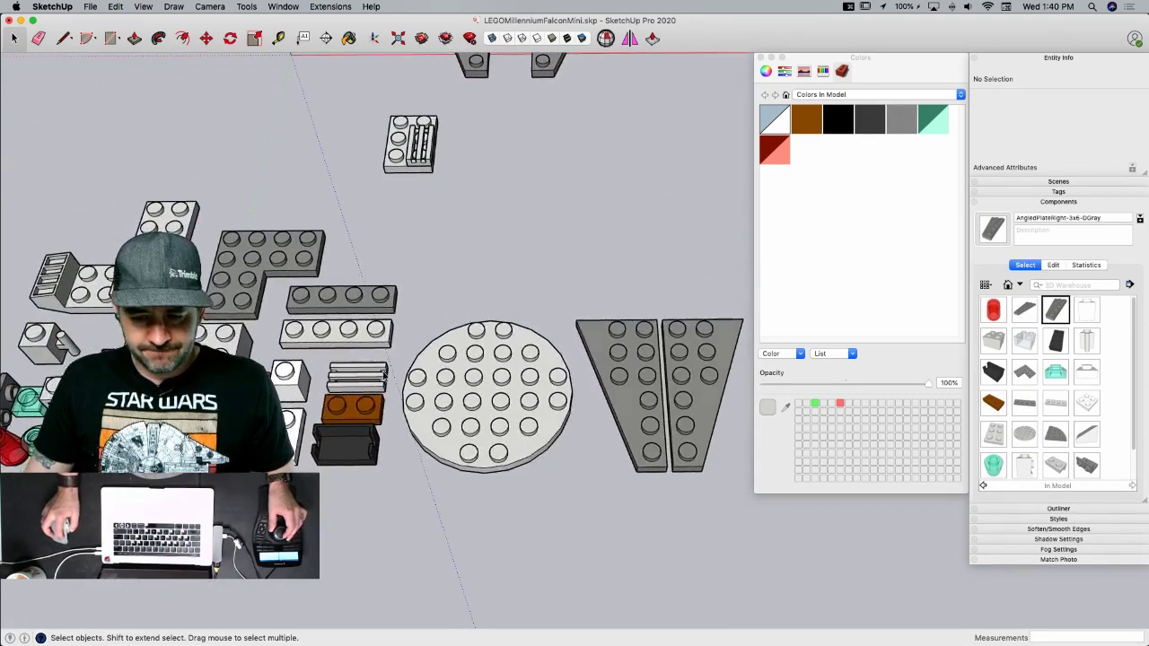
# - Copy the brown 1x2 plate from the parts layout to the corner of the 2x3 plate beside the vent plate
pyautogui.scroll(3, 383, 375)
pyautogui.click(377, 406)
pyautogui.scroll(3, 391, 422)
pyautogui.press('m')
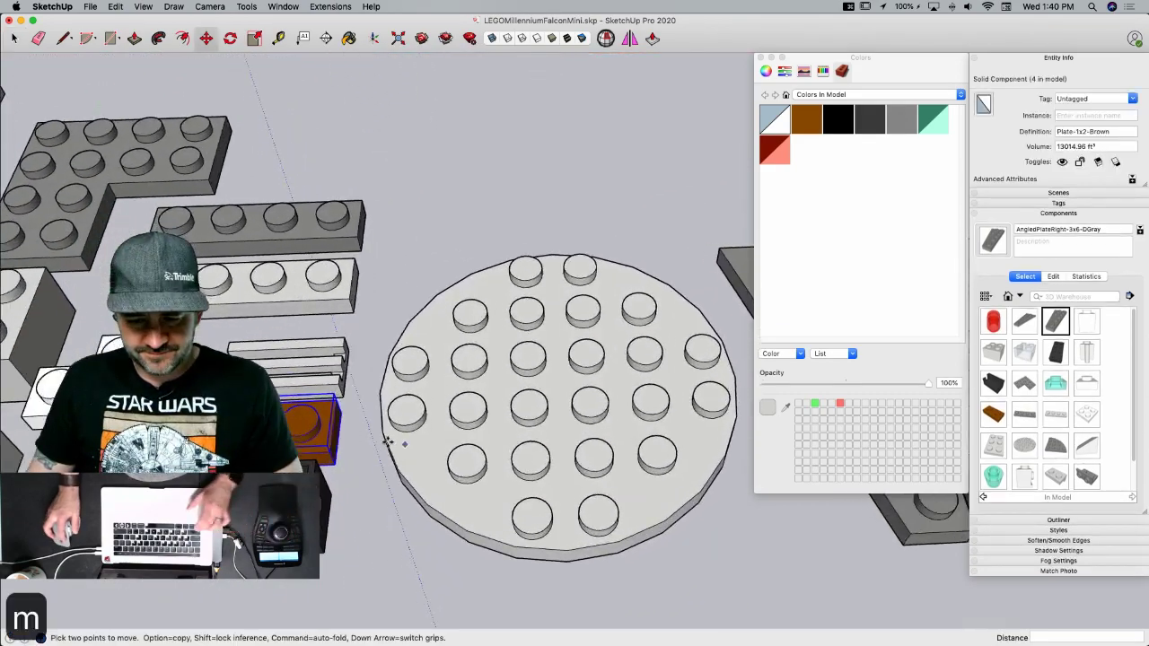
pyautogui.press('alt')
pyautogui.click(346, 412)
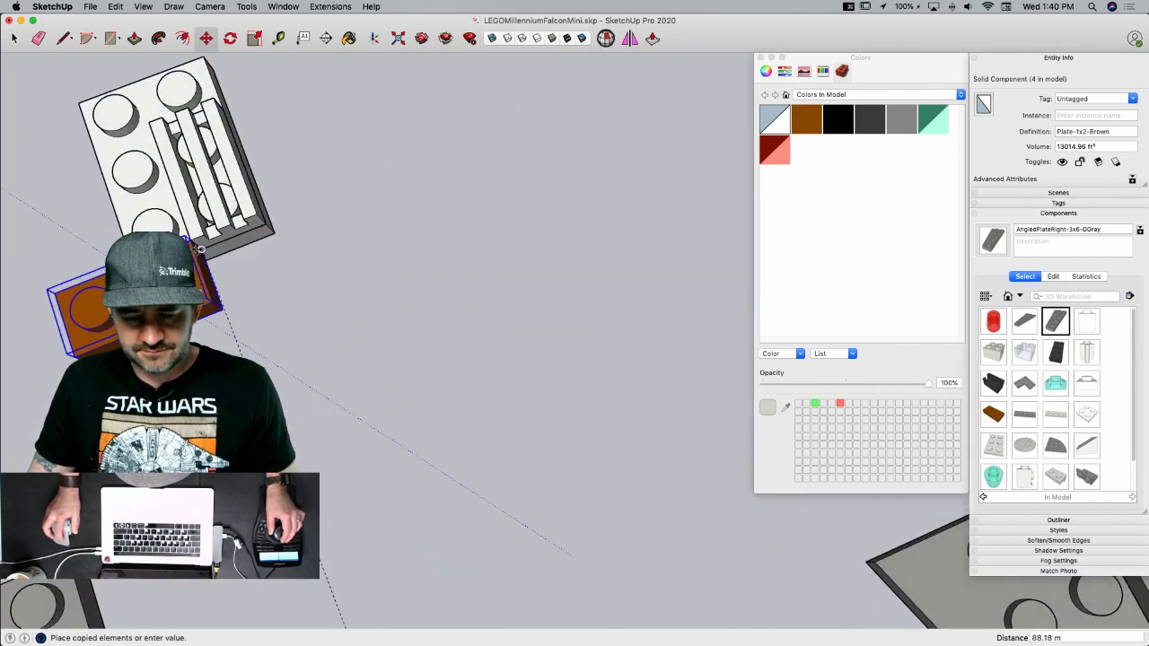
pyautogui.click(198, 247)
# - Rotate the brown 1x2 plate copy about its corner so it sits on the 2x3 plate parallel to the vent plate
pyautogui.scroll(3, 224, 238)
pyautogui.press('q')
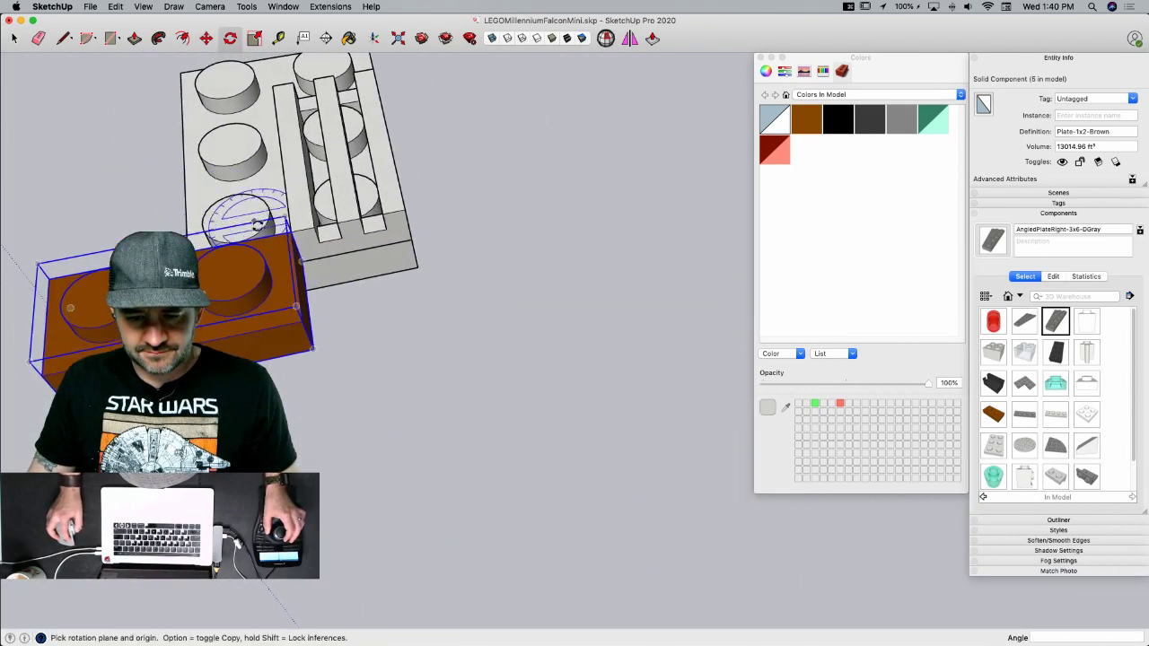
pyautogui.click(289, 232)
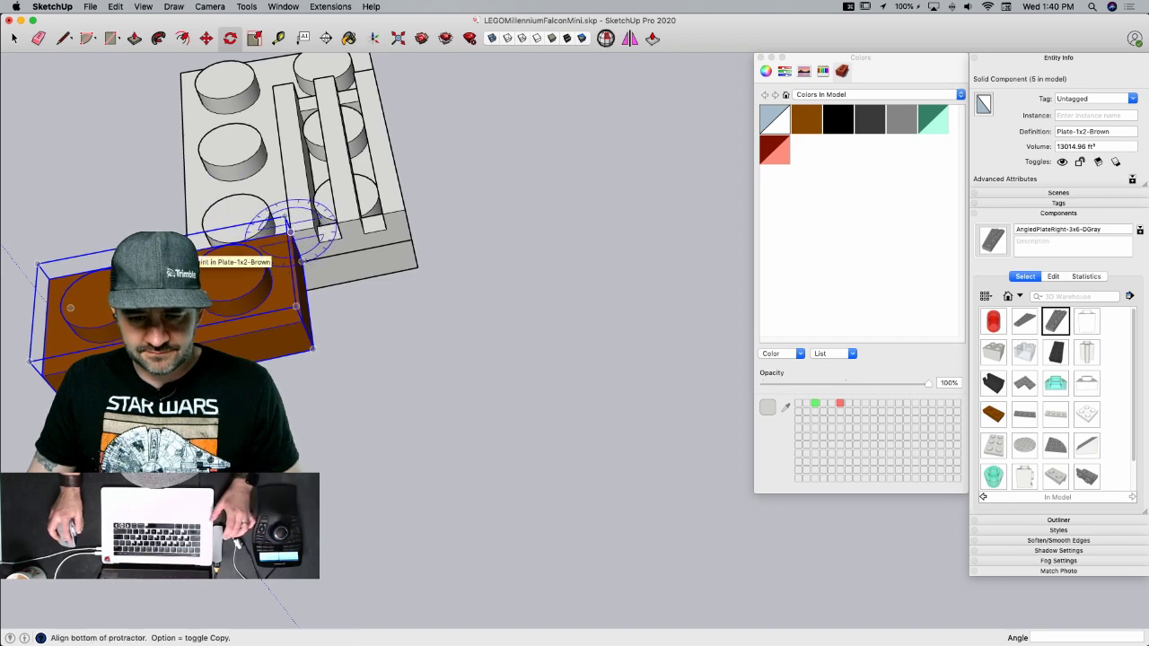
pyautogui.click(164, 253)
pyautogui.click(277, 135)
# - Make the brown 1x2 plate copy unique and rename its definition 1StudPlate-1x2-LGray
pyautogui.press('space')
pyautogui.rightClick(271, 237)
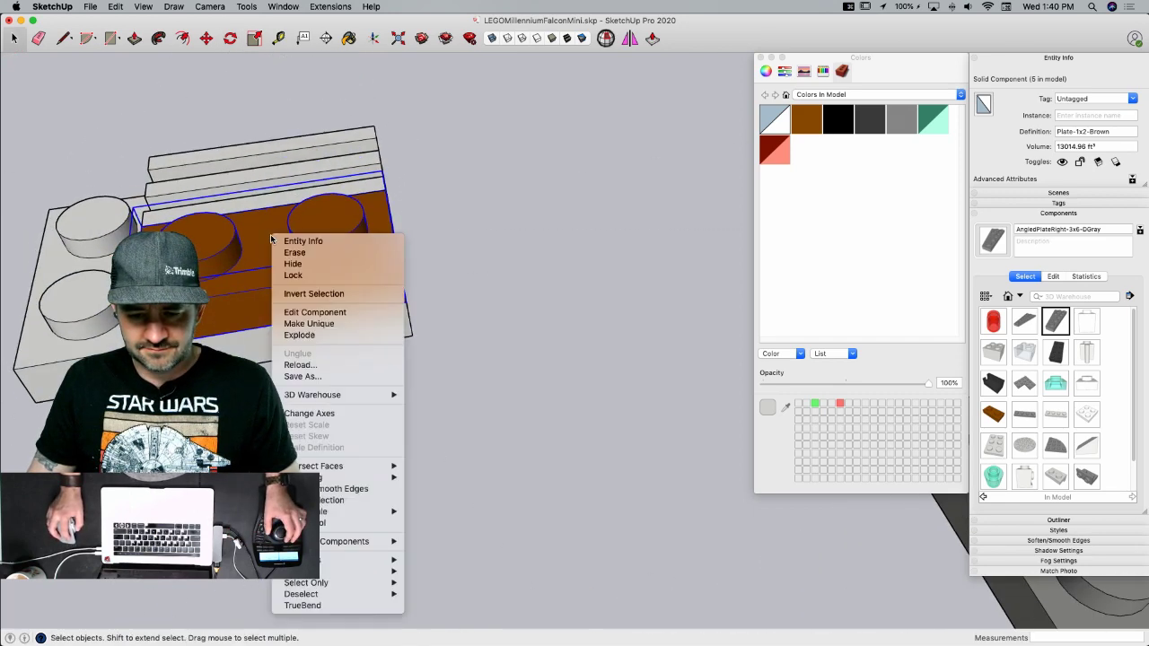
pyautogui.click(335, 325)
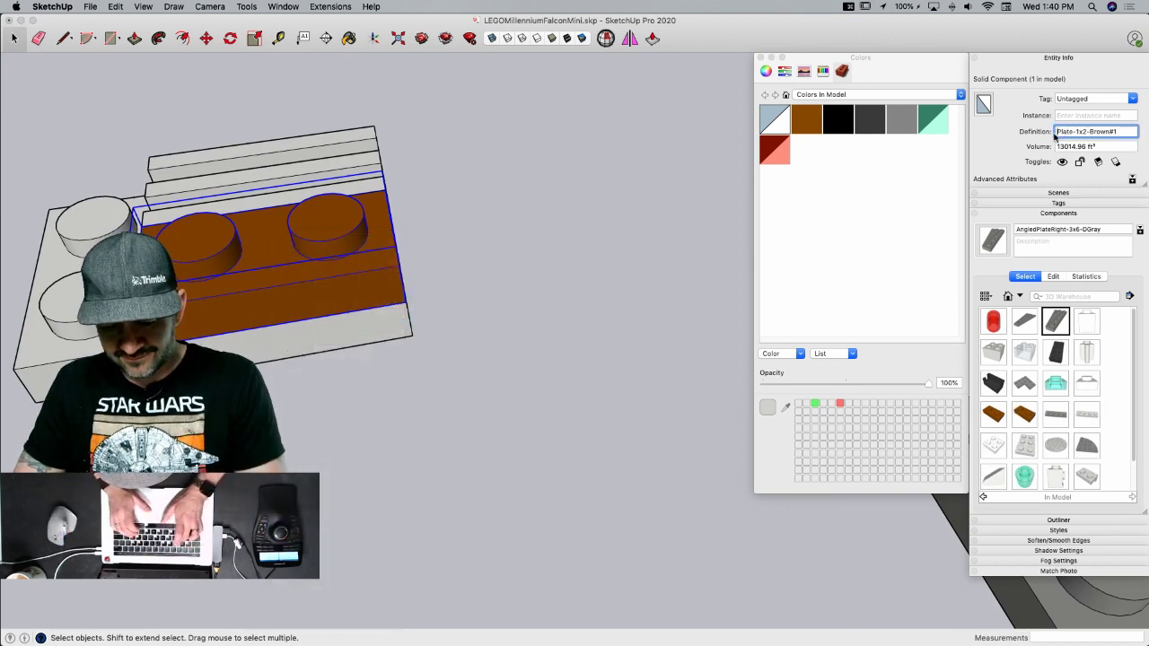
pyautogui.write('1Stud')
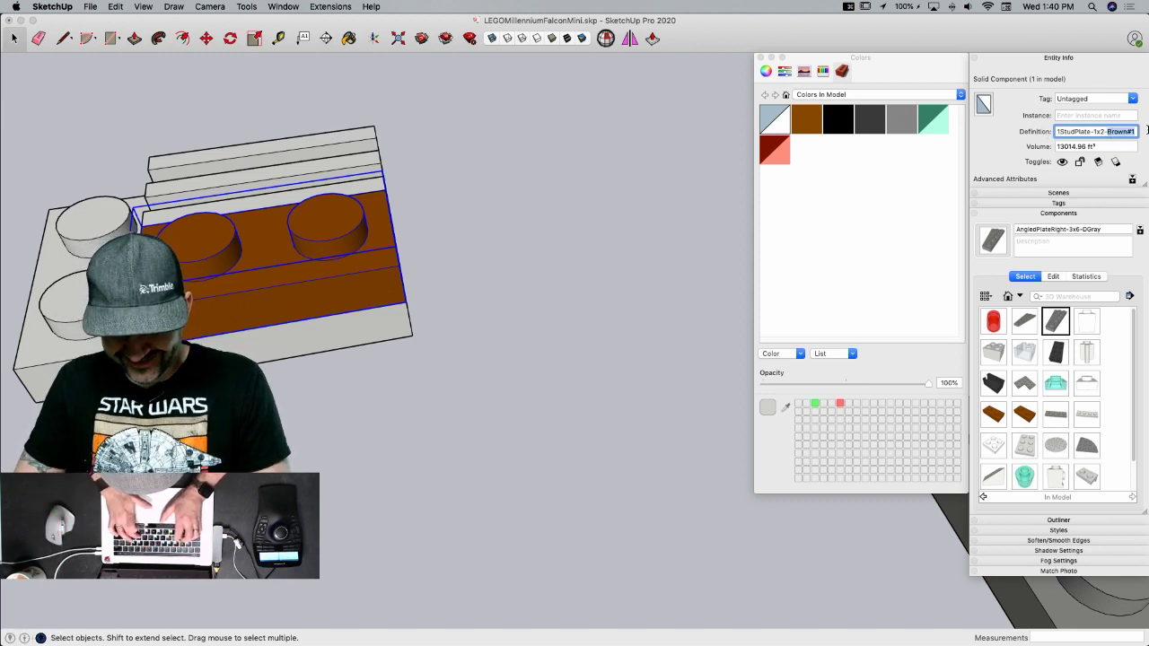
pyautogui.write('LGray')
pyautogui.press('Return')
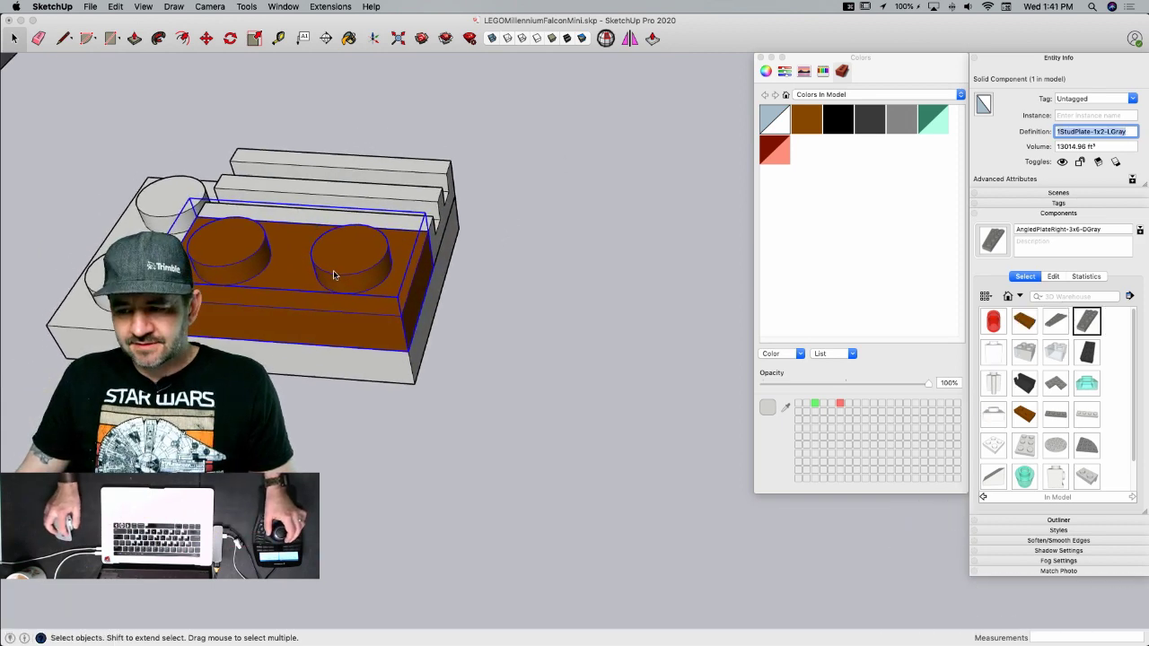
# - Open the unique brown 1x2 plate for editing and erase one of its two studs, keeping the other
pyautogui.doubleClick(285, 301)
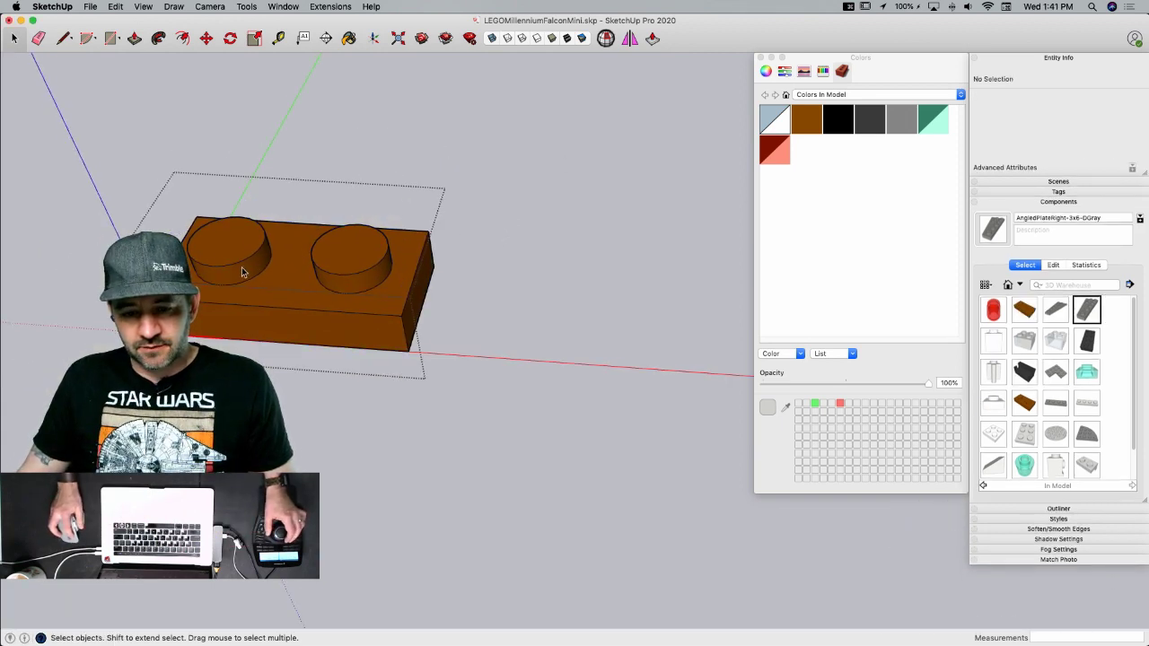
pyautogui.press('e')
pyautogui.moveTo(223, 256); pyautogui.dragTo(226, 265)
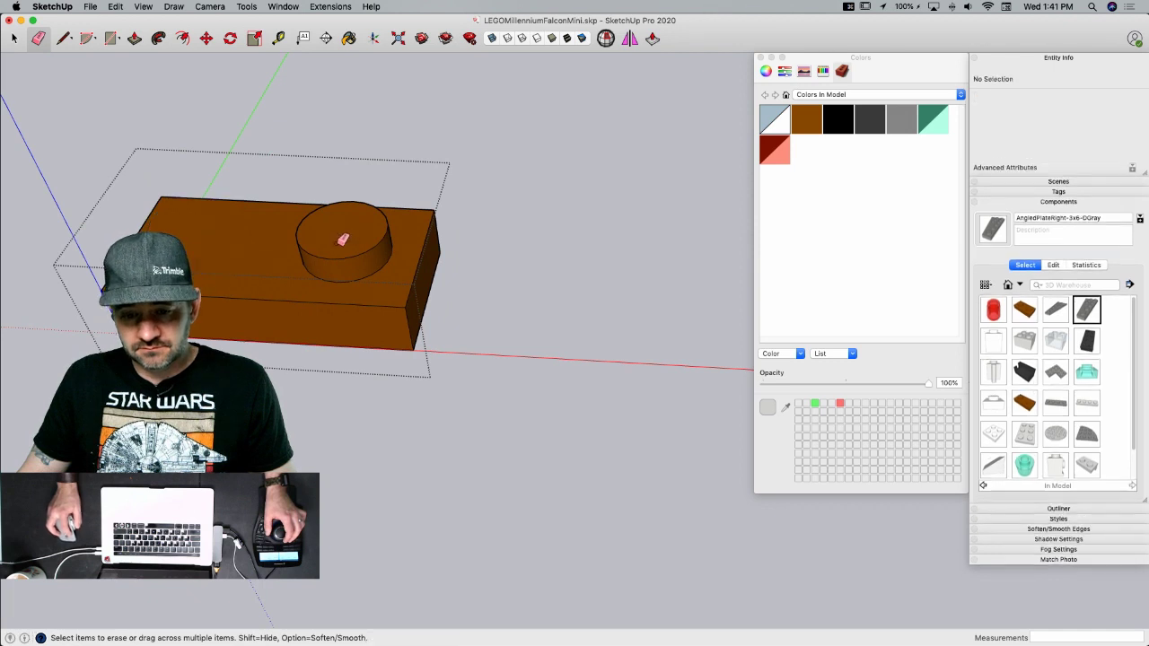
pyautogui.moveTo(339, 269); pyautogui.dragTo(337, 274)
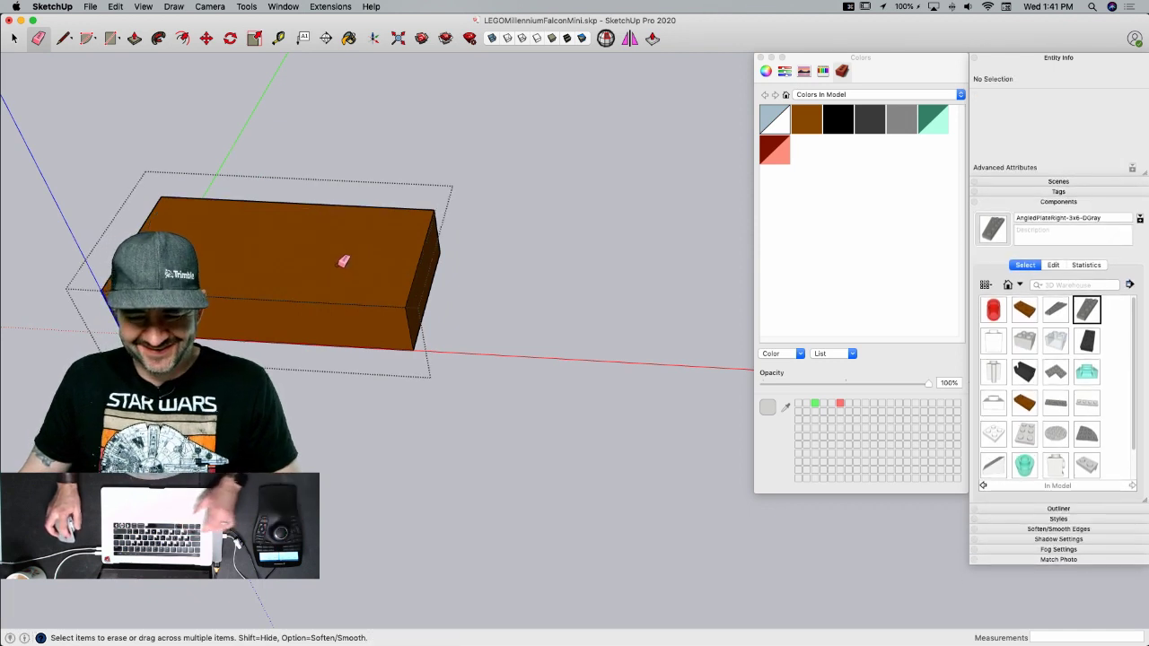
pyautogui.press('super+z')
# - Move the remaining stud 4 m along the plate's length to its centre, close the component, and select the plate
pyautogui.press('space')
pyautogui.click(350, 269)
pyautogui.keyDown('shift'); pyautogui.click(345, 247); pyautogui.keyUp('shift')
pyautogui.press('m')
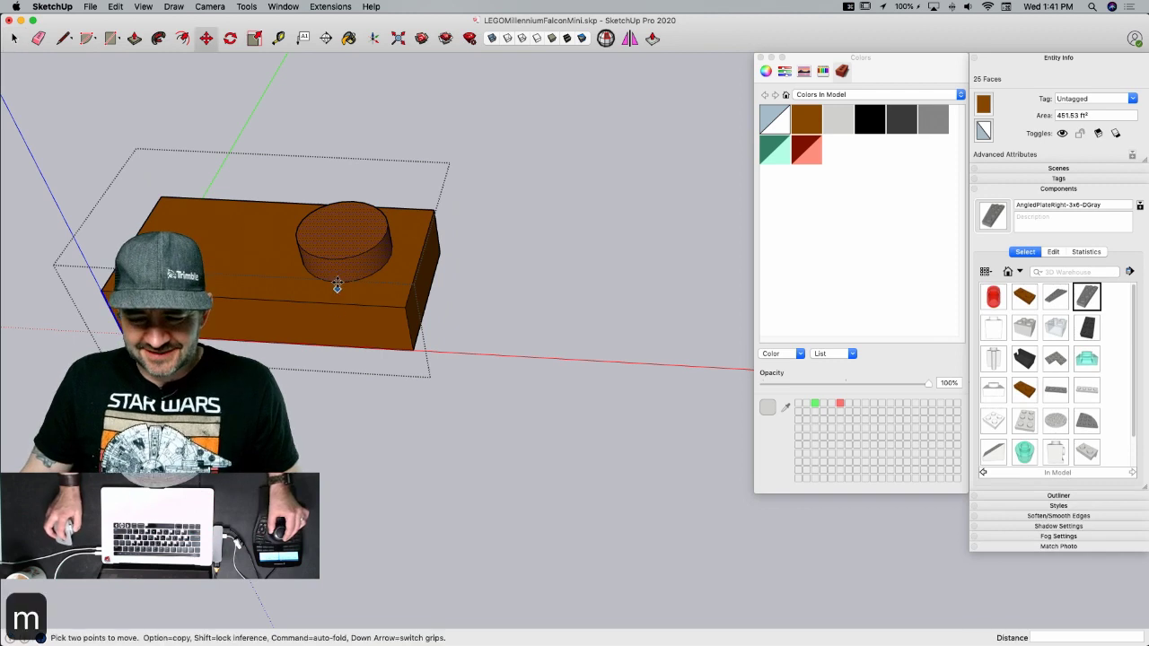
pyautogui.scroll(5, 339, 290)
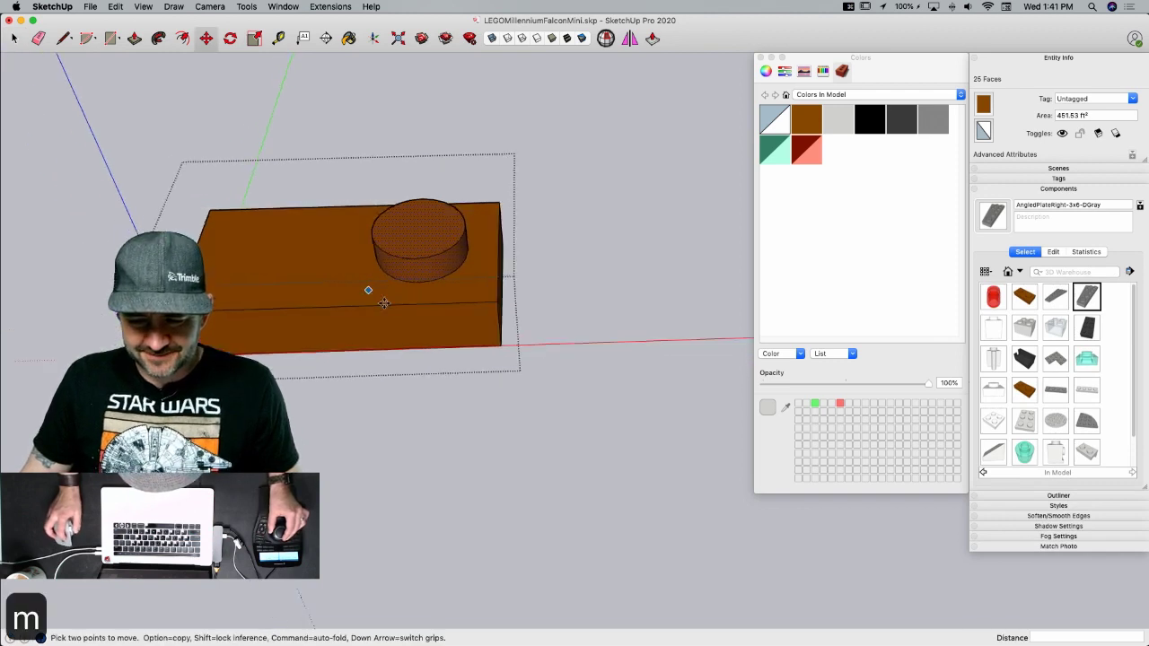
pyautogui.click(424, 266)
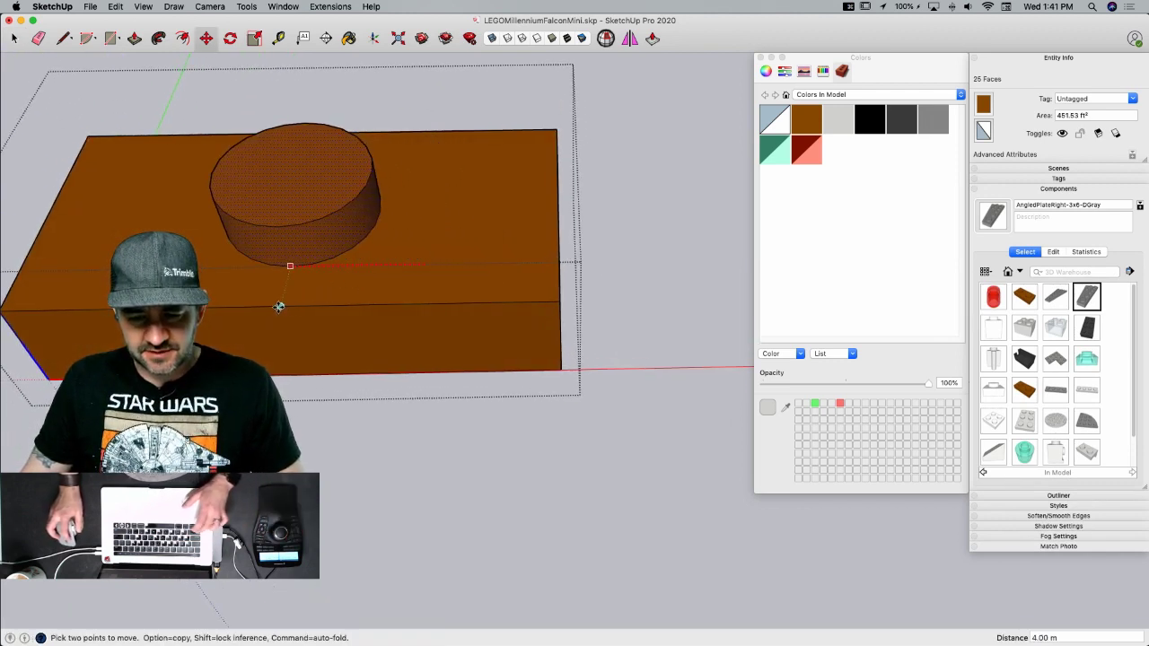
pyautogui.press('space')
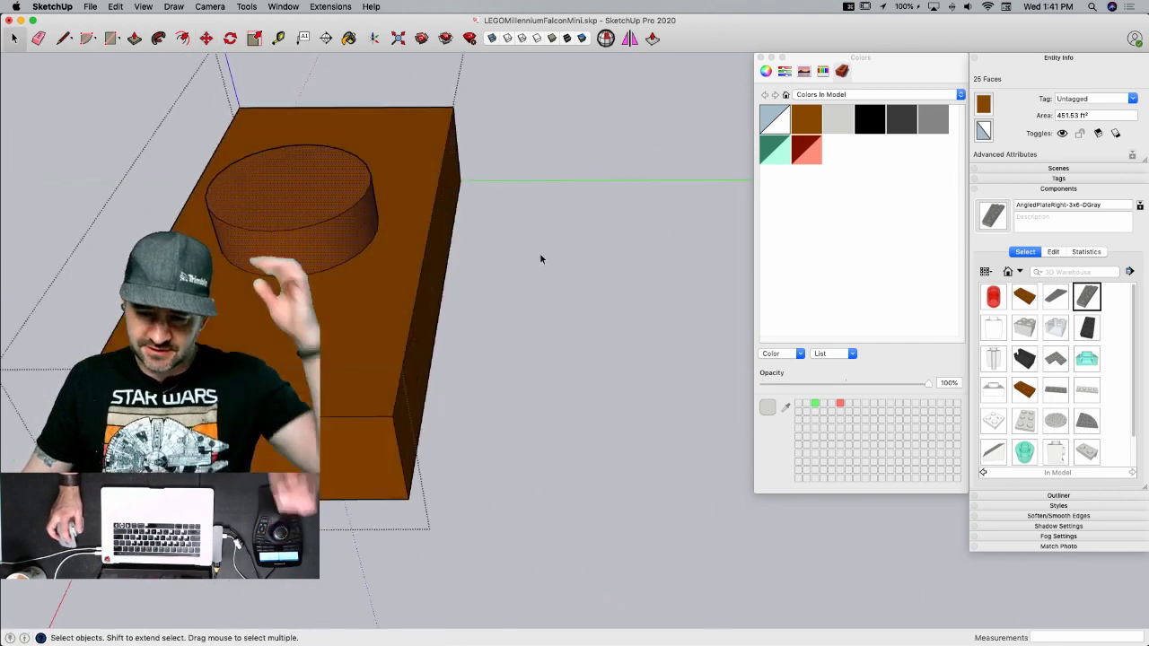
pyautogui.click(540, 259)
pyautogui.click(288, 200)
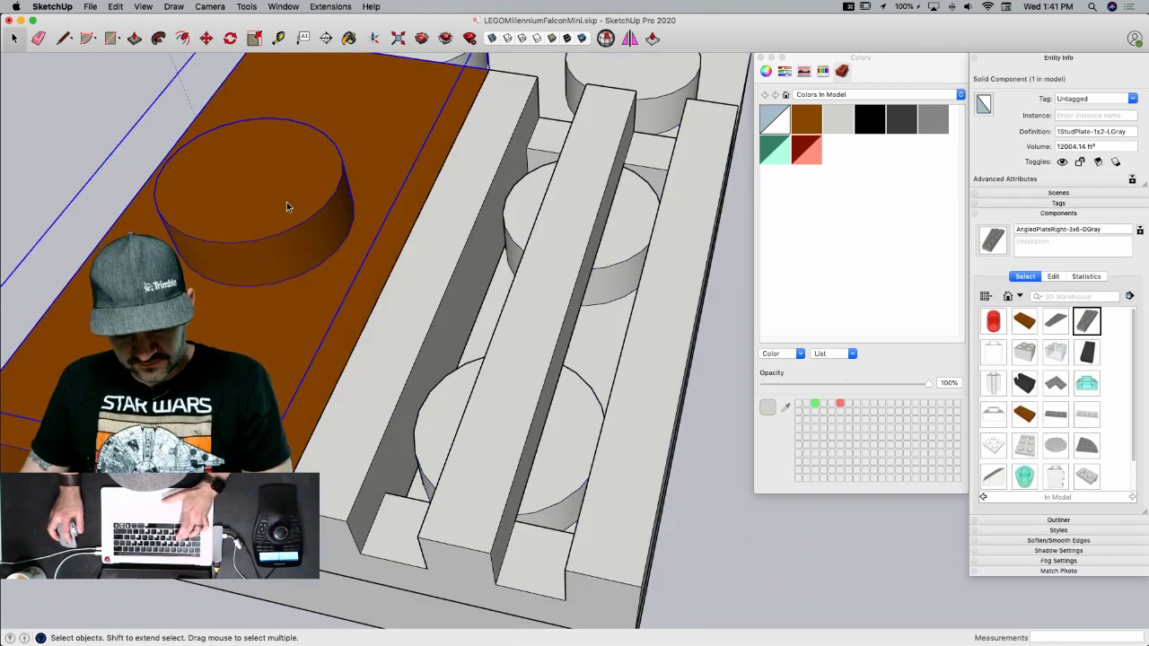
# - Open the one-stud plate for editing, offset its stud's top edge 0.8 m inward, and push the inner circle down to hollow the stud
pyautogui.doubleClick(286, 202)
pyautogui.press('f')
pyautogui.click(278, 124)
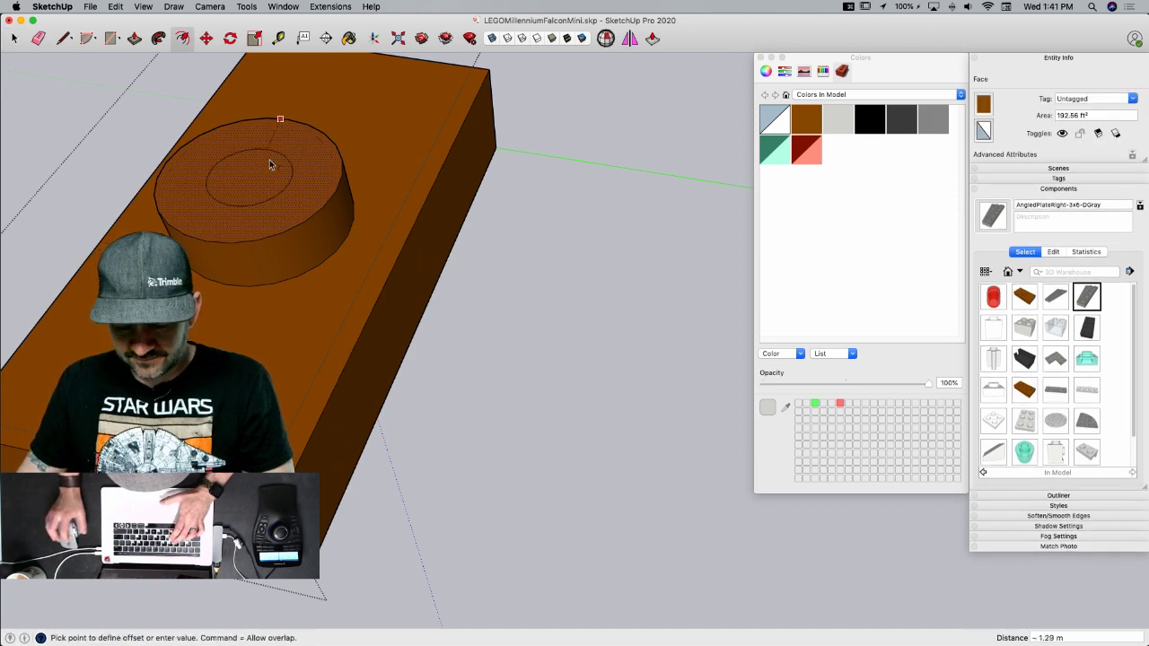
pyautogui.write('.8')
pyautogui.press('Return')
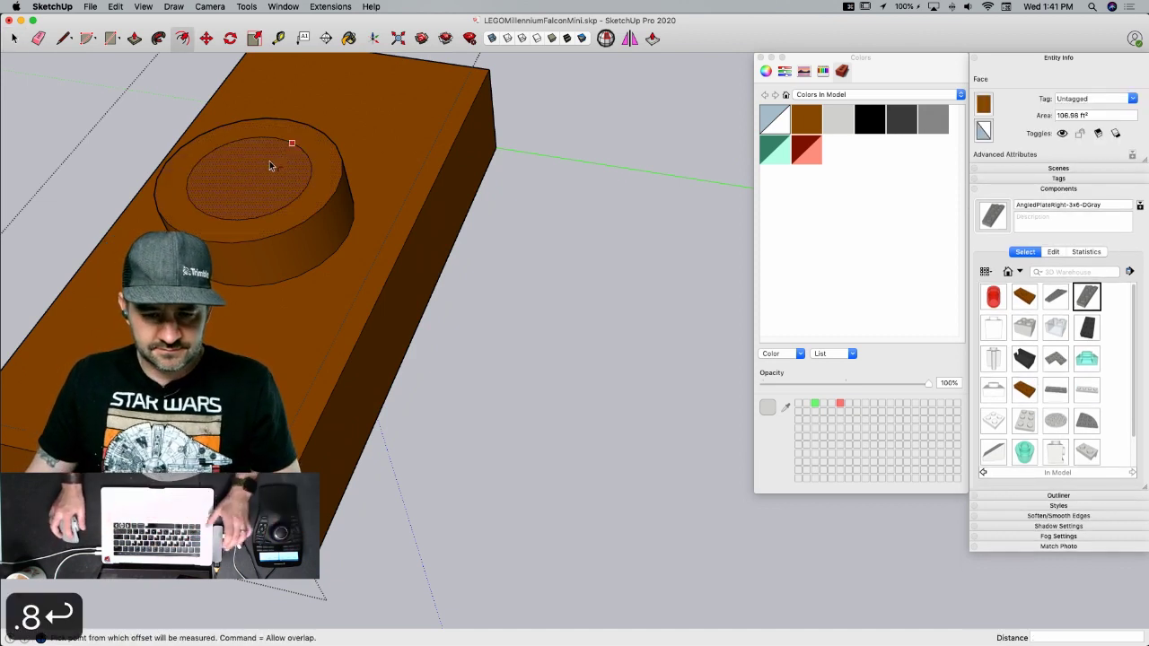
pyautogui.press('p')
pyautogui.click(246, 181)
# - Paint all geometry of the one-stud plate light gray and close the component
pyautogui.press('space')
pyautogui.press('super+a')
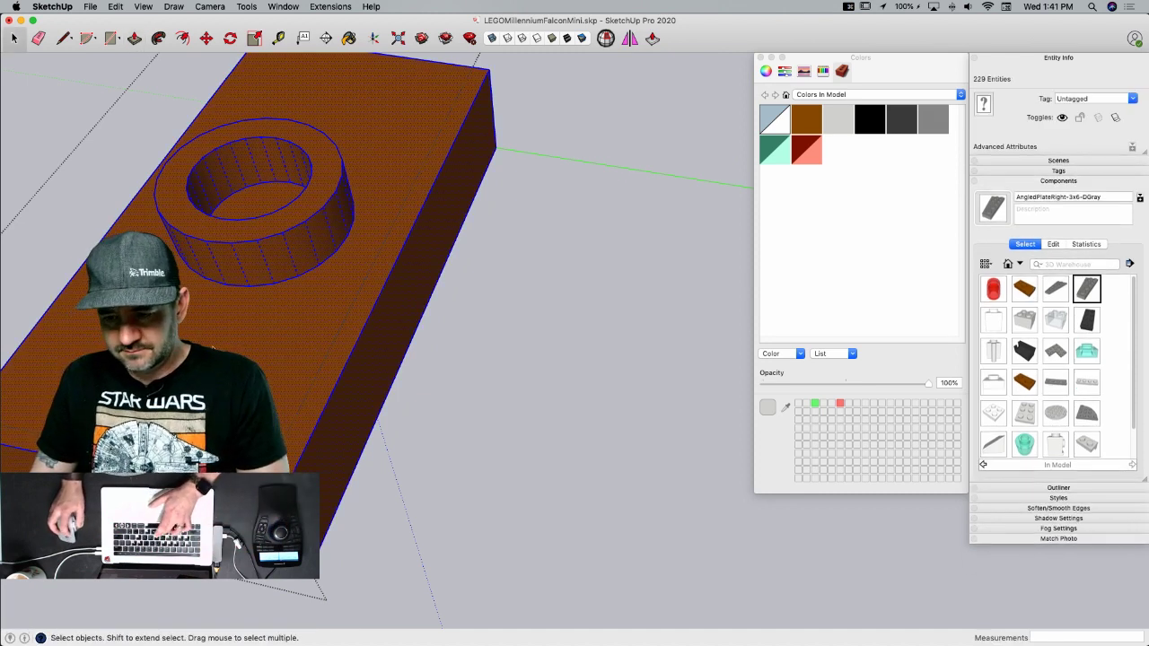
pyautogui.press('b')
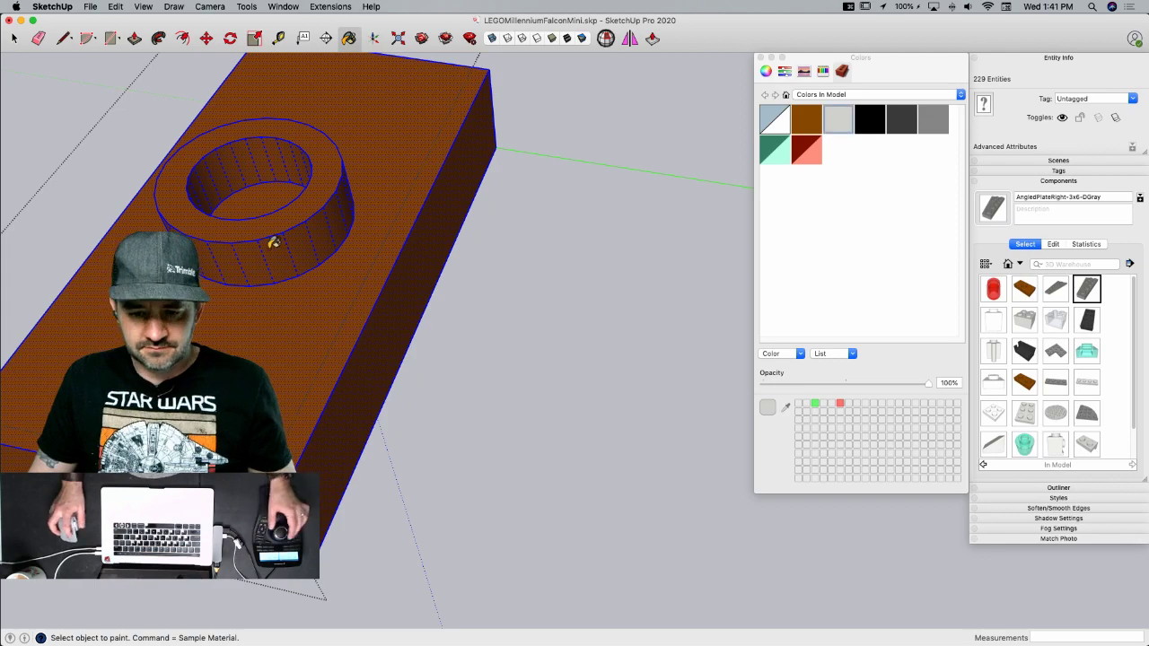
pyautogui.click(274, 242)
pyautogui.press('space')
pyautogui.press('Escape')
# - Copy the light gray one-stud 1x2 plate into the brick library, beside the 2x3 plate
pyautogui.click(452, 332)
pyautogui.press('m')
pyautogui.click(492, 381)
pyautogui.press('alt')
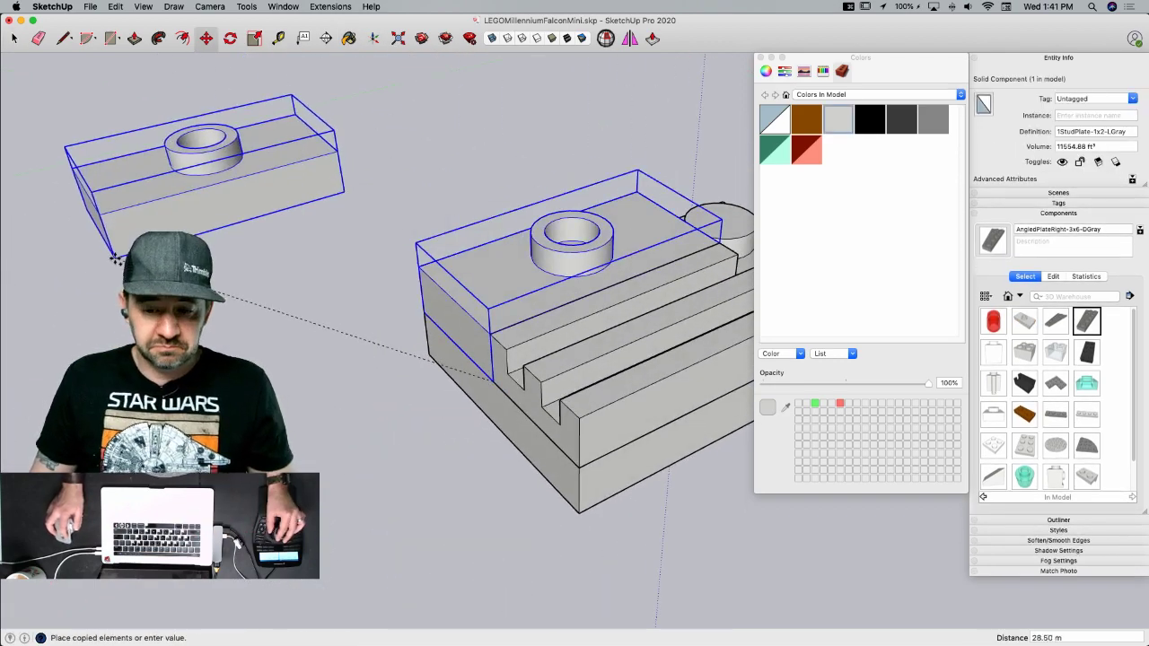
pyautogui.scroll(-5, 269, 260)
pyautogui.moveTo(449, 341); pyautogui.dragTo(482, 326, button='middle')
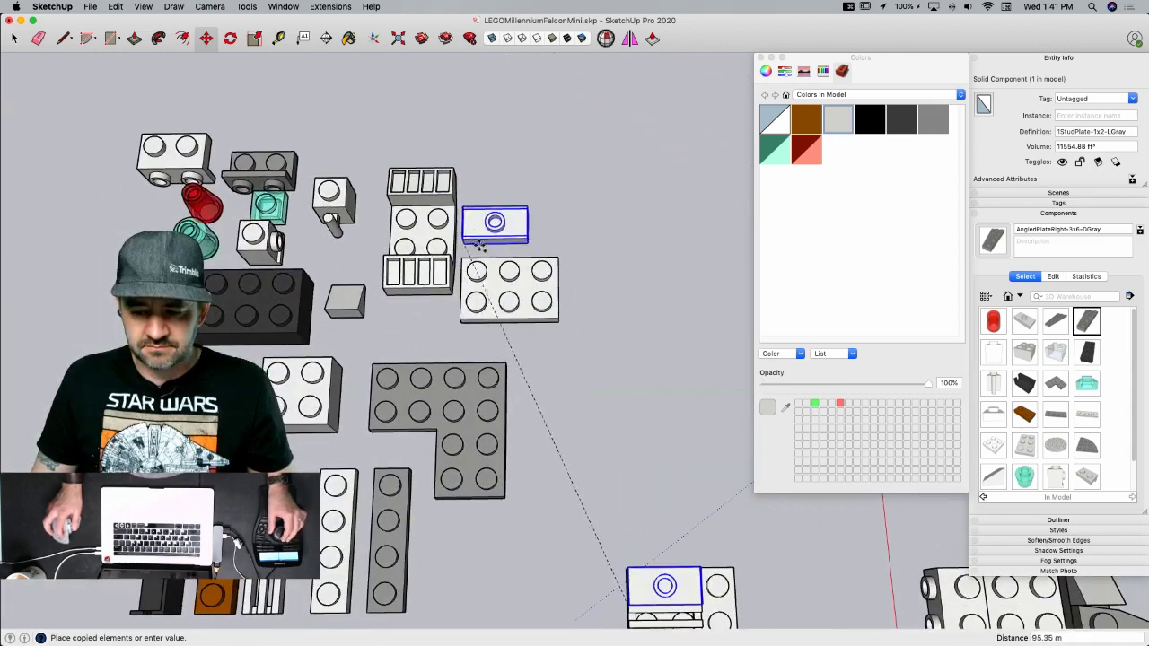
pyautogui.click(491, 244)
# - Group the 2x3 plate, the vent plate and the one-stud plate of the new assembly
pyautogui.moveTo(490, 244); pyautogui.dragTo(308, 267, button='middle')
pyautogui.press('space')
pyautogui.moveTo(303, 262); pyautogui.dragTo(538, 471)
pyautogui.rightClick(476, 370)
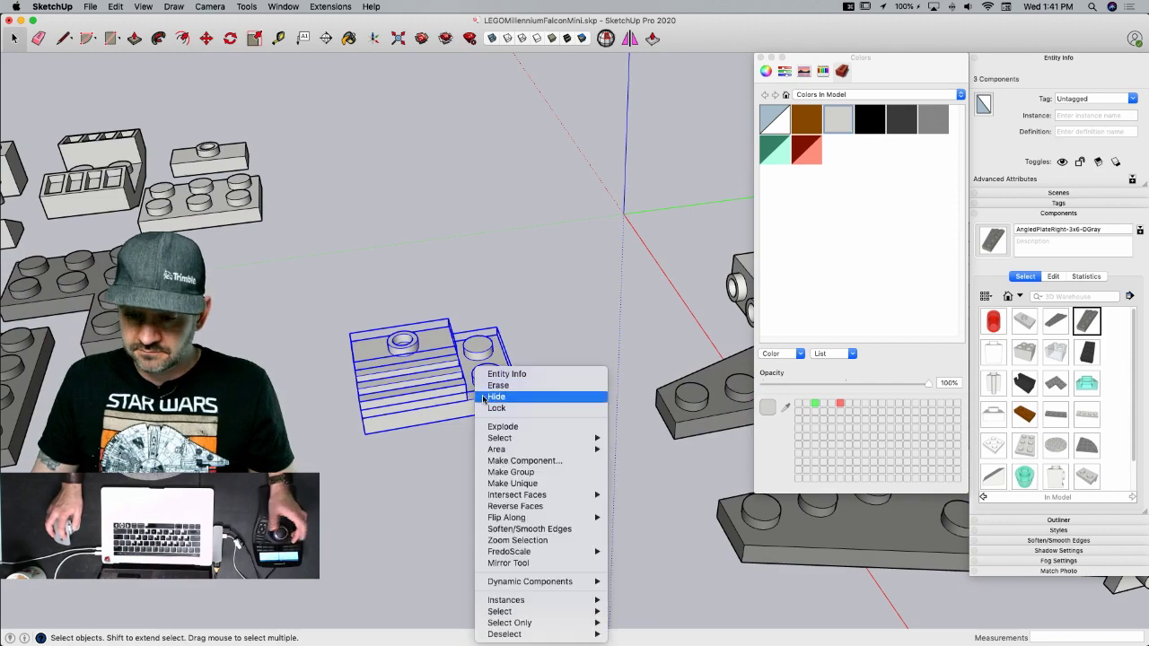
pyautogui.click(536, 473)
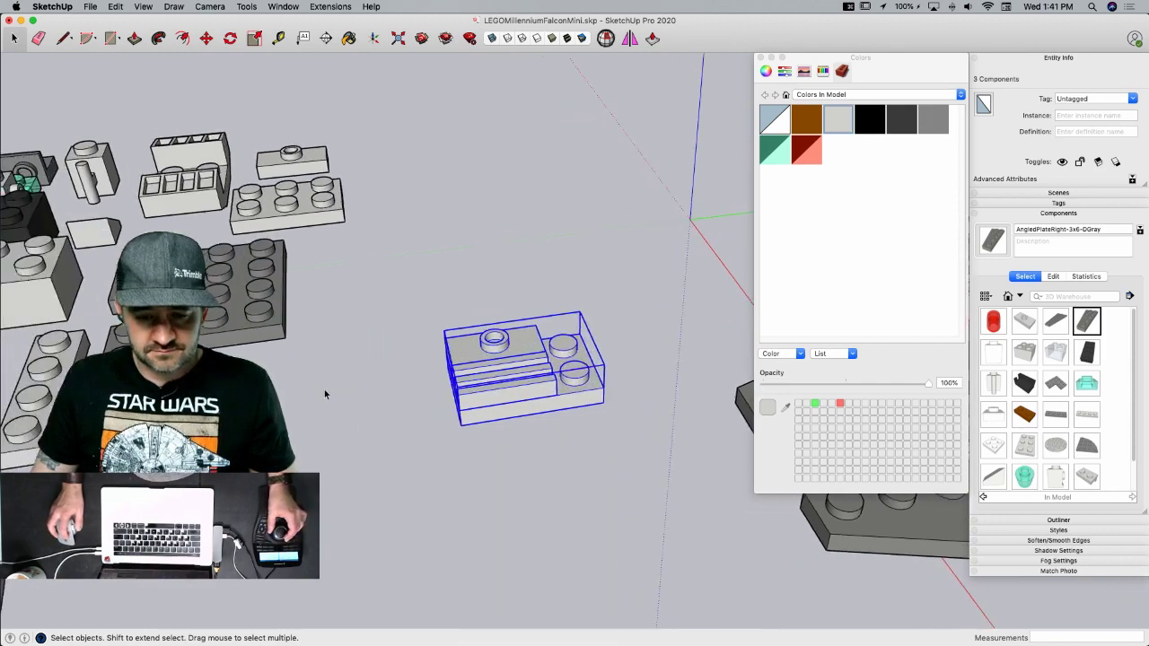
# - Copy the white 2x2 plate from the brick library to the underside of the grouped assembly's 2x3 plate
pyautogui.scroll(4, 328, 408)
pyautogui.press('m')
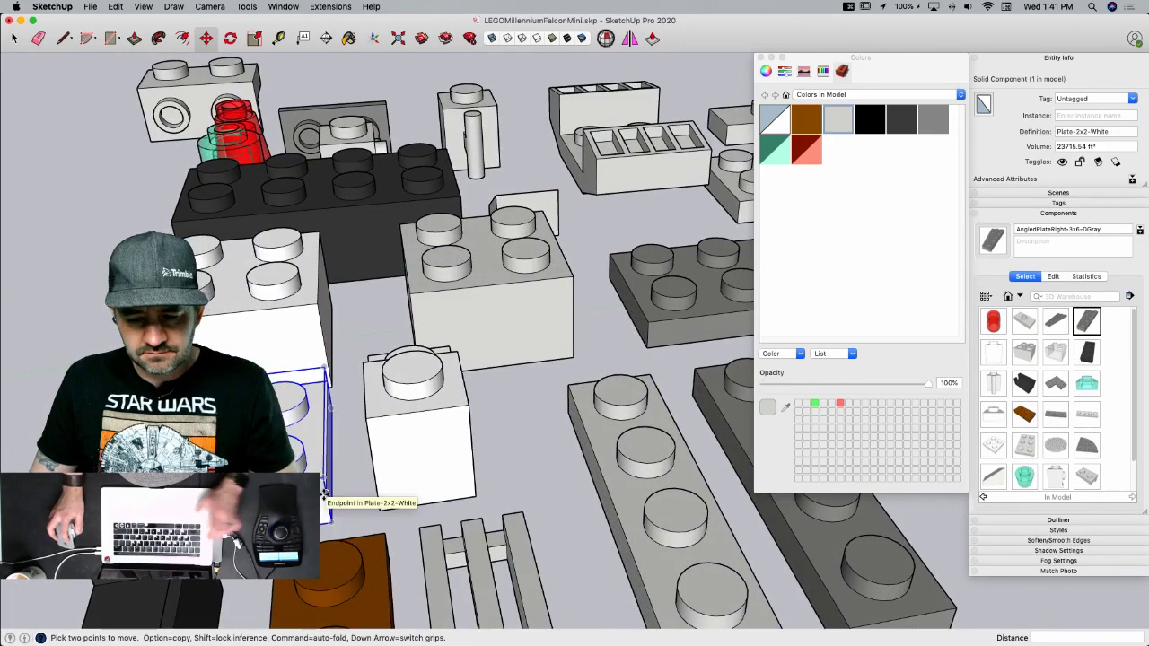
pyautogui.press('alt')
pyautogui.click(330, 409)
pyautogui.scroll(-8, 341, 502)
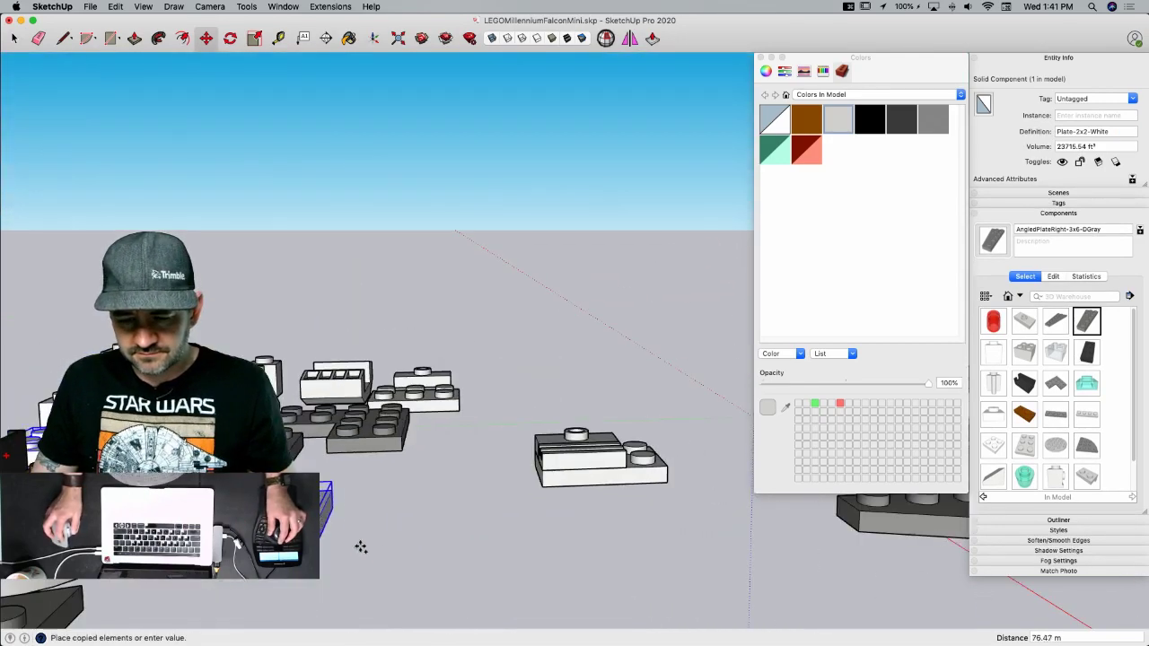
pyautogui.scroll(6, 377, 534)
pyautogui.moveTo(447, 527); pyautogui.dragTo(346, 488, button='middle')
pyautogui.click(342, 473)
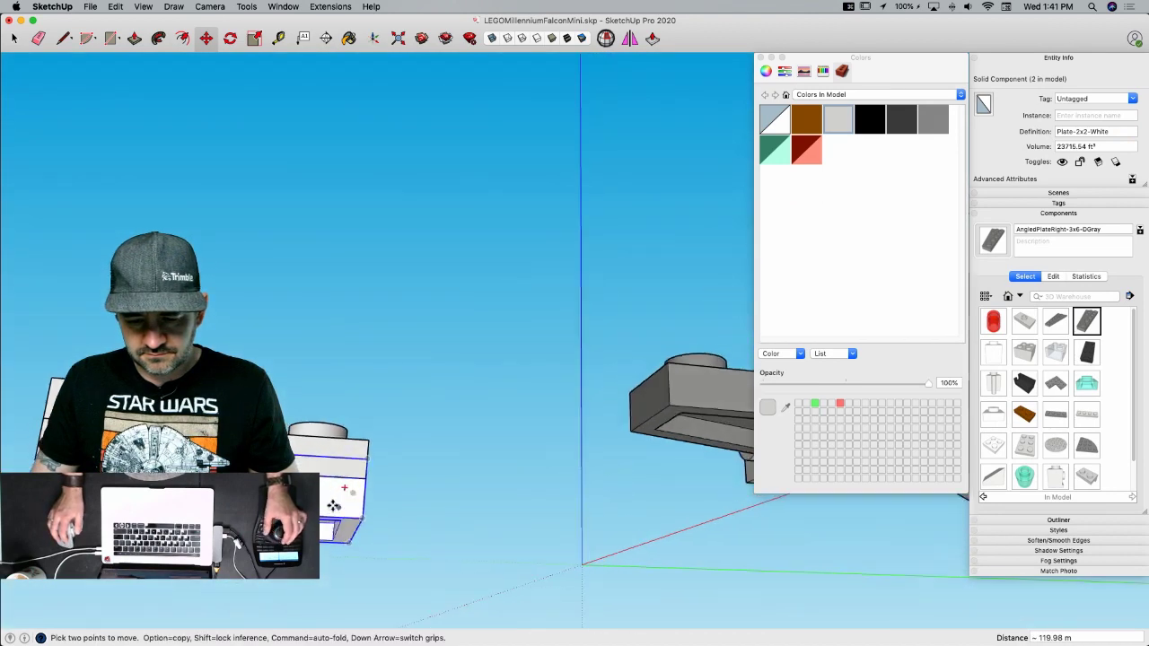
# - Make the 2x2 plate copy unique and rename its definition HingeTop-2x2-LGray
pyautogui.press('space')
pyautogui.rightClick(307, 515)
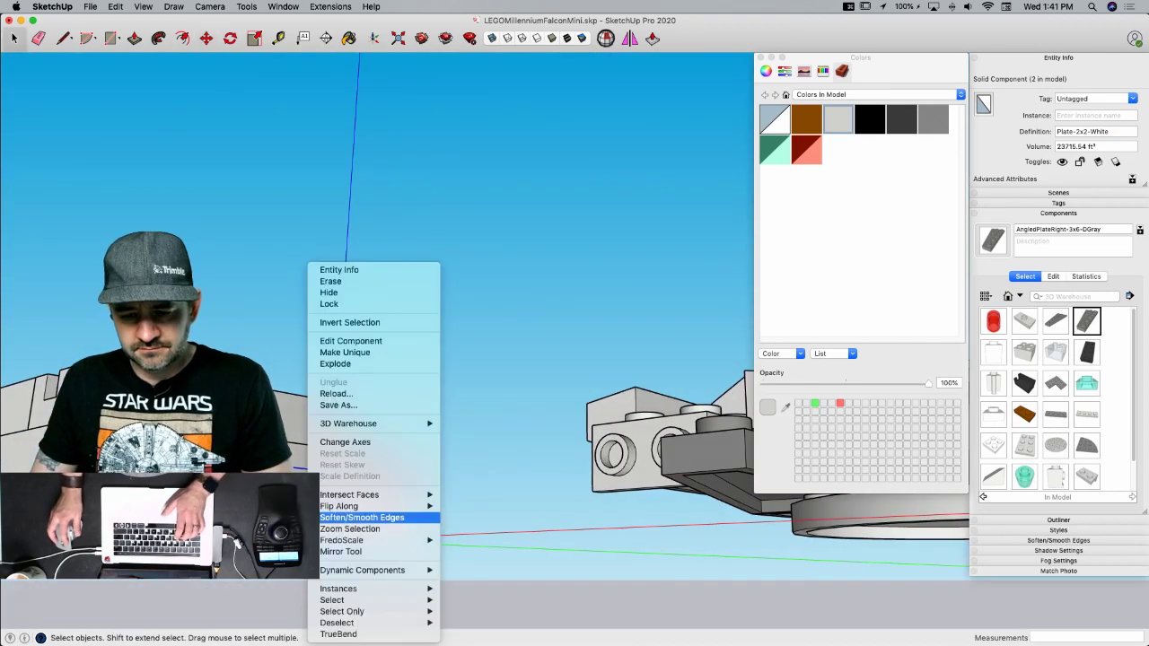
pyautogui.click(369, 353)
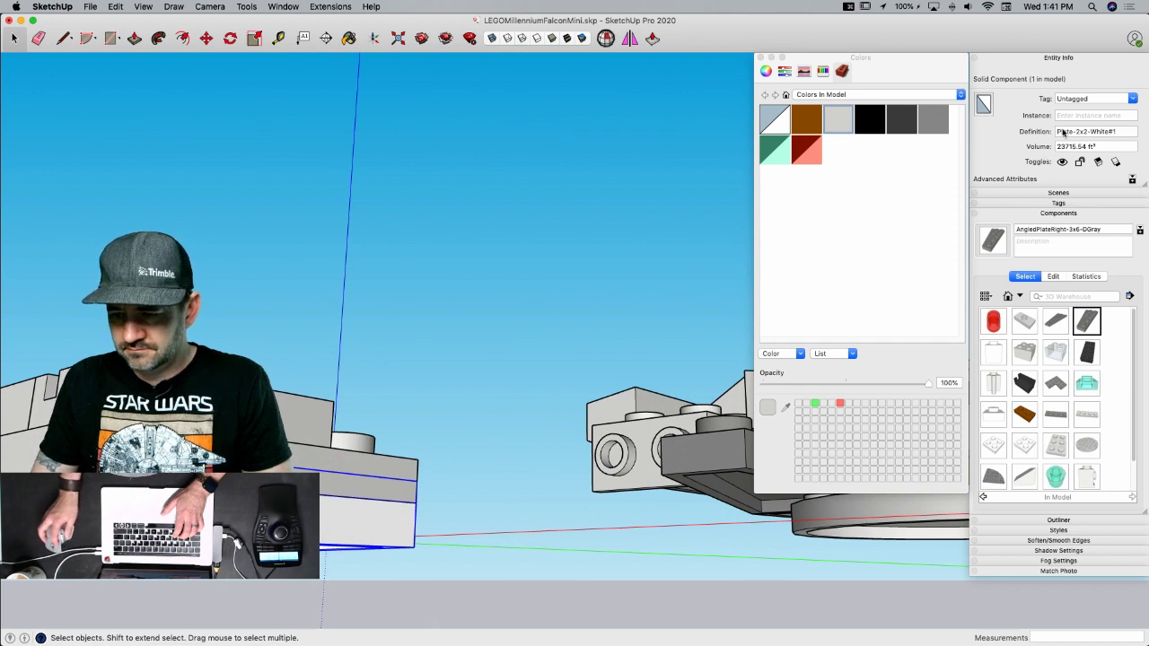
pyautogui.write('HingeTop-2x2-')
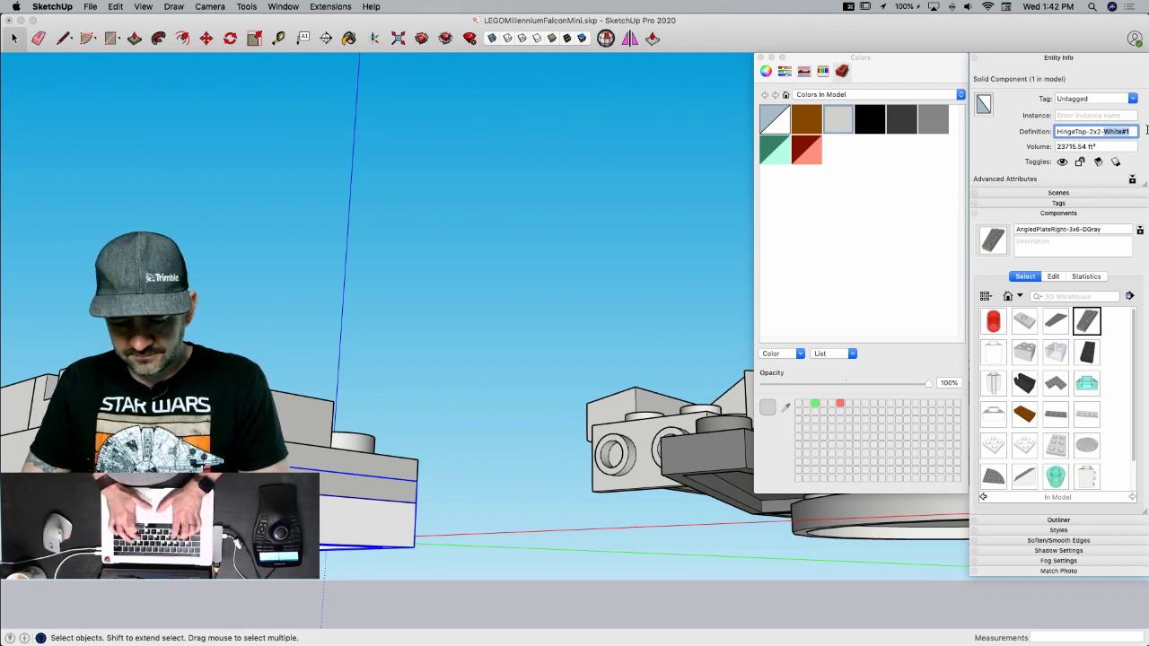
pyautogui.write('LGray')
pyautogui.press('Return')
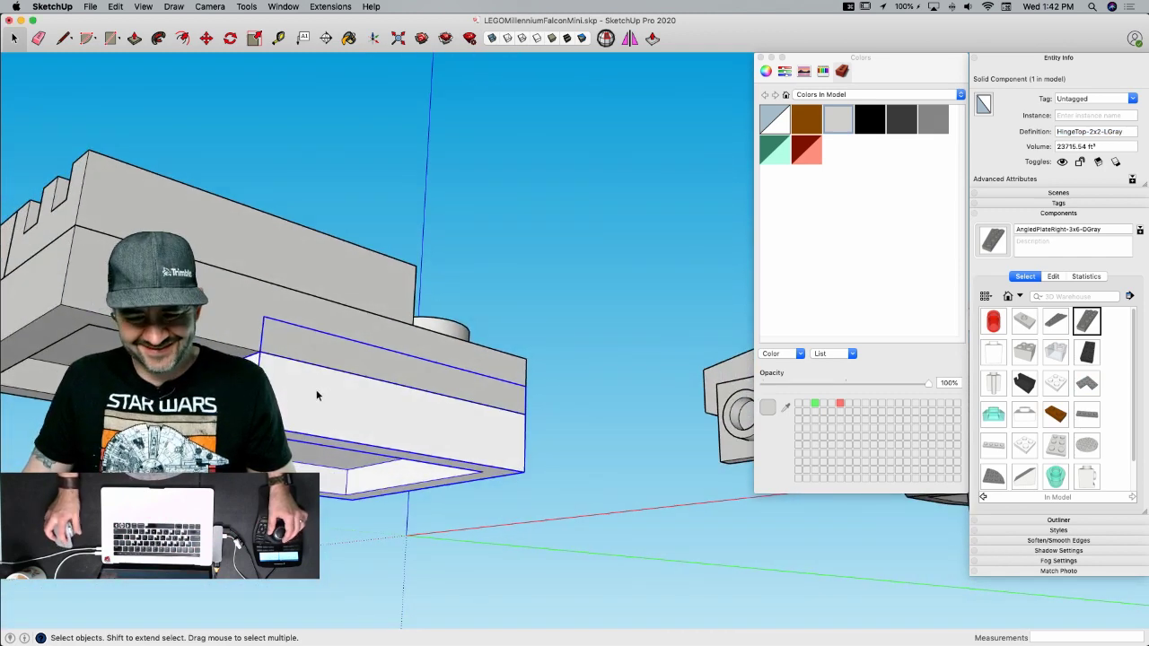
# - Open the 2x2 hinge top for editing and push/pull its bottom rim face
pyautogui.doubleClick(316, 395)
pyautogui.press('p')
pyautogui.click(302, 426)
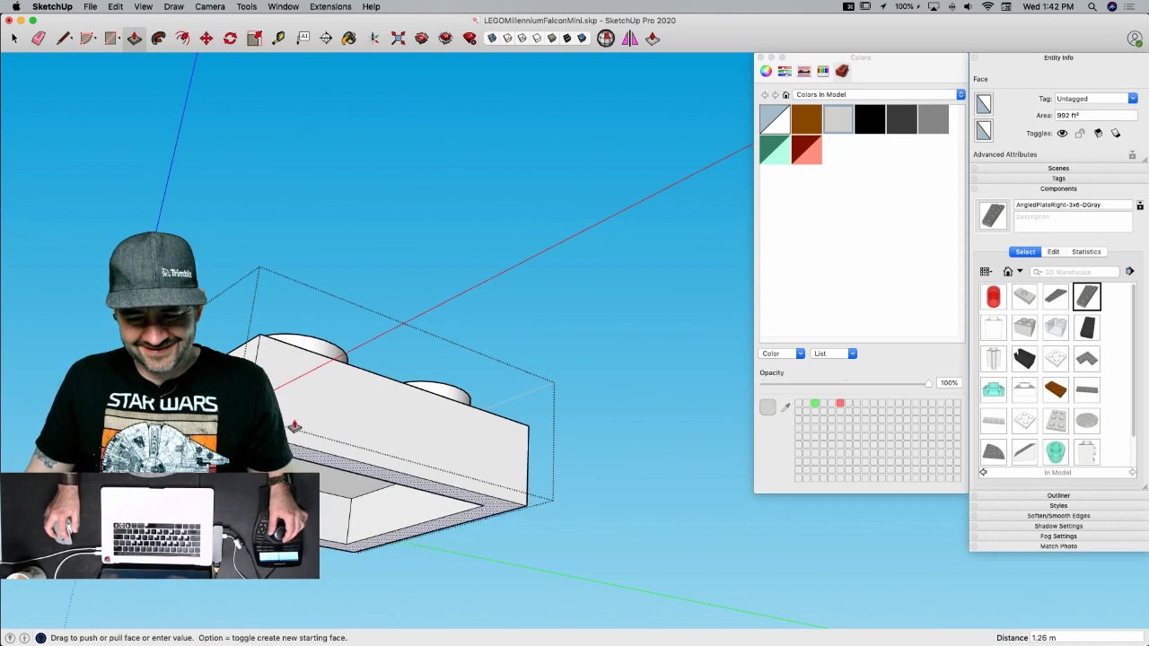
# - Erase the edges of the inner rectangle on the underside of the 2x2 plate
pyautogui.press('e')
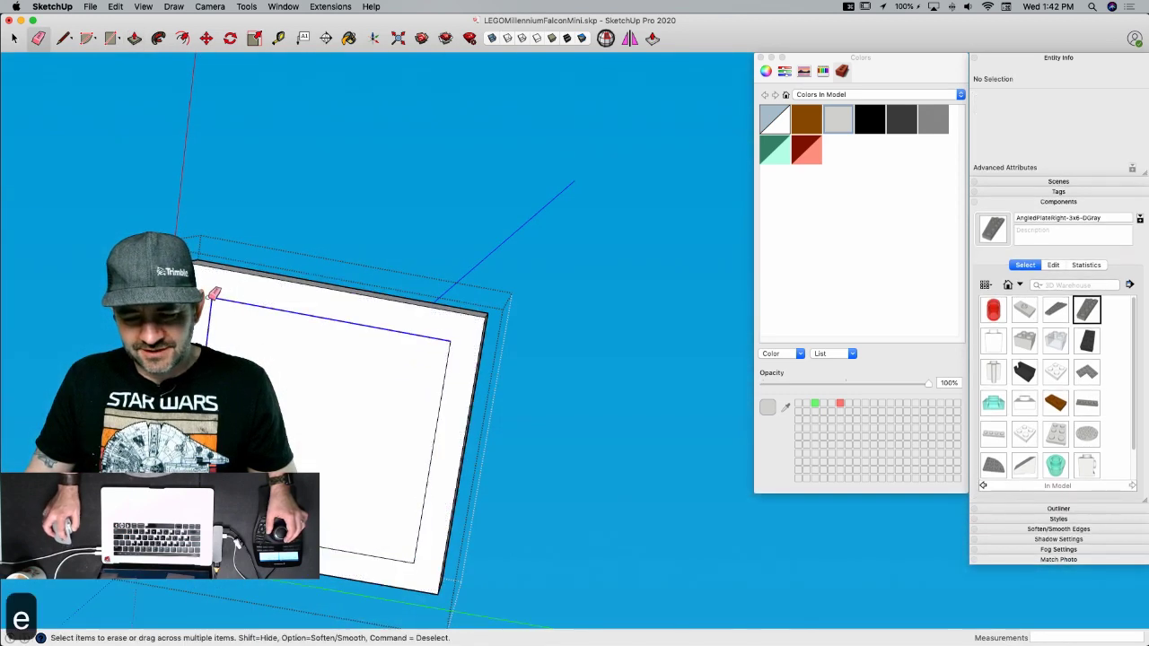
pyautogui.moveTo(413, 564); pyautogui.dragTo(660, 485)
pyautogui.press('space')
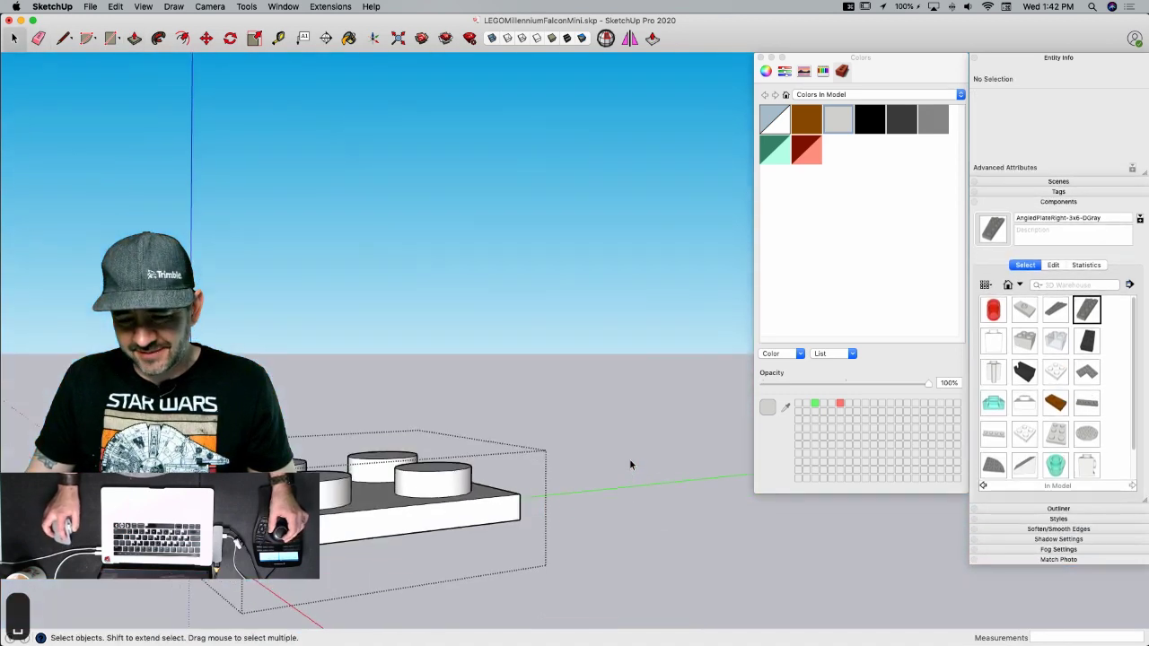
# - Select all geometry of the 2x2 plate and paint it with the light grey from the model's colors
pyautogui.click(627, 456)
pyautogui.tripleClick(452, 544)
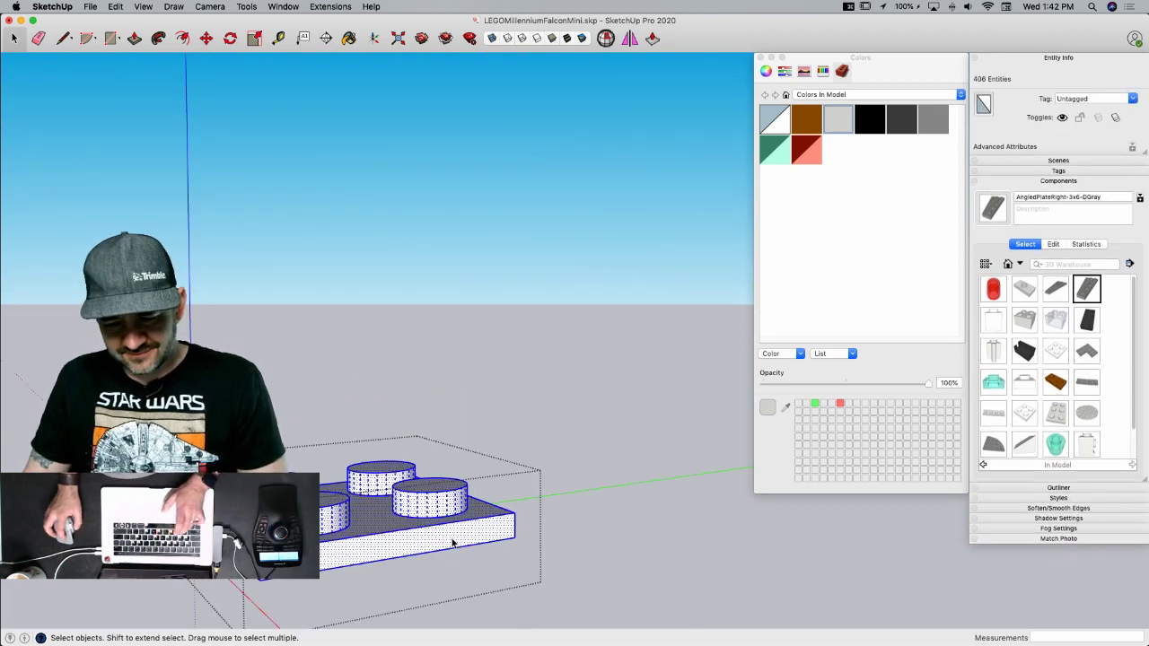
pyautogui.press('b')
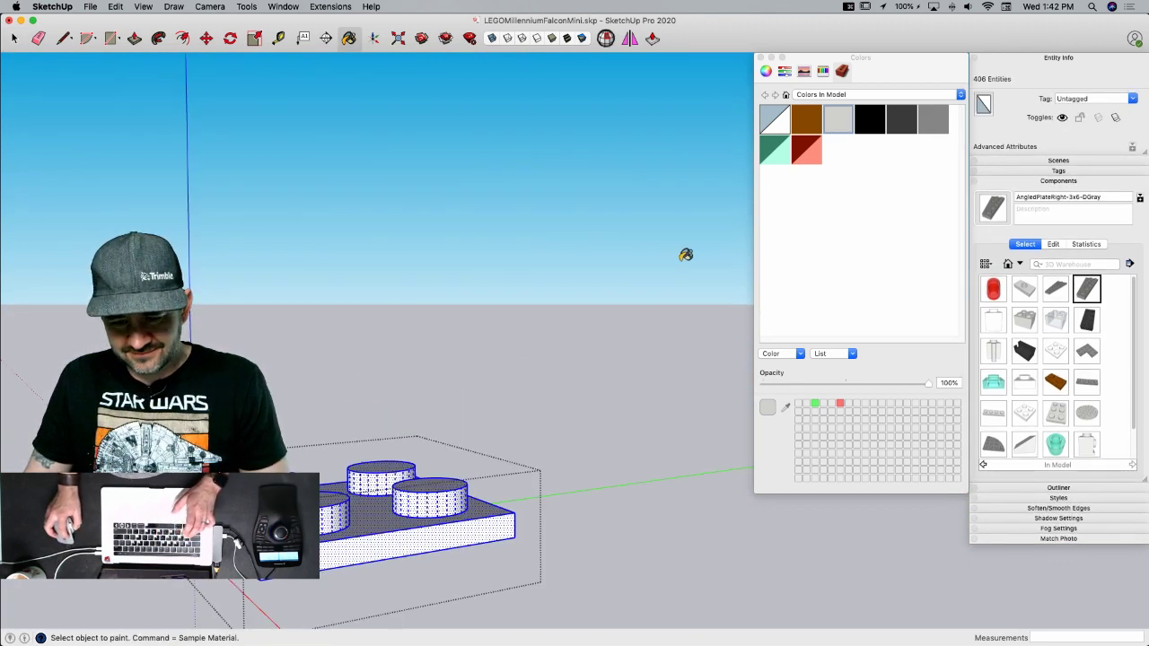
pyautogui.press('space')
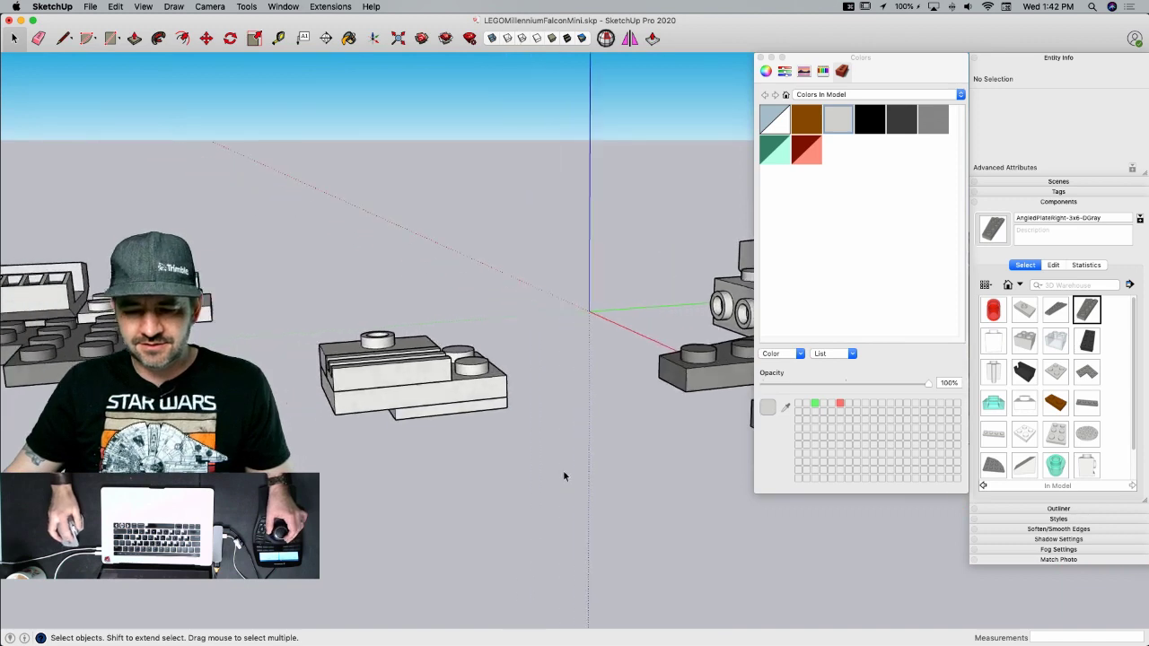
# - Move the loose light grey hinge assembly onto the ship, above the grooved hinge bricks beside the red piece
pyautogui.moveTo(492, 456); pyautogui.dragTo(494, 458)
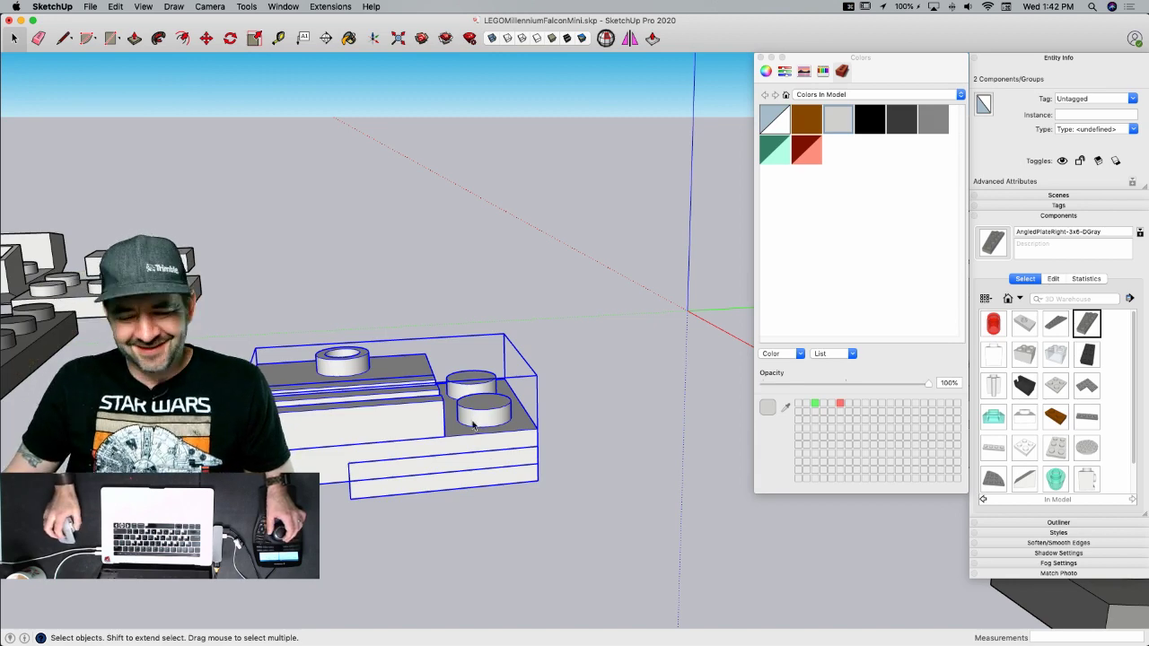
pyautogui.click(566, 476)
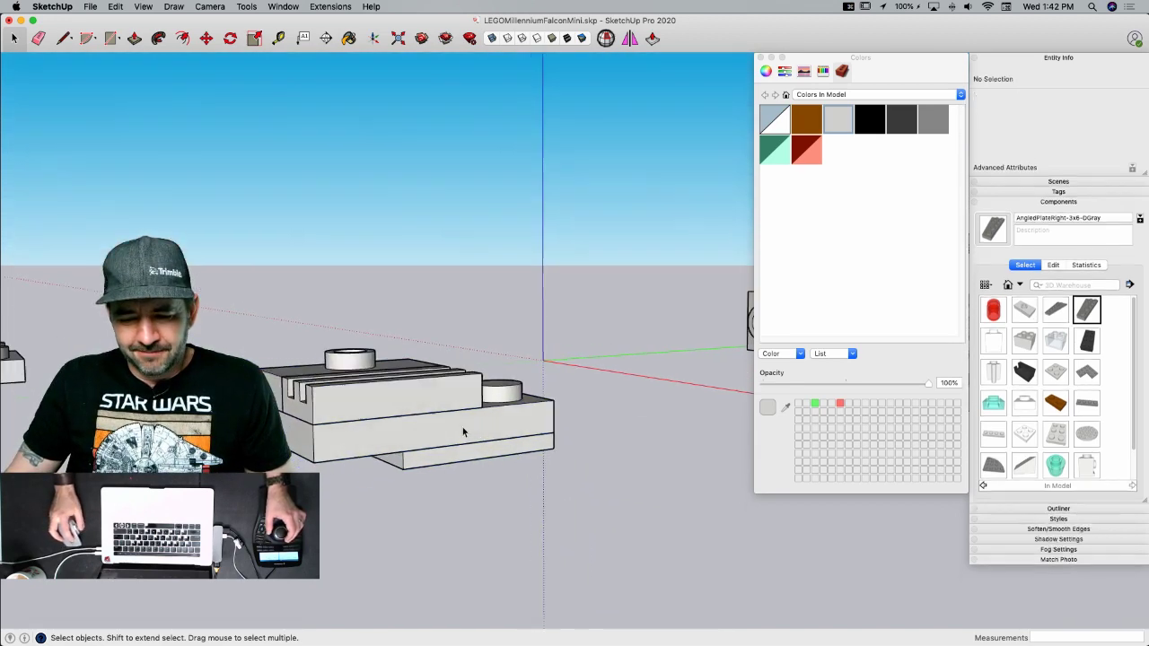
pyautogui.moveTo(527, 493); pyautogui.dragTo(623, 534)
pyautogui.press('m')
pyautogui.click(572, 505)
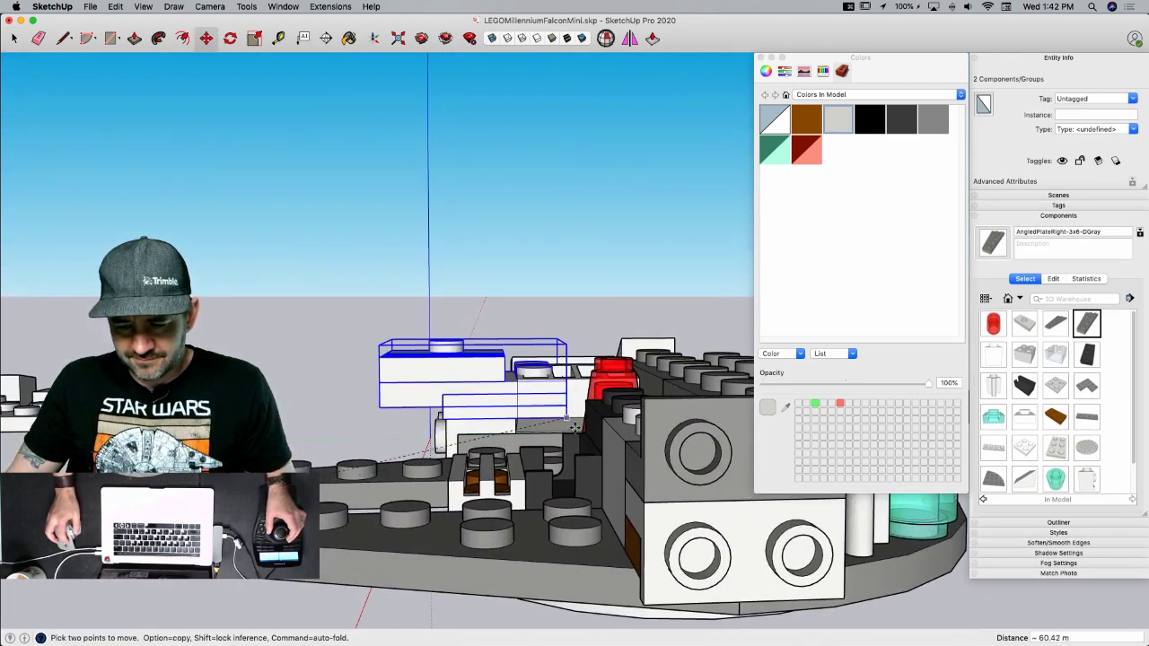
pyautogui.click(600, 456)
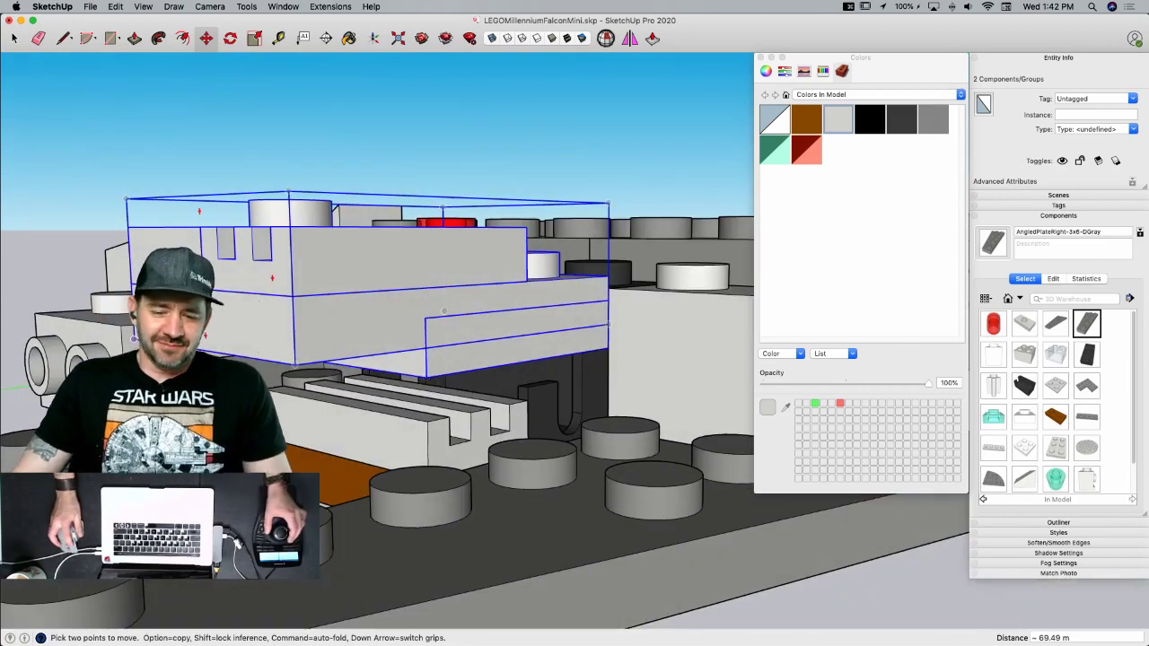
pyautogui.press('space')
pyautogui.click(198, 169)
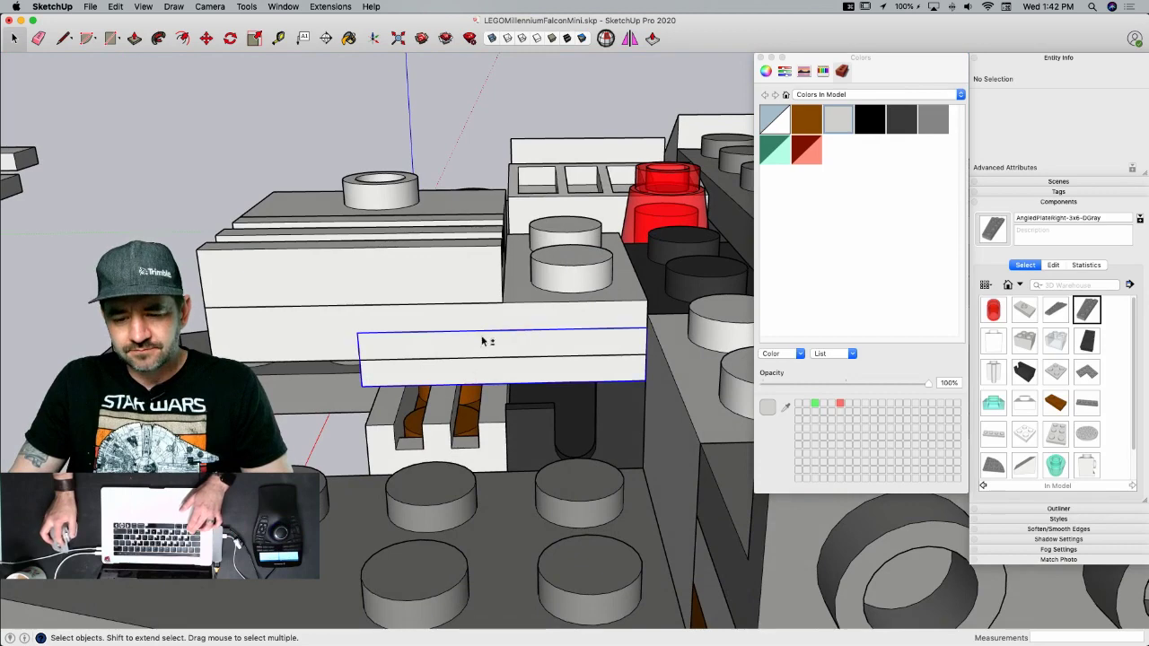
# - Explode the group of upper pieces in the hinge assembly and select all four pieces of the stack
pyautogui.click(449, 282)
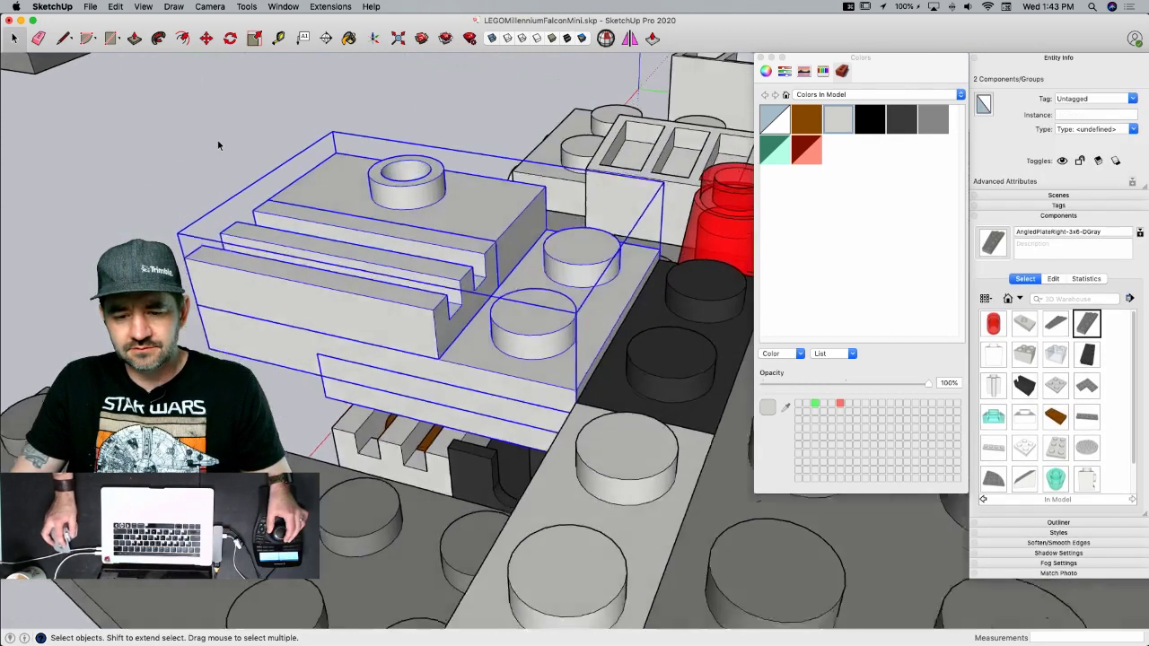
pyautogui.click(218, 141)
pyautogui.click(444, 241)
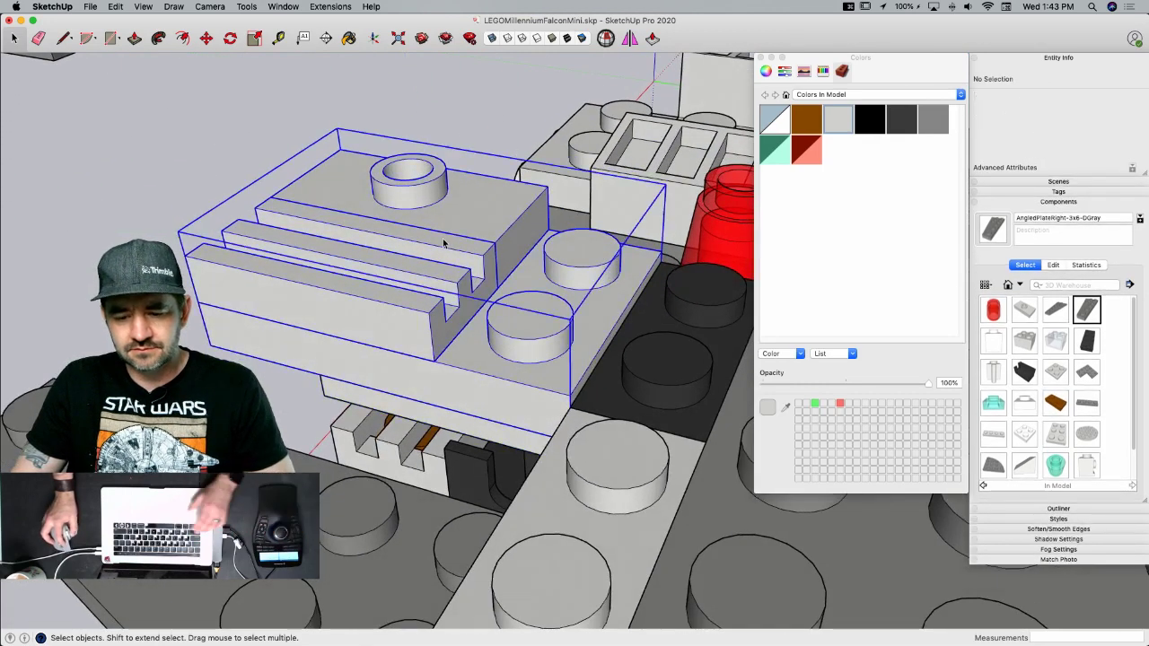
pyautogui.rightClick(447, 348)
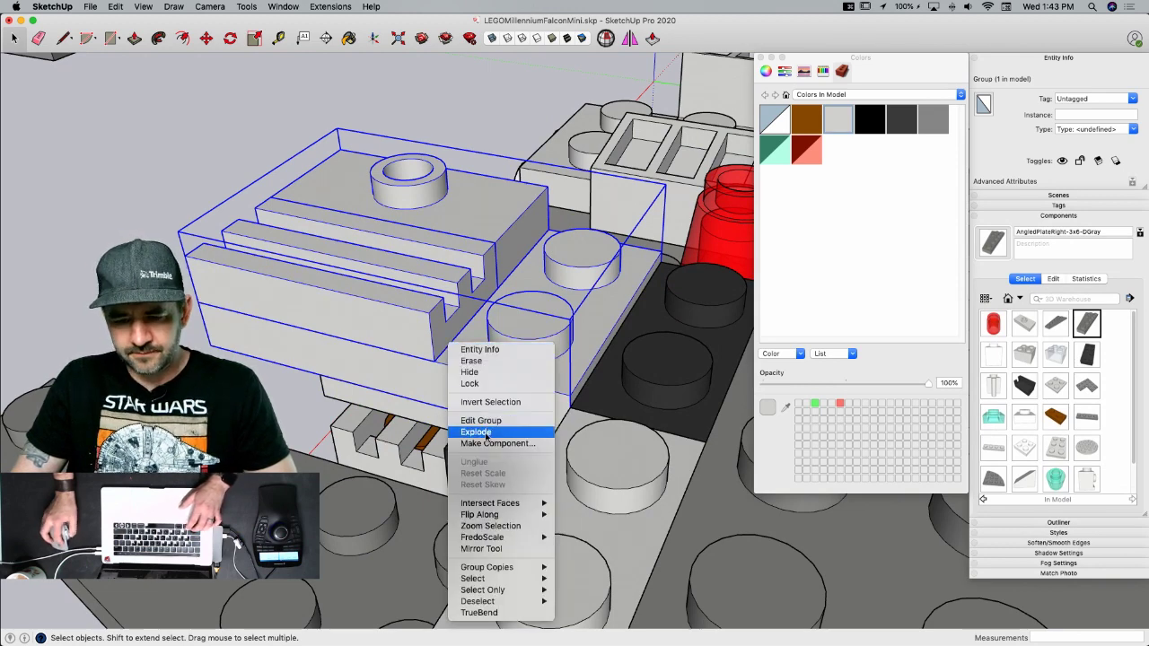
pyautogui.click(485, 433)
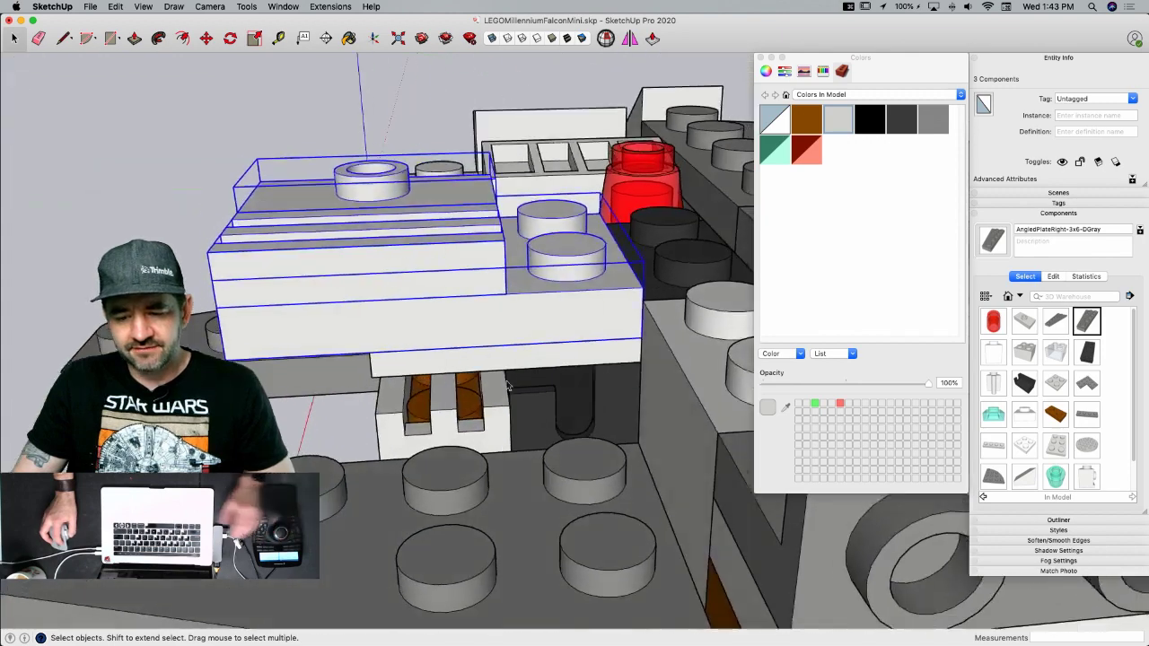
pyautogui.click(493, 367)
pyautogui.keyDown('shift'); pyautogui.click(482, 279); pyautogui.keyUp('shift')
pyautogui.keyDown('shift'); pyautogui.click(391, 192); pyautogui.keyUp('shift')
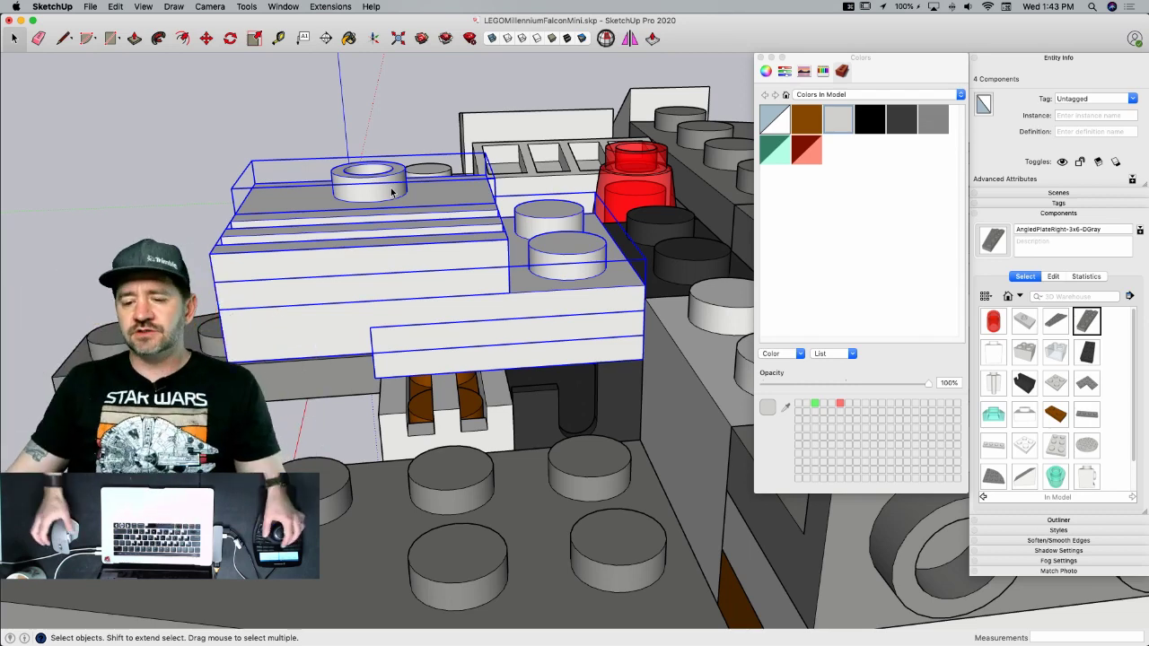
pyautogui.moveTo(392, 191); pyautogui.dragTo(487, 294, button='middle')
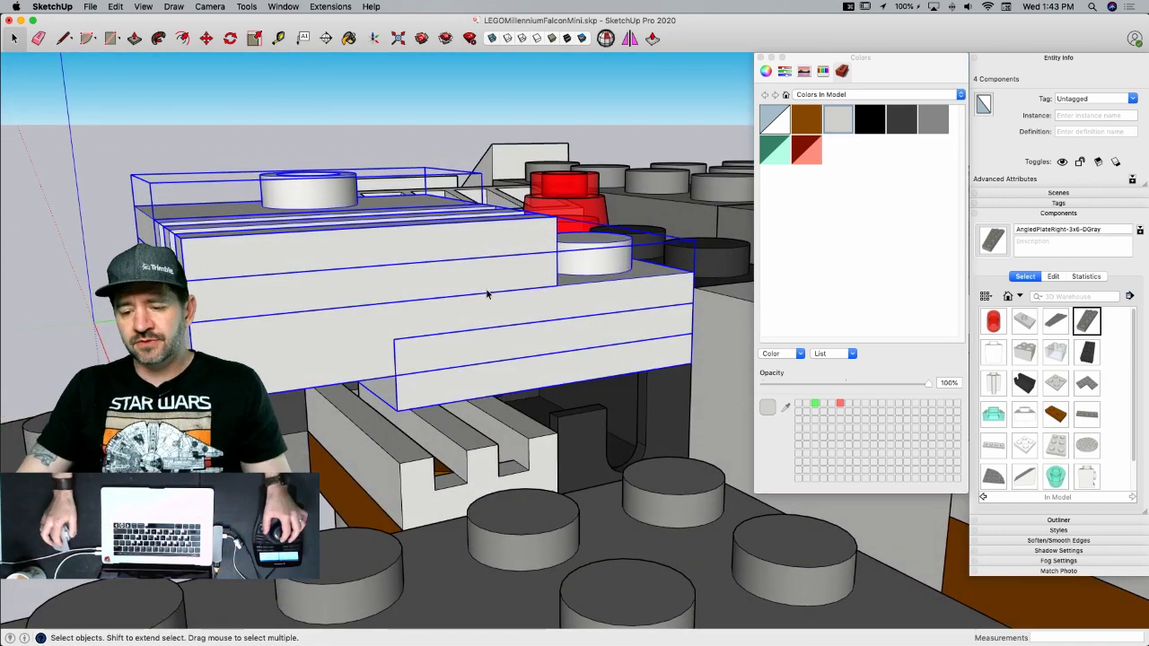
pyautogui.scroll(10, 617, 443)
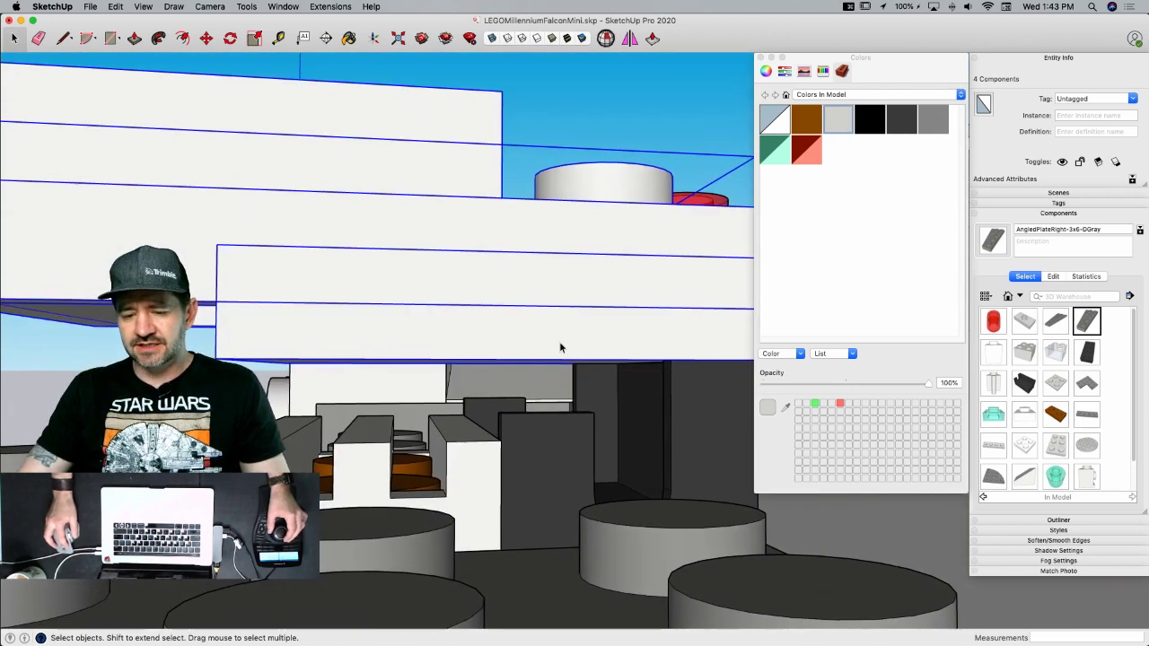
# - Open the bottom plate, HingeTop-2x2-LGray, for editing with the rest of the model shown around it
pyautogui.click(561, 344)
pyautogui.moveTo(560, 343); pyautogui.dragTo(585, 352, button='middle')
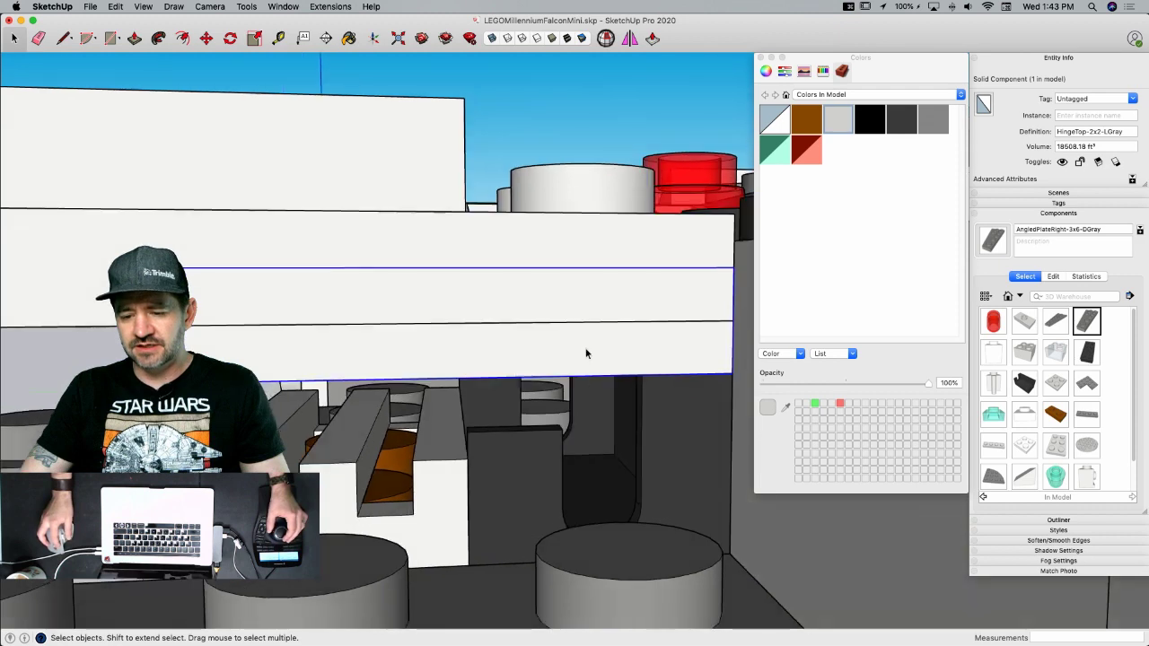
pyautogui.doubleClick(586, 349)
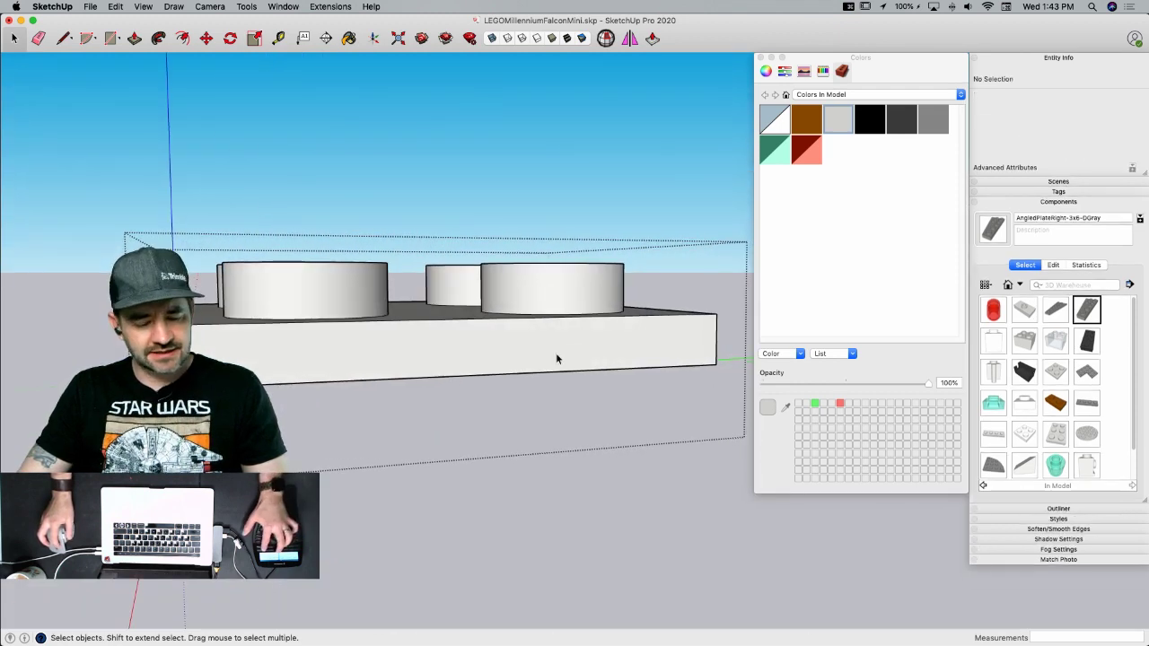
pyautogui.press('q')
pyautogui.scroll(10, 611, 461)
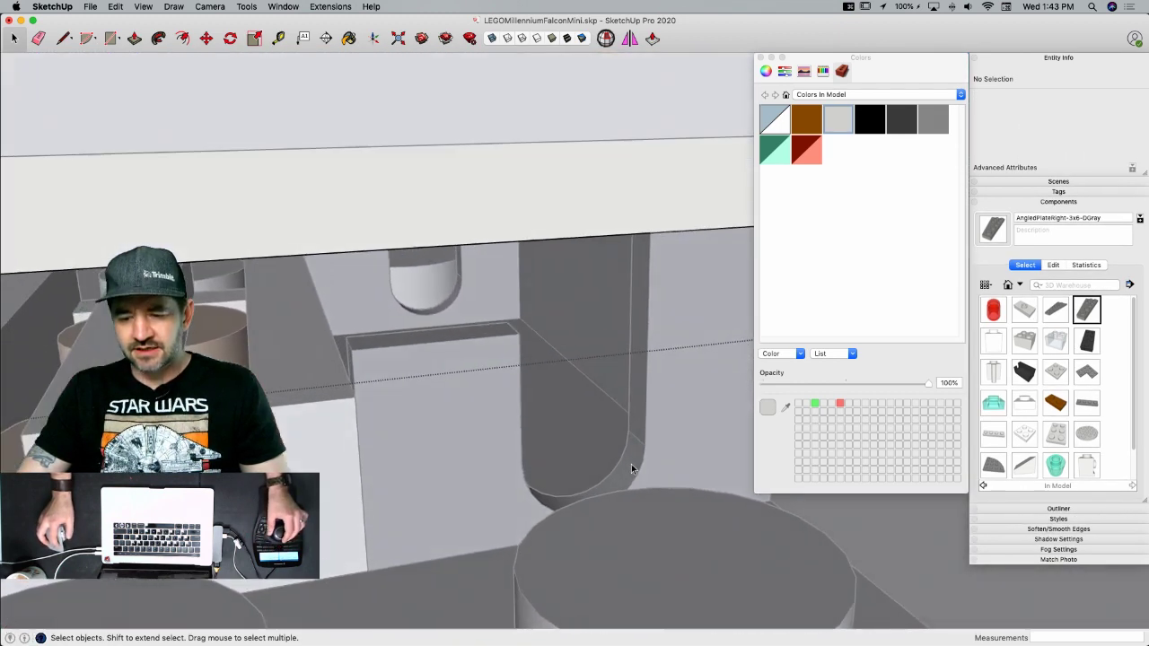
pyautogui.moveTo(636, 460); pyautogui.dragTo(609, 471, button='middle')
# - Draw a circle fitted to the rounded slot of the hinge clip and extrude it 16 m into a bar
pyautogui.press('c')
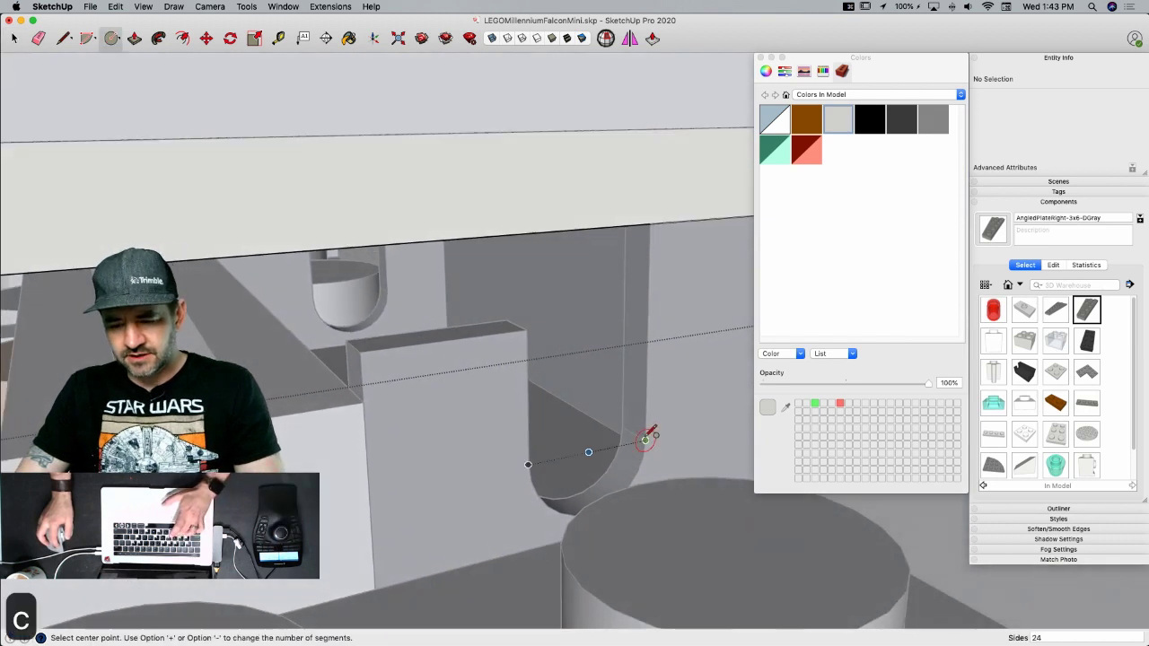
pyautogui.click(588, 450)
pyautogui.click(644, 438)
pyautogui.press('p')
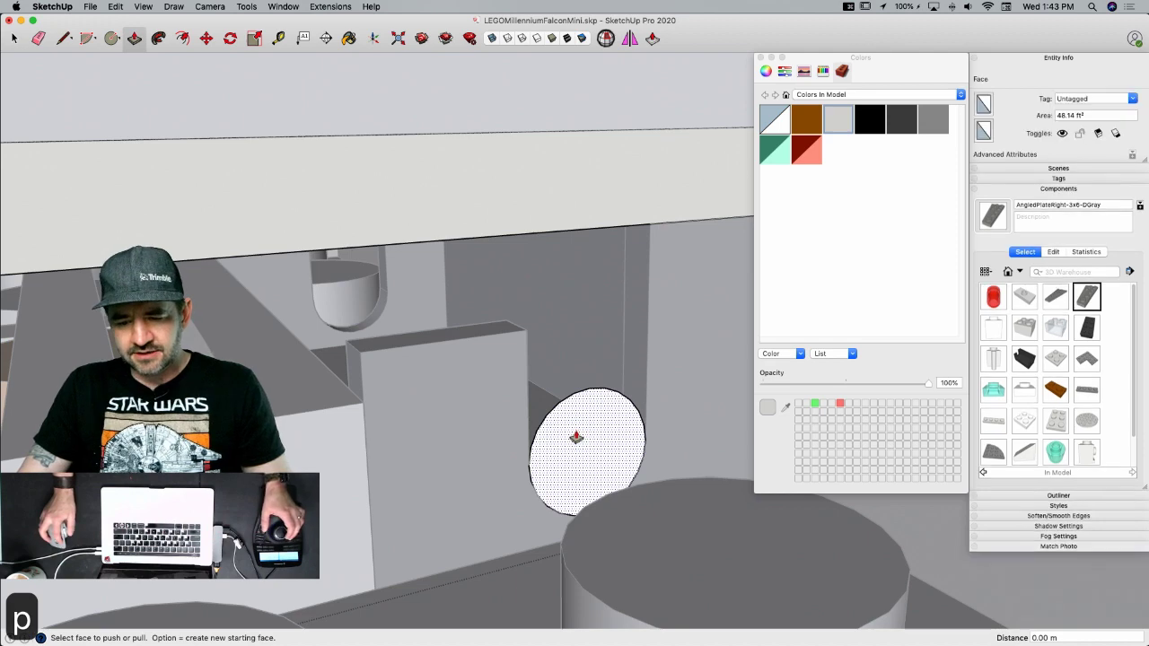
pyautogui.click(577, 437)
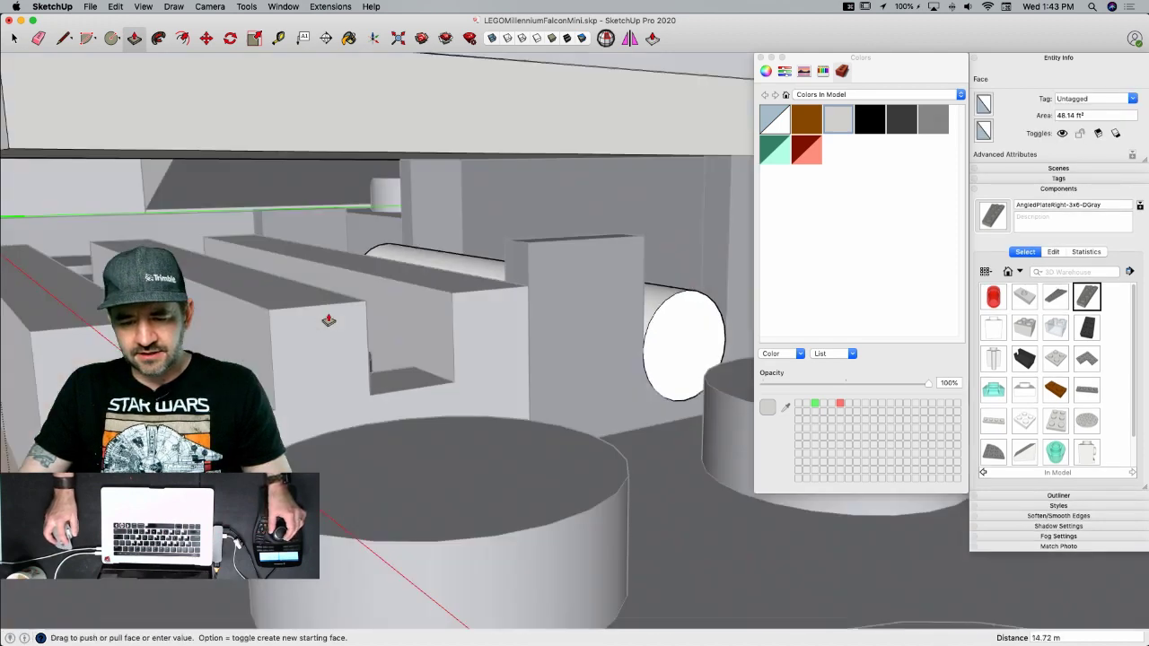
pyautogui.moveTo(328, 319); pyautogui.dragTo(409, 341, button='middle')
pyautogui.click(393, 324)
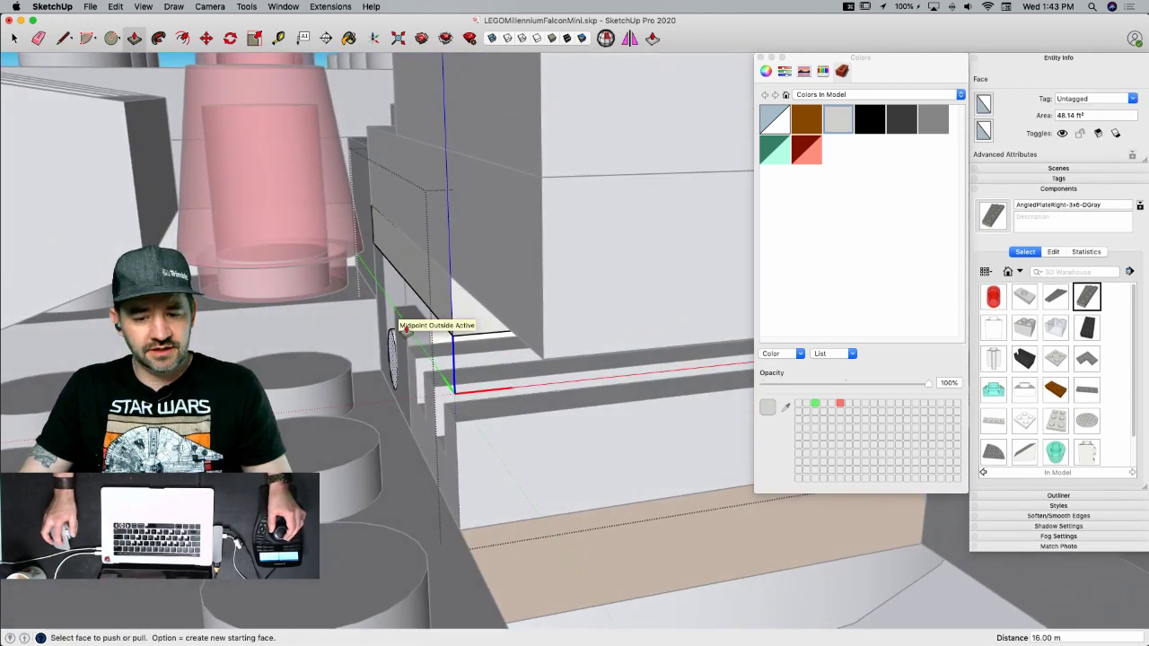
pyautogui.press('space')
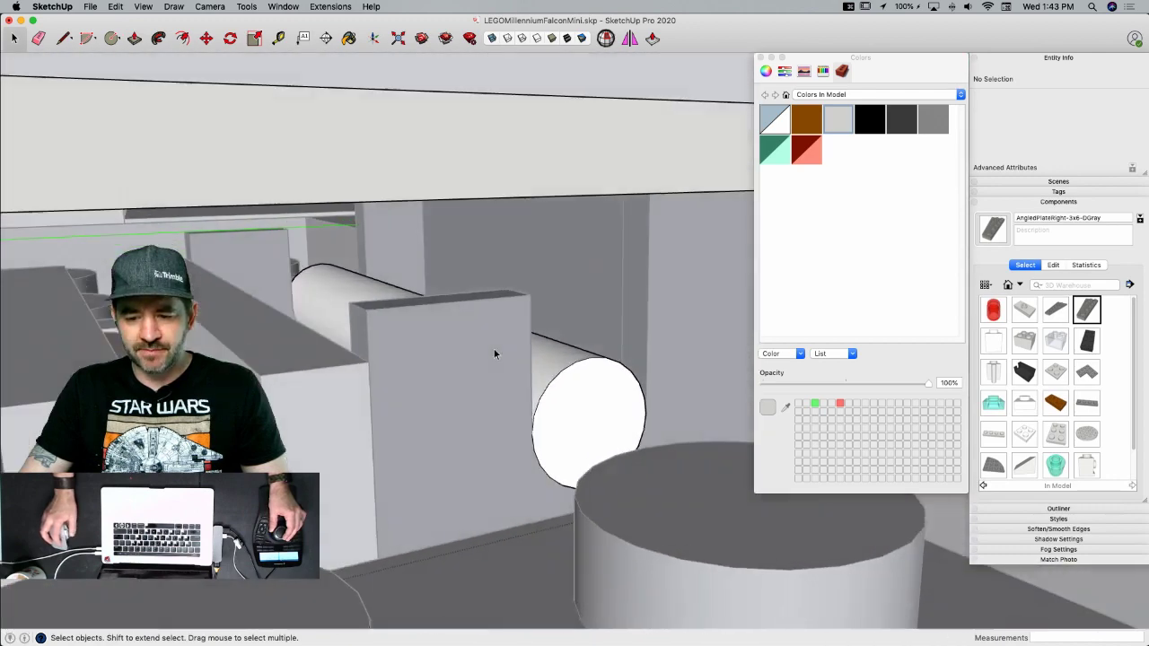
# - Draw two edges about 2.4 m long level with the clip tops, one above each end of the bar
pyautogui.moveTo(494, 354)
pyautogui.mouseDown(button='middle')
pyautogui.moveTo(367, 357)
pyautogui.moveTo(370, 438)
pyautogui.moveTo(378, 323)
pyautogui.moveTo(364, 324)
pyautogui.mouseUp(button='middle')
pyautogui.press('l')
pyautogui.click(352, 325)
pyautogui.click(629, 343)
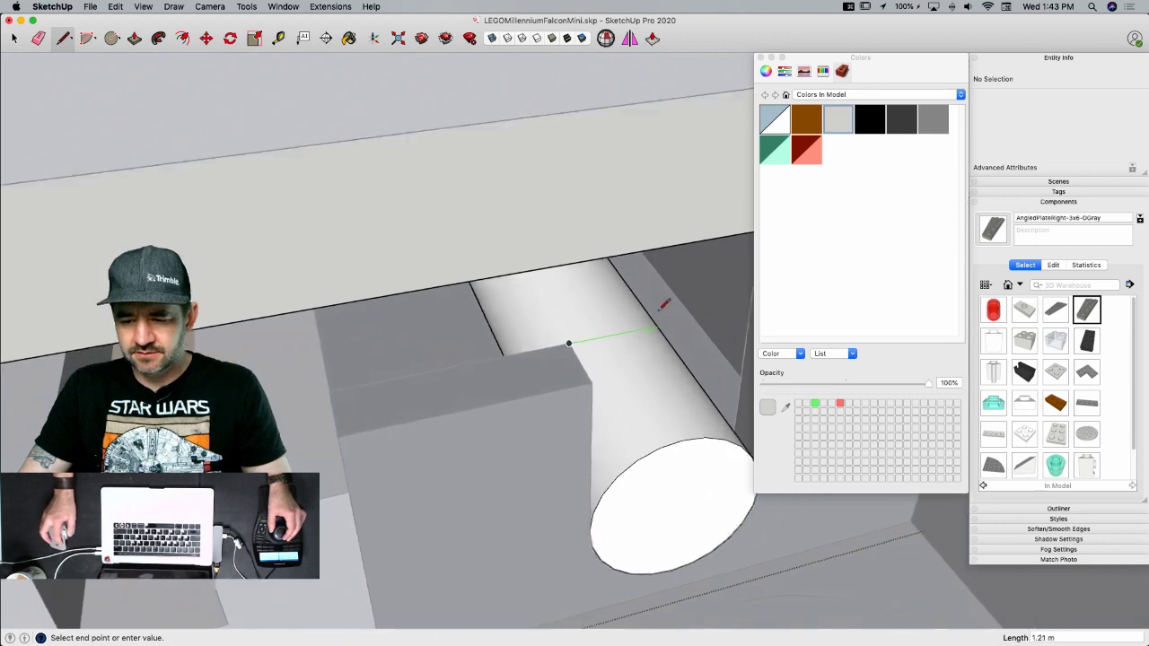
pyautogui.click(701, 299)
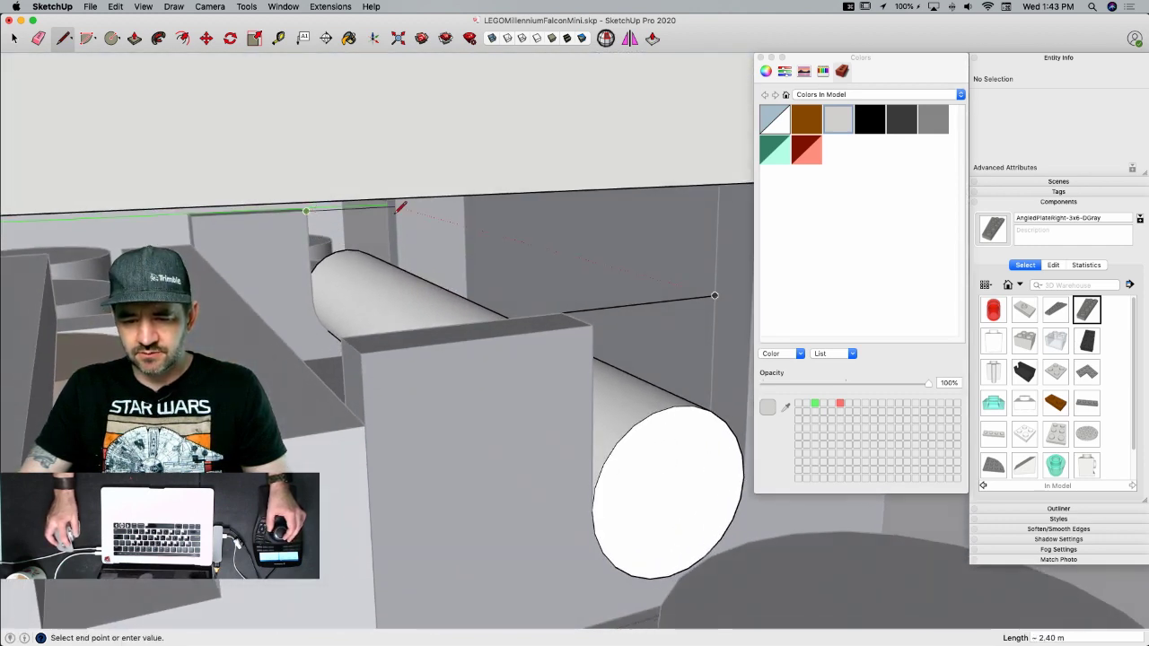
pyautogui.press('space')
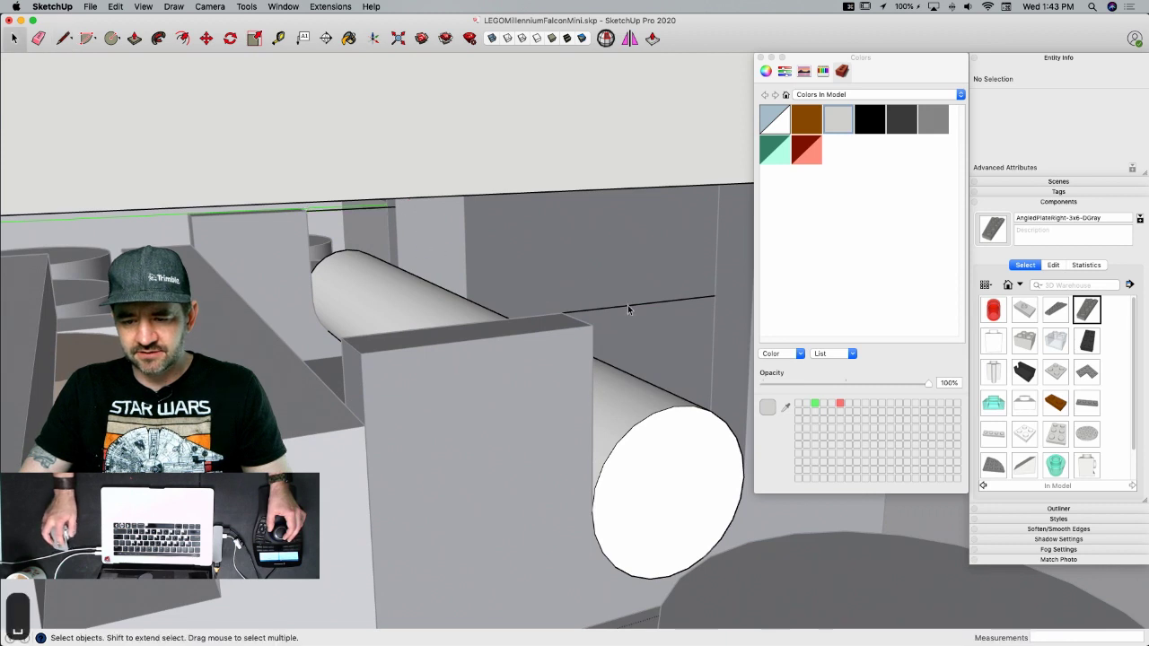
# - Hide the rest of the model and draw vertical edges from the near edge's ends to the bar, closing an upright face
pyautogui.moveTo(612, 358); pyautogui.dragTo(500, 277, button='middle')
pyautogui.press('l')
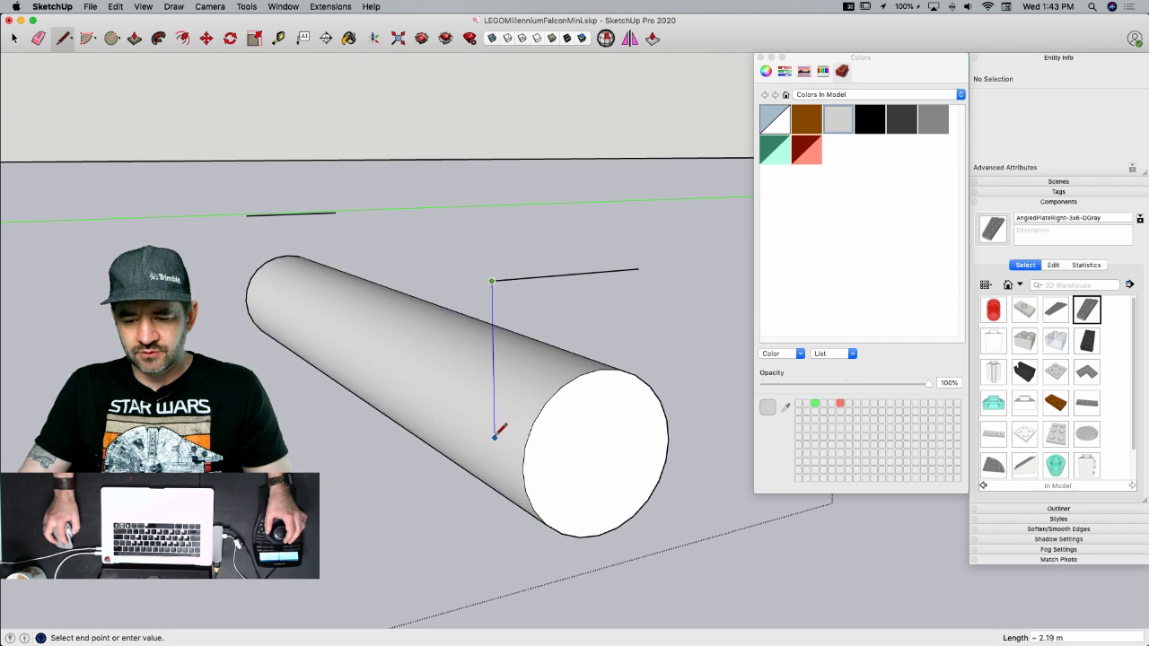
pyautogui.click(496, 437)
pyautogui.moveTo(495, 437); pyautogui.dragTo(662, 397, button='middle')
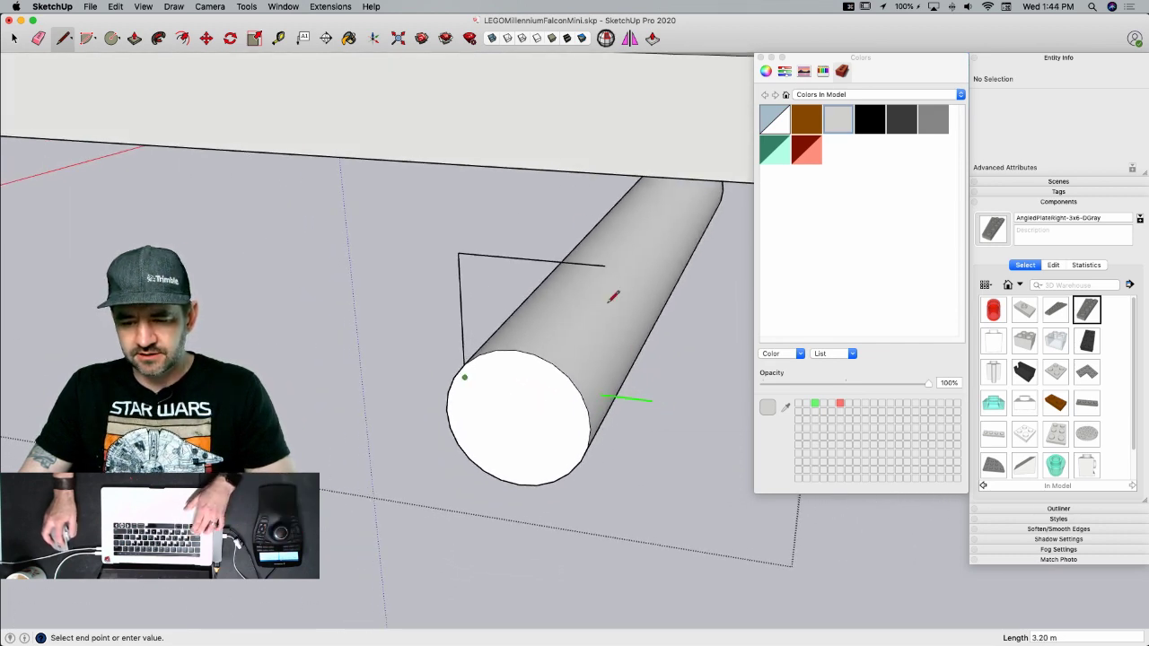
pyautogui.click(604, 266)
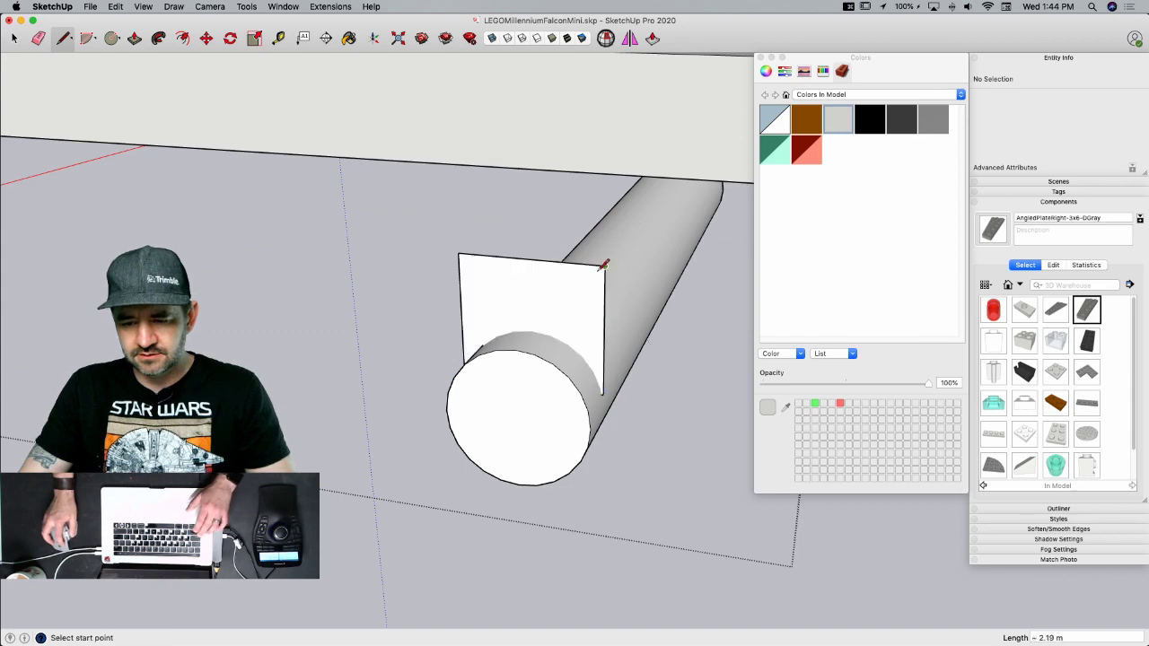
pyautogui.press('space')
# - Redraw the upright face's outer vertical edge from where it meets the bar and erase the surplus edges beside it
pyautogui.scroll(6, 588, 386)
pyautogui.press('l')
pyautogui.scroll(2, 566, 373)
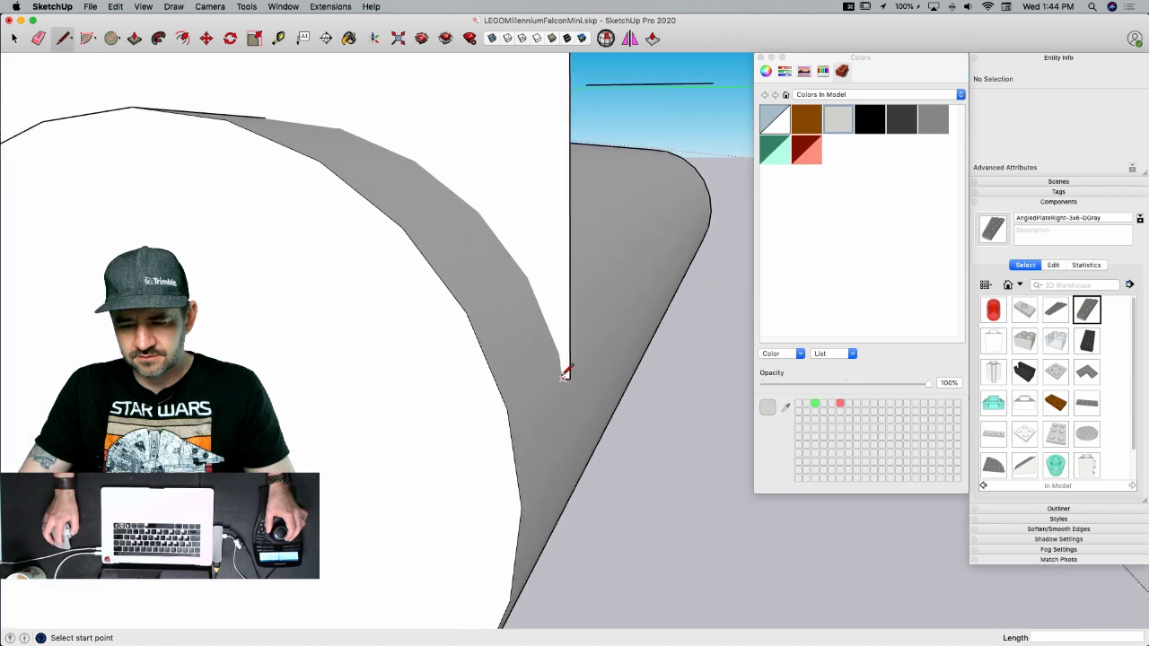
pyautogui.scroll(-3, 565, 372)
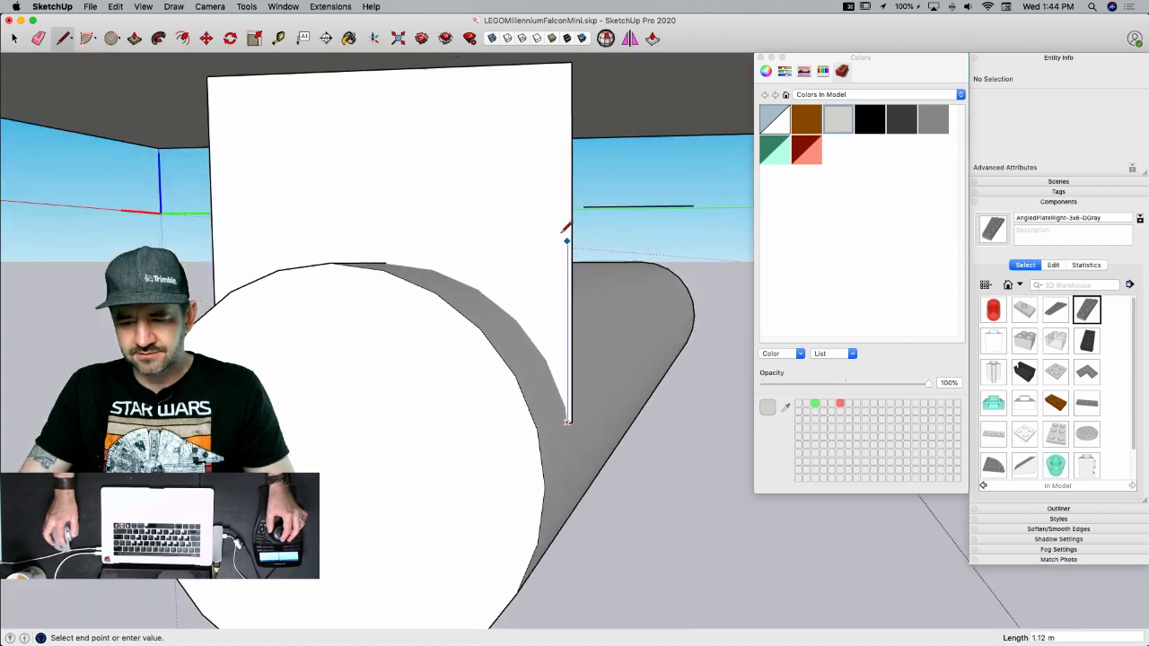
pyautogui.press('e')
pyautogui.click(573, 74)
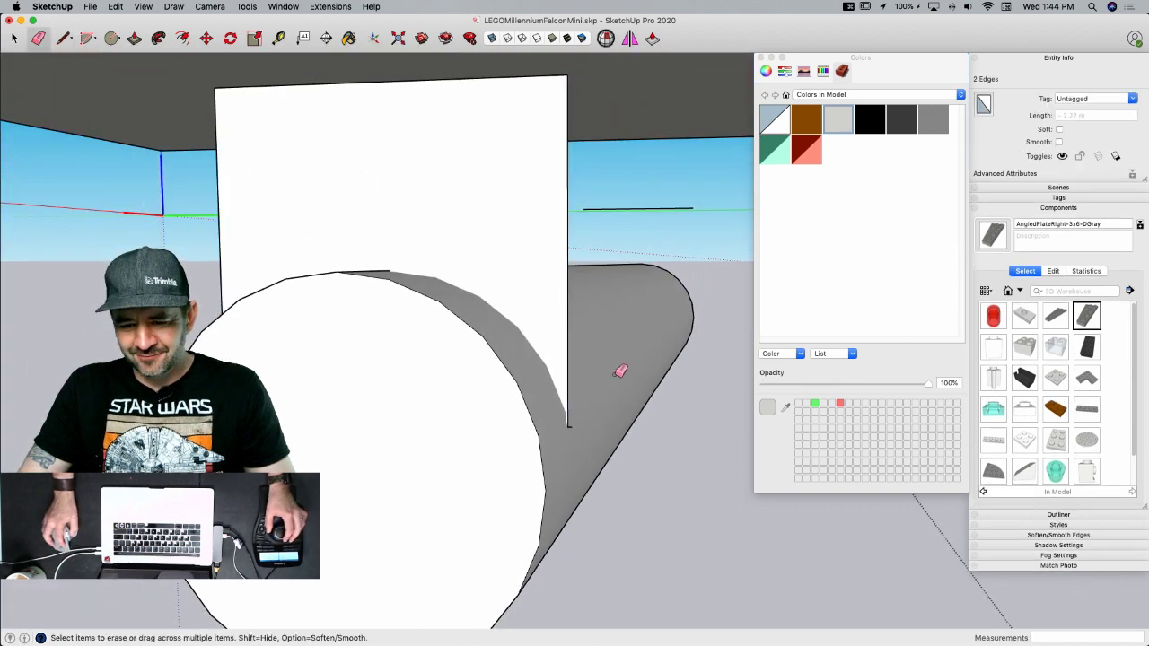
pyautogui.moveTo(565, 388); pyautogui.dragTo(529, 285, button='middle')
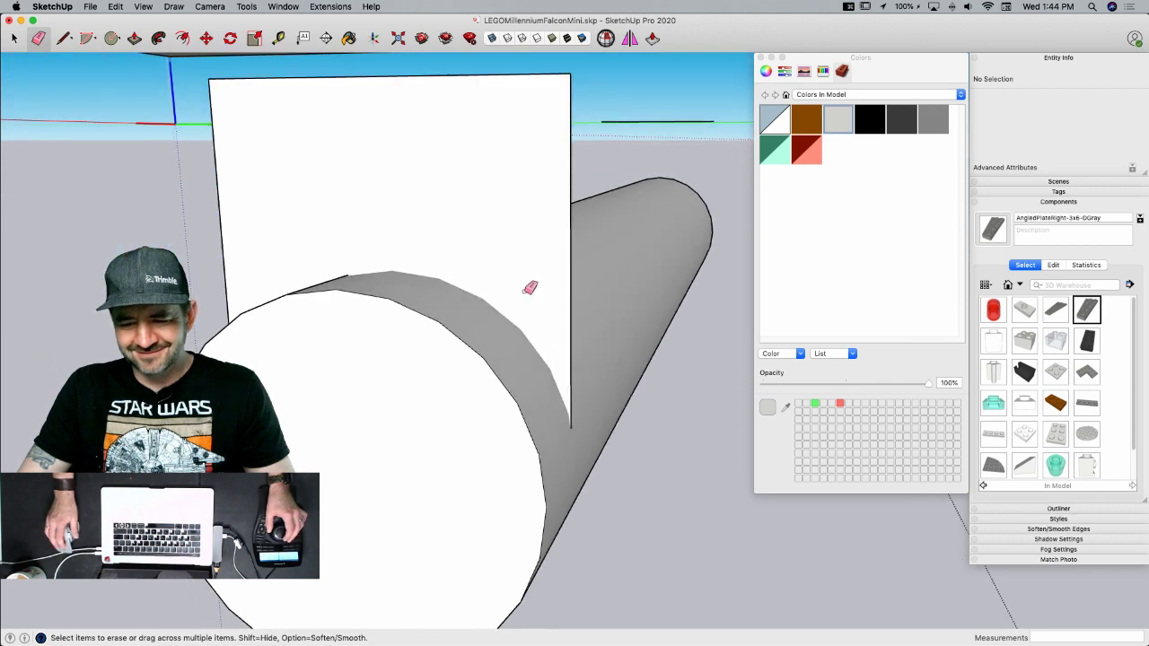
# - Intersect the upright face with the surrounding geometry so it is split along the bar's surface
pyautogui.rightClick(527, 290)
pyautogui.moveTo(579, 363)
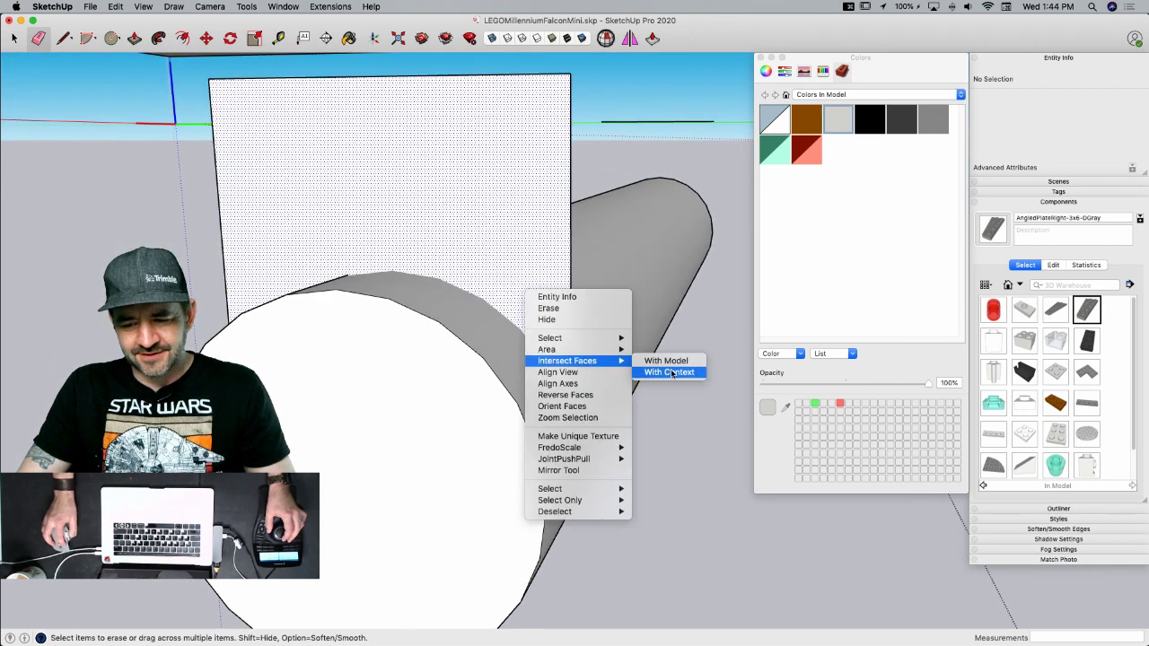
pyautogui.click(670, 372)
pyautogui.press('p')
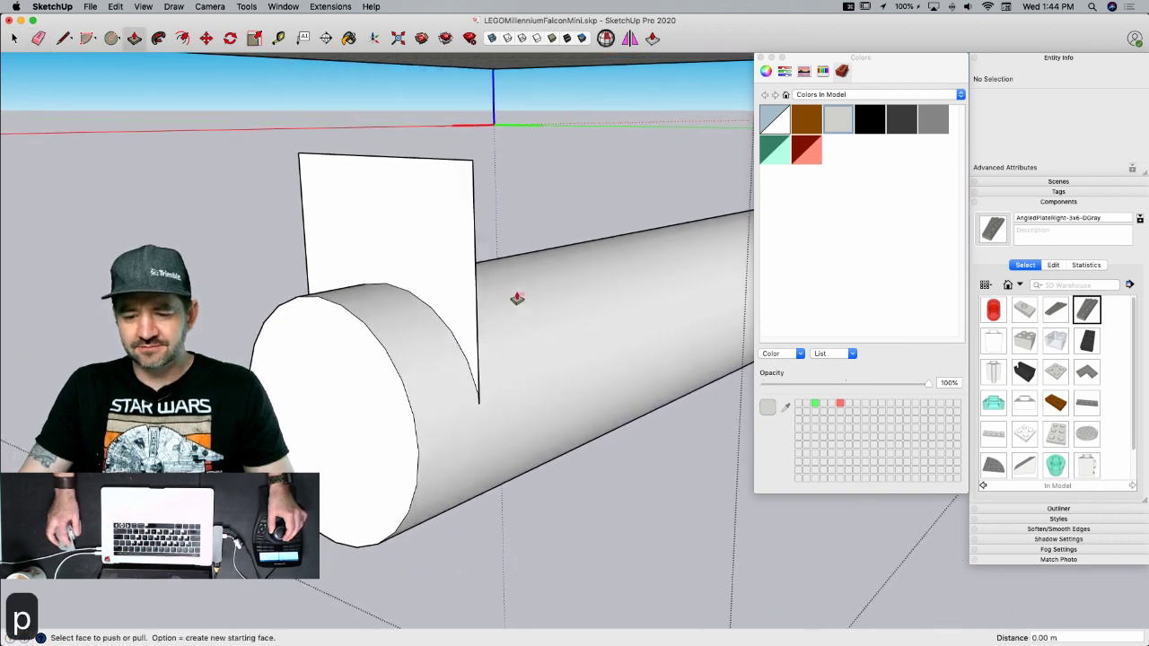
pyautogui.press('space')
# - Copy the upright face 14.40 m along the bar onto the matching edge above its far end
pyautogui.click(423, 275)
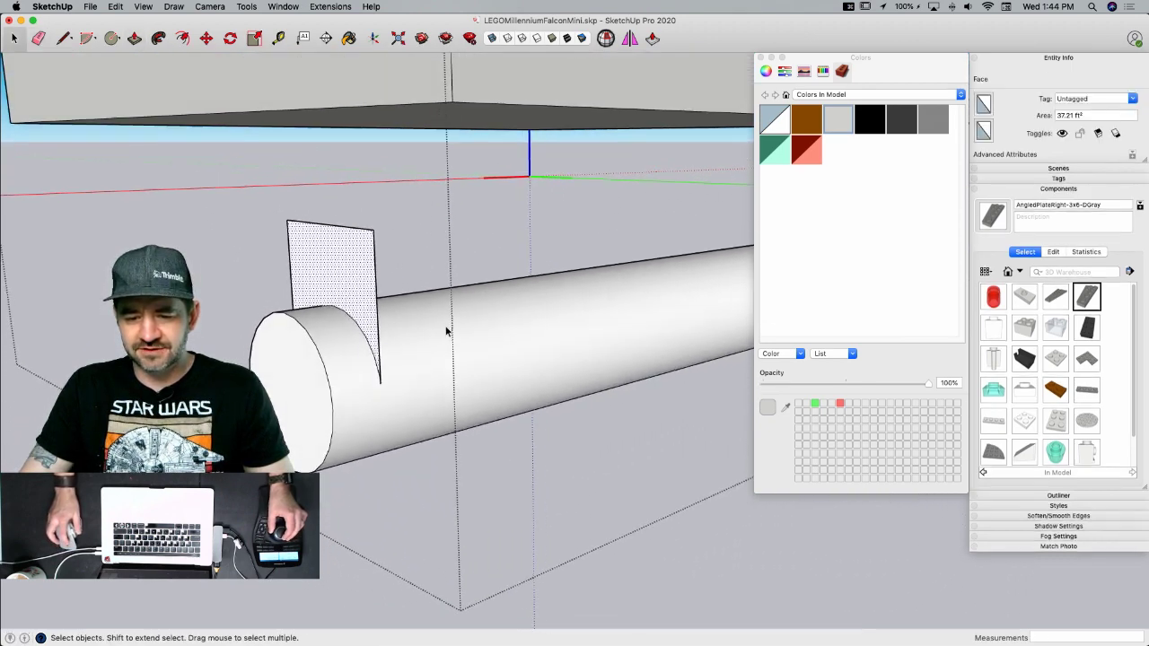
pyautogui.press('m')
pyautogui.scroll(-3, 411, 359)
pyautogui.scroll(2, 431, 392)
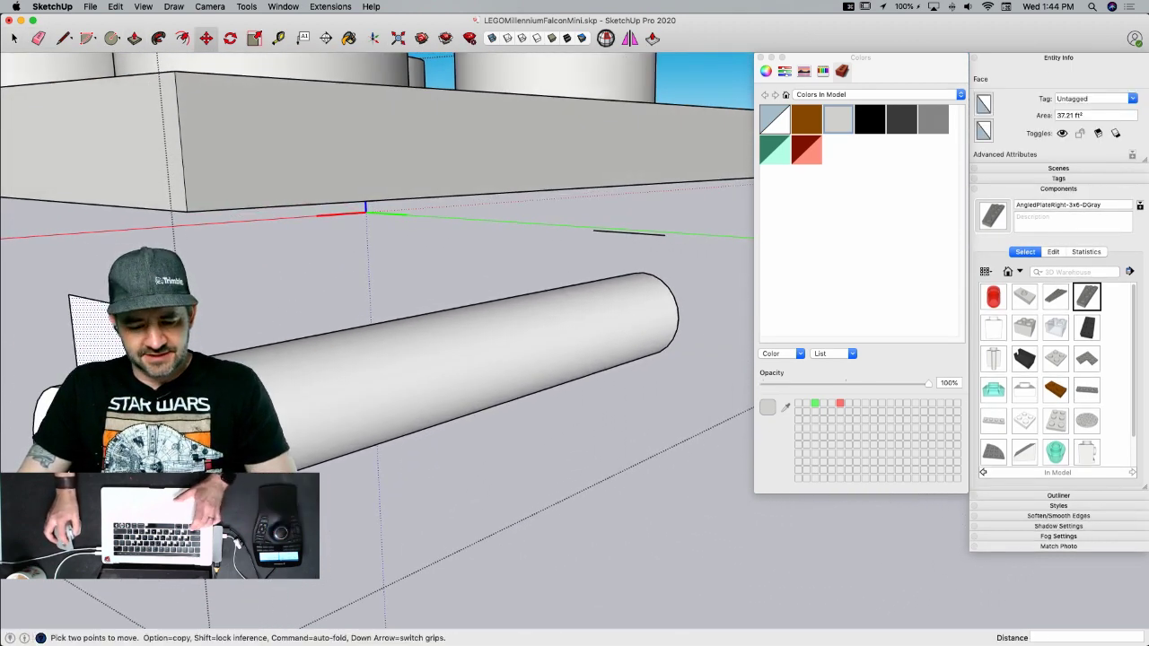
pyautogui.press('alt')
pyautogui.click(662, 210)
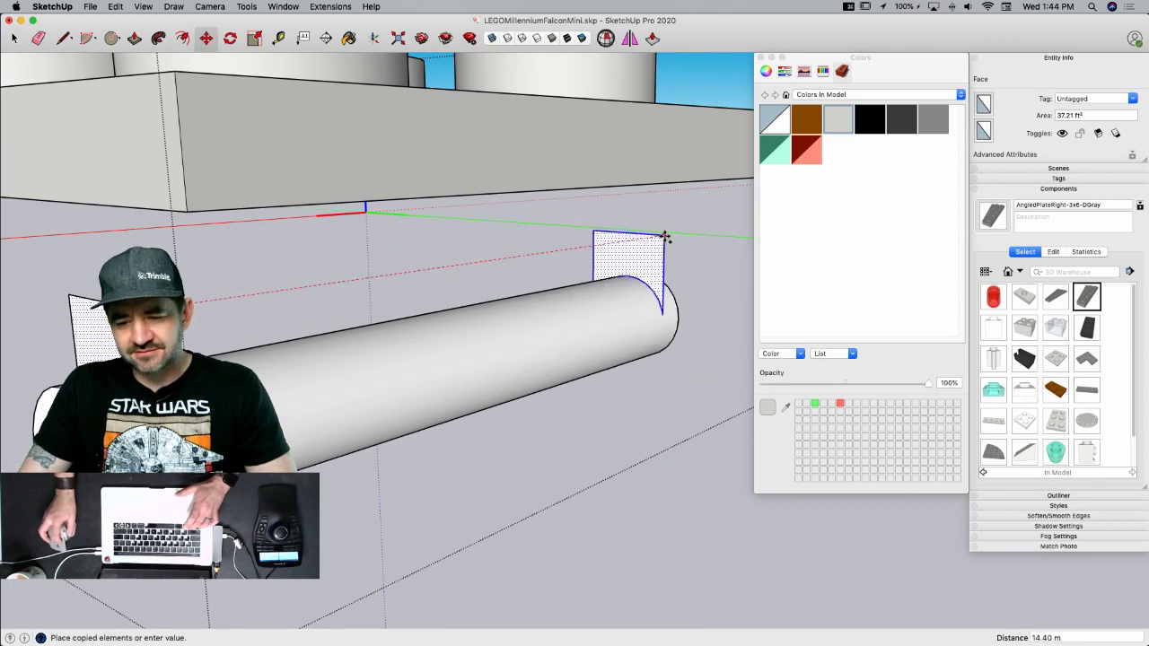
pyautogui.click(664, 237)
# - Extrude the copied upright face at the bar's far end 0.8 m toward the middle of the bar
pyautogui.press('p')
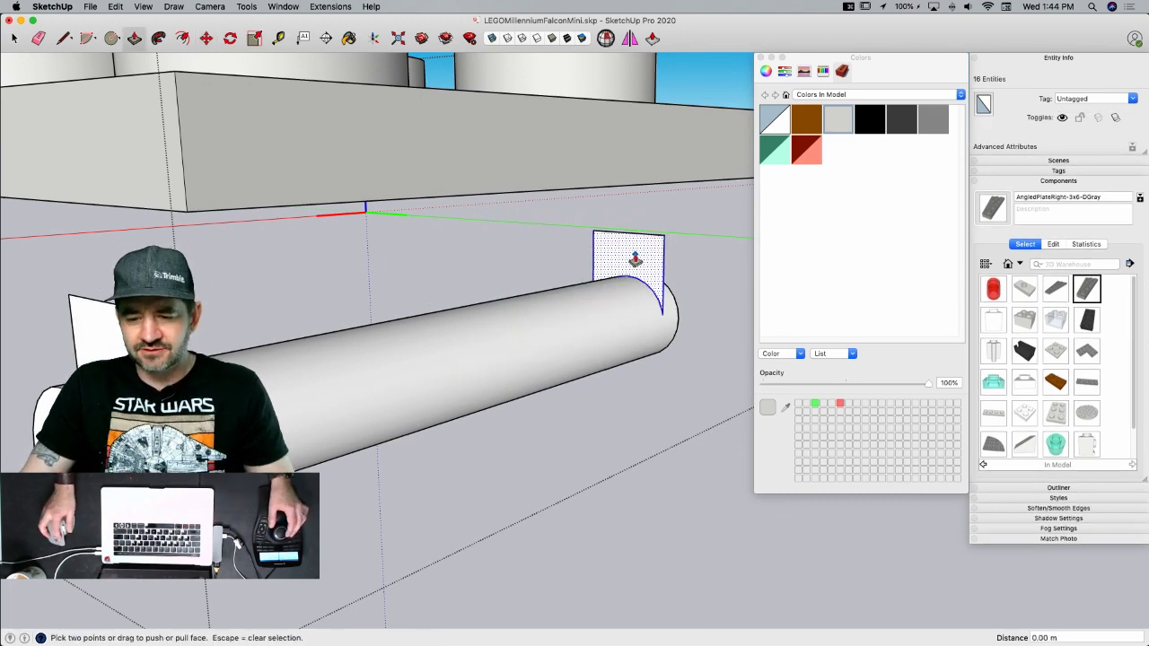
pyautogui.write('.8')
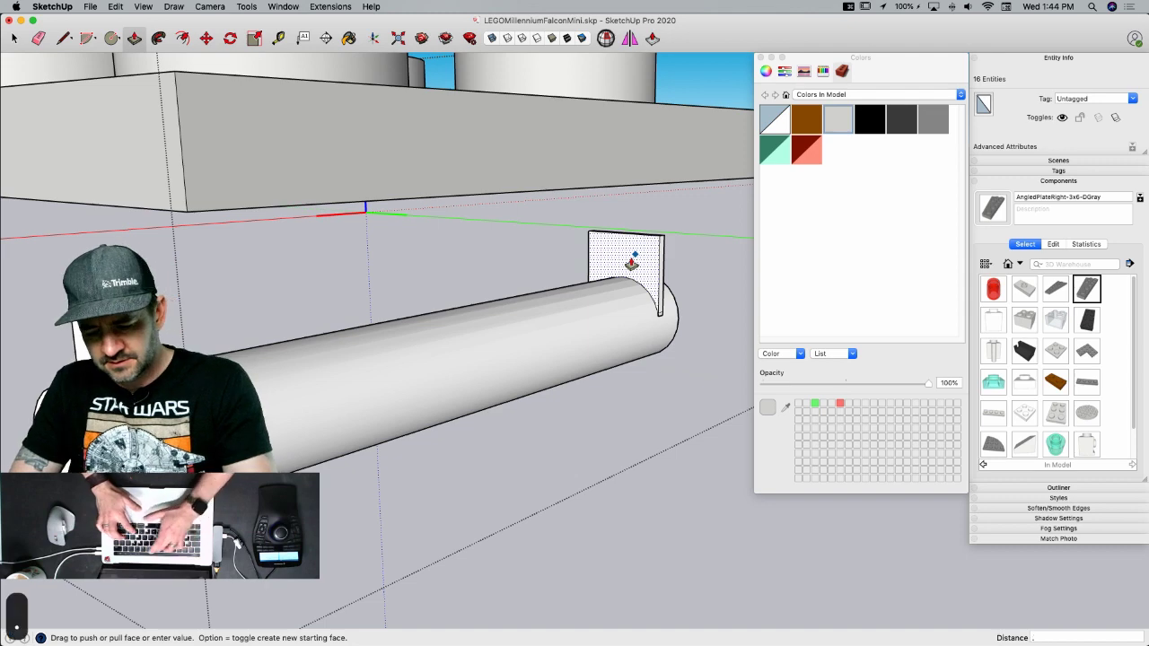
pyautogui.press('Return')
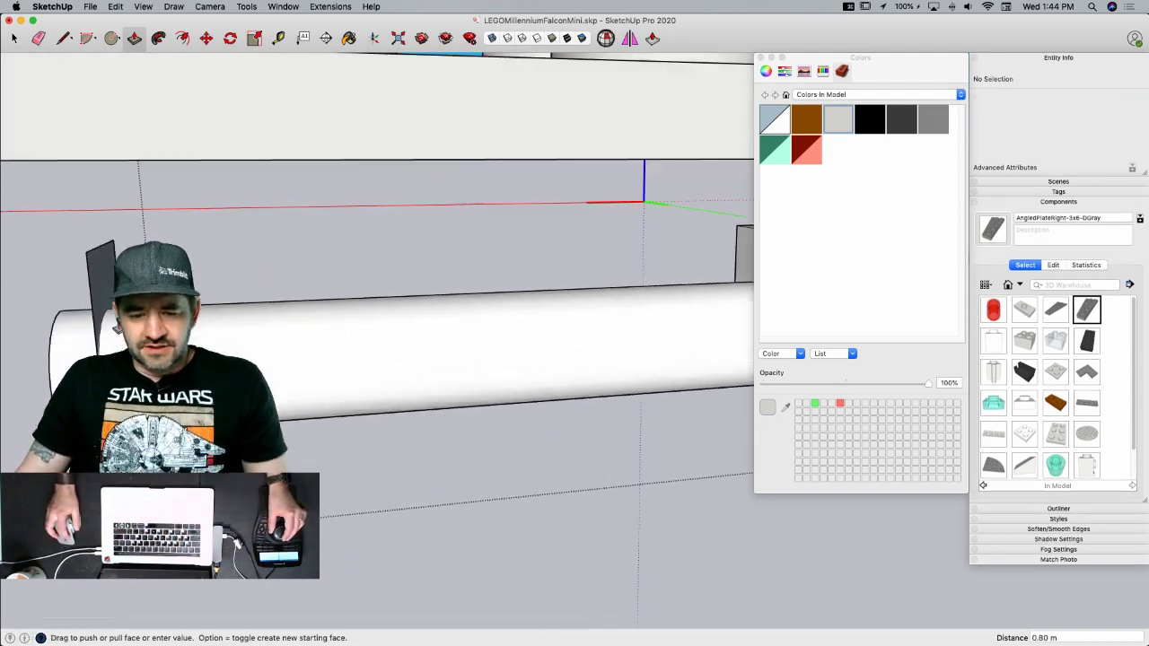
# - Try repeating the 0.8 m extrusion on the near upright face and undo it
pyautogui.doubleClick(126, 274)
pyautogui.press('space')
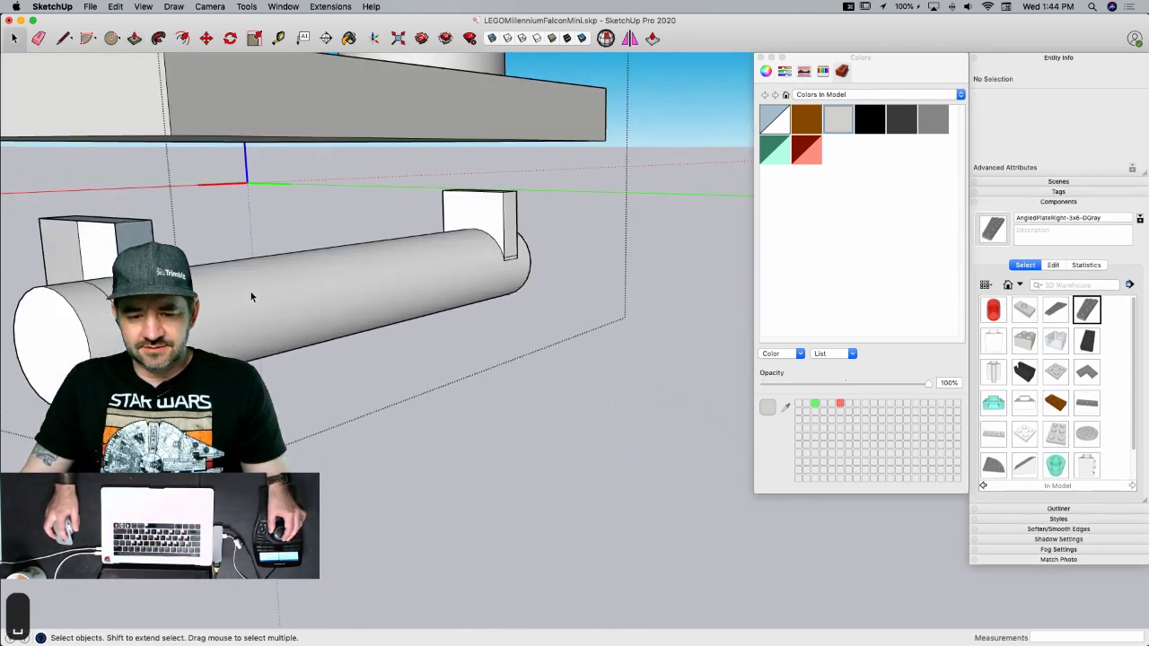
pyautogui.press('super+z')
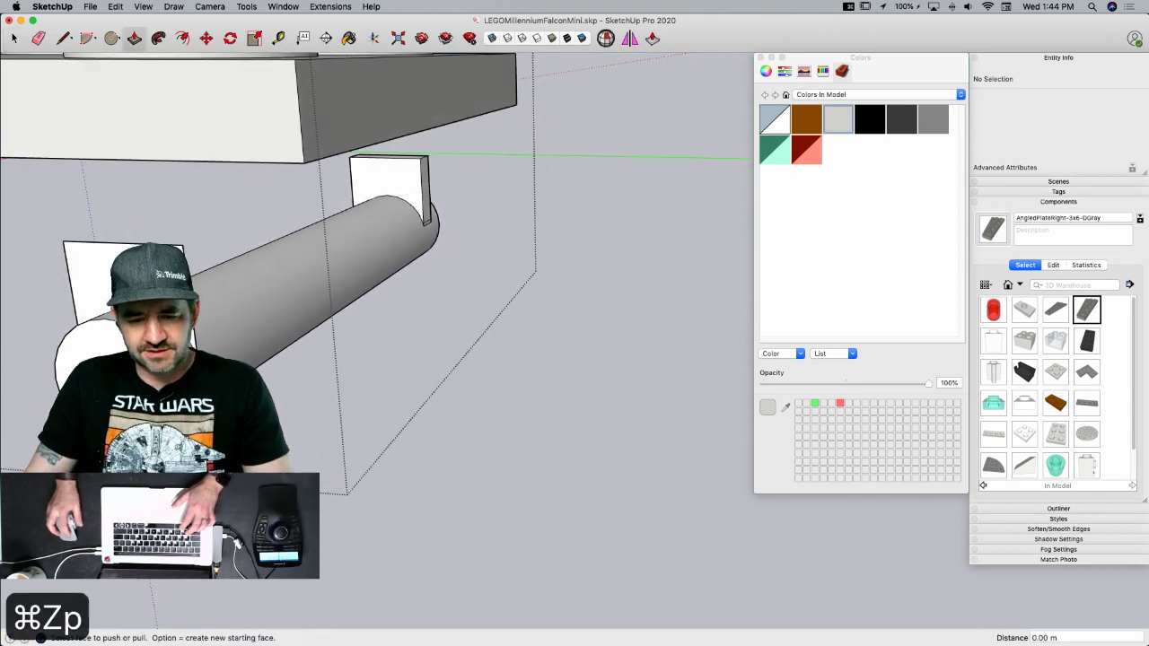
# - Extrude the near upright face 0.8 m toward the middle of the bar and reverse its inside-out outer face
pyautogui.press('p')
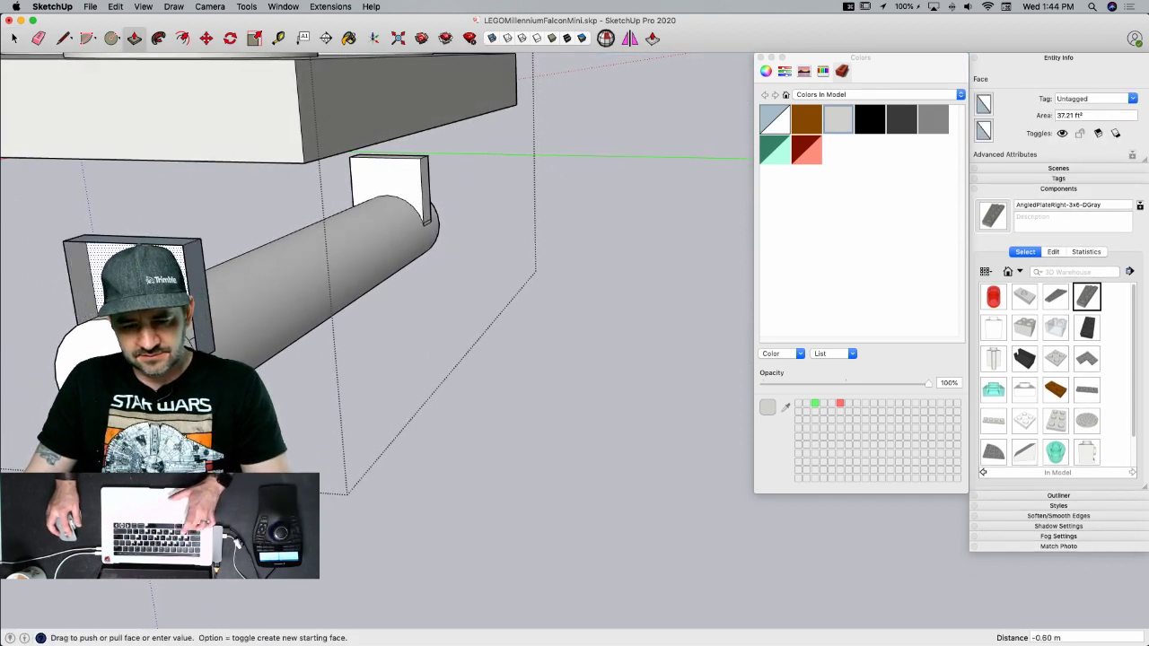
pyautogui.doubleClick(135, 274)
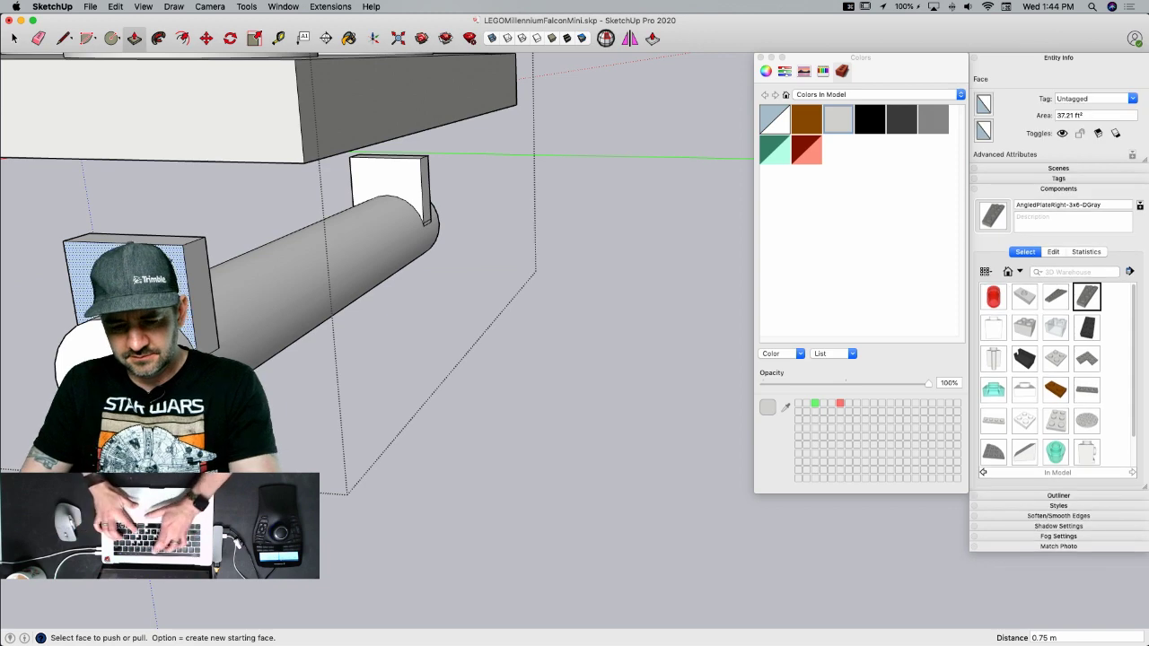
pyautogui.write('.8')
pyautogui.press('Return')
pyautogui.press('space')
pyautogui.scroll(3, 89, 269)
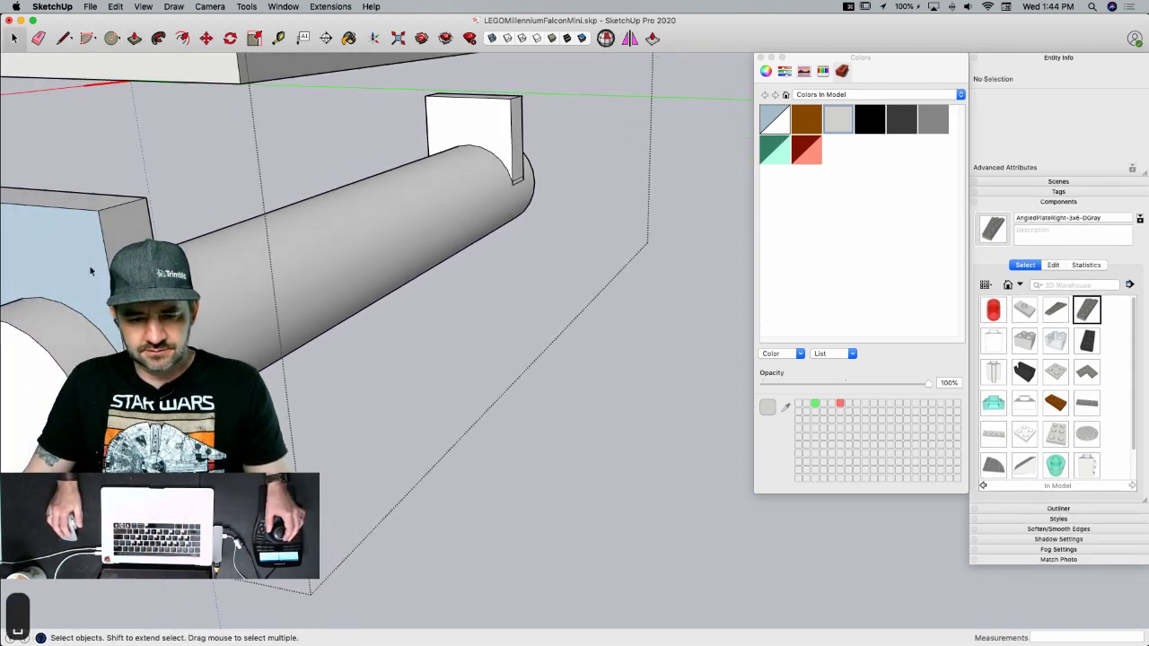
pyautogui.rightClick(88, 267)
pyautogui.click(122, 368)
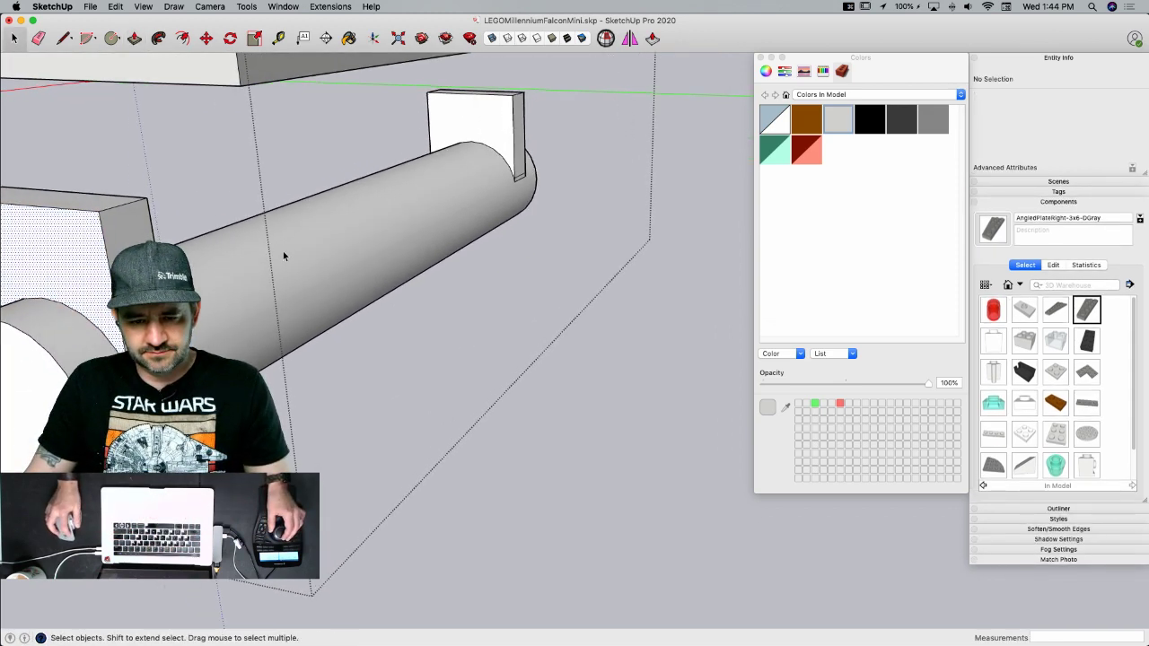
# - Extend the top faces of both uprights to the underside of the studded plate
pyautogui.press('p')
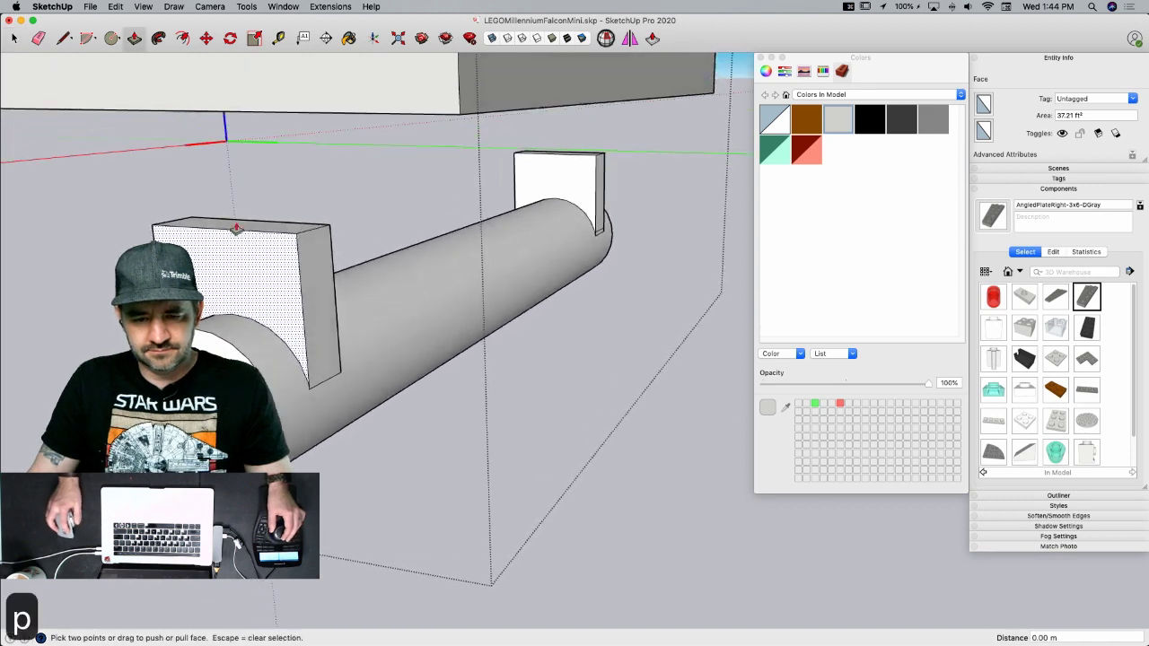
pyautogui.click(196, 209)
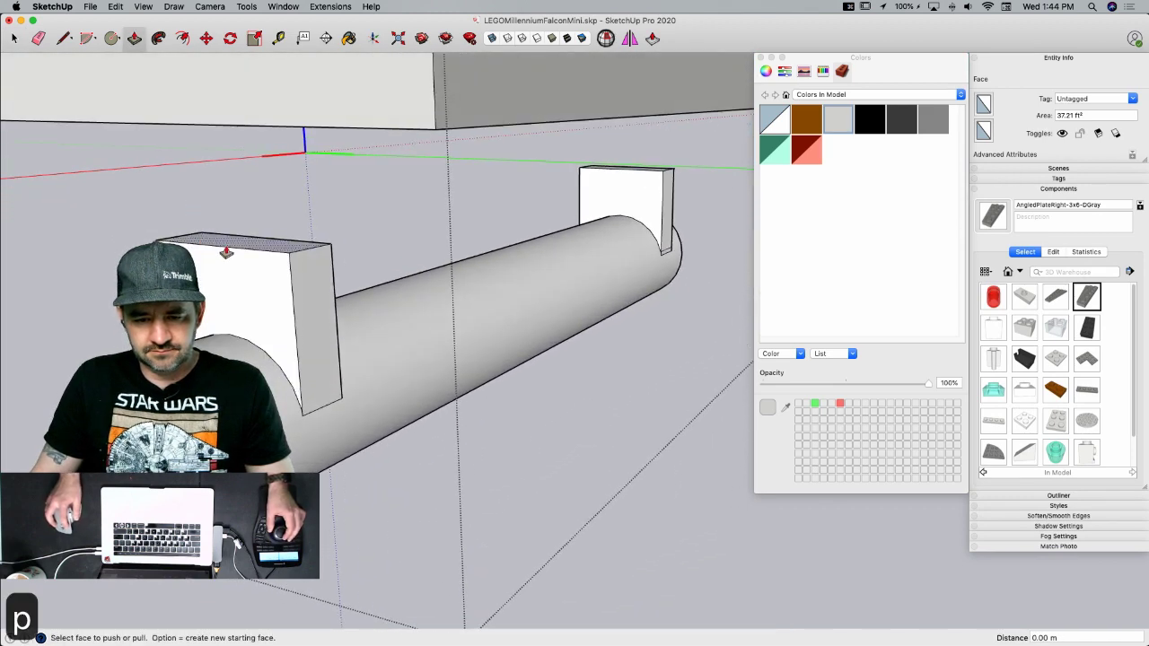
pyautogui.click(434, 132)
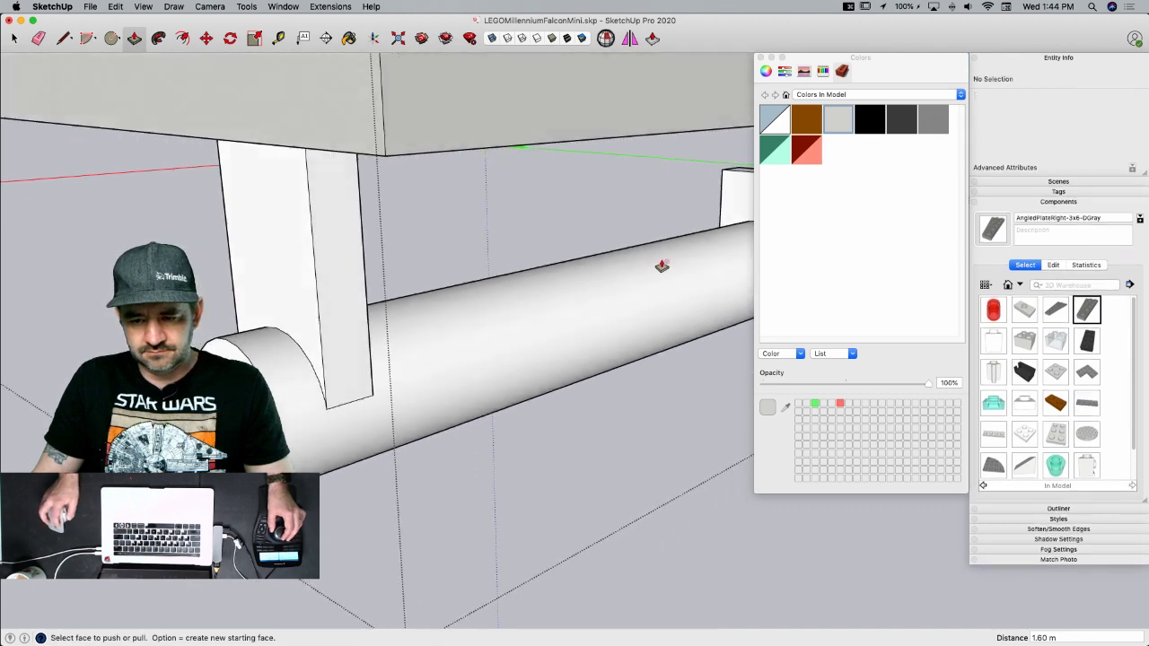
pyautogui.click(575, 245)
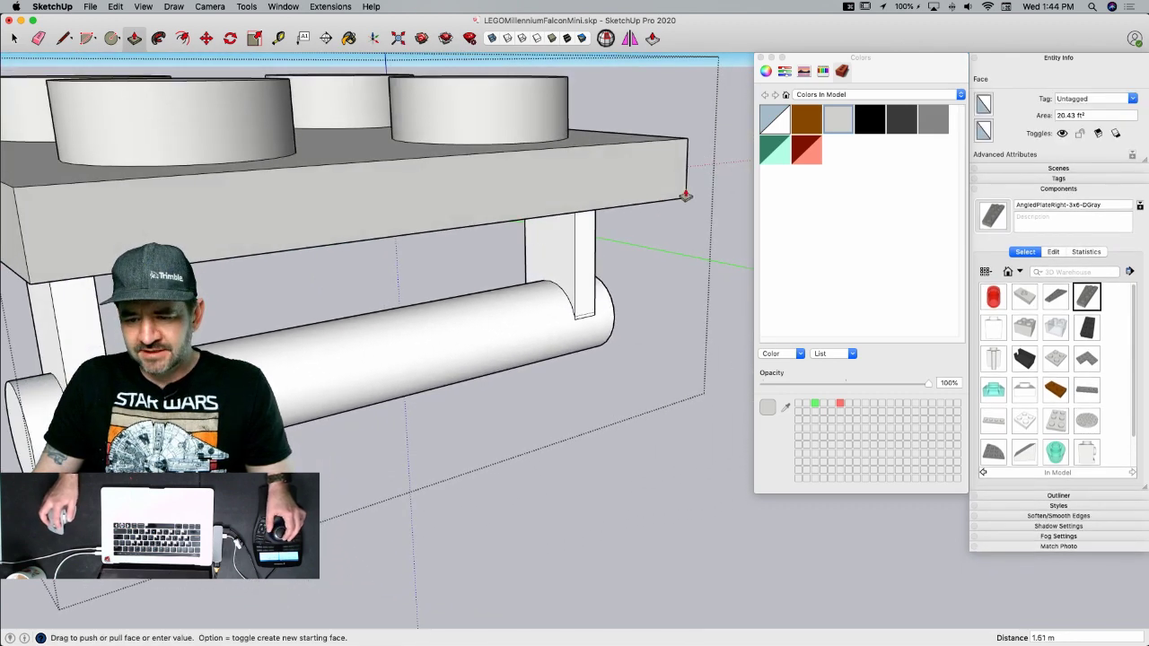
pyautogui.click(685, 198)
# - Try to erase the short bottom edges where the uprights meet the bar and undo the last change
pyautogui.press('e')
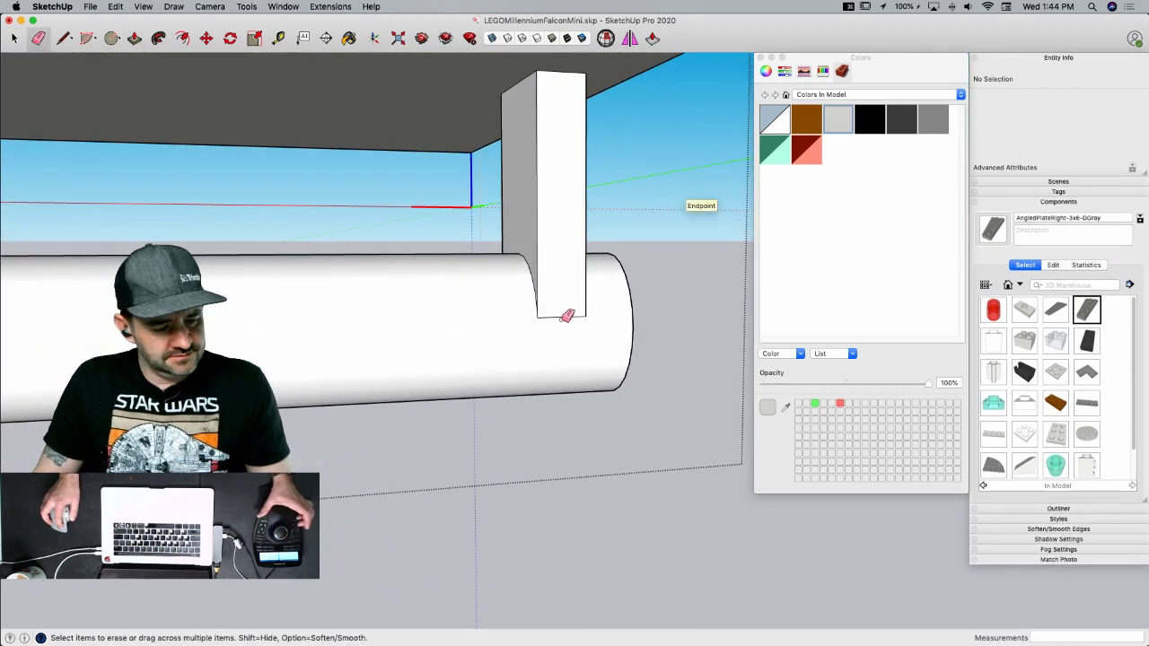
pyautogui.moveTo(560, 312); pyautogui.dragTo(566, 328)
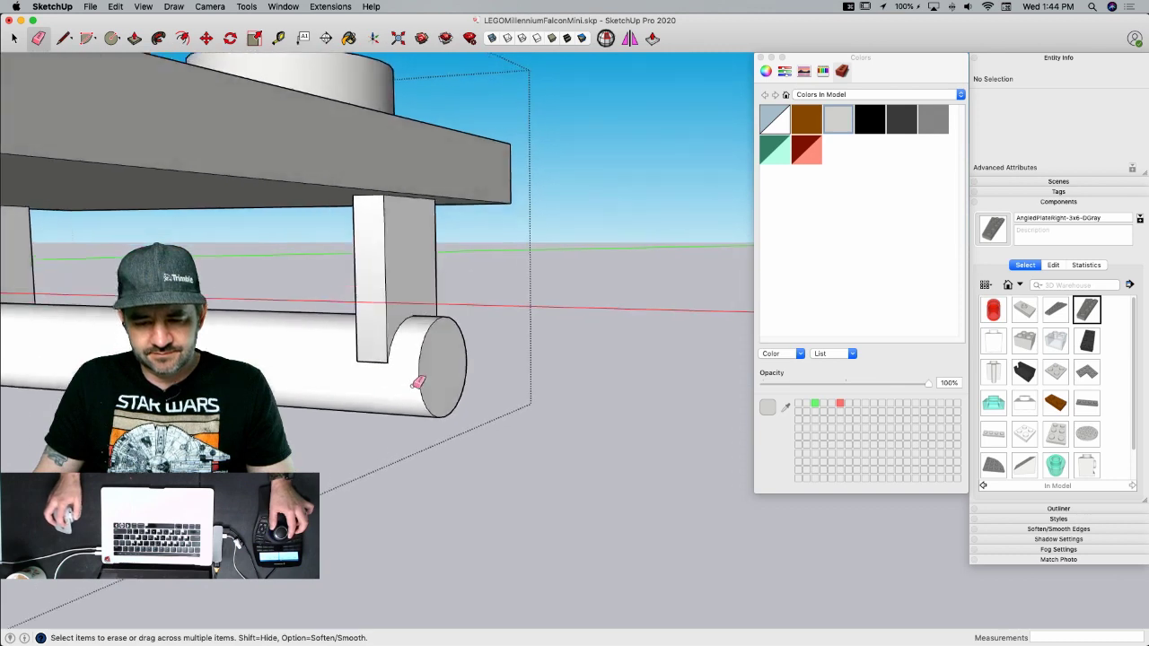
pyautogui.click(303, 375)
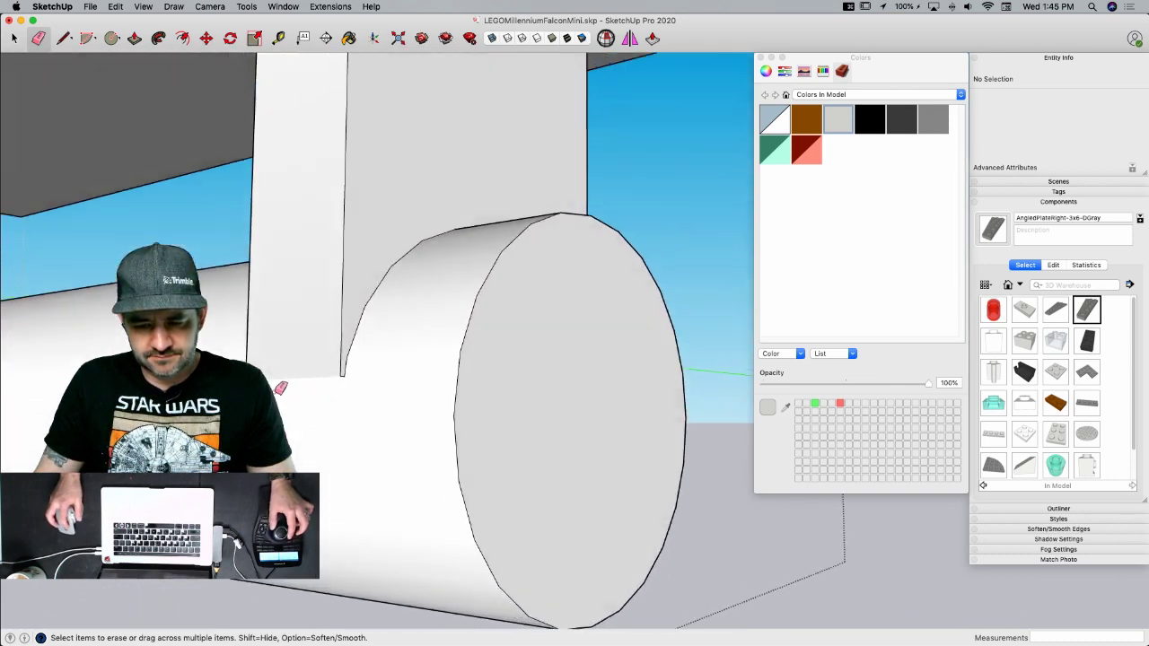
pyautogui.press('p')
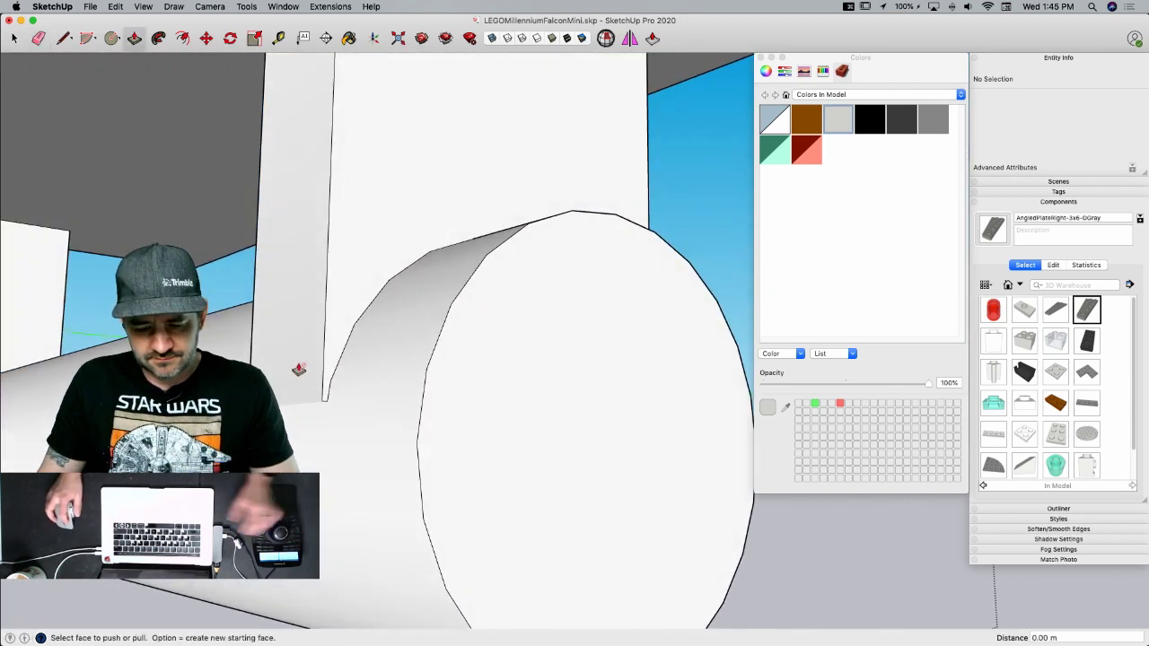
pyautogui.press('super+z')
# - Adjust the narrow side faces of the uprights to sit flush with the bar's surface
pyautogui.press('p')
pyautogui.click(296, 342)
pyautogui.click(320, 408)
pyautogui.press('e')
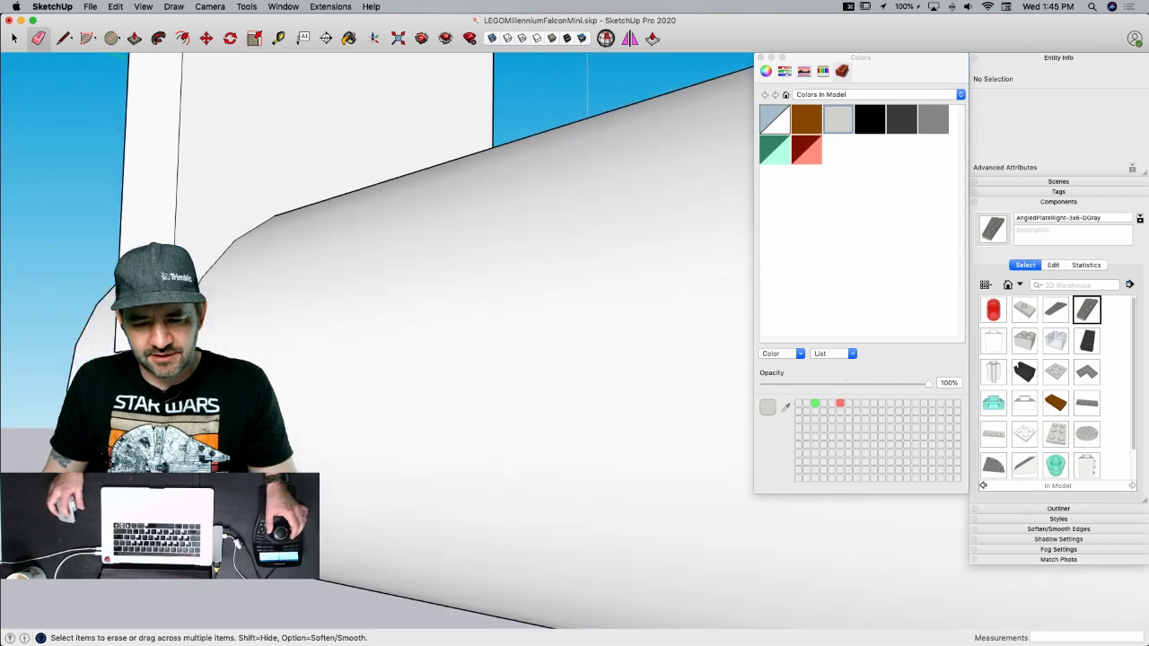
pyautogui.press('p')
pyautogui.click(157, 297)
pyautogui.click(162, 296)
pyautogui.press('e')
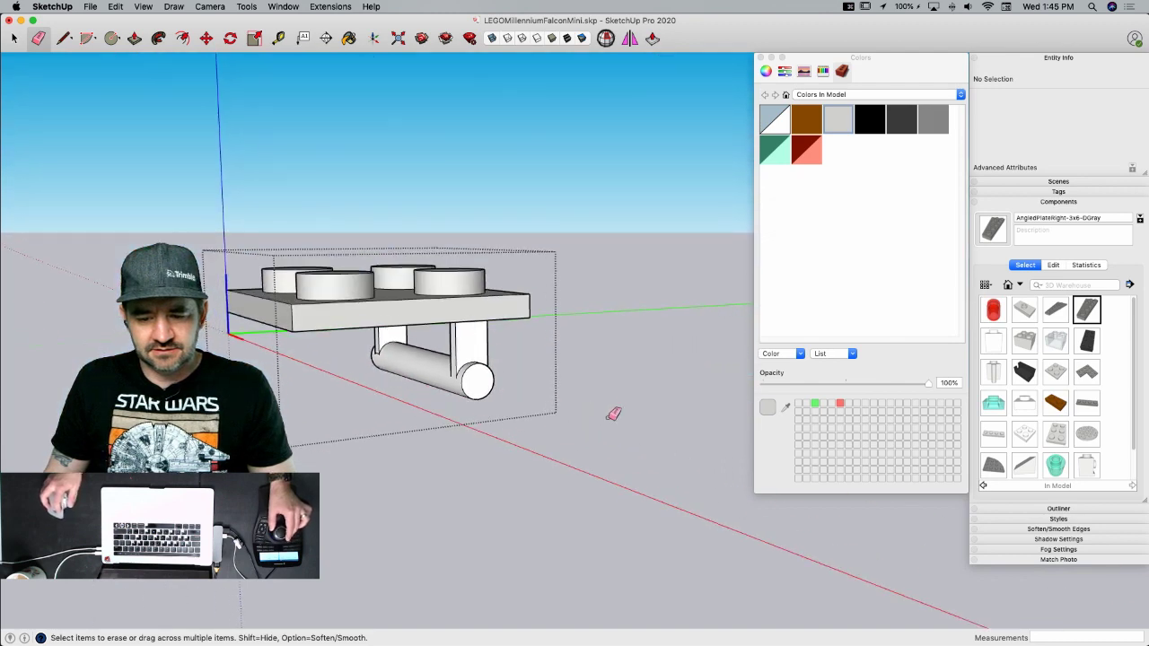
# - Paint all connected geometry of the hinge-top piece light grey and leave its component editing
pyautogui.moveTo(614, 414); pyautogui.dragTo(377, 367, button='middle')
pyautogui.press('space')
pyautogui.tripleClick(374, 375)
pyautogui.press('b')
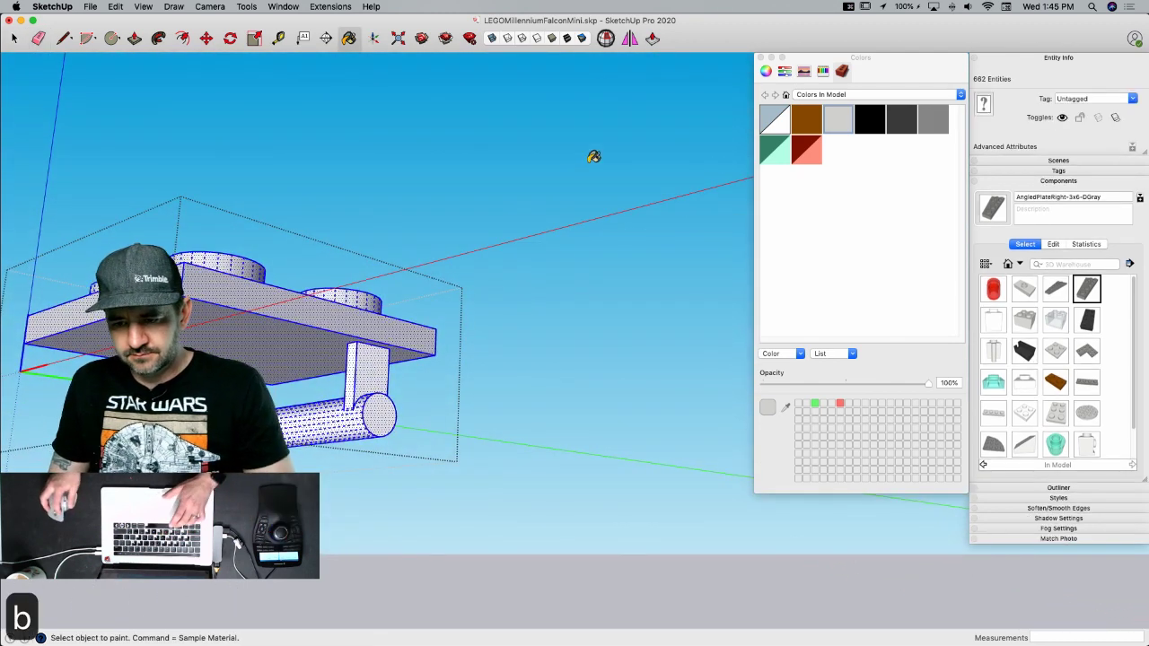
pyautogui.click(328, 316)
pyautogui.press('space')
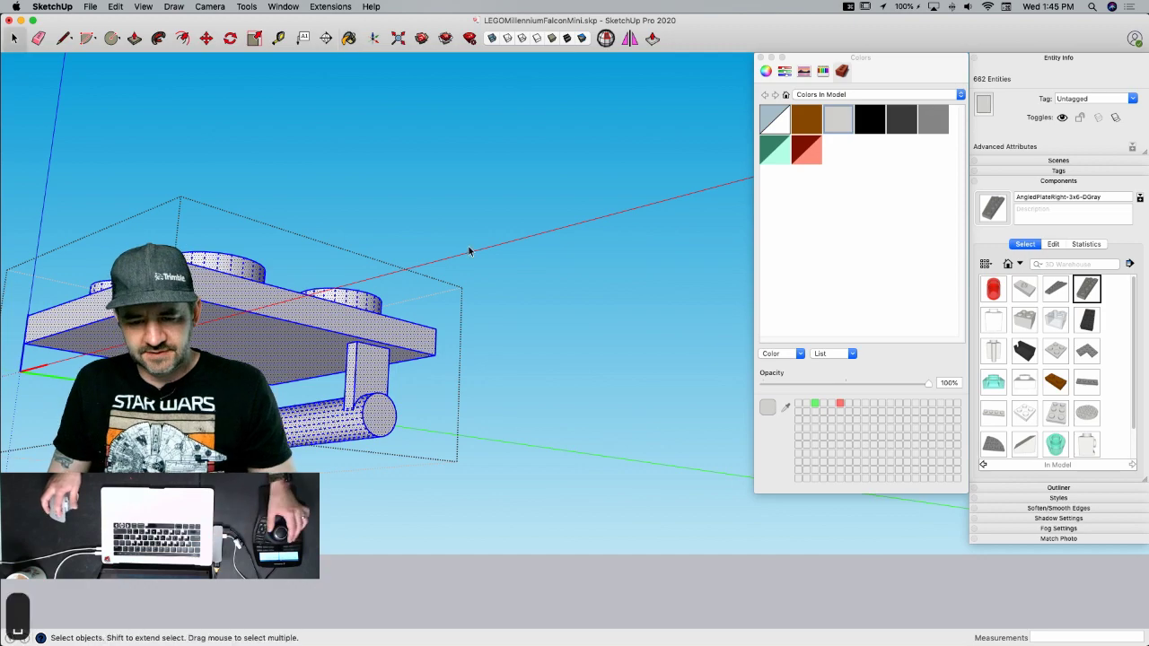
pyautogui.click(464, 247)
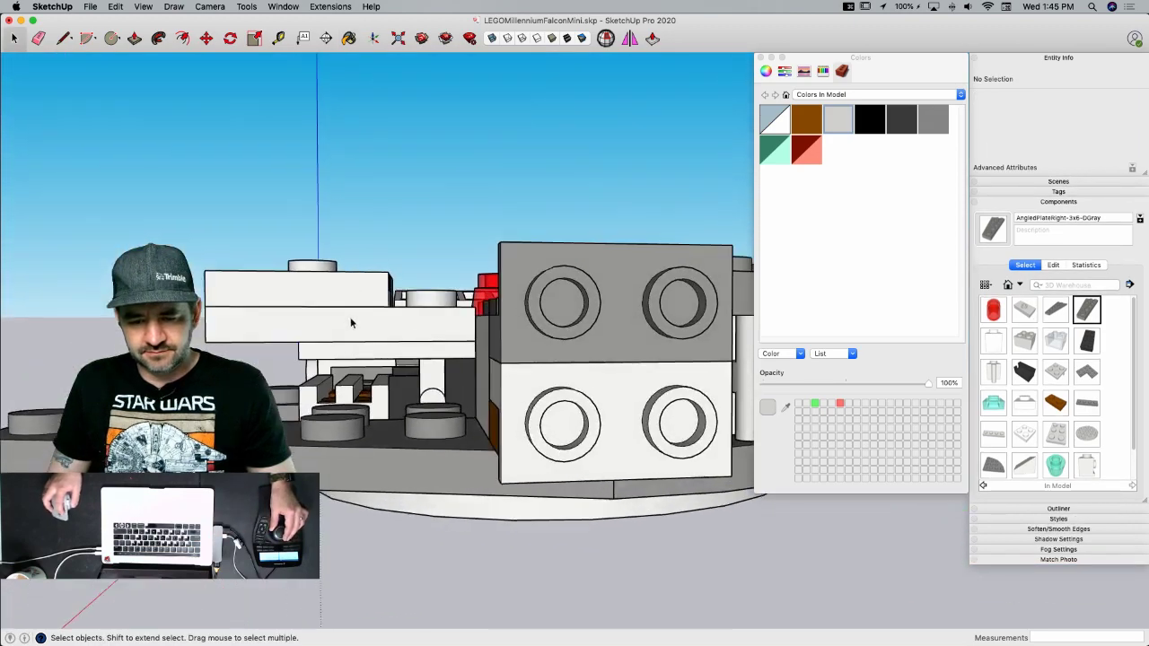
# - Select the hinge-top piece together with the three light grey parts stacked on it and group the four components
pyautogui.scroll(3, 350, 323)
pyautogui.click(266, 353)
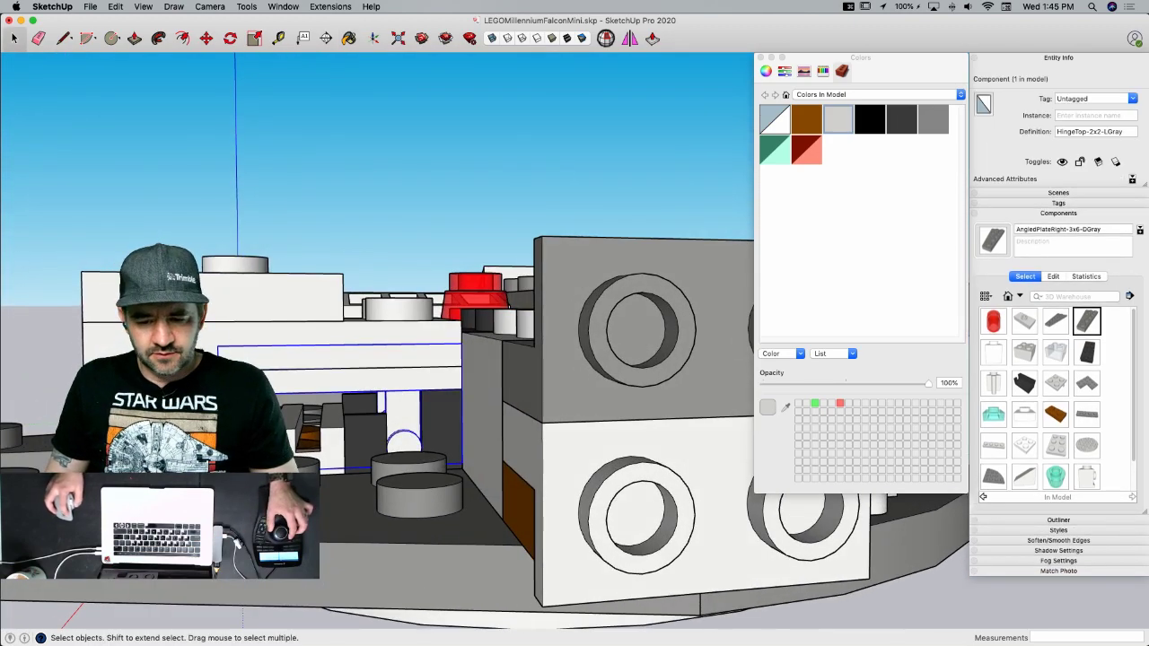
pyautogui.keyDown('shift'); pyautogui.click(404, 336); pyautogui.keyUp('shift')
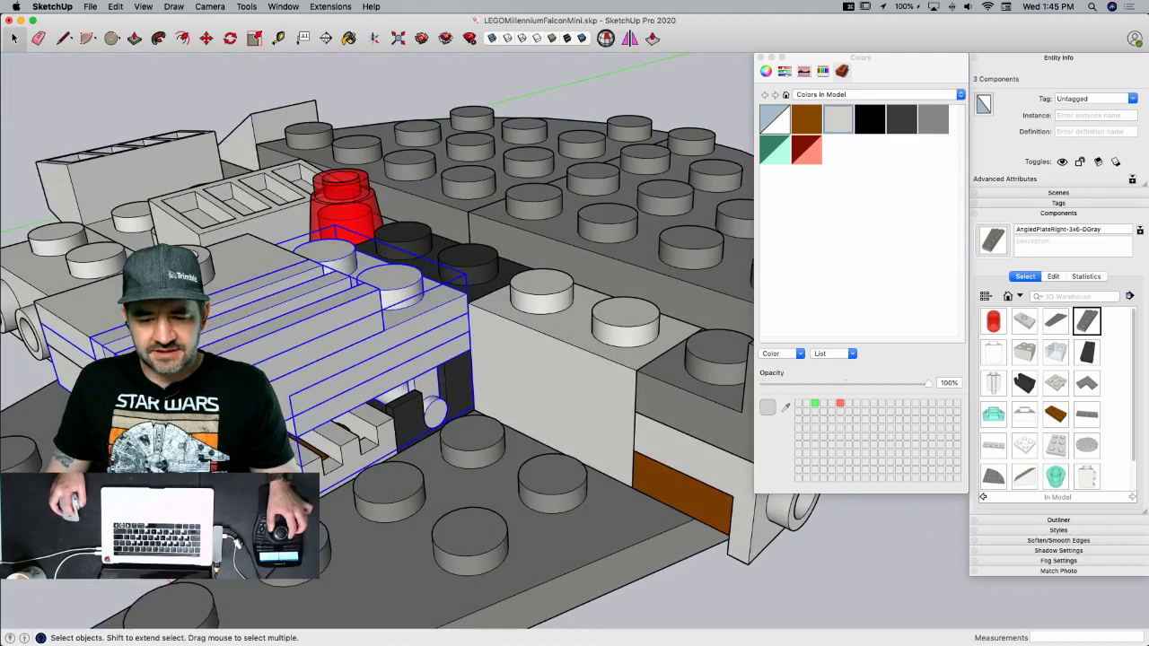
pyautogui.keyDown('shift'); pyautogui.click(257, 261); pyautogui.keyUp('shift')
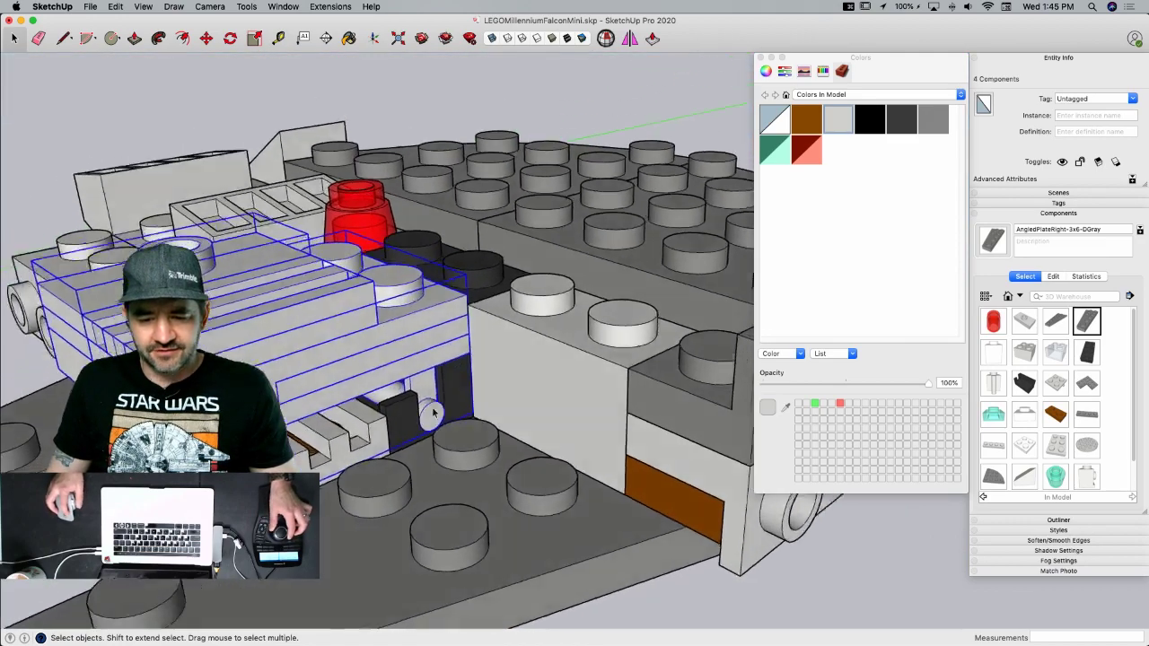
pyautogui.scroll(-3, 443, 209)
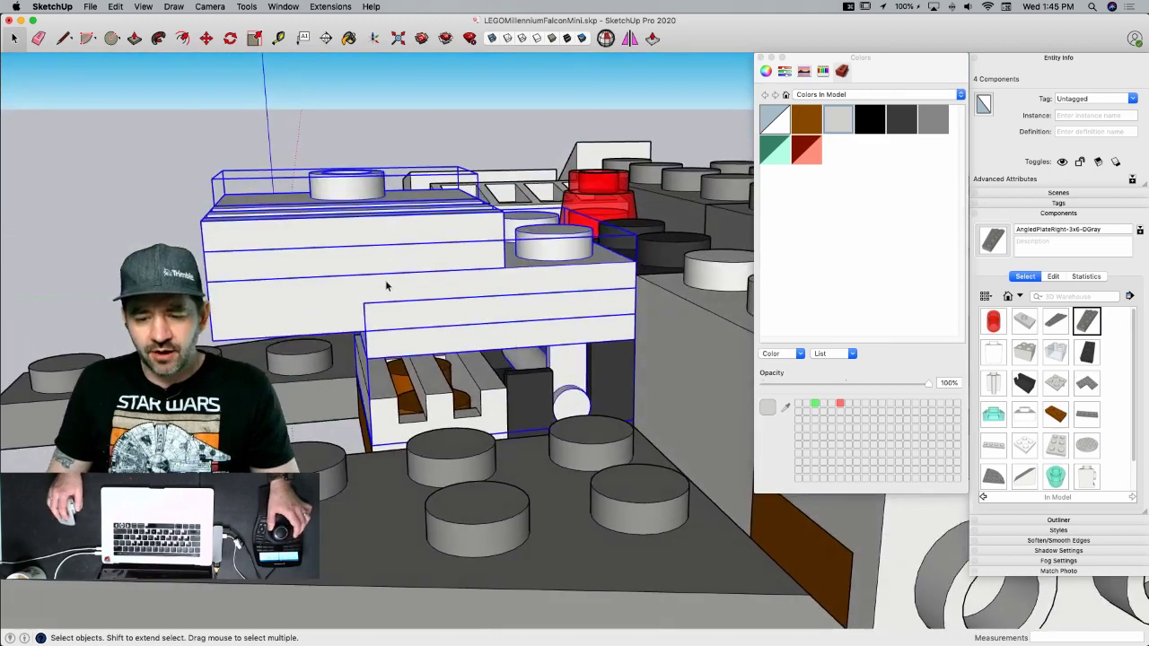
pyautogui.rightClick(388, 281)
pyautogui.click(434, 385)
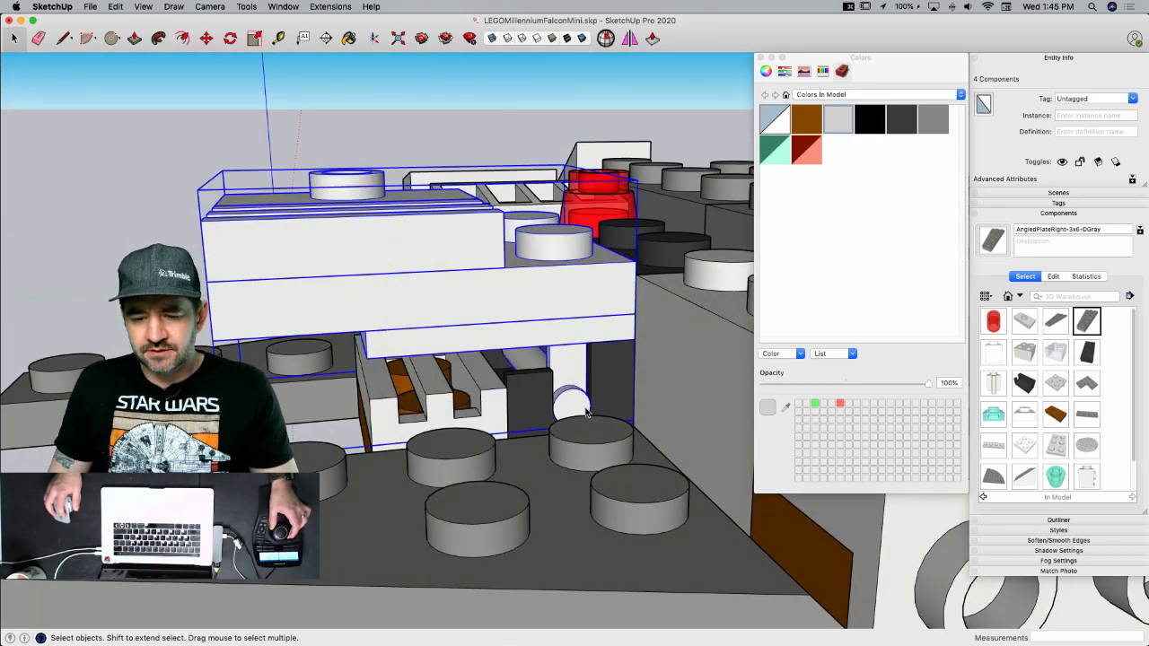
# - Rotate the grouped hinge-top assembly about 12° around the centre of the hinge bar so its front end tilts downward
pyautogui.scroll(5, 434, 385)
pyautogui.press('q')
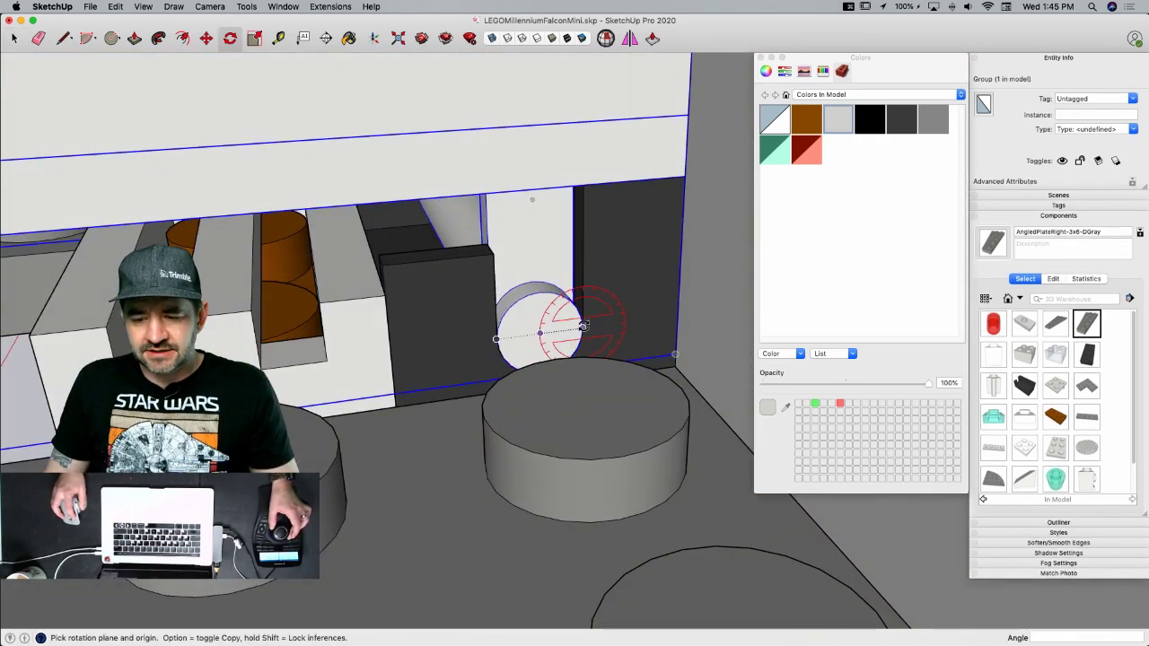
pyautogui.scroll(1, 557, 329)
pyautogui.click(542, 335)
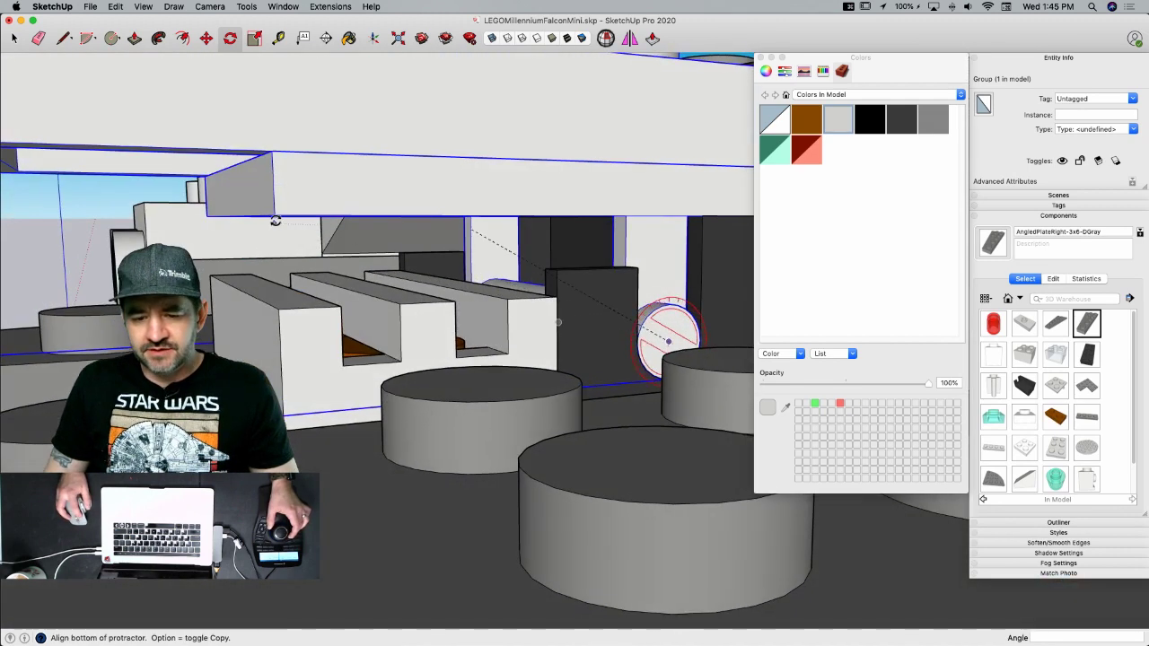
pyautogui.click(276, 215)
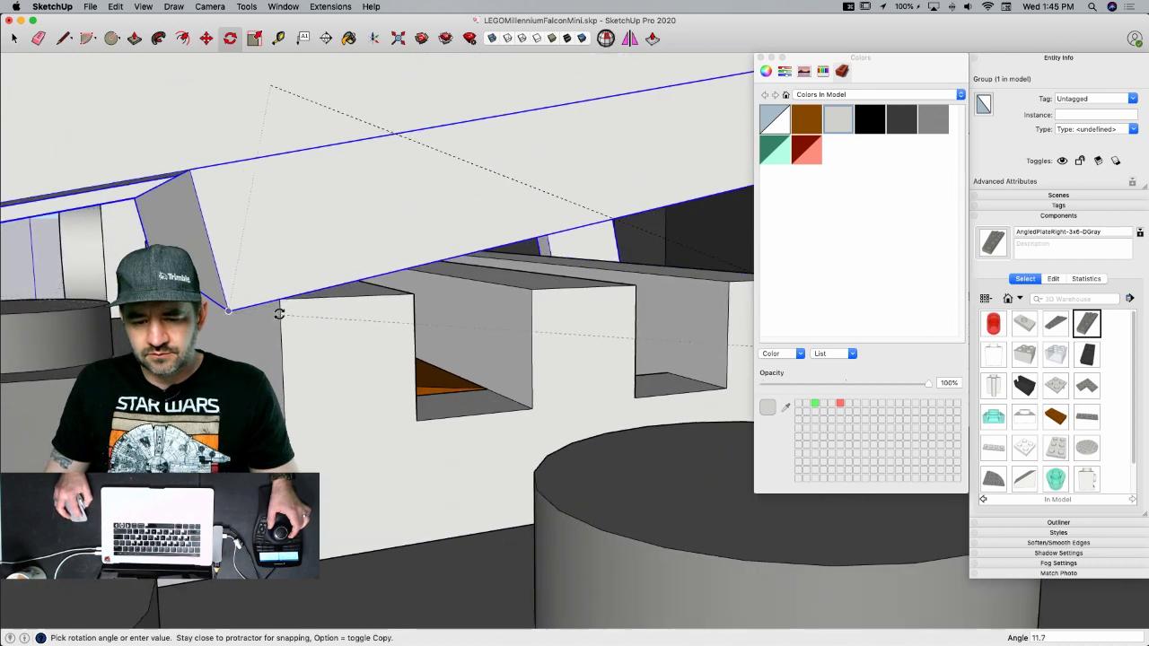
pyautogui.click(279, 315)
pyautogui.press('space')
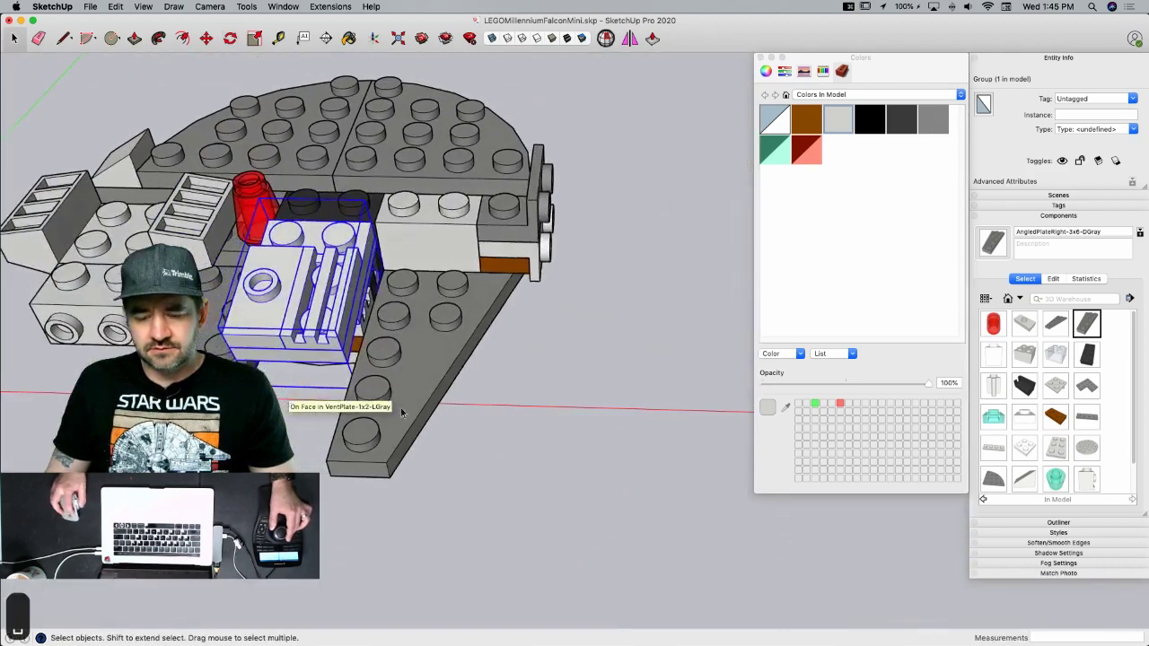
pyautogui.click(595, 478)
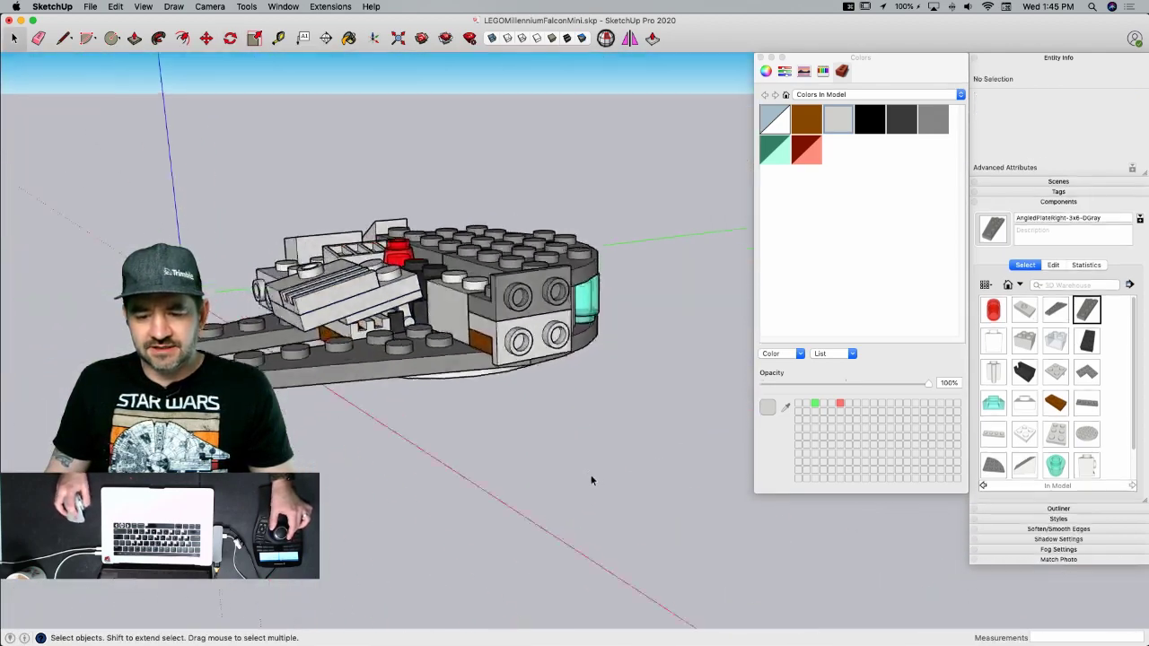
pyautogui.press('super+z')
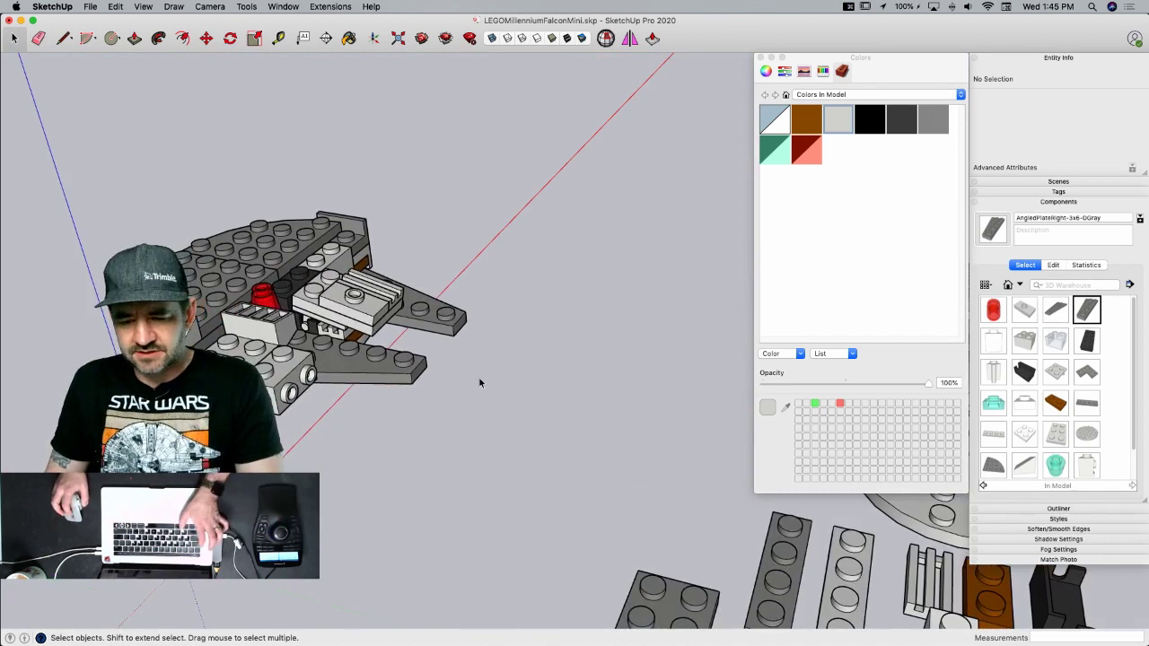
# - Switch to the building instructions 6079491.pdf, review steps 15 and 16 on pages 12 and 13, and return to the SketchUp model
pyautogui.press('super+Tab')
pyautogui.scroll(-1, 790, 530)
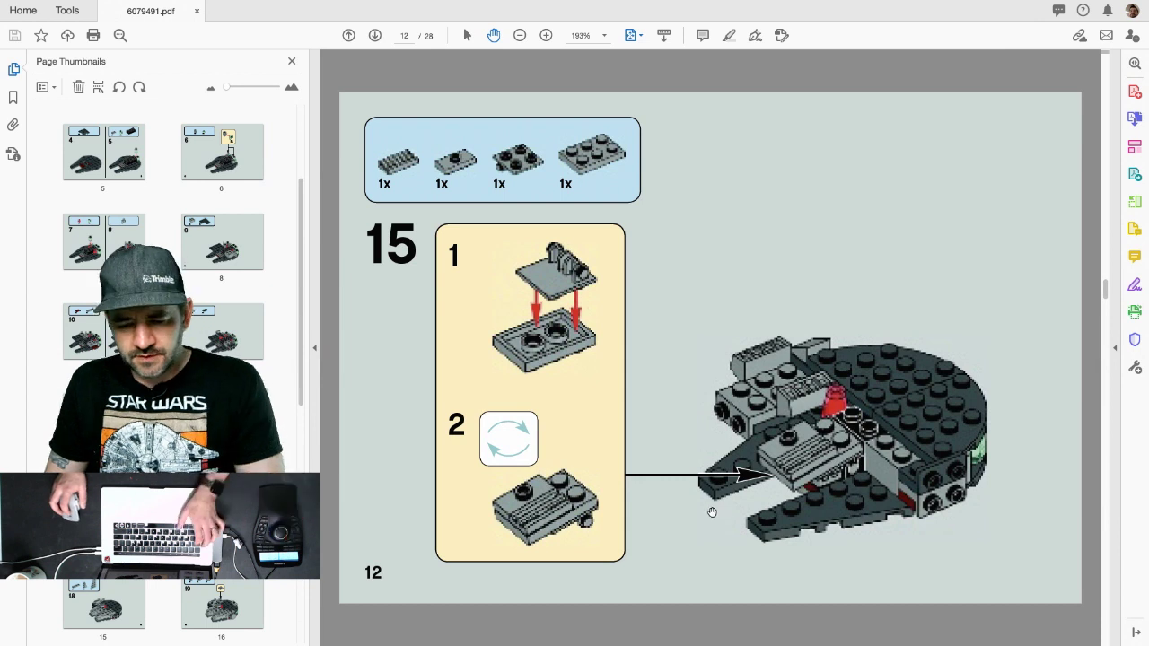
pyautogui.click(1103, 350)
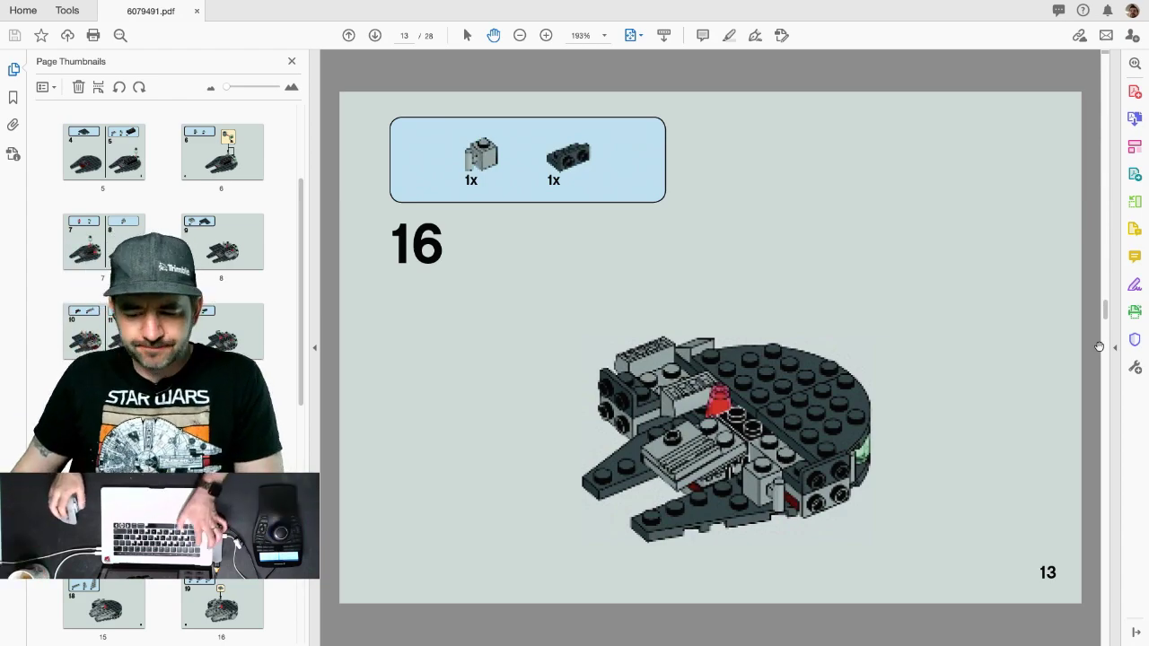
pyautogui.hotkey('ctrl', 'Left')
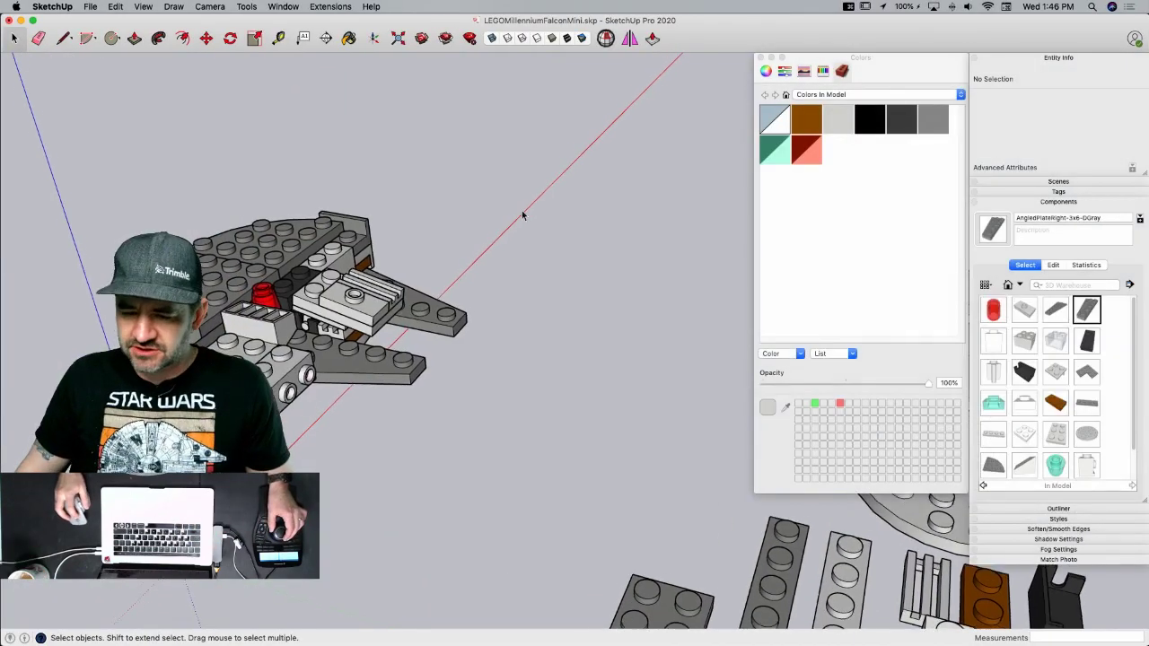
# - Copy the light grey 1x1 brick with handle from under the round hull onto the angled wing plate beside the stacked side plates
pyautogui.moveTo(529, 225); pyautogui.dragTo(556, 264, button='middle')
pyautogui.scroll(5, 314, 333)
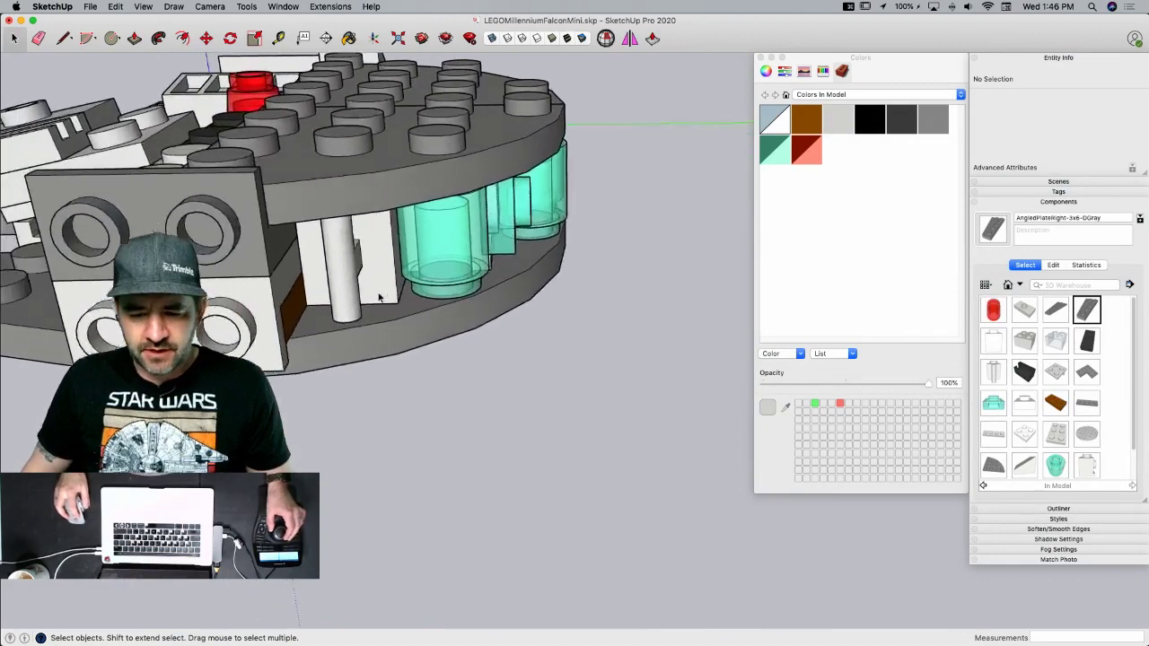
pyautogui.moveTo(409, 308)
pyautogui.mouseDown(button='middle')
pyautogui.moveTo(507, 325)
pyautogui.moveTo(460, 332)
pyautogui.mouseUp(button='middle')
pyautogui.click(460, 333)
pyautogui.press('m')
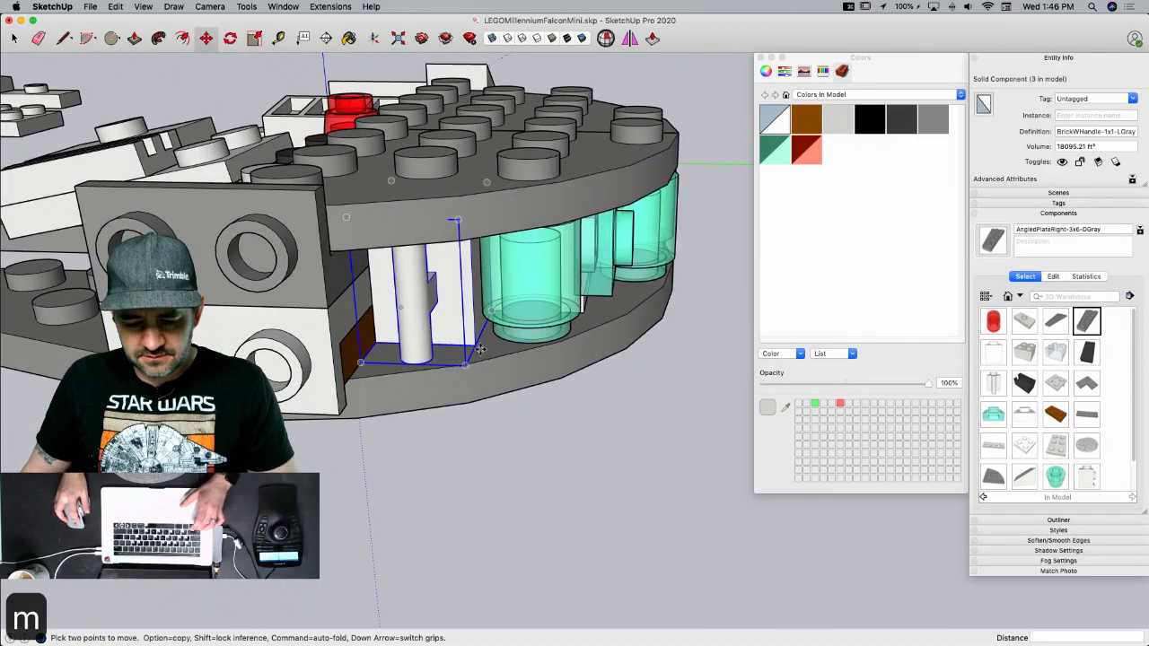
pyautogui.click(477, 347)
pyautogui.press('alt')
pyautogui.moveTo(352, 333); pyautogui.dragTo(422, 438, button='middle')
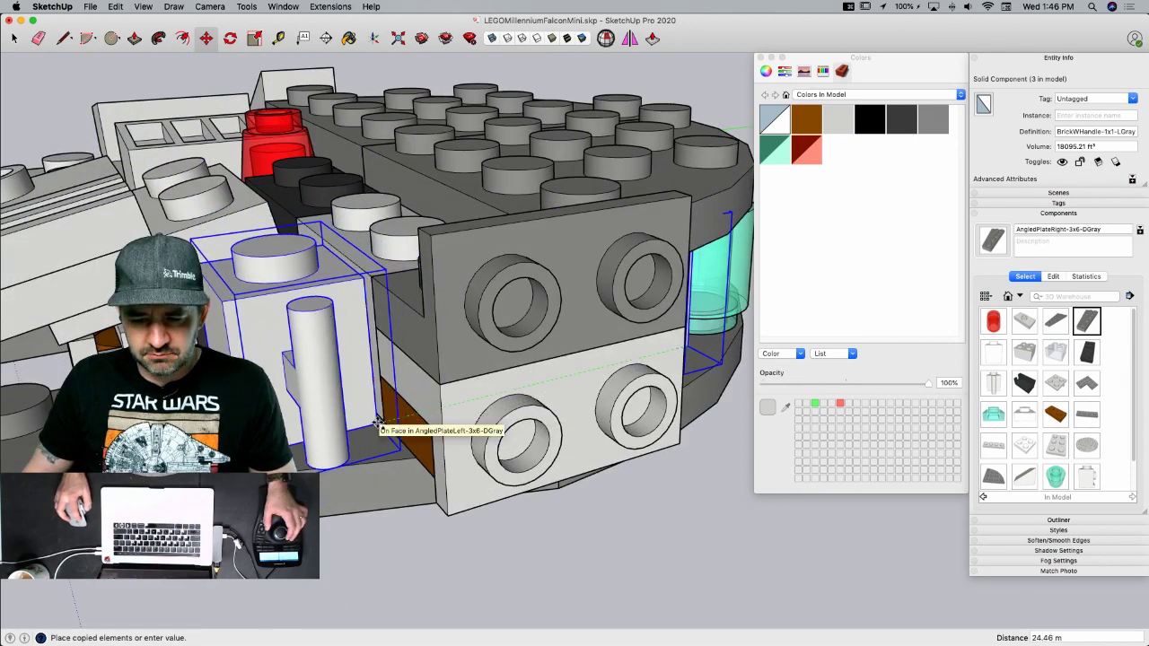
pyautogui.click(377, 422)
pyautogui.press('space')
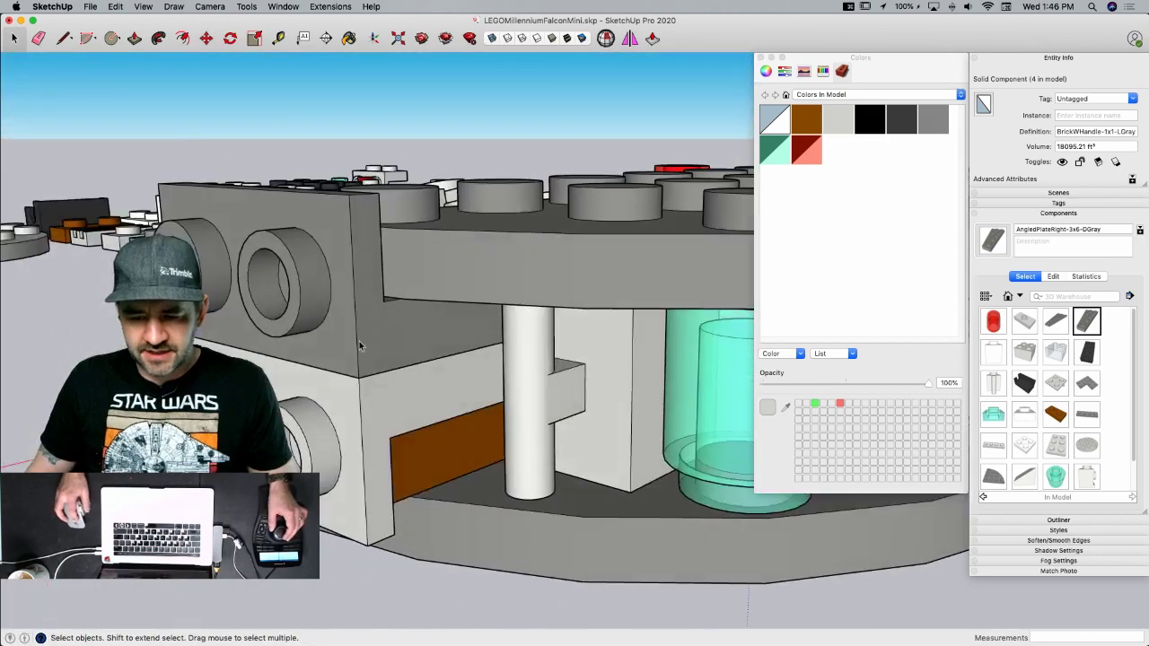
# - Copy the dark grey 1x2 upward side plate to the matching spot above the light grey side plate across the ship
pyautogui.click(454, 360)
pyautogui.press('m')
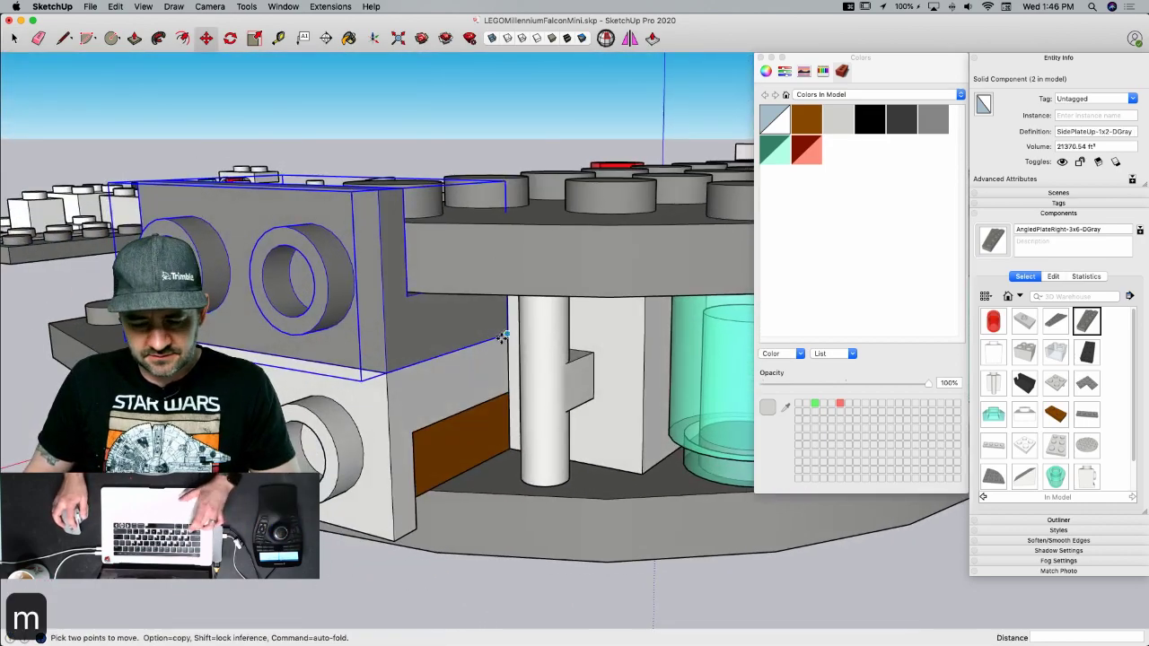
pyautogui.click(501, 338)
pyautogui.press('alt')
pyautogui.moveTo(422, 337); pyautogui.dragTo(260, 334, button='middle')
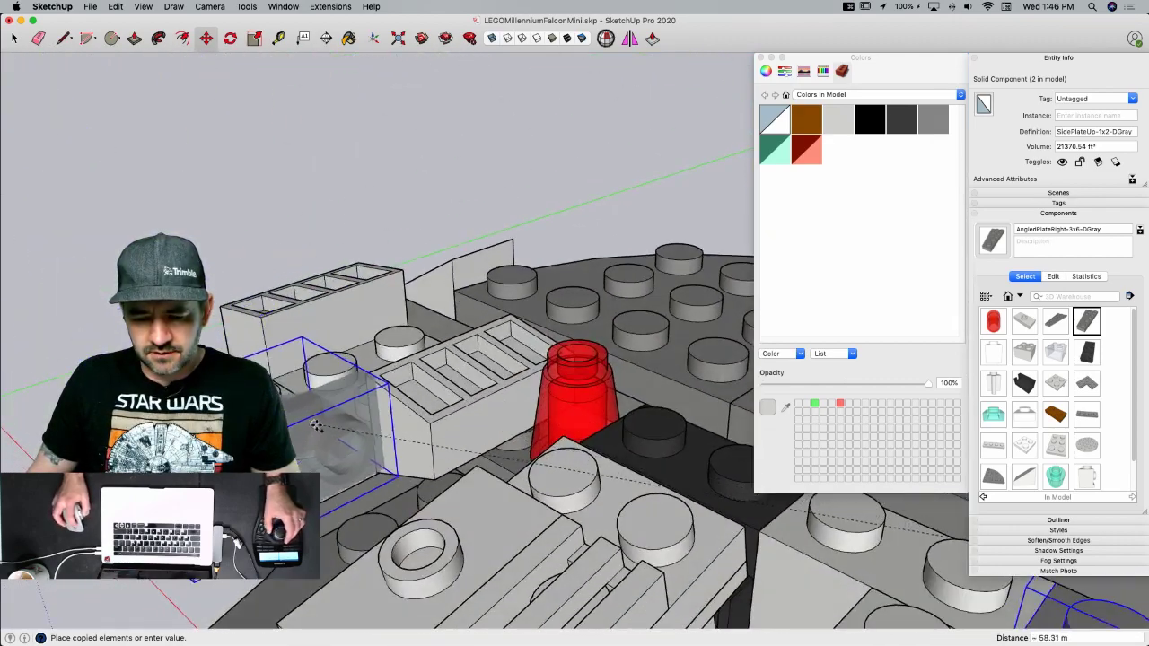
pyautogui.click(371, 442)
pyautogui.moveTo(371, 442); pyautogui.dragTo(301, 435, button='middle')
# - Rotate the copied dark grey side plate so its side studs face outward above the light grey ones, and save the model
pyautogui.press('q')
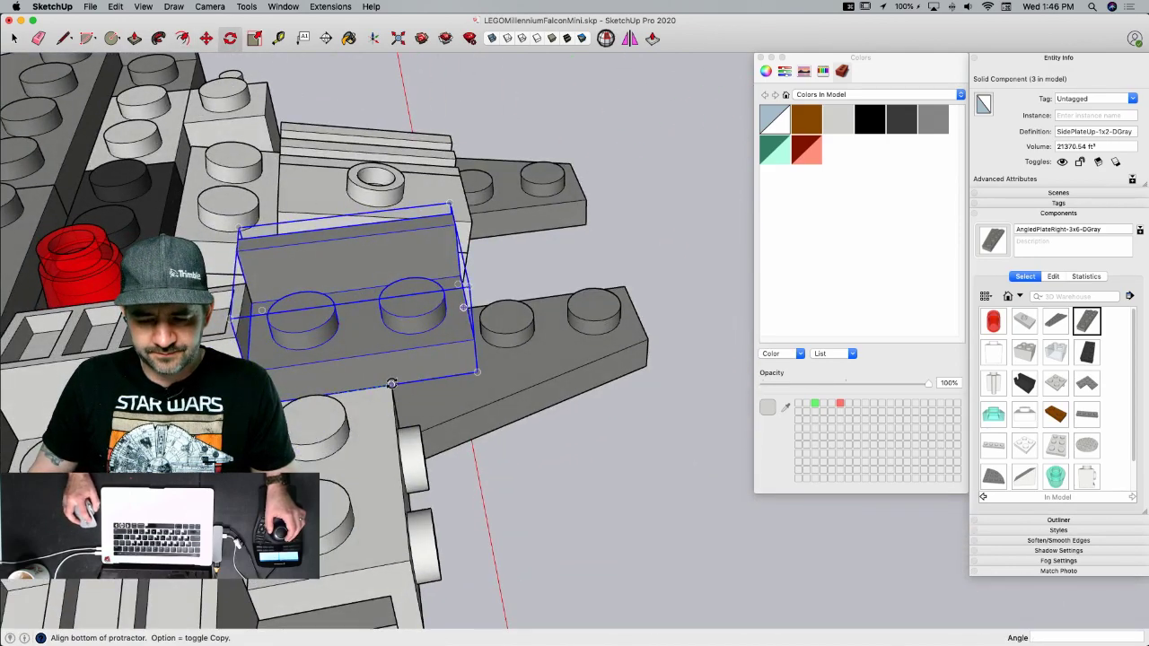
pyautogui.click(391, 381)
pyautogui.click(247, 588)
pyautogui.press('space')
pyautogui.click(492, 563)
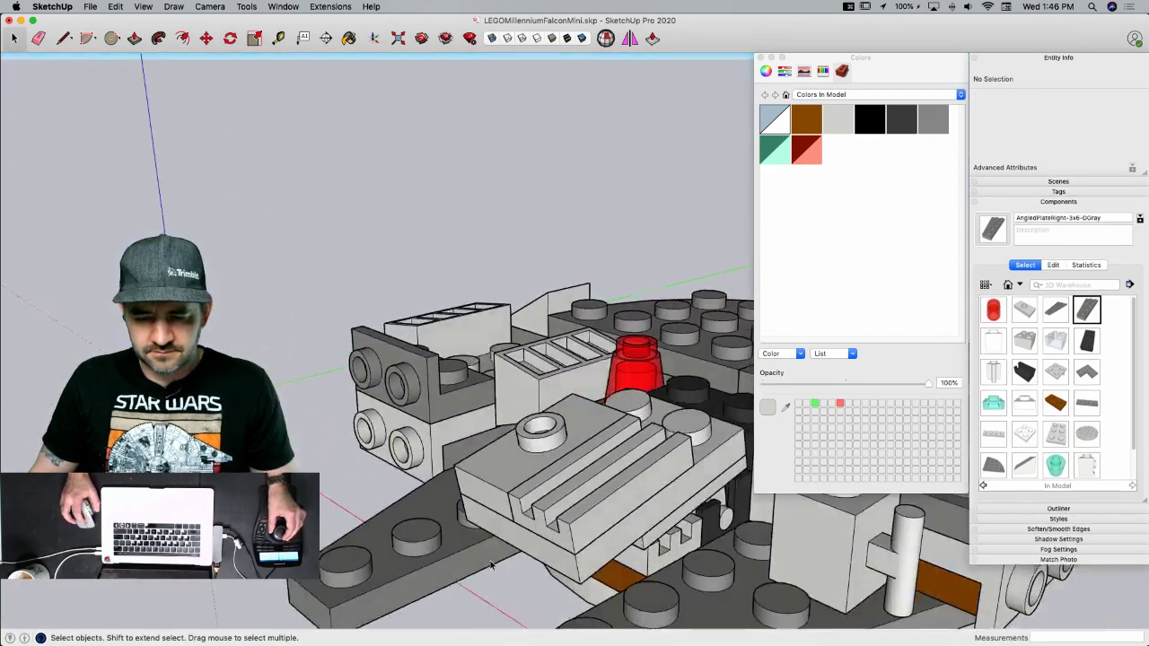
pyautogui.press('super+s')
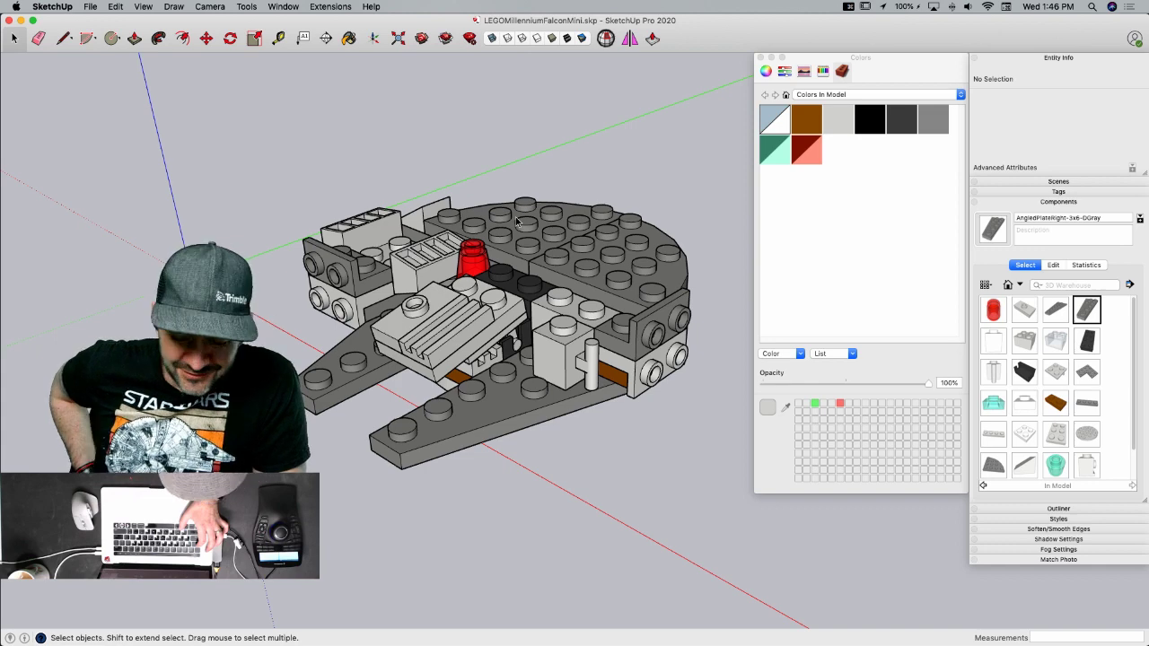
# - Check step 17 on page 14 of the PDF building instructions for the next parts and return to the SketchUp model
pyautogui.press('super+Tab')
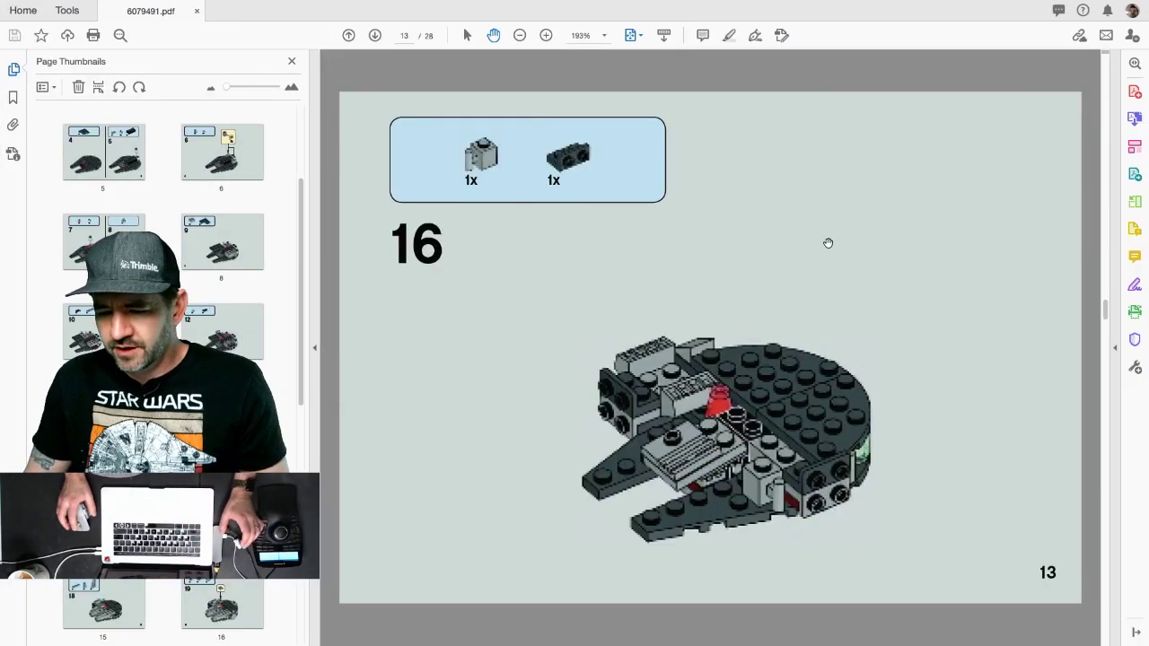
pyautogui.press('Right')
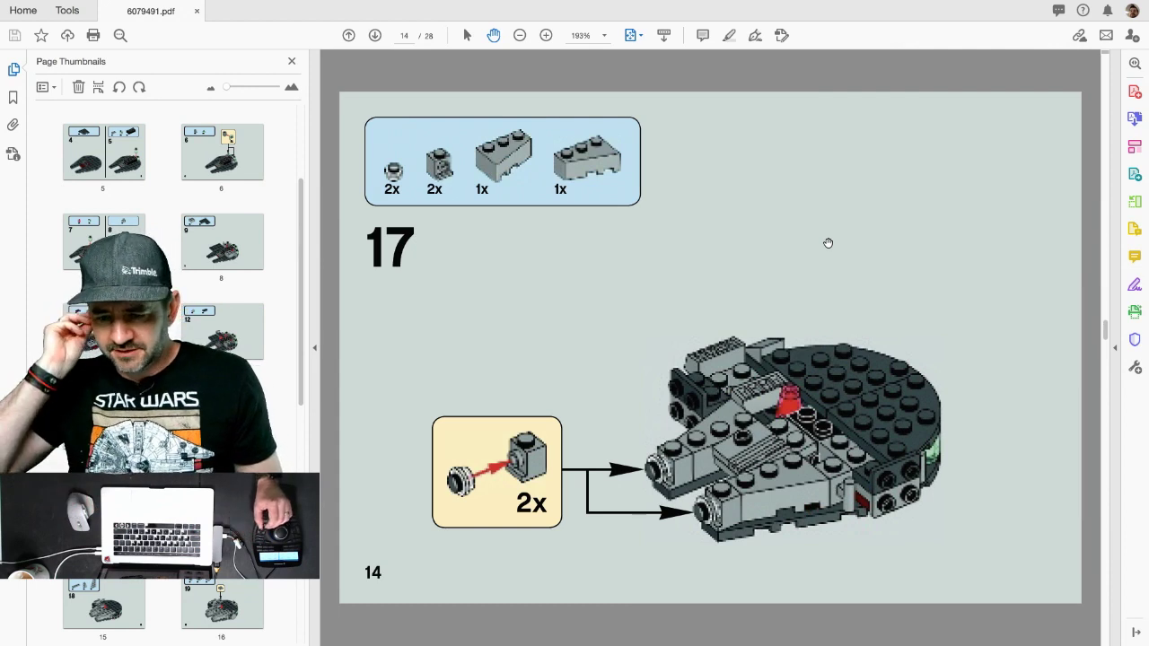
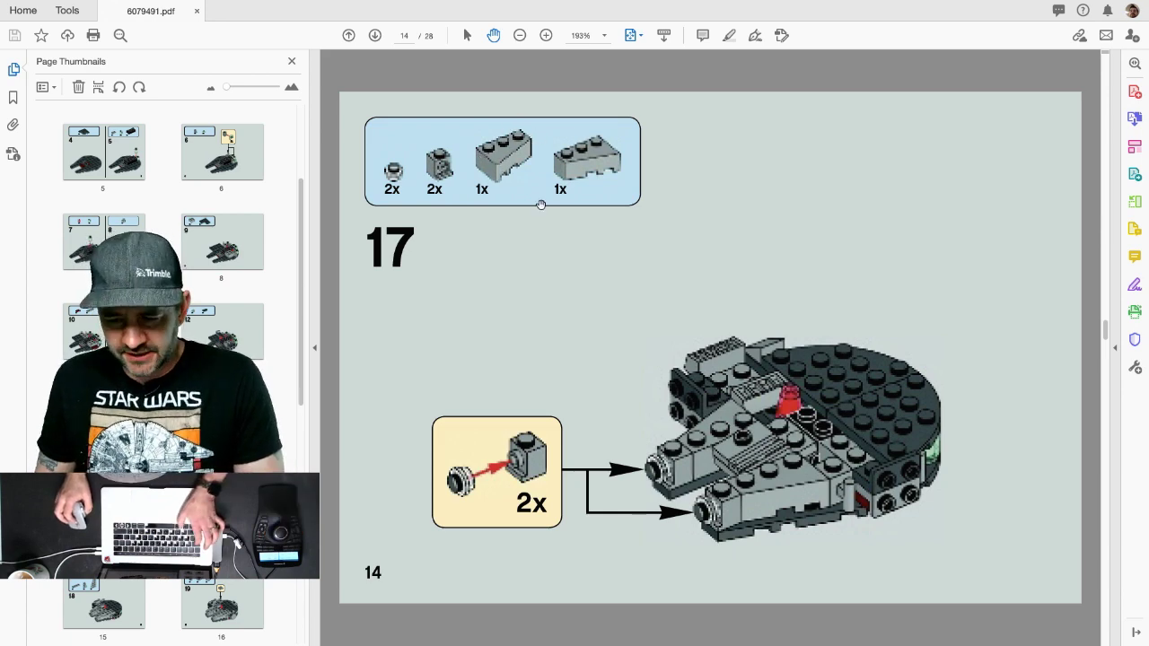
pyautogui.press('super+Tab')
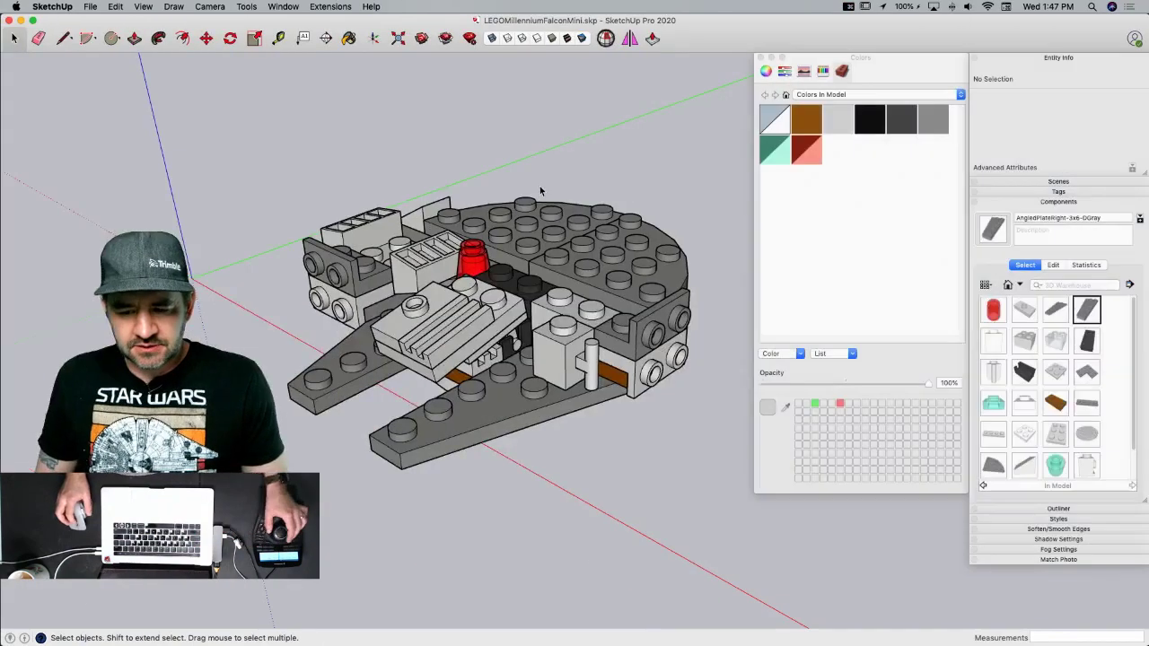
# - Copy the black 2x4 brick from the parts layout about 127 m away into the empty area near the origin and make it unique
pyautogui.scroll(-3, 454, 179)
pyautogui.scroll(8, 480, 287)
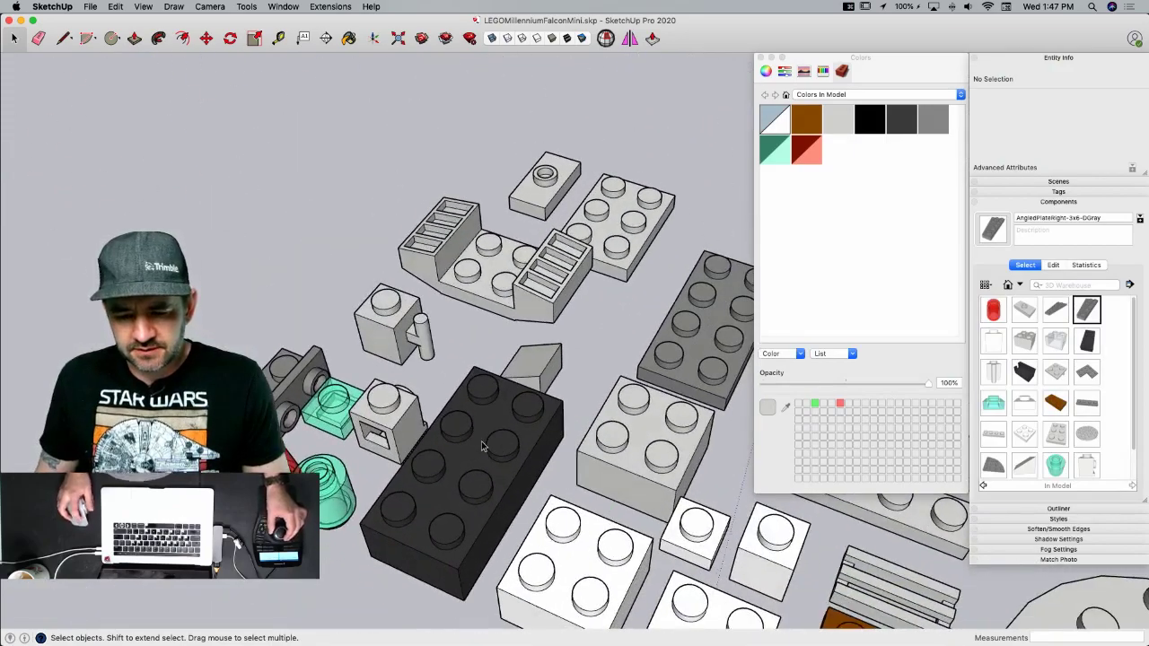
pyautogui.click(422, 466)
pyautogui.press('m')
pyautogui.click(381, 492)
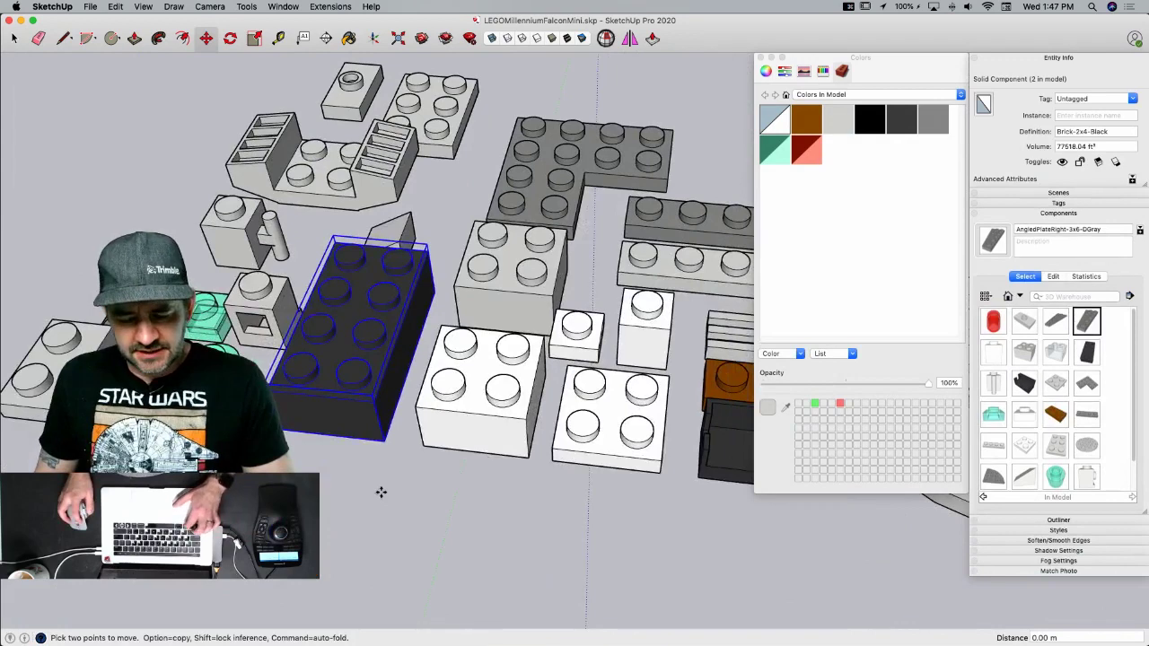
pyautogui.press('alt')
pyautogui.scroll(-3, 515, 436)
pyautogui.click(477, 340)
pyautogui.rightClick(465, 263)
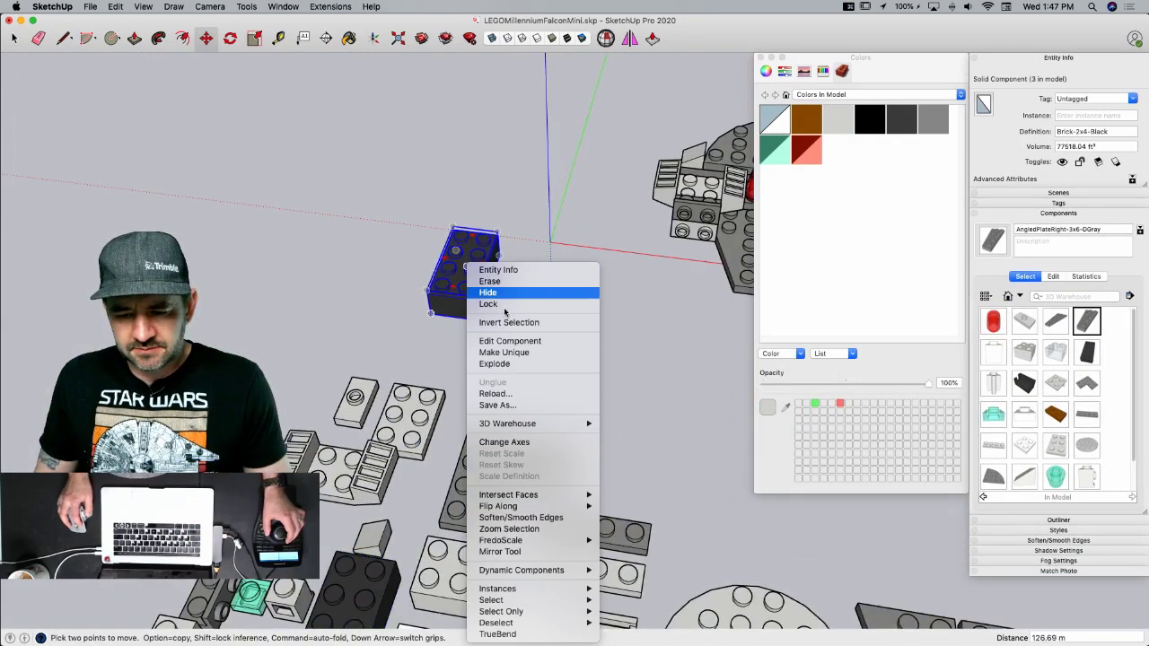
pyautogui.click(521, 358)
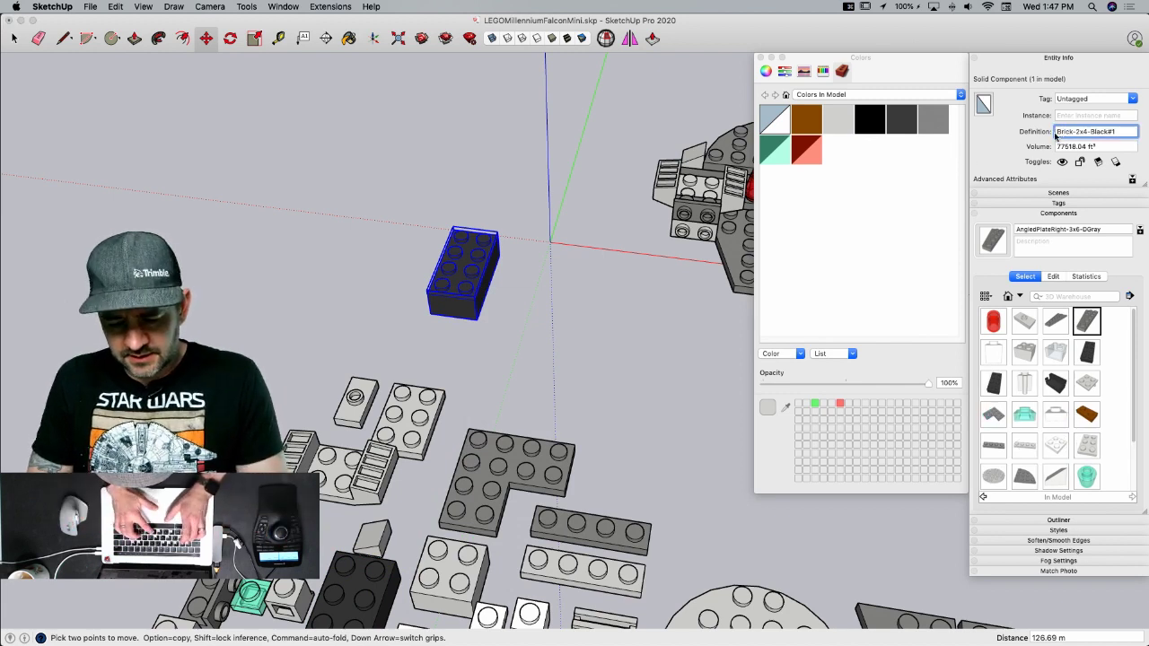
# - Try to rename the unique brick's definition as AngledBrick-2x3-LGray and undo the last change
pyautogui.write('Angled')
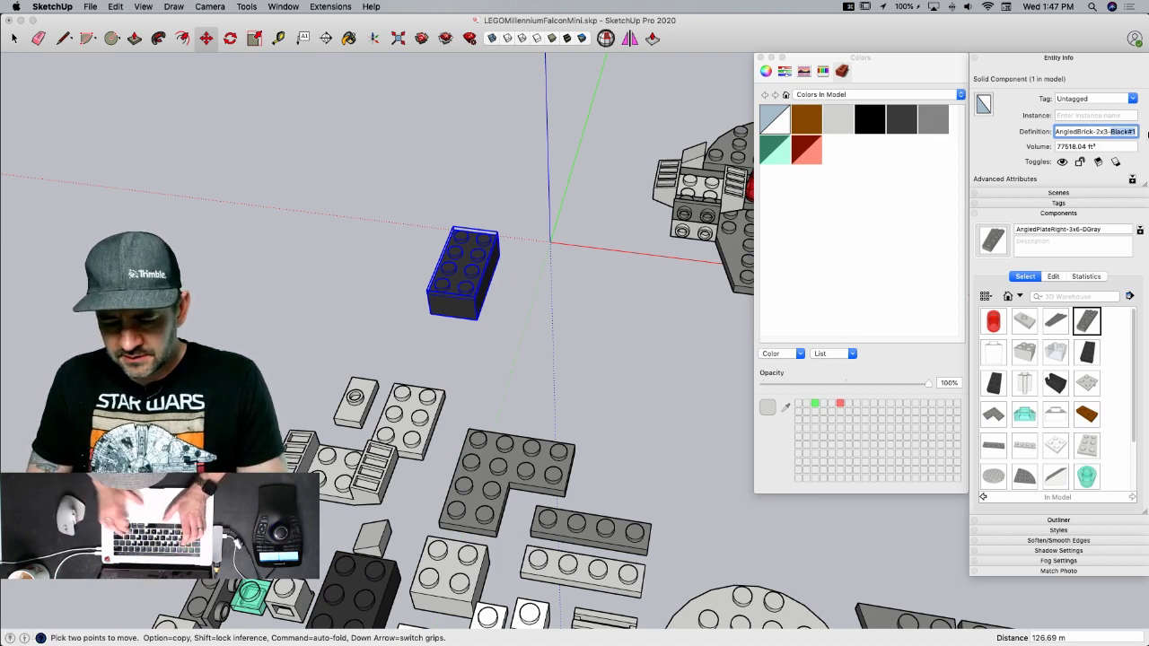
pyautogui.write('LGray')
pyautogui.press('Return')
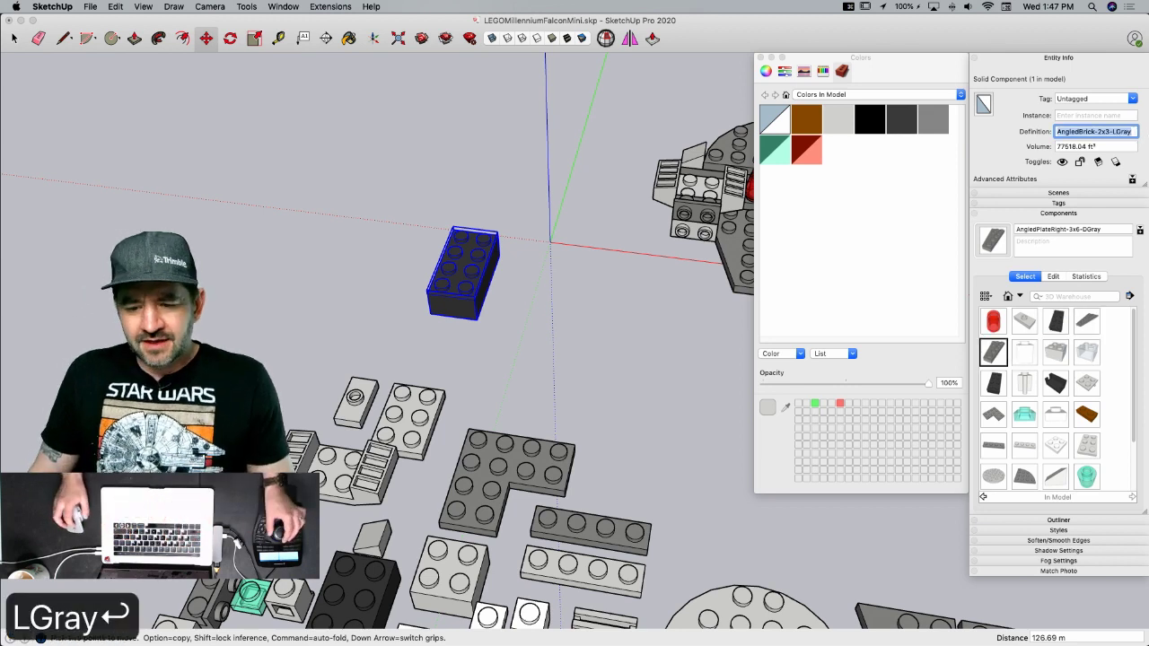
pyautogui.press('BackSpace')
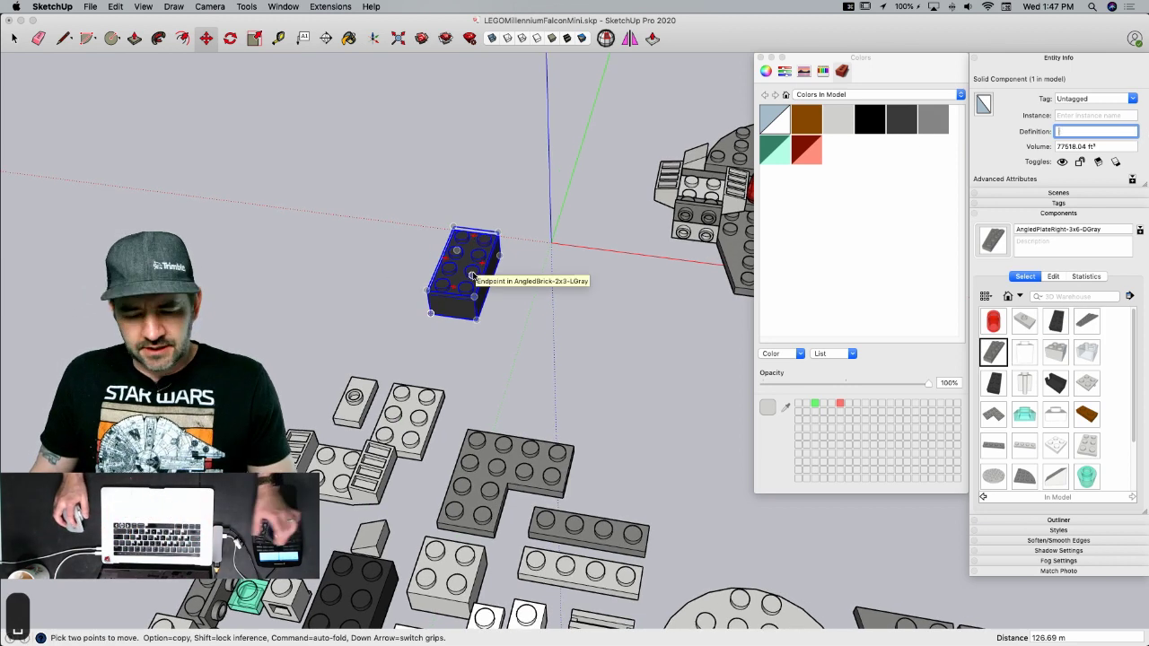
pyautogui.press('Escape')
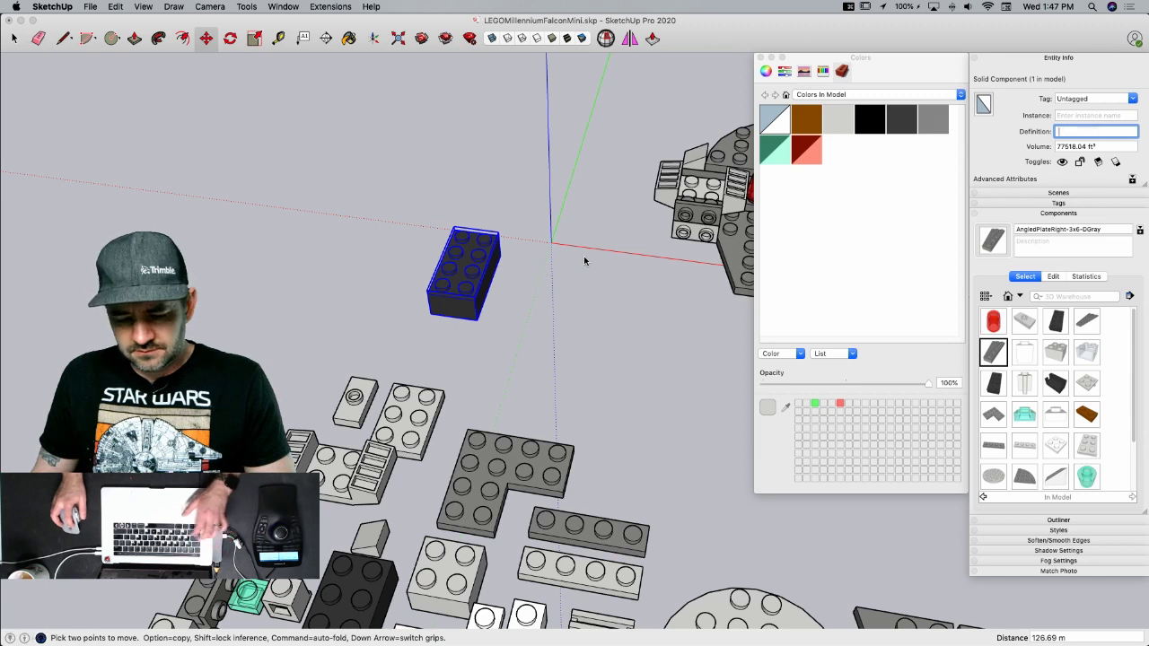
pyautogui.press('super+z')
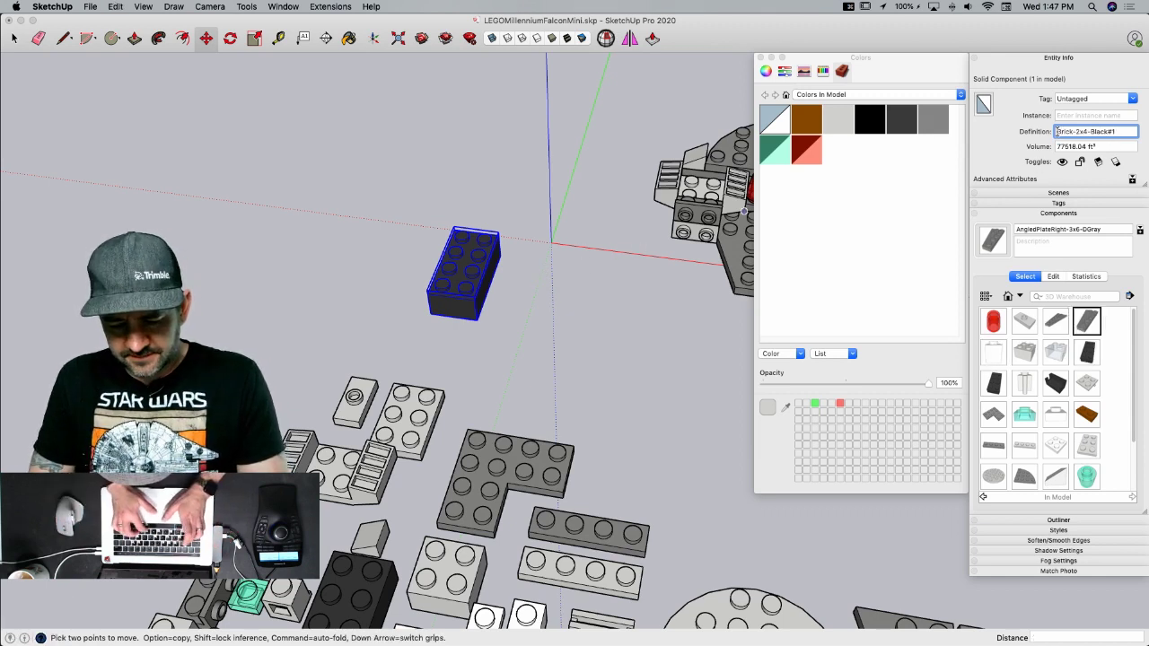
# - Rename the unique brick's definition as AngeledBrick-2x3-LGray
pyautogui.write('Angles')
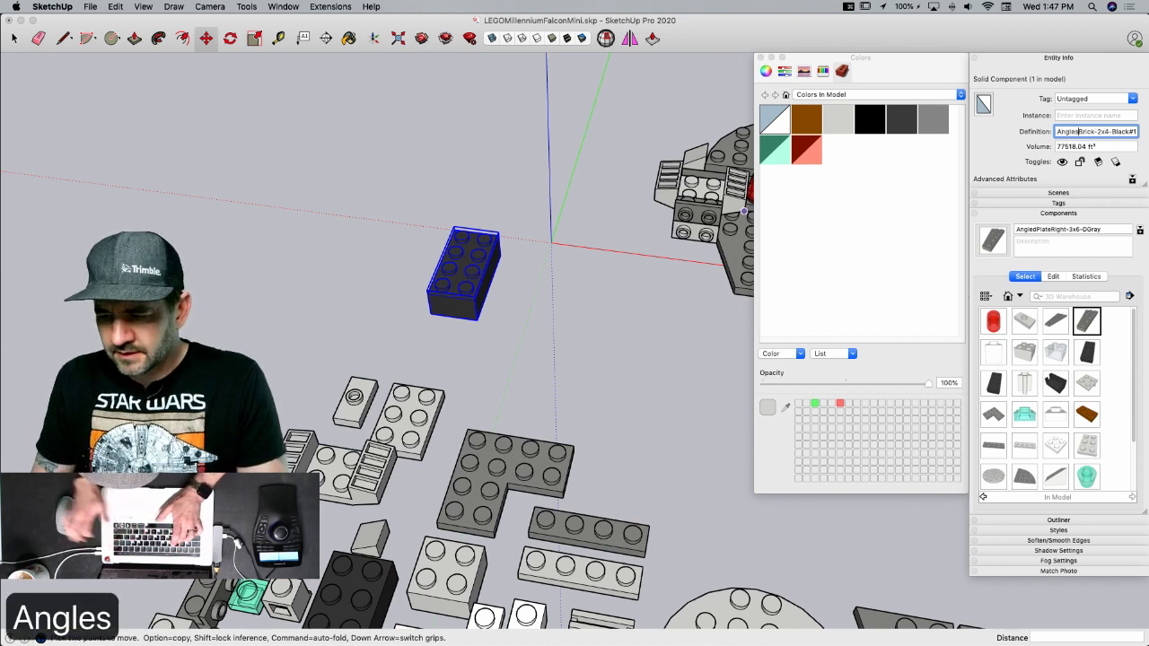
pyautogui.press('BackSpace')
pyautogui.write('d')
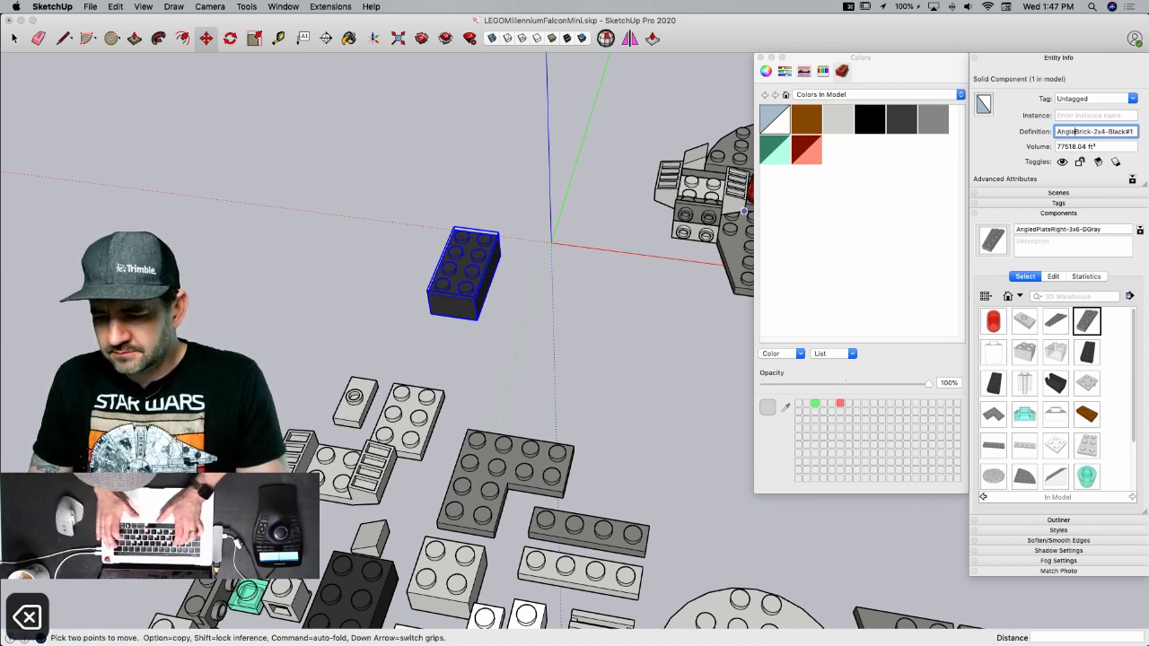
pyautogui.press('BackSpace')
pyautogui.press('BackSpace')
pyautogui.press('BackSpace')
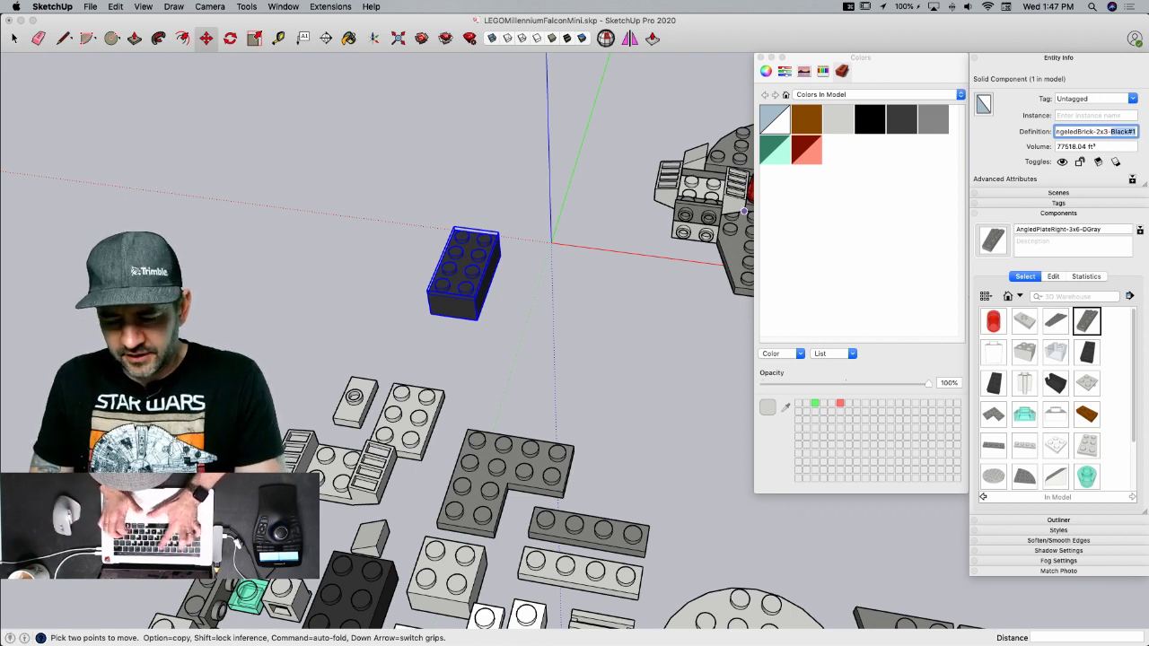
pyautogui.press('BackSpace')
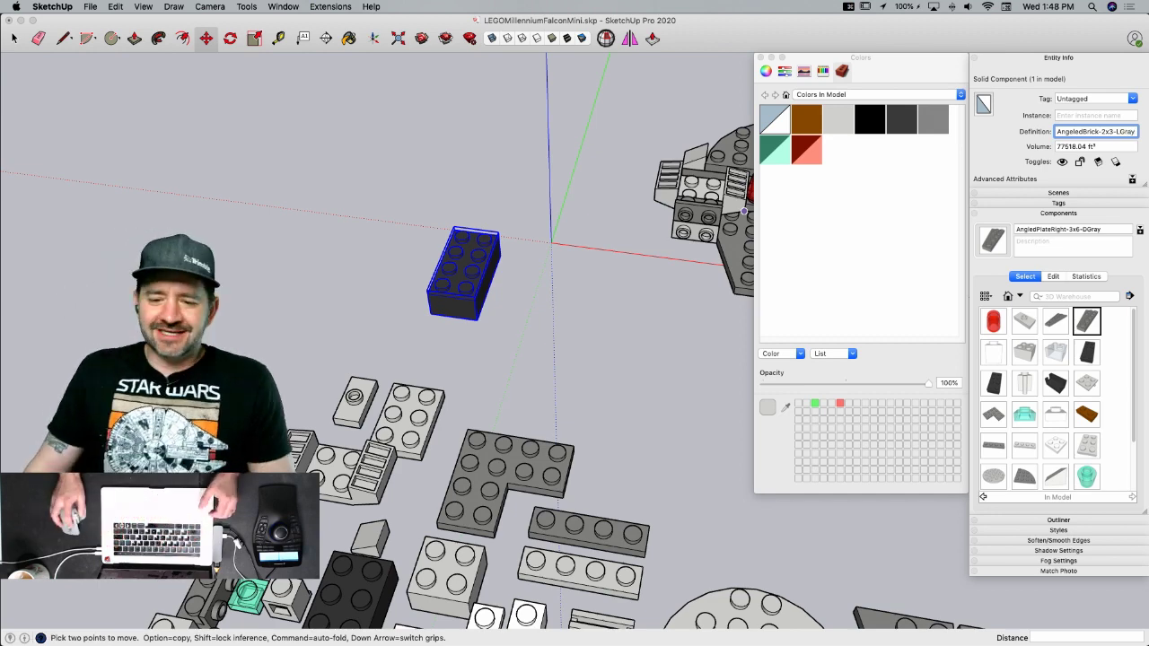
# - Paint the whole AngeledBrick-2x3-LGray component with the light grey color from the model
pyautogui.press('Return')
pyautogui.click(341, 195)
pyautogui.press('space')
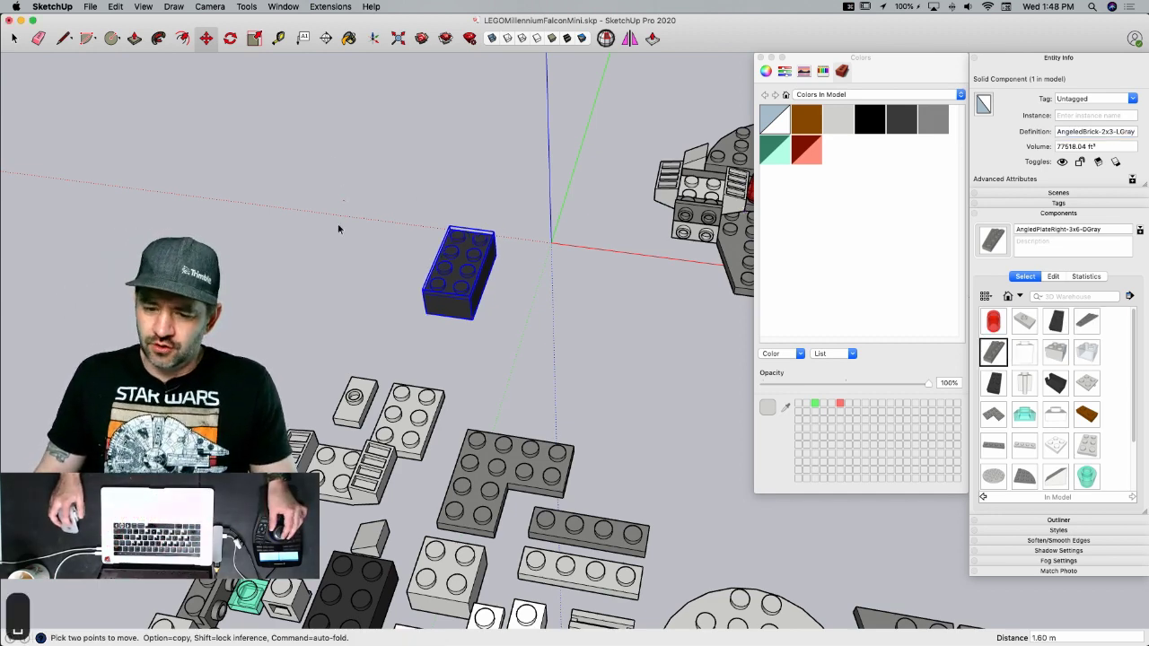
pyautogui.scroll(5, 511, 298)
pyautogui.scroll(3, 478, 342)
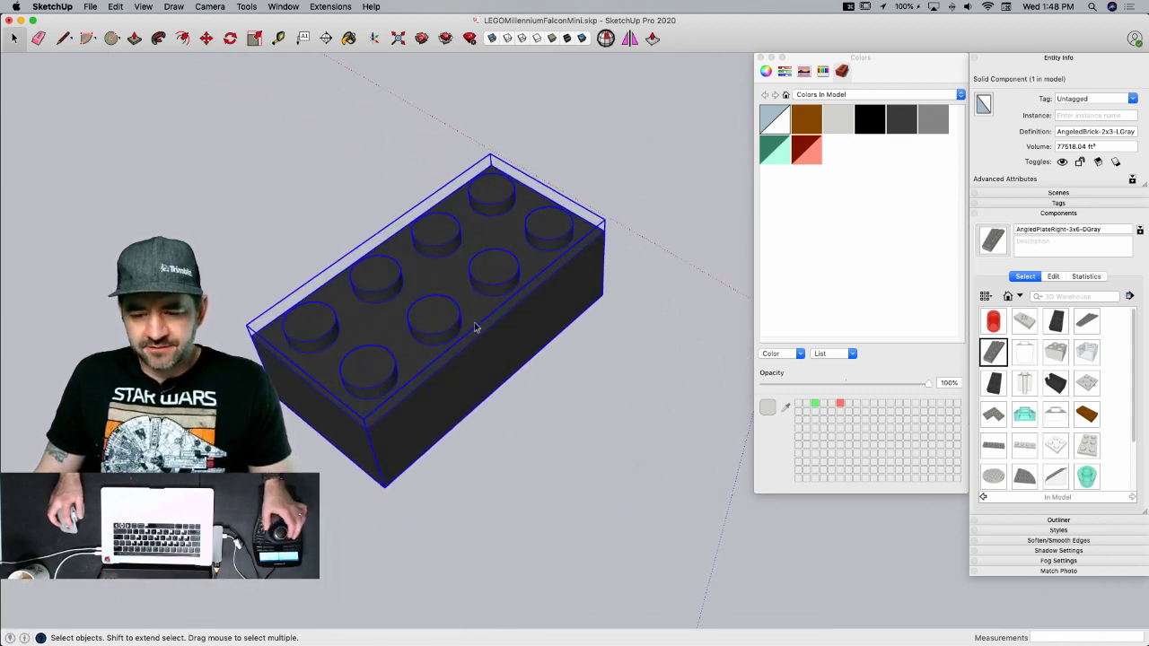
pyautogui.tripleClick(473, 314)
pyautogui.click(837, 120)
pyautogui.press('b')
pyautogui.click(464, 242)
pyautogui.press('space')
pyautogui.click(543, 431)
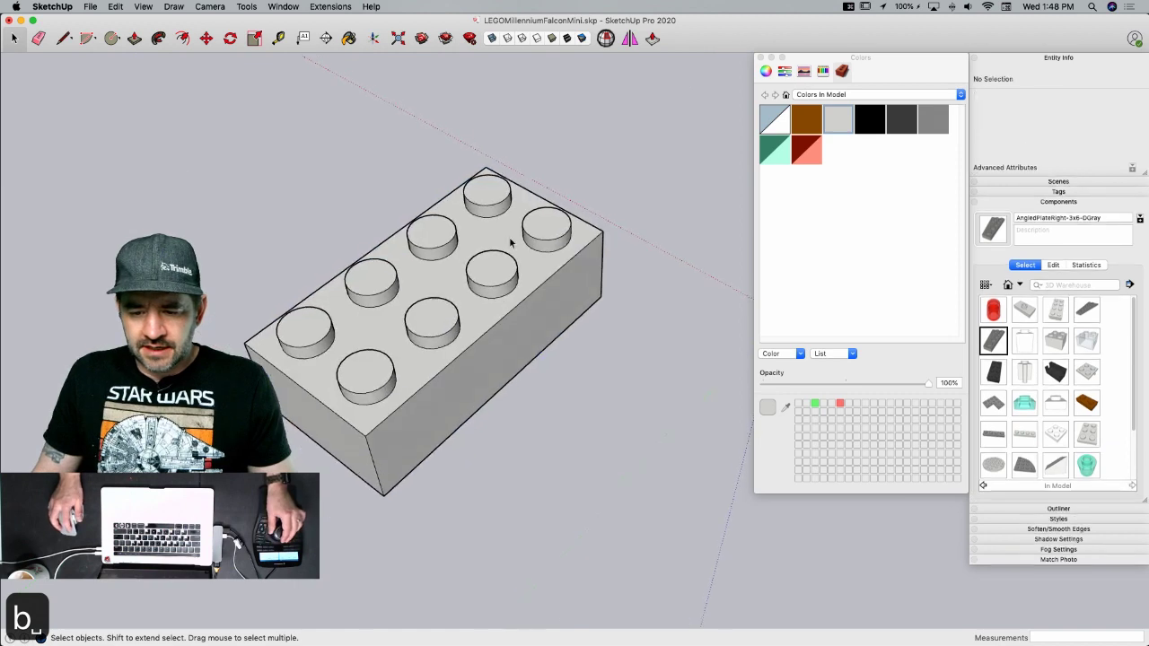
# - Inside the component, erase the two studs at the far end of the brick, including the leftover hole
pyautogui.press('e')
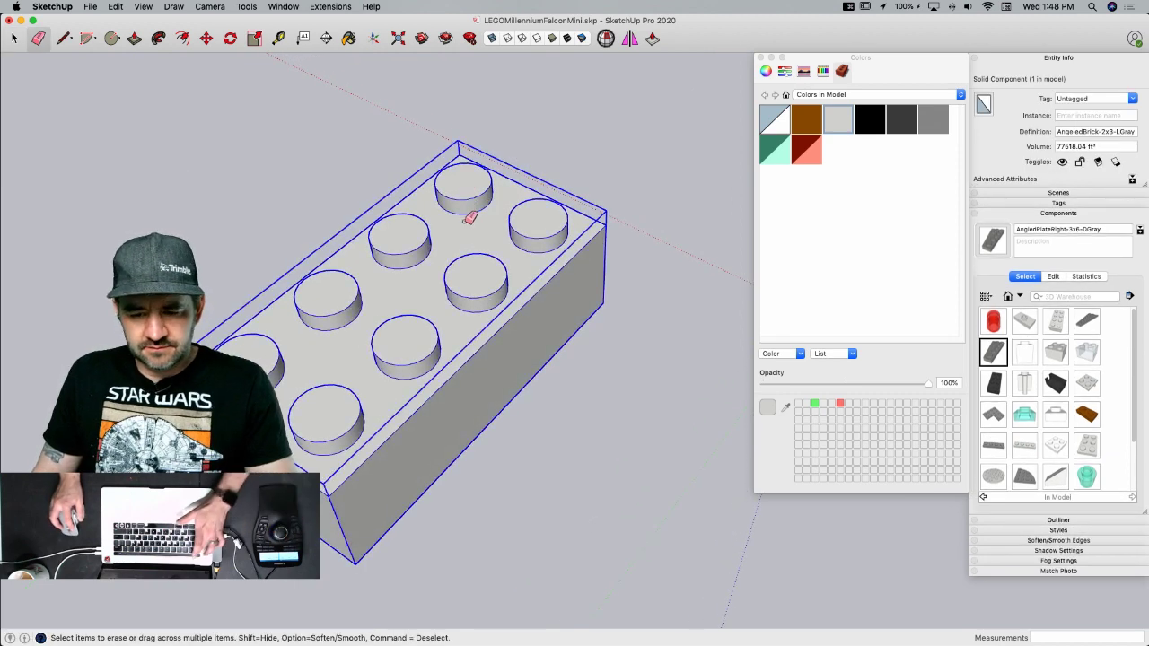
pyautogui.press('space')
pyautogui.doubleClick(453, 232)
pyautogui.press('e')
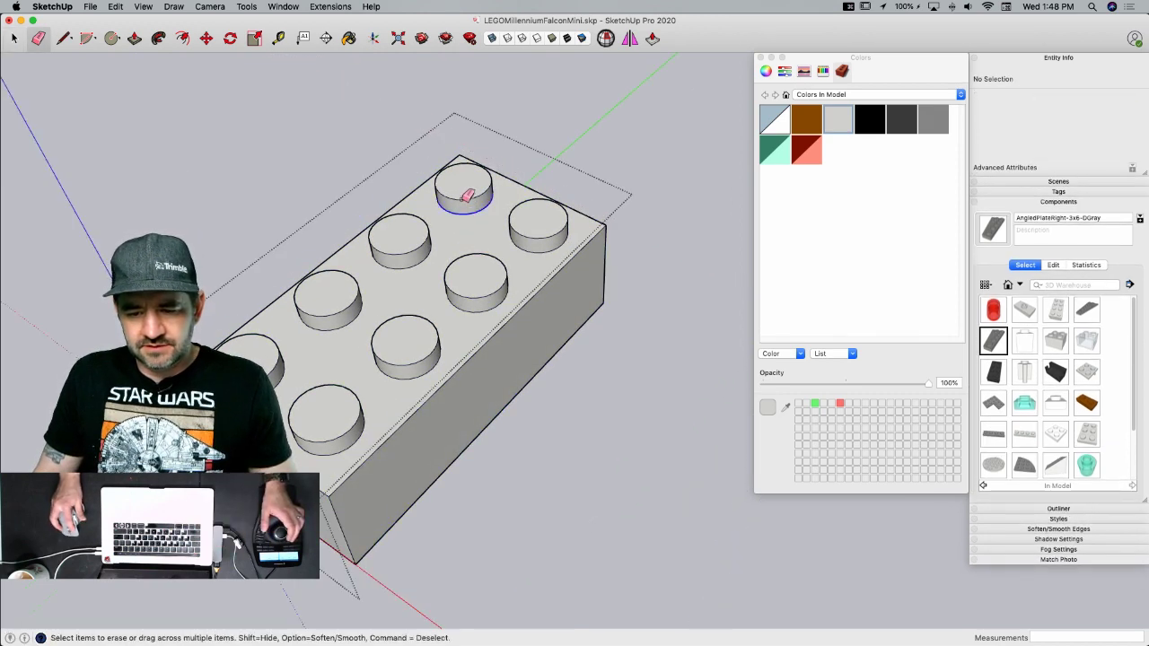
pyautogui.click(465, 199)
pyautogui.click(544, 227)
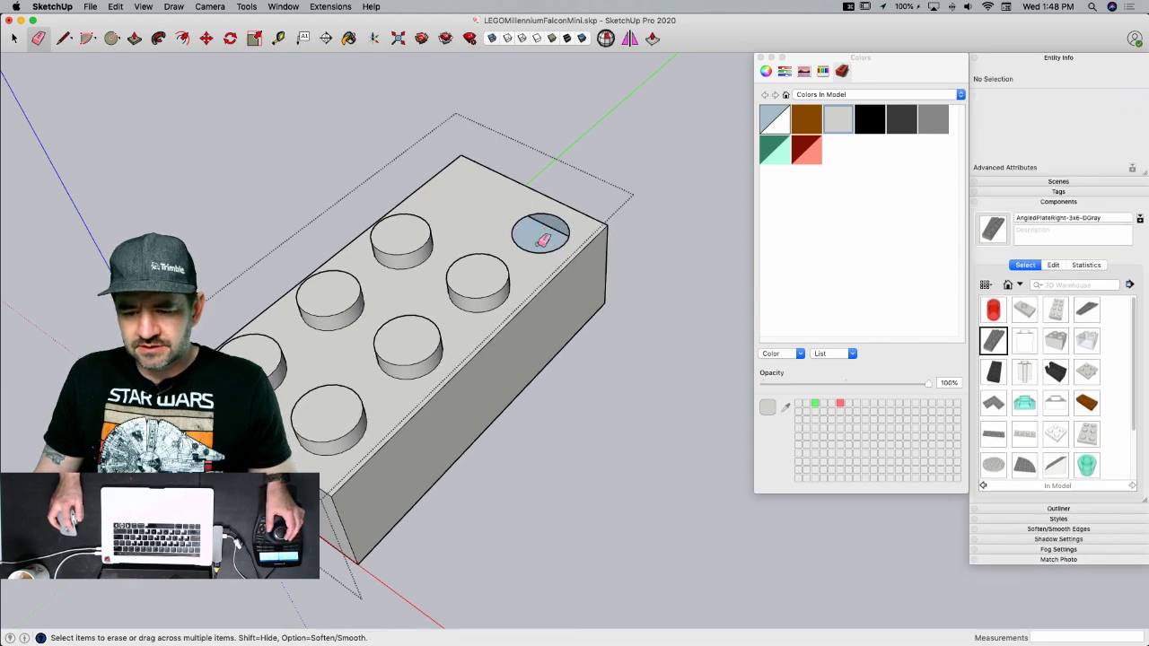
pyautogui.click(540, 254)
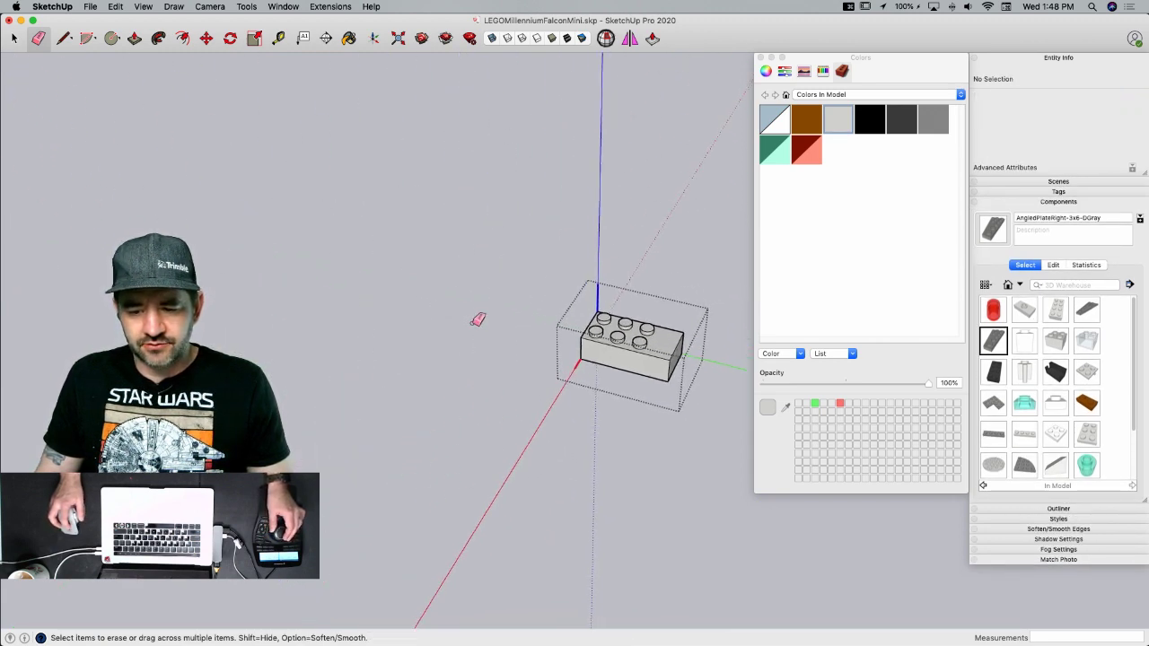
pyautogui.press('space')
pyautogui.click(473, 323)
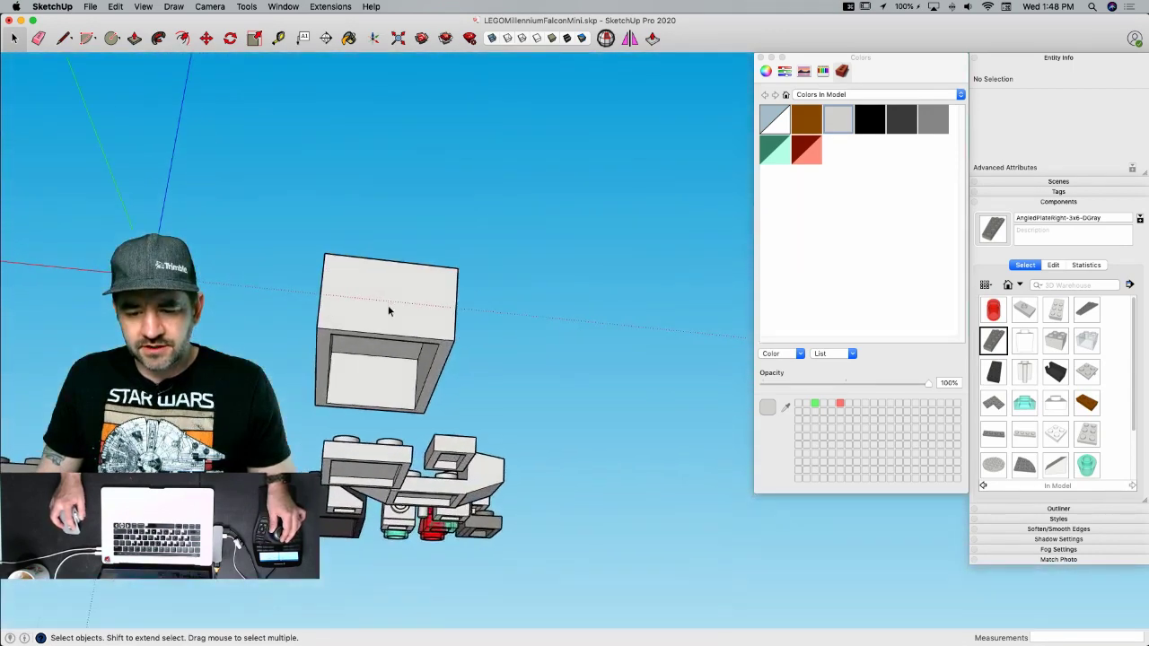
# - Fill the hollow underside flush with the brick's bottom rim and erase the leftover inner outline edges
pyautogui.moveTo(390, 323); pyautogui.dragTo(346, 371, button='middle')
pyautogui.doubleClick(339, 392)
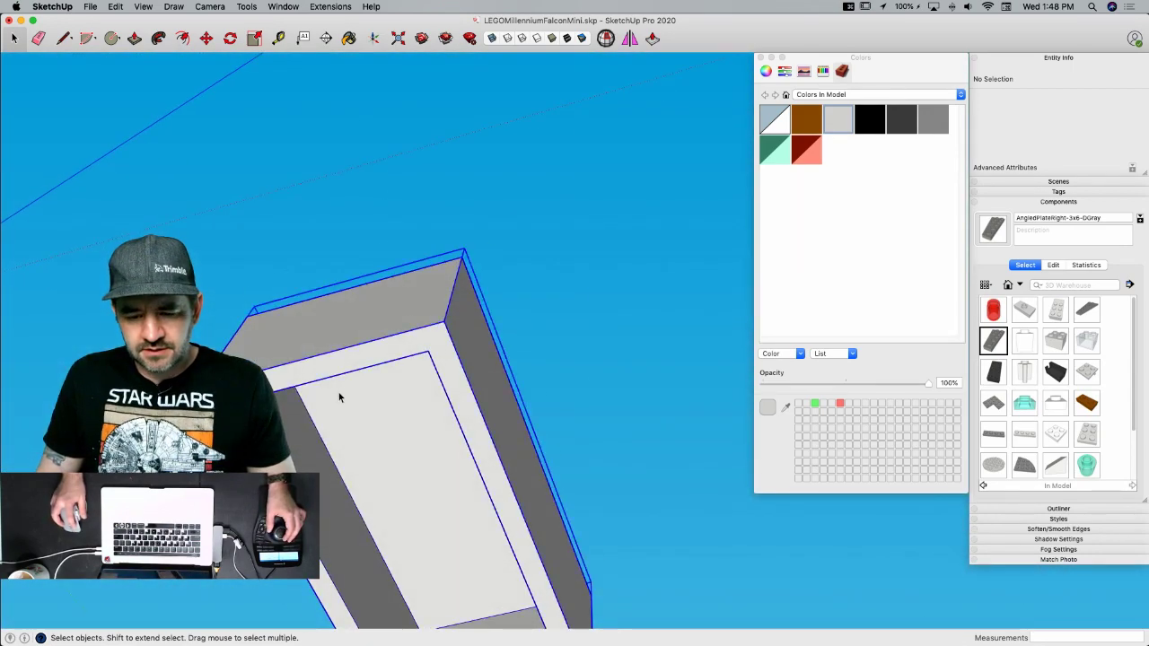
pyautogui.press('p')
pyautogui.click(339, 394)
pyautogui.click(334, 367)
pyautogui.press('e')
pyautogui.moveTo(315, 372); pyautogui.dragTo(273, 407)
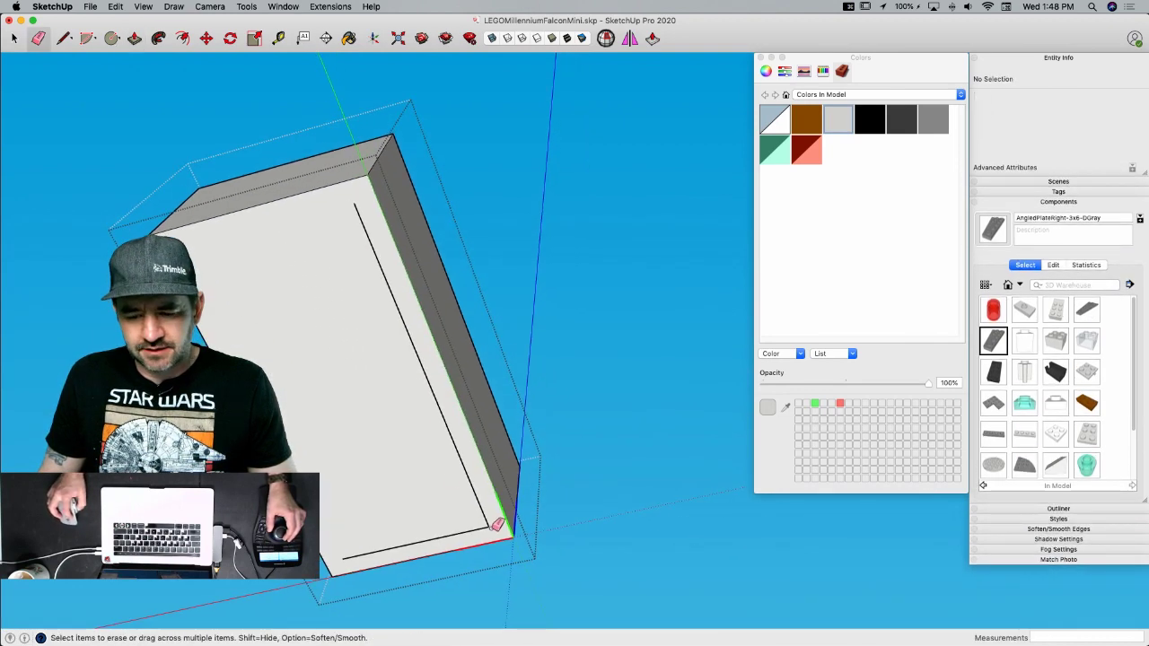
pyautogui.moveTo(491, 524); pyautogui.dragTo(474, 492)
pyautogui.press('space')
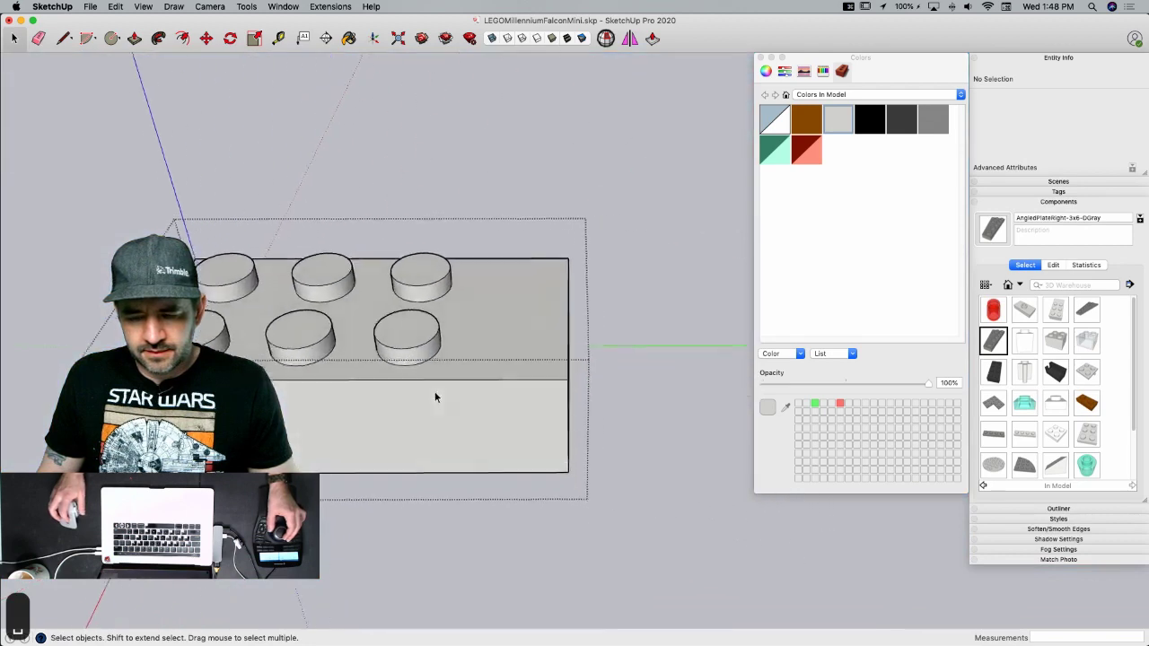
# - Push the brick's studless end face in 8 m to shorten the brick to 2x3
pyautogui.moveTo(492, 374); pyautogui.dragTo(458, 381, button='middle')
pyautogui.write('p')
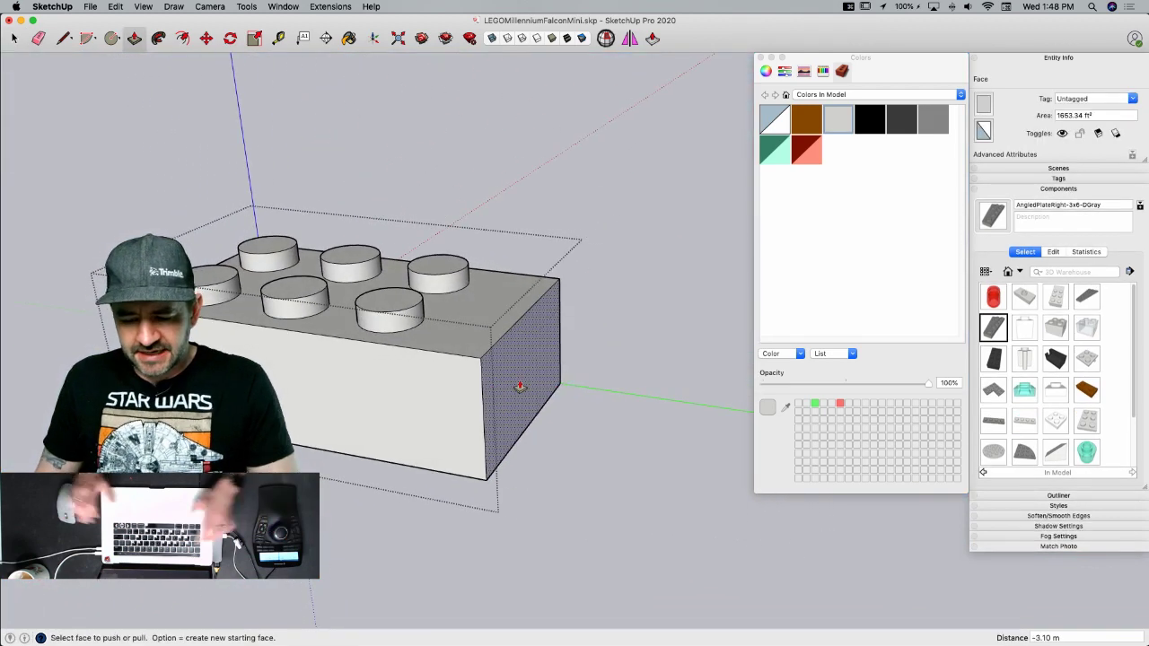
pyautogui.write('8')
pyautogui.press('Return')
# - Erase the three studs along one long side of the brick
pyautogui.moveTo(518, 387)
pyautogui.mouseDown(button='middle')
pyautogui.moveTo(364, 323)
pyautogui.moveTo(286, 363)
pyautogui.mouseUp(button='middle')
pyautogui.press('e')
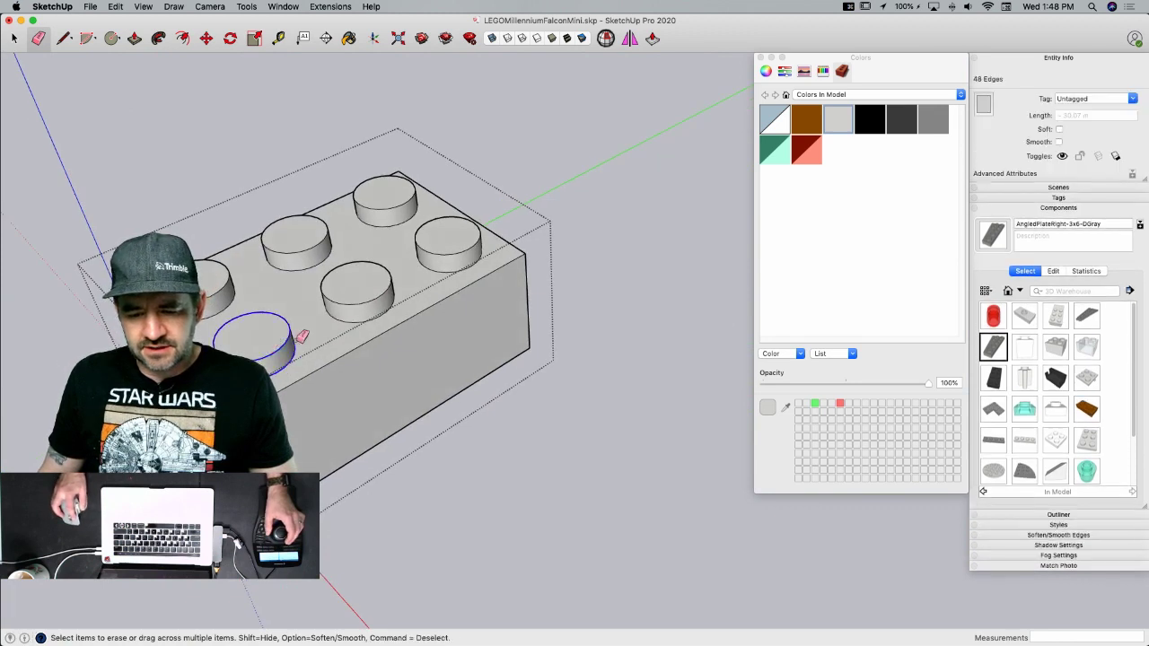
pyautogui.click(376, 313)
pyautogui.click(362, 279)
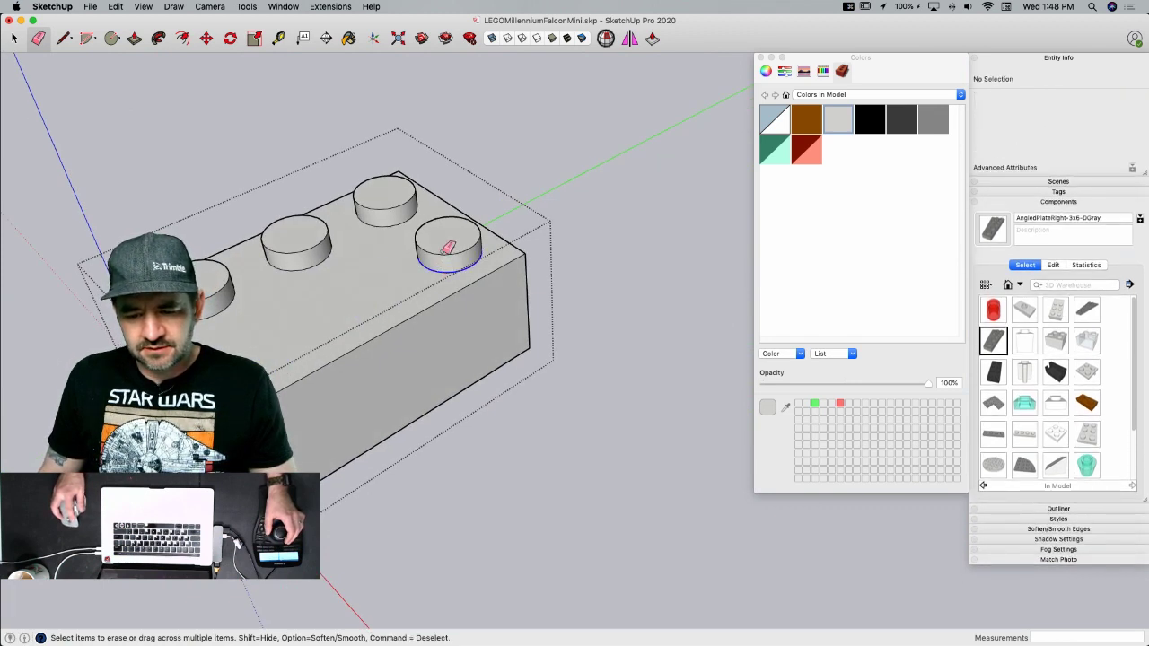
pyautogui.click(448, 254)
# - Draw a diagonal line from the far end edge's midpoint to the near outer corner and push away the triangular wedge
pyautogui.press('l')
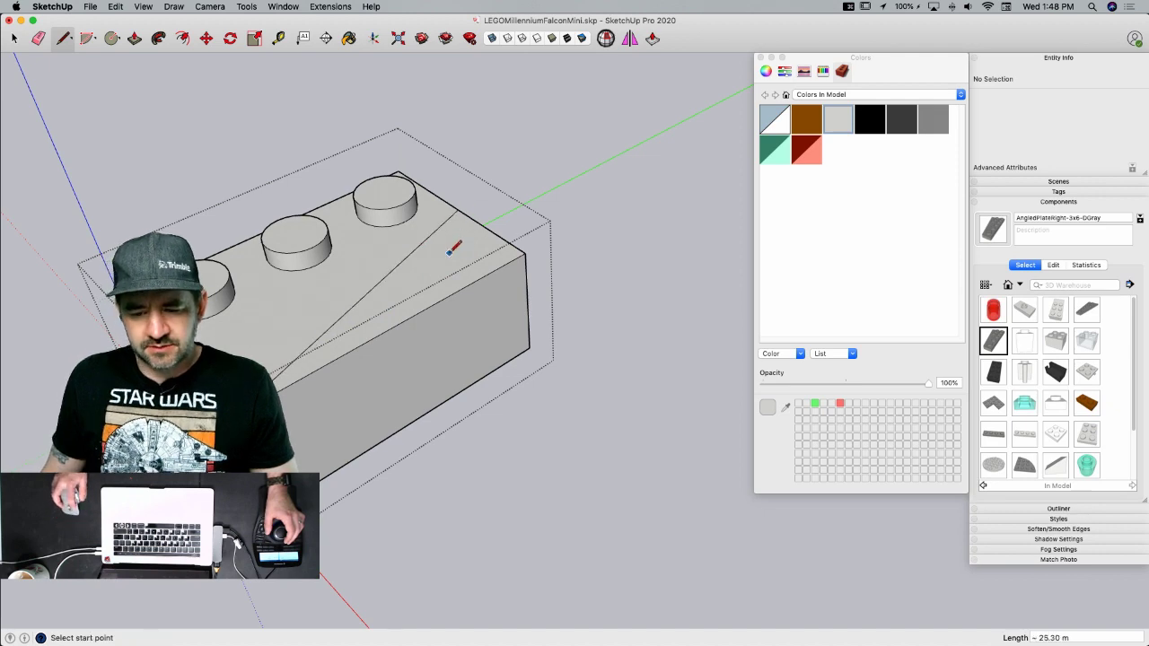
pyautogui.press('p')
pyautogui.click(417, 395)
pyautogui.press('Escape')
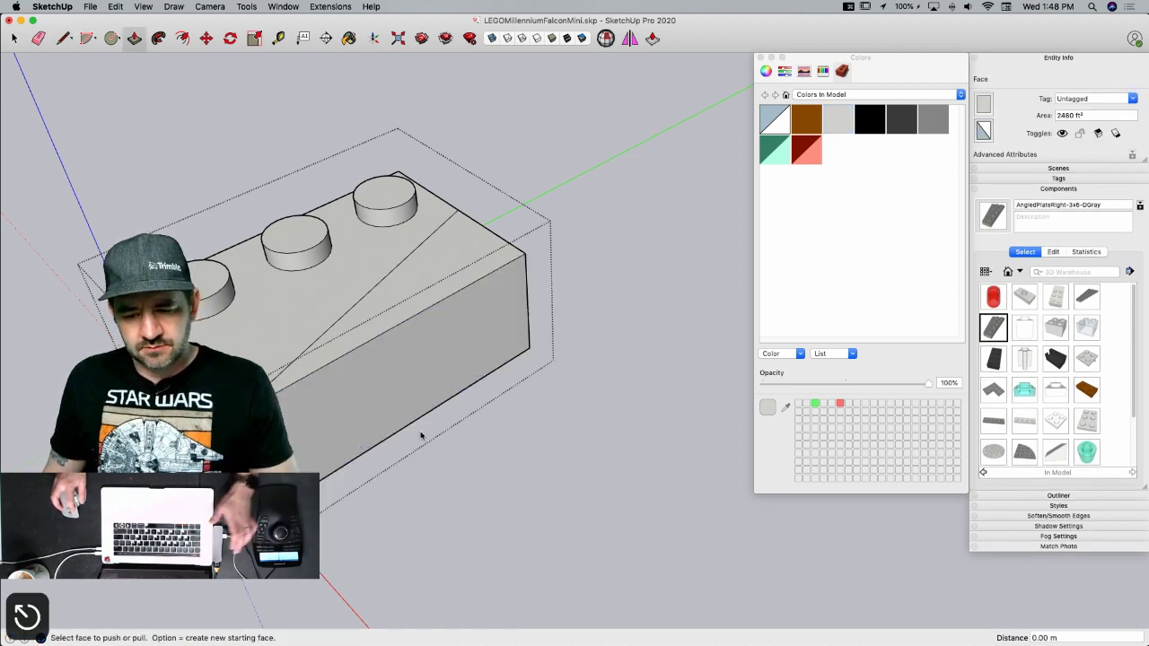
pyautogui.click(466, 226)
pyautogui.click(526, 359)
pyautogui.press('space')
# - Offset the outline of the angled brick's bottom face inward by 1.6 m
pyautogui.moveTo(526, 359); pyautogui.dragTo(350, 234, button='middle')
pyautogui.press('f')
pyautogui.click(334, 201)
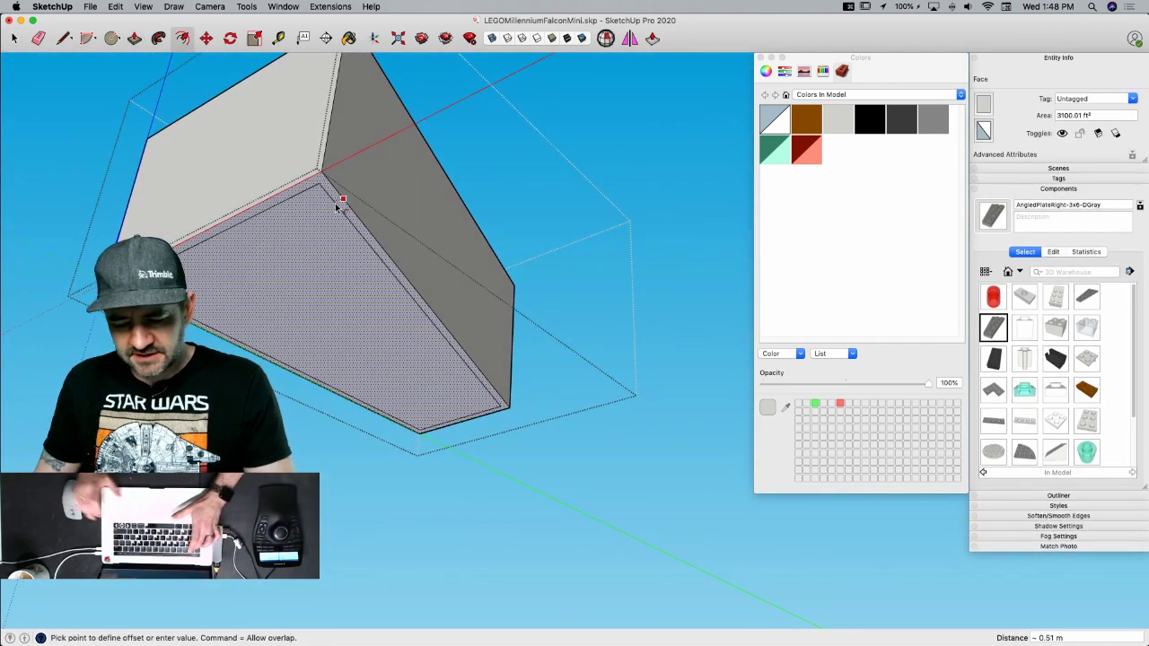
pyautogui.write('1.6')
pyautogui.press('Return')
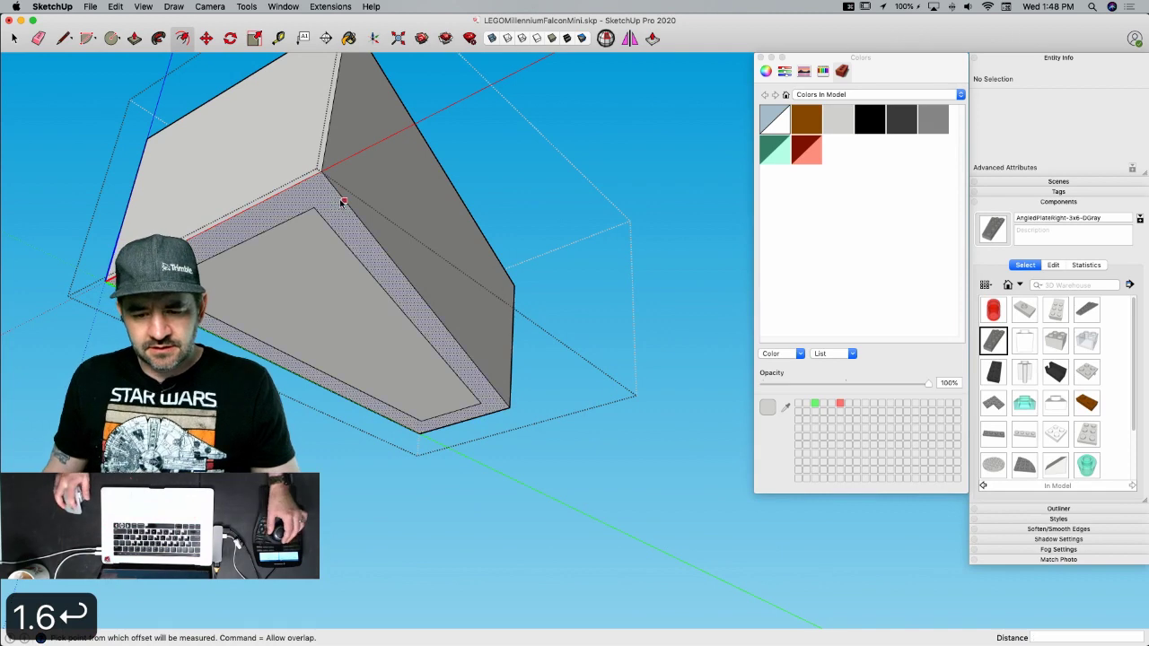
# - Push the inner bottom face in 8 m to match the black 2x4 brick's hollow, and leave the component
pyautogui.press('p')
pyautogui.click(290, 284)
pyautogui.moveTo(267, 216); pyautogui.dragTo(289, 244, button='middle')
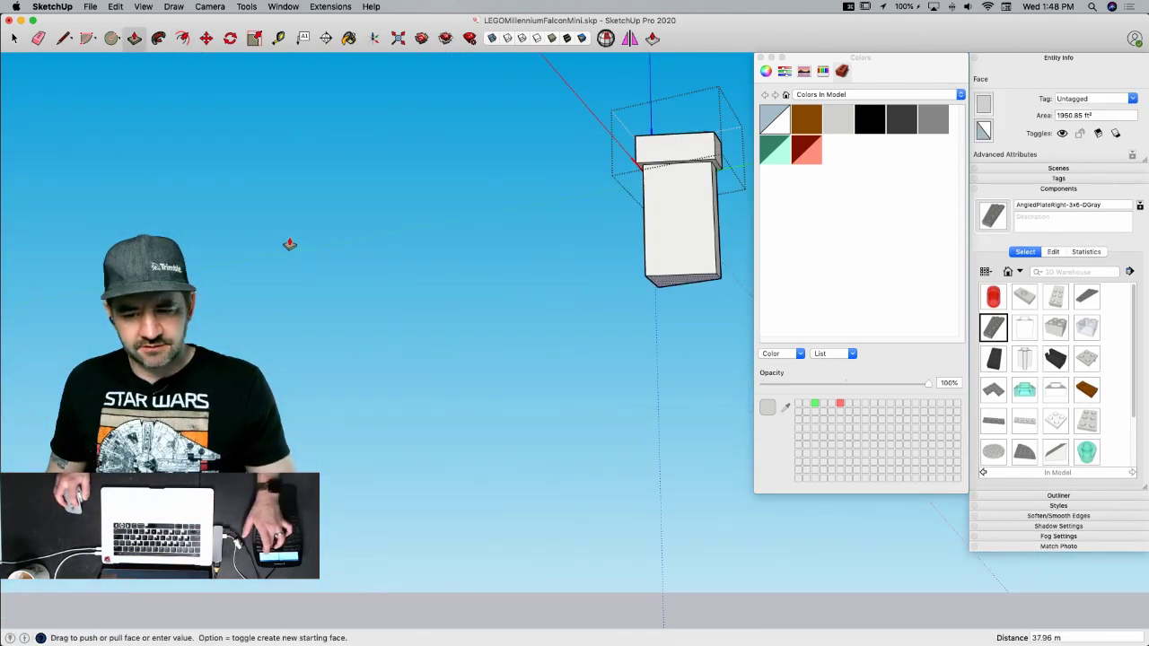
pyautogui.press('q')
pyautogui.moveTo(358, 216); pyautogui.dragTo(377, 389, button='middle')
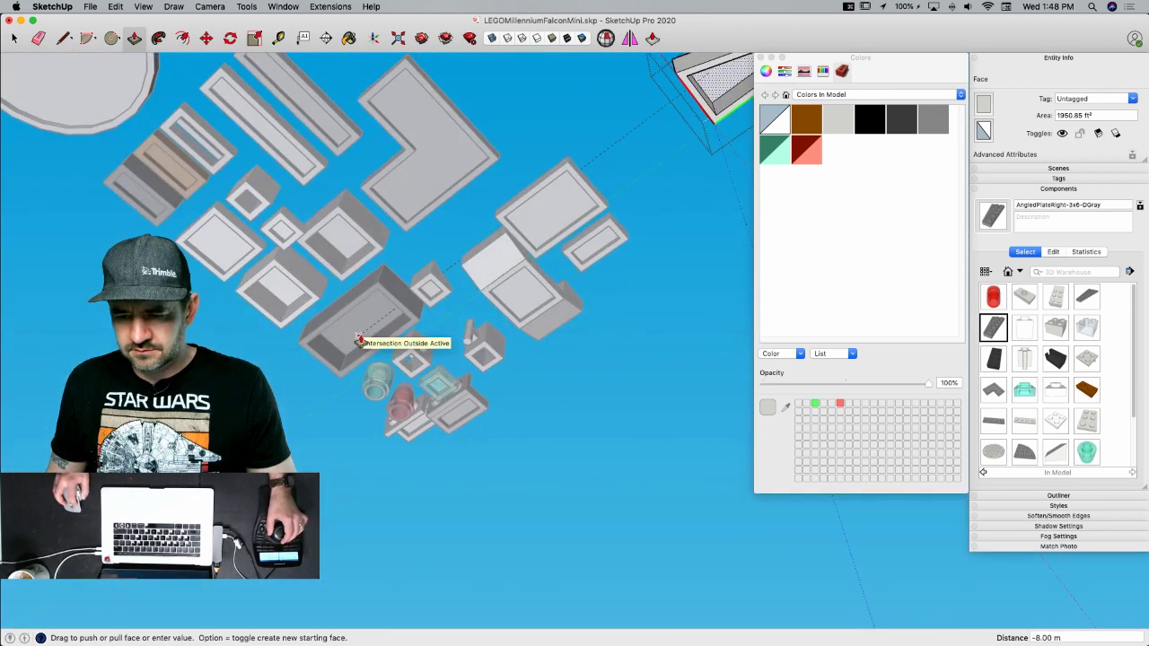
pyautogui.click(348, 337)
pyautogui.press('space')
pyautogui.moveTo(456, 281); pyautogui.dragTo(410, 253, button='middle')
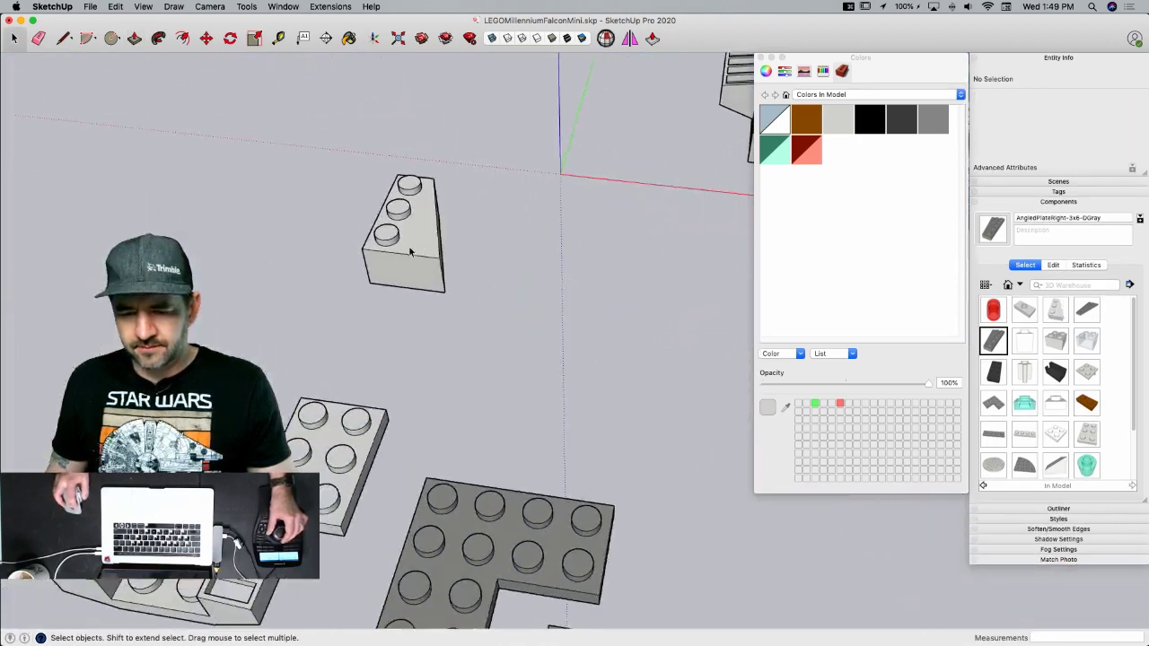
# - Move the finished angled brick about 142 m into the parts layout beside the small pieces
pyautogui.click(425, 264)
pyautogui.press('m')
pyautogui.click(552, 223)
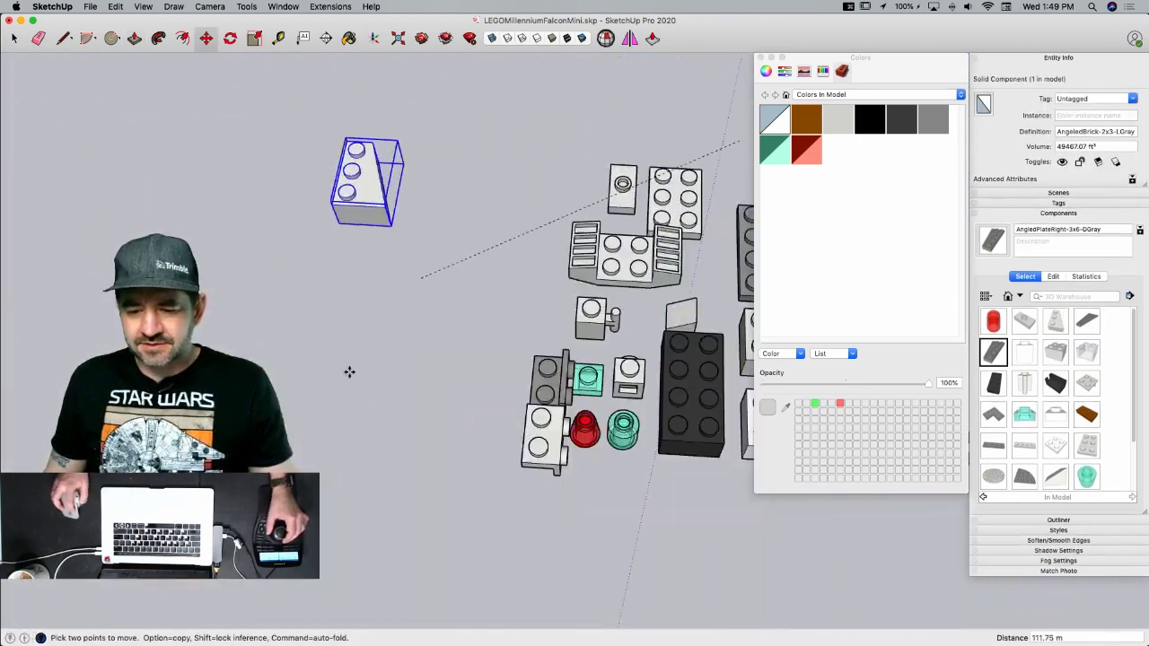
pyautogui.click(623, 387)
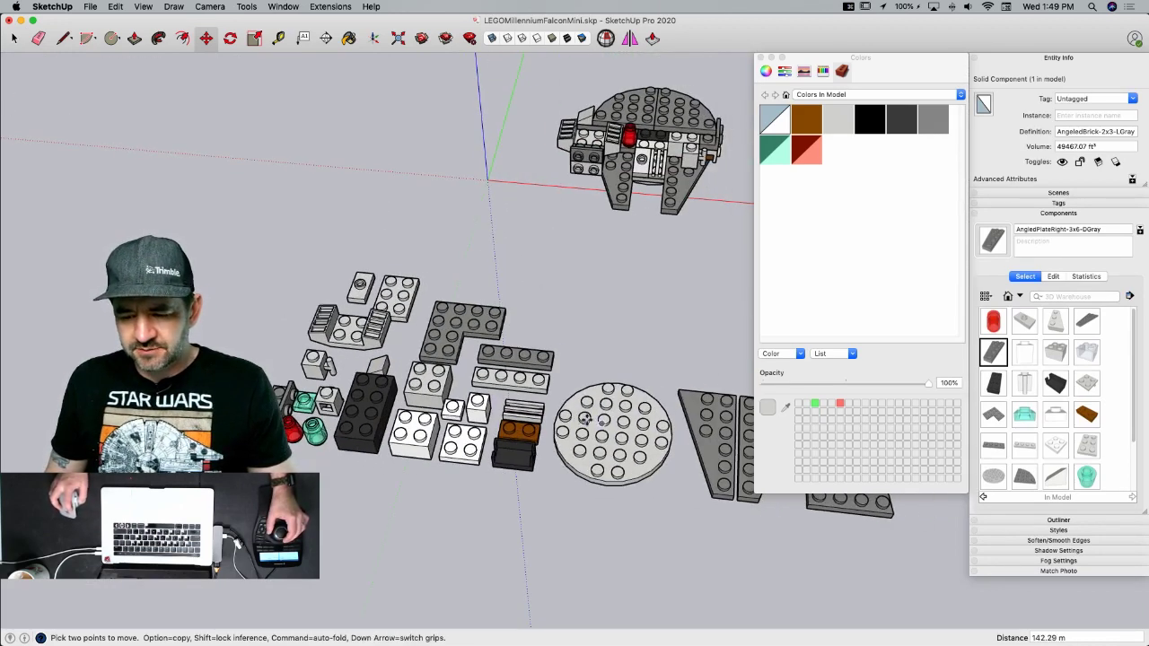
pyautogui.scroll(3, 664, 415)
pyautogui.press('space')
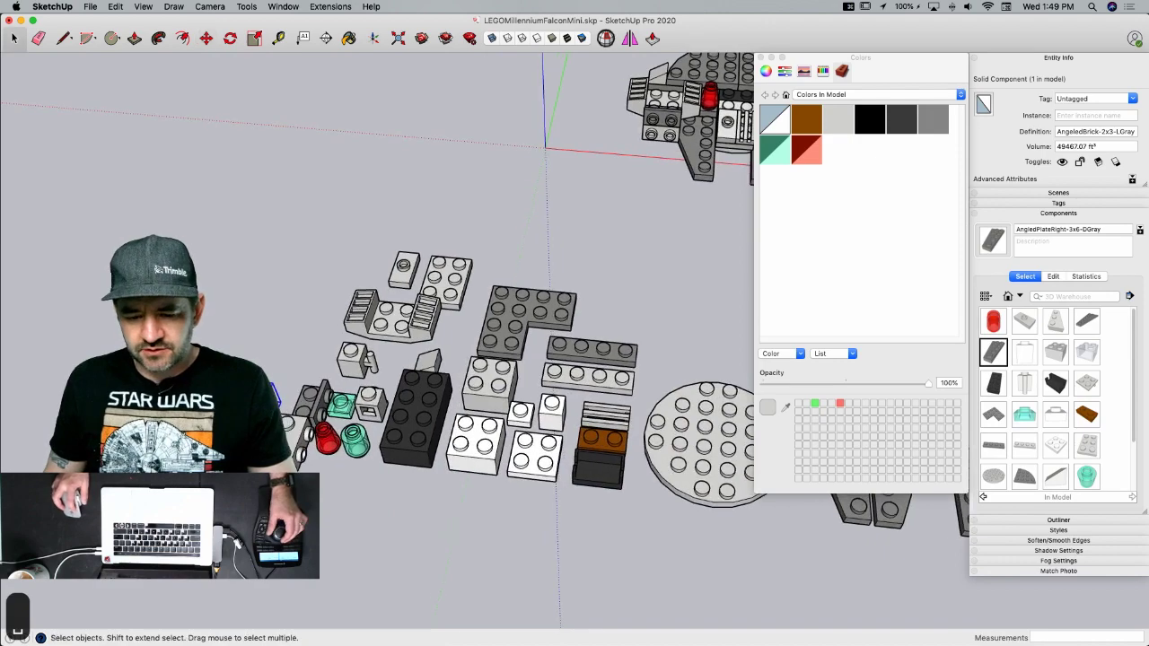
# - Copy the angled brick to the empty area in front of the Falcon and rotate the copy 180 degrees
pyautogui.scroll(2, 539, 359)
pyautogui.press('m')
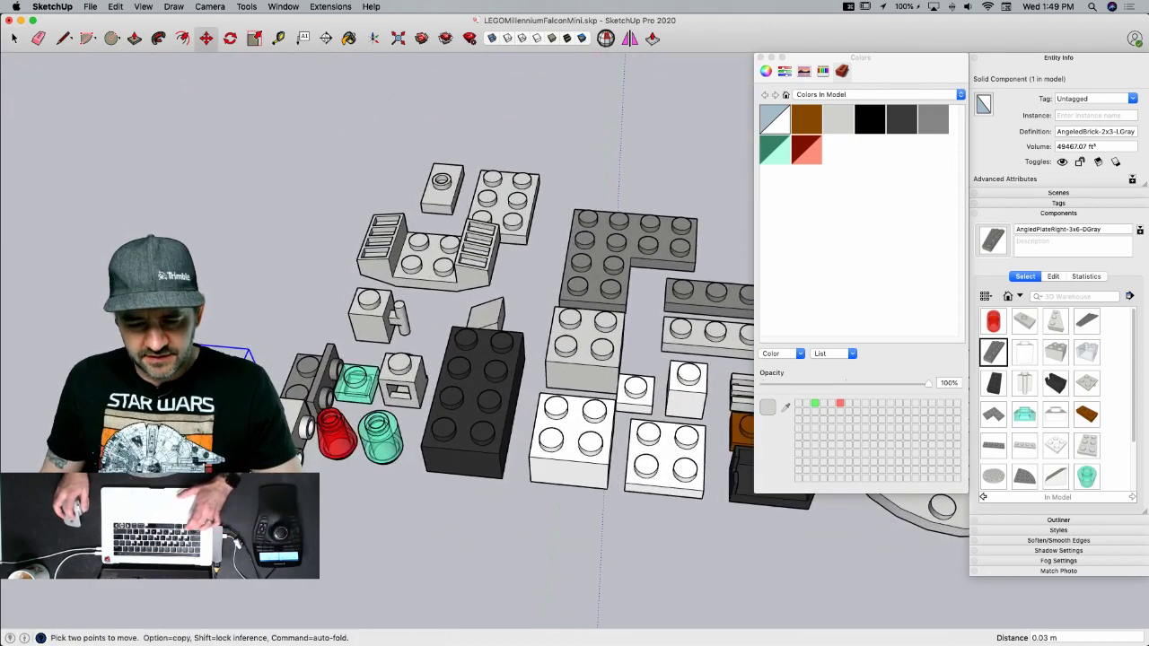
pyautogui.press('alt')
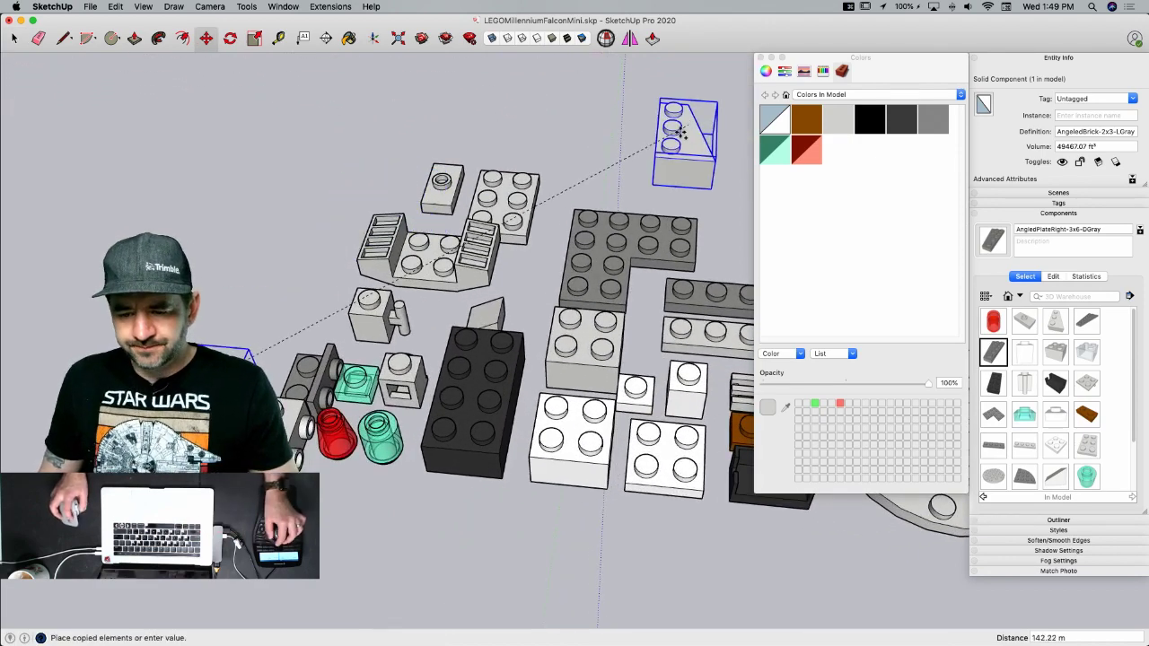
pyautogui.moveTo(618, 252); pyautogui.dragTo(512, 460, button='middle')
pyautogui.click(517, 457)
pyautogui.press('q')
pyautogui.click(533, 468)
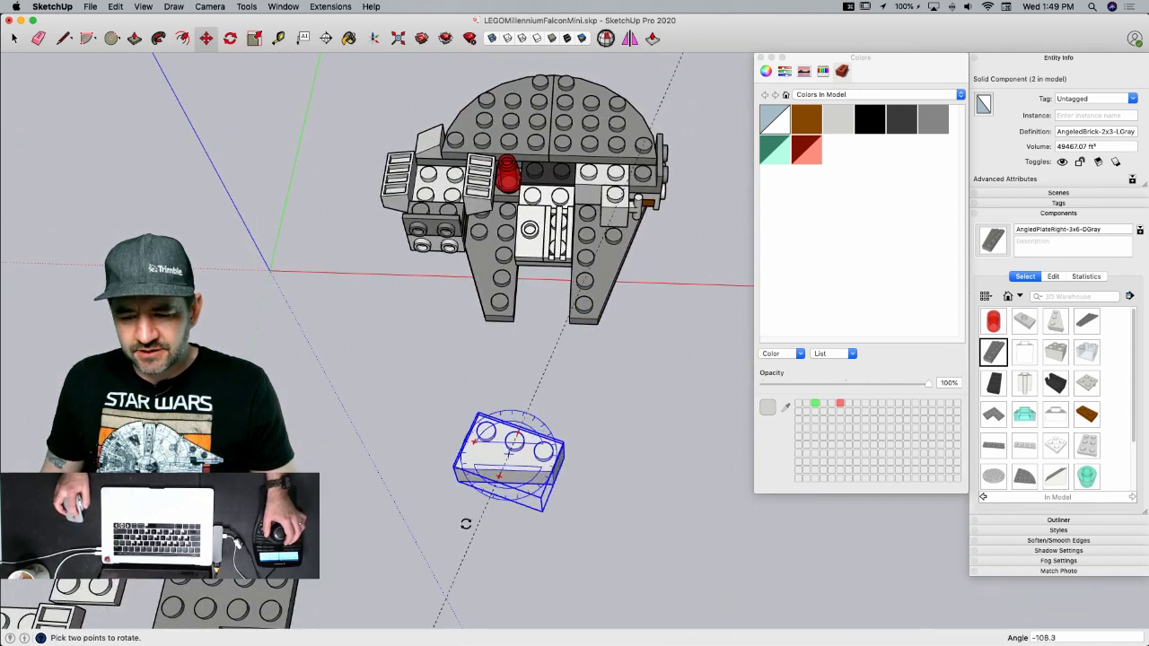
pyautogui.click(450, 454)
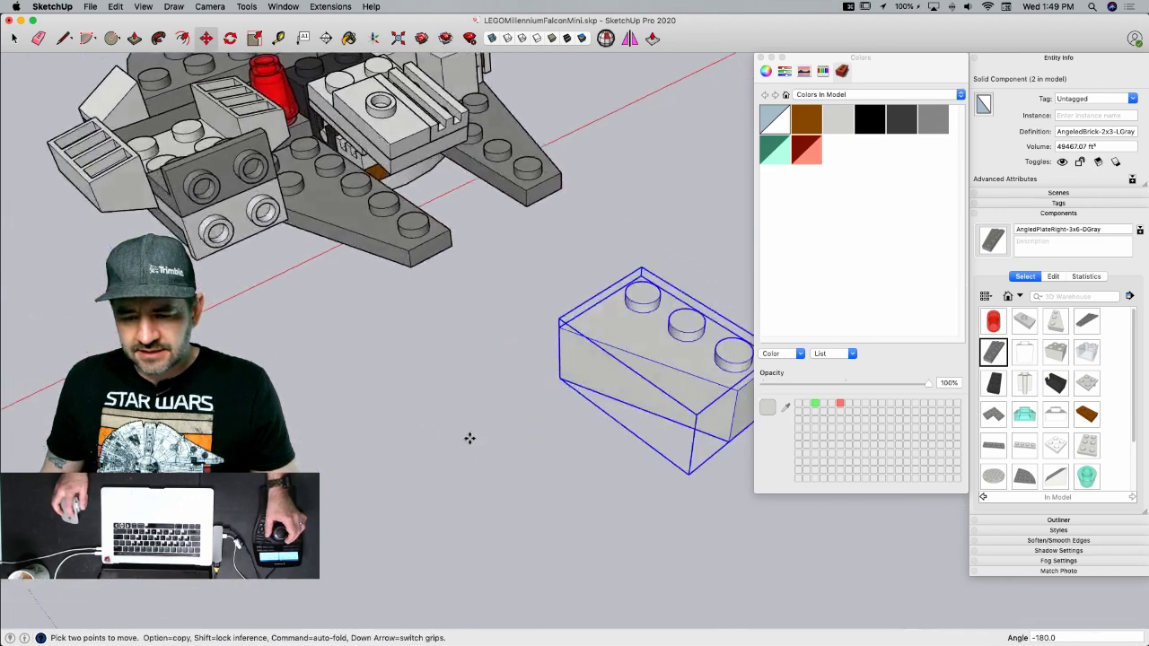
# - Place the rotated brick on the Falcon's front mandible against the central plate and check its position in step 17 of the PDF
pyautogui.click(606, 385)
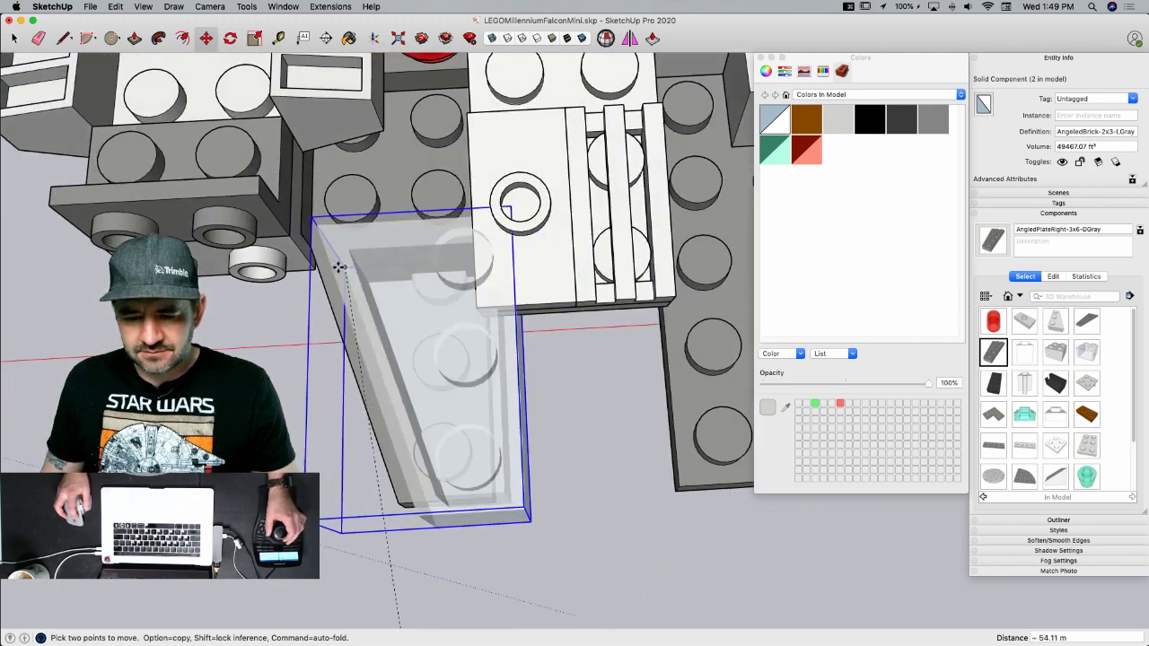
pyautogui.click(316, 249)
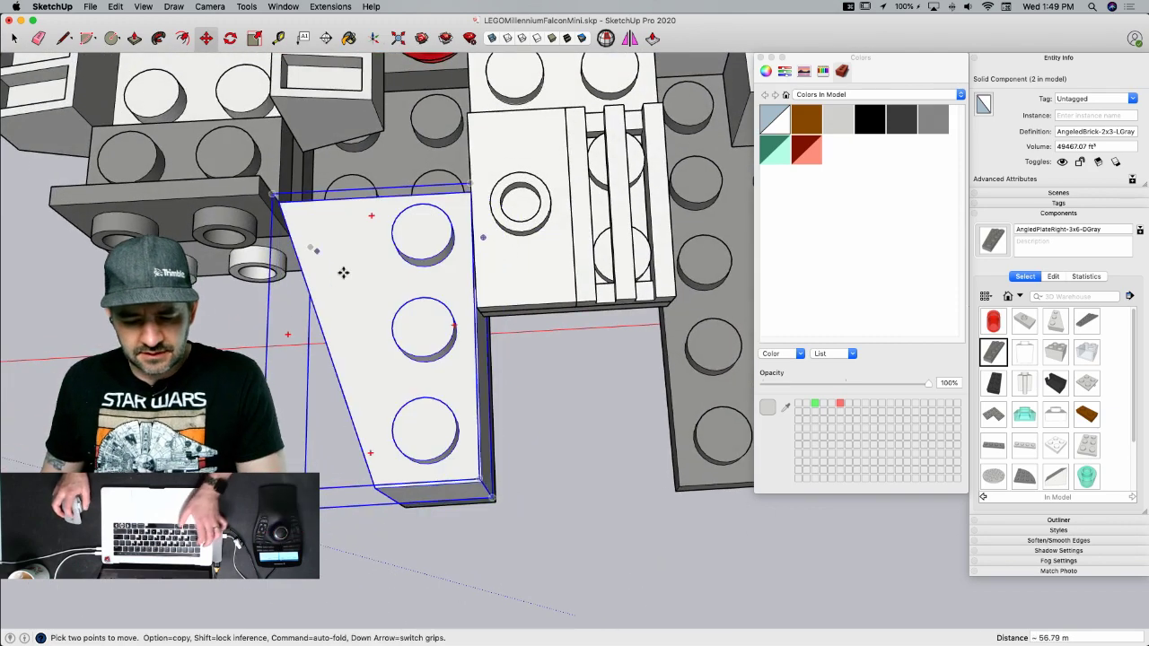
pyautogui.press('super+Tab')
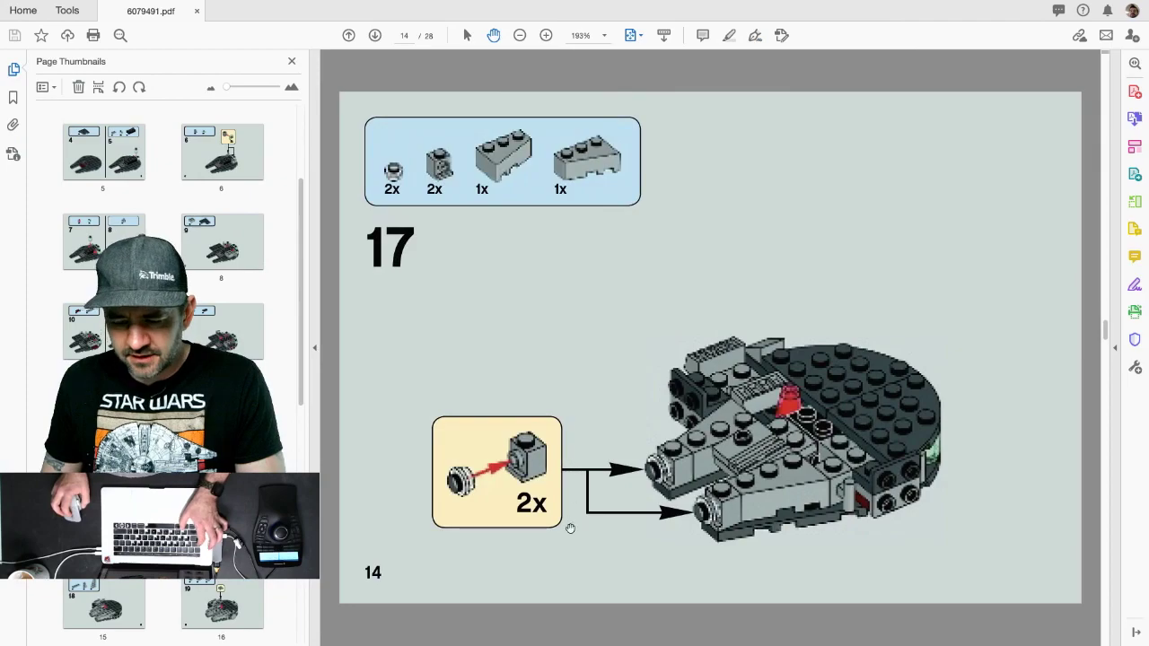
pyautogui.press('super+Tab')
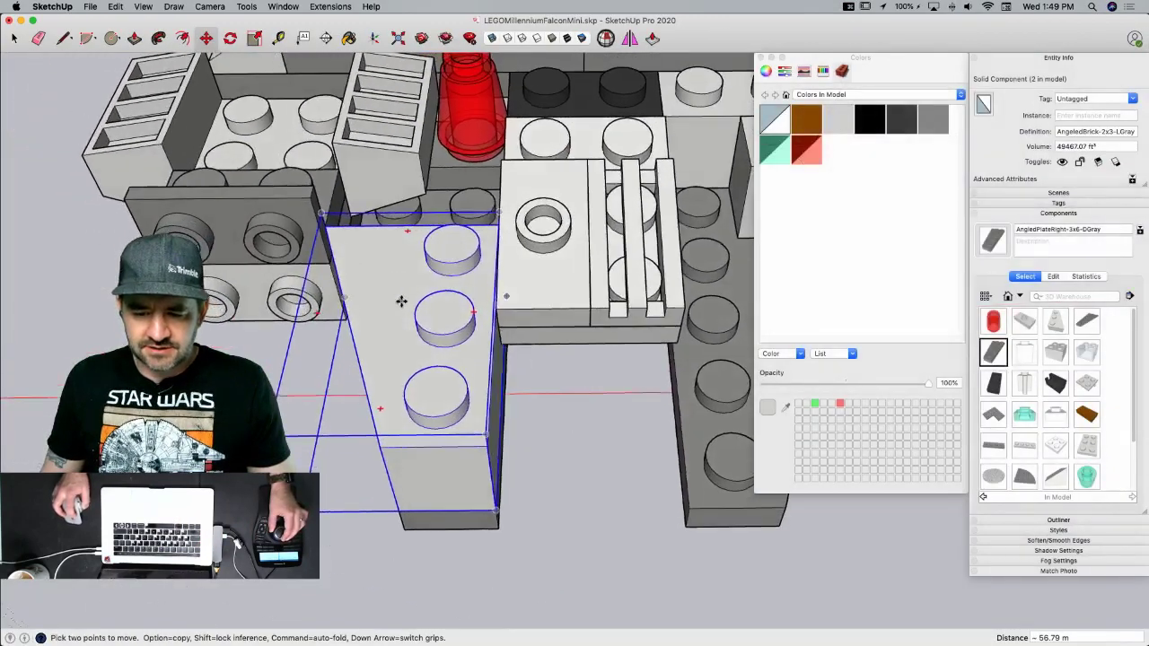
# - Shift the angled brick 8 m along the green axis toward the Falcon's body, leaving the mandible's front stud free
pyautogui.click(323, 319)
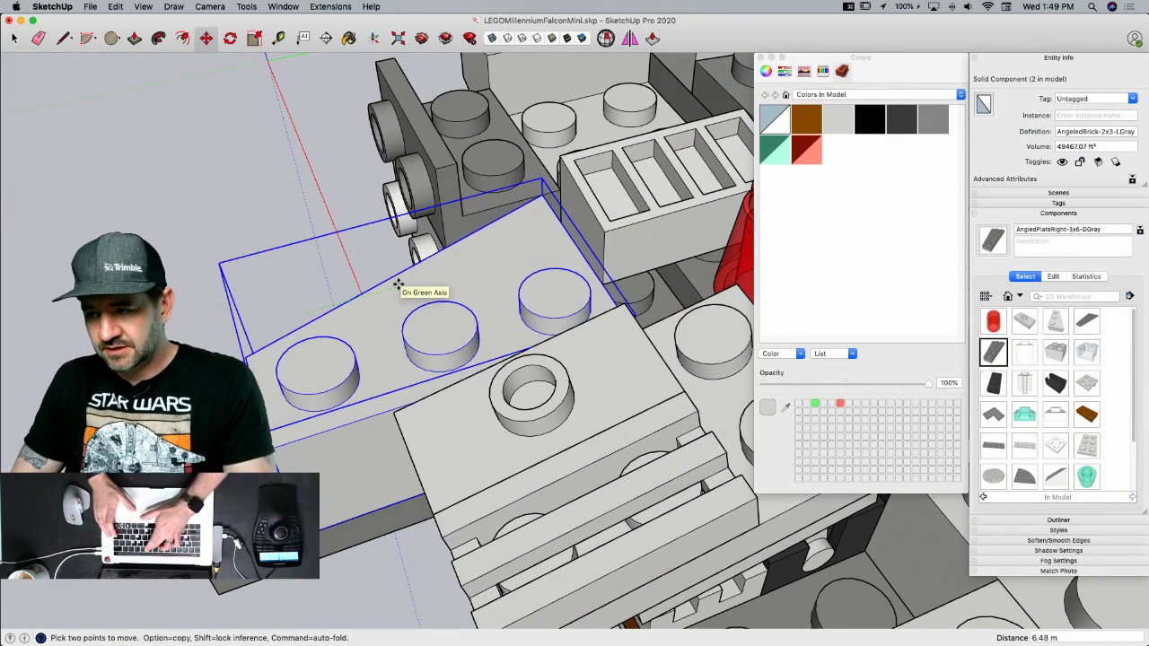
pyautogui.write('8')
pyautogui.press('Return')
pyautogui.moveTo(398, 282); pyautogui.dragTo(441, 367, button='middle')
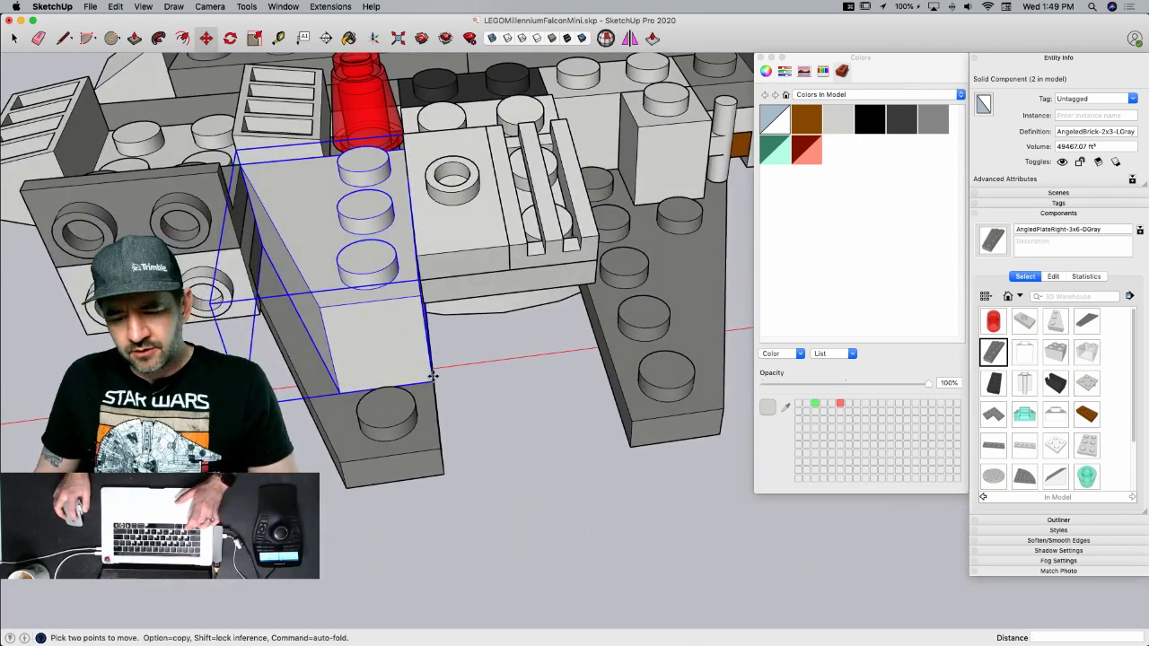
# - Copy the angled brick onto the Falcon's other mandible and mirror the copy with a red scale of -1
pyautogui.click(611, 357)
pyautogui.press('s')
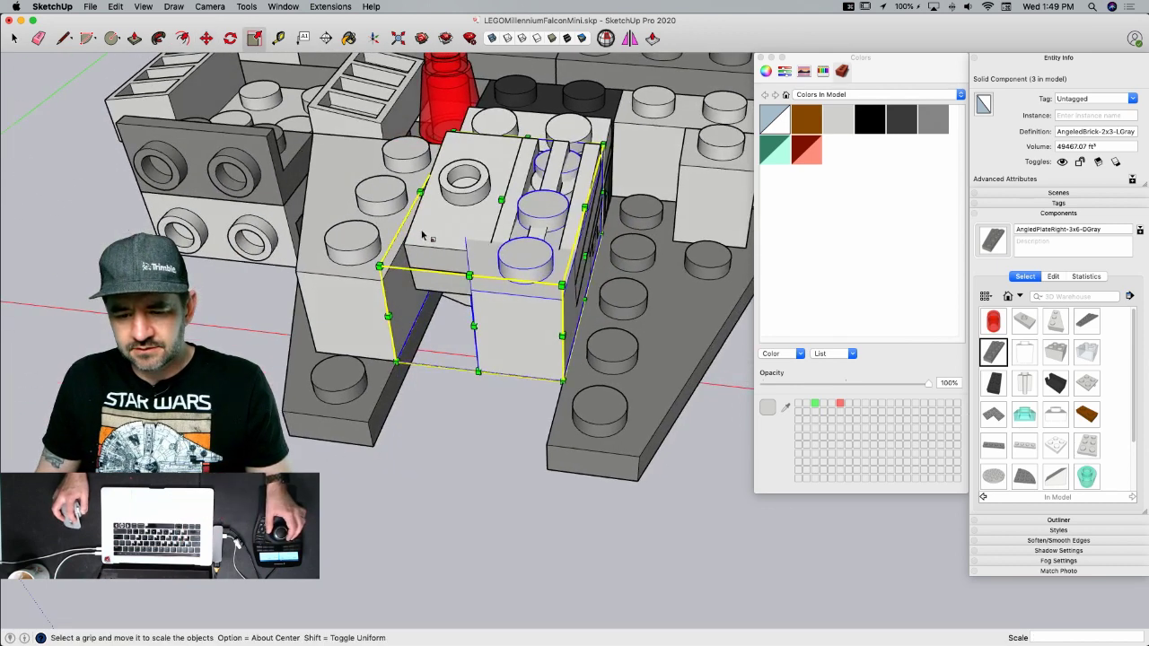
pyautogui.click(433, 241)
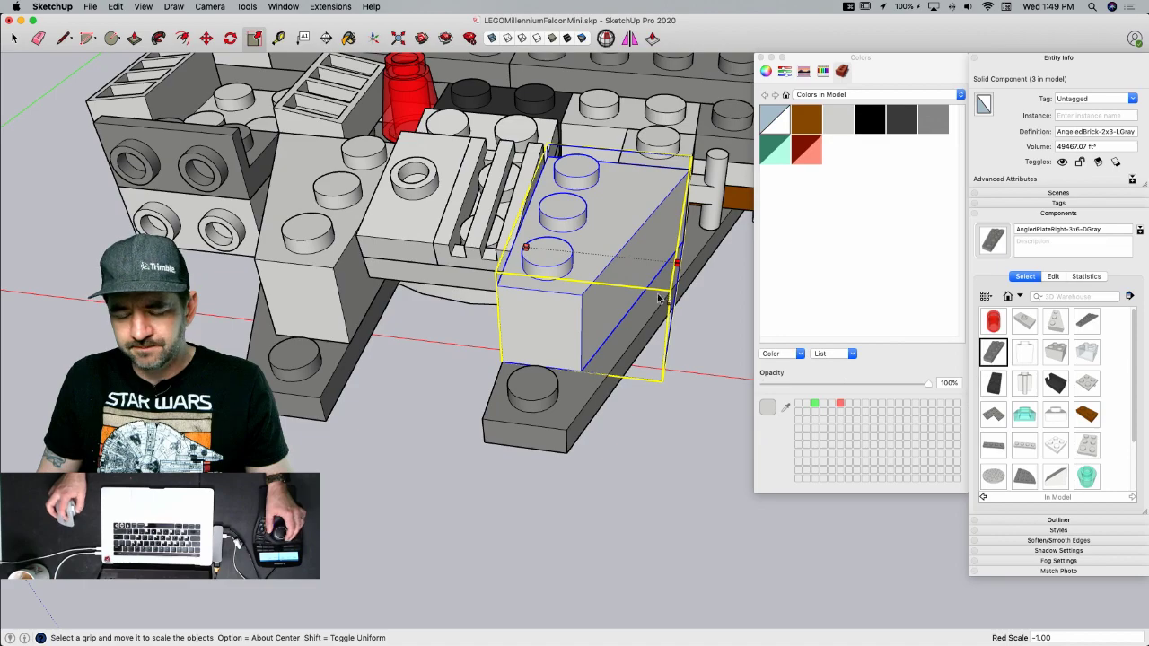
pyautogui.click(668, 334)
pyautogui.press('space')
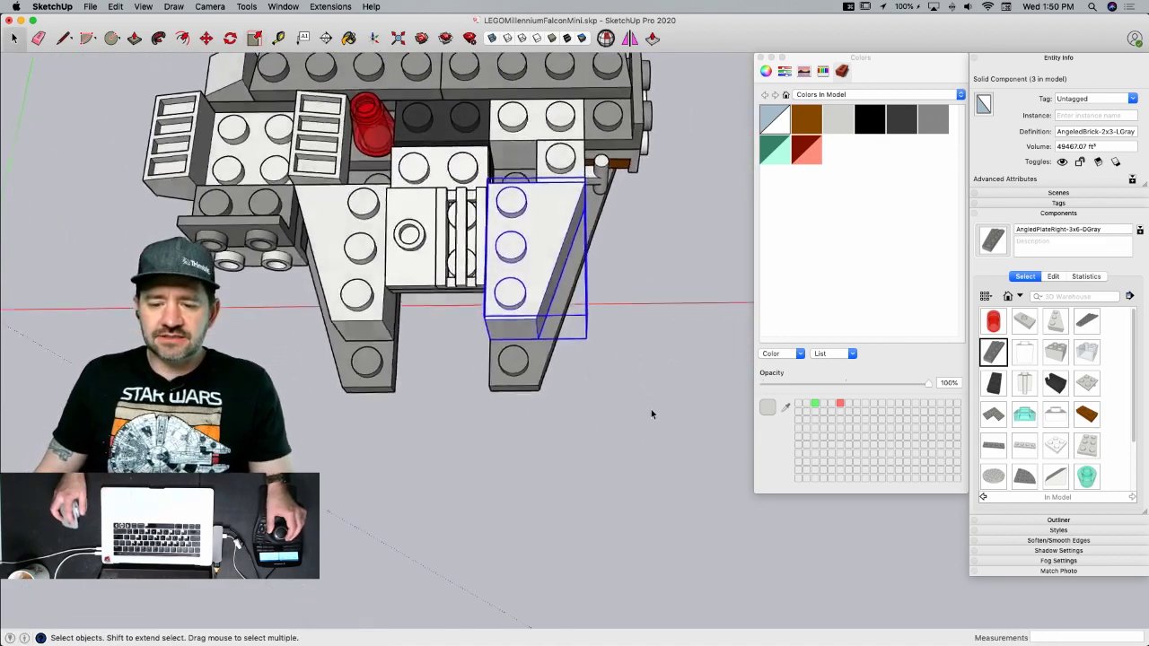
# - Try to flip the geometry inside the mirrored angled brick along the red axis
pyautogui.click(376, 268)
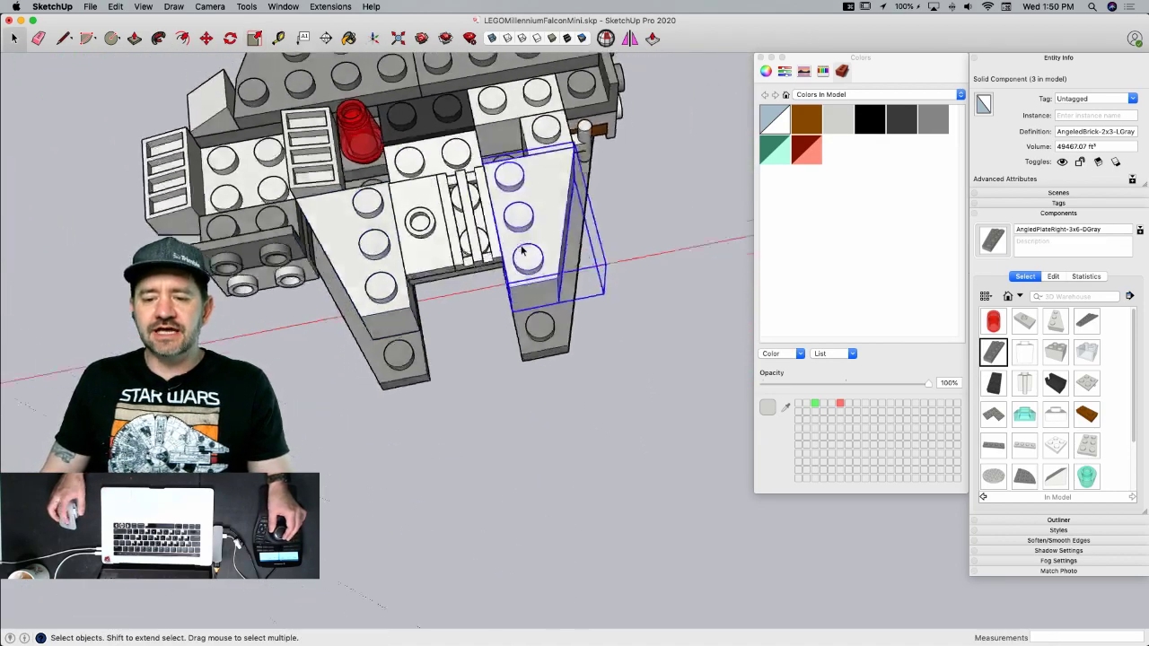
pyautogui.tripleClick(552, 246)
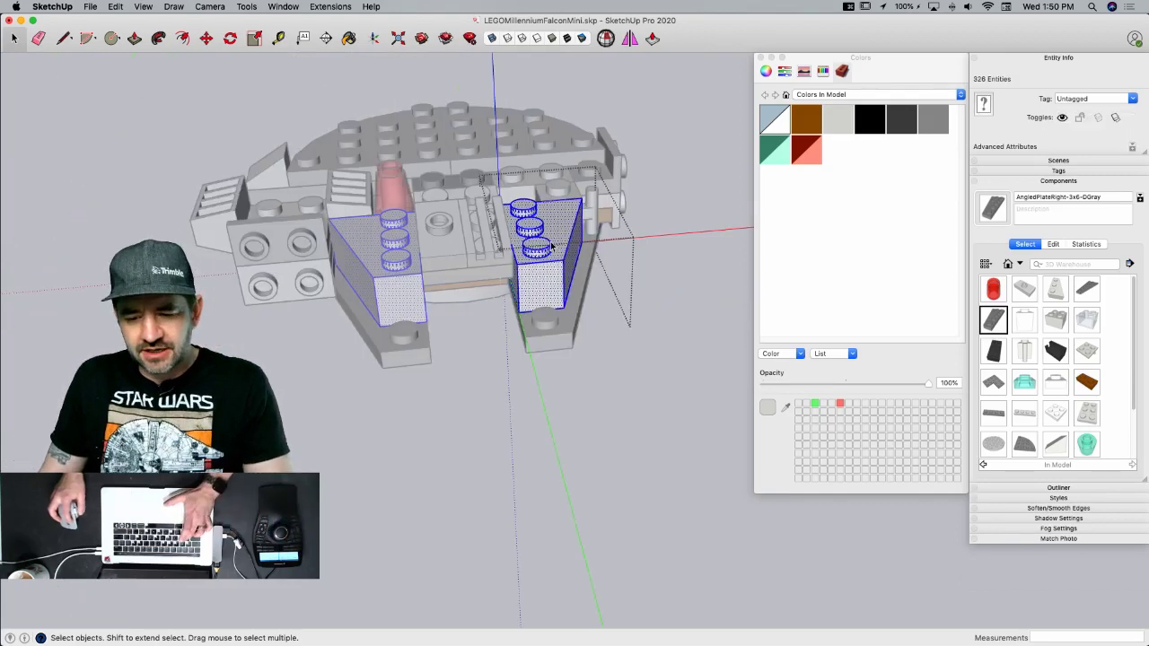
pyautogui.press('s')
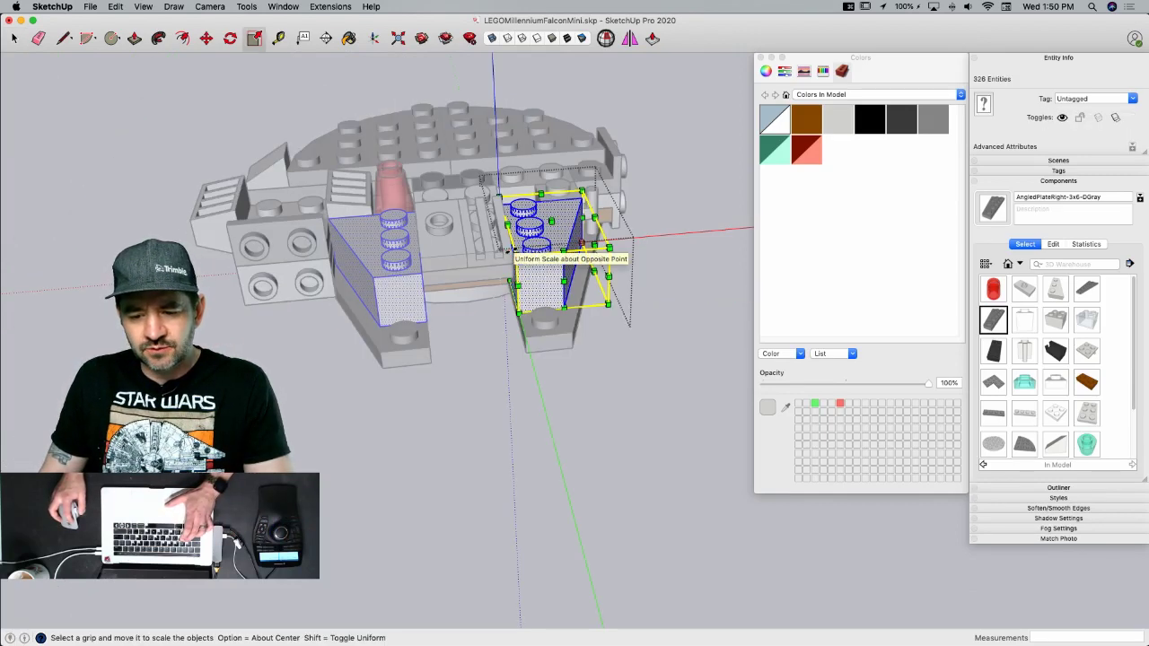
pyautogui.click(509, 253)
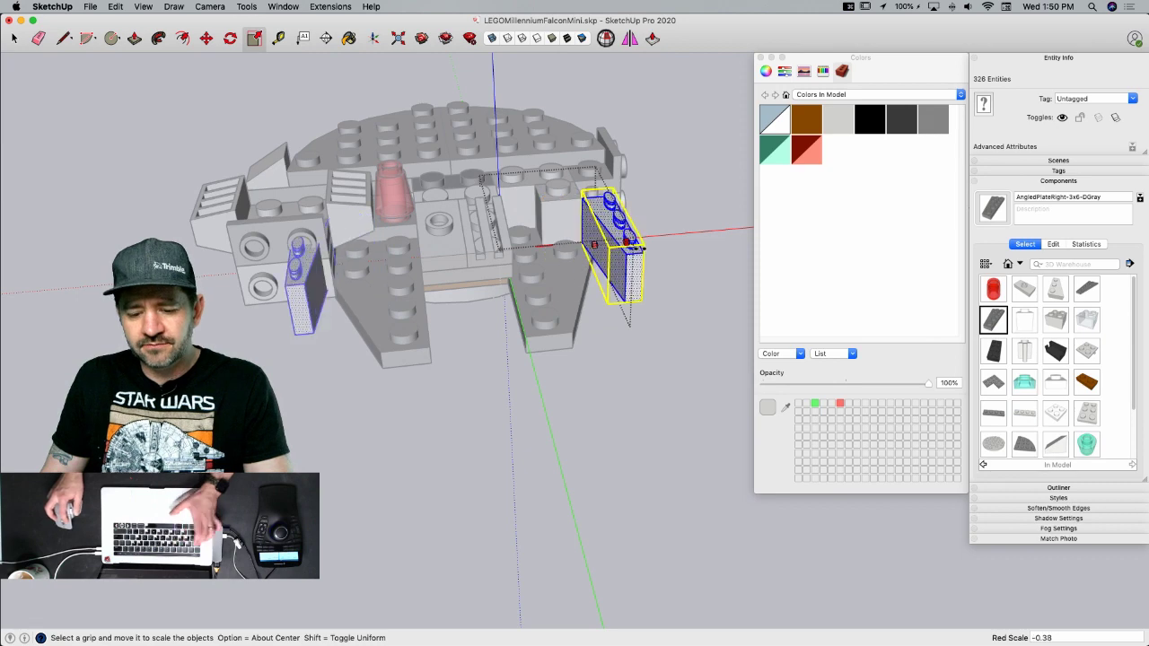
pyautogui.press('Escape')
pyautogui.press('space')
pyautogui.click(660, 259)
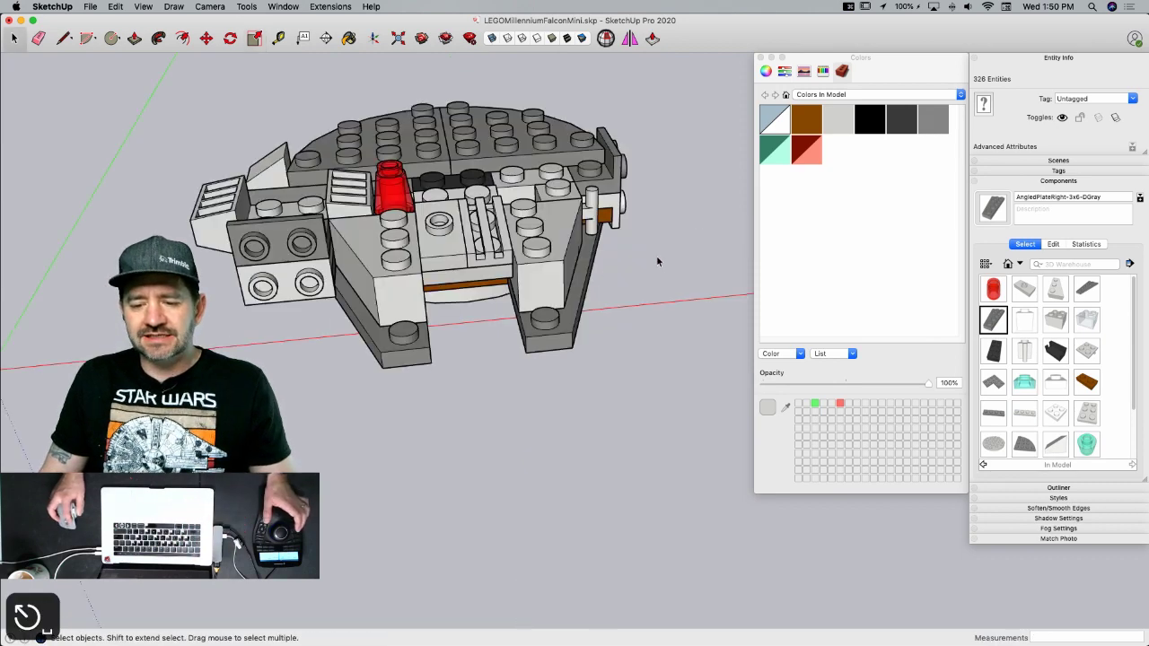
# - Try to extend the front face inside the original mandible's angled brick with Push/Pull
pyautogui.click(556, 243)
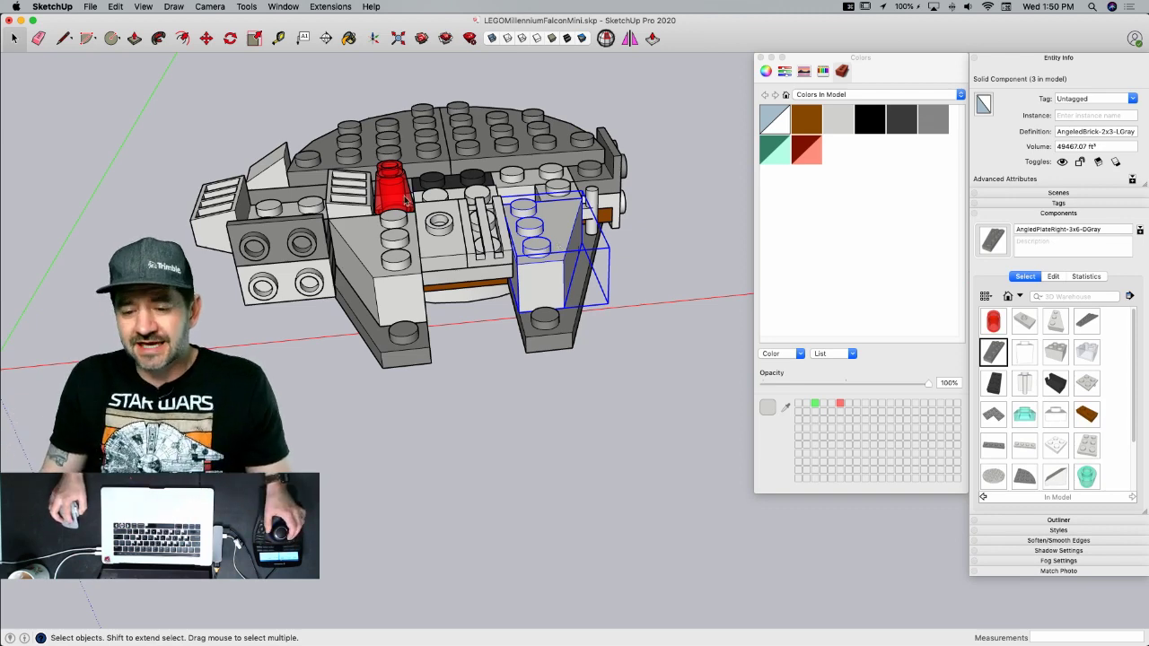
pyautogui.doubleClick(377, 252)
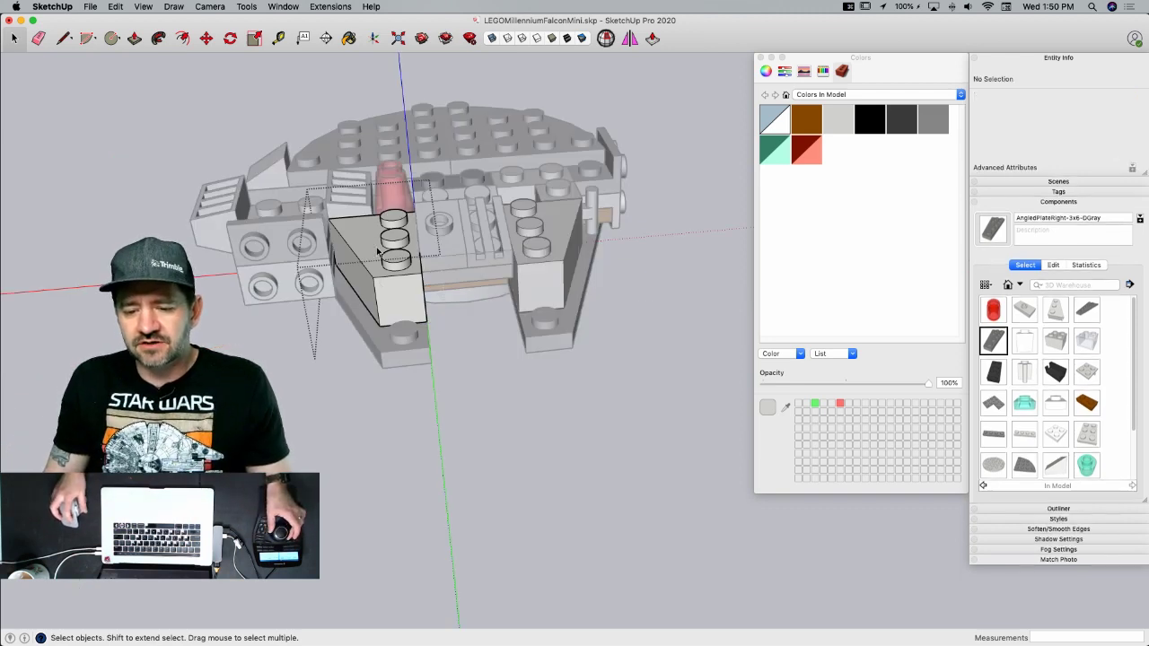
pyautogui.press('p')
pyautogui.click(395, 328)
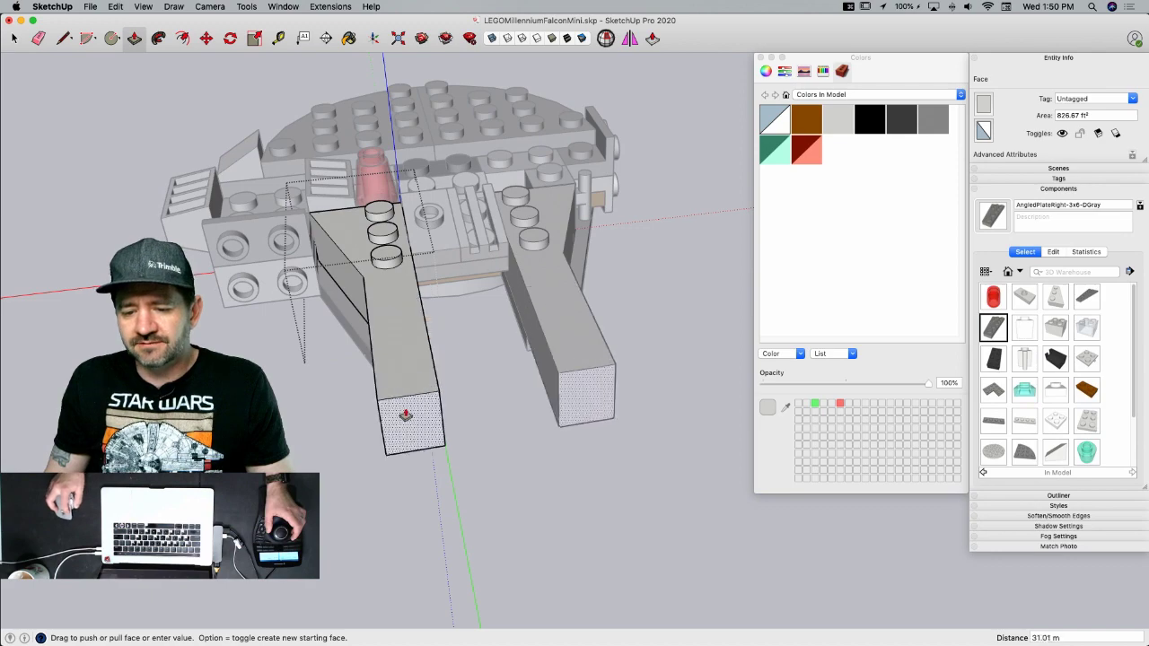
pyautogui.press('Escape')
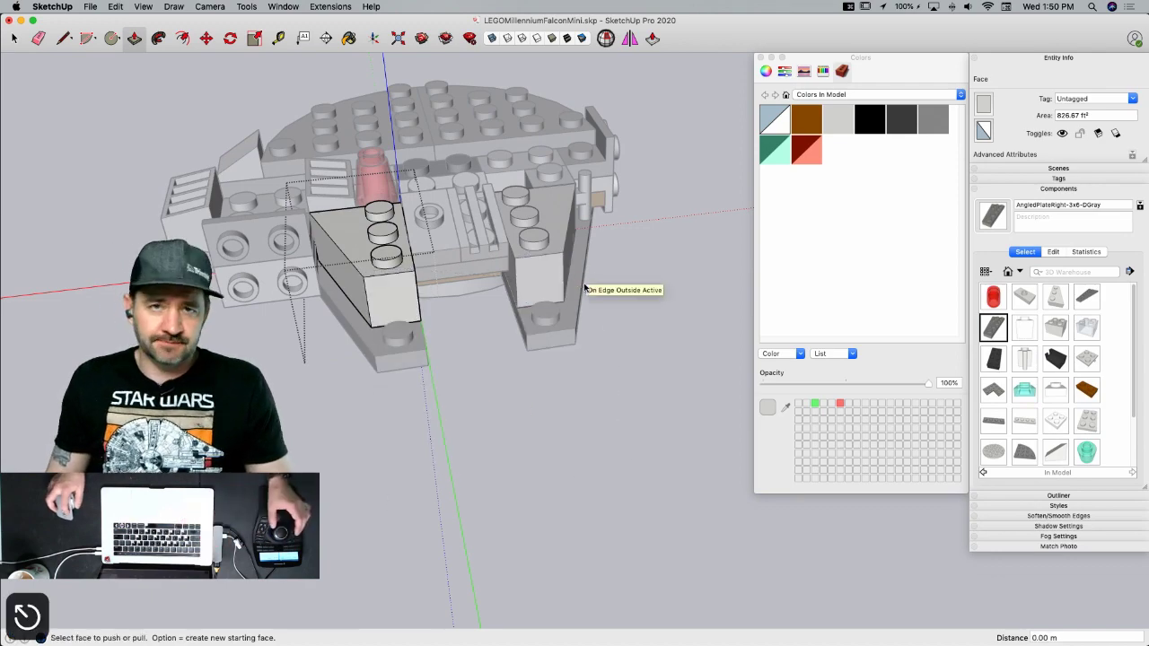
pyautogui.press('space')
pyautogui.click(602, 388)
# - Save the model and check step 17 of the PDF instructions for the remaining parts
pyautogui.moveTo(595, 404); pyautogui.dragTo(269, 269, button='middle')
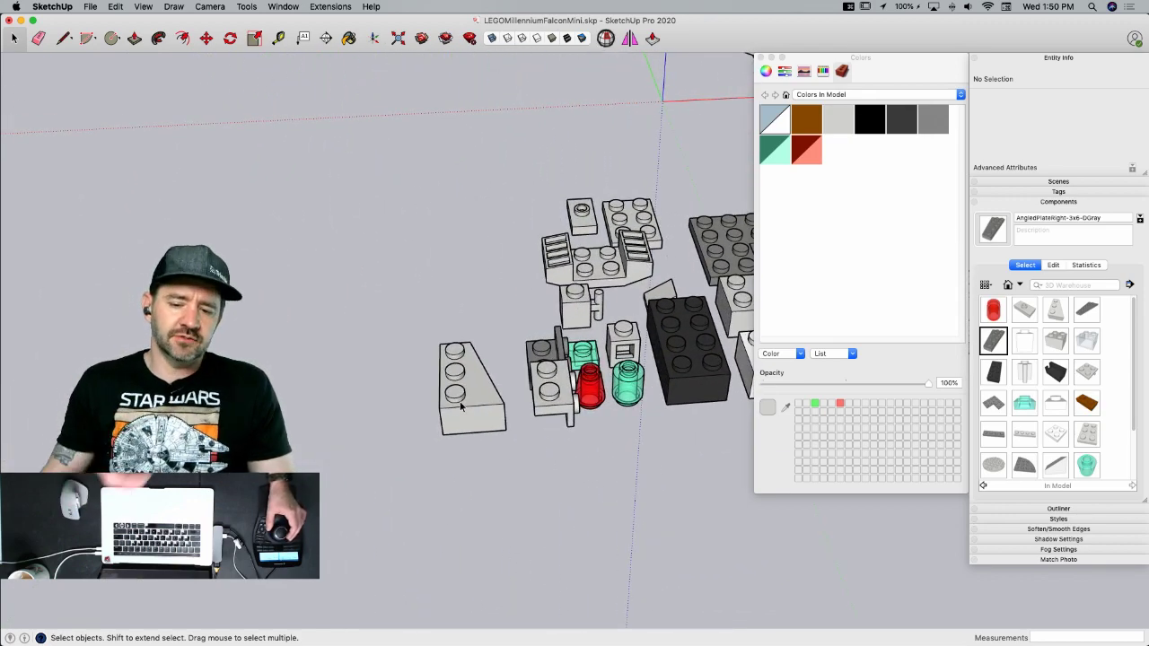
pyautogui.moveTo(460, 405)
pyautogui.mouseDown(button='middle')
pyautogui.moveTo(431, 303)
pyautogui.moveTo(450, 281)
pyautogui.mouseUp(button='middle')
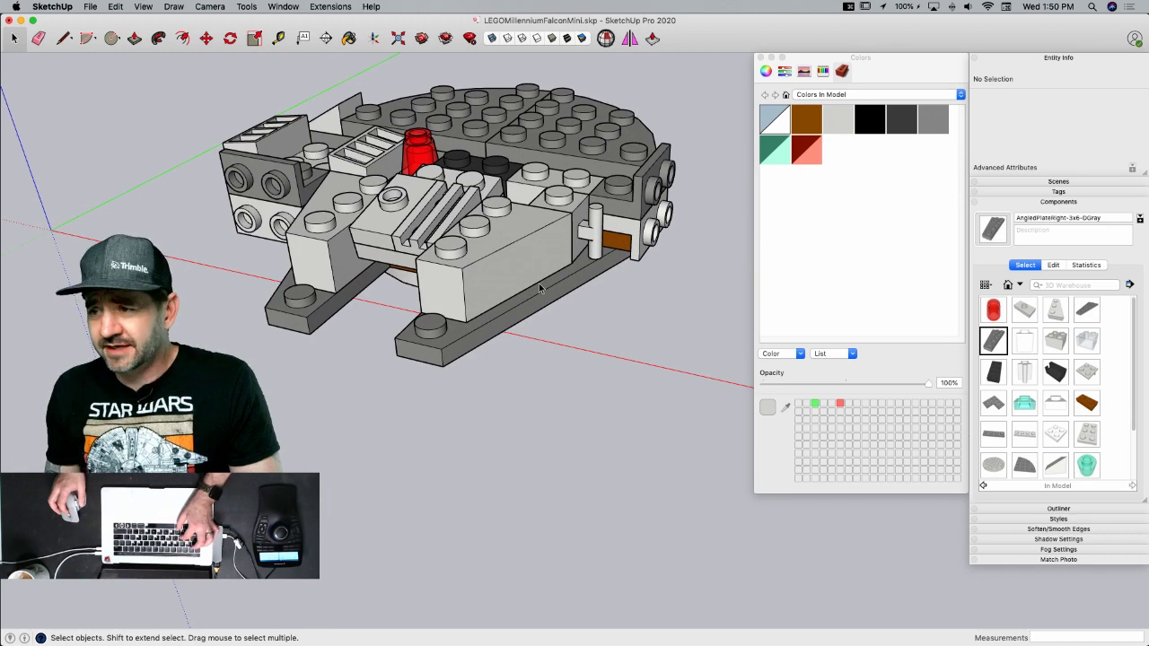
pyautogui.press('super+s')
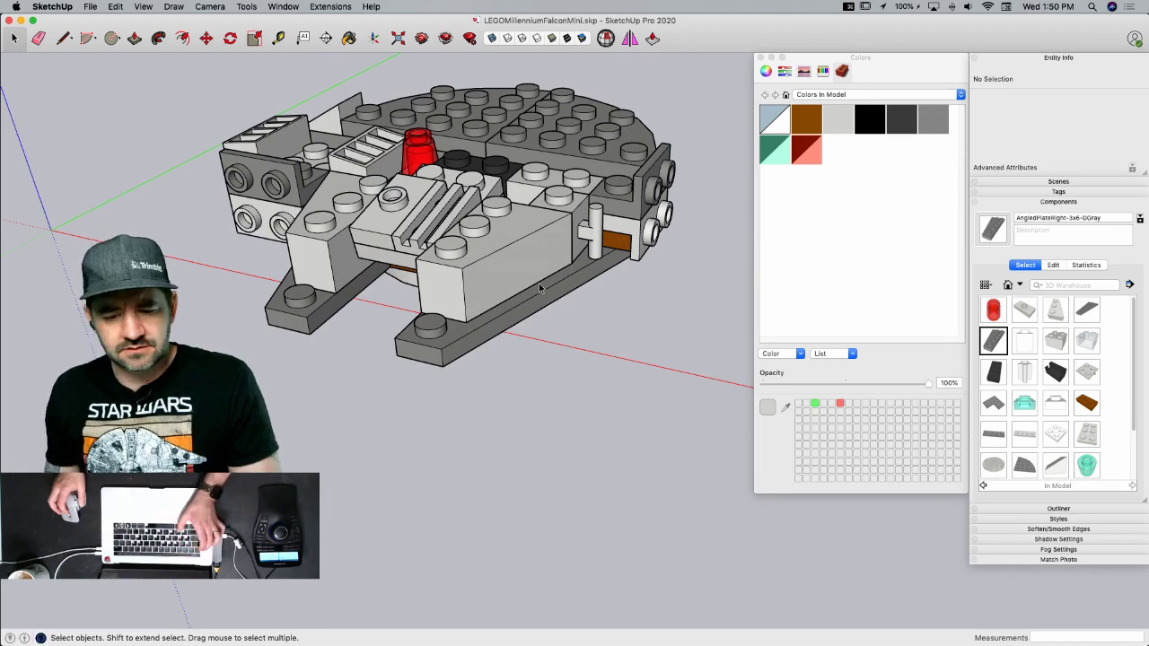
pyautogui.press('super+Tab')
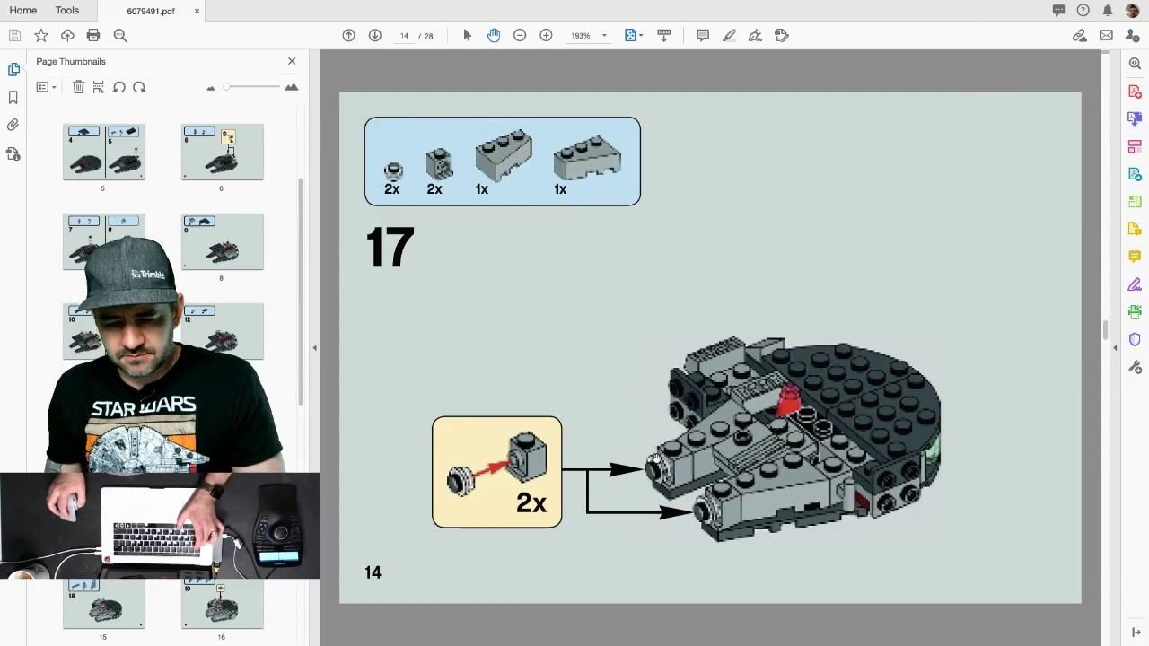
pyautogui.press('super+Tab')
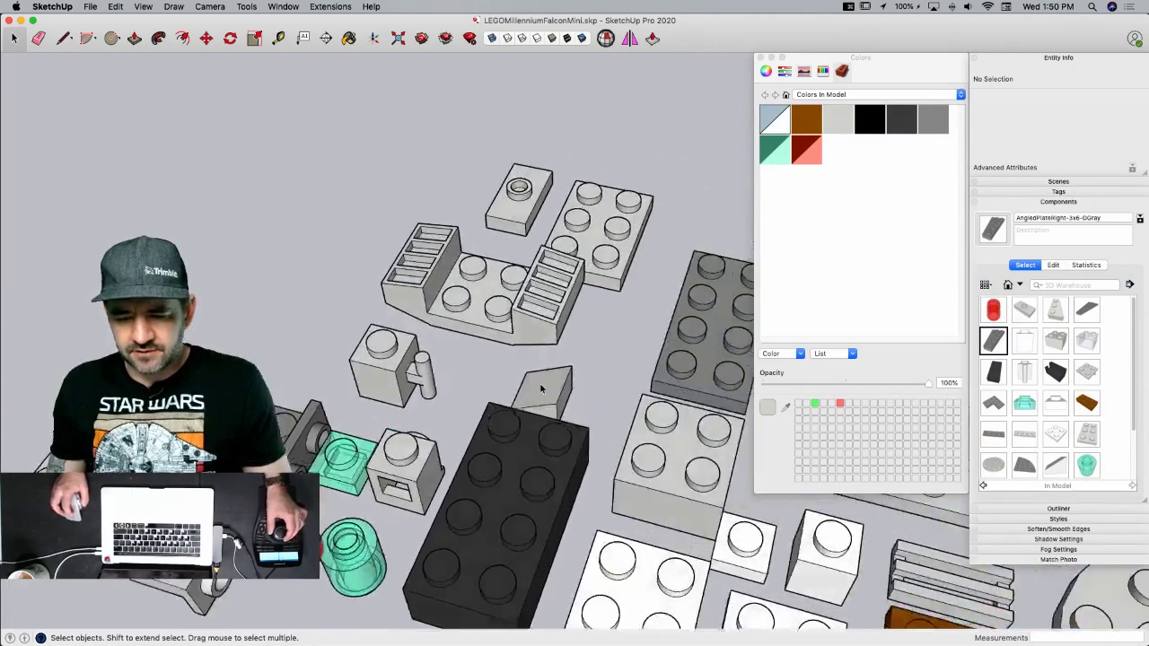
# - Copy the light grey 1x1 side brick from the parts layout to the first mandible's front and rotate it 180 degrees
pyautogui.moveTo(468, 521); pyautogui.dragTo(441, 413, button='middle')
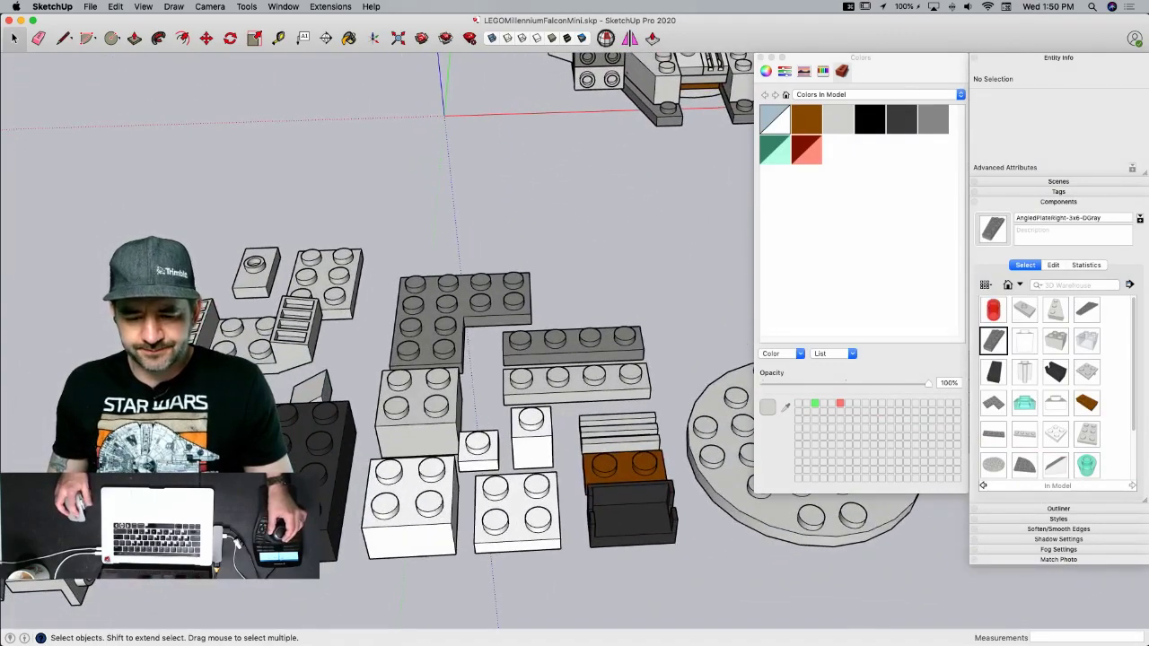
pyautogui.click(220, 449)
pyautogui.press('m')
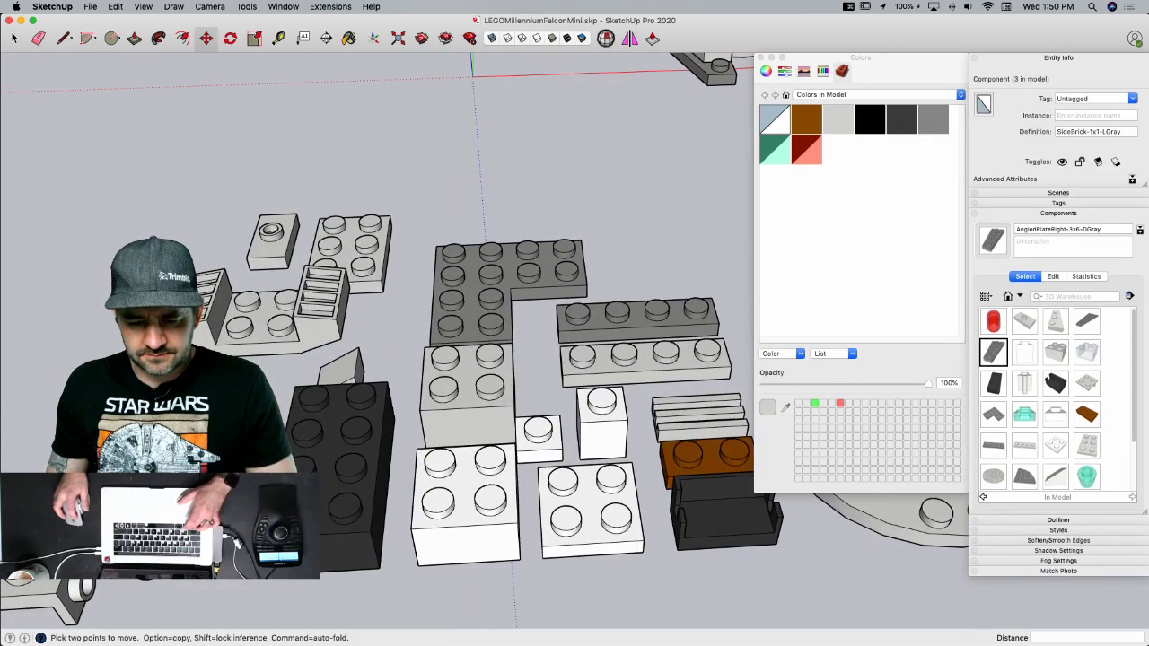
pyautogui.click(220, 449)
pyautogui.press('alt')
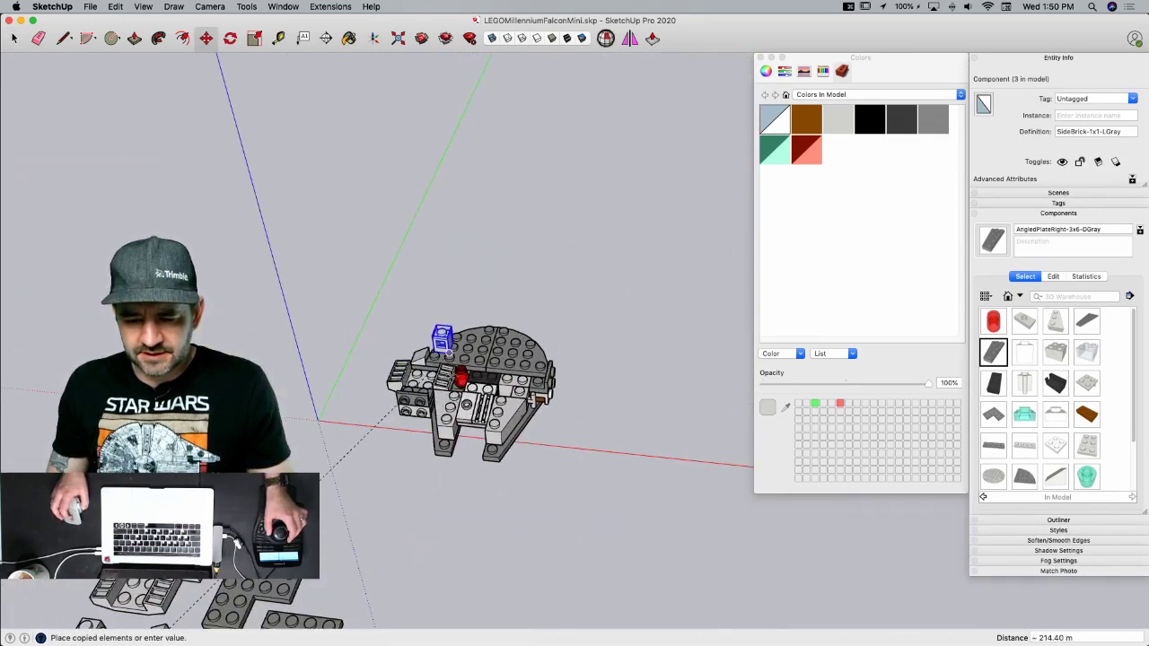
pyautogui.scroll(5, 429, 431)
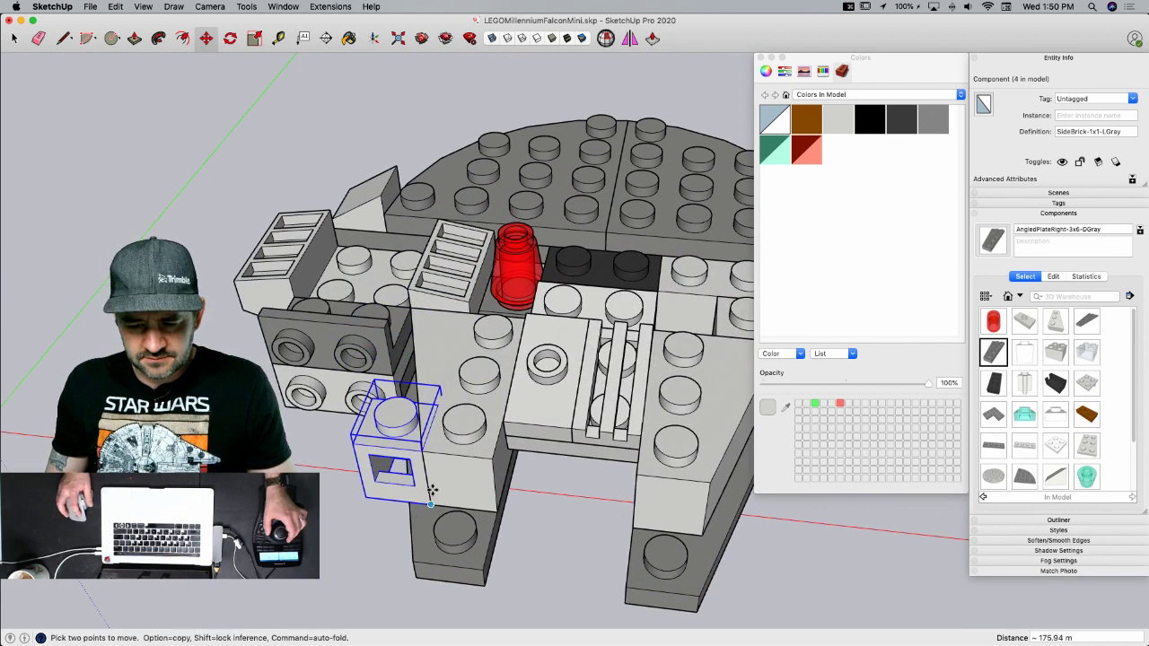
pyautogui.press('q')
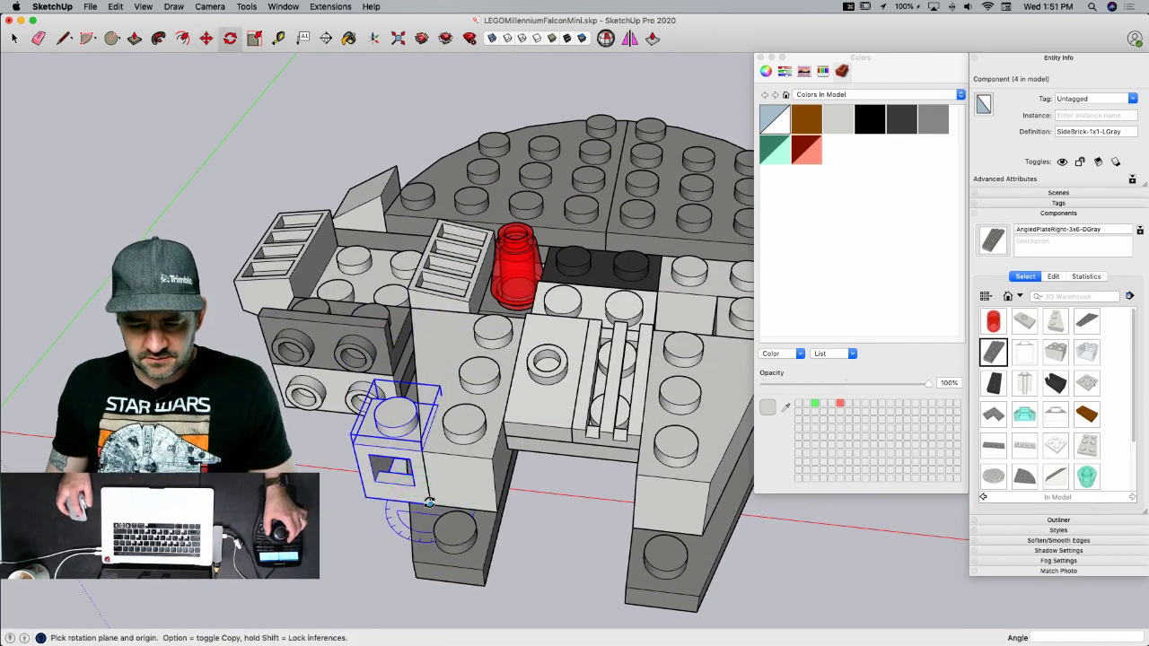
pyautogui.click(416, 501)
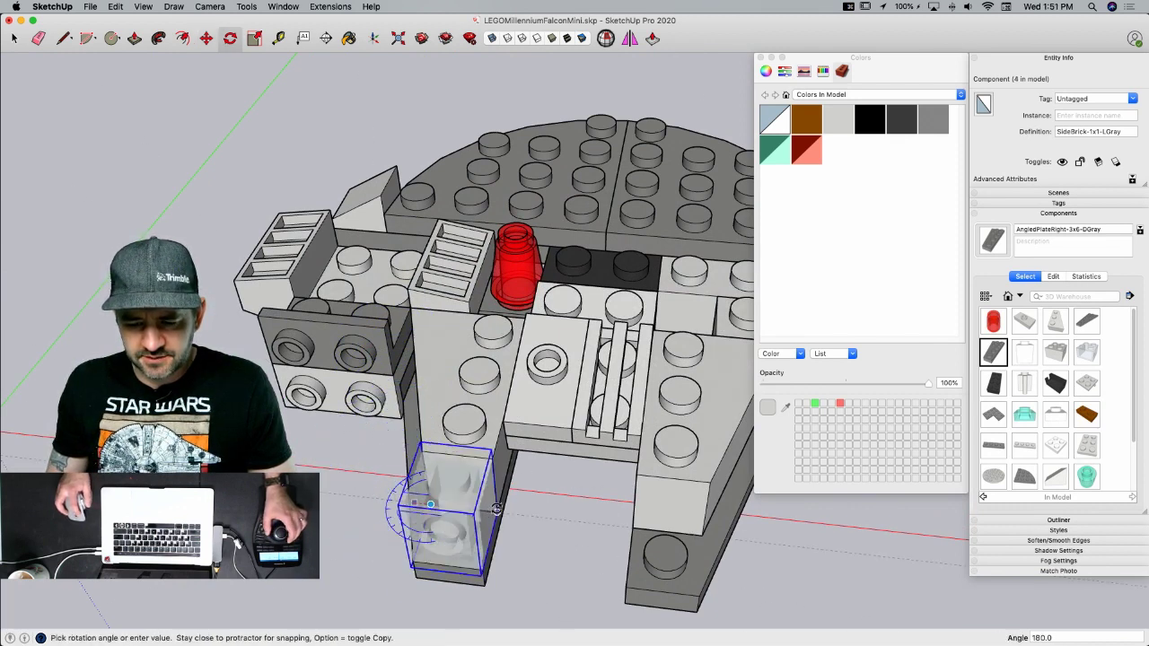
pyautogui.click(496, 509)
# - Copy the side brick 24 m across onto the front stud of the other mandible
pyautogui.press('m')
pyautogui.scroll(2, 449, 494)
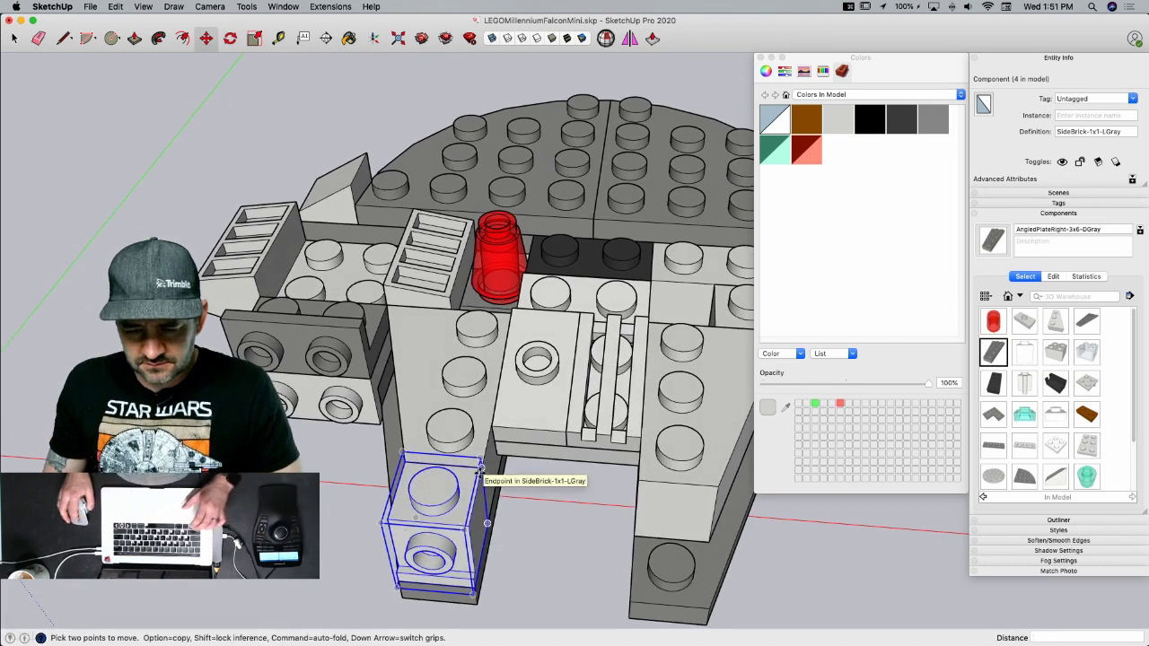
pyautogui.scroll(5, 471, 508)
pyautogui.scroll(2, 471, 508)
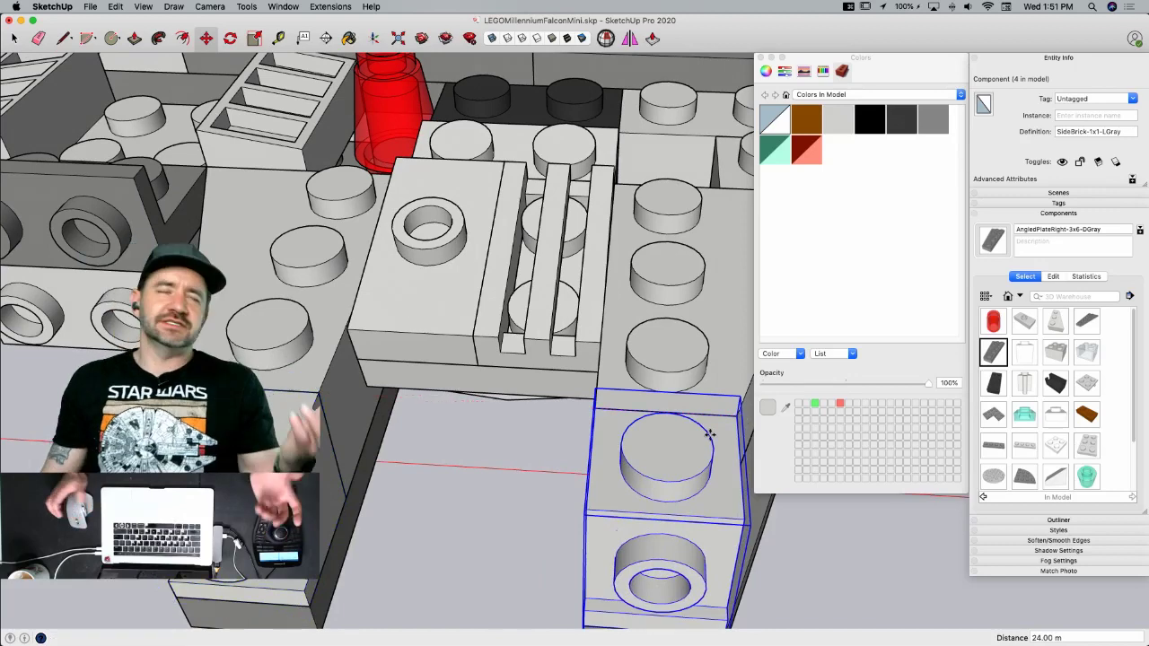
pyautogui.click(734, 424)
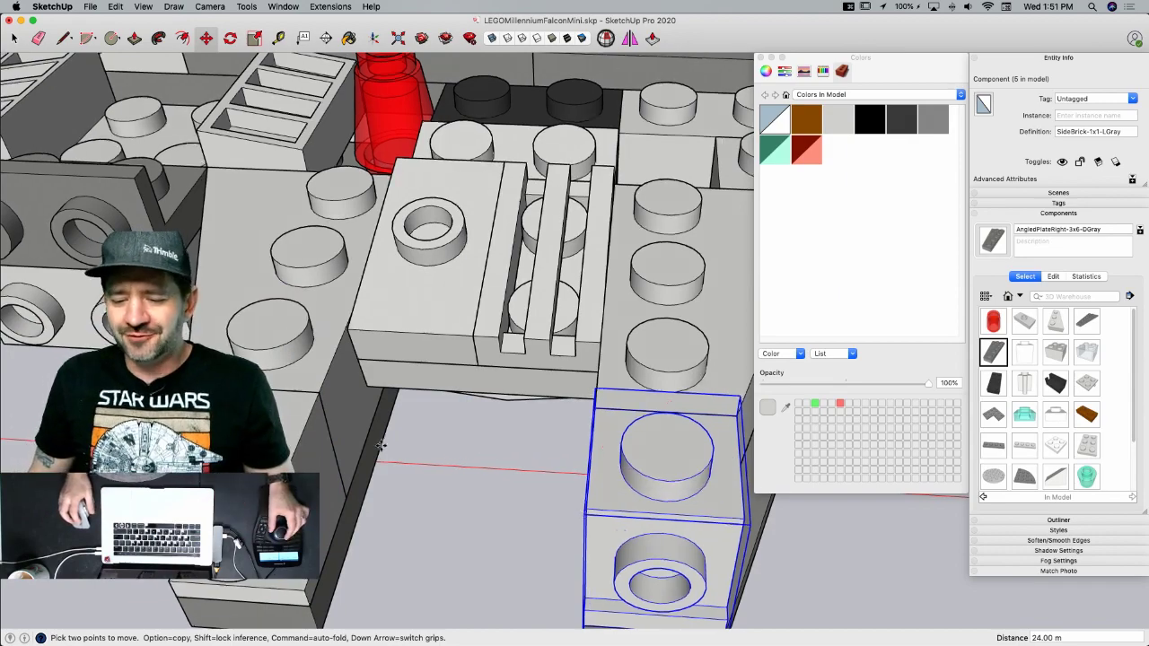
pyautogui.press('space')
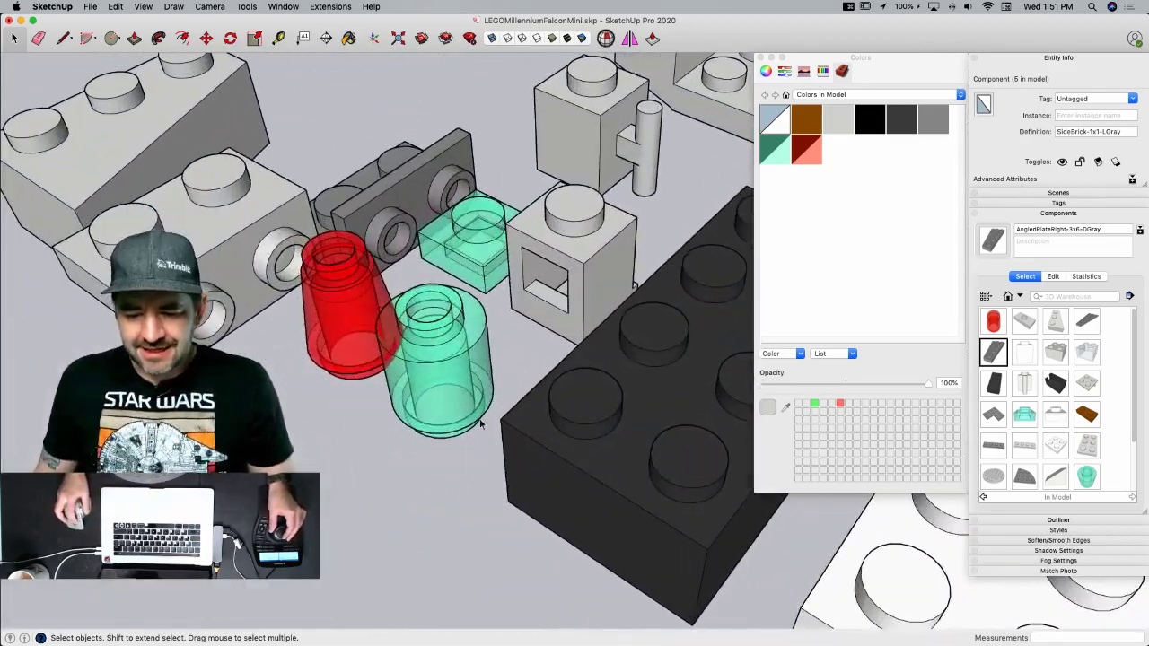
# - Copy the clear teal 1x1 round brick about 57.64 m within the parts layout, next to the angled brick
pyautogui.click(441, 418)
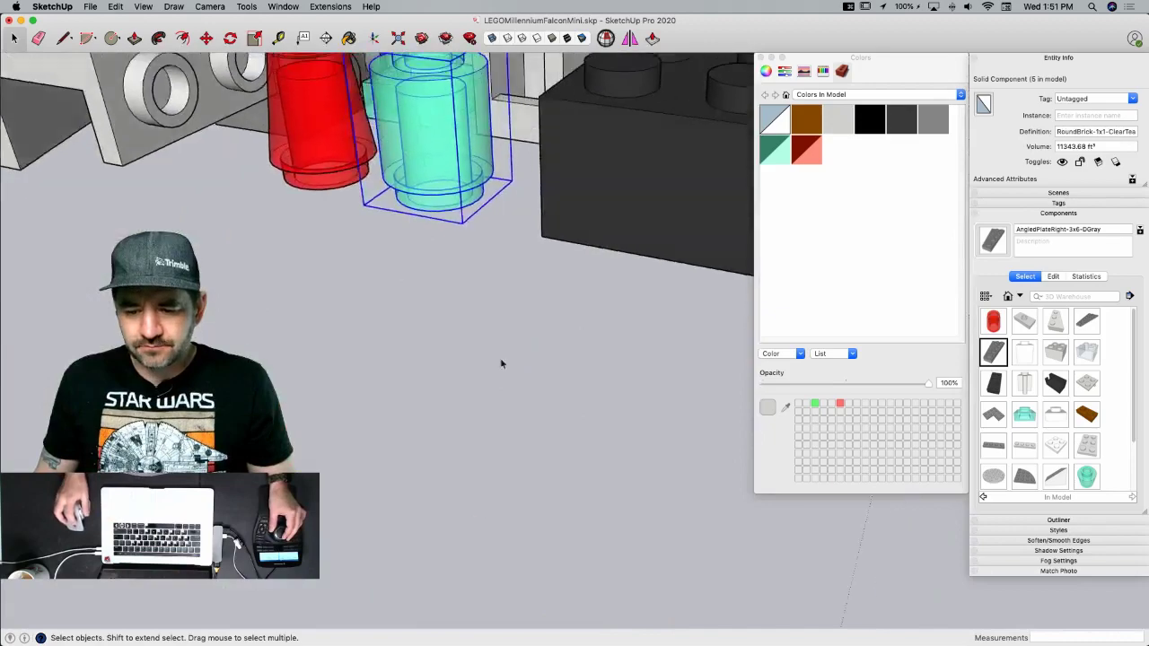
pyautogui.press('m')
pyautogui.press('alt')
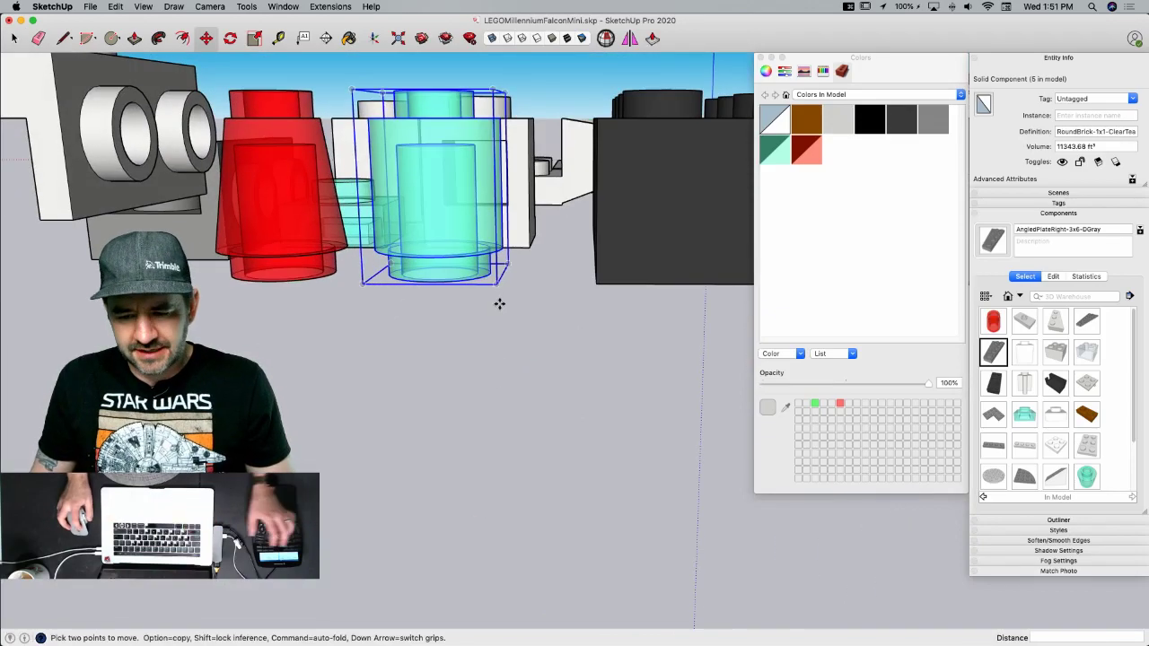
pyautogui.click(500, 306)
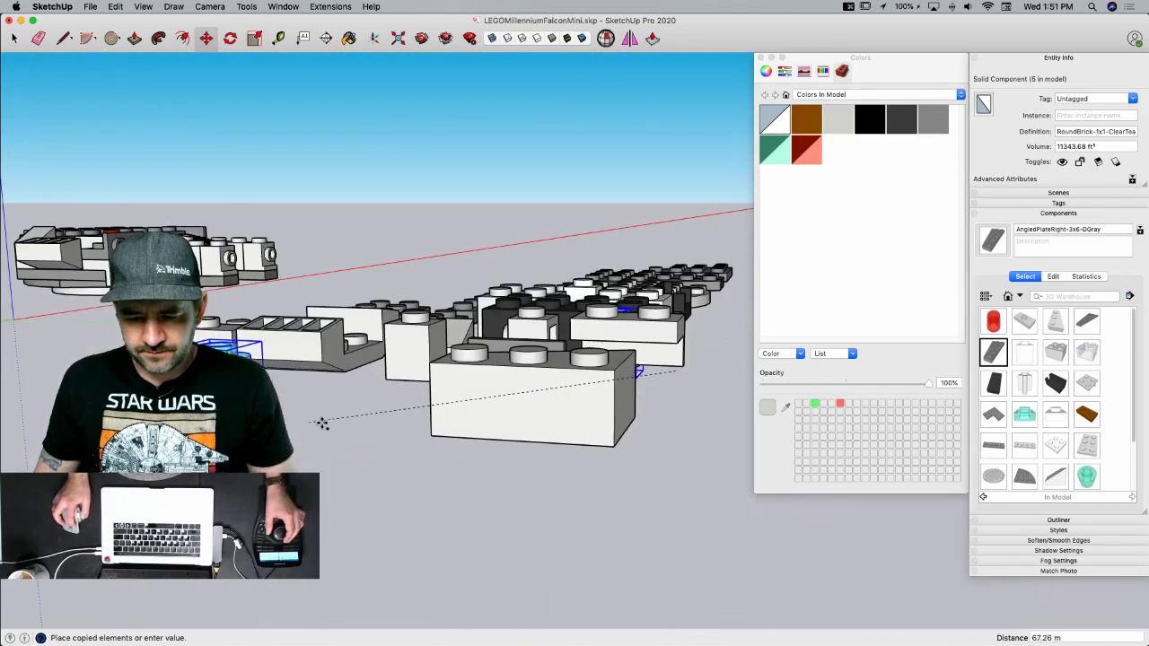
pyautogui.click(373, 413)
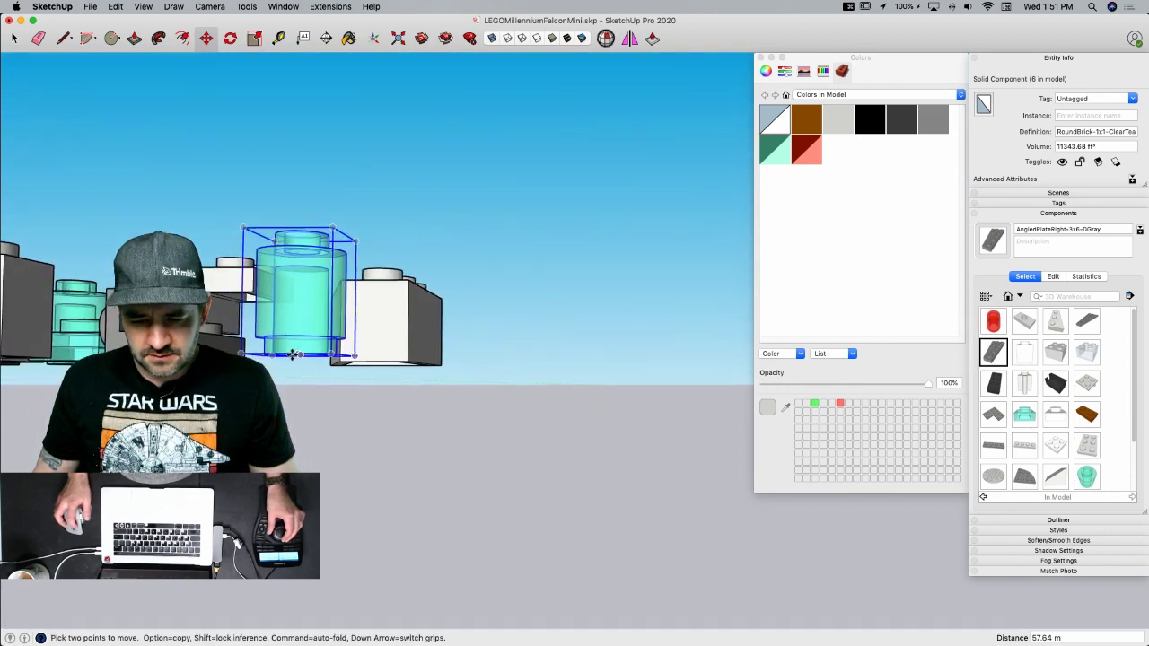
pyautogui.press('space')
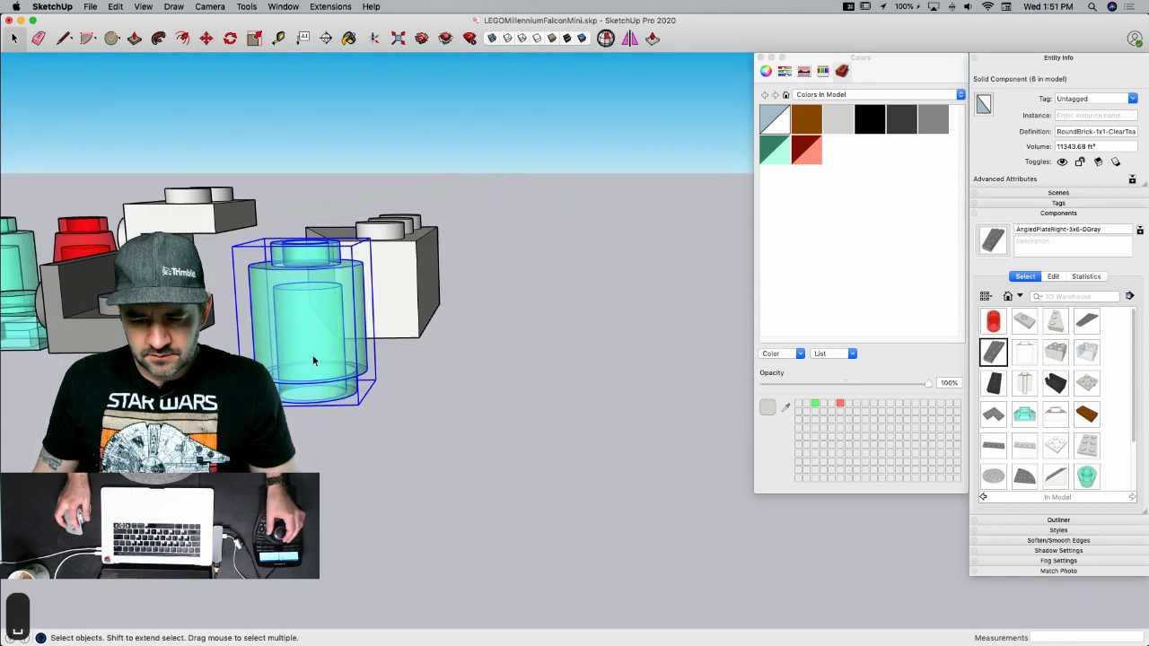
# - Make the copied clear teal round brick a unique component
pyautogui.doubleClick(313, 361)
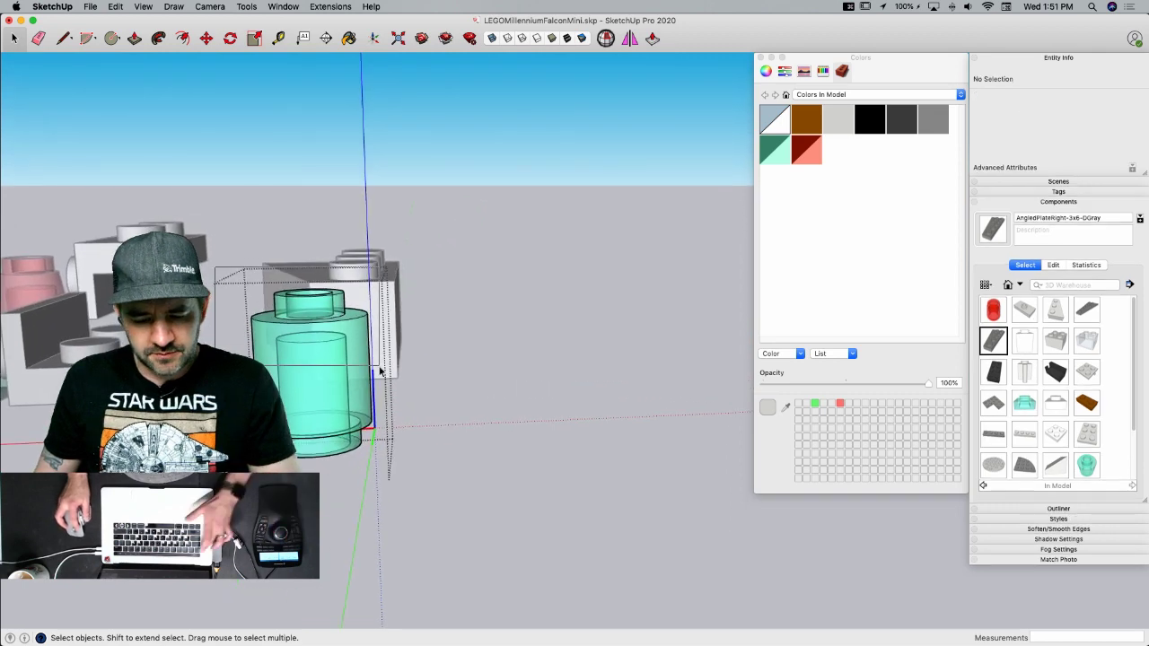
pyautogui.press('Escape')
pyautogui.rightClick(348, 388)
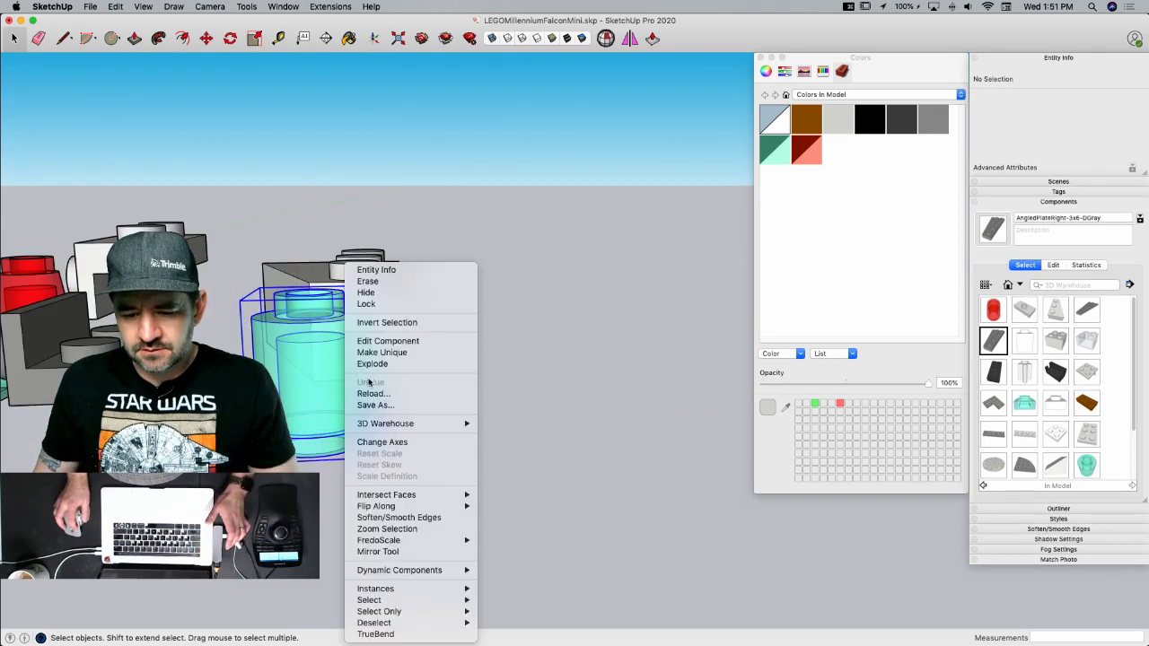
pyautogui.click(404, 352)
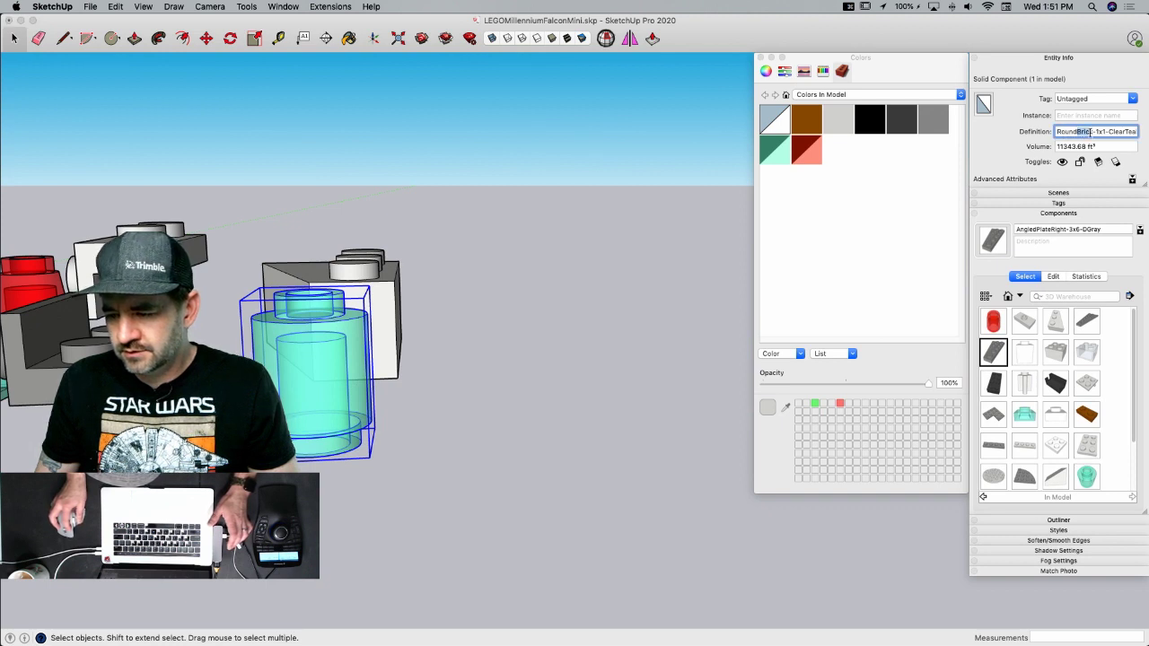
# - Rename the copied round brick's definition to RoundPlate-1x1-Clear
pyautogui.write('te')
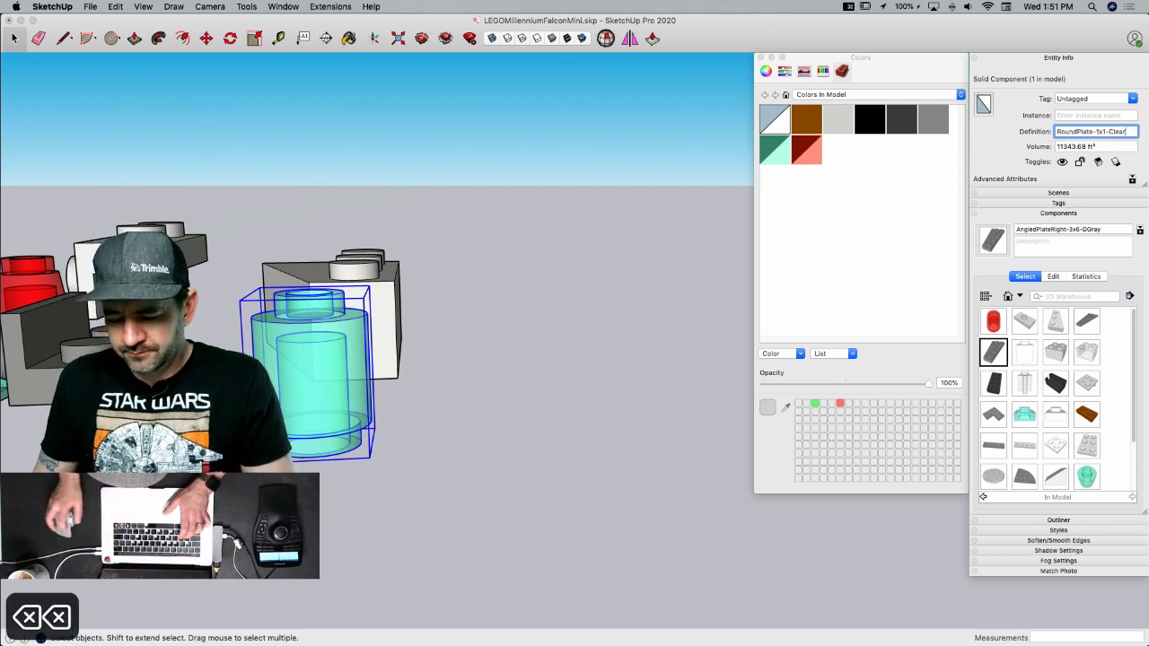
pyautogui.press('Return')
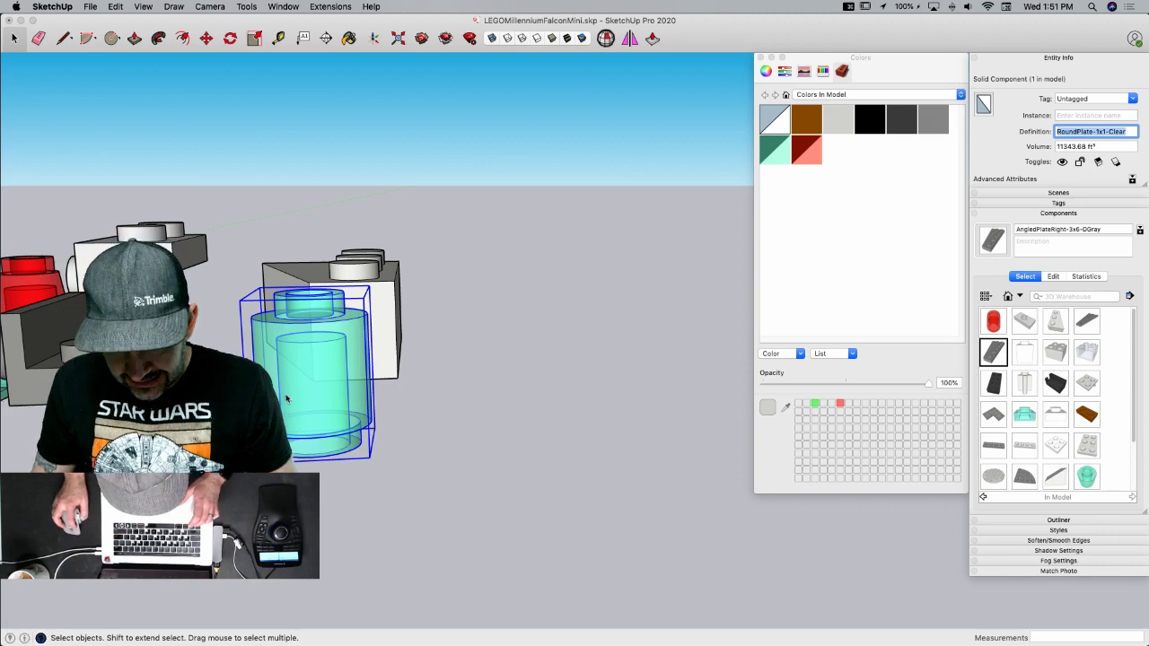
pyautogui.click(572, 447)
# - Inside the copied round component, move the stud and upper rim down 6.40 m to shorten the brick to plate height
pyautogui.doubleClick(417, 386)
pyautogui.press('super+4')
pyautogui.moveTo(315, 310); pyautogui.dragTo(478, 379)
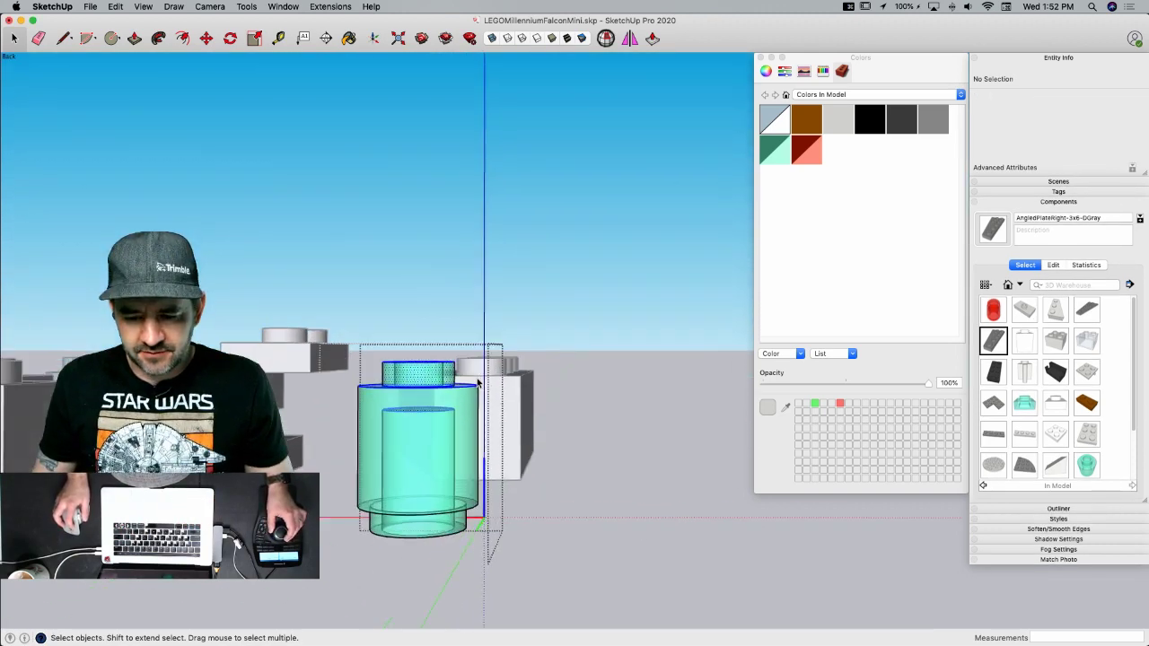
pyautogui.tripleClick(477, 382)
pyautogui.press('m')
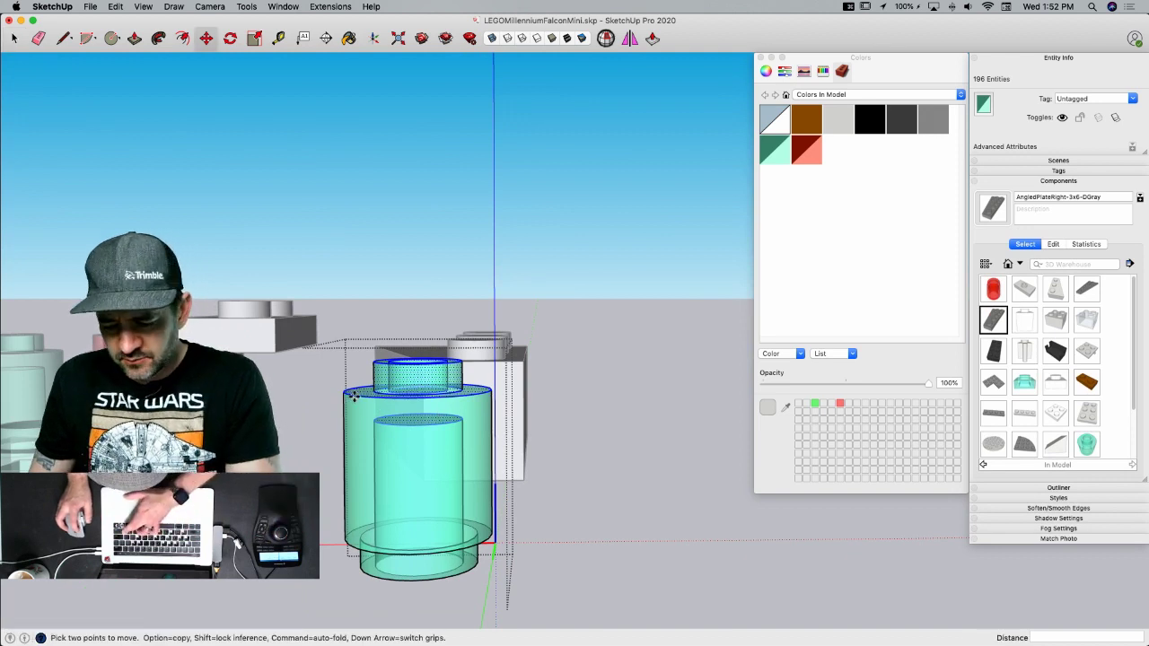
pyautogui.moveTo(354, 396); pyautogui.dragTo(355, 517)
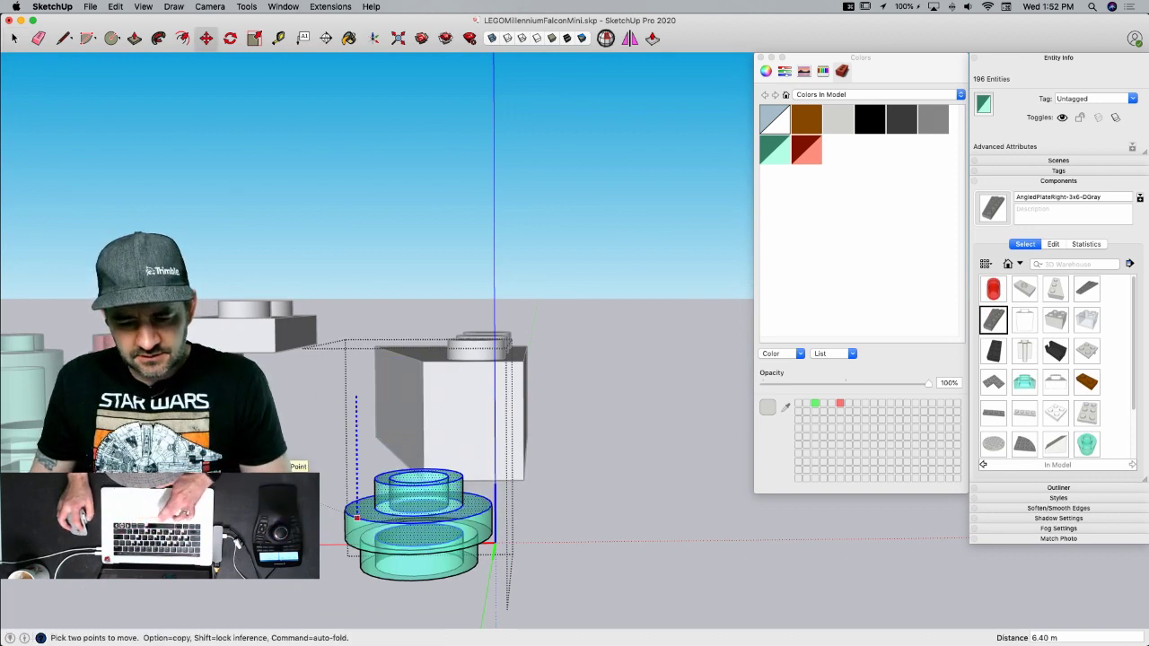
pyautogui.click(355, 518)
pyautogui.press('space')
pyautogui.click(624, 510)
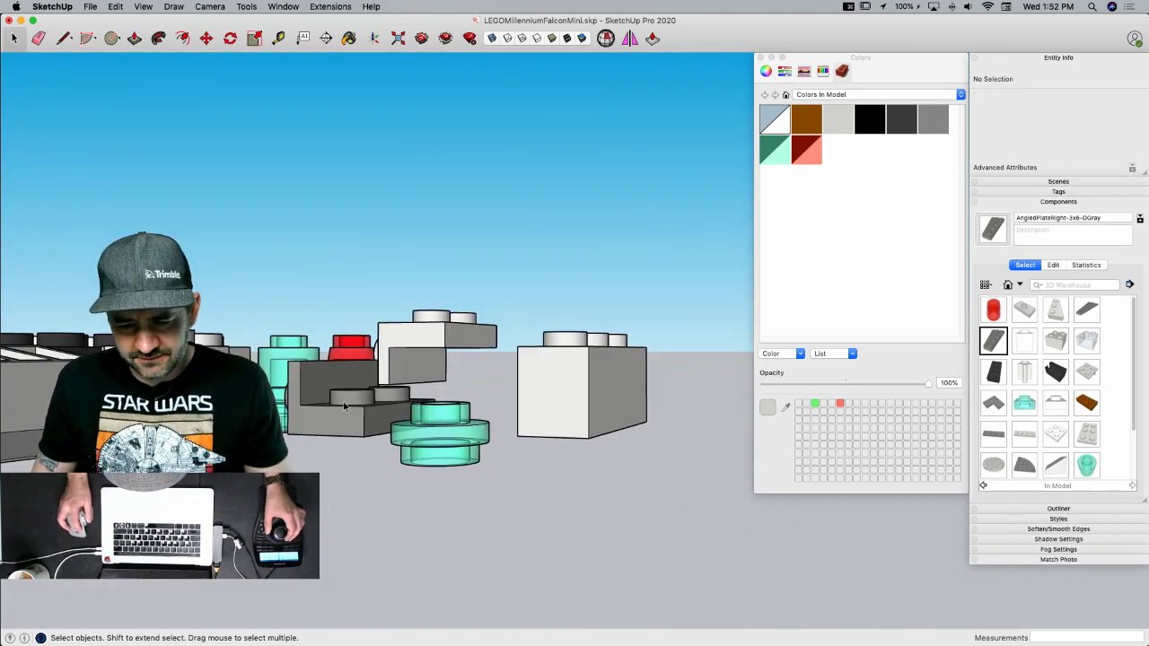
# - Paint all the round plate's geometry with a colourless translucent material at 50% opacity
pyautogui.tripleClick(446, 444)
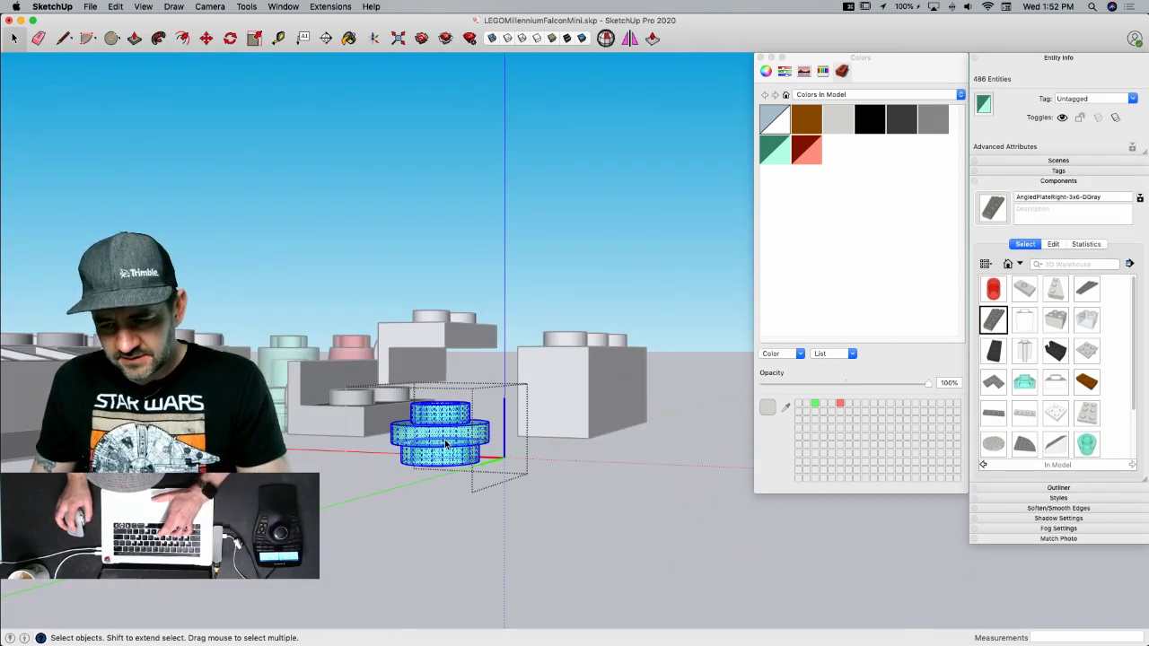
pyautogui.press('b')
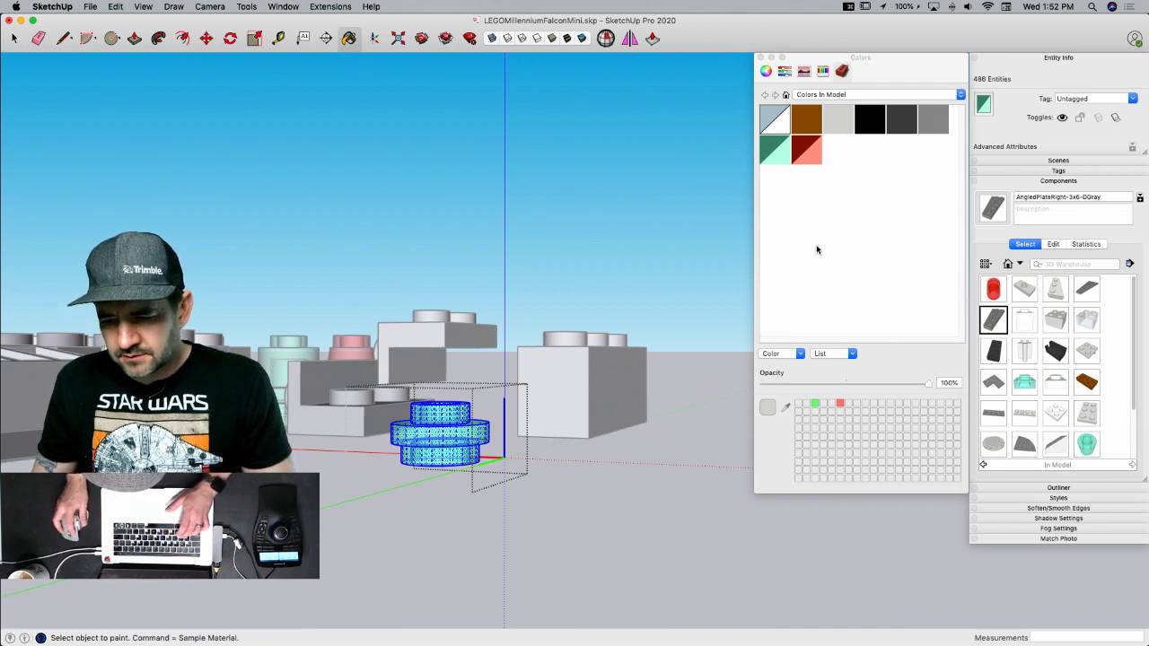
pyautogui.click(823, 71)
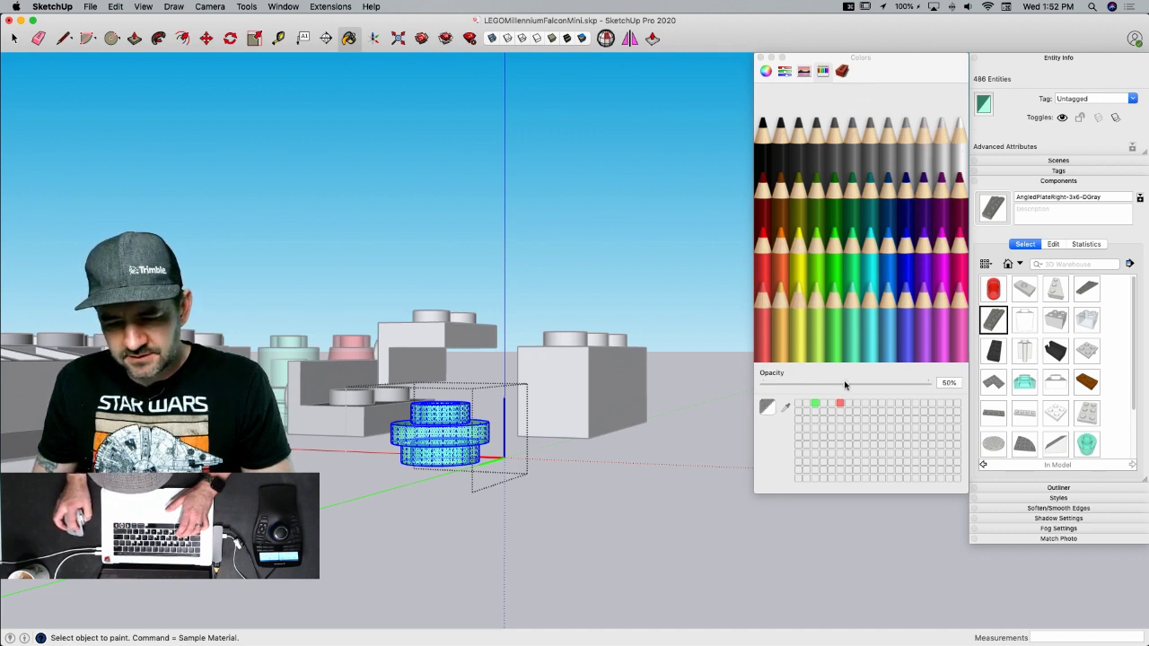
pyautogui.click(480, 433)
pyautogui.press('space')
pyautogui.click(536, 502)
pyautogui.scroll(8, 471, 459)
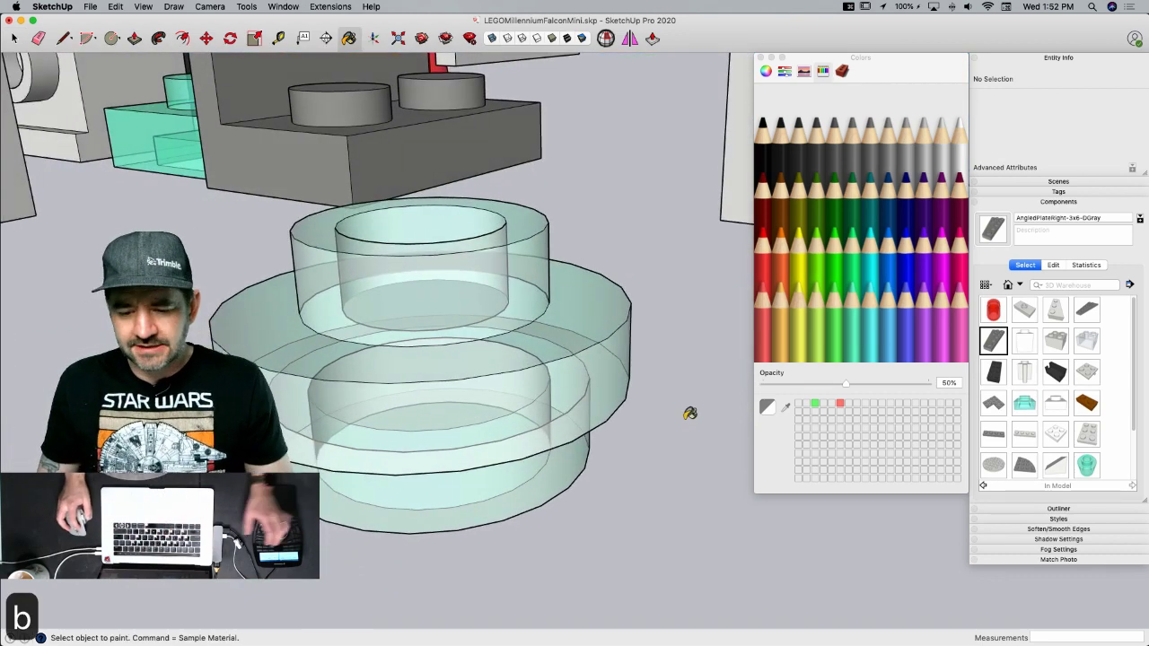
# - Paint the round plate's remaining teal inner faces with the same 50% opacity clear material from inside the part
pyautogui.moveTo(547, 398); pyautogui.dragTo(419, 398, button='middle')
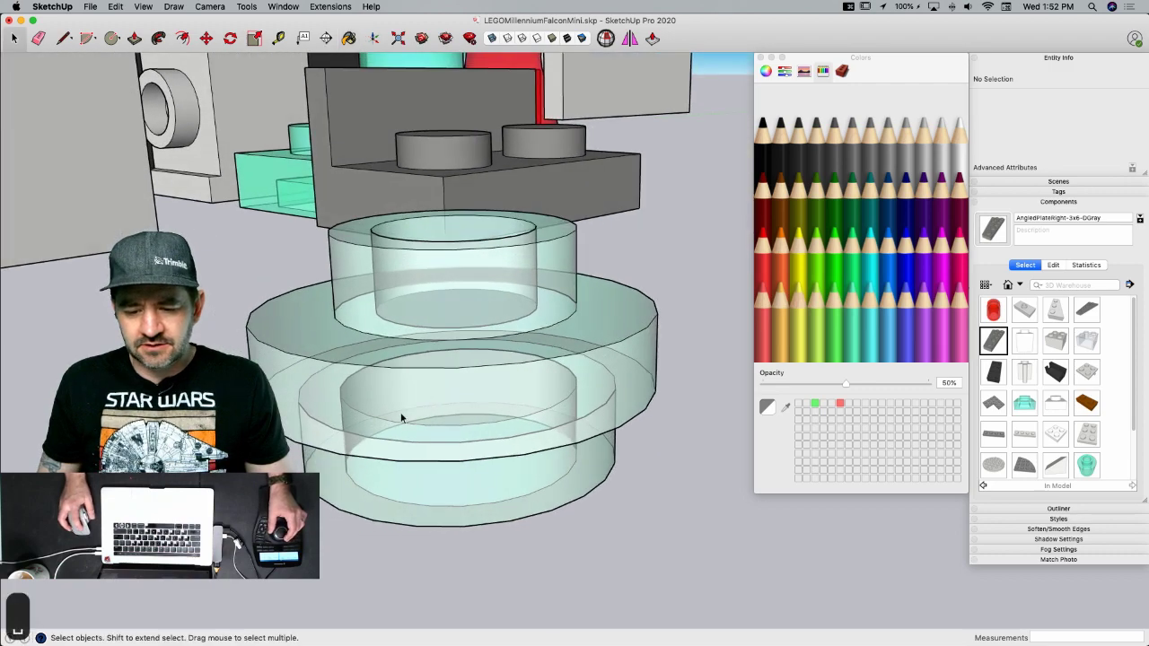
pyautogui.doubleClick(402, 419)
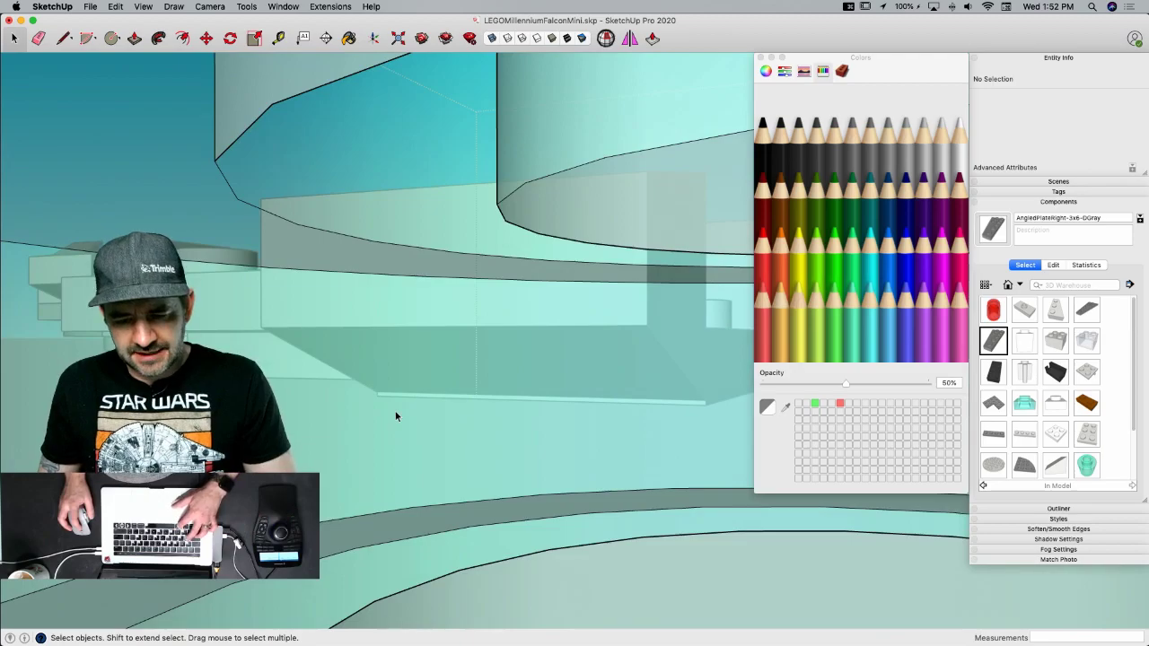
pyautogui.press('super+a')
pyautogui.press('b')
pyautogui.click(407, 384)
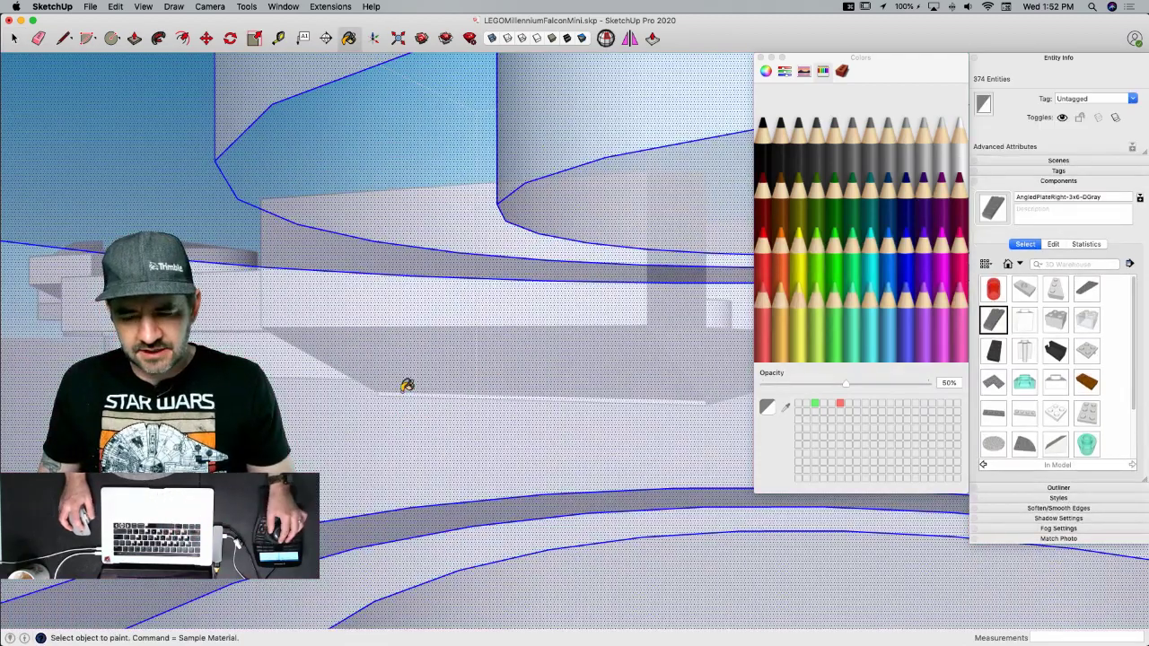
pyautogui.press('space')
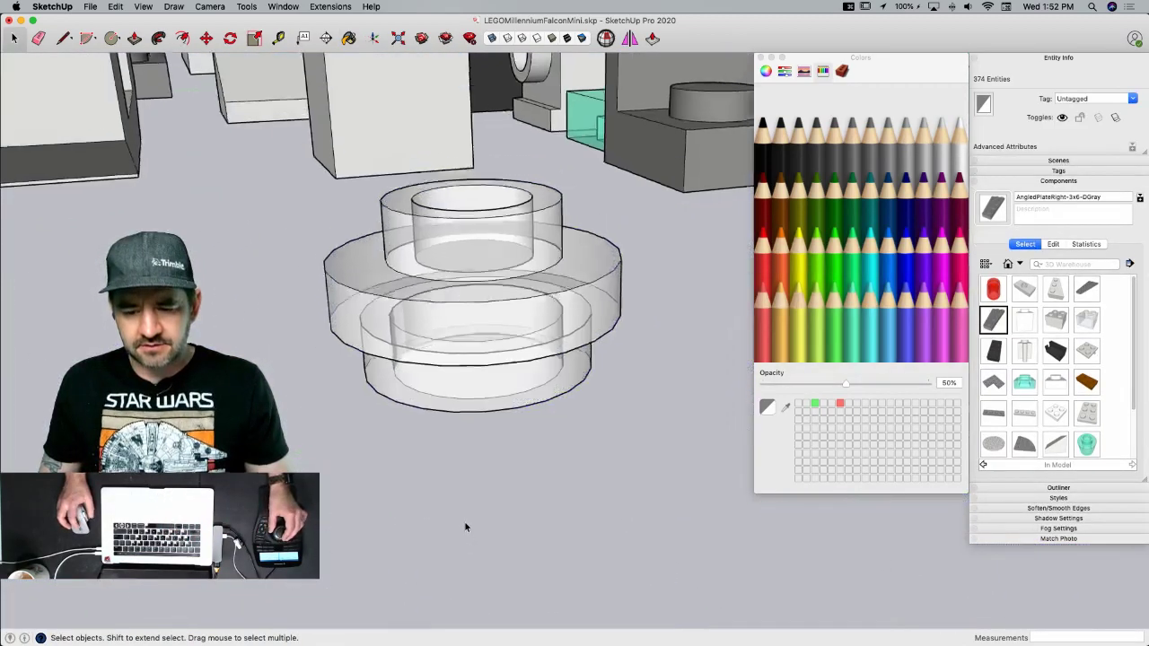
pyautogui.click(465, 527)
# - Move the clear round plate 20.47 m within the parts layout, between the dark grey bracket and the angled brick
pyautogui.click(431, 403)
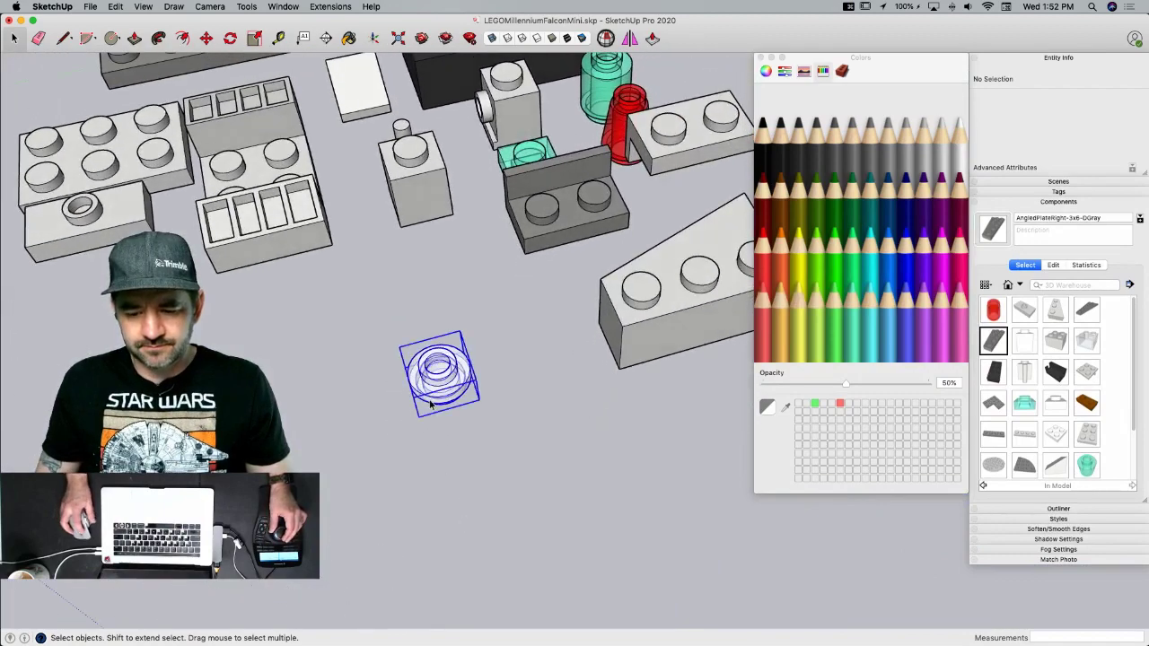
pyautogui.press('m')
pyautogui.click(400, 436)
pyautogui.click(564, 308)
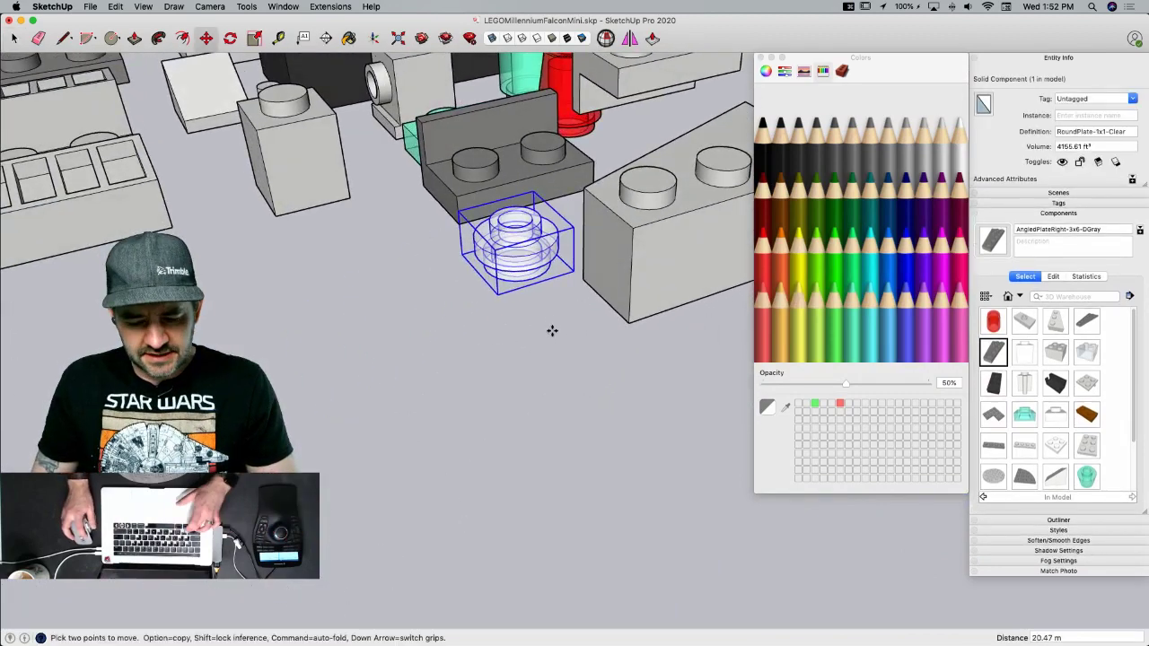
# - Copy the clear round plate 191.78 m from the parts layout to just in front of the Falcon's mandibles
pyautogui.press('alt')
pyautogui.click(552, 328)
pyautogui.scroll(-10, 628, 350)
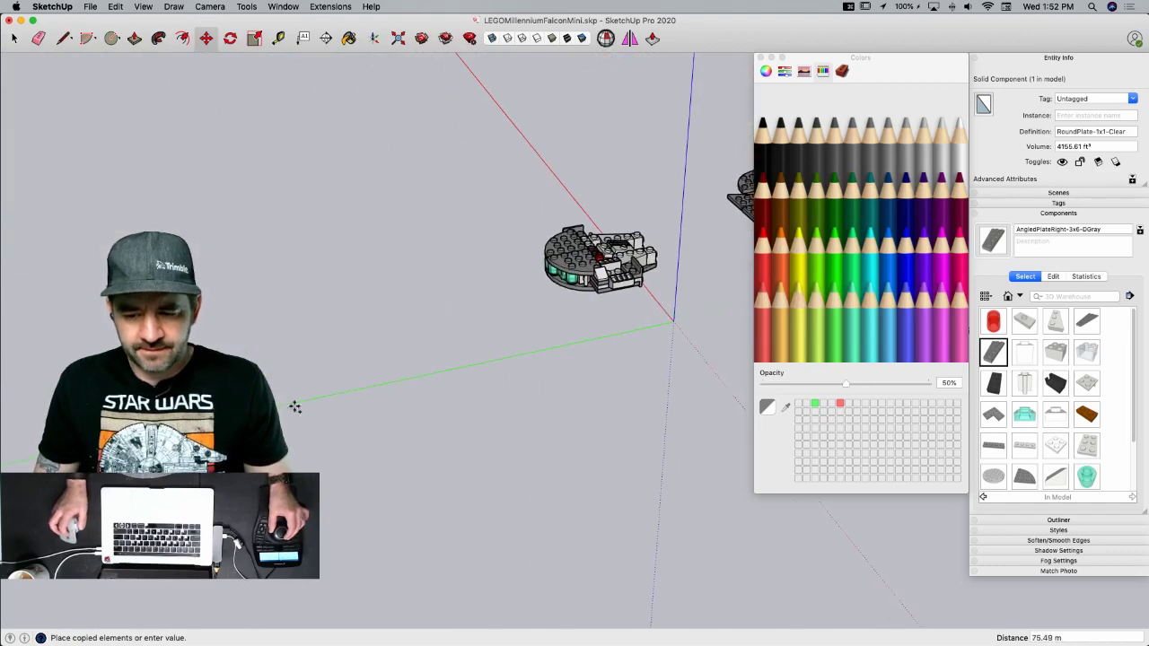
pyautogui.moveTo(652, 354); pyautogui.dragTo(659, 284, button='middle')
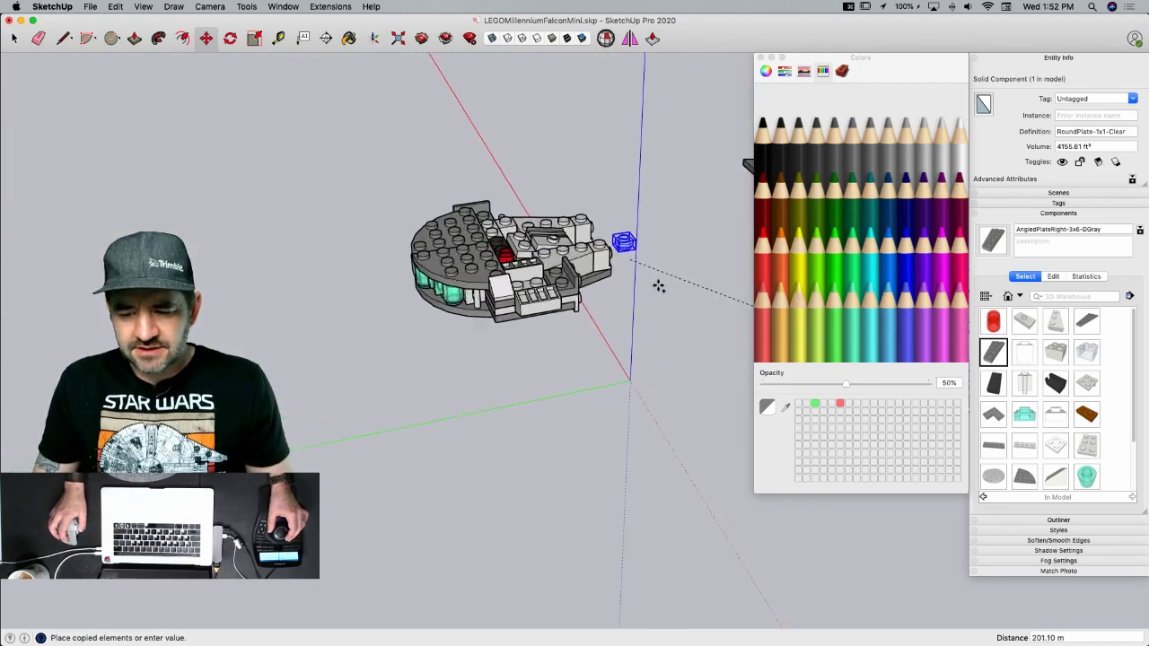
pyautogui.scroll(10, 650, 282)
pyautogui.scroll(10, 641, 275)
pyautogui.click(628, 256)
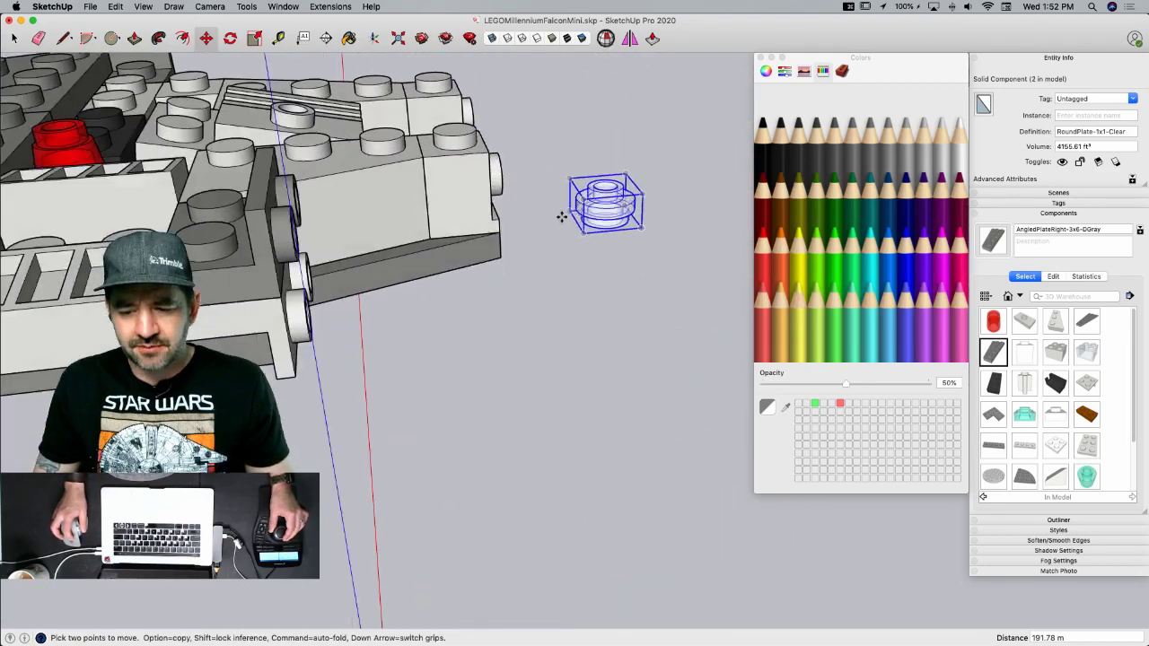
# - Rotate the copied round plate so its stud faces forward, and move it about 21.57 m onto the nearer mandible's front stud
pyautogui.moveTo(578, 199); pyautogui.dragTo(508, 337, button='middle')
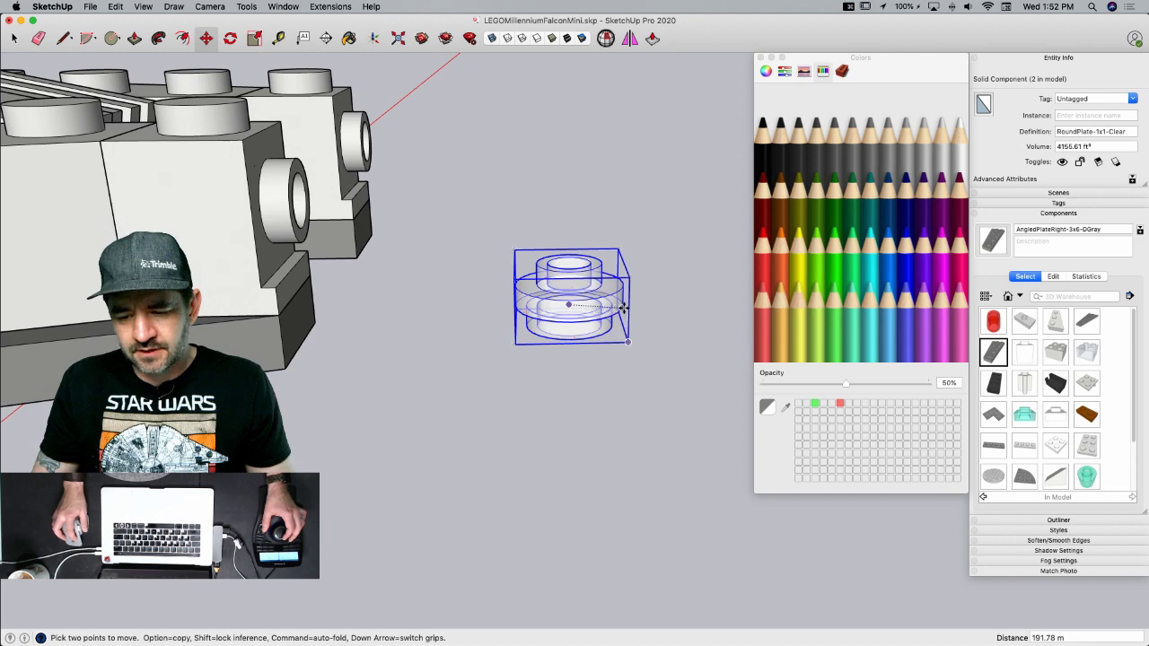
pyautogui.click(572, 285)
pyautogui.click(599, 269)
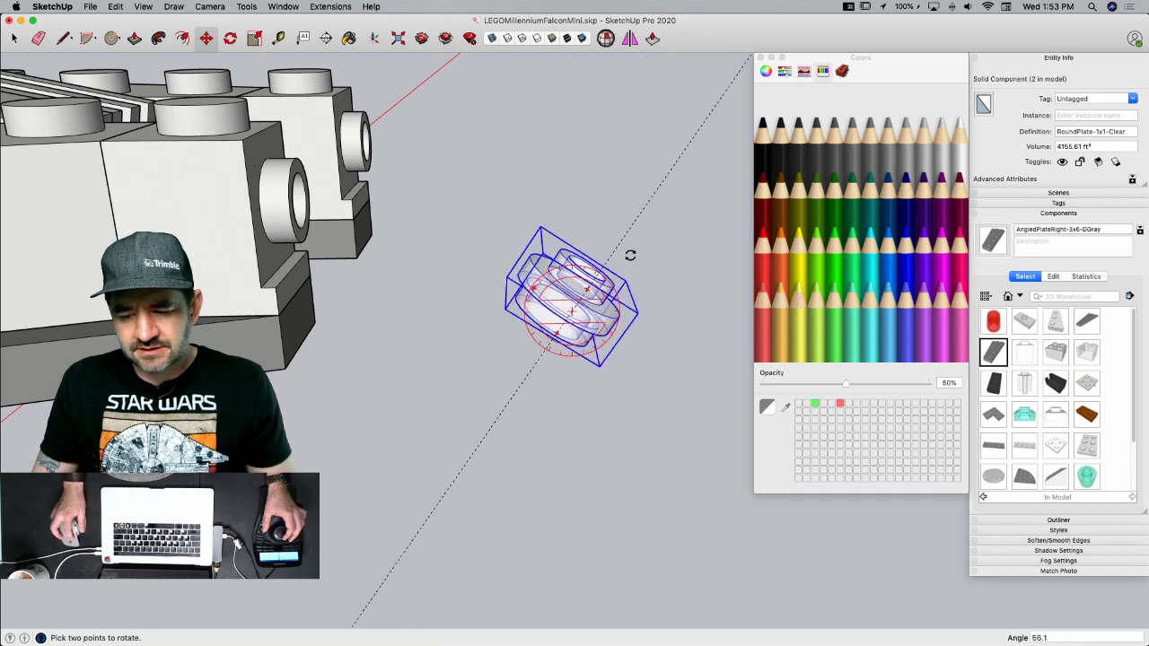
pyautogui.click(679, 310)
pyautogui.click(528, 361)
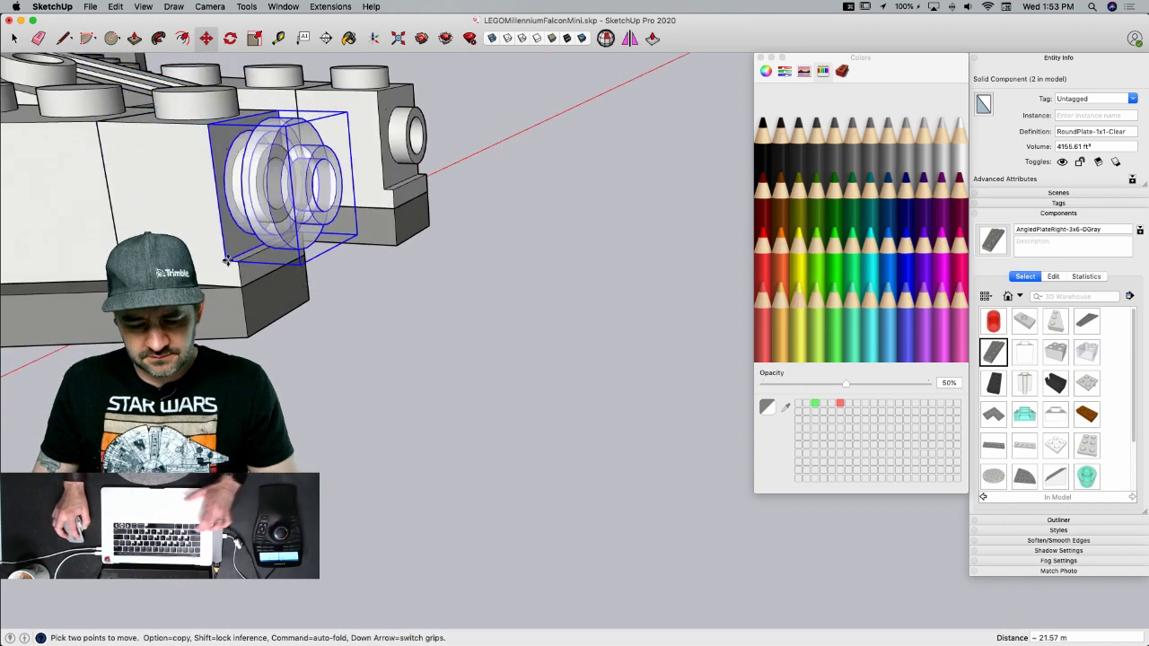
# - Copy the clear round plate 24 m across onto the front stud of the other mandible
pyautogui.press('alt')
pyautogui.click(381, 188)
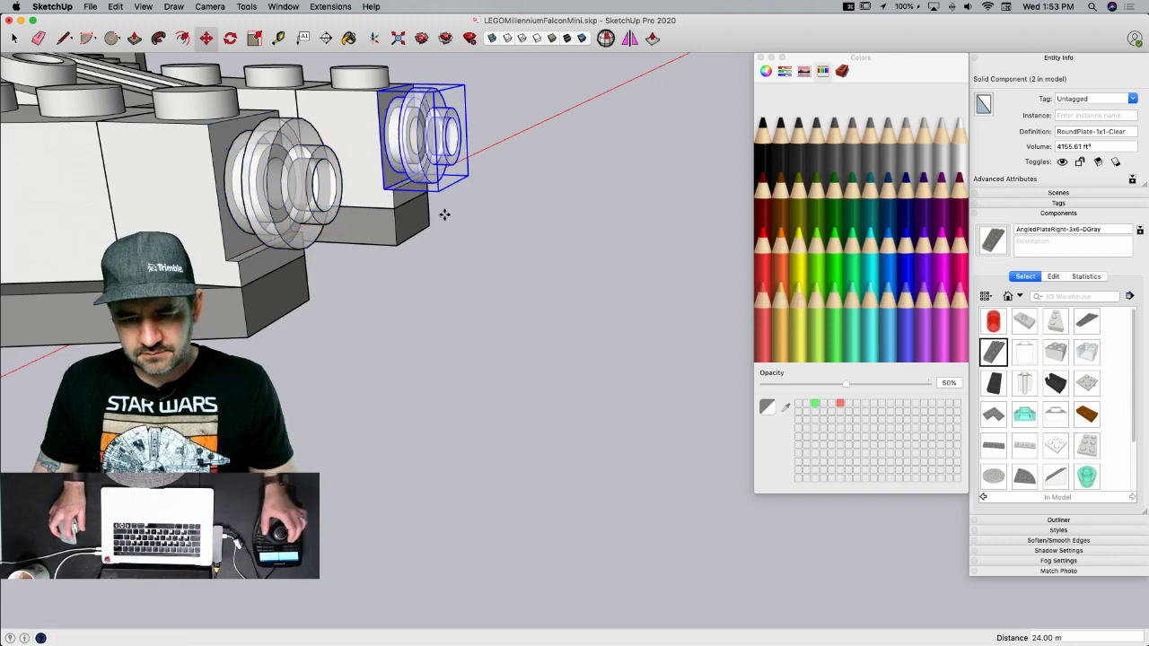
pyautogui.press('space')
pyautogui.click(511, 333)
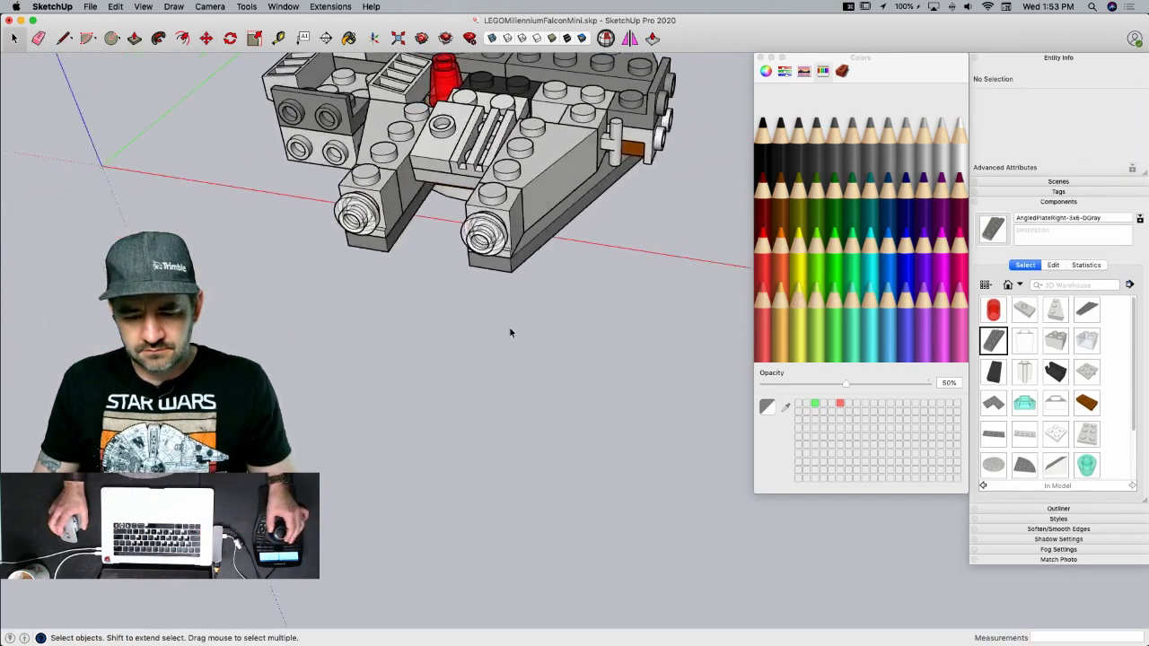
# - Switch to the PDF instructions and examine the parts and placement for step 18 on page 15
pyautogui.press('super+Tab')
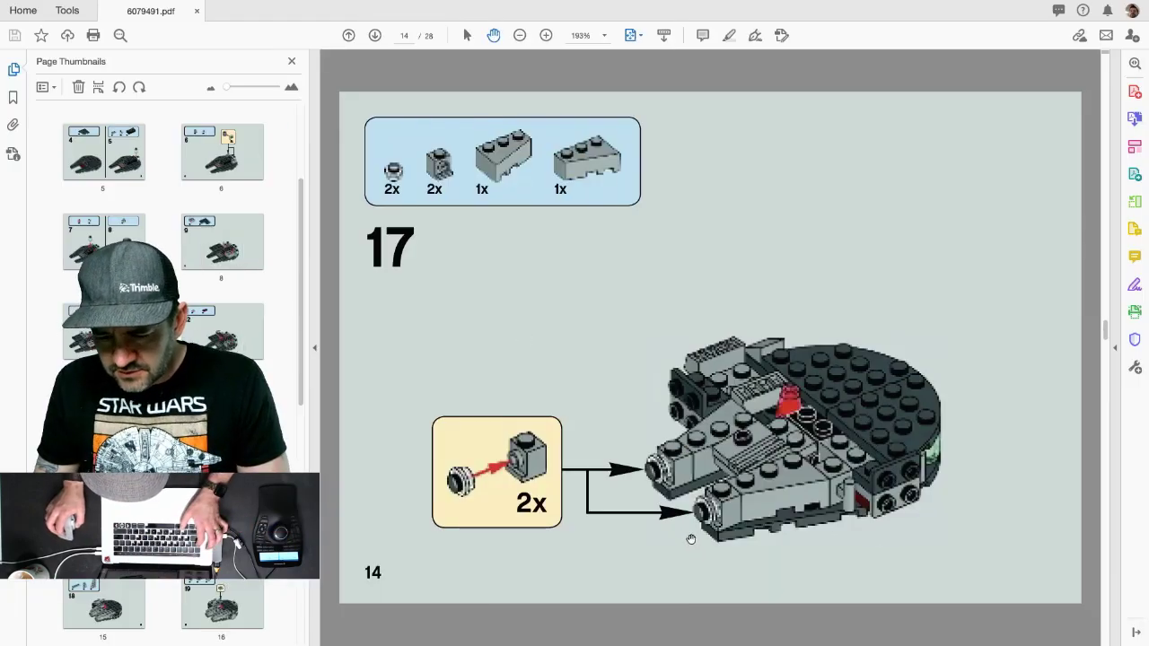
pyautogui.press('Right')
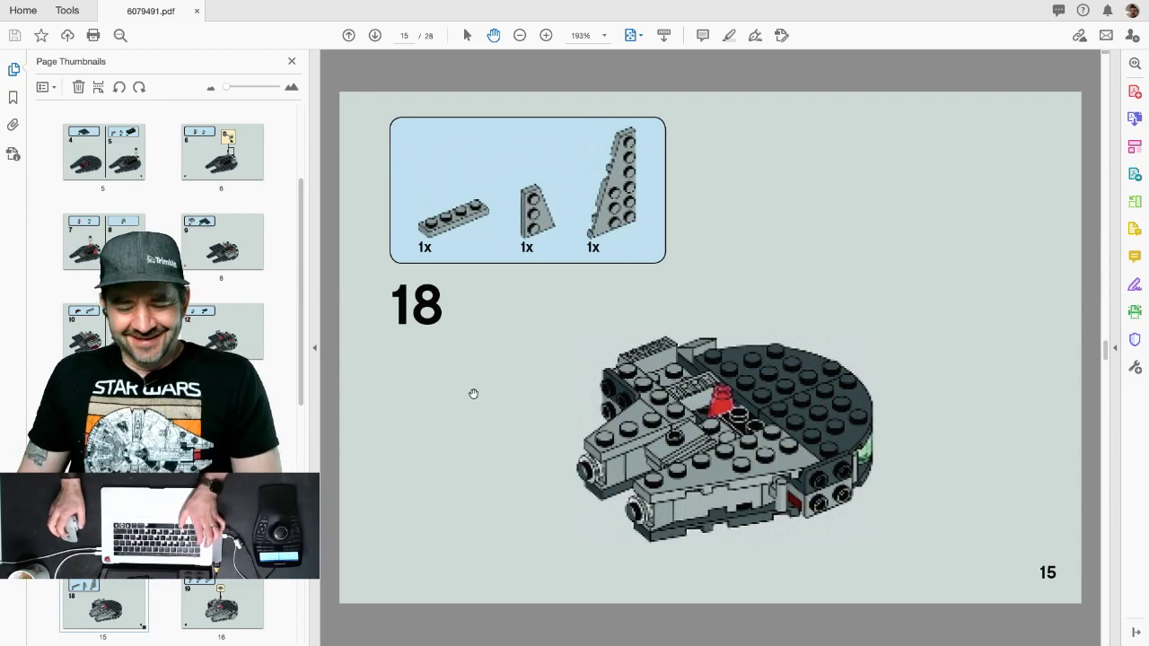
pyautogui.press('super+Tab')
pyautogui.press('super+Tab')
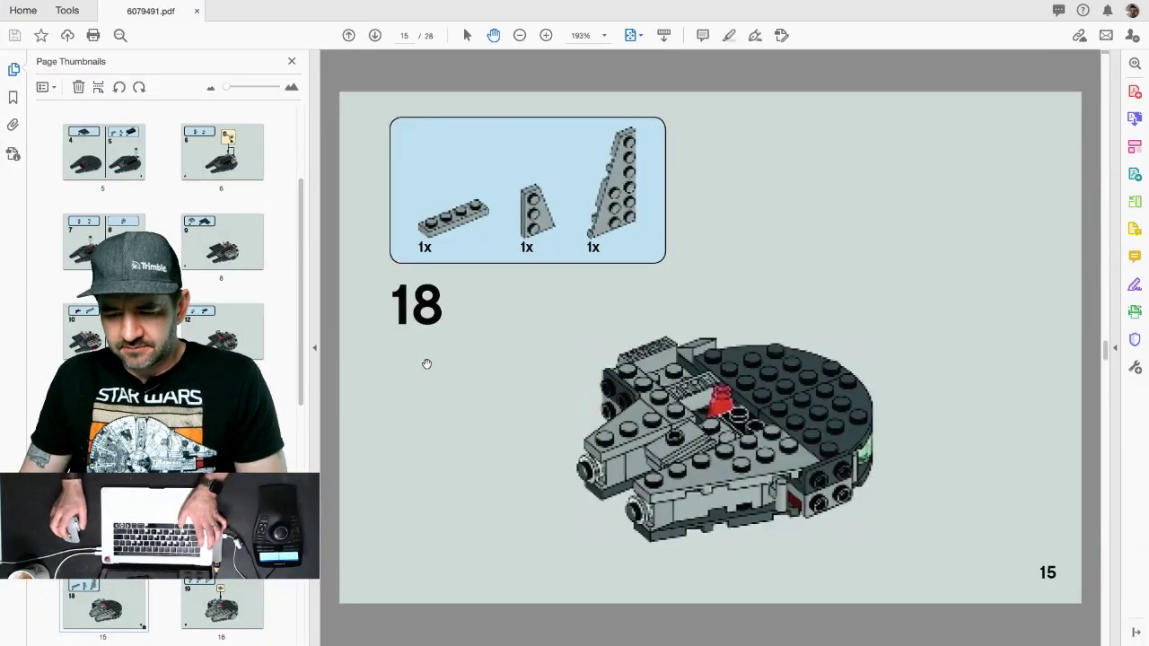
# - Switch back to SketchUp and copy the light grey 1x4 plate about 141.02 m from the parts layout onto the Falcon, beside the side bracket
pyautogui.press('super+Tab')
pyautogui.scroll(-5, 372, 326)
pyautogui.scroll(10, 367, 340)
pyautogui.click(359, 346)
pyautogui.press('m')
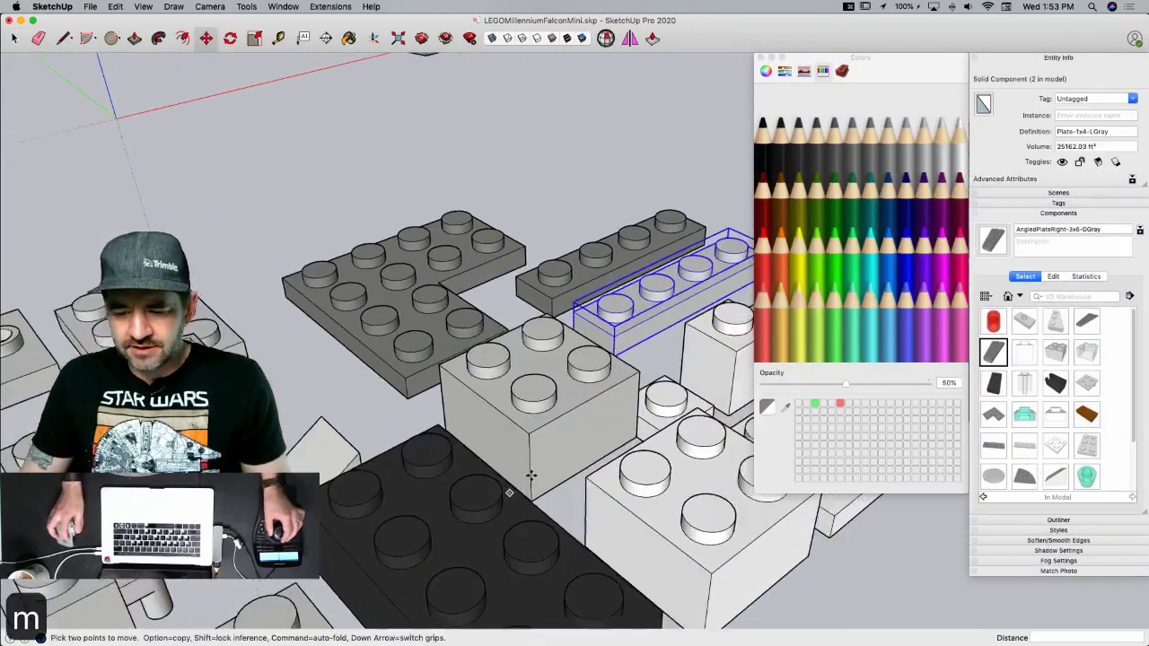
pyautogui.click(567, 411)
pyautogui.press('alt')
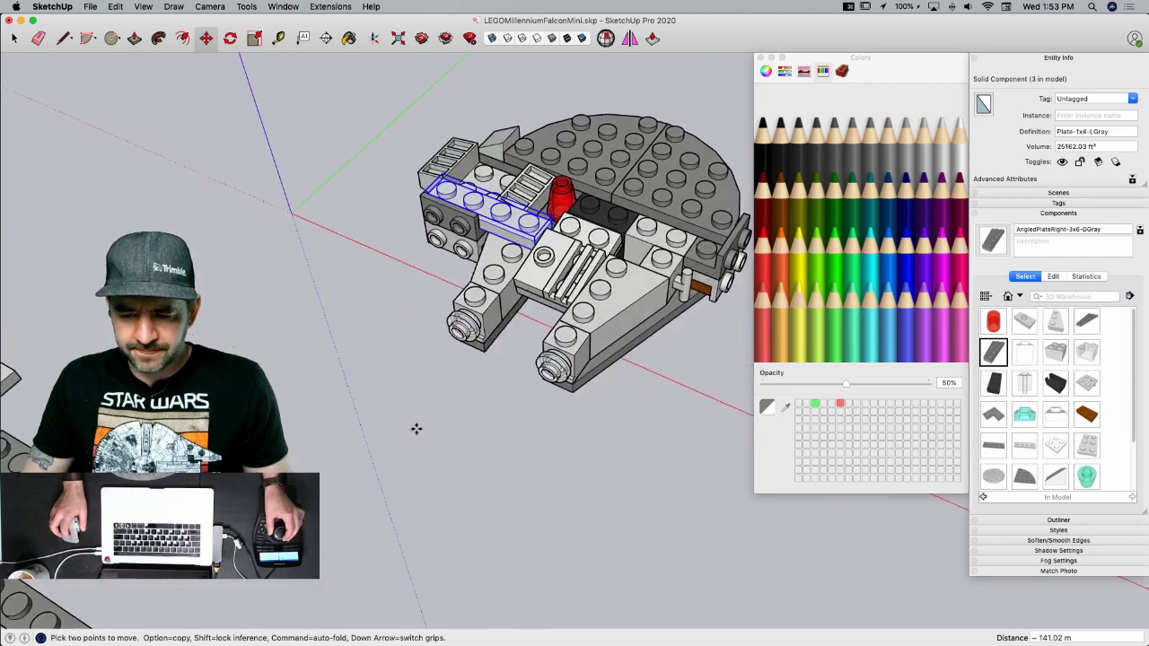
pyautogui.press('space')
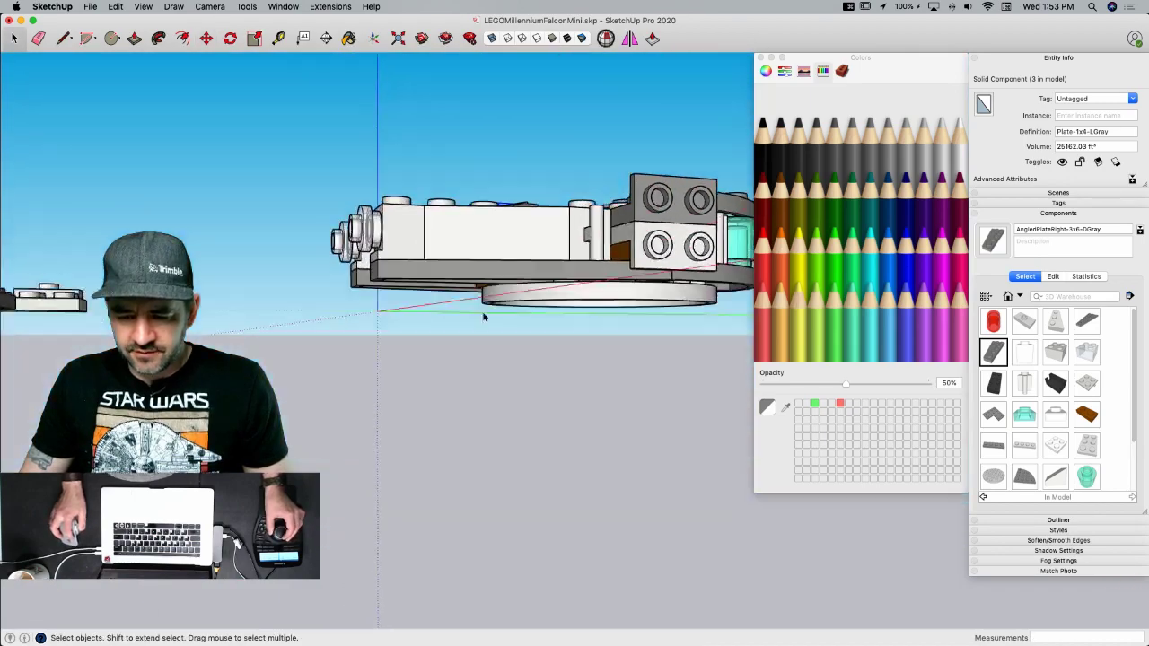
# - Copy the dark grey left angled 3x6 plate from under the mandible up onto the top of that mandible's bricks
pyautogui.click(396, 364)
pyautogui.press('m')
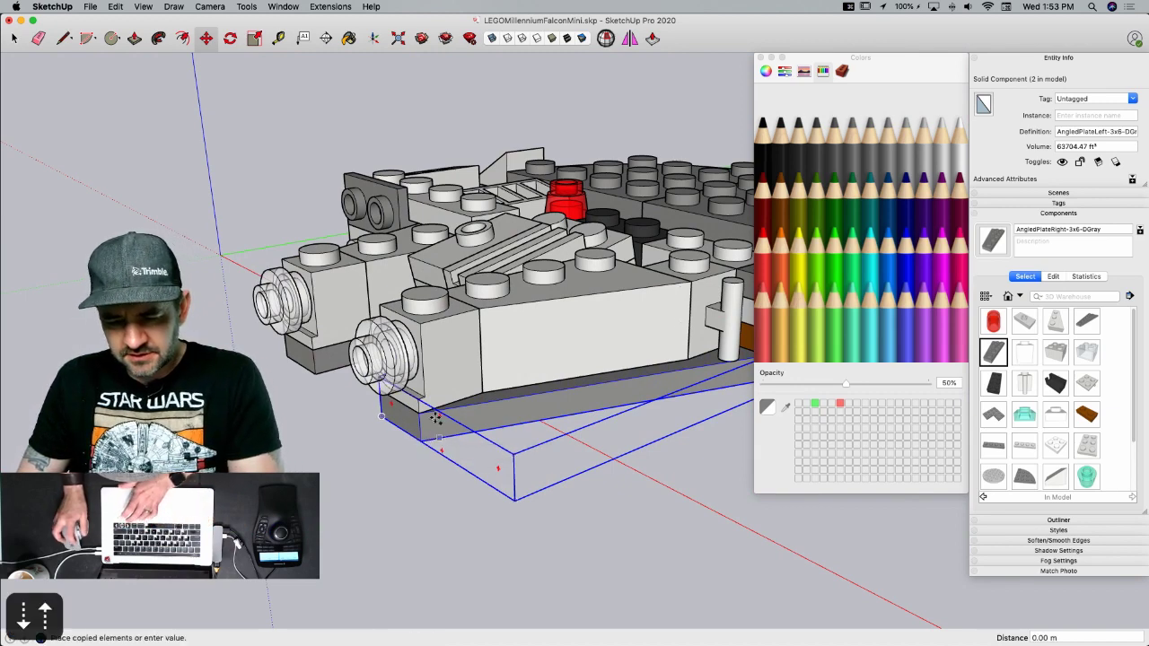
pyautogui.press('Escape')
pyautogui.press('space')
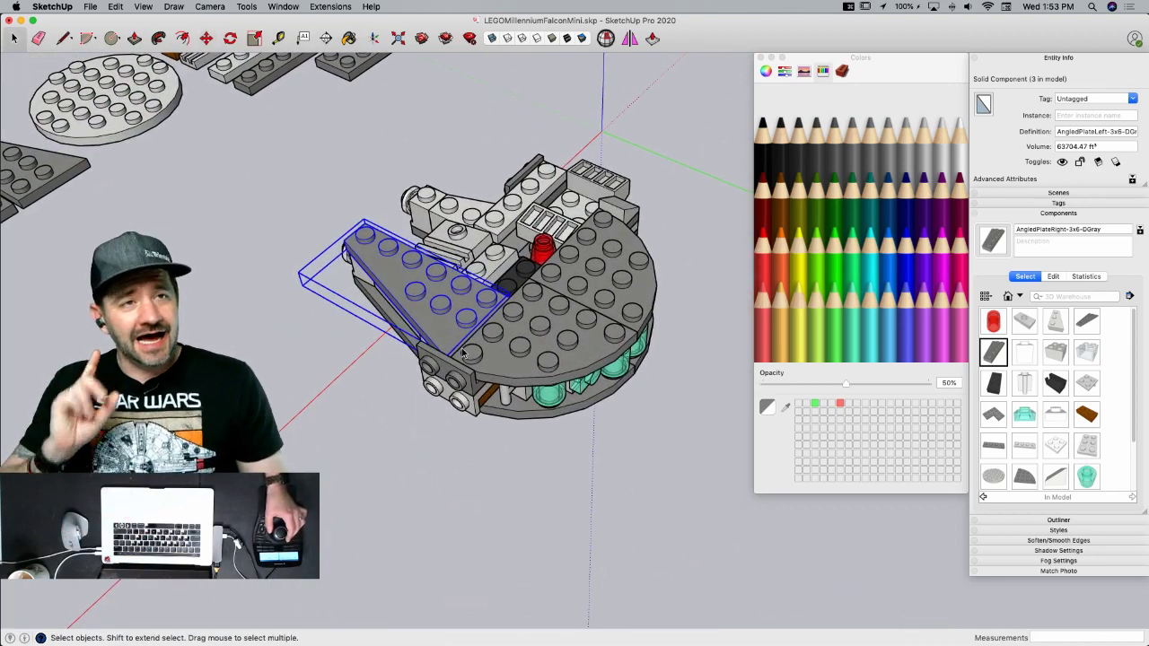
pyautogui.moveTo(462, 353); pyautogui.dragTo(378, 338, button='middle')
pyautogui.scroll(4, 378, 338)
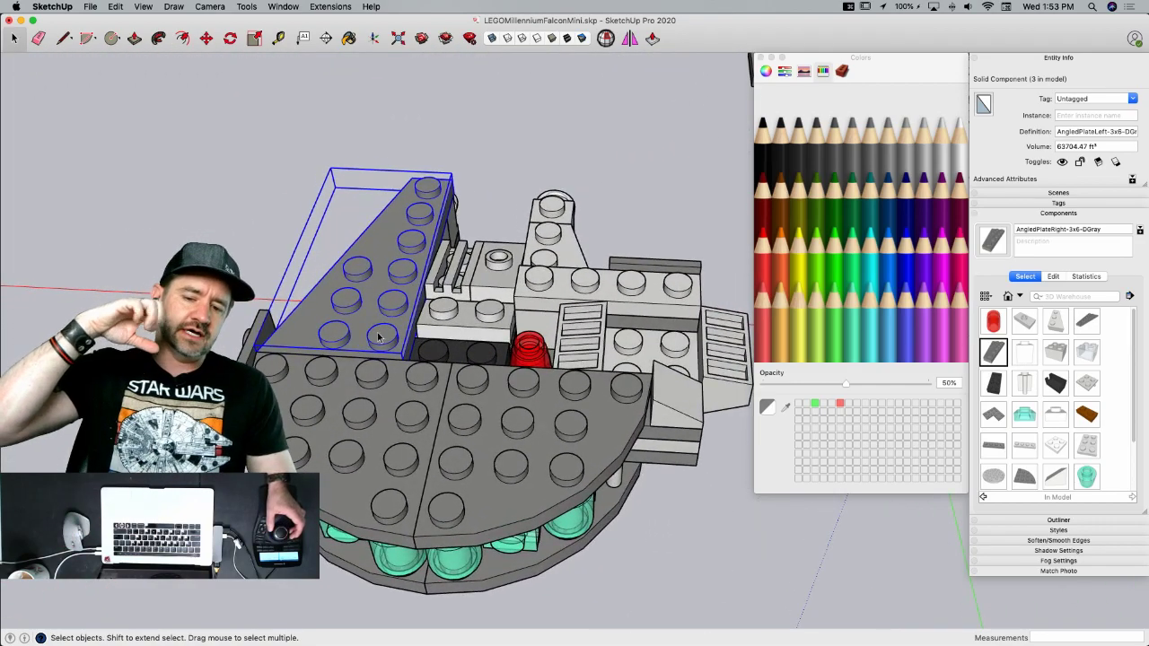
pyautogui.moveTo(378, 338); pyautogui.dragTo(377, 338, button='middle')
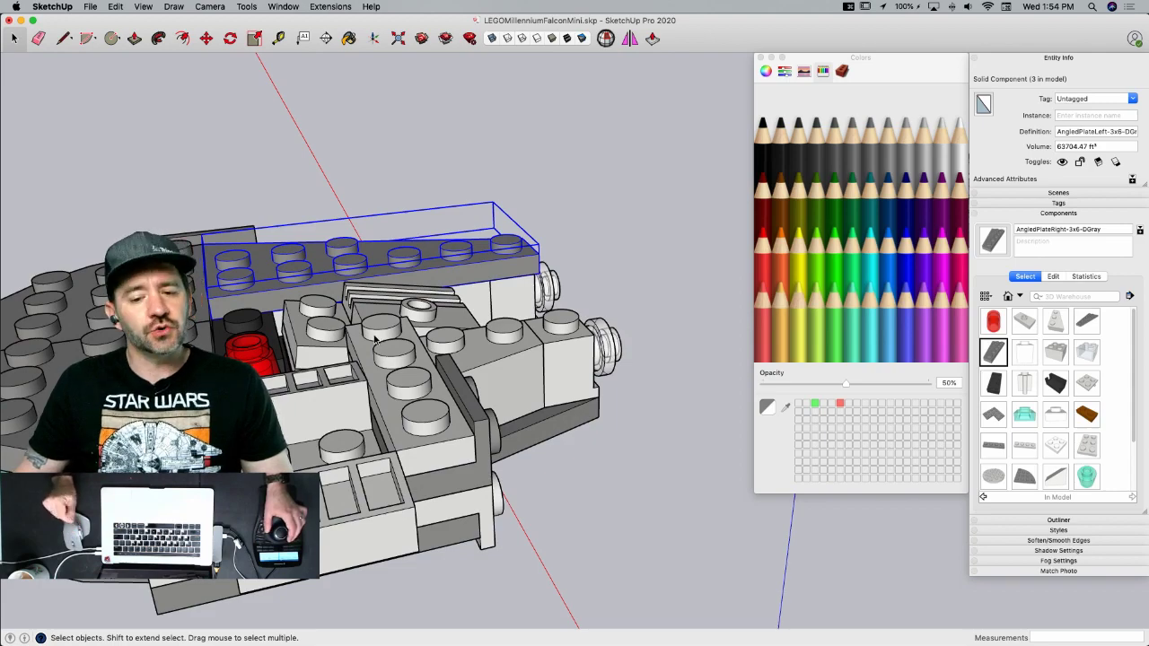
pyautogui.moveTo(375, 338); pyautogui.dragTo(354, 439, button='middle')
pyautogui.press('m')
pyautogui.press('alt')
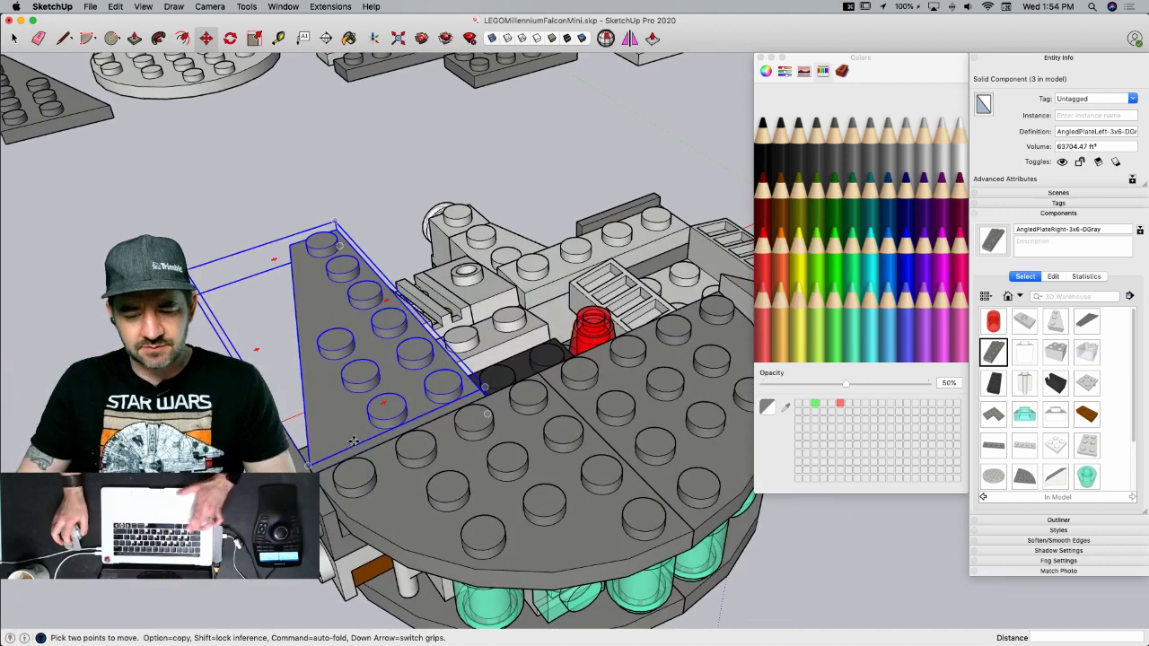
pyautogui.click(354, 441)
pyautogui.scroll(-3, 510, 308)
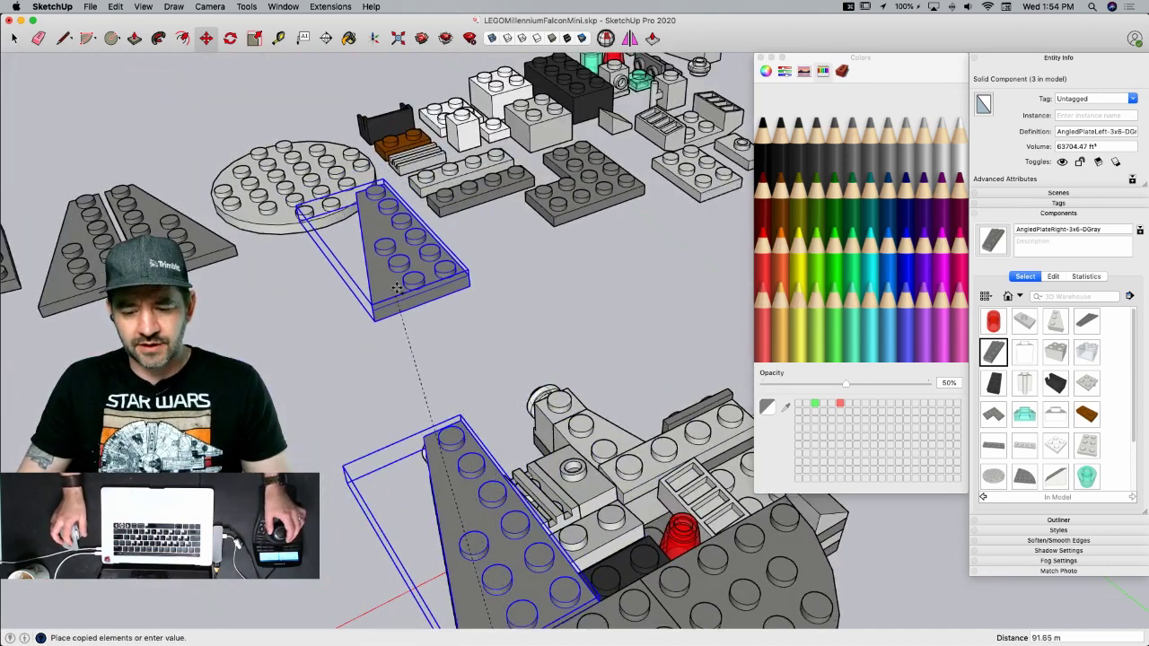
pyautogui.press('space')
# - Make the angled plate on top of the mandible unique and rename its definition AngledPlateLeft-3x6-LGray
pyautogui.scroll(1, 449, 554)
pyautogui.rightClick(449, 554)
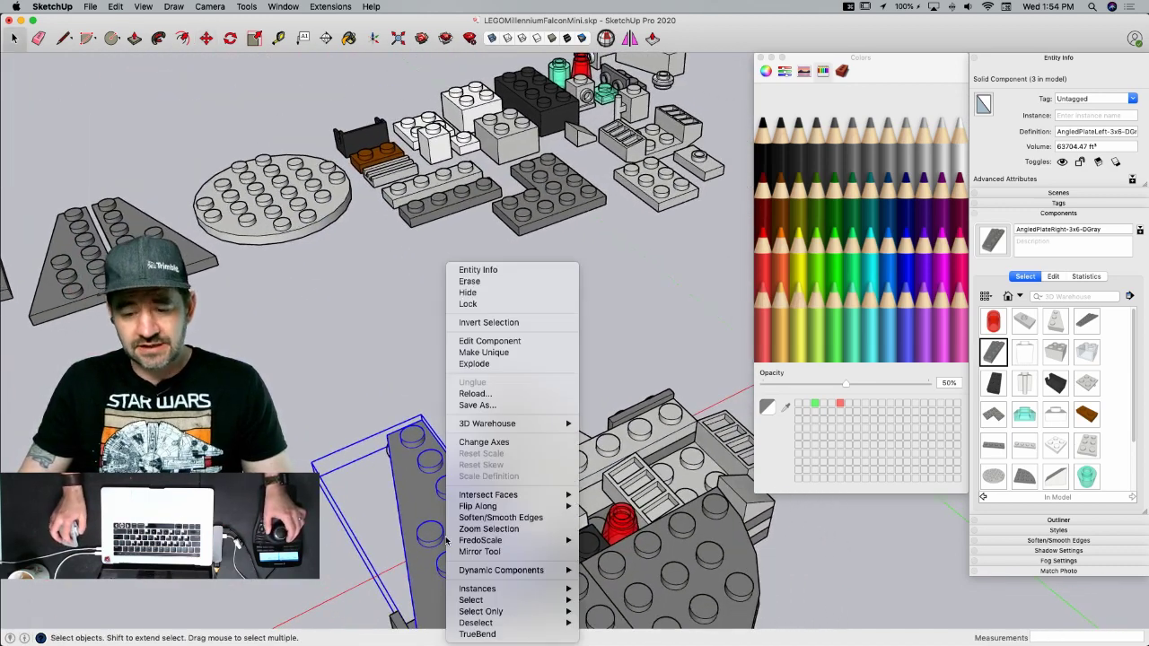
pyautogui.click(497, 353)
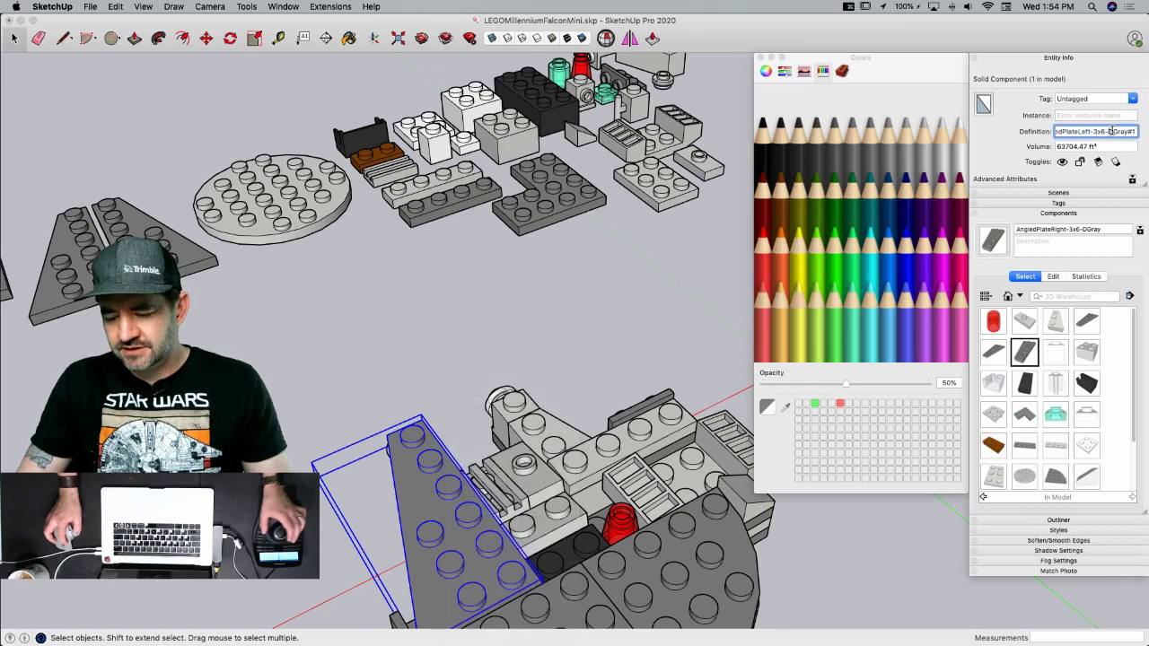
pyautogui.write('L')
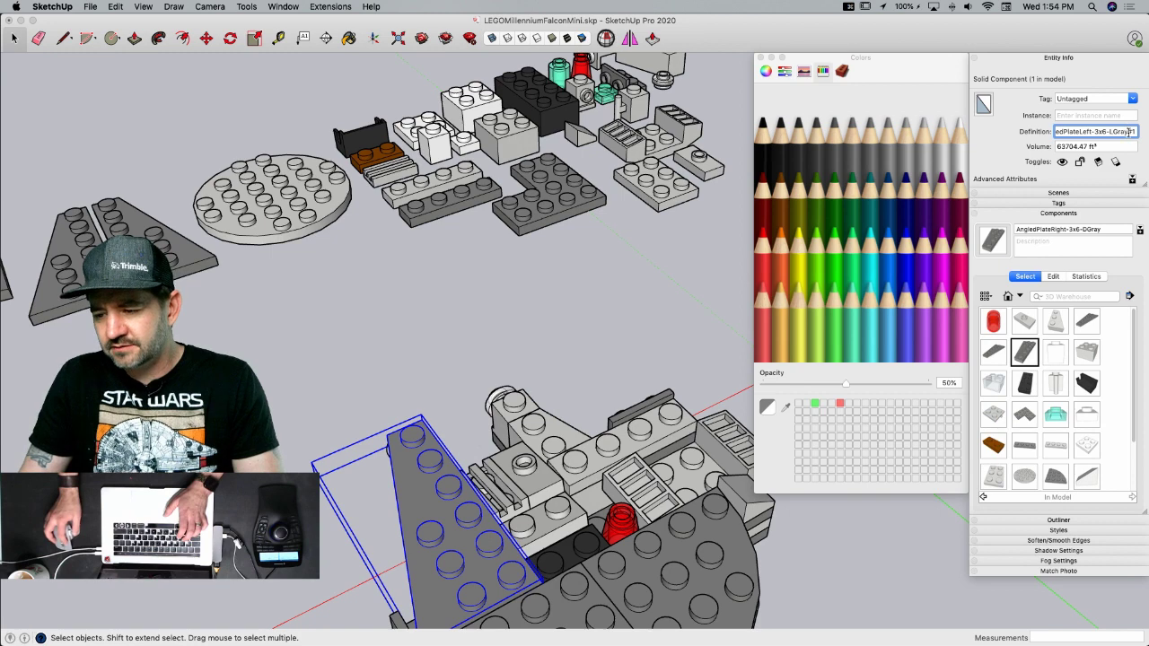
pyautogui.press('BackSpace')
pyautogui.press('Return')
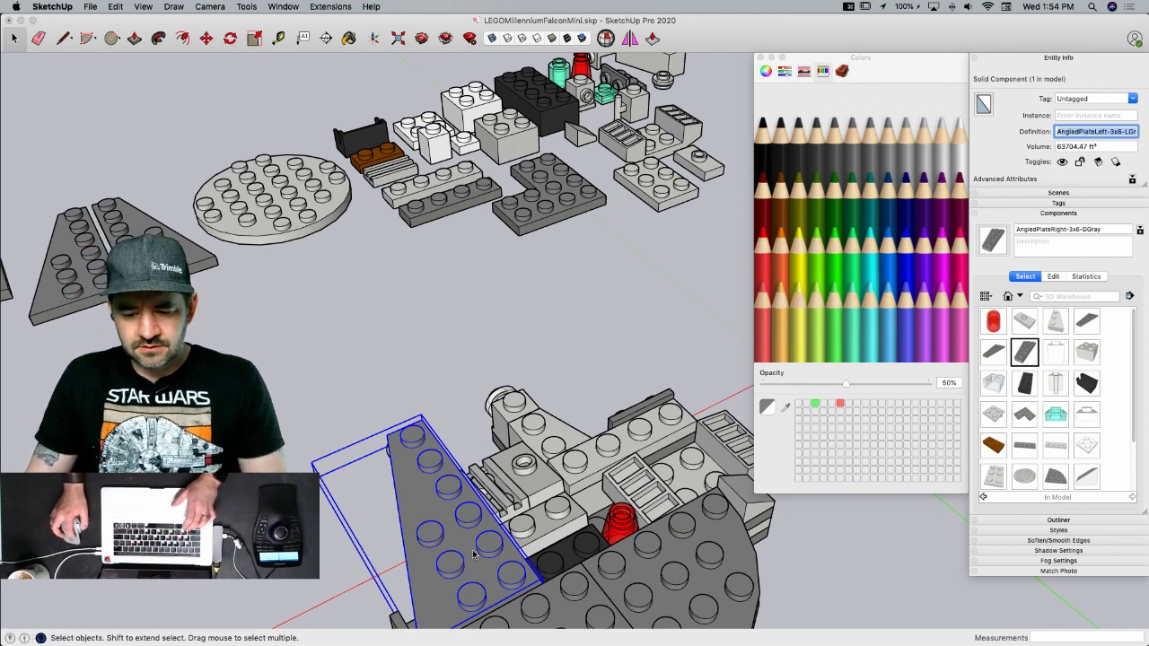
# - Paint all geometry inside the AngledPlateLeft-3x6-LGray component with the light grey colour already used in the model
pyautogui.tripleClick(473, 555)
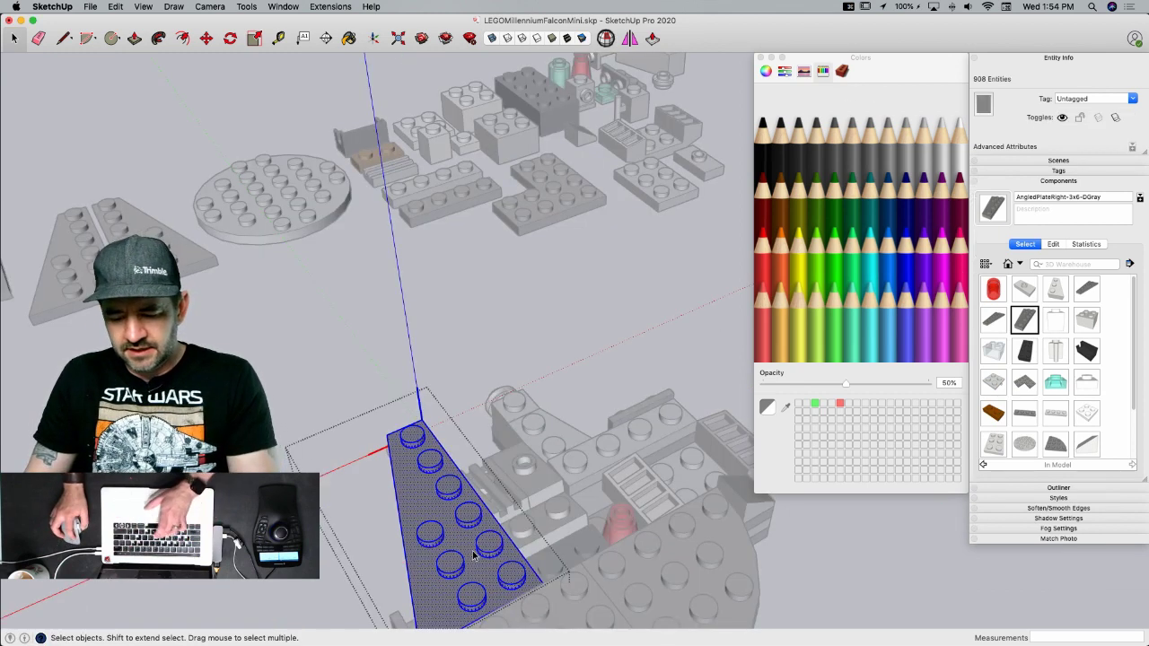
pyautogui.press('b')
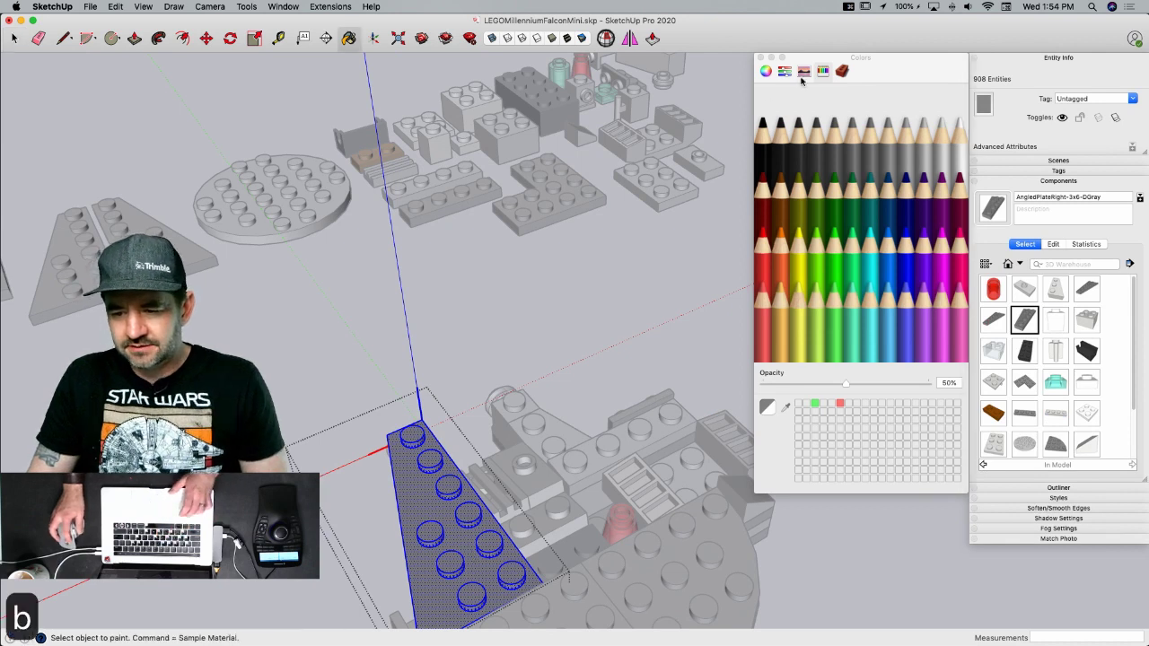
pyautogui.click(842, 71)
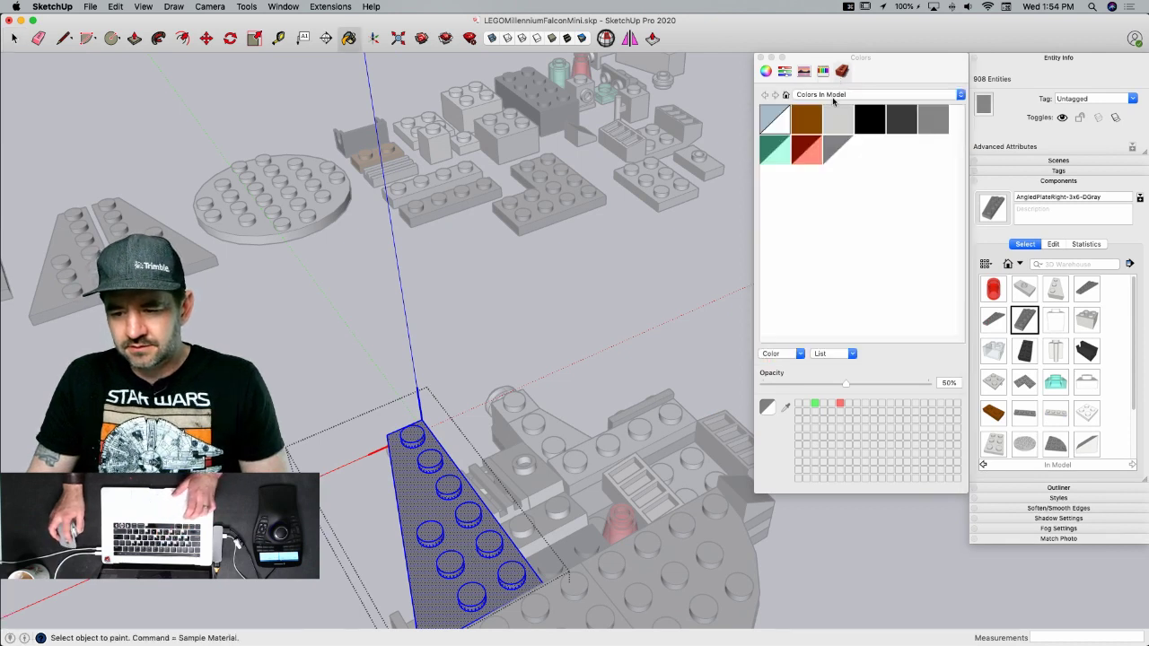
pyautogui.click(471, 555)
pyautogui.press('space')
pyautogui.click(360, 535)
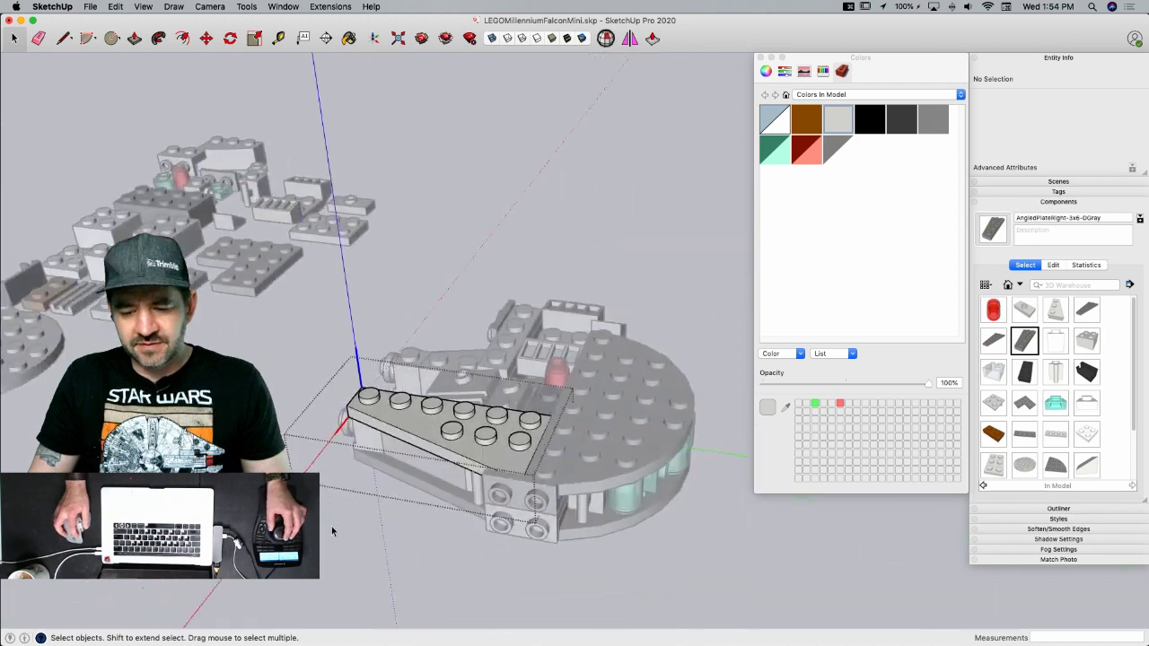
# - Copy the light grey left angled plate from the mandible into the parts layout beside the dark grey angled plates
pyautogui.click(444, 443)
pyautogui.press('m')
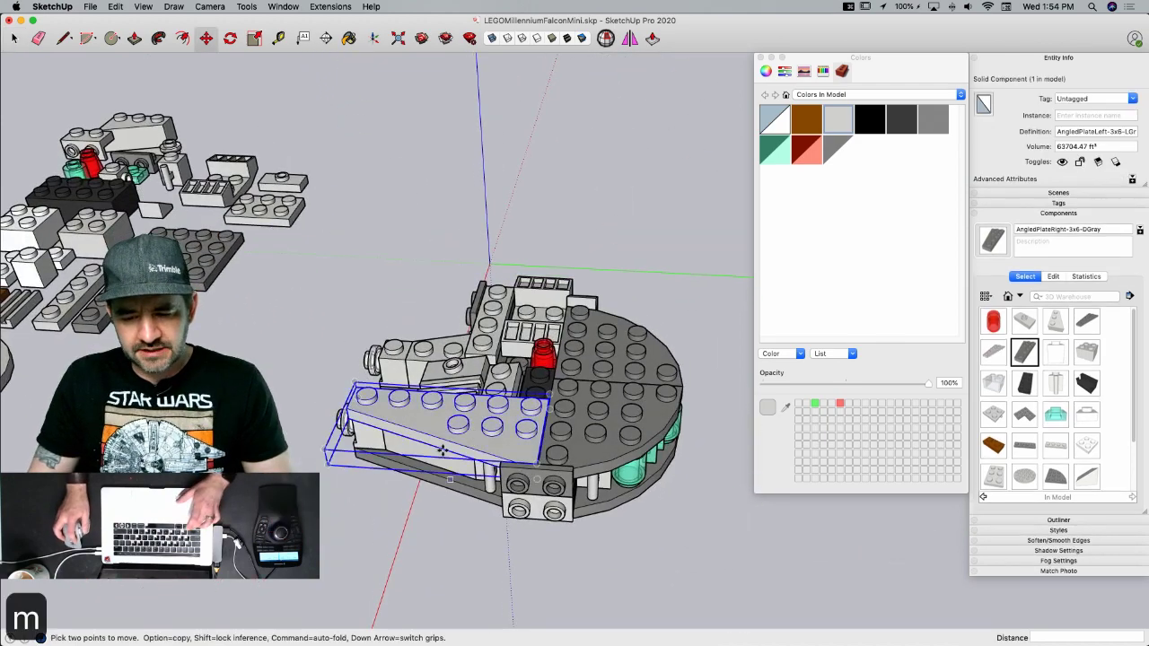
pyautogui.keyDown('alt'); pyautogui.click(452, 450); pyautogui.keyUp('alt')
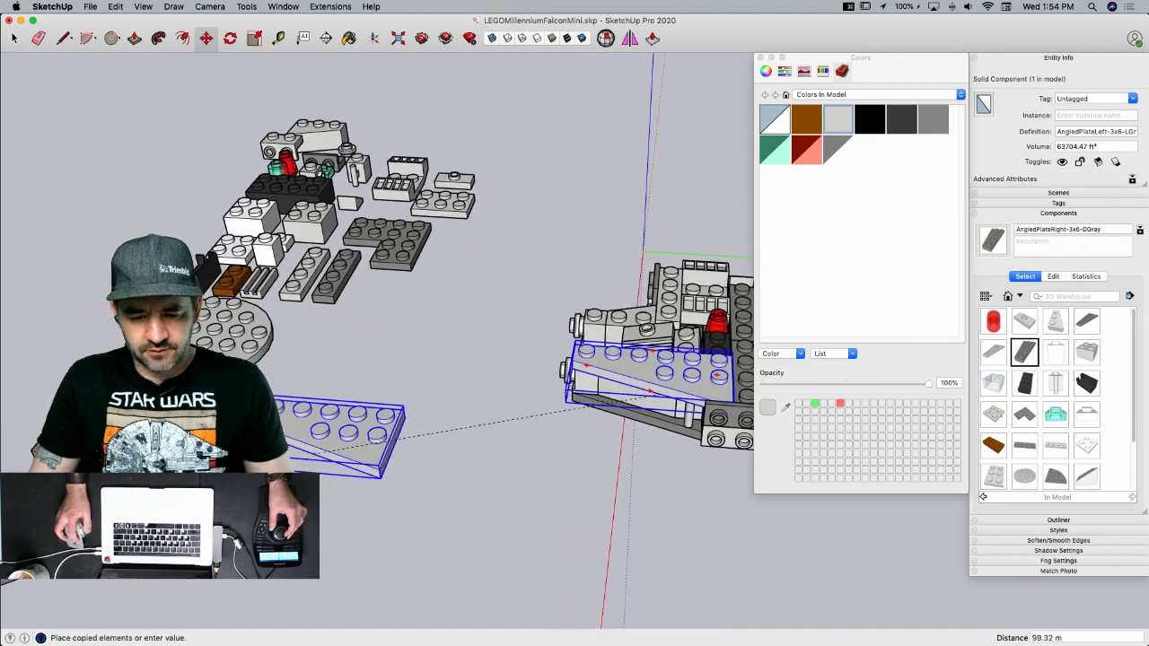
pyautogui.click(63, 398)
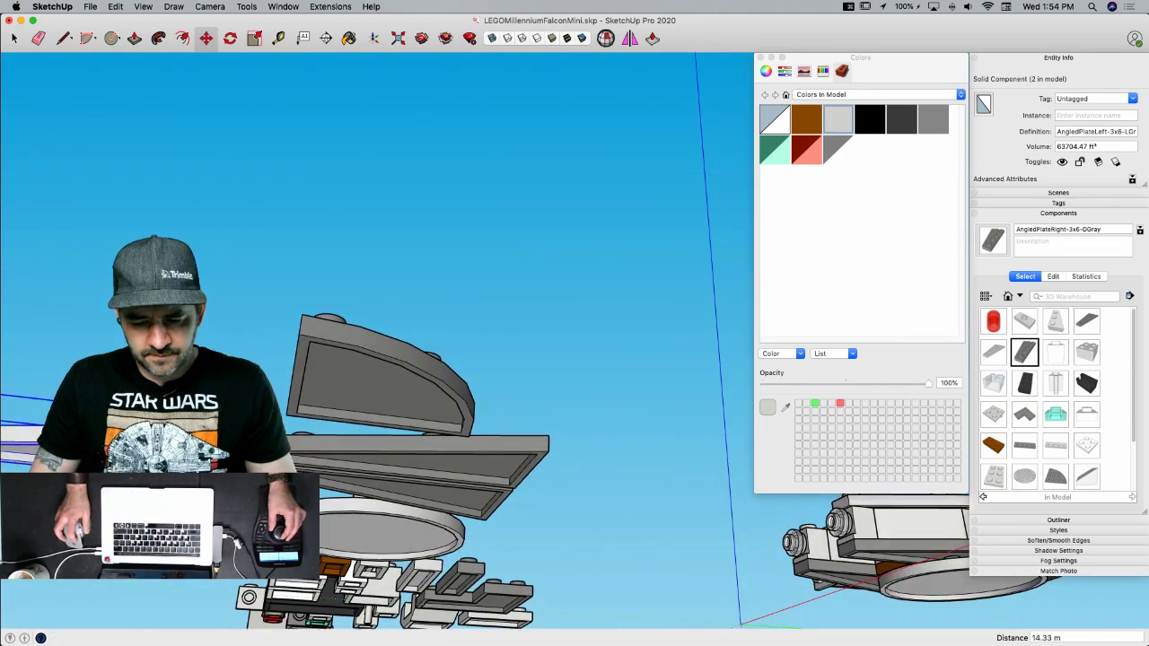
pyautogui.press('space')
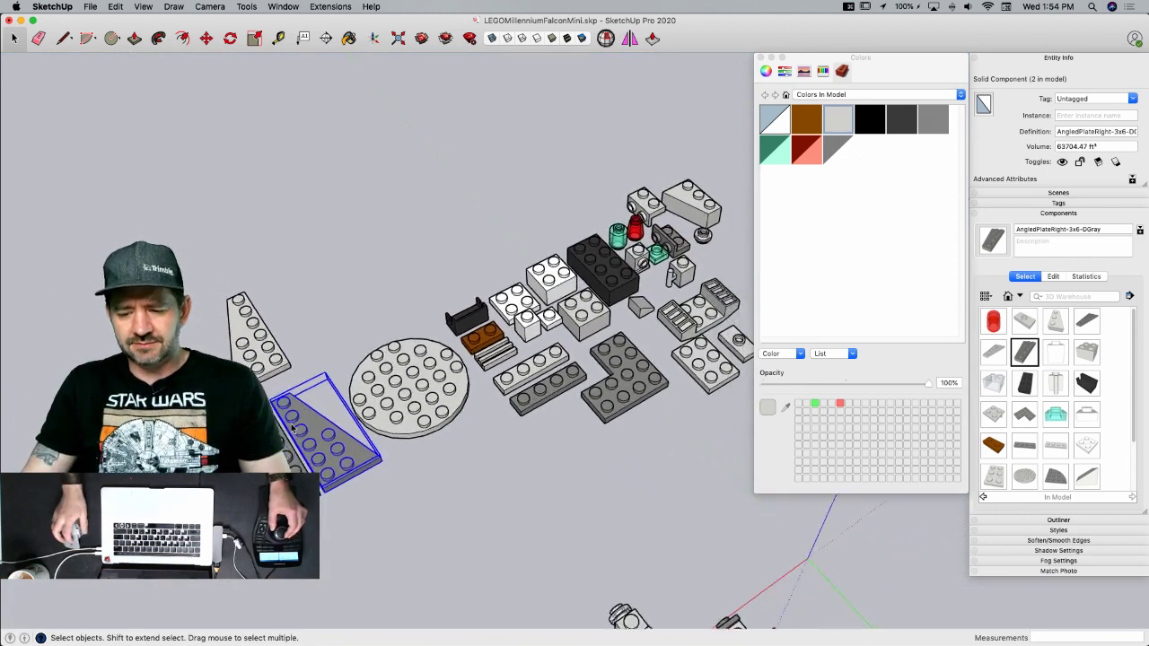
pyautogui.click(370, 420)
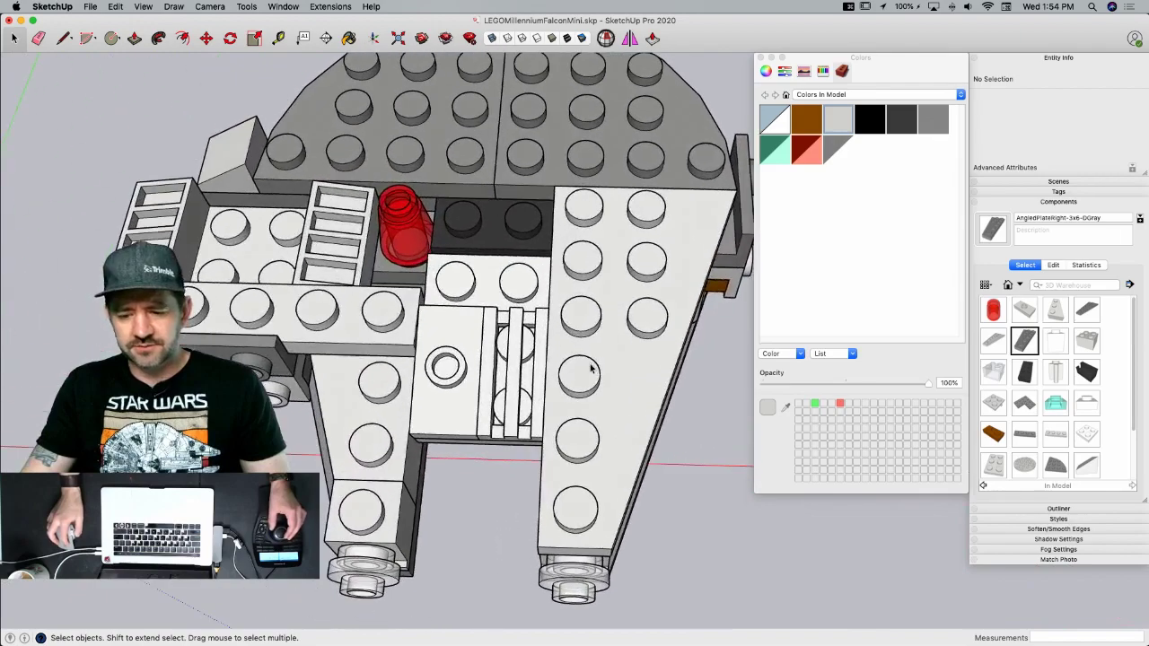
# - Copy the light grey angled plate 16 m across from its inner front corner to the other mandible
pyautogui.click(590, 368)
pyautogui.press('m')
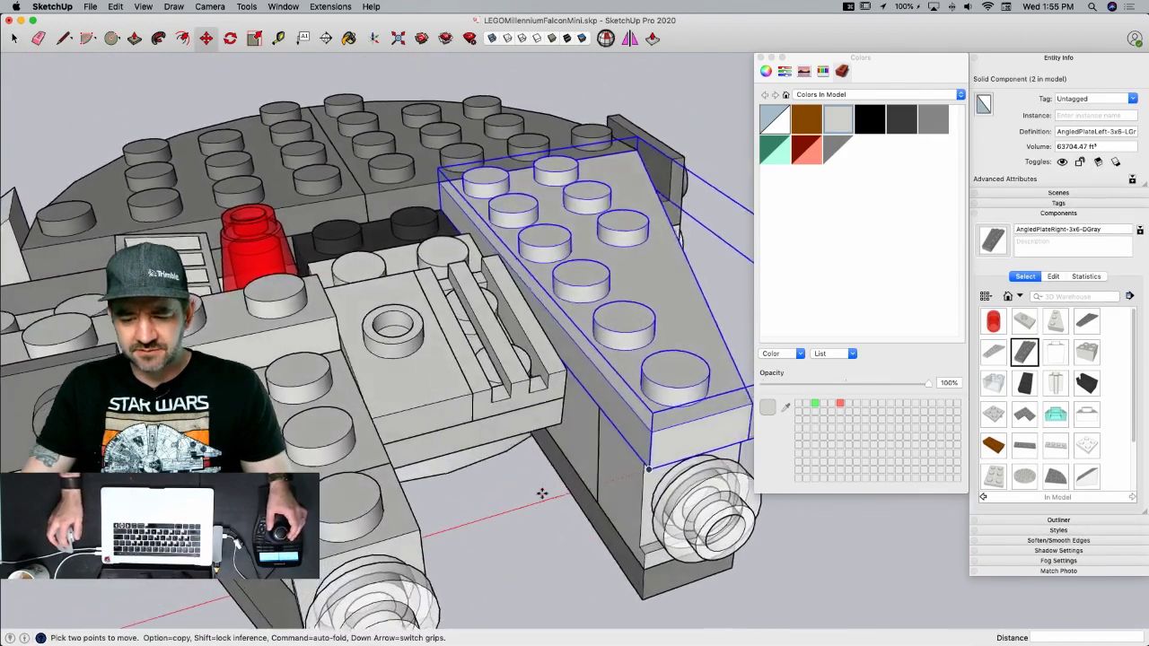
pyautogui.click(658, 452)
pyautogui.press('alt')
pyautogui.click(428, 528)
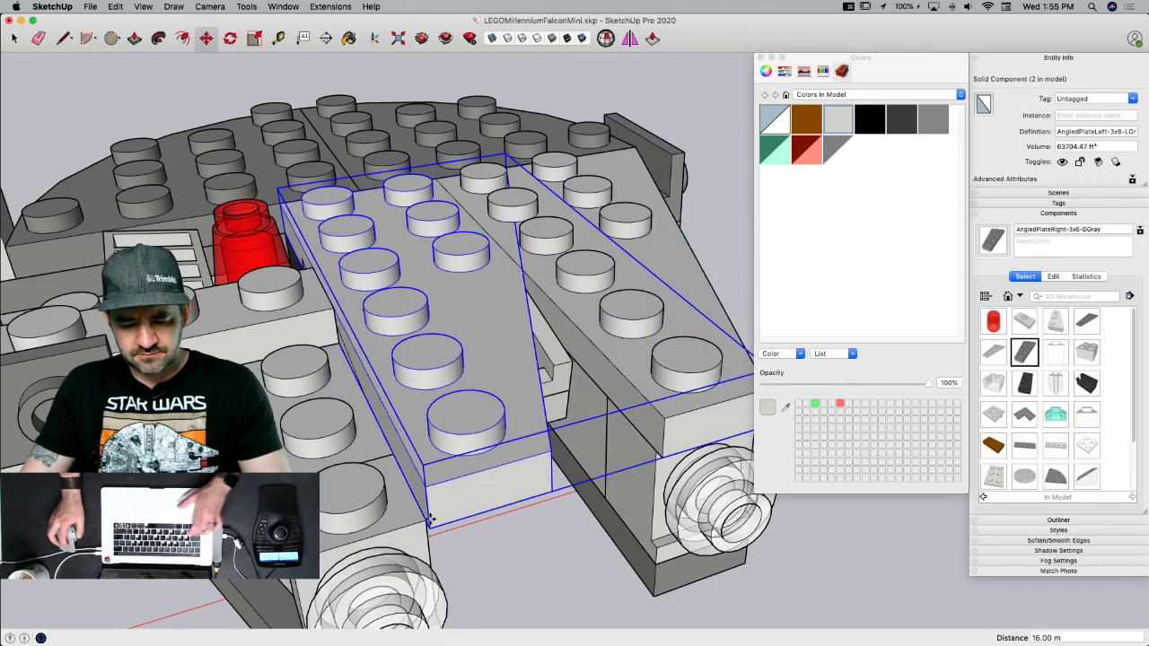
# - Mirror the copied angled plate along the red axis with the Scale tool so it lies over the second mandible
pyautogui.press('s')
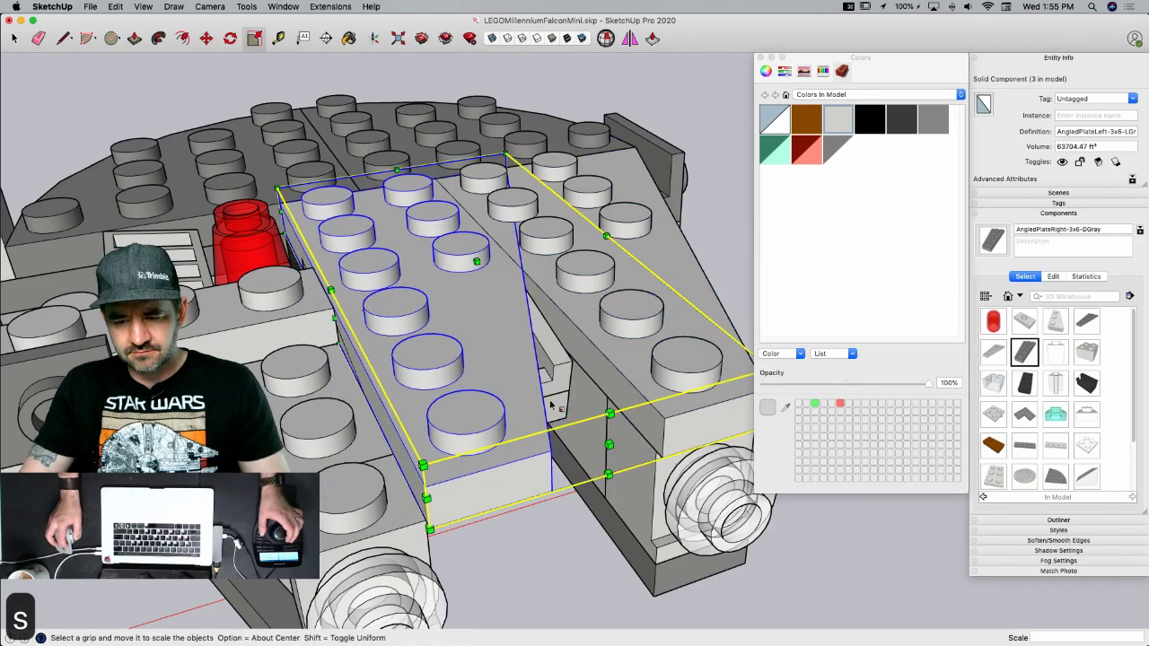
pyautogui.click(606, 260)
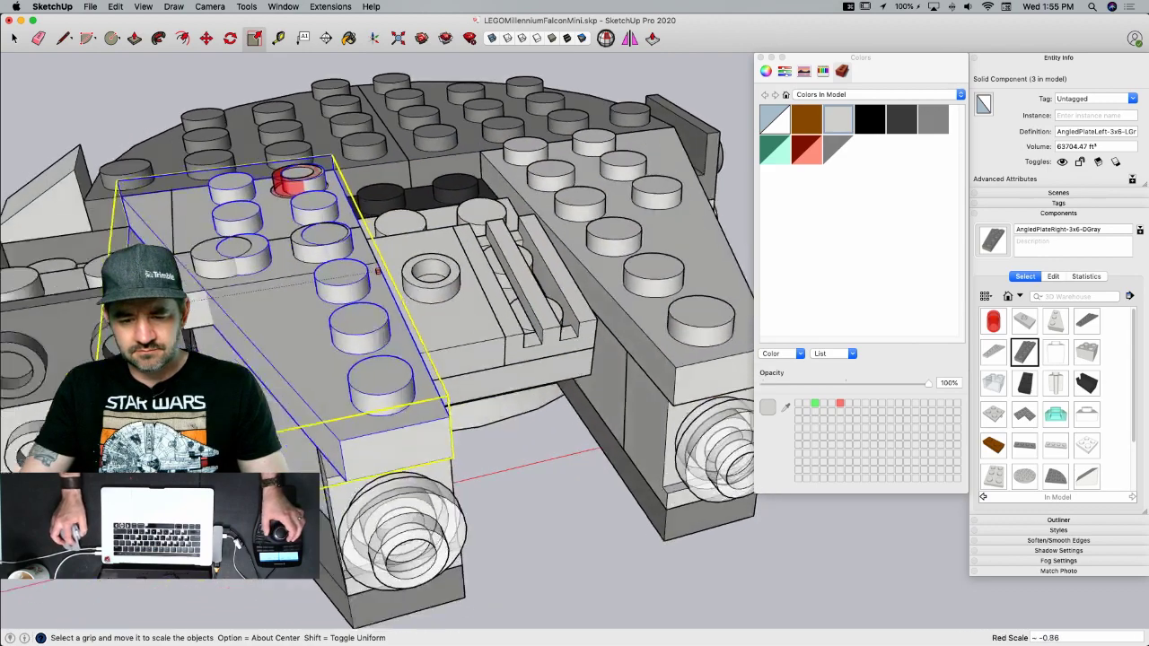
pyautogui.click(154, 280)
pyautogui.press('space')
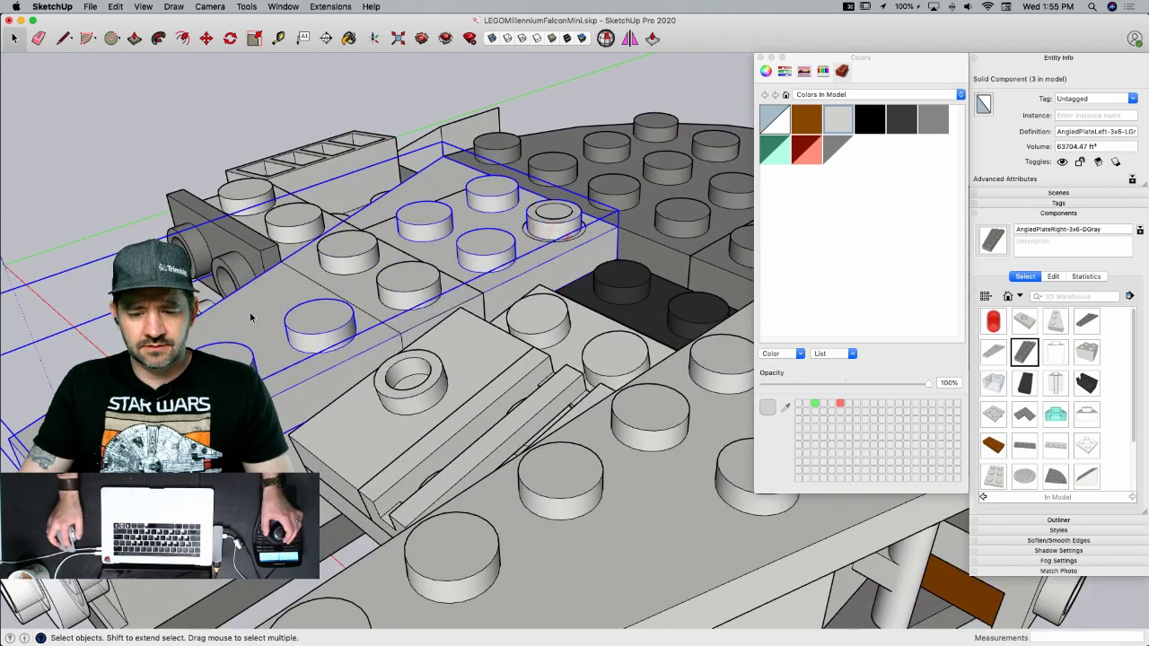
pyautogui.doubleClick(251, 317)
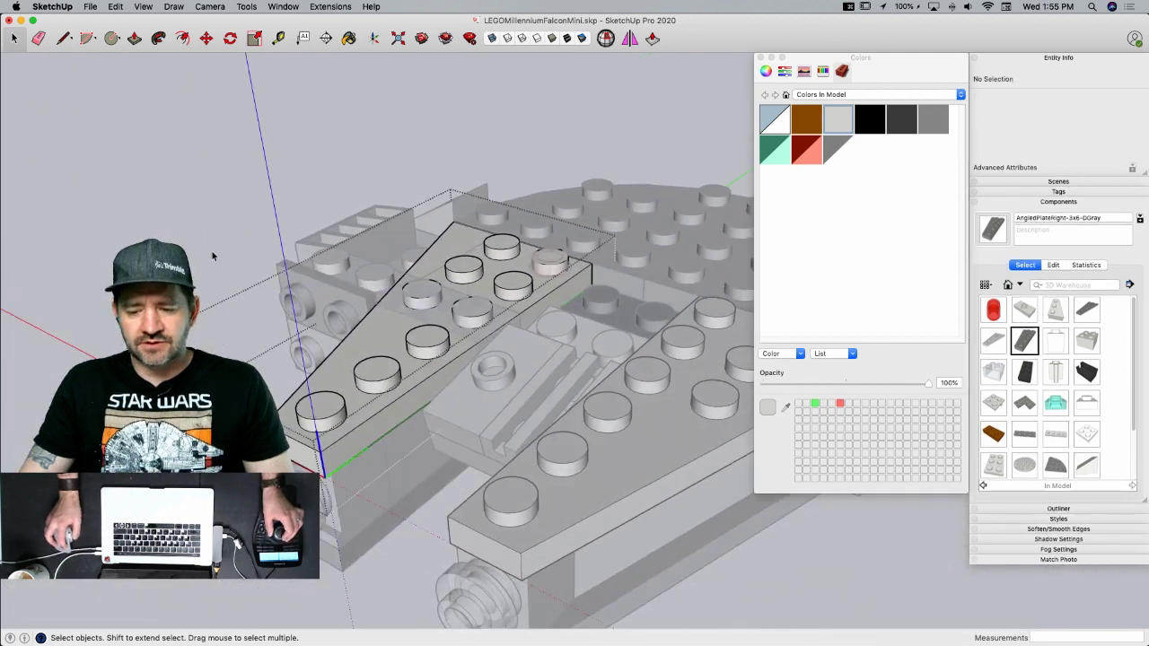
pyautogui.click(212, 252)
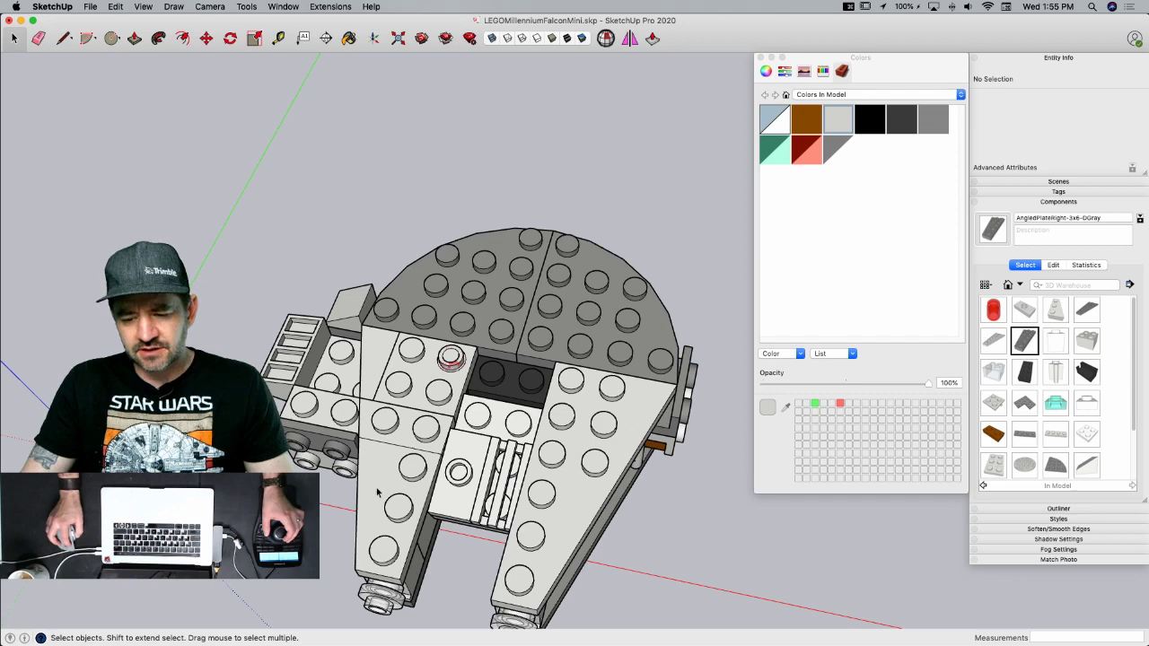
# - Make the mirrored angled plate unique and rename its definition AngledPlateRight-2x3-LGray
pyautogui.rightClick(375, 468)
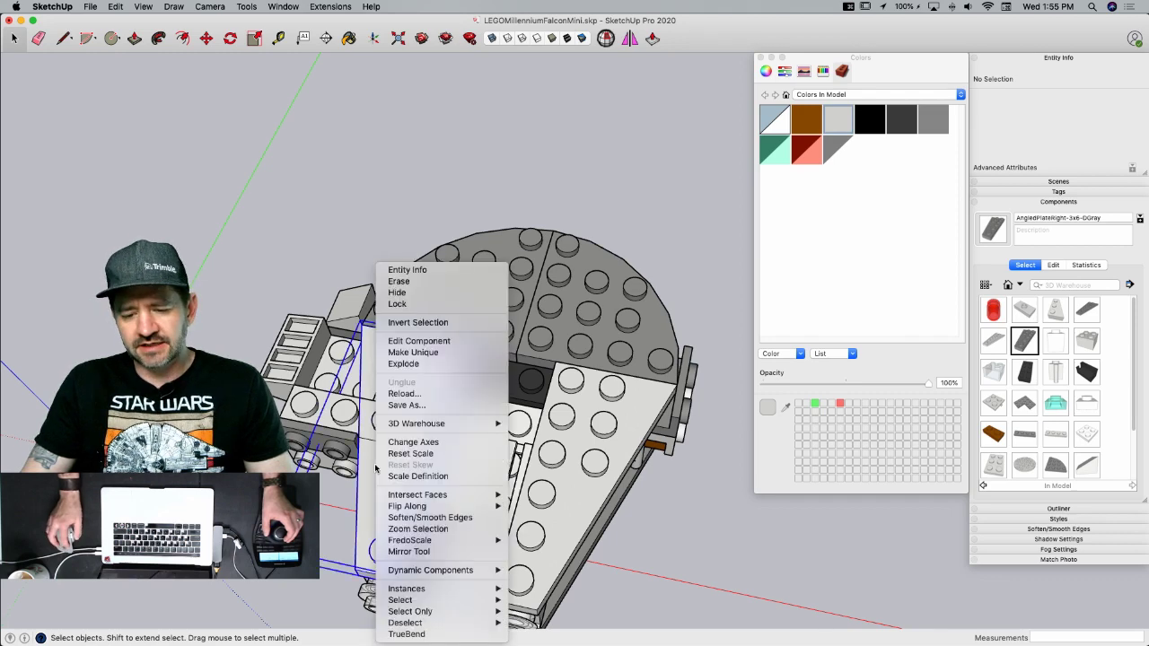
pyautogui.click(413, 352)
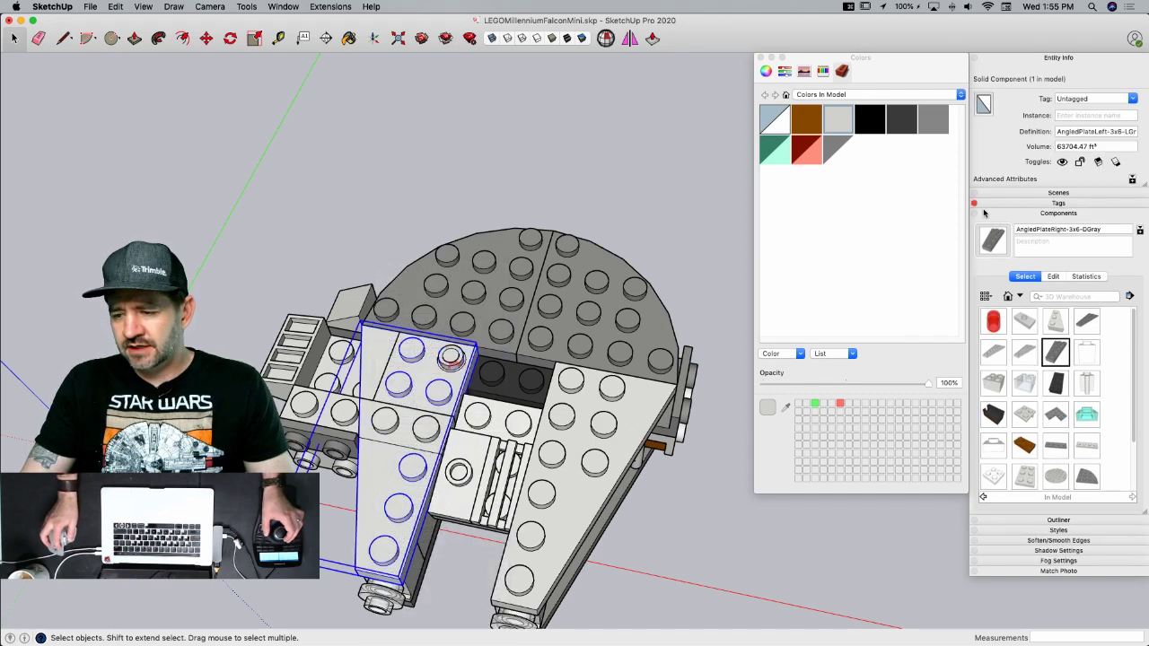
pyautogui.click(1060, 132)
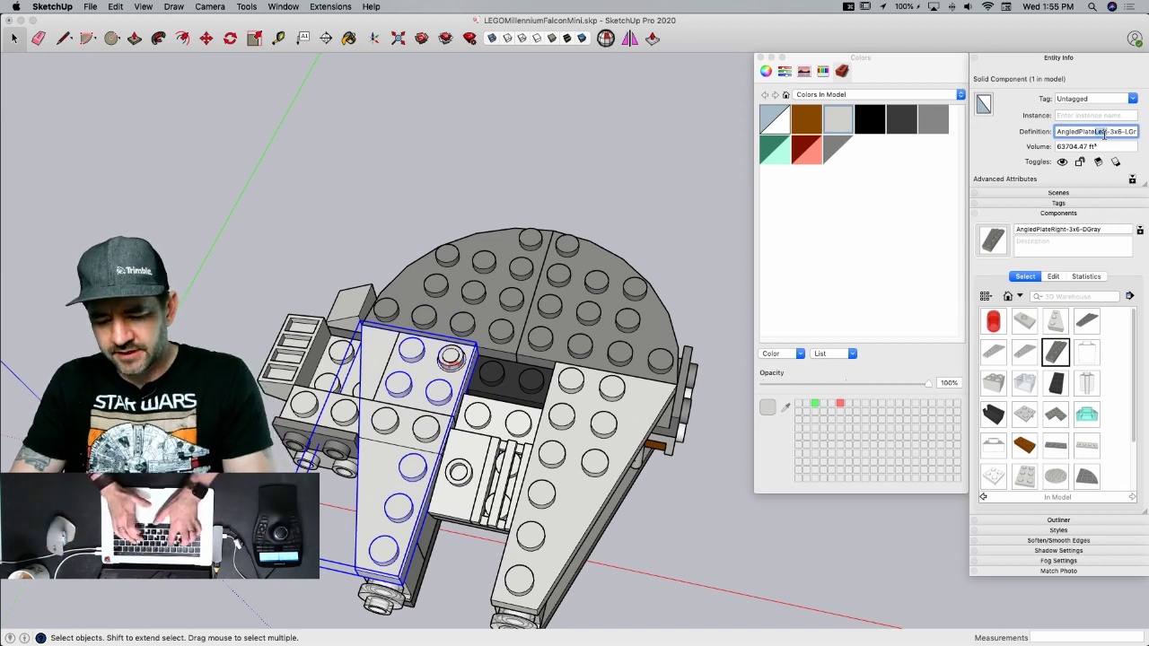
pyautogui.write('Right-')
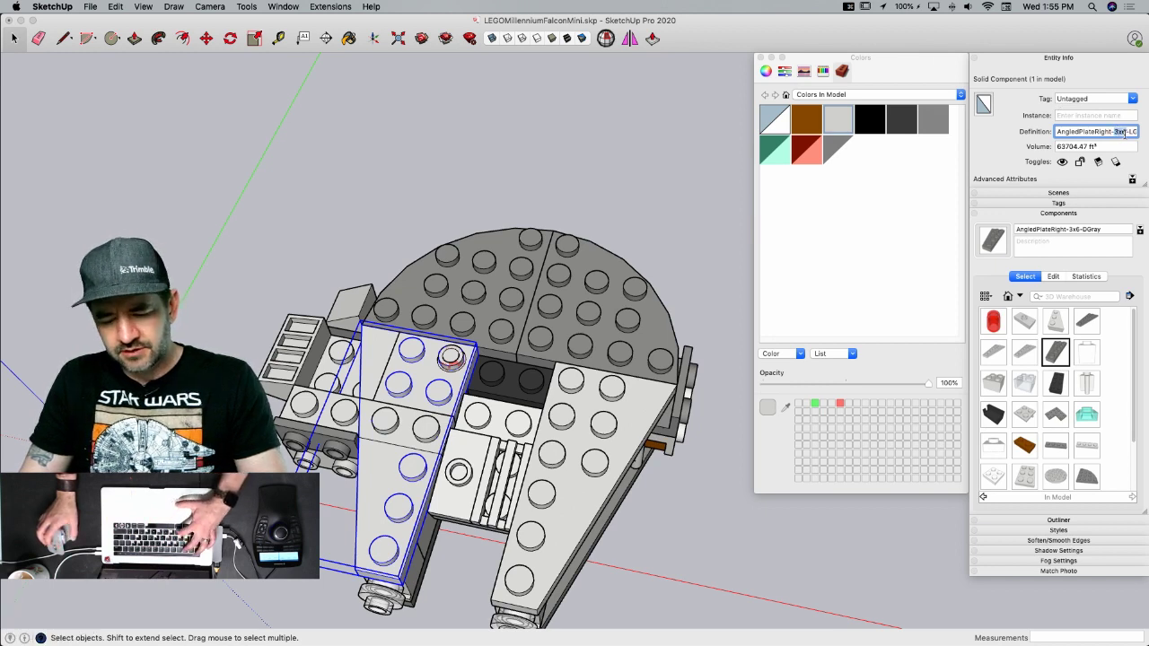
pyautogui.write('2x')
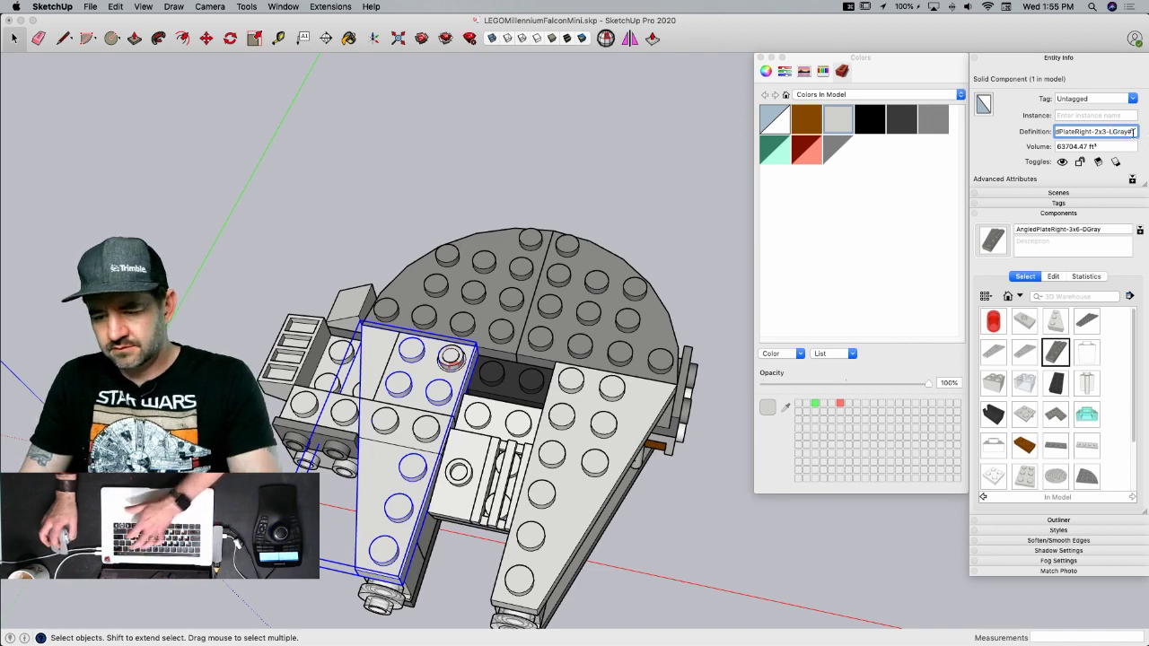
pyautogui.press('BackSpace')
pyautogui.press('BackSpace')
pyautogui.press('Return')
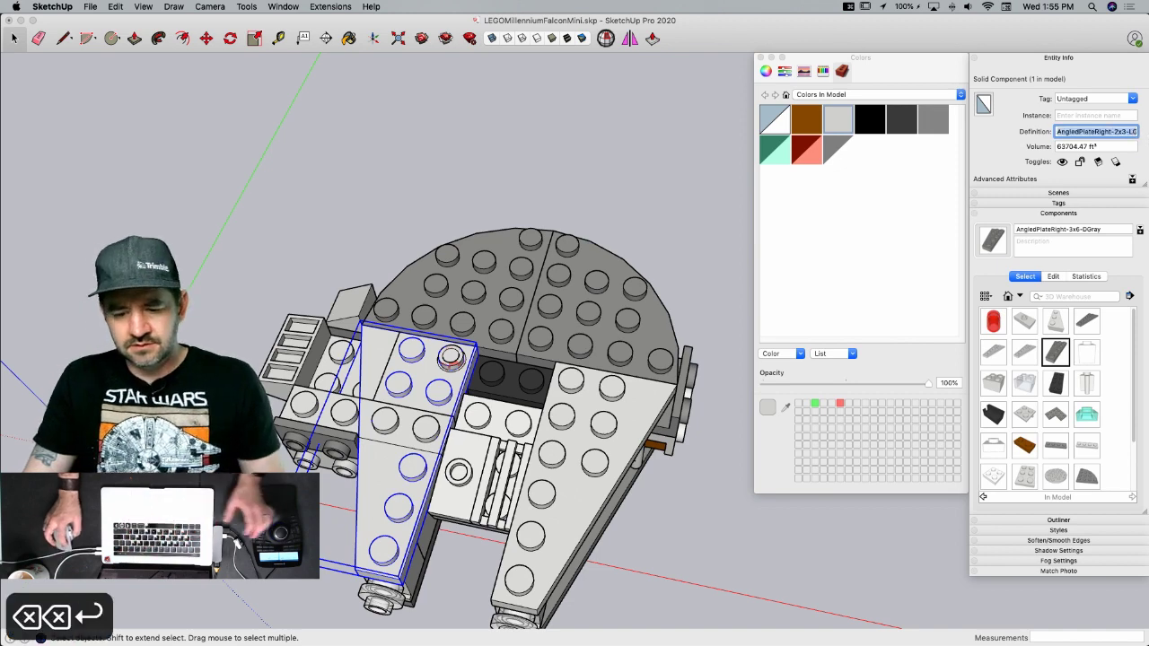
# - Open the AngledPlateRight-2x3-LGray component and erase the studs on its wider half
pyautogui.doubleClick(381, 490)
pyautogui.press('l')
pyautogui.scroll(4, 404, 441)
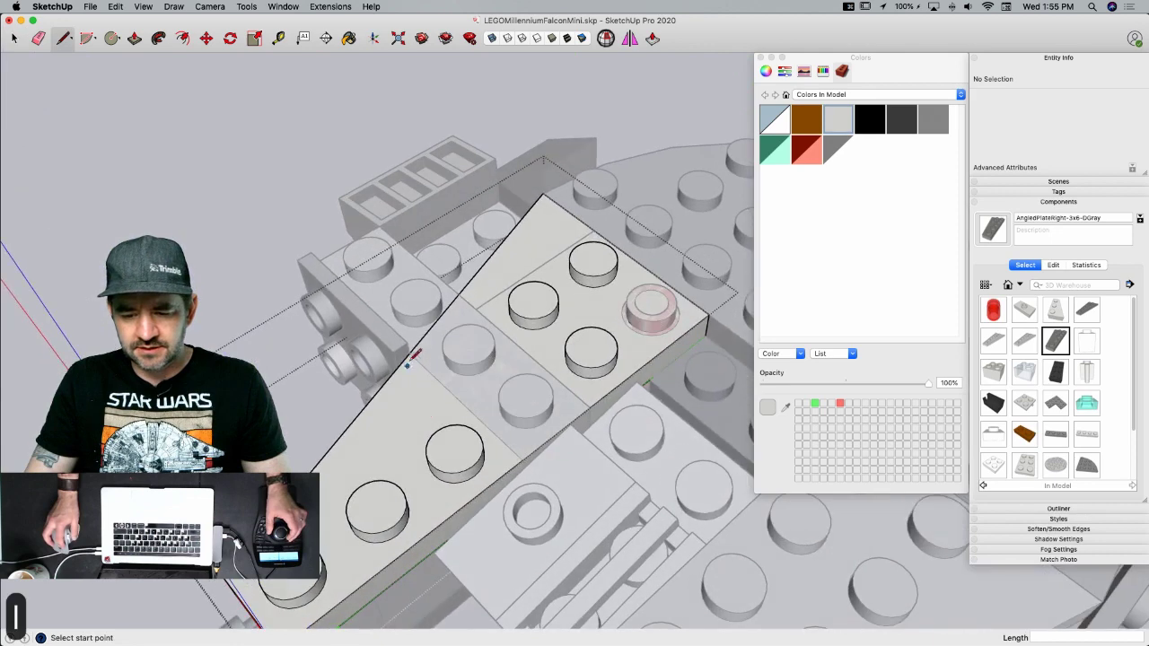
pyautogui.press('e')
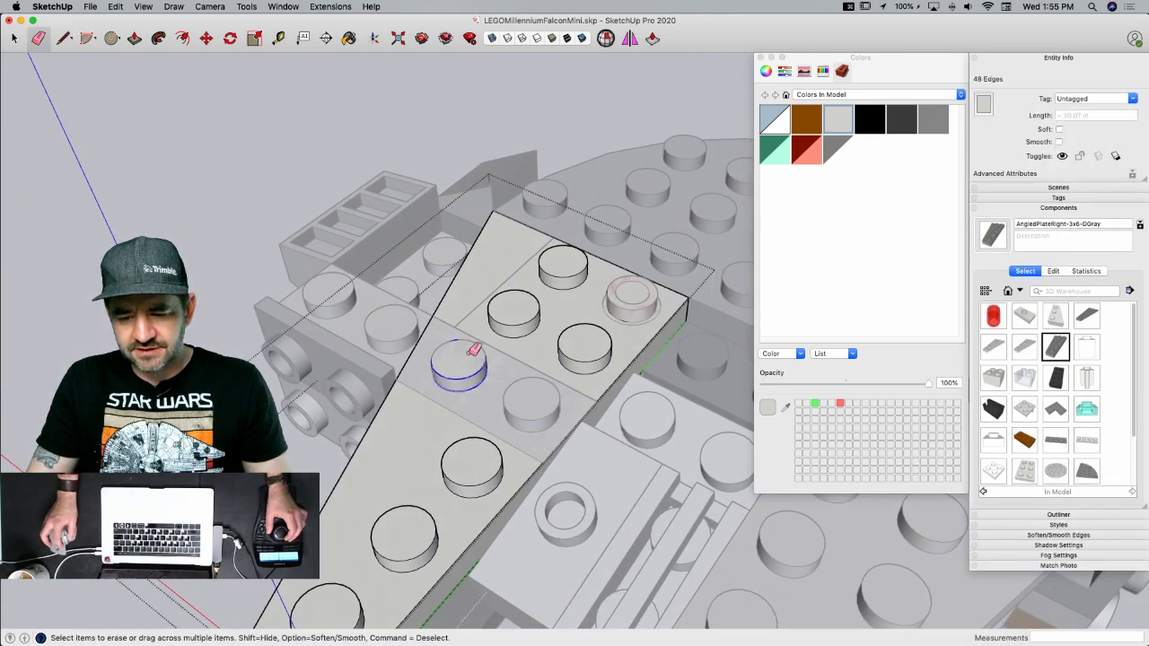
pyautogui.click(513, 312)
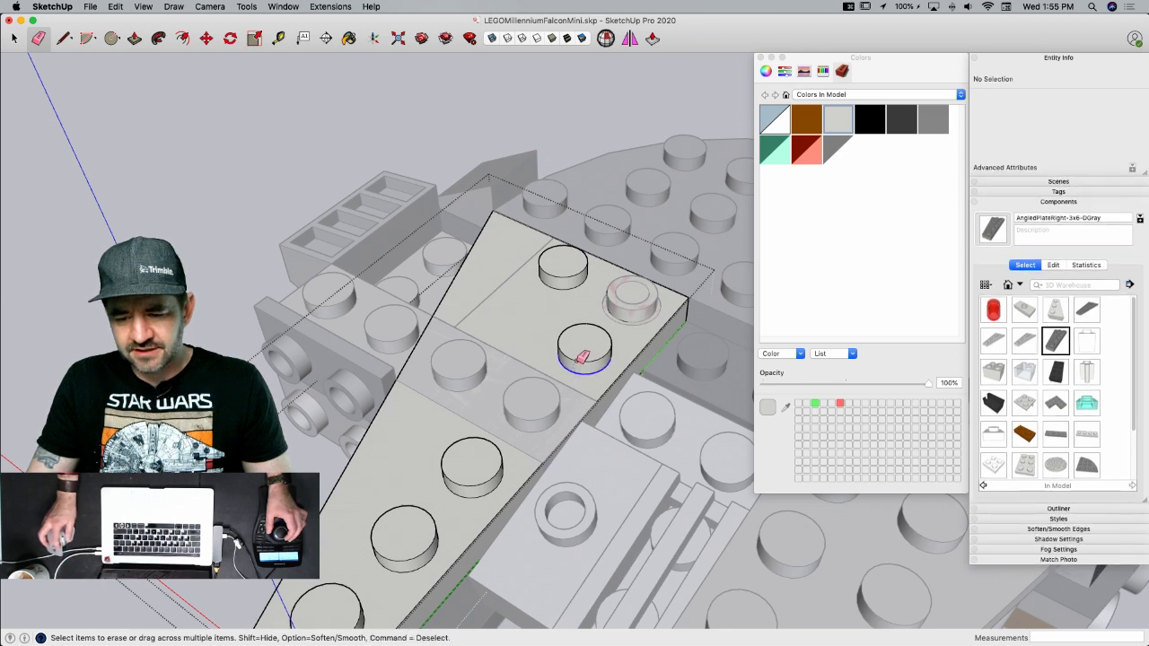
pyautogui.click(584, 345)
pyautogui.moveTo(624, 292); pyautogui.dragTo(579, 303)
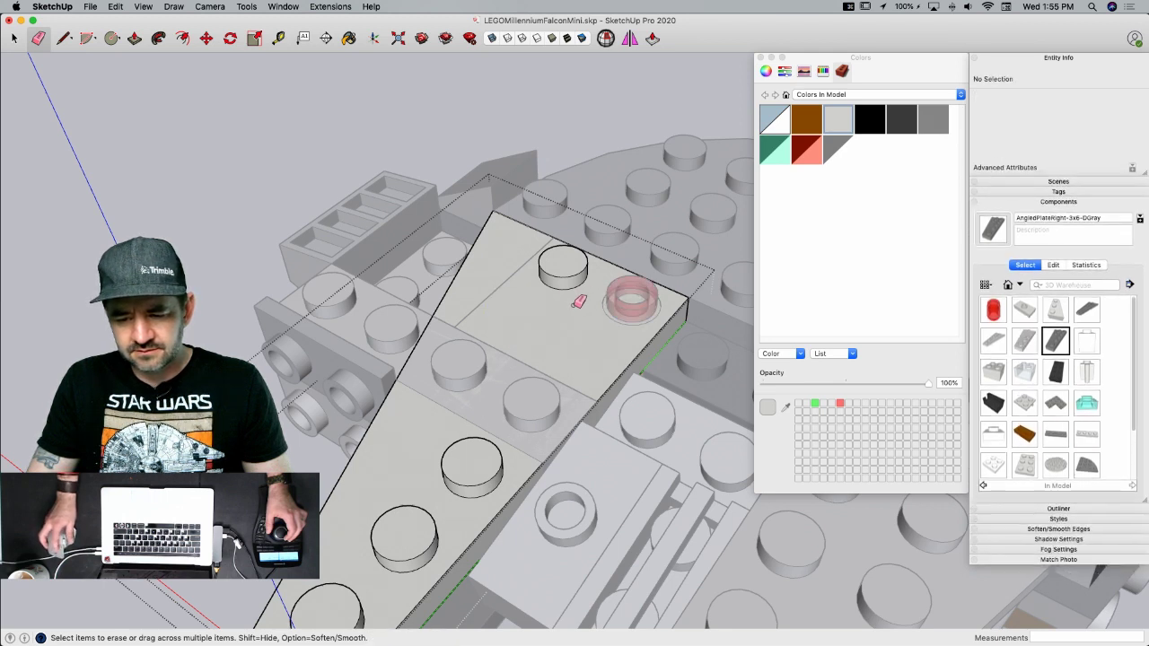
pyautogui.click(558, 270)
pyautogui.press('q')
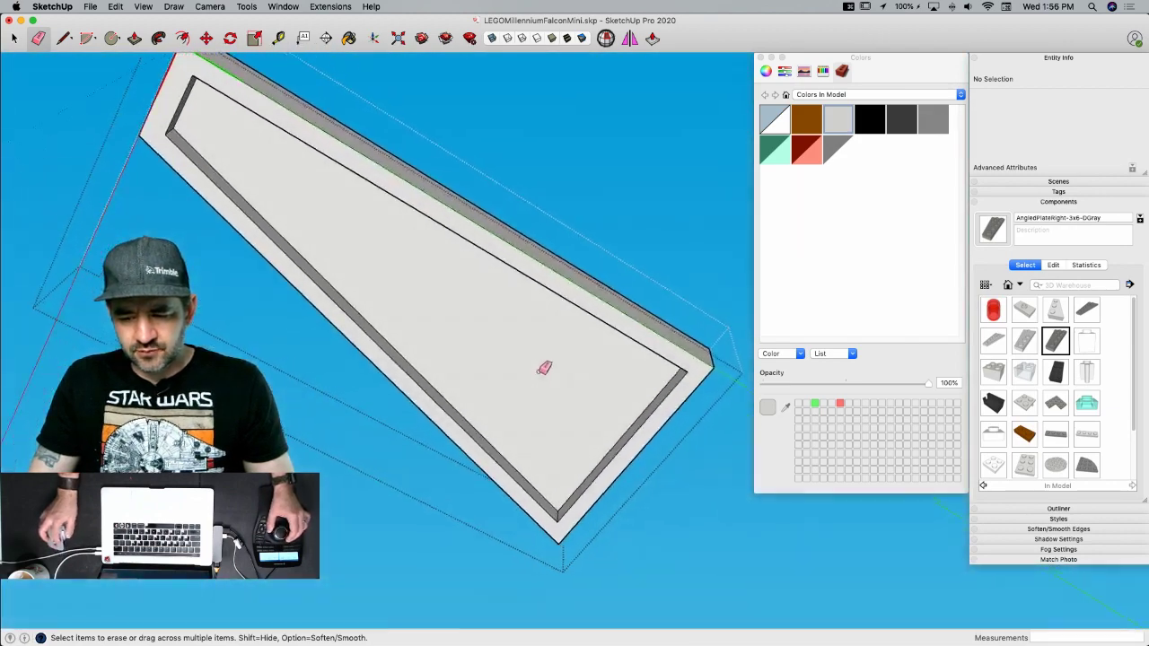
# - Fill in the recess on the underside of the angled plate and erase the leftover recess edges
pyautogui.press('p')
pyautogui.click(551, 386)
pyautogui.press('e')
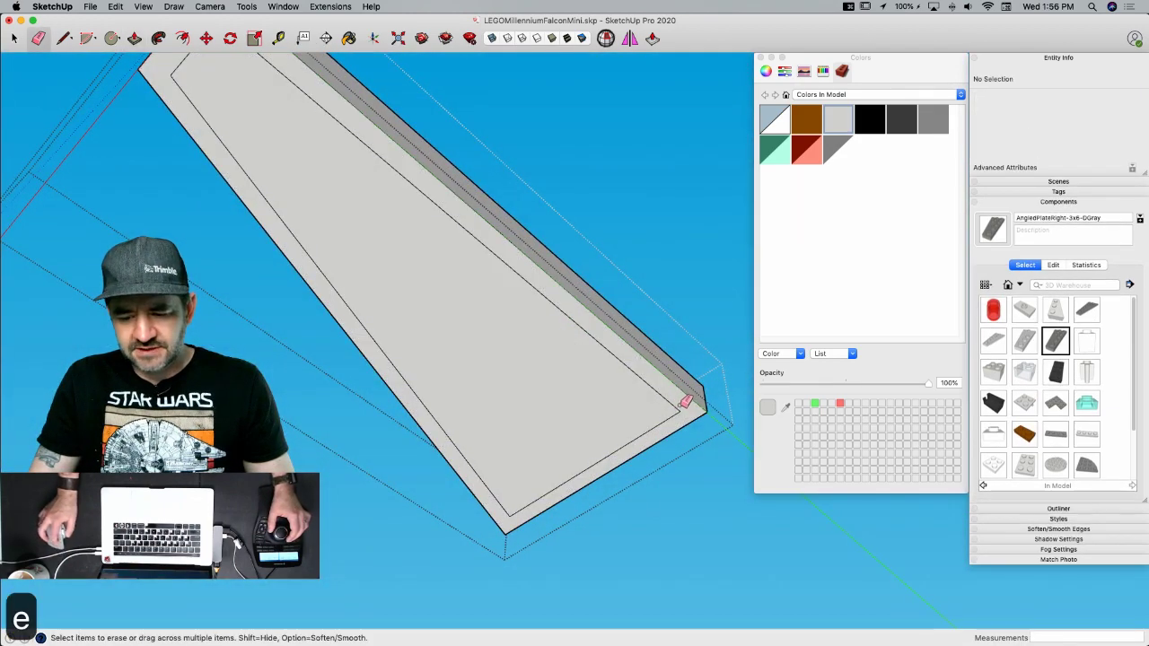
pyautogui.click(687, 410)
pyautogui.click(511, 518)
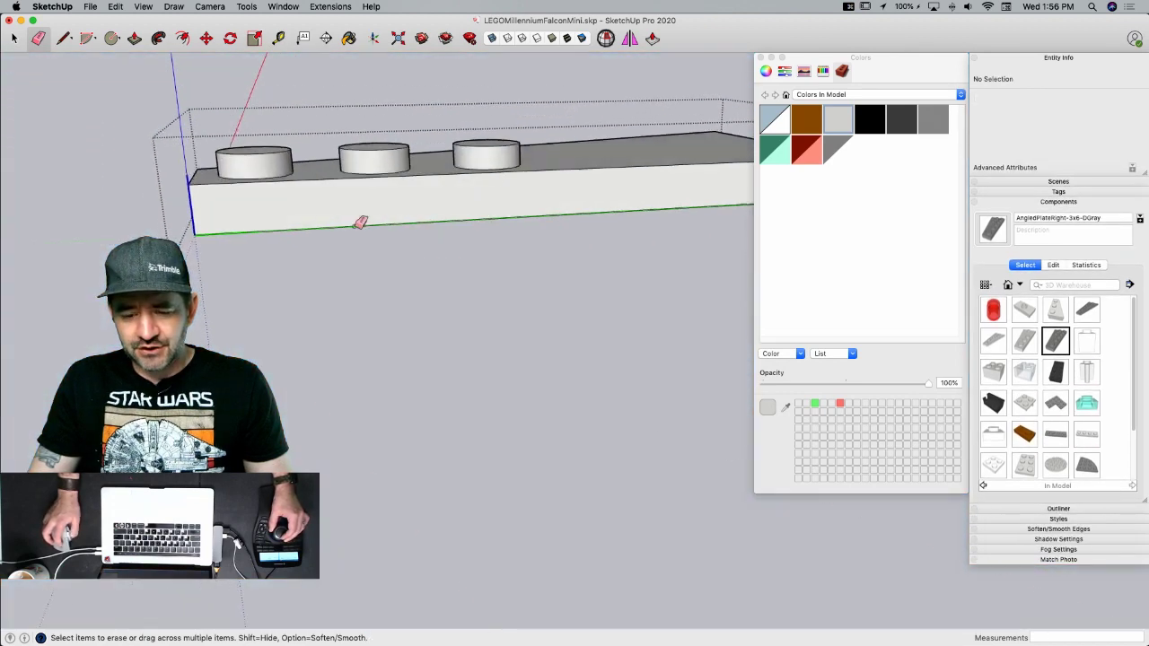
# - Draw a dividing line across the angled plate 24 m from its narrow end, past the third stud, and erase the overhanging end
pyautogui.press('l')
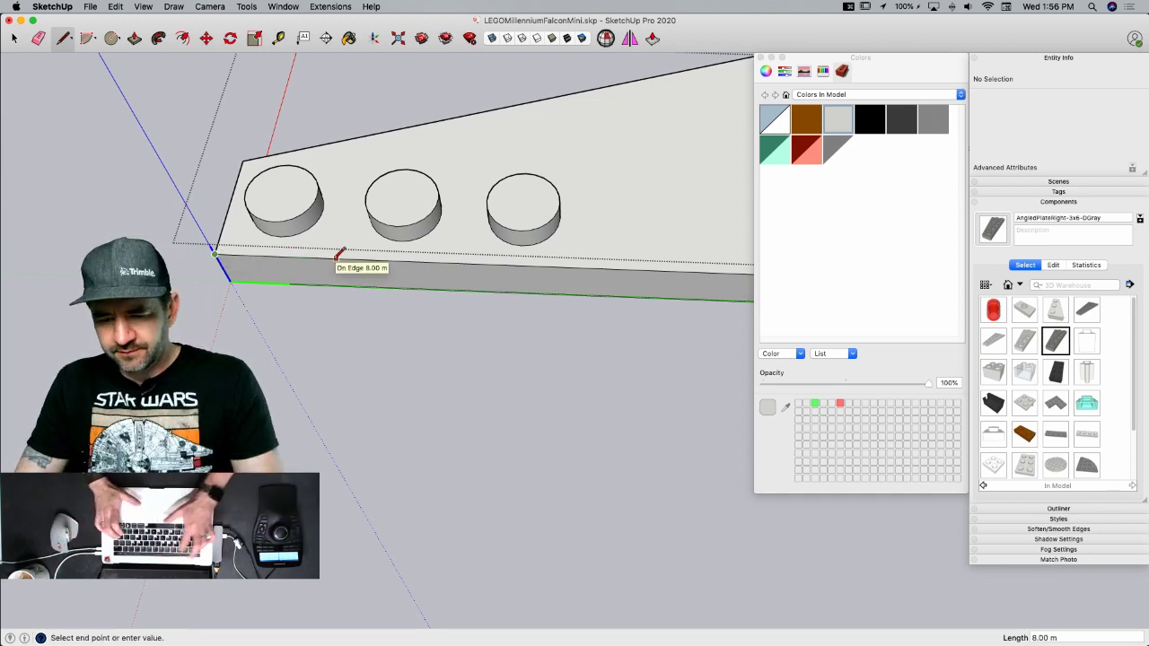
pyautogui.write('24')
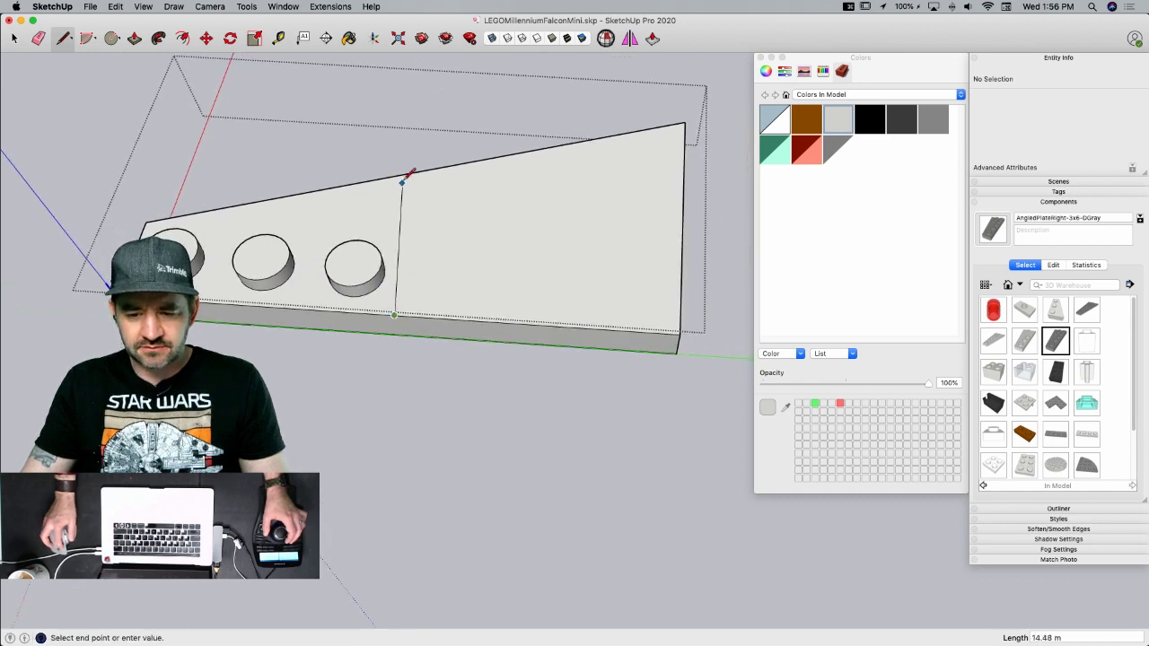
pyautogui.write('e')
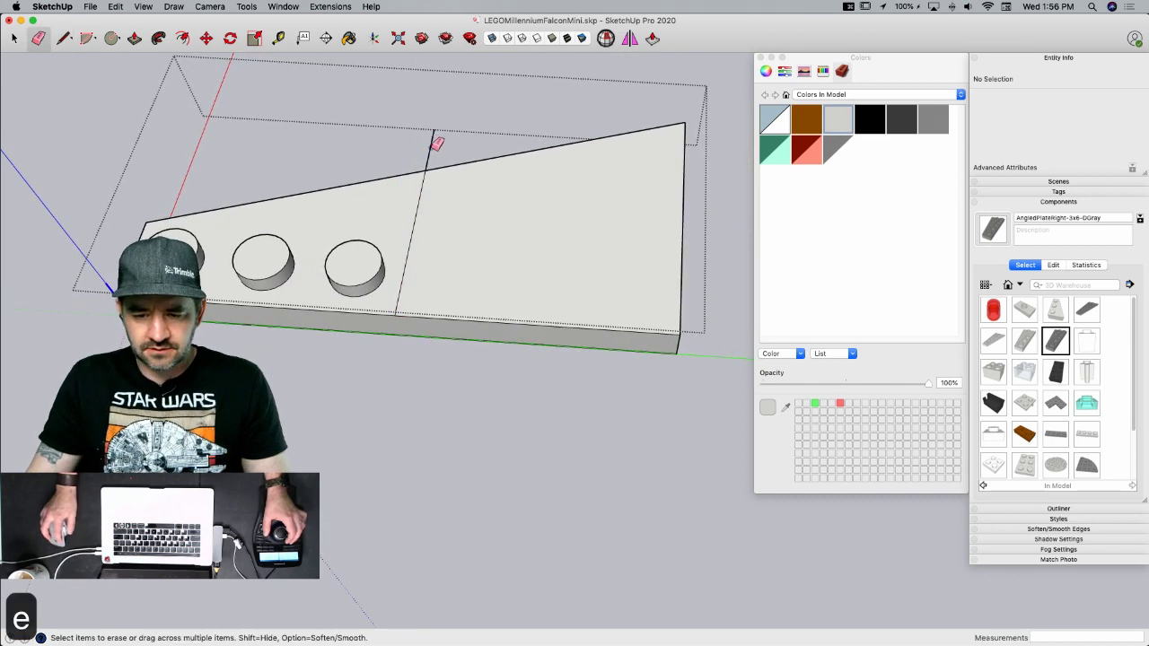
# - Push the stud-free wider part of the plate through its full thickness to shorten the plate to three studs
pyautogui.write('p')
pyautogui.click(451, 244)
pyautogui.click(480, 326)
pyautogui.press('e')
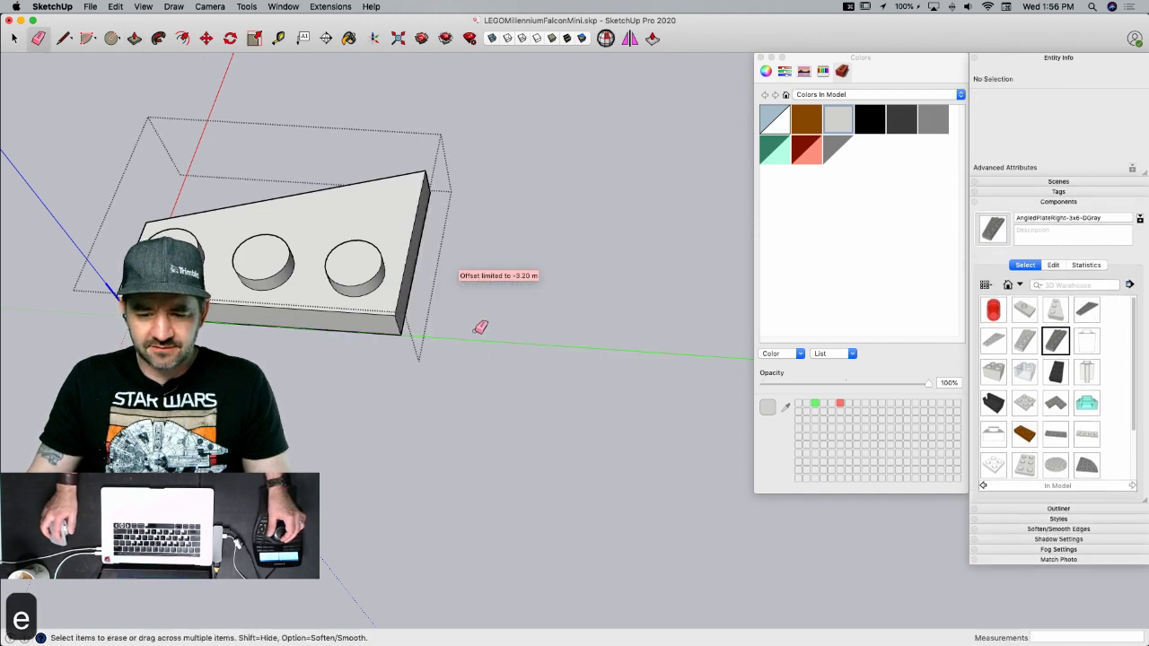
# - Offset the shortened plate's underside outline inward and push the inner face in 1.6 m to hollow the underside
pyautogui.press('f')
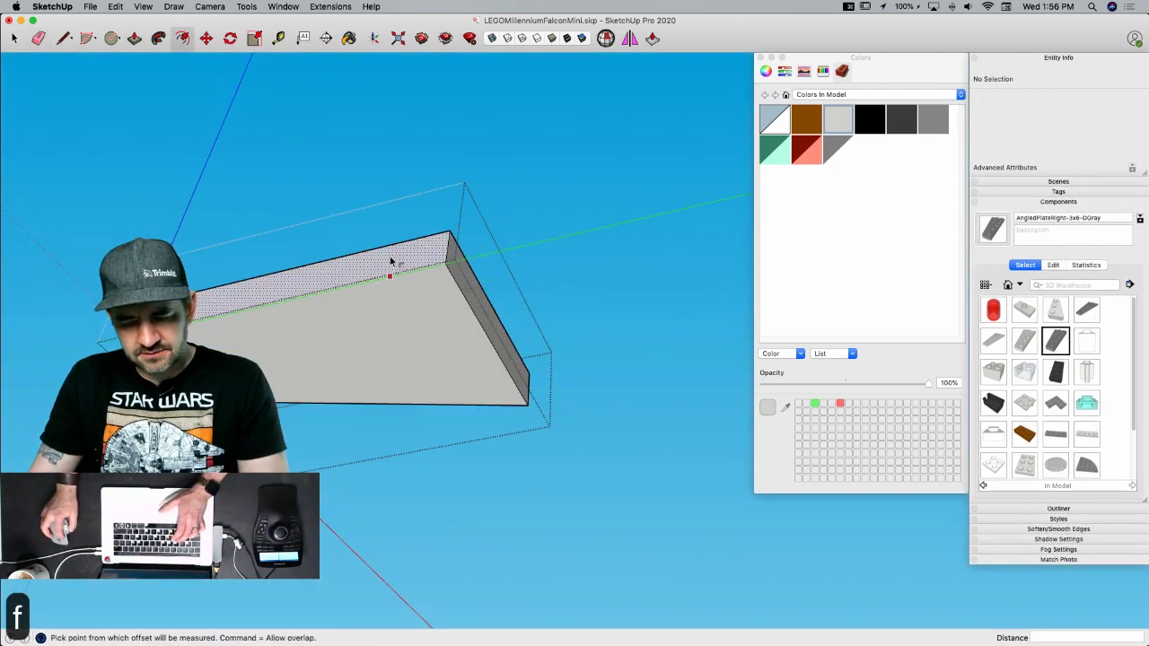
pyautogui.click(392, 292)
pyautogui.write('1.')
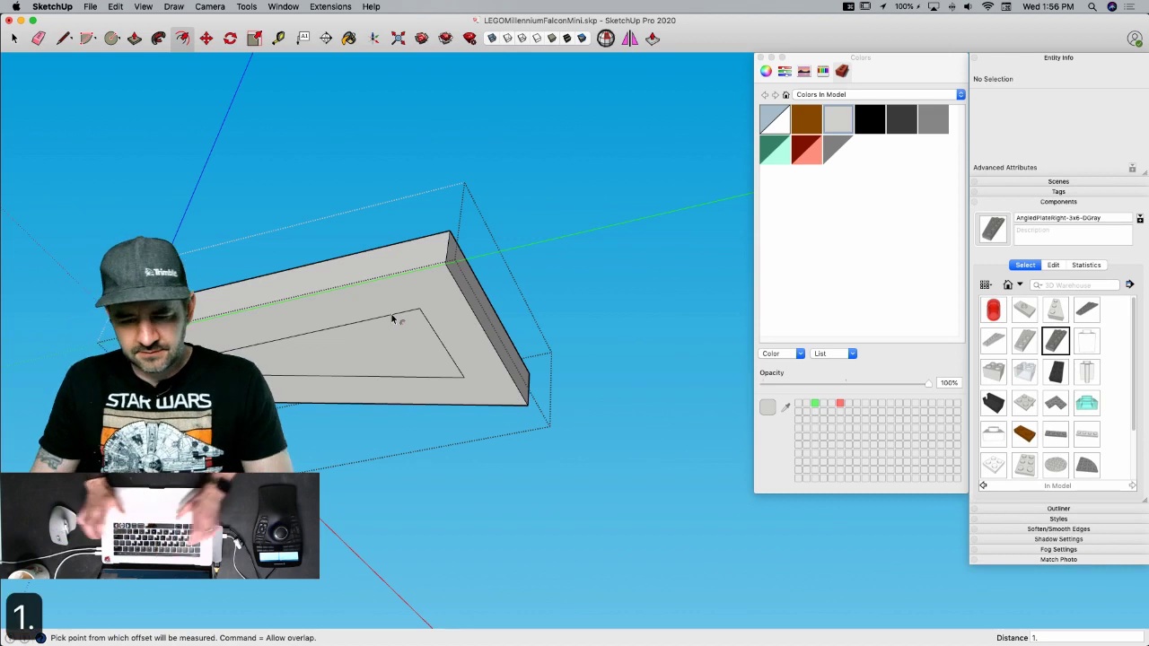
pyautogui.press('Return')
pyautogui.press('p')
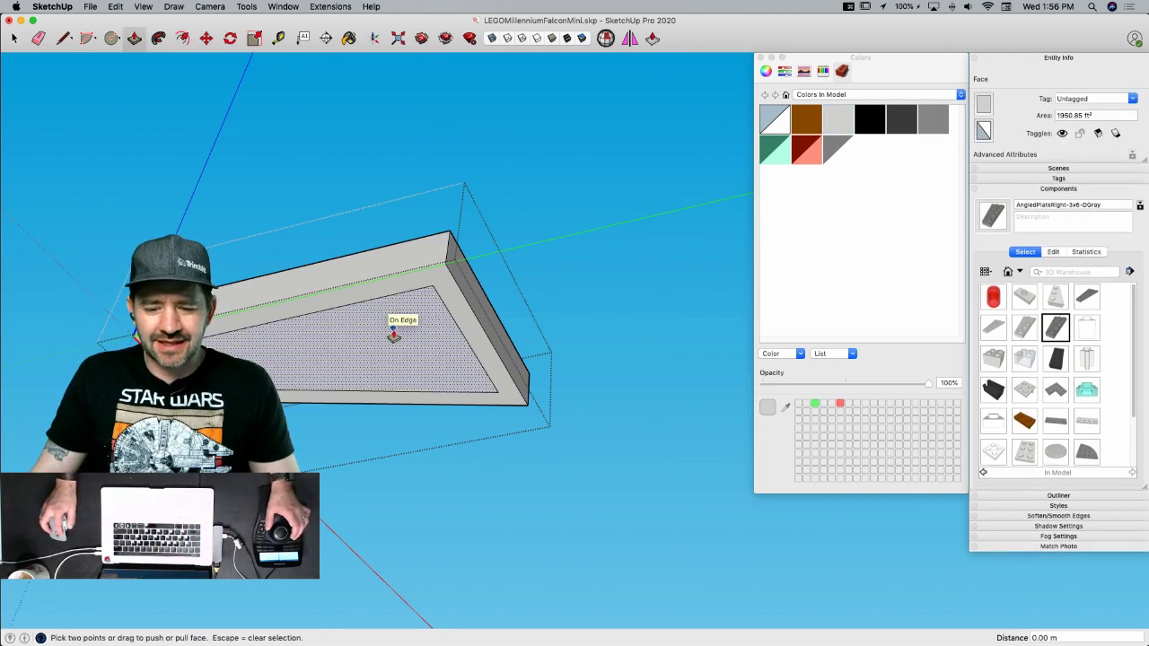
pyautogui.click(395, 330)
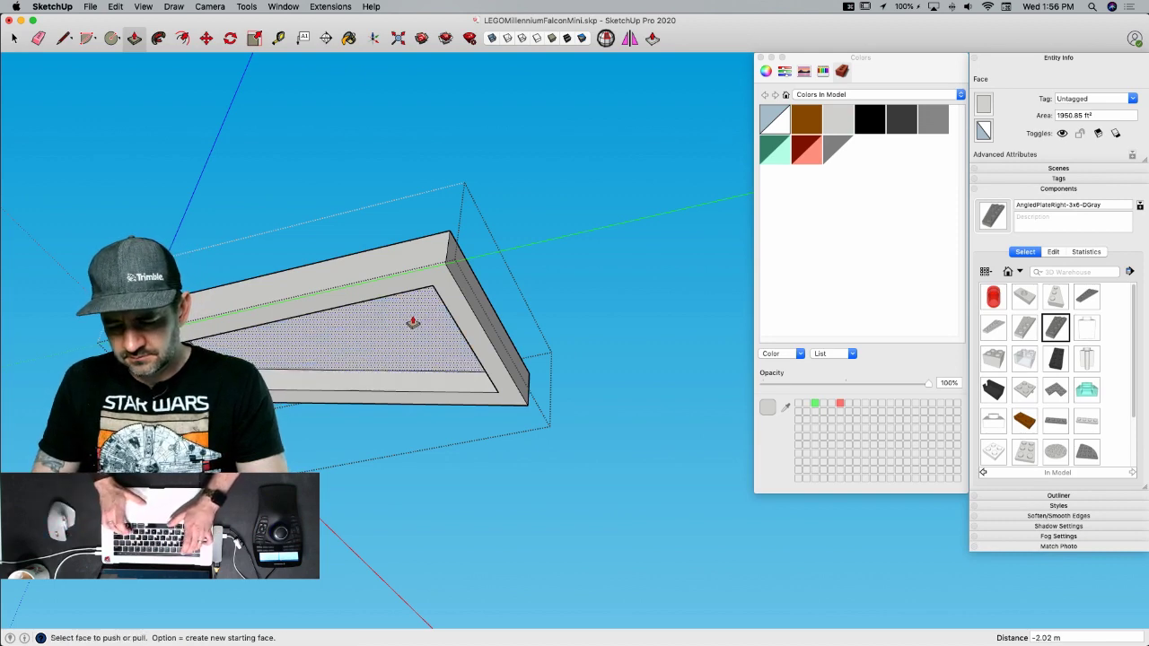
pyautogui.write('1.6')
pyautogui.press('Return')
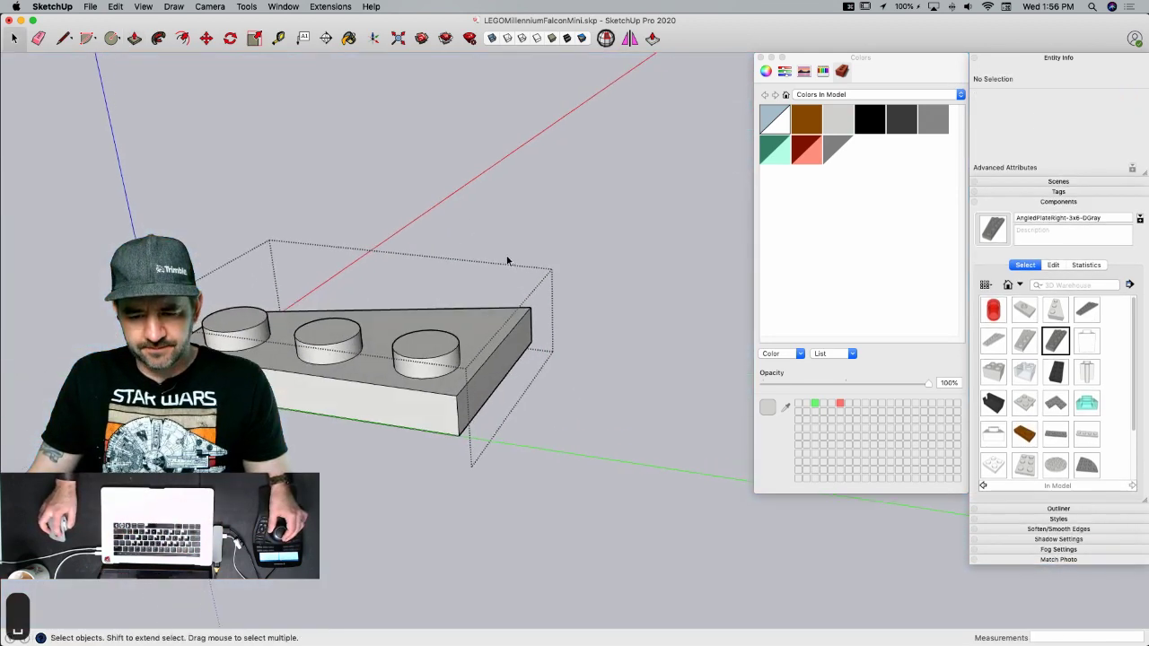
# - Close the component and copy the finished 2x3 right angled plate beside the other parts in the parts layout
pyautogui.click(505, 256)
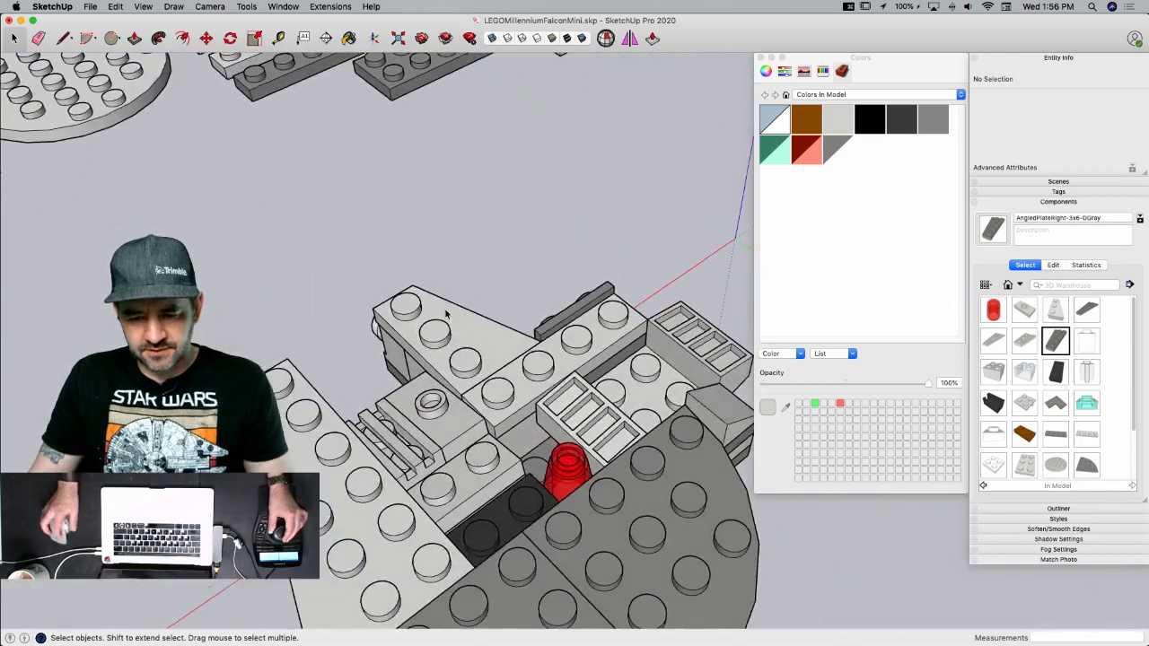
pyautogui.click(498, 270)
pyautogui.press('m')
pyautogui.press('alt')
pyautogui.click(413, 394)
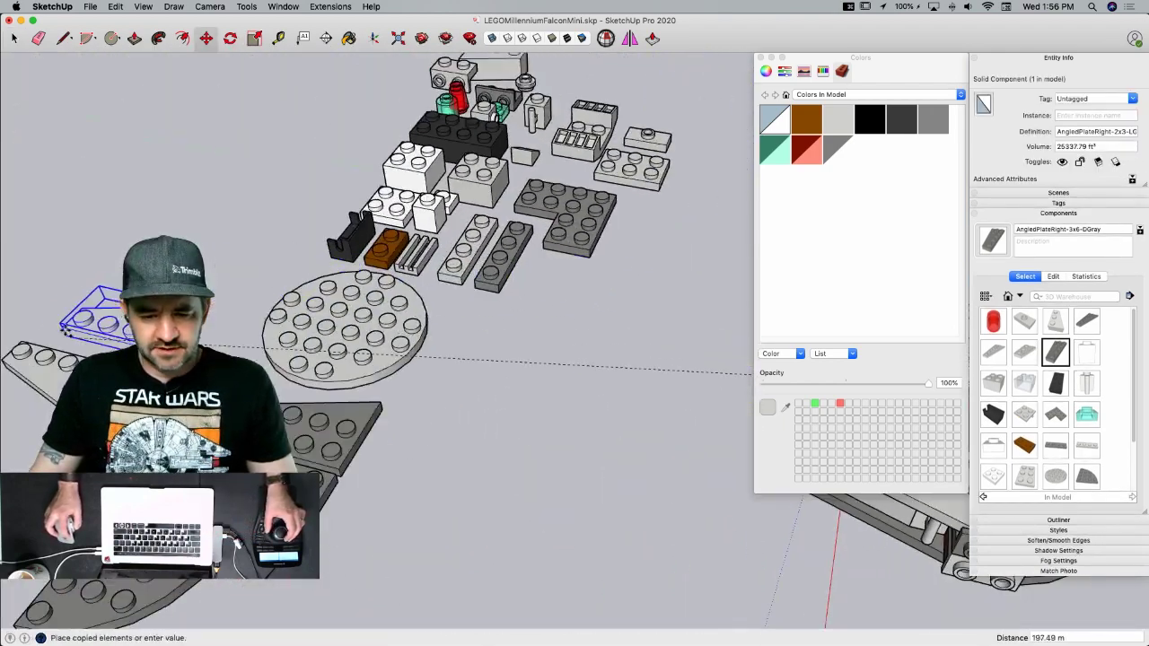
pyautogui.click(301, 360)
pyautogui.press('space')
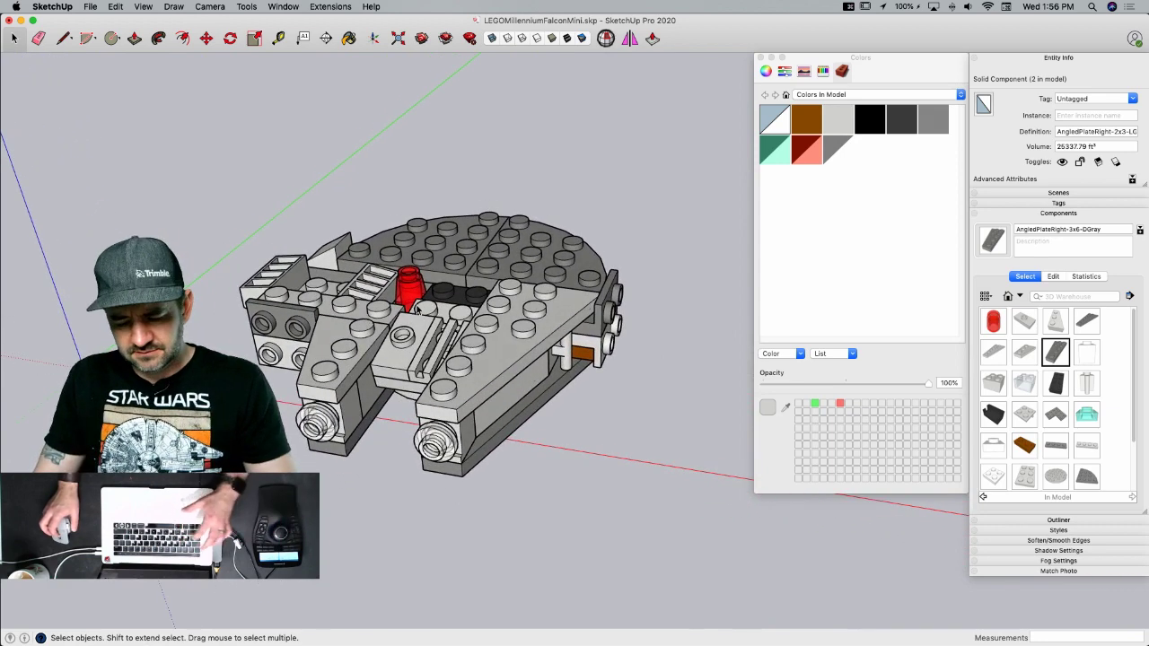
# - Save the model and check step 19 on page 16 of the instructions PDF in Adobe Acrobat
pyautogui.press('super+s')
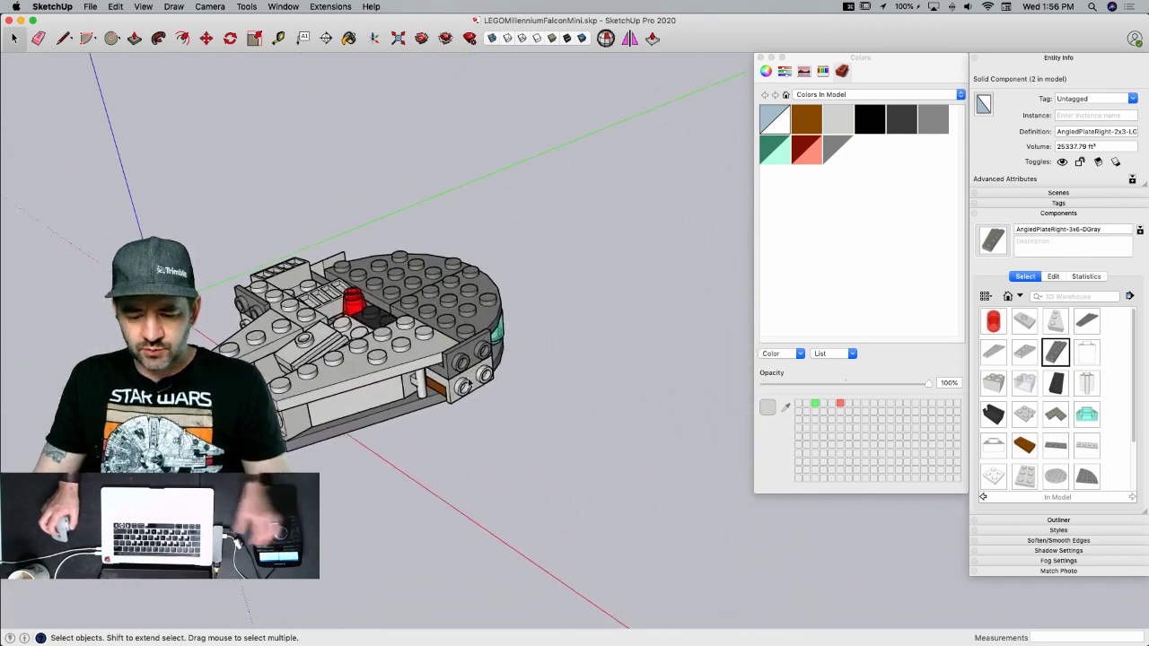
pyautogui.press('super+Tab')
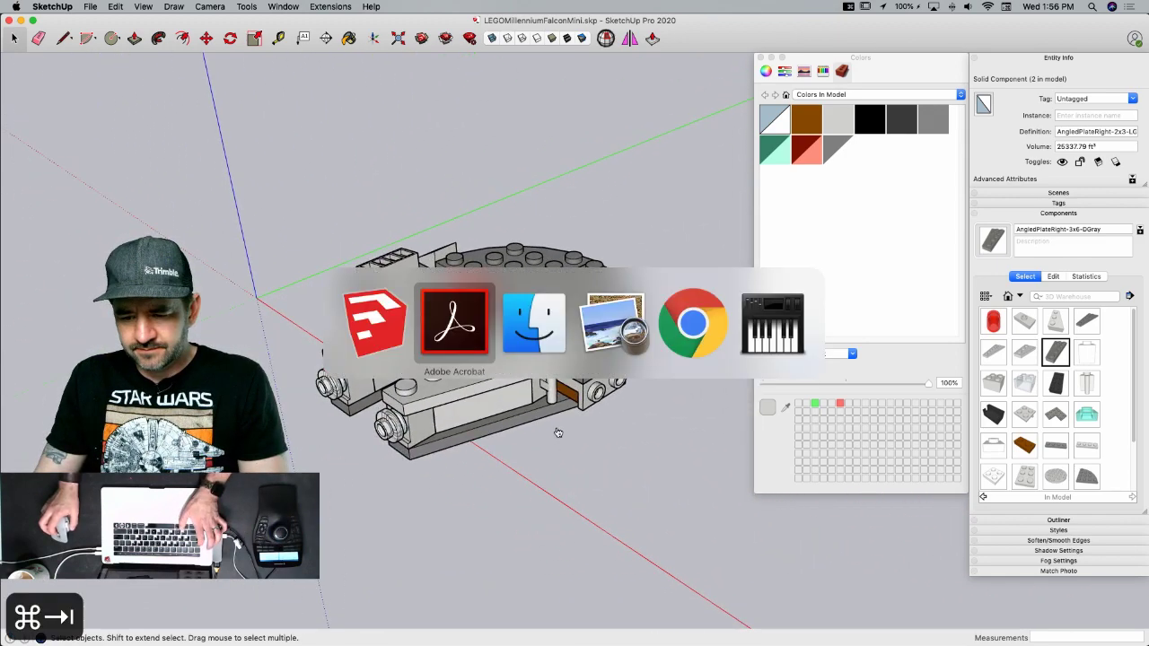
pyautogui.scroll(-1, 558, 426)
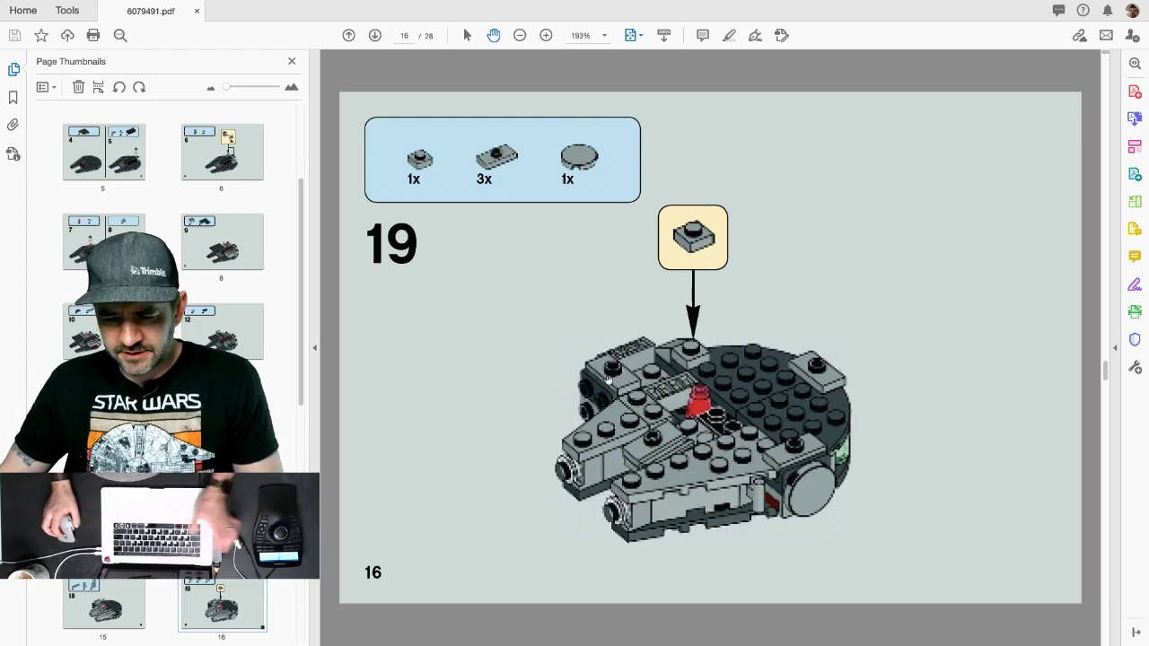
pyautogui.press('super+Tab')
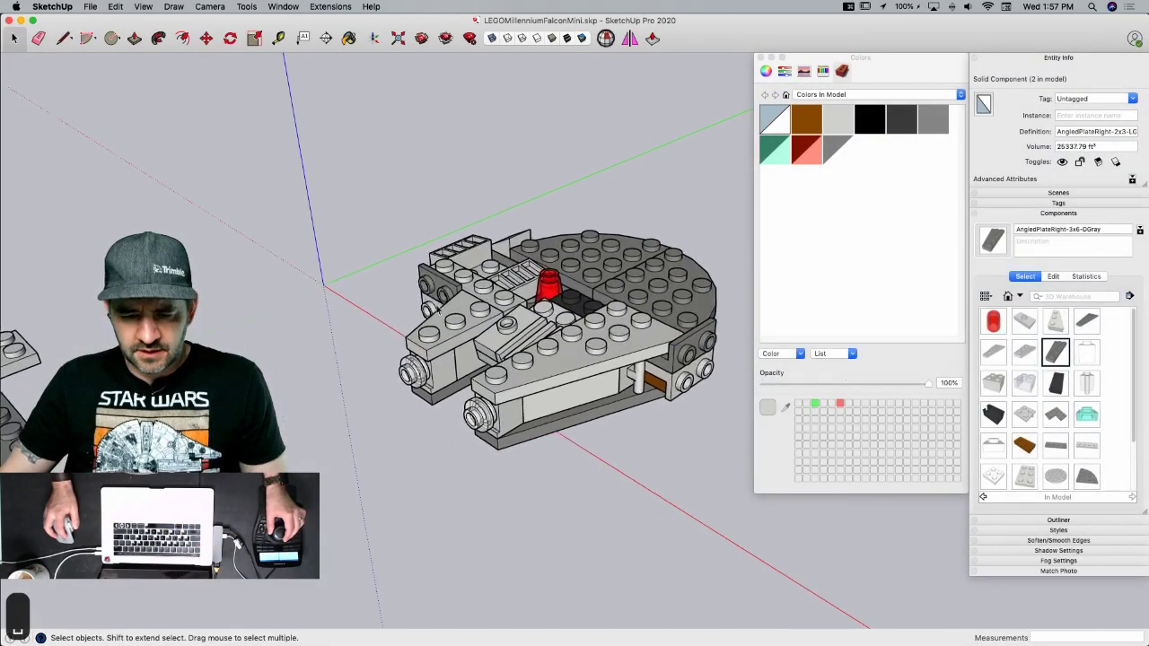
# - Copy the 1StudPlate-1x2-LGray from the parts layout to above the Falcon's upper disc
pyautogui.scroll(-3, 438, 307)
pyautogui.scroll(5, 319, 320)
pyautogui.scroll(4, 290, 339)
pyautogui.click(440, 235)
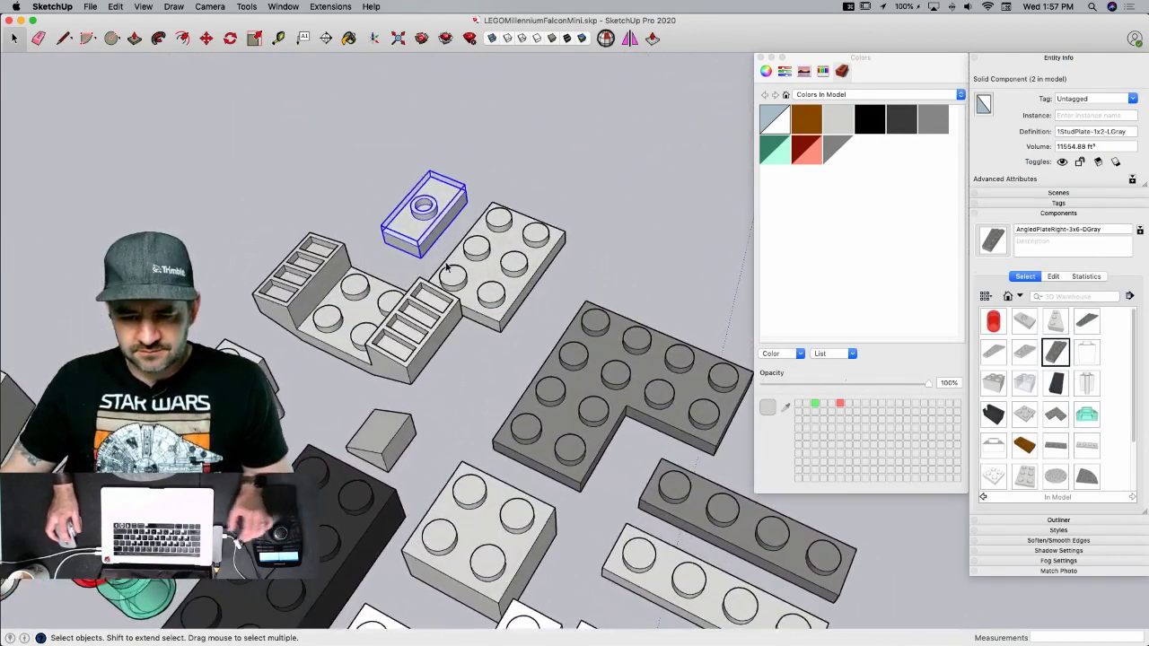
pyautogui.press('m')
pyautogui.click(422, 258)
pyautogui.press('alt')
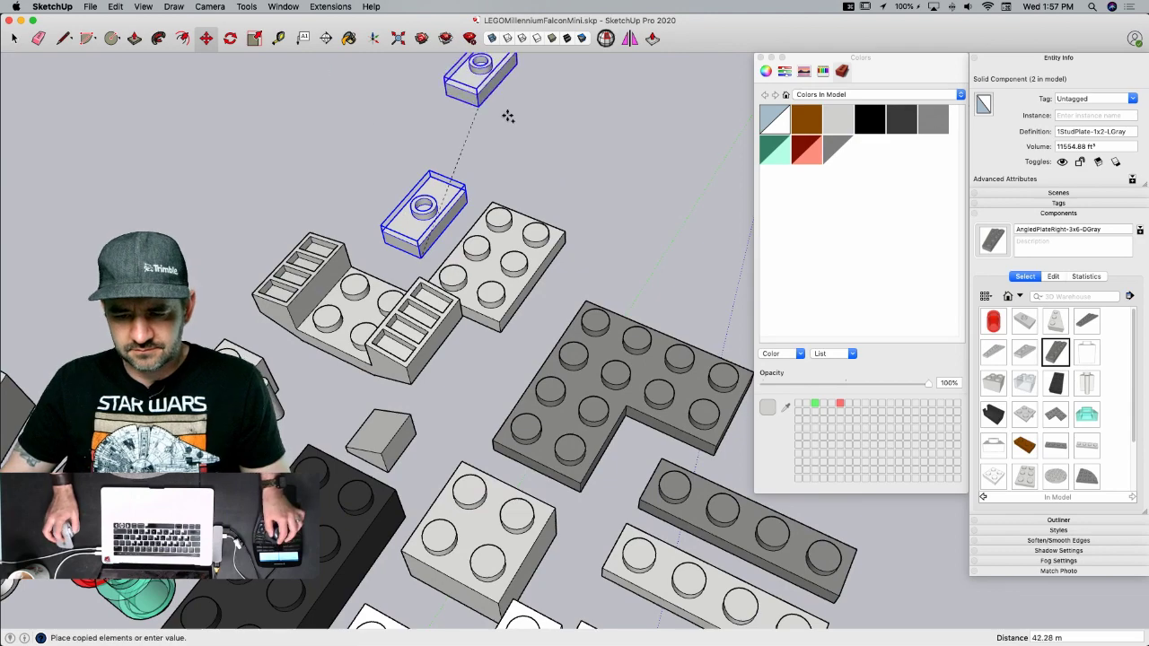
pyautogui.scroll(-6, 539, 179)
pyautogui.scroll(8, 616, 395)
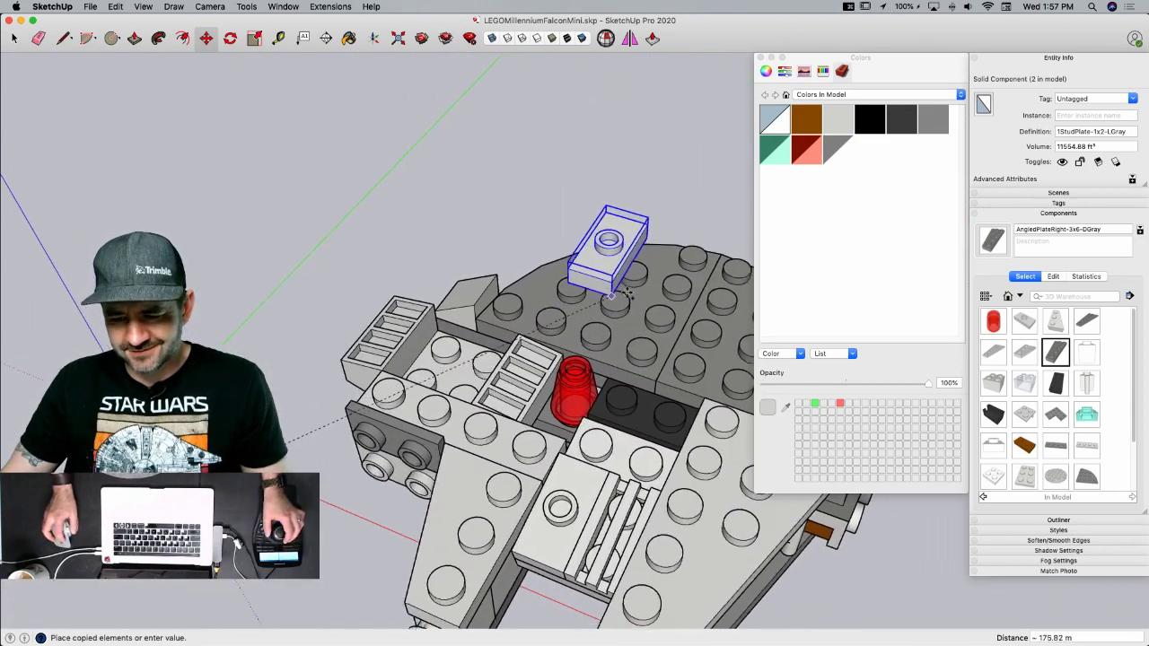
pyautogui.click(613, 221)
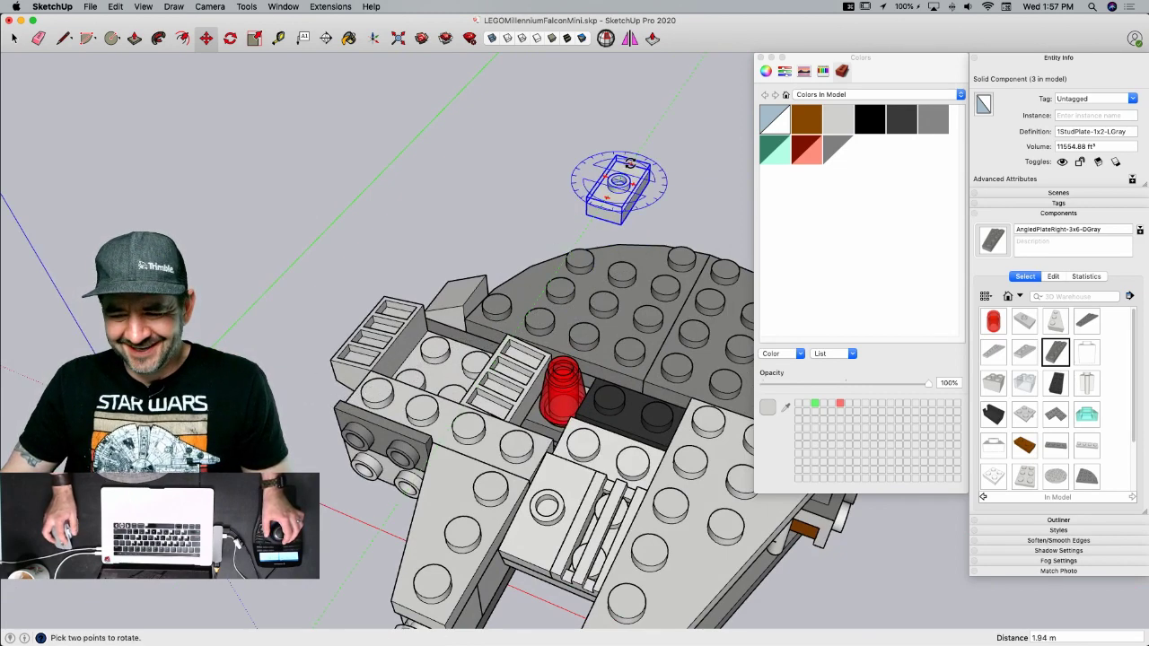
# - Move the copied one-stud plate by its bottom edge midpoint onto the disc's rear edge, centred on the seam
pyautogui.moveTo(655, 191); pyautogui.dragTo(626, 224, button='middle')
pyautogui.scroll(5, 624, 228)
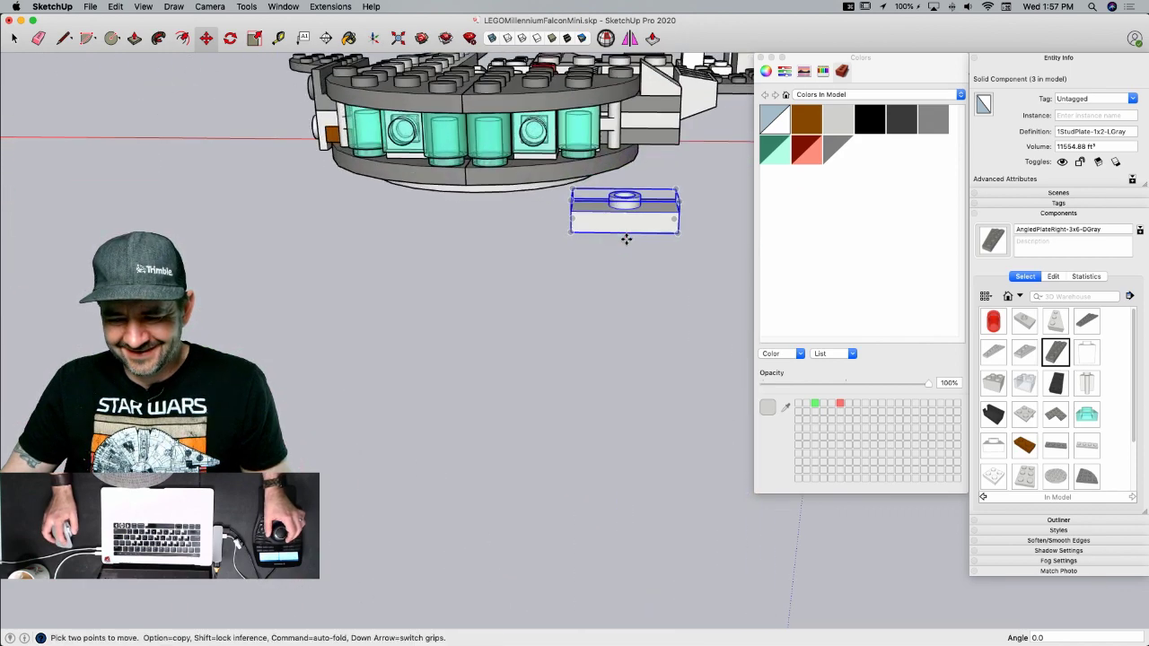
pyautogui.click(624, 230)
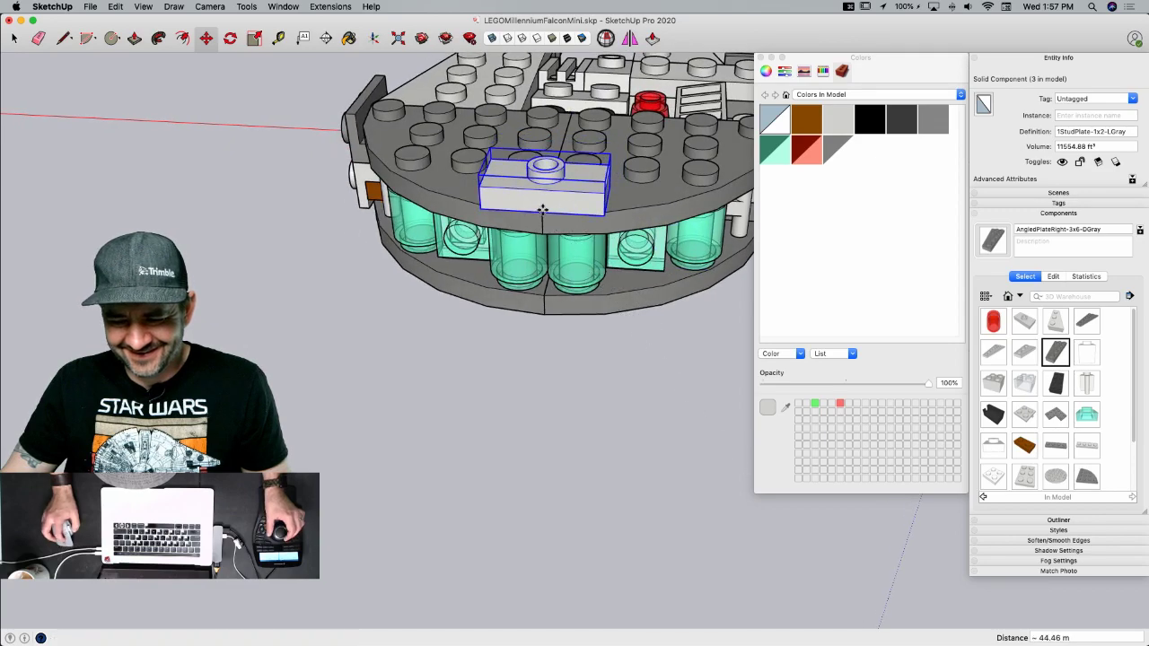
pyautogui.click(543, 209)
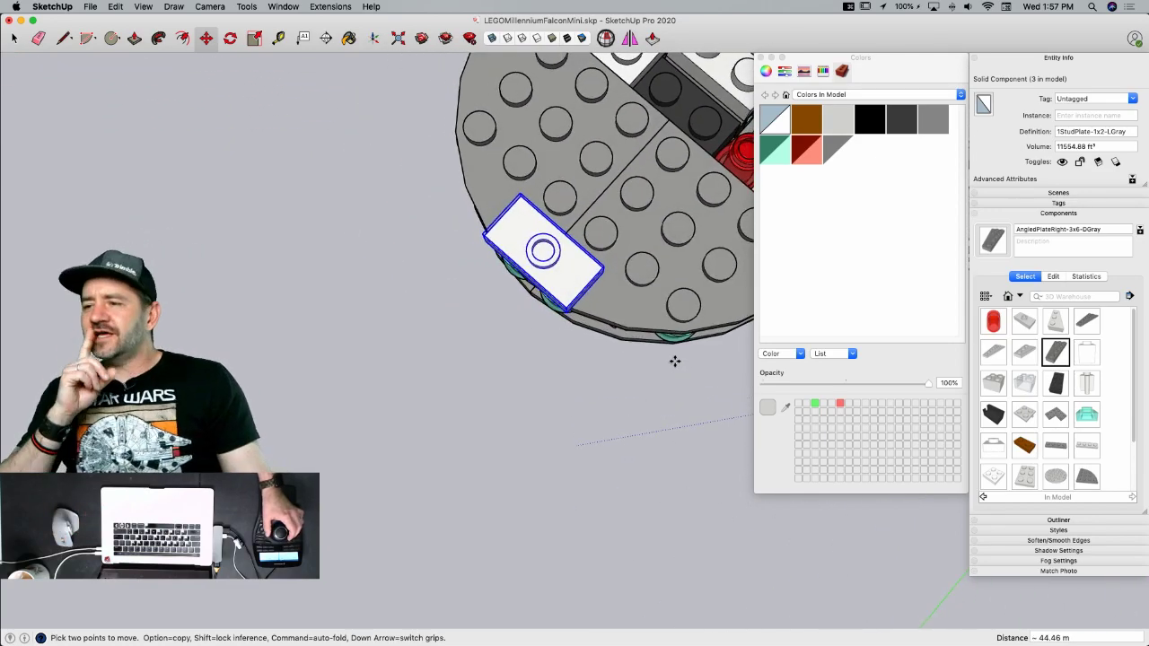
pyautogui.moveTo(676, 362); pyautogui.dragTo(569, 346, button='middle')
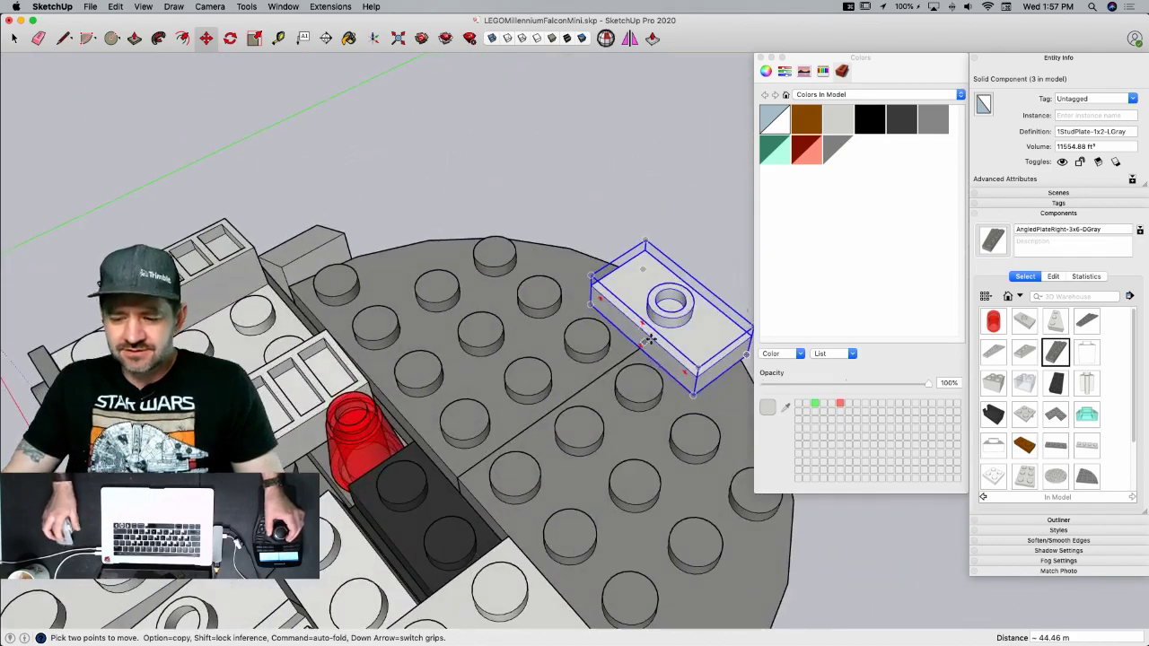
# - Try copying the one-stud plate from the disc's rear edge onto the side section beside the two grilles
pyautogui.press('m')
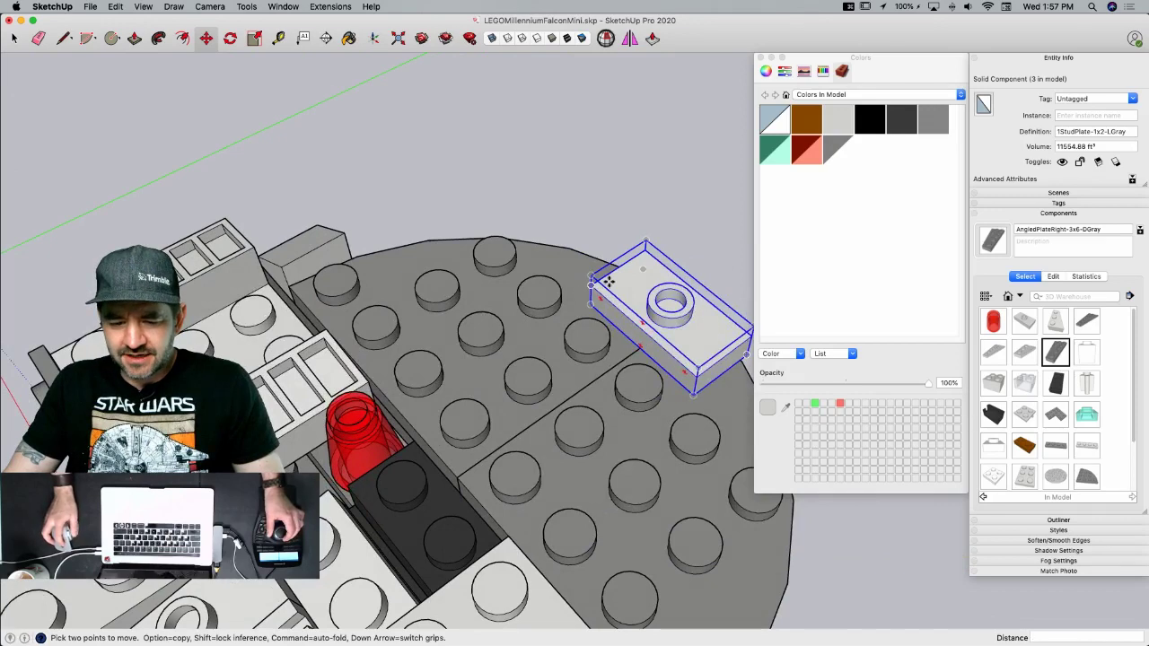
pyautogui.scroll(6, 629, 305)
pyautogui.moveTo(656, 326); pyautogui.dragTo(638, 332, button='middle')
pyautogui.click(586, 373)
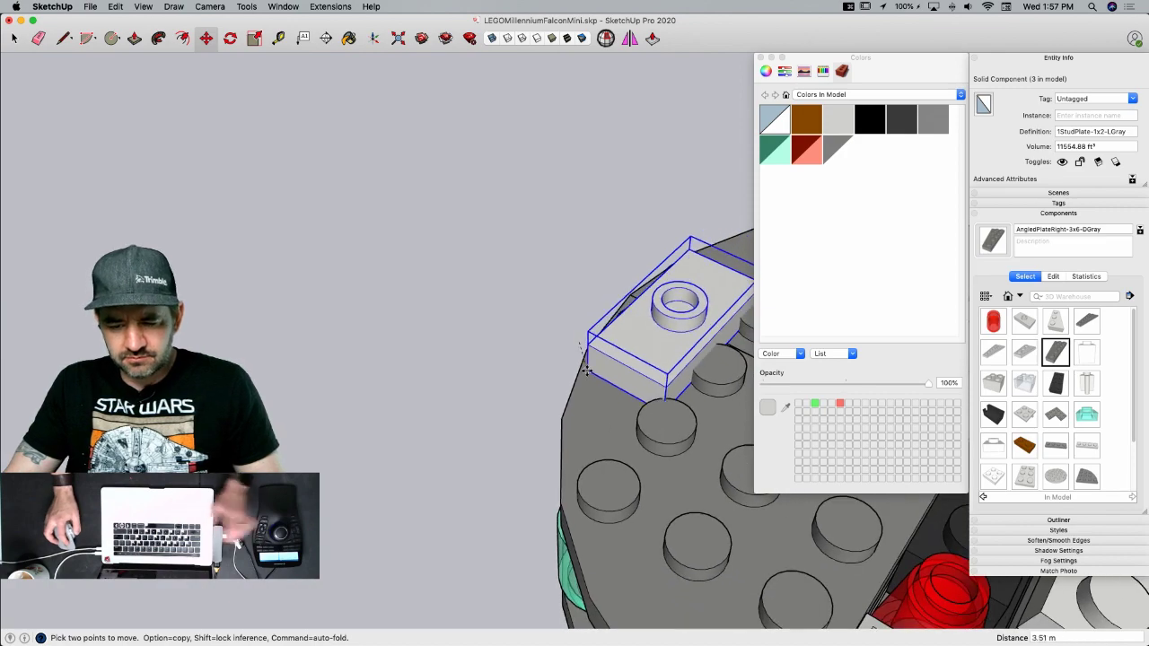
pyautogui.press('alt')
pyautogui.scroll(6, 505, 359)
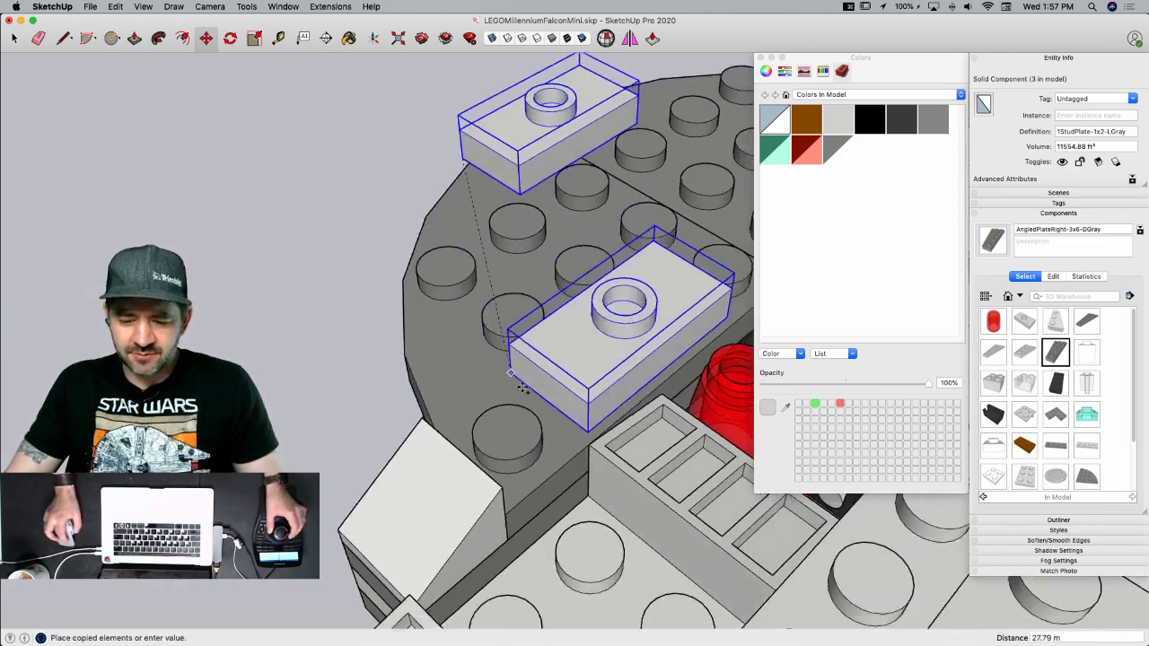
pyautogui.click(494, 481)
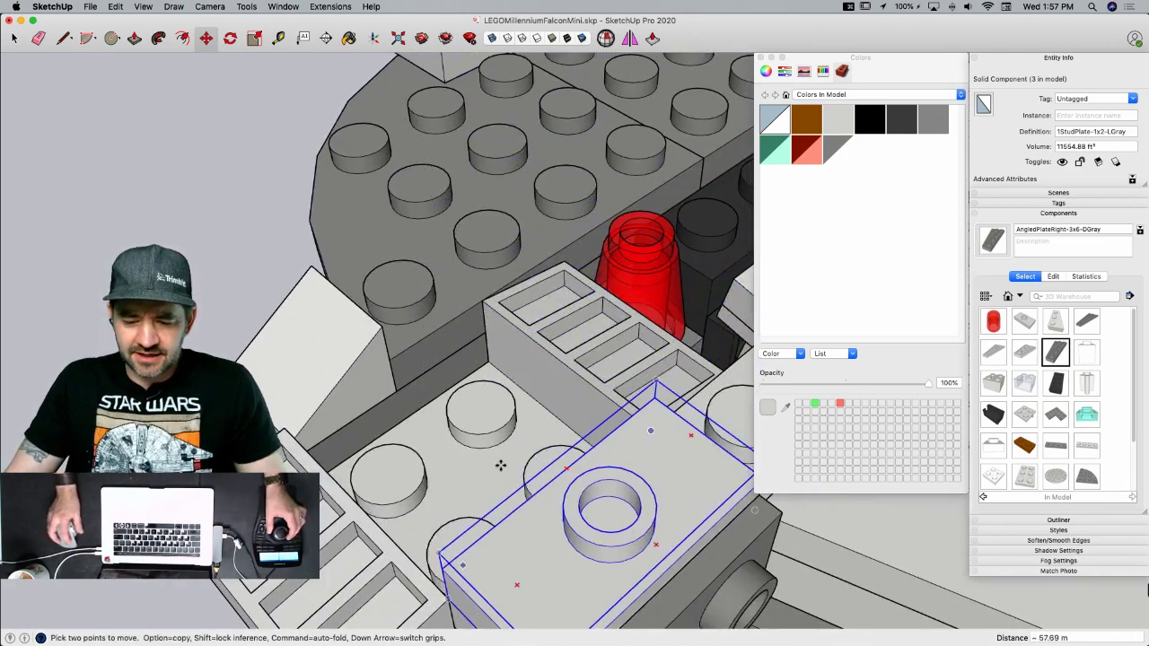
# - Try rotating the side copy of the one-stud plate about its corner and lowering it 3.20 m
pyautogui.moveTo(493, 480); pyautogui.dragTo(508, 453, button='middle')
pyautogui.press('q')
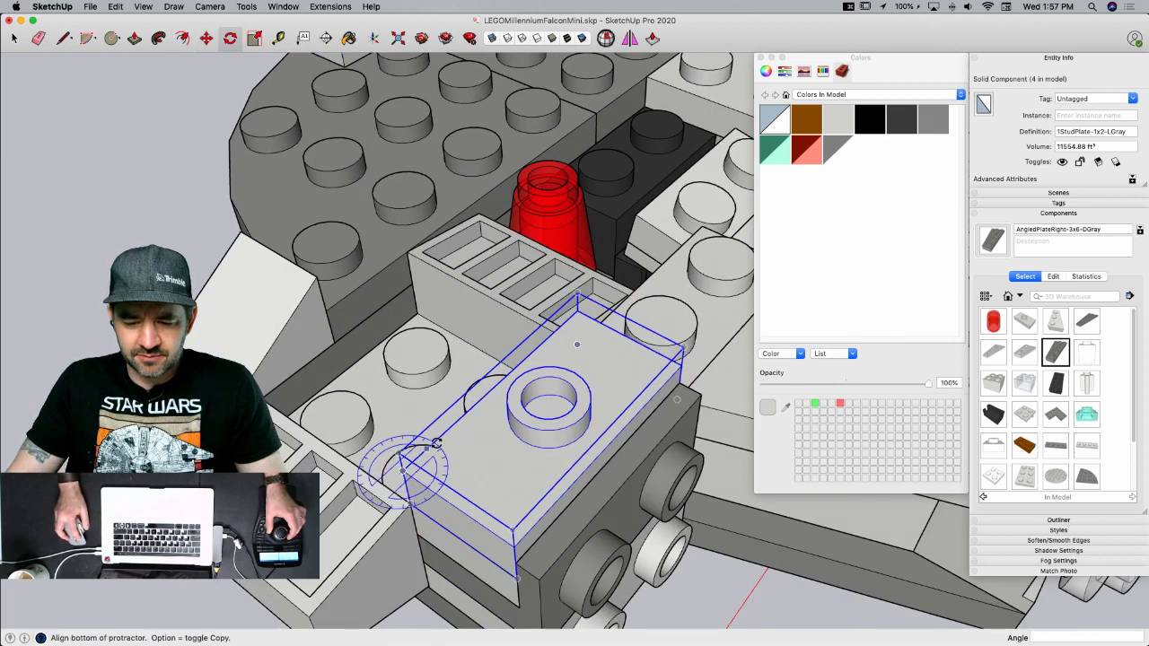
pyautogui.click(434, 440)
pyautogui.click(368, 435)
pyautogui.press('m')
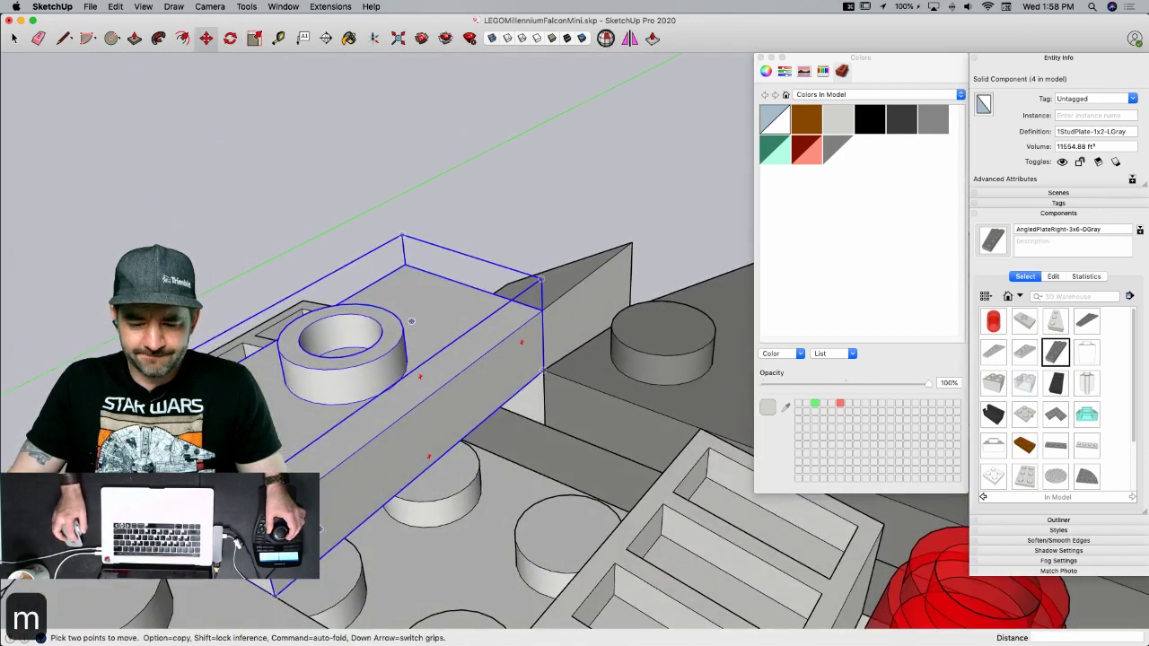
pyautogui.click(411, 320)
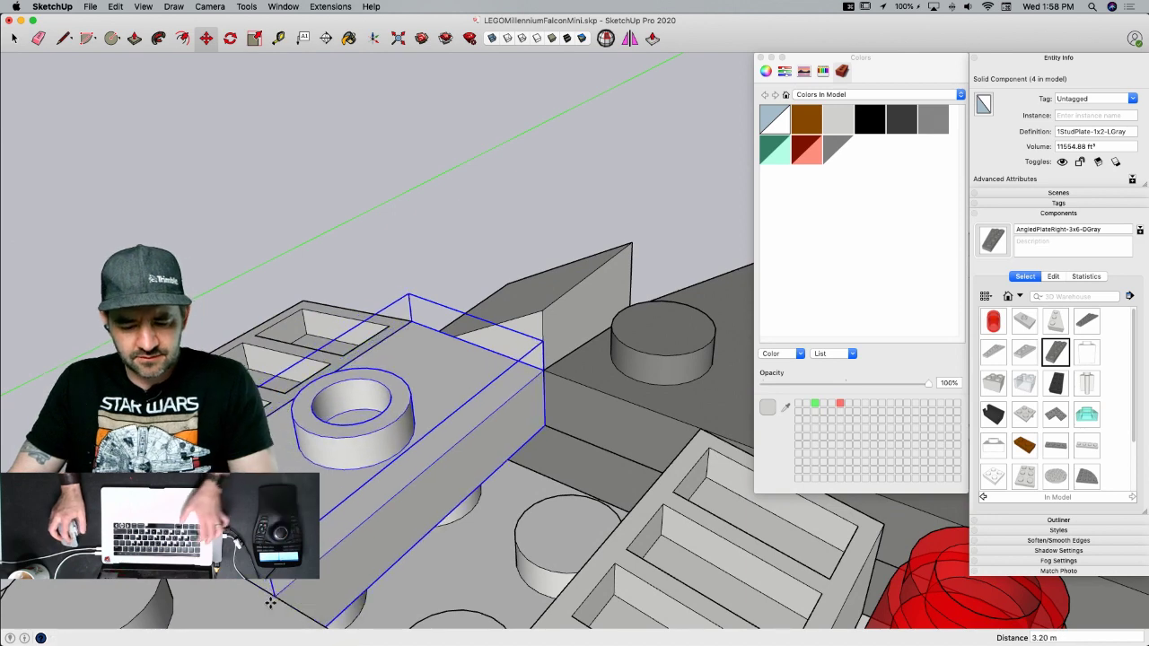
# - Compare the placement with step 19 in the instructions PDF and erase the side copy of the one-stud plate
pyautogui.press('super+Tab')
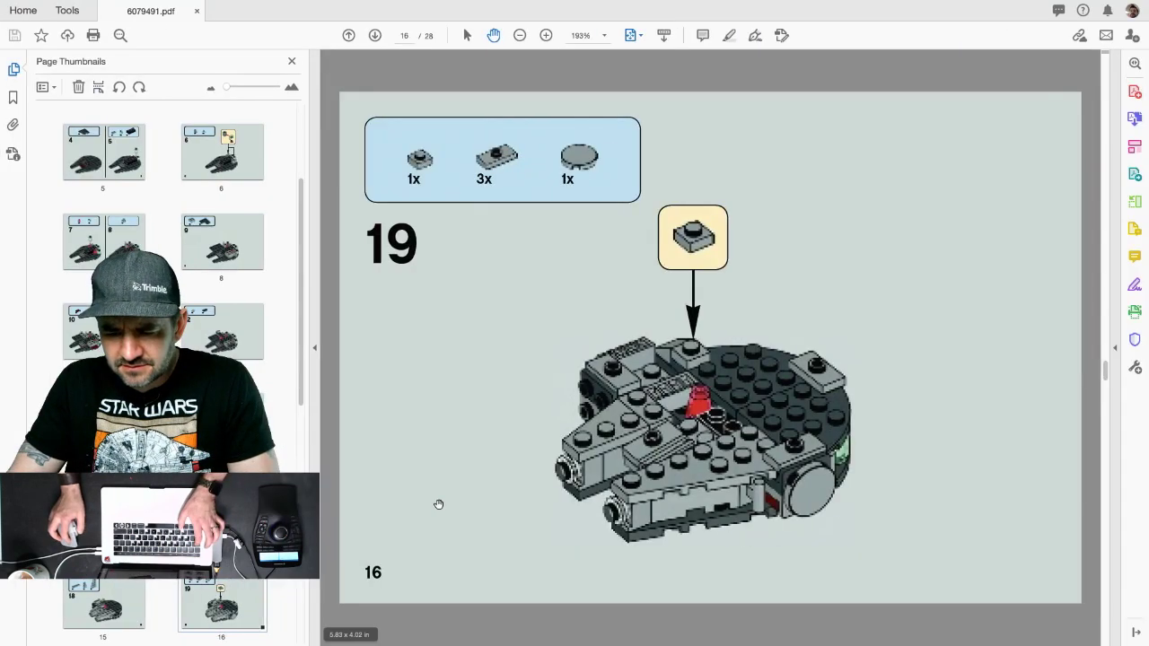
pyautogui.press('super+Tab')
pyautogui.press('e')
pyautogui.click(444, 448)
pyautogui.press('space')
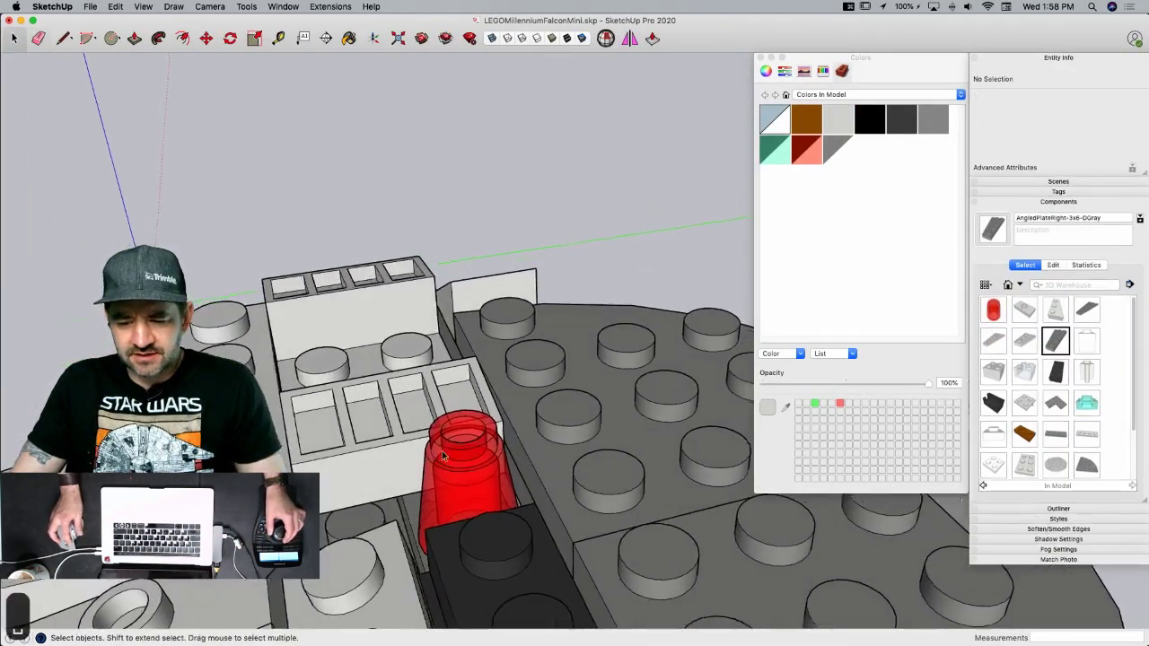
# - Copy the one-stud plate by its bottom corner from the disc's rear edge onto the dark grey side plate beside the grilles
pyautogui.press('m')
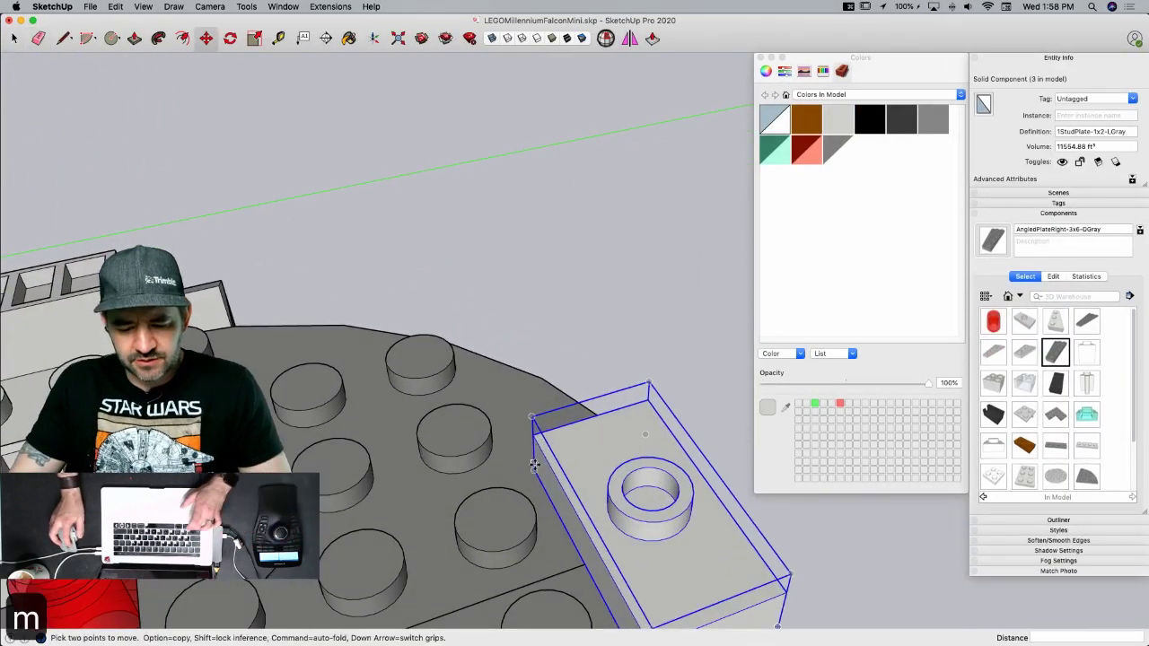
pyautogui.click(535, 468)
pyautogui.press('alt')
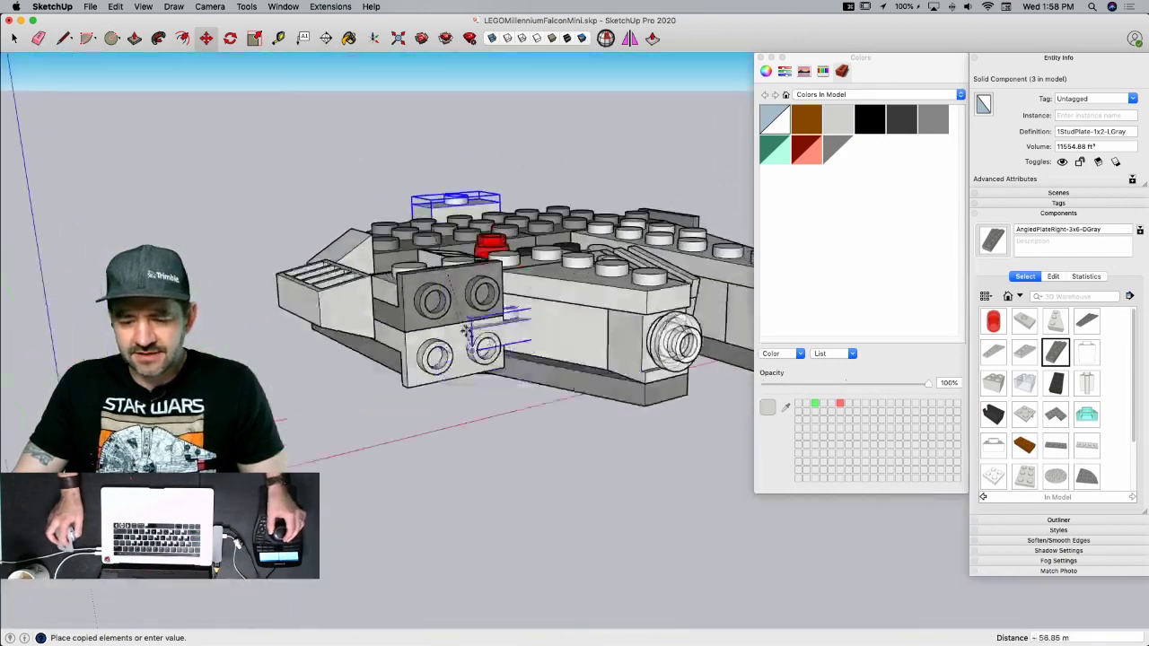
pyautogui.click(508, 388)
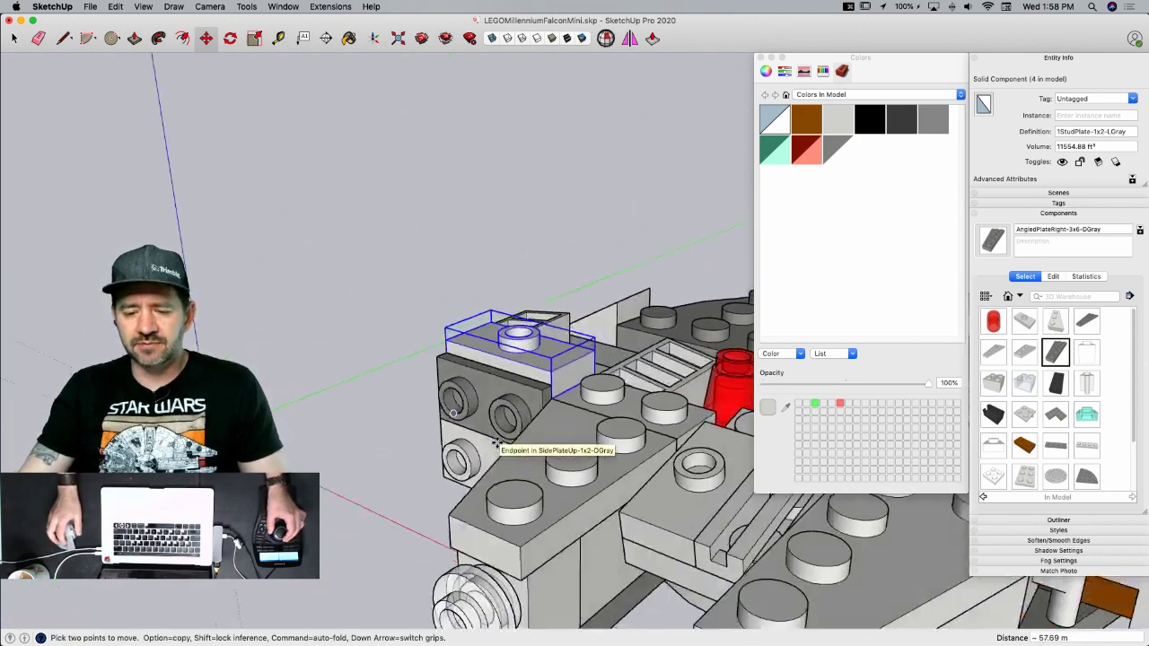
pyautogui.moveTo(418, 412); pyautogui.dragTo(250, 316, button='middle')
# - Copy the white 1x1 plate in the parts area to the free spot beside the double-grille brick
pyautogui.press('space')
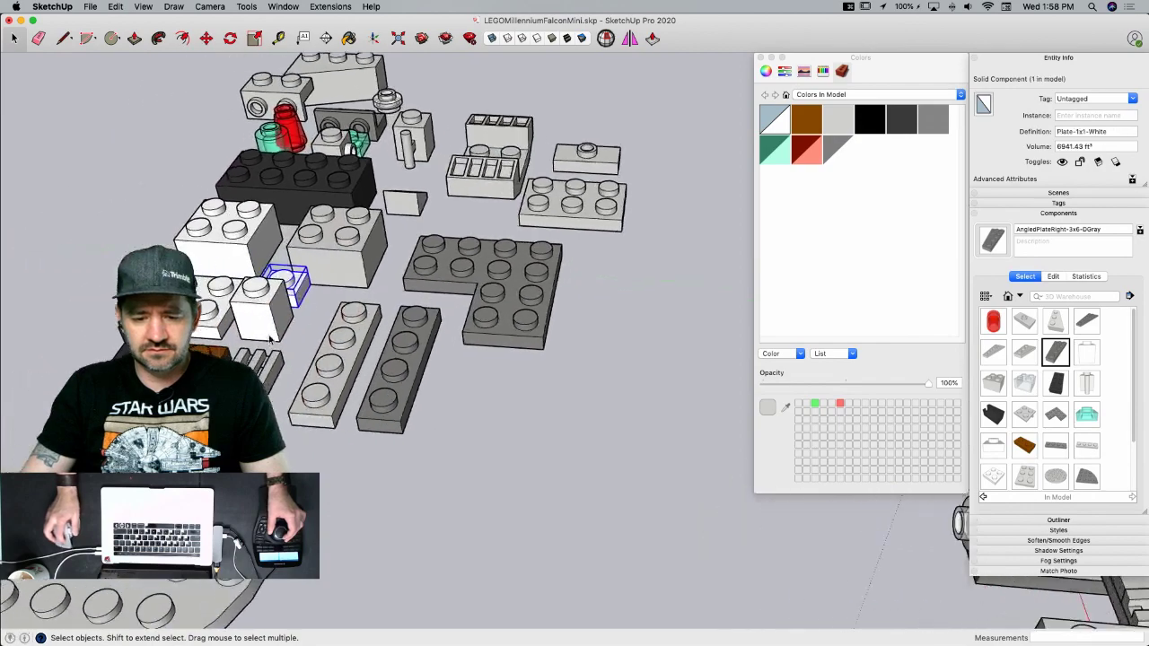
pyautogui.press('m')
pyautogui.click(362, 390)
pyautogui.press('alt')
pyautogui.moveTo(562, 398); pyautogui.dragTo(572, 457, button='middle')
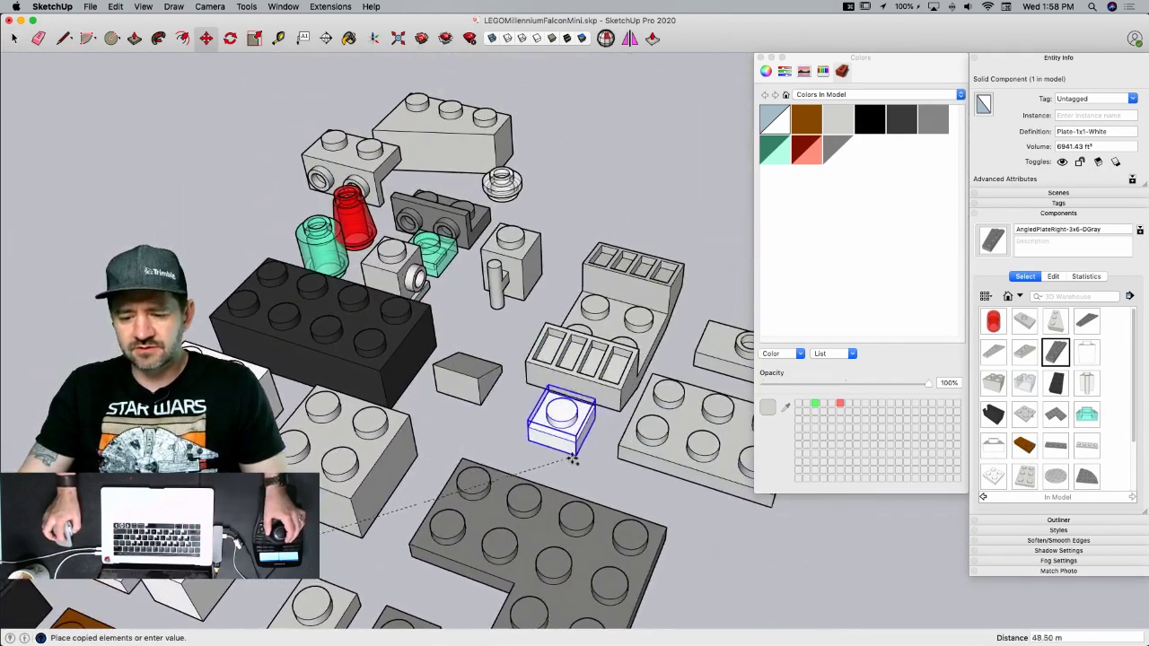
pyautogui.click(549, 472)
# - Make the copied 1x1 plate unique and rename its definition Plate-1x1-LGray
pyautogui.rightClick(532, 439)
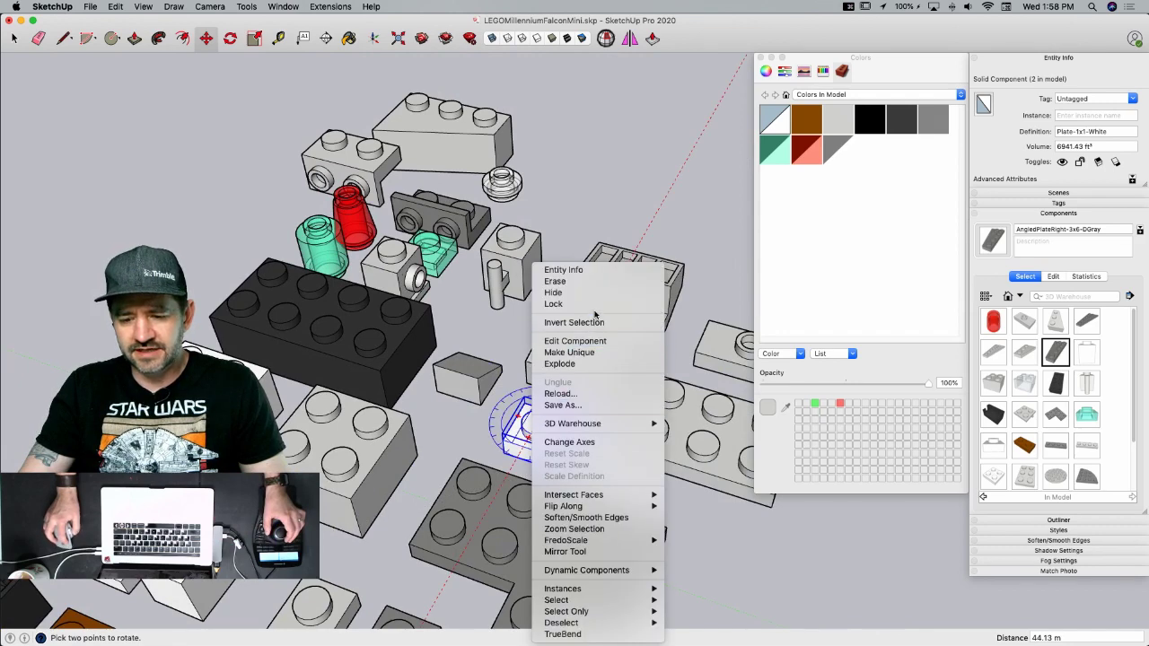
pyautogui.click(569, 352)
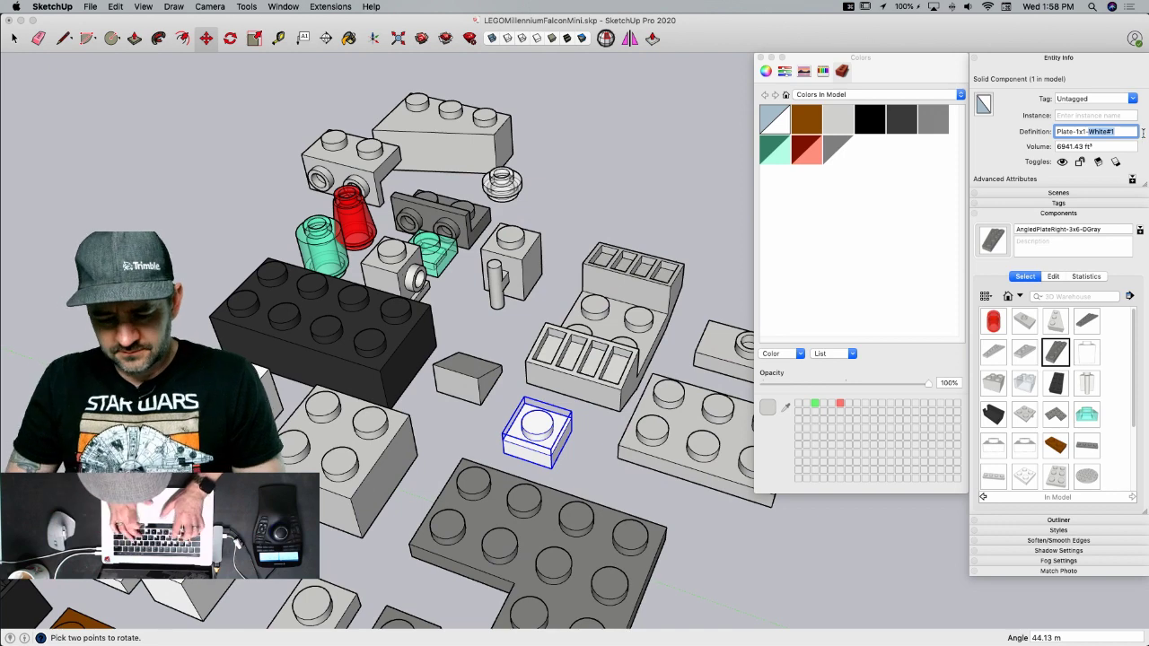
pyautogui.write('LGray')
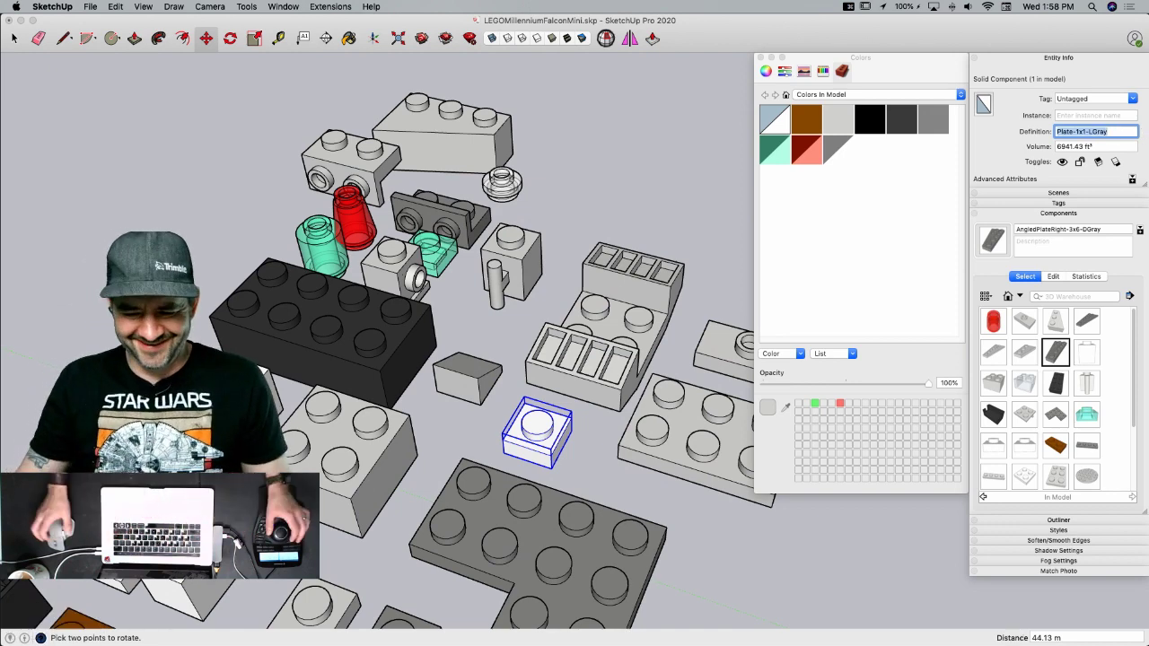
pyautogui.moveTo(526, 431); pyautogui.dragTo(500, 427, button='middle')
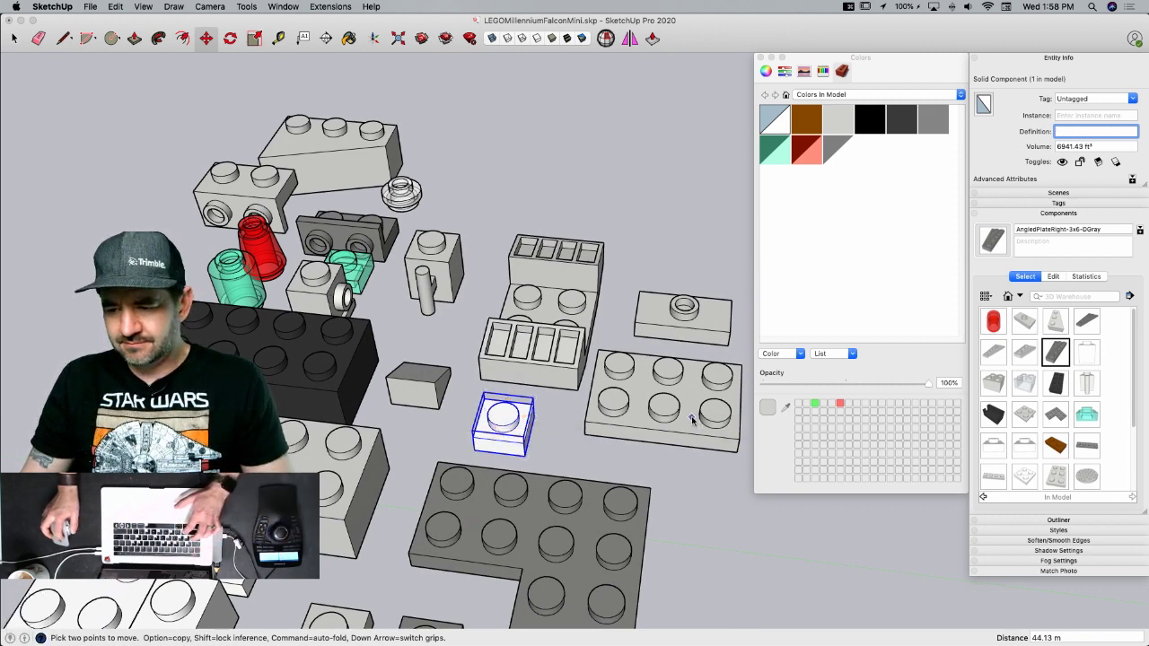
pyautogui.click(694, 473)
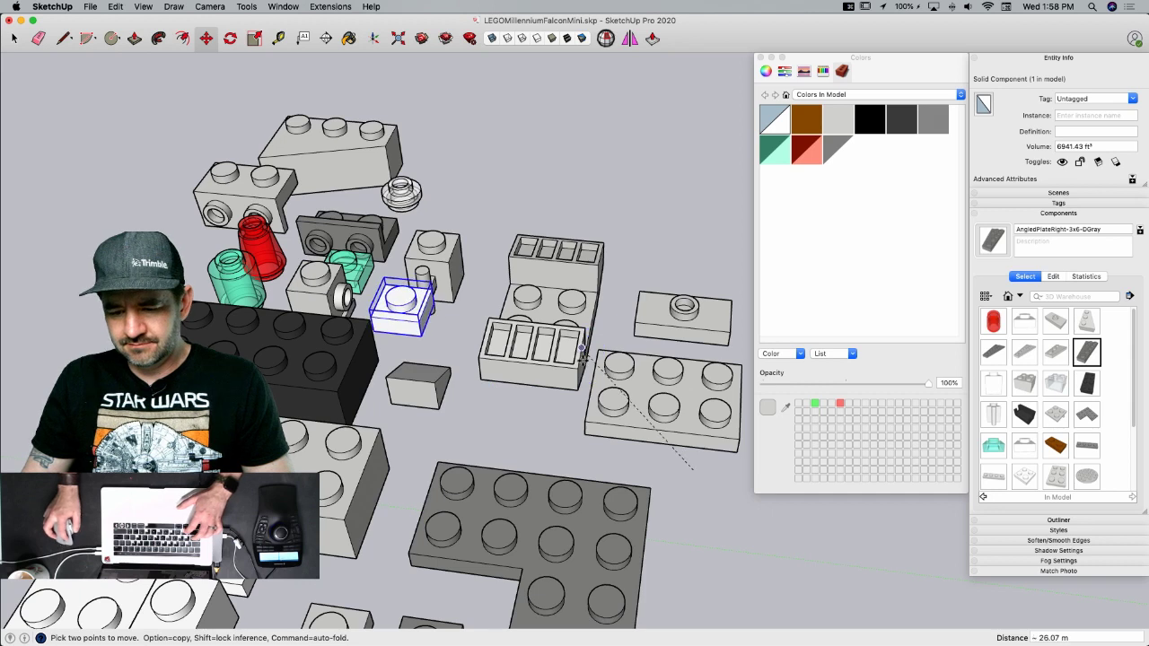
pyautogui.press('space')
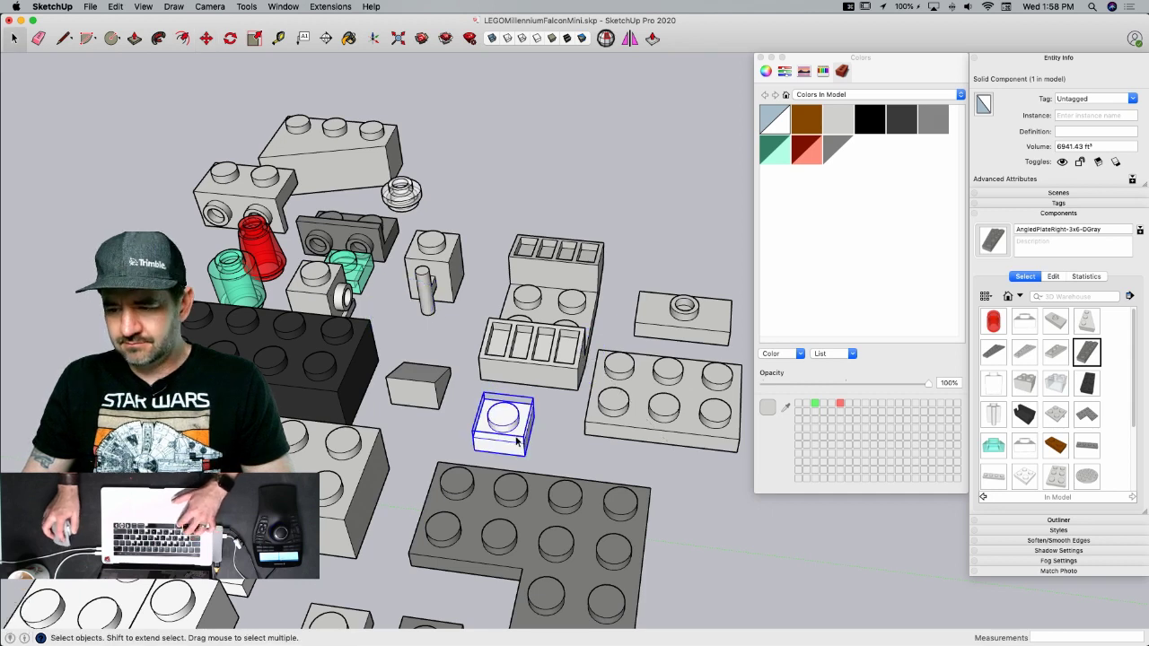
pyautogui.press('super+z')
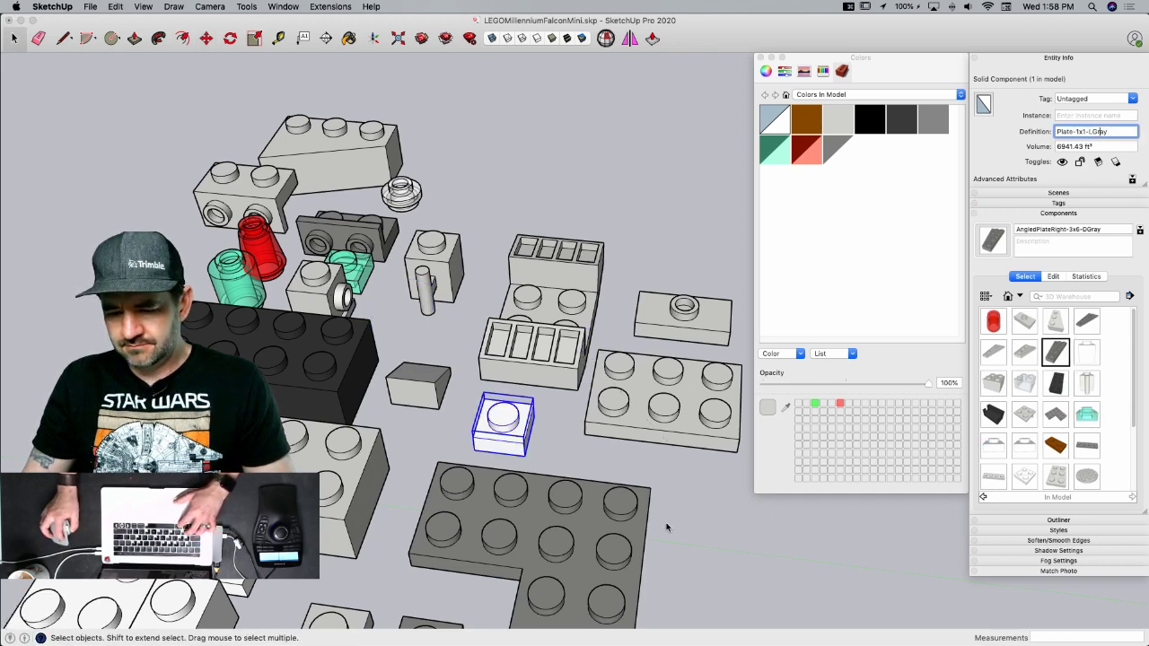
# - Paint all the geometry inside the Plate-1x1-LGray component light grey and close the component
pyautogui.click(664, 524)
pyautogui.tripleClick(500, 444)
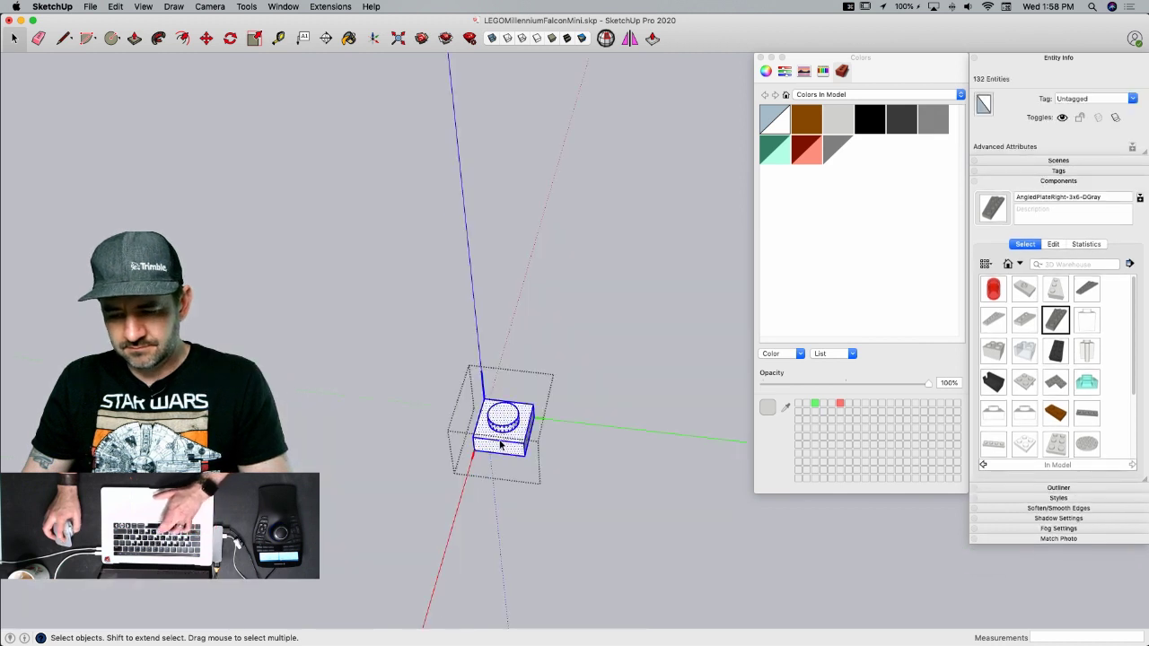
pyautogui.press('b')
pyautogui.click(496, 439)
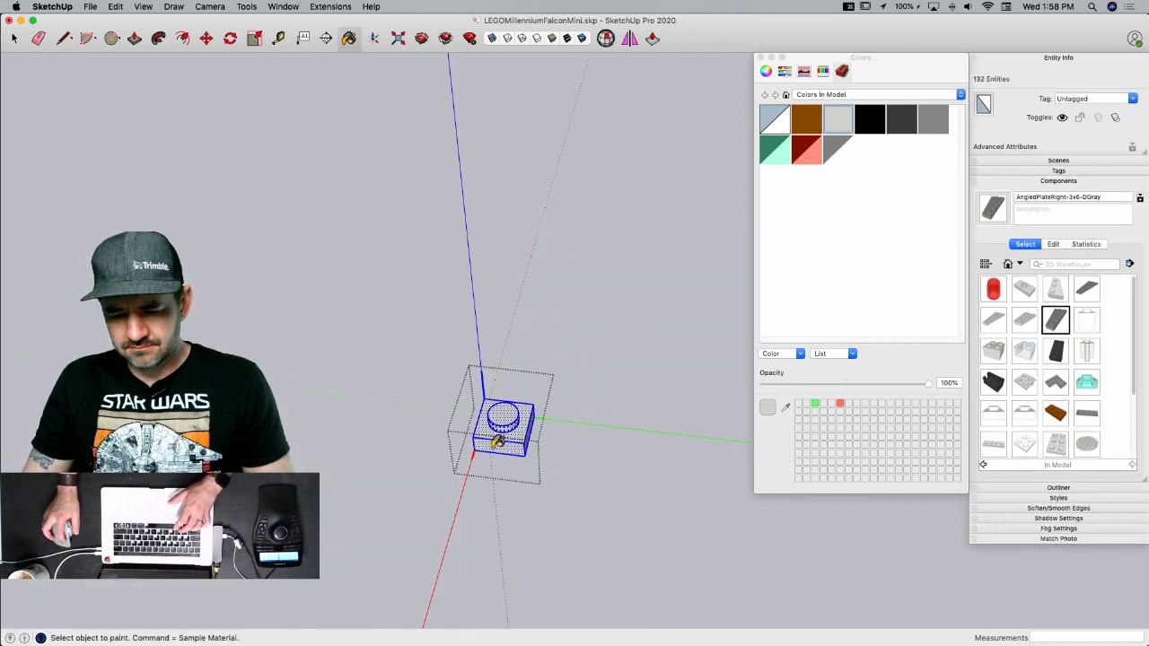
pyautogui.press('space')
pyautogui.click(547, 457)
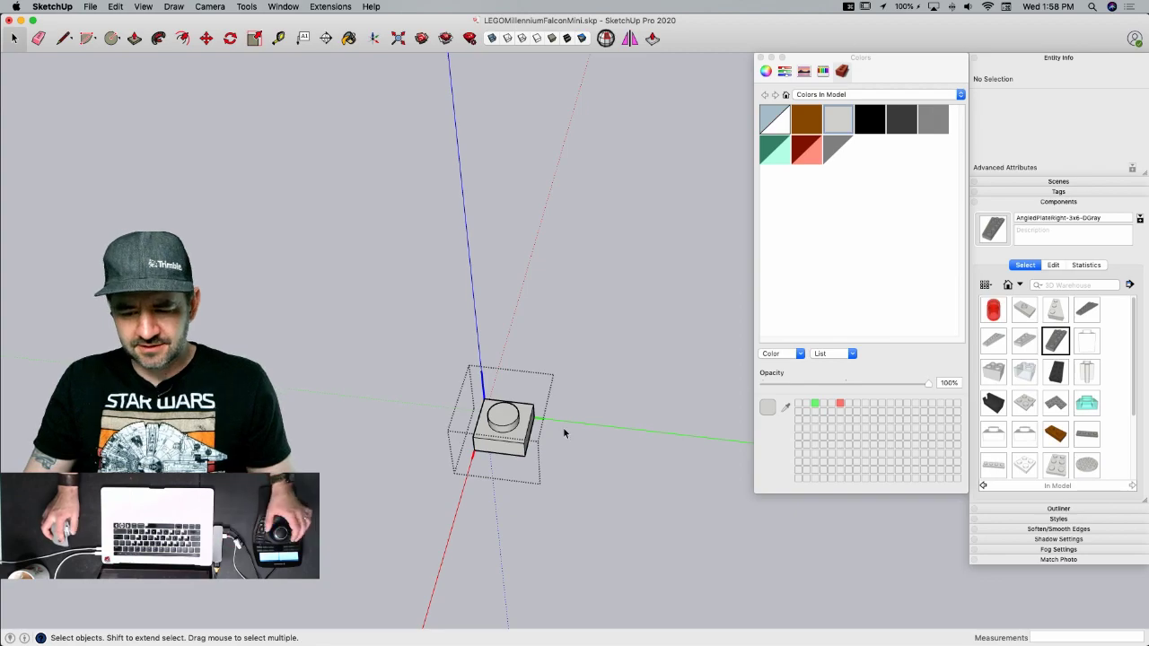
pyautogui.click(584, 481)
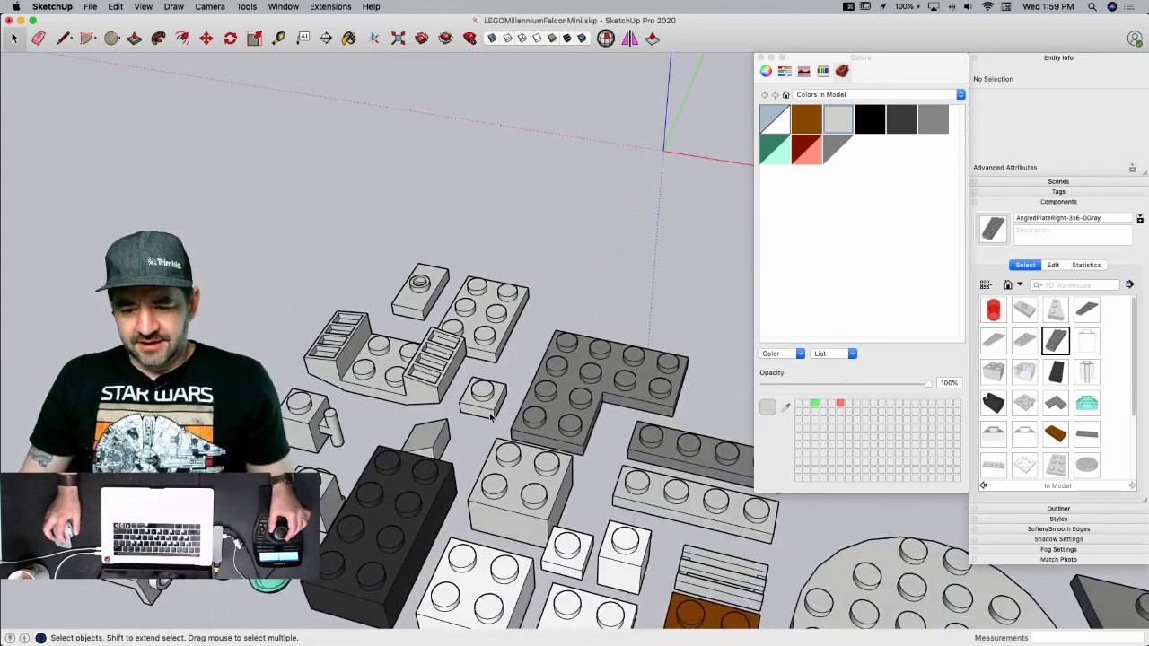
# - Check step 19 in the instructions PDF and copy the light grey 1x1 plate onto the disc's corner stud beside the small wedge
pyautogui.scroll(3, 290, 406)
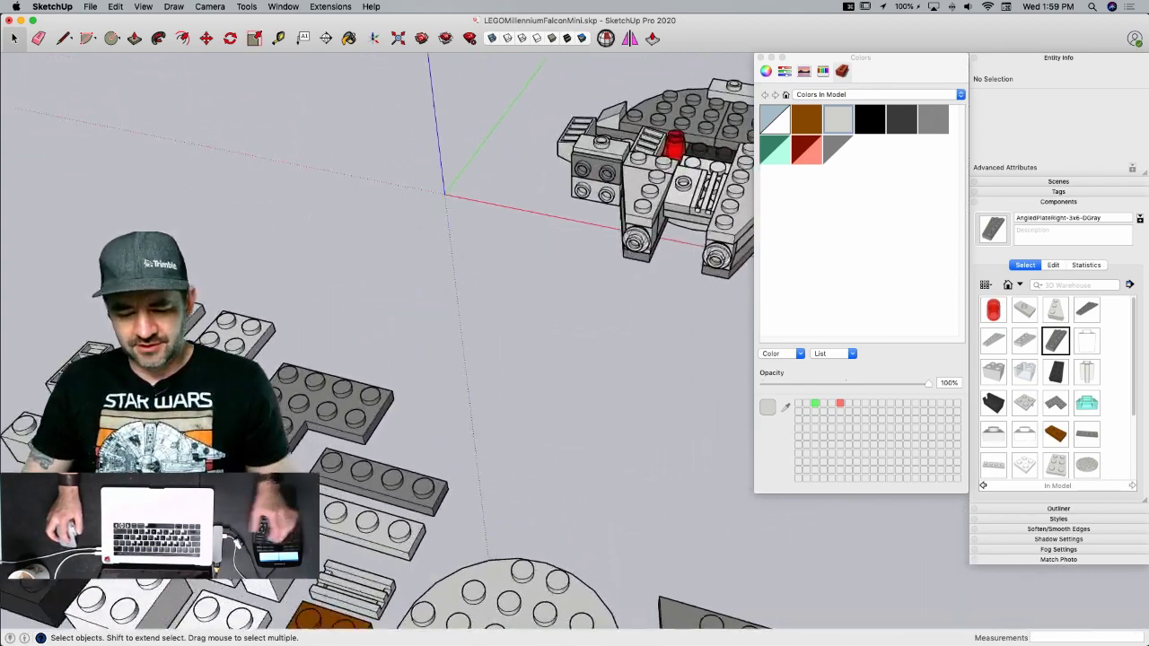
pyautogui.press('super+Tab')
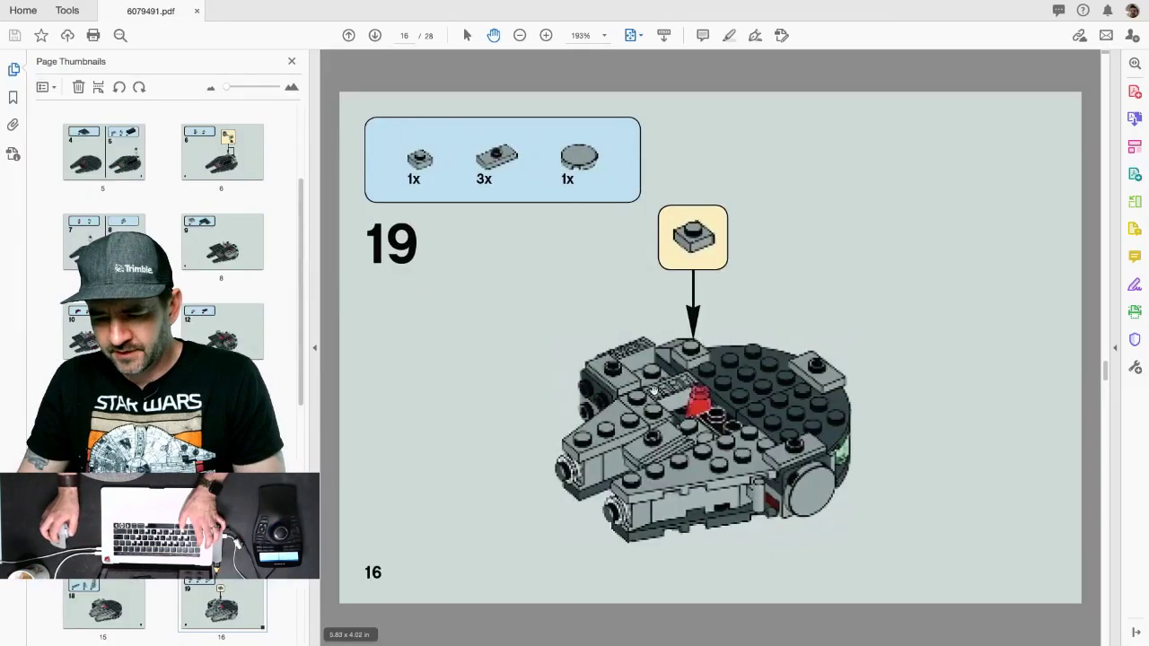
pyautogui.press('super+Tab')
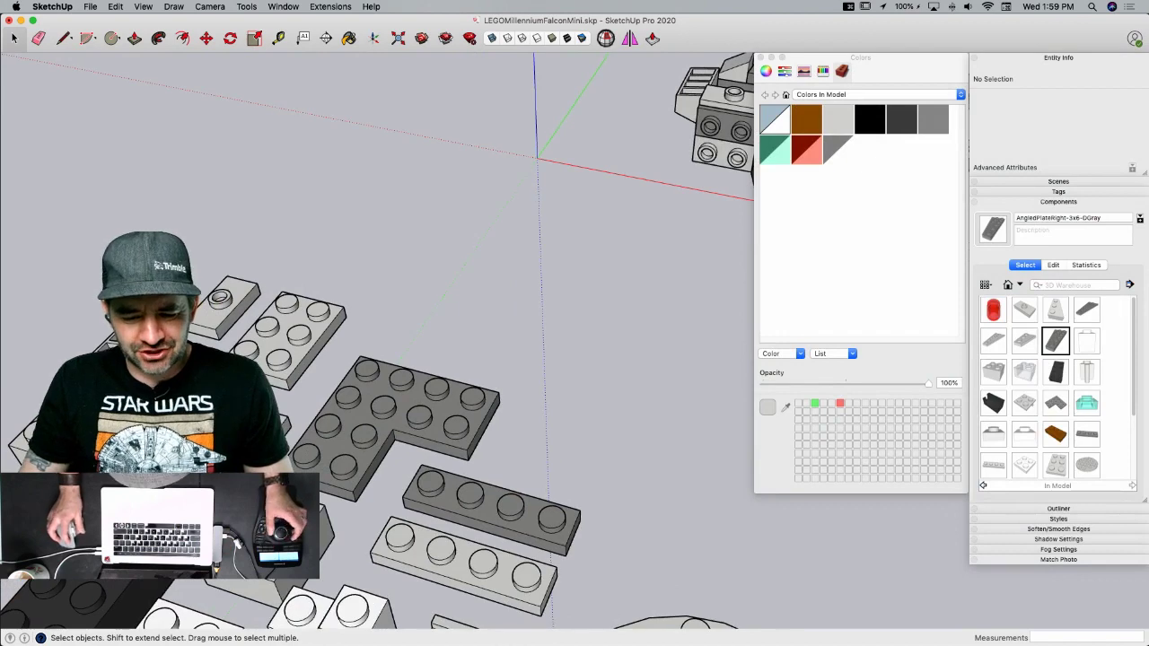
pyautogui.click(284, 422)
pyautogui.press('m')
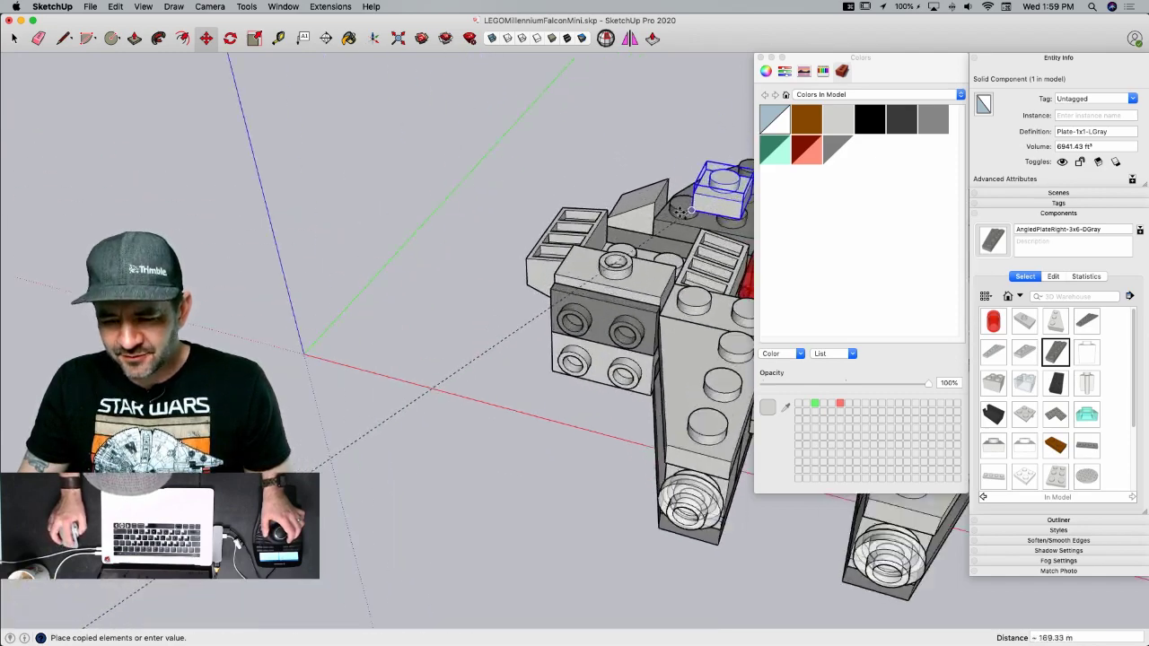
pyautogui.click(653, 221)
pyautogui.press('space')
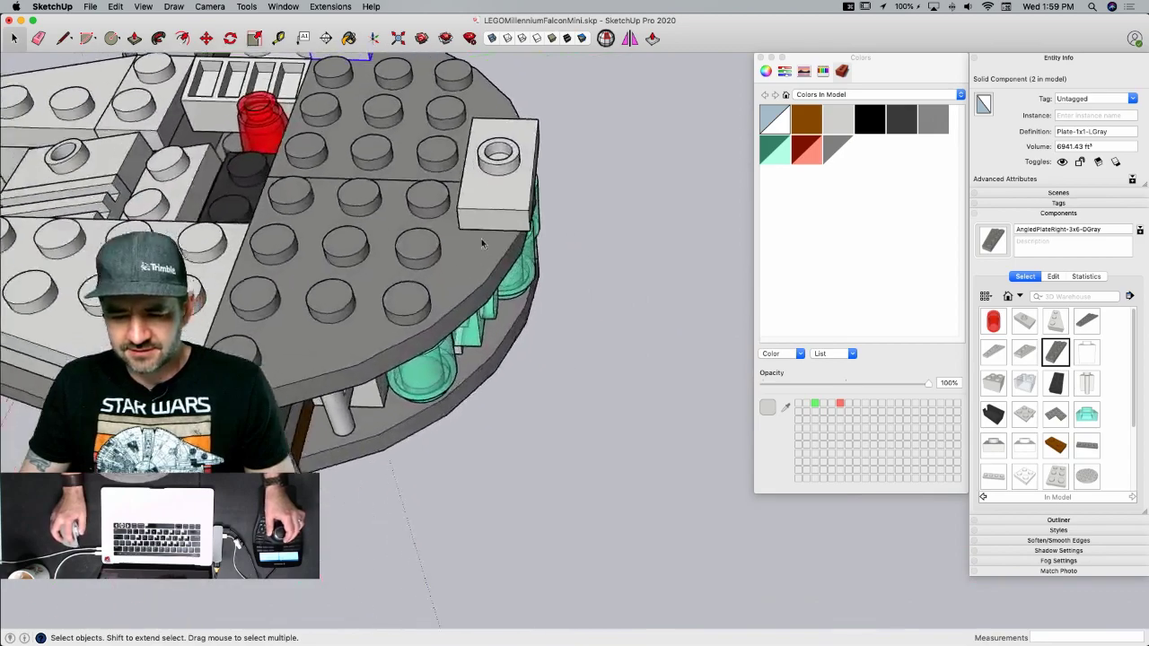
# - Copy the one-stud plate from the disc's rear edge clear of the opposite side and rotate it parallel to that side's stud plates
pyautogui.click(599, 285)
pyautogui.press('m')
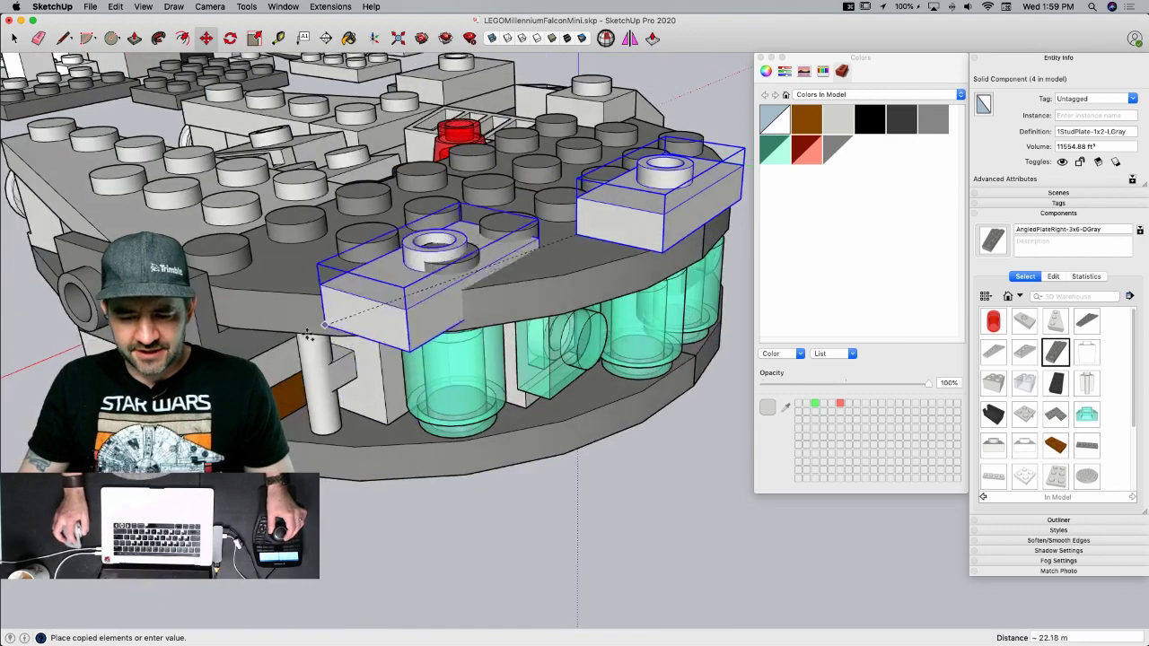
pyautogui.click(530, 384)
pyautogui.click(558, 350)
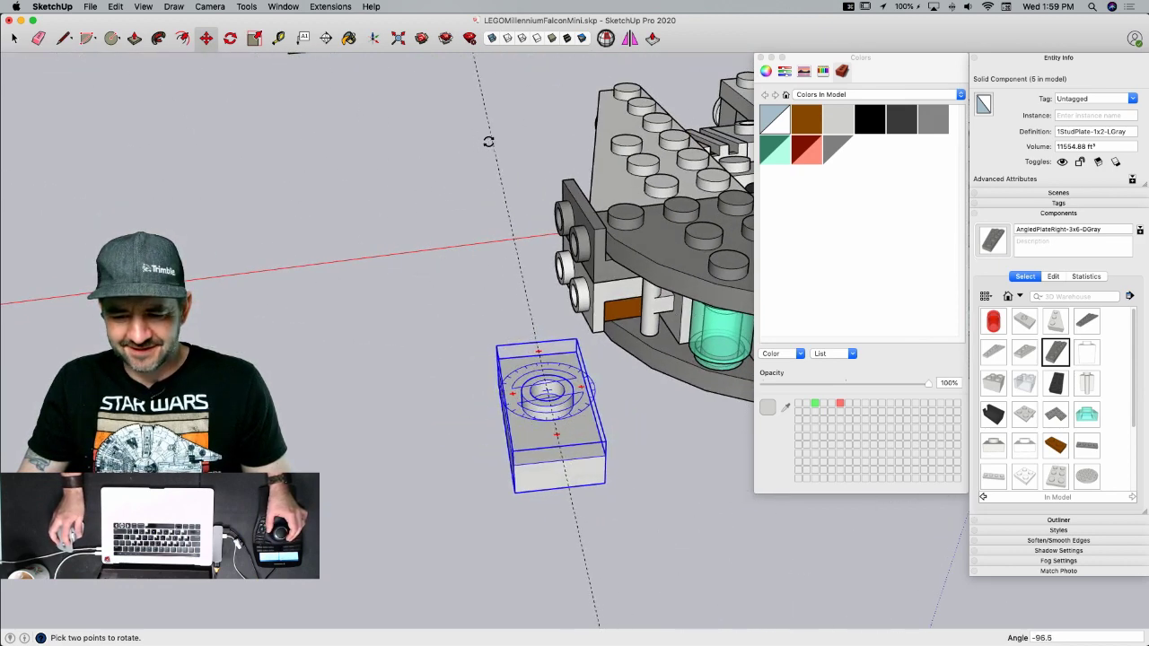
pyautogui.click(442, 142)
# - Move the rotated one-stud plate on top of the dark grey side plate opposite the grilles
pyautogui.click(508, 422)
pyautogui.click(482, 190)
pyautogui.click(519, 239)
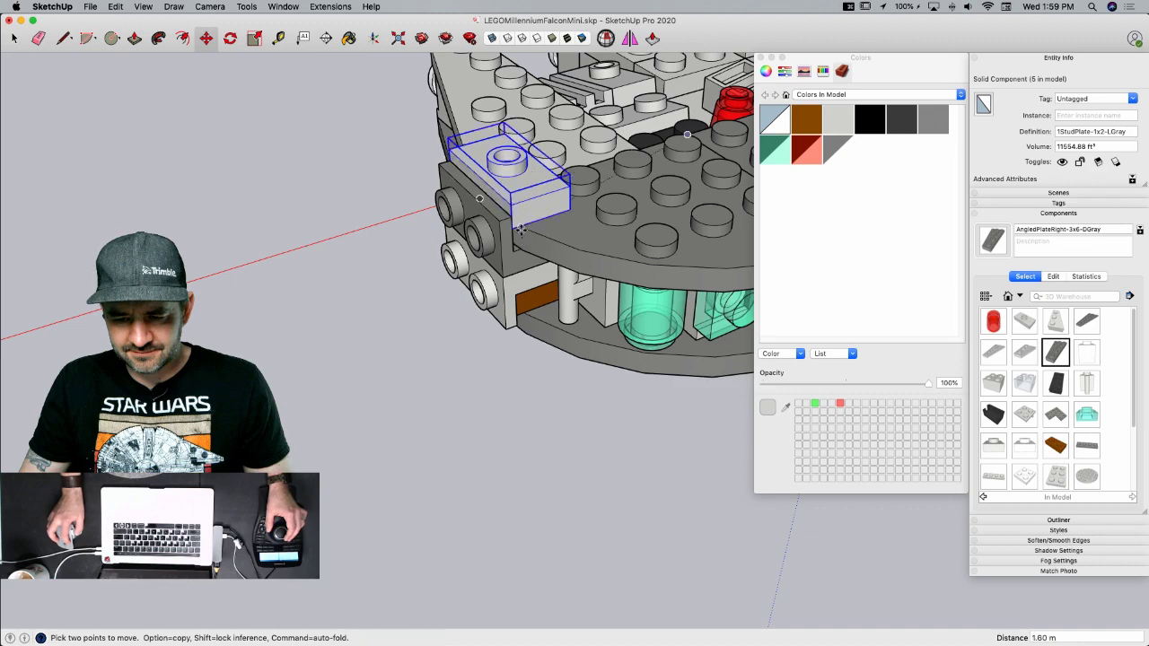
pyautogui.press('space')
pyautogui.click(327, 274)
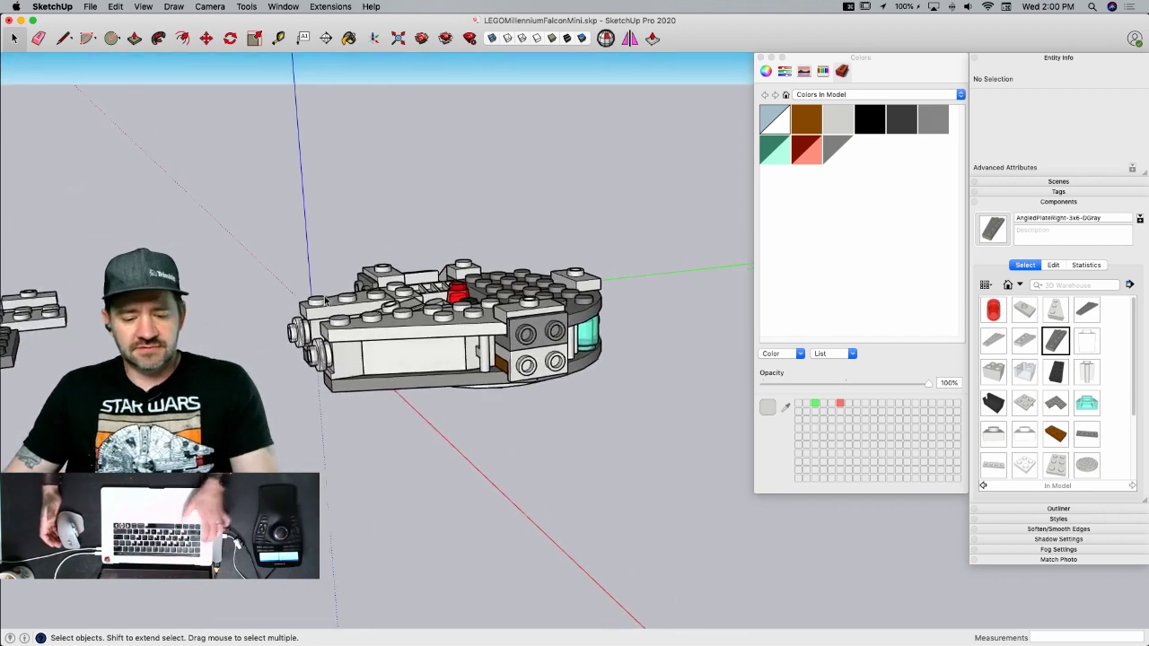
# - Check step 19 in the instructions PDF and draw an 8.00 m radius circle centred on the seam between the two side stud plates
pyautogui.press('super+Tab')
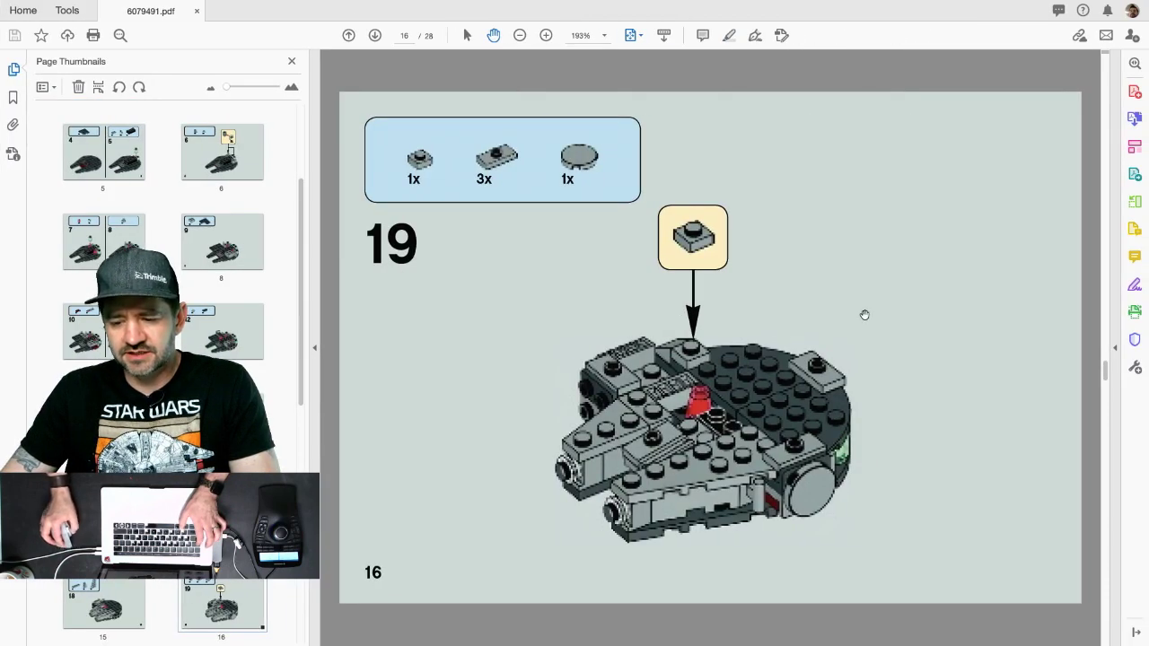
pyautogui.press('super+Tab')
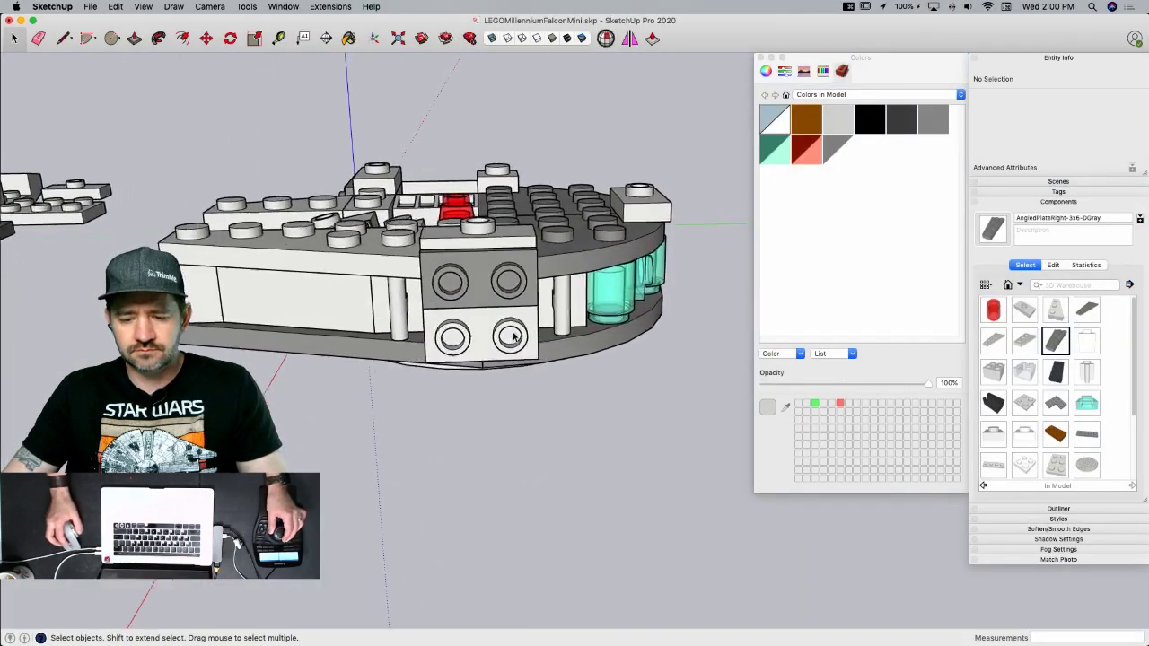
pyautogui.press('c')
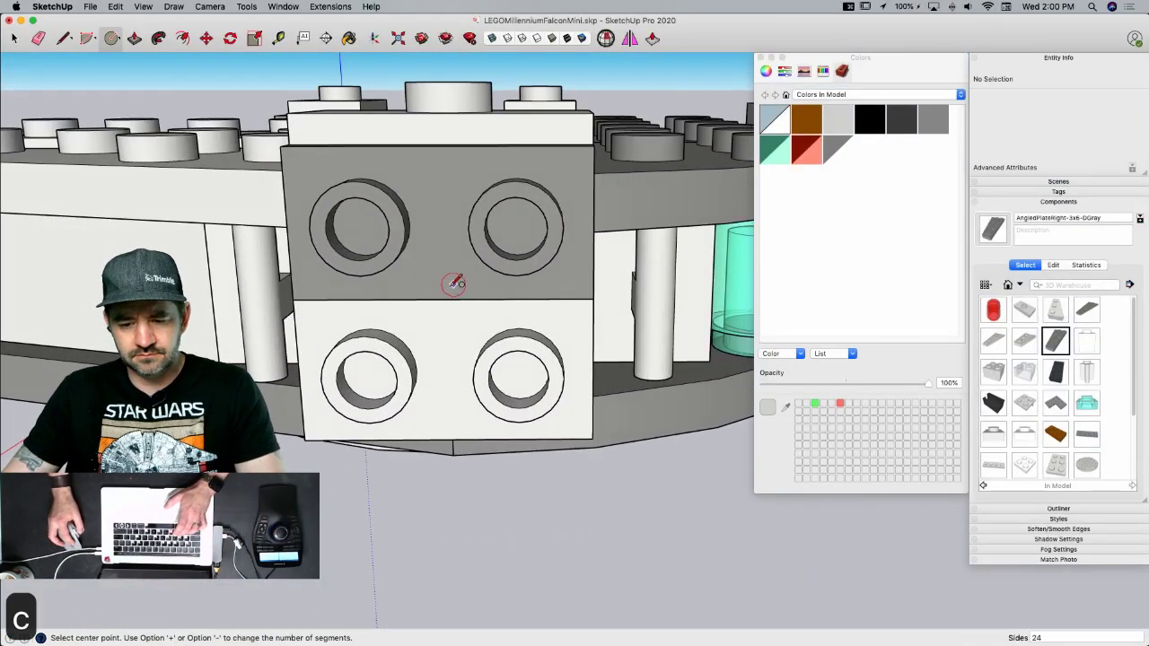
pyautogui.click(439, 146)
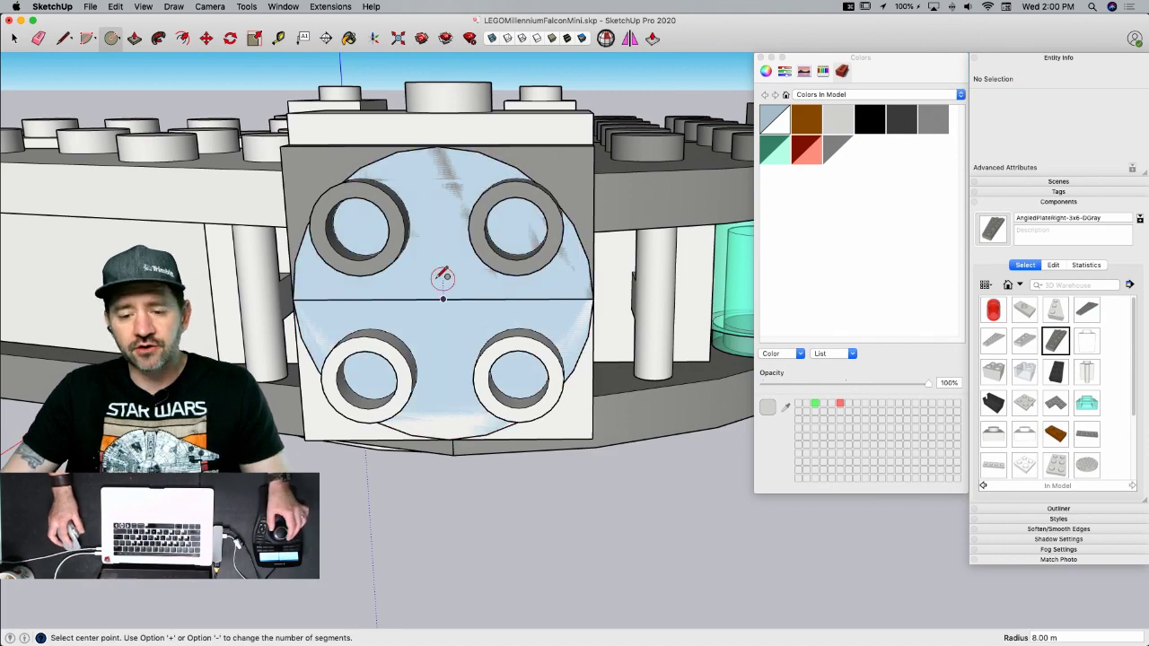
# - Extrude the circle 1.60 m outward over the four side studs and pull its outer face a further 1.6 m
pyautogui.press('p')
pyautogui.click(351, 334)
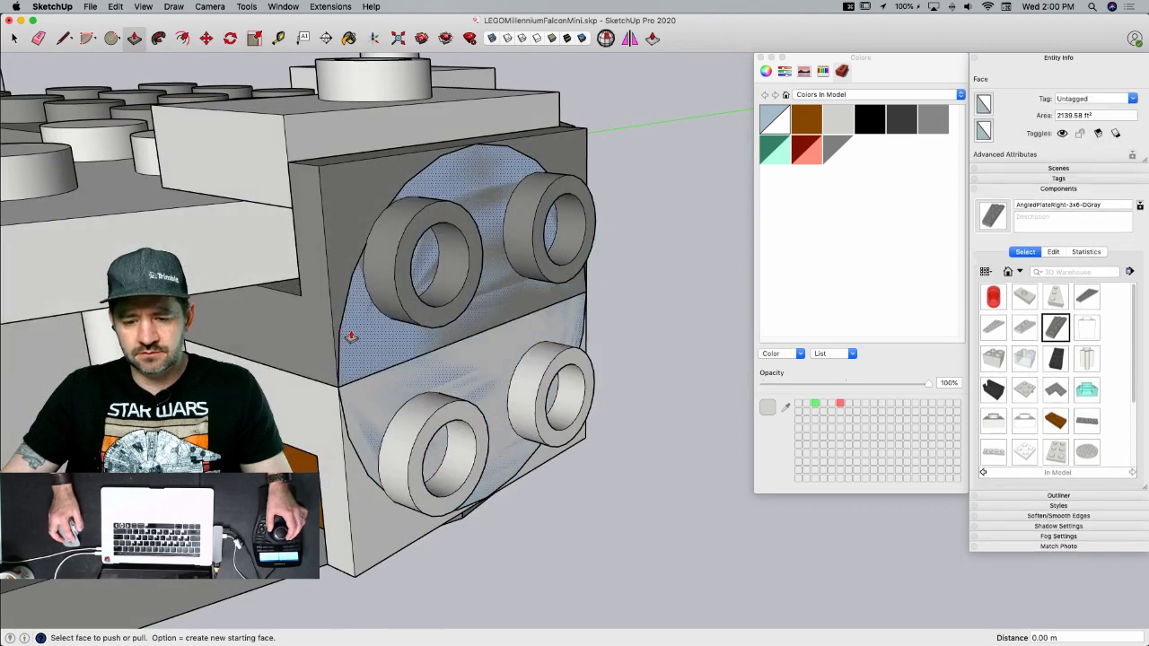
pyautogui.click(398, 258)
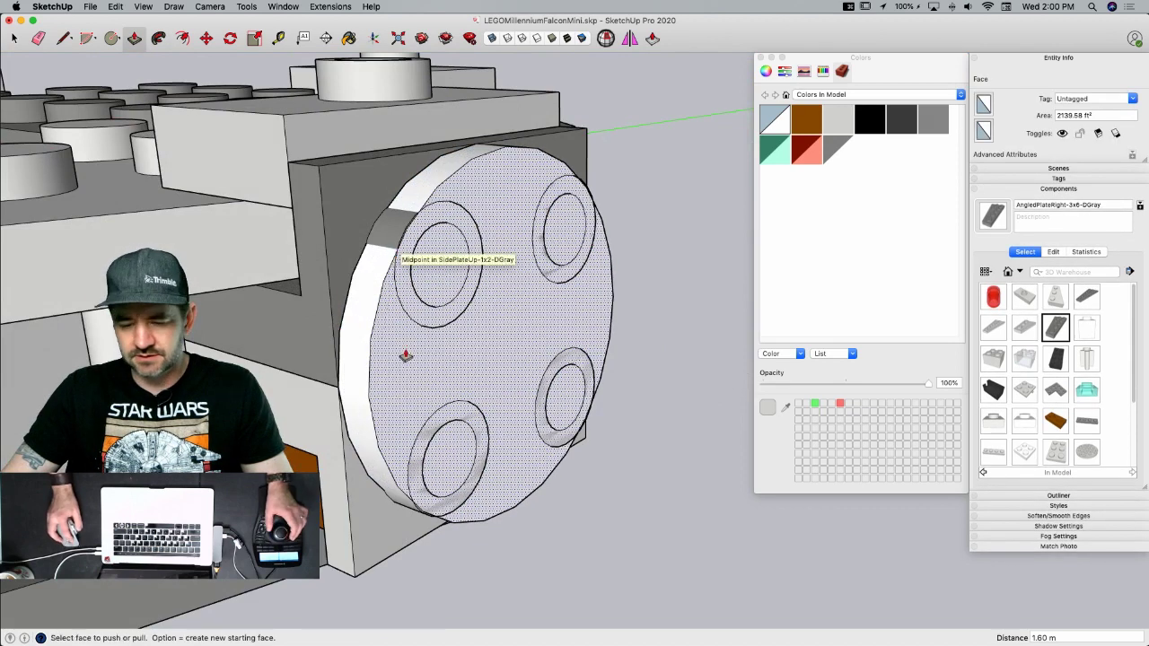
pyautogui.click(404, 378)
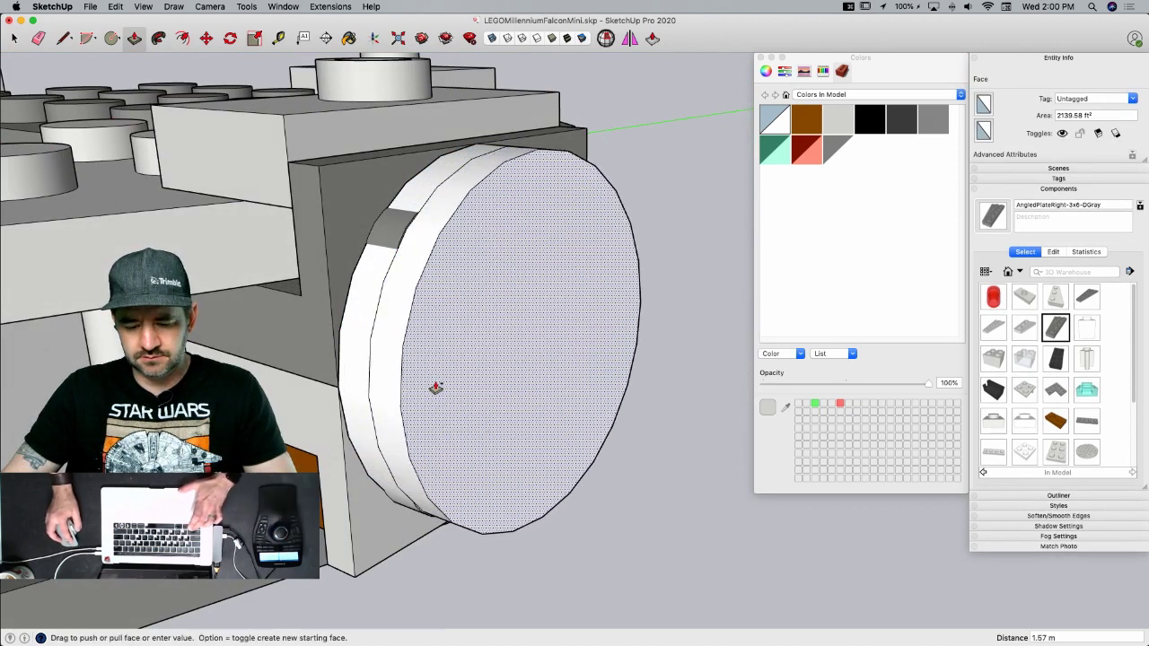
pyautogui.click(444, 392)
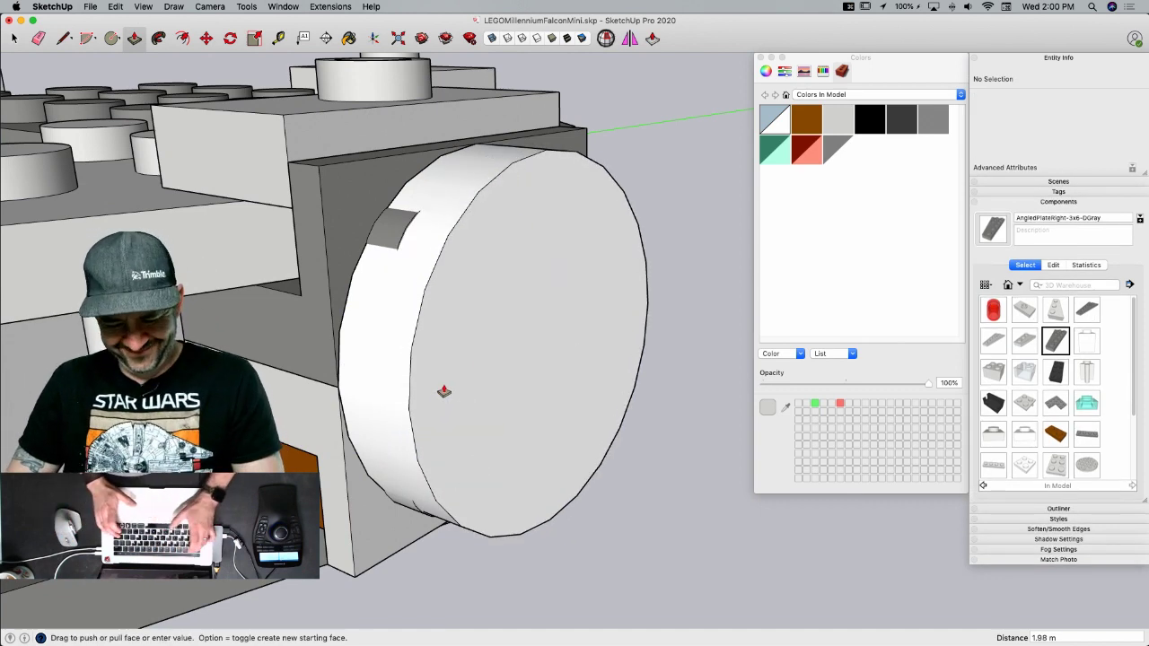
pyautogui.write('1.6')
pyautogui.press('Return')
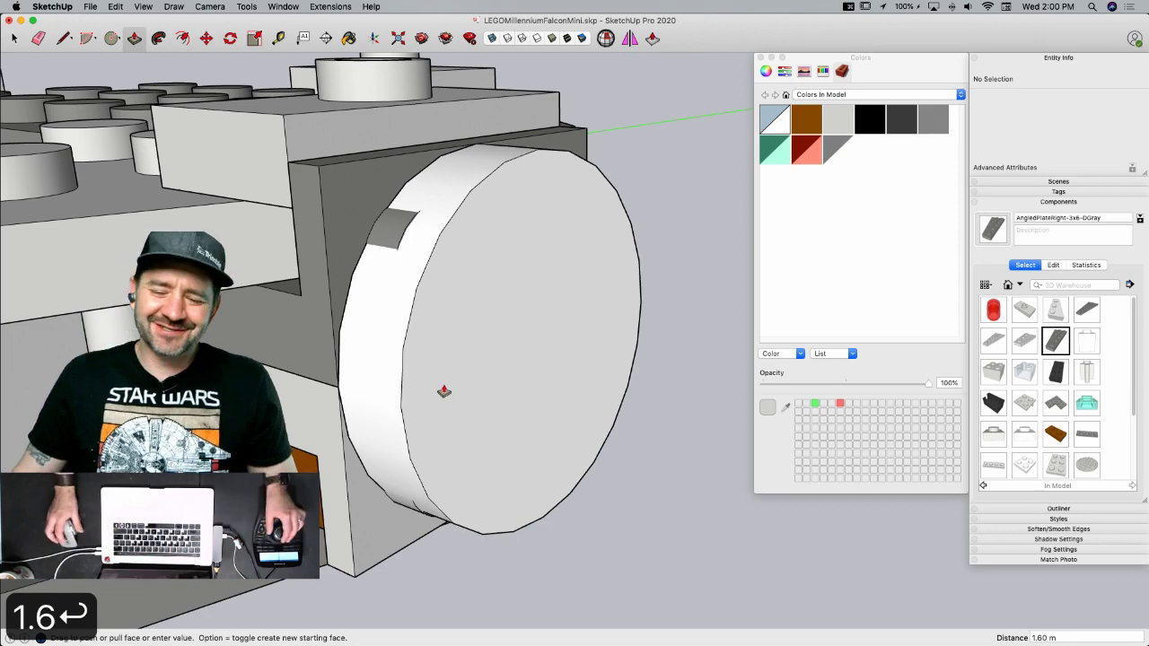
pyautogui.press('space')
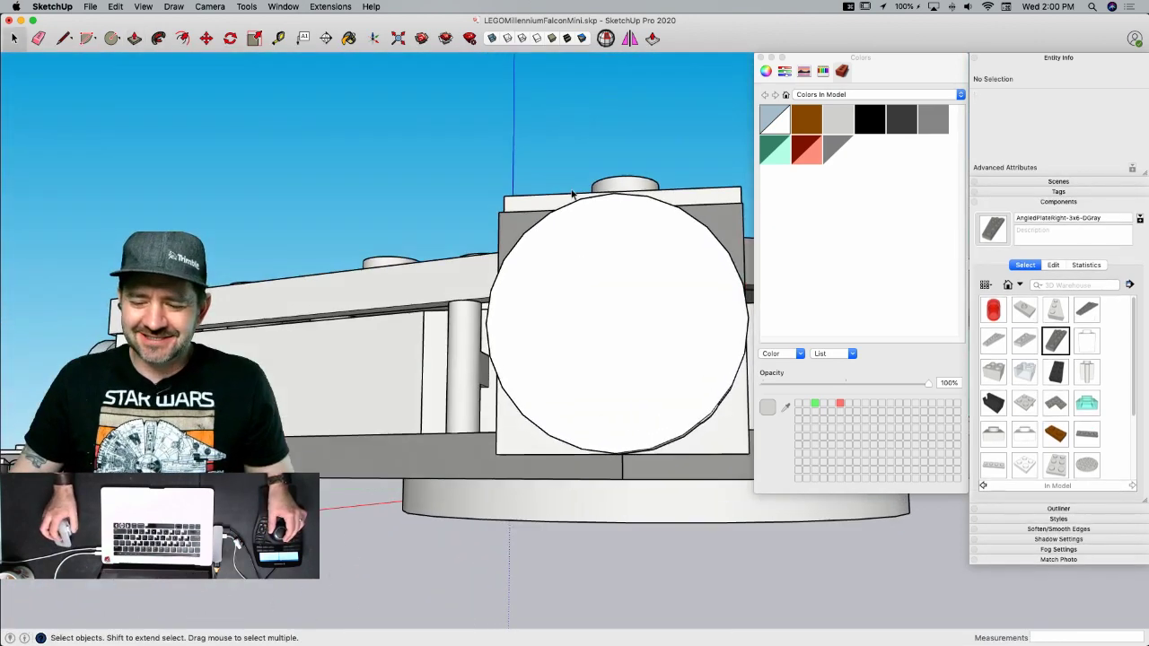
# - Make the whole side disc a component with the definition name FlatPlateRound-2x2-LGray
pyautogui.moveTo(515, 231); pyautogui.dragTo(373, 347, button='middle')
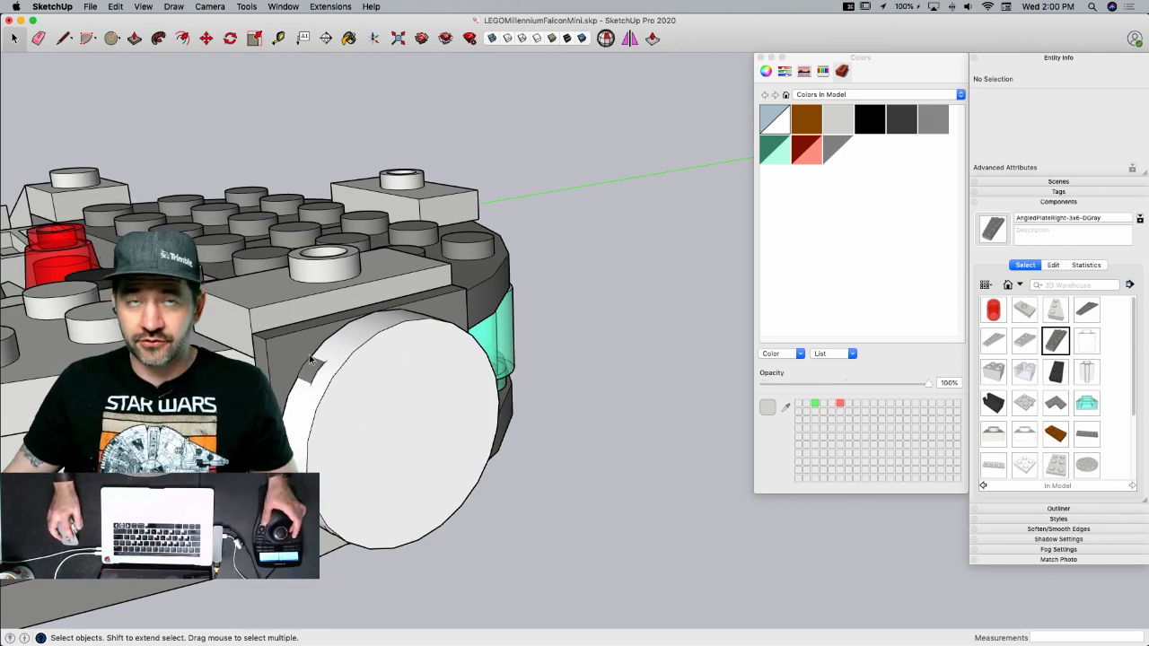
pyautogui.tripleClick(381, 404)
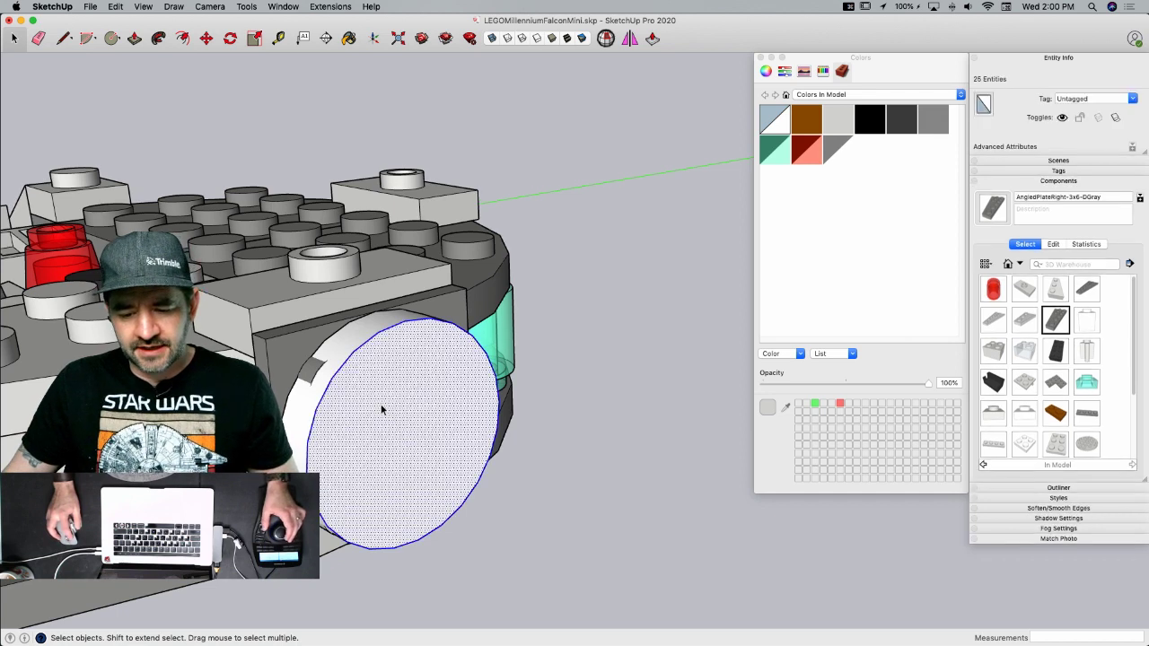
pyautogui.rightClick(382, 400)
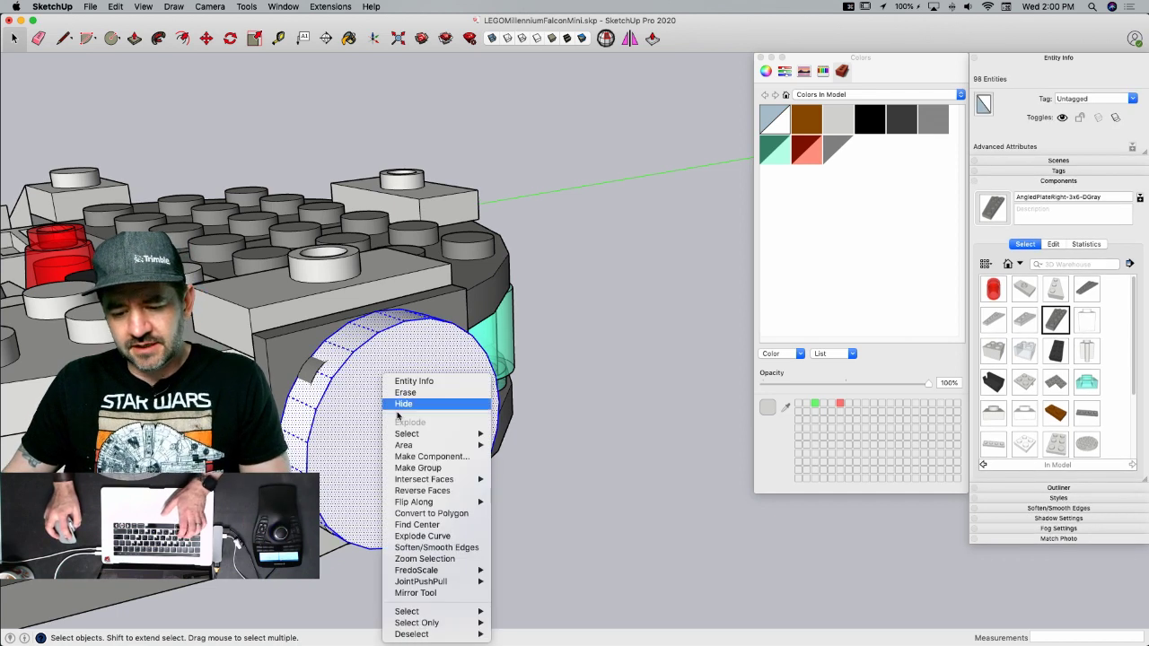
pyautogui.click(432, 457)
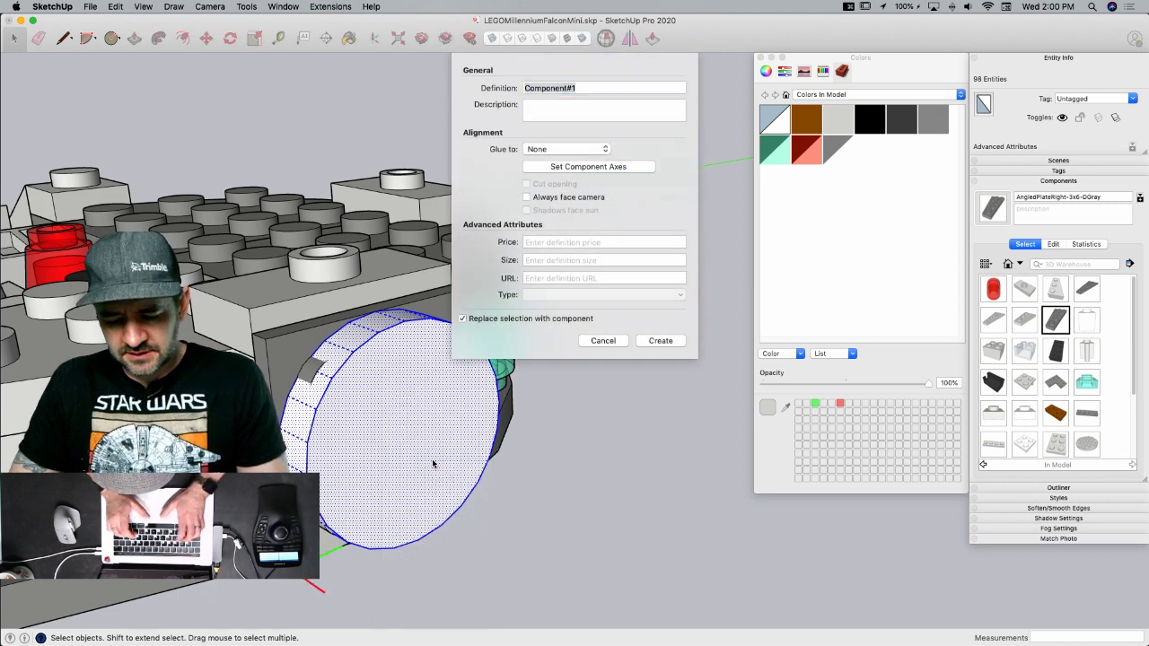
pyautogui.write('FlatPlateRound')
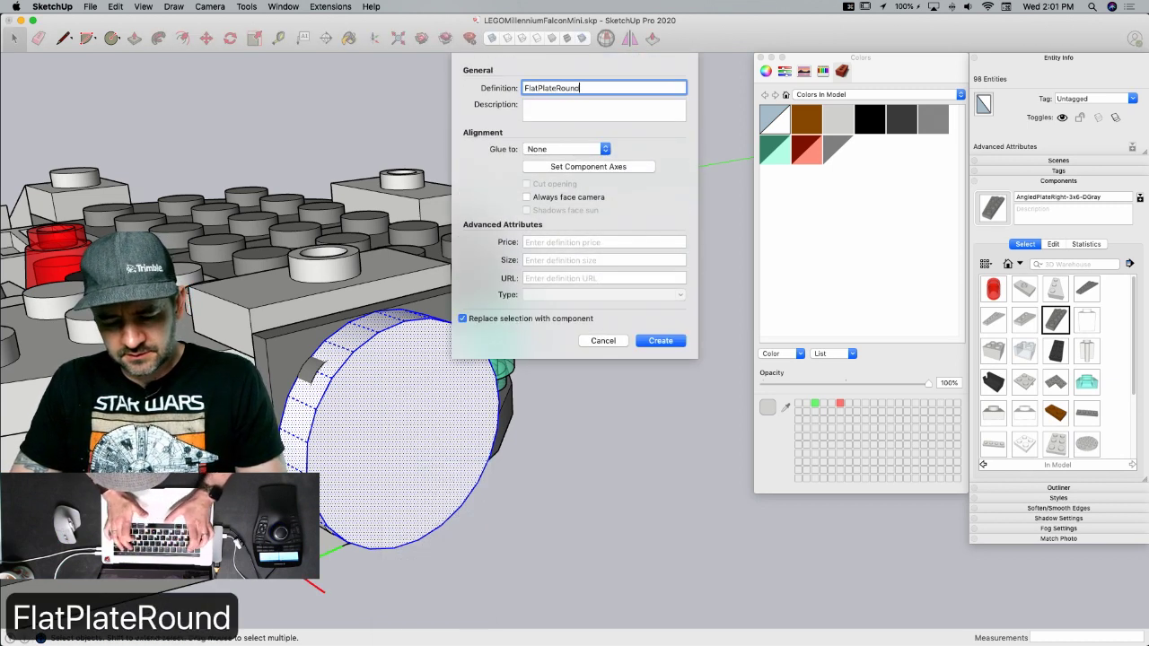
pyautogui.write('-2x2')
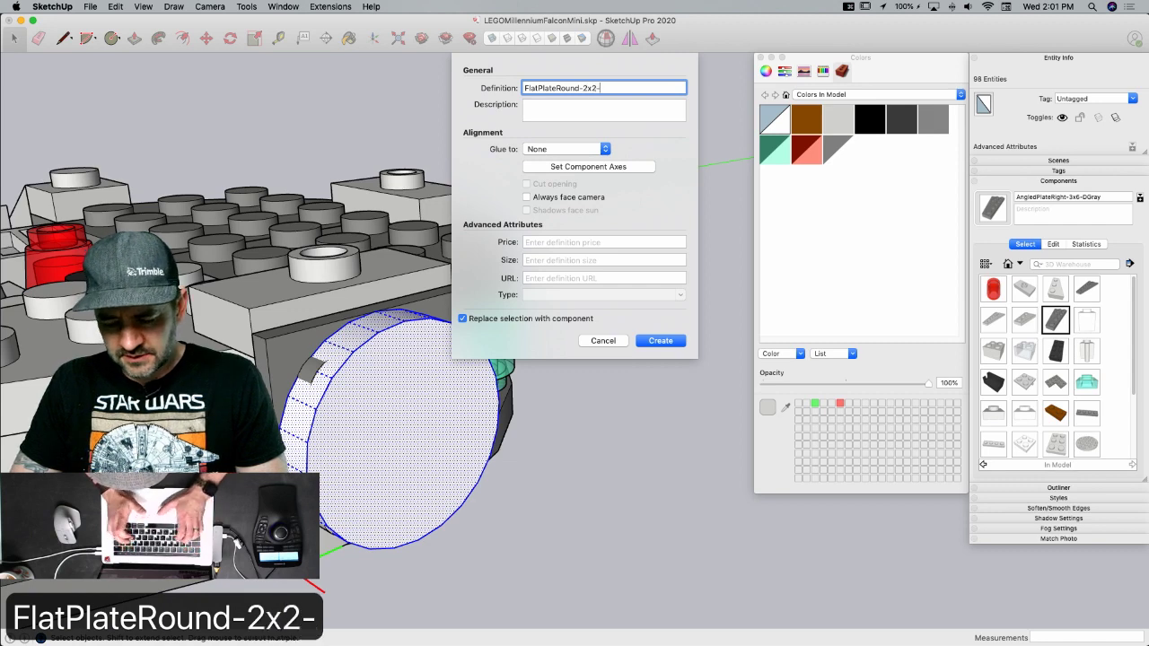
pyautogui.write('-LGray')
pyautogui.press('Return')
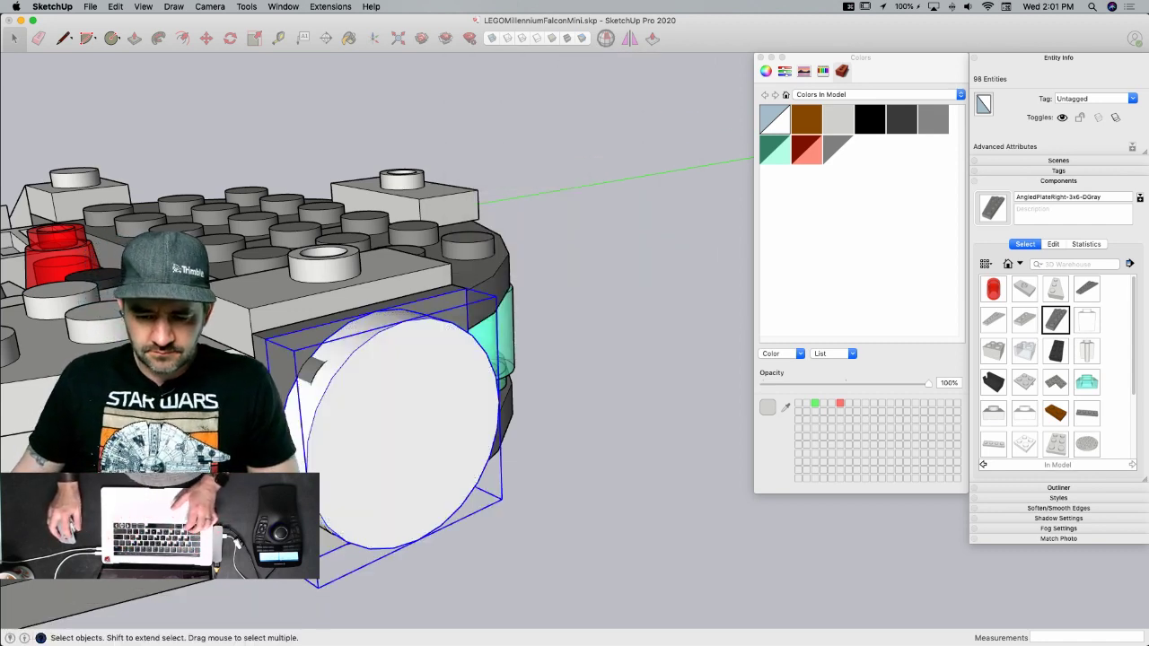
# - Paint all faces of the new round plate component with the light grey model colour
pyautogui.doubleClick(378, 446)
pyautogui.click(839, 119)
pyautogui.click(408, 371)
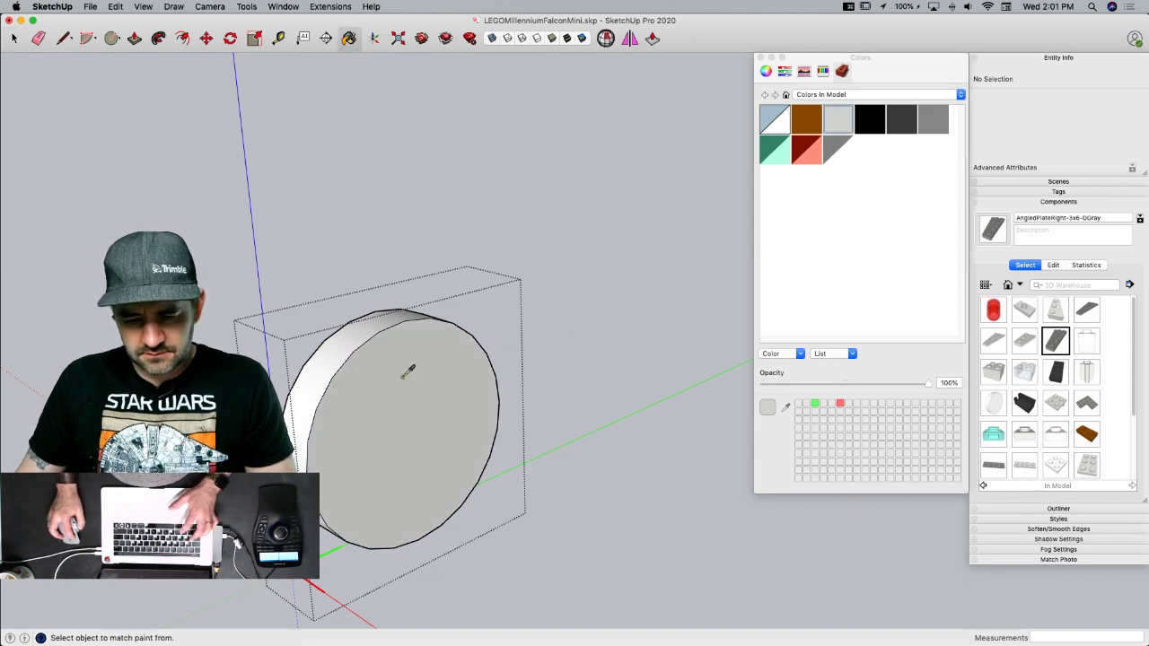
pyautogui.press('super+a')
pyautogui.click(403, 378)
pyautogui.press('space')
pyautogui.click(587, 464)
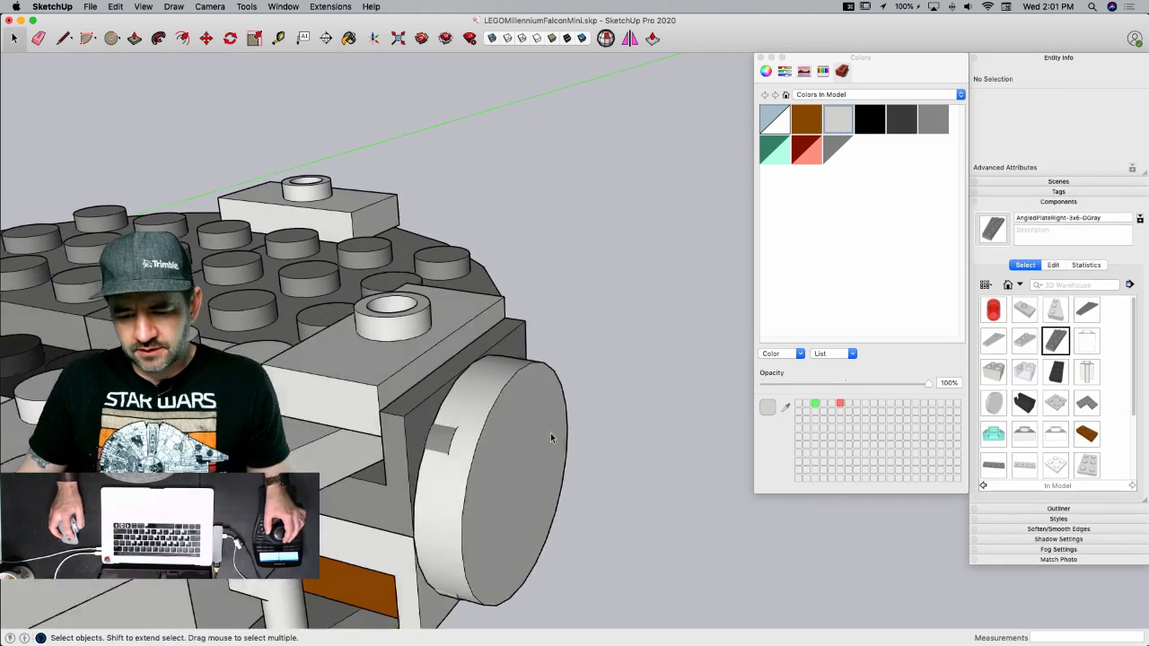
# - Offset the edge of the round plate's inward-facing back face 1.6 m towards its centre
pyautogui.doubleClick(521, 451)
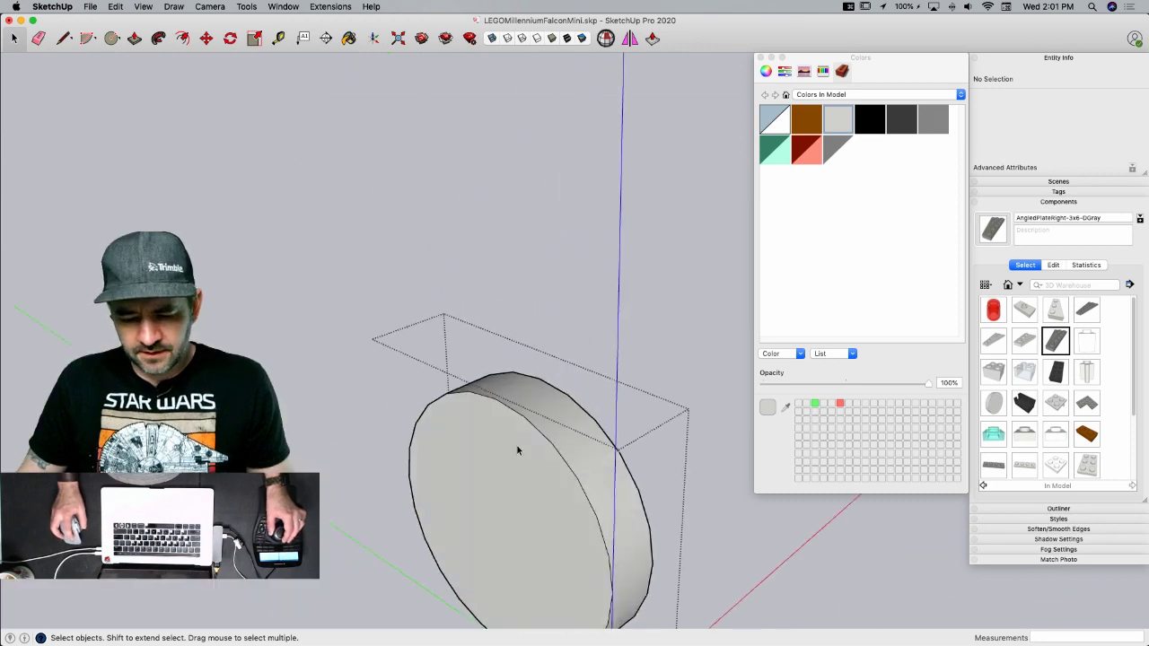
pyautogui.moveTo(518, 445); pyautogui.dragTo(464, 418, button='middle')
pyautogui.click(447, 367)
pyautogui.press('f')
pyautogui.click(348, 255)
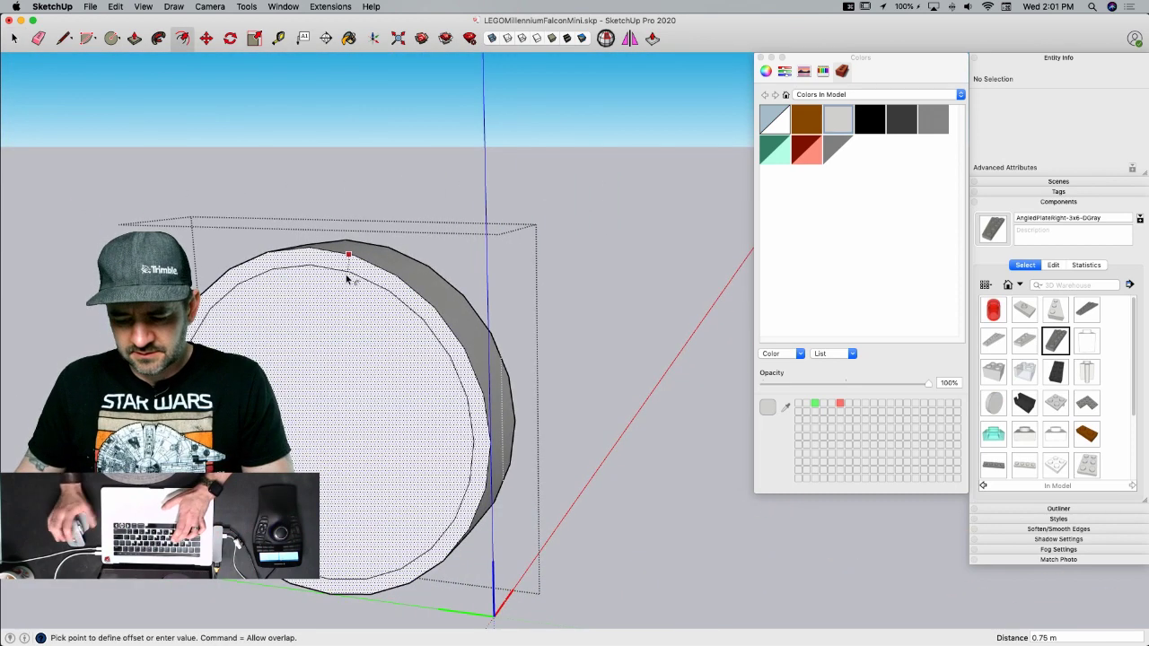
pyautogui.write('1.6')
pyautogui.press('Return')
# - Push the inner circle of the round plate's back face 1.6 m into the disc, leaving a rim around it
pyautogui.press('p')
pyautogui.click(292, 408)
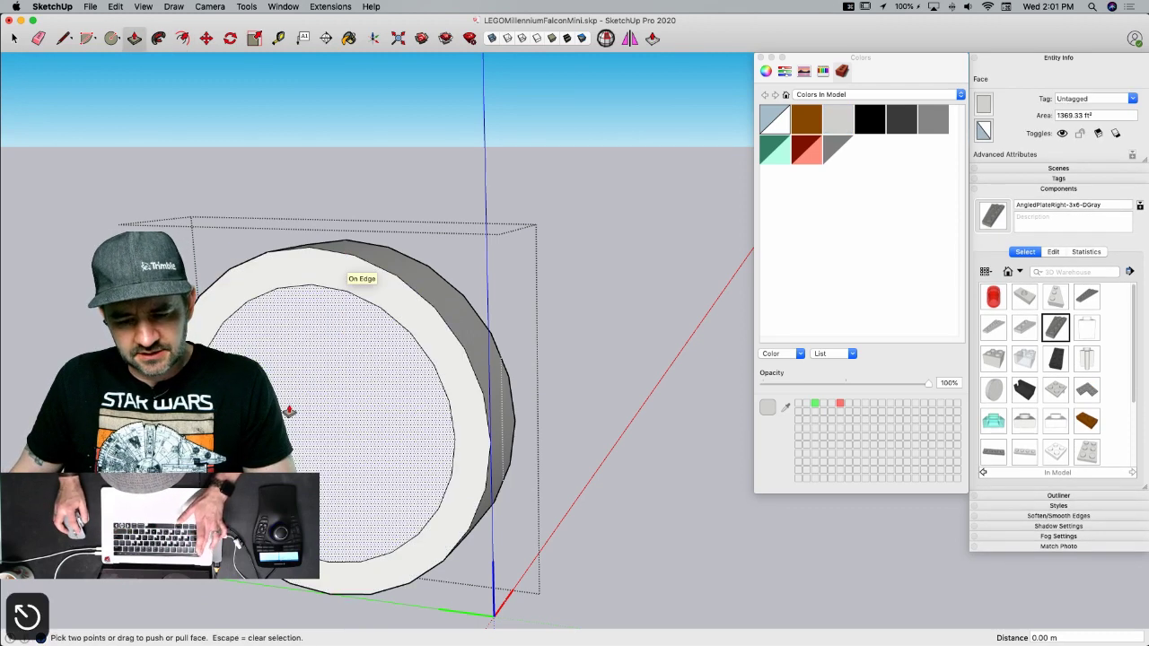
pyautogui.click(299, 403)
pyautogui.write('1.6')
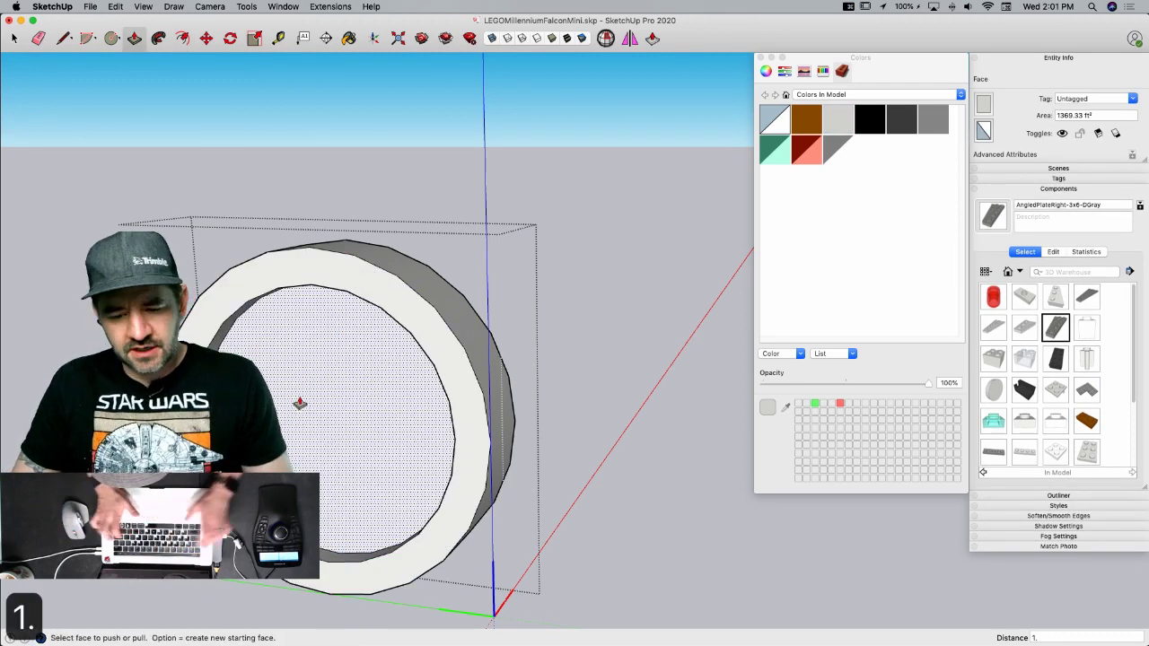
pyautogui.press('Return')
pyautogui.press('space')
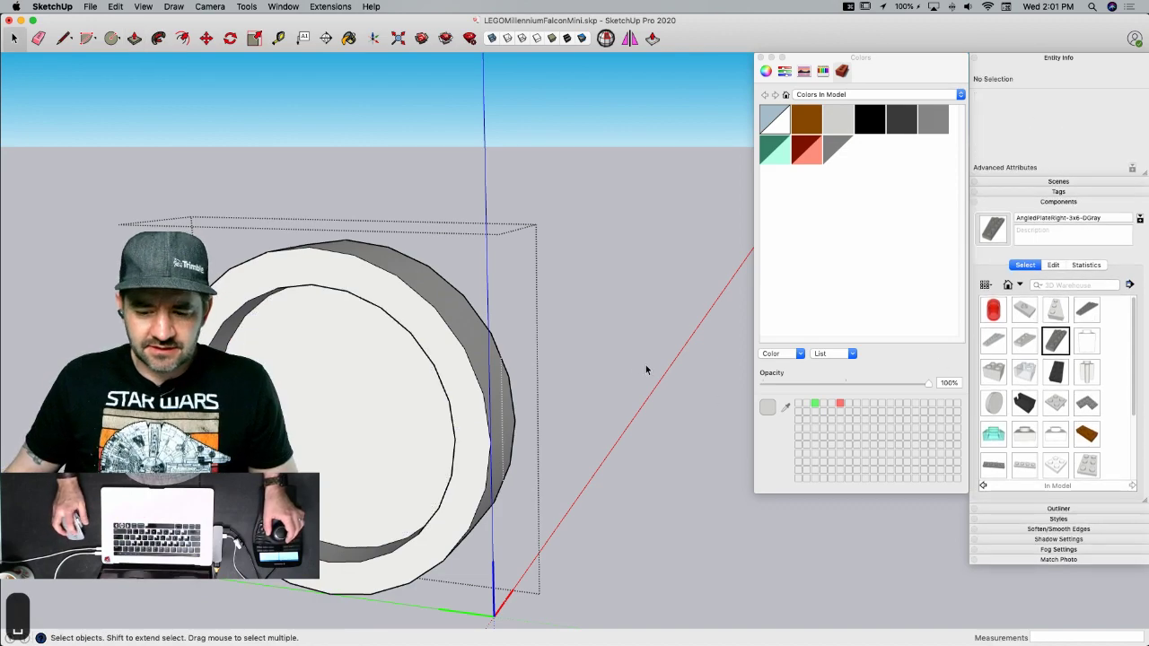
# - Inspect the round plate's hollow back and its fit against the ship's side from several angles
pyautogui.scroll(-5, 653, 377)
pyautogui.scroll(-2, 628, 354)
pyautogui.scroll(-8, 618, 341)
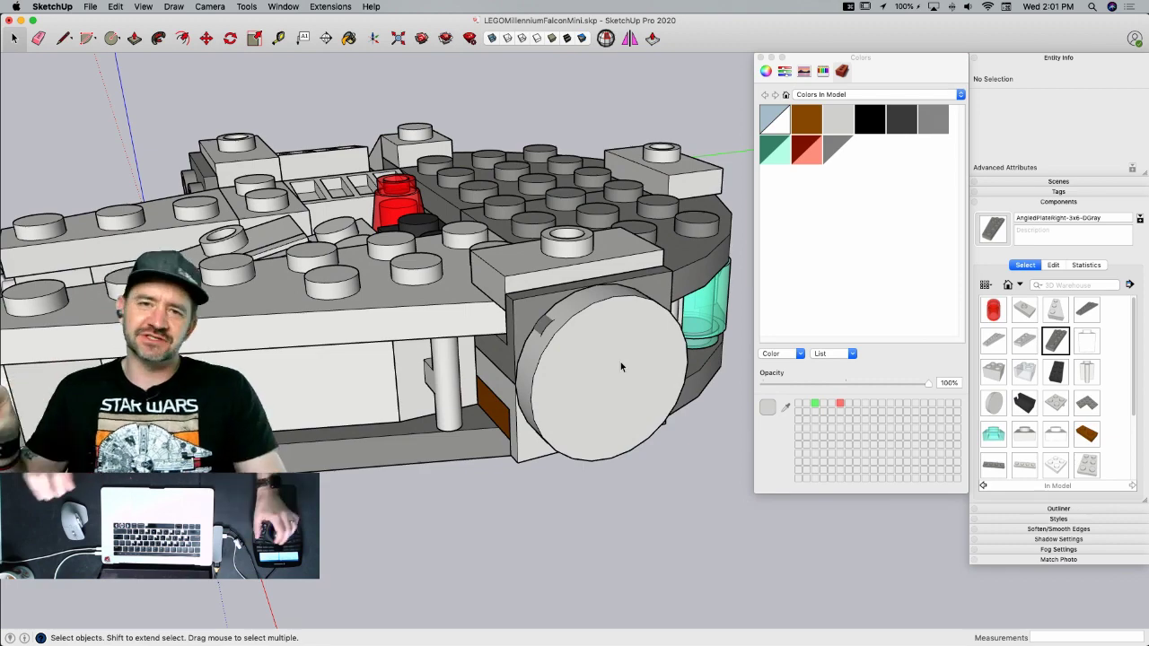
pyautogui.moveTo(620, 362)
pyautogui.mouseDown(button='middle')
pyautogui.moveTo(596, 308)
pyautogui.moveTo(631, 342)
pyautogui.mouseUp(button='middle')
pyautogui.scroll(5, 631, 342)
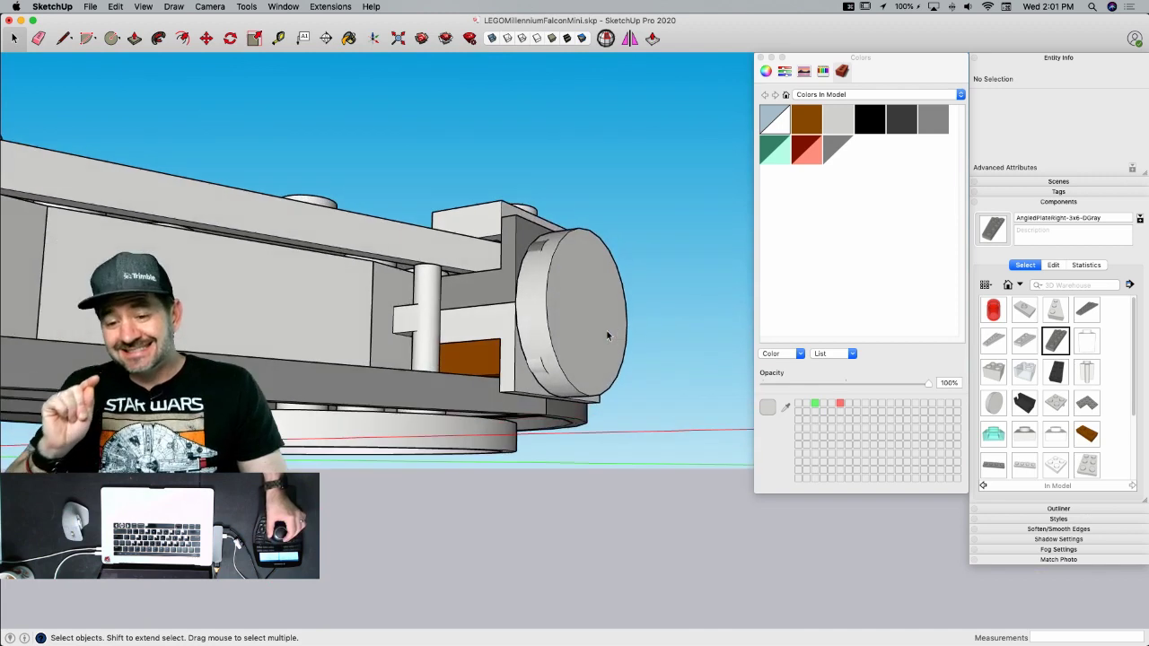
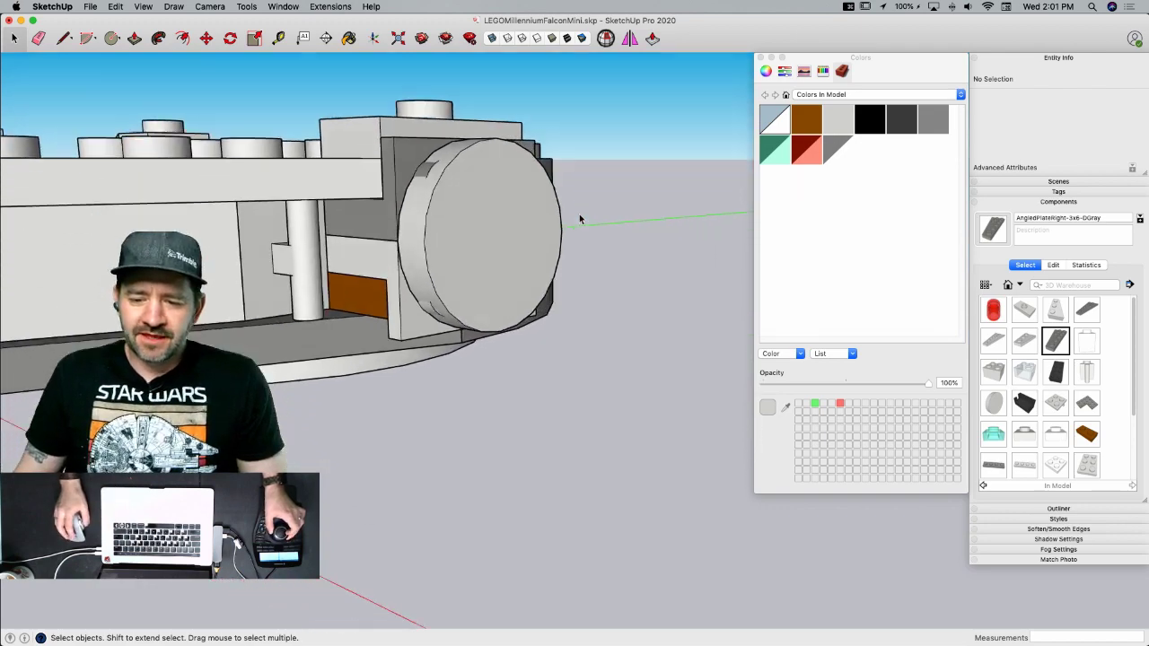
pyautogui.moveTo(542, 152); pyautogui.dragTo(489, 286, button='middle')
pyautogui.doubleClick(516, 285)
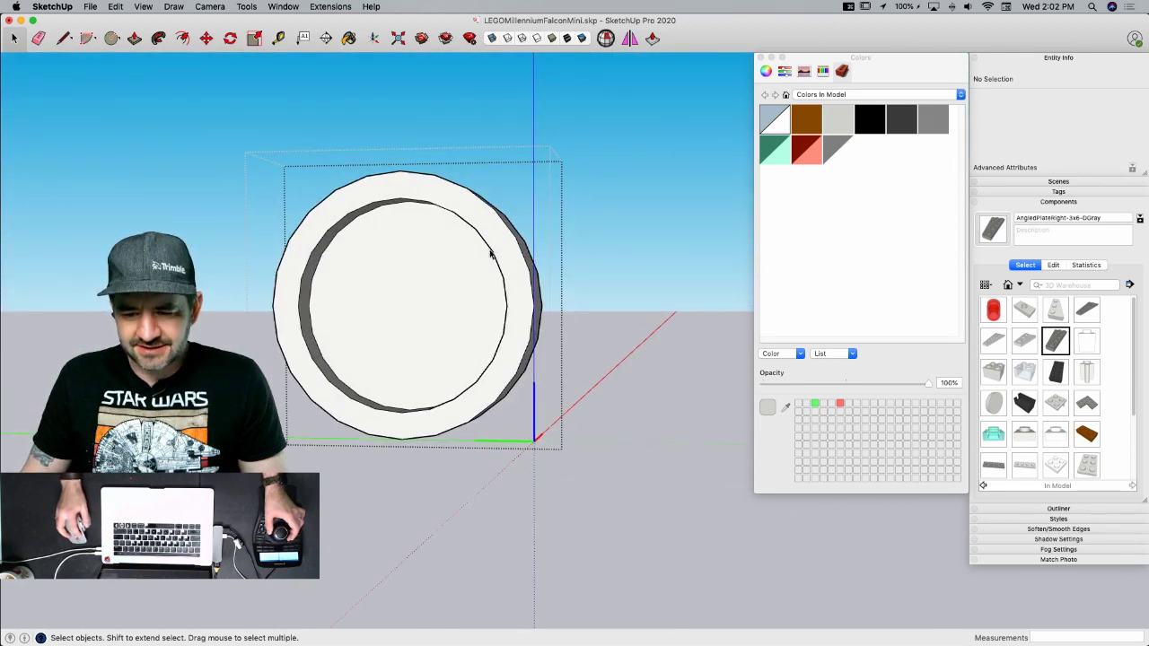
pyautogui.moveTo(509, 227); pyautogui.dragTo(451, 246, button='middle')
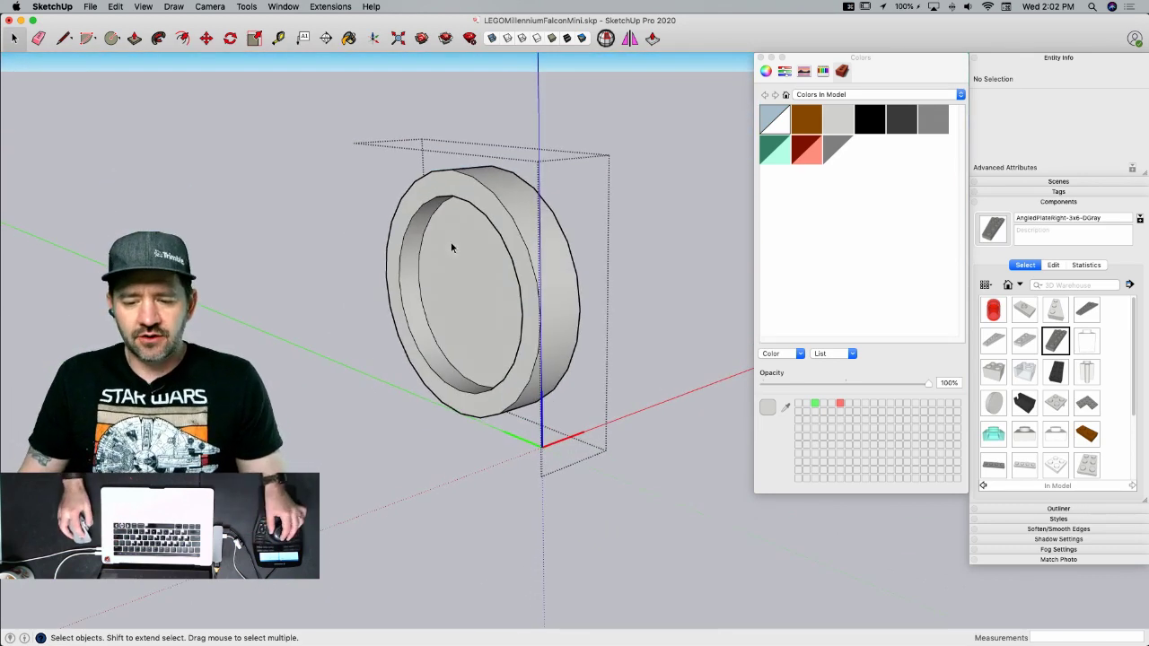
pyautogui.click(297, 233)
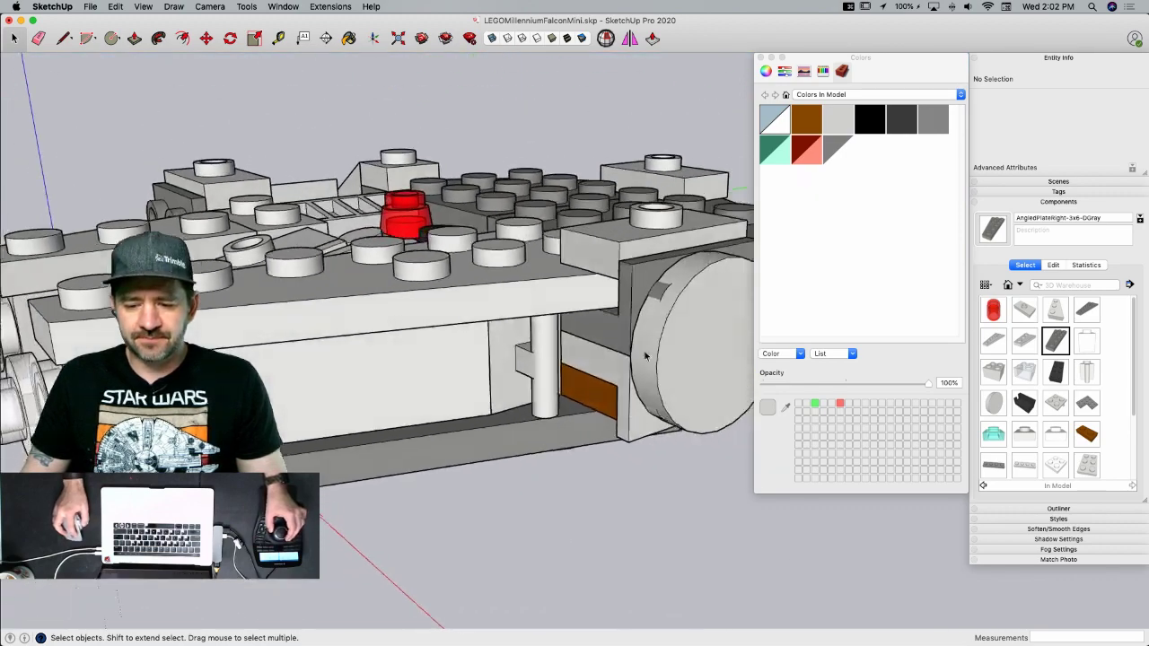
pyautogui.moveTo(600, 325); pyautogui.dragTo(568, 312, button='middle')
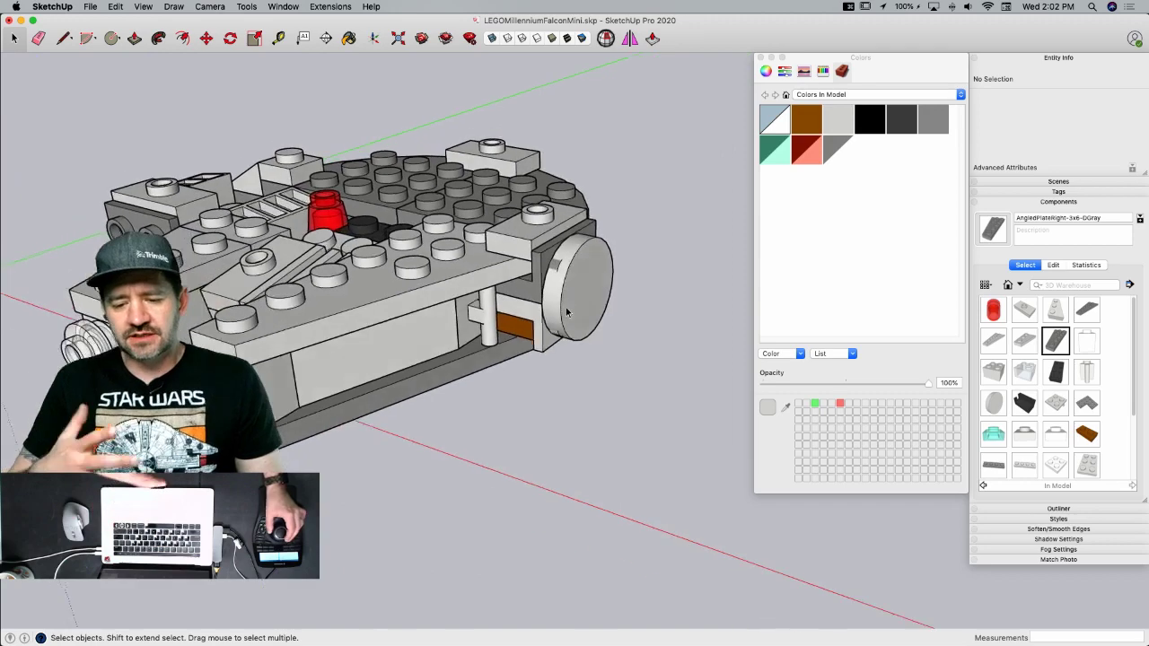
pyautogui.moveTo(567, 312); pyautogui.dragTo(532, 205, button='middle')
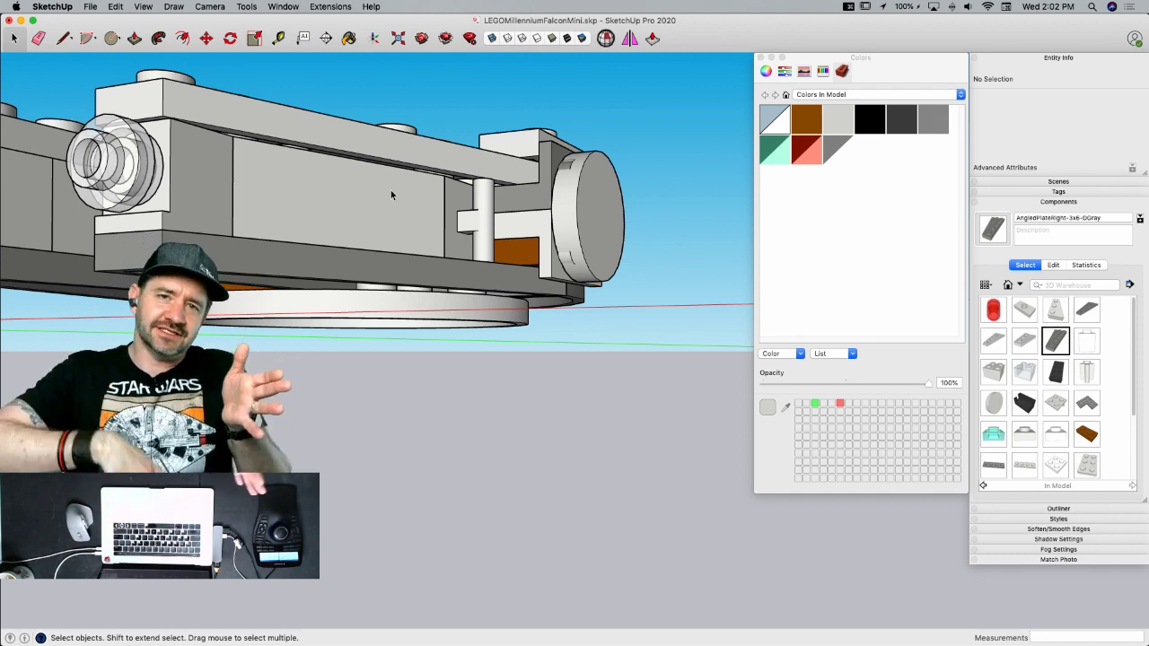
pyautogui.moveTo(392, 192); pyautogui.dragTo(201, 252, button='middle')
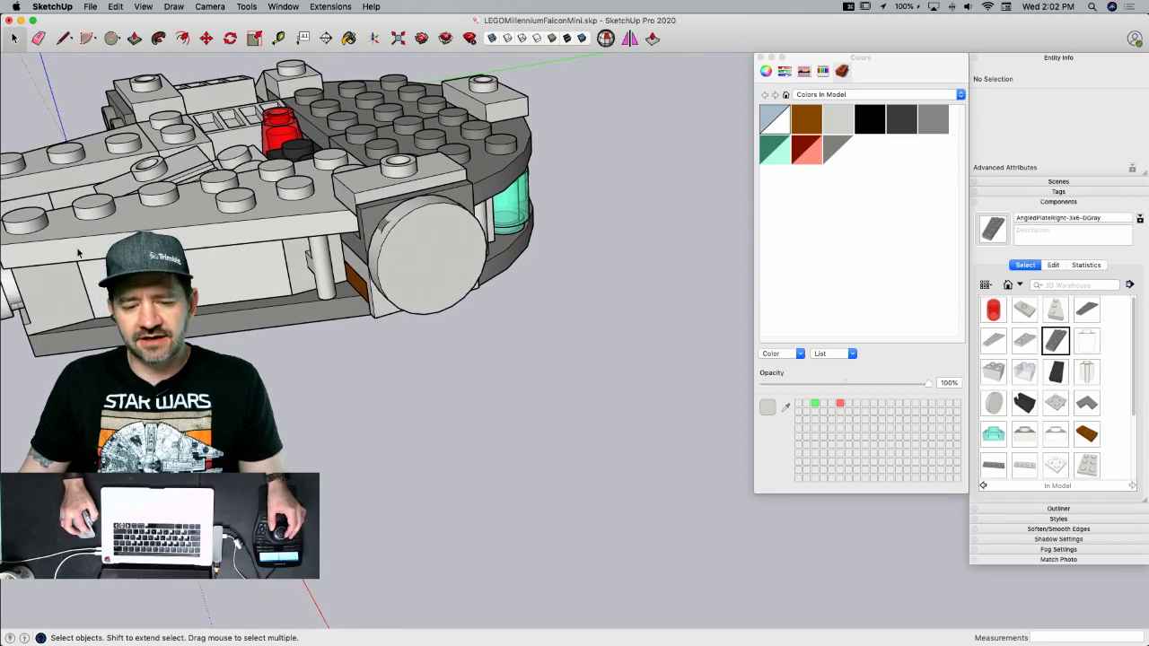
pyautogui.moveTo(128, 249); pyautogui.dragTo(435, 334, button='middle')
# - Save the model and check the parts and placement for step 20 in the instructions PDF
pyautogui.press('super+s')
pyautogui.press('super+Tab')
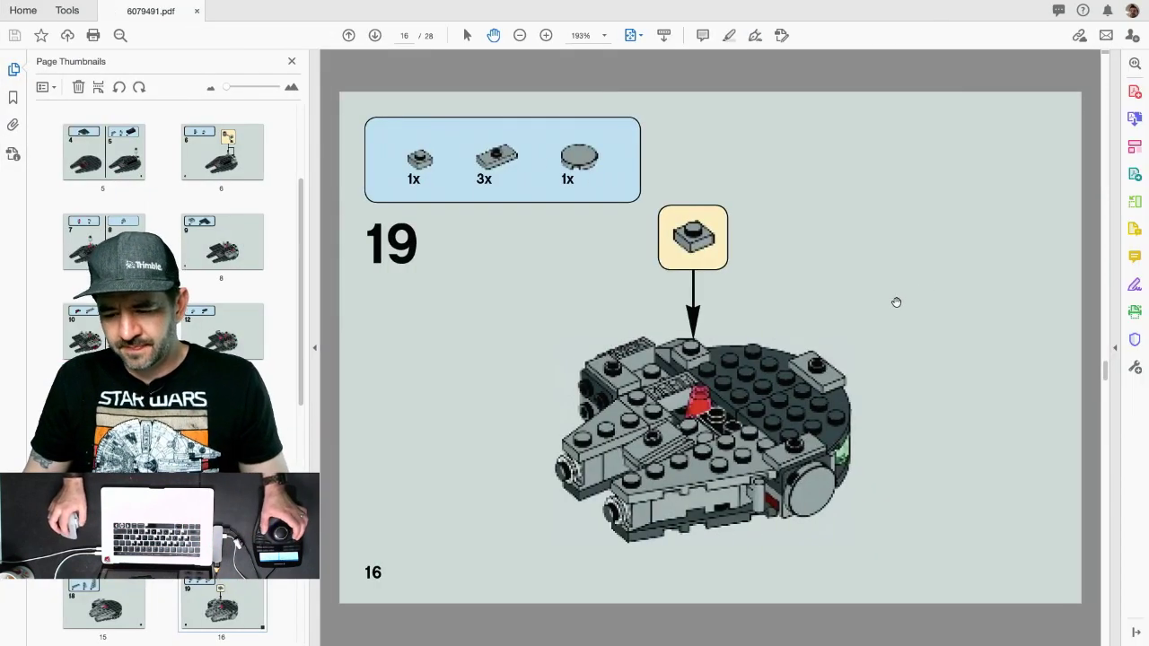
pyautogui.scroll(-1, 1105, 438)
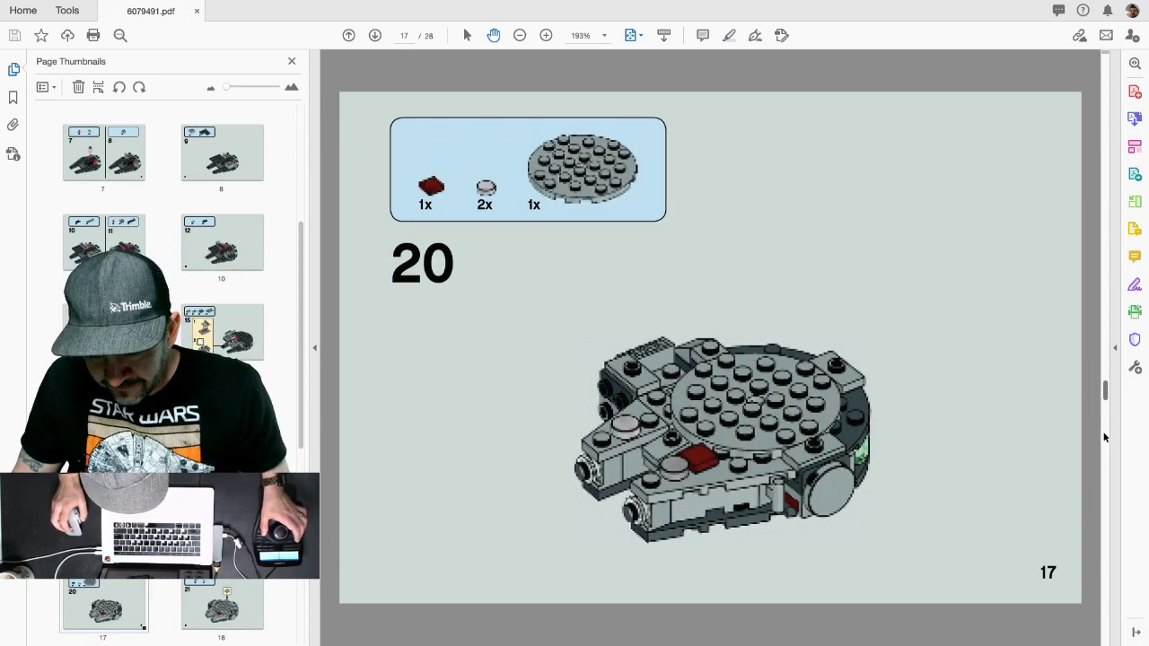
pyautogui.press('super+Tab')
# - Copy the light grey 6x6 round plate from the ship's underside straight up onto the top plates
pyautogui.moveTo(538, 326); pyautogui.dragTo(531, 431, button='middle')
pyautogui.click(530, 431)
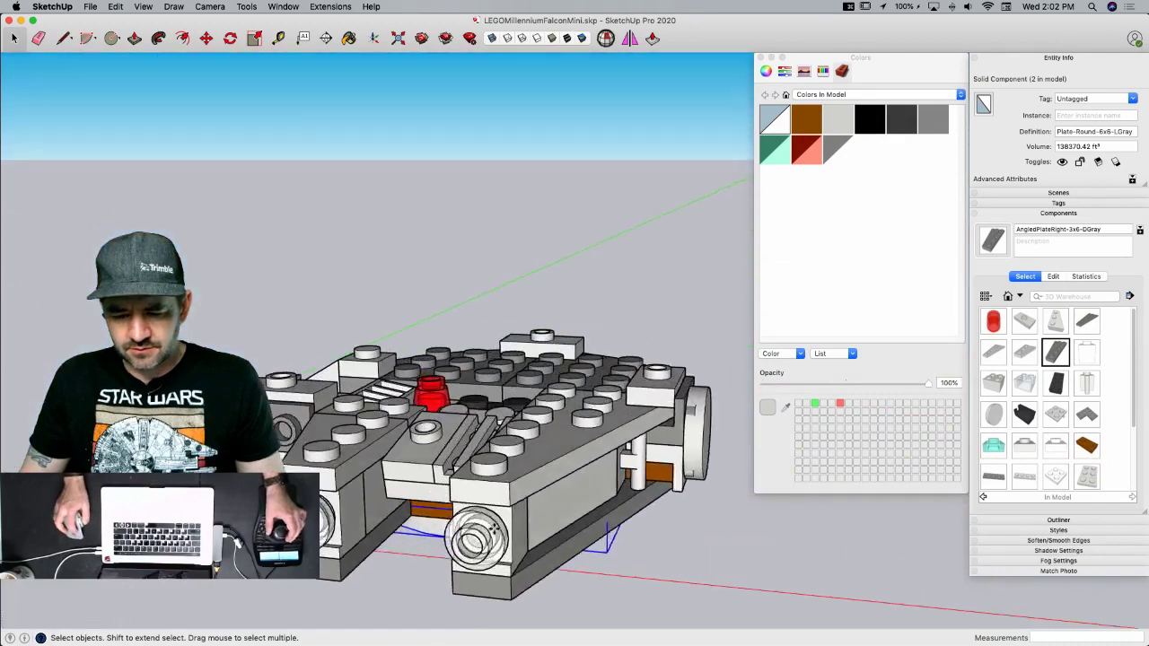
pyautogui.press('m')
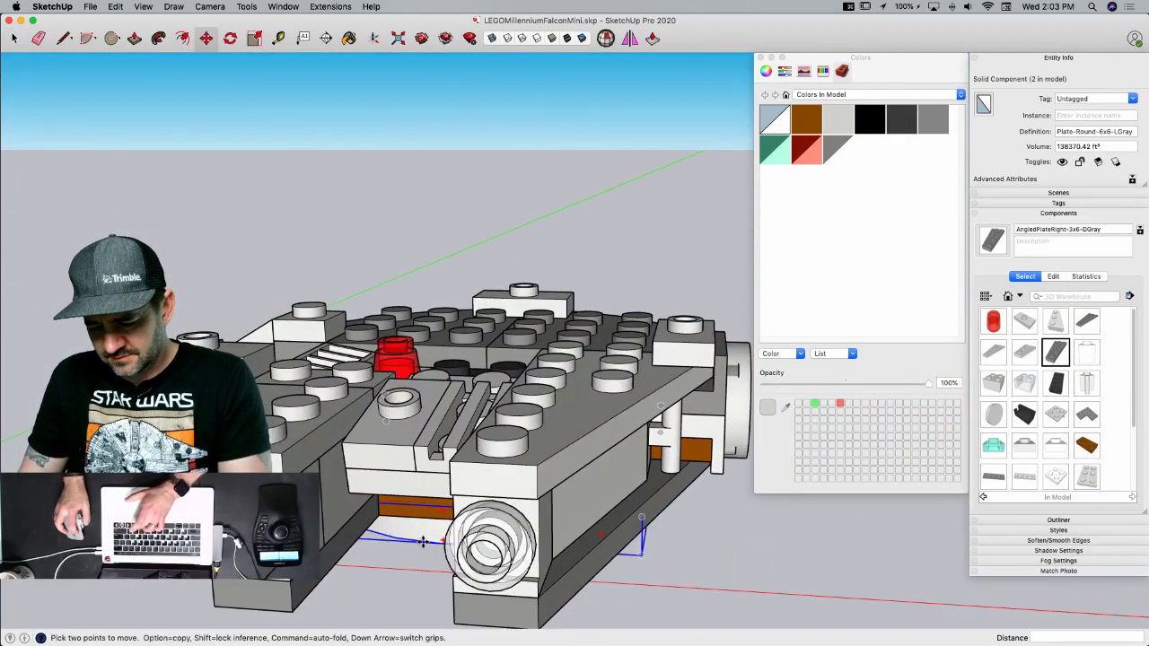
pyautogui.click(424, 542)
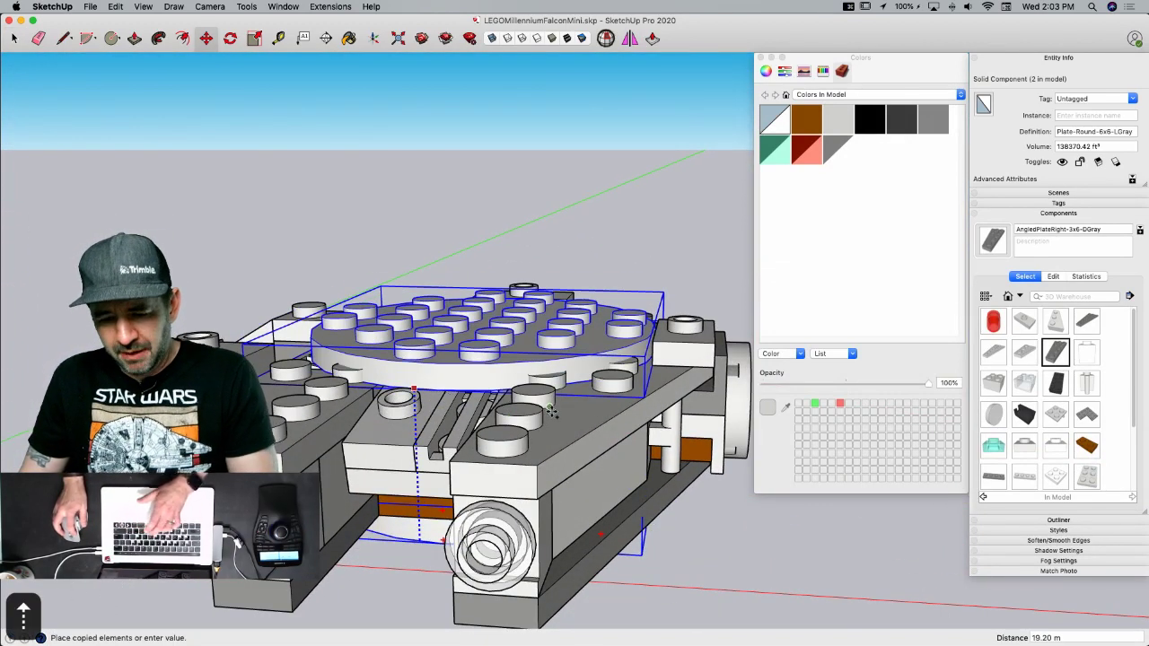
pyautogui.click(571, 436)
pyautogui.press('space')
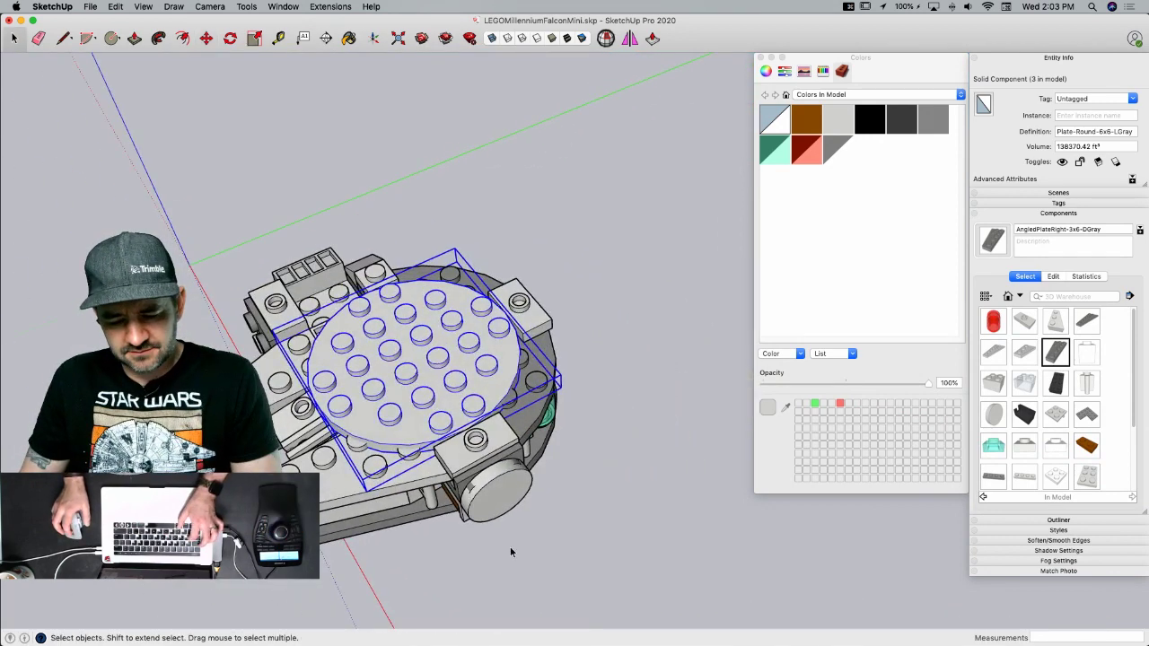
# - Save the model and recheck the small tiles of step 20 in the instructions PDF
pyautogui.press('super+s')
pyautogui.press('super+Tab')
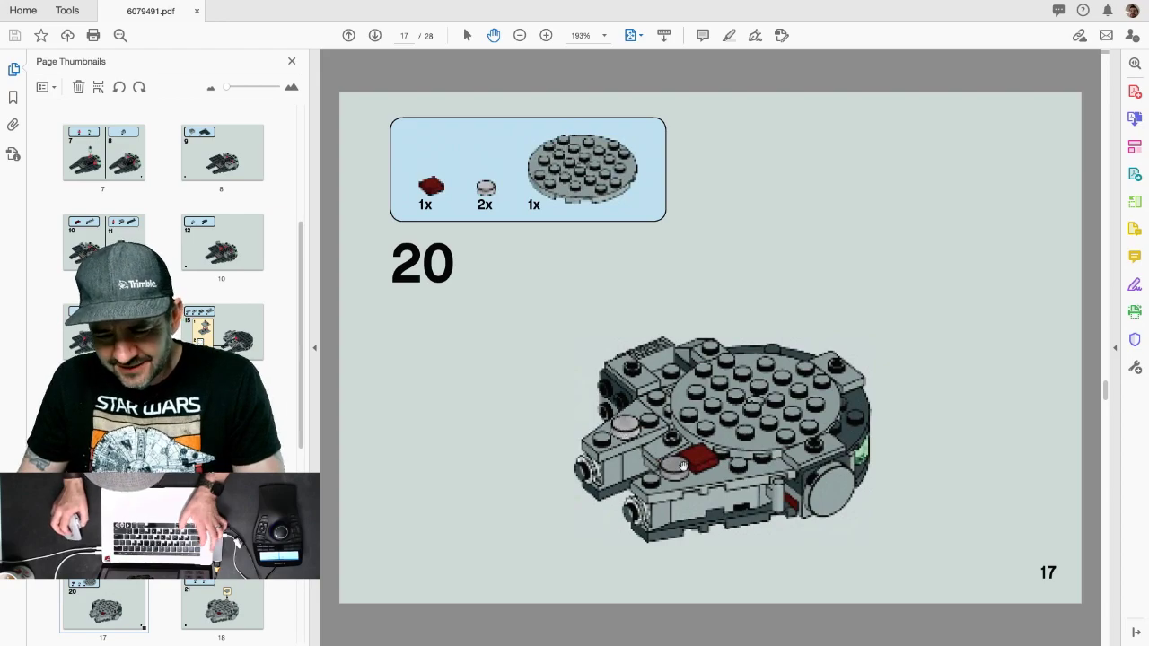
pyautogui.press('super+Tab')
# - Copy the light grey 1x1 plate from the spare parts about 34.58 m to an empty spot beside them
pyautogui.scroll(5, 430, 445)
pyautogui.scroll(-10, 436, 409)
pyautogui.scroll(8, 495, 428)
pyautogui.click(507, 485)
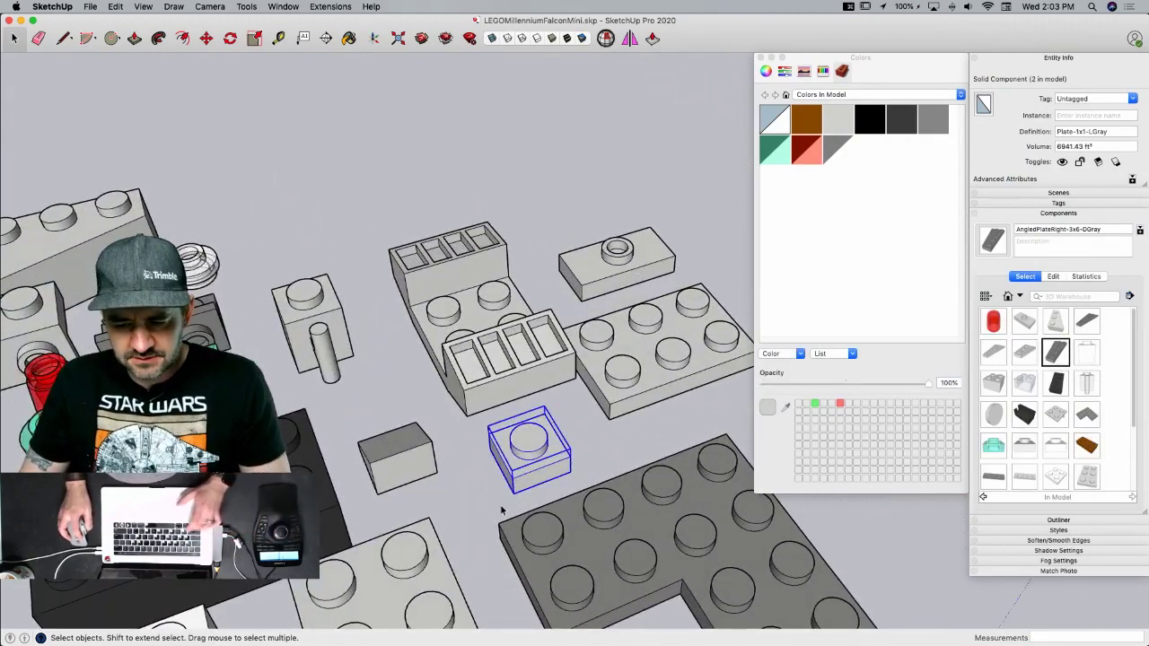
pyautogui.press('m')
pyautogui.press('alt')
pyautogui.click(510, 491)
pyautogui.scroll(-4, 553, 419)
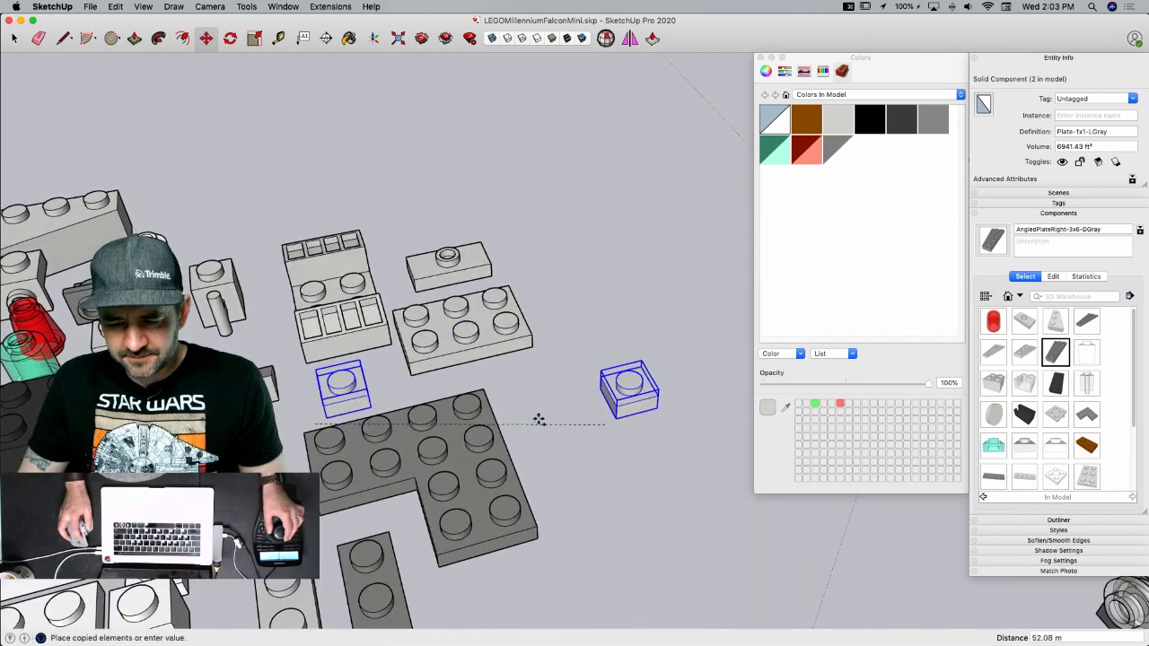
pyautogui.click(508, 421)
# - Make the copied 1x1 plate a unique component
pyautogui.scroll(5, 569, 457)
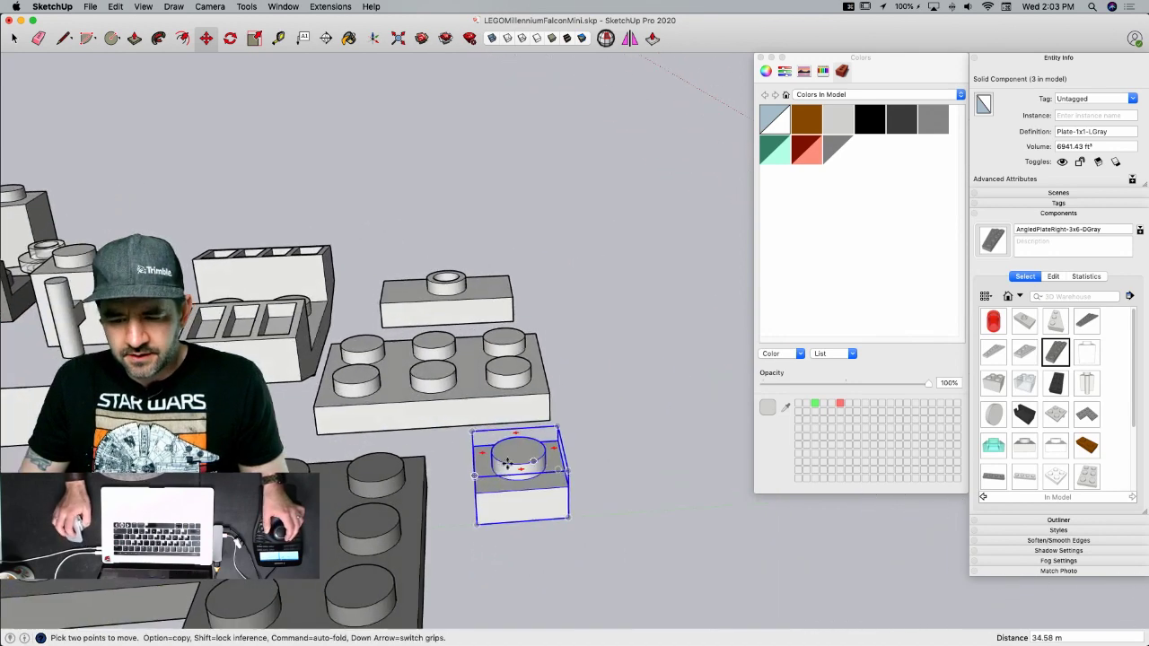
pyautogui.rightClick(510, 459)
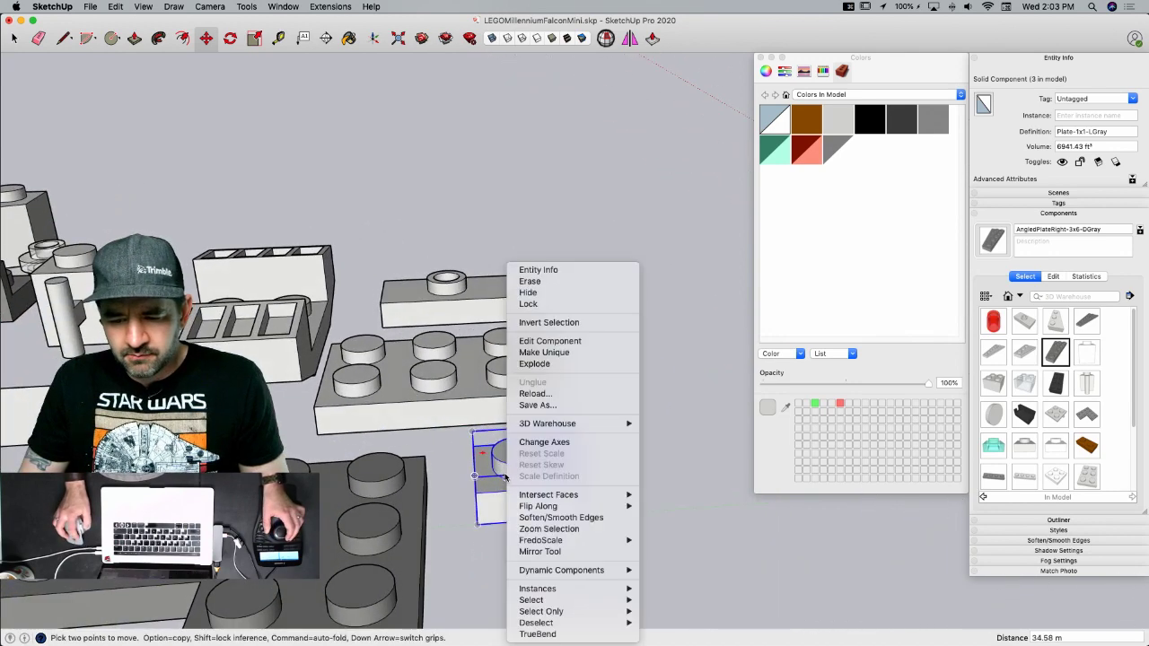
pyautogui.click(544, 353)
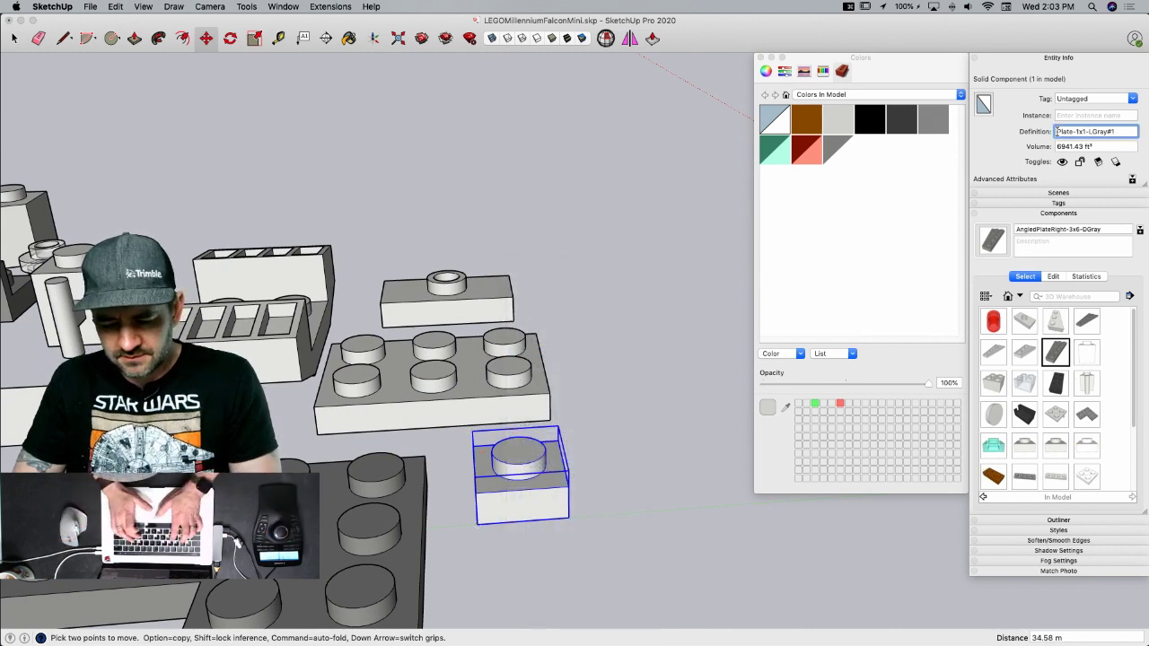
# - Rename the copied 1x1 plate's component definition to FlatPlate-1x1-Brown
pyautogui.write('Flat')
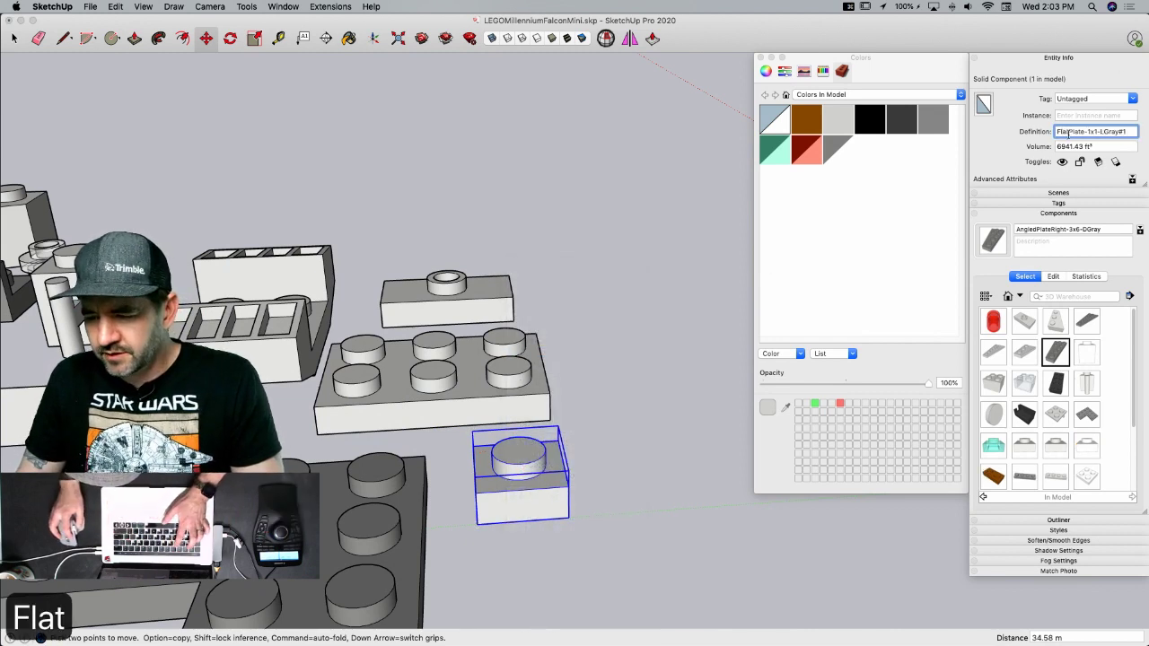
pyautogui.write('B')
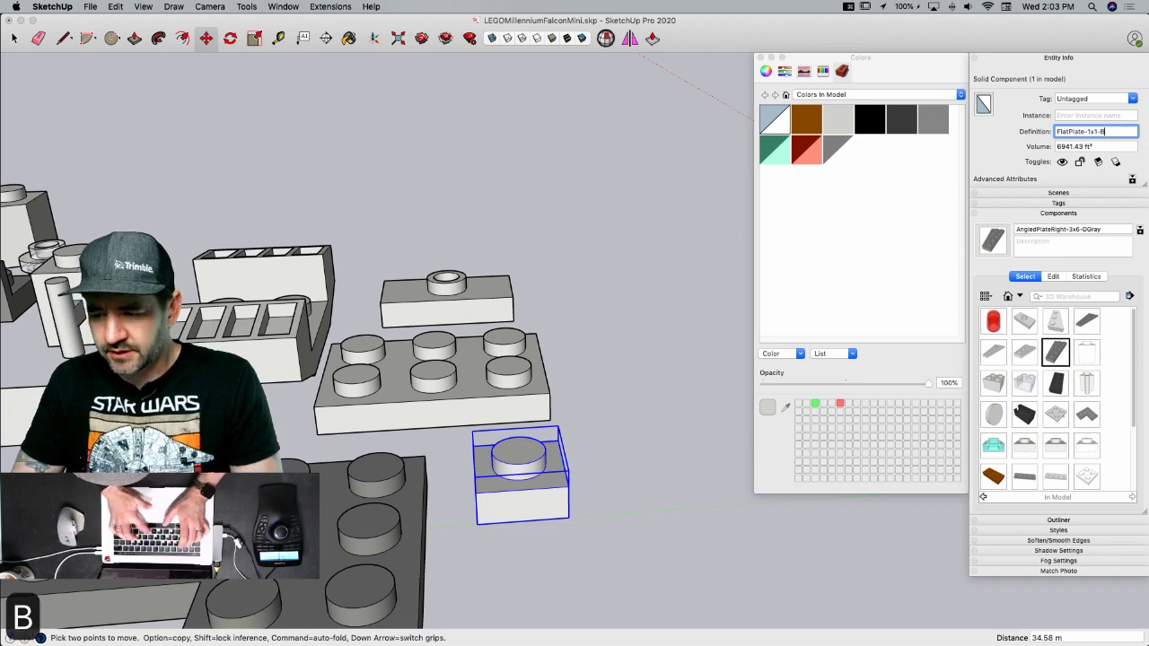
pyautogui.write('rown')
pyautogui.press('Return')
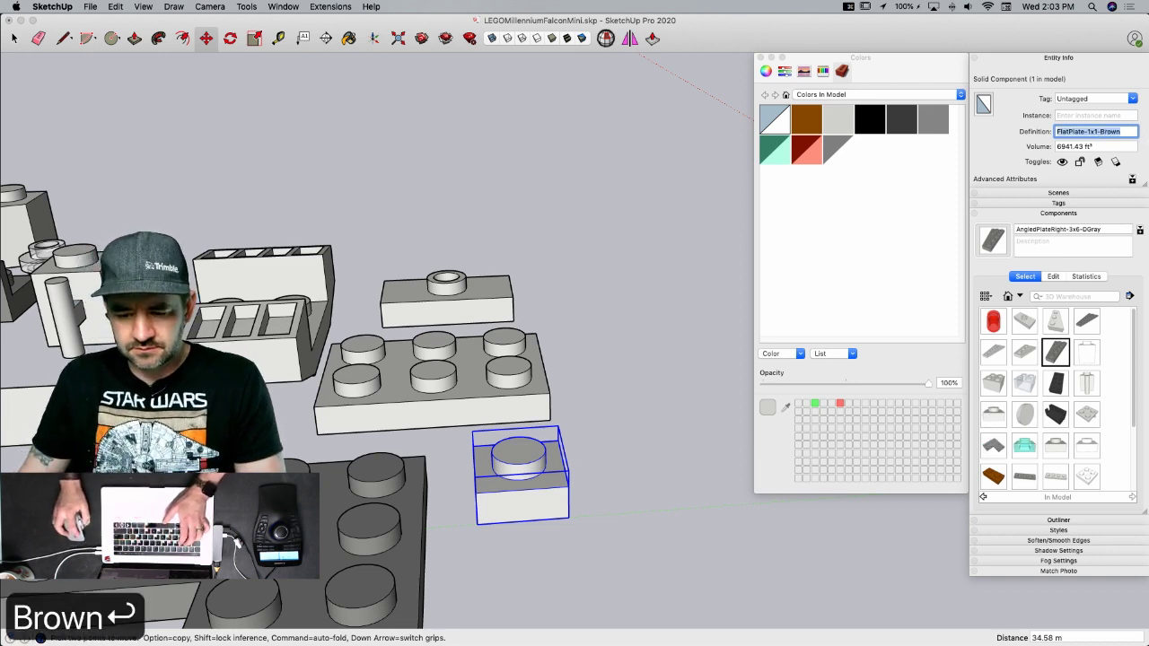
# - Open the FlatPlate-1x1-Brown component for editing and erase its stud to leave a flat tile
pyautogui.press('space')
pyautogui.doubleClick(535, 476)
pyautogui.tripleClick(535, 476)
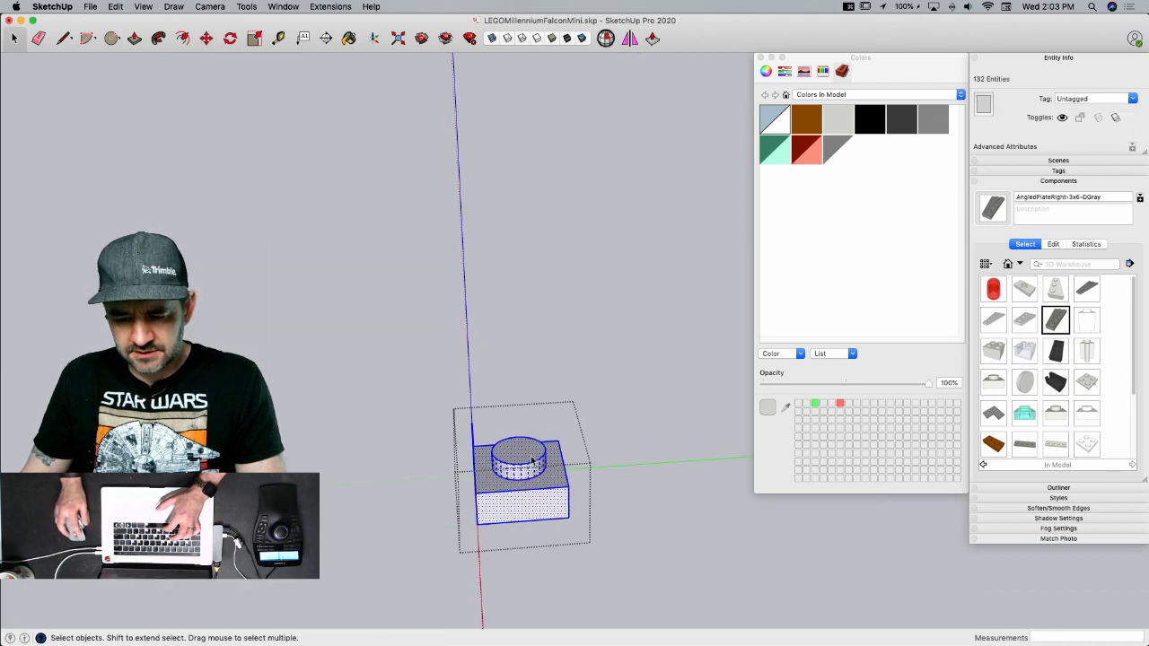
pyautogui.press('e')
pyautogui.moveTo(537, 461); pyautogui.dragTo(541, 477)
pyautogui.press('space')
# - Paint all the flat tile's geometry with the model's brown colour and close the component
pyautogui.tripleClick(541, 479)
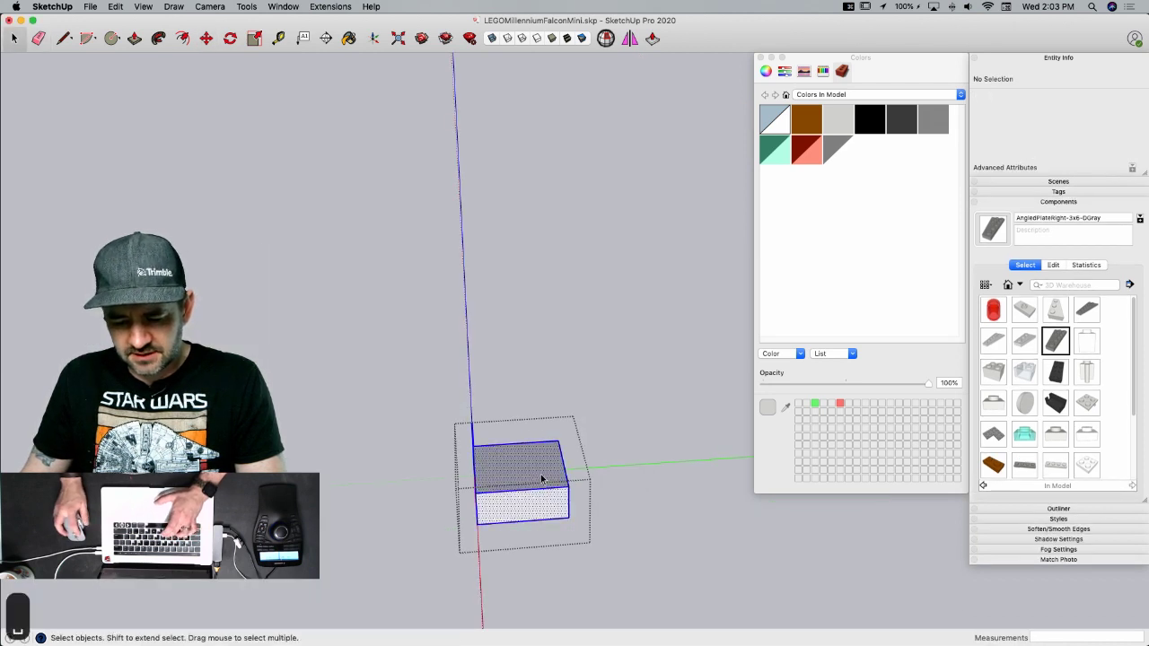
pyautogui.press('b')
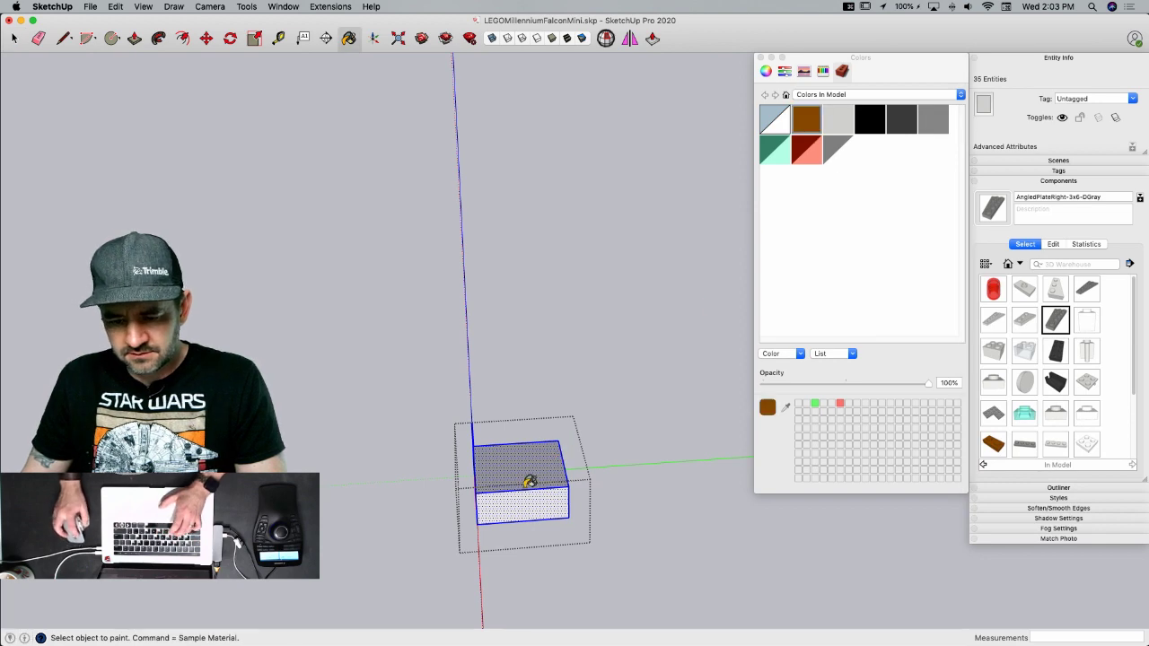
pyautogui.click(530, 481)
pyautogui.press('space')
pyautogui.click(595, 534)
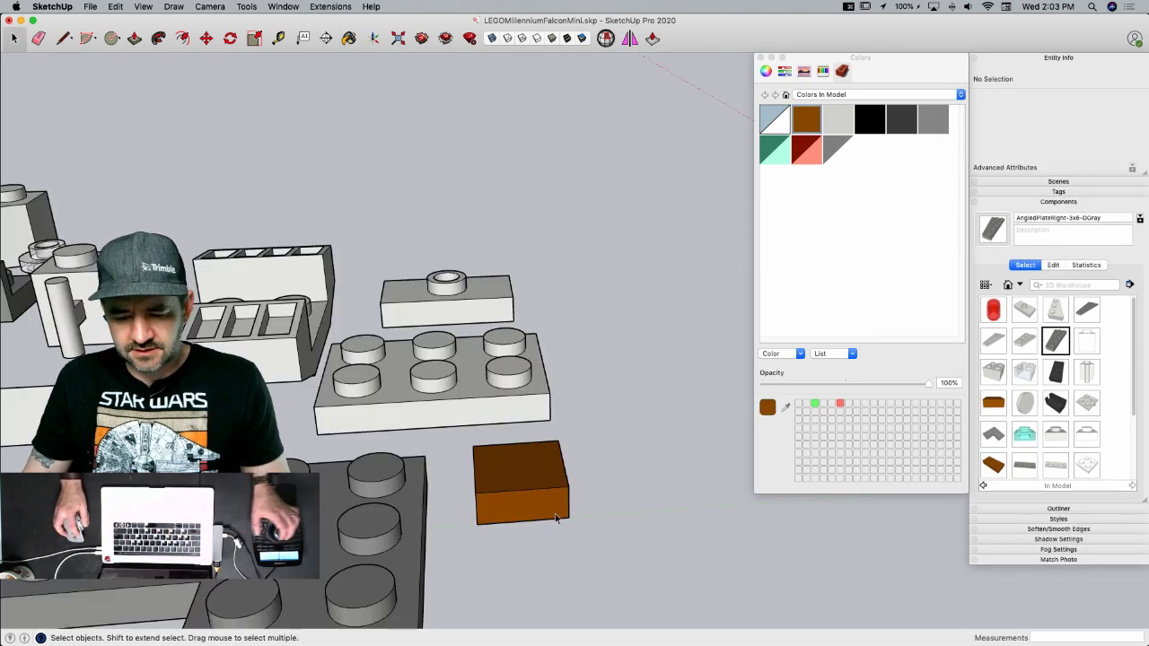
# - Check step 20 in the instructions PDF, then copy the brown 1x1 tile about 106.17 m to beside the ship's front prongs
pyautogui.press('super+Tab')
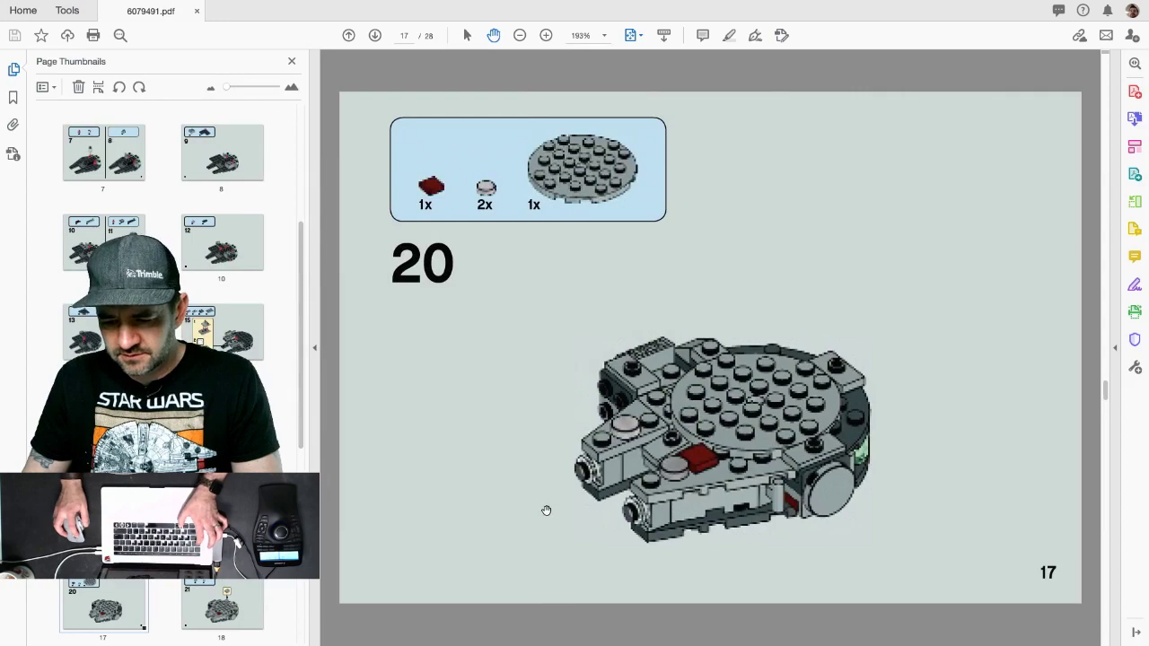
pyautogui.hotkey('ctrl', 'Left')
pyautogui.press('m')
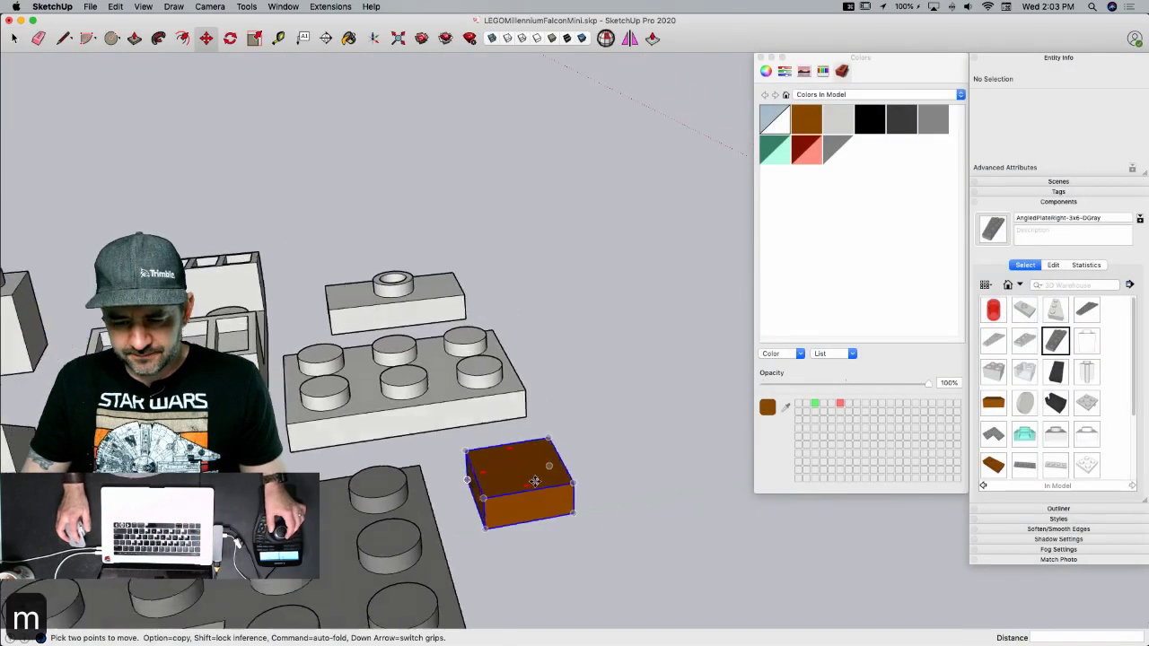
pyautogui.click(458, 506)
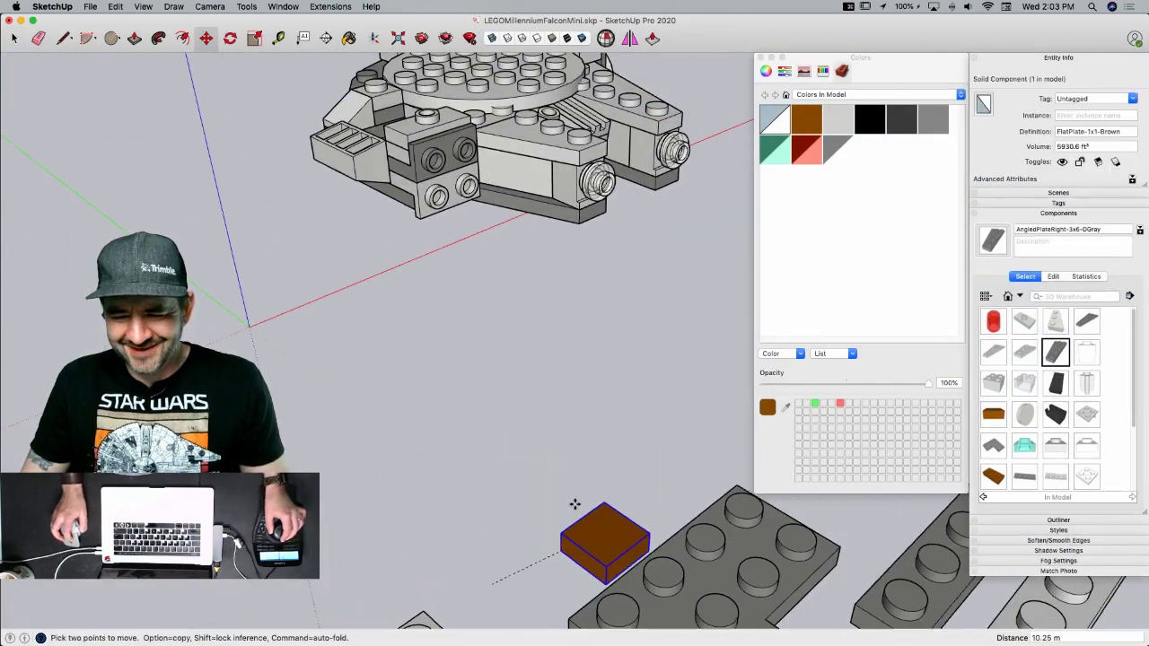
pyautogui.press('alt')
pyautogui.scroll(3, 616, 224)
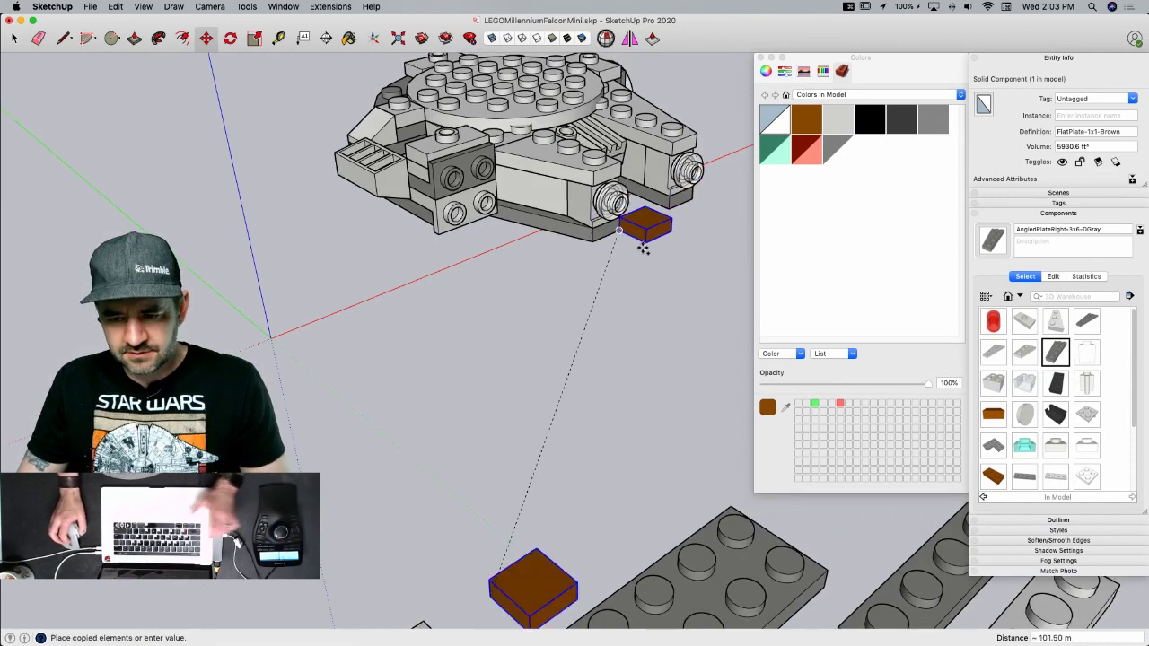
pyautogui.scroll(3, 657, 126)
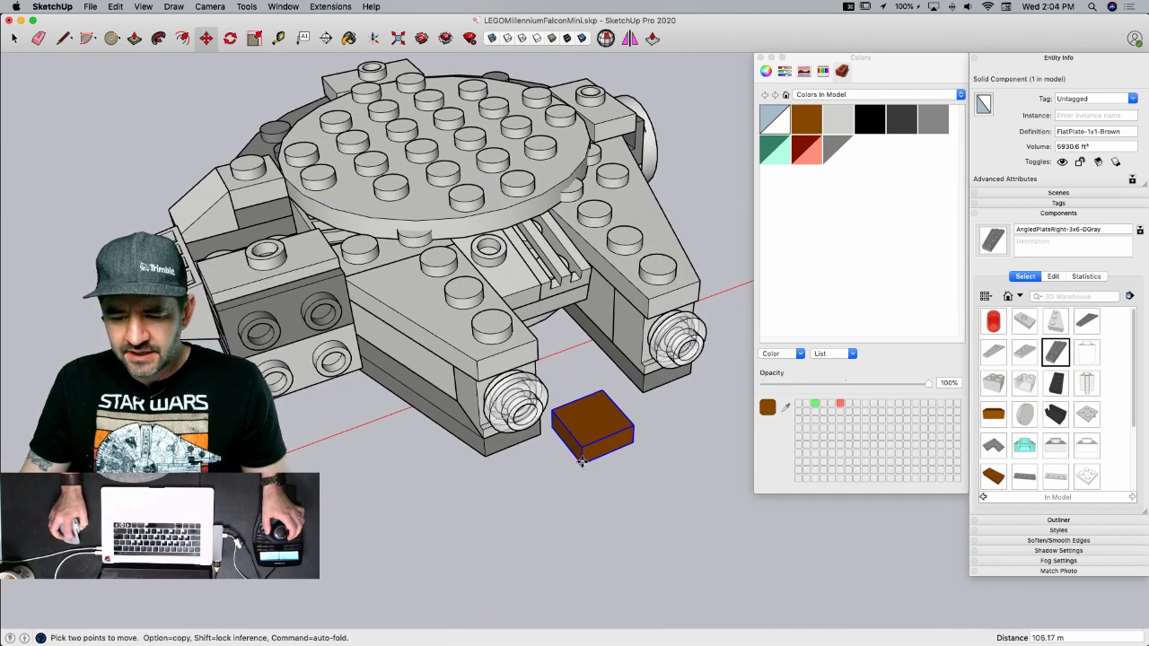
# - Move the copied brown tile onto the ship's front prong and shift it 16 m along the green axis towards the round plate
pyautogui.click(583, 452)
pyautogui.moveTo(652, 280); pyautogui.dragTo(658, 293, button='middle')
pyautogui.click(660, 291)
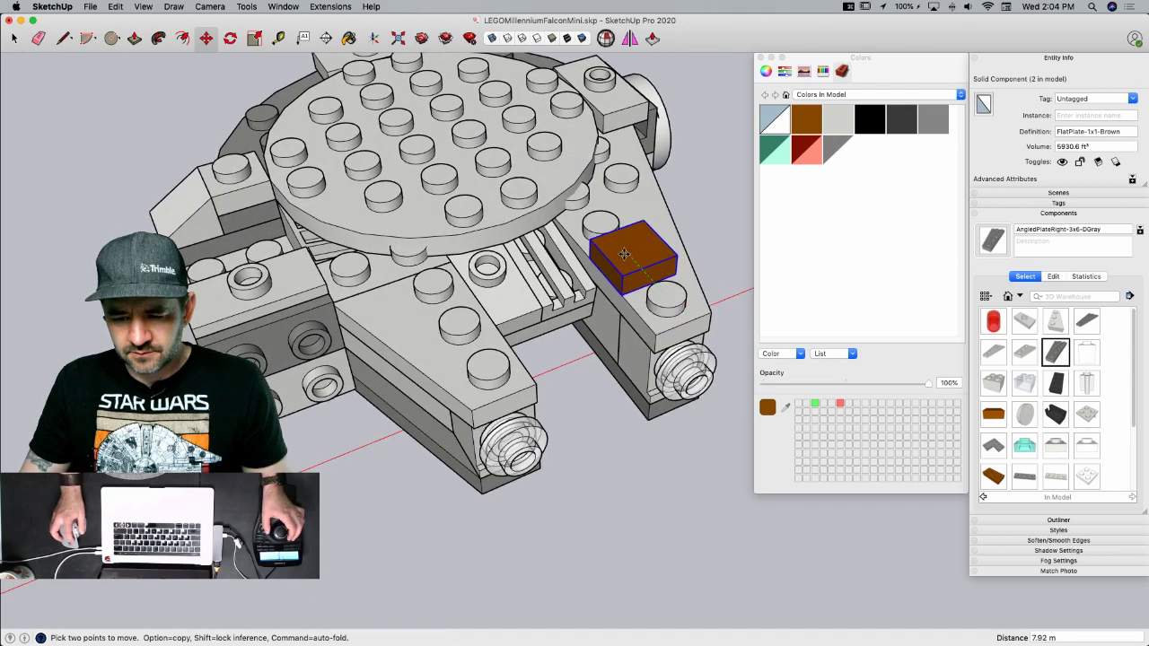
pyautogui.write('16')
pyautogui.press('Return')
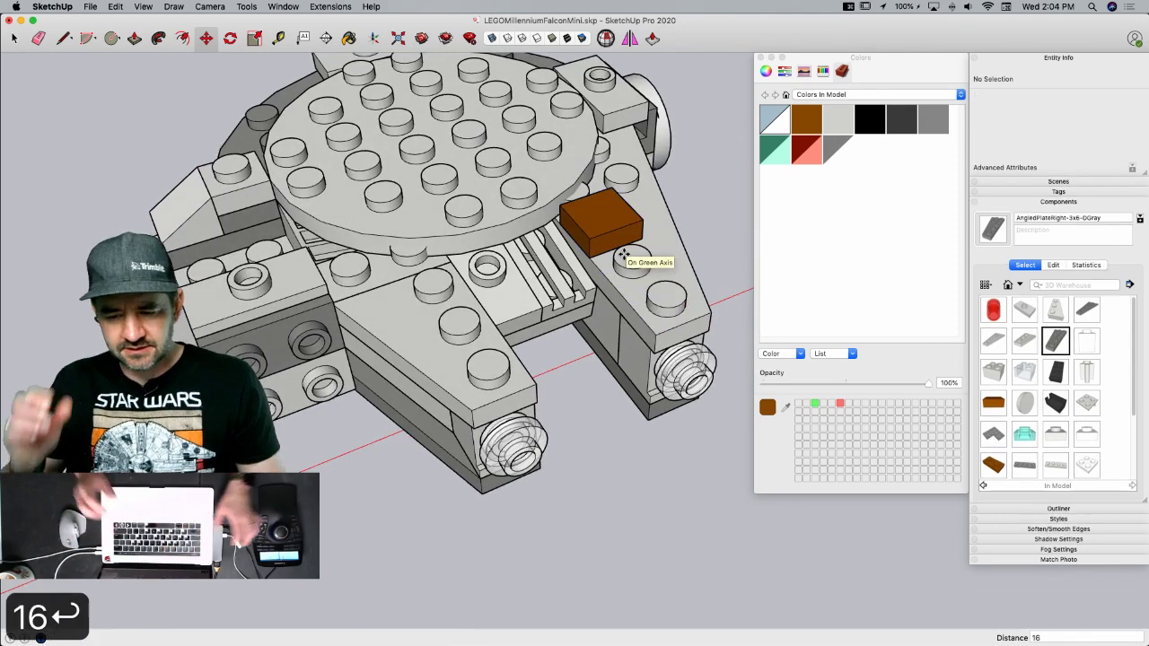
# - Recheck step 20 in the instructions PDF and copy the clear 1x1 round plate about 16.76 m to an empty spot among the spare parts
pyautogui.press('super+Tab')
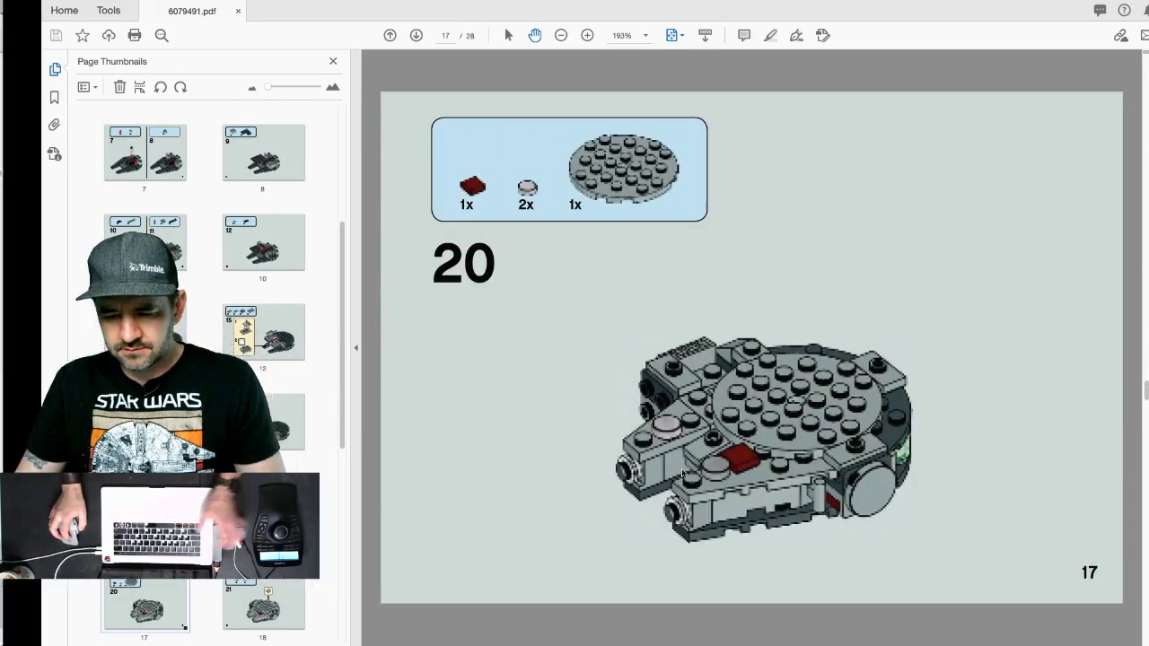
pyautogui.press('super+Tab')
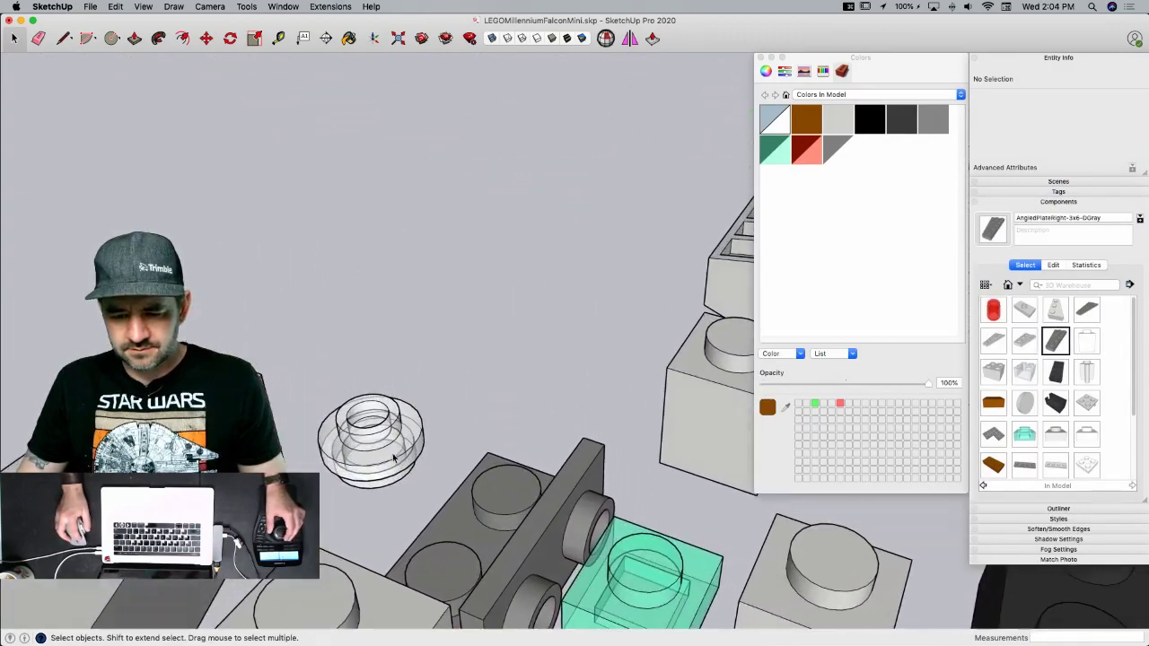
pyautogui.click(395, 388)
pyautogui.press('m')
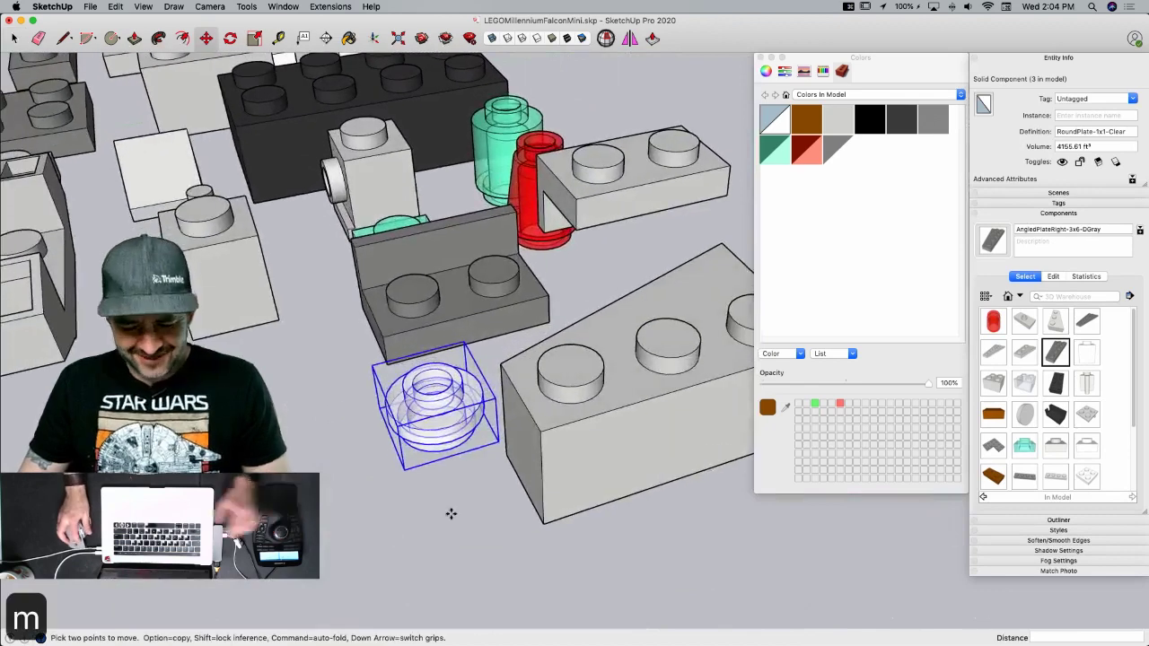
pyautogui.press('alt')
pyautogui.click(448, 512)
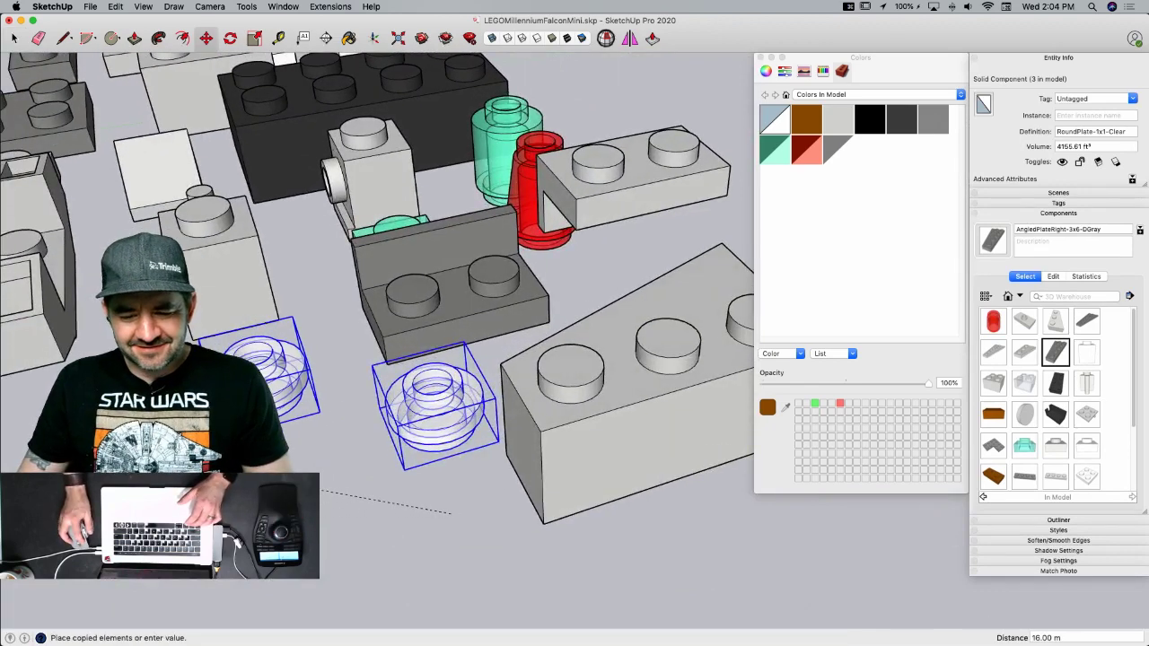
pyautogui.click(265, 479)
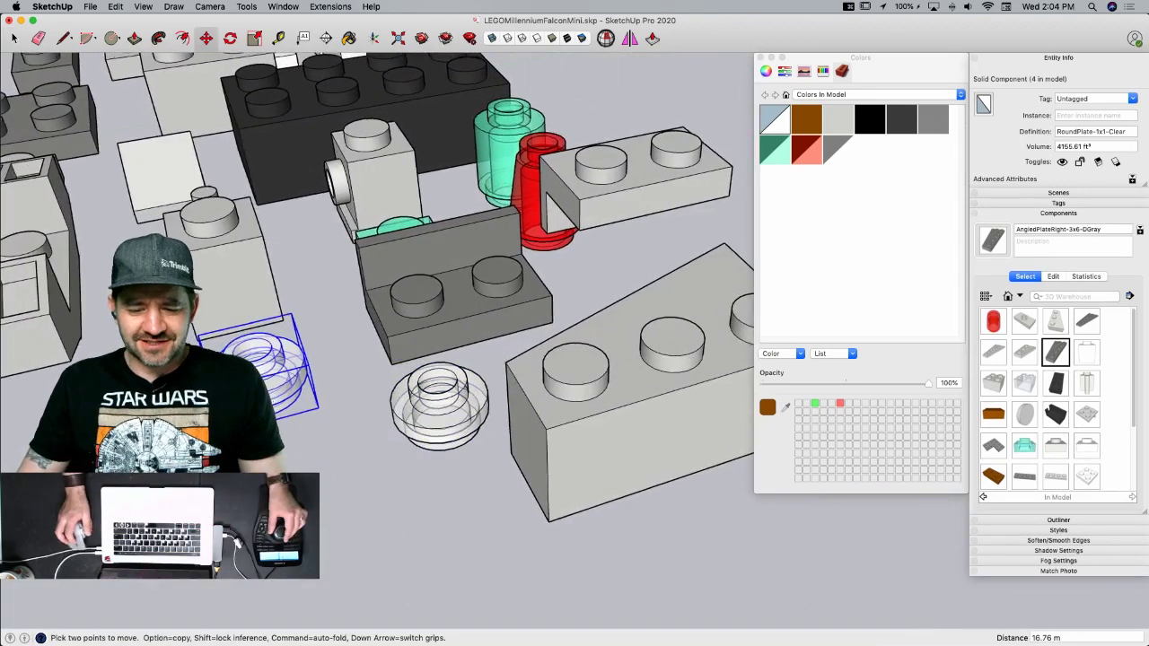
# - Make the selected clear round plate copy unique and rename its definition as FlatRoundPlate-1x1-LGray
pyautogui.scroll(6, 377, 323)
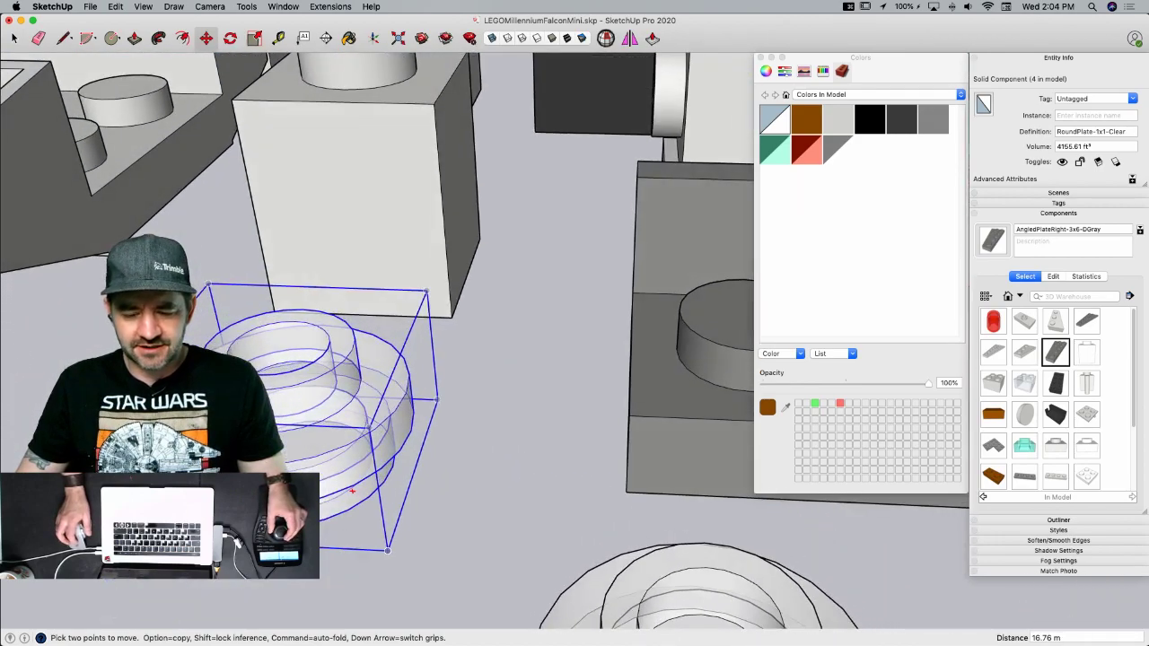
pyautogui.rightClick(208, 404)
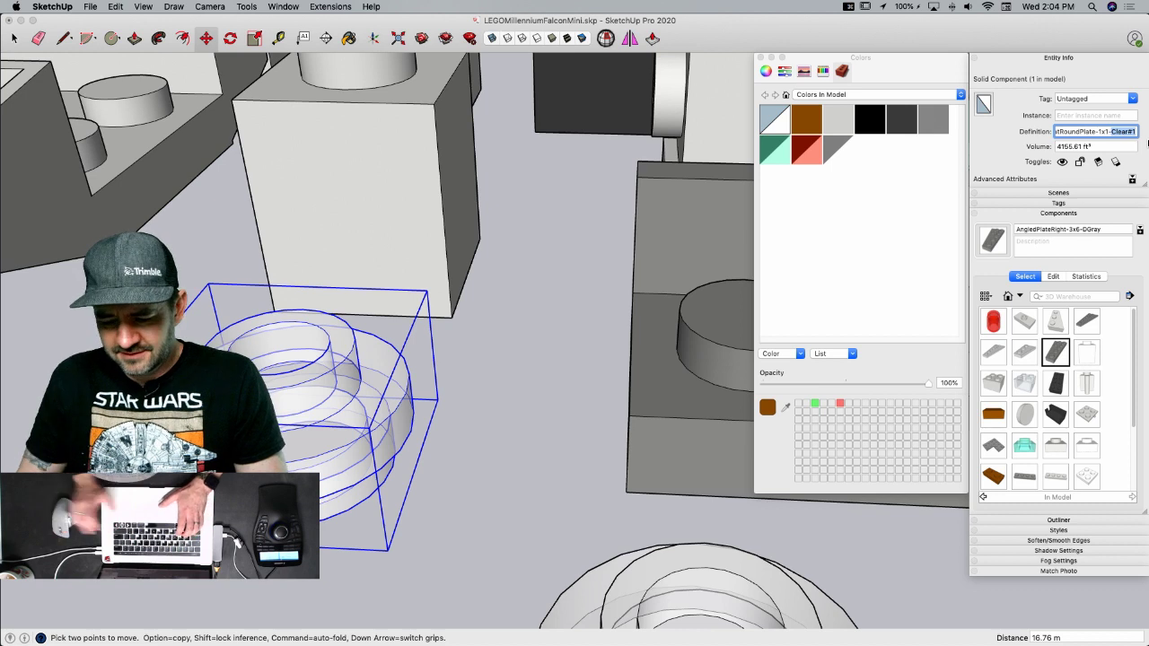
pyautogui.write('y')
pyautogui.press('Return')
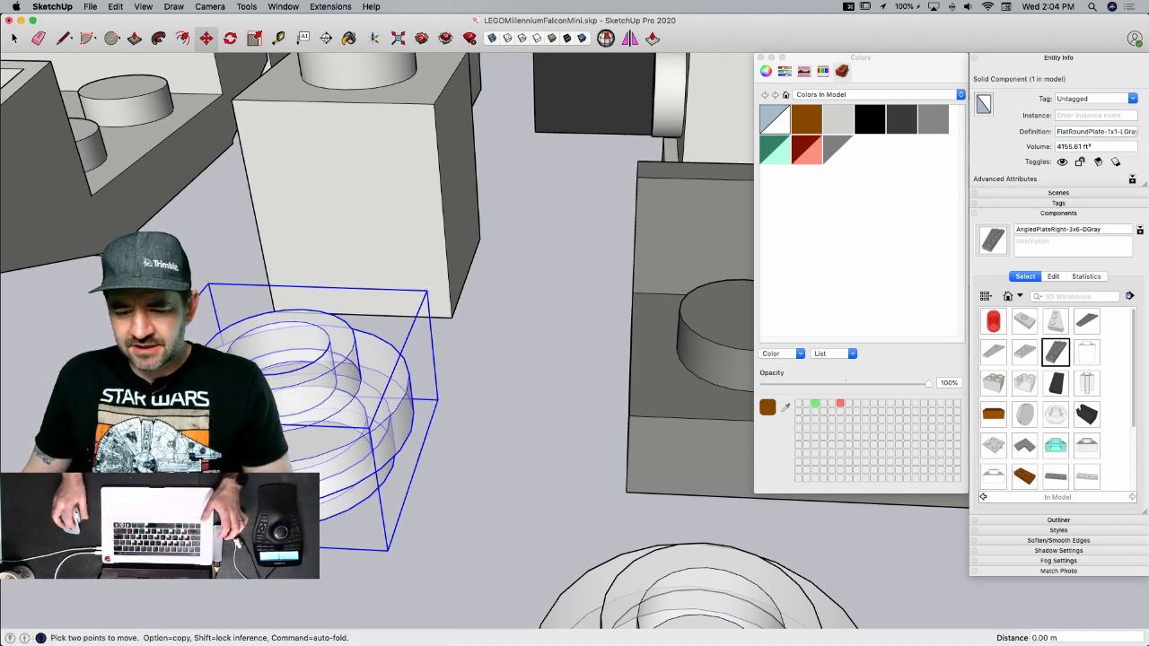
# - Open the flat round plate for editing, push its hollow stud down 1.60 m flush with the top, and erase the leftover circles
pyautogui.press('space')
pyautogui.doubleClick(315, 346)
pyautogui.press('e')
pyautogui.press('p')
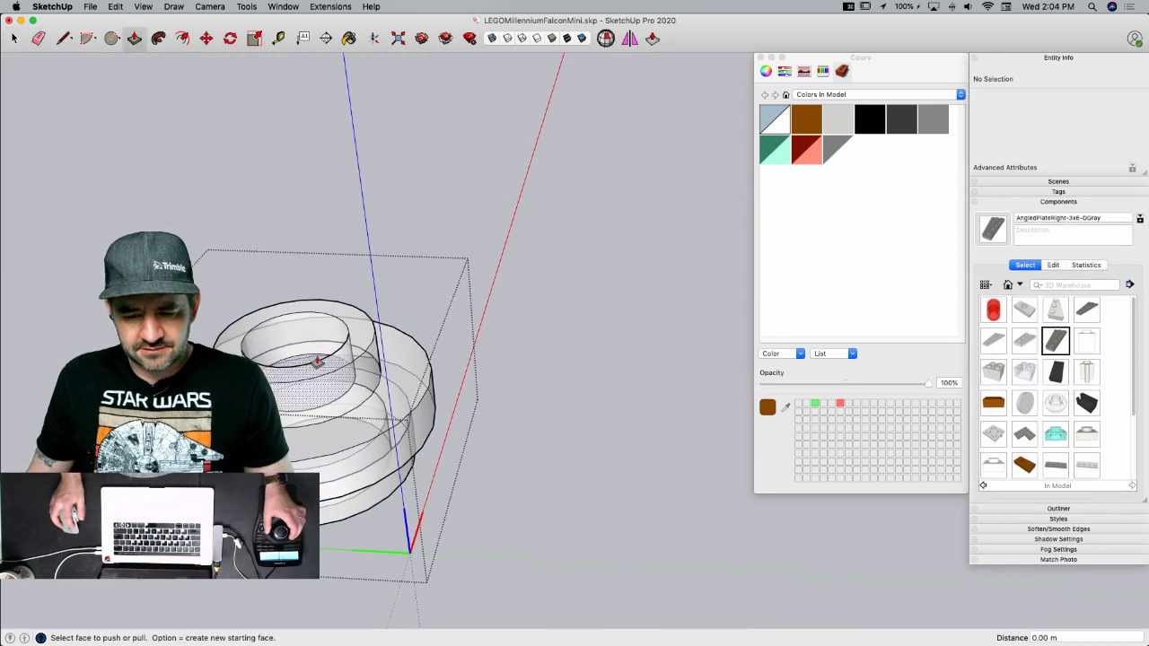
pyautogui.click(318, 367)
pyautogui.click(396, 388)
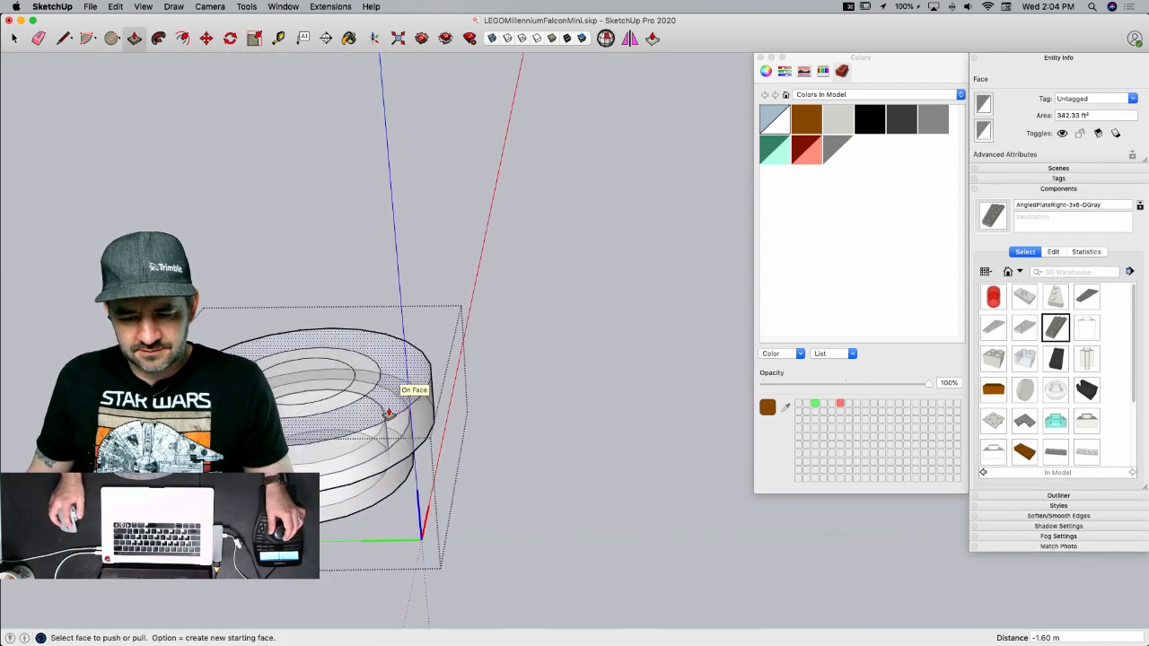
pyautogui.press('e')
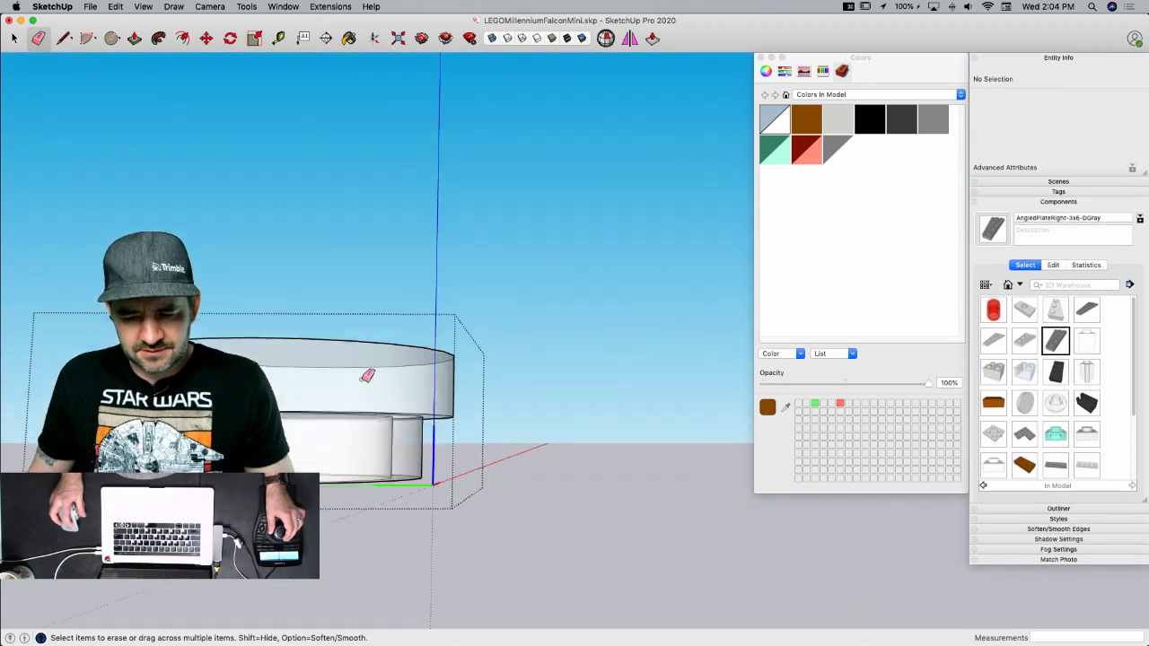
# - Extend the outer ring's underside down level with the plate's base and erase the leftover edge
pyautogui.press('p')
pyautogui.click(395, 398)
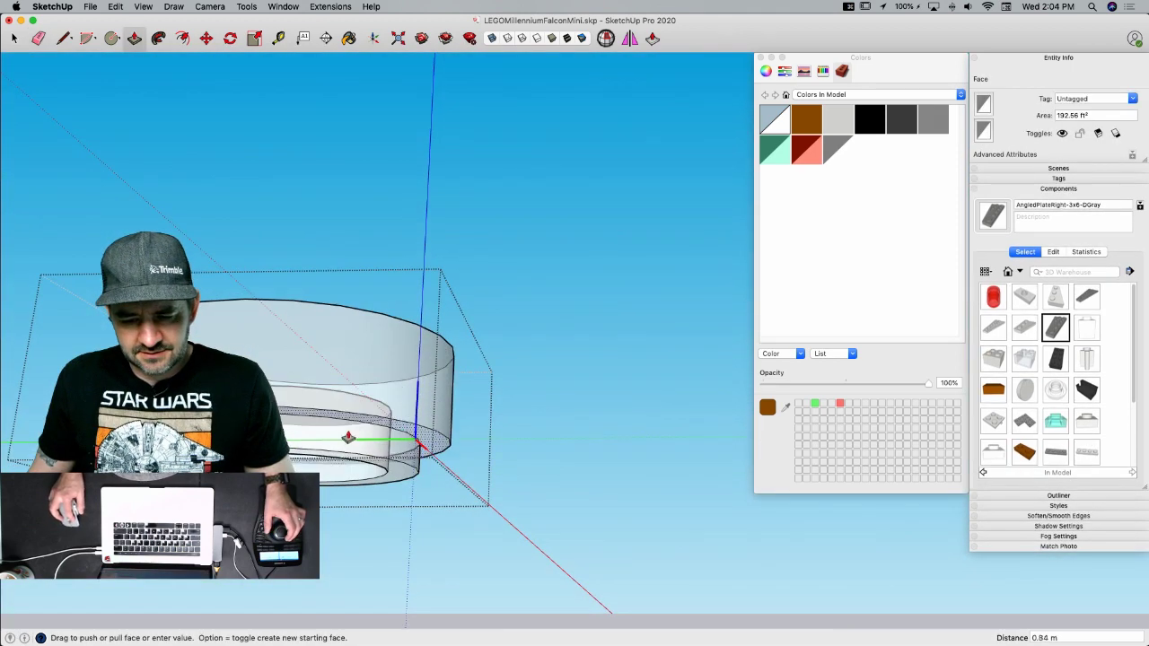
pyautogui.press('e')
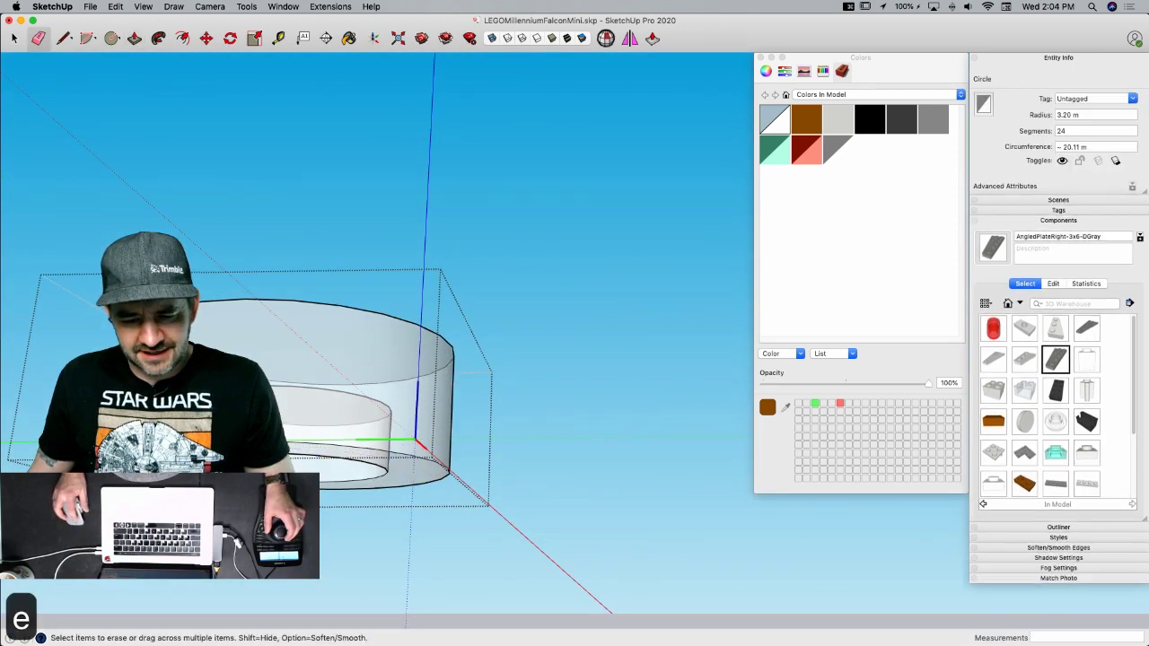
# - Paint all of the flat round plate's geometry with the light gray model colour and close the component
pyautogui.press('space')
pyautogui.moveTo(306, 456)
pyautogui.mouseDown(button='middle')
pyautogui.moveTo(306, 401)
pyautogui.moveTo(327, 384)
pyautogui.mouseUp(button='middle')
pyautogui.tripleClick(327, 384)
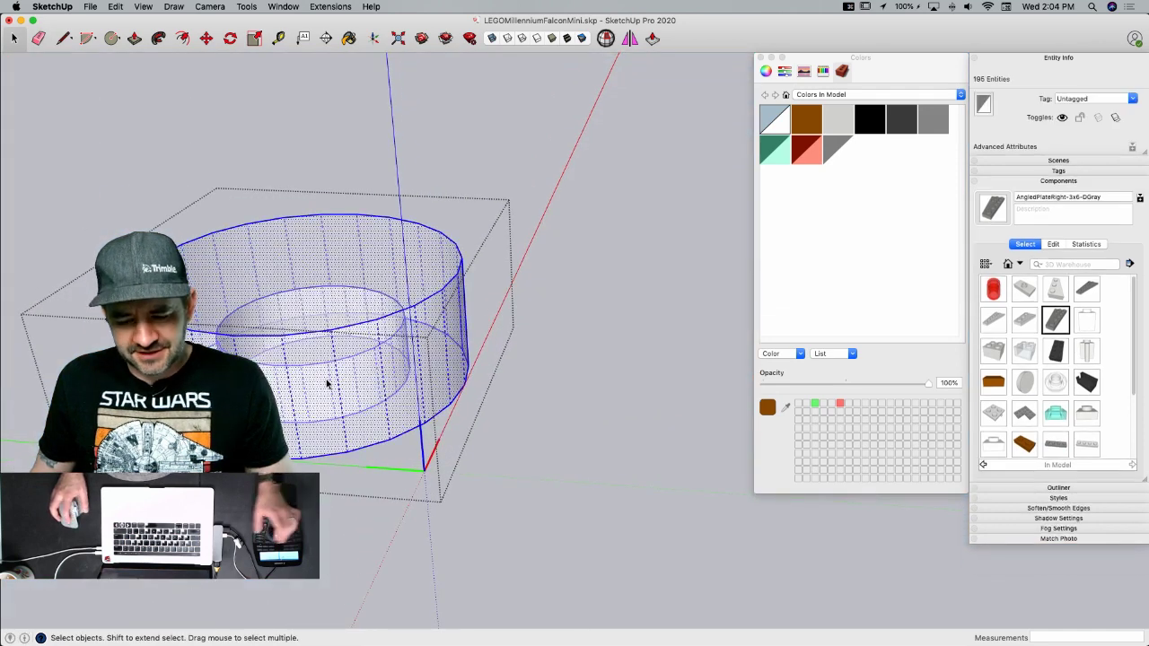
pyautogui.press('b')
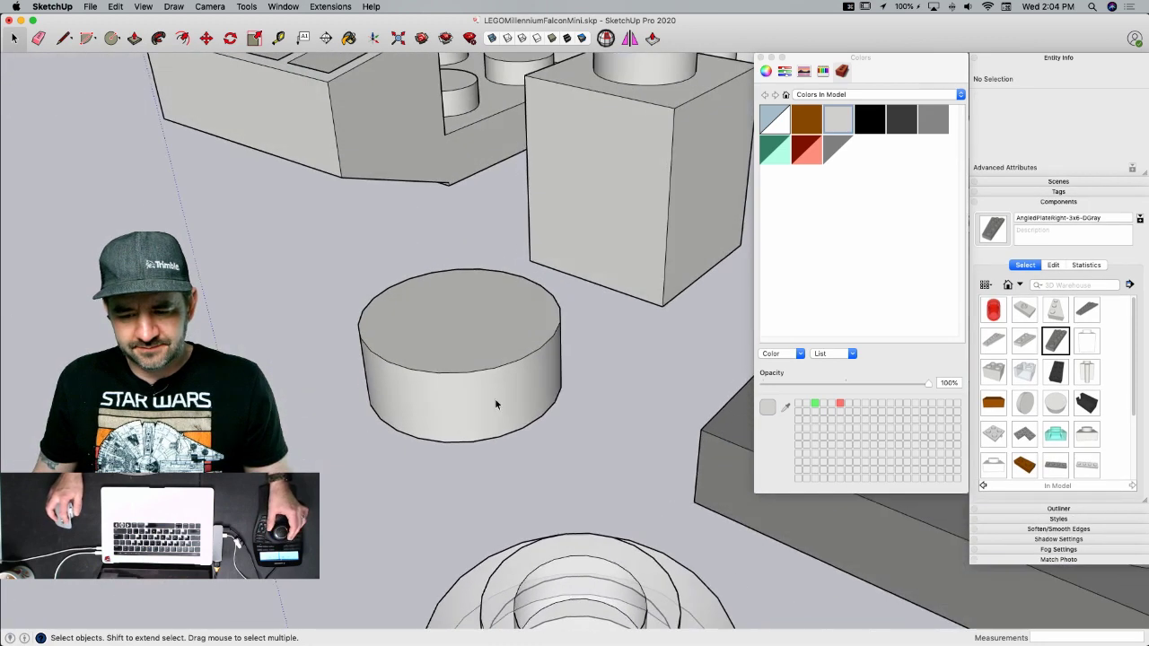
# - Try to copy the flat round plate from the parts layout onto the ship's front arm, and undo the placement
pyautogui.click(496, 405)
pyautogui.press('m')
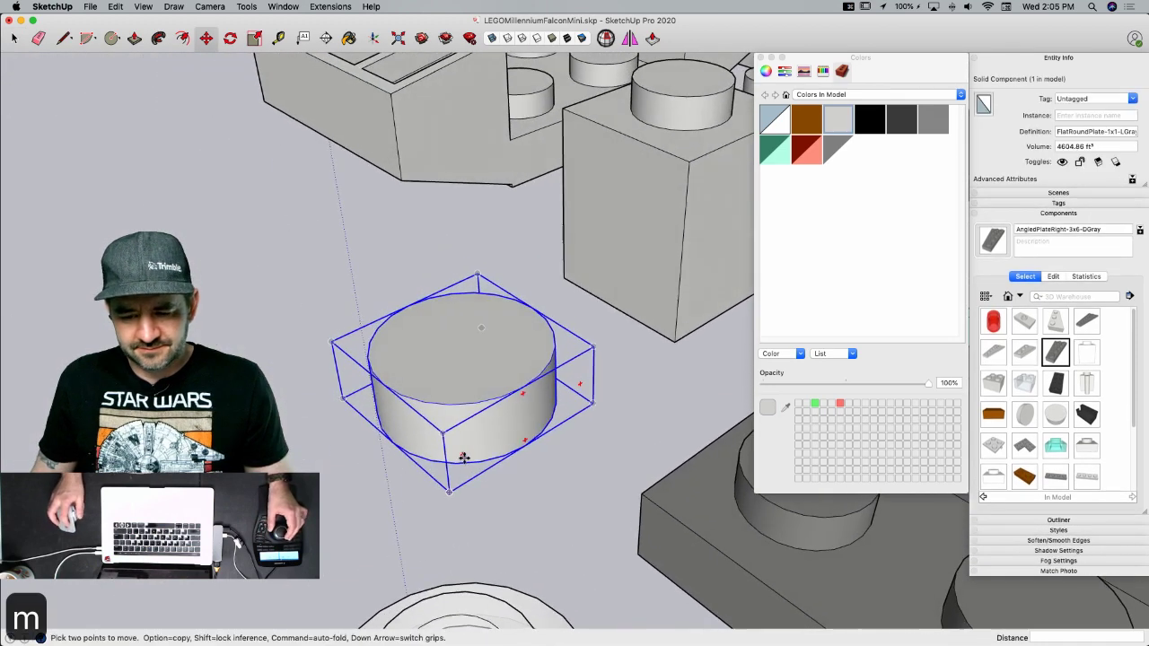
pyautogui.press('alt')
pyautogui.click(530, 448)
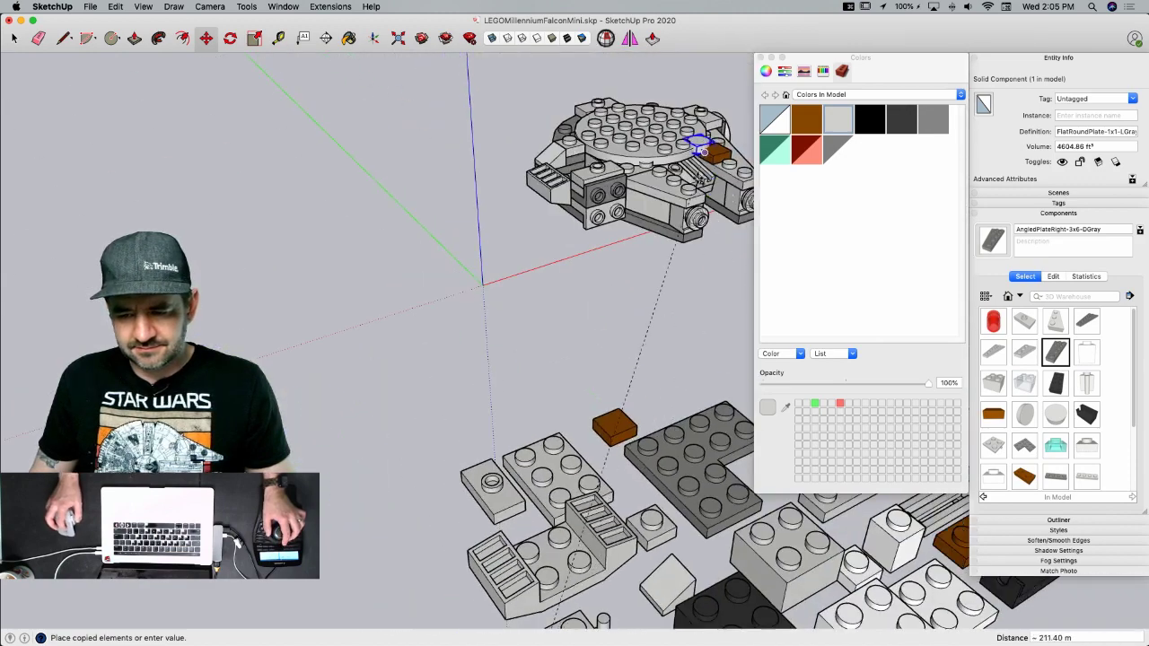
pyautogui.scroll(5, 693, 150)
pyautogui.click(680, 228)
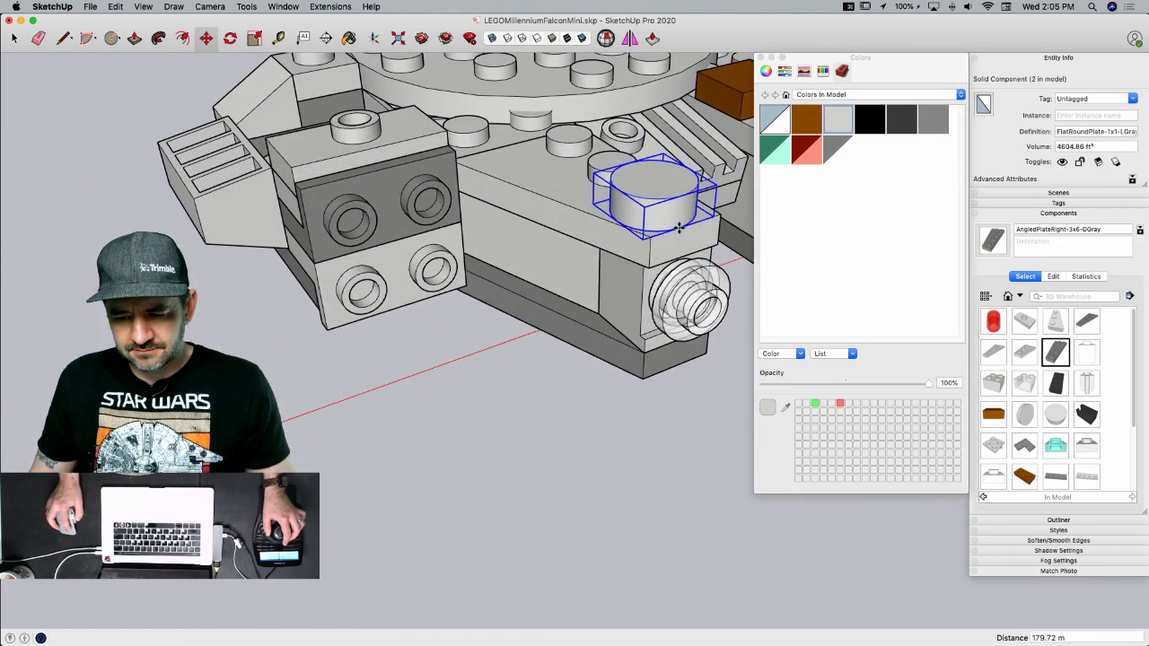
pyautogui.press('super+z')
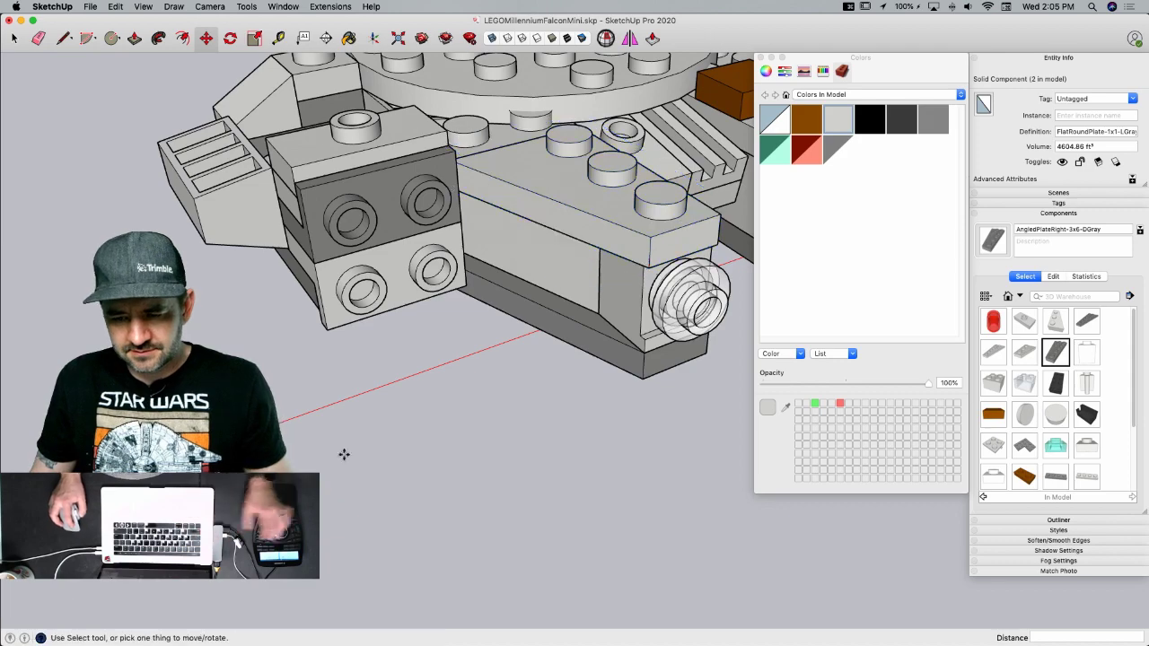
# - Copy the flat round plate by its lower corner from the parts layout onto the end stud of the ship's front arm
pyautogui.scroll(-10, 321, 392)
pyautogui.scroll(10, 397, 410)
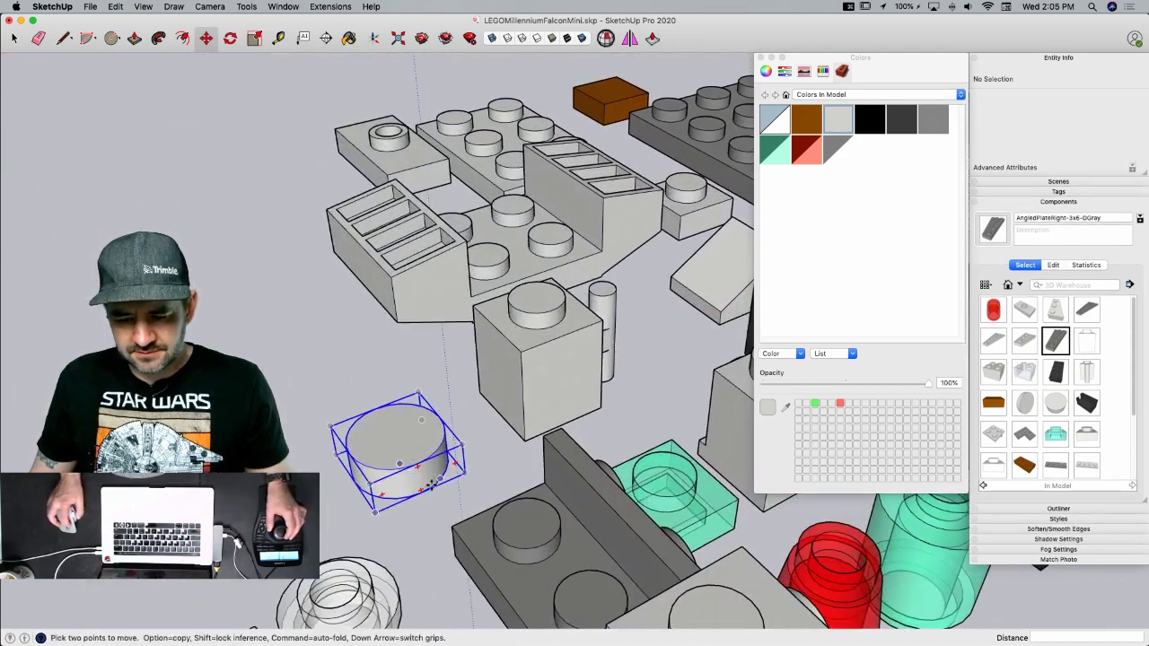
pyautogui.keyDown('alt'); pyautogui.click(422, 495); pyautogui.keyUp('alt')
pyautogui.scroll(-8, 395, 431)
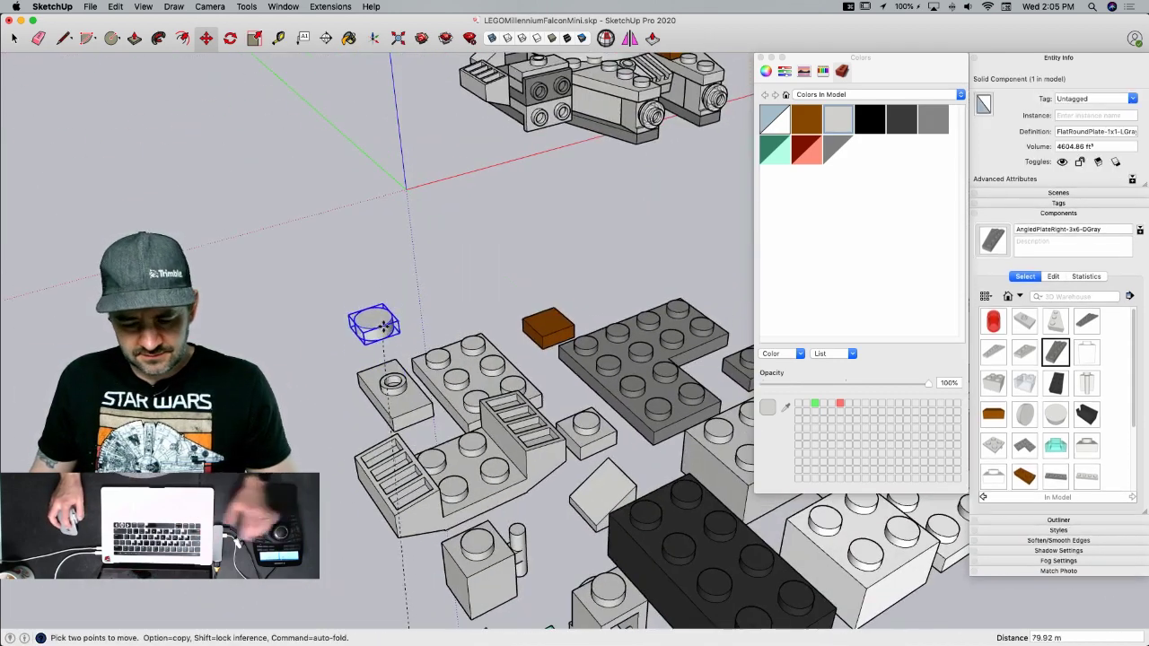
pyautogui.scroll(10, 541, 193)
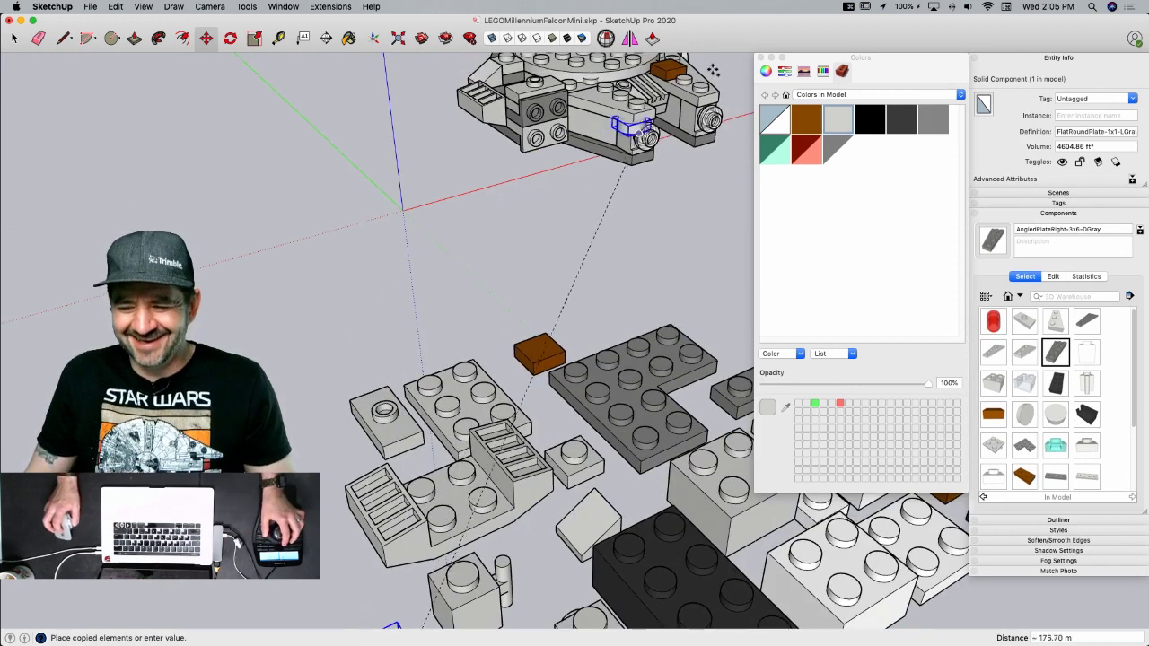
pyautogui.click(628, 136)
# - Copy the placed flat round plate 24 m across to the matching end stud of the other front arm
pyautogui.moveTo(626, 159); pyautogui.dragTo(443, 232, button='middle')
pyautogui.press('space')
pyautogui.click(600, 135)
pyautogui.press('m')
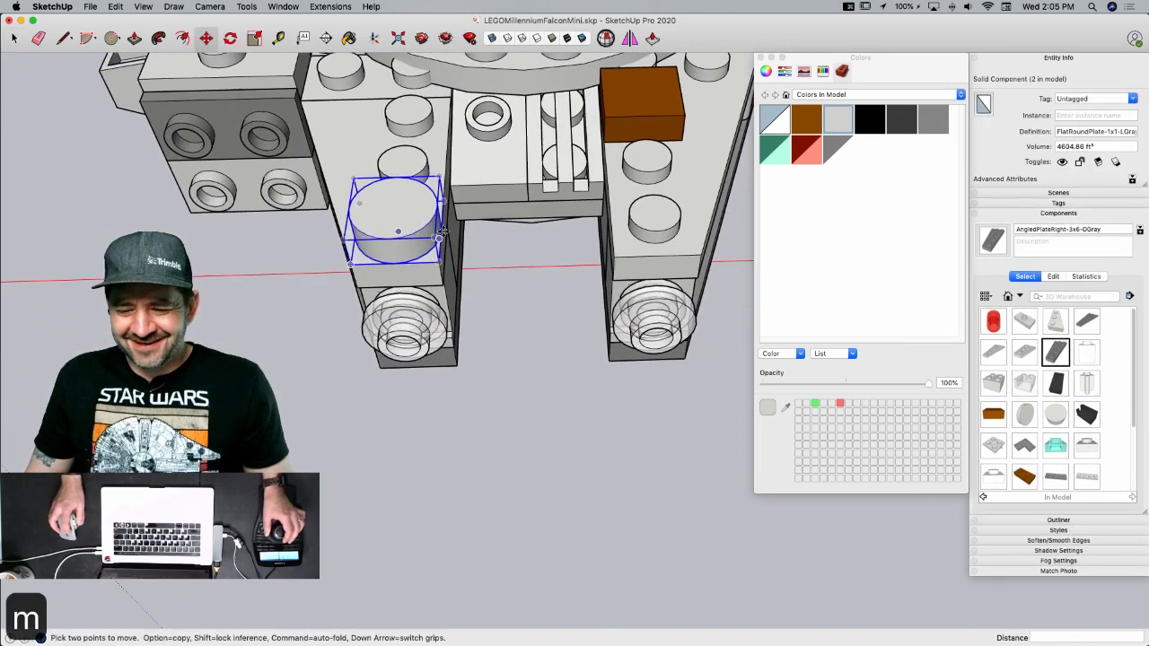
pyautogui.press('alt')
pyautogui.click(440, 263)
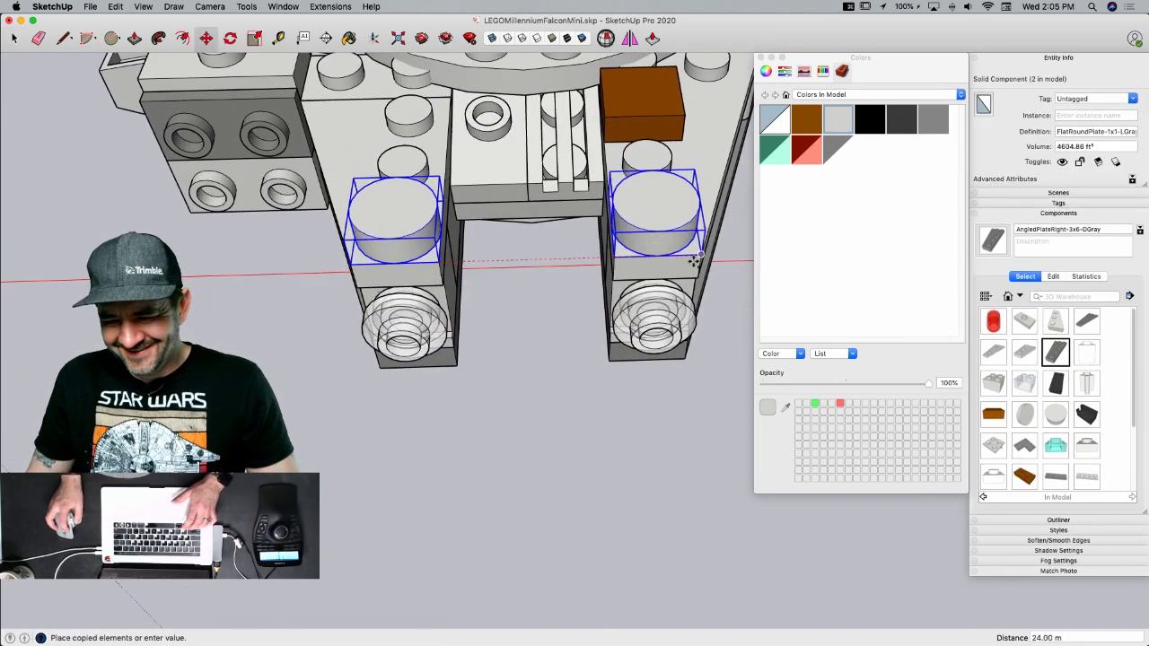
pyautogui.click(681, 255)
# - Move both flat round plates 8 m back along the front arms onto the next studs, save the model, and clear the selection
pyautogui.press('space')
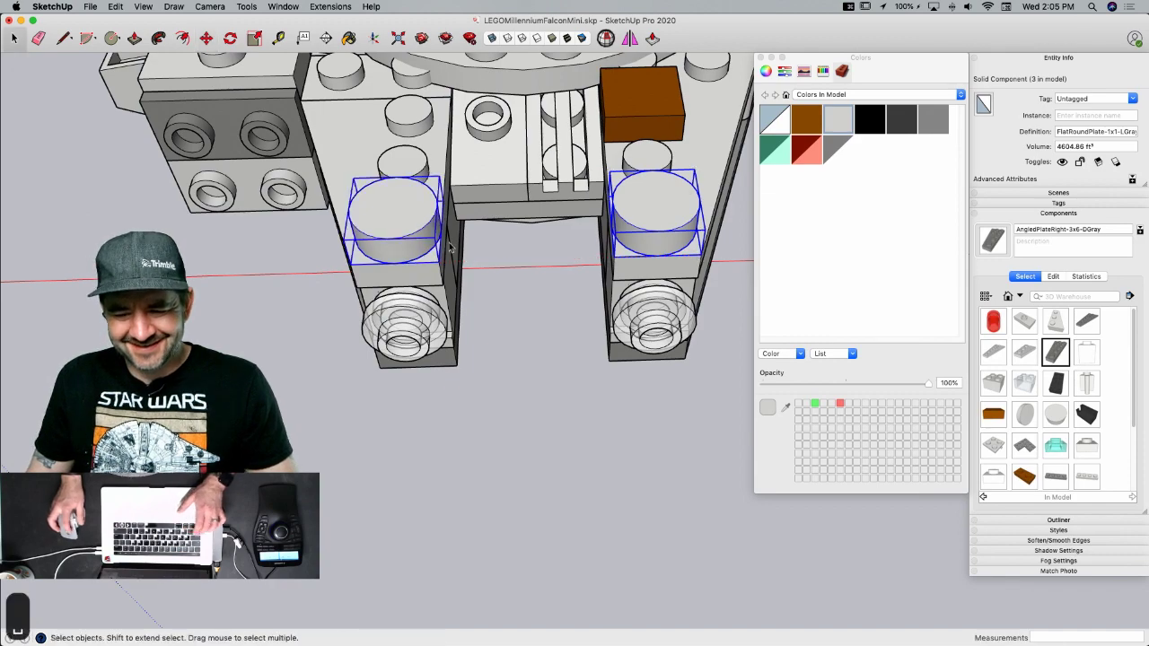
pyautogui.press('m')
pyautogui.moveTo(470, 230); pyautogui.dragTo(421, 248, button='middle')
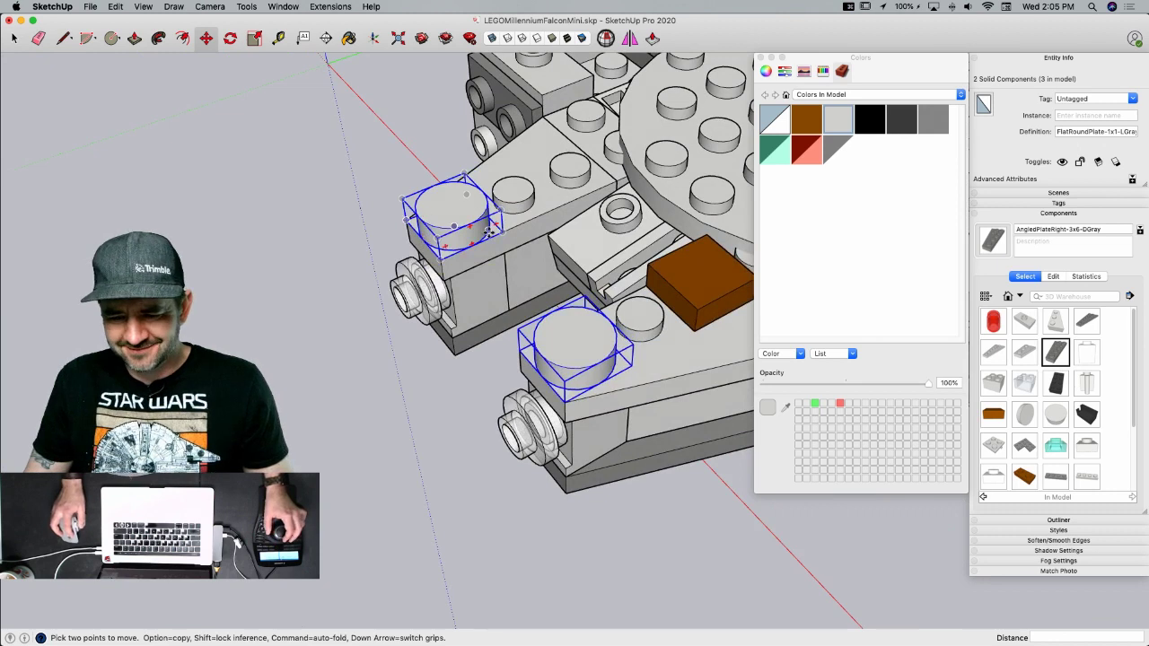
pyautogui.moveTo(487, 233); pyautogui.dragTo(504, 231, button='middle')
pyautogui.click(507, 231)
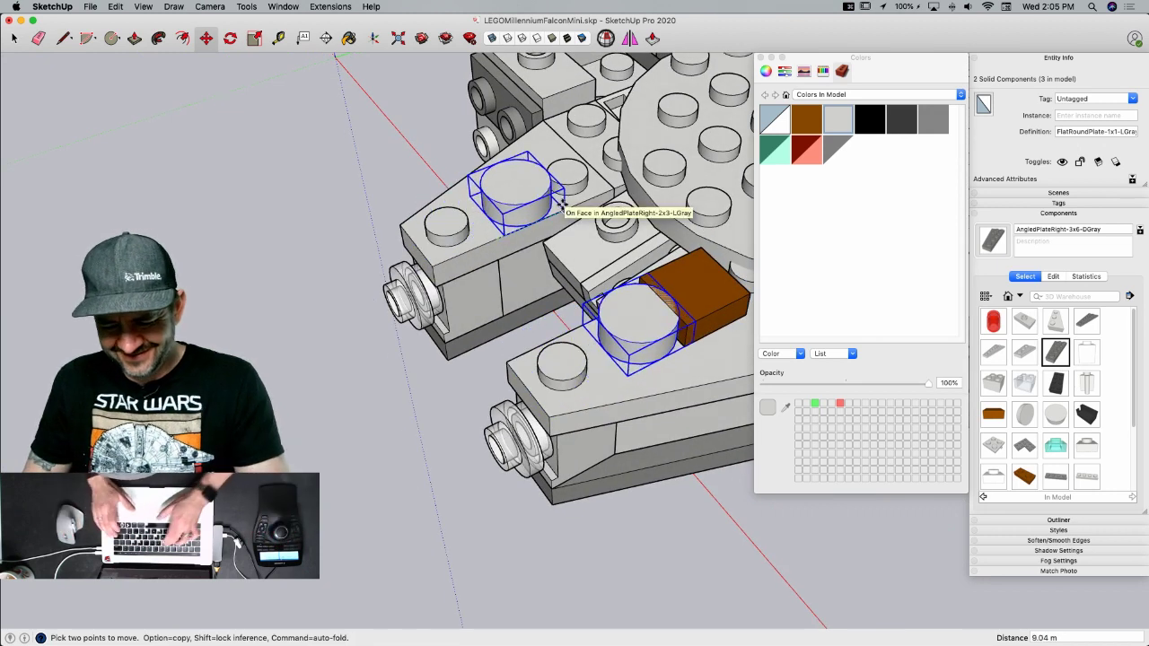
pyautogui.press('Return')
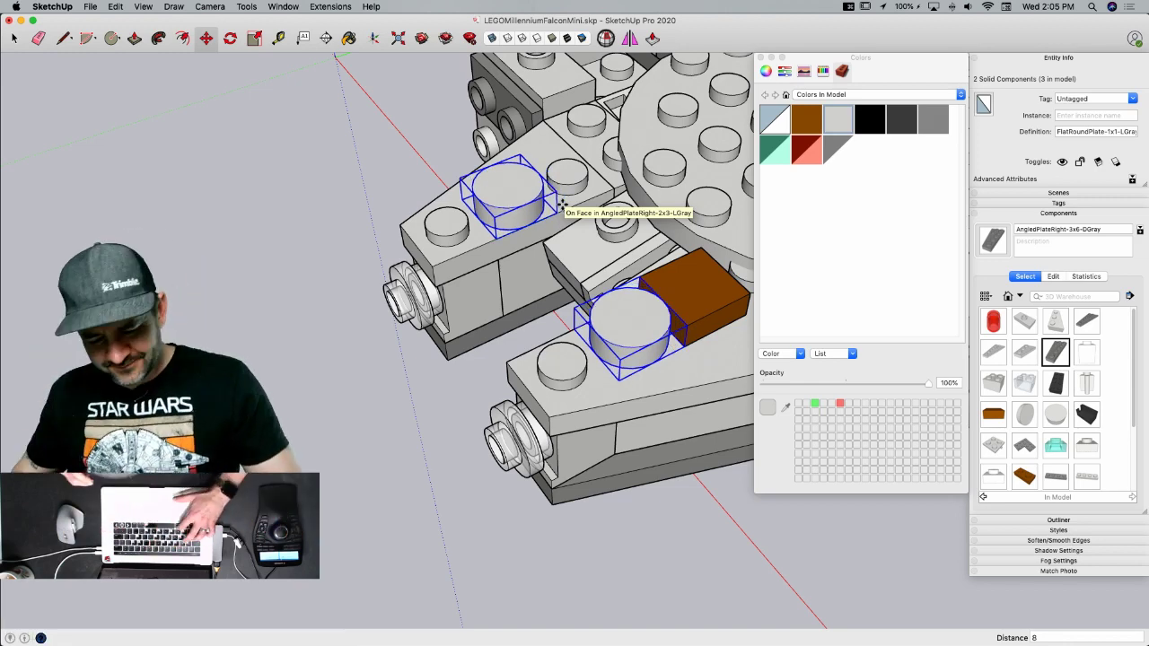
pyautogui.press('super+s')
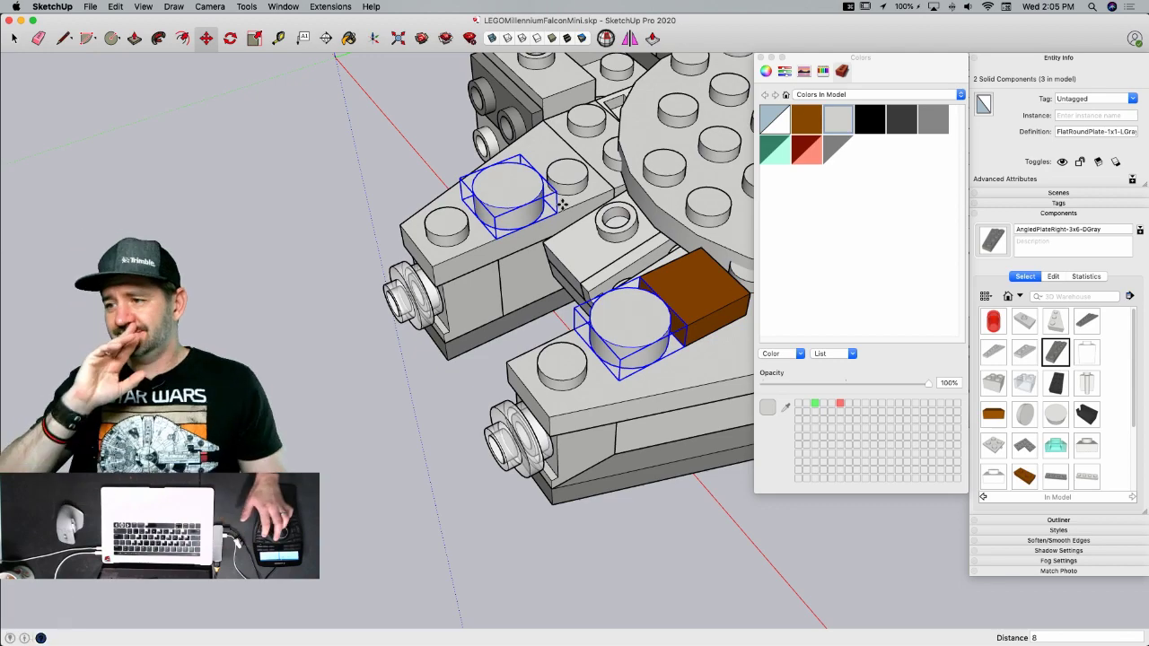
pyautogui.press('space')
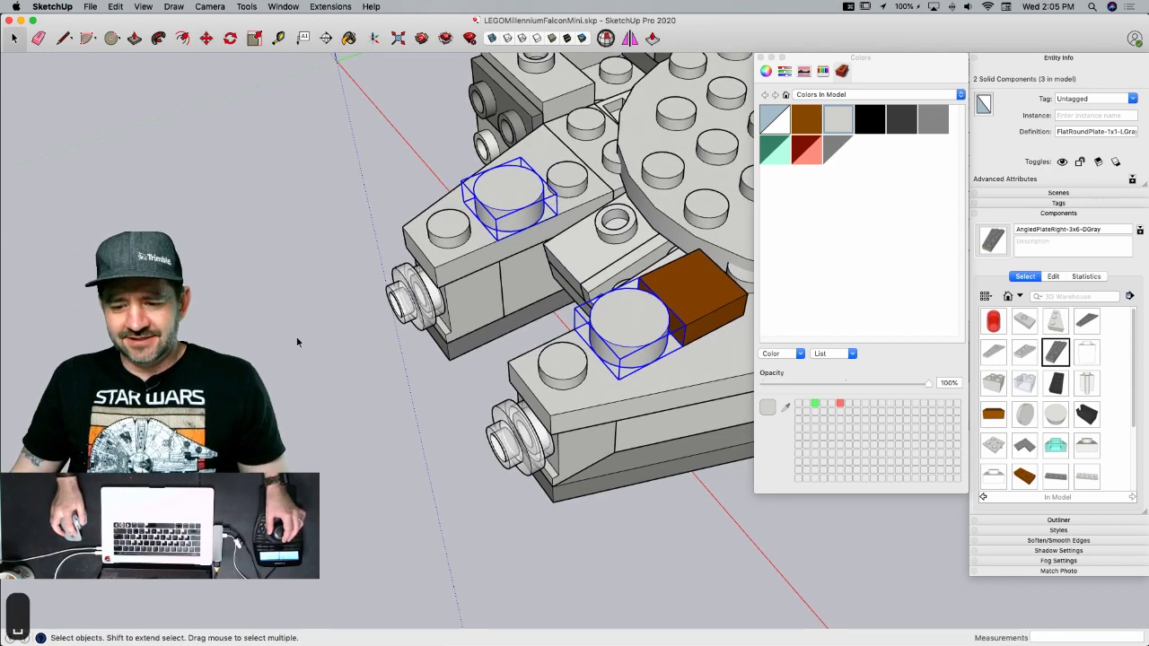
pyautogui.click(296, 337)
pyautogui.scroll(-10, 297, 337)
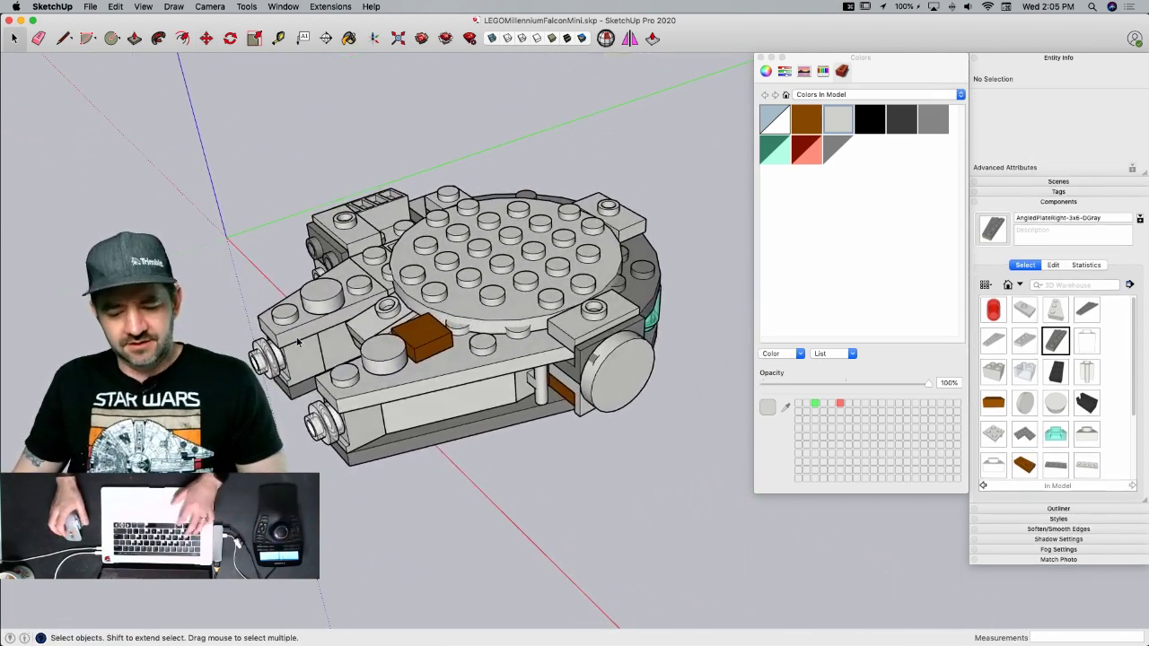
# - Switch to the 6079491.pdf instructions, check the pieces and placement for build step 21, and return to SketchUp
pyautogui.press('super+Tab')
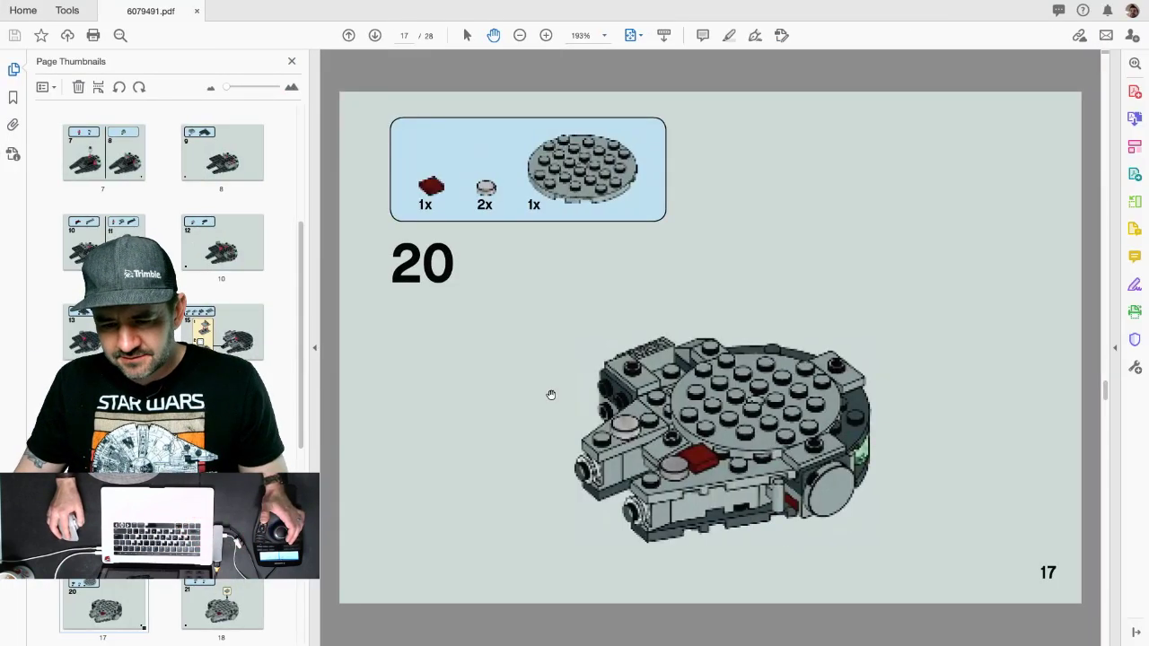
pyautogui.scroll(-1, 552, 395)
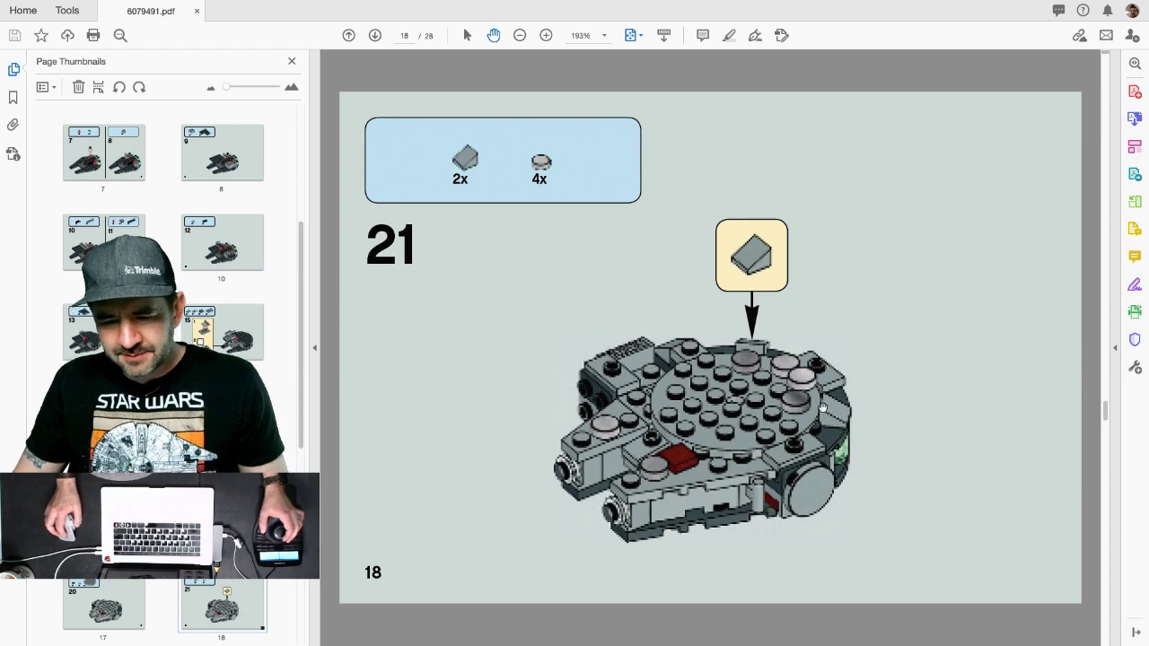
pyautogui.press('super+Tab')
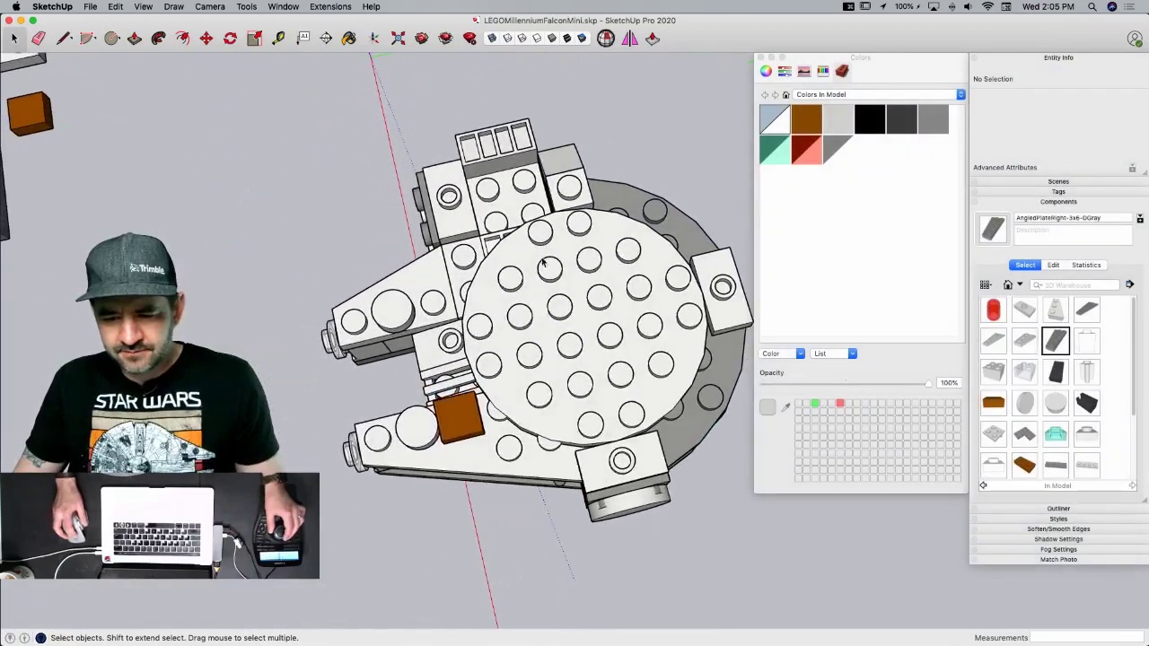
# - Copy the light gray 1x1 ramp to the rear edge of the large round plate and rotate the copy 45 degrees
pyautogui.scroll(5, 562, 226)
pyautogui.click(503, 308)
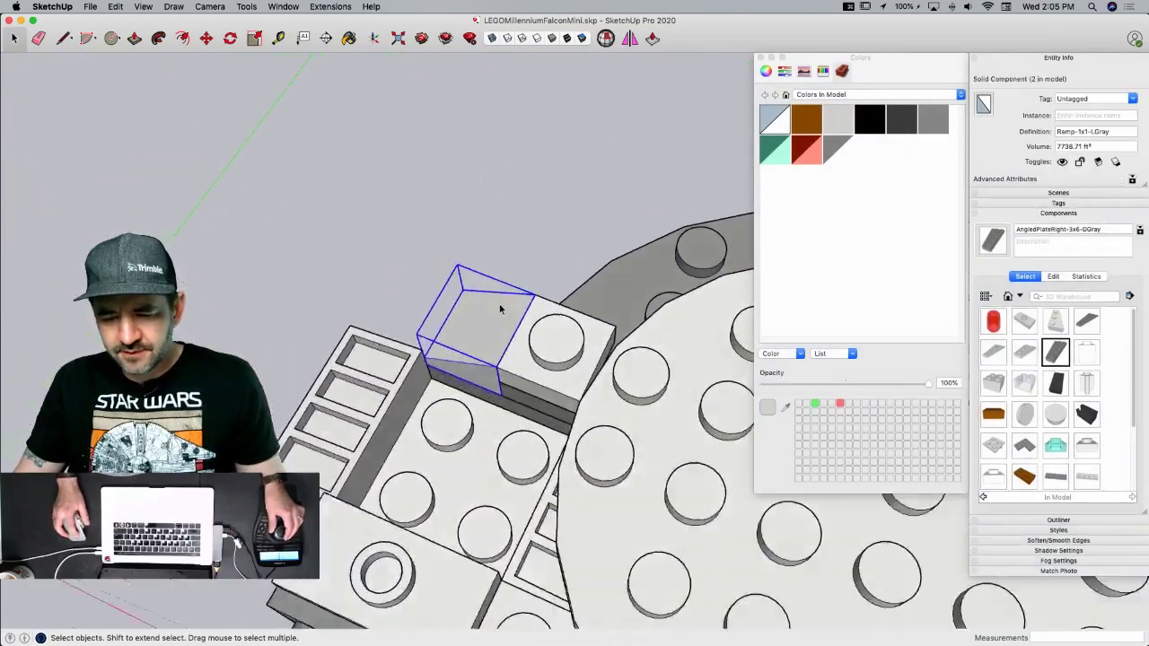
pyautogui.moveTo(503, 395); pyautogui.dragTo(526, 425, button='middle')
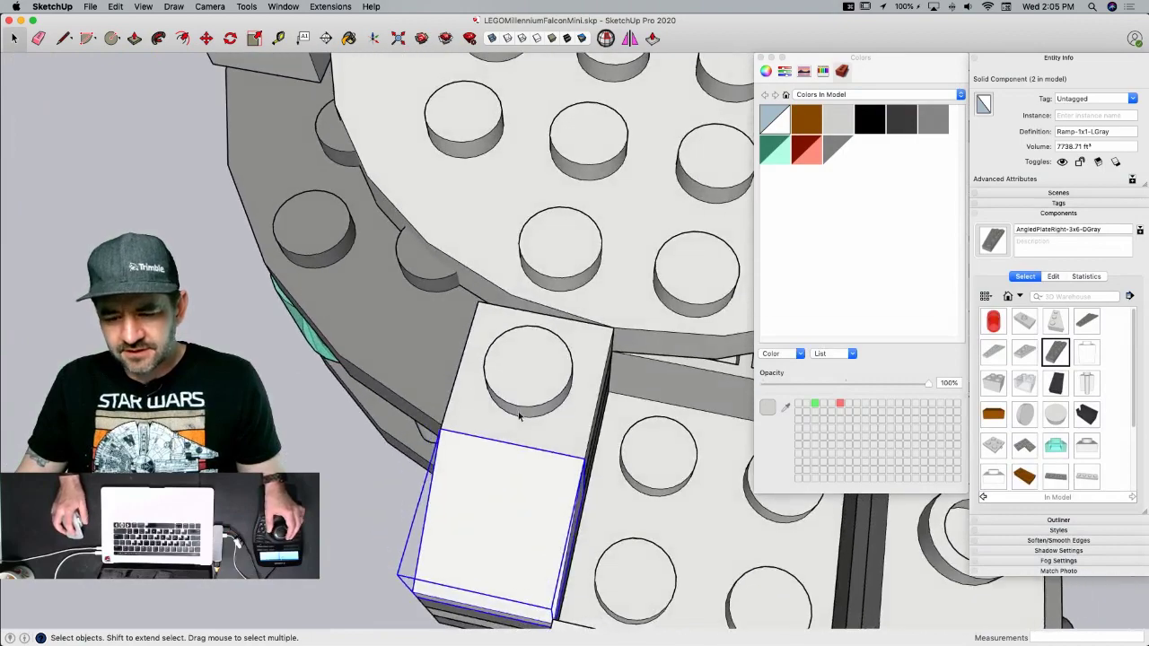
pyautogui.press('m')
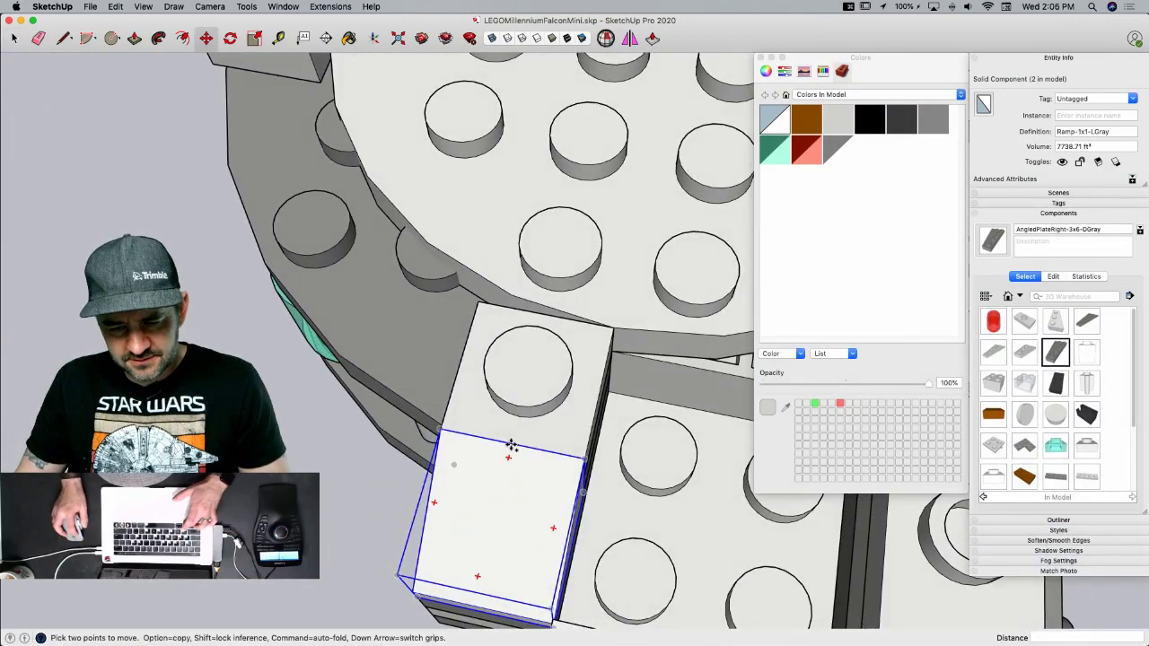
pyautogui.press('alt')
pyautogui.click(510, 445)
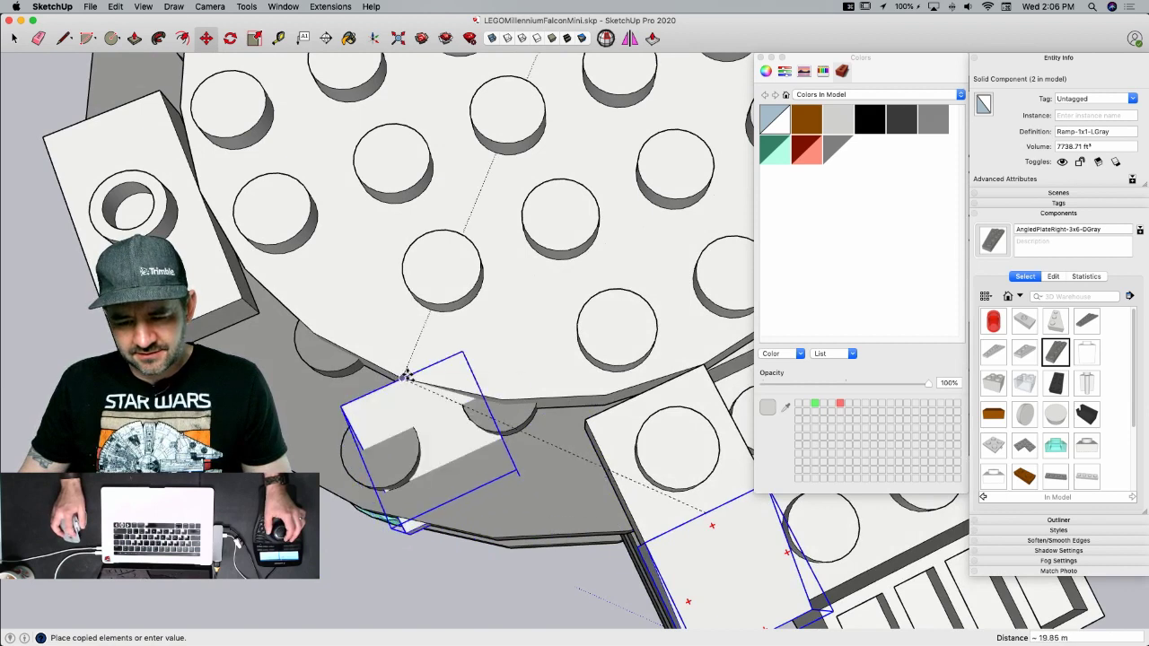
pyautogui.click(447, 363)
pyautogui.press('q')
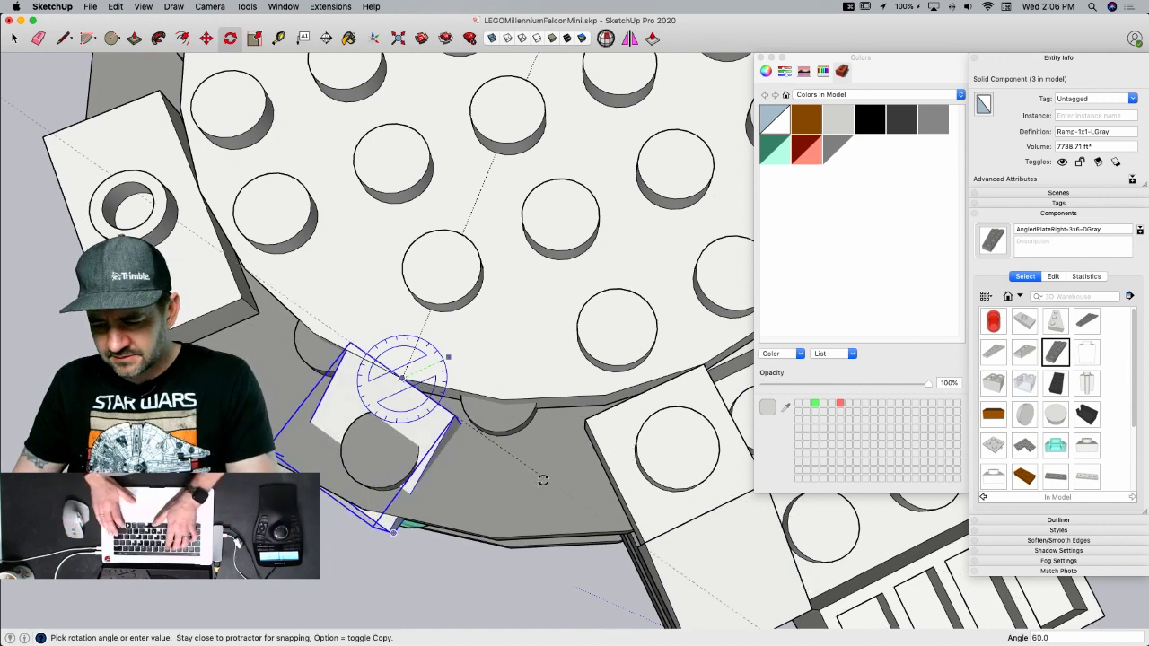
pyautogui.press('Return')
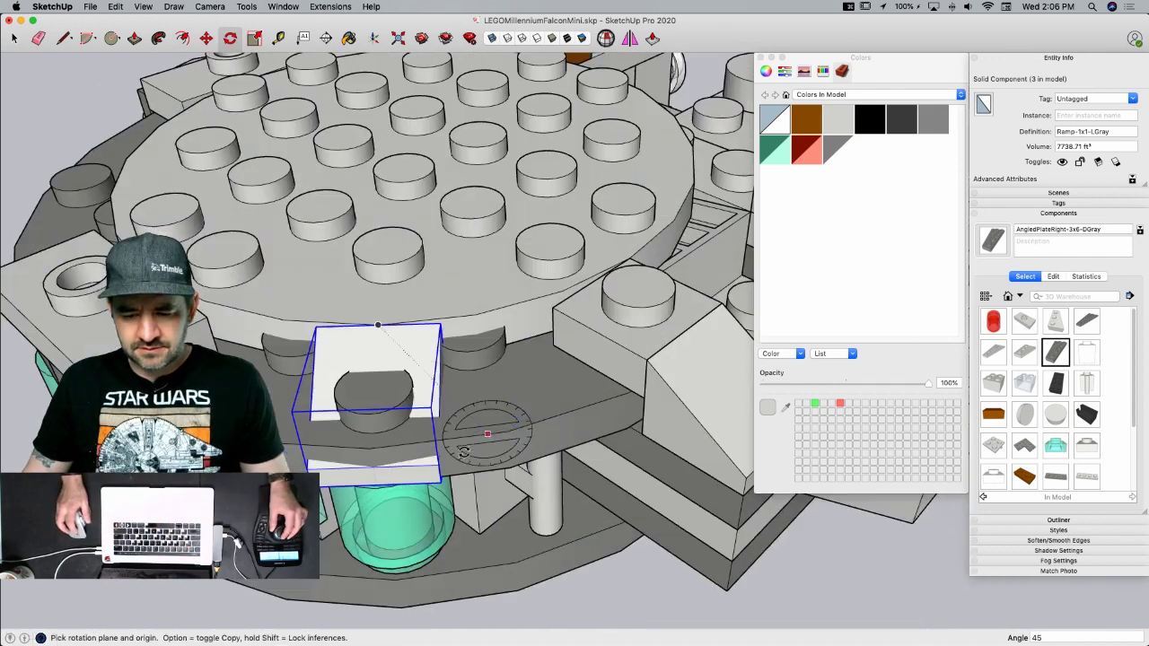
# - Move the rotated light gray 1x1 ramp so its underside seats on the dark gray rear stud, using X-ray view for alignment
pyautogui.press('m')
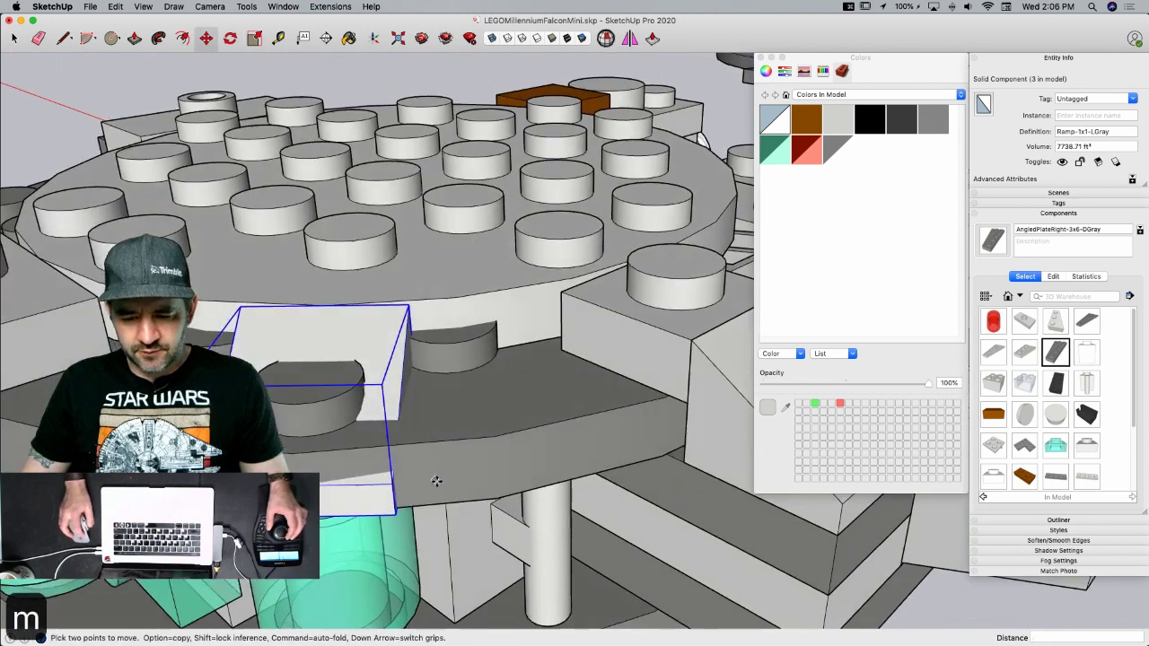
pyautogui.click(395, 518)
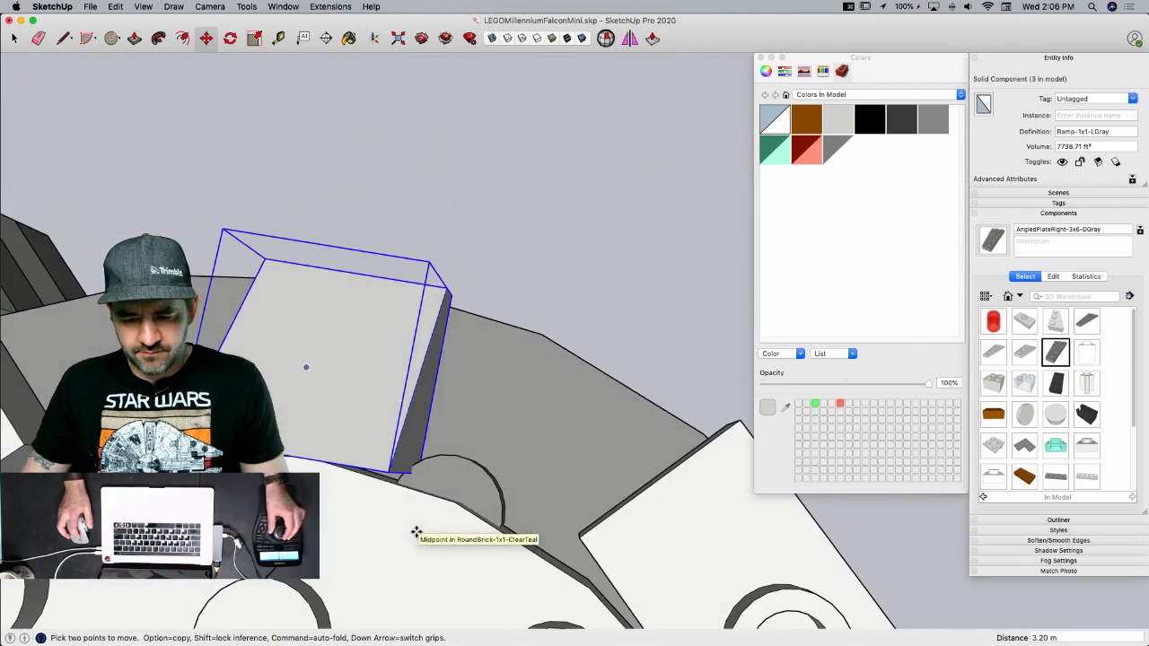
pyautogui.click(492, 38)
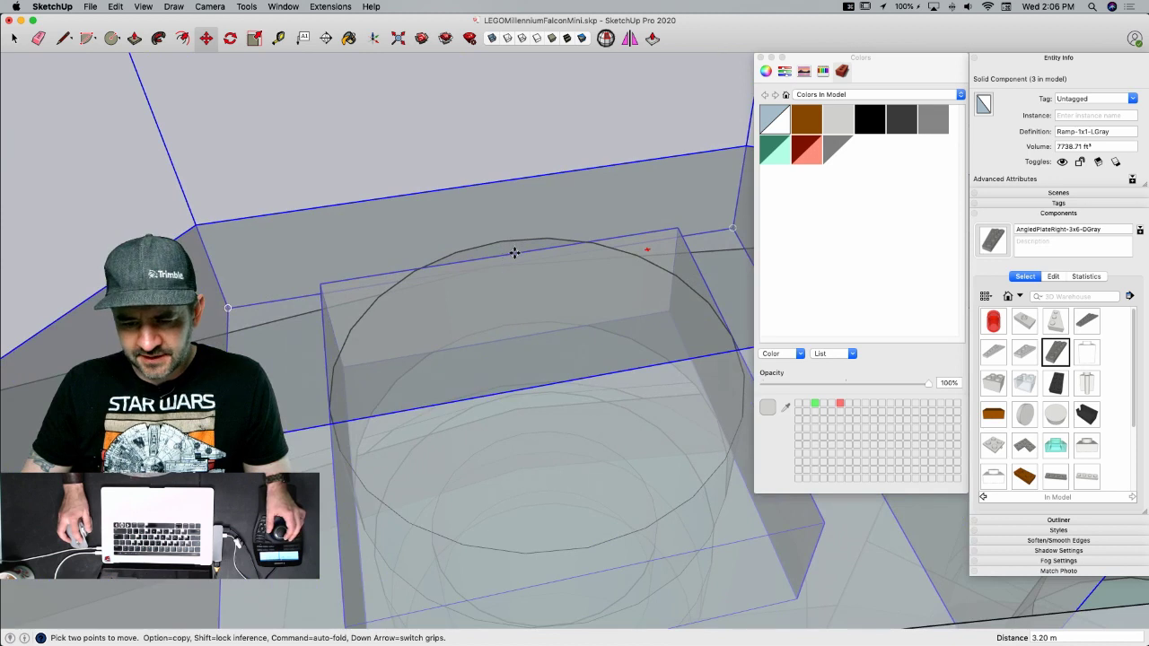
pyautogui.click(514, 252)
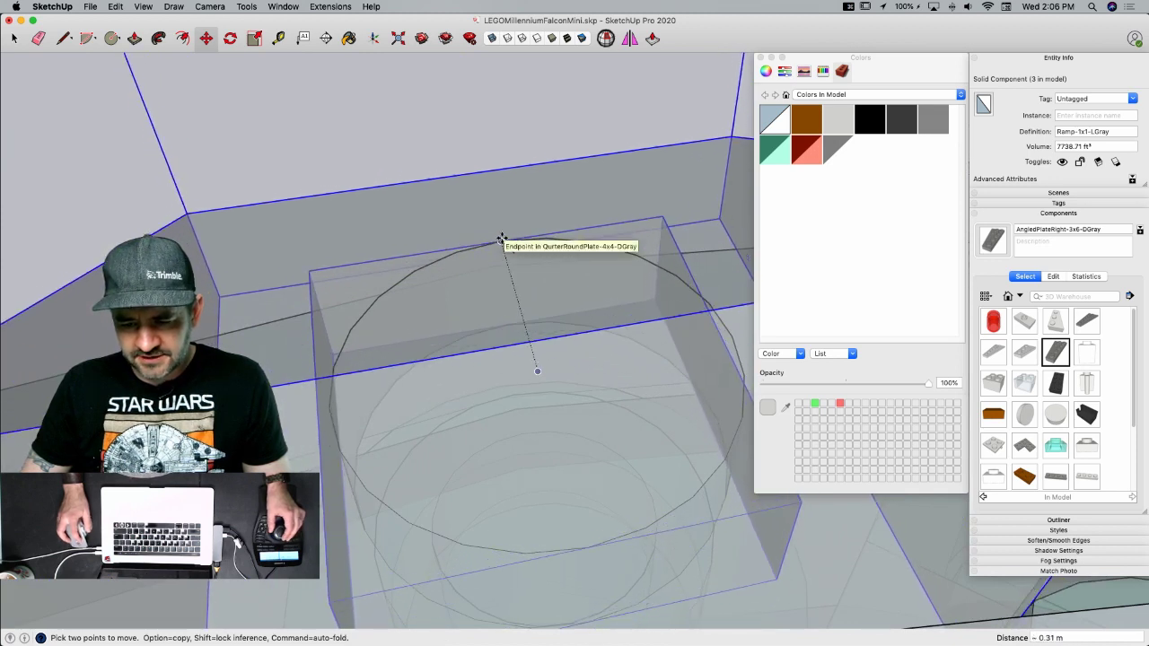
pyautogui.click(502, 239)
pyautogui.press('space')
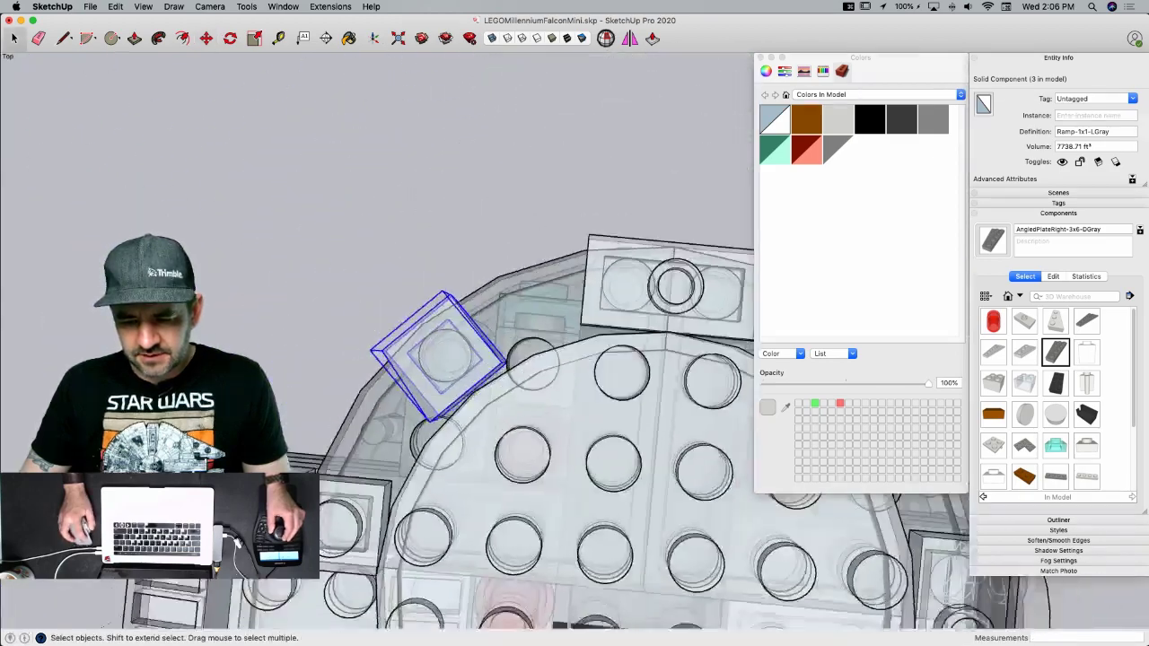
pyautogui.click(526, 156)
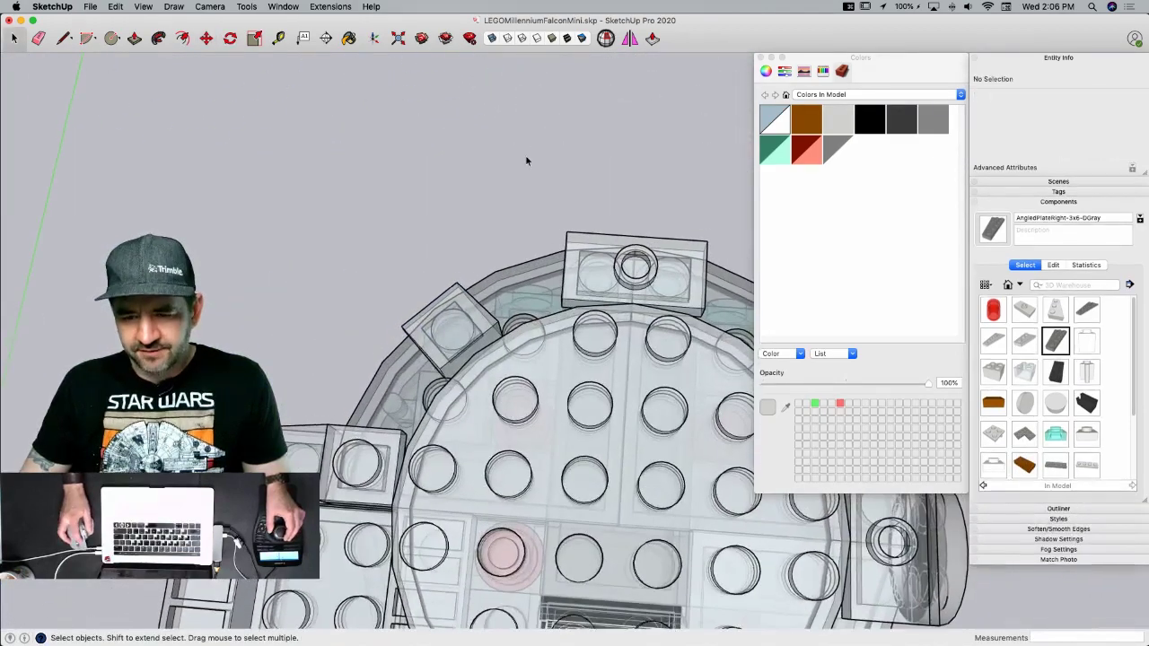
pyautogui.click(492, 38)
# - Rotate a copy of the seated ramp about the large round plate's centre to the mirrored position at the rear edge
pyautogui.click(412, 300)
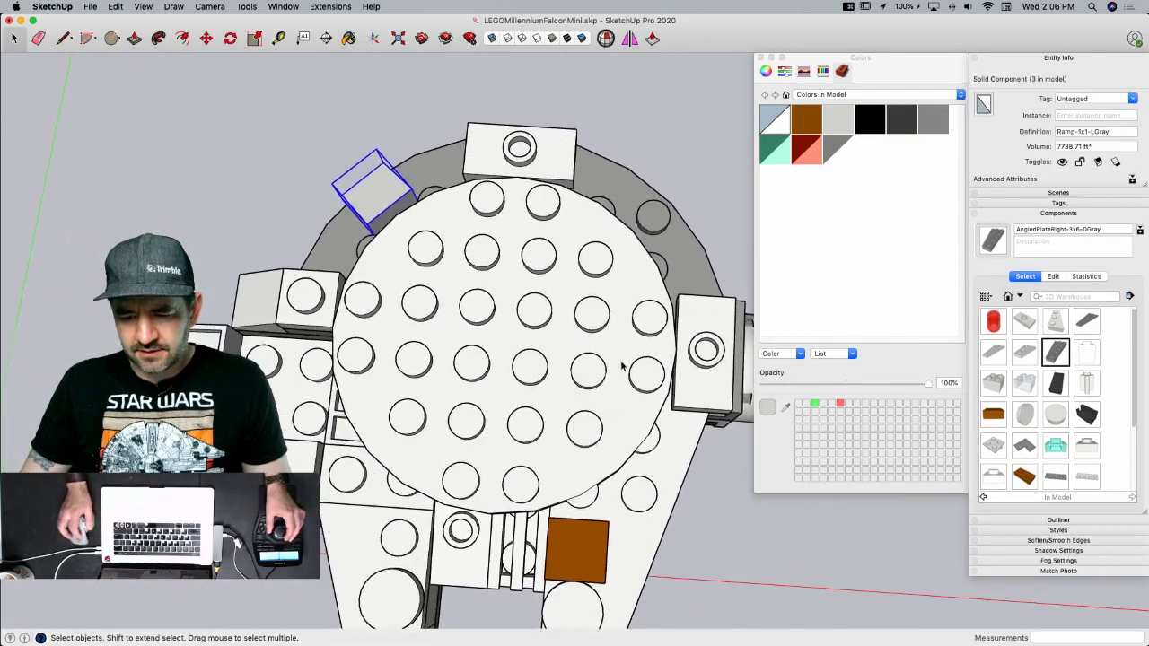
pyautogui.press('q')
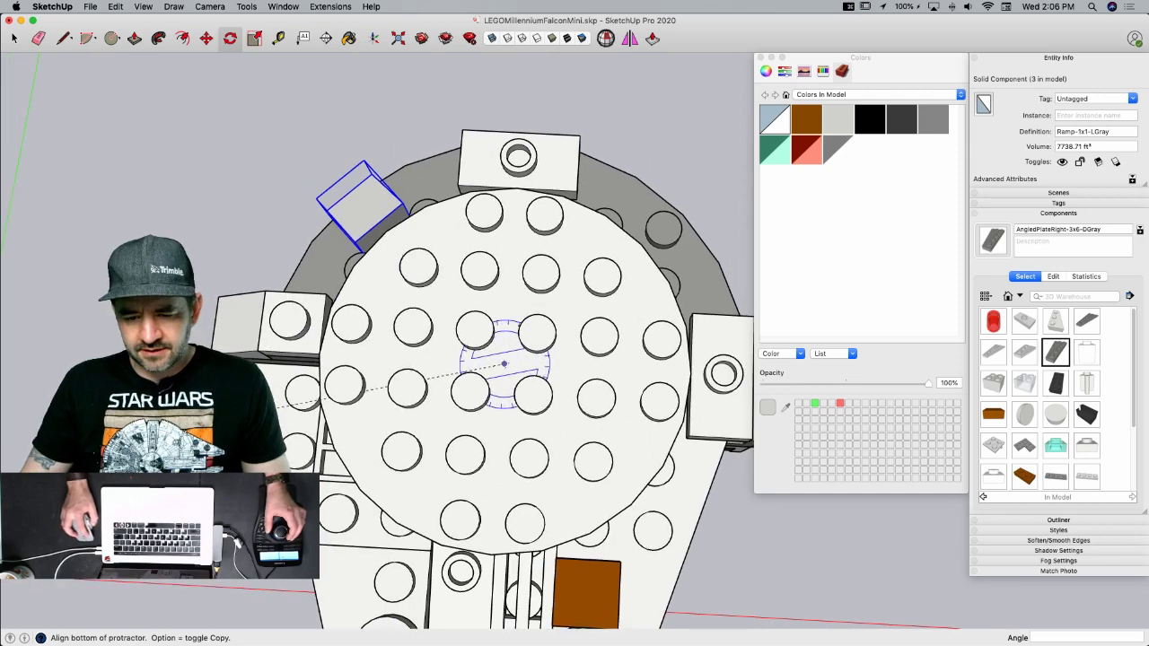
pyautogui.click(61, 340)
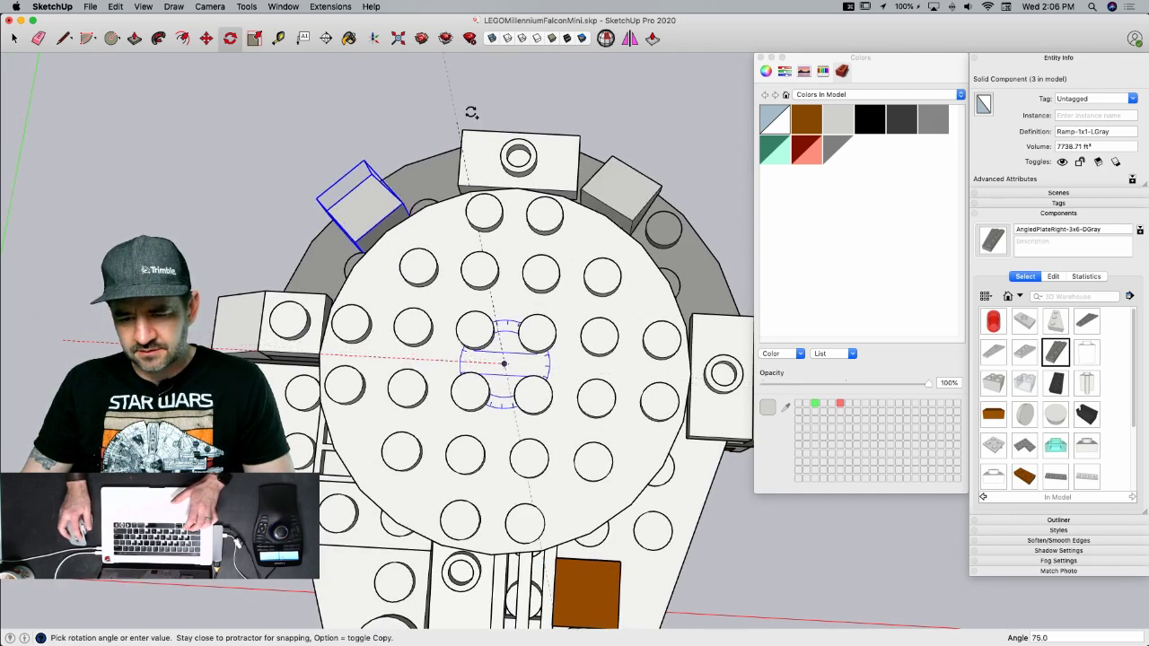
pyautogui.click(520, 109)
pyautogui.press('space')
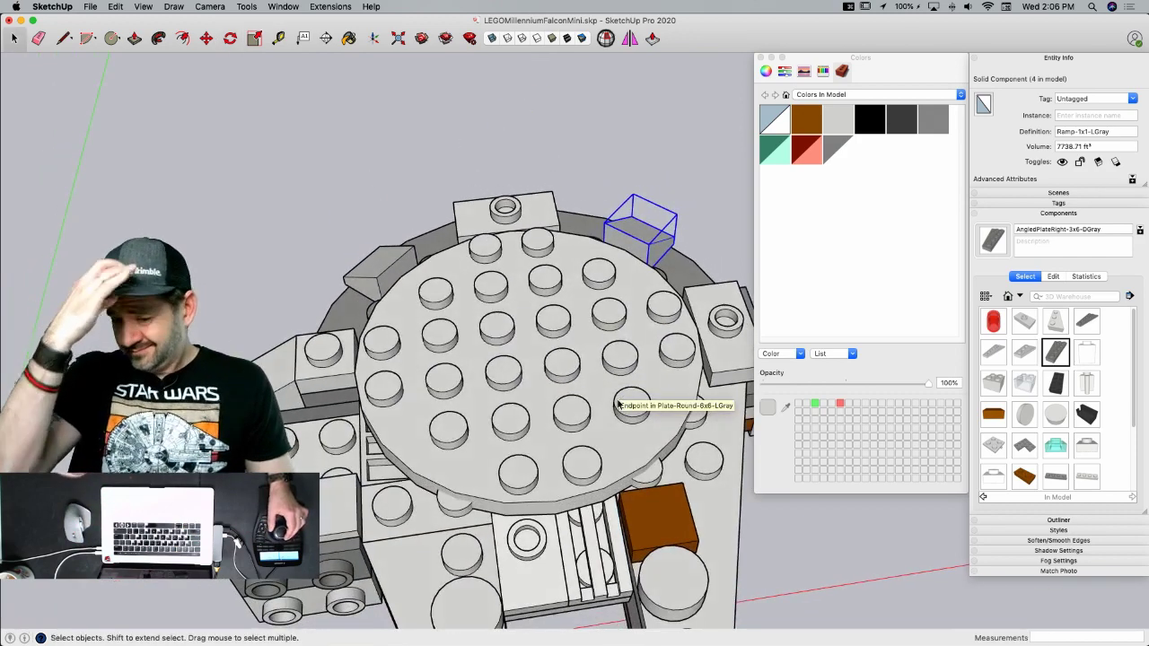
pyautogui.press('space')
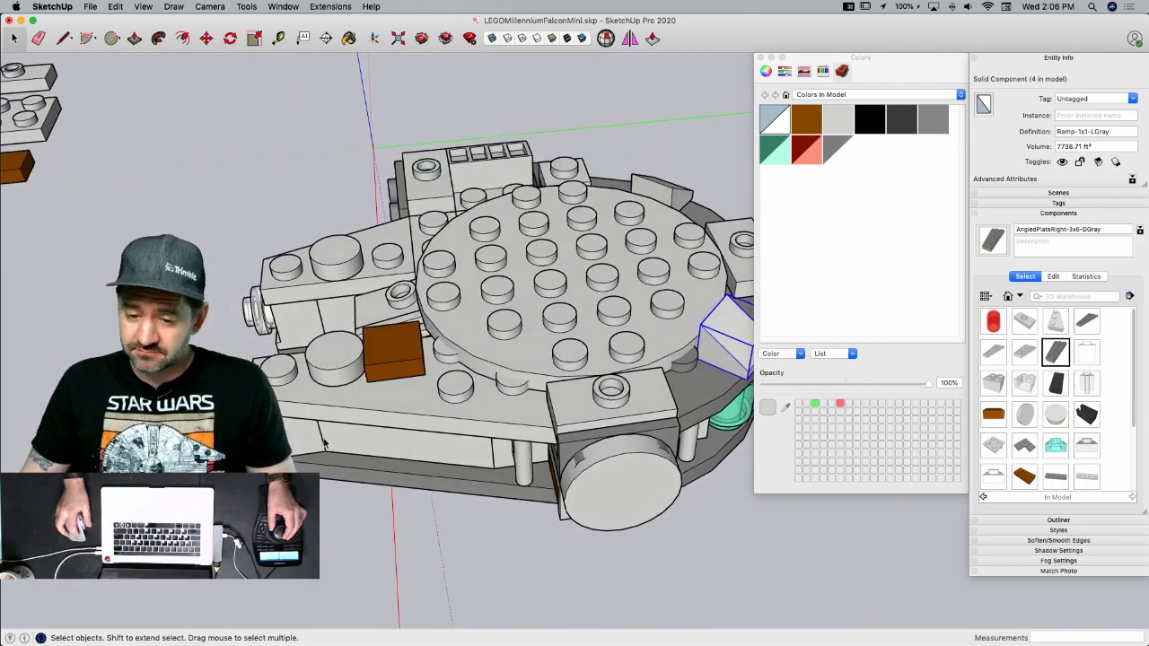
# - Copy the flat 1x1 round plate from the front arm to the empty space behind the rear edge of the model
pyautogui.click(320, 438)
pyautogui.click(313, 337)
pyautogui.click(313, 338)
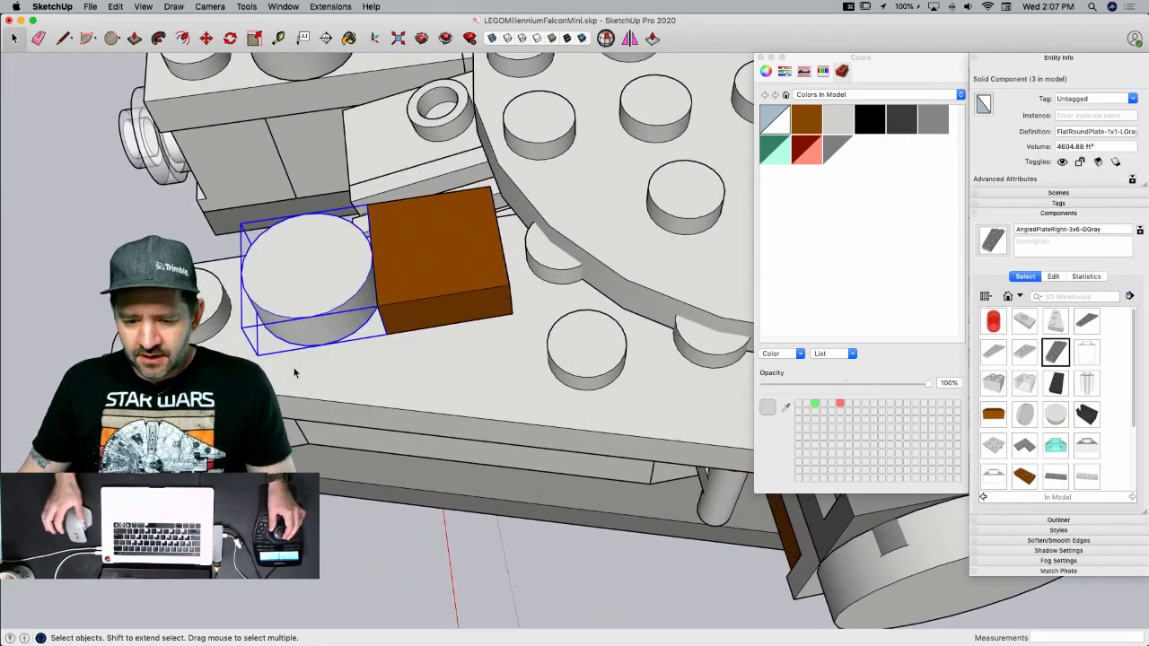
pyautogui.press('m')
pyautogui.click(369, 373)
pyautogui.press('alt')
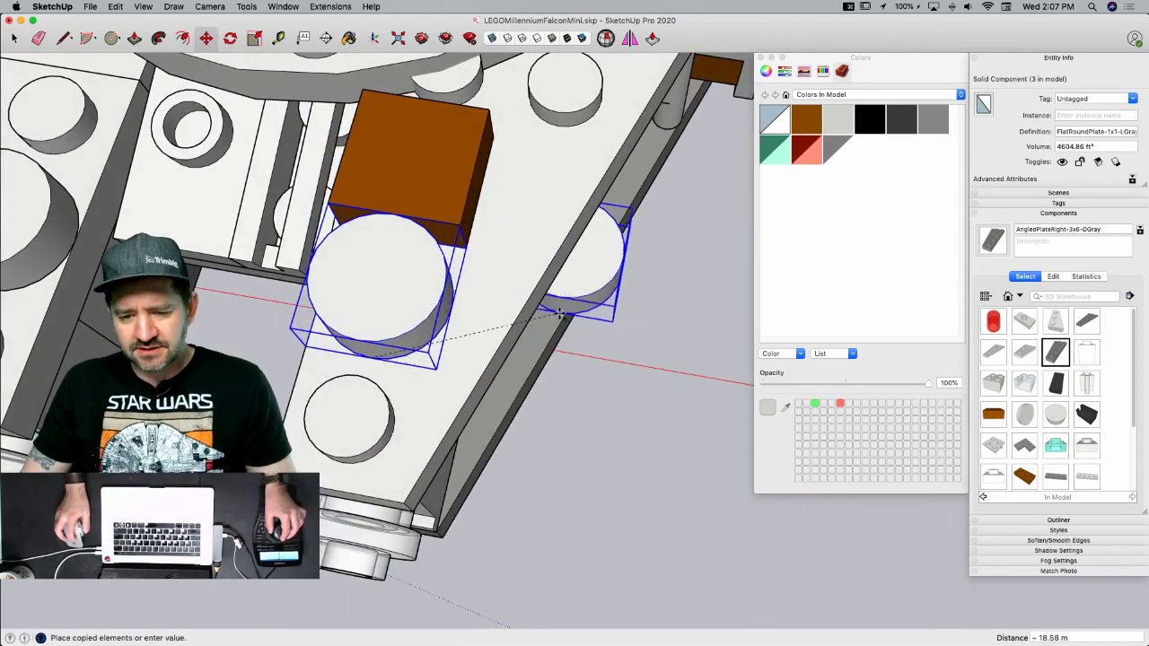
pyautogui.scroll(2, 572, 440)
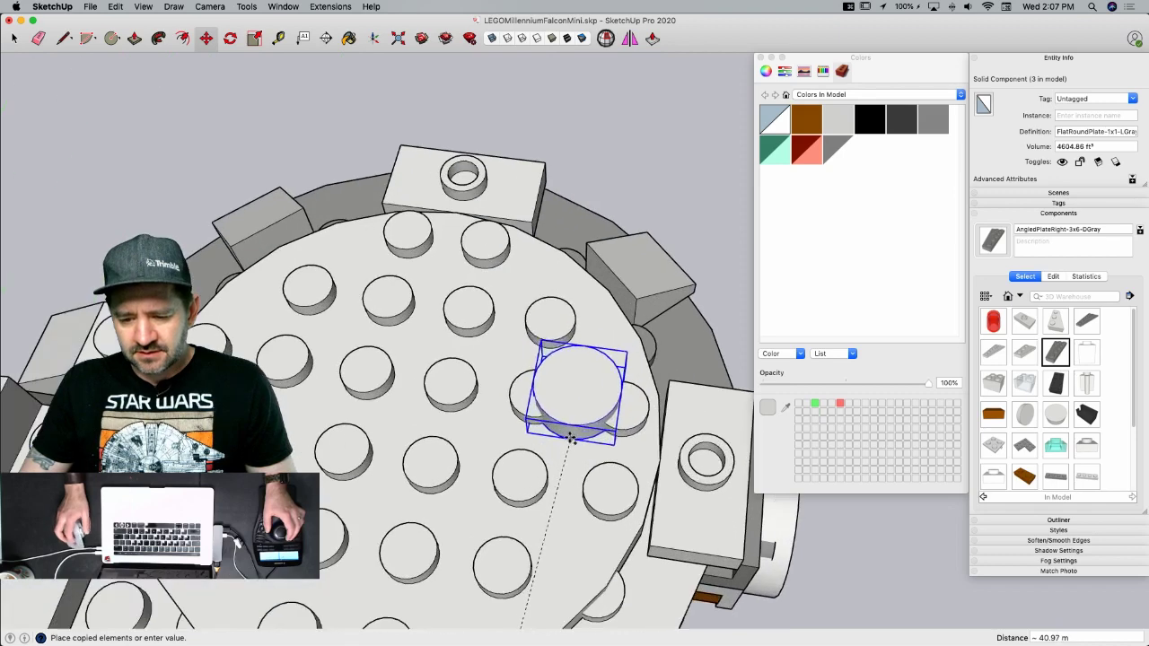
pyautogui.scroll(-2, 620, 179)
pyautogui.click(633, 171)
# - Check the placement of the four flat round plates for build step 21 in the 6079491.pdf instructions and return to SketchUp
pyautogui.press('super+Tab')
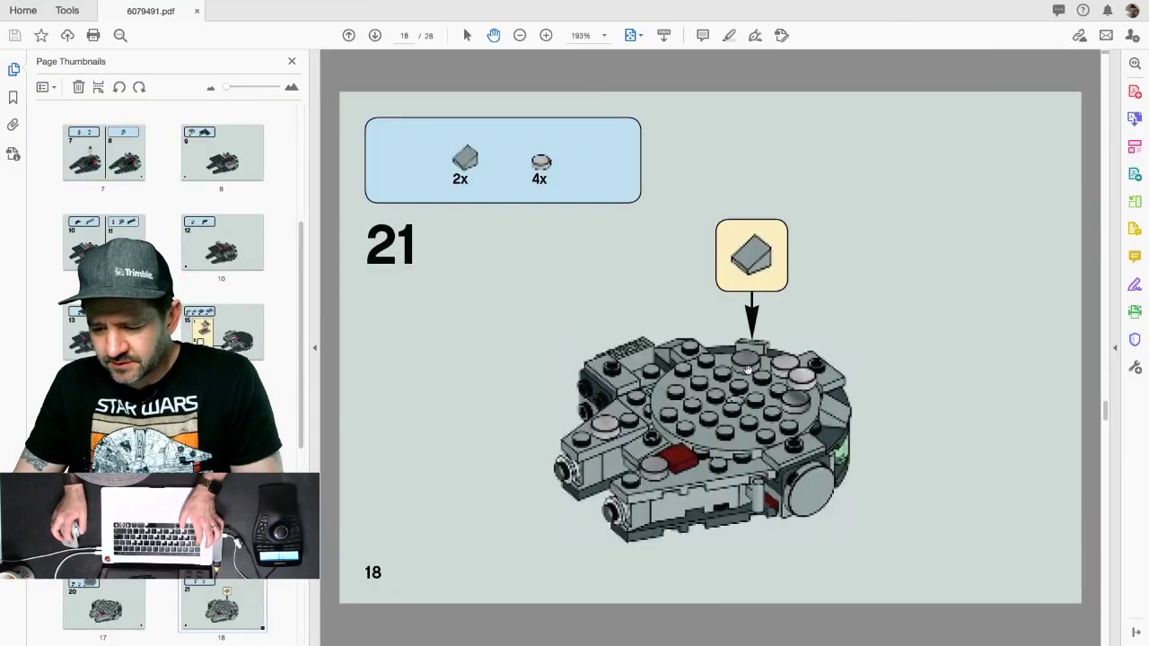
pyautogui.press('super+Tab')
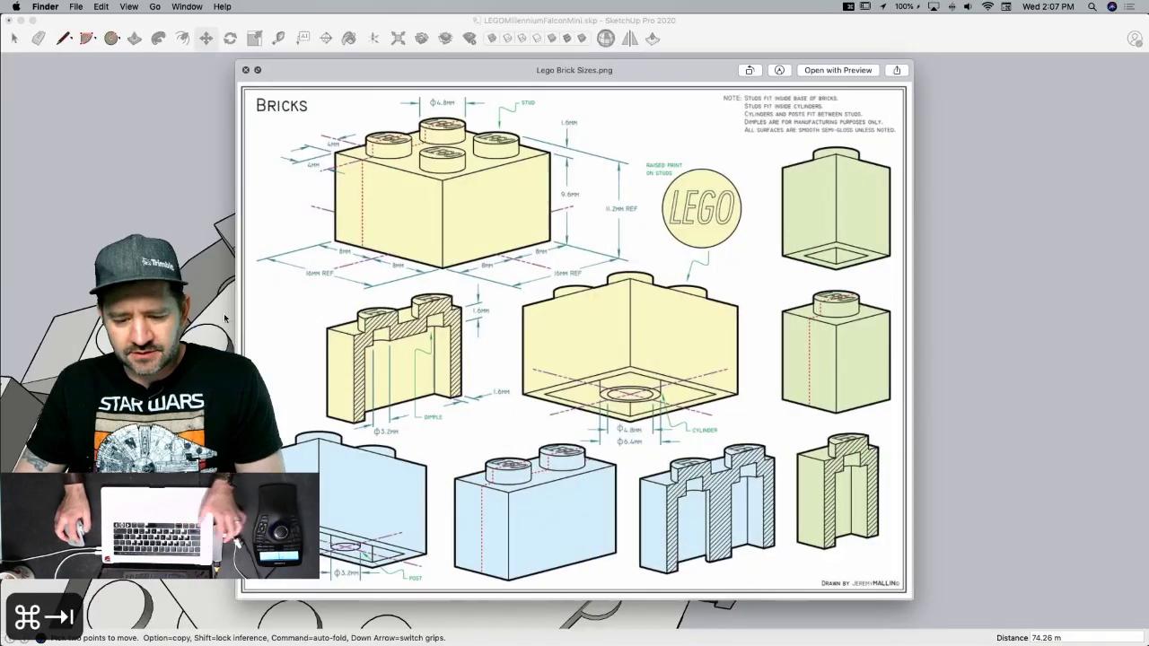
pyautogui.press('super+Tab')
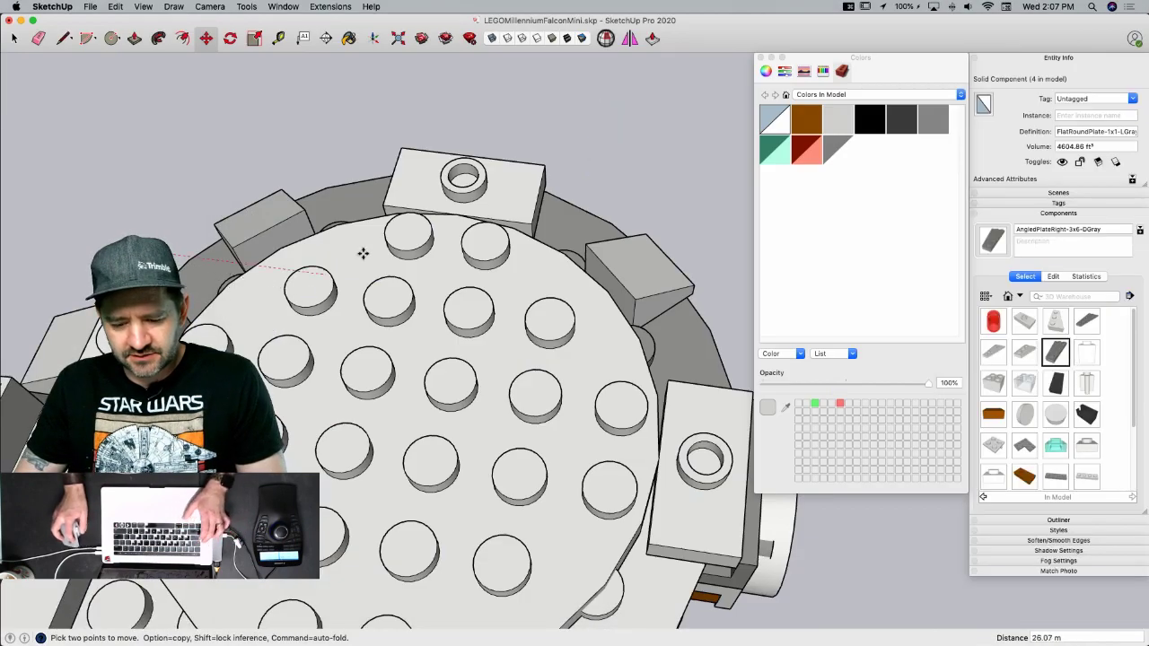
pyautogui.press('Escape')
pyautogui.press('space')
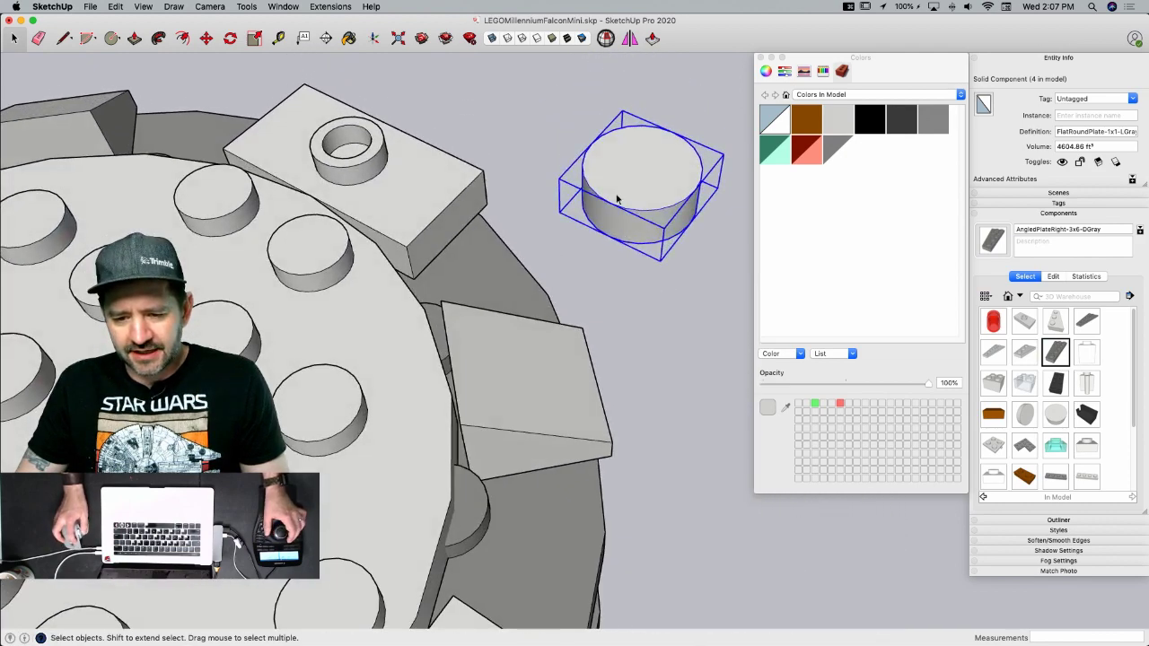
# - Move the copied flat round plate onto the large round plate's rear stud, beside the rear 1x2 single-stud plate
pyautogui.click(490, 40)
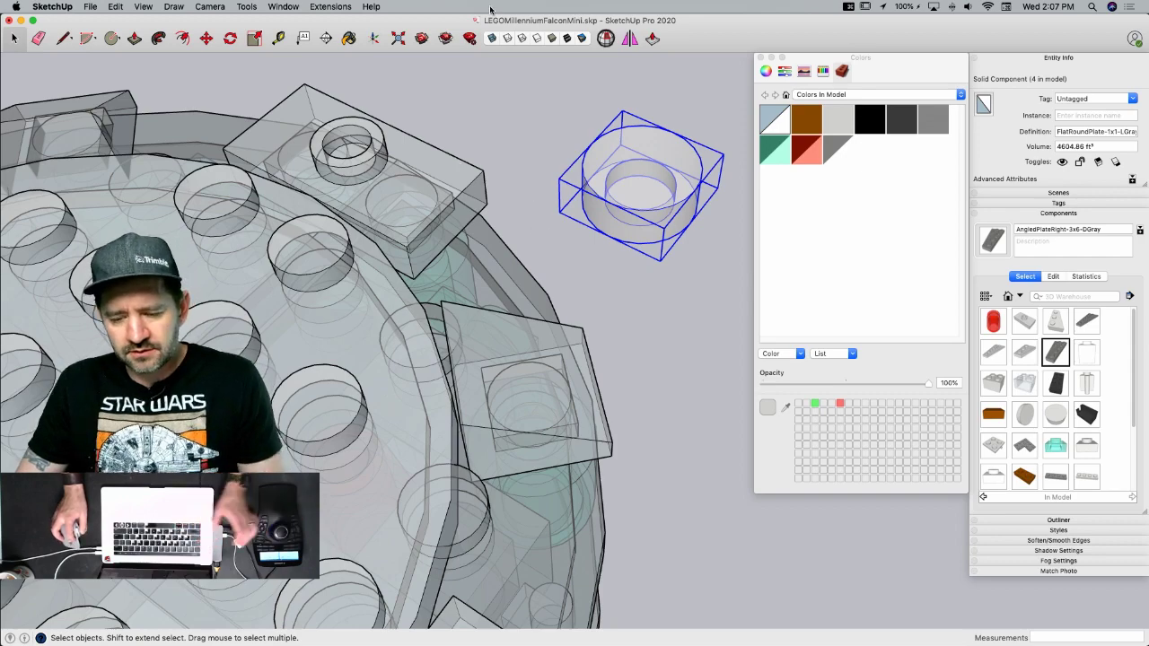
pyautogui.click(496, 40)
pyautogui.press('m')
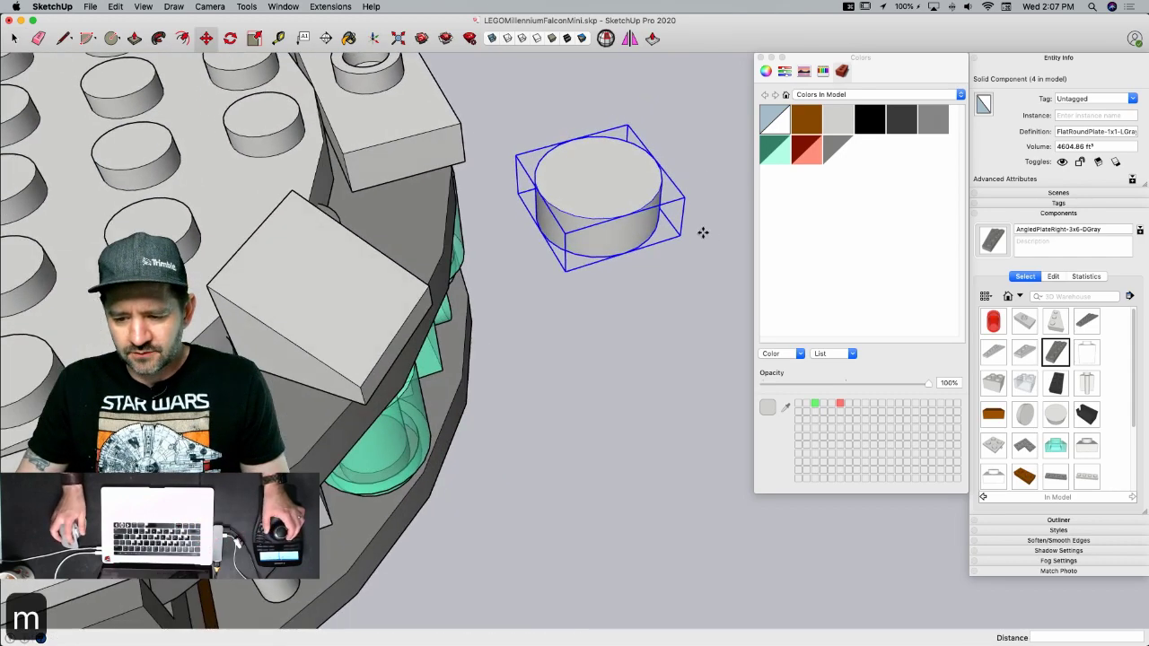
pyautogui.click(681, 240)
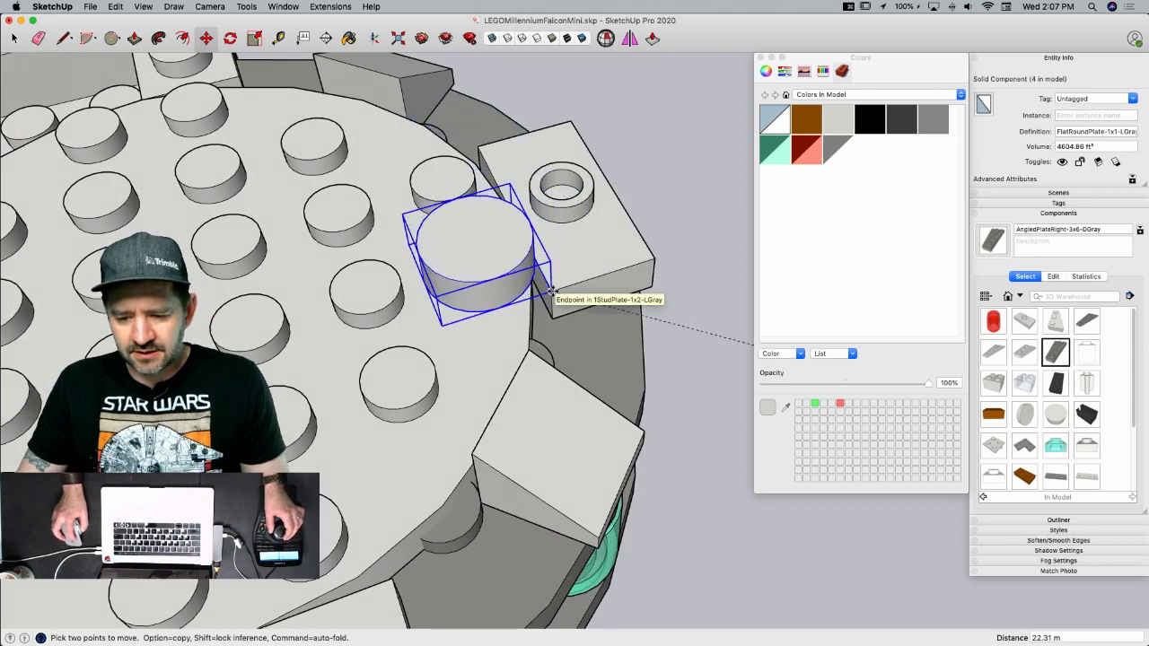
pyautogui.click(551, 292)
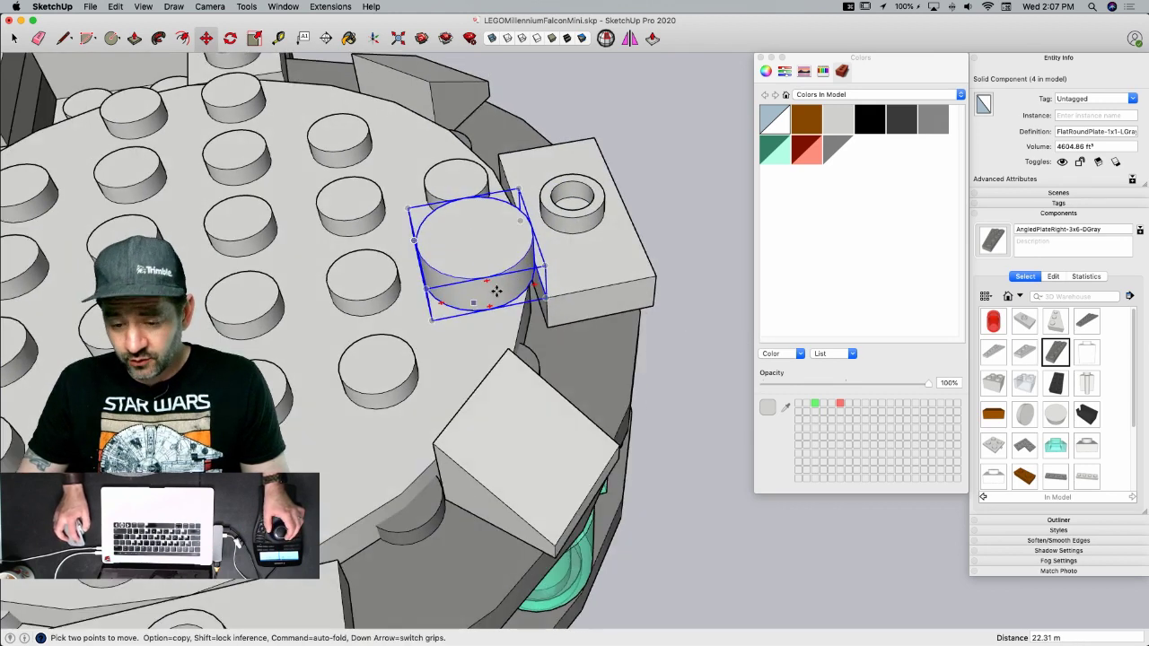
# - Copy the flat round plate to the adjacent rear stud, and copy that one onto the outer stud of the next row
pyautogui.moveTo(485, 299); pyautogui.dragTo(589, 427, button='middle')
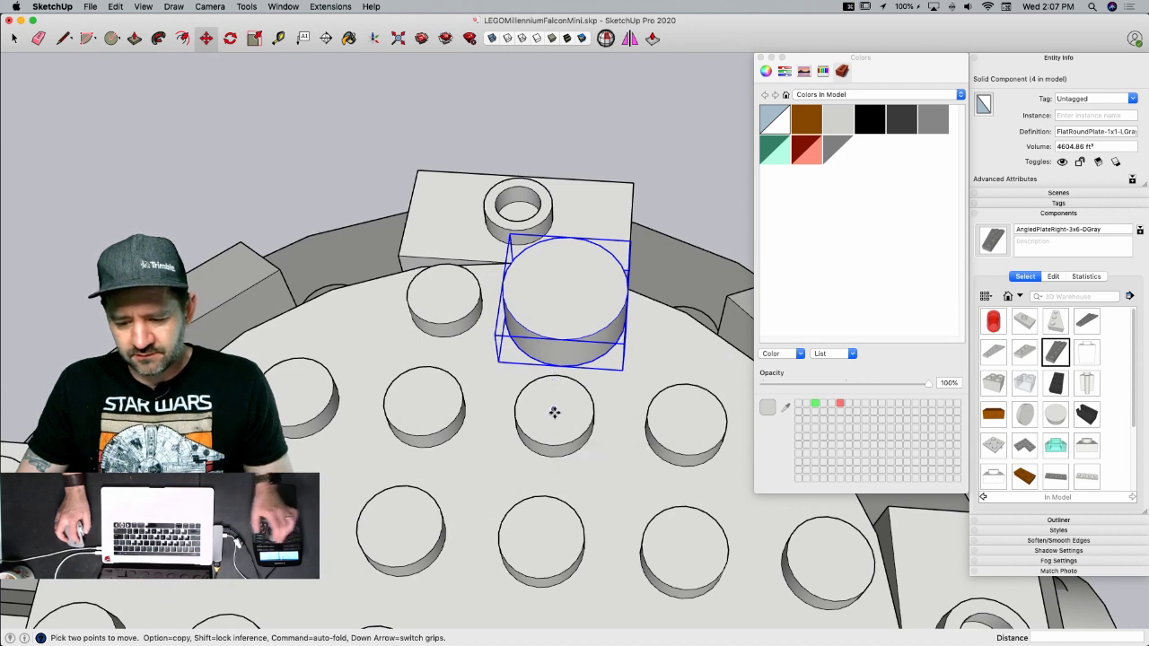
pyautogui.click(554, 409)
pyautogui.press('alt')
pyautogui.click(424, 397)
pyautogui.click(423, 401)
pyautogui.press('alt')
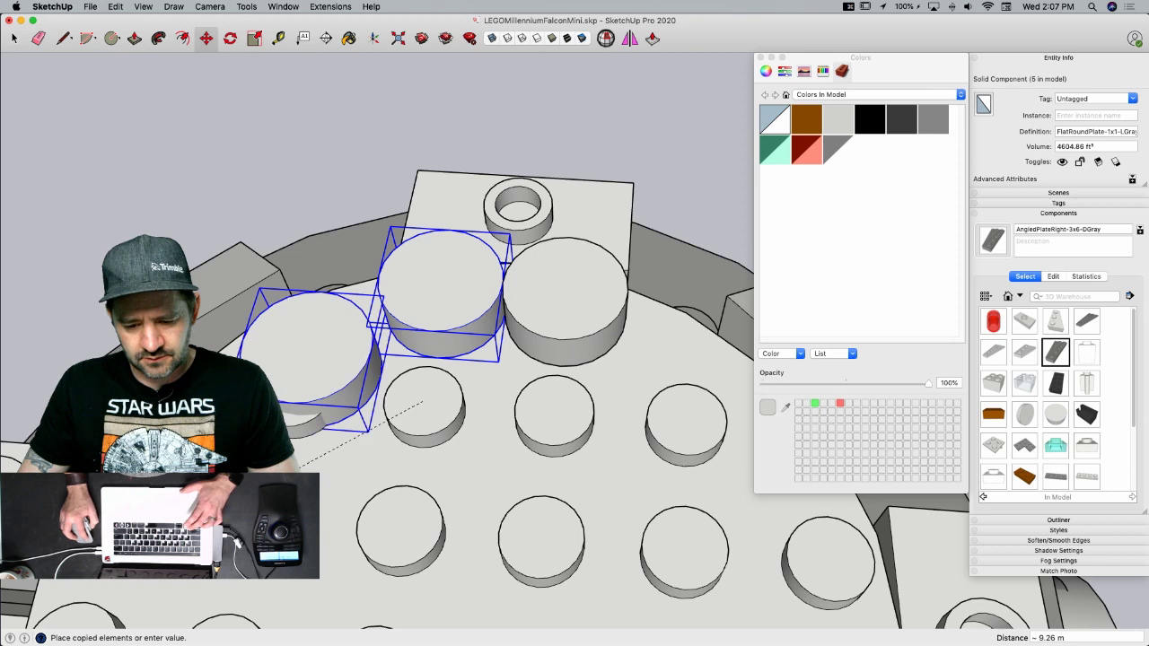
pyautogui.click(270, 499)
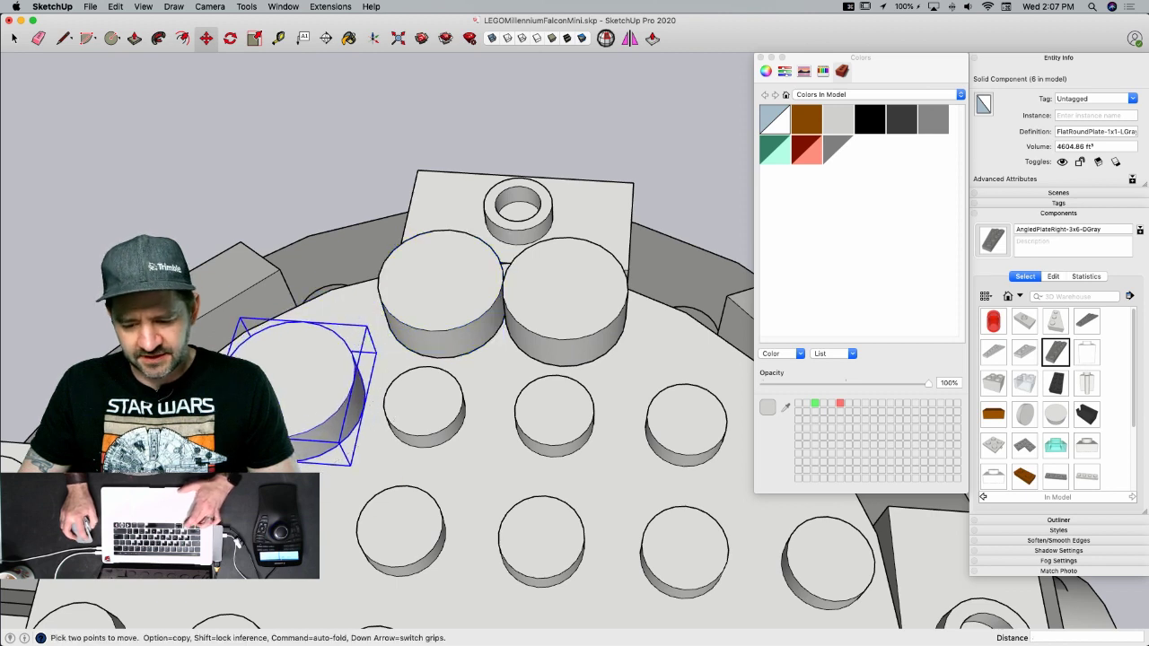
# - Copy the outer flat round plate 24 m across to the opposite outer stud, clear the selection, and save the model
pyautogui.click(269, 515)
pyautogui.press('alt')
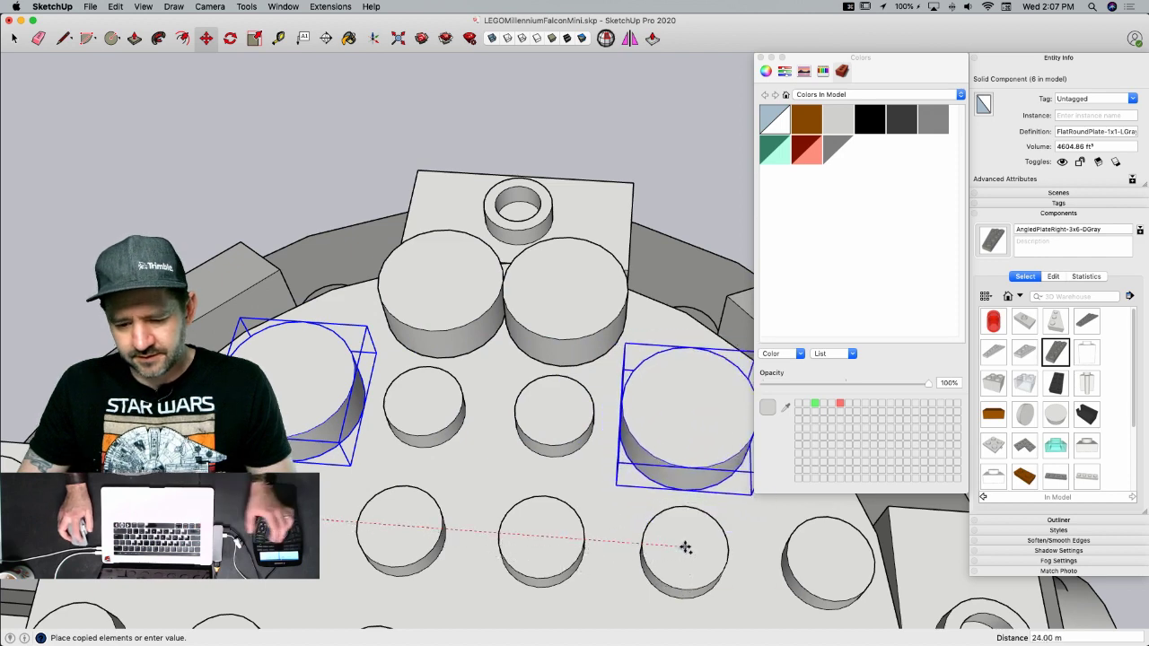
pyautogui.click(685, 547)
pyautogui.press('space')
pyautogui.click(415, 247)
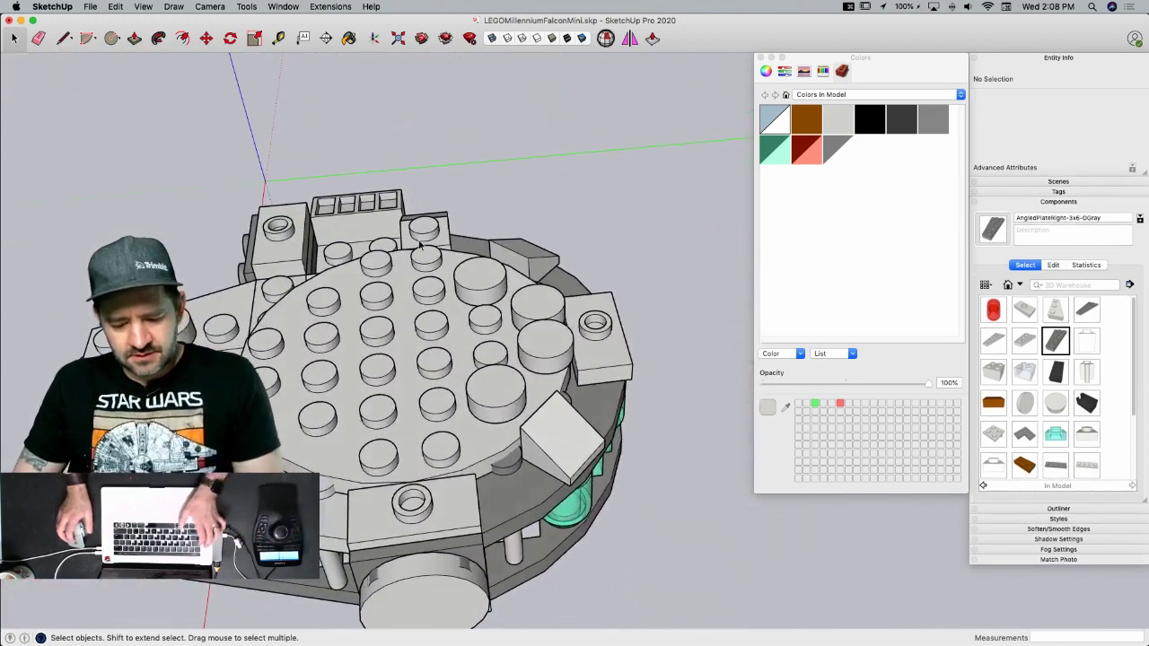
pyautogui.press('super+s')
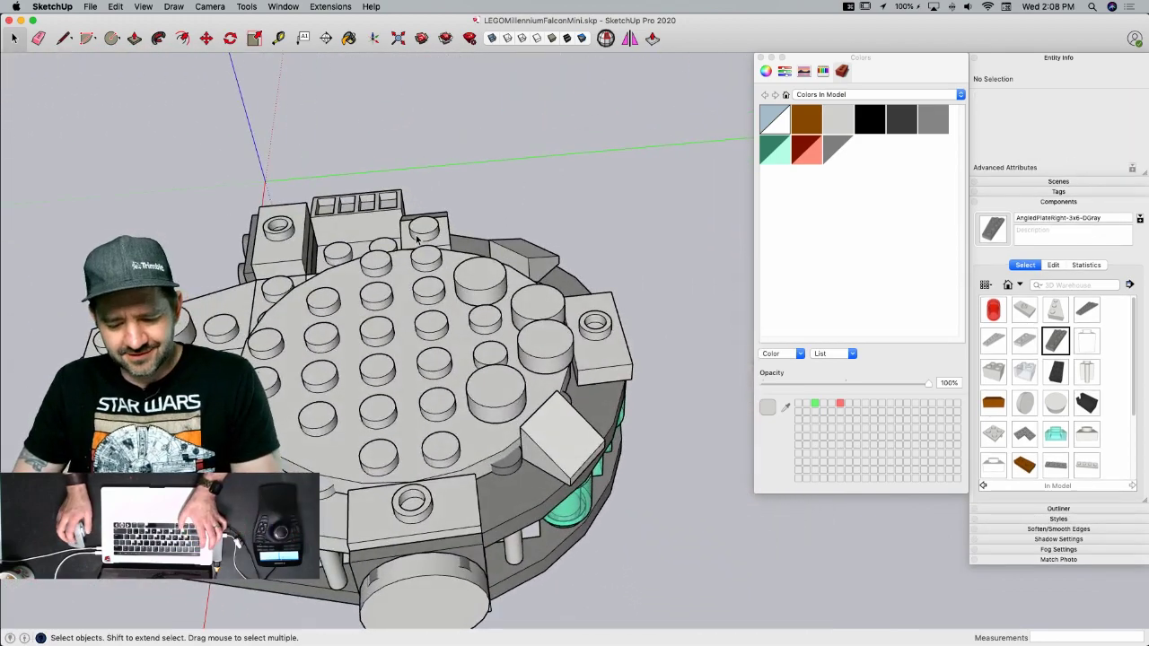
# - Switch to the 6079491.pdf instructions, advance to build step 22 on page 19, check its pieces and placement, and return to SketchUp
pyautogui.press('super+Tab')
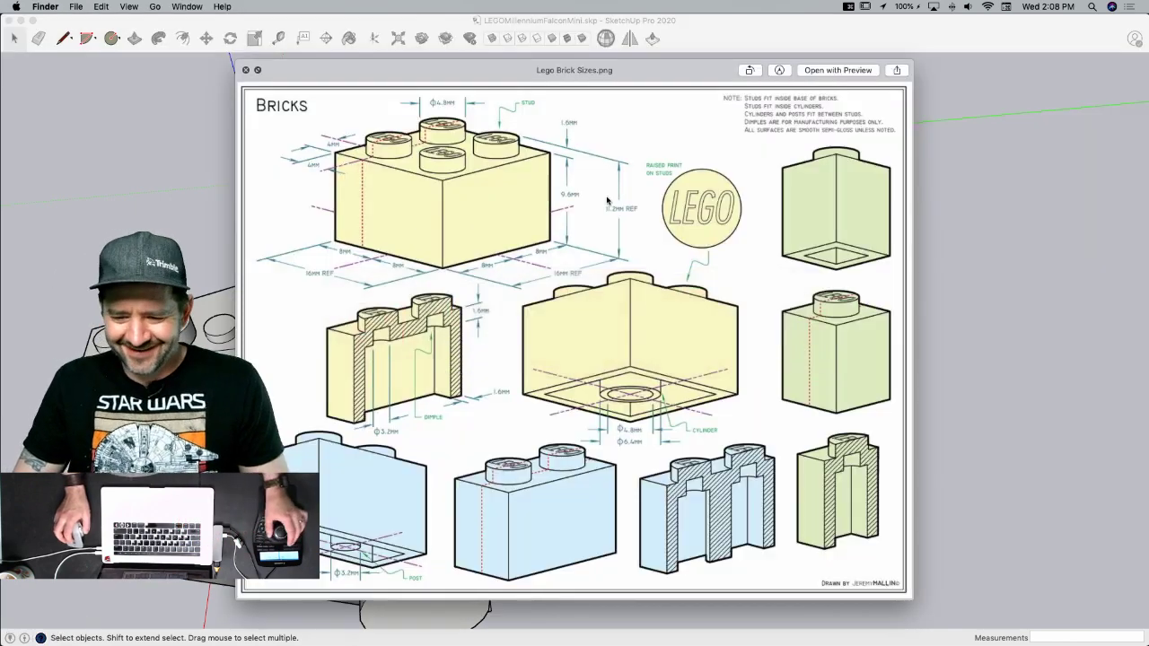
pyautogui.press('super+Tab')
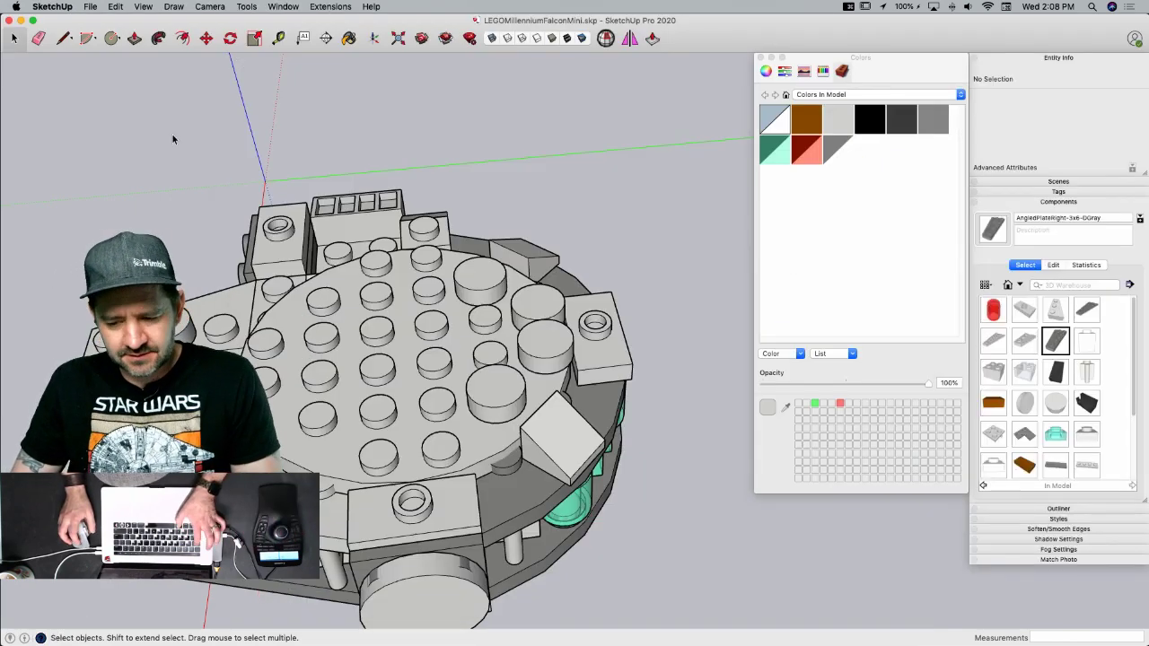
pyautogui.press('super+Tab')
pyautogui.press('super+Tab')
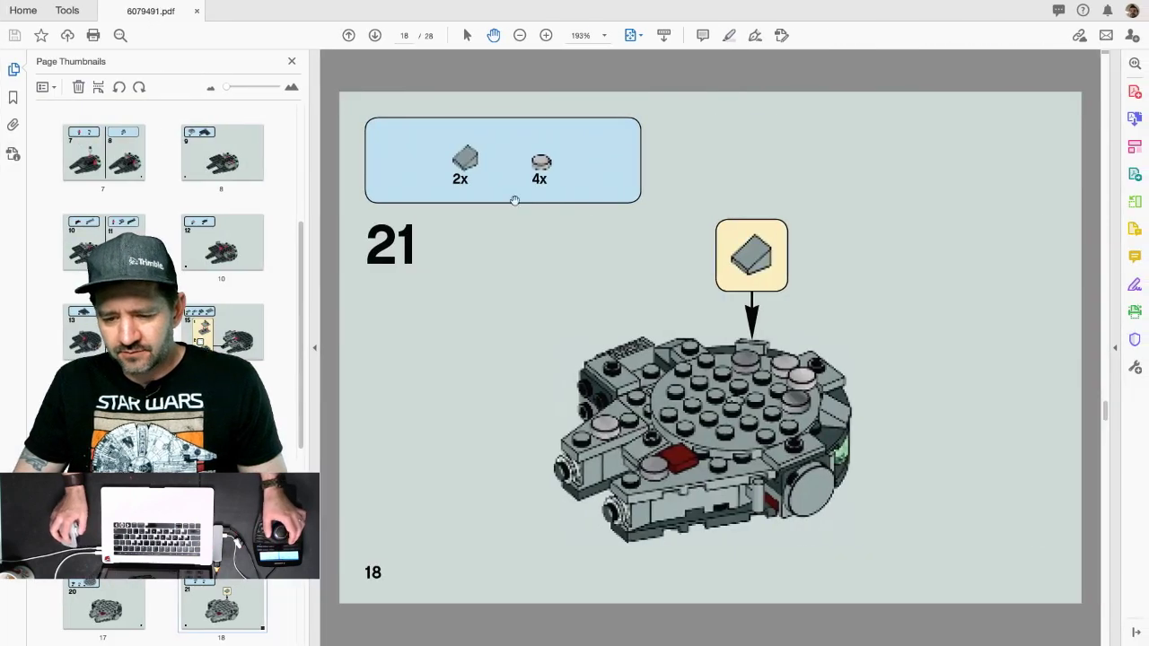
pyautogui.click(1105, 483)
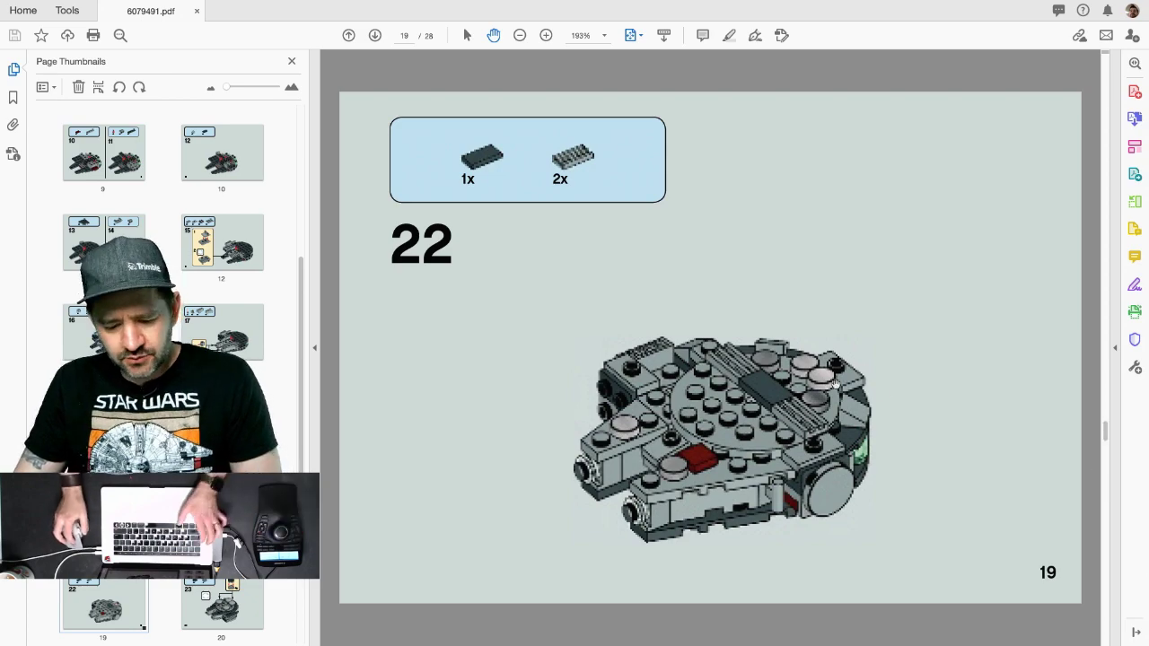
pyautogui.press('super+Tab')
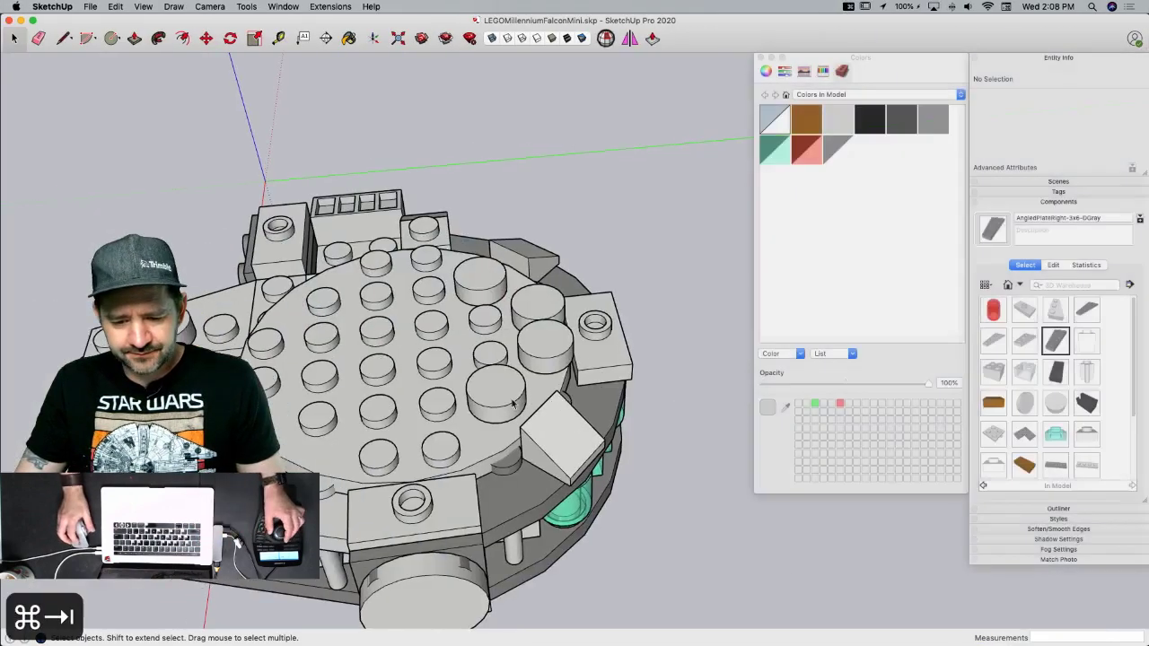
pyautogui.press('space')
pyautogui.moveTo(567, 402)
pyautogui.mouseDown(button='middle')
pyautogui.moveTo(427, 455)
pyautogui.moveTo(429, 440)
pyautogui.mouseUp(button='middle')
pyautogui.press('super+Tab')
pyautogui.press('super+Tab')
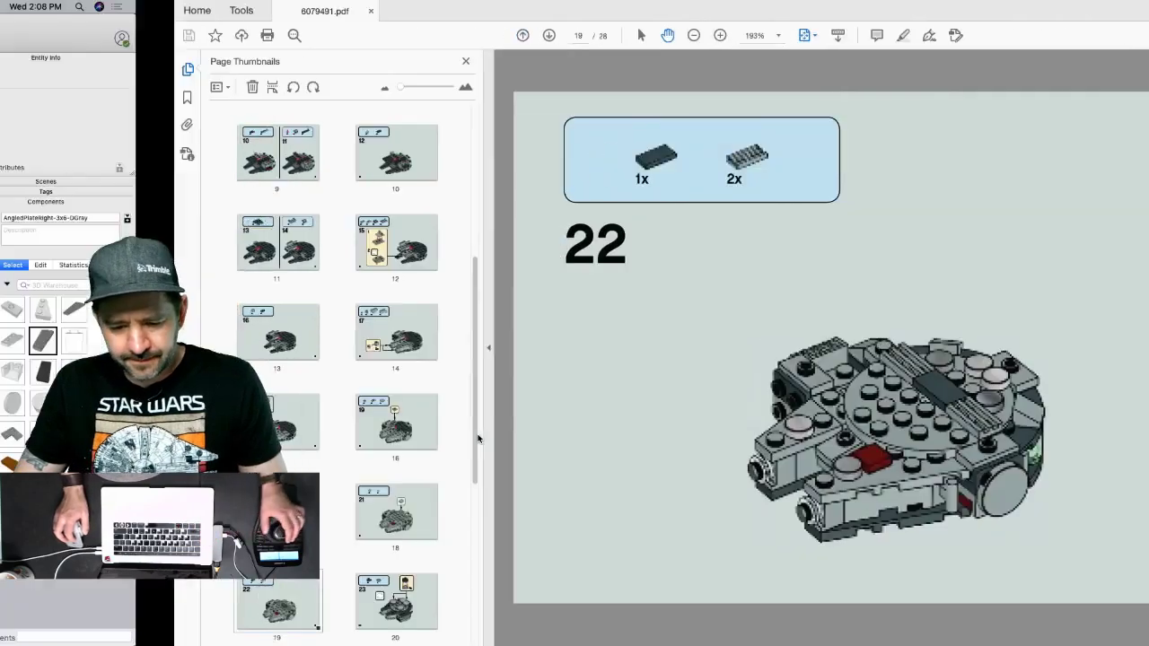
# - Copy the light gray 1x2 vent plate from the loose parts onto the large round plate, in the row before the flat round plates
pyautogui.click(514, 543)
pyautogui.scroll(5, 503, 548)
pyautogui.press('m')
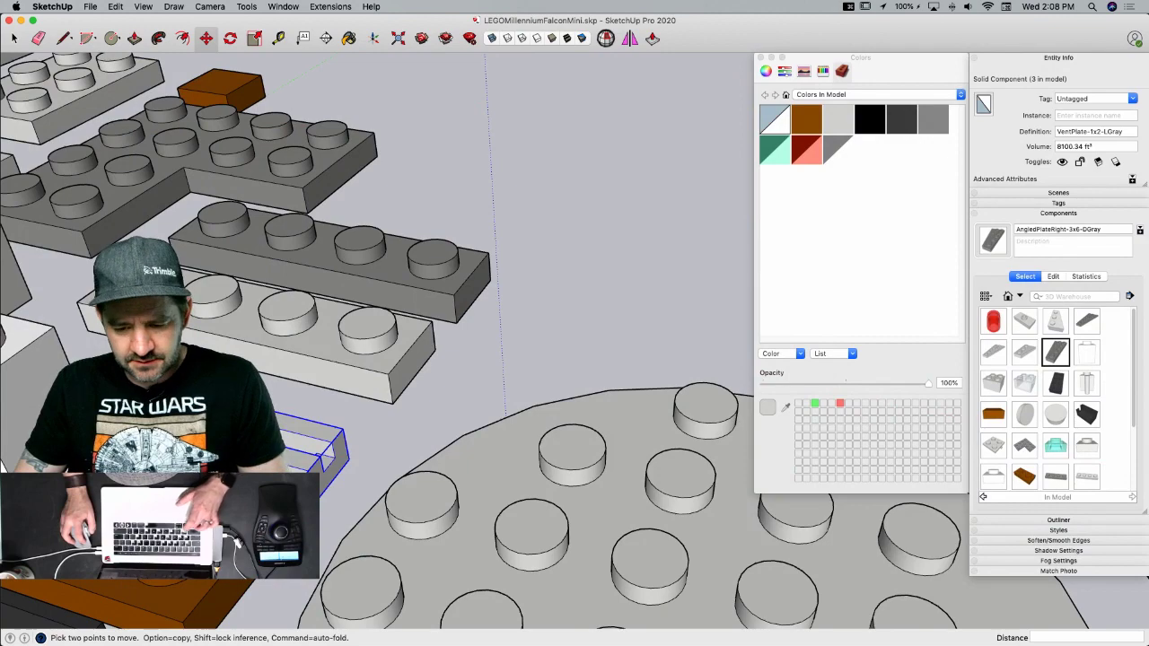
pyautogui.click(319, 457)
pyautogui.press('alt')
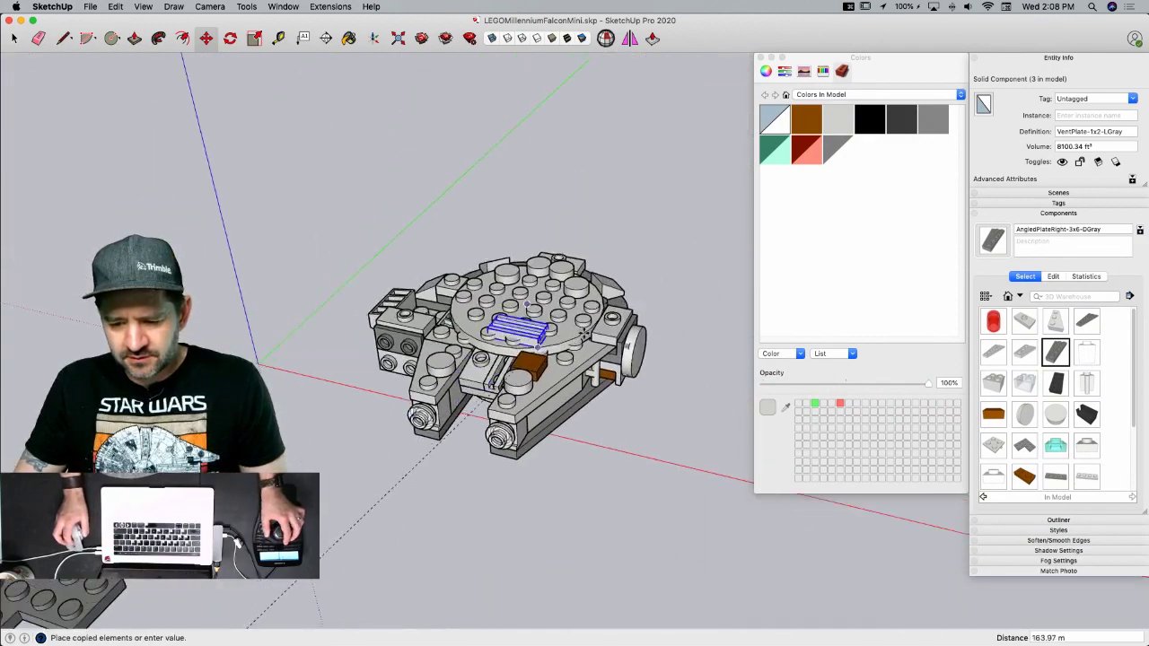
pyautogui.scroll(6, 579, 354)
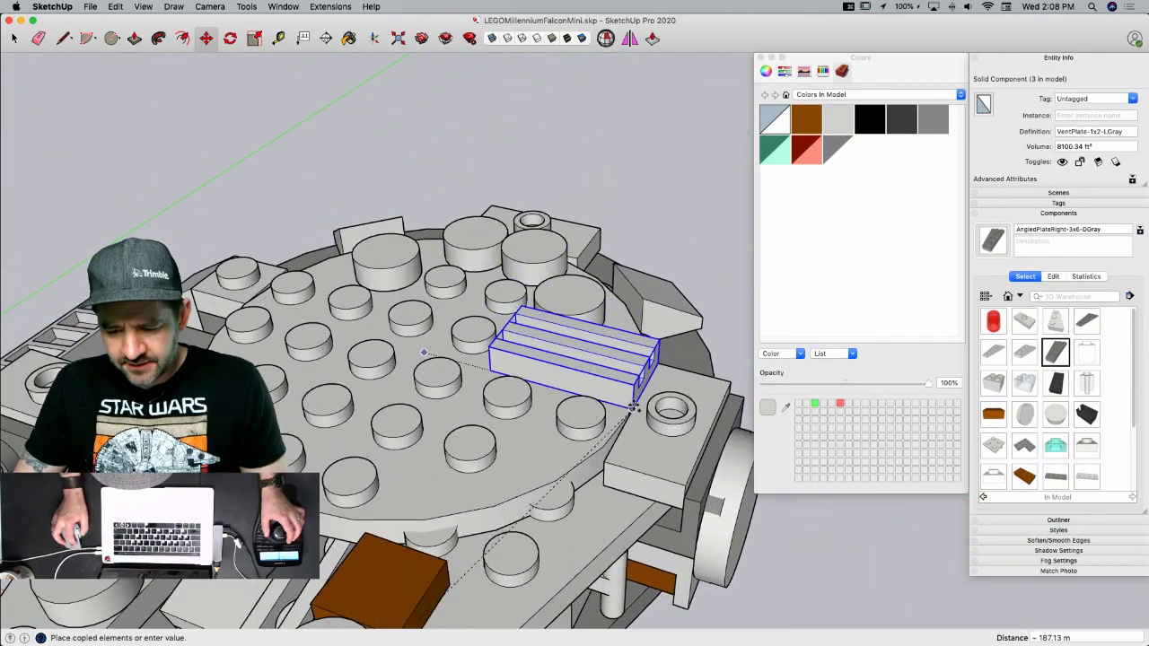
pyautogui.click(633, 409)
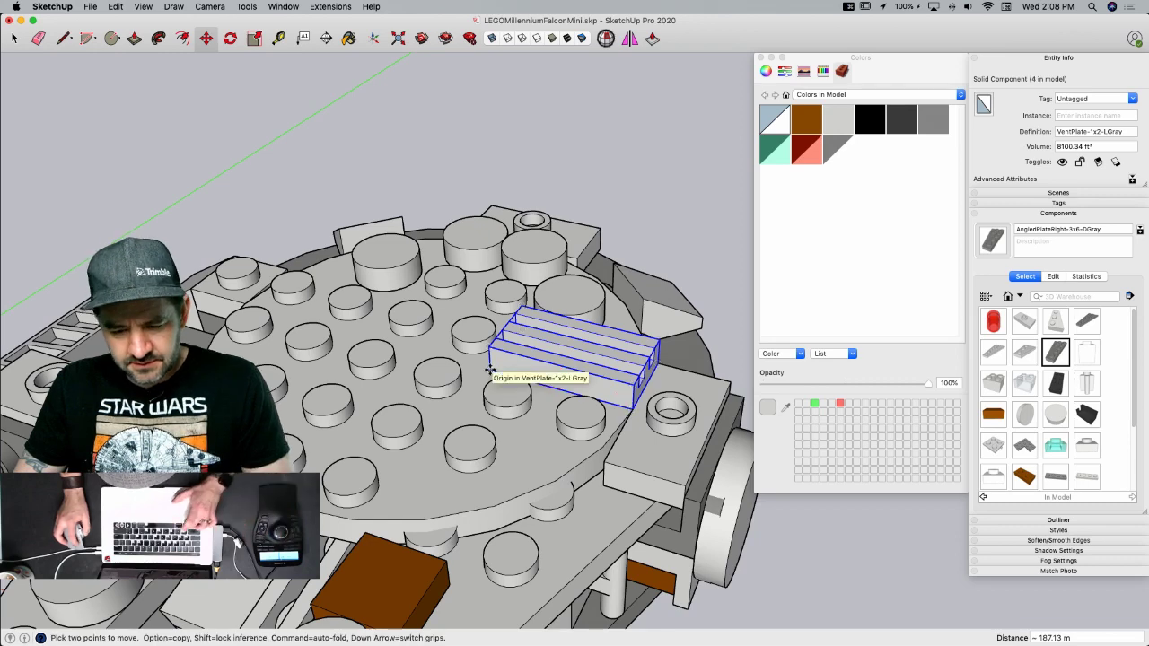
# - Copy the placed vent plate 32 m across the round plate to the opposite end of the same row
pyautogui.click(493, 370)
pyautogui.press('alt')
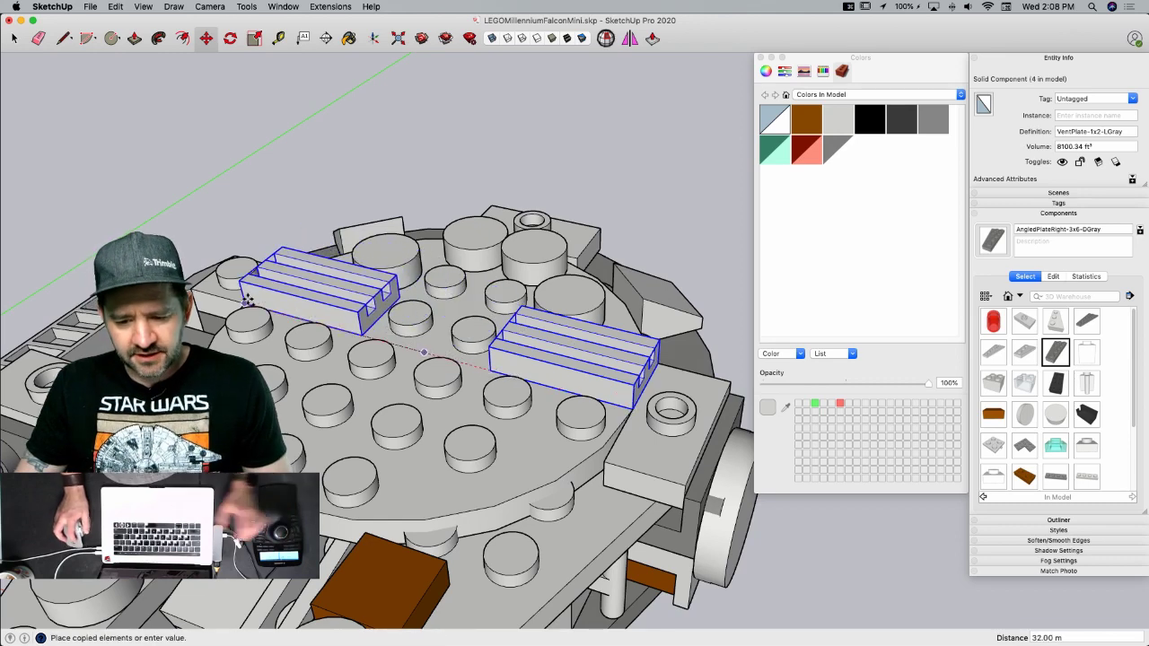
pyautogui.click(254, 299)
pyautogui.press('space')
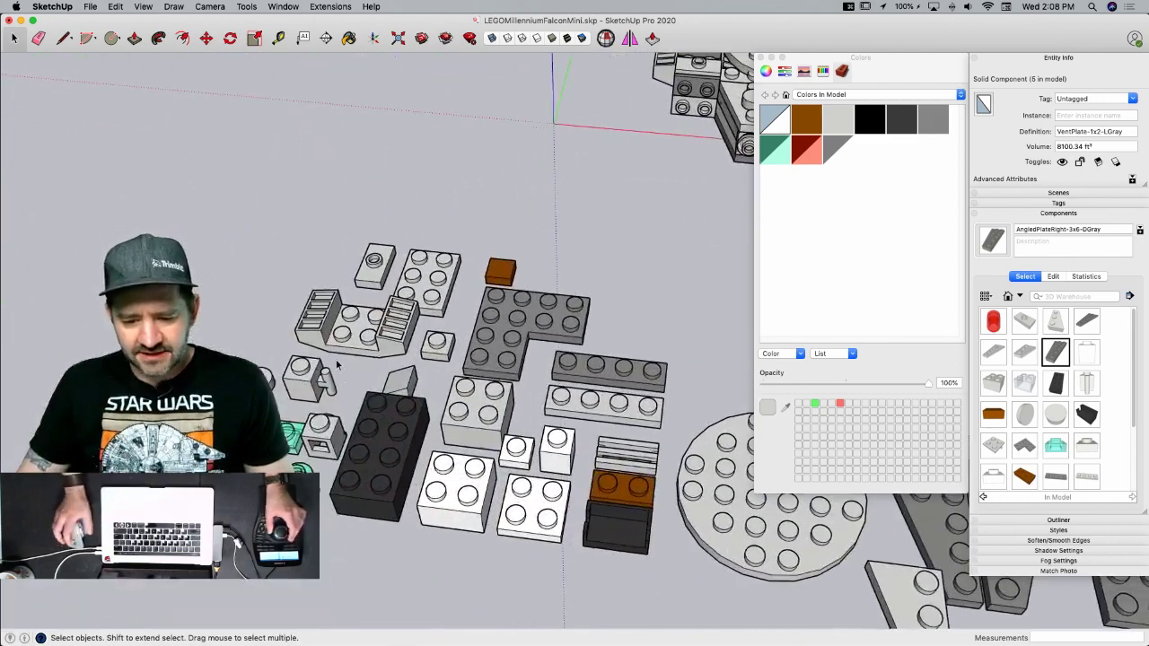
pyautogui.click(513, 502)
pyautogui.press('m')
pyautogui.press('space')
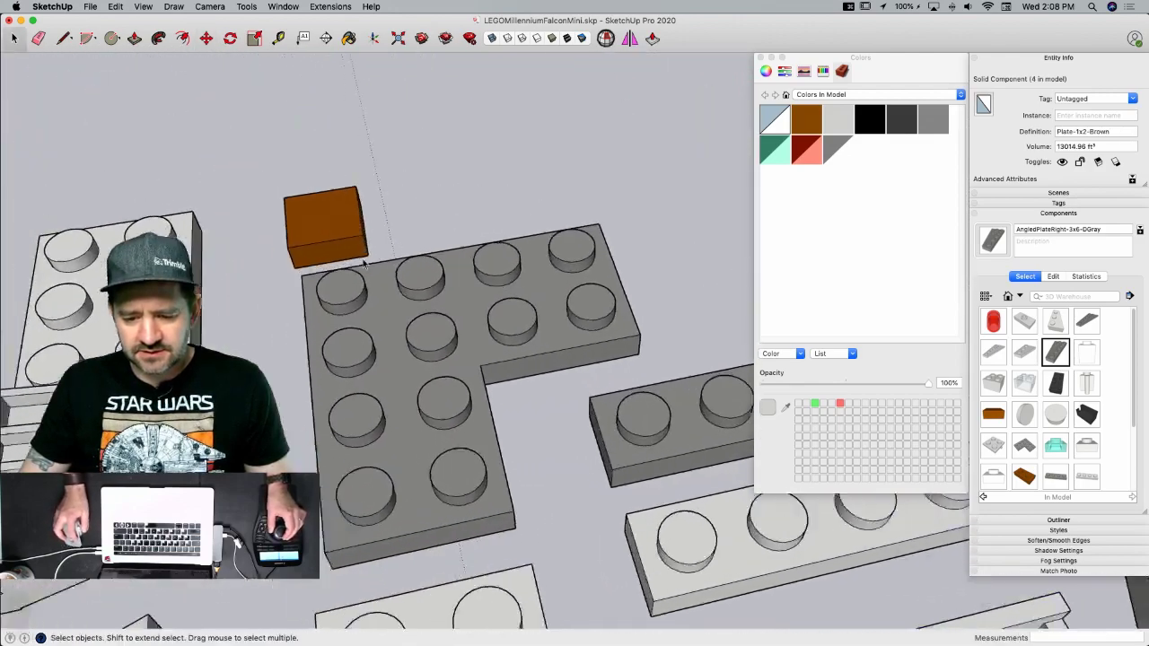
# - Copy the brown flat 1x1 plate 14.60 m aside in the parts area, and copy that one 8 m so the two abut
pyautogui.click(429, 316)
pyautogui.press('m')
pyautogui.click(453, 375)
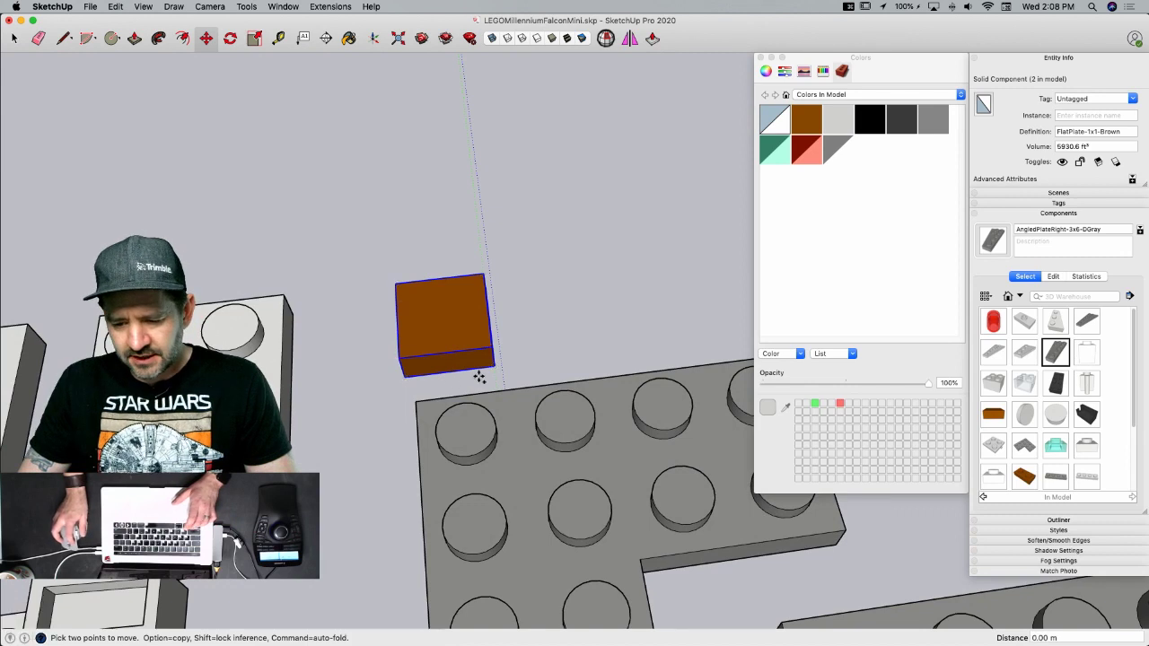
pyautogui.press('alt')
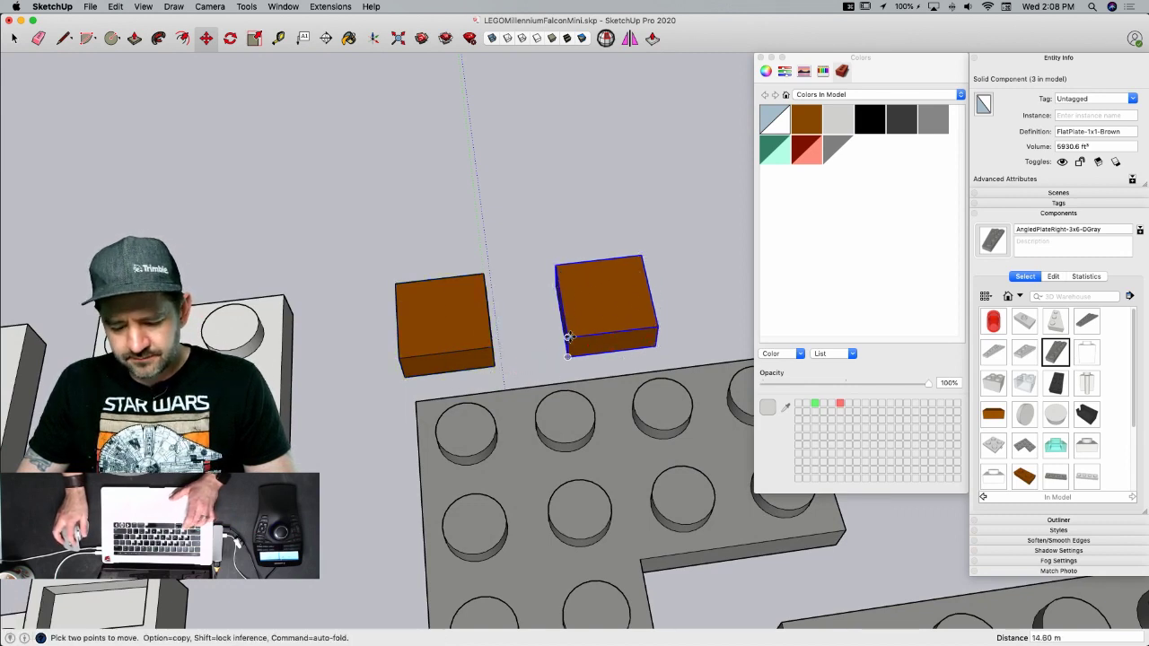
pyautogui.click(569, 338)
pyautogui.press('alt')
pyautogui.click(658, 326)
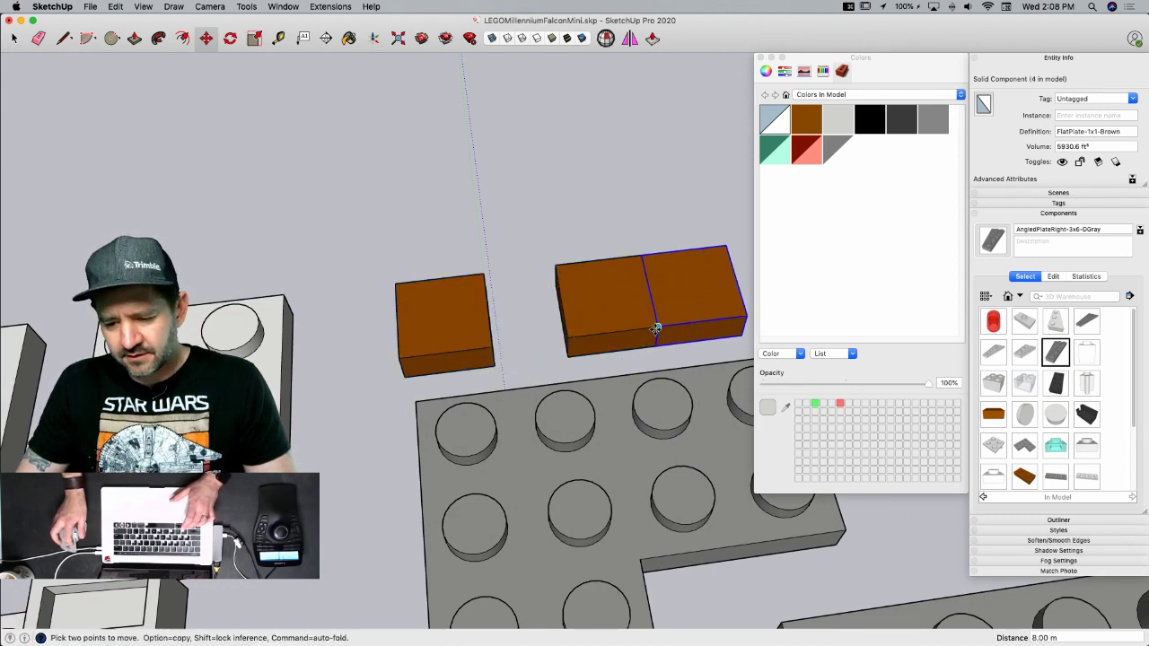
# - Make the two joined brown flat plates into a component named FLatPlate-1x2-Black
pyautogui.press('space')
pyautogui.rightClick(642, 348)
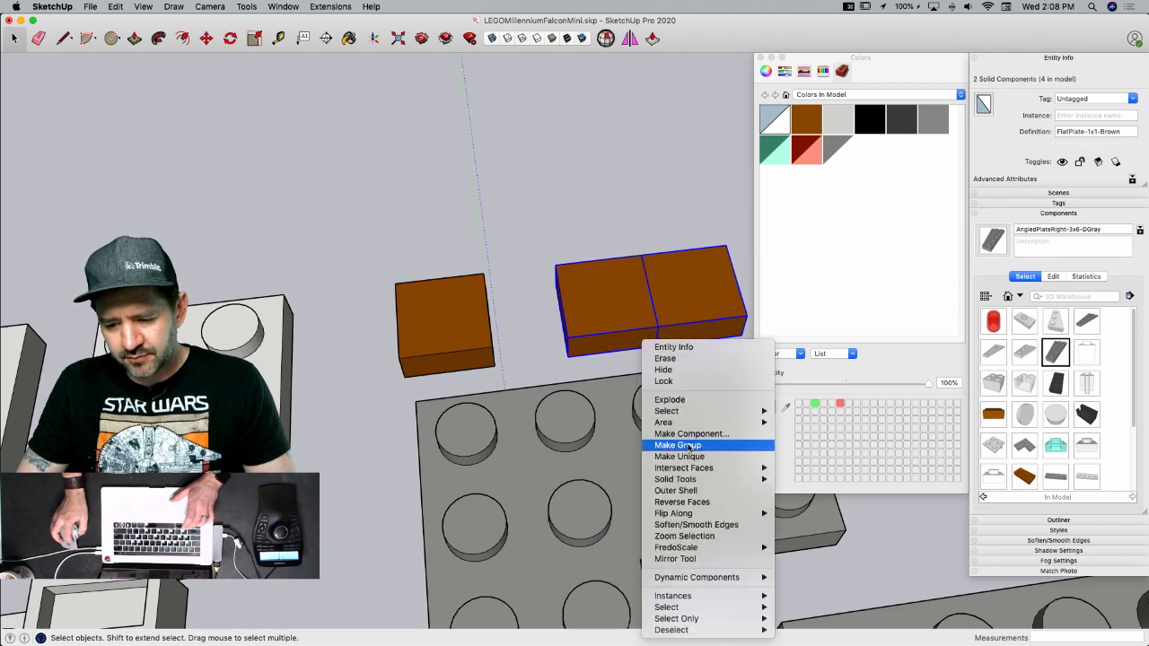
pyautogui.click(685, 434)
pyautogui.write('FL')
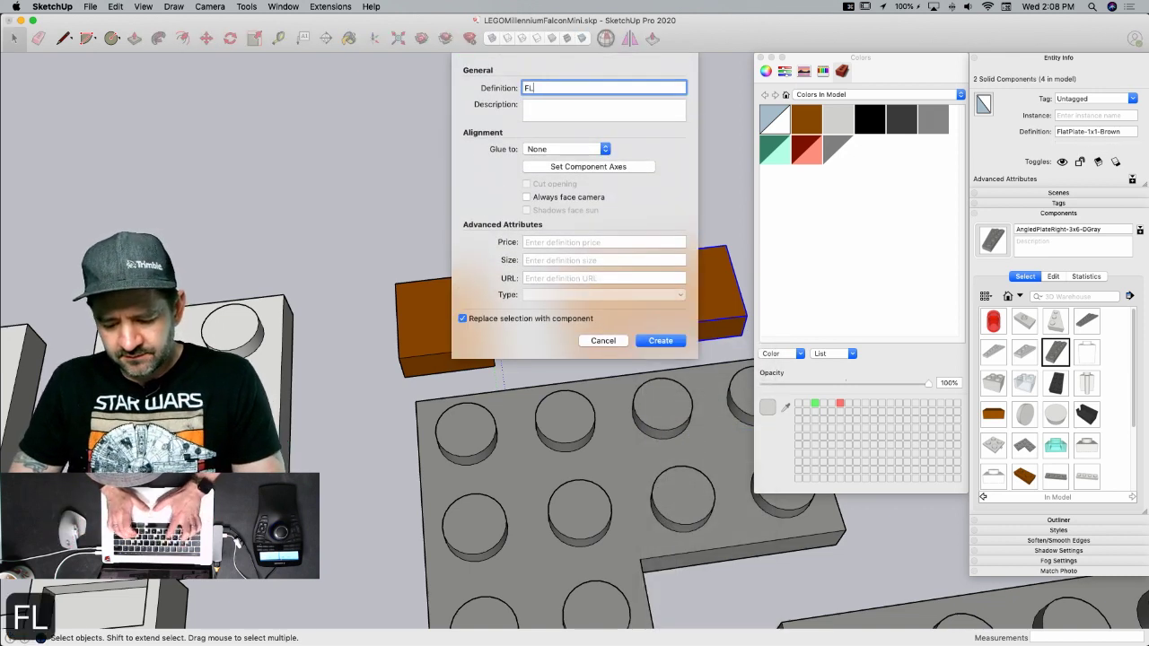
pyautogui.write('atPlate-1x2-Black')
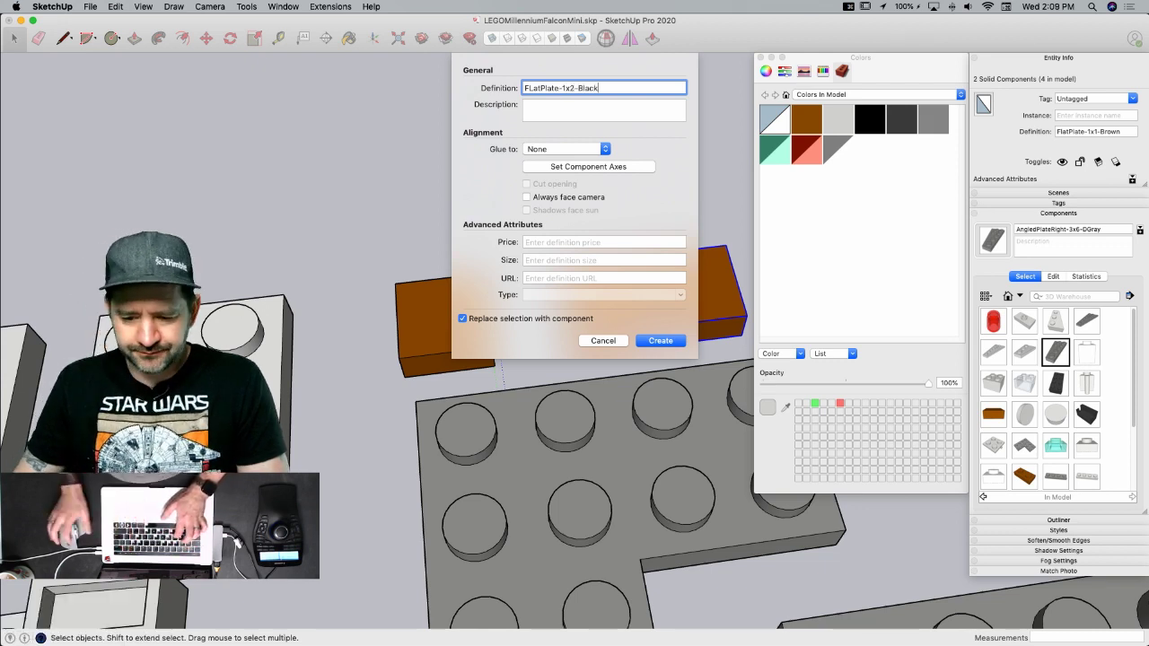
pyautogui.press('Return')
# - Open the new 1x2 component, explode the two nested plates, and erase the seam between them
pyautogui.doubleClick(600, 321)
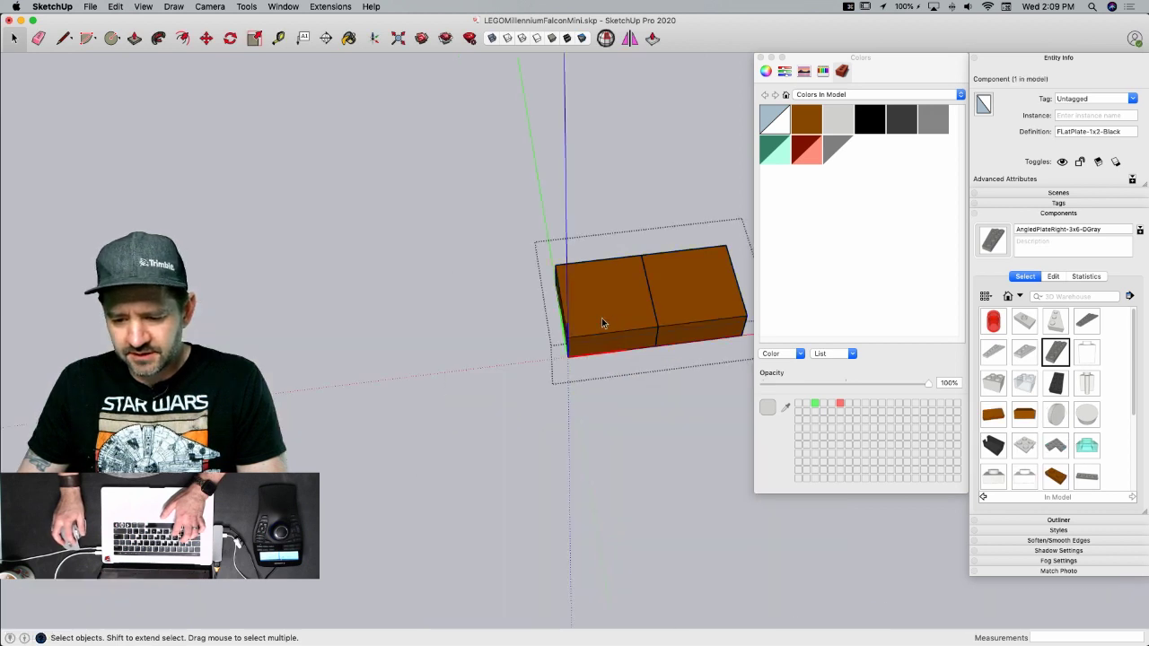
pyautogui.rightClick(630, 331)
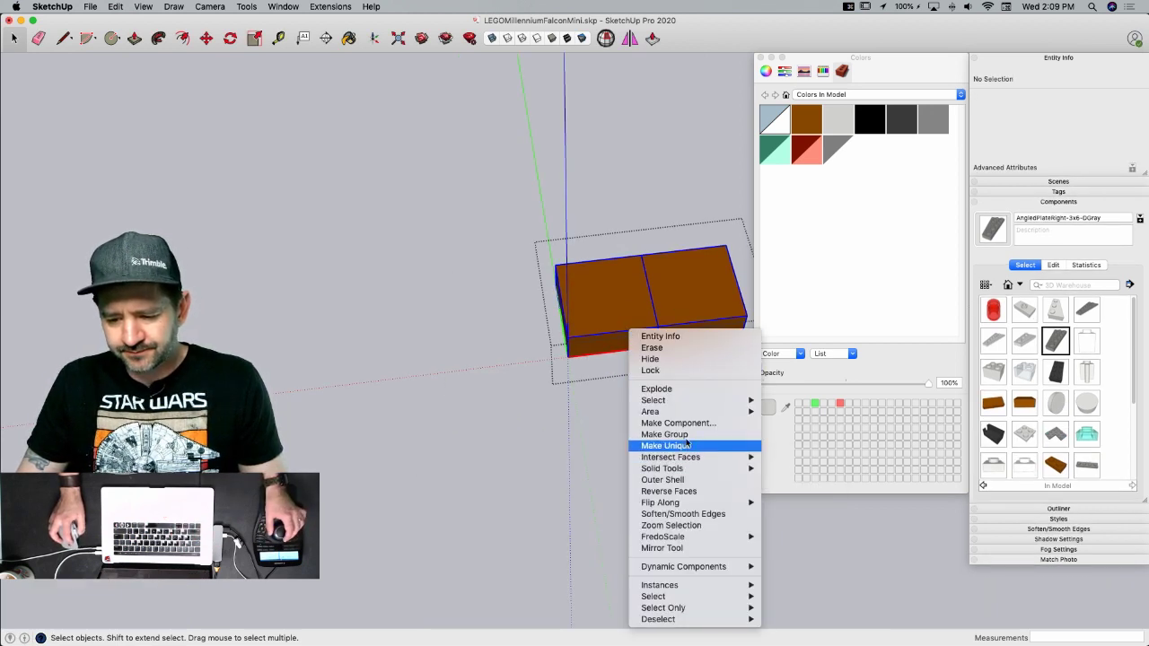
pyautogui.click(673, 389)
pyautogui.press('super+a')
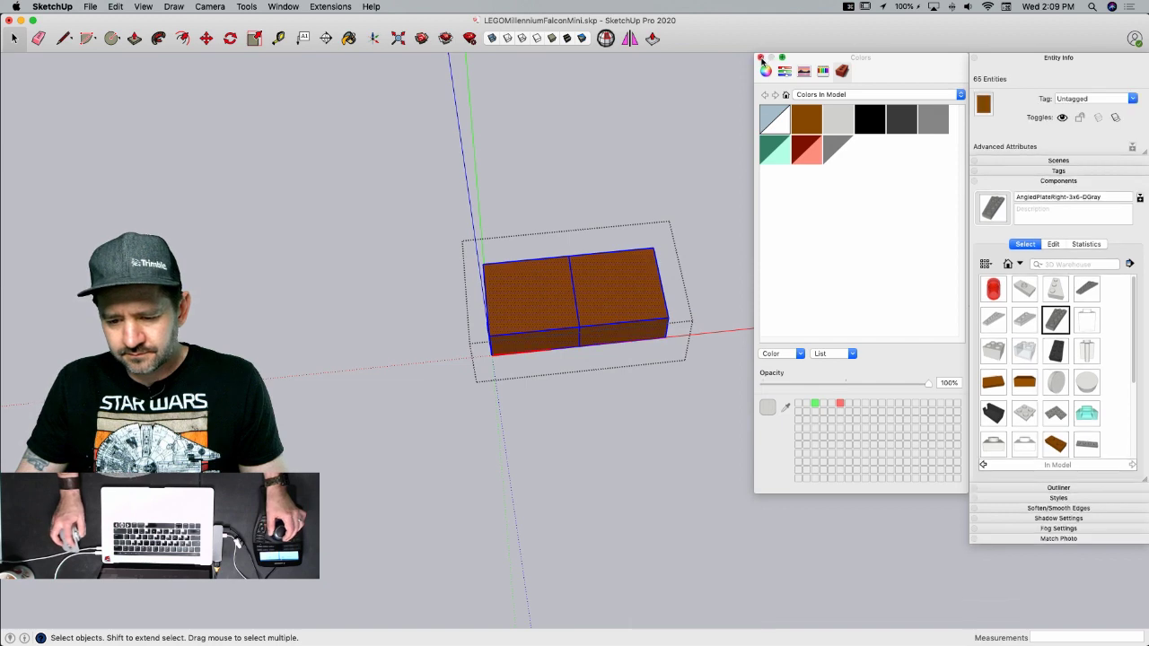
pyautogui.press('e')
pyautogui.click(605, 335)
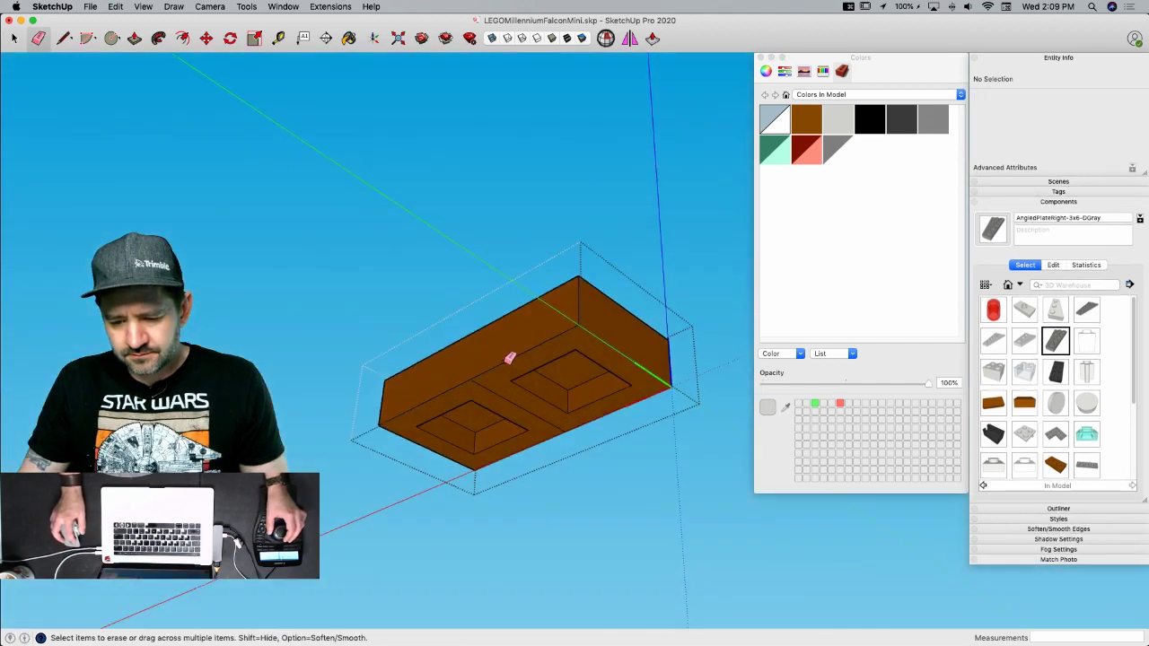
# - Push the divider between the two underside recesses in 1.60 m and erase the leftover edges to form one long recess
pyautogui.press('p')
pyautogui.click(500, 419)
pyautogui.click(502, 421)
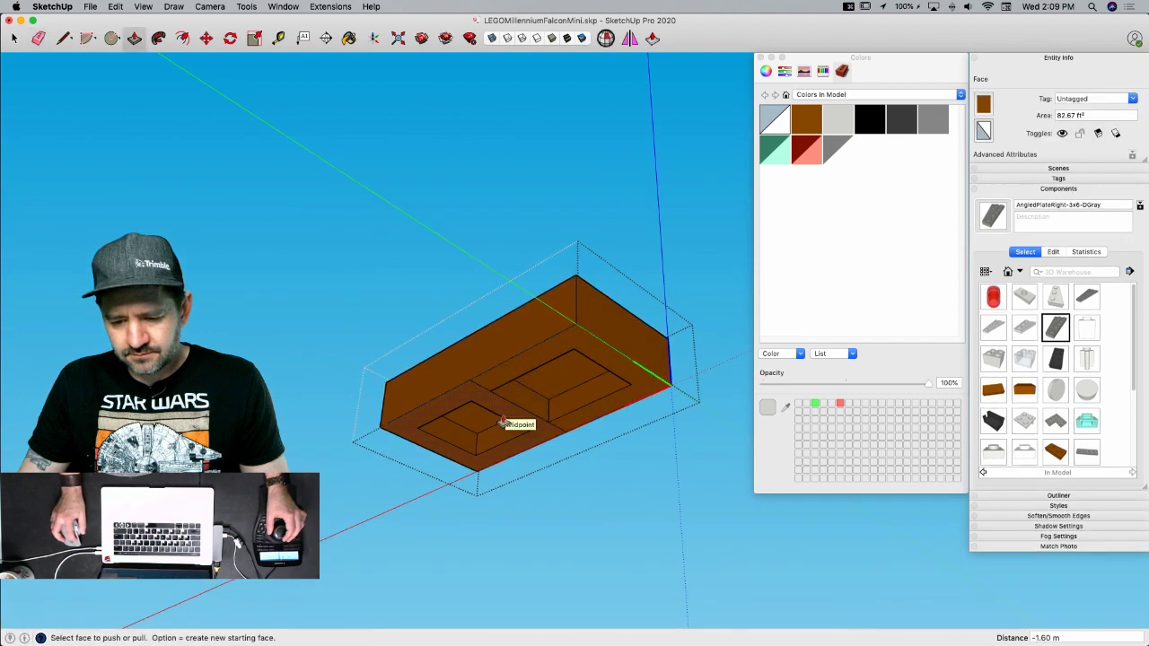
pyautogui.click(518, 405)
pyautogui.click(506, 401)
pyautogui.press('e')
pyautogui.click(478, 386)
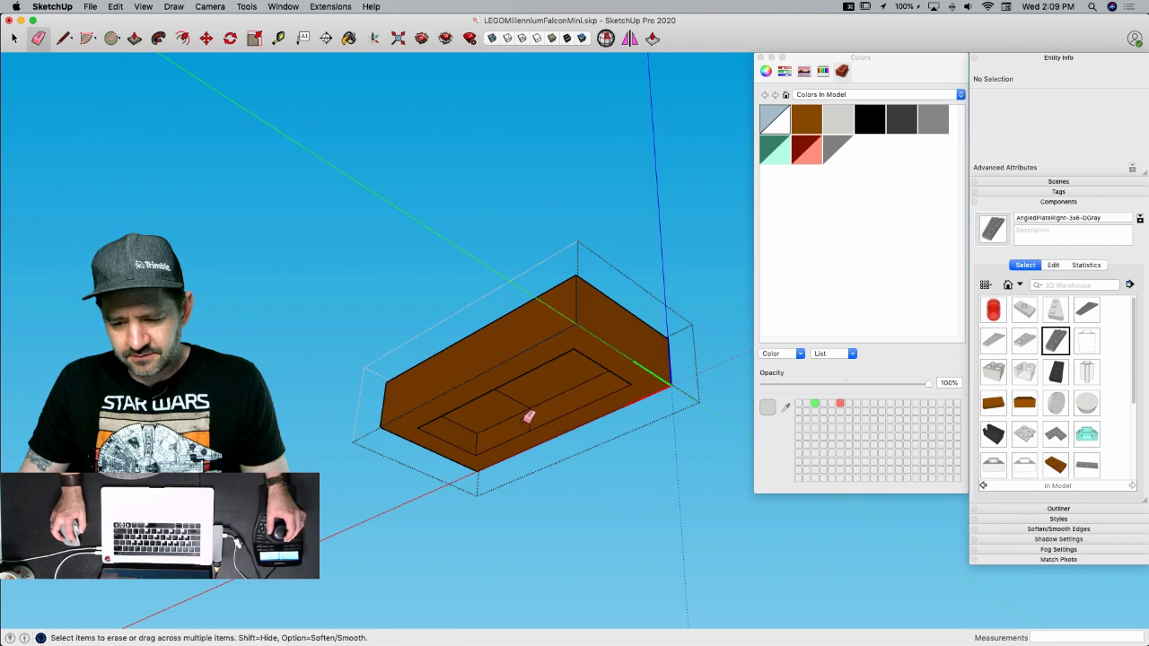
pyautogui.click(522, 397)
pyautogui.moveTo(522, 398)
pyautogui.mouseDown(button='middle')
pyautogui.moveTo(505, 386)
pyautogui.moveTo(656, 405)
pyautogui.mouseUp(button='middle')
pyautogui.press('space')
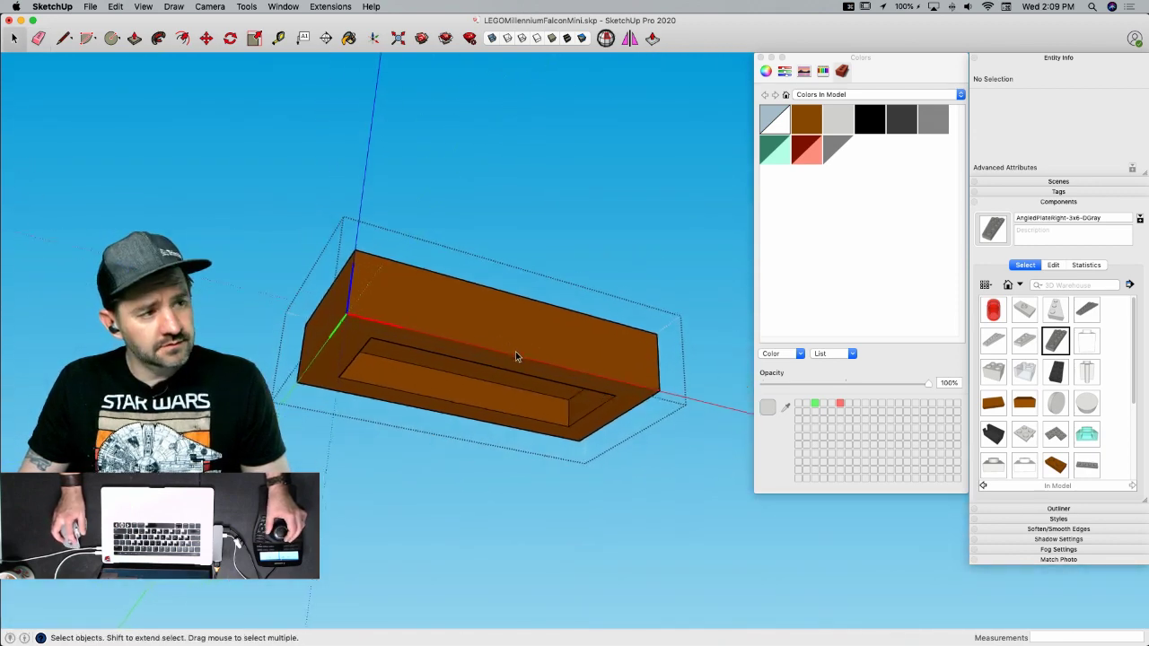
# - Paint the whole flat 1x2 plate with the darkest gray from the model's colors
pyautogui.tripleClick(526, 331)
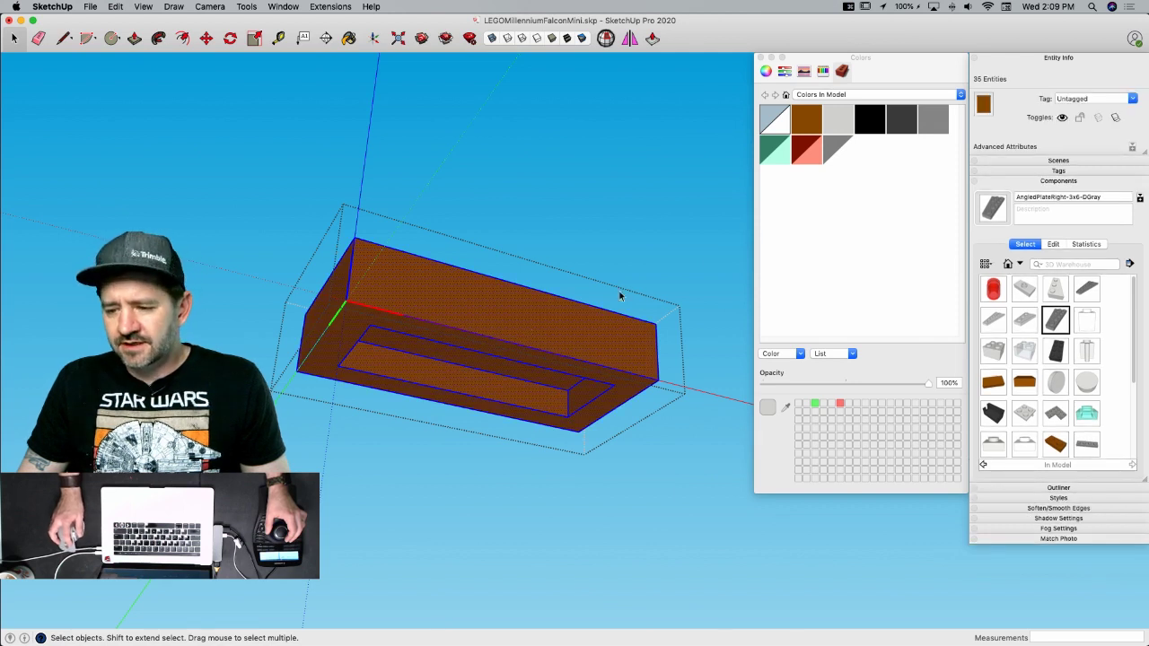
pyautogui.click(902, 121)
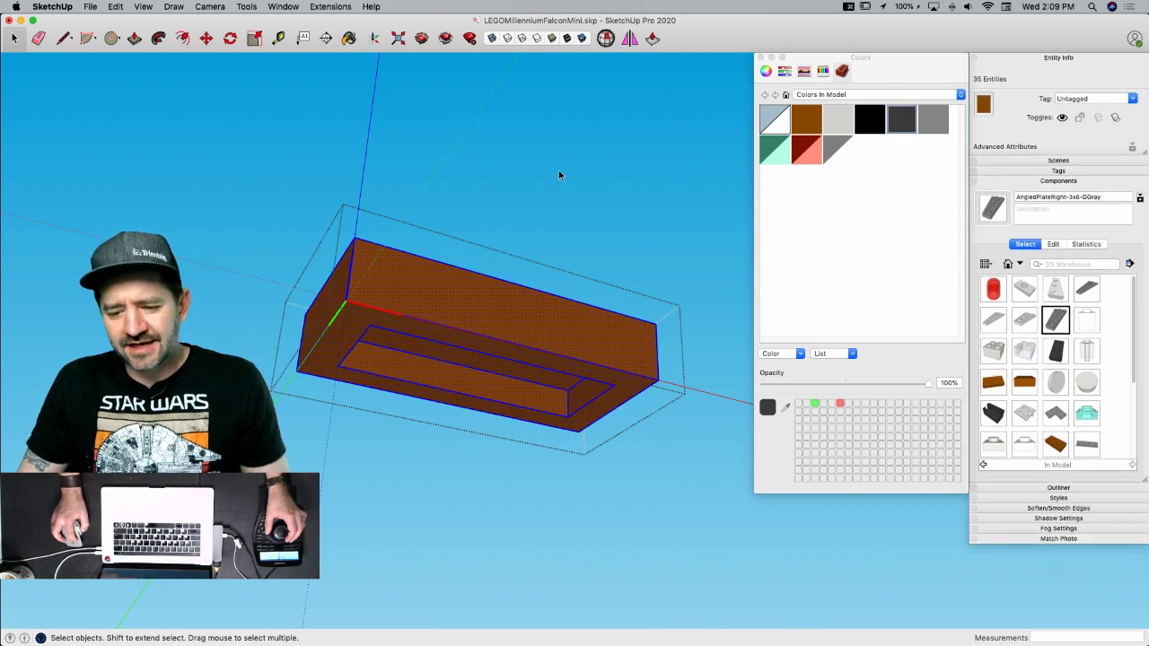
pyautogui.click(495, 302)
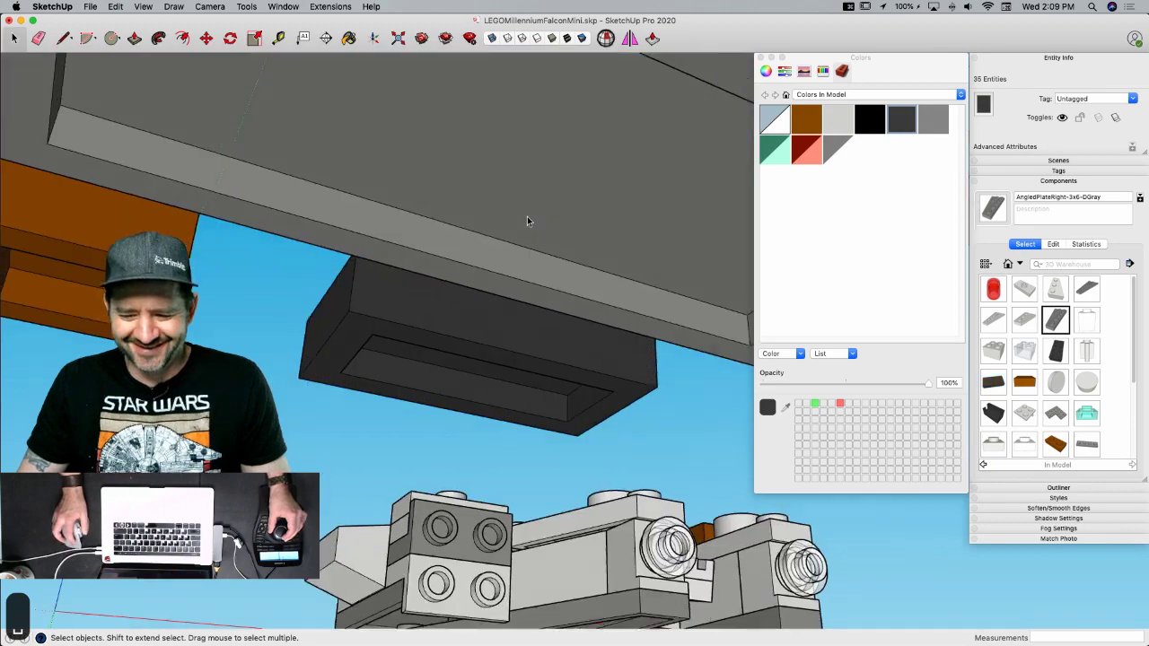
# - Copy the dark flat 1x2 plate from the loose parts into the gap between the two vent plates on the round plate
pyautogui.press('m')
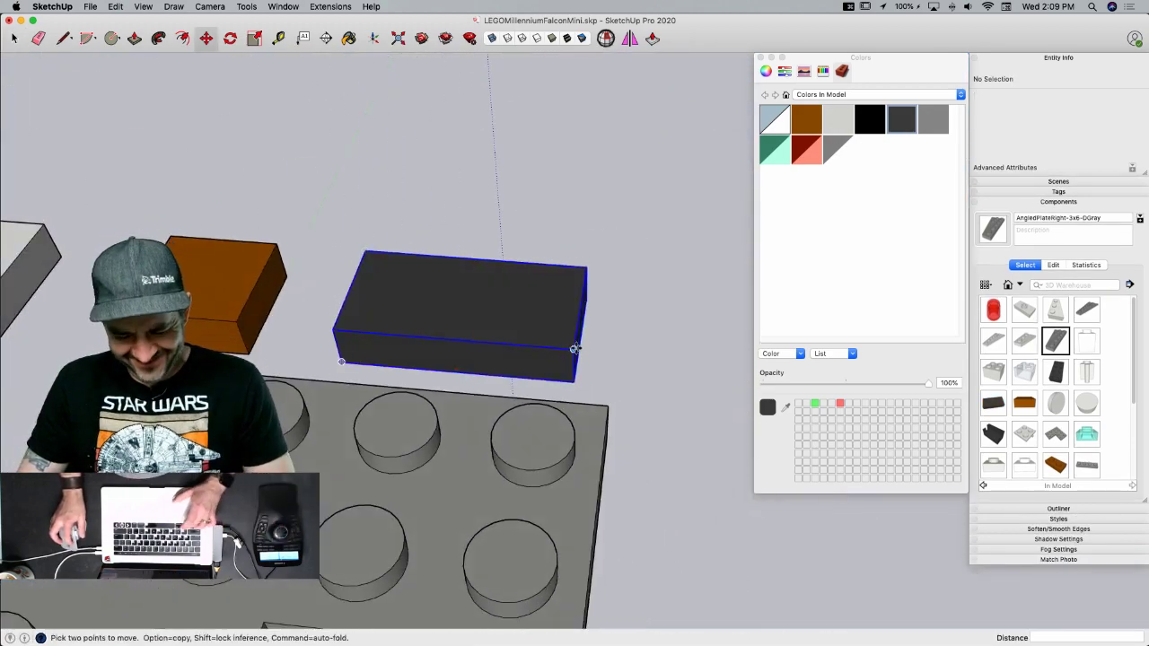
pyautogui.keyDown('alt'); pyautogui.click(575, 348); pyautogui.keyUp('alt')
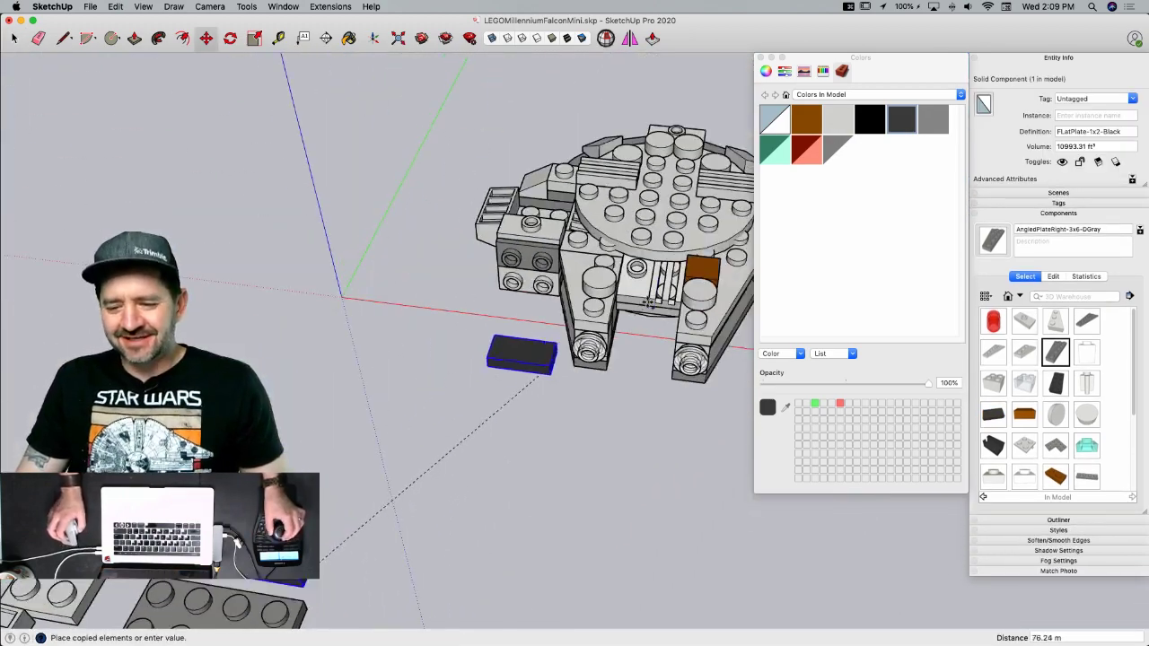
pyautogui.scroll(3, 544, 372)
pyautogui.scroll(-3, 520, 359)
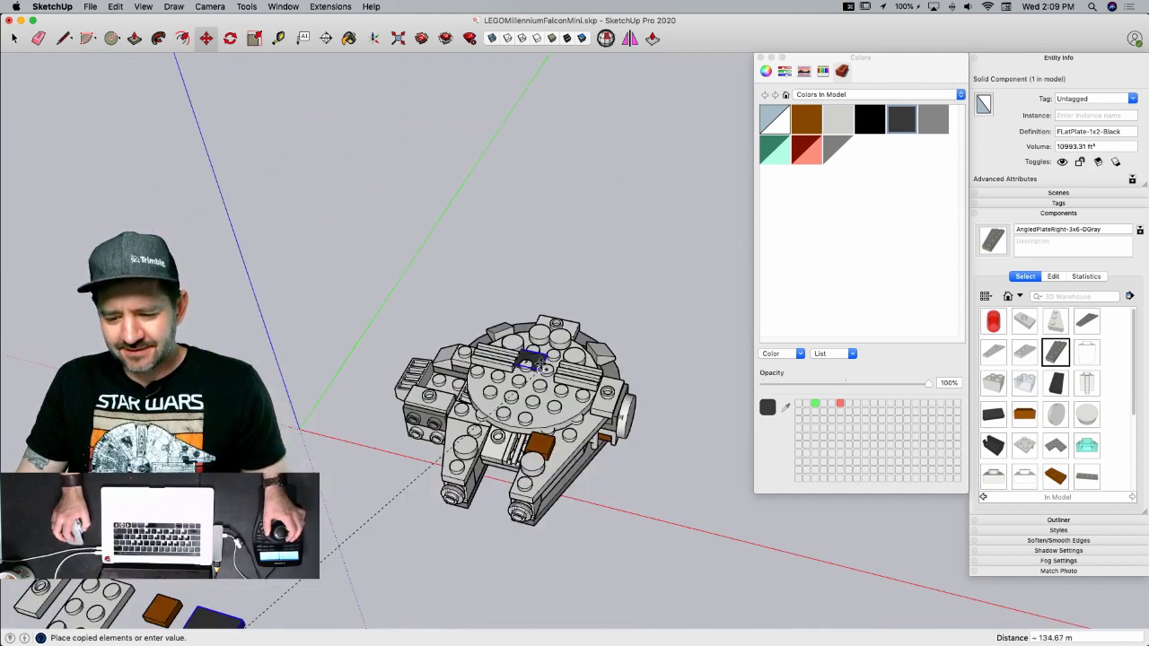
pyautogui.scroll(5, 550, 375)
pyautogui.click(561, 372)
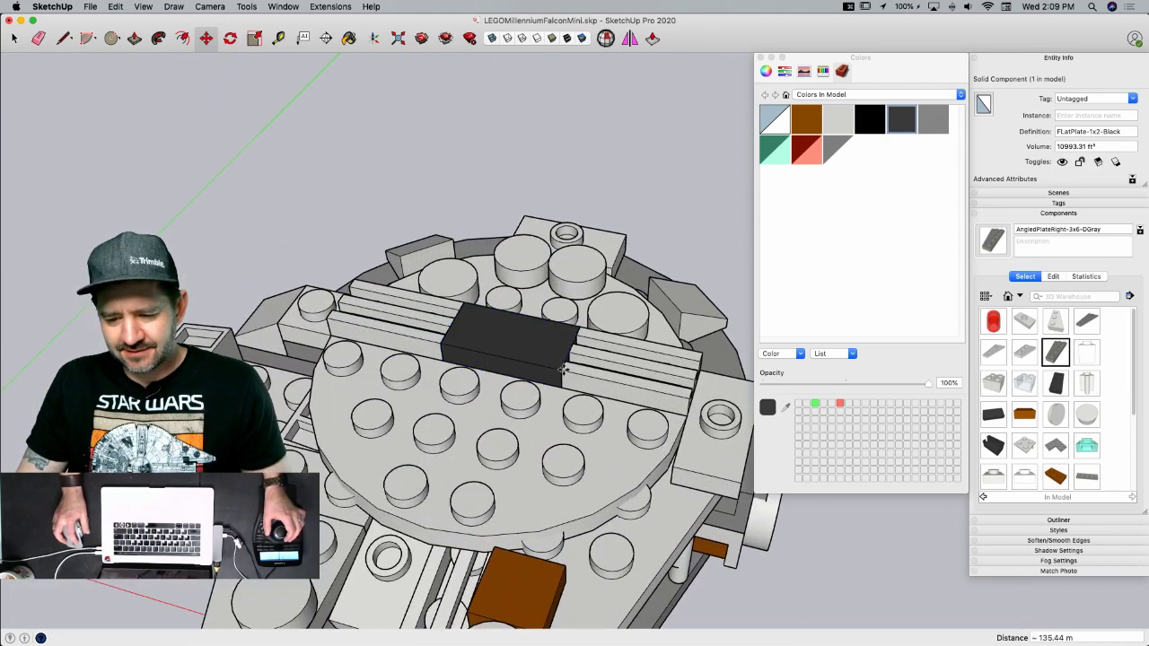
pyautogui.press('space')
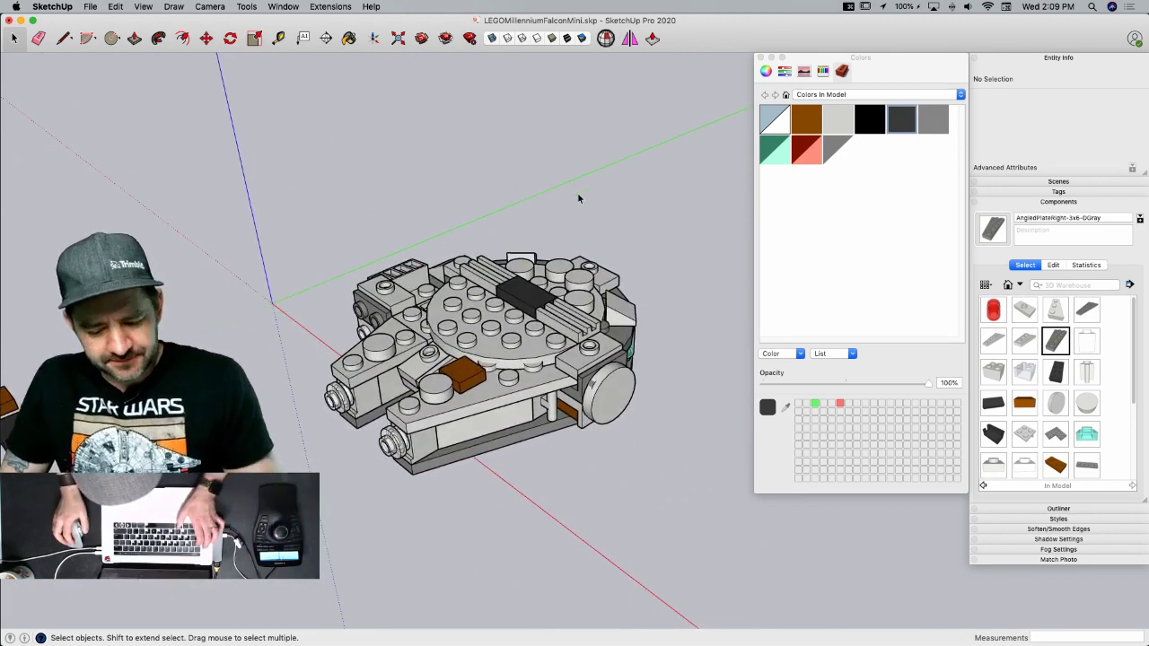
# - Switch to the 6079491.pdf instructions, look through the pages after build step 22, check step 23 on page 20, and return to SketchUp
pyautogui.press('super+Tab')
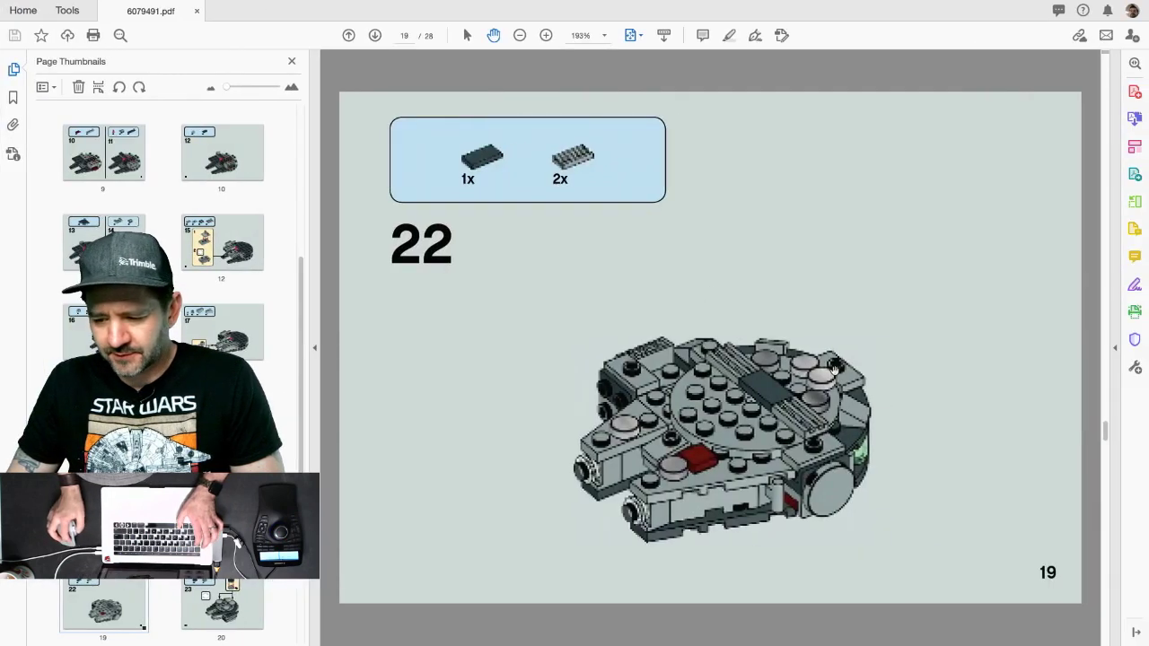
pyautogui.click(1106, 491)
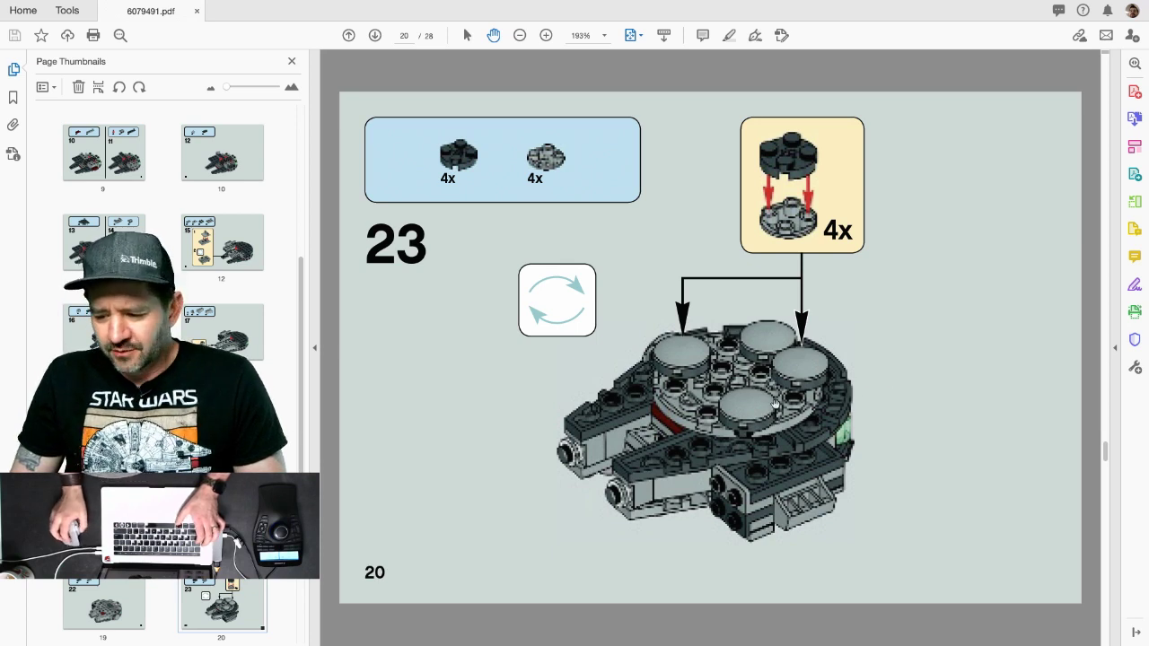
pyautogui.click(1106, 522)
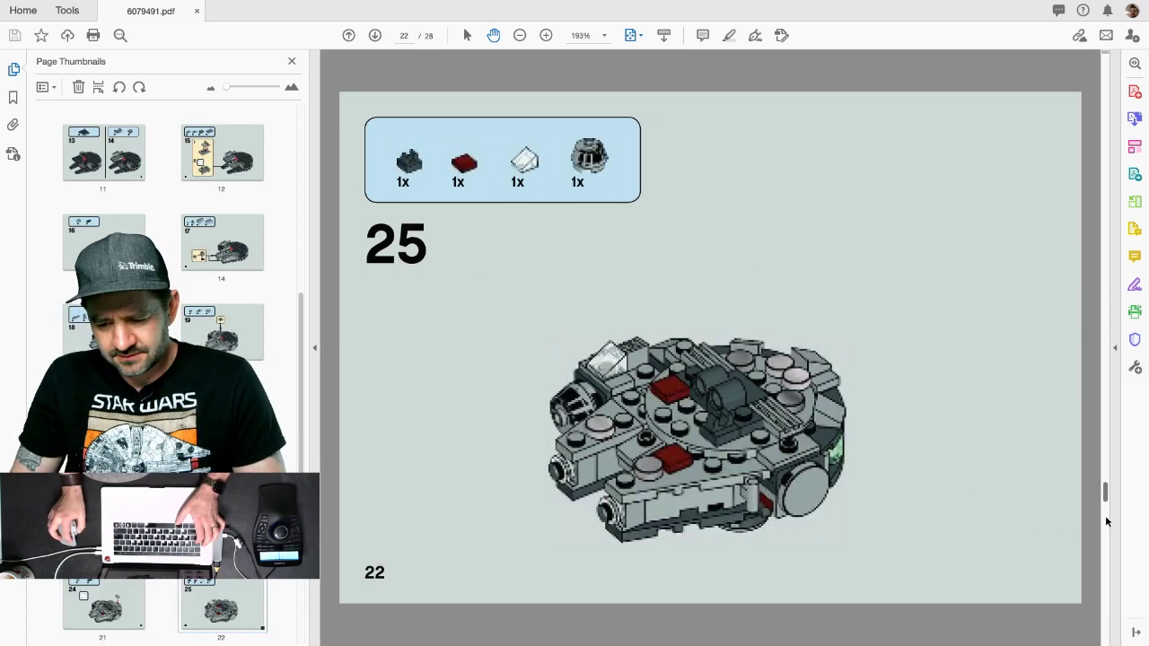
pyautogui.moveTo(1107, 519); pyautogui.dragTo(1107, 548)
pyautogui.moveTo(1105, 496); pyautogui.dragTo(1103, 438)
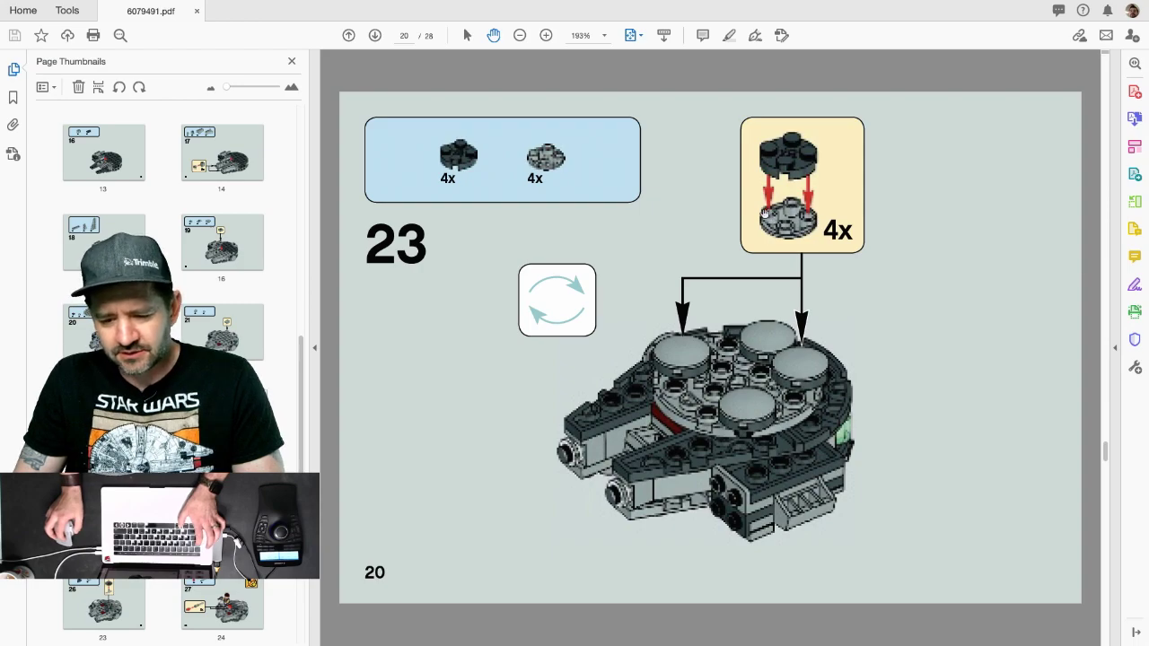
pyautogui.press('super+Tab')
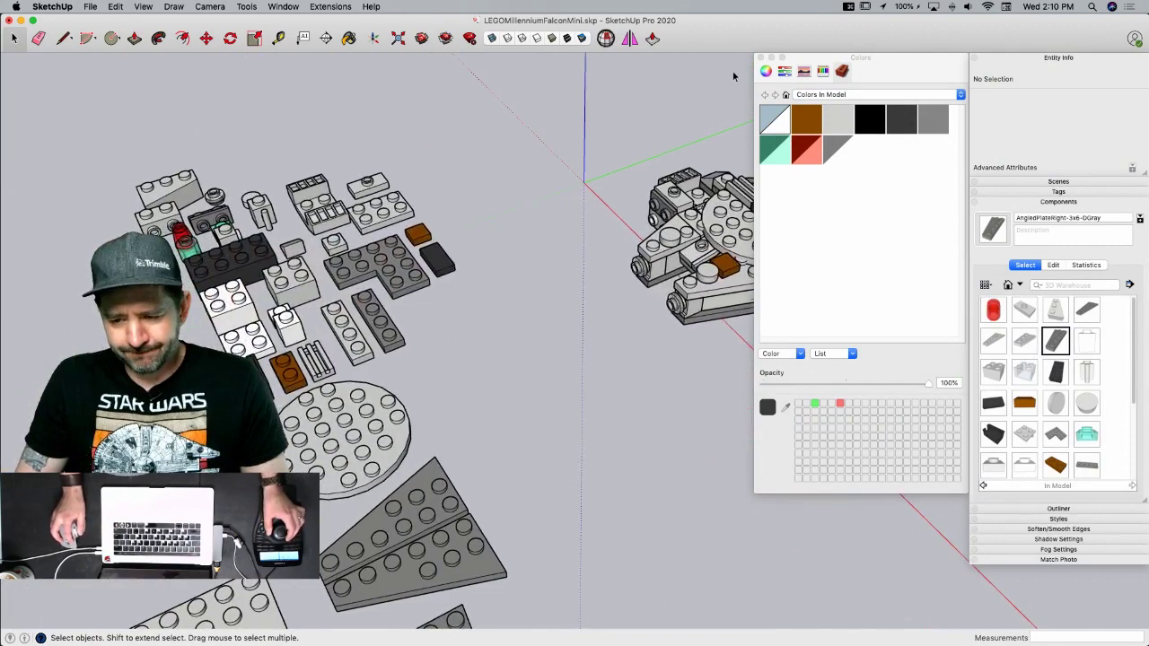
# - Close the Colors window and copy the white 2x2 plate from the loose parts to the empty area behind them
pyautogui.click(761, 56)
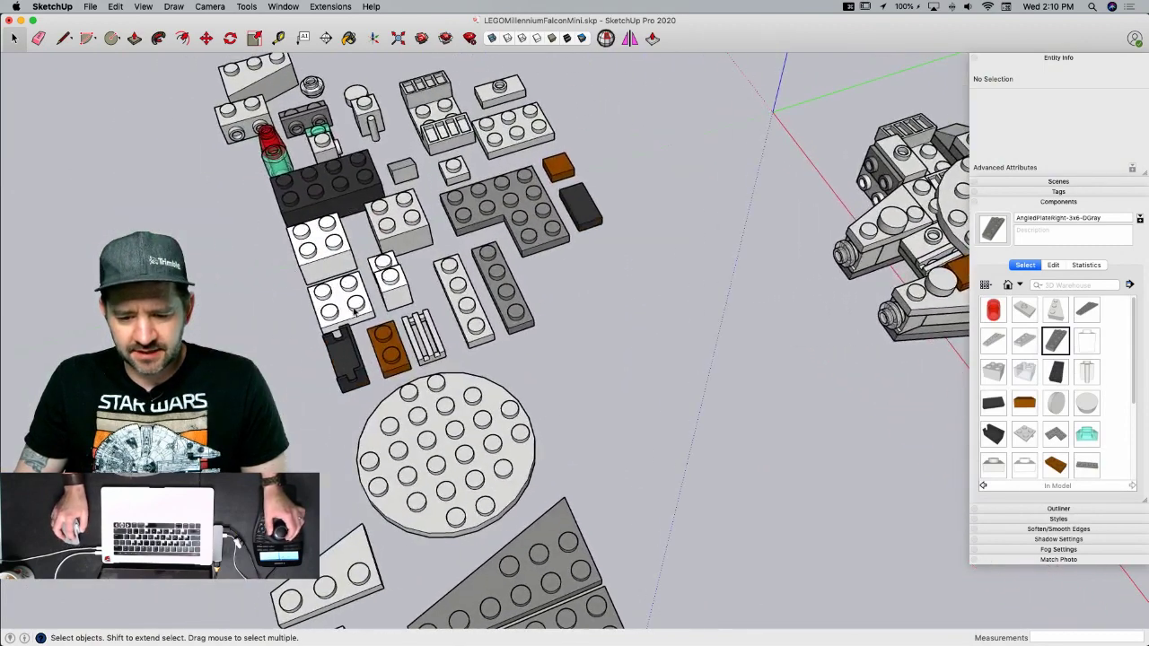
pyautogui.click(356, 336)
pyautogui.press('m')
pyautogui.click(340, 396)
pyautogui.press('alt')
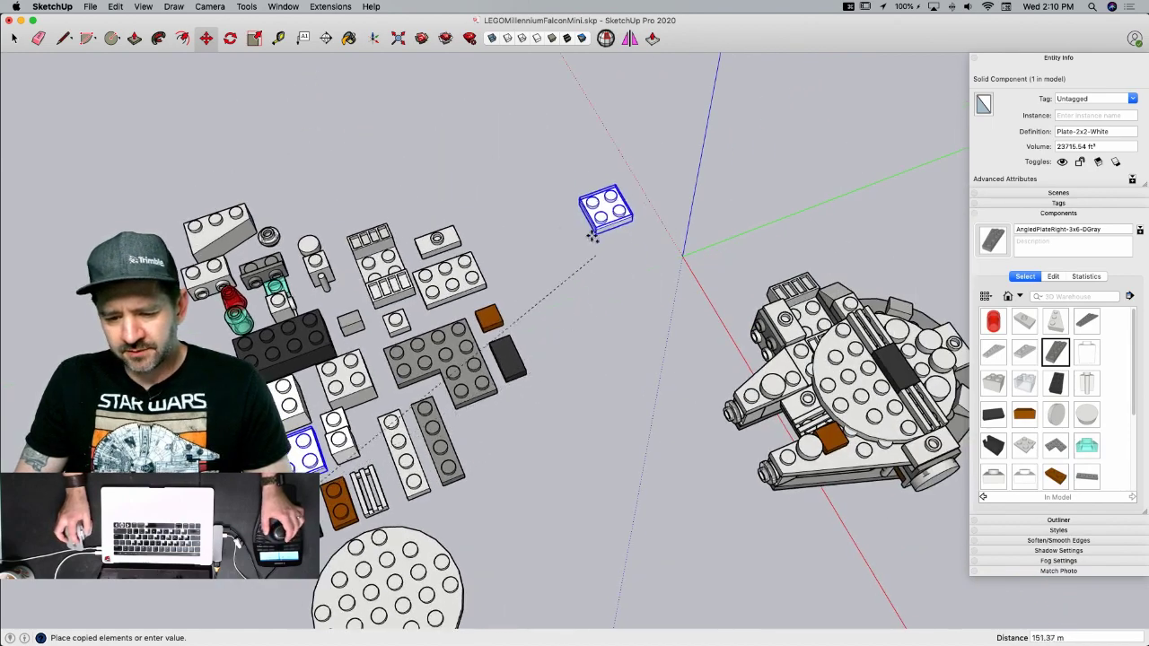
pyautogui.click(485, 214)
pyautogui.press('space')
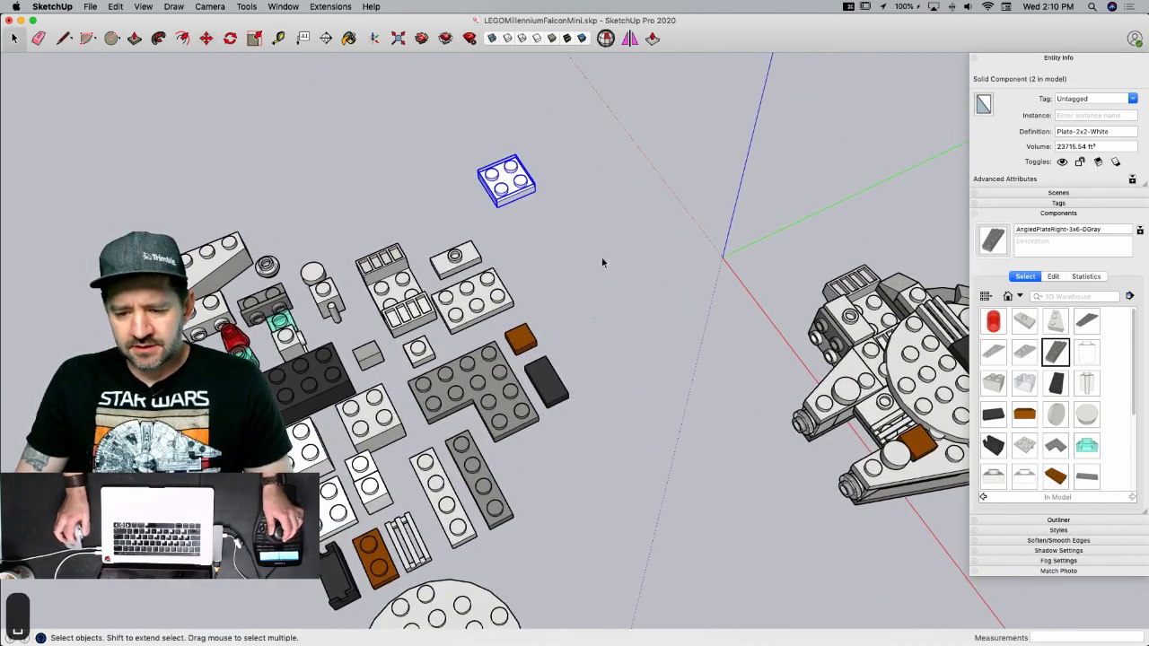
# - Make the copied 2x2 plate unique, check step 23 in the PDF instructions, and rename its definition RoundPlate-2x2-DGray
pyautogui.scroll(5, 615, 271)
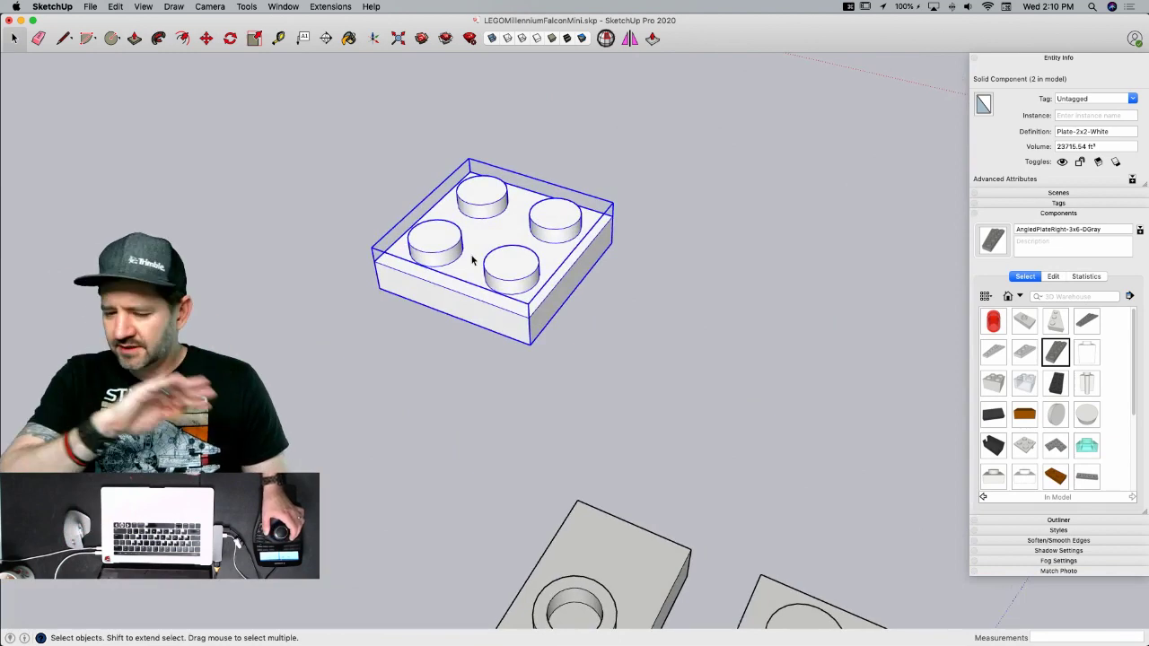
pyautogui.scroll(5, 471, 260)
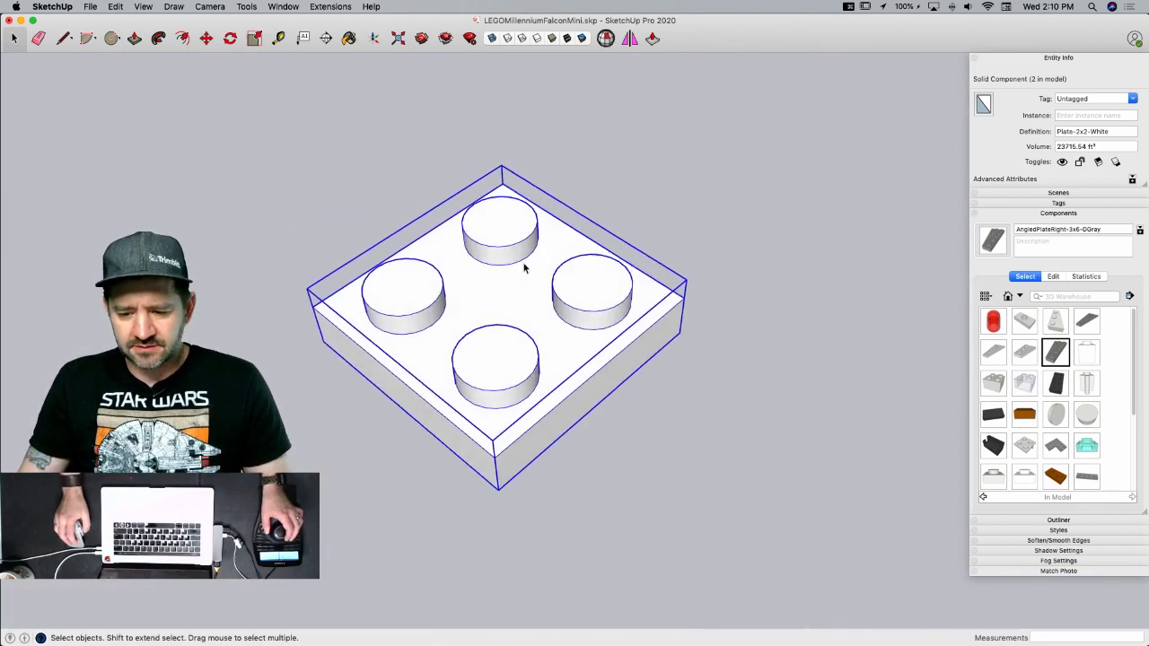
pyautogui.rightClick(488, 299)
pyautogui.click(579, 355)
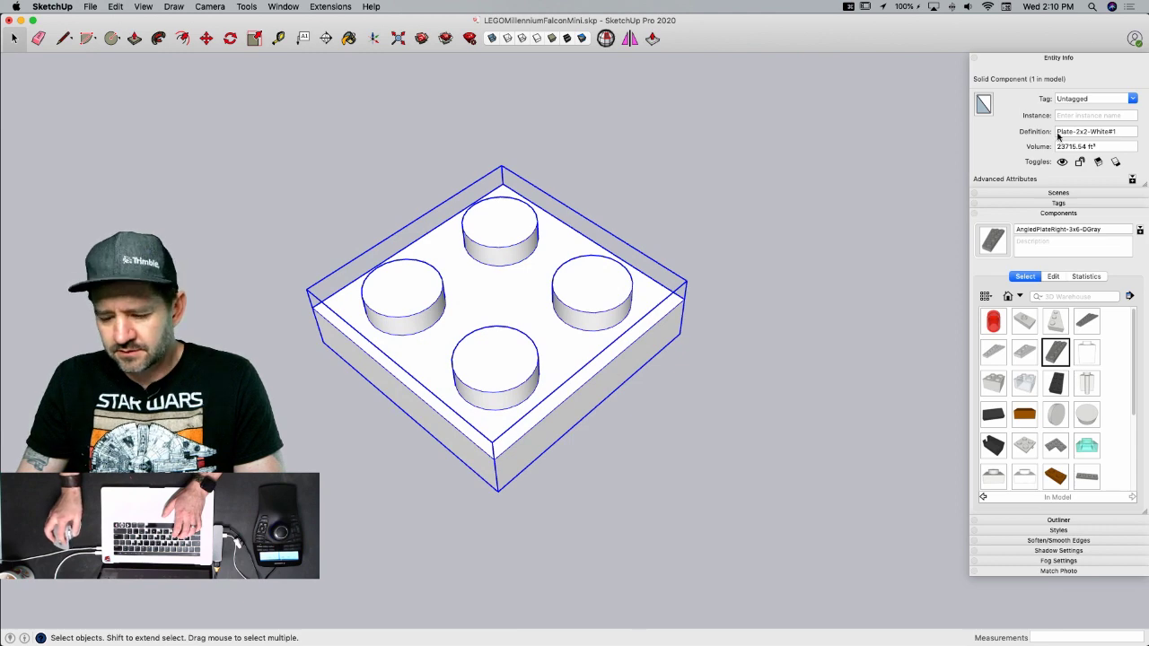
pyautogui.write('Round')
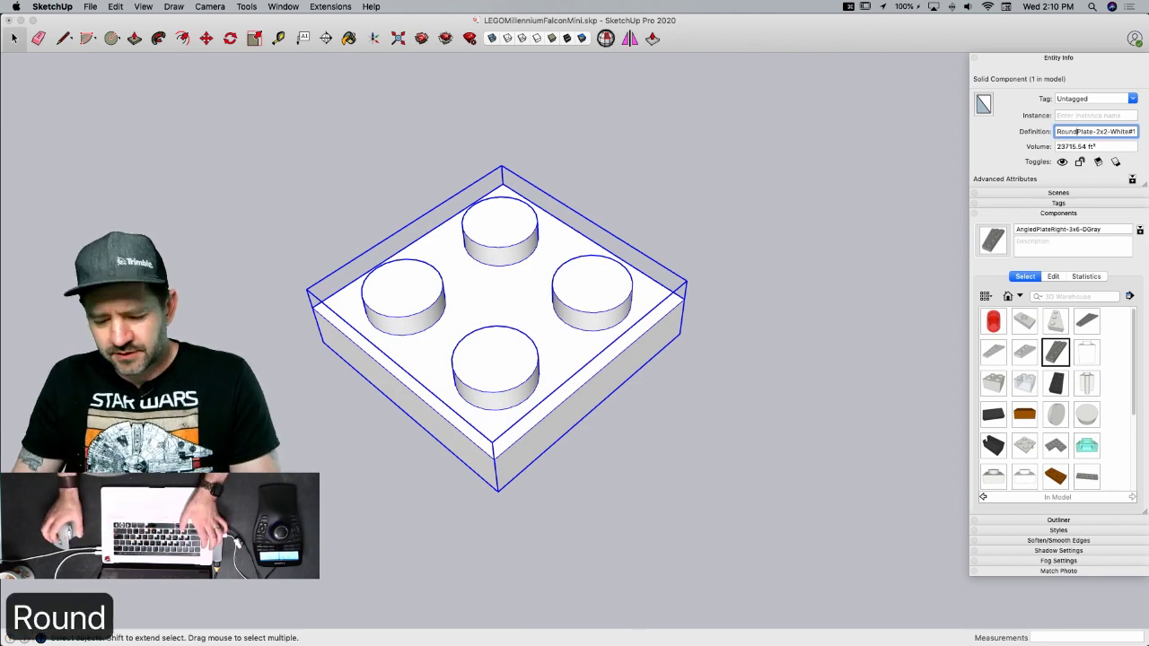
pyautogui.press('super+Tab')
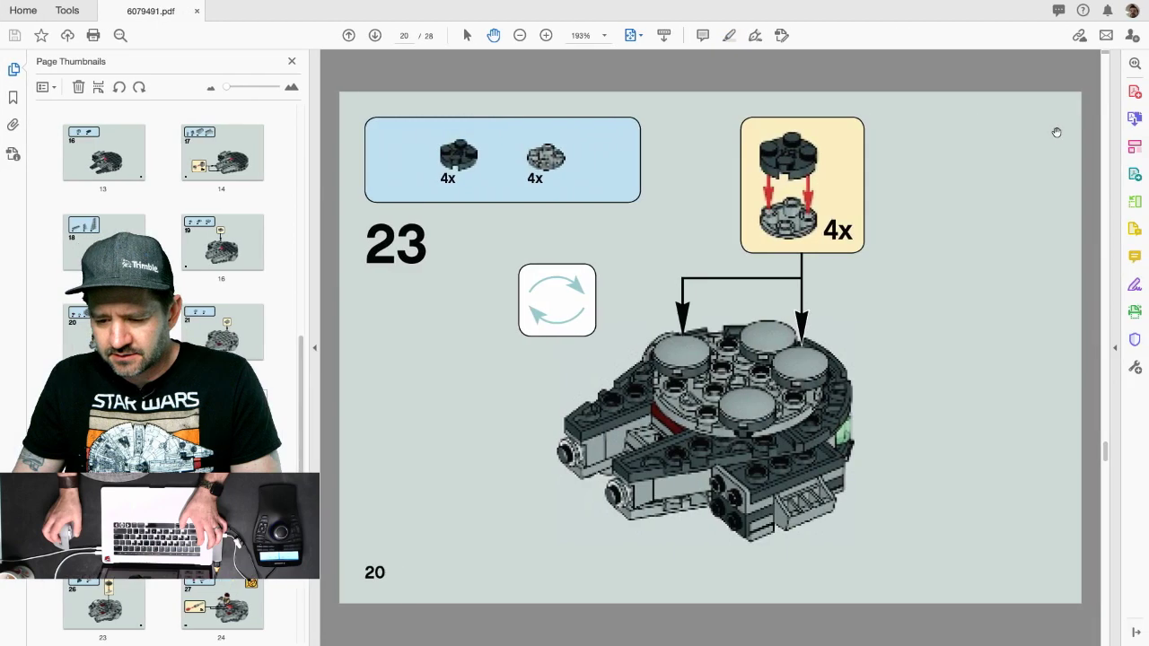
pyautogui.press('super+Tab')
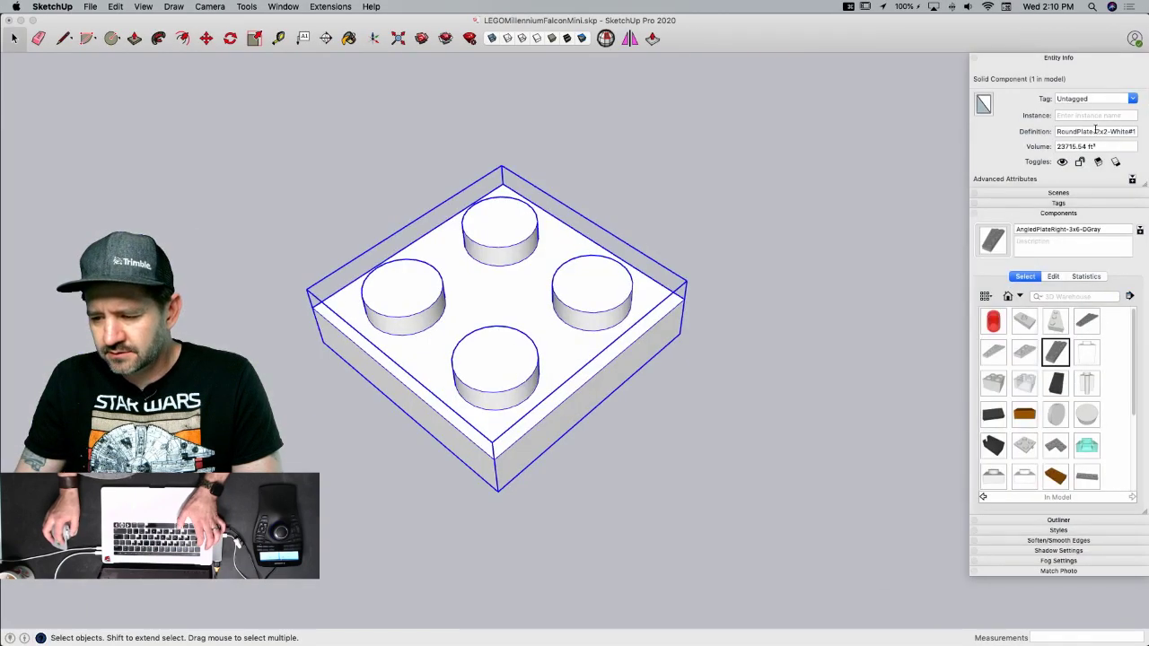
pyautogui.write('DGray')
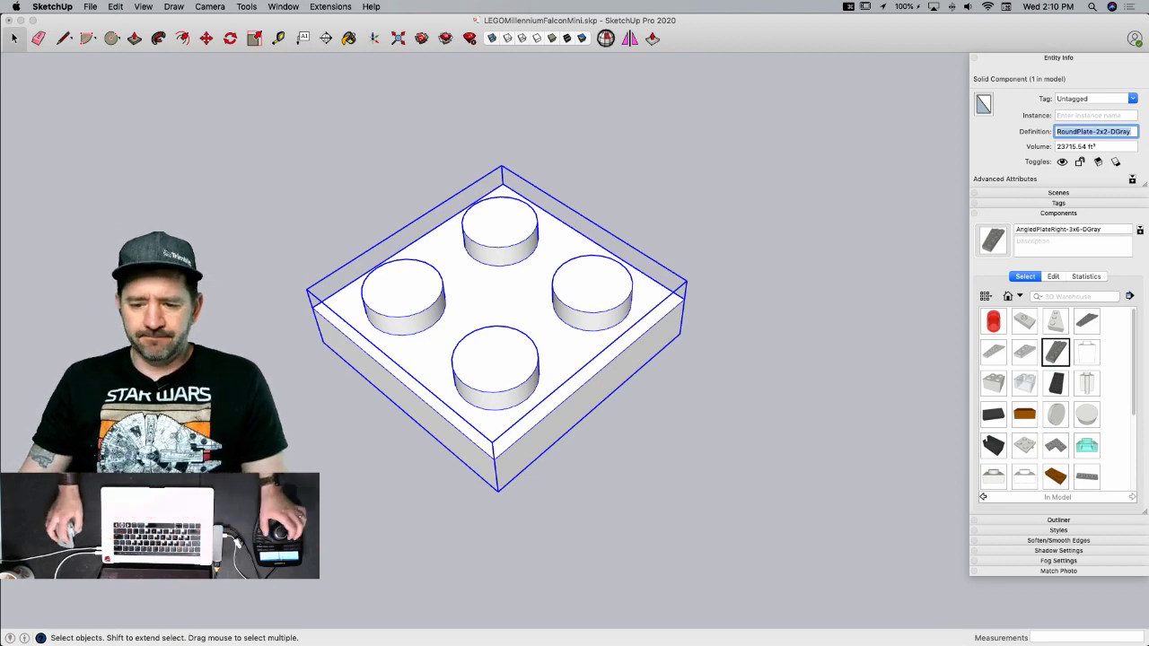
# - Open the plate for editing and draw a circle from the centre of its upper face out to the midpoint of an edge
pyautogui.doubleClick(503, 286)
pyautogui.press('c')
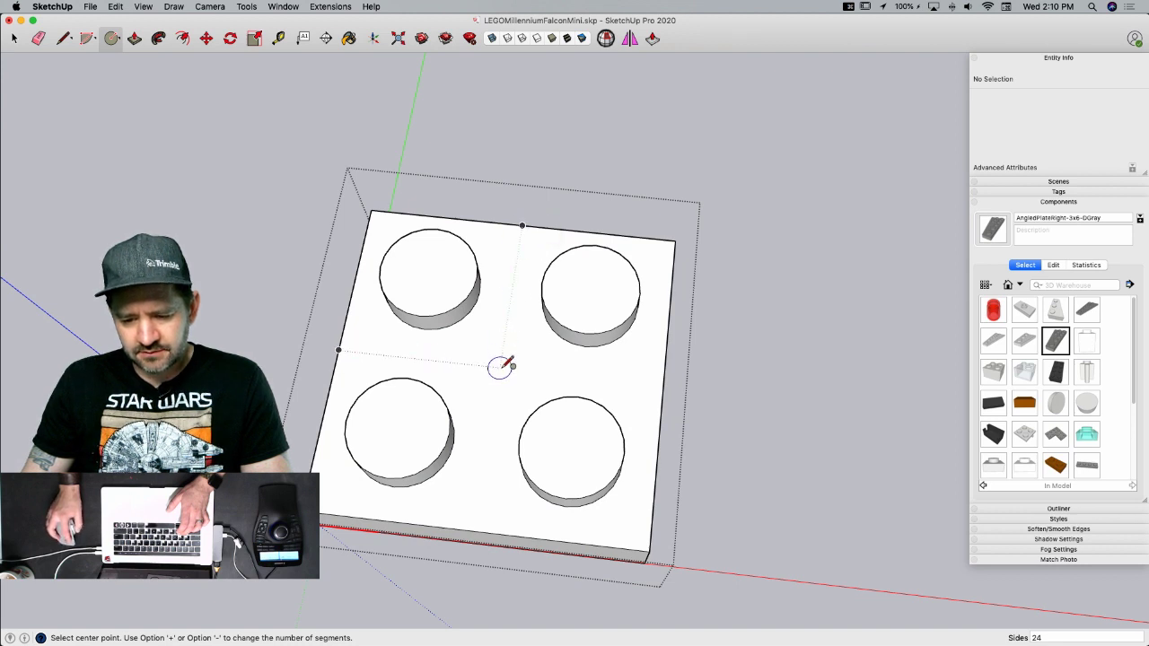
pyautogui.click(521, 226)
pyautogui.press('space')
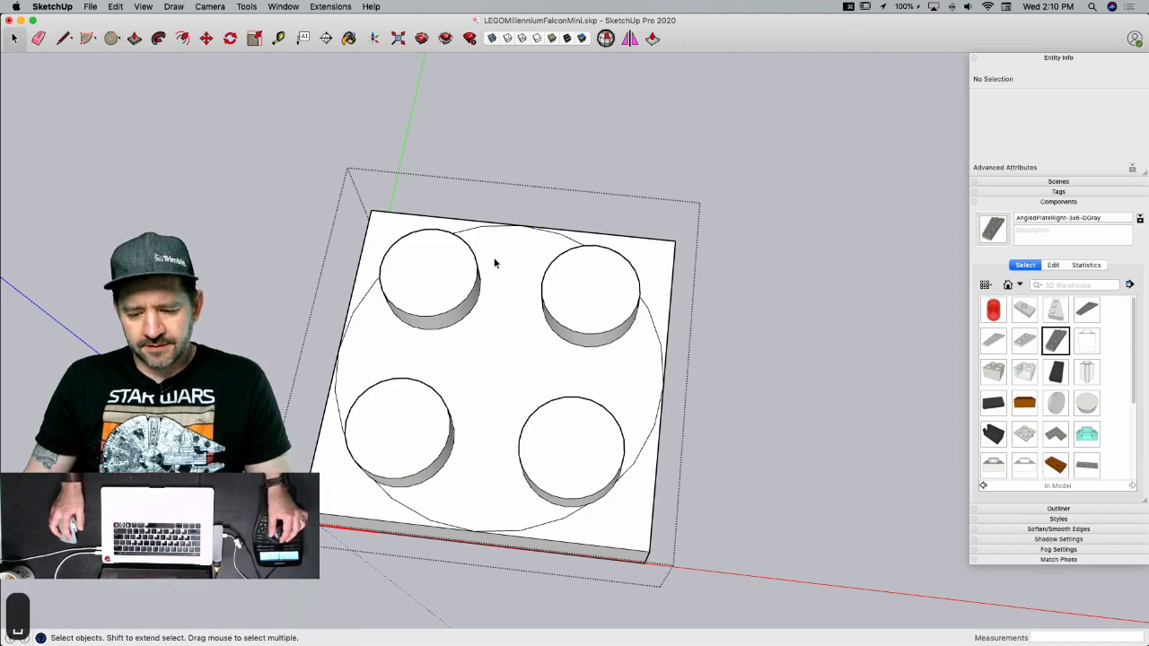
# - Fill the underside recess by pulling its face 1.60 m flush with the rim, and erase the leftover rectangle edges
pyautogui.press('p')
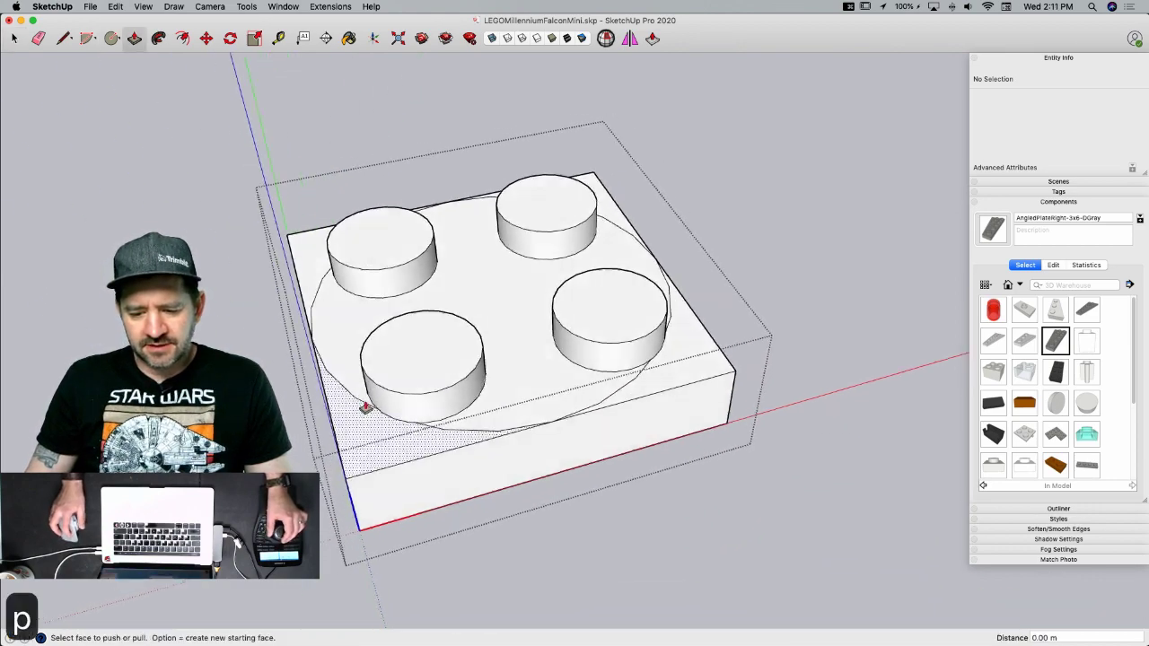
pyautogui.press('space')
pyautogui.press('p')
pyautogui.click(348, 378)
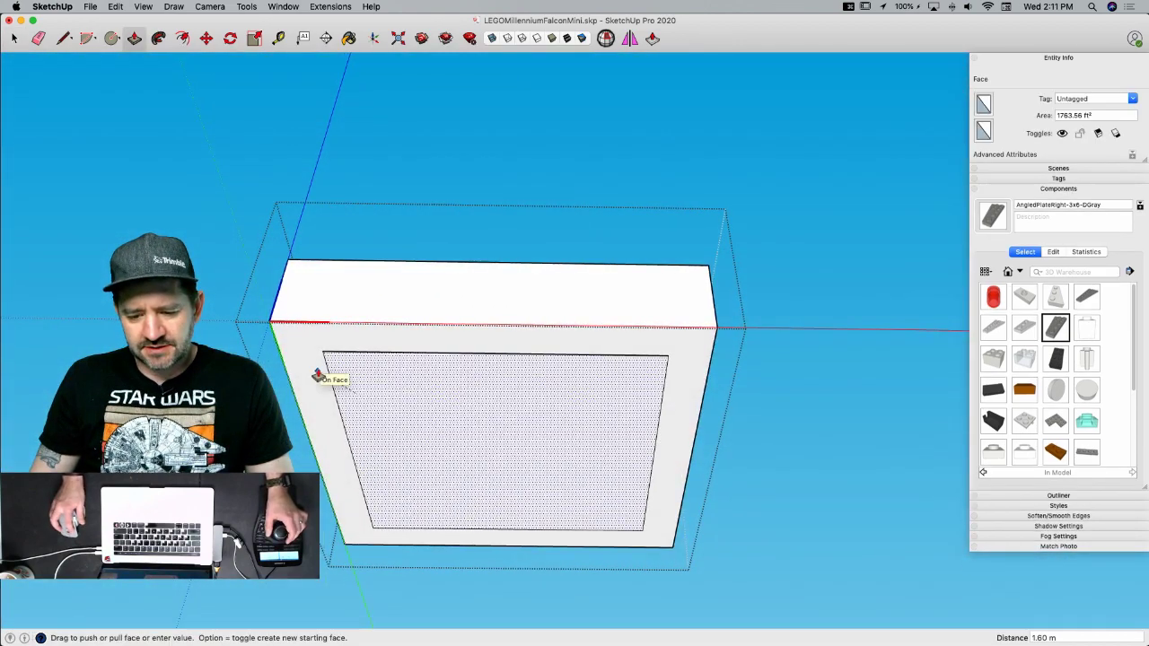
pyautogui.click(318, 375)
pyautogui.press('e')
pyautogui.moveTo(333, 345); pyautogui.dragTo(391, 384)
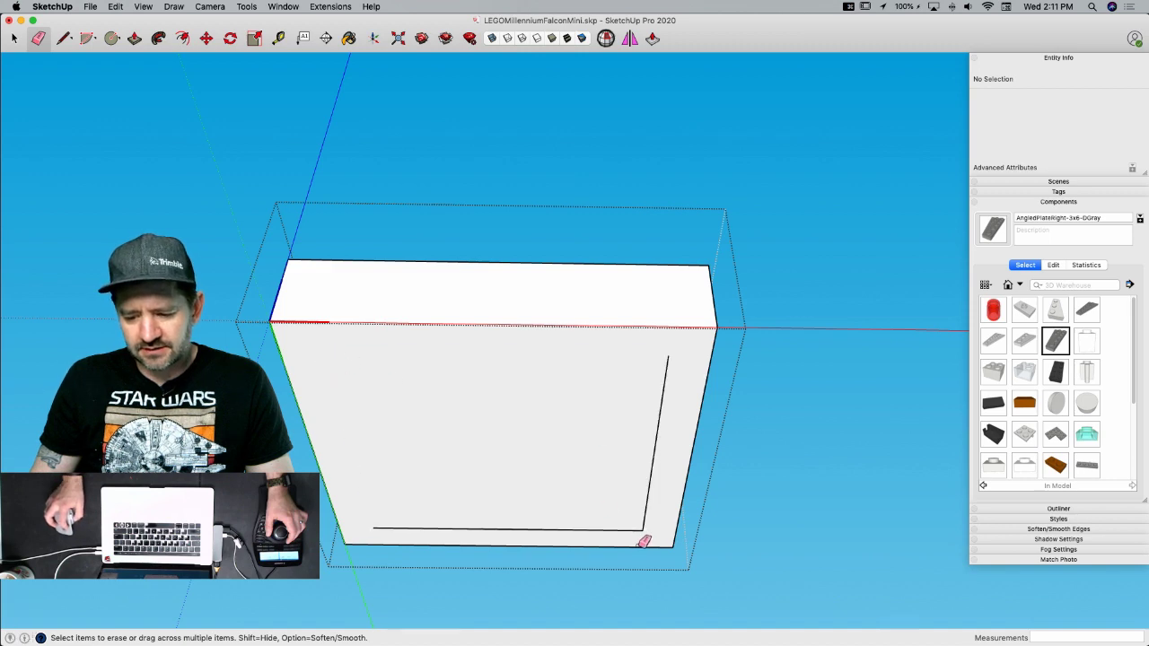
pyautogui.moveTo(650, 527); pyautogui.dragTo(636, 503)
# - Push the four corner areas outside the circle down 3.20 m to cut them away and leave a round plate
pyautogui.press('p')
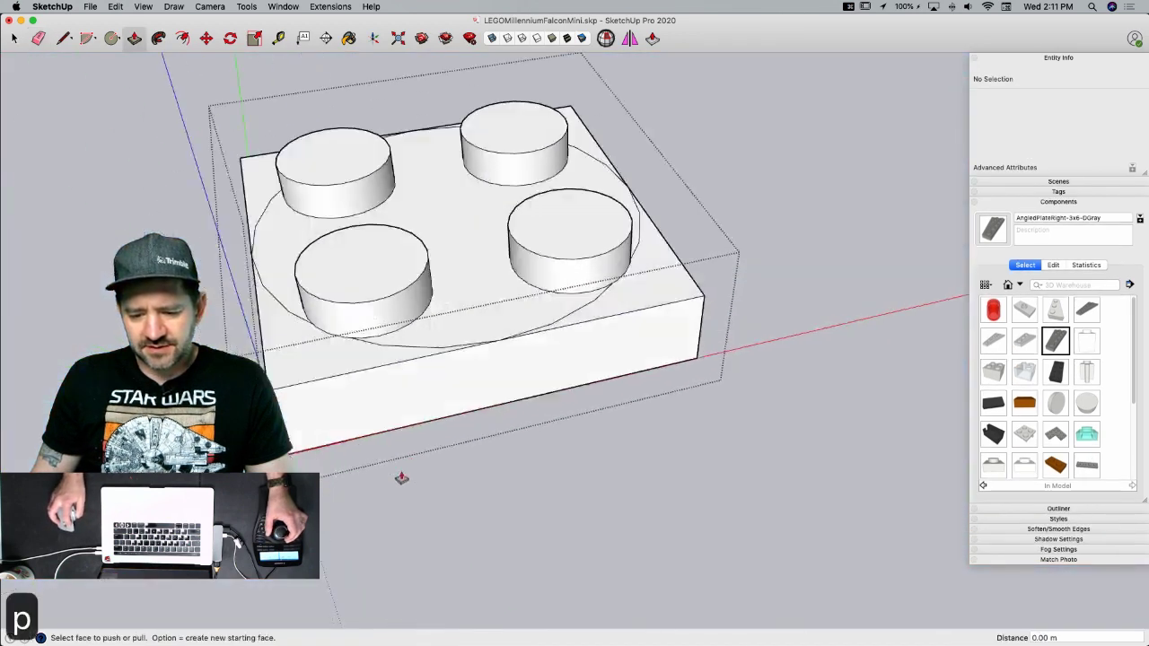
pyautogui.click(302, 356)
pyautogui.click(340, 437)
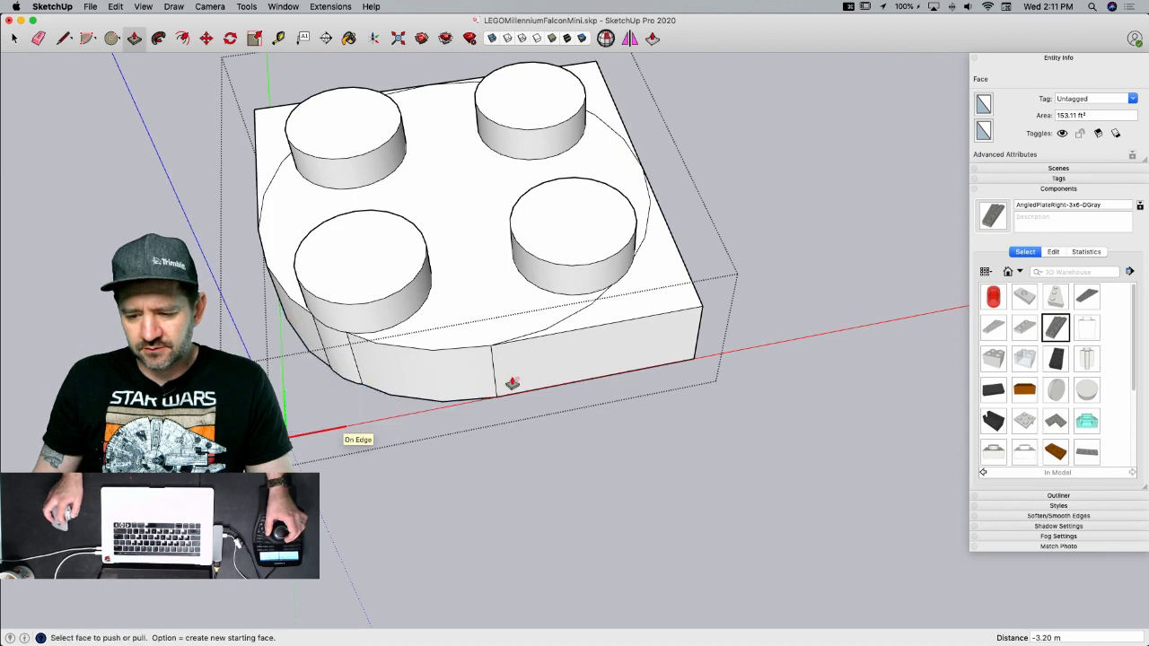
pyautogui.click(649, 310)
pyautogui.click(588, 393)
pyautogui.moveTo(588, 392); pyautogui.dragTo(212, 309, button='middle')
pyautogui.doubleClick(316, 243)
pyautogui.moveTo(316, 244); pyautogui.dragTo(437, 248, button='middle')
pyautogui.scroll(10, 392, 257)
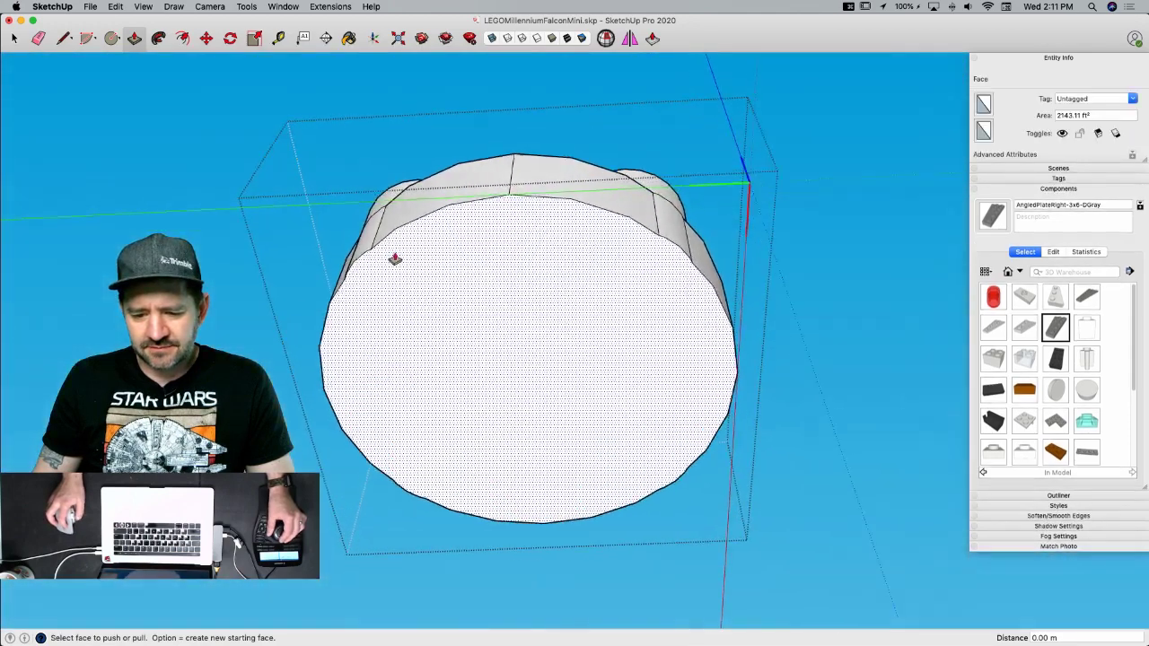
pyautogui.scroll(-3, 390, 259)
pyautogui.moveTo(400, 296)
pyautogui.mouseDown(button='middle')
pyautogui.moveTo(536, 407)
pyautogui.moveTo(497, 403)
pyautogui.moveTo(470, 282)
pyautogui.moveTo(472, 371)
pyautogui.moveTo(509, 367)
pyautogui.moveTo(515, 300)
pyautogui.moveTo(505, 297)
pyautogui.moveTo(533, 342)
pyautogui.moveTo(574, 360)
pyautogui.mouseUp(button='middle')
pyautogui.scroll(-3, 475, 403)
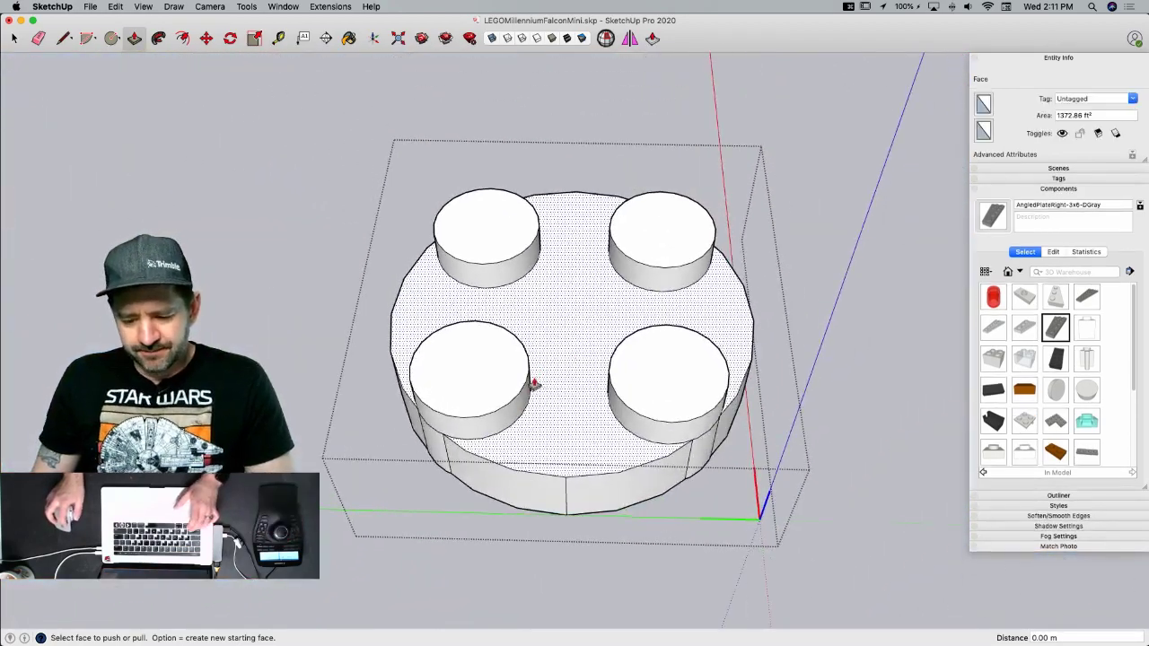
pyautogui.press('space')
pyautogui.press('c')
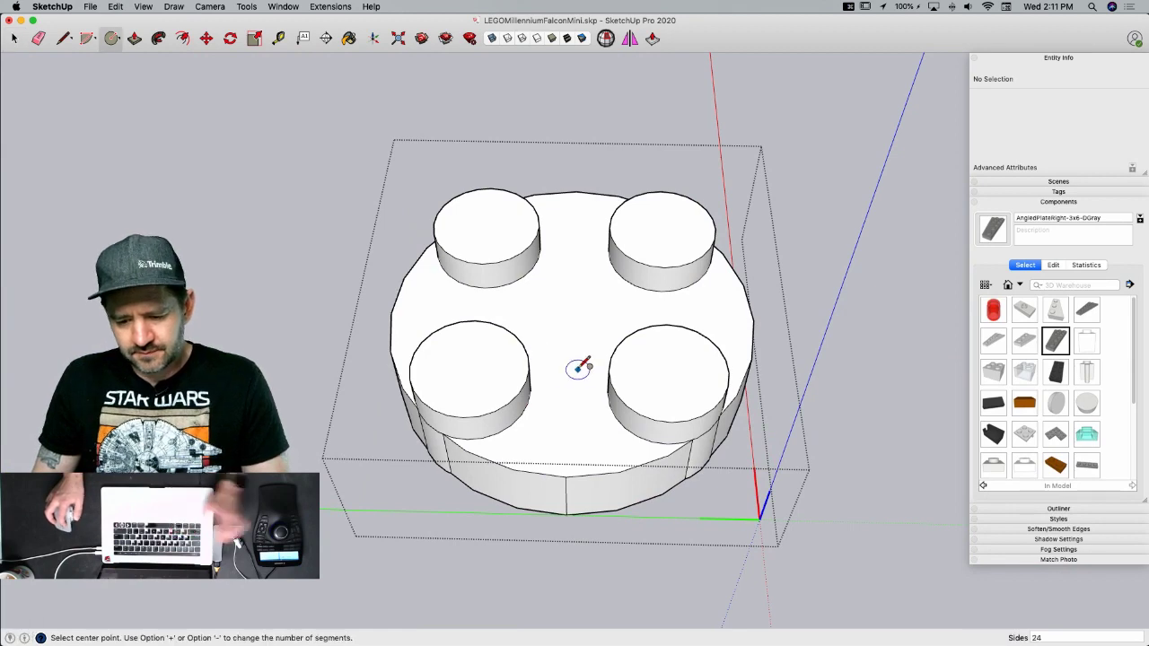
pyautogui.press('space')
# - Draw lines on the underside that extend the circle's outline across the bulge below one stud
pyautogui.moveTo(487, 398); pyautogui.dragTo(435, 367, button='middle')
pyautogui.press('l')
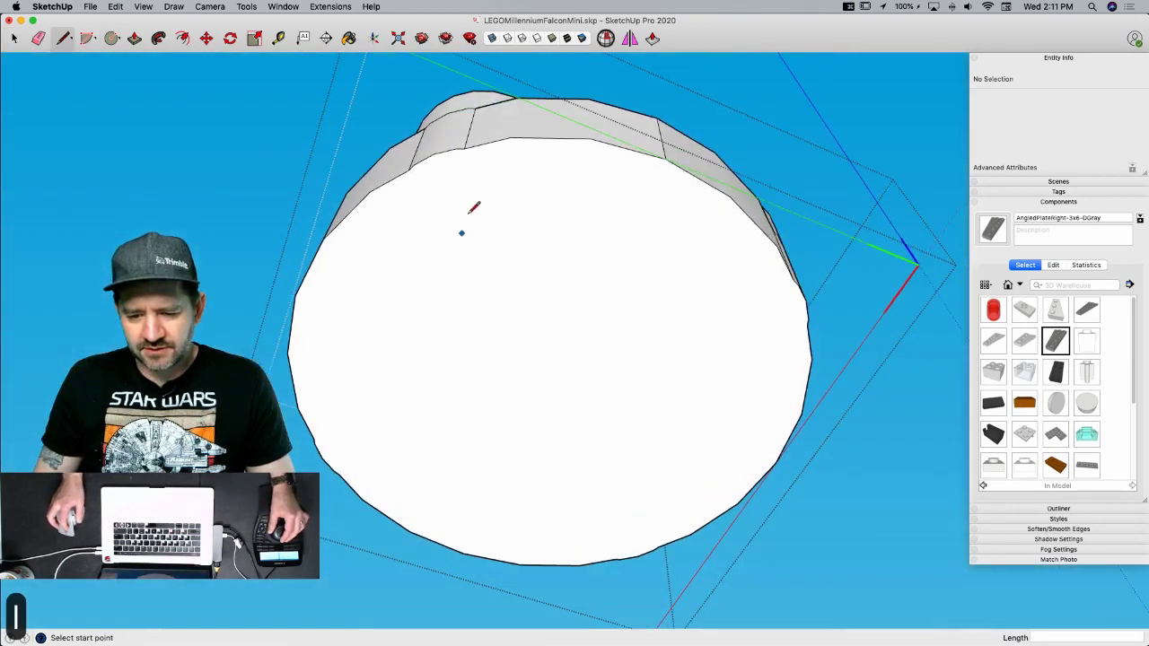
pyautogui.scroll(2, 447, 198)
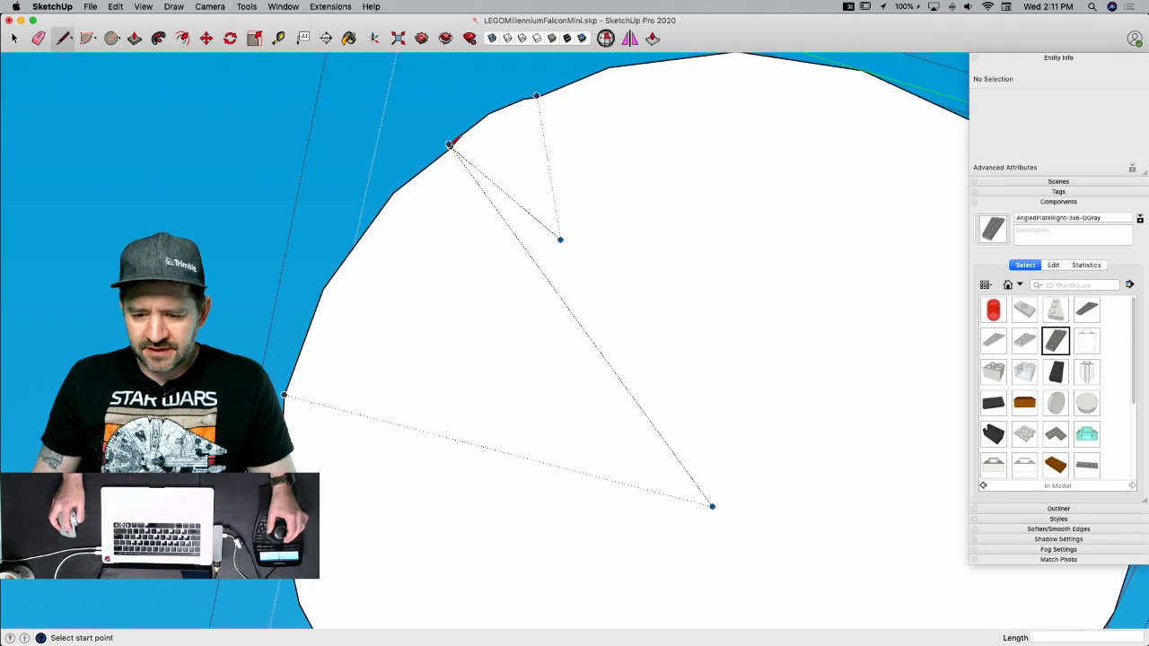
pyautogui.moveTo(454, 145); pyautogui.dragTo(539, 193, button='middle')
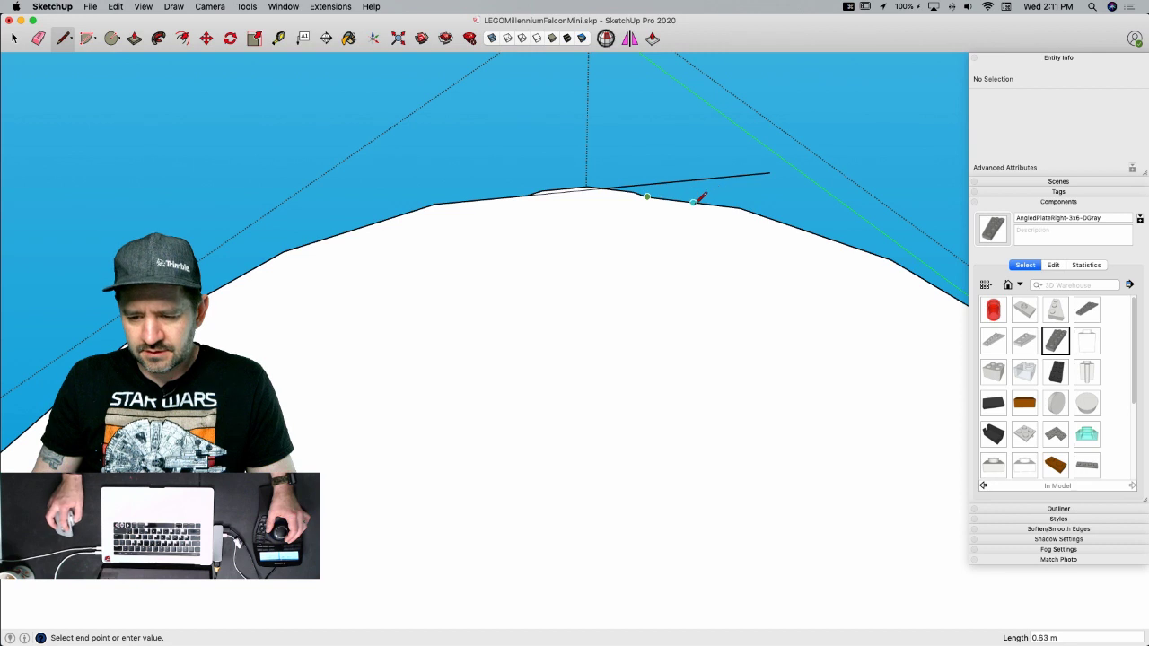
# - Erase the line ends that overrun the plate's outline, leaving a thin sliver face at the stud's bulge
pyautogui.press('e')
pyautogui.moveTo(452, 171)
pyautogui.mouseDown(button='middle')
pyautogui.moveTo(495, 146)
pyautogui.moveTo(485, 172)
pyautogui.mouseUp(button='middle')
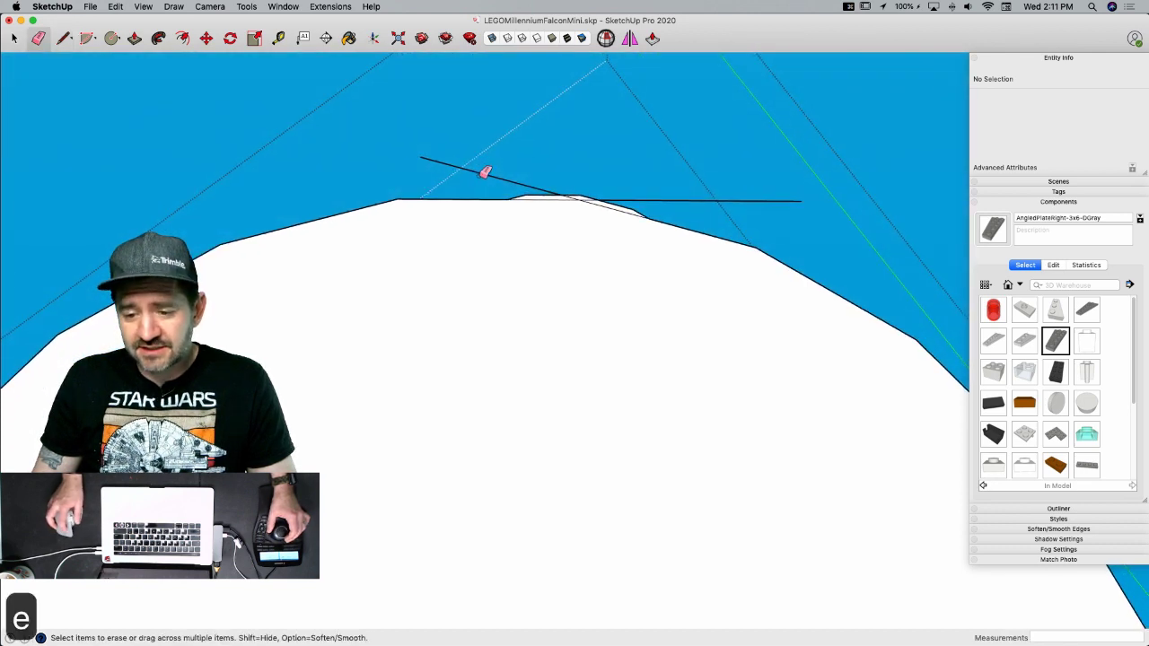
pyautogui.click(654, 201)
pyautogui.scroll(3, 589, 202)
pyautogui.click(584, 193)
pyautogui.moveTo(568, 191)
pyautogui.mouseDown(button='middle')
pyautogui.moveTo(585, 187)
pyautogui.moveTo(580, 243)
pyautogui.moveTo(541, 285)
pyautogui.mouseUp(button='middle')
pyautogui.press('p')
pyautogui.press('e')
pyautogui.moveTo(554, 105); pyautogui.dragTo(774, 268, button='middle')
pyautogui.moveTo(775, 277); pyautogui.dragTo(774, 276)
pyautogui.moveTo(774, 277)
pyautogui.mouseDown(button='middle')
pyautogui.moveTo(726, 198)
pyautogui.moveTo(483, 240)
pyautogui.moveTo(482, 266)
pyautogui.mouseUp(button='middle')
# - Rotate-copy the sliver face about the centre of the underside as a 3x array to the other stud bulges
pyautogui.press('space')
pyautogui.scroll(3, 476, 210)
pyautogui.moveTo(477, 210); pyautogui.dragTo(618, 157, button='middle')
pyautogui.scroll(2, 590, 126)
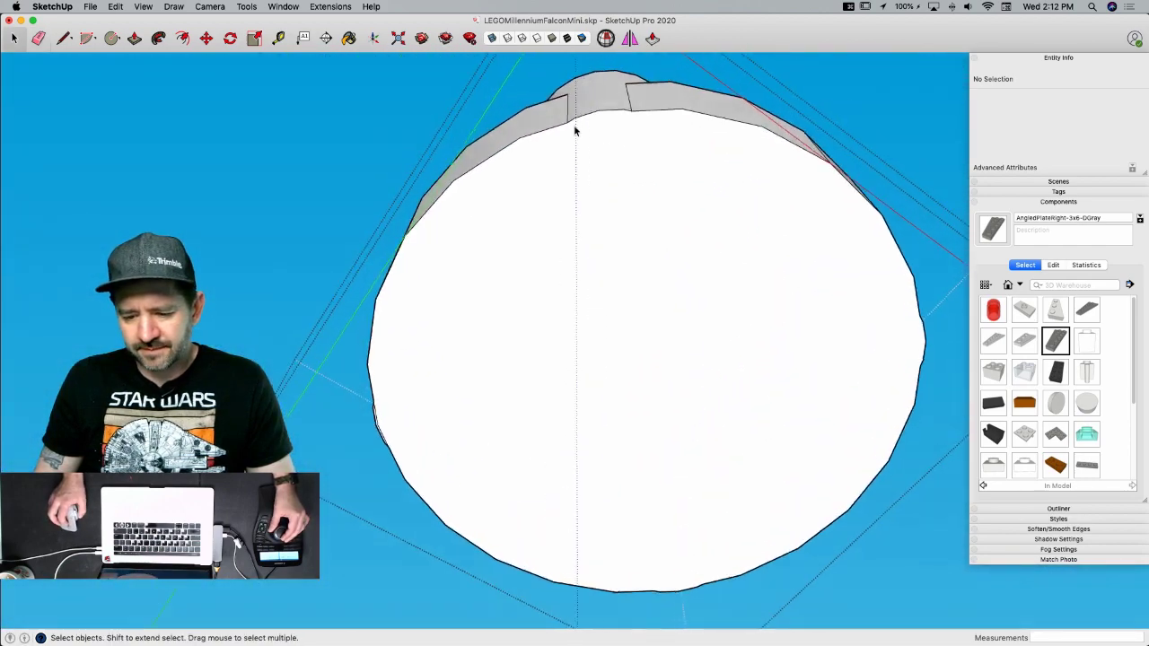
pyautogui.scroll(5, 441, 295)
pyautogui.scroll(4, 388, 193)
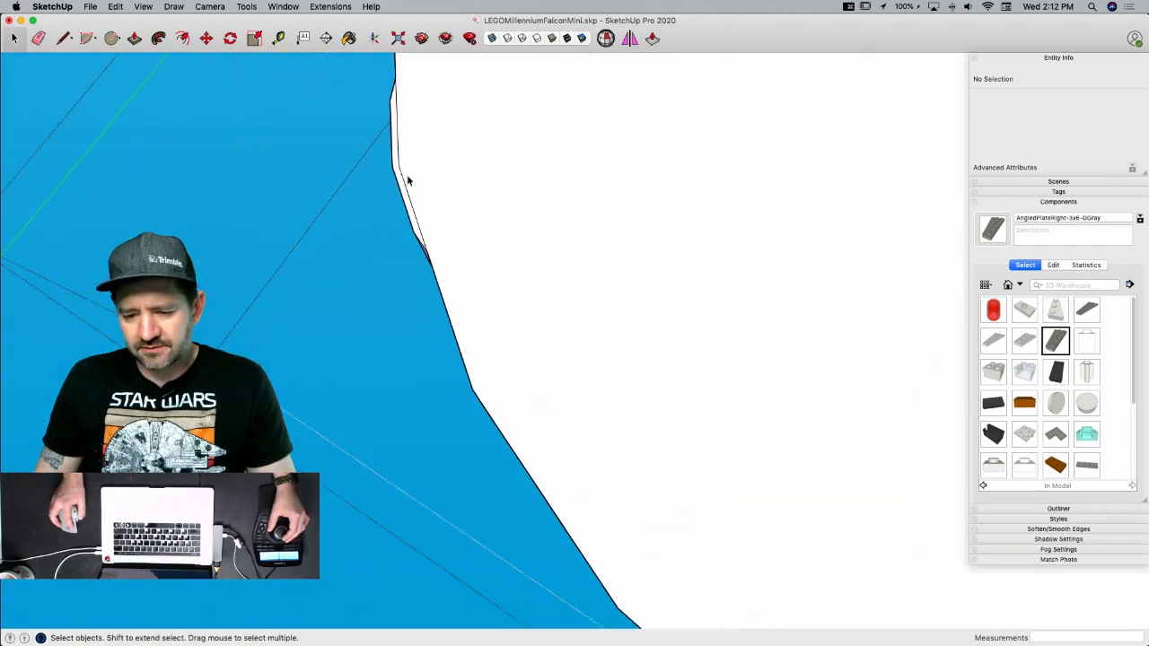
pyautogui.scroll(-6, 404, 191)
pyautogui.press('q')
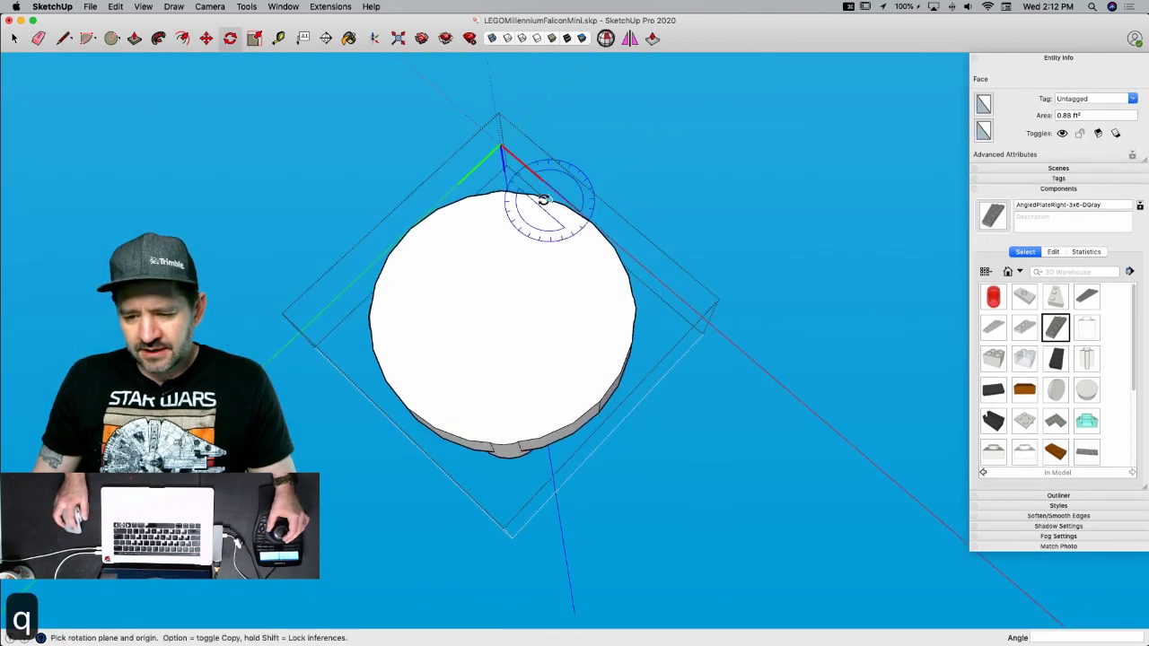
pyautogui.scroll(3, 608, 170)
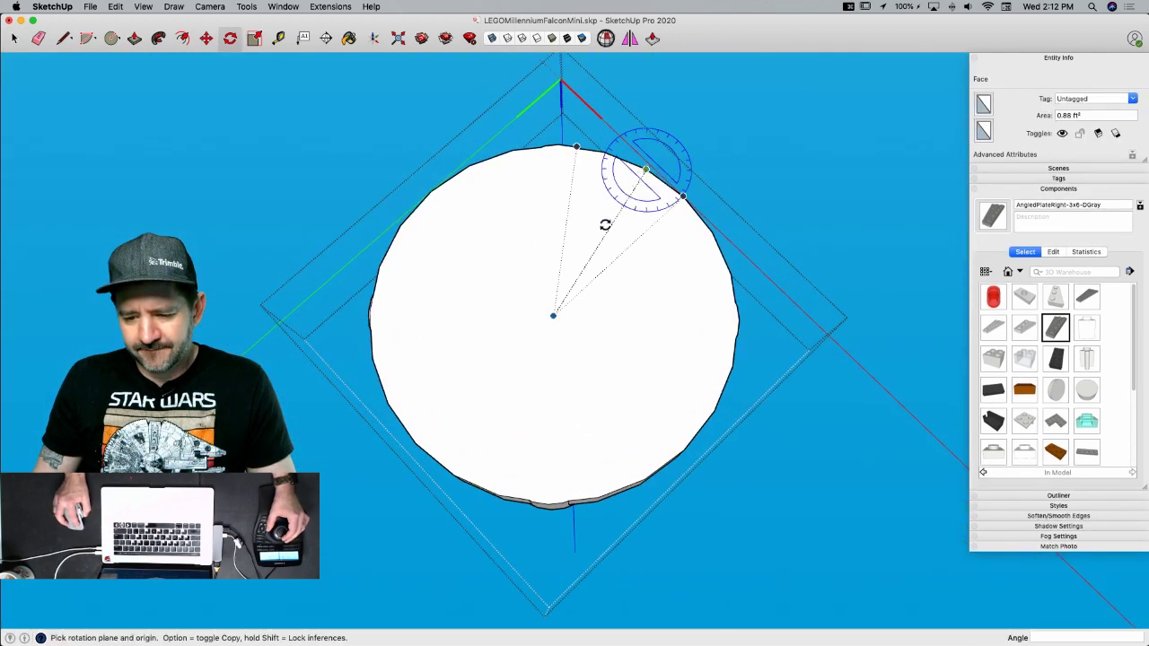
pyautogui.click(503, 267)
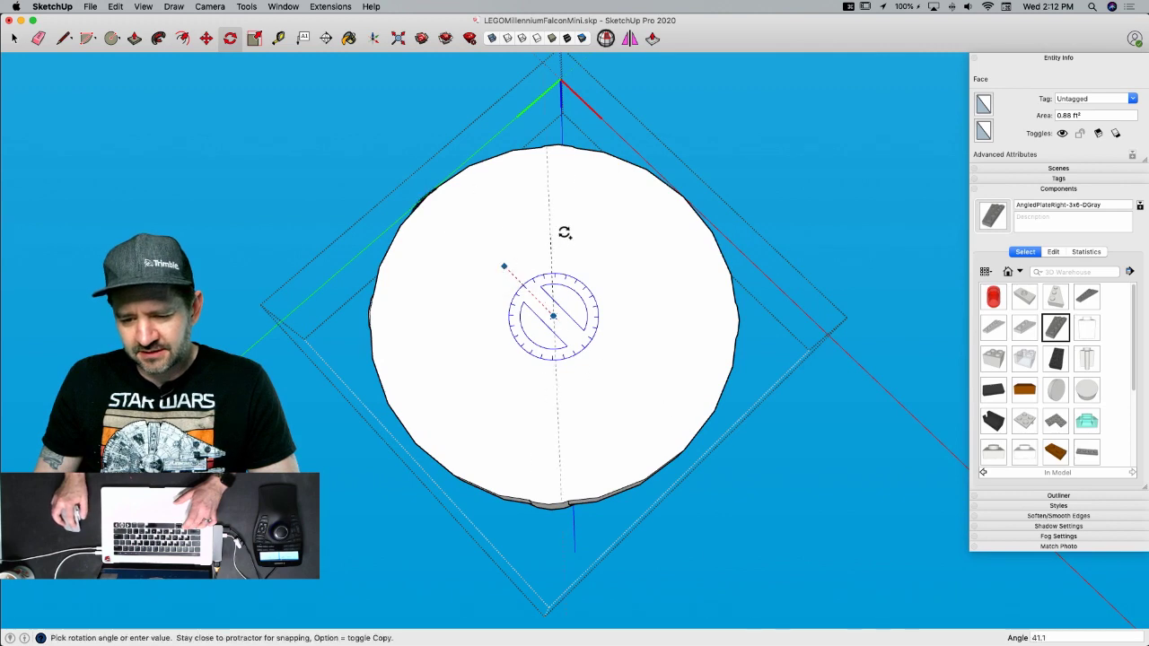
pyautogui.click(628, 251)
pyautogui.write('3x')
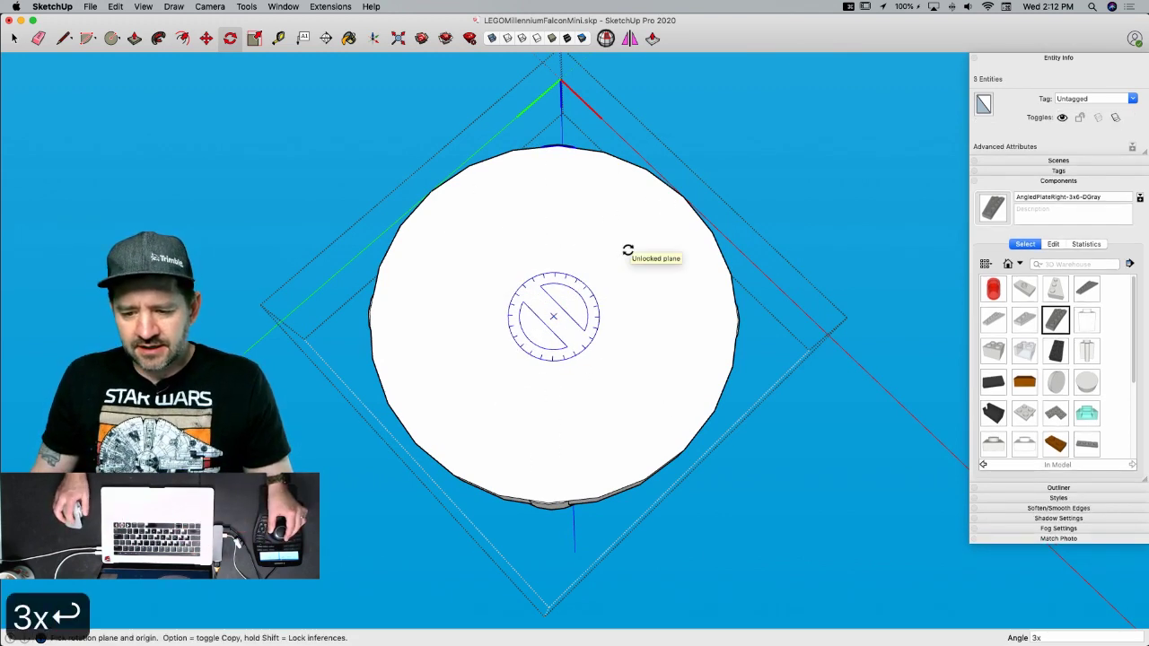
# - Push the sliver face at one stud bulge up 4.80 m to the stud's upper surface to trim the overhang
pyautogui.write('p')
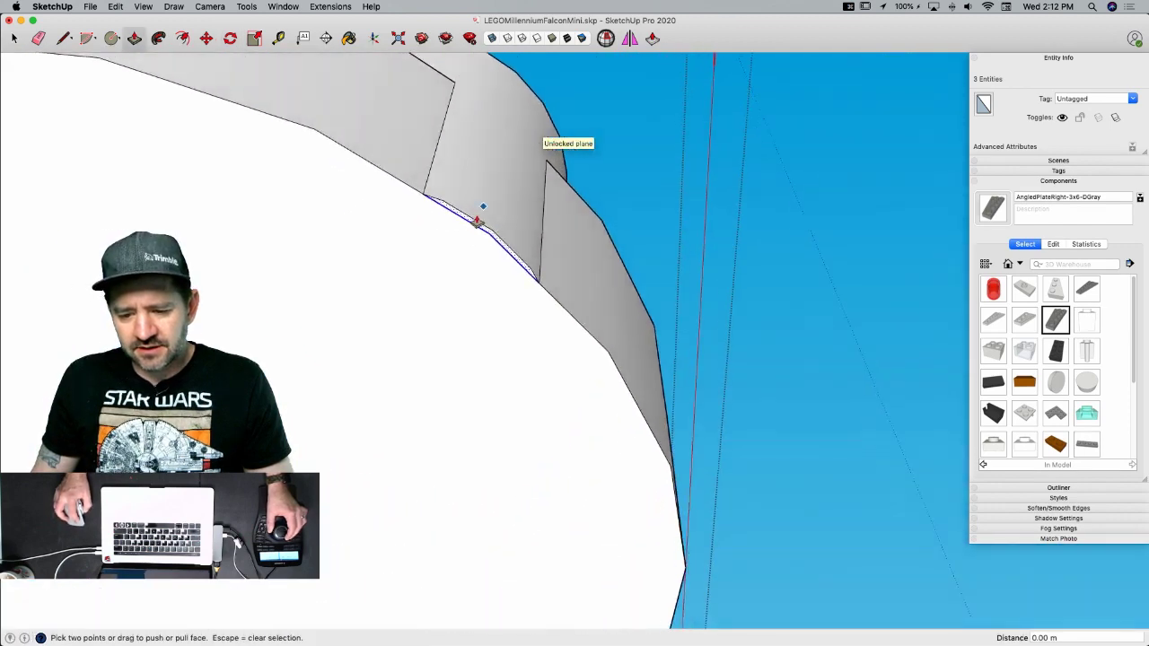
pyautogui.click(473, 244)
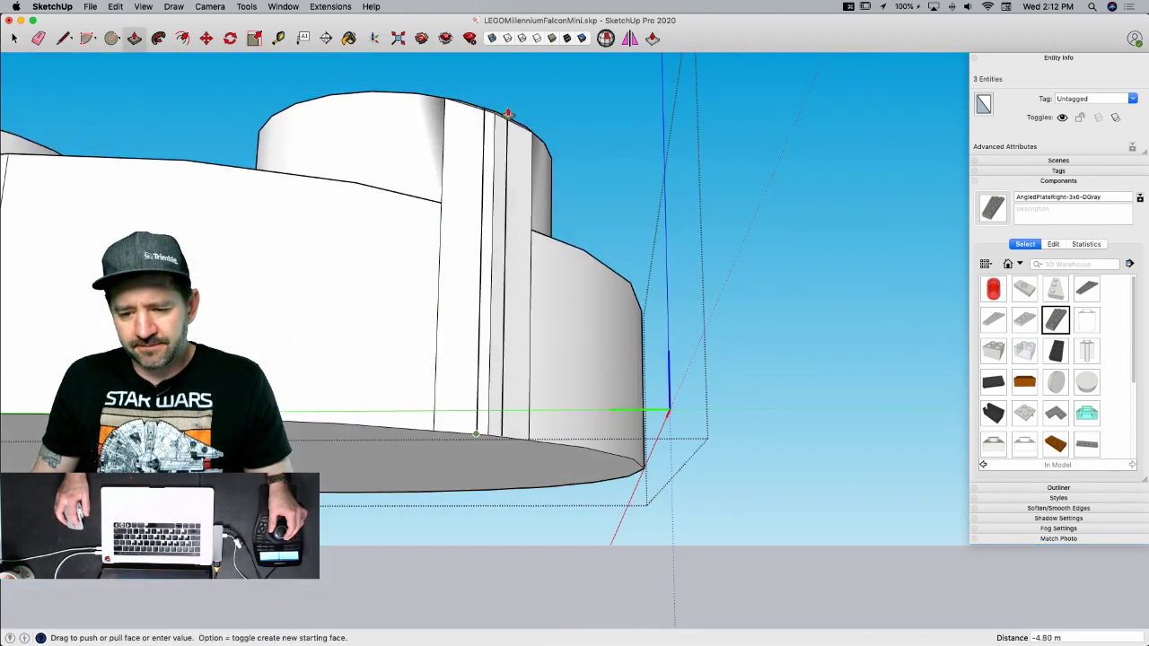
pyautogui.click(508, 114)
# - Erase a leftover vertical edge on the trimmed stud wall, try erasing another edge, and undo that last erasure
pyautogui.press('e')
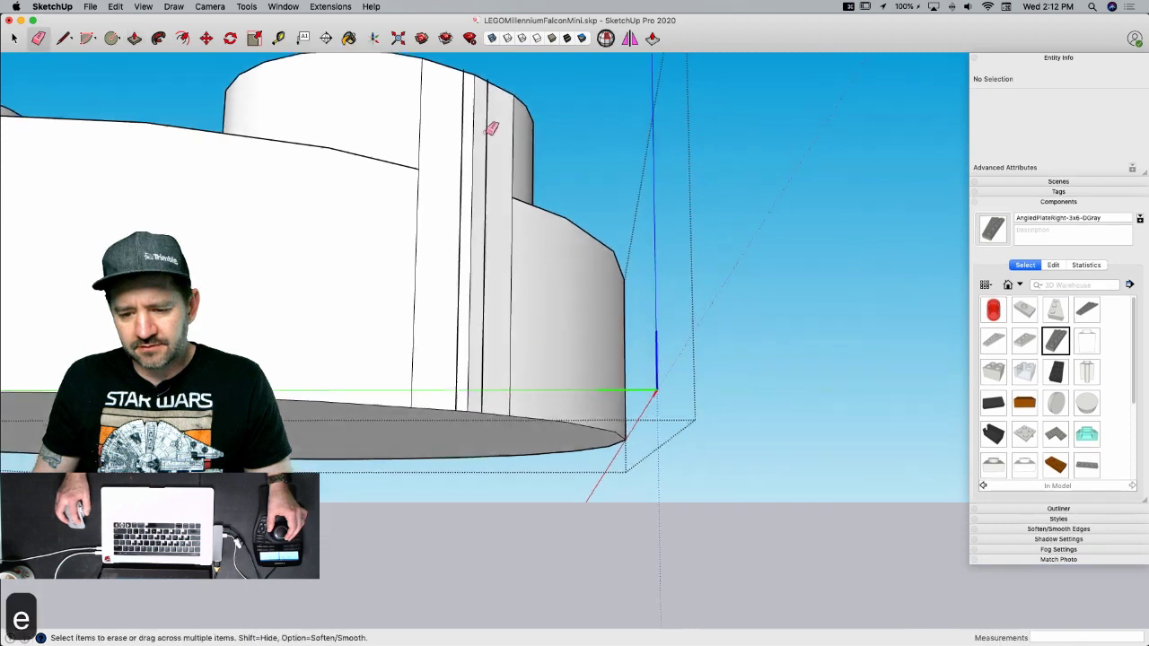
pyautogui.click(484, 138)
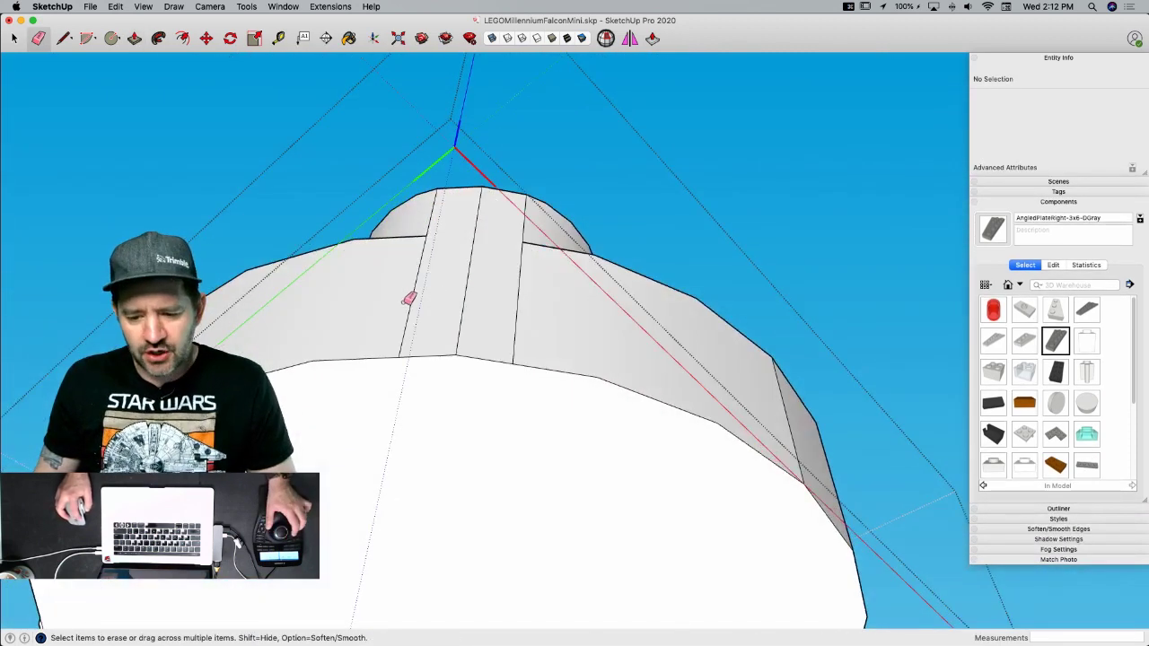
pyautogui.click(468, 310)
pyautogui.press('super+z')
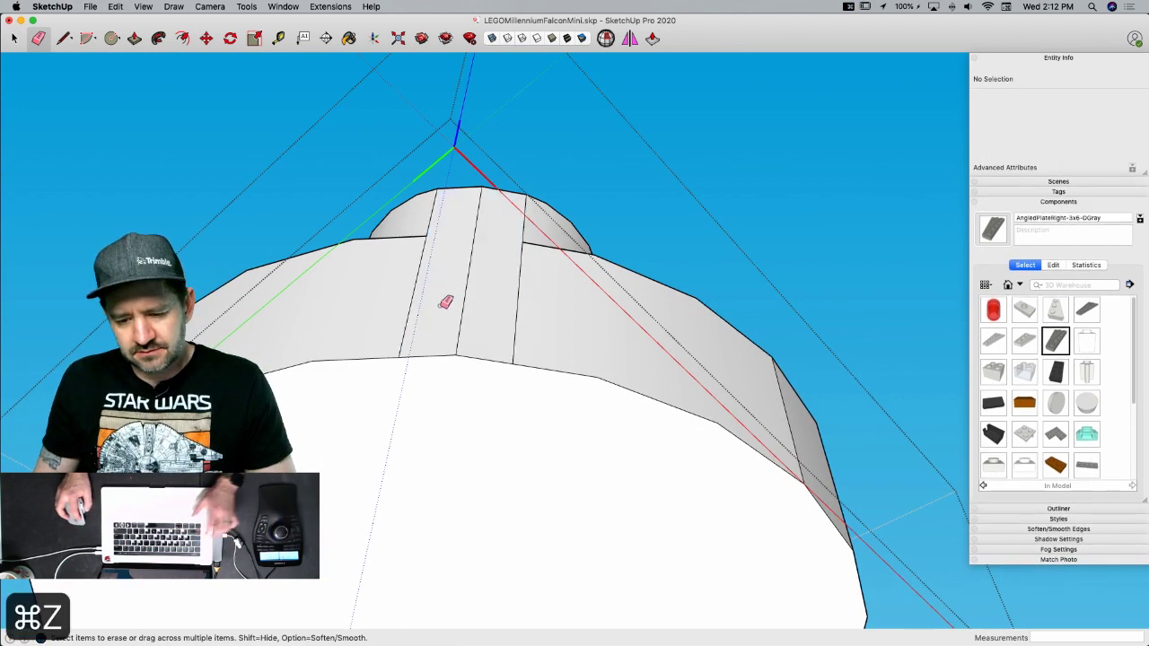
# - Erase the leftover vertical edges on the trimmed stud wall and compare the plate with step 23 of the PDF instructions
pyautogui.click(518, 308)
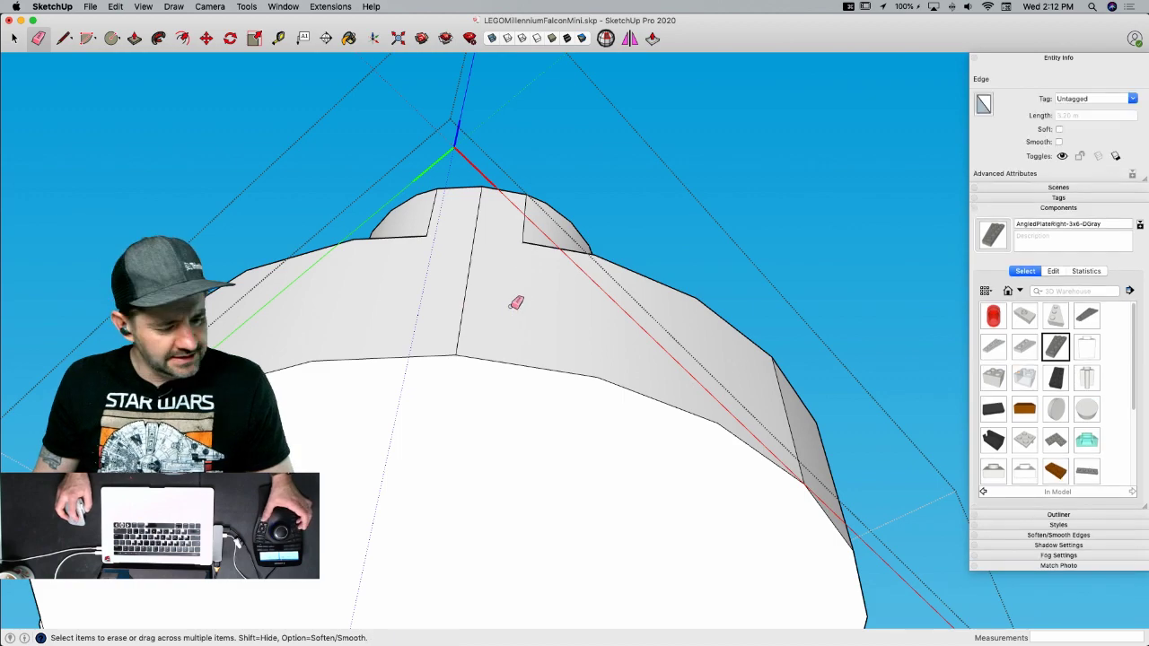
pyautogui.click(469, 286)
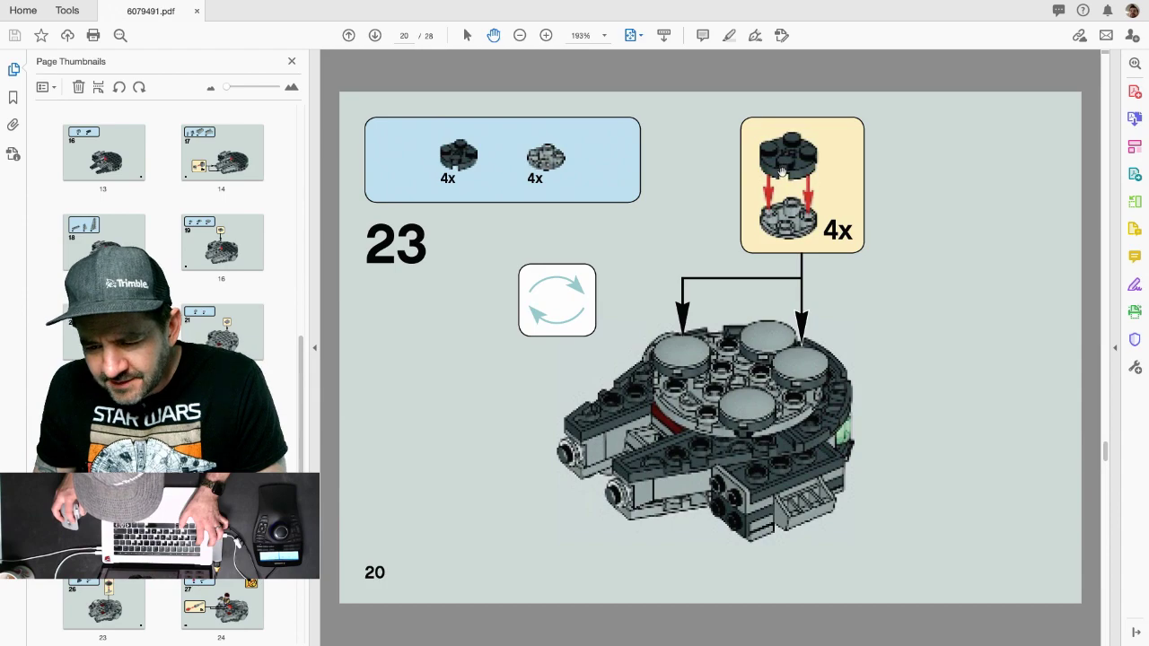
pyautogui.press('super+Tab')
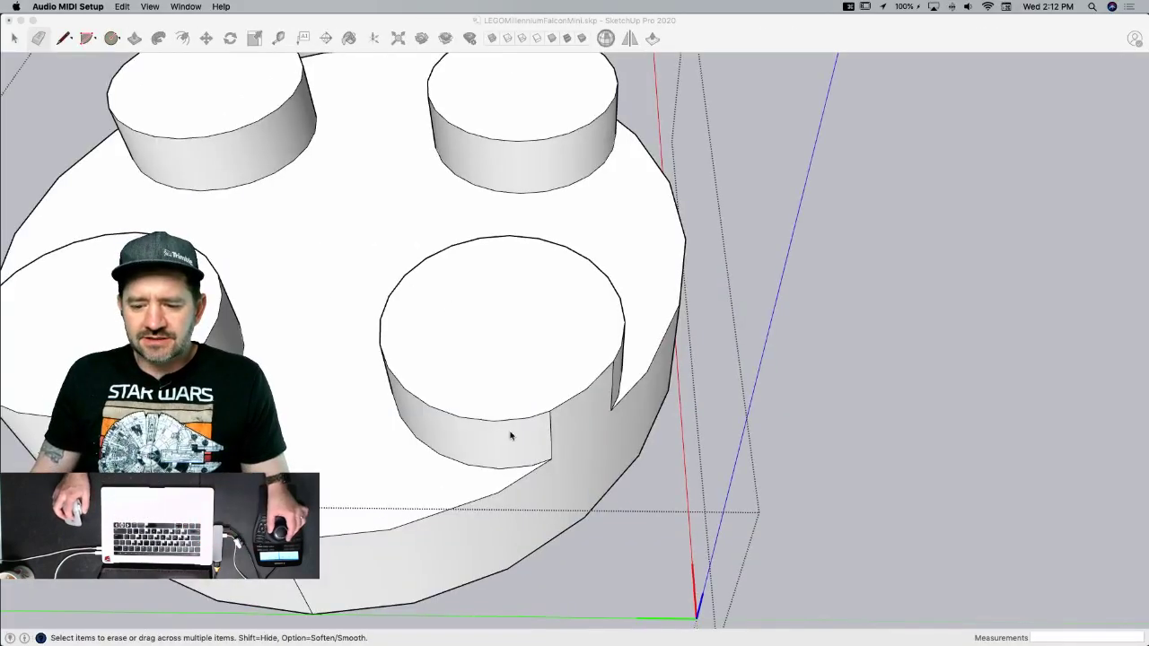
pyautogui.moveTo(509, 405); pyautogui.dragTo(320, 473, button='middle')
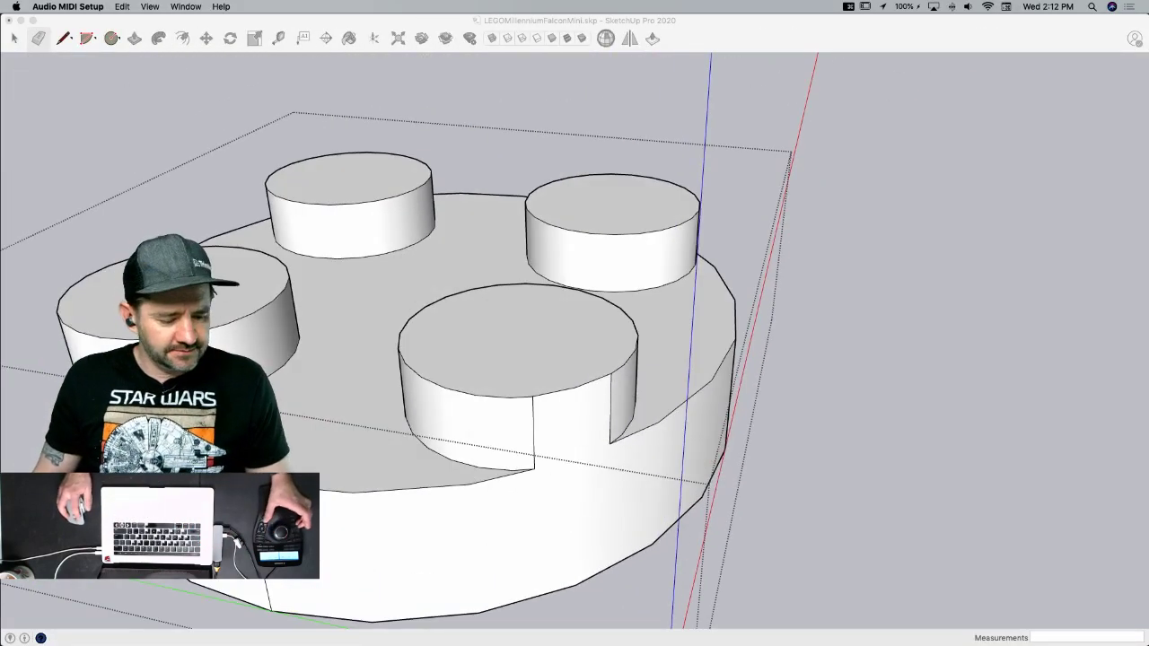
pyautogui.press('super+Tab')
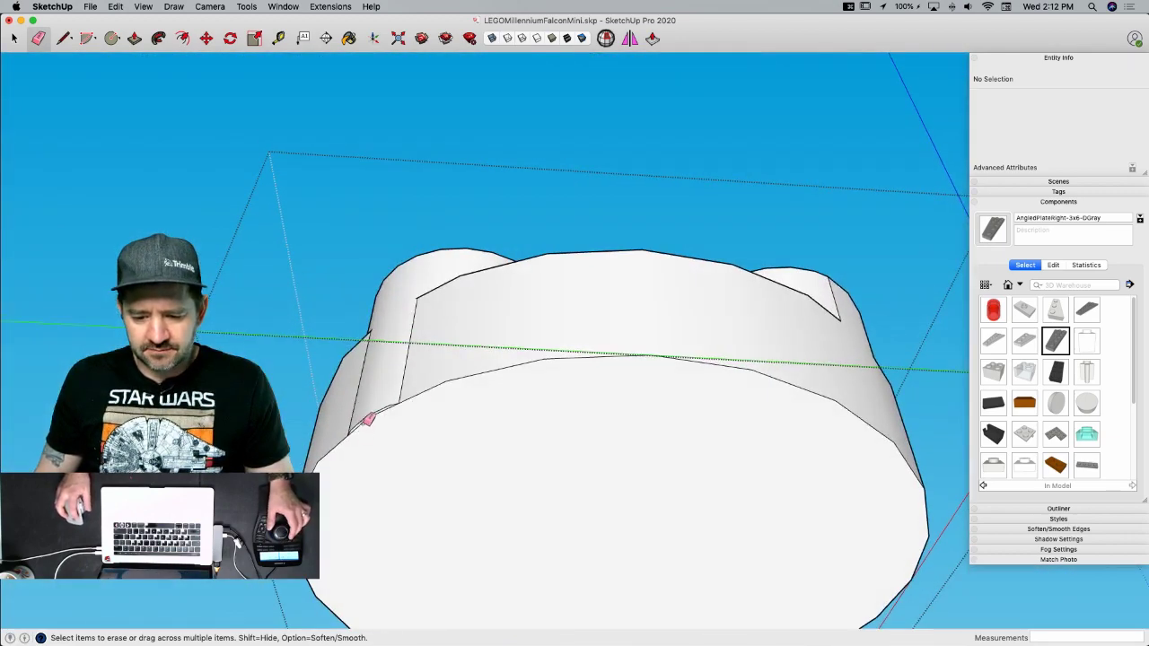
# - Push the sliver faces at the other three stud bulges up 4.80 m to trim their overhangs
pyautogui.press('p')
pyautogui.moveTo(368, 419); pyautogui.dragTo(320, 393, button='middle')
pyautogui.doubleClick(270, 371)
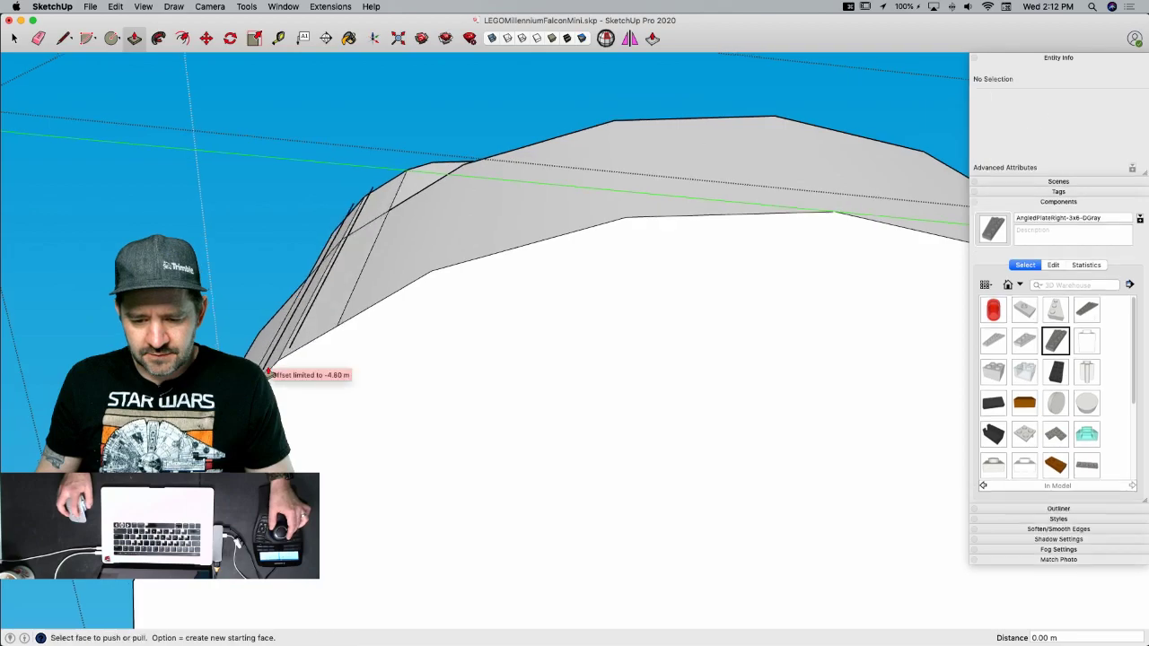
pyautogui.scroll(10, 385, 257)
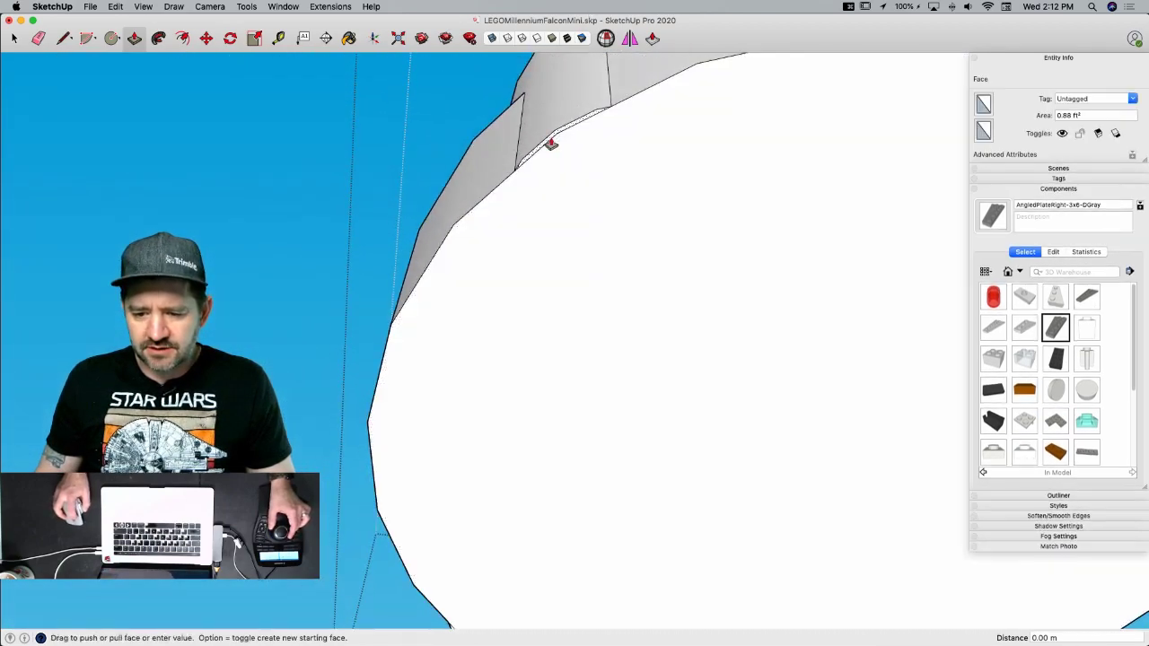
pyautogui.doubleClick(552, 143)
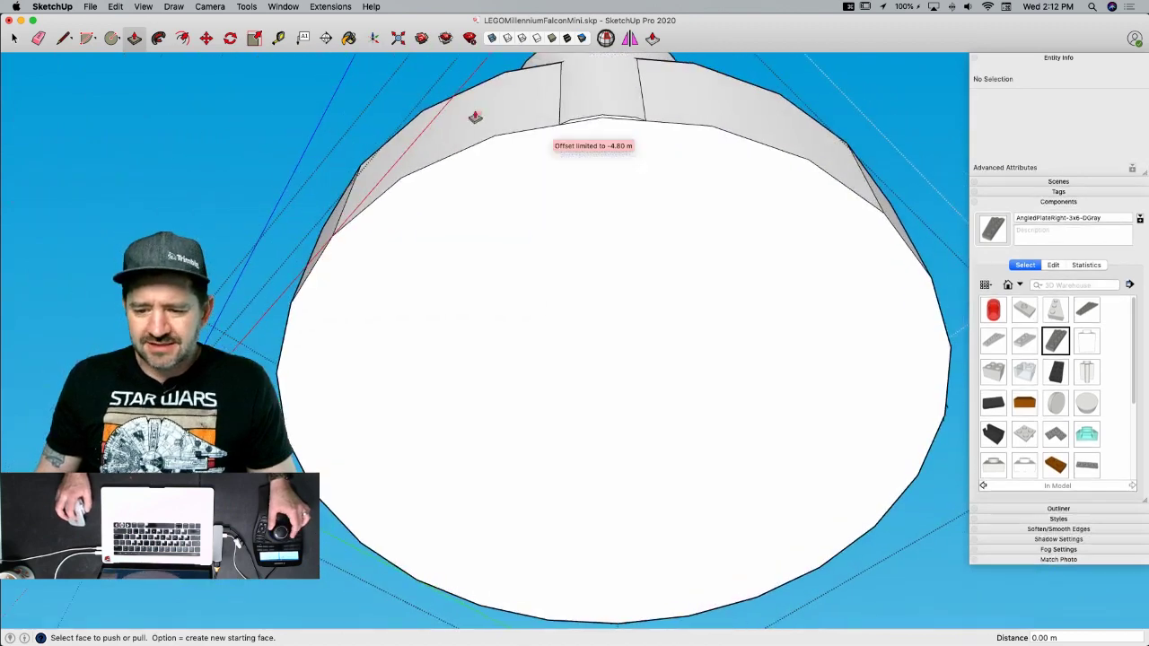
pyautogui.doubleClick(617, 133)
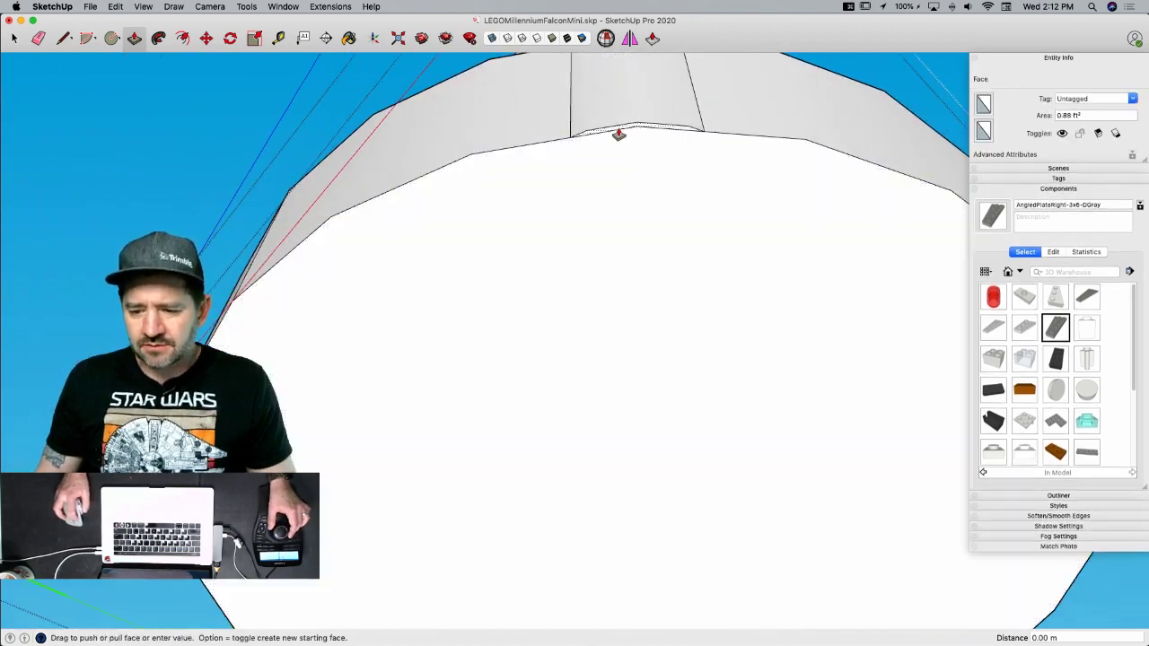
# - Erase the leftover vertical edges on the outer walls below the newly trimmed studs
pyautogui.press('e')
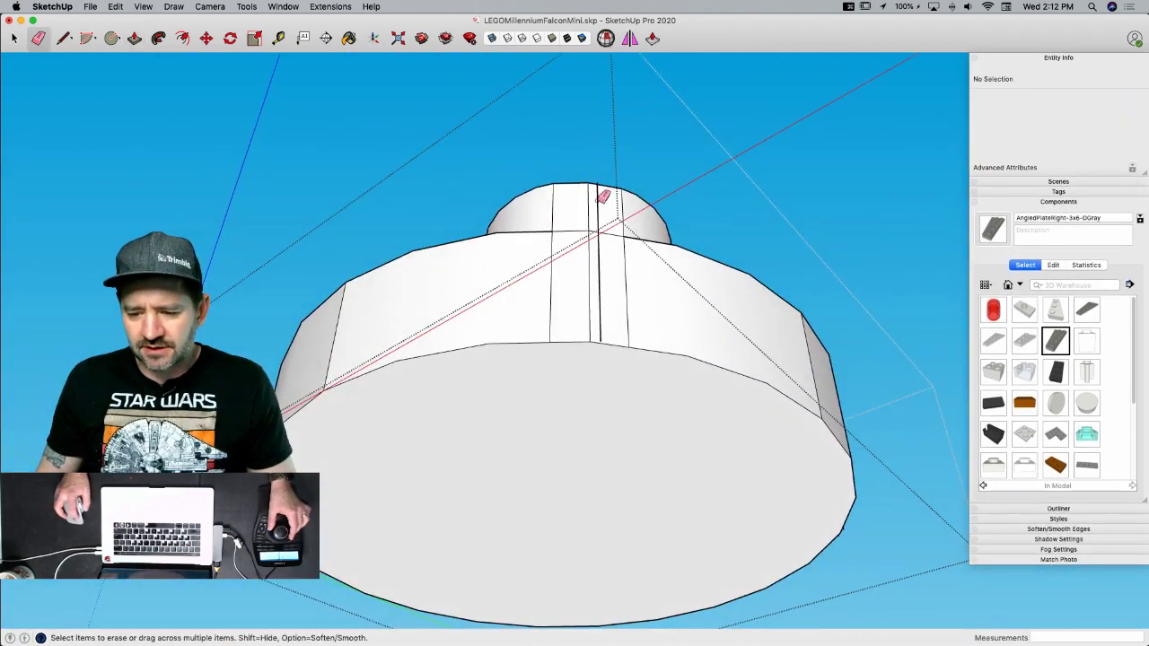
pyautogui.moveTo(603, 203)
pyautogui.mouseDown(button='middle')
pyautogui.moveTo(562, 251)
pyautogui.moveTo(545, 236)
pyautogui.mouseUp(button='middle')
pyautogui.moveTo(531, 263); pyautogui.dragTo(622, 275)
pyautogui.moveTo(622, 275); pyautogui.dragTo(608, 199, button='middle')
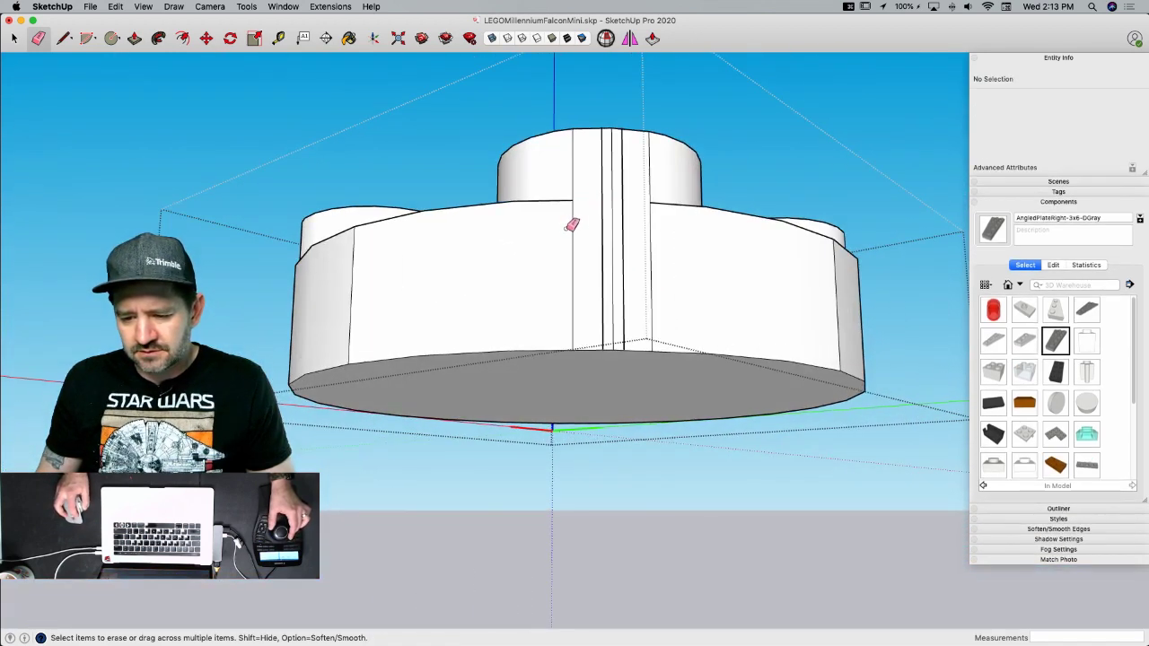
pyautogui.click(575, 226)
pyautogui.click(602, 229)
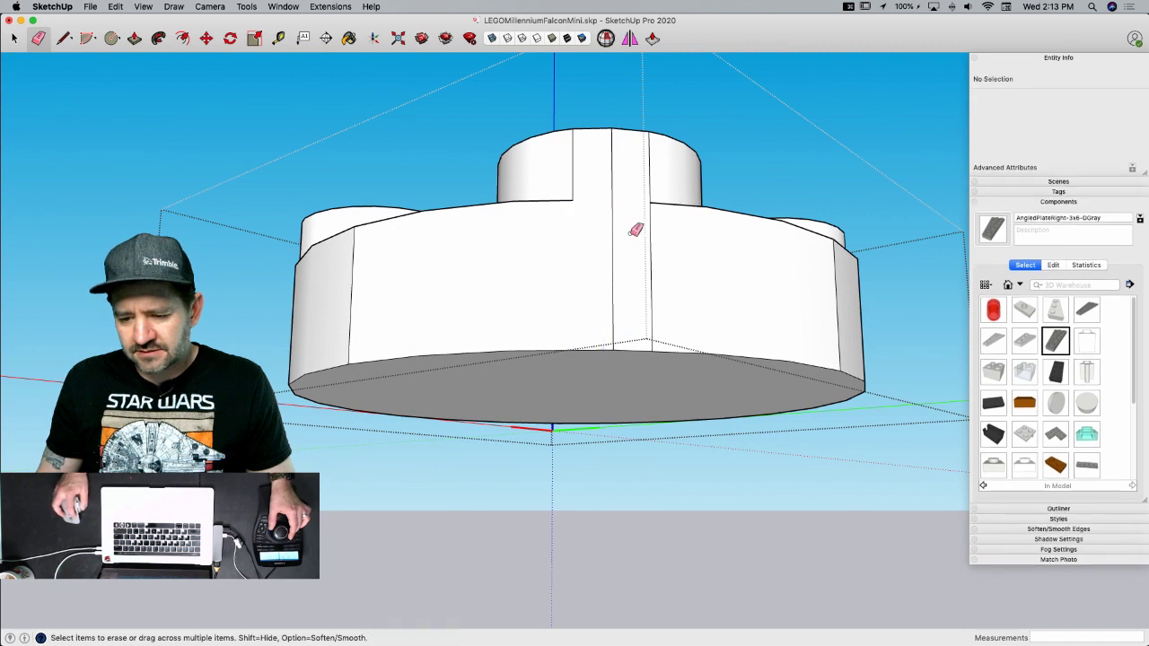
pyautogui.moveTo(664, 270)
pyautogui.mouseDown()
pyautogui.moveTo(687, 261)
pyautogui.moveTo(697, 225)
pyautogui.moveTo(744, 251)
pyautogui.moveTo(729, 251)
pyautogui.mouseUp()
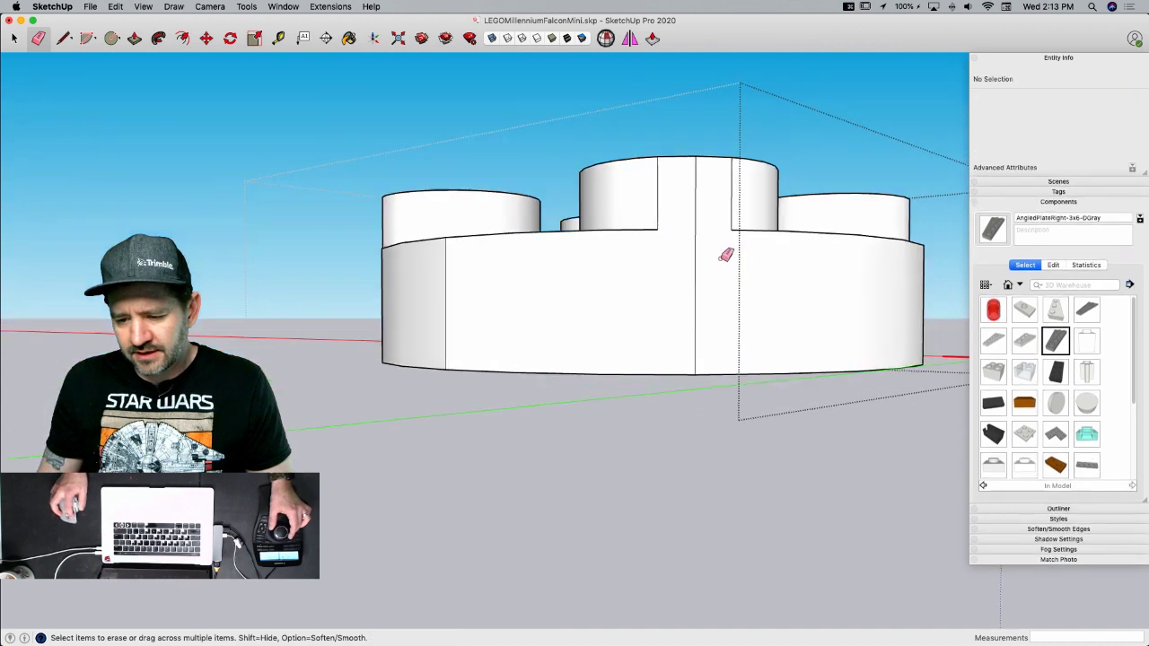
# - Soften the coplanar edges across all of the round plate's geometry and close the component
pyautogui.press('space')
pyautogui.press('super+a')
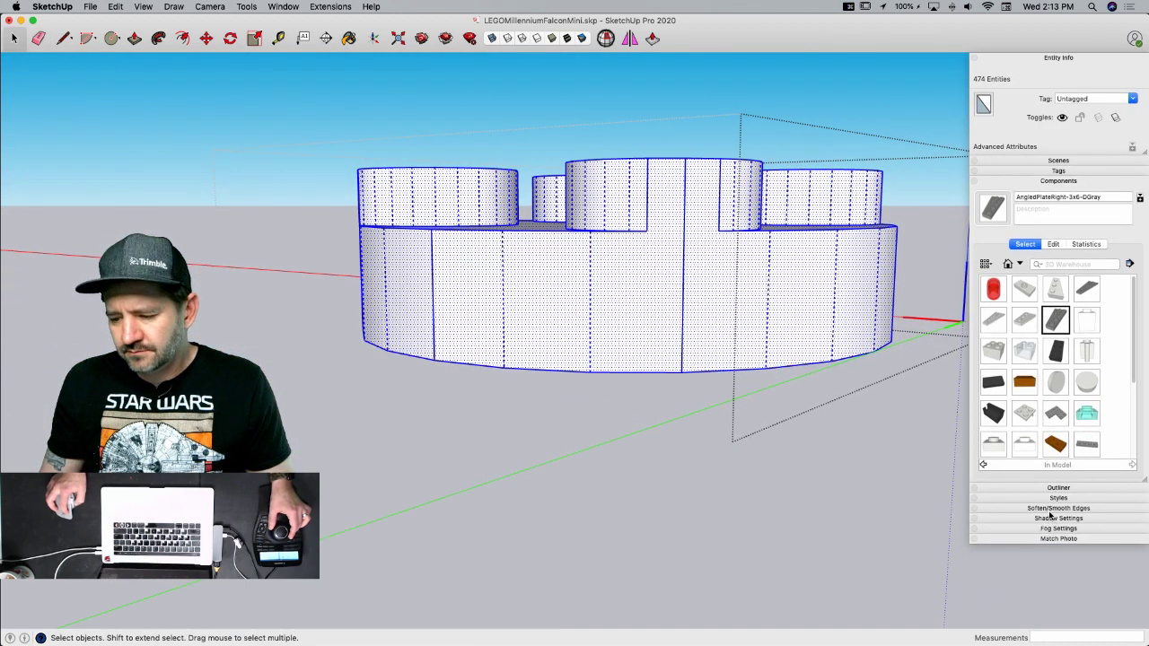
pyautogui.click(1050, 509)
pyautogui.click(985, 566)
pyautogui.click(816, 449)
pyautogui.press('space')
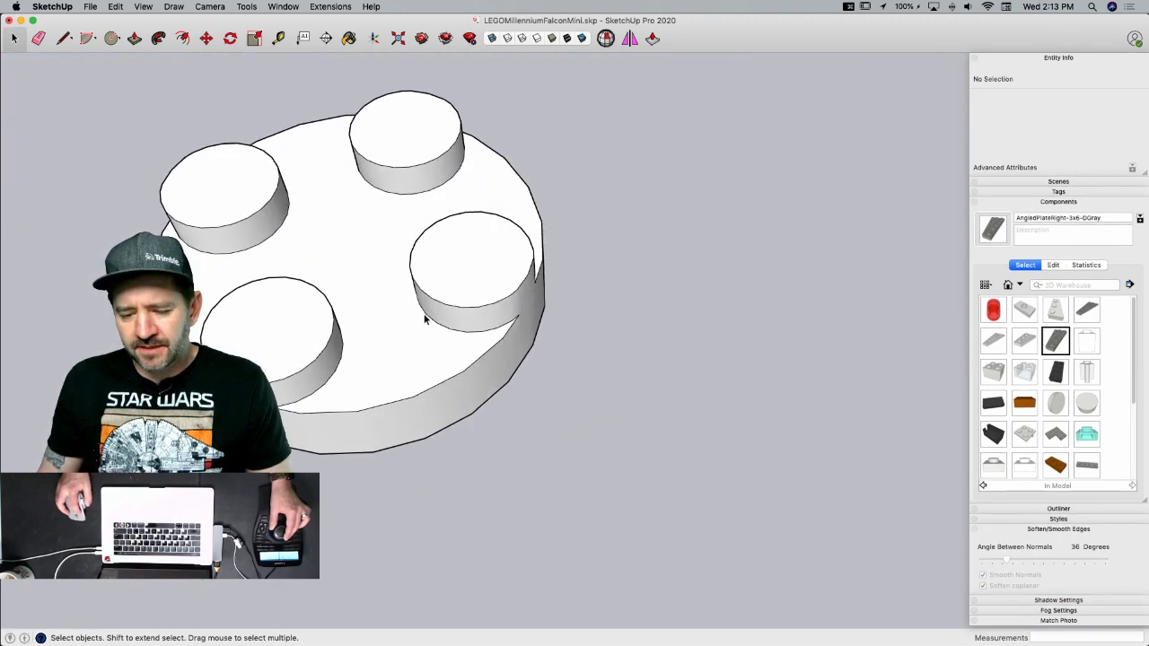
# - Paint all geometry inside the round 2x2 plate component with the model's medium gray
pyautogui.click(423, 315)
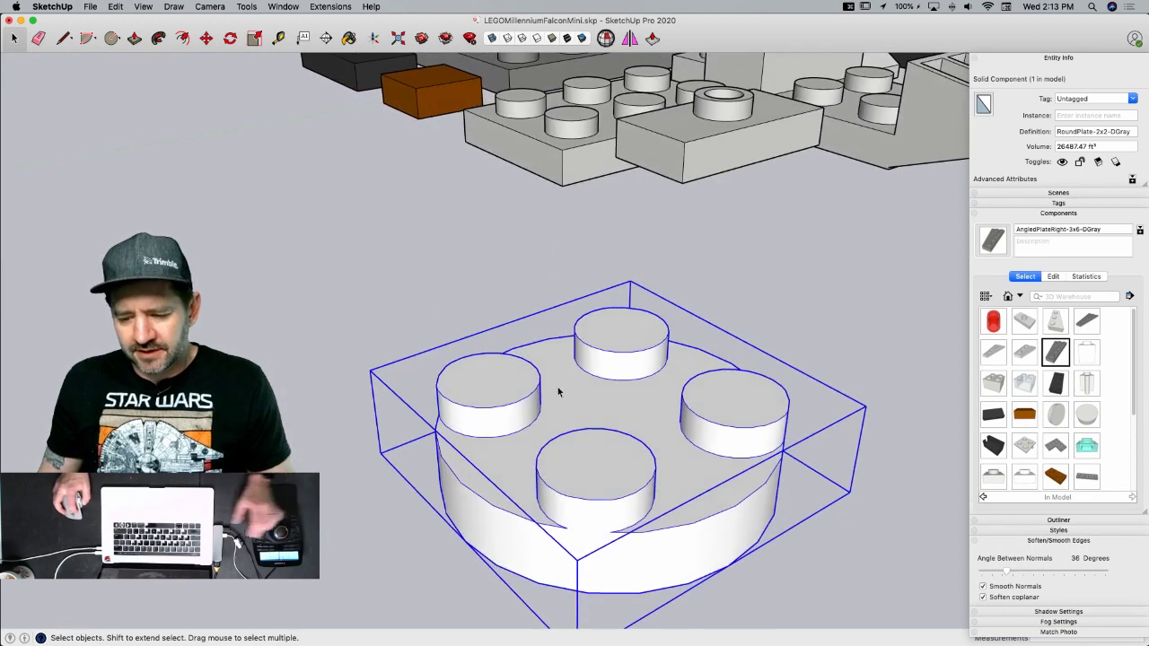
pyautogui.tripleClick(557, 386)
pyautogui.press('b')
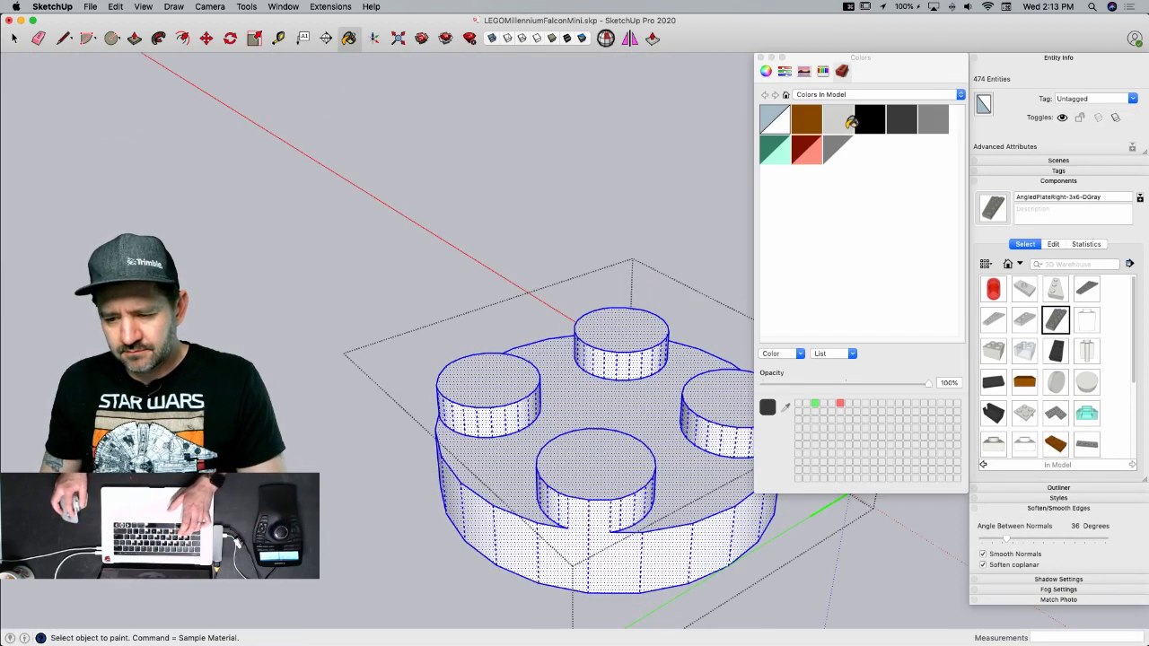
pyautogui.click(666, 400)
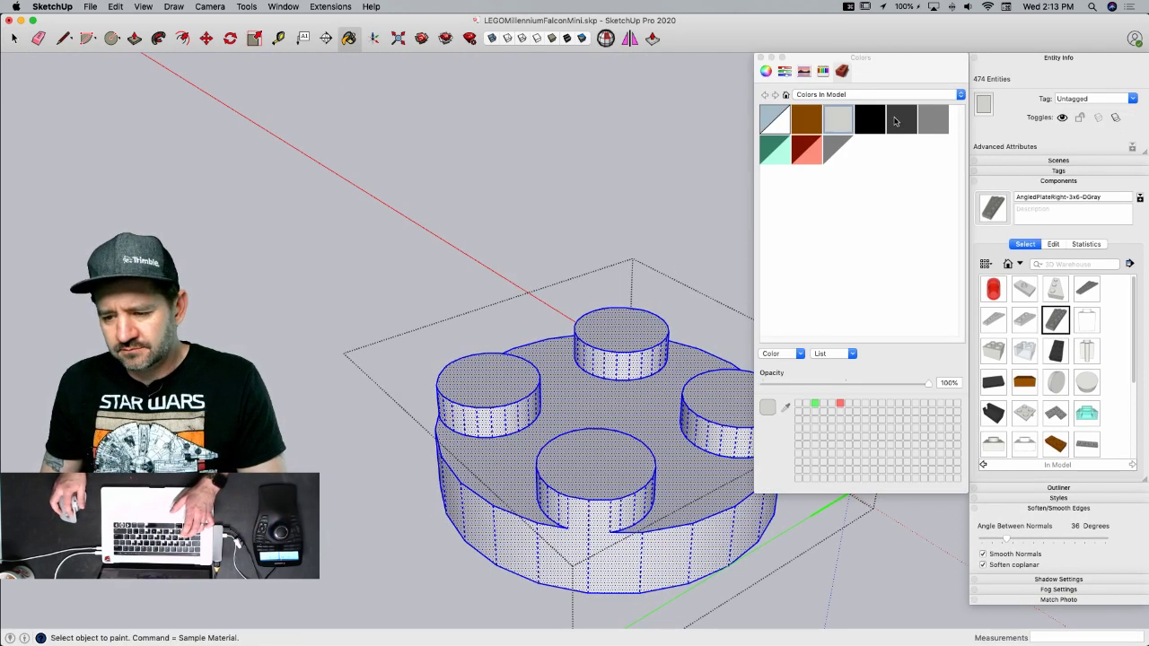
pyautogui.press('space')
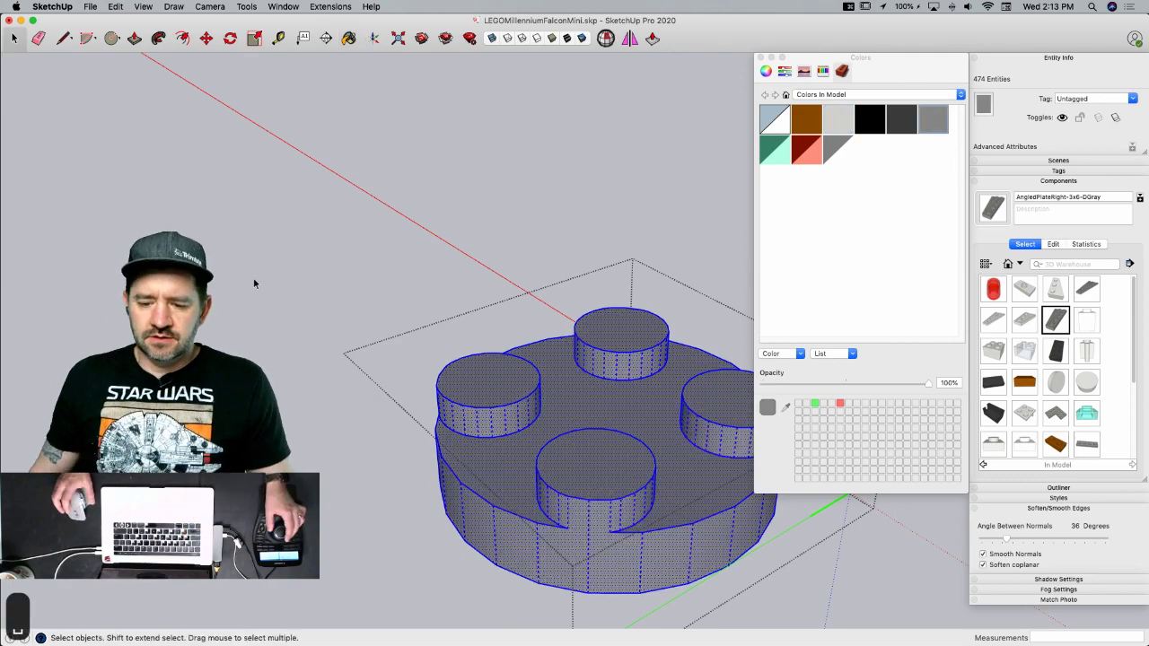
pyautogui.click(254, 279)
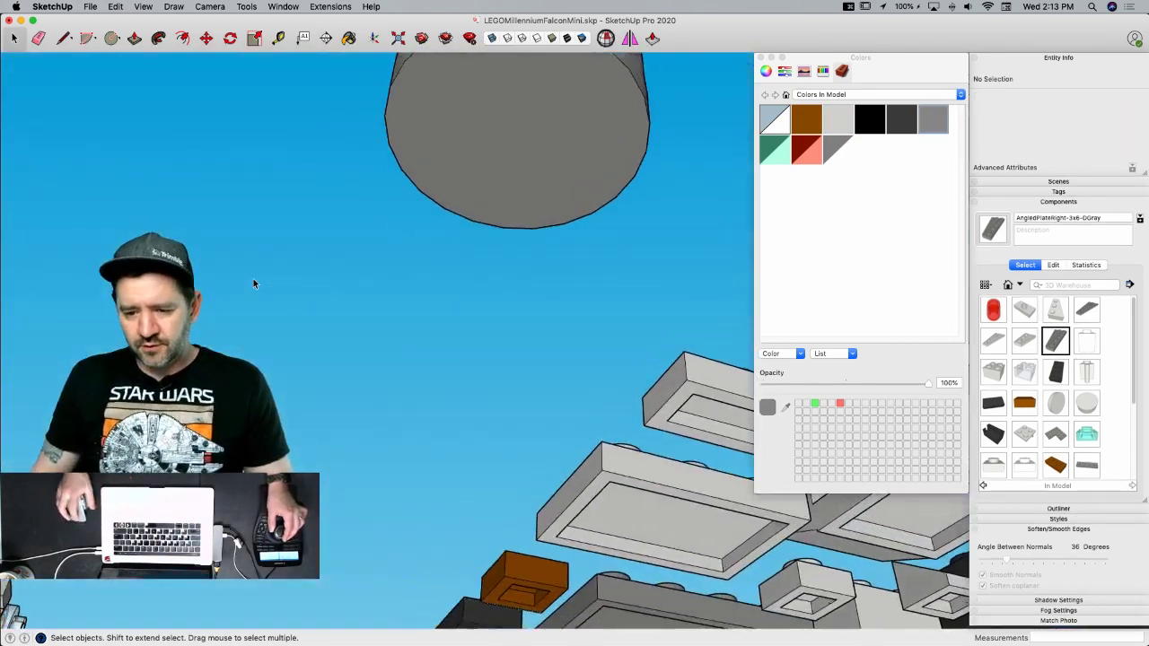
# - Offset the outline of the plate's underside 1.6 m inward
pyautogui.press('f')
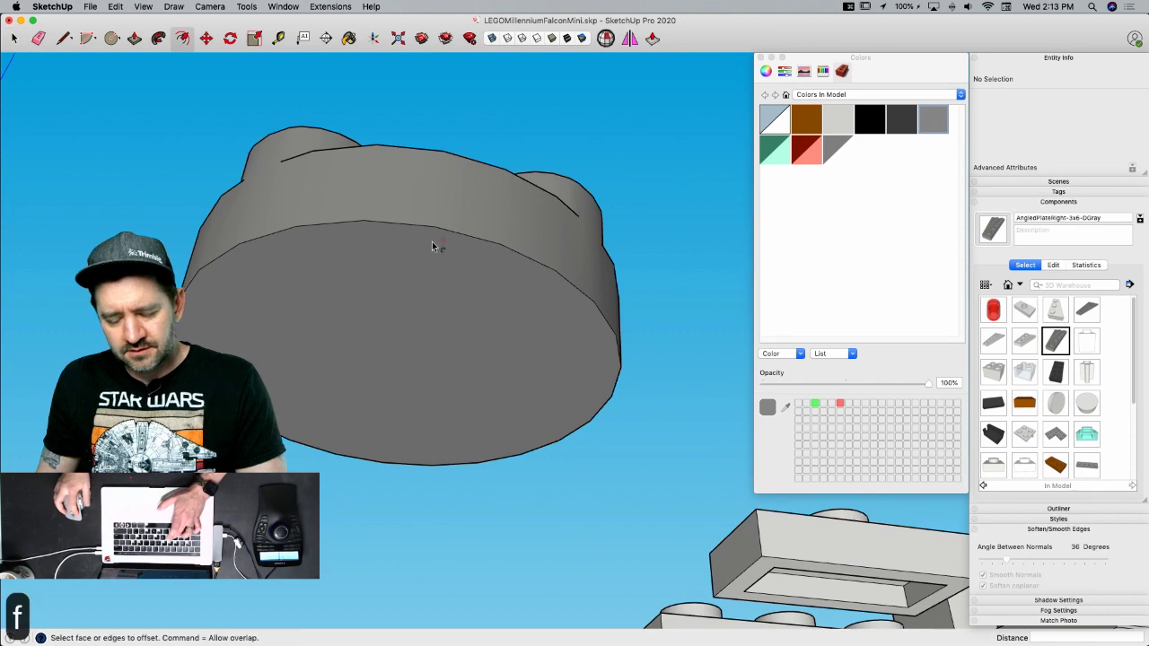
pyautogui.press('space')
pyautogui.doubleClick(417, 244)
pyautogui.press('f')
pyautogui.click(407, 237)
pyautogui.click(399, 249)
pyautogui.write('1.6')
pyautogui.press('Return')
# - Push the inner circular face of the underside 1.6 m into the plate to hollow it
pyautogui.press('p')
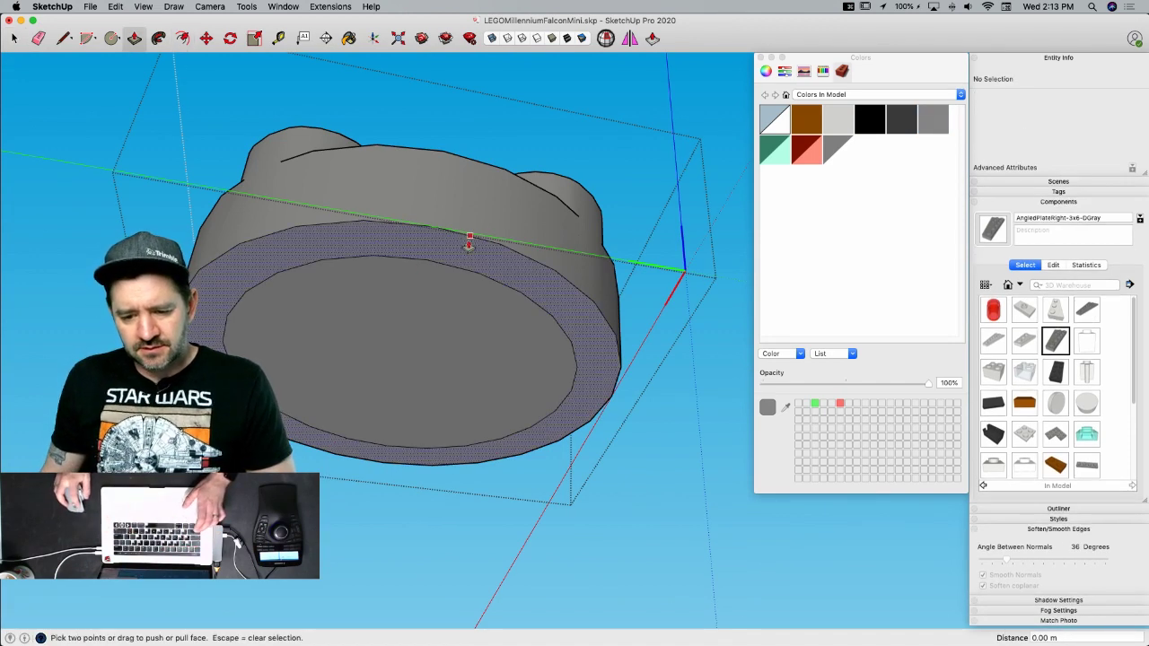
pyautogui.press('Escape')
pyautogui.click(403, 333)
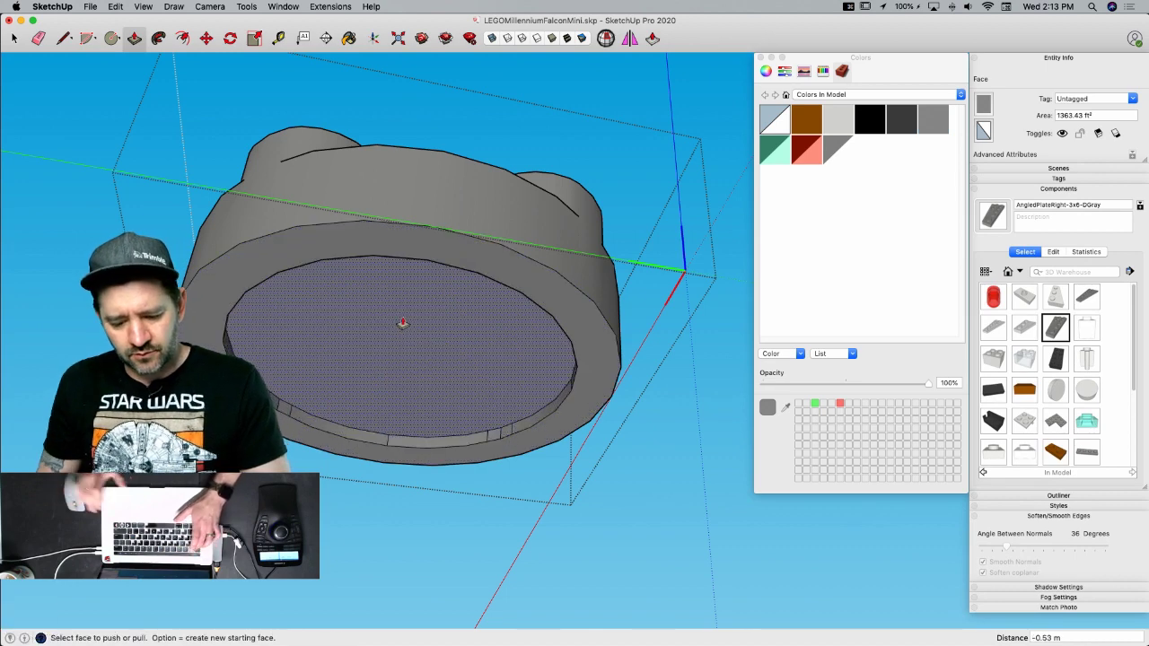
pyautogui.click(402, 324)
pyautogui.write('1.6')
pyautogui.press('Return')
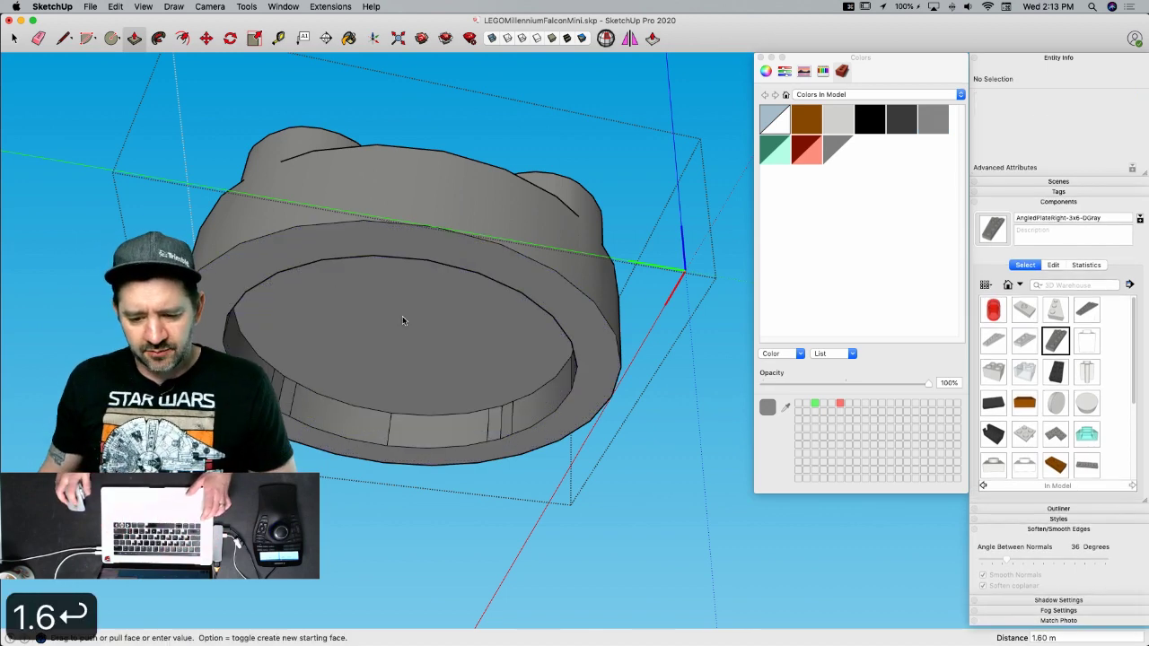
# - Soften the coplanar edges of the hollowed plate, including the recess wall, and close the component
pyautogui.press('space')
pyautogui.tripleClick(384, 441)
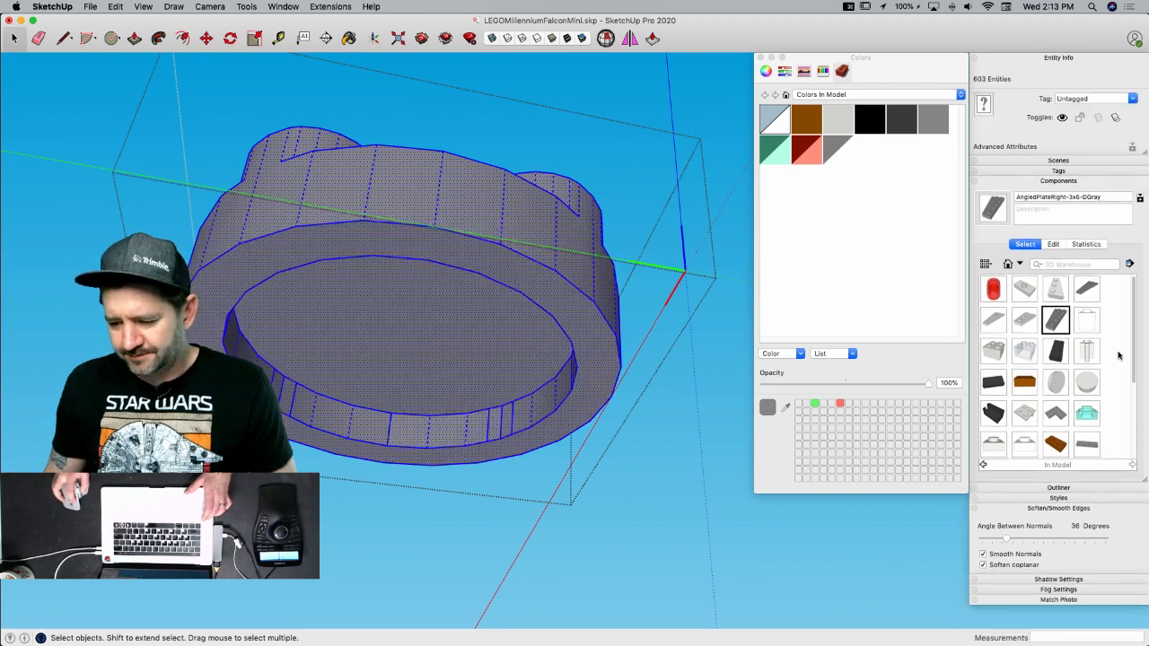
pyautogui.click(984, 565)
pyautogui.click(588, 540)
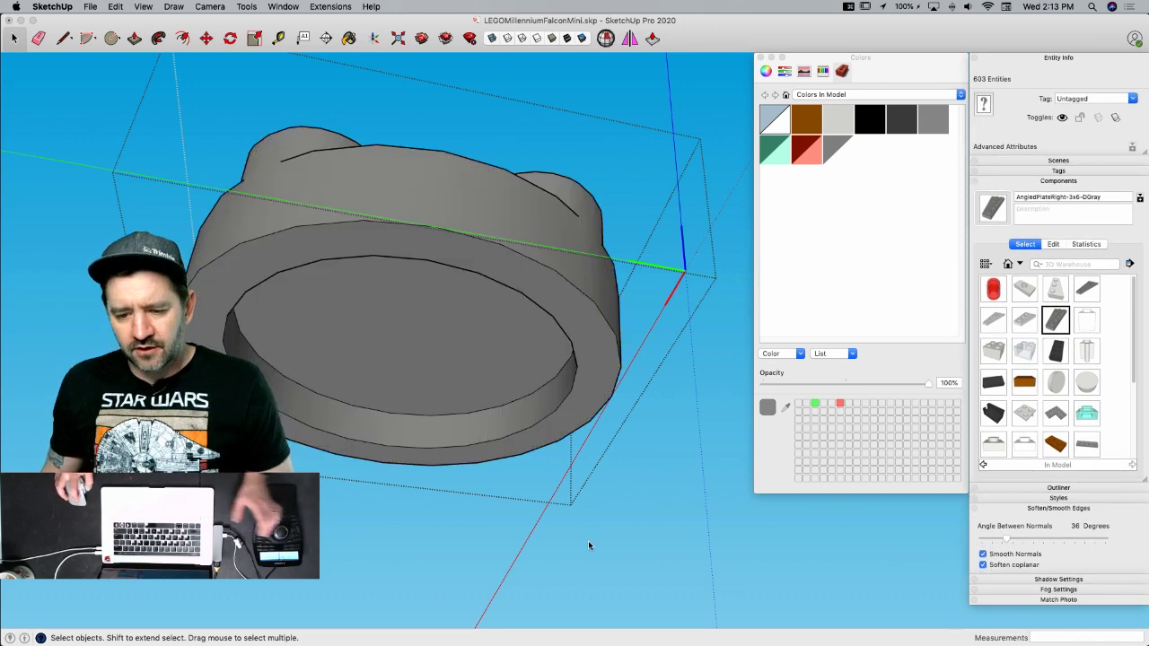
pyautogui.click(579, 538)
pyautogui.press('space')
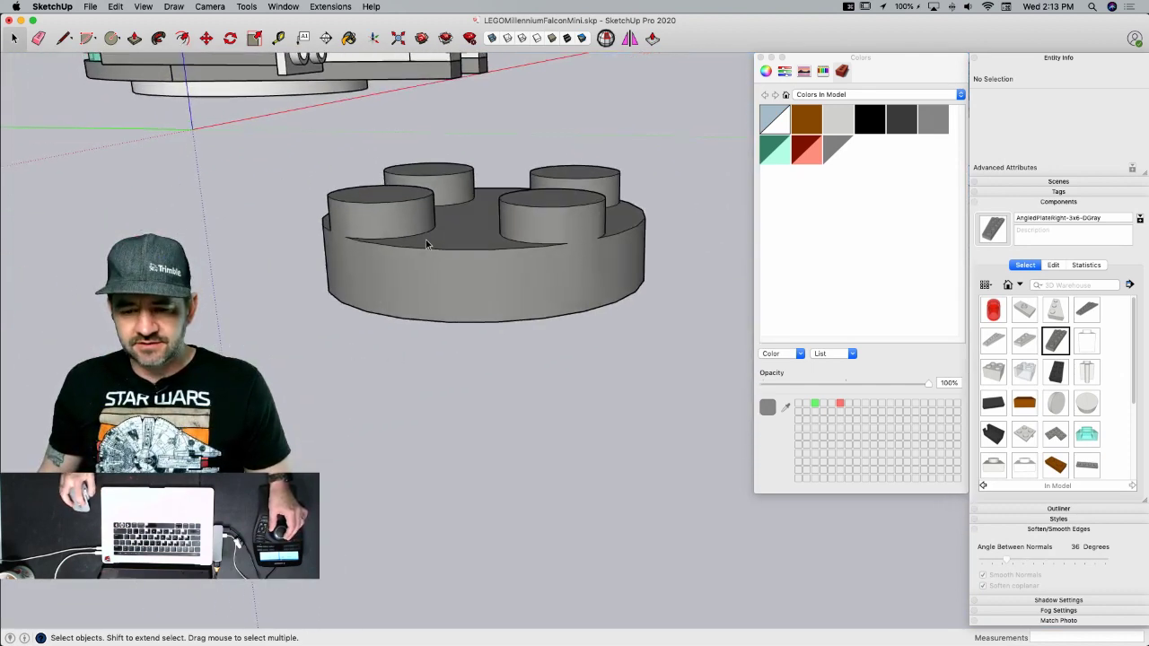
# - Copy the round plate 3.20 m straight down so the copy sits directly beneath the original
pyautogui.click(427, 246)
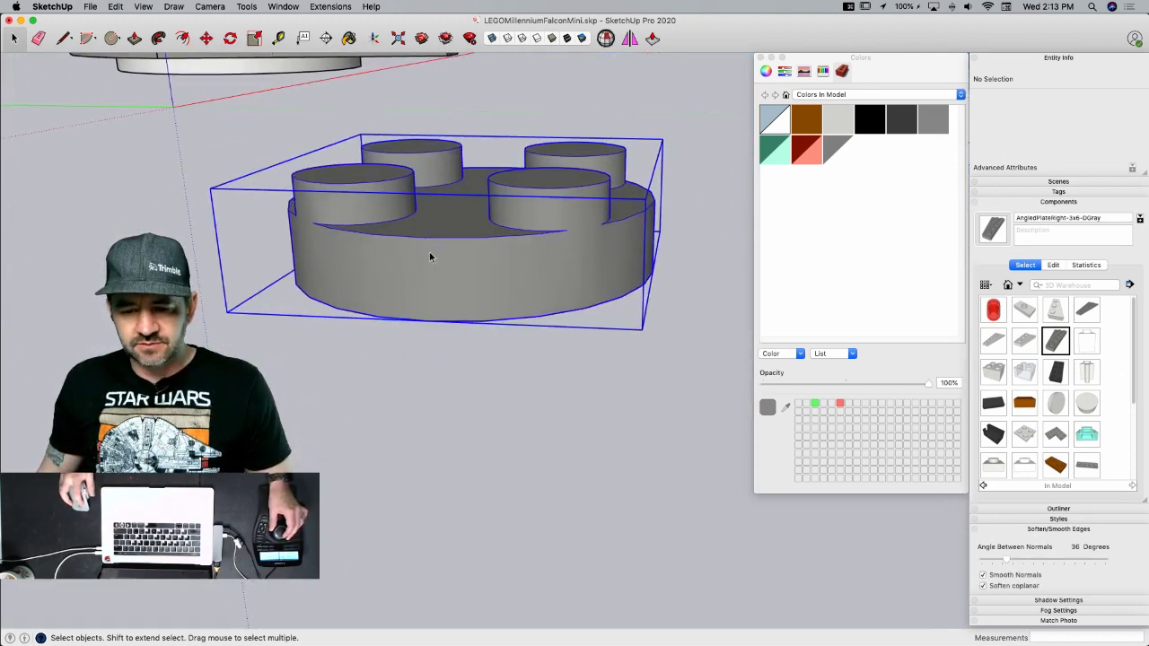
pyautogui.press('m')
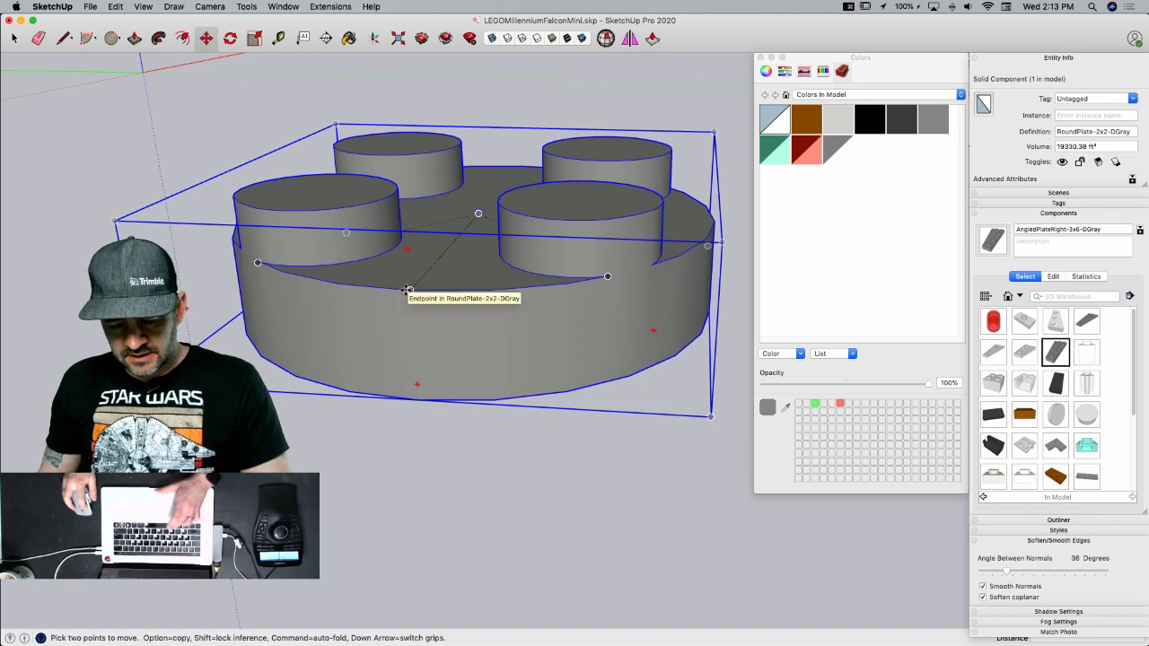
pyautogui.click(405, 289)
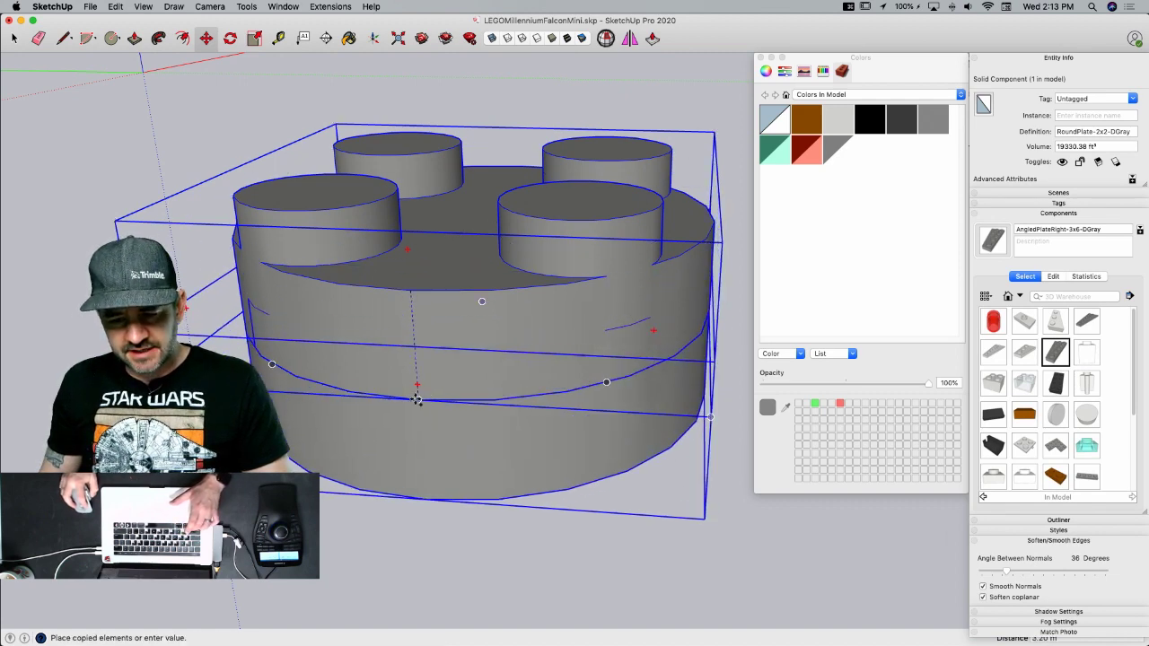
# - Make the lower copy of the round plate unique and rename its definition RoundDome-2x2-LGray
pyautogui.rightClick(431, 444)
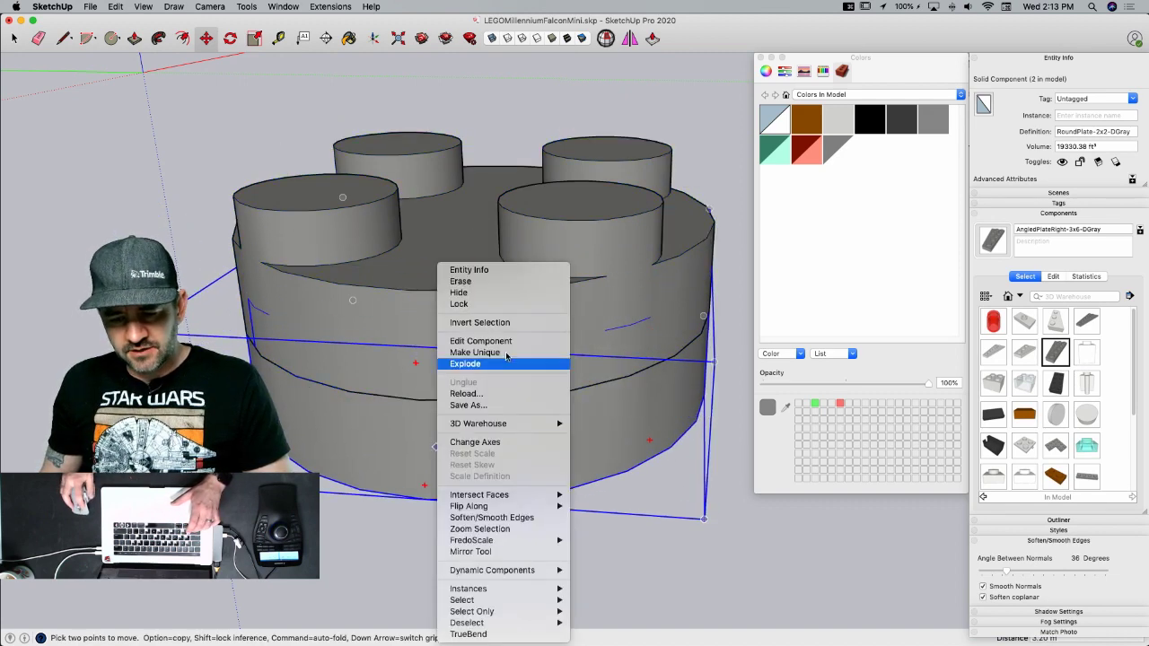
pyautogui.click(509, 357)
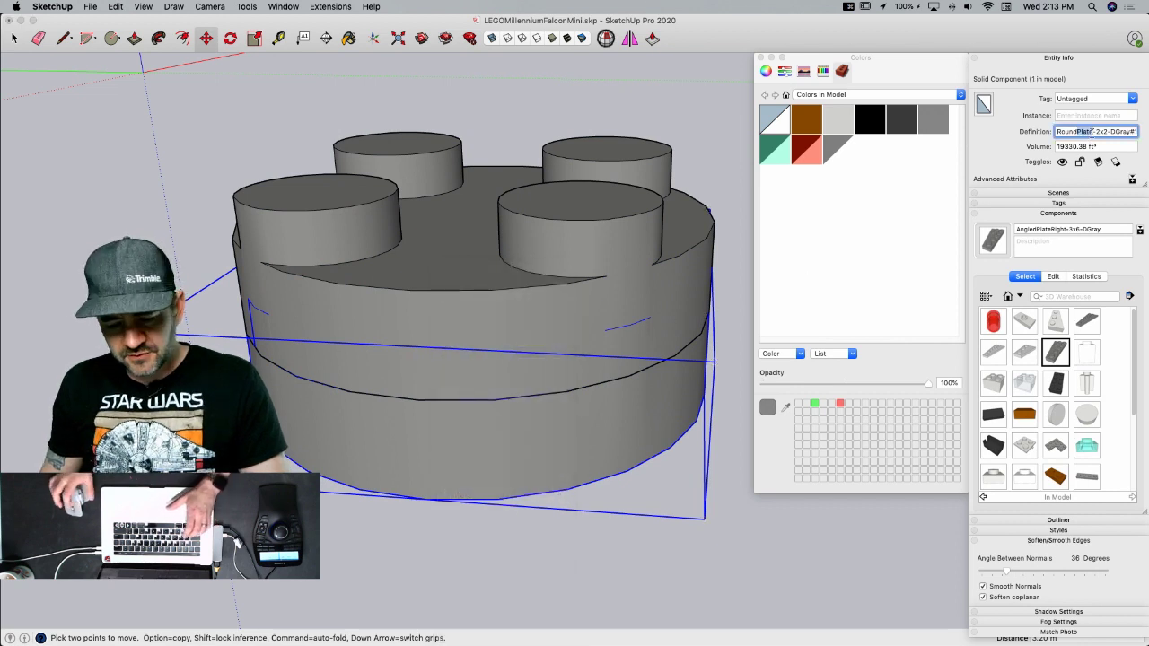
pyautogui.write('Dom')
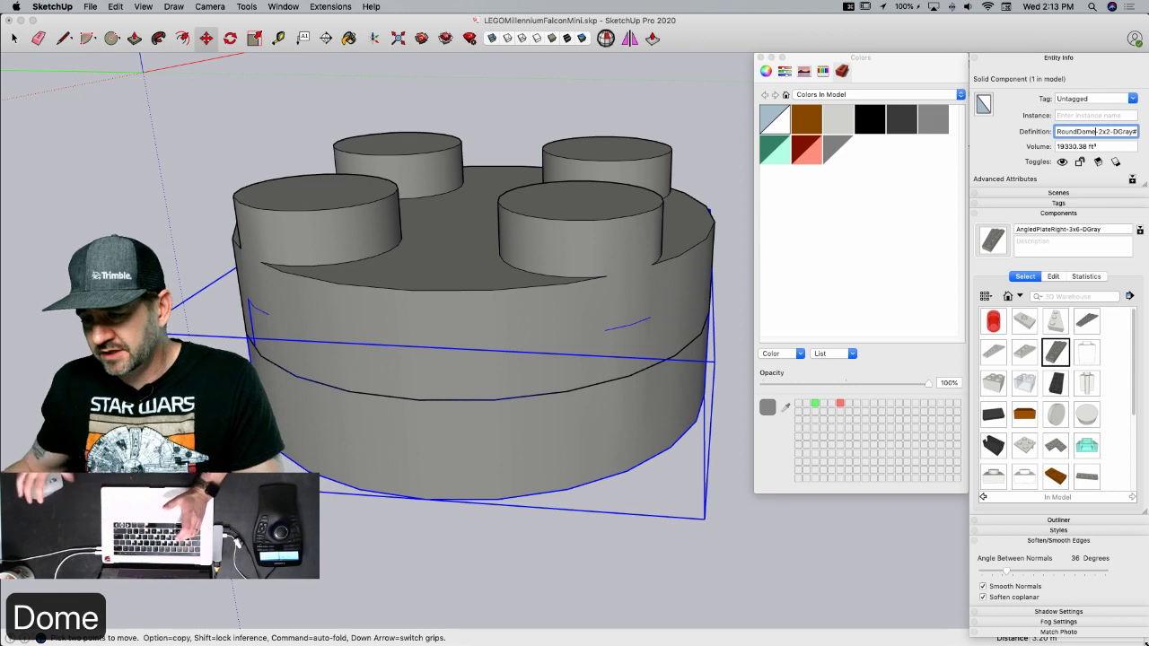
pyautogui.moveTo(762, 20); pyautogui.dragTo(898, 5)
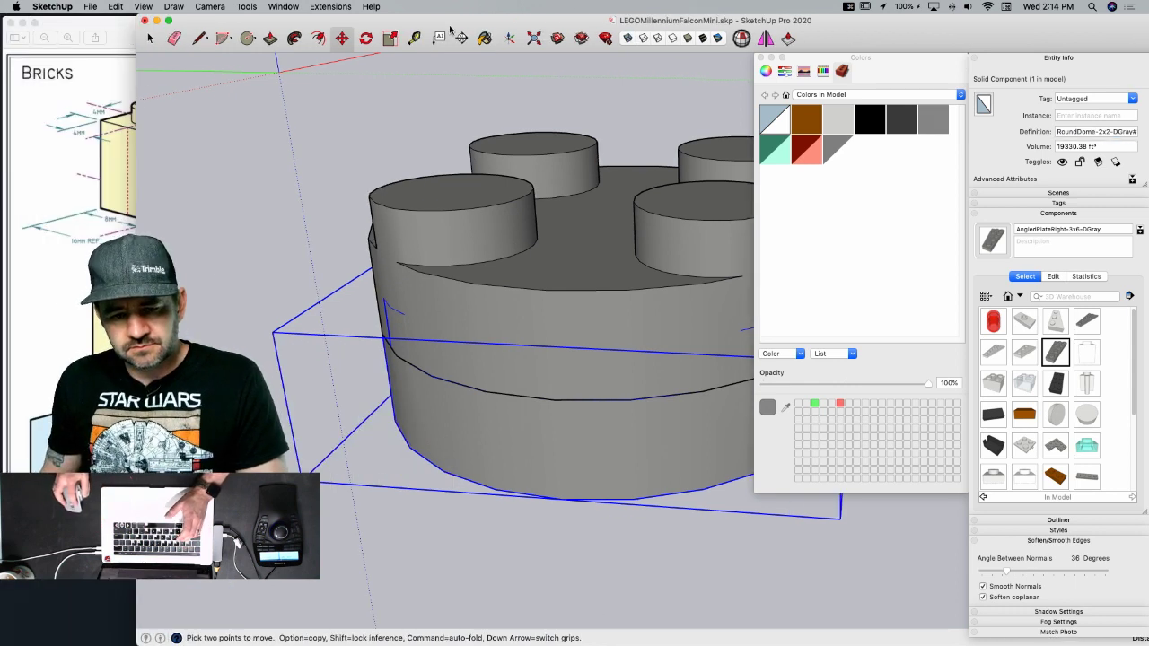
pyautogui.doubleClick(451, 26)
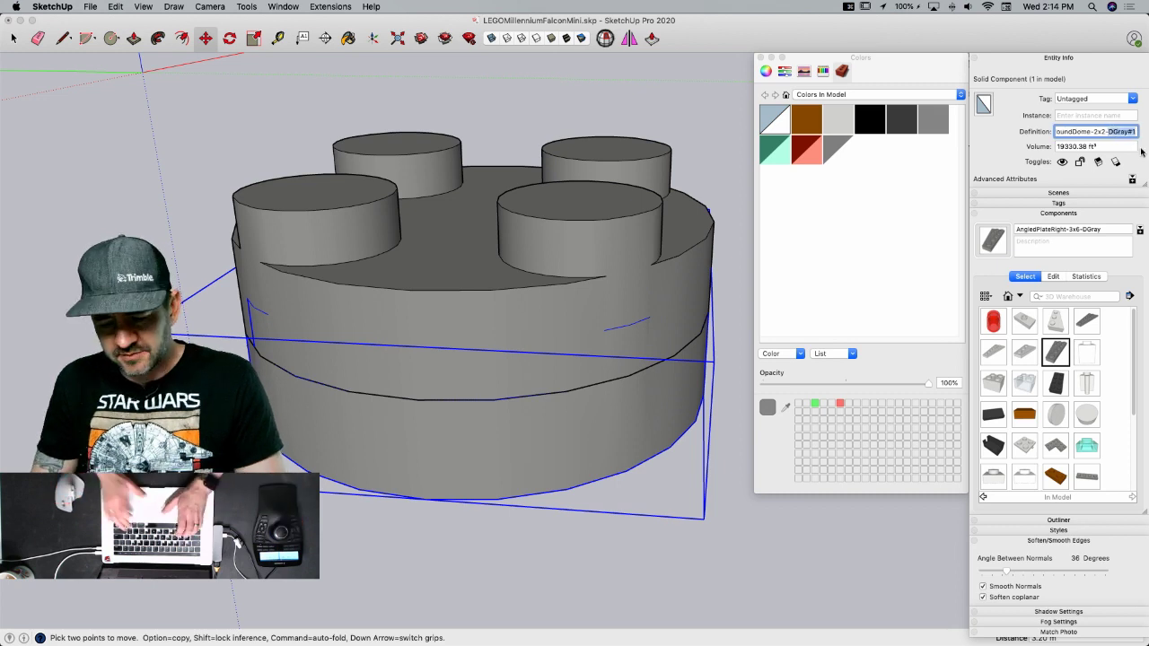
pyautogui.write('Lgray')
pyautogui.press('Return')
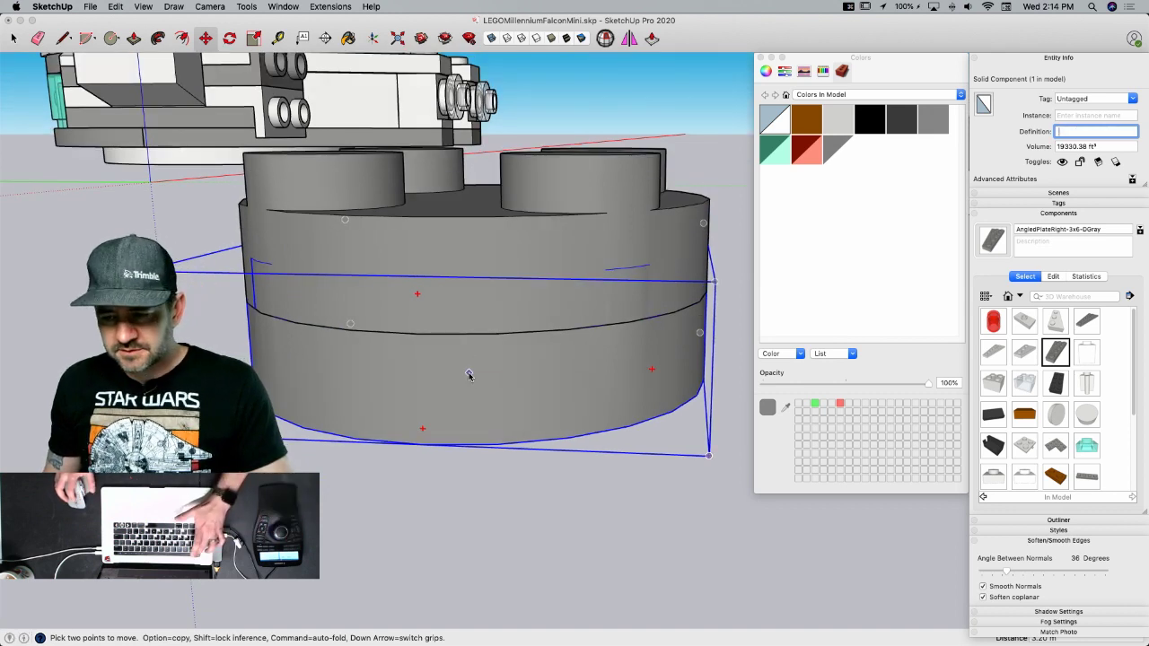
pyautogui.press('Escape')
pyautogui.press('super+z')
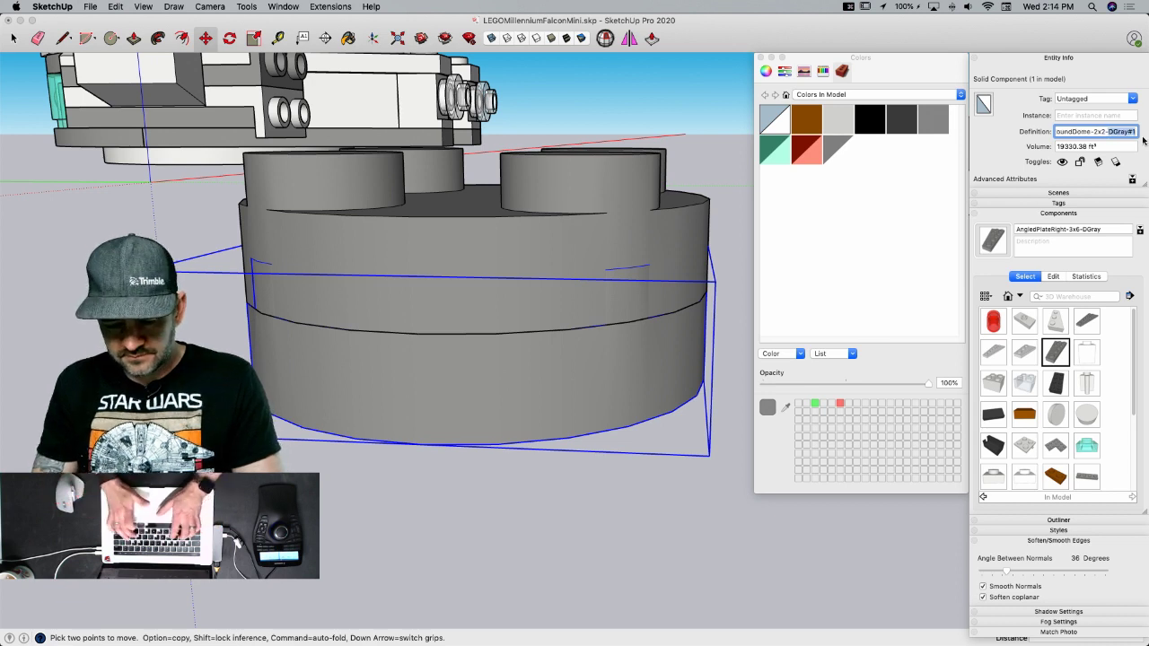
pyautogui.write('LGray')
pyautogui.press('Return')
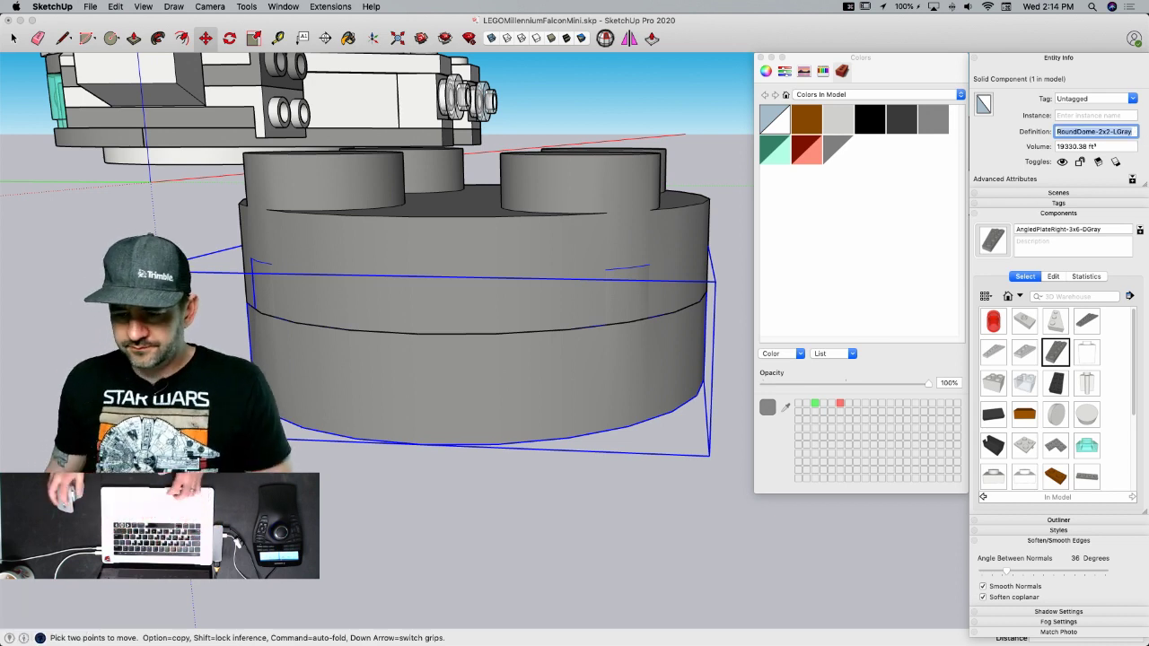
# - Open the RoundDome-2x2-LGray component for editing from its underside
pyautogui.click(636, 541)
pyautogui.press('space')
pyautogui.moveTo(562, 303); pyautogui.dragTo(524, 361, button='middle')
pyautogui.doubleClick(434, 364)
# - Try to reshape the plate's underside by erasing the outer edge of its ring face
pyautogui.click(477, 342)
pyautogui.press('m')
pyautogui.press('p')
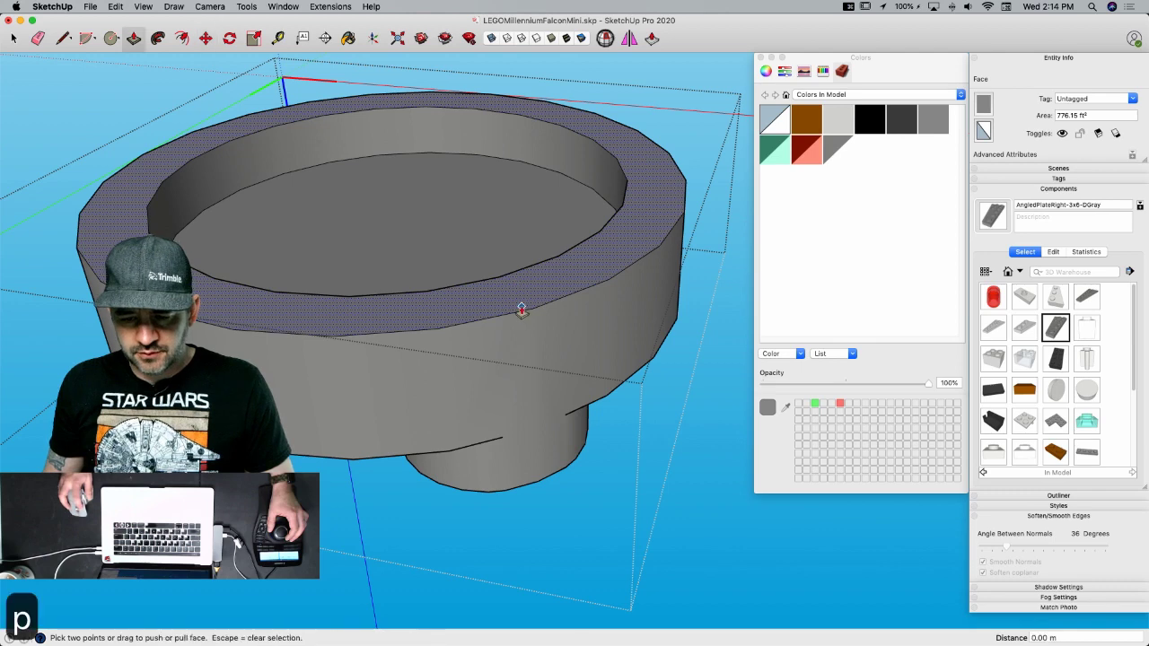
pyautogui.moveTo(514, 298); pyautogui.dragTo(422, 362)
pyautogui.press('e')
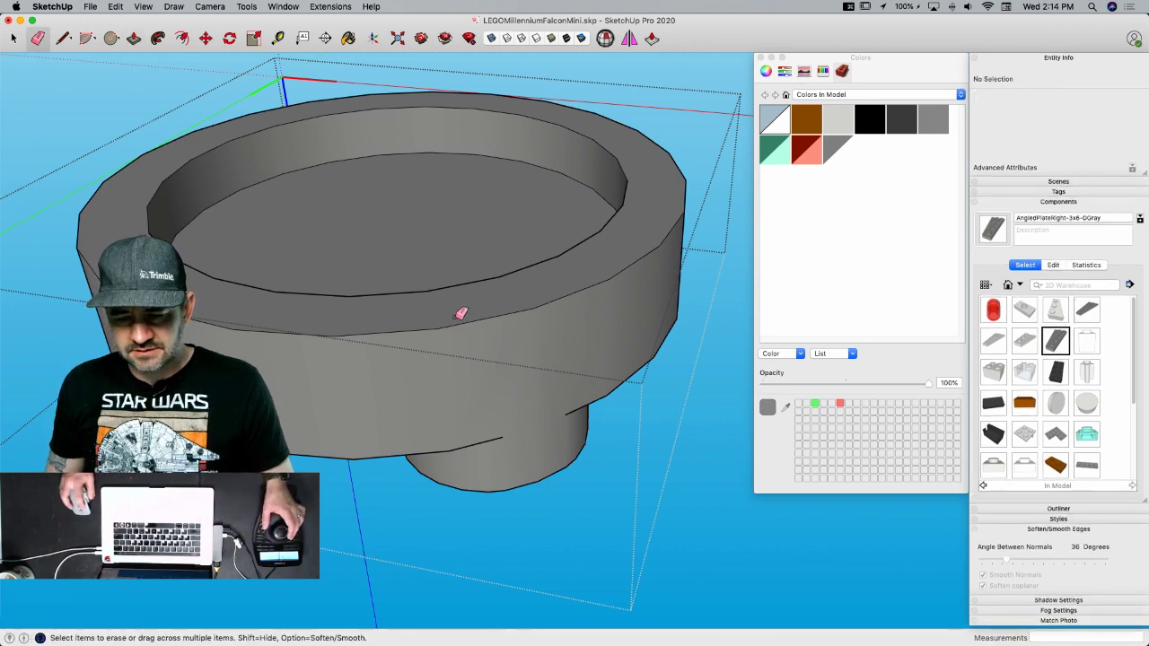
pyautogui.click(459, 321)
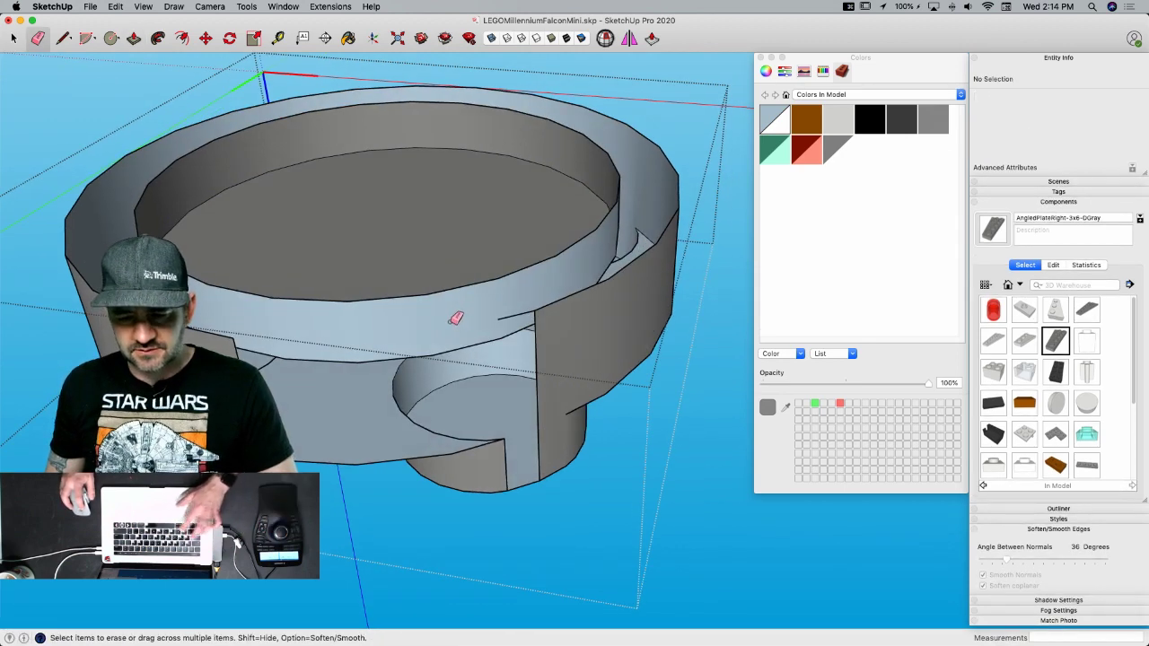
pyautogui.press('super+z')
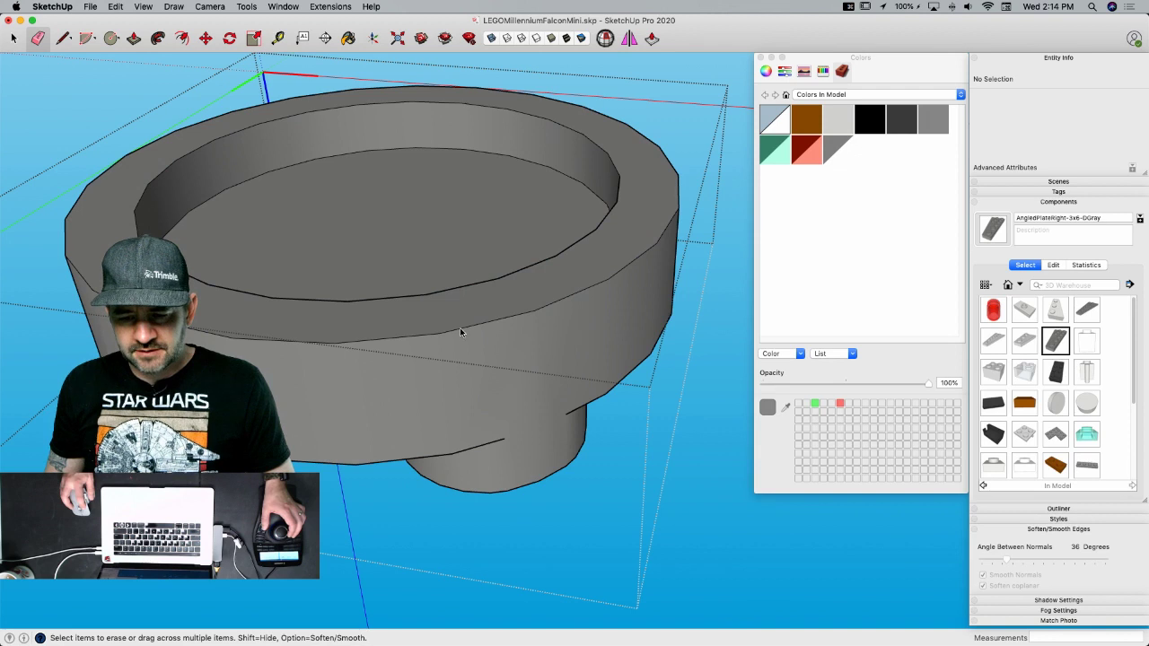
pyautogui.click(460, 330)
pyautogui.press('super+z')
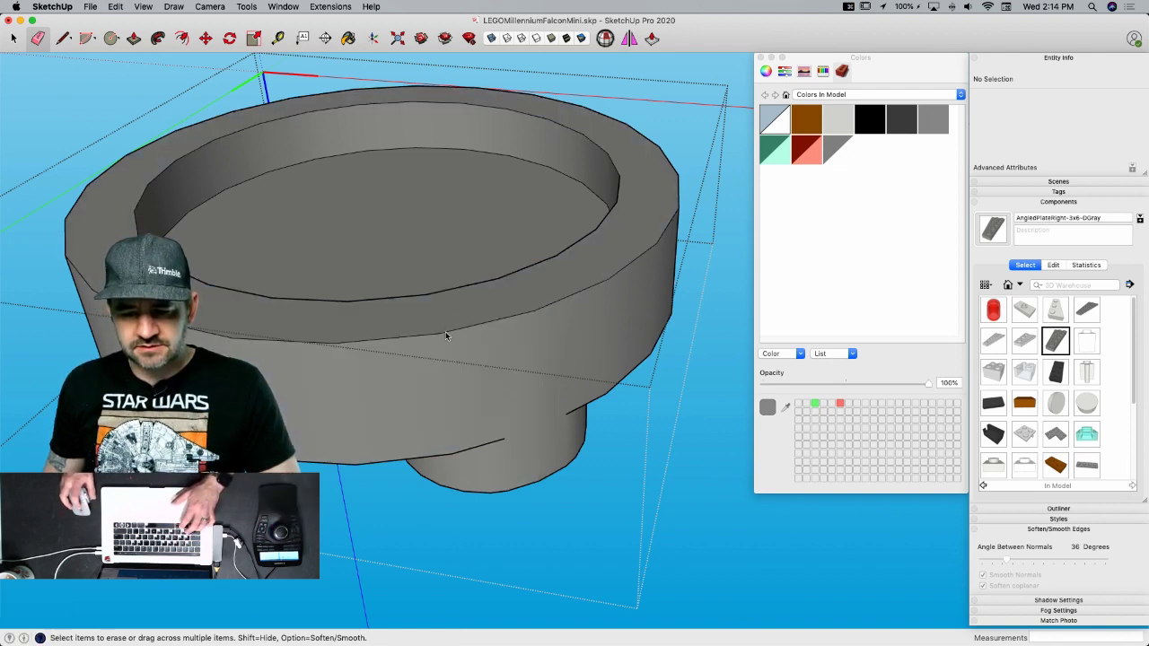
# - Copy the underside ring face along the side wall onto the outer edge of the stud side
pyautogui.press('space')
pyautogui.click(430, 311)
pyautogui.press('m')
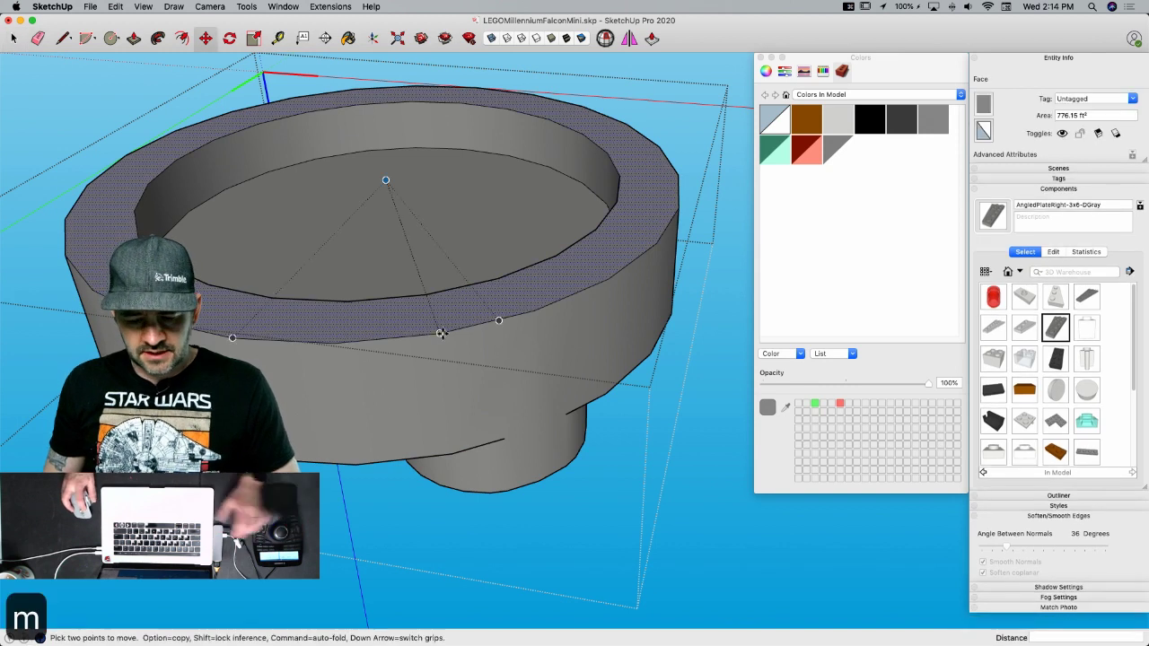
pyautogui.press('alt')
pyautogui.click(442, 333)
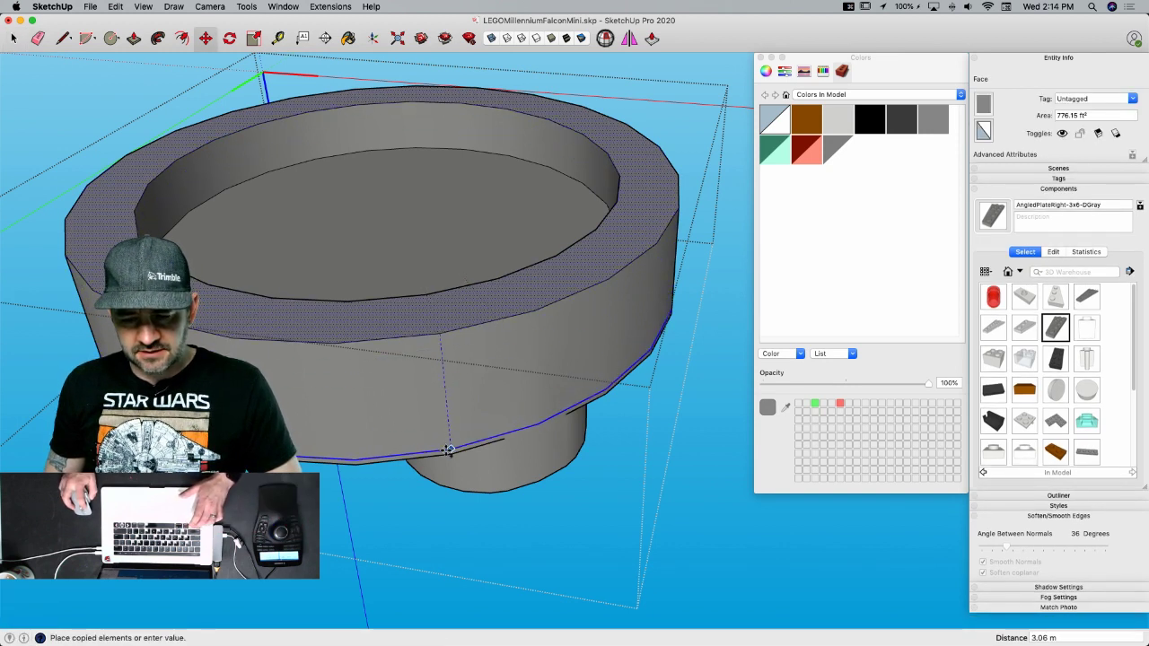
pyautogui.click(448, 454)
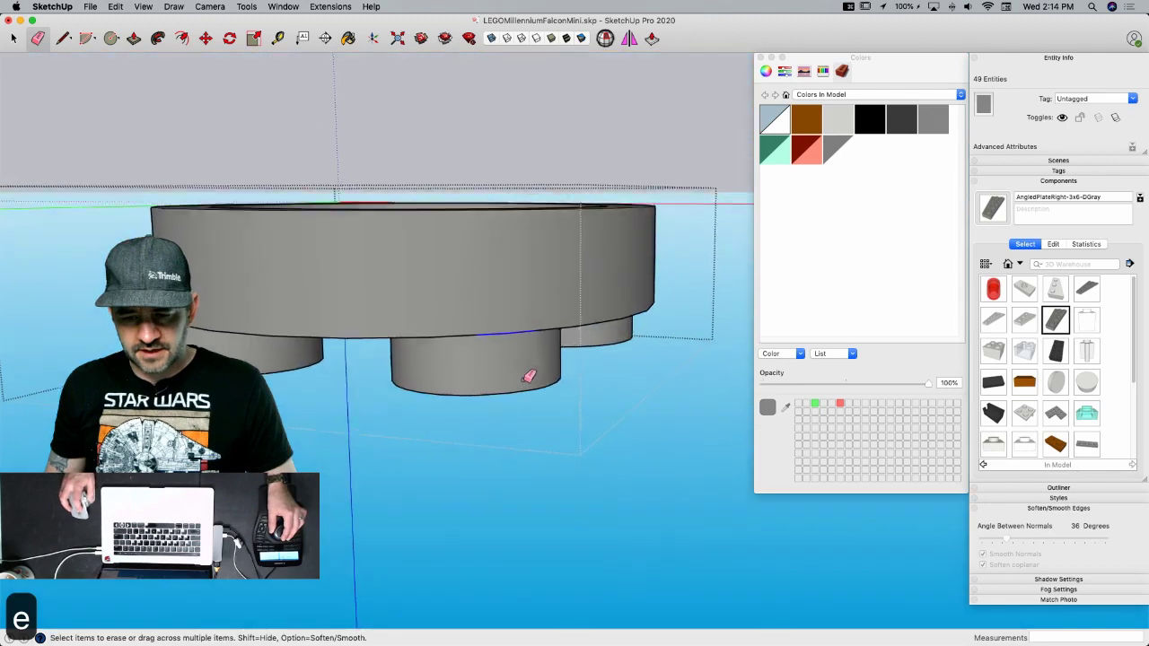
# - Delete the plate's side walls and underside ring, keeping the studs, the stud-side face and the recess floor
pyautogui.press('space')
pyautogui.moveTo(706, 164); pyautogui.dragTo(484, 202)
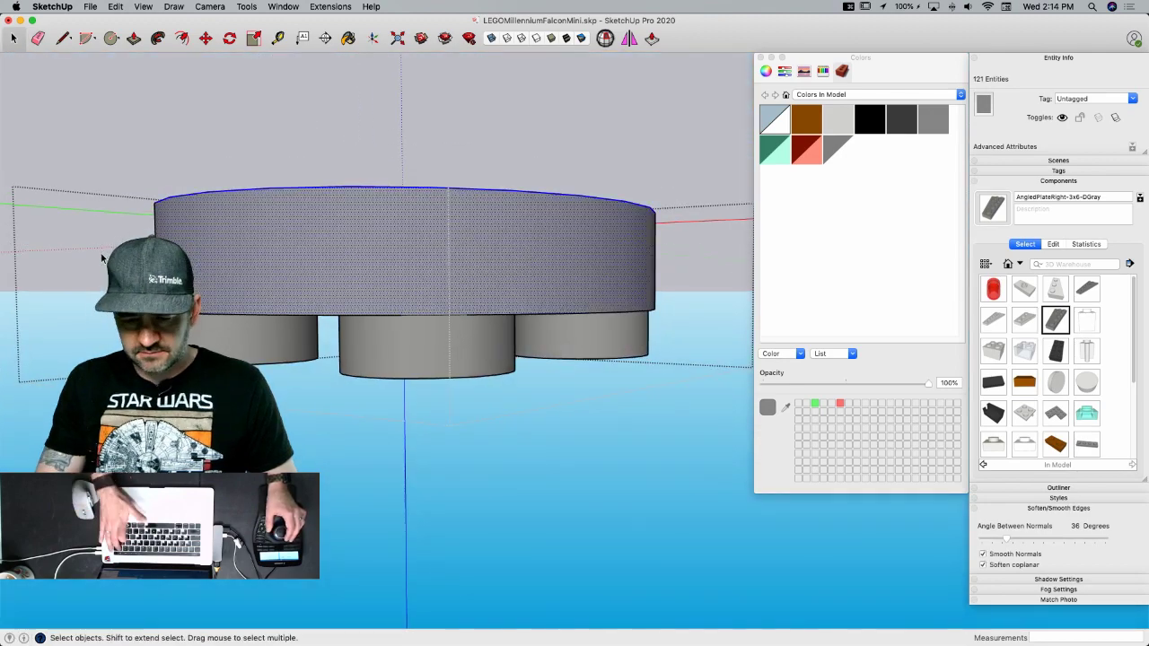
pyautogui.press('BackSpace')
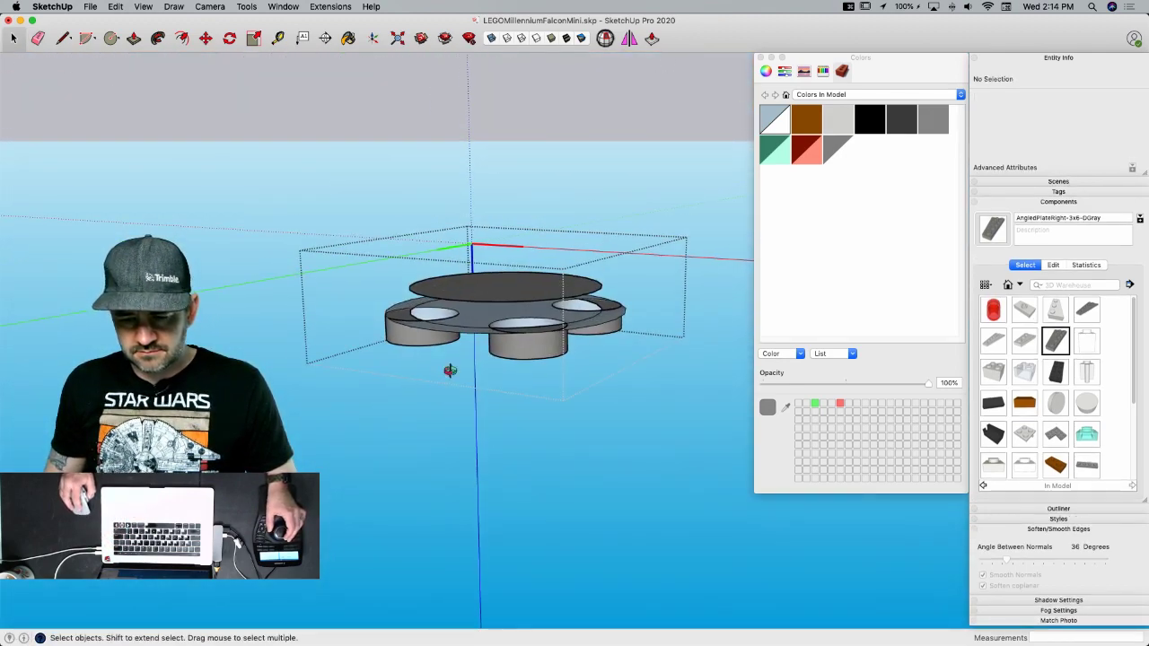
# - Move the circular recess floor face about 6.55 m vertically away from the studs
pyautogui.moveTo(444, 368); pyautogui.dragTo(388, 603, button='middle')
pyautogui.scroll(5, 530, 317)
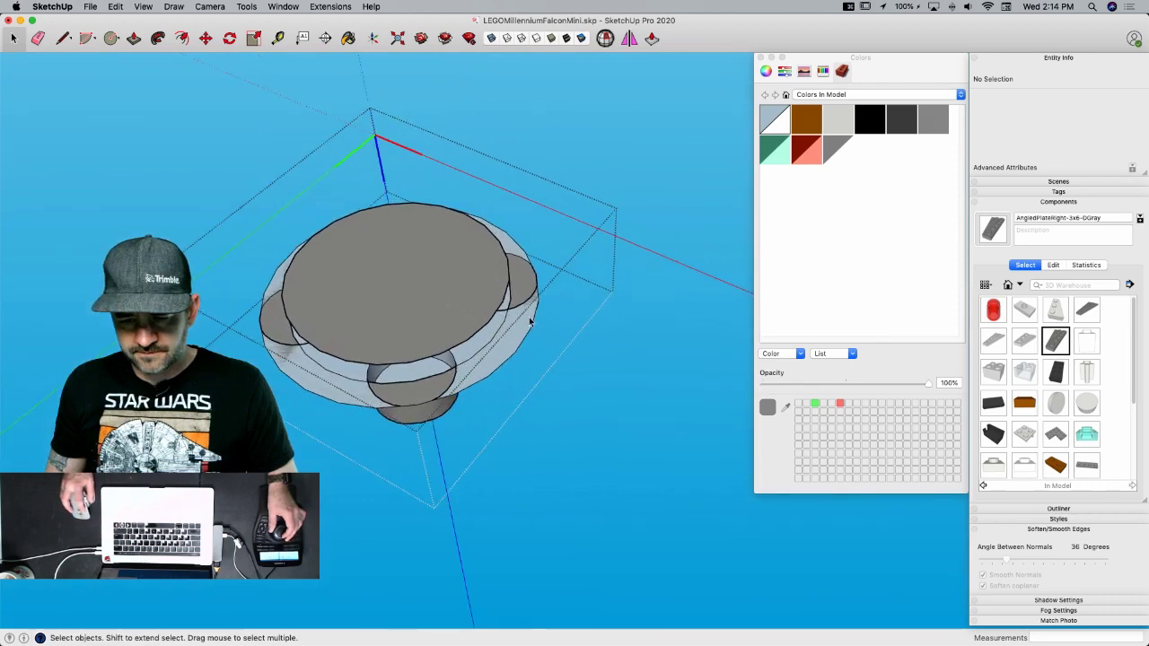
pyautogui.click(434, 353)
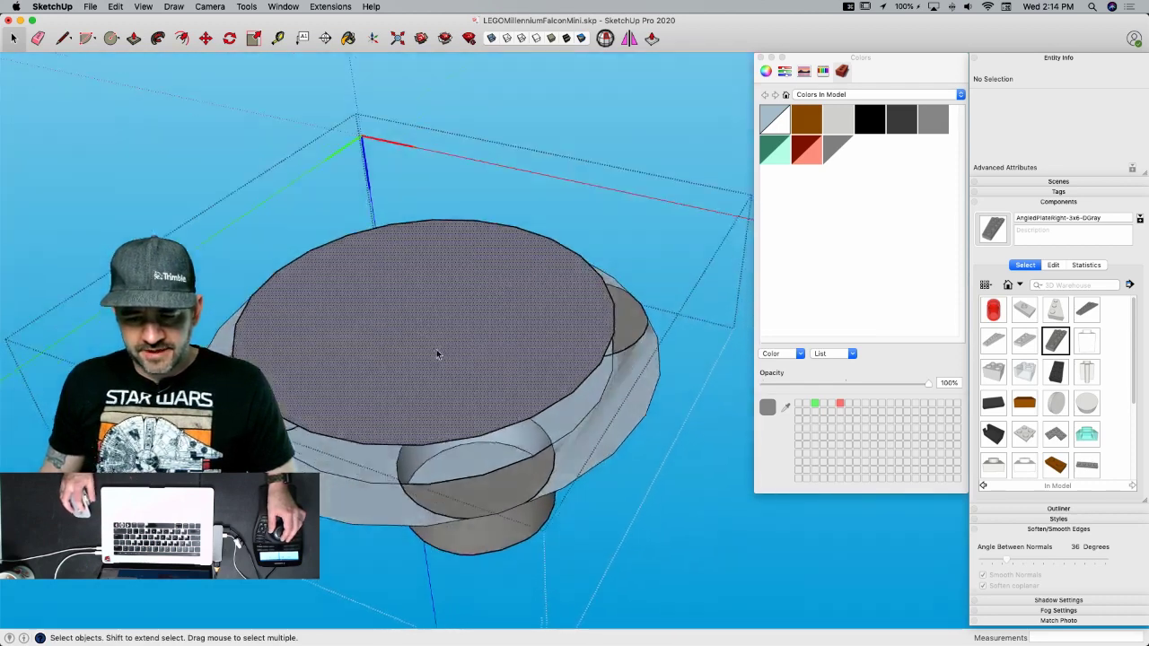
pyautogui.press('m')
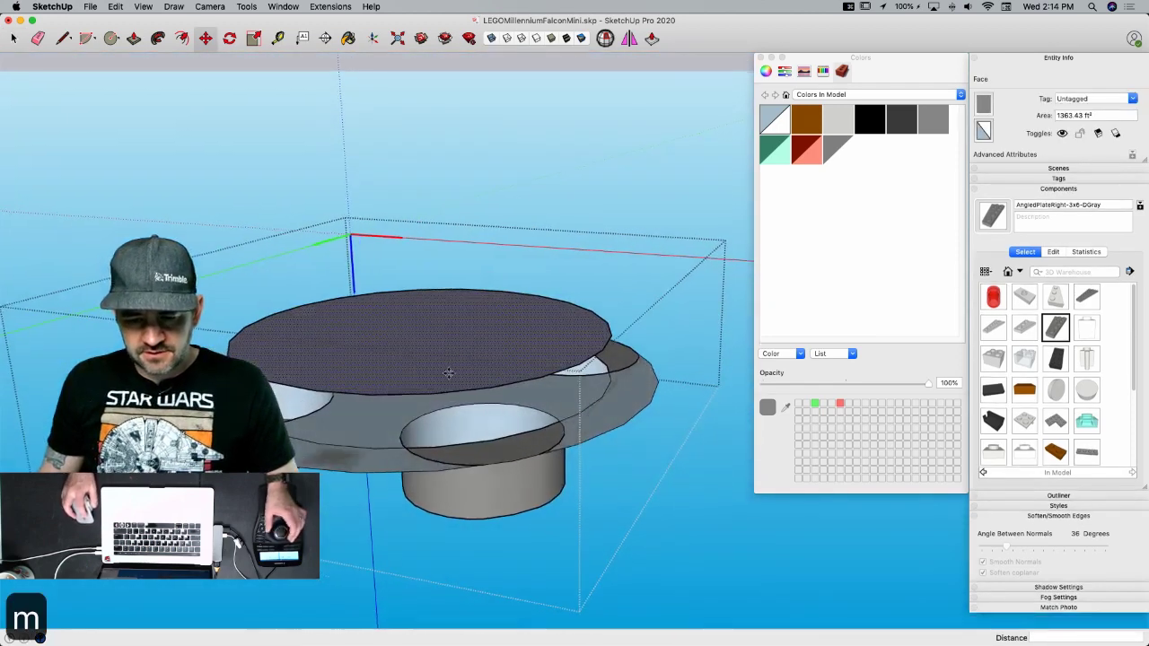
pyautogui.click(373, 418)
pyautogui.click(354, 203)
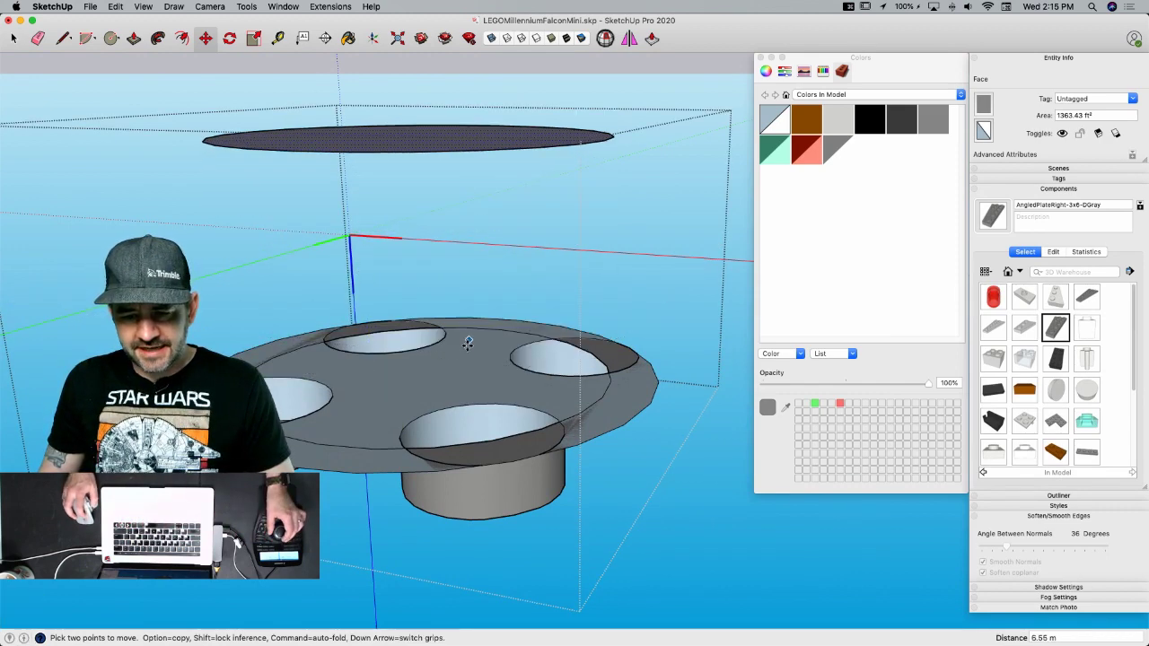
# - Draw a line from the stud-side face's rim to its centre and a 1.6 m vertical line from there
pyautogui.press('l')
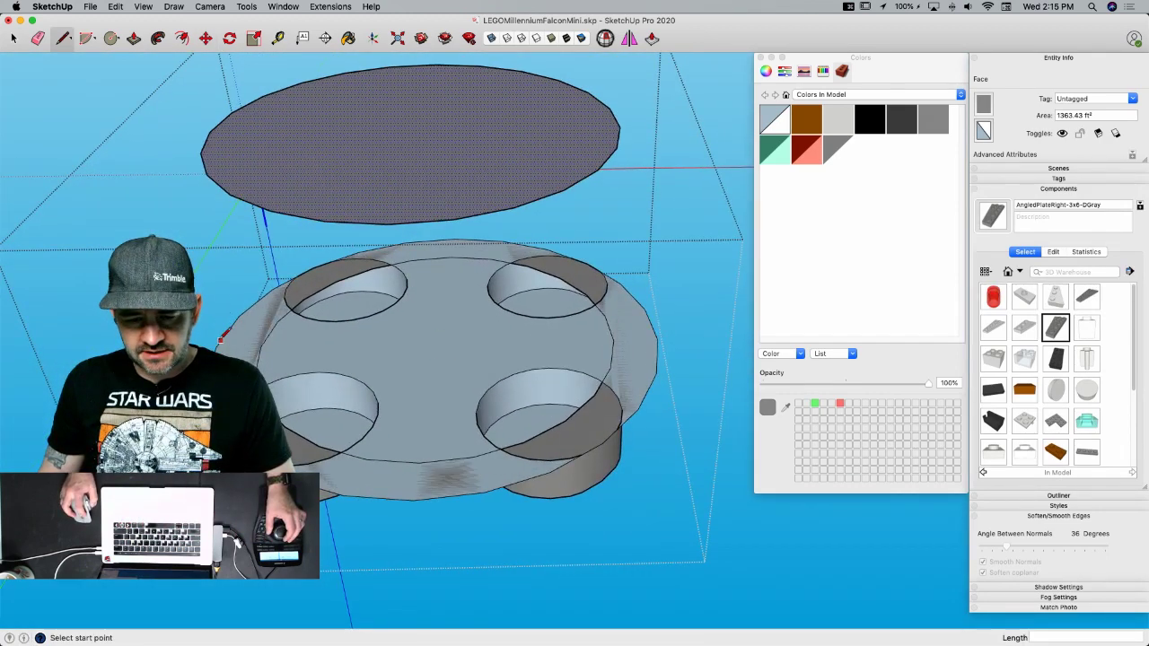
pyautogui.click(438, 344)
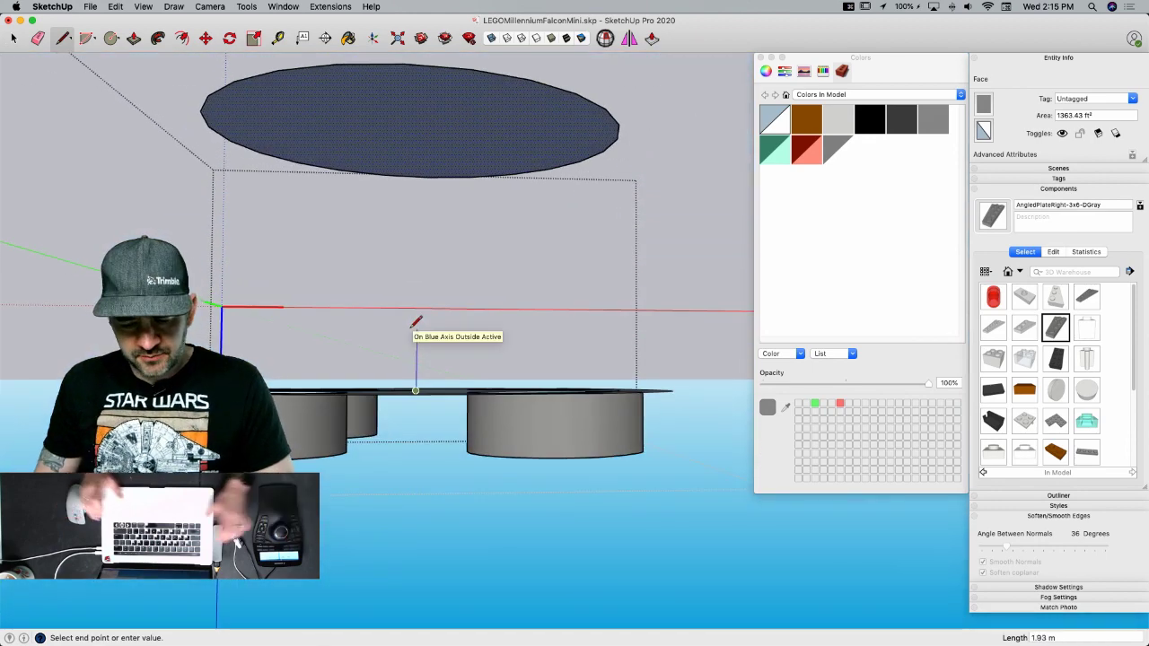
pyautogui.write('1.6')
pyautogui.press('Return')
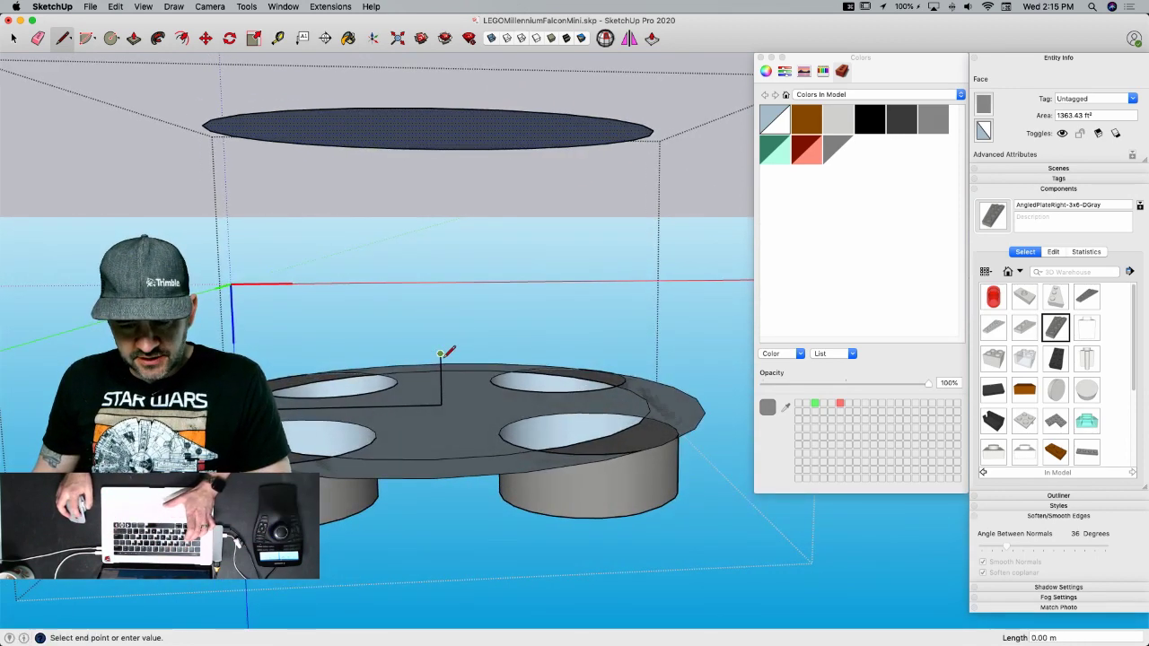
# - Close the dome profile with an arc between the vertical line's free end and the rim, bulging about 0.46 m
pyautogui.press('a')
pyautogui.click(439, 354)
pyautogui.click(441, 405)
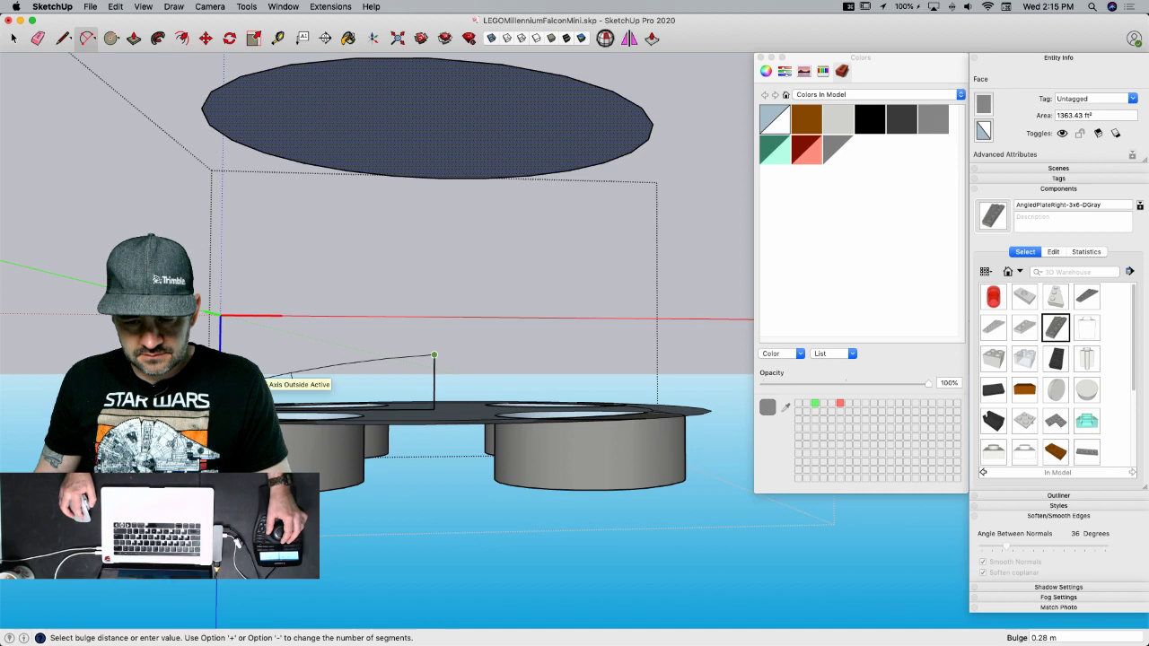
pyautogui.scroll(3, 235, 360)
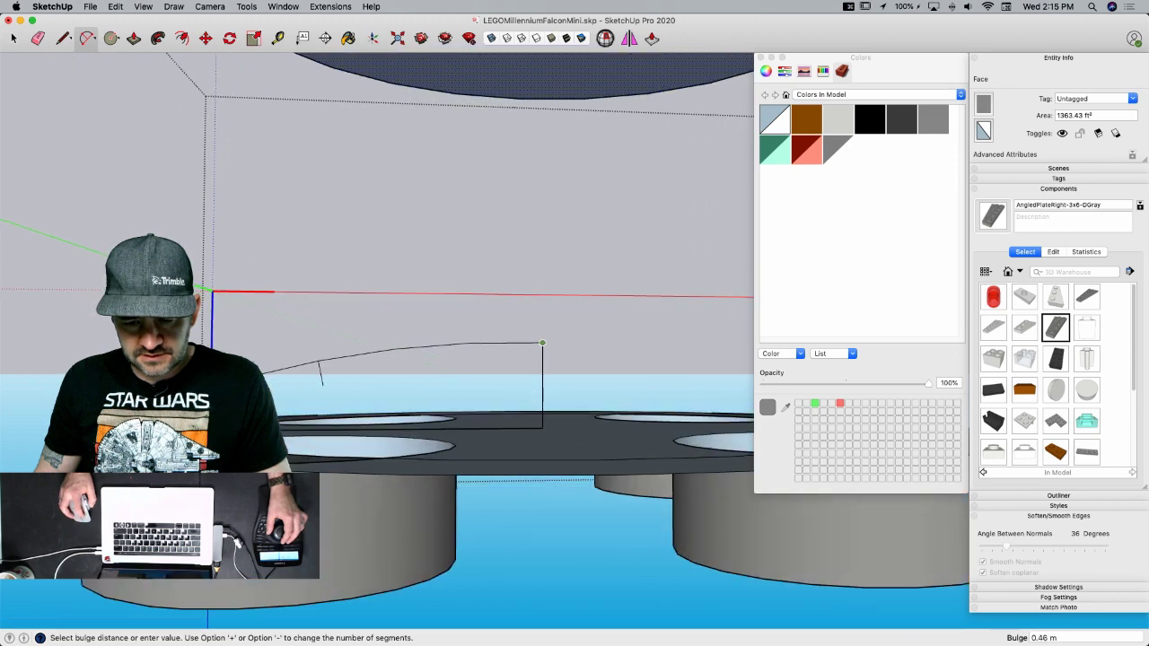
pyautogui.click(279, 355)
# - Save the model and sweep the dome profile around the separate circular face with Follow Me
pyautogui.press('space')
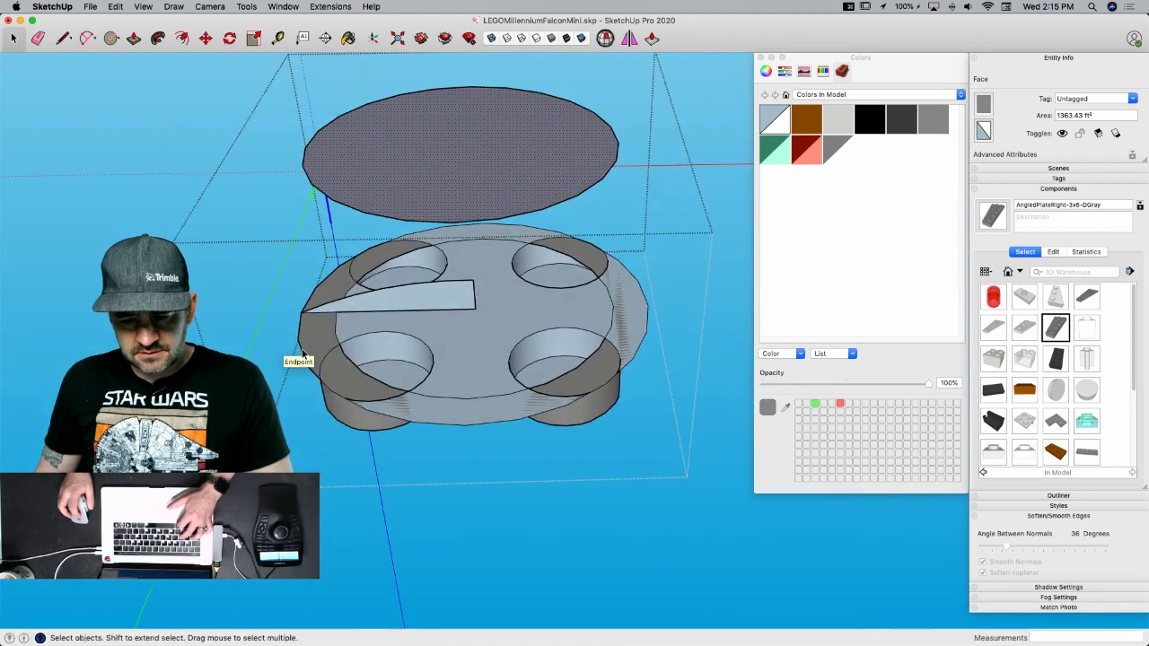
pyautogui.press('super+s')
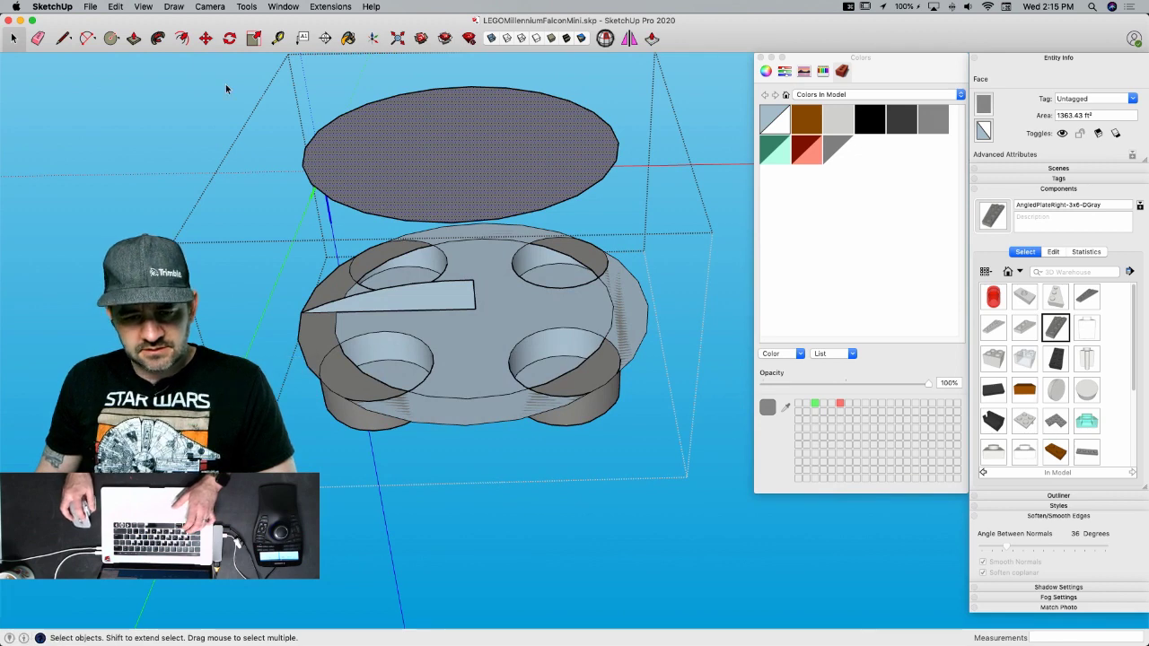
pyautogui.click(159, 38)
pyautogui.click(414, 296)
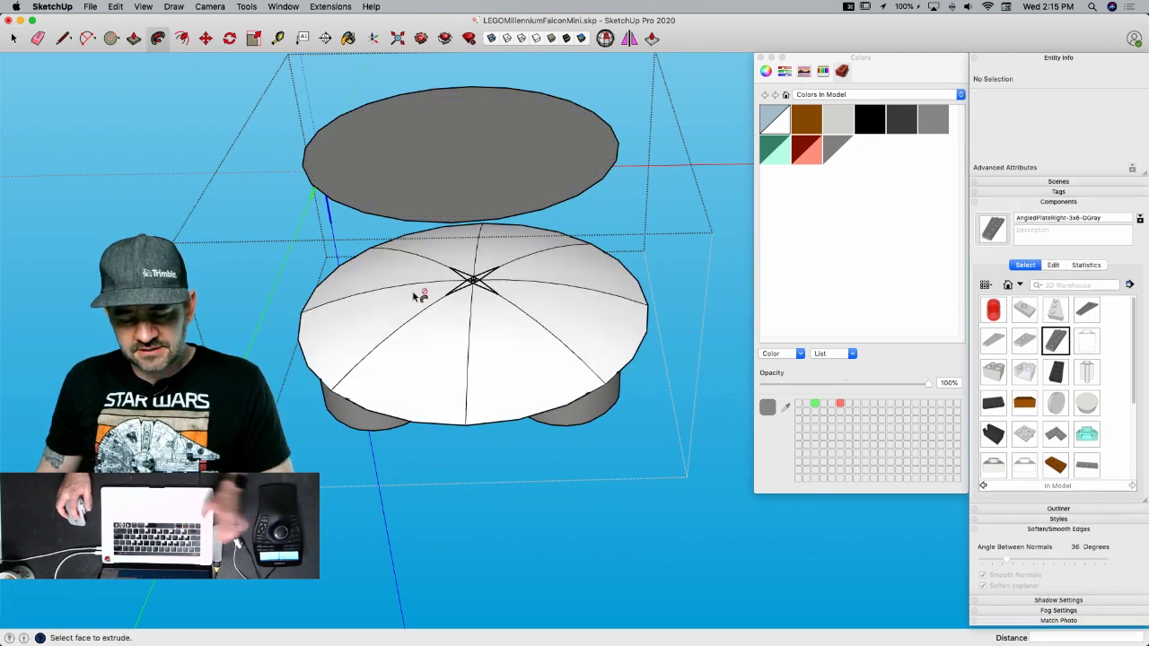
# - Erase the stray star-shaped edges around the apex of the swept dome
pyautogui.scroll(10, 517, 303)
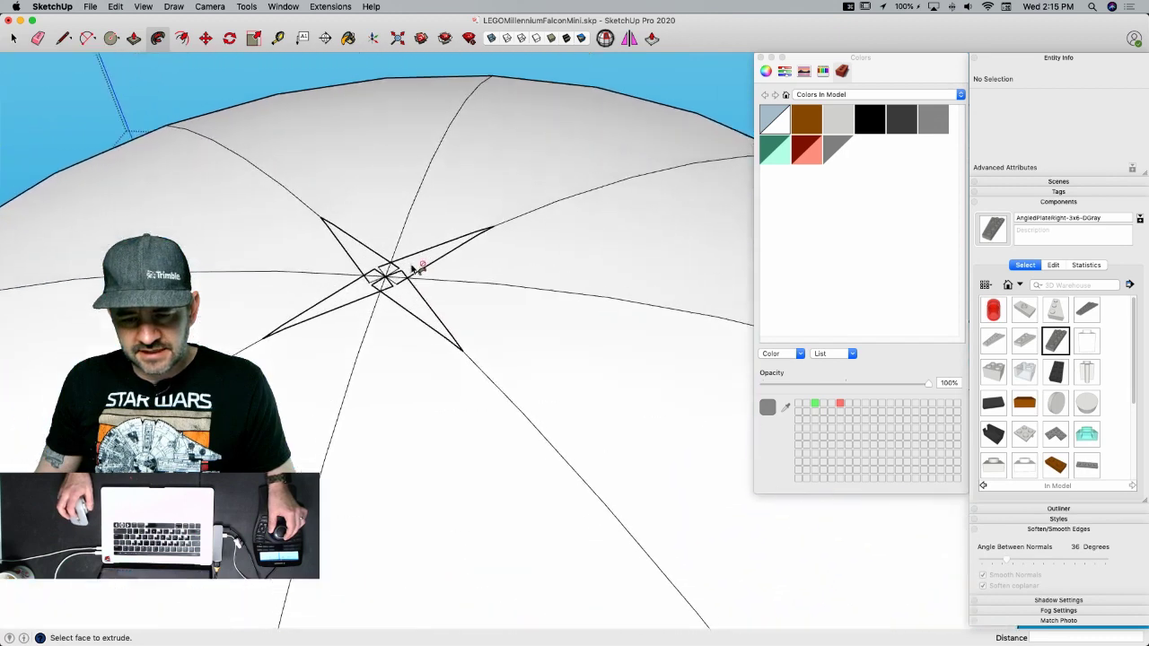
pyautogui.scroll(2, 379, 295)
pyautogui.press('e')
pyautogui.click(380, 294)
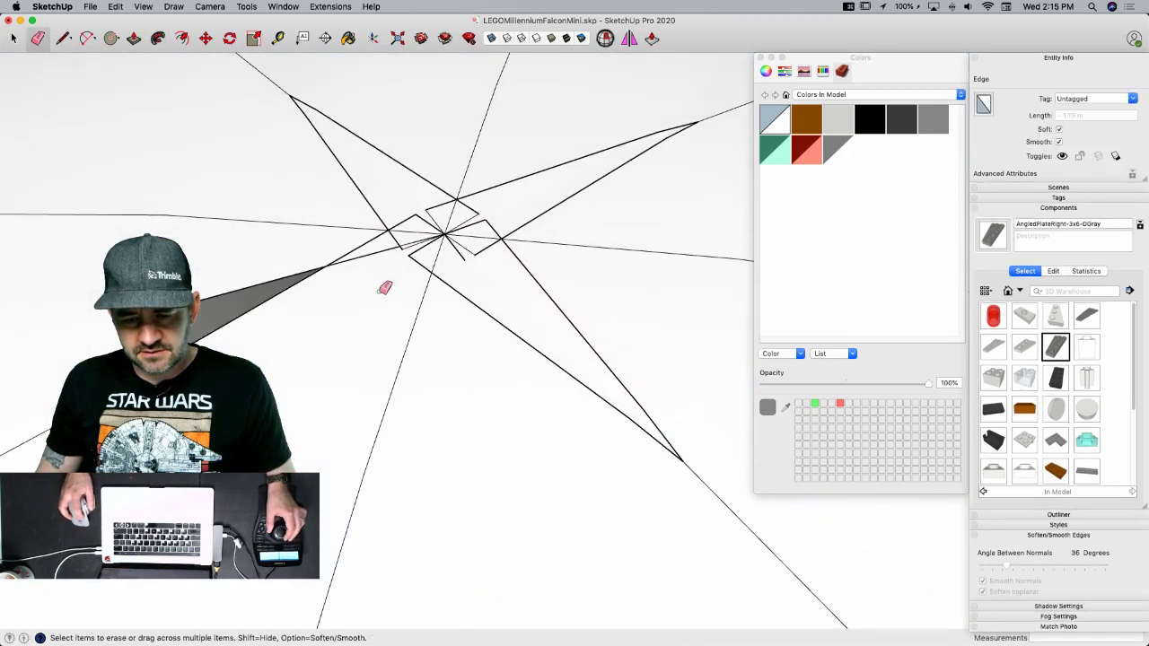
pyautogui.click(387, 235)
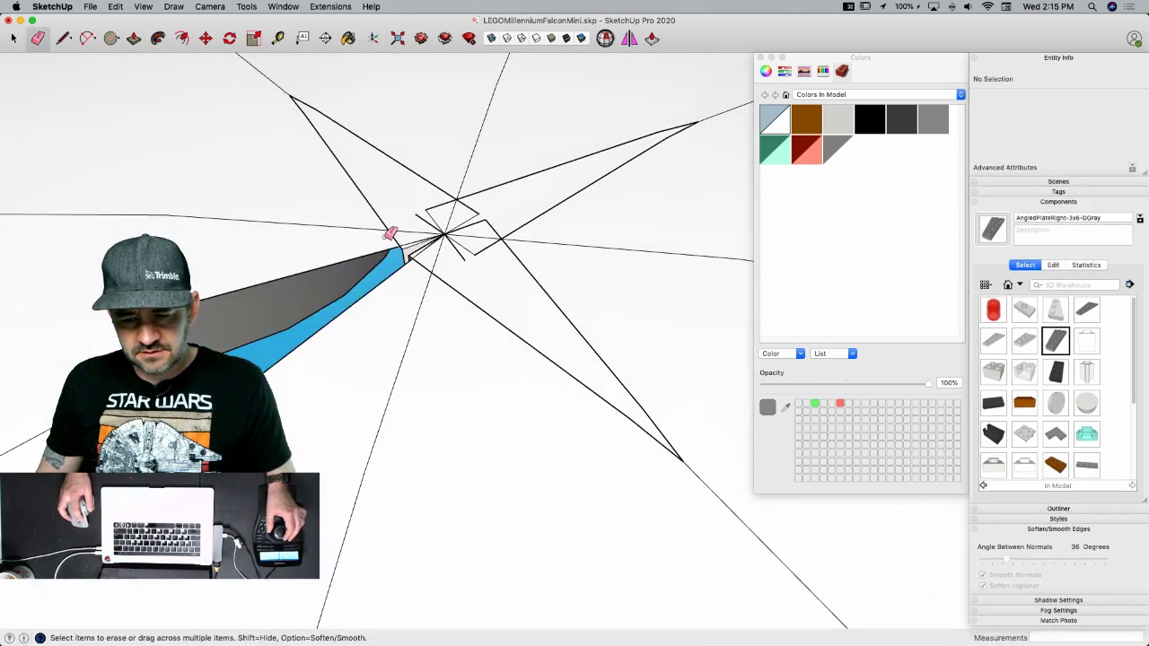
pyautogui.click(391, 191)
pyautogui.click(436, 177)
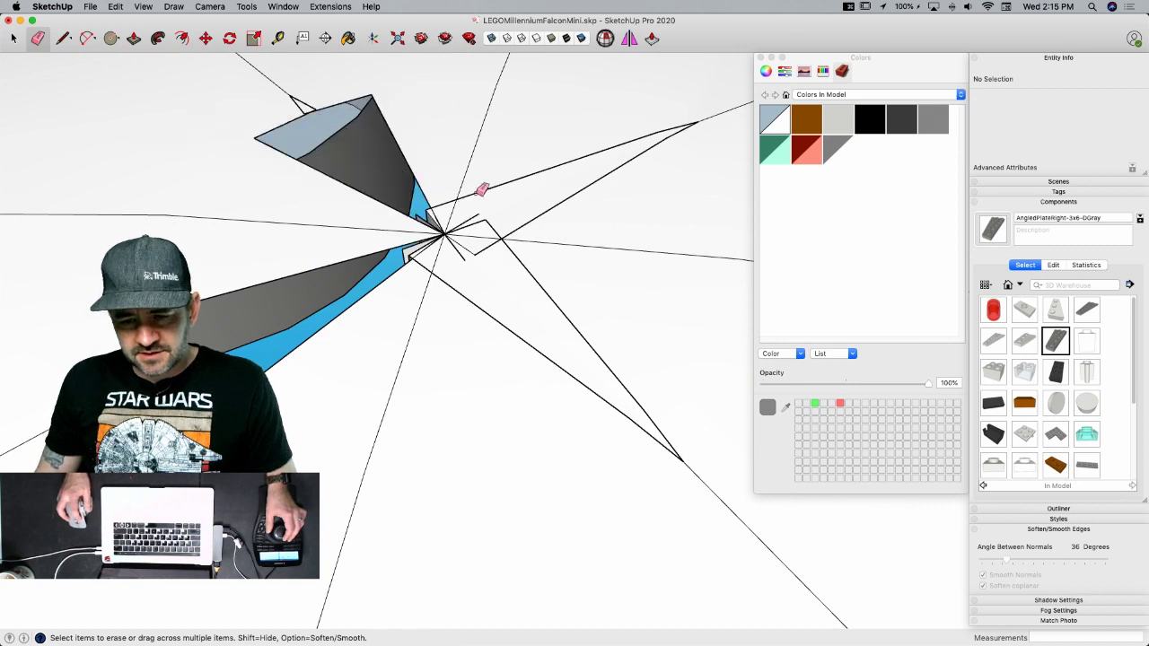
pyautogui.click(532, 236)
pyautogui.click(524, 227)
pyautogui.click(522, 261)
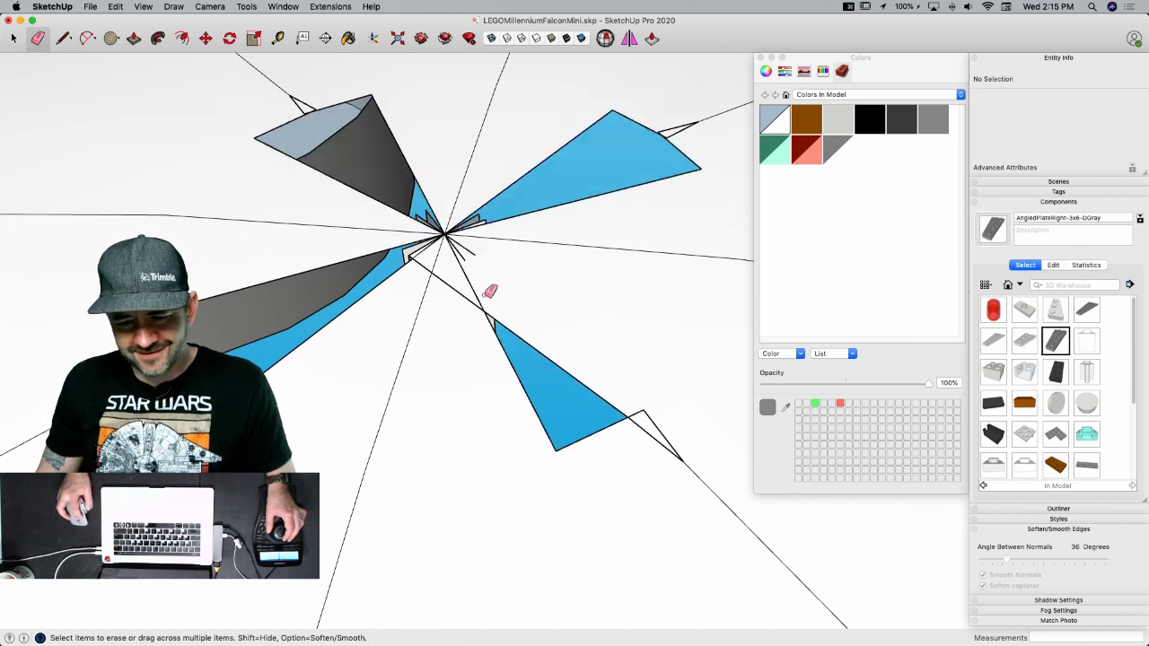
pyautogui.click(461, 293)
pyautogui.press('l')
pyautogui.press('e')
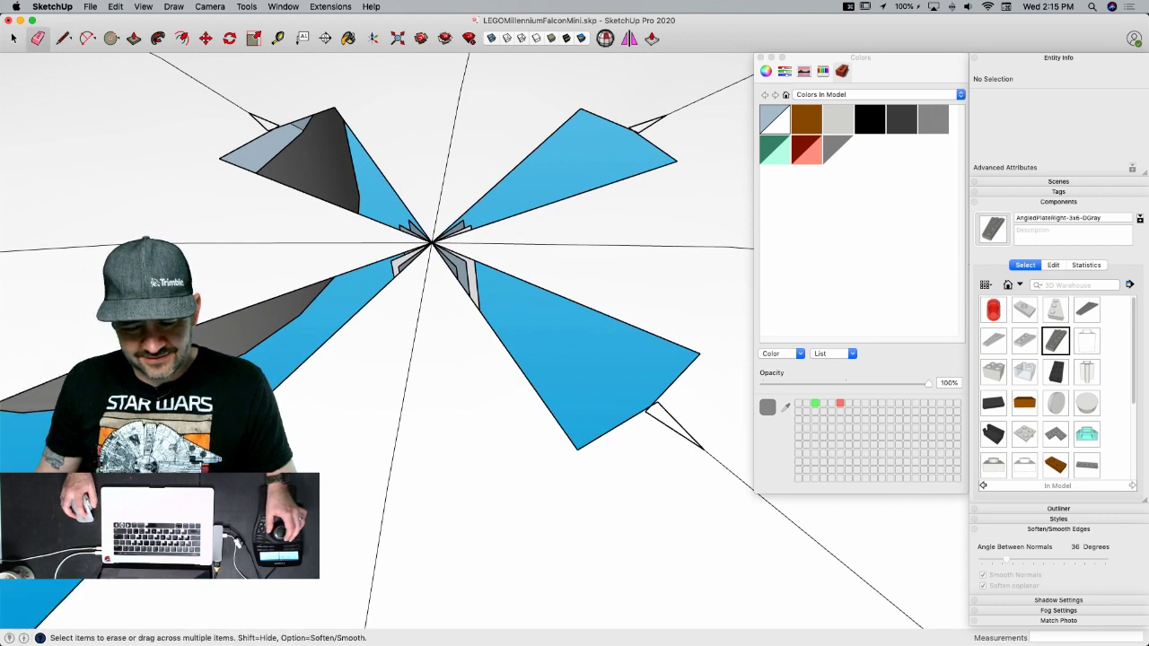
# - Rebuild the missing dome faces around the apex by drawing lines from the apex to the outer points of the four gaps
pyautogui.press('cmd+z')
pyautogui.press('l')
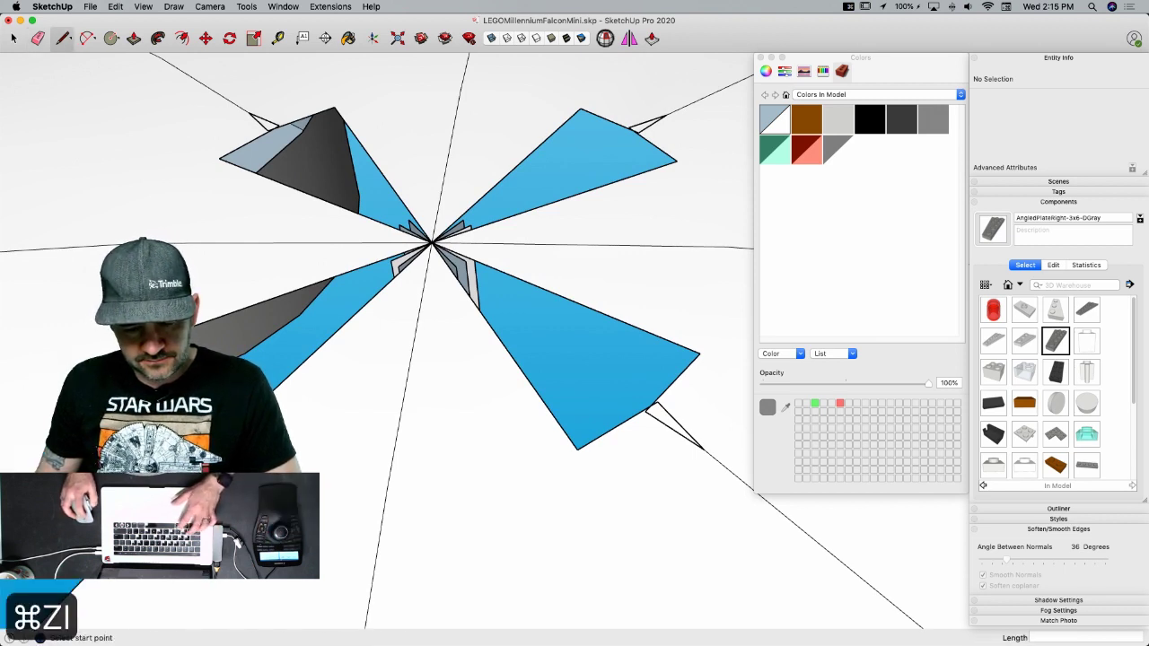
pyautogui.press('cmd+z')
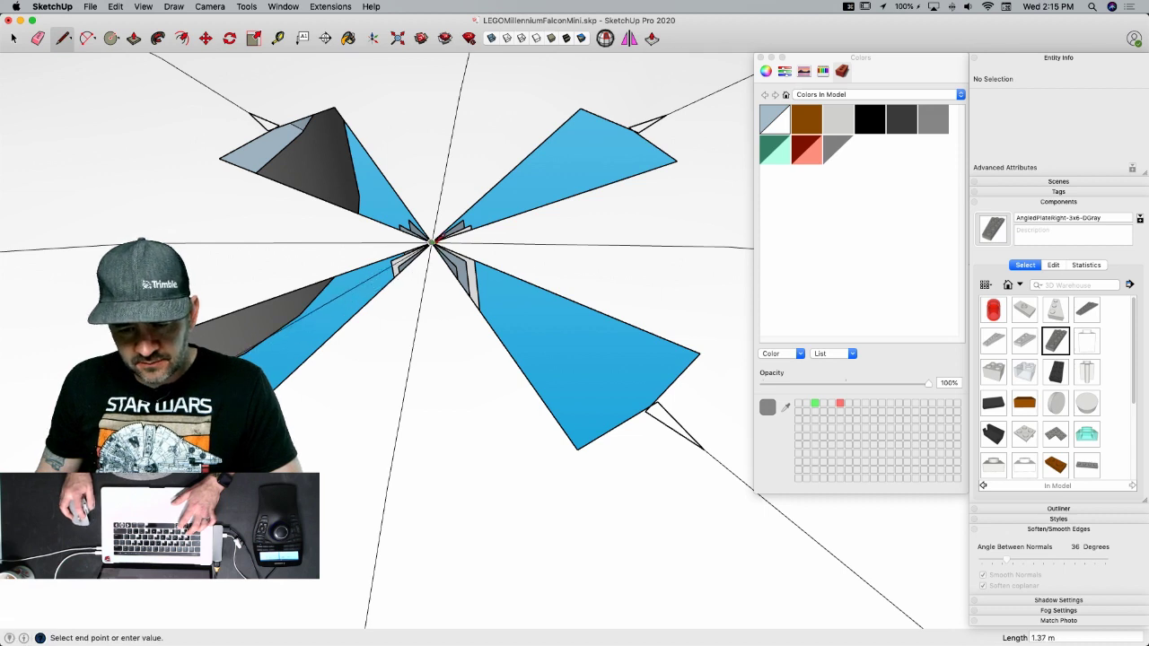
pyautogui.press('super+z')
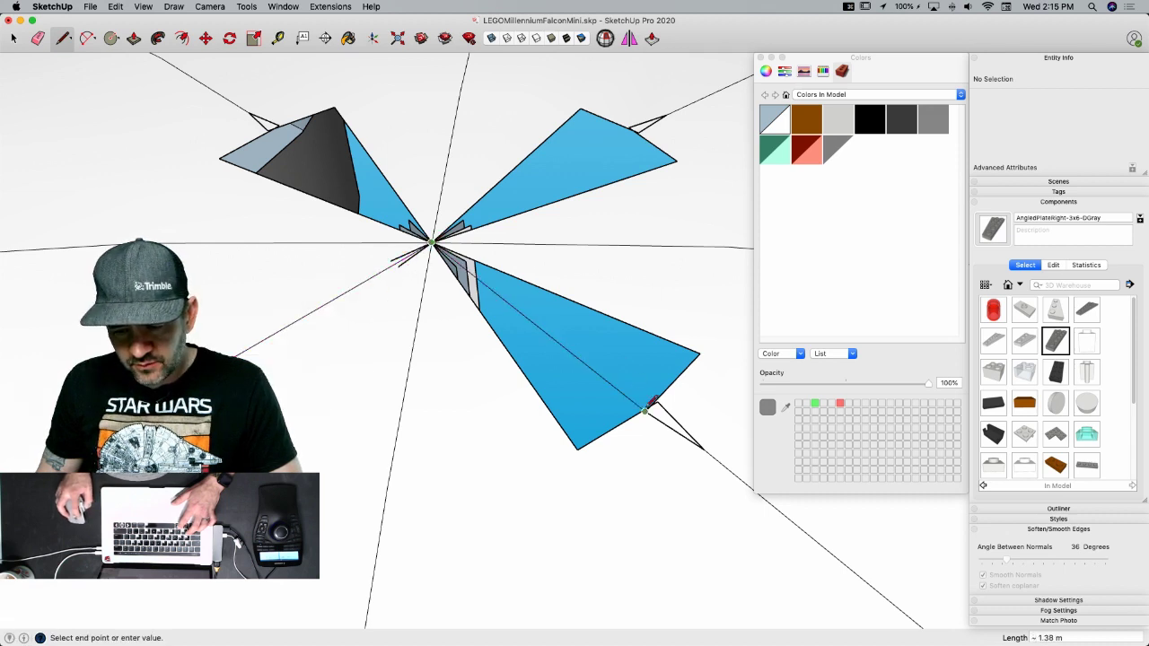
pyautogui.press('super+z')
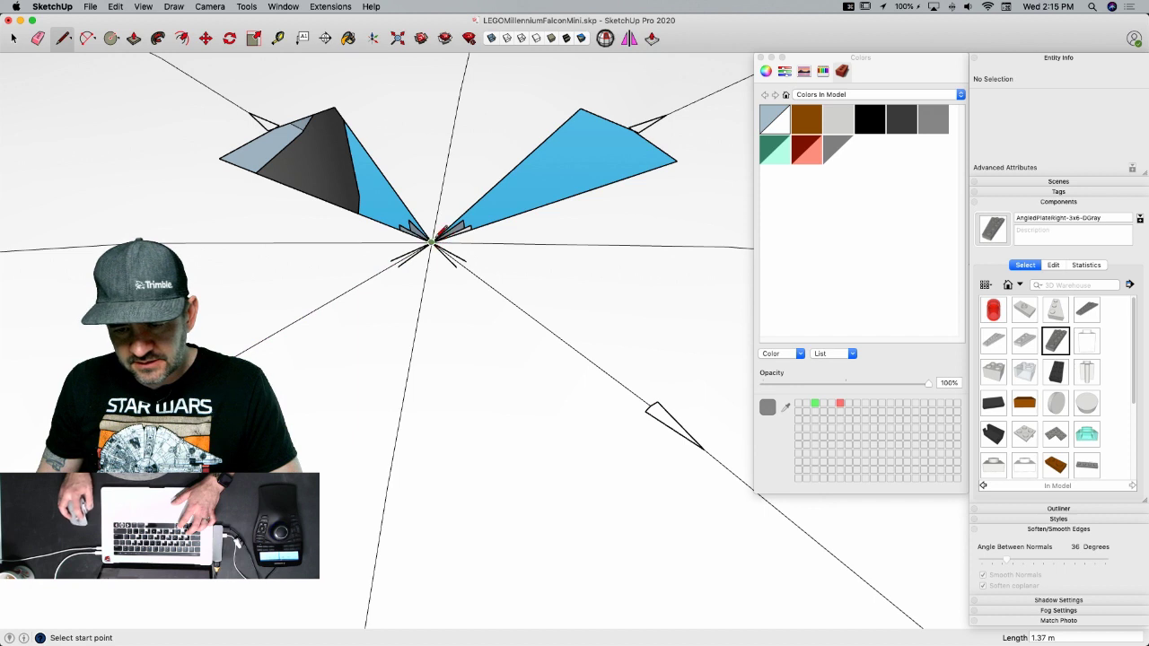
pyautogui.press('super+z')
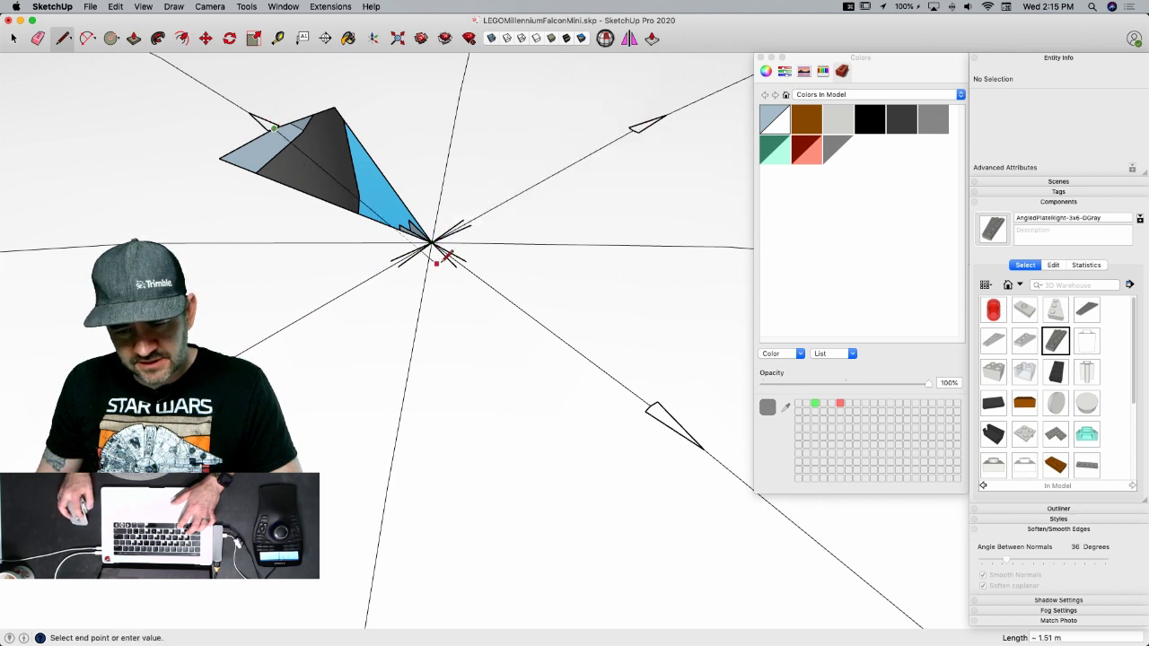
pyautogui.press('super+z')
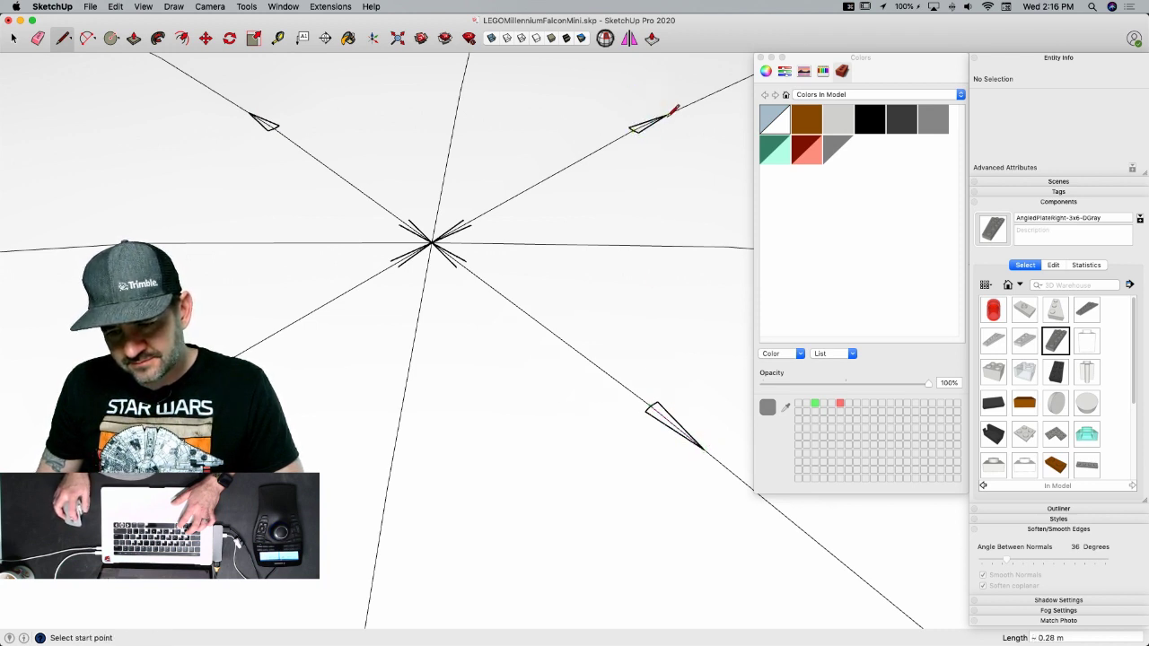
# - Erase the leftover small triangles near the apex and delete the star-shaped vertical core inside the dome
pyautogui.press('e')
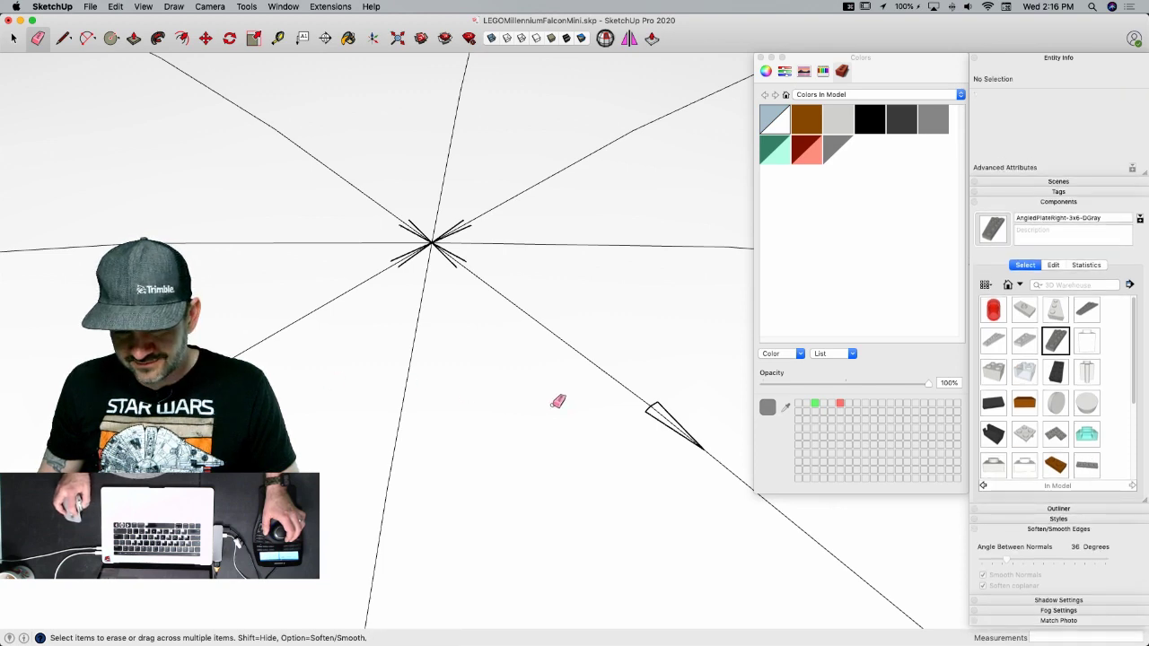
pyautogui.moveTo(661, 400)
pyautogui.mouseDown()
pyautogui.moveTo(655, 409)
pyautogui.moveTo(661, 402)
pyautogui.mouseUp()
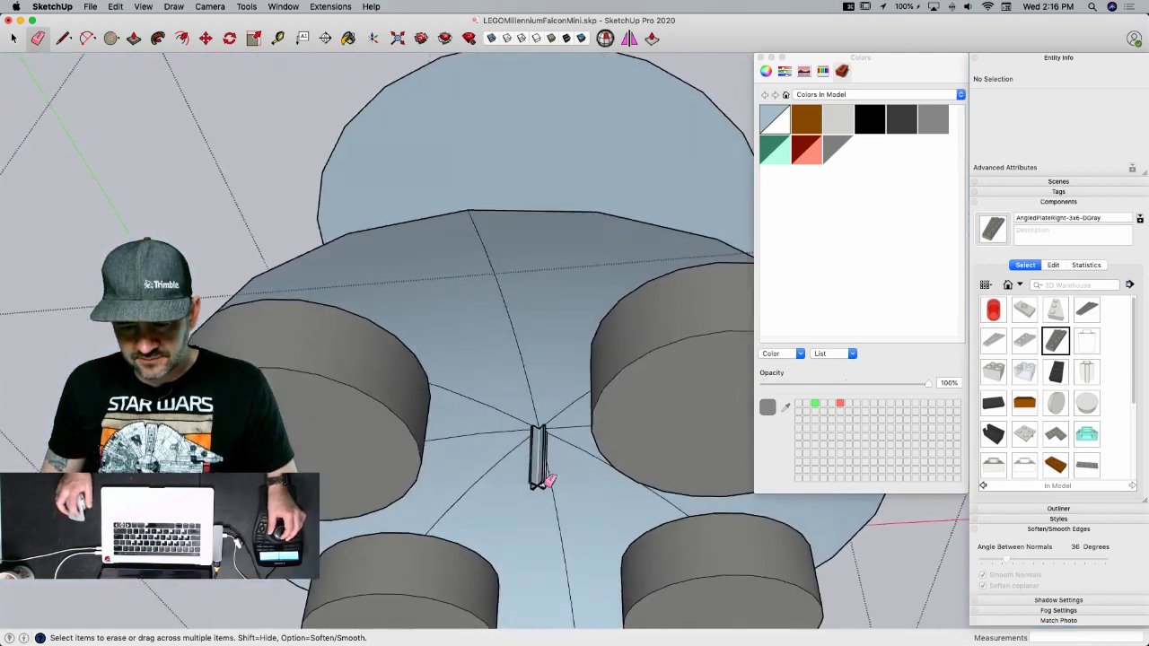
pyautogui.press('space')
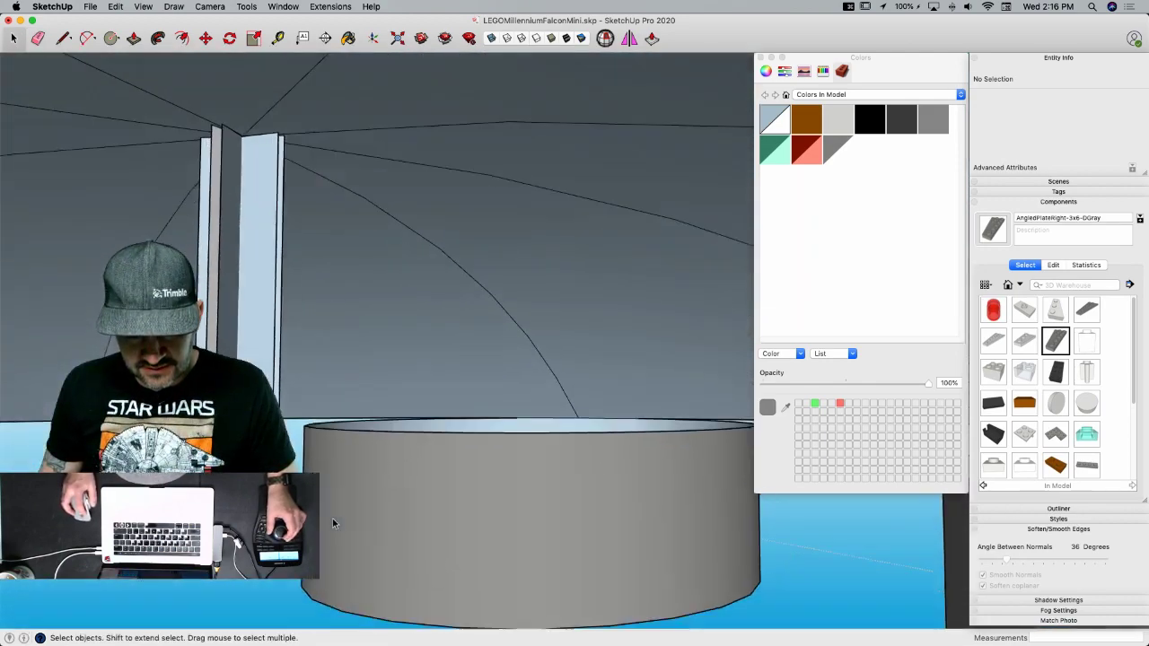
pyautogui.tripleClick(178, 172)
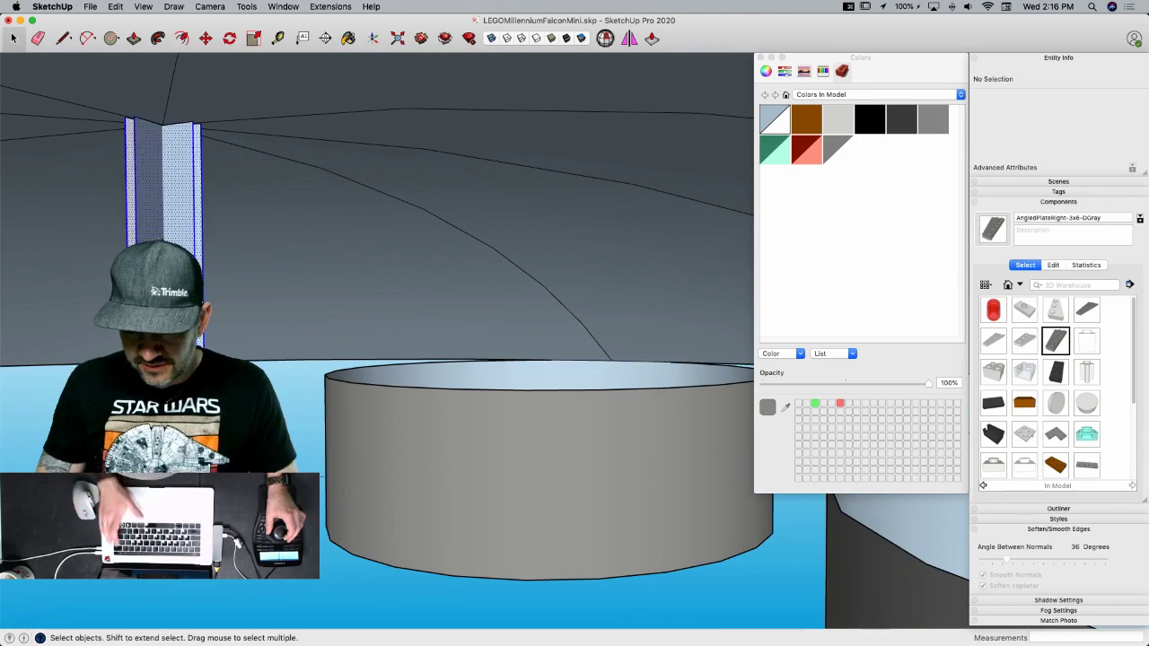
pyautogui.press('BackSpace')
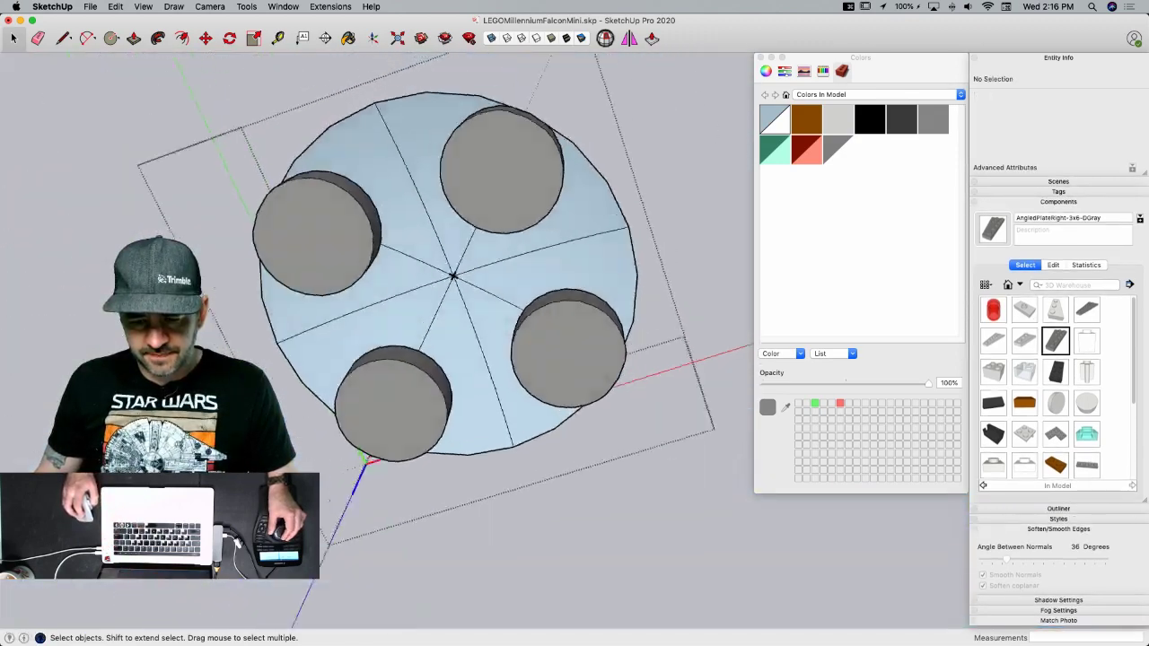
# - Draw a line about 6.51 m long across the dome's open stud side to create a flat closing face, and erase the line
pyautogui.press('l')
pyautogui.click(373, 380)
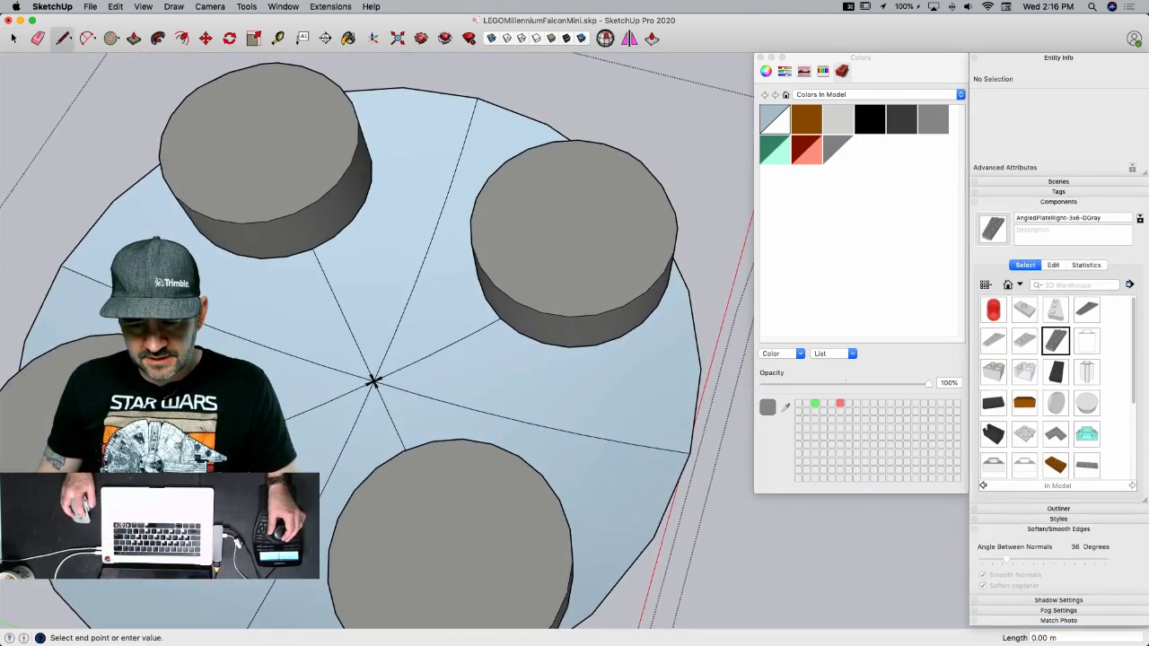
pyautogui.click(490, 323)
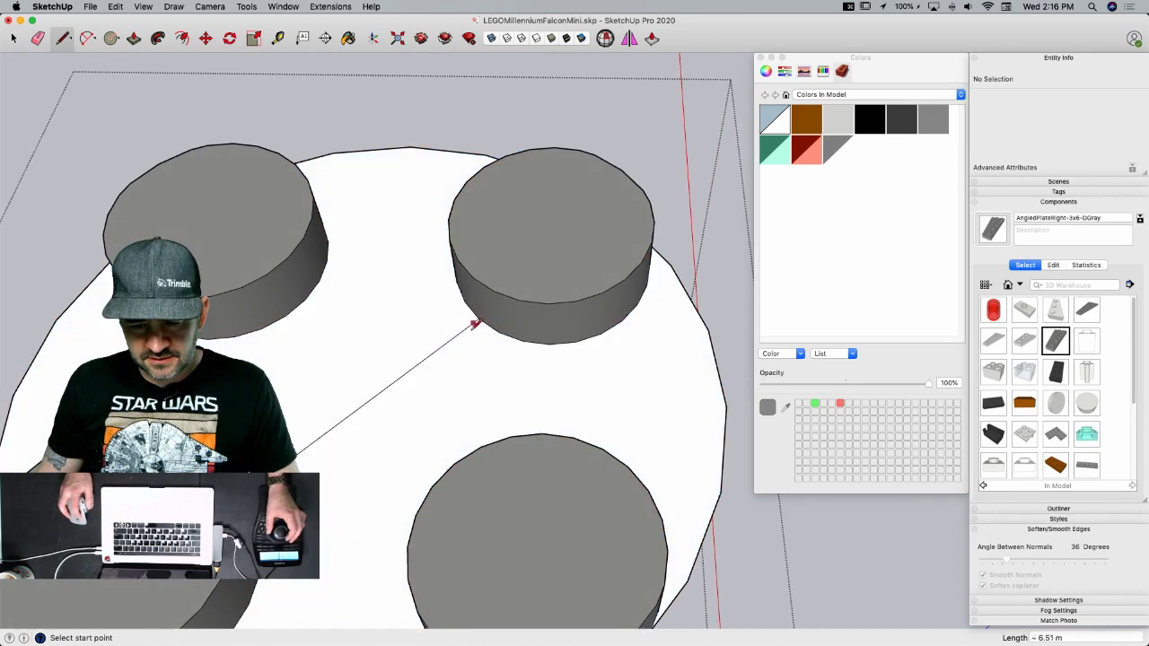
pyautogui.press('e')
pyautogui.moveTo(398, 334); pyautogui.dragTo(357, 352, button='middle')
pyautogui.moveTo(341, 341); pyautogui.dragTo(347, 361)
# - Smooth the edges of the whole dome with its studs at 36 degrees, with coplanar softening turned off
pyautogui.press('space')
pyautogui.tripleClick(380, 351)
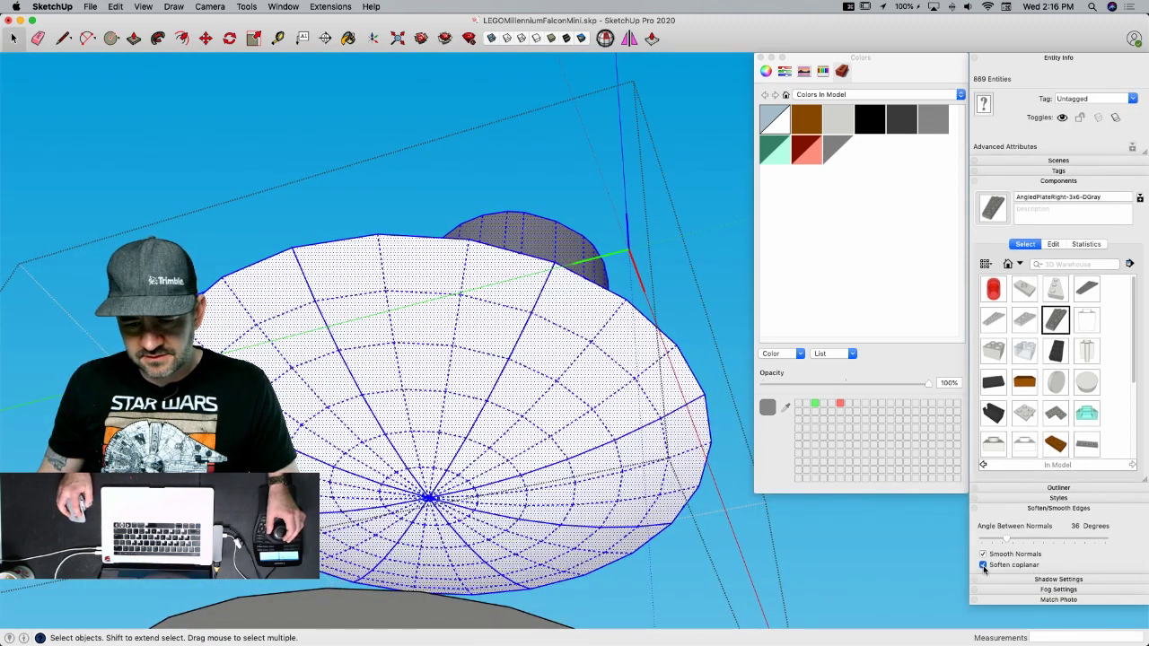
pyautogui.click(983, 566)
pyautogui.moveTo(423, 495); pyautogui.dragTo(385, 403, button='middle')
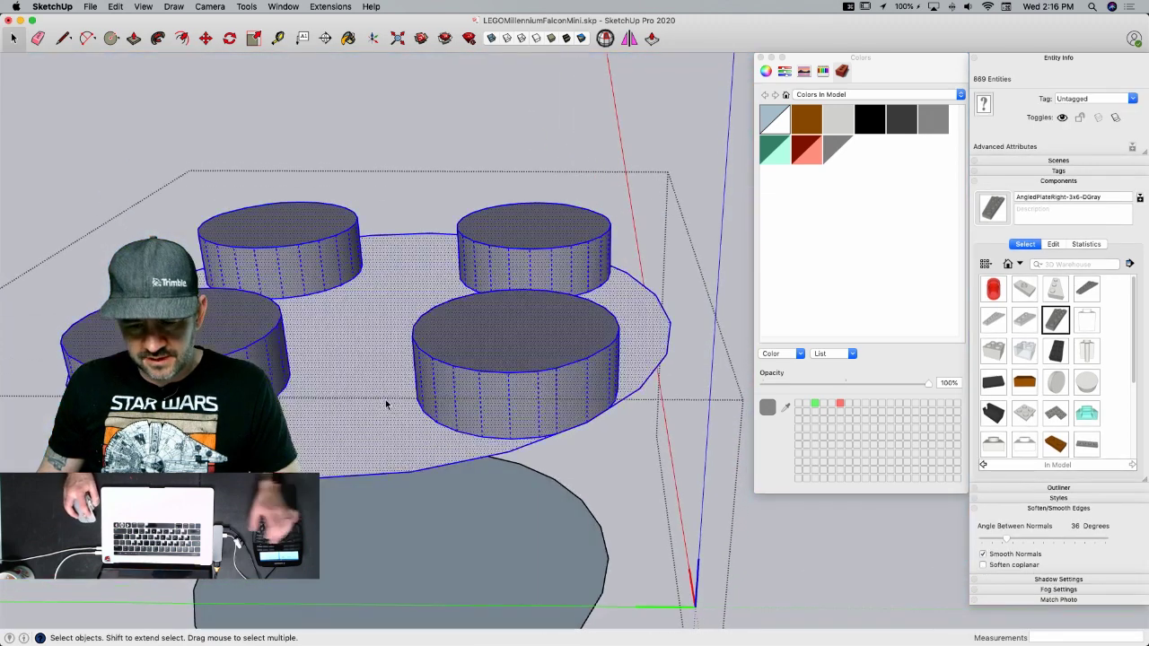
# - Paint the dome and its studs light gray, and delete the separate circular face used as the sweep path
pyautogui.press('b')
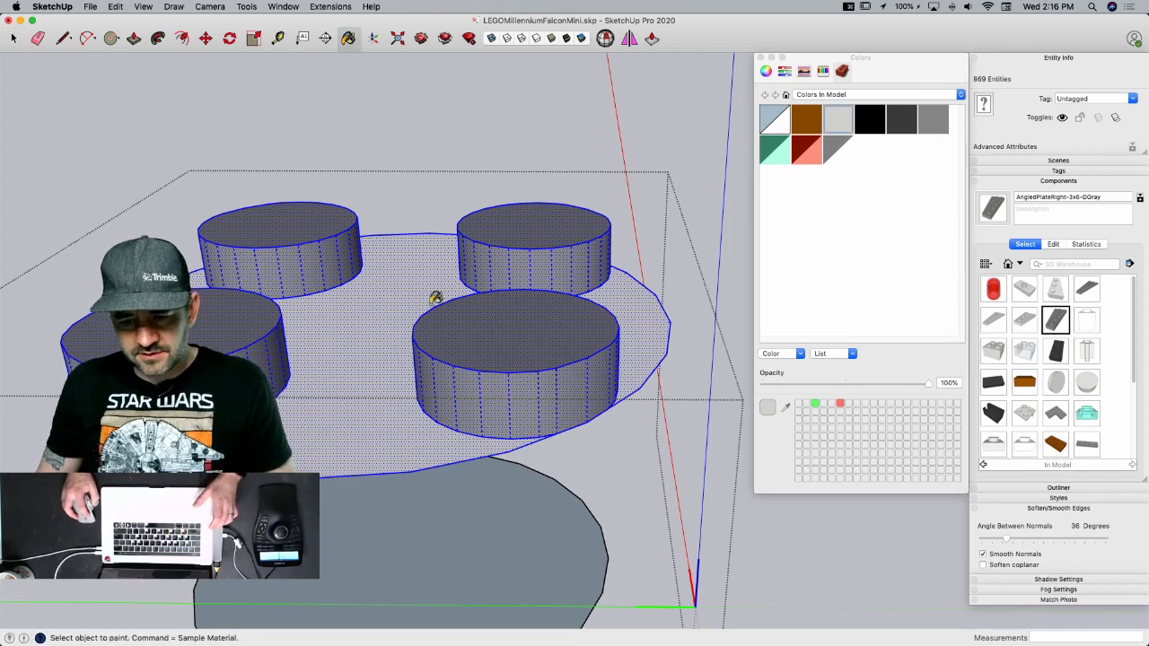
pyautogui.click(397, 318)
pyautogui.press('space')
pyautogui.scroll(-4, 402, 318)
pyautogui.click(487, 379)
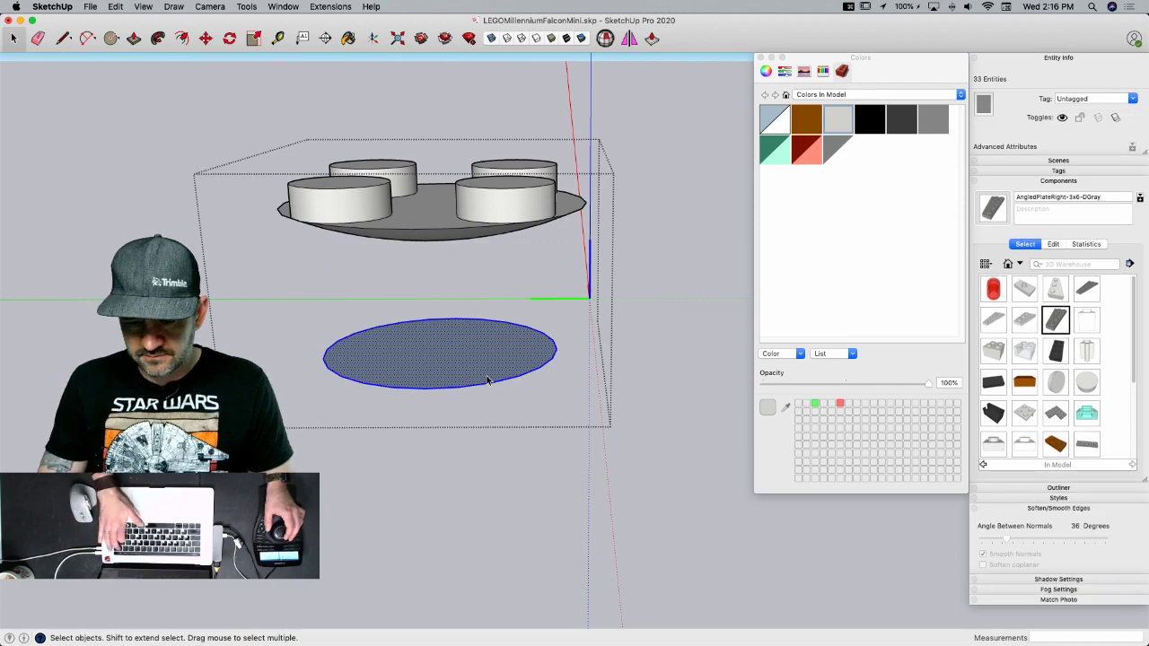
pyautogui.press('BackSpace')
# - Reopen the dome component and remove the small cross of stray edges at its apex
pyautogui.scroll(3, 485, 375)
pyautogui.moveTo(490, 377); pyautogui.dragTo(241, 375, button='middle')
pyautogui.moveTo(241, 374); pyautogui.dragTo(522, 612)
pyautogui.moveTo(526, 572); pyautogui.dragTo(400, 578, button='middle')
pyautogui.scroll(3, 399, 577)
pyautogui.scroll(2, 420, 457)
pyautogui.scroll(8, 420, 455)
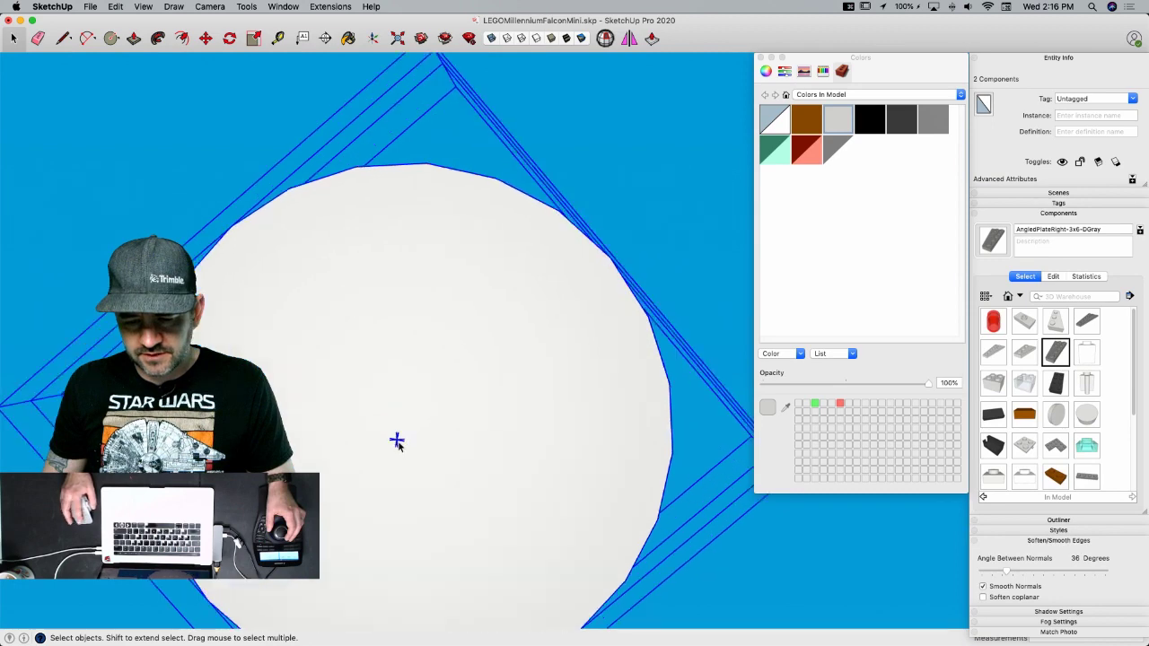
pyautogui.click(388, 460)
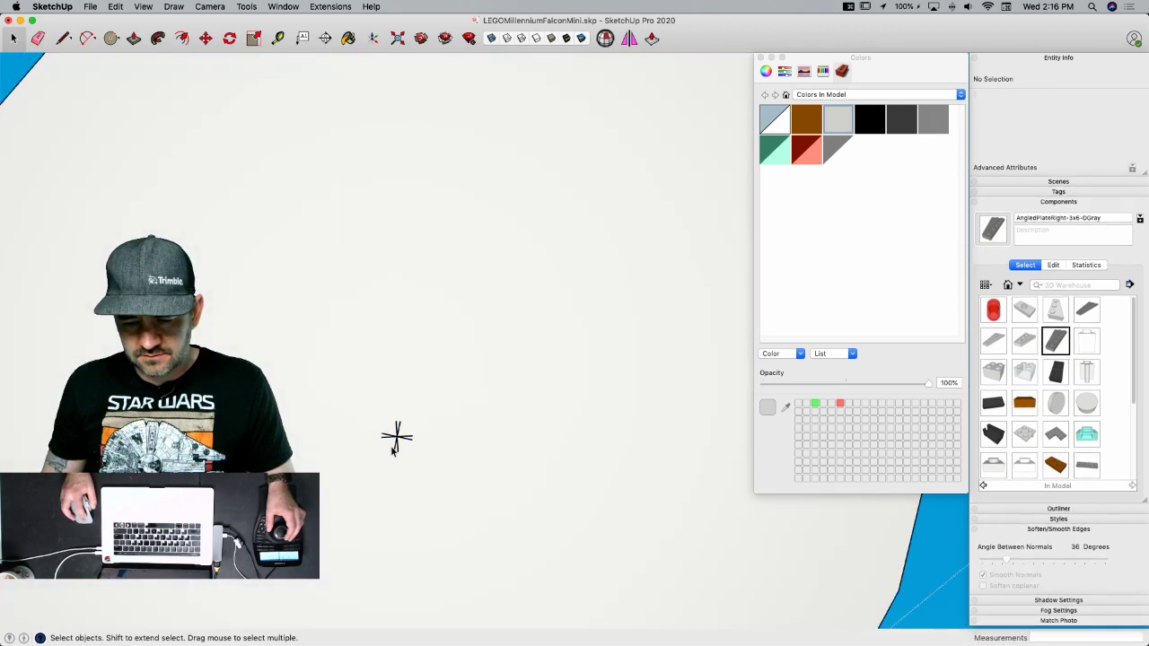
pyautogui.click(396, 438)
pyautogui.press('e')
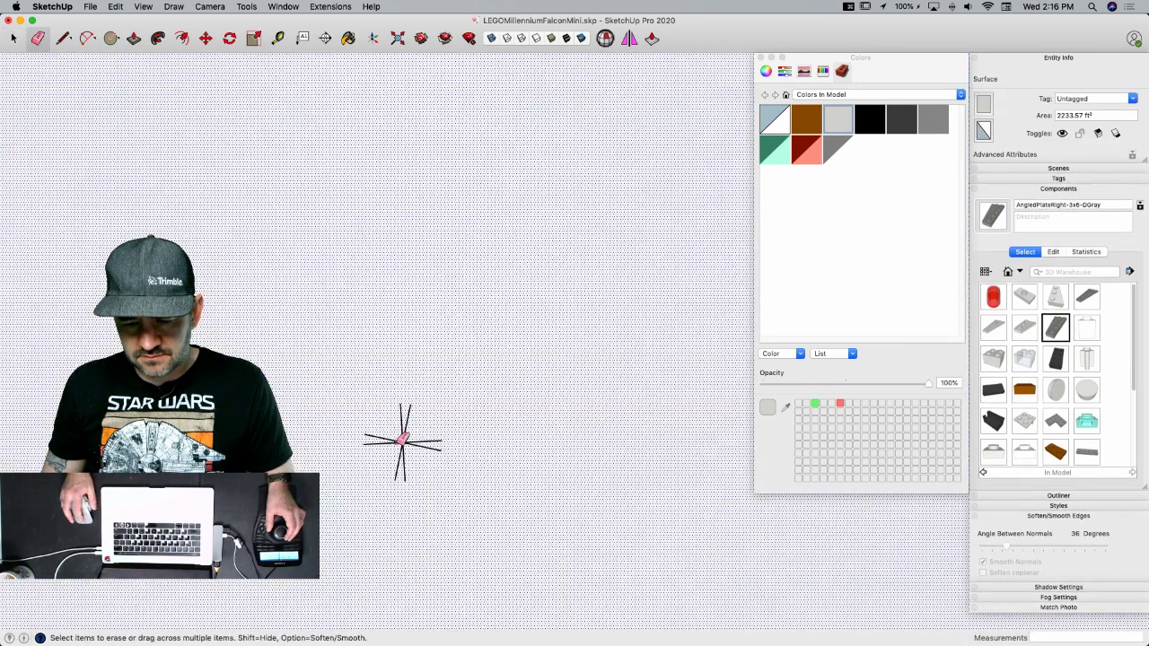
pyautogui.press('space')
pyautogui.scroll(-8, 408, 442)
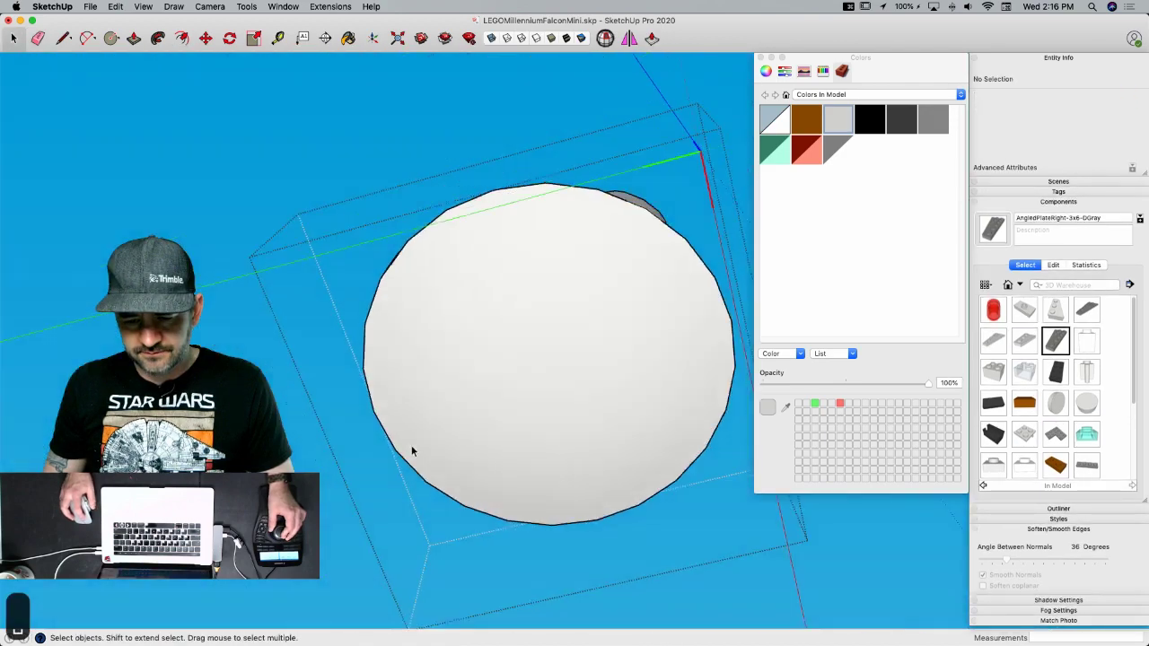
# - Copy the dome together with its mating 2x2 round plate onto the light gray disc on the Falcon's underside
pyautogui.click(358, 489)
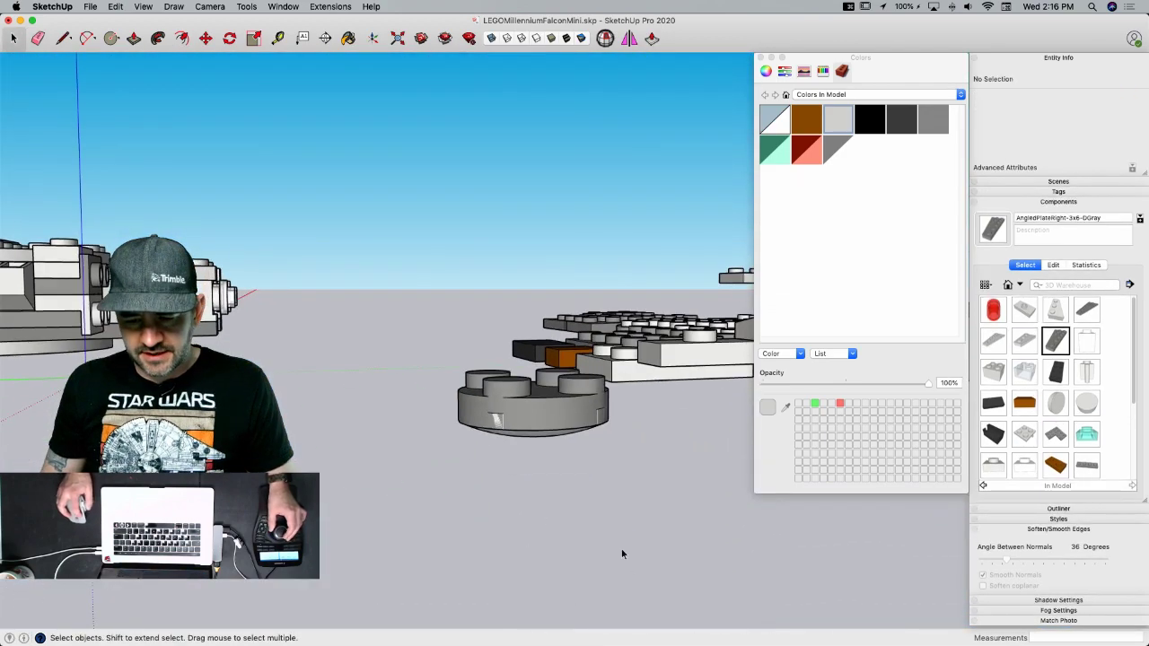
pyautogui.moveTo(538, 579); pyautogui.dragTo(277, 384)
pyautogui.scroll(3, 462, 416)
pyautogui.press('m')
pyautogui.click(517, 453)
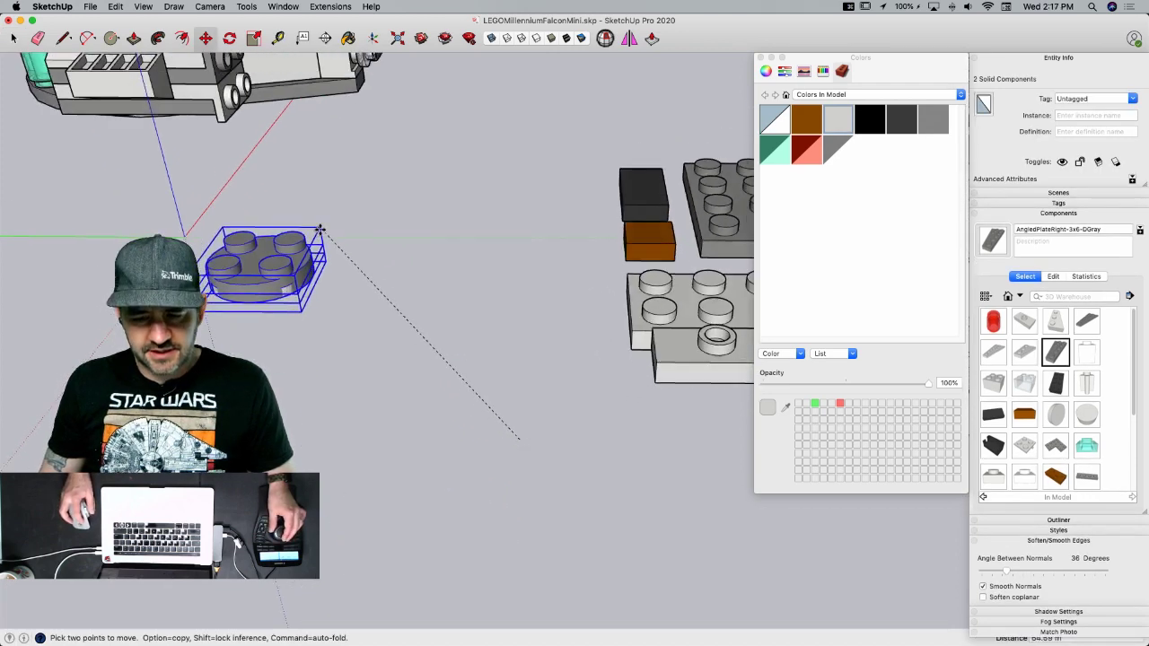
pyautogui.press('alt')
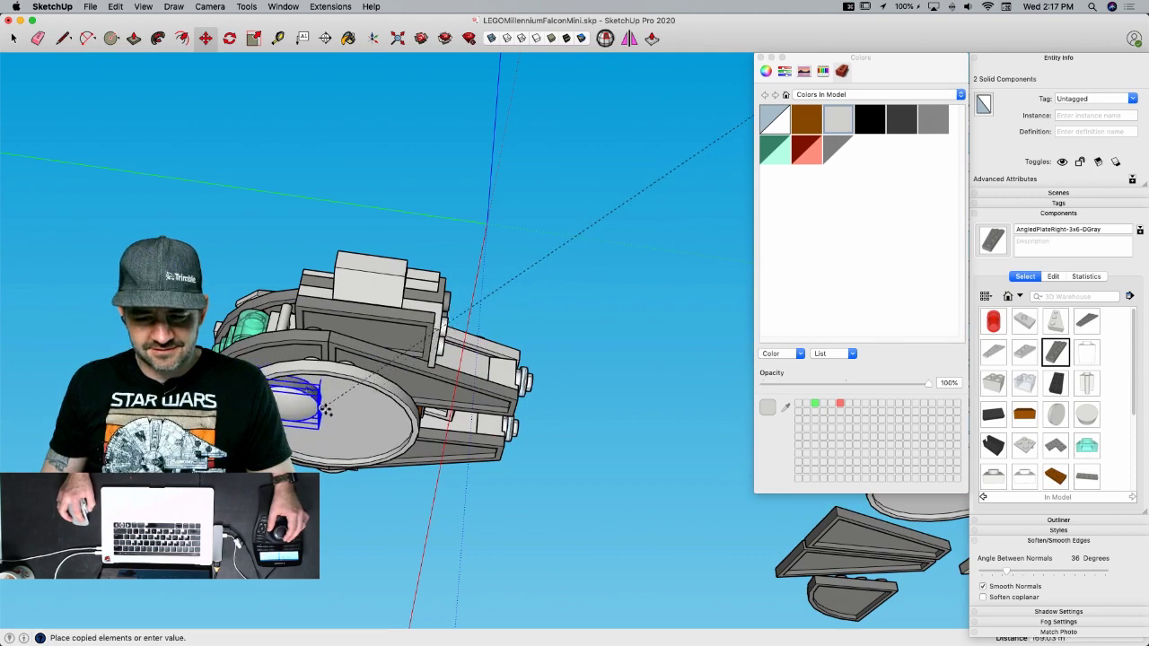
pyautogui.moveTo(319, 421); pyautogui.dragTo(680, 228, button='middle')
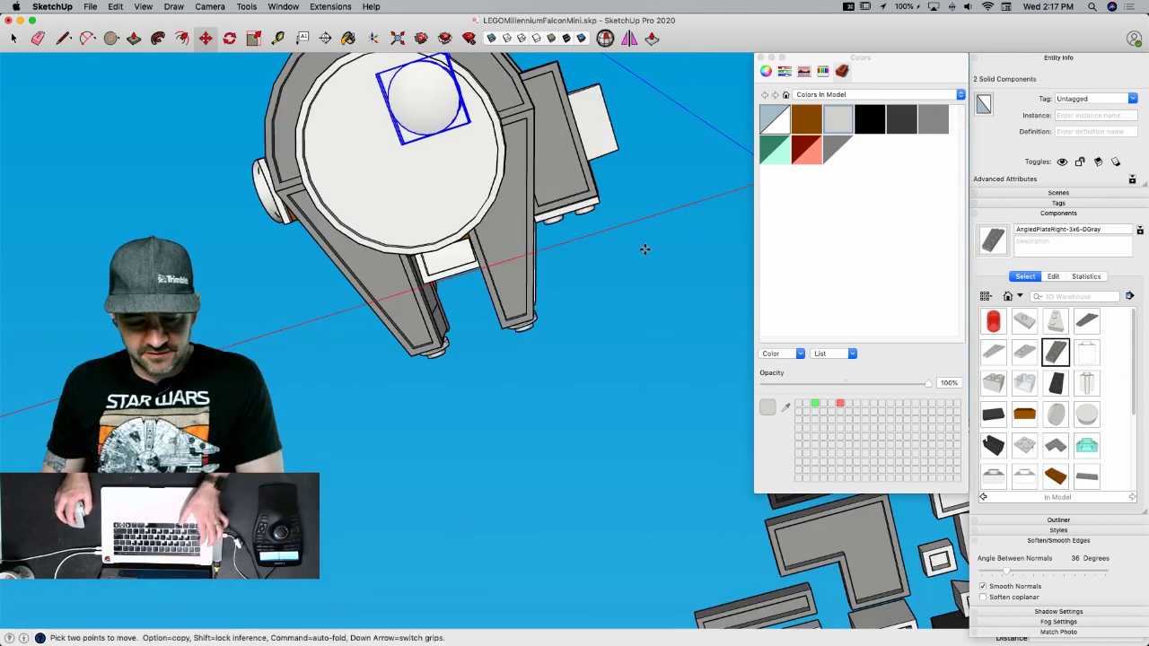
# - Check step 23 in the PDF instructions for the dome assembly positions, and compare them with the copy in SketchUp
pyautogui.press('super+Tab')
pyautogui.press('super+Tab')
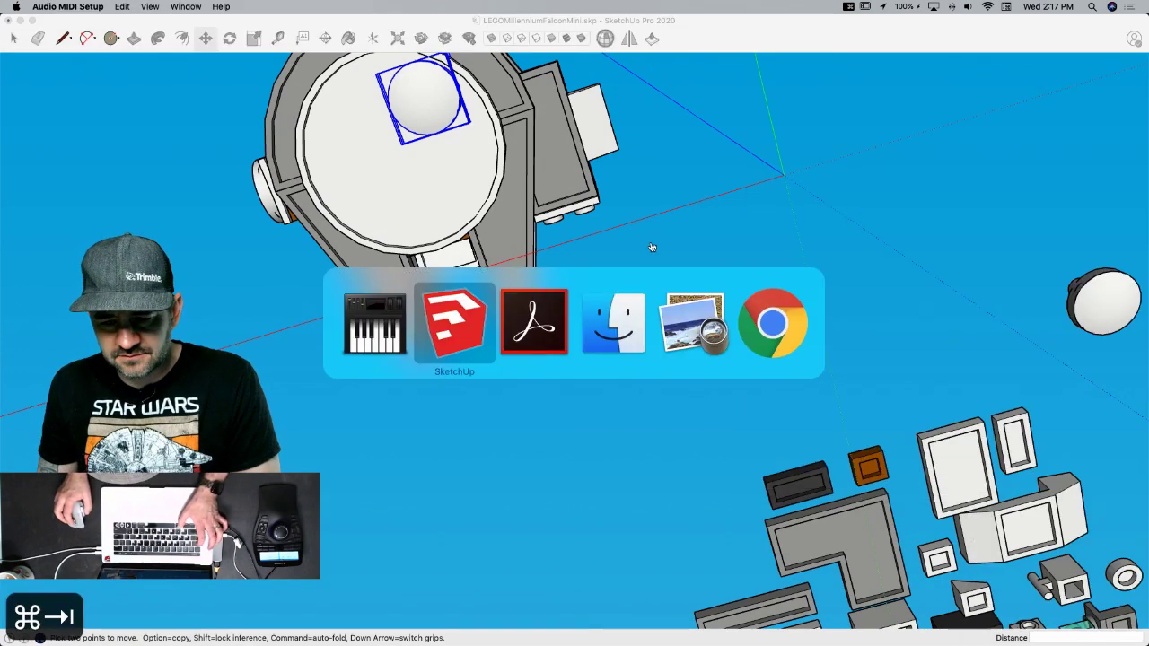
pyautogui.press('super+Tab')
pyautogui.press('super+Tab')
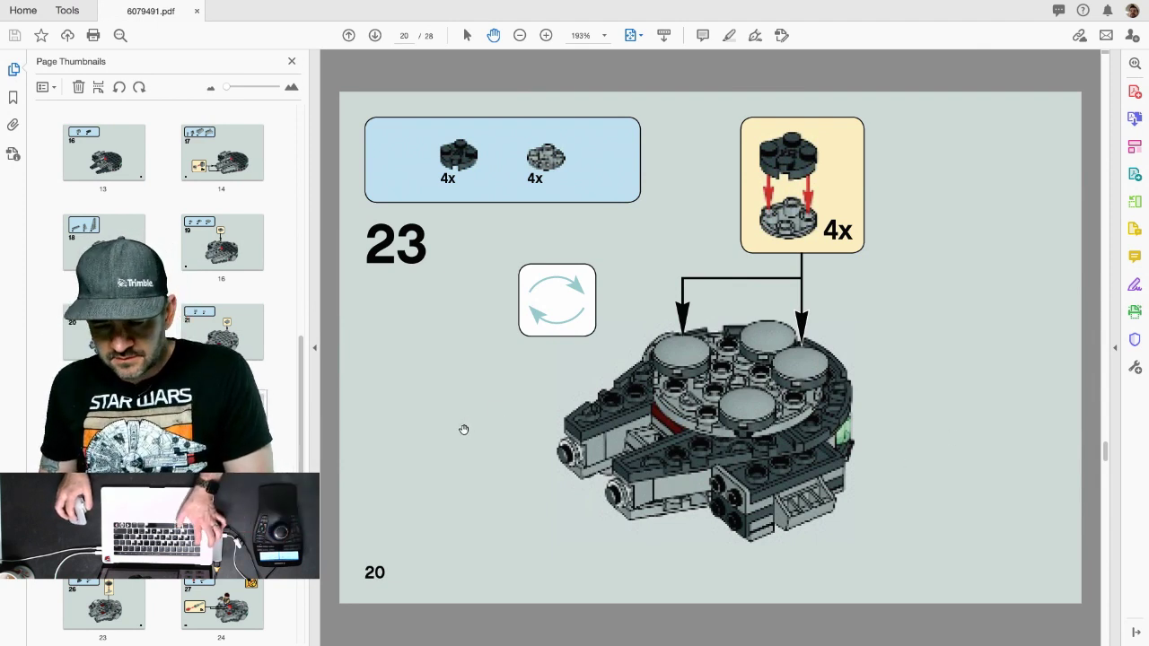
pyautogui.press('super+Tab')
pyautogui.moveTo(464, 169)
pyautogui.mouseDown(button='middle')
pyautogui.moveTo(375, 10)
pyautogui.moveTo(386, 18)
pyautogui.mouseUp(button='middle')
pyautogui.moveTo(644, 246)
pyautogui.mouseDown(button='middle')
pyautogui.moveTo(600, 166)
pyautogui.moveTo(396, 86)
pyautogui.moveTo(372, 88)
pyautogui.mouseUp(button='middle')
pyautogui.moveTo(732, 144); pyautogui.dragTo(286, 104, button='middle')
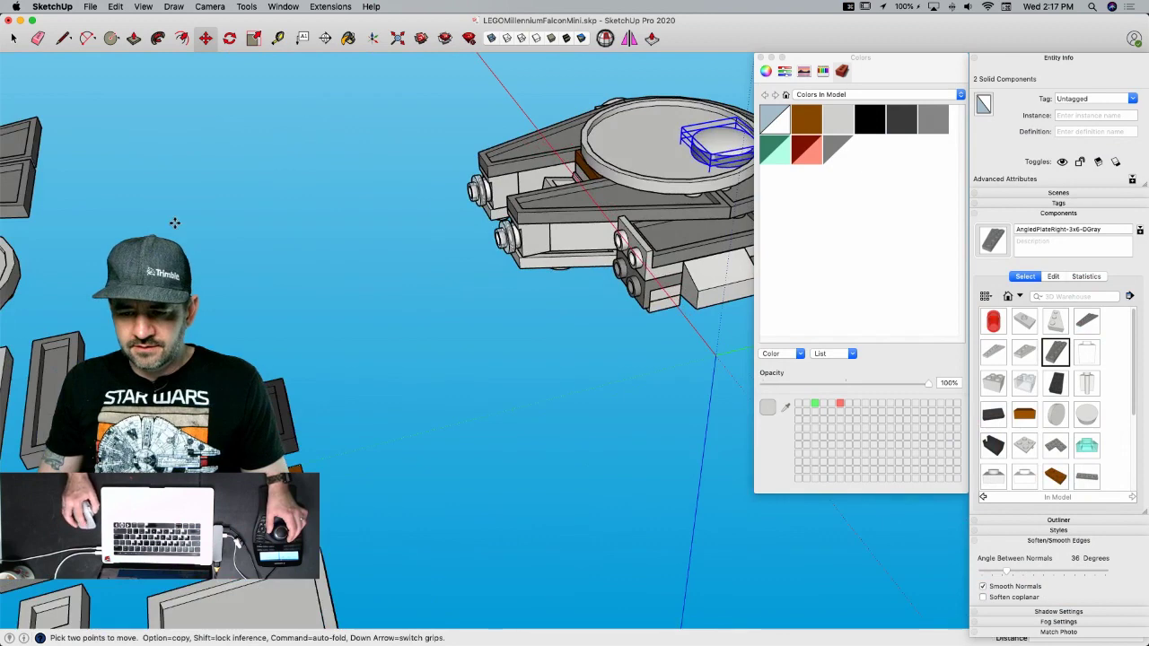
pyautogui.scroll(-1, 175, 223)
pyautogui.scroll(7, 583, 203)
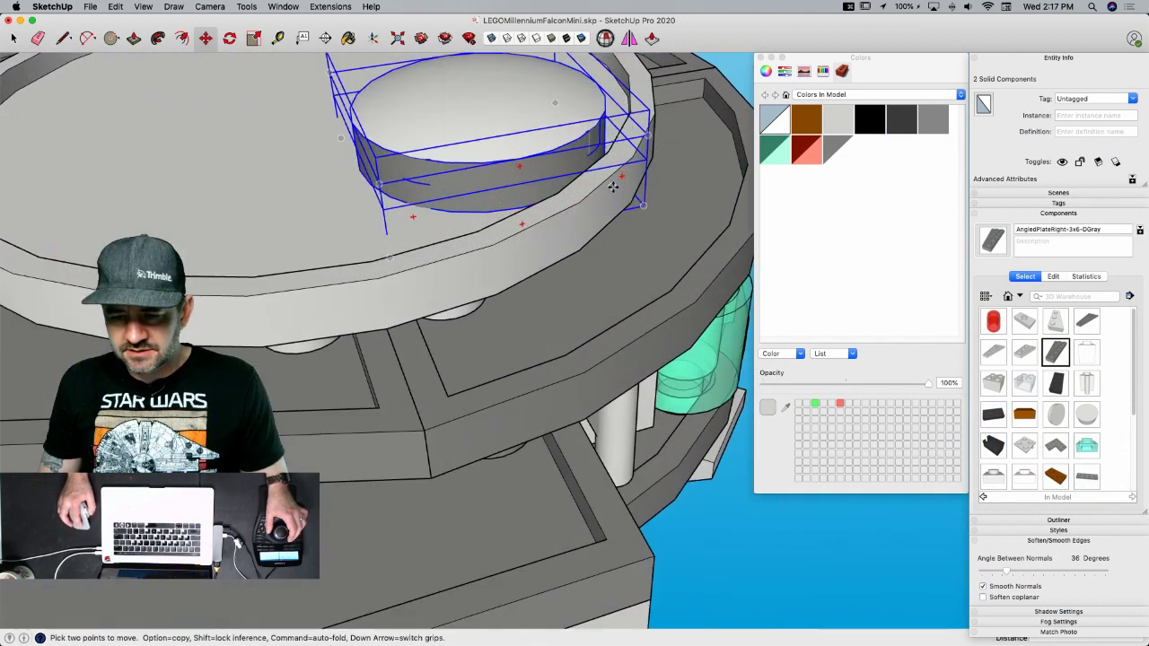
# - Move the dome and round plate pair to the light gray disc's front side edge, and adjust its height to seat it
pyautogui.click(645, 206)
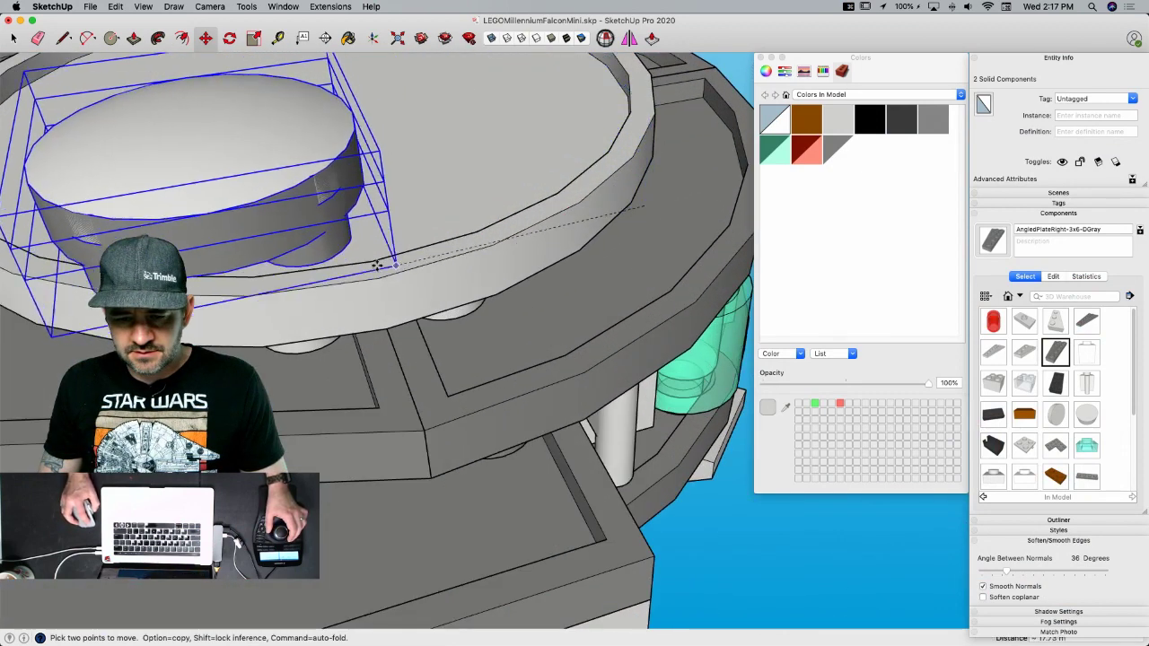
pyautogui.click(377, 280)
pyautogui.moveTo(299, 316); pyautogui.dragTo(314, 255, button='middle')
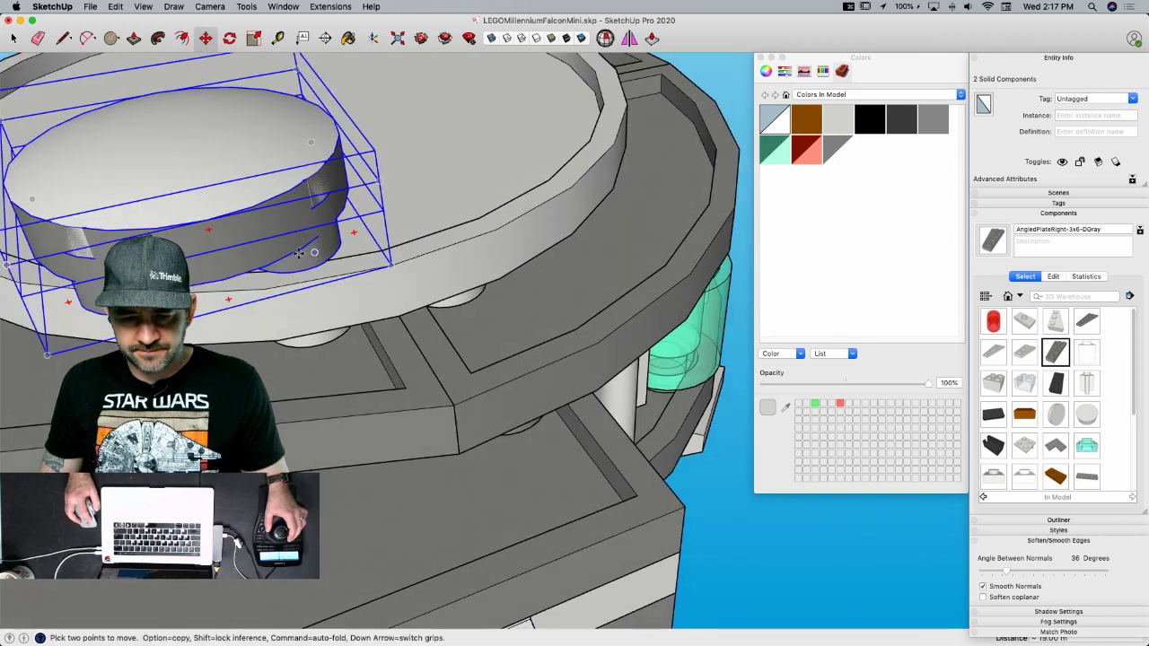
pyautogui.click(230, 279)
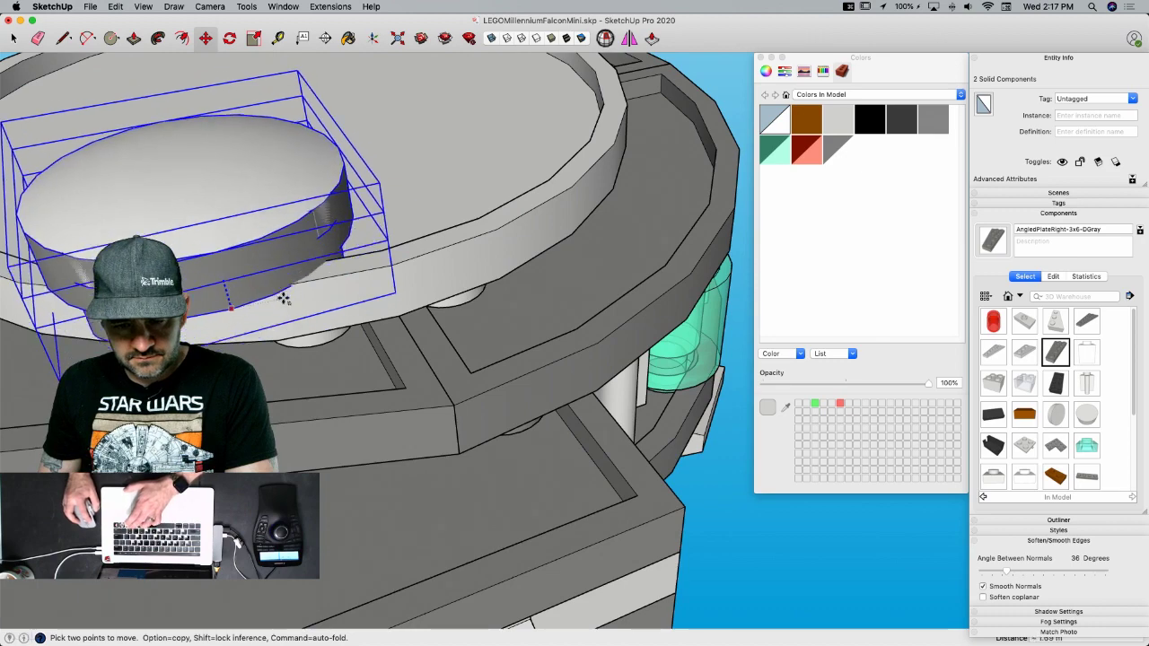
pyautogui.click(319, 280)
# - Draw a vertical triangle on the centre line of the light gray disc to serve as a mirror plane
pyautogui.moveTo(609, 404); pyautogui.dragTo(775, 239, button='middle')
pyautogui.scroll(-5, 755, 239)
pyautogui.moveTo(685, 209); pyautogui.dragTo(595, 270, button='middle')
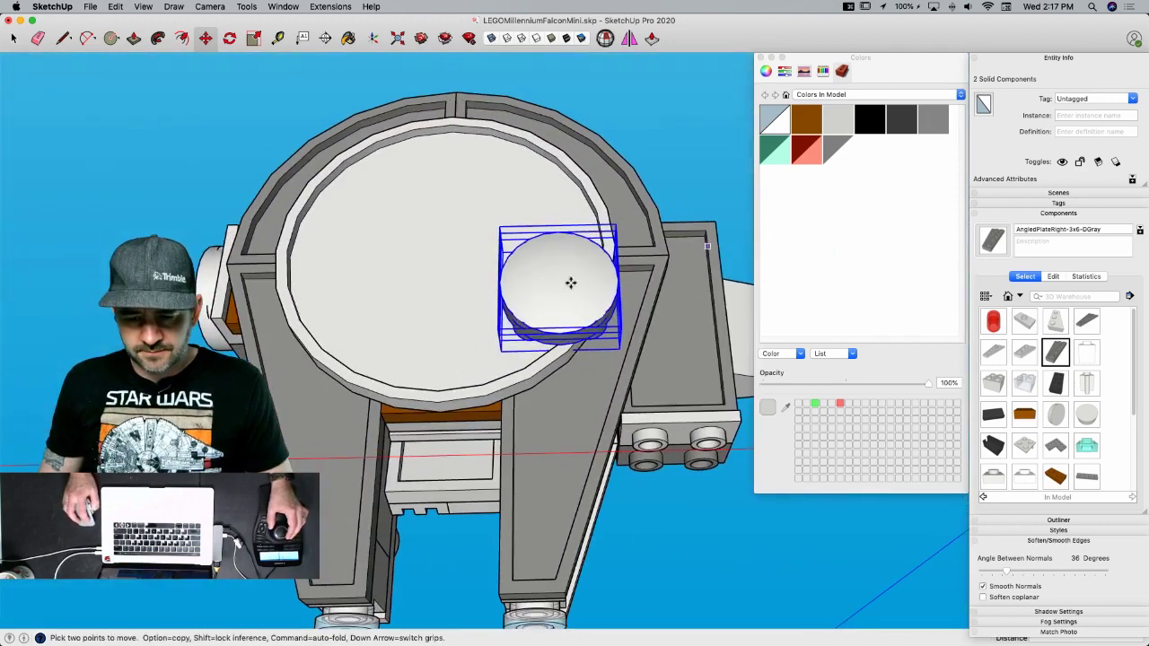
pyautogui.press('l')
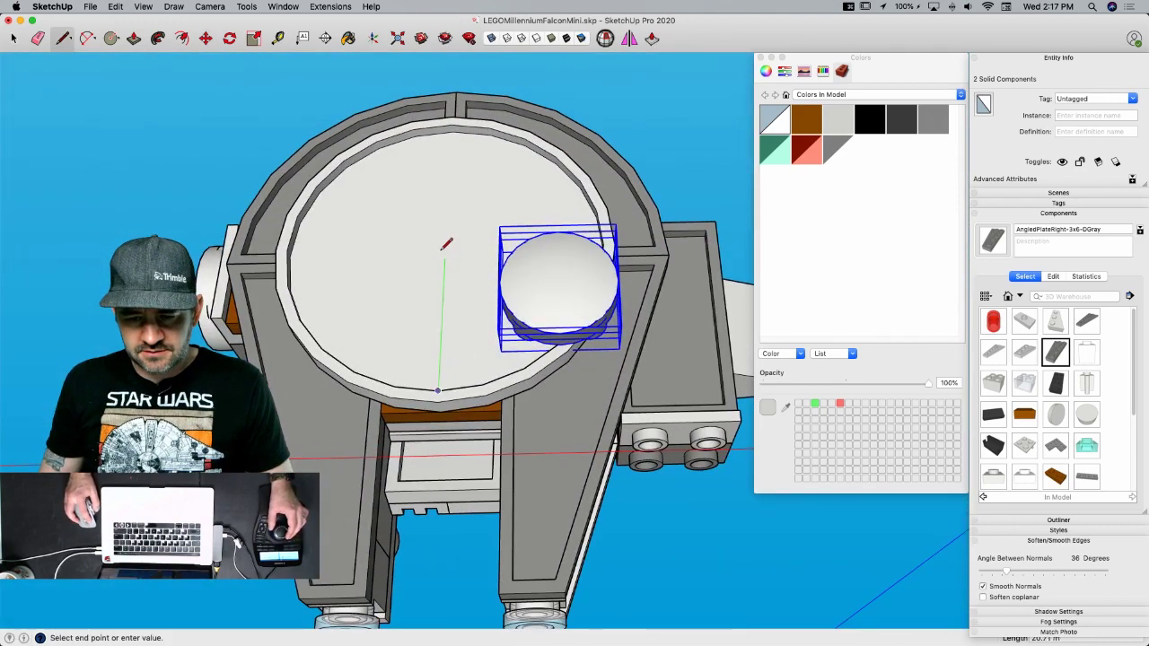
pyautogui.moveTo(446, 242); pyautogui.dragTo(386, 144, button='middle')
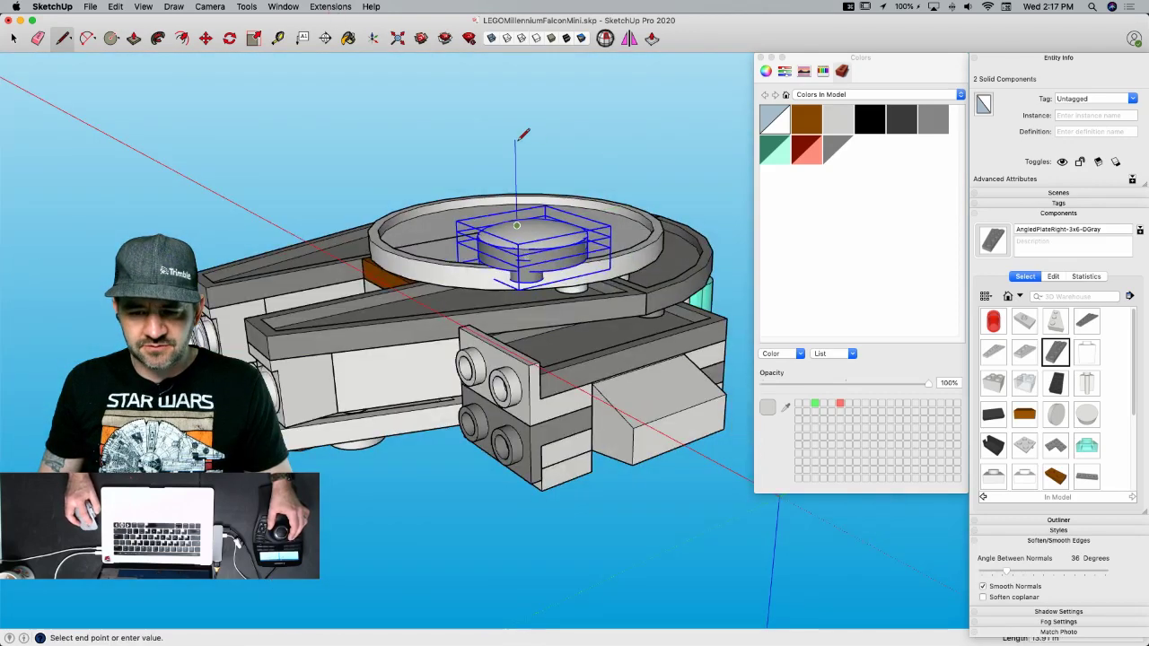
pyautogui.click(436, 240)
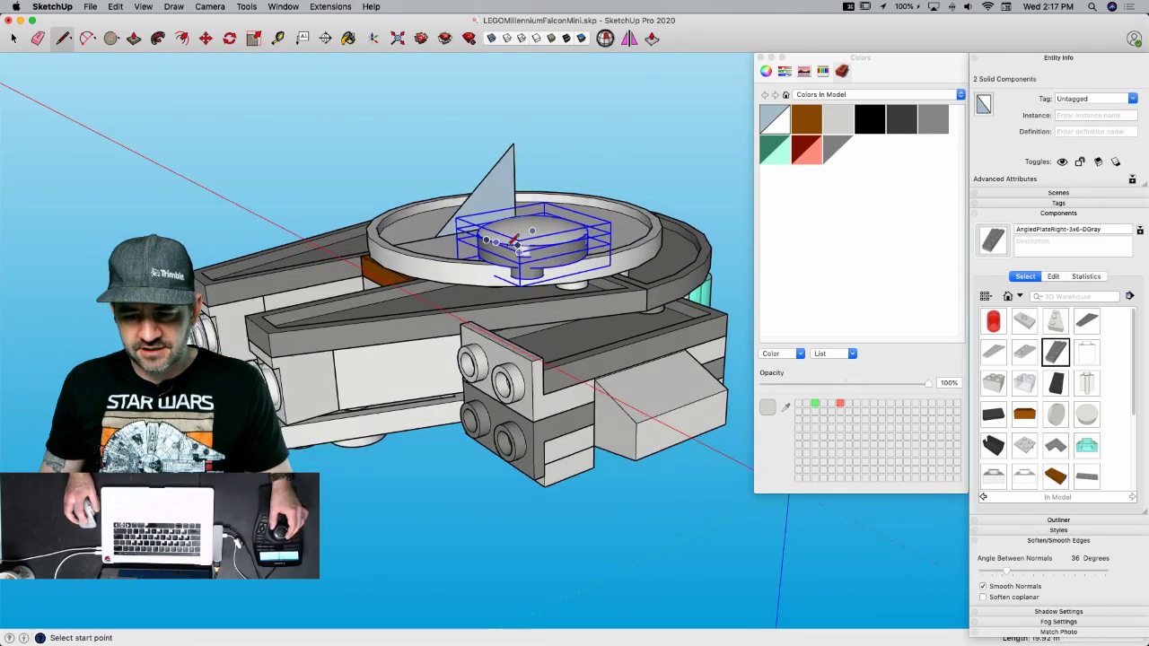
# - Mirror a copy of the dome and round plate across the triangle to the other side of the disc, and save the model
pyautogui.press('space')
pyautogui.click(628, 39)
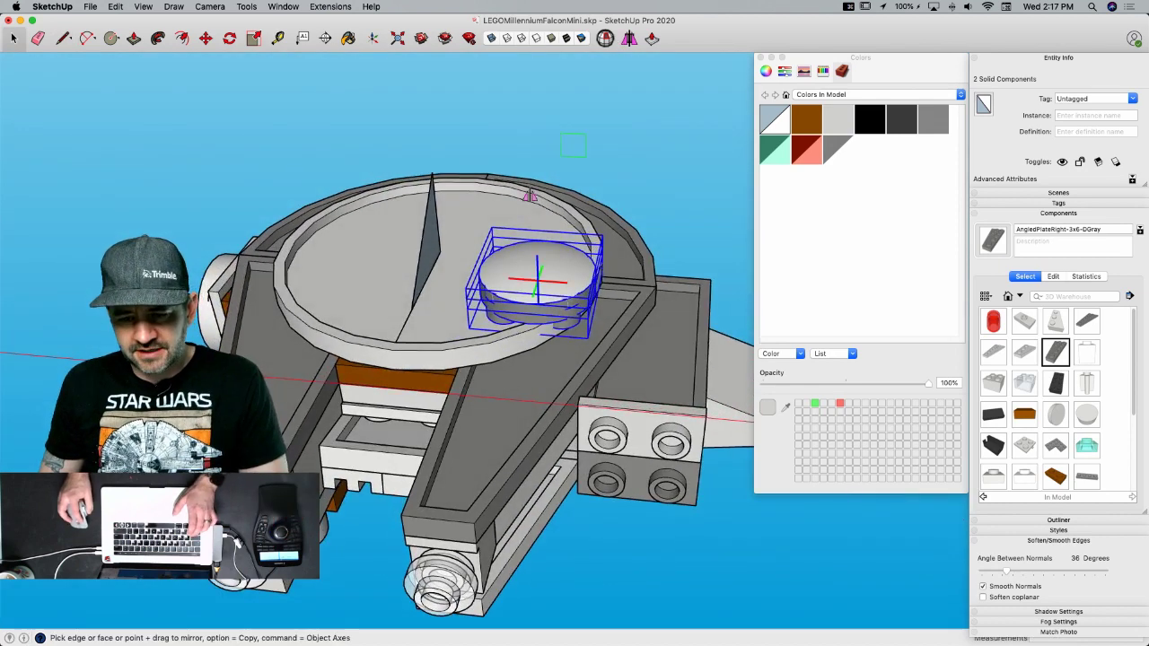
pyautogui.click(432, 257)
pyautogui.press('super+s')
pyautogui.press('space')
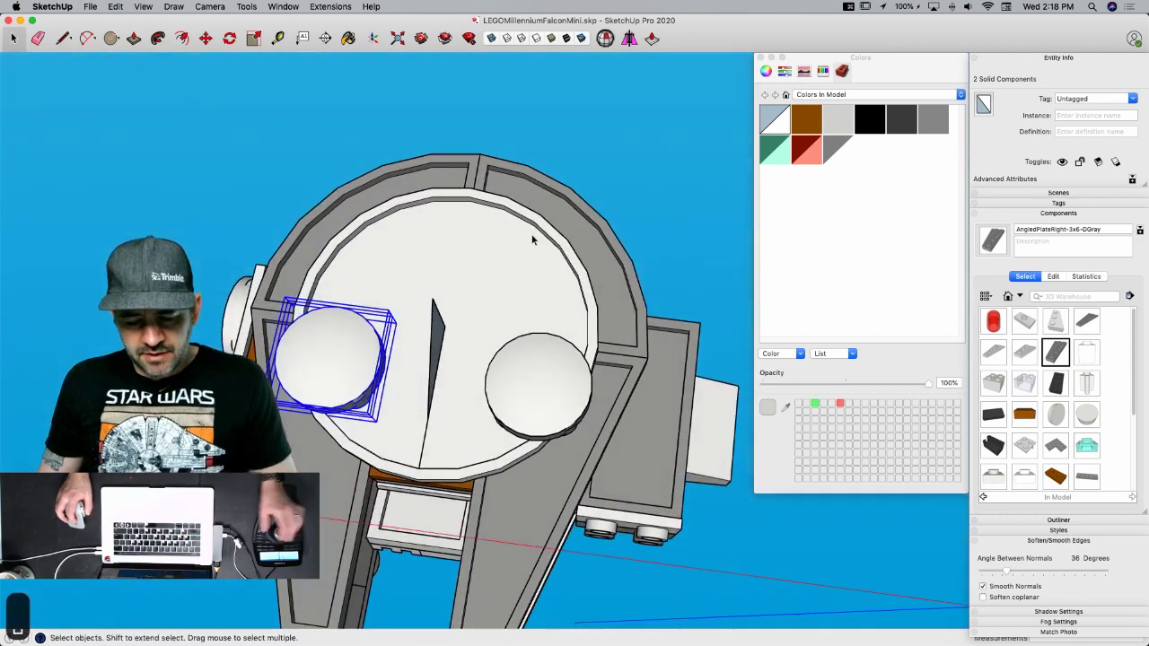
# - Check the remaining dome positions for step 23 in the PDF instructions, and return to SketchUp
pyautogui.press('super+Tab')
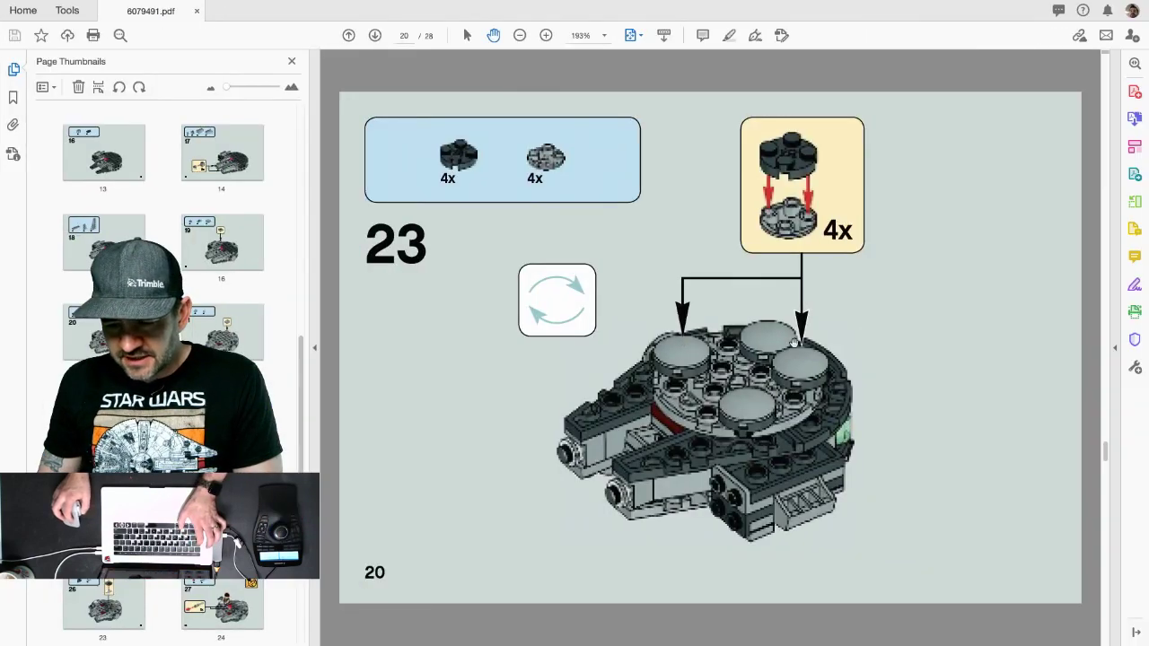
pyautogui.press('super+Tab')
pyautogui.press('super+Tab')
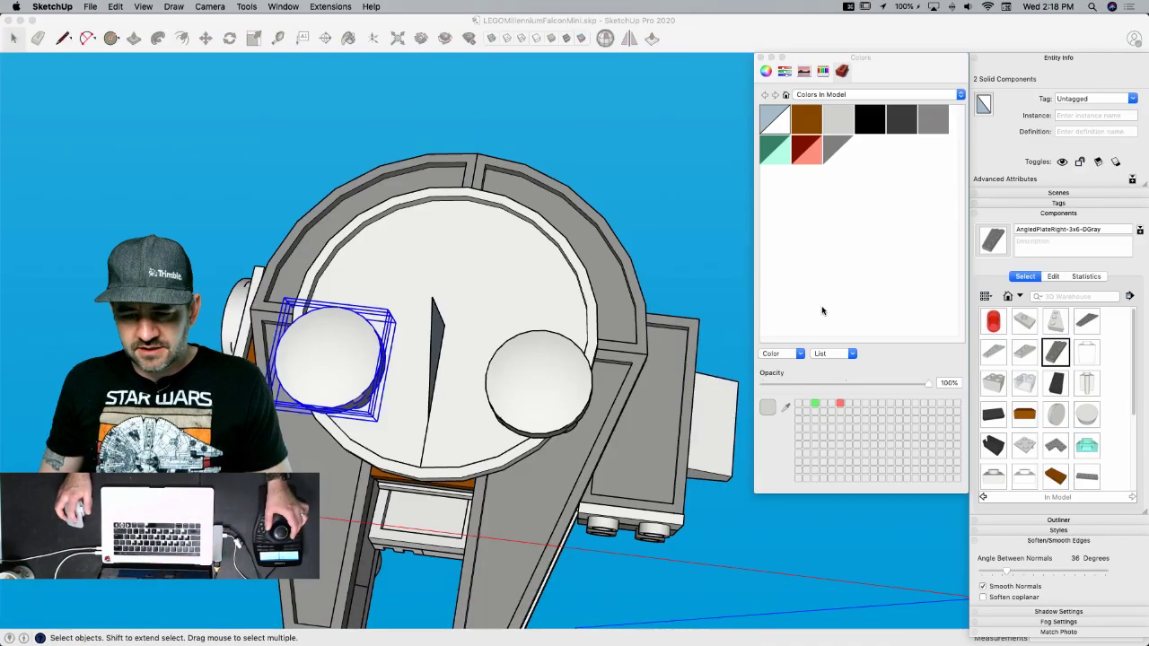
# - Copy the original dome with its round plate to the rear of the disc, and raise the copy to sit correctly
pyautogui.click(512, 377)
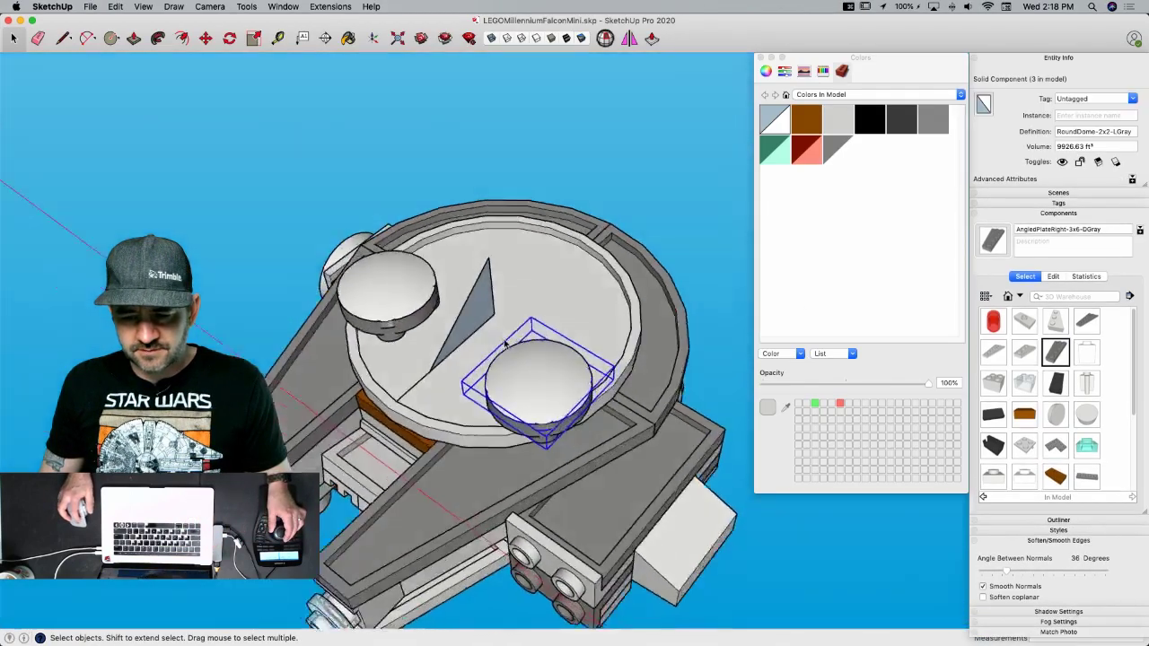
pyautogui.press('m')
pyautogui.press('space')
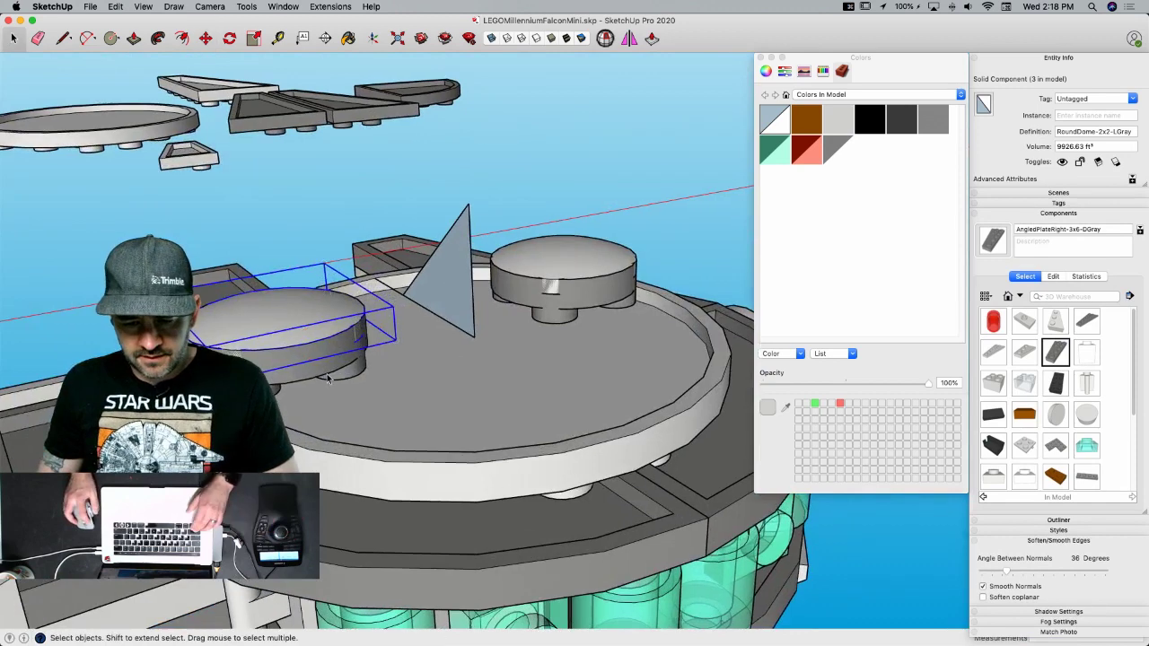
pyautogui.keyDown('shift'); pyautogui.click(325, 377); pyautogui.keyUp('shift')
pyautogui.press('m')
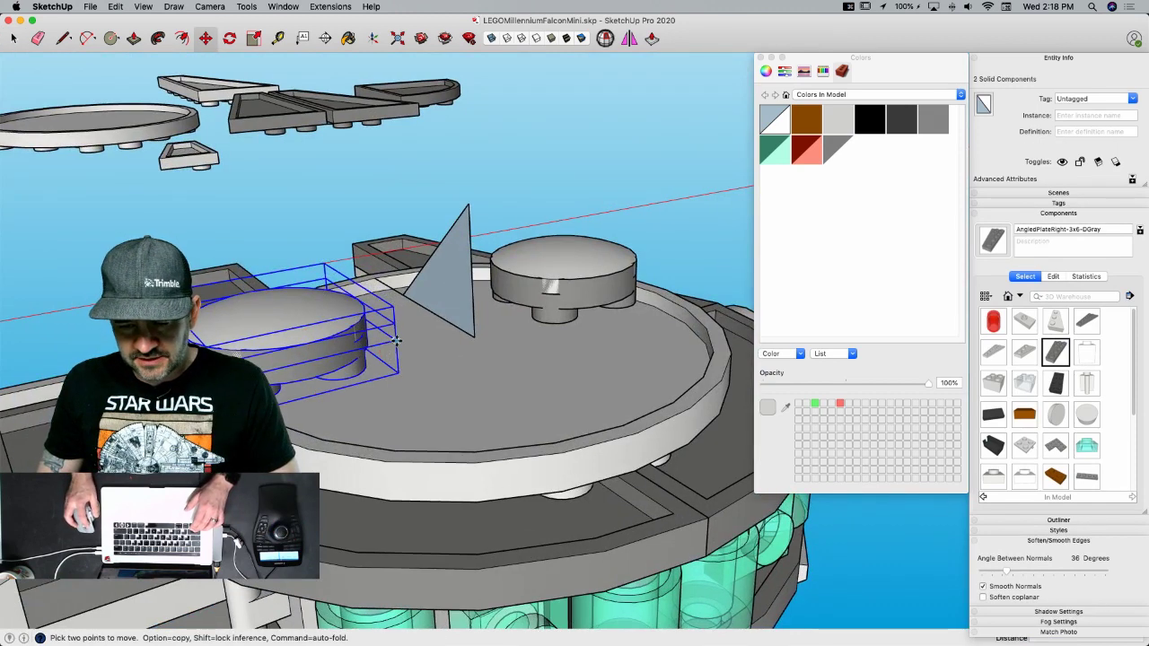
pyautogui.click(474, 338)
pyautogui.press('alt')
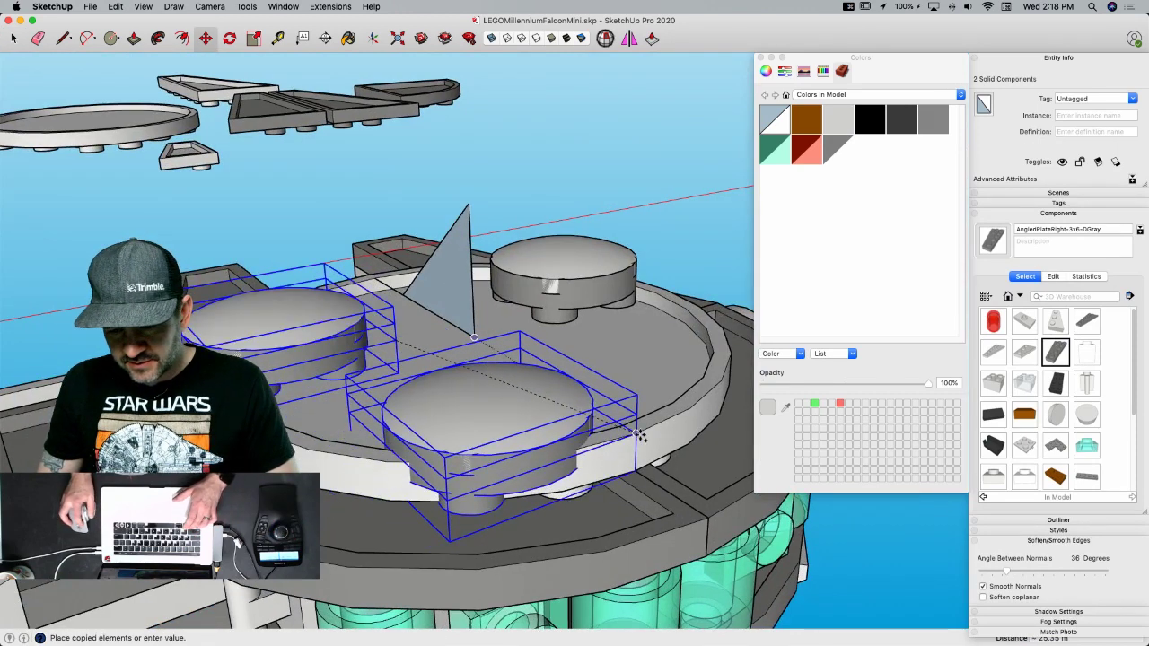
pyautogui.click(636, 433)
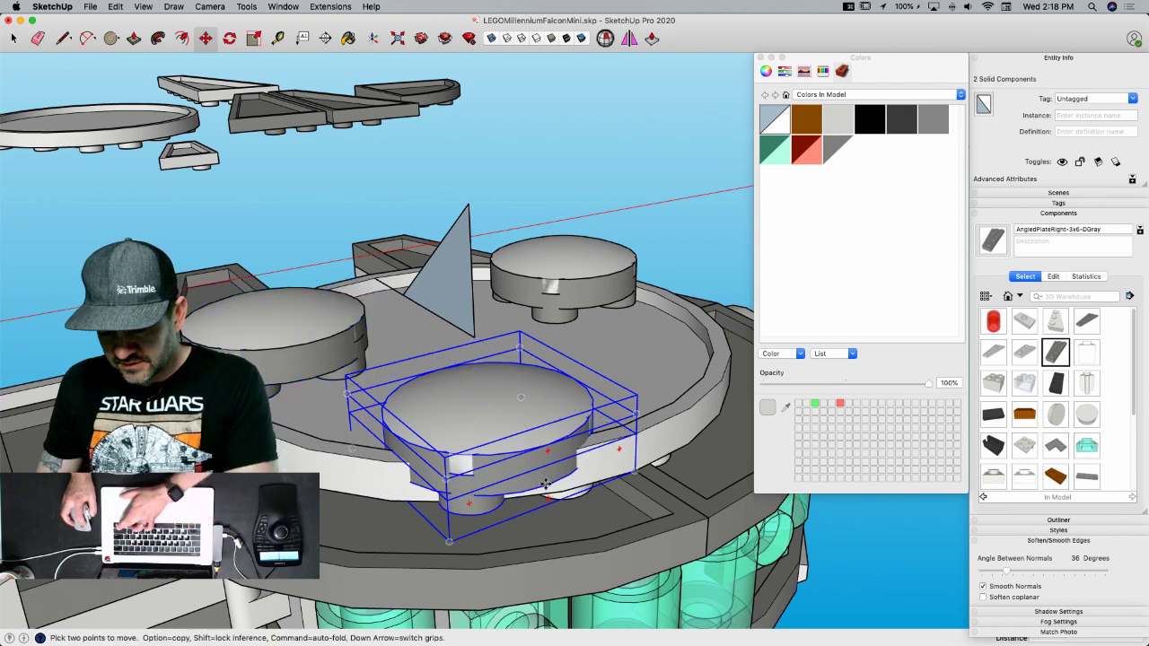
pyautogui.click(635, 468)
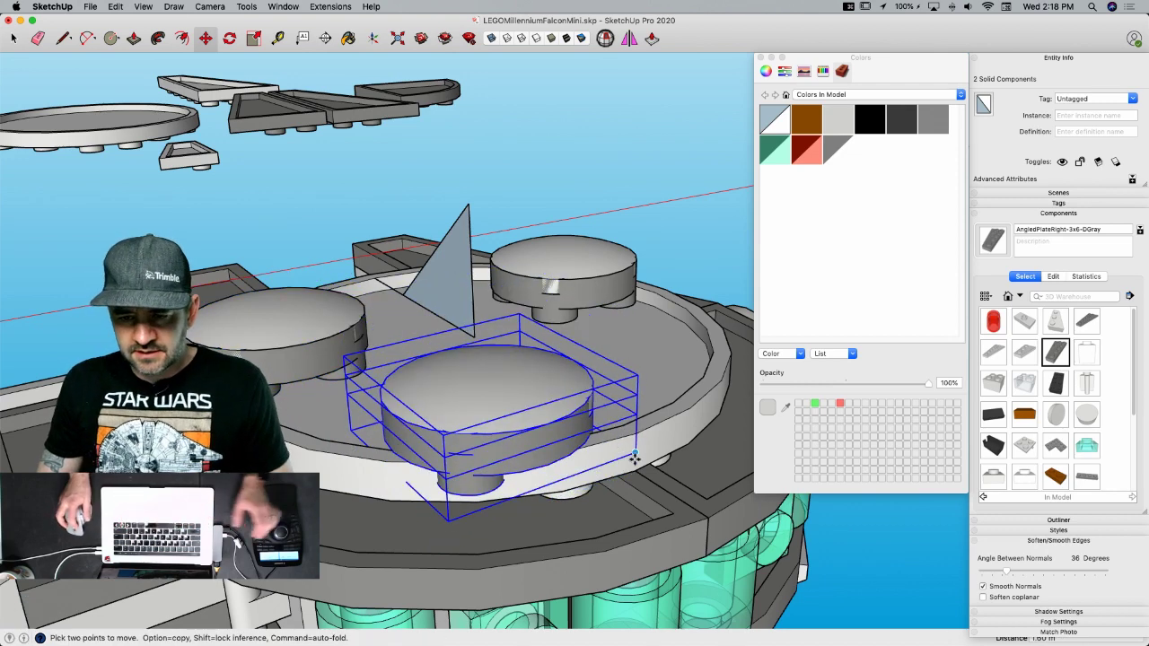
# - Mirror a copy of the rear dome and round plate across the triangle, and erase the triangle
pyautogui.click(632, 40)
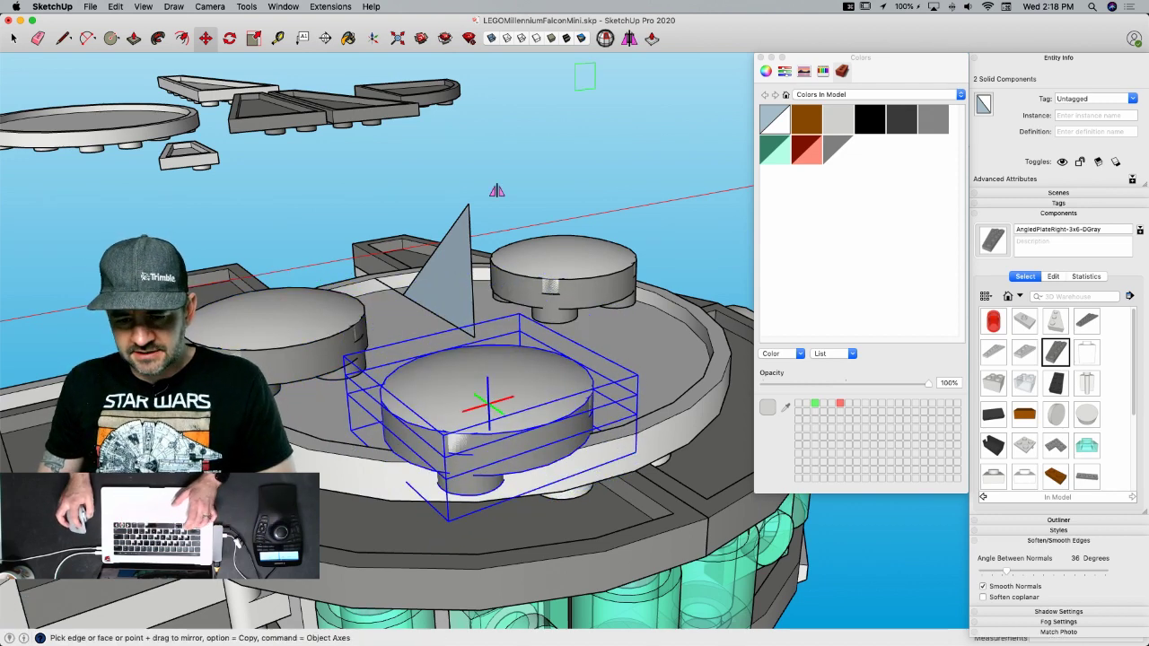
pyautogui.click(458, 274)
pyautogui.press('space')
pyautogui.press('e')
pyautogui.click(413, 291)
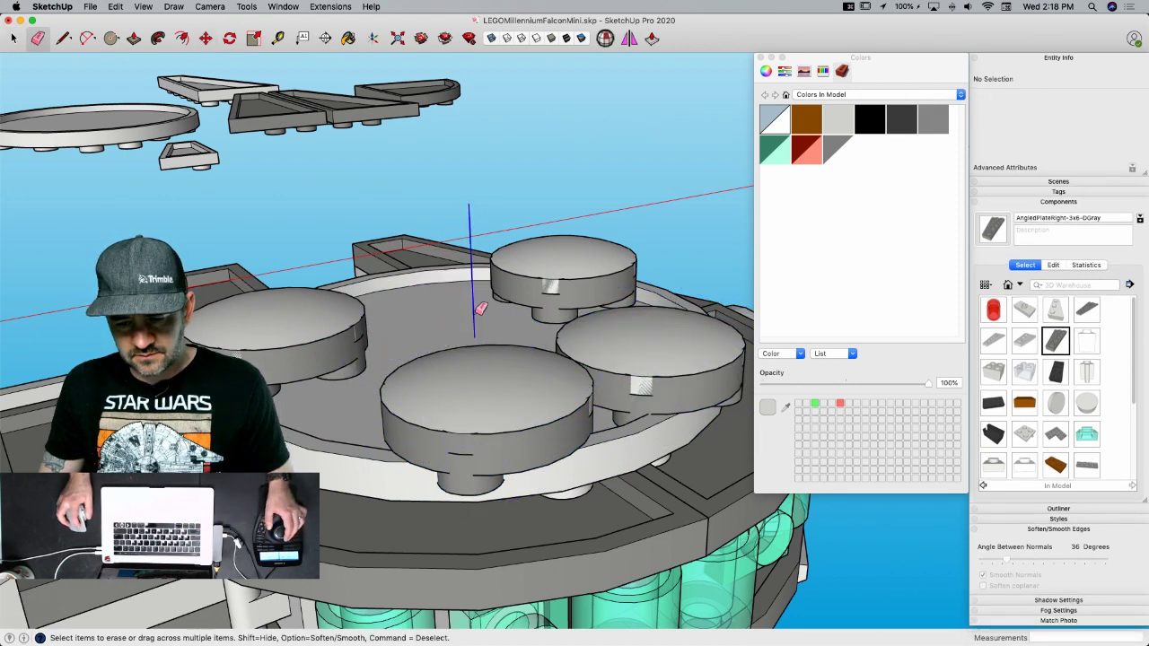
# - Close the Colors window and save the model
pyautogui.press('space')
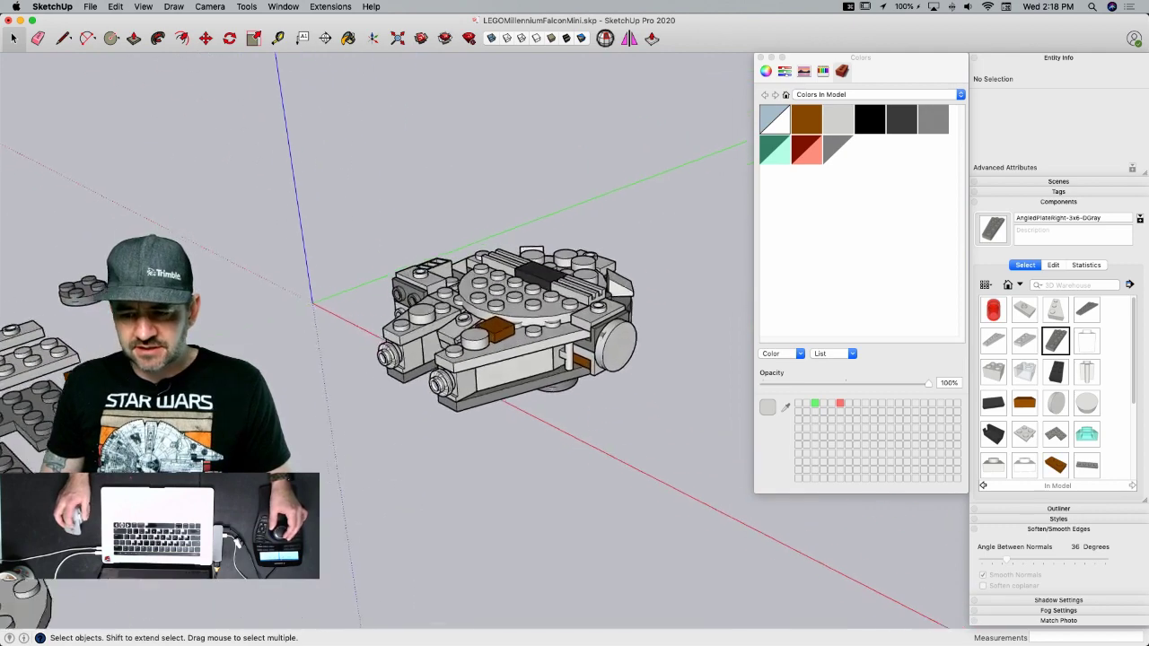
pyautogui.click(760, 59)
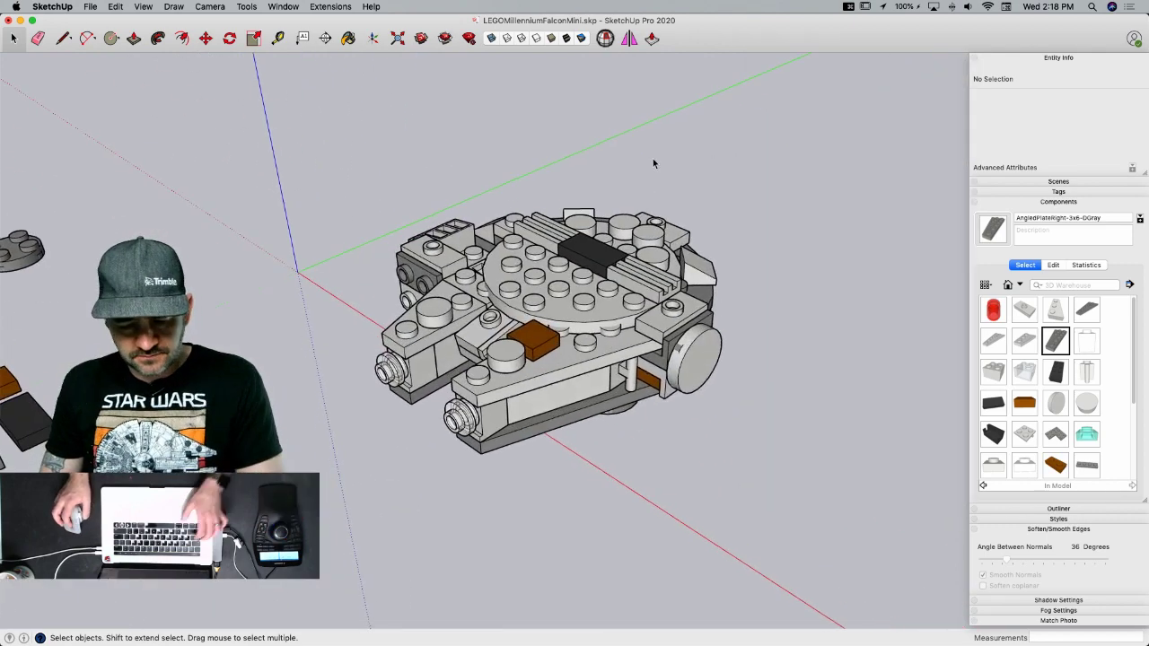
pyautogui.press('super+s')
# - Switch to the PDF instructions and examine the parts and placement for step 24 on page 21
pyautogui.press('super+Tab')
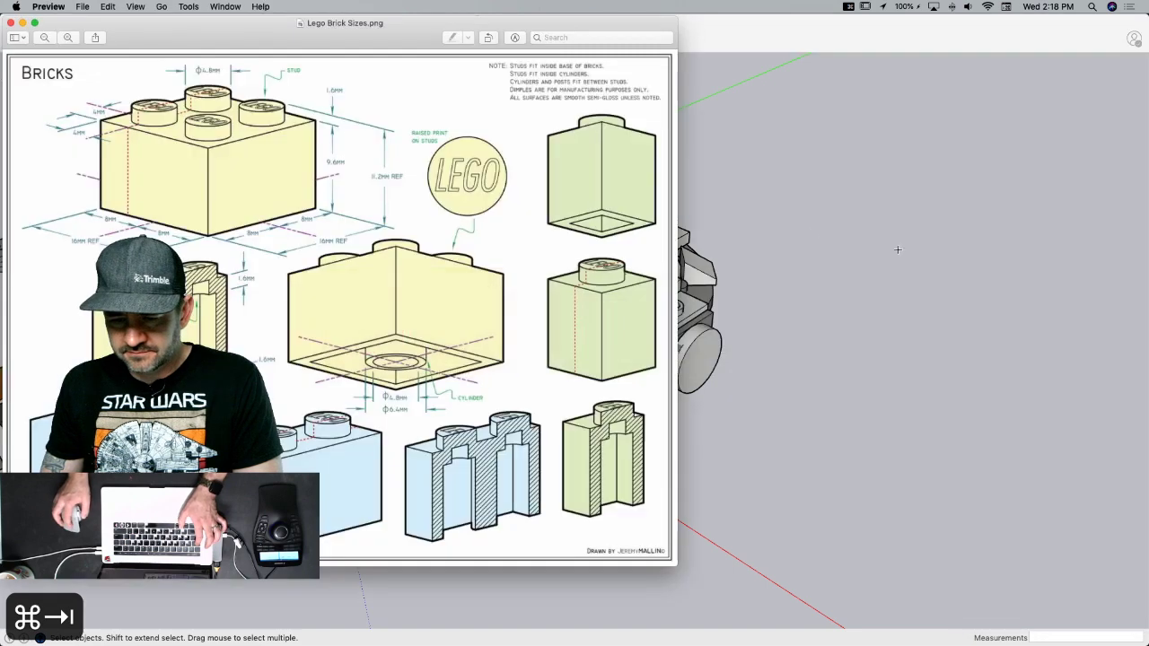
pyautogui.press('super+Tab')
pyautogui.press('super+Tab')
pyautogui.press('super+Tab')
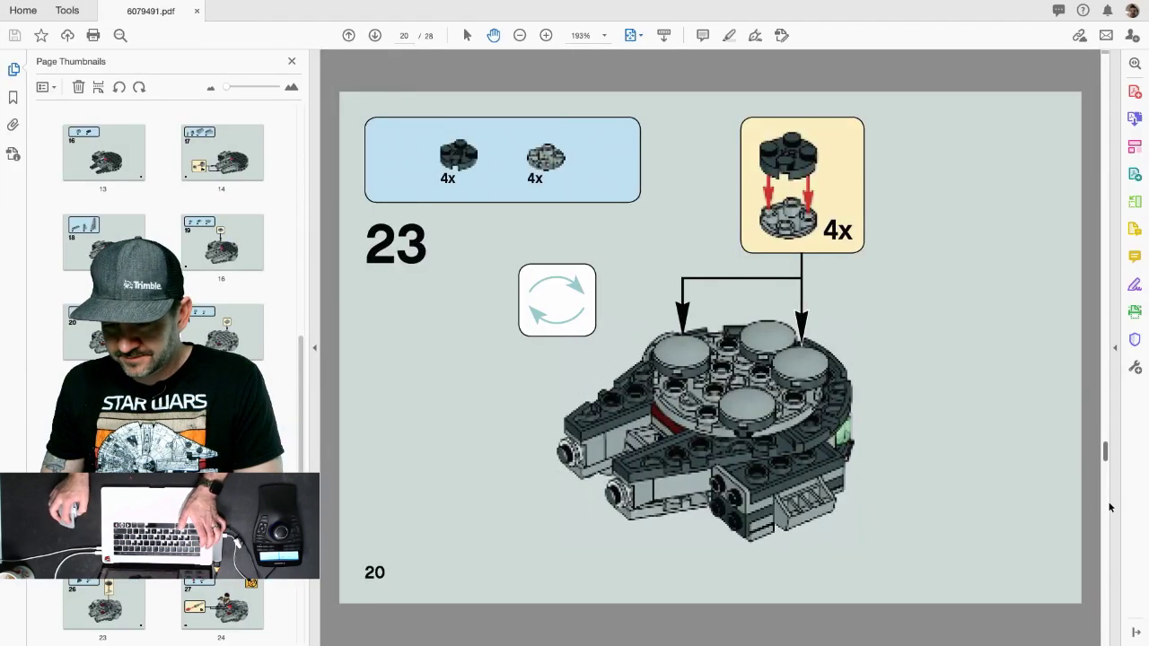
pyautogui.scroll(-2, 1103, 504)
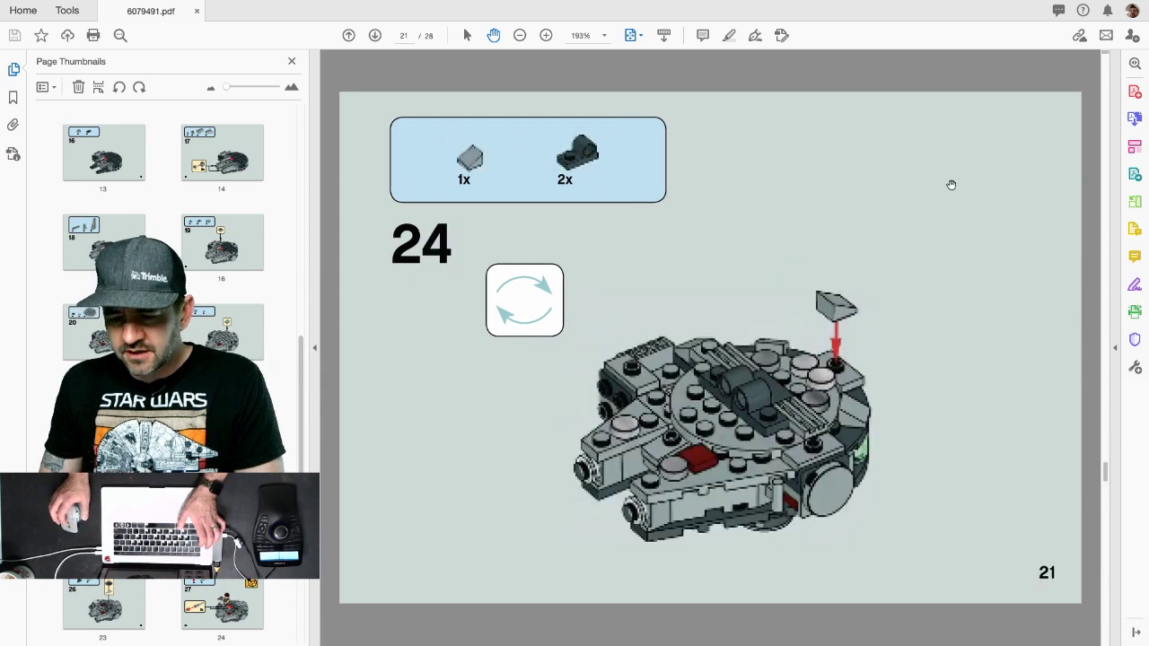
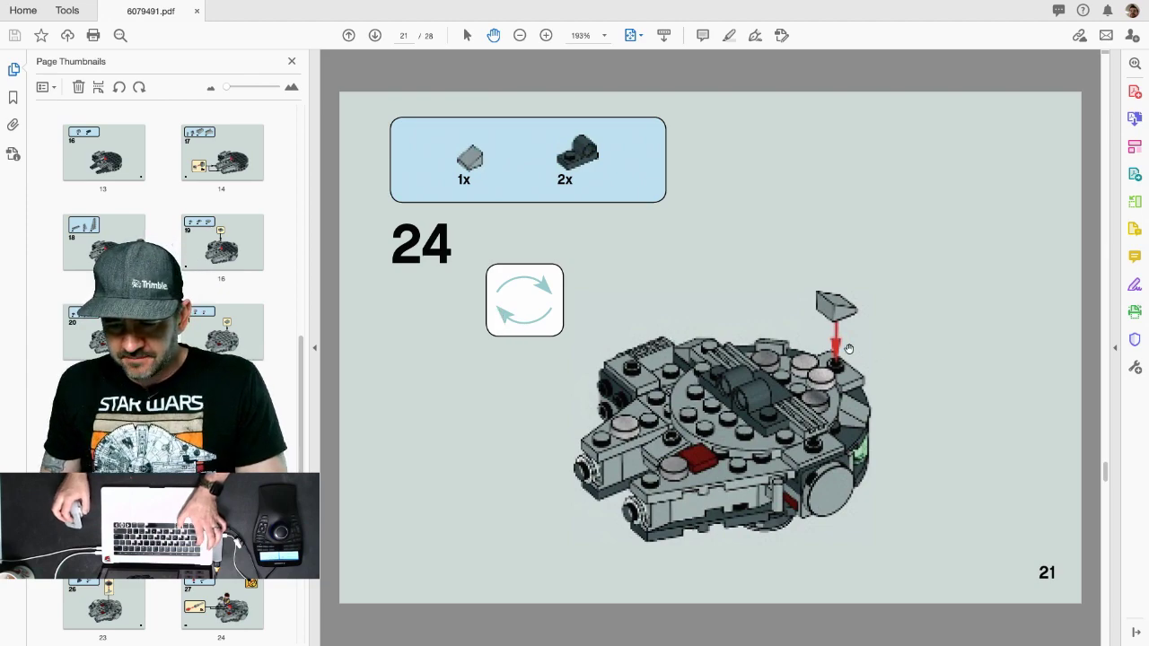
# - Return to SketchUp and copy the 1x1 light gray ramp onto the stud of the neighbouring angled plate at the Falcon's rear
pyautogui.press('super+Tab')
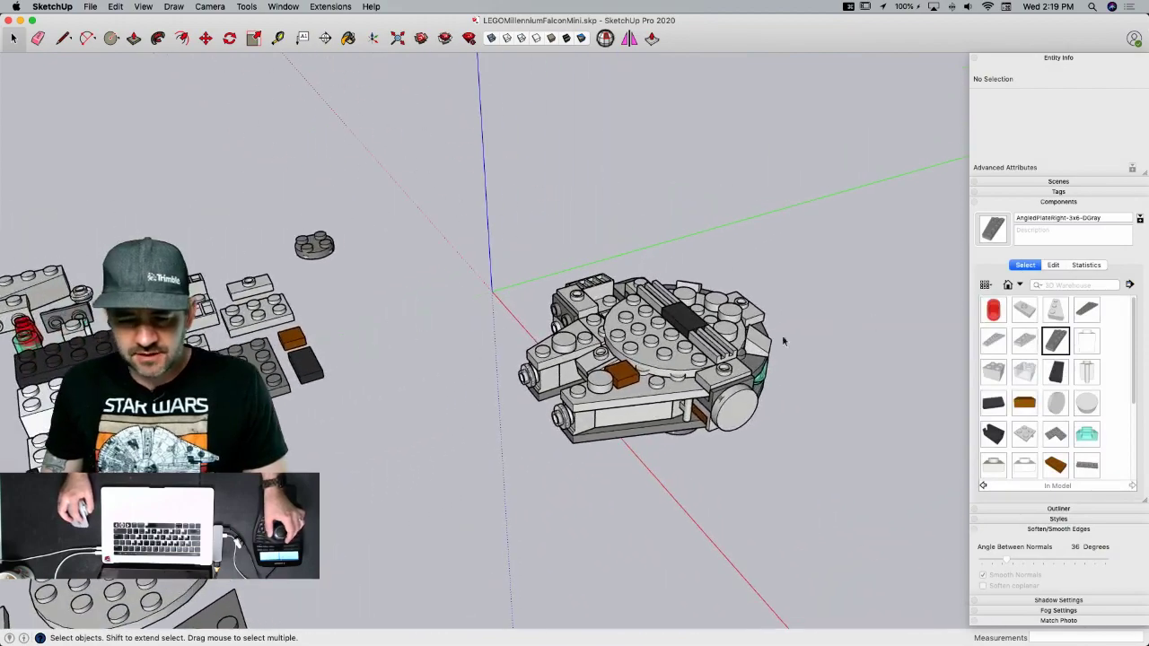
pyautogui.click(483, 264)
pyautogui.press('m')
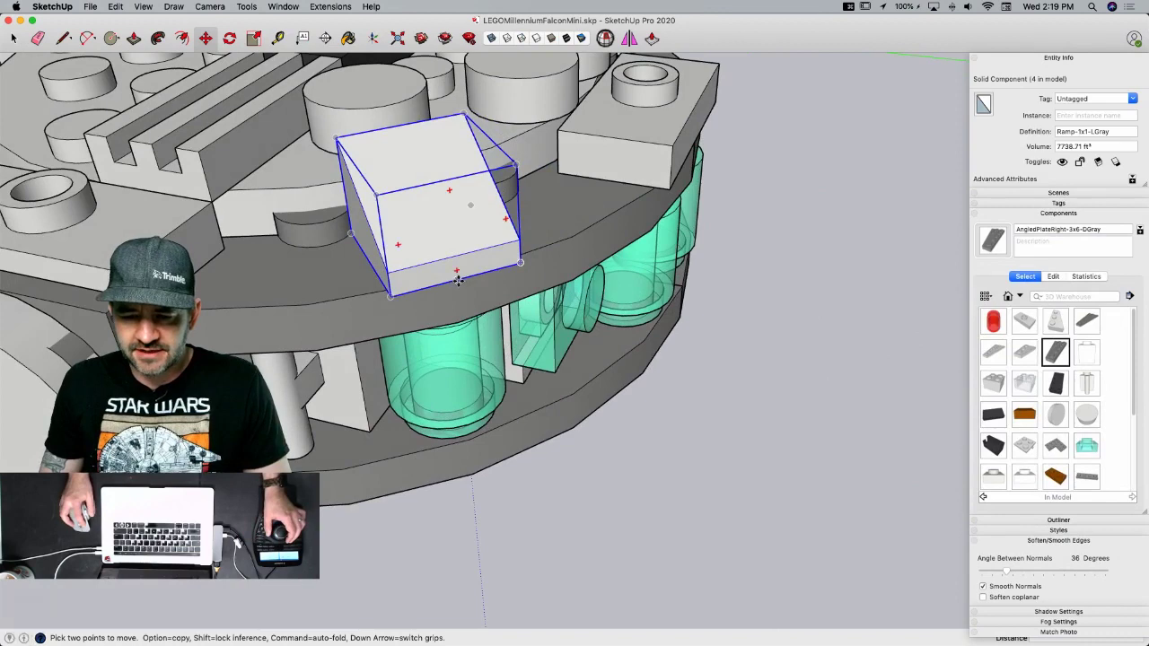
pyautogui.click(458, 280)
pyautogui.press('alt')
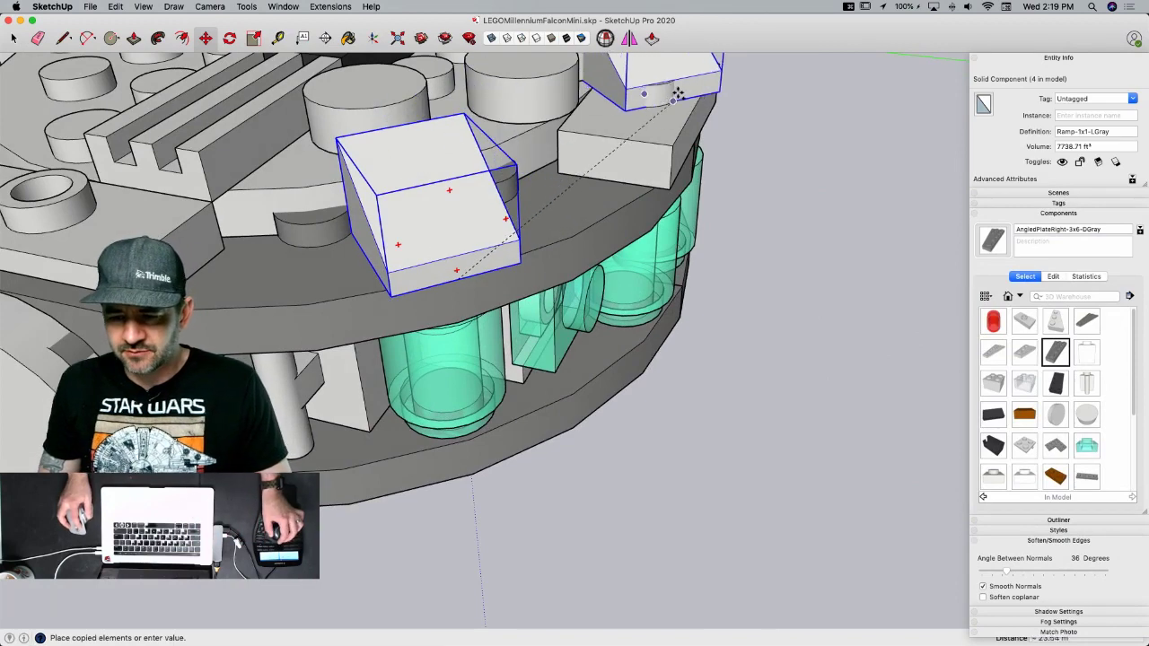
pyautogui.click(692, 177)
pyautogui.click(692, 177)
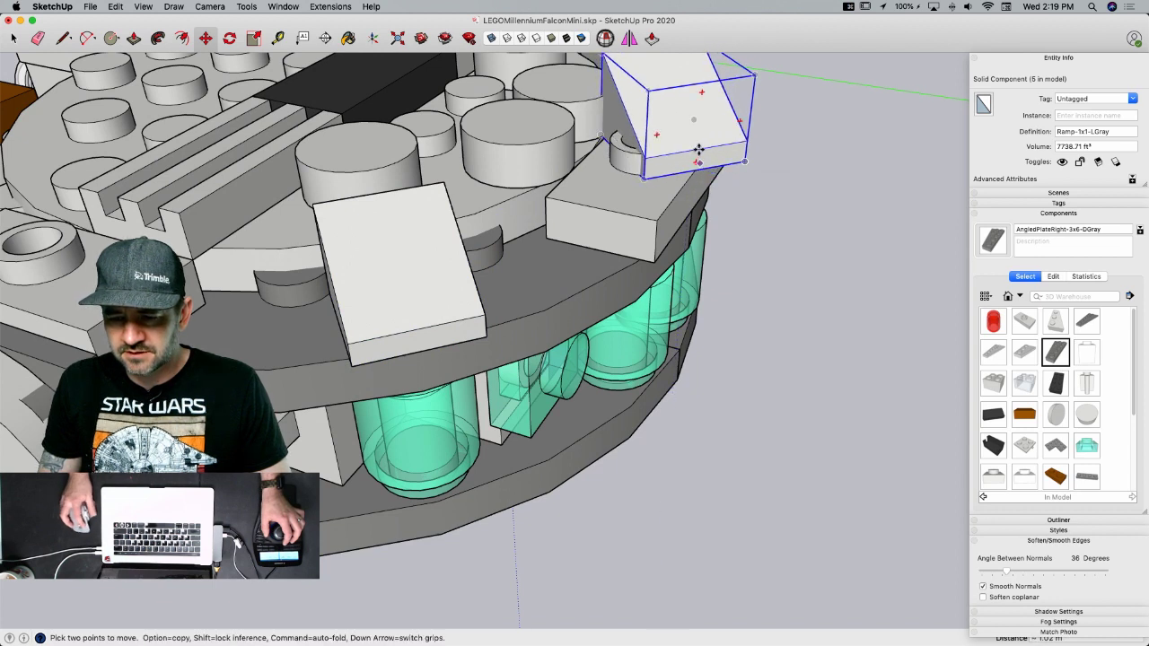
# - Rotate the copied ramp horizontally to line up with the angled plate beneath it, and deselect it
pyautogui.press('q')
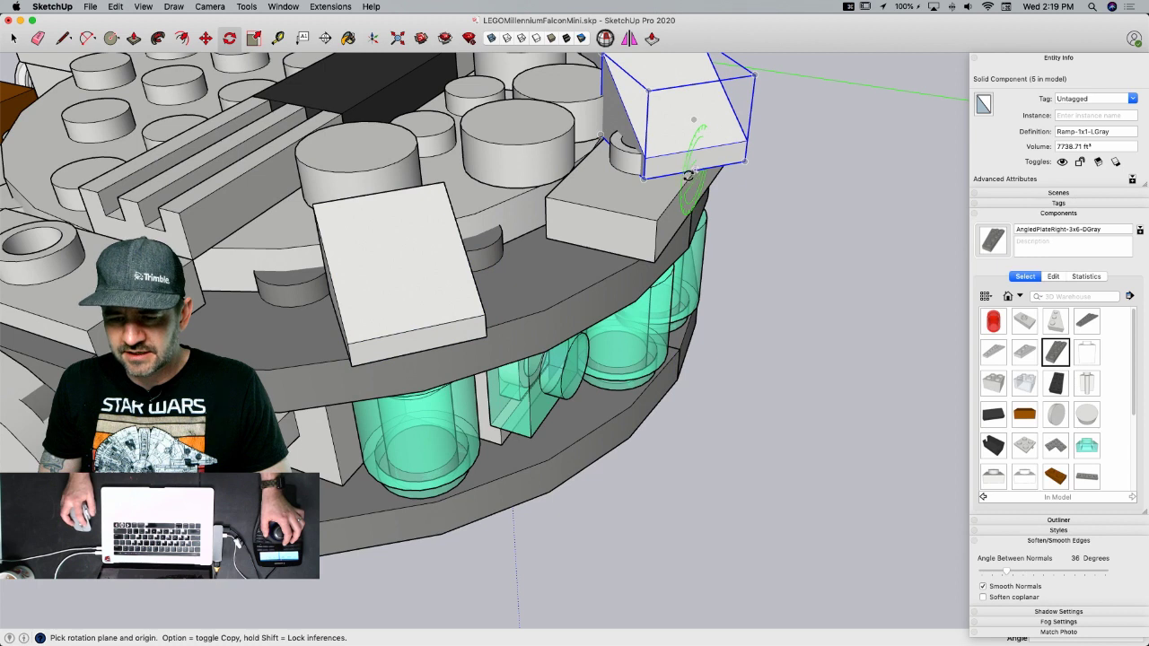
pyautogui.click(690, 176)
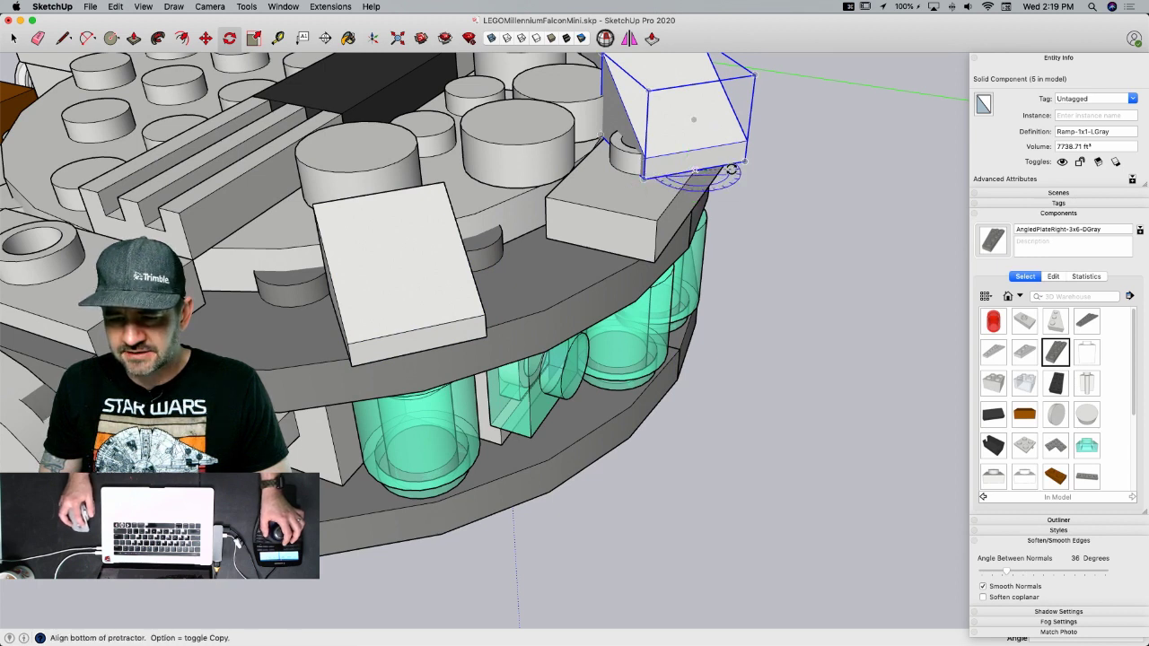
pyautogui.click(738, 163)
pyautogui.click(729, 126)
pyautogui.press('space')
pyautogui.click(791, 210)
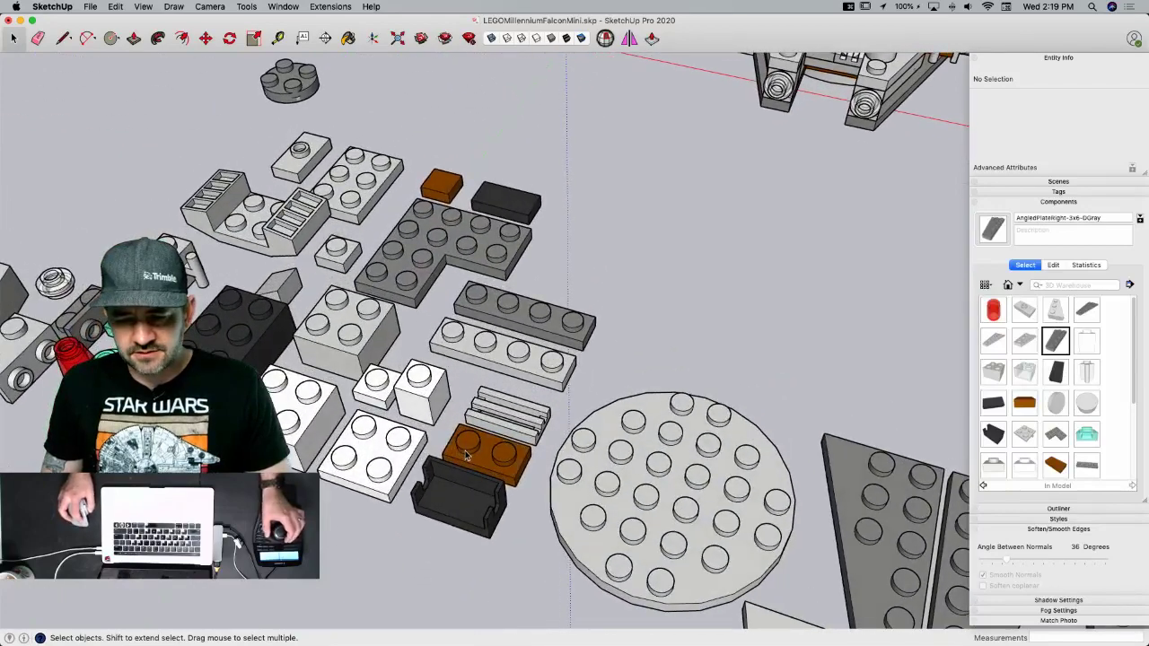
# - Copy the brown 1x2 plate to the empty space beside the loose bricks and make the copy a unique component
pyautogui.click(466, 455)
pyautogui.press('m')
pyautogui.click(469, 453)
pyautogui.press('alt')
pyautogui.click(583, 253)
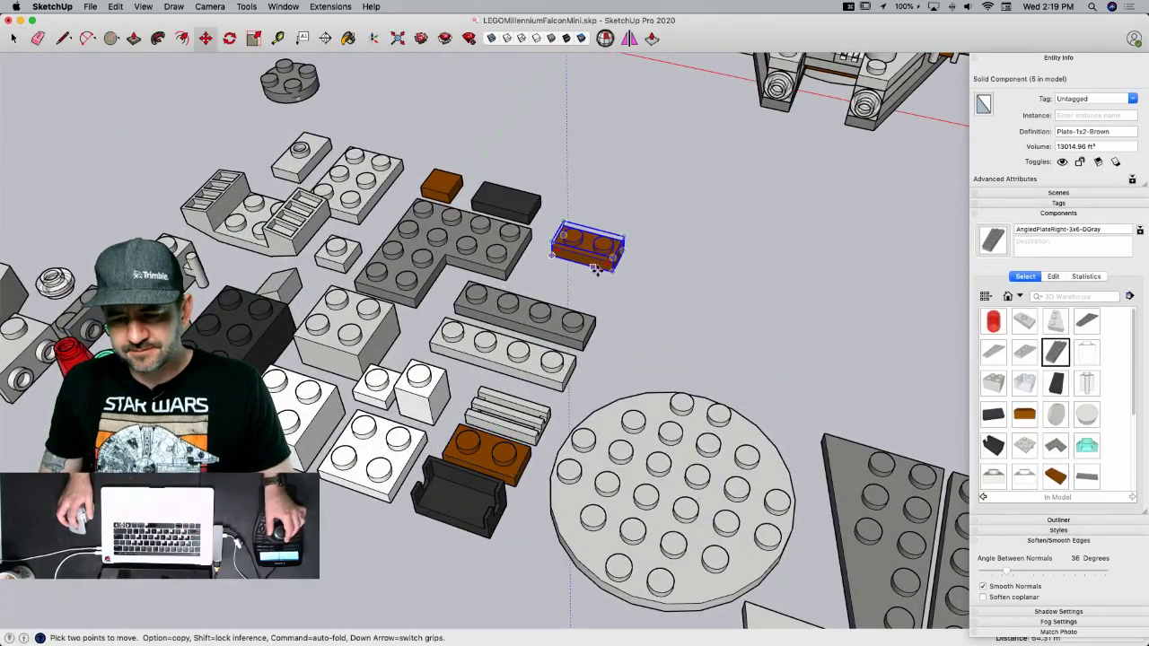
pyautogui.rightClick(581, 237)
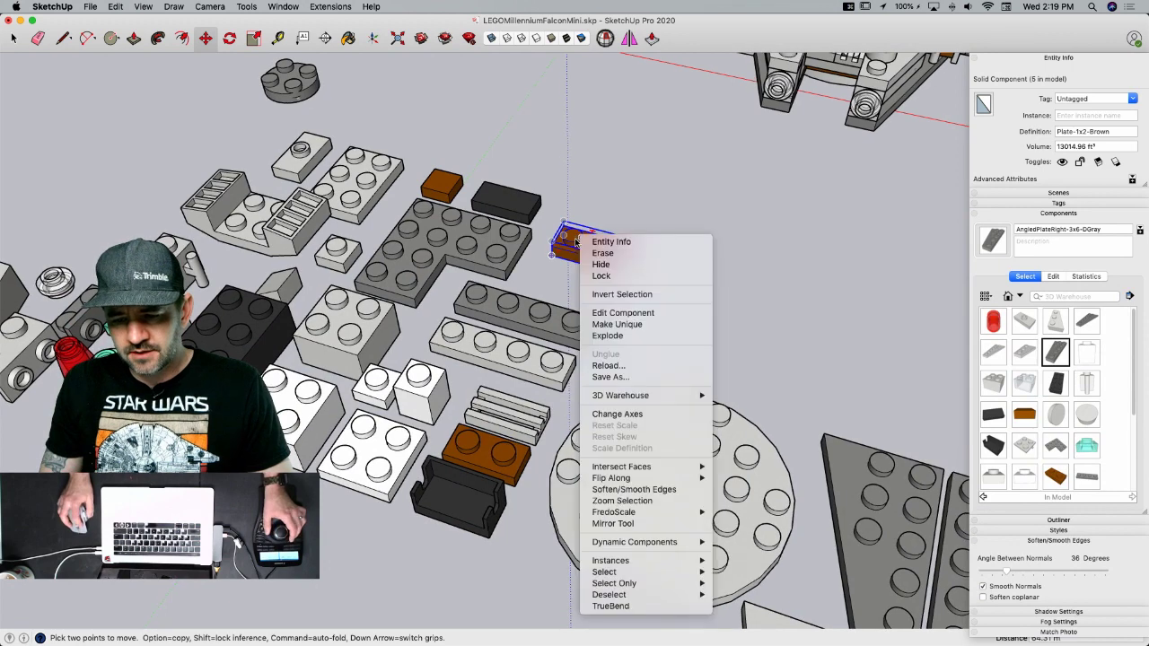
pyautogui.click(610, 324)
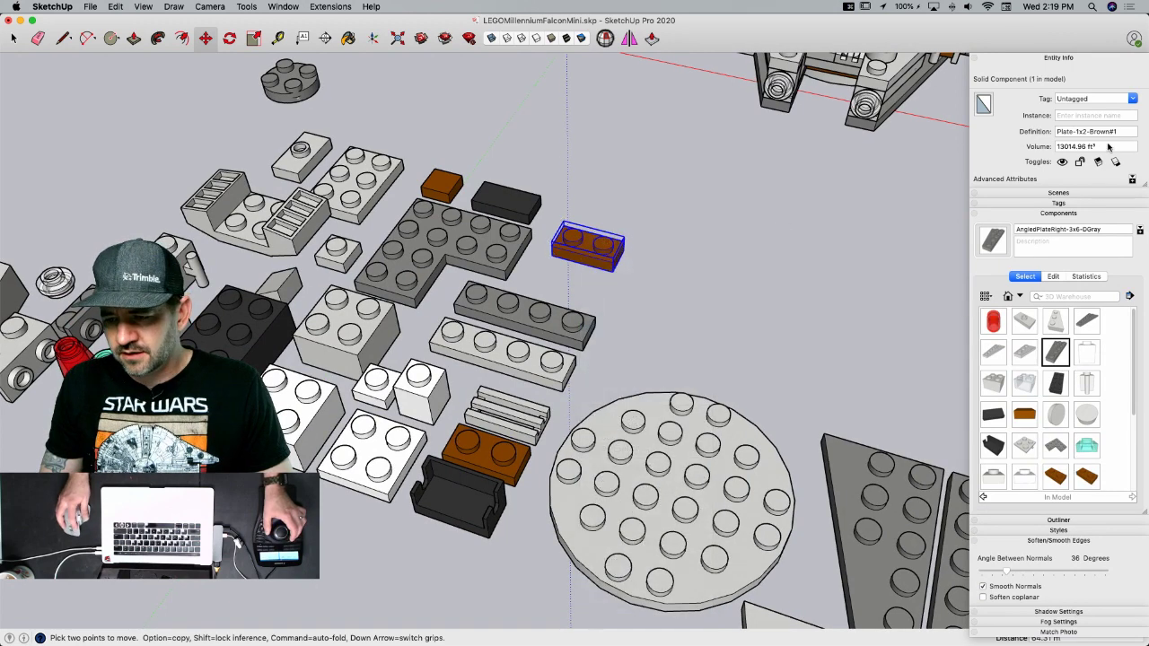
# - Rename the copied brown 1x2 plate's component definition to PlateWithHoleThing-1x2-DGray
pyautogui.doubleClick(1059, 131)
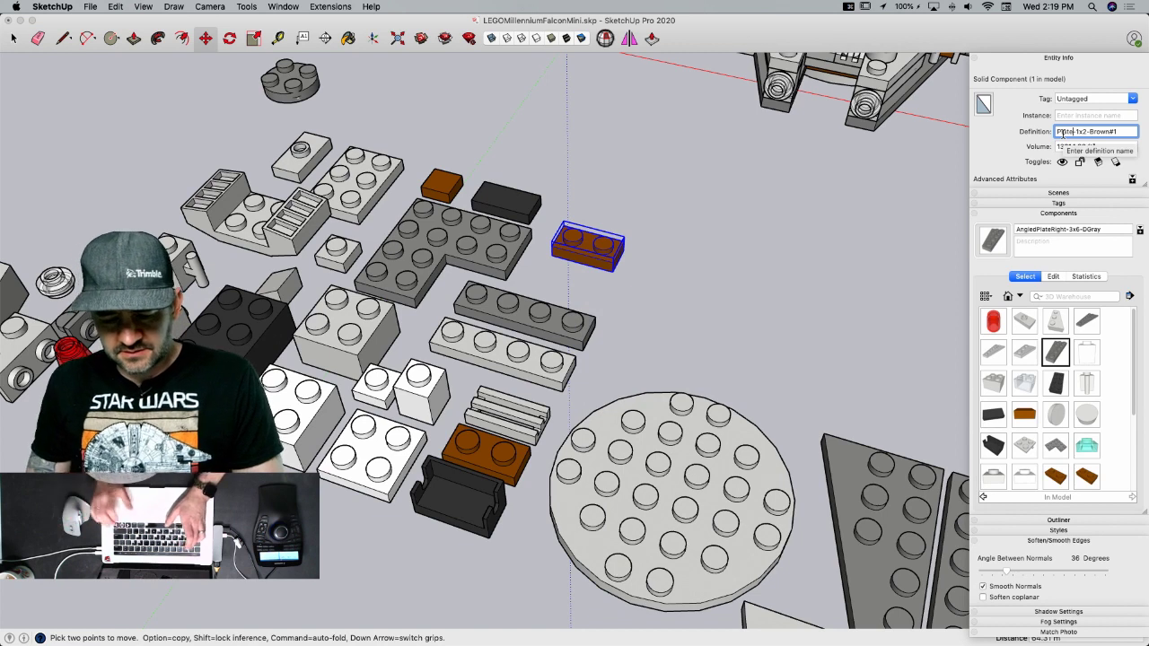
pyautogui.write('With')
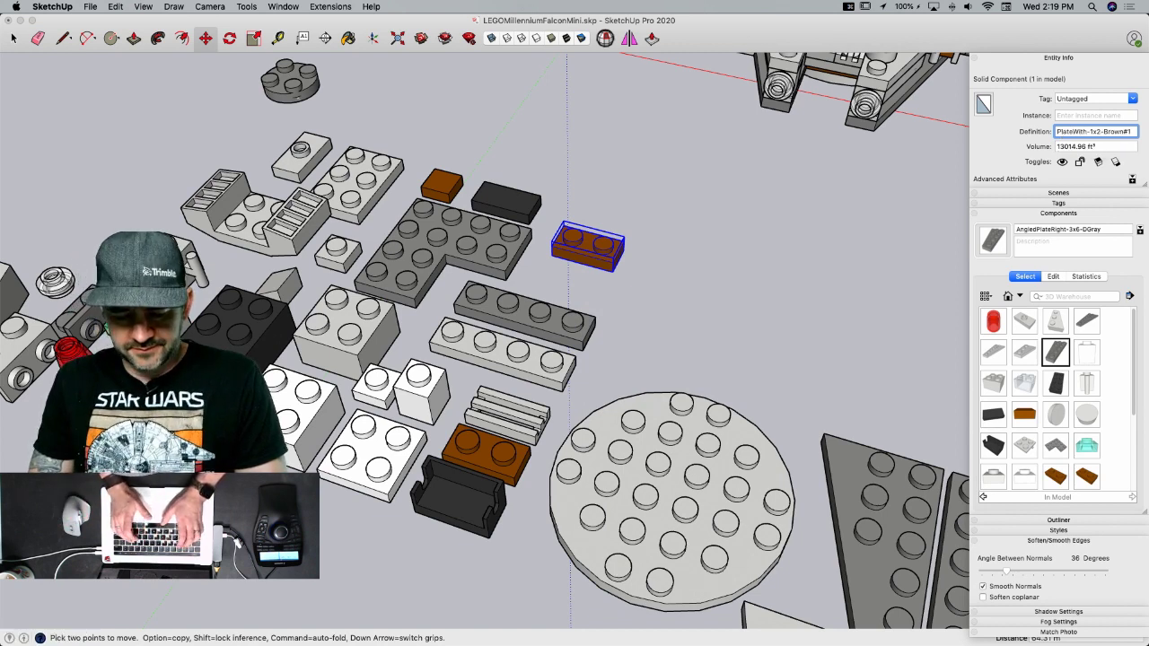
pyautogui.write('HoleT')
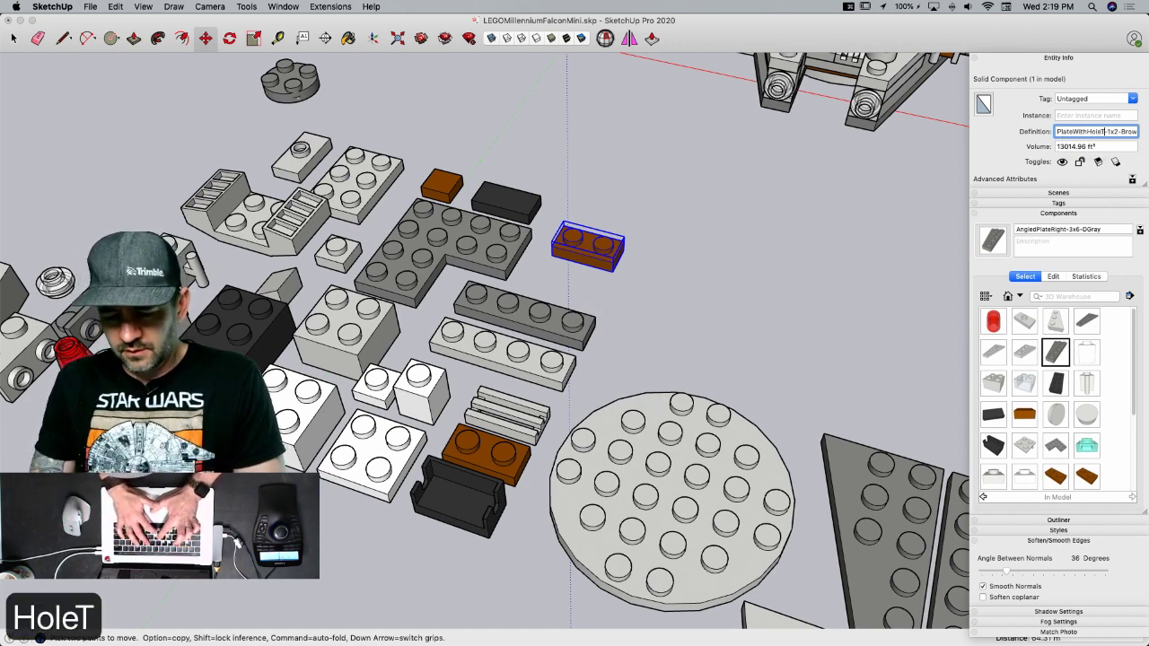
pyautogui.write('ing')
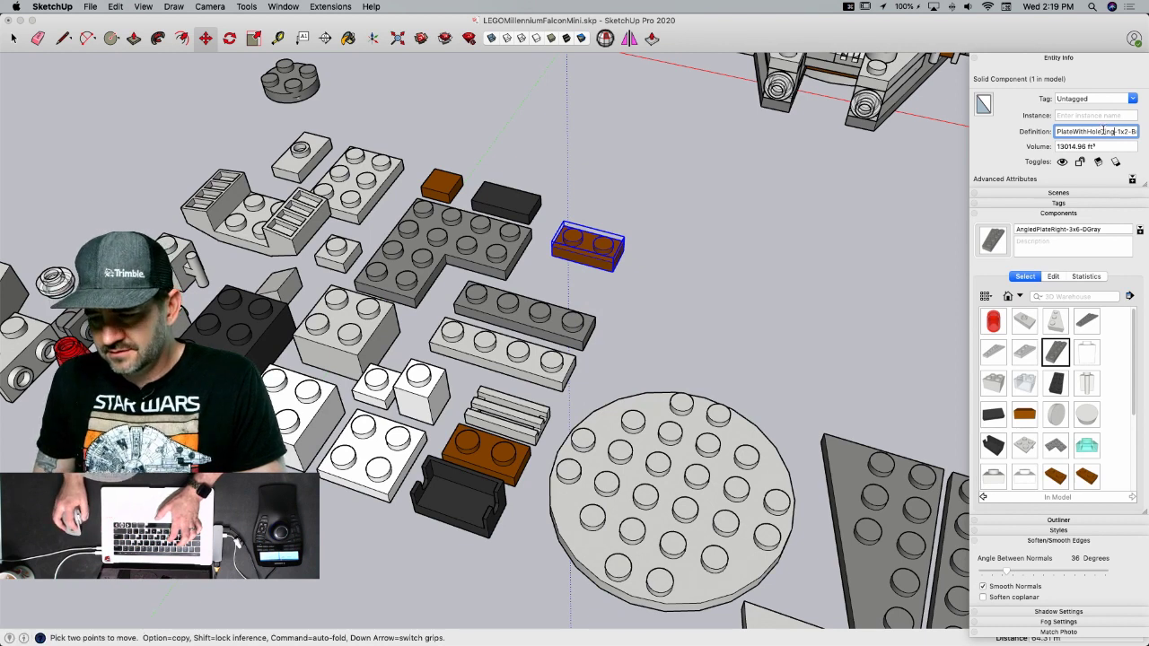
pyautogui.press('Right')
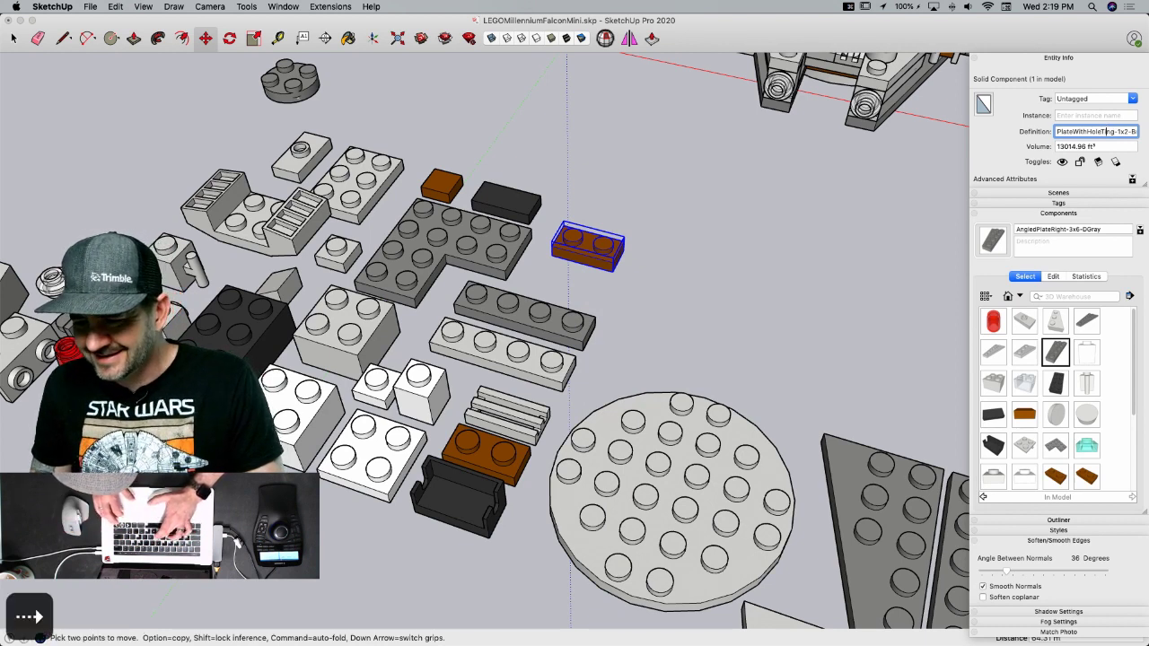
pyautogui.press('Left')
pyautogui.write('h')
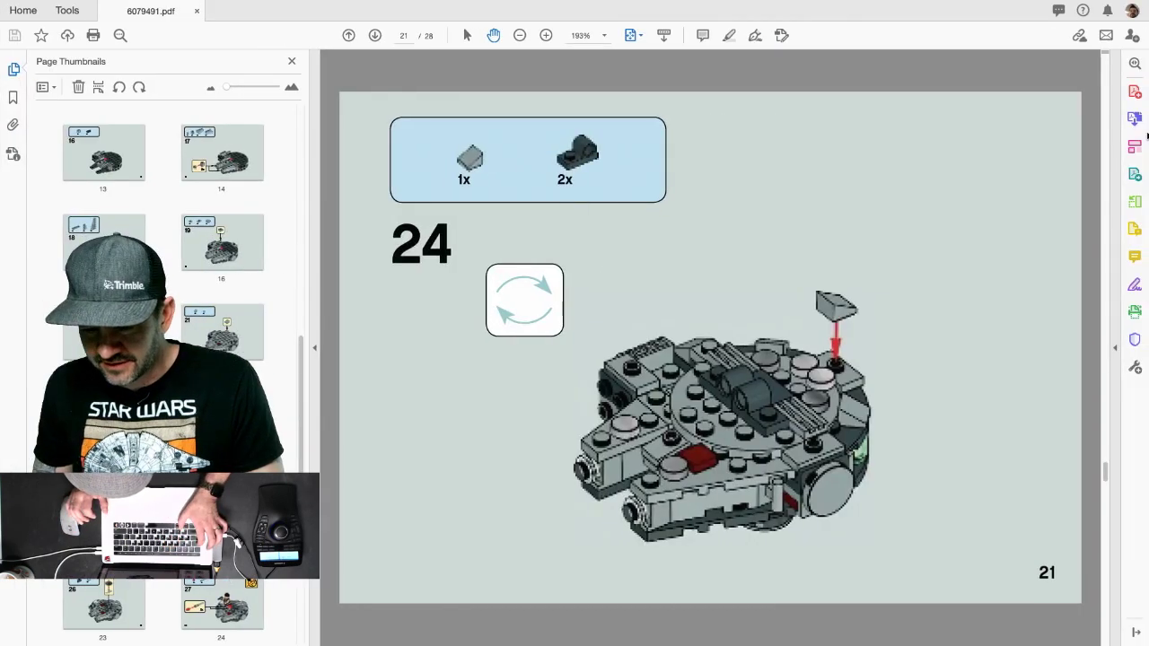
pyautogui.press('super+Tab')
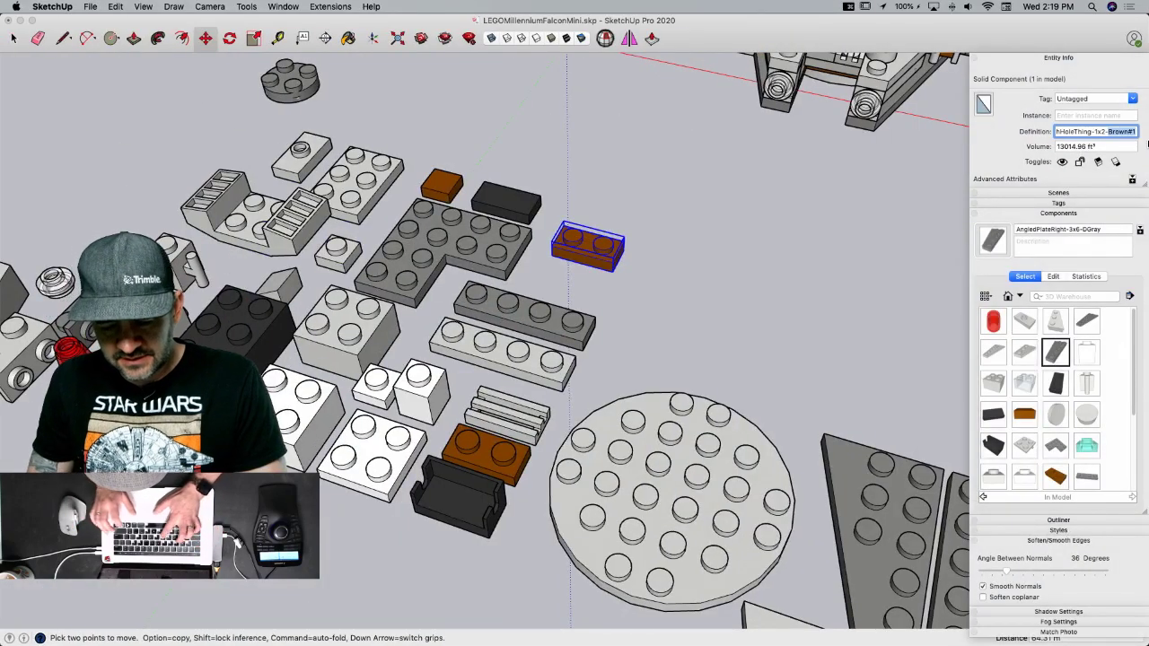
pyautogui.write('GR')
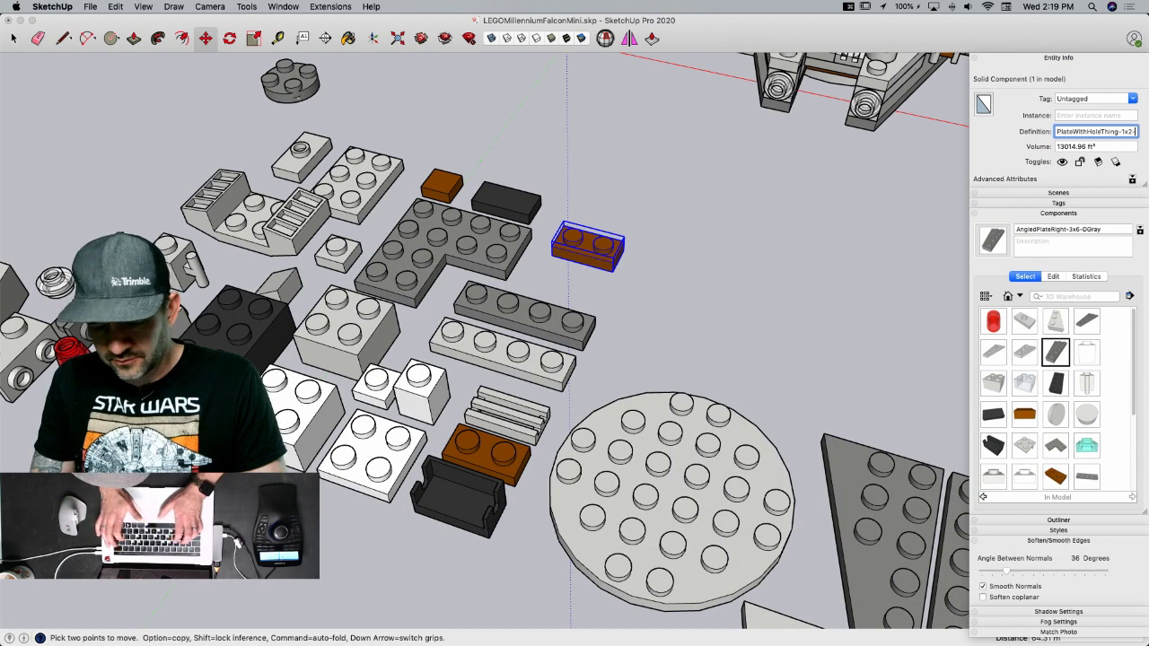
pyautogui.write('ay')
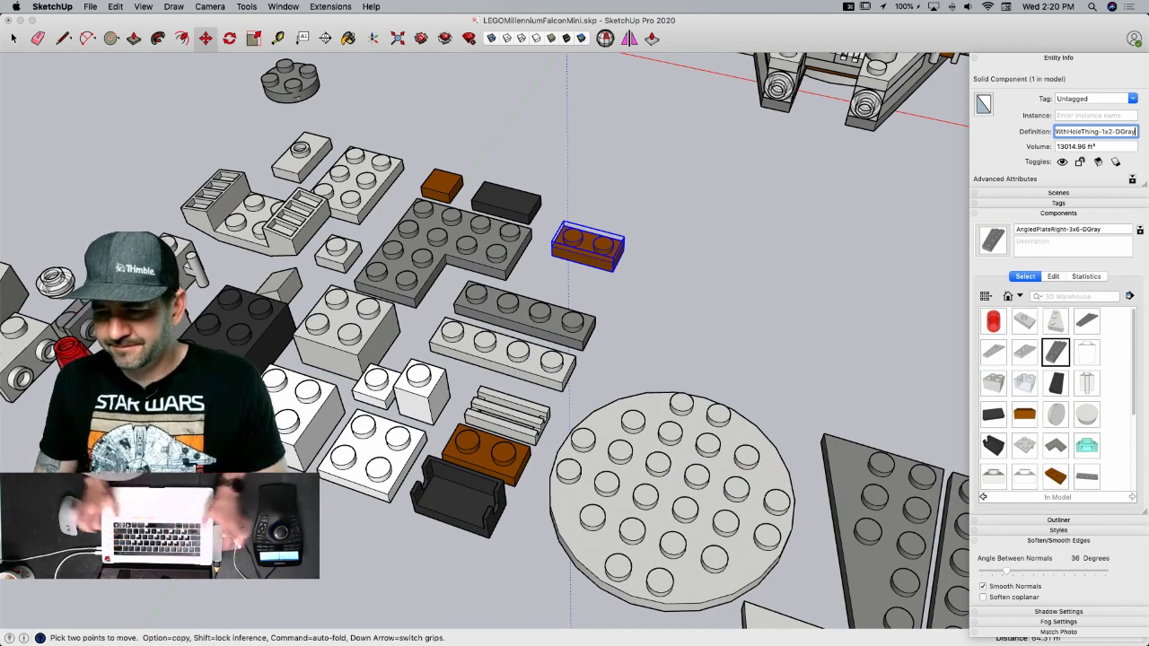
pyautogui.press('Return')
pyautogui.click(641, 243)
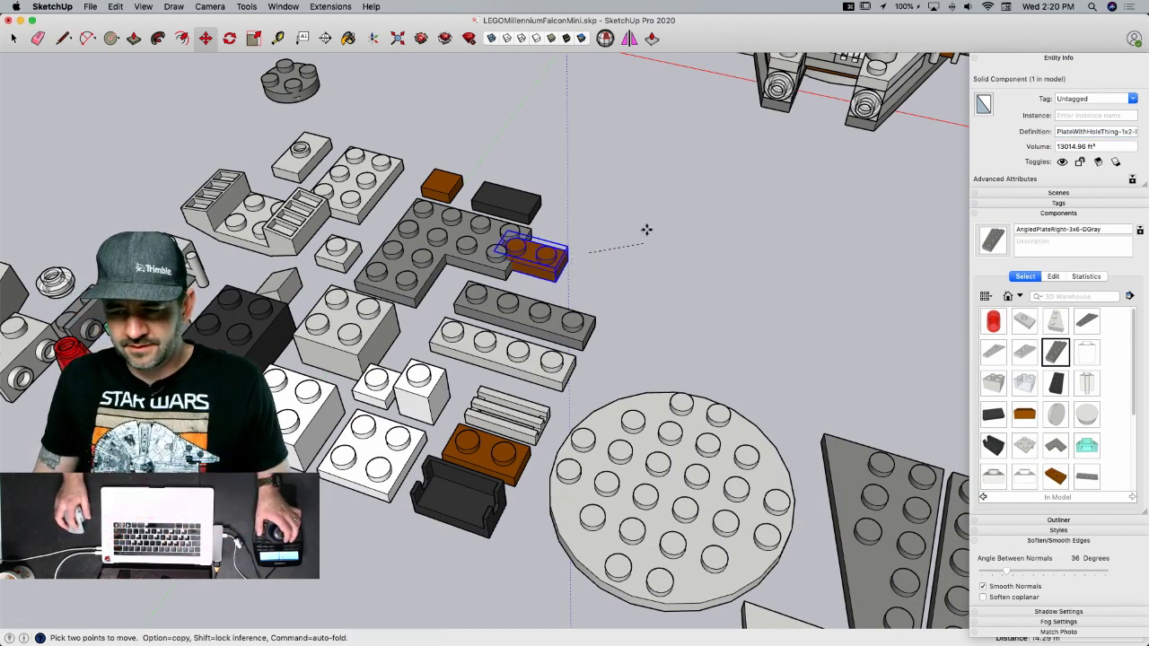
pyautogui.press('space')
# - Open the renamed 1x2 plate for editing and erase one of its two studs
pyautogui.moveTo(632, 243); pyautogui.dragTo(587, 259, button='middle')
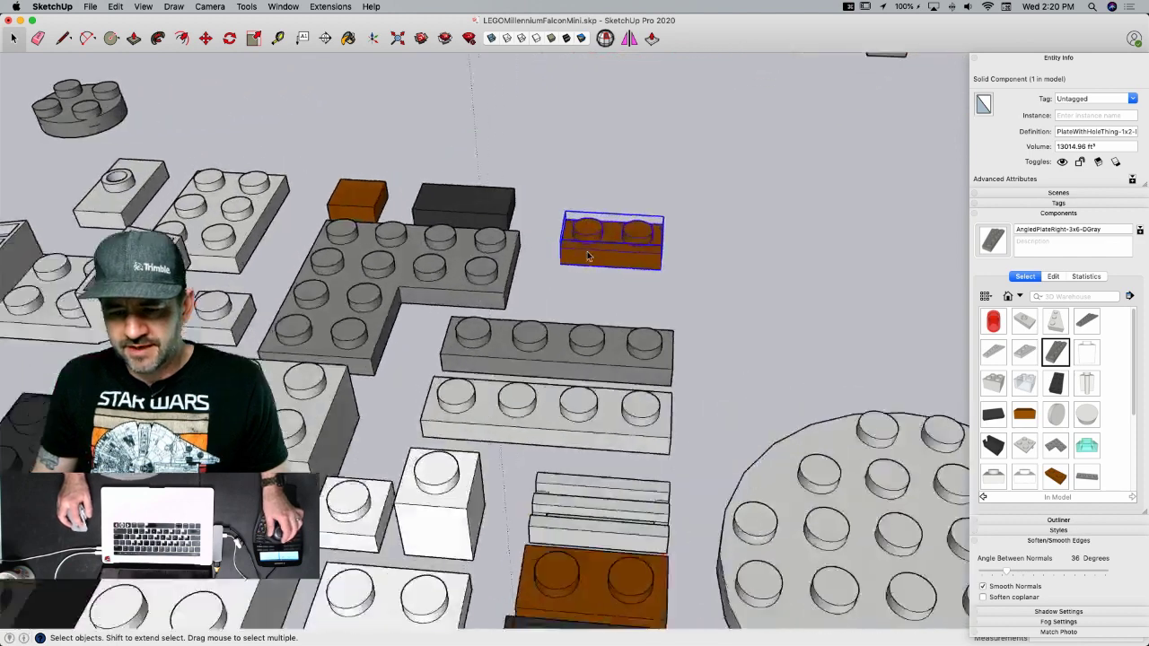
pyautogui.scroll(4, 592, 270)
pyautogui.doubleClick(618, 276)
pyautogui.press('e')
pyautogui.moveTo(576, 268); pyautogui.dragTo(578, 304)
# - Split the plate's top face across the middle with a line and extrude the studless half upward by 6.4 m
pyautogui.press('l')
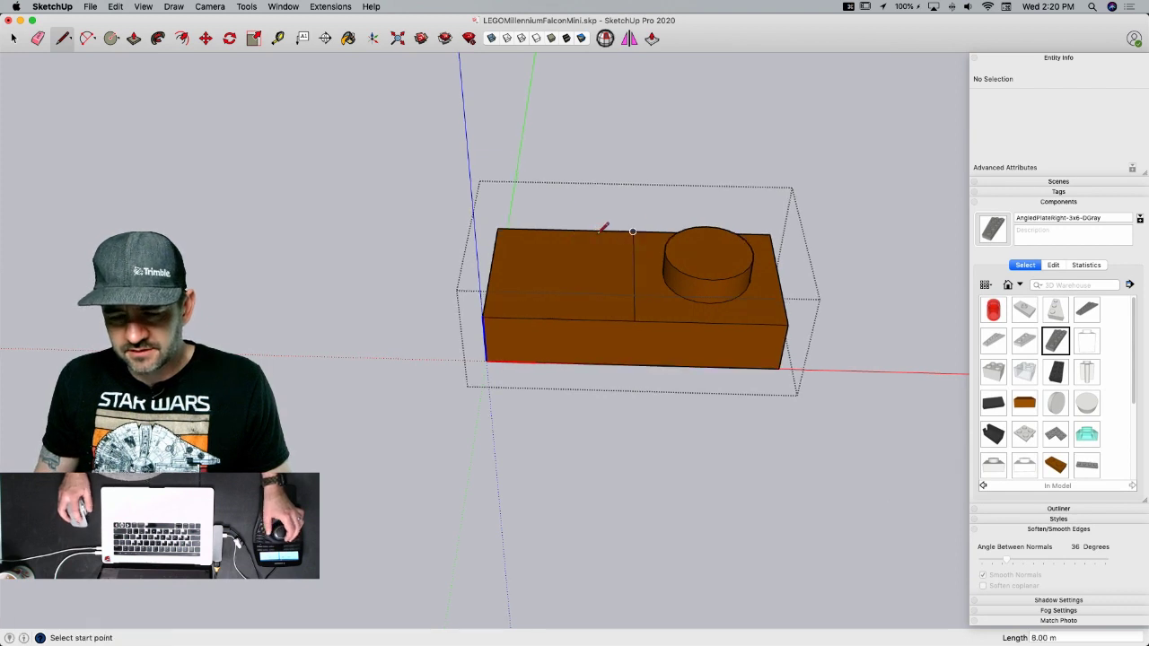
pyautogui.press('p')
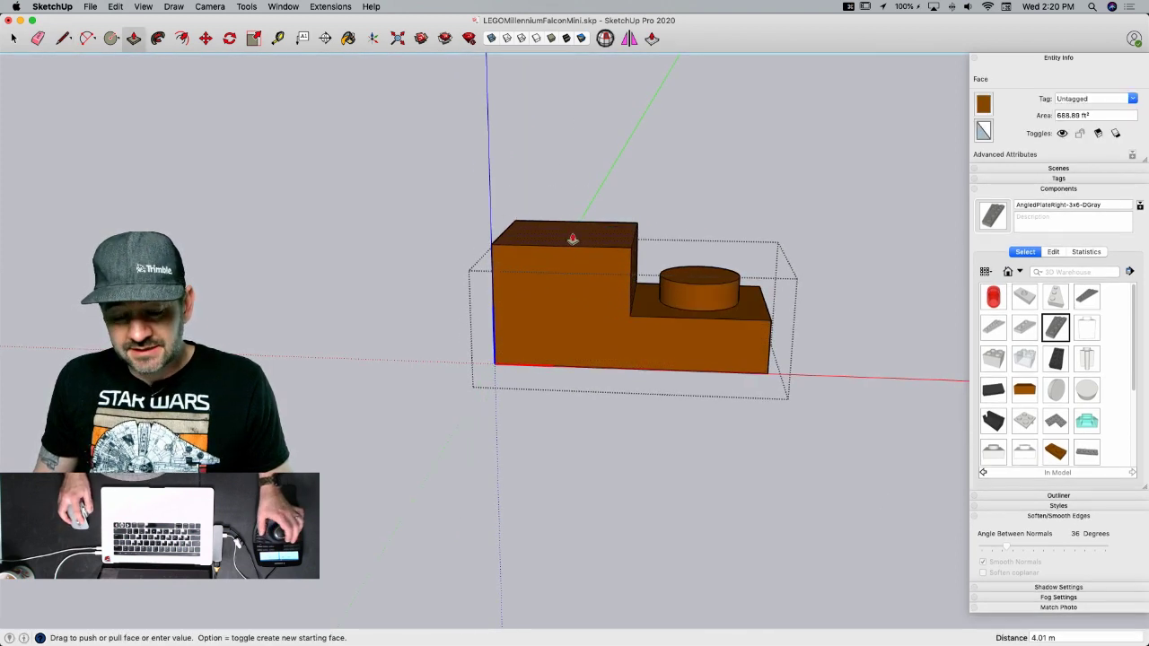
pyautogui.click(571, 236)
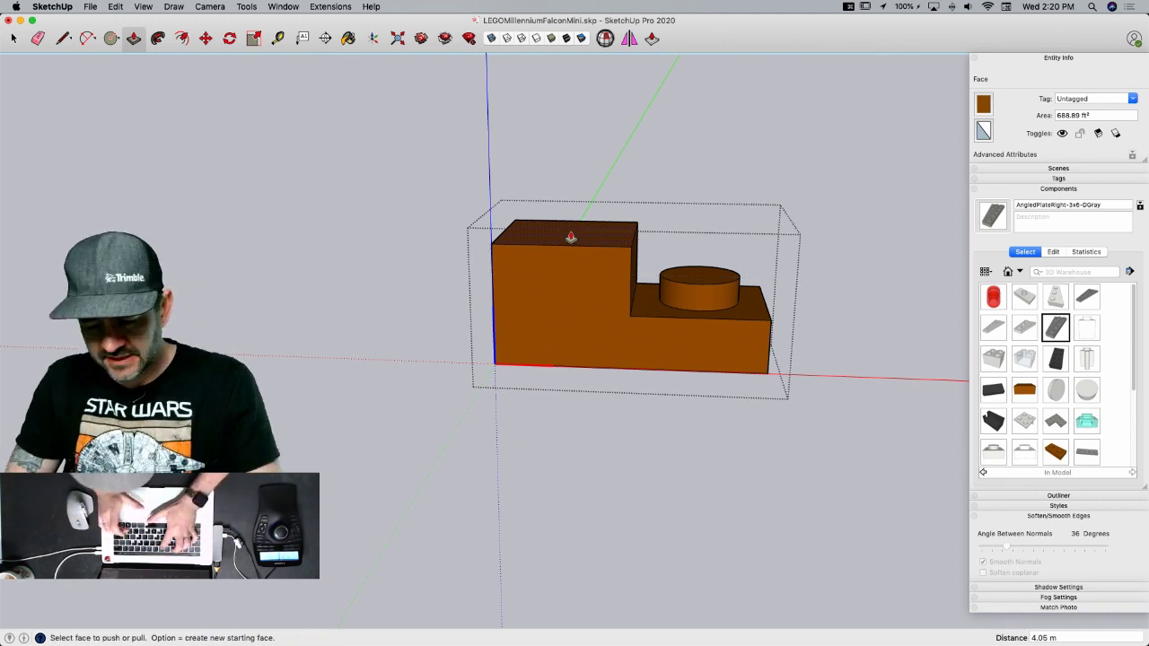
pyautogui.write('6.4')
pyautogui.press('Return')
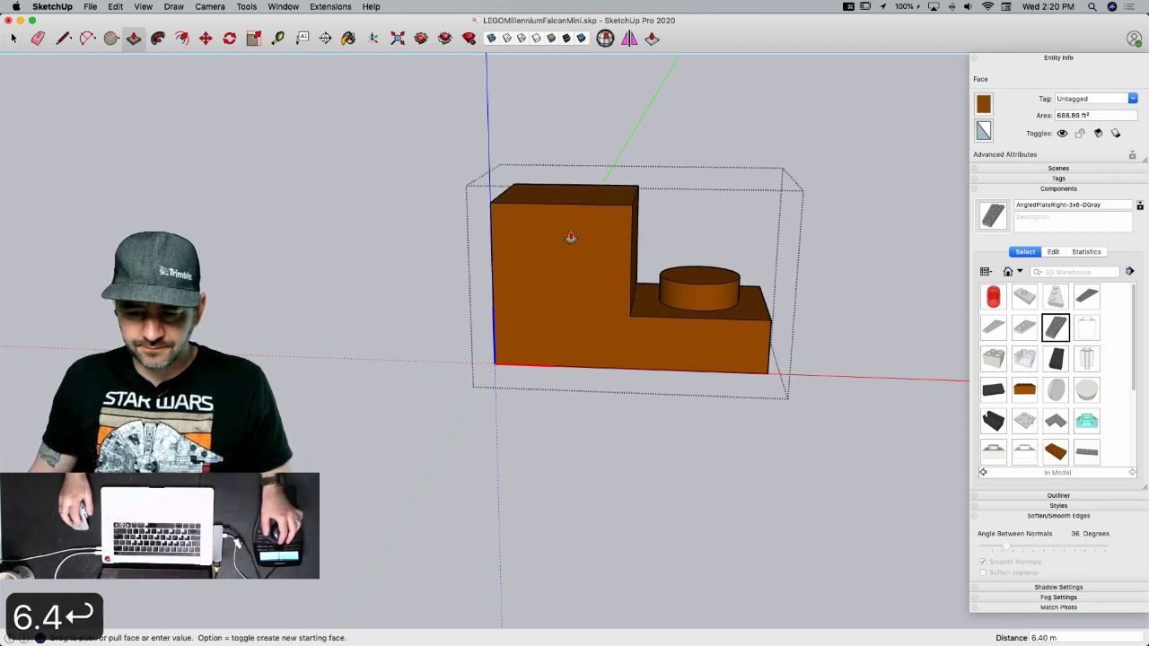
# - Draw a 12-segment half-circle arc, 8 m wide with a 4 m bulge, across the raised block's front face
pyautogui.press('l')
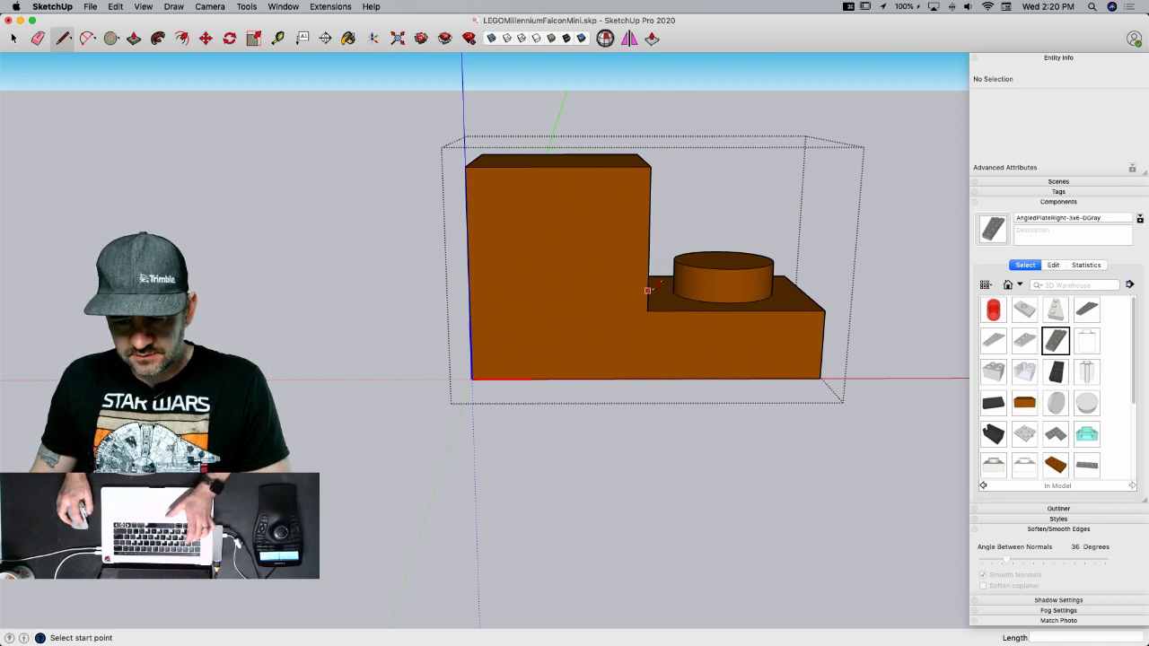
pyautogui.press('a')
pyautogui.click(647, 288)
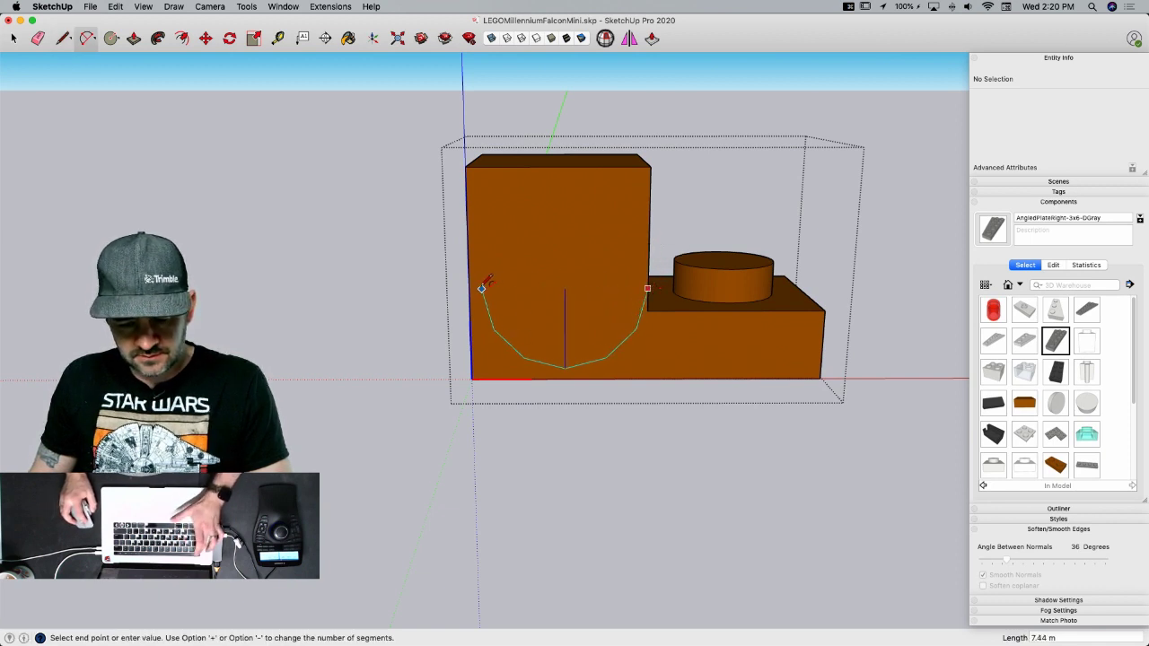
pyautogui.write('a12')
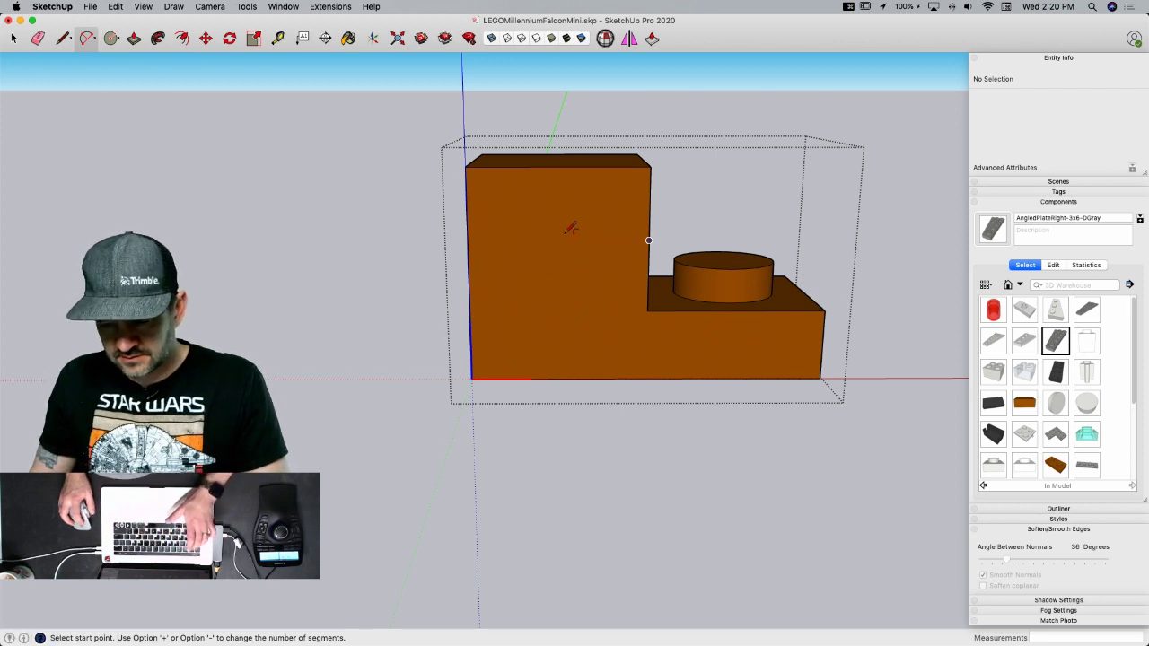
pyautogui.write('das')
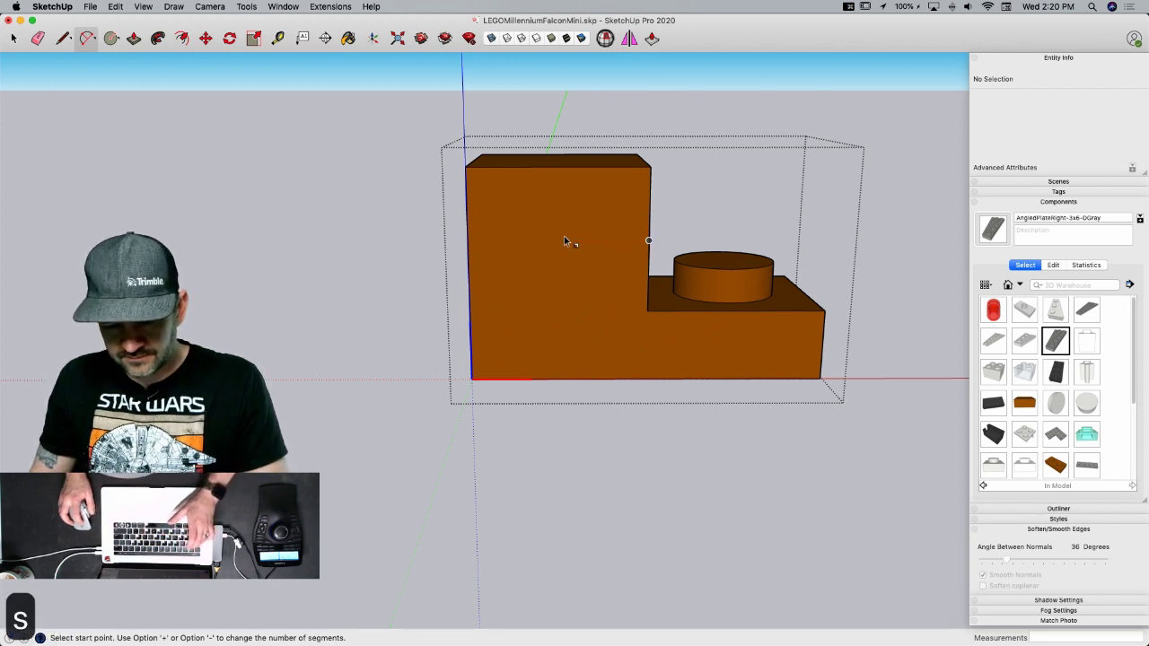
pyautogui.write('a')
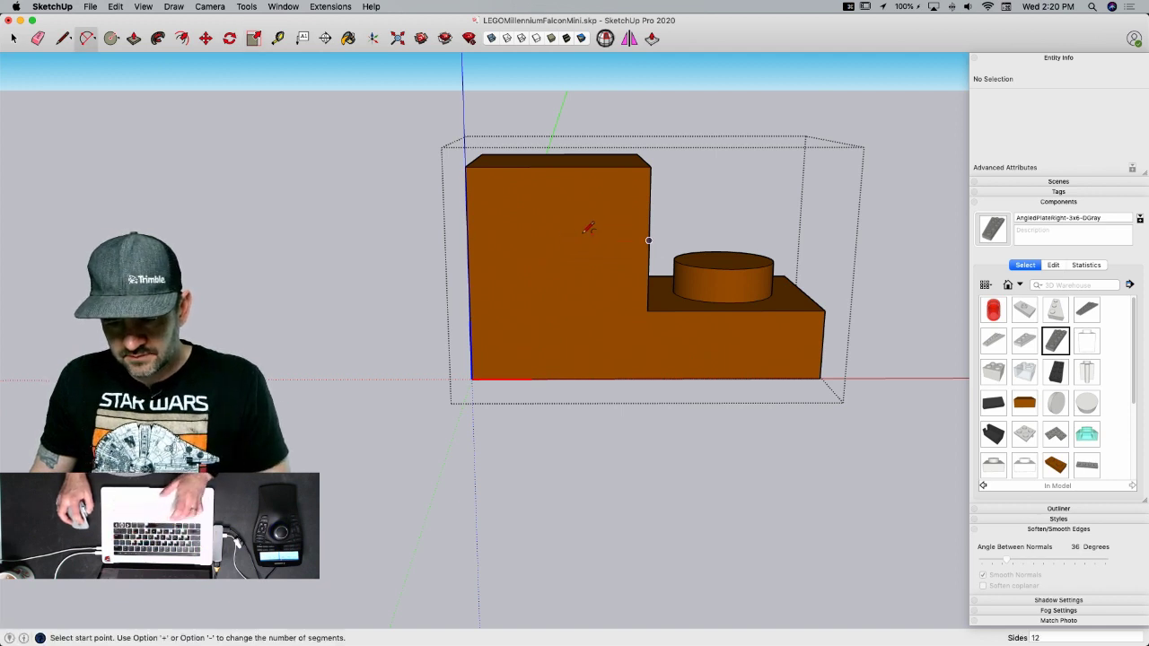
pyautogui.click(648, 290)
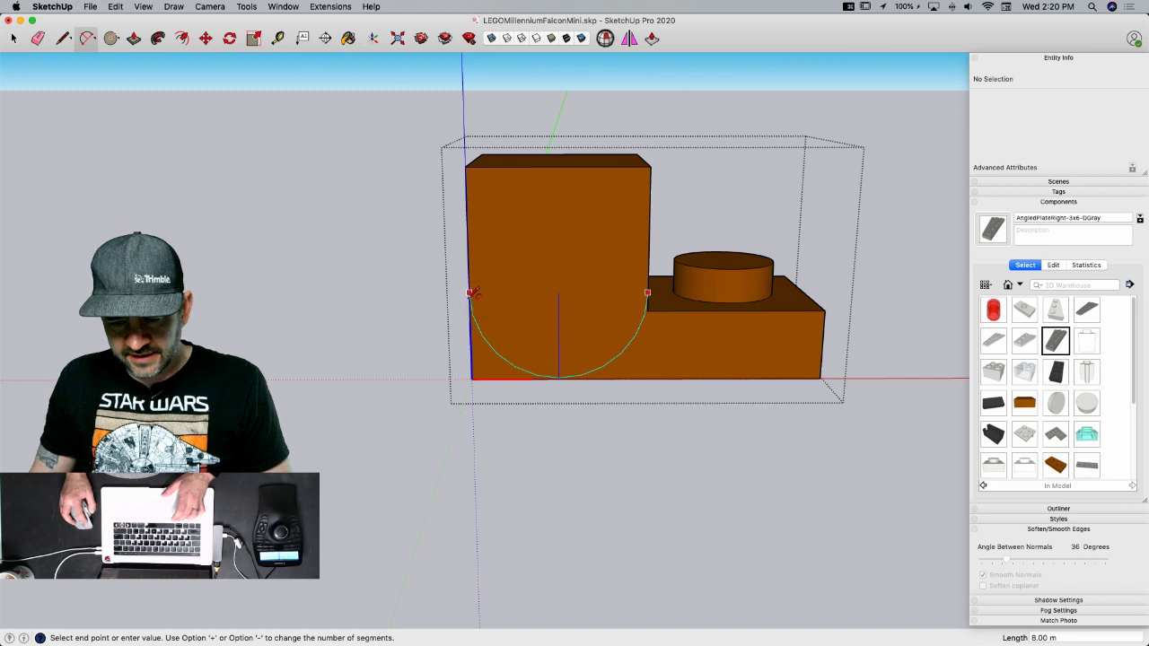
pyautogui.click(470, 293)
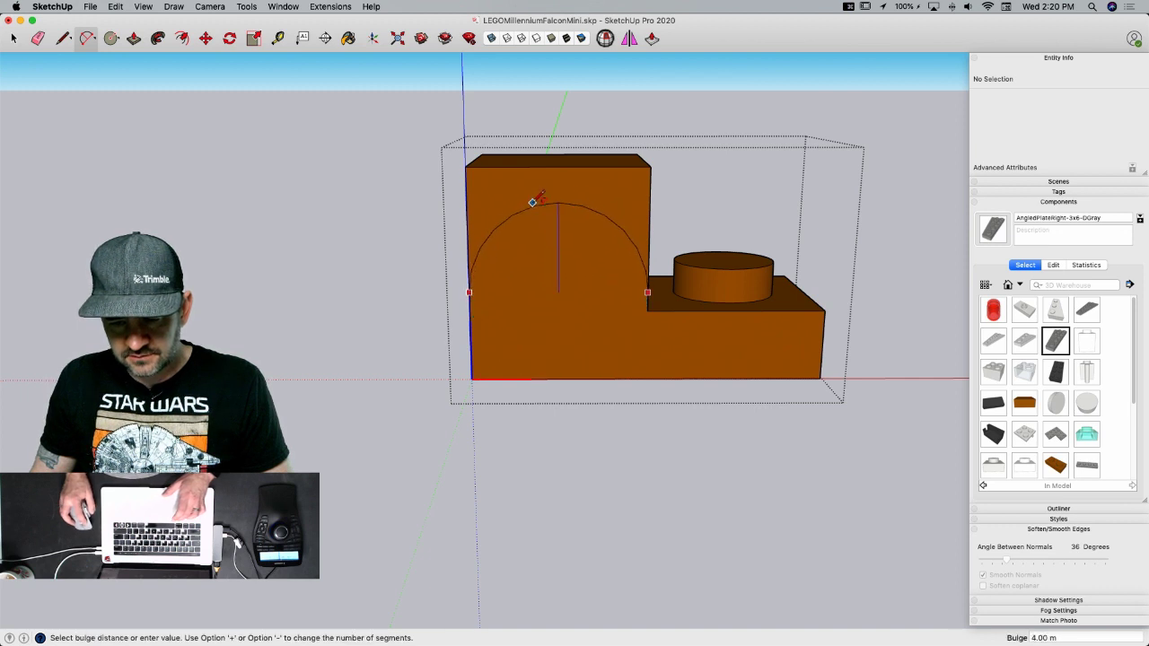
pyautogui.click(540, 198)
# - Move the arc straight up until its crown meets the raised block's top edge
pyautogui.press('space')
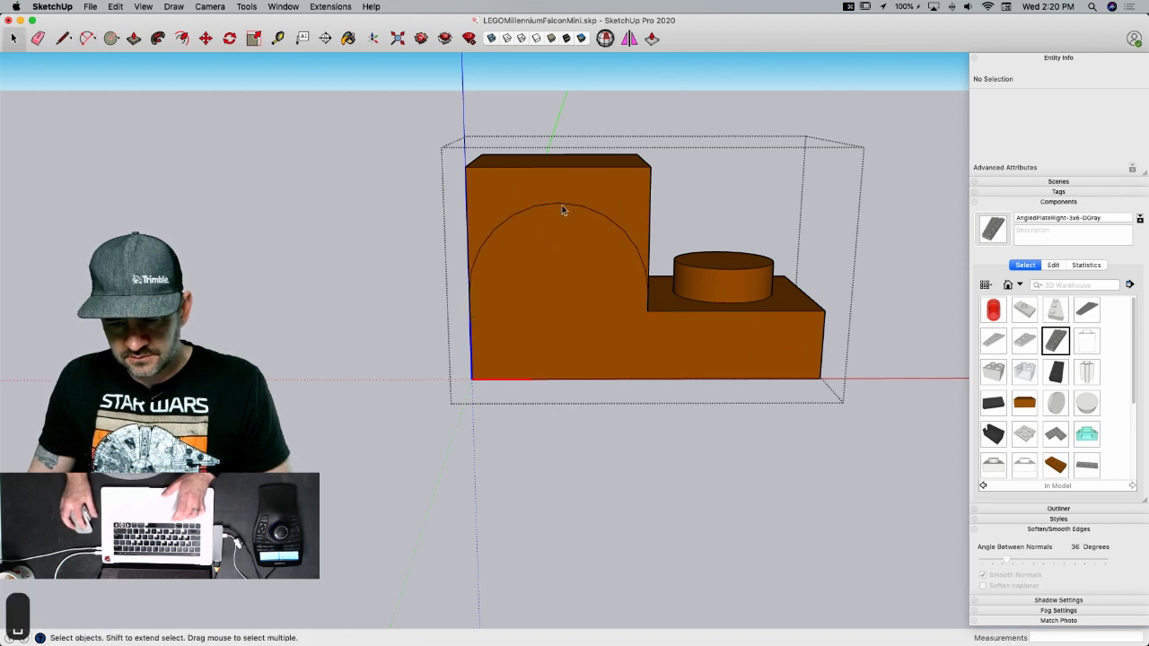
pyautogui.click(562, 205)
pyautogui.press('m')
pyautogui.click(556, 203)
pyautogui.click(557, 168)
# - Push the corner area outside the arc 8 m back through the block and erase the leftover corner edges at the back
pyautogui.press('p')
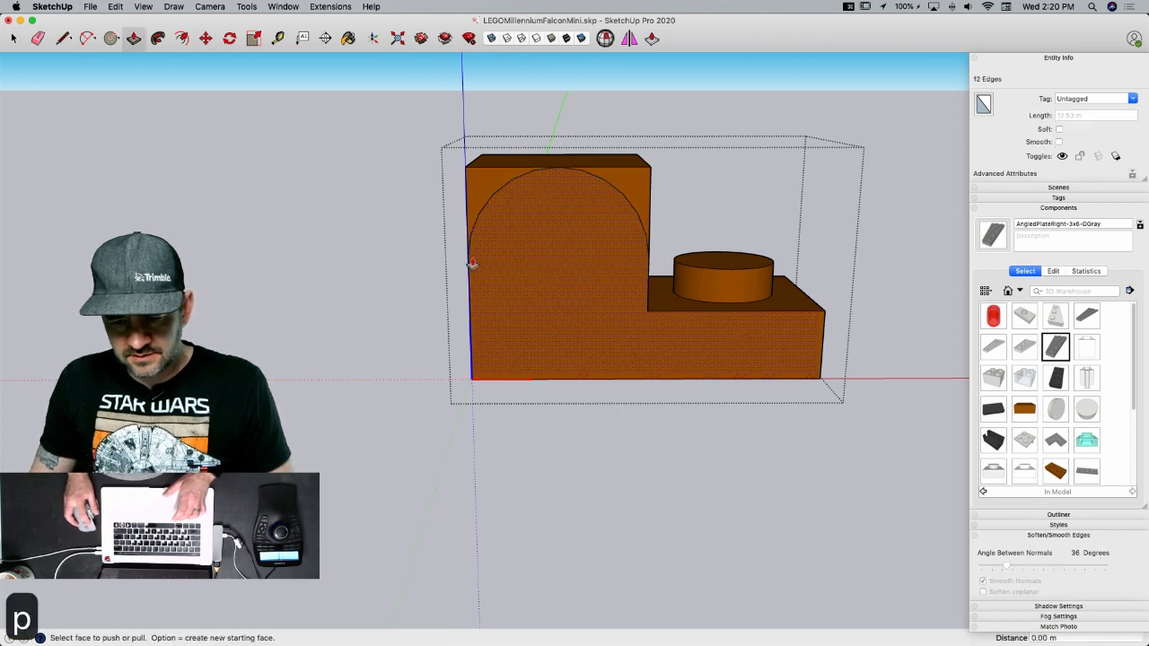
pyautogui.click(469, 197)
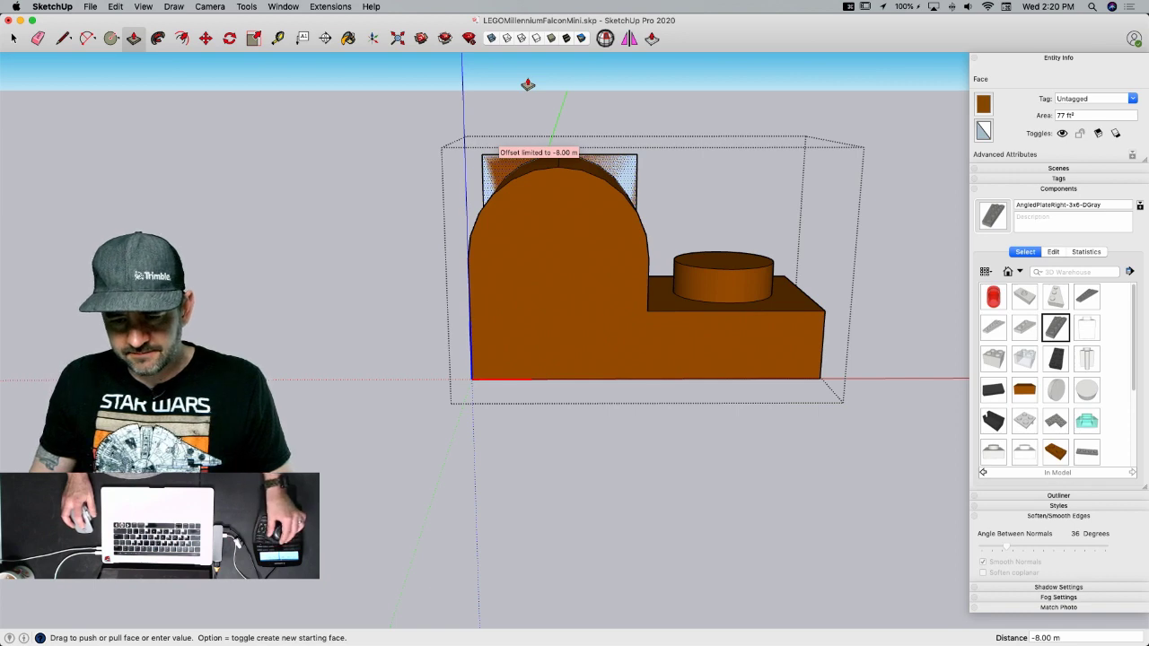
pyautogui.click(529, 84)
pyautogui.press('e')
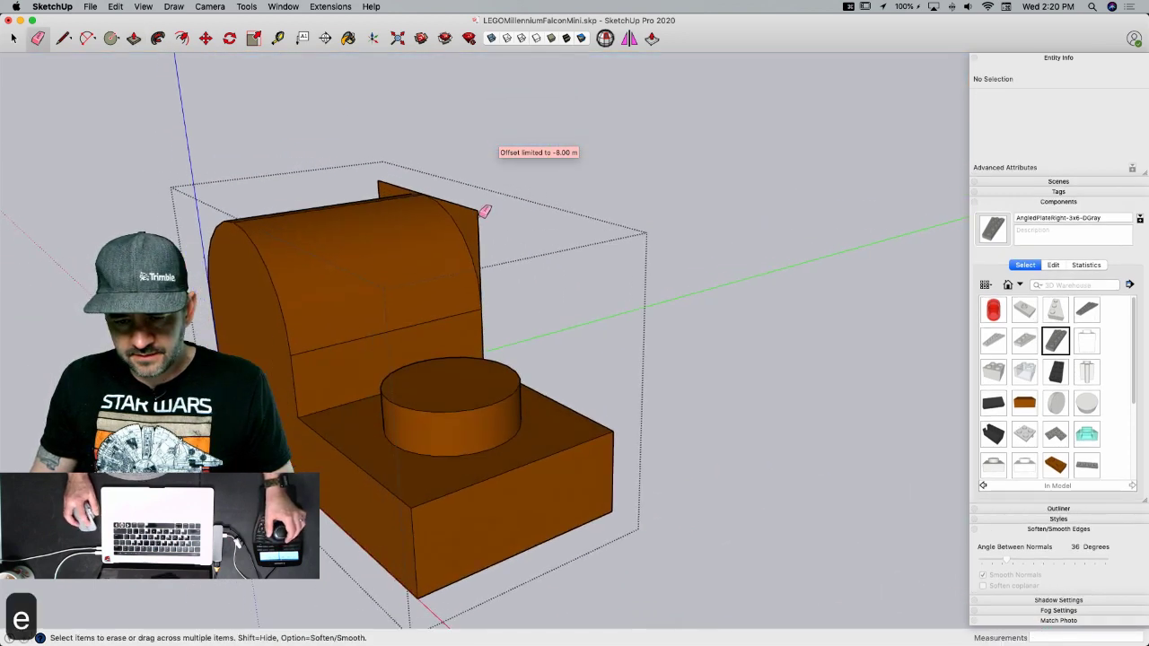
pyautogui.moveTo(479, 216); pyautogui.dragTo(479, 212)
pyautogui.moveTo(498, 206)
pyautogui.mouseDown(button='middle')
pyautogui.moveTo(538, 188)
pyautogui.moveTo(770, 230)
pyautogui.mouseUp(button='middle')
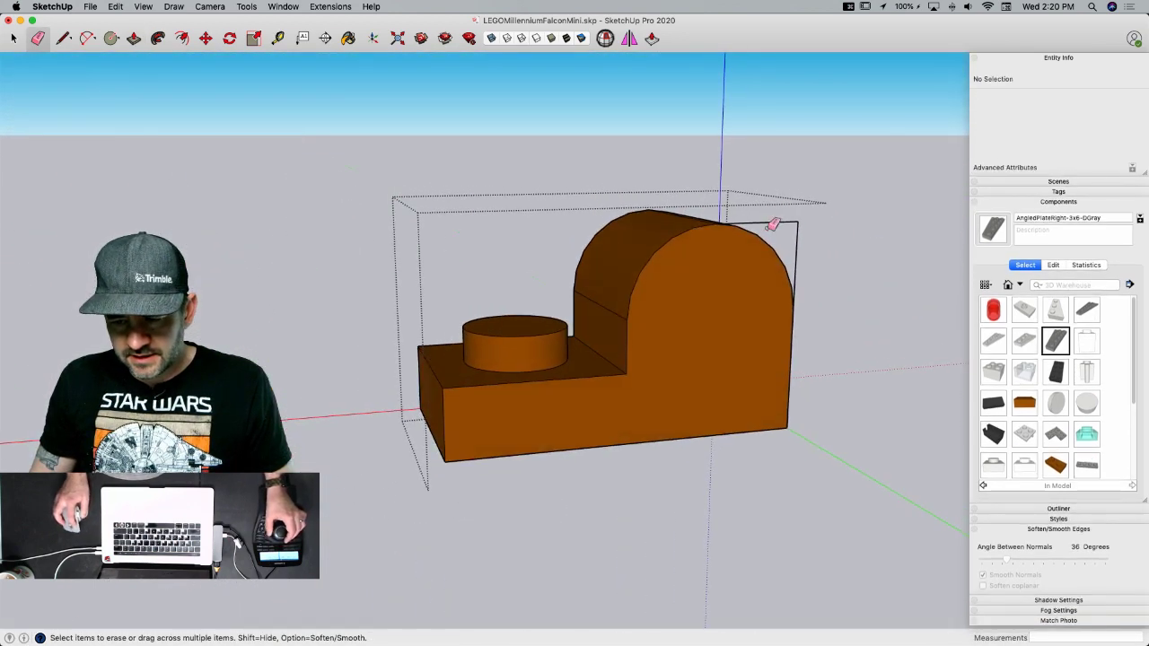
pyautogui.moveTo(794, 228); pyautogui.dragTo(802, 235)
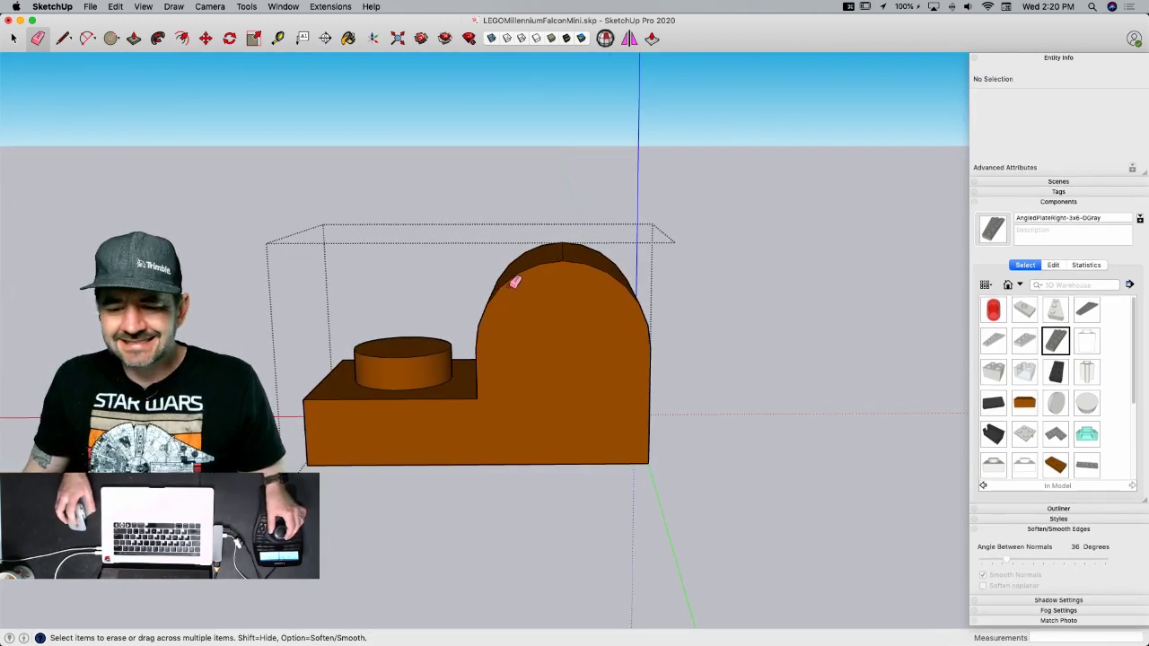
# - Draw a circle of 2.4 m radius on the rounded block's front face, centred on the arc's centre
pyautogui.moveTo(514, 282)
pyautogui.mouseDown(button='middle')
pyautogui.moveTo(354, 329)
pyautogui.moveTo(500, 327)
pyautogui.mouseUp(button='middle')
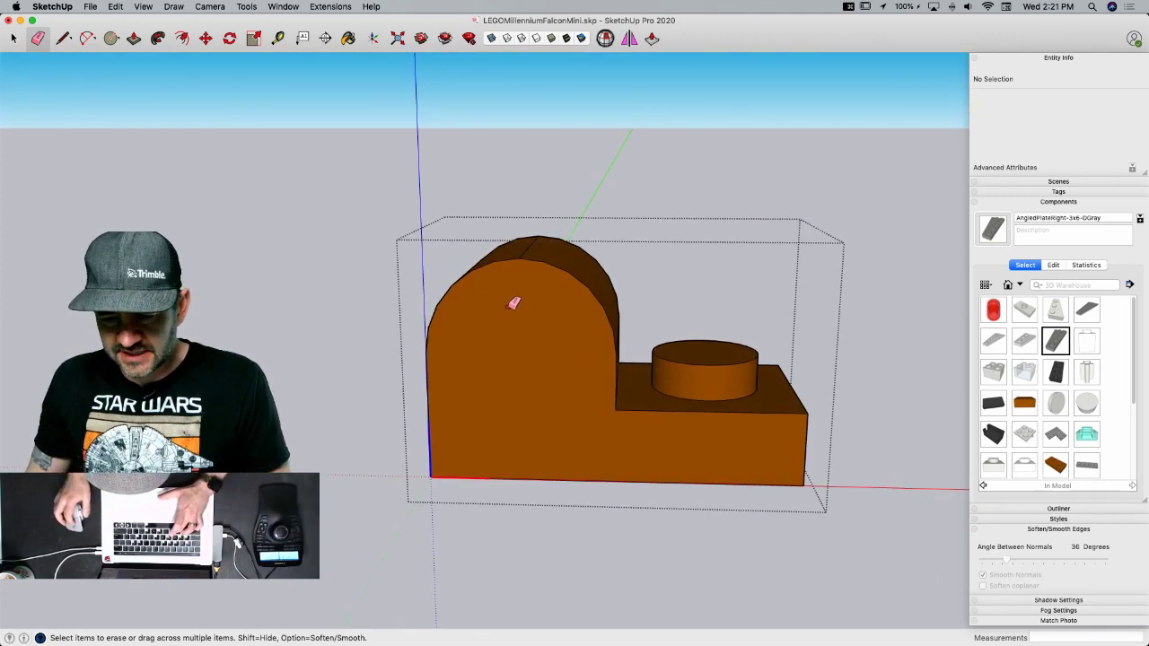
pyautogui.press('c')
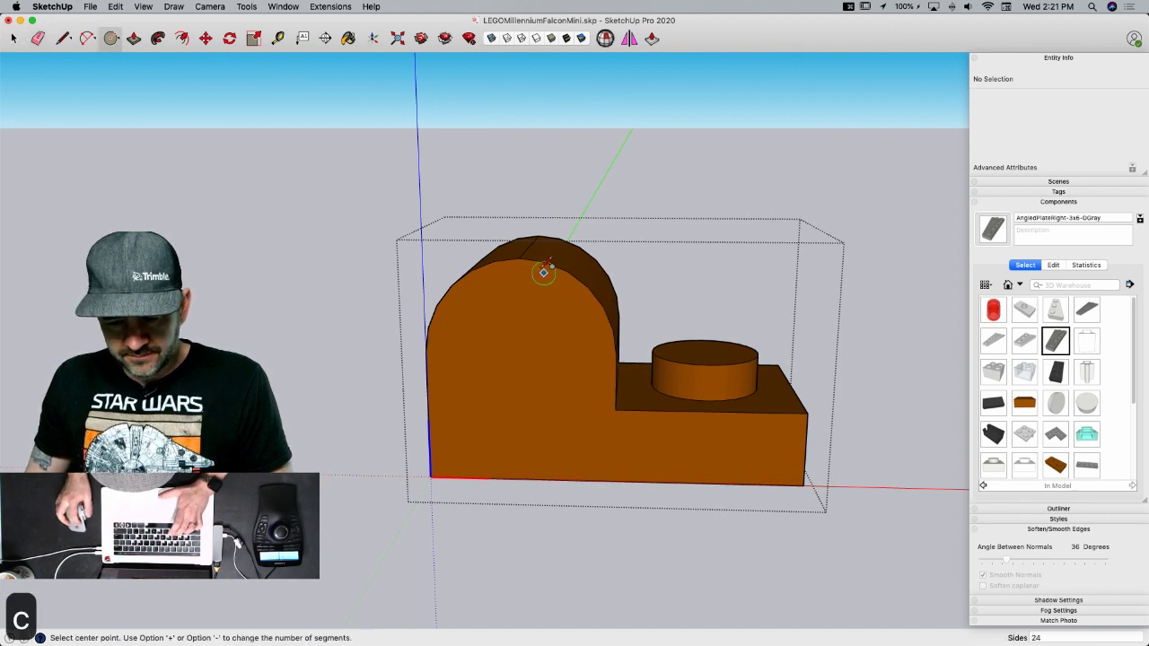
pyautogui.click(521, 352)
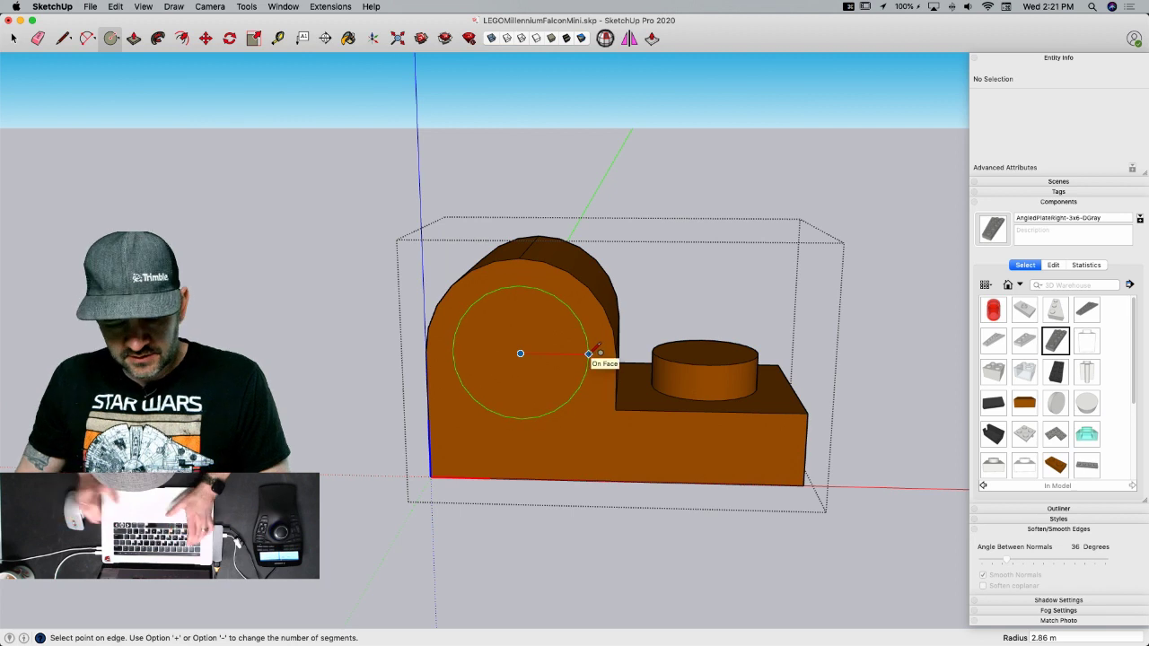
pyautogui.write('2.4')
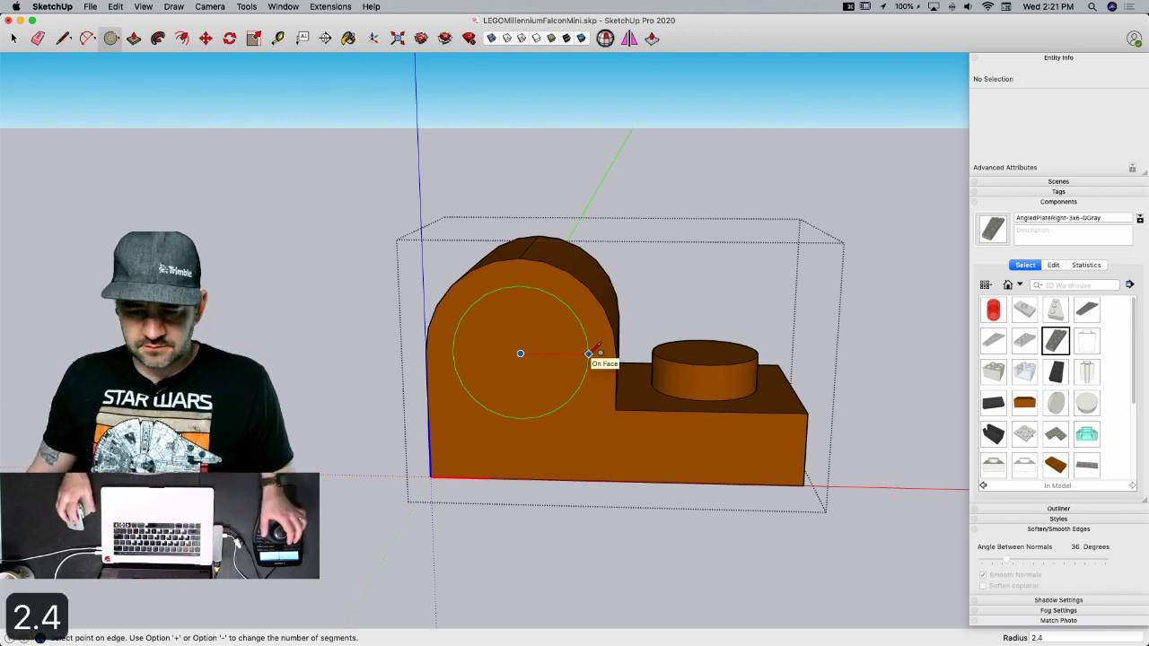
pyautogui.press('Return')
# - Push the circle 8 m through the rounded block to cut a through hole
pyautogui.press('p')
pyautogui.moveTo(564, 353); pyautogui.dragTo(482, 410, button='middle')
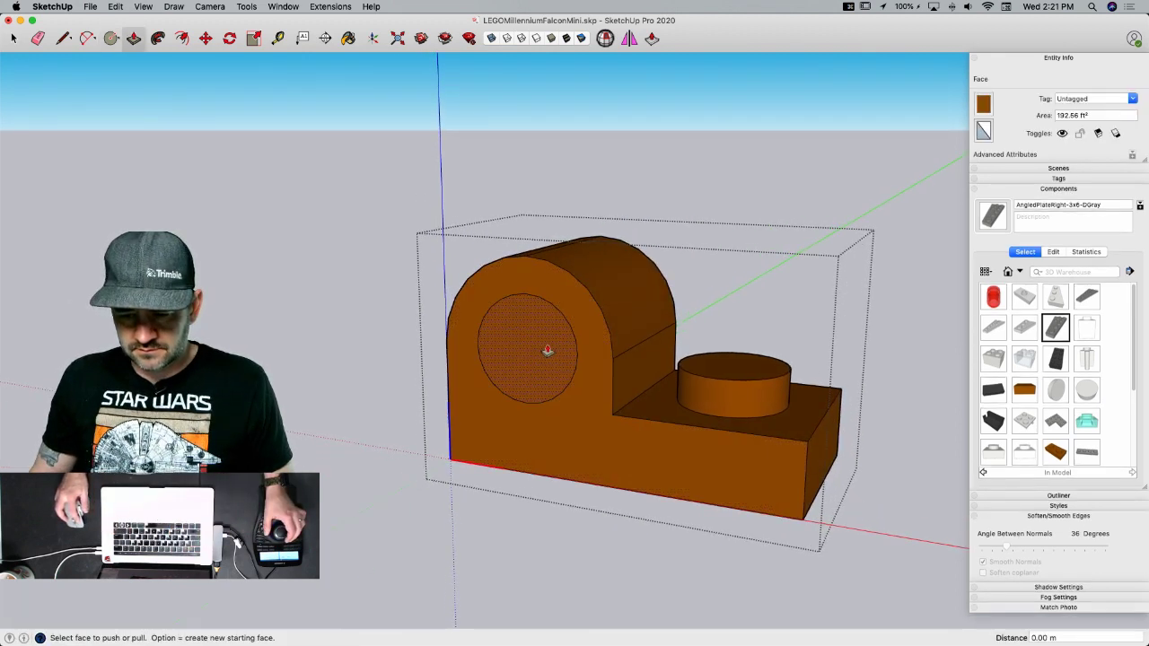
pyautogui.click(547, 351)
pyautogui.click(674, 327)
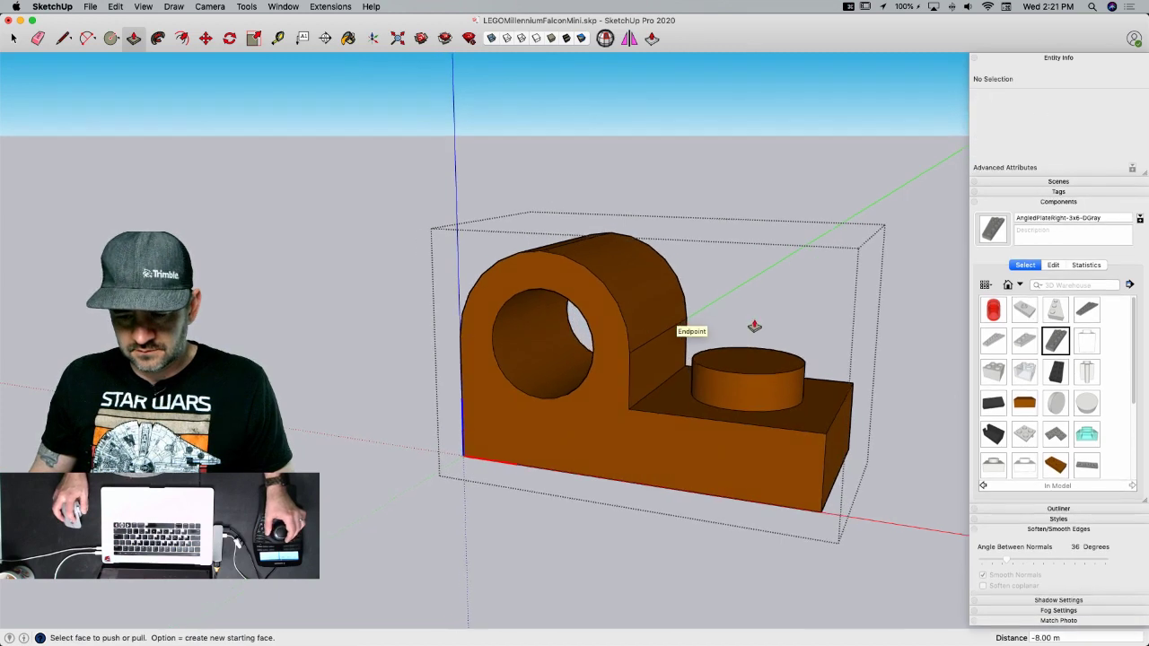
pyautogui.press('space')
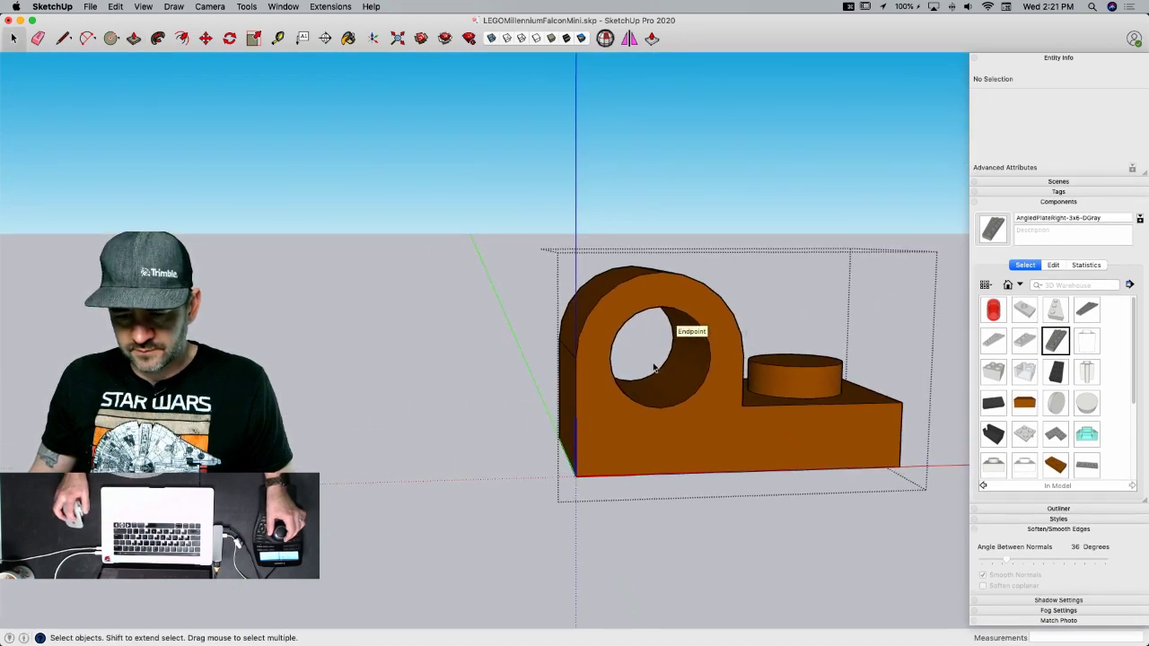
# - Soften the seam edge where the rounded top of the holed block meets its flat end face
pyautogui.moveTo(435, 365); pyautogui.dragTo(532, 424, button='middle')
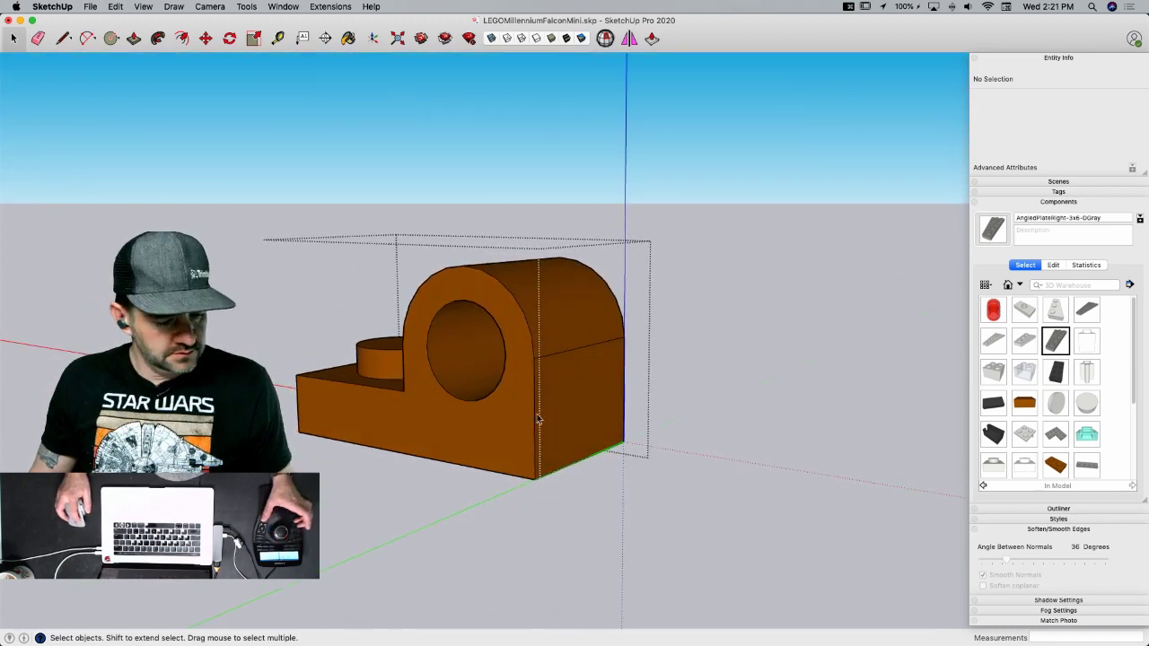
pyautogui.press('e')
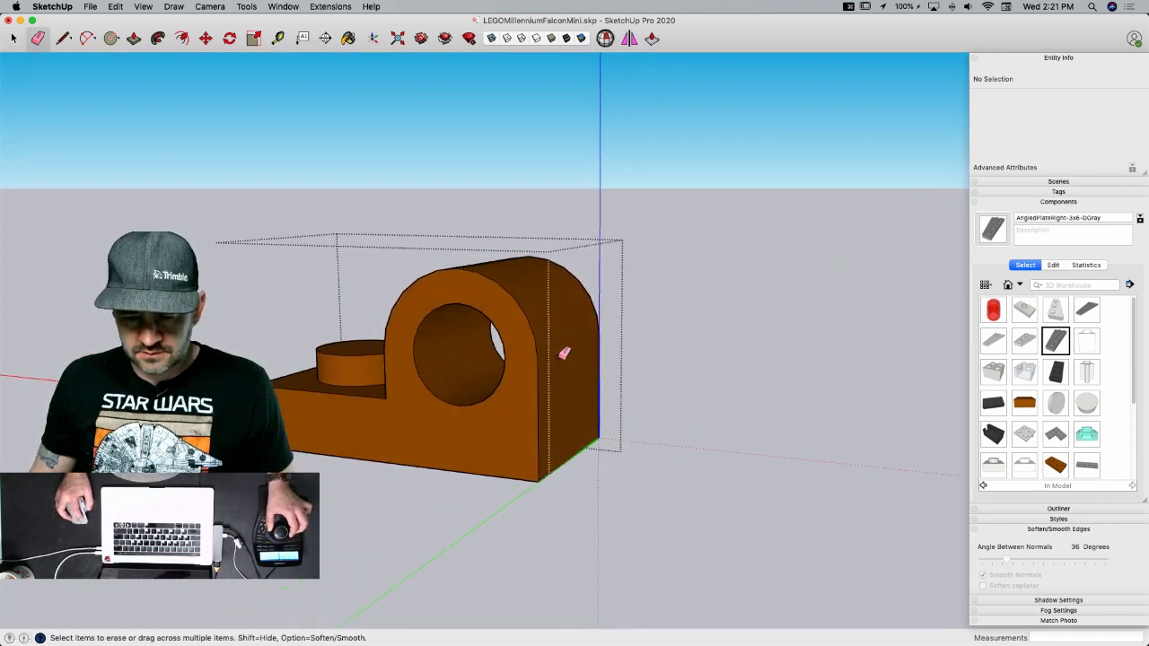
pyautogui.keyDown('alt'); pyautogui.click(460, 432); pyautogui.keyUp('alt')
pyautogui.press('space')
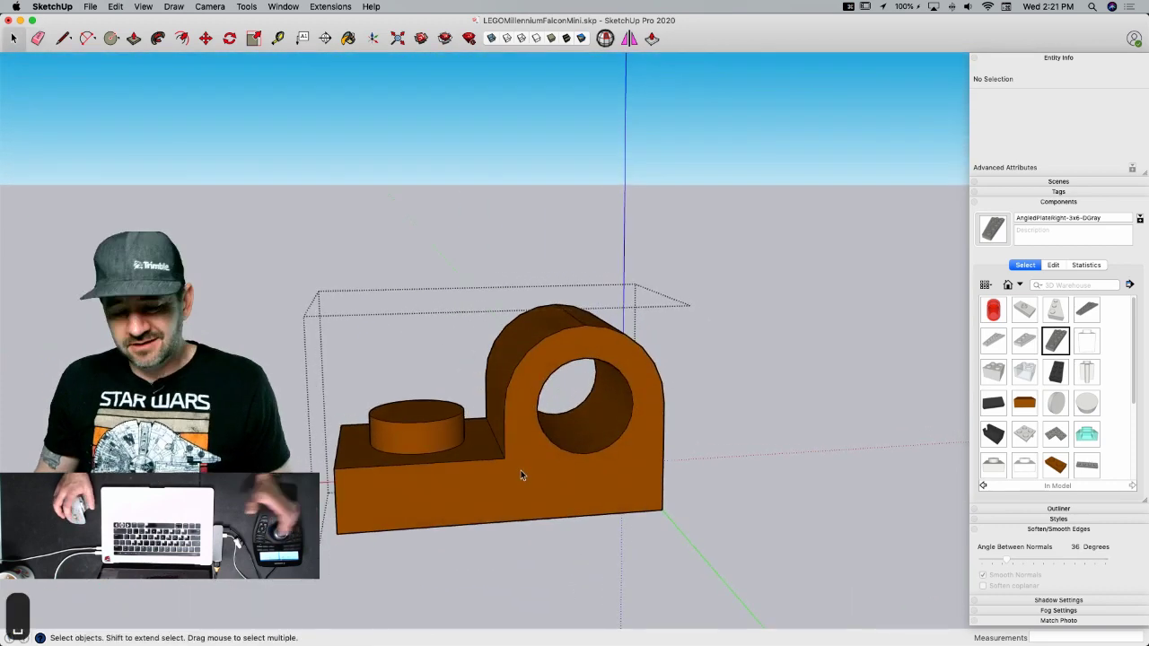
# - Paint the entire holed plate with the model's dark gray material and close the component
pyautogui.press('super+a')
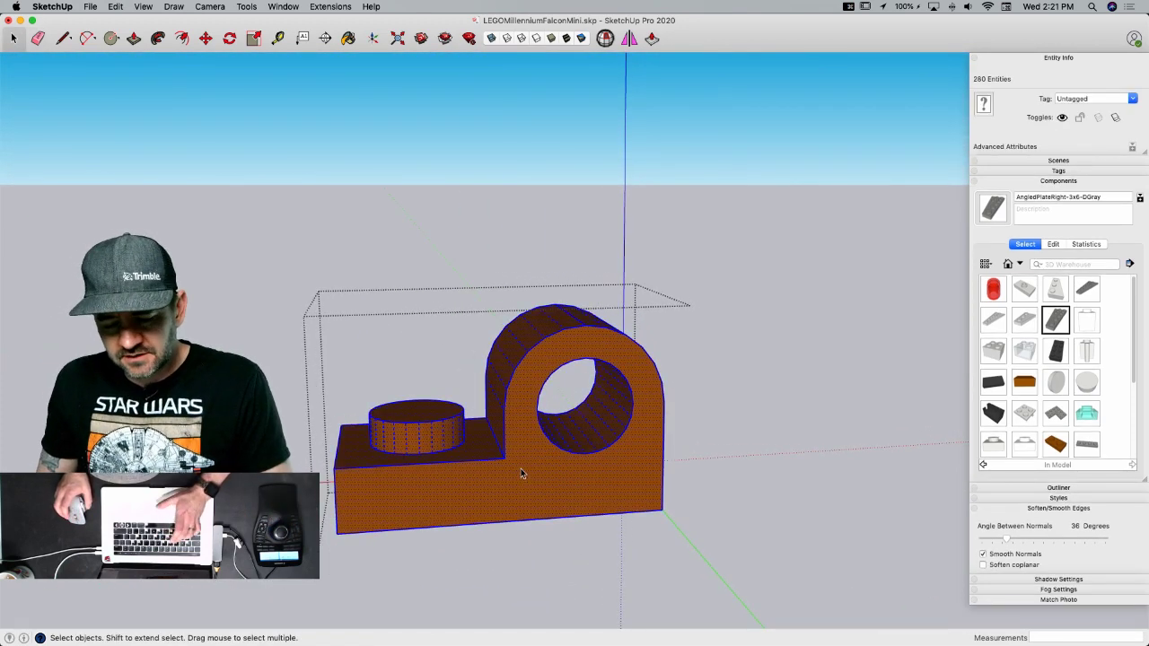
pyautogui.press('b')
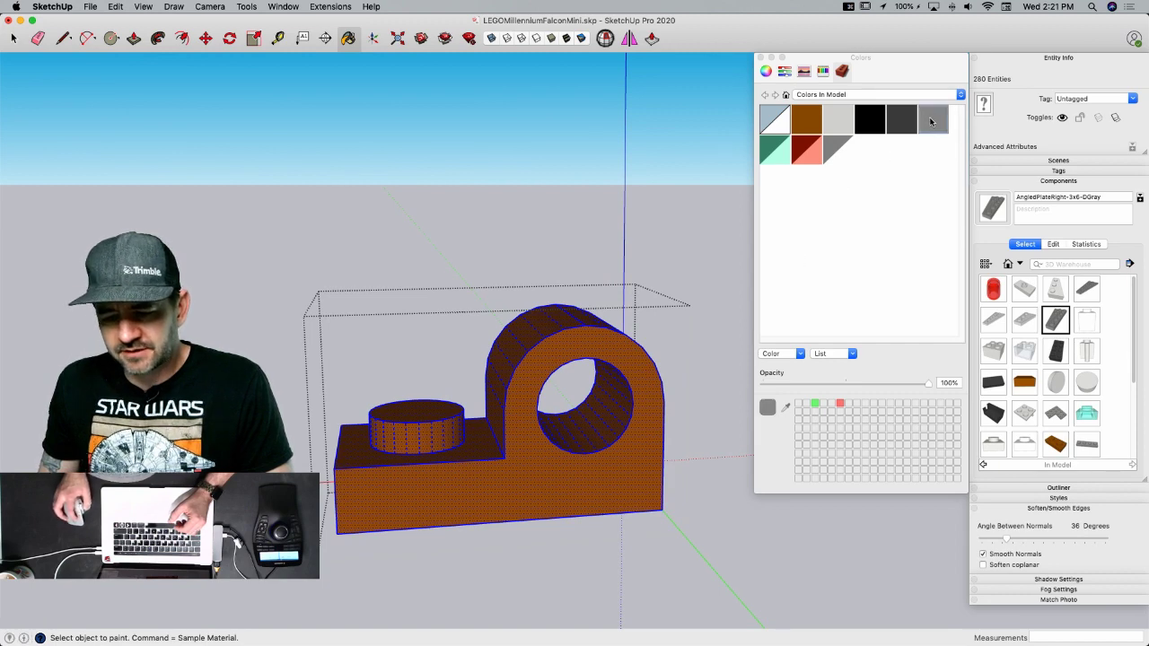
pyautogui.click(534, 451)
pyautogui.press('space')
pyautogui.press('Escape')
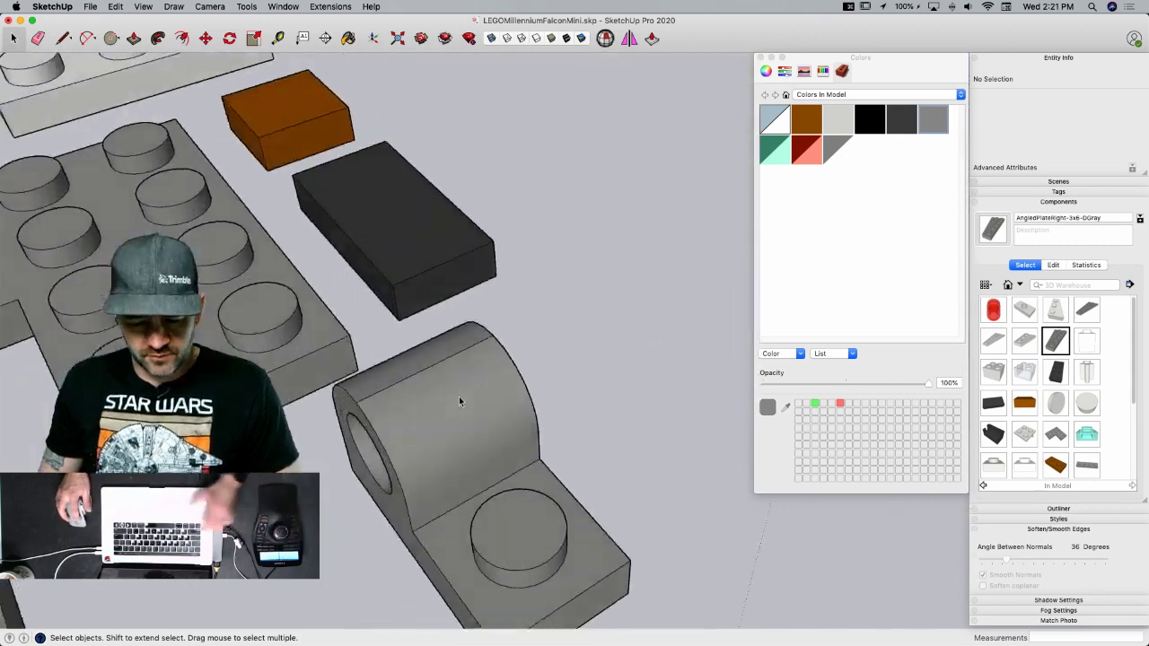
# - Reopen the gray holed plate and soften the remaining seam edge along the crown of its rounded top
pyautogui.doubleClick(456, 396)
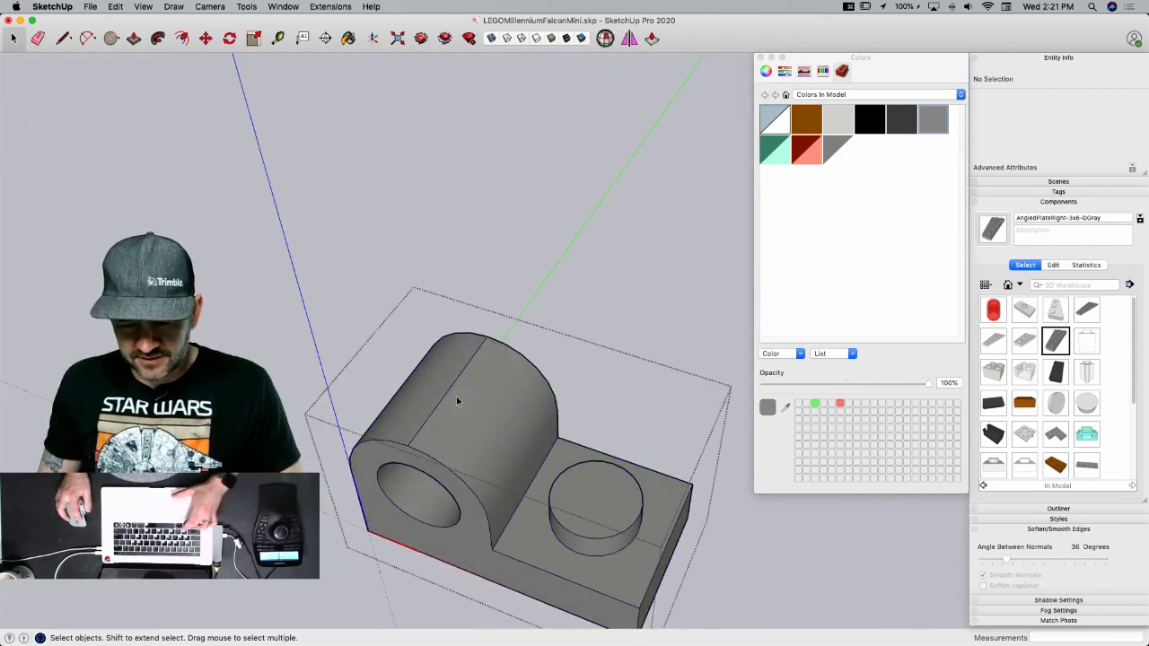
pyautogui.press('e')
pyautogui.keyDown('alt'); pyautogui.click(443, 393); pyautogui.keyUp('alt')
pyautogui.press('space')
pyautogui.press('Escape')
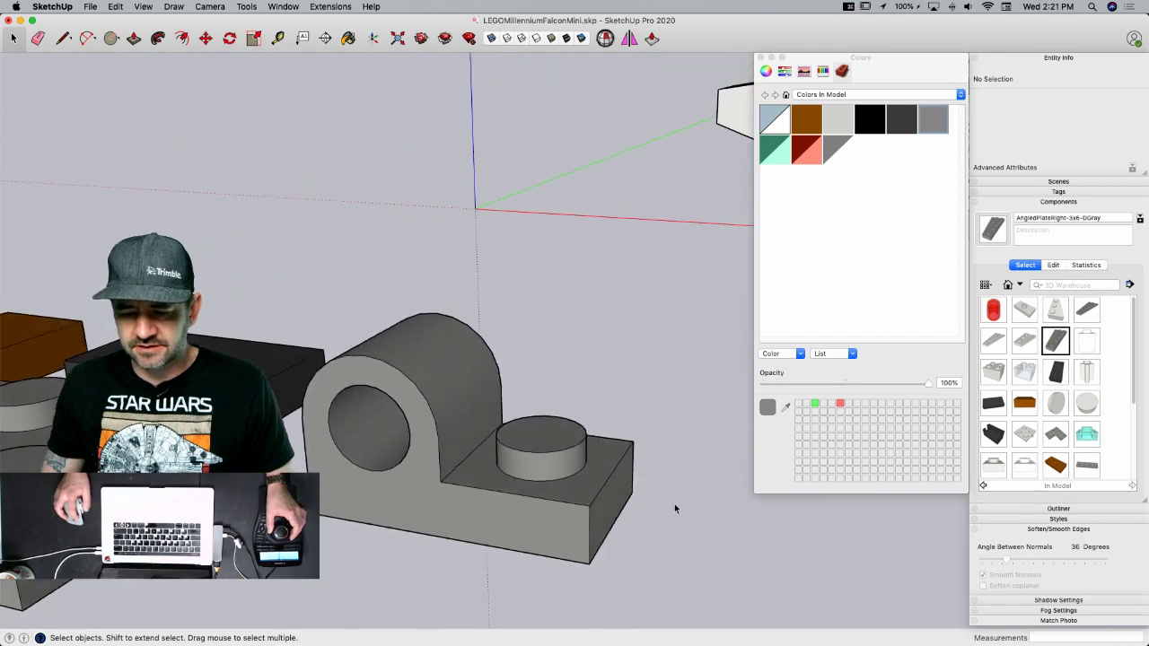
# - Copy the holed plate by its bottom corner onto the round studded disc on top of the ship, in front of the black tile
pyautogui.click(557, 548)
pyautogui.press('m')
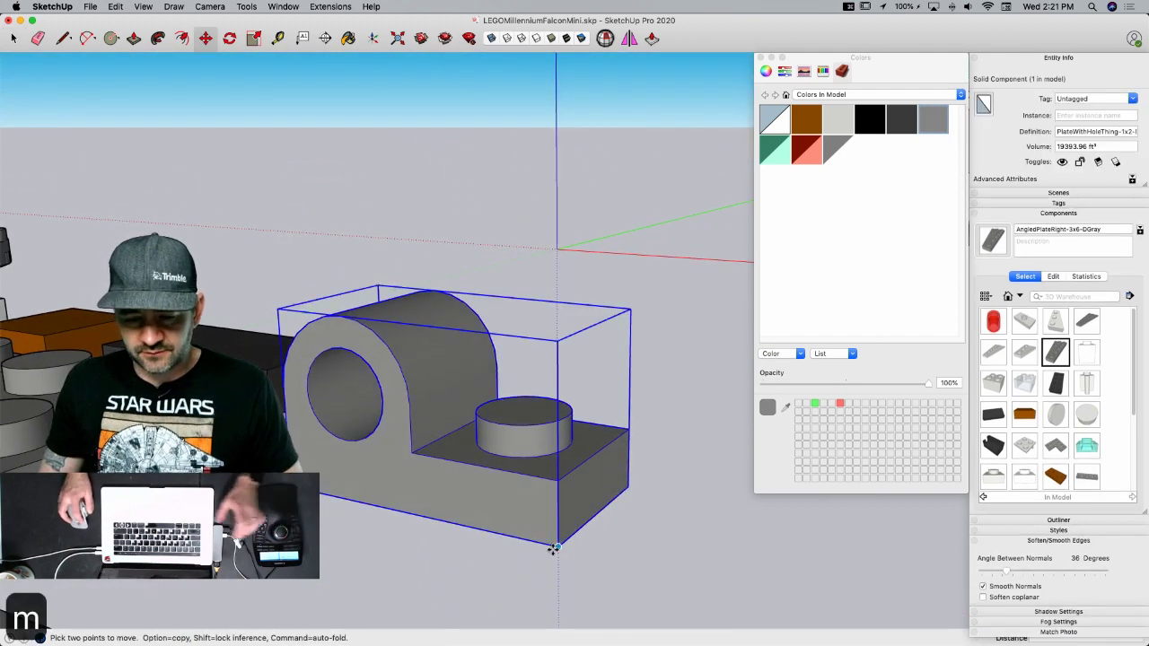
pyautogui.press('alt')
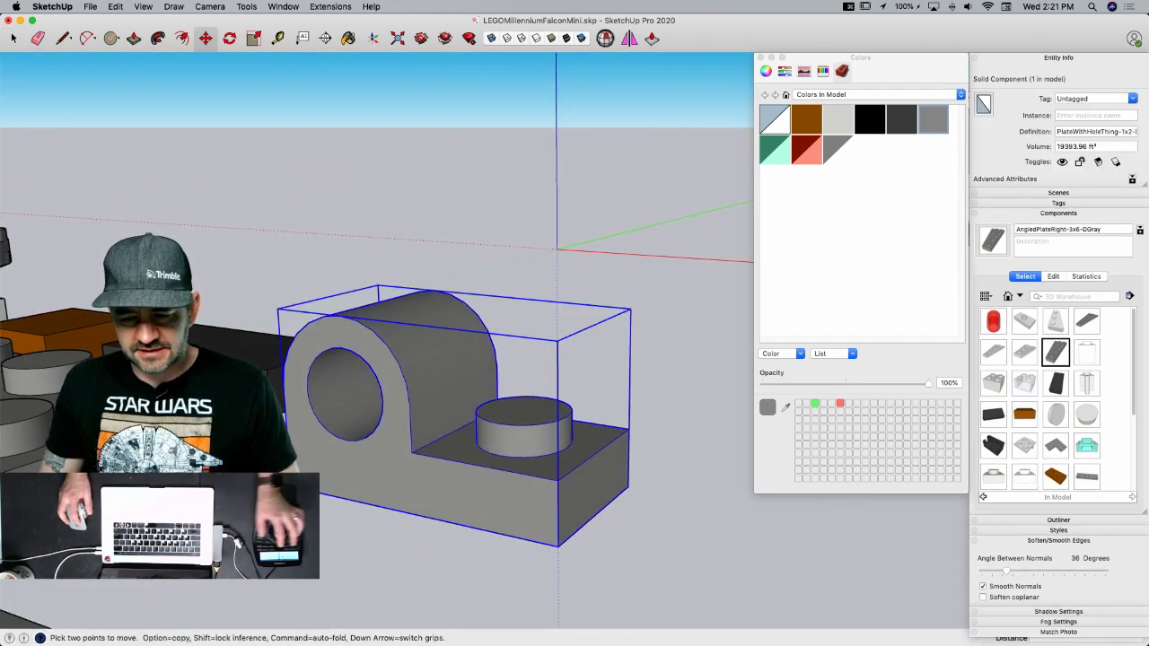
pyautogui.click(288, 487)
pyautogui.scroll(-10, 433, 406)
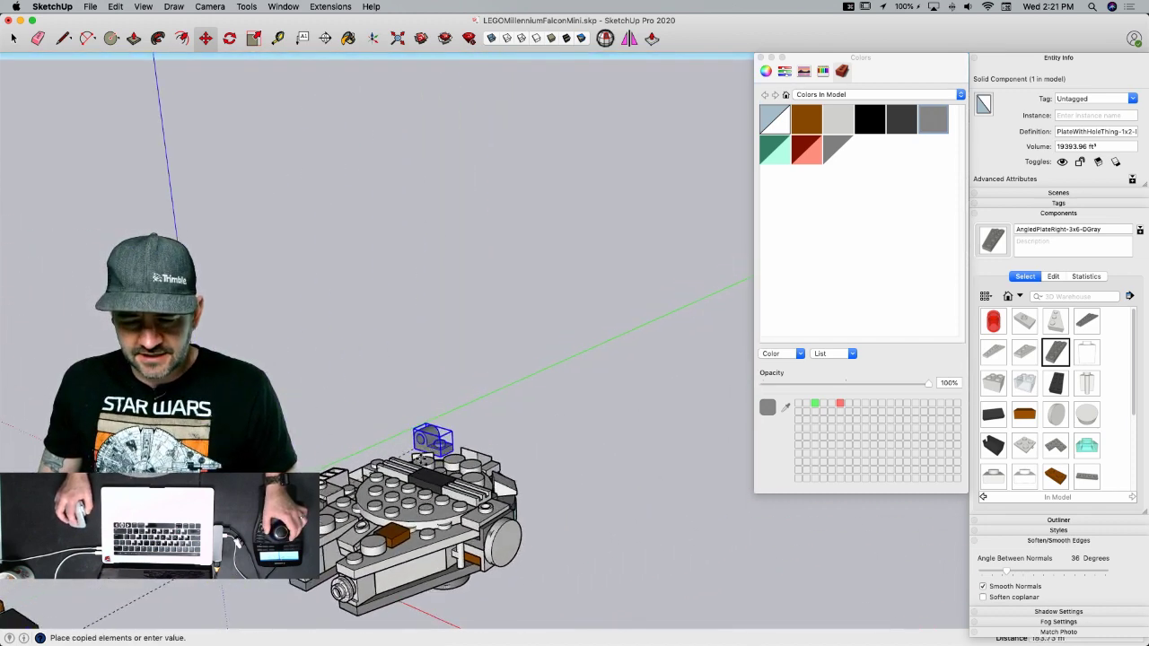
pyautogui.scroll(10, 387, 555)
pyautogui.scroll(-4, 387, 558)
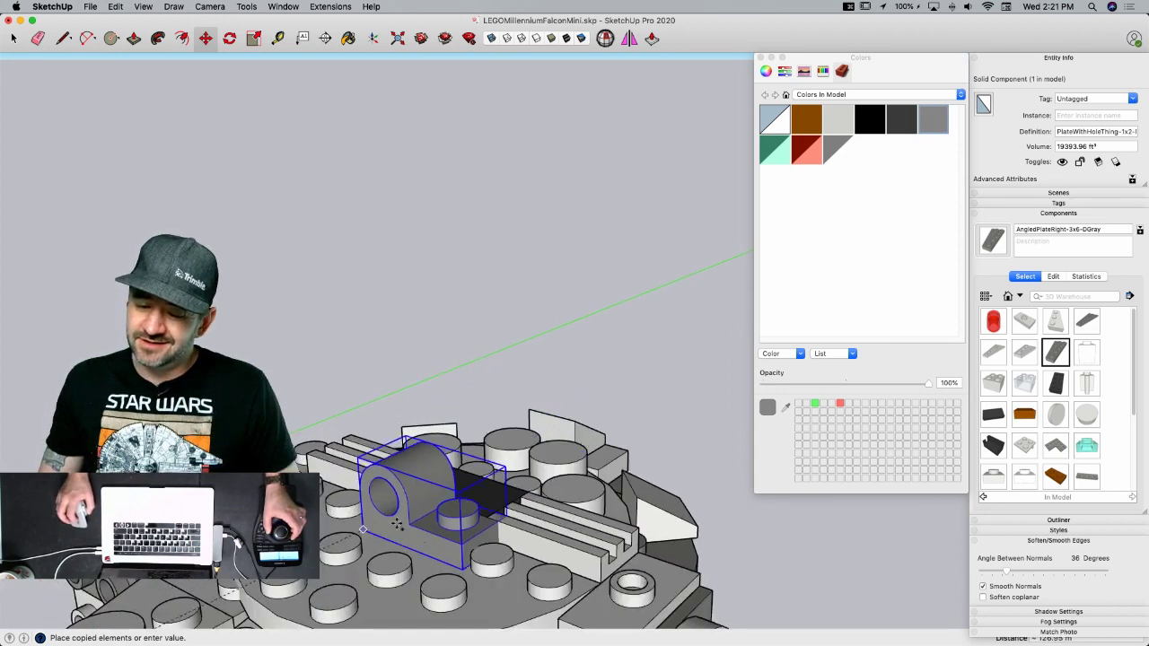
pyautogui.scroll(3, 403, 538)
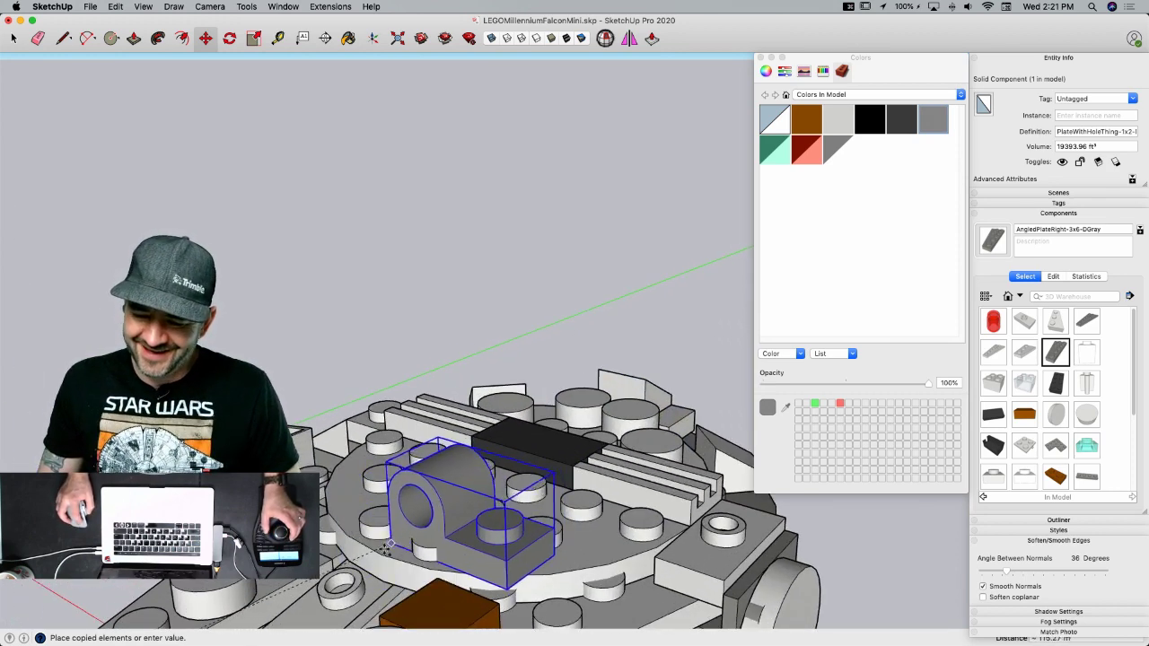
pyautogui.click(381, 556)
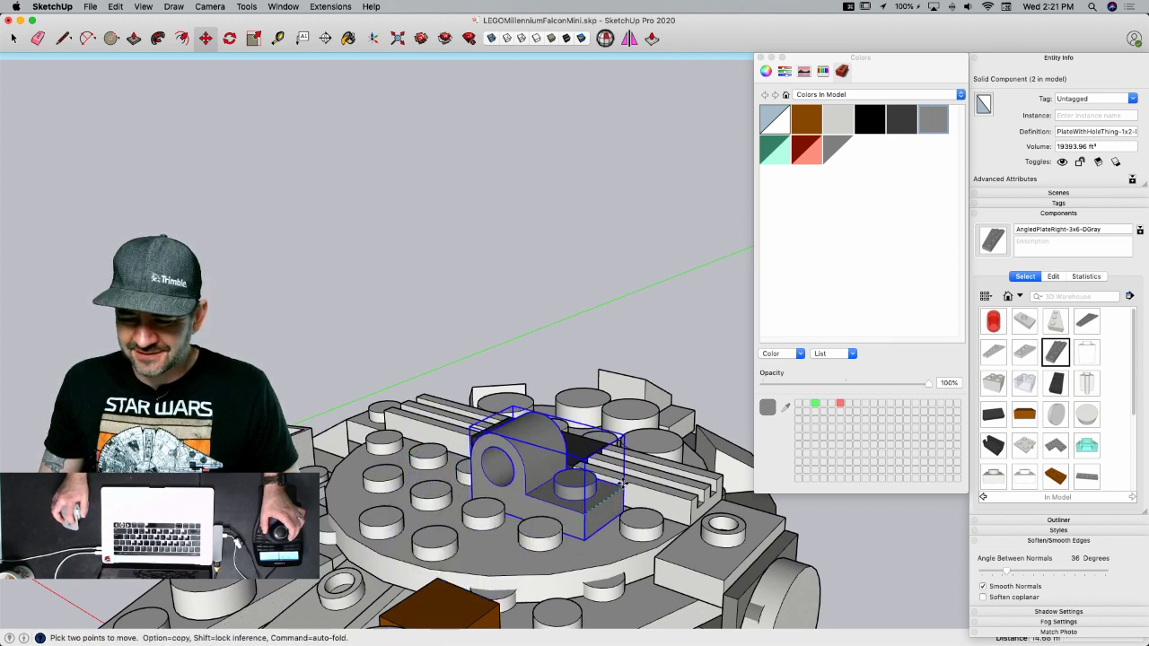
# - Create a mirrored copy of the placed holed plate across its end face so the two rounded ends sit back to back
pyautogui.moveTo(408, 456); pyautogui.dragTo(674, 505, button='middle')
pyautogui.scroll(-2, 26, 426)
pyautogui.scroll(6, 381, 432)
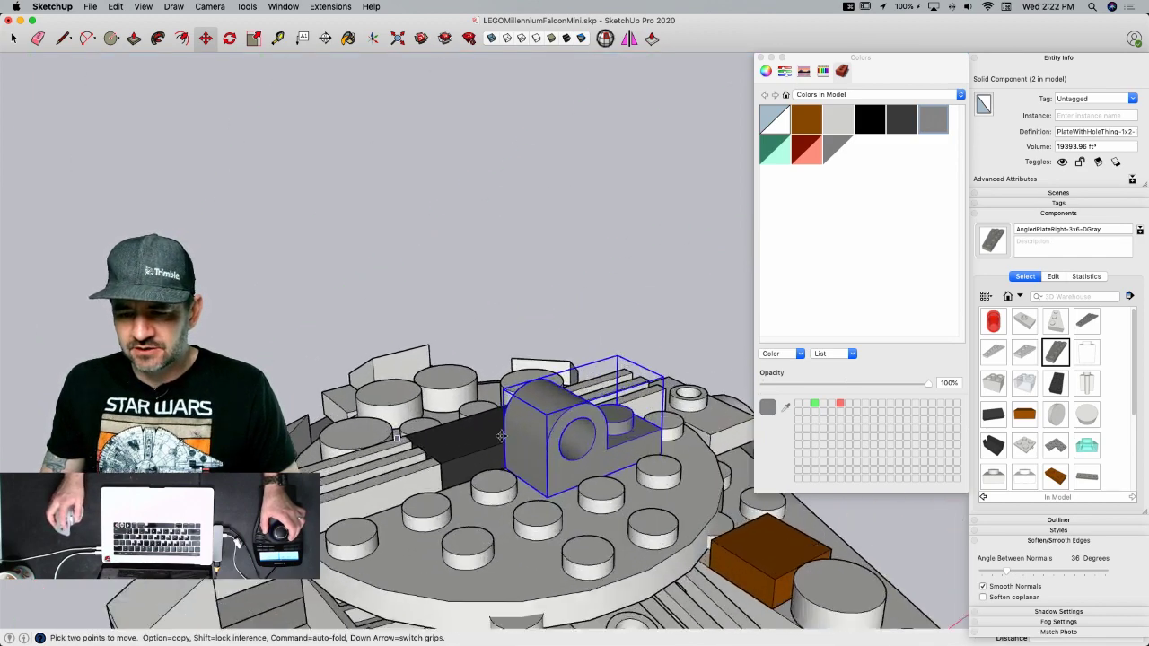
pyautogui.click(630, 38)
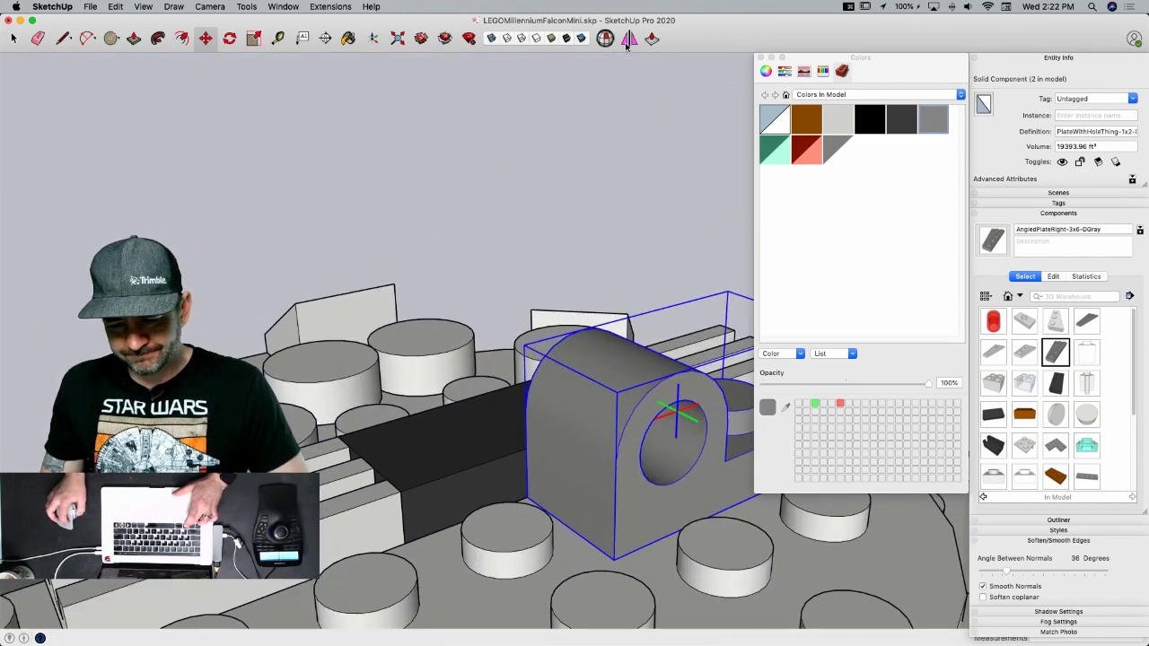
pyautogui.keyDown('alt'); pyautogui.click(579, 417); pyautogui.keyUp('alt')
pyautogui.press('space')
pyautogui.click(370, 240)
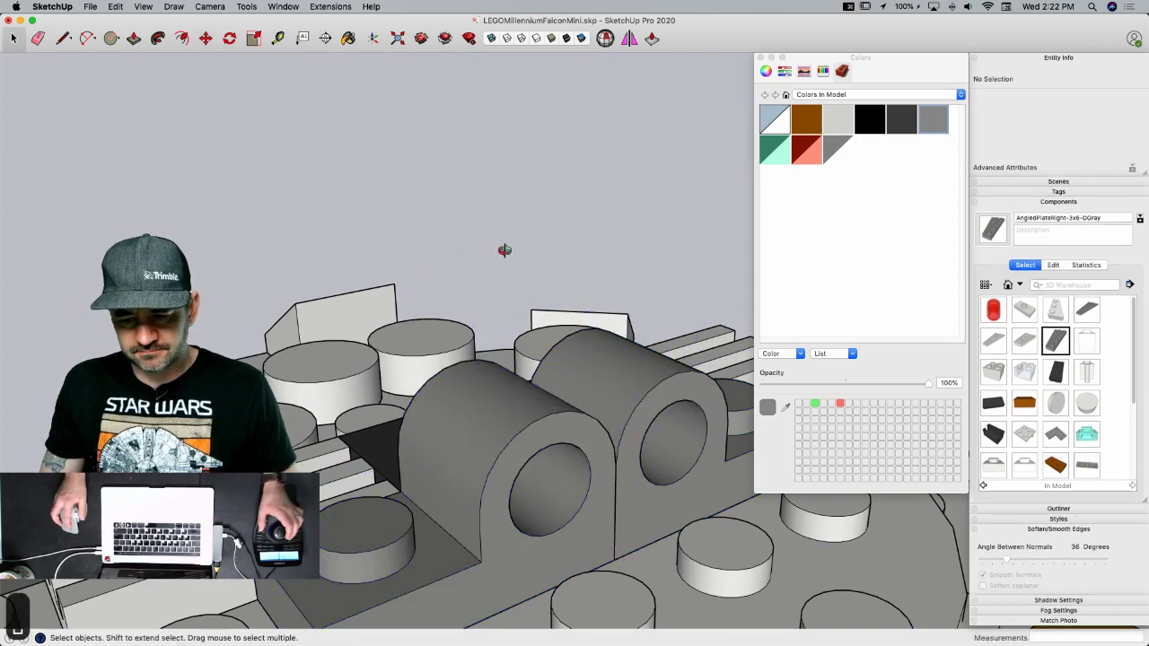
# - Save the model and compare the placed plates with step 24 of the PDF instructions
pyautogui.scroll(-8, 502, 248)
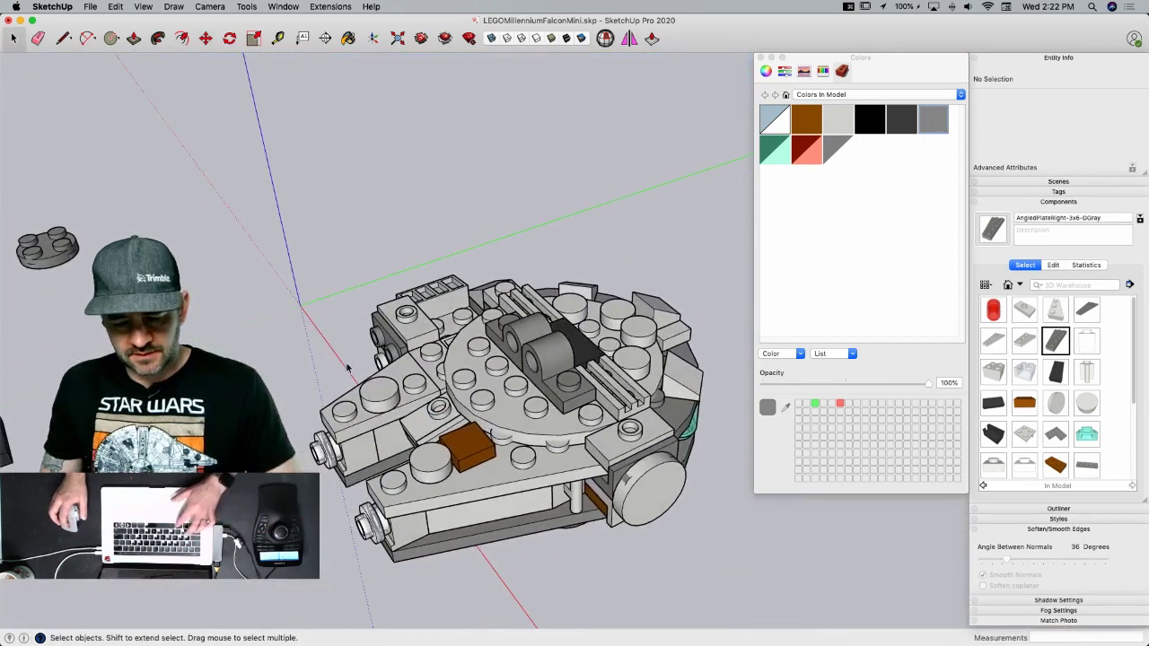
pyautogui.press('super+s')
pyautogui.press('super+Tab')
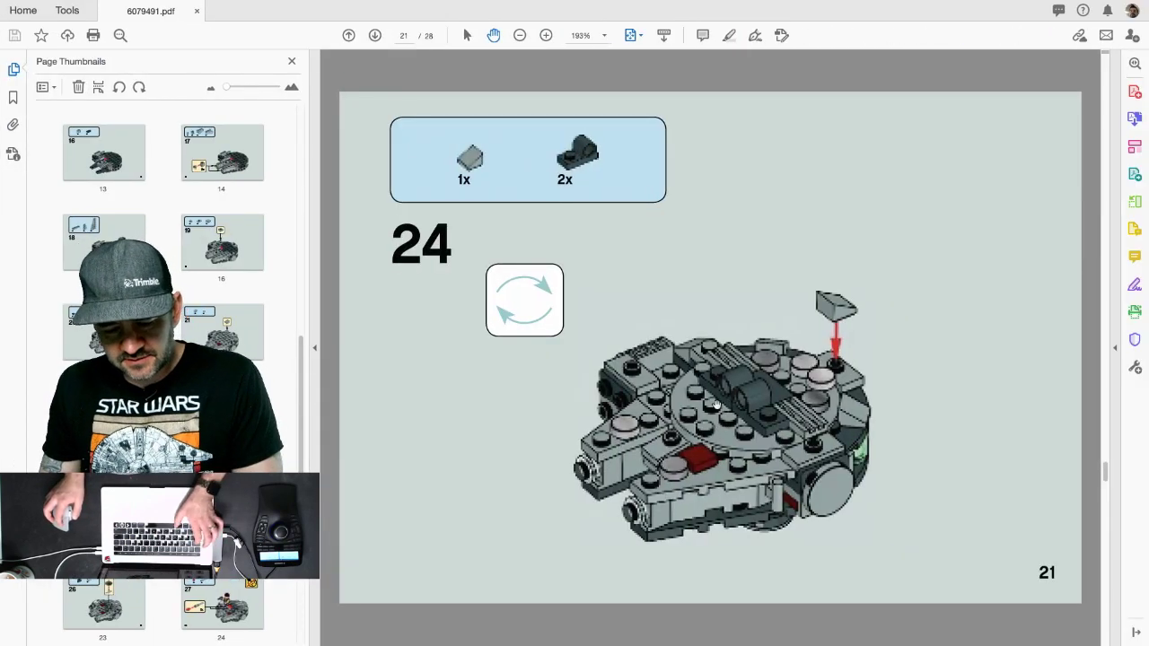
pyautogui.press('super+Tab')
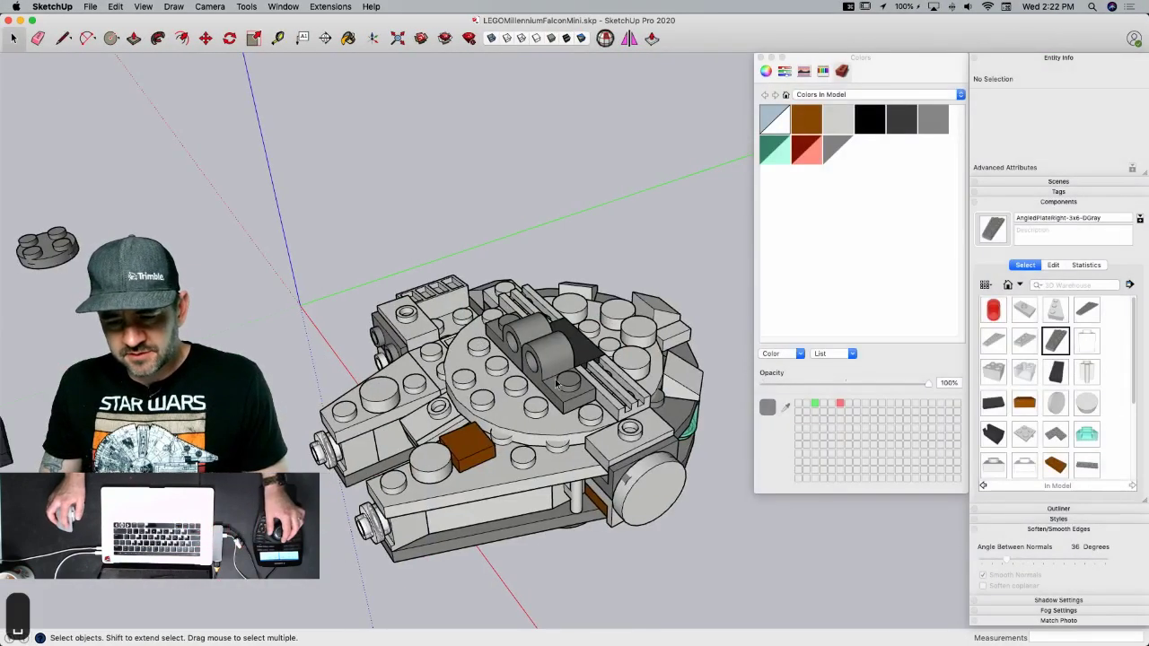
# - Open the holed plate with its stud nearer the ship's cockpit side for editing
pyautogui.scroll(5, 540, 366)
pyautogui.doubleClick(548, 441)
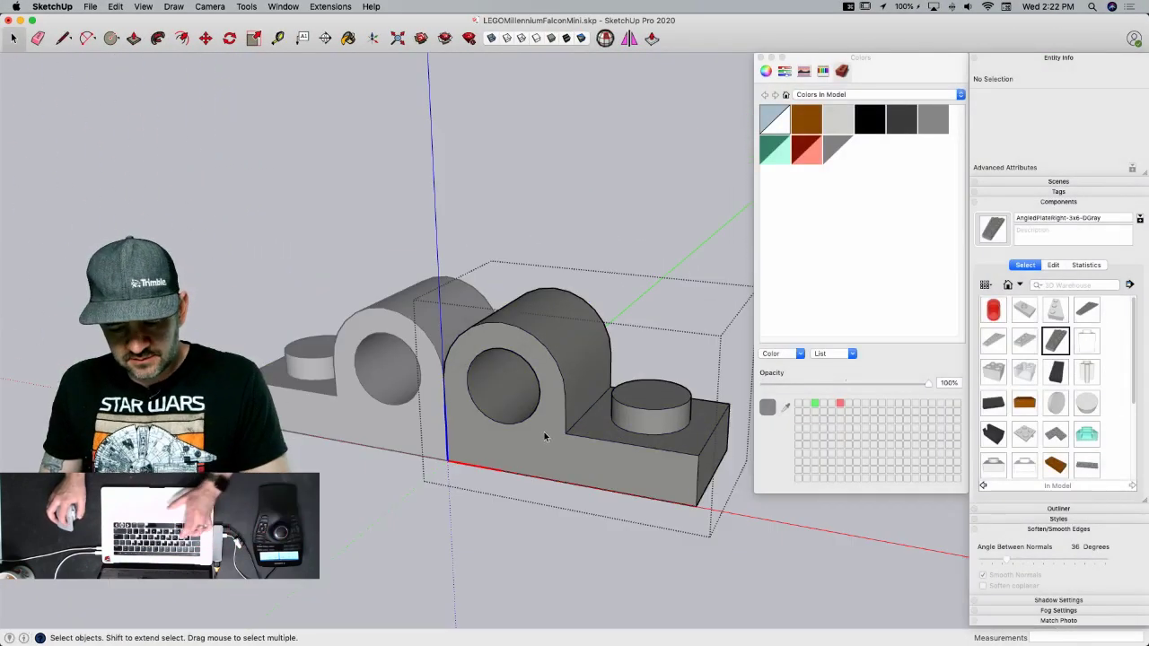
# - Try to offset the hole's edge outward by 0.8 m on the front face, and undo the offset
pyautogui.press('f')
pyautogui.click(535, 411)
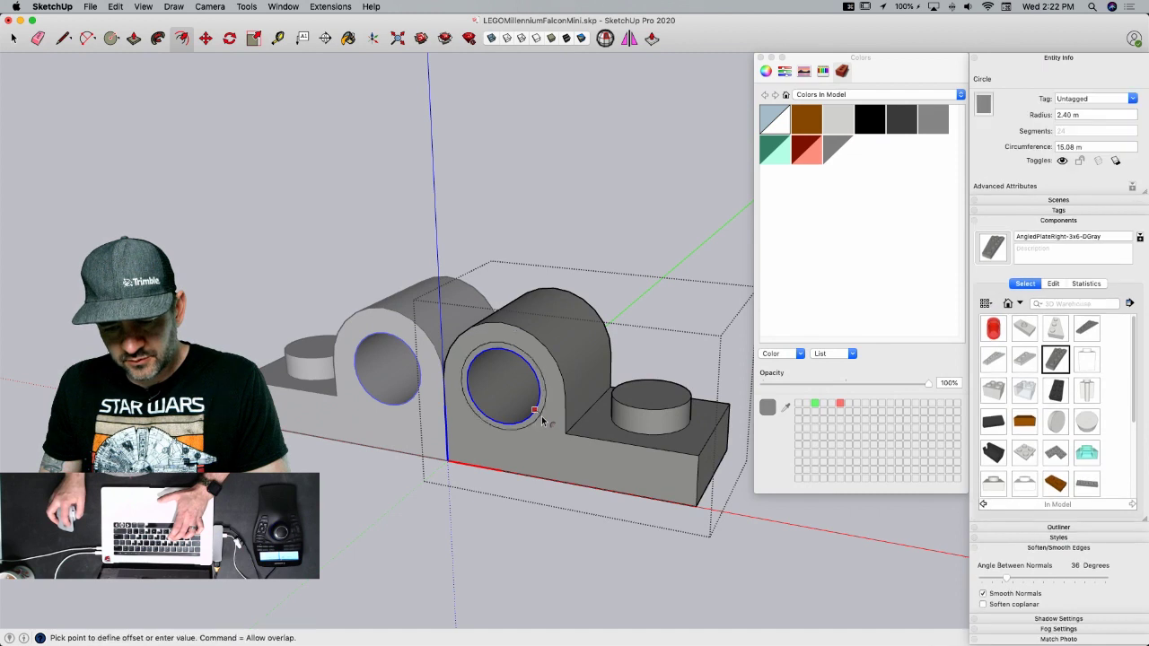
pyautogui.click(548, 427)
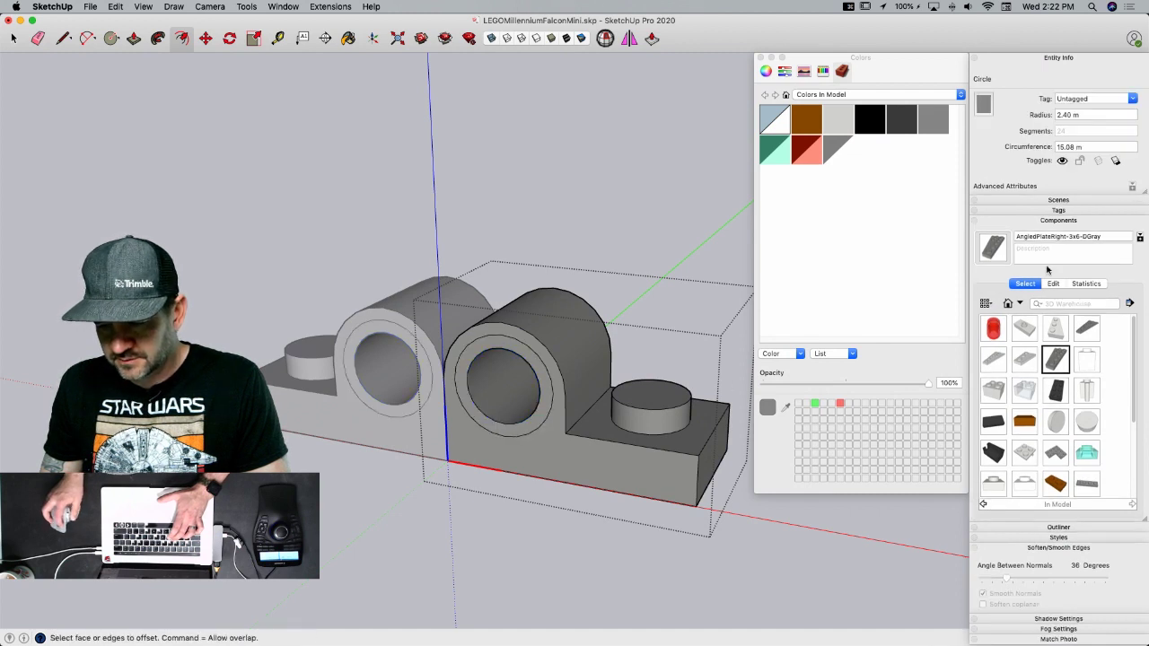
pyautogui.click(1011, 530)
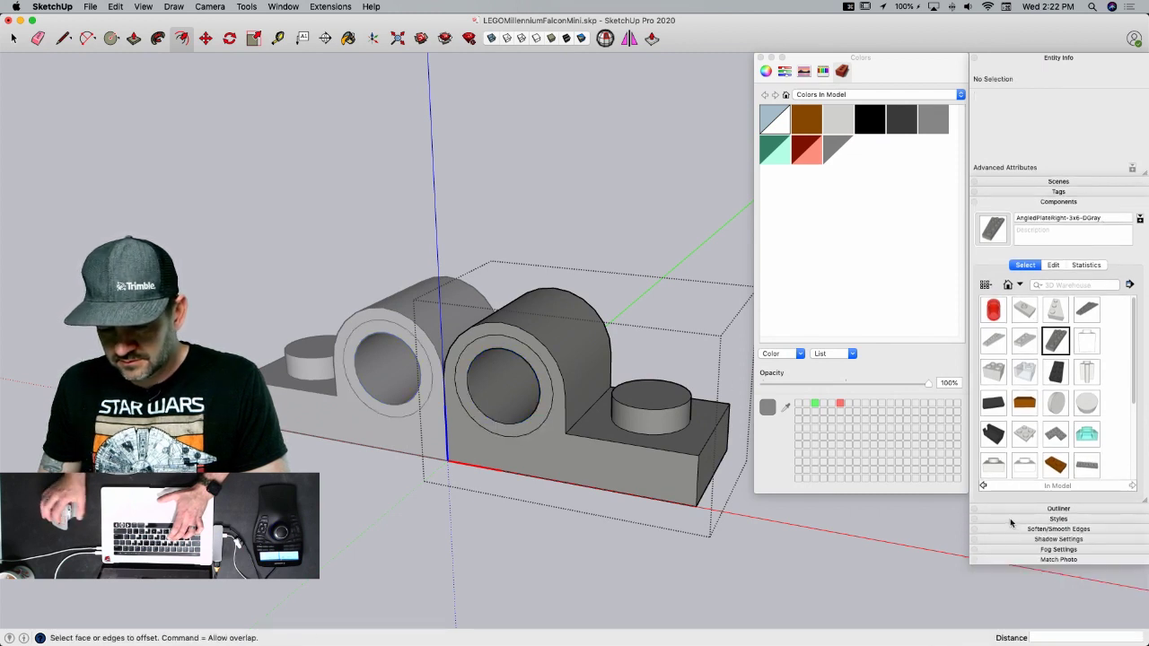
pyautogui.write('.8')
pyautogui.press('Return')
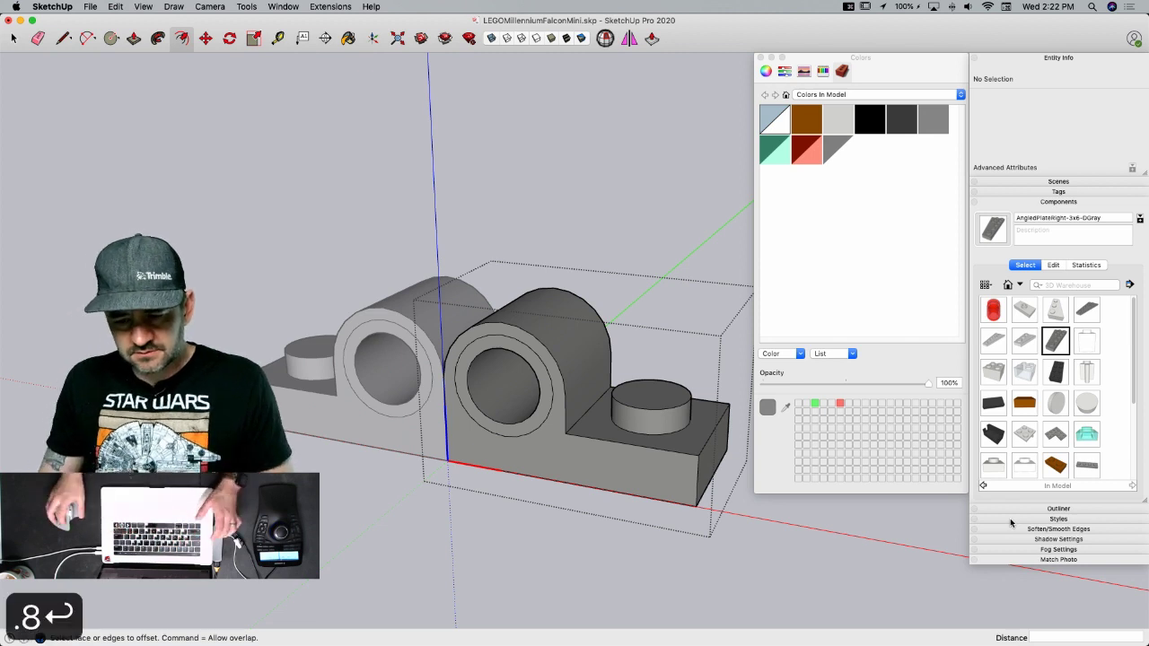
pyautogui.press('super+z')
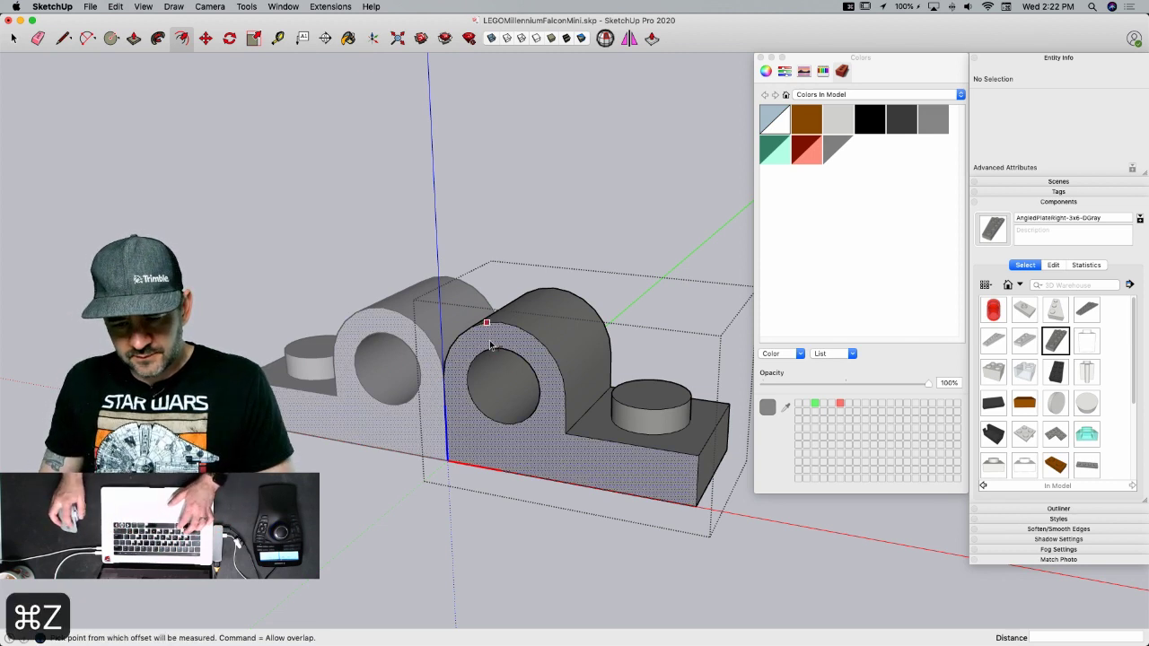
# - Offset the hole's edge outward by 0.8 m on the plate's front face
pyautogui.click(490, 343)
pyautogui.click(486, 346)
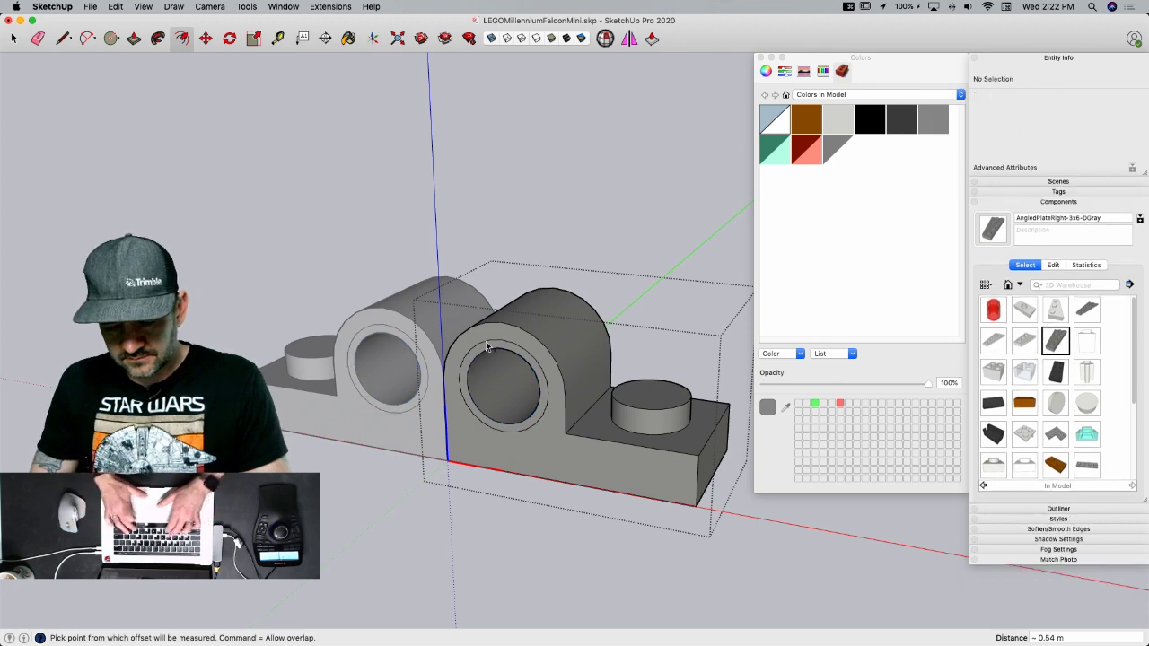
pyautogui.write('.8')
pyautogui.press('Return')
# - Push the ring around the front of the hole 0.8 m into the block
pyautogui.press('p')
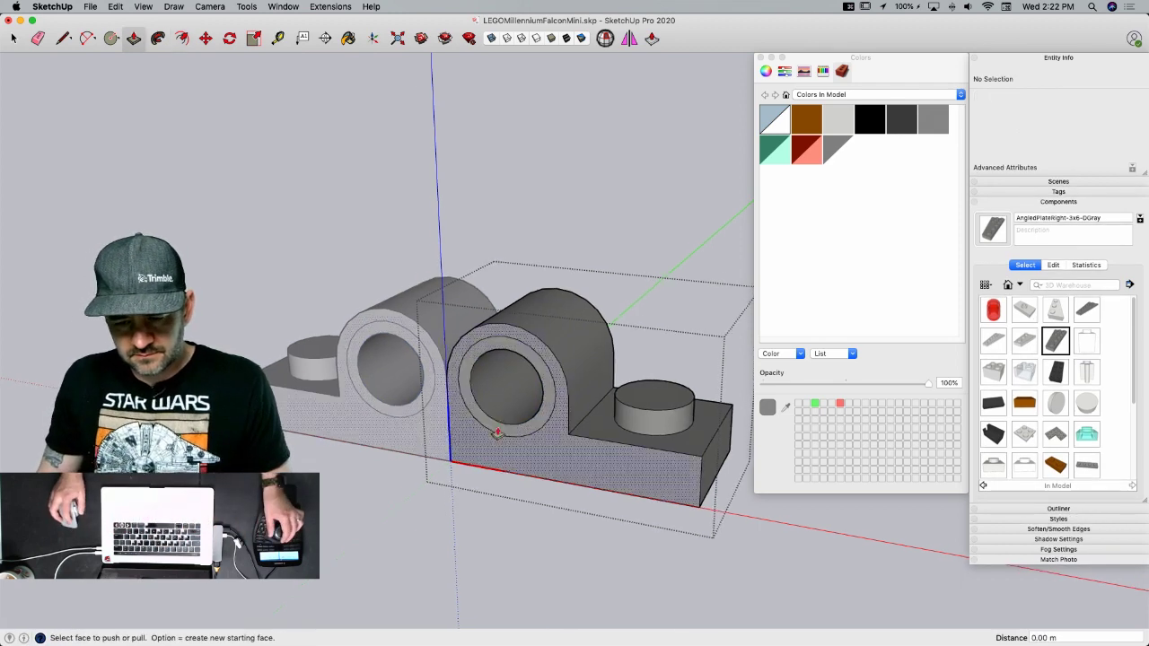
pyautogui.click(447, 342)
pyautogui.click(455, 342)
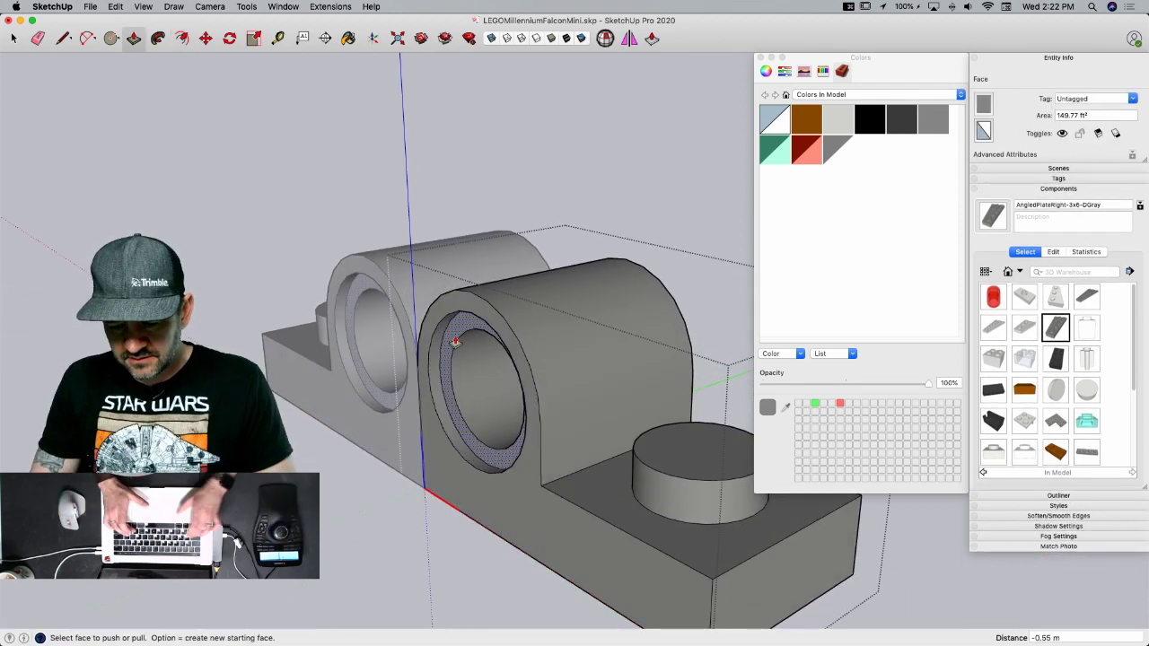
pyautogui.write('.8')
pyautogui.press('Return')
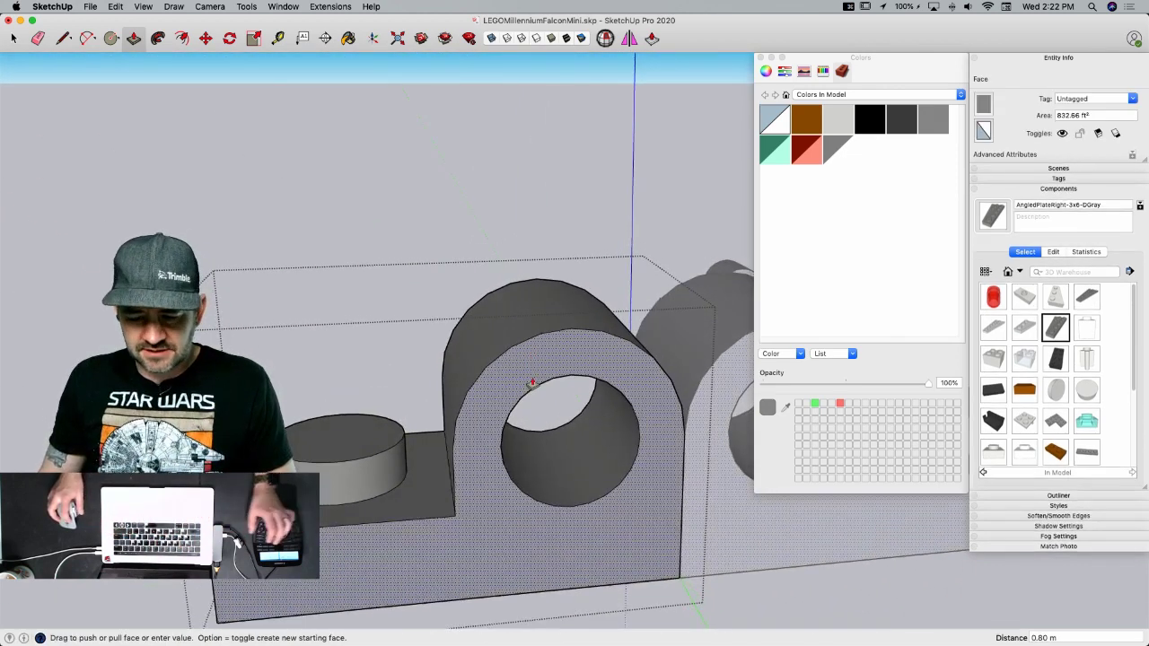
# - Offset the hole's edge outward by the same 0.8 m on the plate's back face
pyautogui.press('f')
pyautogui.doubleClick(533, 395)
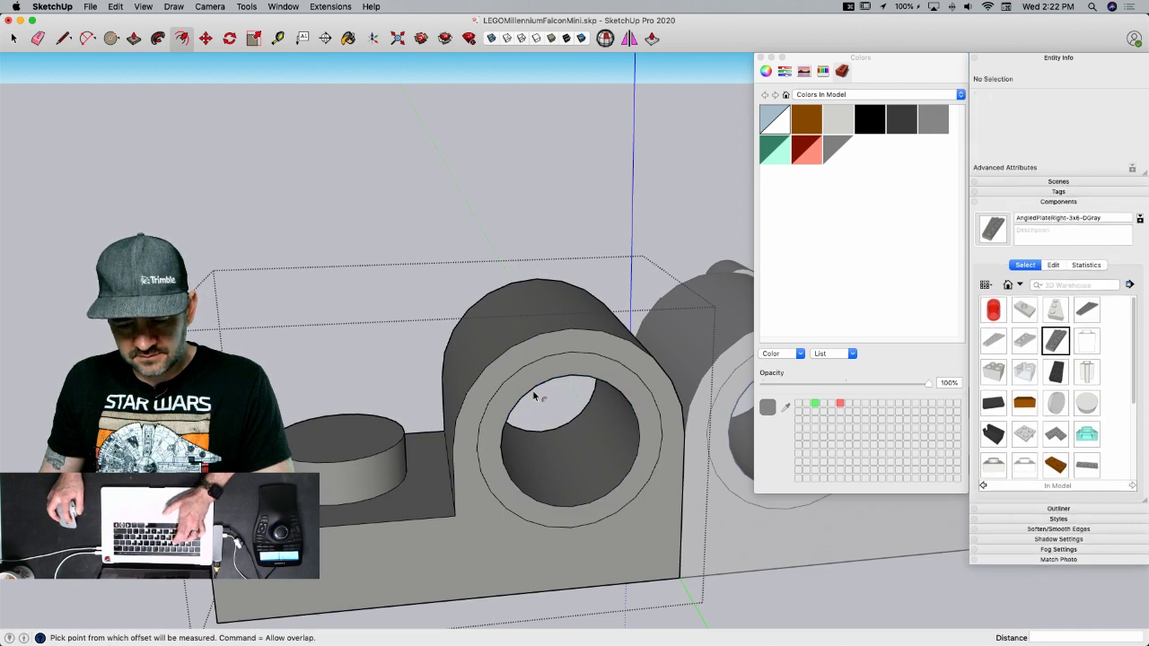
pyautogui.press('f')
pyautogui.doubleClick(531, 388)
pyautogui.press('super+z')
# - Push the back ring the same 0.8 m into the block, close the component and save the model
pyautogui.press('p')
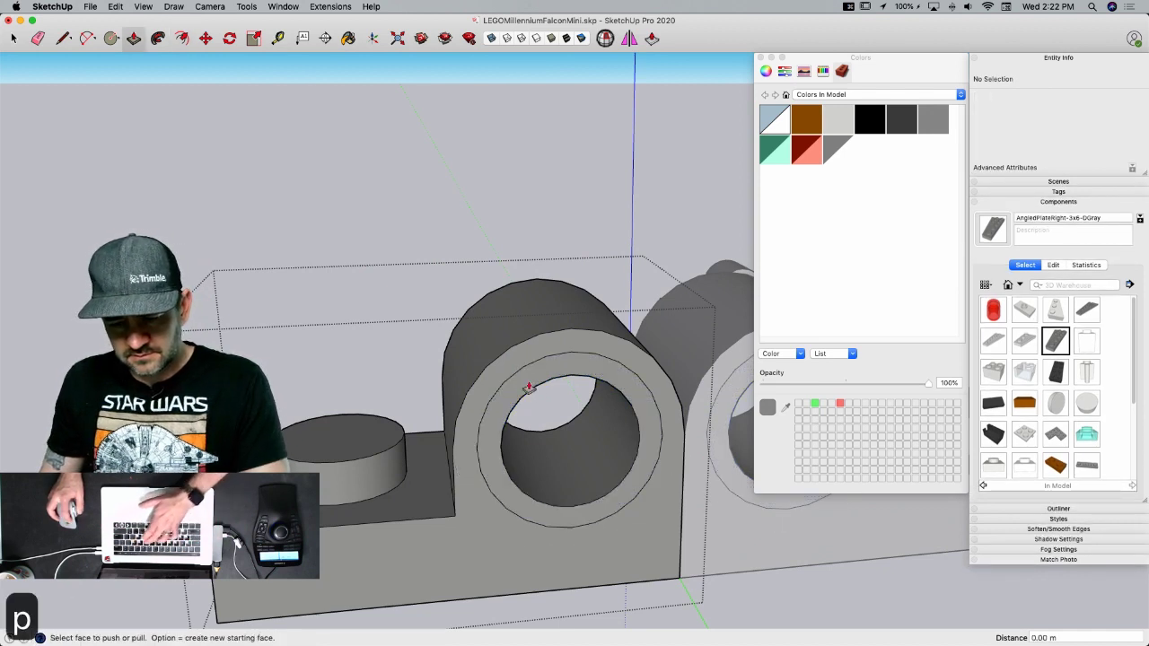
pyautogui.press('space')
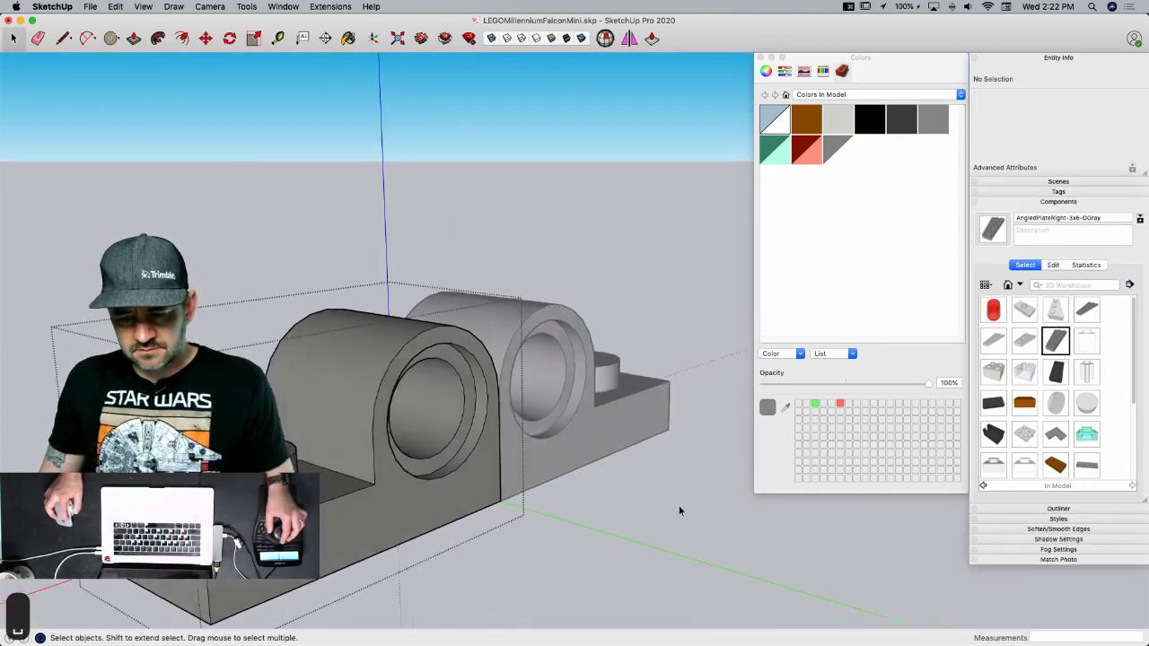
pyautogui.click(658, 497)
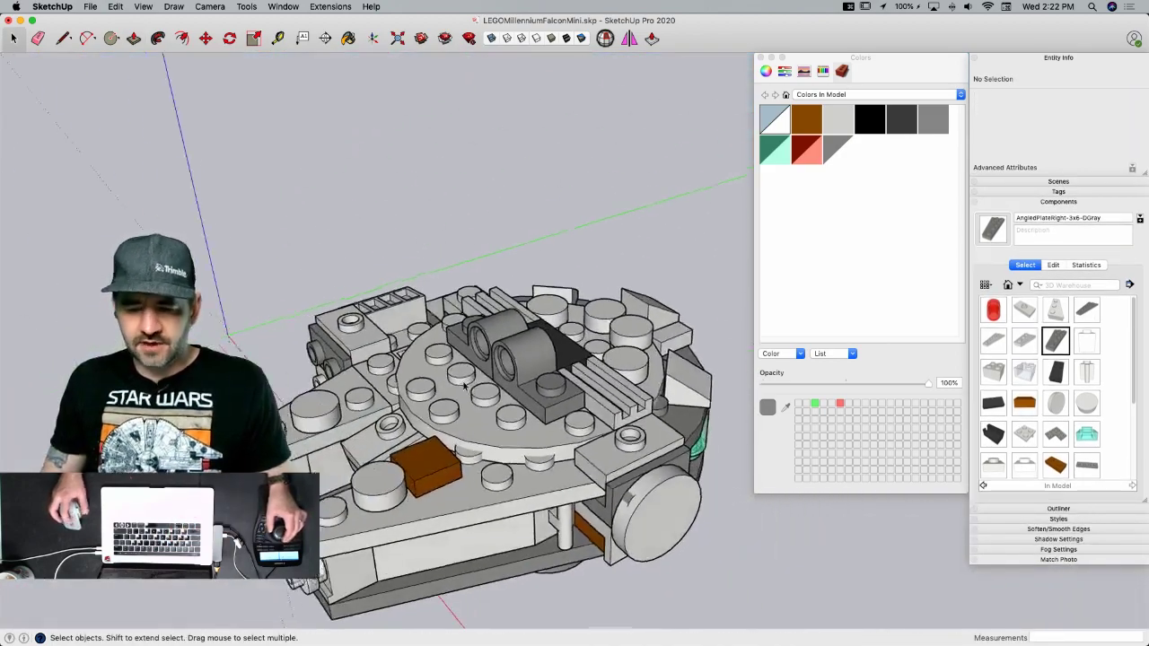
pyautogui.press('super+s')
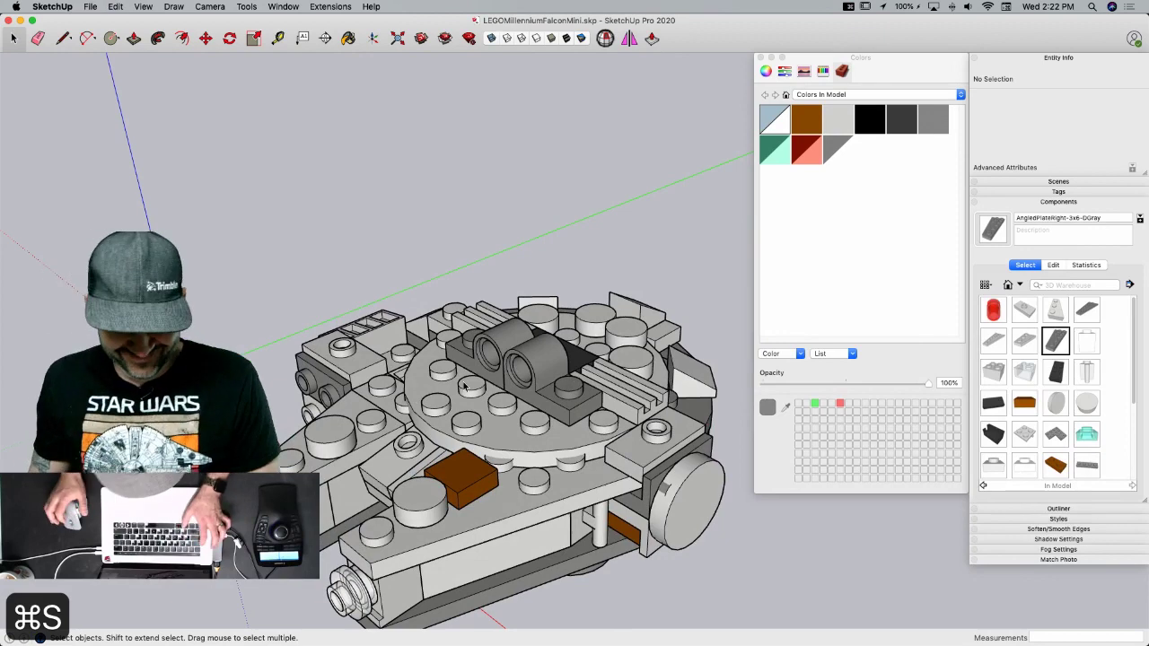
# - Examine step 25 of the PDF instructions in Adobe Acrobat and compare its parts and placement with the SketchUp model
pyautogui.press('super+Tab')
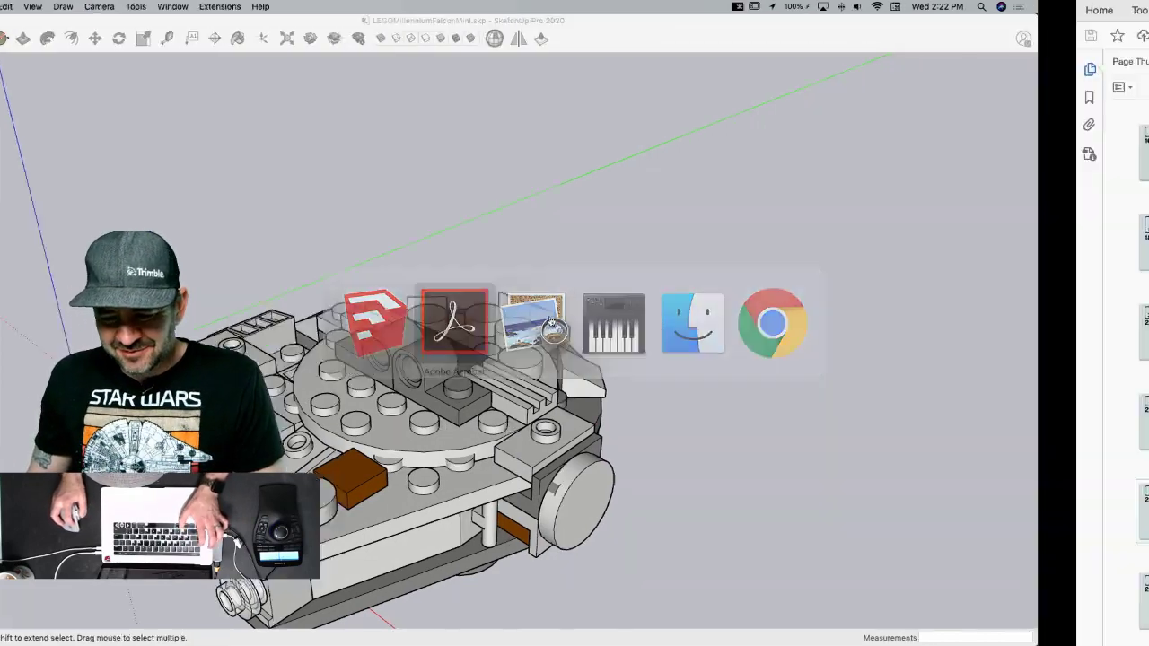
pyautogui.press('Right')
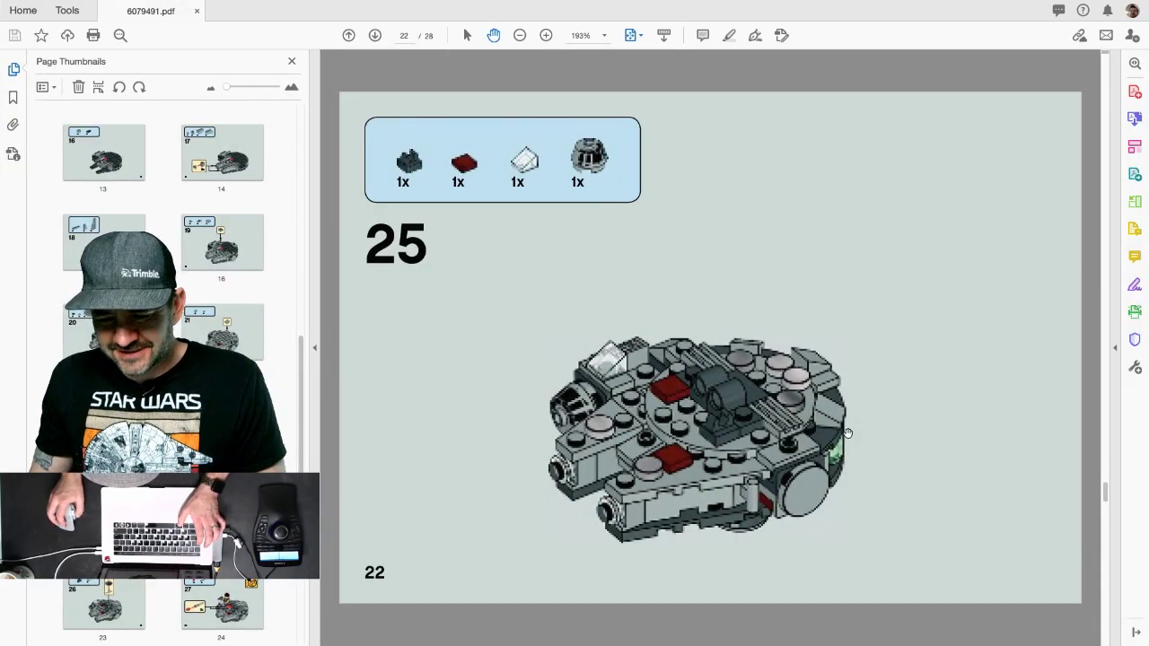
pyautogui.press('Left')
pyautogui.press('Right')
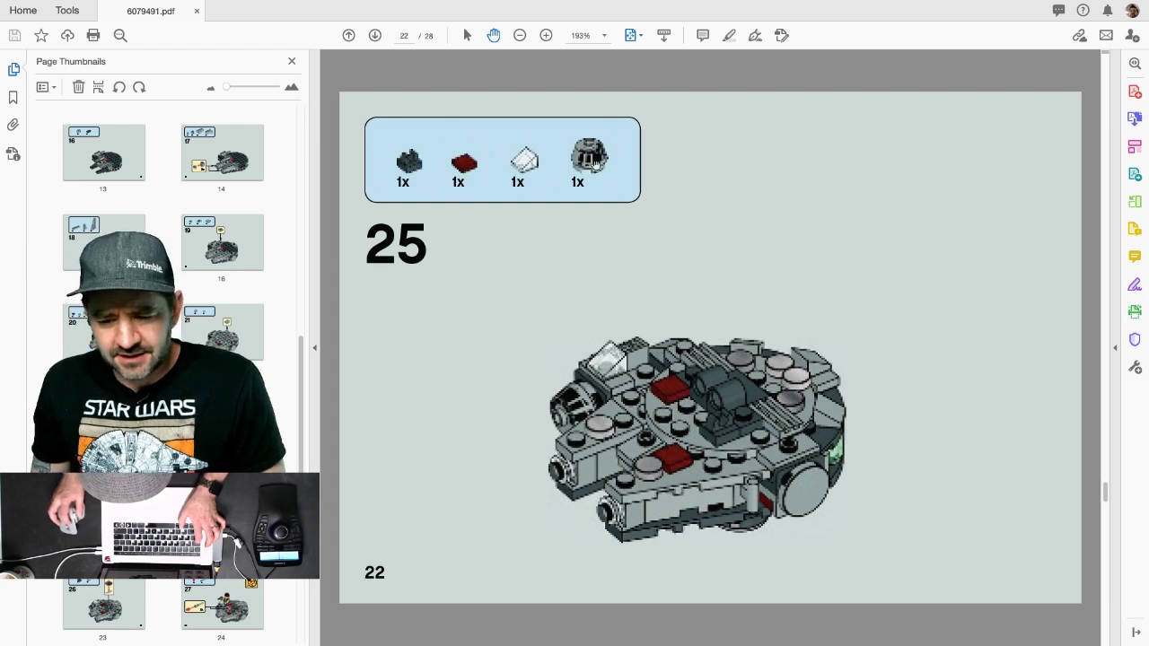
pyautogui.hotkey('ctrl', 'Left')
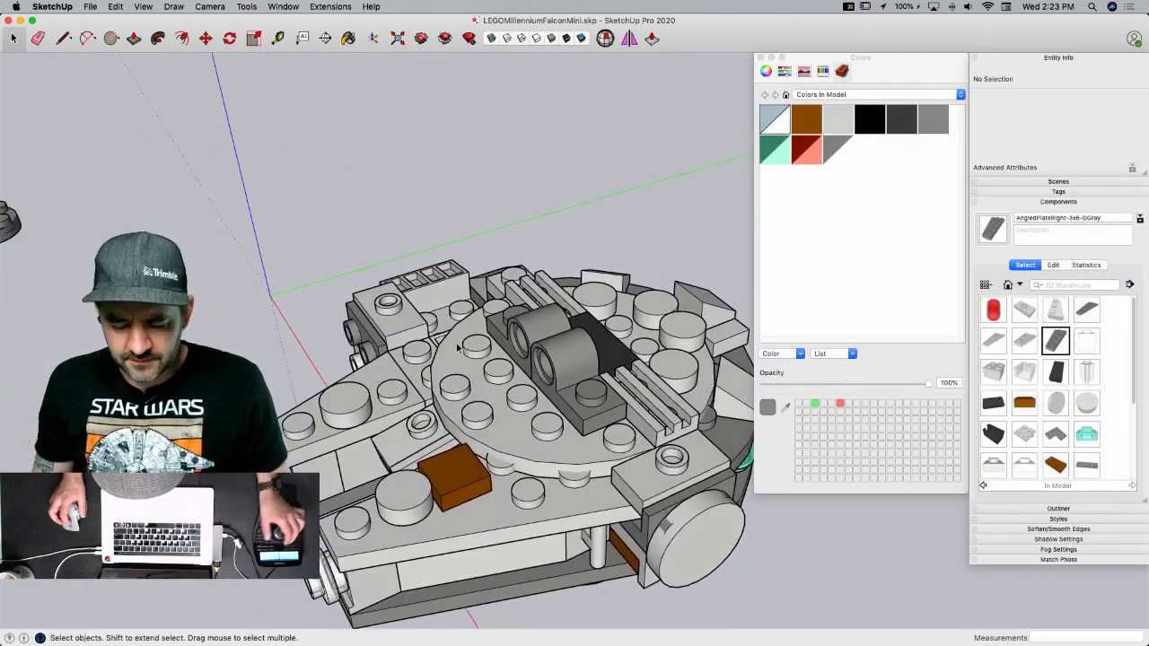
pyautogui.hotkey('ctrl', 'Right')
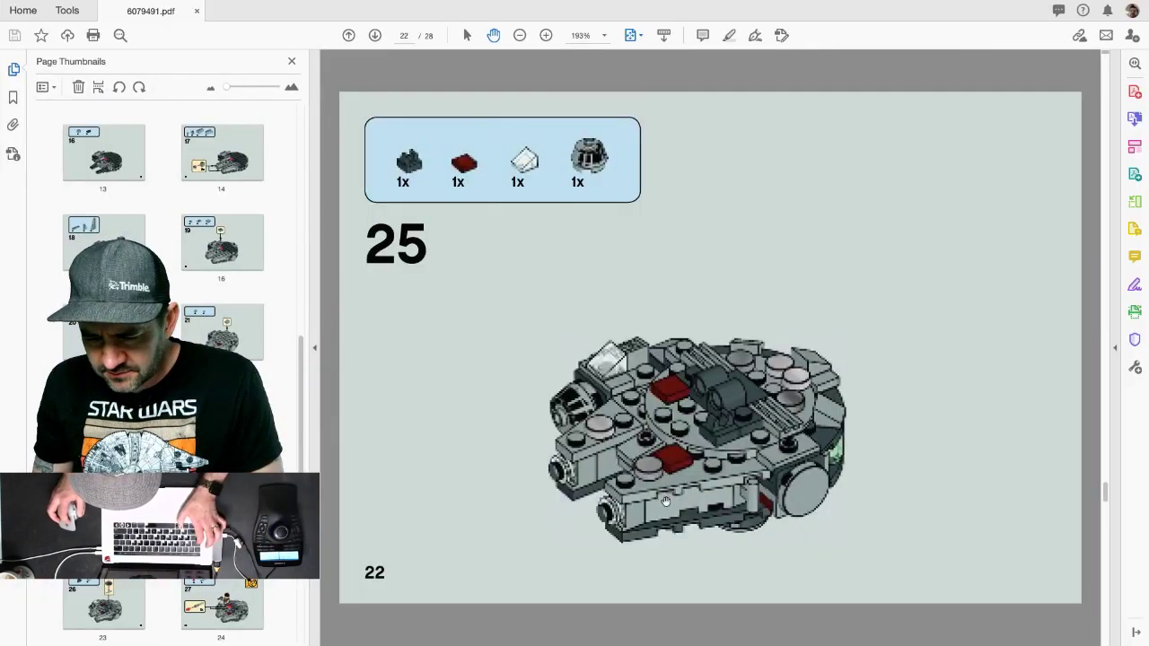
pyautogui.press('super+Tab')
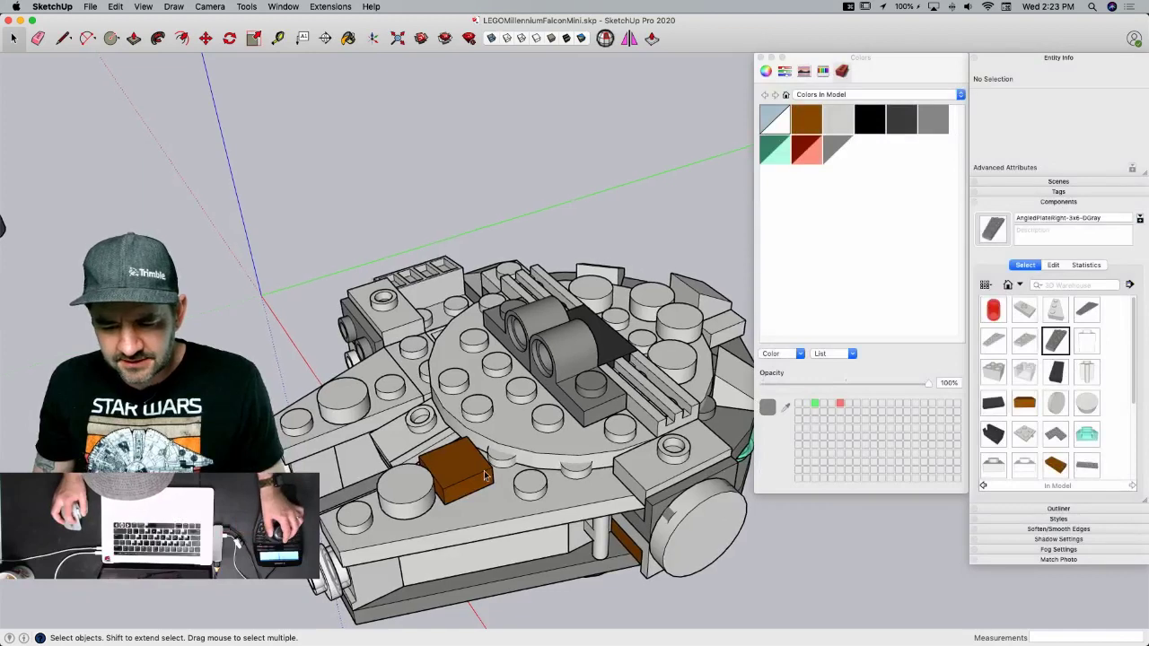
# - Copy the brown 1x1 flat plate onto the round dish beside the far gun barrel and shift the copy 8 m
pyautogui.press('m')
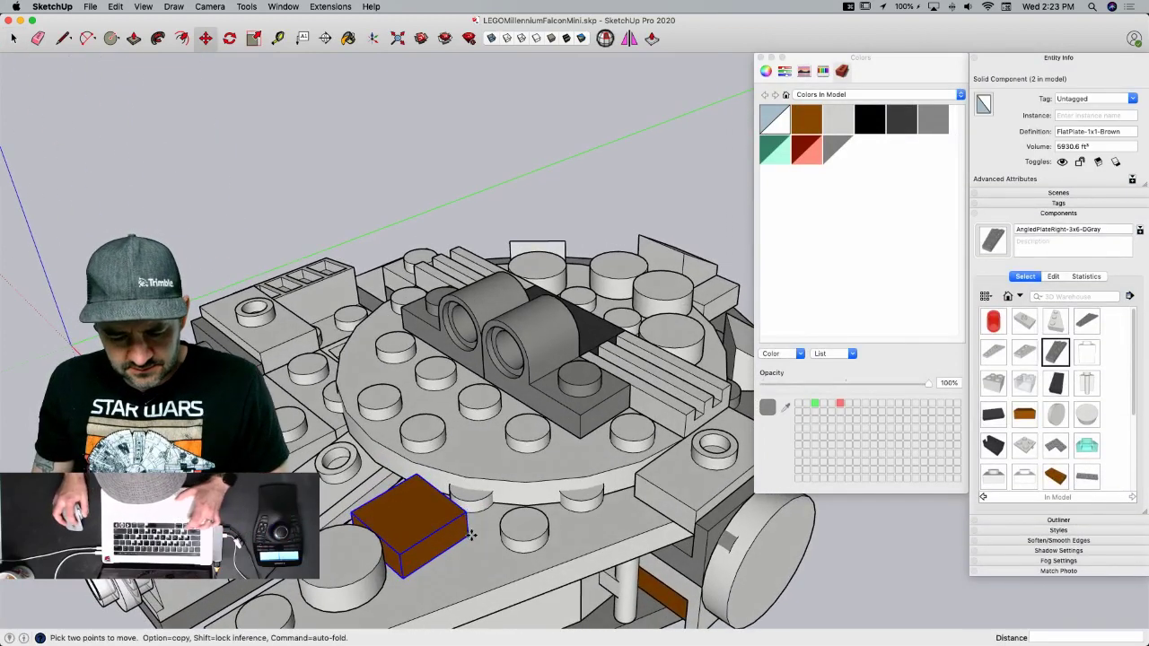
pyautogui.click(463, 528)
pyautogui.press('alt')
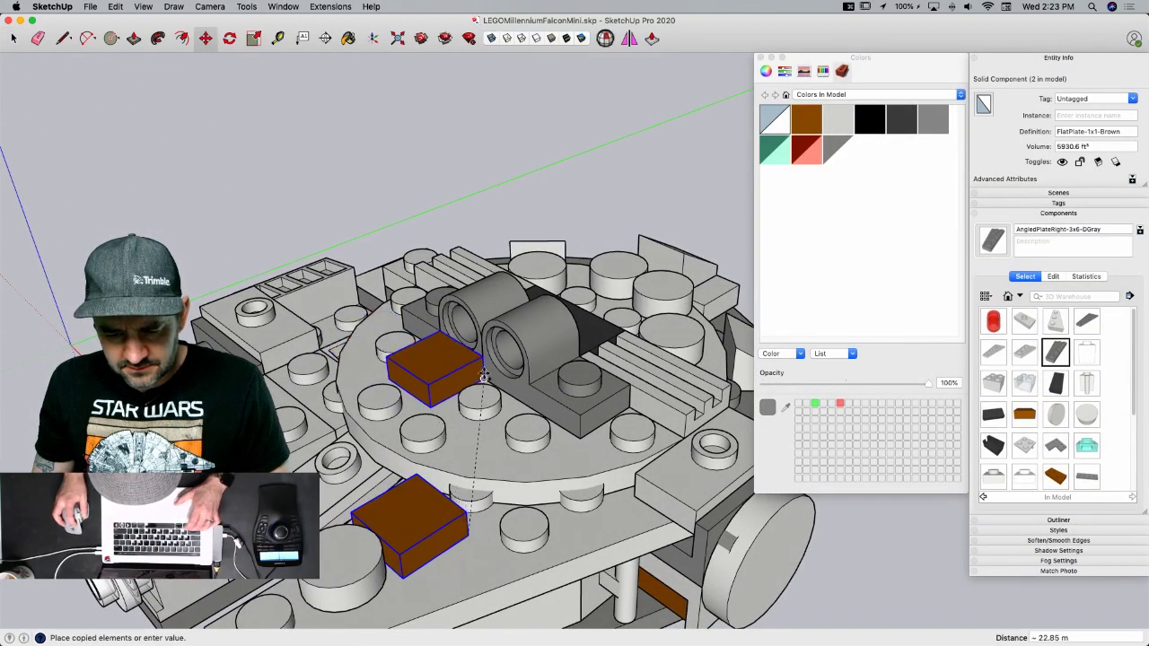
pyautogui.click(483, 373)
pyautogui.press('super+Tab')
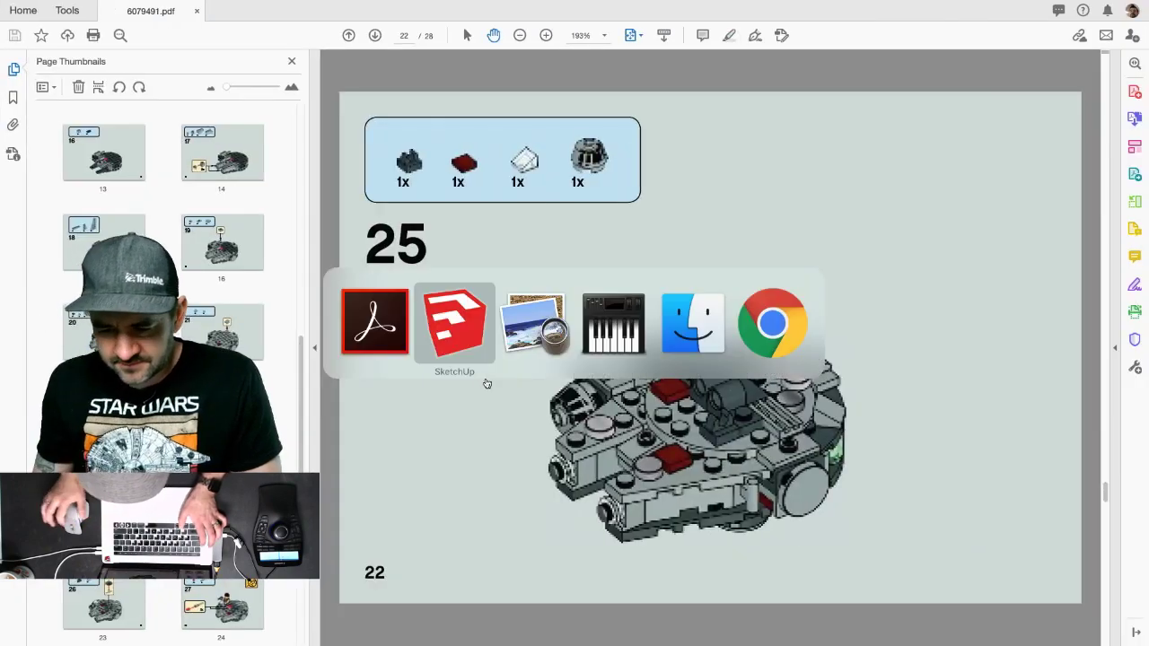
pyautogui.press('super+Tab')
pyautogui.click(430, 366)
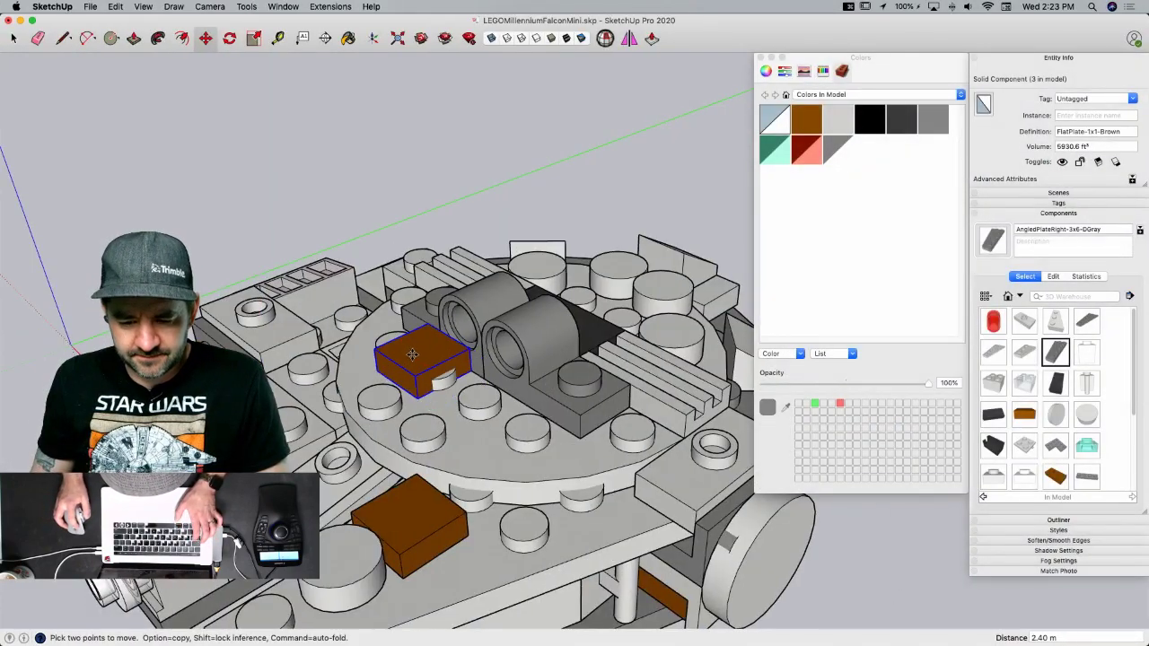
pyautogui.write('8')
pyautogui.press('Return')
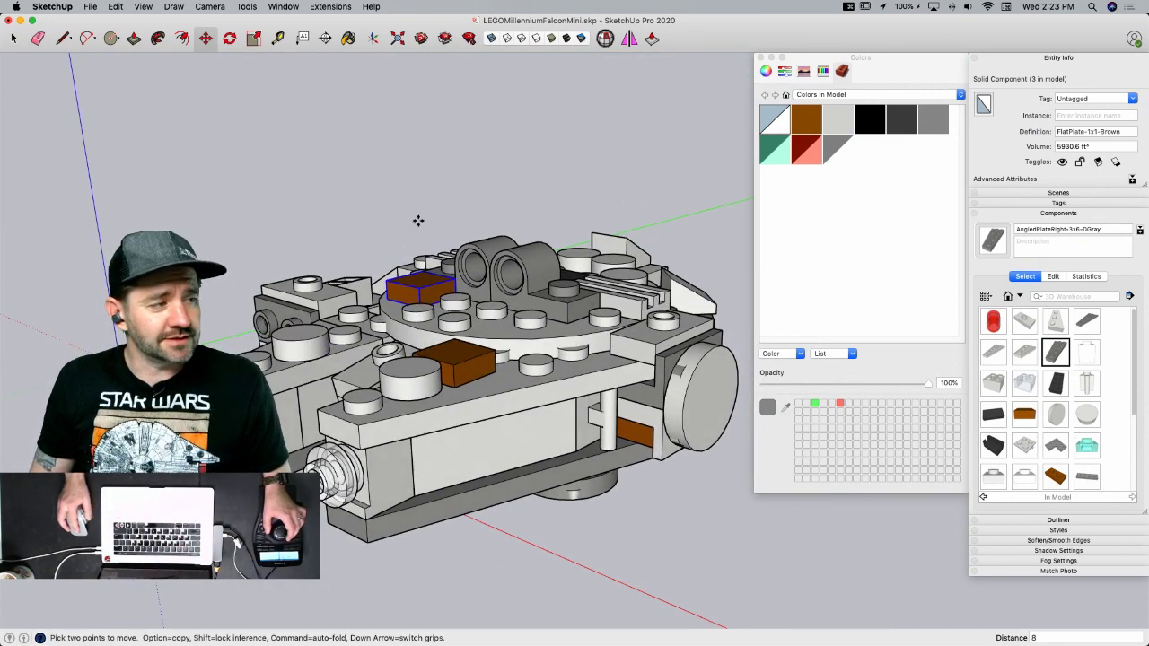
# - Copy the upper brown 1x1 plate 24 m to the near end of the gun mount and make the copy unique
pyautogui.hotkey('ctrl', 'Right')
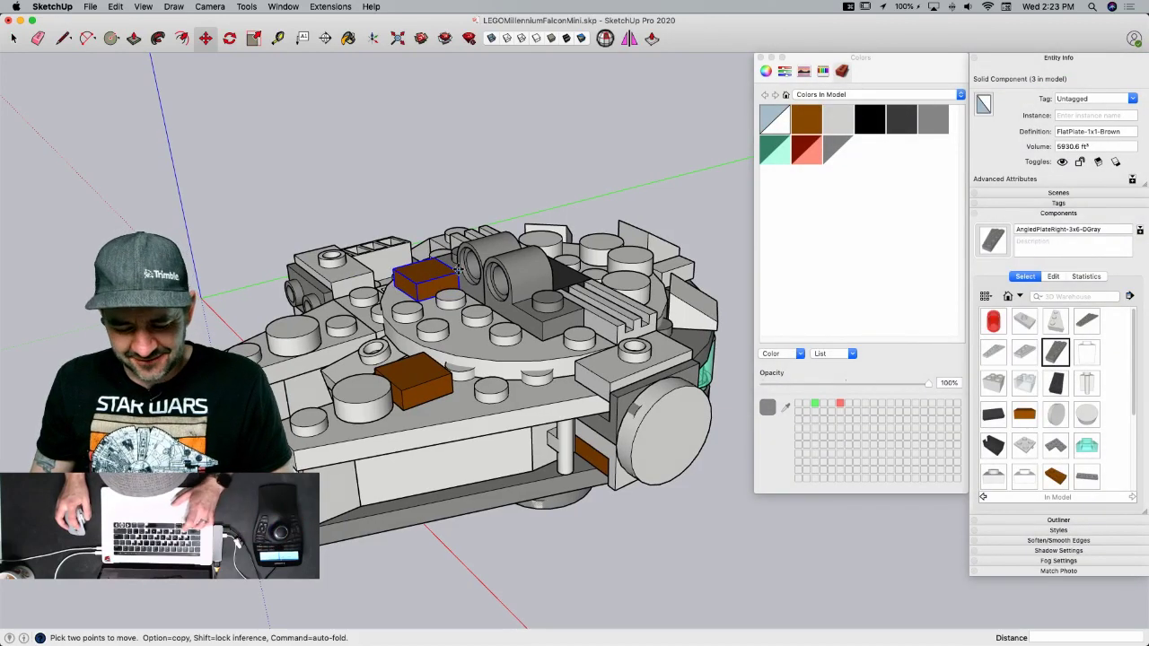
pyautogui.click(458, 269)
pyautogui.press('alt')
pyautogui.click(541, 321)
pyautogui.scroll(5, 538, 322)
pyautogui.rightClick(506, 264)
pyautogui.click(561, 354)
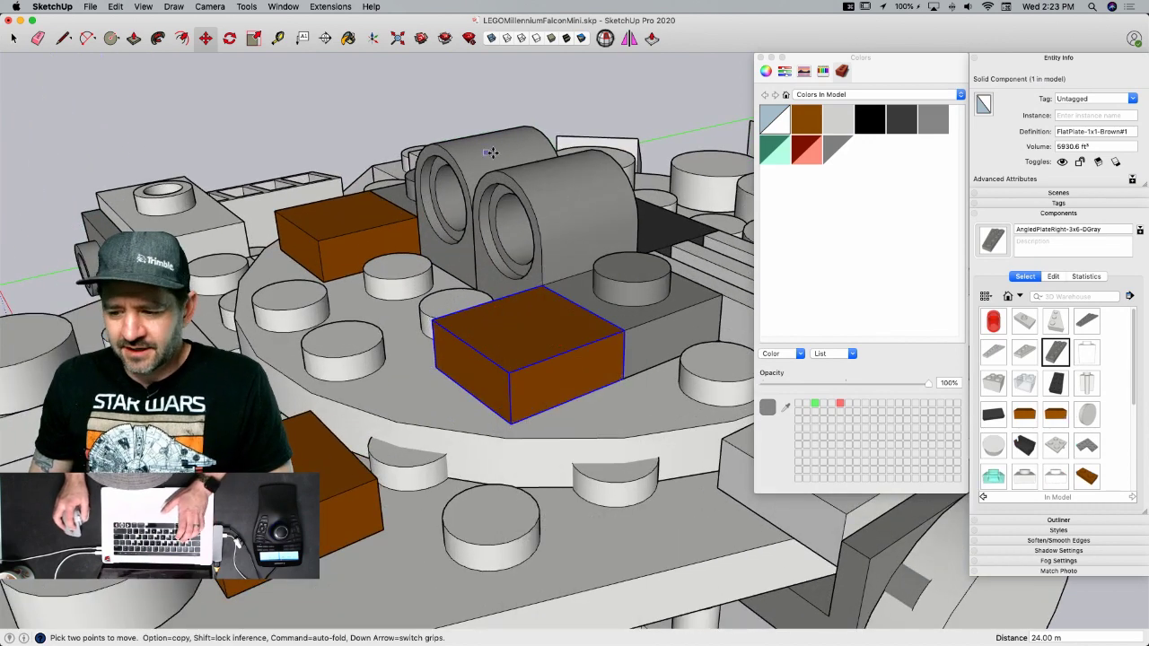
# - Rename the unique copy's definition as GrabberPlate-1x1-DGray
pyautogui.click(1065, 131)
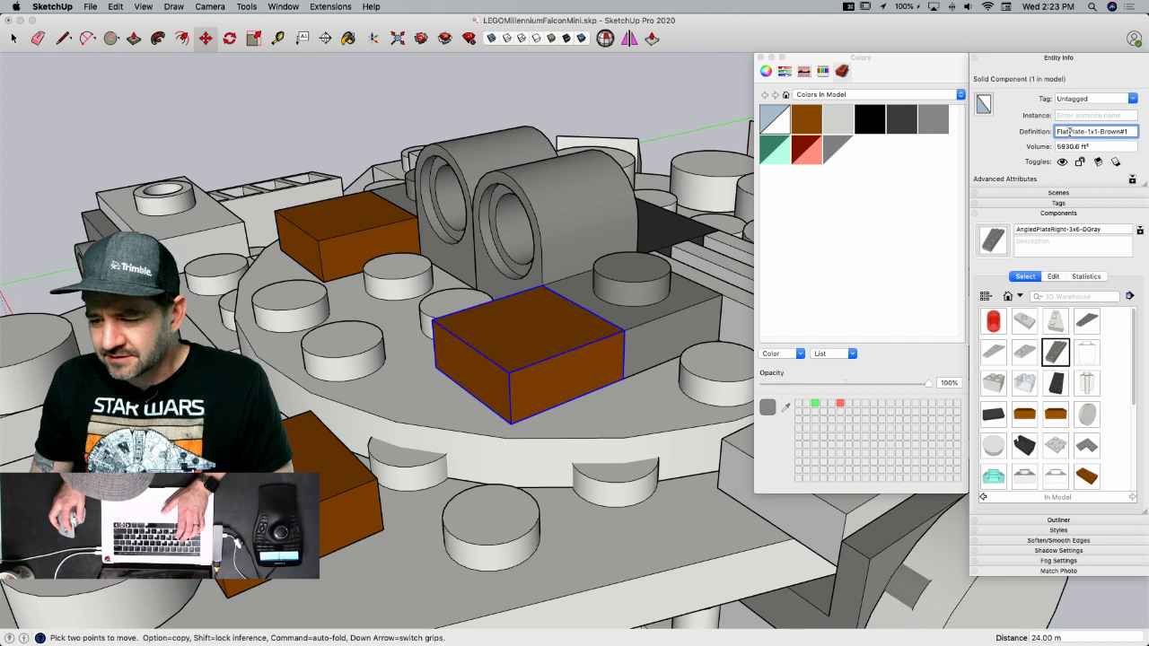
pyautogui.write('GrabberPlate-1x1-')
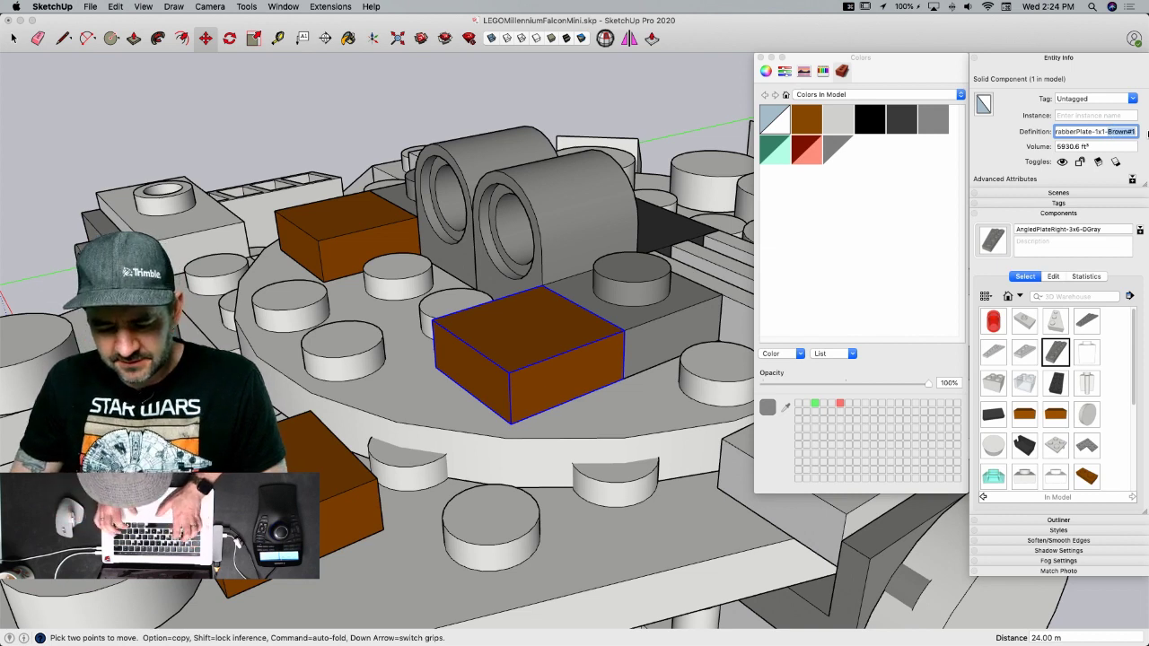
pyautogui.write('DGra')
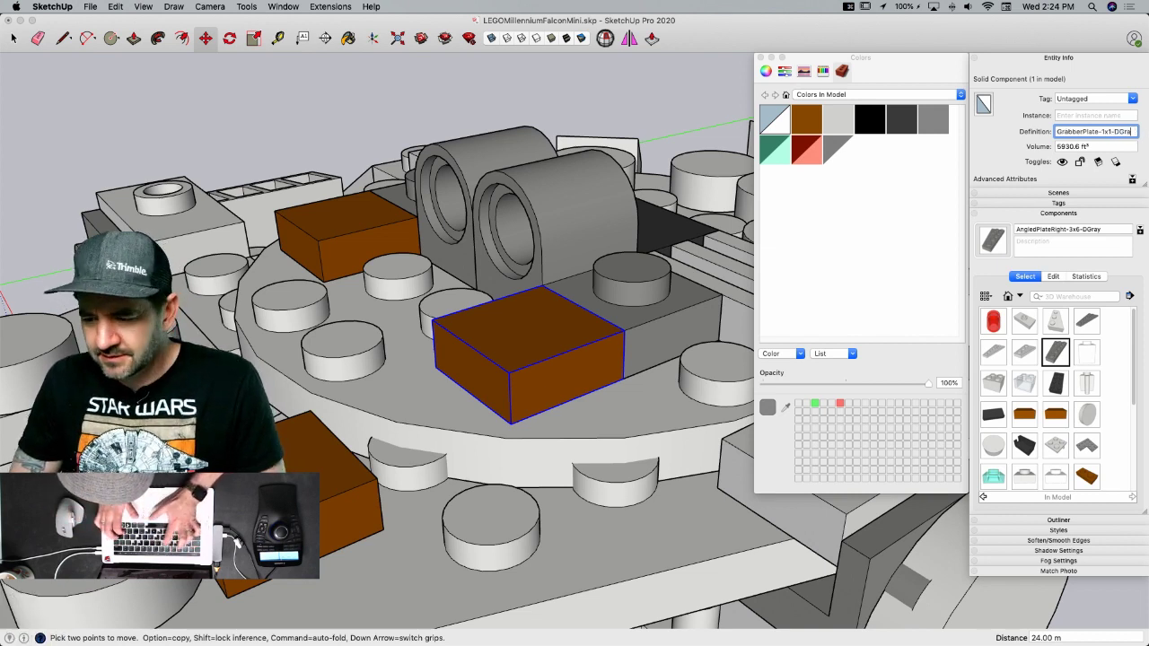
pyautogui.write('y')
pyautogui.press('Return')
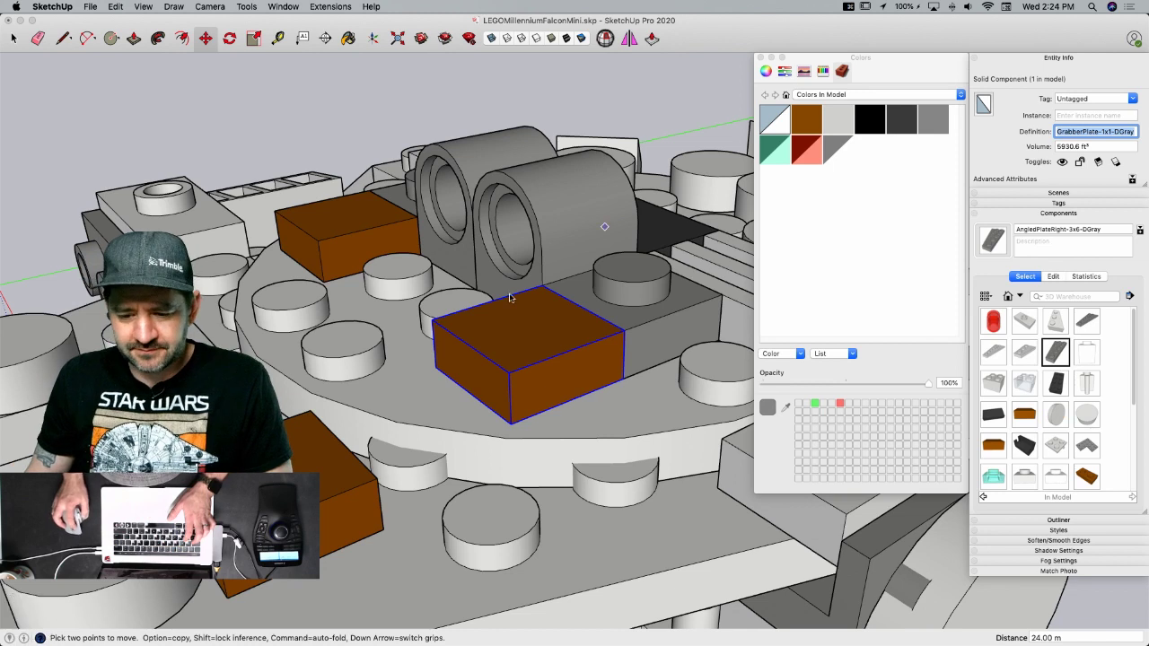
# - Repaint all faces of the GrabberPlate component in the neighbouring mount plate's gray and close the component
pyautogui.click(490, 341)
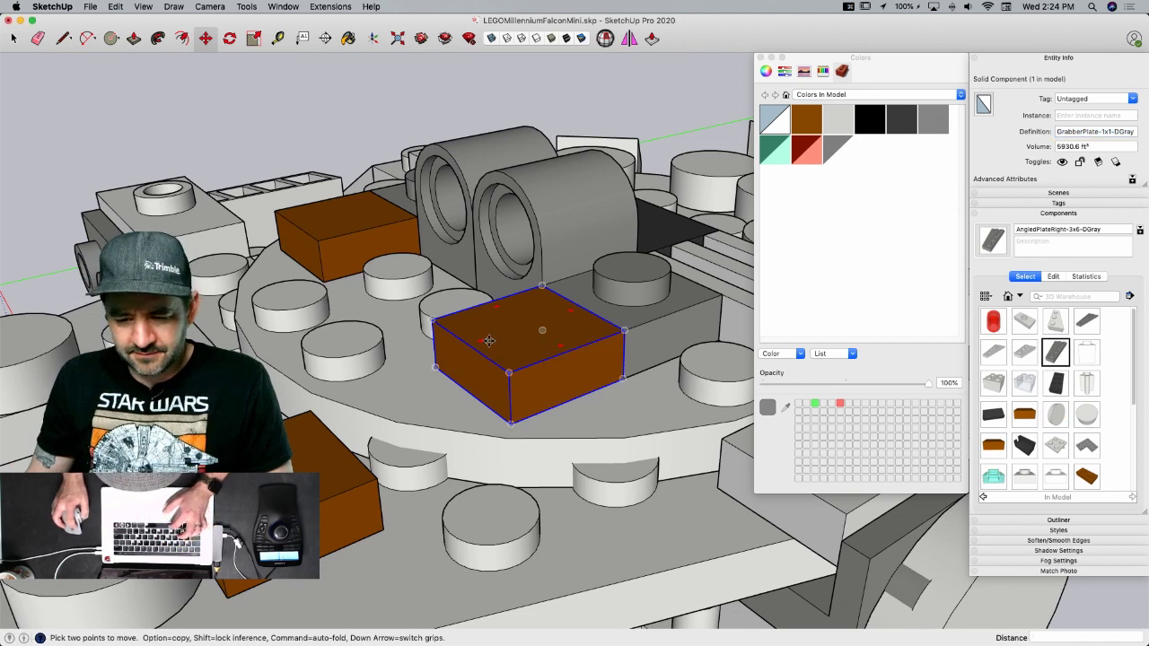
pyautogui.press('space')
pyautogui.tripleClick(491, 341)
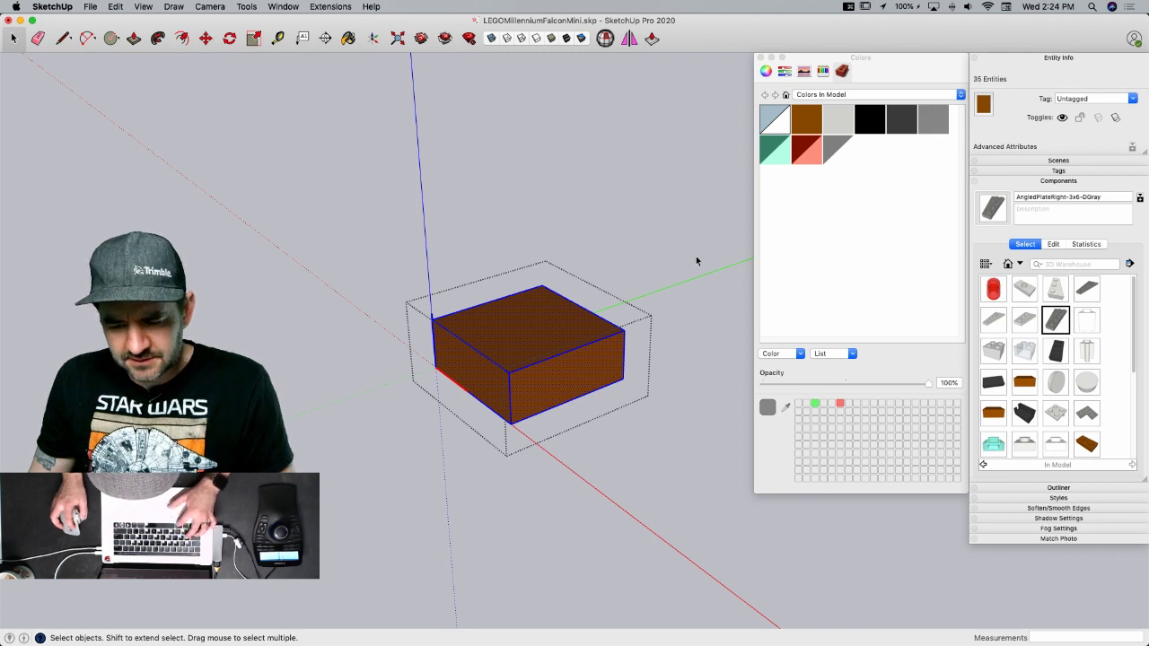
pyautogui.press('super+a')
pyautogui.press('b')
pyautogui.click(523, 329)
pyautogui.press('space')
pyautogui.click(541, 440)
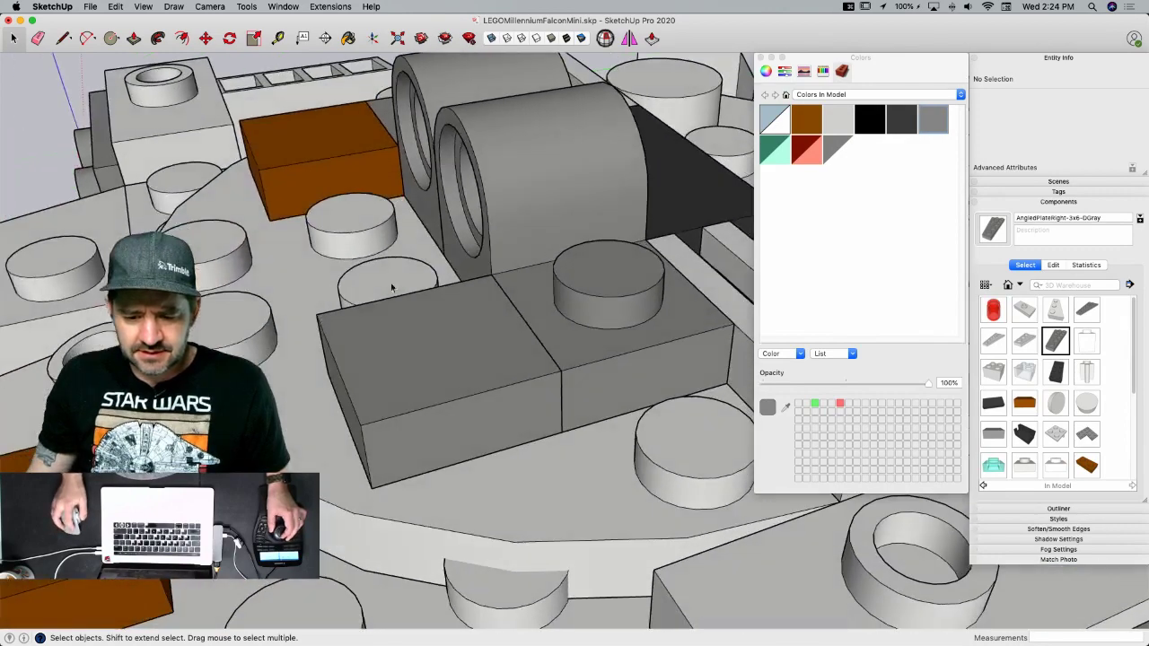
# - Open the gray grabber plate for editing and divide its front upper edge into three equal segments
pyautogui.moveTo(391, 287)
pyautogui.mouseDown(button='middle')
pyautogui.moveTo(391, 308)
pyautogui.moveTo(377, 300)
pyautogui.mouseUp(button='middle')
pyautogui.press('l')
pyautogui.press('space')
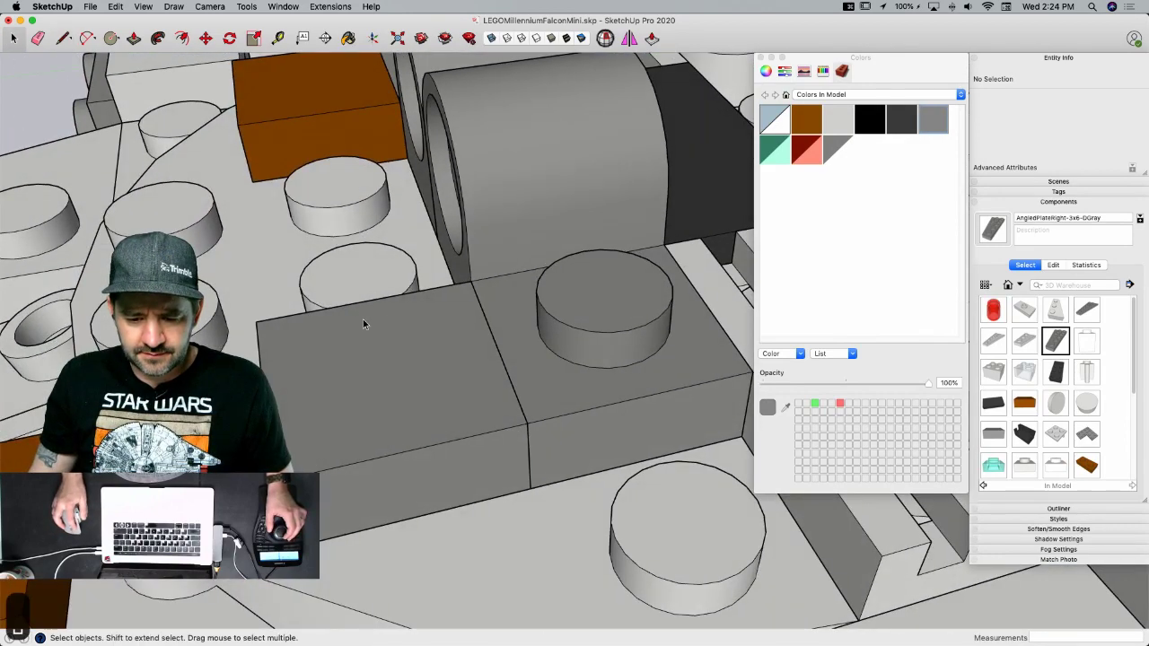
pyautogui.doubleClick(363, 319)
pyautogui.rightClick(398, 457)
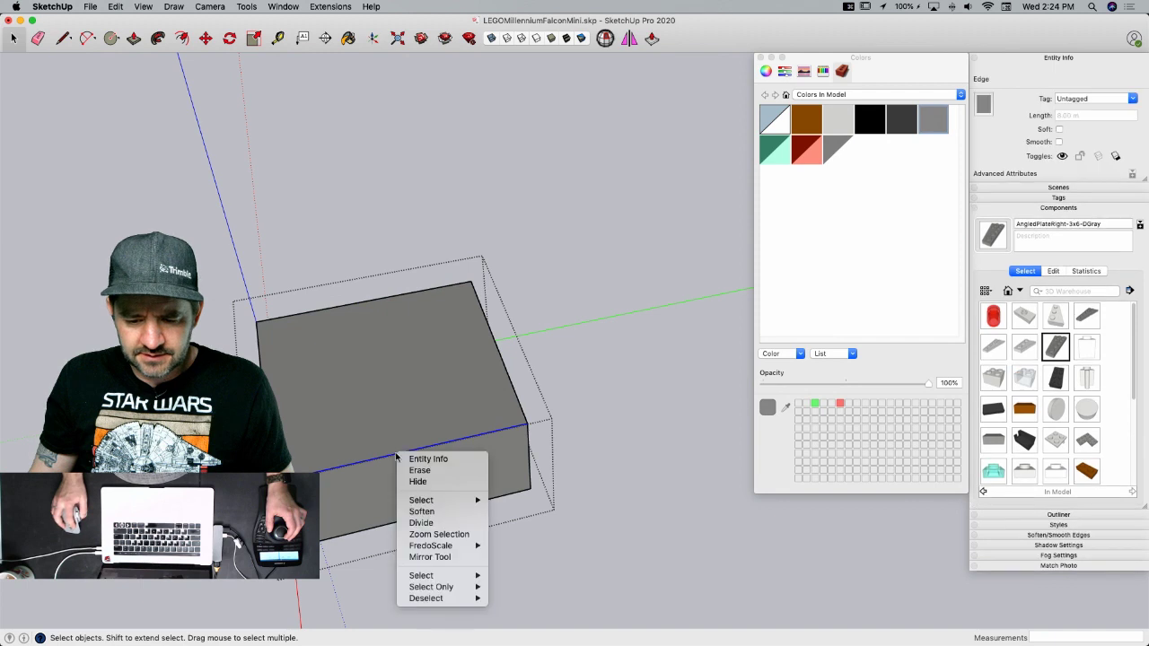
pyautogui.click(421, 523)
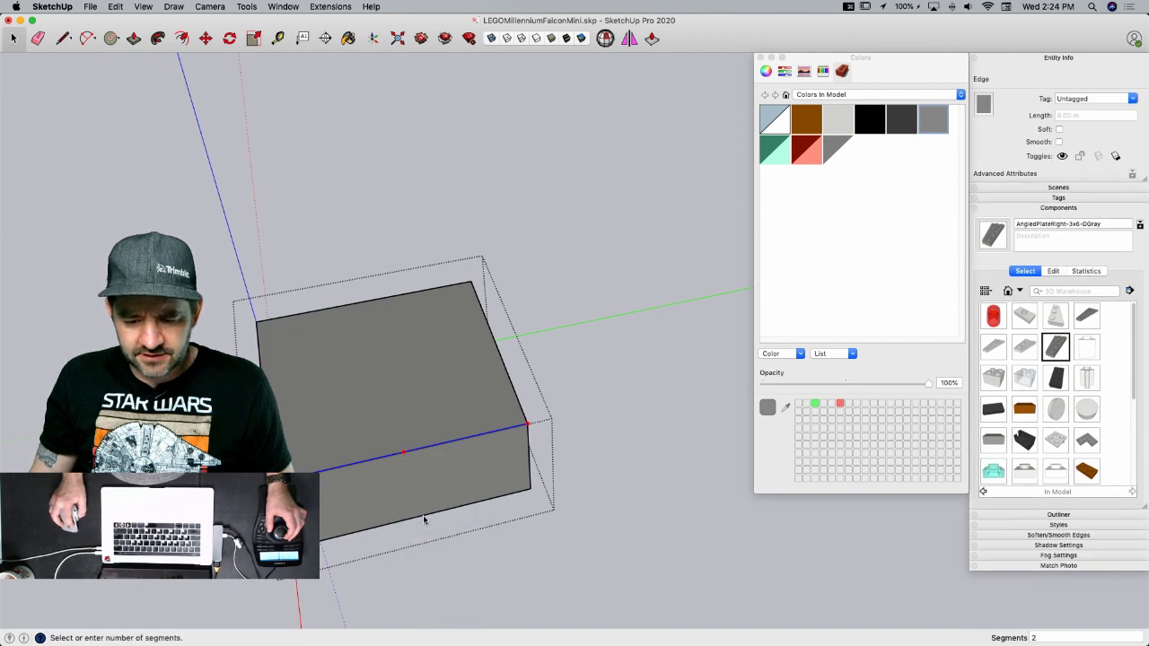
pyautogui.click(465, 519)
# - Draw two lines across the plate's upper face from the division points to split it into three strips
pyautogui.press('l')
pyautogui.click(359, 462)
pyautogui.click(332, 309)
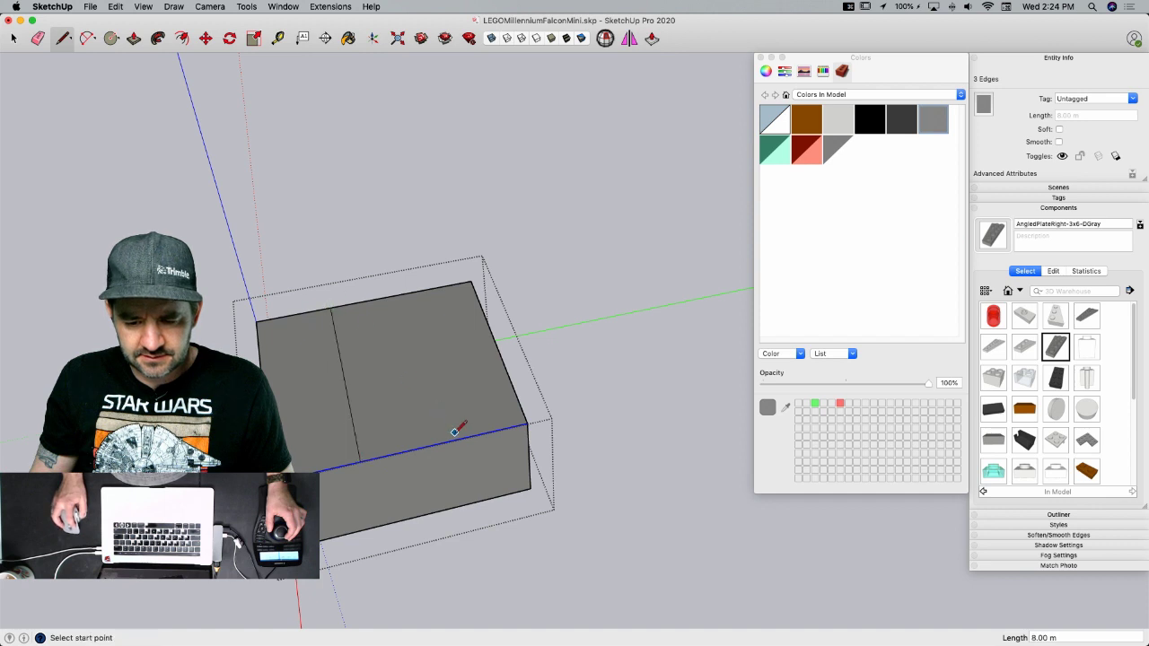
pyautogui.click(392, 294)
# - Pull the middle strip of the plate's upper face up about 3 m
pyautogui.moveTo(397, 290); pyautogui.dragTo(377, 423, button='middle')
pyautogui.press('p')
pyautogui.click(375, 427)
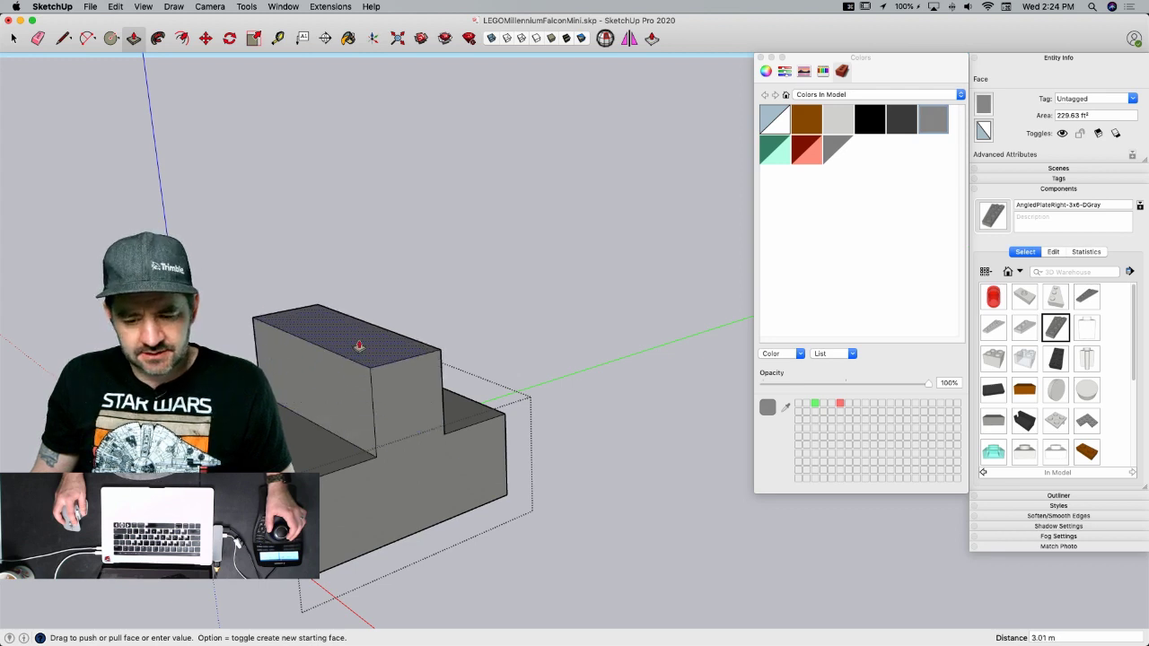
# - Push/Pull the raised block's top face up by 4.8 m and close the component
pyautogui.click(359, 346)
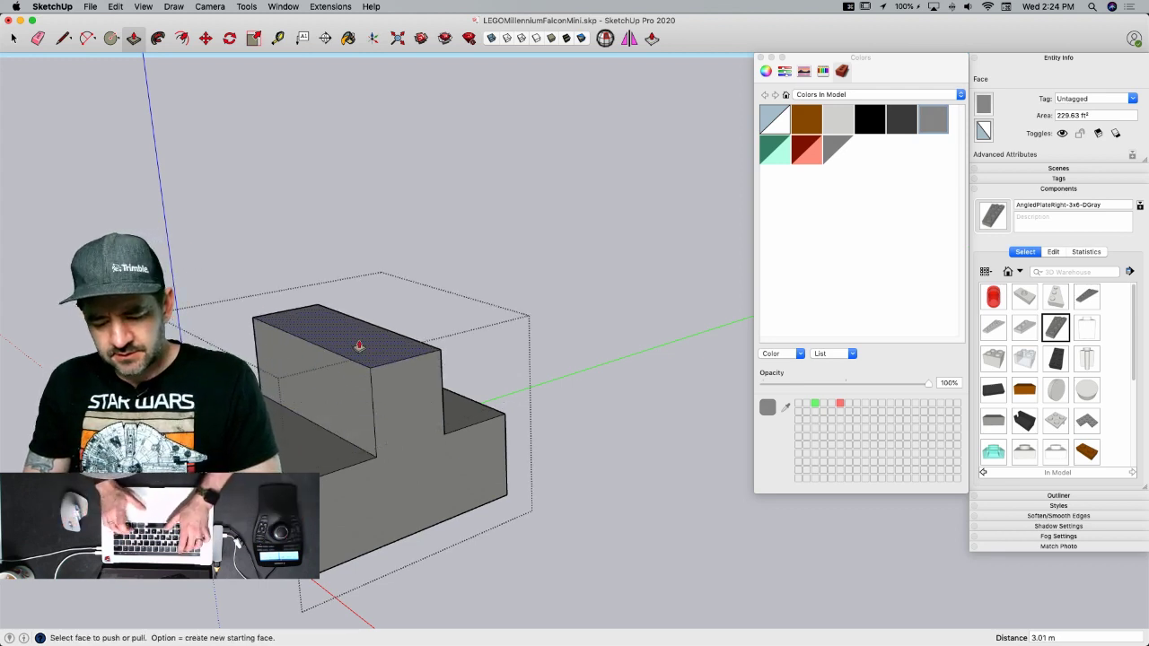
pyautogui.write('2.4')
pyautogui.press('Return')
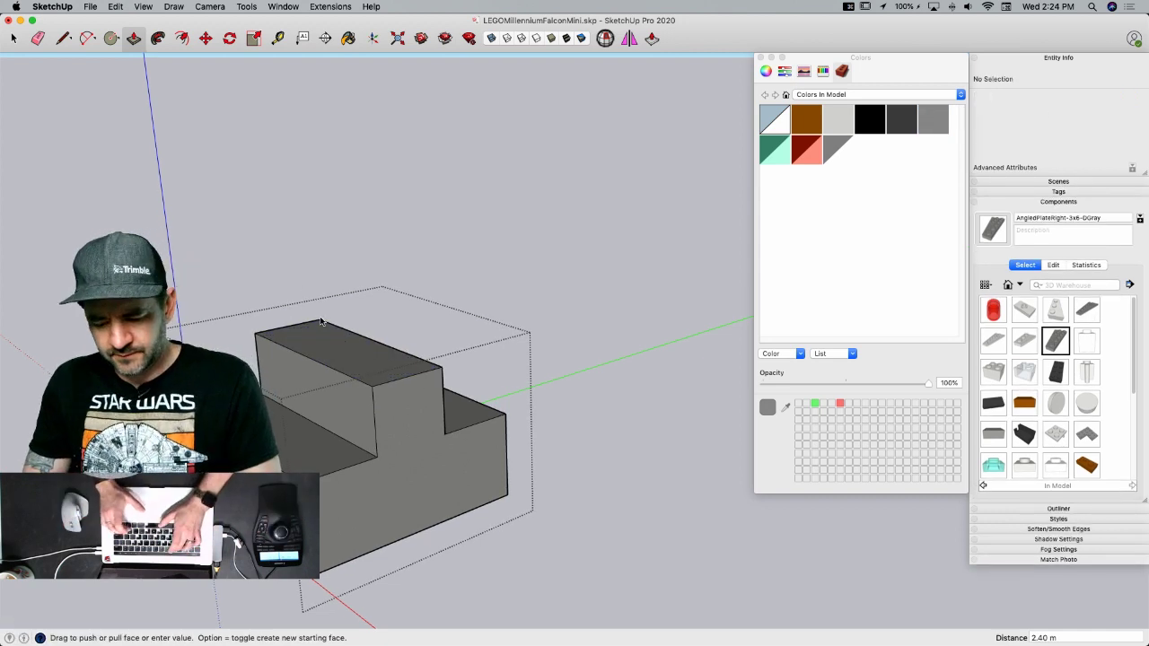
pyautogui.write('4.8')
pyautogui.press('Return')
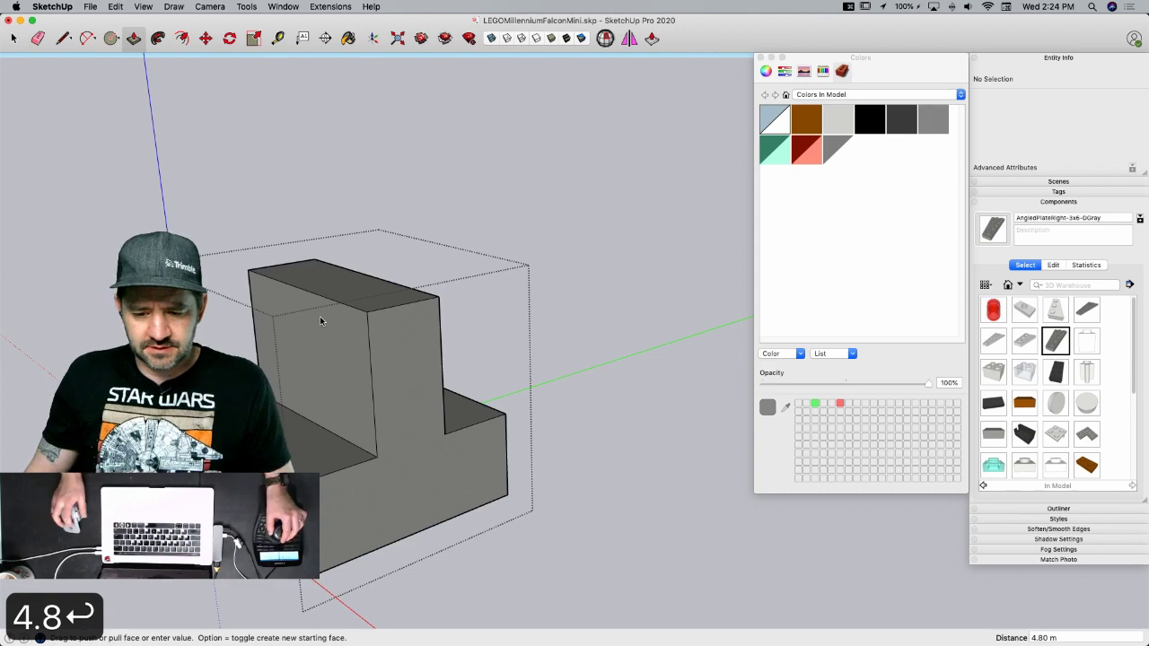
pyautogui.scroll(-5, 457, 230)
pyautogui.press('space')
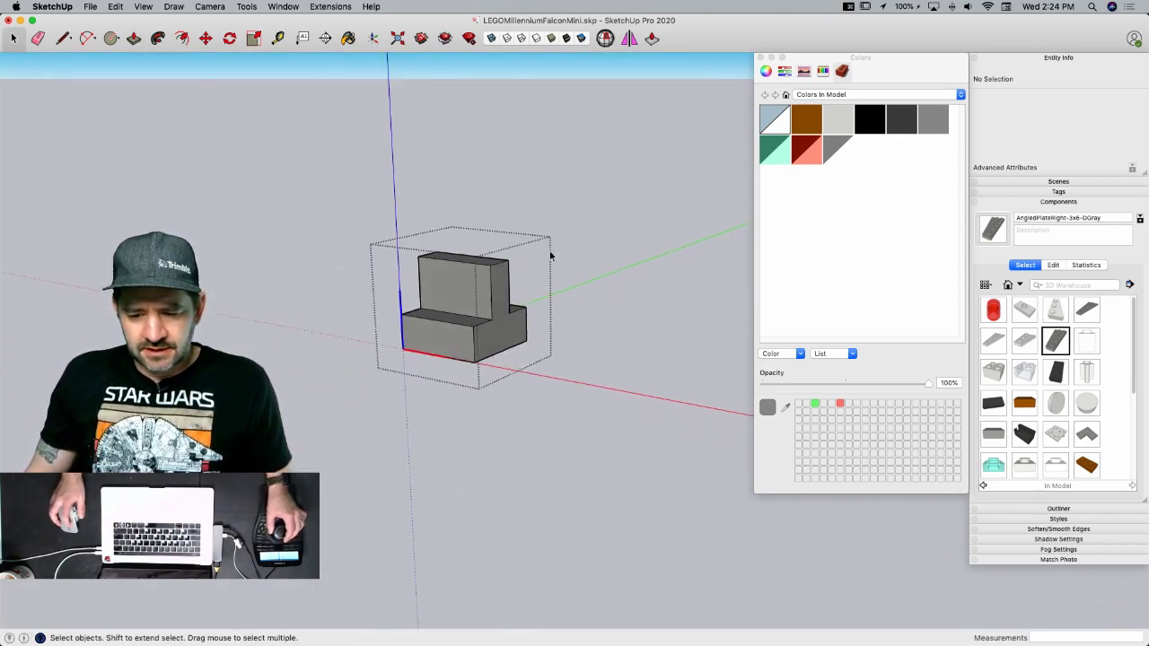
pyautogui.click(577, 395)
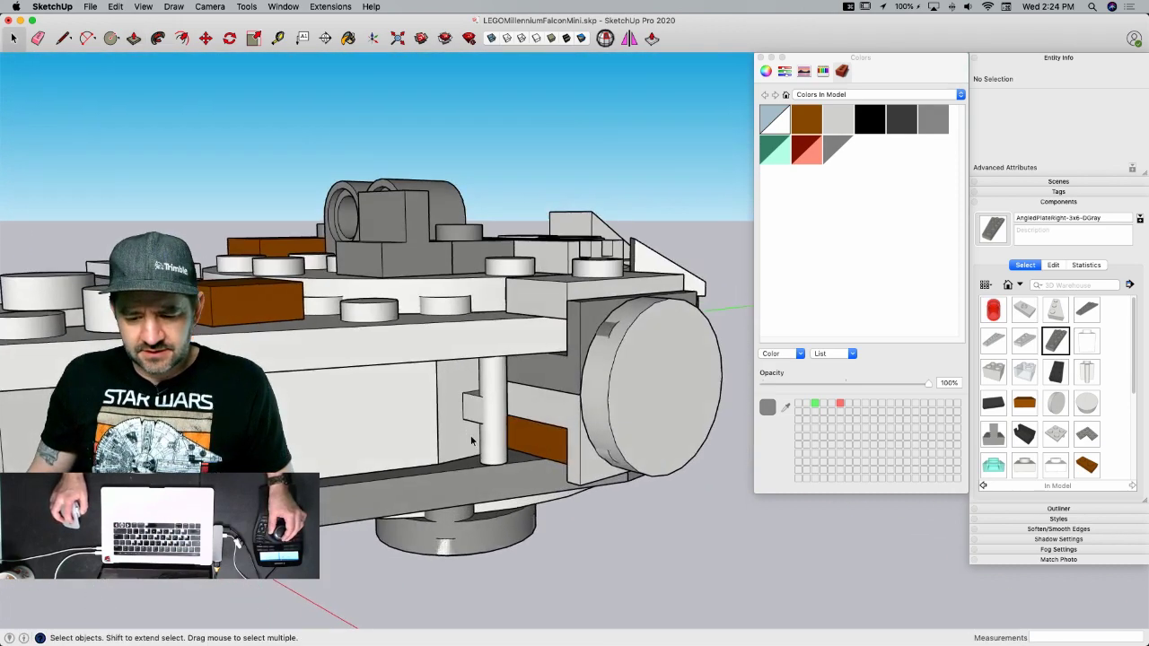
# - Measure the top edge of the small clip beside the vertical bar near the round side disc with the Line tool
pyautogui.scroll(5, 472, 439)
pyautogui.press('l')
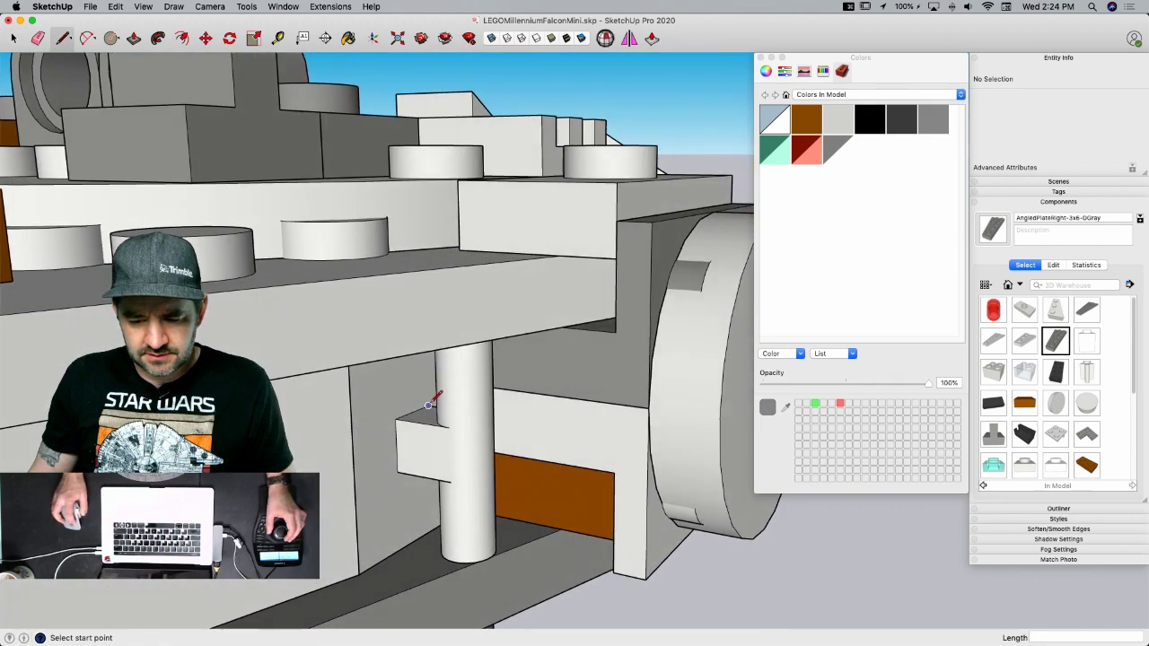
pyautogui.click(395, 419)
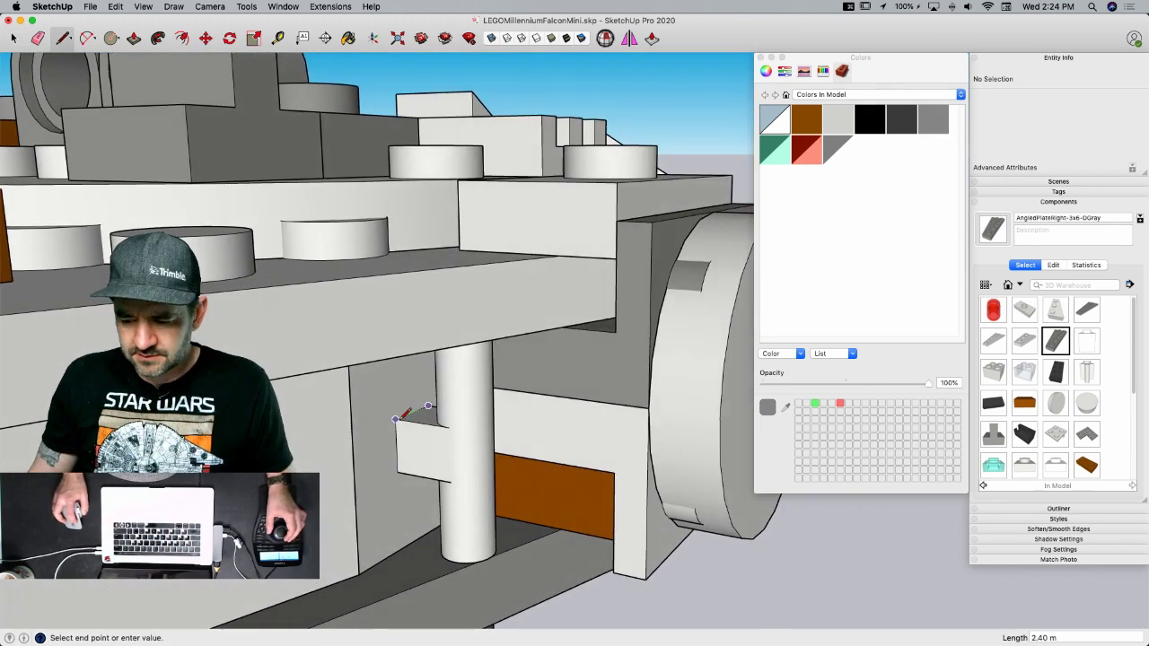
pyautogui.press('space')
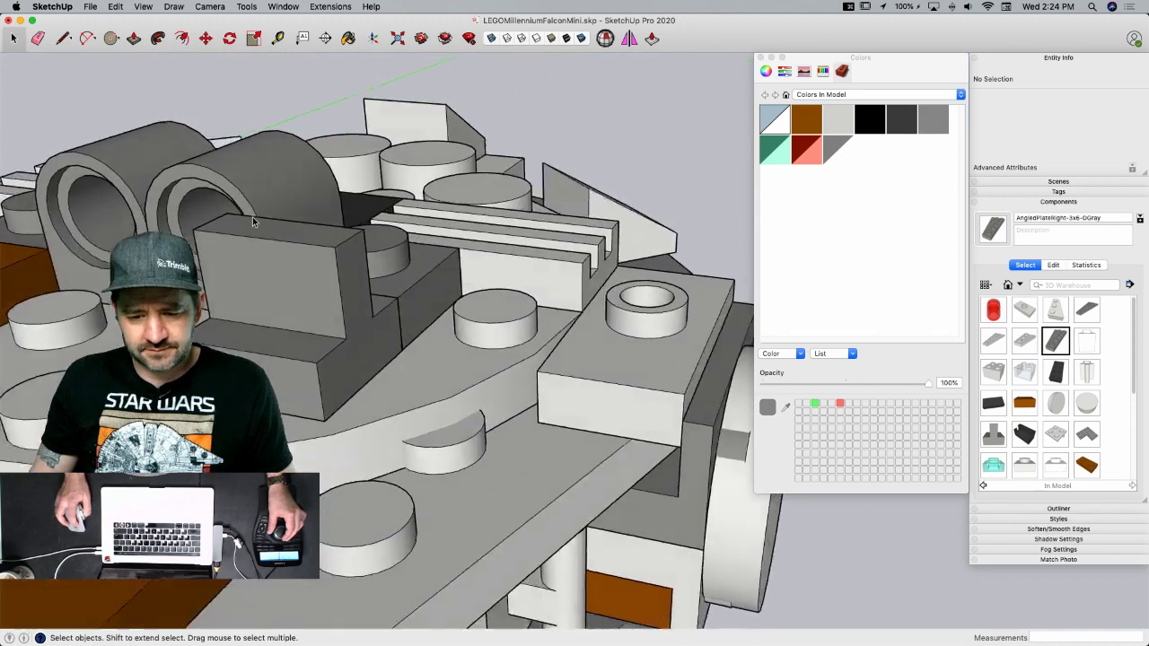
pyautogui.press('l')
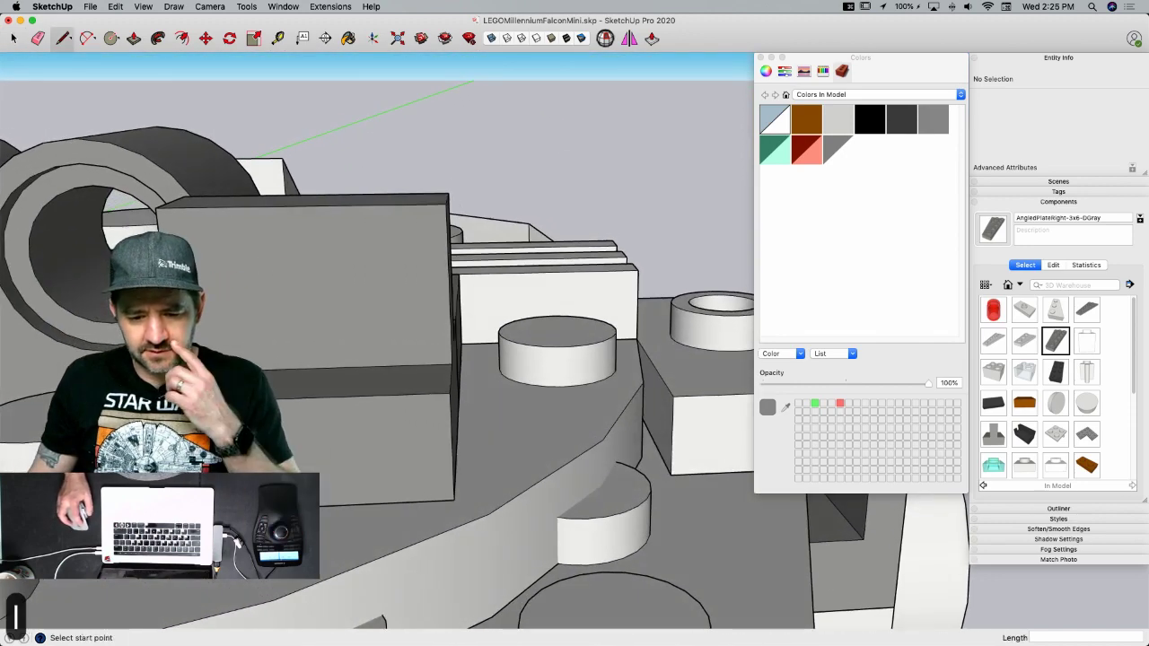
pyautogui.click(159, 294)
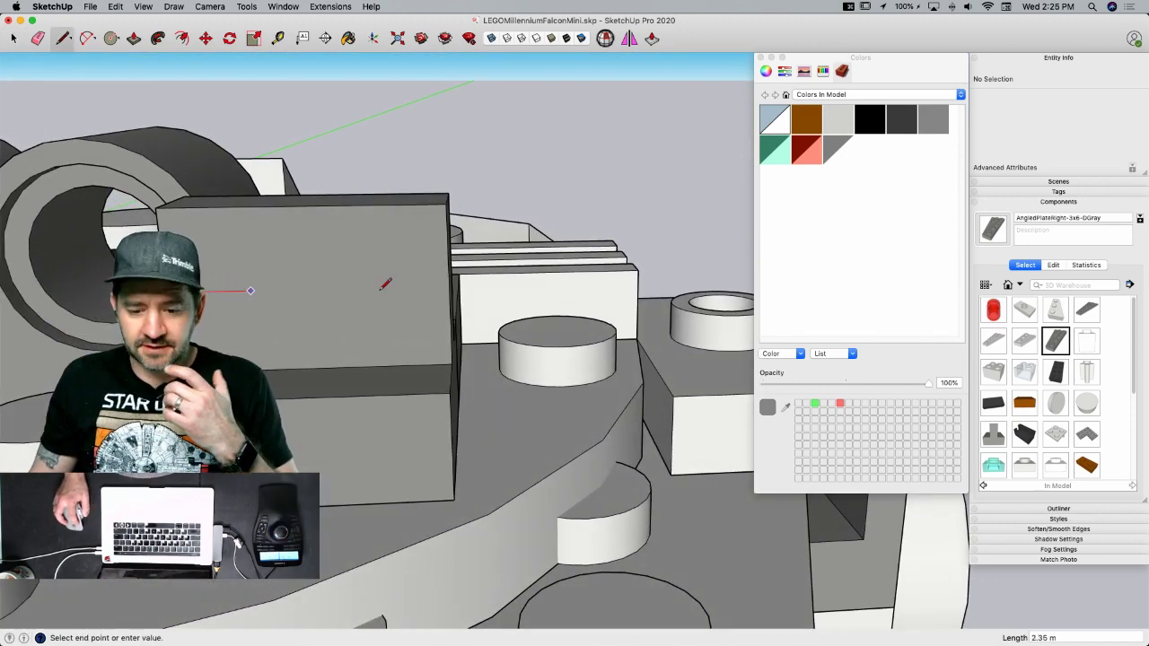
pyautogui.click(449, 286)
pyautogui.press('super+z')
# - Open the dark gray brick component and draw a 1.2 m radius circle at the centre of the upright block's front face
pyautogui.press('space')
pyautogui.doubleClick(310, 207)
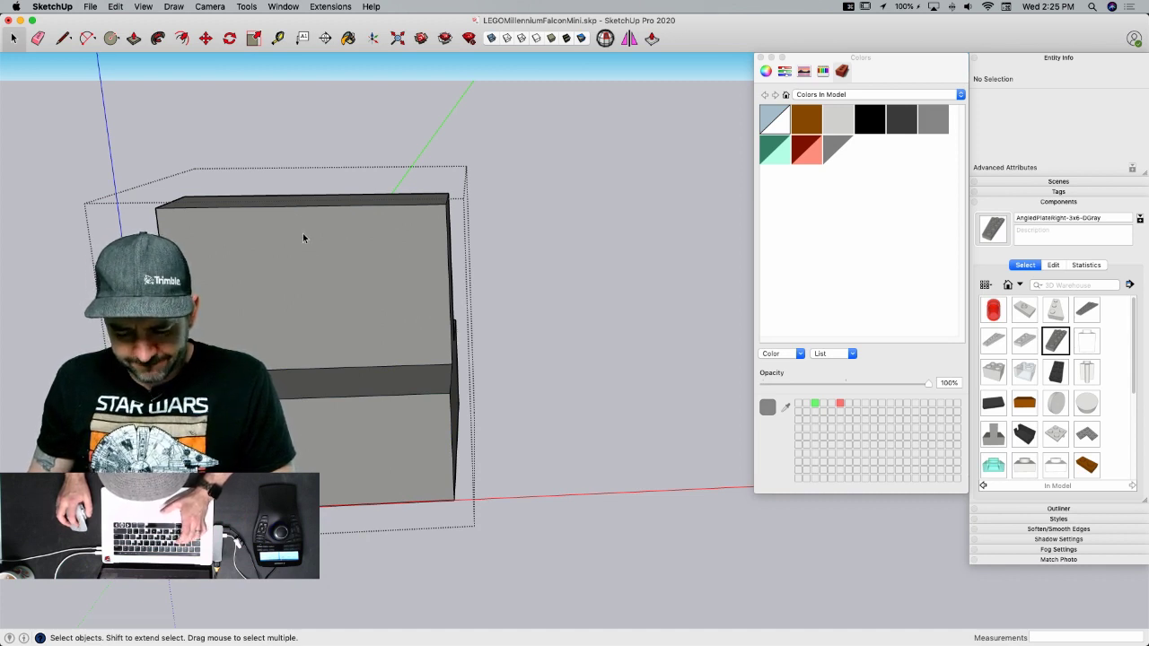
pyautogui.press('c')
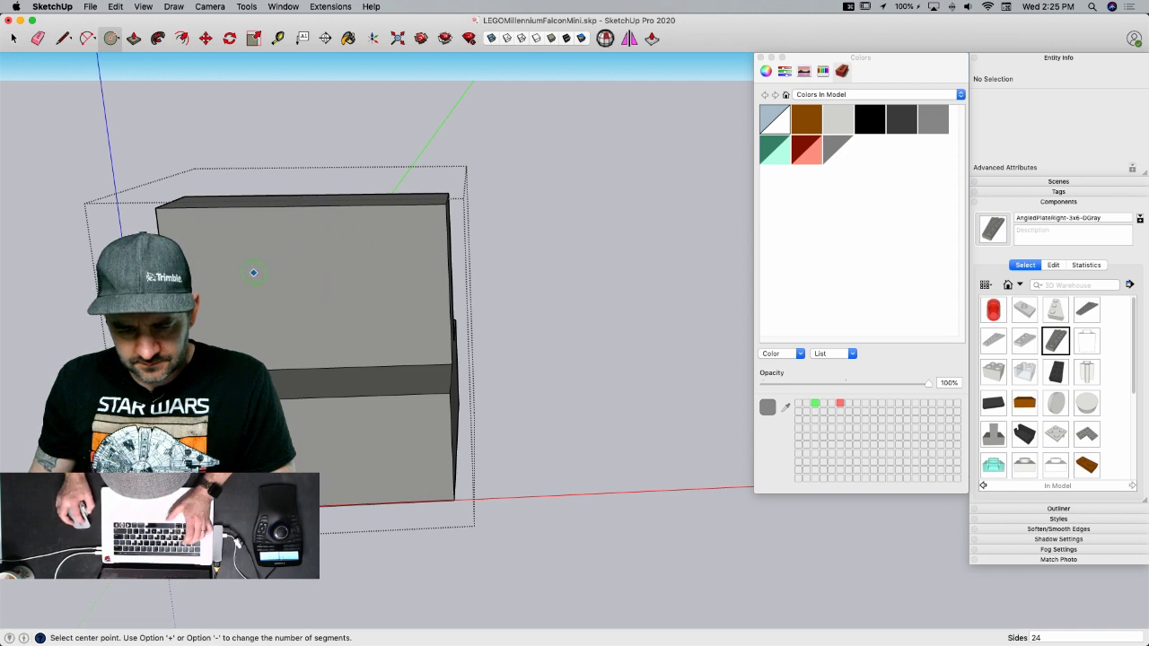
pyautogui.click(308, 288)
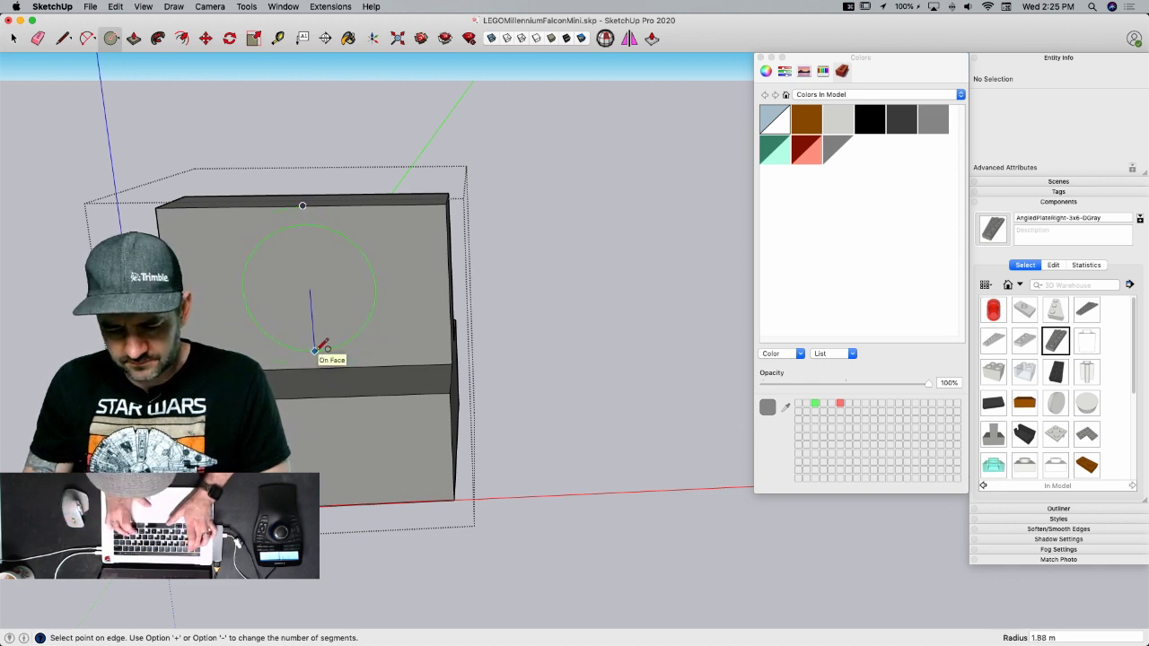
pyautogui.write('1.2')
pyautogui.press('Return')
# - Draw vertical lines from the circle's sides to the block's top edge and erase the circle's upper arc to outline a U-shaped slot
pyautogui.press('p')
pyautogui.press('l')
pyautogui.click(308, 288)
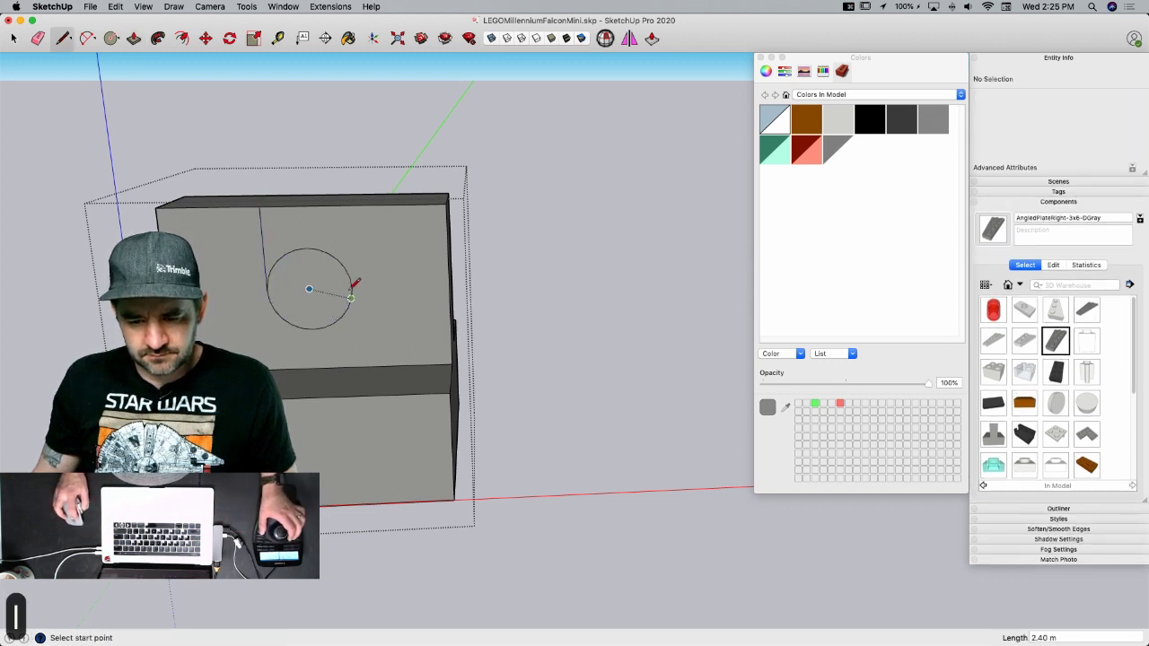
pyautogui.press('e')
pyautogui.click(308, 249)
# - Push the U-shaped slot area all the way through the upright block to cut it open
pyautogui.press('p')
pyautogui.click(302, 259)
pyautogui.click(334, 170)
pyautogui.press('e')
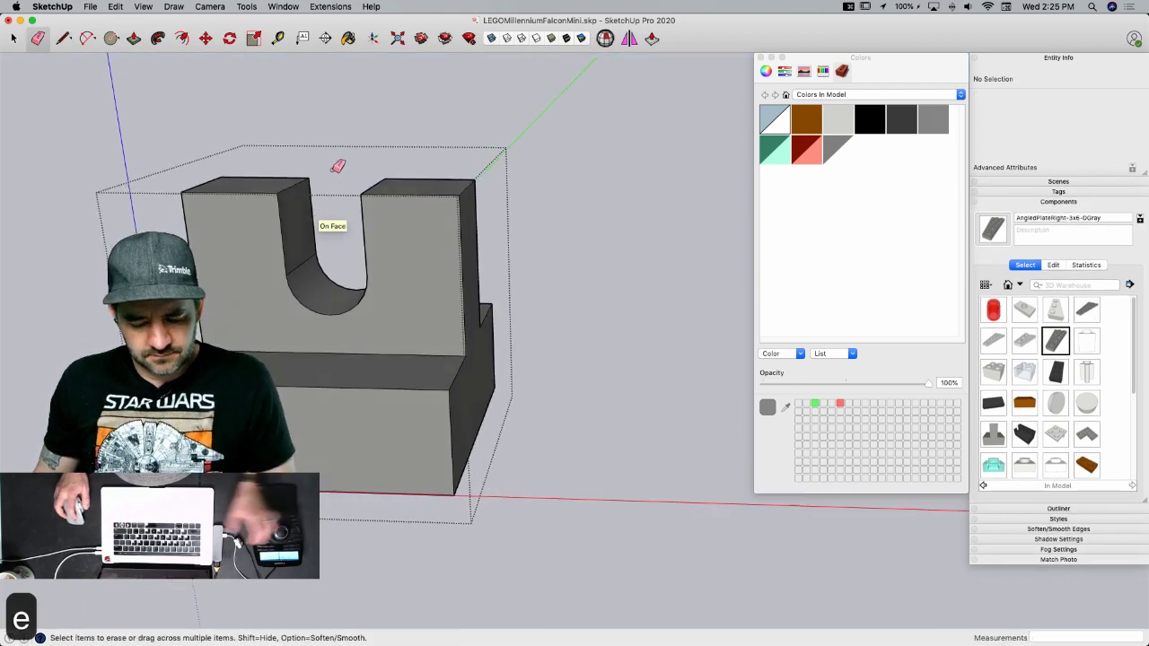
# - Check the part in the PDF building instructions, and draw a horizontal line across the upright's front face 0.8 m above the ledge
pyautogui.press('super+Tab')
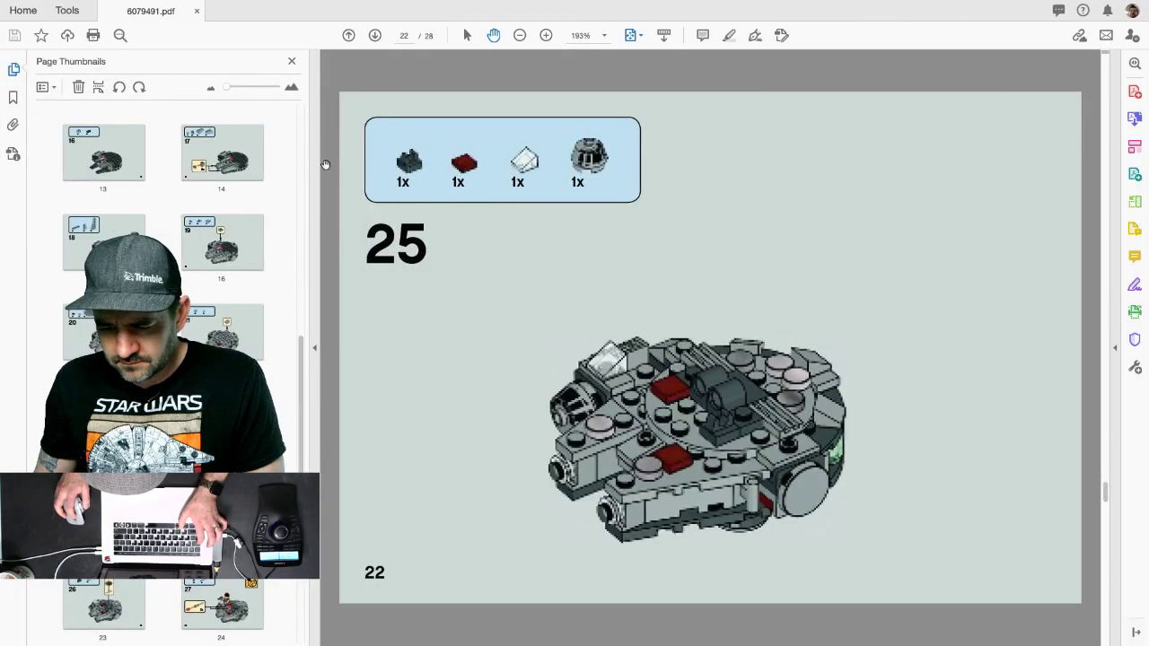
pyautogui.press('super+Tab')
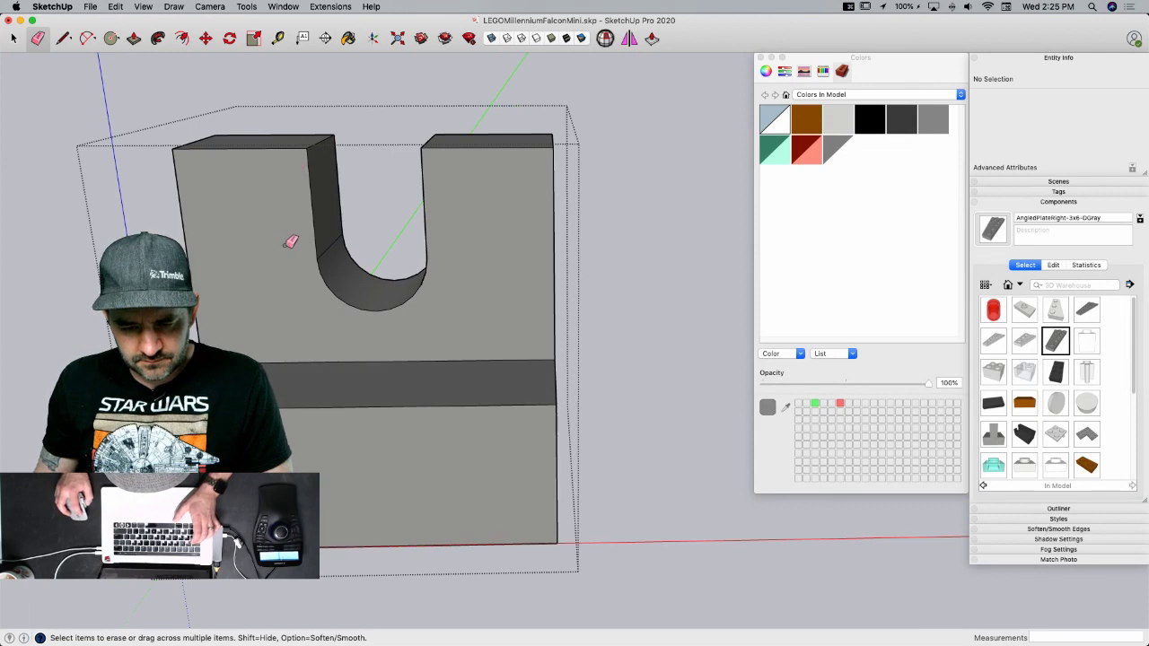
pyautogui.press('l')
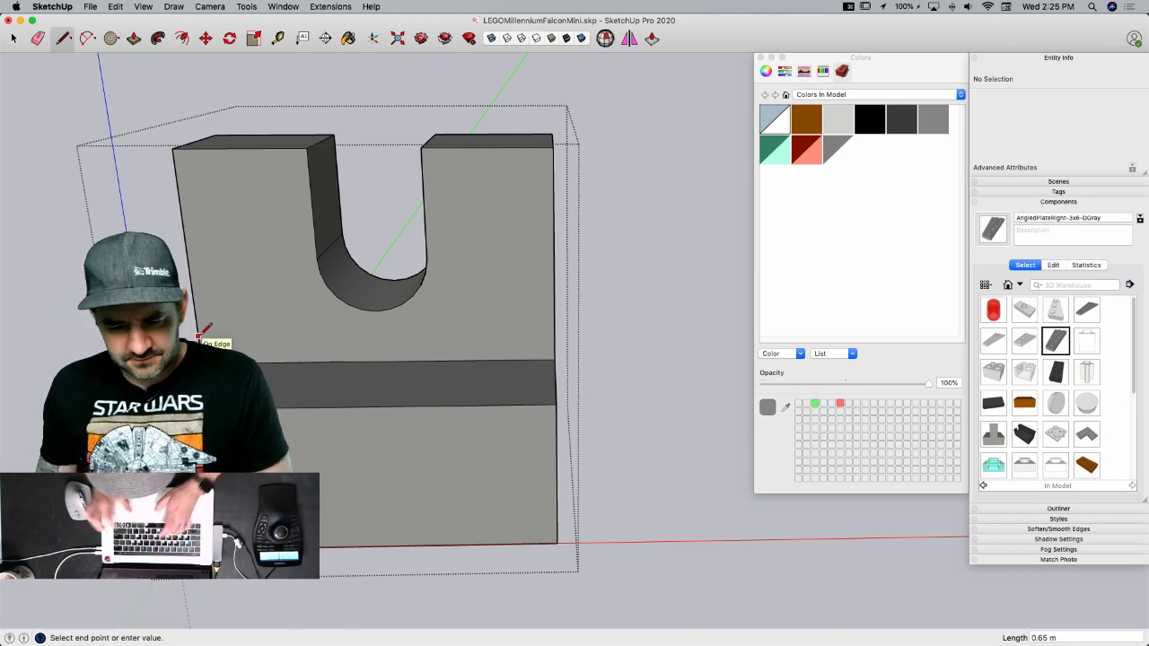
pyautogui.write('.8')
pyautogui.press('Return')
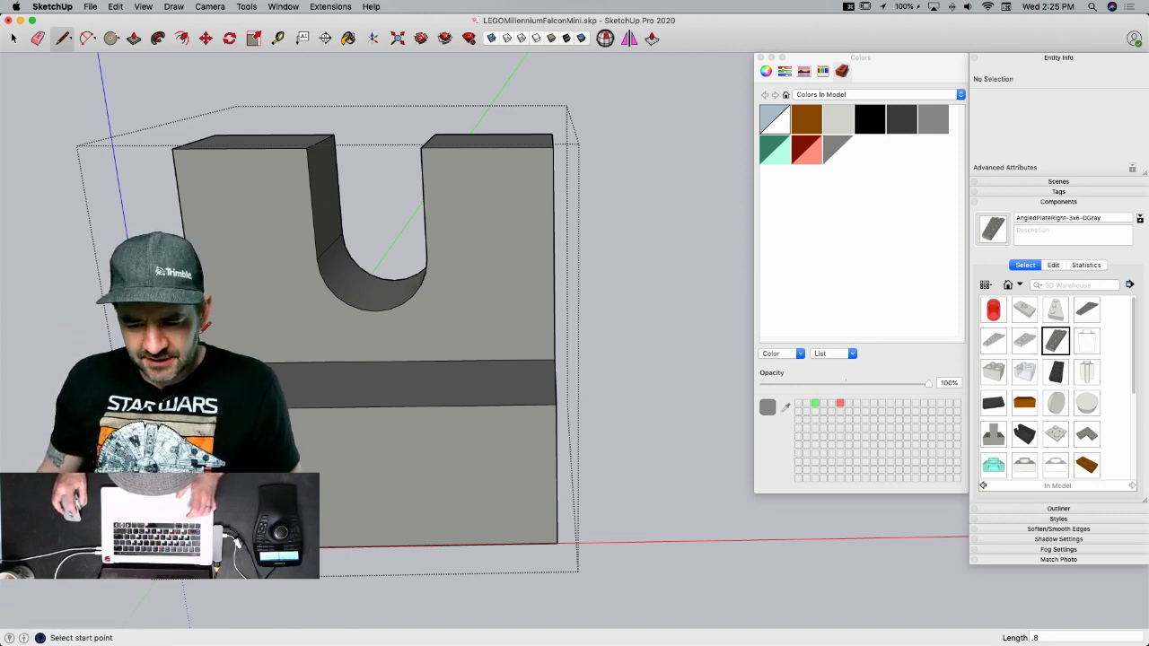
pyautogui.click(554, 326)
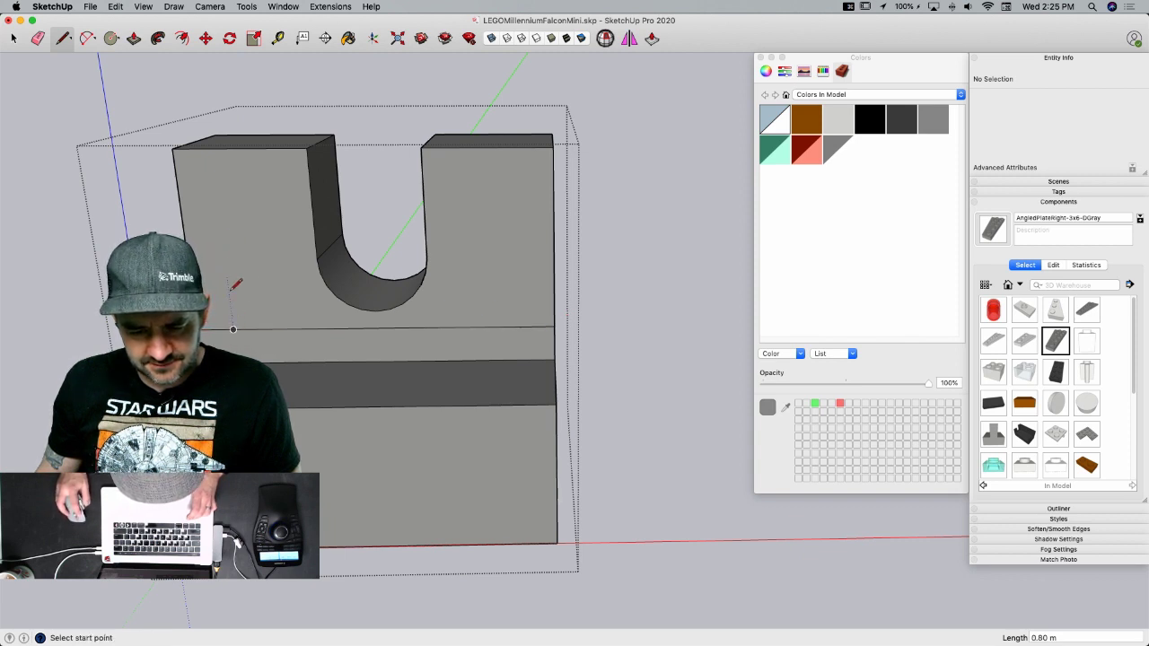
# - Draw short vertical guide lines up from the horizontal line, 0.8 m in from each side edge of the upright
pyautogui.press('Escape')
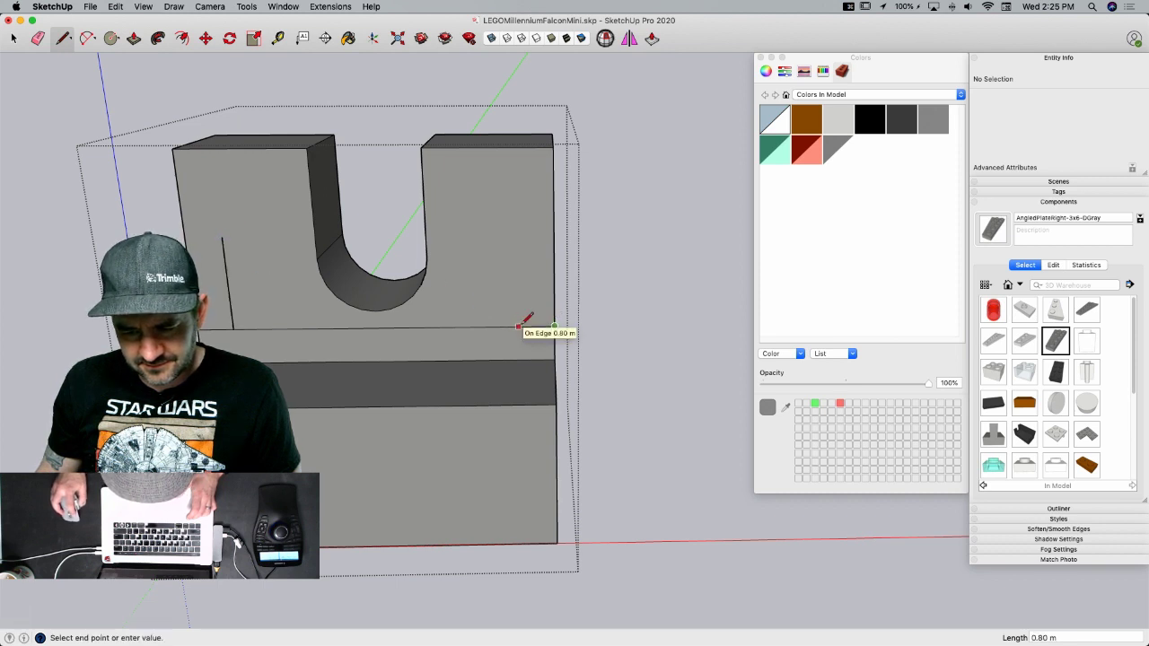
pyautogui.press('Escape')
pyautogui.click(518, 326)
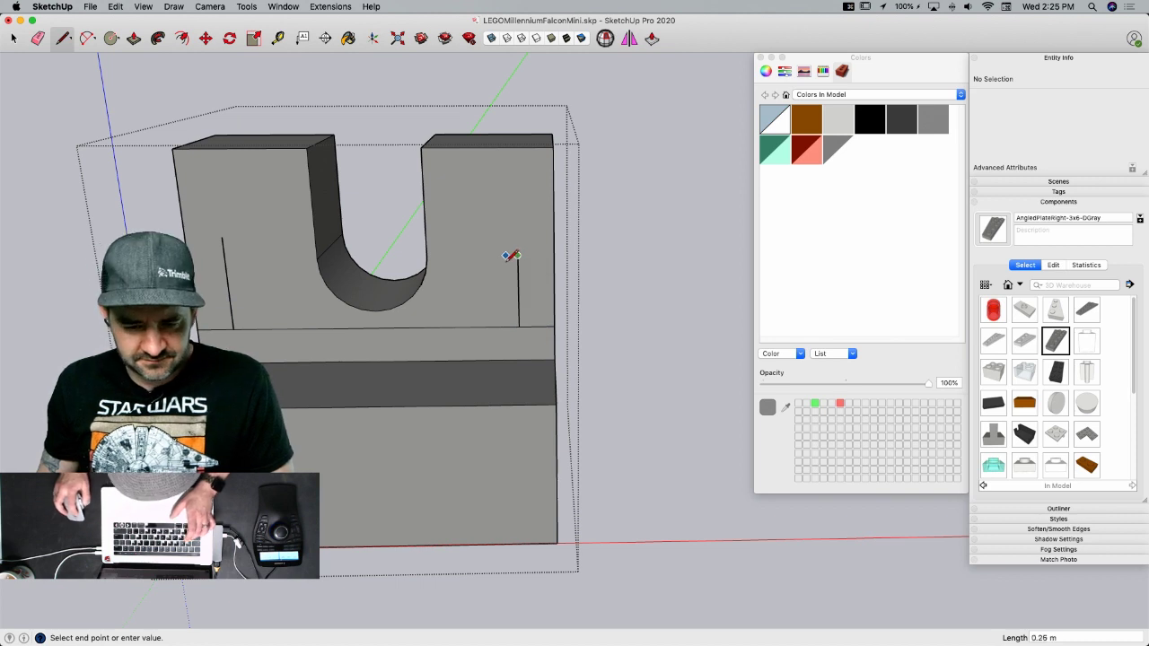
pyautogui.click(518, 257)
pyautogui.press('Escape')
# - Mark a point 0.8 m up the vertical guide line nearest the blue axis using the Line tool
pyautogui.press('a')
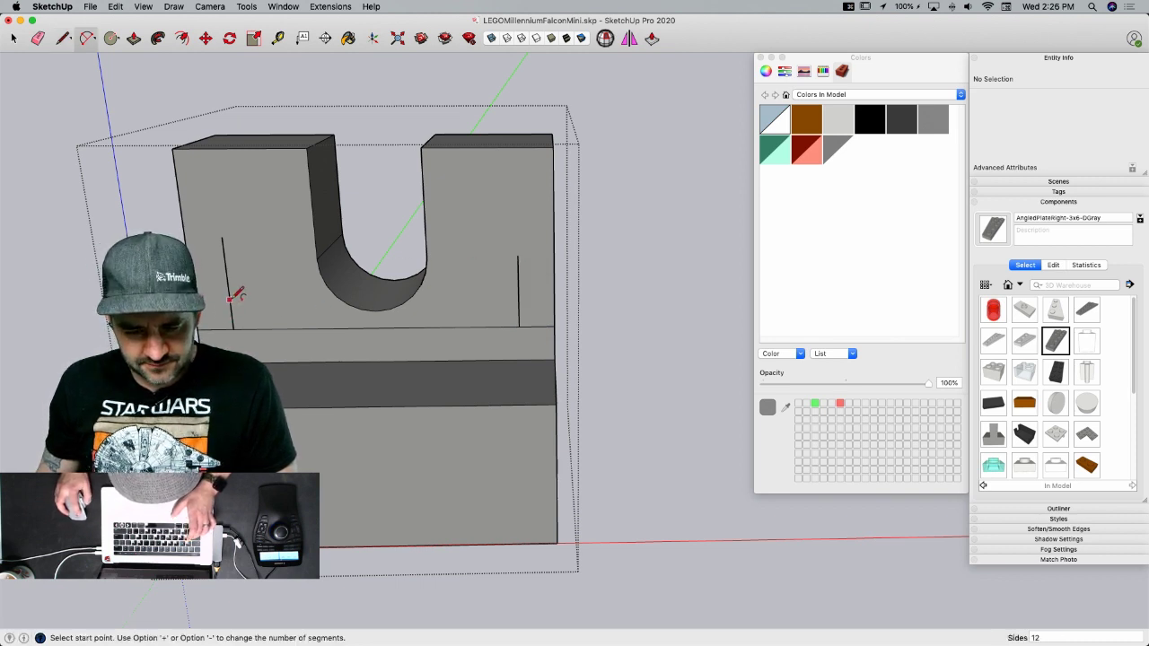
pyautogui.press('l')
pyautogui.click(233, 329)
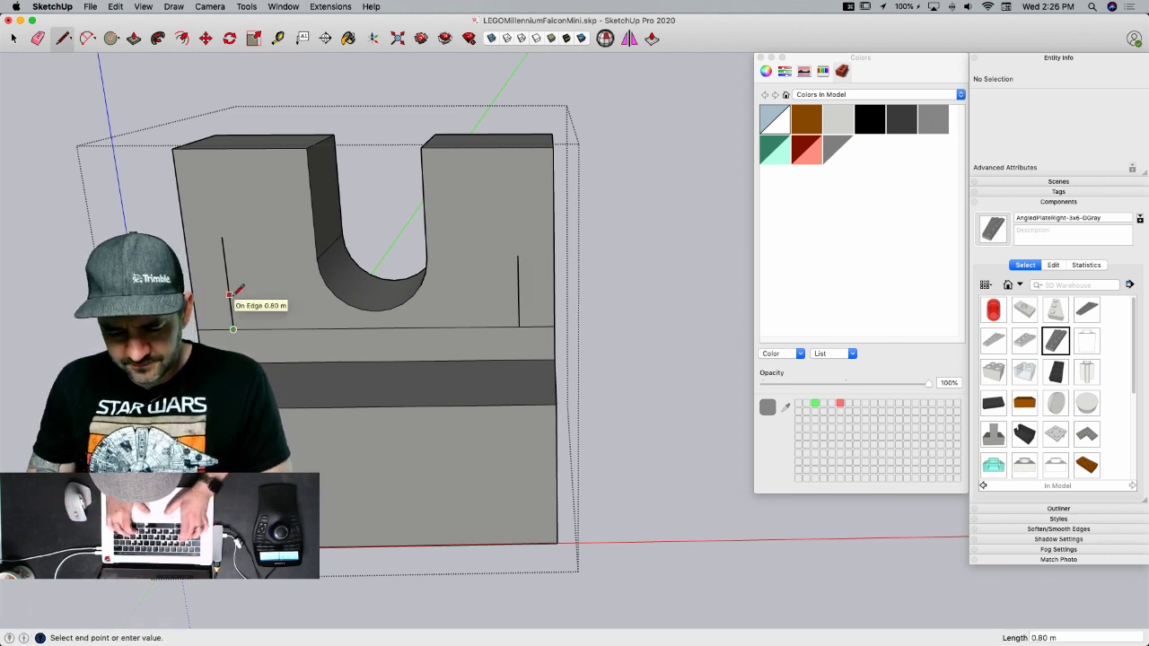
pyautogui.write('.8')
pyautogui.press('Return')
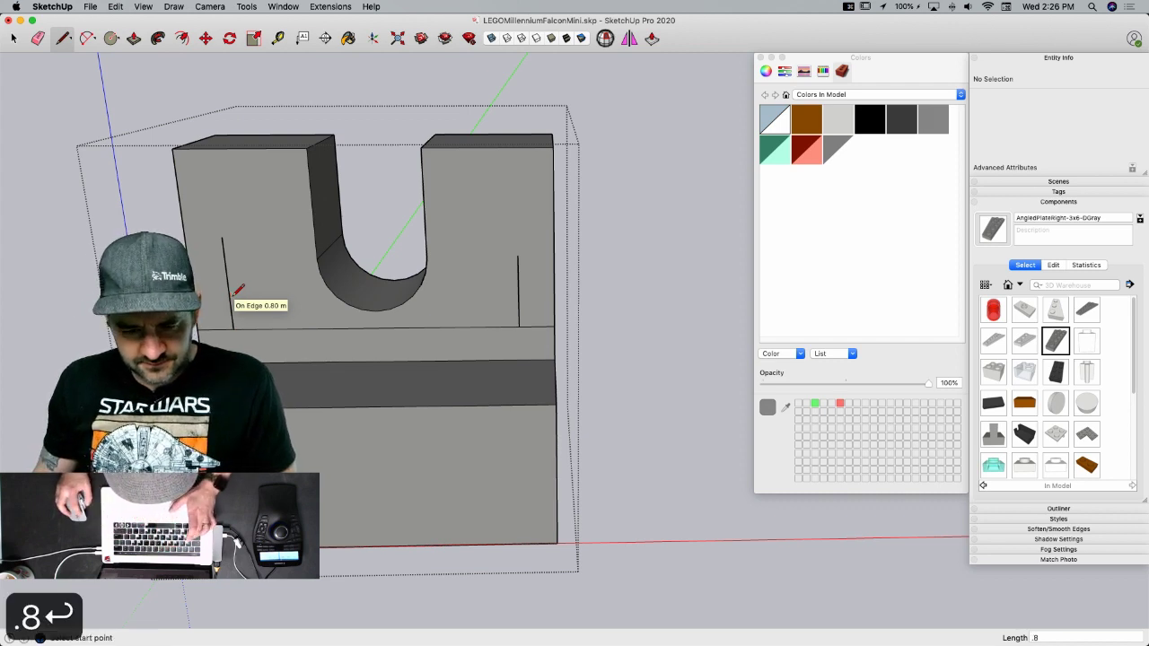
# - Draw arcs from the marked point to the horizontal line's outer end and to the block's top edge, and erase the excess guide line
pyautogui.press('a')
pyautogui.click(228, 295)
pyautogui.click(199, 328)
pyautogui.click(219, 321)
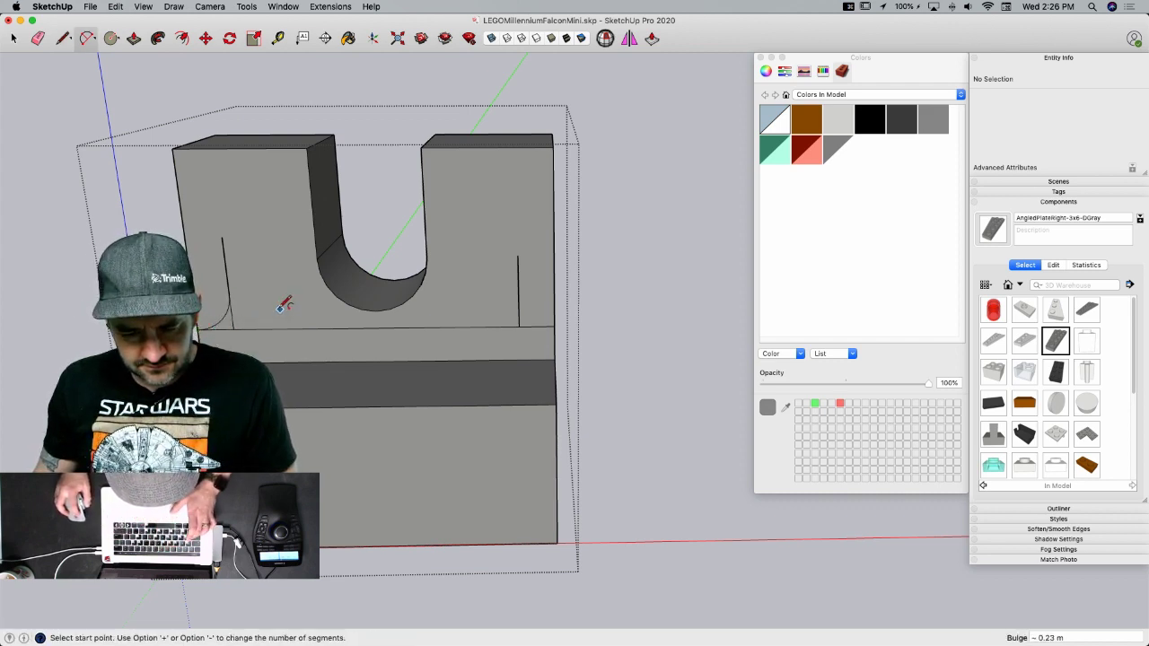
pyautogui.click(229, 294)
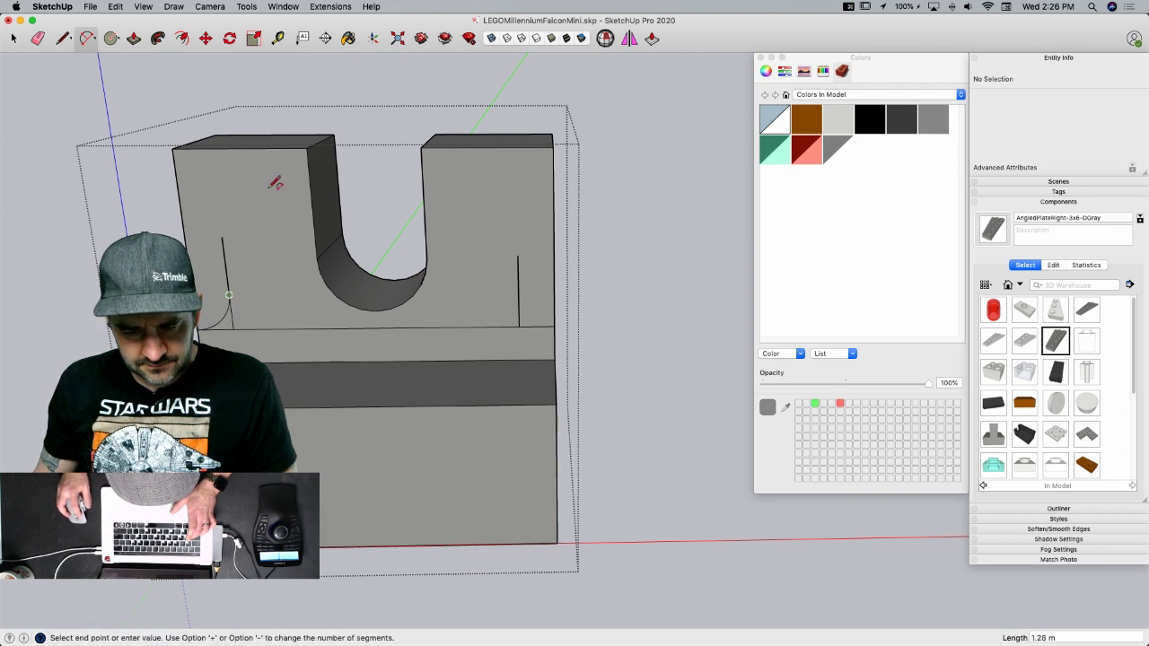
pyautogui.click(296, 147)
pyautogui.press('e')
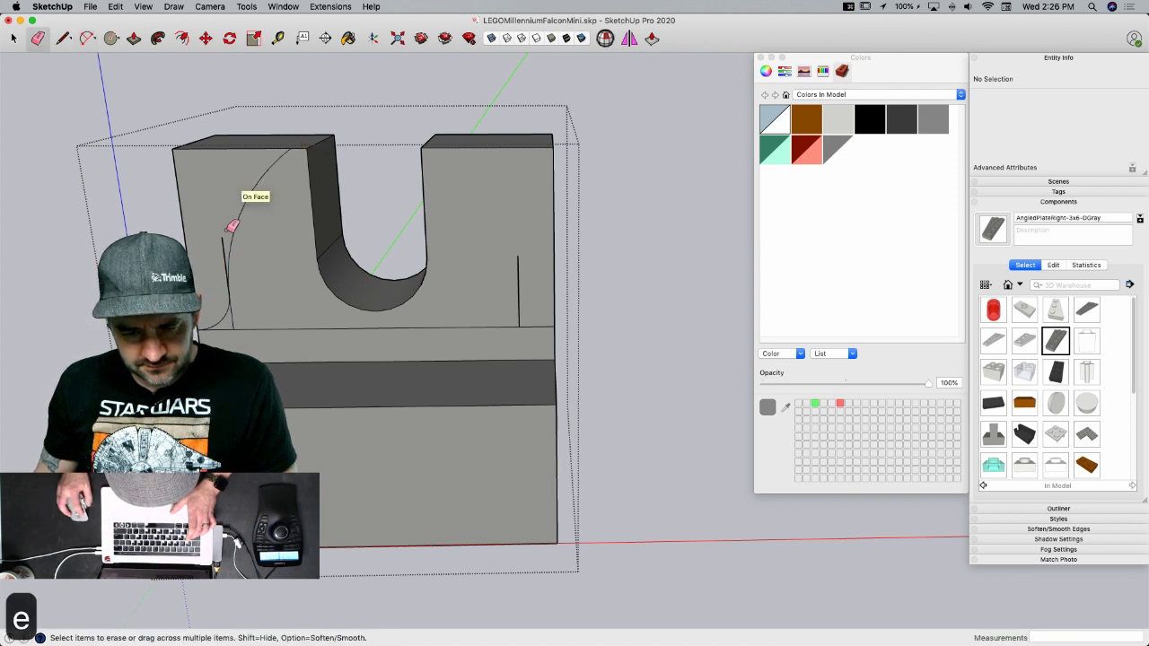
# - Rotate a copy of the two-arc curve about the middle of the ledge edge onto the opposite side of the upright
pyautogui.press('space')
pyautogui.click(231, 254)
pyautogui.press('q')
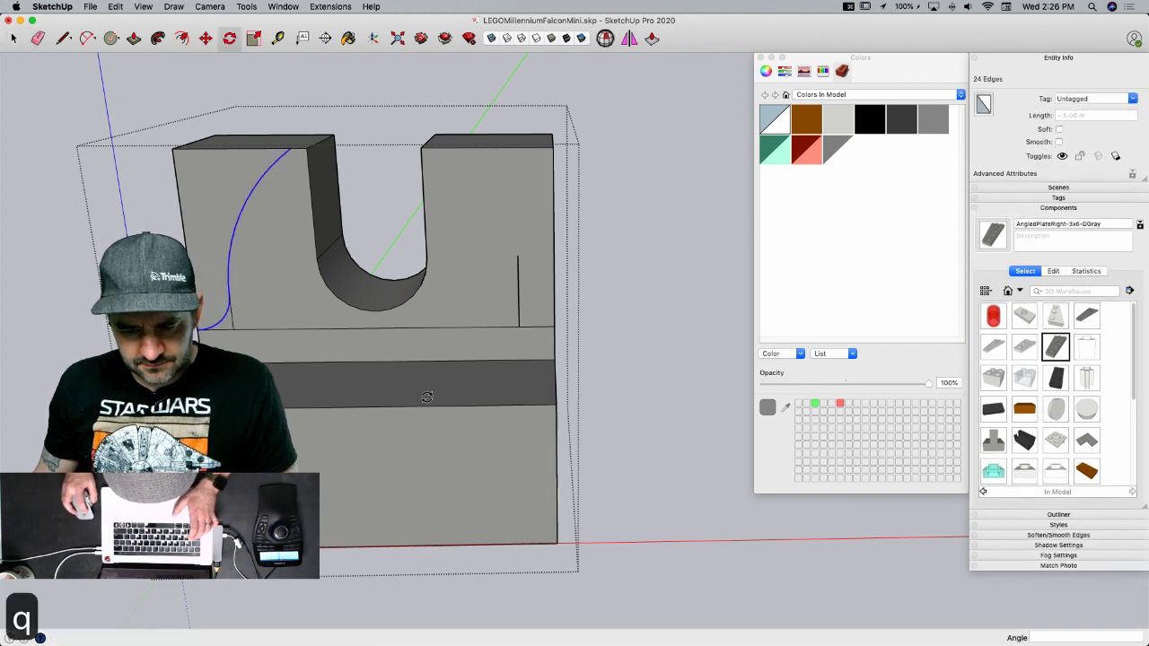
pyautogui.moveTo(379, 362); pyautogui.dragTo(363, 362)
pyautogui.click(332, 361)
pyautogui.click(423, 364)
# - Erase the leftover horizontal and vertical guide lines on the upright's front face
pyautogui.press('e')
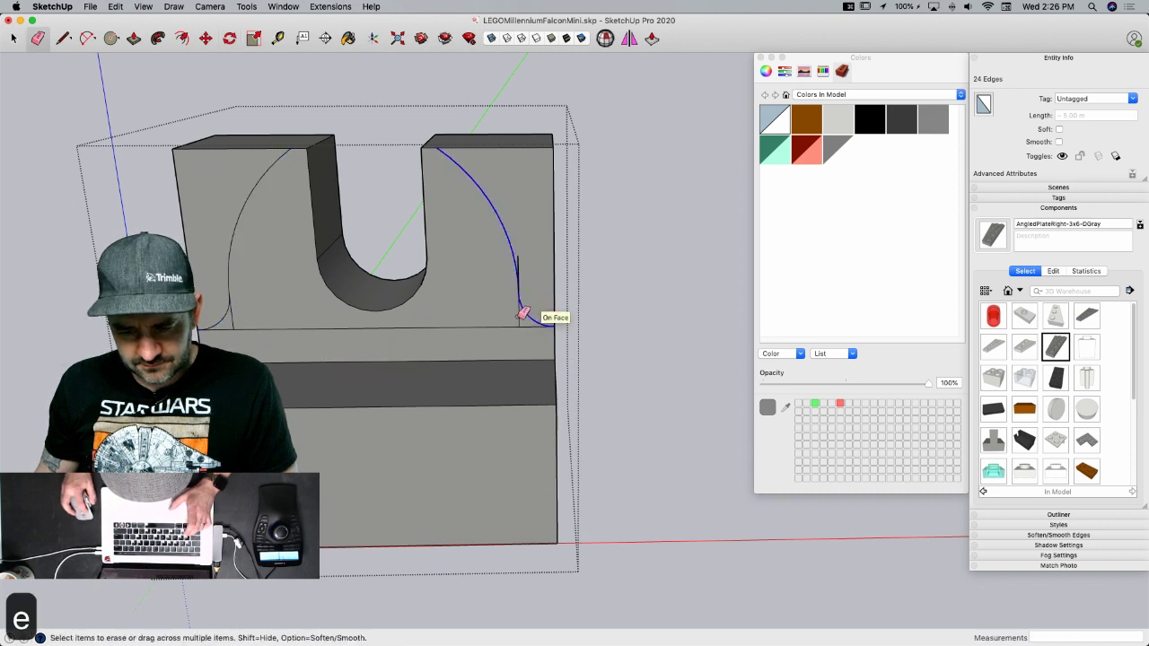
pyautogui.click(526, 326)
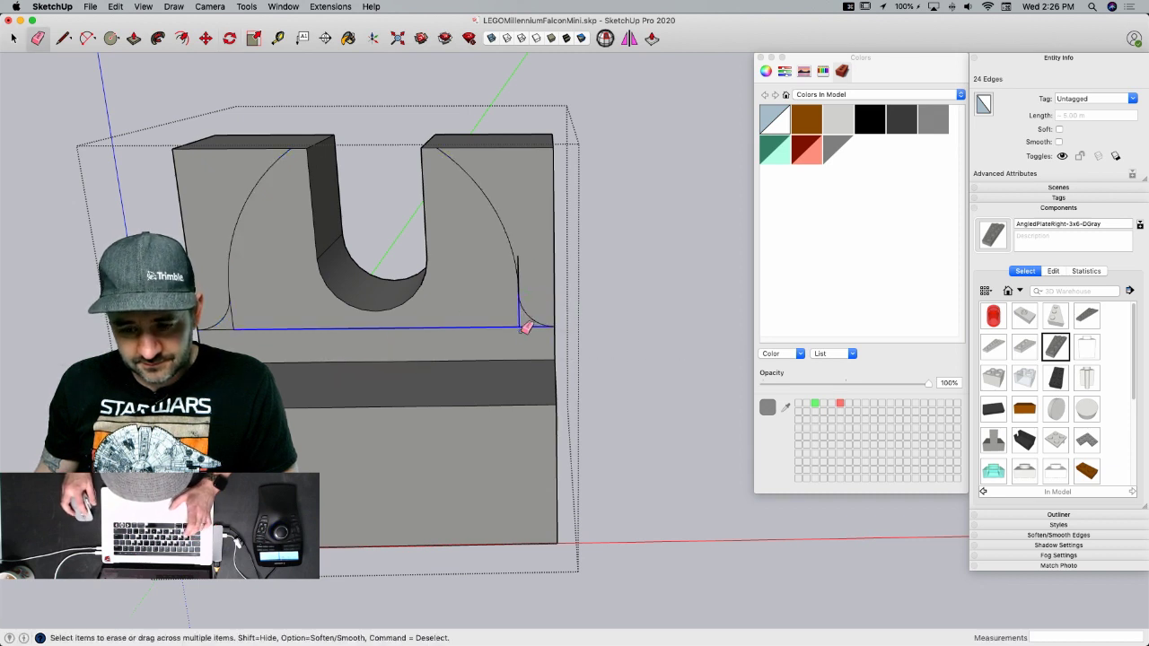
pyautogui.click(237, 321)
# - Push the areas outside both curves through the upright to remove its outer corners, and return to the full model
pyautogui.press('p')
pyautogui.moveTo(508, 184); pyautogui.dragTo(529, 21)
pyautogui.scroll(-10, 381, 144)
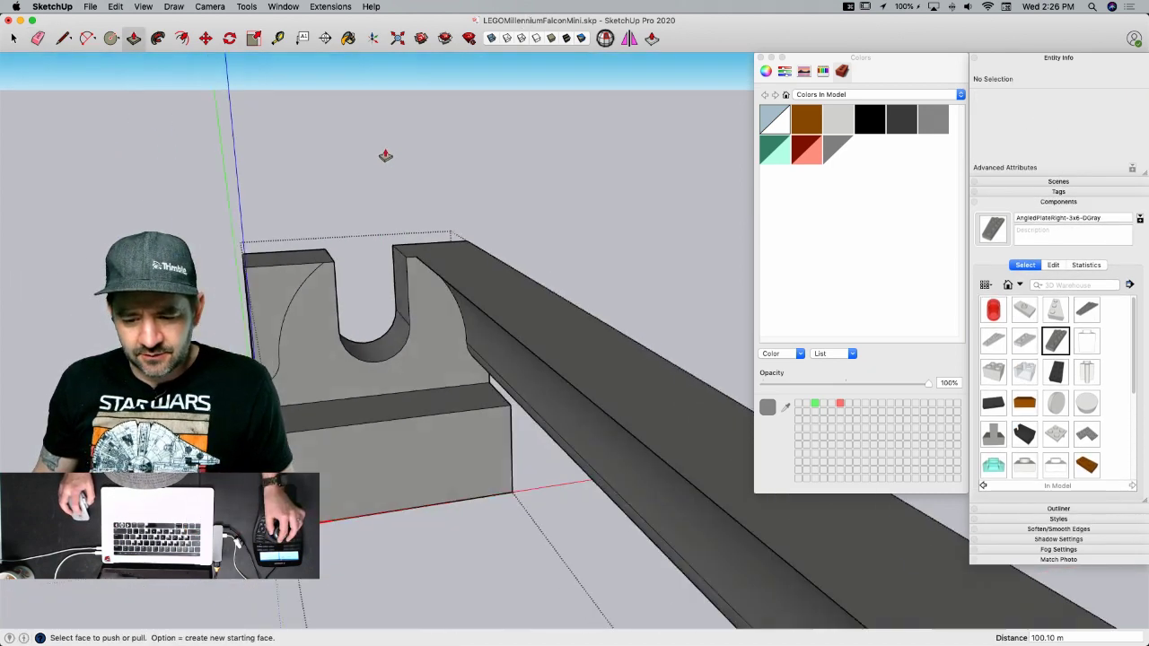
pyautogui.click(522, 327)
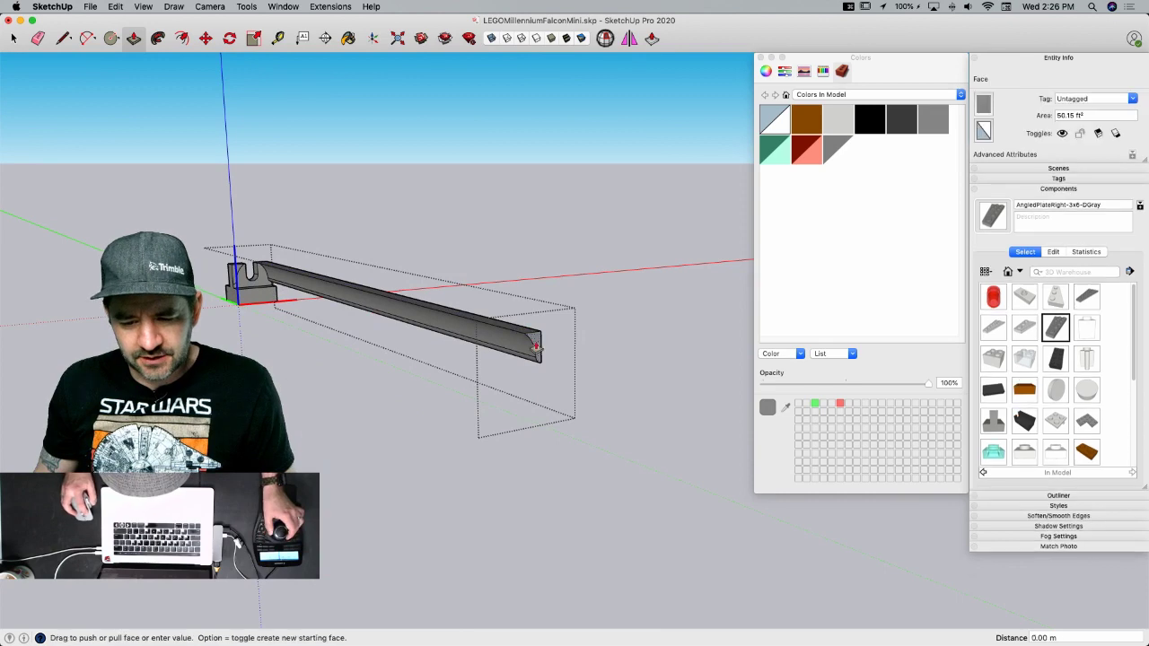
pyautogui.scroll(4, 359, 275)
pyautogui.click(366, 273)
pyautogui.click(384, 284)
pyautogui.click(347, 254)
pyautogui.press('space')
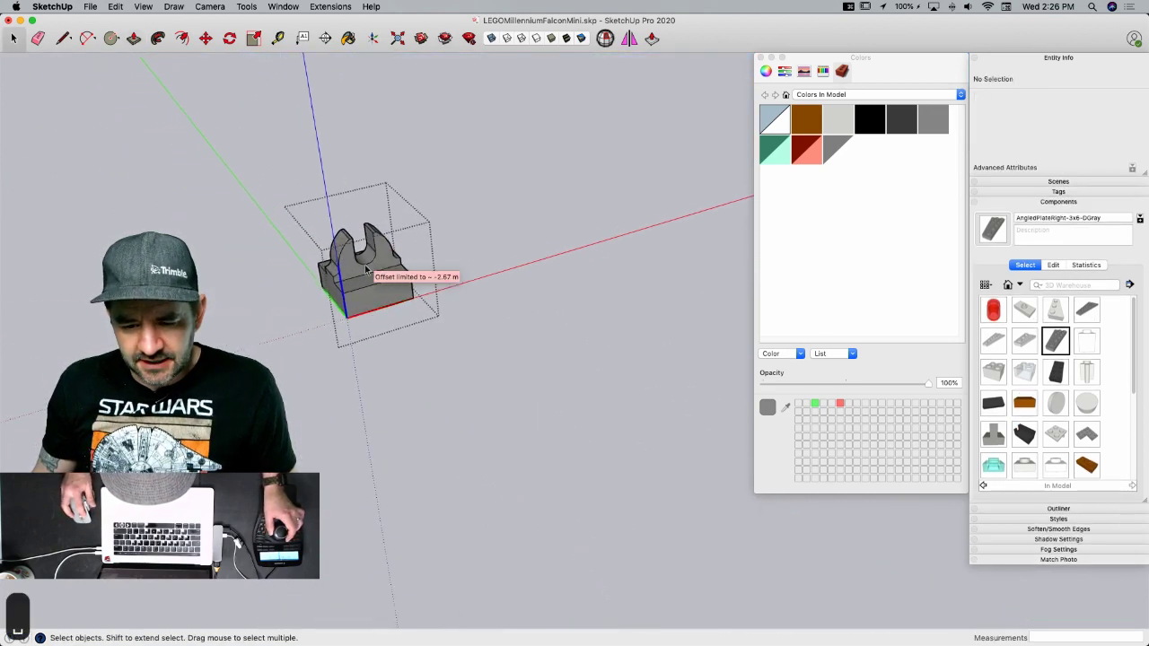
pyautogui.scroll(10, 407, 176)
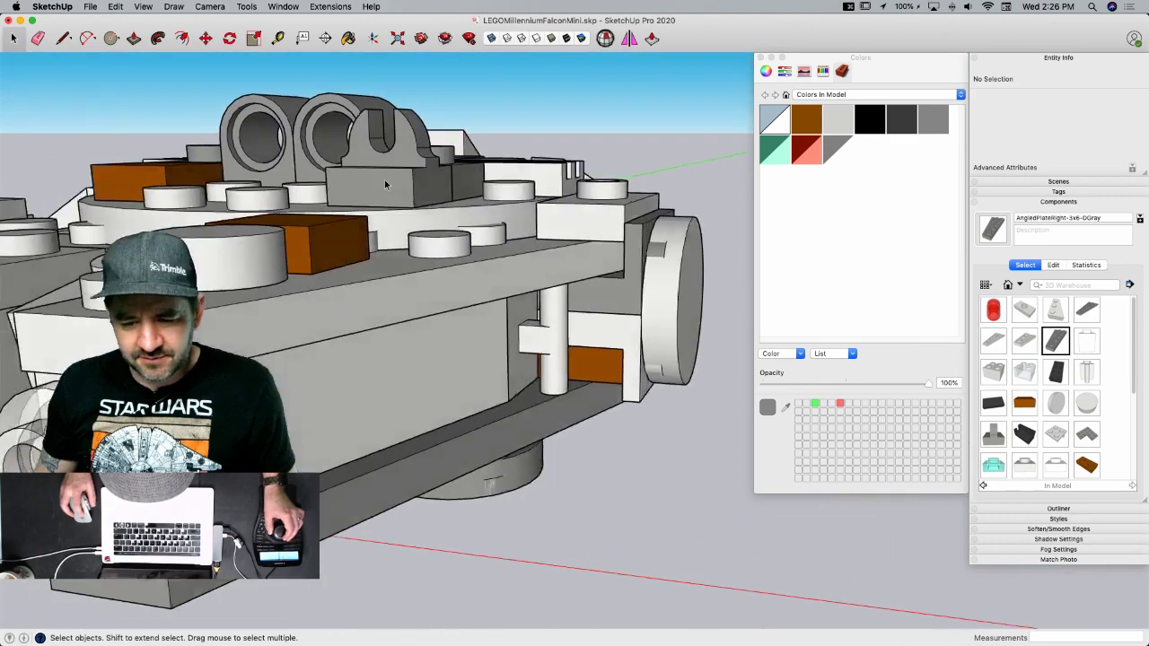
# - Rotate the clip brick 90° in place on the hull to match instruction step 25, and save the model
pyautogui.moveTo(384, 179); pyautogui.dragTo(382, 222, button='middle')
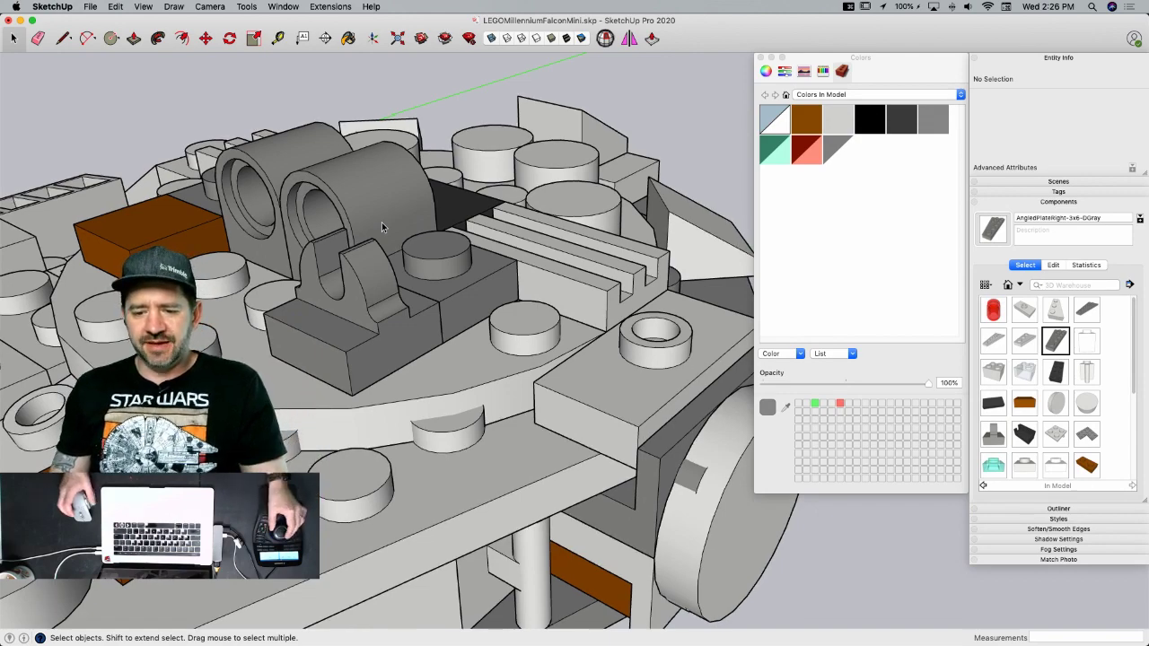
pyautogui.scroll(4, 381, 226)
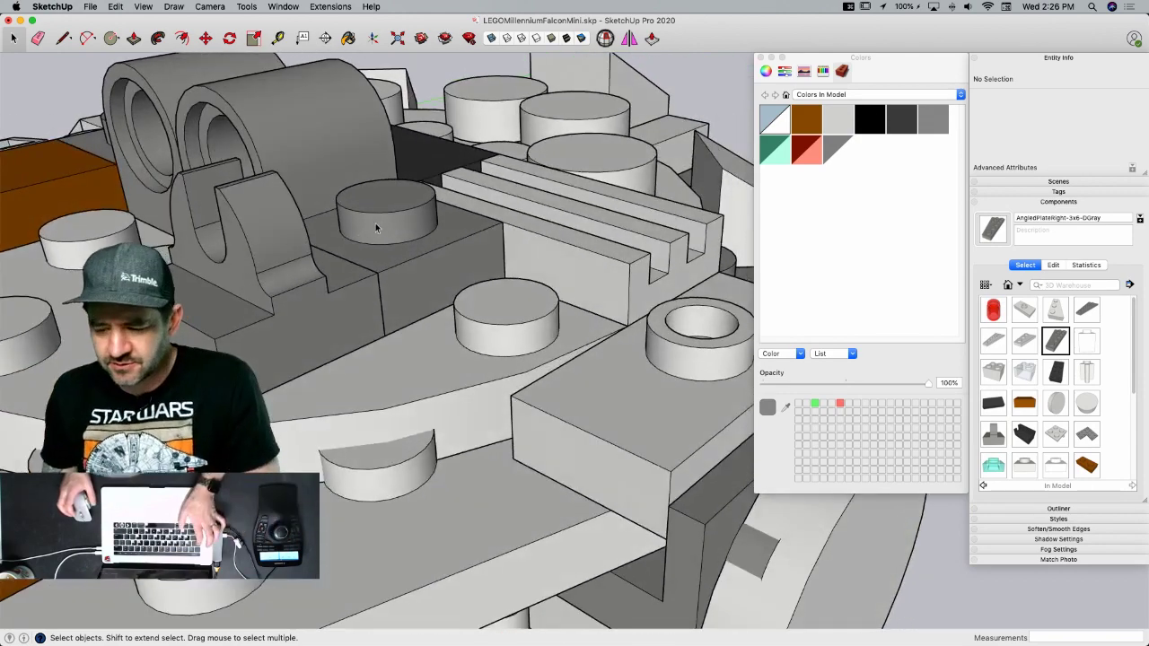
pyautogui.press('super+Tab')
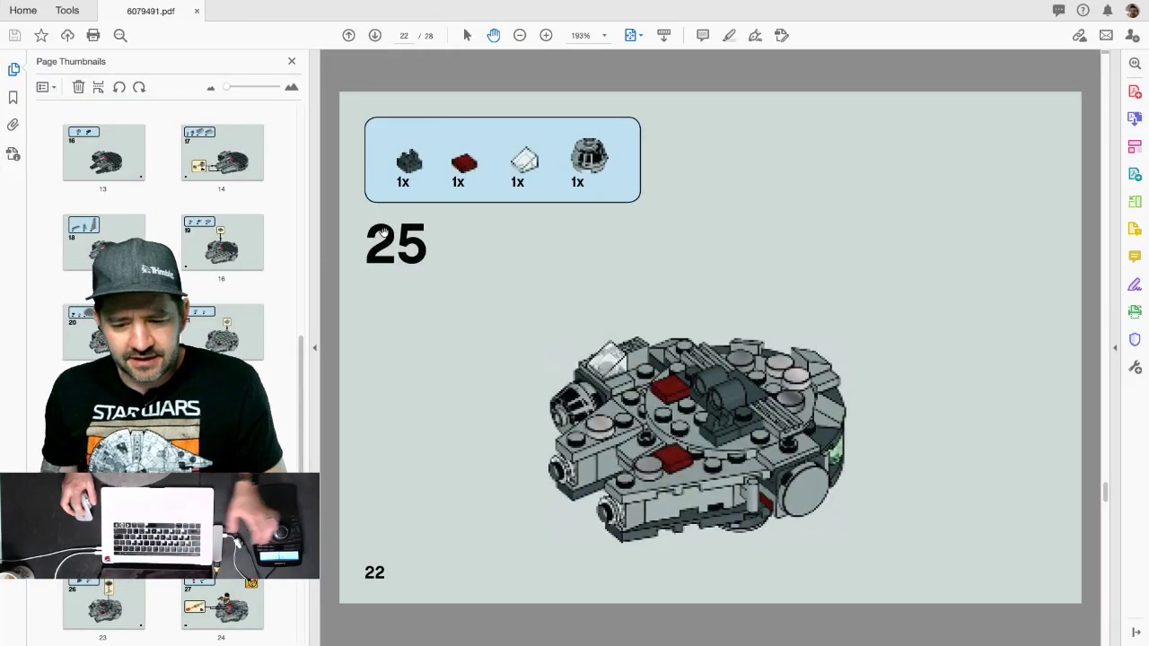
pyautogui.press('super+Tab')
pyautogui.click(280, 279)
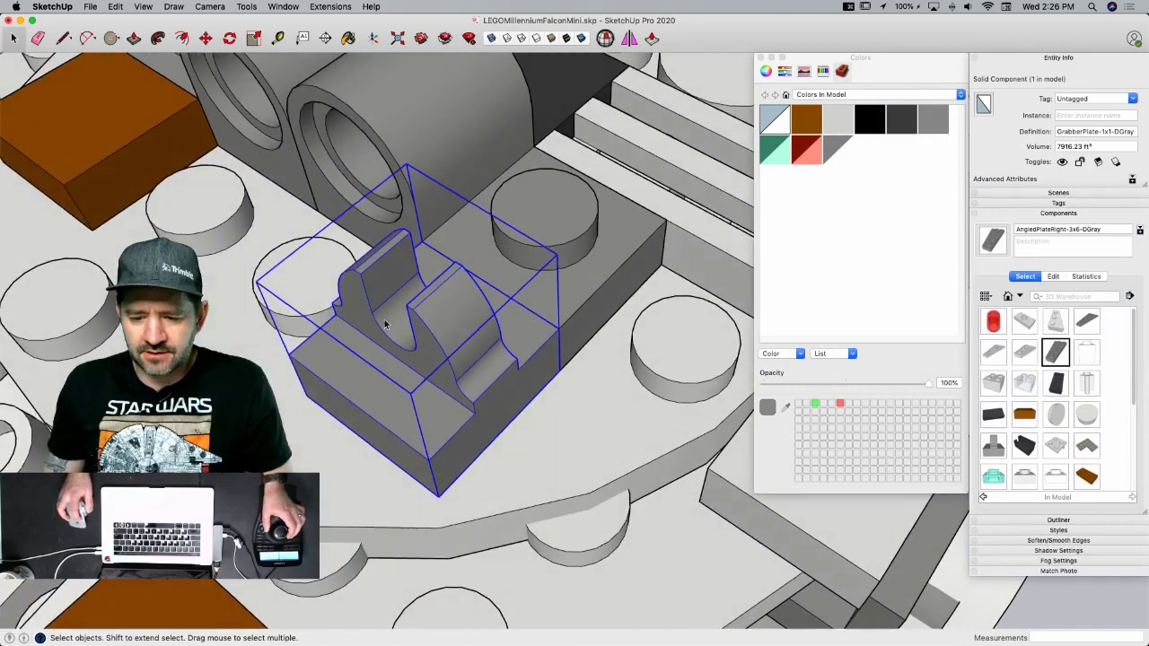
pyautogui.press('m')
pyautogui.click(468, 309)
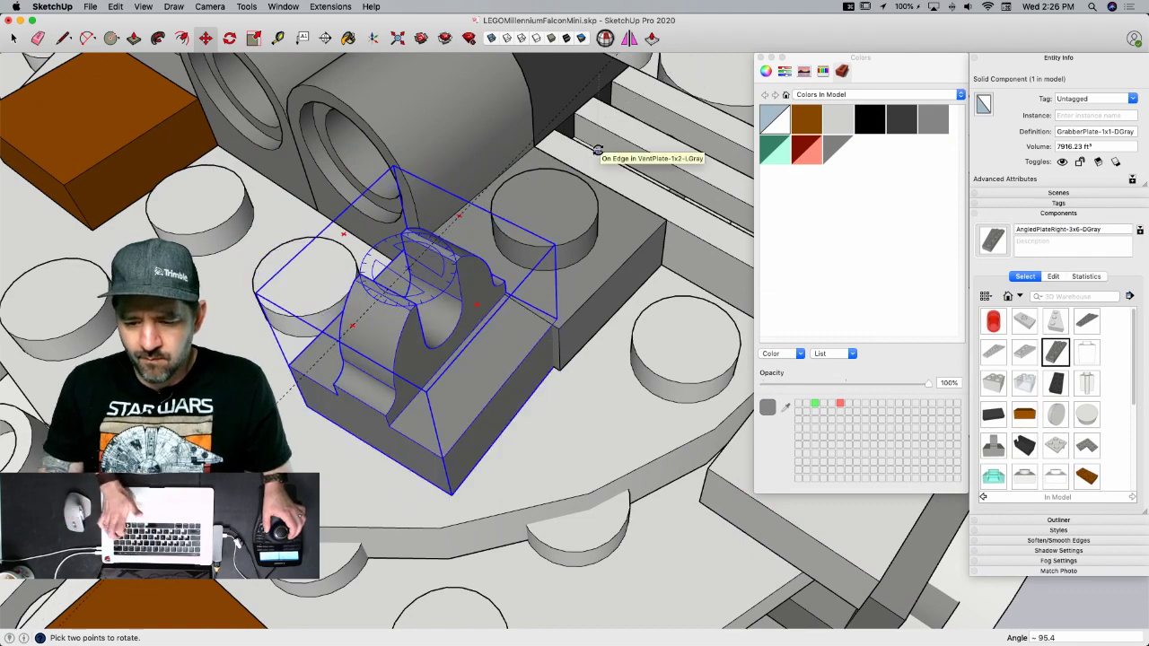
pyautogui.write('90')
pyautogui.press('Return')
pyautogui.press('space')
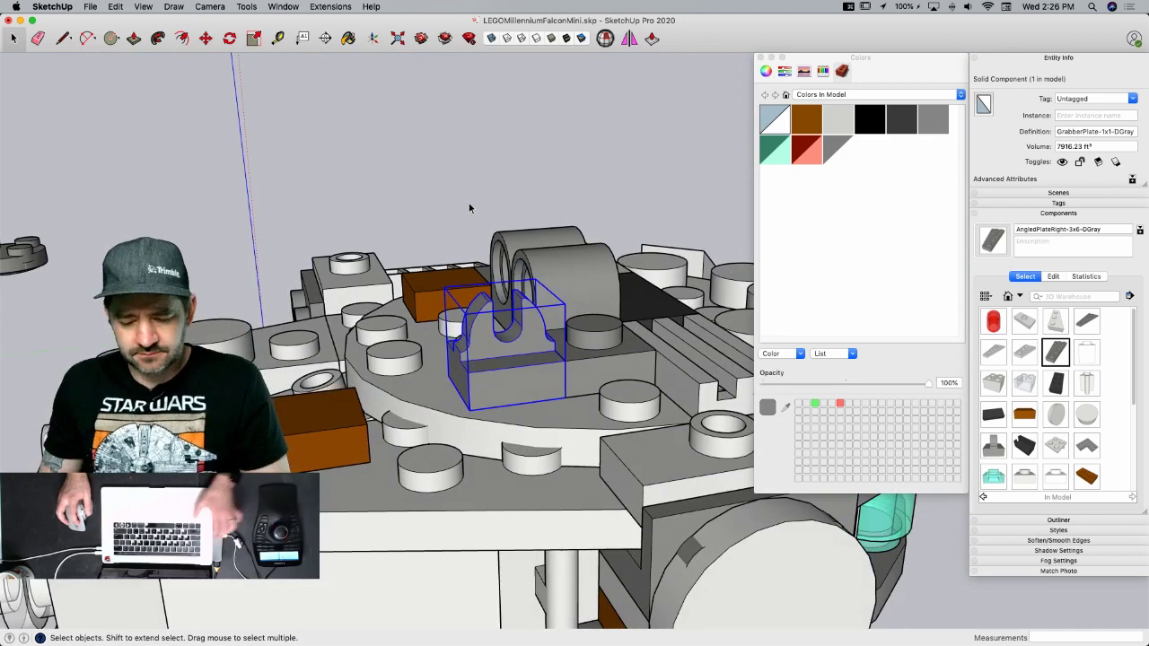
pyautogui.press('super+s')
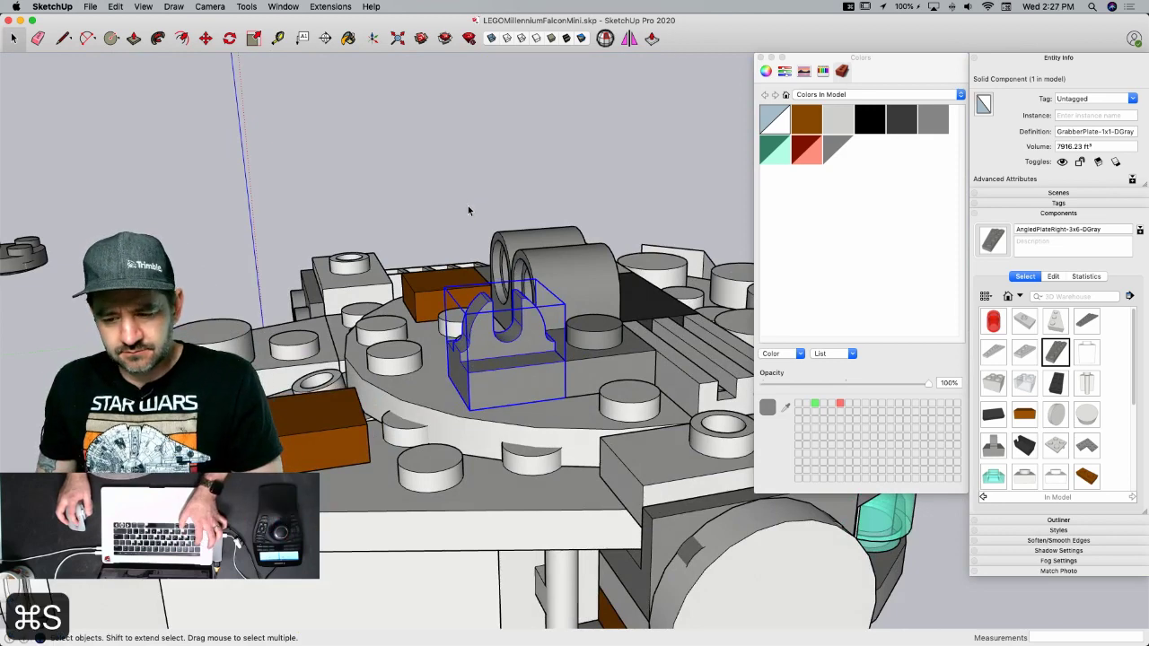
# - Copy a light gray 1x1 ramp from the hull's rim onto the side block's stud and turn the copy 180°
pyautogui.press('super+Tab')
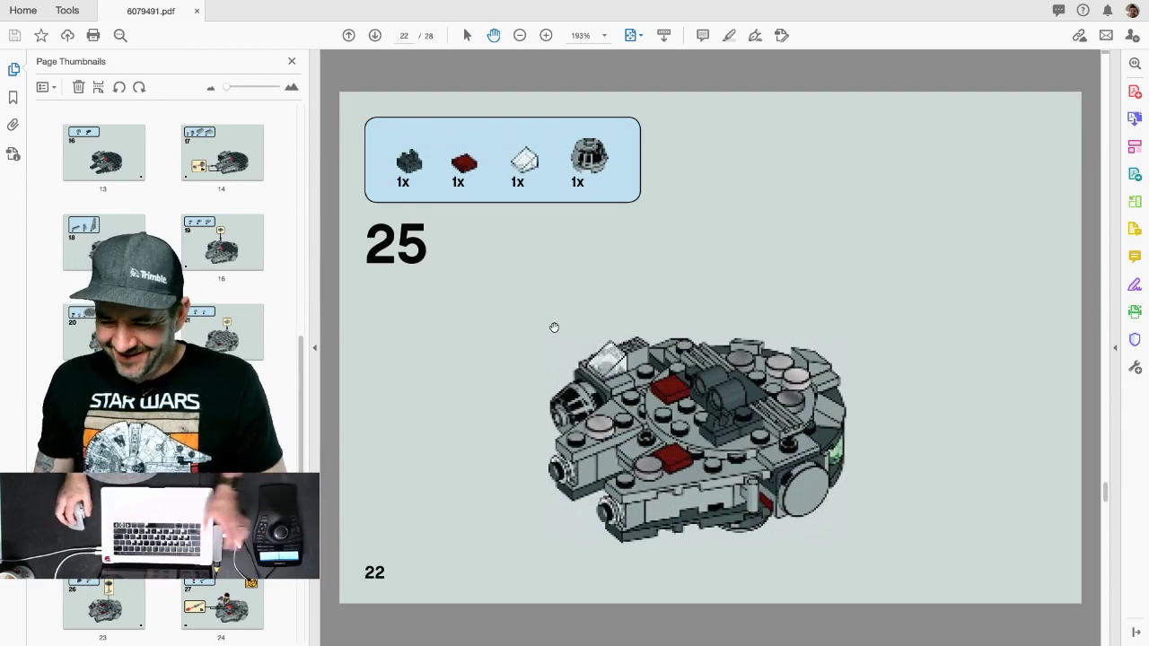
pyautogui.press('super+Tab')
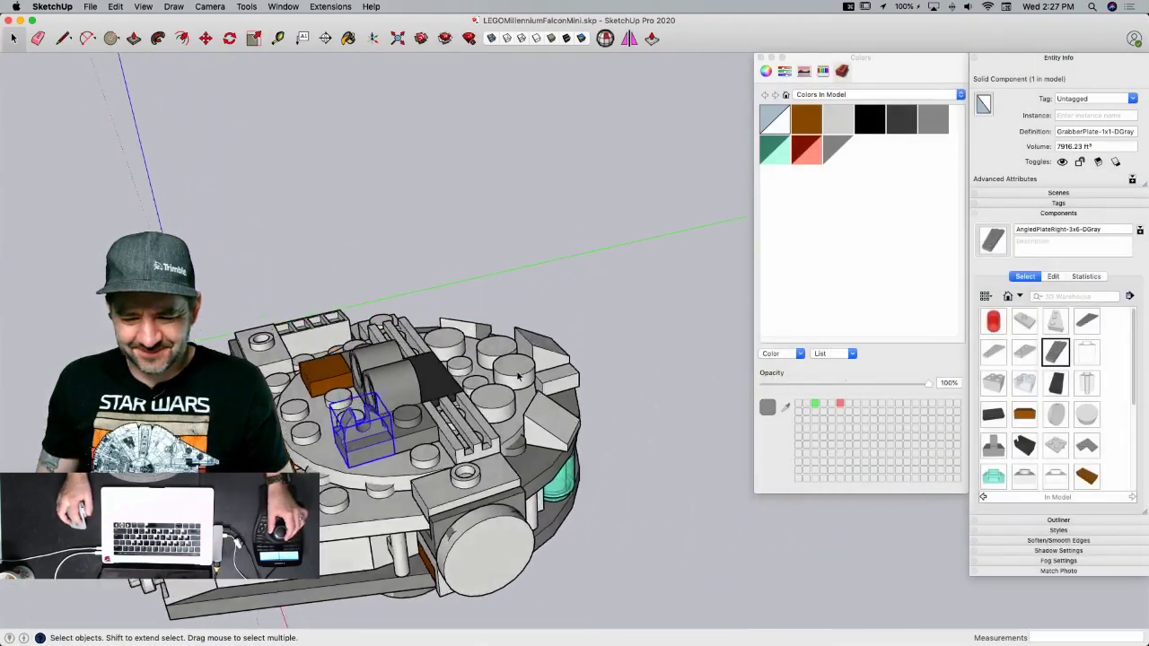
pyautogui.click(548, 381)
pyautogui.press('m')
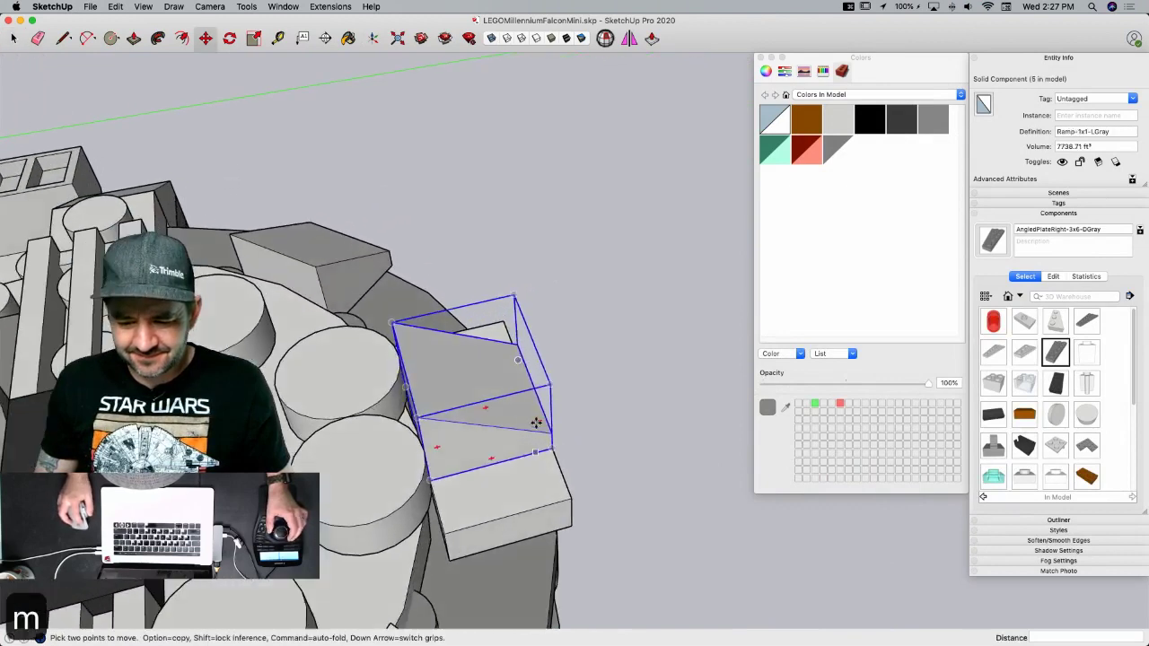
pyautogui.click(433, 485)
pyautogui.press('alt')
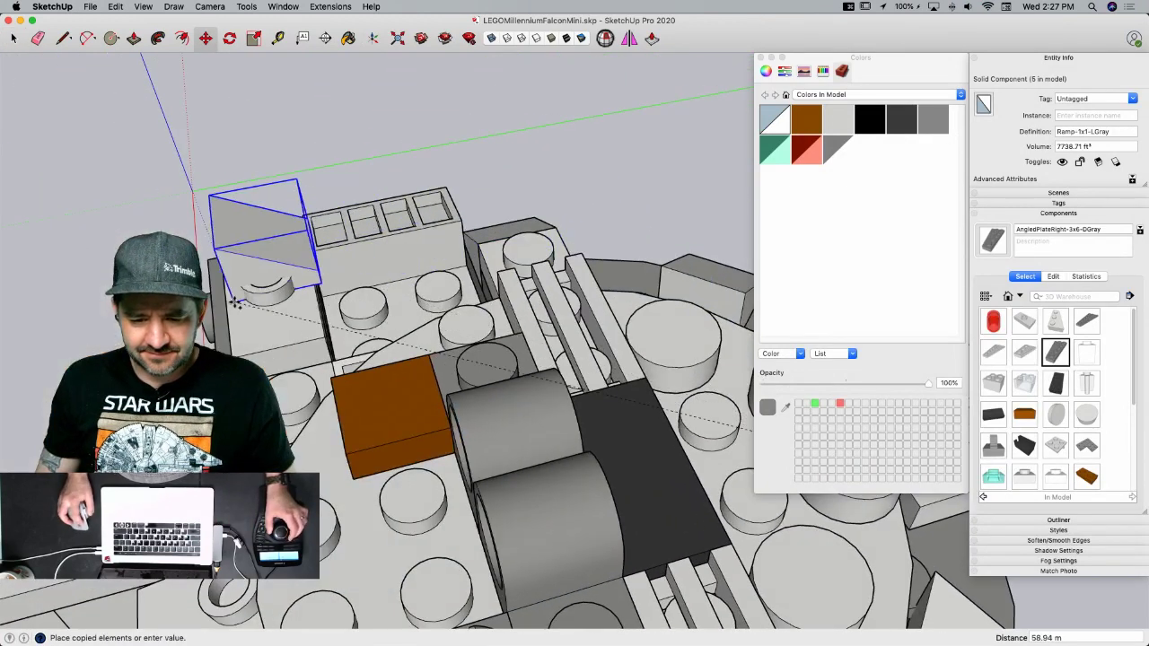
pyautogui.click(233, 353)
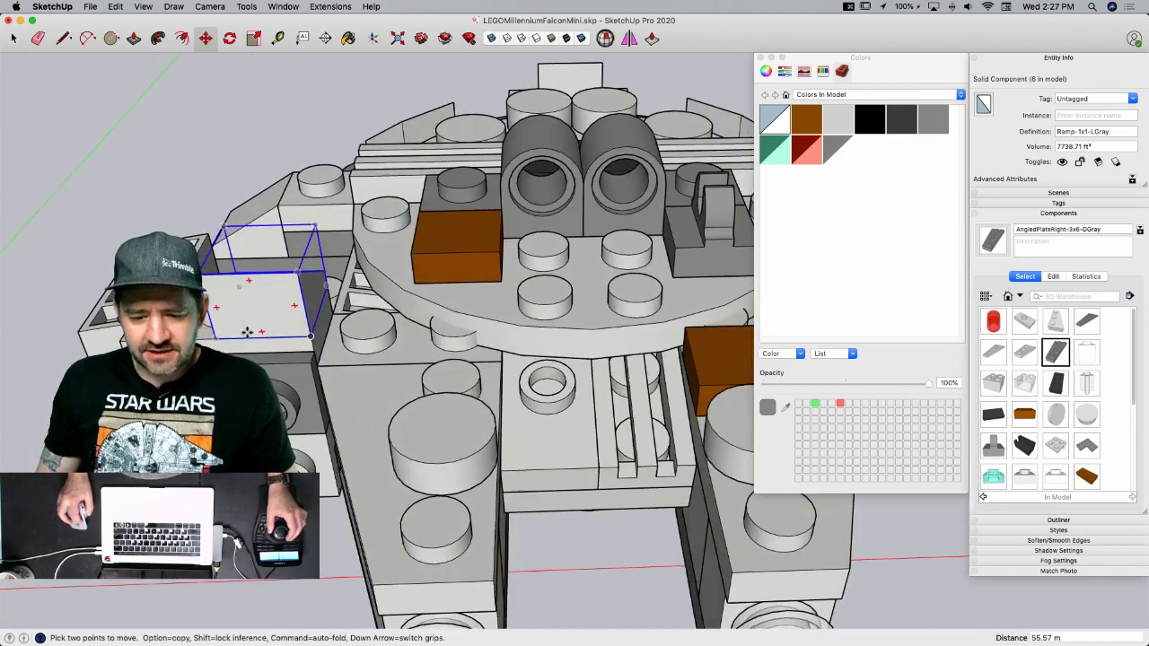
pyautogui.click(260, 335)
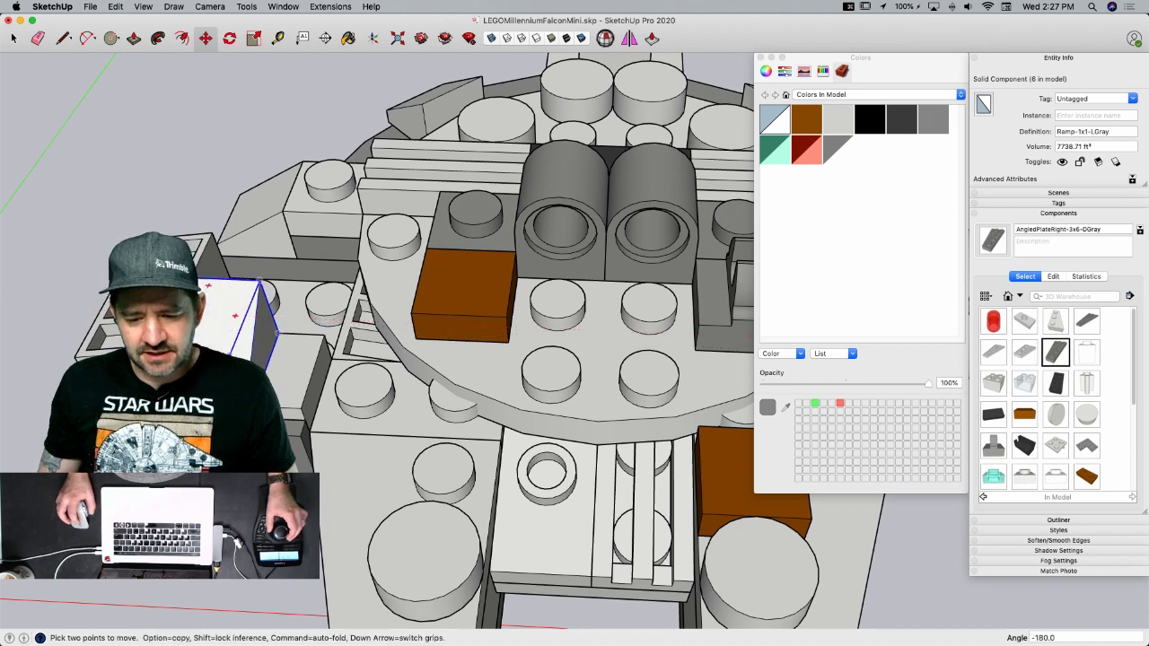
# - Make the copied ramp a unique component and rename its definition Ramp-1x1-Clear
pyautogui.rightClick(203, 300)
pyautogui.click(285, 352)
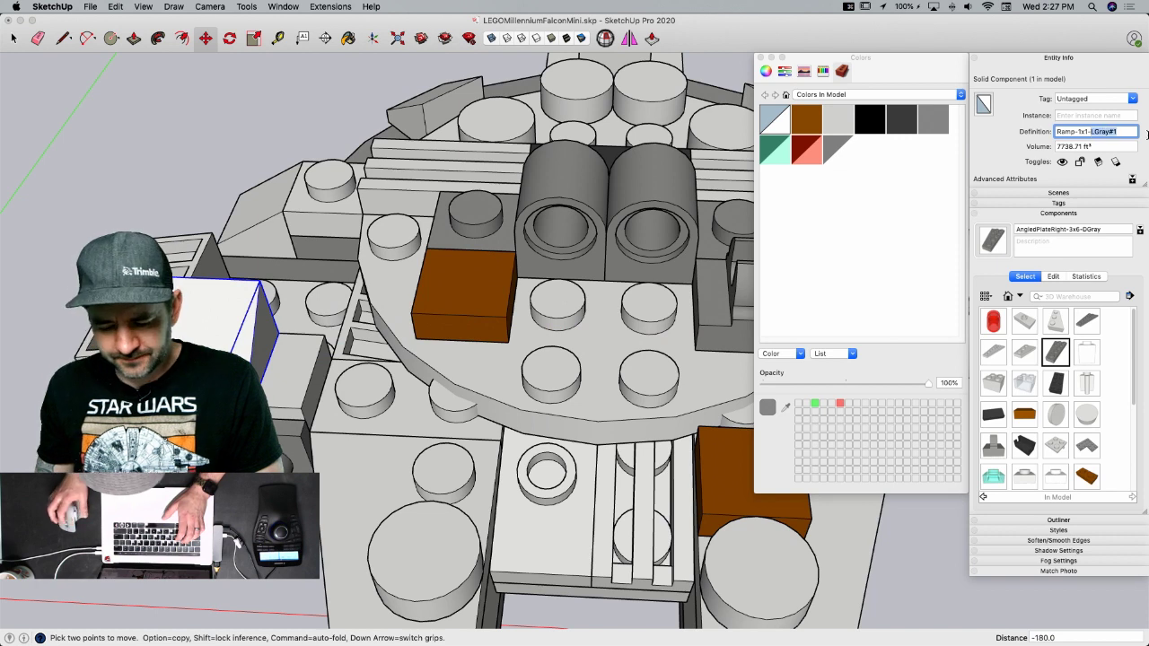
pyautogui.write('Clear')
pyautogui.press('Return')
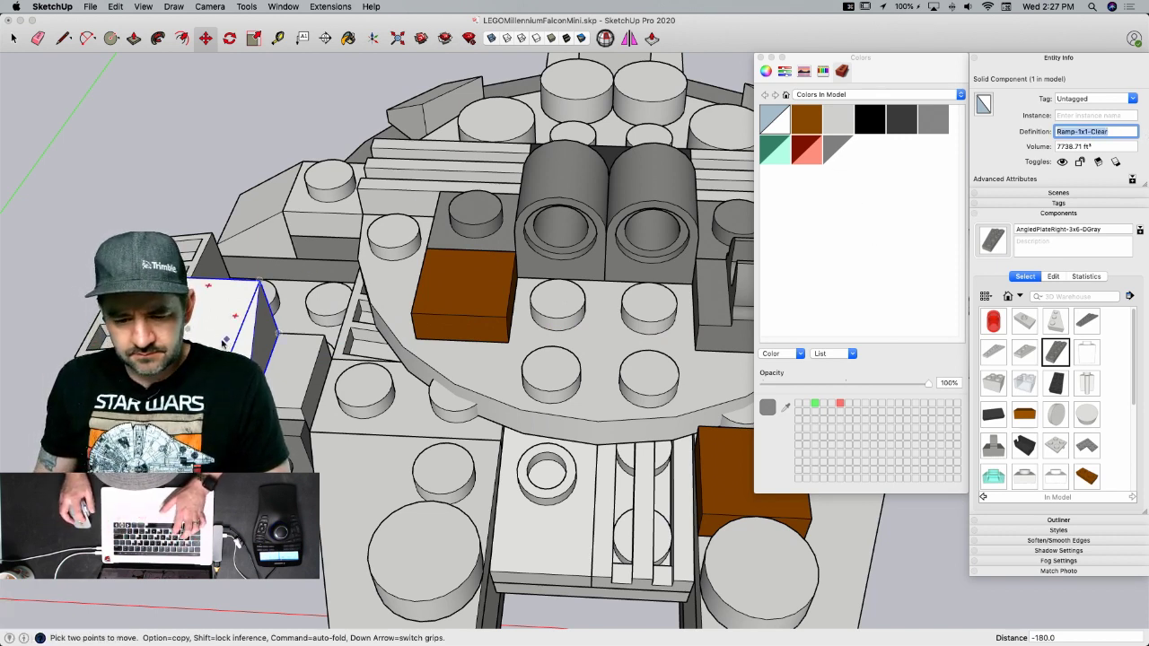
# - Paint all the geometry inside the Ramp-1x1-Clear component with the 50% transparent gray from the model's colors, and close the component
pyautogui.click(190, 338)
pyautogui.press('space')
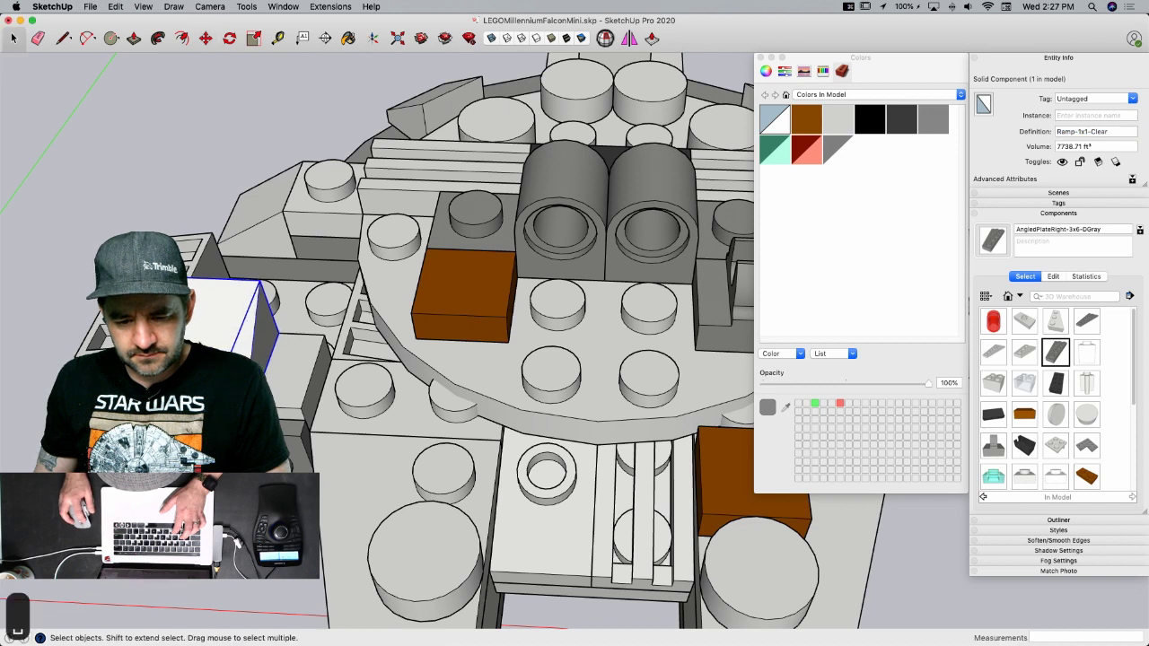
pyautogui.tripleClick(193, 338)
pyautogui.click(838, 149)
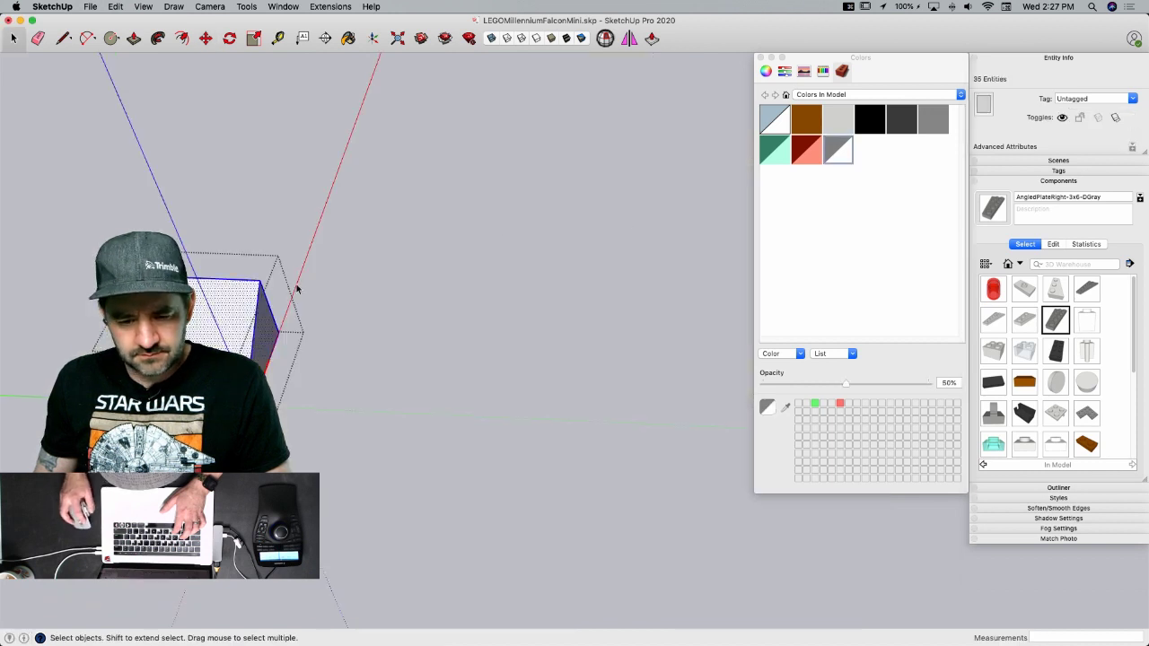
pyautogui.scroll(8, 228, 298)
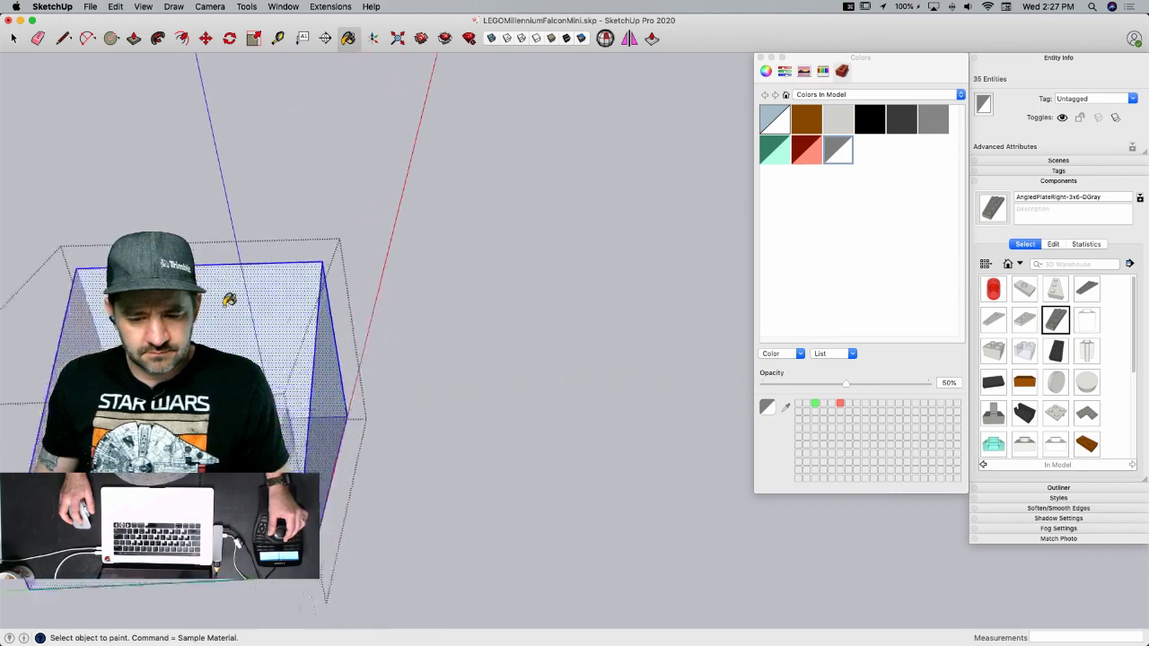
pyautogui.hscroll(-5, 228, 299)
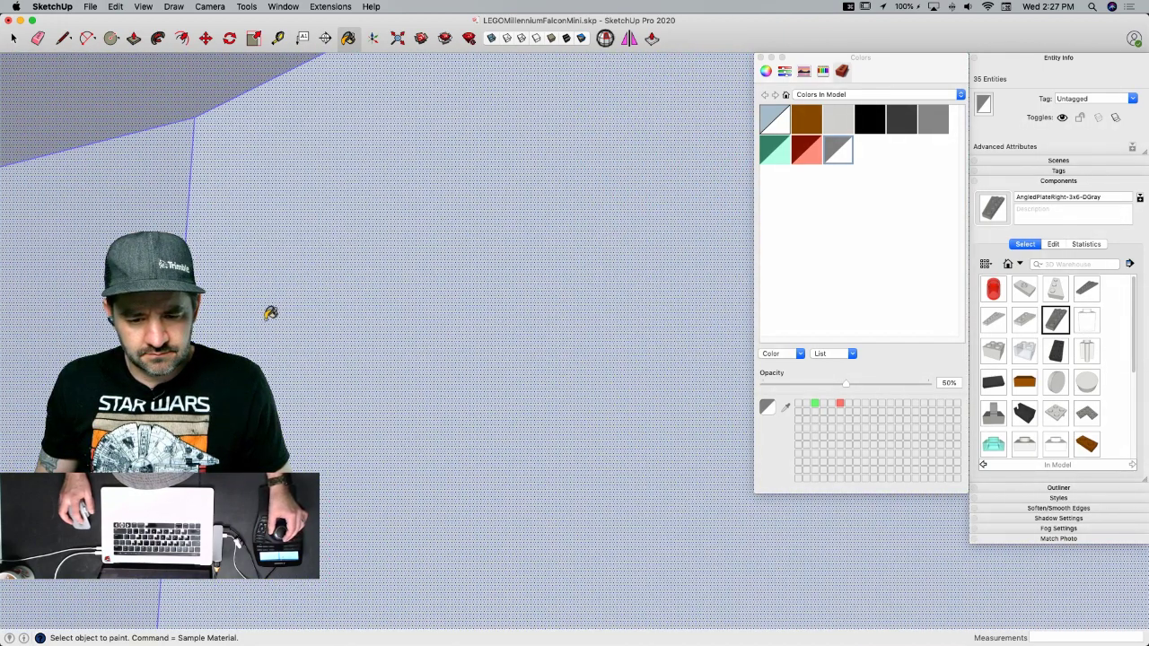
pyautogui.scroll(-5, 270, 313)
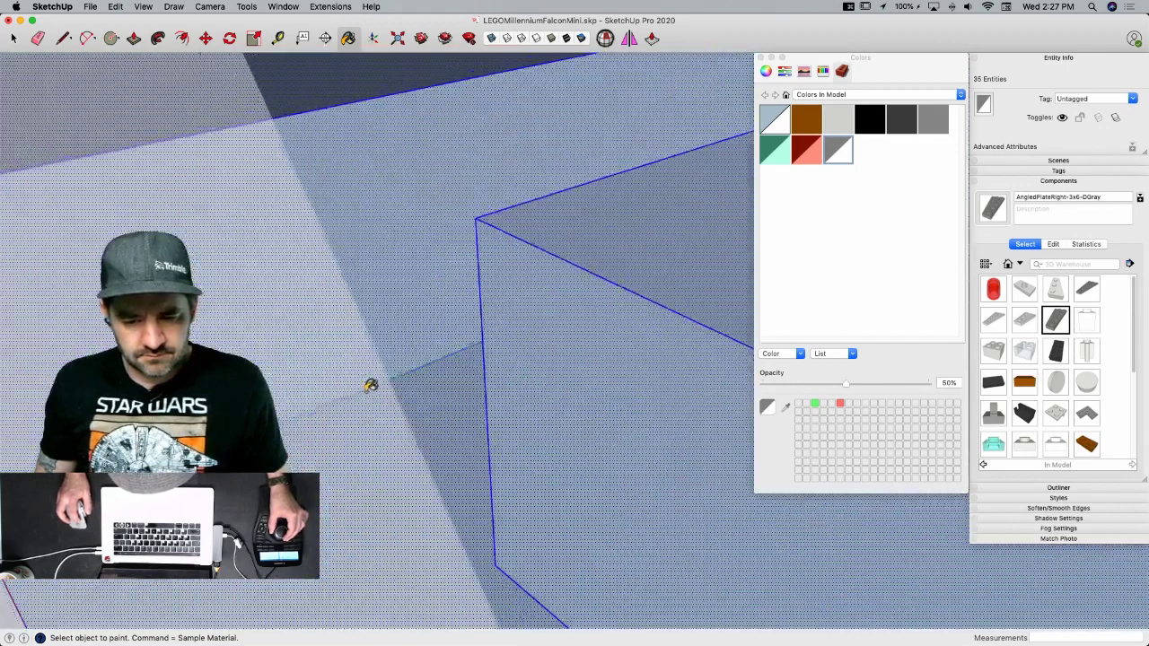
pyautogui.click(406, 309)
pyautogui.press('space')
pyautogui.scroll(-8, 403, 326)
pyautogui.click(429, 435)
pyautogui.scroll(-4, 429, 436)
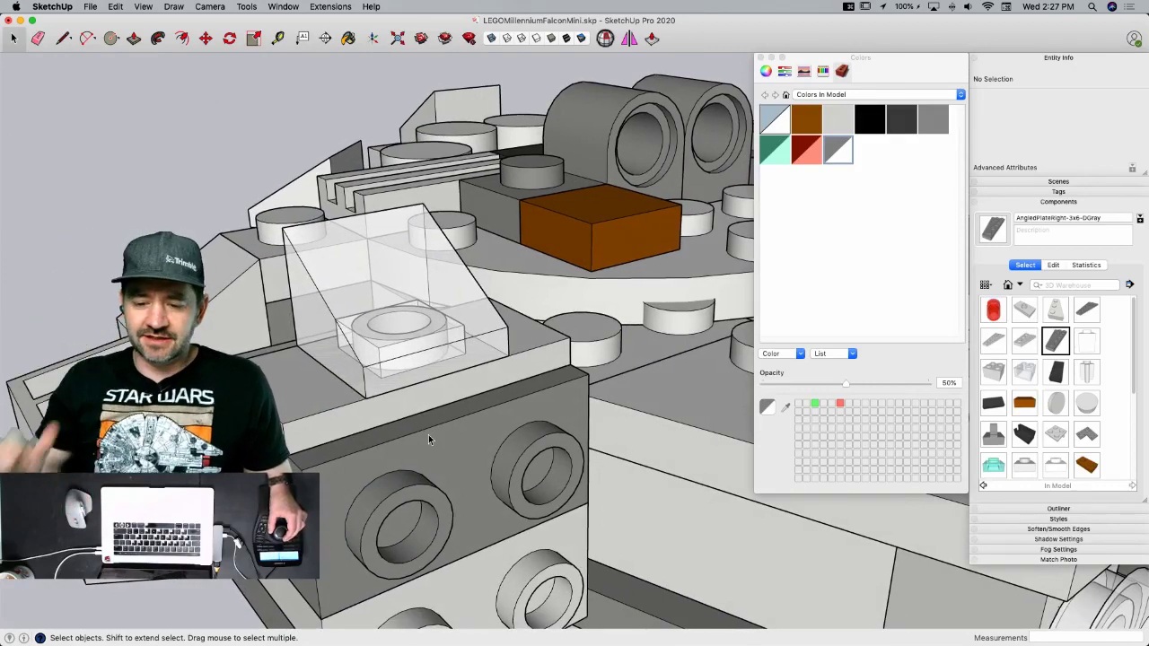
# - Draw a circle of 8 m radius centered between the four studs on the side block's front face
pyautogui.scroll(-5, 428, 436)
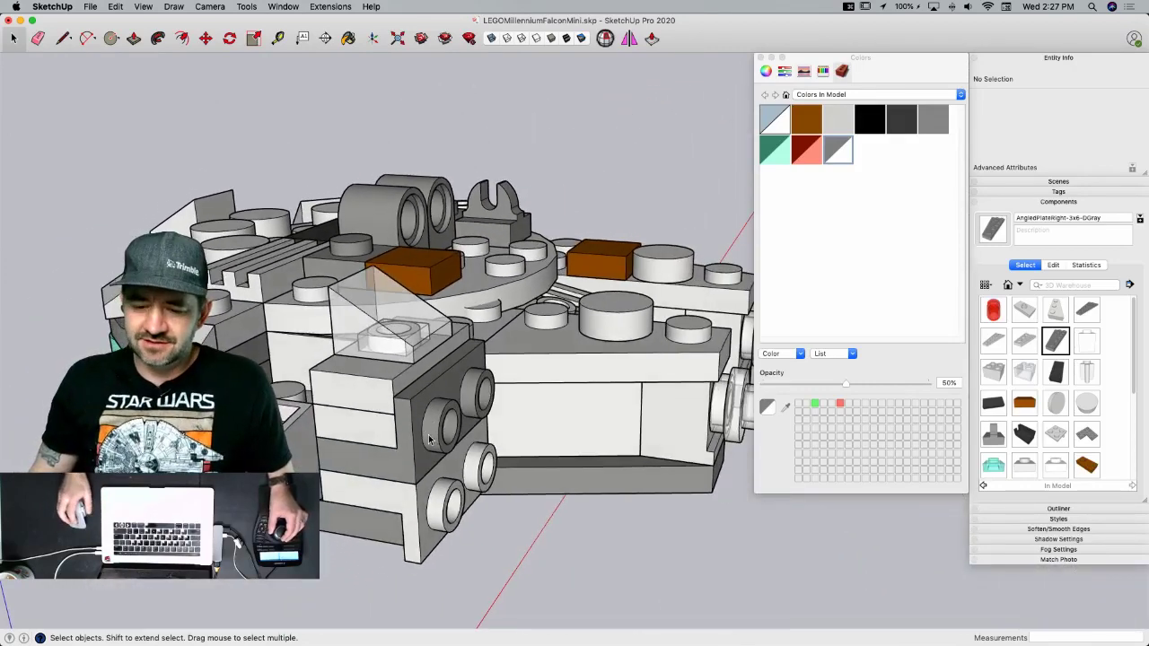
pyautogui.scroll(4, 428, 439)
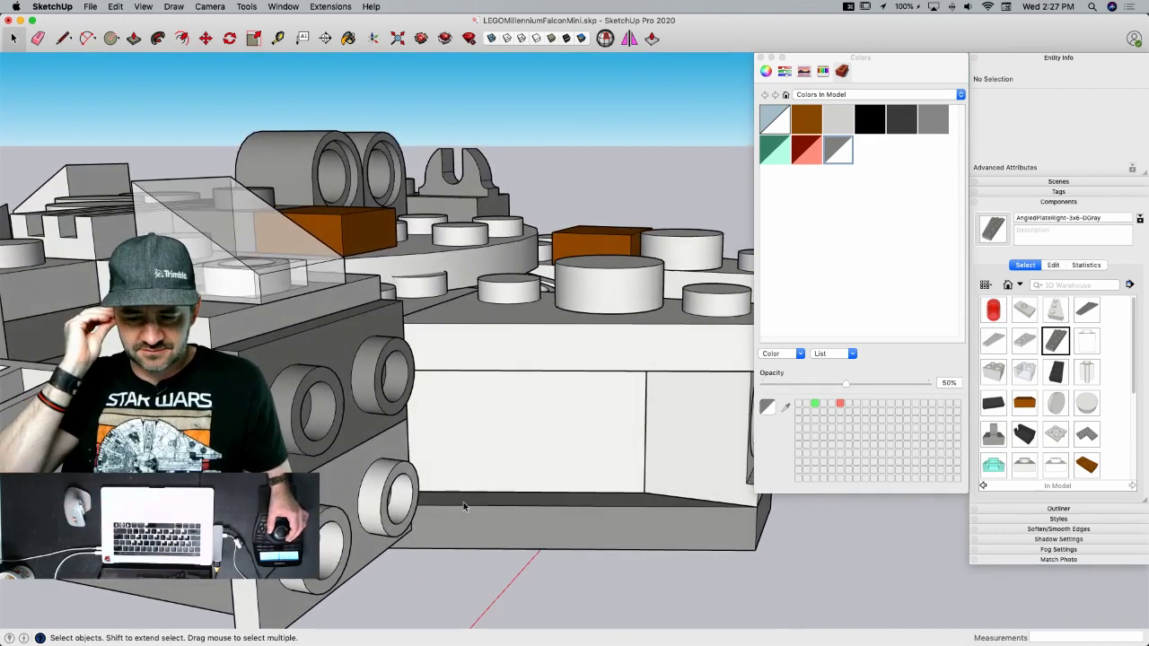
pyautogui.moveTo(463, 502); pyautogui.dragTo(321, 395, button='middle')
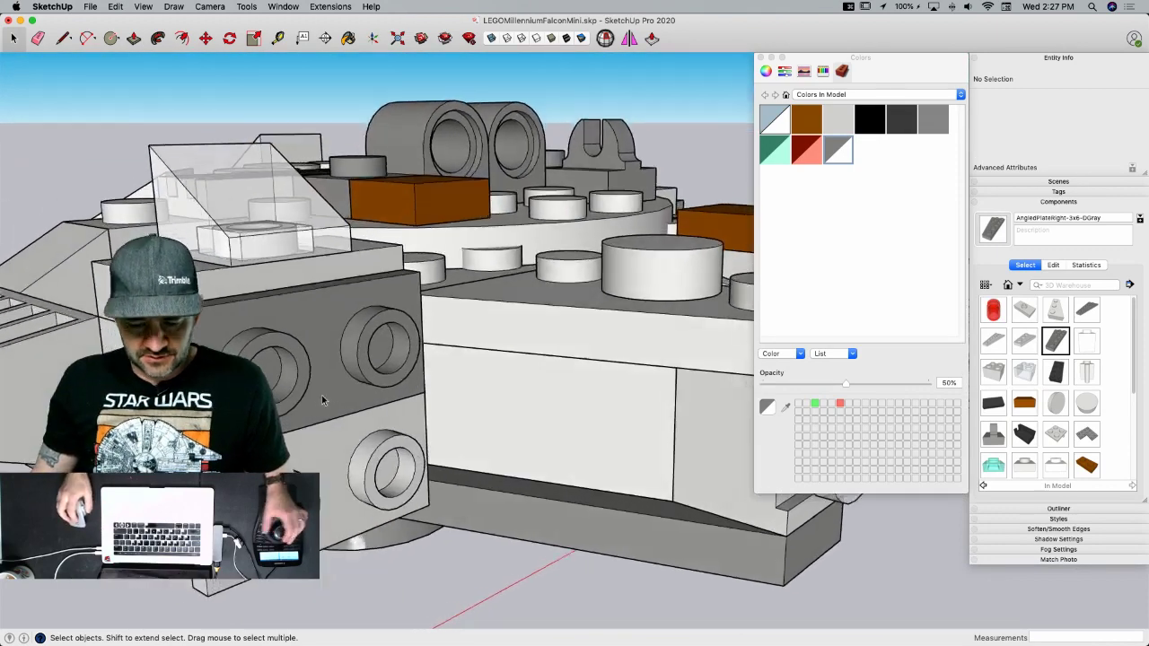
pyautogui.press('c')
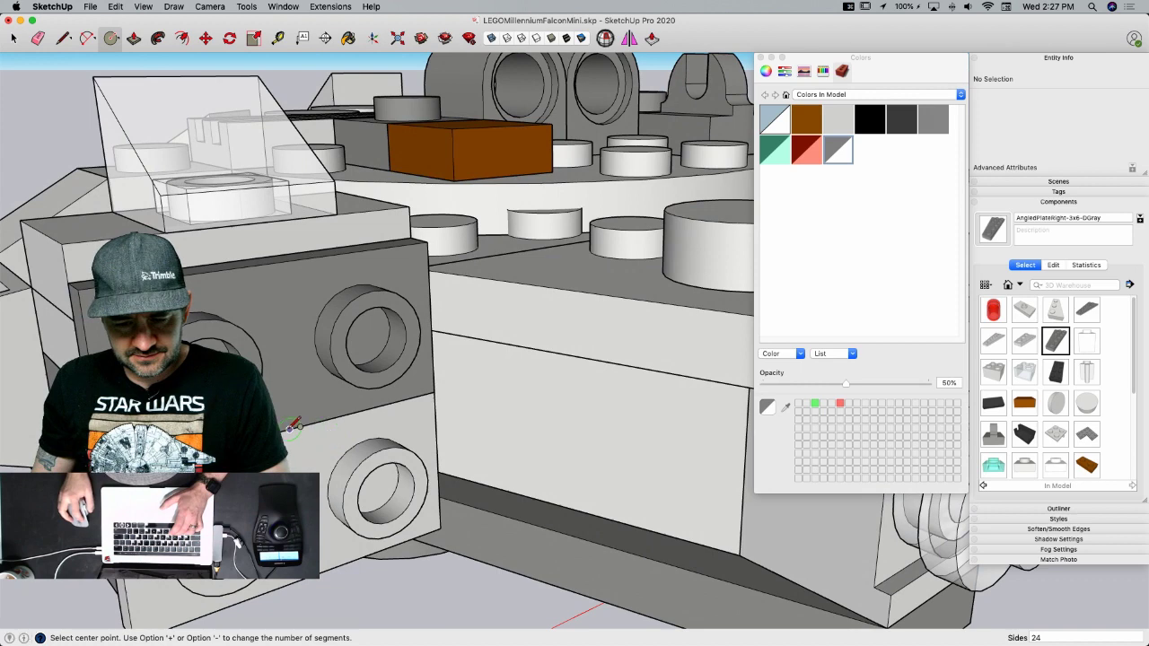
pyautogui.click(290, 429)
pyautogui.click(274, 263)
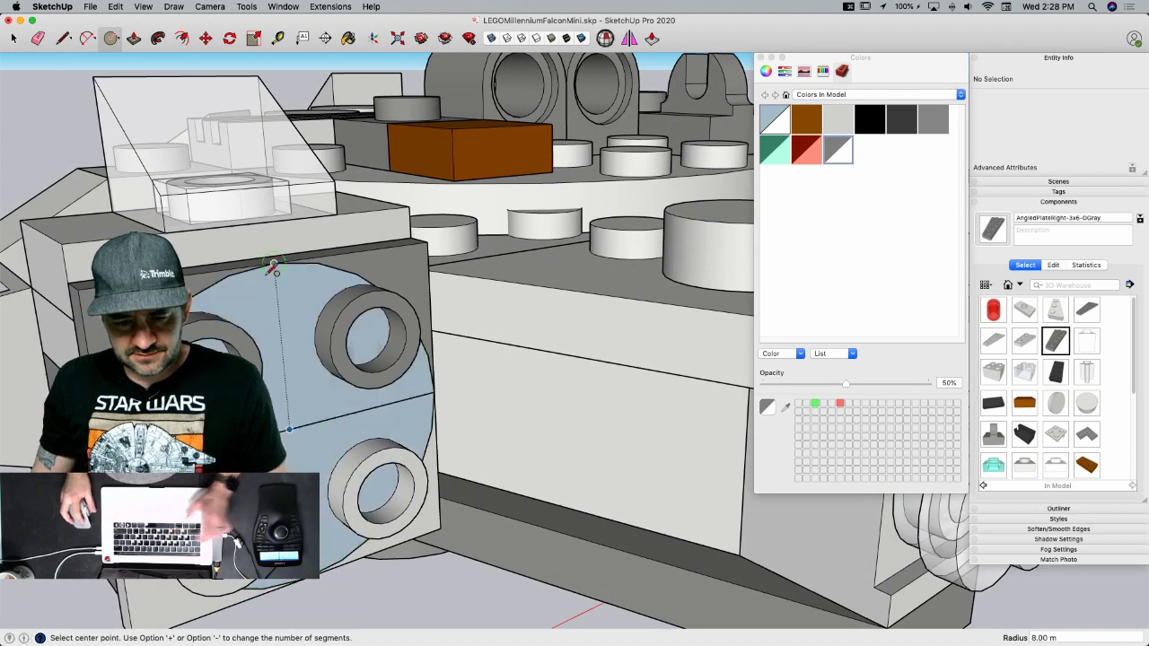
# - Extrude the circle 1.6 m to the stud height, and pull a second cylinder section outward from its face
pyautogui.press('p')
pyautogui.click(216, 311)
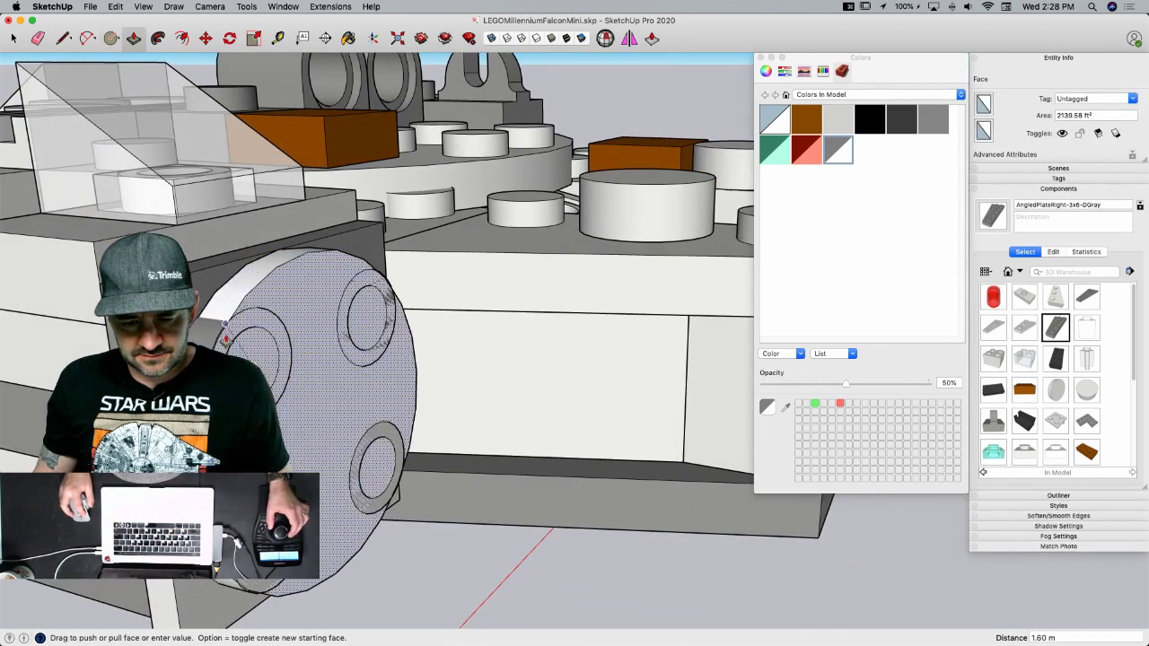
pyautogui.click(226, 340)
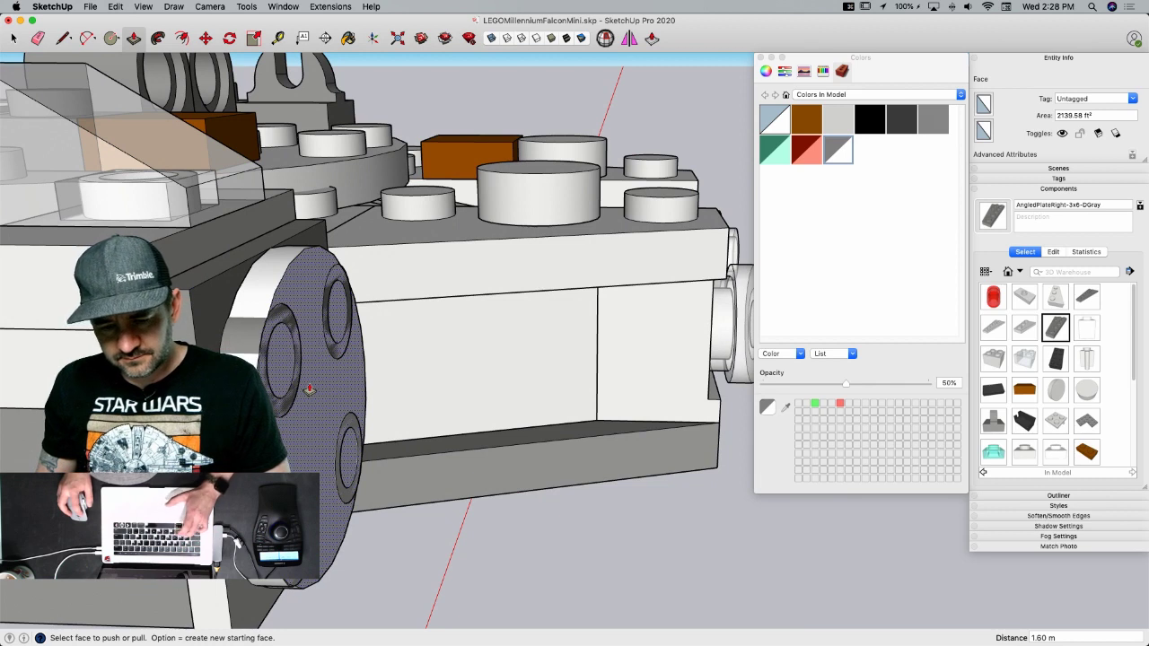
pyautogui.moveTo(312, 386); pyautogui.dragTo(458, 396)
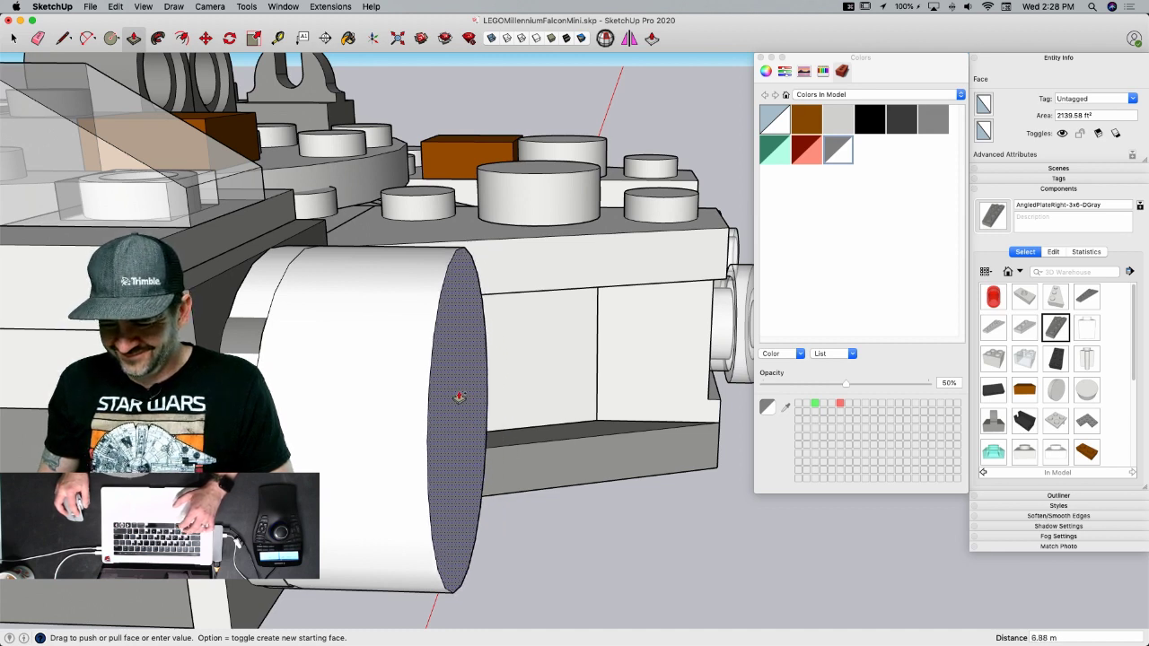
pyautogui.moveTo(458, 397); pyautogui.dragTo(439, 392)
# - Measure the height of the dark brick among the spare parts, and draw a 9.6 m reference line along the green axis beside the cylinder
pyautogui.press('l')
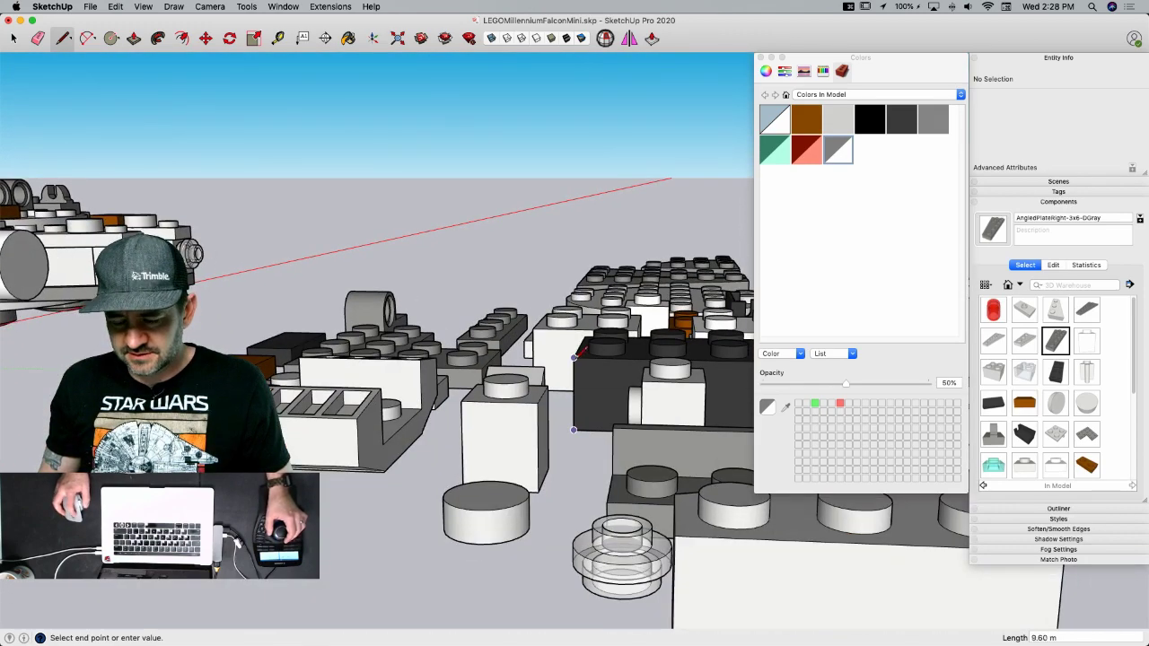
pyautogui.press('space')
pyautogui.press('l')
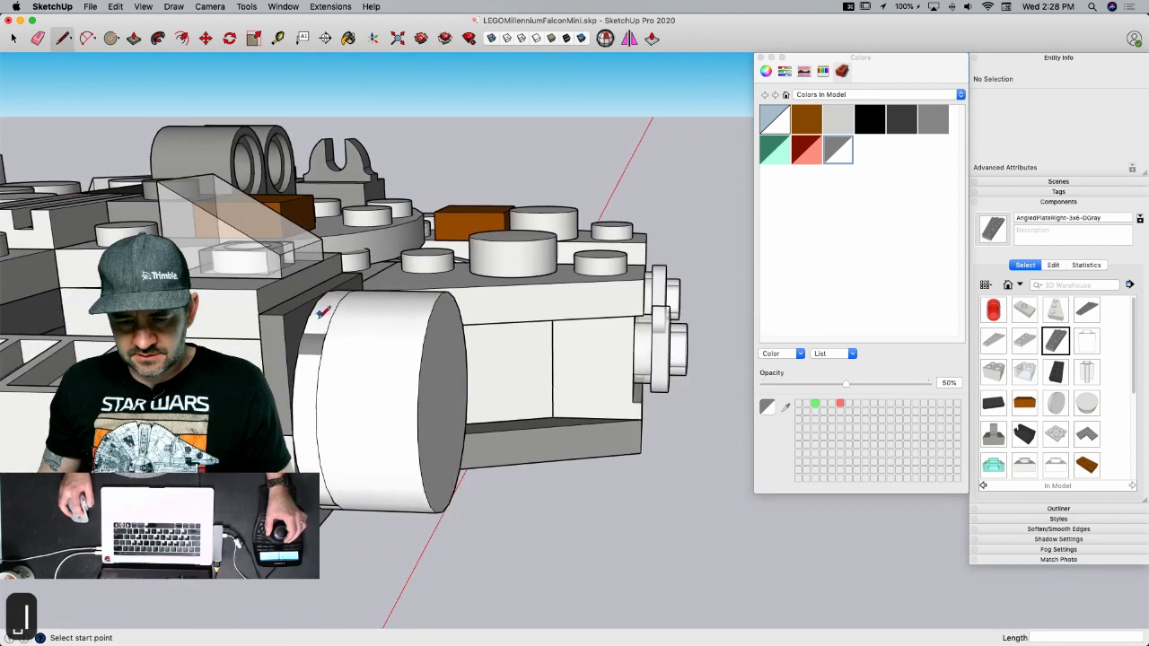
pyautogui.click(361, 270)
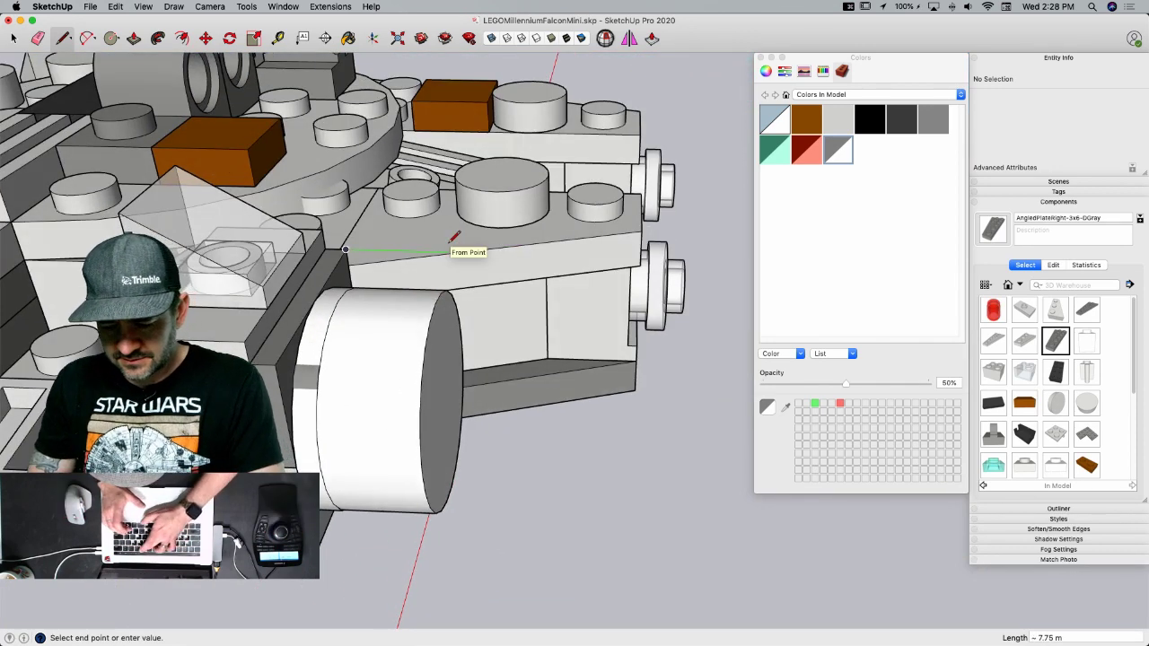
pyautogui.write('9.6')
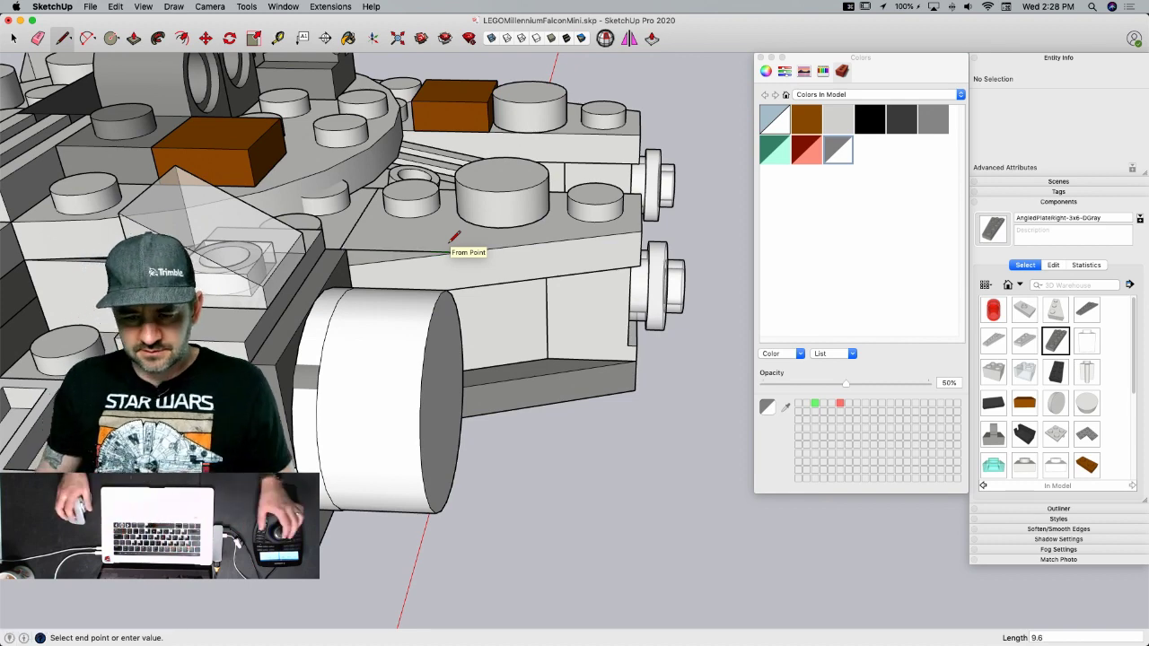
# - Push/pull the cylinder's end face to the end of the 9.6 m reference line
pyautogui.press('space')
pyautogui.press('p')
pyautogui.click(421, 320)
pyautogui.click(468, 224)
pyautogui.press('space')
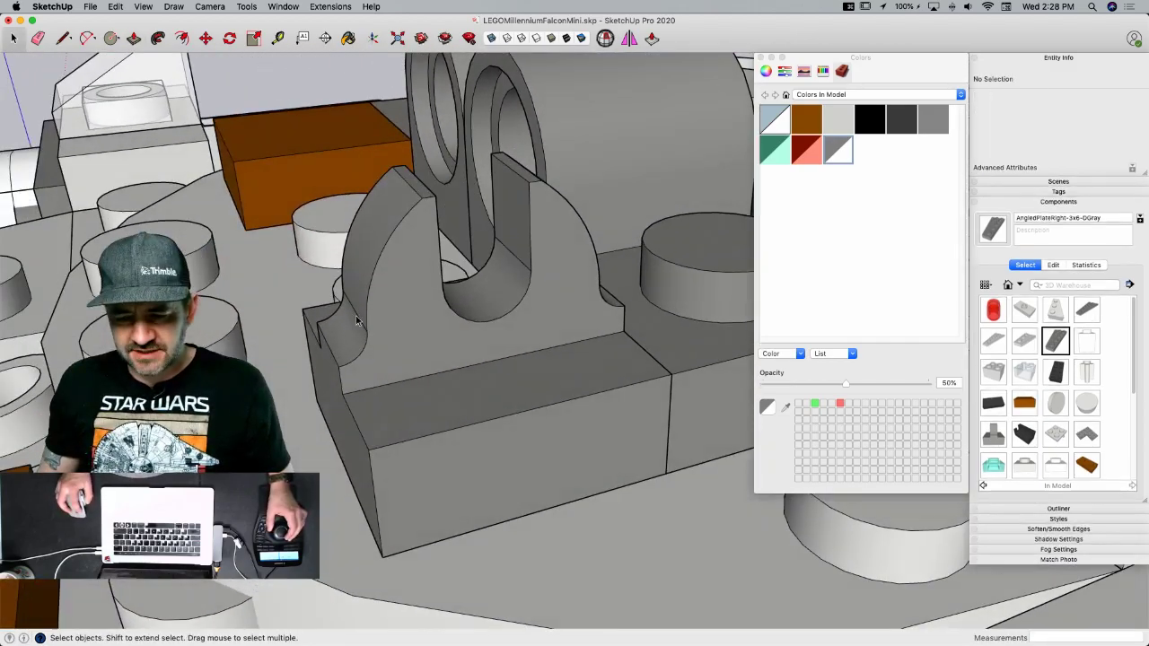
# - Open the gray clip brick for editing
pyautogui.doubleClick(366, 321)
pyautogui.click(367, 306)
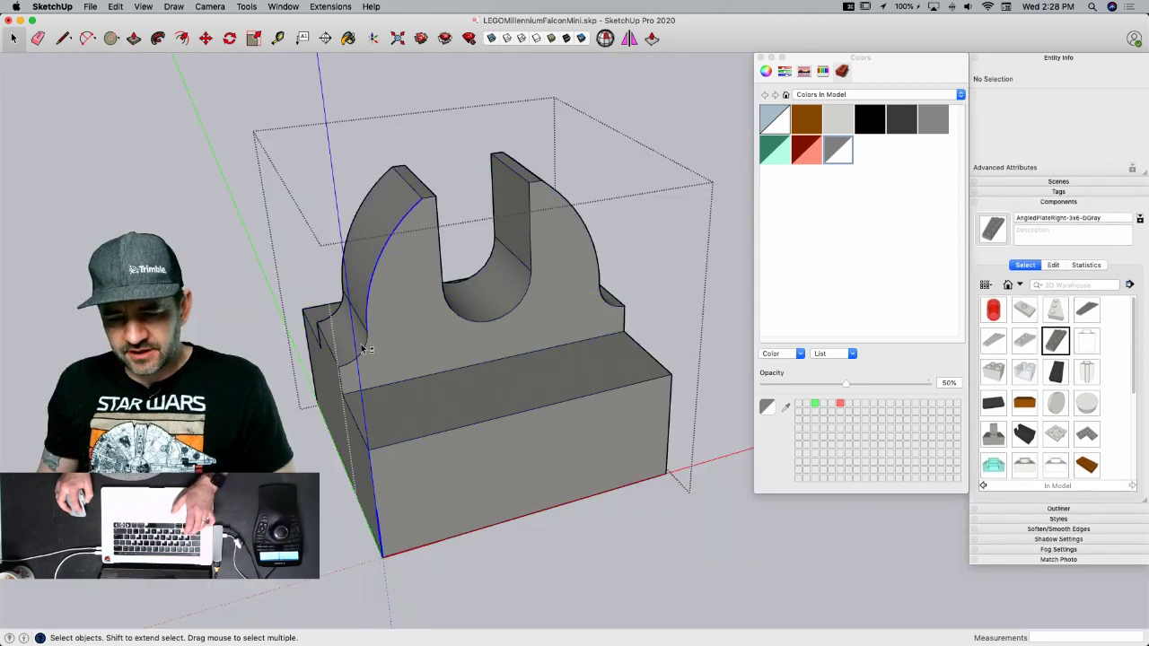
pyautogui.keyDown('shift'); pyautogui.click(381, 348); pyautogui.keyUp('shift')
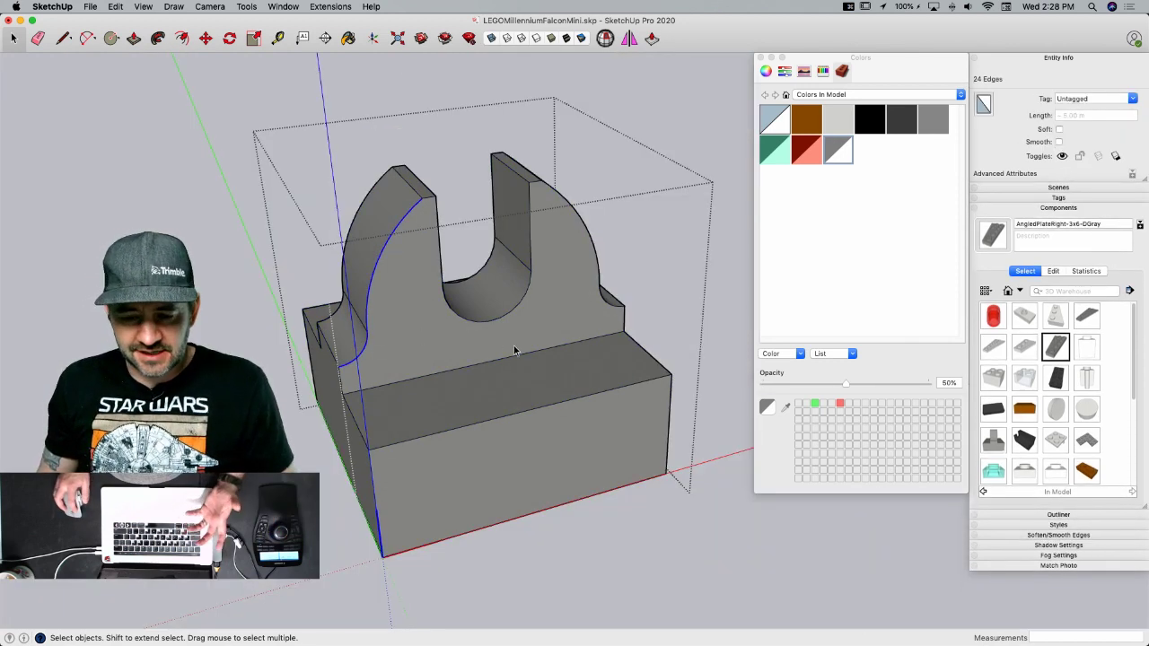
pyautogui.press('q')
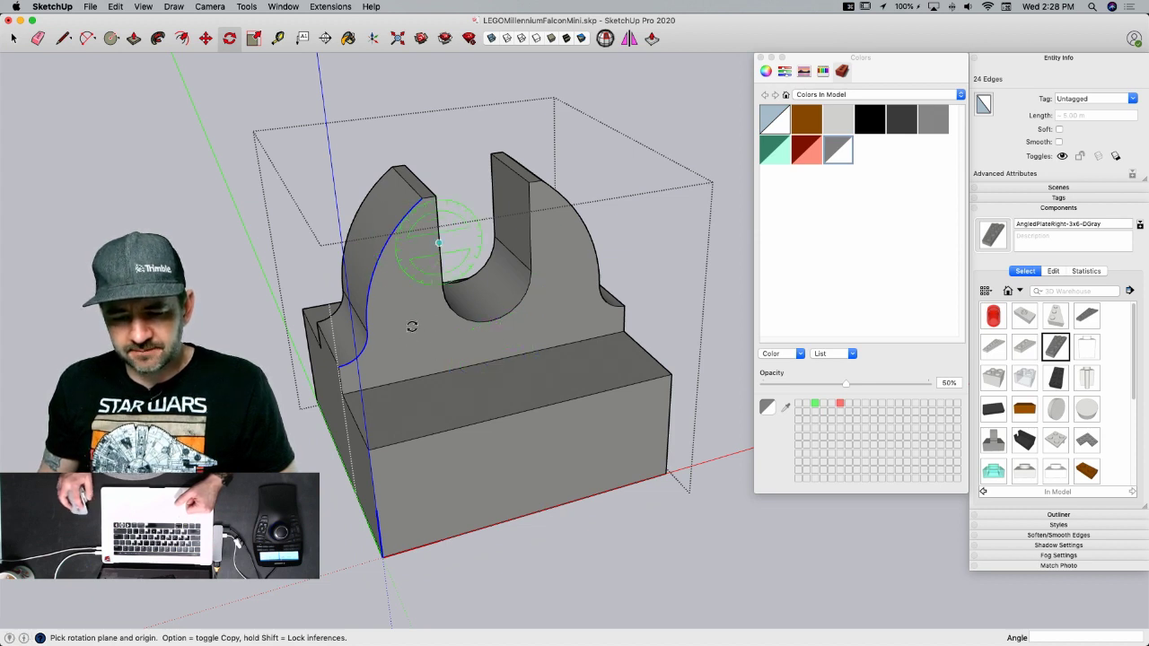
pyautogui.click(493, 360)
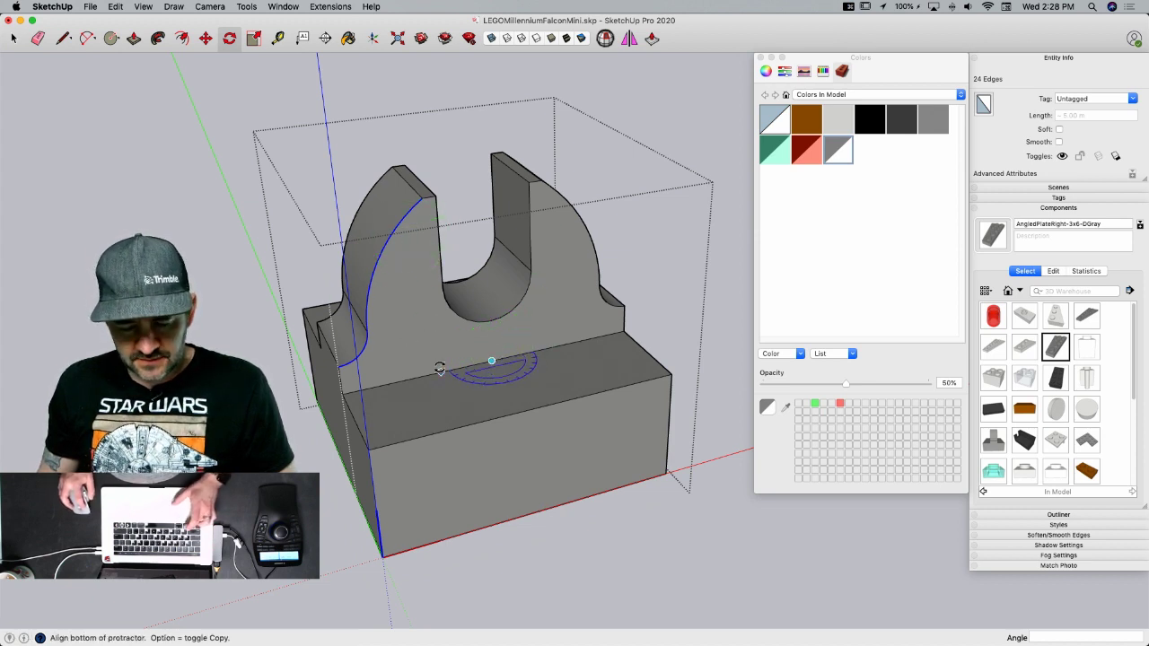
pyautogui.click(440, 370)
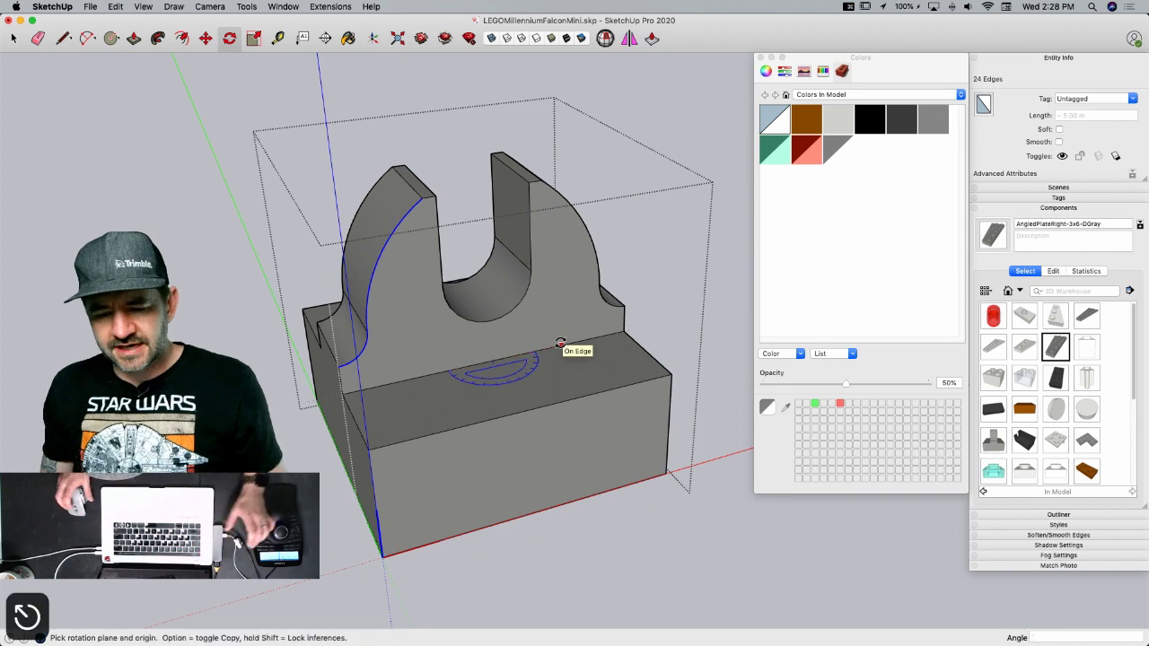
pyautogui.press('space')
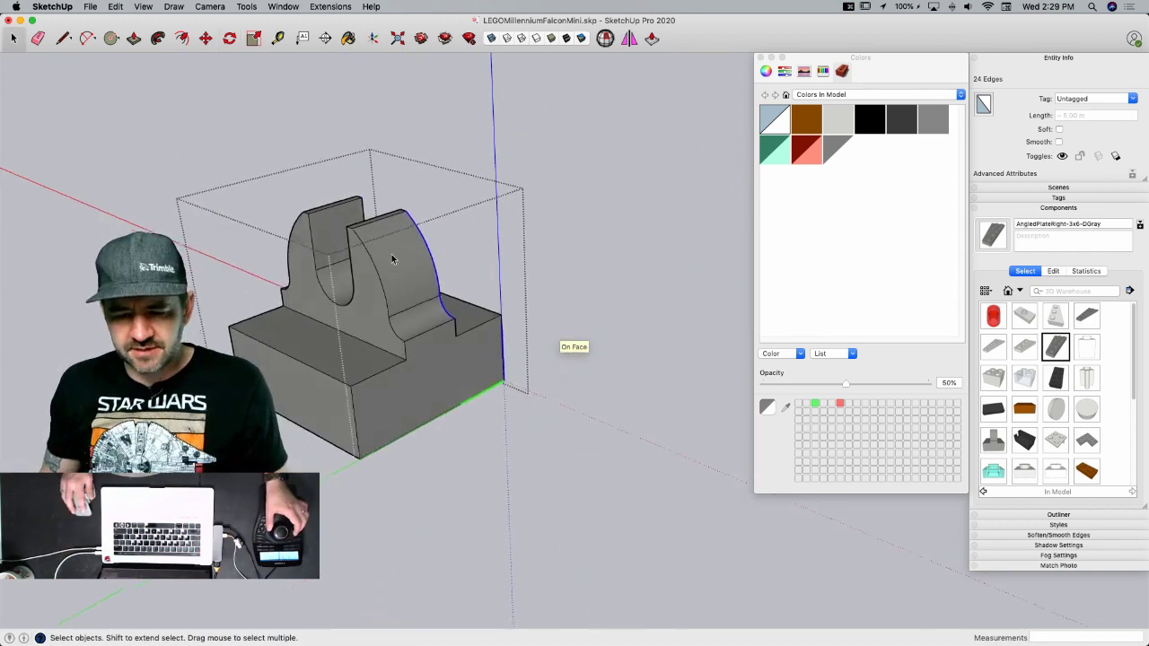
# - Soften the edges between the curved surfaces on both sides of the clip brick and leave its editing context
pyautogui.press('e')
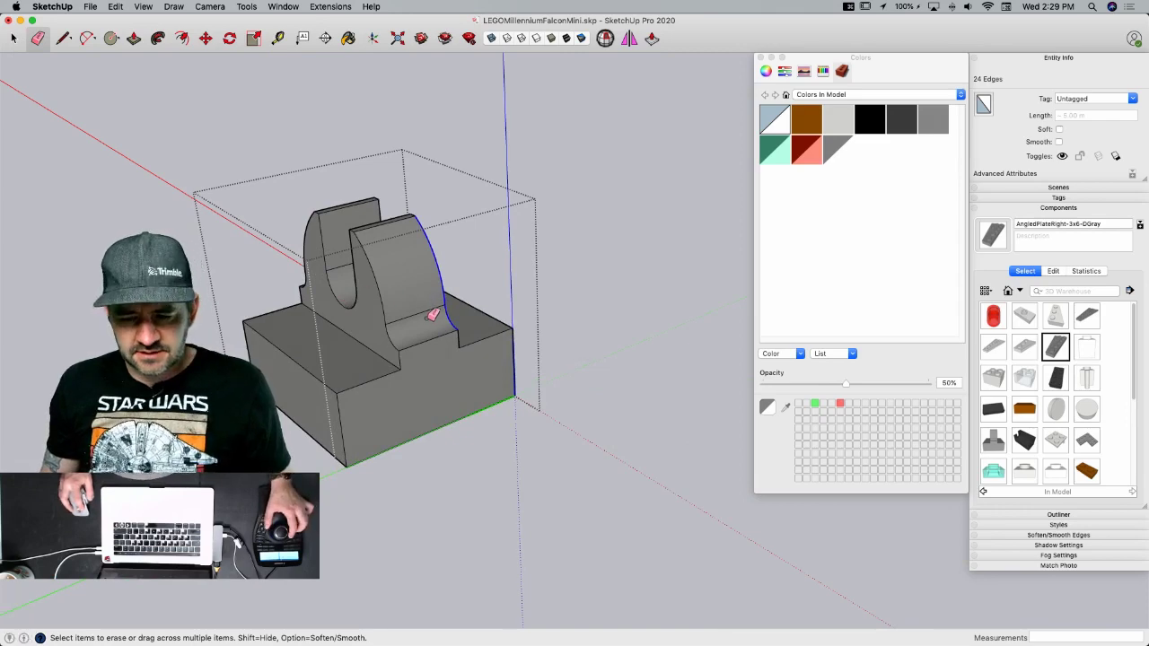
pyautogui.moveTo(422, 311); pyautogui.dragTo(419, 313)
pyautogui.click(337, 266)
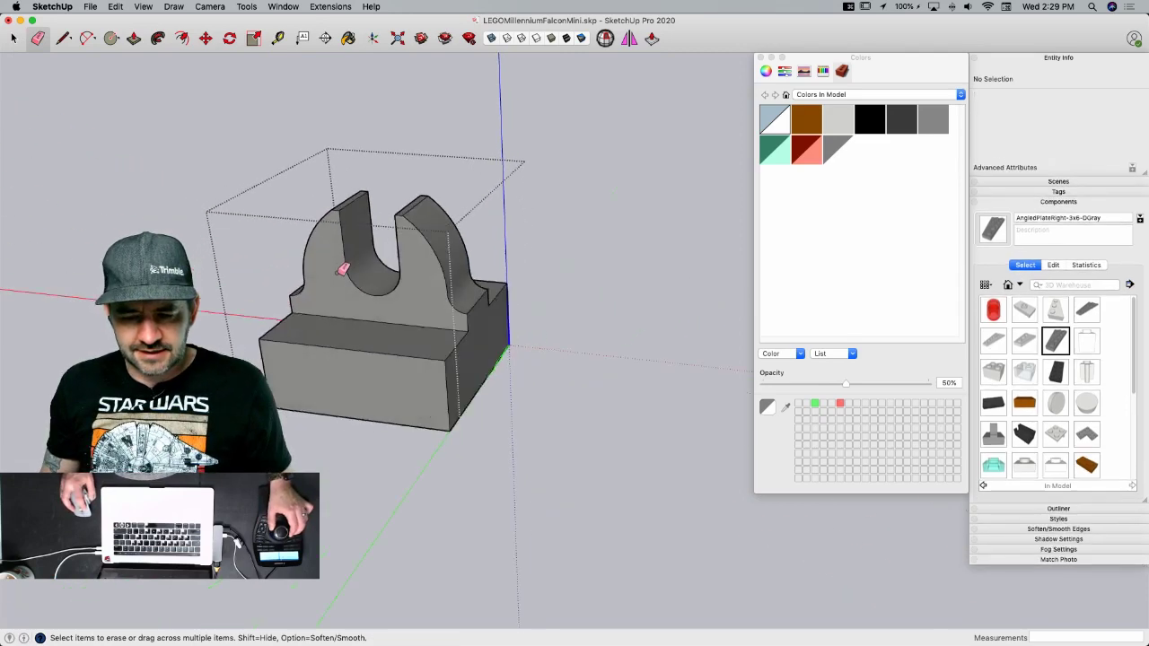
pyautogui.click(348, 287)
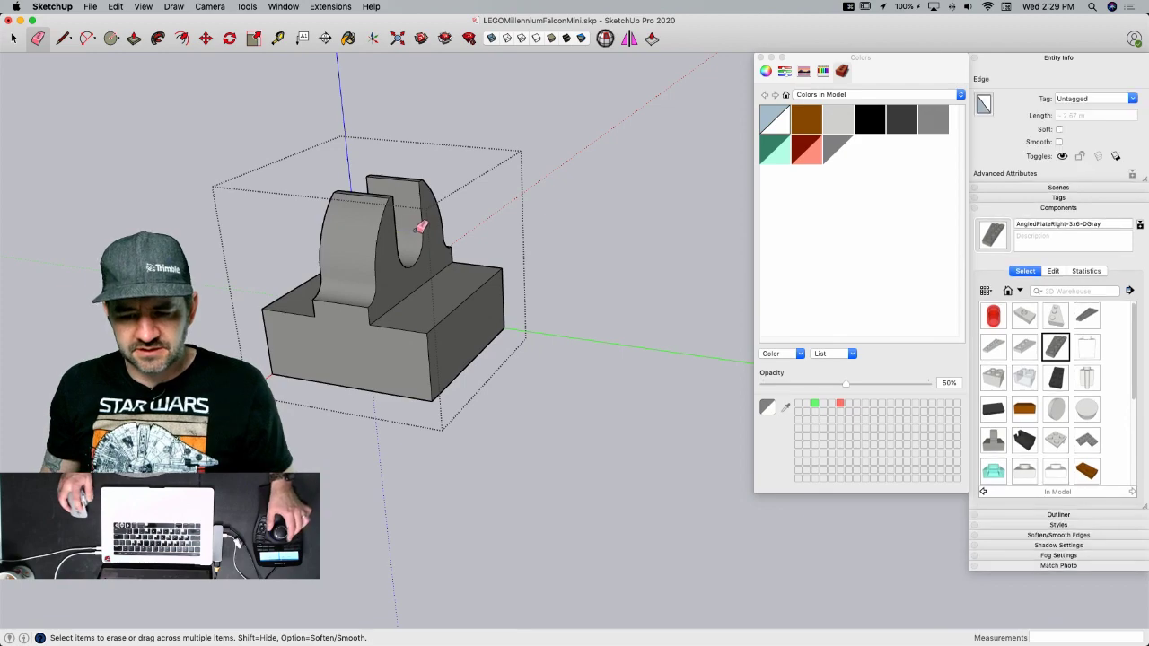
pyautogui.press('space')
pyautogui.click(532, 285)
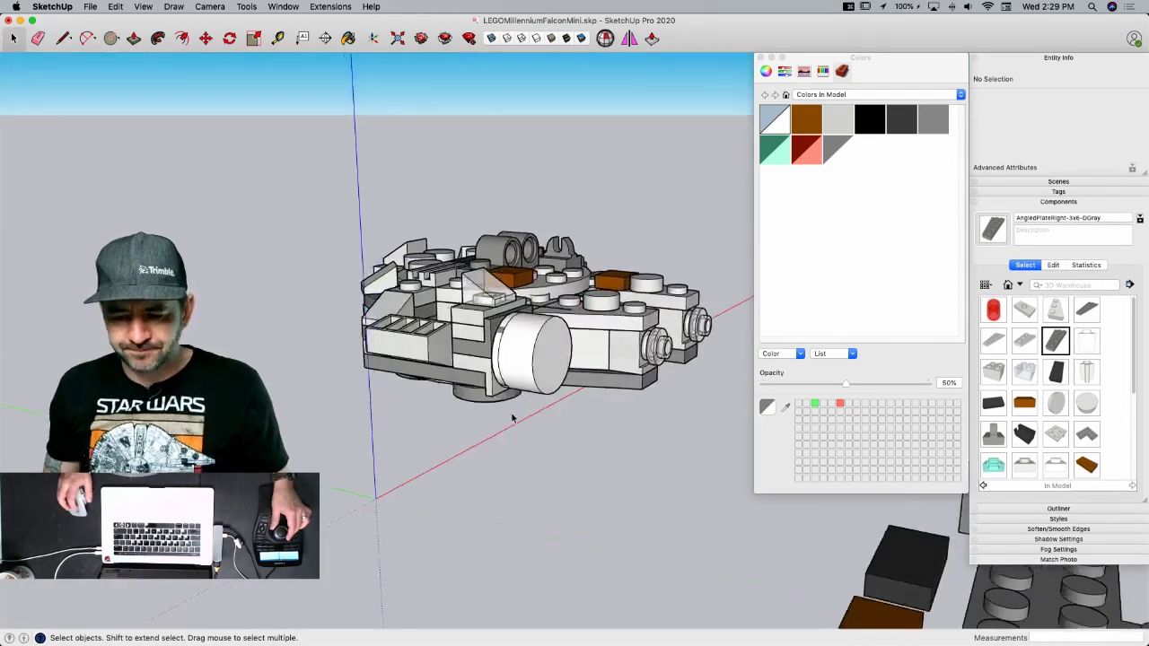
# - Check step 25 in the instructions PDF, and scale the cylinder's outer end face to 0.72 about its center
pyautogui.press('e')
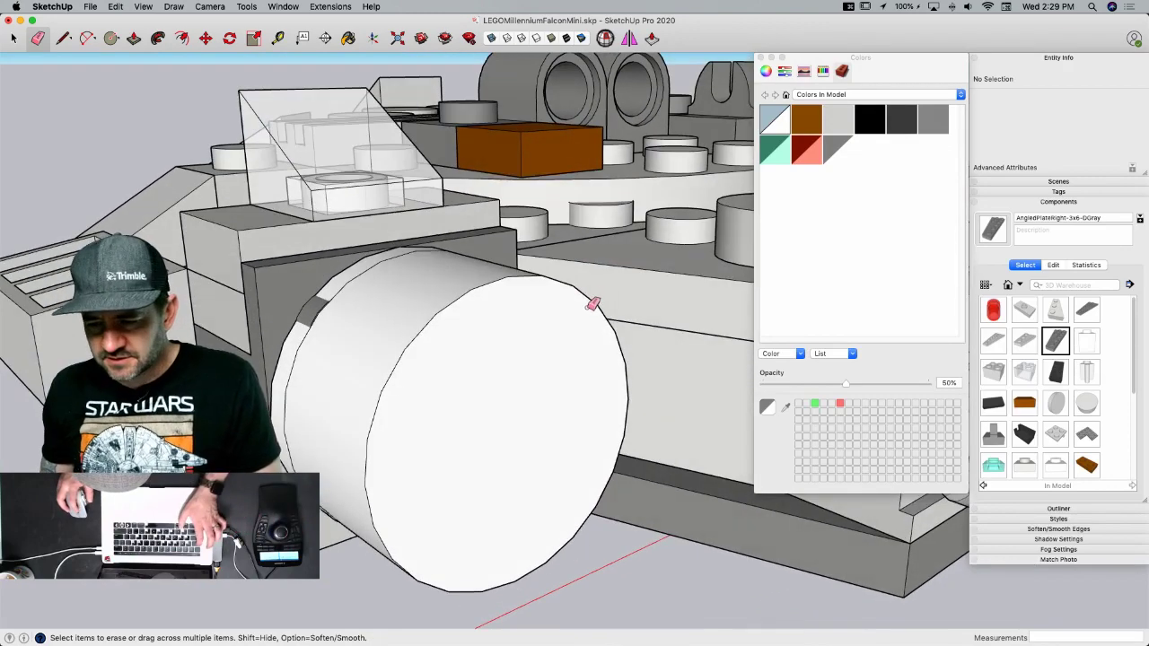
pyautogui.press('super+Tab')
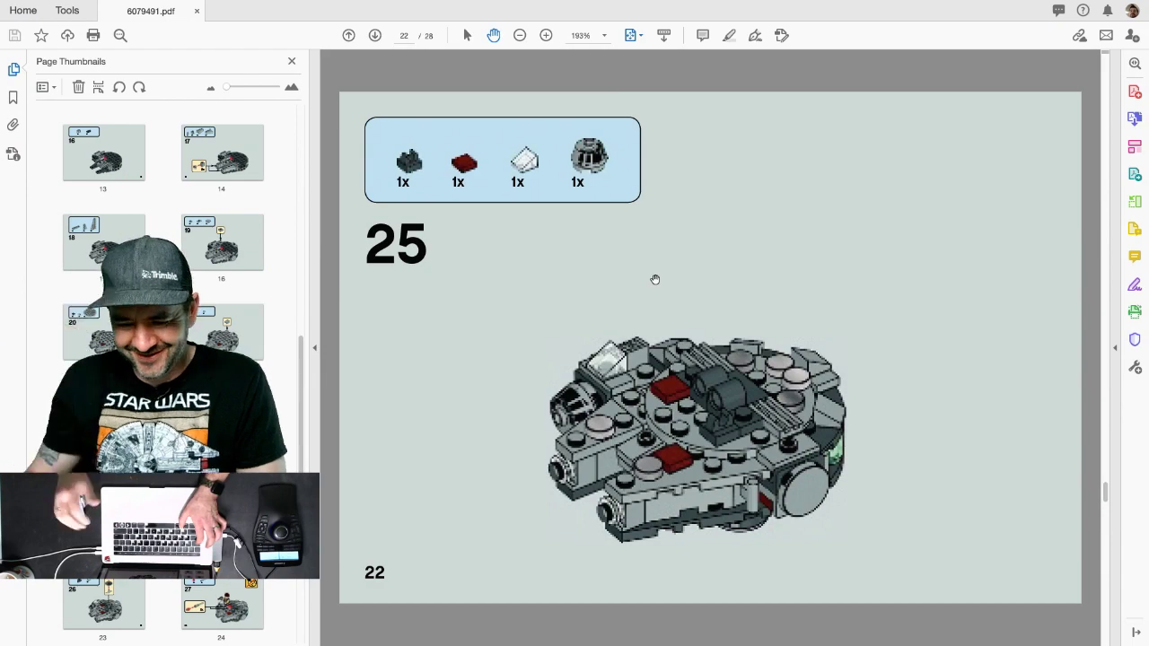
pyautogui.press('super+Tab')
pyautogui.press('space')
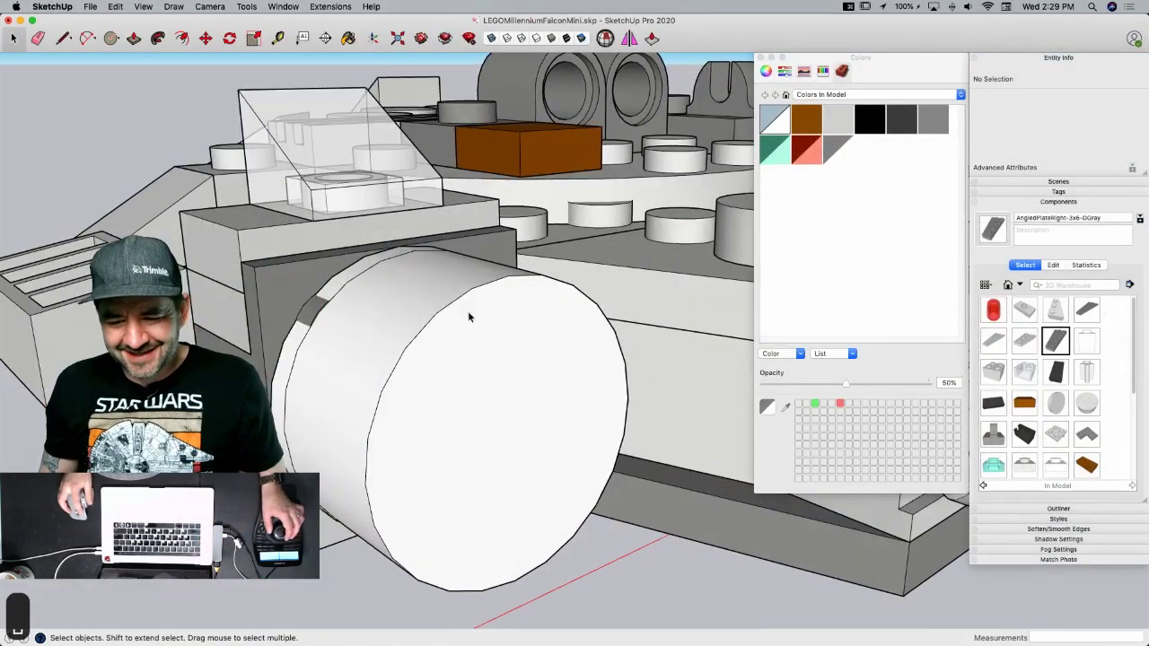
pyautogui.click(461, 293)
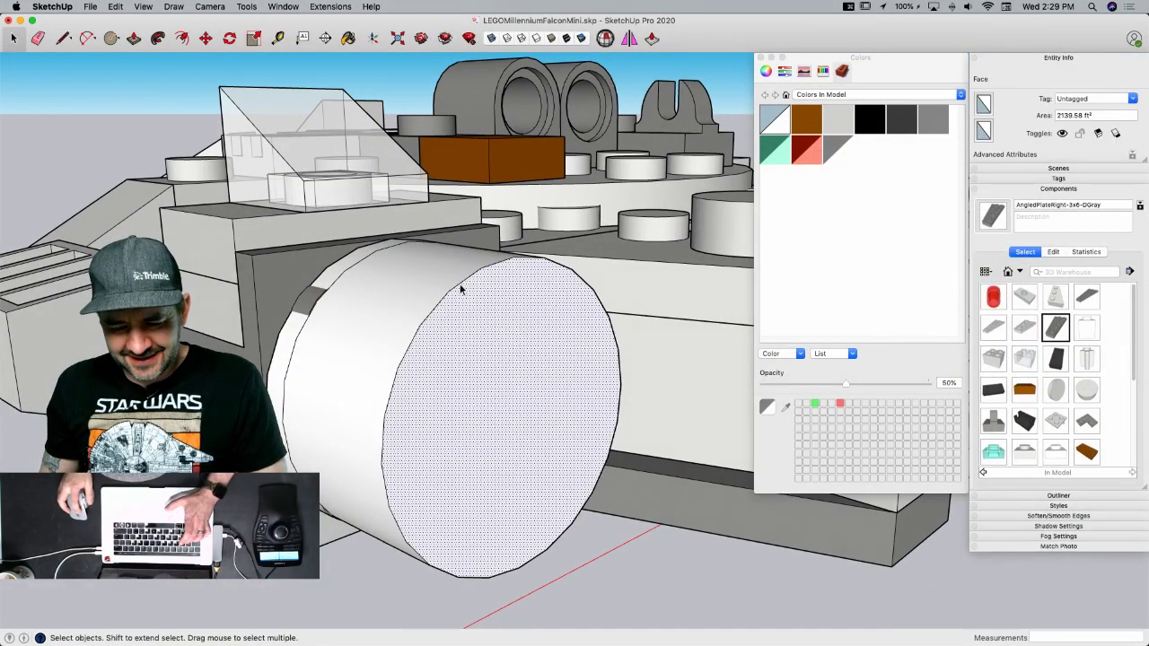
pyautogui.press('s')
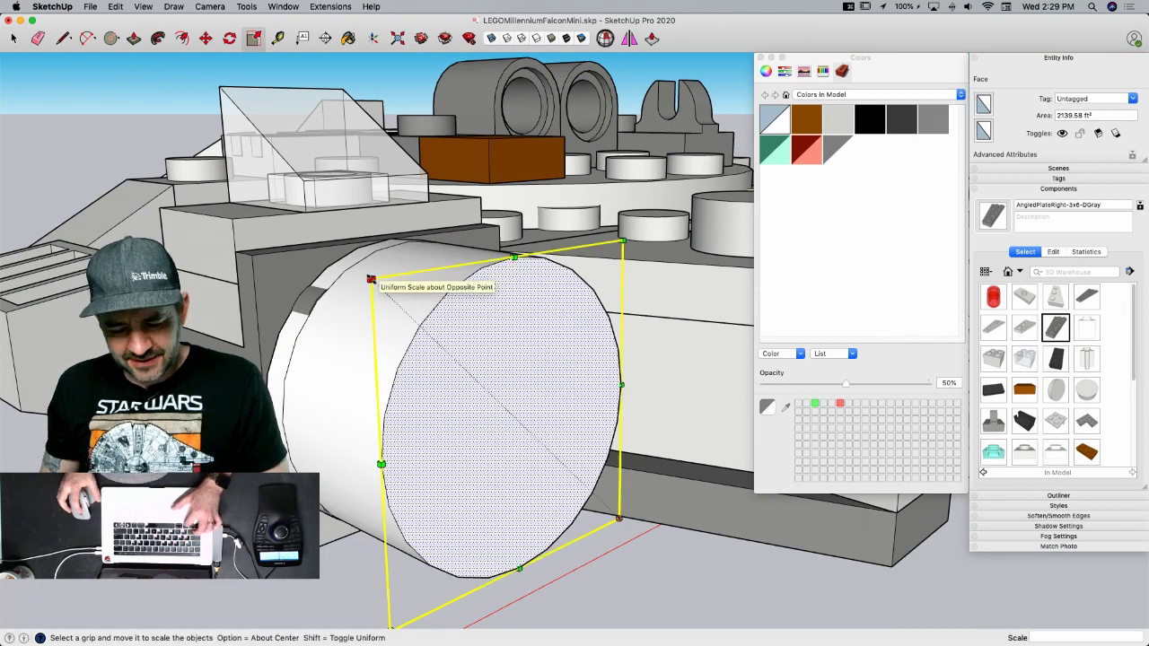
pyautogui.press('alt')
pyautogui.press('shift')
pyautogui.keyDown('alt'); pyautogui.moveTo(372, 280); pyautogui.dragTo(417, 325); pyautogui.keyUp('alt')
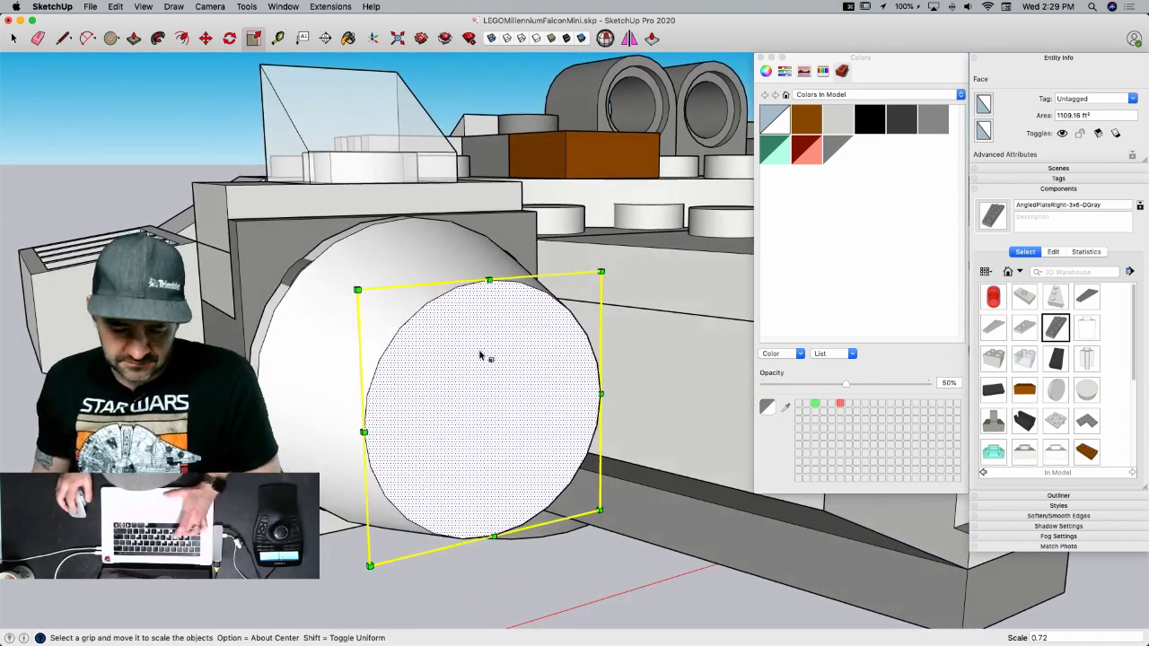
# - Draw a circle of 1.6 m radius at the center of the cylinder's end face
pyautogui.press('c')
pyautogui.click(492, 411)
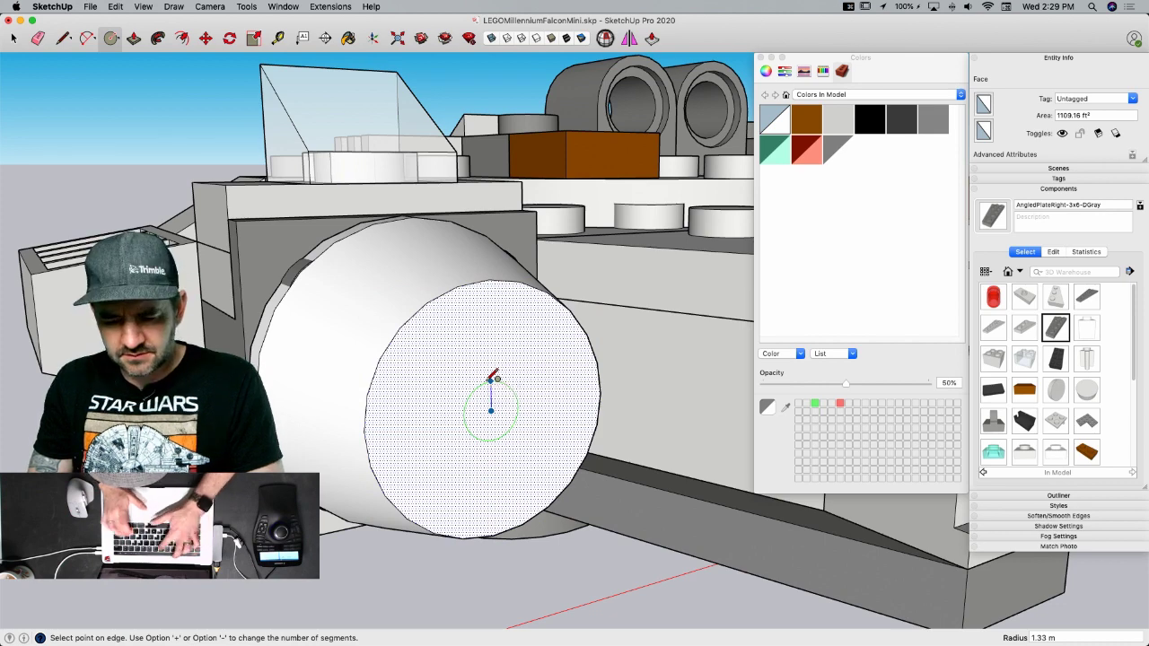
pyautogui.write('1.6')
pyautogui.press('Return')
# - Check the width of a stud on the hull, and set the end-face circle's radius to 2.4 m
pyautogui.moveTo(492, 377); pyautogui.dragTo(513, 364, button='middle')
pyautogui.press('l')
pyautogui.moveTo(607, 310); pyautogui.dragTo(666, 350, button='middle')
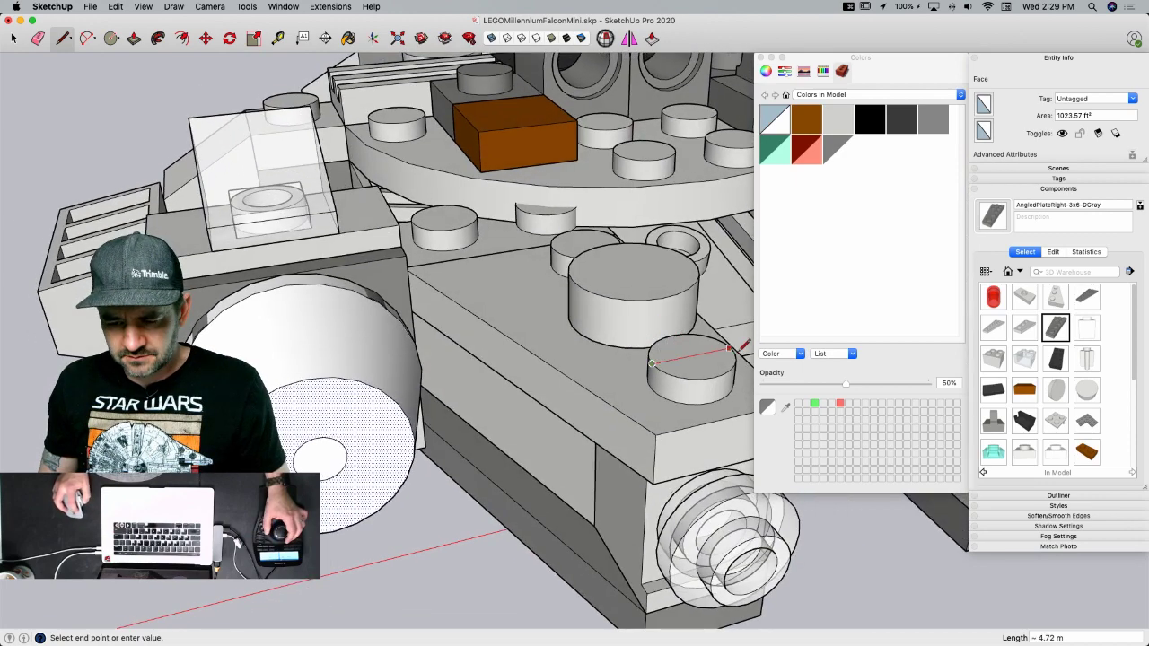
pyautogui.press('space')
pyautogui.moveTo(503, 375); pyautogui.dragTo(338, 392, button='middle')
pyautogui.click(338, 395)
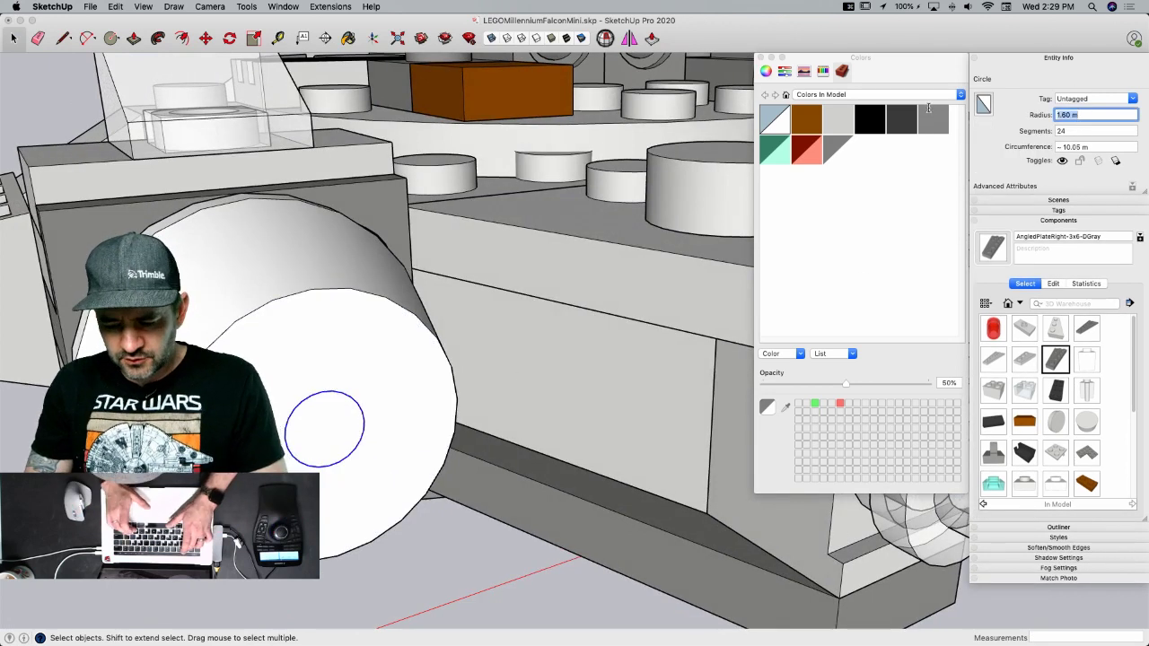
pyautogui.write('2.4')
pyautogui.press('Return')
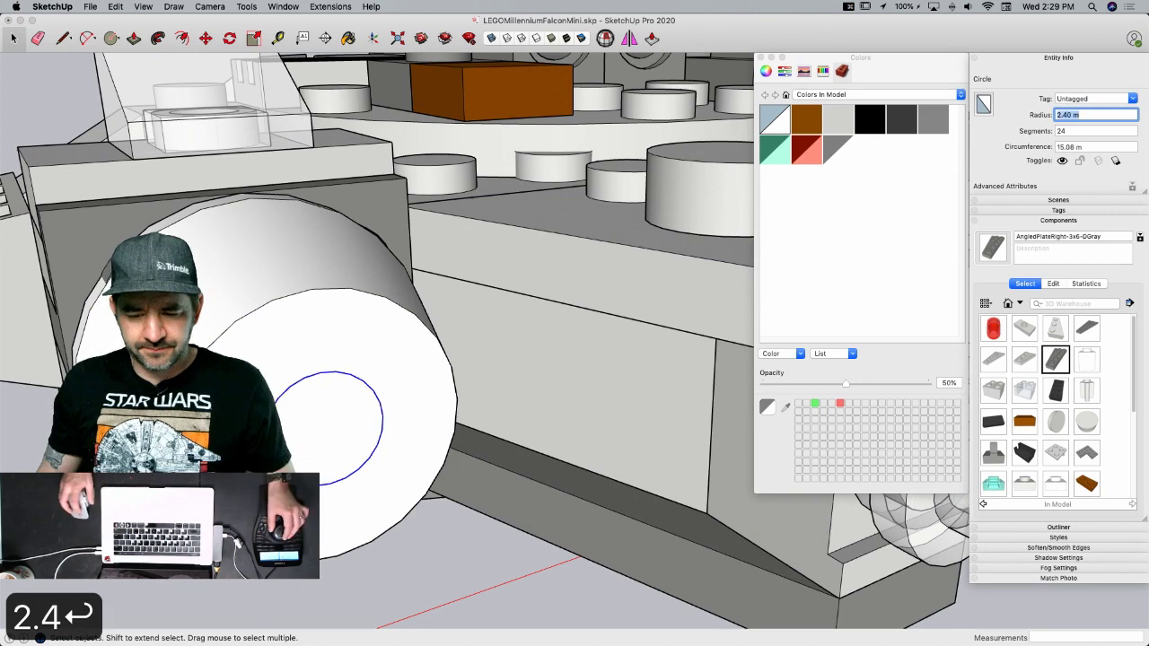
# - Push/pull the circle on the cockpit's end face outward 1.6 m to form a stud
pyautogui.moveTo(454, 359); pyautogui.dragTo(372, 351, button='middle')
pyautogui.write('p')
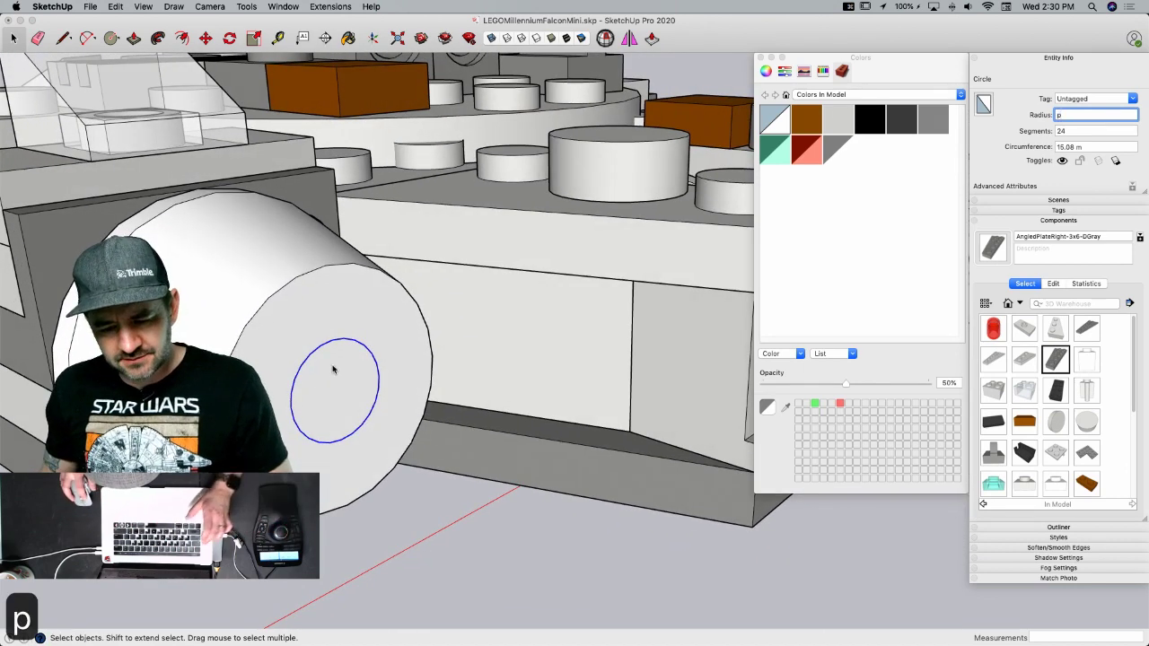
pyautogui.write('p')
pyautogui.click(332, 375)
pyautogui.press('p')
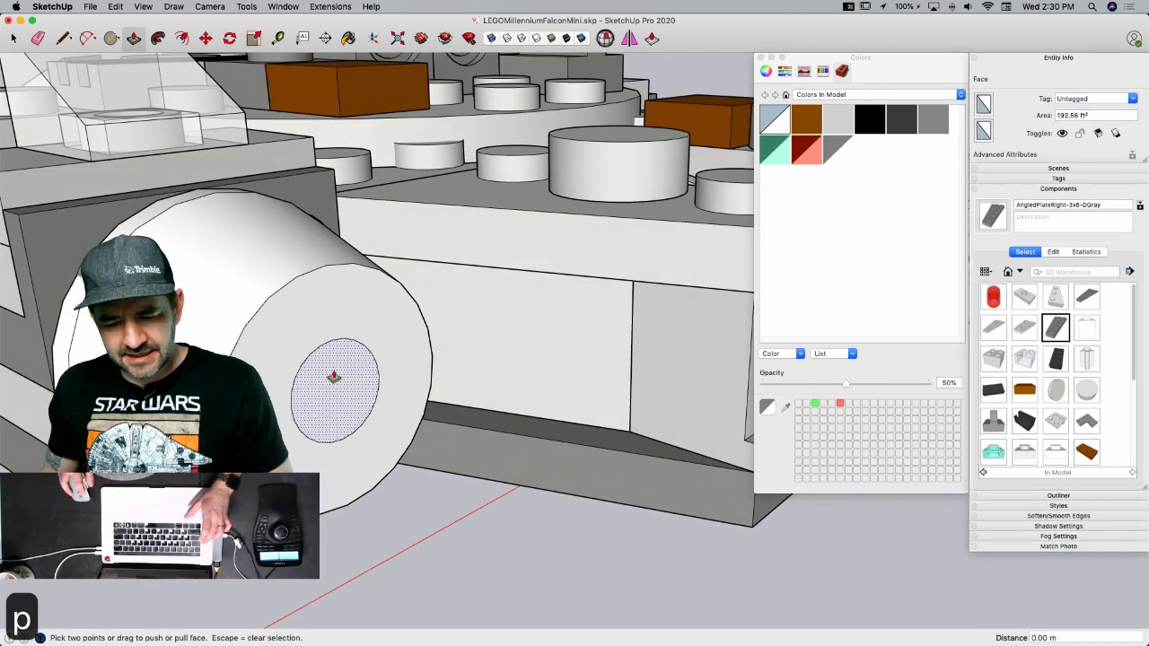
pyautogui.click(334, 378)
pyautogui.click(353, 388)
pyautogui.write('1.6')
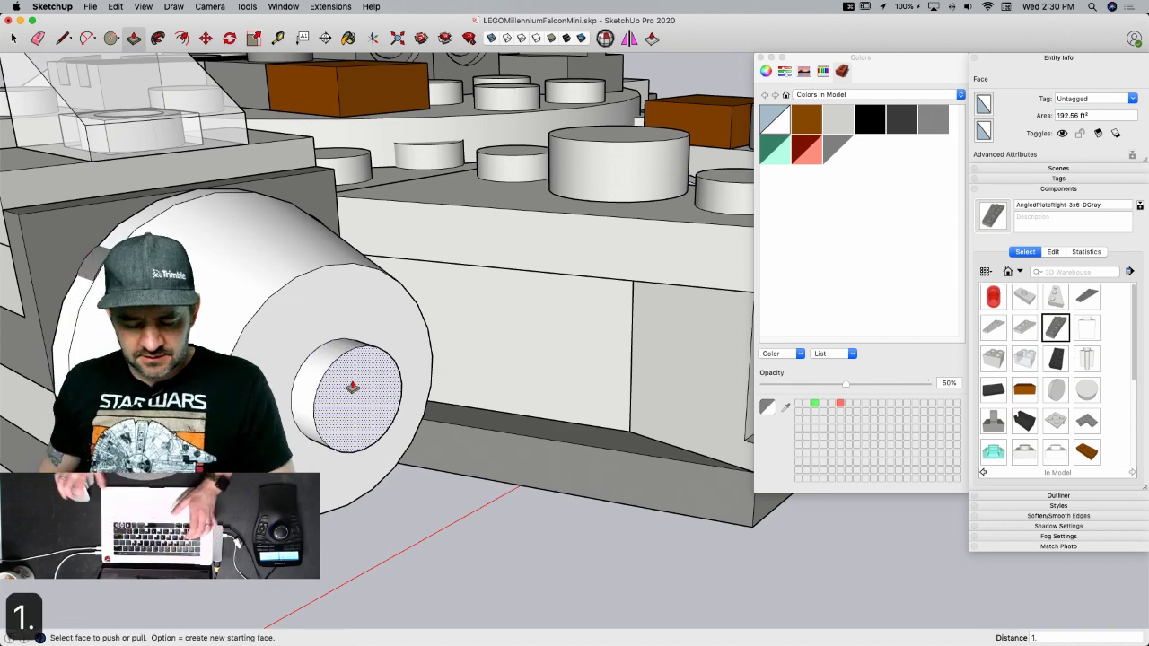
pyautogui.press('Return')
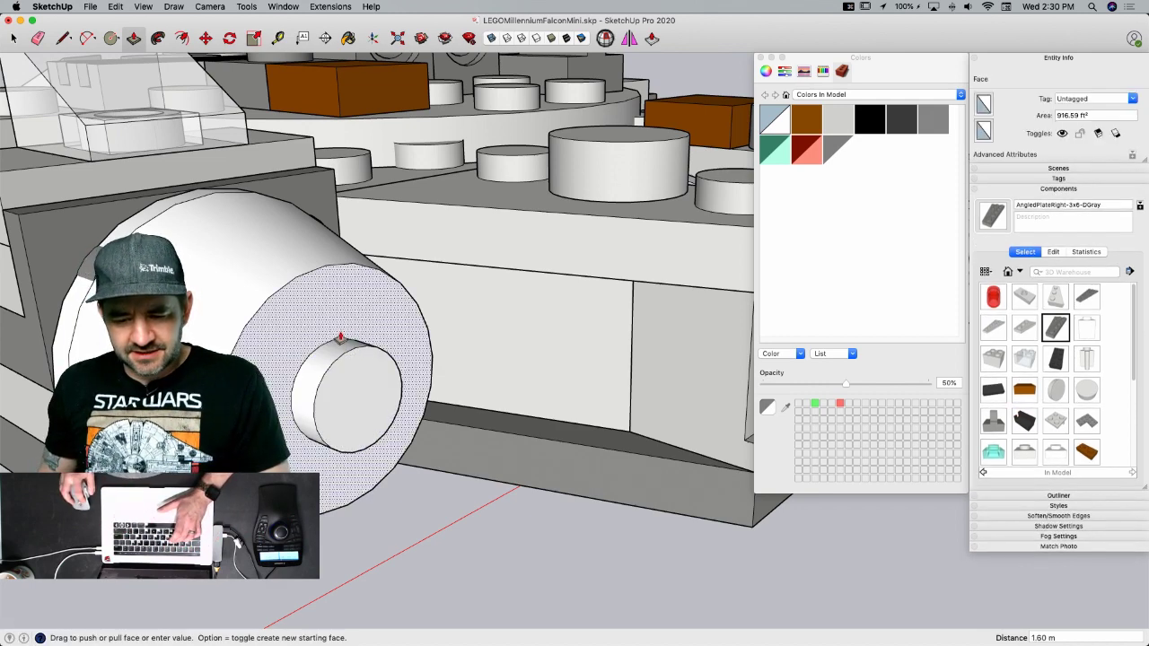
# - Offset the stud's end edge inward 0.8 m and recess the inner circle 1.6 m to hollow the stud
pyautogui.press('f')
pyautogui.click(356, 362)
pyautogui.write('.8')
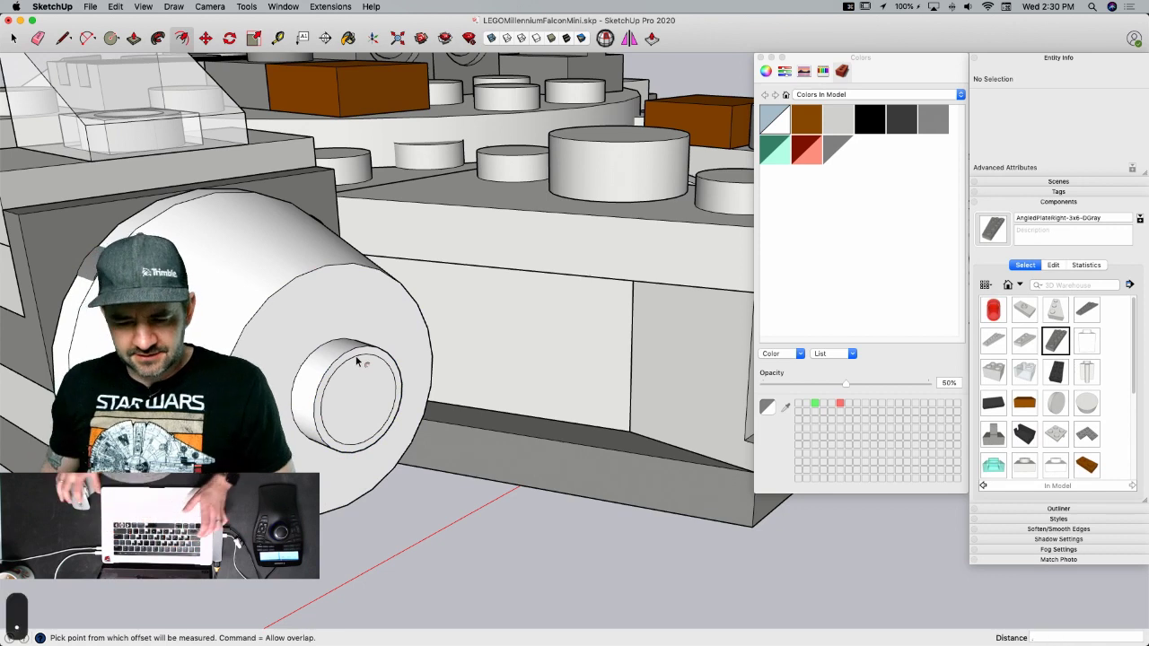
pyautogui.press('Return')
pyautogui.press('p')
pyautogui.click(356, 391)
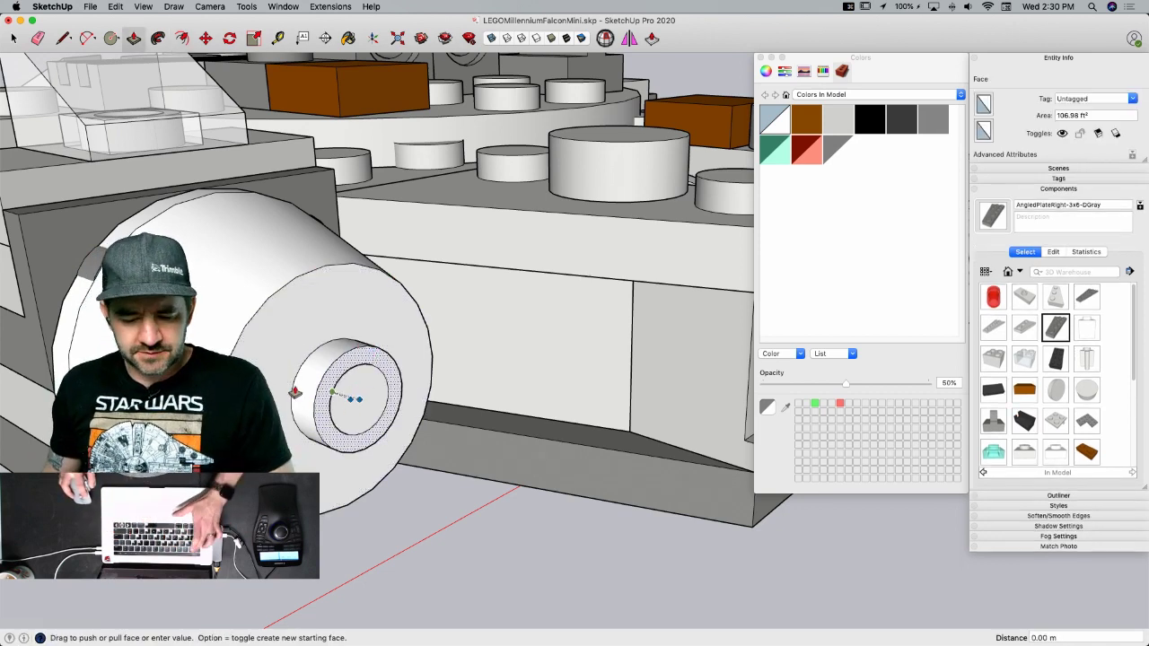
pyautogui.press('Return')
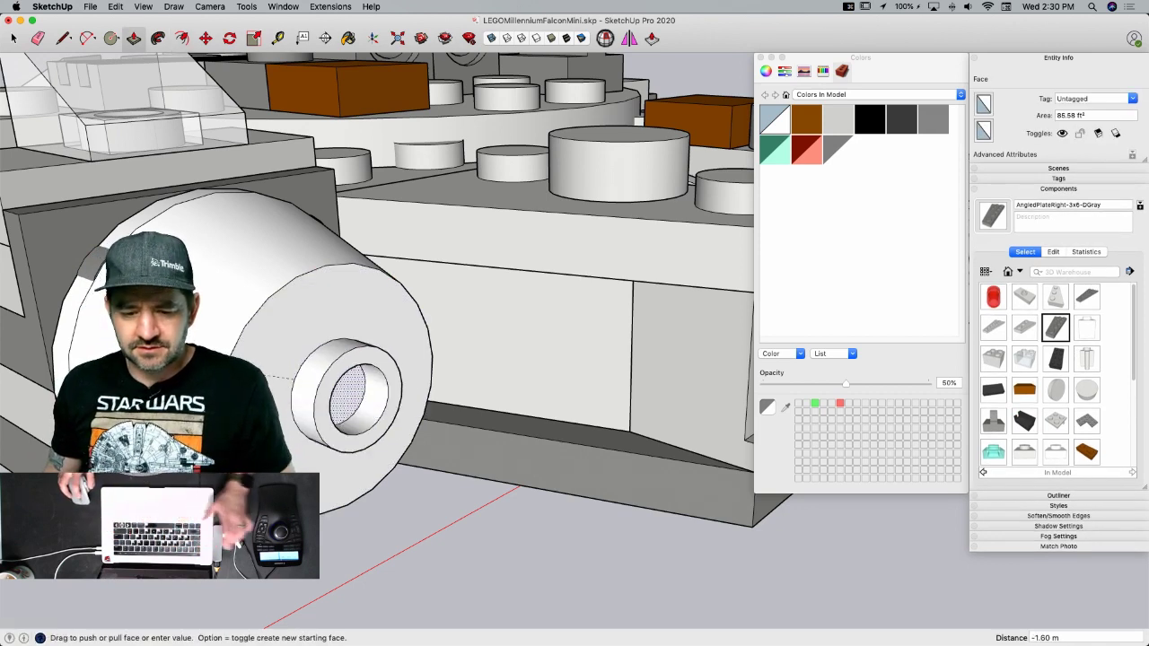
# - Paint the whole tapered cockpit piece with the light gray material sampled from the neighboring hull brick
pyautogui.press('space')
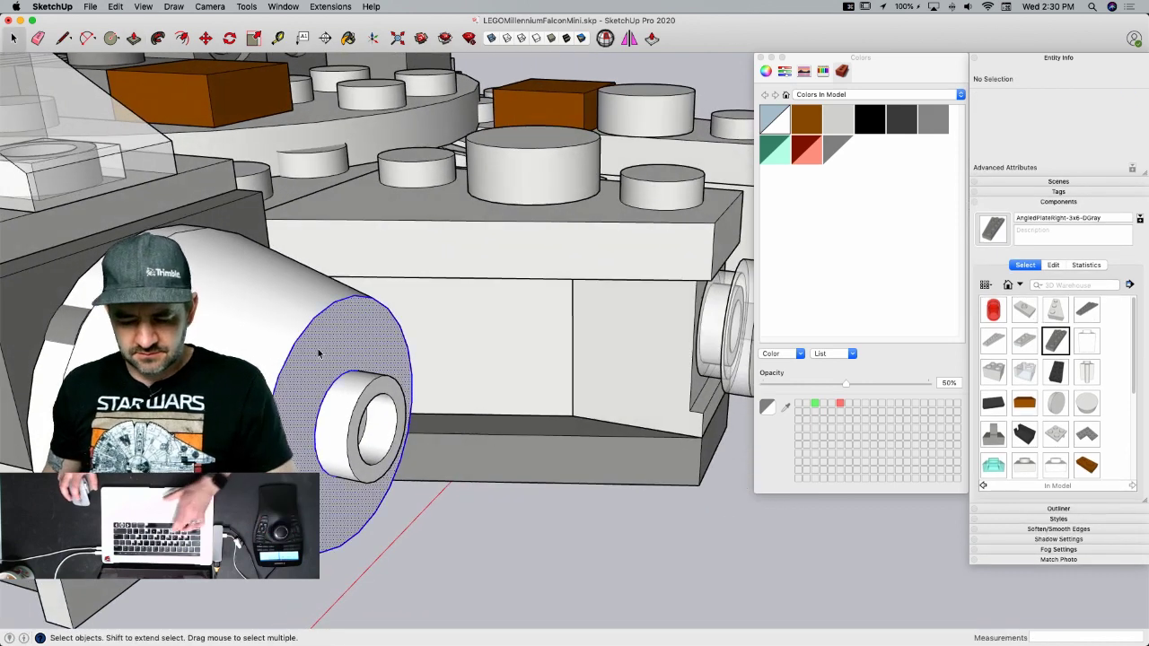
pyautogui.tripleClick(317, 348)
pyautogui.press('b')
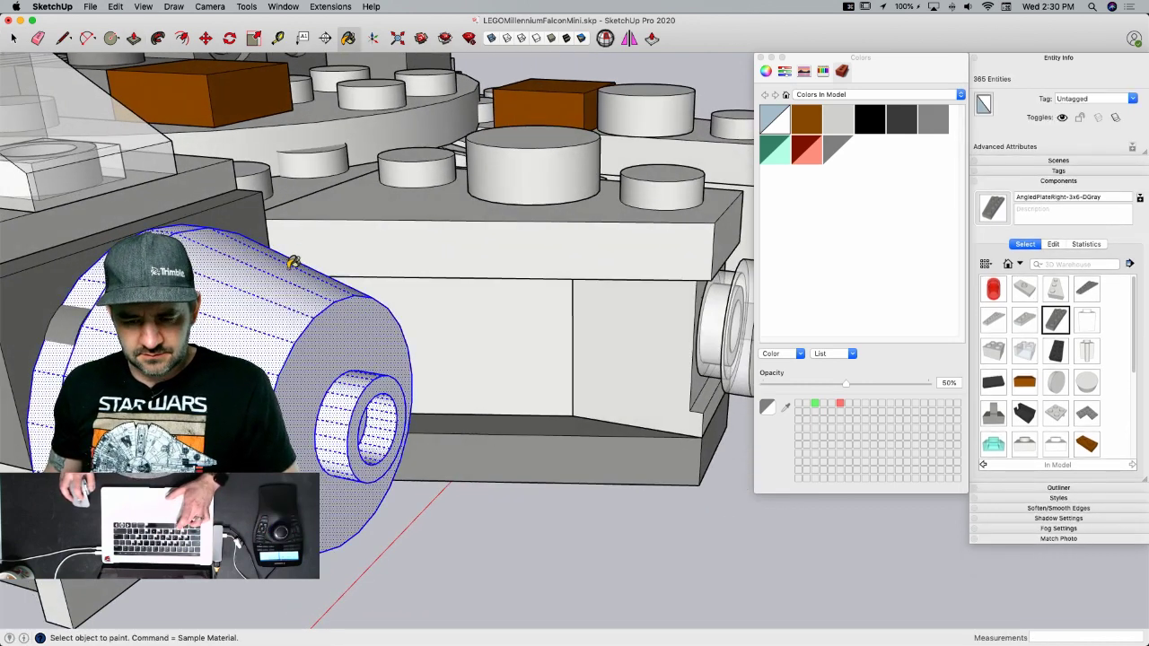
pyautogui.keyDown('super'); pyautogui.click(393, 240); pyautogui.keyUp('super')
pyautogui.click(319, 320)
# - Make the connected cockpit geometry a component named Cockpit
pyautogui.press('space')
pyautogui.tripleClick(333, 370)
pyautogui.rightClick(331, 364)
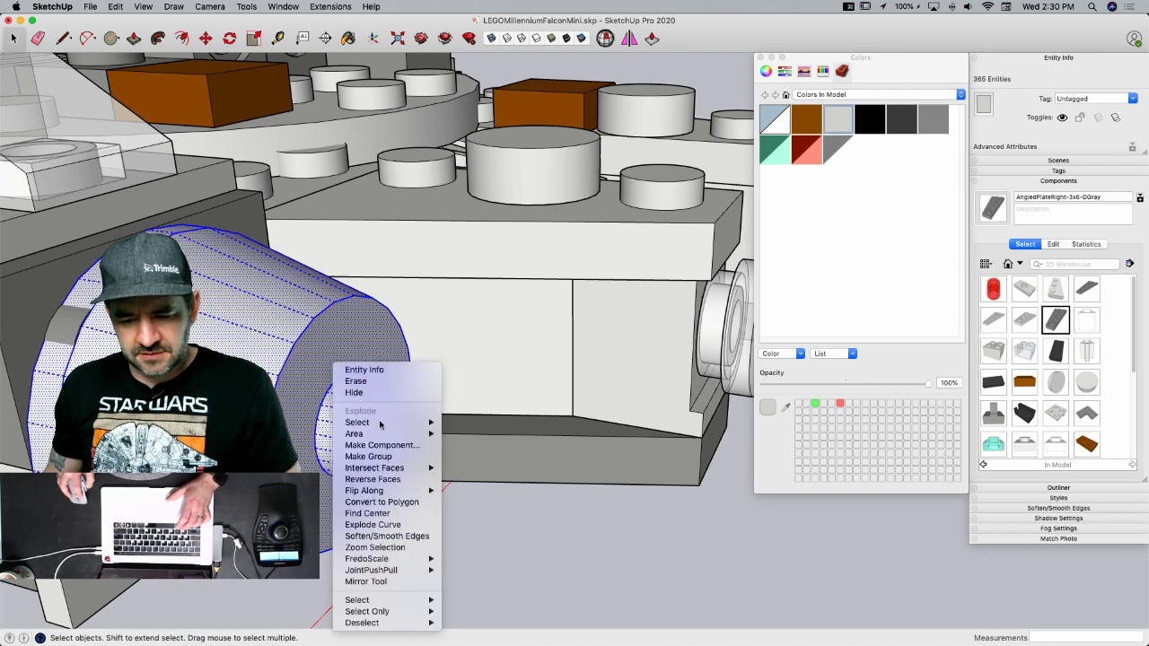
pyautogui.click(447, 432)
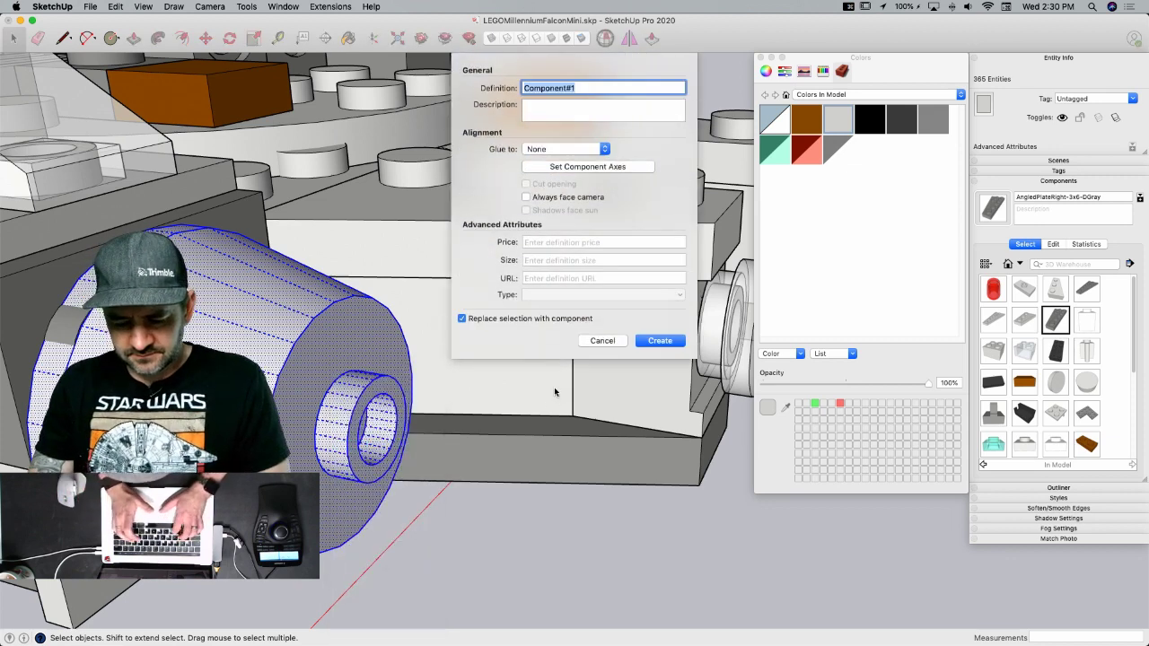
pyautogui.write('Cockpit')
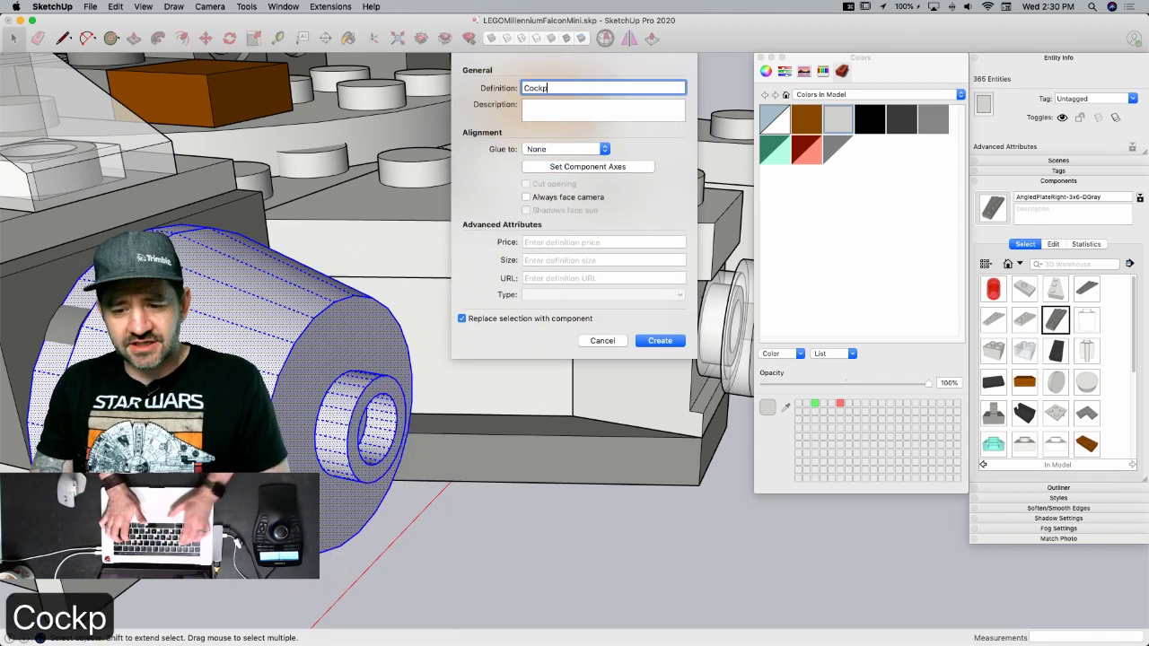
pyautogui.scroll(-10, 21, 377)
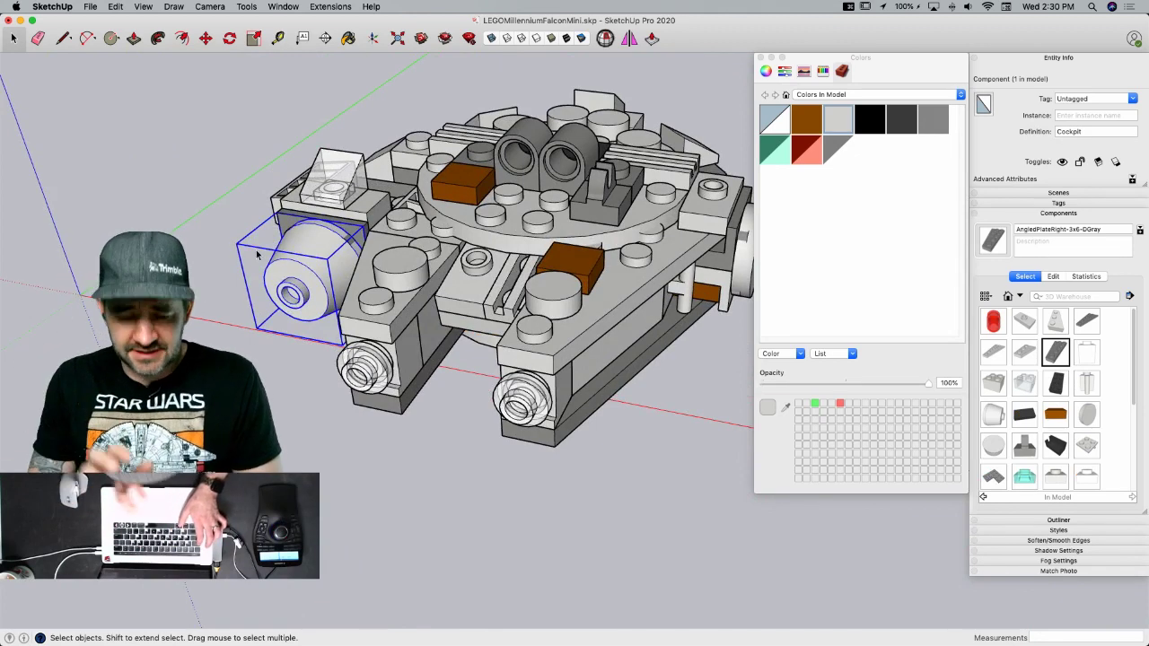
# - Switch to the instructions PDF and bring up step 26 on page 23
pyautogui.press('super+Tab')
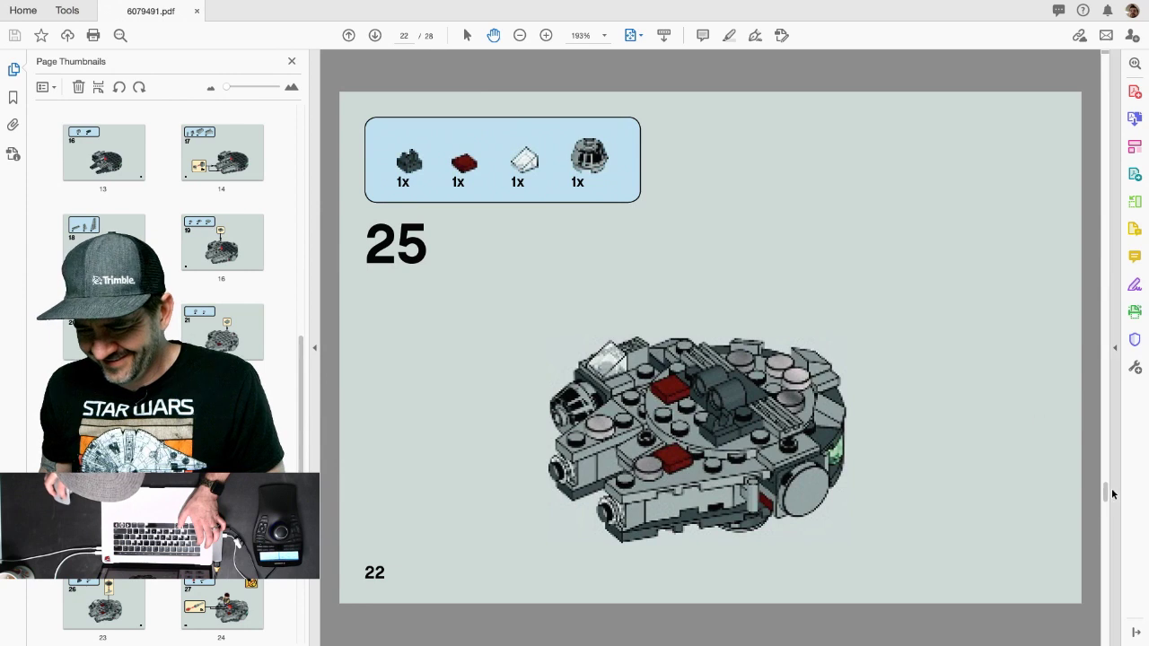
pyautogui.scroll(-3, 1097, 524)
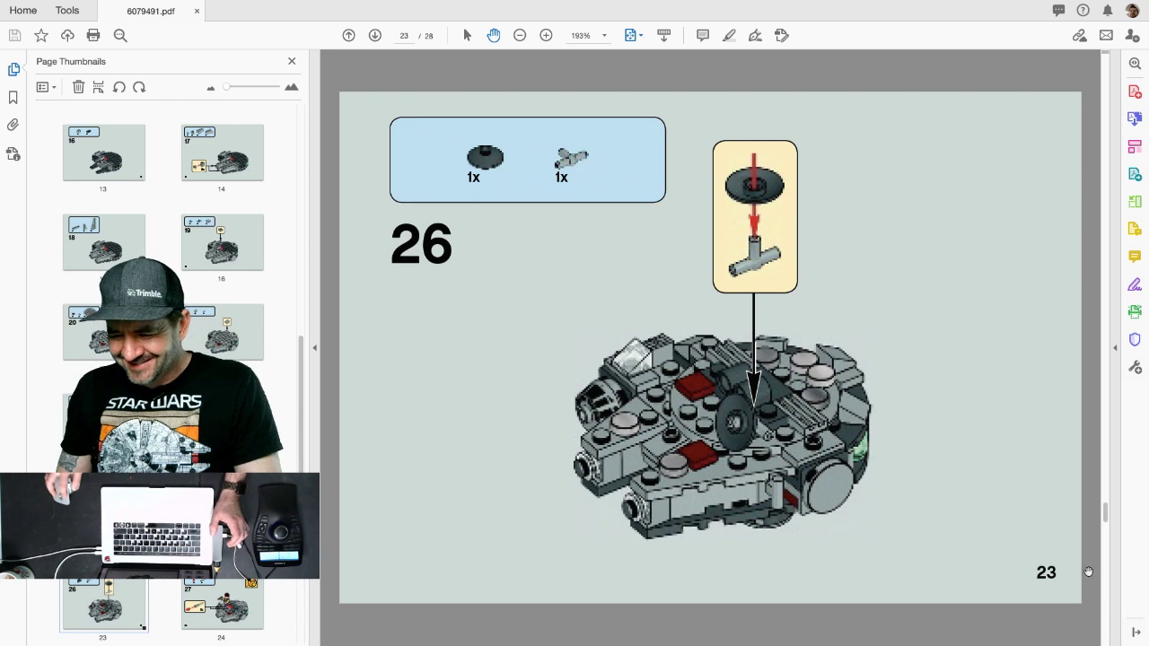
# - Preview step 27 in the instructions PDF, return to step 26 and switch back to SketchUp
pyautogui.scroll(-1, 1104, 570)
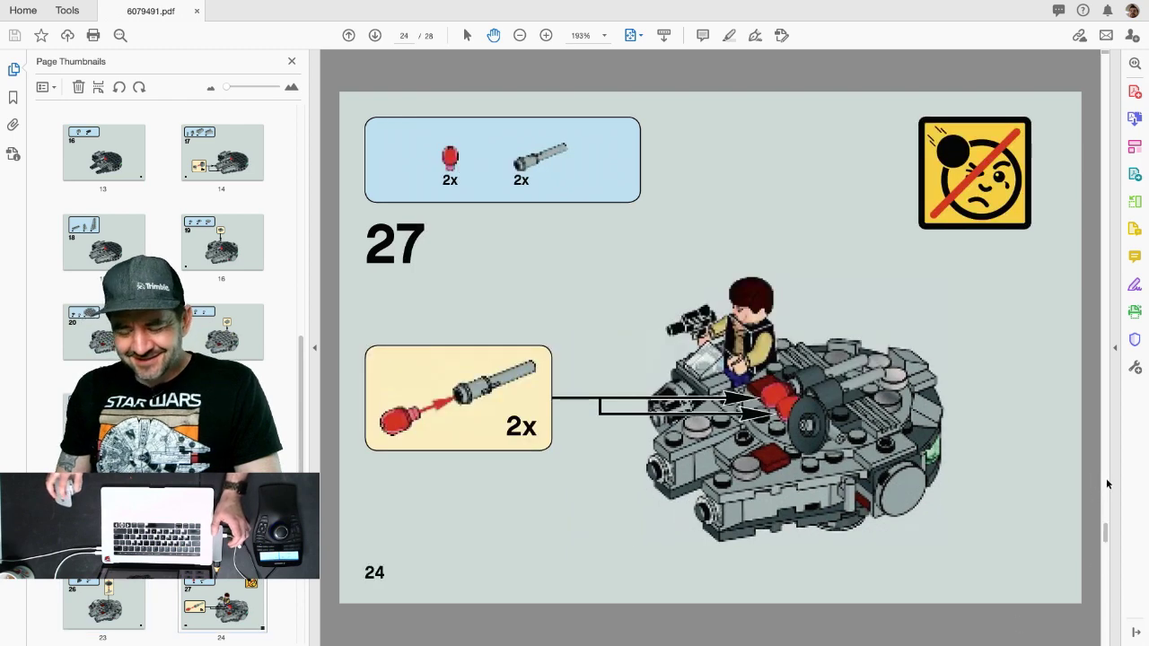
pyautogui.scroll(1, 1106, 484)
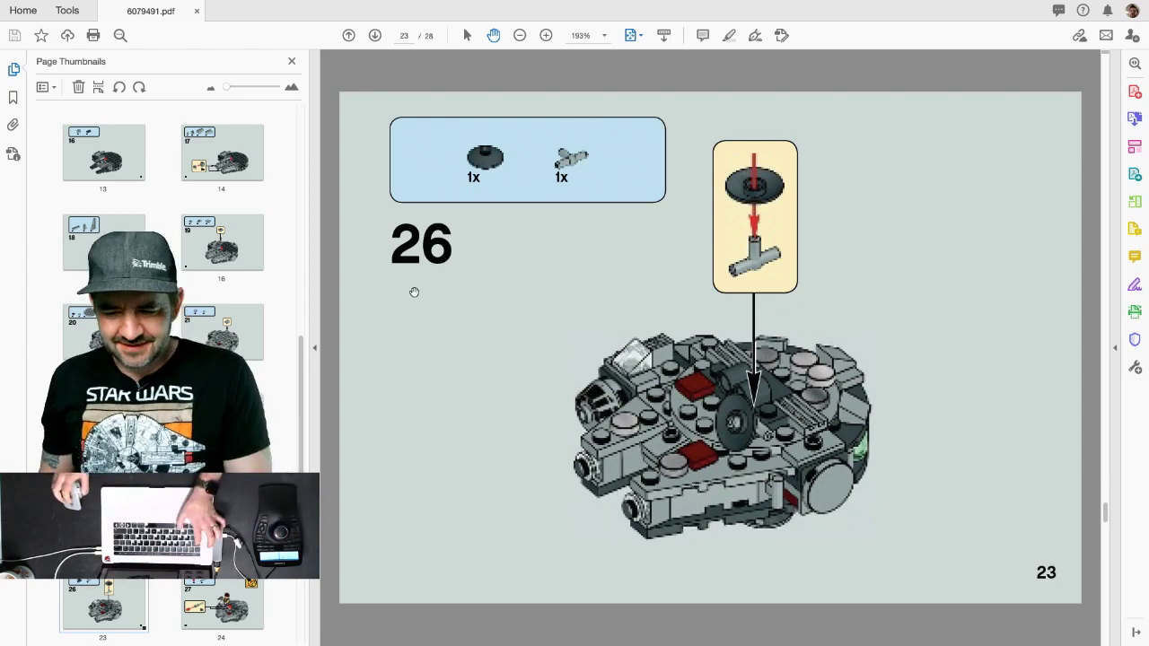
pyautogui.press('super+Tab')
# - Examine the round dome parts beneath the ship and the loose parts laid out beside it
pyautogui.moveTo(402, 327); pyautogui.dragTo(436, 341, button='middle')
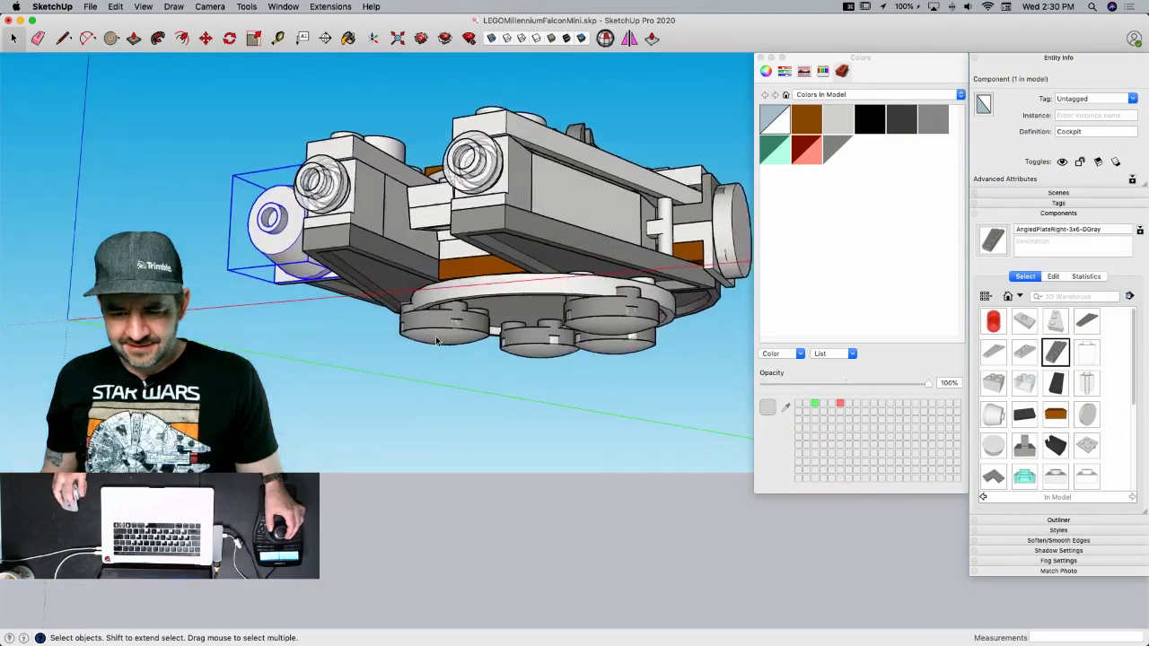
pyautogui.scroll(5, 437, 341)
pyautogui.click(542, 225)
pyautogui.moveTo(542, 225); pyautogui.dragTo(478, 321, button='middle')
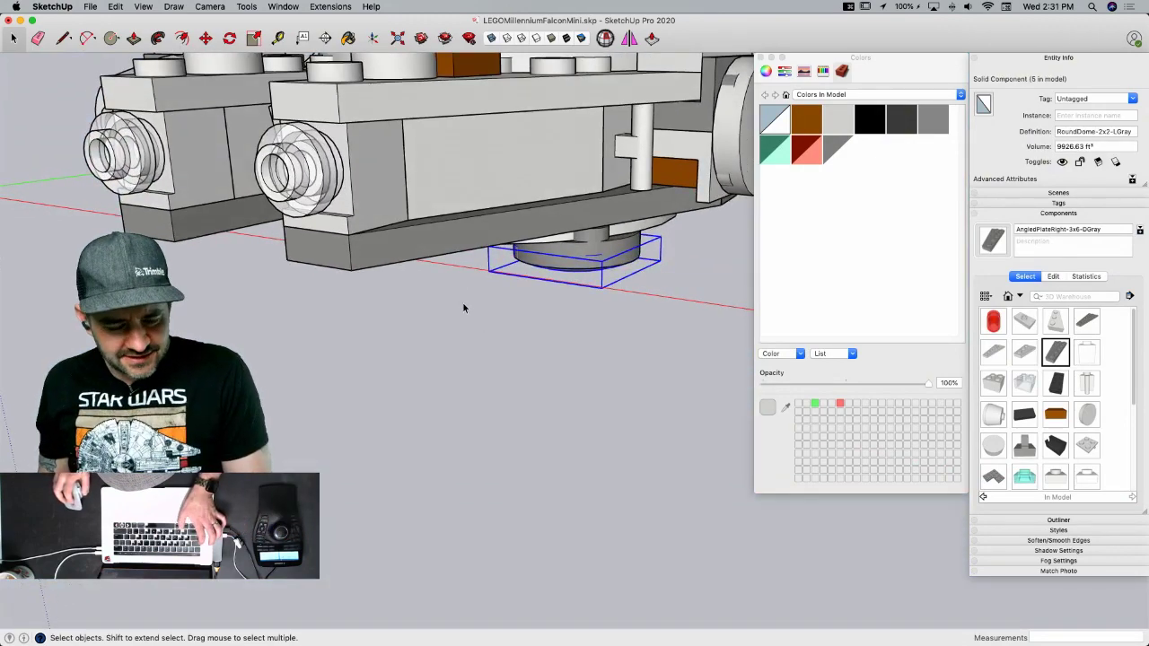
pyautogui.moveTo(448, 292); pyautogui.dragTo(427, 249, button='middle')
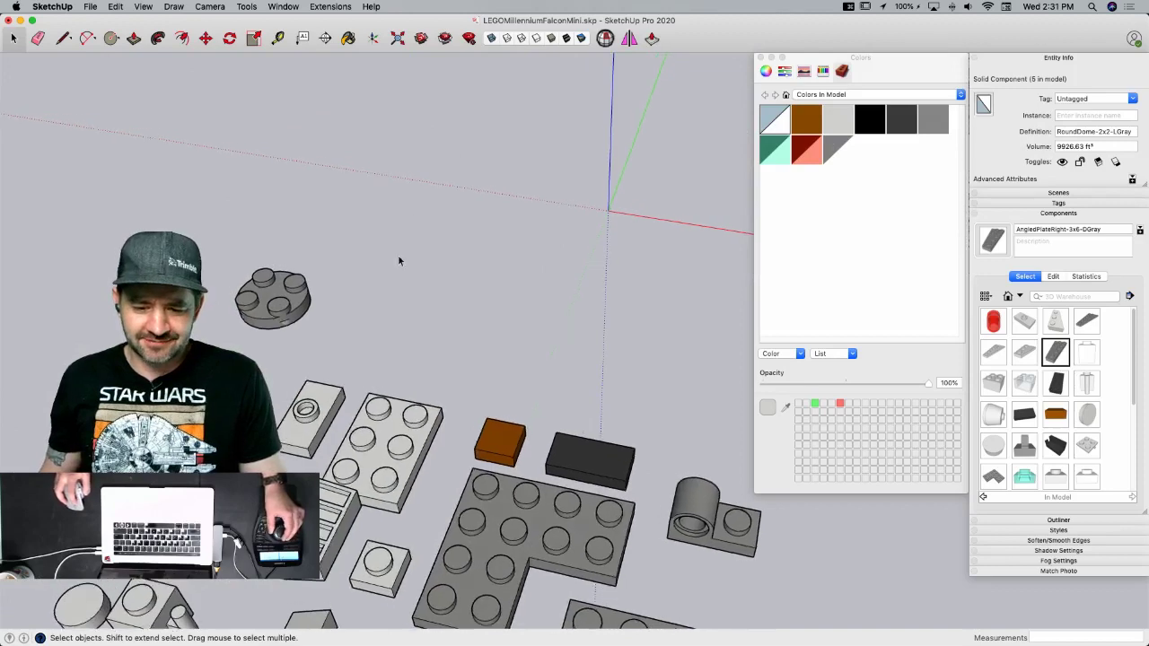
# - Move the dark gray 2x2 round plate aside from the light gray round dome it overlaps
pyautogui.click(282, 291)
pyautogui.press('m')
pyautogui.click(420, 494)
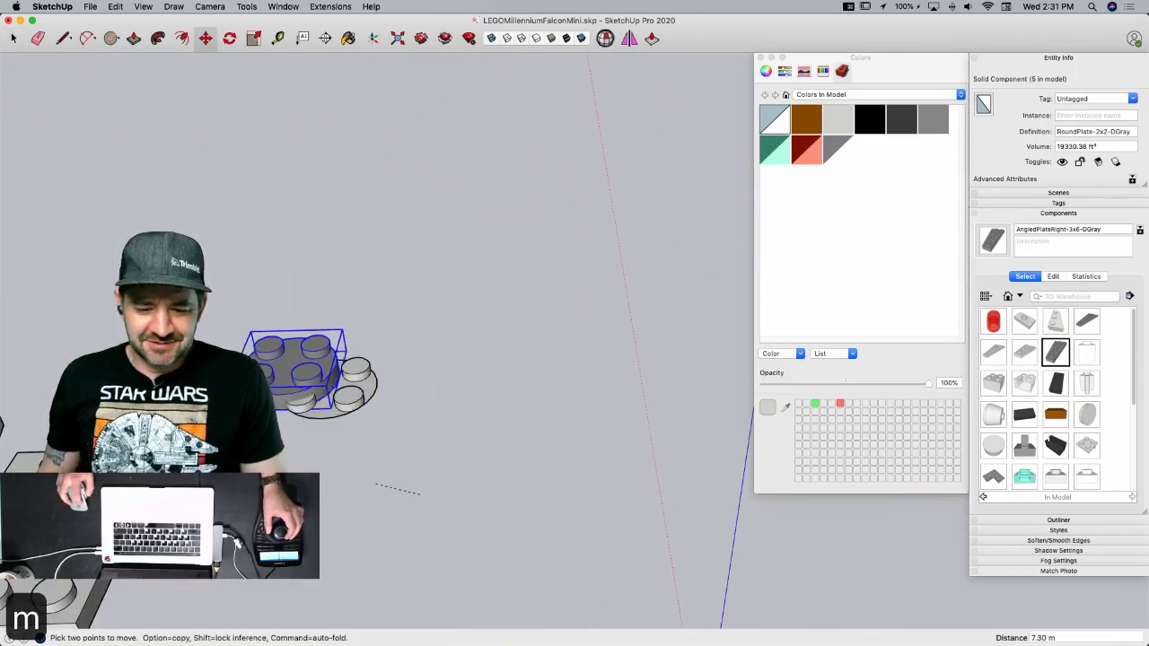
# - Move the light gray 2x2 round dome along the blue axis, using the dark gray round plate as the height reference
pyautogui.press('space')
pyautogui.click(321, 439)
pyautogui.click(313, 421)
pyautogui.press('m')
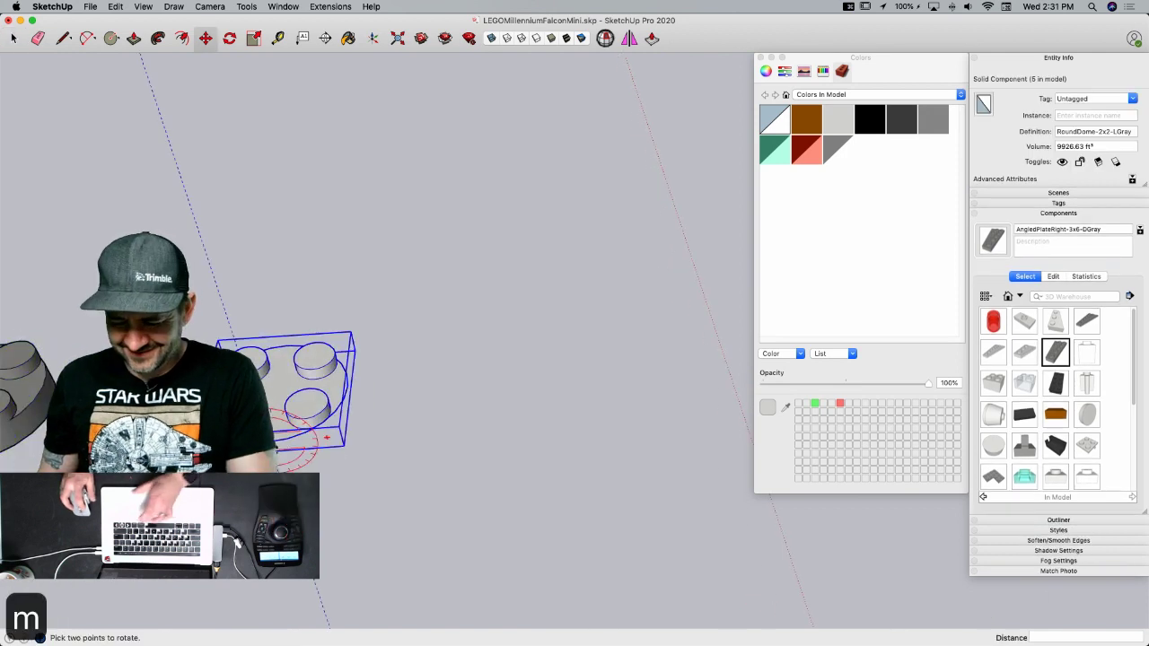
pyautogui.click(266, 442)
pyautogui.press('Up')
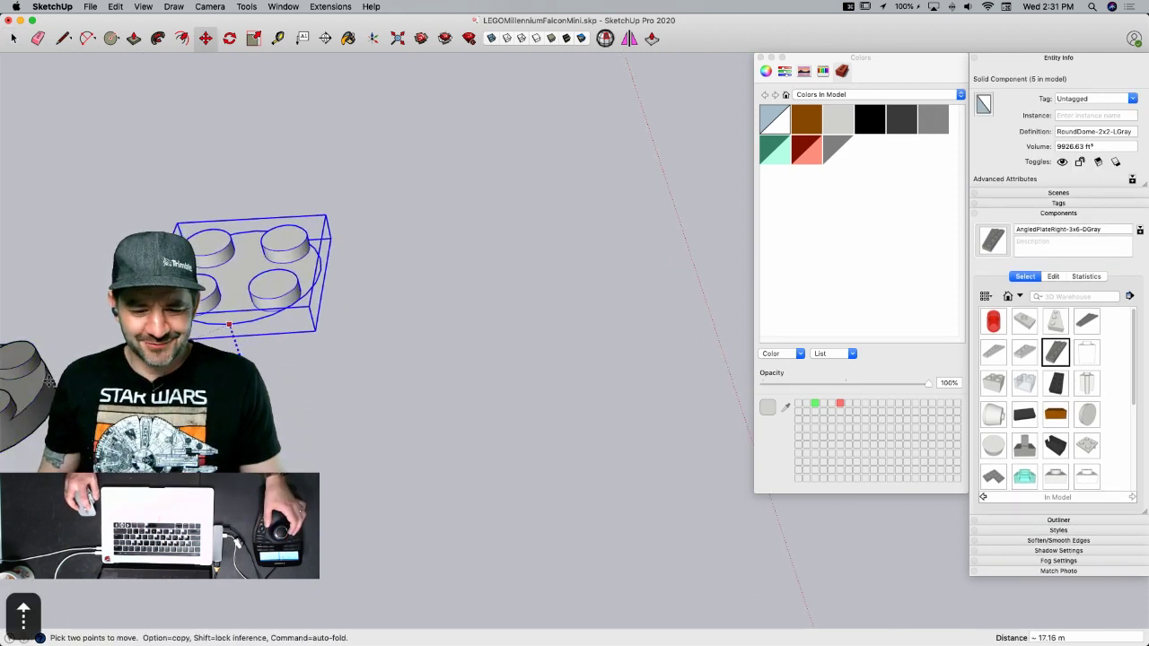
pyautogui.click(256, 424)
pyautogui.press('space')
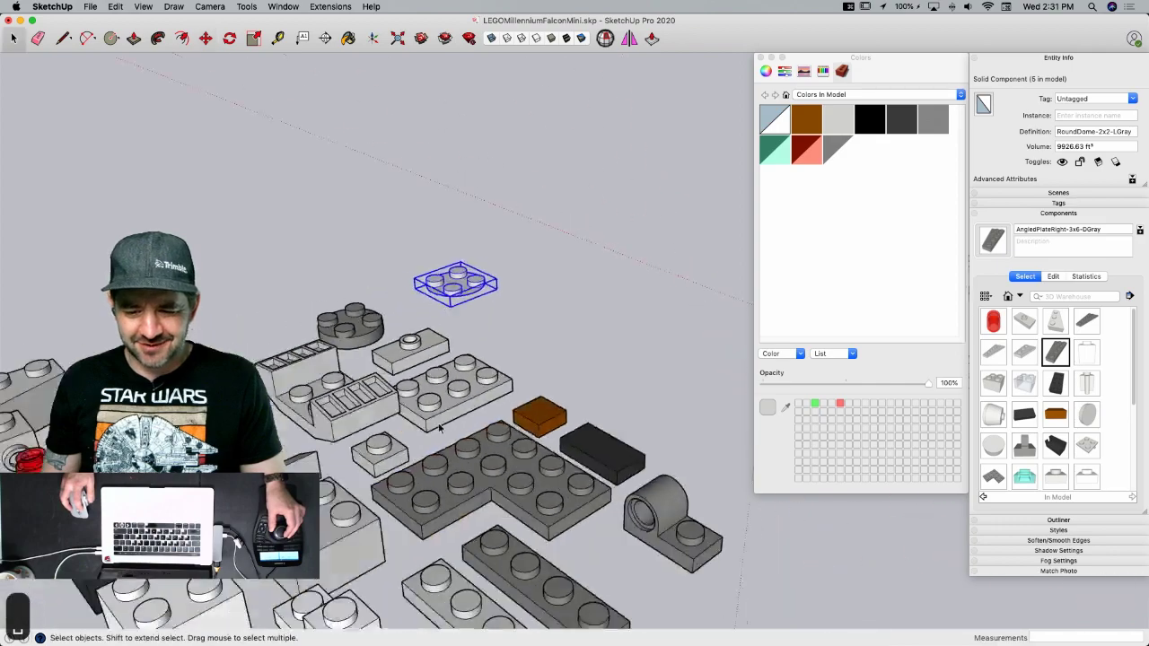
# - Move the light gray round dome into the row of loose parts beside the dark gray round plate
pyautogui.press('m')
pyautogui.click(458, 400)
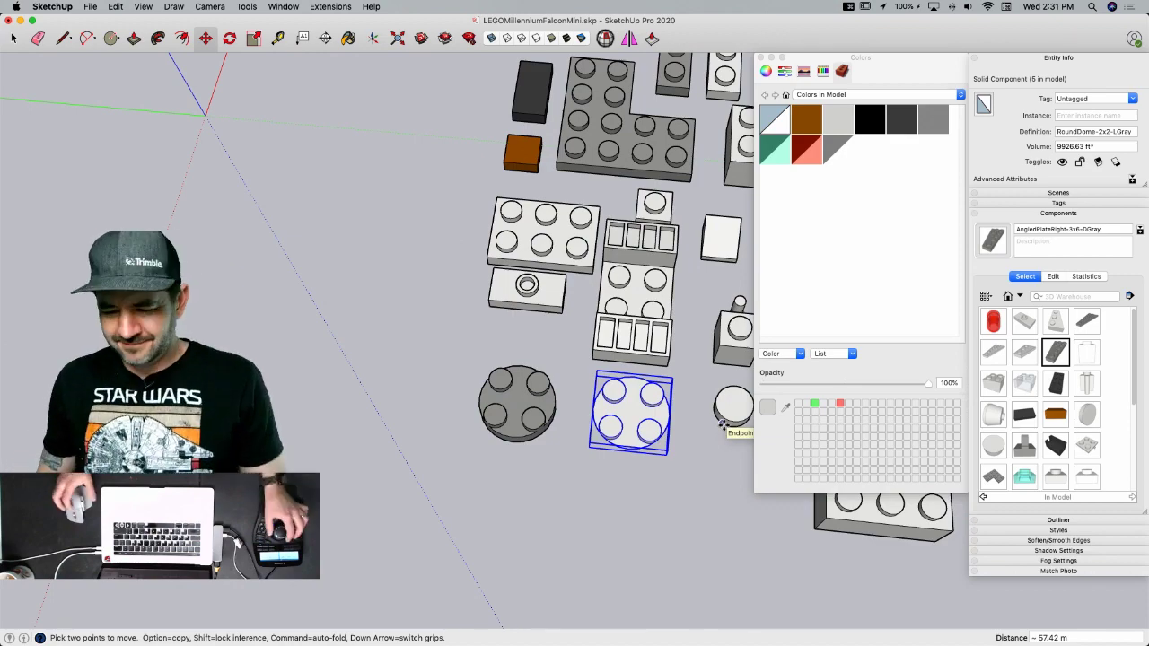
pyautogui.click(722, 424)
pyautogui.press('space')
pyautogui.click(602, 466)
# - Measure the diameter of the dark gray 2x2 round plate with the Line tool
pyautogui.moveTo(542, 450); pyautogui.dragTo(490, 398, button='middle')
pyautogui.press('l')
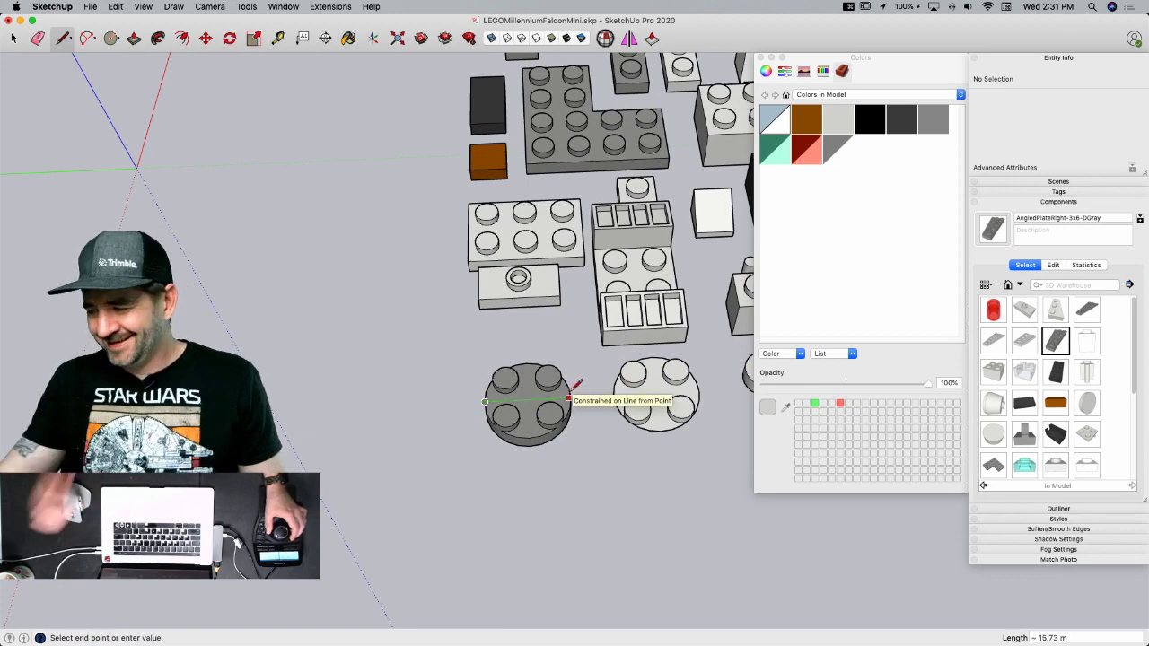
pyautogui.scroll(4, 575, 384)
pyautogui.scroll(3, 575, 385)
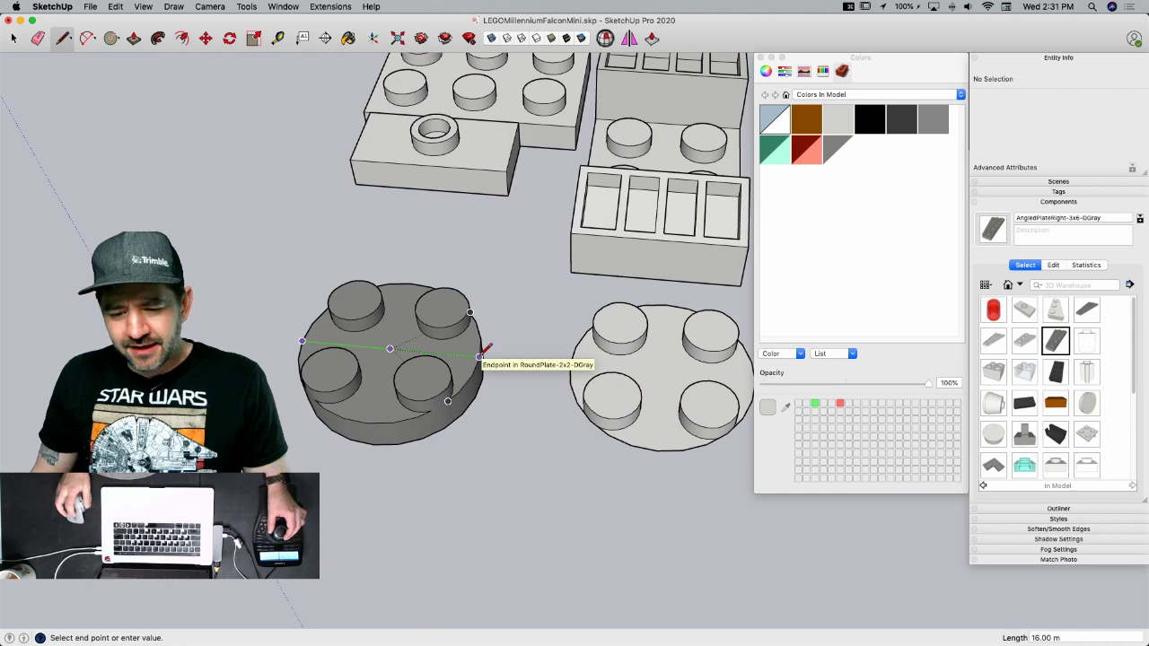
pyautogui.press('space')
# - Draw a flat circle with a radius of 8 m beside the dark gray round plate
pyautogui.press('c')
pyautogui.click(258, 344)
pyautogui.write('8')
pyautogui.press('Return')
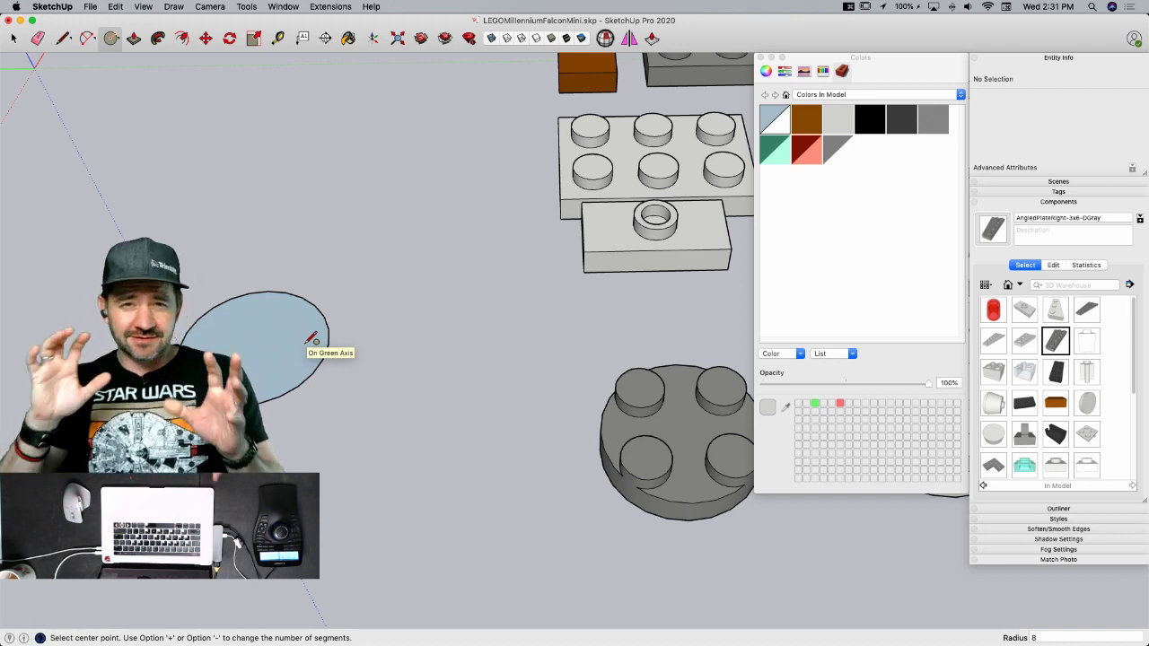
# - Draw an 8 m square vertical face standing on a radius of the circle, from its rim to its center
pyautogui.press('l')
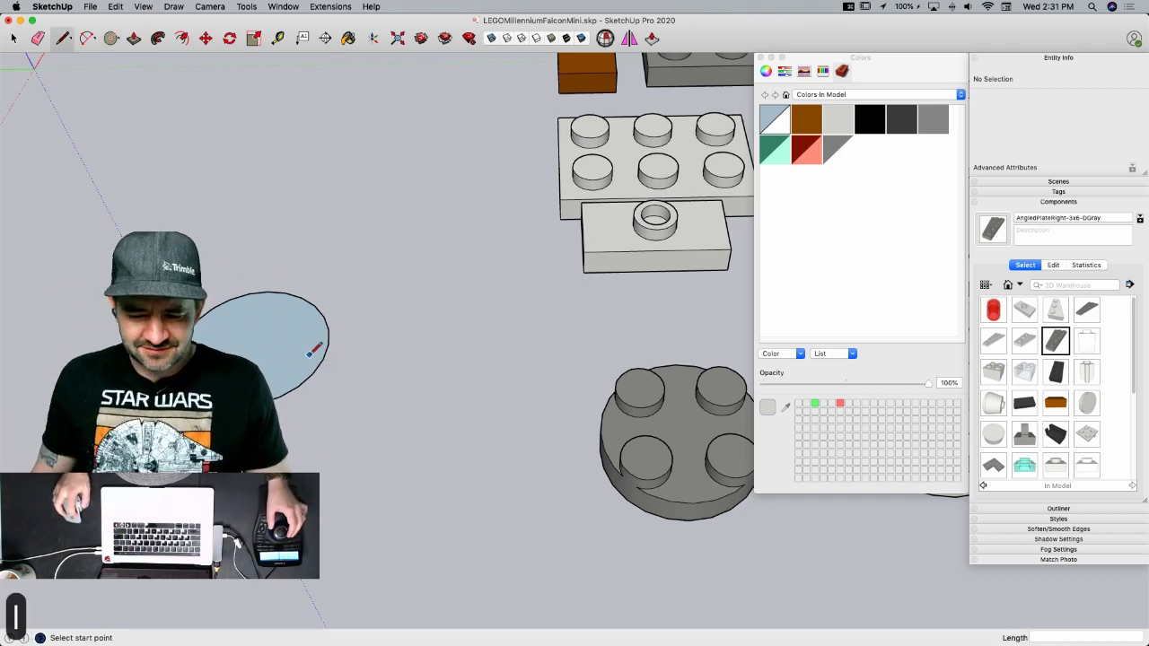
pyautogui.click(329, 343)
pyautogui.click(253, 344)
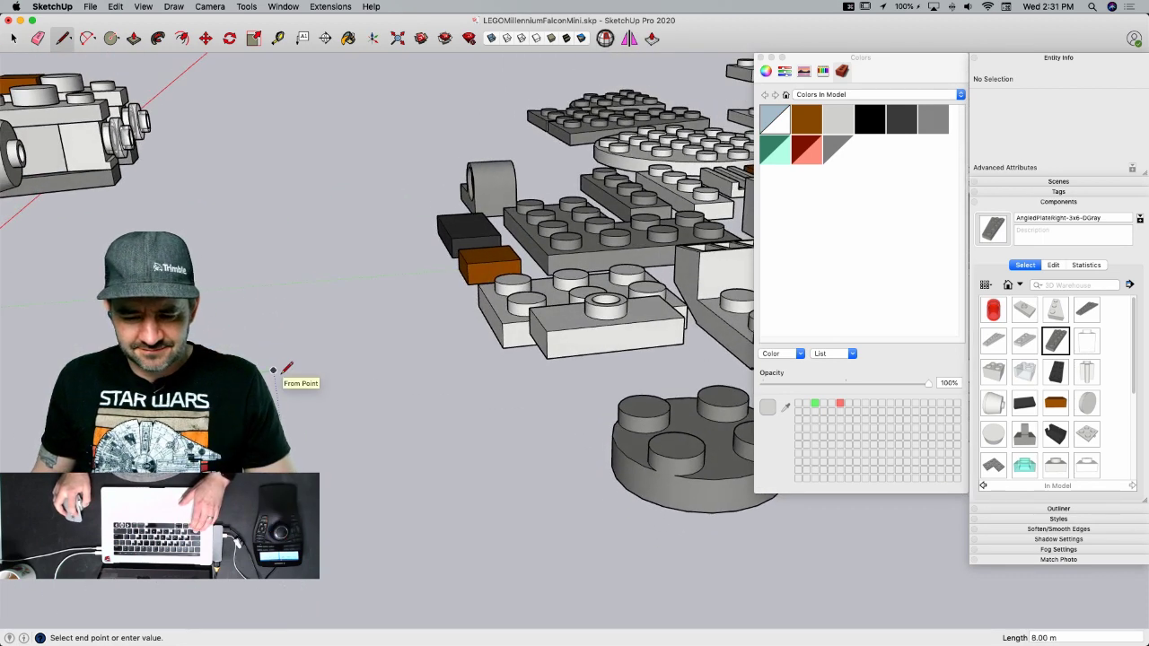
pyautogui.click(288, 441)
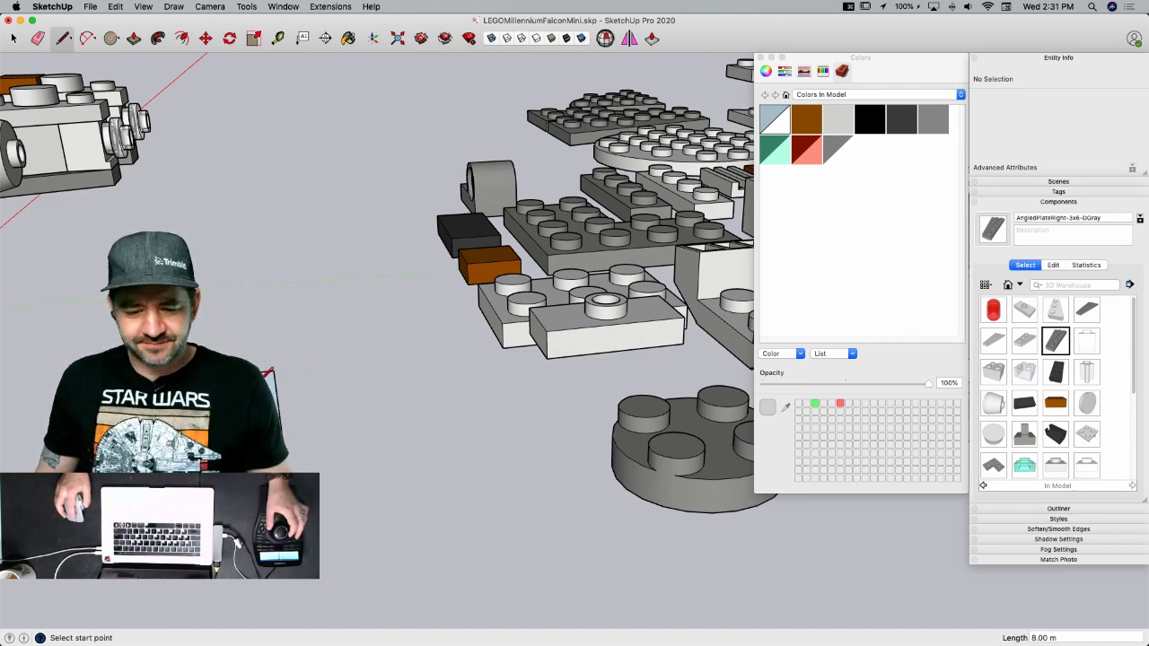
pyautogui.scroll(2, 279, 372)
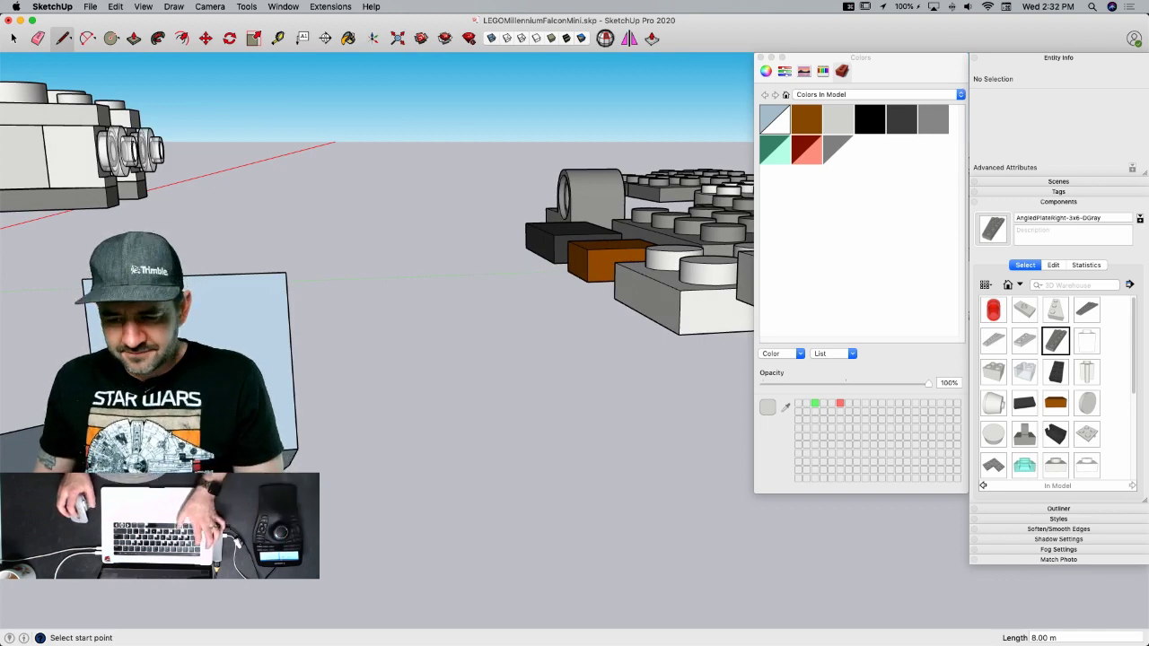
# - Check the dish part of step 26 in the instructions PDF and return to the model
pyautogui.hotkey('ctrl', 'Right')
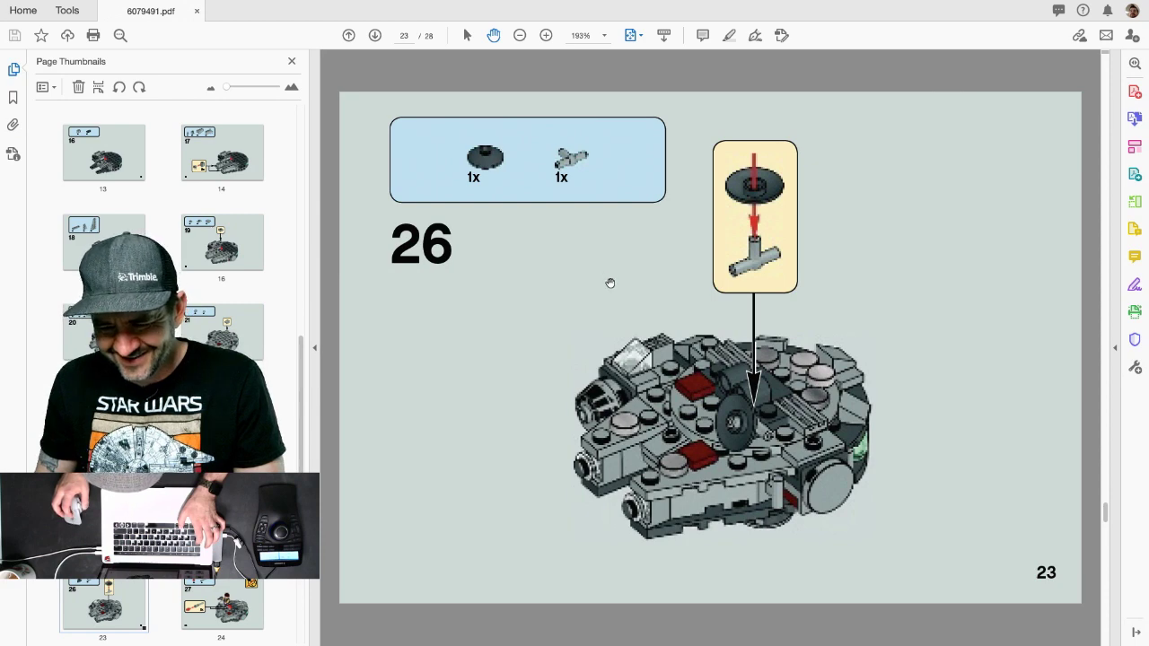
pyautogui.press('super+Tab')
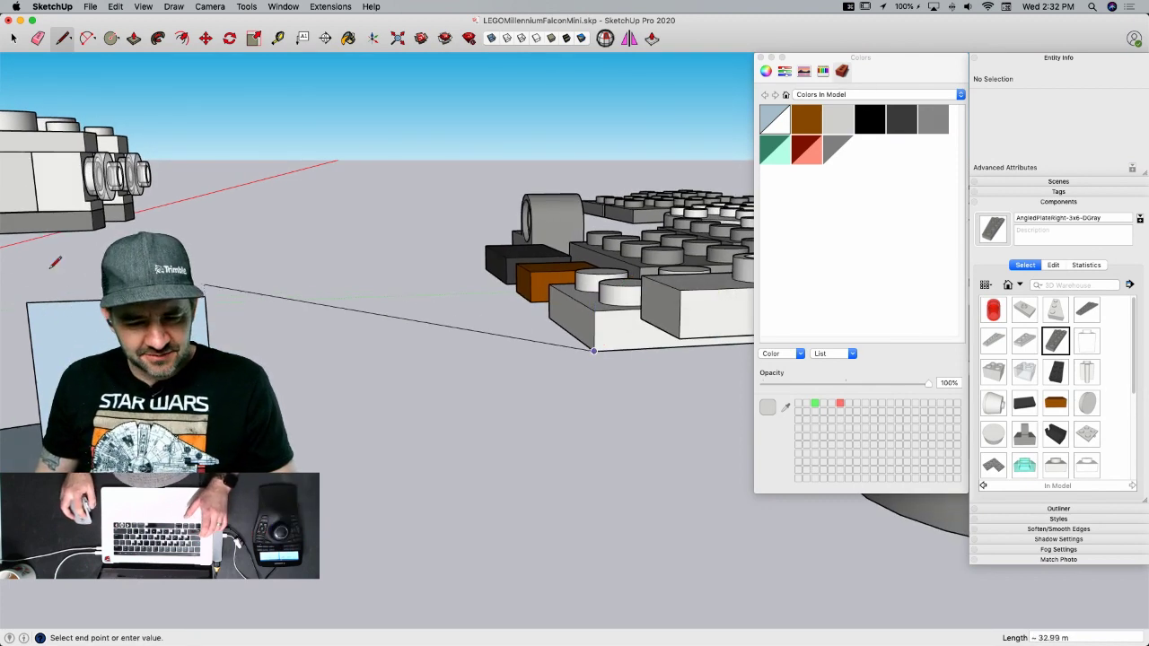
pyautogui.press('Escape')
pyautogui.click(28, 303)
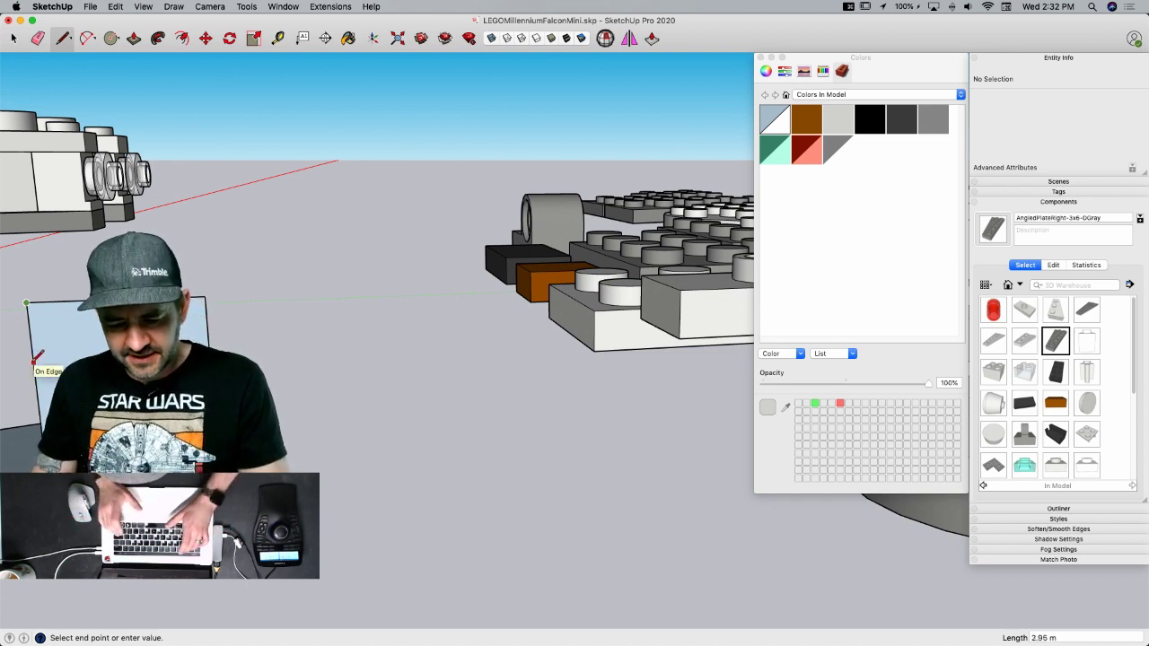
pyautogui.write('2.')
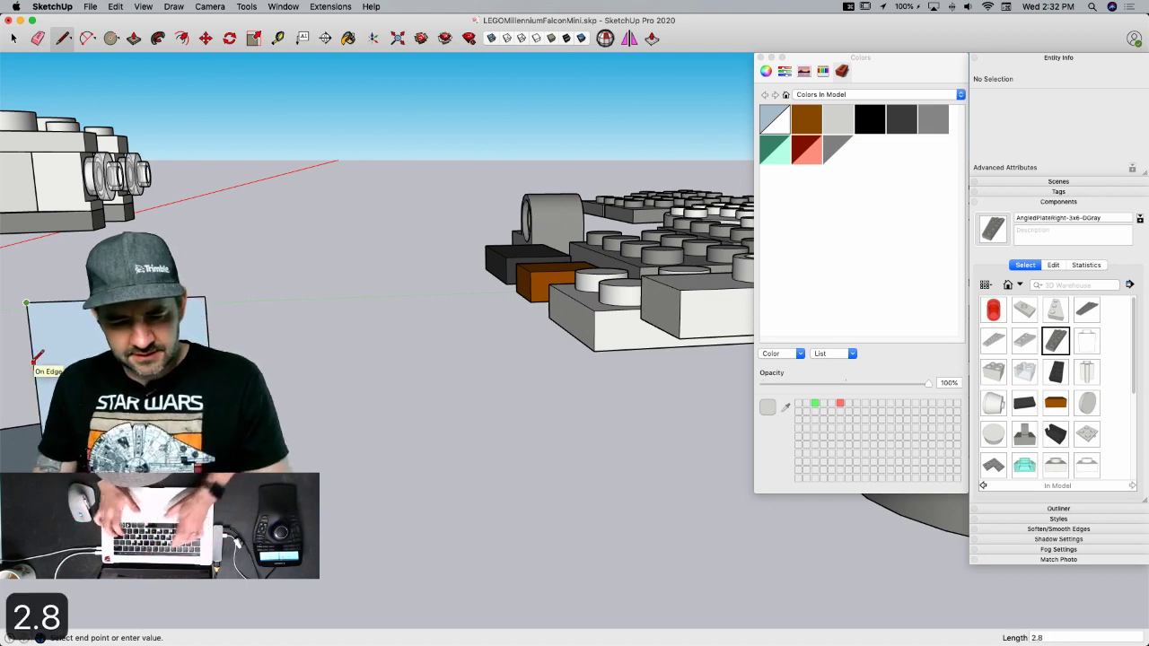
pyautogui.write('8')
pyautogui.press('Return')
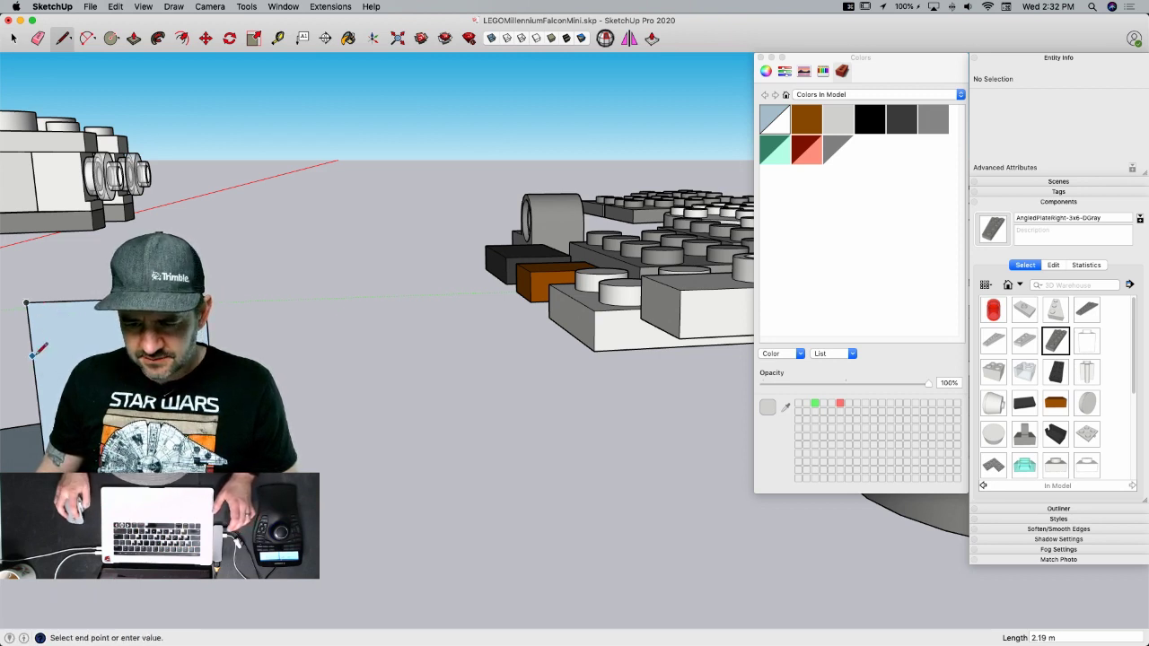
pyautogui.press('Escape')
# - Measure the height of a stud on the nearby light gray plate with the Line tool
pyautogui.press('Up')
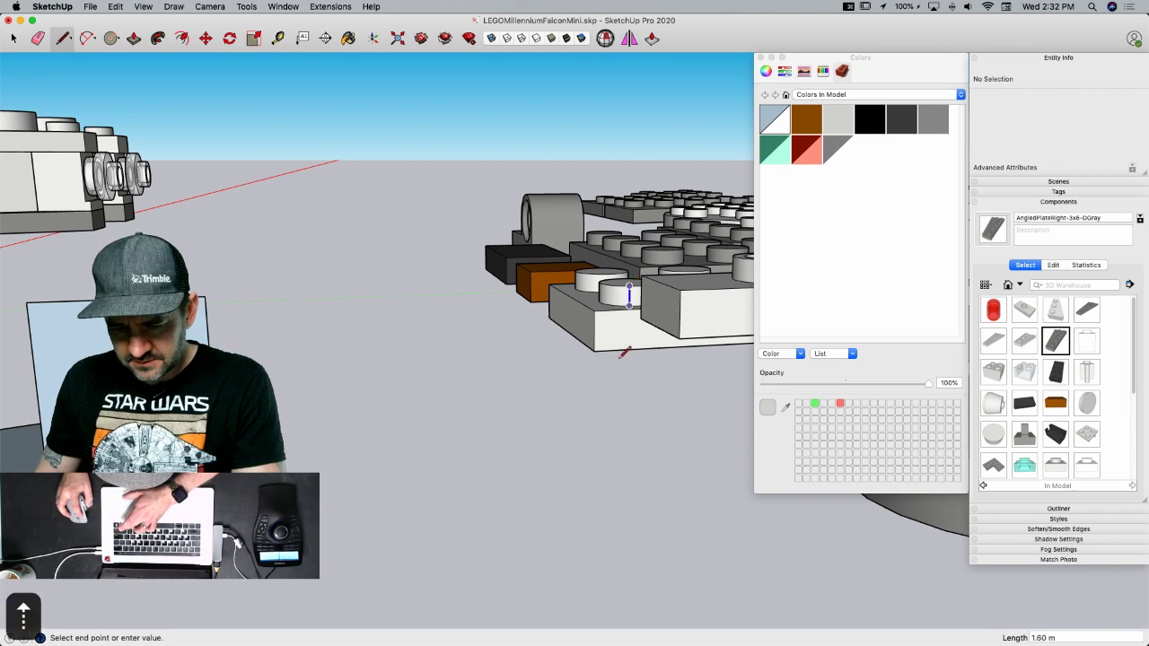
pyautogui.press('Escape')
# - Draw a line 4.8 m down the face's center-side edge from its top corner and continue horizontally to the outer edge
pyautogui.moveTo(30, 293)
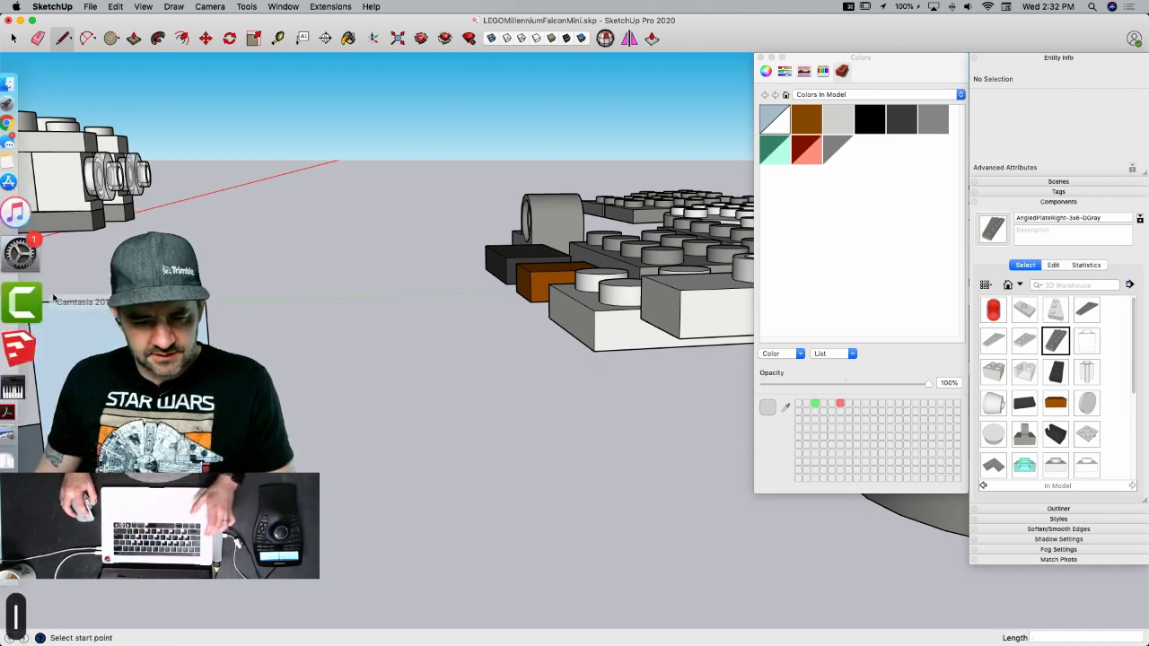
pyautogui.click(284, 273)
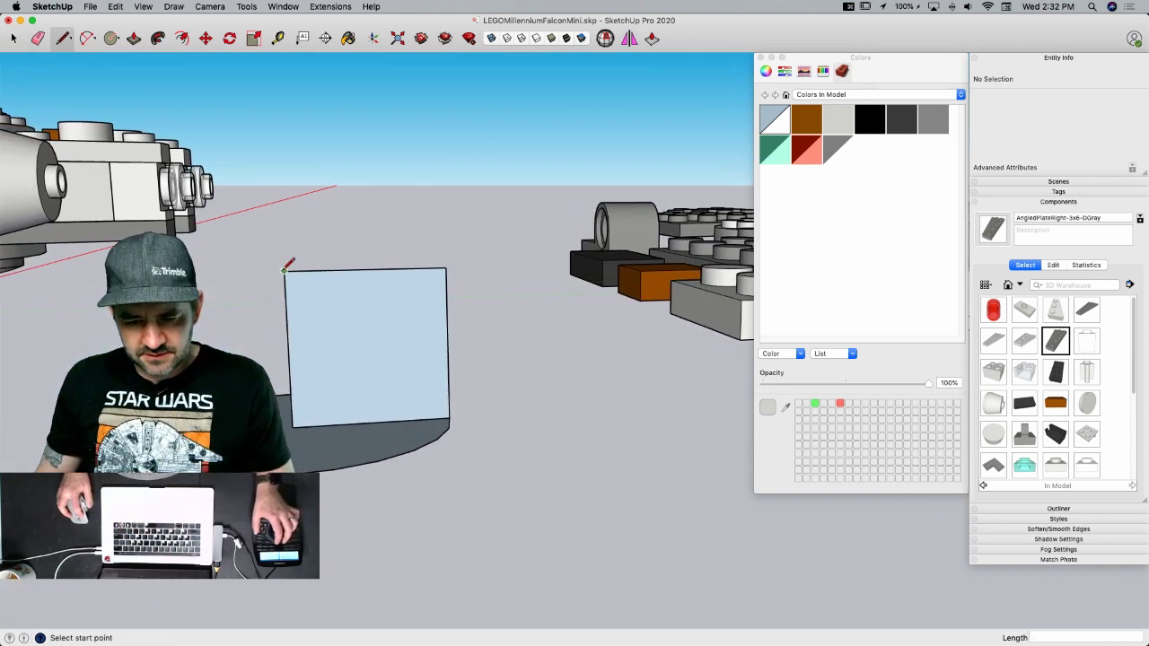
pyautogui.write('4.8')
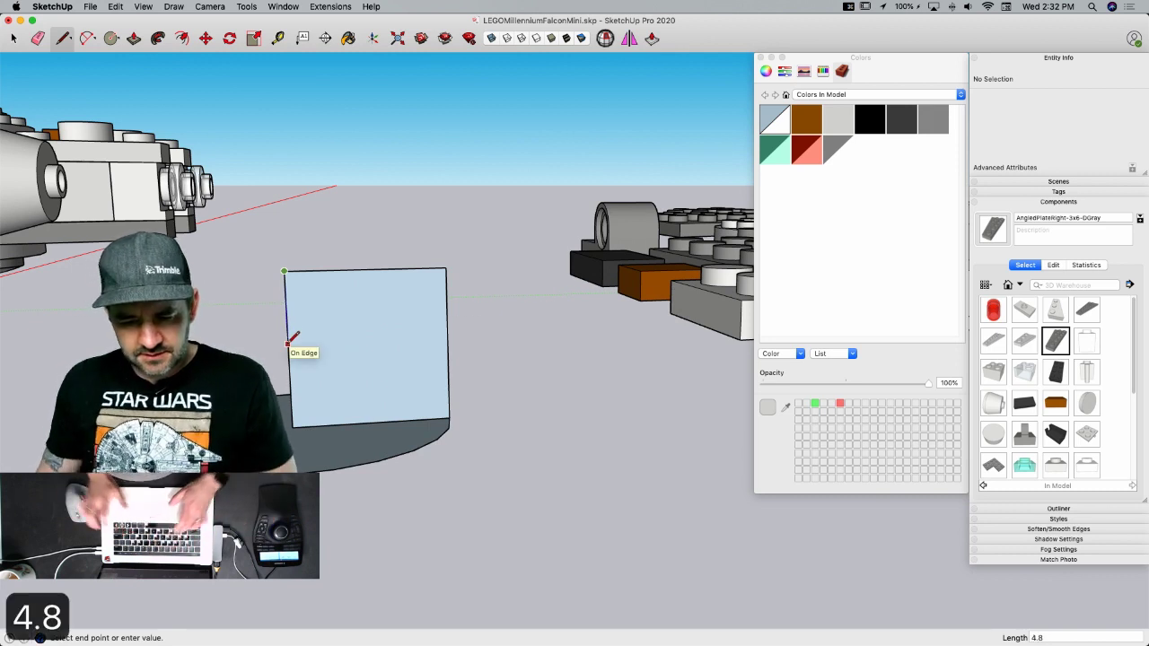
pyautogui.press('Return')
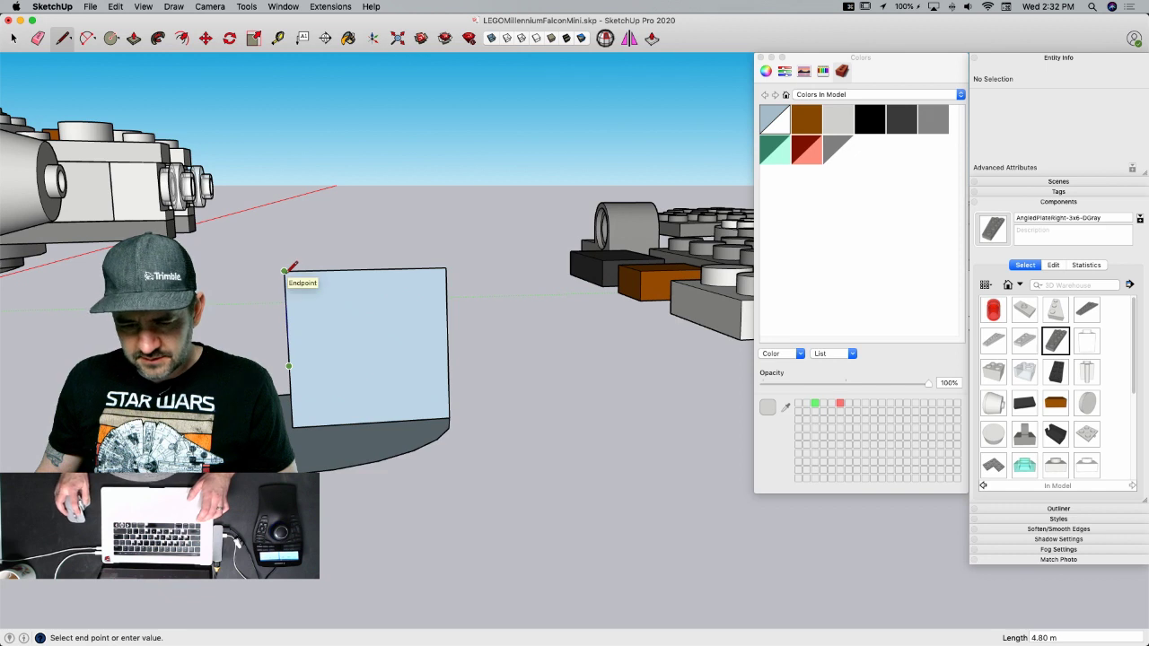
pyautogui.click(448, 359)
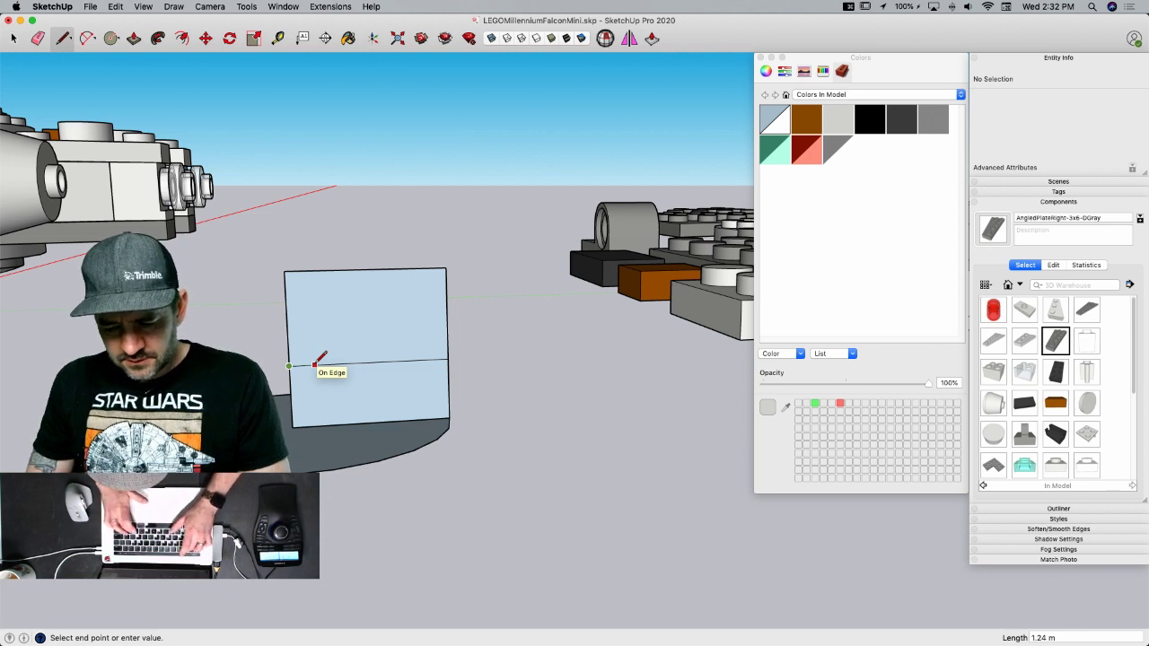
# - Mark 2.4 m along the horizontal line from the center-side edge, draw up 1.6 m and across to the outer edge
pyautogui.write('2.4')
pyautogui.press('Return')
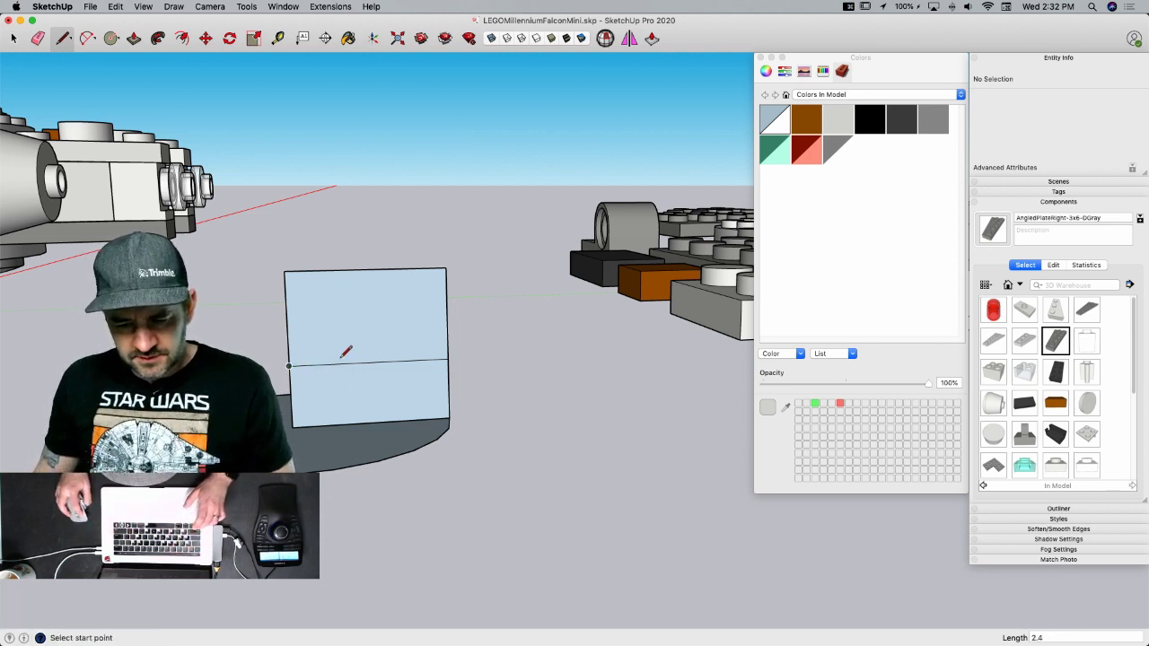
pyautogui.click(337, 363)
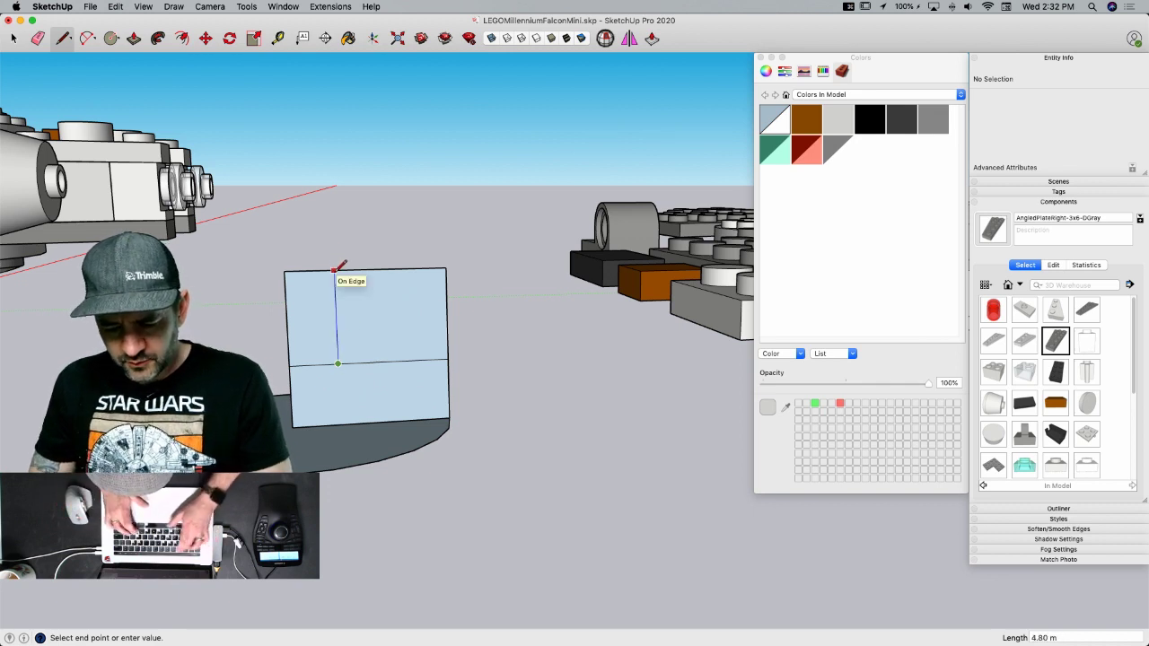
pyautogui.write('1.6')
pyautogui.press('Return')
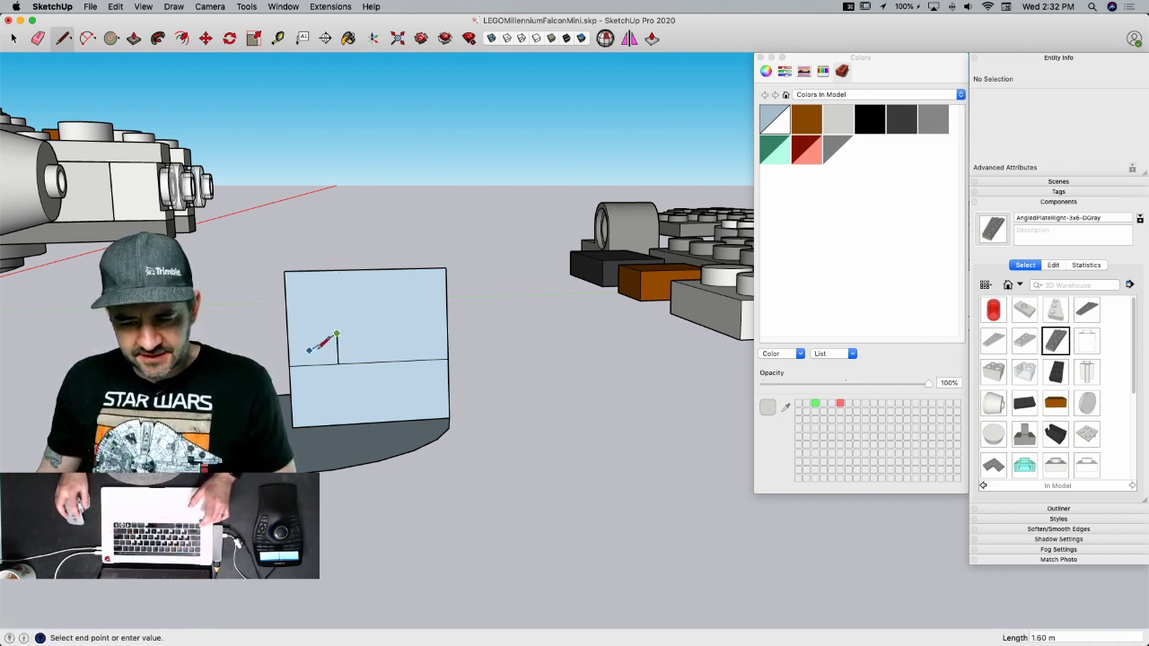
pyautogui.click(446, 332)
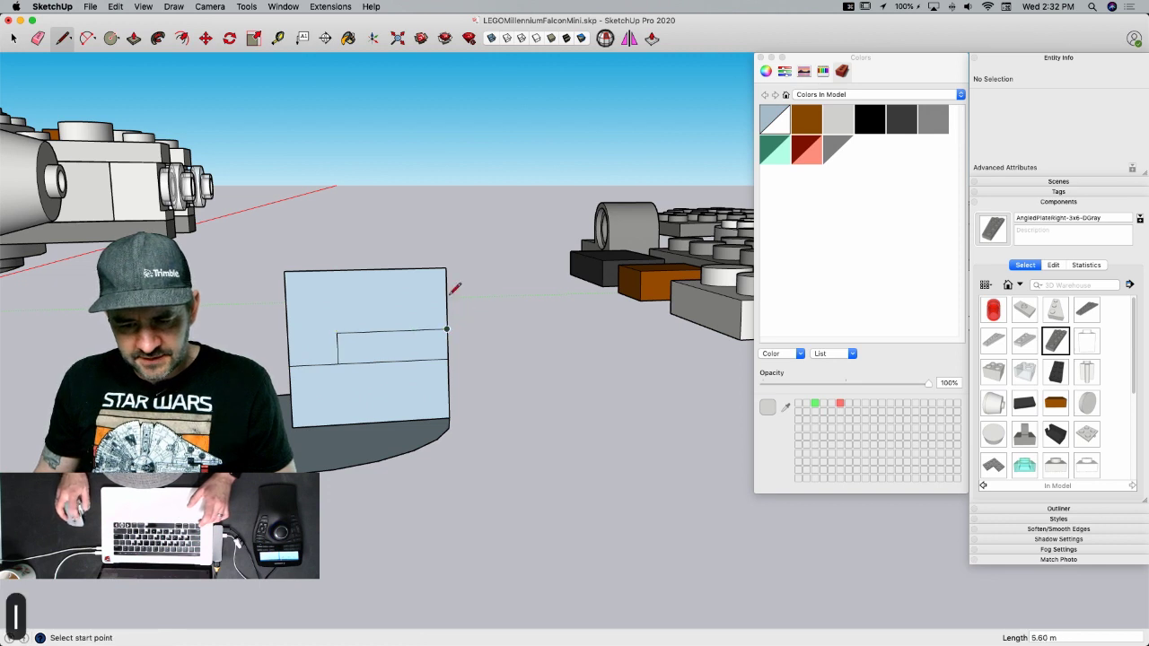
# - Mark 0.8 m down the outer edge from its top corner and draw an arc to the stub's upper corner with about 0.32 m bulge
pyautogui.click(446, 267)
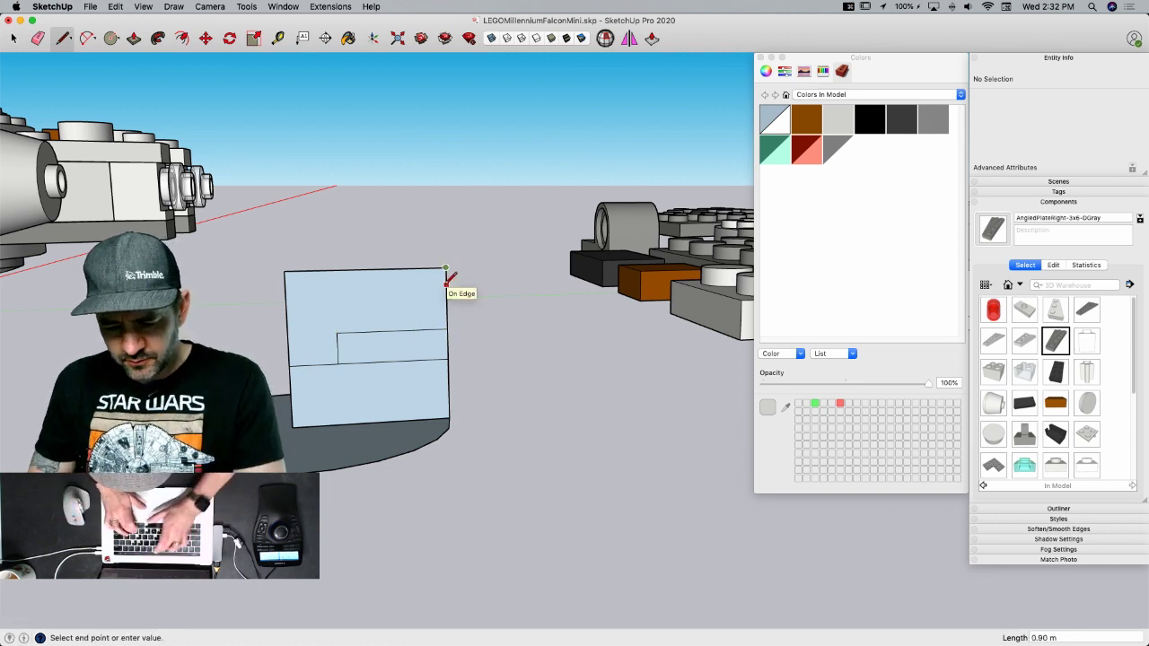
pyautogui.write('.8')
pyautogui.press('Return')
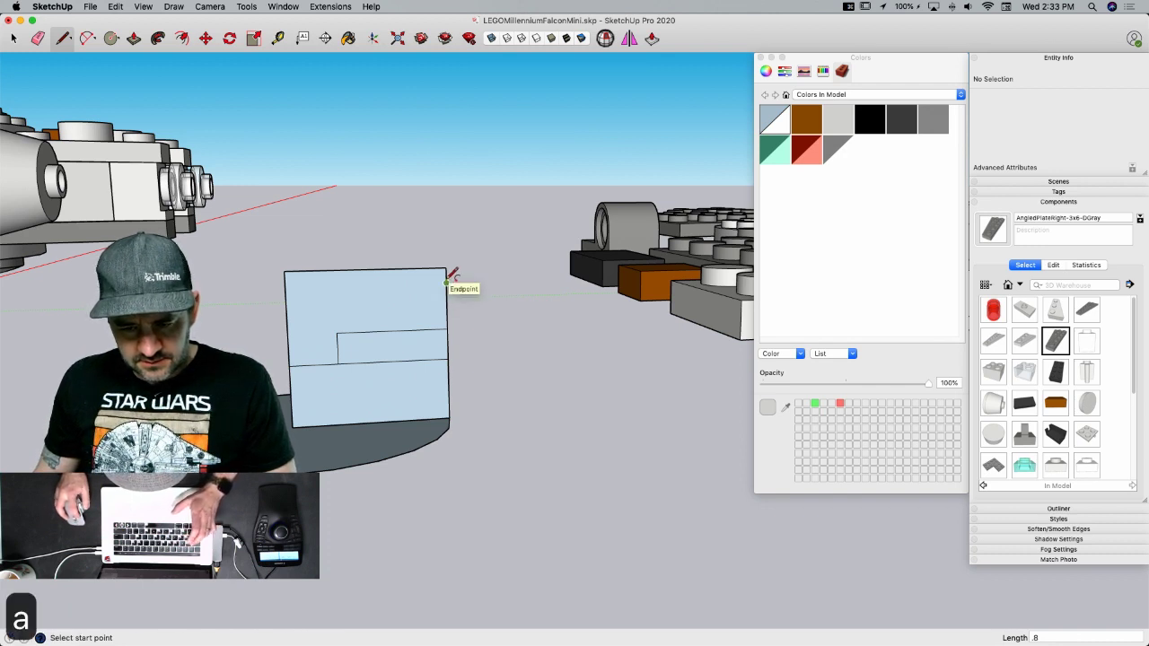
pyautogui.press('a')
pyautogui.click(447, 283)
pyautogui.click(339, 332)
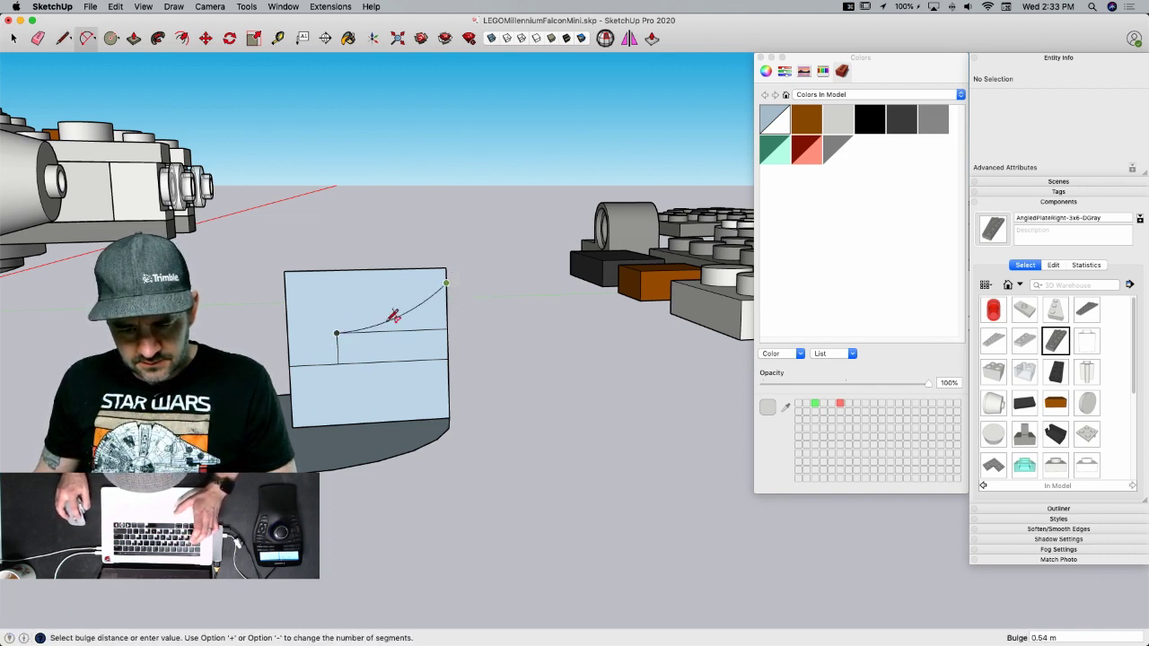
pyautogui.scroll(2, 376, 315)
pyautogui.scroll(2, 379, 312)
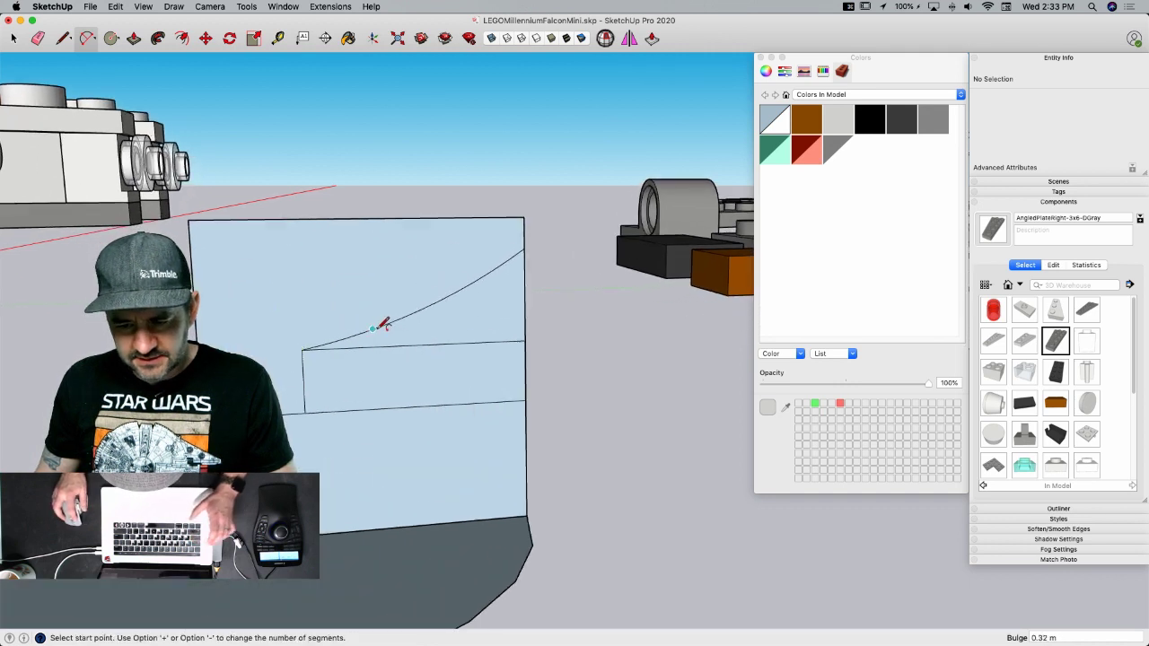
pyautogui.click(382, 325)
# - Erase the face's outline below the arc and stub, keeping only the dish profile
pyautogui.press('e')
pyautogui.moveTo(530, 338); pyautogui.dragTo(530, 400)
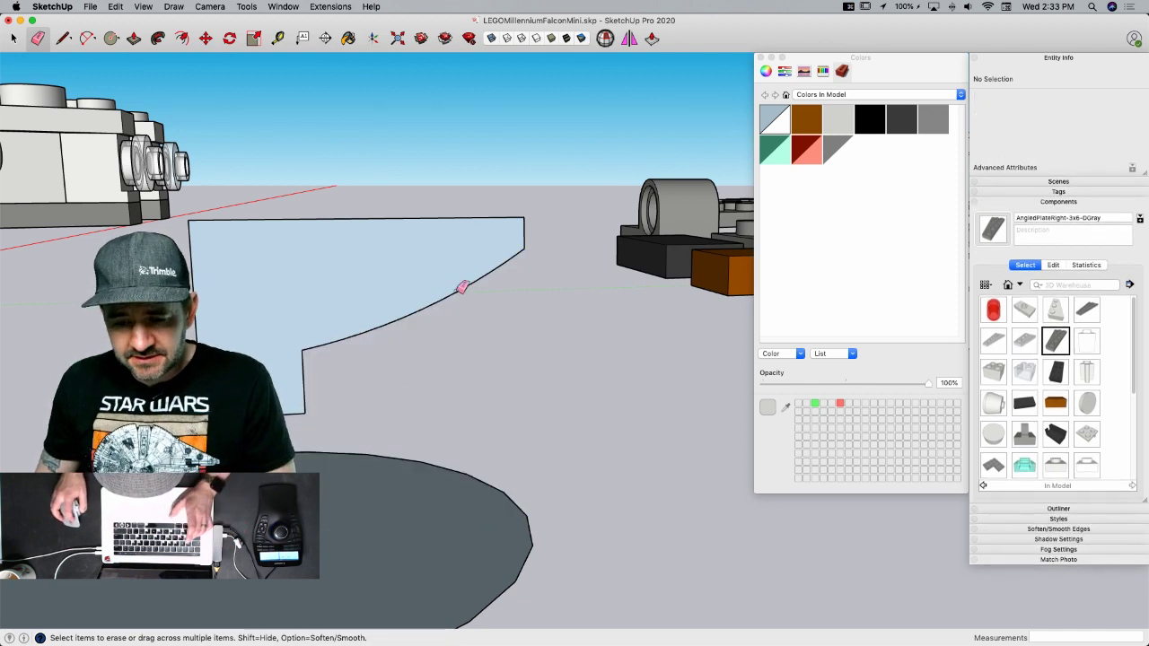
pyautogui.press('l')
# - Offset the arc and the short outer edge 0.8 m inward to form the dish wall
pyautogui.press('space')
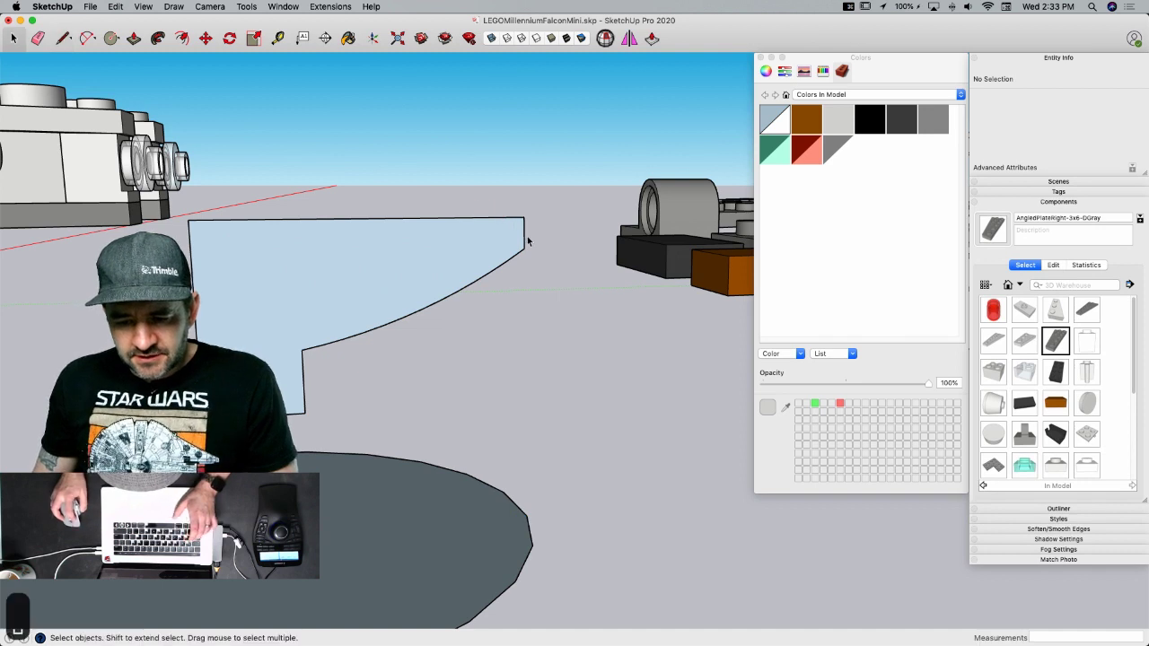
pyautogui.click(526, 238)
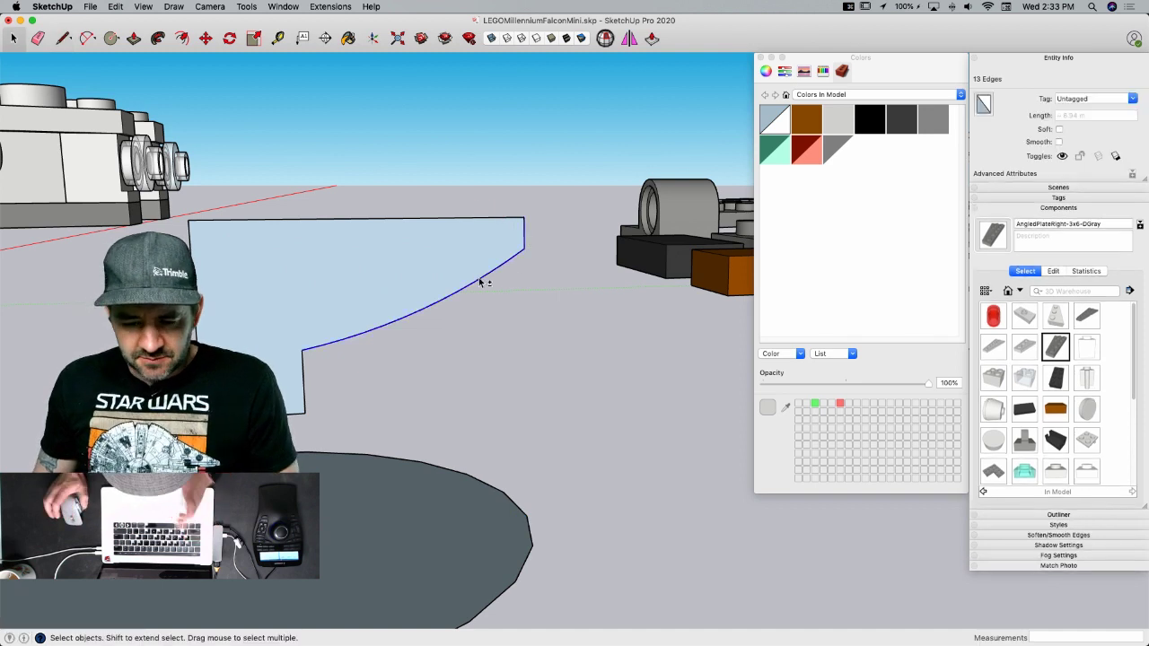
pyautogui.press('f')
pyautogui.click(524, 234)
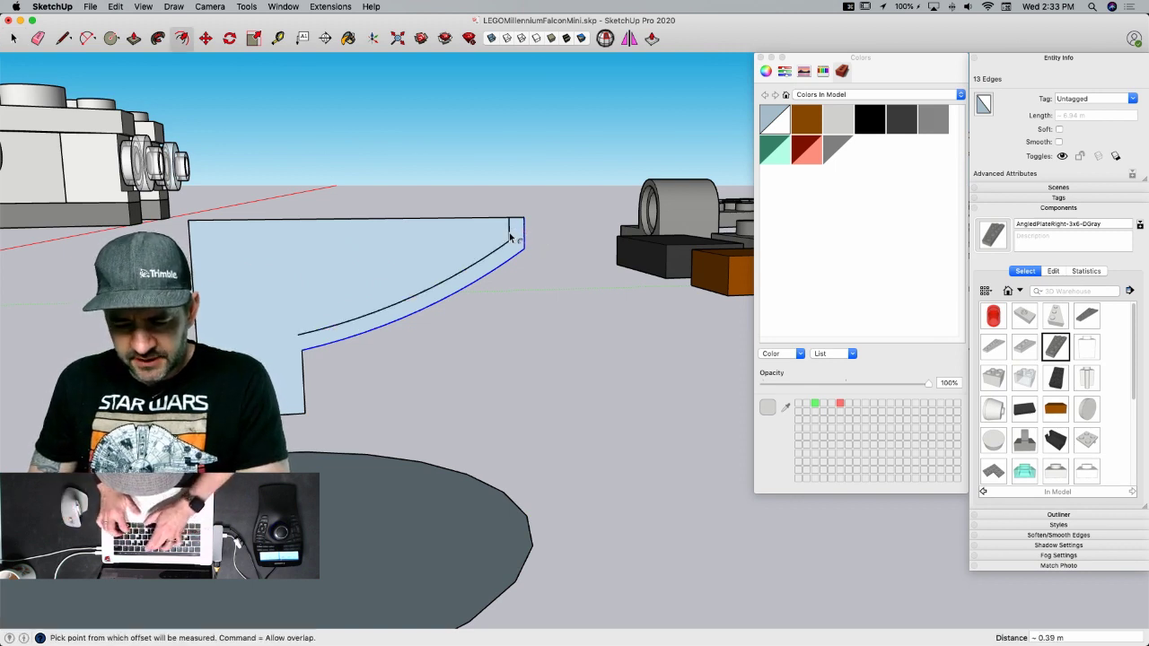
pyautogui.write('.8')
pyautogui.press('Return')
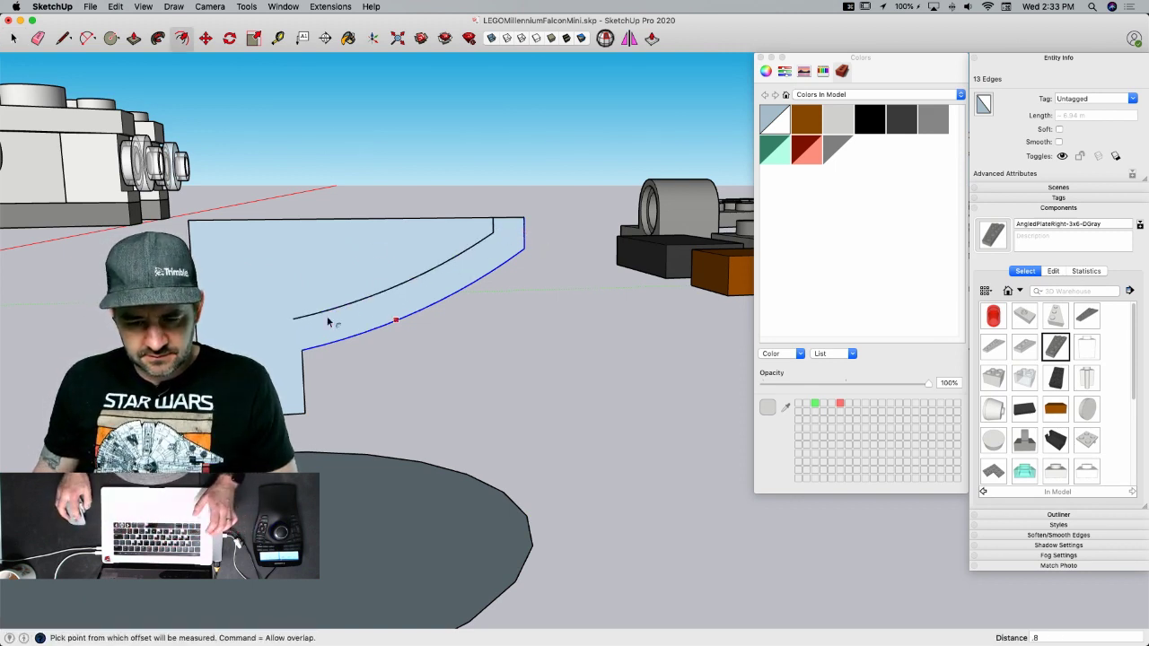
# - Draw a vertical line from the outer arc's inner end up to the profile's top edge
pyautogui.press('l')
pyautogui.click(294, 319)
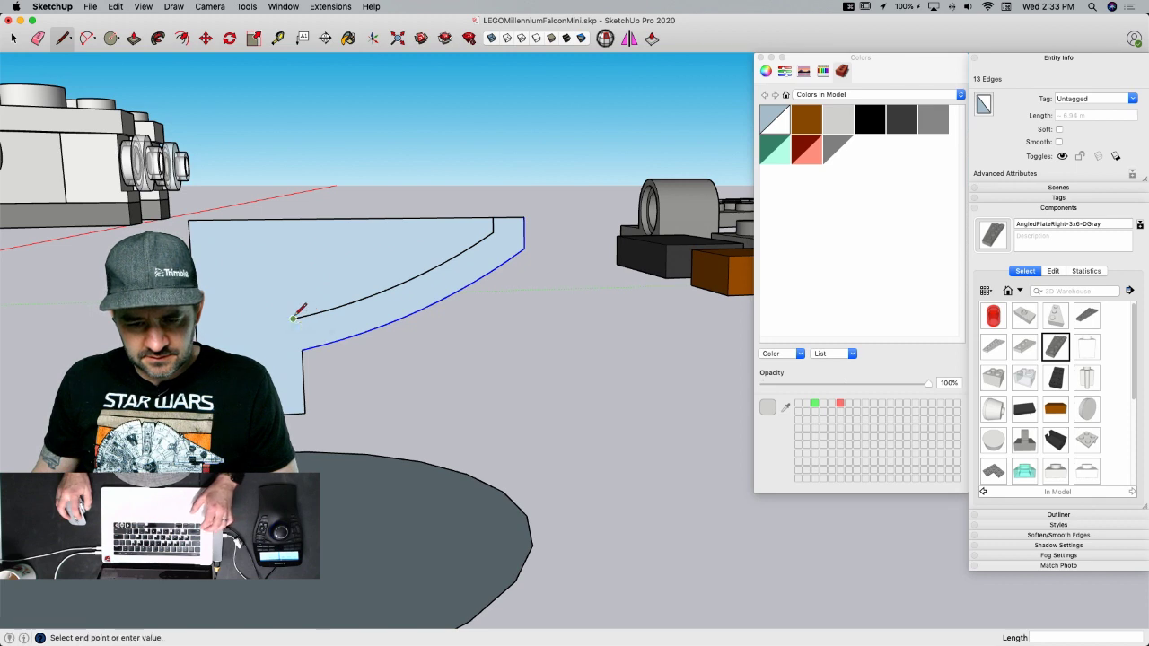
pyautogui.press('Escape')
pyautogui.click(302, 349)
pyautogui.click(296, 218)
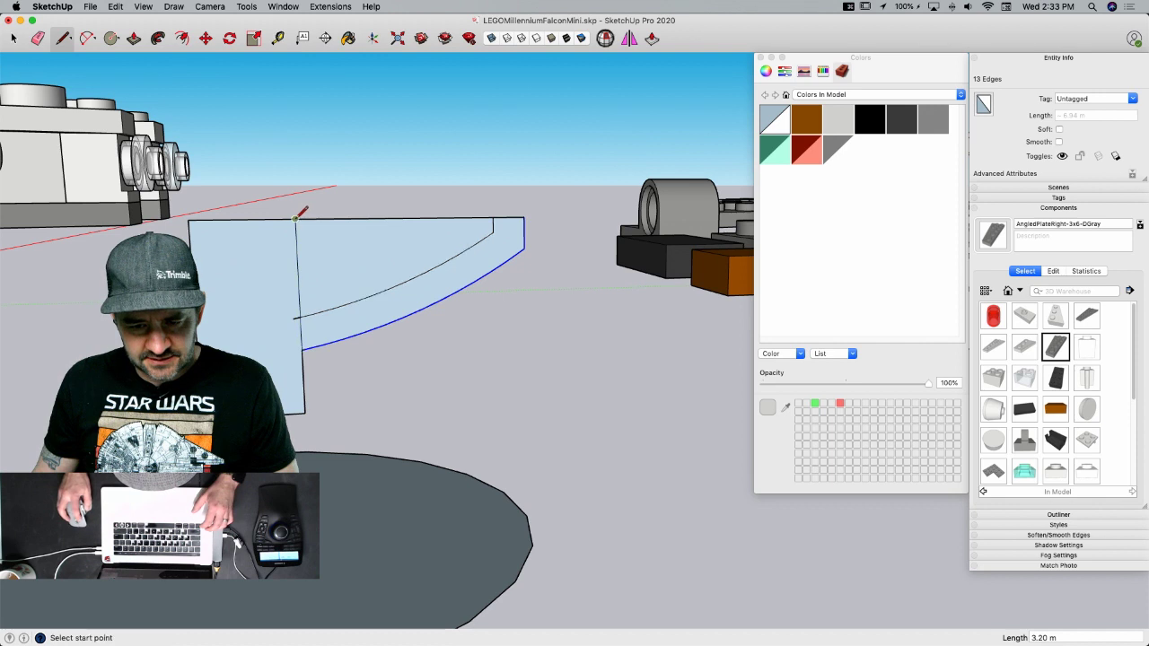
# - Mark 0.8 m outward along the top edge from the vertical line and draw a line down to the offset arc
pyautogui.press('Escape')
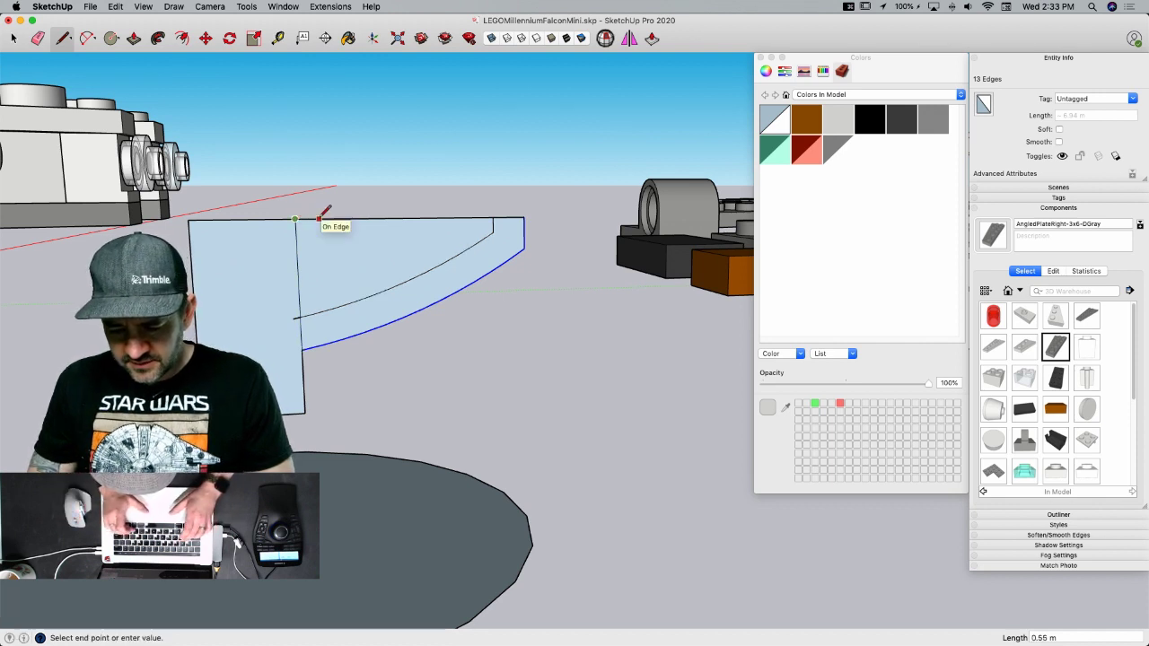
pyautogui.write('.8')
pyautogui.press('Return')
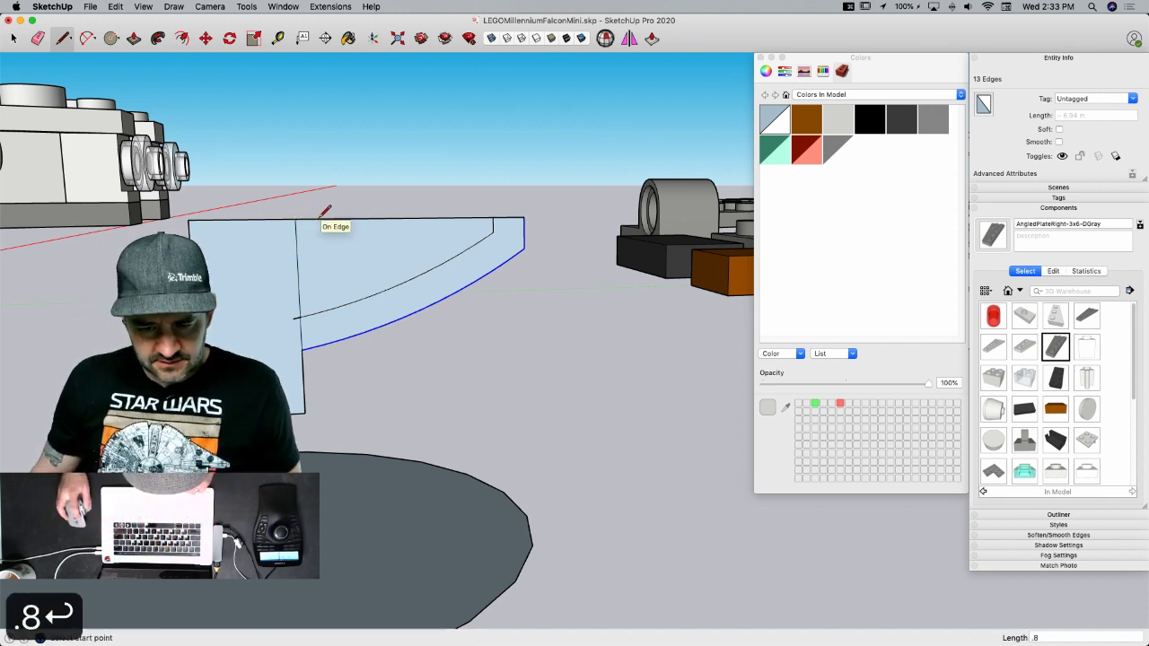
pyautogui.click(329, 218)
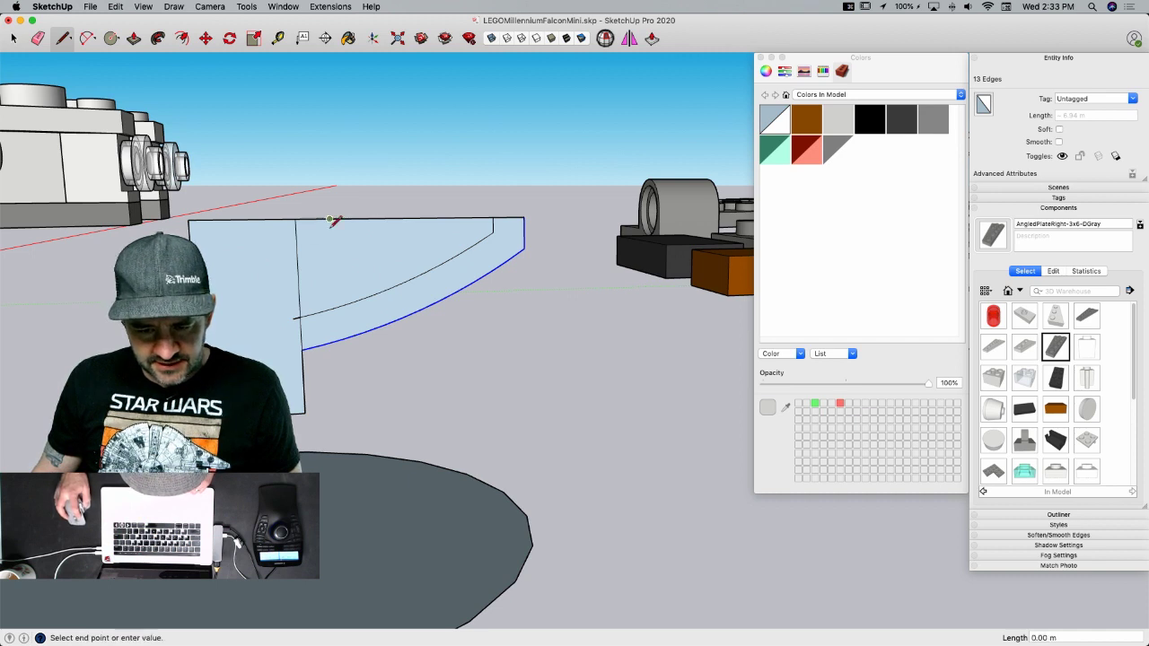
# - Try to erase the short end of the offset arc inside the outer vertical line
pyautogui.press('e')
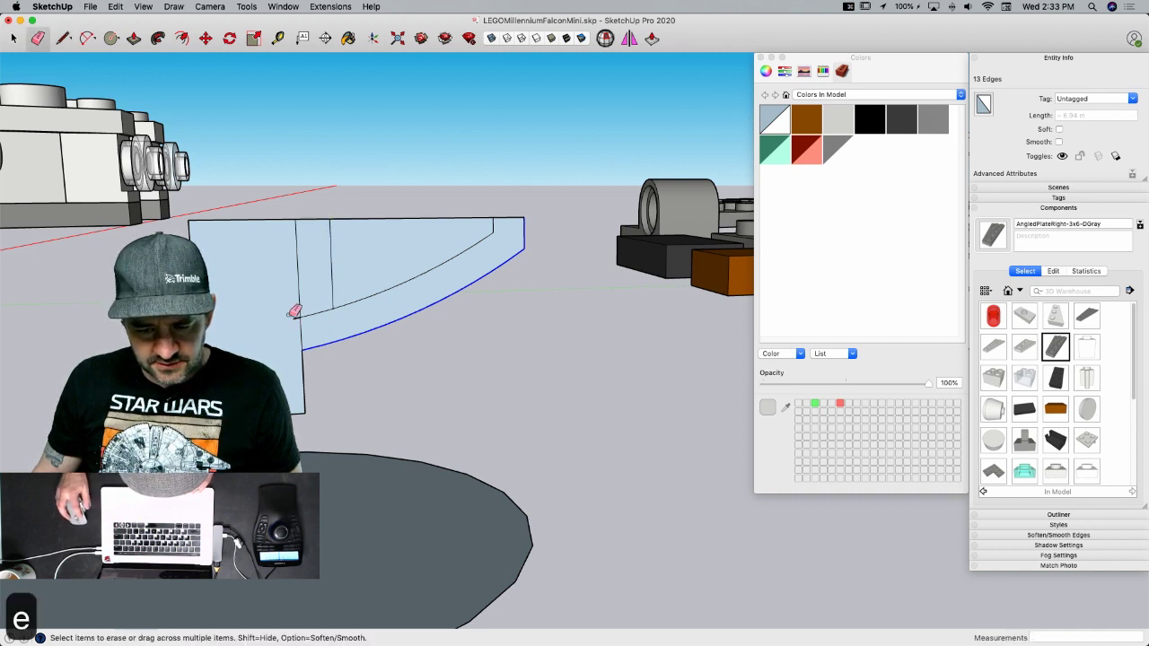
pyautogui.click(315, 311)
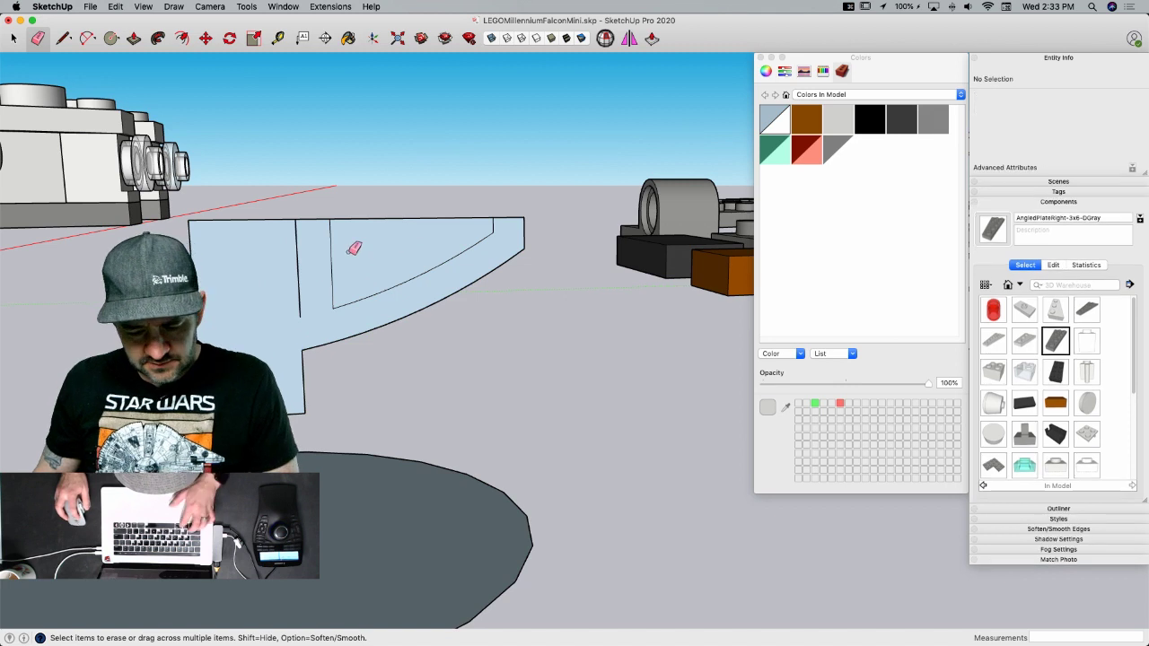
pyautogui.press('super+z')
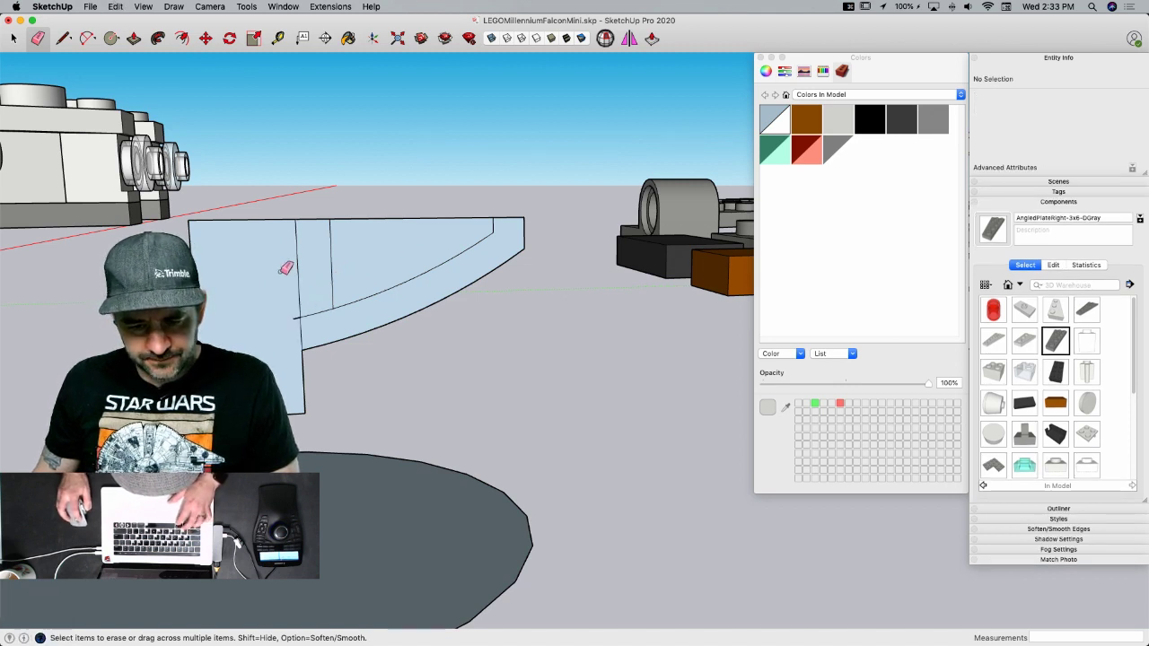
# - Mark 0.8 m toward the center from the first vertical line, draw down to the offset arc's level and across to the center-side edge
pyautogui.press('l')
pyautogui.click(295, 218)
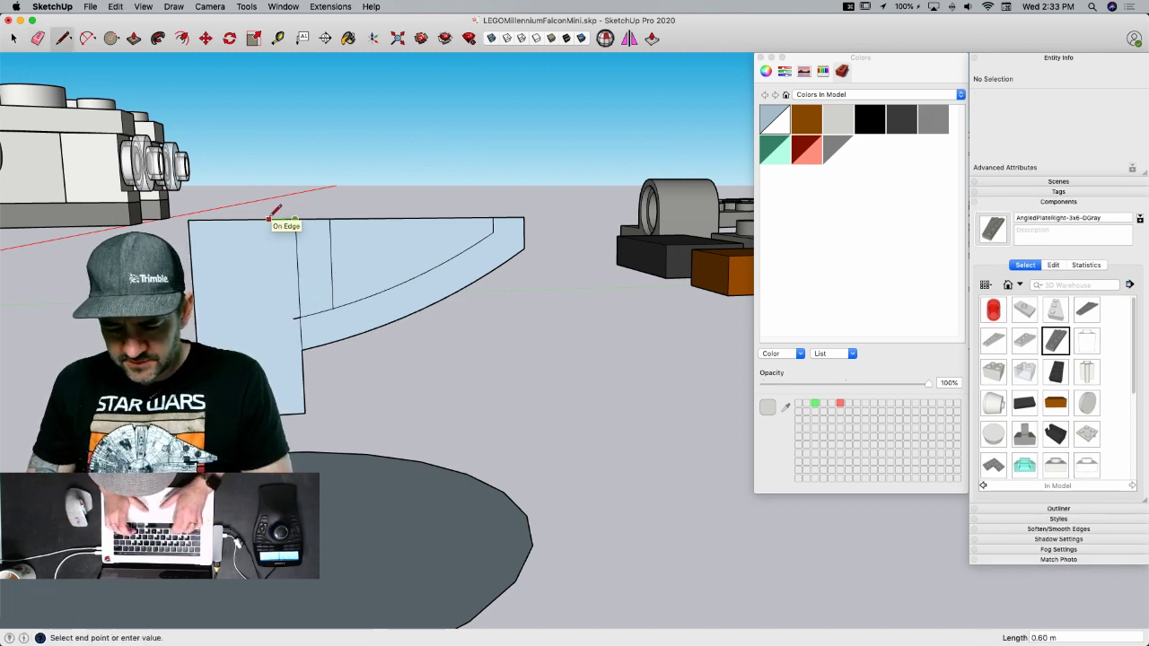
pyautogui.write('.8')
pyautogui.press('Return')
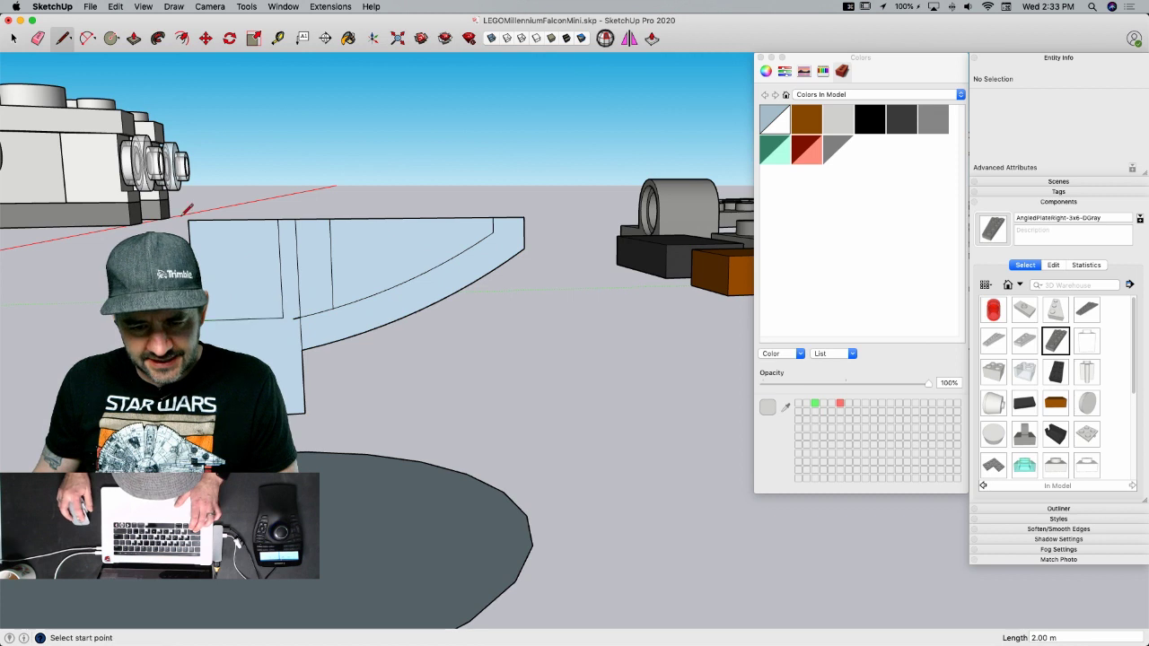
# - Erase the center-side corner above the stub and draw a short line joining the post's lower corner to the offset arc
pyautogui.press('e')
pyautogui.click(189, 220)
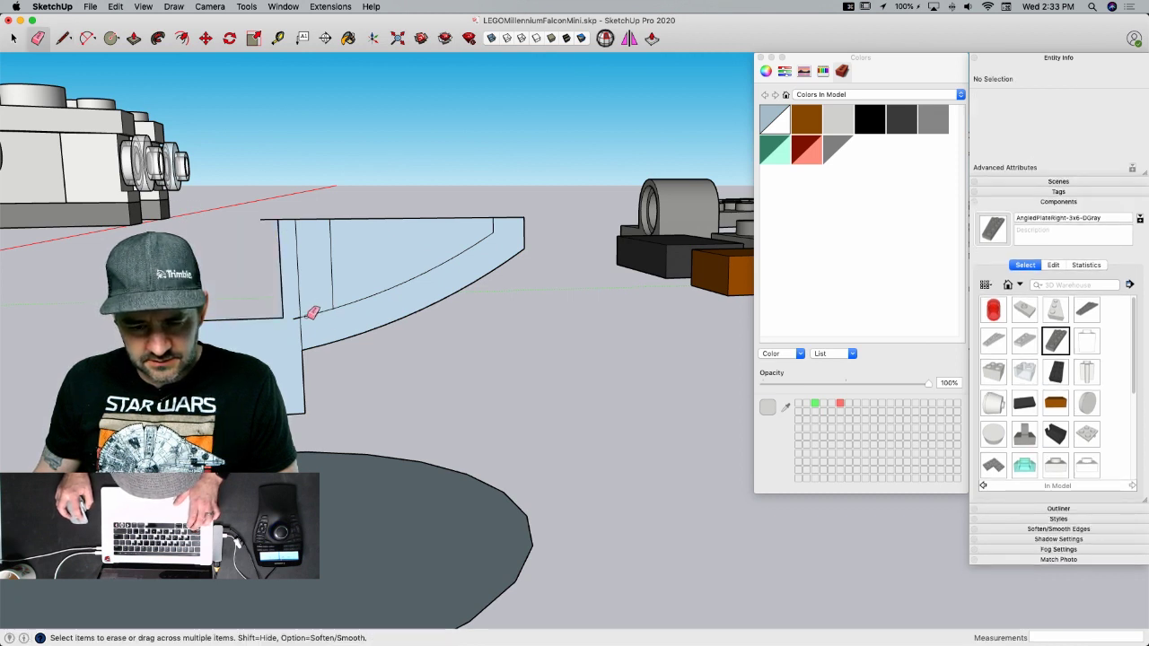
pyautogui.press('l')
pyautogui.click(284, 316)
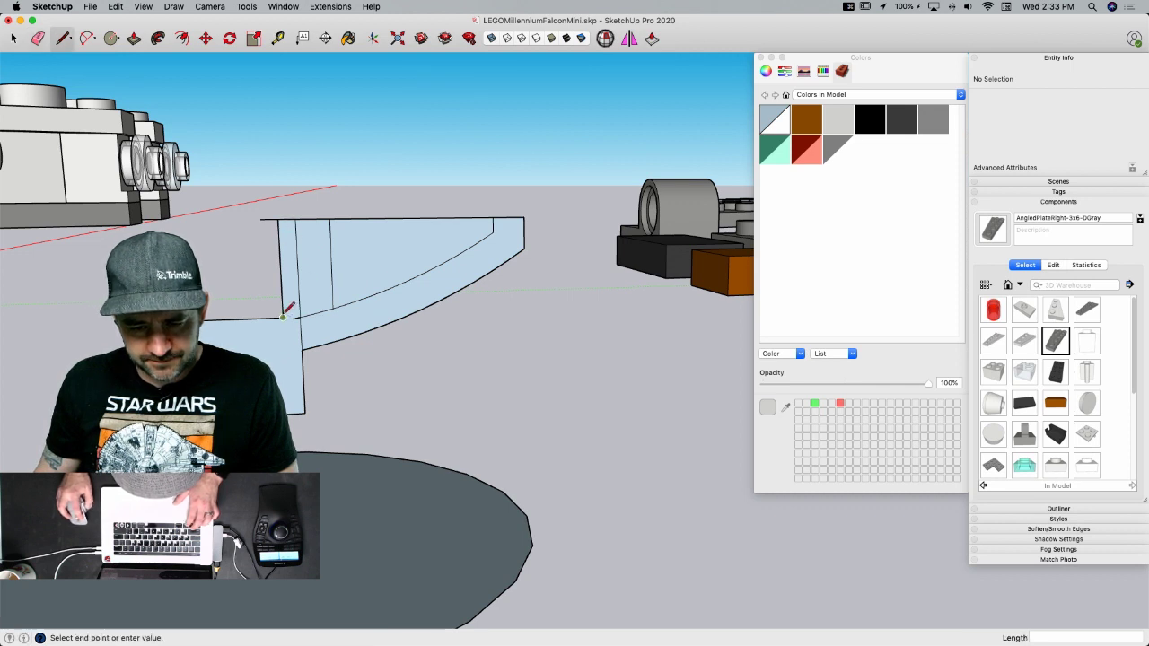
pyautogui.click(348, 317)
# - Erase the surplus top edges and the leftover lines crossing the post and its junction with the dish wall and stub
pyautogui.press('e')
pyautogui.click(345, 316)
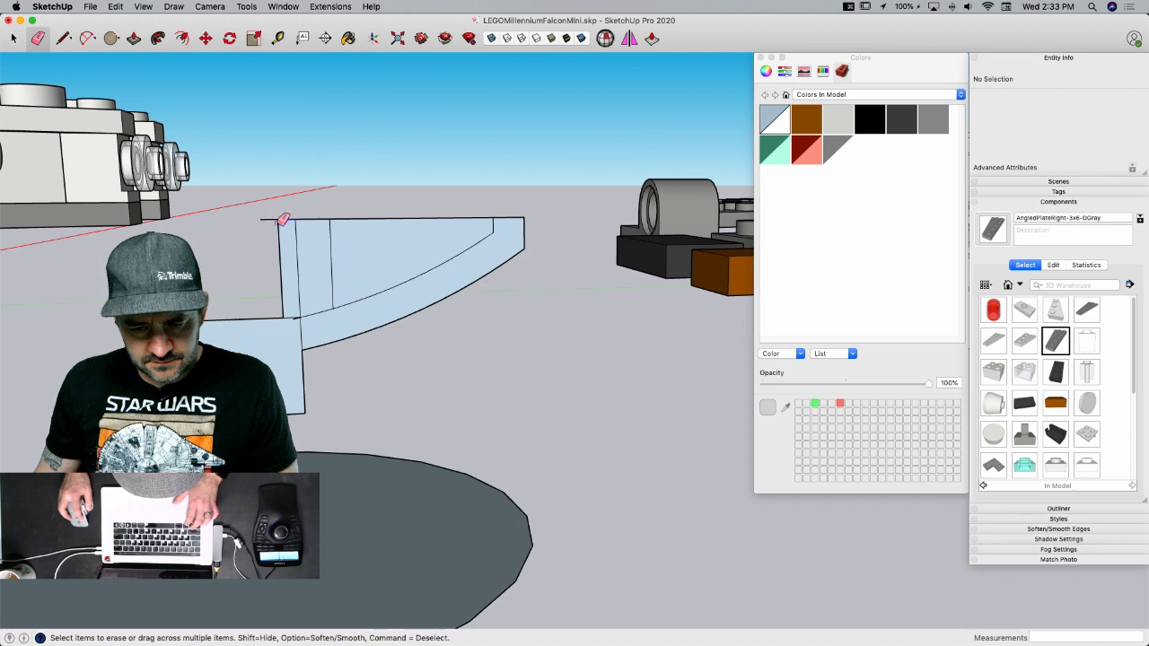
pyautogui.scroll(5, 303, 315)
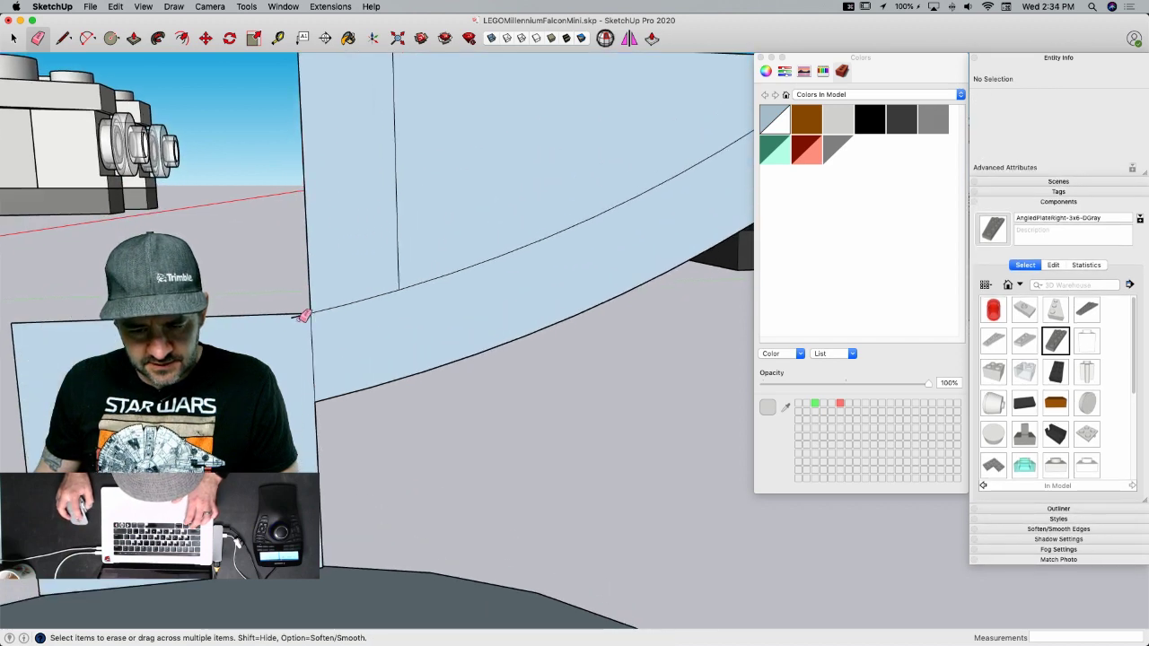
pyautogui.click(327, 310)
pyautogui.click(313, 335)
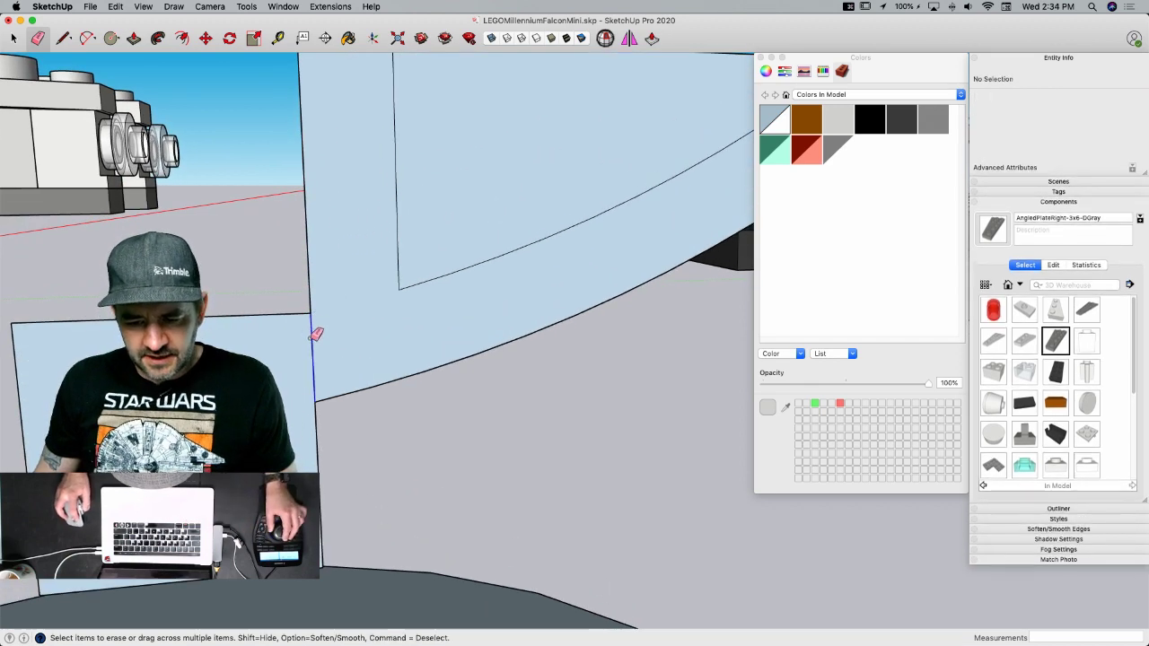
# - Save the model and sweep the dish profile around the circle with Follow Me
pyautogui.scroll(-5, 382, 260)
pyautogui.press('space')
pyautogui.press('super+s')
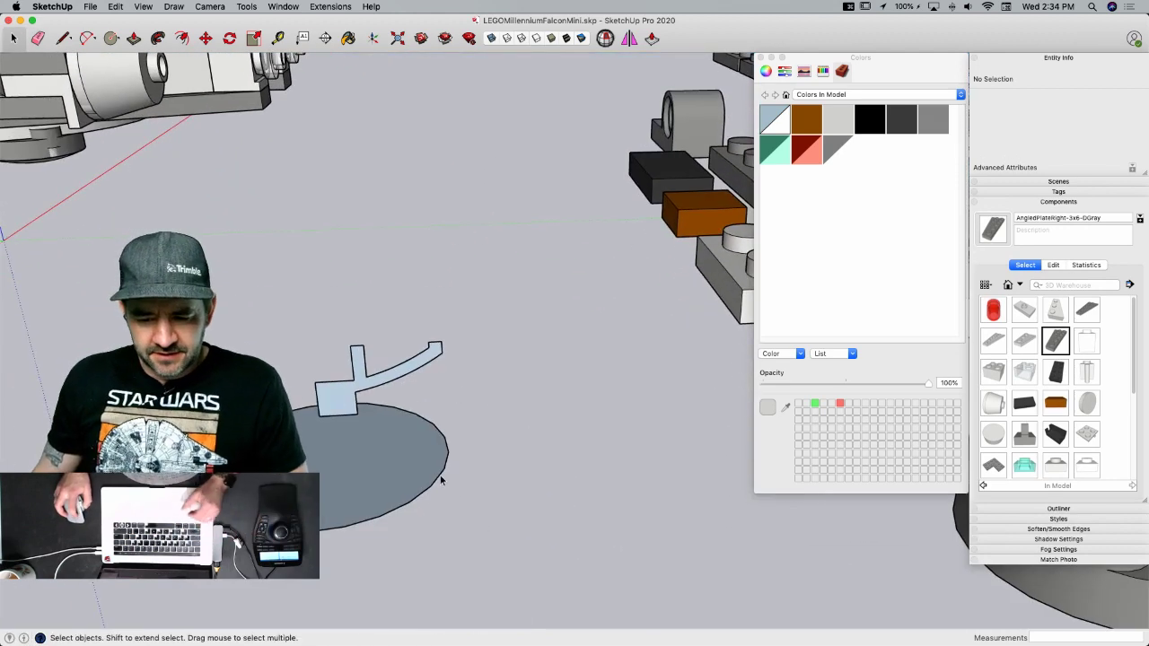
pyautogui.click(446, 479)
pyautogui.click(157, 37)
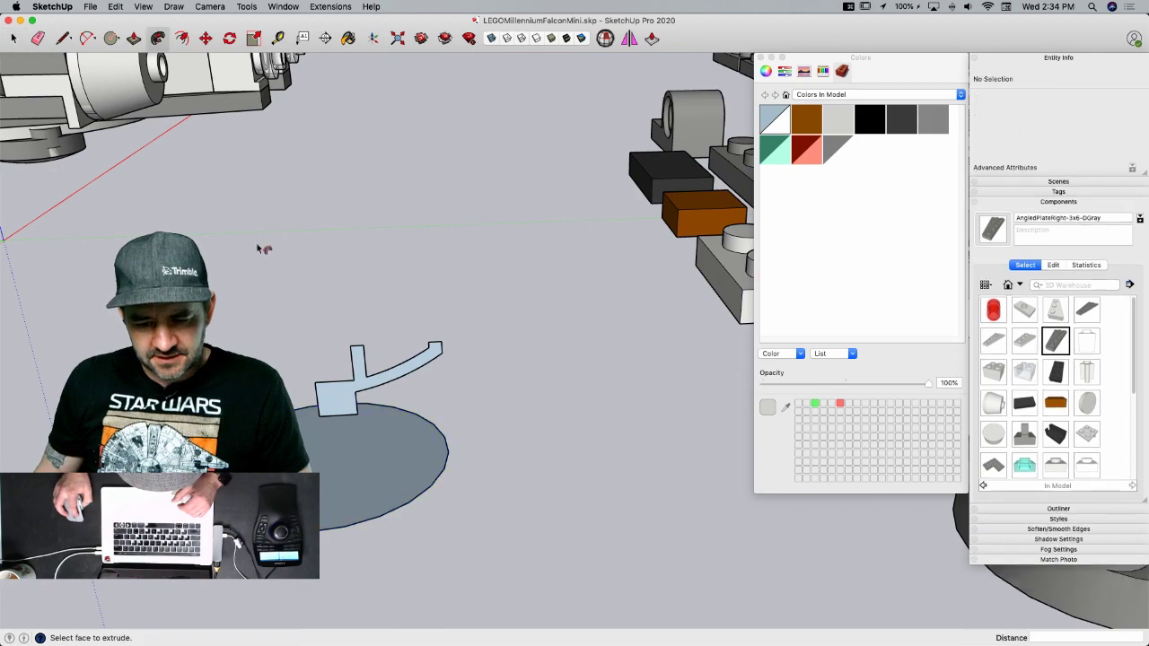
pyautogui.click(336, 391)
pyautogui.press('space')
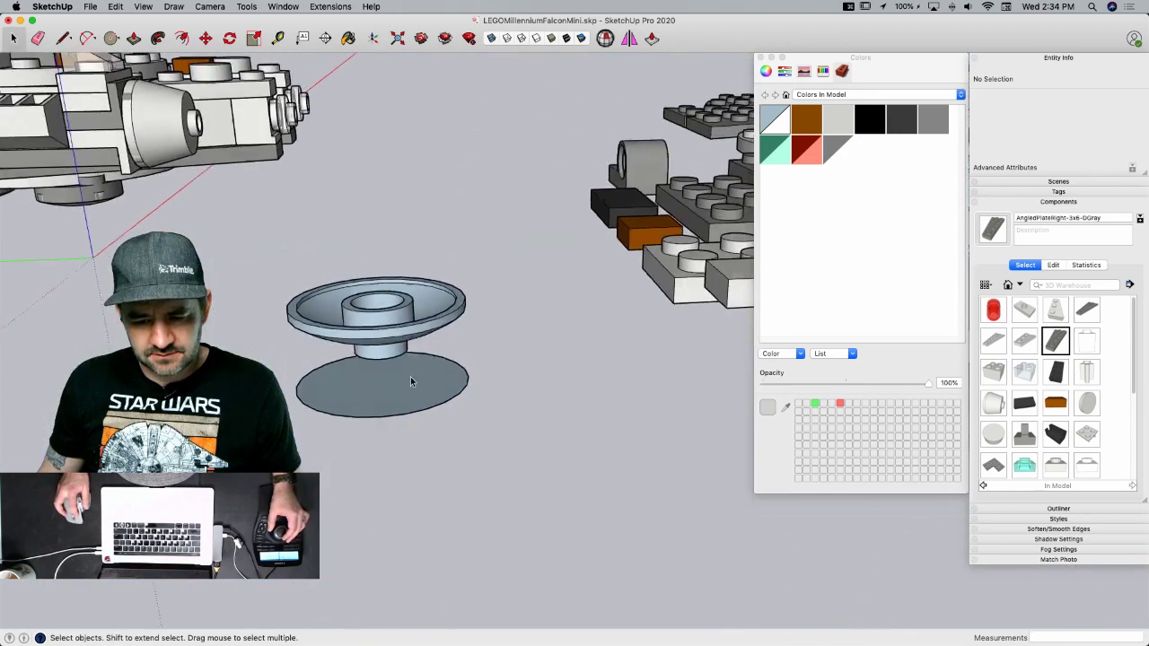
# - Reverse the faces of the whole swept dish and make it a component named Dish
pyautogui.tripleClick(377, 339)
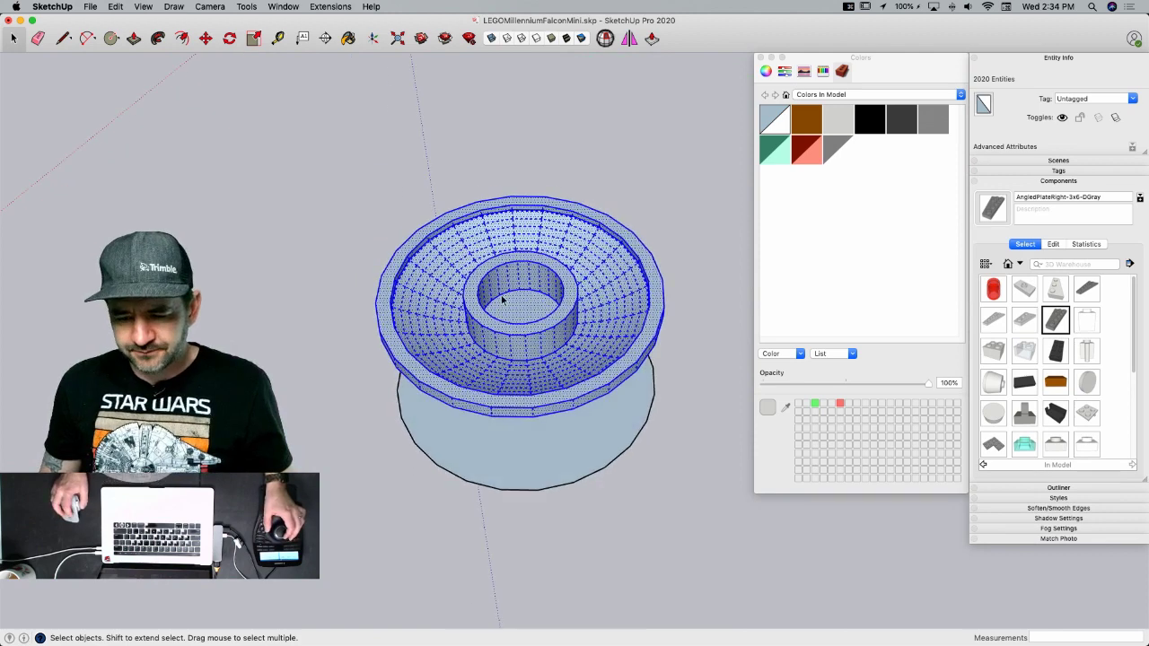
pyautogui.rightClick(501, 295)
pyautogui.click(592, 410)
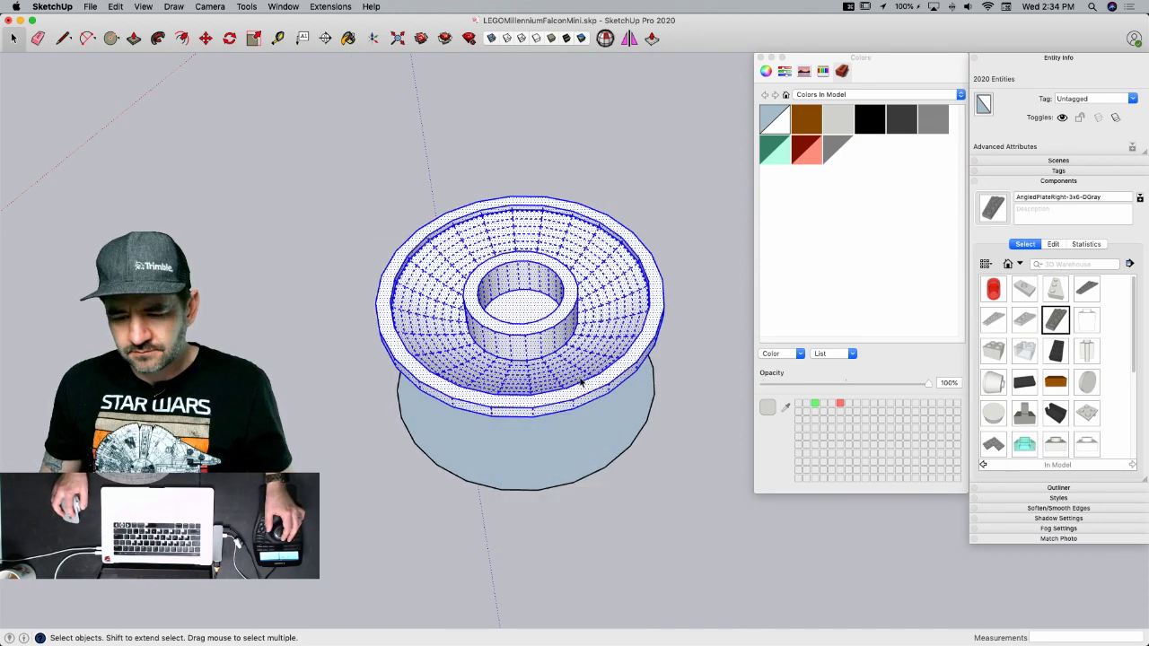
pyautogui.rightClick(580, 382)
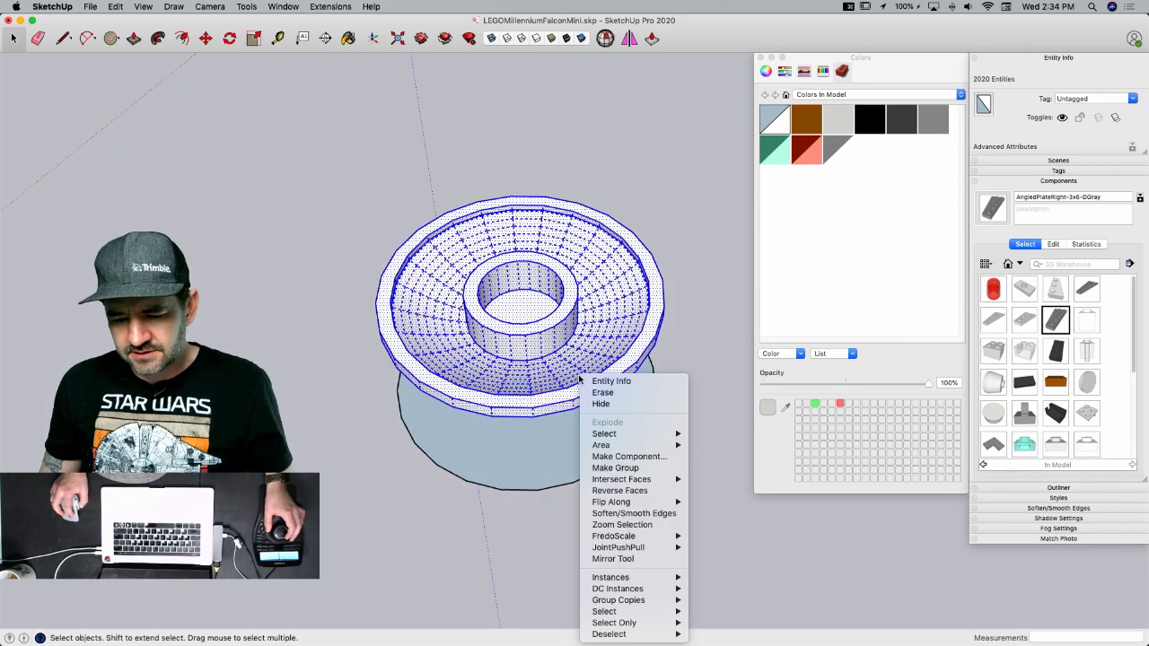
pyautogui.click(633, 457)
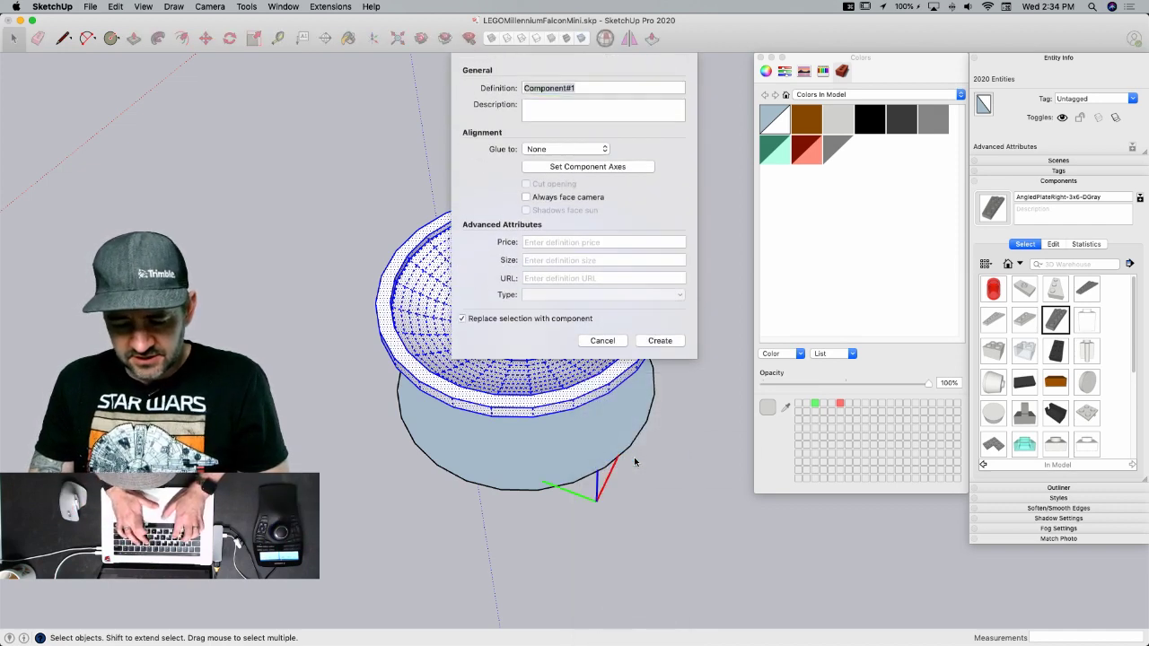
pyautogui.write('Dish')
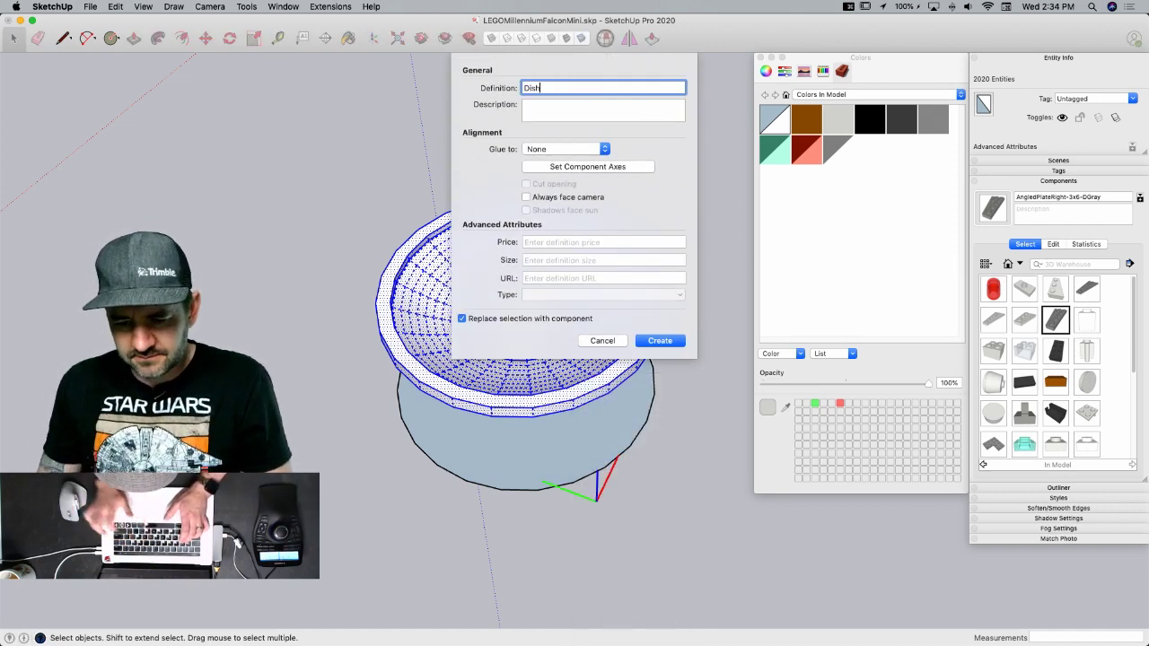
pyautogui.press('Return')
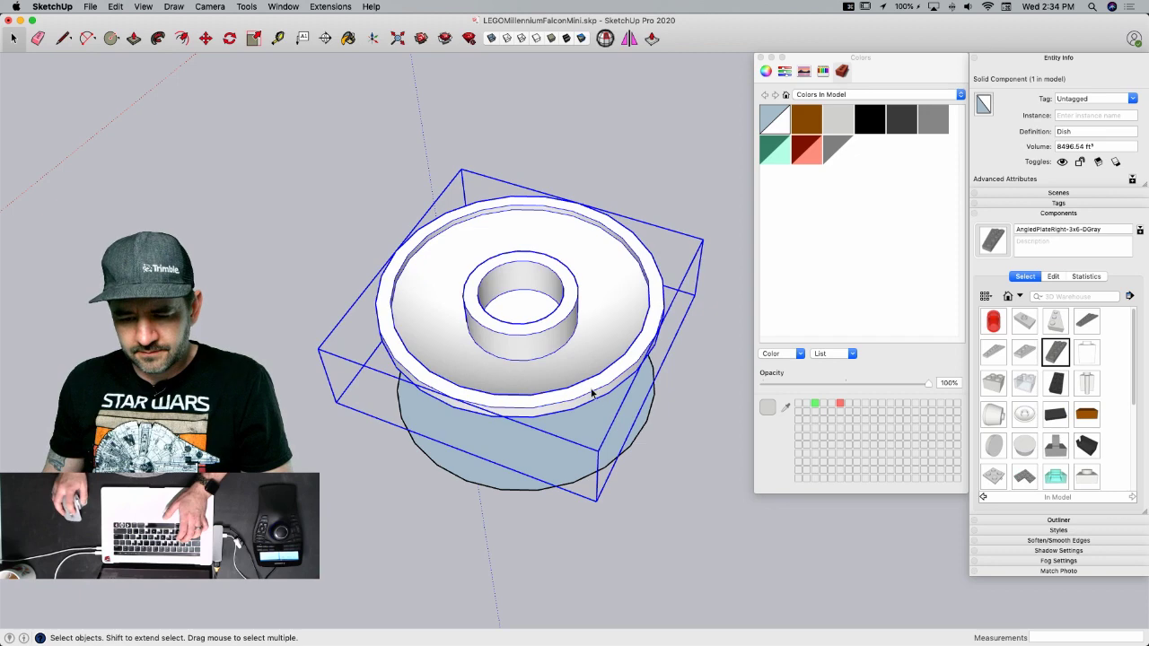
# - Delete the guide circle beneath the dish, and open the Dish component with all its geometry selected
pyautogui.click(586, 474)
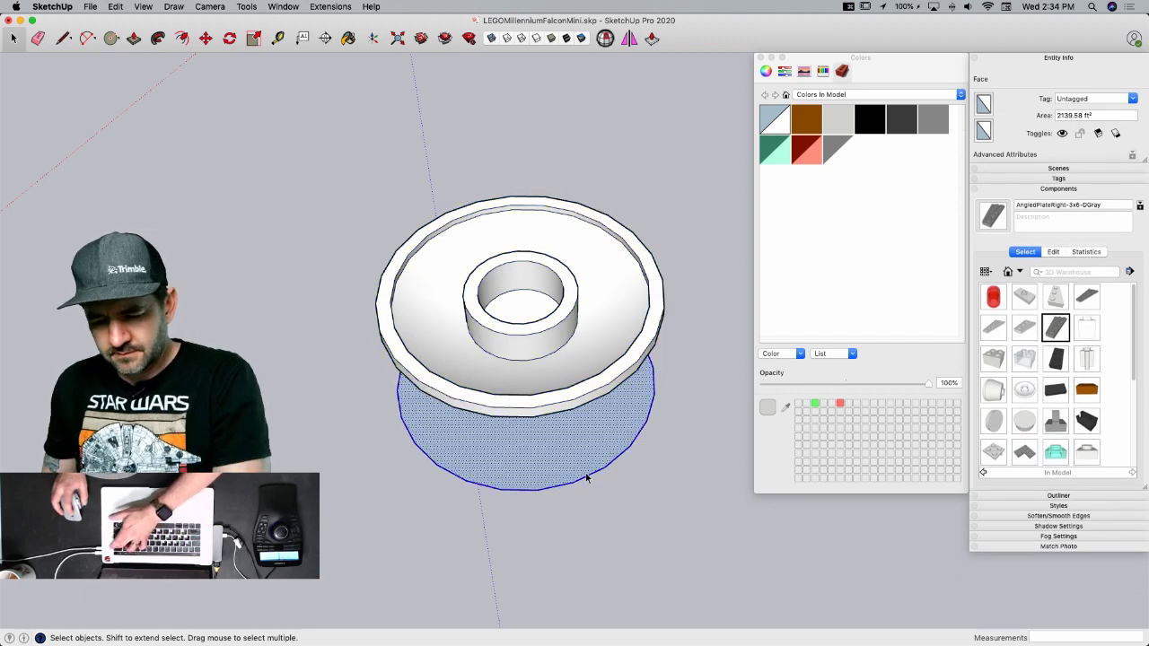
pyautogui.press('Delete')
pyautogui.tripleClick(515, 353)
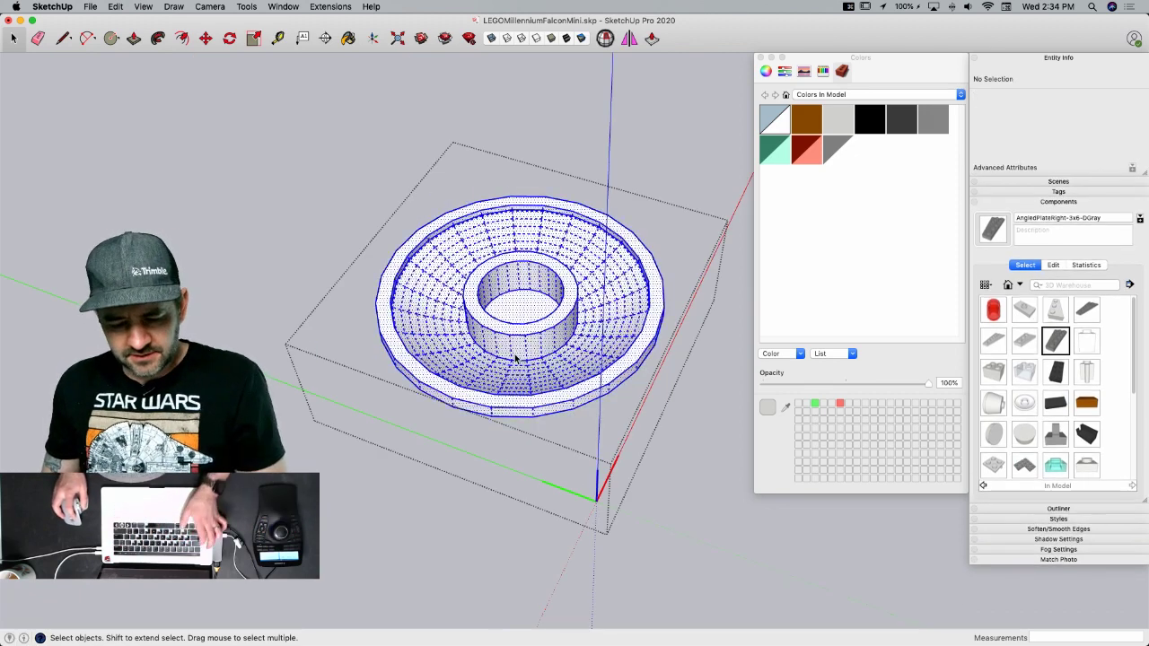
# - Check the dish's colour on the step 26 instruction page and paint all its faces with the lightest of the model's neutral mid-greys
pyautogui.press('super+Tab')
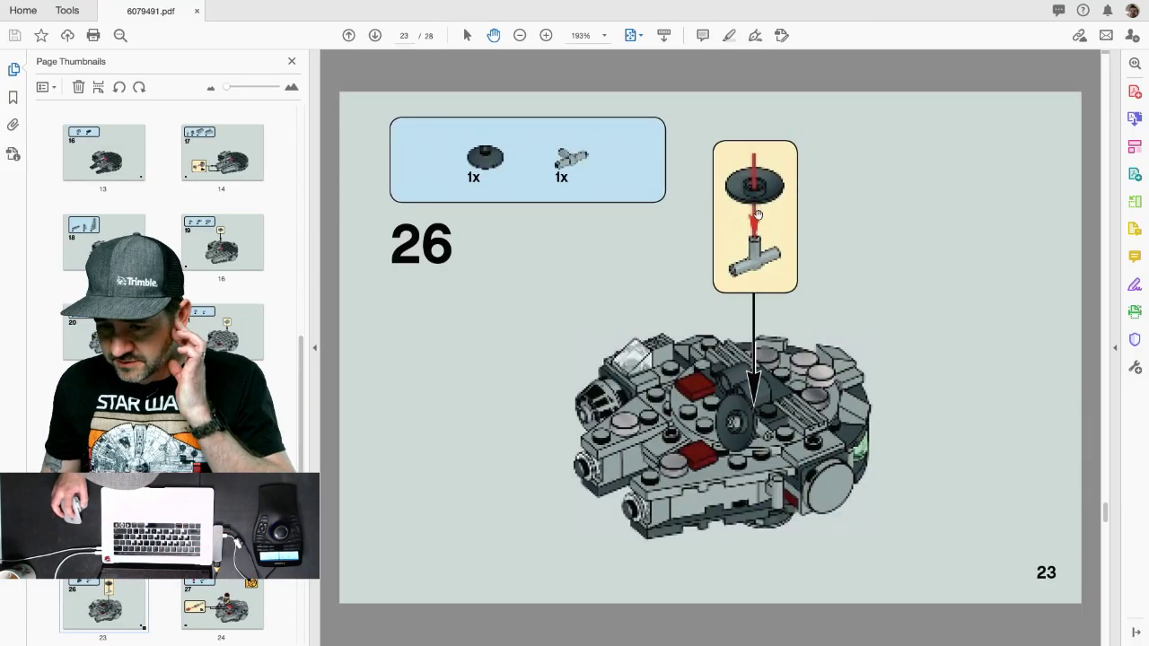
pyautogui.press('super+Tab')
pyautogui.click(933, 120)
pyautogui.click(528, 291)
pyautogui.moveTo(527, 291); pyautogui.dragTo(504, 323, button='middle')
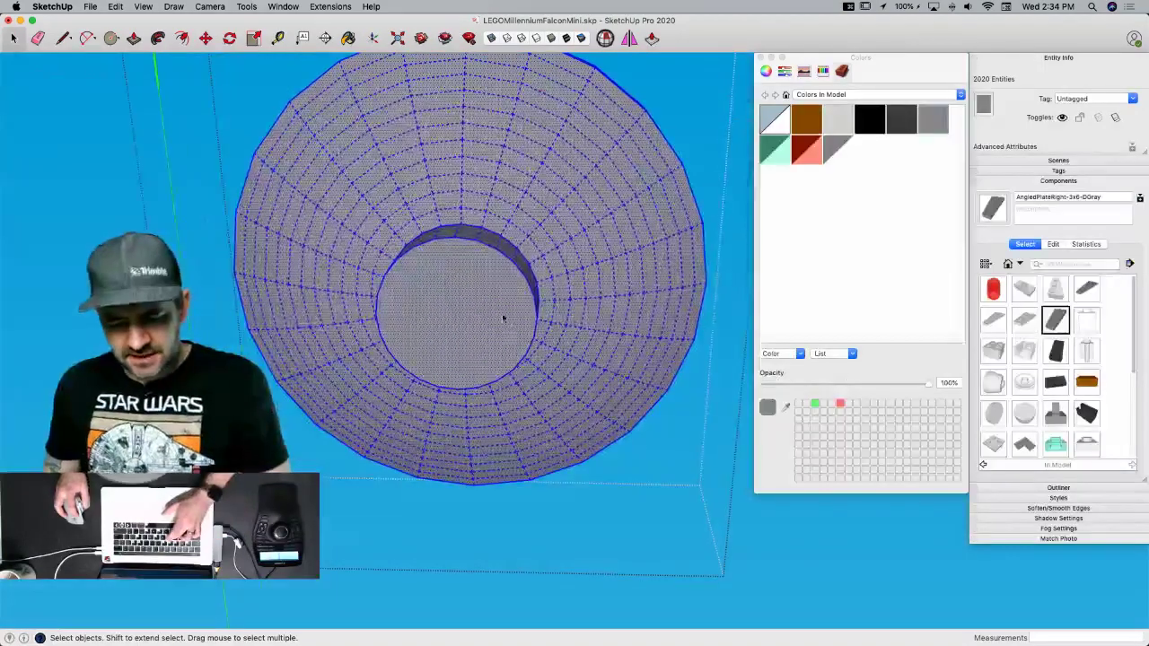
# - Try to offset the round face under the dish inward by 0.8 m
pyautogui.press('f')
pyautogui.click(470, 240)
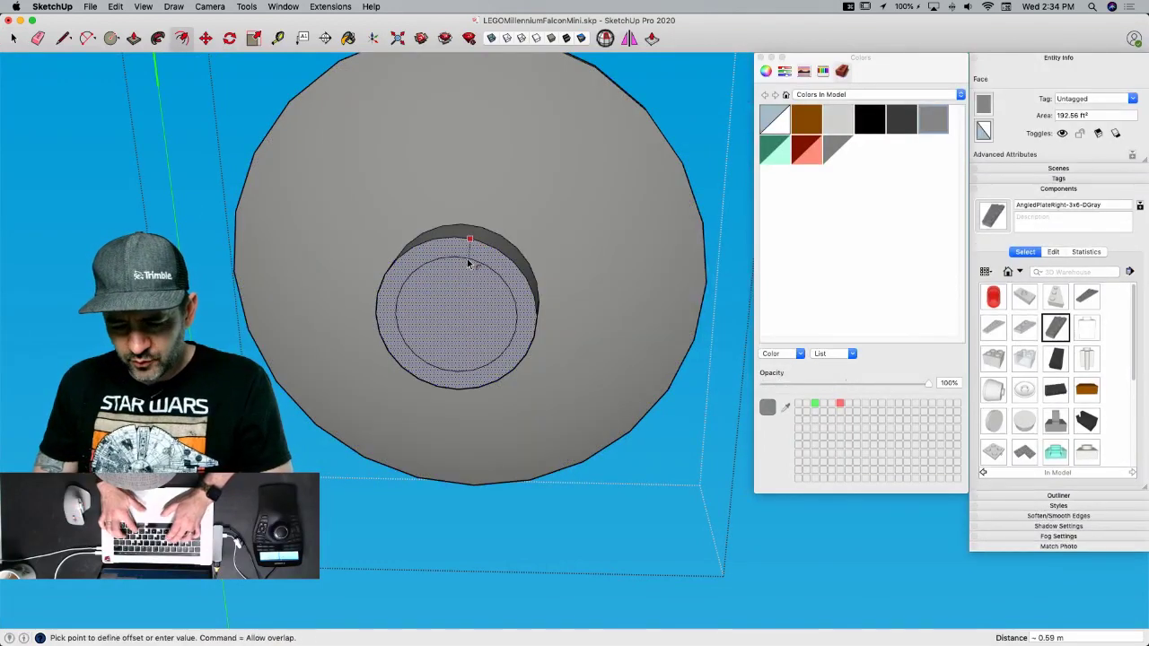
pyautogui.write('.8')
pyautogui.press('Return')
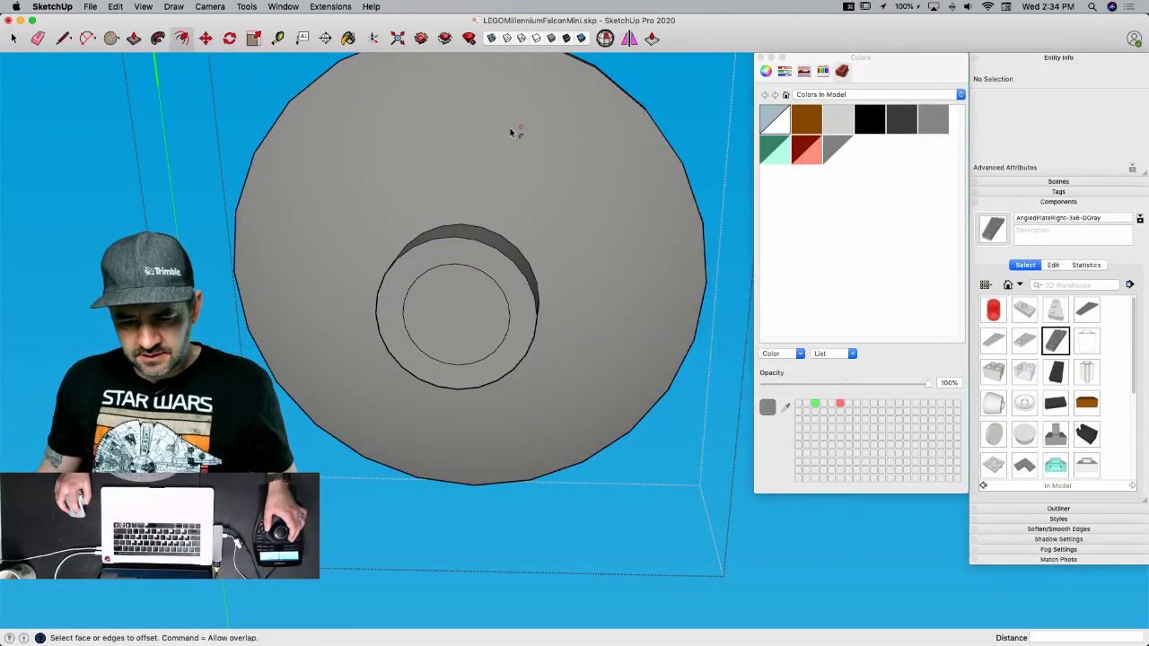
# - Measure the inner circle's diameter and the ring's width with the Line tool
pyautogui.press('p')
pyautogui.press('l')
pyautogui.click(402, 314)
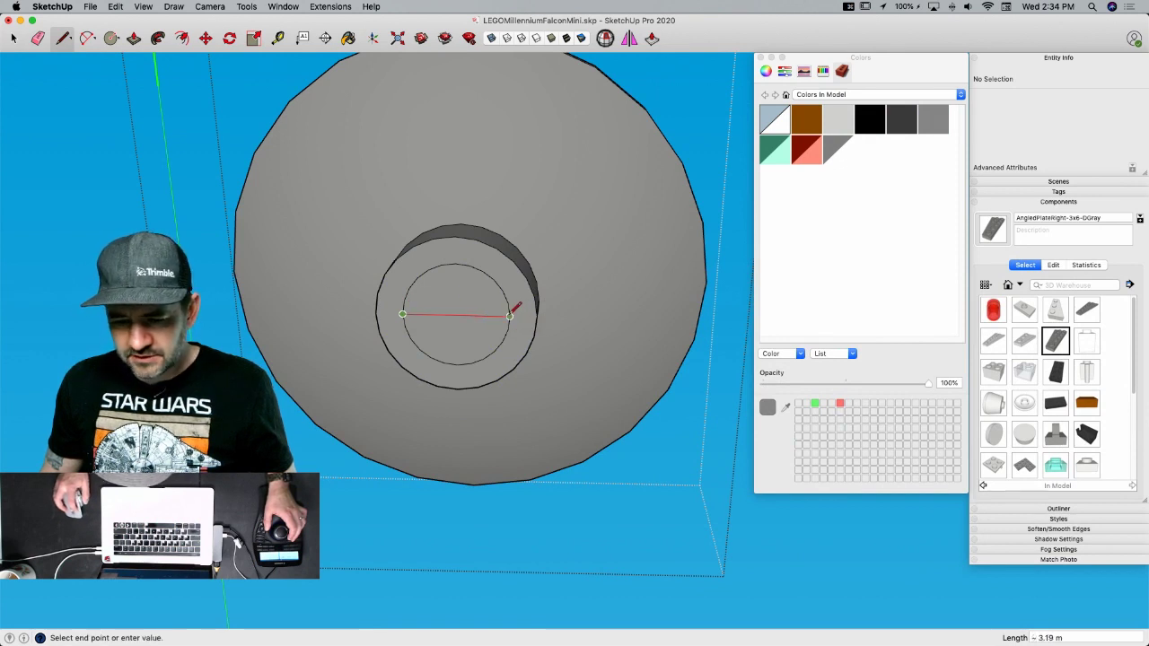
pyautogui.press('Escape')
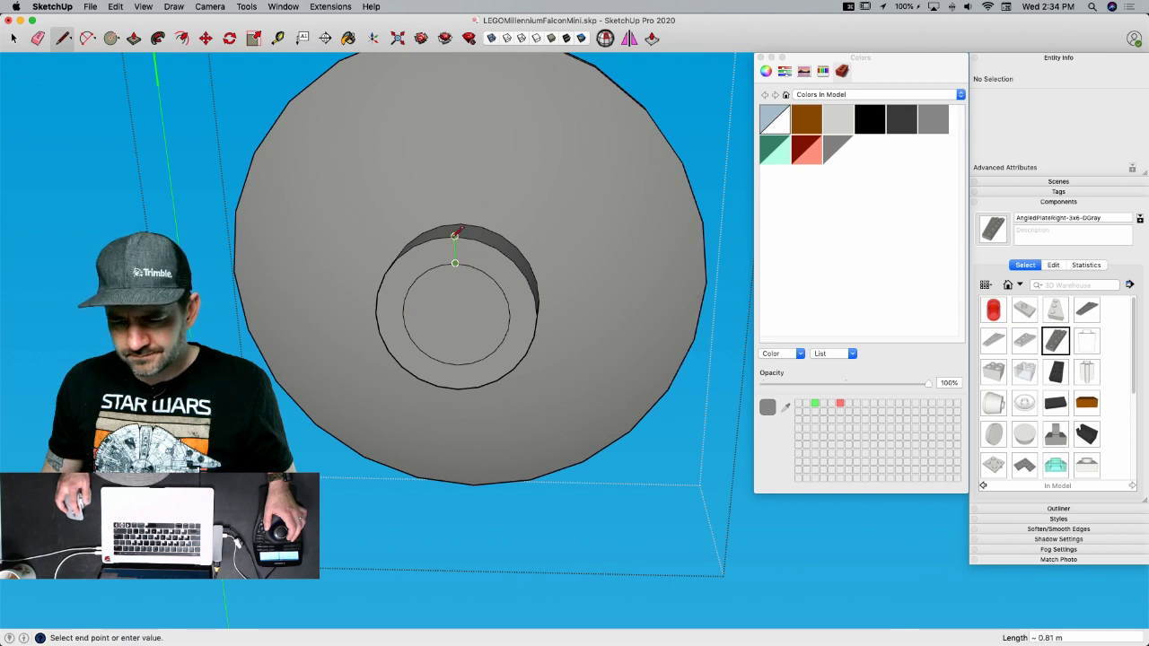
pyautogui.press('e')
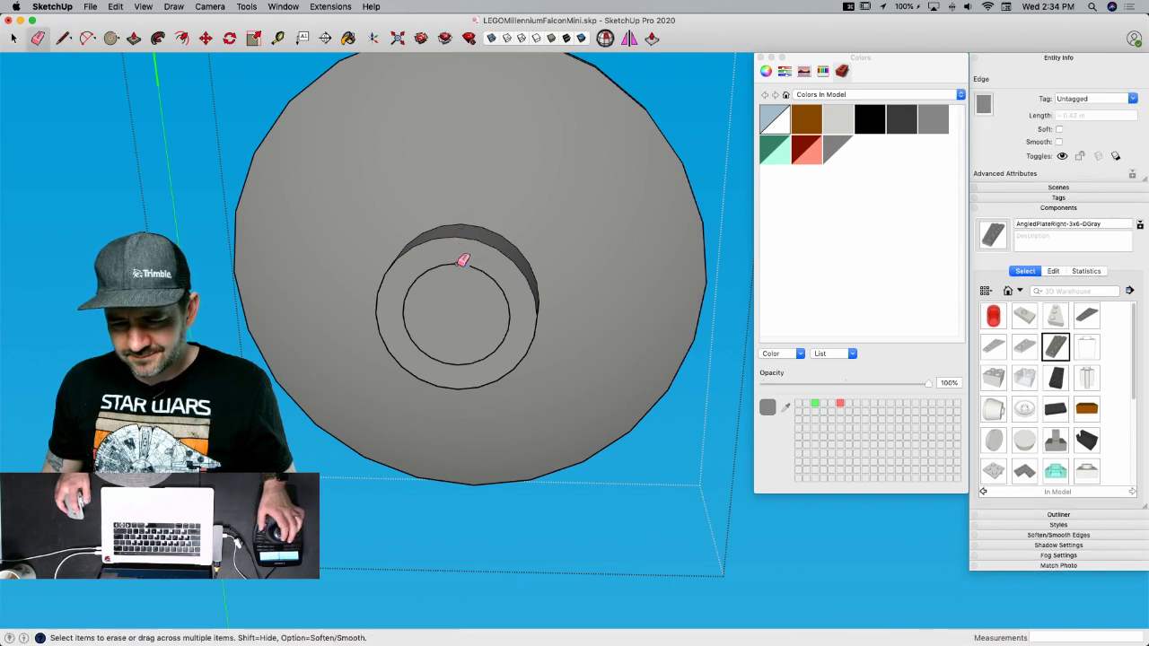
# - Undo the inward offset on the round face under the dish
pyautogui.press('super+z')
pyautogui.press('super+z')
pyautogui.press('super+z')
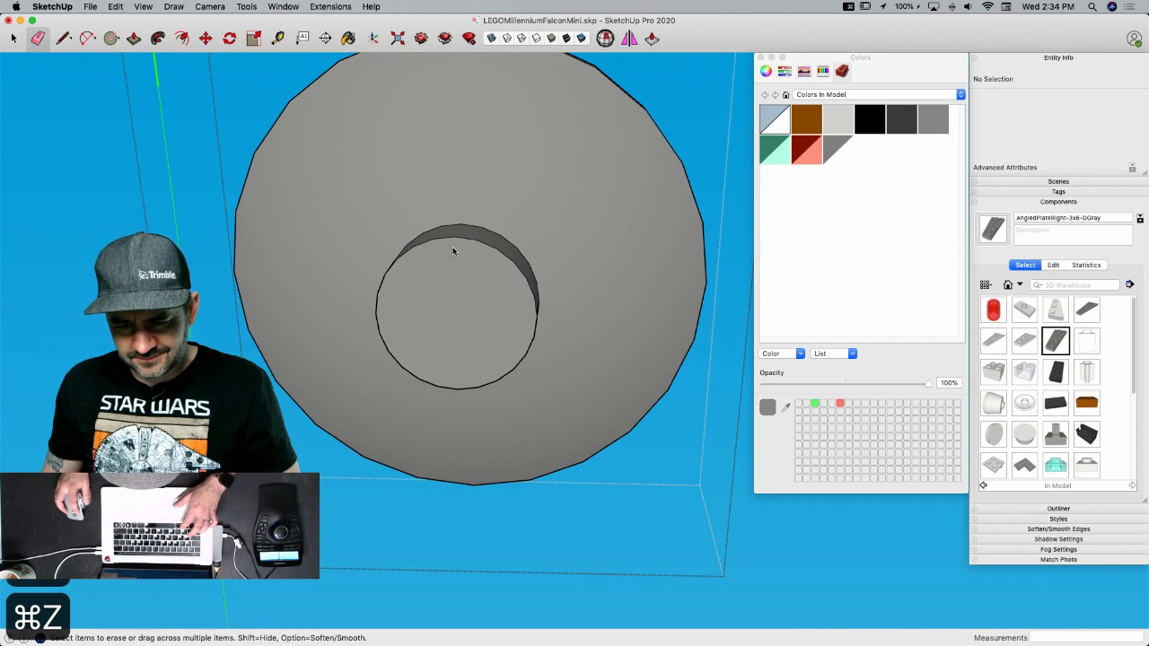
pyautogui.press('super+z')
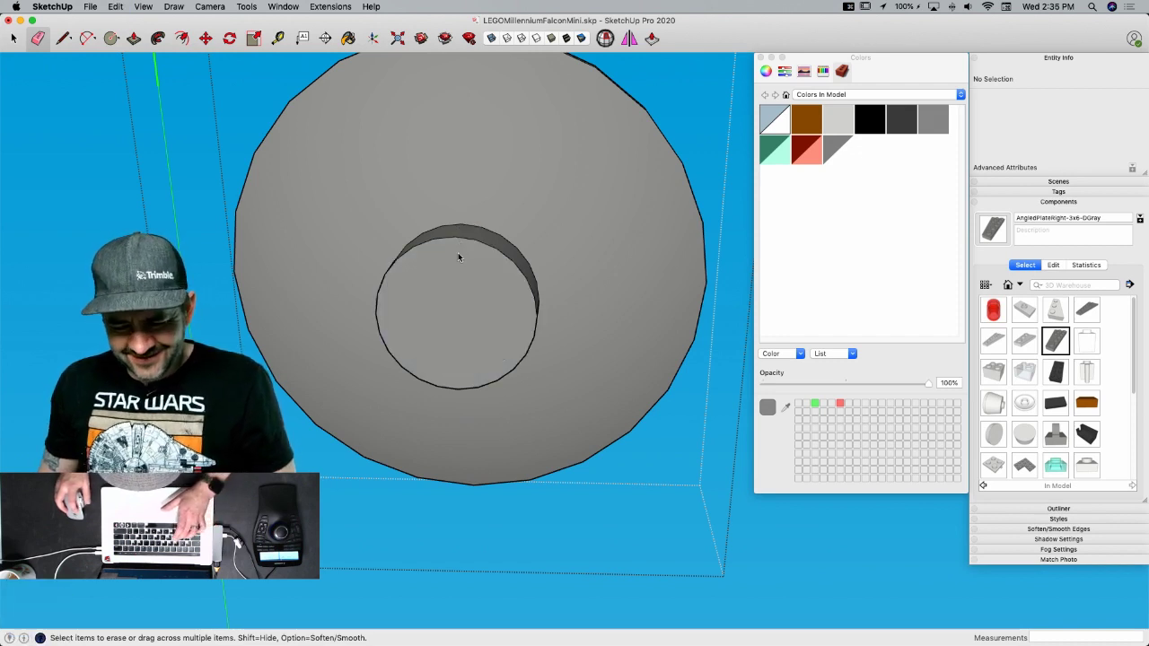
# - Offset the outline of the round face under the dish inward by 0.8 m and measure the inner circle's diameter
pyautogui.press('space')
pyautogui.click(442, 280)
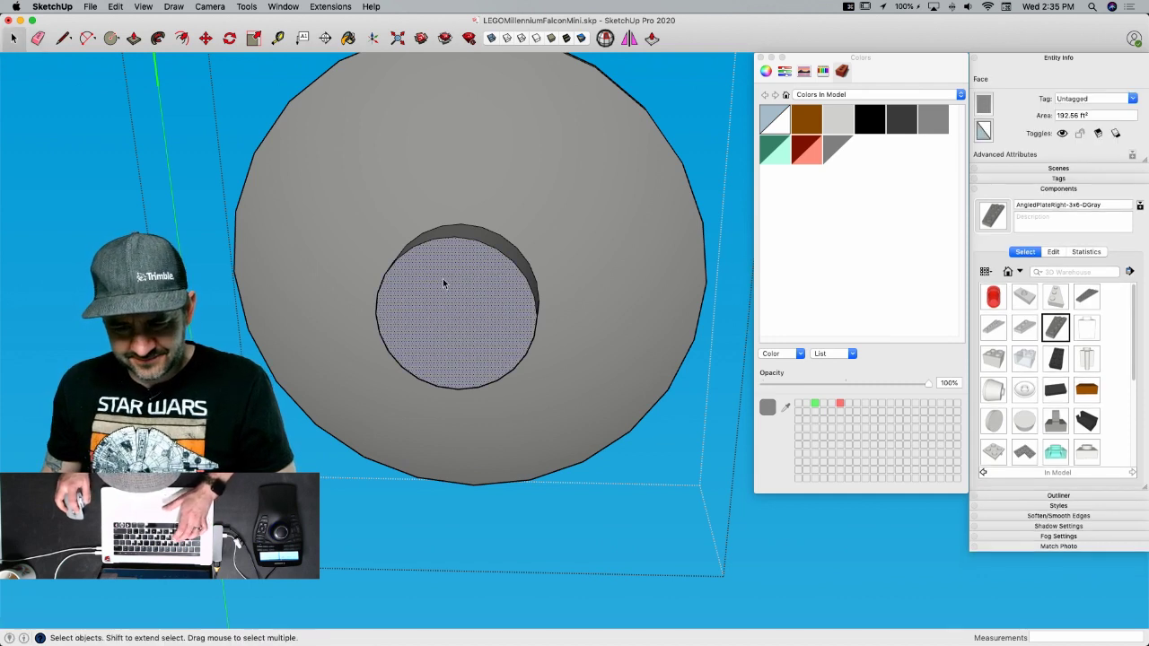
pyautogui.press('f')
pyautogui.click(442, 256)
pyautogui.write('.8')
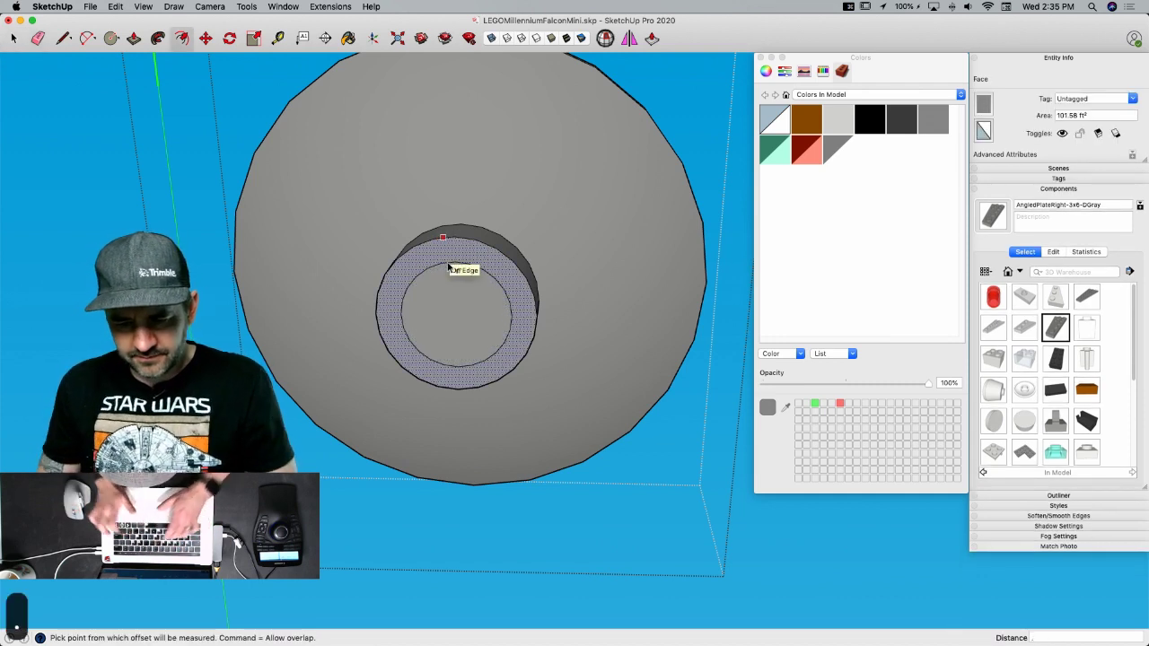
pyautogui.press('Return')
pyautogui.press('l')
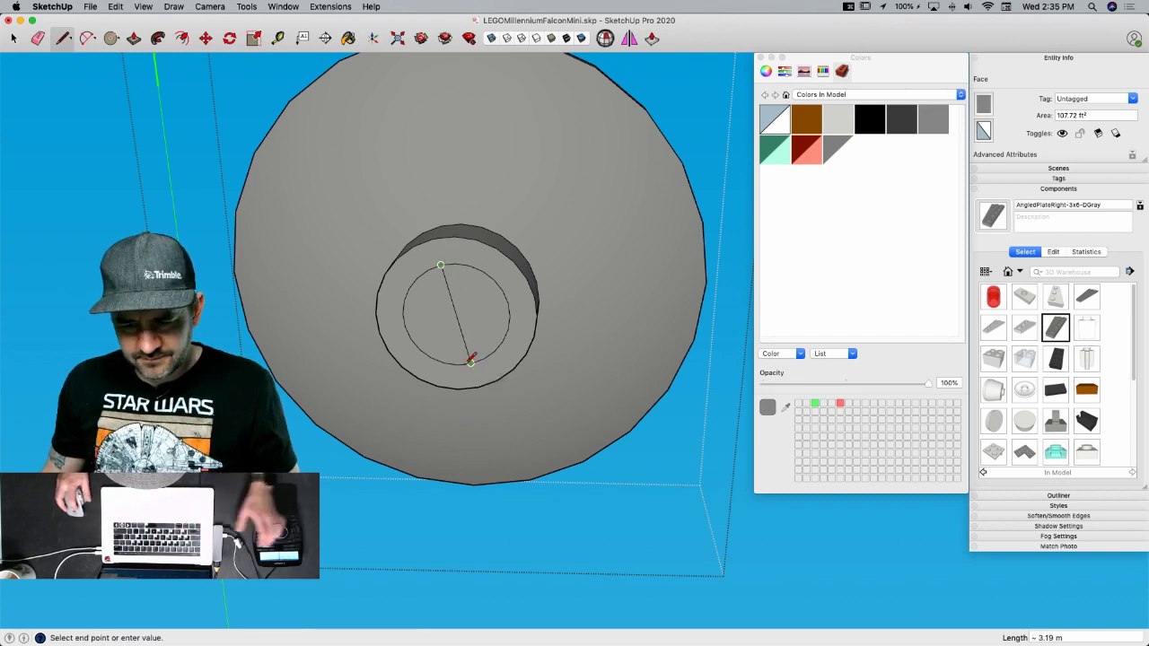
pyautogui.press('space')
# - Push the inner circle through to the floor of the dish's central post to cut an open hole
pyautogui.press('p')
pyautogui.click(458, 316)
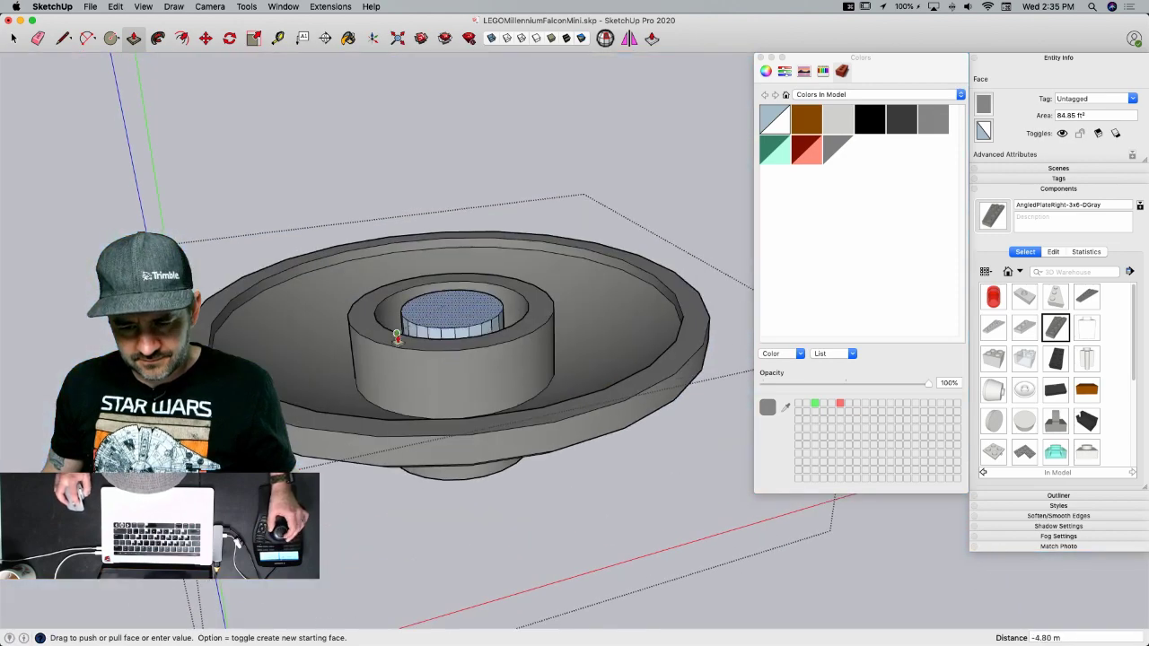
pyautogui.click(496, 416)
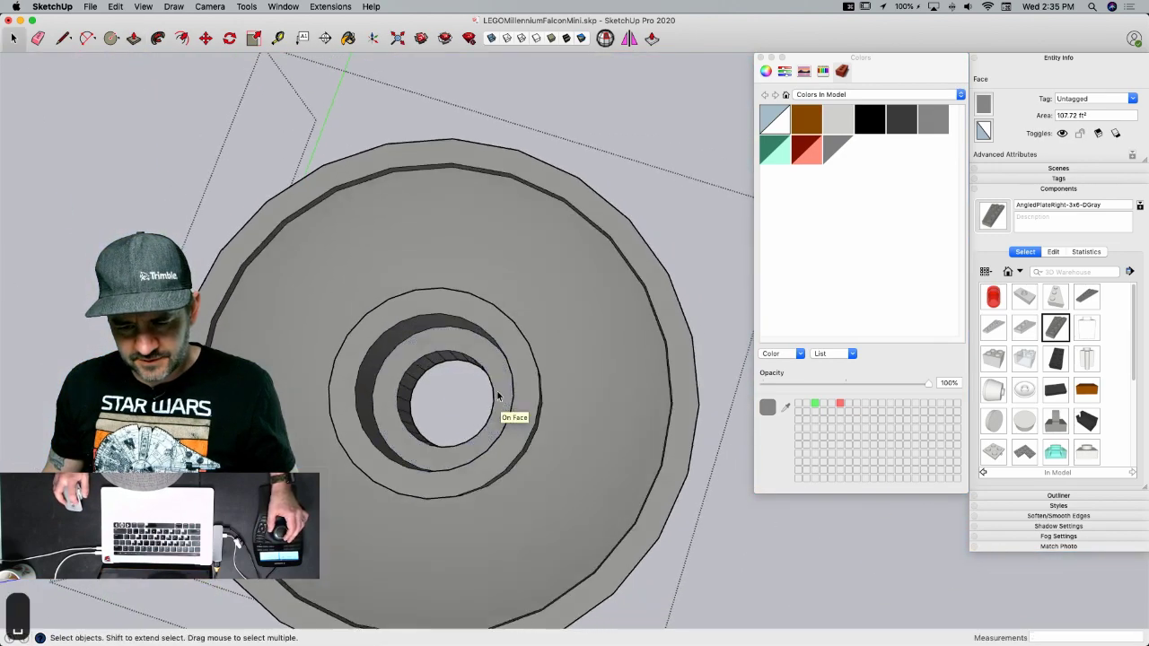
# - Soften and smooth all the dish's edges at 36 degrees with Soften coplanar enabled, and close the component
pyautogui.press('space')
pyautogui.press('super+a')
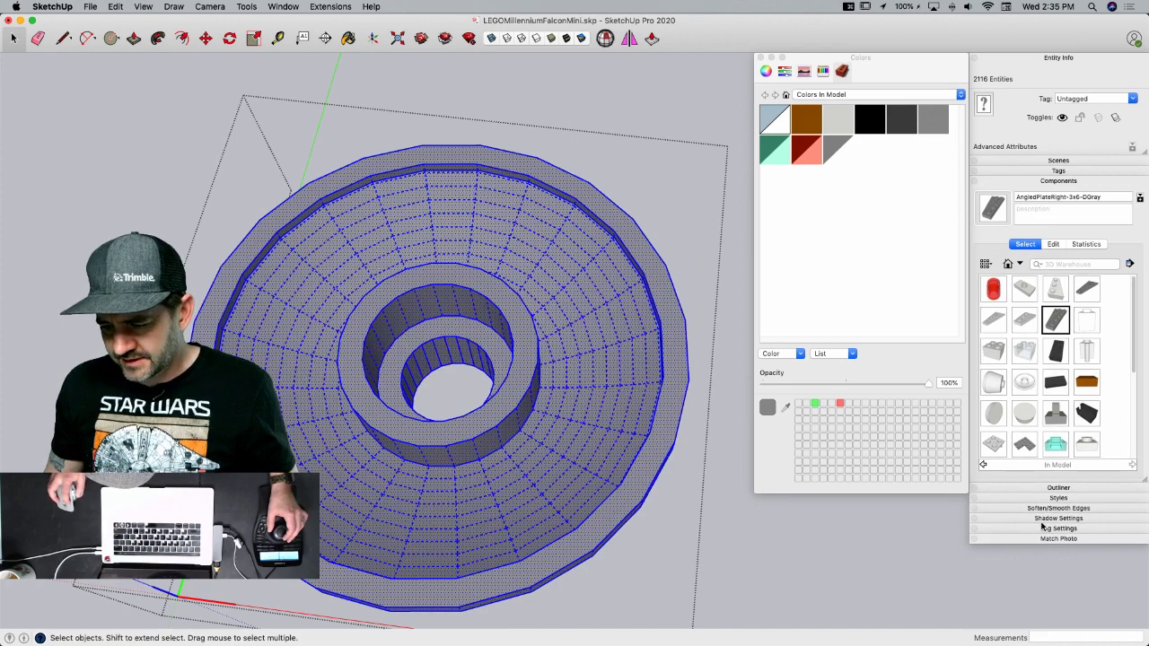
pyautogui.click(1037, 509)
pyautogui.click(983, 565)
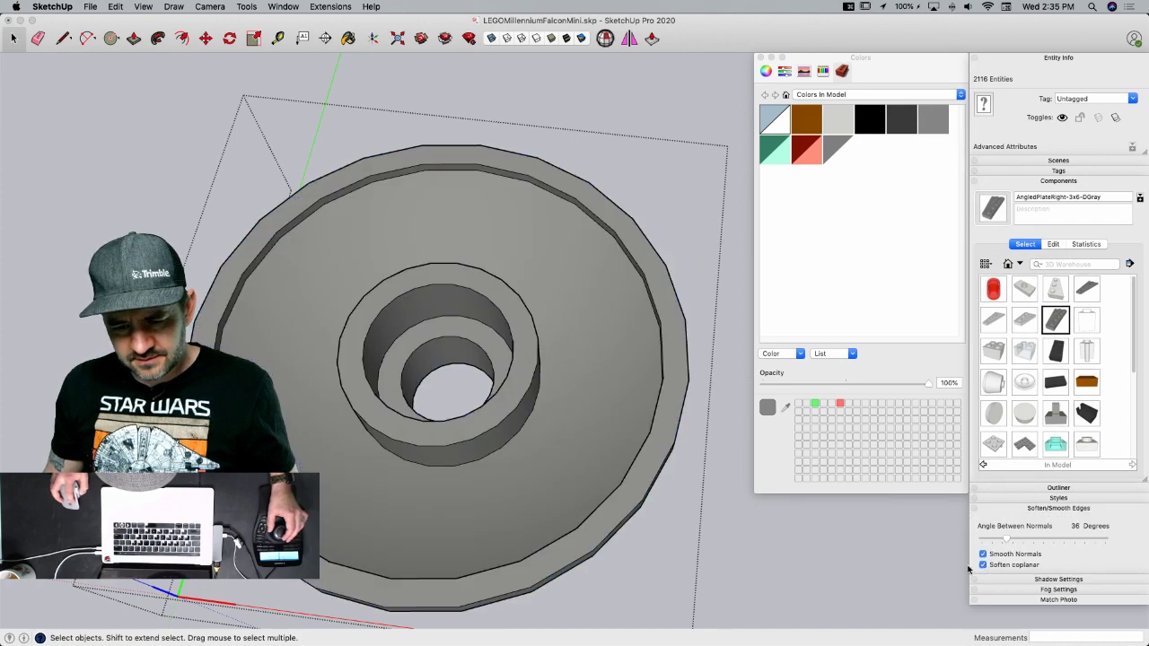
pyautogui.click(837, 531)
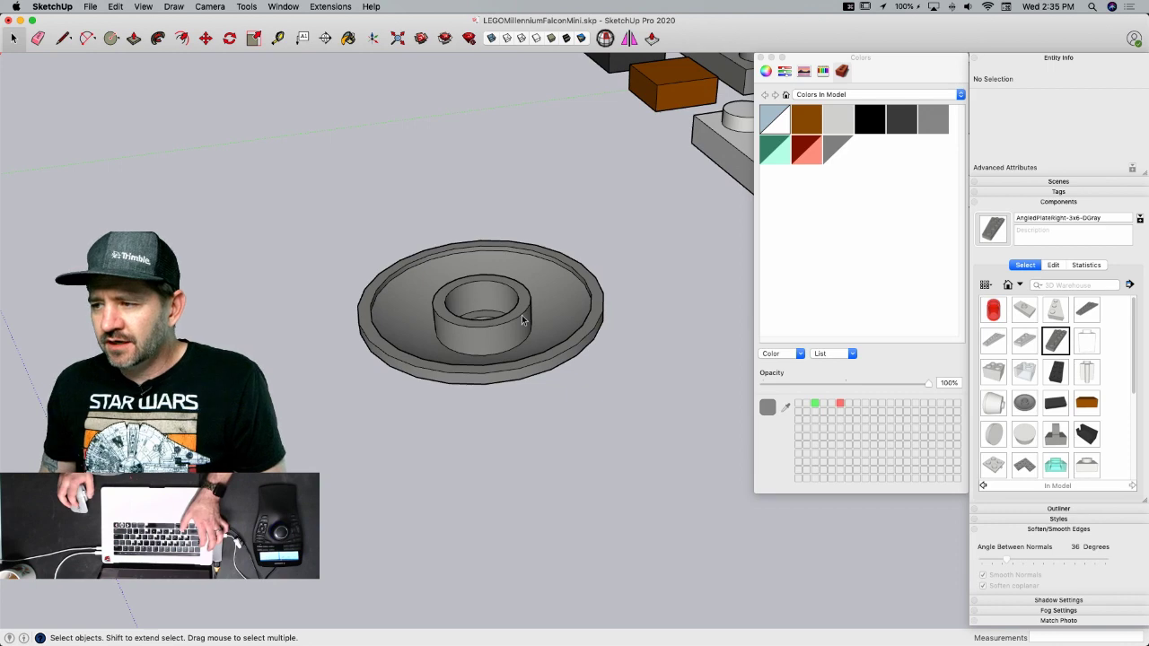
# - Check the T-shaped bar on the step 26 instruction page and draw a 1.2 m radius circle on the ground near the dish
pyautogui.press('super+Tab')
pyautogui.press('super+Tab')
pyautogui.press('super+Tab')
pyautogui.press('super+Tab')
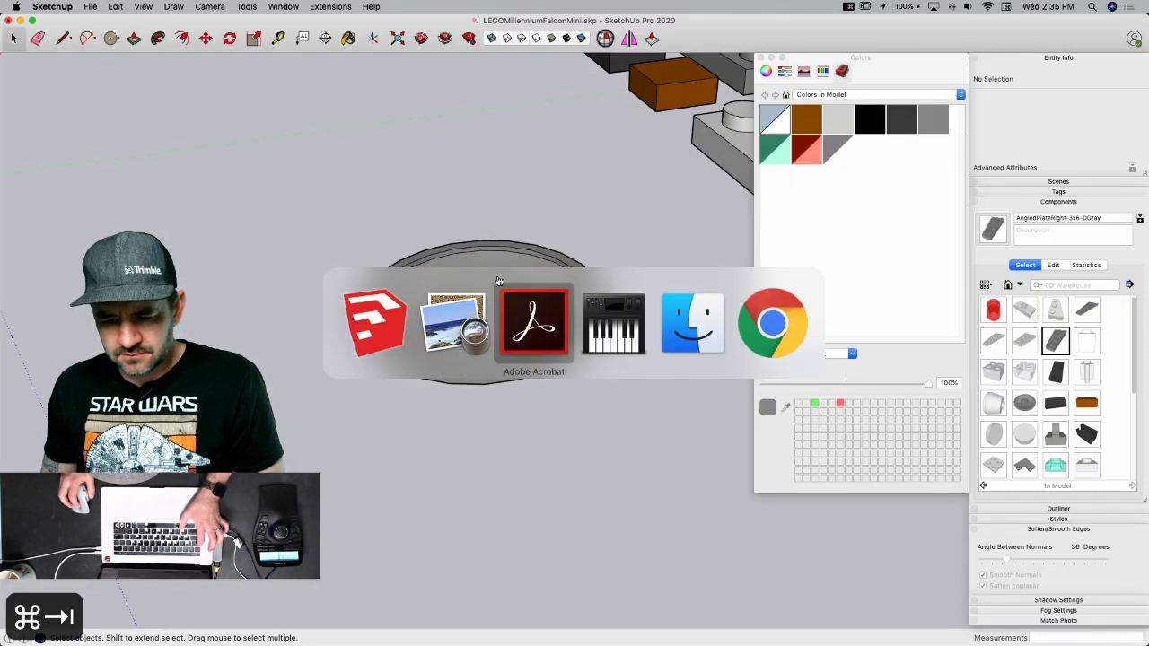
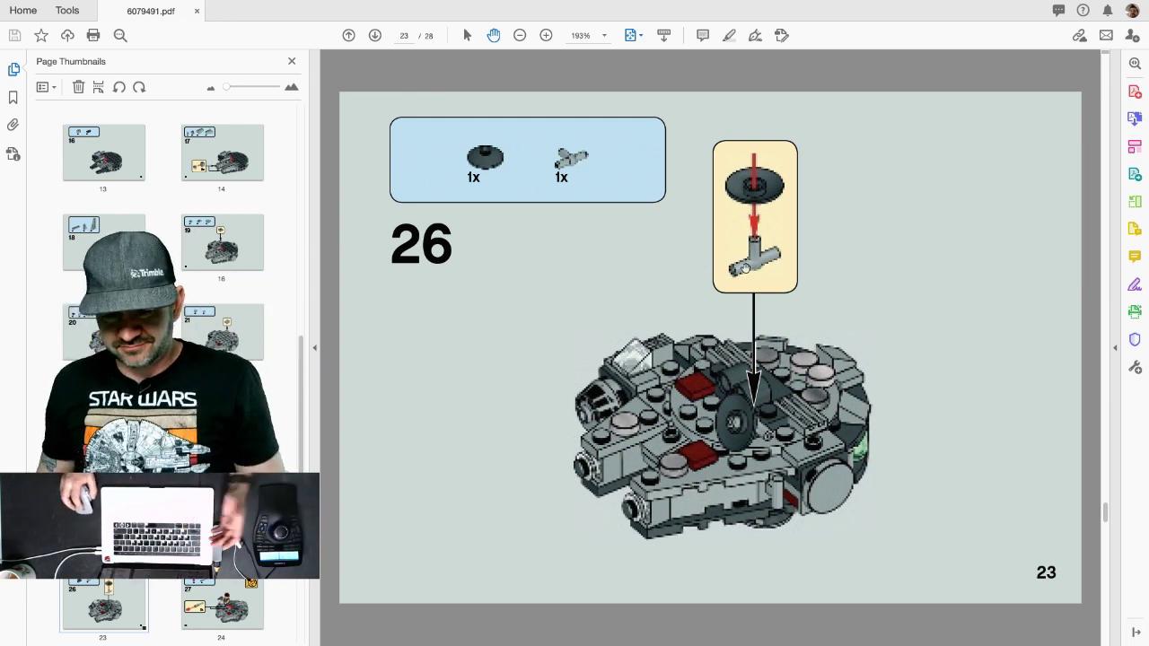
pyautogui.press('super+Tab')
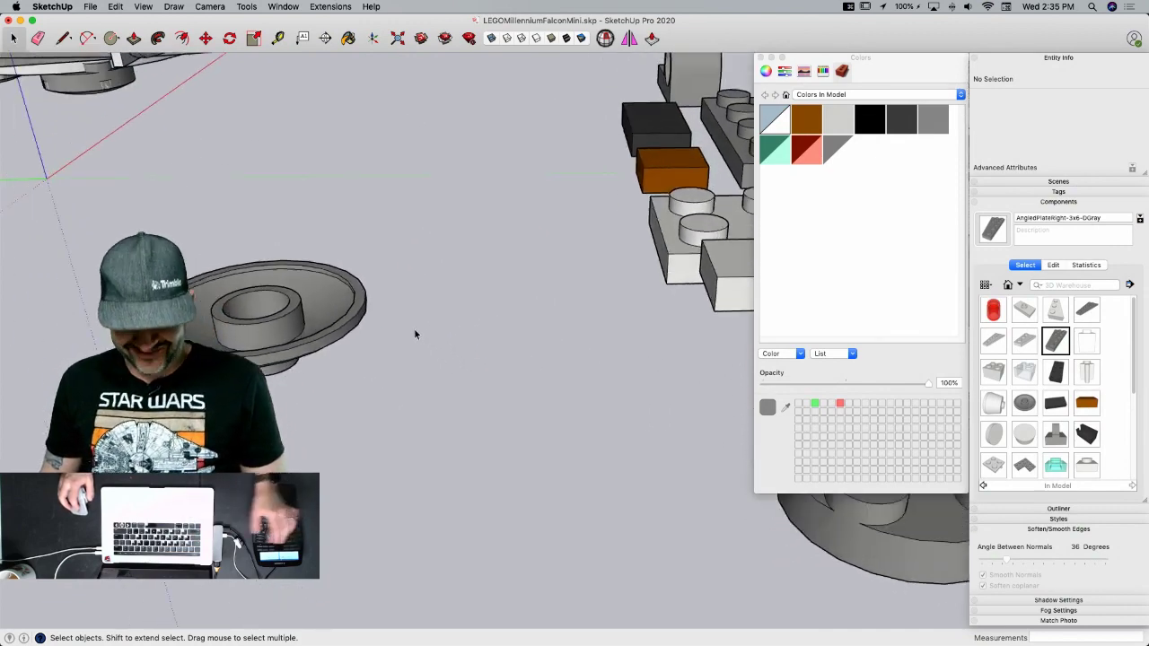
pyautogui.press('c')
pyautogui.click(427, 282)
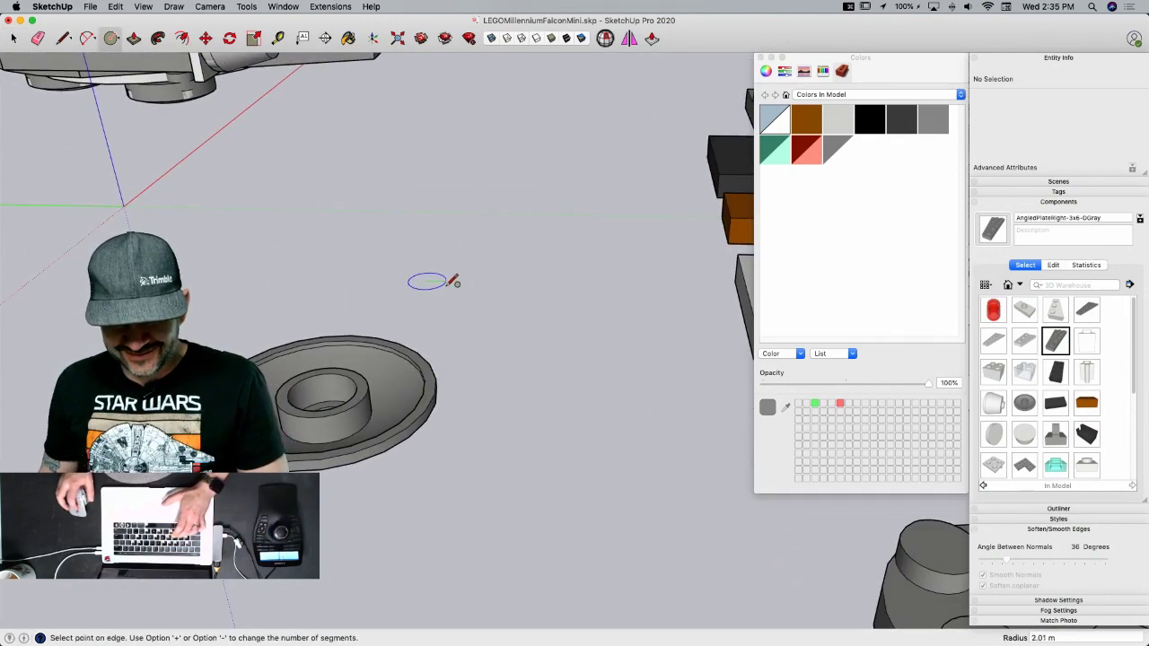
pyautogui.write('1.2')
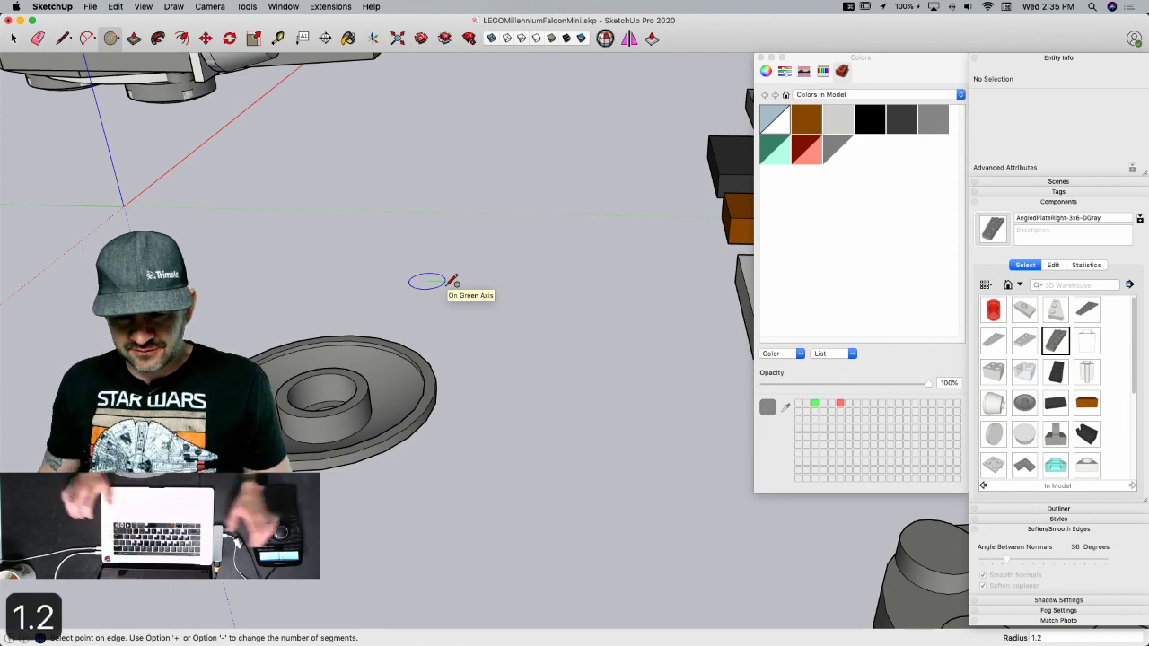
pyautogui.press('Return')
# - Extrude the circle into a tall cylinder and measure a standard brick's height for comparison
pyautogui.press('p')
pyautogui.click(431, 327)
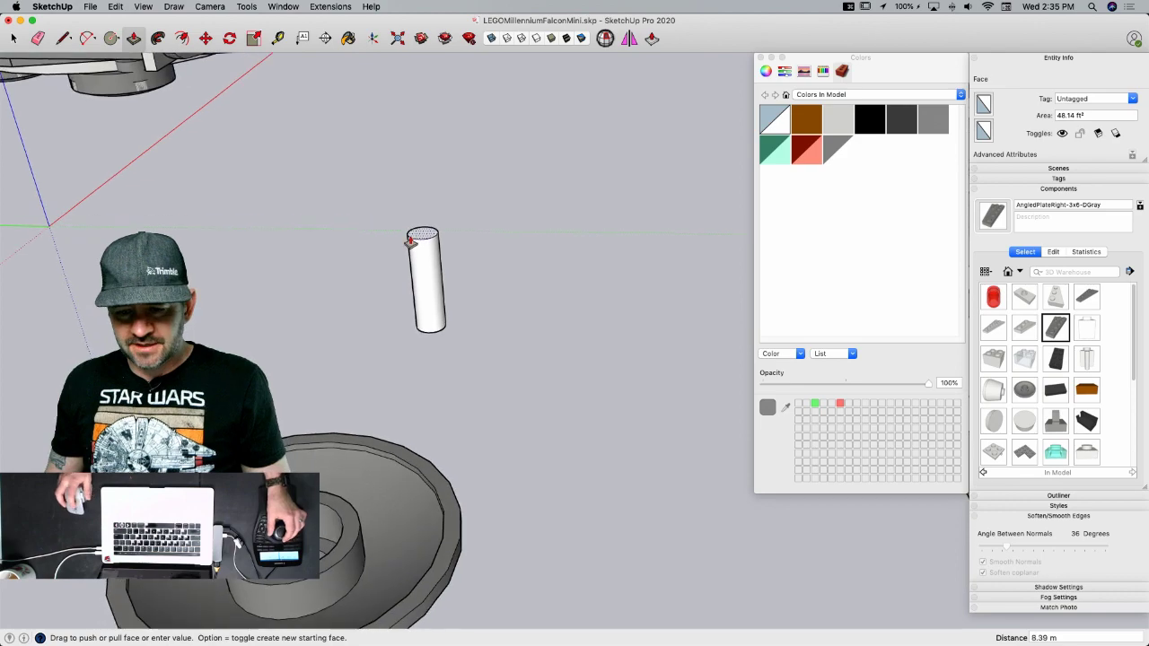
pyautogui.click(416, 236)
pyautogui.press('l')
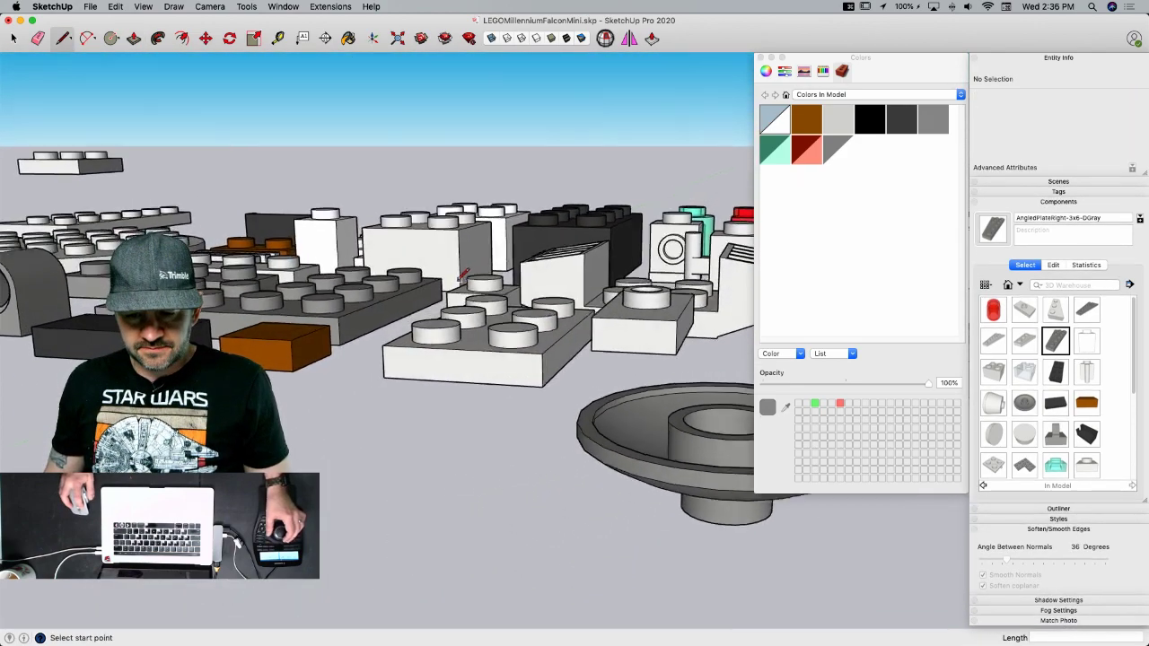
pyautogui.press('space')
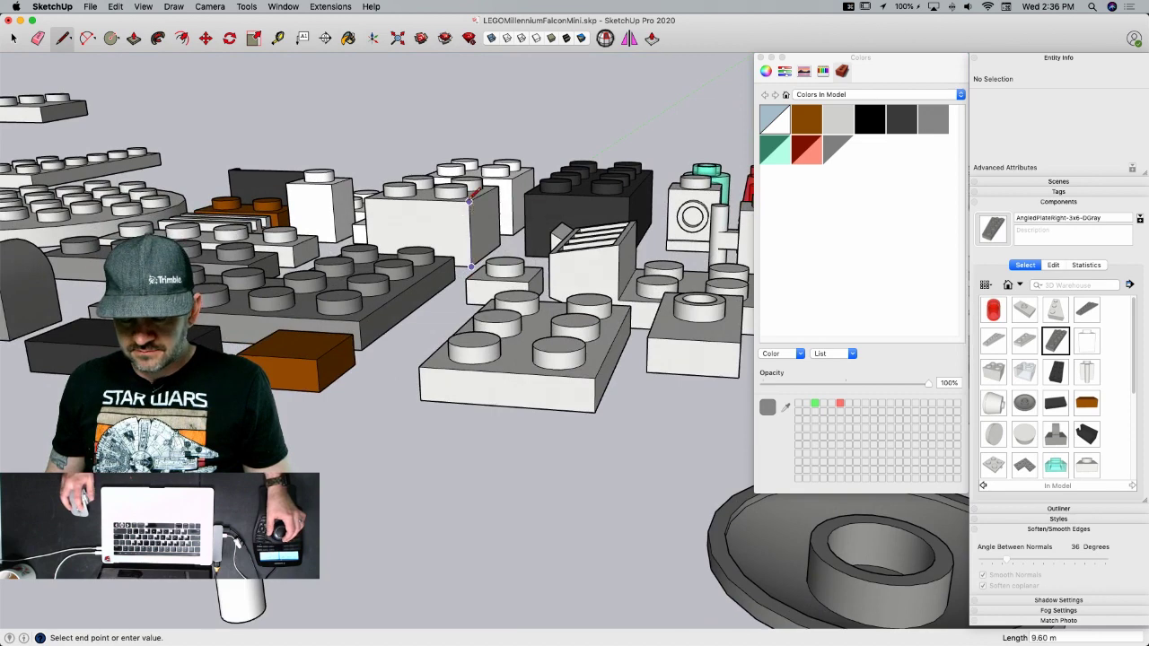
# - Undo the first extrusion and extrude the circle upward 6 m
pyautogui.press('p')
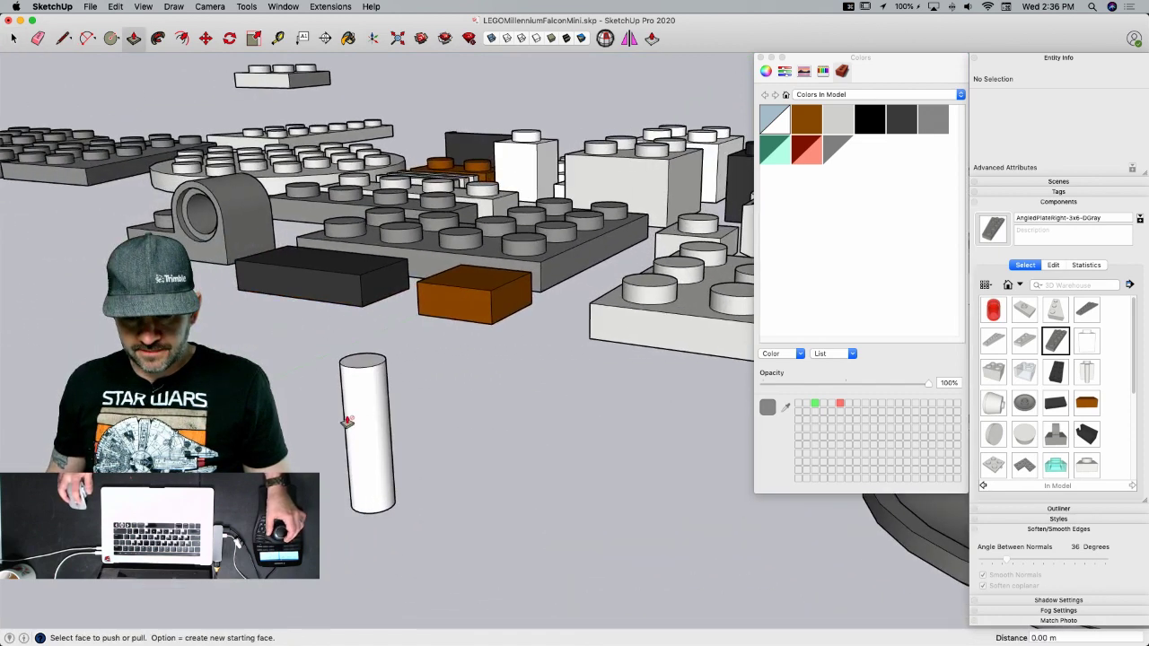
pyautogui.write('8')
pyautogui.press('Return')
pyautogui.press('super+z')
pyautogui.moveTo(350, 498); pyautogui.dragTo(382, 452)
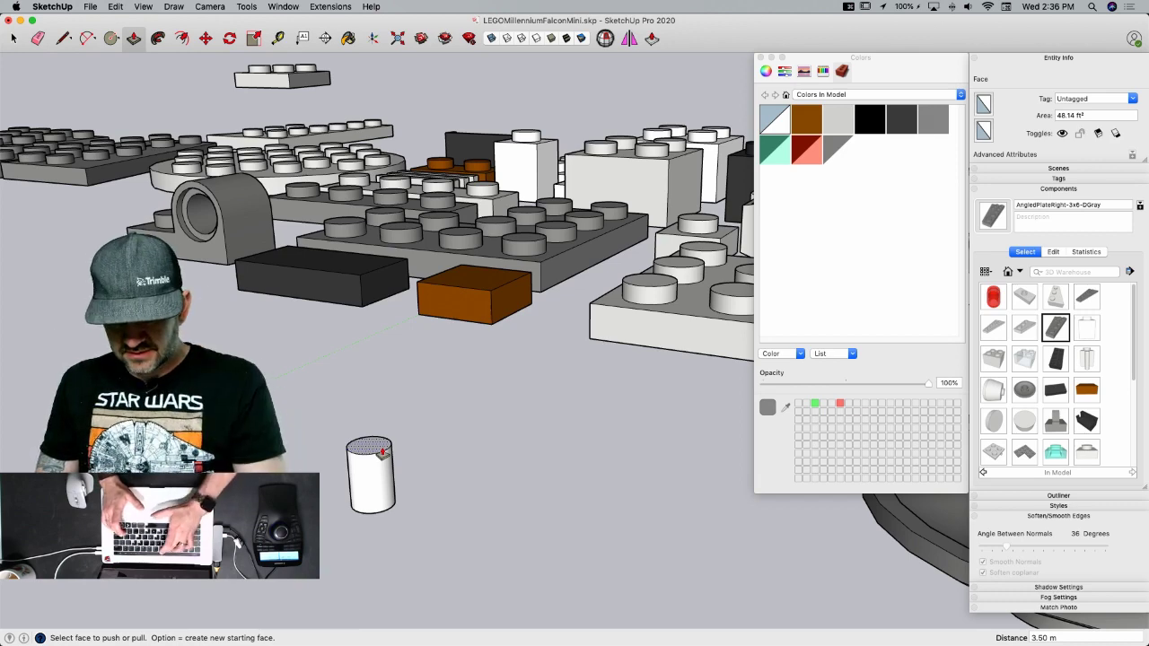
pyautogui.write('6')
pyautogui.press('Return')
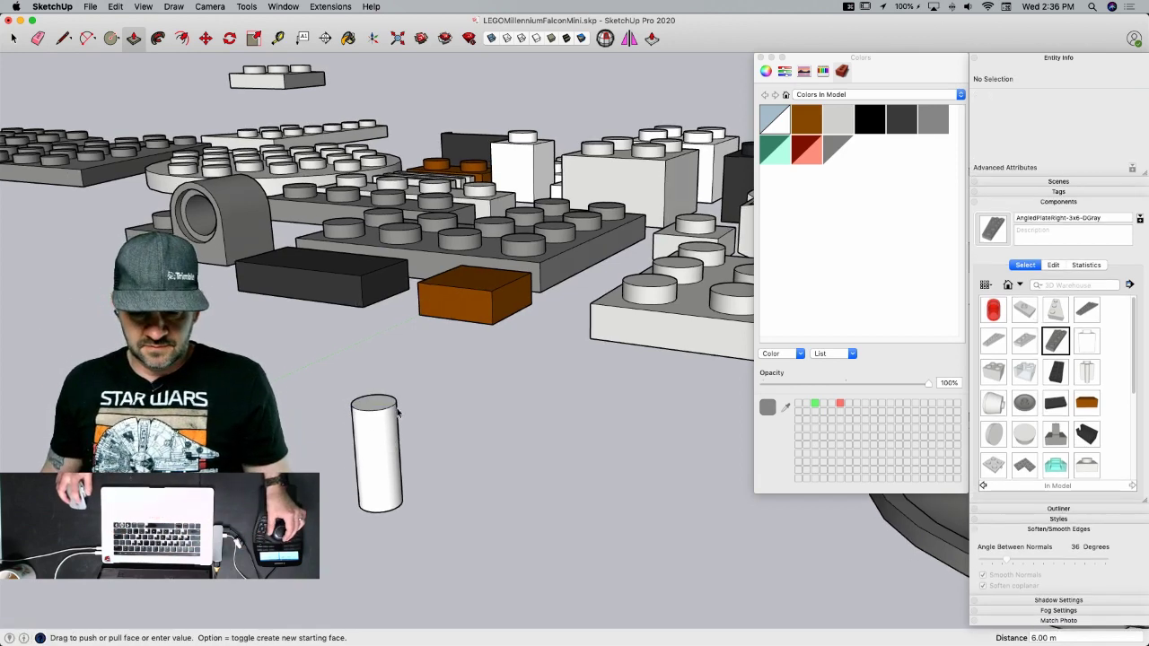
# - Rotate a copy of the whole cylinder 90 degrees about the centre of its top face to form a horizontal arm
pyautogui.press('space')
pyautogui.tripleClick(500, 356)
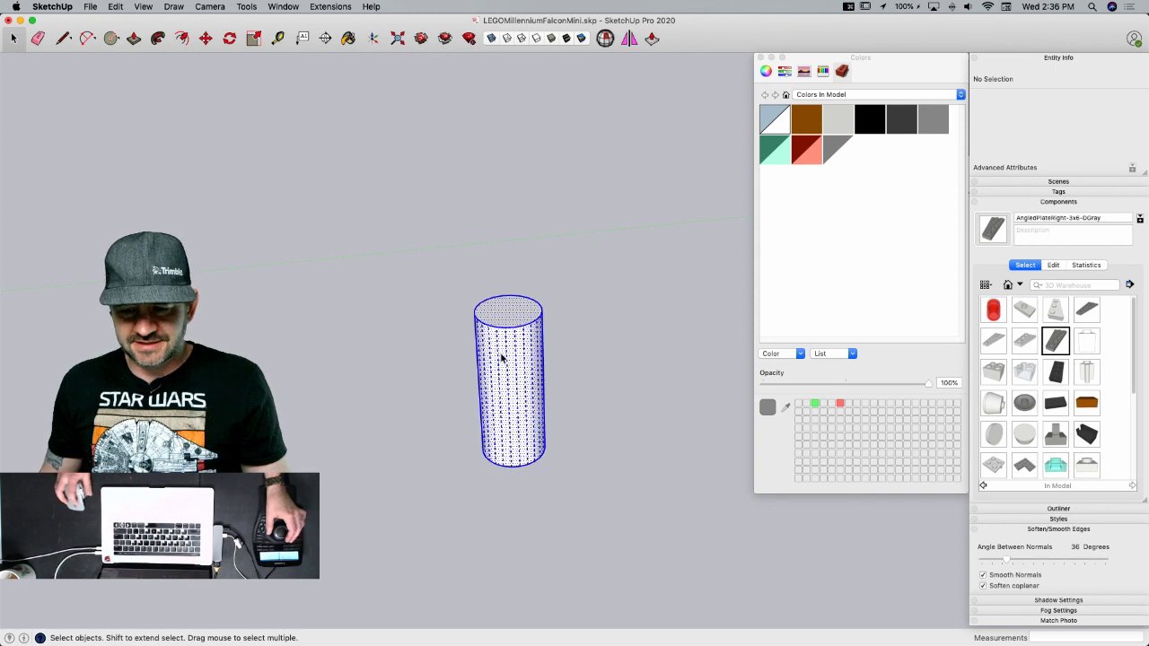
pyautogui.press('q')
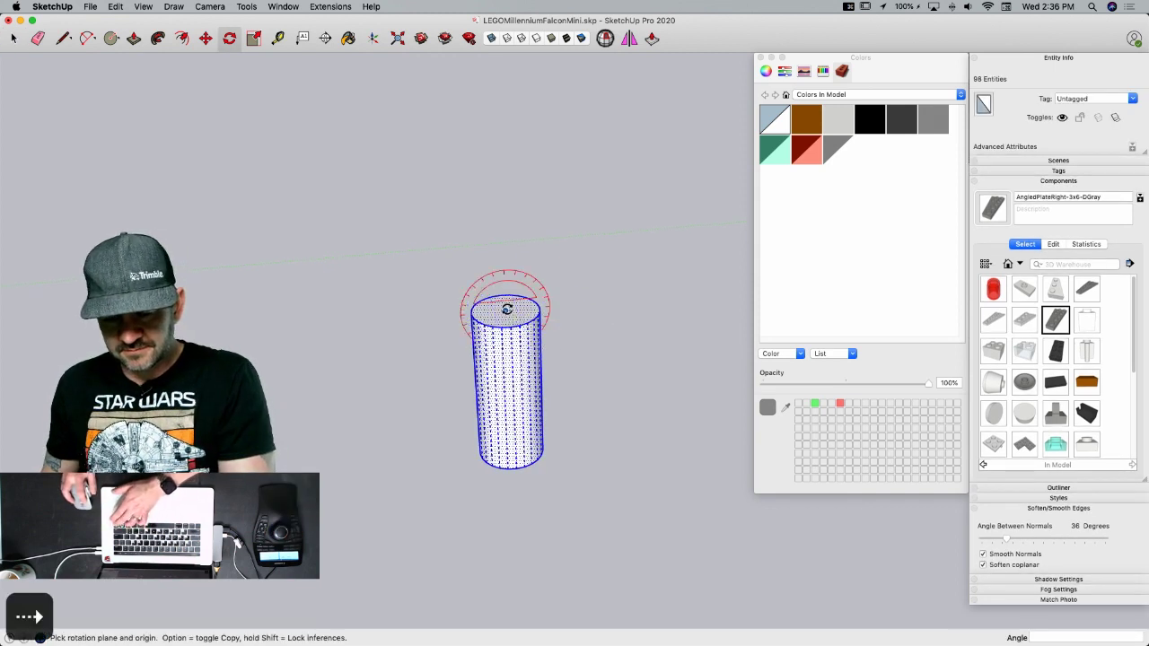
pyautogui.click(507, 309)
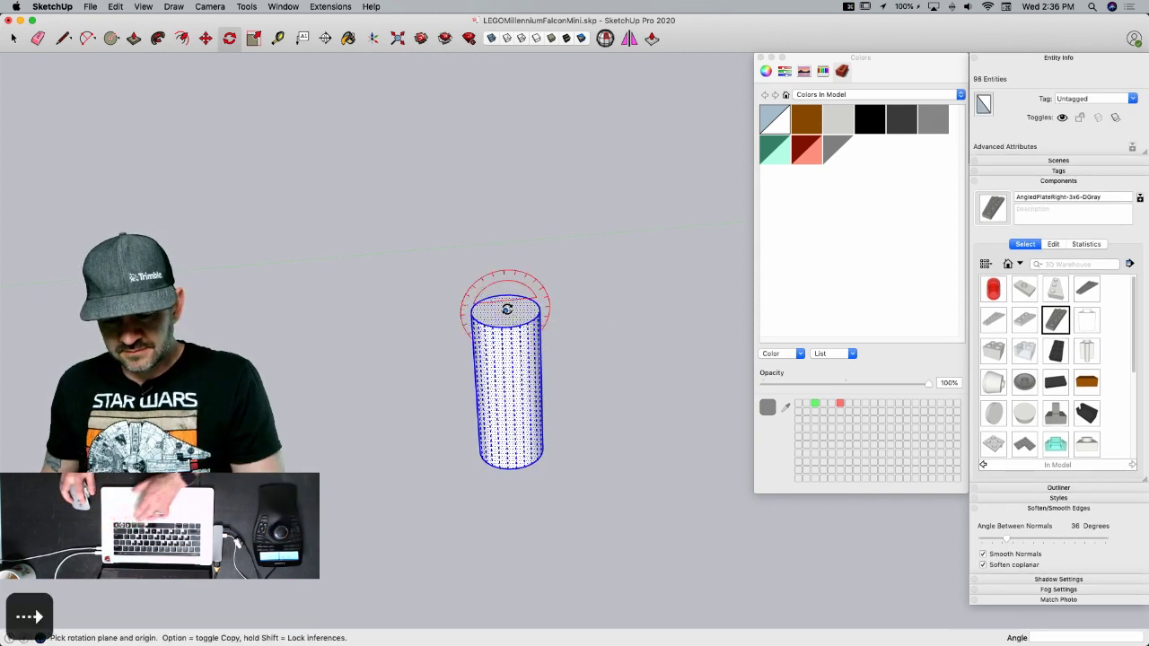
pyautogui.click(582, 308)
pyautogui.press('alt')
pyautogui.click(501, 233)
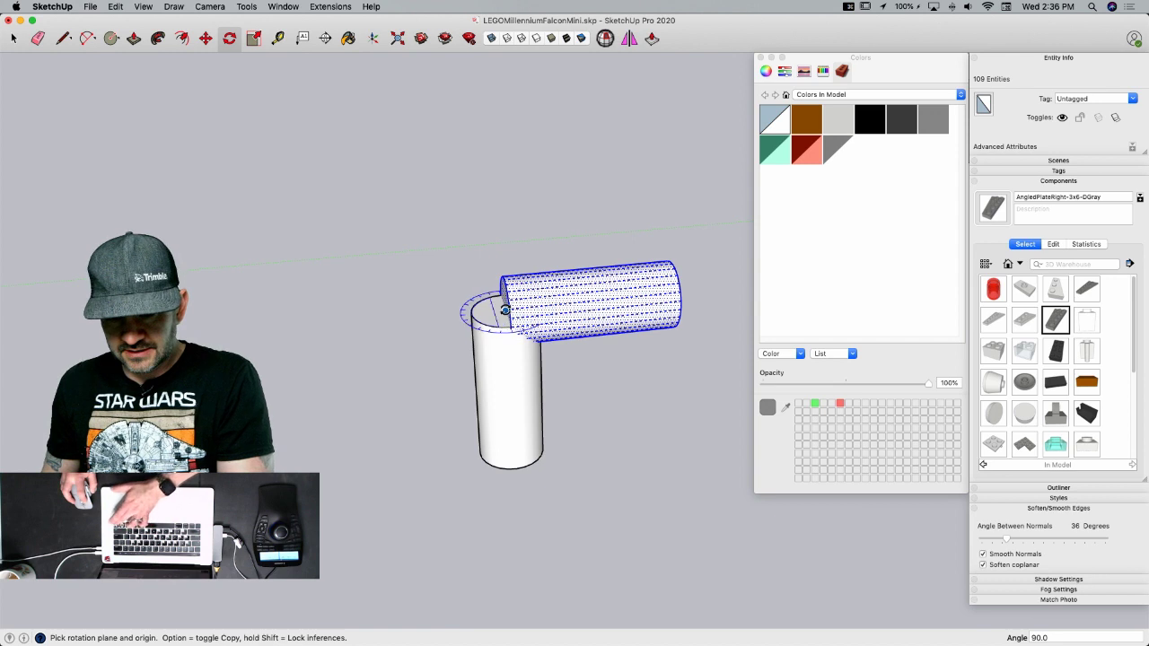
# - Rotate a copy of the horizontal arm about the same centre to the opposite side, forming a T shape
pyautogui.press('Left')
pyautogui.press('Right')
pyautogui.click(506, 309)
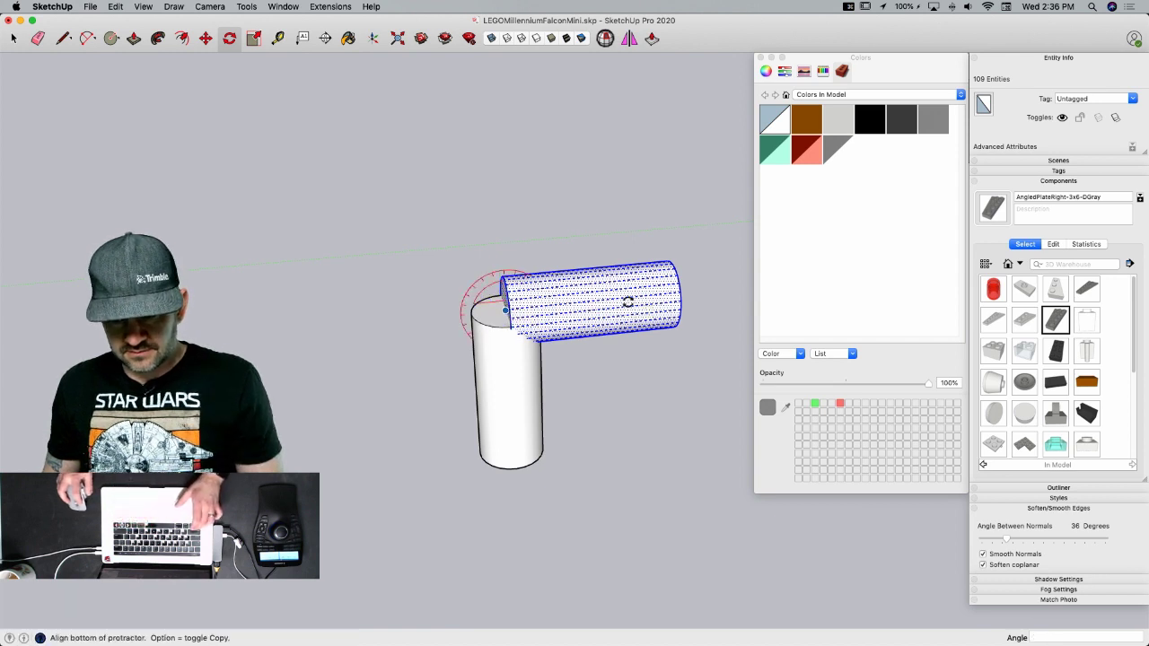
pyautogui.click(714, 289)
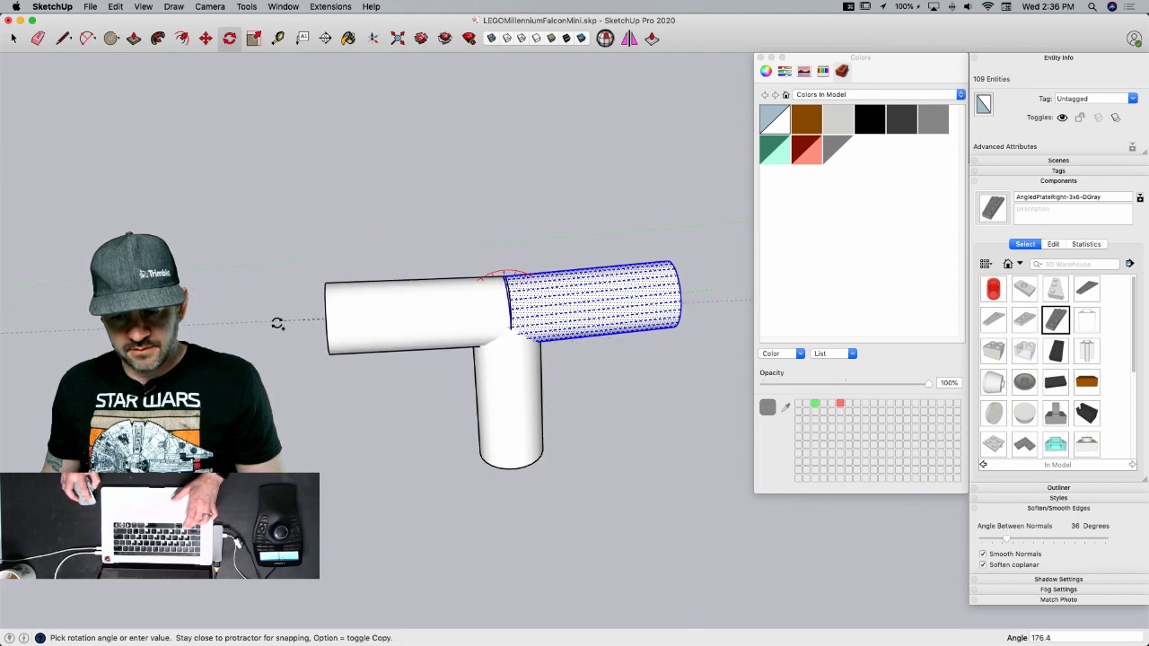
pyautogui.click(278, 331)
pyautogui.press('space')
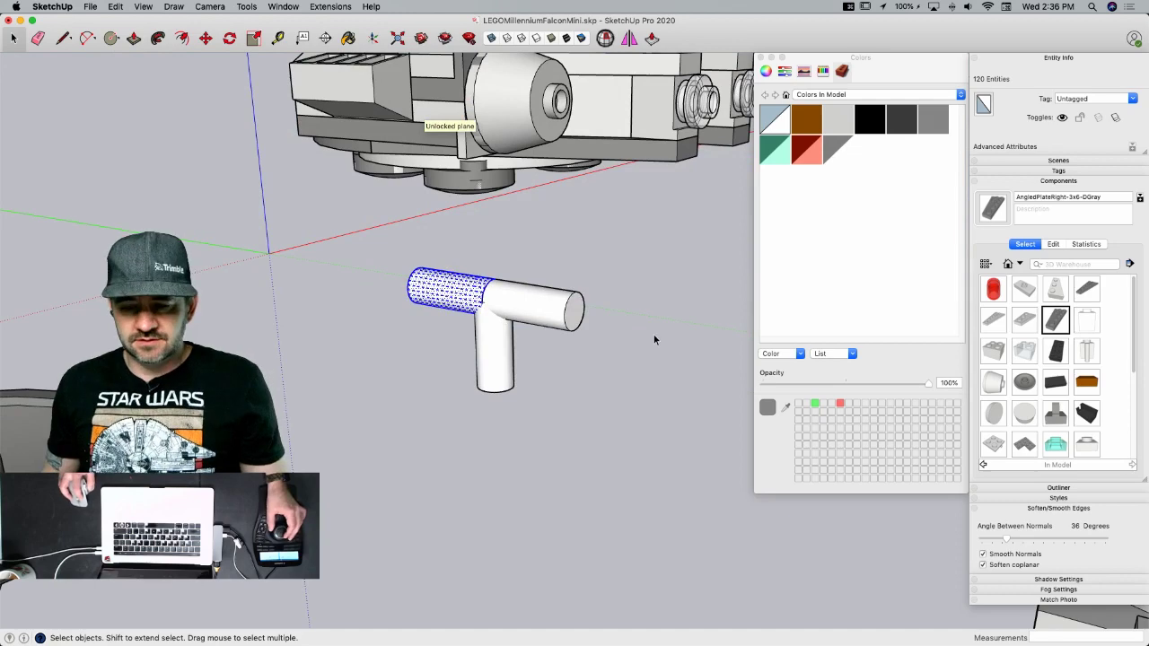
# - Delete the leftover seam edges where the two horizontal arms meet on the T-shaped bar
pyautogui.press('e')
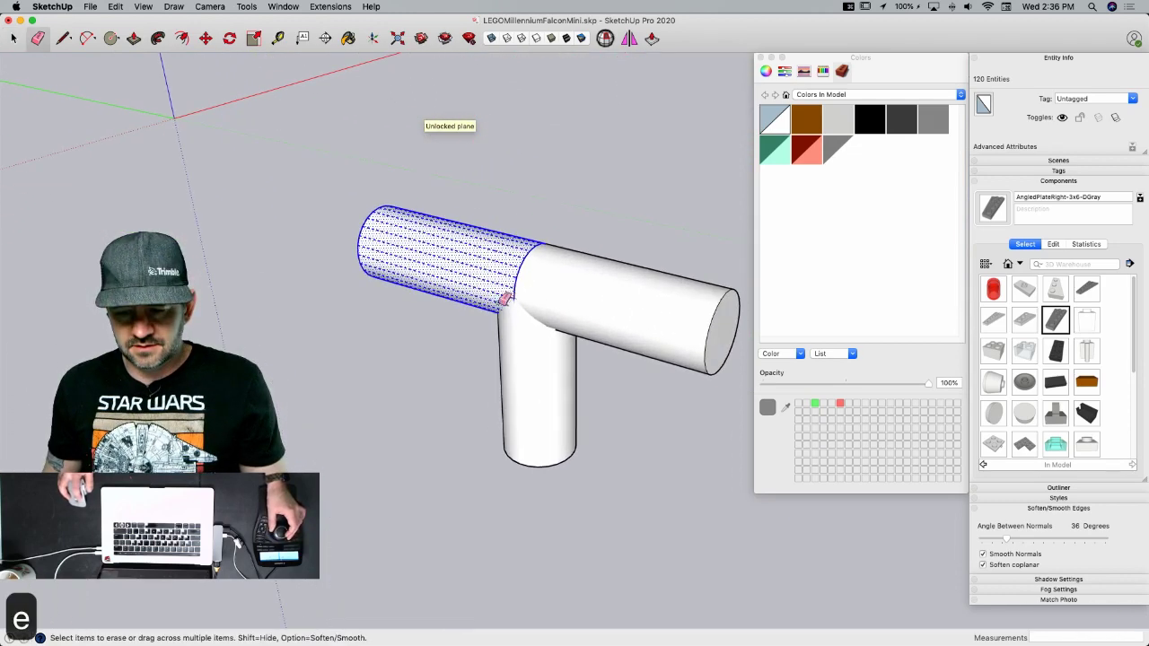
pyautogui.press('space')
pyautogui.click(544, 189)
pyautogui.moveTo(516, 185); pyautogui.dragTo(557, 295)
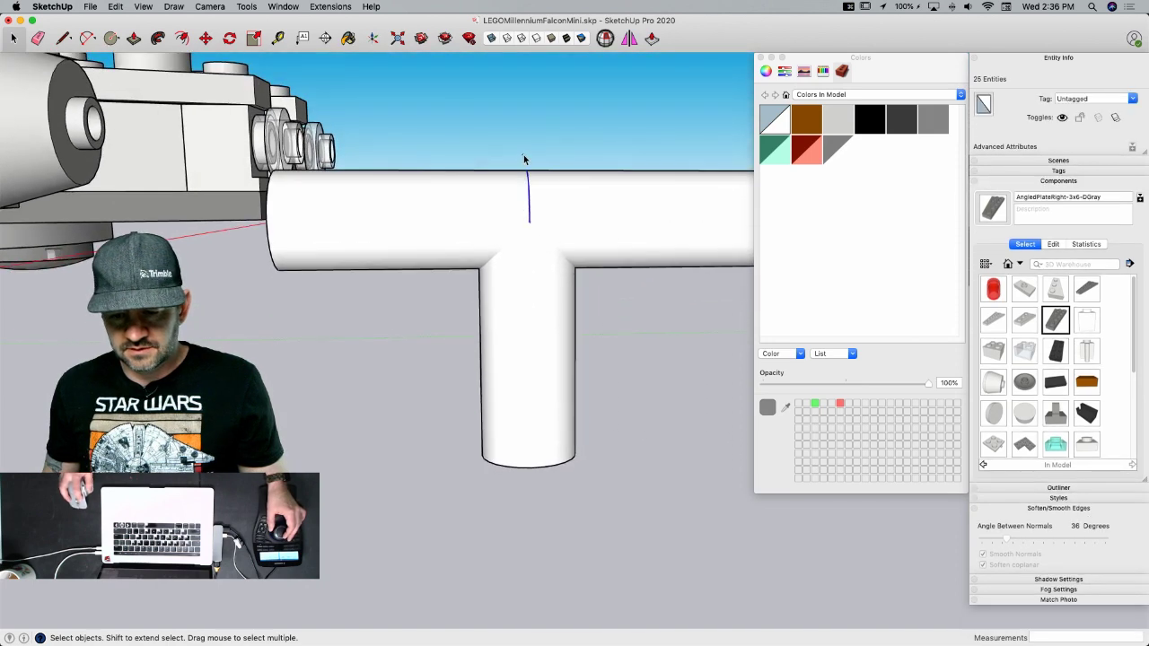
pyautogui.click(524, 159)
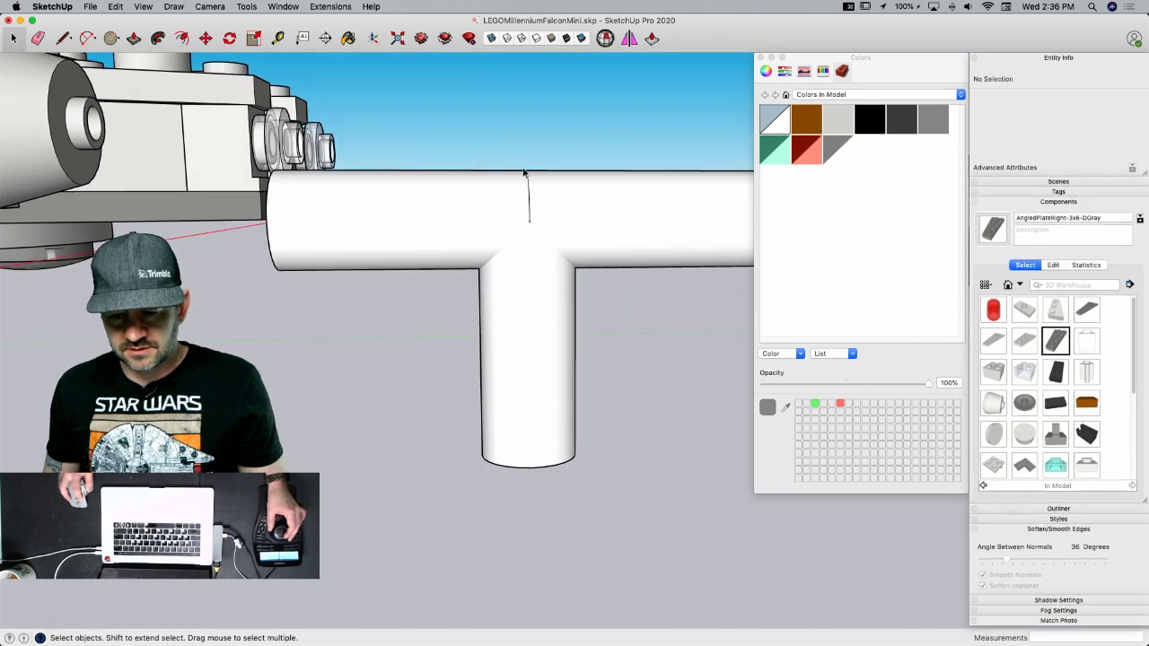
pyautogui.click(531, 262)
pyautogui.press('BackSpace')
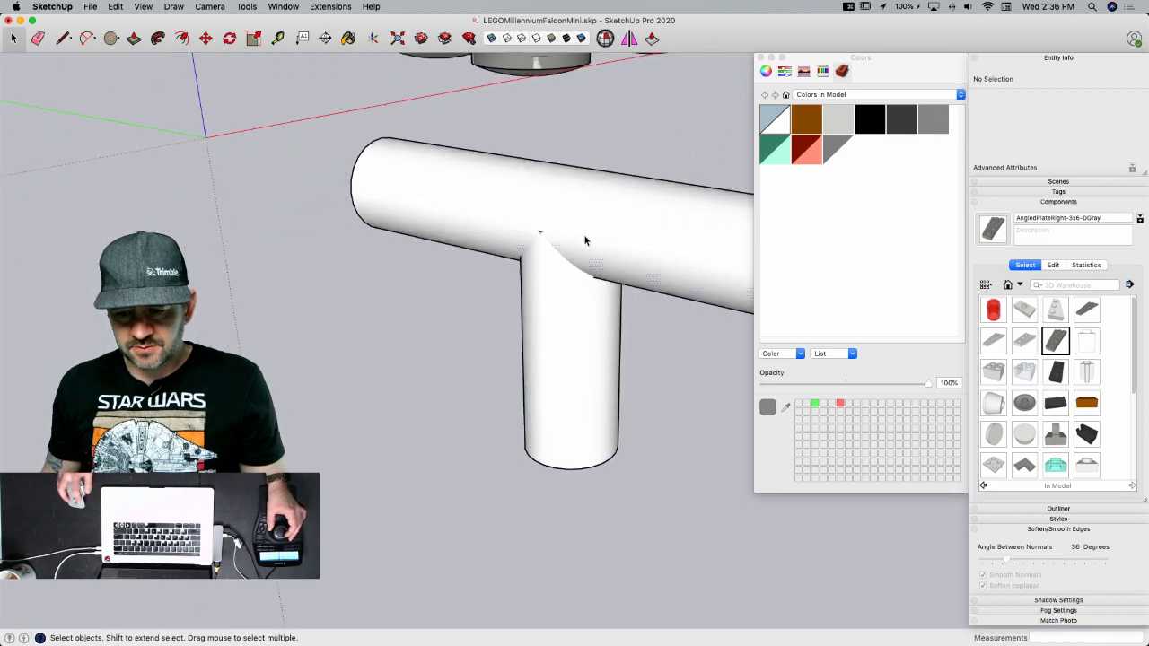
# - Select all of the T-shaped bar's geometry and intersect its faces where the stem meets the crossbar
pyautogui.click(584, 240)
pyautogui.tripleClick(583, 241)
pyautogui.rightClick(582, 240)
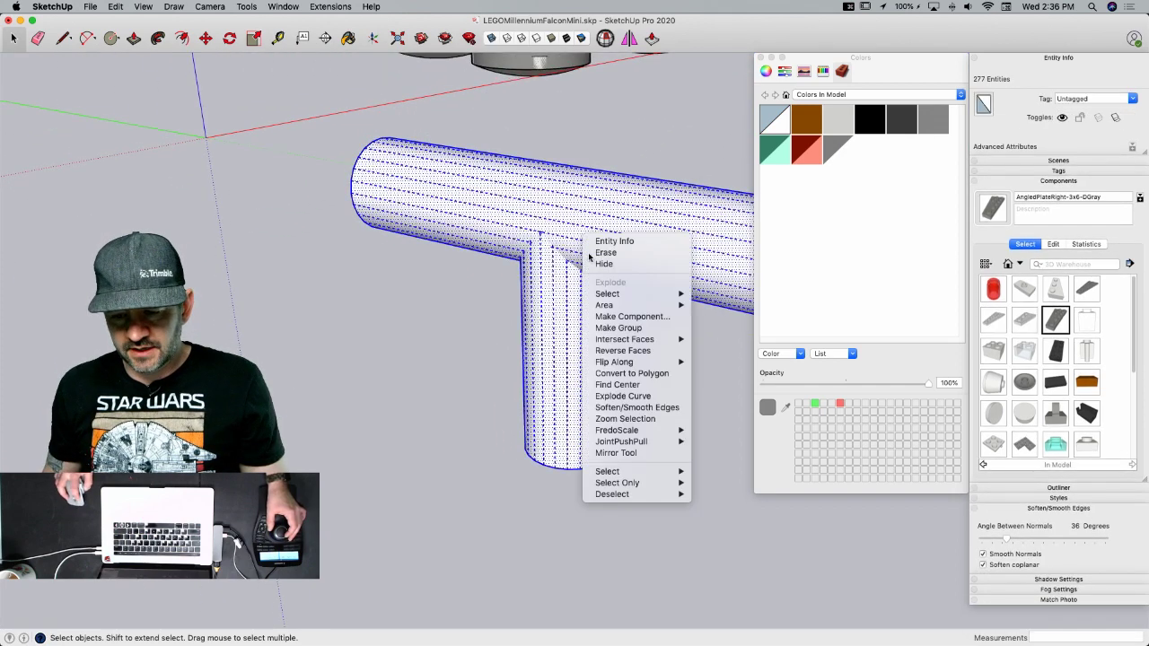
pyautogui.moveTo(629, 339)
pyautogui.click(719, 354)
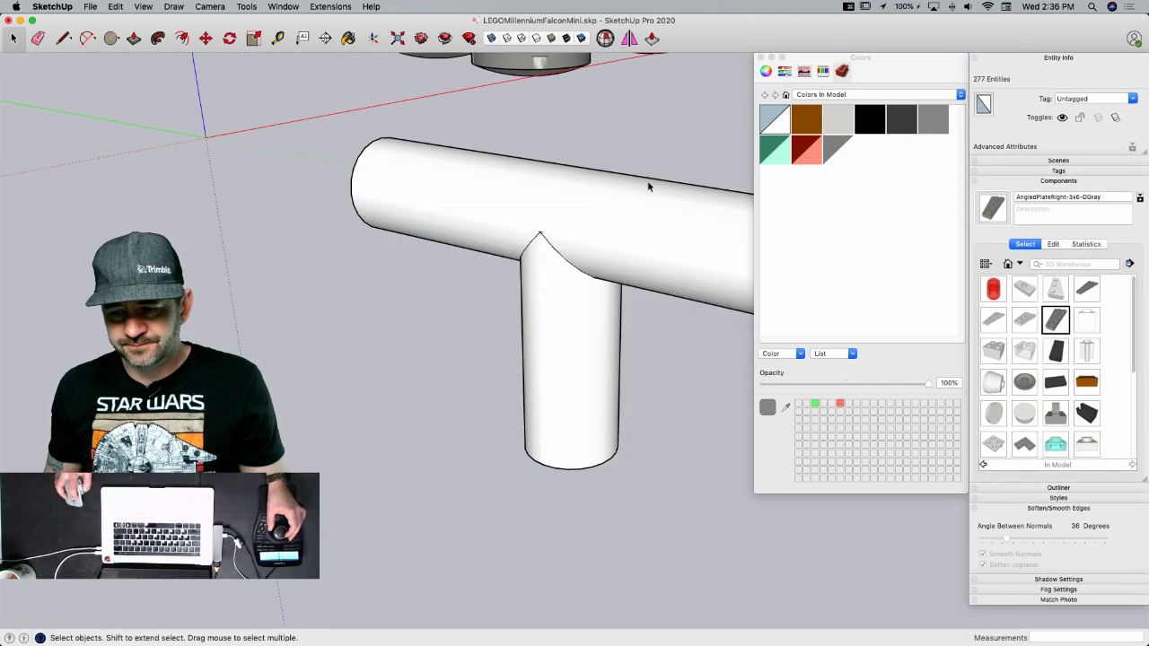
# - Paint the whole T-shaped bar light gray and make it a component named T
pyautogui.tripleClick(629, 227)
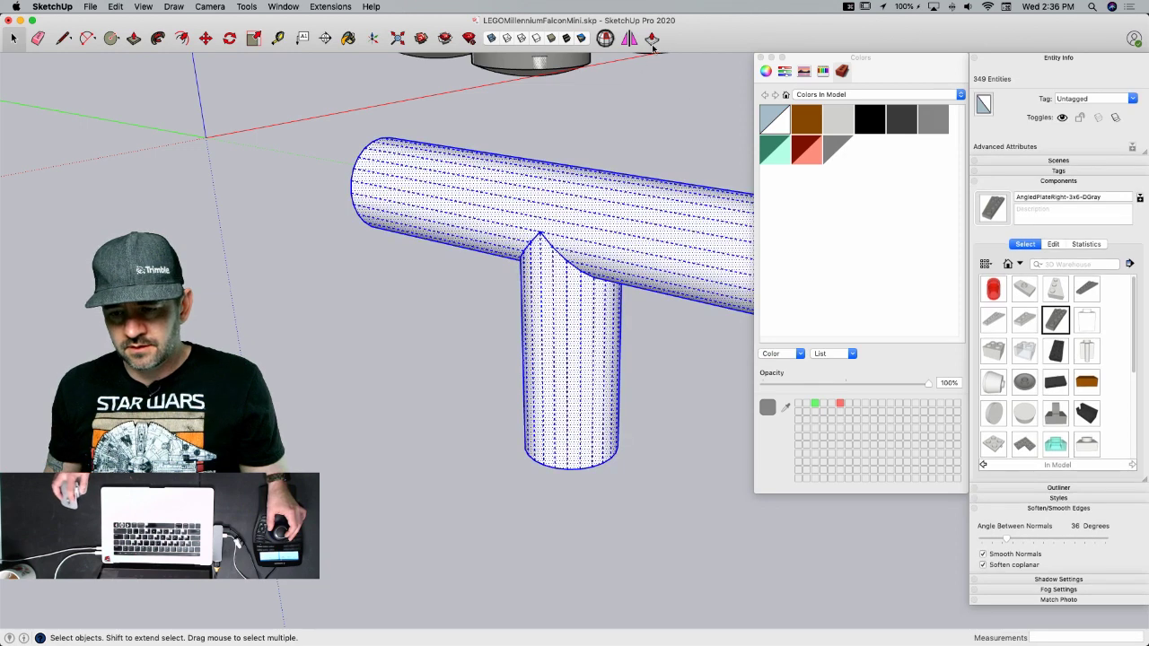
pyautogui.click(840, 122)
pyautogui.click(591, 198)
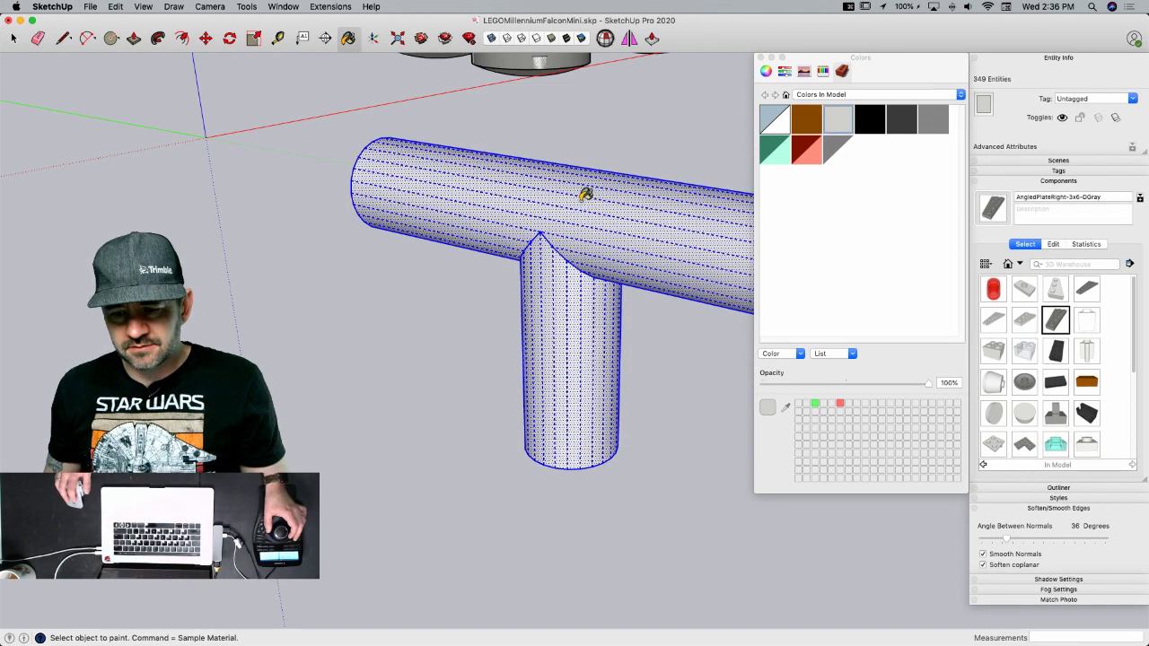
pyautogui.rightClick(576, 203)
pyautogui.click(624, 280)
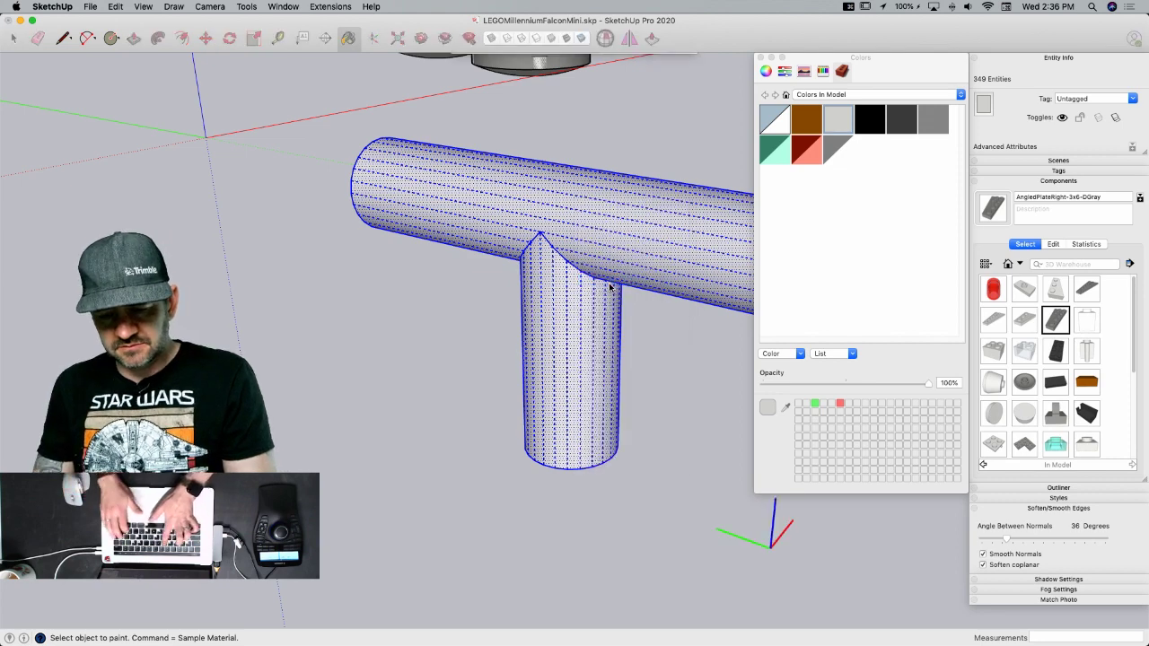
pyautogui.write('T')
pyautogui.press('Return')
pyautogui.press('space')
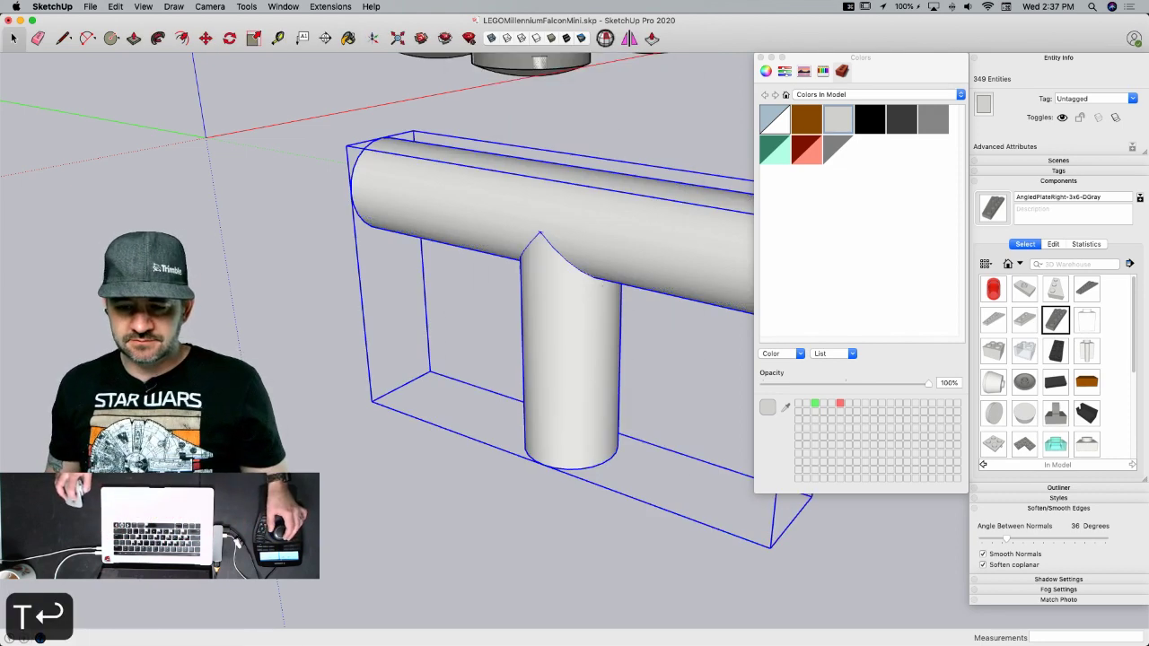
# - Run Solid Inspector² on the T component and fix its internal faces
pyautogui.click(606, 37)
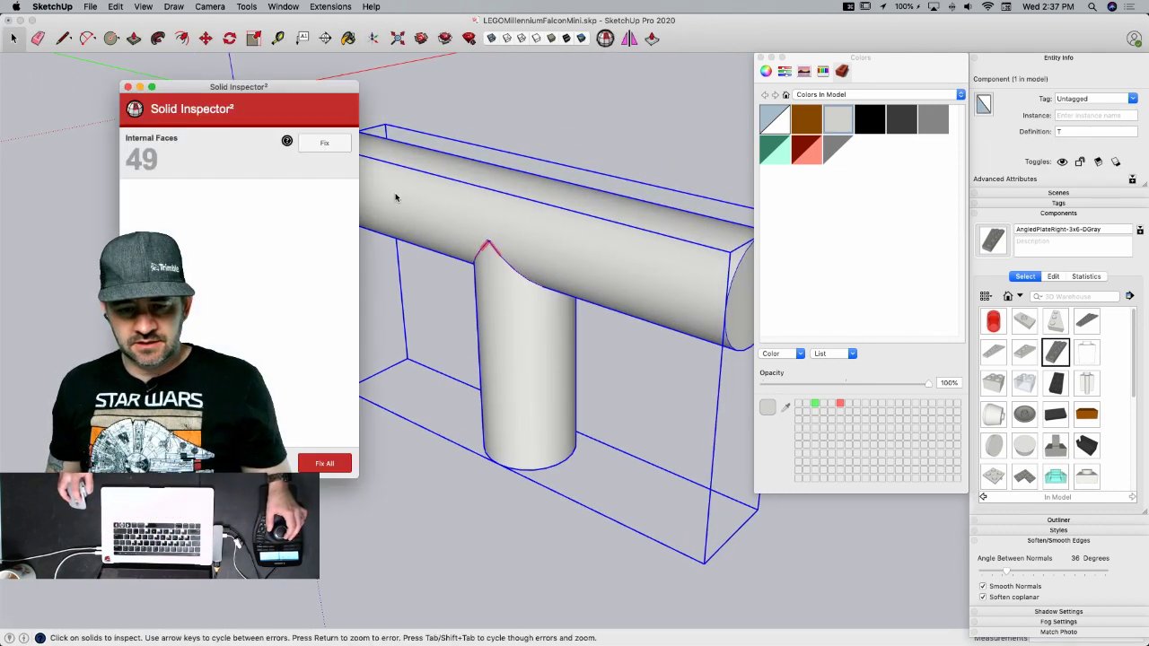
pyautogui.click(325, 144)
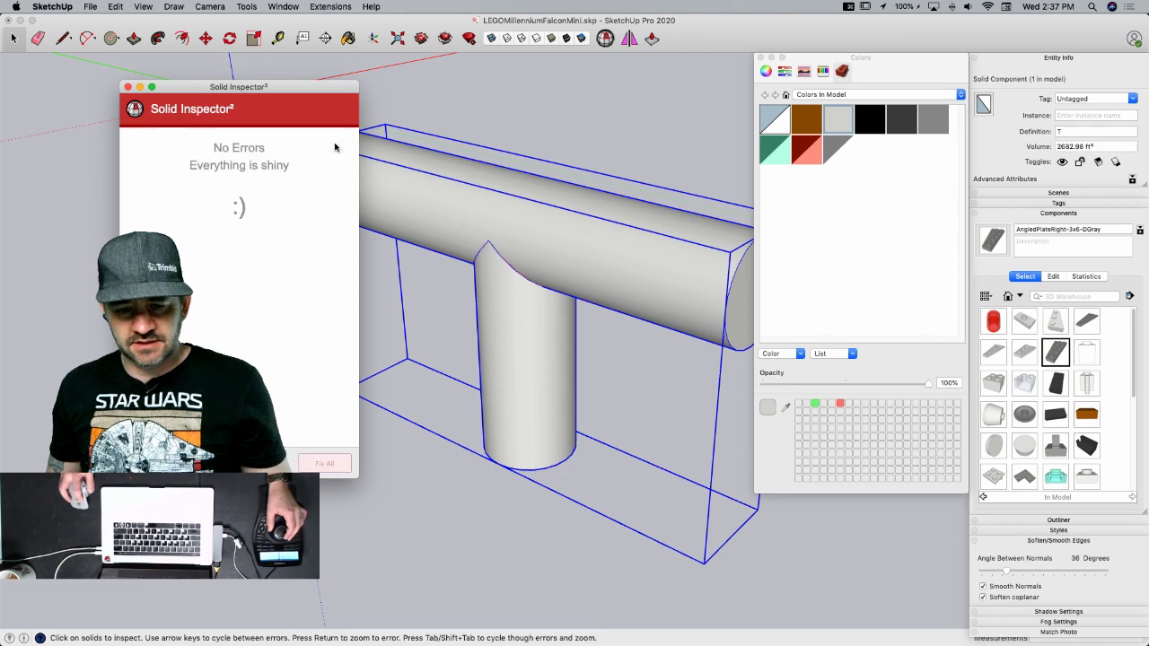
pyautogui.click(128, 87)
pyautogui.click(402, 324)
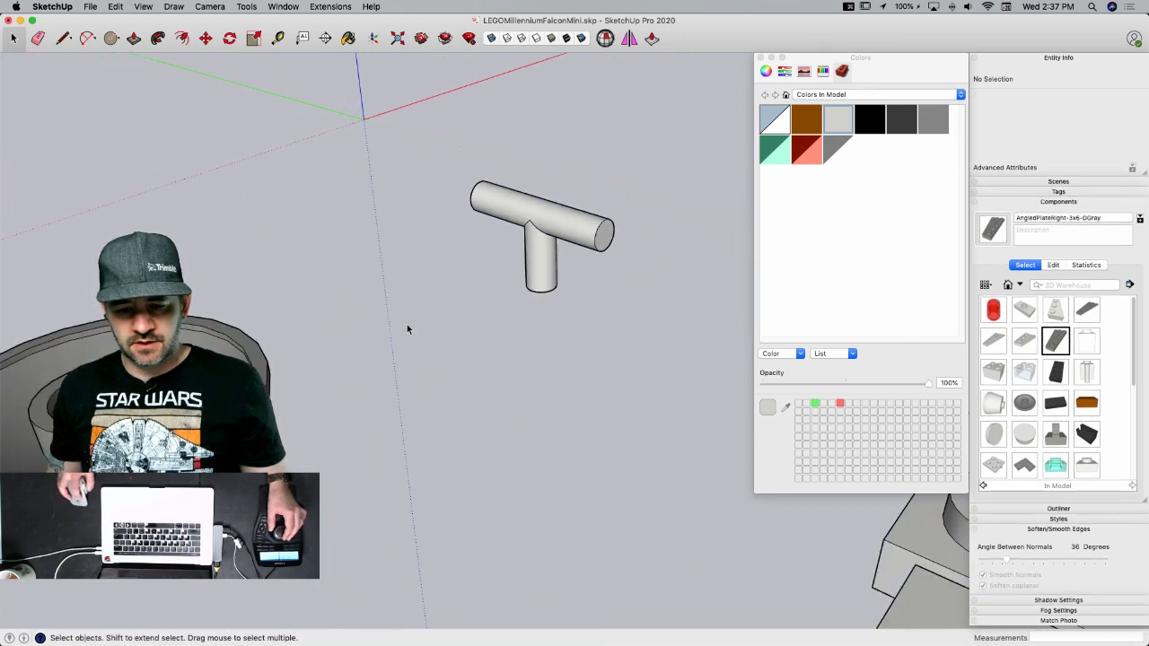
# - Rotate the Dish component about its horizontal axis to flip it upside down, with the hollow side facing down
pyautogui.click(273, 392)
pyautogui.press('m')
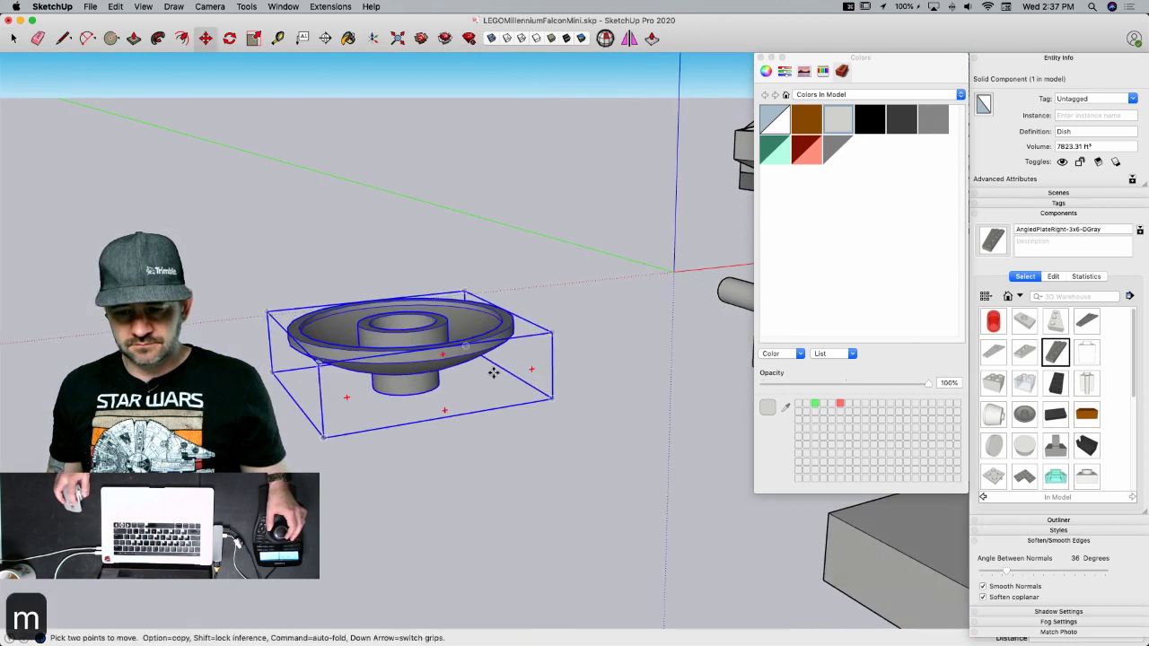
pyautogui.click(532, 369)
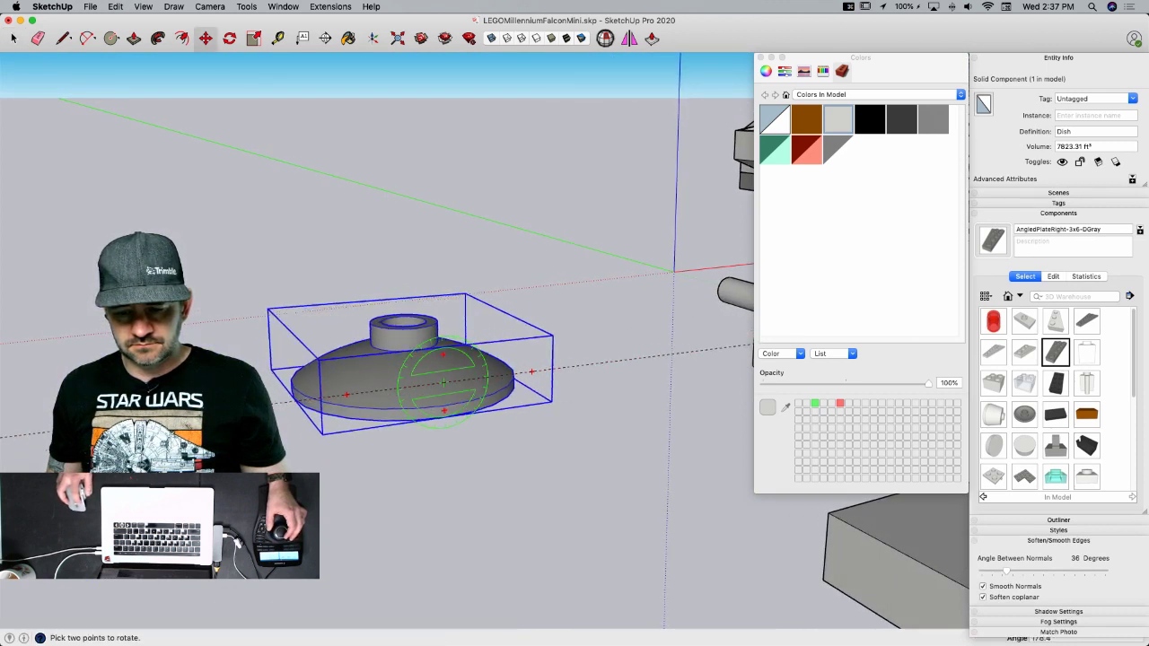
pyautogui.click(363, 417)
# - Move the T bar by its stem's end so the stem sits centred in the dish's rear socket
pyautogui.moveTo(363, 392); pyautogui.dragTo(443, 390, button='middle')
pyautogui.press('space')
pyautogui.press('m')
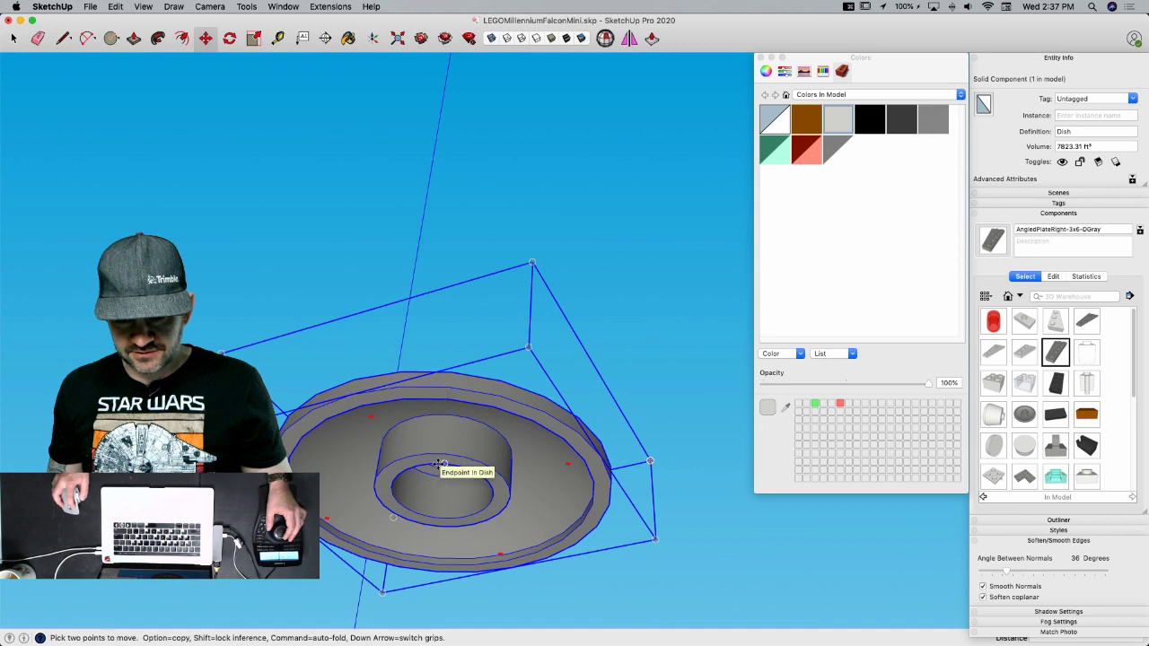
pyautogui.moveTo(445, 485); pyautogui.dragTo(443, 450, button='middle')
pyautogui.press('space')
pyautogui.scroll(3, 572, 446)
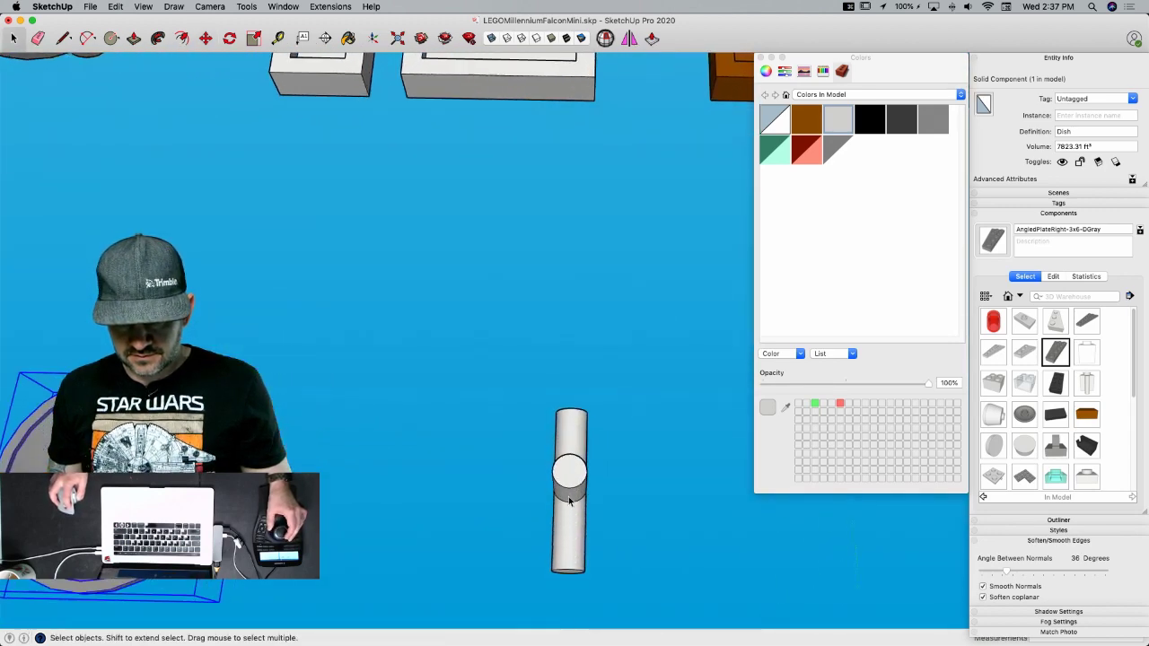
pyautogui.click(571, 490)
pyautogui.press('m')
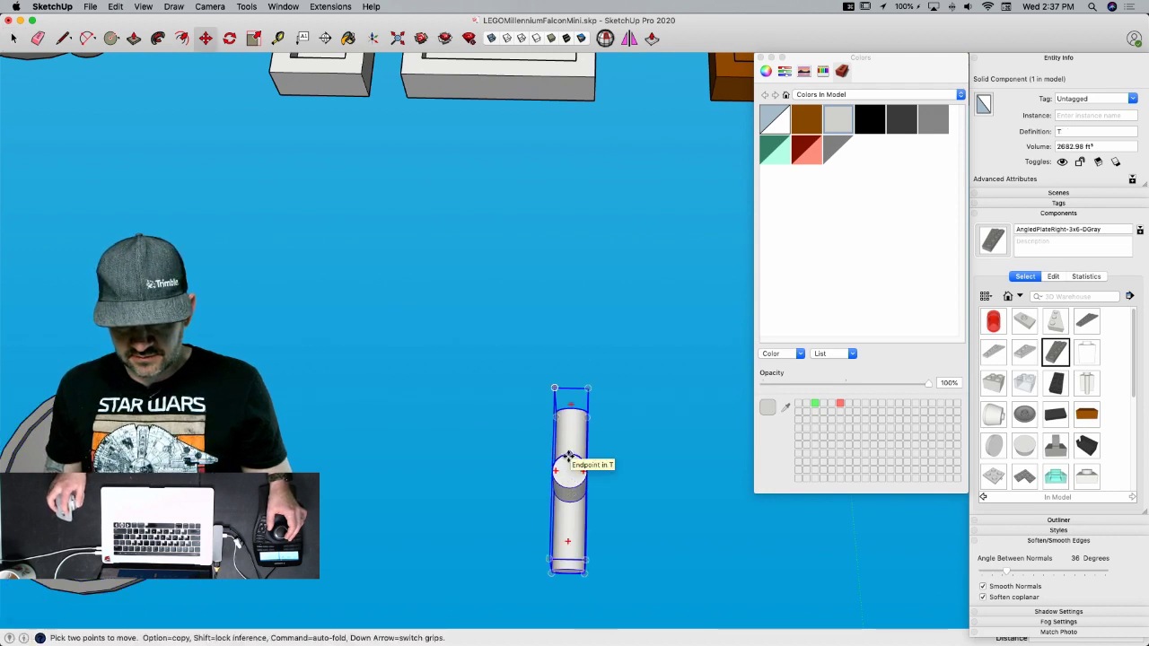
pyautogui.click(568, 470)
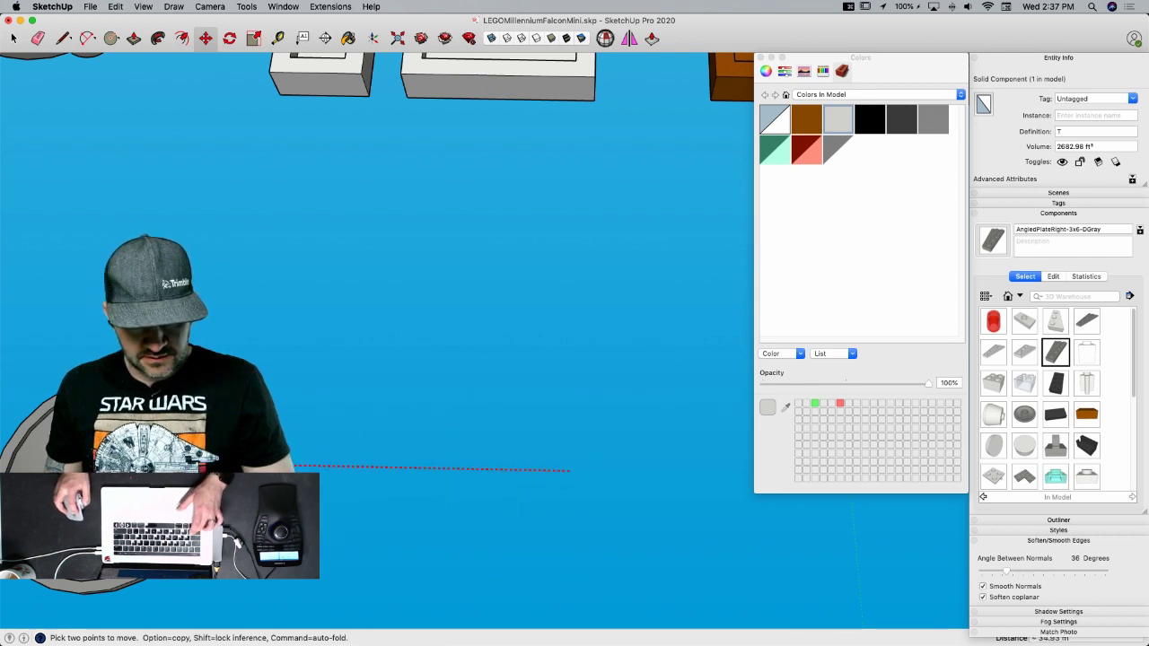
pyautogui.press('Escape')
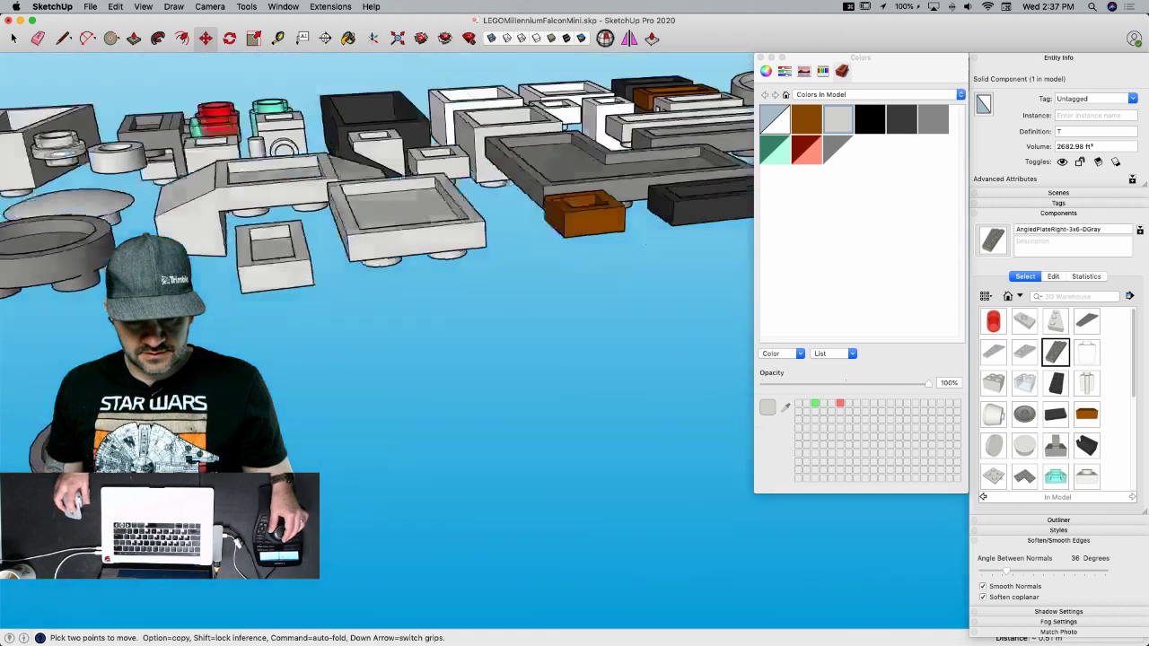
pyautogui.press('m')
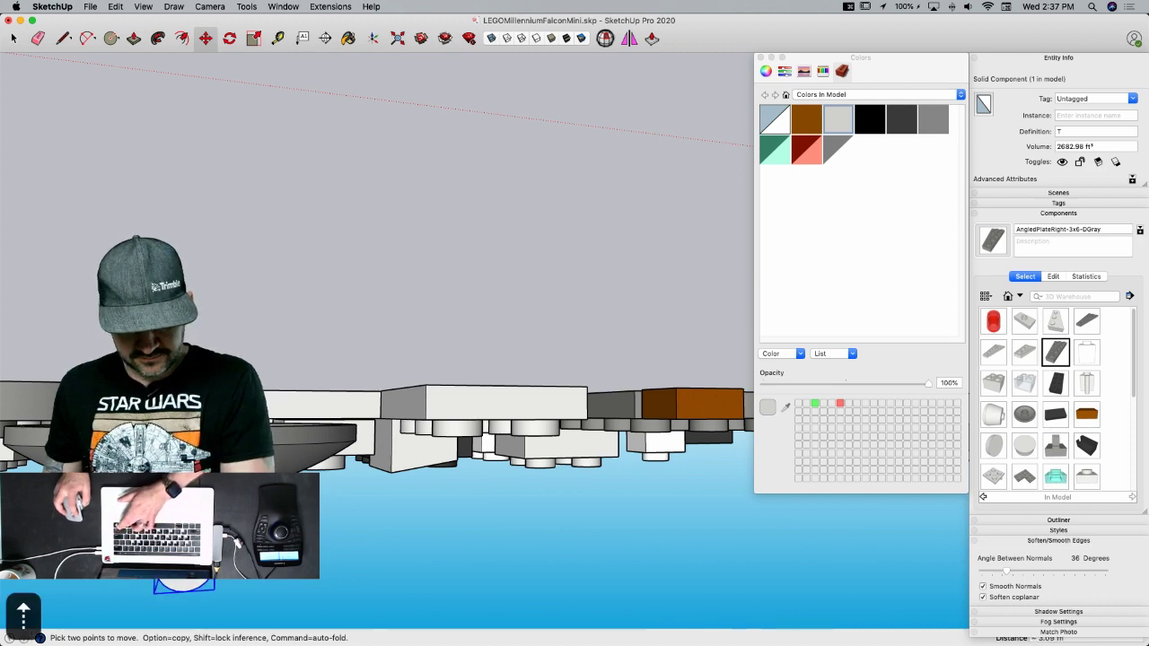
pyautogui.press('space')
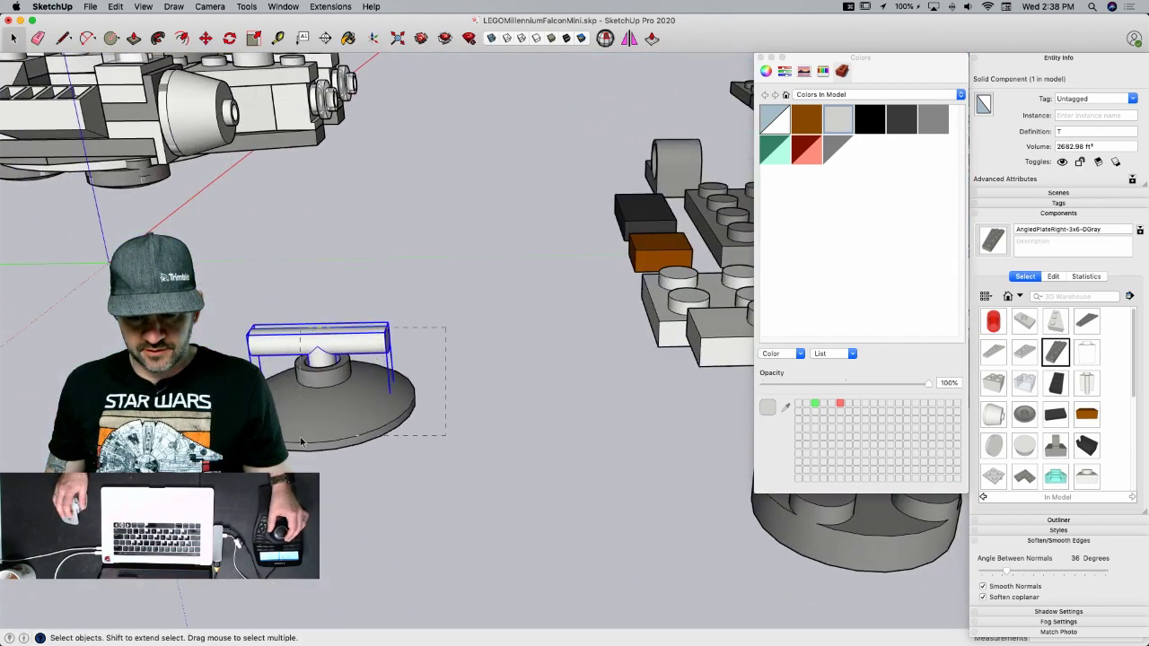
# - Select the dish together with the T bar and make them one group
pyautogui.keyDown('shift'); pyautogui.click(301, 442); pyautogui.keyUp('shift')
pyautogui.rightClick(308, 418)
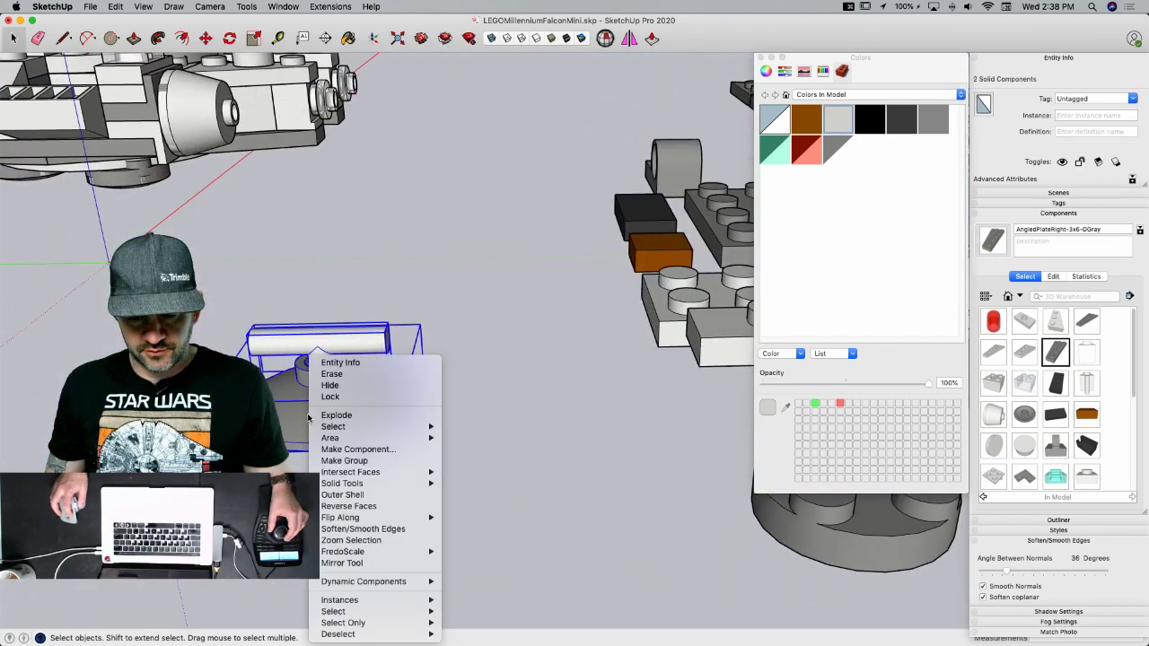
pyautogui.click(377, 460)
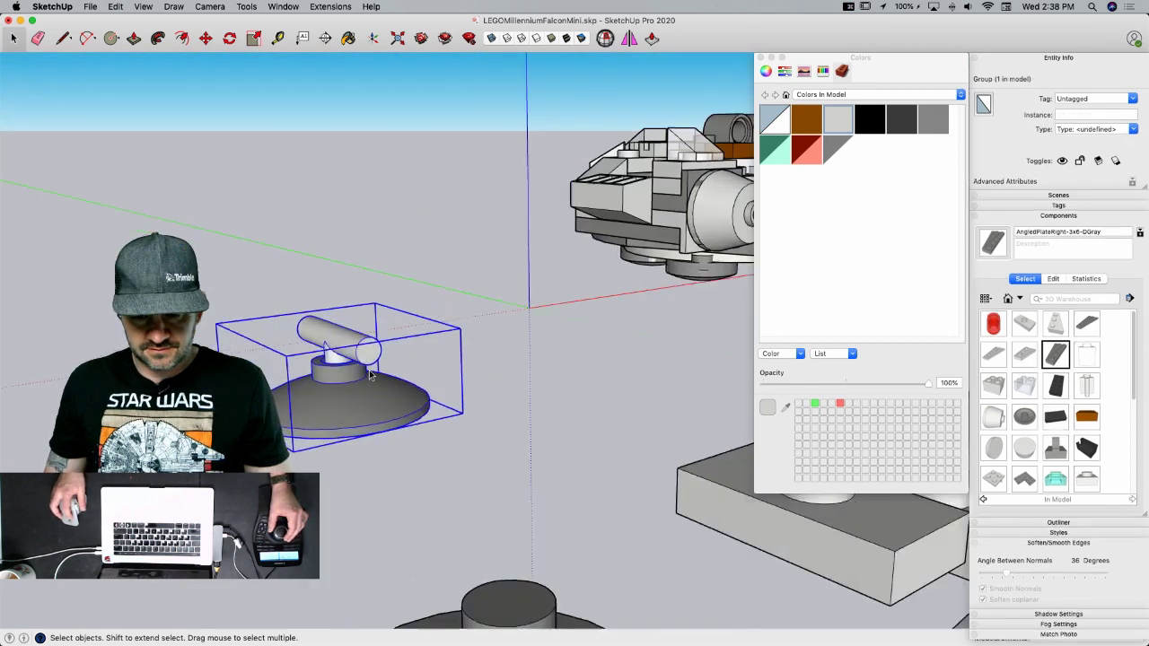
# - Try tilting the dish group onto its side, and undo the rotation
pyautogui.press('m')
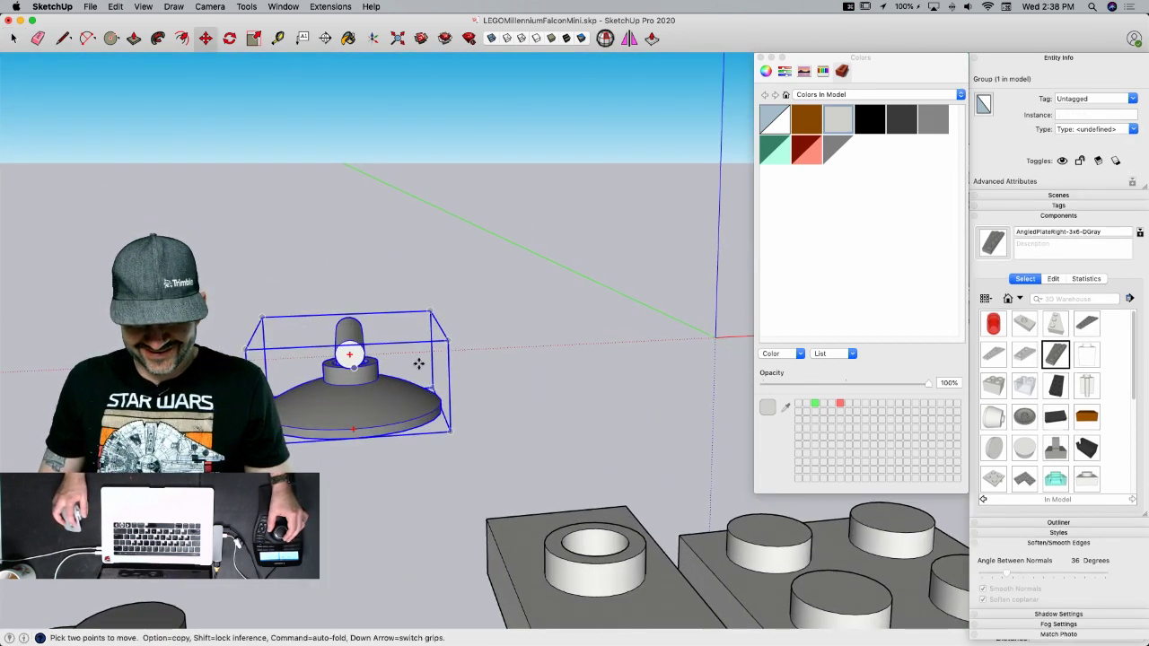
pyautogui.click(356, 354)
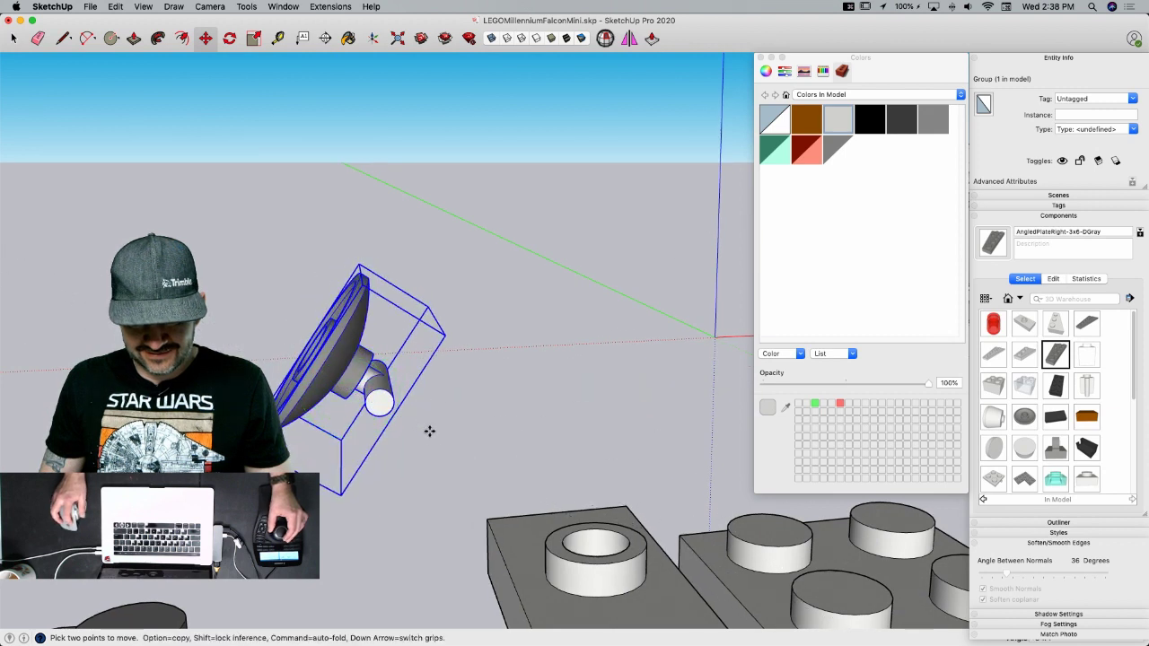
pyautogui.press('super+z')
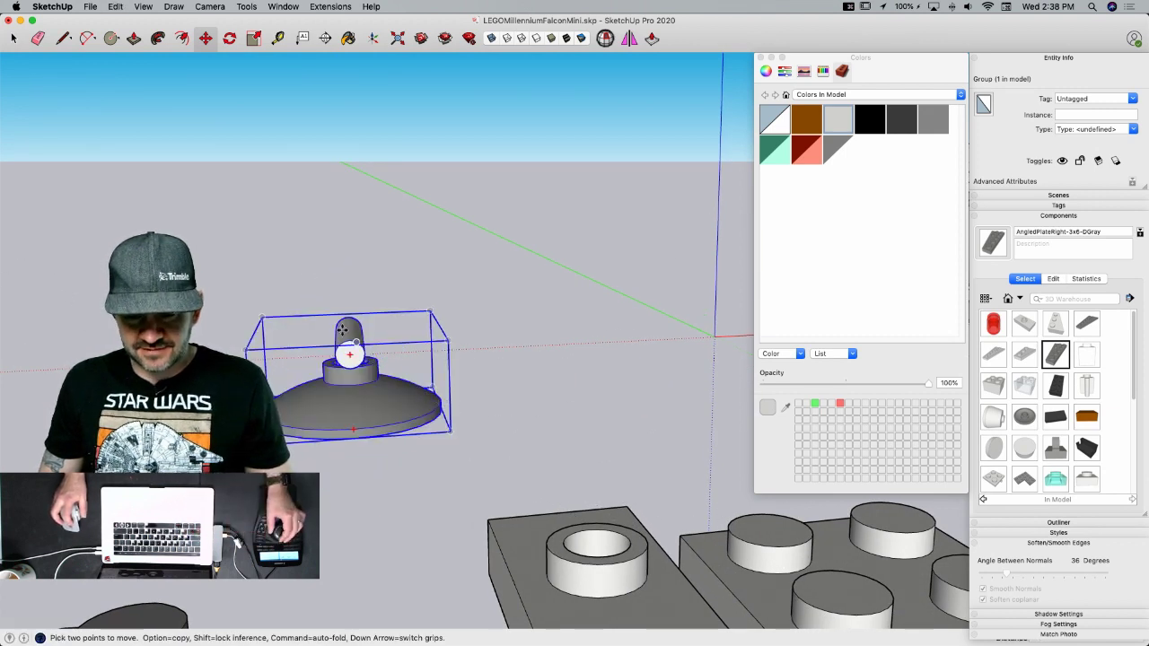
pyautogui.press('space')
pyautogui.click(357, 269)
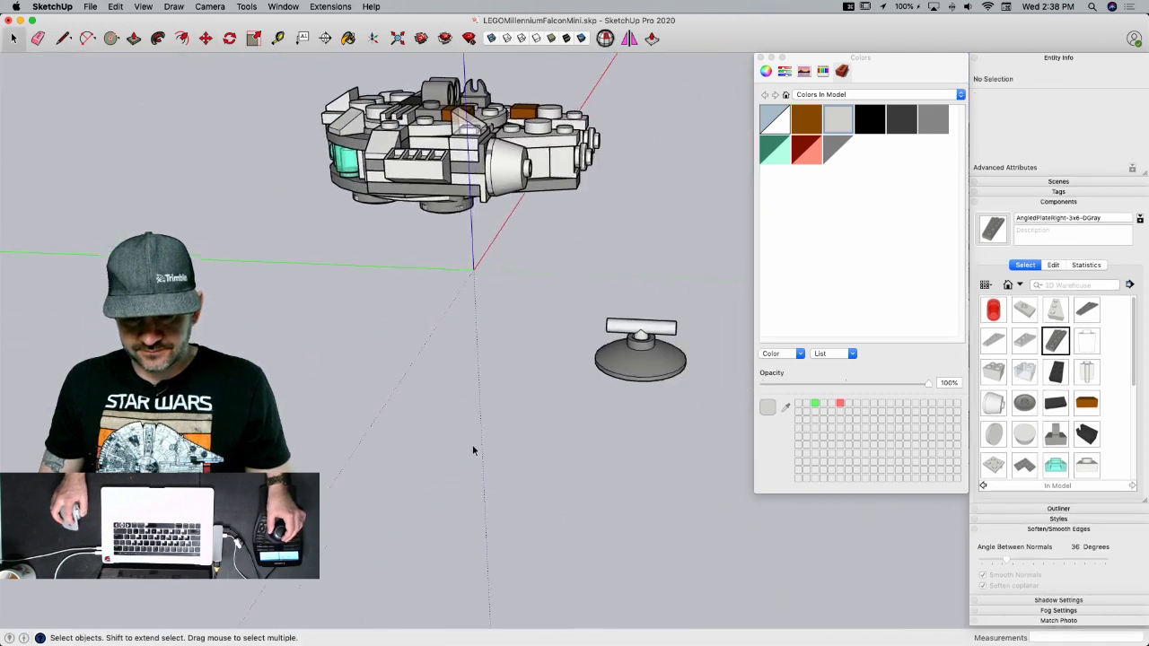
# - Rotate the dish group a quarter turn about its vertical axis
pyautogui.click(353, 554)
pyautogui.press('m')
pyautogui.press('q')
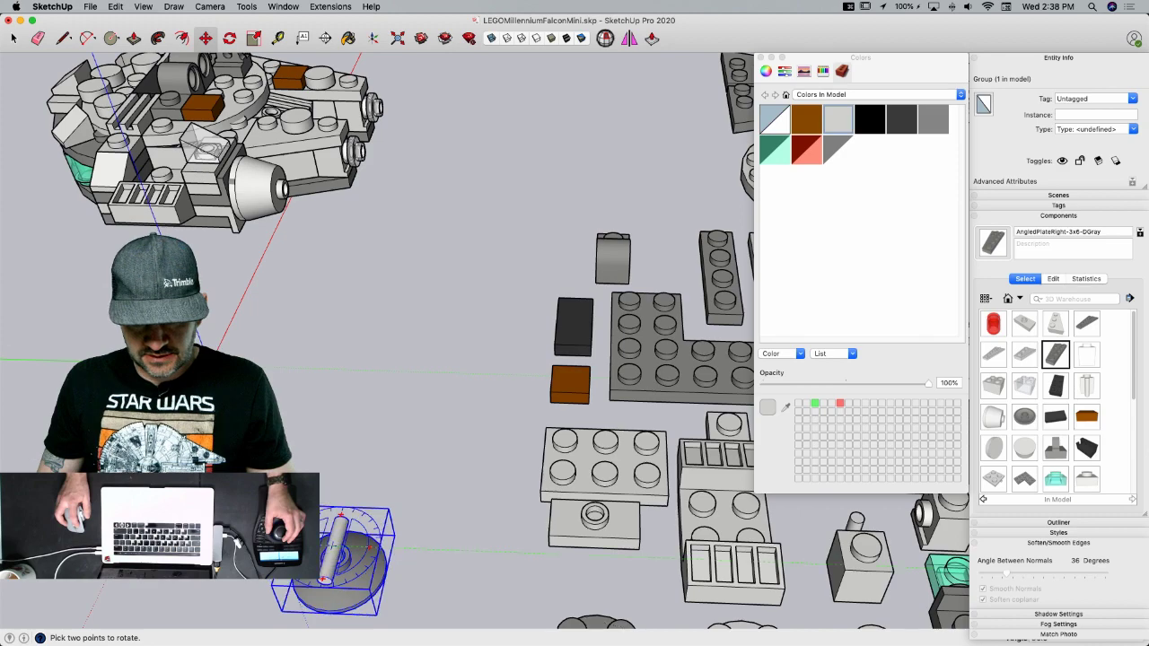
pyautogui.press('m')
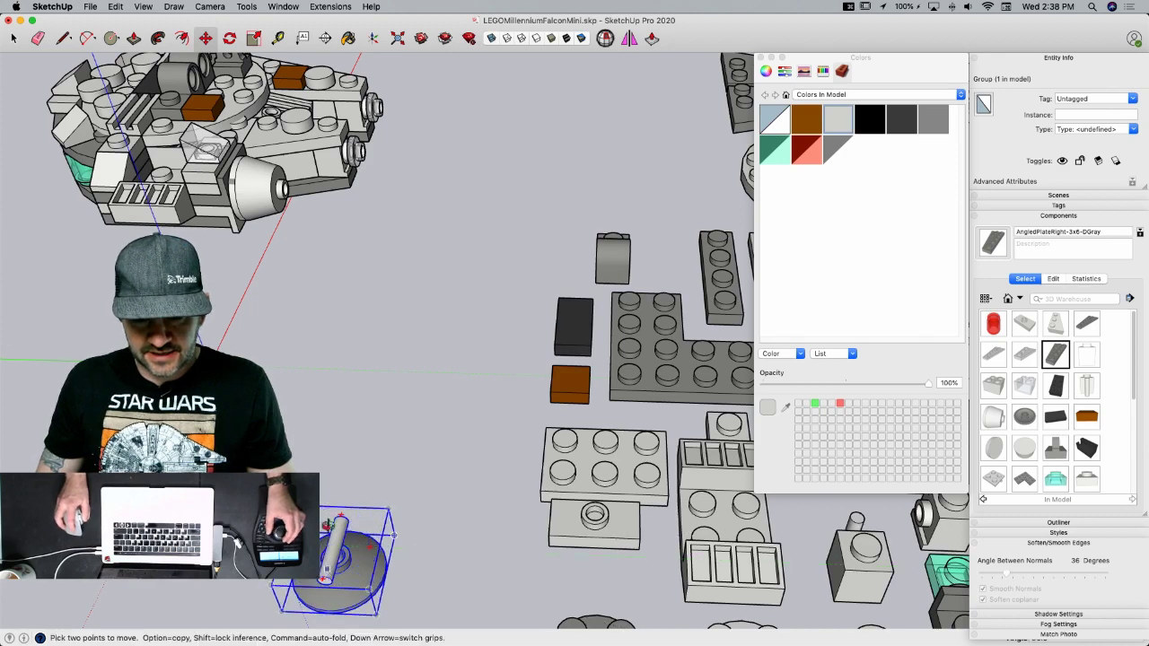
# - Tilt the dish group about the direction of its crossbar so the dish faces sideways and slightly upward
pyautogui.scroll(8, 328, 498)
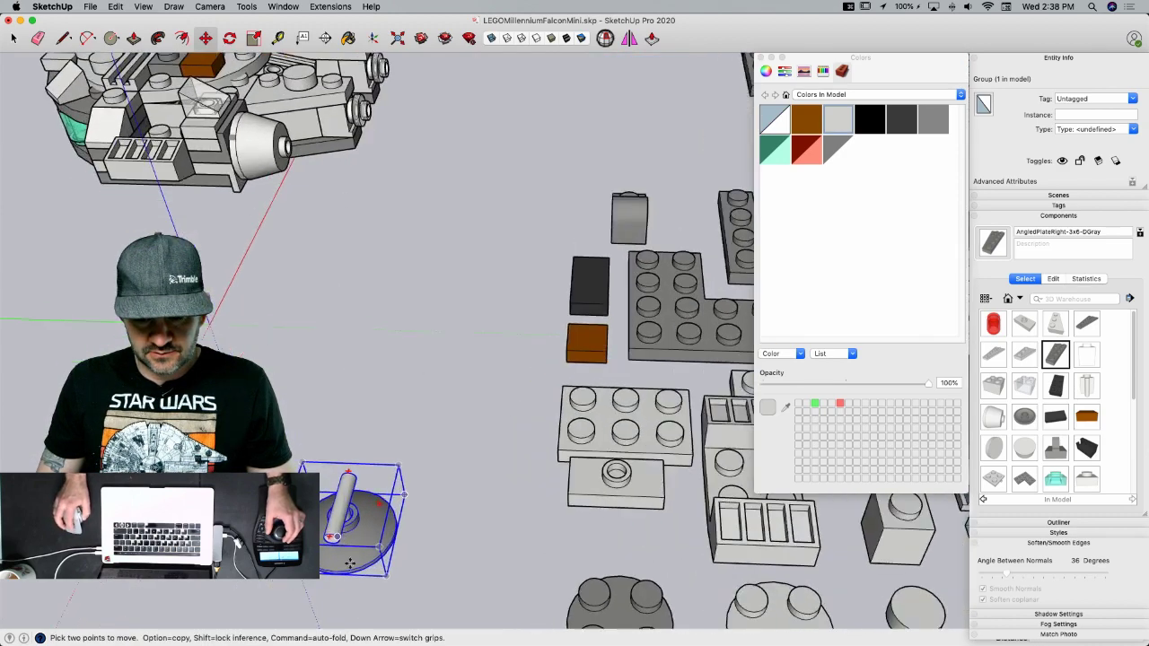
pyautogui.scroll(-2, 363, 537)
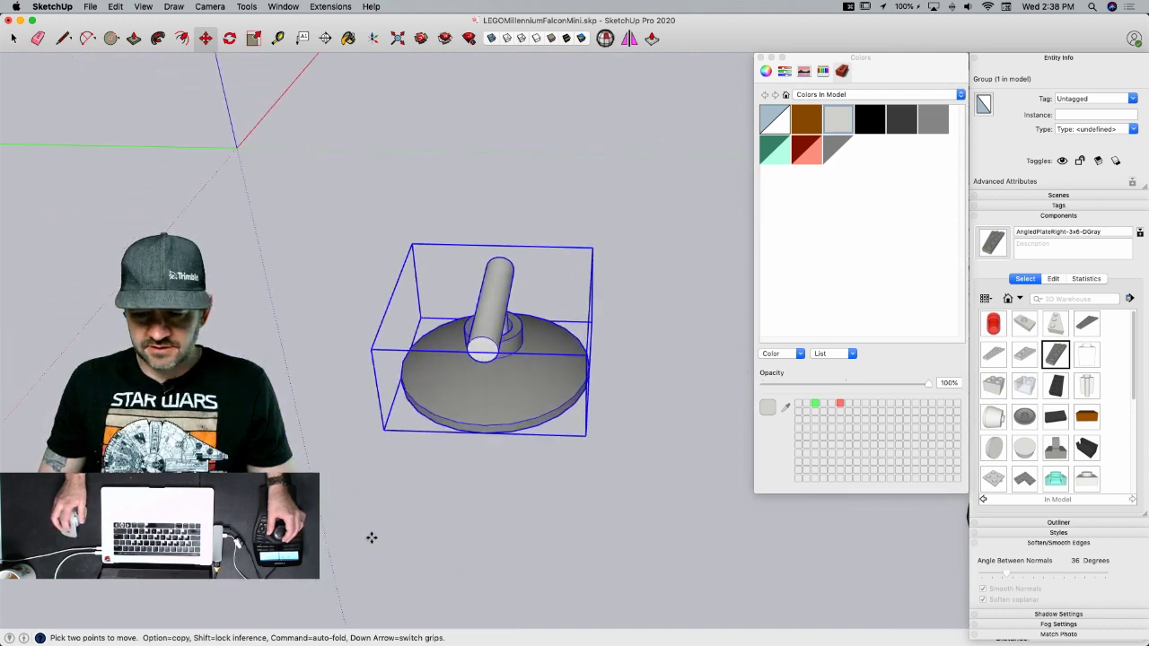
pyautogui.click(562, 381)
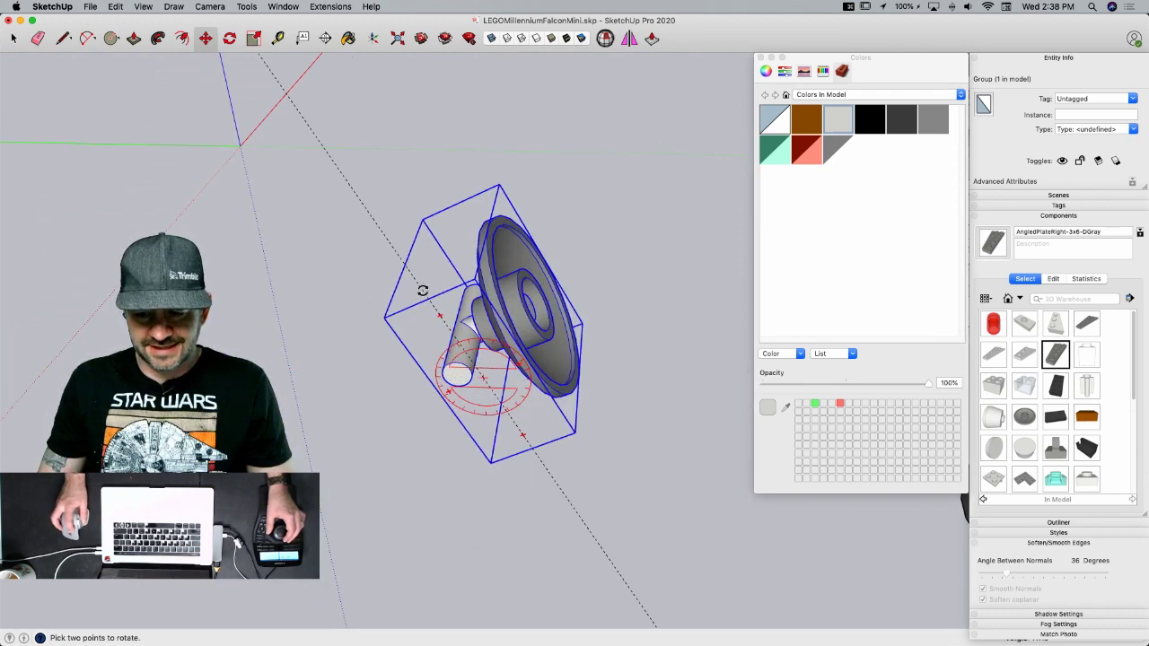
# - Move the dish group by the bottom edge of its bar's end face onto the midpoint of the grabber plate's clip on the ship
pyautogui.press('m')
pyautogui.scroll(5, 490, 397)
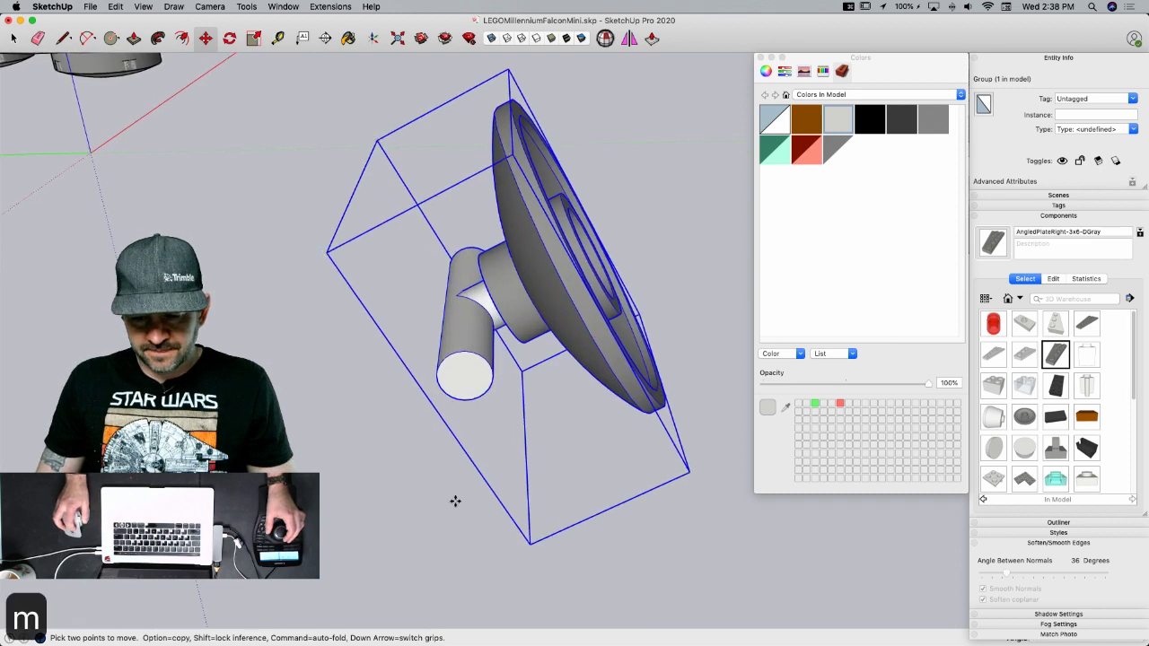
pyautogui.click(466, 402)
pyautogui.scroll(-6, 577, 467)
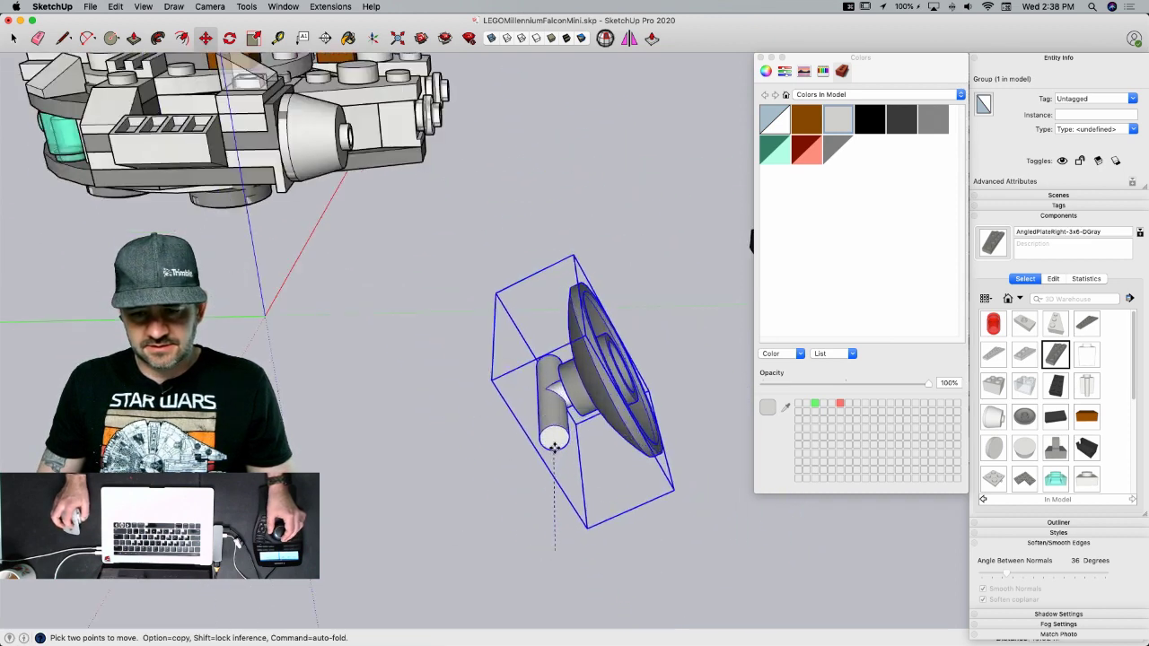
pyautogui.scroll(3, 390, 171)
pyautogui.scroll(-3, 388, 172)
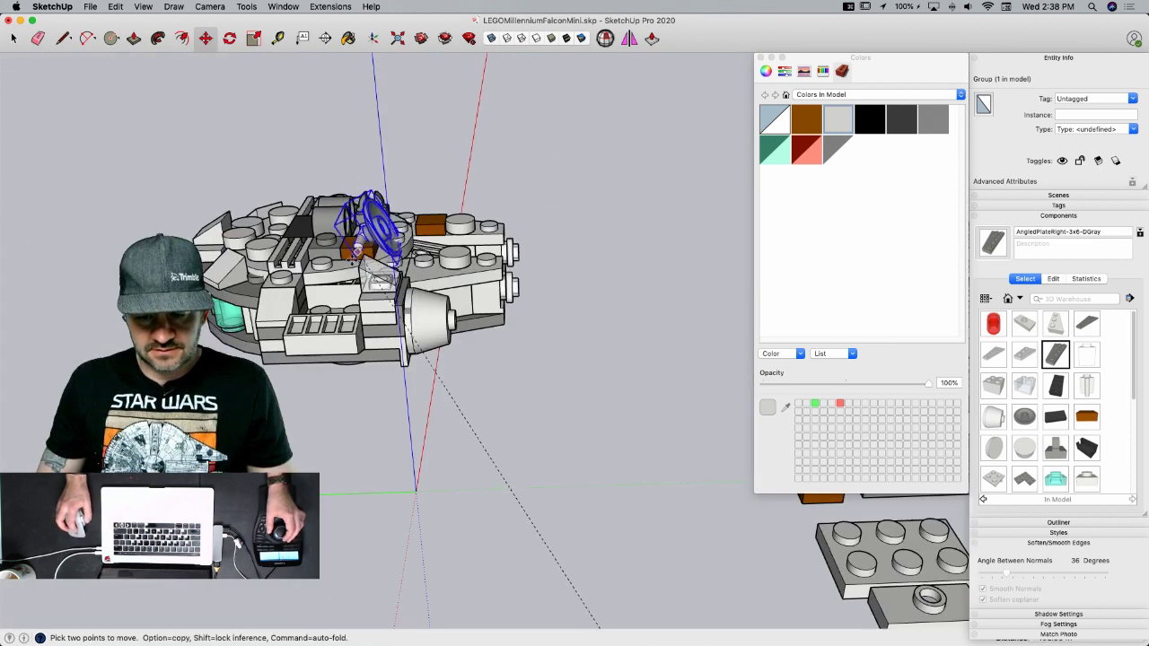
pyautogui.scroll(4, 368, 199)
pyautogui.scroll(10, 362, 210)
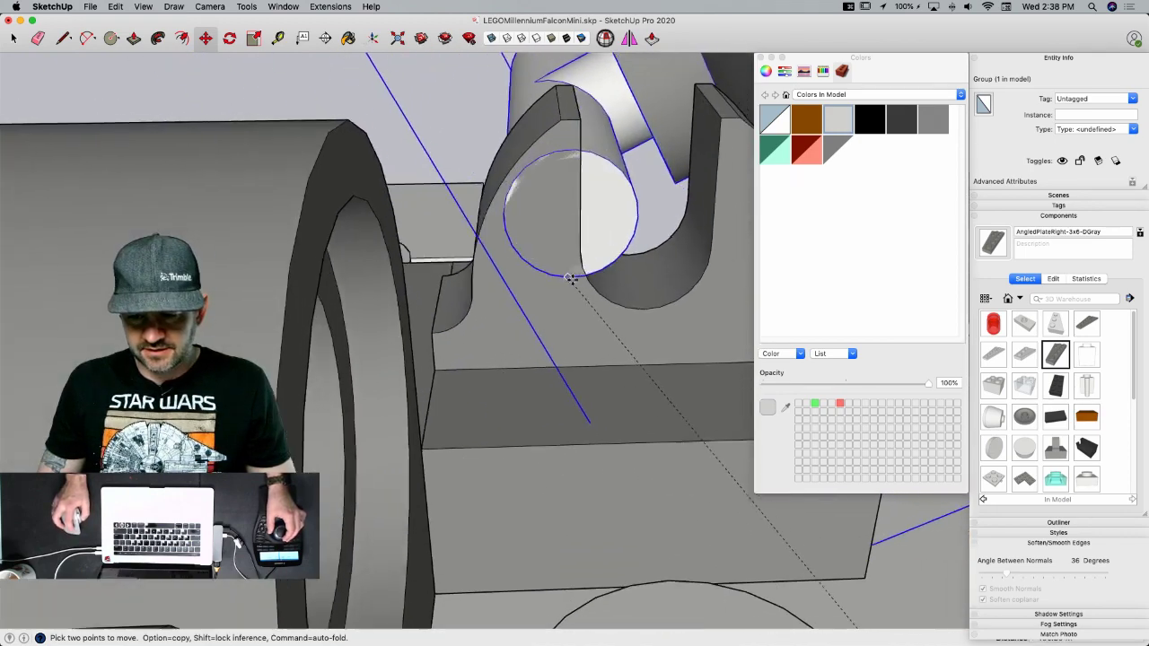
pyautogui.moveTo(571, 279); pyautogui.dragTo(564, 293, button='middle')
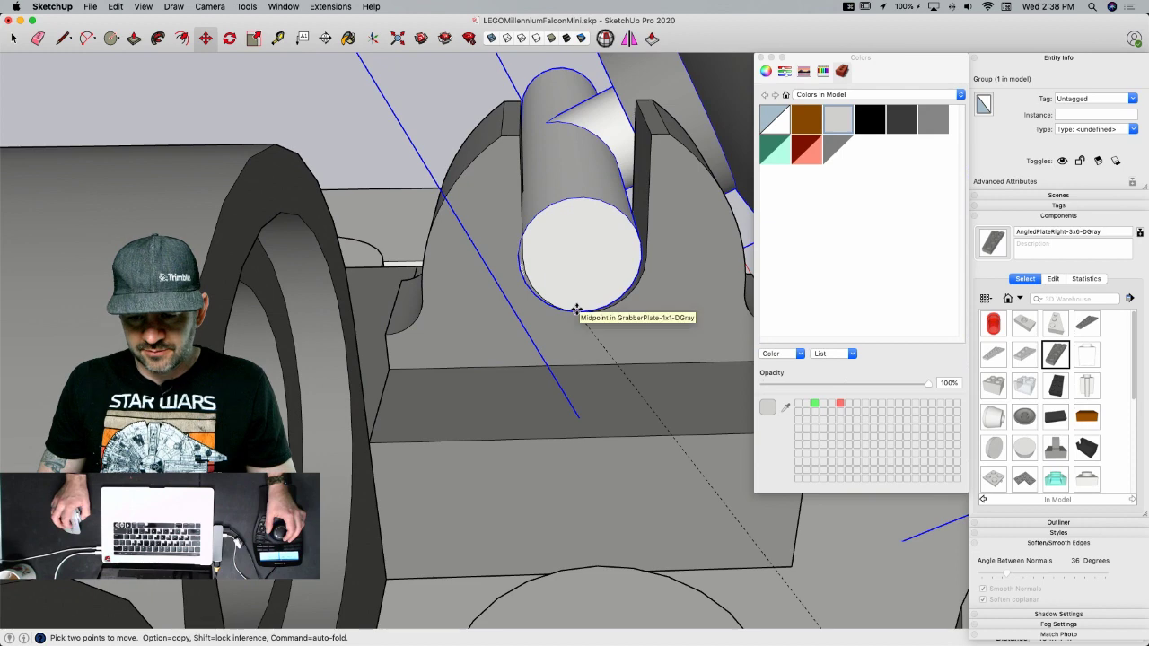
pyautogui.scroll(6, 579, 310)
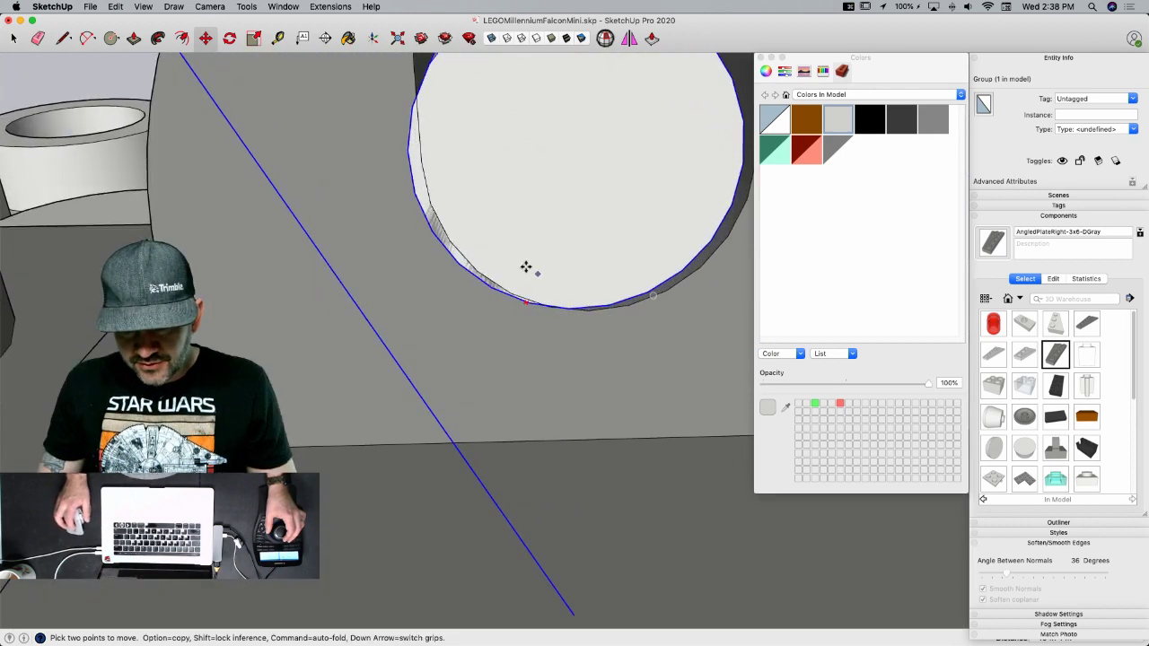
# - Rotate the dish group slightly about the bar's axis to line up the bar's edge segments with the clip
pyautogui.press('q')
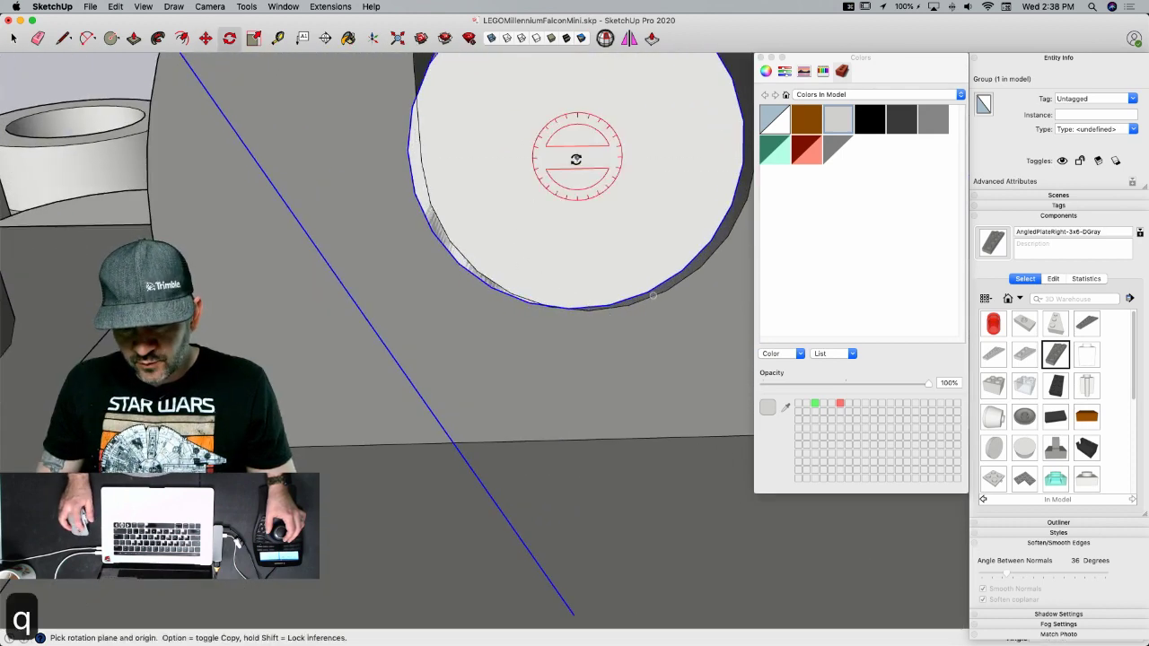
pyautogui.click(578, 157)
pyautogui.click(459, 267)
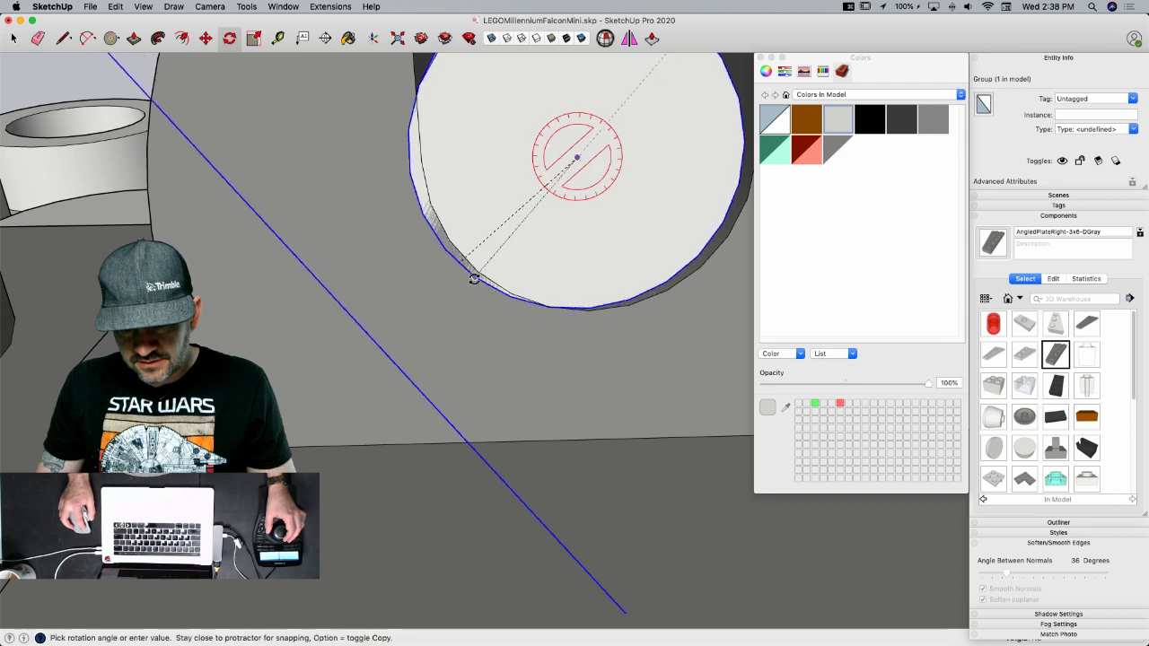
pyautogui.click(479, 268)
# - Nudge the dish group sideways until the bar's round end sits flush in the grabber plate's clip
pyautogui.press('m')
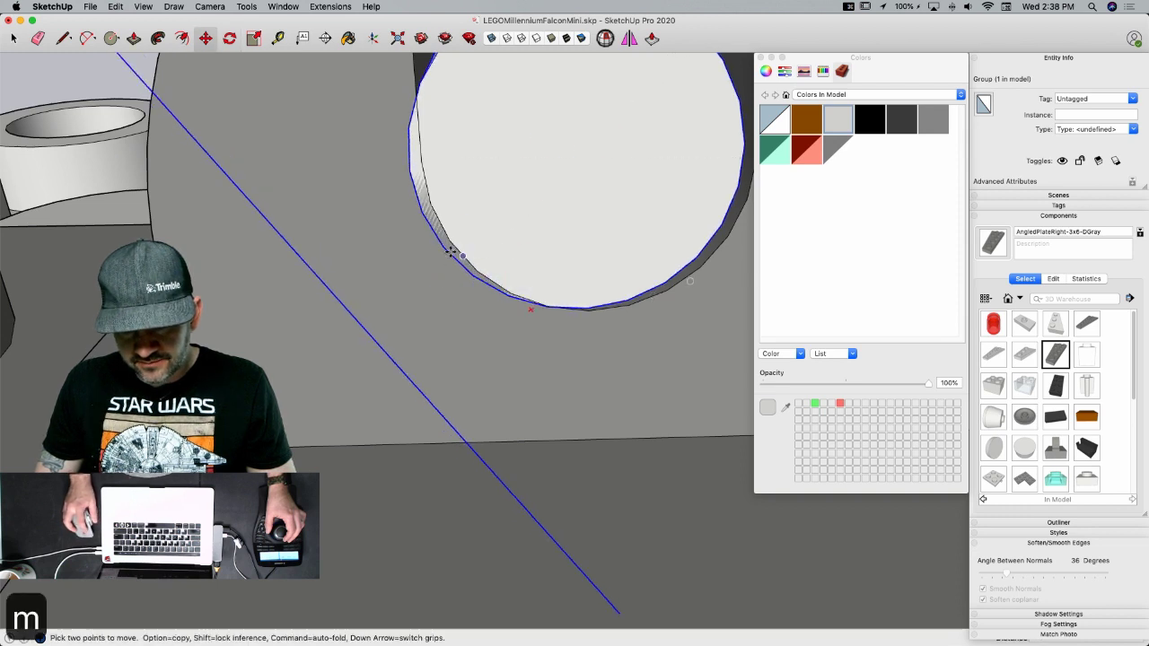
pyautogui.click(443, 249)
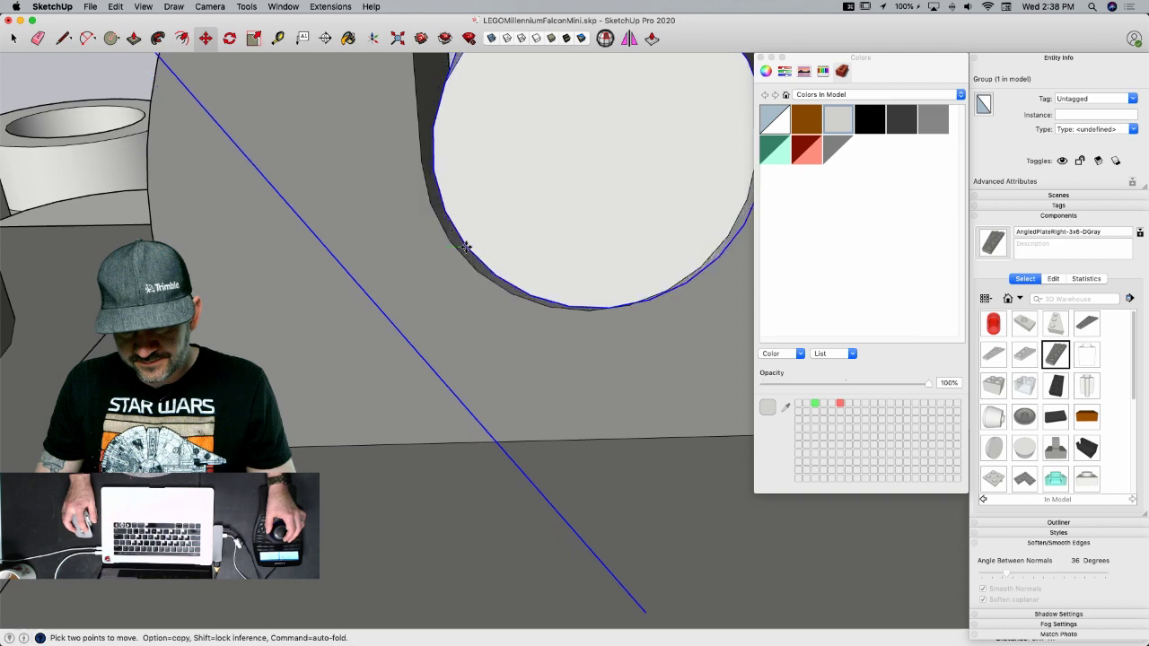
pyautogui.click(466, 247)
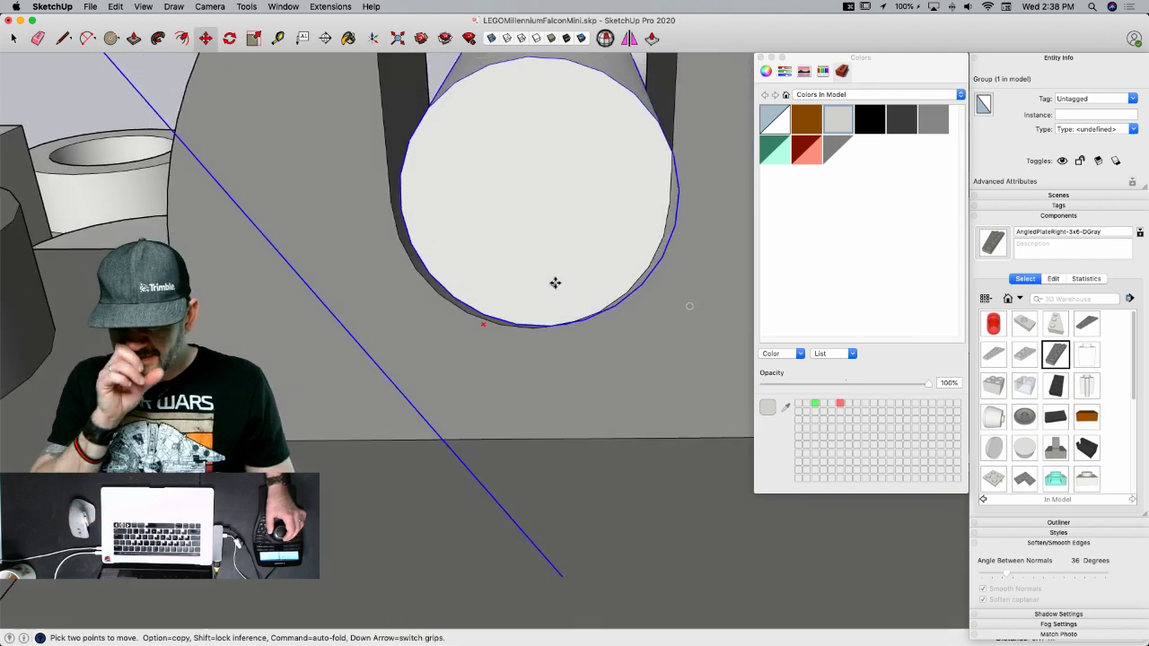
pyautogui.scroll(3, 557, 282)
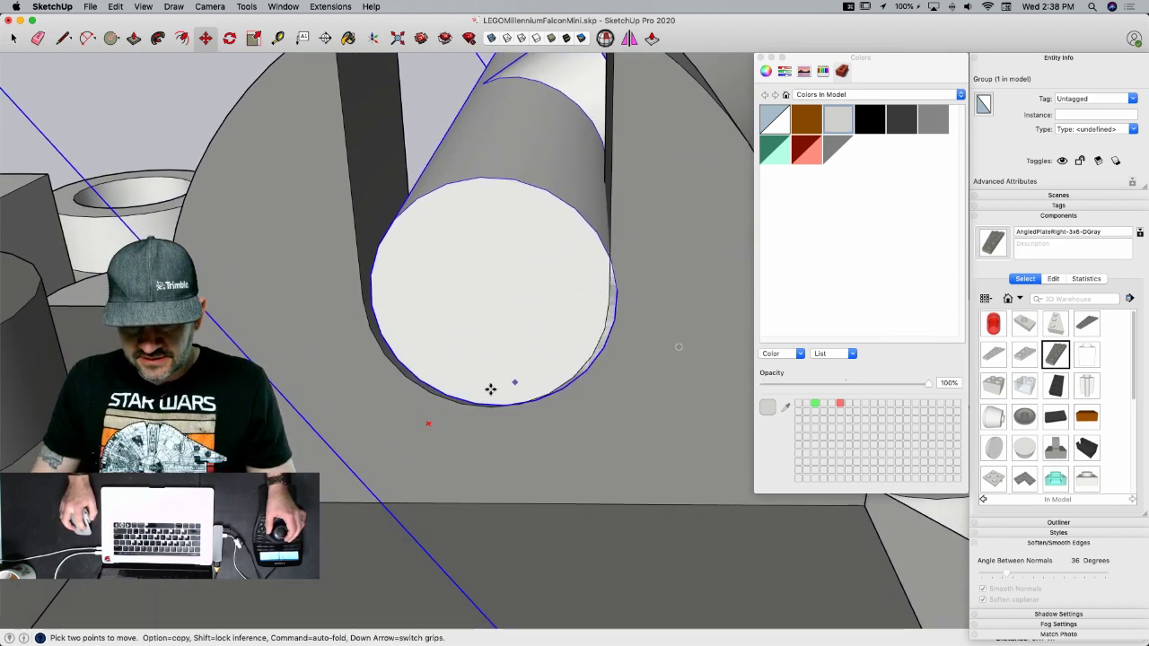
pyautogui.click(493, 300)
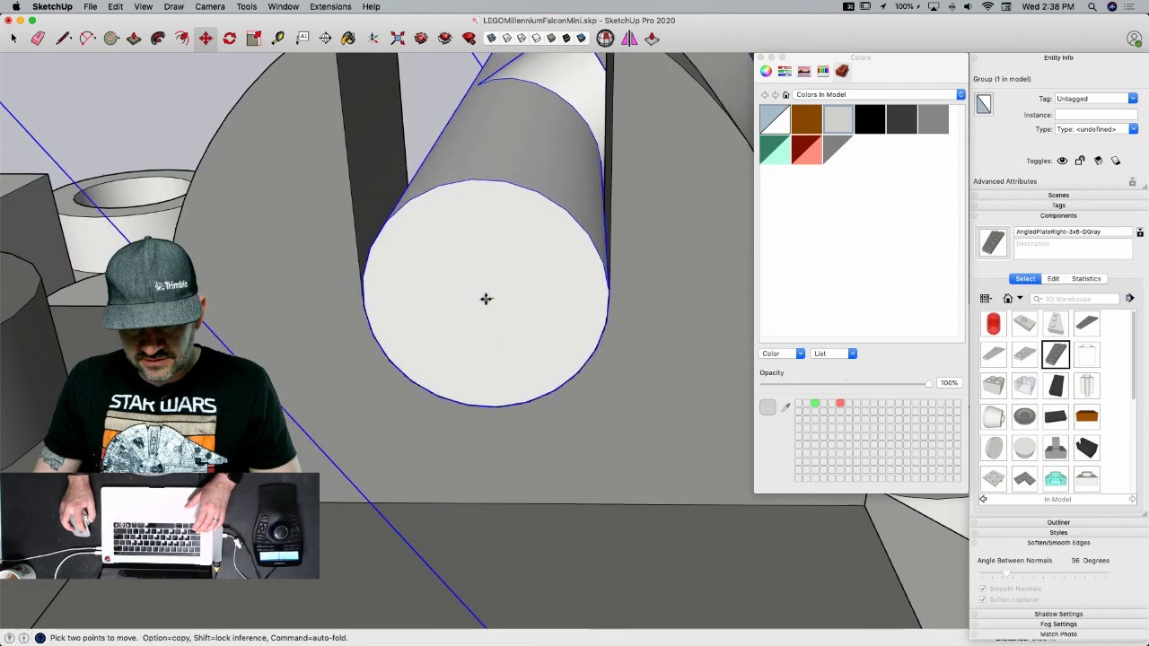
pyautogui.press('space')
# - Deselect the mounted dish group and close the Colors window
pyautogui.scroll(-10, 530, 368)
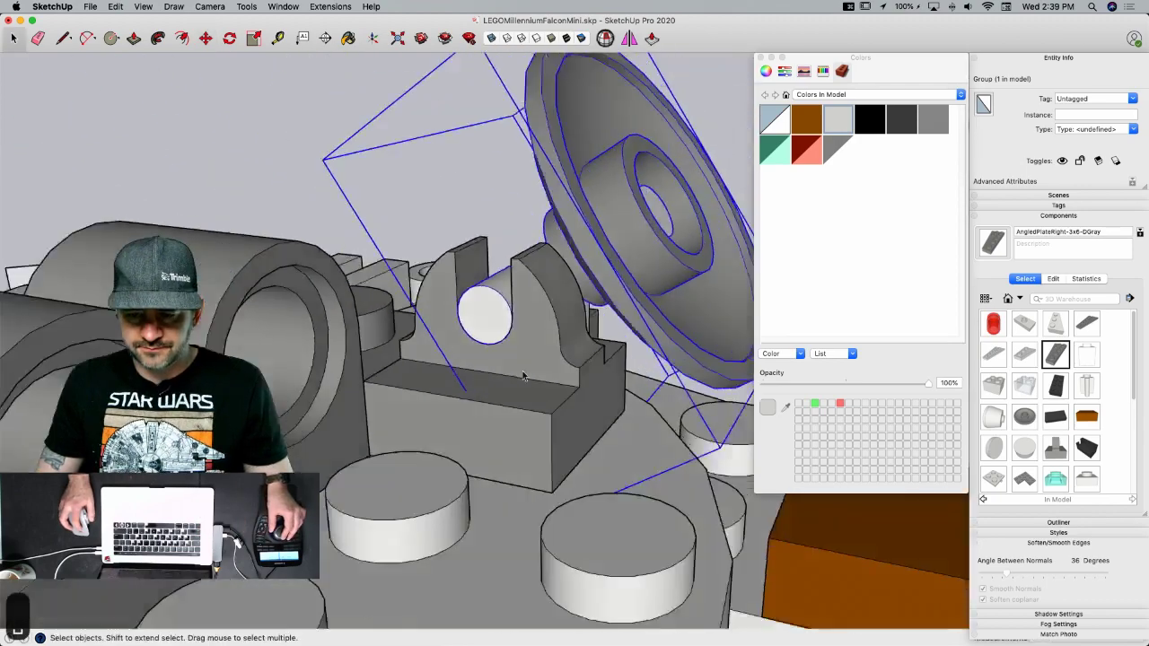
pyautogui.click(612, 482)
pyautogui.moveTo(612, 481); pyautogui.dragTo(745, 395, button='middle')
pyautogui.click(761, 57)
pyautogui.scroll(3, 760, 154)
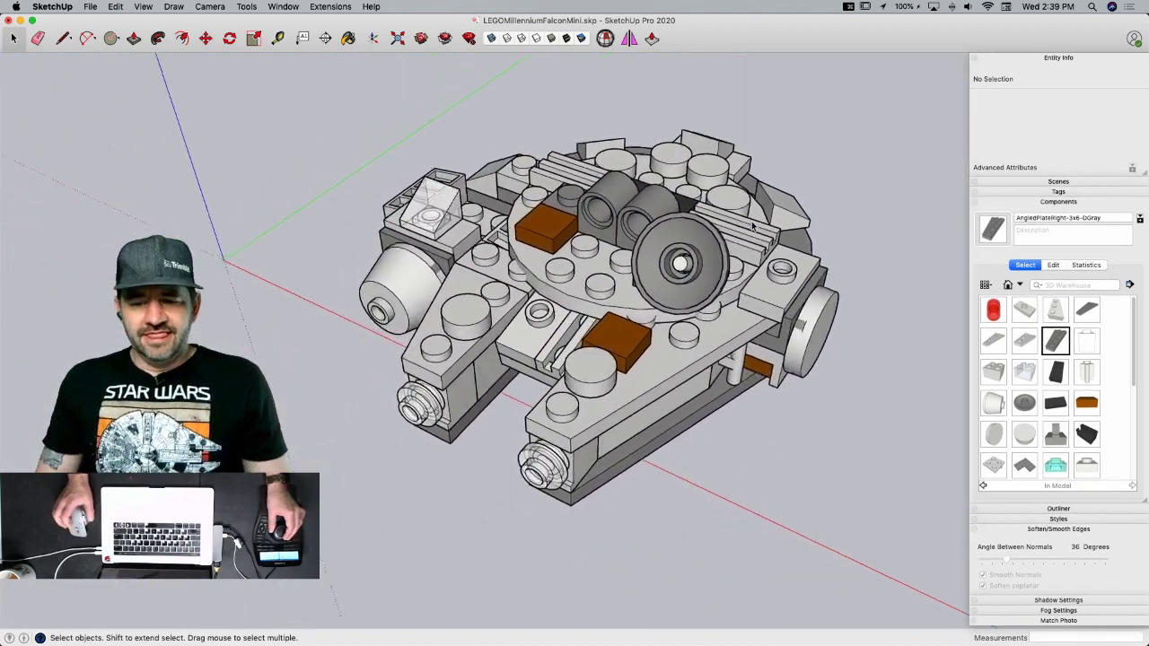
pyautogui.scroll(-3, 764, 97)
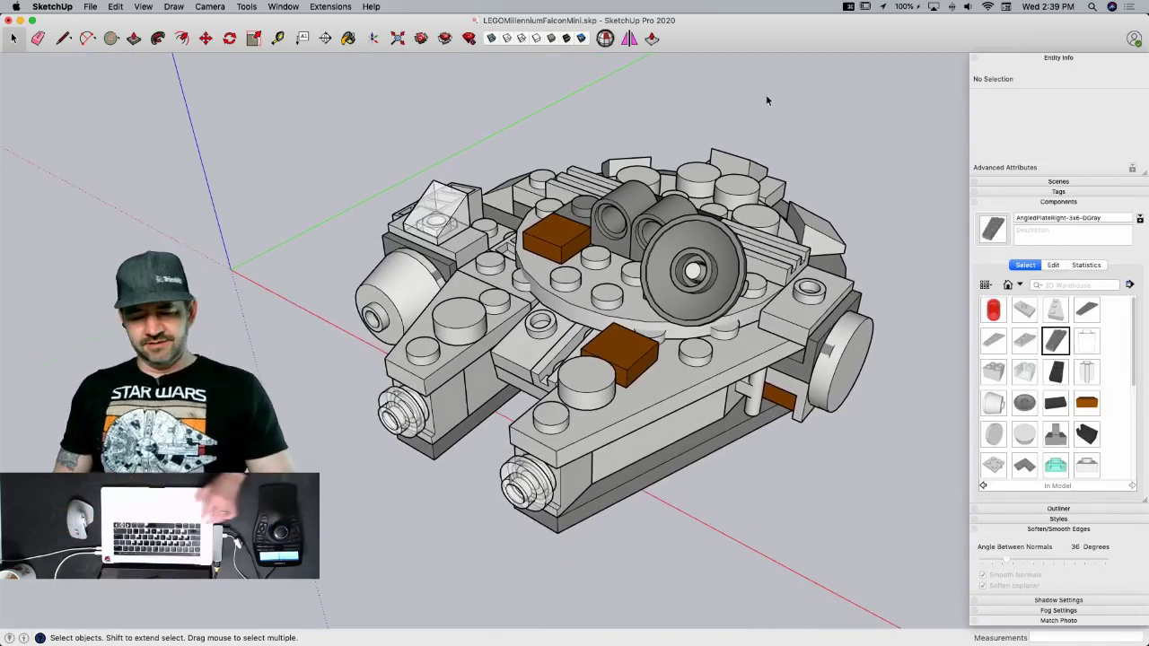
# - Save the model
pyautogui.press('super+s')
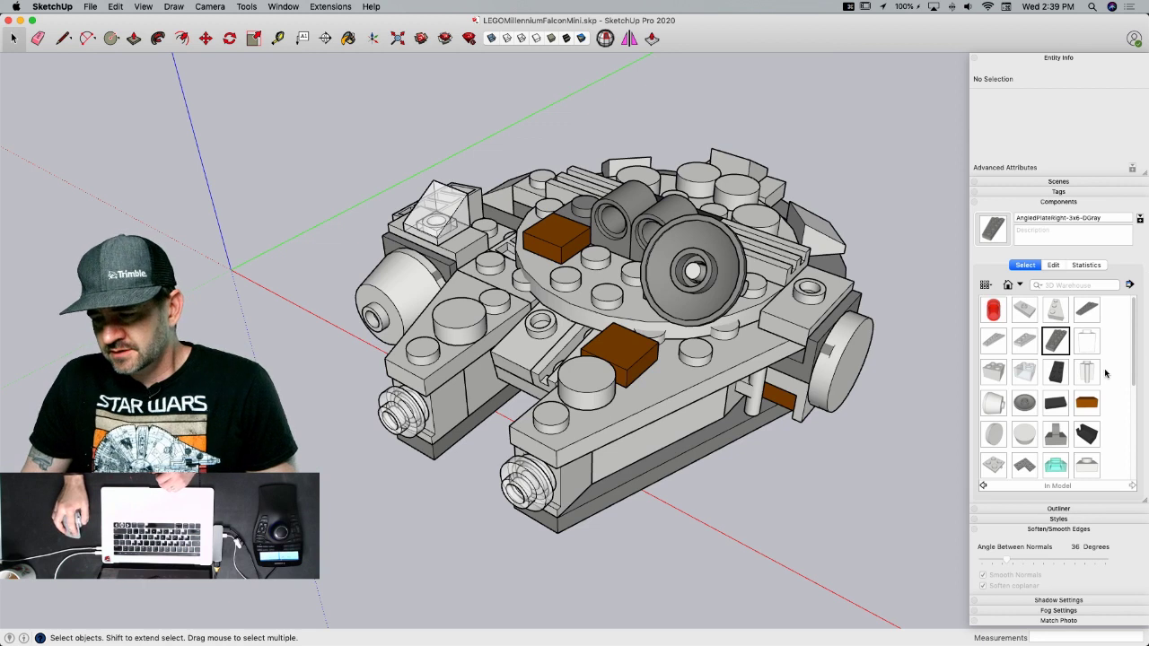
pyautogui.moveTo(1134, 327); pyautogui.dragTo(1110, 262)
pyautogui.press('super+s')
# - Check the entire model's statistics, including nested components, for component instances and component definitions, and close the model info
pyautogui.click(283, 6)
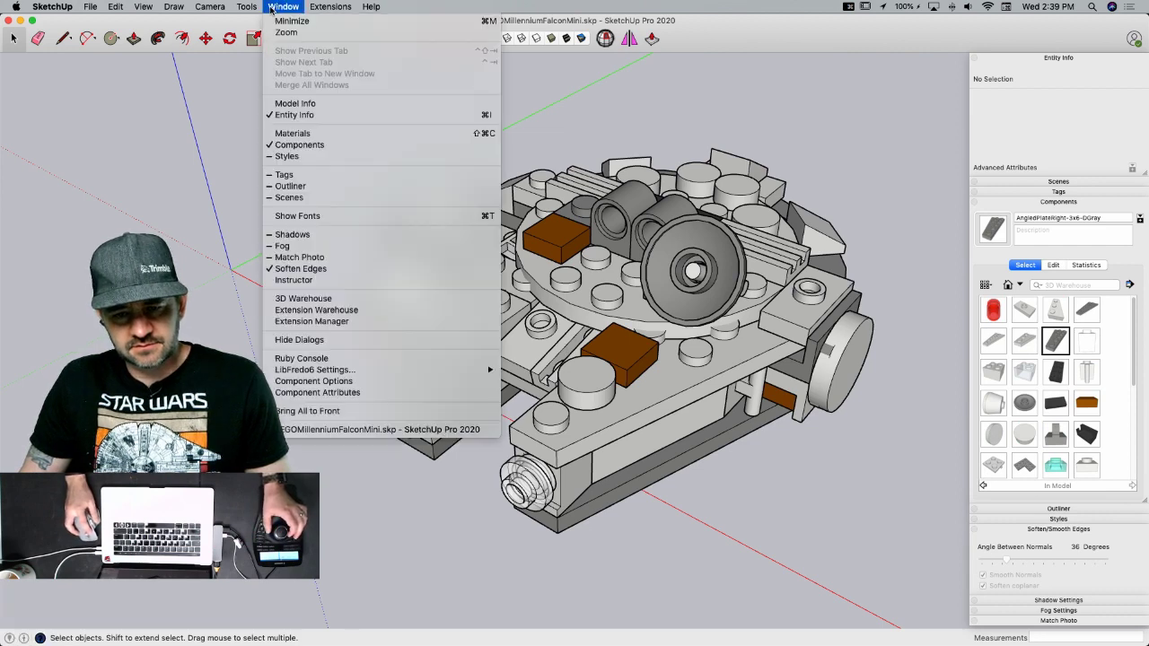
pyautogui.click(295, 104)
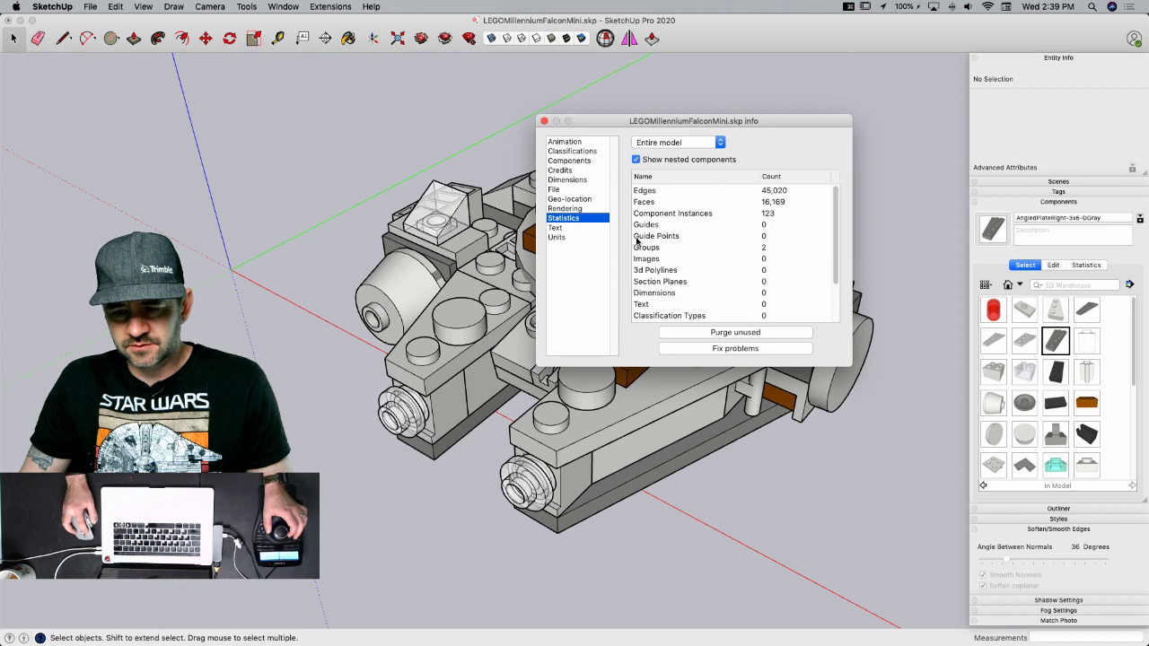
pyautogui.click(543, 121)
pyautogui.click(283, 7)
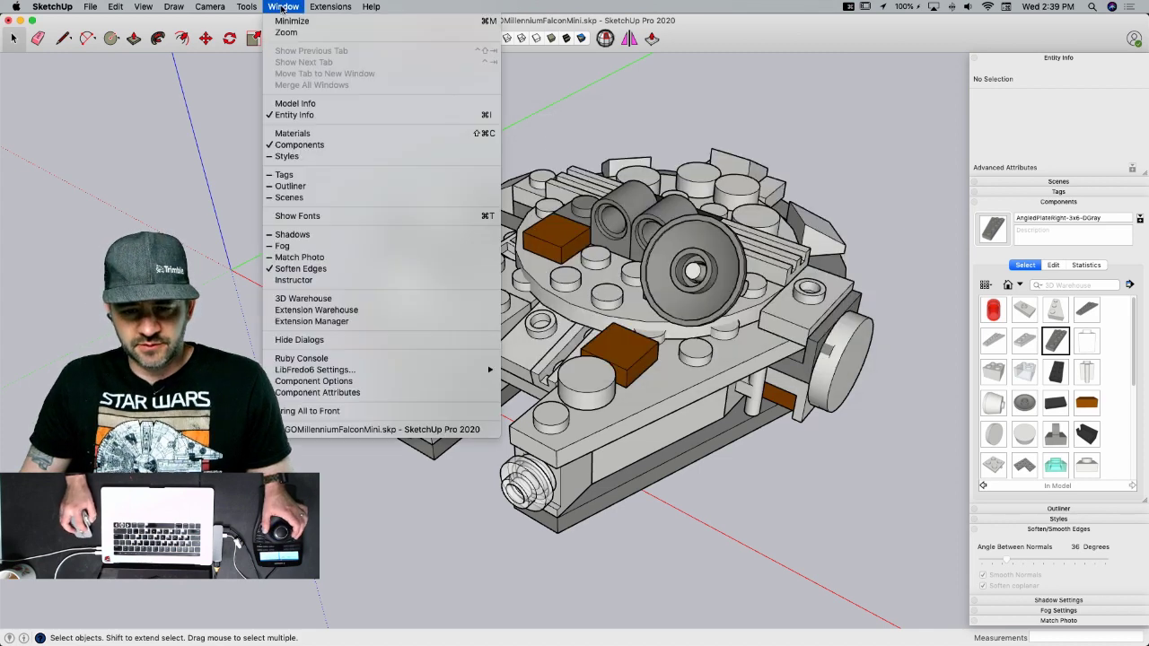
pyautogui.click(301, 103)
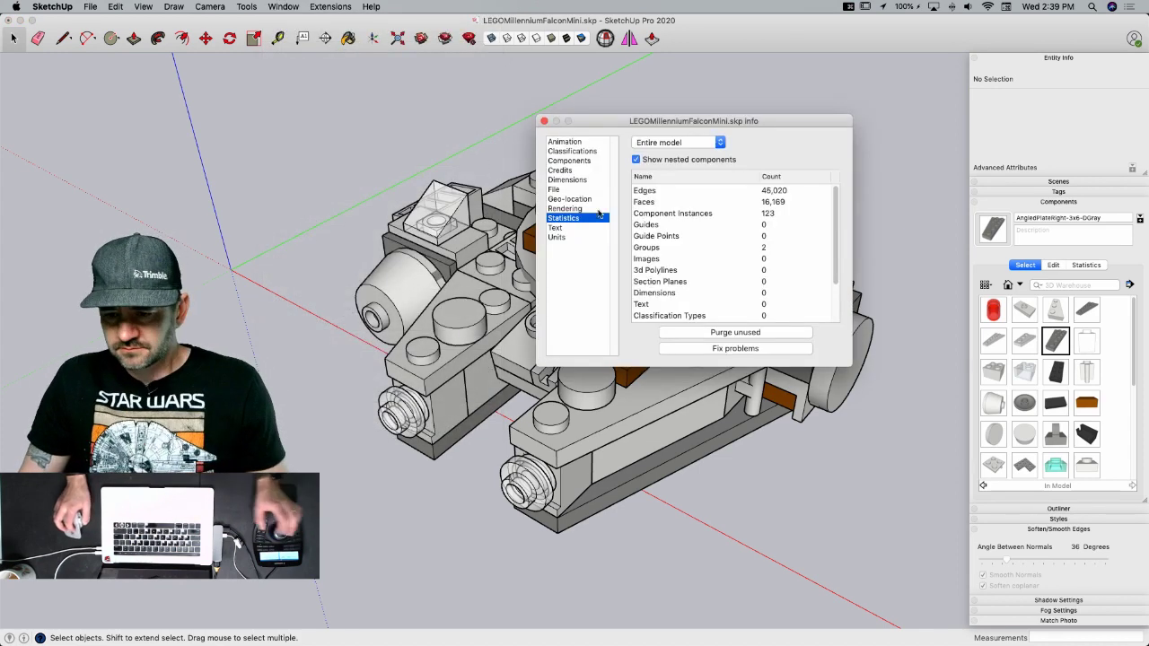
pyautogui.scroll(-1, 836, 205)
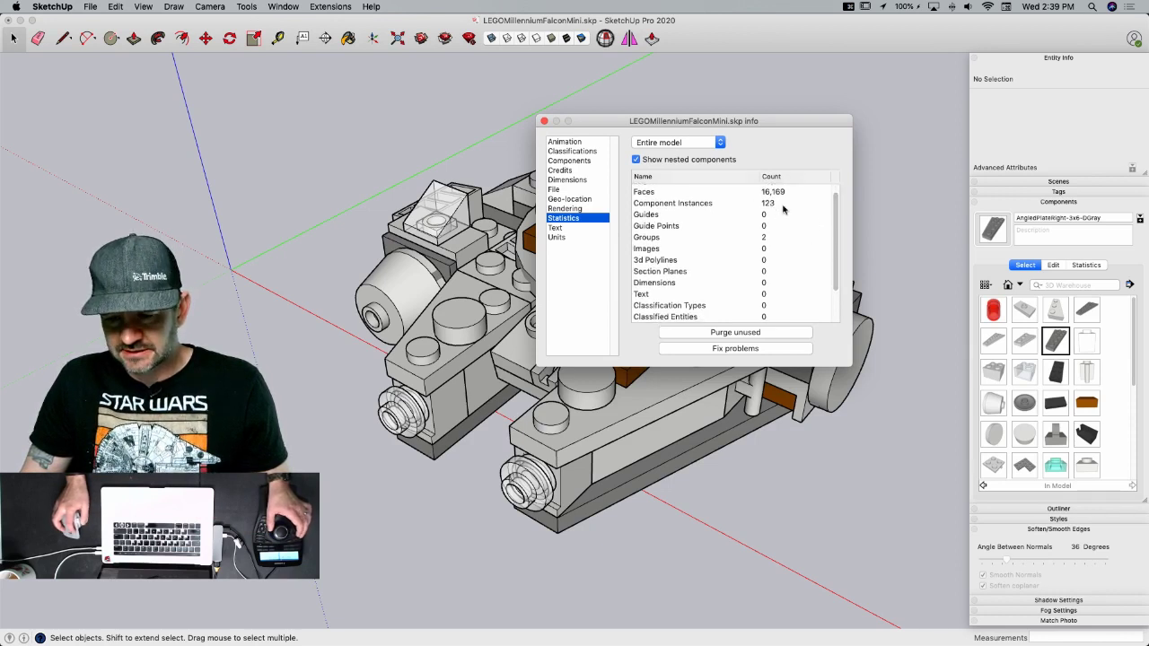
pyautogui.scroll(-4, 834, 269)
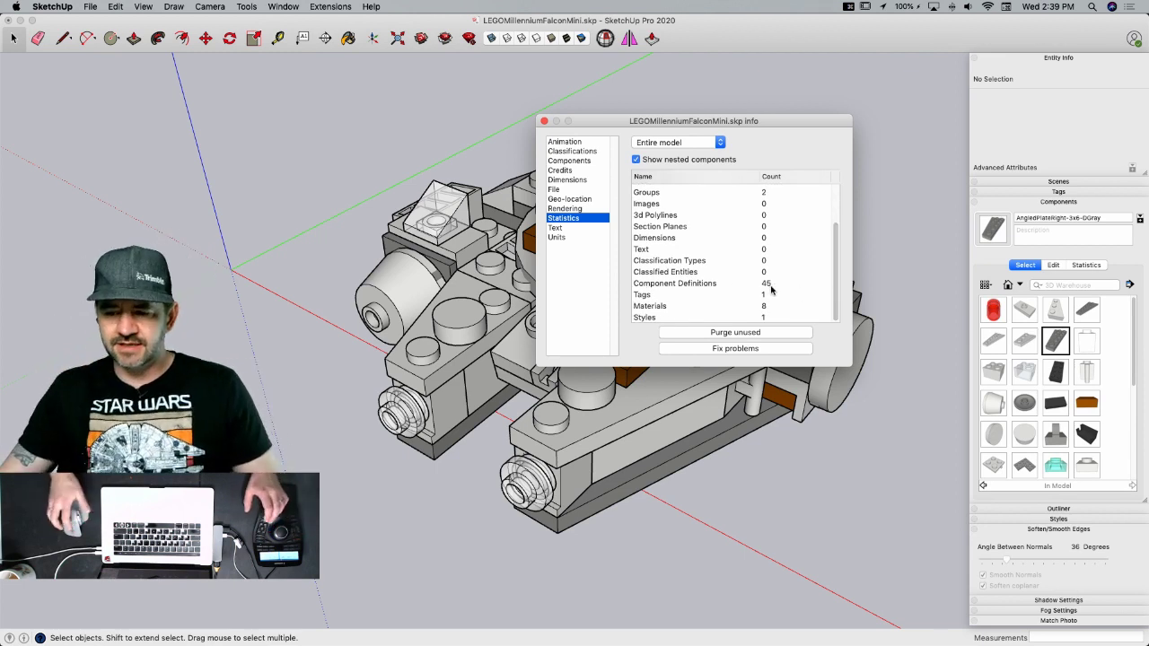
pyautogui.scroll(3, 834, 263)
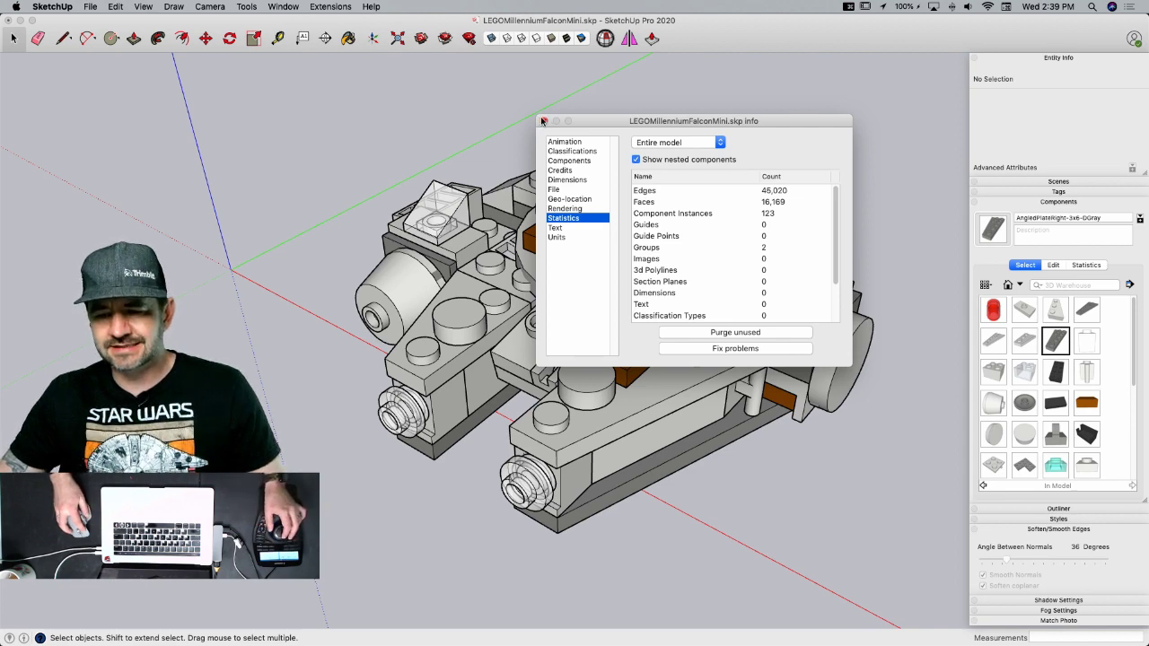
pyautogui.click(543, 120)
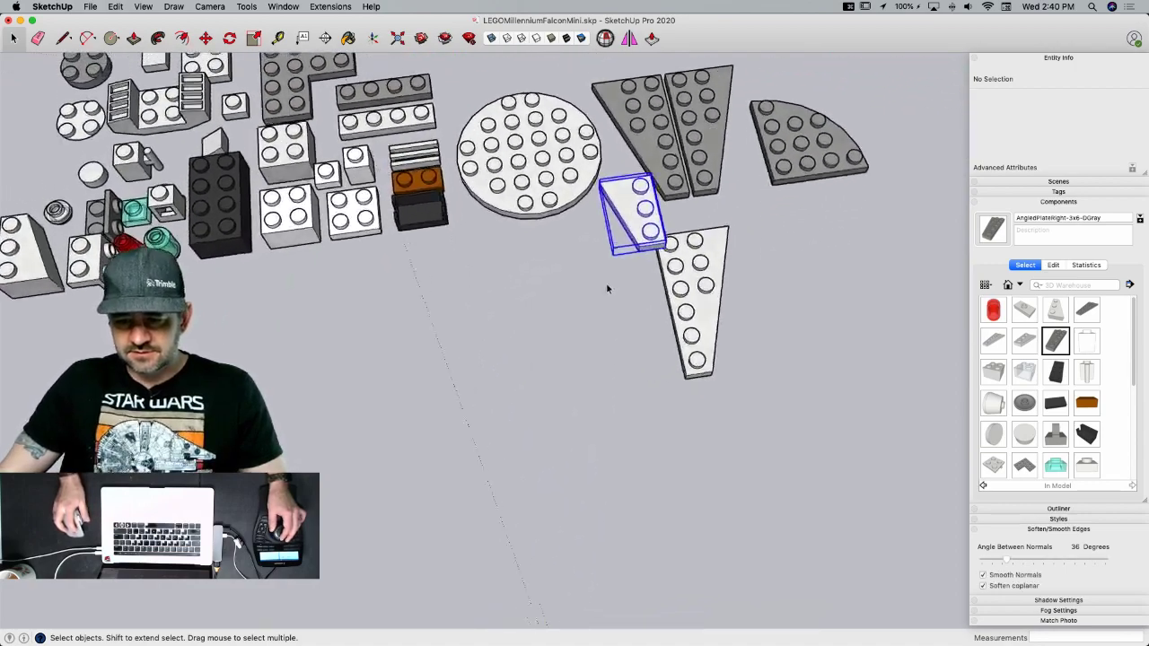
# - Move the small light gray 2x3 angled plate beside the larger light gray angled plate and undo the last nudge
pyautogui.press('m')
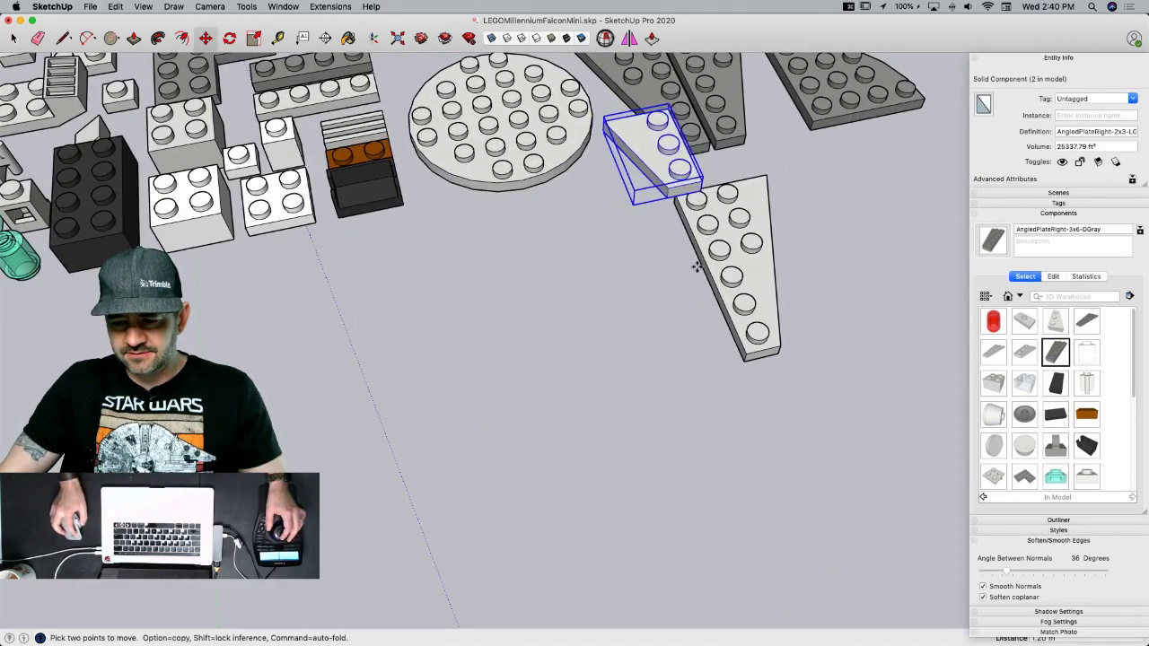
pyautogui.click(697, 204)
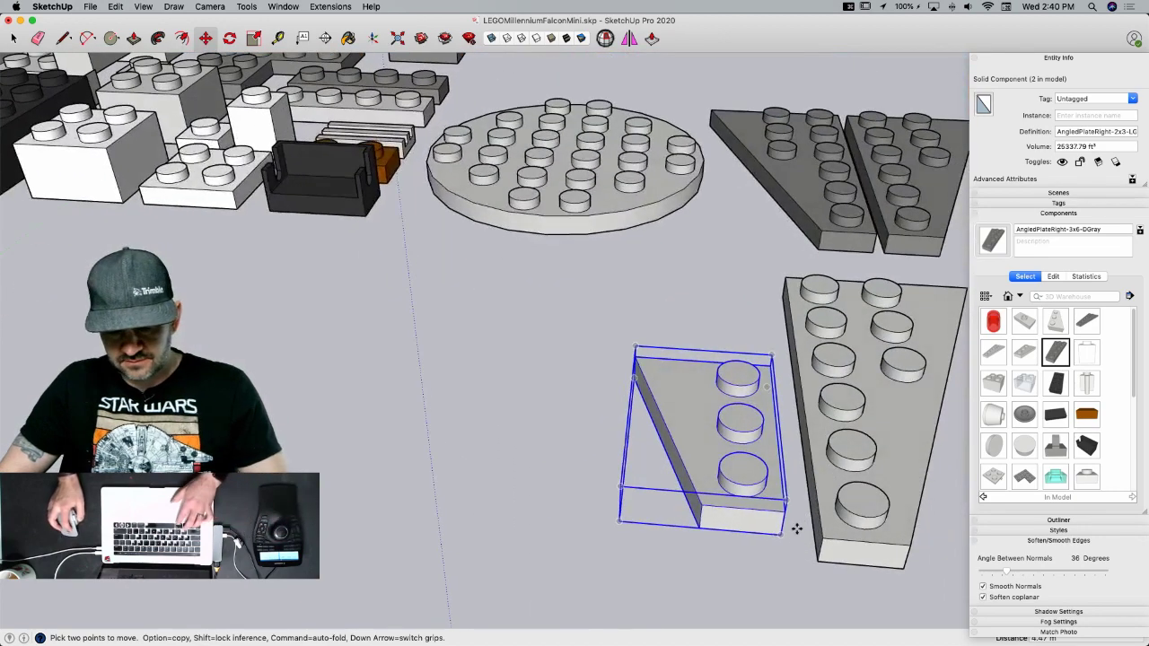
pyautogui.press('super+z')
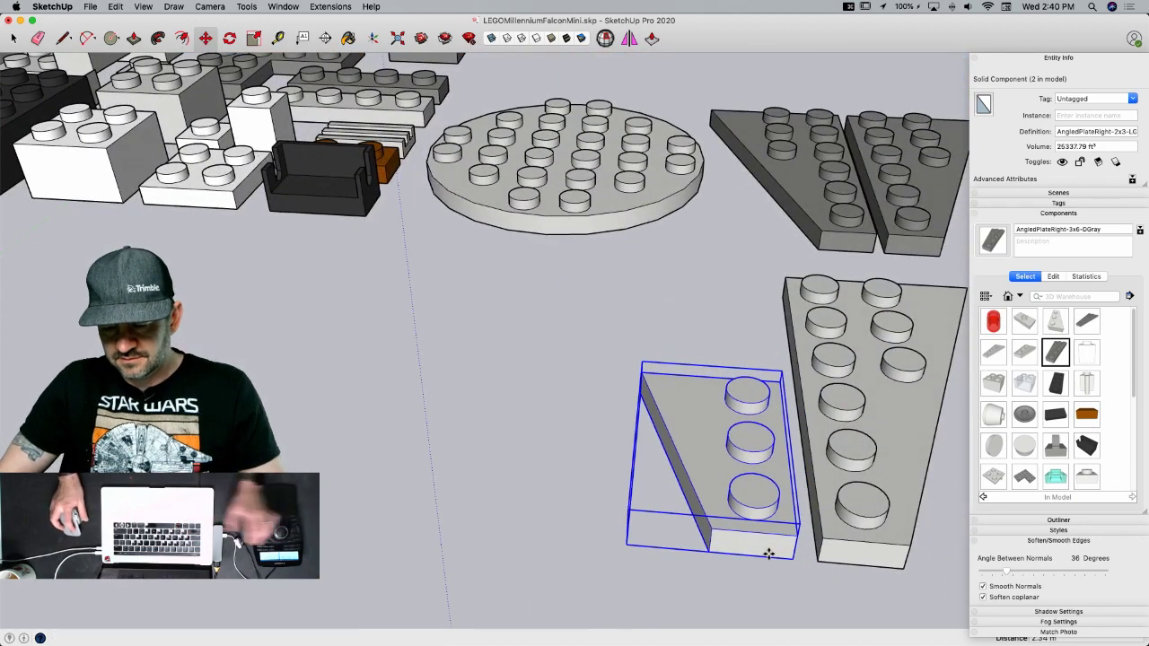
pyautogui.press('space')
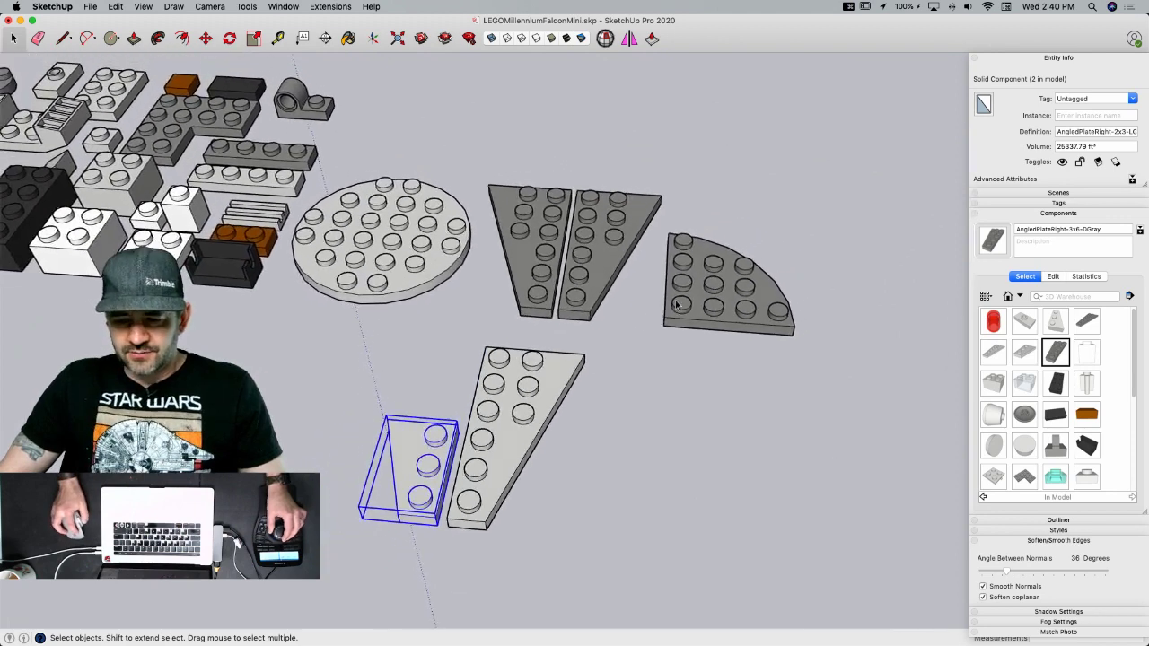
# - Move the dark gray quarter-round 4x4 plate along the red axis away from the dark angled plates to open a gap
pyautogui.click(691, 309)
pyautogui.press('m')
pyautogui.click(691, 339)
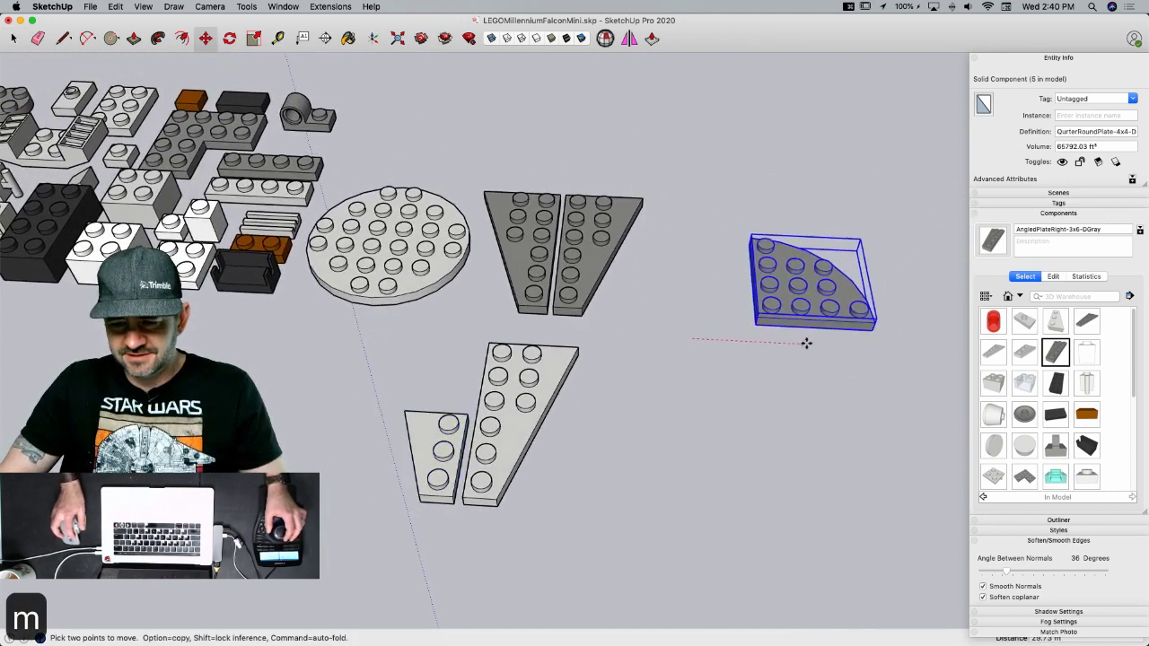
pyautogui.press('space')
# - Move both light gray angled plates into the gap between the dark angled plates and the quarter-round plate
pyautogui.moveTo(571, 513); pyautogui.dragTo(303, 449)
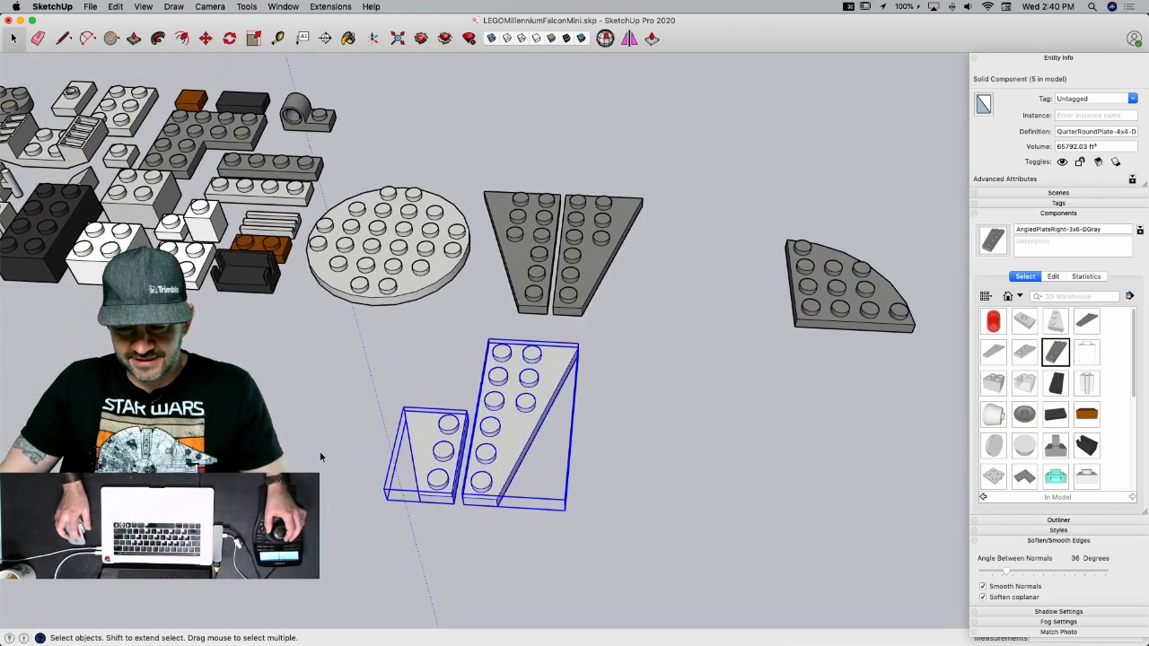
pyautogui.press('m')
pyautogui.click(339, 516)
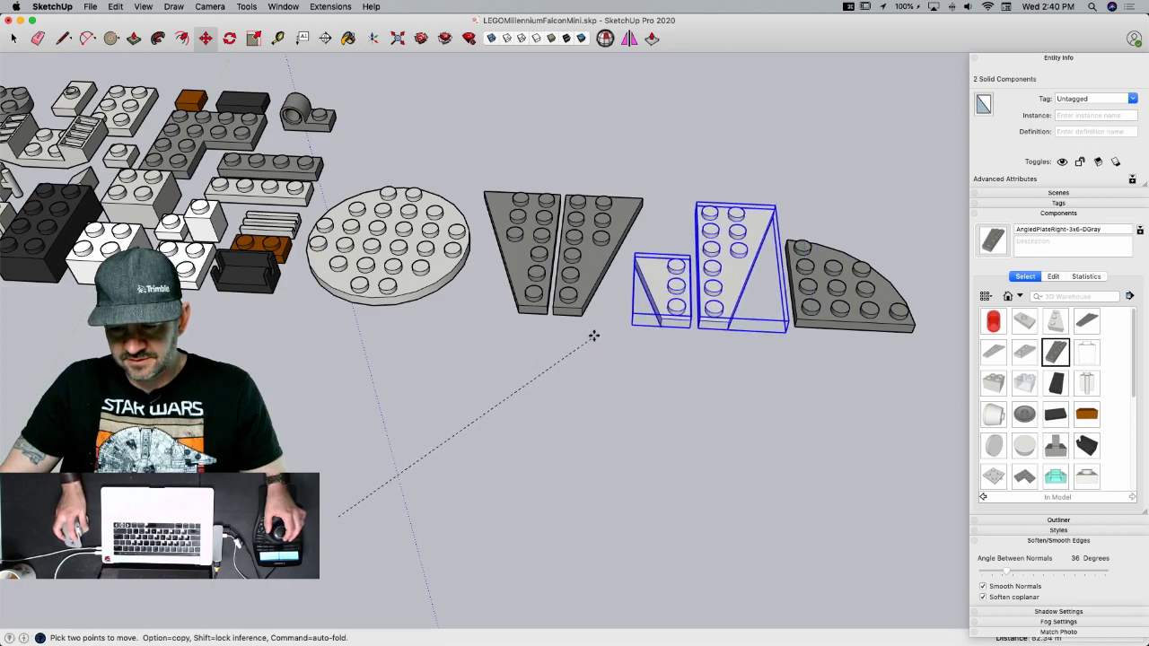
pyautogui.click(593, 330)
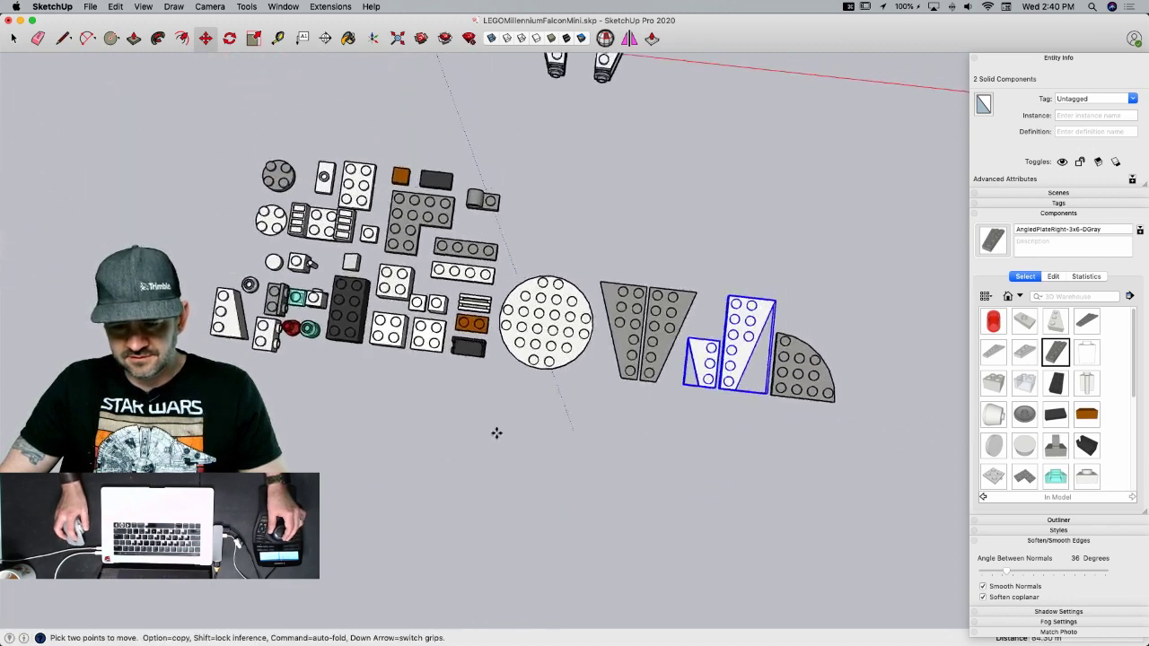
pyautogui.press('space')
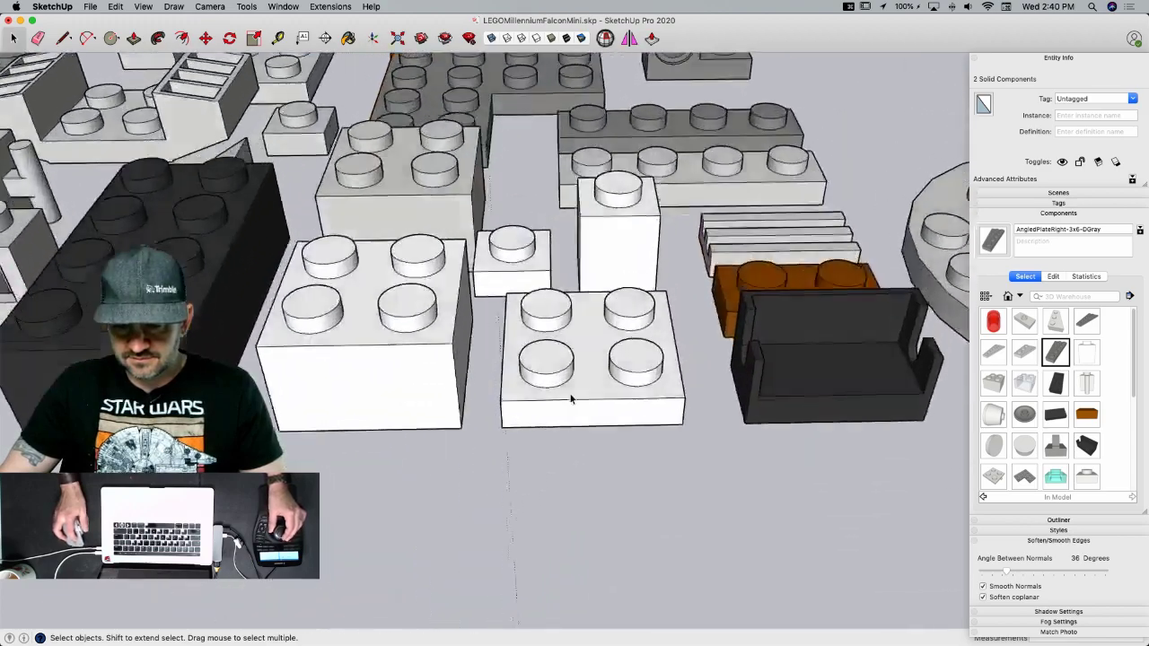
pyautogui.moveTo(571, 399); pyautogui.dragTo(618, 315, button='middle')
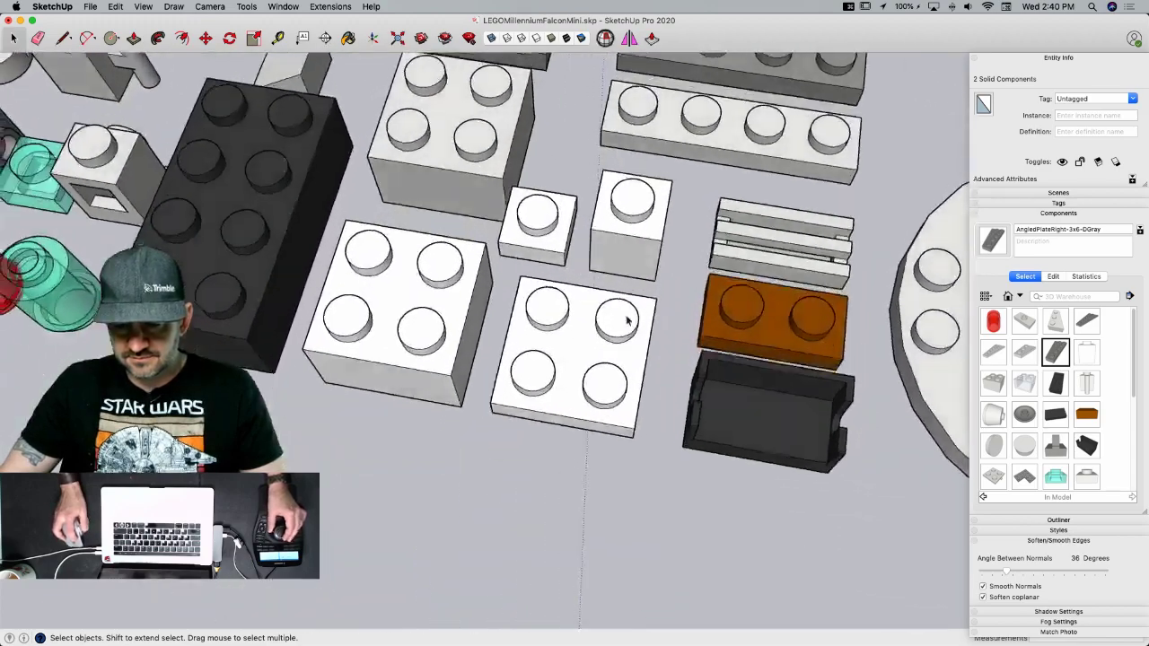
# - Close the gap between the white 1x1 brick and the white 1x1 plate so they sit side by side
pyautogui.scroll(-3, 623, 359)
pyautogui.click(614, 400)
pyautogui.press('m')
pyautogui.click(610, 407)
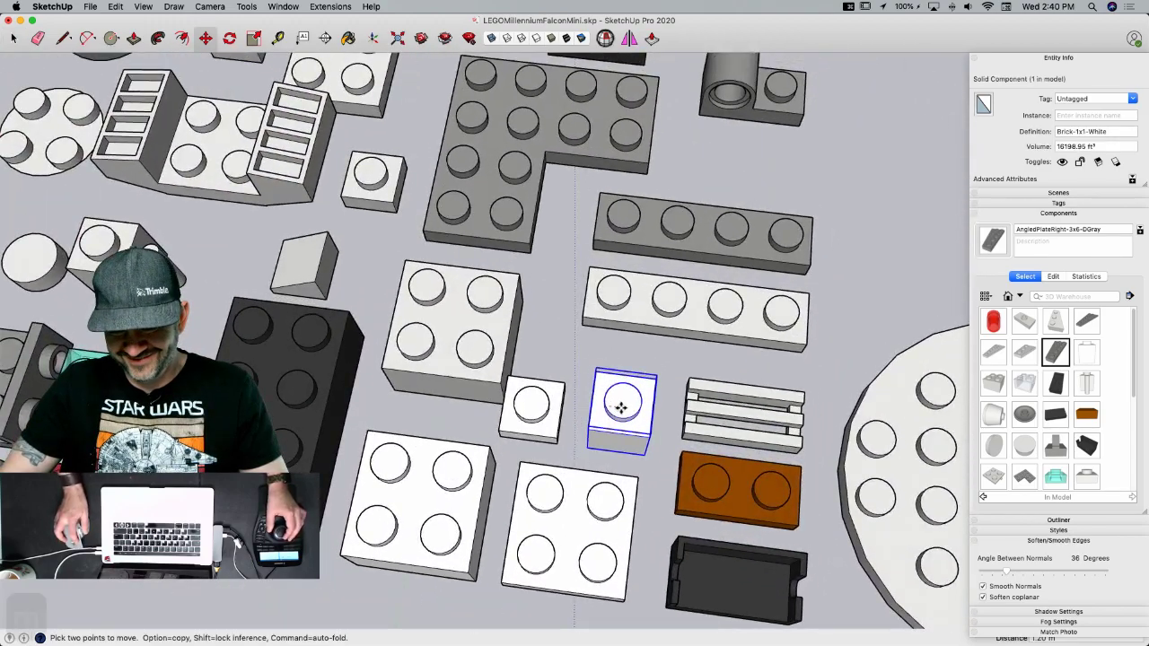
pyautogui.press('space')
pyautogui.click(547, 422)
pyautogui.press('m')
pyautogui.click(549, 426)
pyautogui.click(565, 432)
# - Move the dark gray and white 1x4 plates together closer to the white grille plate
pyautogui.press('space')
pyautogui.moveTo(607, 328); pyautogui.dragTo(580, 387)
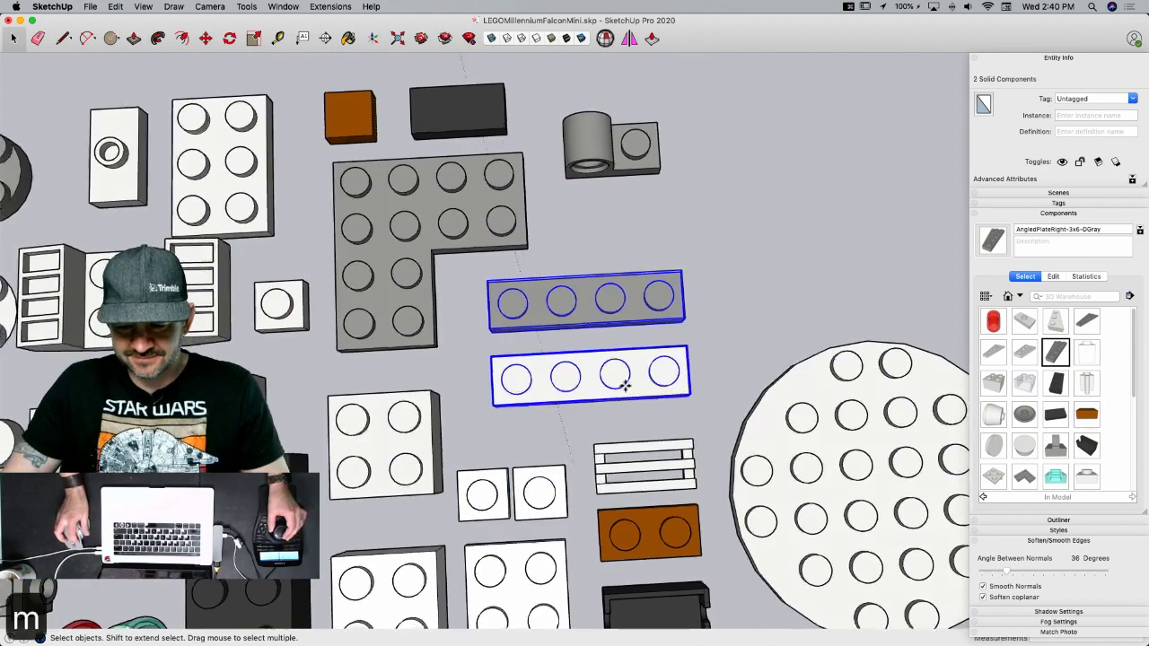
pyautogui.press('m')
pyautogui.click(712, 329)
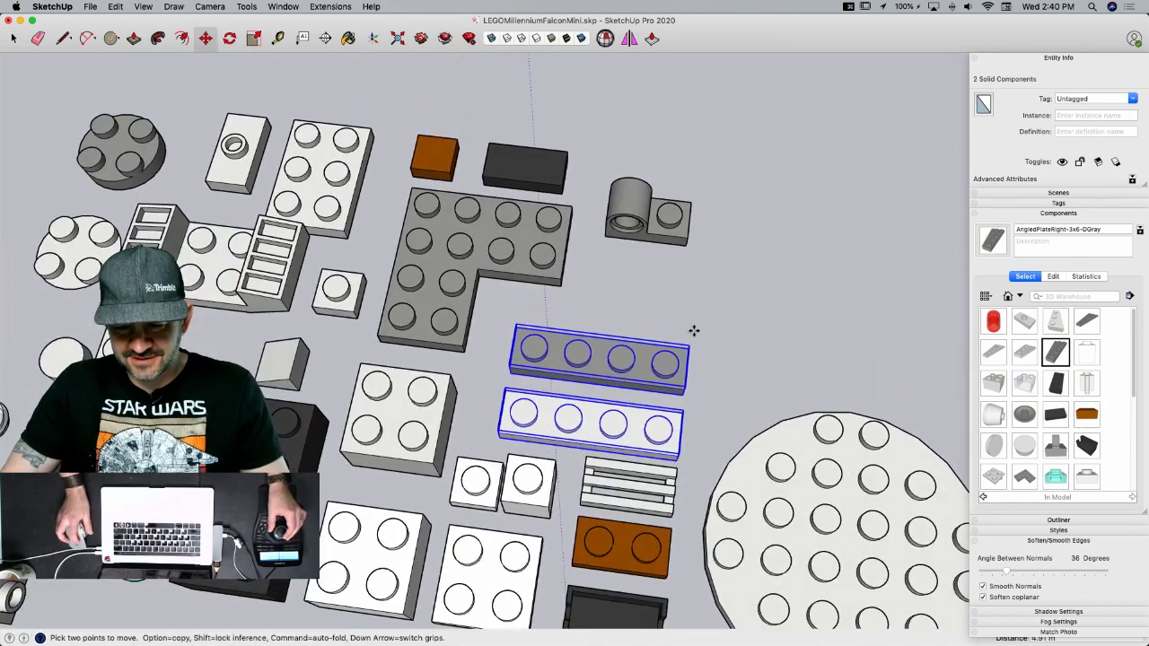
# - Move the dark gray 4x4 L-plate against the white 2x2 brick so it wraps around the dark gray 1x4 plate's end
pyautogui.press('space')
pyautogui.click(530, 283)
pyautogui.press('m')
pyautogui.click(865, 387)
pyautogui.click(861, 410)
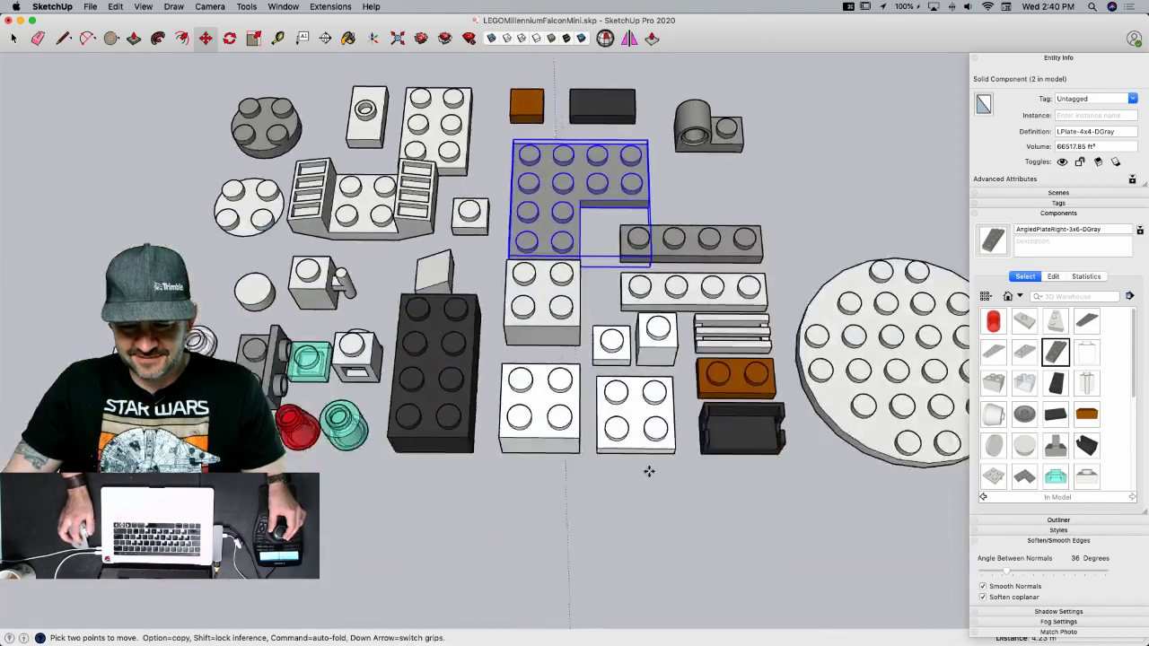
# - Shift the light gray 1x1 ramp aside and move the light gray 1x1 plate along the green axis into place beside it
pyautogui.press('space')
pyautogui.click(579, 366)
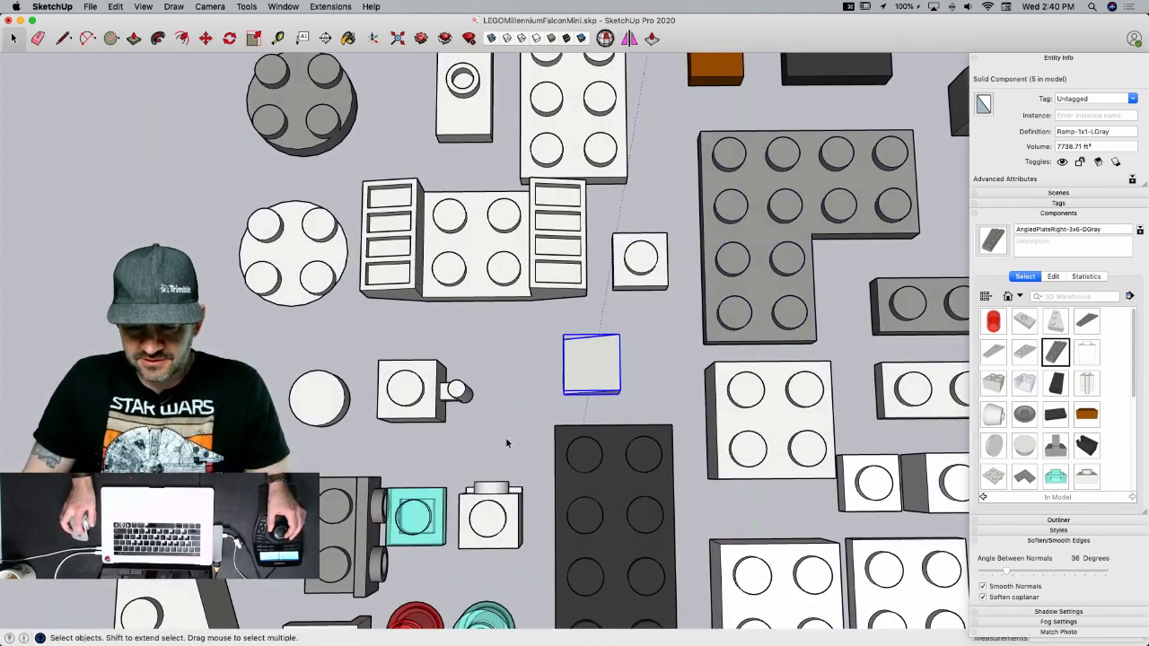
pyautogui.press('m')
pyautogui.click(530, 431)
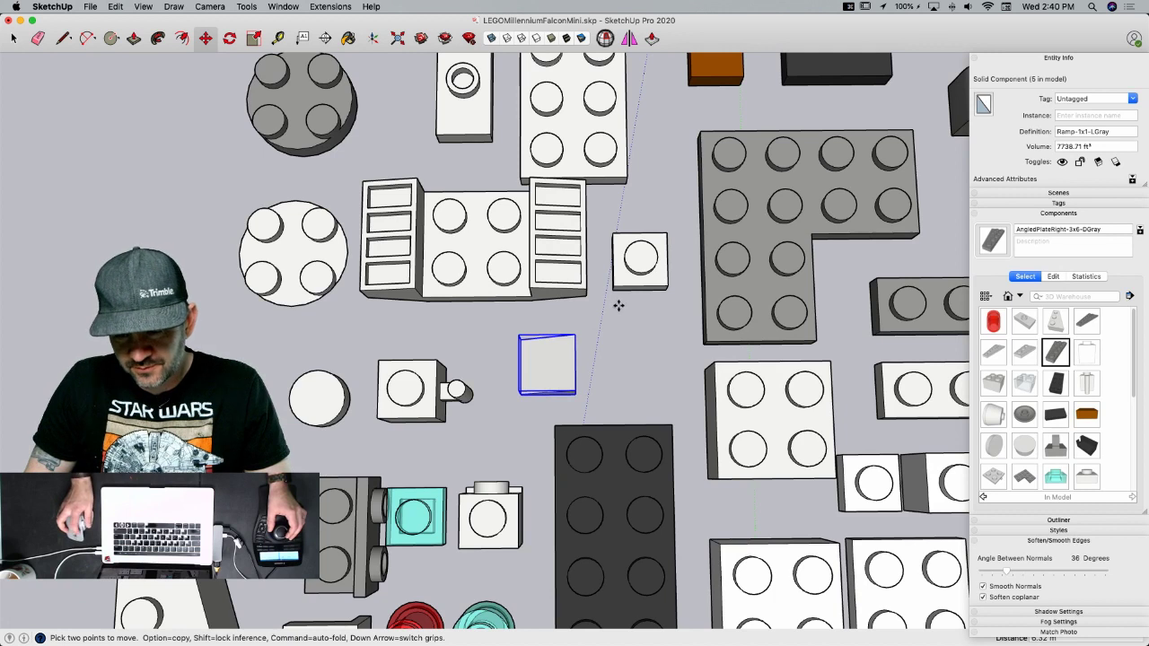
pyautogui.press('space')
pyautogui.press('m')
pyautogui.click(644, 342)
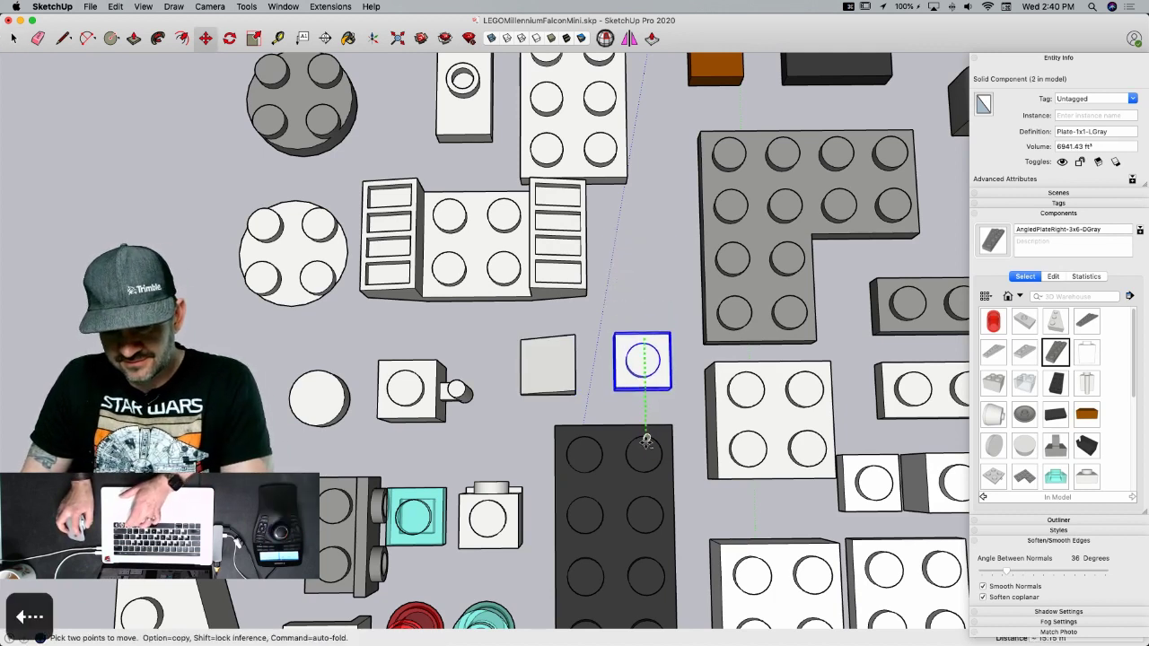
pyautogui.click(646, 445)
# - Move the light gray 2x3 plate clear of the winged 2x4 piece, and shift the one-stud 1x2 plate away from it
pyautogui.press('space')
pyautogui.click(615, 325)
pyautogui.press('m')
pyautogui.moveTo(638, 373); pyautogui.dragTo(638, 346)
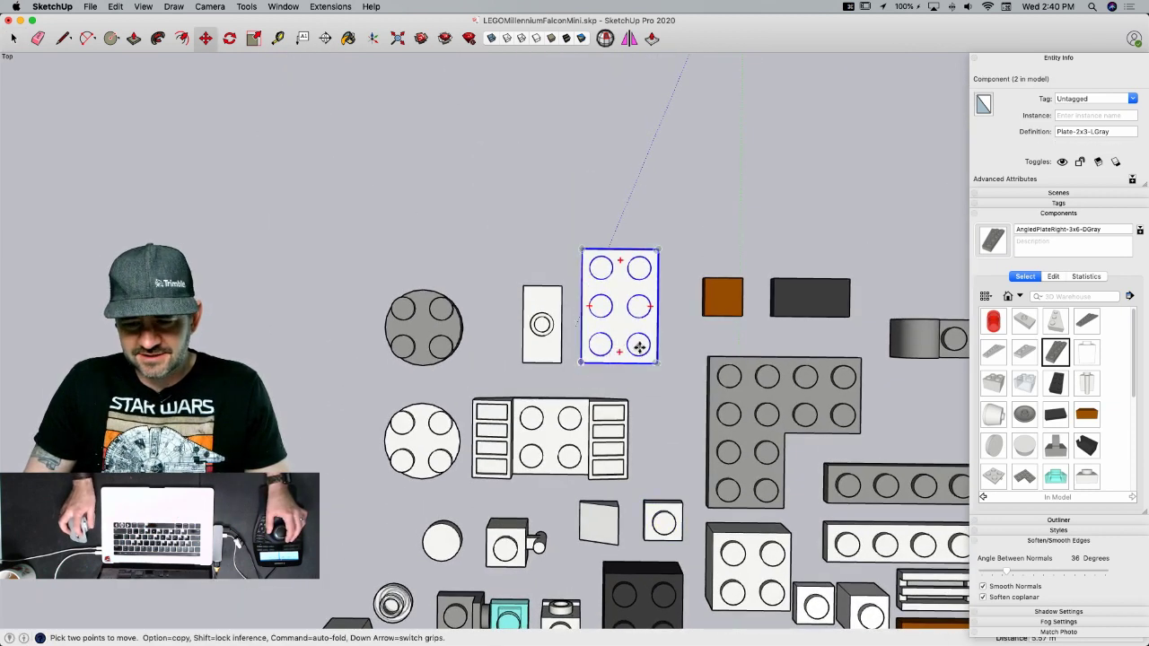
pyautogui.press('space')
pyautogui.click(538, 358)
pyautogui.press('m')
pyautogui.moveTo(541, 377); pyautogui.dragTo(523, 377)
pyautogui.press('space')
pyautogui.moveTo(378, 482); pyautogui.dragTo(329, 474)
pyautogui.press('m')
pyautogui.press('space')
pyautogui.click(309, 460)
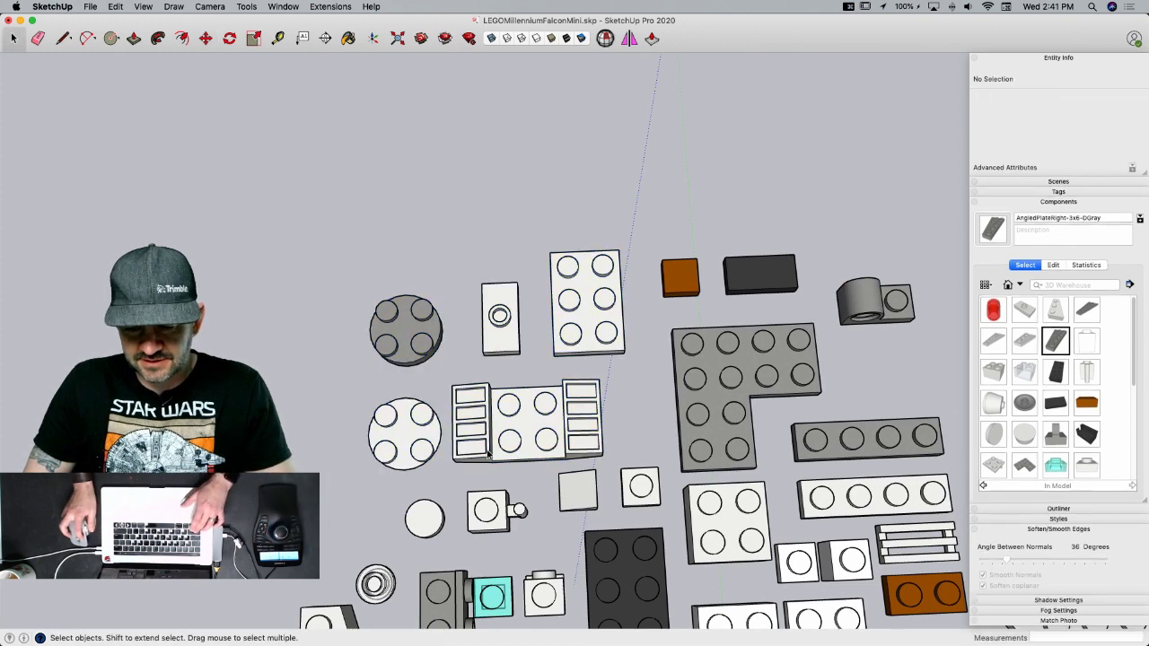
# - Move the light gray winged 2x4 piece along the red axis until it sits close to the dark gray L-plate
pyautogui.click(489, 456)
pyautogui.press('m')
pyautogui.moveTo(491, 456); pyautogui.dragTo(552, 456)
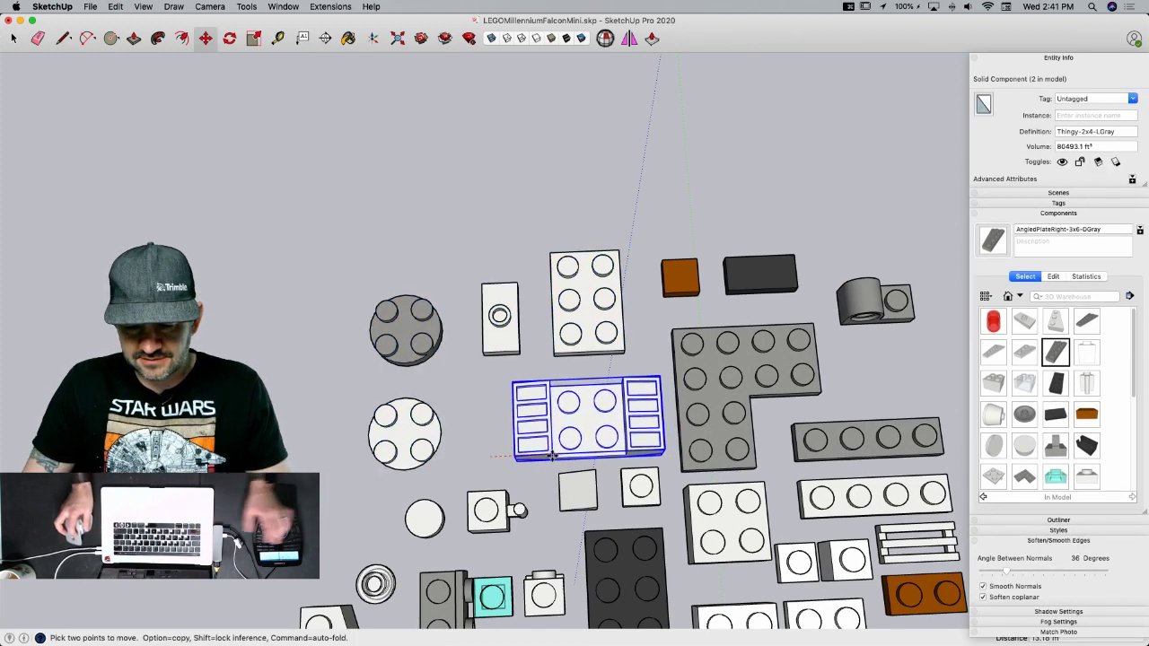
pyautogui.press('space')
# - Move the clear 1x1 round plate into the gap between the white 2x2 round plate and the winged 2x4 piece
pyautogui.scroll(-2, 560, 487)
pyautogui.click(443, 431)
pyautogui.press('m')
pyautogui.moveTo(480, 422); pyautogui.dragTo(546, 377)
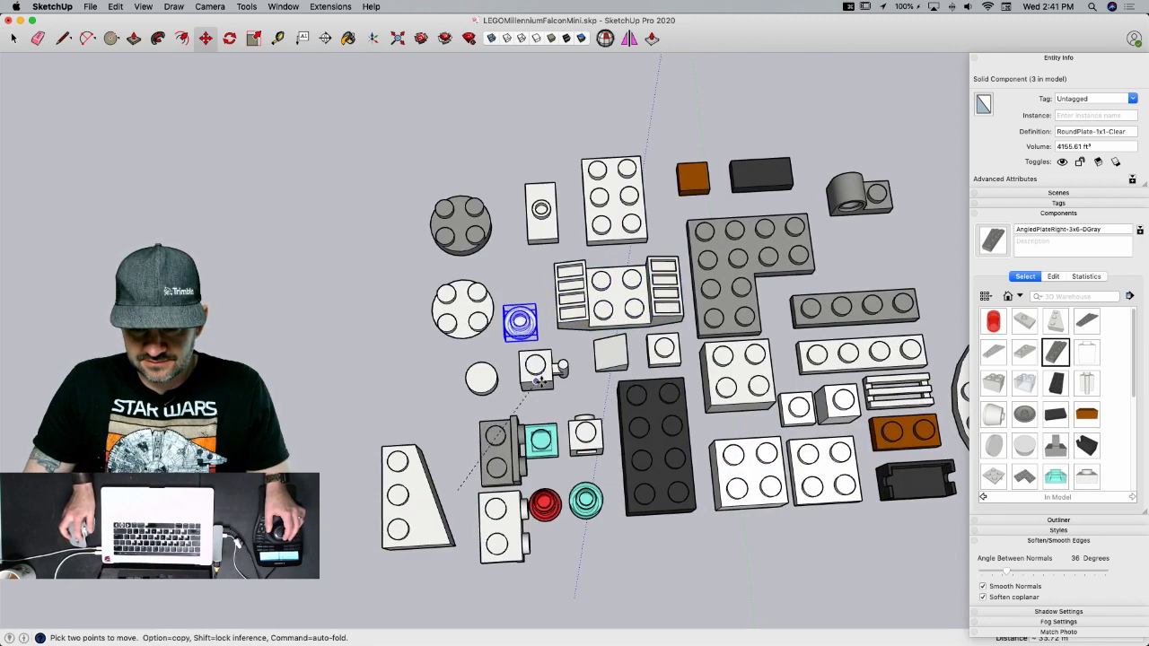
pyautogui.click(540, 381)
# - Lower the clear 1x1 round plate vertically to the base level of the surrounding pieces
pyautogui.moveTo(540, 380); pyautogui.dragTo(500, 359, button='middle')
pyautogui.press('space')
pyautogui.press('m')
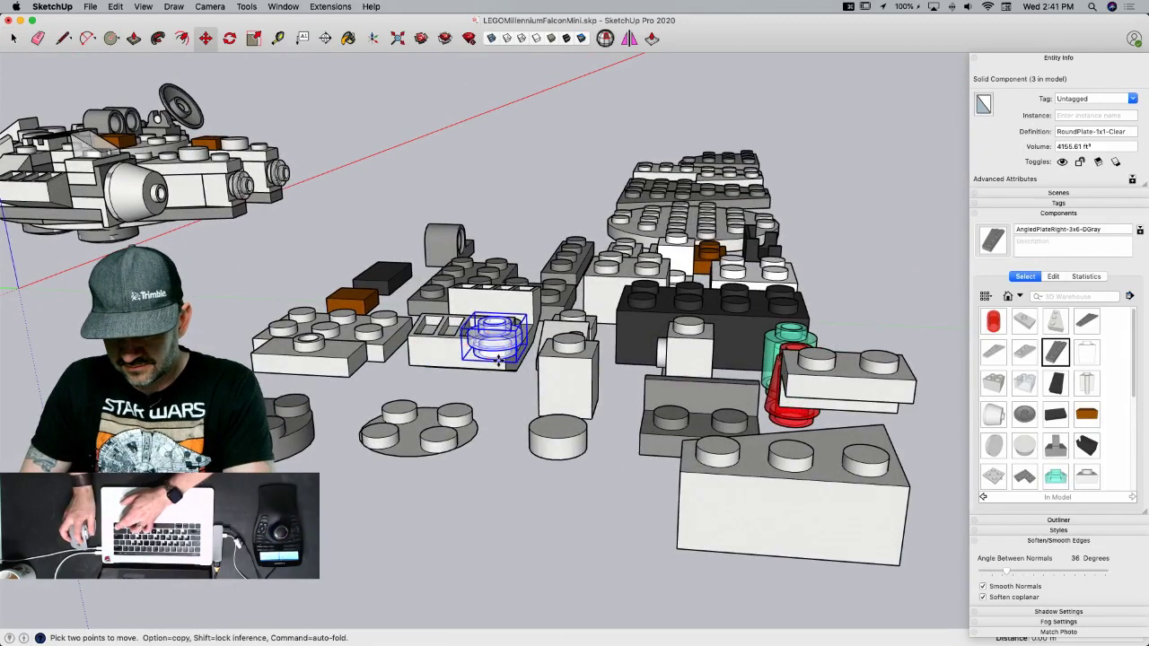
pyautogui.click(499, 359)
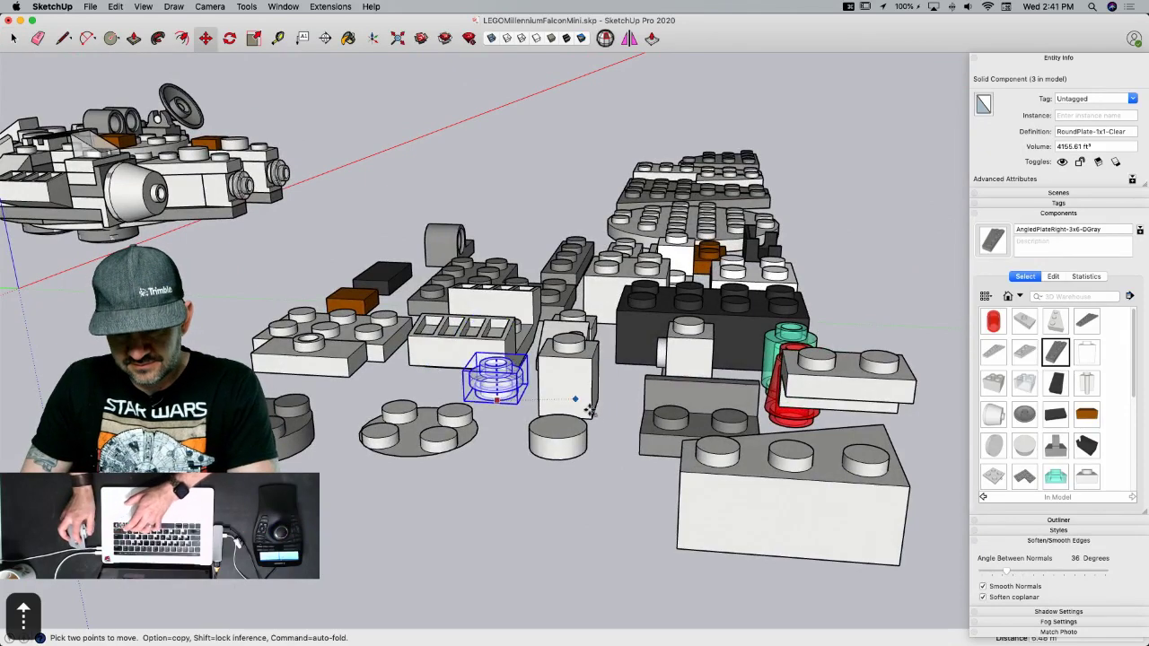
pyautogui.press('space')
# - Move the light gray flat 1x1 round plate beside the clear 1x1 round plate, next to the one-stud 1x2 plate
pyautogui.click(564, 449)
pyautogui.press('m')
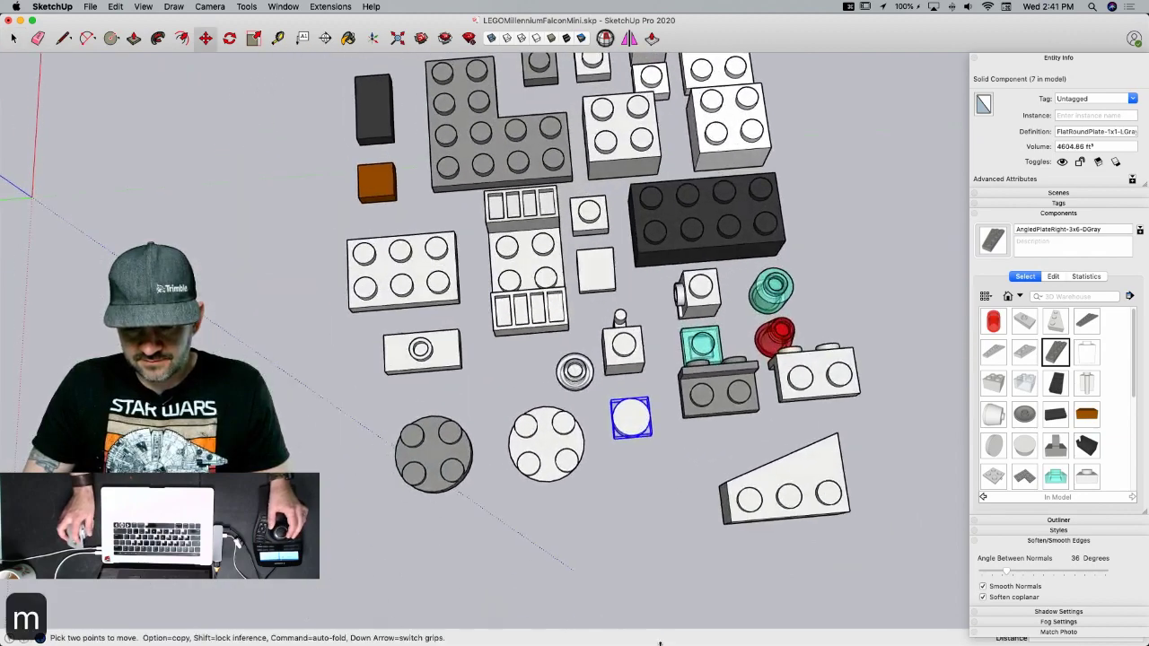
pyautogui.click(680, 619)
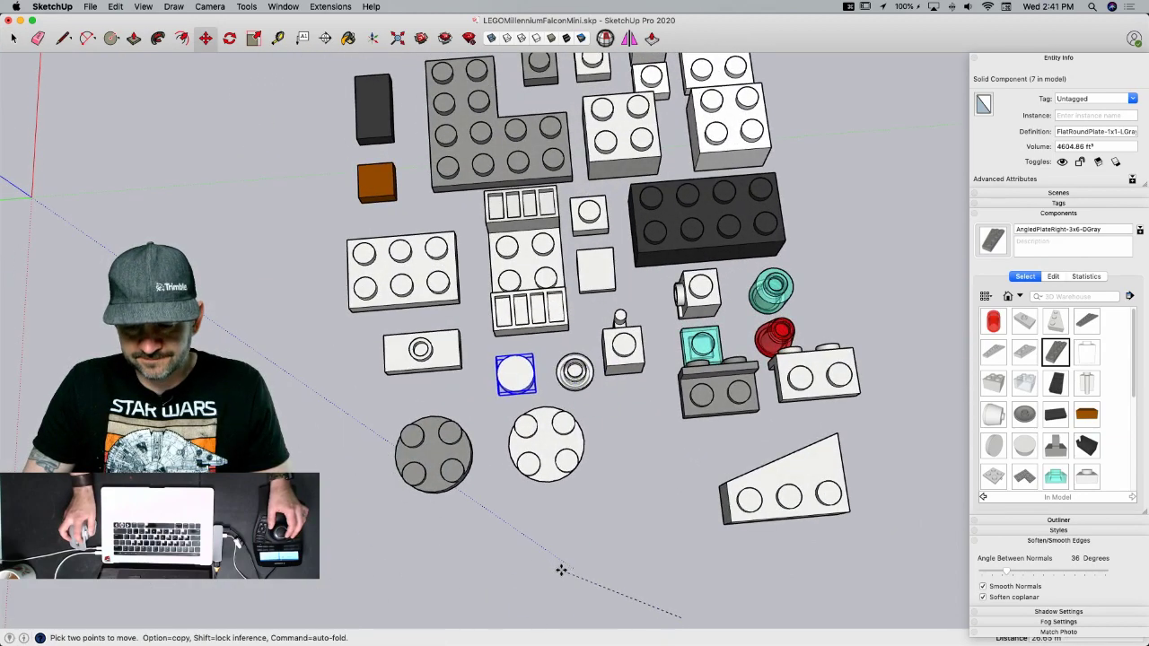
pyautogui.click(560, 588)
pyautogui.press('space')
# - Lower the light gray 1x2 side plate vertically to the base level of the other loose pieces
pyautogui.scroll(-5, 757, 428)
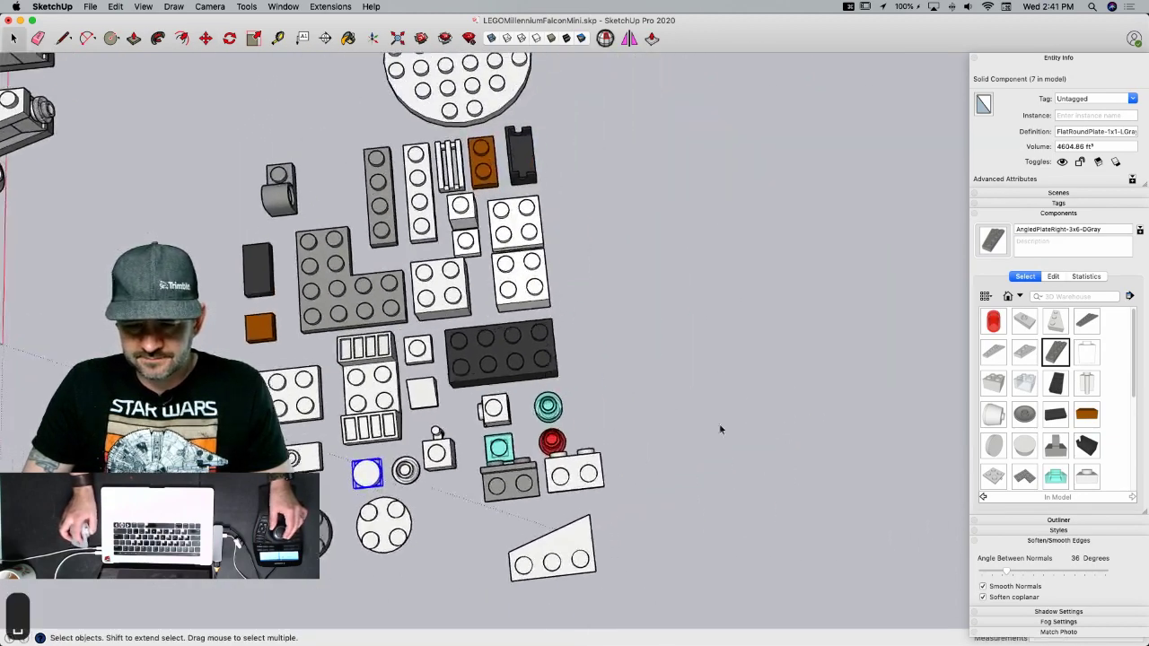
pyautogui.scroll(3, 463, 426)
pyautogui.moveTo(464, 426); pyautogui.dragTo(563, 418, button='middle')
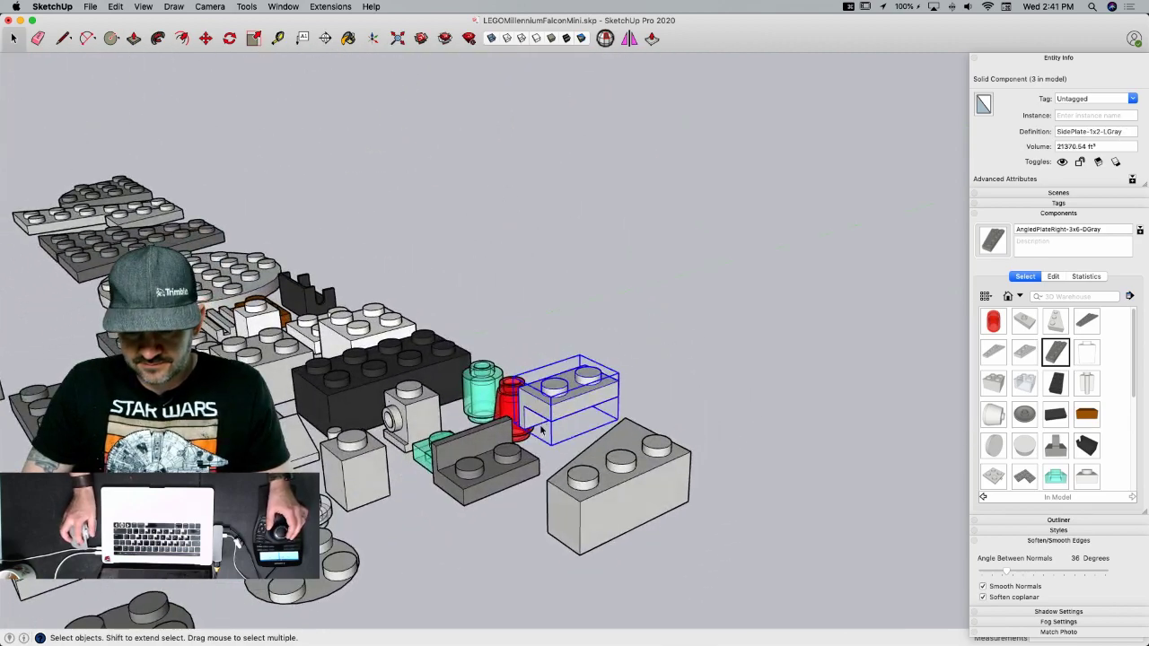
pyautogui.press('m')
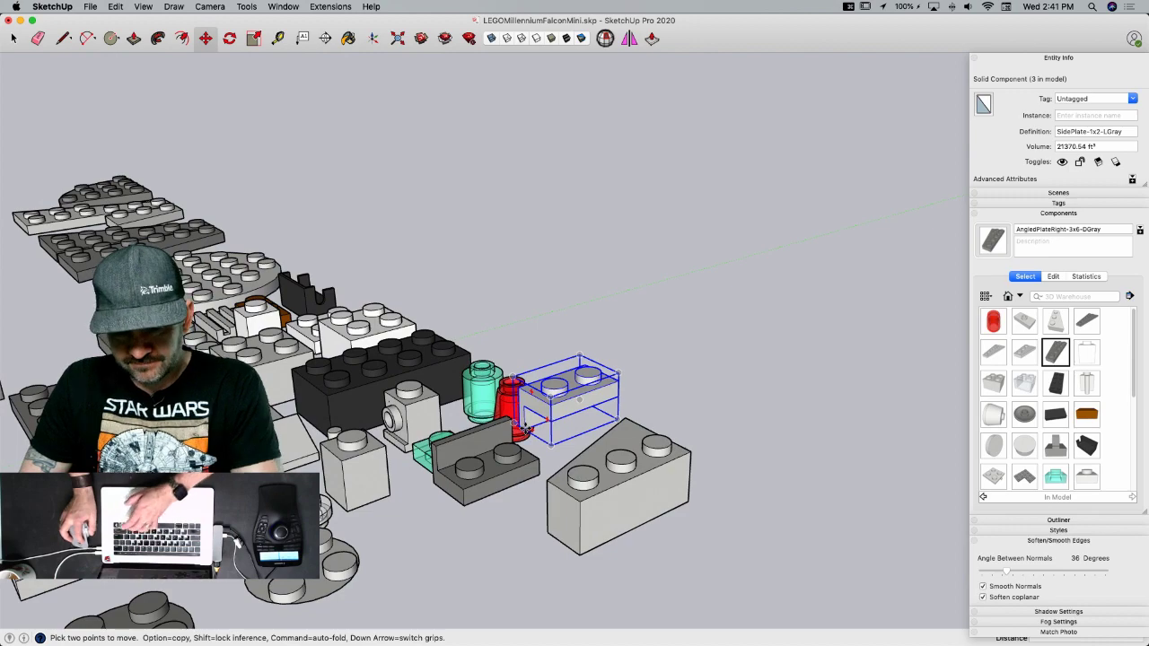
pyautogui.click(524, 429)
pyautogui.click(524, 446)
pyautogui.press('space')
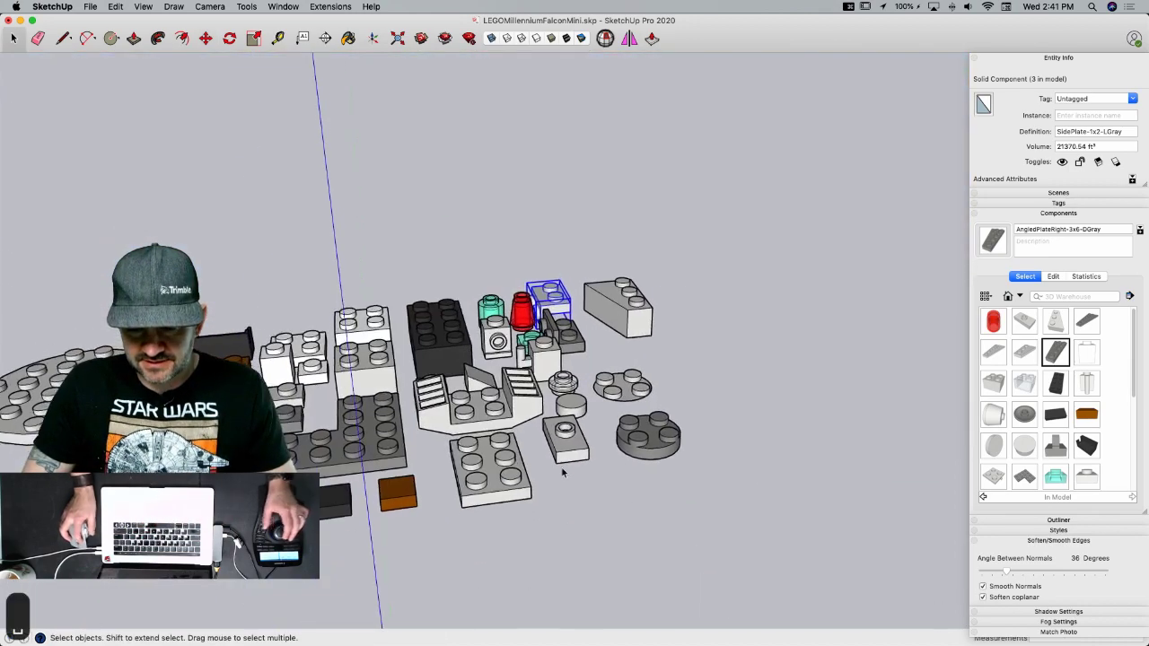
# - Lower the light gray one-stud 1x2 plate along the blue axis to match the base of the 2x3 plate
pyautogui.moveTo(561, 477); pyautogui.dragTo(563, 480, button='middle')
pyautogui.click(562, 474)
pyautogui.press('m')
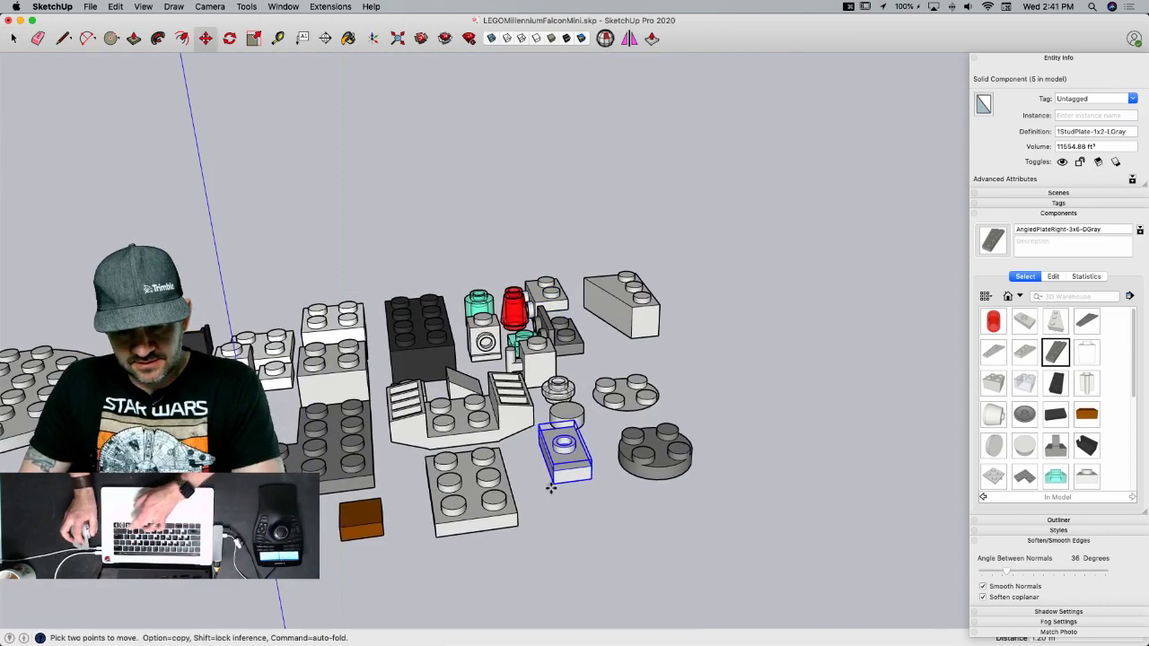
pyautogui.click(551, 487)
pyautogui.press('Up')
pyautogui.click(518, 527)
pyautogui.press('space')
# - Move the light gray angled 2x3 brick from the far end of the layout to the open spot above the large round plate
pyautogui.moveTo(692, 584); pyautogui.dragTo(382, 482, button='middle')
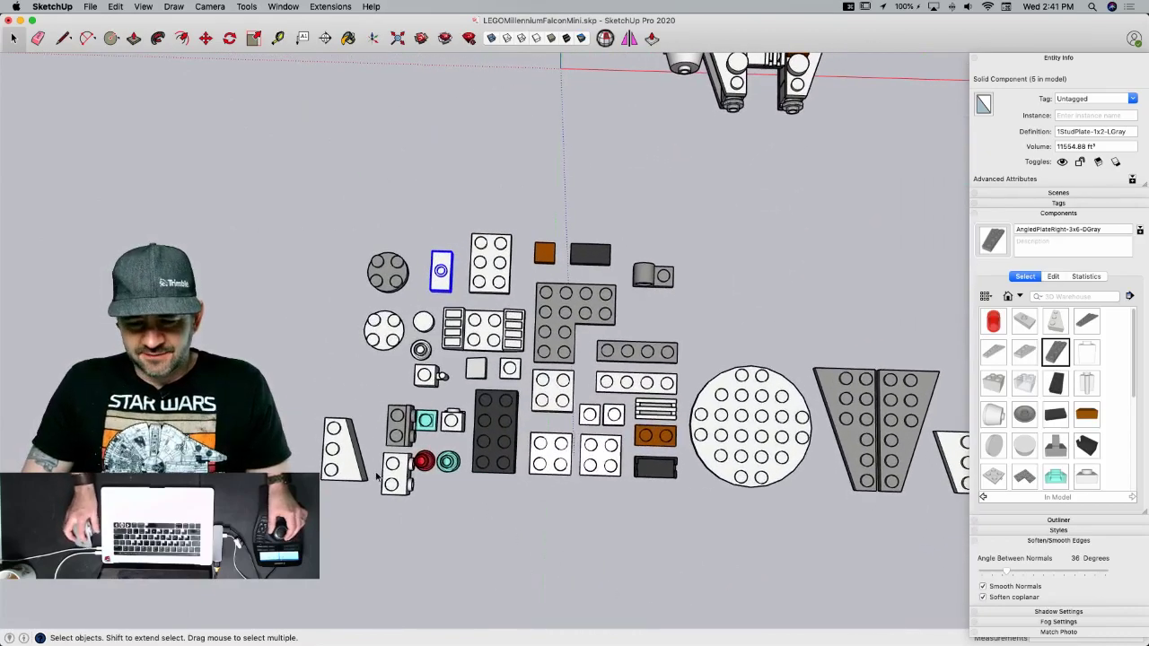
pyautogui.press('m')
pyautogui.click(323, 585)
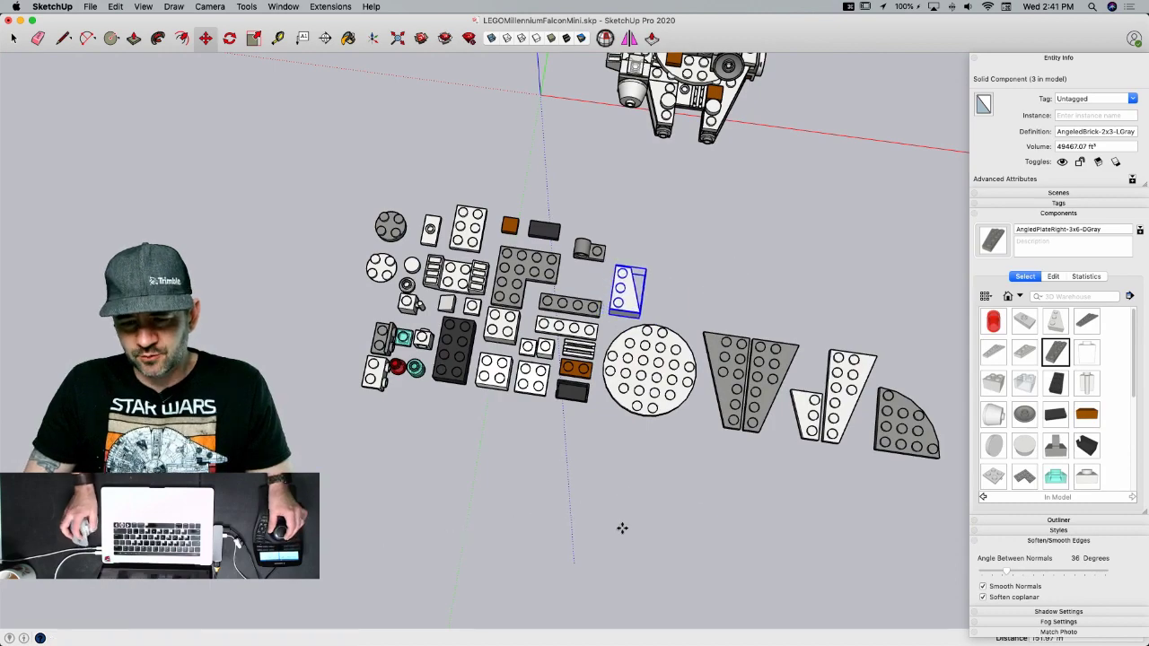
pyautogui.scroll(5, 565, 229)
pyautogui.press('space')
# - Move the 1x2 plate with the hole along the green axis into the space between the L-plate and the angled brick
pyautogui.click(631, 290)
pyautogui.scroll(-3, 631, 290)
pyautogui.press('m')
pyautogui.click(559, 188)
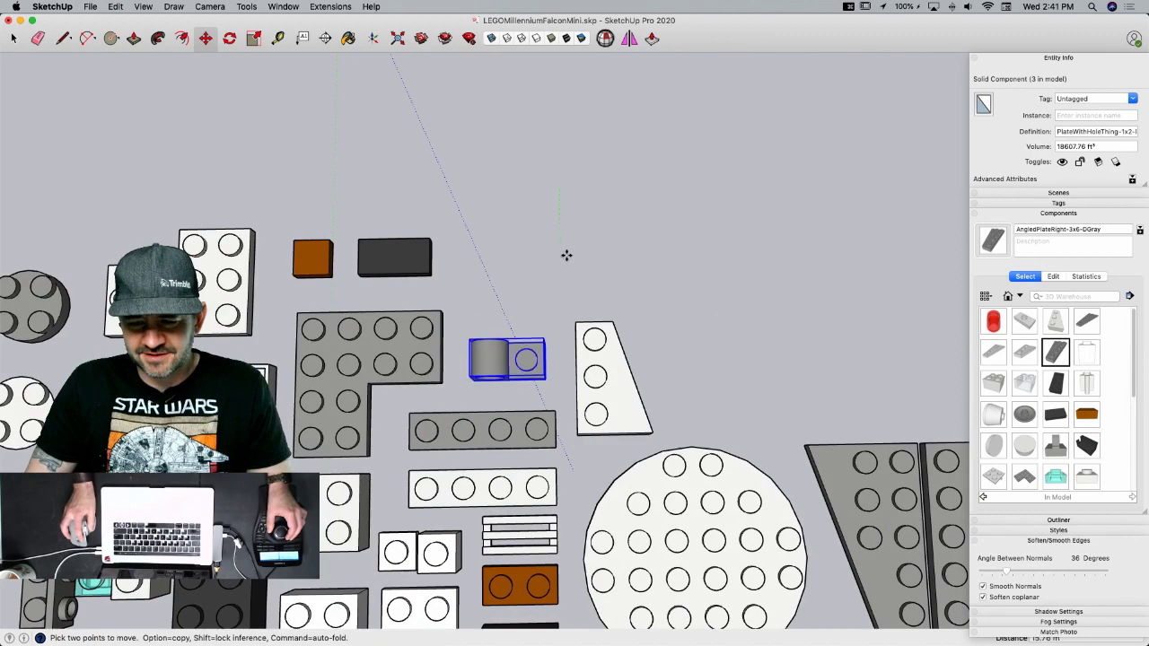
pyautogui.click(563, 261)
pyautogui.press('space')
# - Move the black flat 1x2 plate beside the 1x2 plate with the hole
pyautogui.scroll(-5, 562, 261)
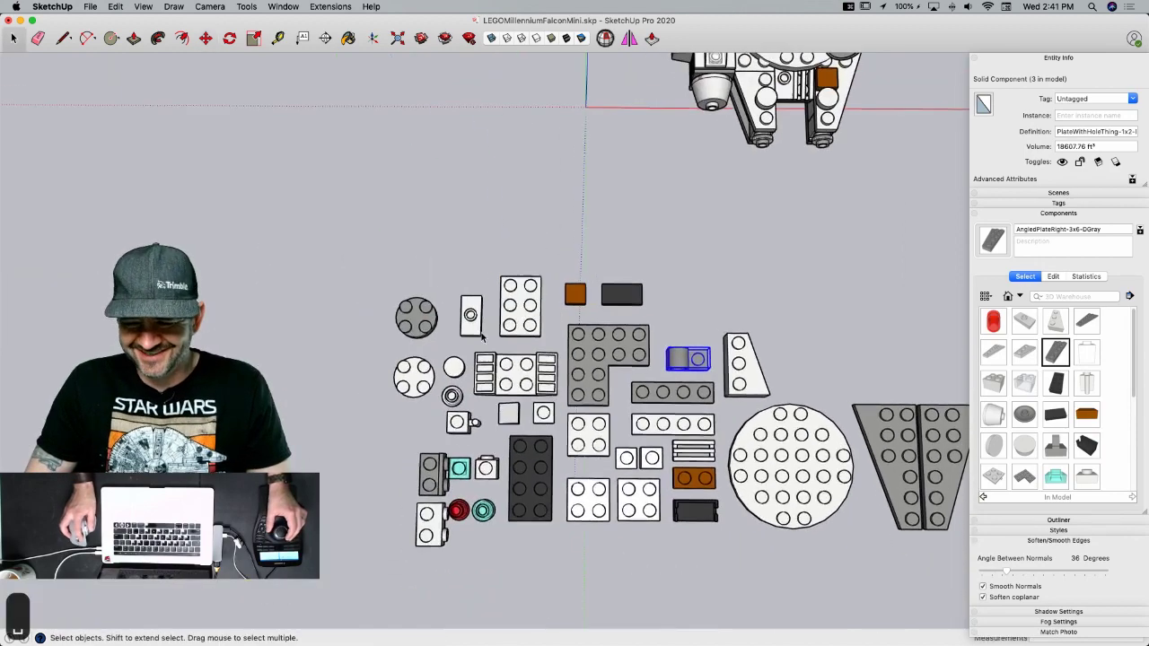
pyautogui.scroll(2, 626, 311)
pyautogui.click(598, 290)
pyautogui.scroll(2, 674, 311)
pyautogui.scroll(1, 675, 316)
pyautogui.press('m')
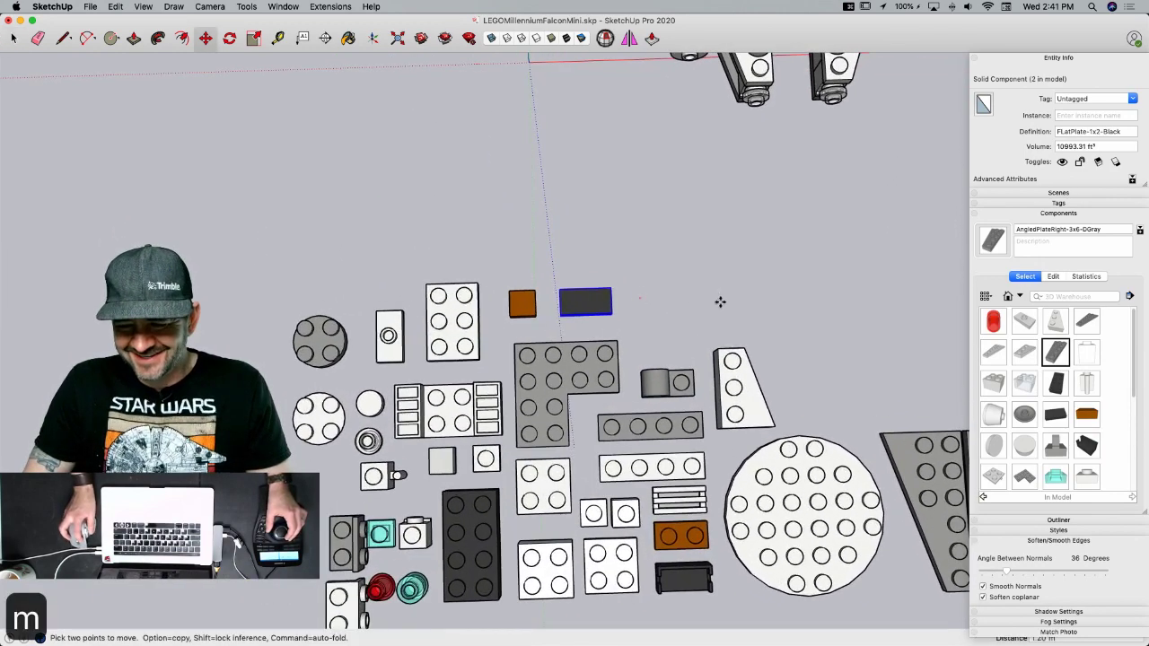
pyautogui.click(643, 299)
pyautogui.click(721, 338)
pyautogui.press('space')
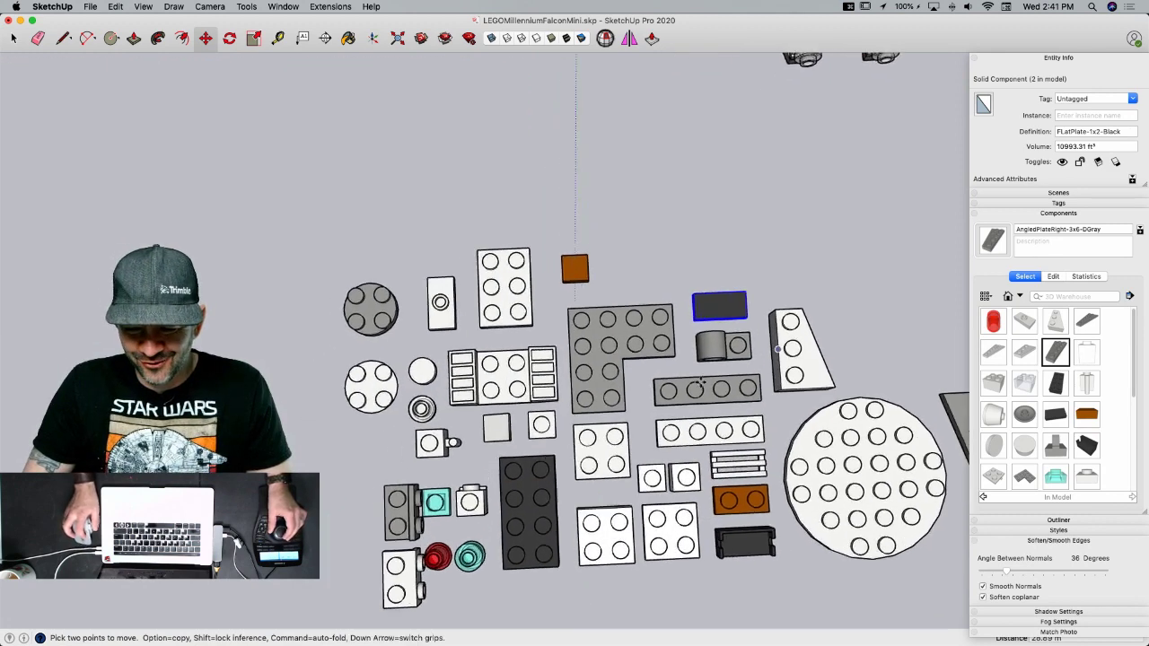
# - Nudge the red and teal round 1x1 pieces along the red axis, away from the light gray side plate
pyautogui.press('m')
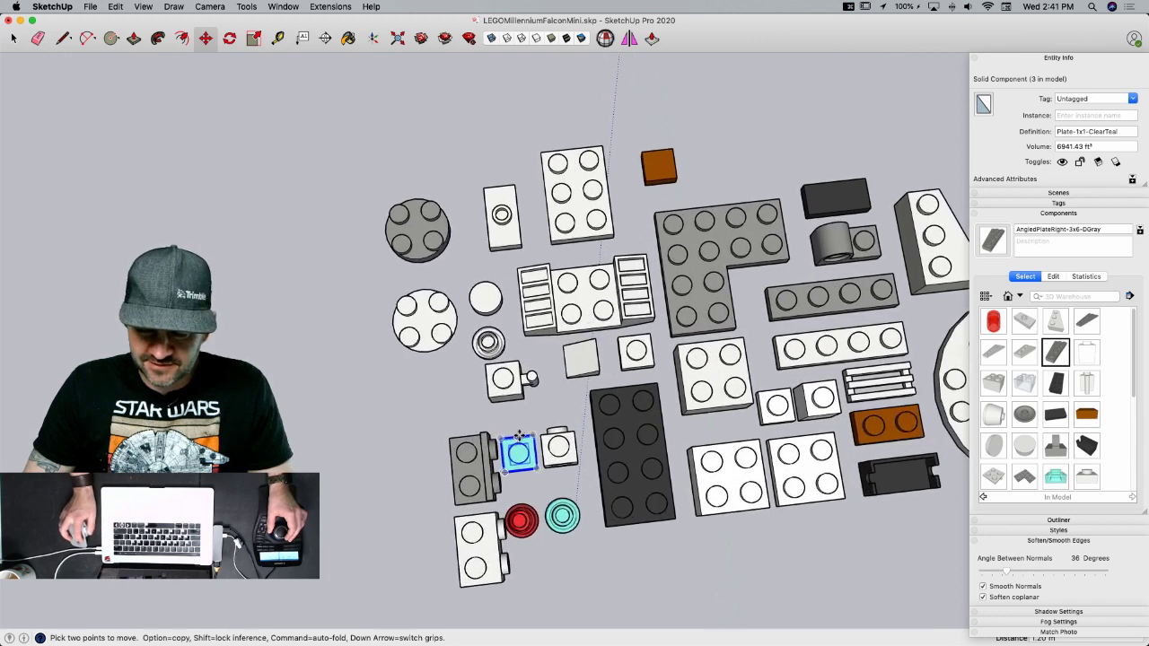
pyautogui.press('space')
pyautogui.press('m')
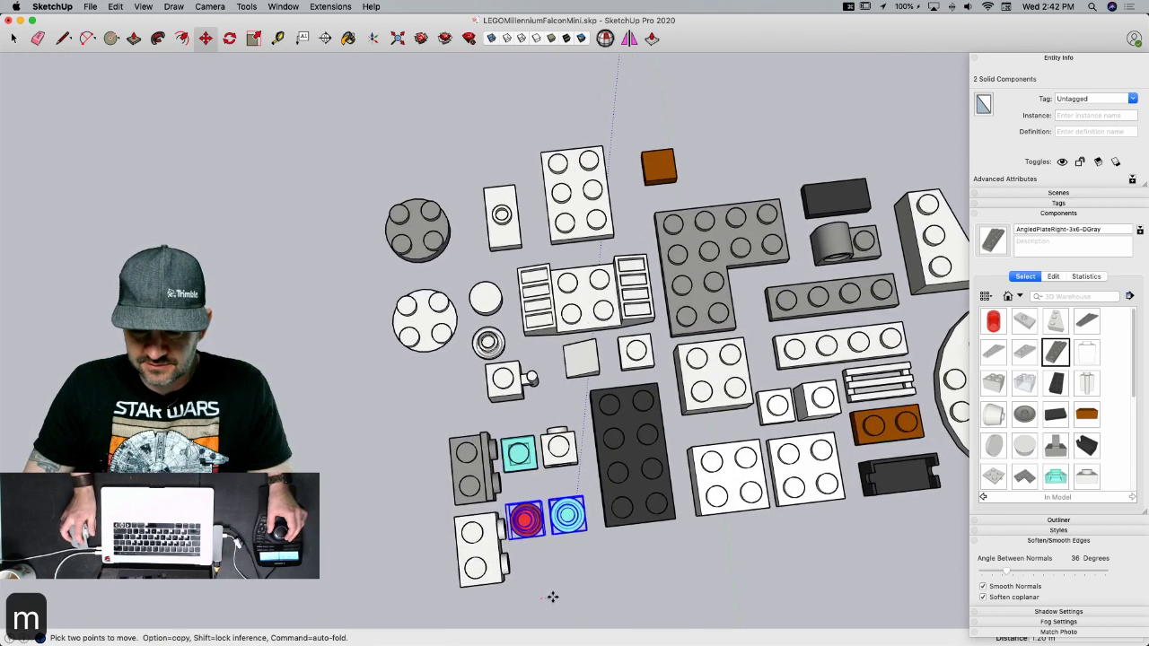
pyautogui.press('space')
# - Move the dark gray and light gray 1x2 side plates together away from the teal plate and round pieces
pyautogui.click(542, 554)
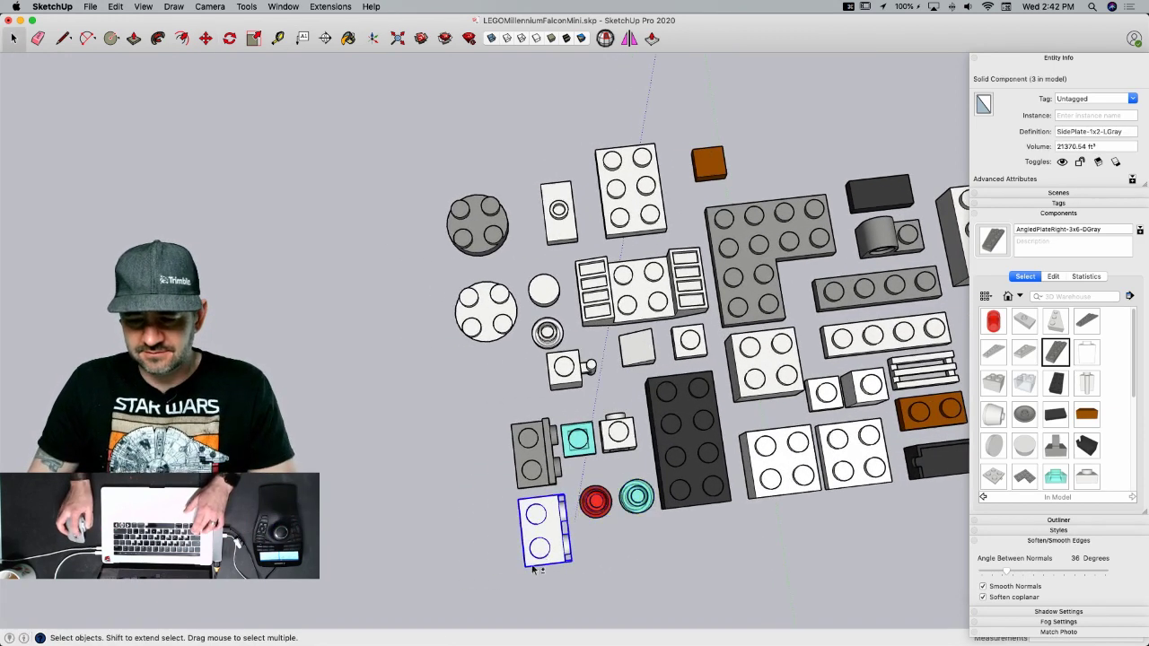
pyautogui.press('m')
pyautogui.click(725, 589)
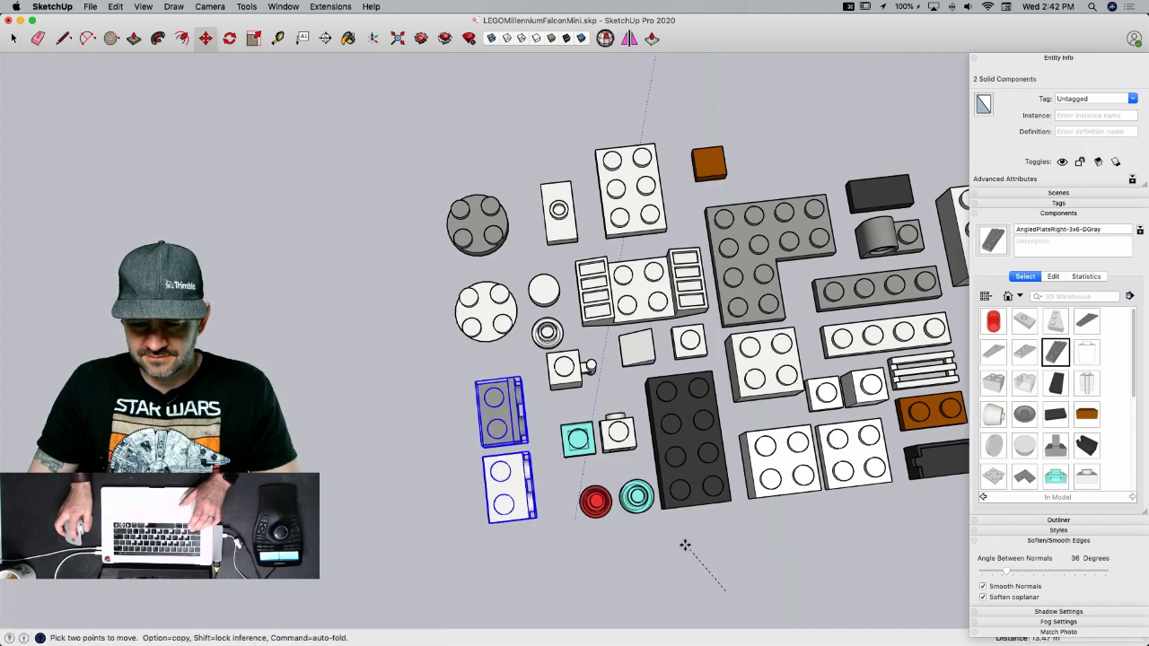
pyautogui.press('space')
# - Move the light gray 1x1 brick with handle into place above the teal 1x1 plate
pyautogui.click(561, 455)
pyautogui.press('m')
pyautogui.click(538, 487)
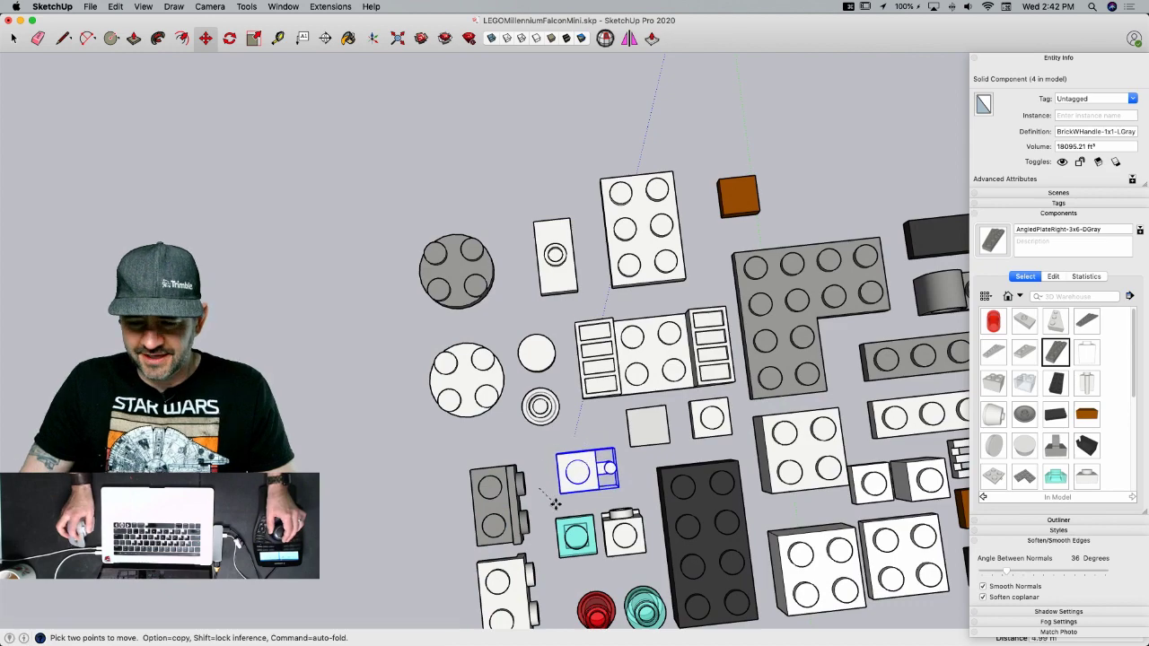
pyautogui.scroll(-5, 547, 512)
# - Move the two 2x2 round plates away from the side plates to open a gap
pyautogui.press('space')
pyautogui.moveTo(437, 456); pyautogui.dragTo(435, 456)
pyautogui.press('m')
pyautogui.click(407, 505)
# - Move the brown flat 1x1 plate into the gap between the light gray 2x2 round plate and the dark gray side plate
pyautogui.press('space')
pyautogui.click(652, 357)
pyautogui.press('m')
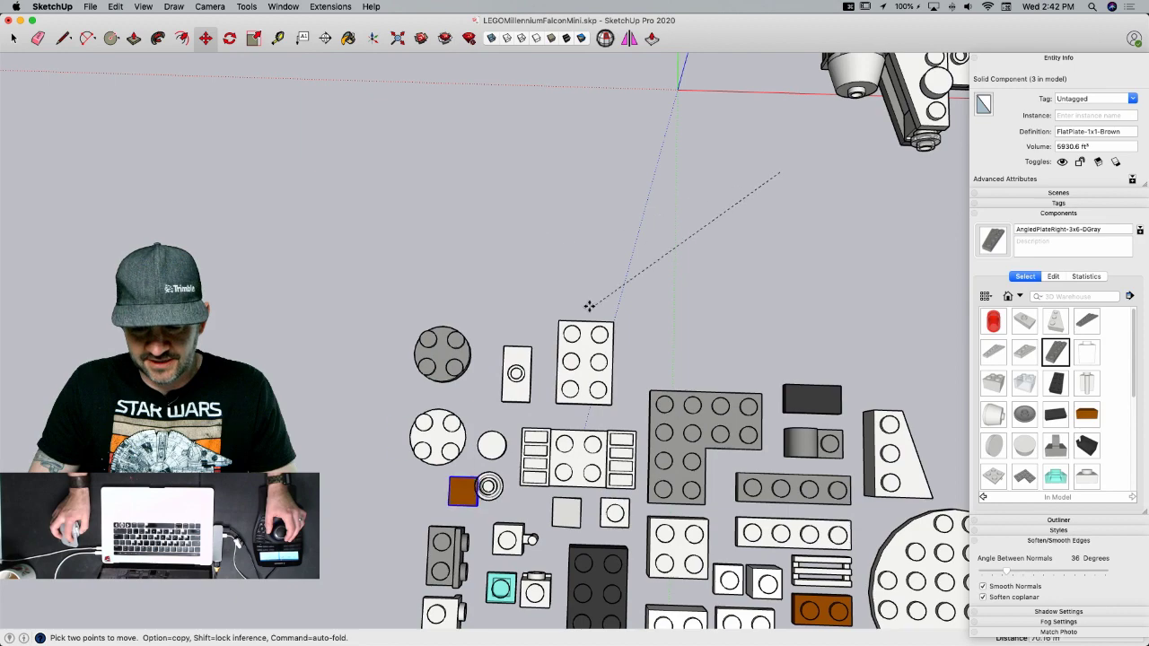
pyautogui.press('space')
# - Clear the selection and save the model
pyautogui.click(558, 401)
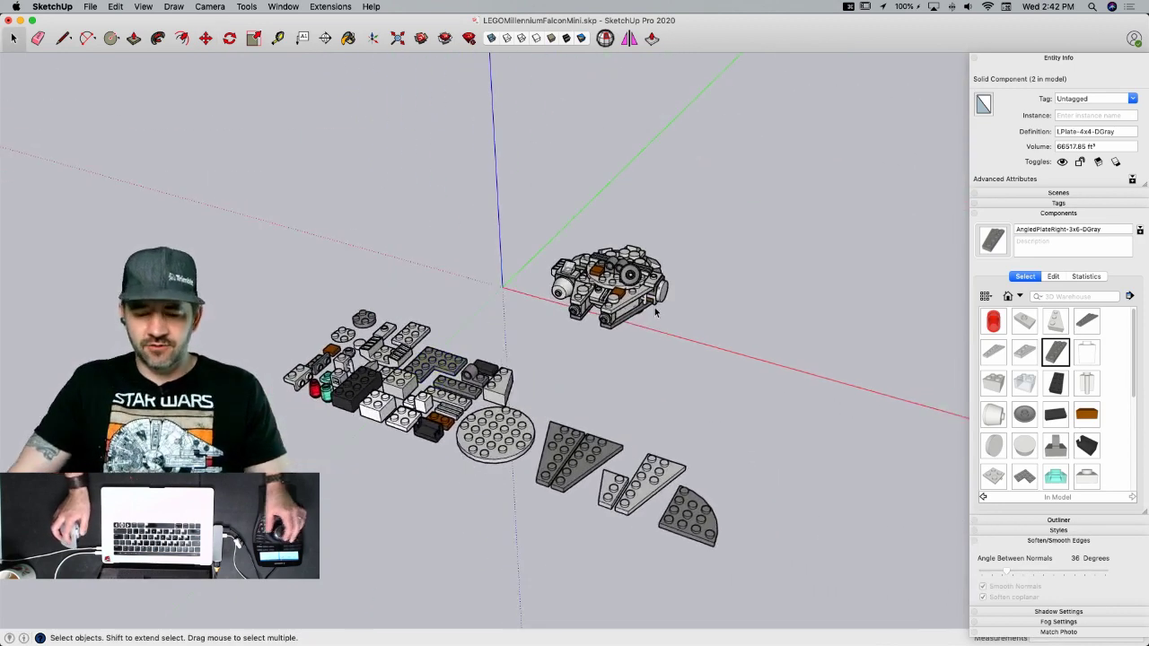
pyautogui.click(628, 314)
pyautogui.press('super+s')
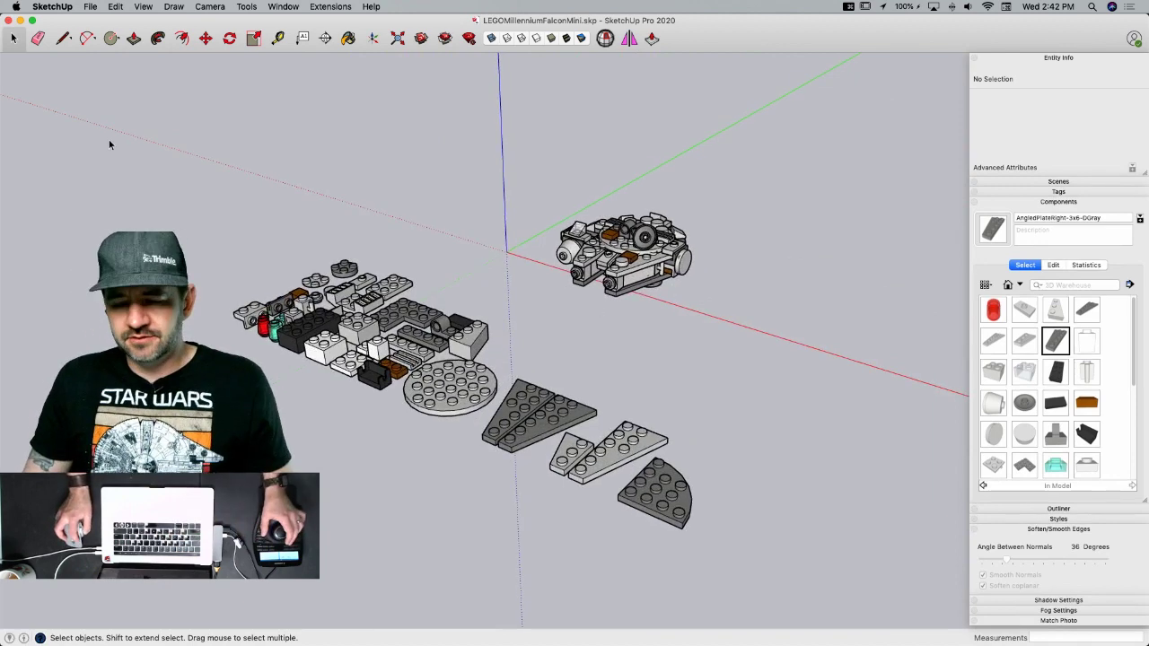
# - Select the Falcon and all loose pieces and scale them down uniformly from a corner to real LEGO size
pyautogui.moveTo(505, 628); pyautogui.dragTo(550, 429)
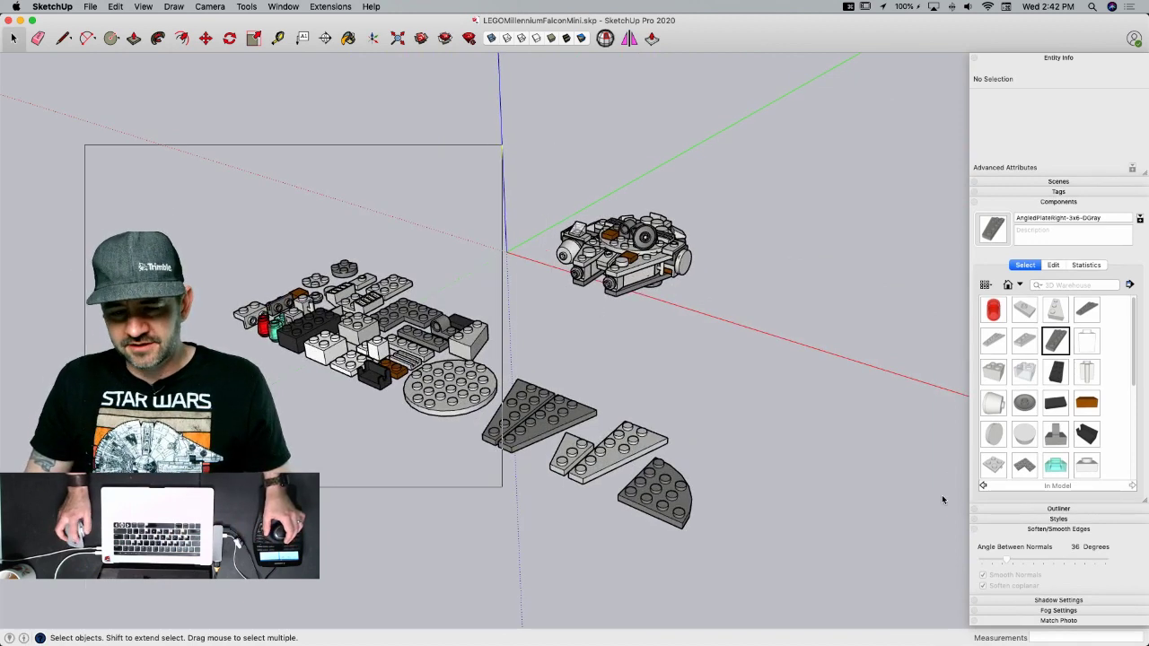
pyautogui.moveTo(941, 499); pyautogui.dragTo(942, 499)
pyautogui.moveTo(158, 139); pyautogui.dragTo(833, 586)
pyautogui.scroll(5, 578, 344)
pyautogui.press('s')
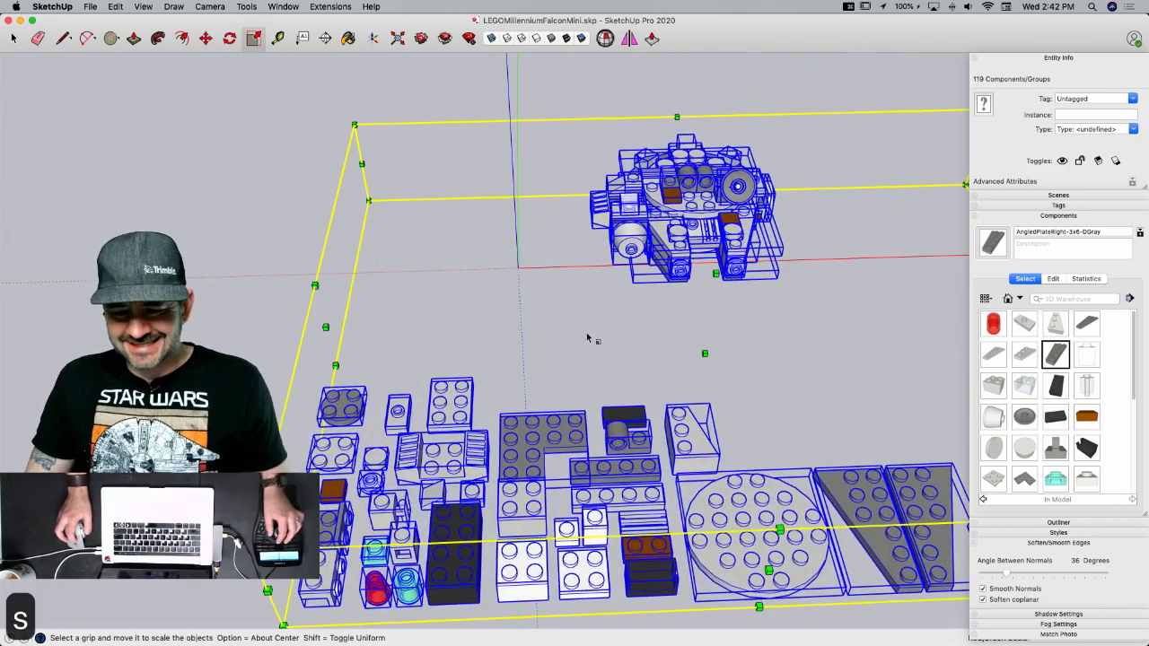
pyautogui.scroll(-3, 610, 327)
pyautogui.moveTo(802, 403); pyautogui.dragTo(654, 380)
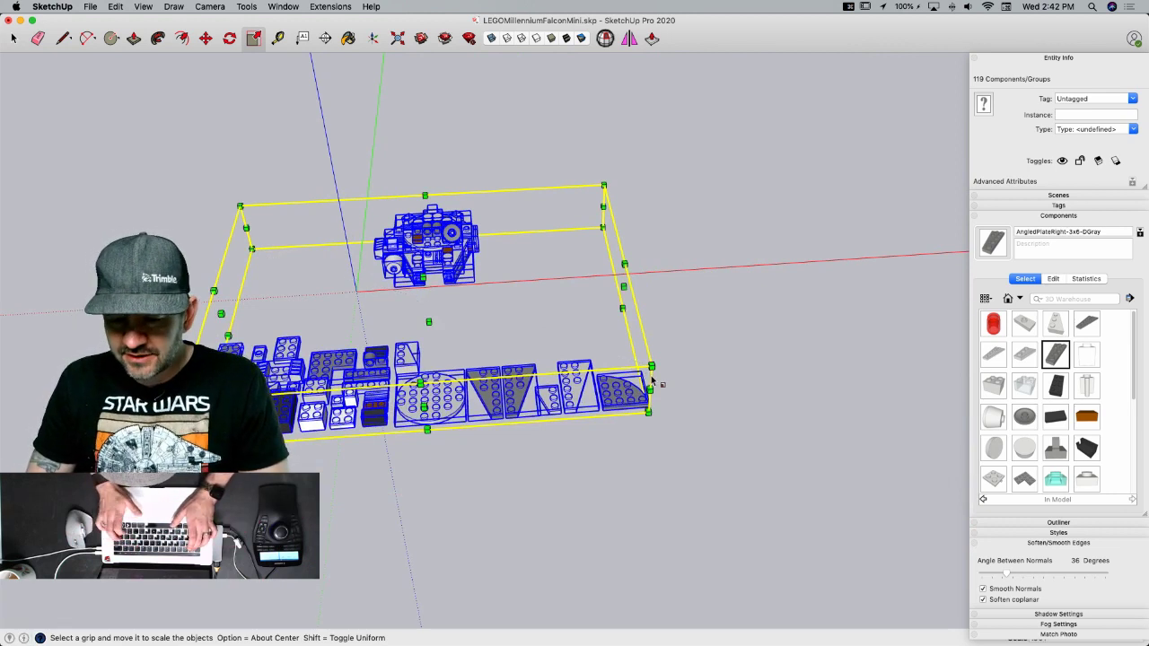
pyautogui.press('Return')
# - Measure a stud's diameter on the light gray 6x6 round plate and collapse the Styles and Soften/Smooth Edges settings
pyautogui.scroll(4, 216, 252)
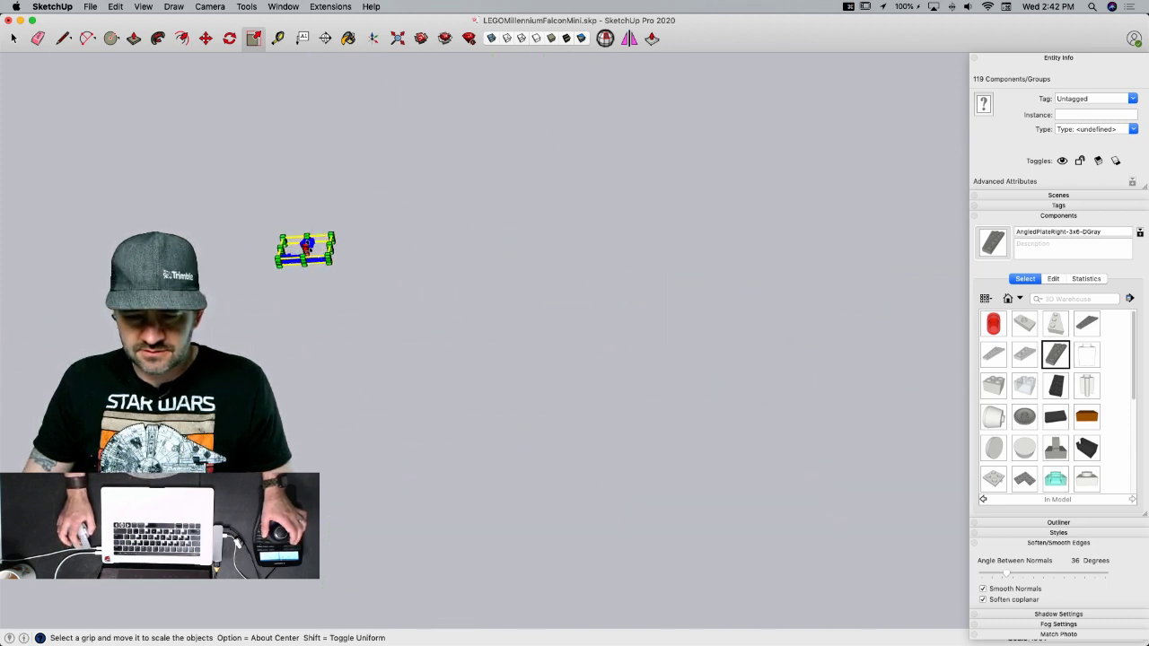
pyautogui.scroll(10, 306, 242)
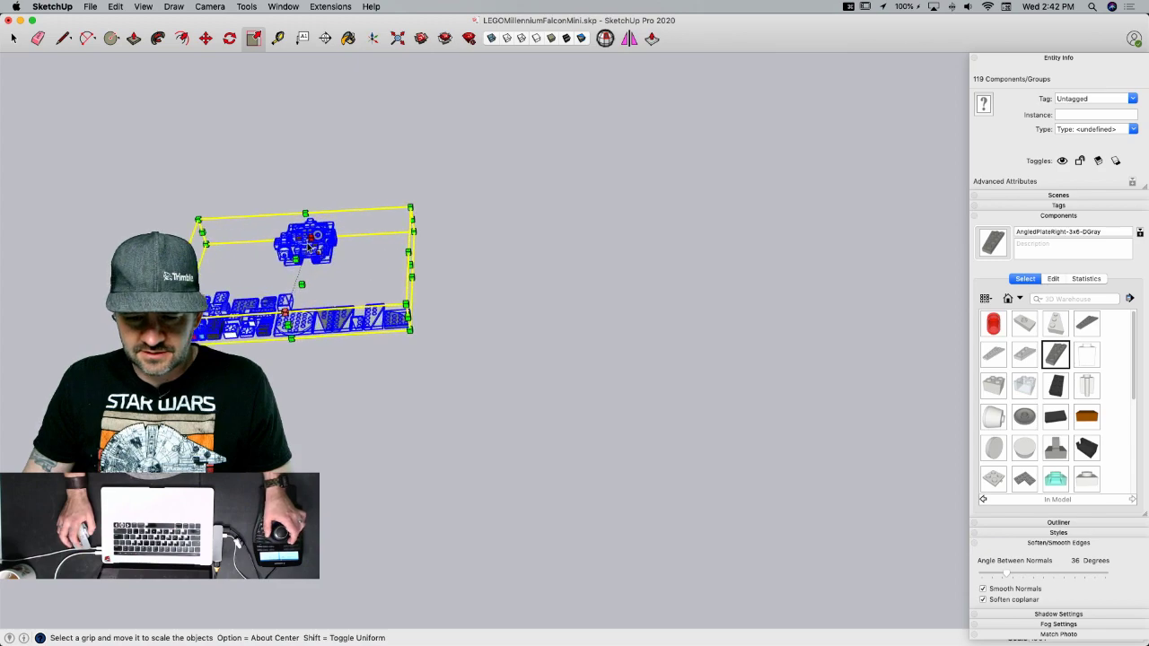
pyautogui.scroll(10, 307, 243)
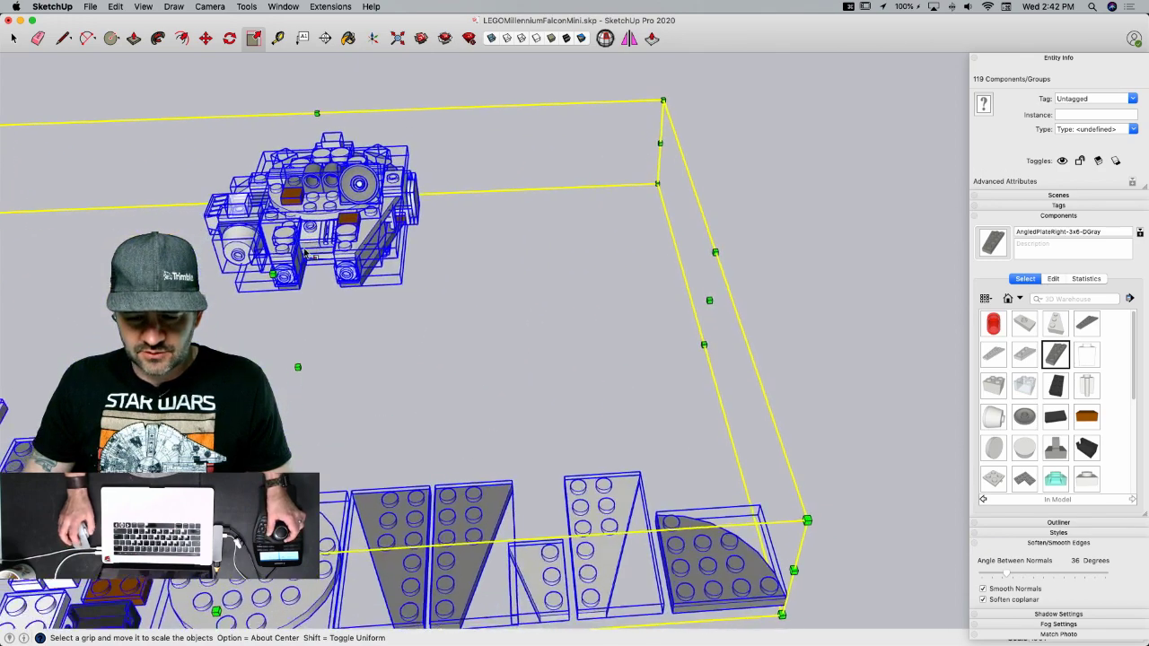
pyautogui.scroll(15, 395, 449)
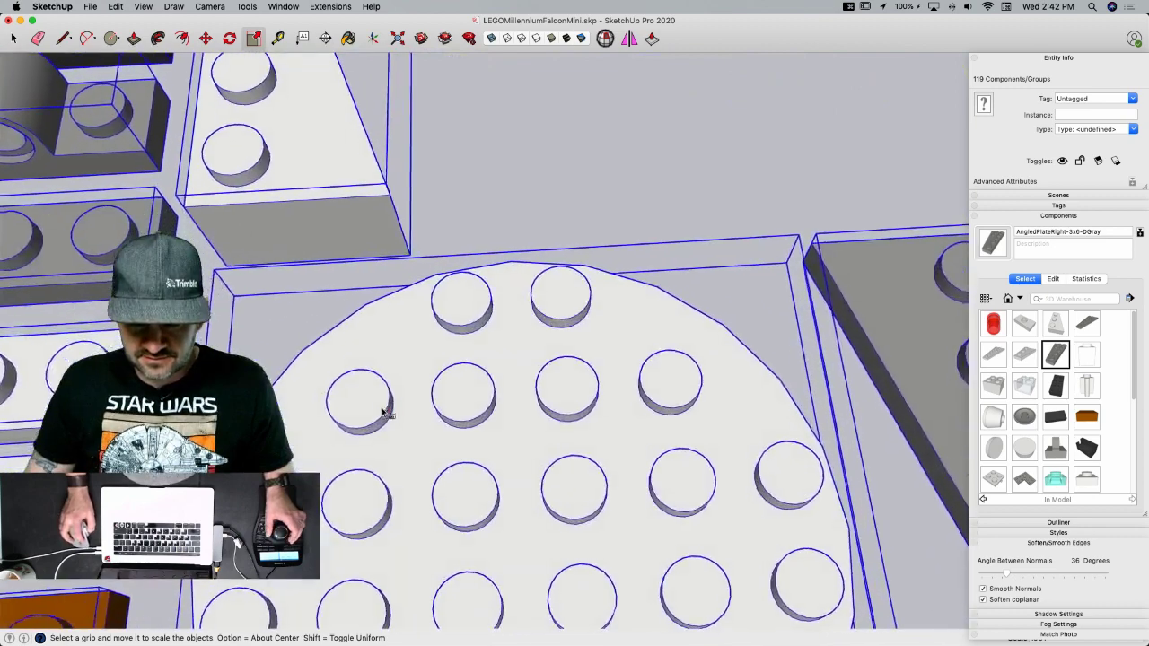
pyautogui.press('l')
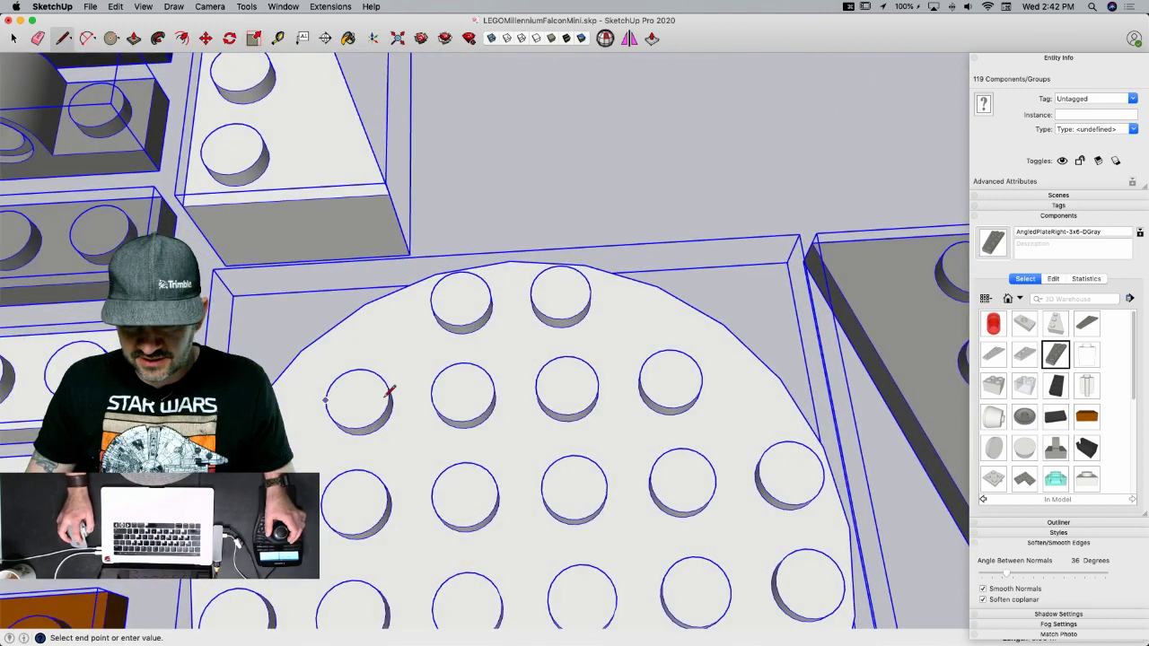
pyautogui.click(1054, 533)
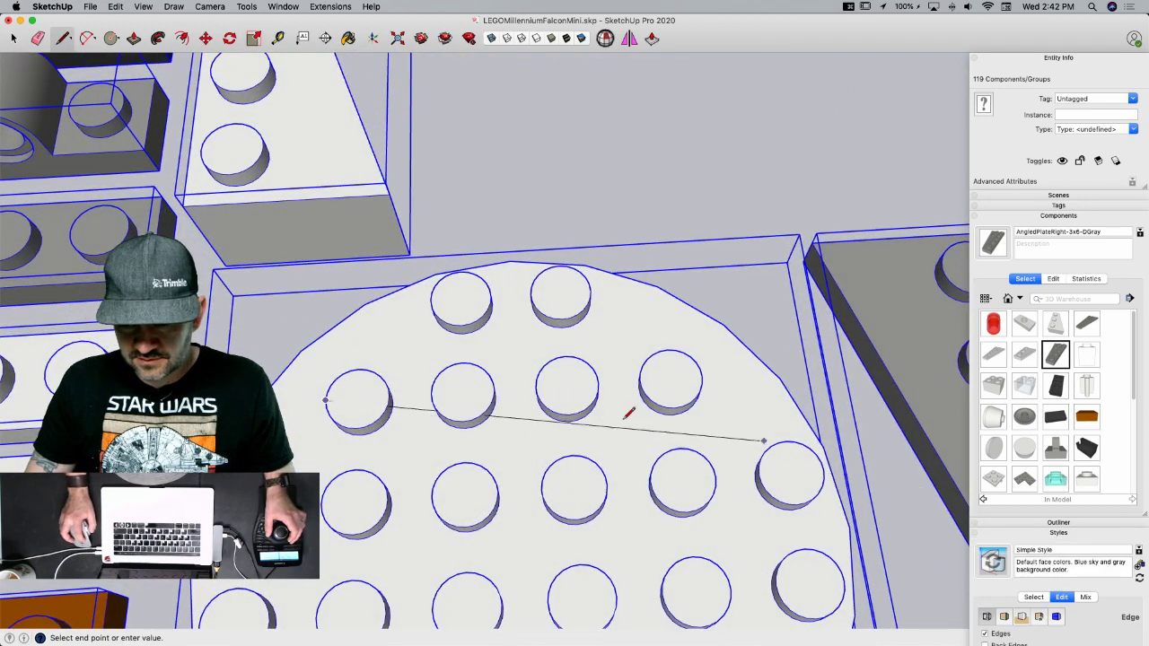
pyautogui.click(1038, 535)
pyautogui.click(1052, 544)
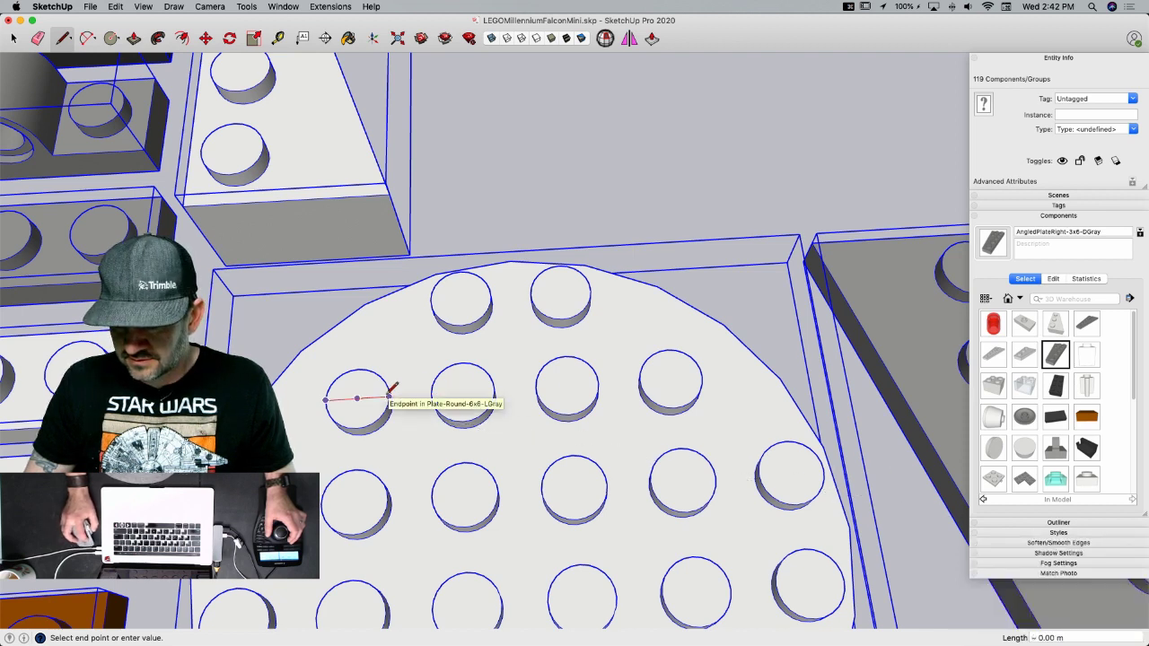
pyautogui.press('space')
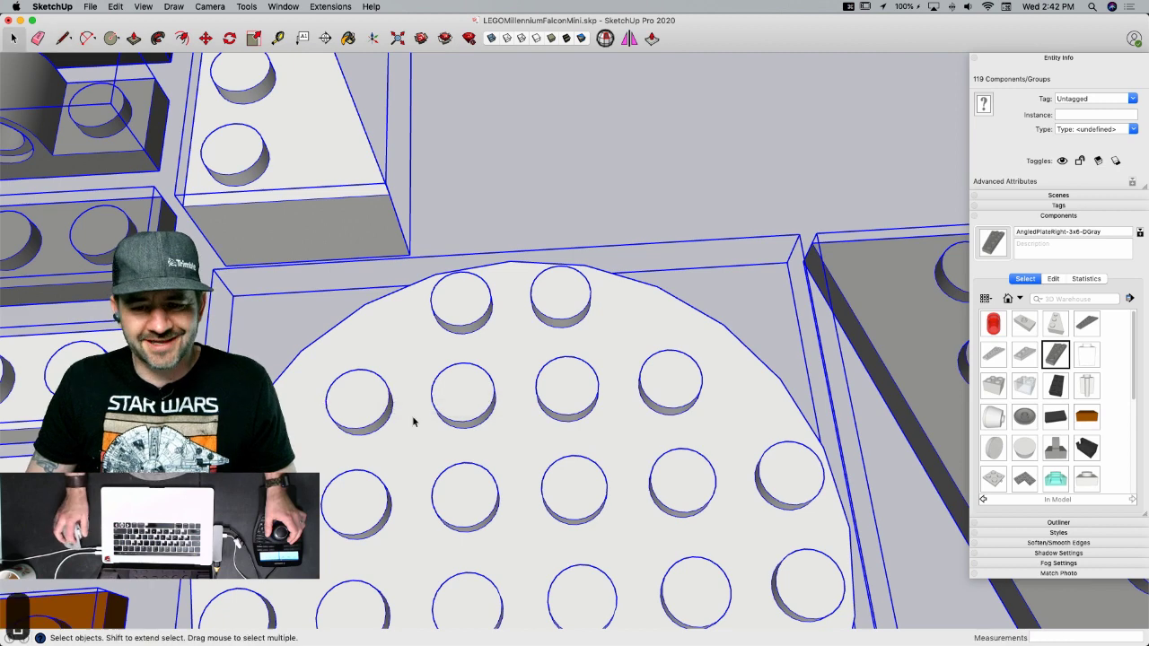
# - Set the model's length units to Millimeters
pyautogui.click(283, 6)
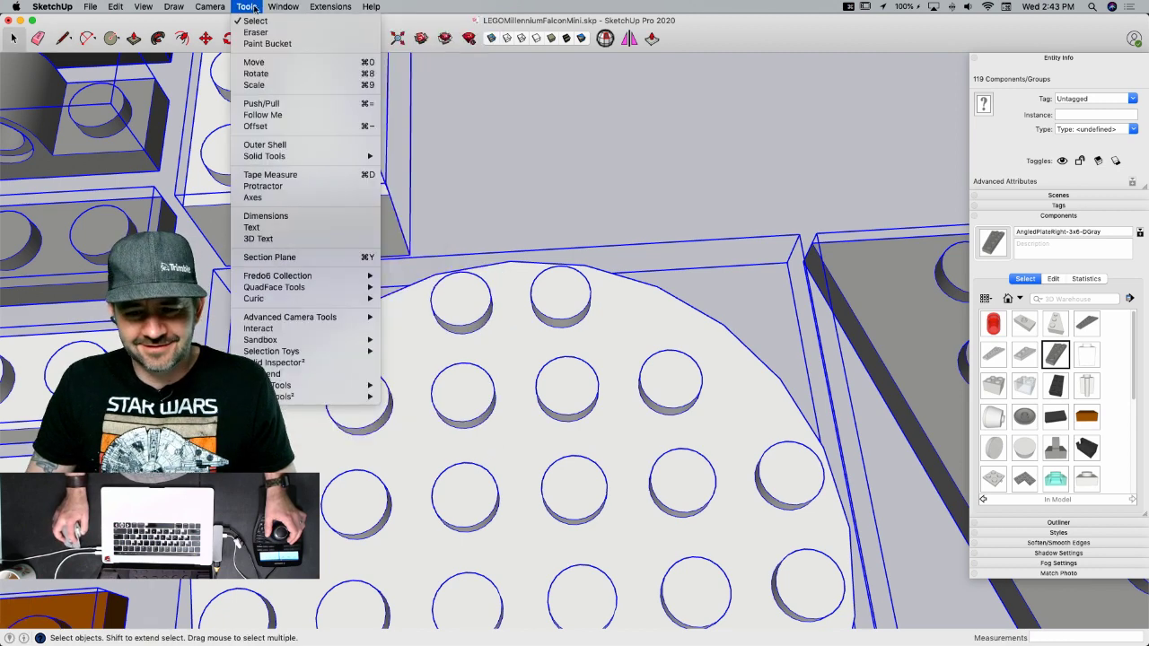
pyautogui.click(295, 103)
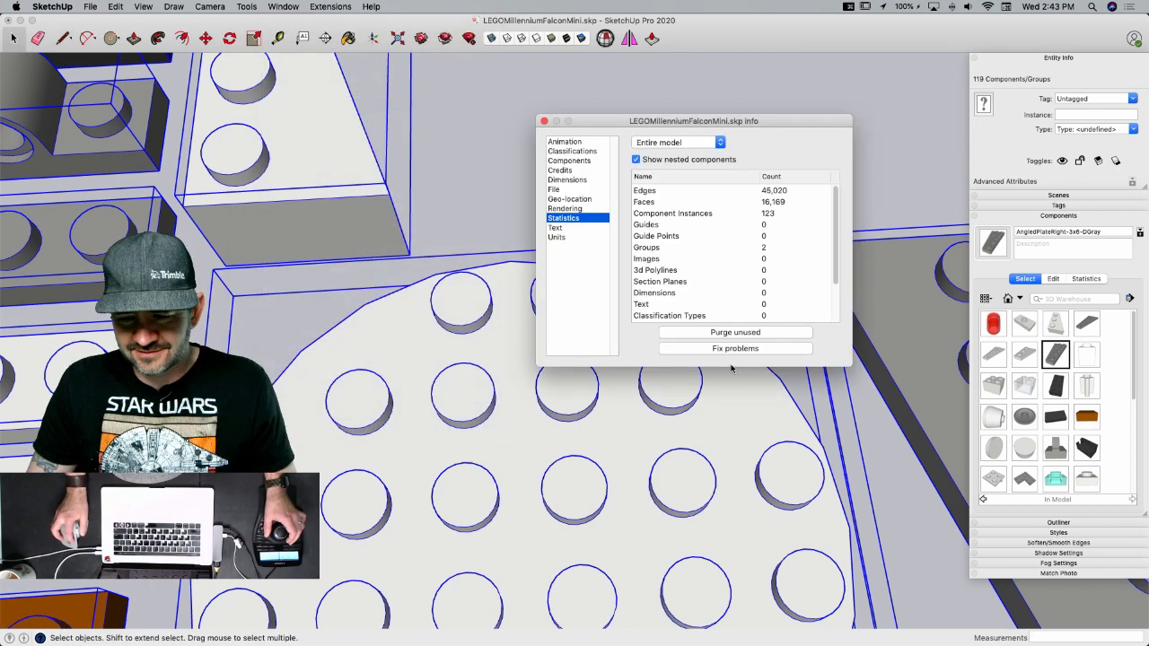
pyautogui.click(567, 239)
pyautogui.click(715, 196)
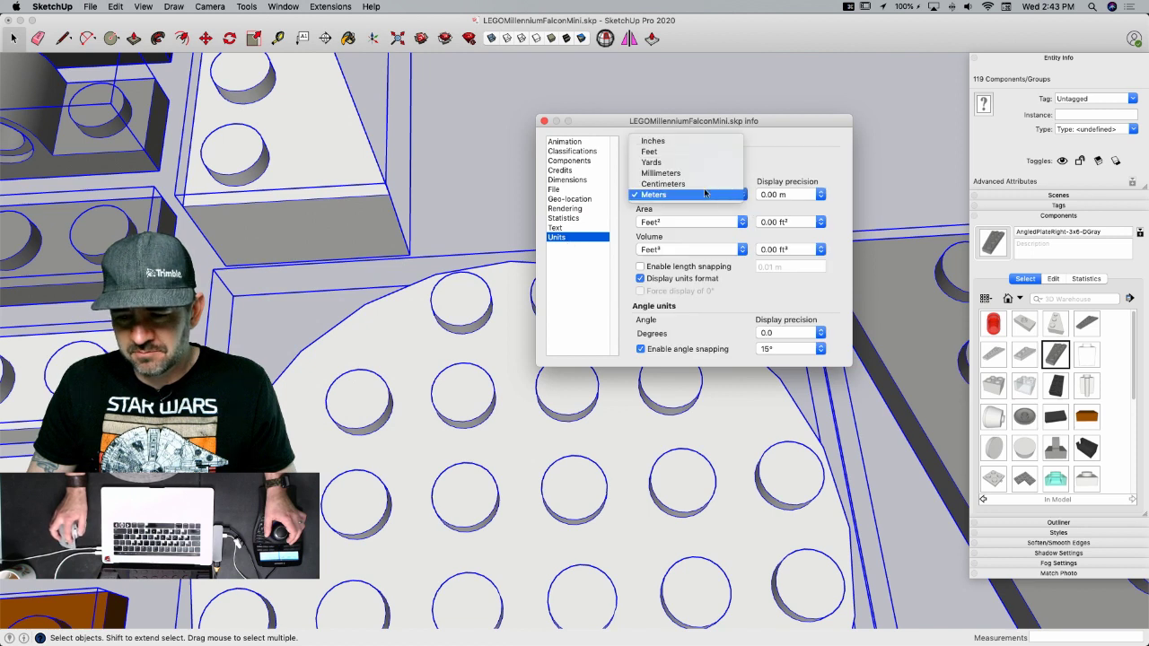
pyautogui.click(687, 175)
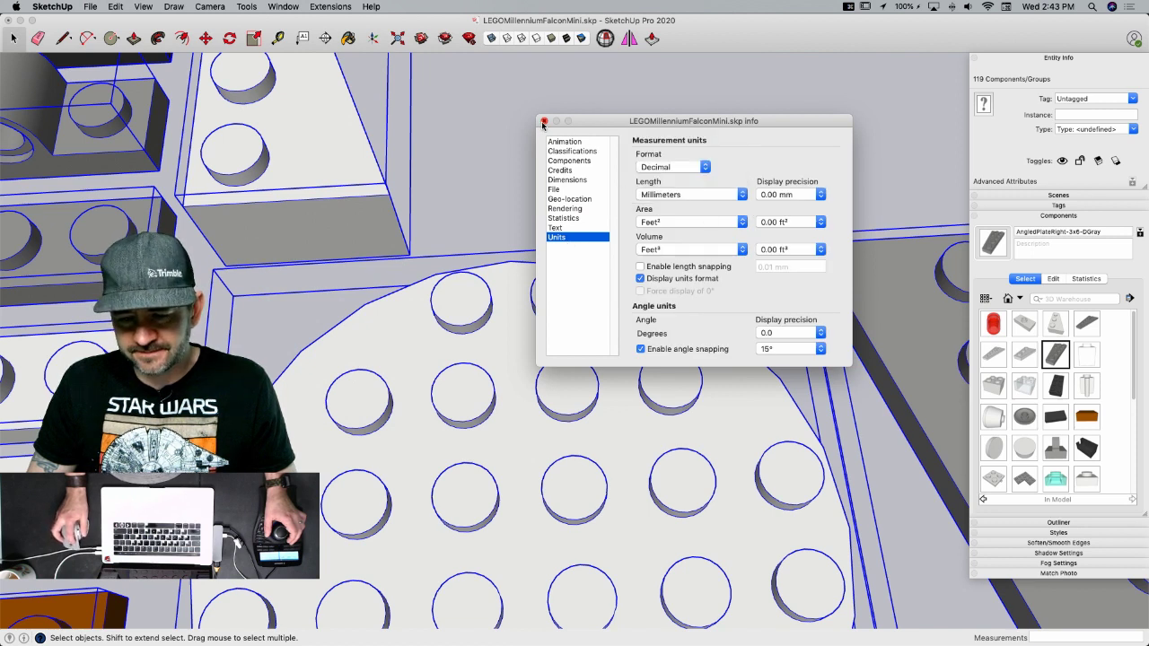
pyautogui.click(545, 122)
# - Measure the diameter of another stud on the light gray 6x6 round plate in millimeters
pyautogui.press('l')
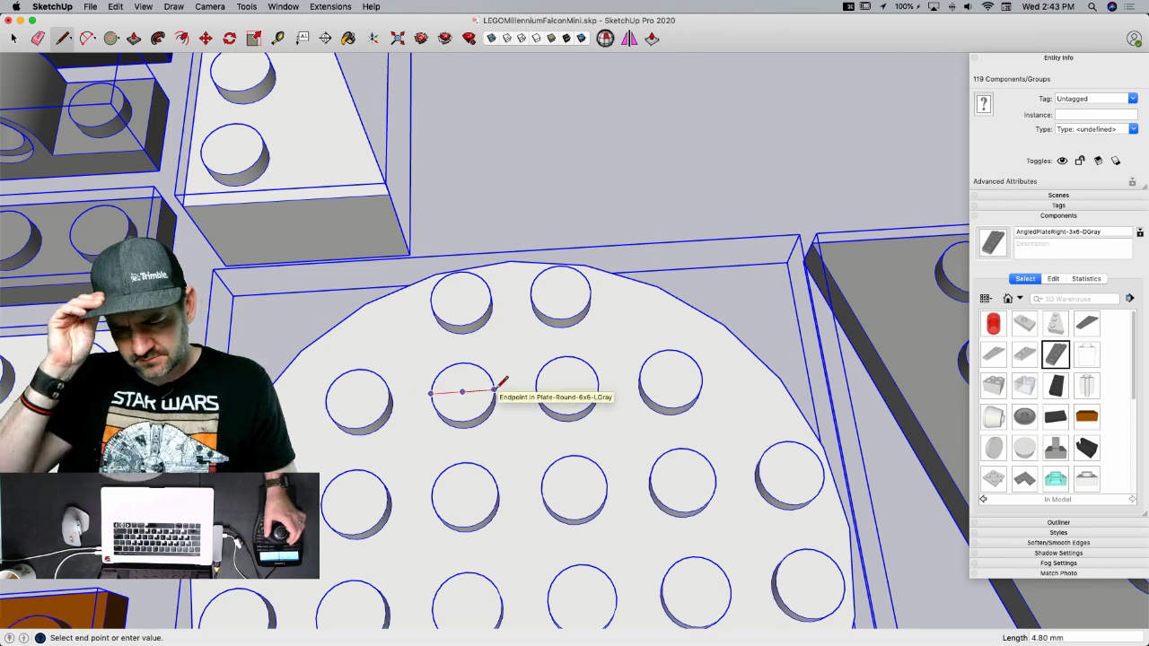
pyautogui.scroll(-15, 495, 389)
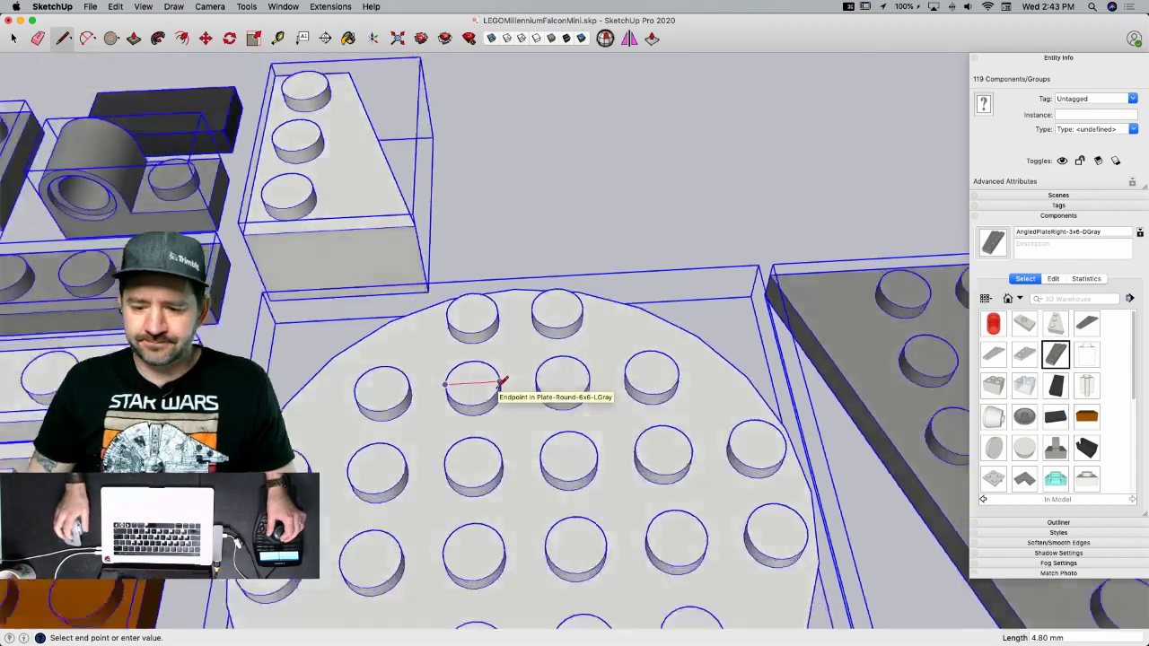
pyautogui.press('space')
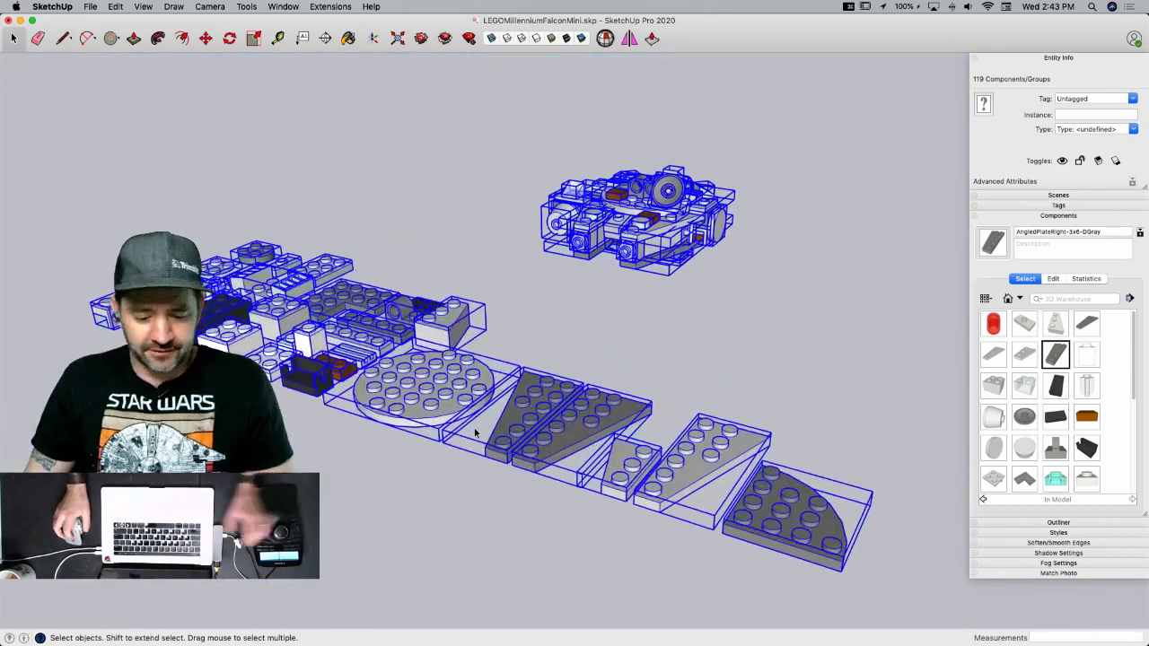
# - Check the stud diameter in the Lego Brick Sizes drawing in Preview, and measure a stud on the dark gray angled plate in SketchUp
pyautogui.press('super+Tab')
pyautogui.press('super+Tab')
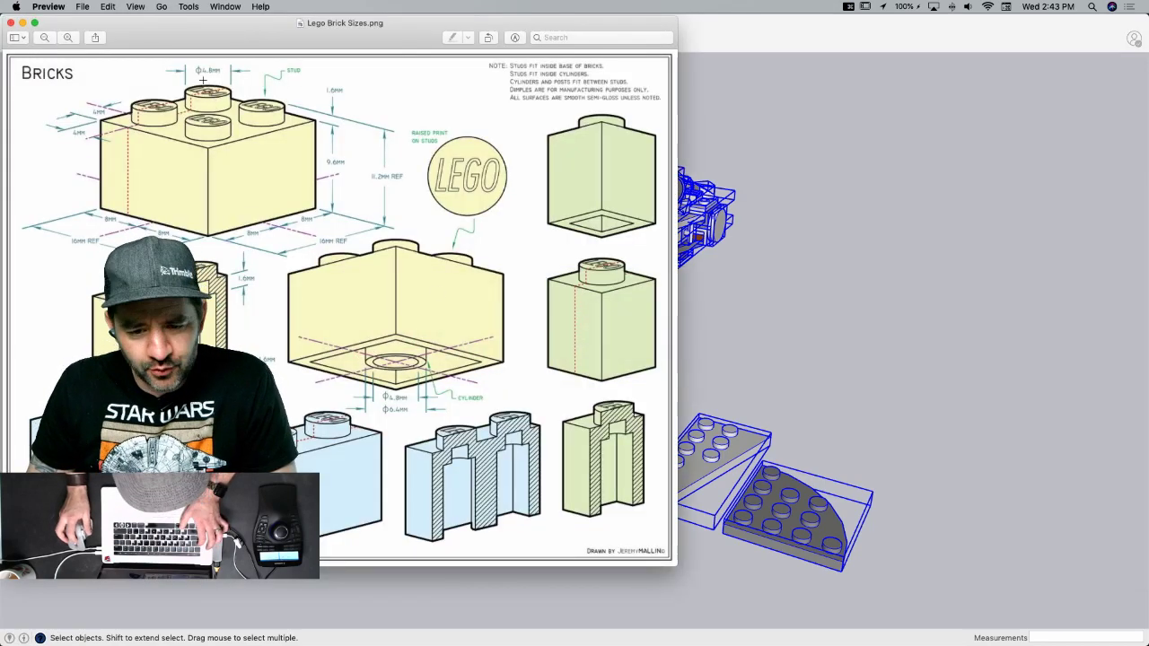
pyautogui.press('super+Tab')
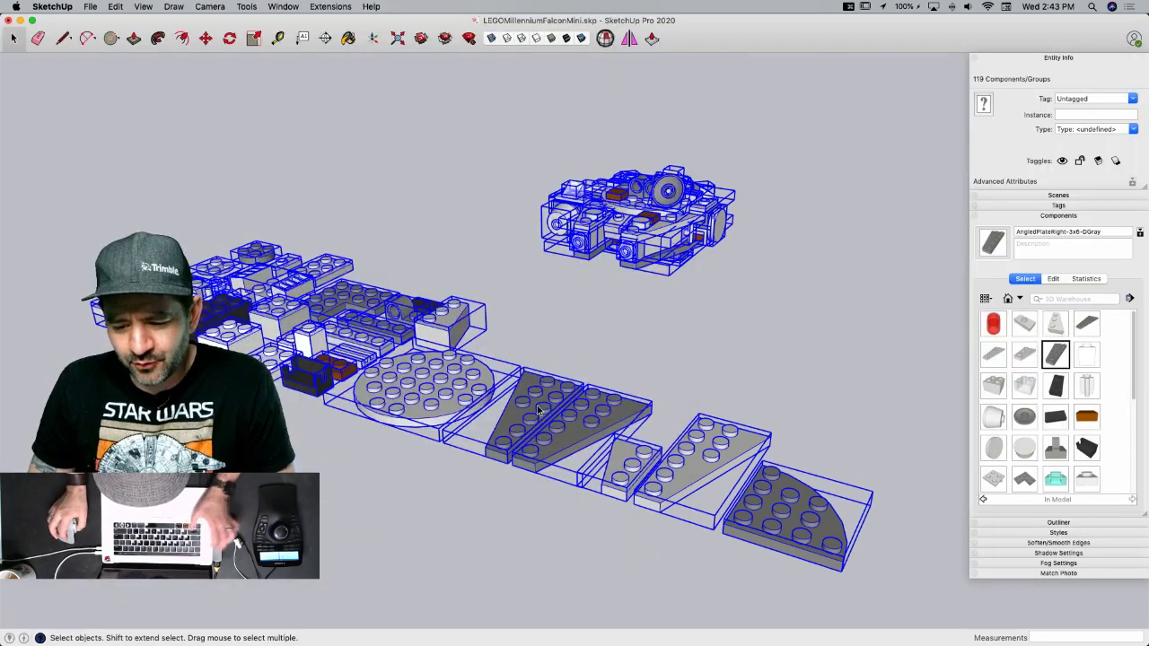
pyautogui.press('l')
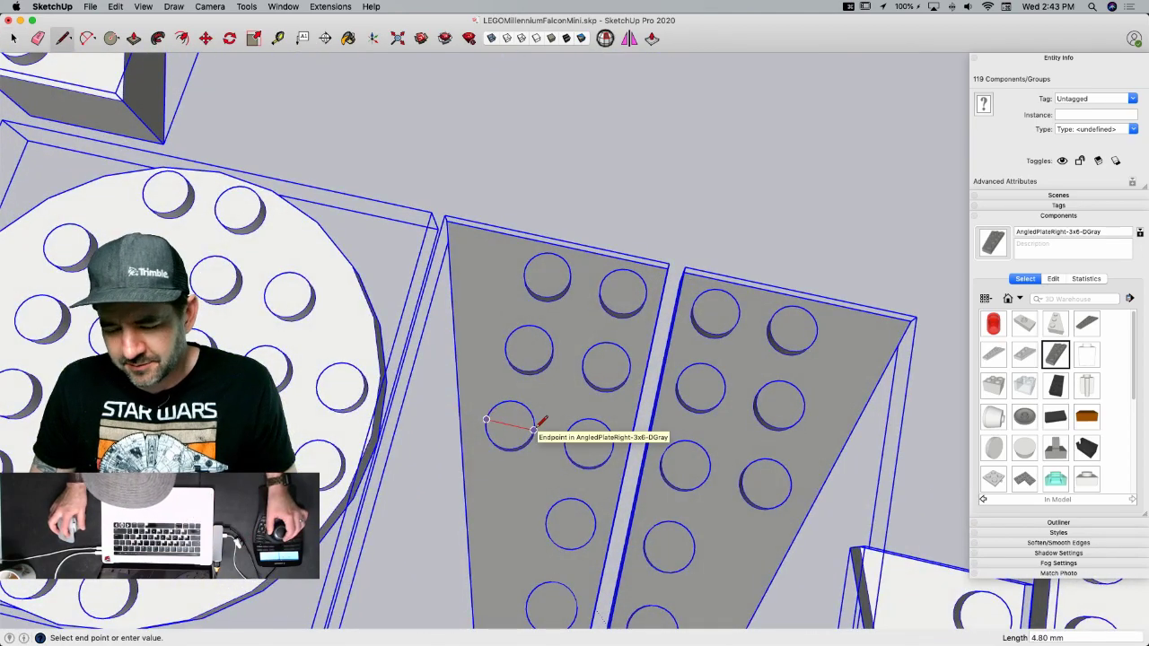
pyautogui.press('space')
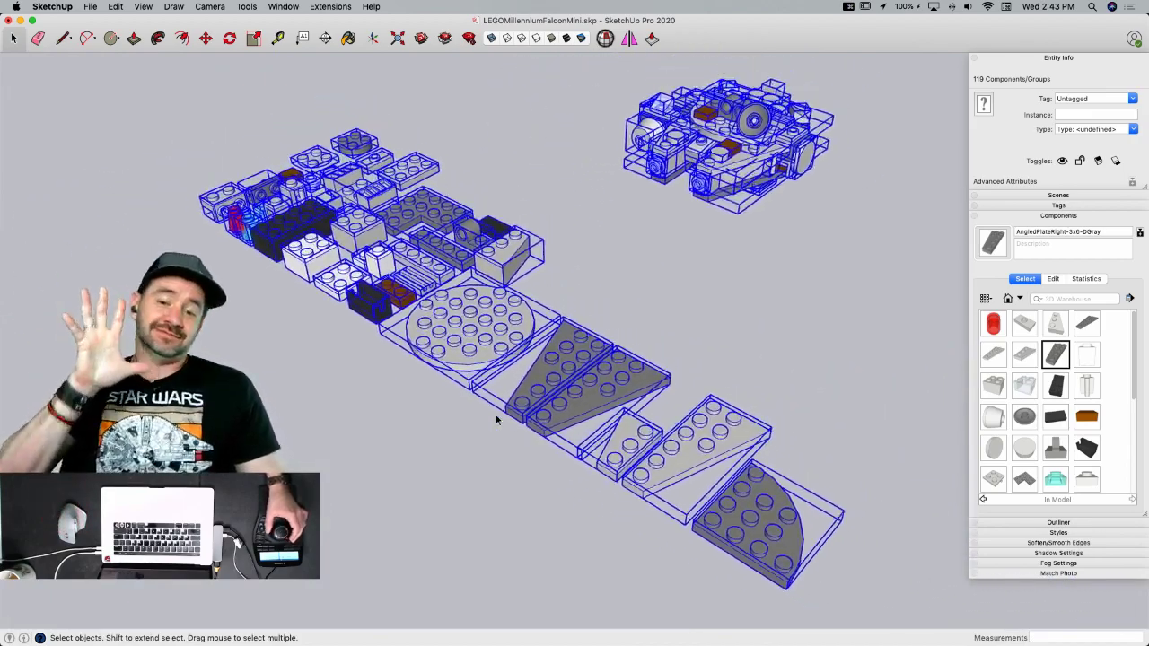
# - Select all bricks of the assembled Millennium Falcon and combine them into a group
pyautogui.click(777, 258)
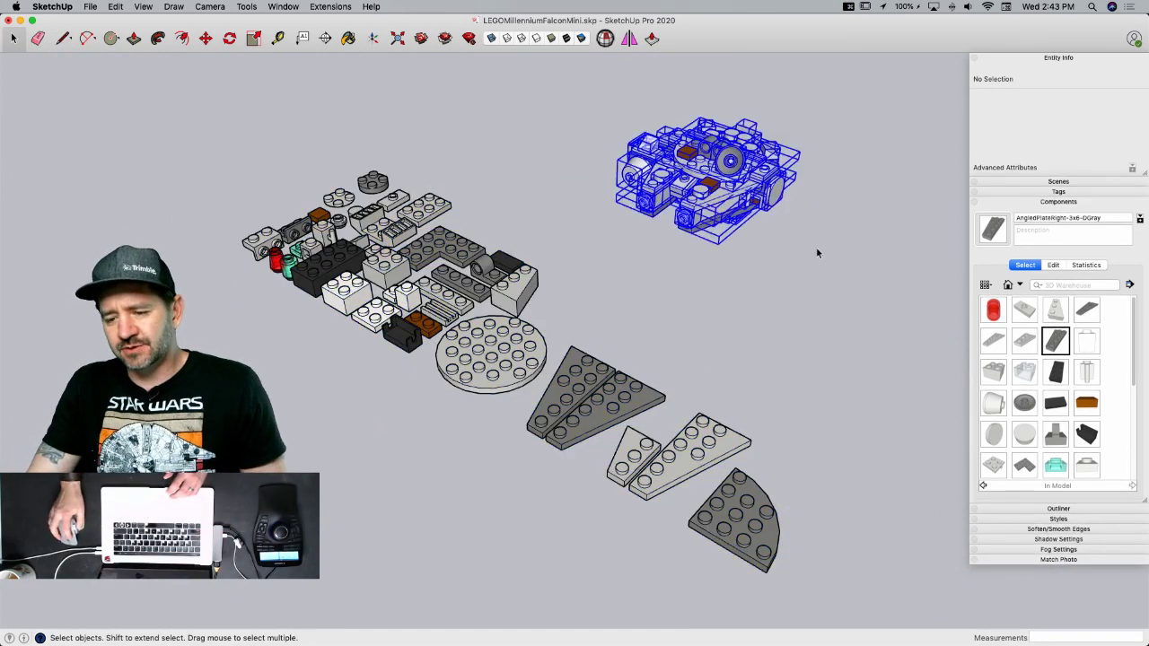
pyautogui.moveTo(820, 255); pyautogui.dragTo(824, 256)
pyautogui.rightClick(714, 166)
pyautogui.click(765, 275)
# - Try to move the grouped Millennium Falcon away from the loose pieces, and undo the move
pyautogui.press('m')
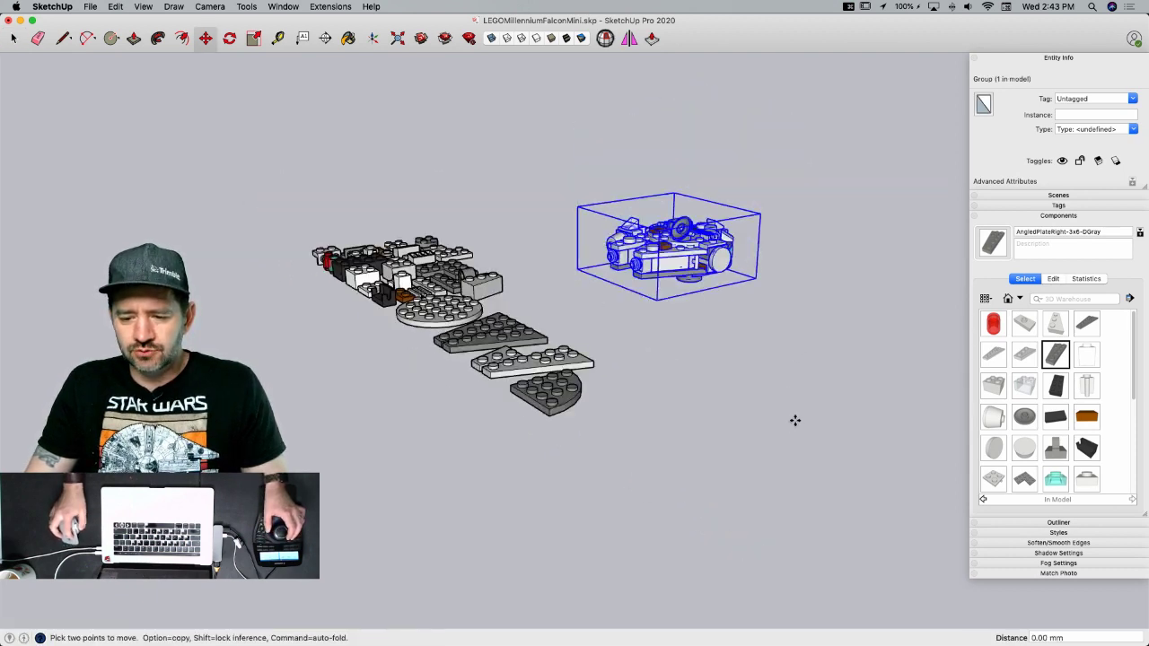
pyautogui.click(798, 423)
pyautogui.press('super+z')
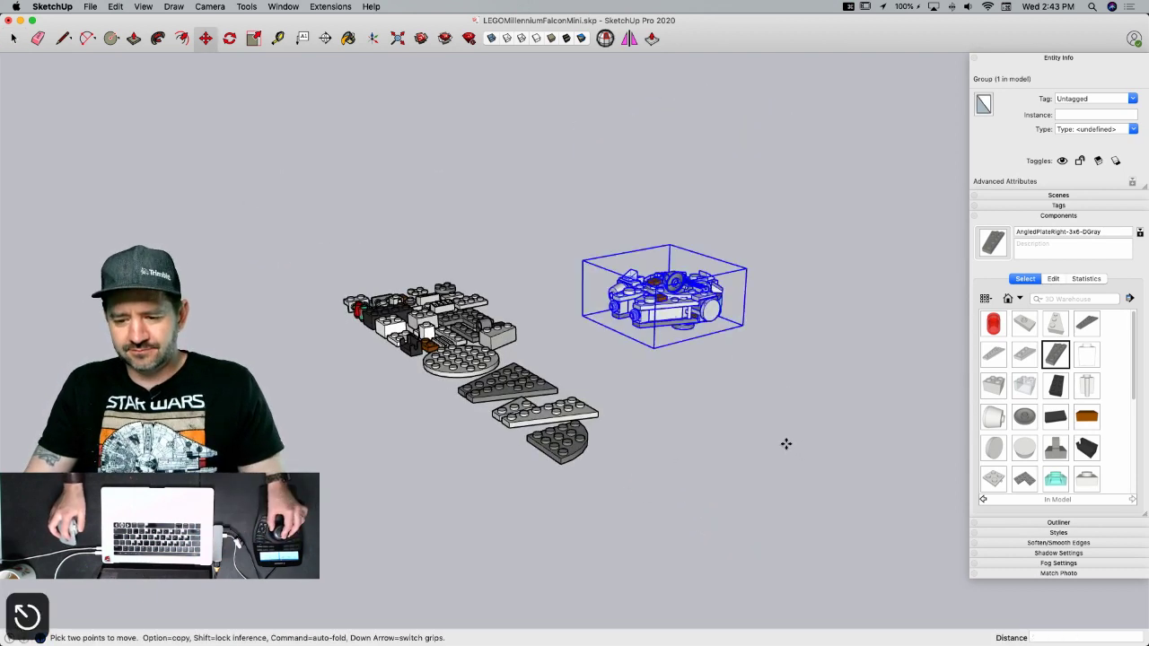
pyautogui.scroll(-10, 769, 444)
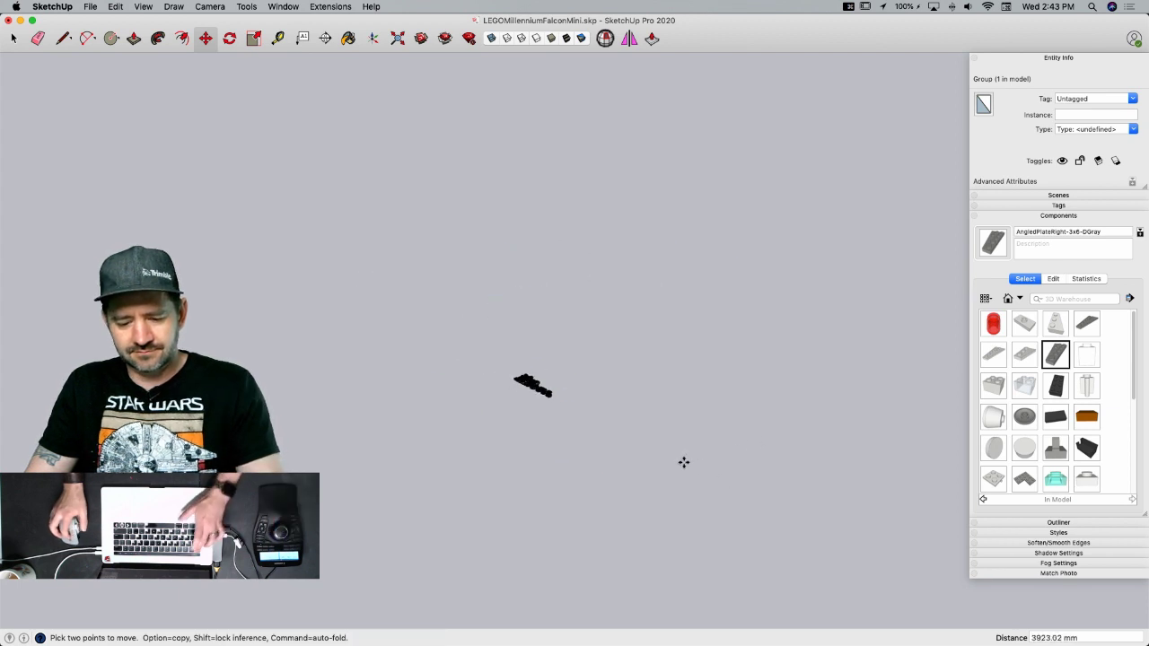
pyautogui.press('super+z')
pyautogui.scroll(6, 532, 384)
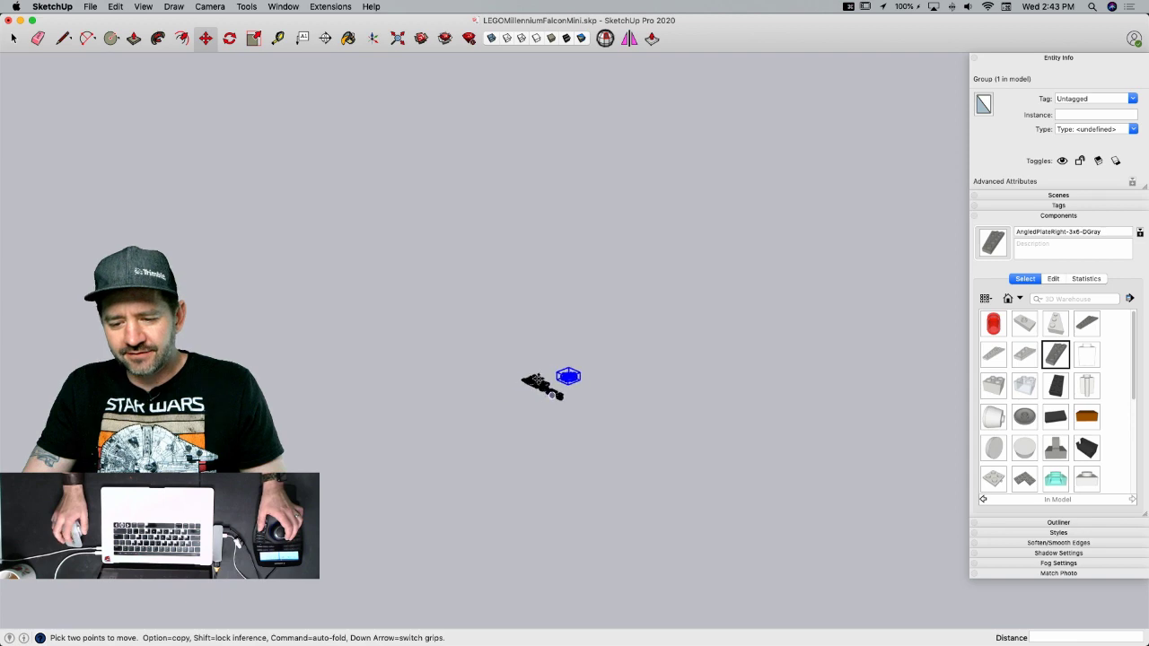
pyautogui.scroll(8, 528, 399)
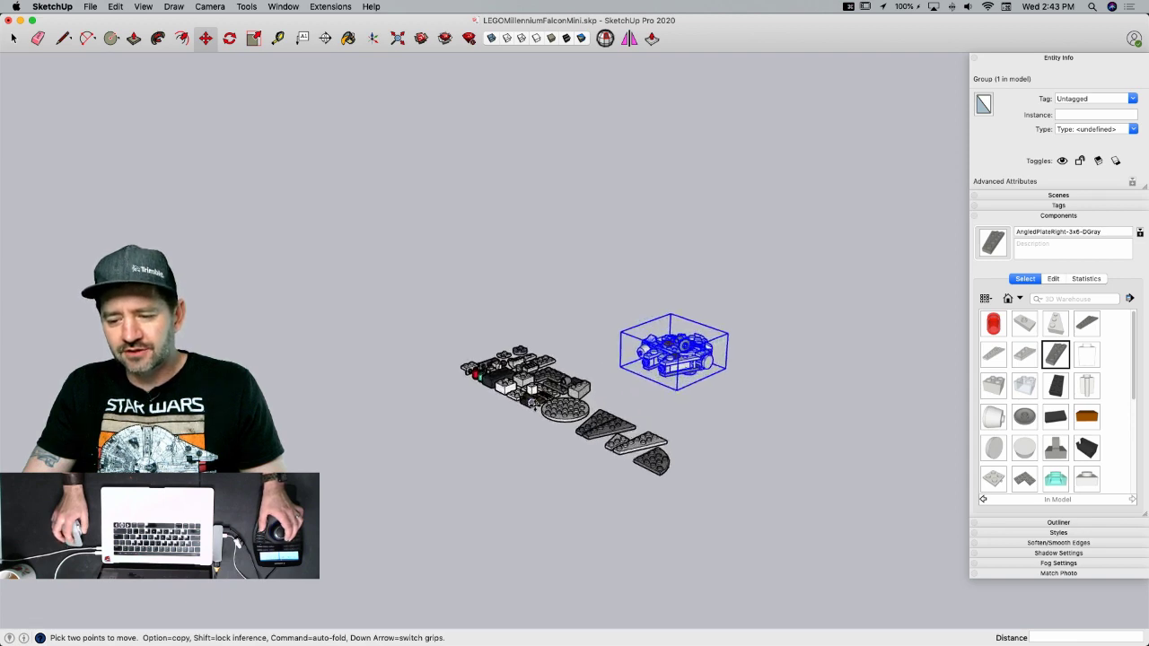
pyautogui.press('space')
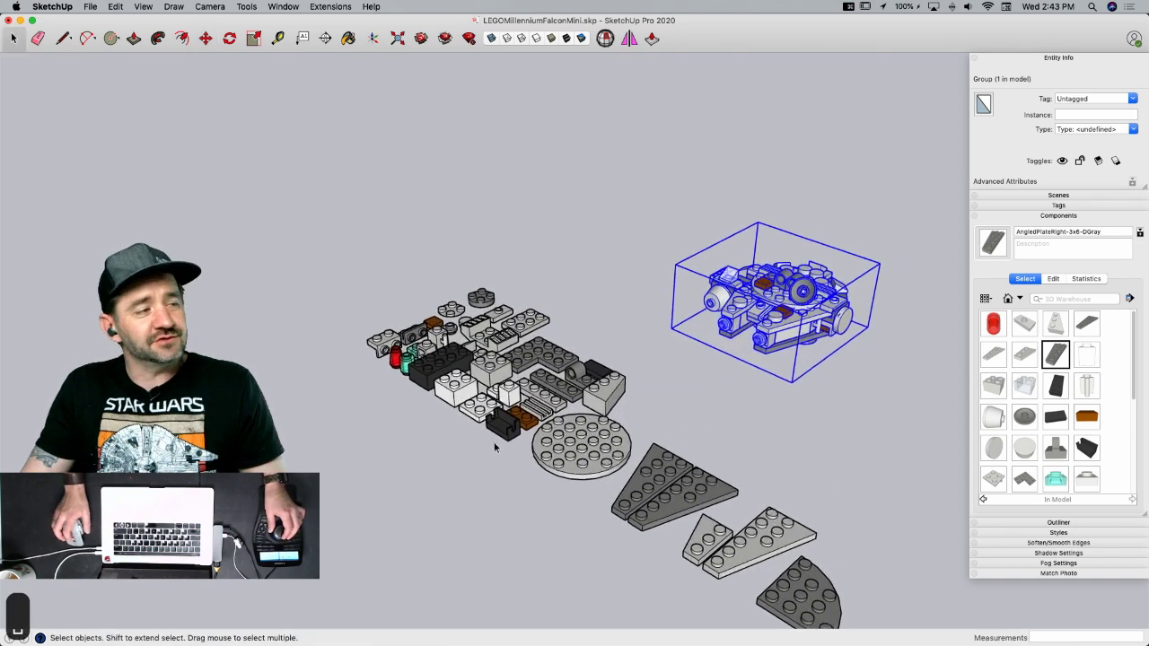
# - Clear the selection and collapse the Components and Entity Info sections to free up the modeling area
pyautogui.click(492, 439)
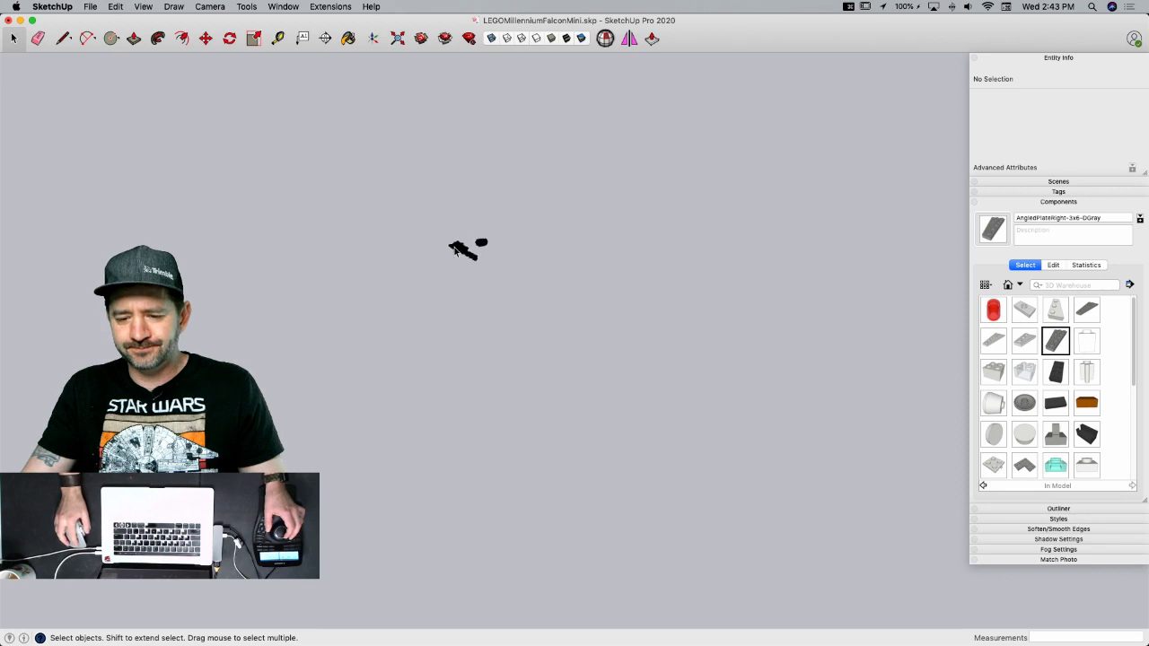
pyautogui.scroll(10, 456, 248)
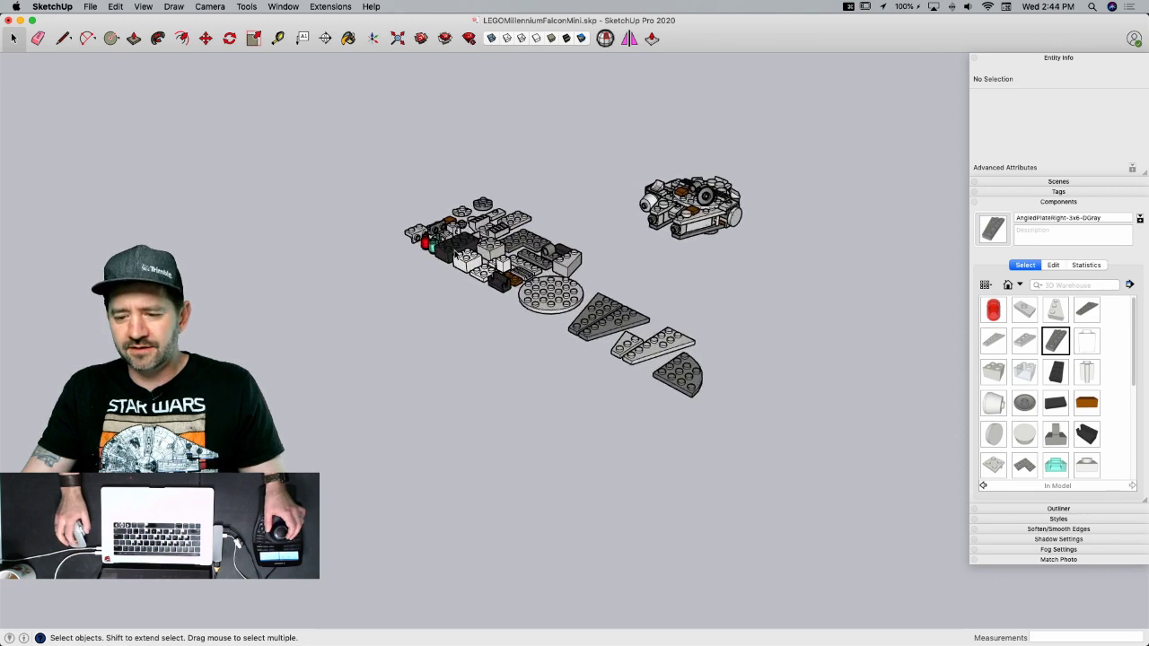
pyautogui.scroll(2, 840, 178)
pyautogui.scroll(1, 839, 178)
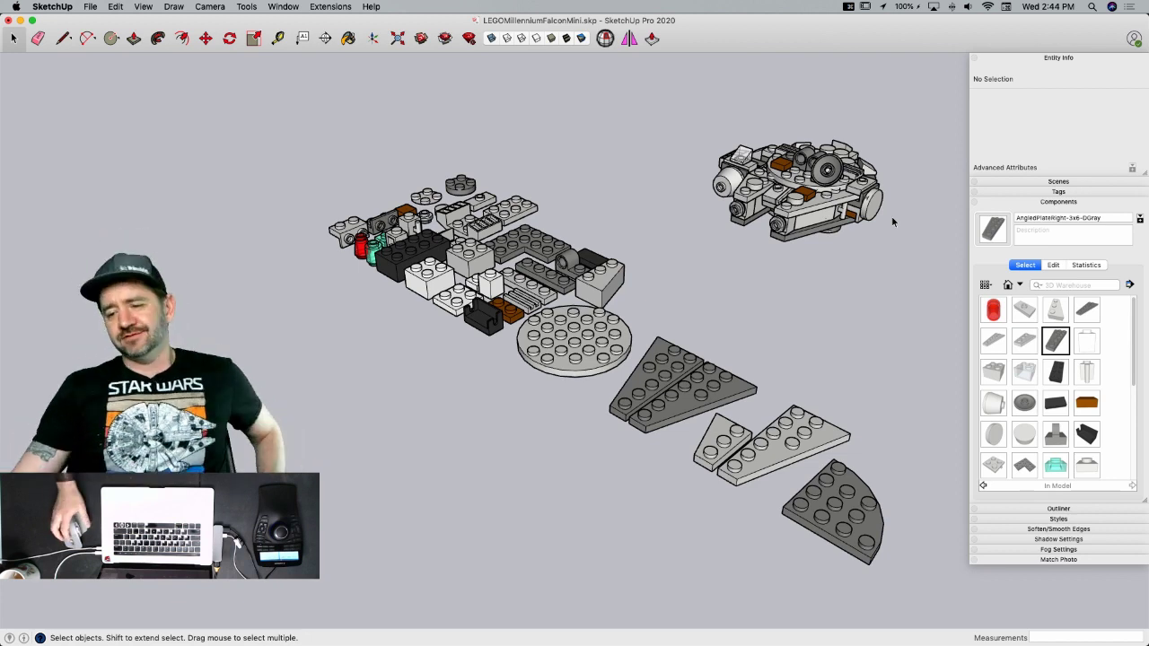
pyautogui.click(1009, 202)
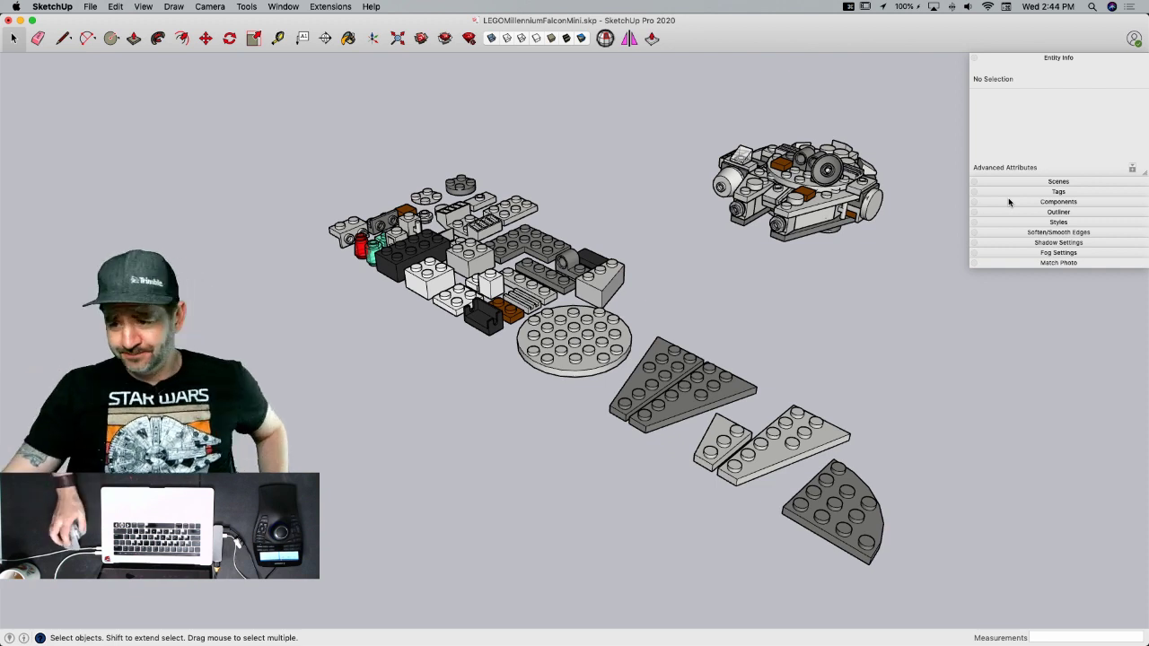
pyautogui.click(1082, 60)
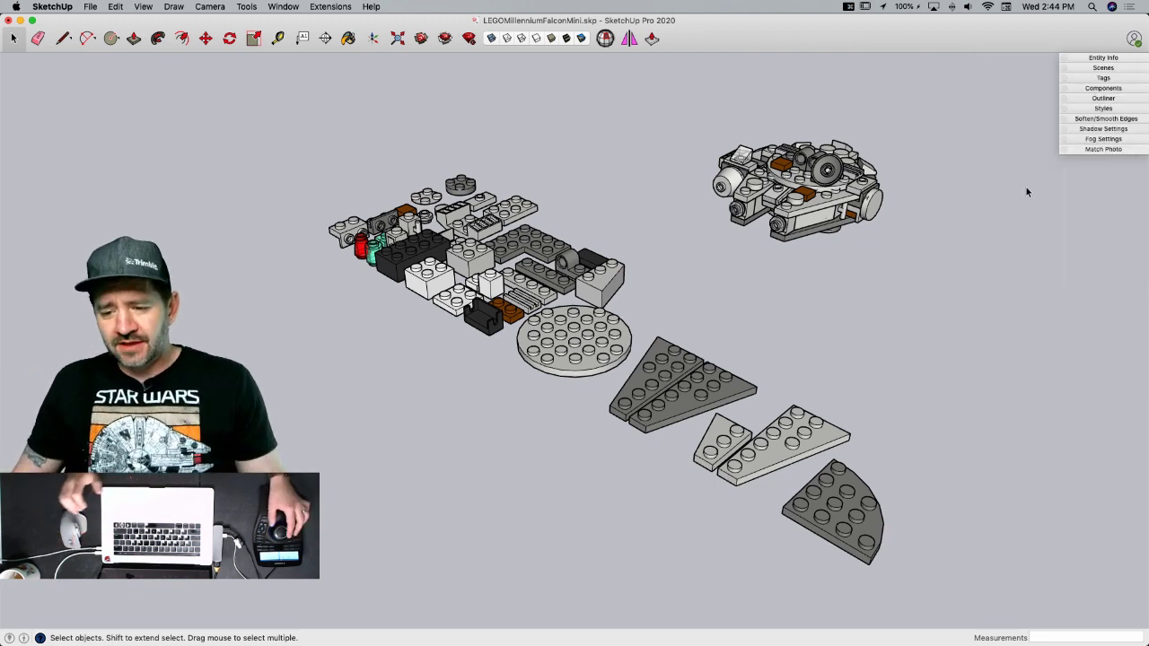
pyautogui.scroll(-10, 1026, 186)
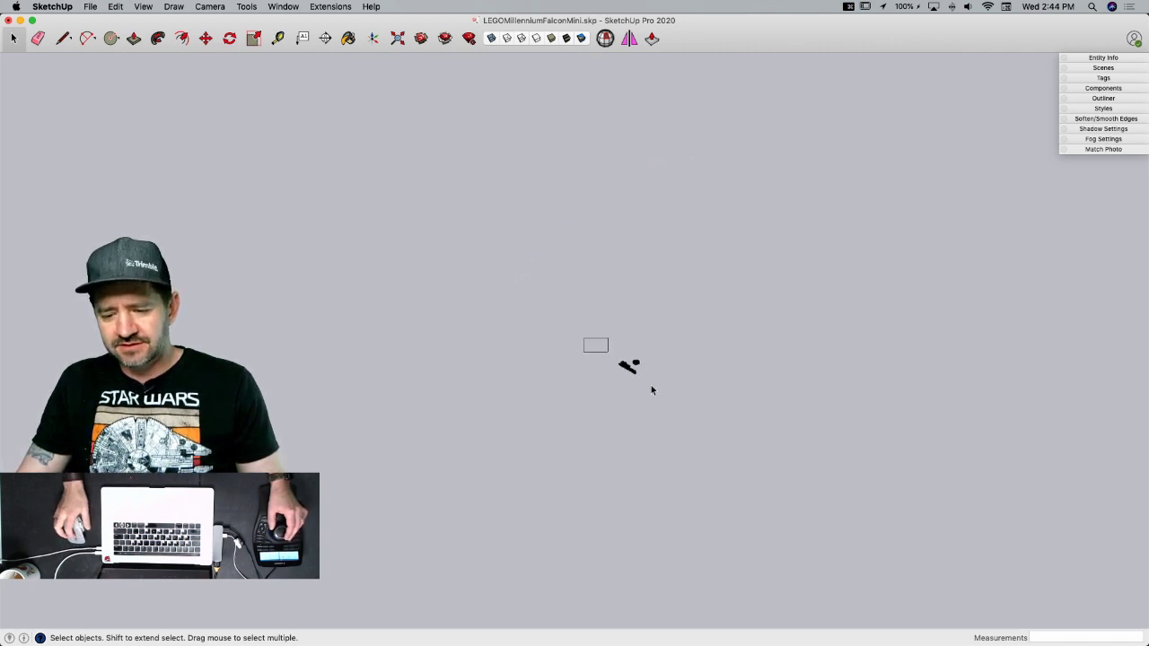
# - Move the assembled Millennium Falcon and all loose pieces together so the dark gray rounded plate's corner meets the axes origin, and save the model
pyautogui.moveTo(584, 338); pyautogui.dragTo(668, 401)
pyautogui.press('m')
pyautogui.click(628, 365)
pyautogui.scroll(-10, 606, 343)
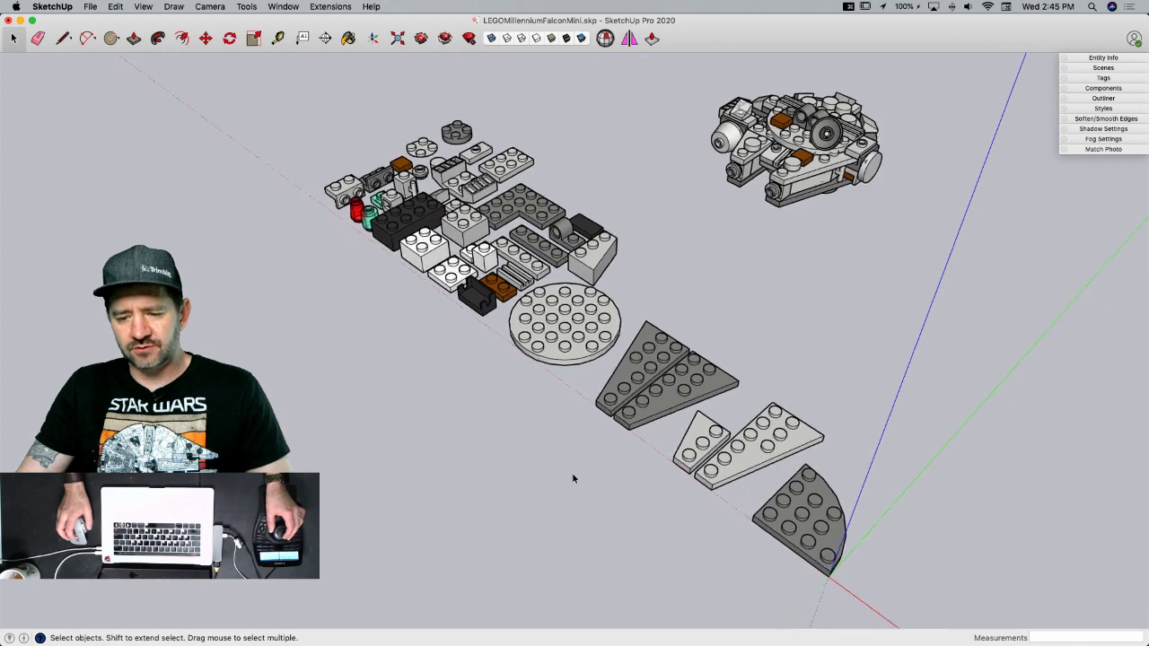
pyautogui.press('super+s')
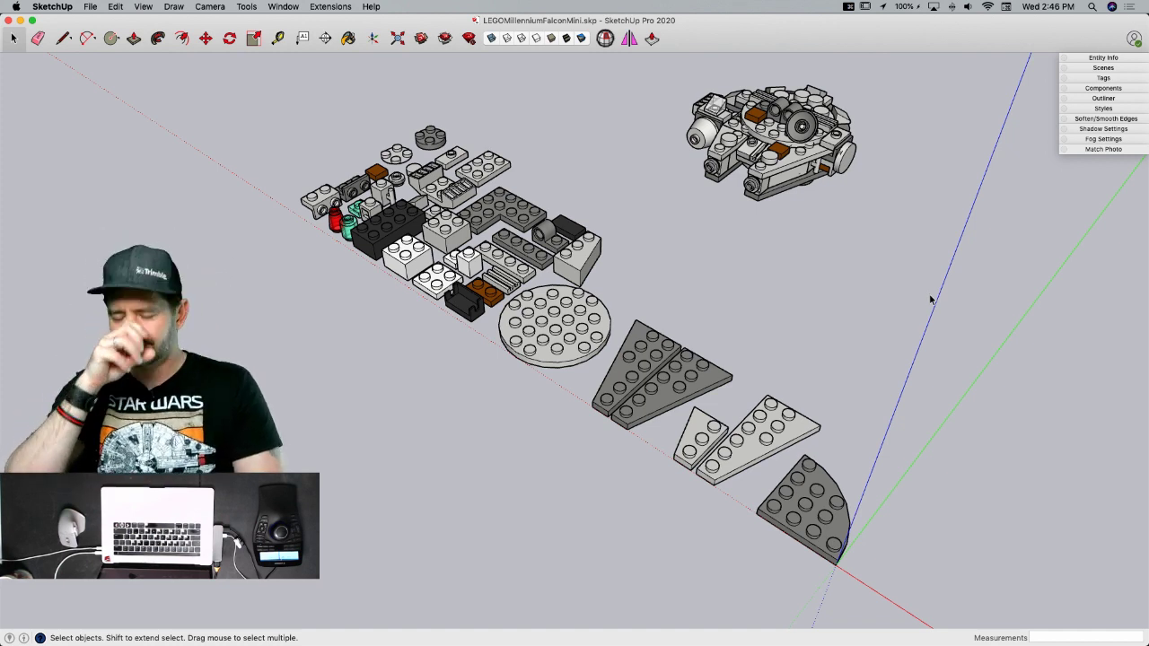
# - Open the Lego MF.skp model of the large Millennium Falcon and enlarge its window to fill the screen
pyautogui.click(90, 6)
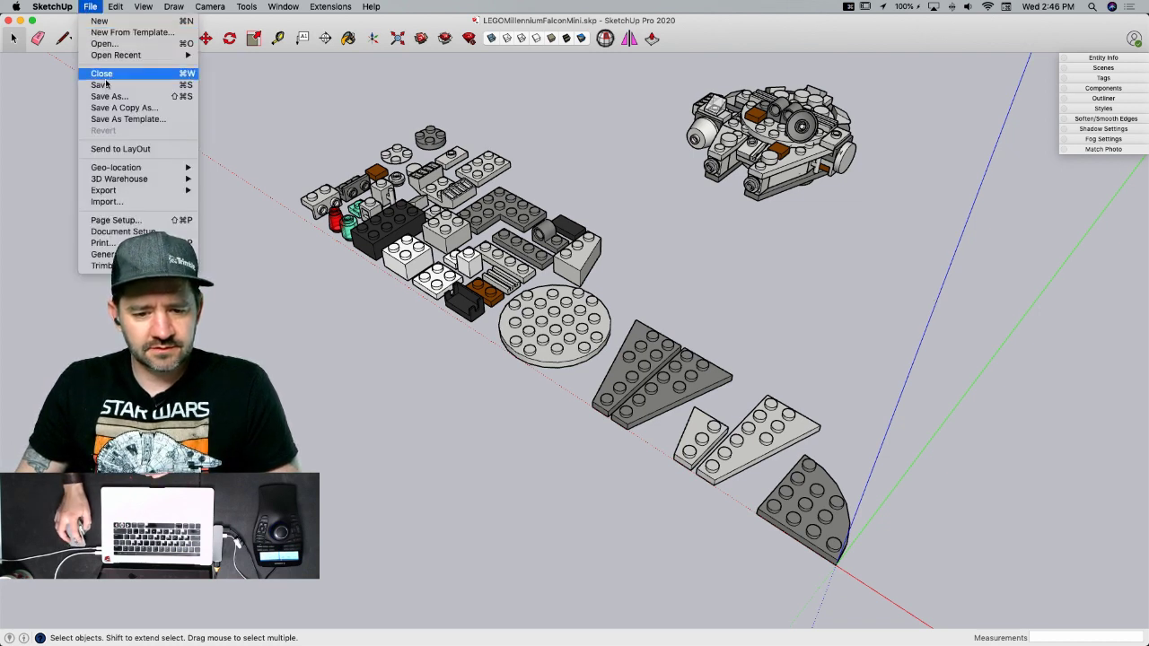
pyautogui.click(107, 43)
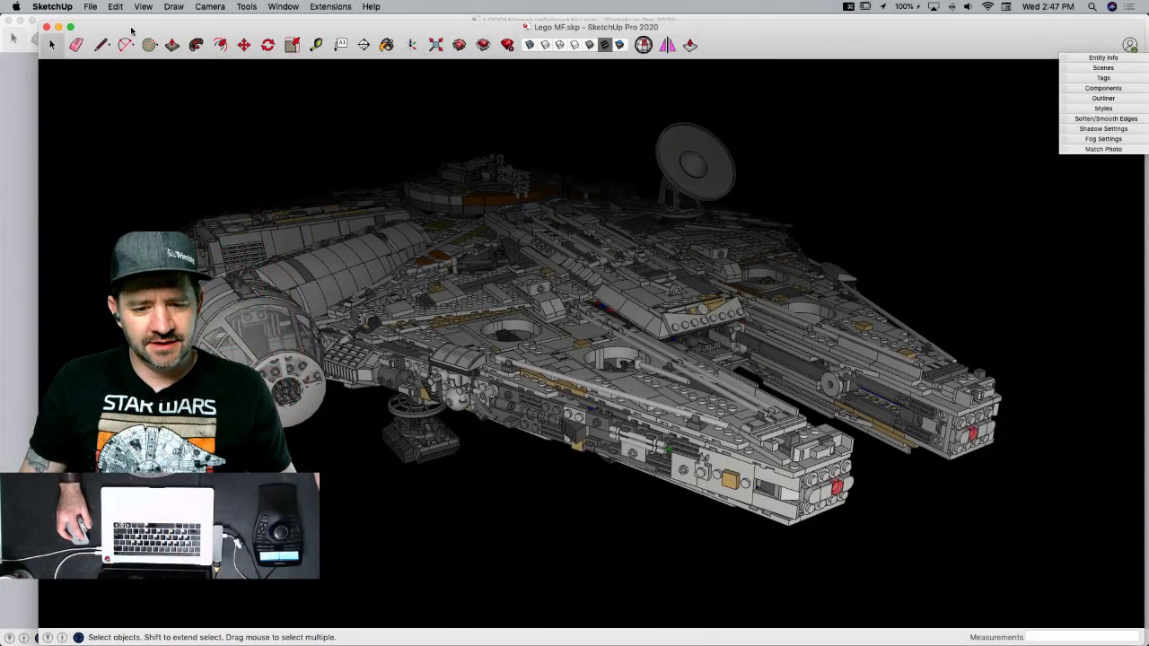
pyautogui.doubleClick(130, 27)
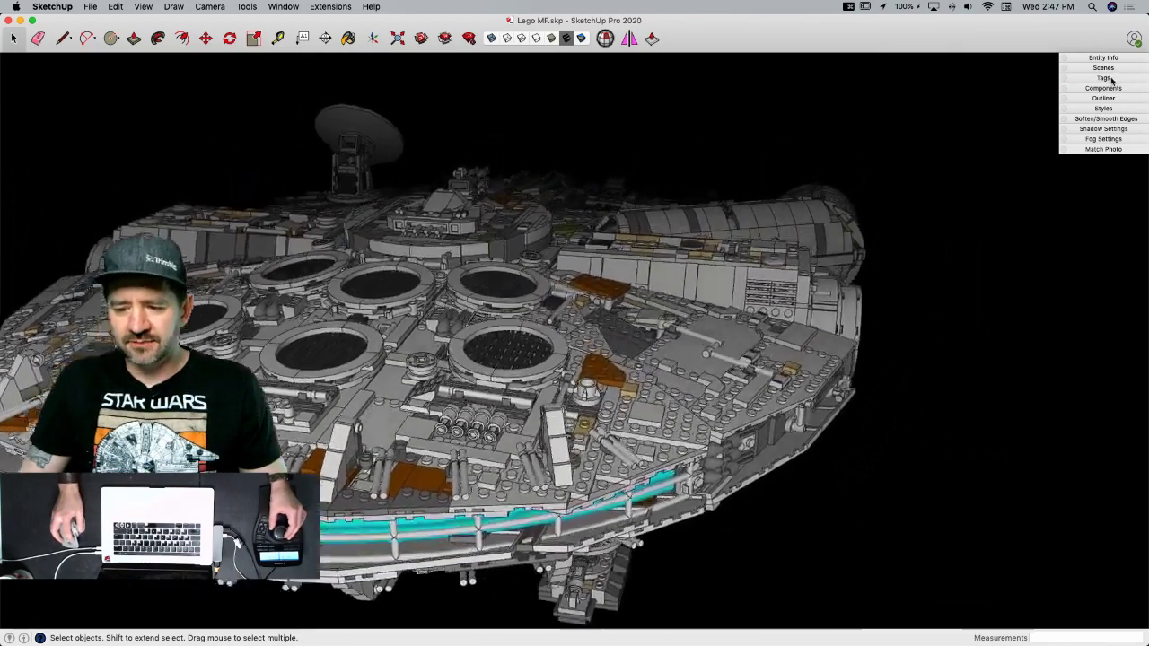
# - Expand the list of tags and hide Bag12 through Bag17 to expose the interior of the large Millennium Falcon
pyautogui.click(1109, 78)
pyautogui.moveTo(1107, 142); pyautogui.dragTo(1105, 378)
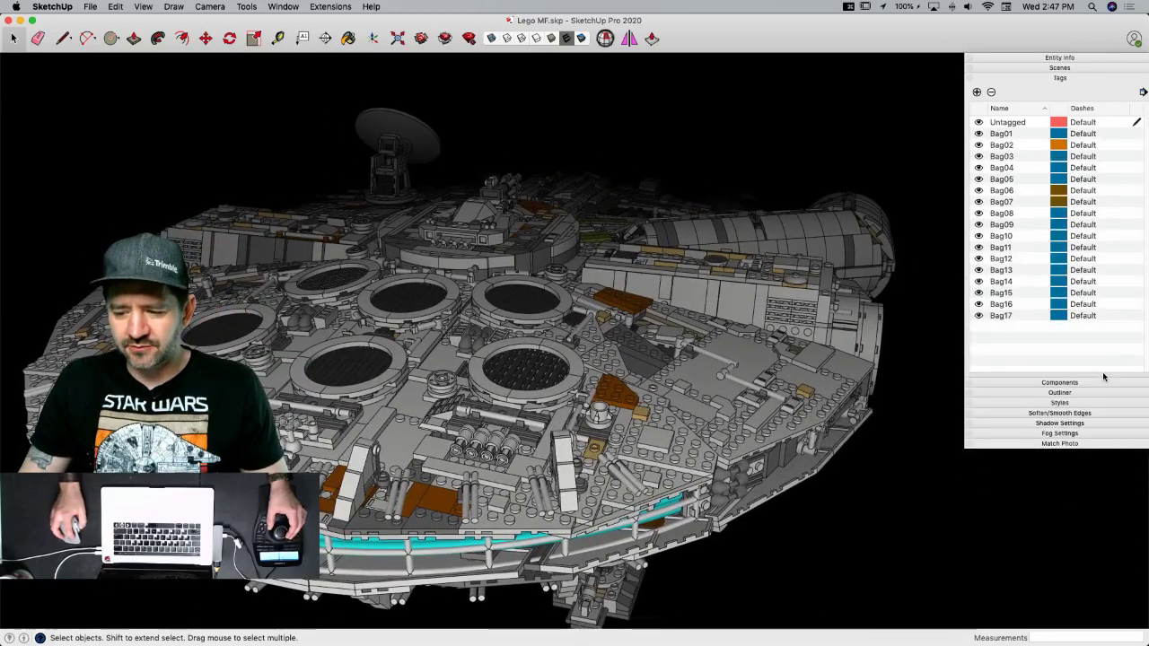
pyautogui.click(979, 315)
pyautogui.click(978, 305)
pyautogui.click(979, 292)
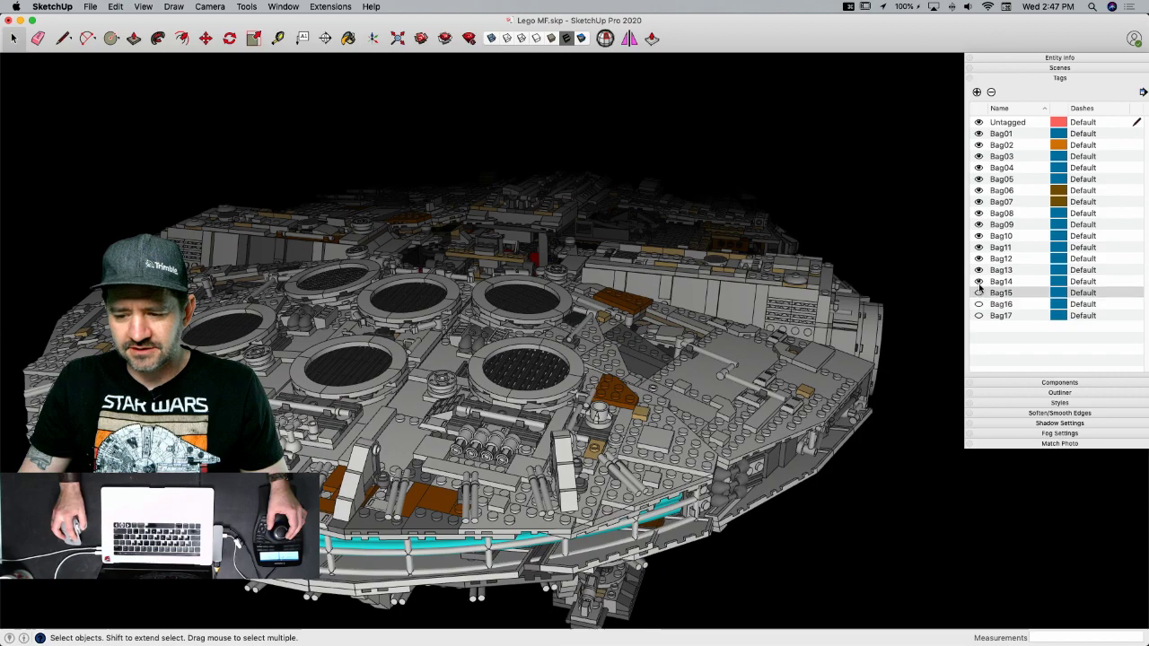
pyautogui.click(979, 281)
pyautogui.click(979, 270)
pyautogui.click(979, 258)
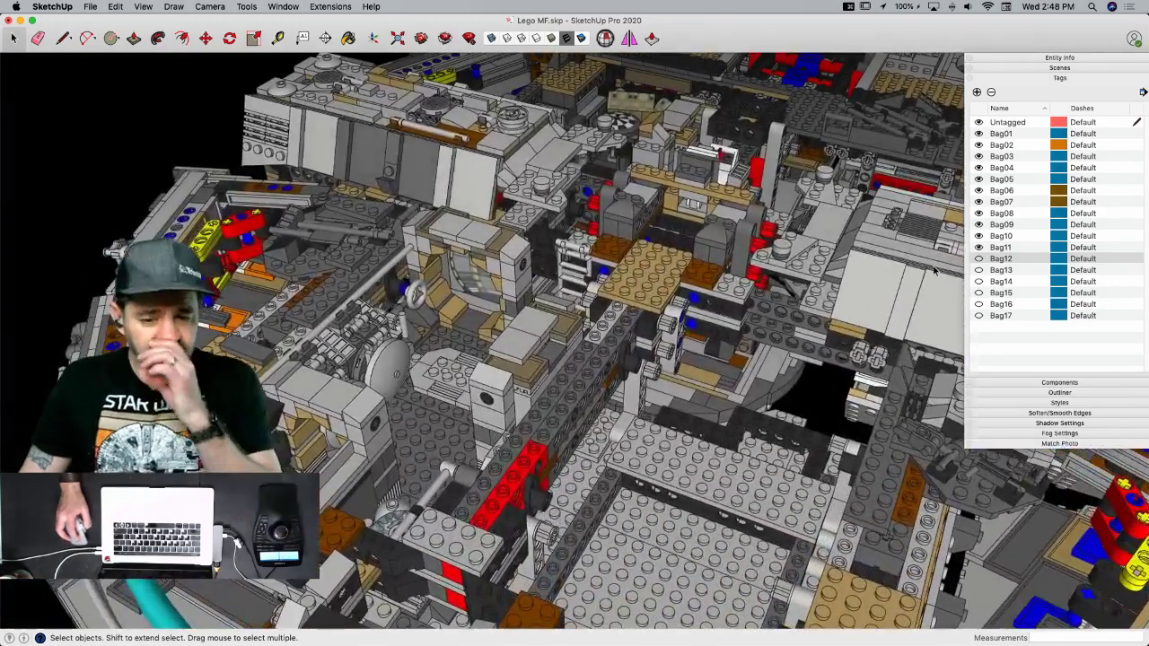
# - Review the Model Info statistics for the entire model with nested components included, and close the dialog
pyautogui.click(283, 7)
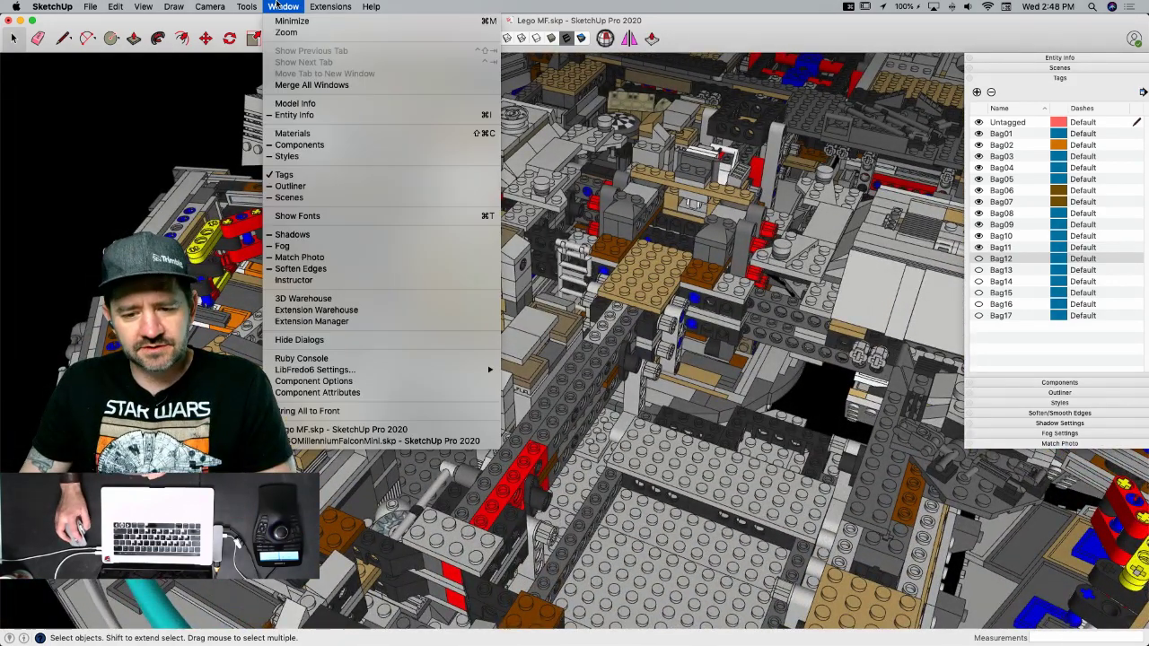
pyautogui.click(296, 103)
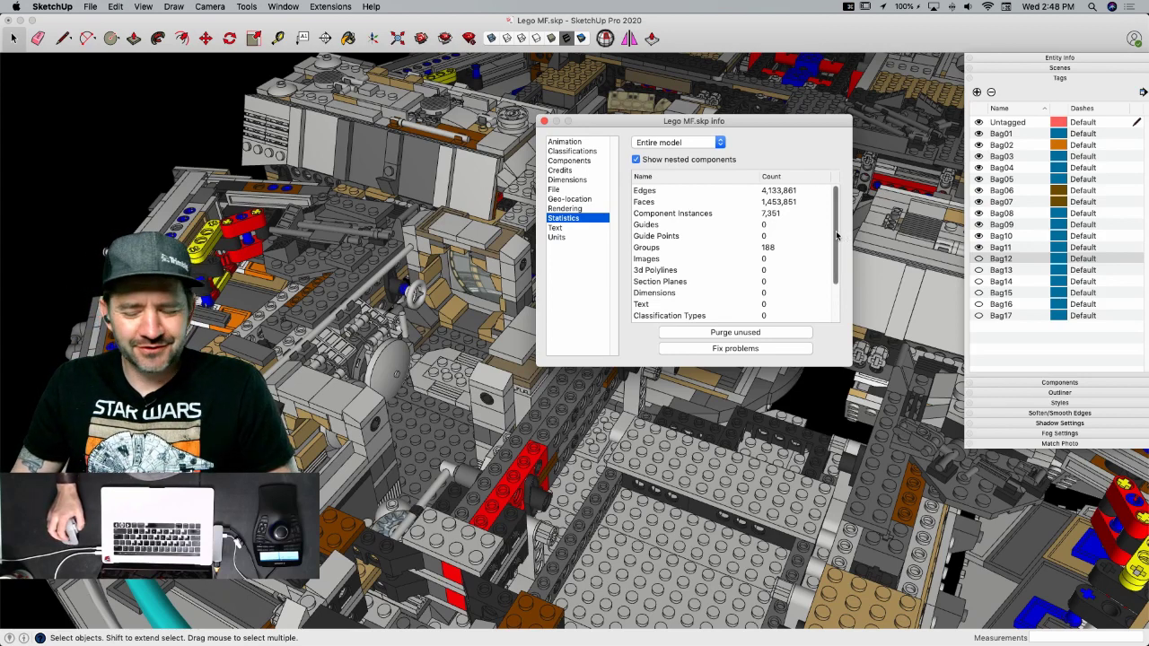
pyautogui.moveTo(837, 225); pyautogui.dragTo(840, 285)
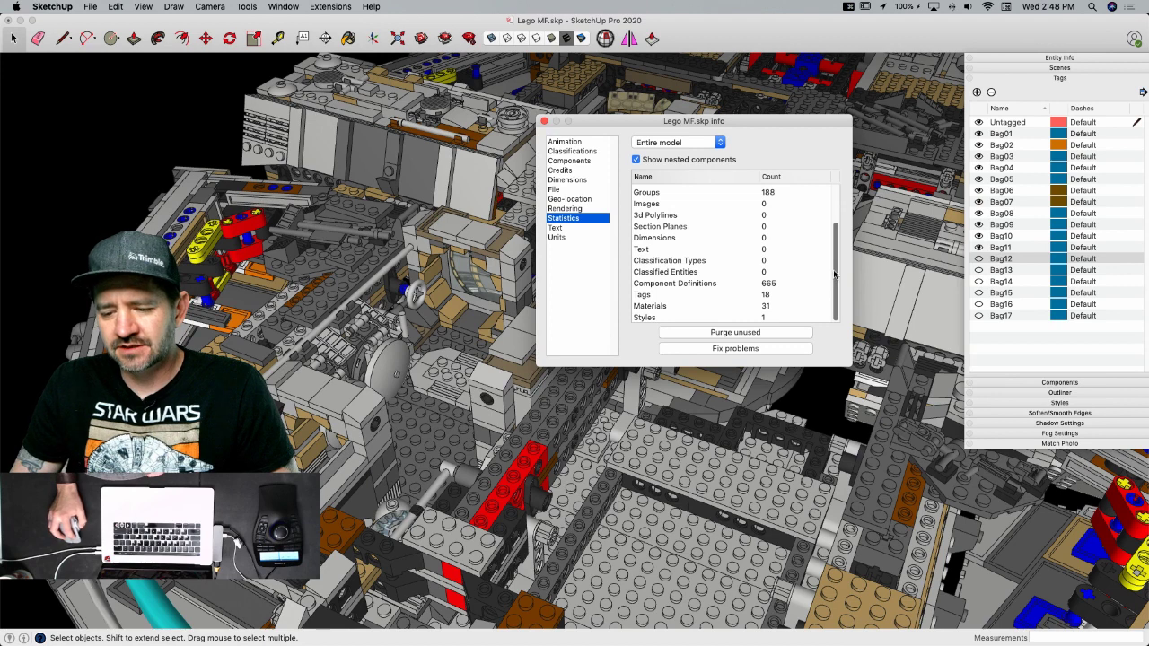
pyautogui.moveTo(837, 274); pyautogui.dragTo(835, 225)
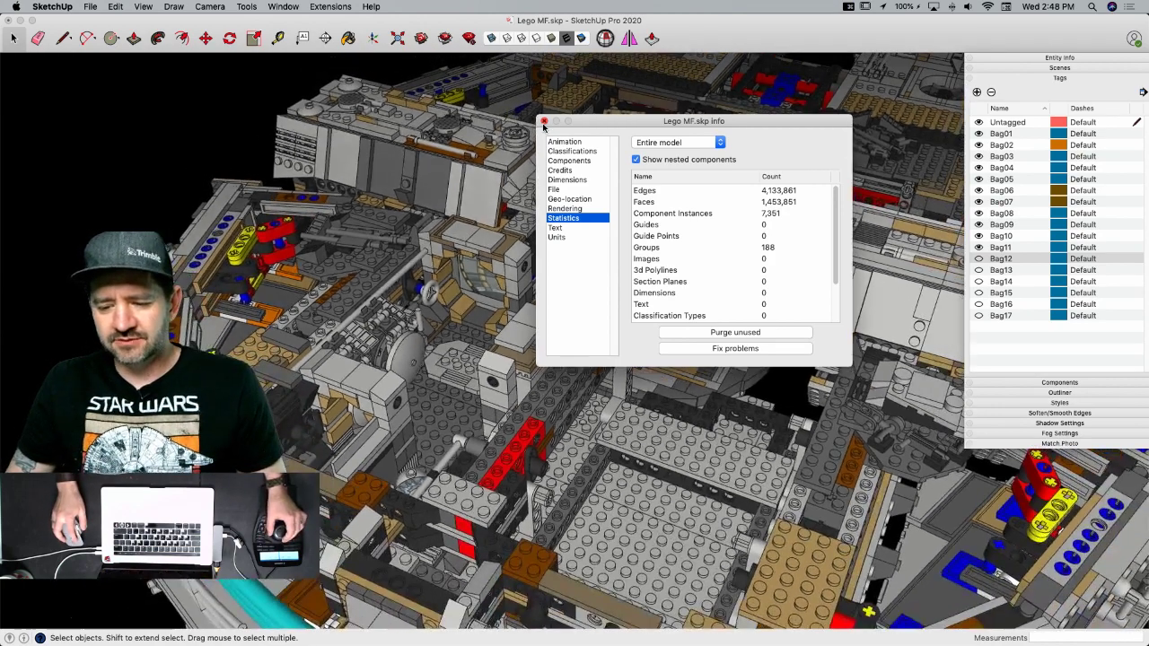
pyautogui.click(543, 122)
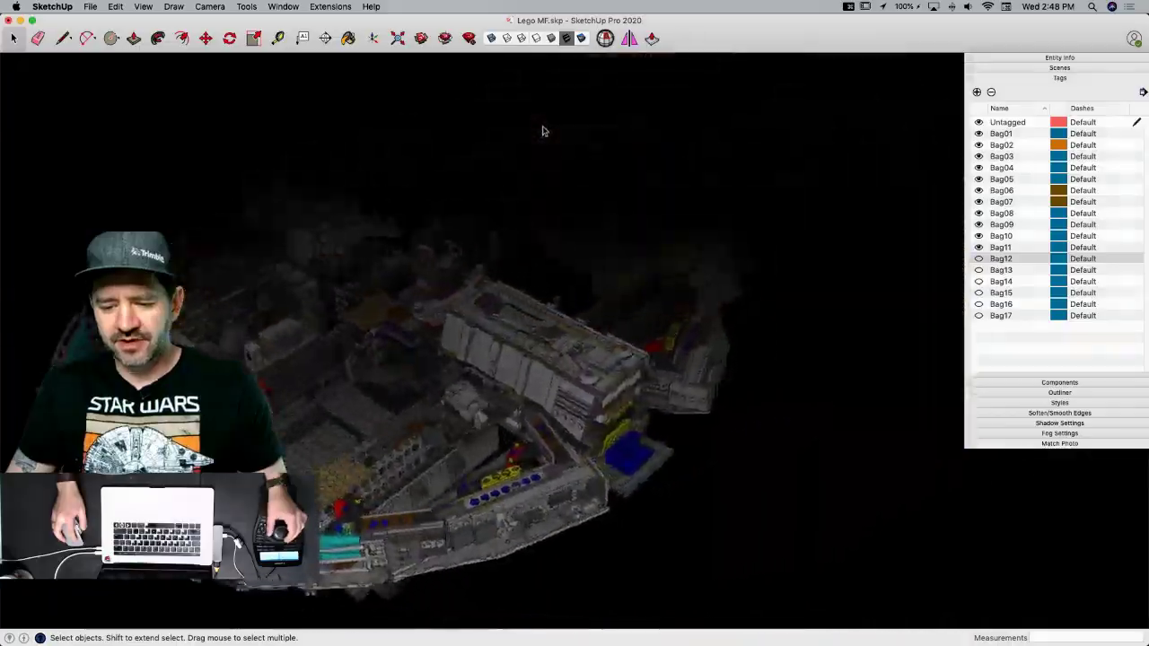
# - Make the tags Bag12, Bag13, Bag15, Bag16 and Bag17 visible again and collapse the tag list
pyautogui.scroll(10, 543, 131)
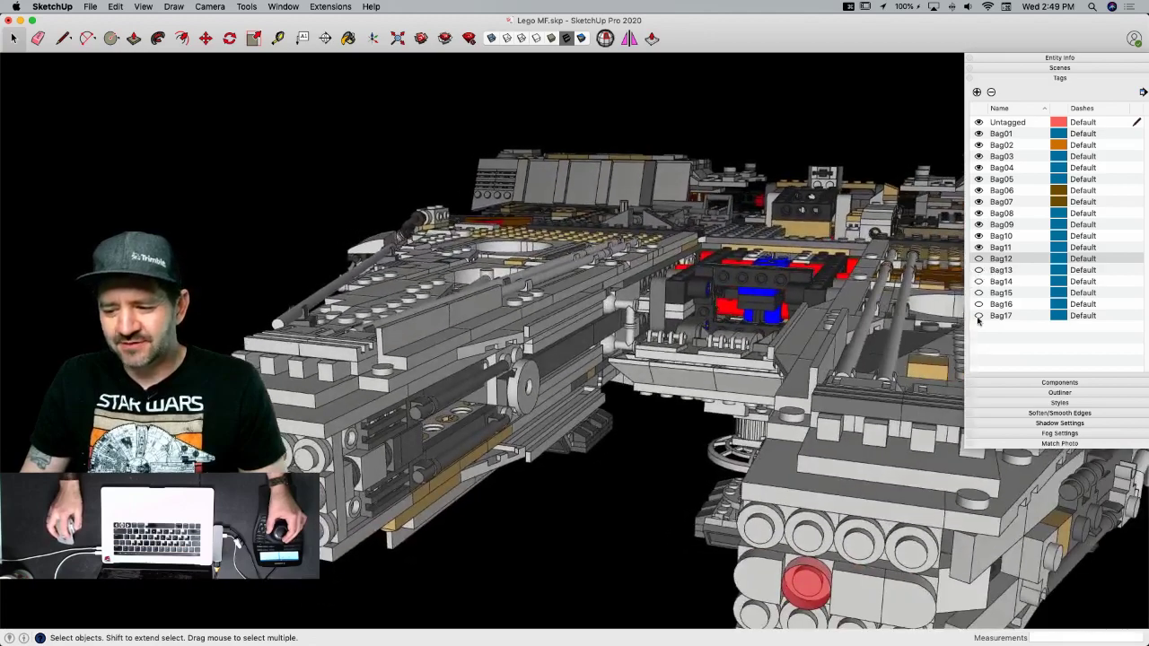
pyautogui.click(979, 315)
pyautogui.click(978, 292)
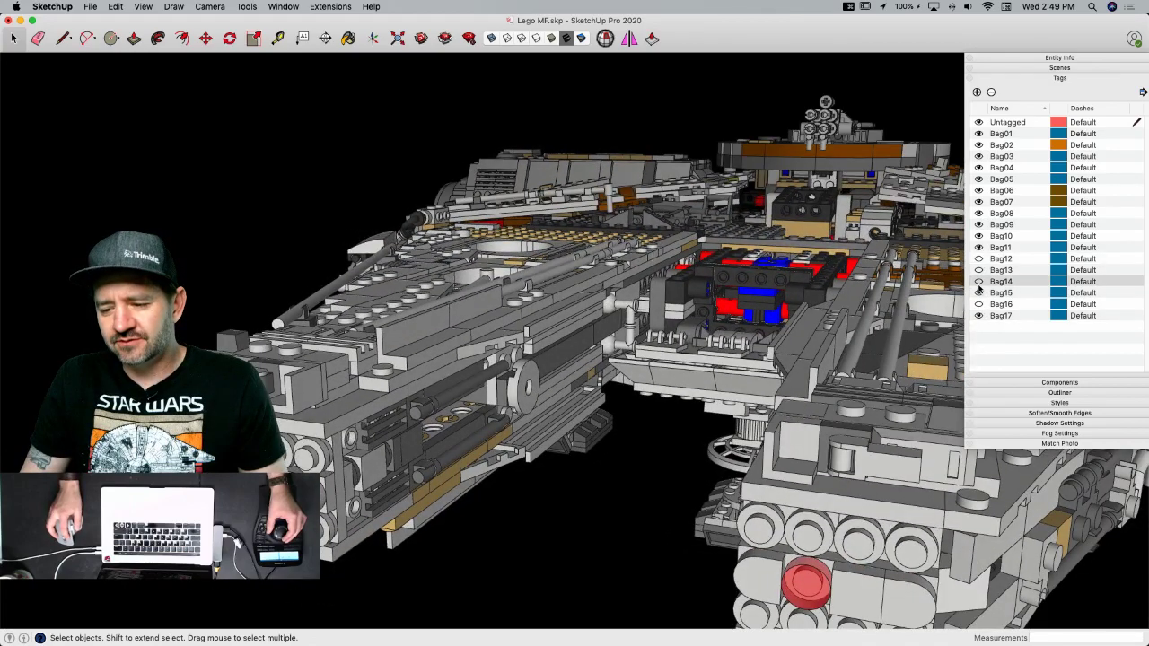
pyautogui.click(978, 270)
pyautogui.click(979, 258)
pyautogui.click(978, 304)
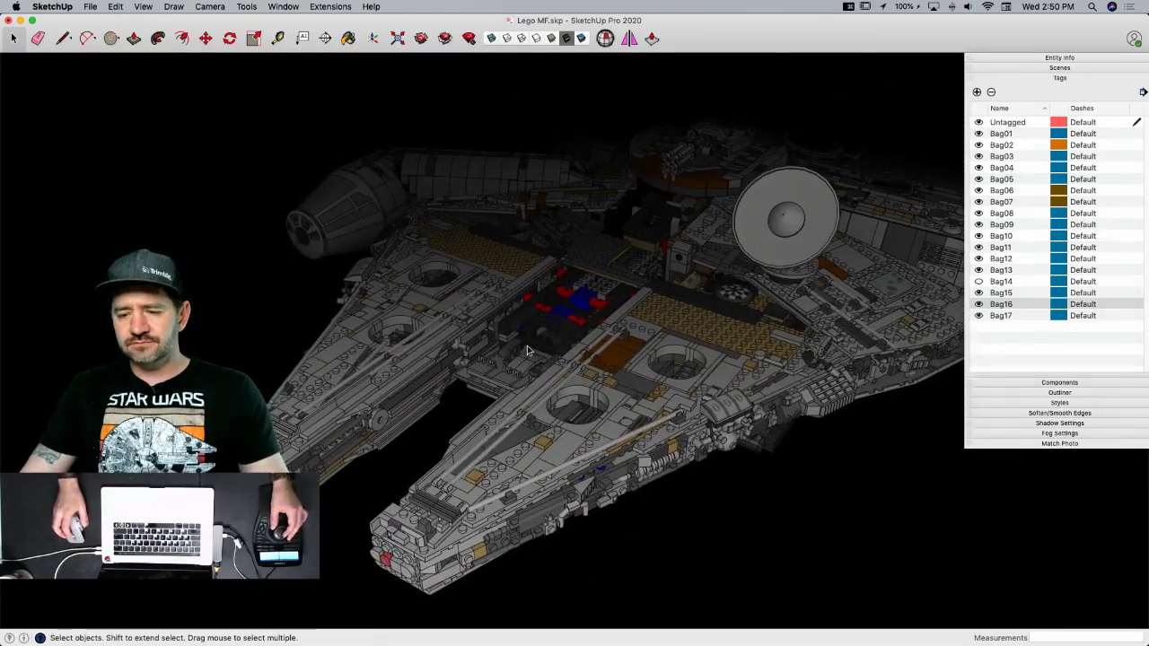
pyautogui.click(1068, 78)
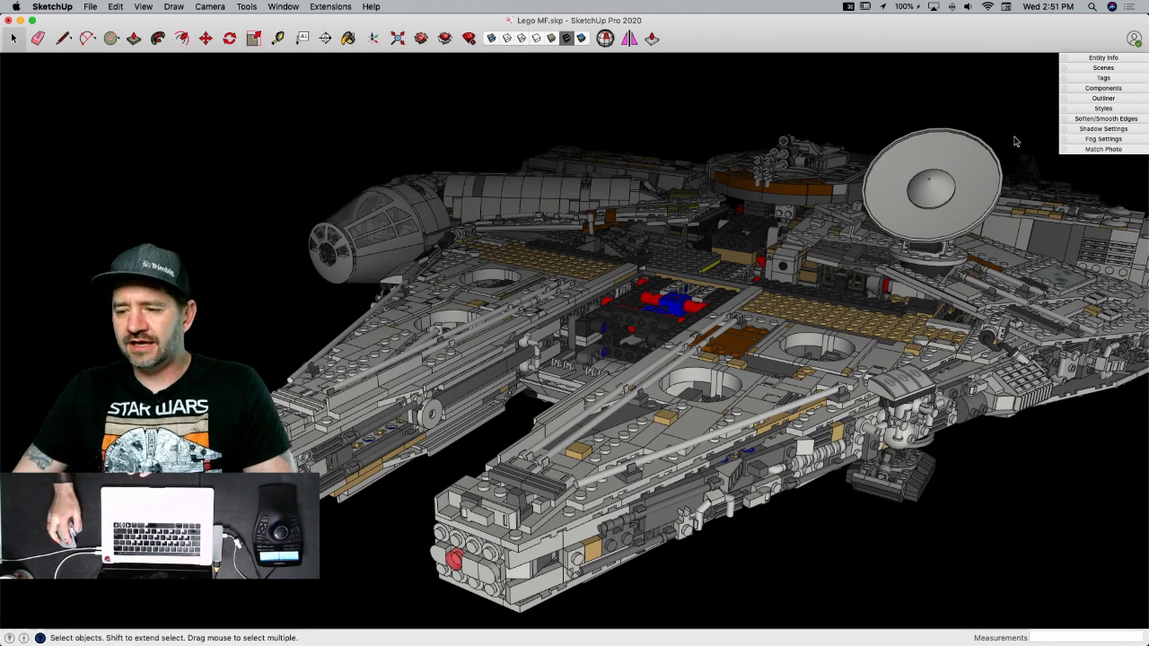
# - Make the hidden Bag14 tag visible to restore the remaining hull bricks, and collapse the tag list
pyautogui.click(1101, 78)
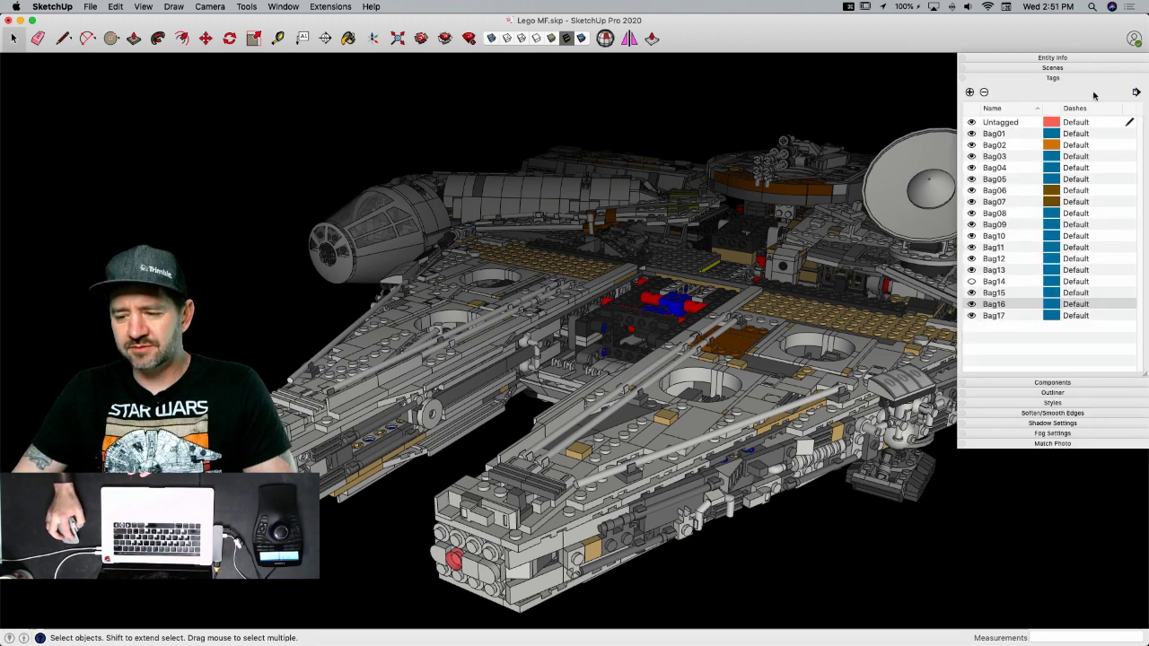
pyautogui.click(972, 282)
pyautogui.click(999, 78)
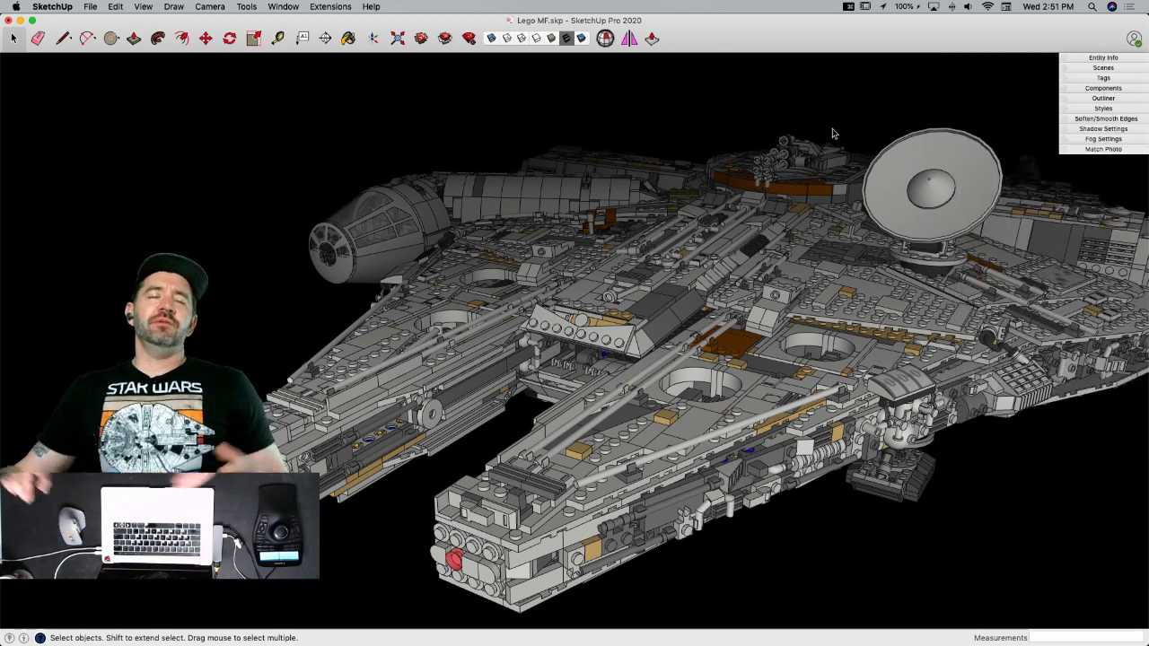